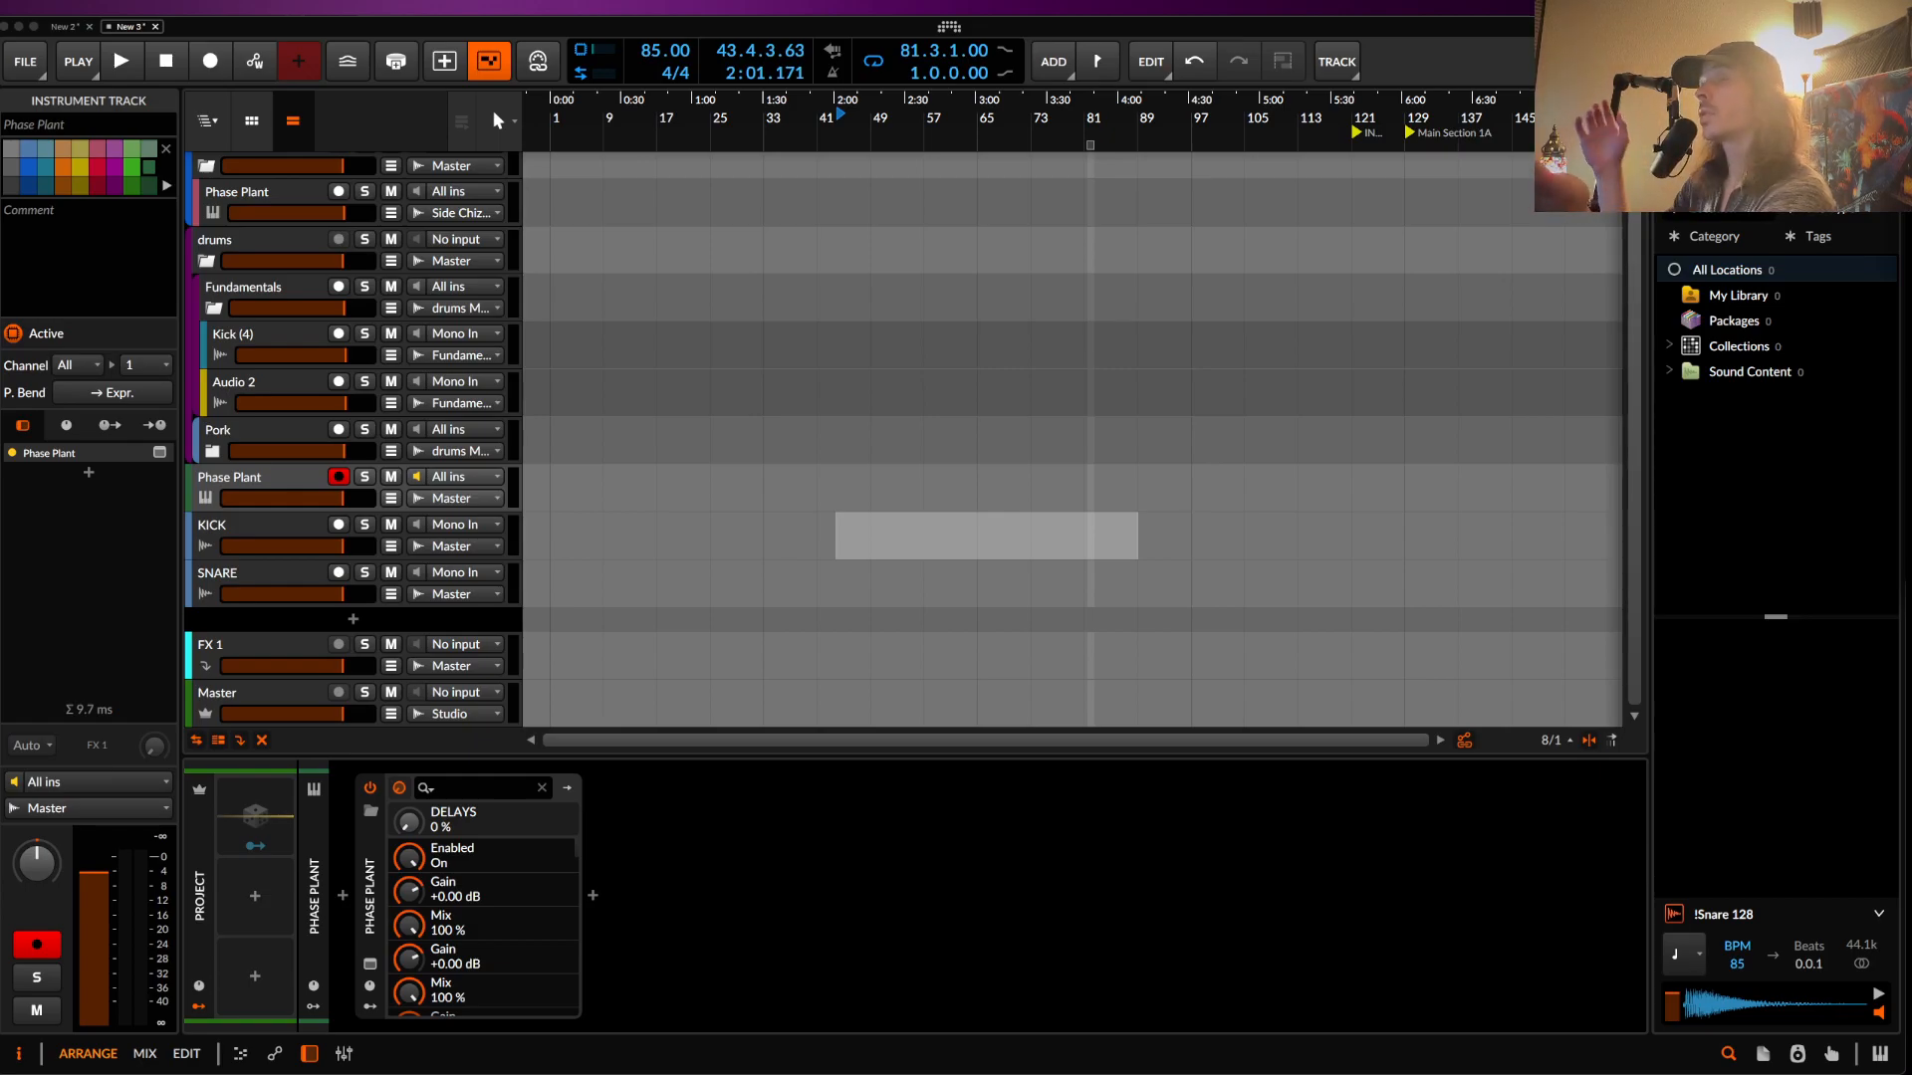
- Show the Phase Plant track's devices and open its plugin window with the NIXIE patch
double_click(278, 486)
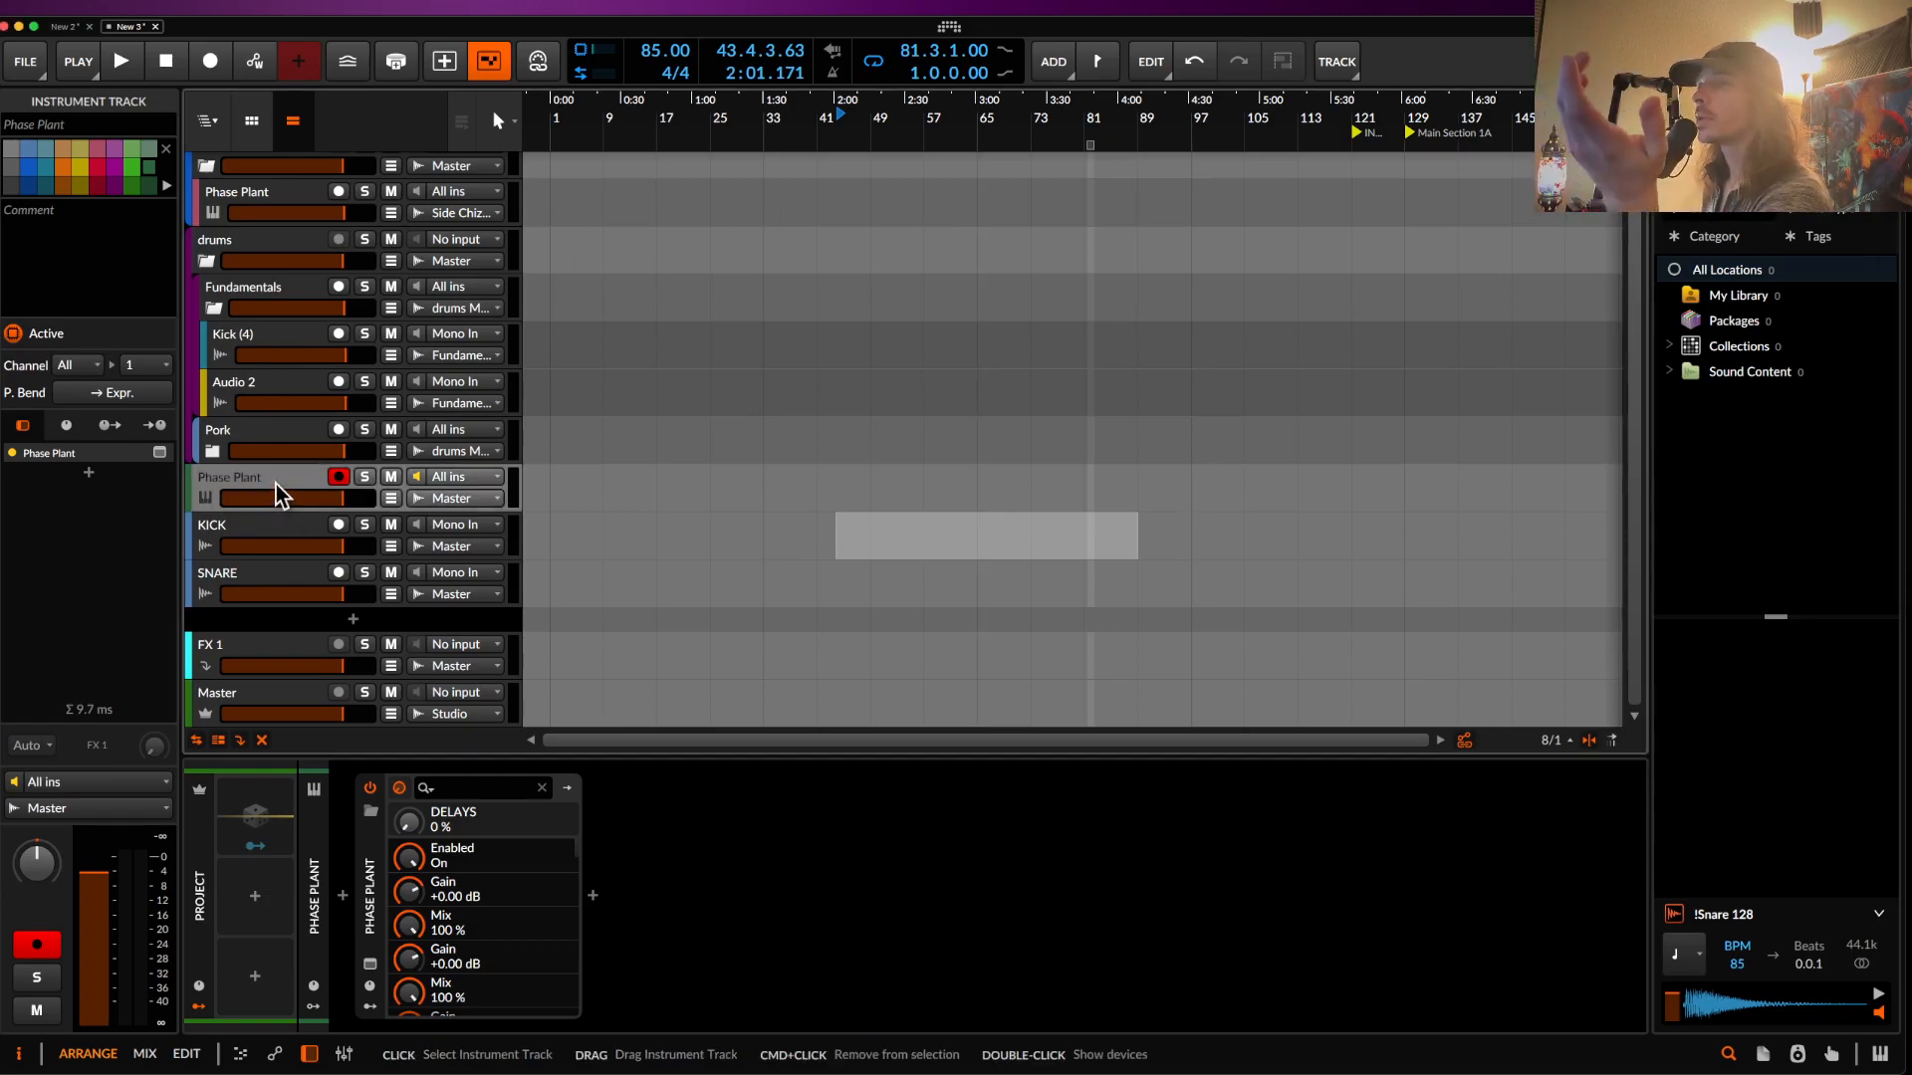
left_click(369, 964)
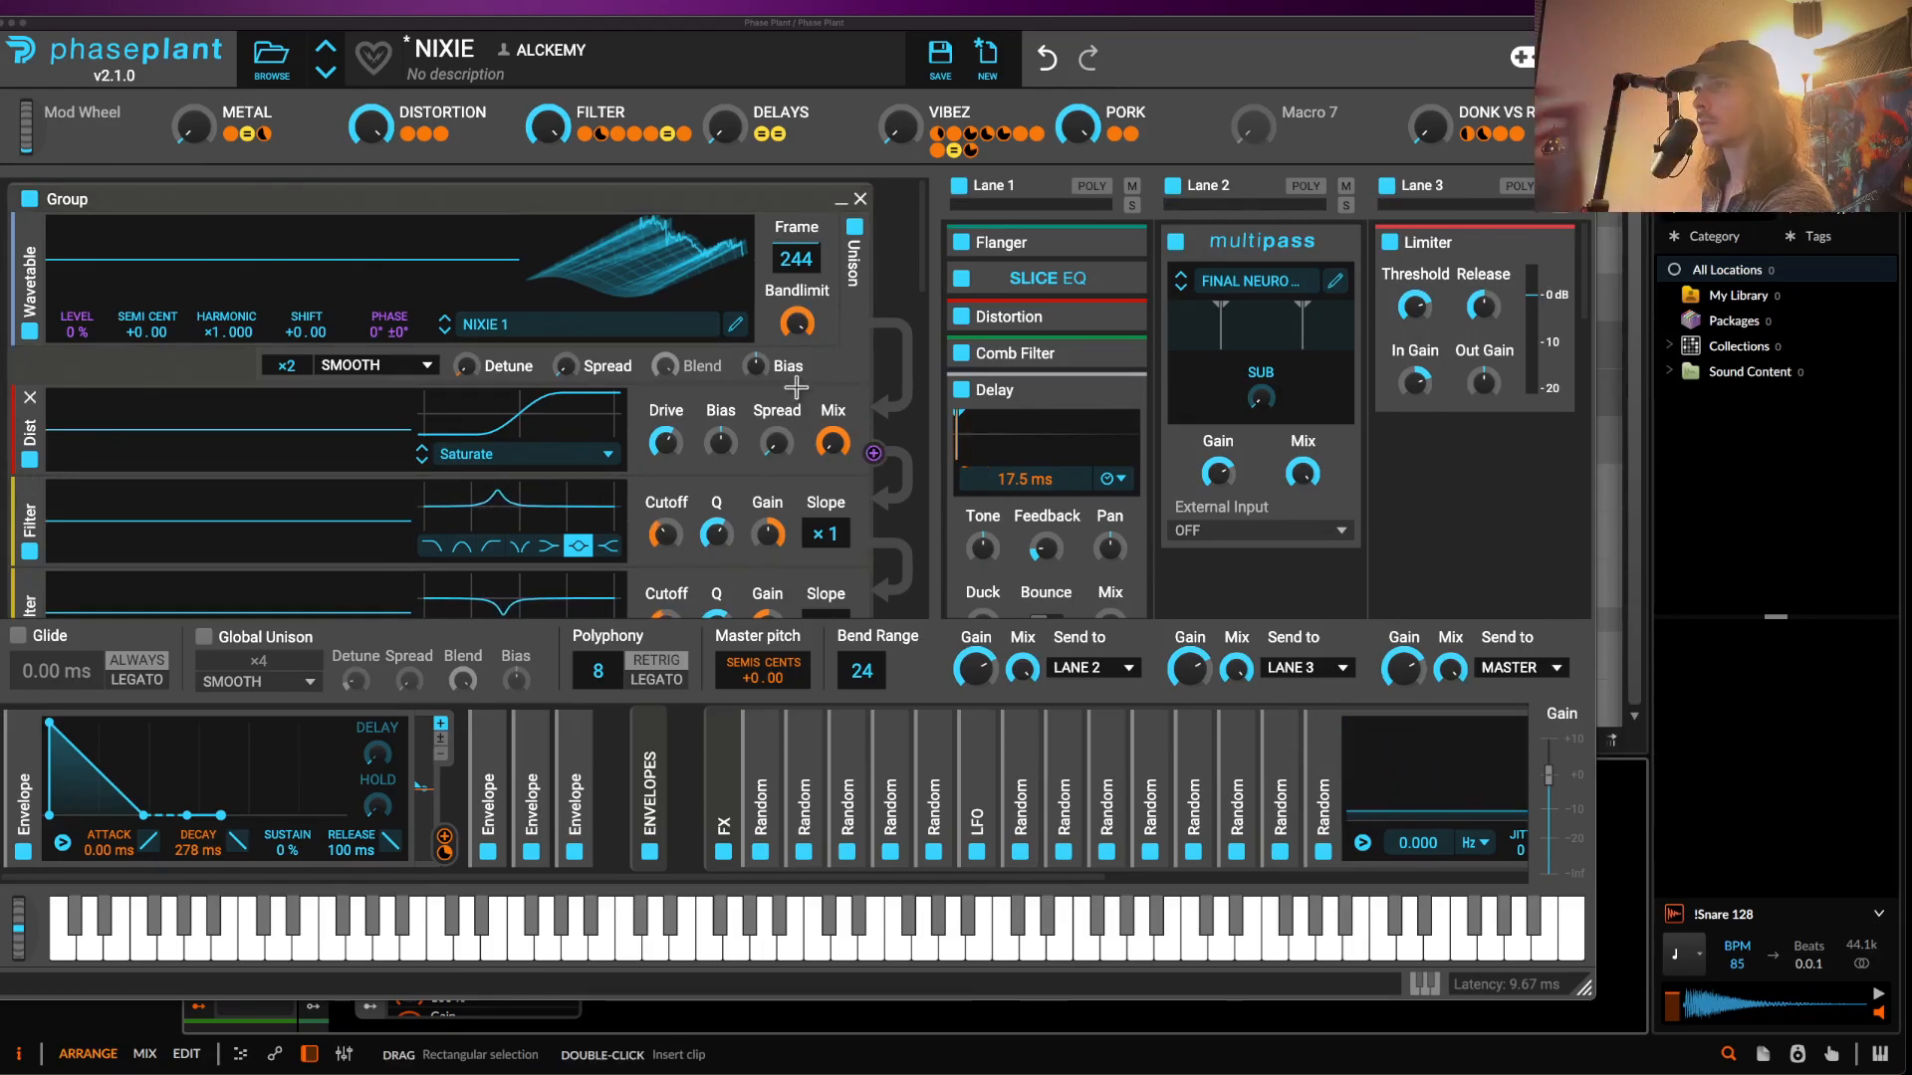
- Turn the DISTORTION, FILTER and PORK macros of the NIXIE patch down to zero
left_click_drag(371, 127, 371, 278)
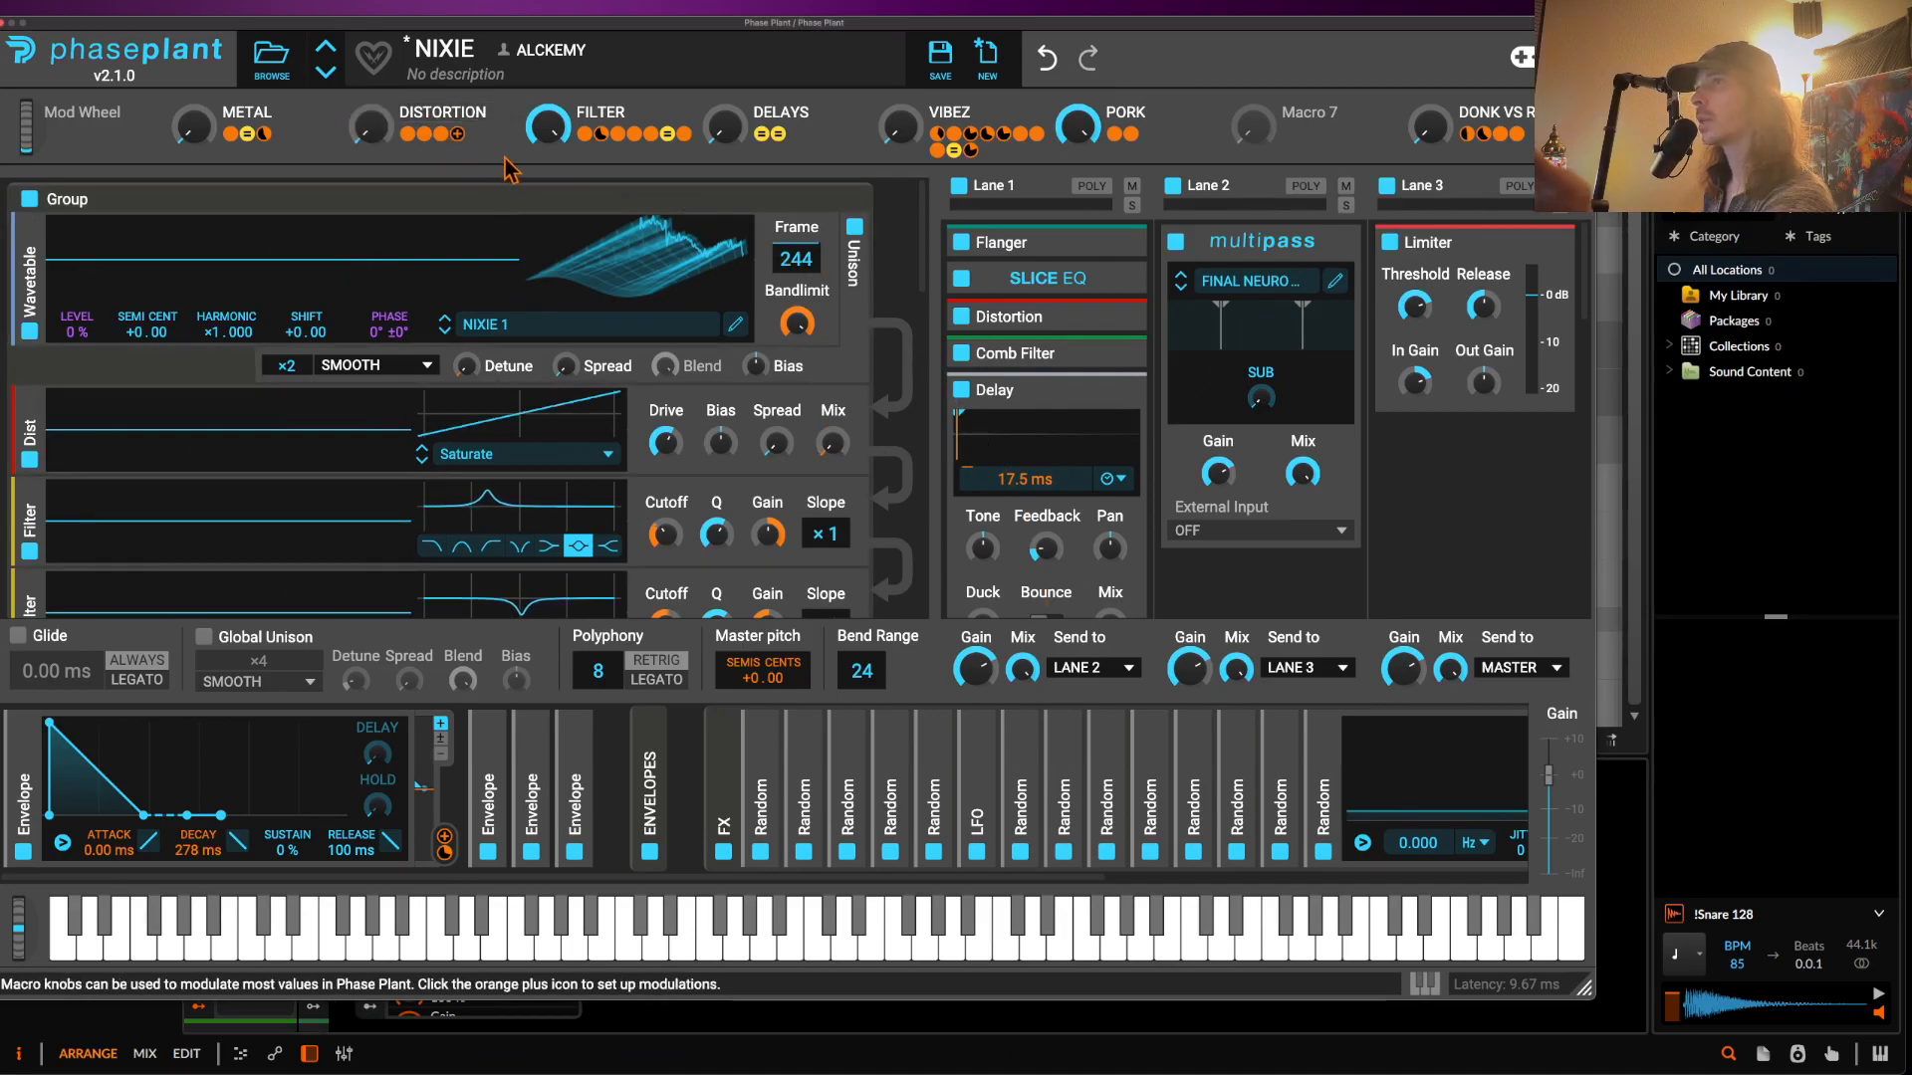
left_click_drag(547, 127, 547, 259)
left_click_drag(1077, 126, 1077, 279)
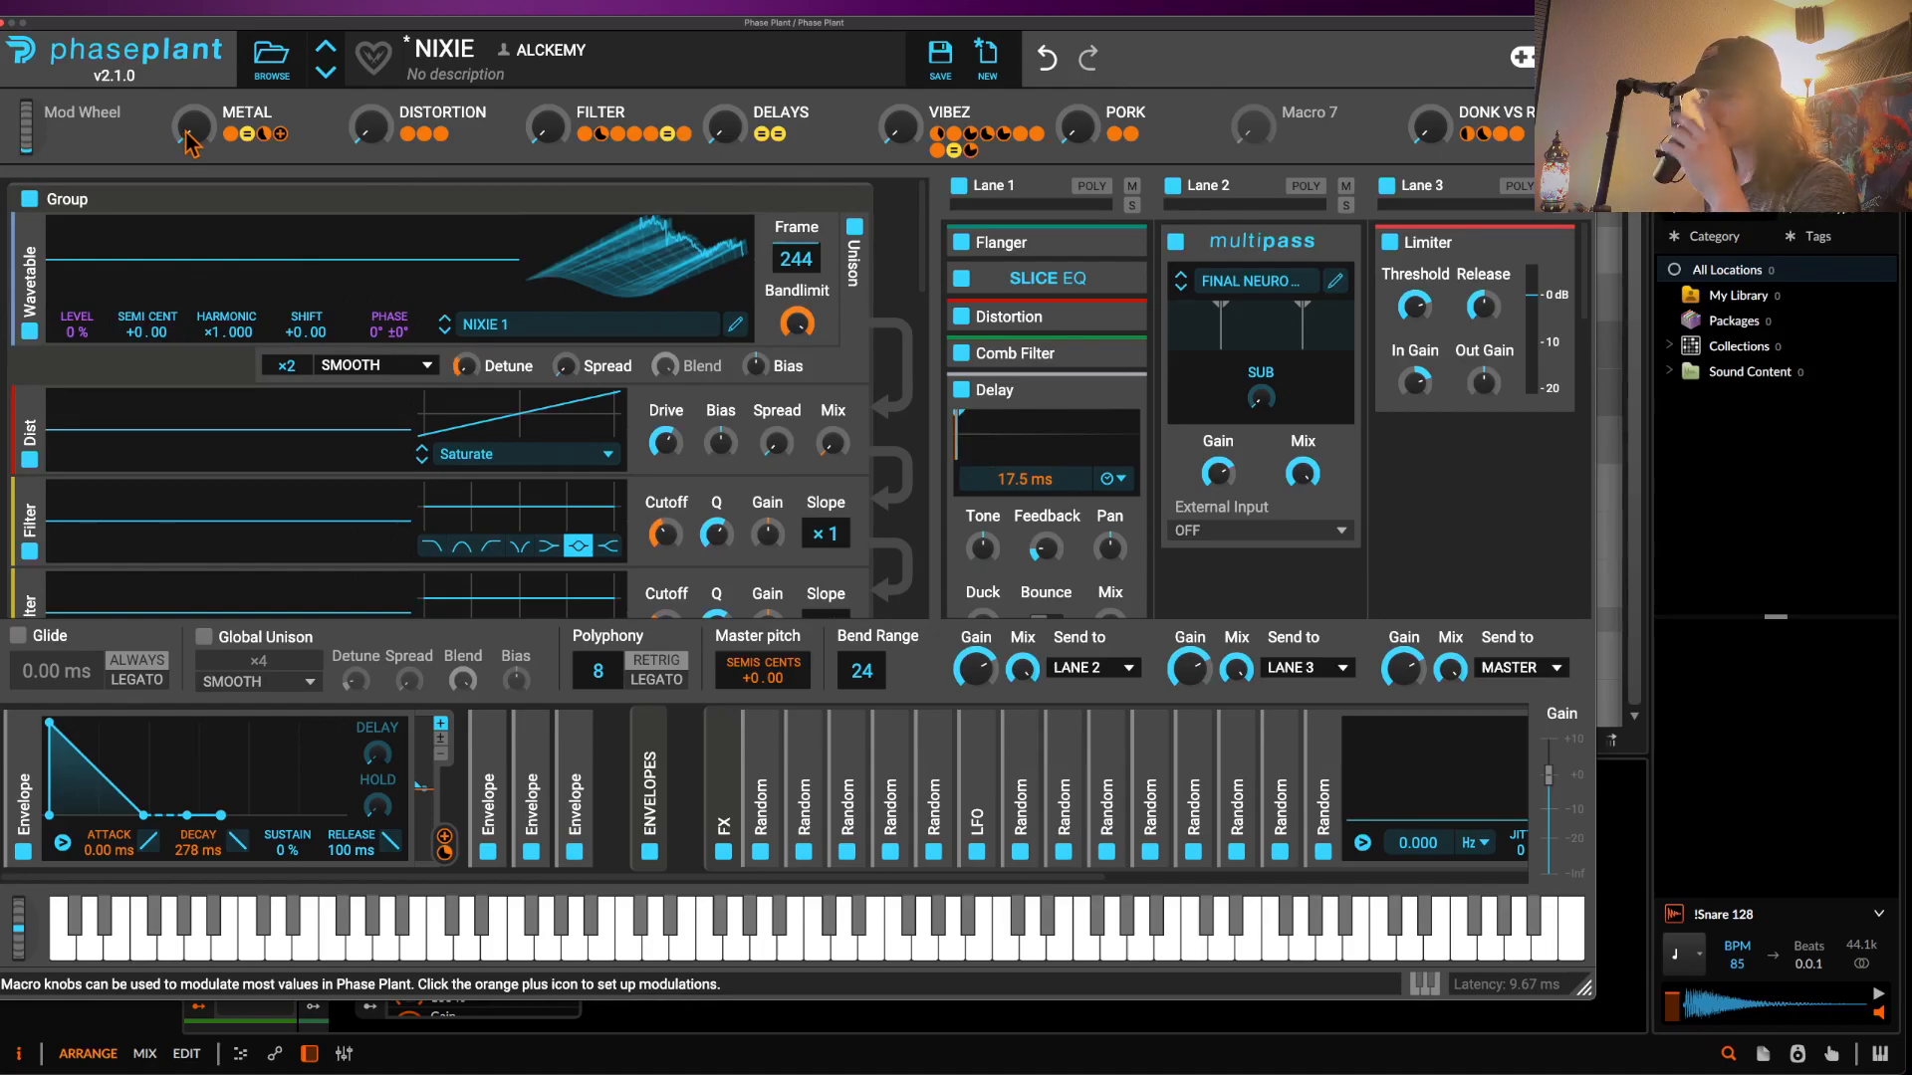
- Raise the DONK VS REESE macro to maximum and audition it with an upward pitch bend
left_click_drag(1431, 123, 1430, 20)
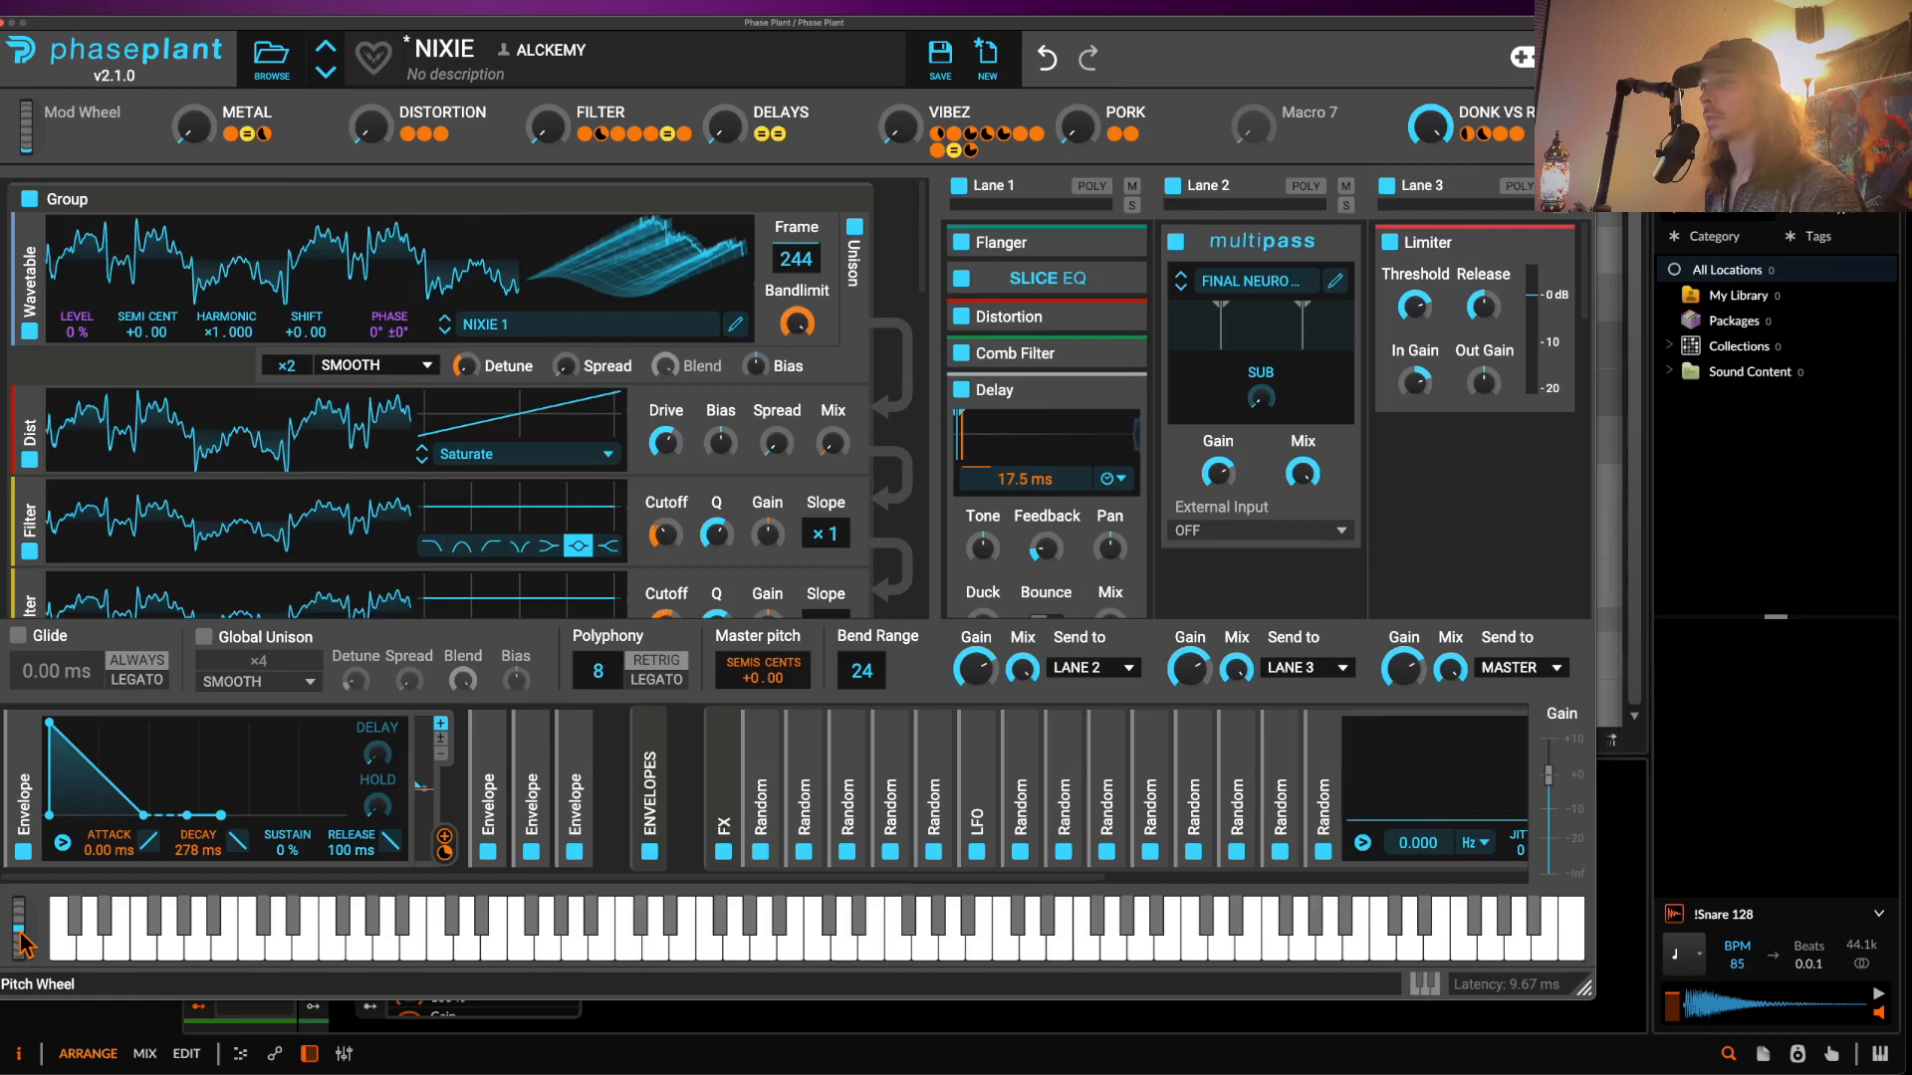
mouse_move(18, 933)
left_mouse_down()
mouse_move(0, 947)
mouse_move(28, 1044)
mouse_move(12, 921)
mouse_move(28, 1055)
mouse_move(2, 906)
left_mouse_up()
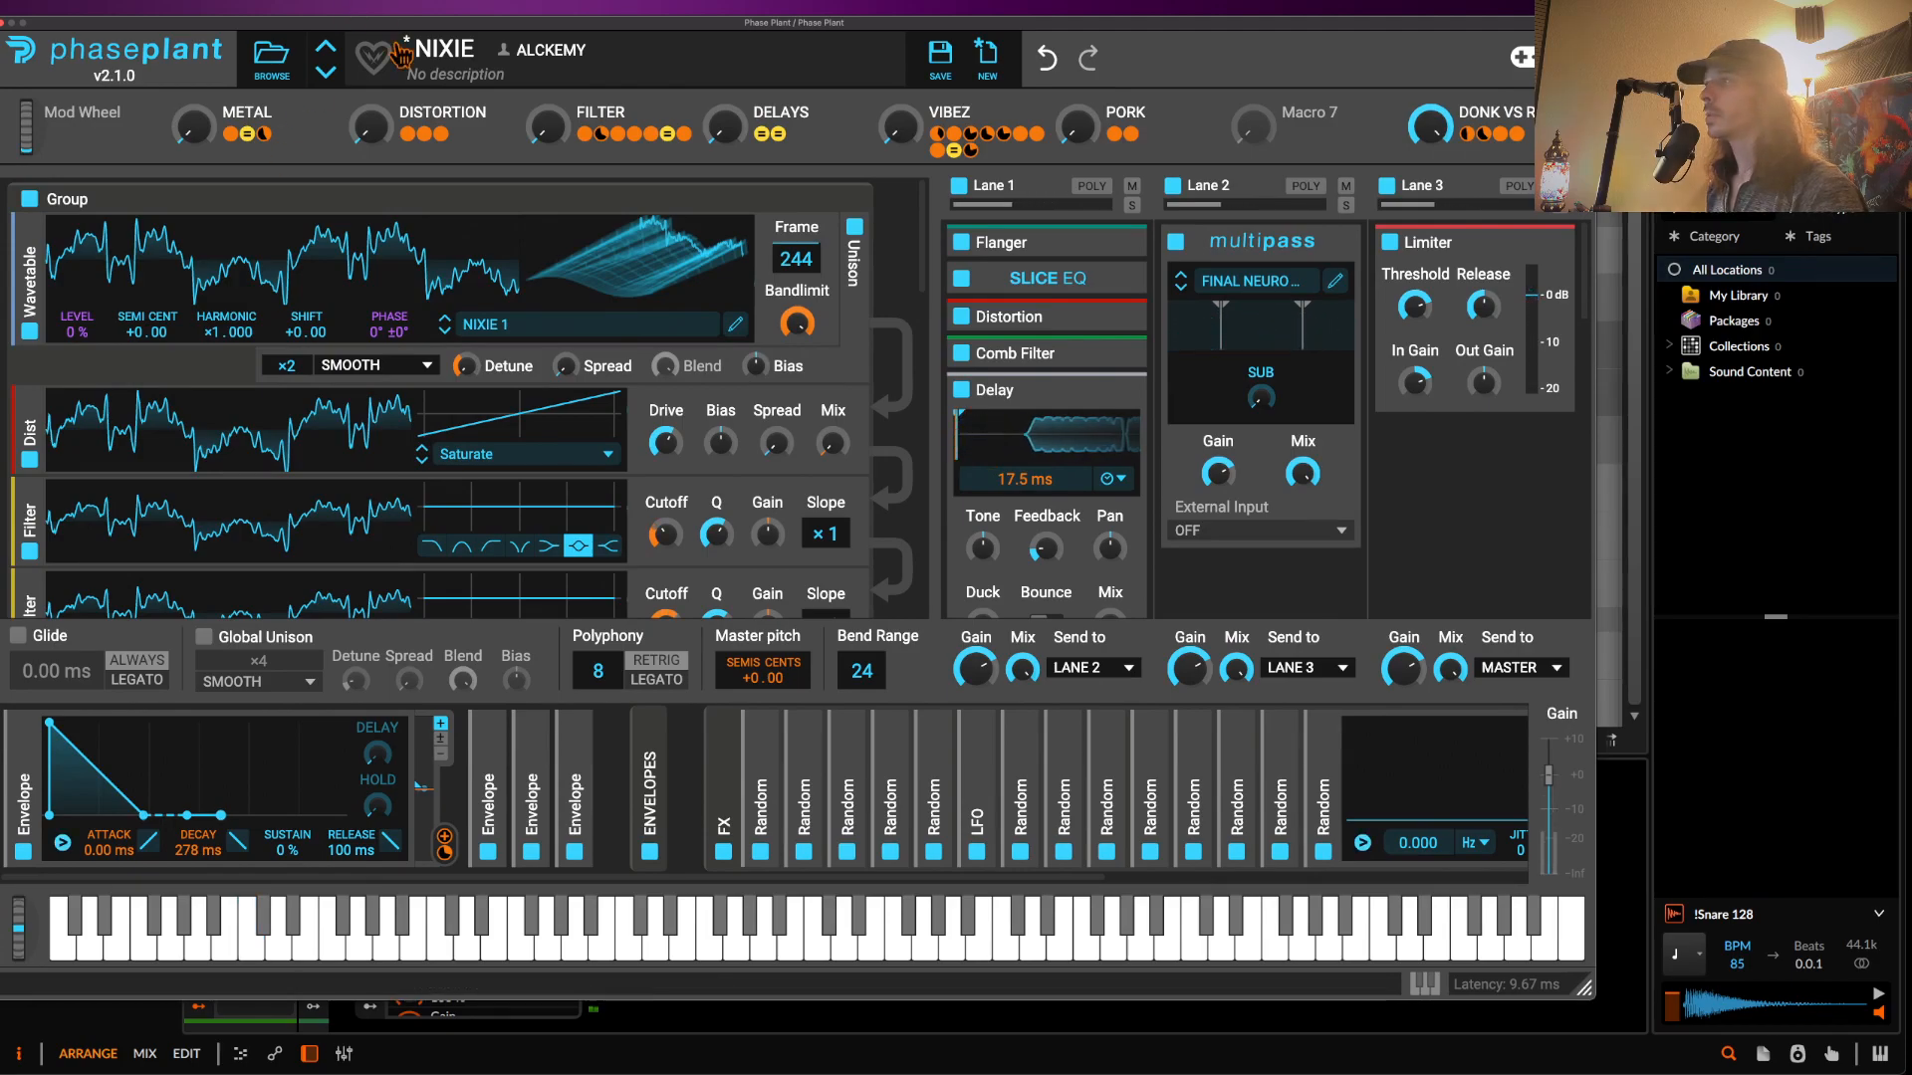
- Raise the DISTORTION and FILTER macros to full, test pitch bends, then close Phase Plant
left_click_drag(374, 134, 376, 30)
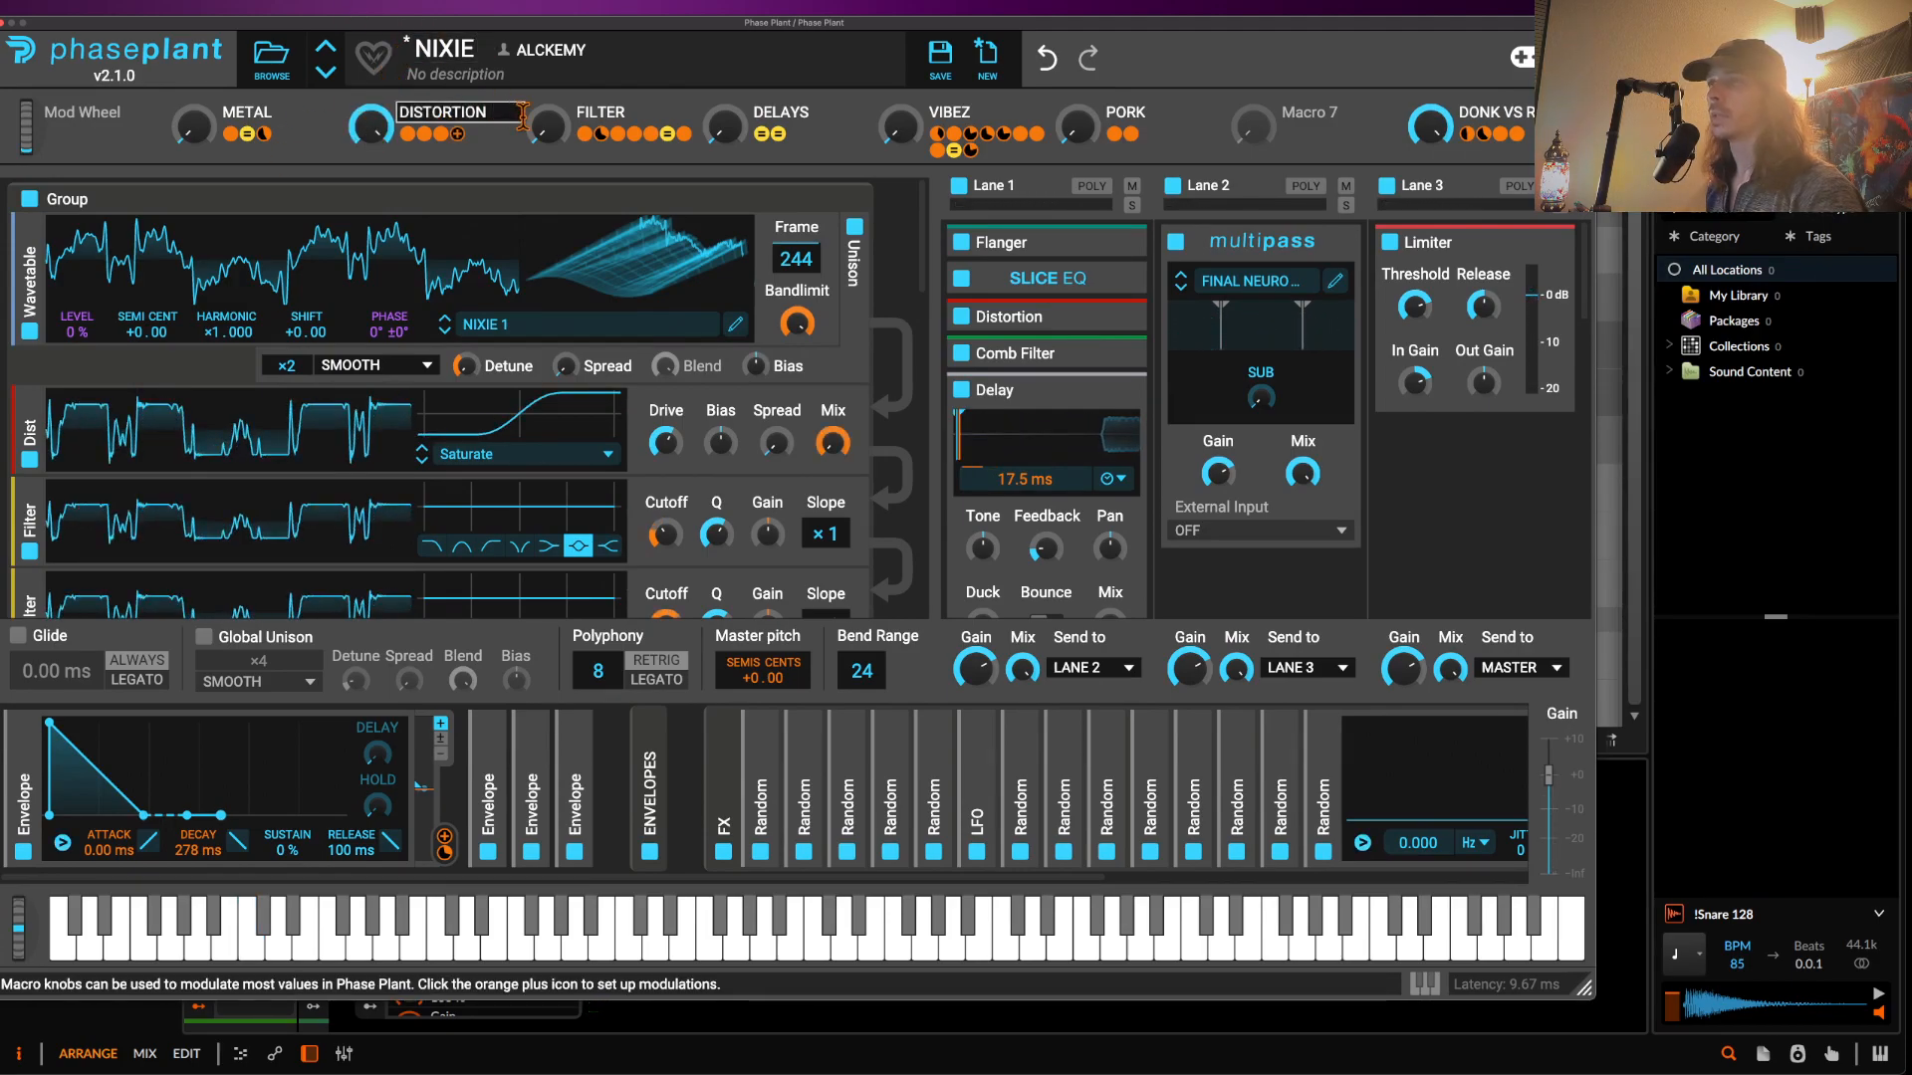
left_click_drag(545, 134, 550, 40)
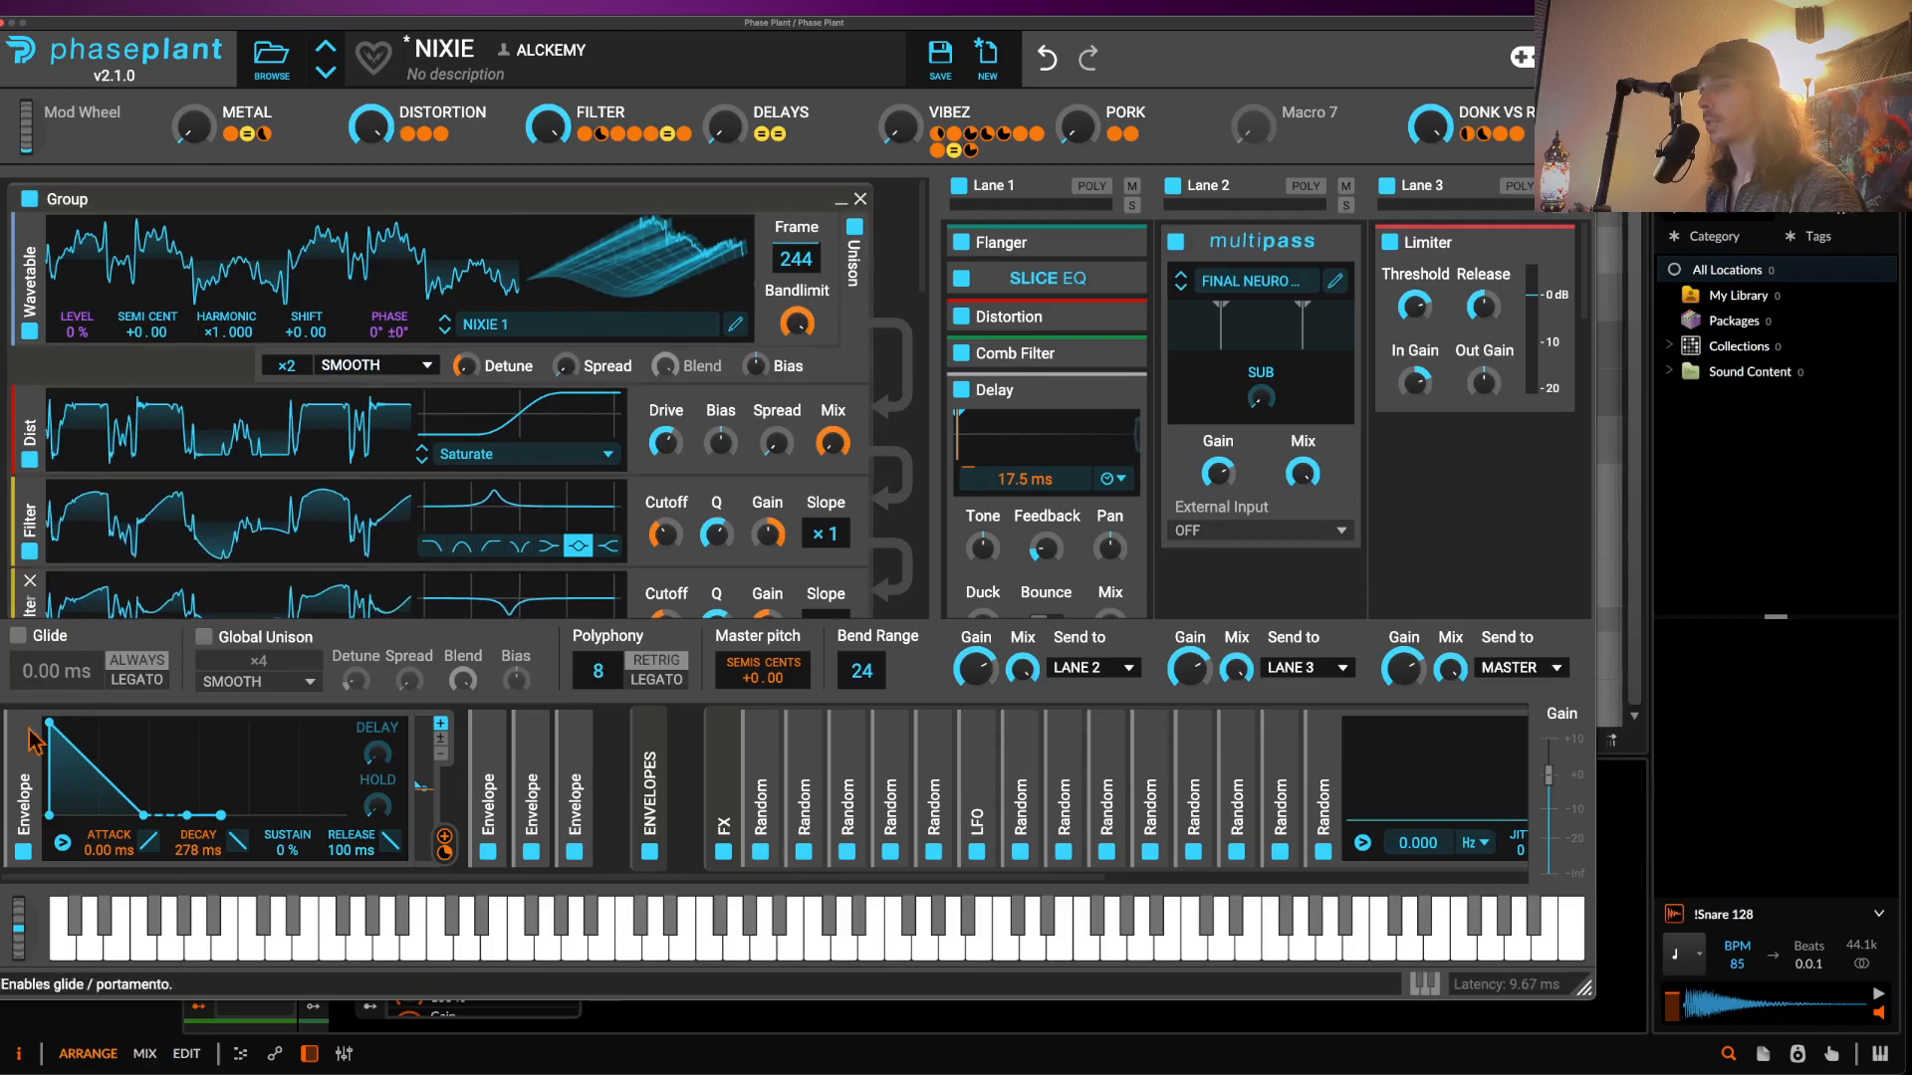
left_click_drag(12, 951, 18, 902)
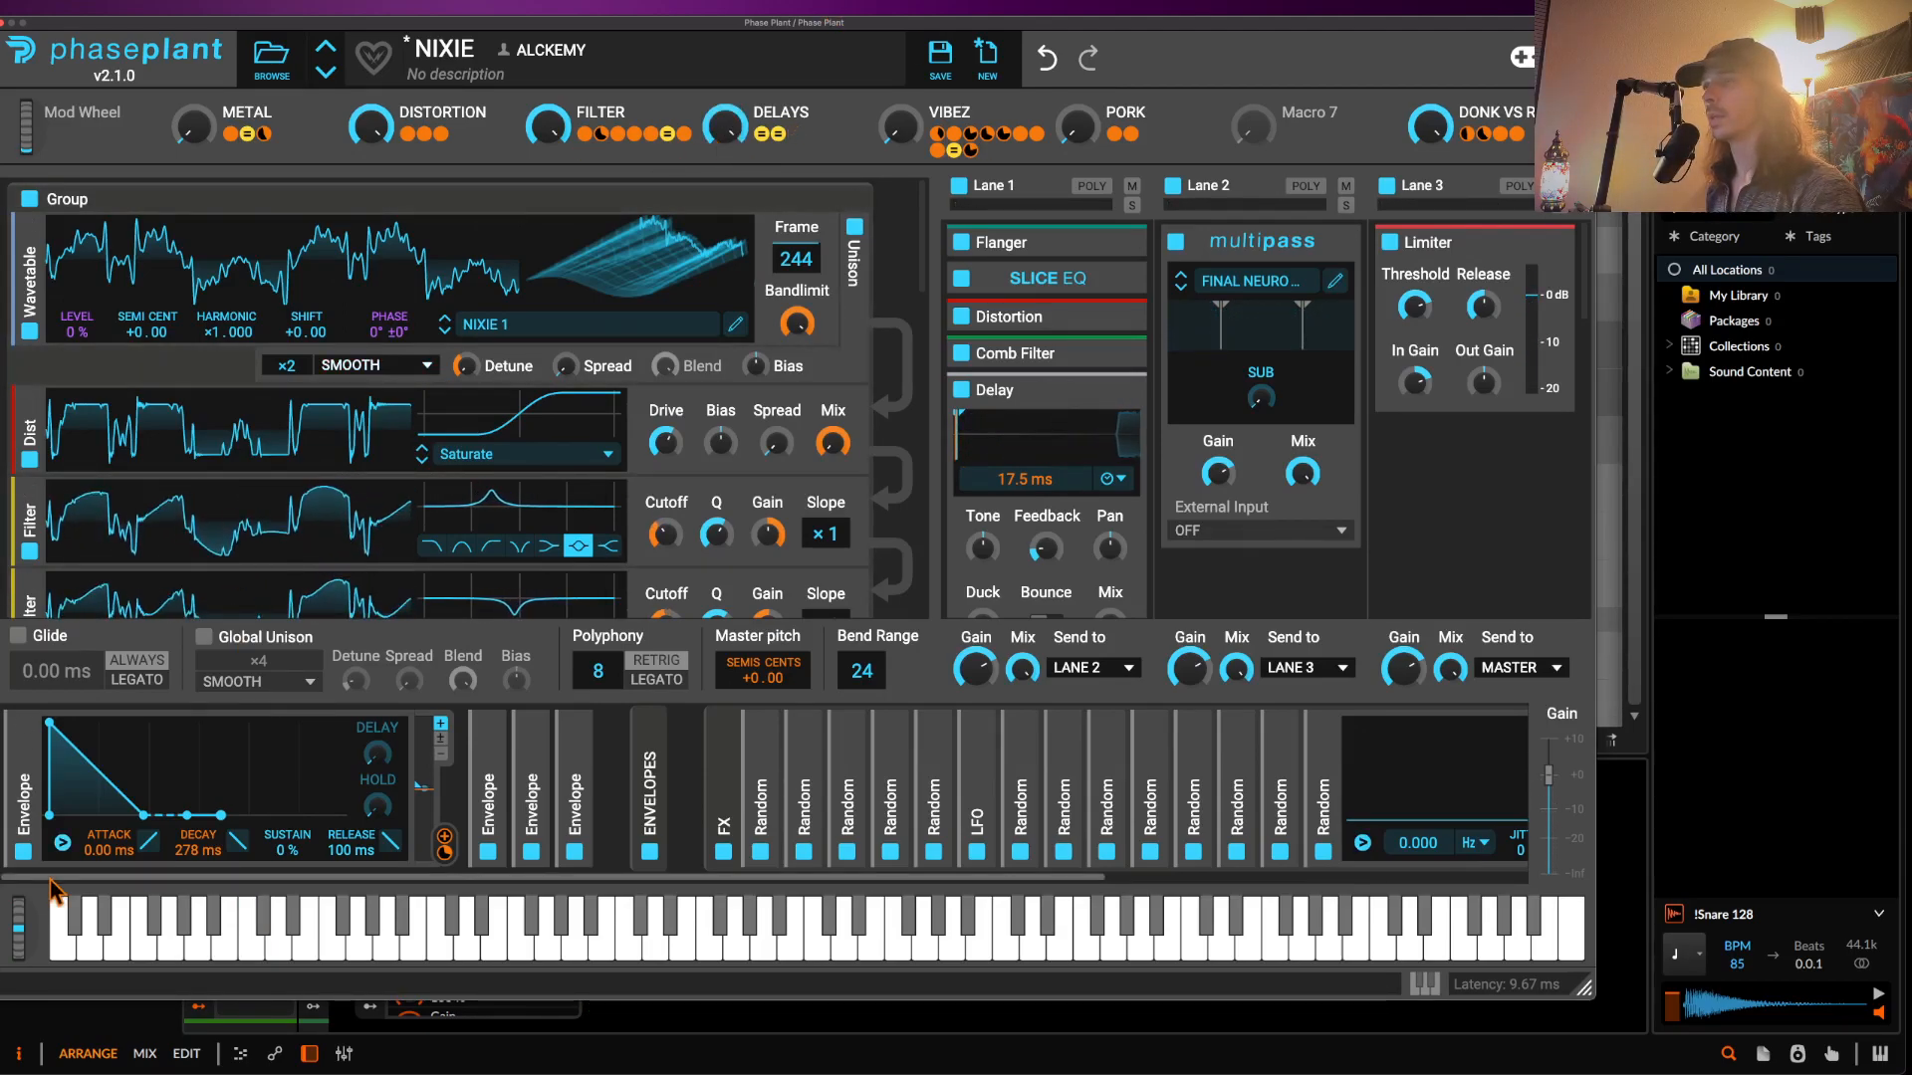
left_click_drag(19, 931, 8, 910)
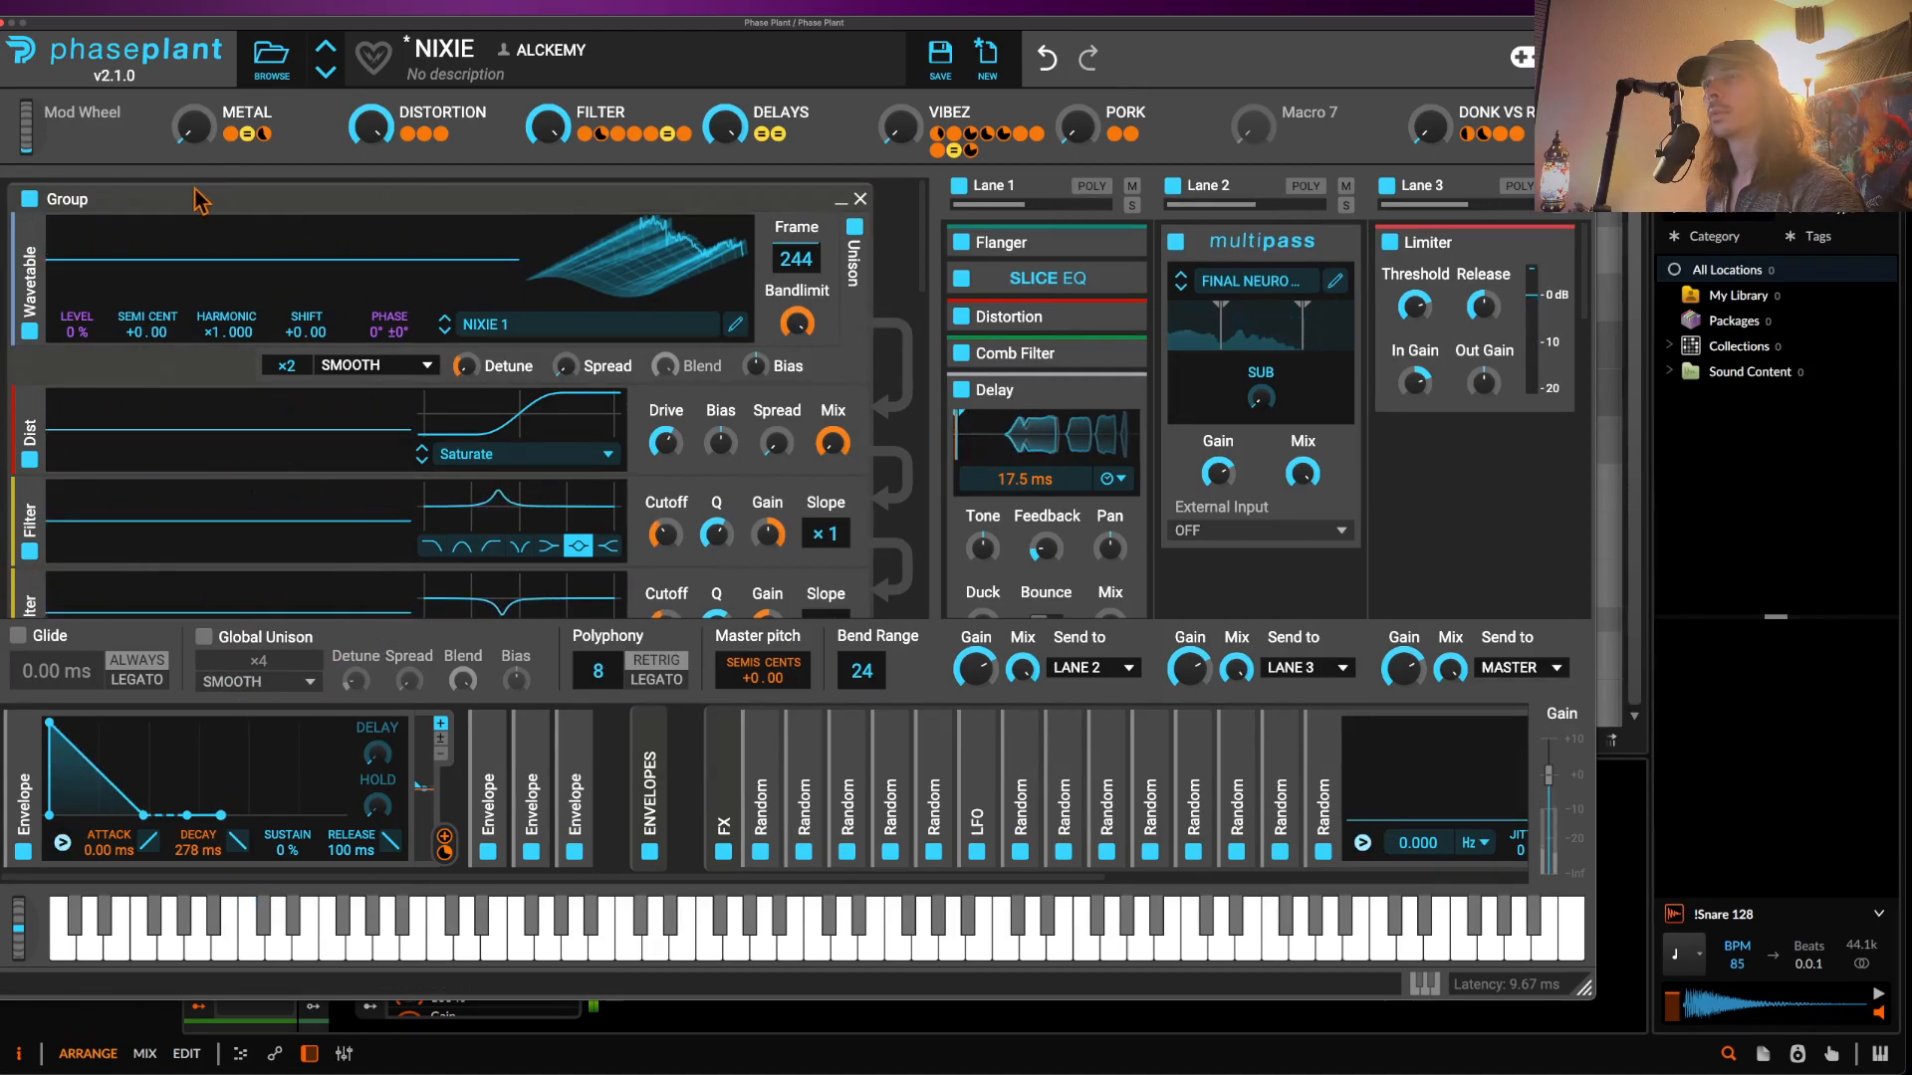
left_click(4, 24)
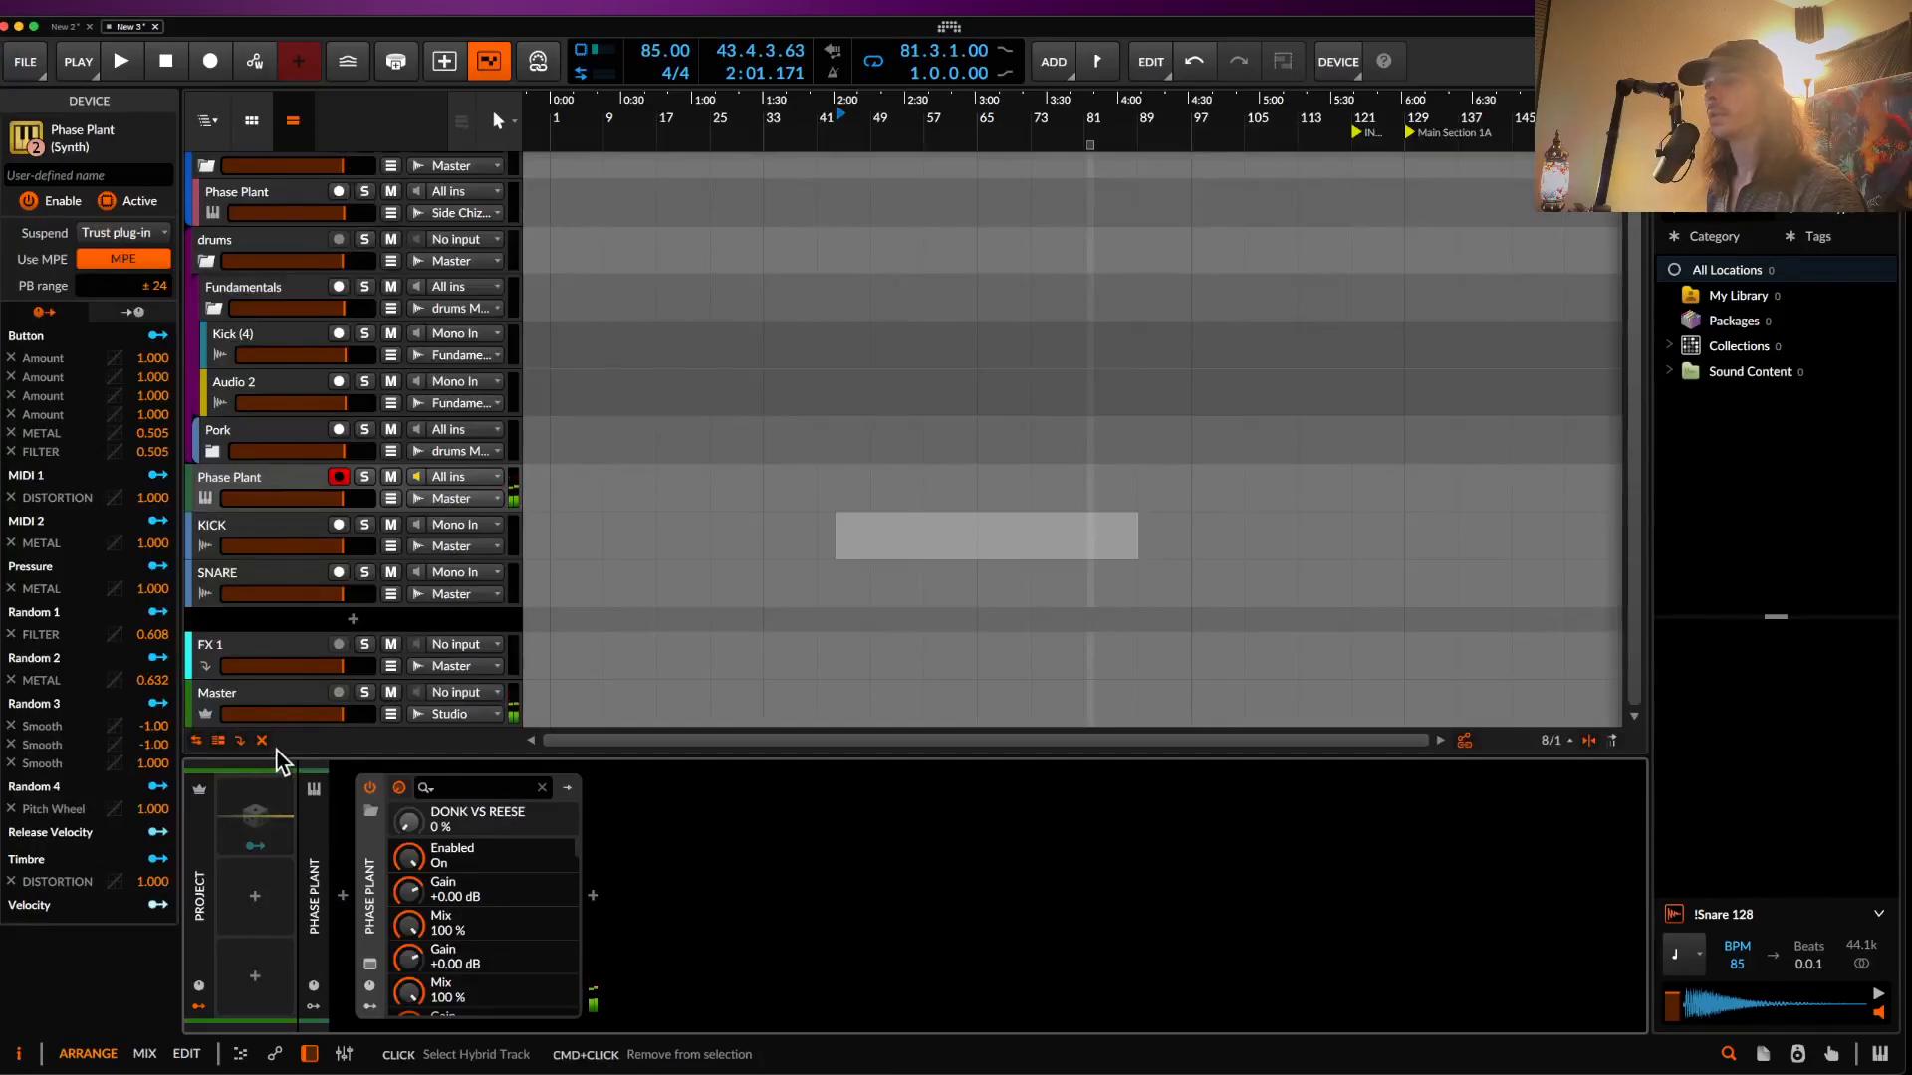
- Drag the latest Rolling Sampler bass capture onto a new audio track, then reopen Phase Plant
left_click(247, 713)
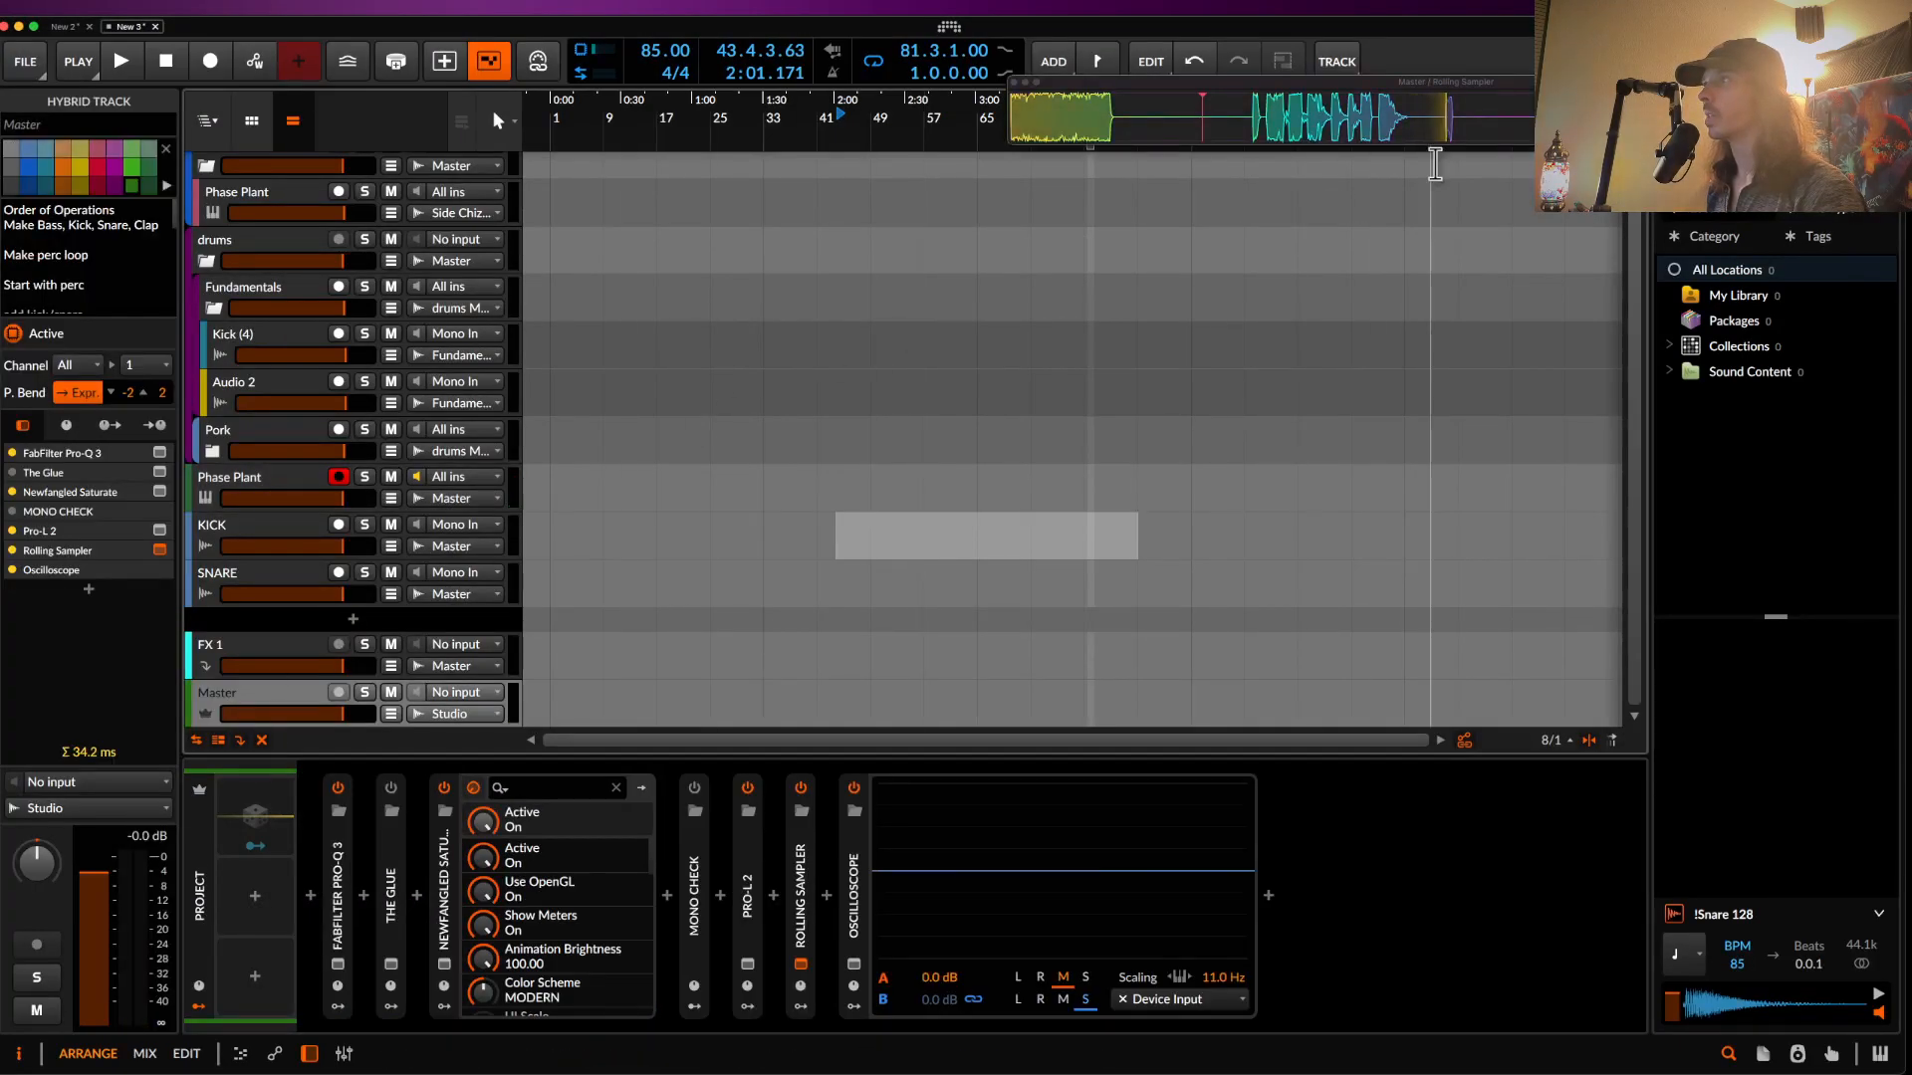
left_click_drag(1391, 143, 1228, 653)
left_click(267, 488)
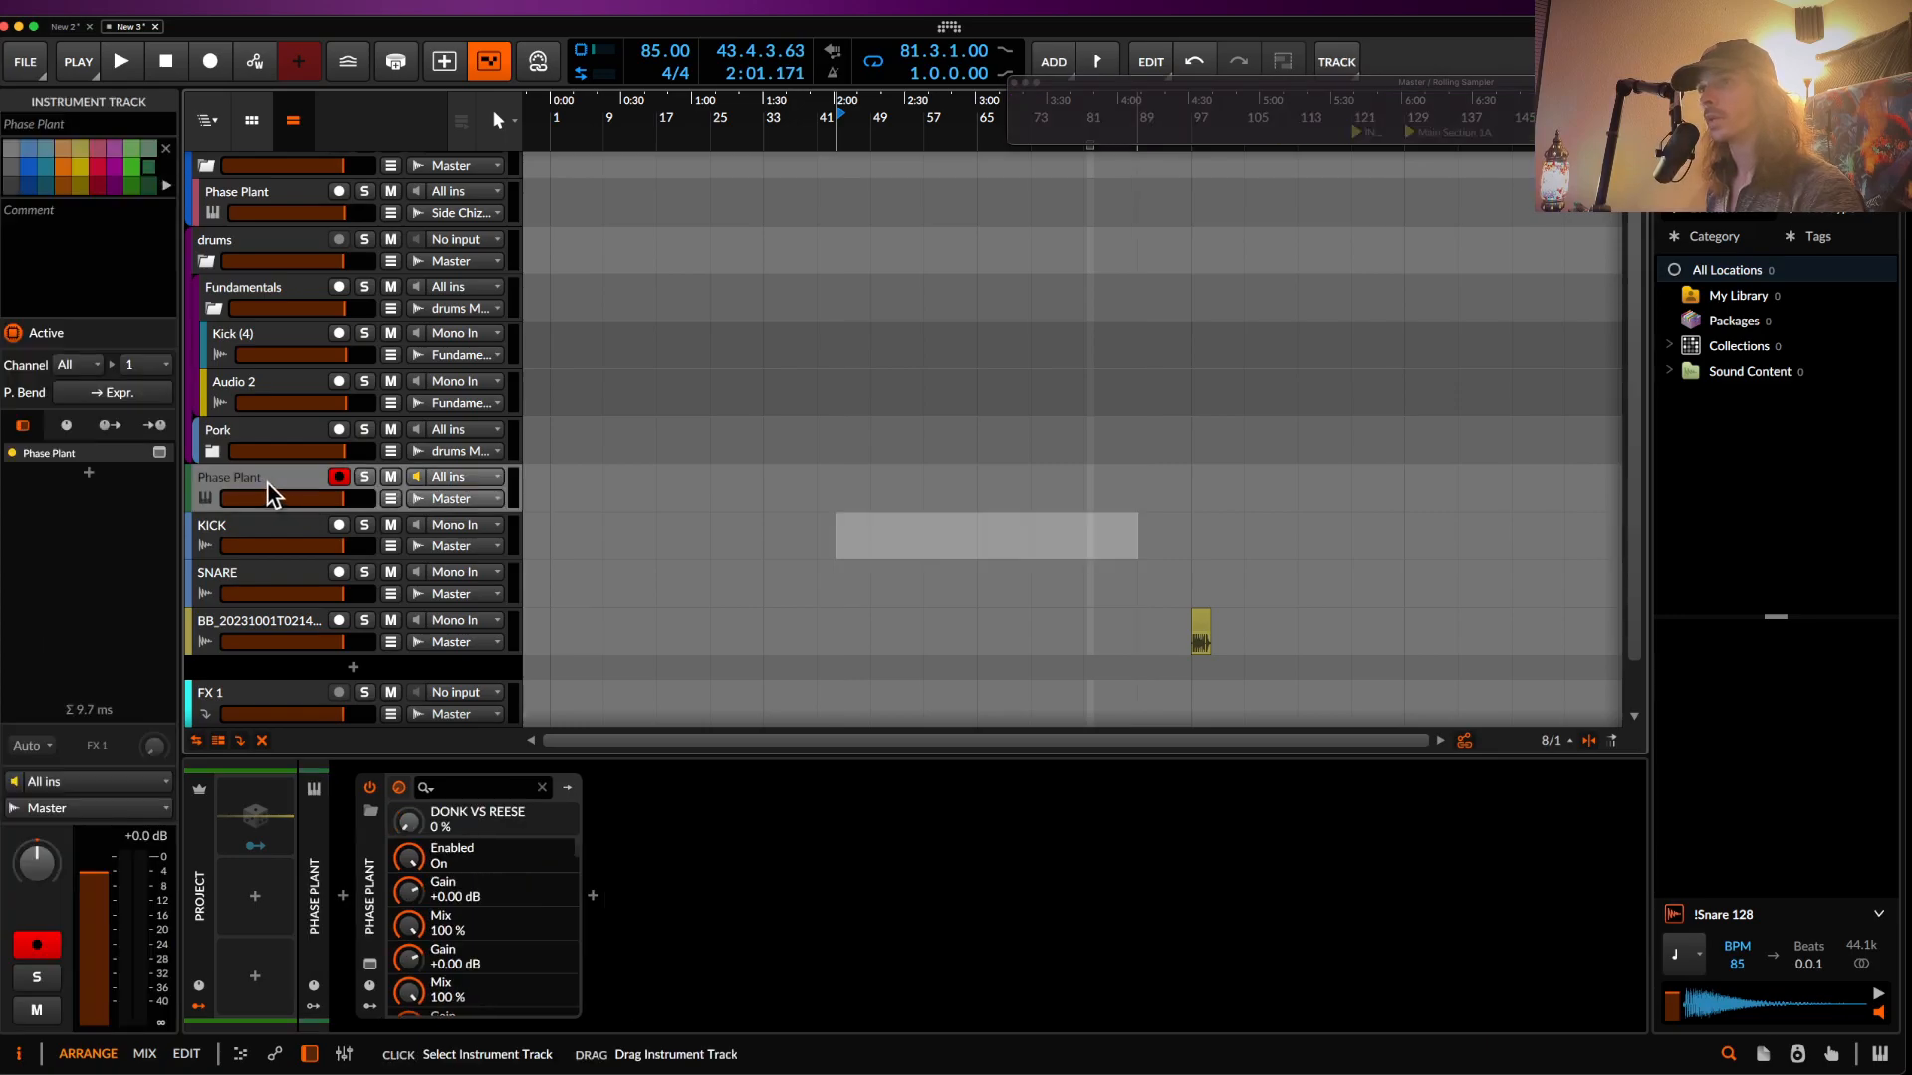
left_click(369, 965)
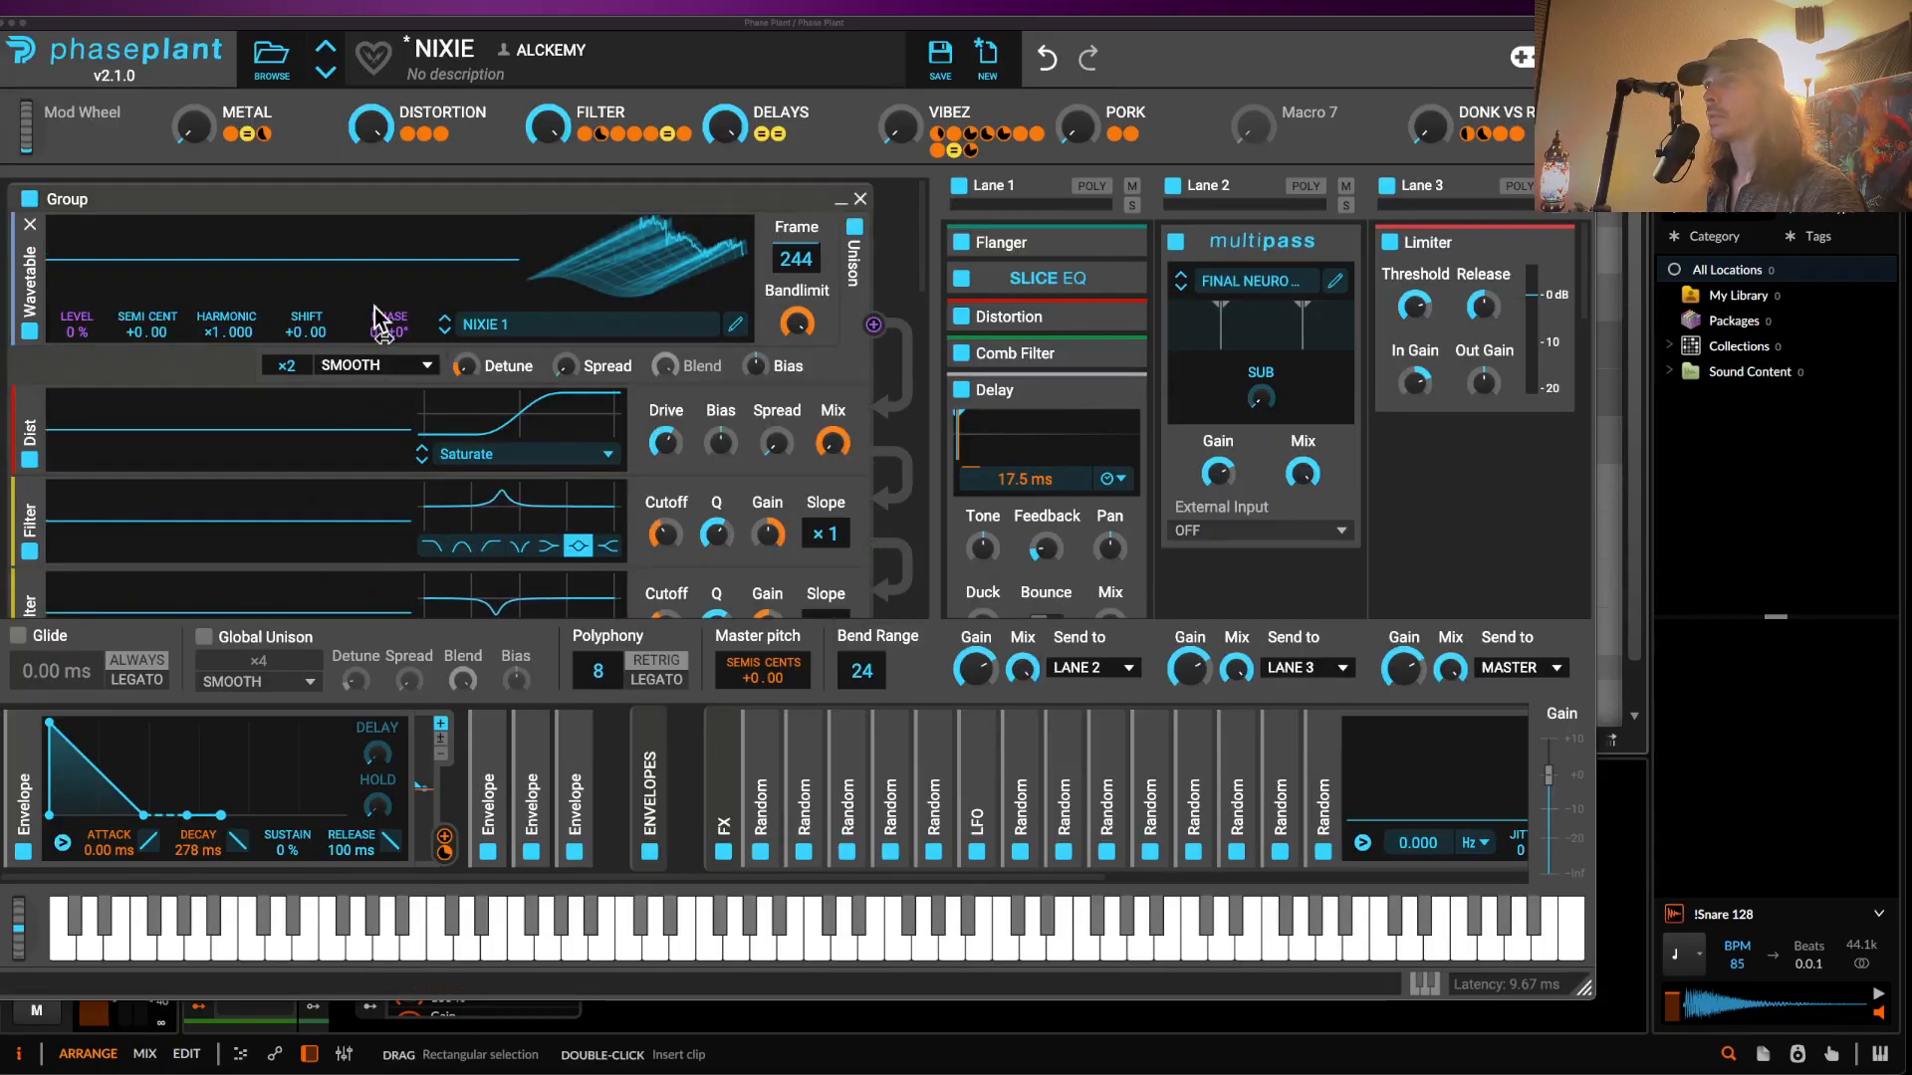
- Set the METAL macro to 100% and close the Phase Plant window
left_click_drag(200, 140, 201, 104)
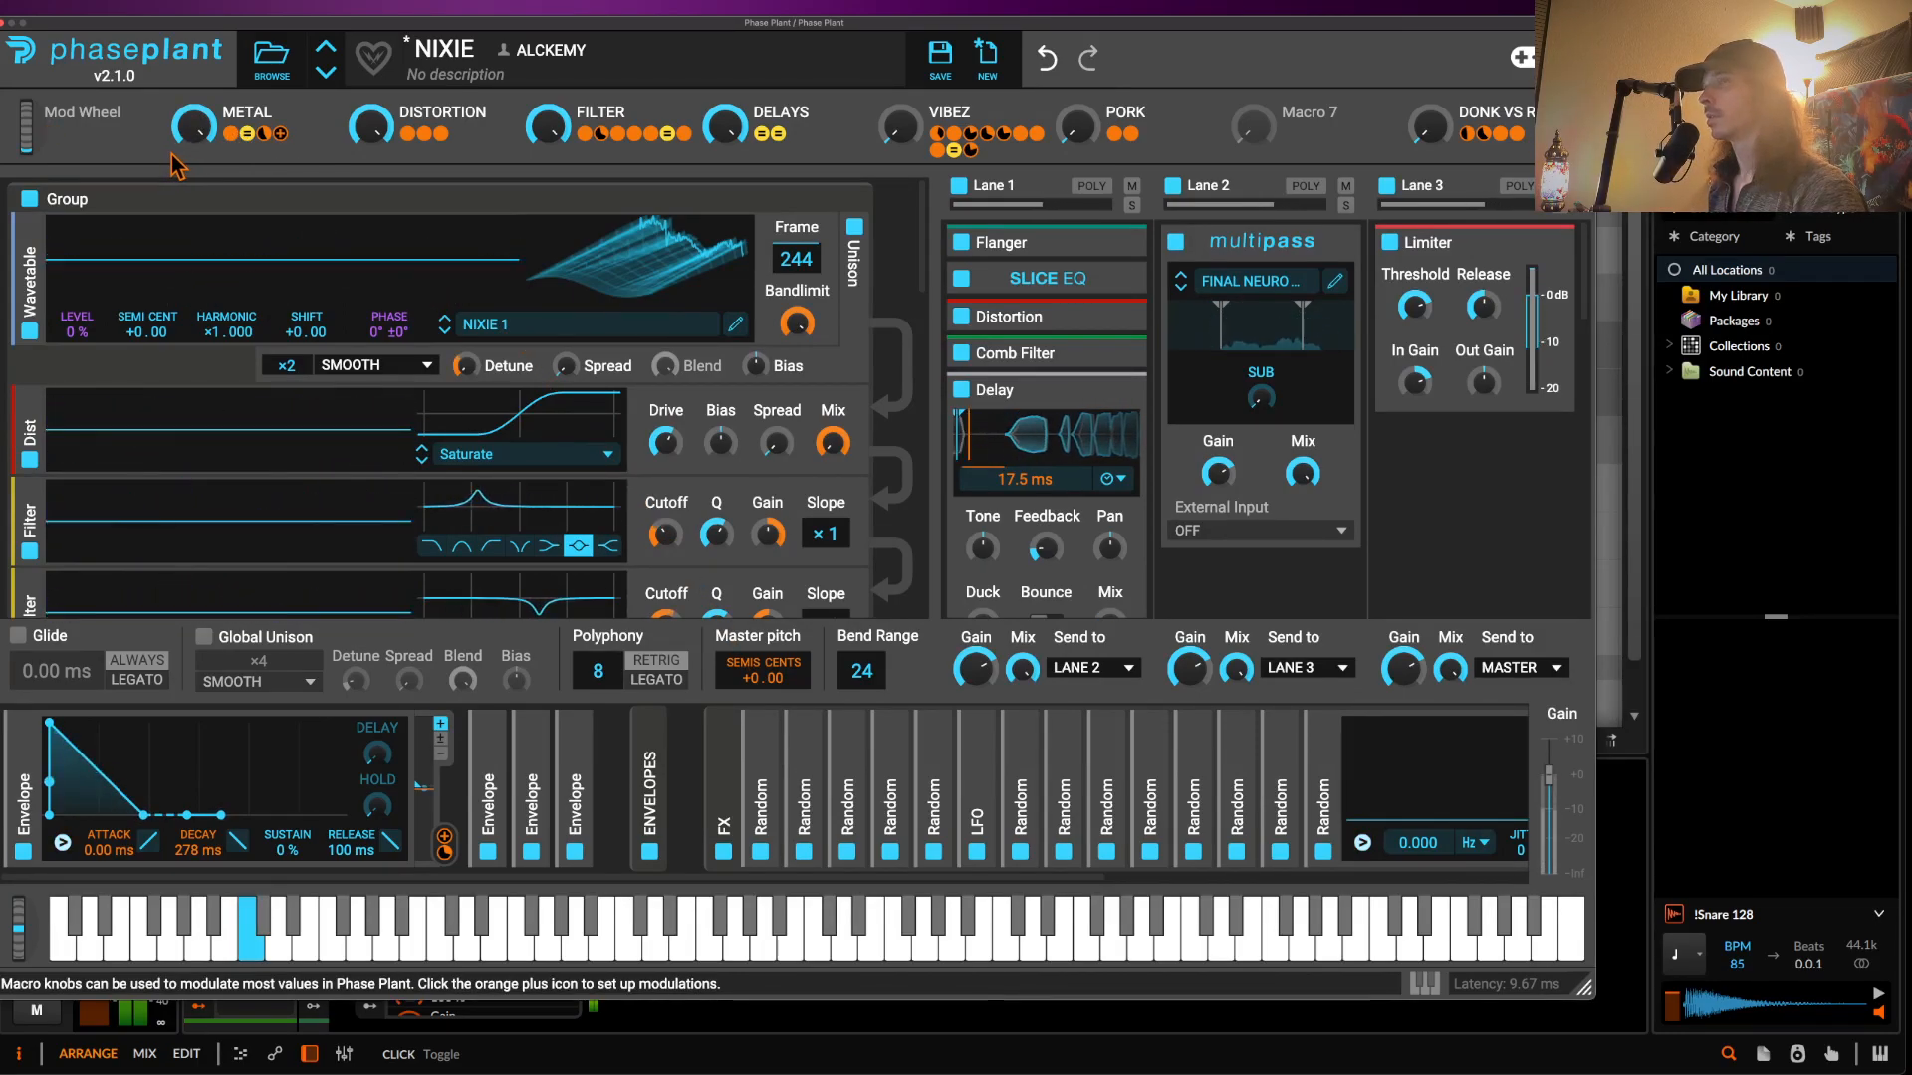
left_click(9, 23)
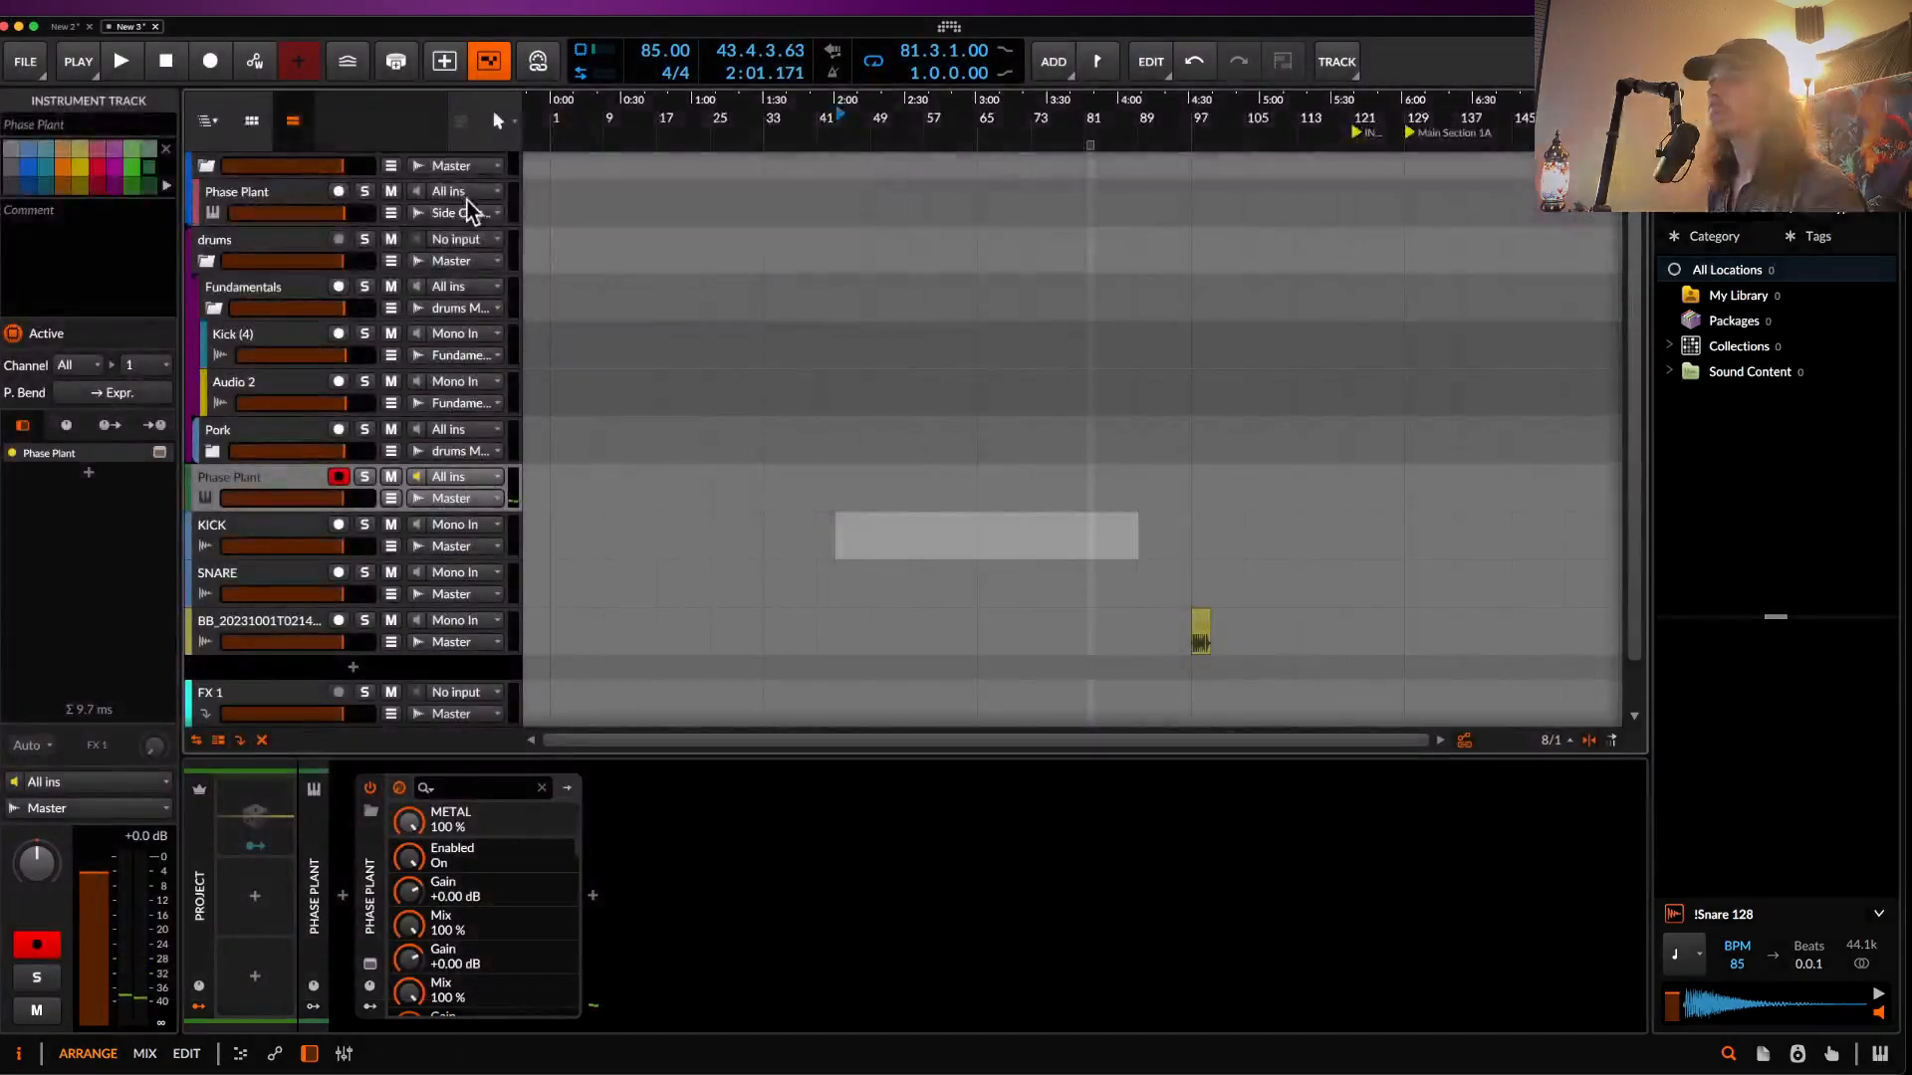
- Drag a second Rolling Sampler bass take onto the BB track beside the first
scroll(299, 637, "down", 1)
left_click(266, 702)
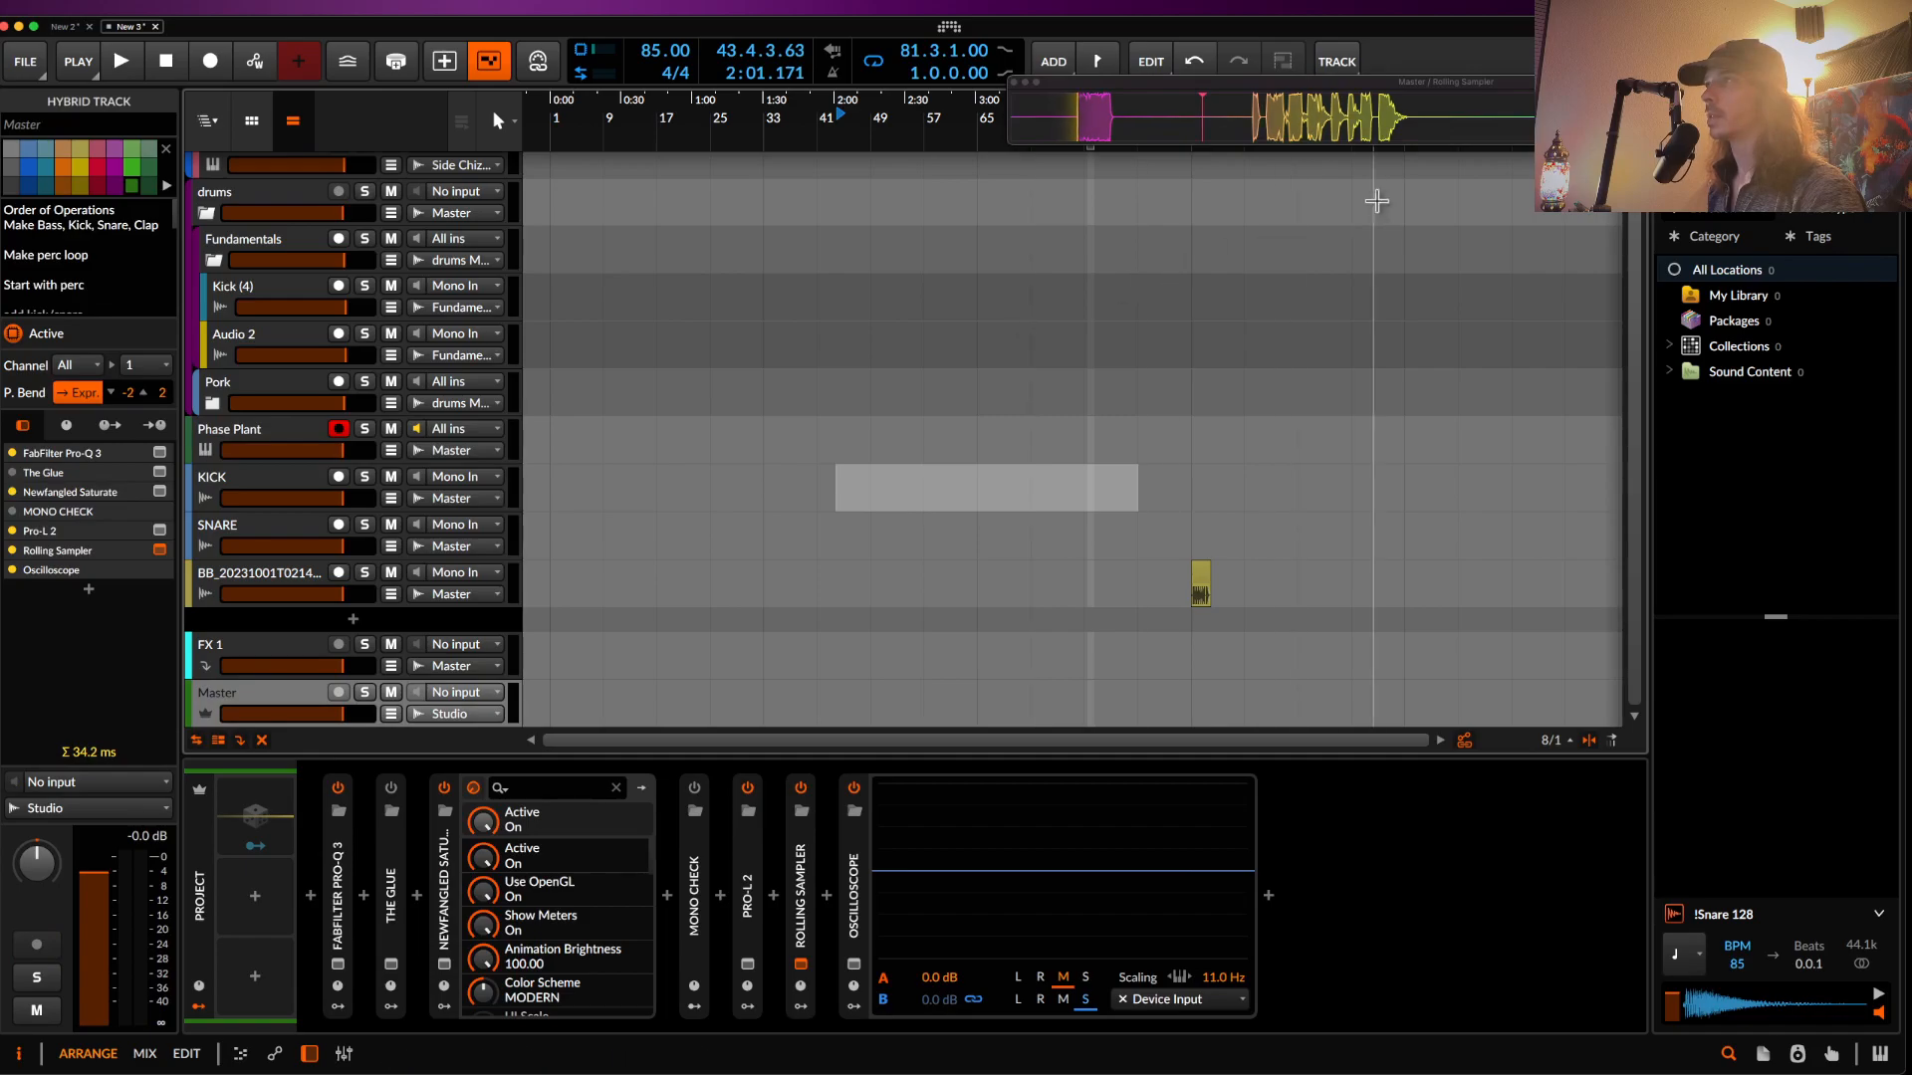
left_click_drag(1294, 184, 1045, 586)
- Join both bass clips into one 5.3.3.28-long clip and add a new instrument track, Inst 7
scroll(1229, 588, "up", 5)
left_click(1161, 578)
scroll(1225, 585, "up", 5)
scroll(1046, 585, "down", 1)
left_click(956, 586, "shift")
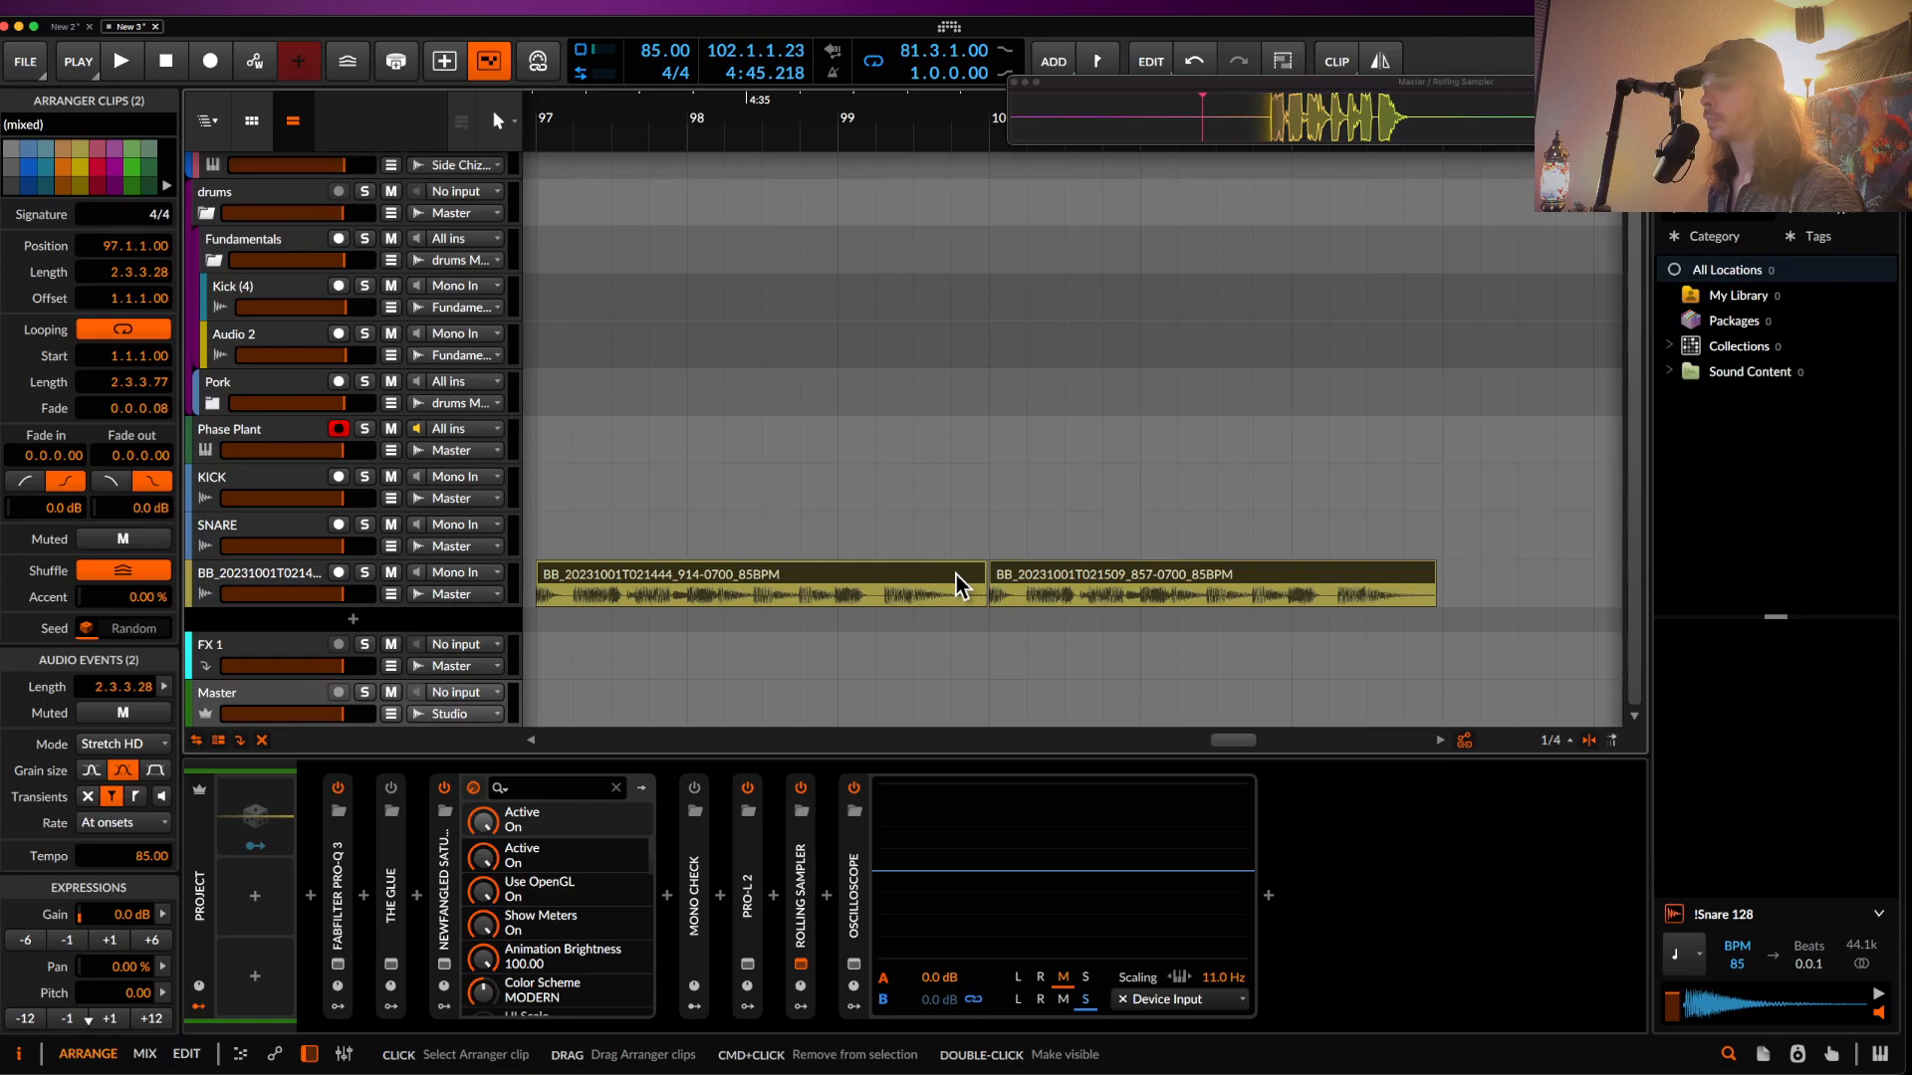
key("super+j")
key("super+t")
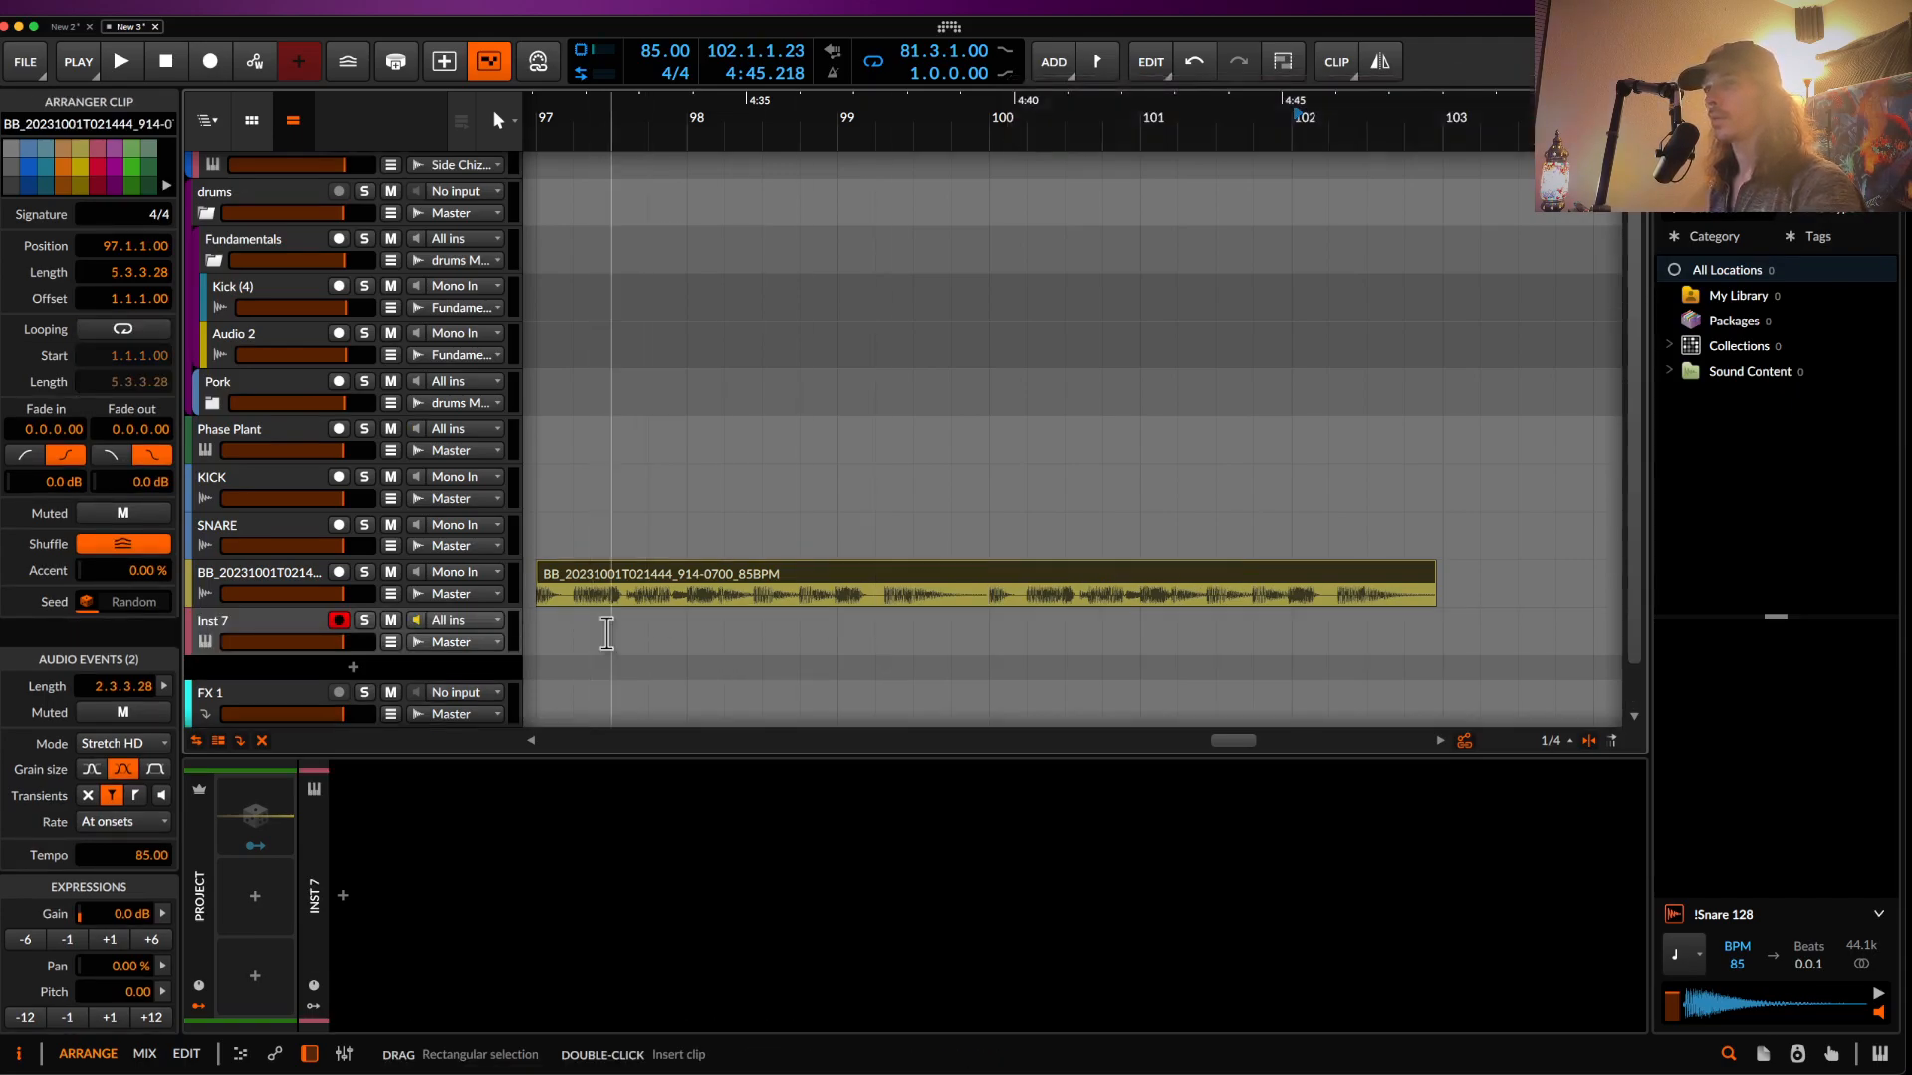
- Drag the merged BB bass clip into the Inst 7 track to create a Sampler
left_click(304, 627)
left_click_drag(577, 570, 481, 860)
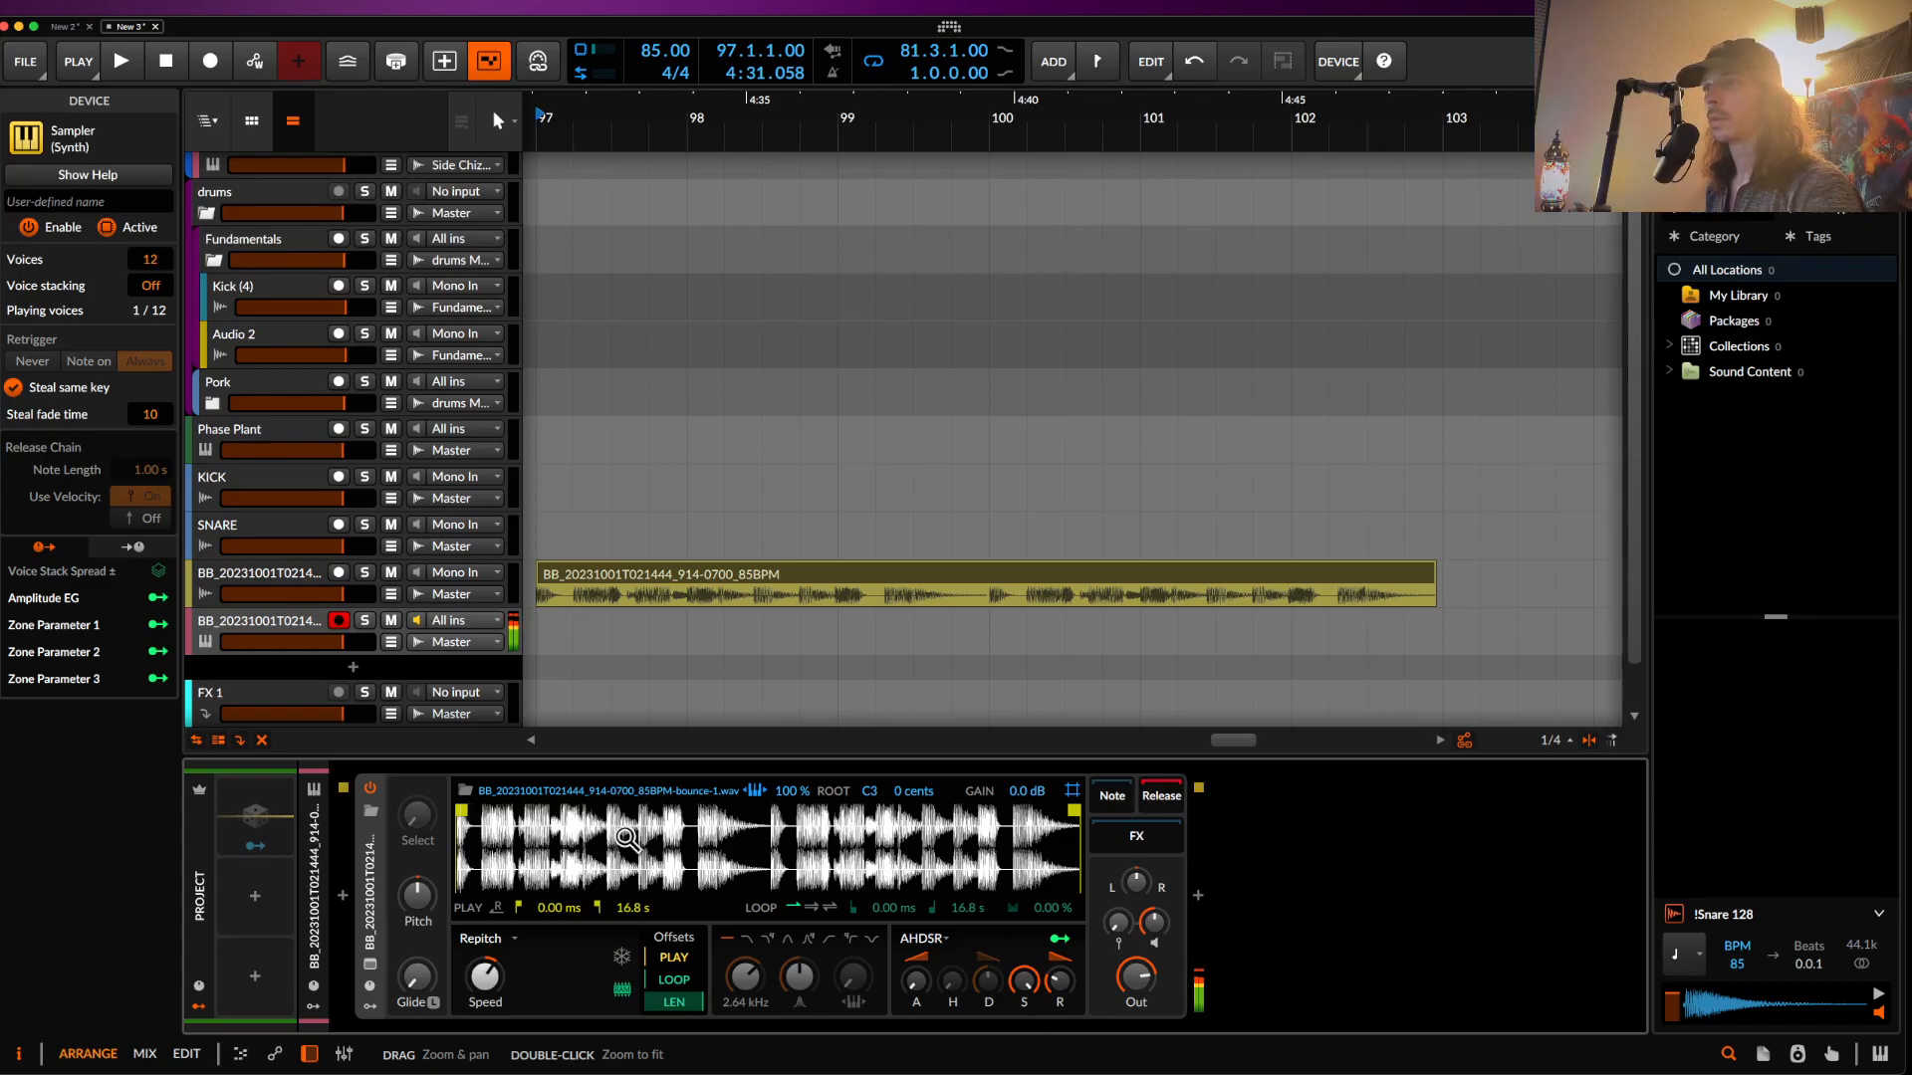
- Trim Sampler playback to 5.66–6.01 s with a forward loop from 5.71 to 6.07 s
left_click_drag(461, 811, 662, 825)
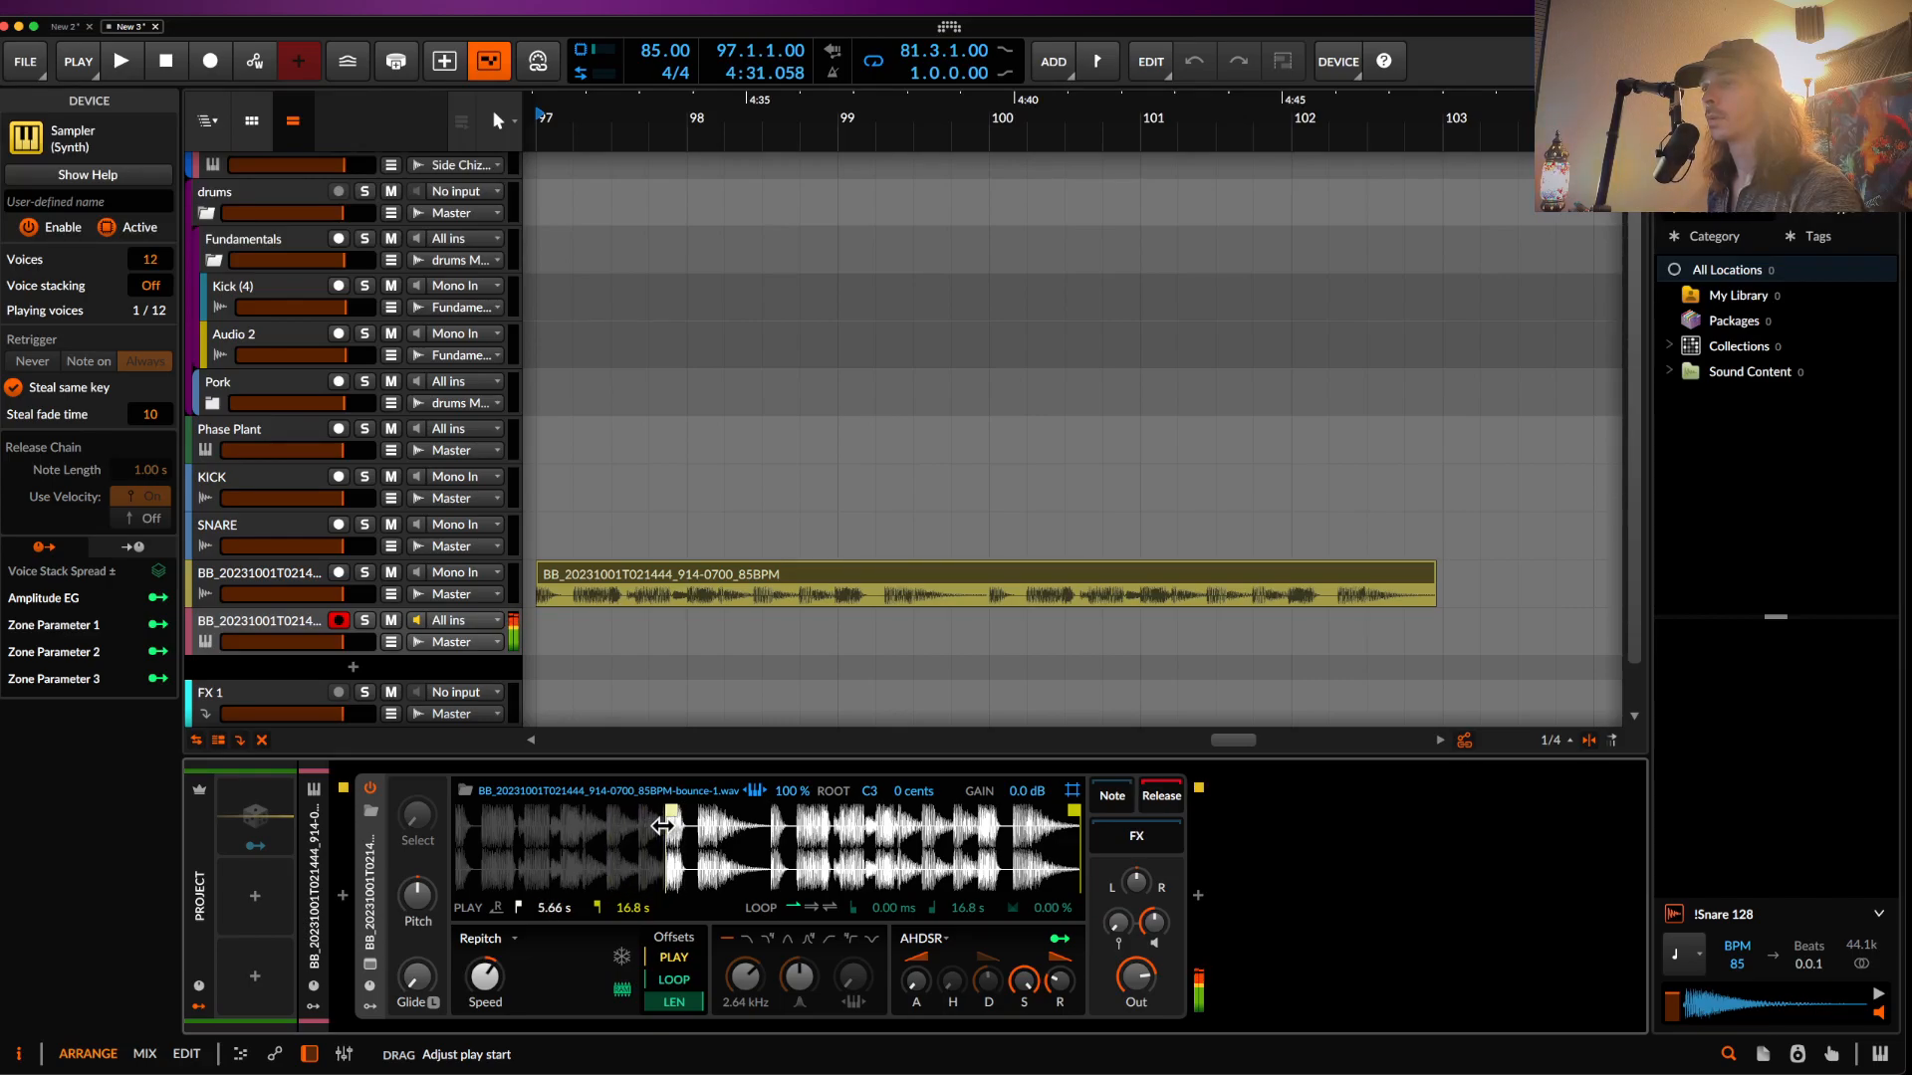
left_click_drag(1075, 824, 674, 829)
left_click(811, 907)
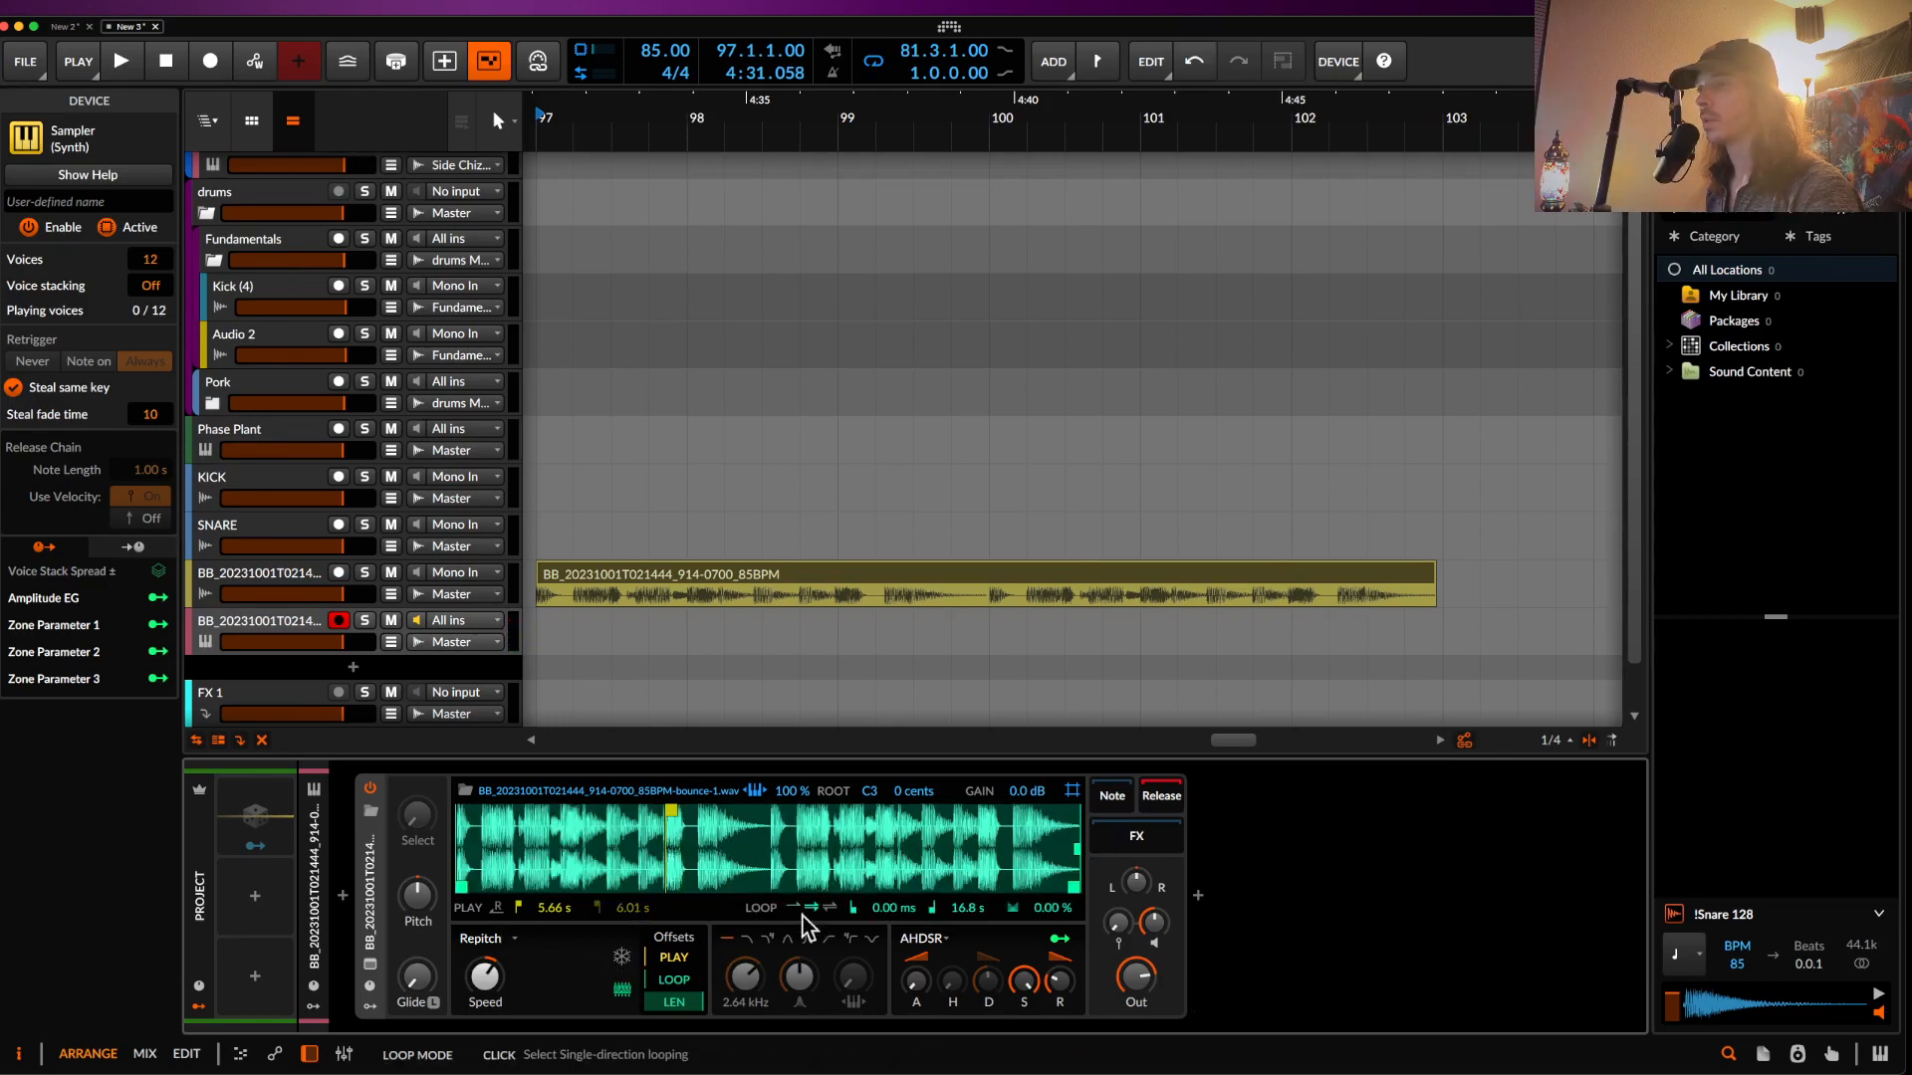
left_click_drag(461, 886, 651, 899)
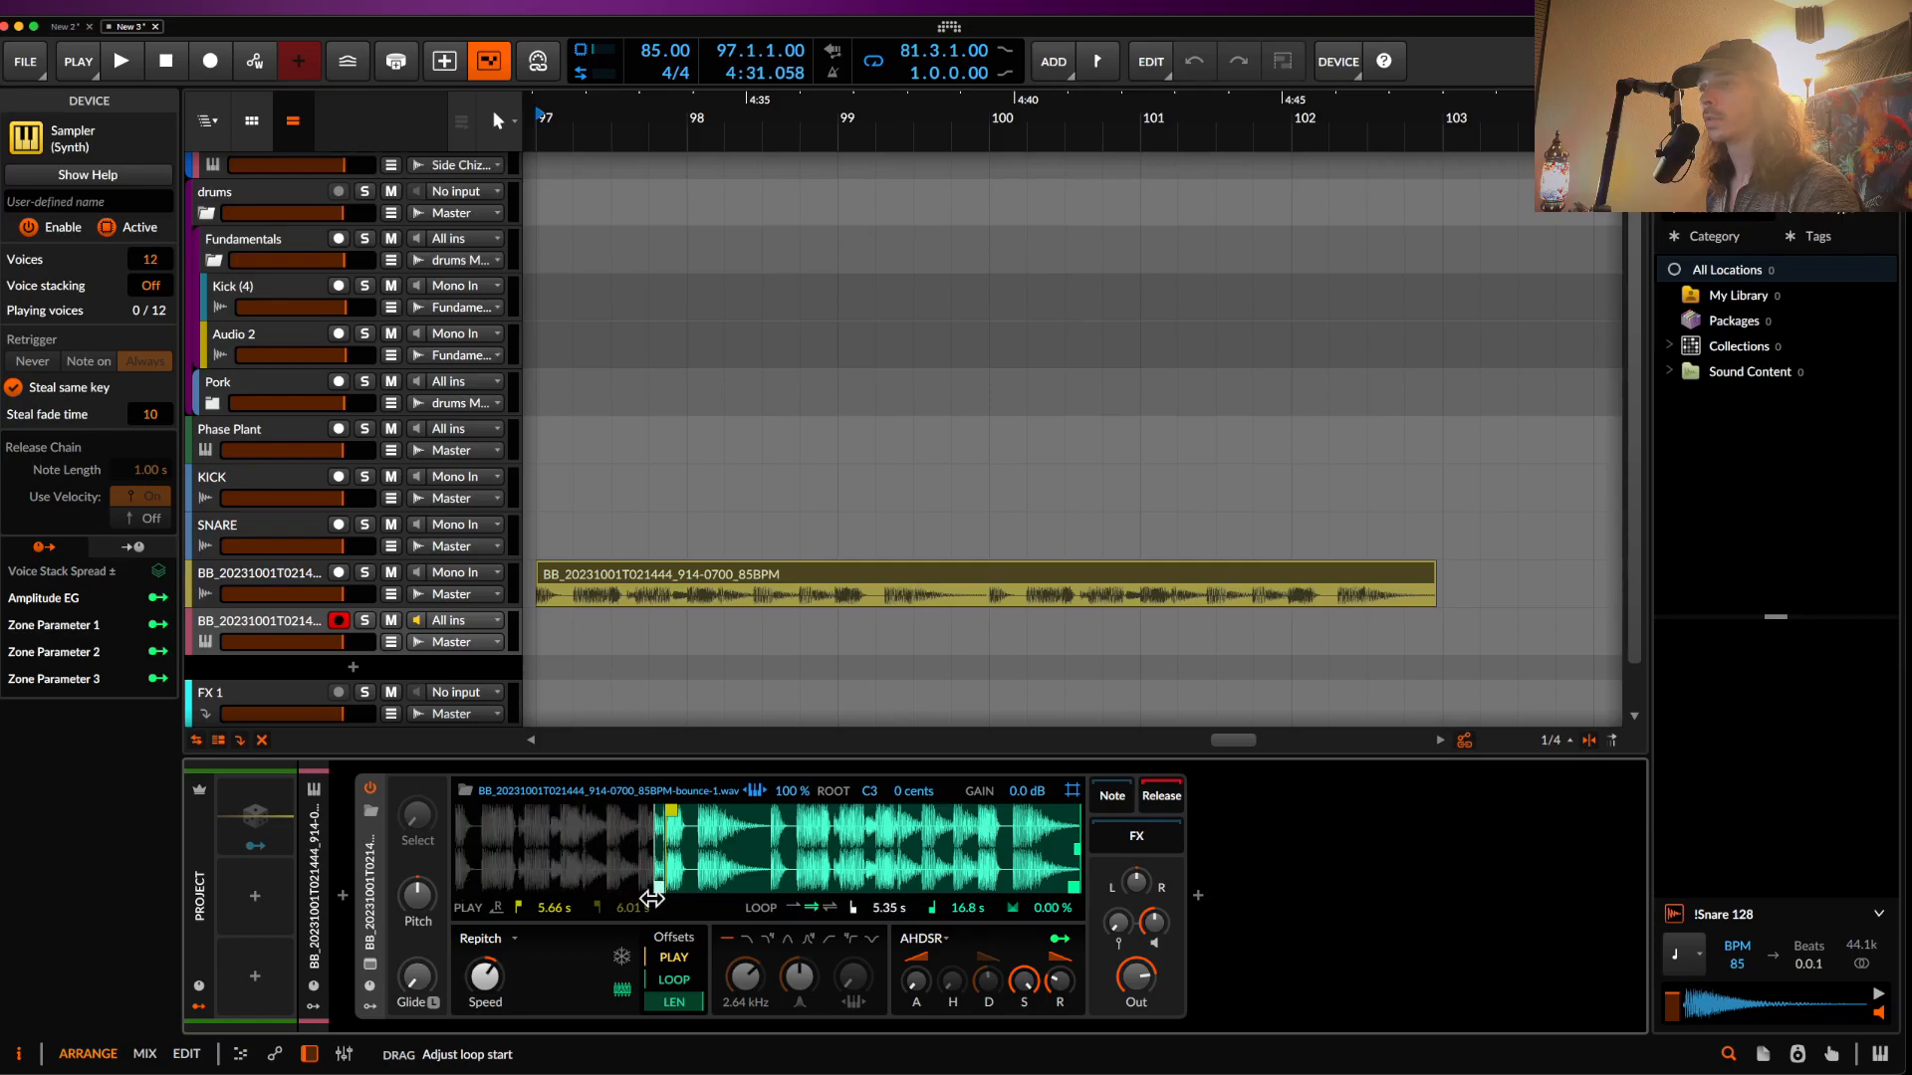
left_click_drag(1073, 886, 678, 907)
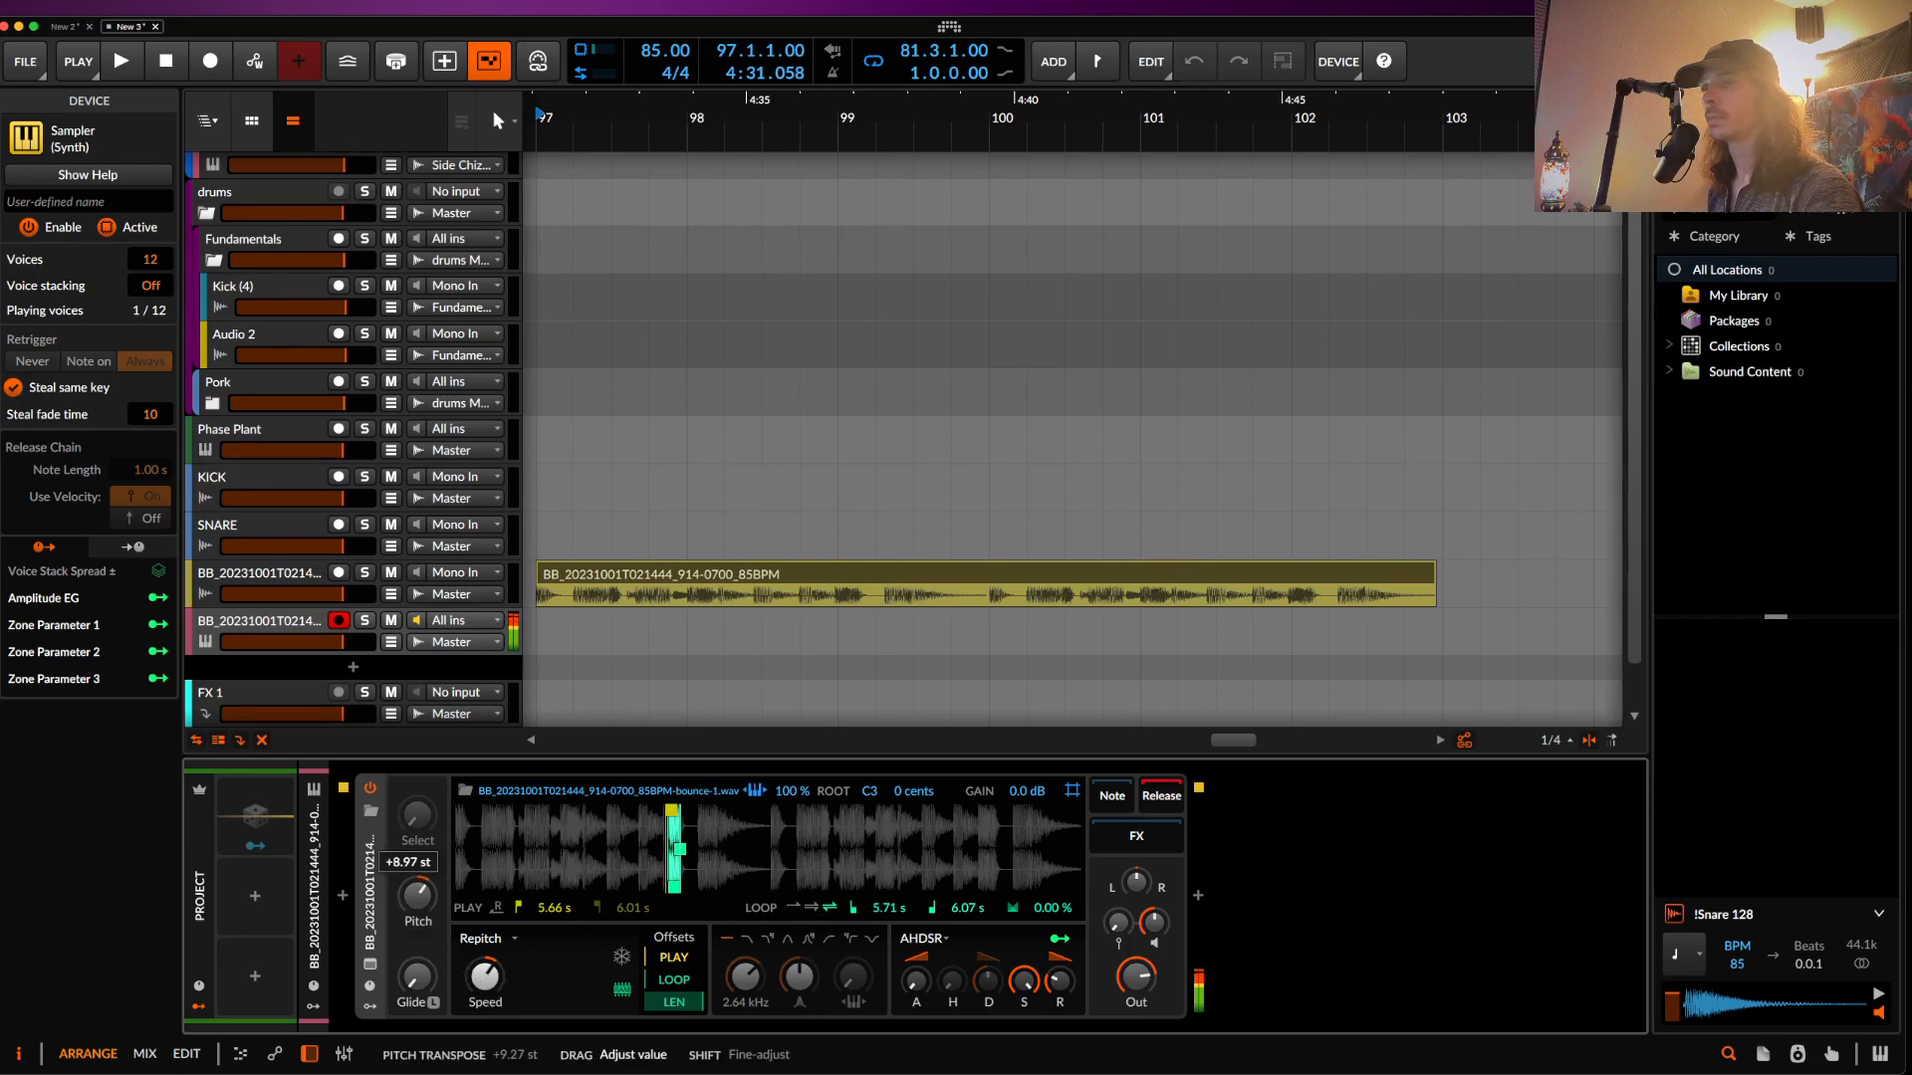
- Refine the Sampler slice: shift and shorten the loop, add a crossfade, start playback later
mouse_move(418, 920)
left_mouse_down()
mouse_move(418, 866)
mouse_move(405, 903)
left_mouse_up()
double_click(405, 903)
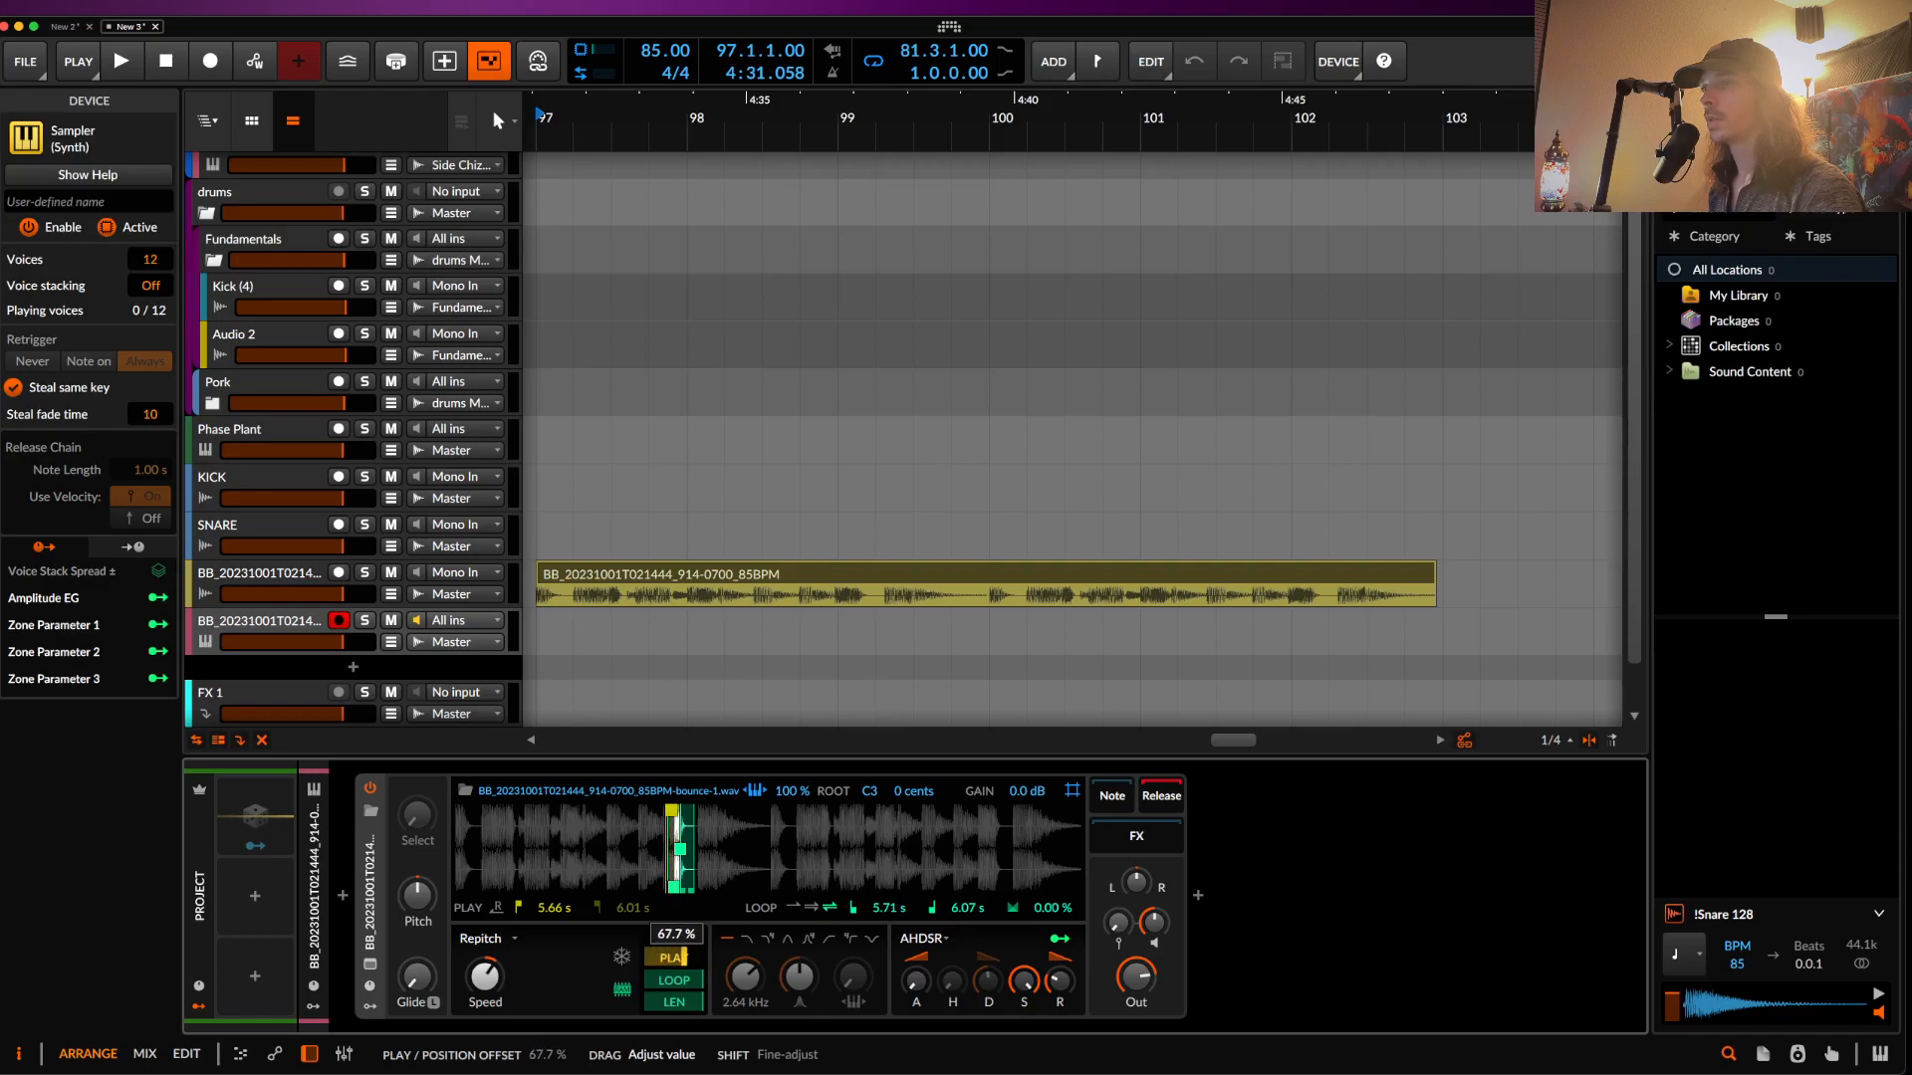
left_click_drag(893, 912, 893, 866)
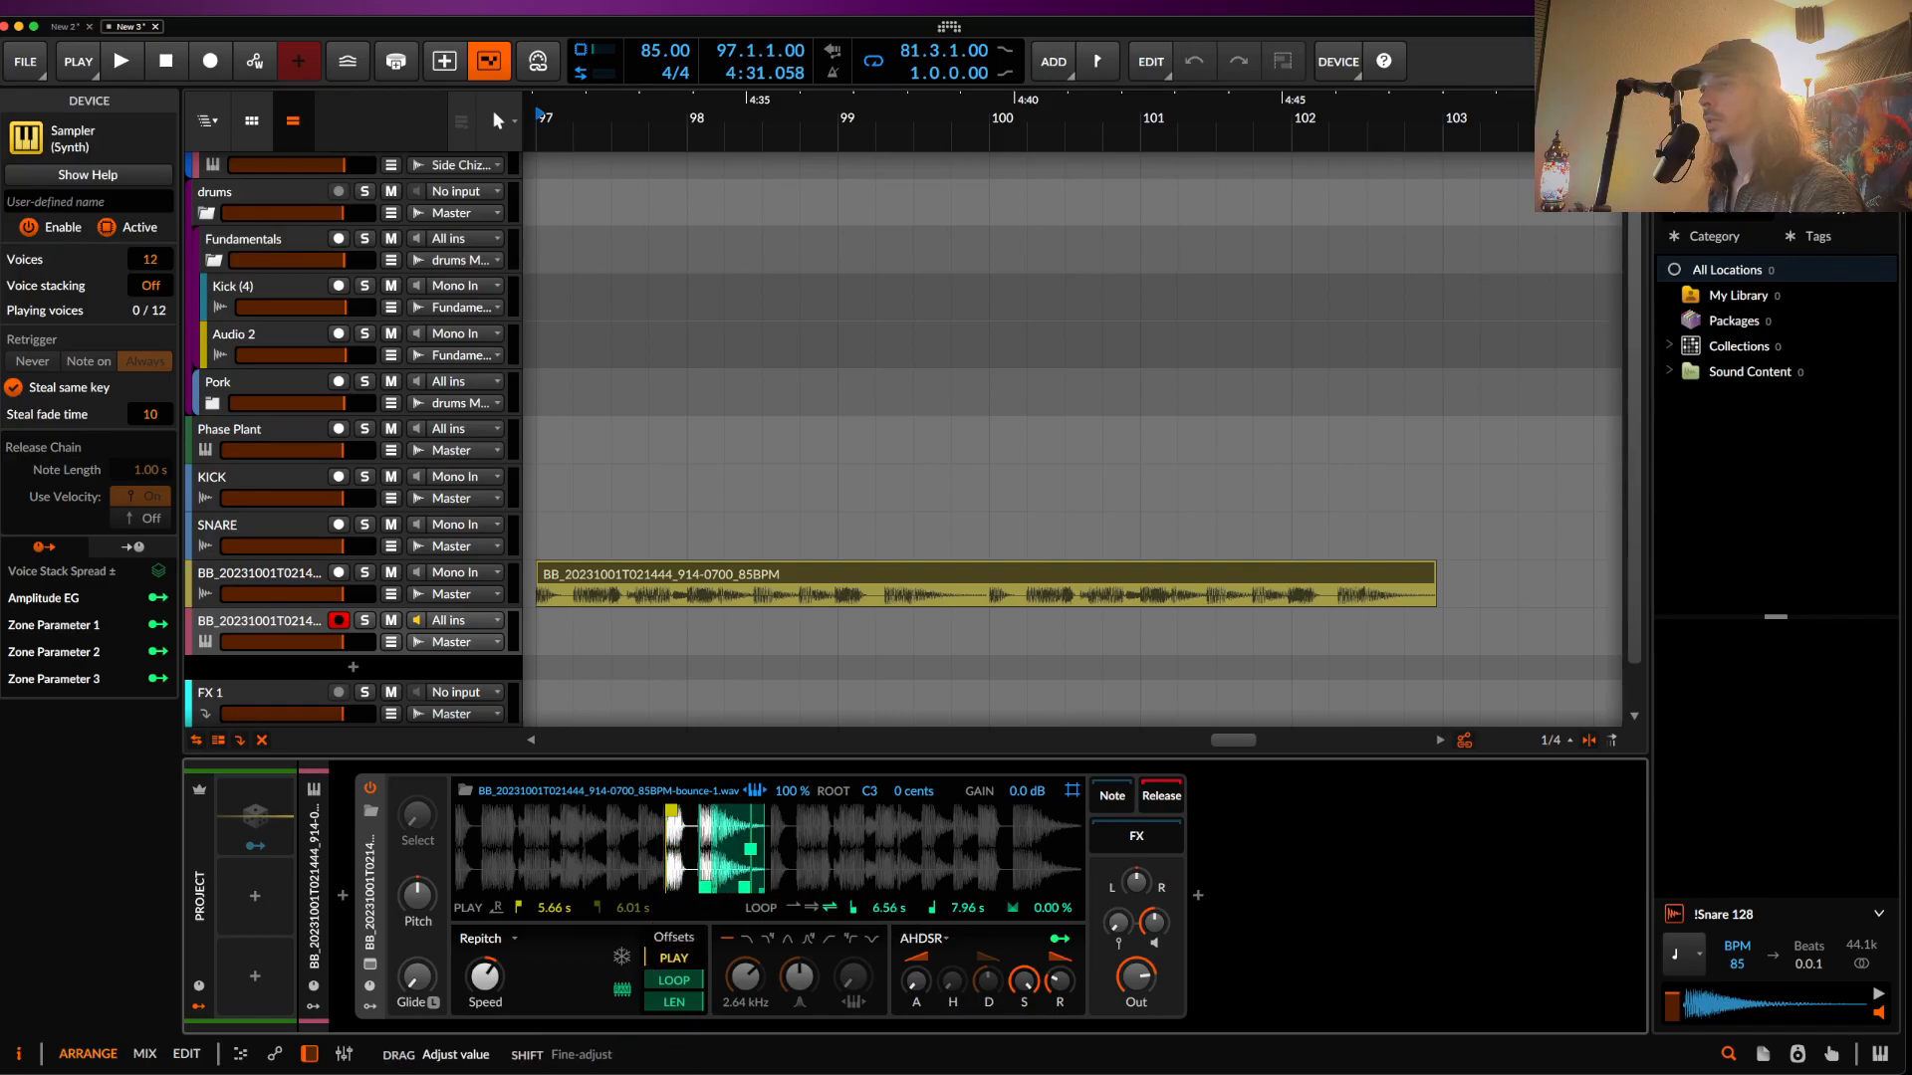
left_click_drag(751, 859, 703, 866)
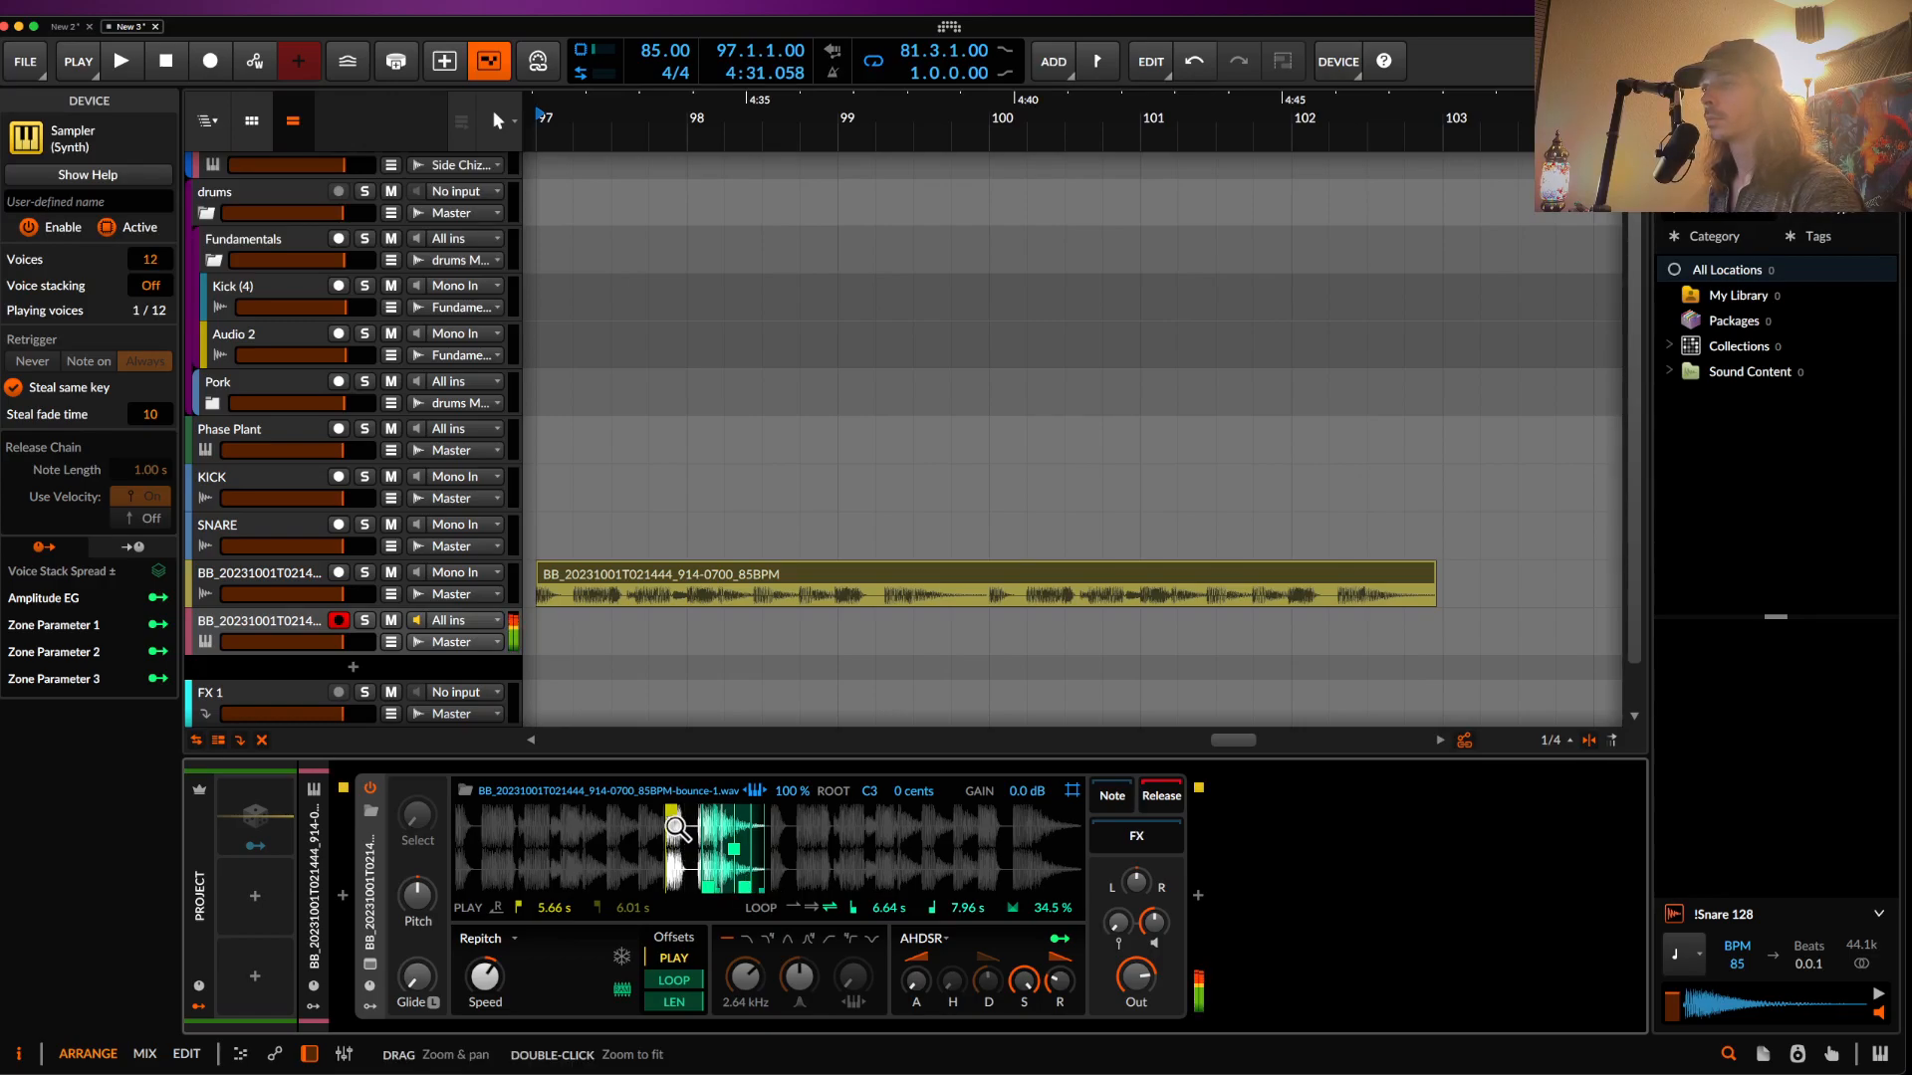
left_click_drag(671, 810, 696, 811)
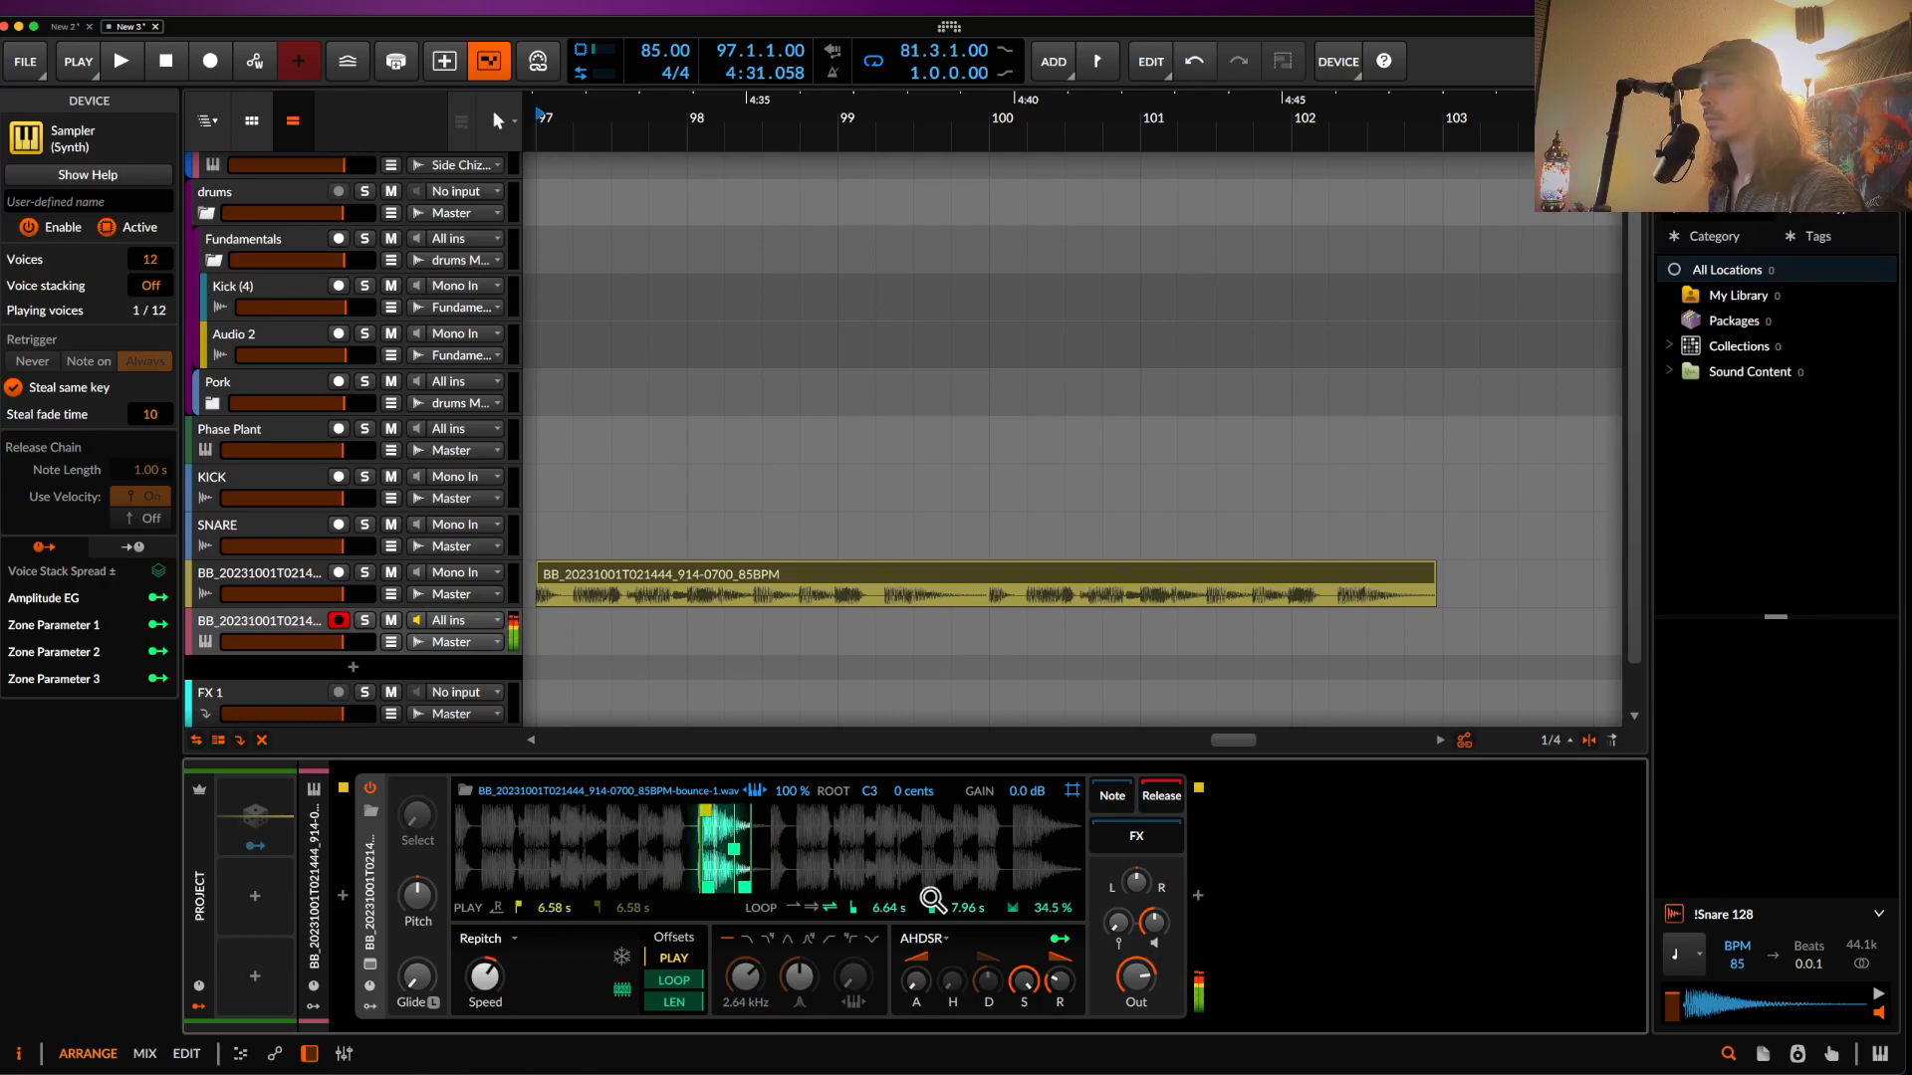
left_click_drag(967, 908, 967, 956)
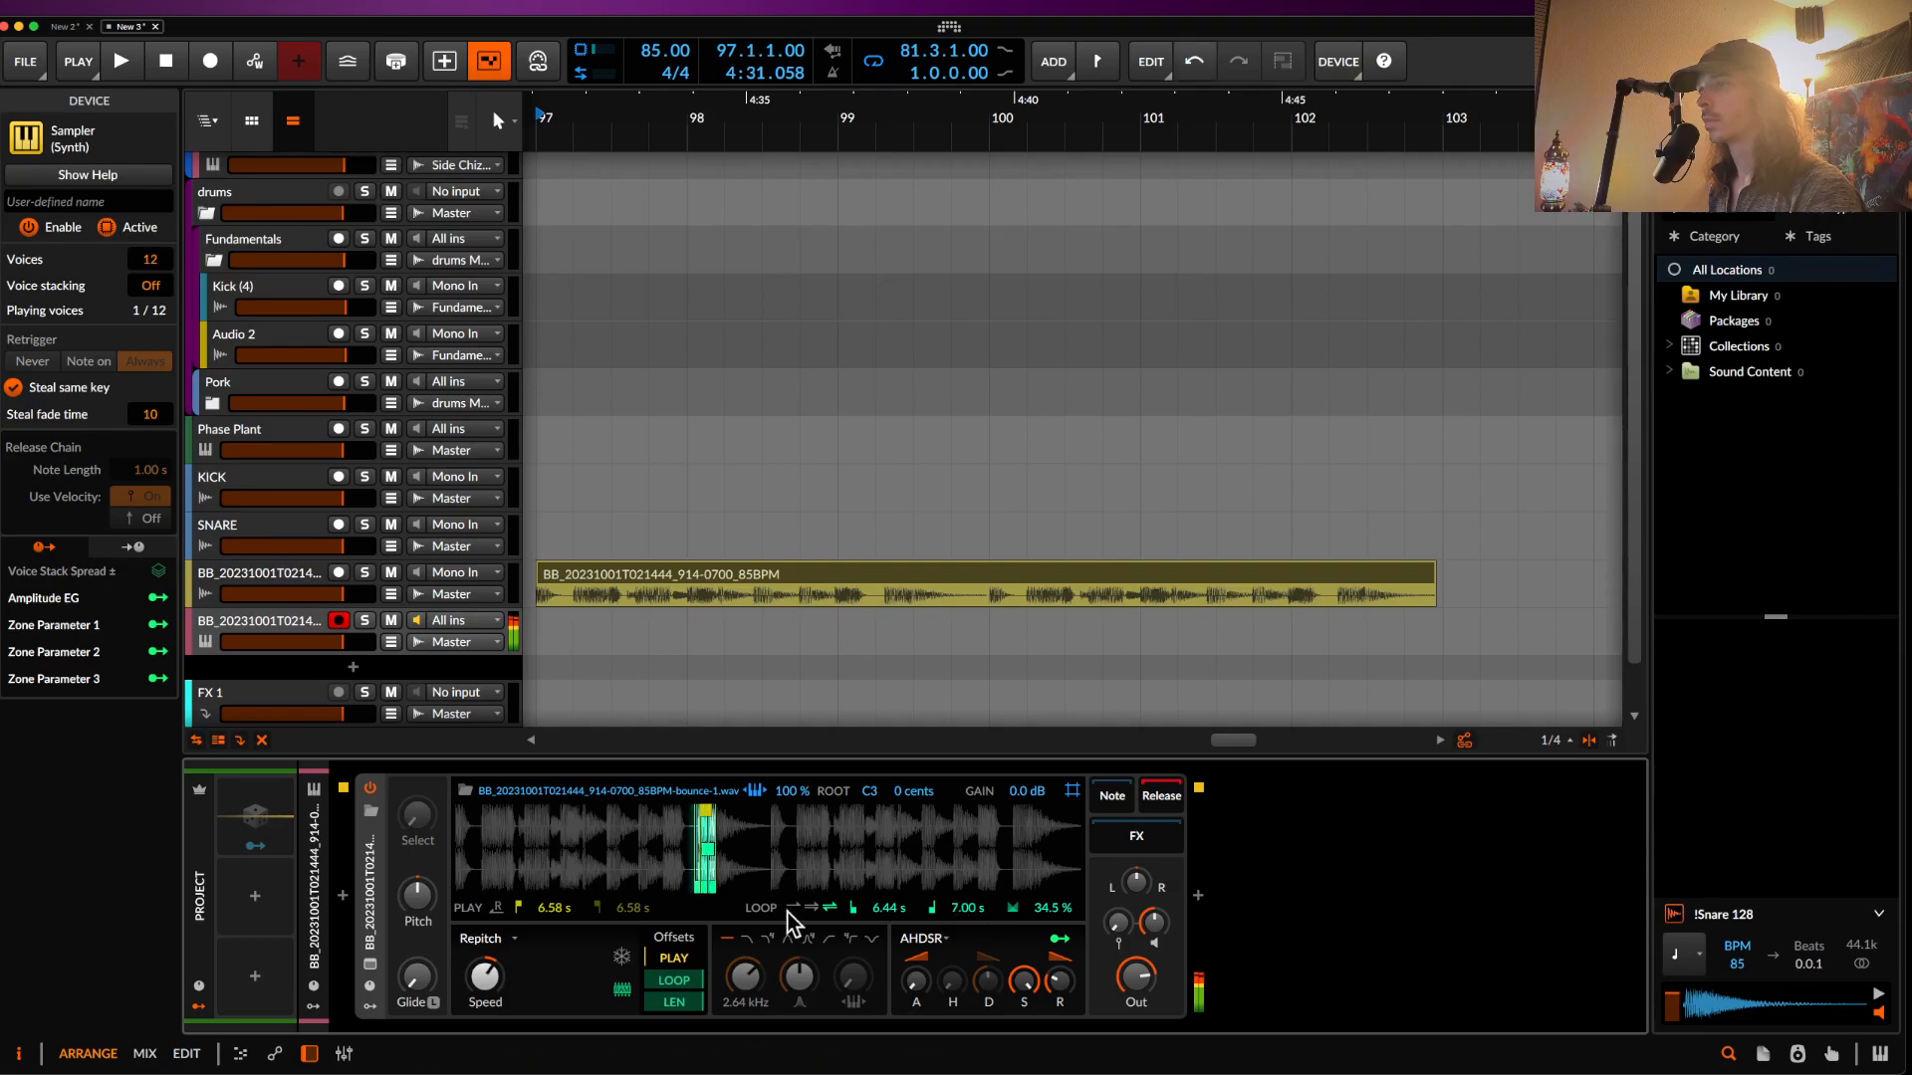
- Try a pitch transpose, reset it to zero, and lower the filter cutoff to 208 Hz
left_click_drag(417, 895, 417, 856)
double_click(417, 901)
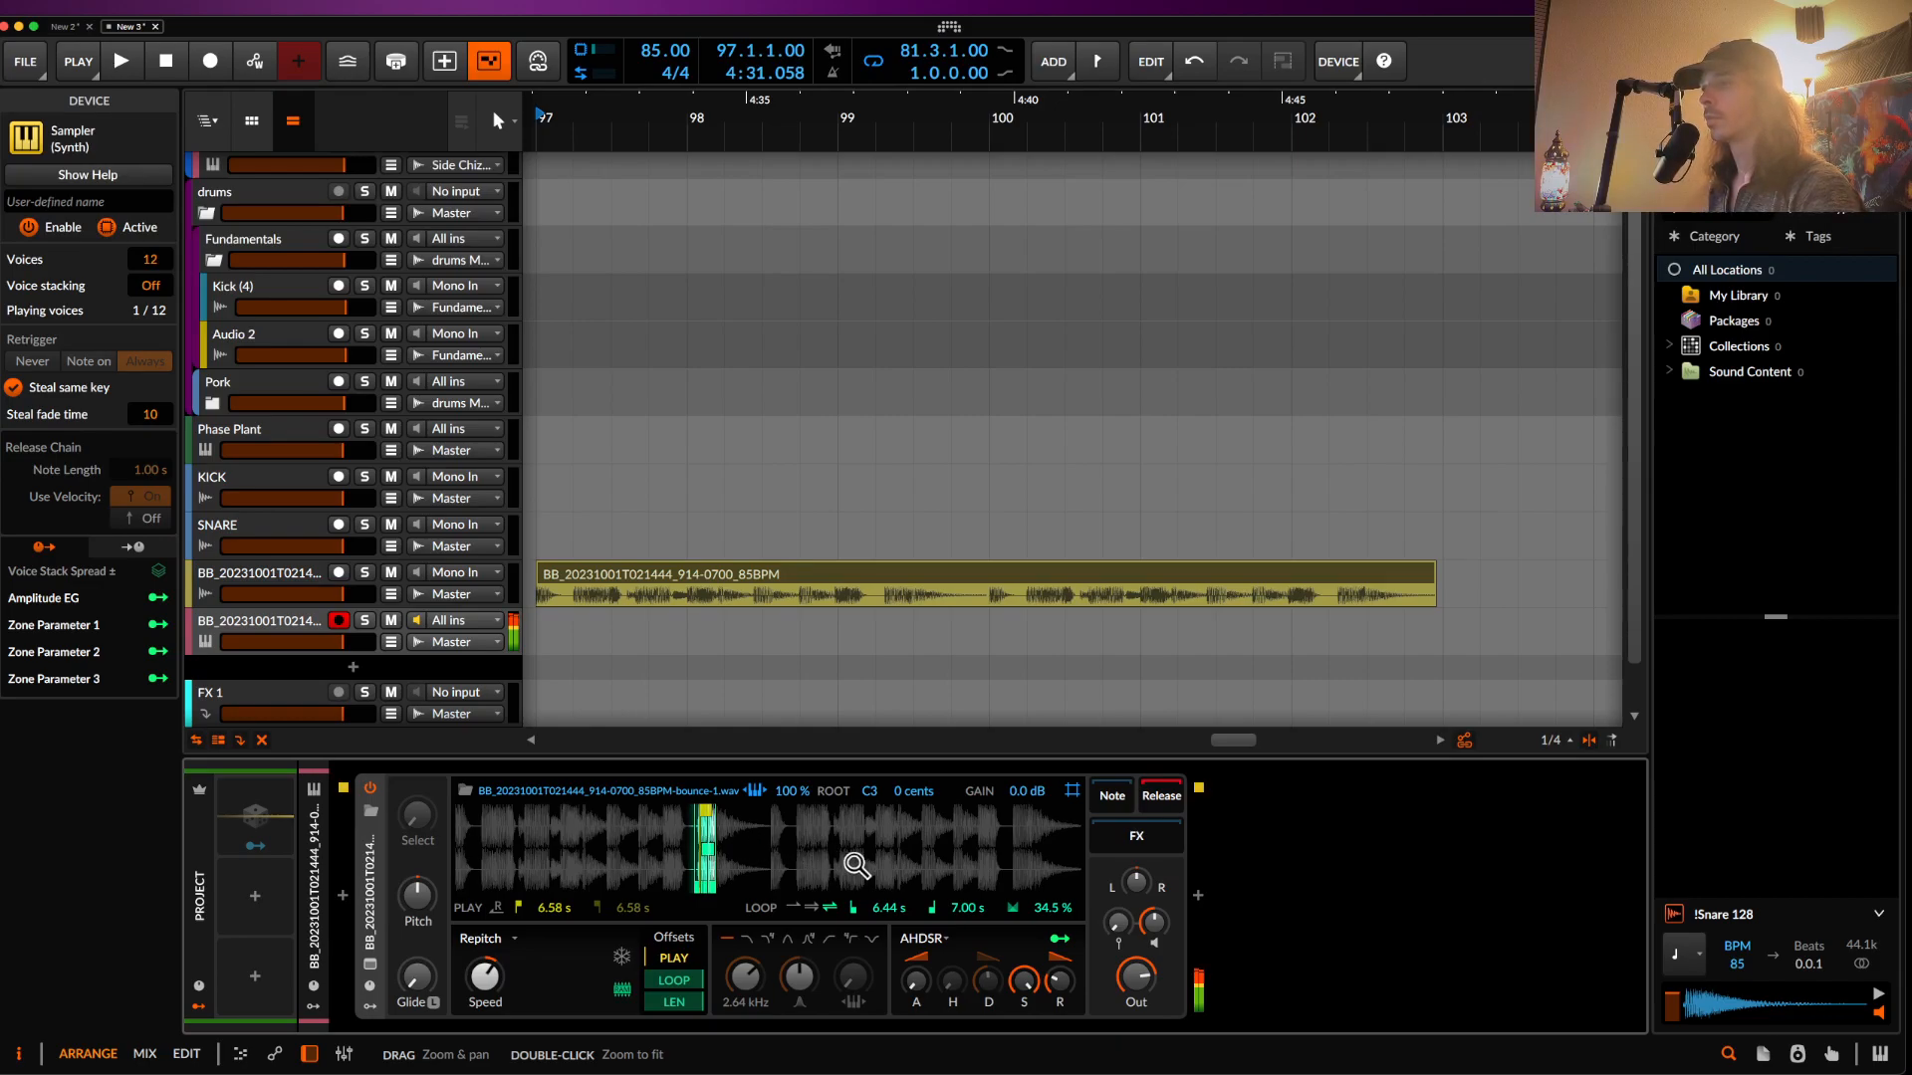
mouse_move(745, 977)
left_mouse_down()
mouse_move(744, 1036)
mouse_move(742, 981)
left_mouse_up()
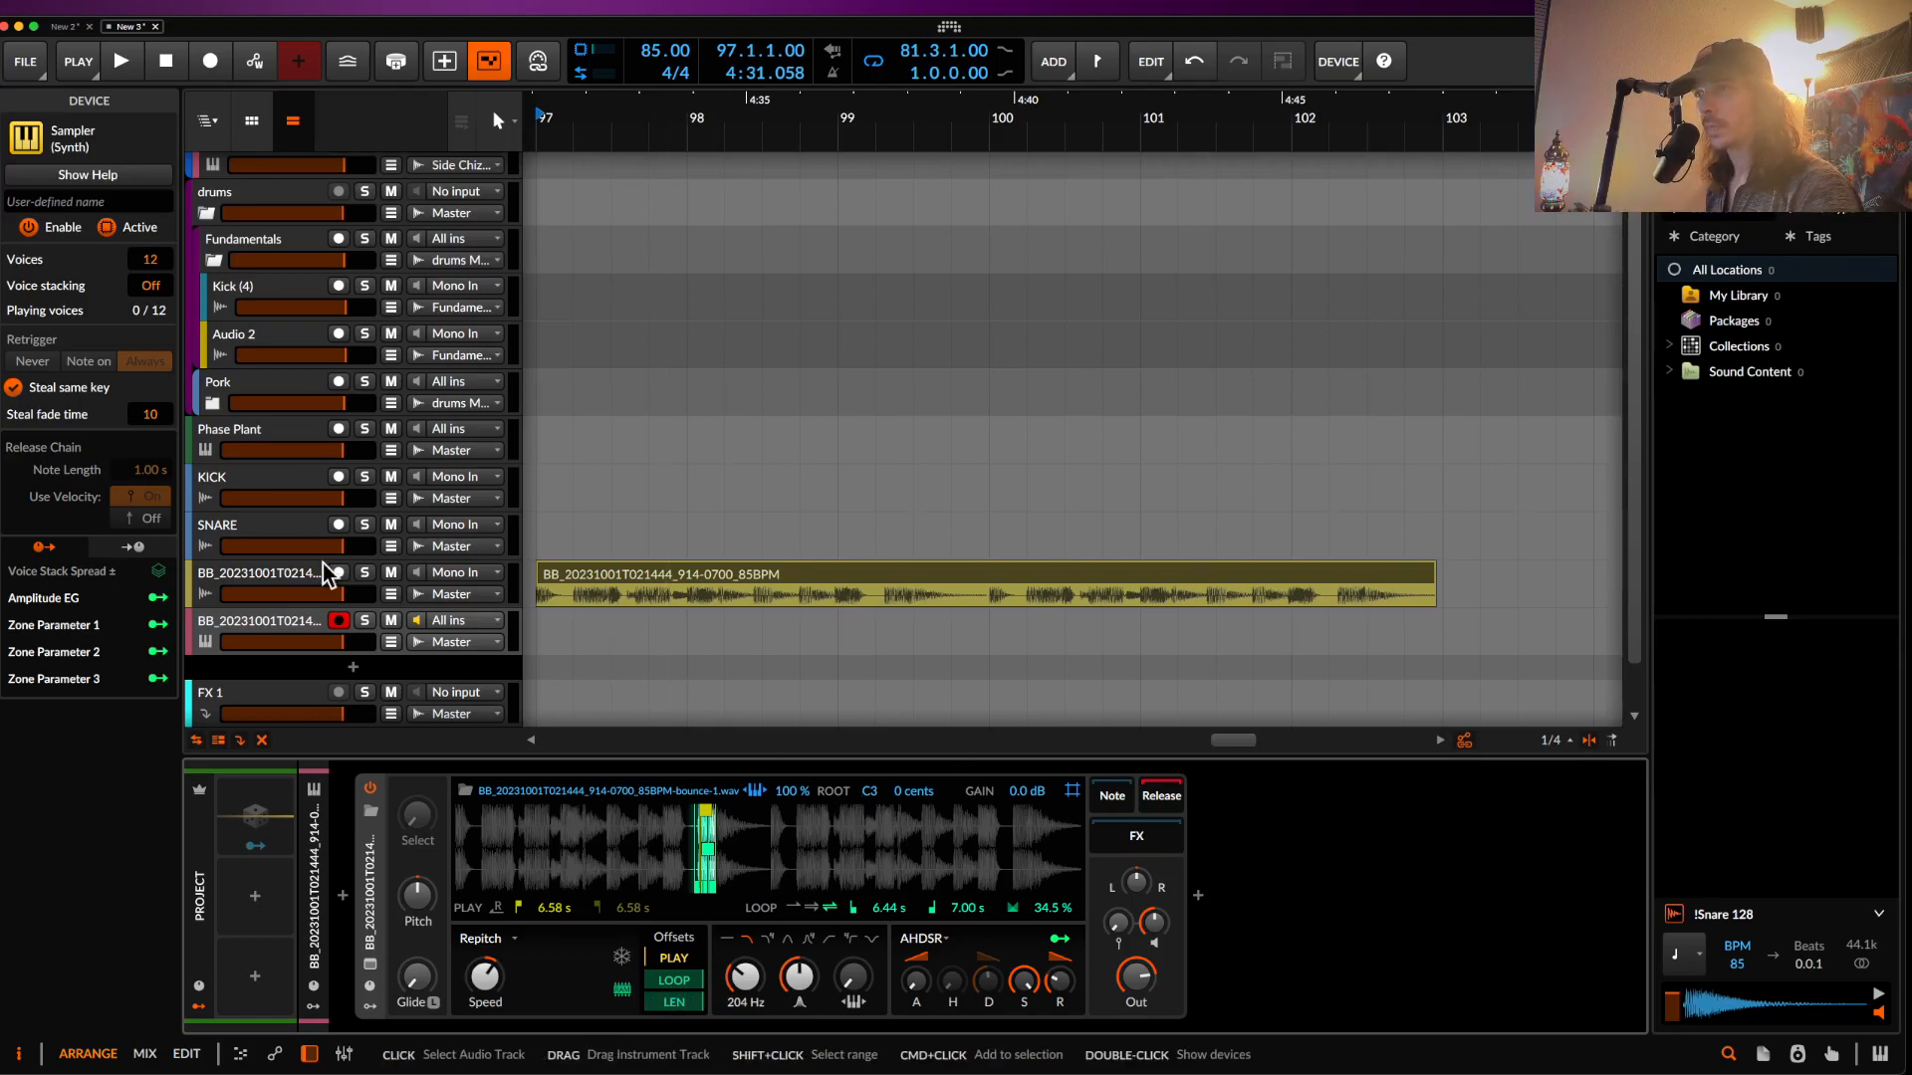
- Select the Phase Plant track and reopen its plugin window
scroll(886, 612, "up", 2)
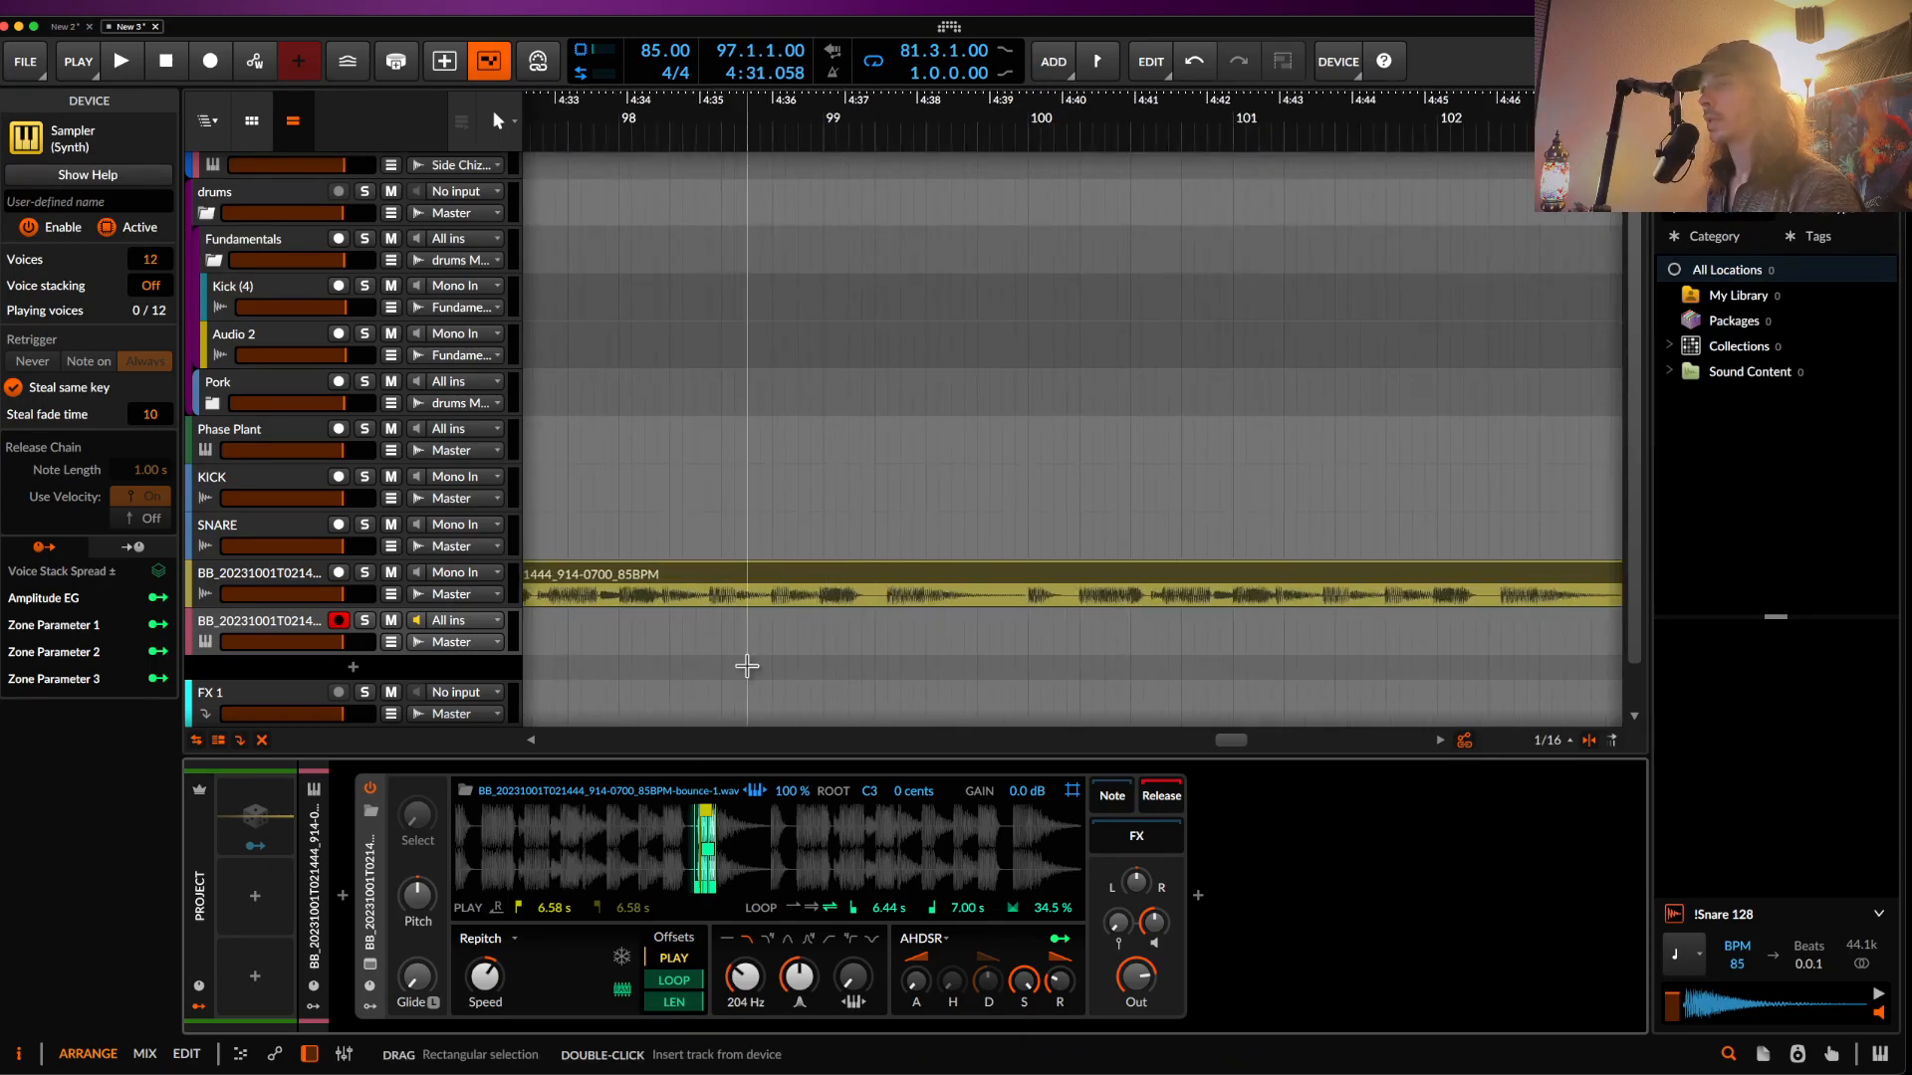
scroll(747, 666, "up", 1)
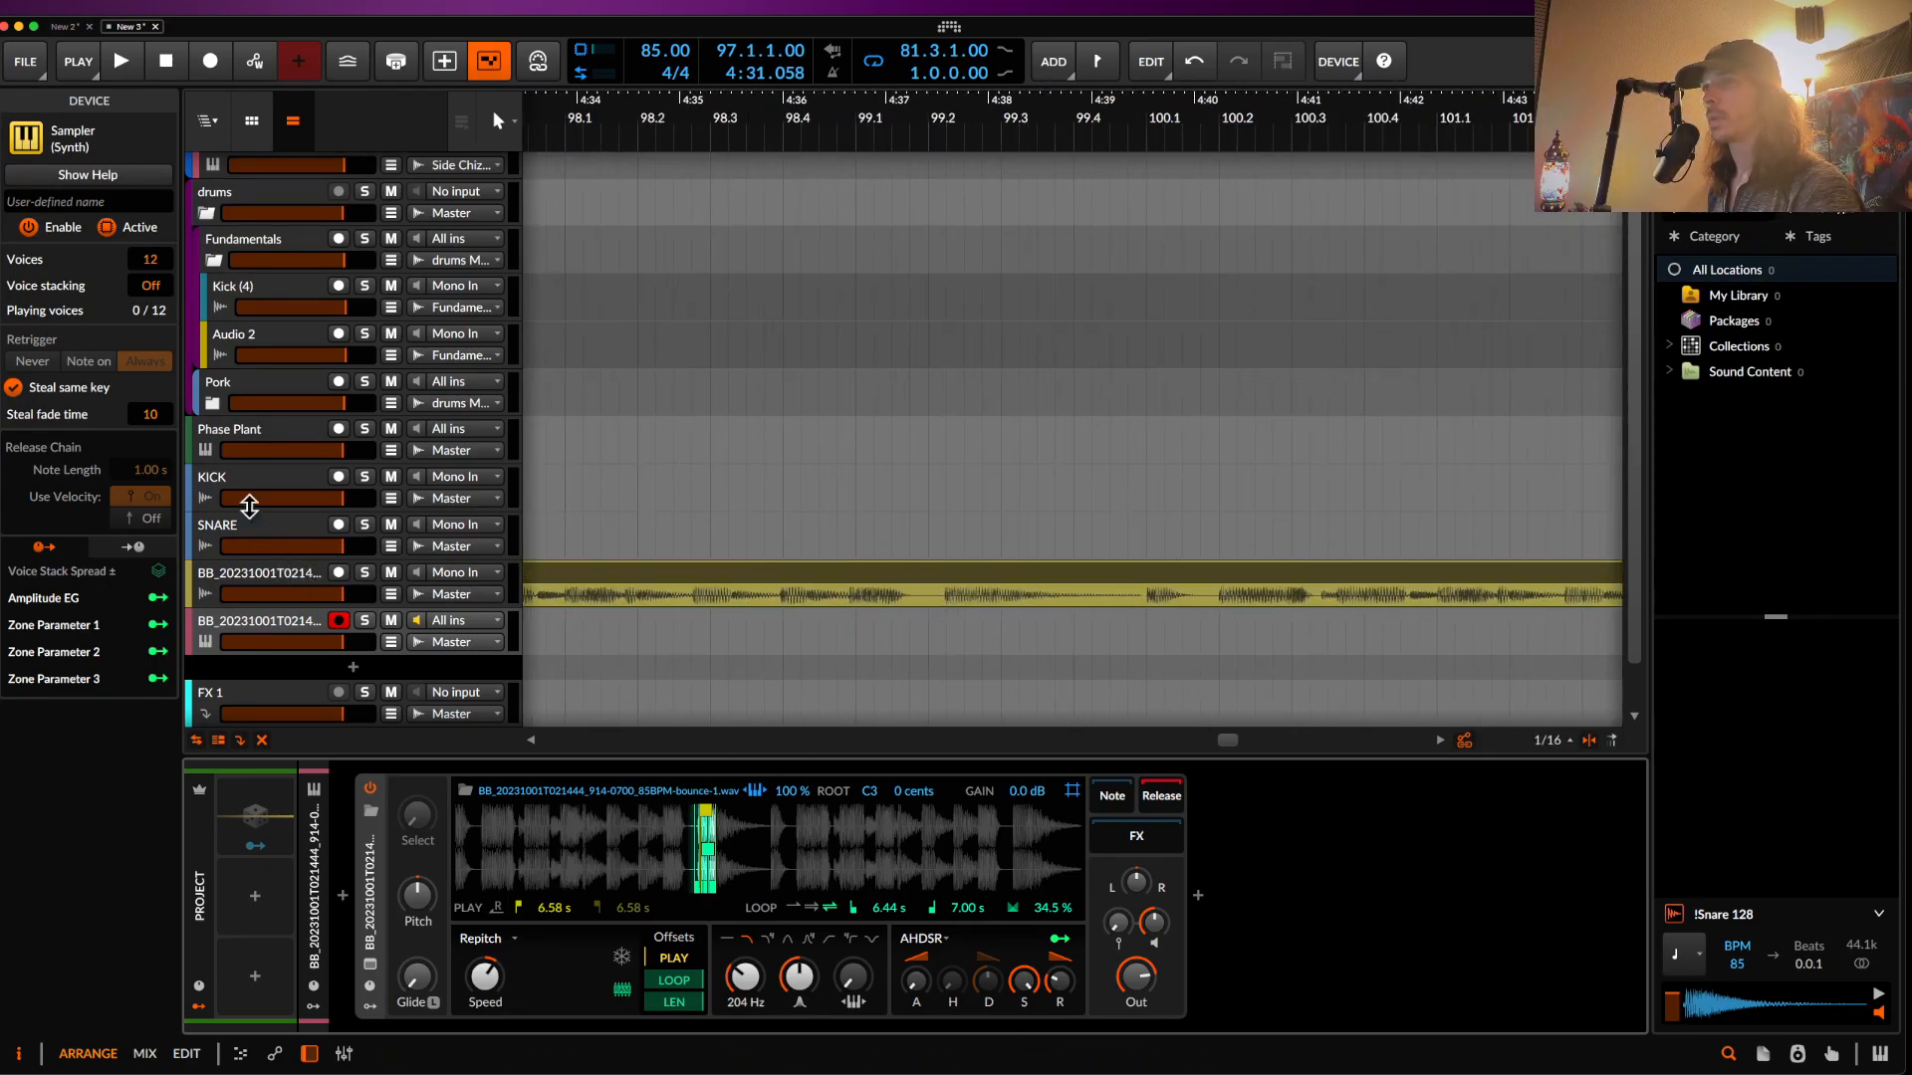
left_click(237, 438)
left_click(205, 450)
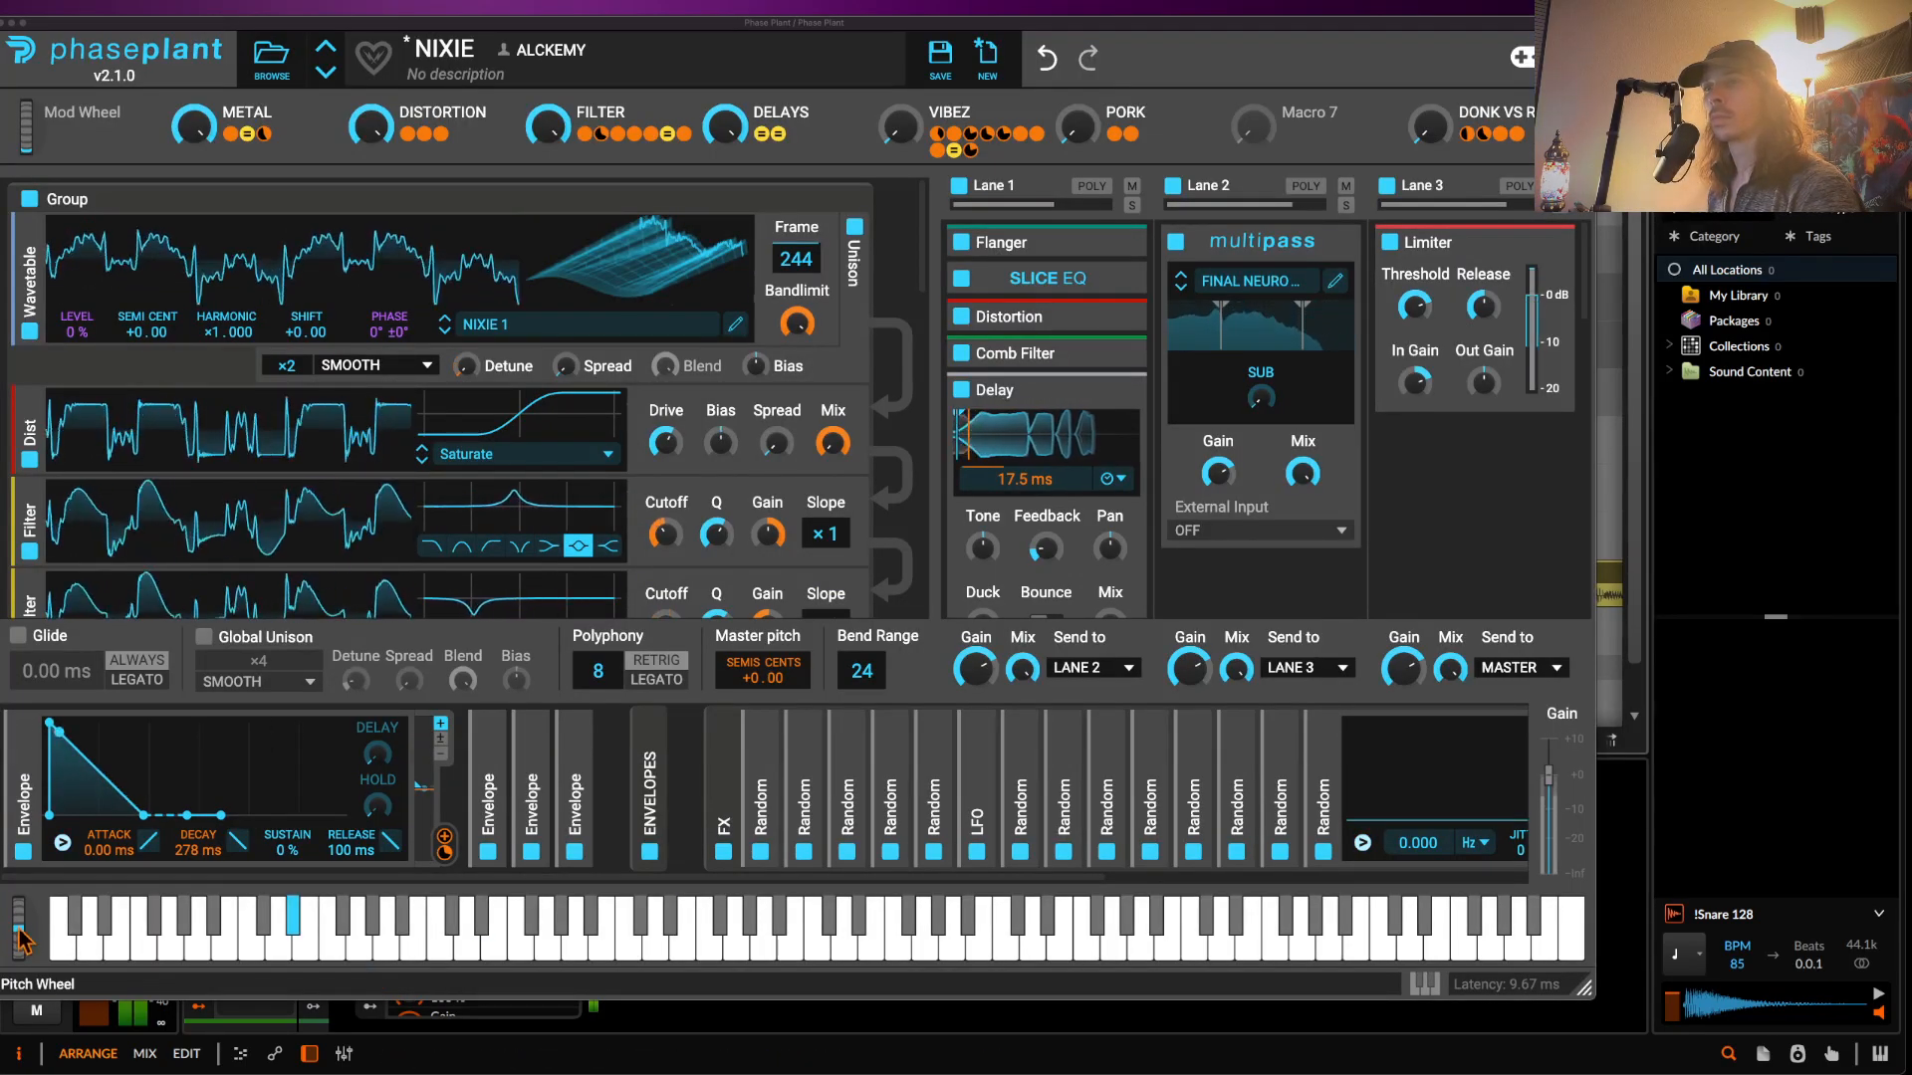
- Bend the playing NIXIE bass note down with the Pitch Wheel, then ease it back up
left_click_drag(22, 936, 8, 1036)
left_click_drag(2, 955, 3, 982)
mouse_move(7, 891)
left_mouse_down()
mouse_move(5, 874)
mouse_move(3, 968)
mouse_move(3, 861)
mouse_move(28, 940)
mouse_move(9, 899)
mouse_move(12, 962)
mouse_move(2, 916)
left_mouse_up()
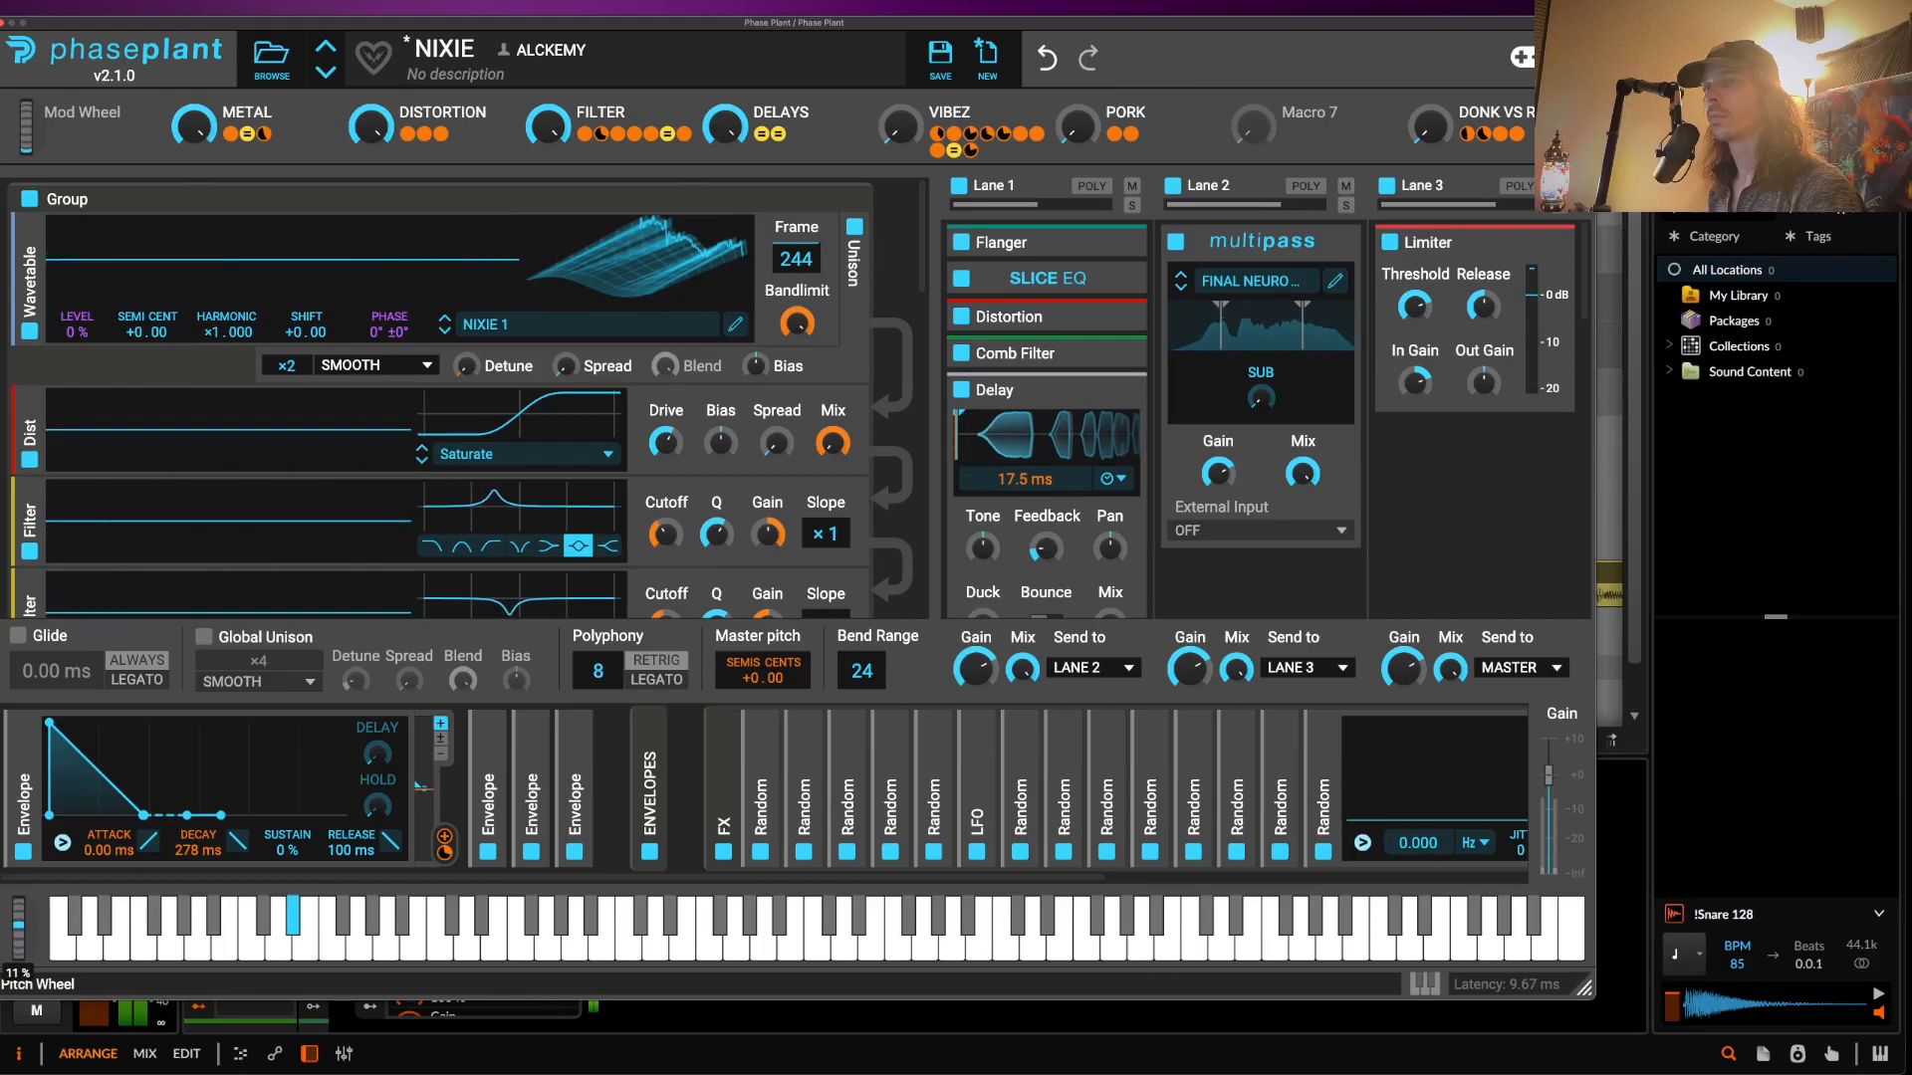
- Zero the METAL, DISTORTION and FILTER macro knobs by double-clicking each one
double_click(197, 122)
double_click(371, 128)
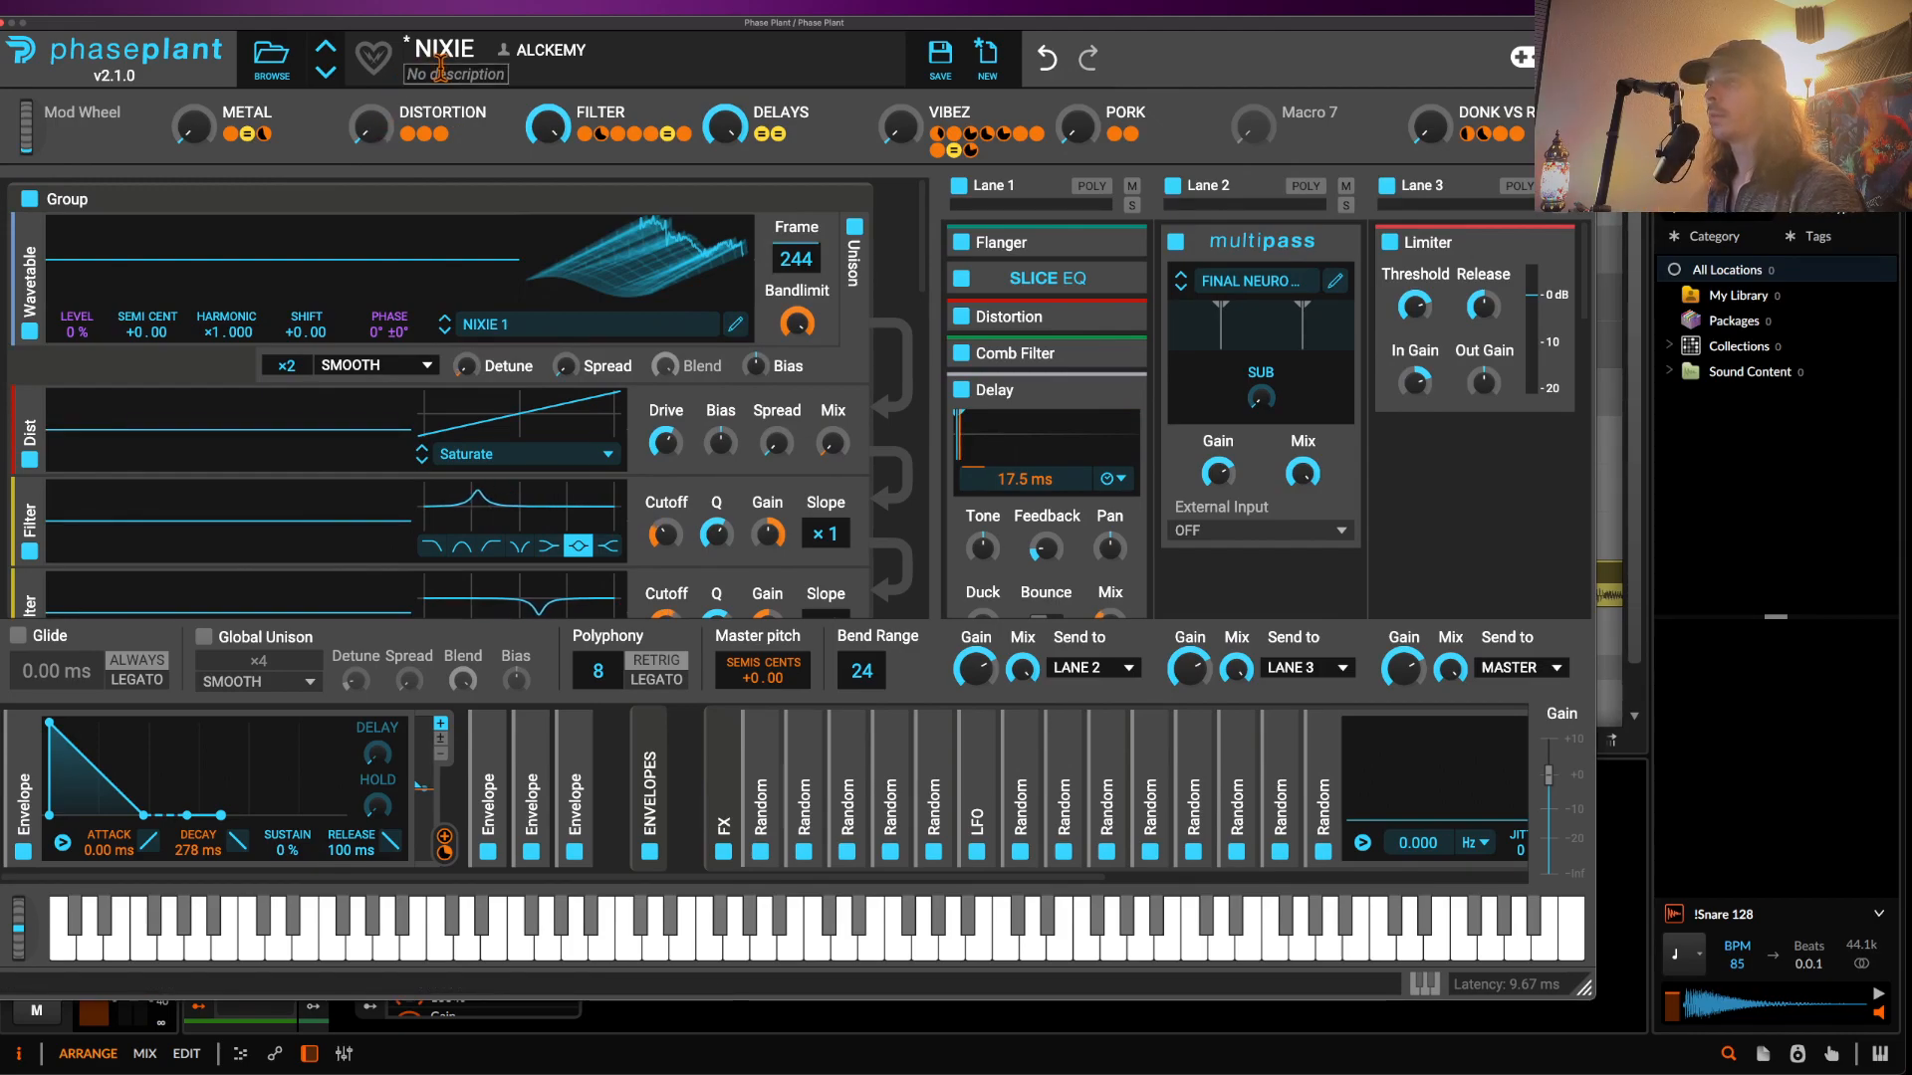
double_click(563, 134)
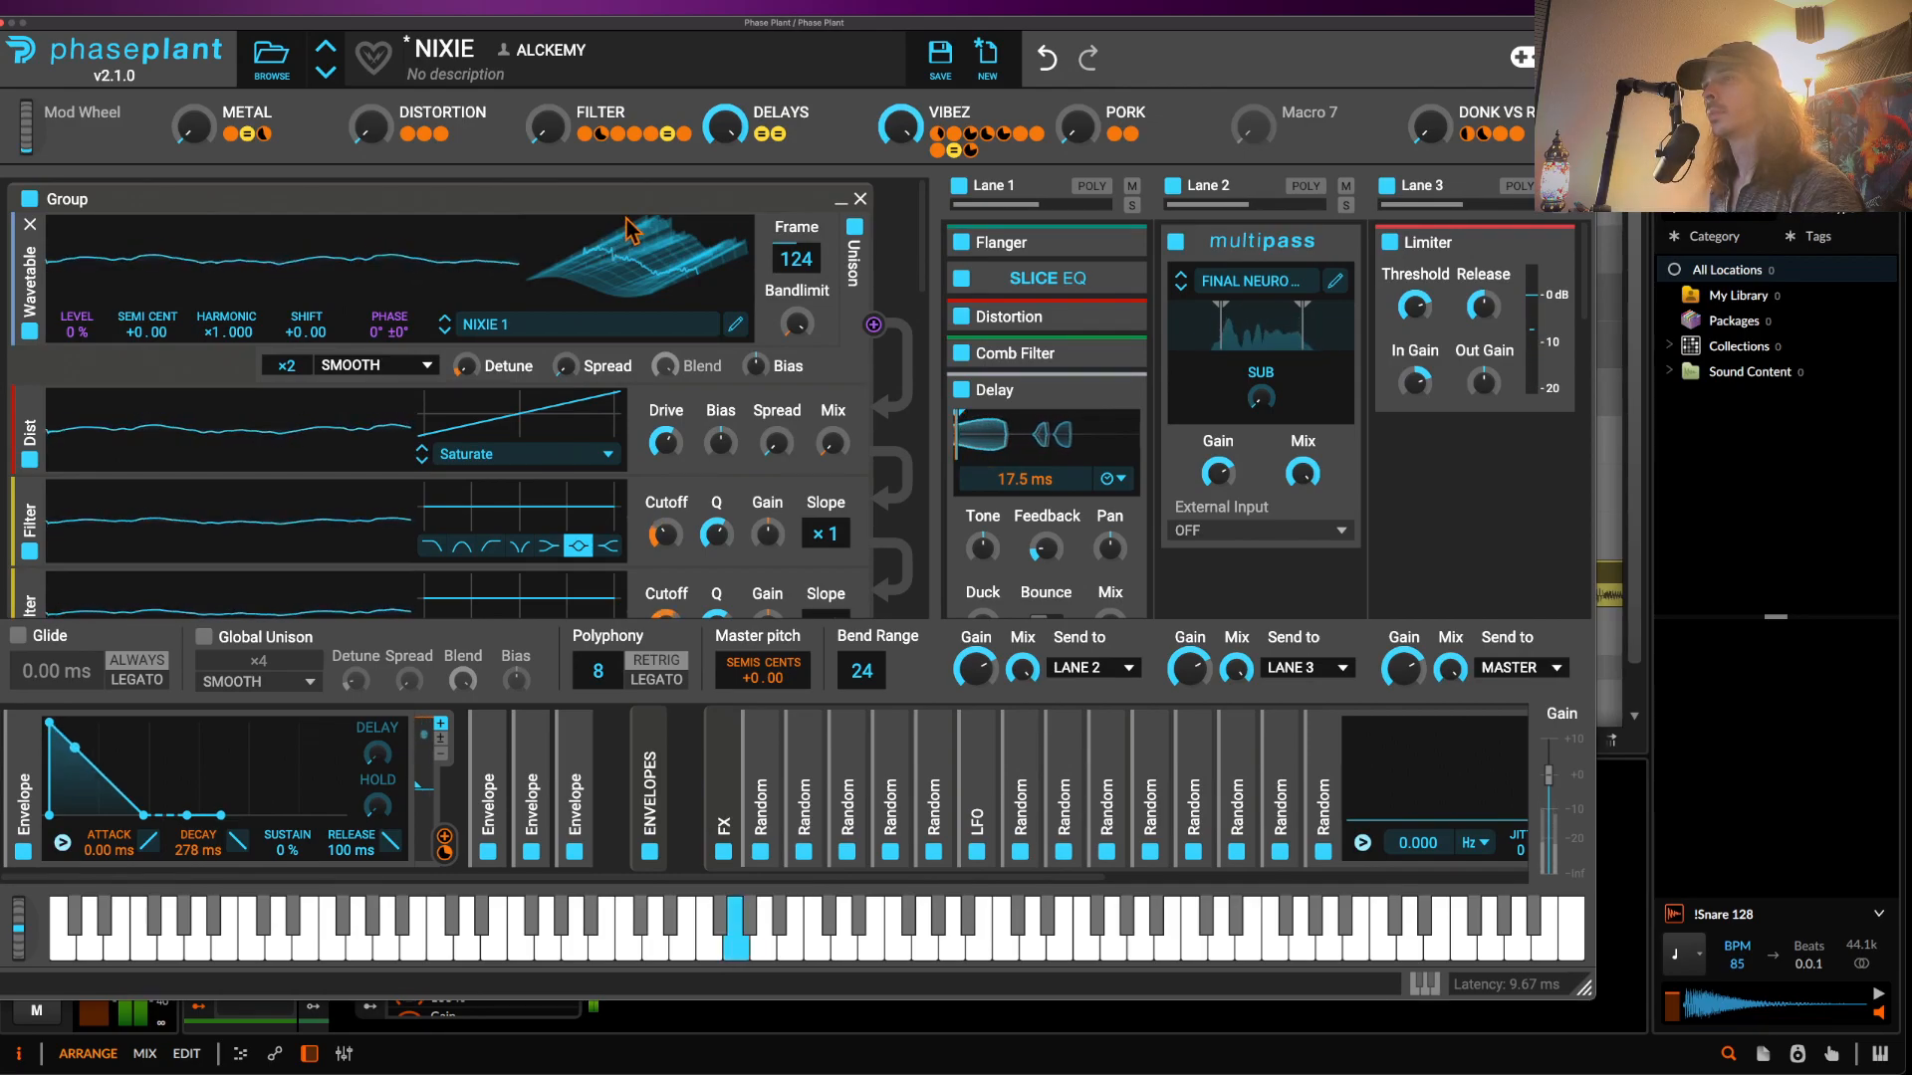
- Scan the NIXIE wavetable back to frame 4 and set the DISTORTION macro near 29%
left_click_drag(649, 247, 649, 367)
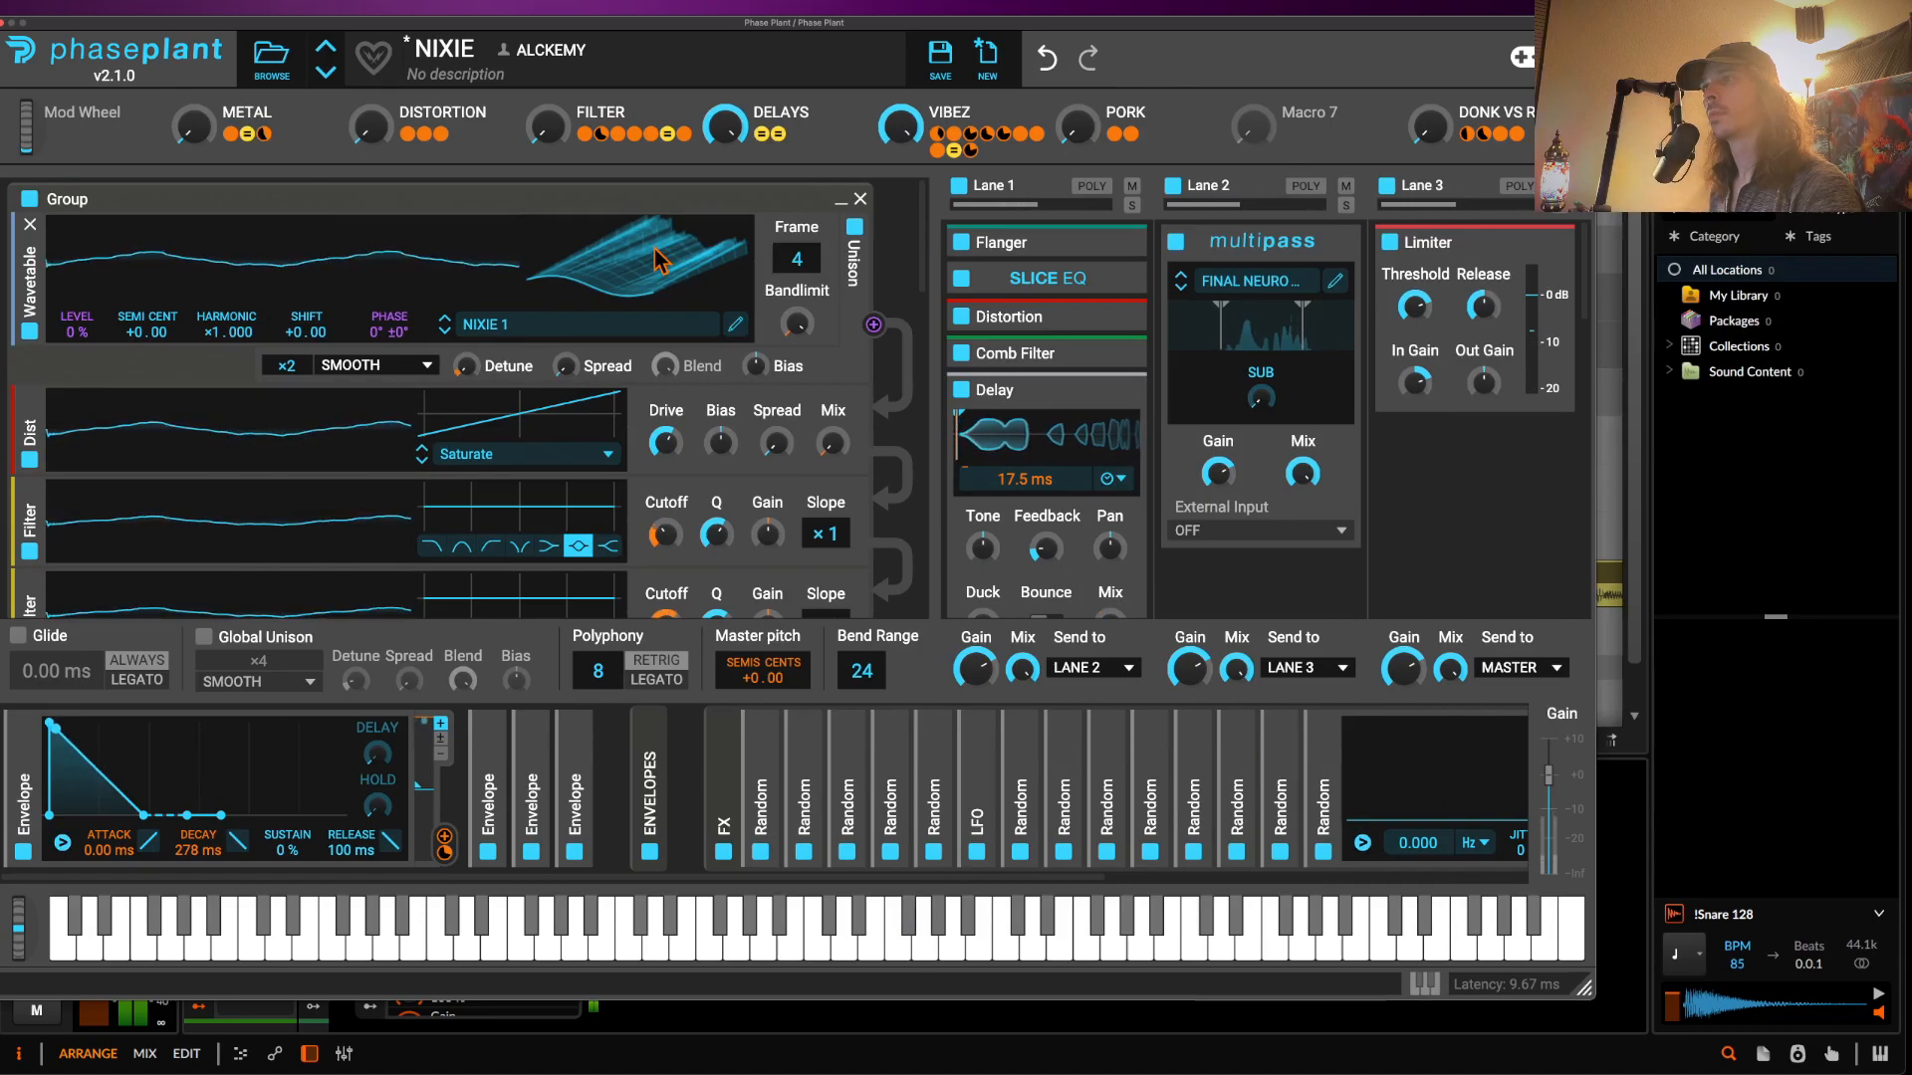
left_click_drag(370, 126, 370, 74)
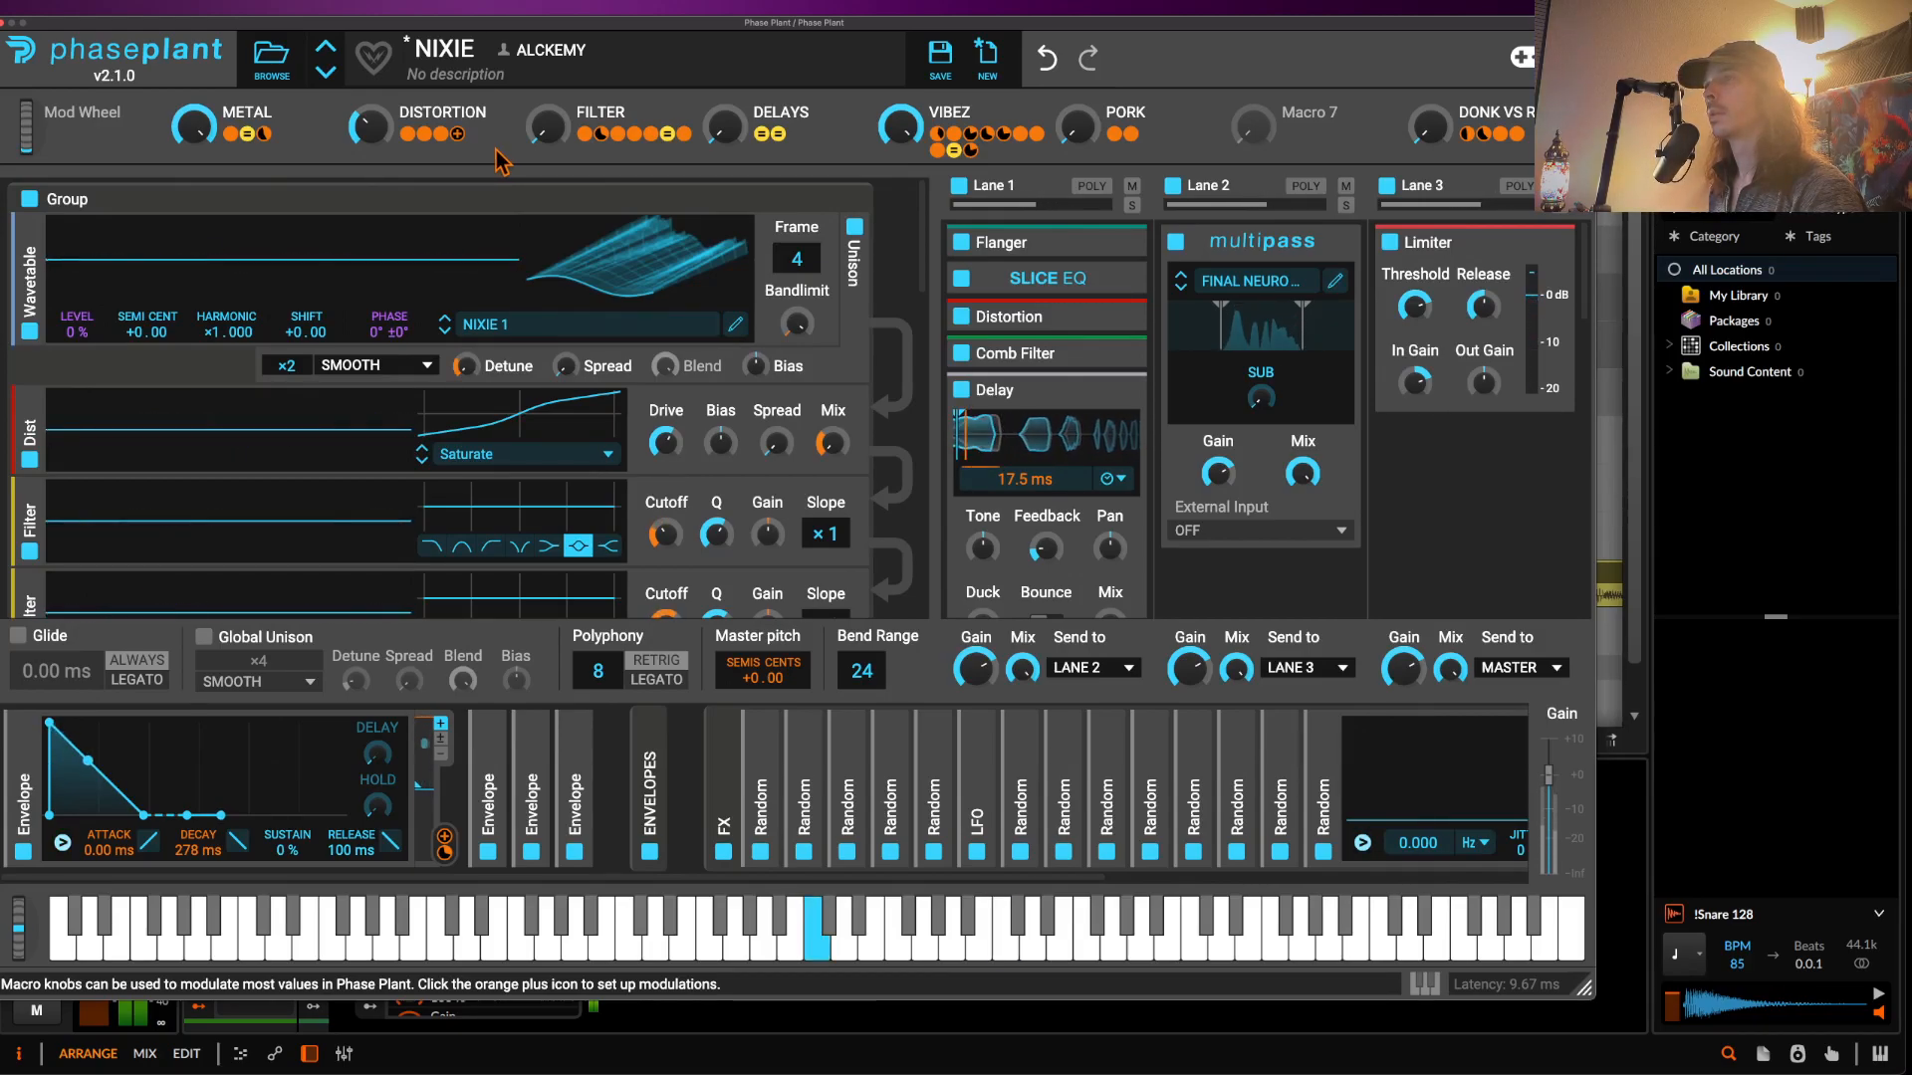
- Set DISTORTION to 71%, turn VIBEZ and DELAYS to 100%, and close Phase Plant
left_click_drag(371, 127, 370, 50)
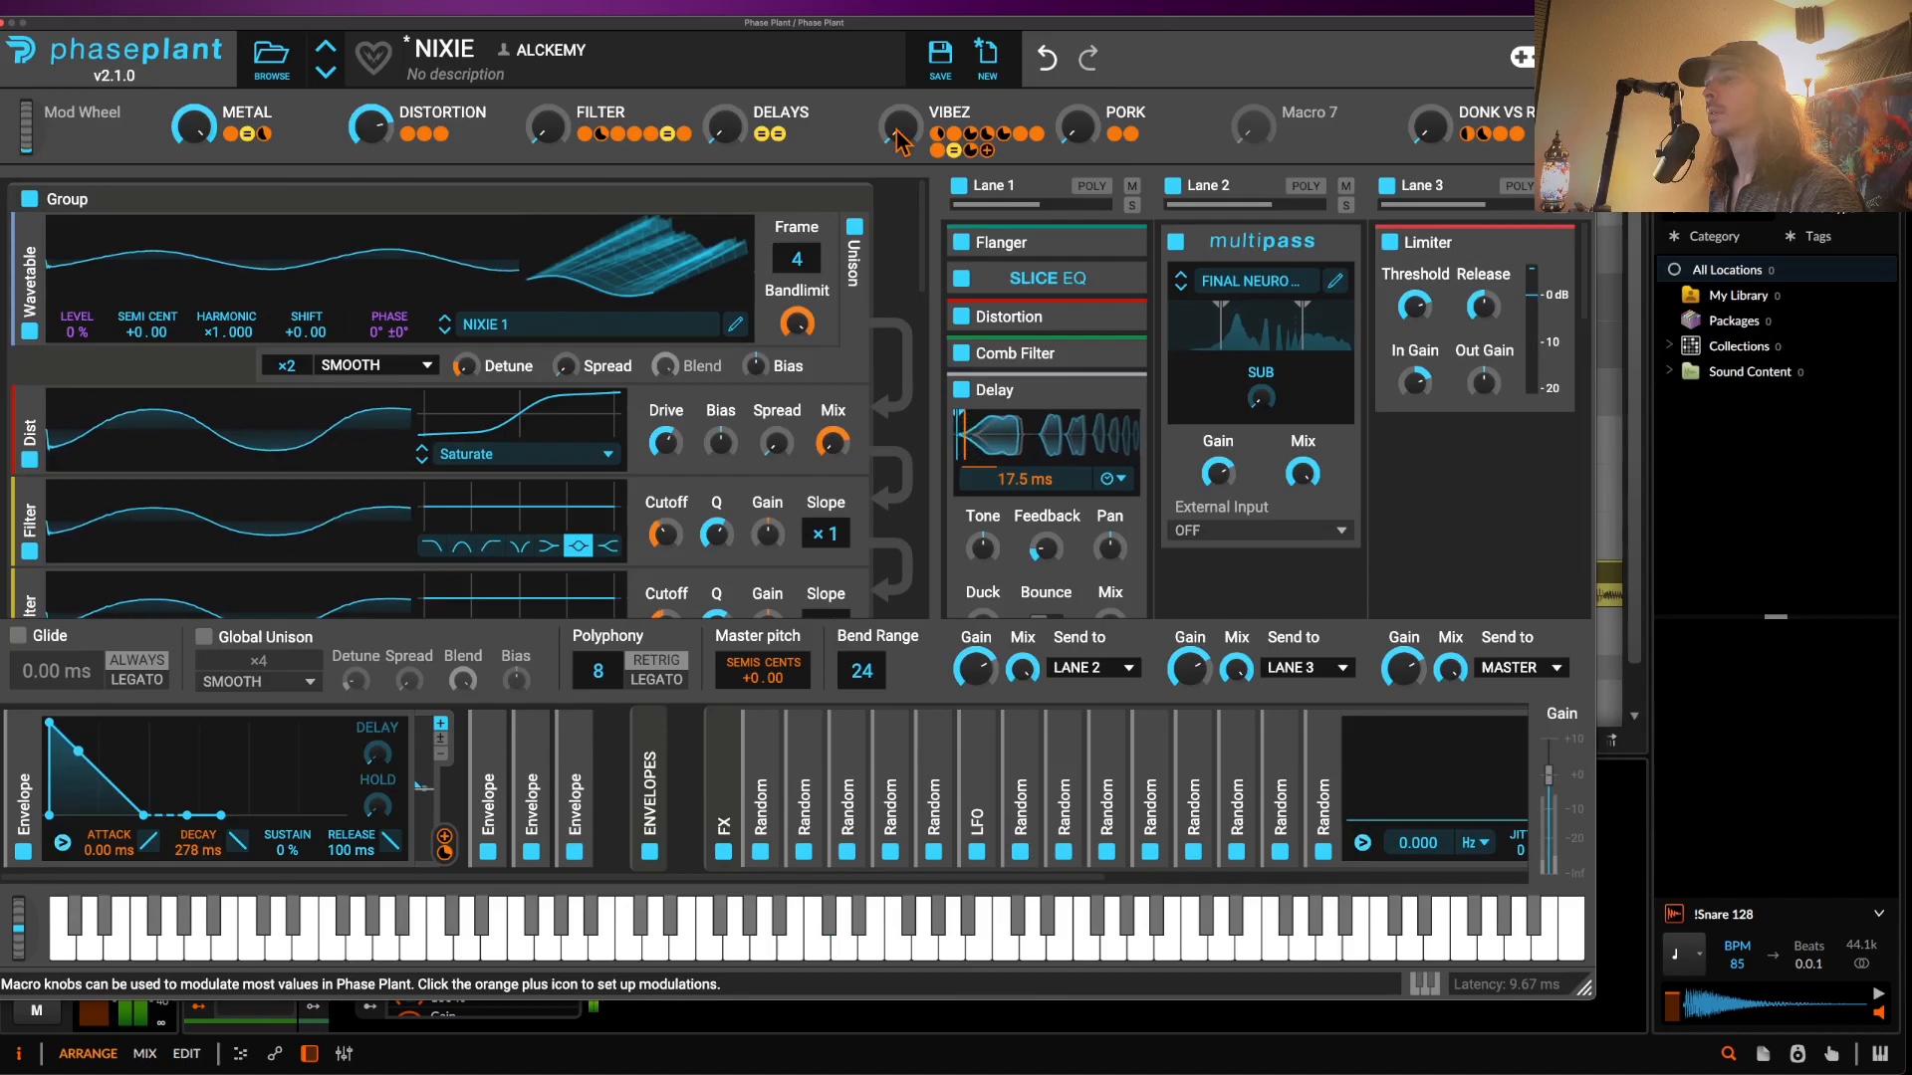
left_click_drag(900, 132, 900, 30)
left_click_drag(729, 128, 728, 30)
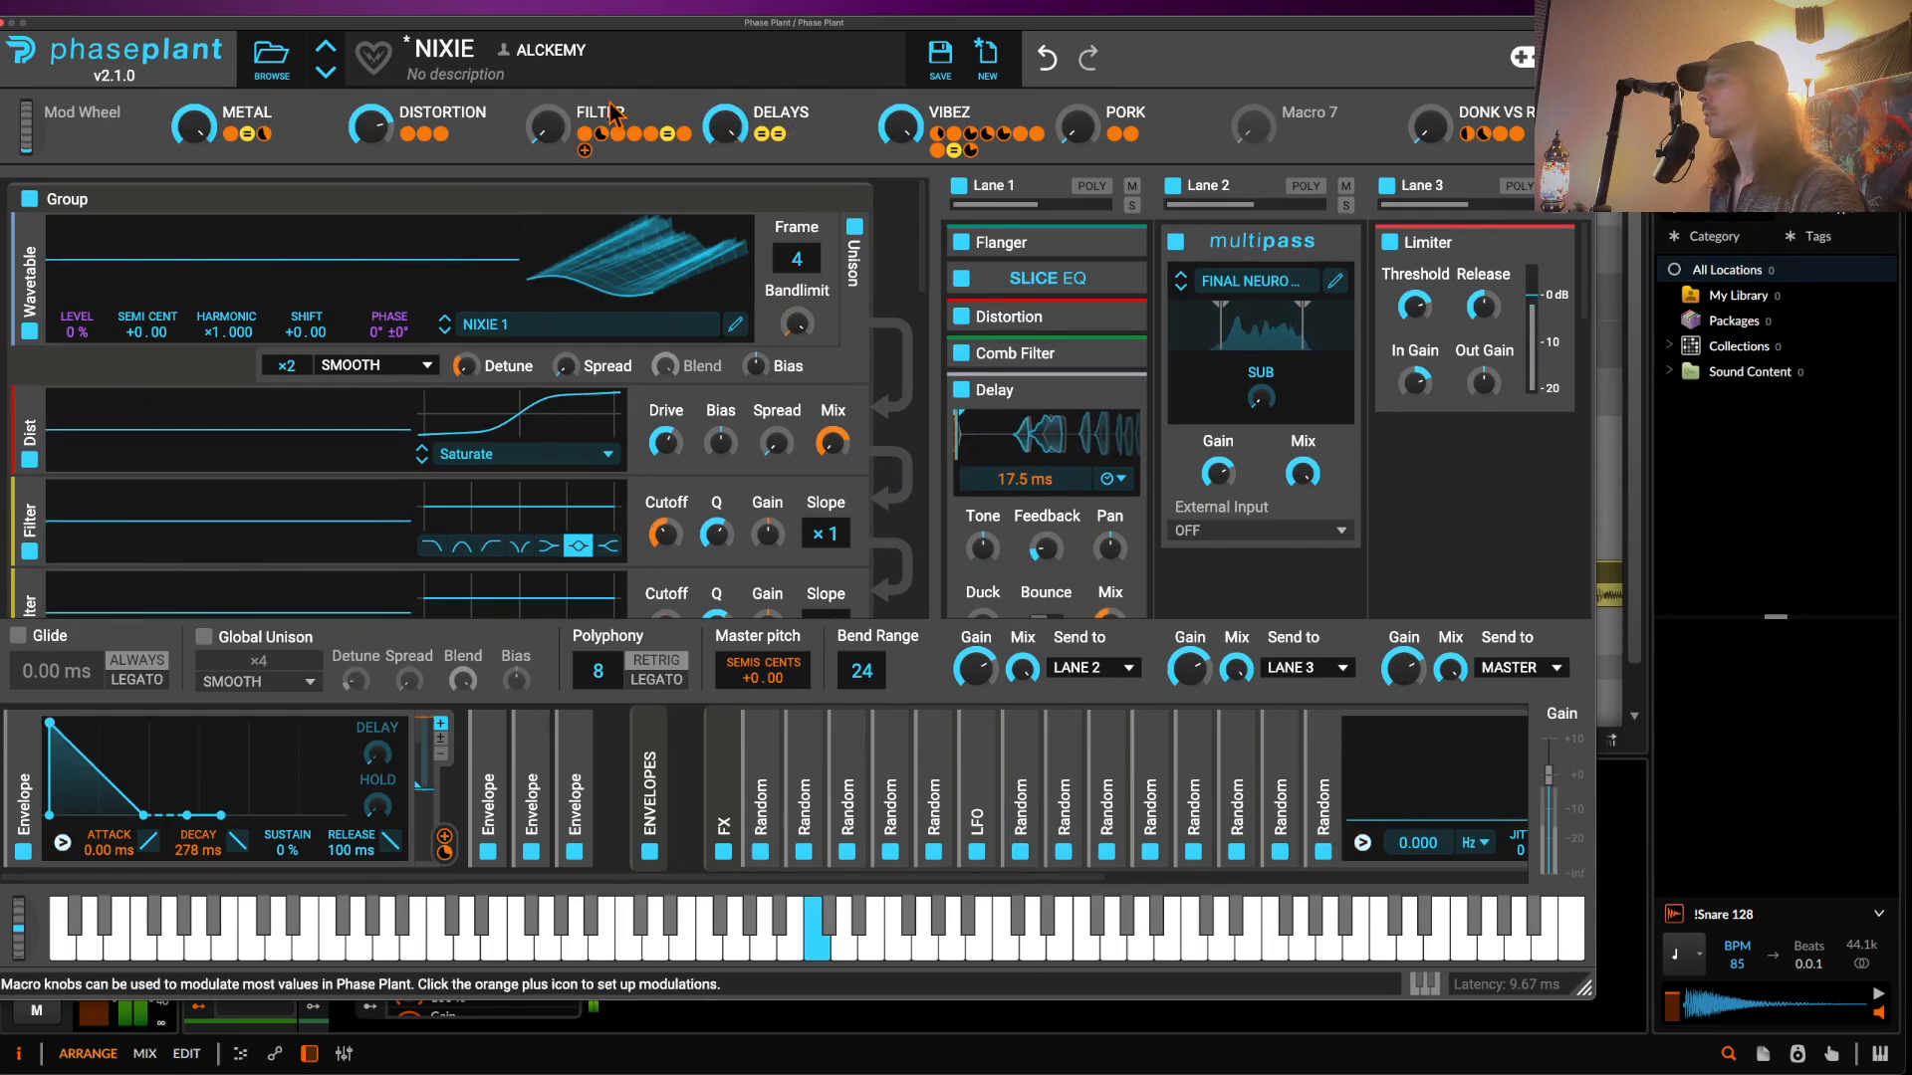
left_click(3, 22)
- Drag the Master's recorded bass onto the Phase Plant track at bar 105 and add instrument track Inst 4
scroll(363, 667, "down", 2)
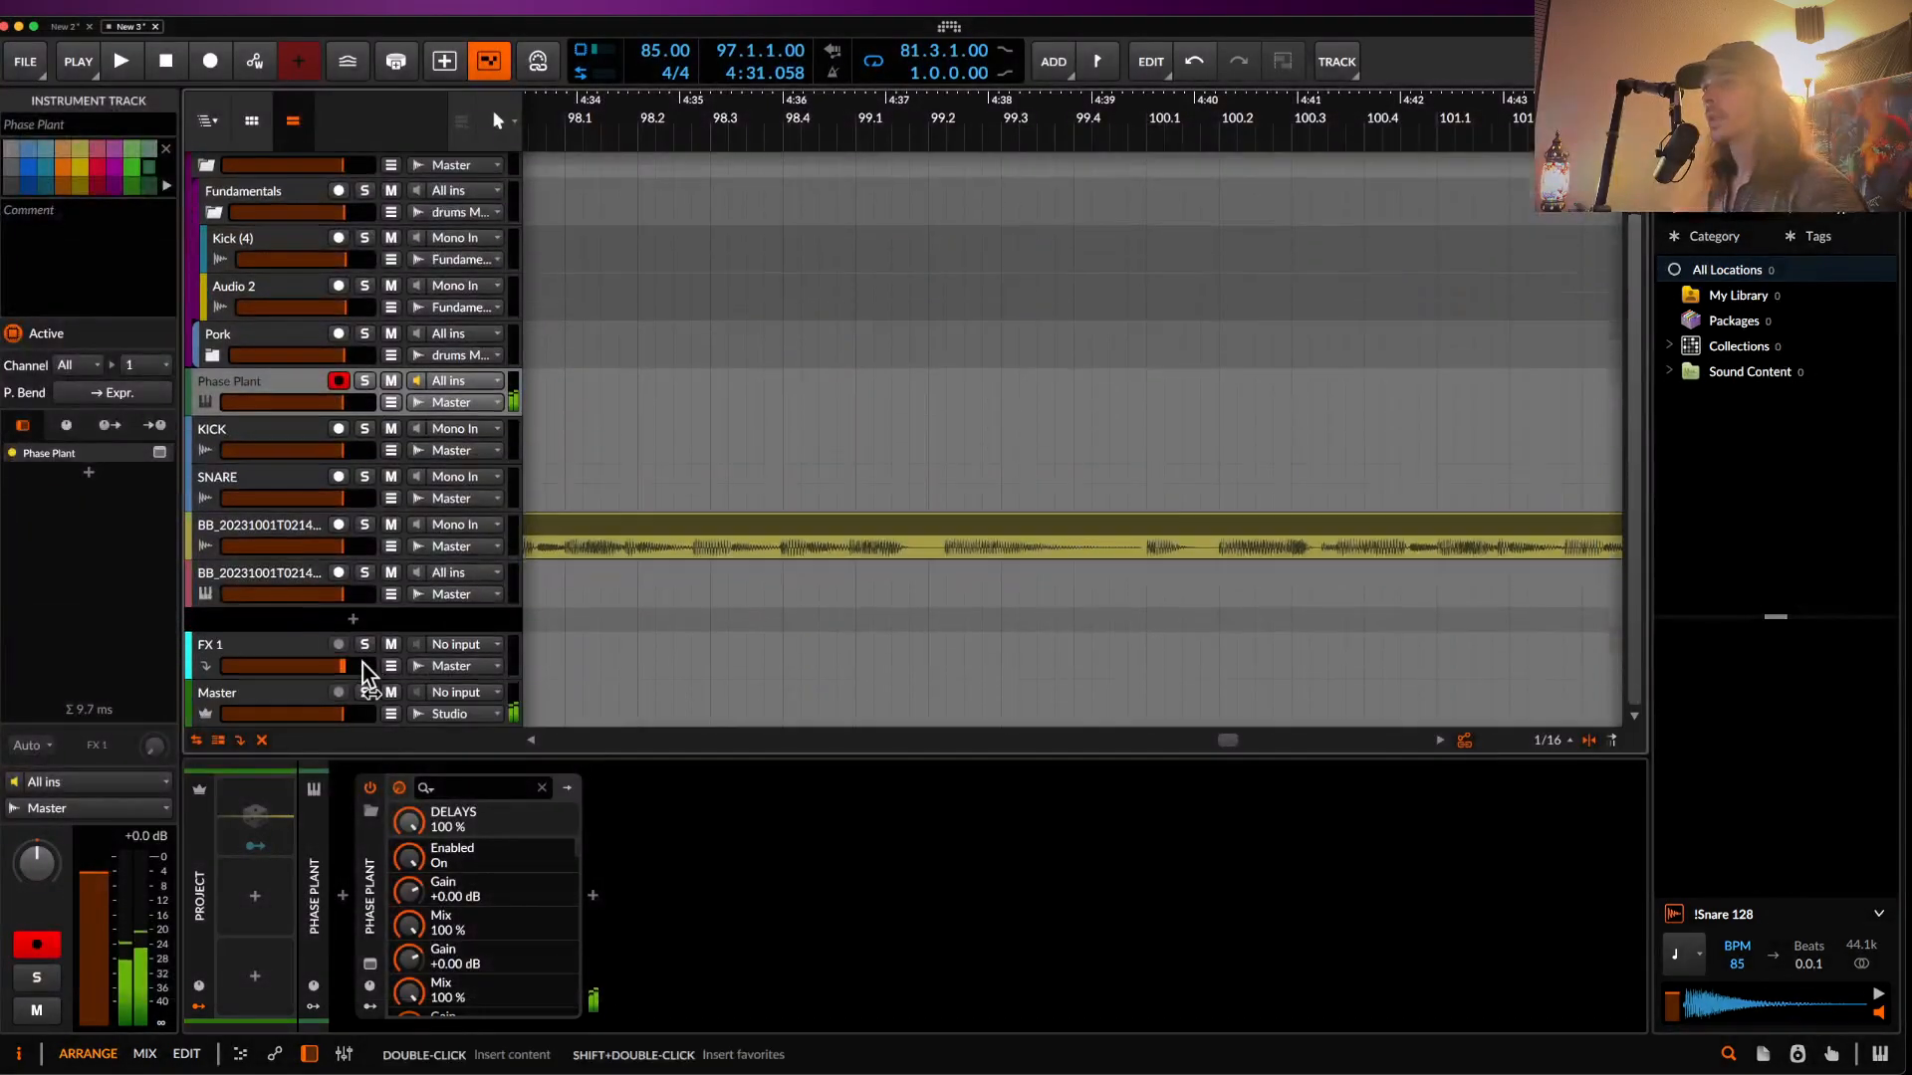
left_click(316, 702)
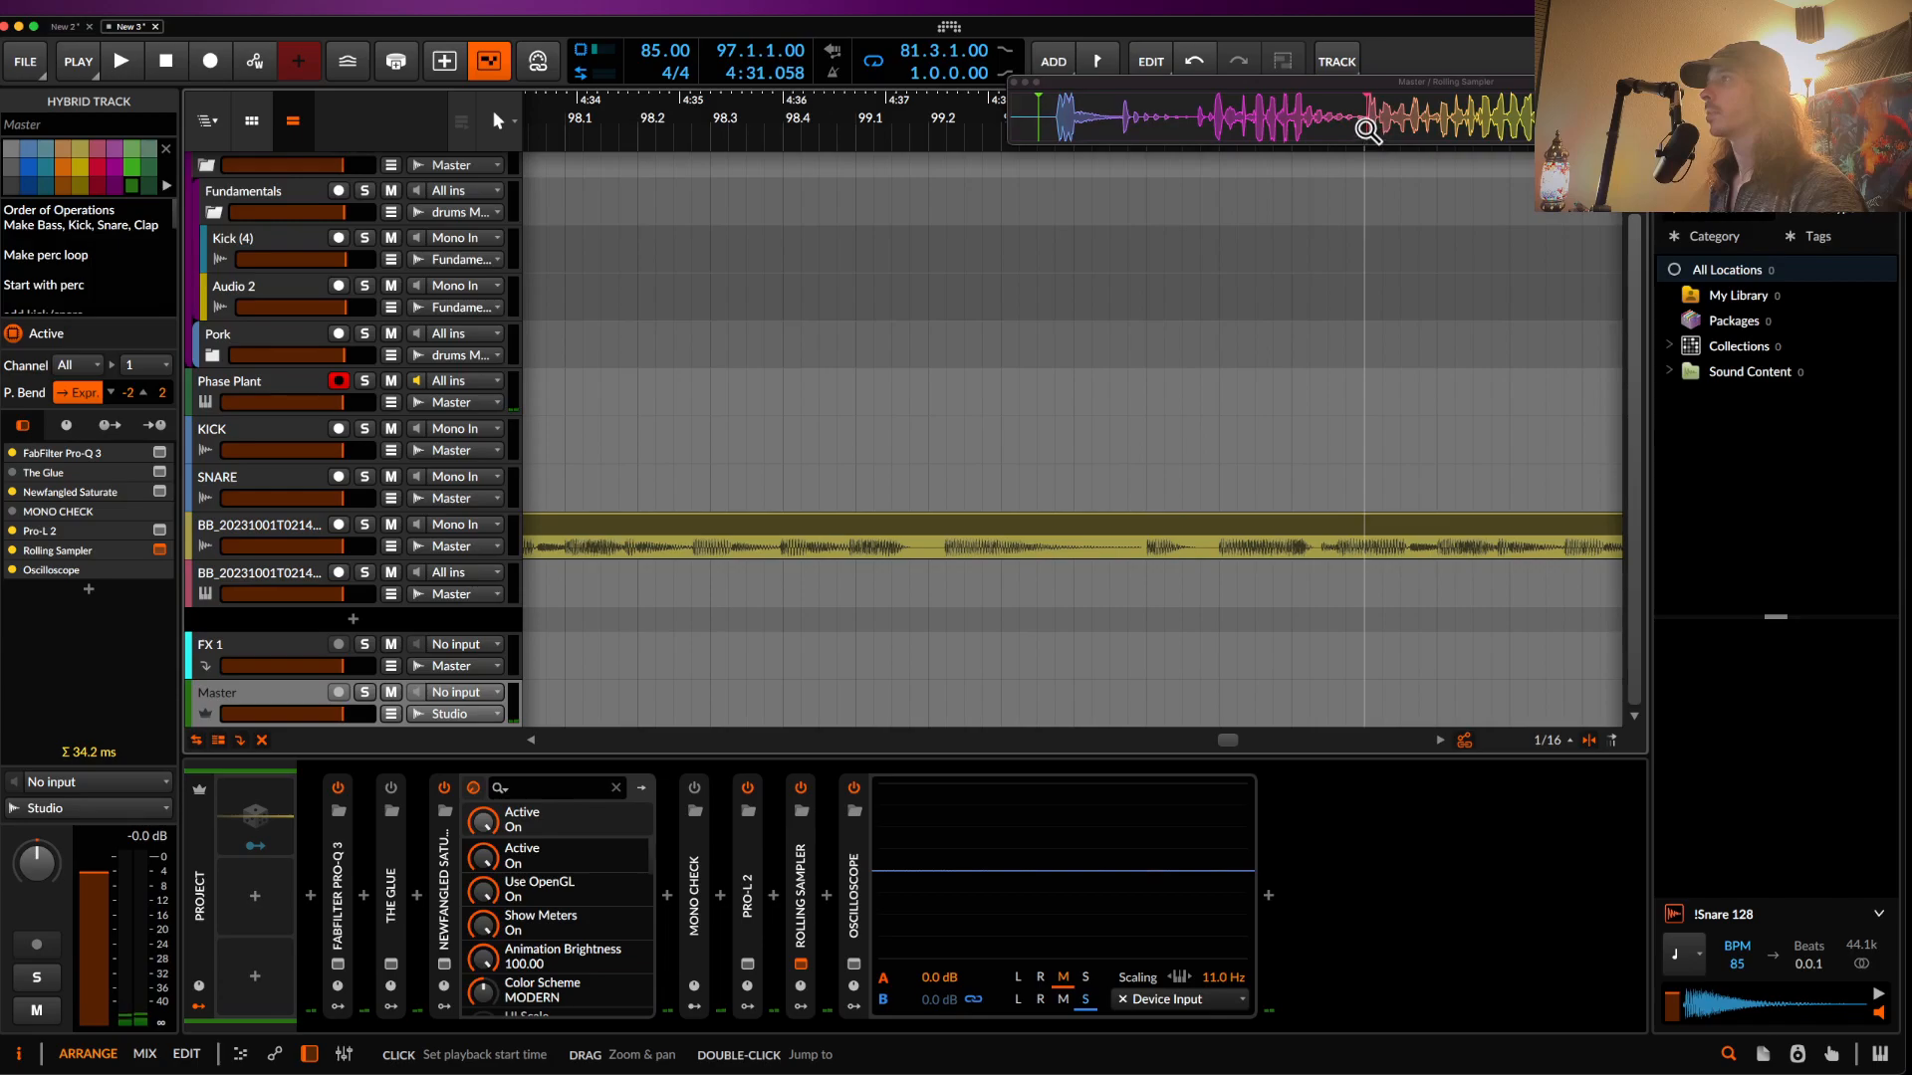
left_click_drag(1593, 119, 1408, 395)
scroll(1146, 412, "down", 10)
scroll(1284, 398, "up", 10)
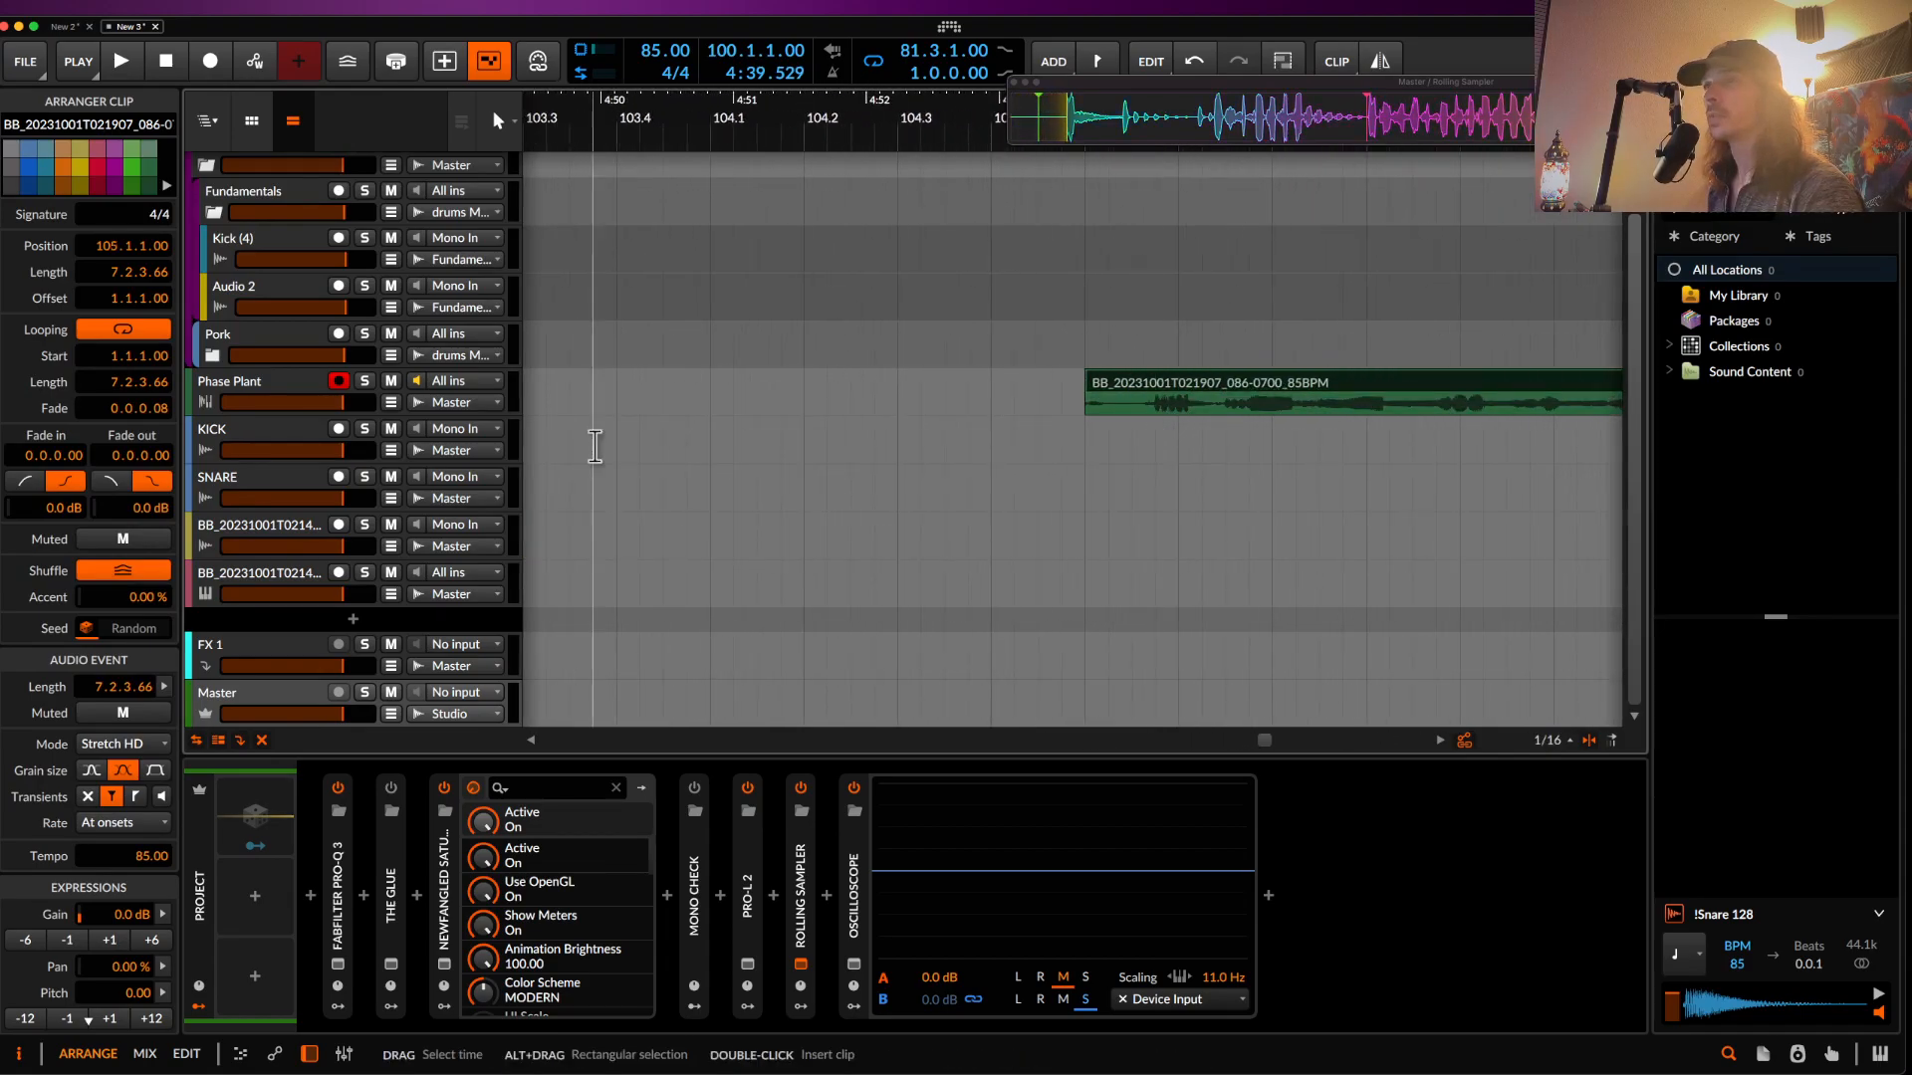
key("ctrl+t")
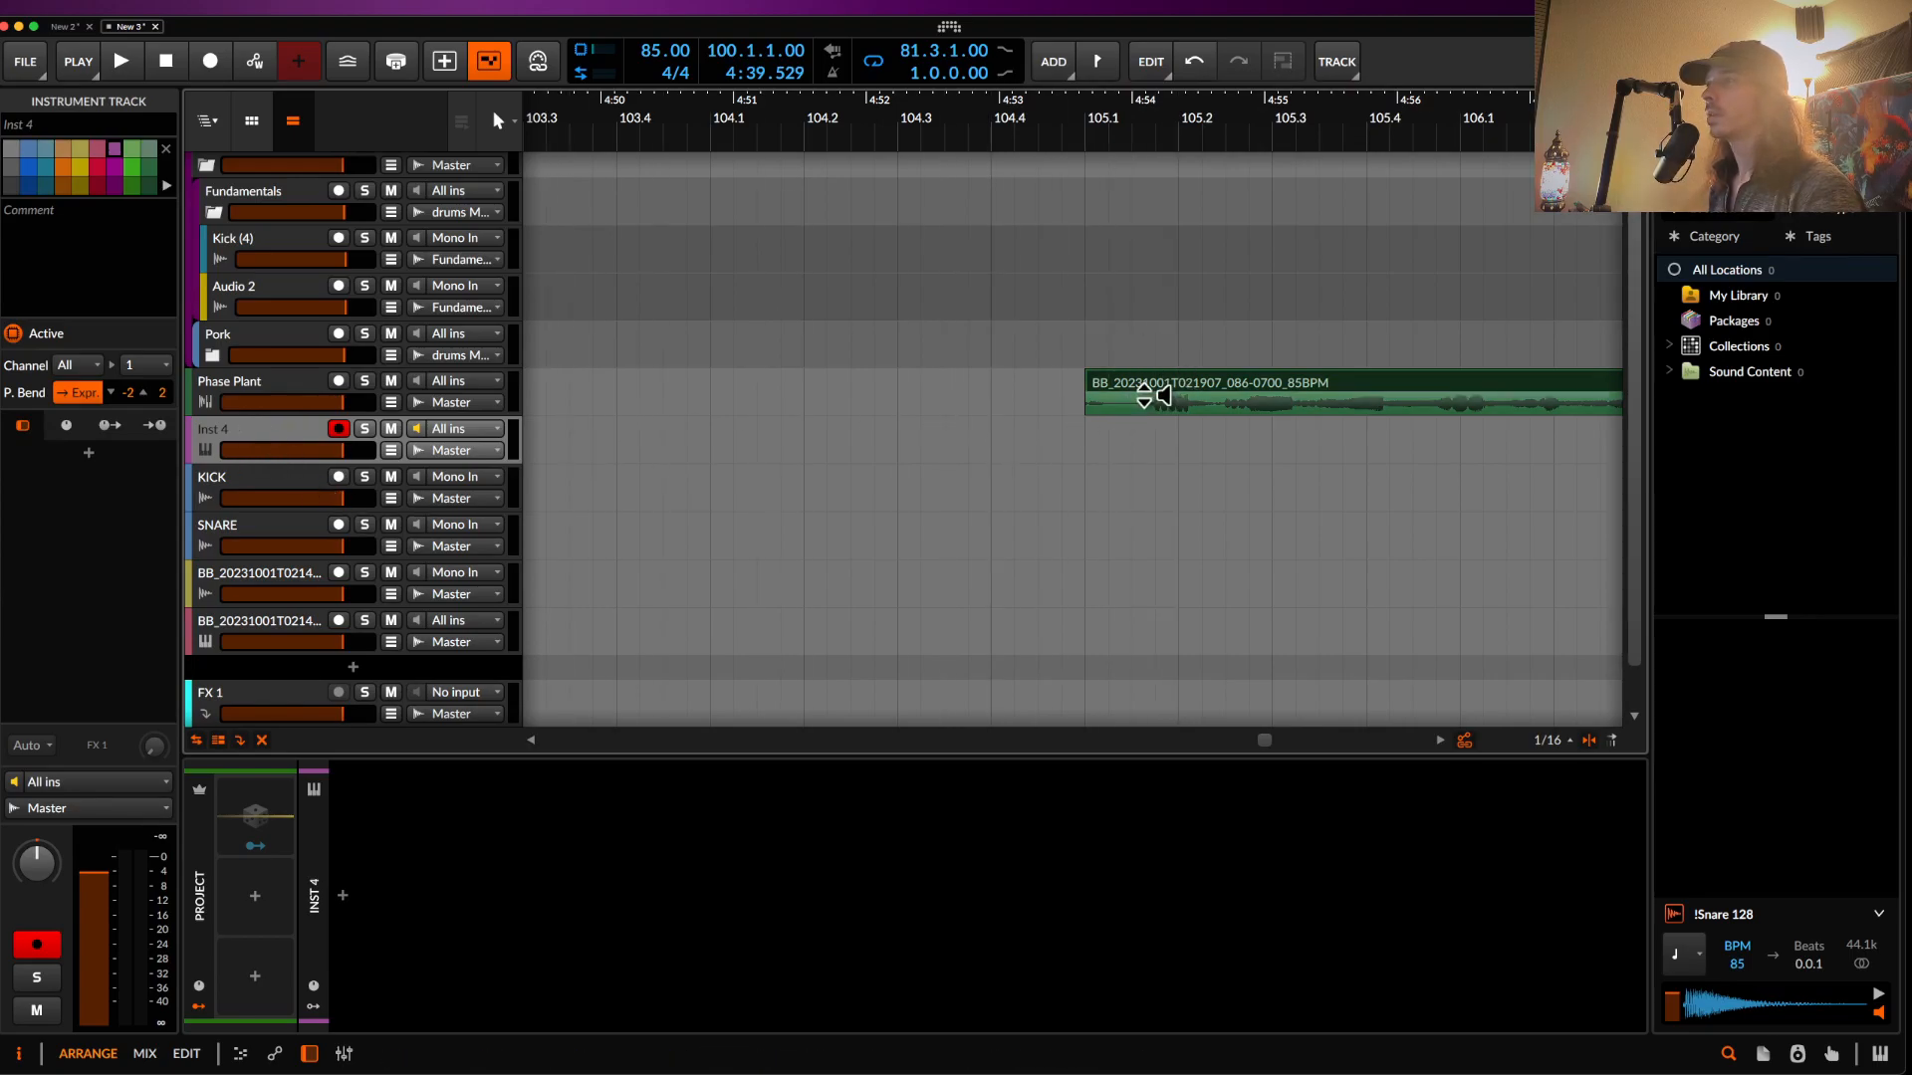
- Load the bass clip into a Sampler on the new track and shorten its loop under two seconds
left_click_drag(1144, 396, 474, 926)
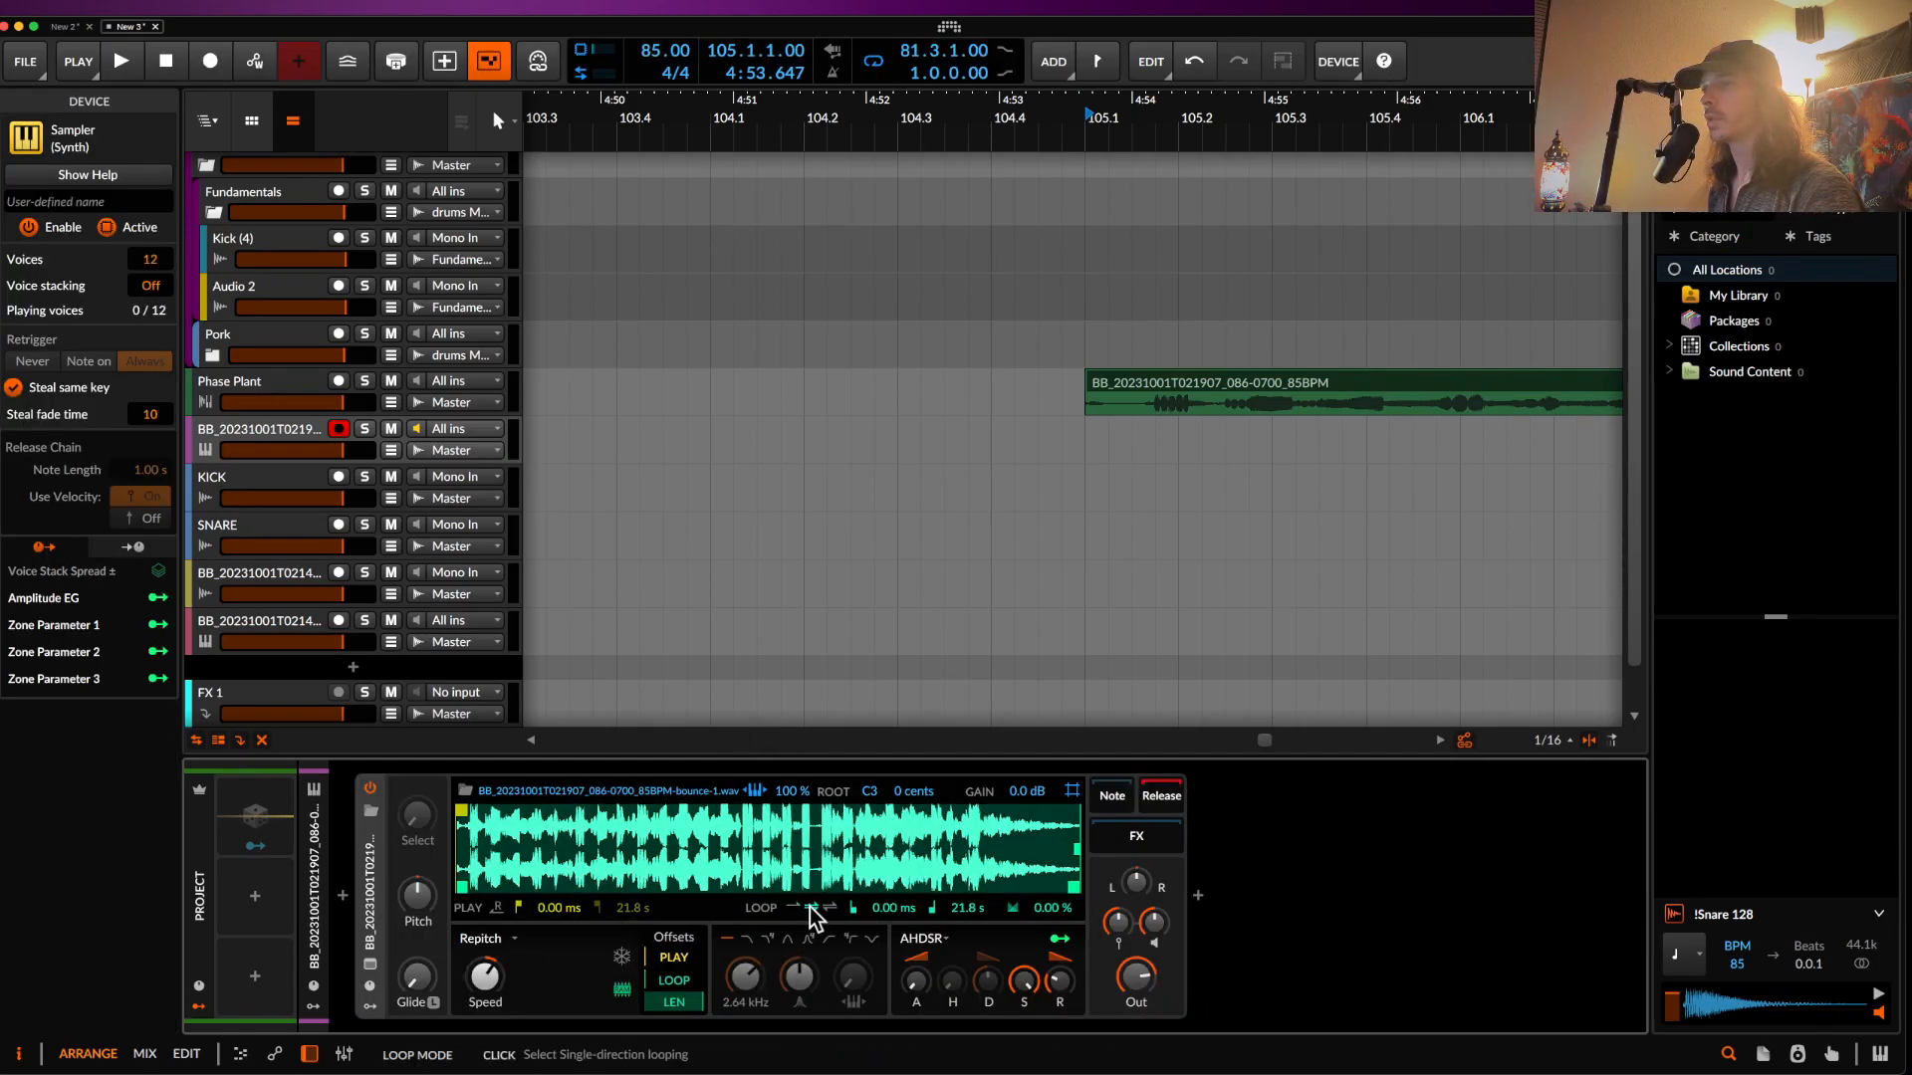
left_click_drag(460, 889, 467, 889)
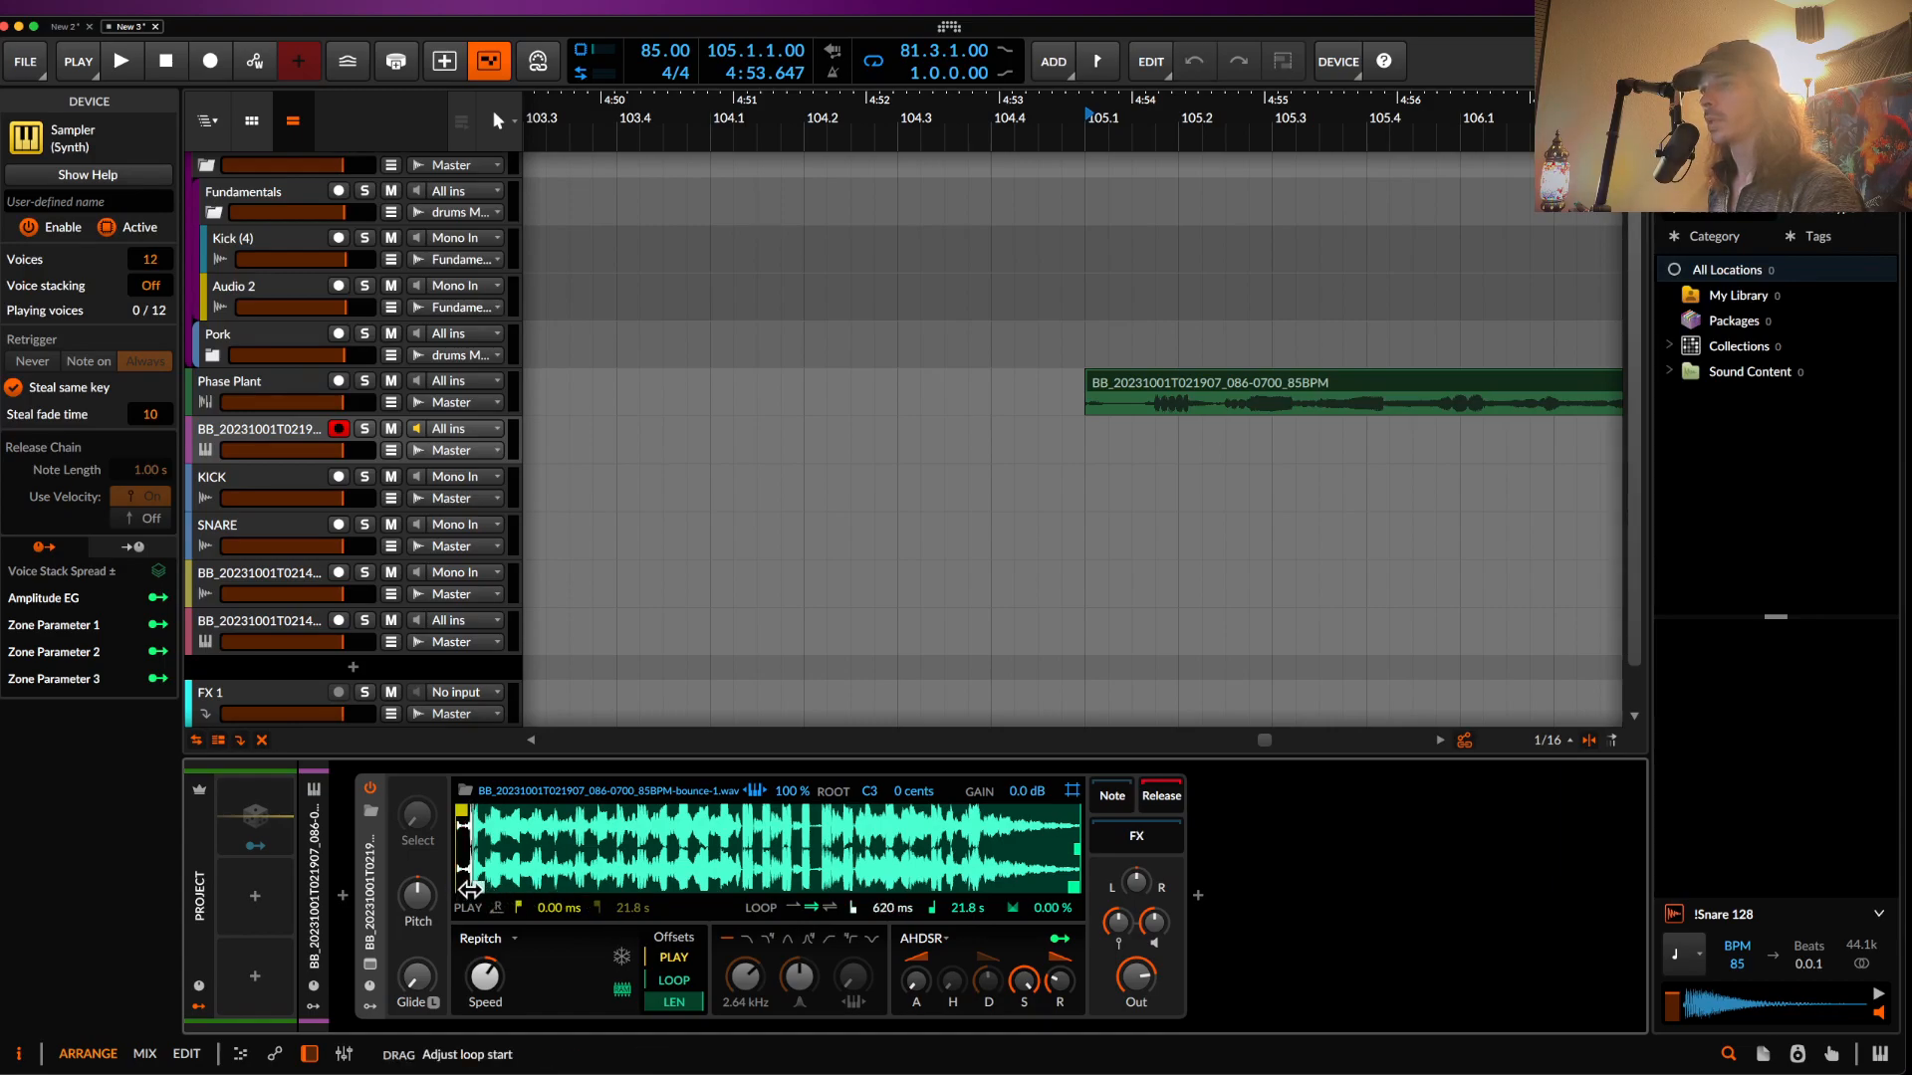
left_click_drag(1075, 884, 485, 914)
scroll(471, 869, "up", 5)
scroll(471, 868, "up", 2)
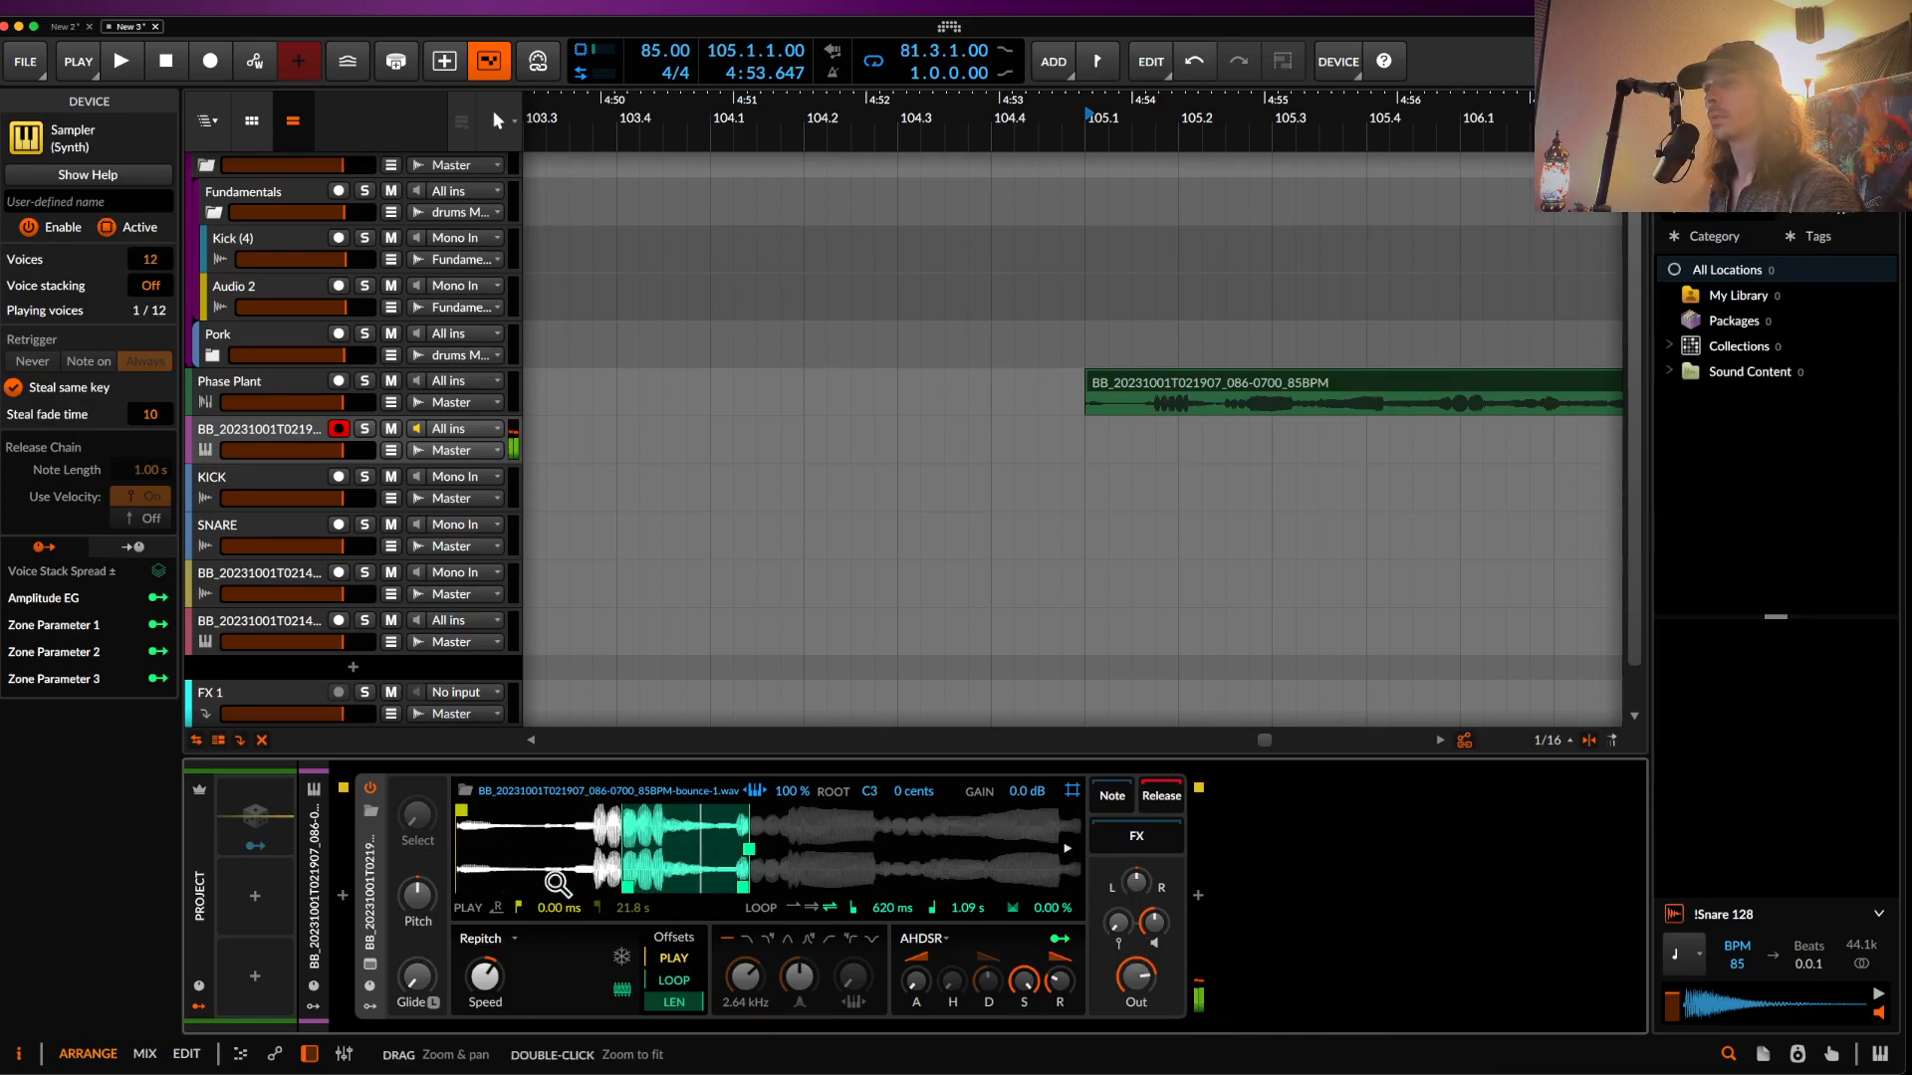
- Move the Sampler play start past one second and set the loop to 1.24–1.79 s
left_click_drag(460, 811, 624, 811)
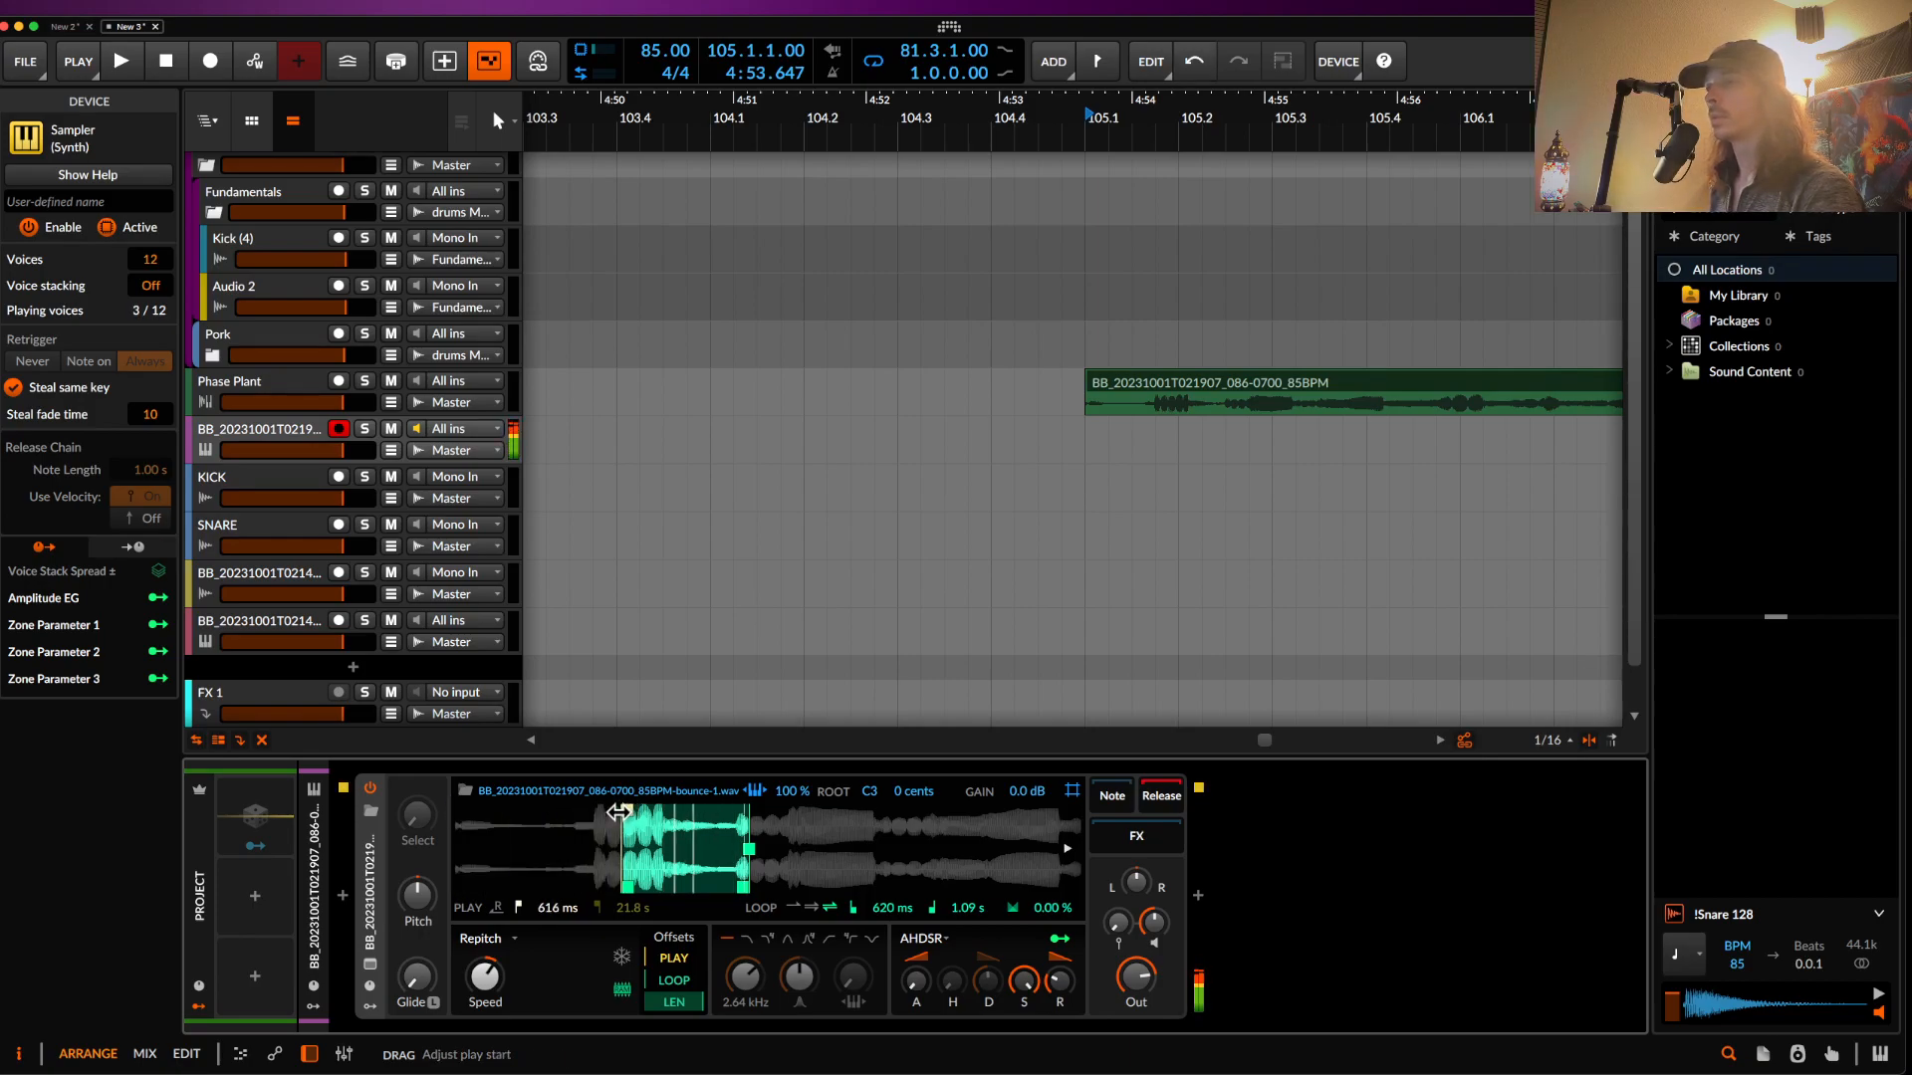
left_click_drag(629, 889, 845, 884)
left_click_drag(703, 887, 795, 888)
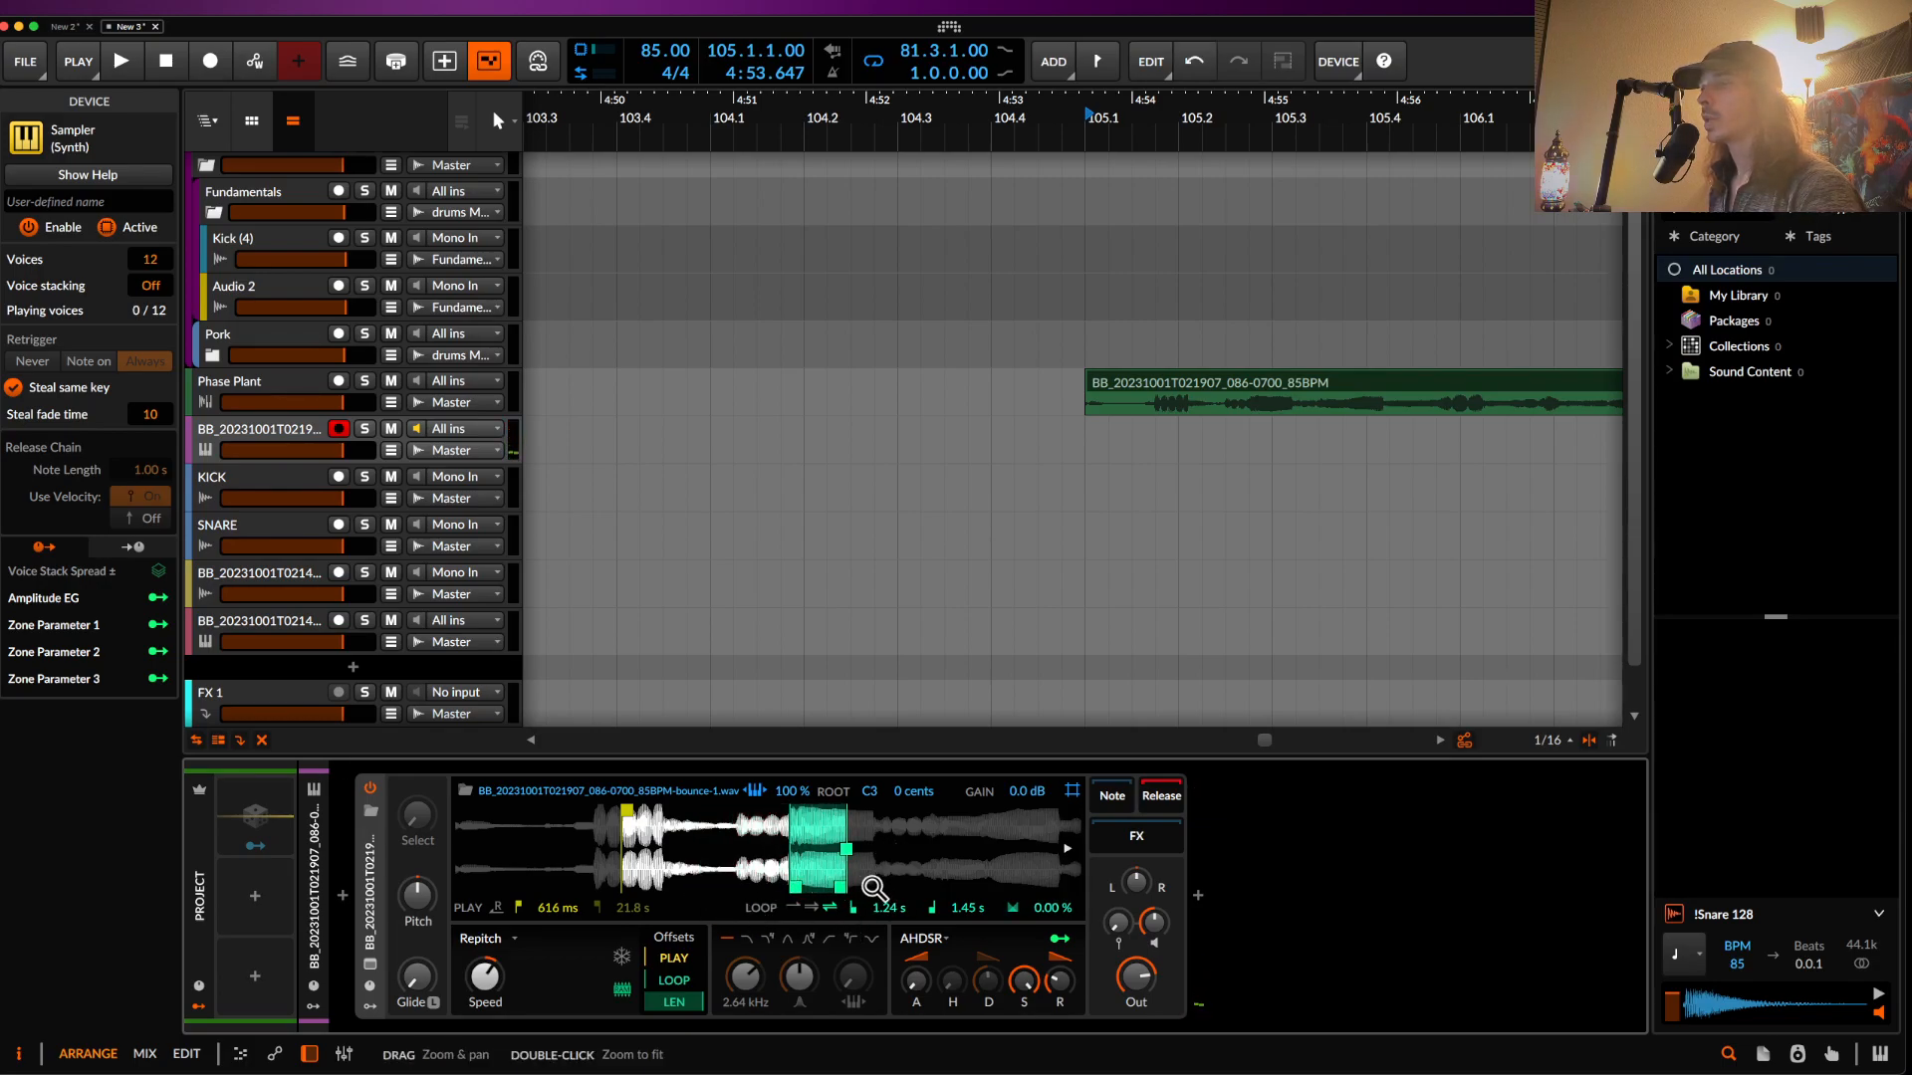
left_click_drag(837, 887, 942, 894)
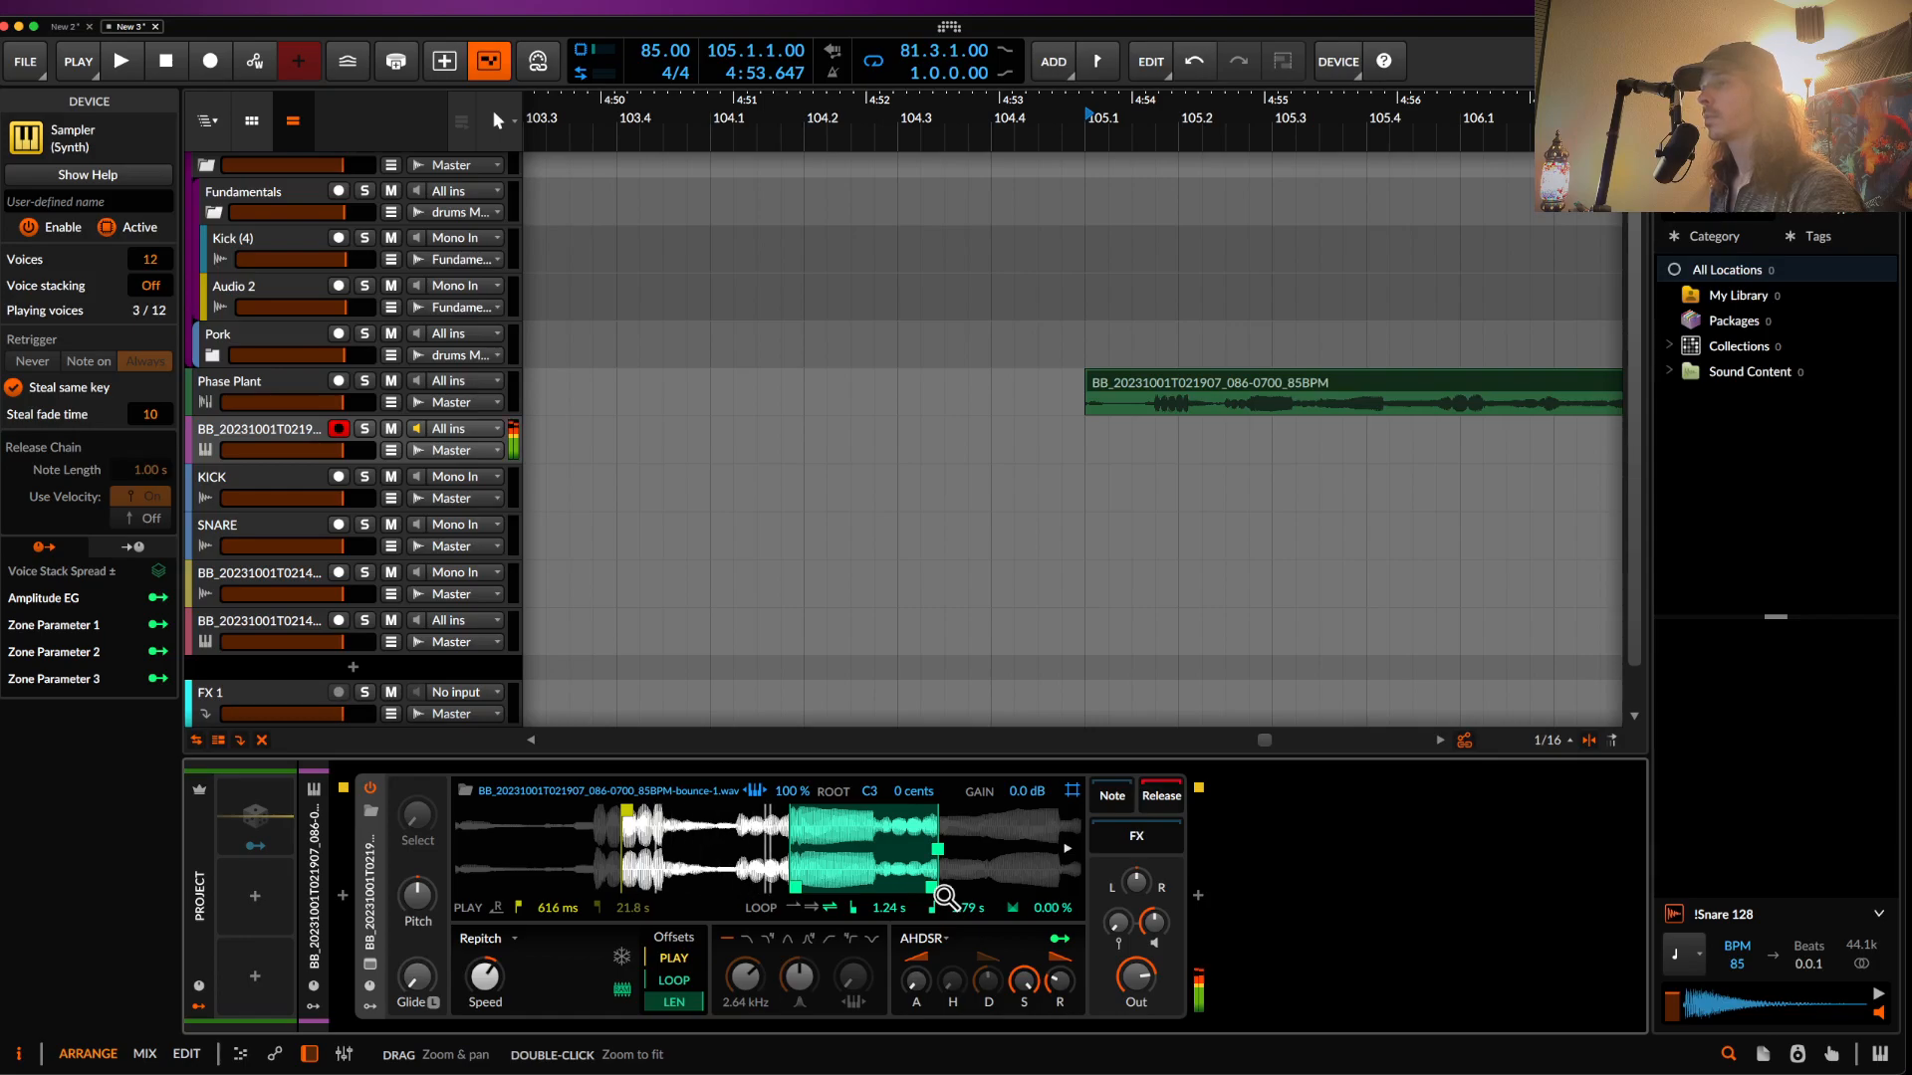
left_click_drag(627, 812, 759, 821)
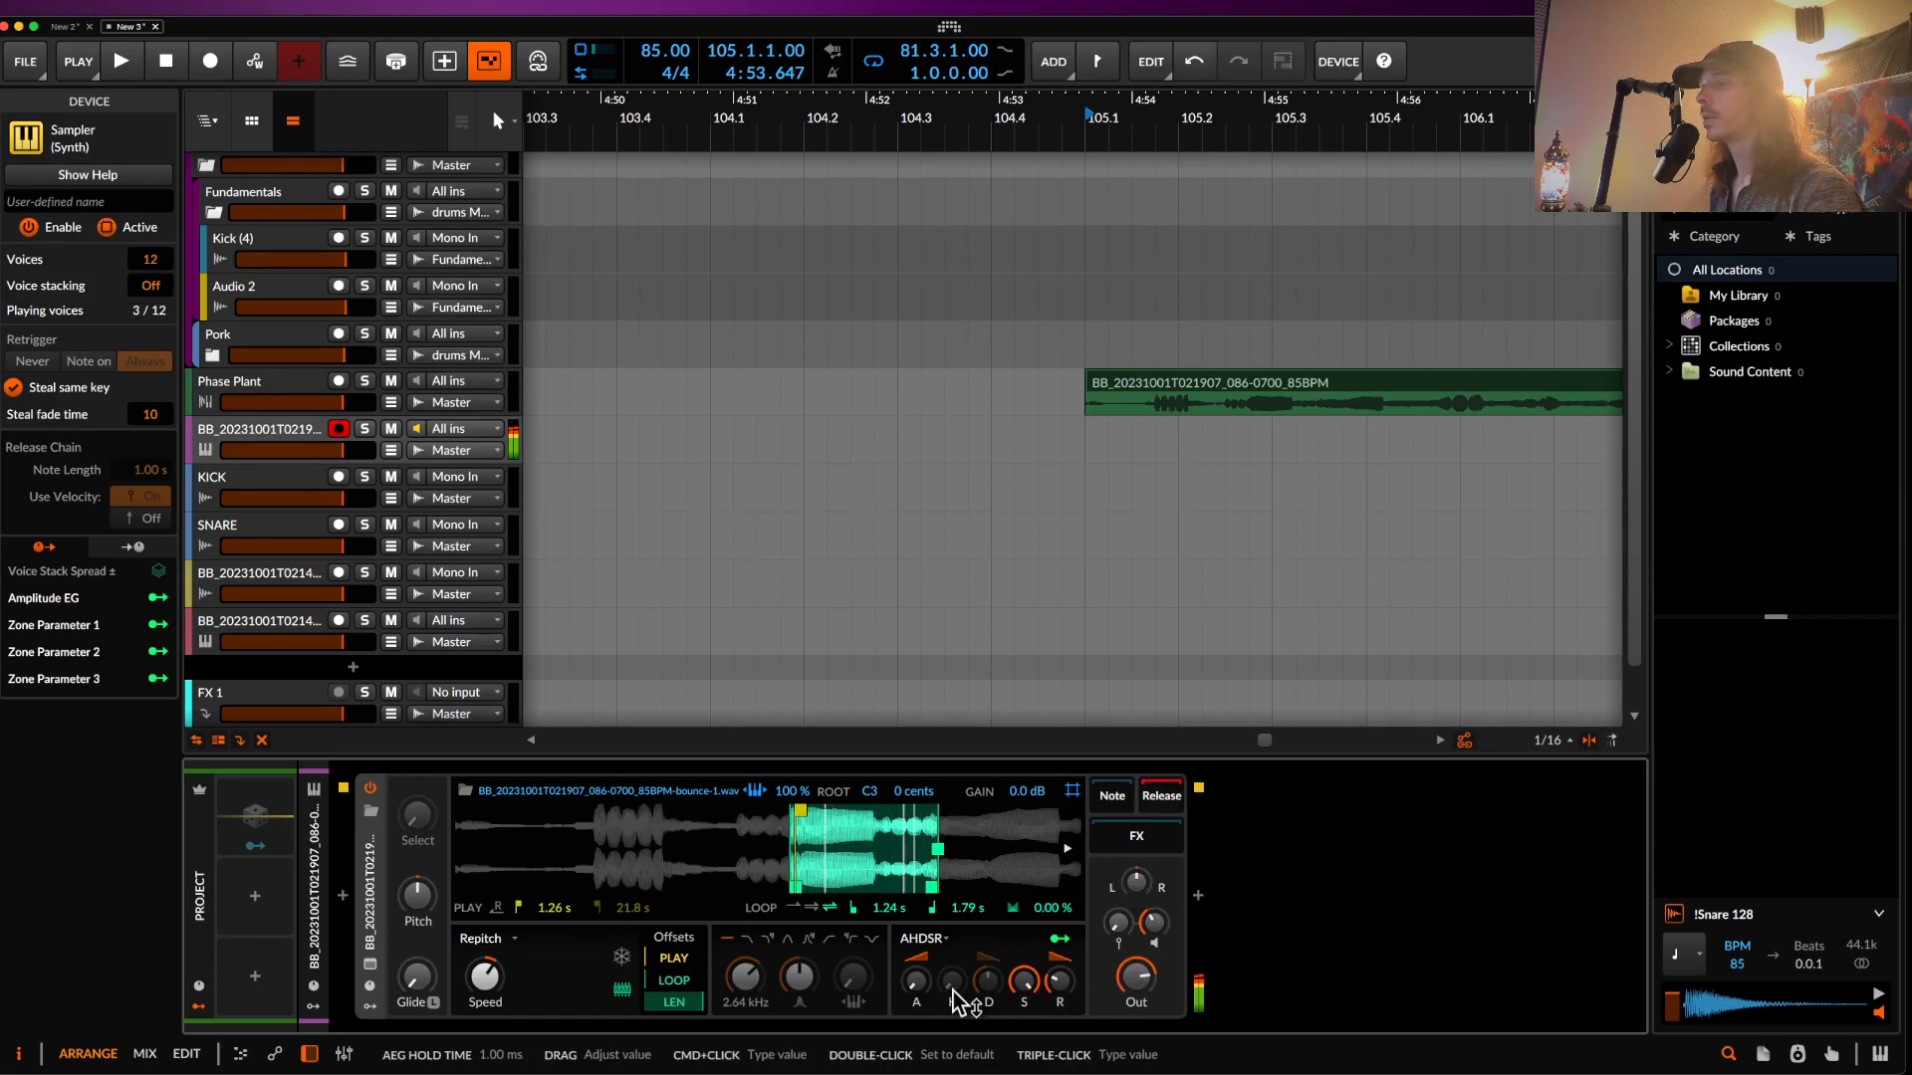
- Set the Sampler filter to low-pass at 2.54 kHz, then open the device browser
left_click(749, 940)
left_click_drag(745, 977, 802, 985)
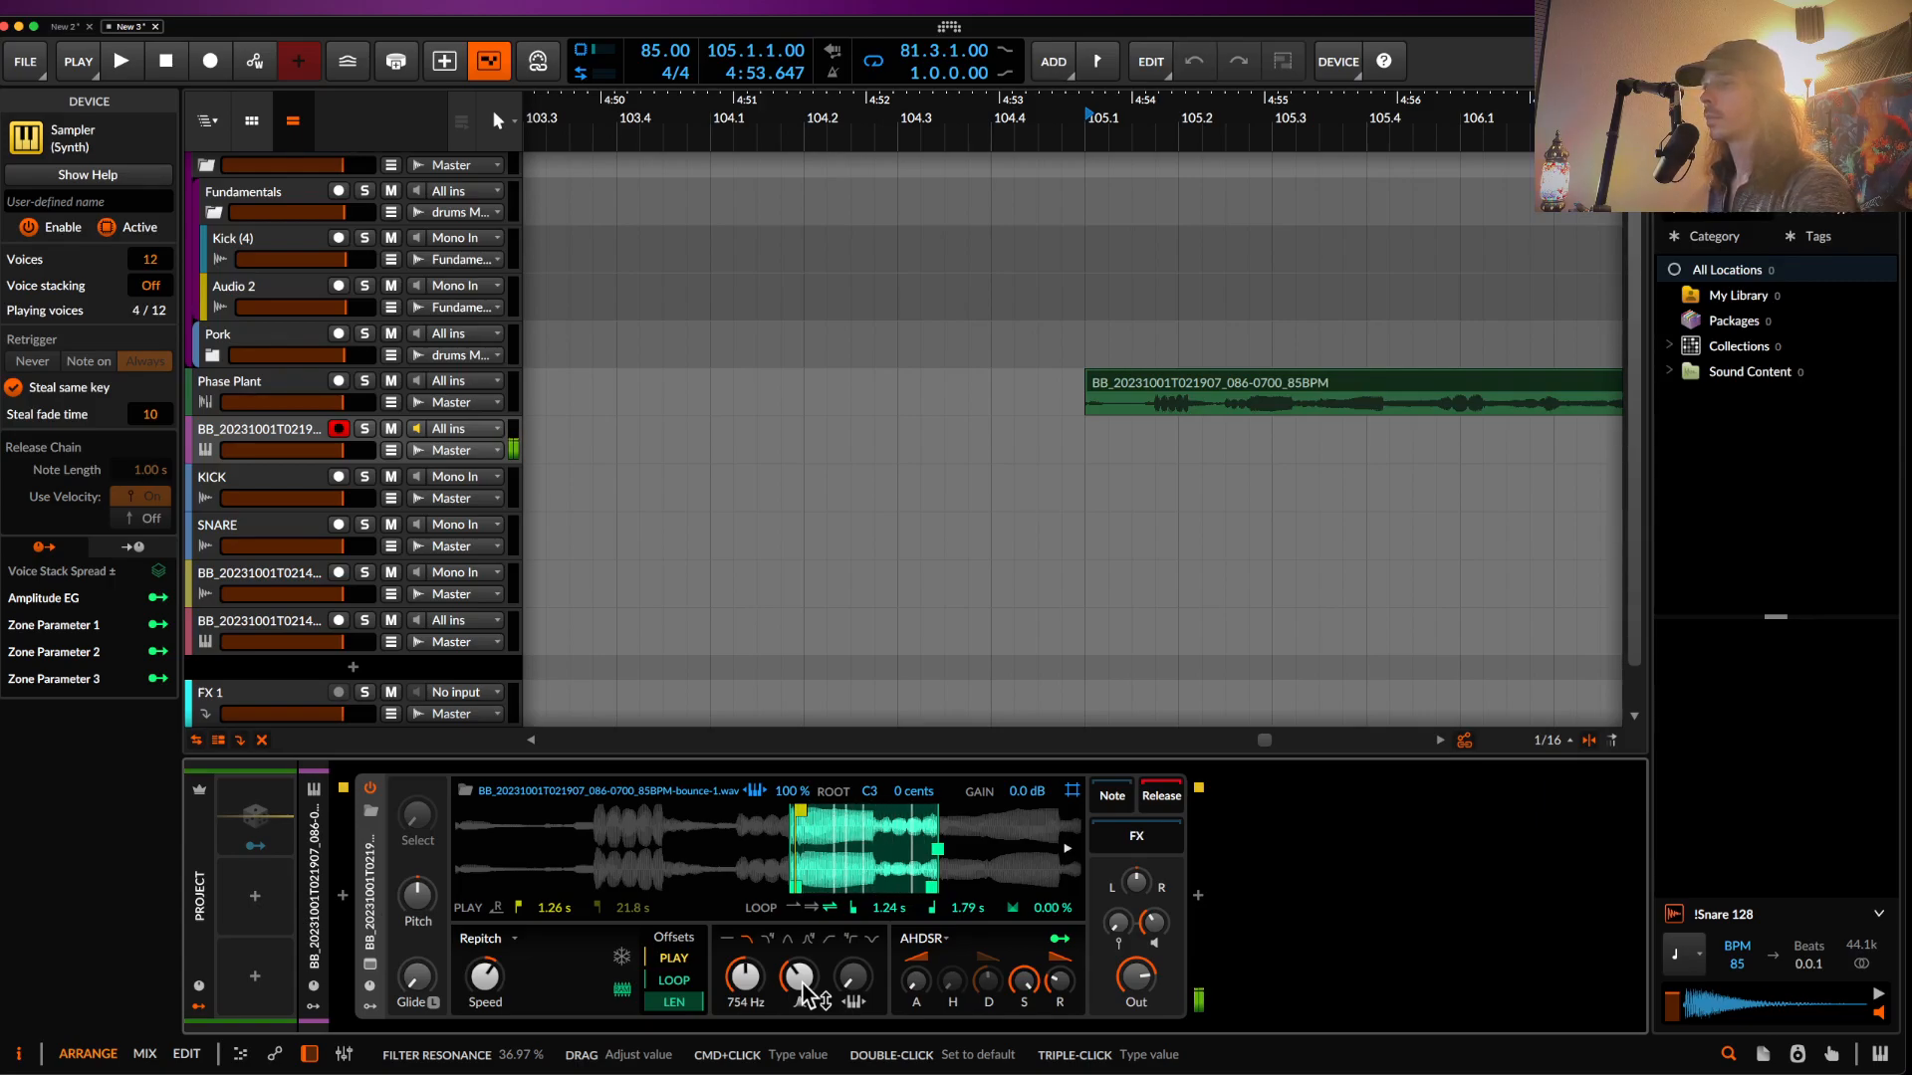
left_click_drag(744, 981, 745, 942)
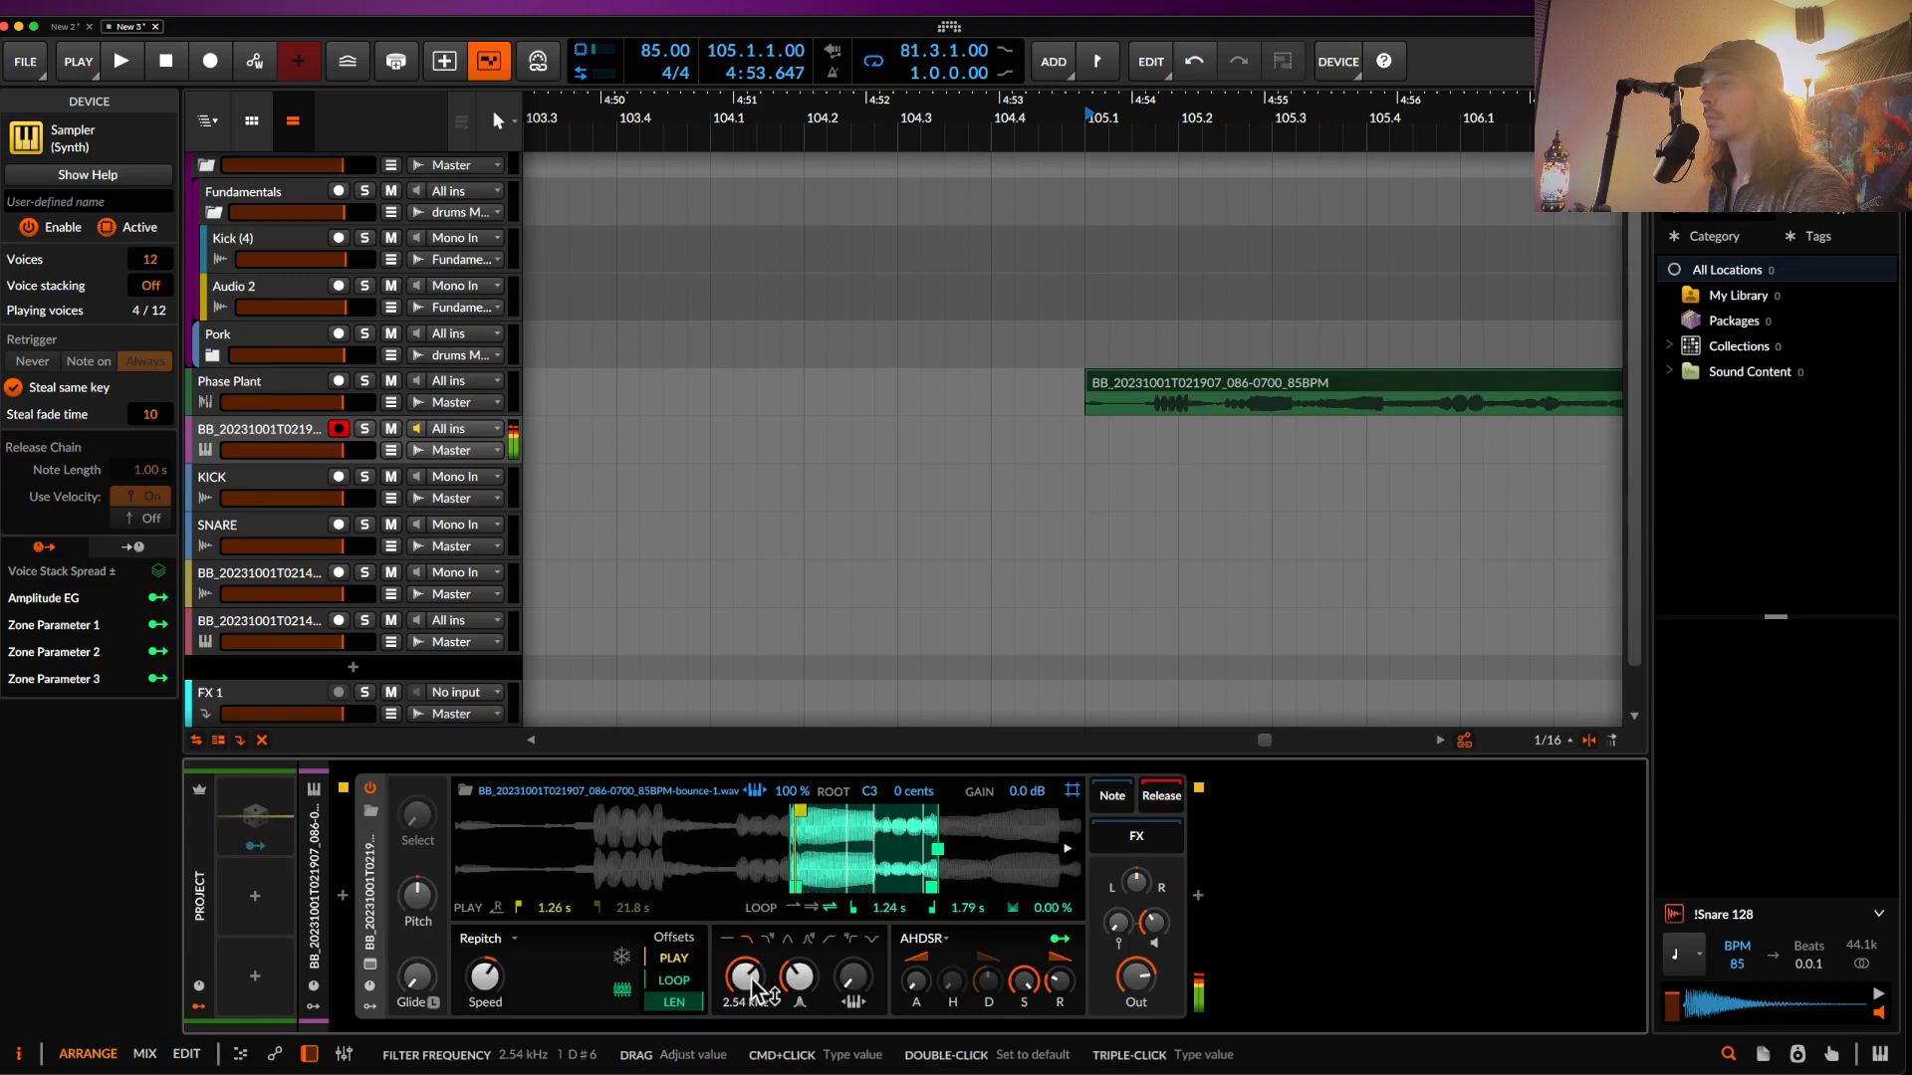
left_click(1197, 896)
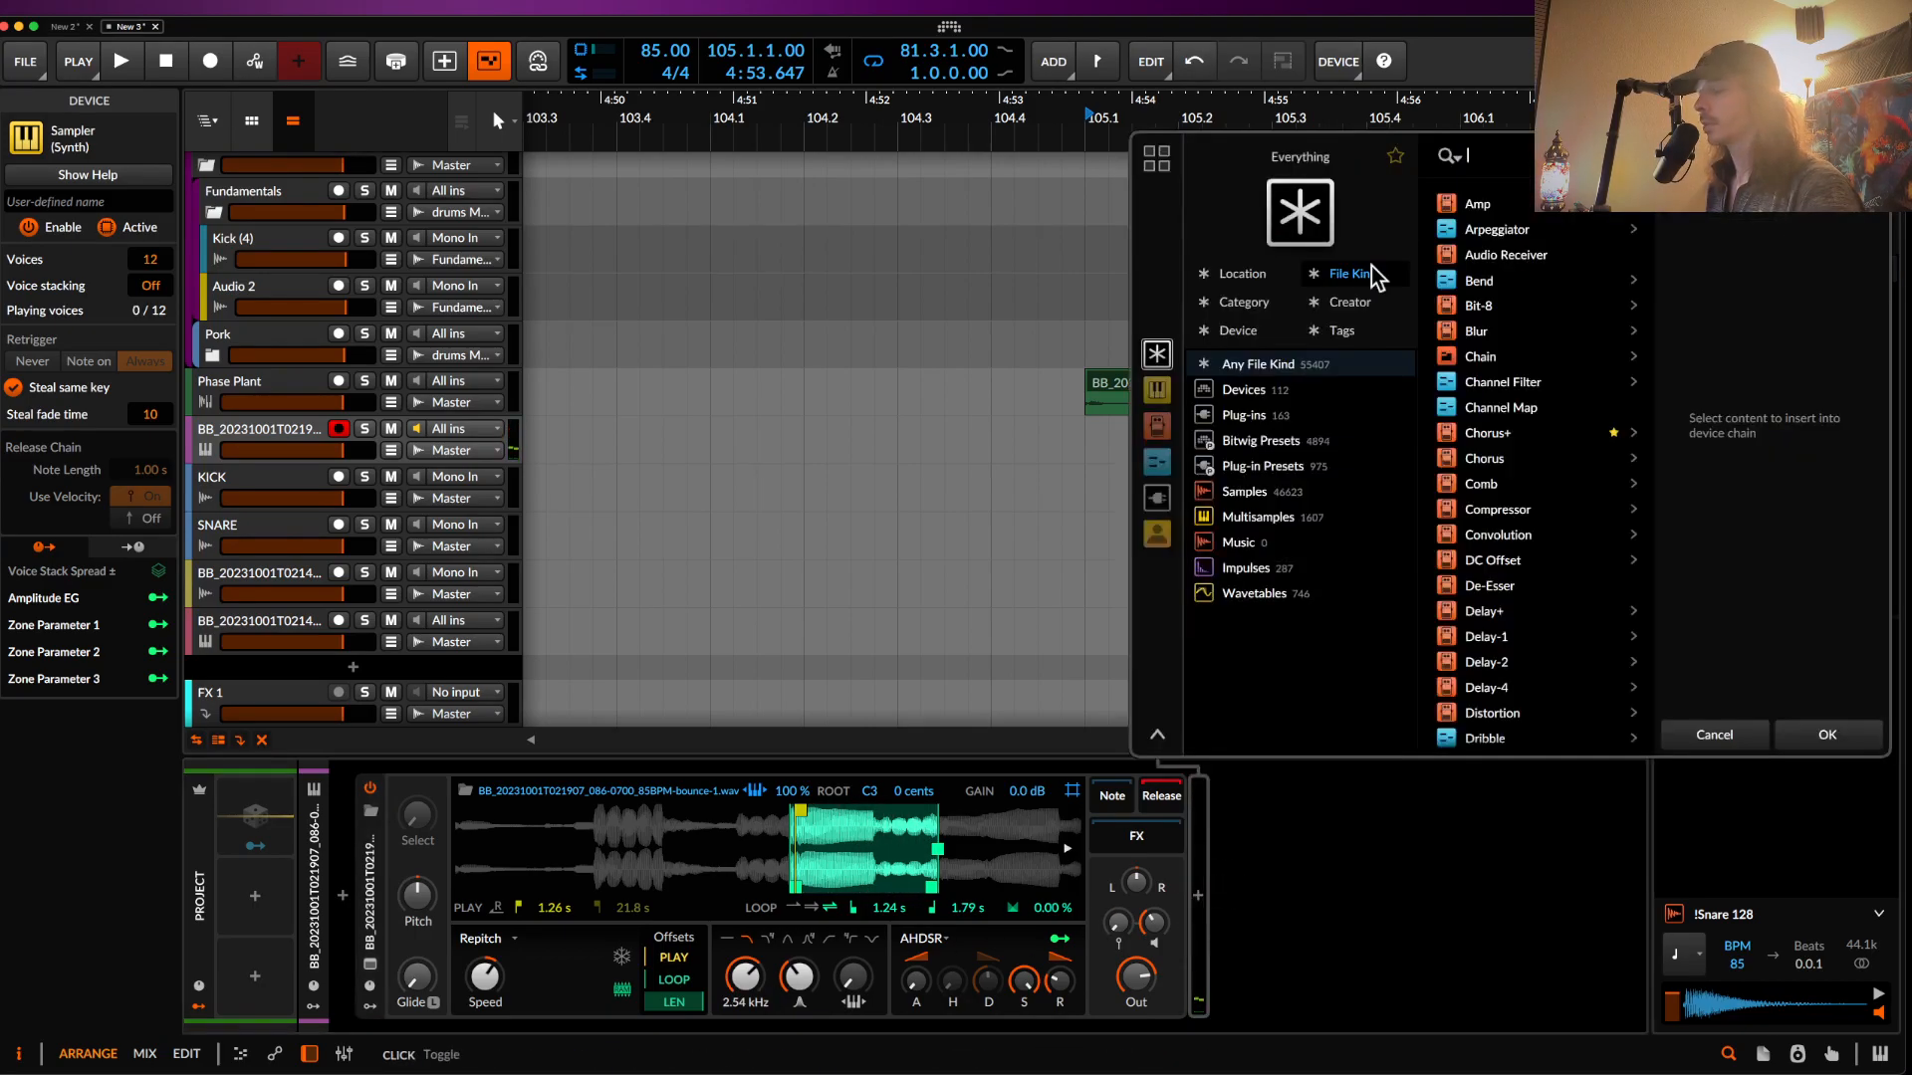
- Load Strymon BigSky via a 'BIG' search and set Chorale type, full mix, AAHH vowel
type("BIG")
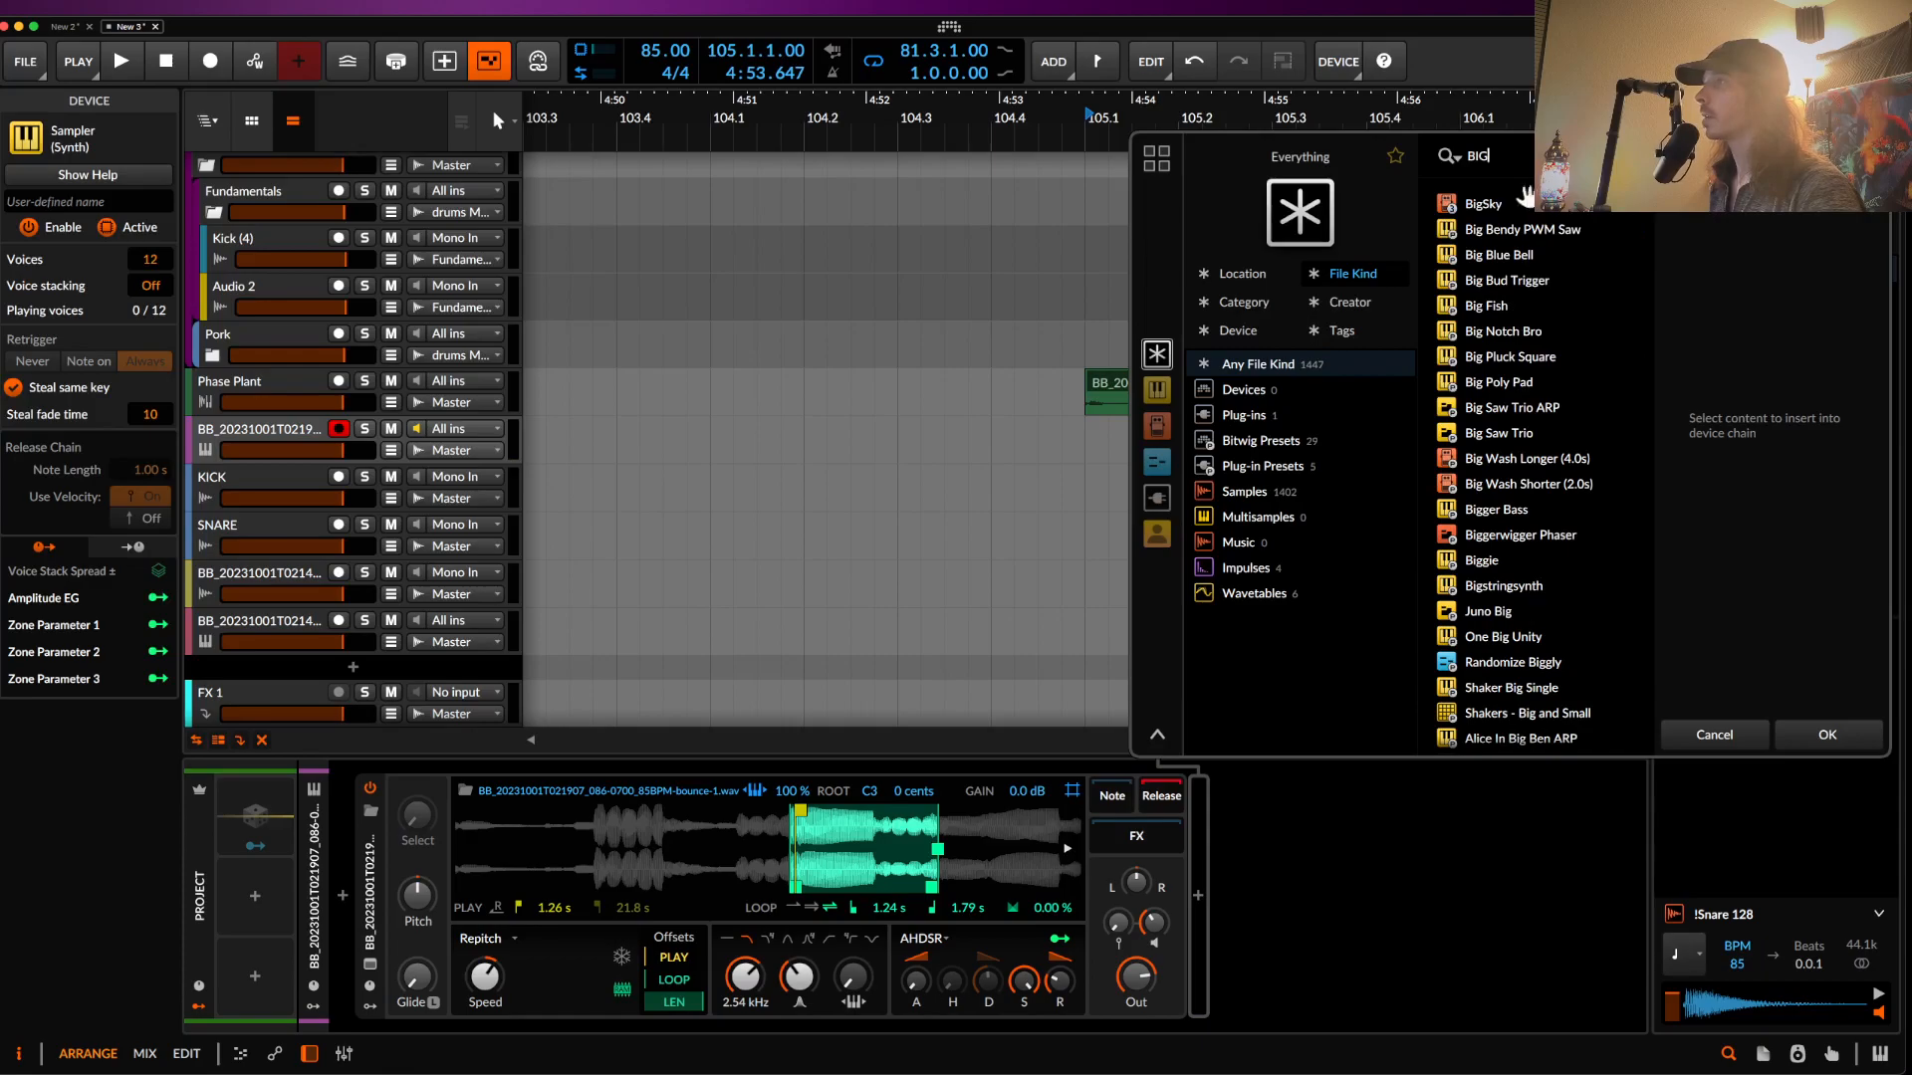
left_click(1527, 197)
left_click(1826, 735)
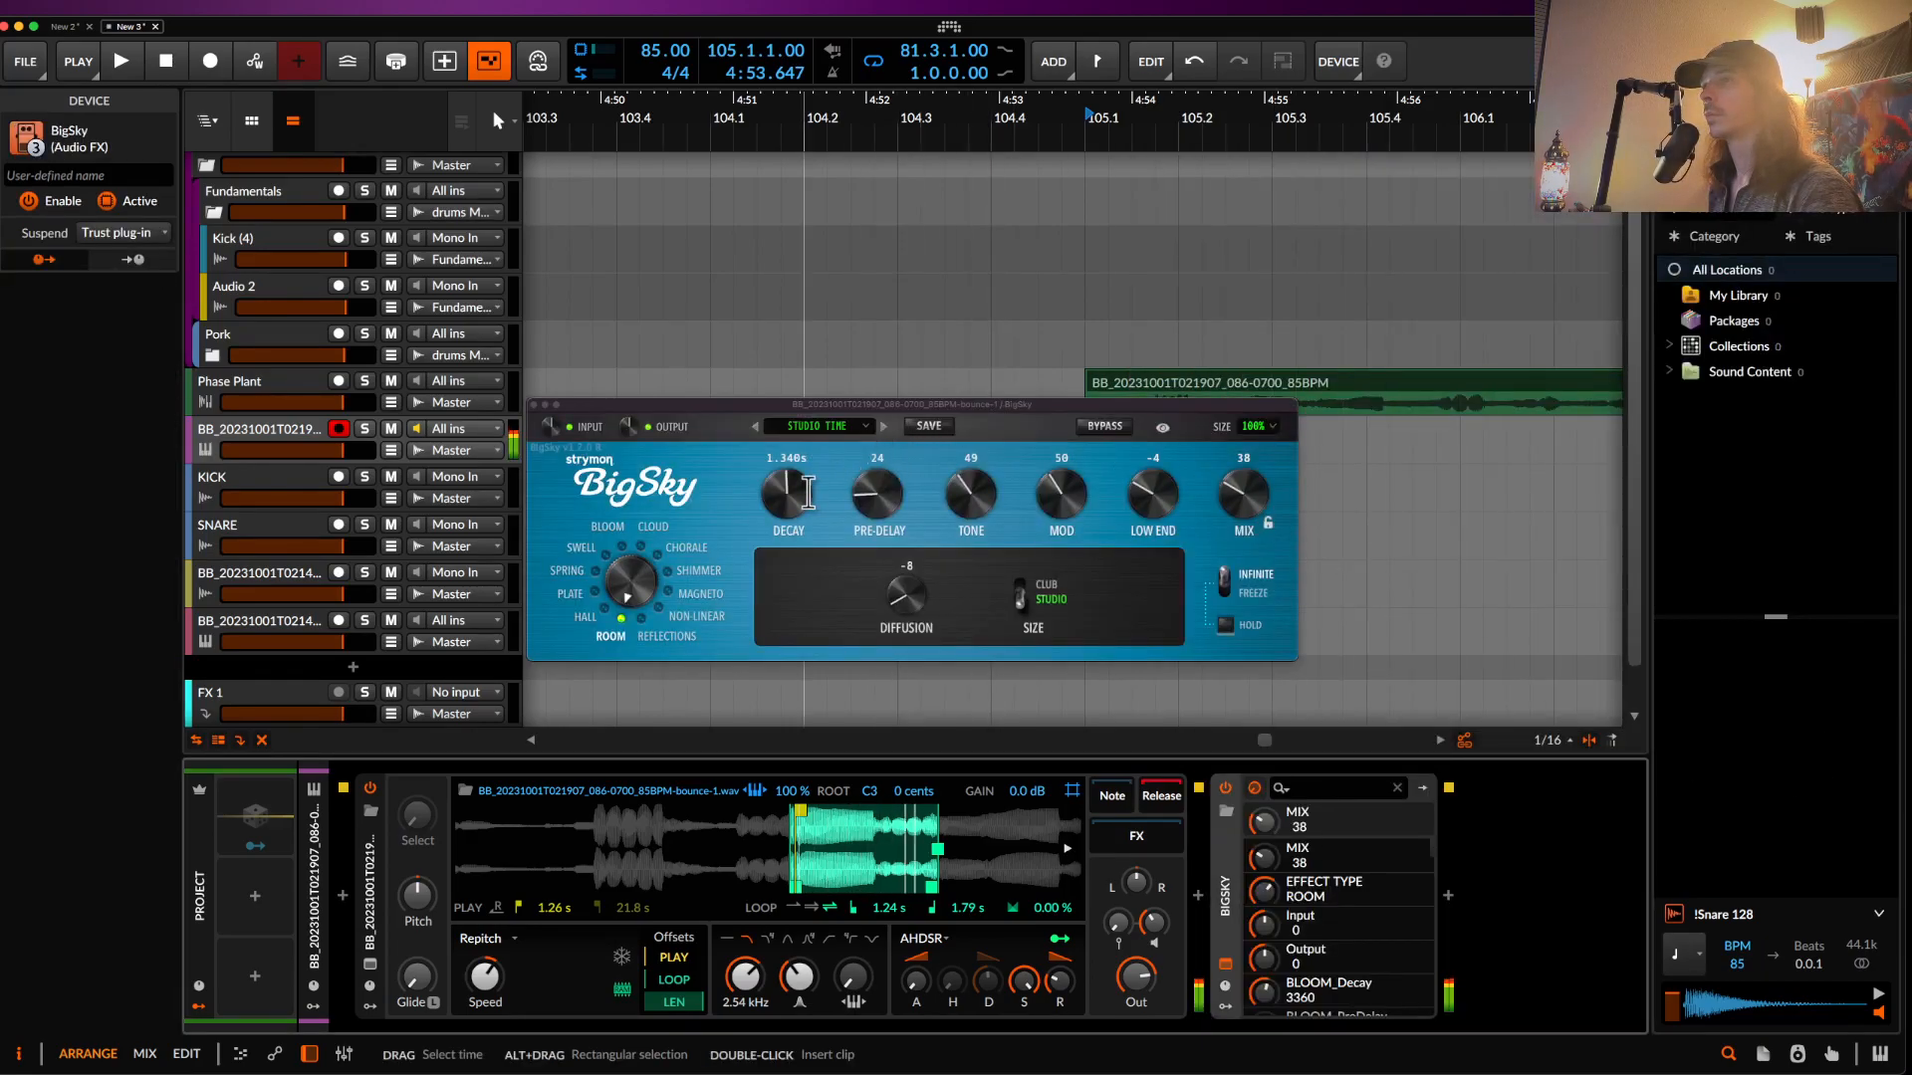
left_click(658, 555)
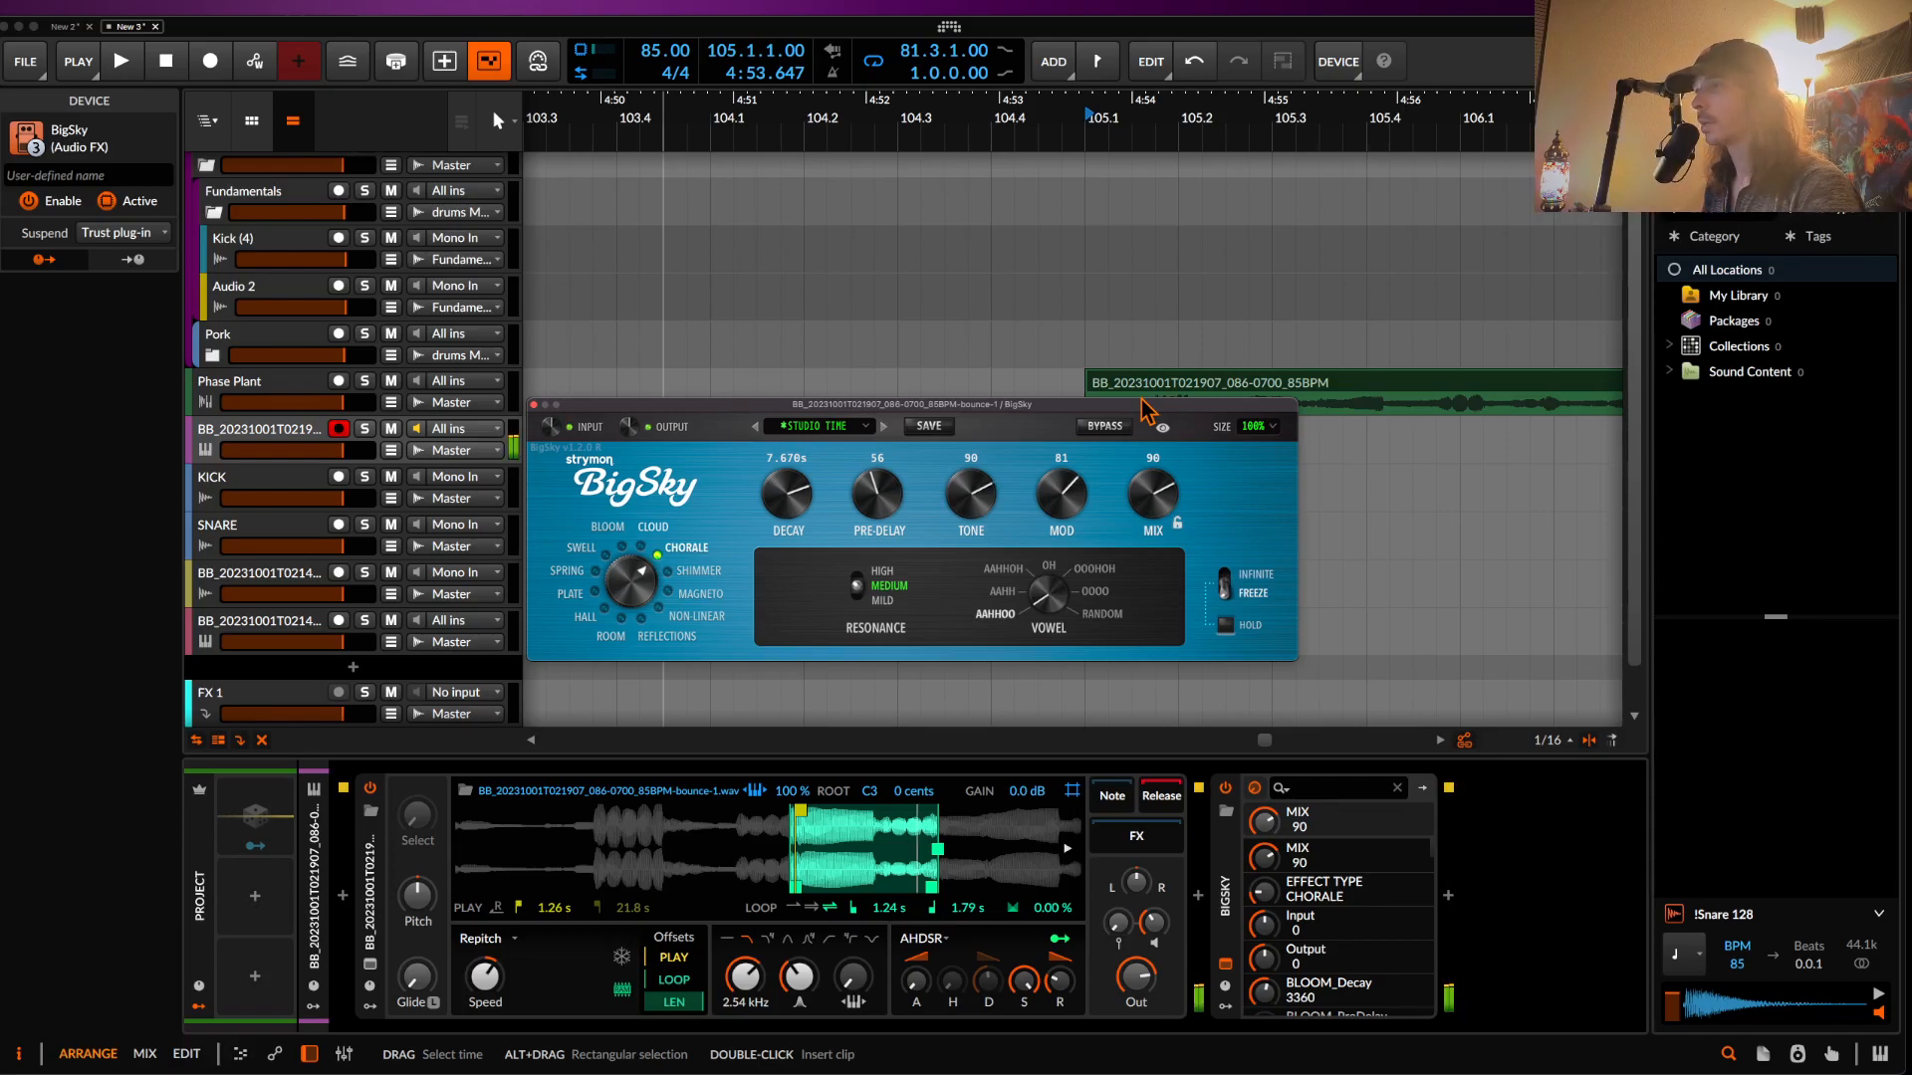
left_click_drag(1142, 400, 1141, 207)
left_click_drag(1041, 589, 1042, 564)
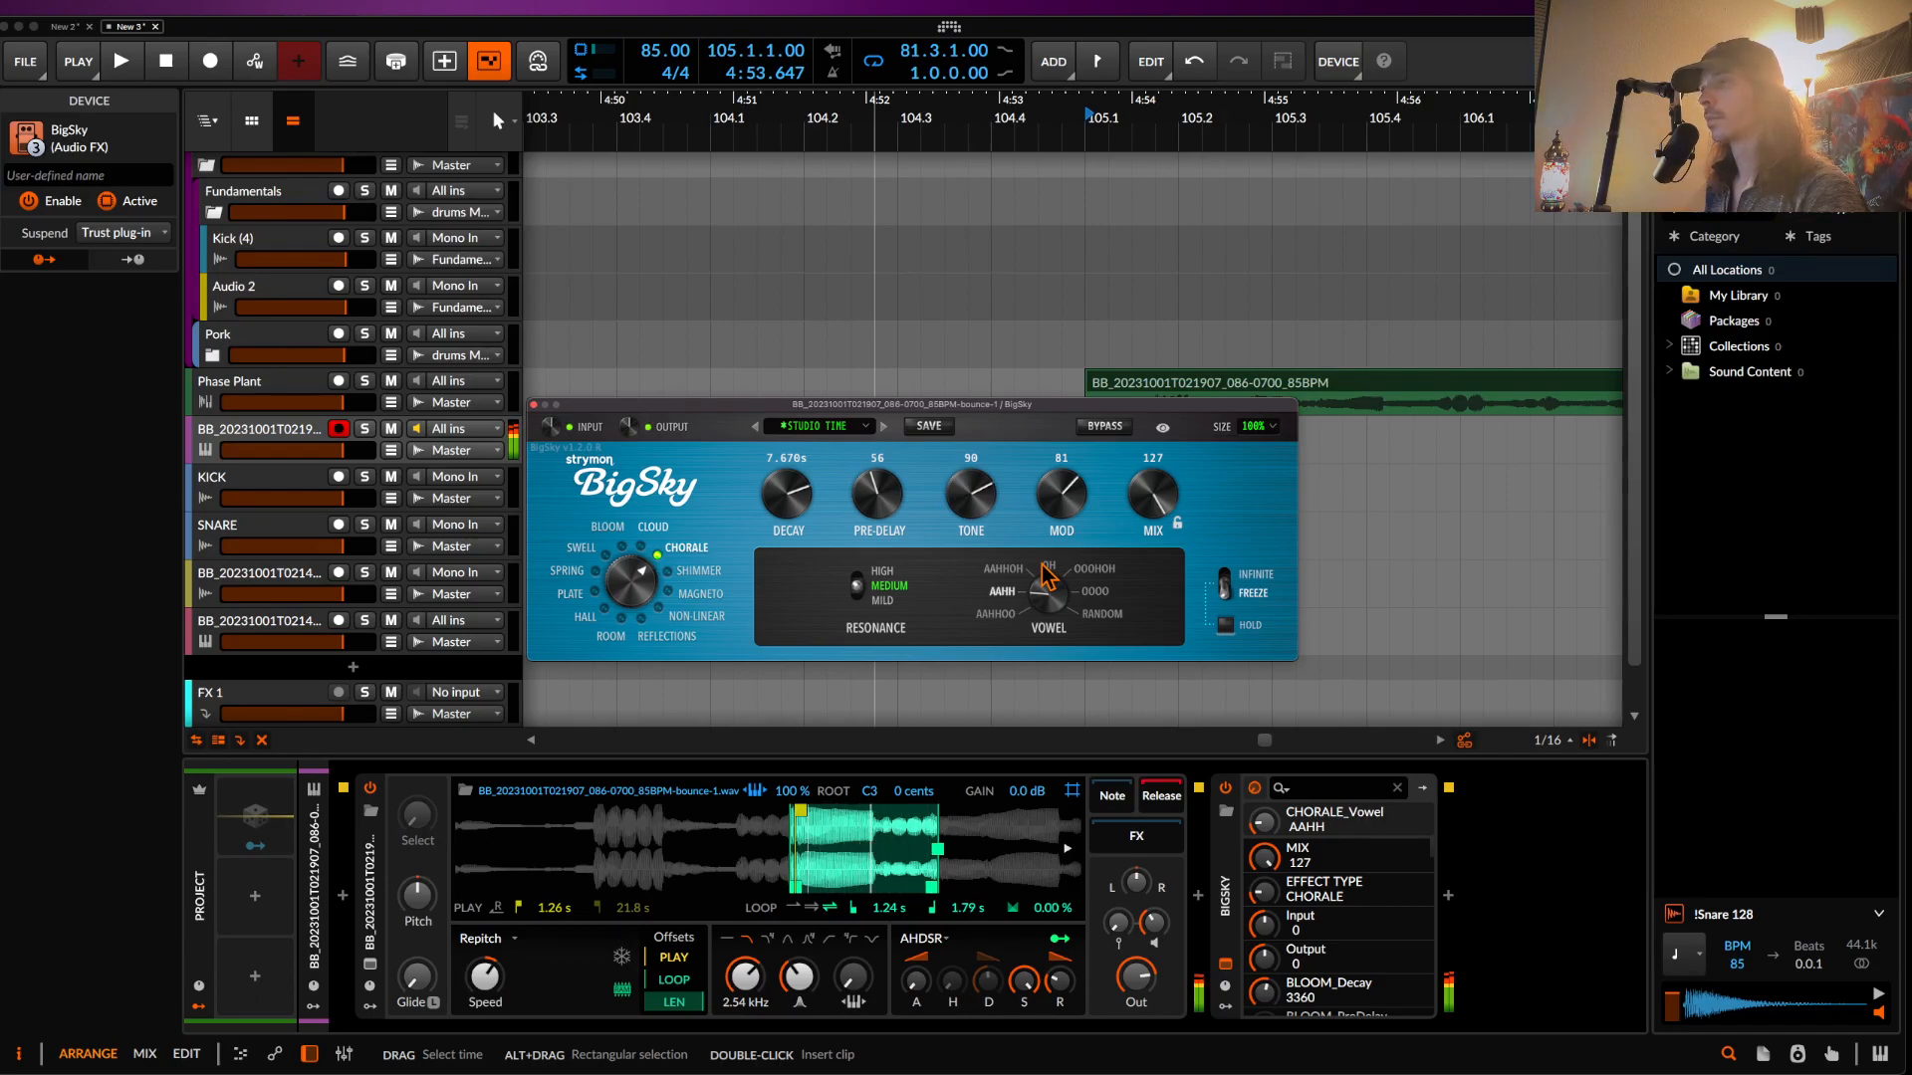
- Lengthen the Sampler attack, open its filter to 2.74 kHz, and lower BigSky mix to 28
left_click_drag(919, 977, 919, 896)
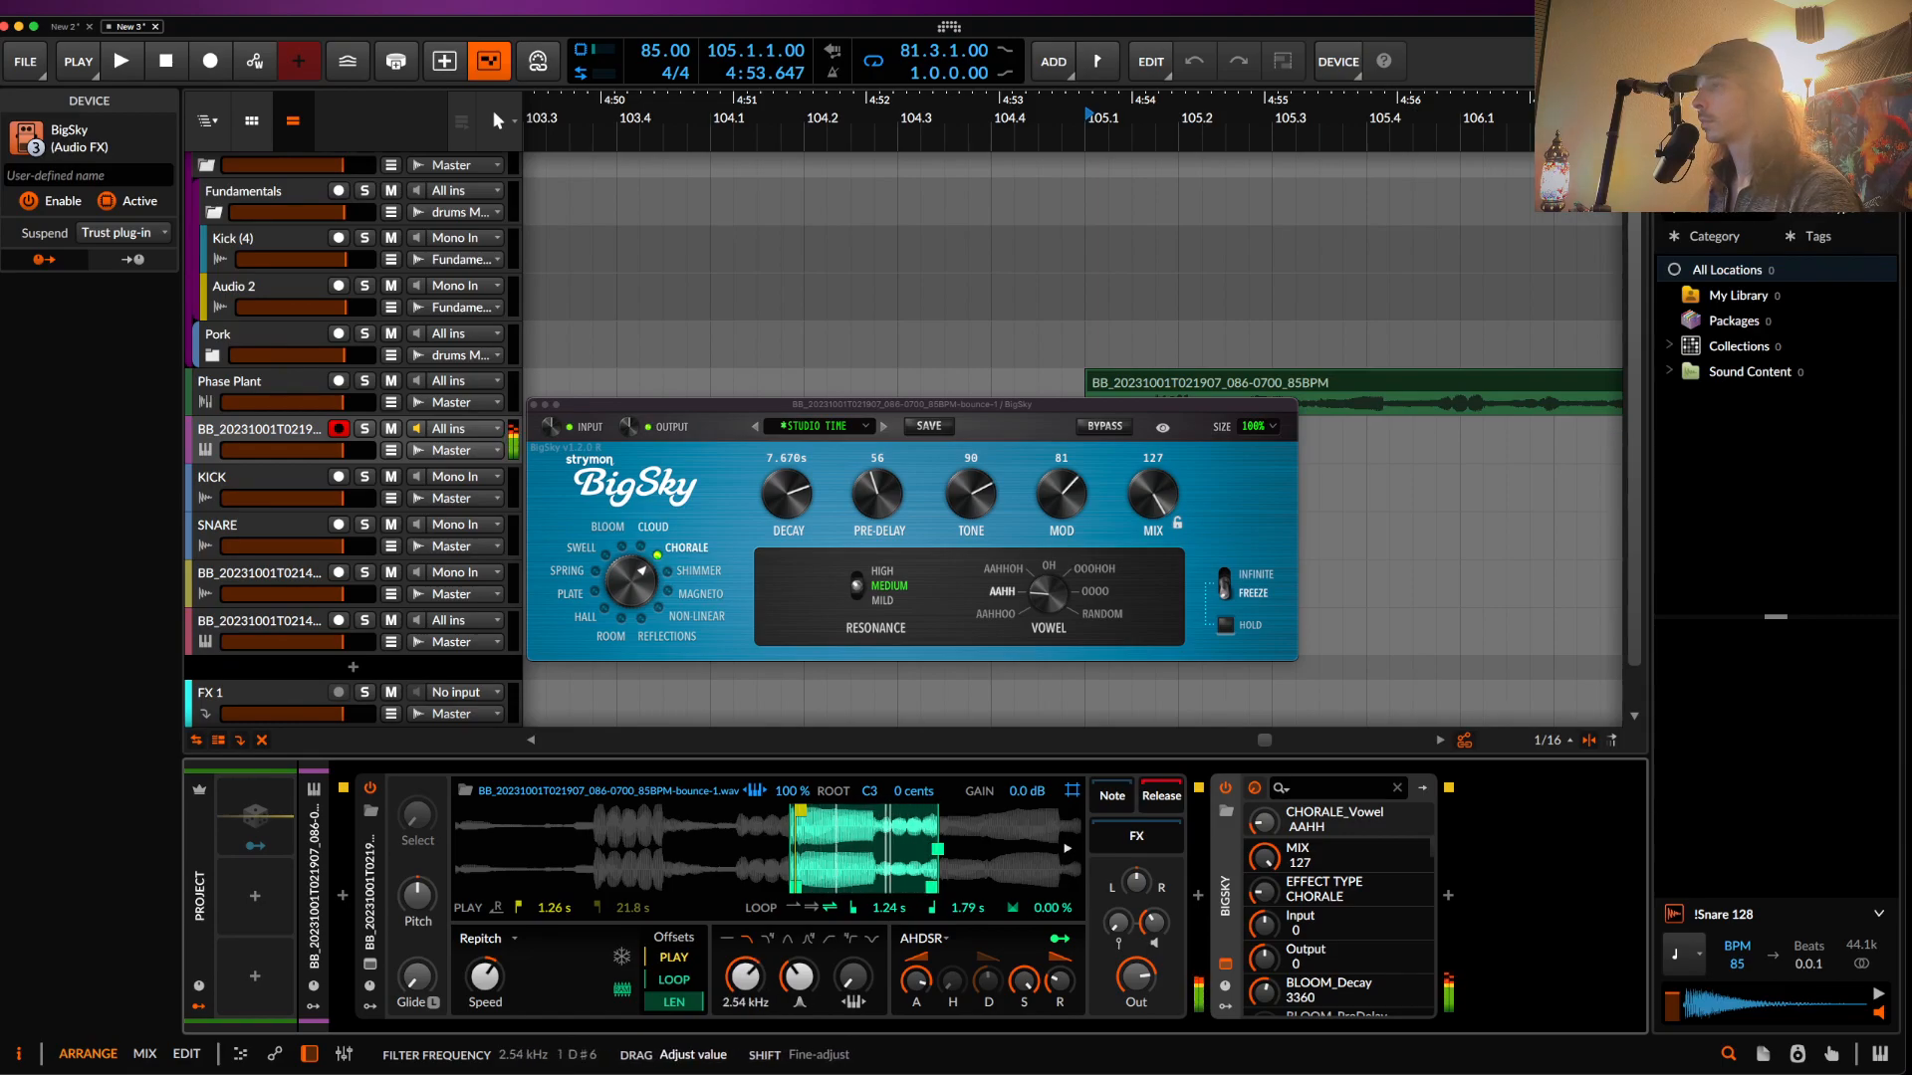
left_click_drag(756, 984, 758, 986)
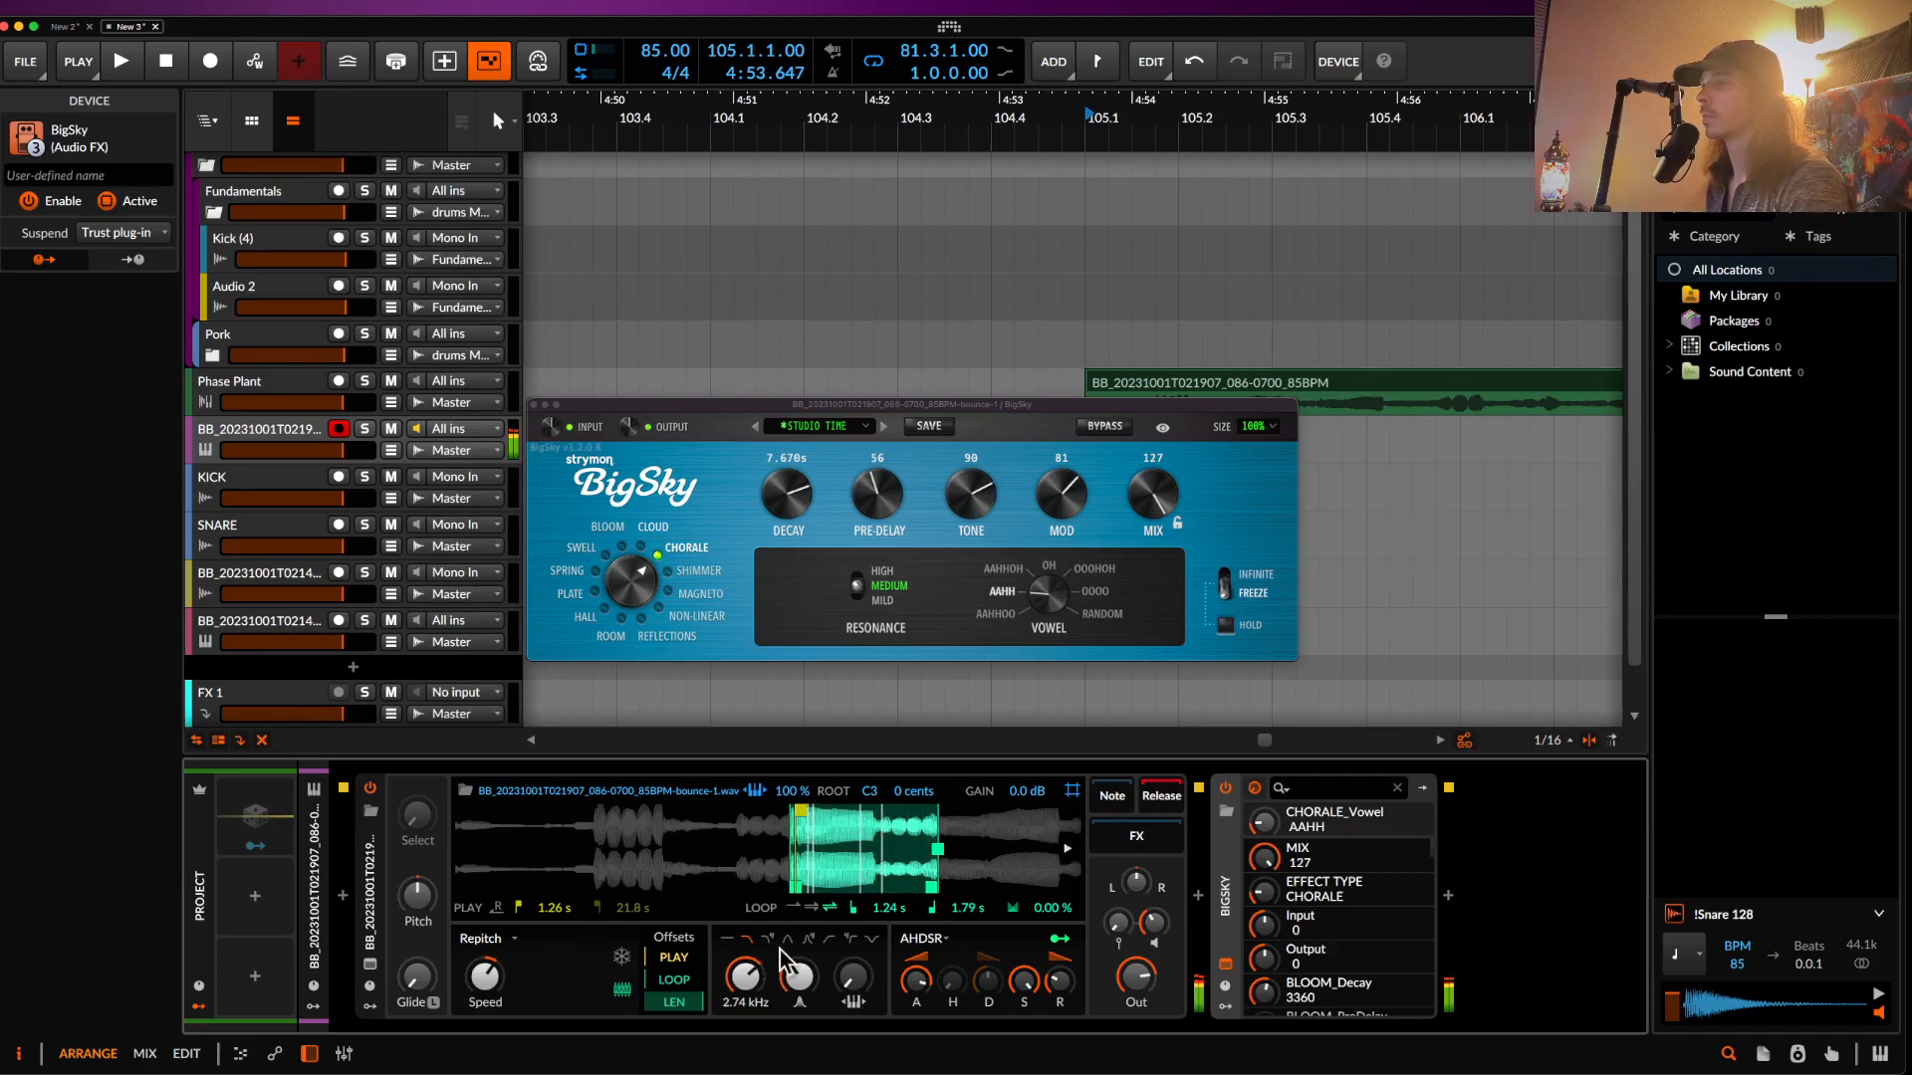
left_click_drag(1151, 503, 1150, 528)
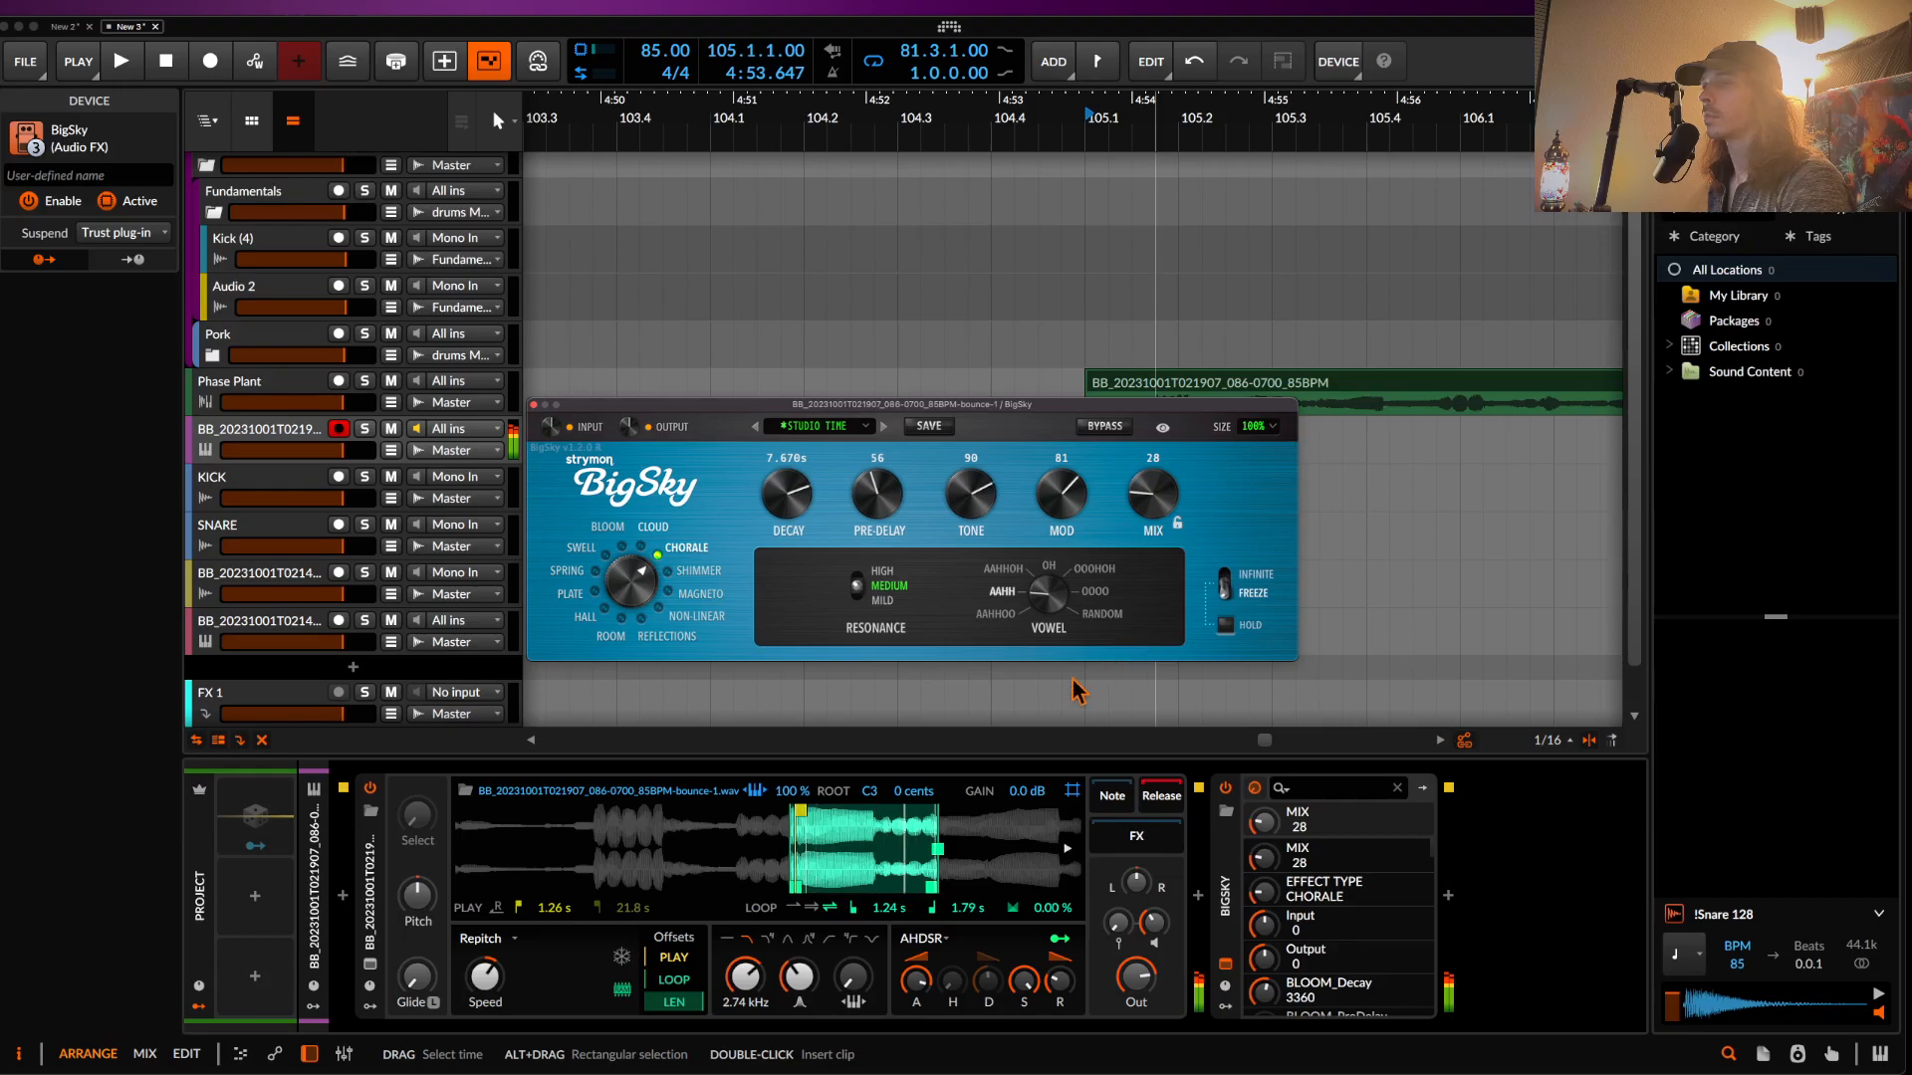
left_click(534, 406)
left_click(243, 436)
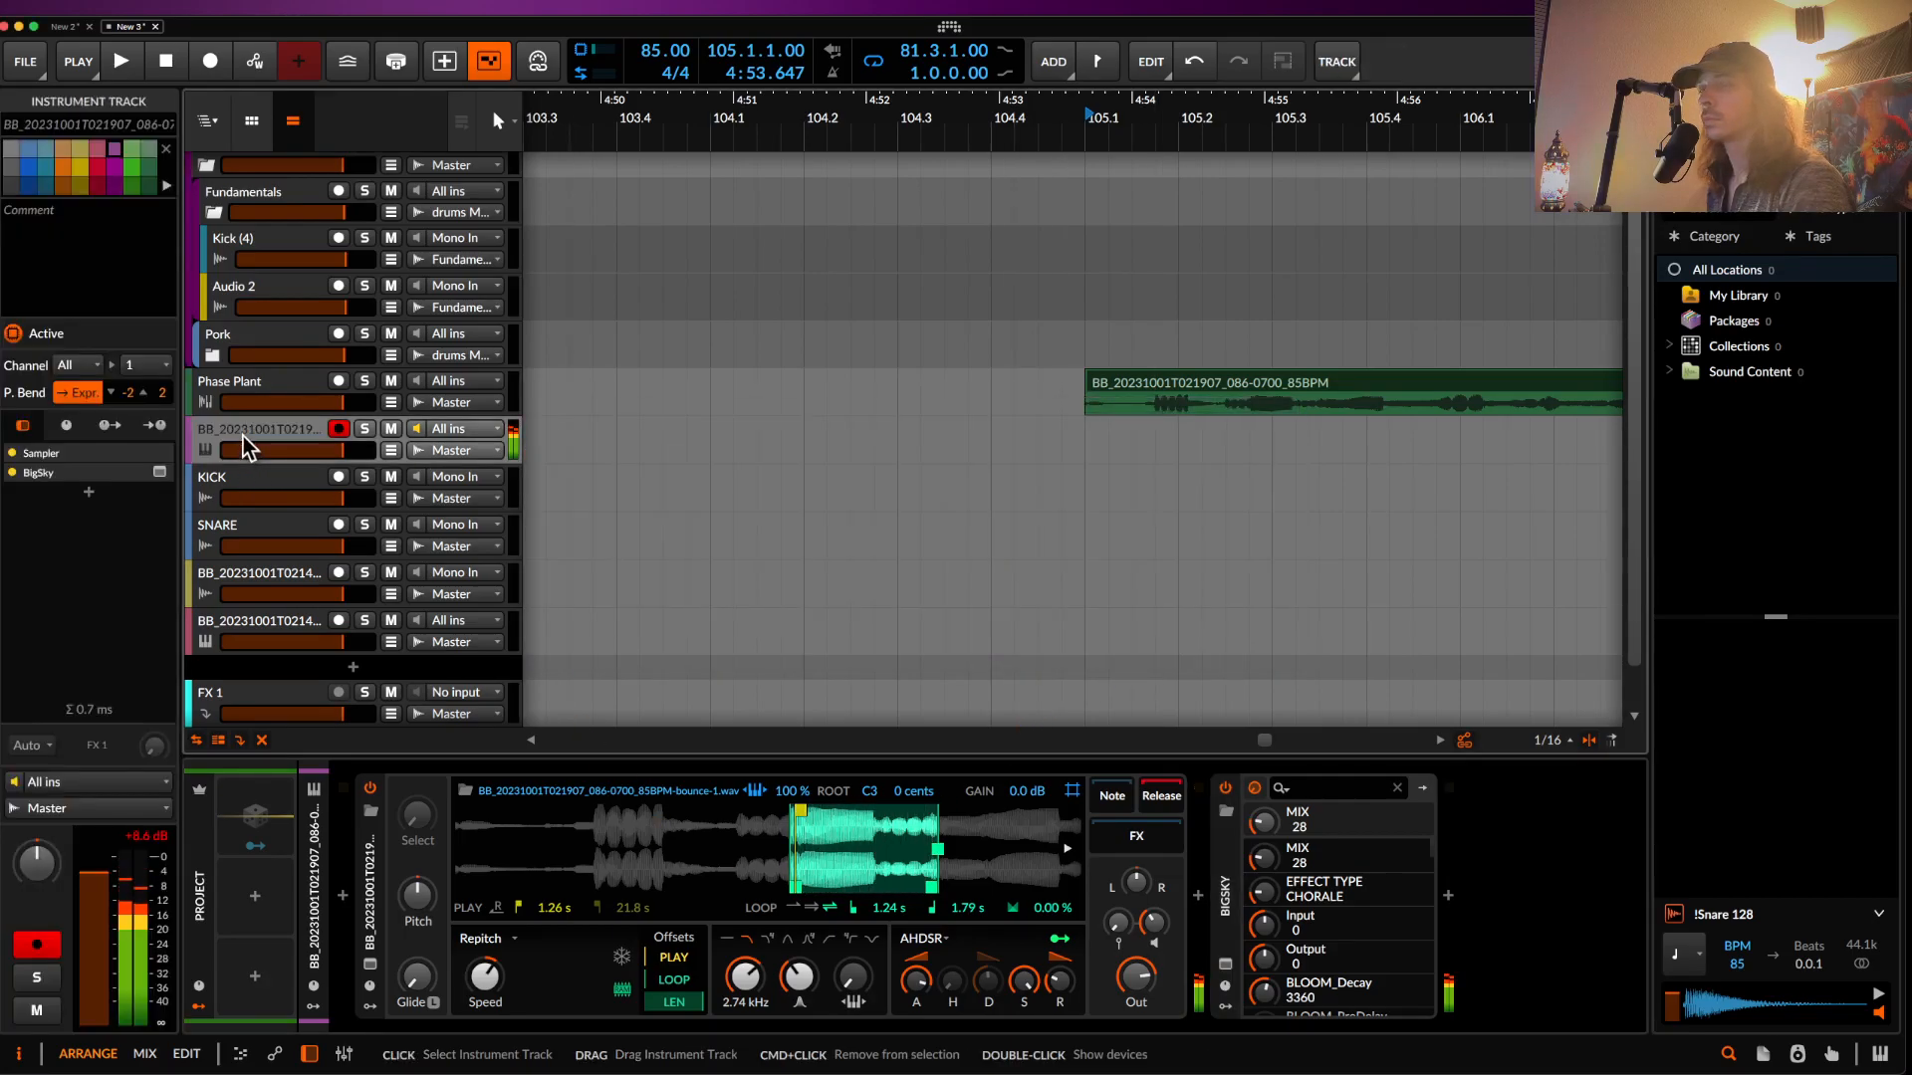
- Open Phase Plant, turn PORK fully up, set FILTER to about 83%, and close the plug-in
left_click(242, 387)
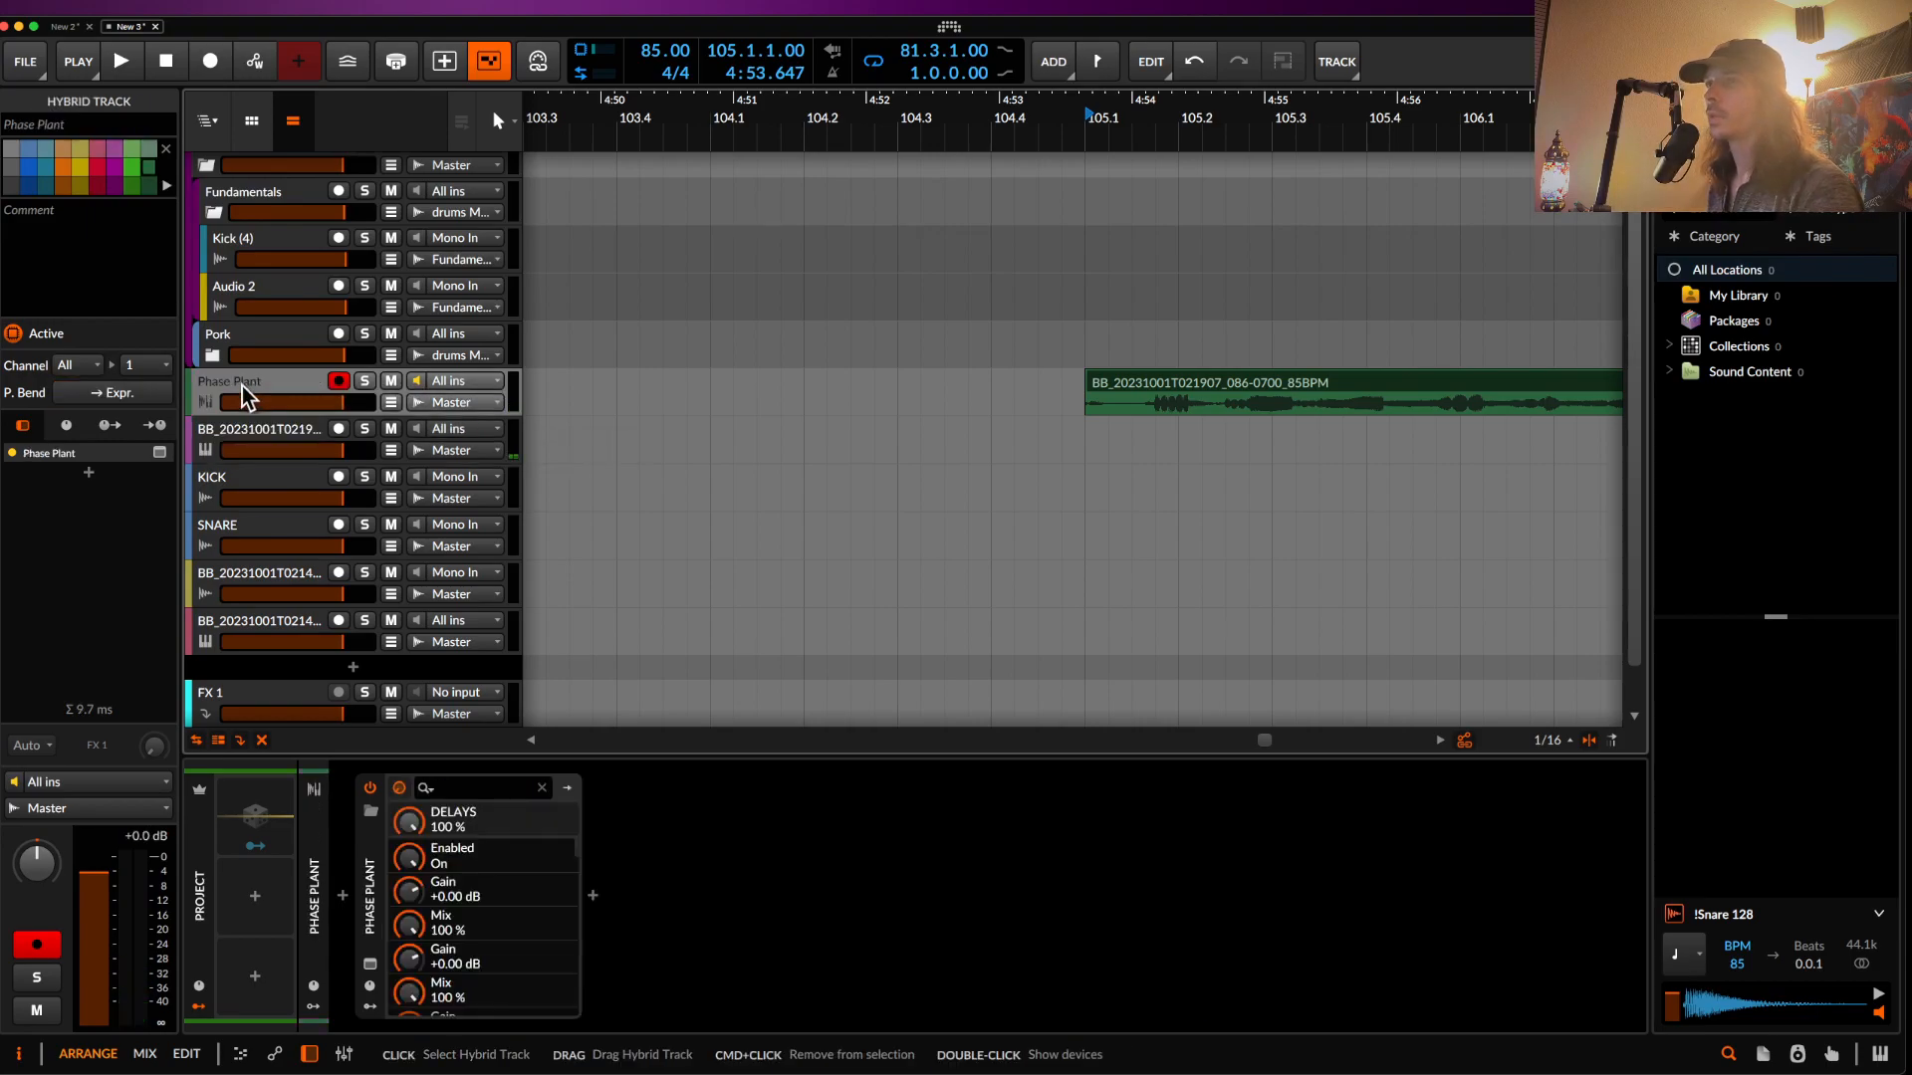
left_click(373, 980)
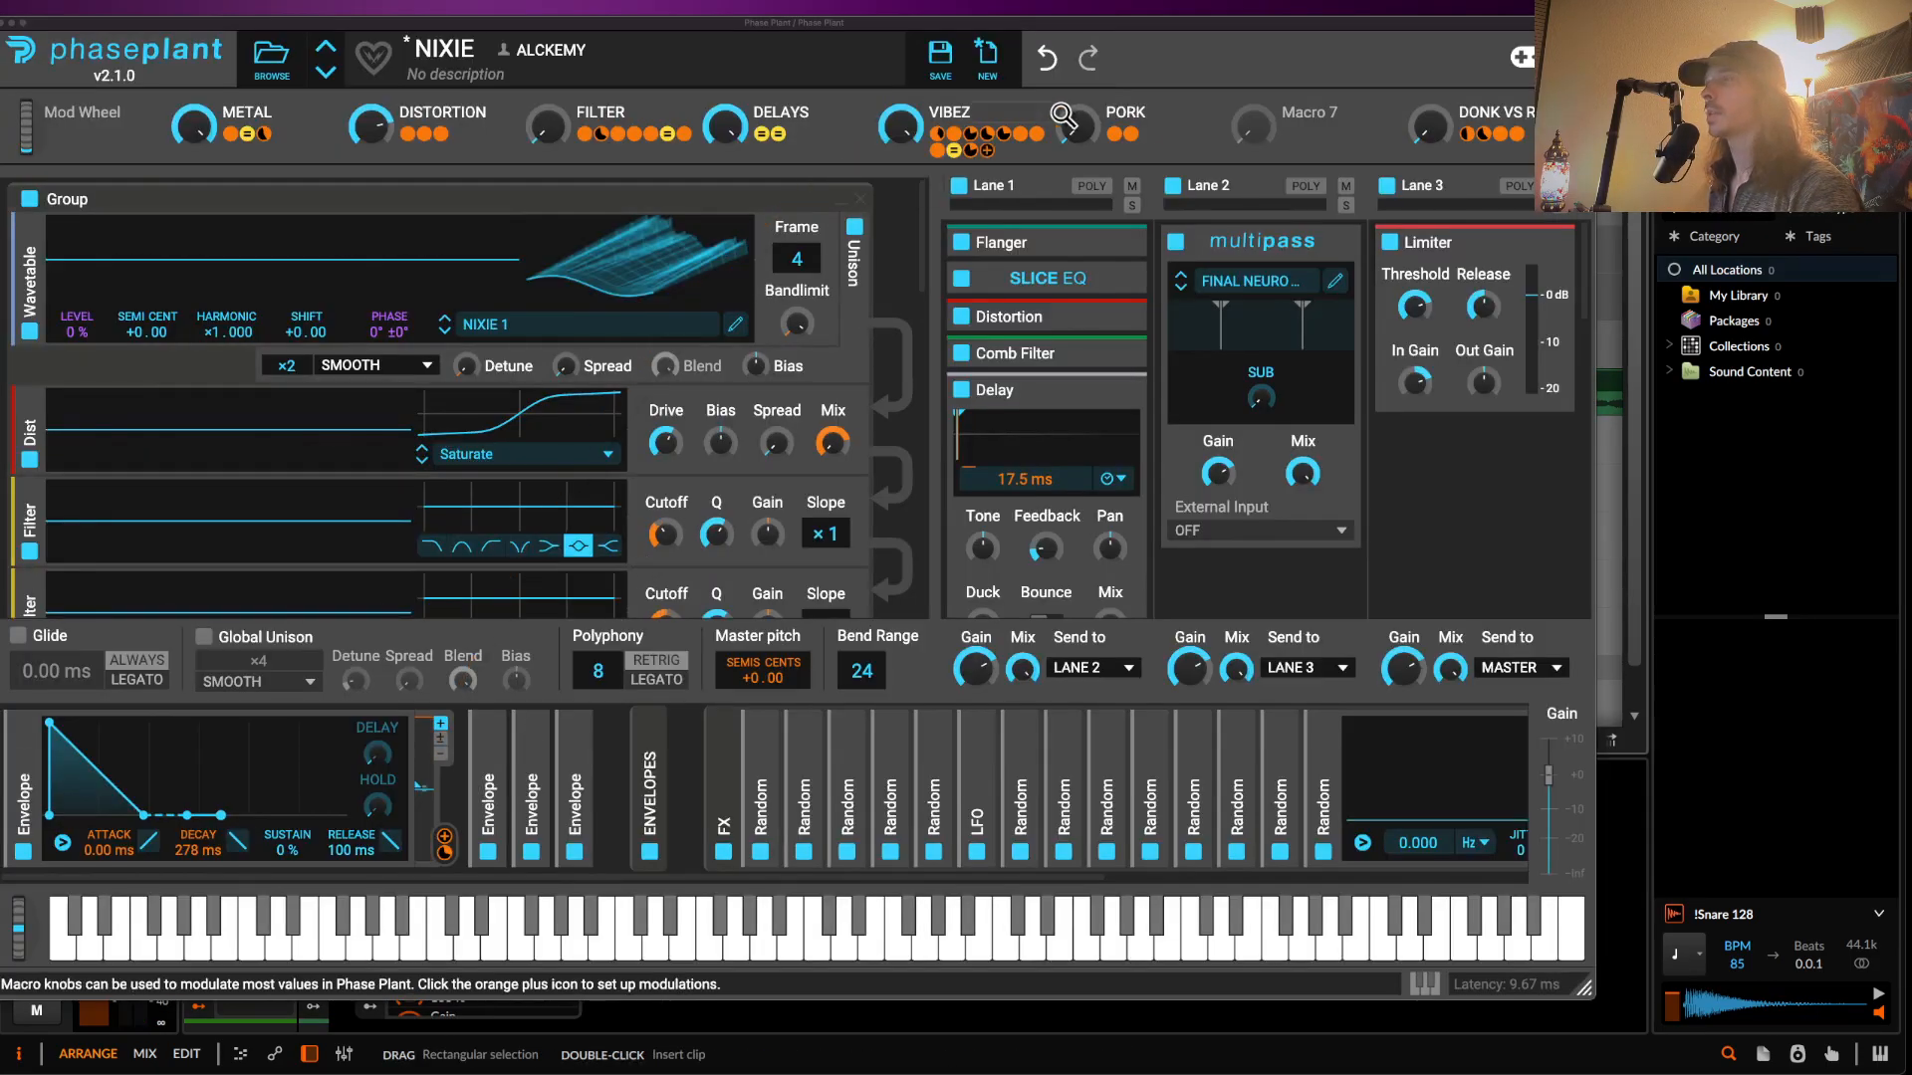
left_click_drag(1077, 126, 1257, 4)
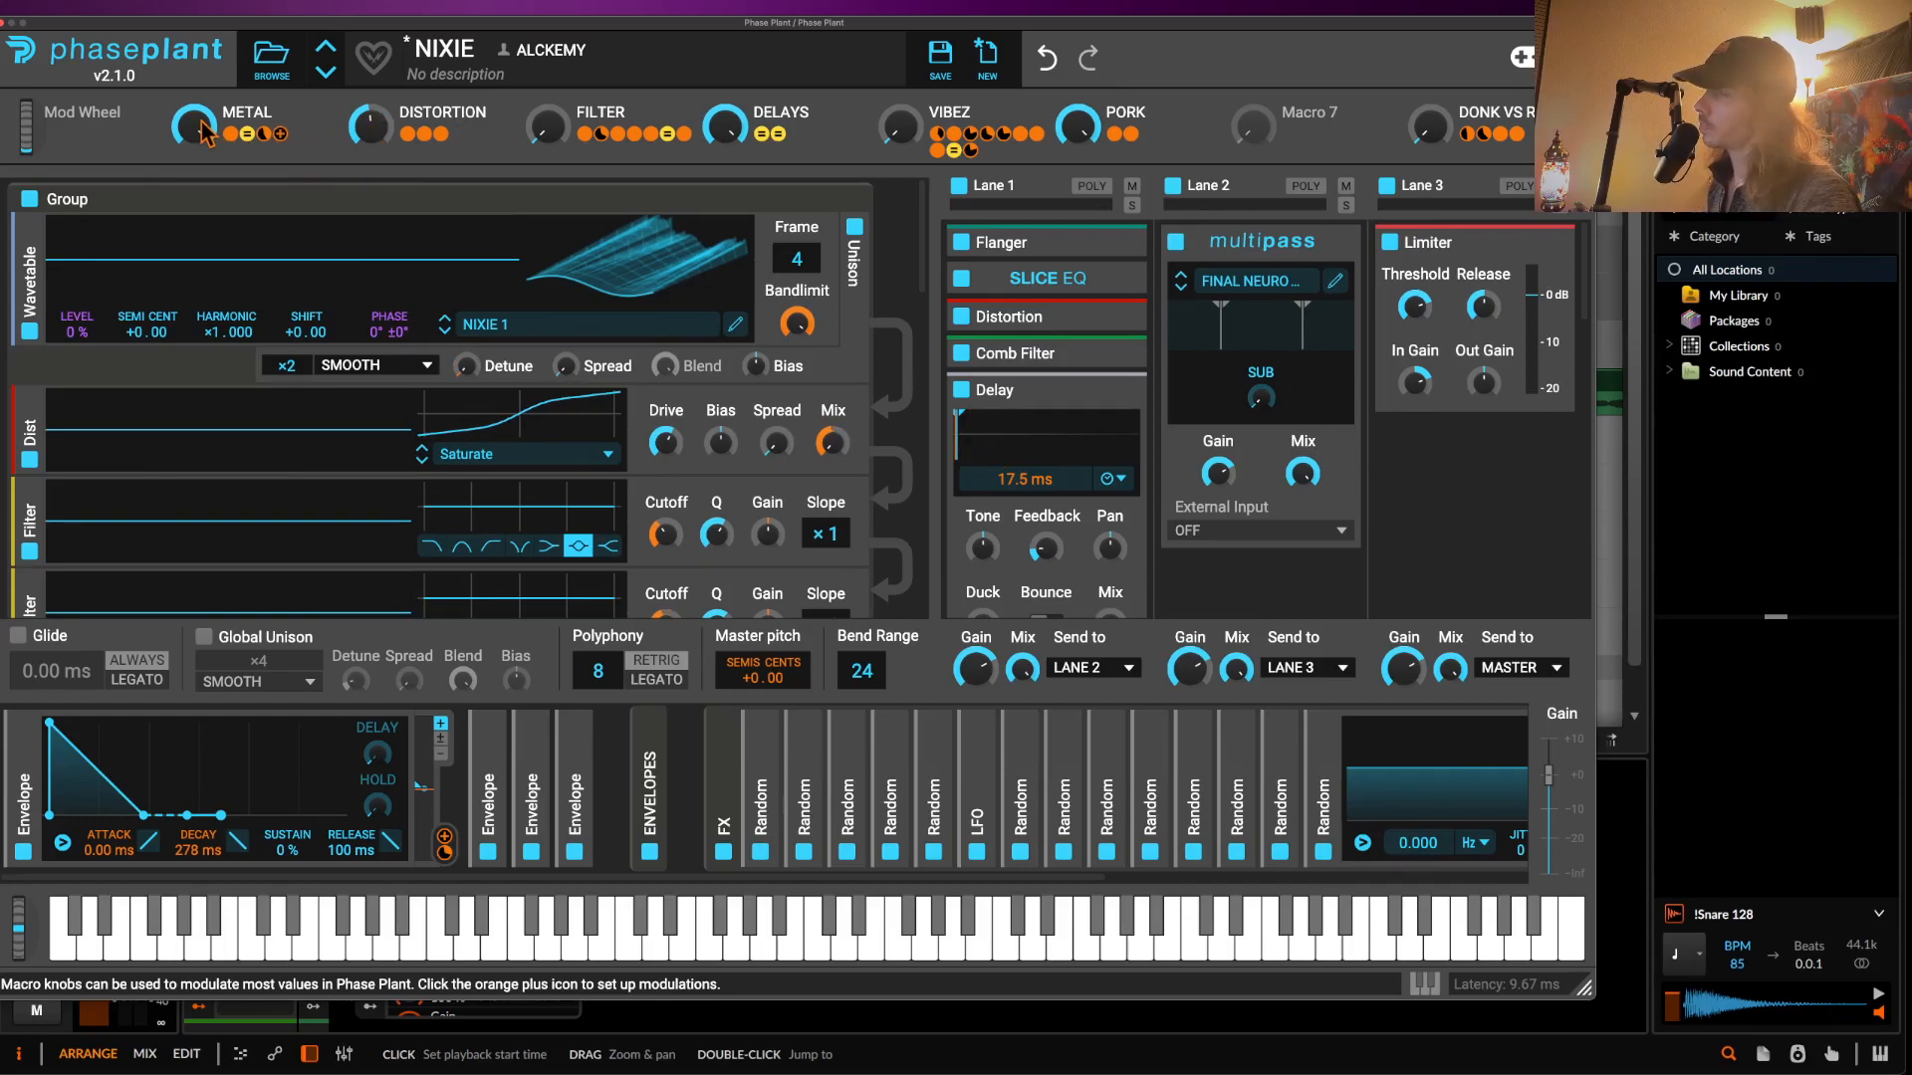
left_click(474, 48)
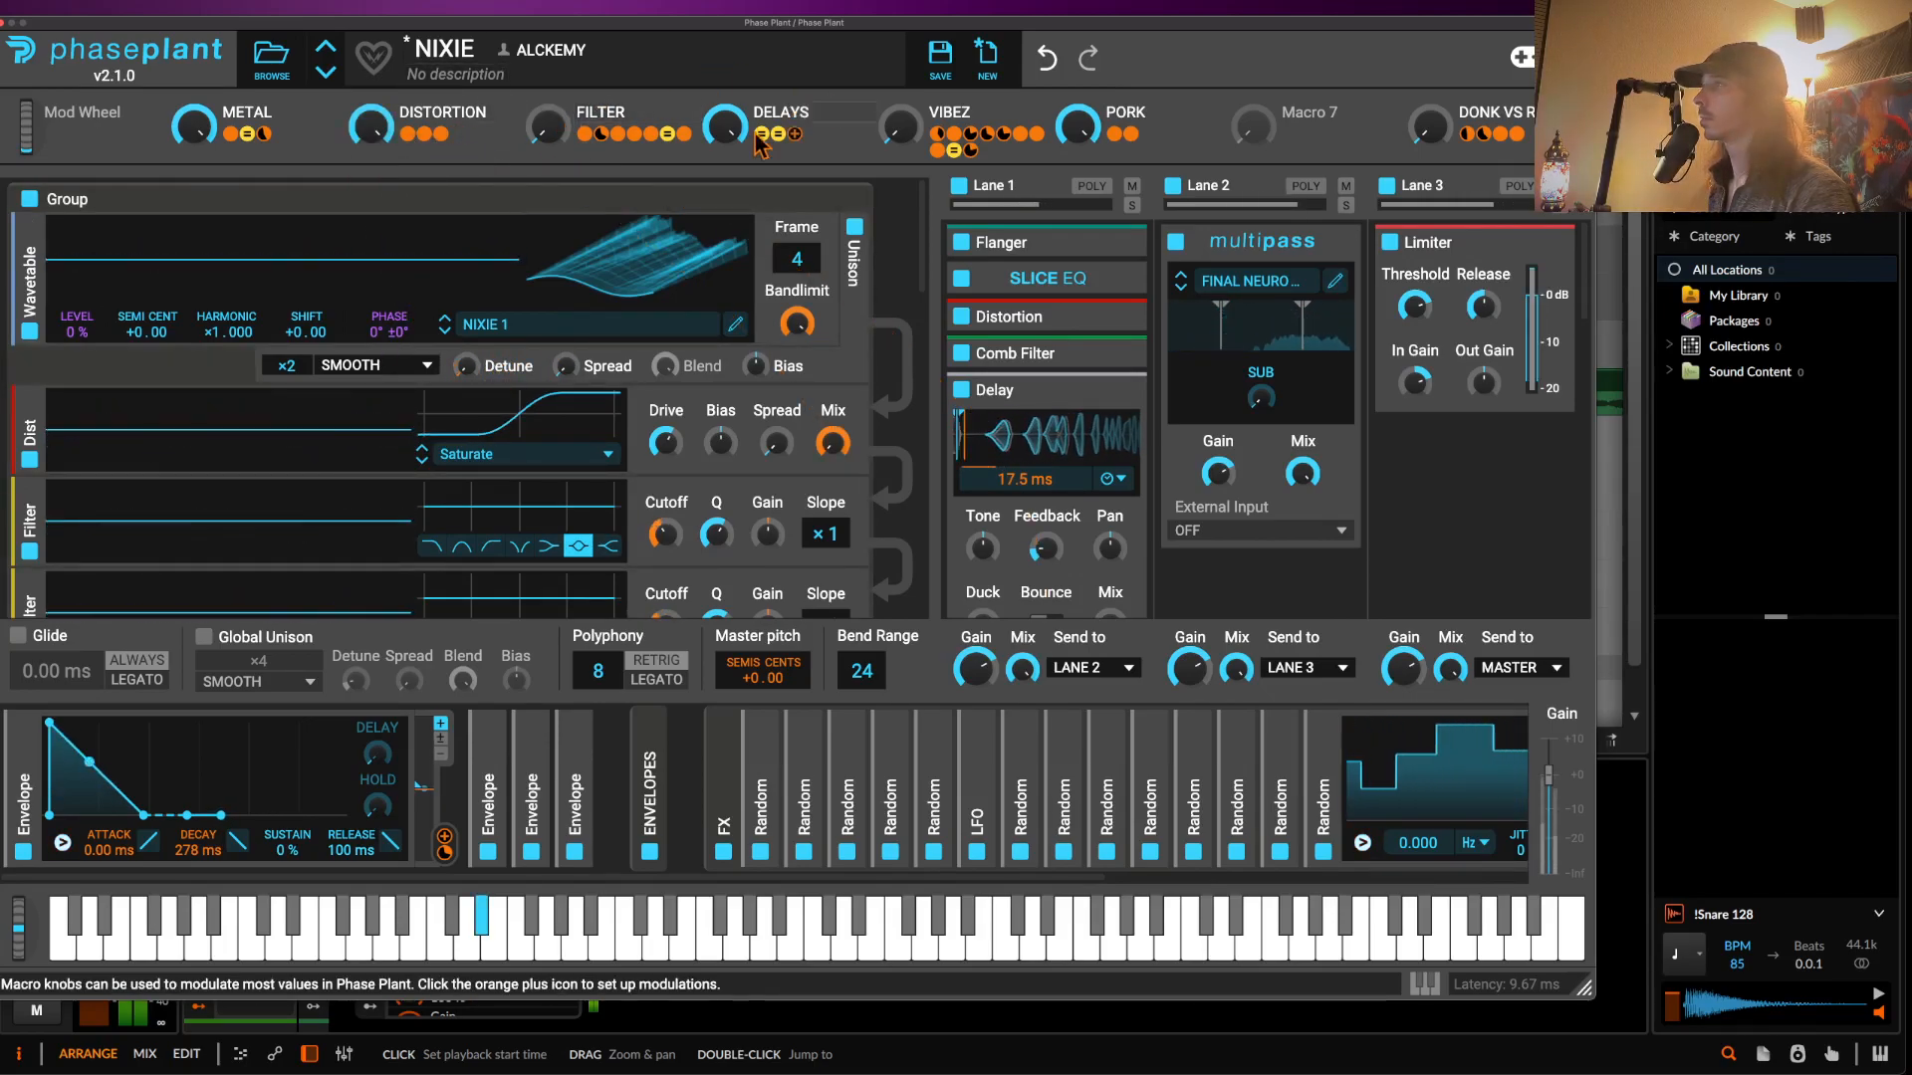
left_click_drag(554, 142, 554, 43)
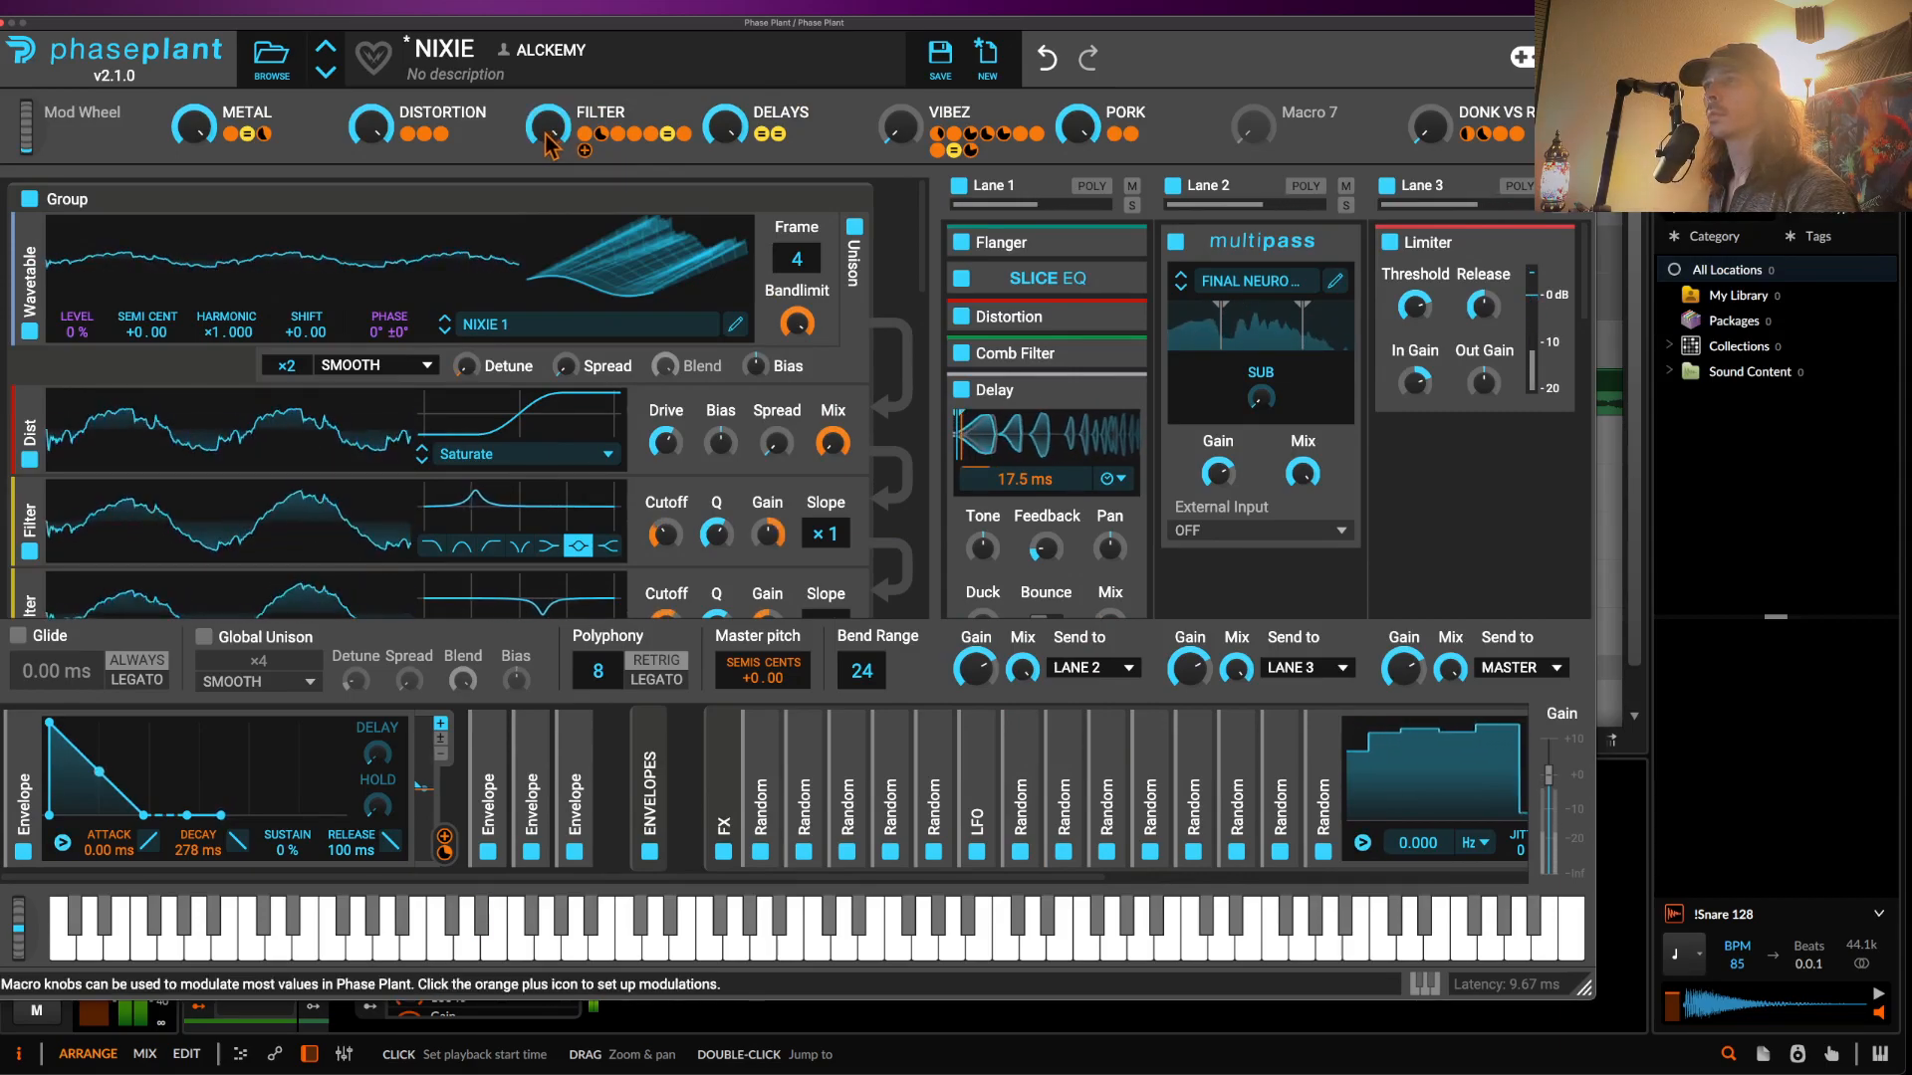
left_click_drag(554, 142, 553, 261)
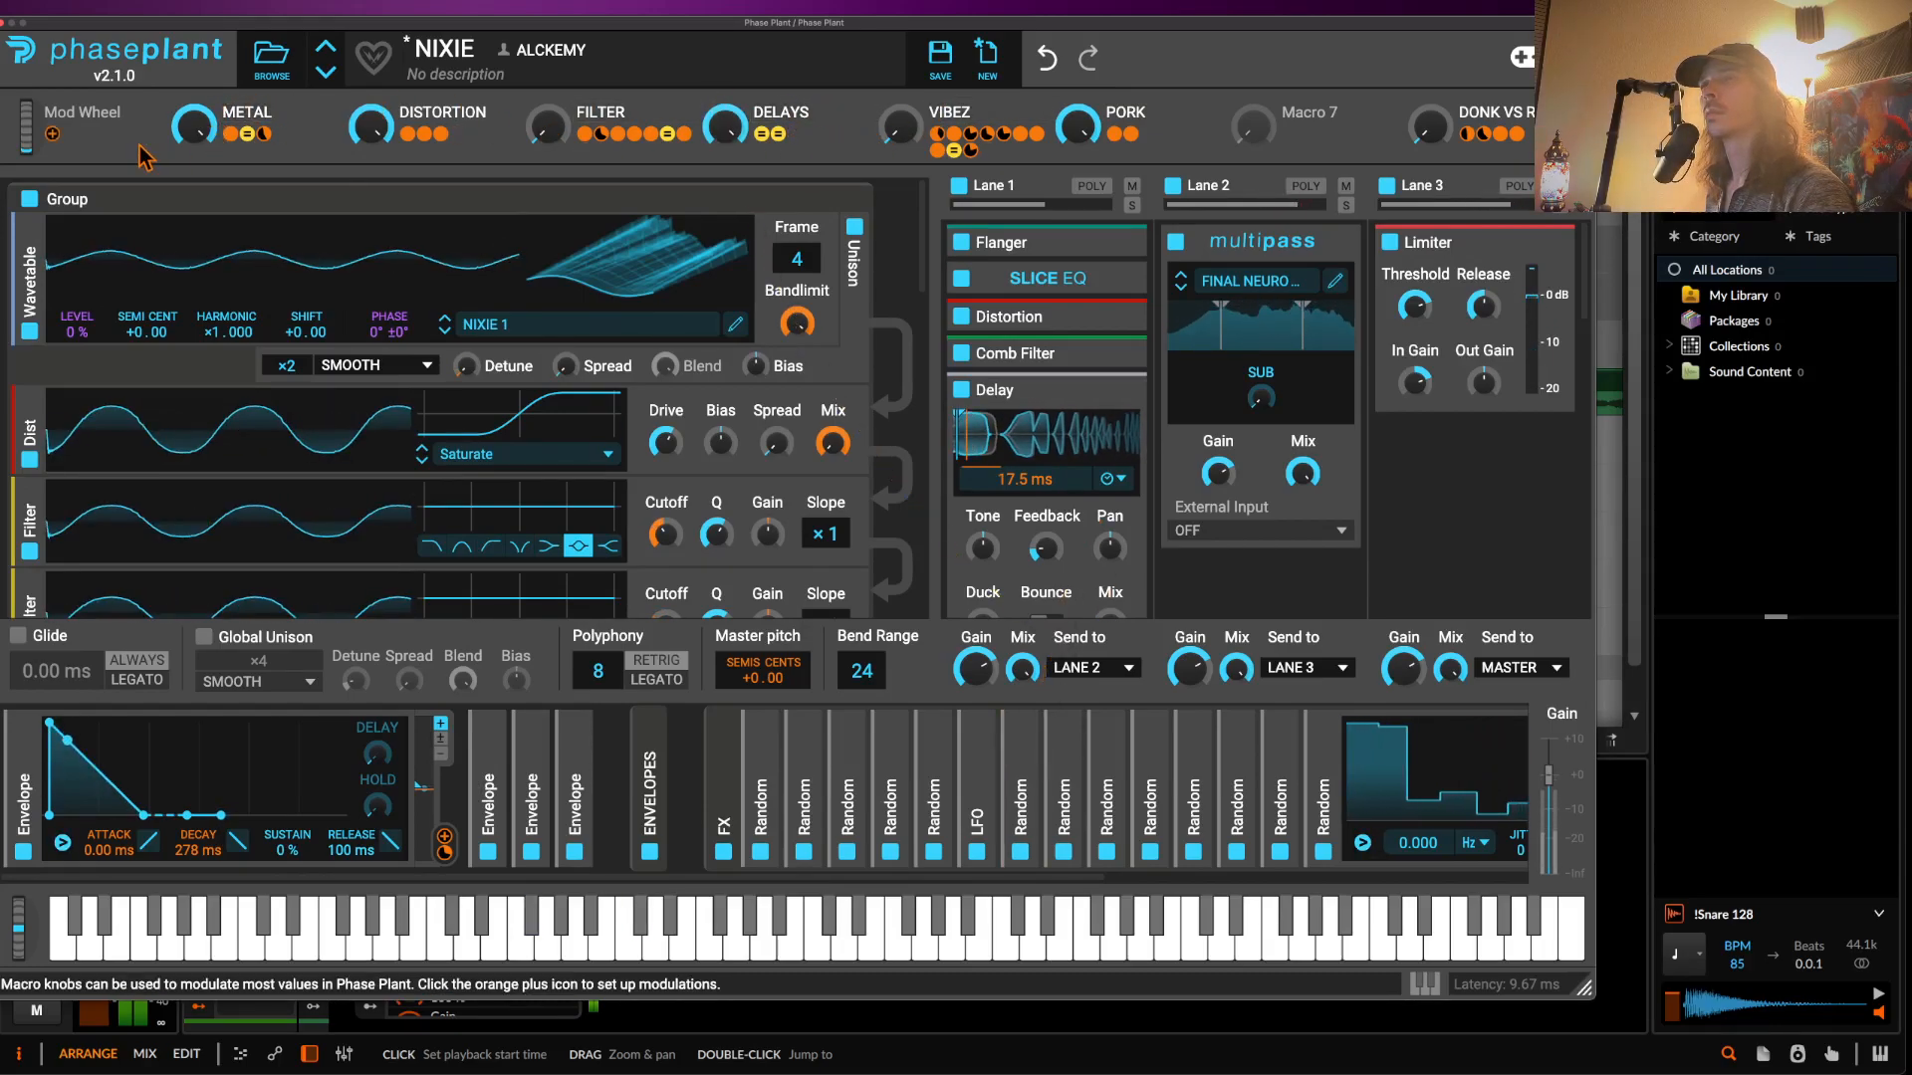
left_click(6, 22)
scroll(244, 597, "down", 1)
- Drag the latest Rolling Sampler bass recording into the arrangement as a new audio clip
left_click(251, 697)
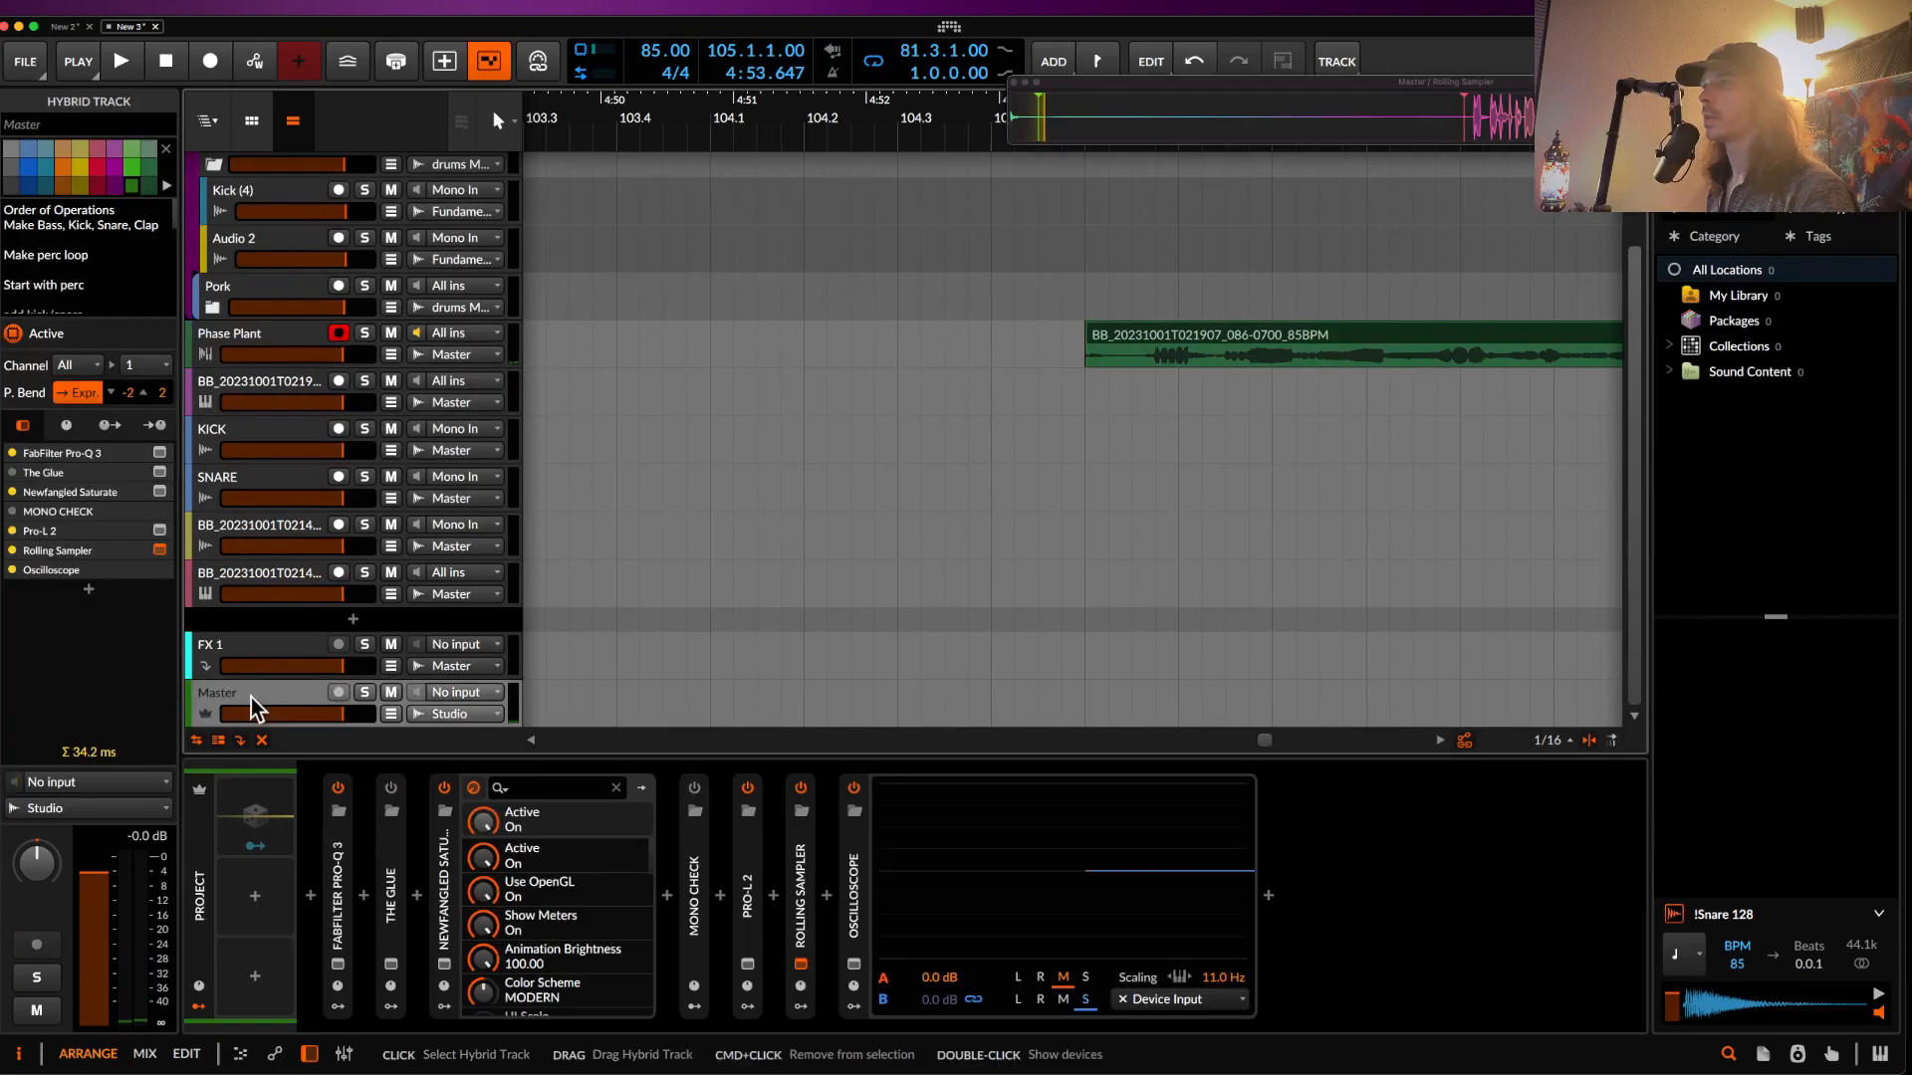
left_click_drag(1431, 118, 1613, 125)
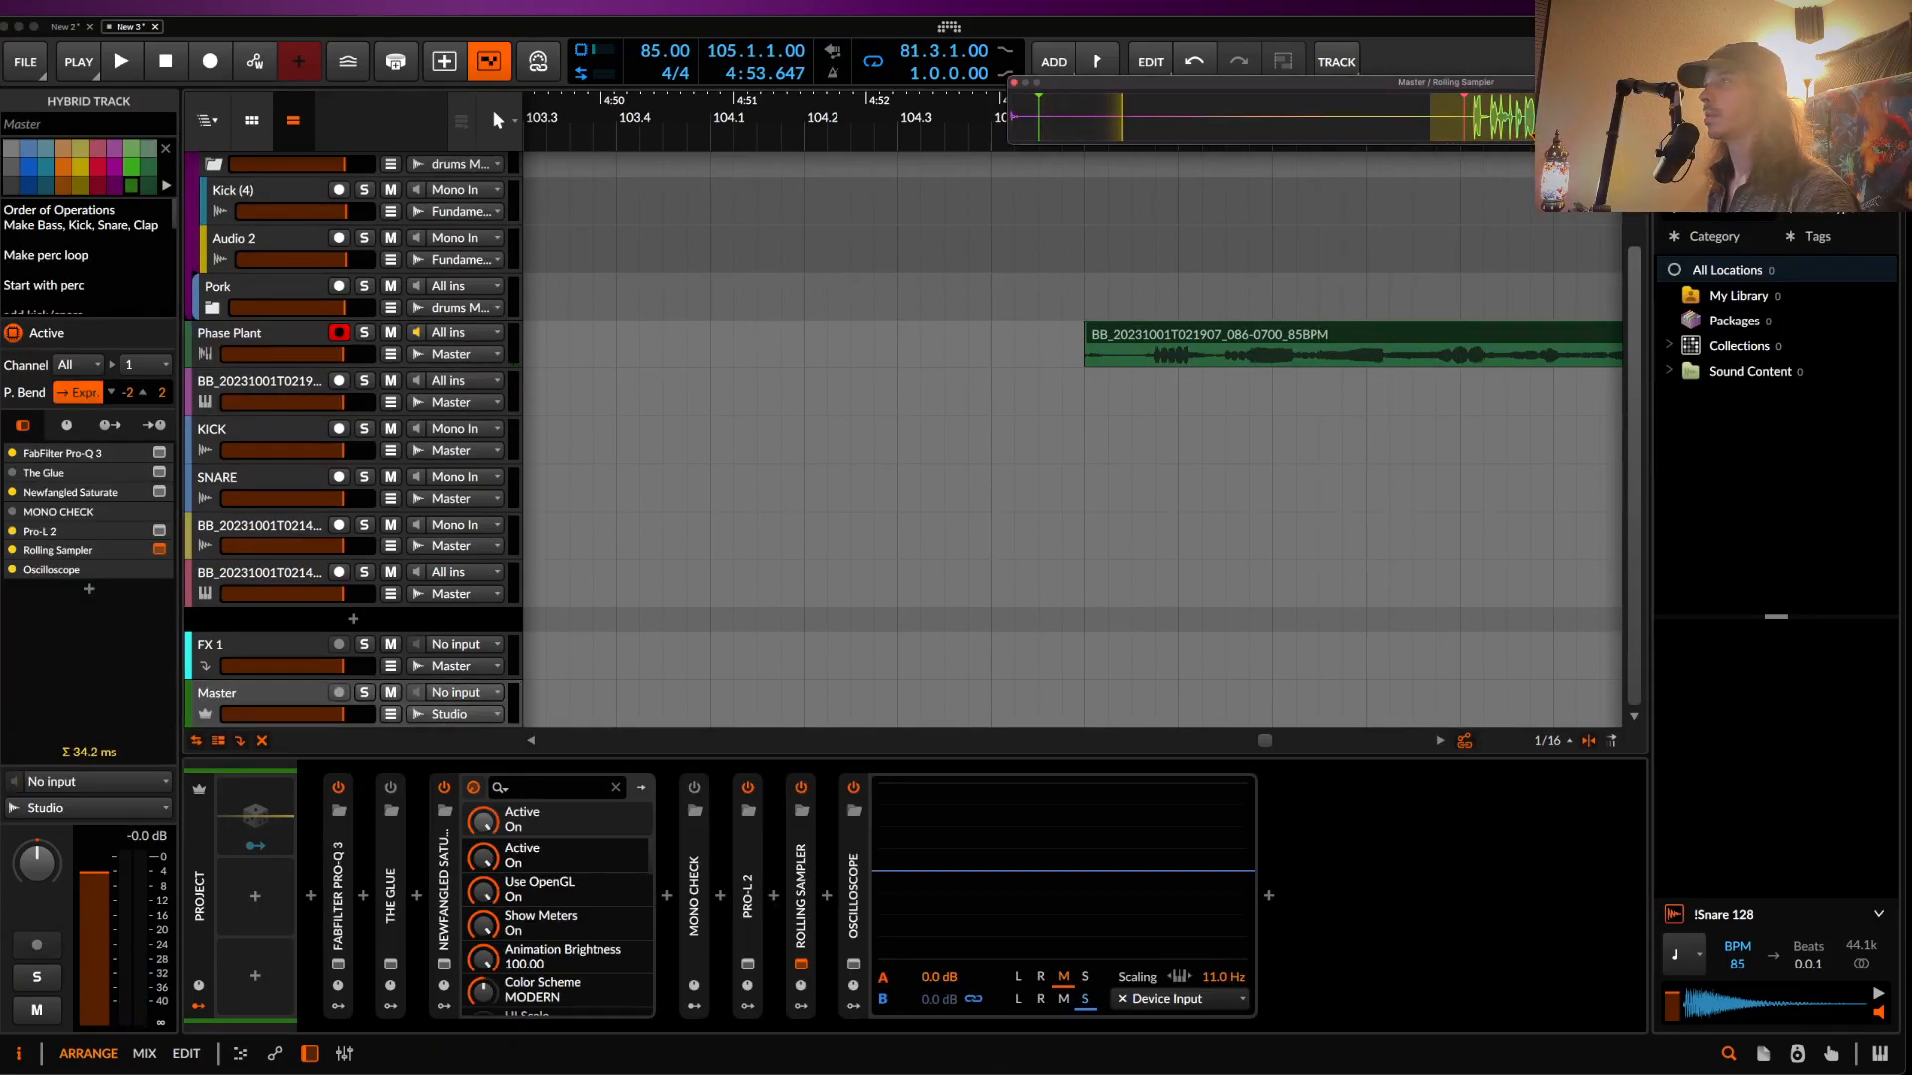
left_click_drag(1473, 117, 1327, 637)
scroll(928, 659, "down", 8)
scroll(928, 660, "down", 3)
scroll(1328, 635, "up", 10)
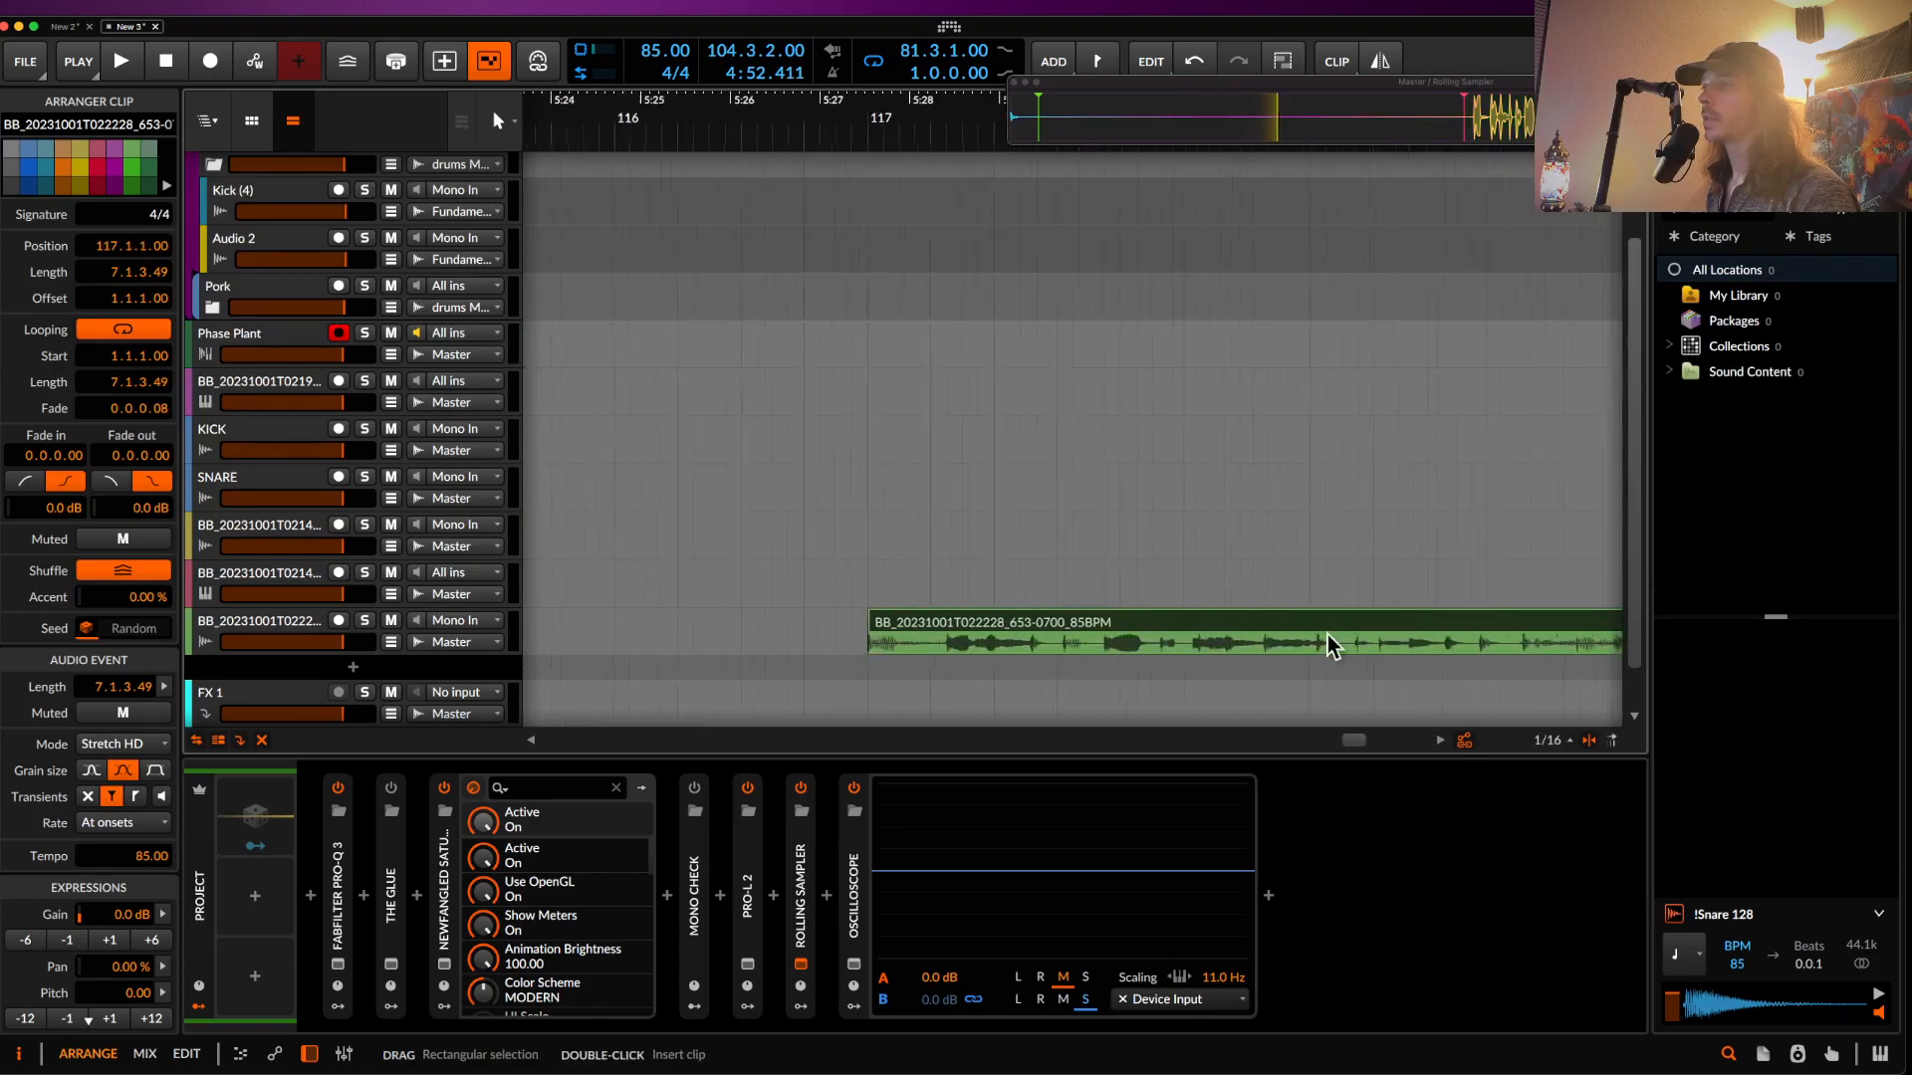
scroll(1328, 635, "down", 2)
scroll(1329, 635, "right", 3)
scroll(1326, 636, "down", 3)
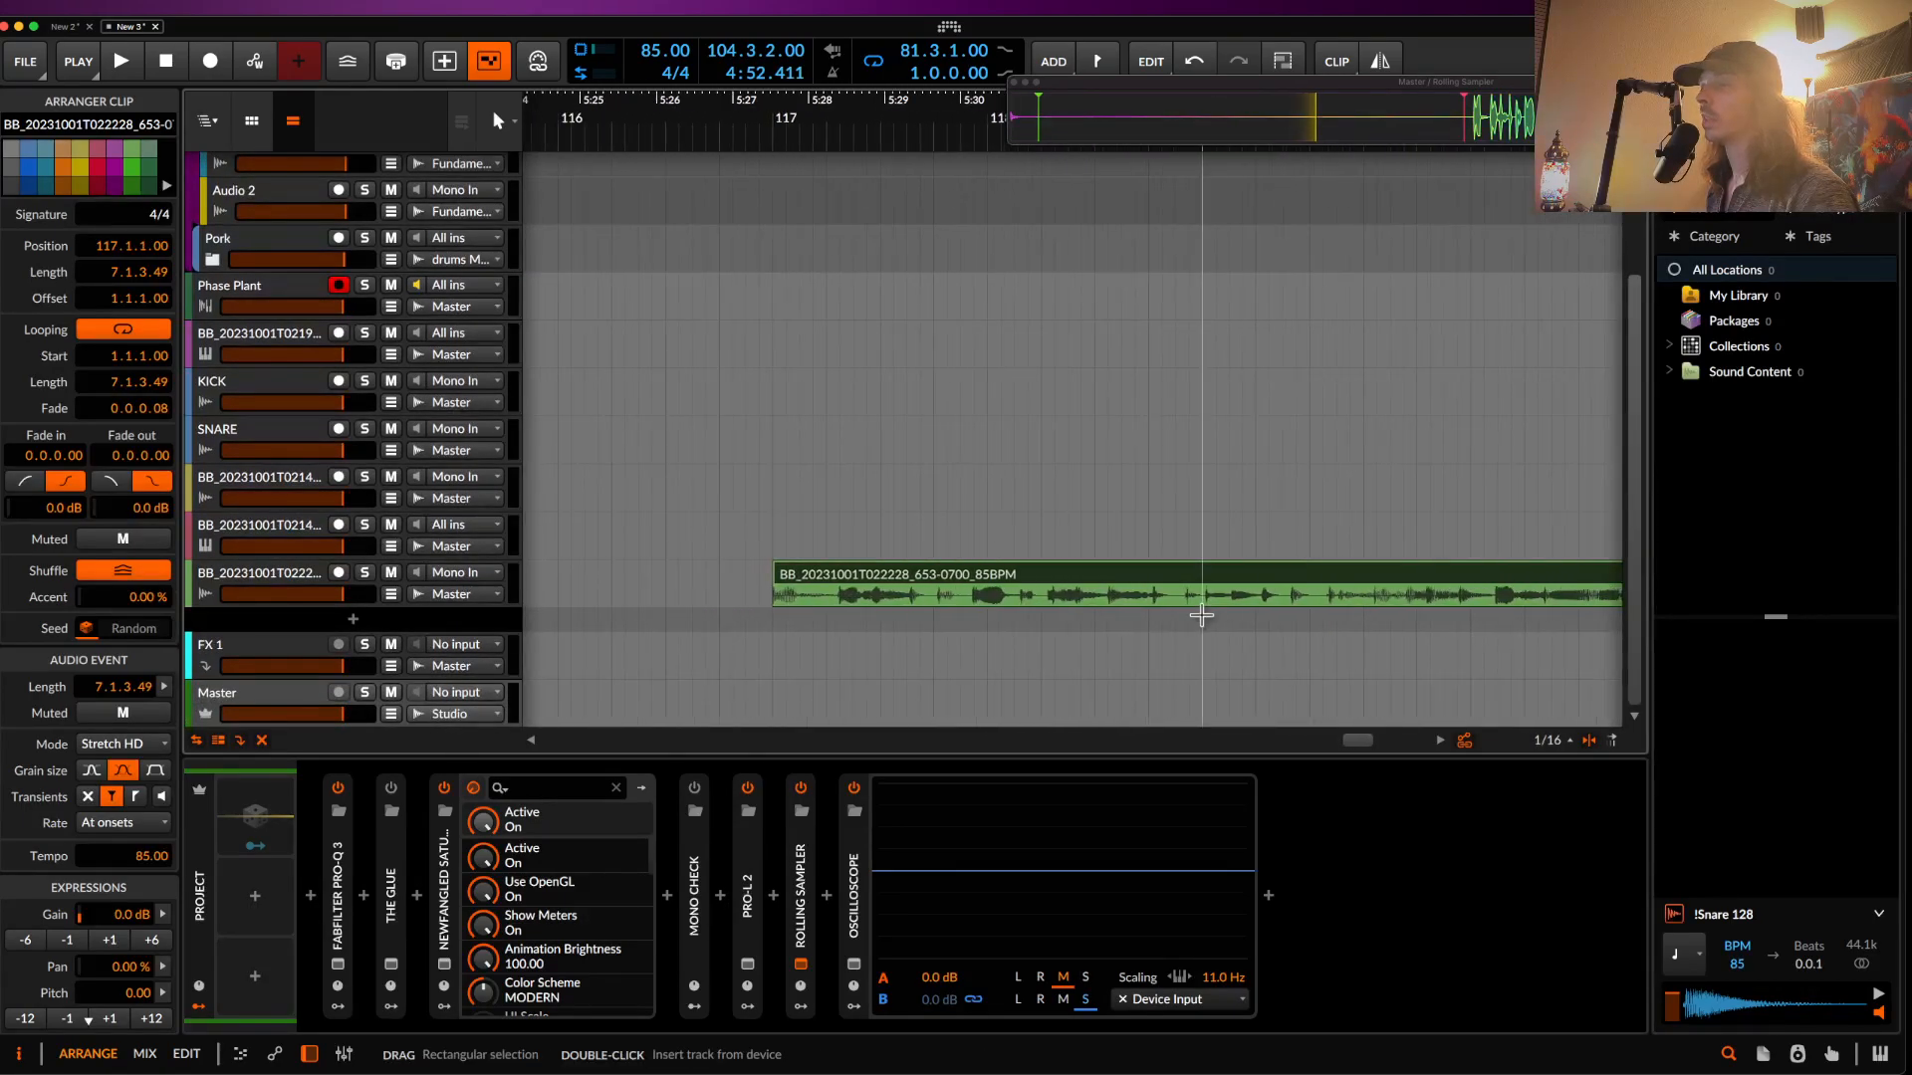
scroll(846, 589, "up", 3)
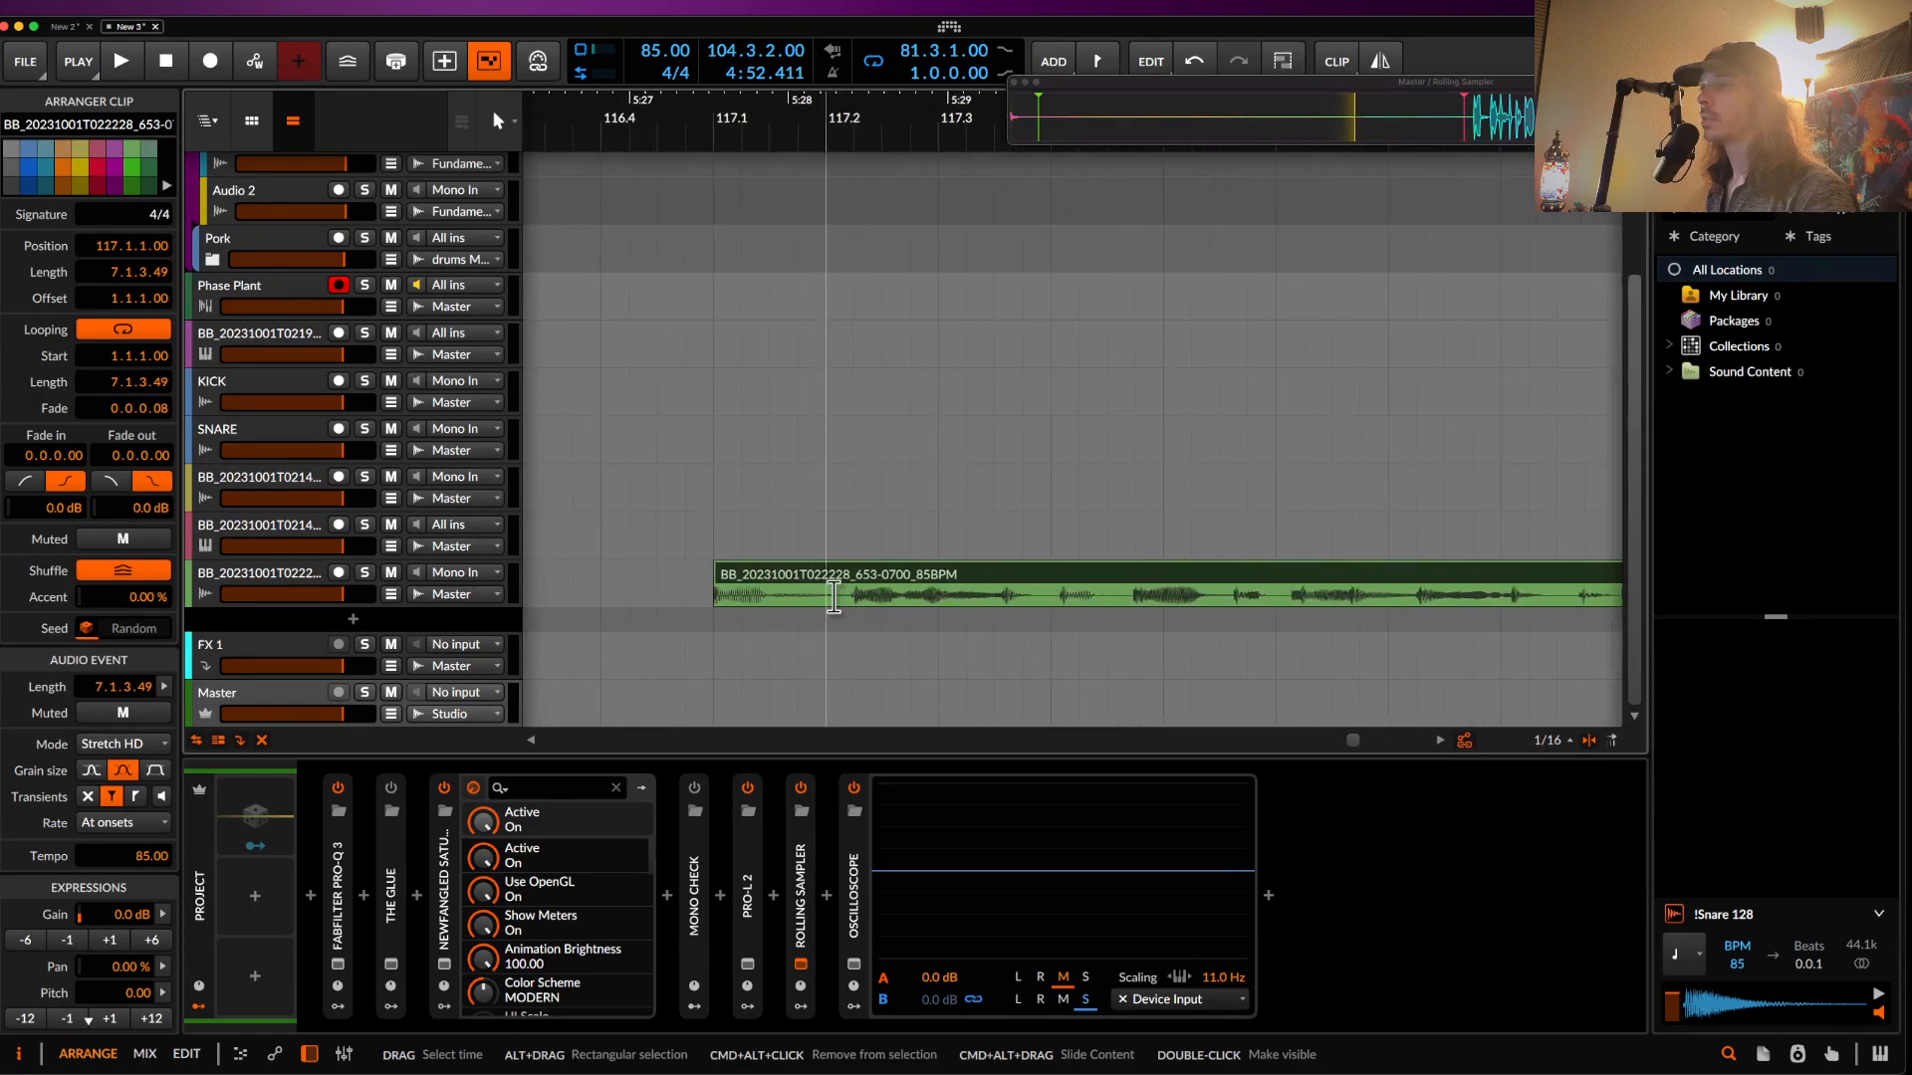
scroll(903, 597, "down", 1)
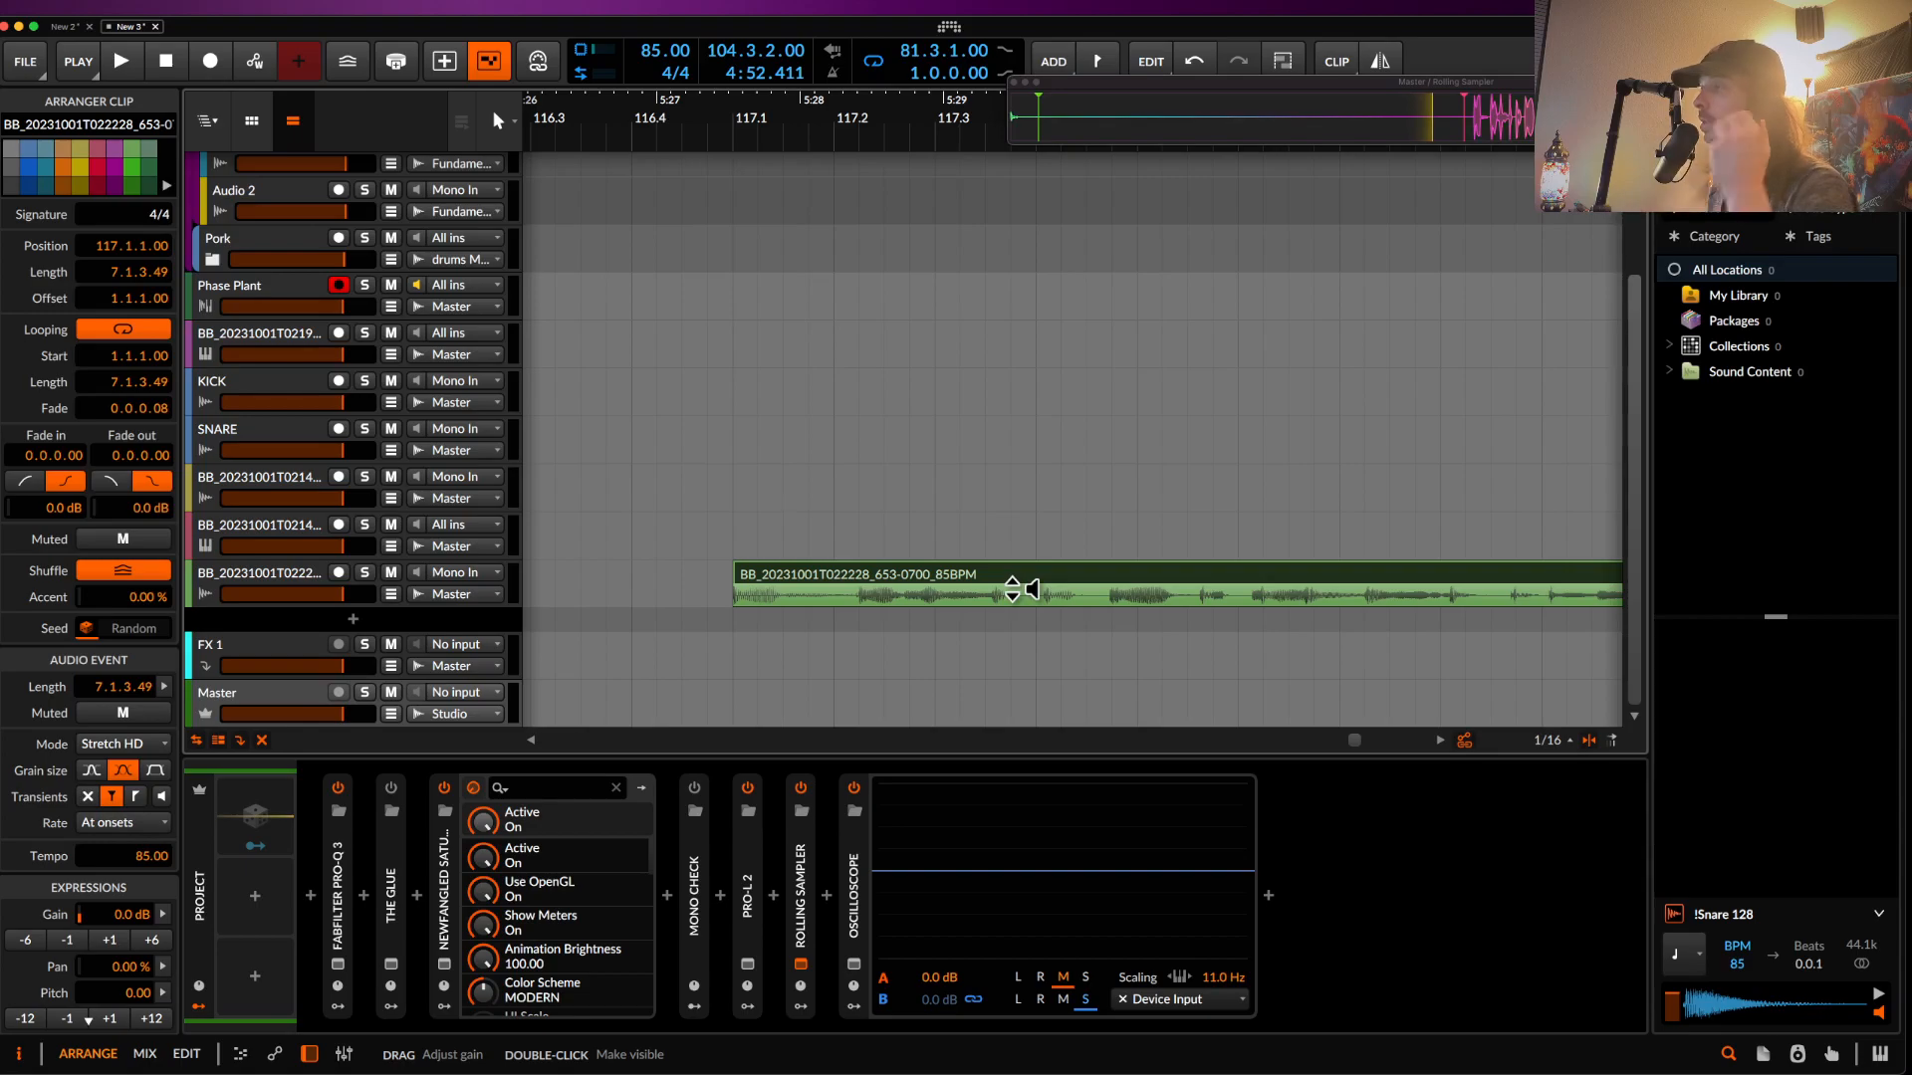
scroll(1015, 587, "up", 3)
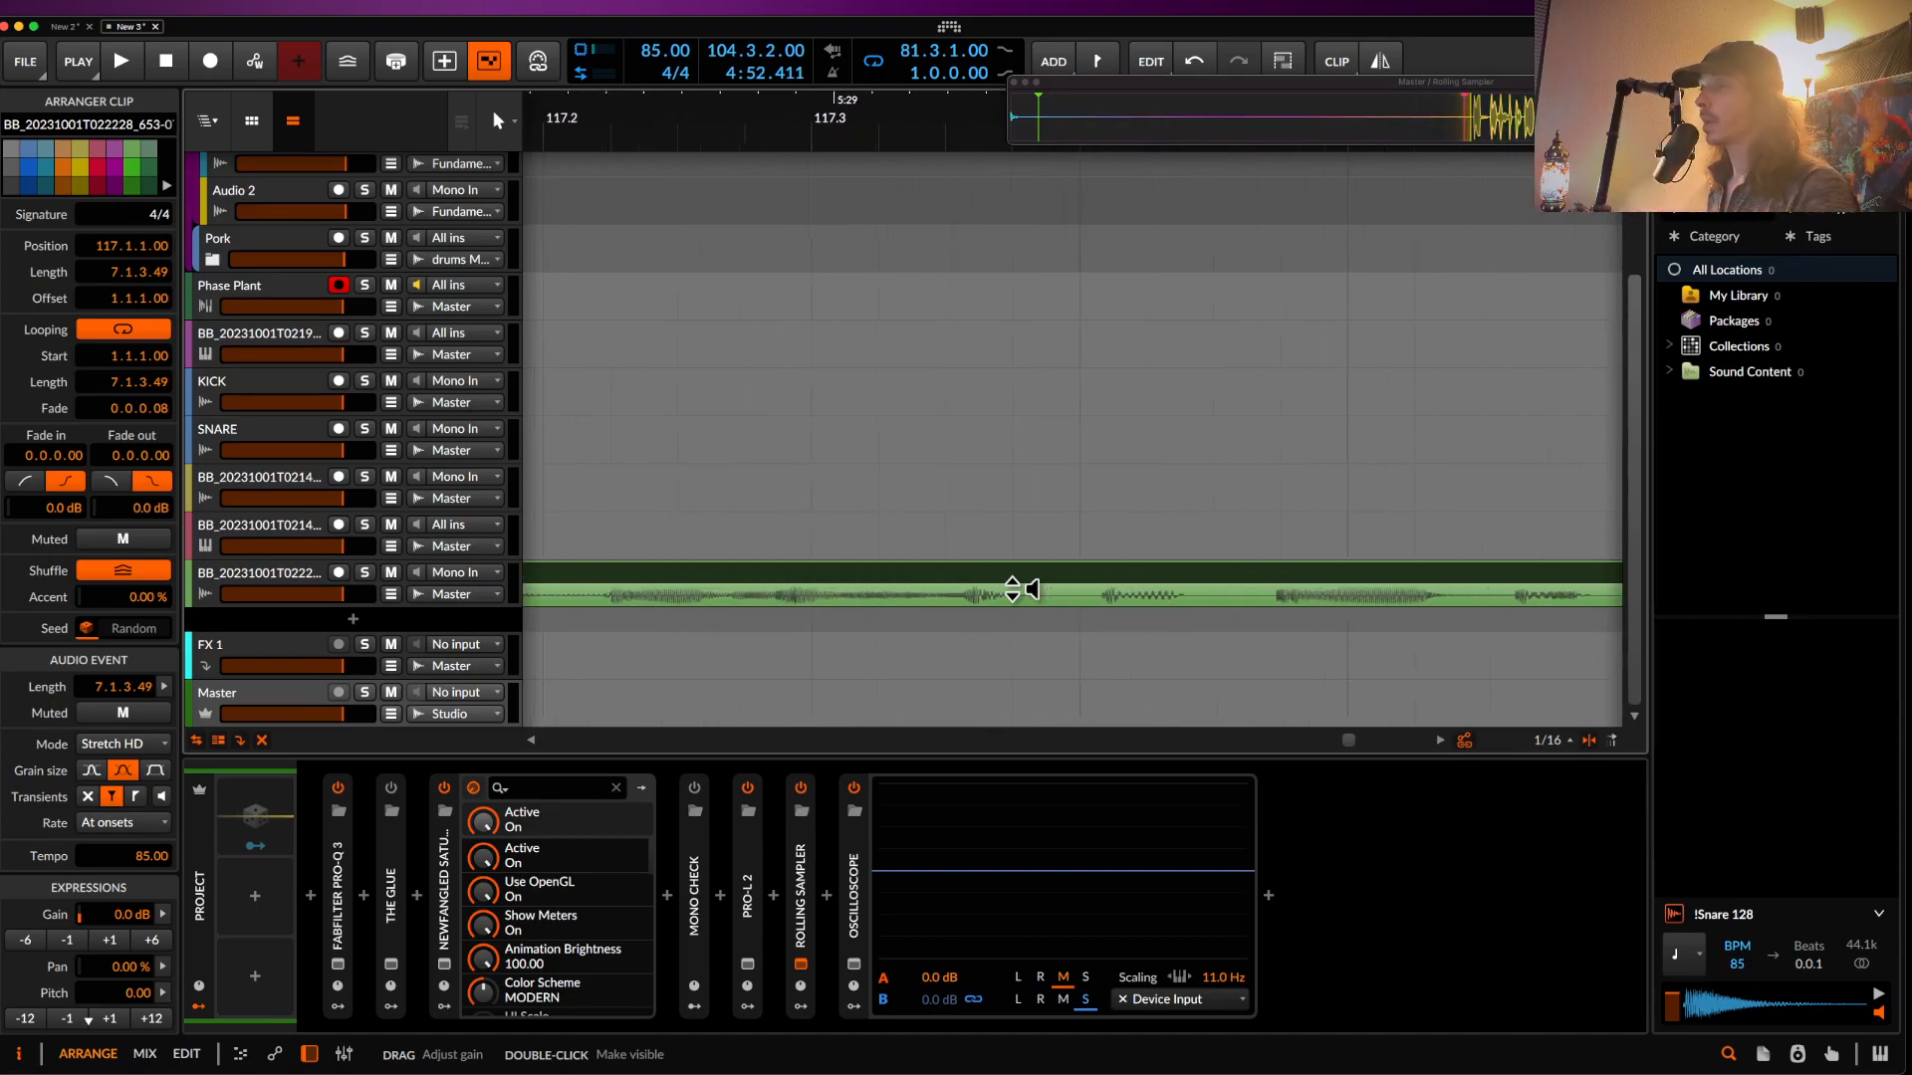
scroll(1015, 587, "down", 2)
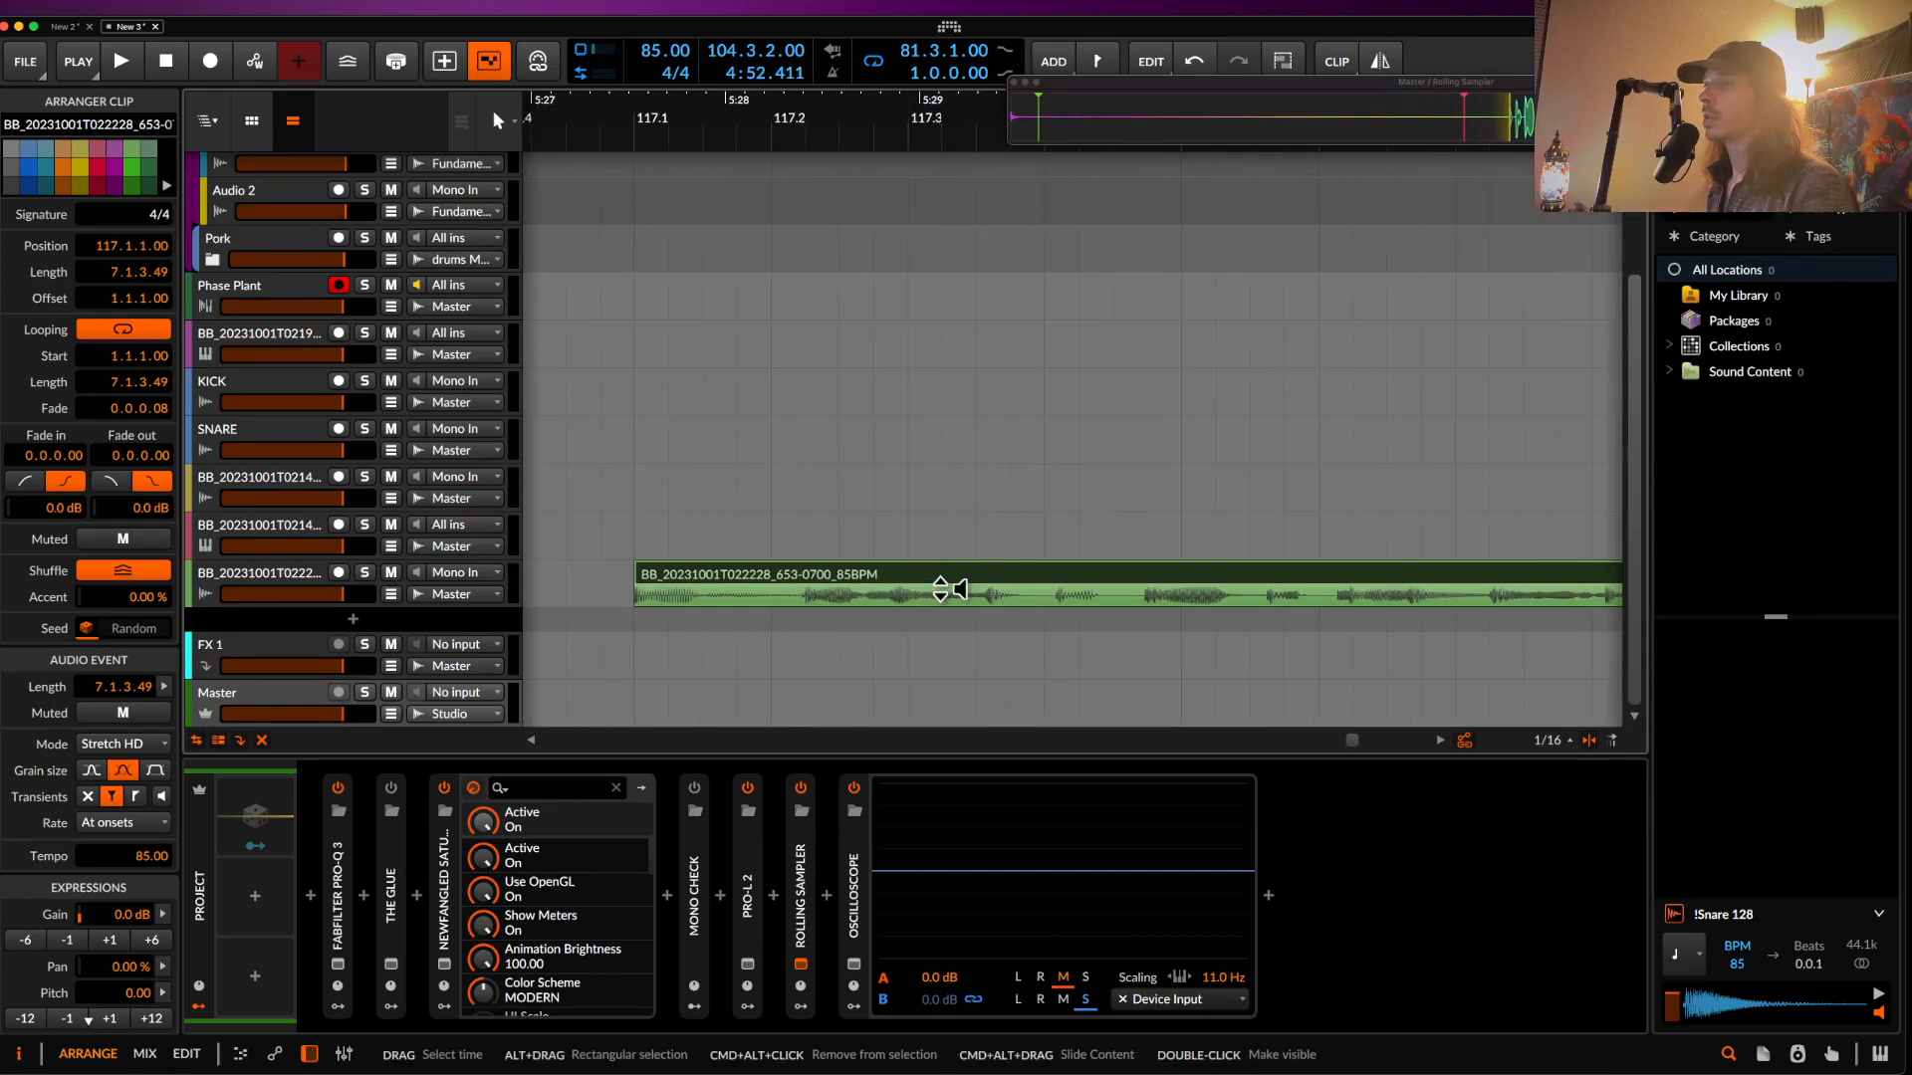
scroll(1025, 598, "down", 2)
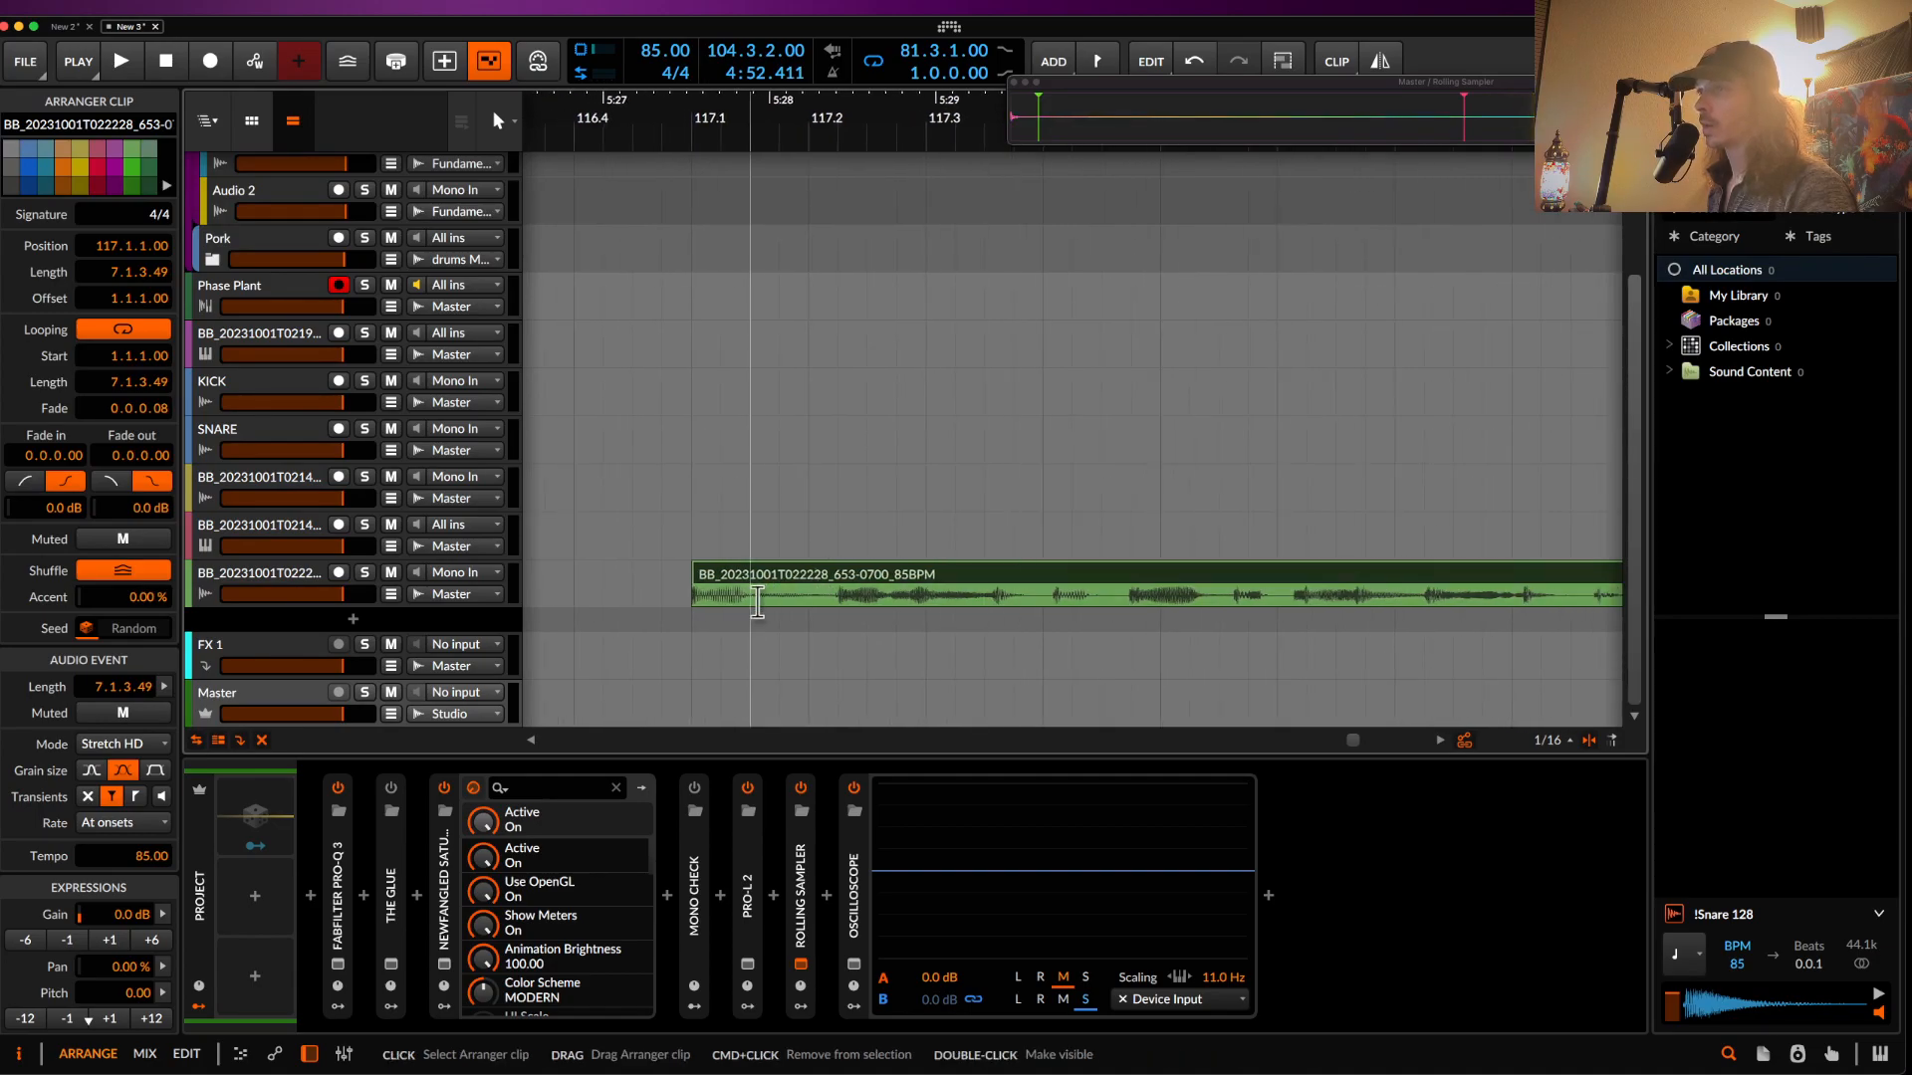
- Audition the new clip and split off a short range near bar 118.4
key("alt+space")
key("space")
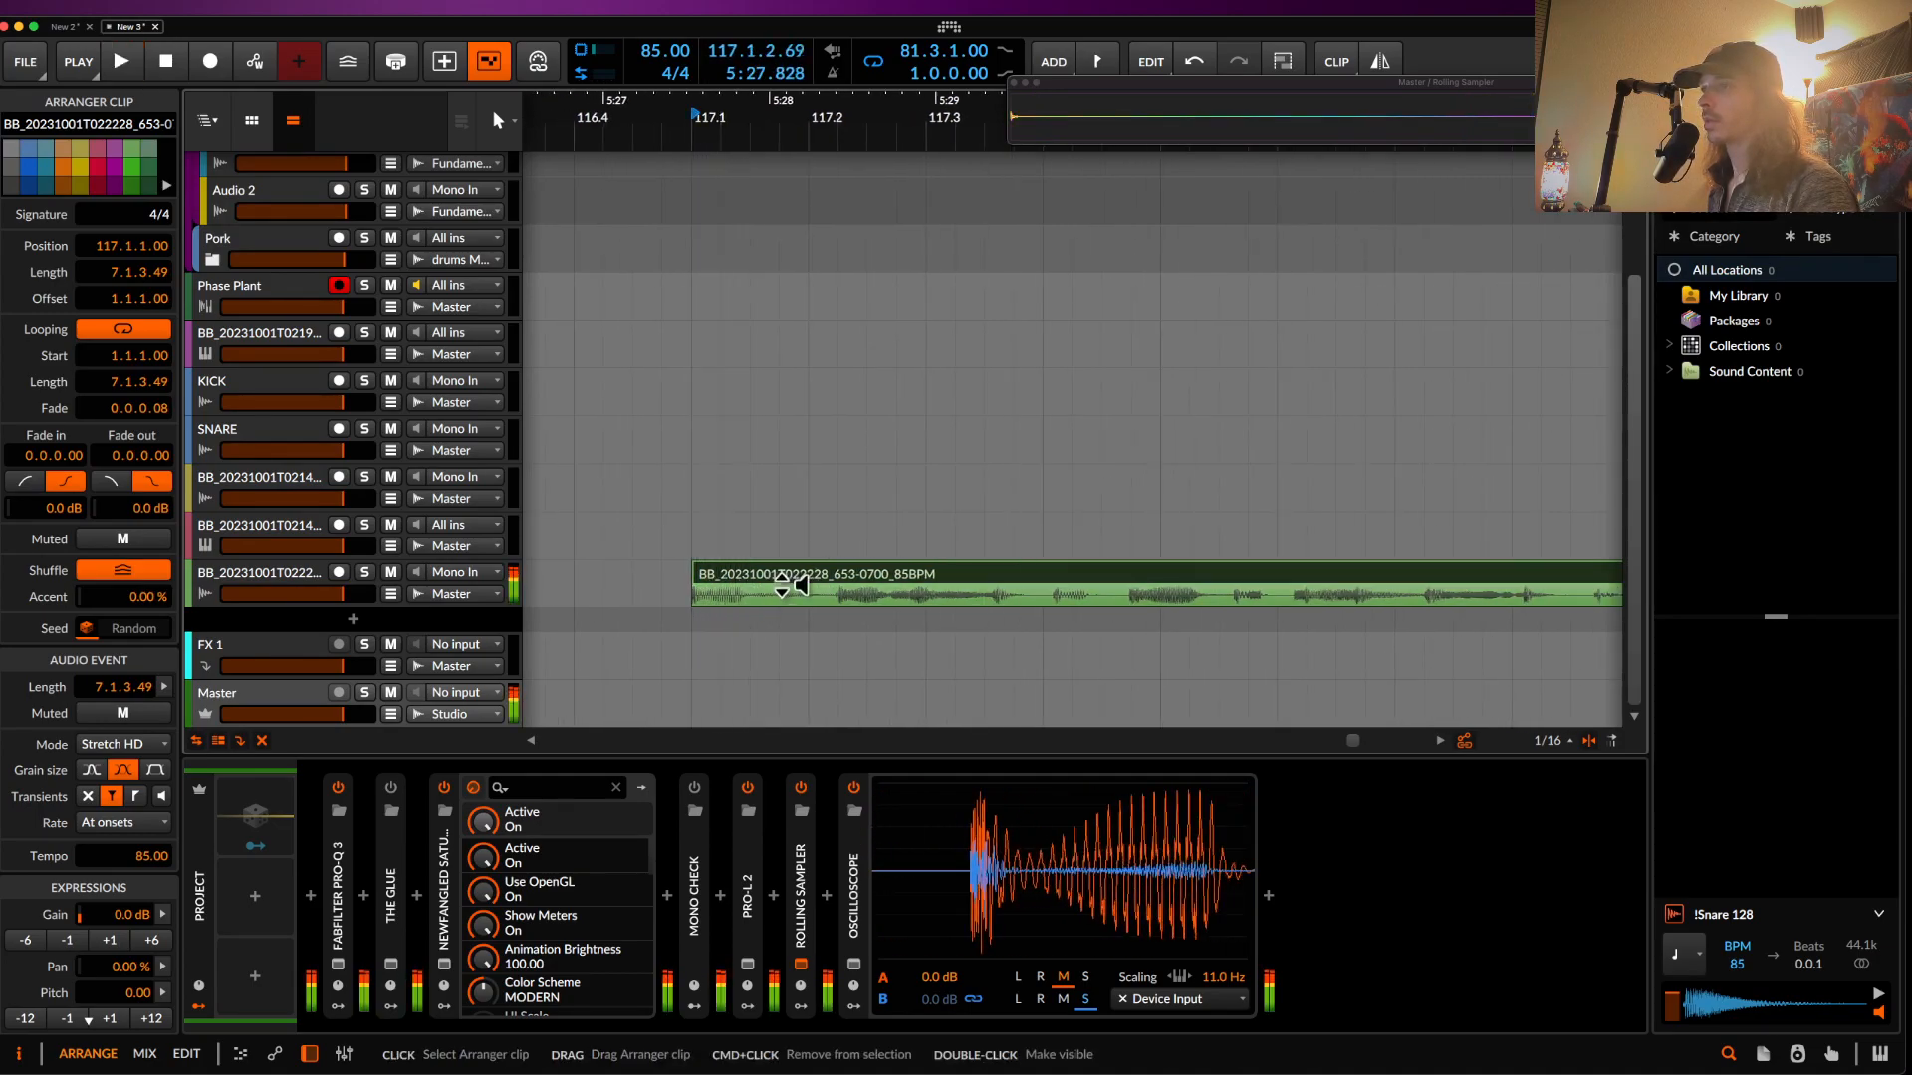
left_click(834, 602)
key("space")
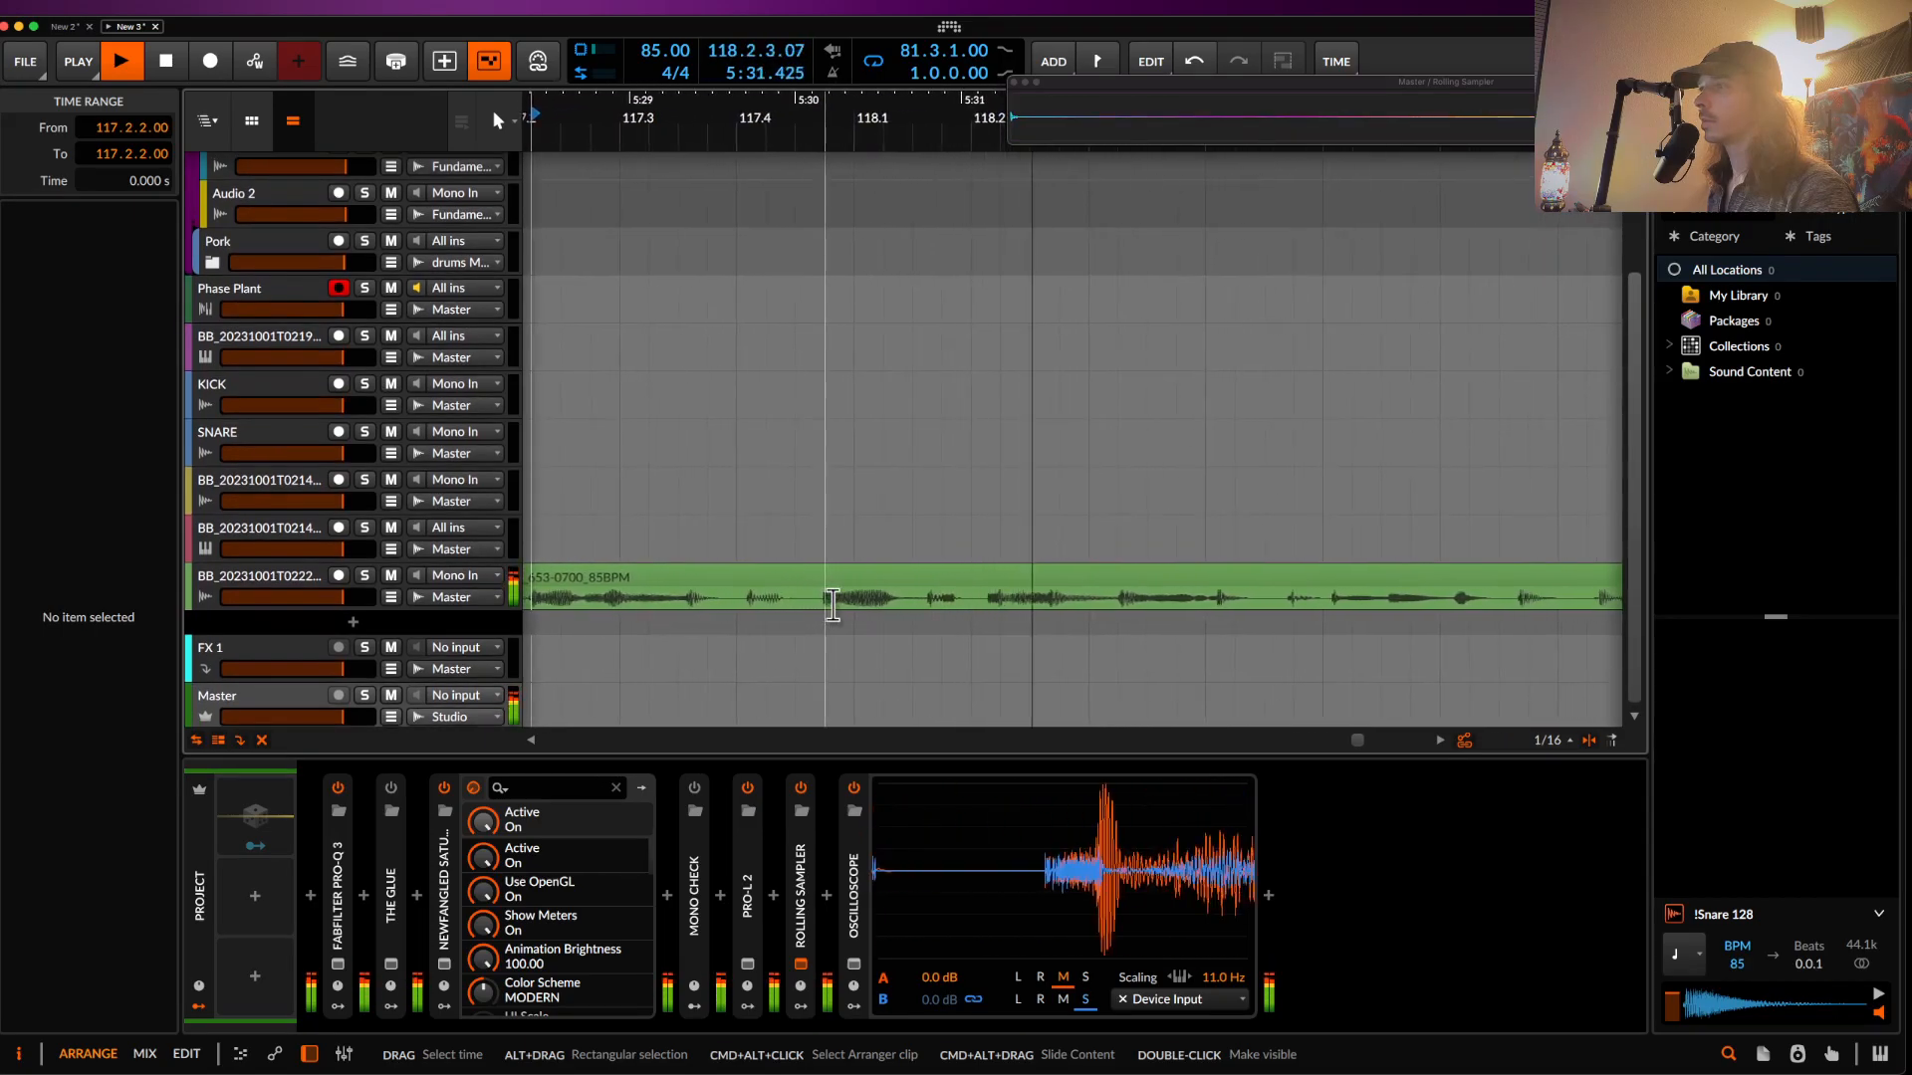
scroll(828, 605, "up", 1)
key("space")
scroll(943, 605, "up", 5)
left_click_drag(904, 623, 1009, 623)
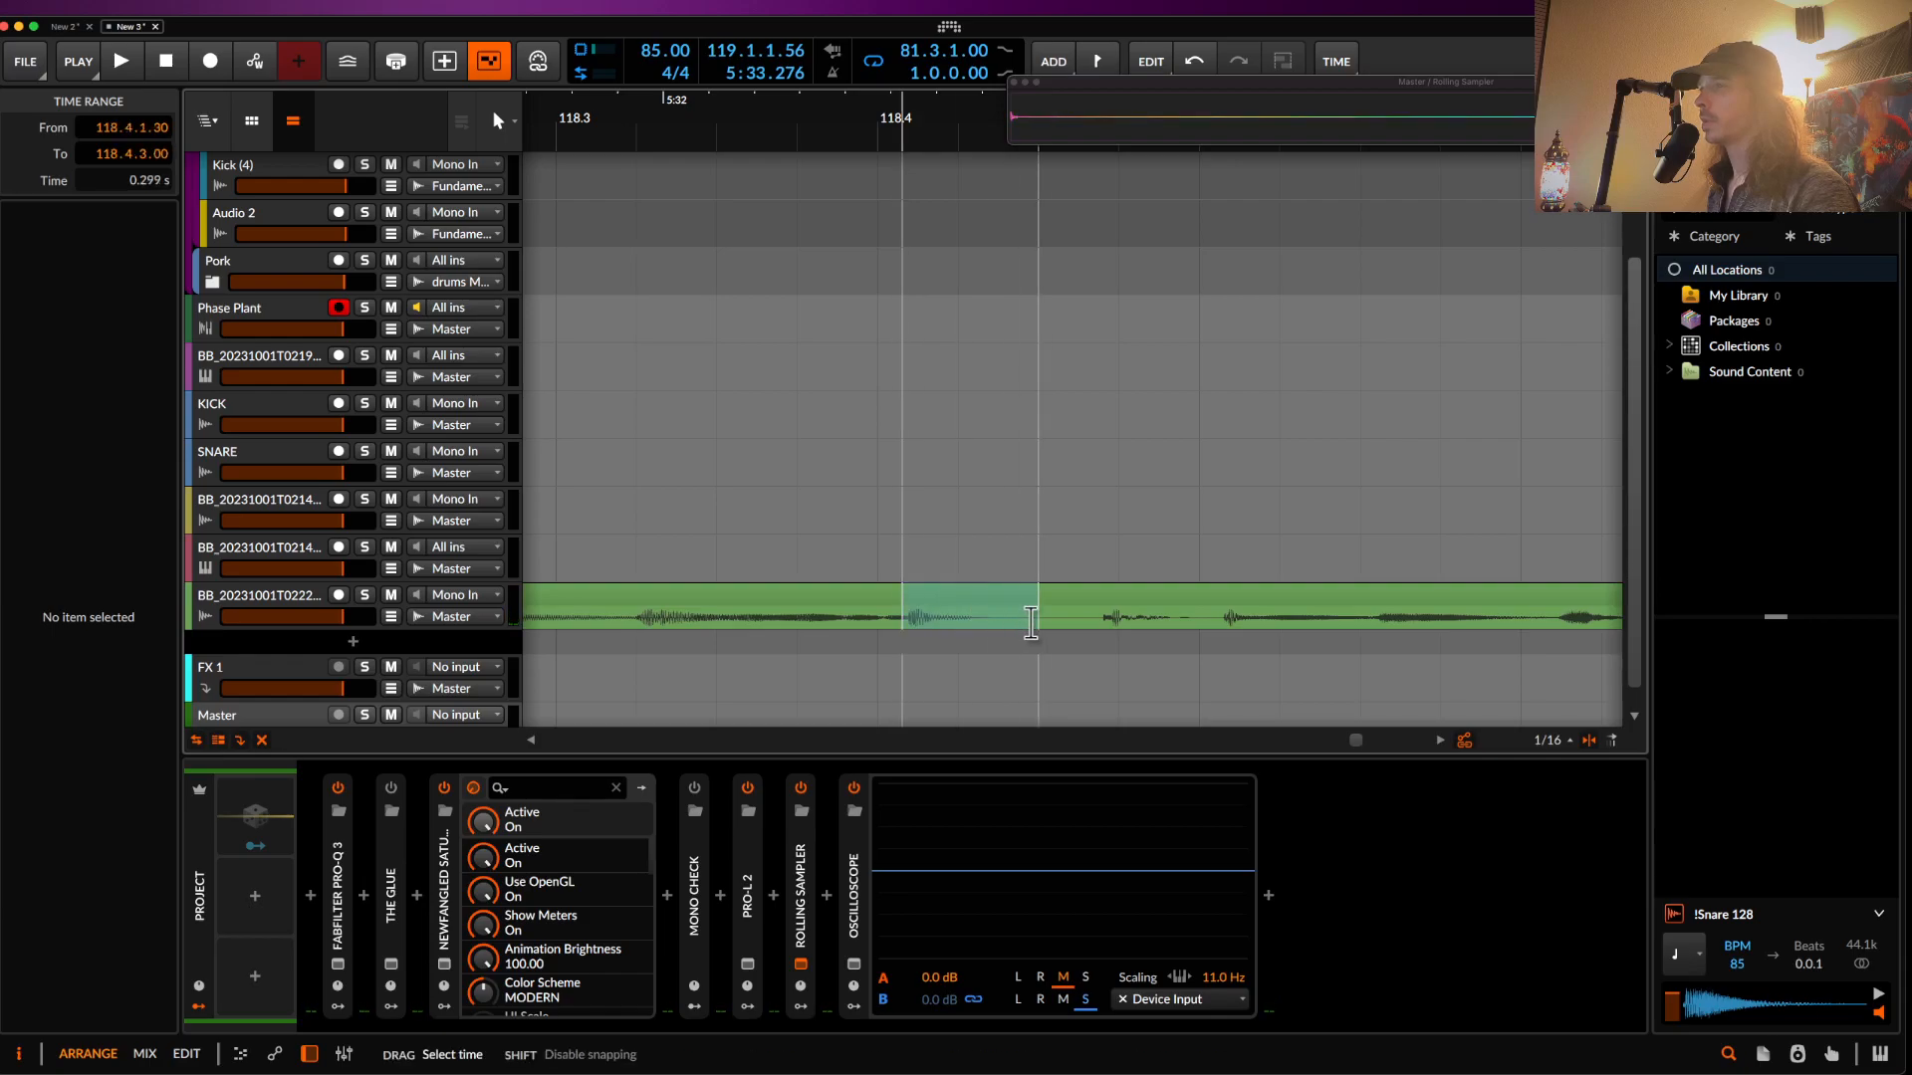
left_click(970, 601)
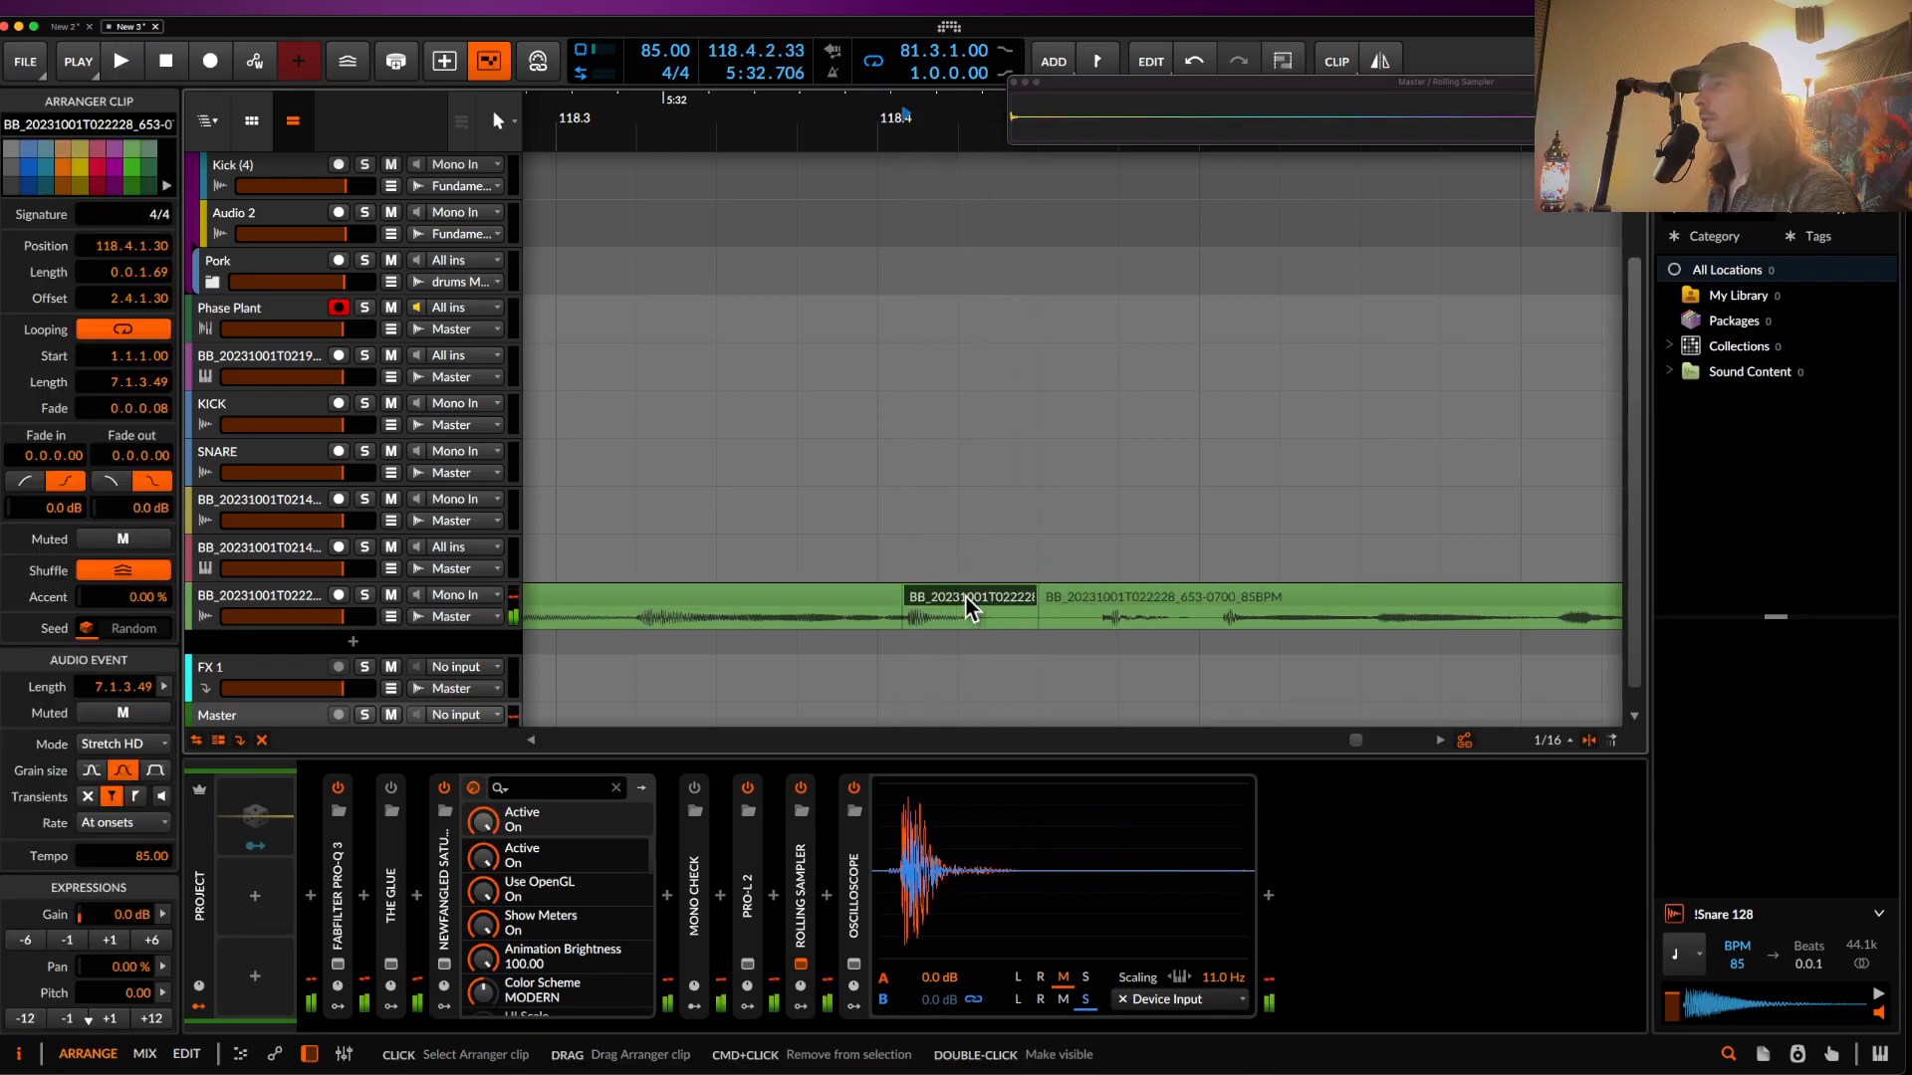
left_click(1086, 594)
- Split out a short slice at bar 120.4 with Cmd+E and delete it
key("space")
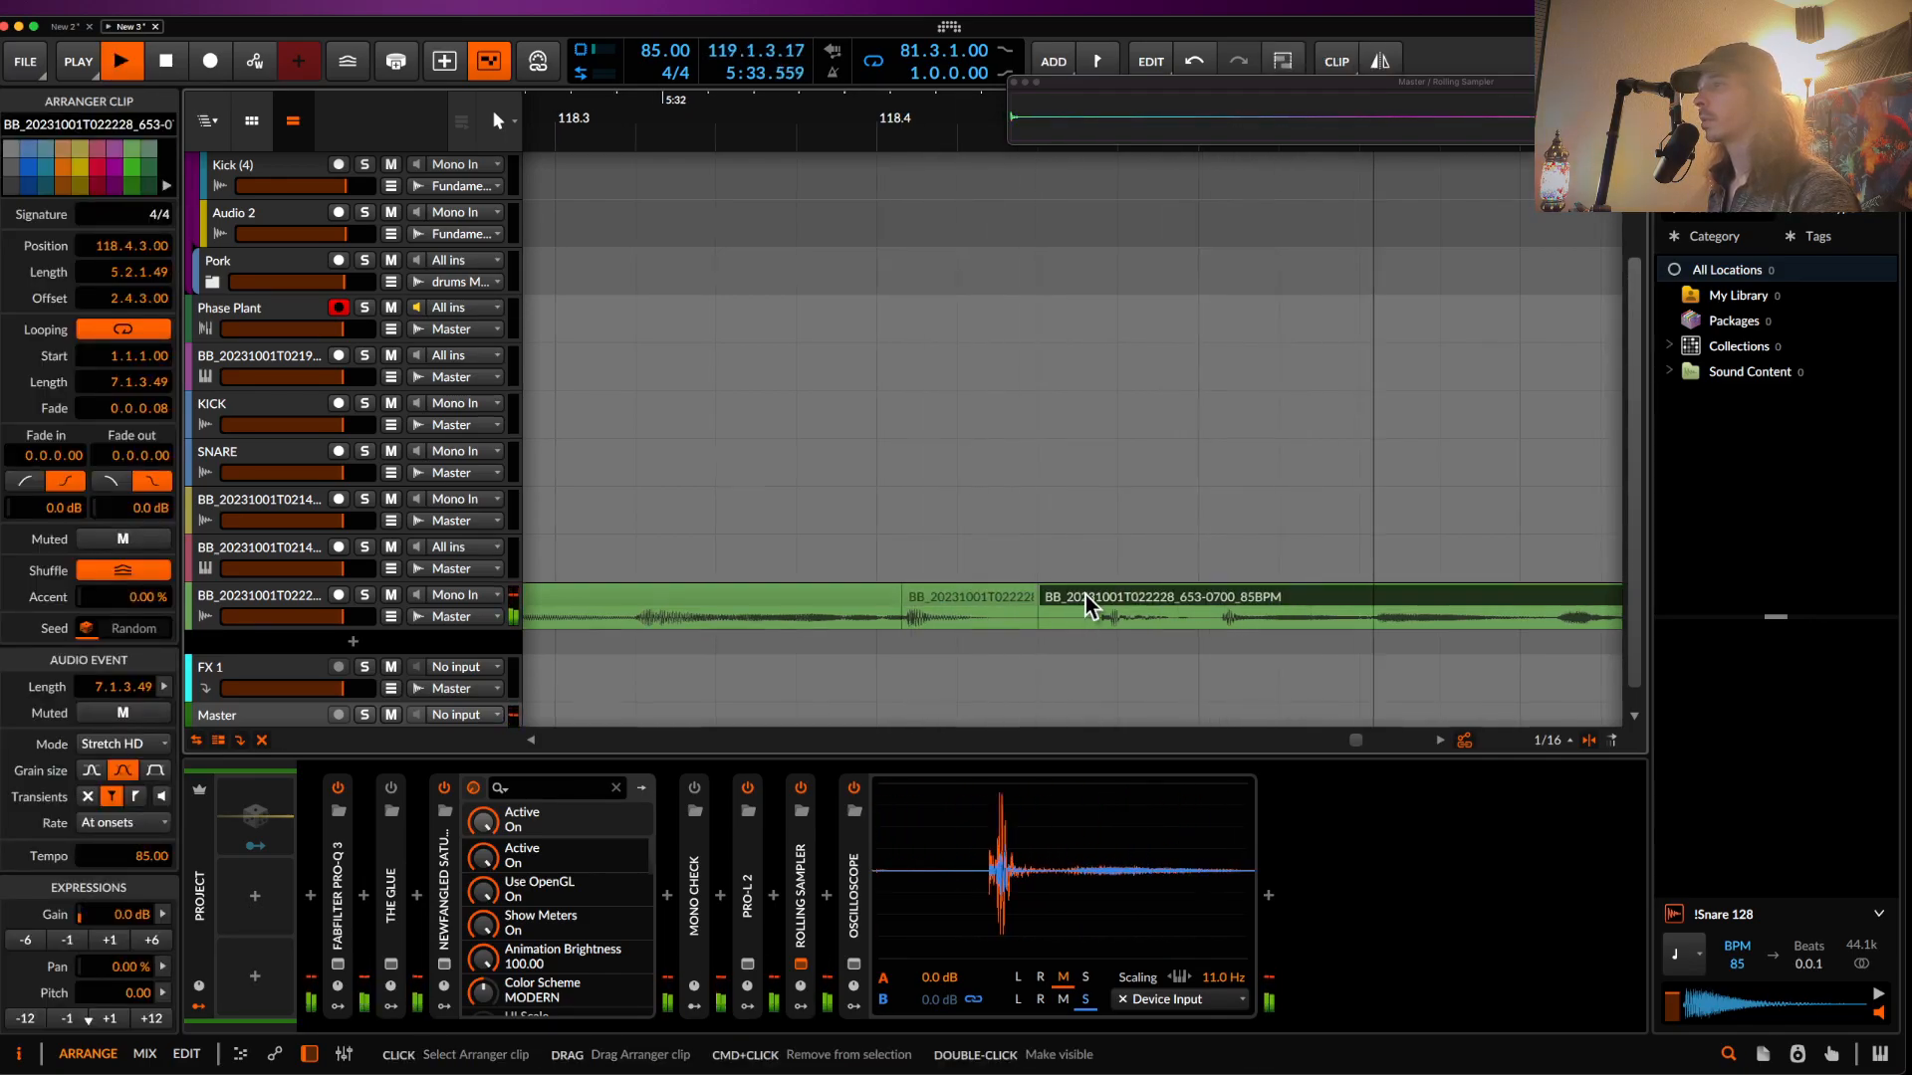
scroll(1086, 594, "down", 3)
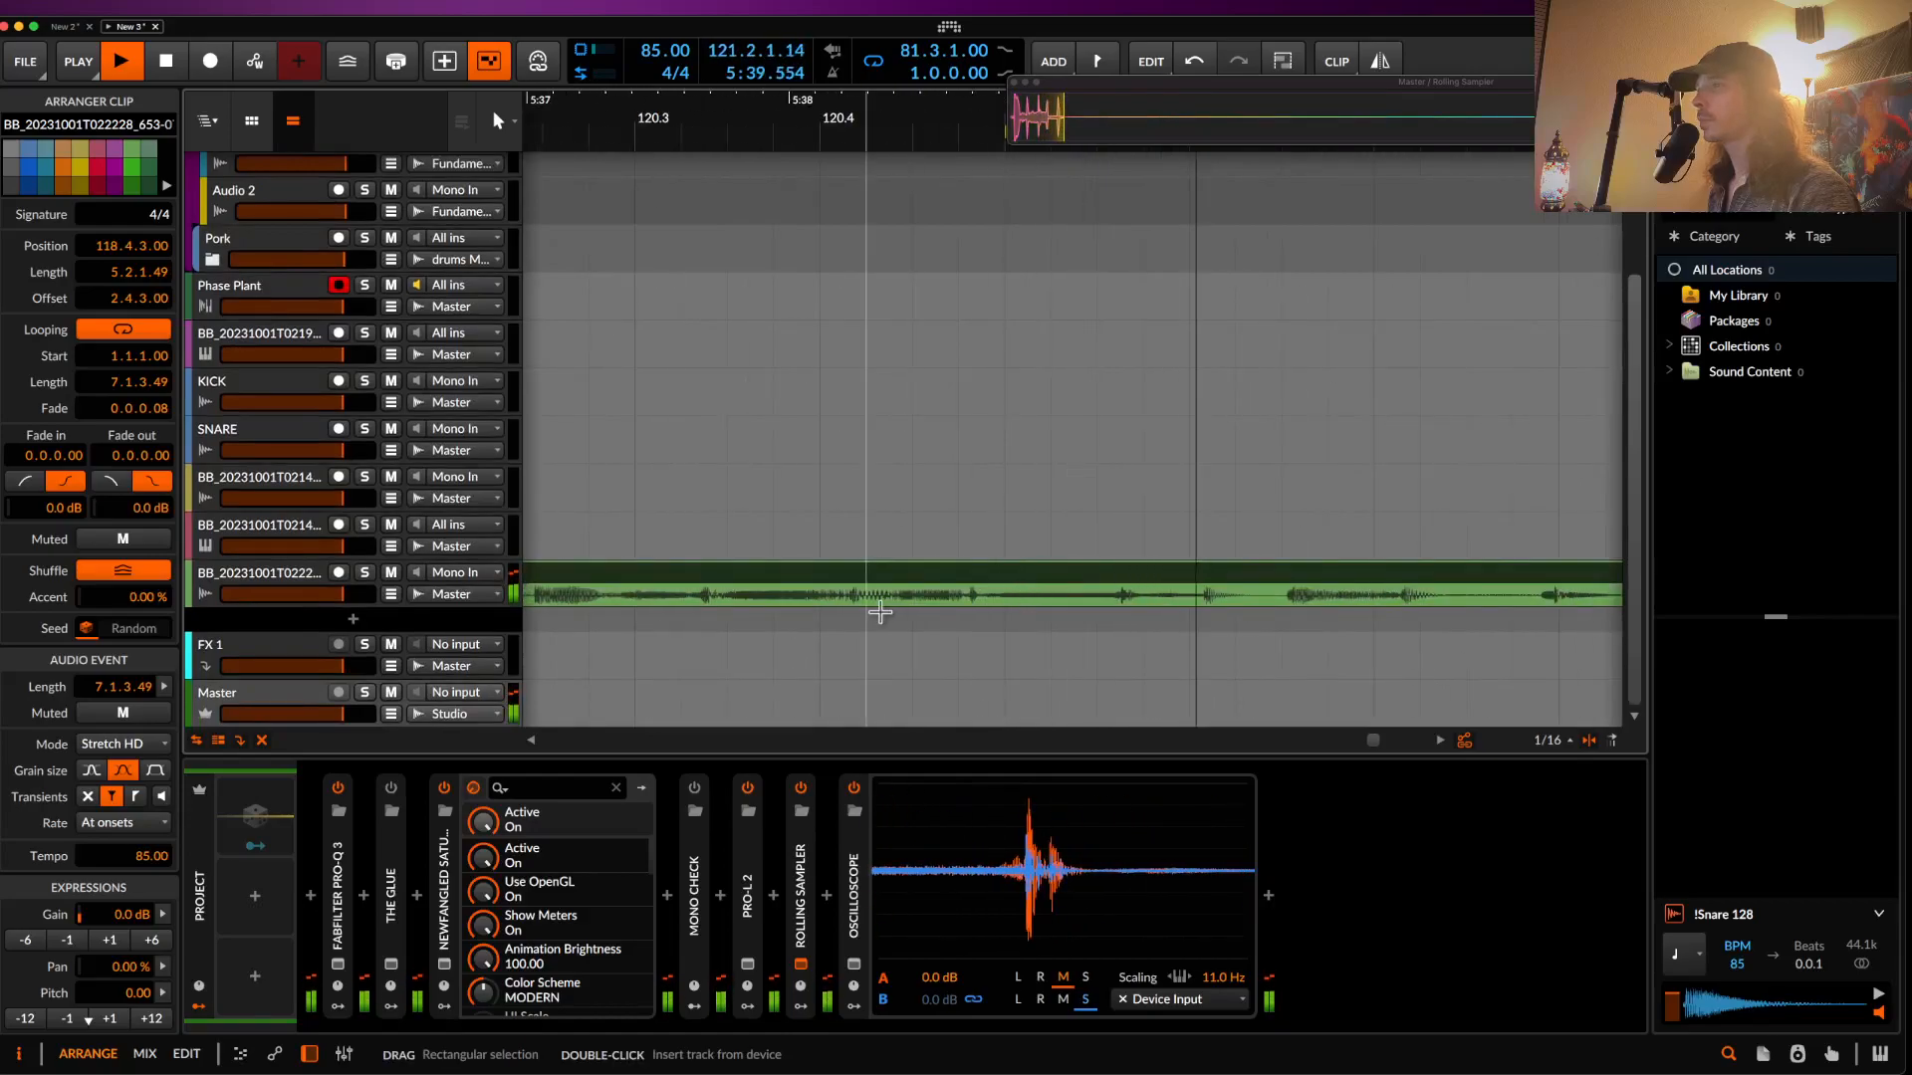
key("space")
scroll(856, 610, "up", 4)
scroll(891, 612, "down", 2)
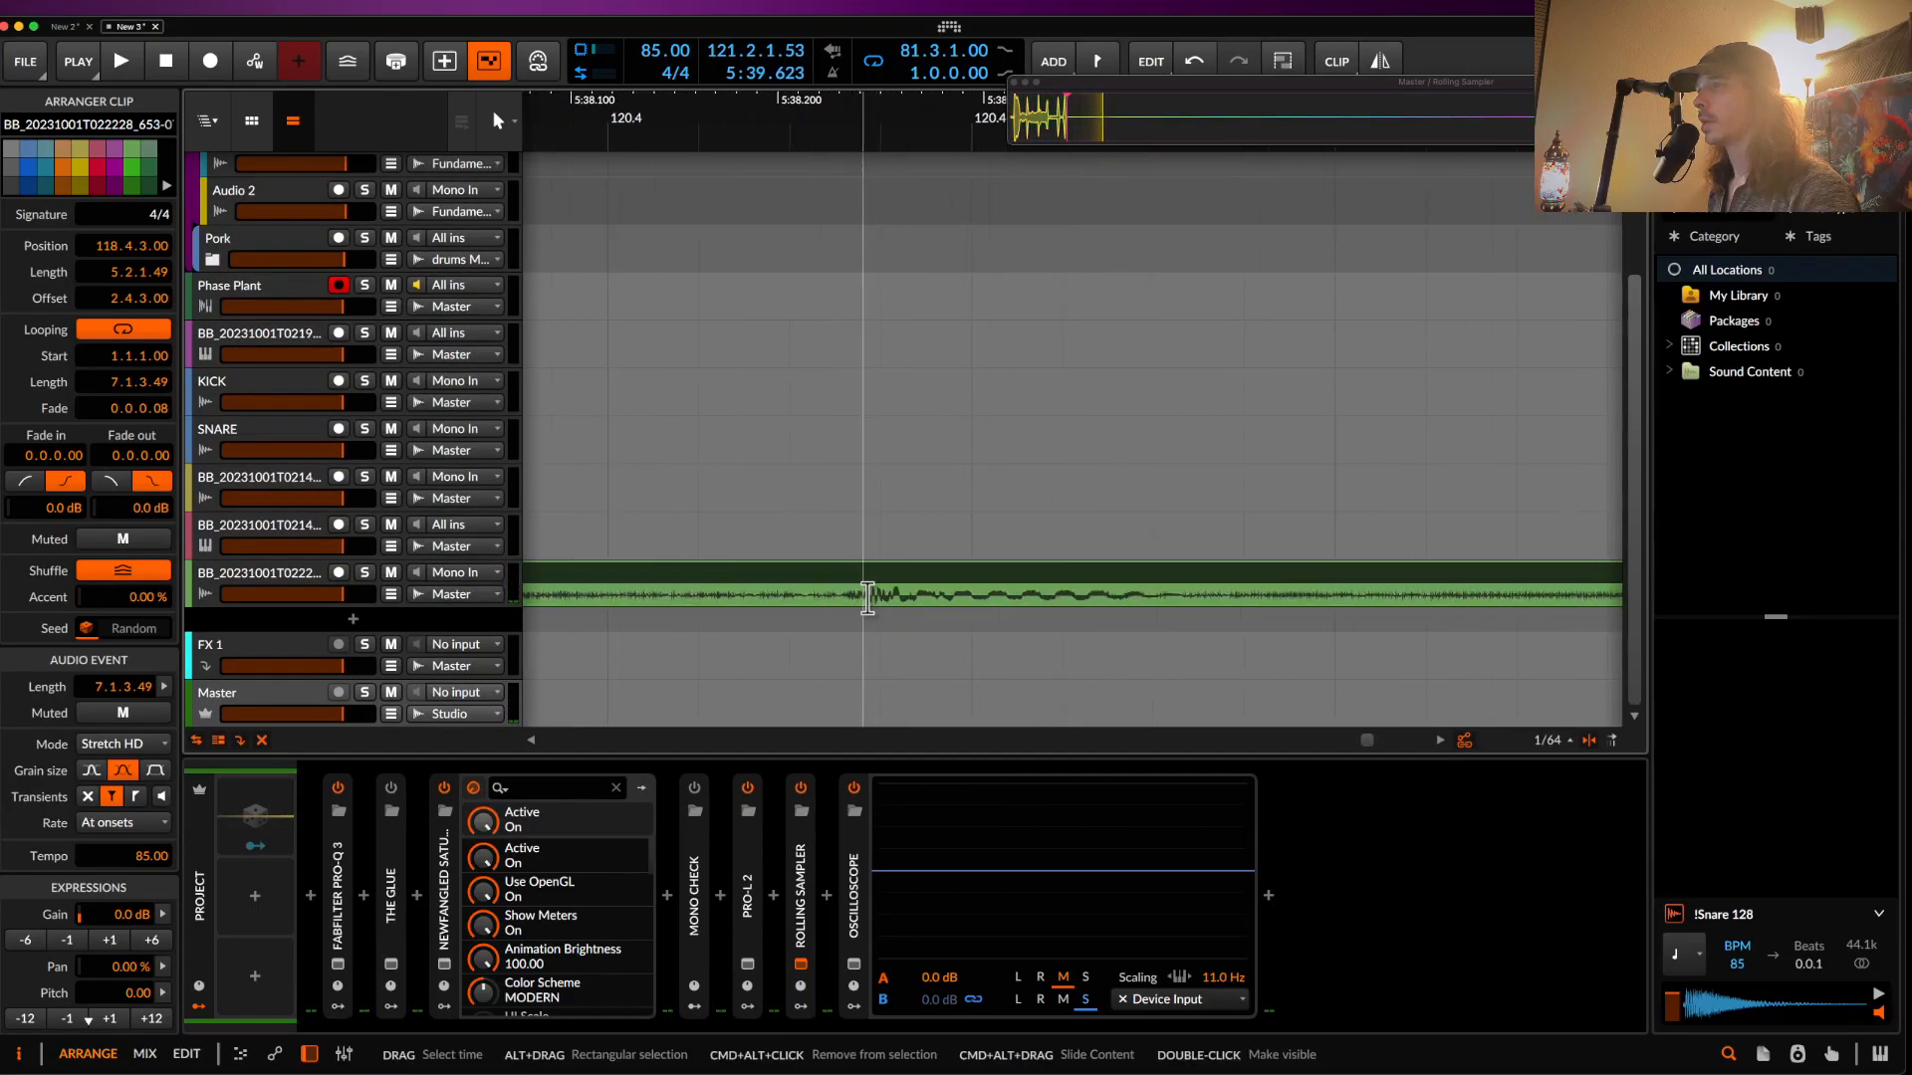
left_click(862, 598)
scroll(862, 600, "down", 2)
left_click_drag(859, 600, 918, 597)
key("super+e")
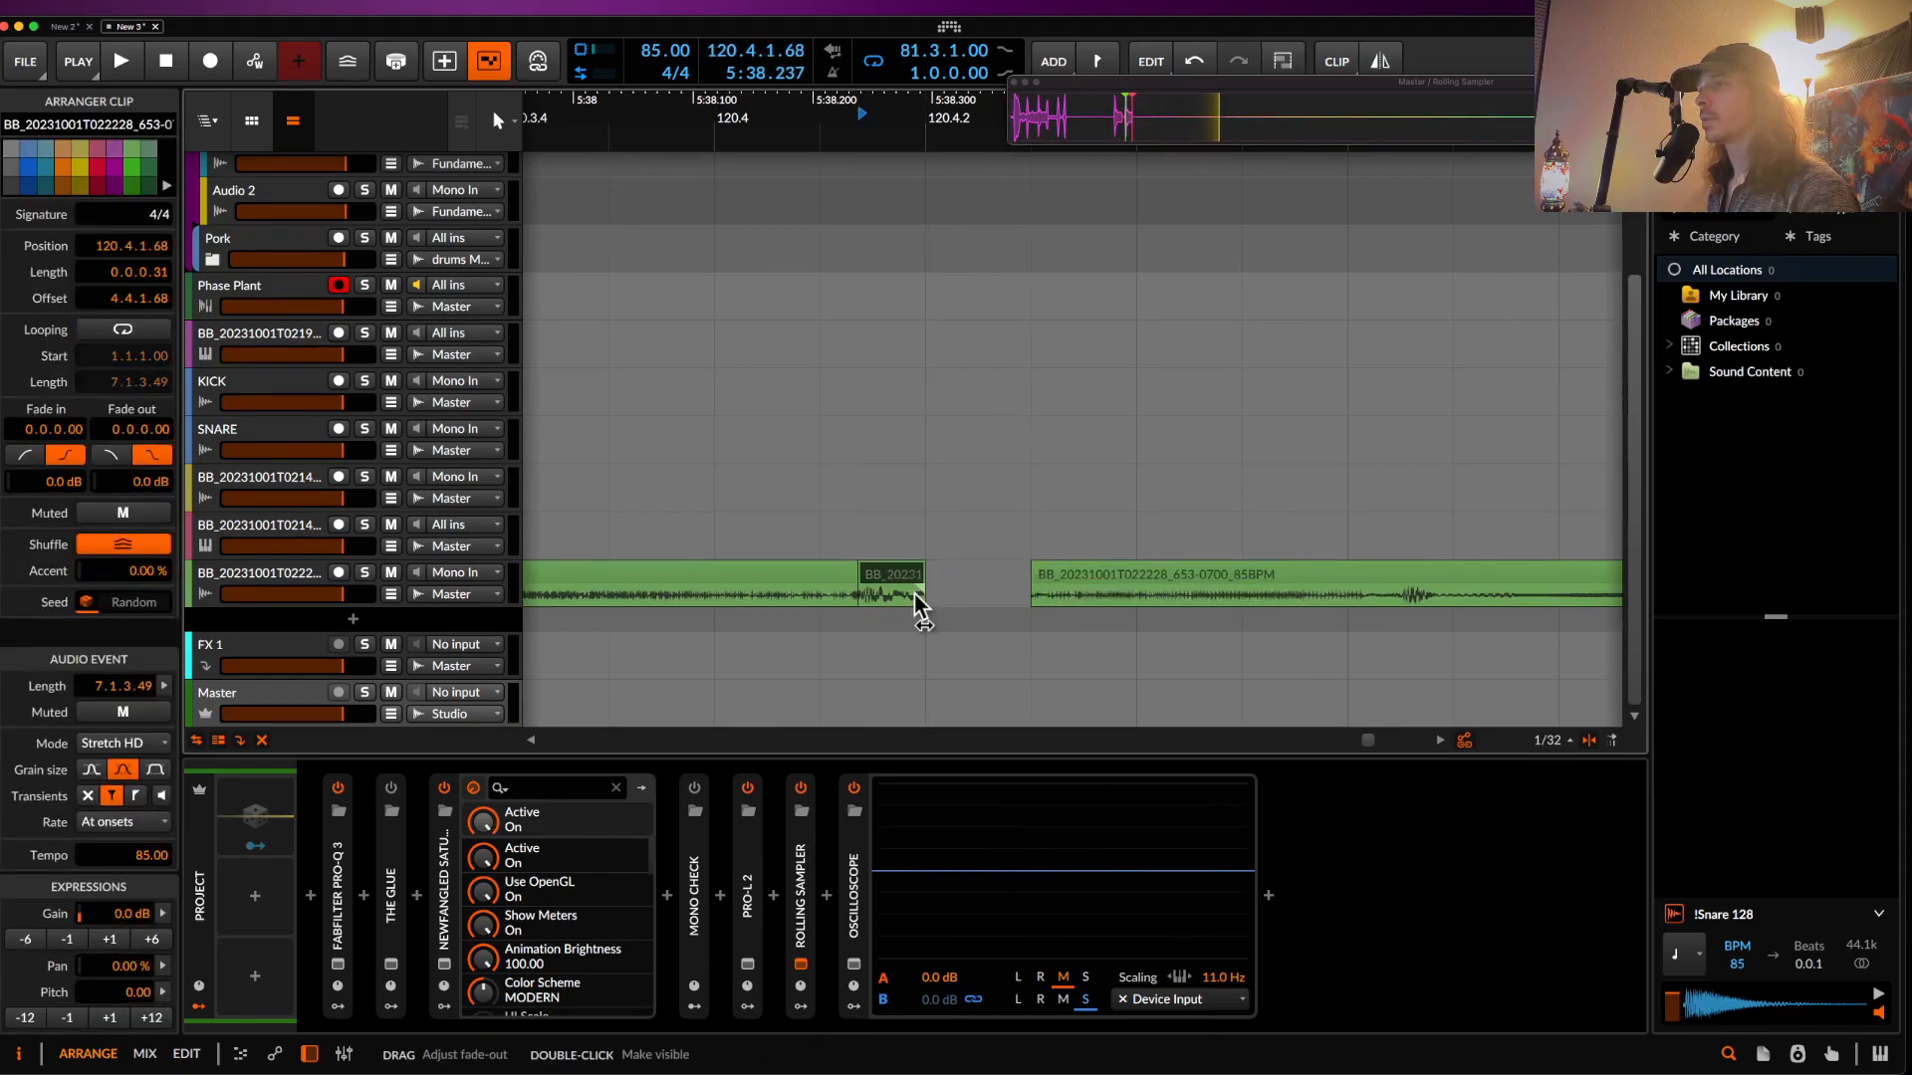
key("BackSpace")
scroll(872, 575, "down", 2)
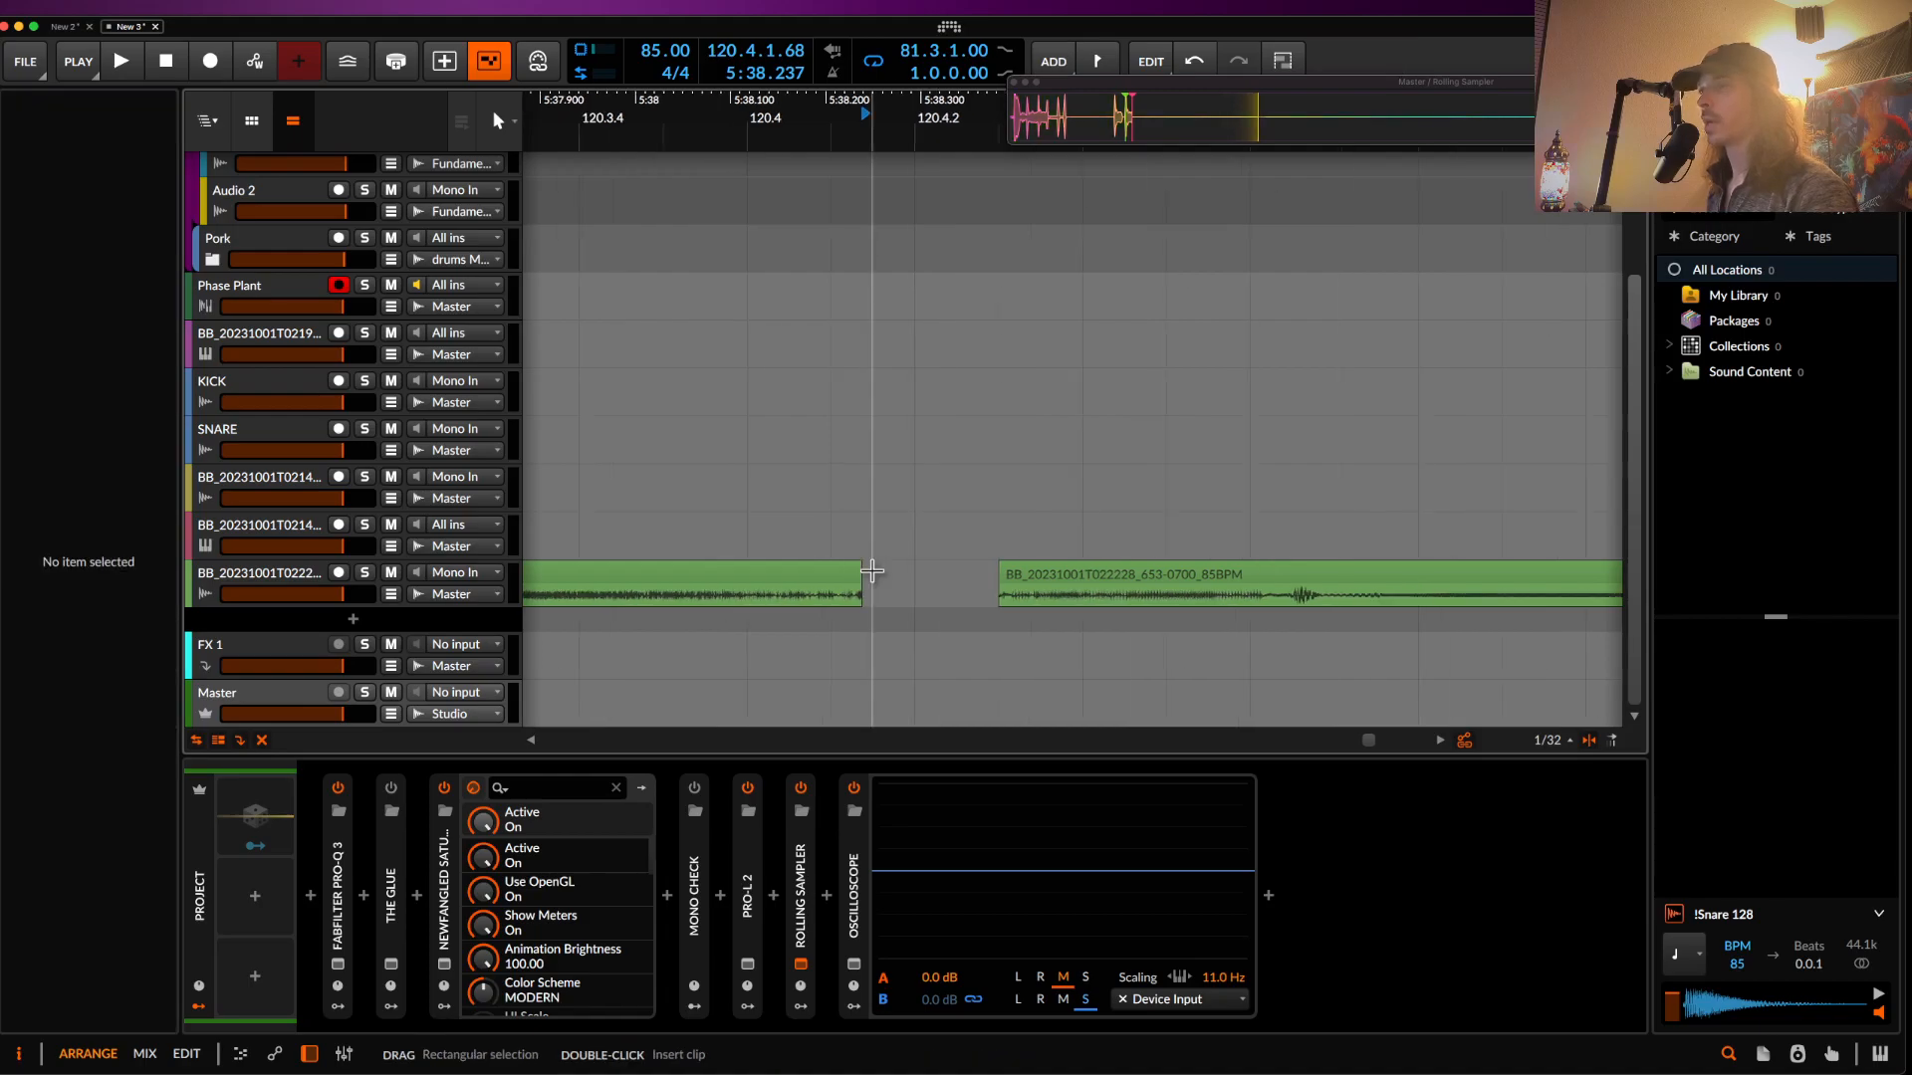
- Paste the slice onto the KICK track at 120.4.2 and solo the KICK track
left_click(267, 380)
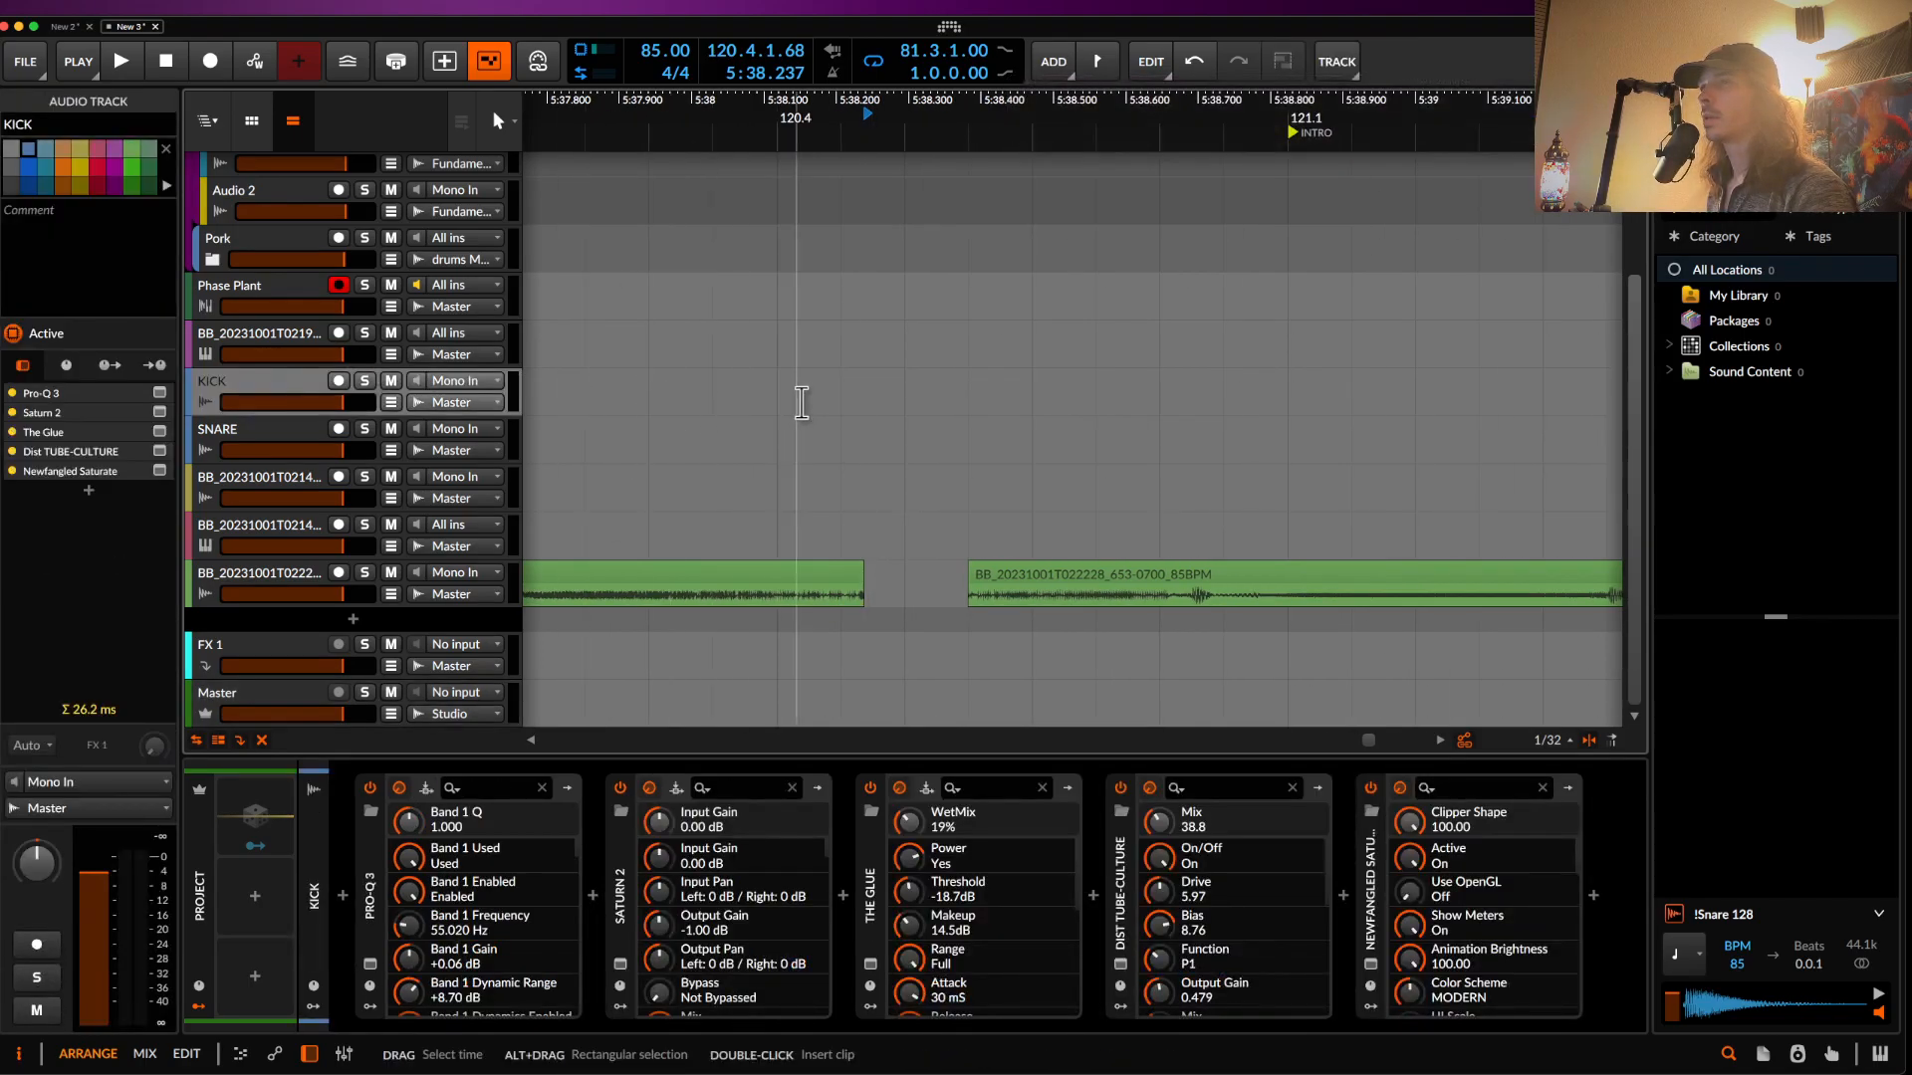
left_click(891, 402)
key("super+v")
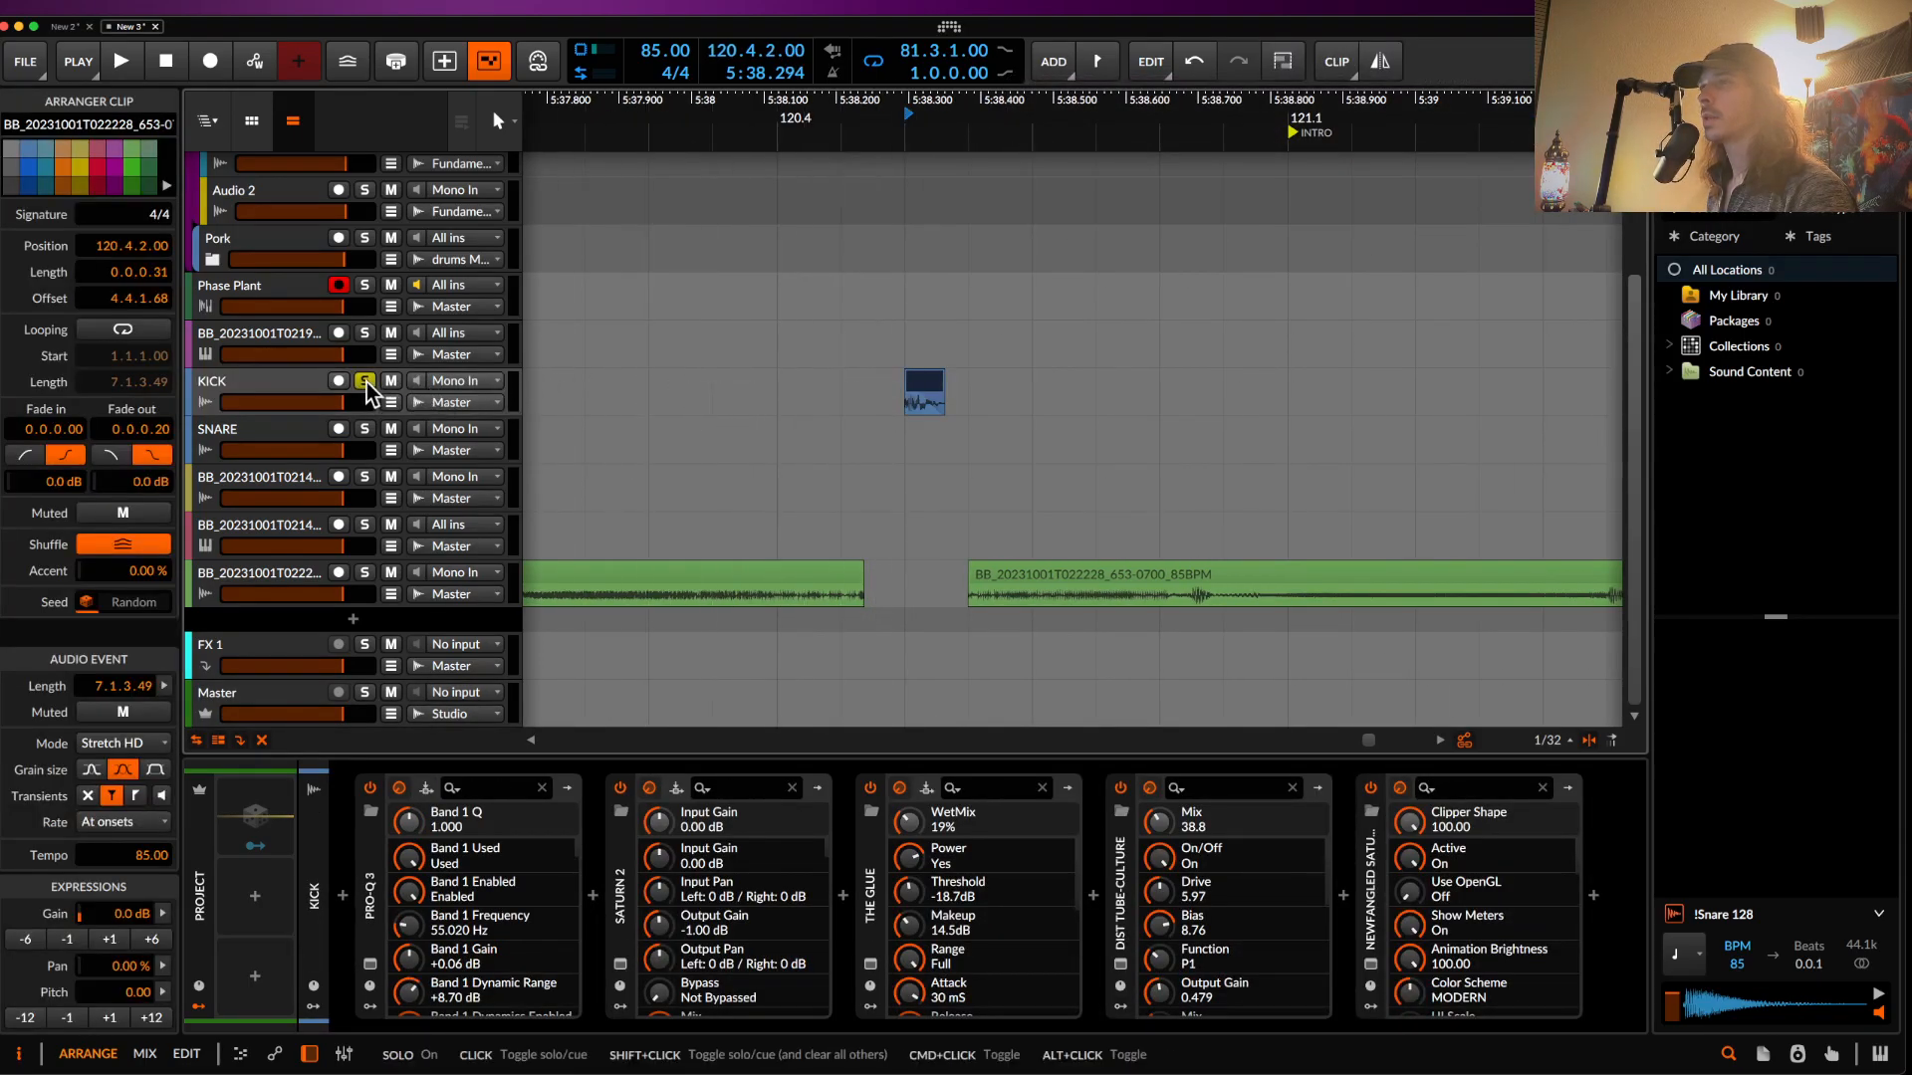
left_click(365, 381)
- Collapse the KICK track's five effect devices and bypass them all at once
left_click(199, 380)
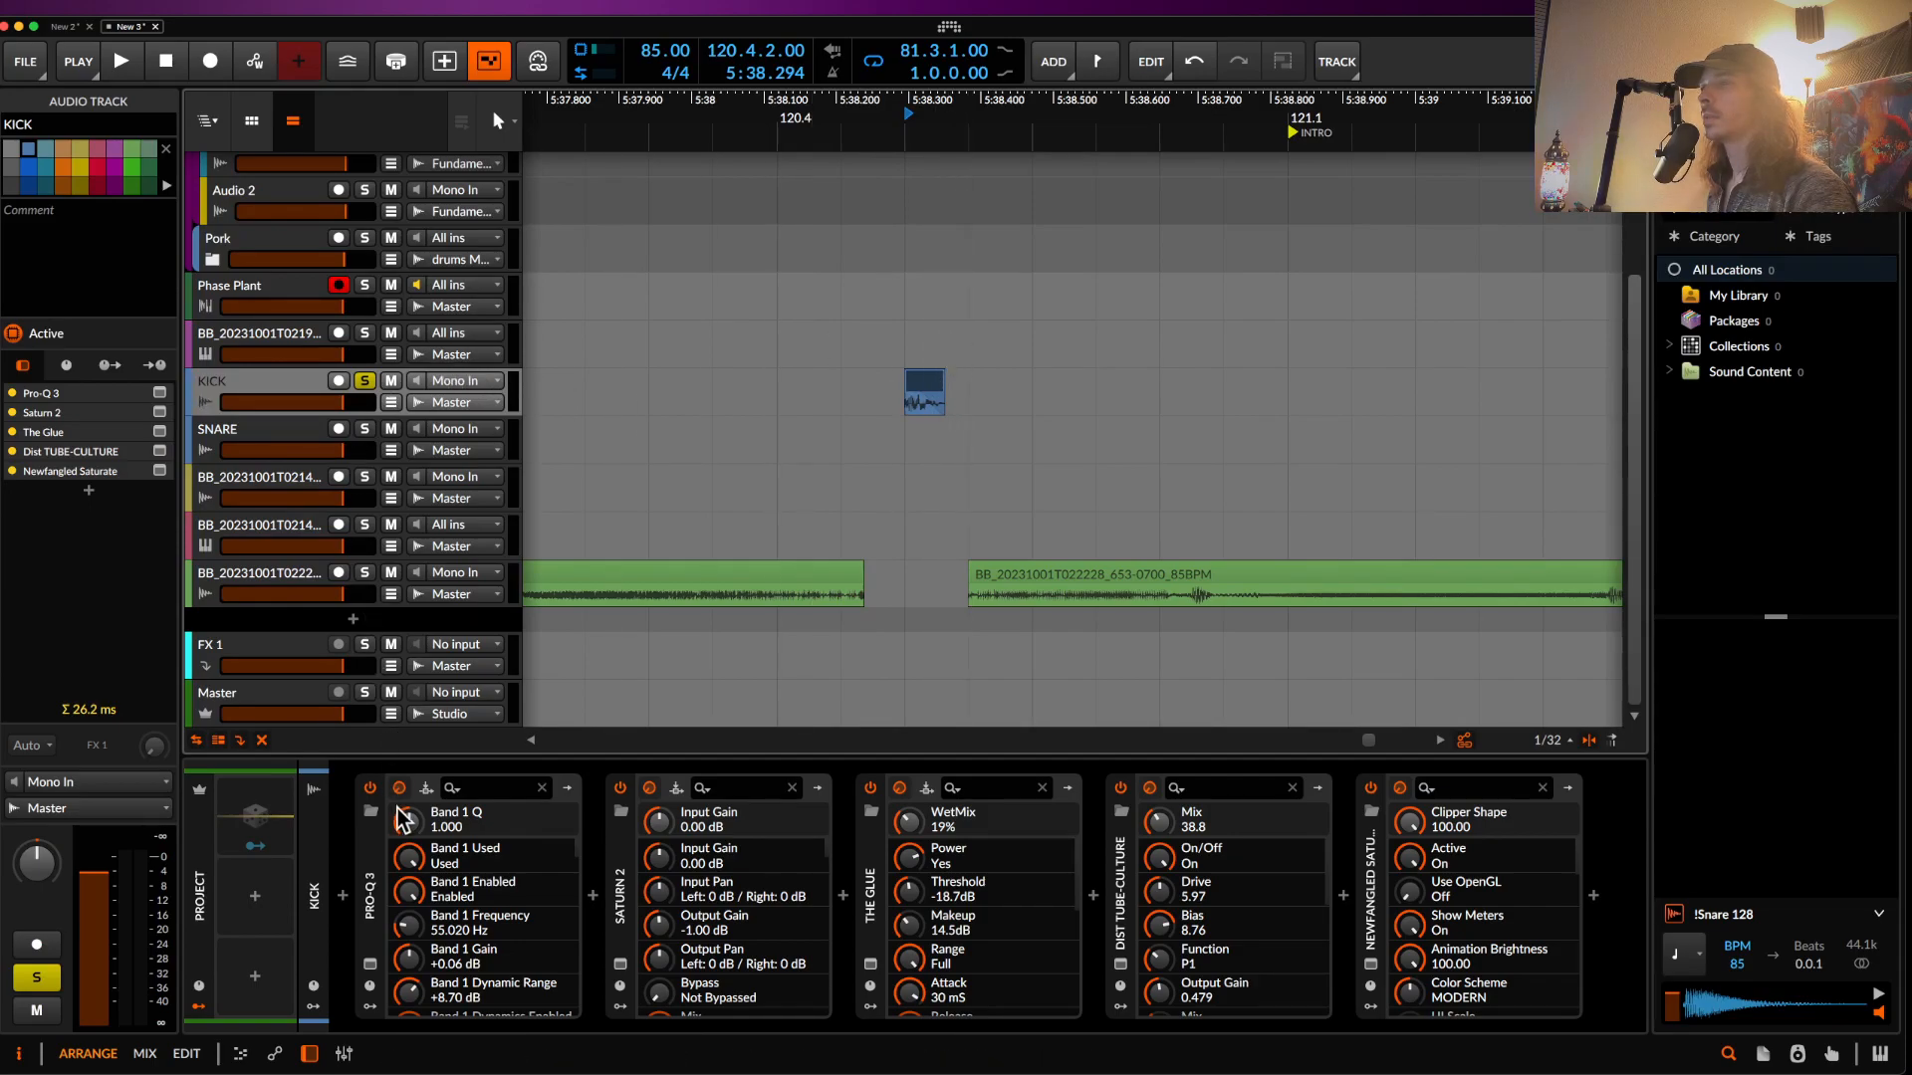
double_click(370, 852)
double_click(422, 860)
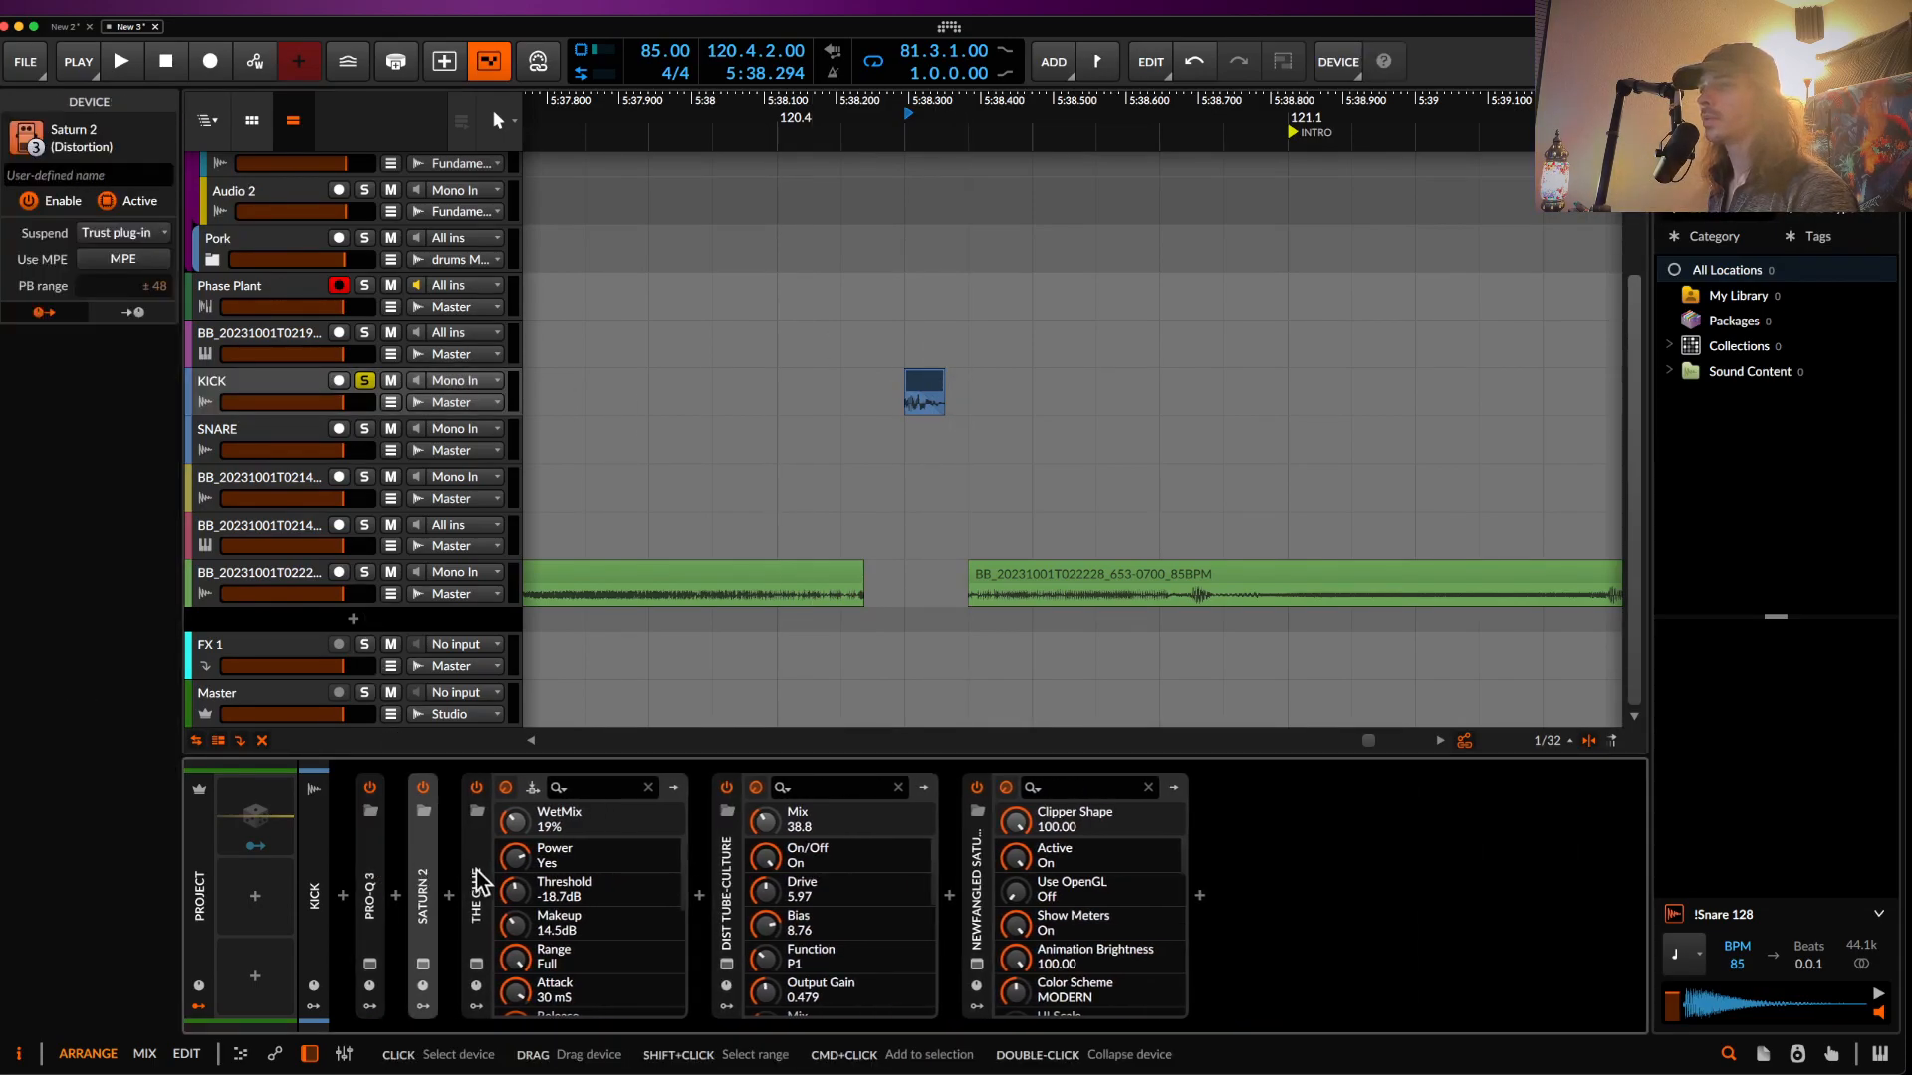
double_click(475, 871)
double_click(520, 881)
double_click(582, 886)
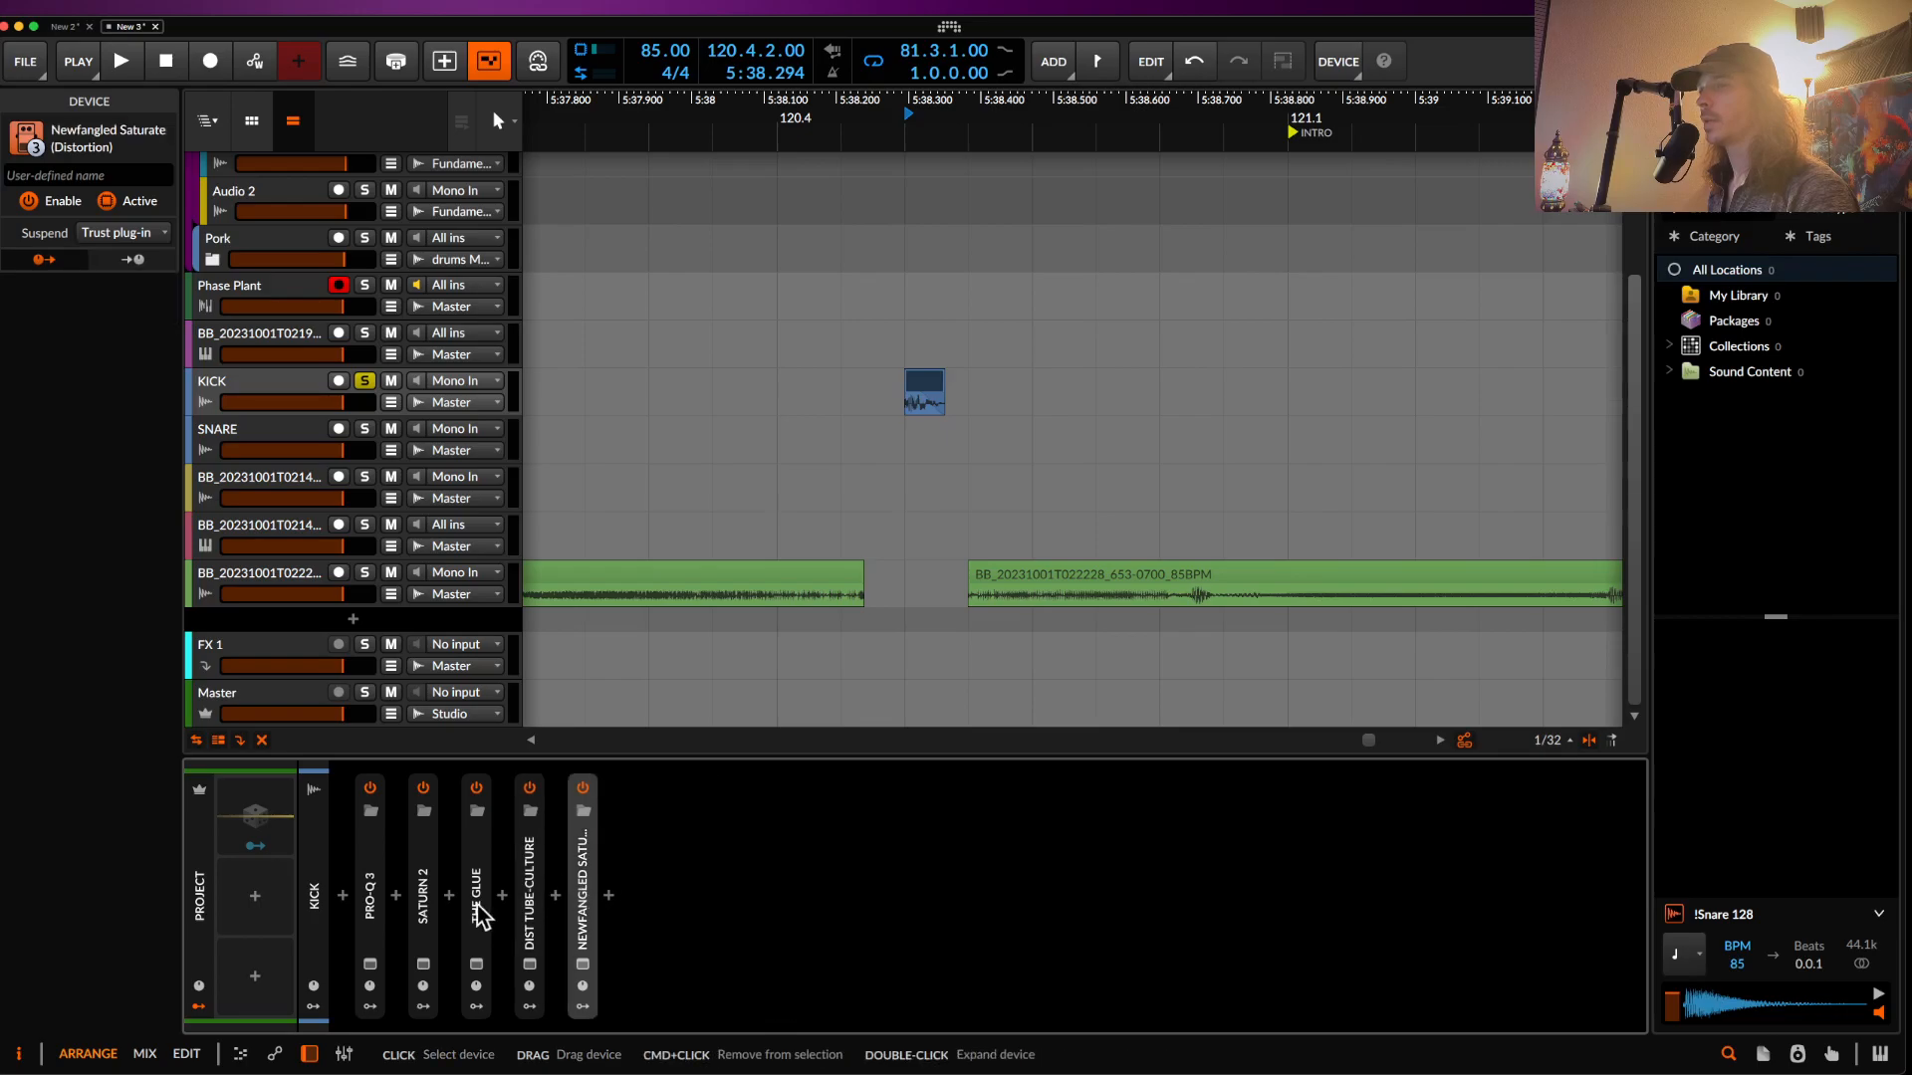
left_click(372, 881)
left_click(581, 857, "shift")
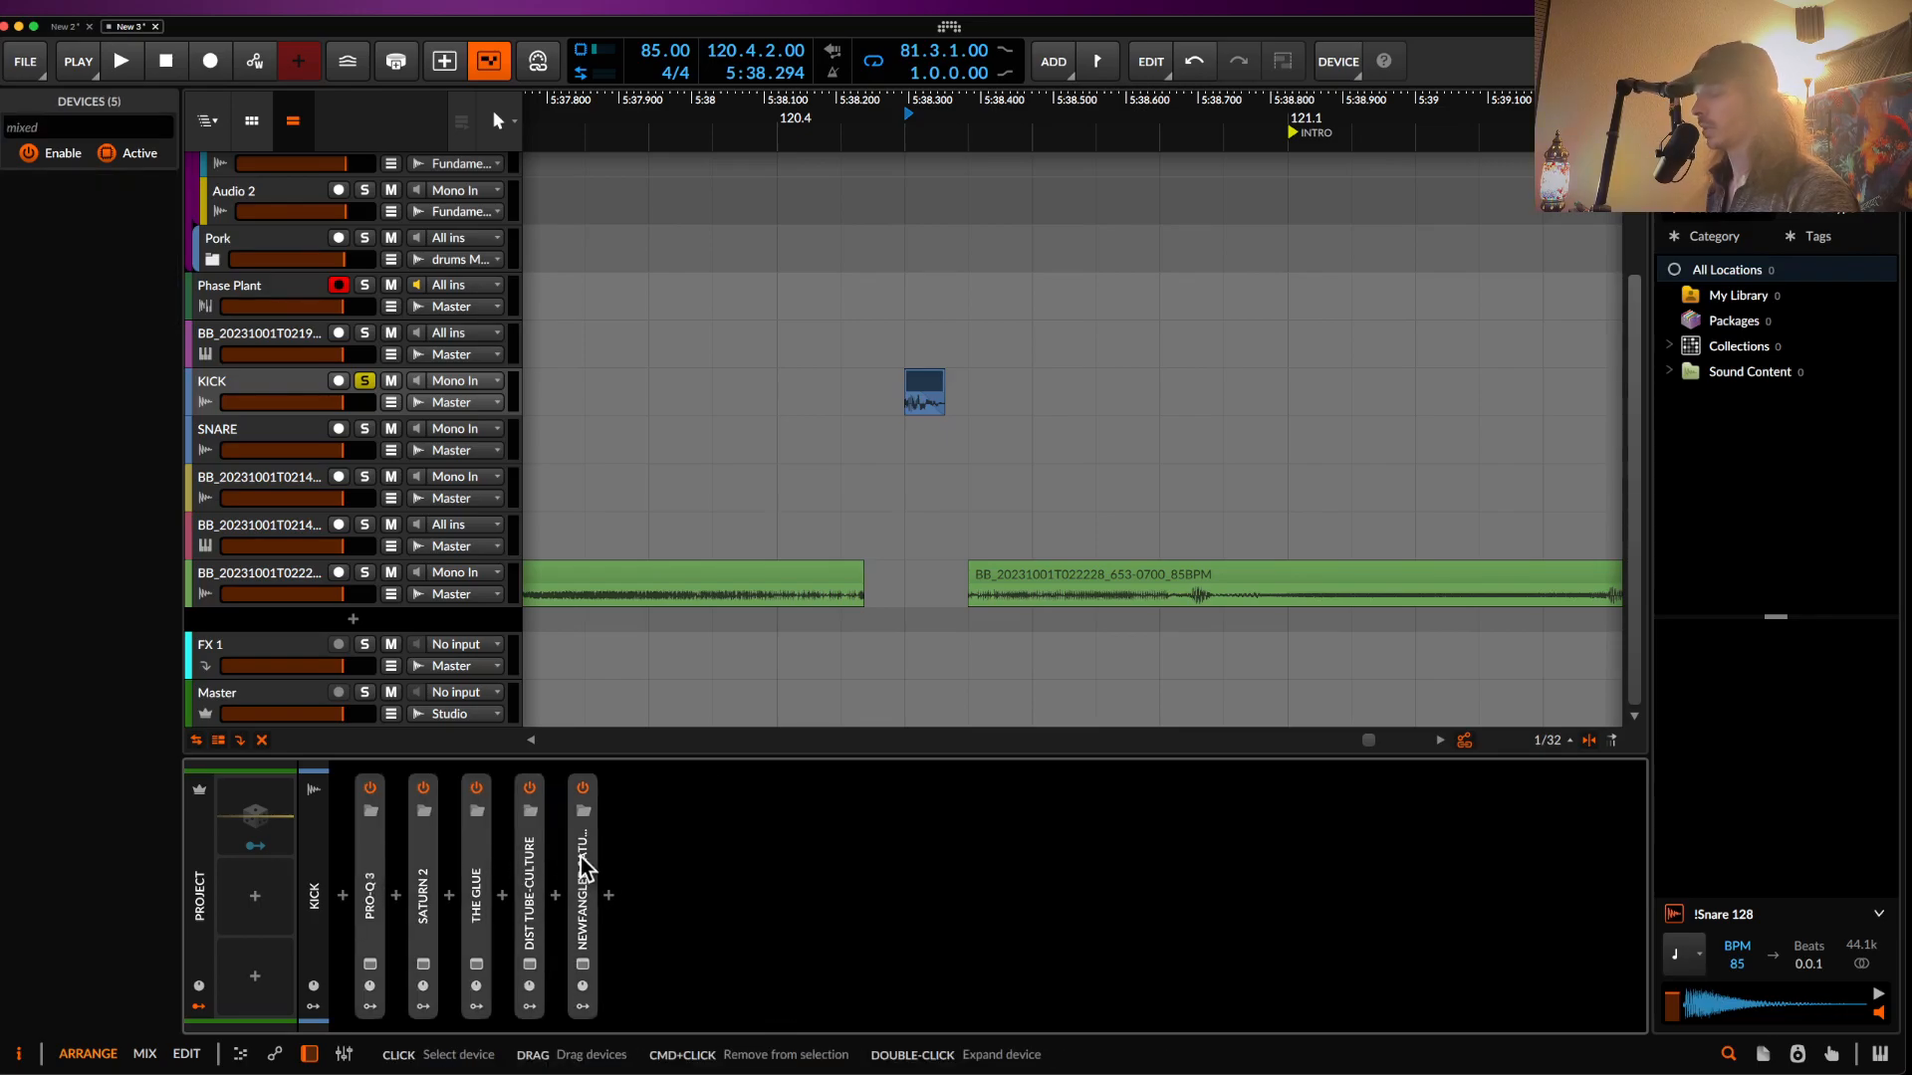
key("0")
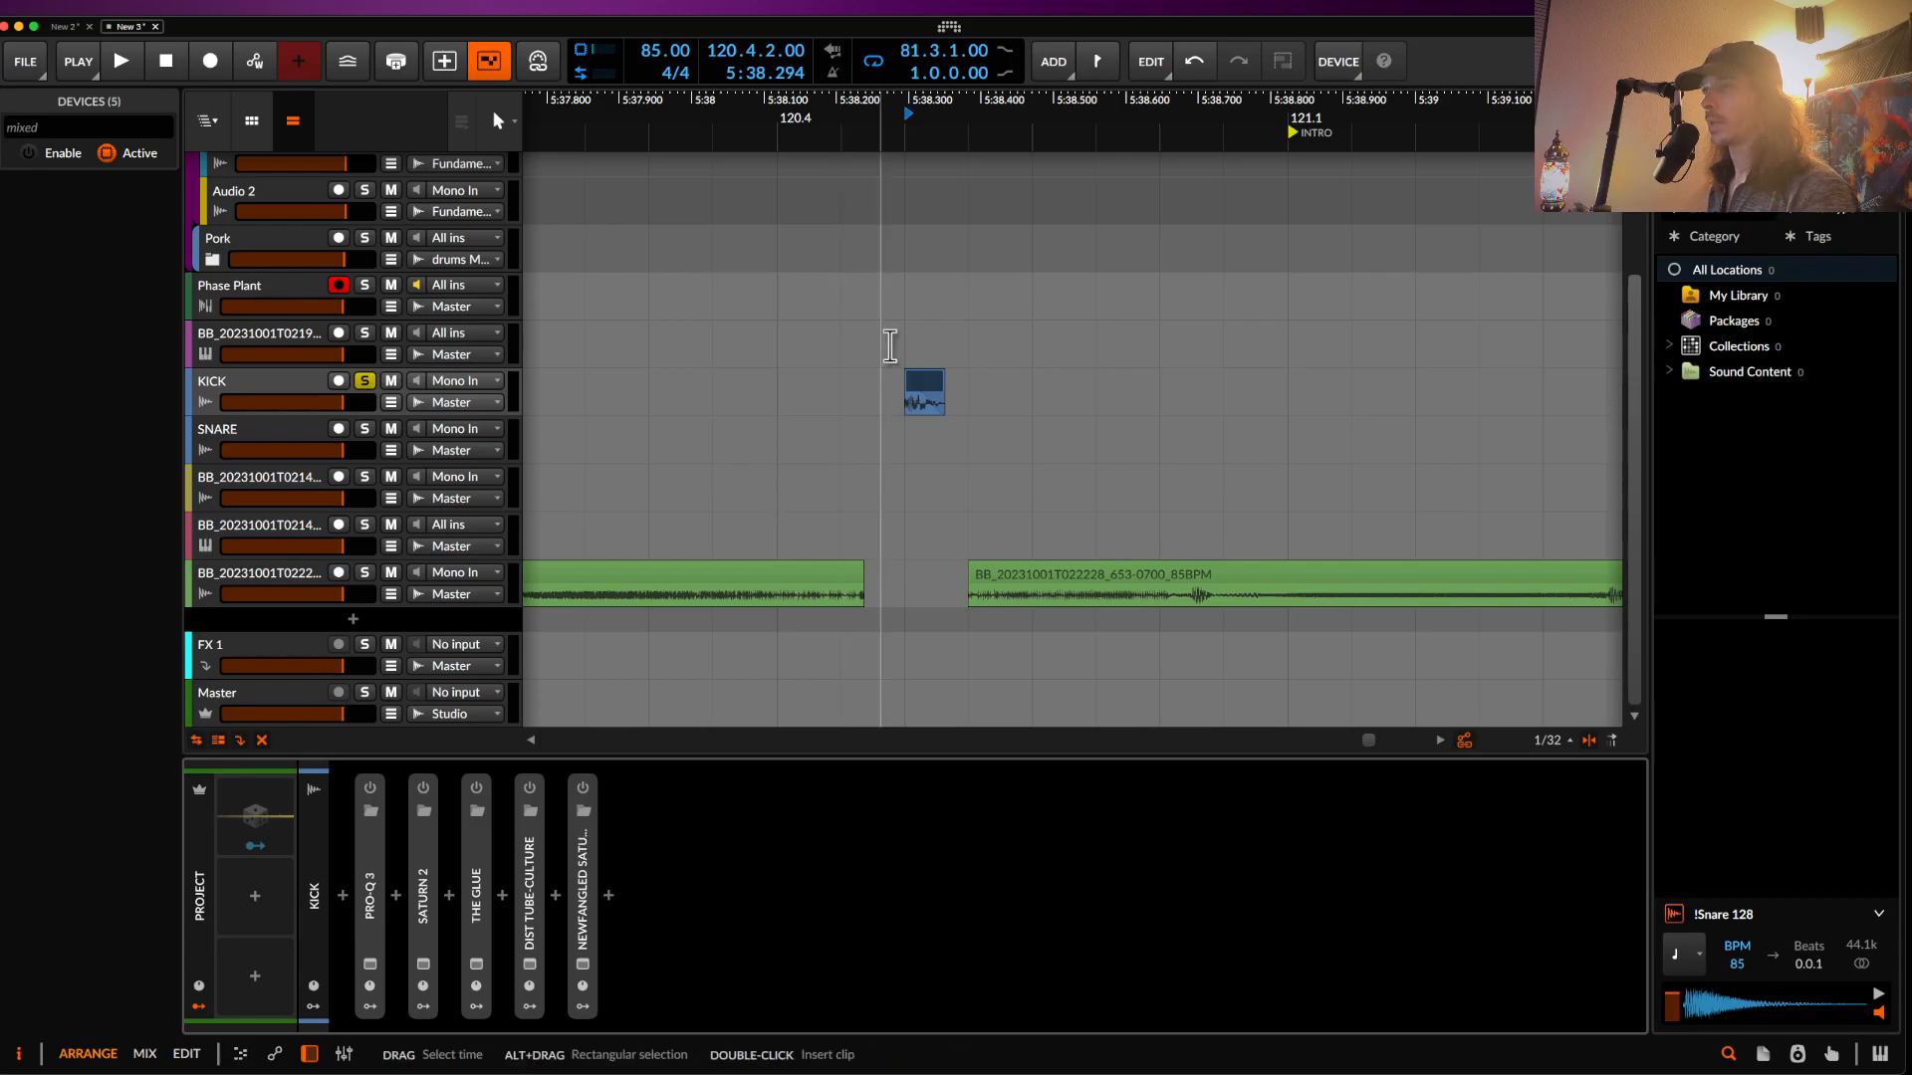
- Audition the kick clip, switch all five effects on, and open Pro-Q 3 to tweak a low bell
left_click(923, 389)
scroll(923, 386, "up", 2)
scroll(922, 386, "up", 1)
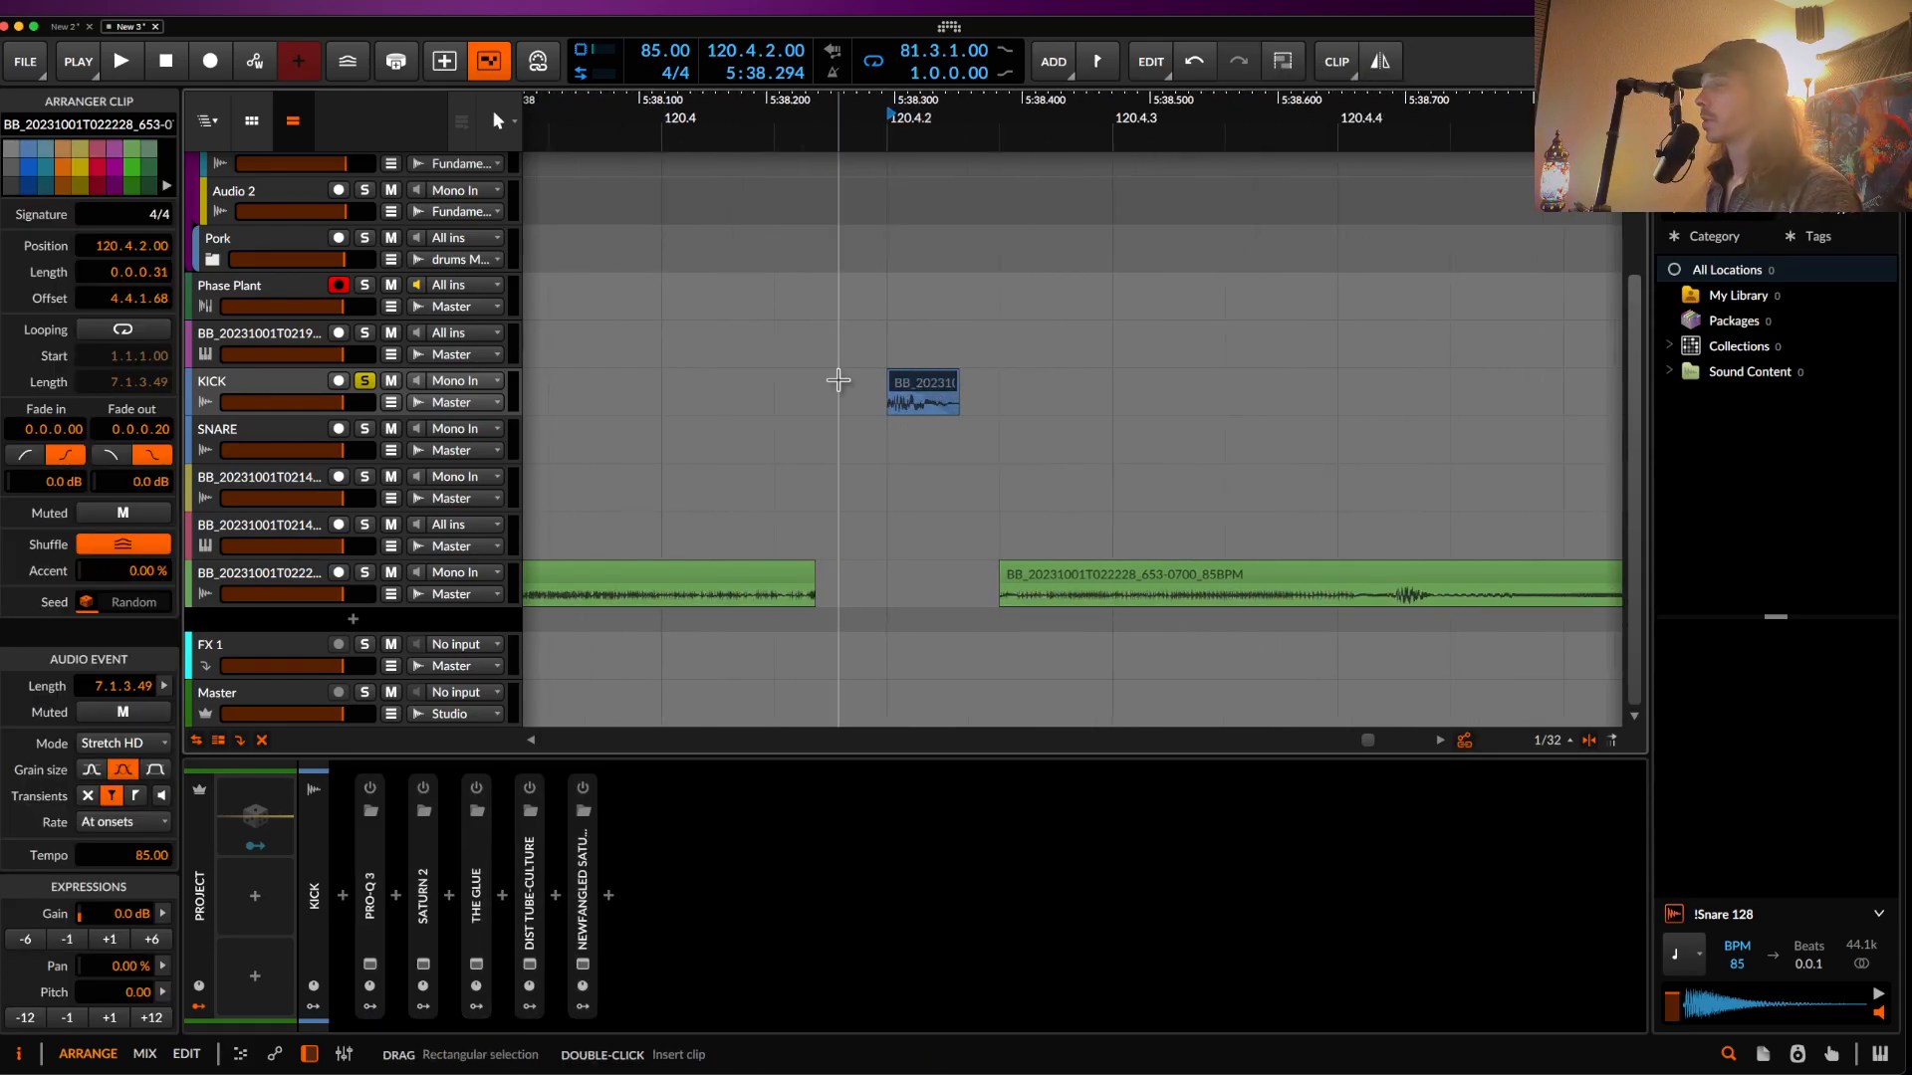
key("space")
key("space")
left_click(382, 845)
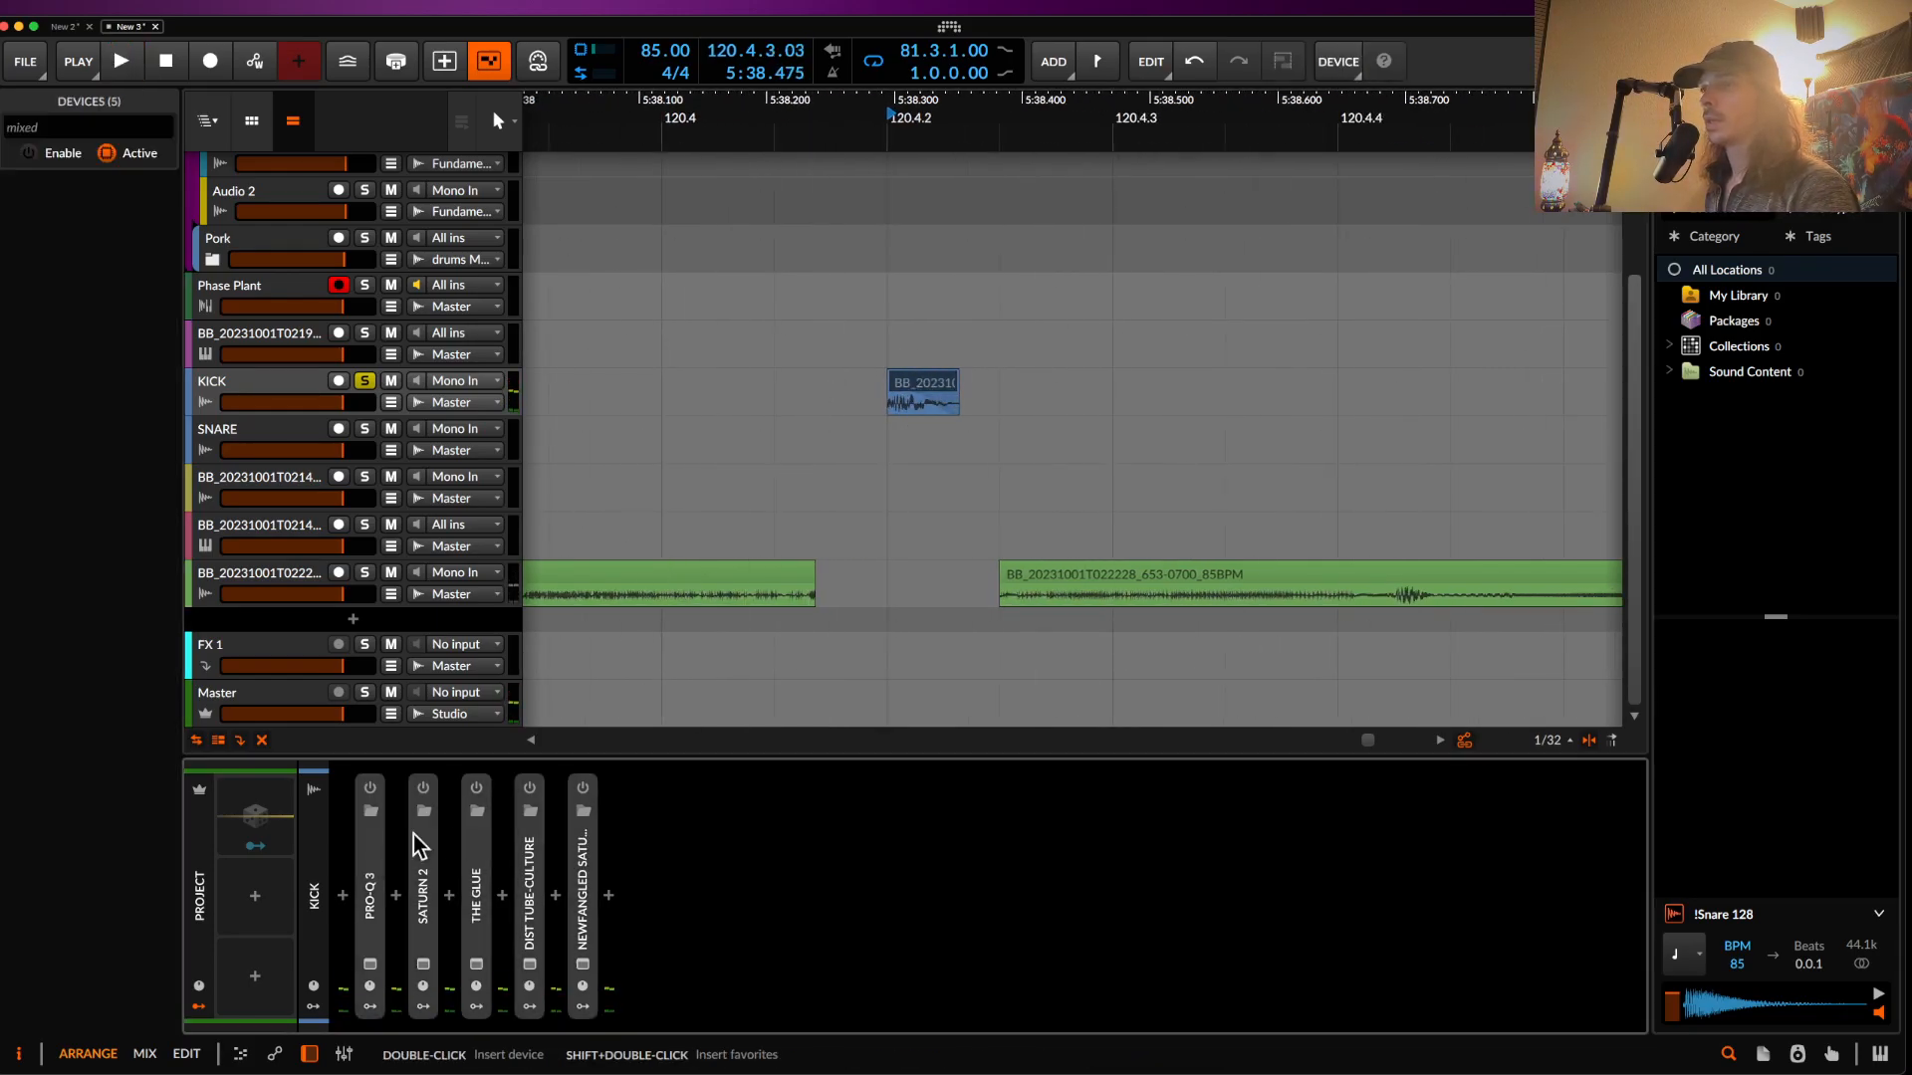
key("alt+a")
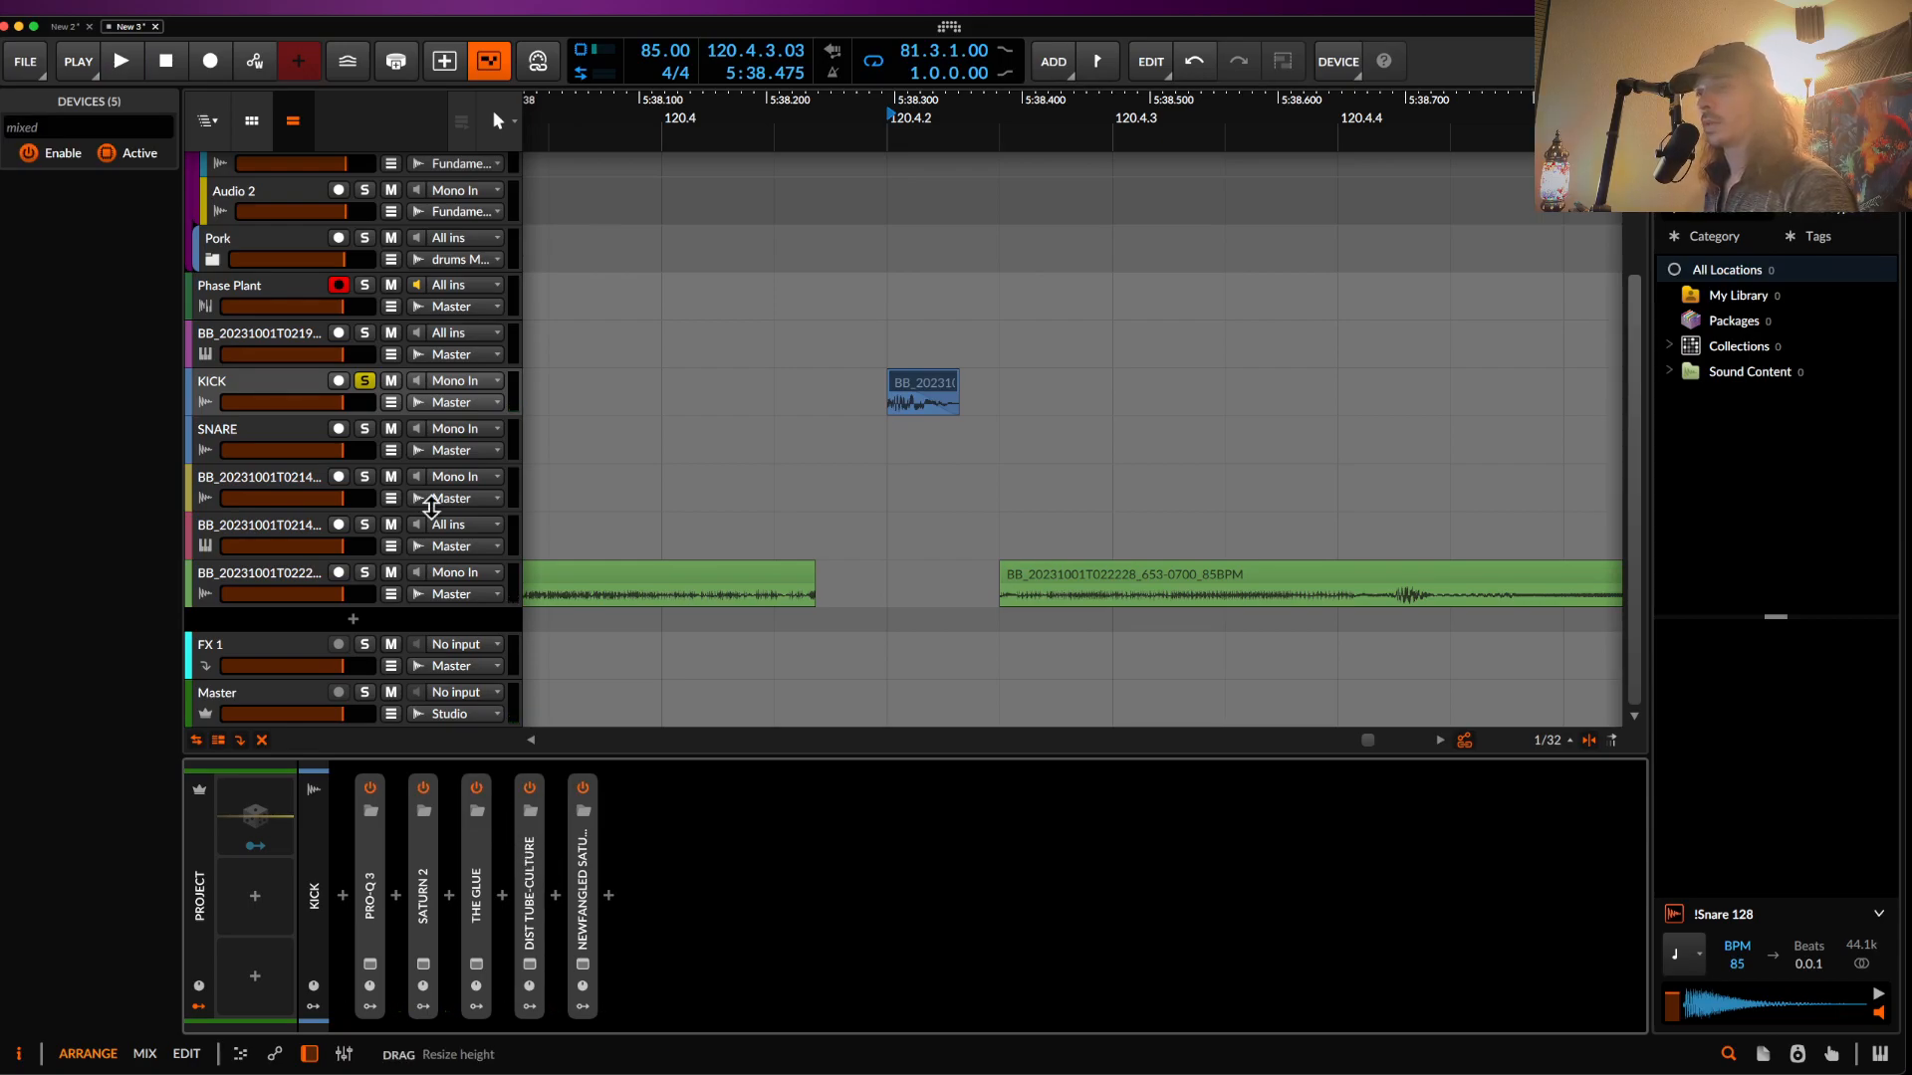
key("space")
key("space")
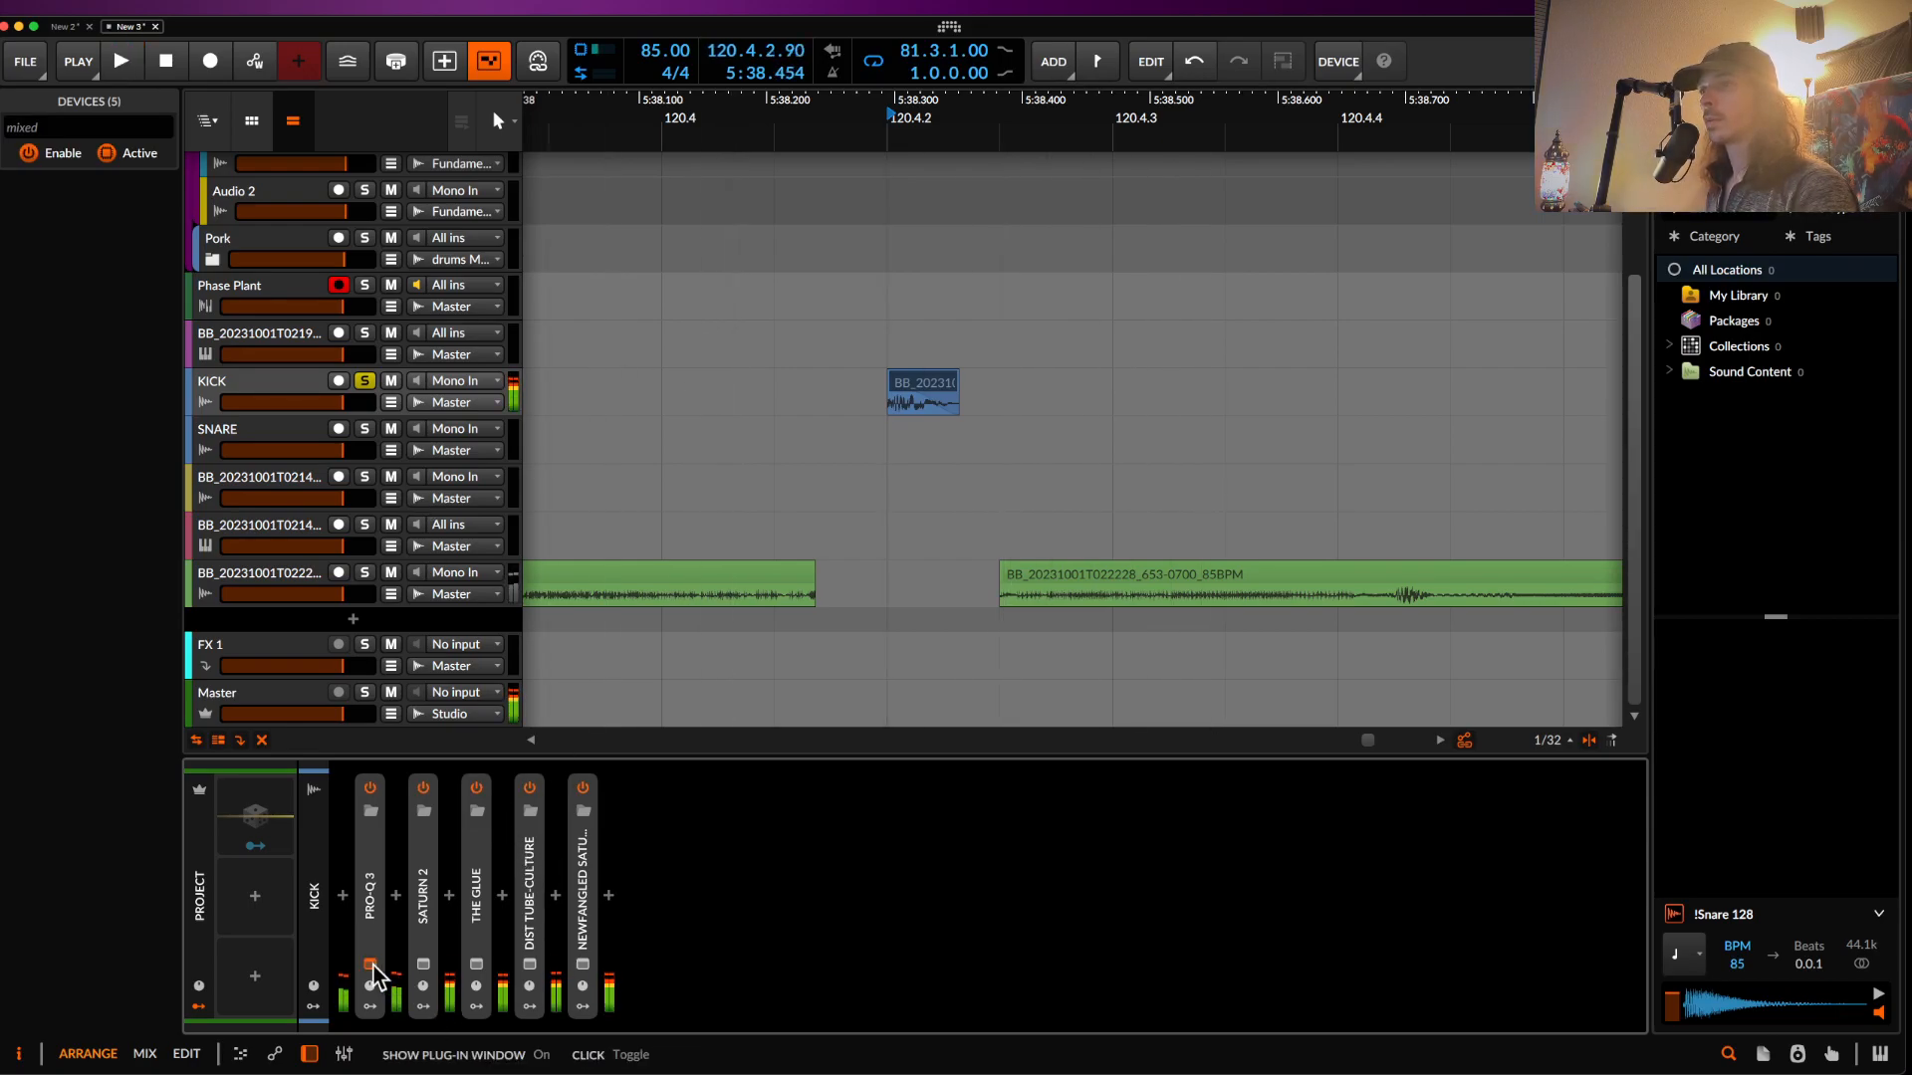
left_click(370, 964)
left_click_drag(620, 469, 591, 495)
key("space")
key("space")
- Insert a kHs Frequency Shifter after Pro-Q 3 on KICK and try a -260 Hz shift
left_click(395, 904)
type("fre")
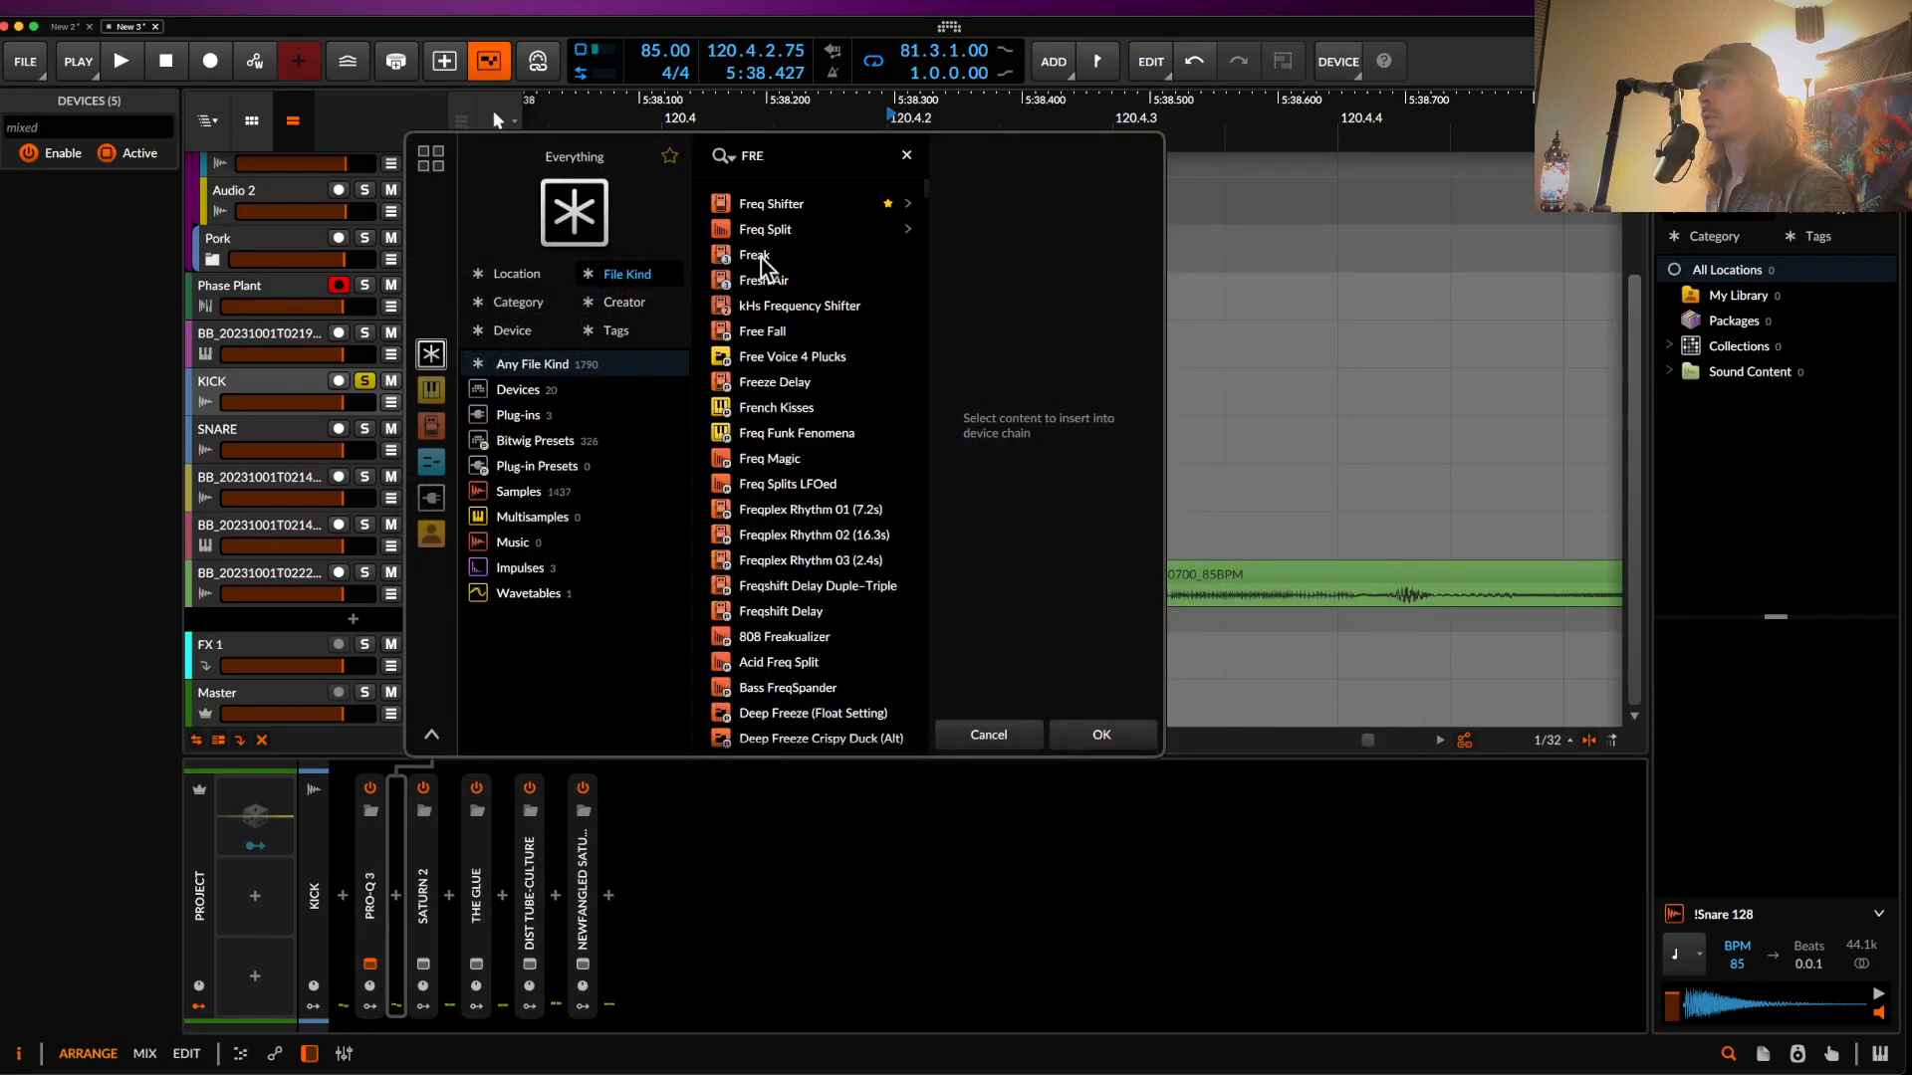
left_click(768, 299)
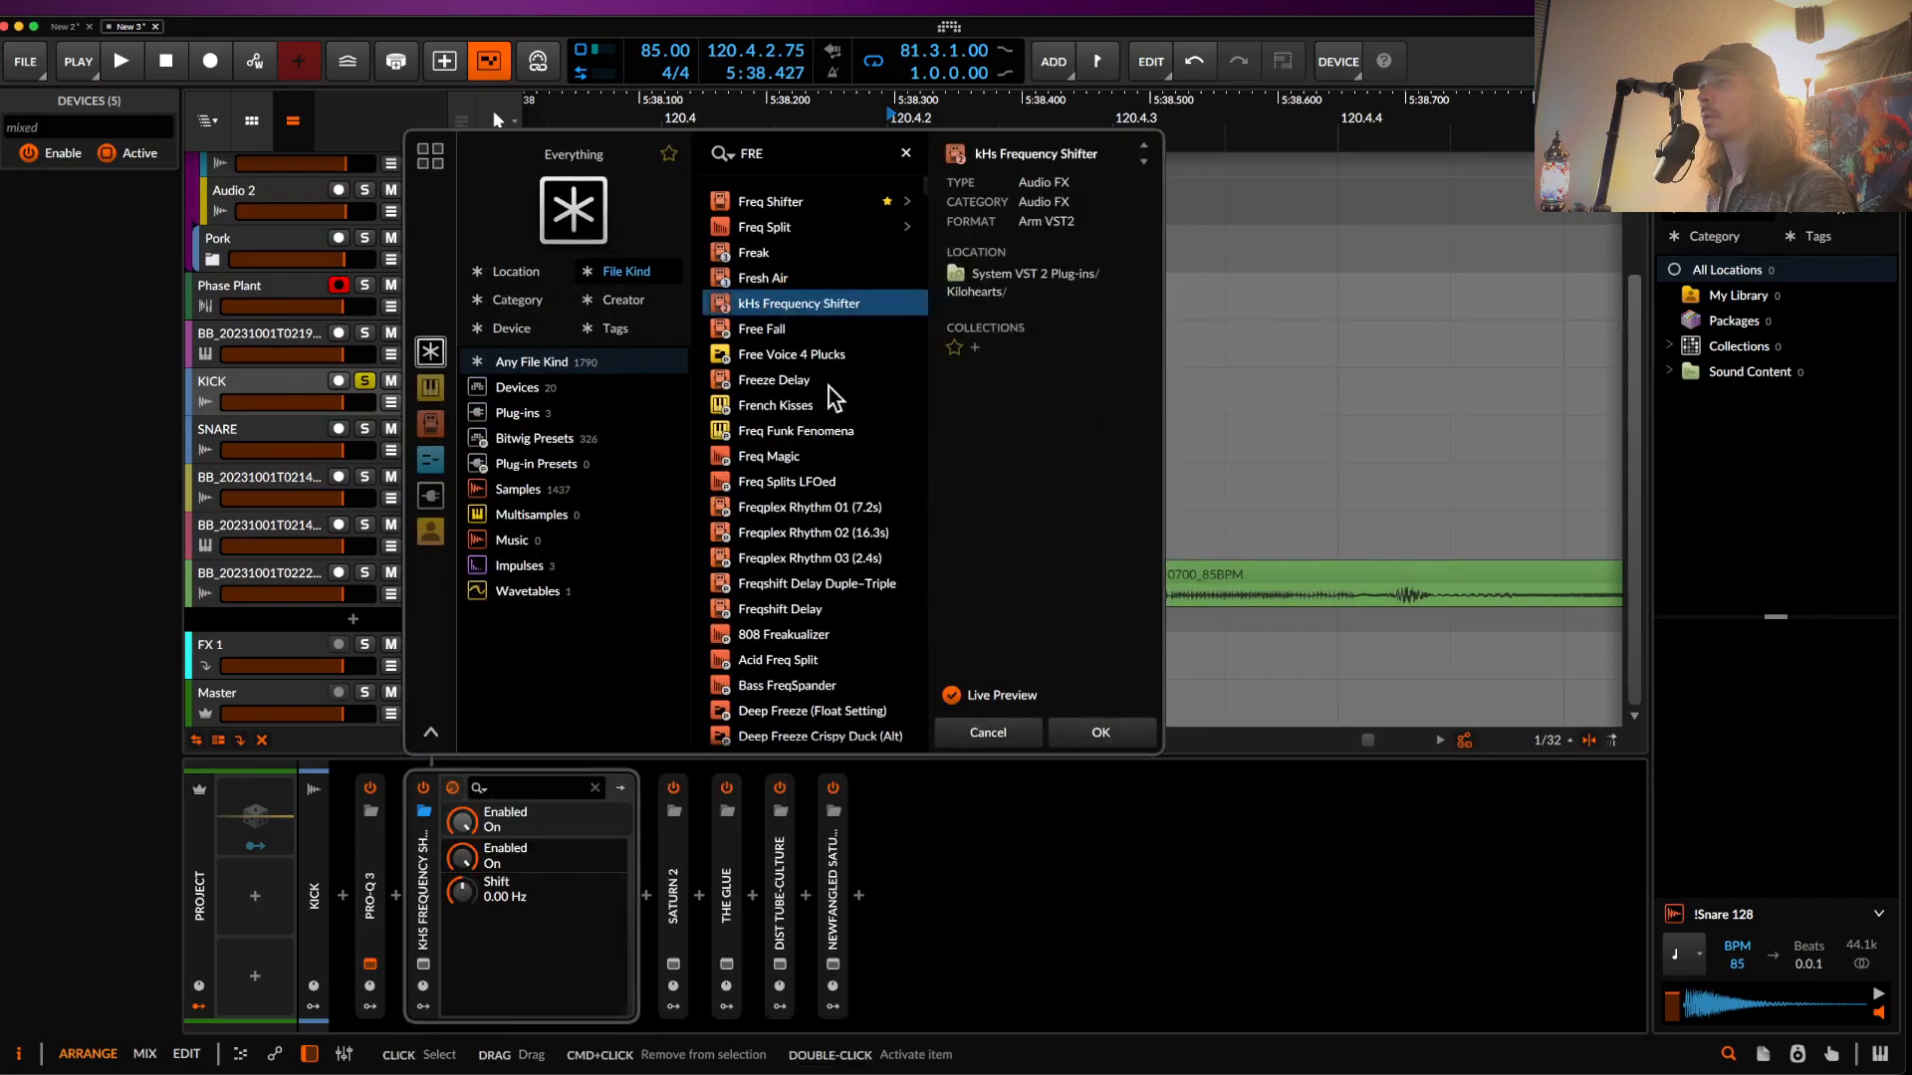
left_click(1095, 735)
left_click_drag(883, 560, 884, 687)
left_click(604, 408)
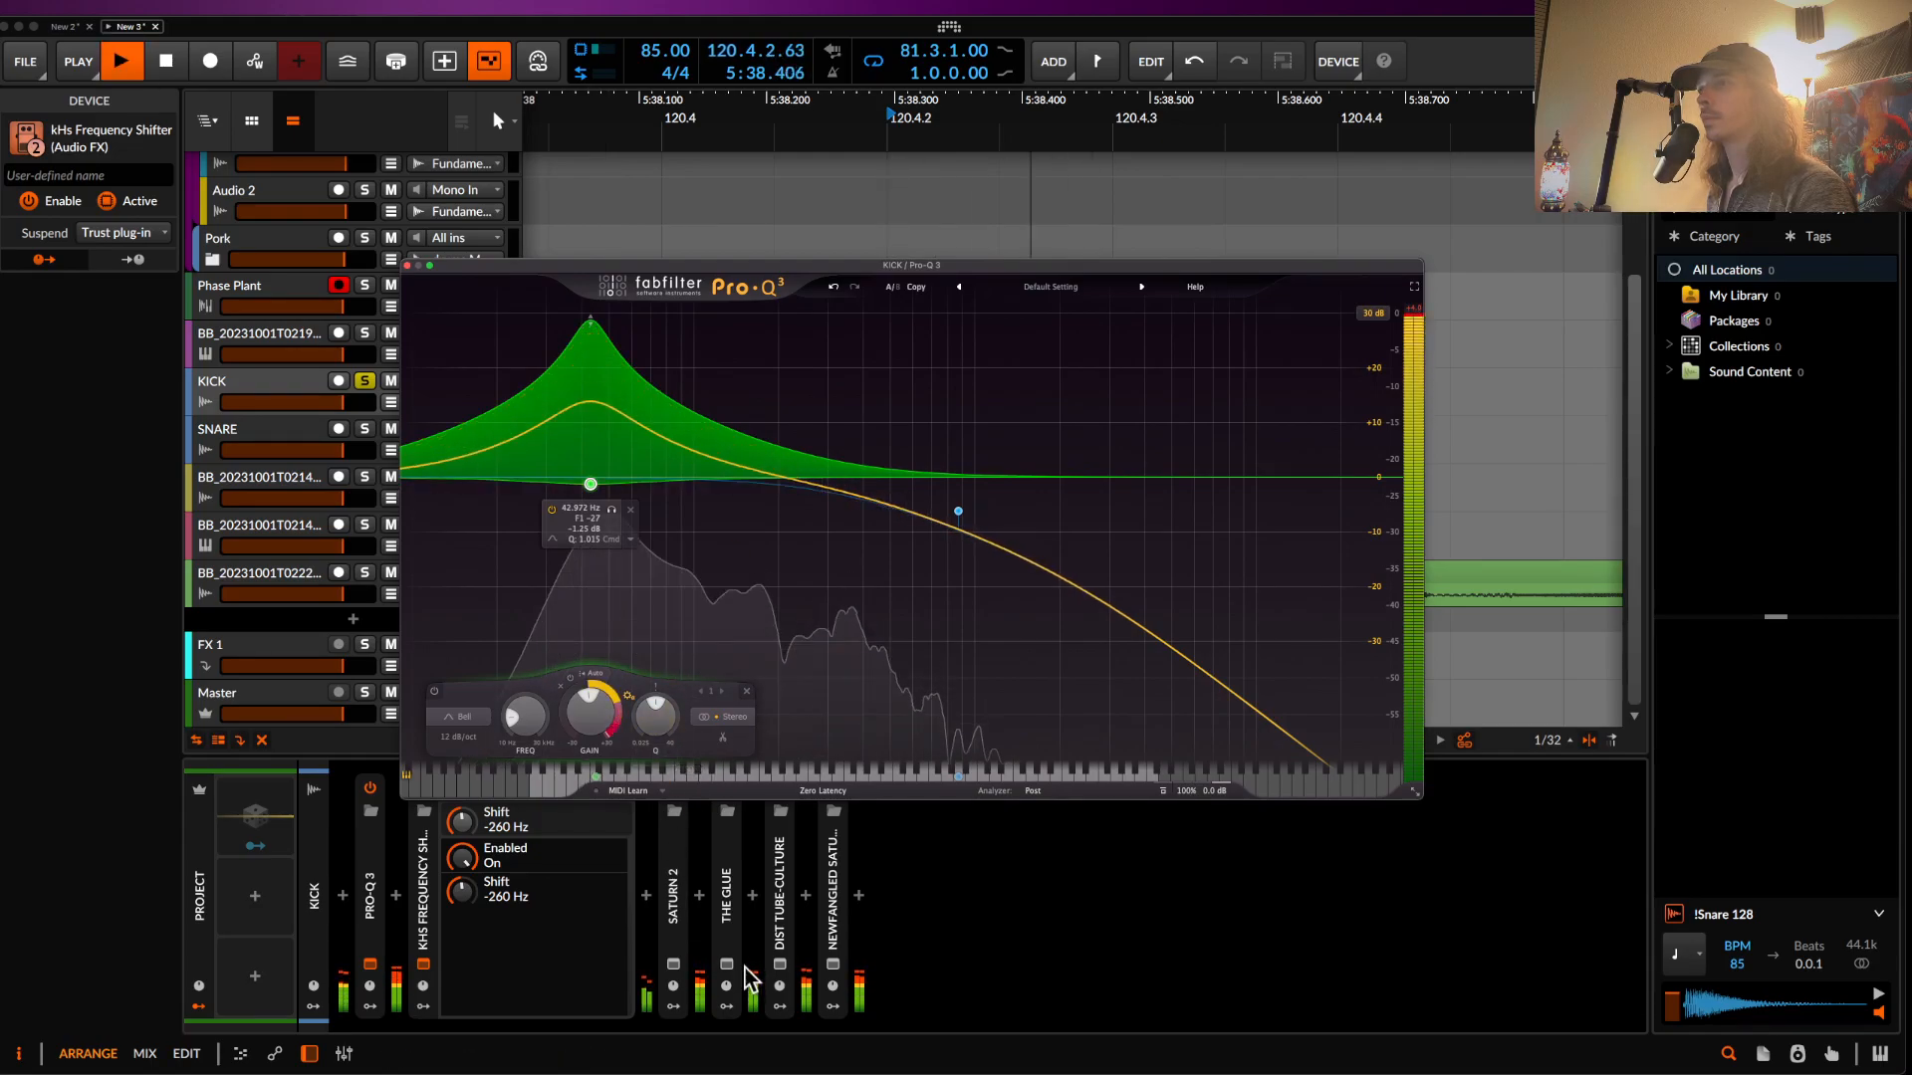
- Reset the frequency shifter to 0.00 Hz and audition the unshifted kick
key("space")
left_click(421, 965)
left_click(423, 965)
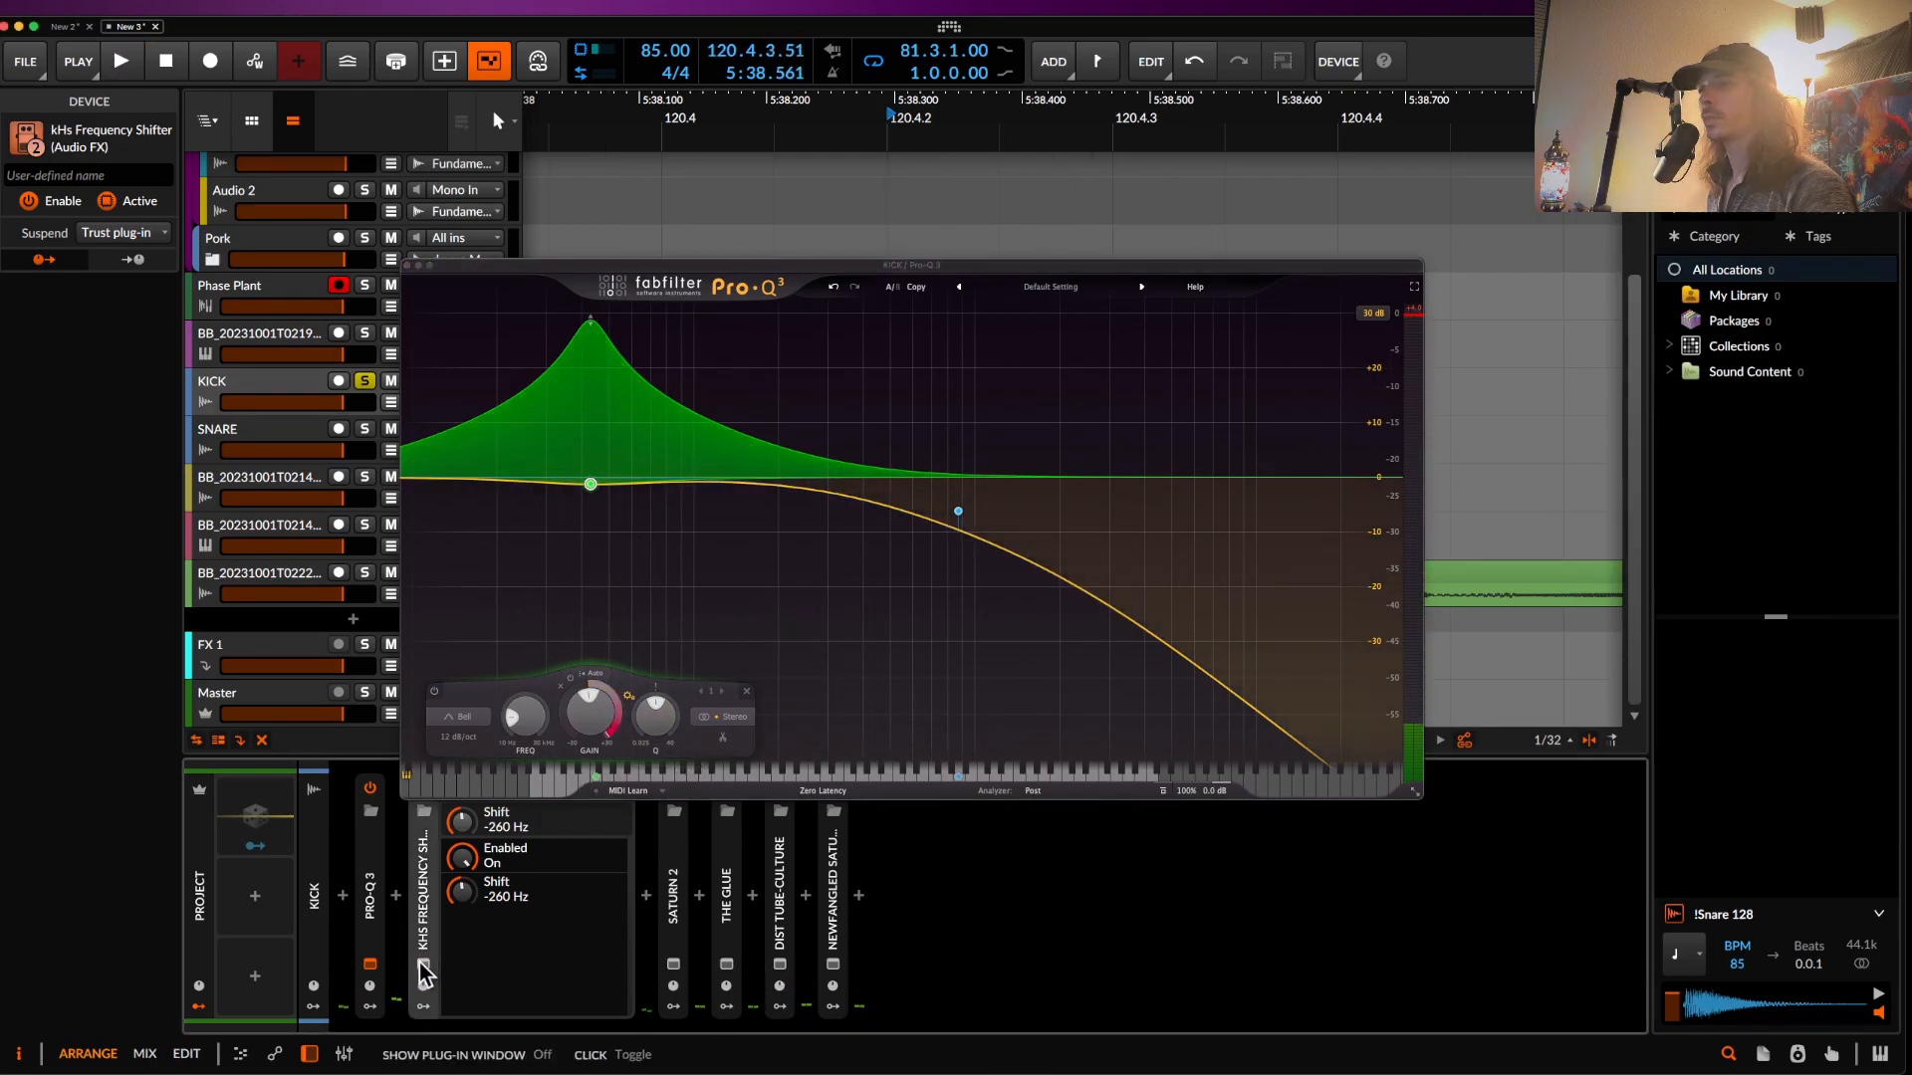
left_click(422, 965)
double_click(898, 536)
key("space")
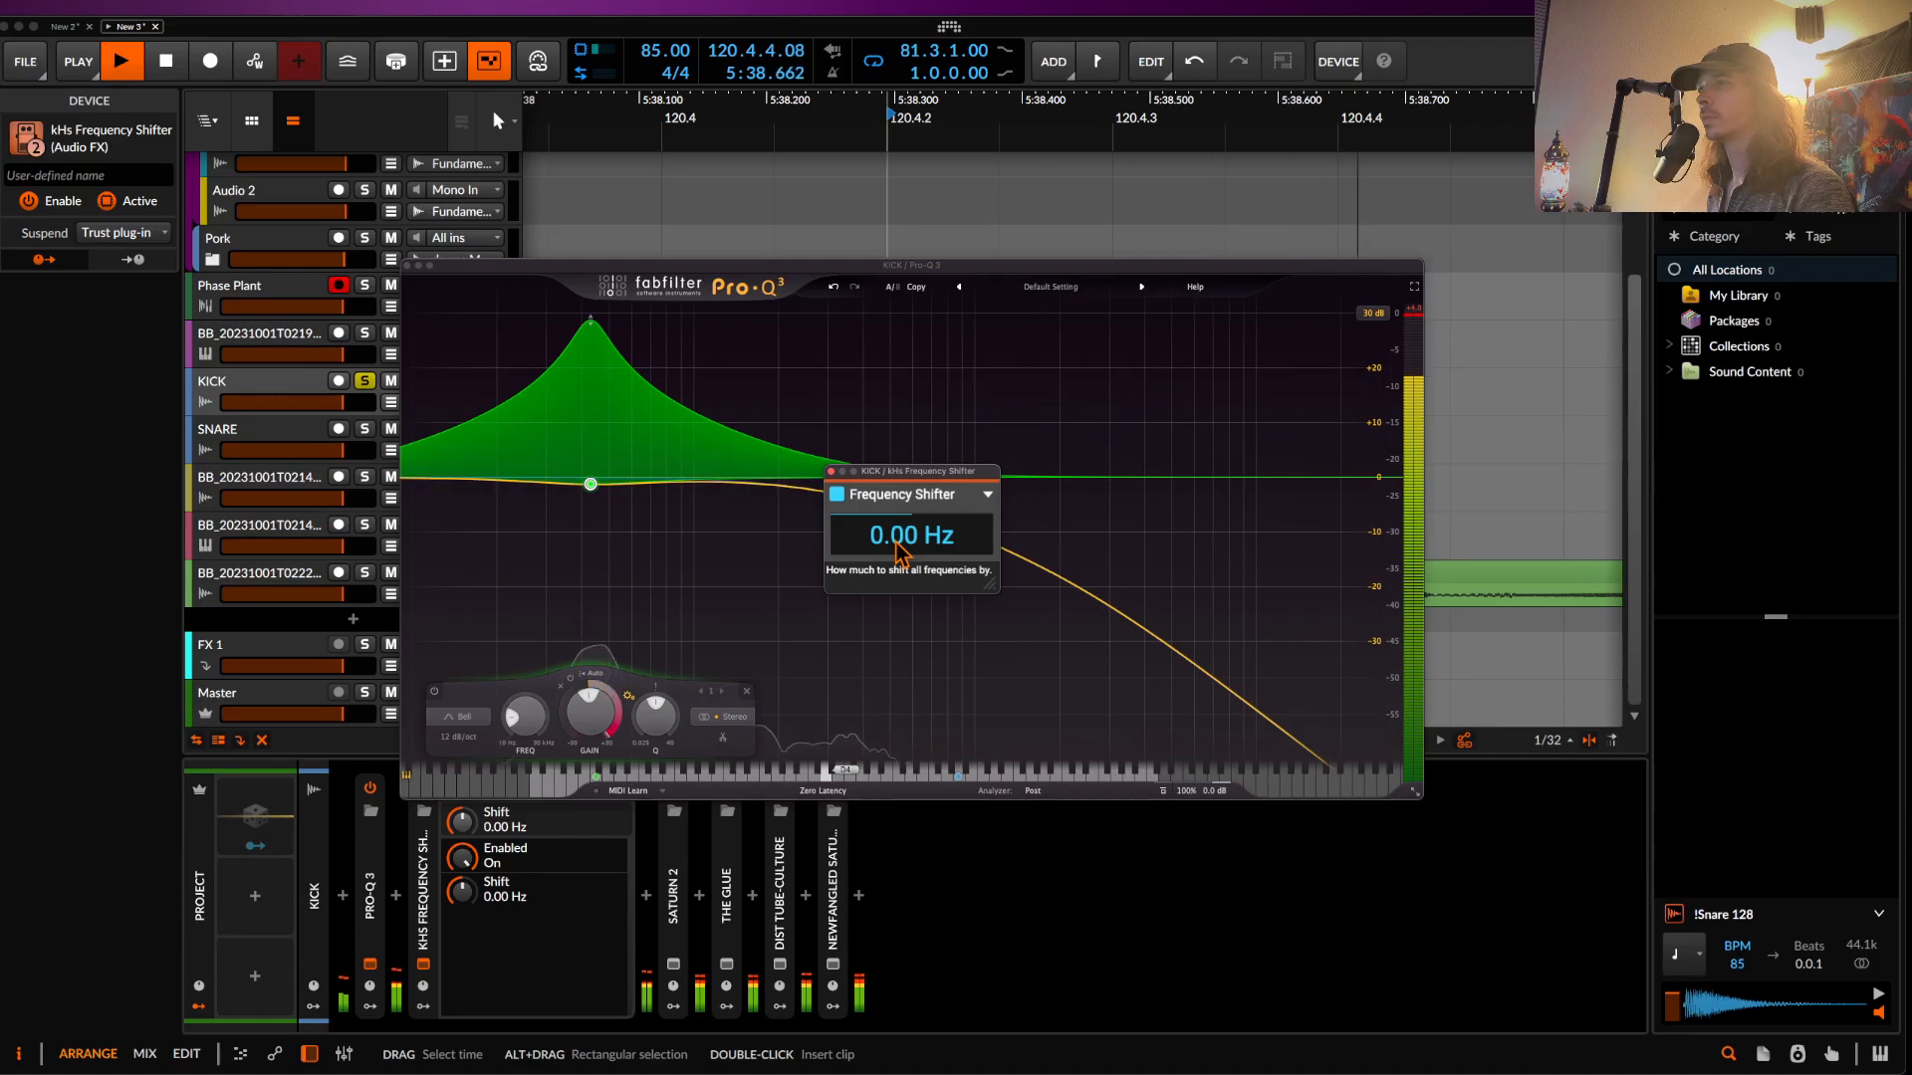
key("space")
key("space")
key("space")
- Lower Pro-Q 3's high cut on the kick to about 208 Hz
left_click(1100, 556)
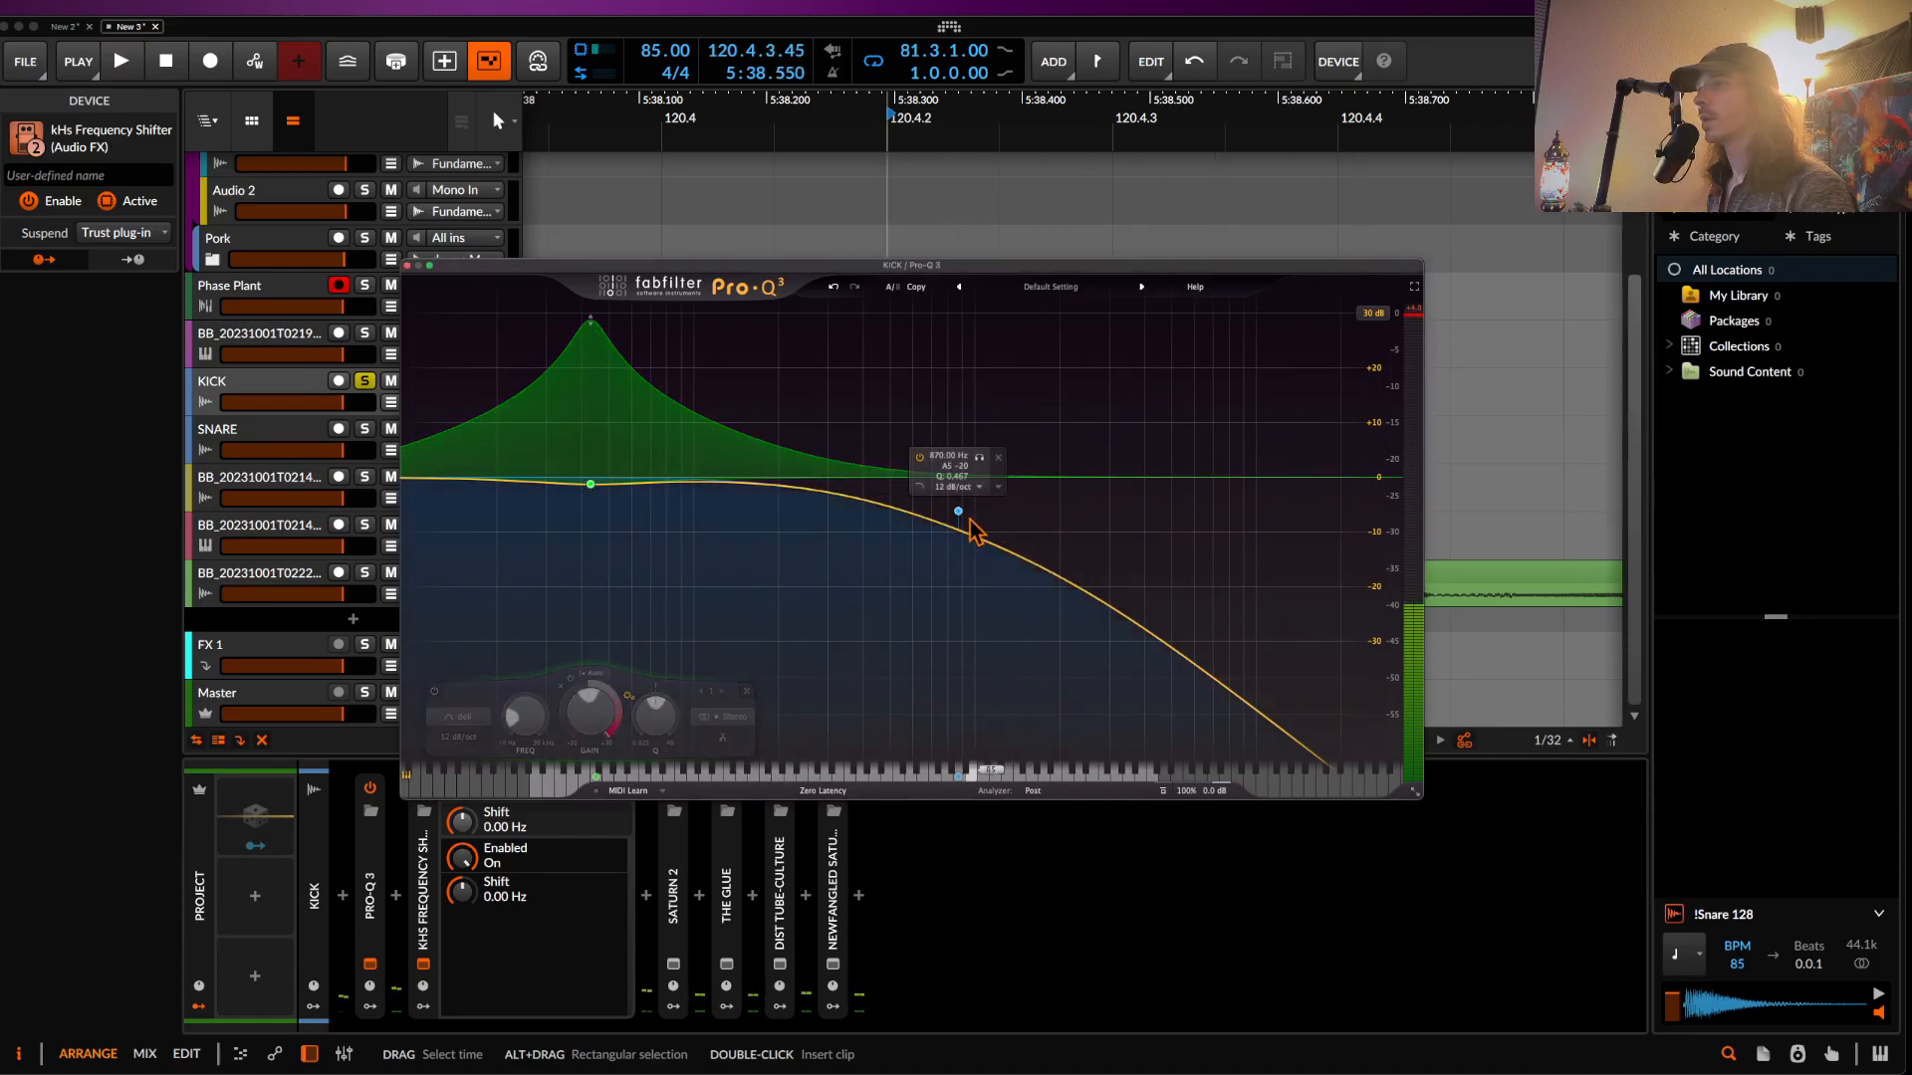
scroll(953, 515, "up", 3)
left_click_drag(958, 513, 785, 563)
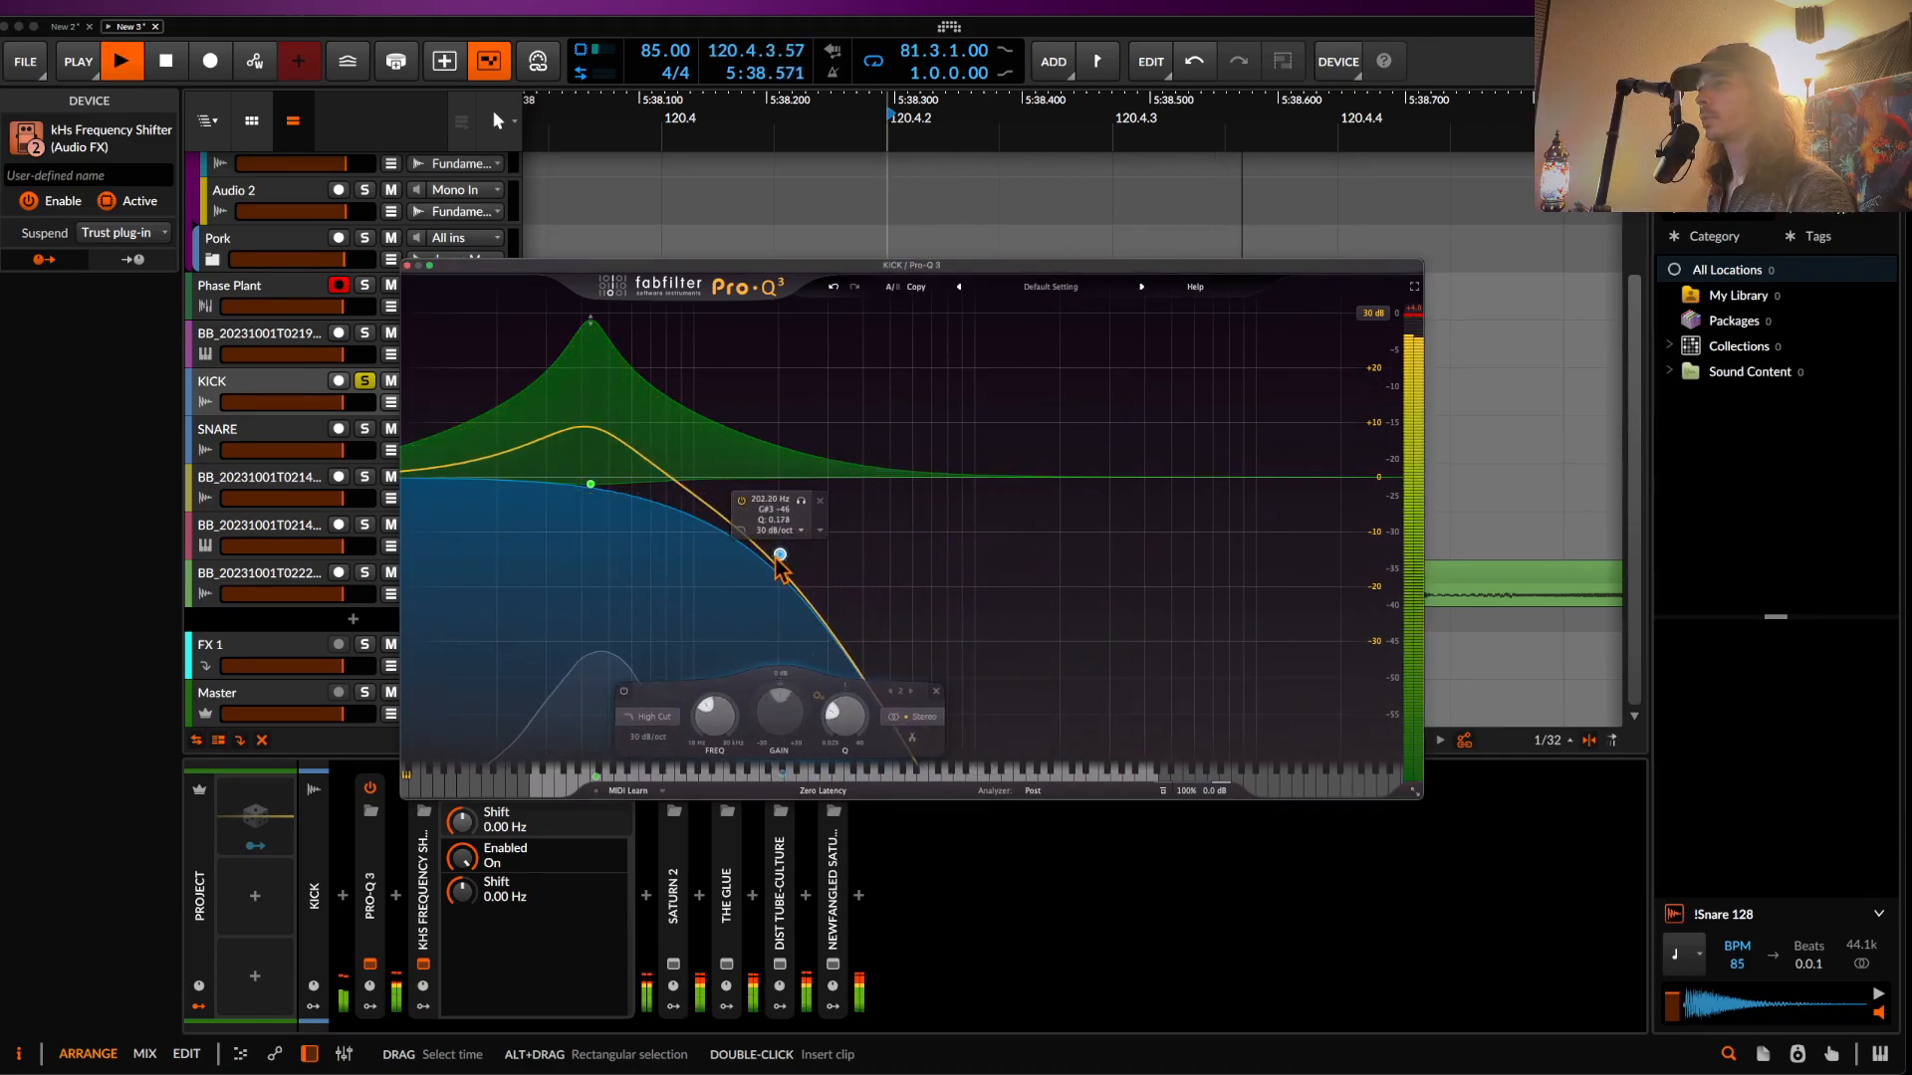
key("space")
key("space")
key("space")
left_click(589, 327)
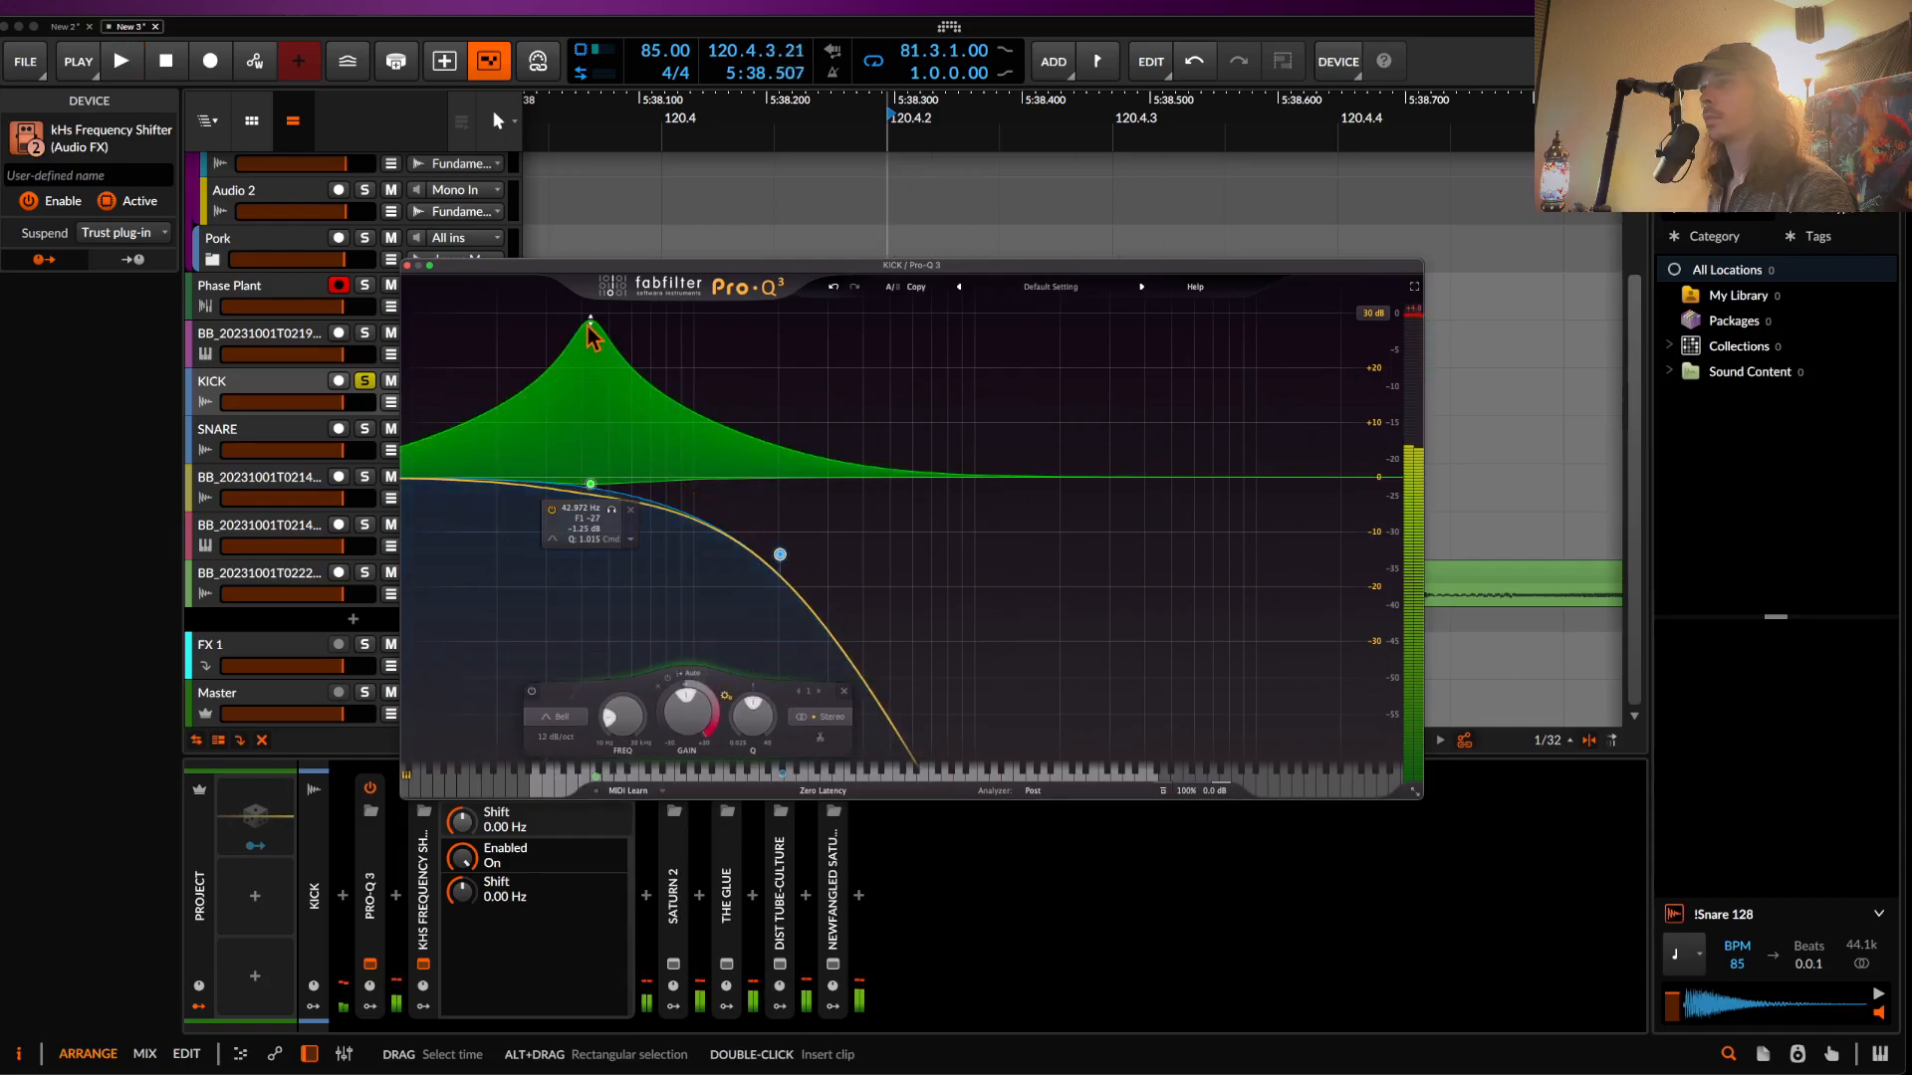
key("space")
key("space")
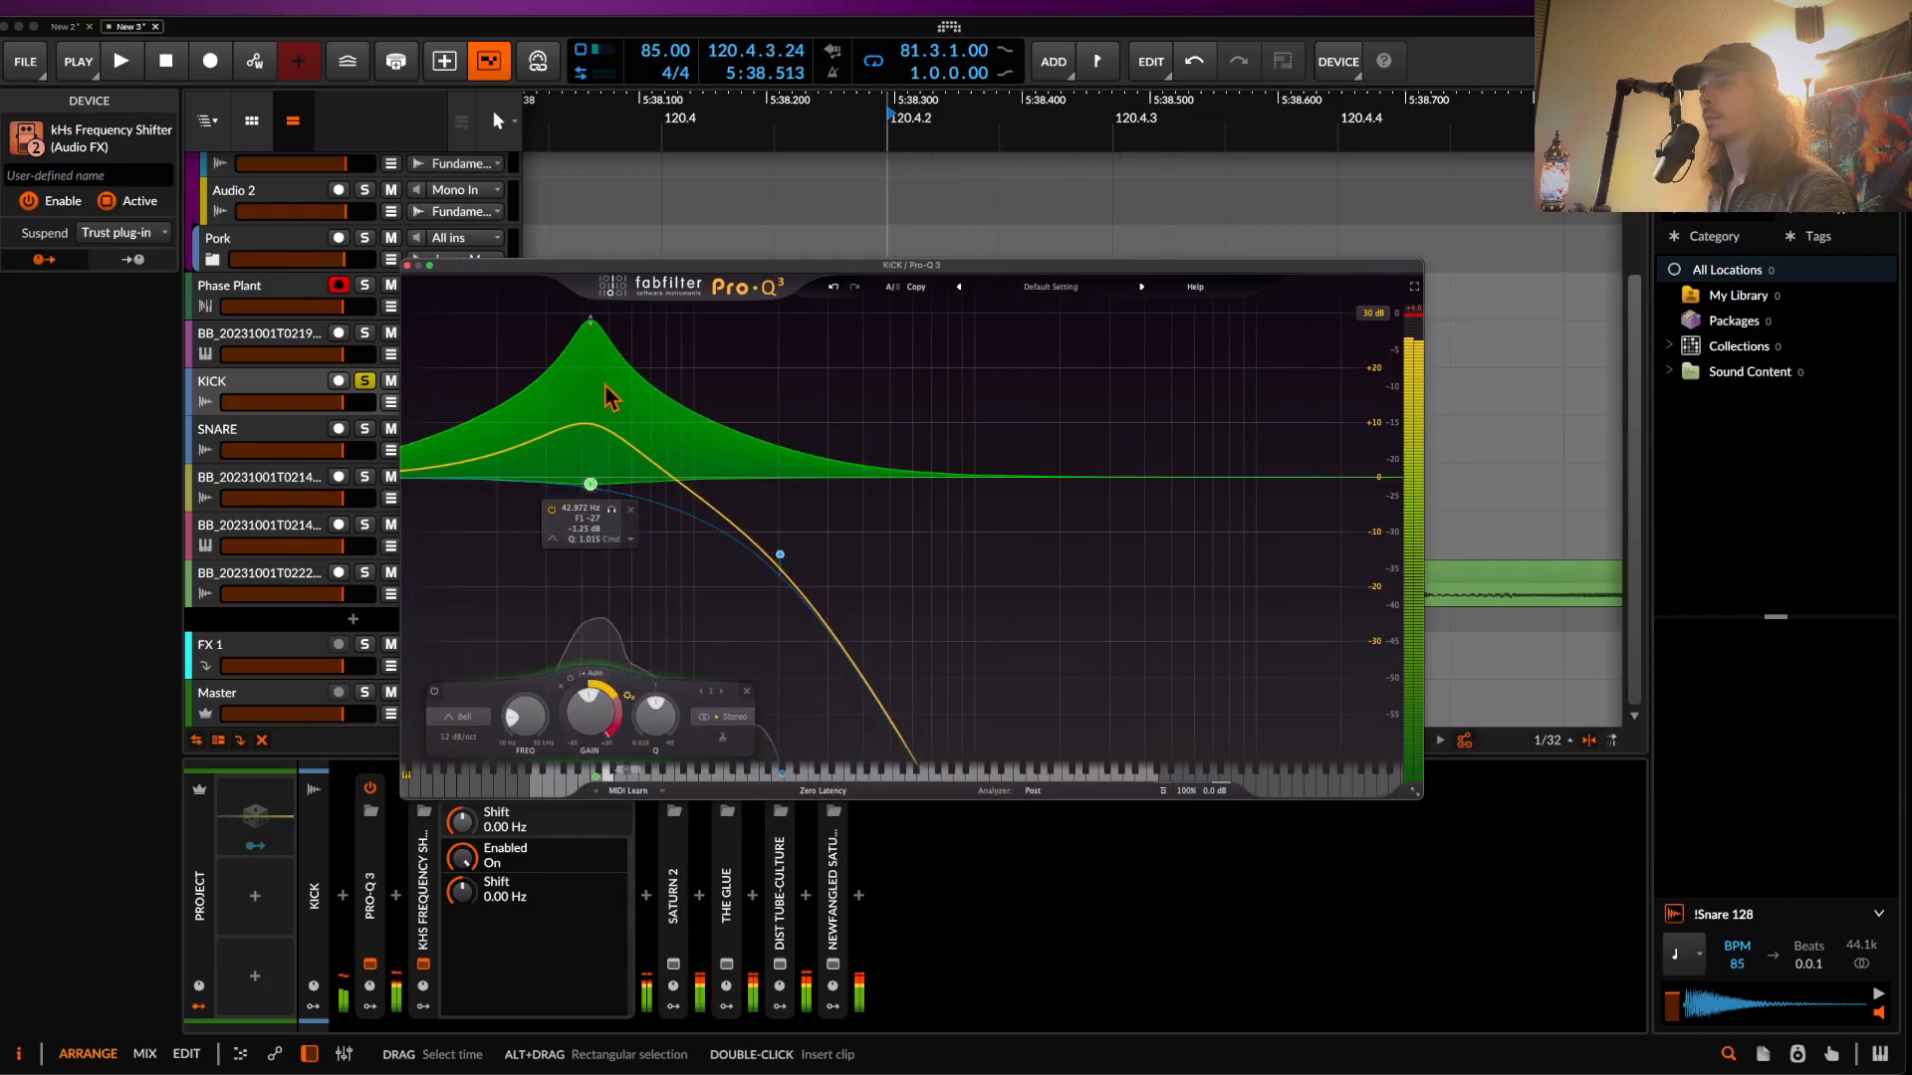
left_click(407, 266)
- Fine-tune Pro-Q 3's high cut, settling near 341 Hz, and close the EQ
left_click(370, 964)
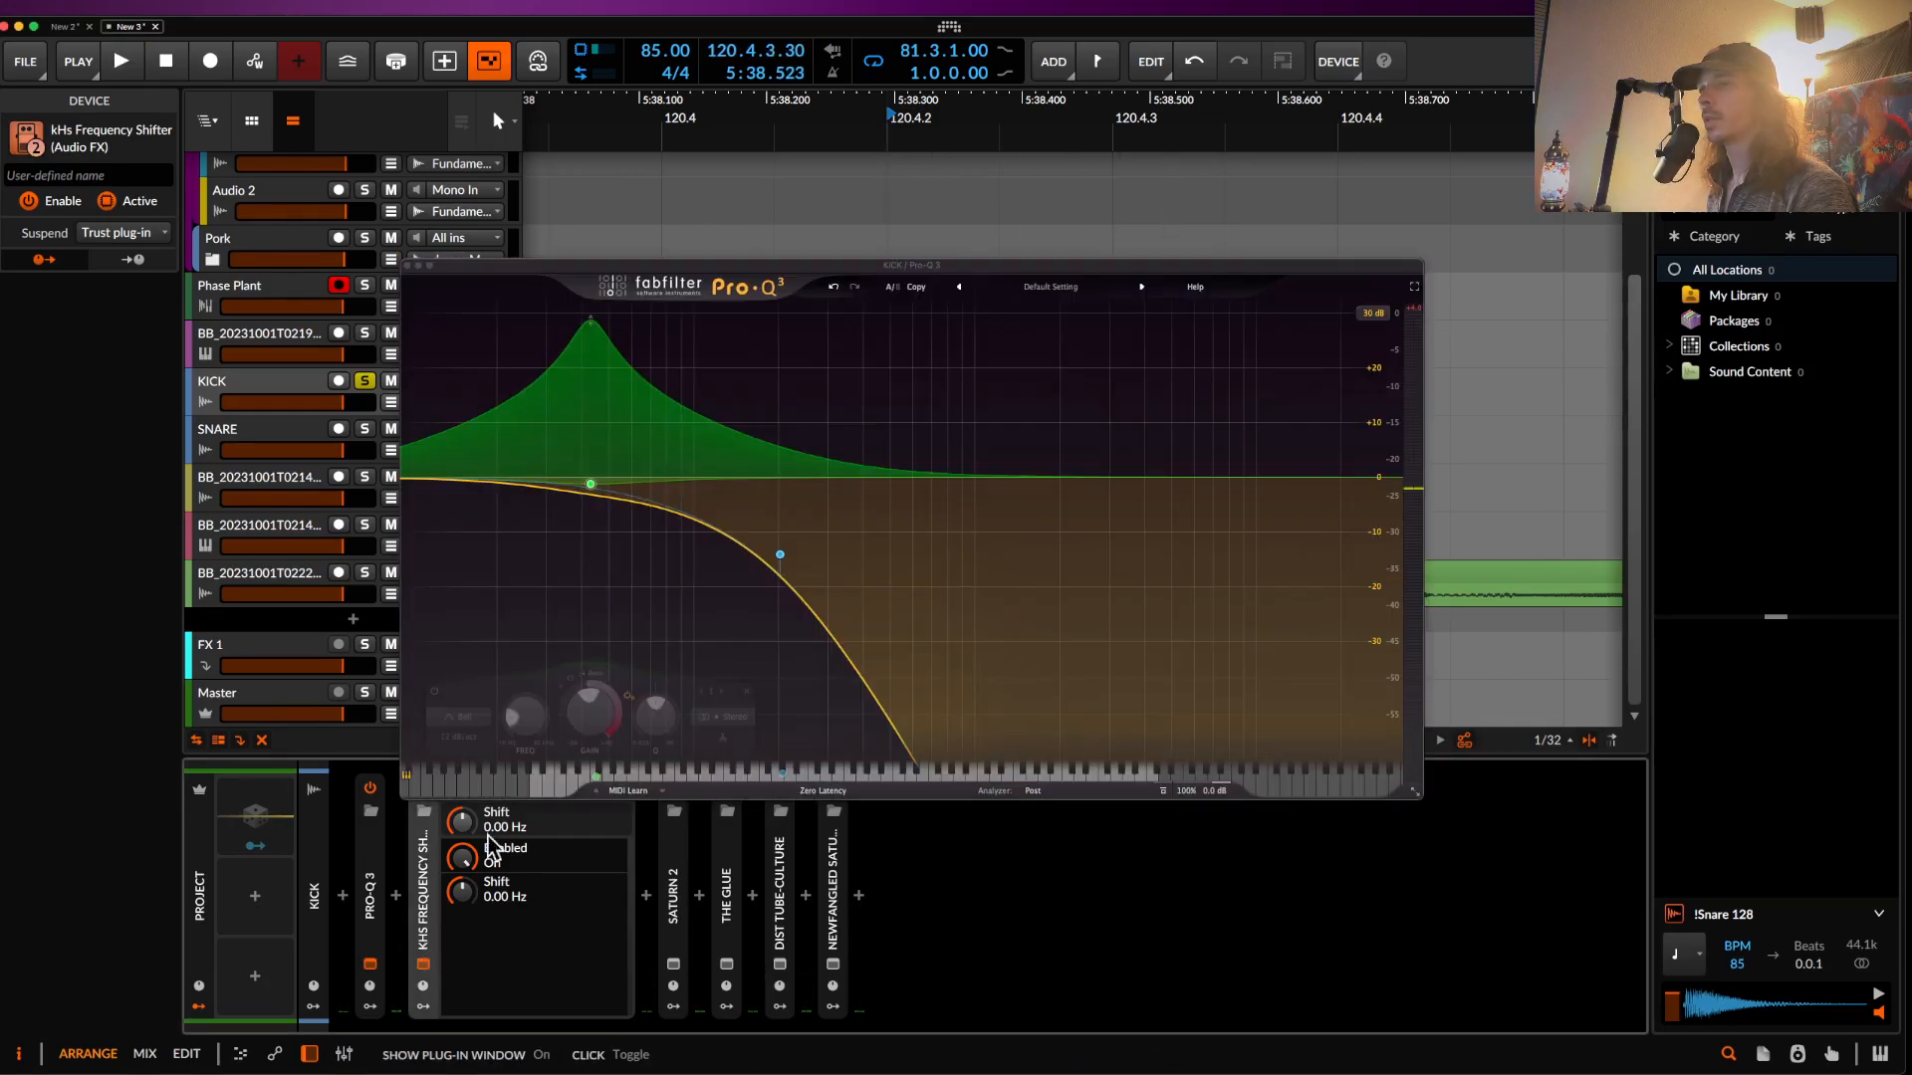
left_click_drag(768, 584, 885, 552)
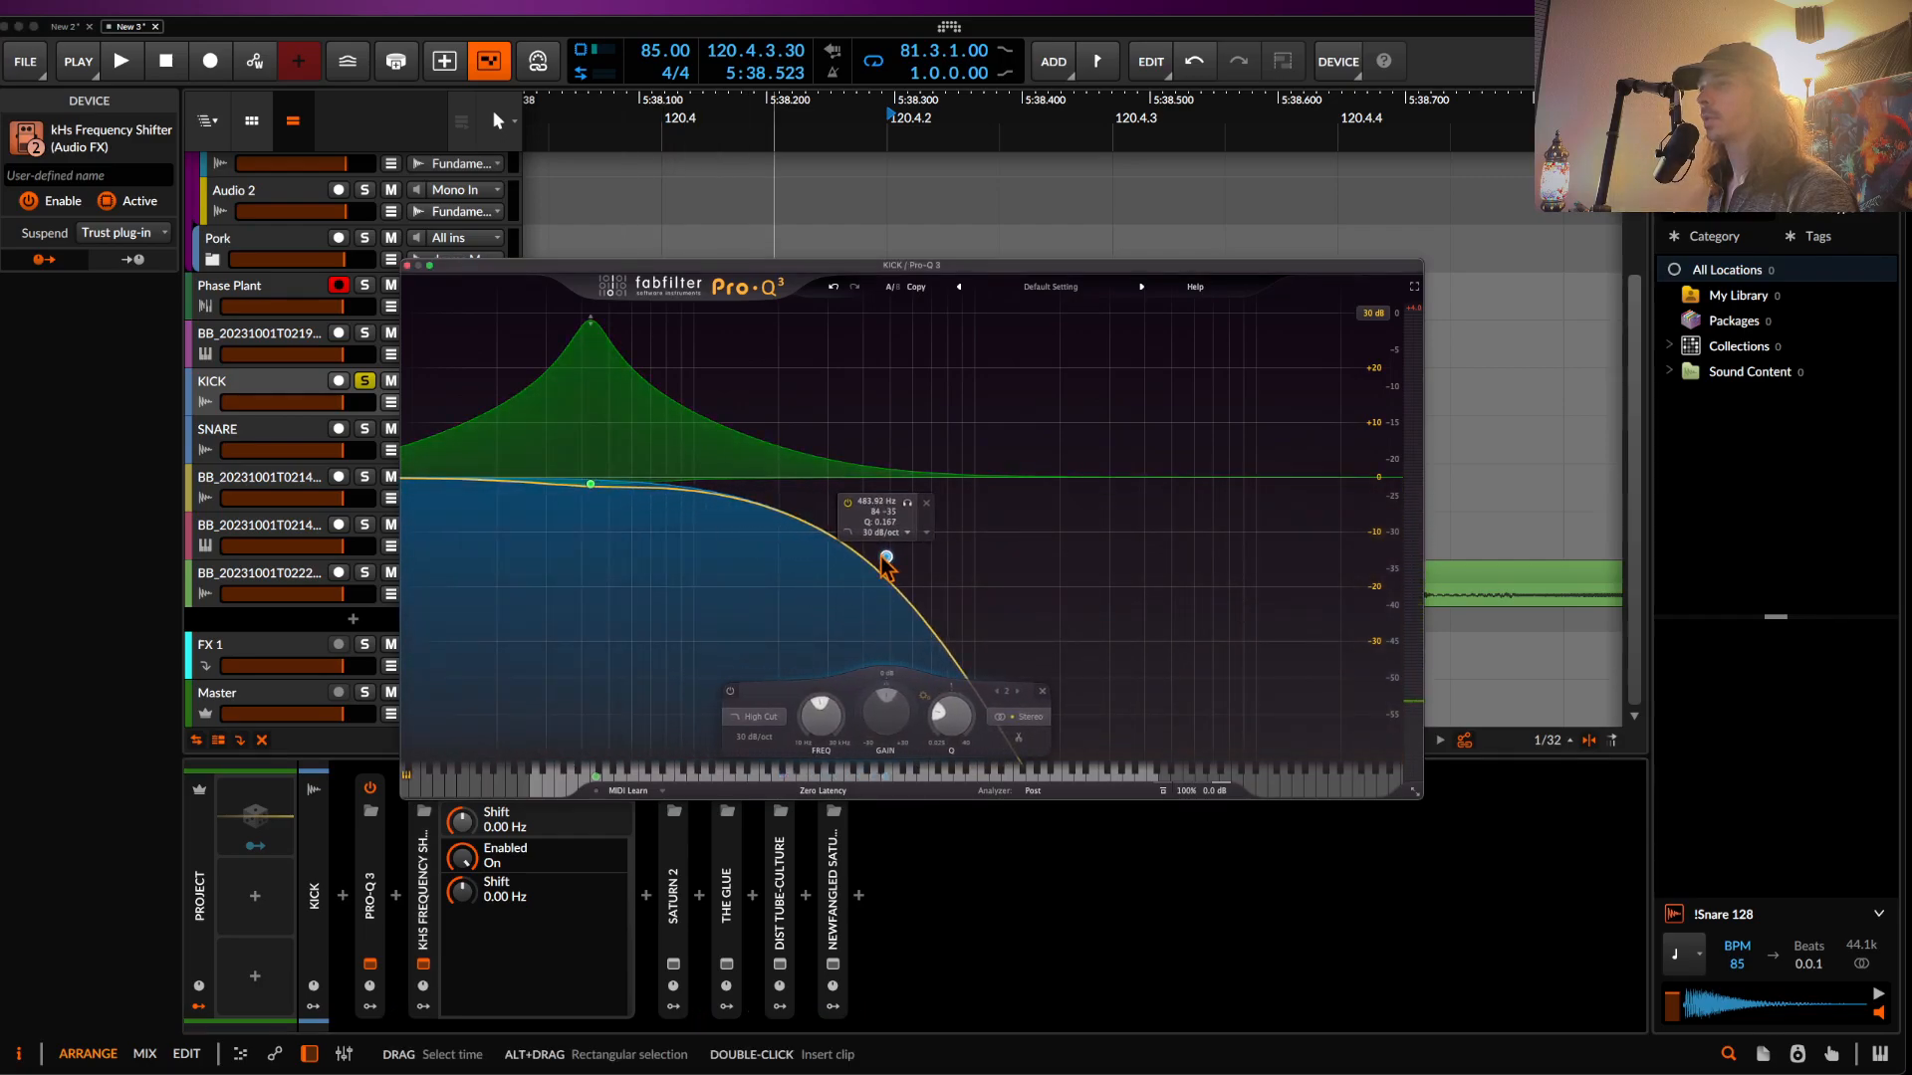
key("space")
key("space")
scroll(885, 552, "down", 4)
key("space")
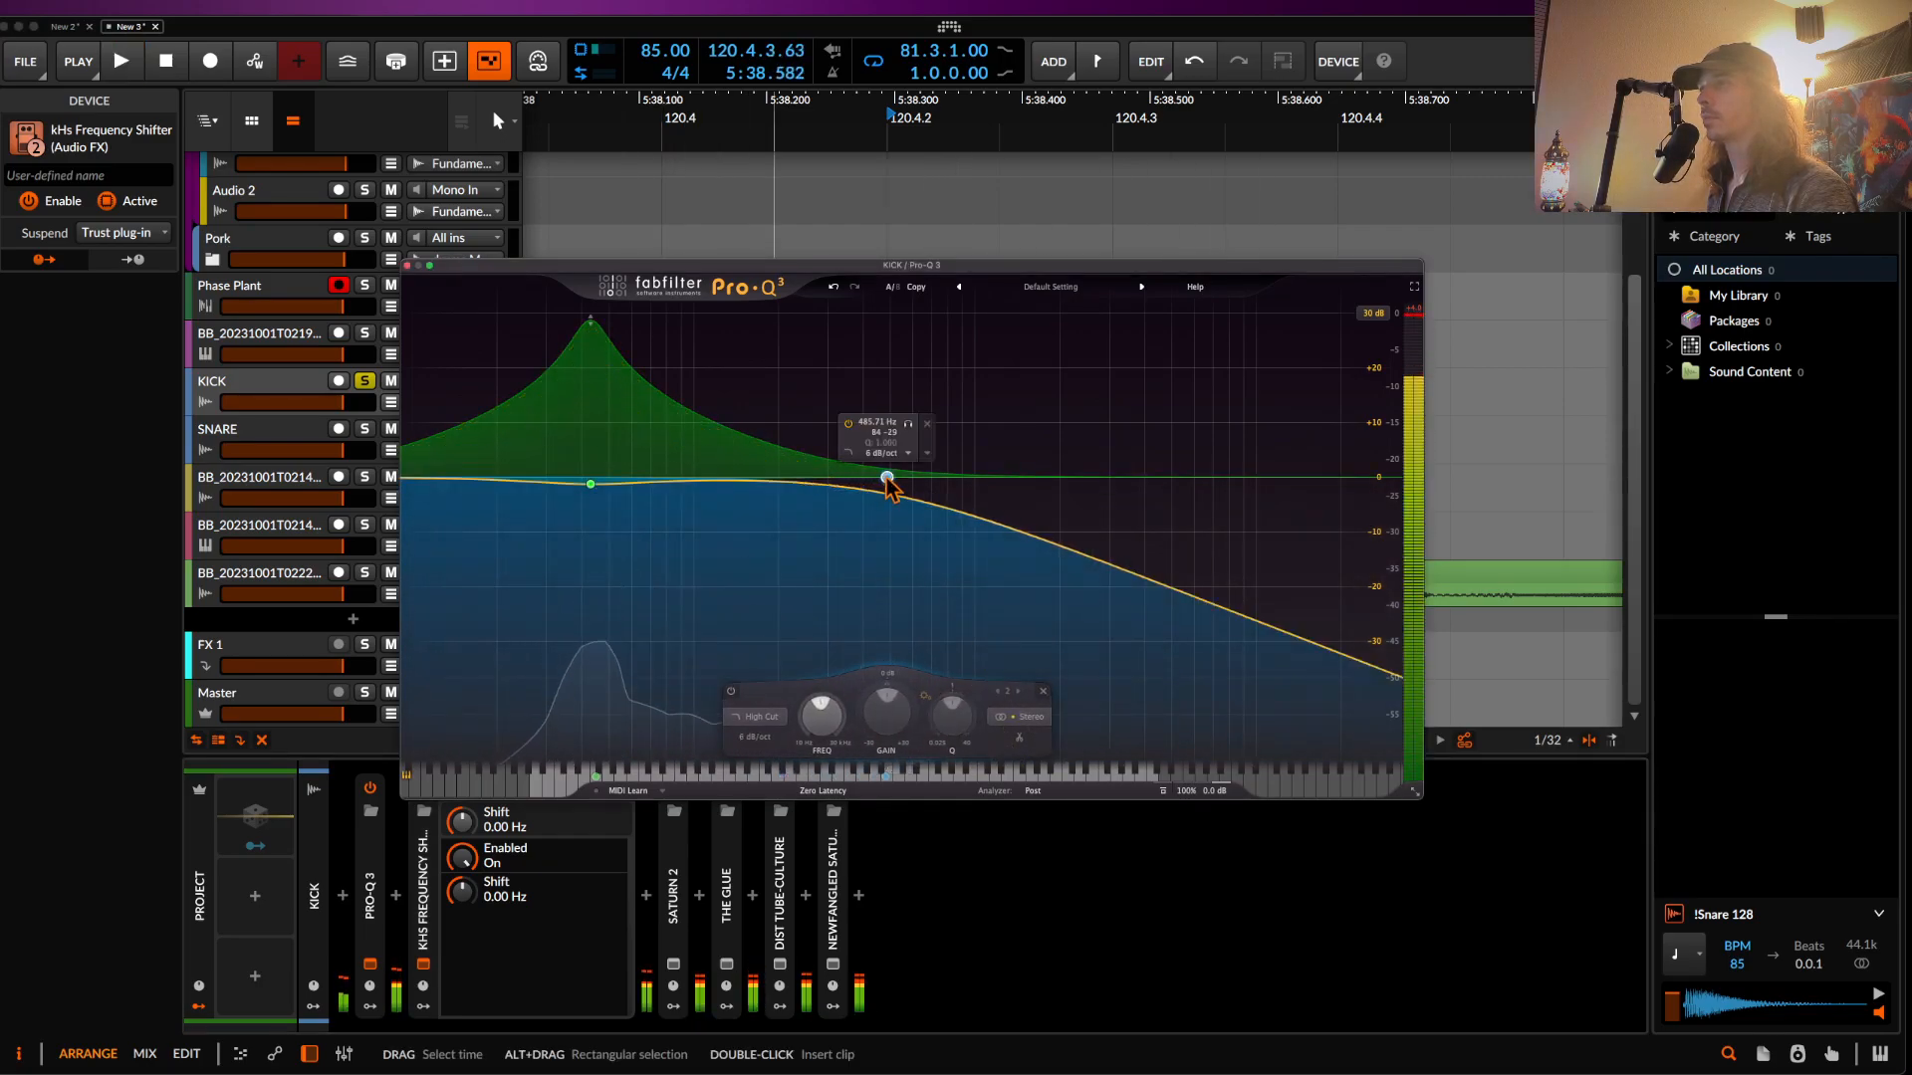
left_click_drag(887, 478, 791, 482)
scroll(791, 488, "up", 3)
left_click_drag(790, 562, 846, 571)
key("space")
key("space")
key("space")
key("space")
key("space")
key("space")
key("space")
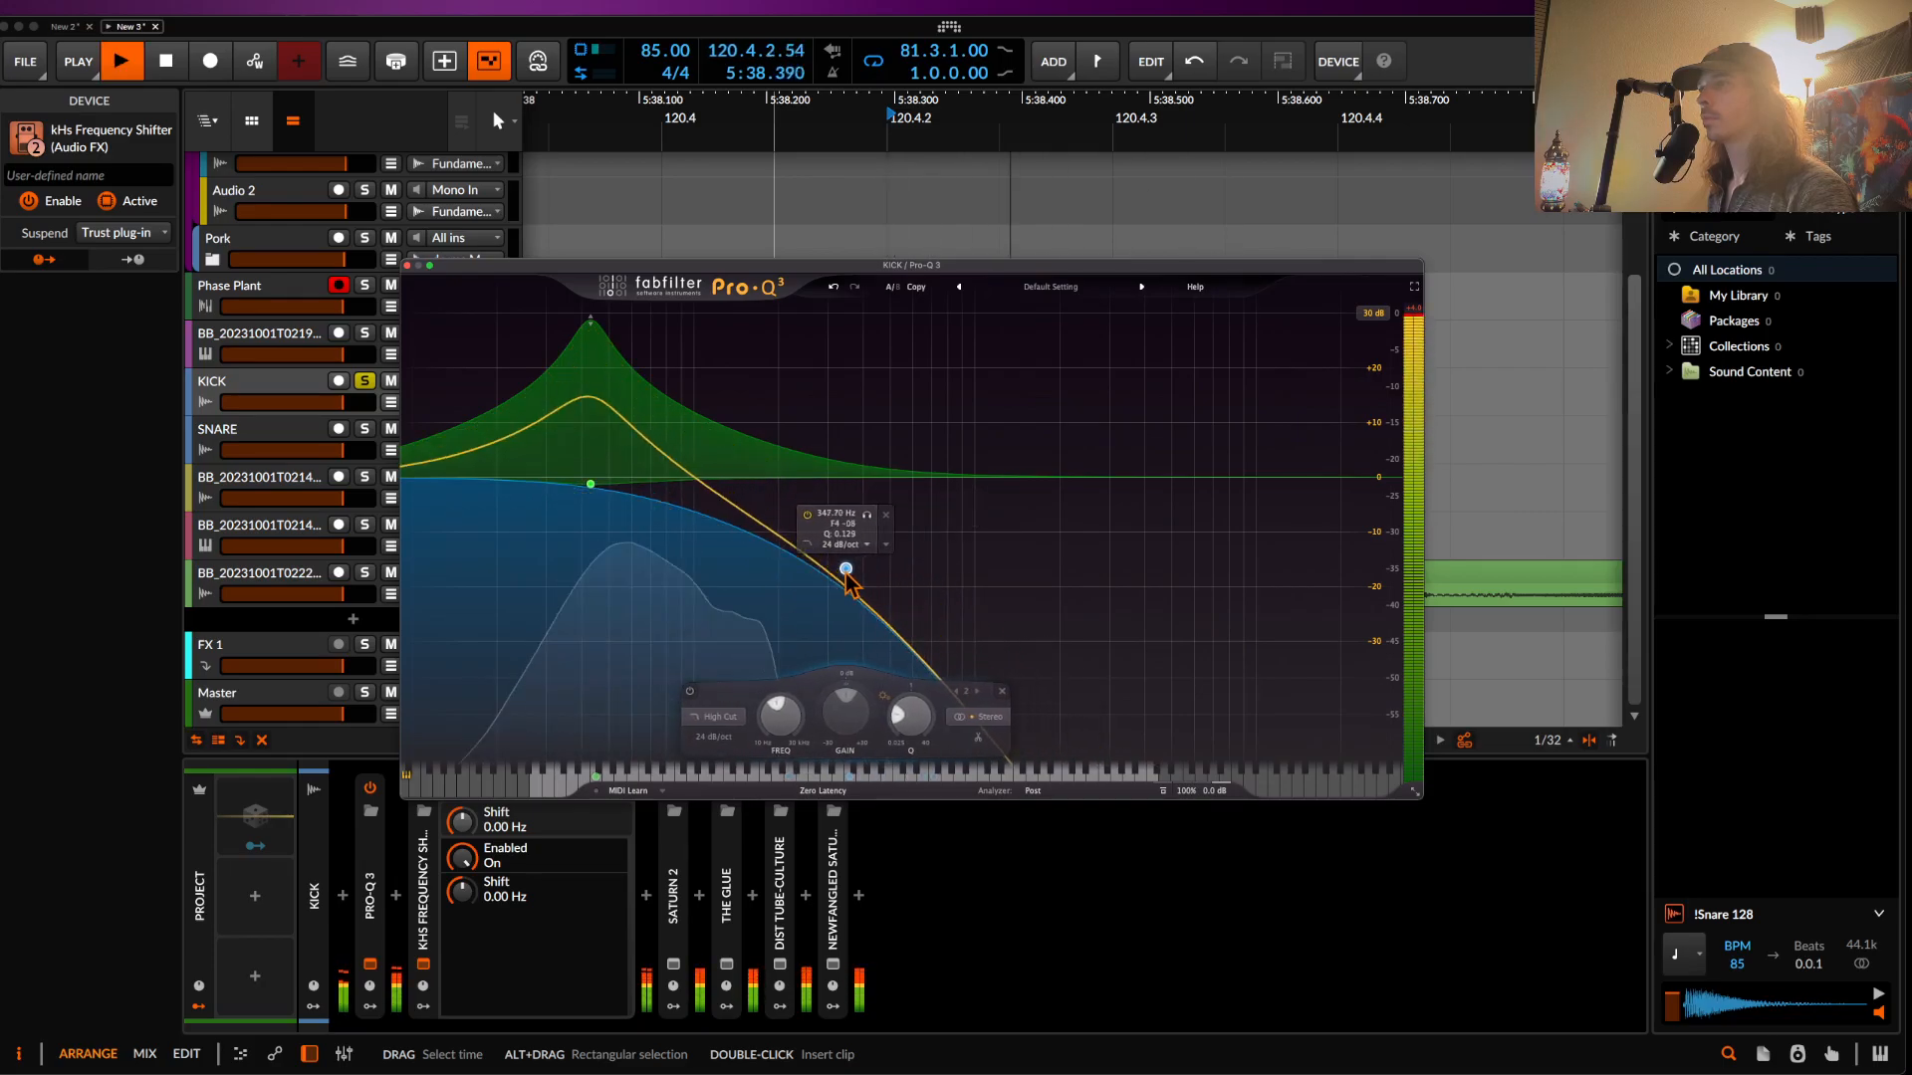
left_click(408, 264)
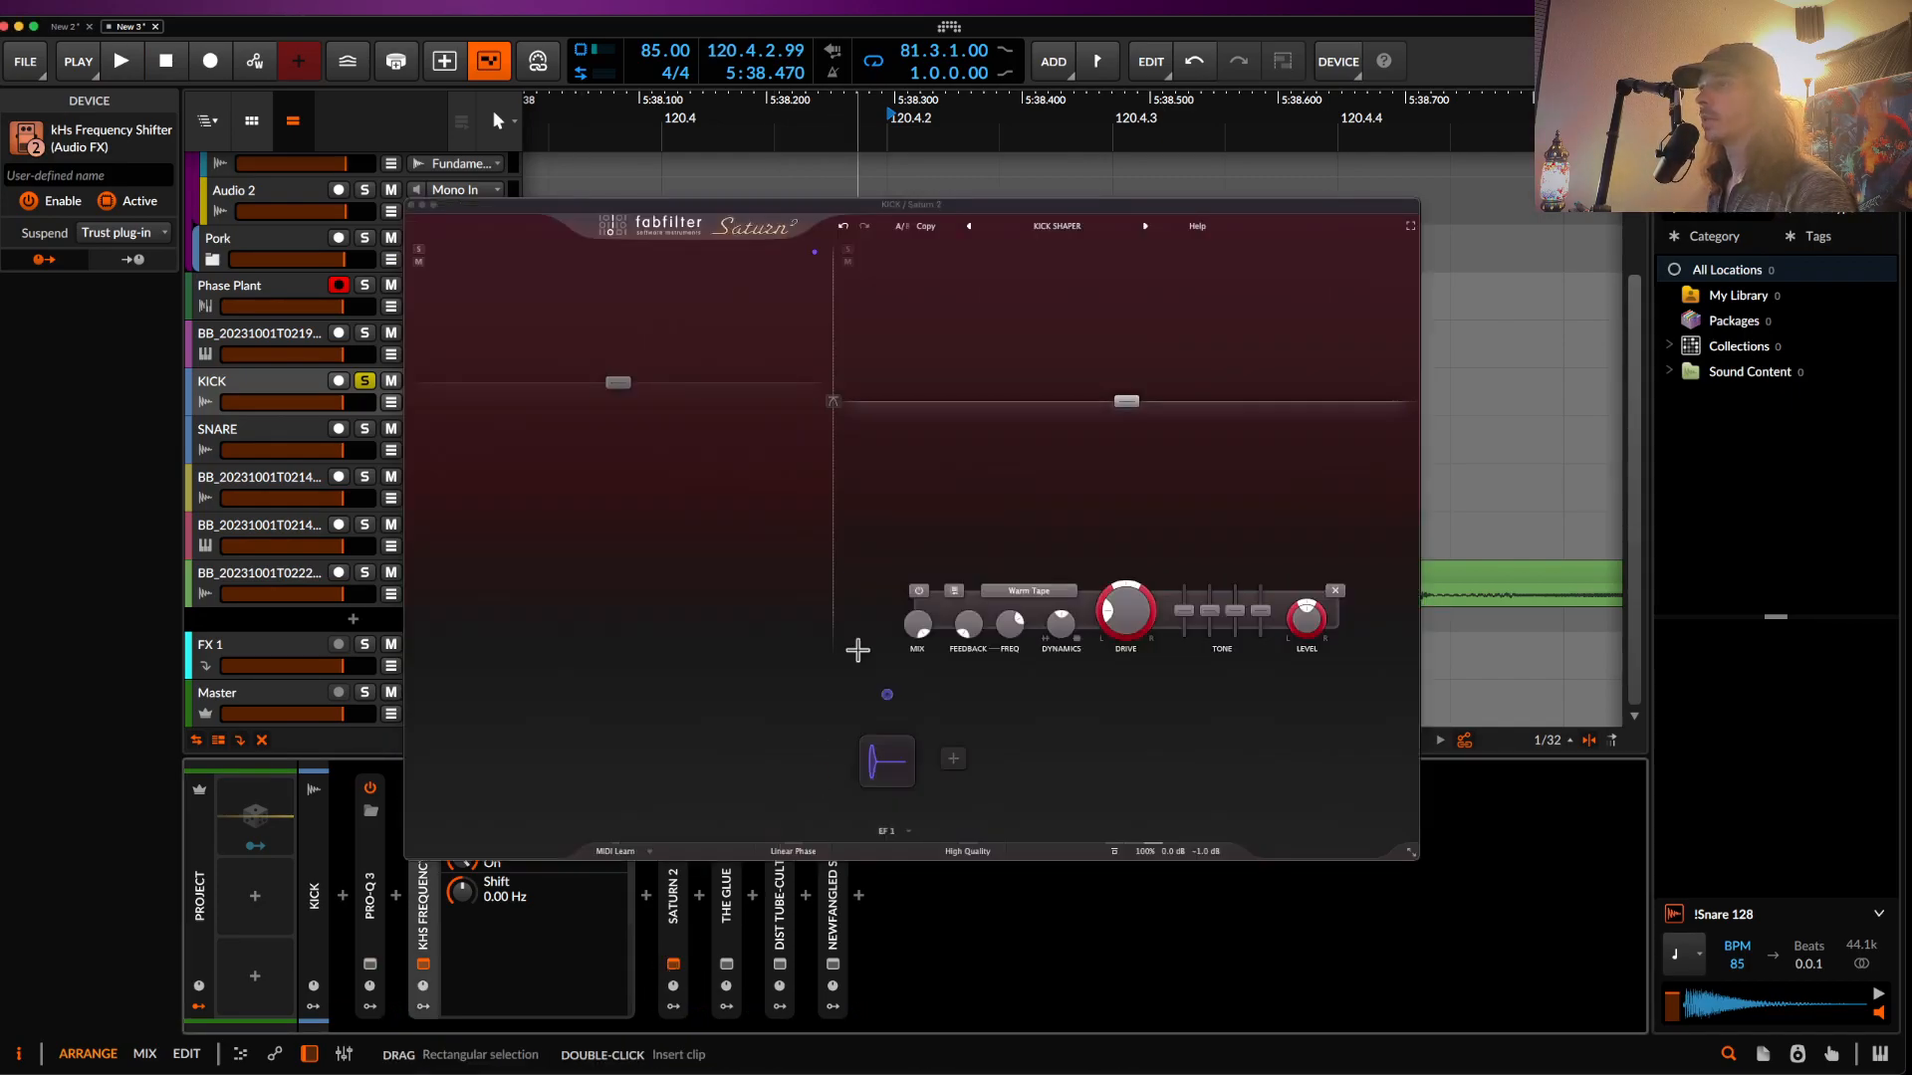
- Raise a Saturn 2 band level on the kick and audition the saturation
left_click(673, 963)
left_click_drag(1128, 423, 1124, 364)
key("space")
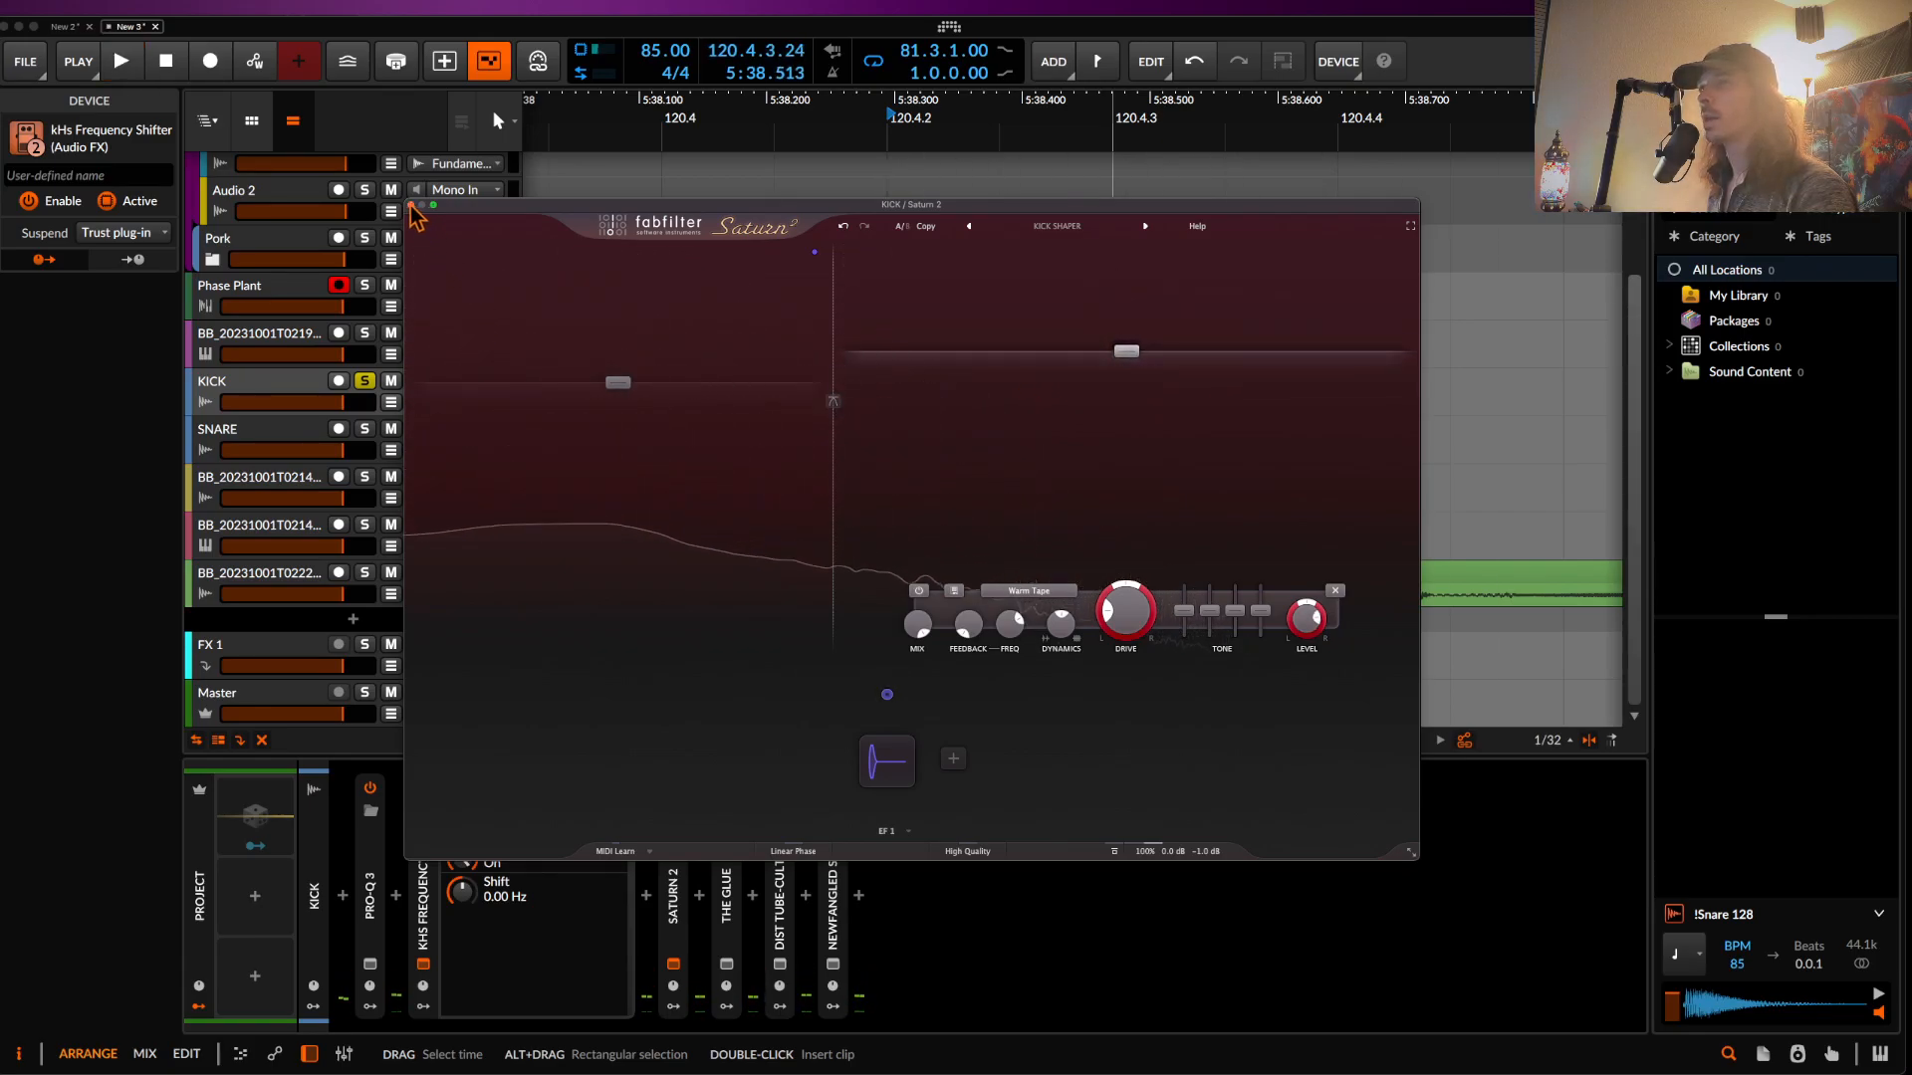
left_click(411, 205)
- Turn Dist Tube-Culture's tube function to P3 and audition the distorted kick
left_click(781, 966)
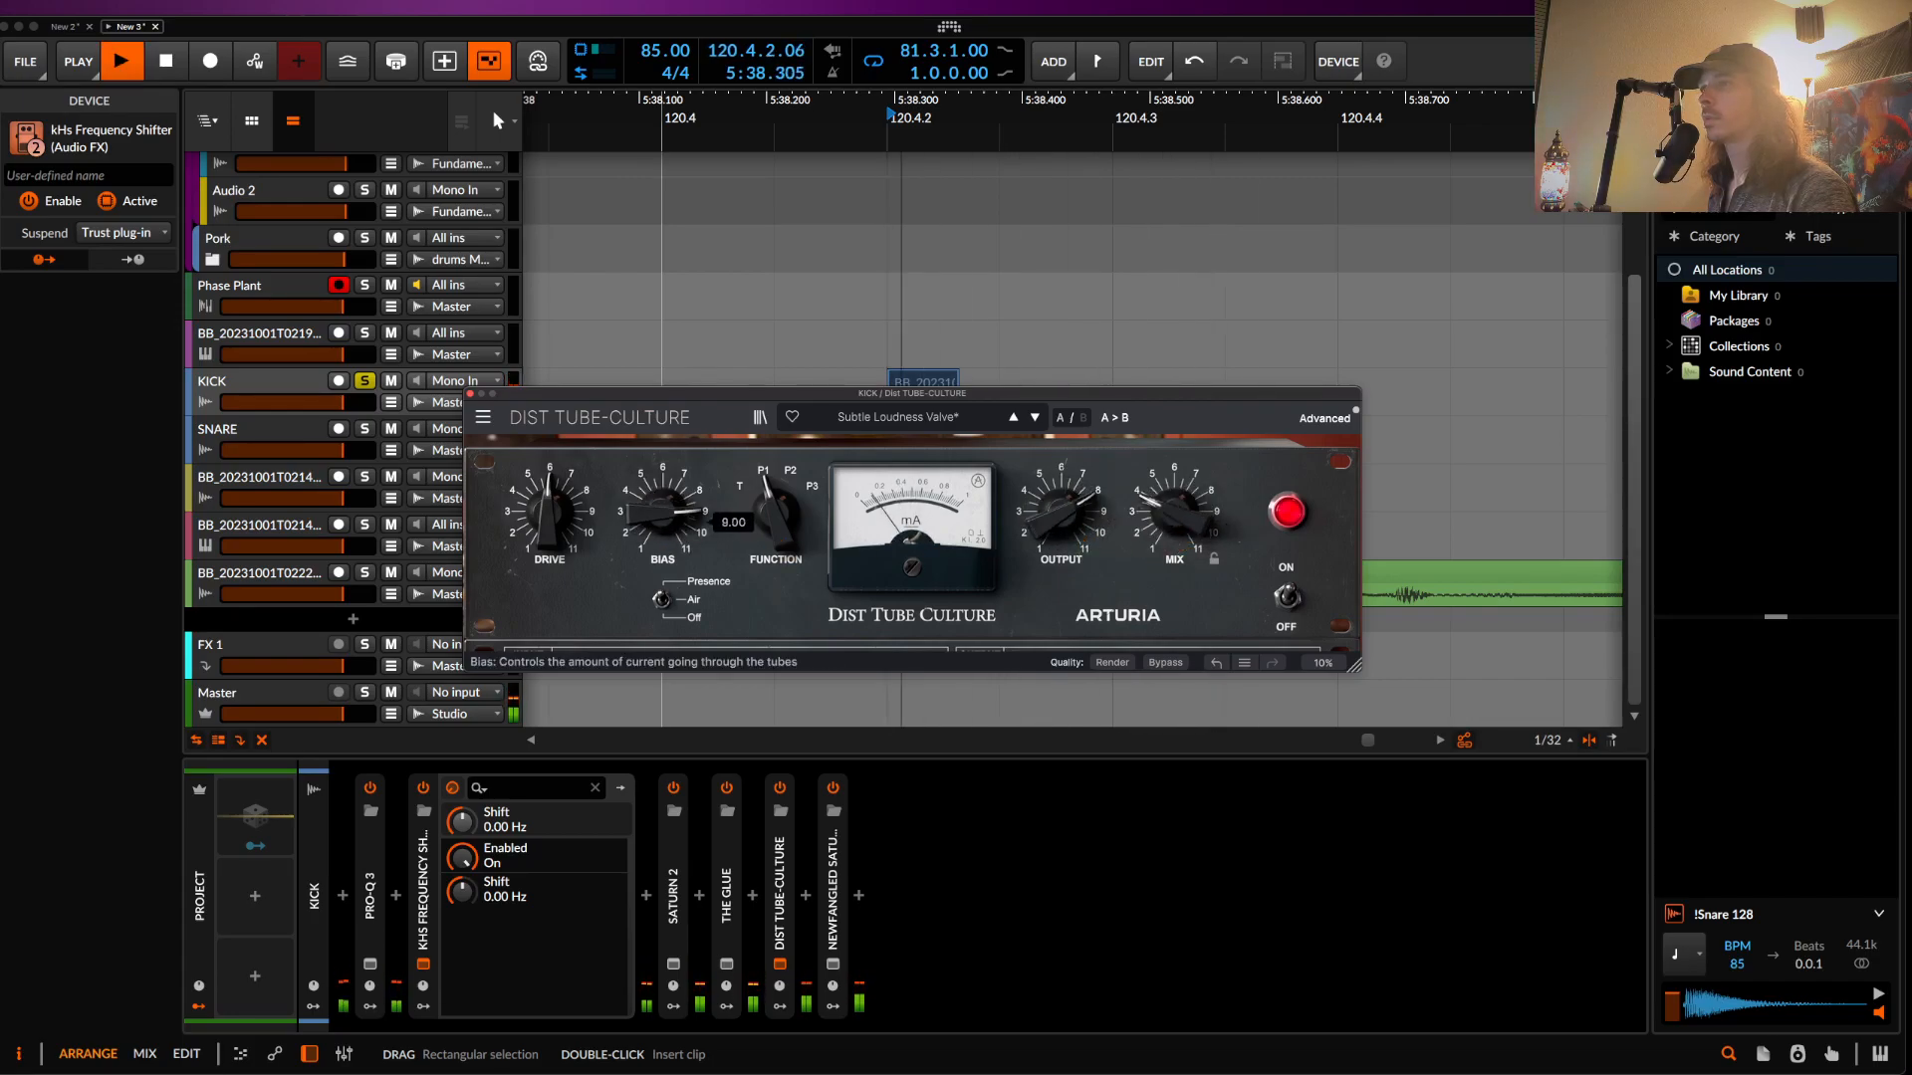
left_click_drag(753, 531, 774, 543)
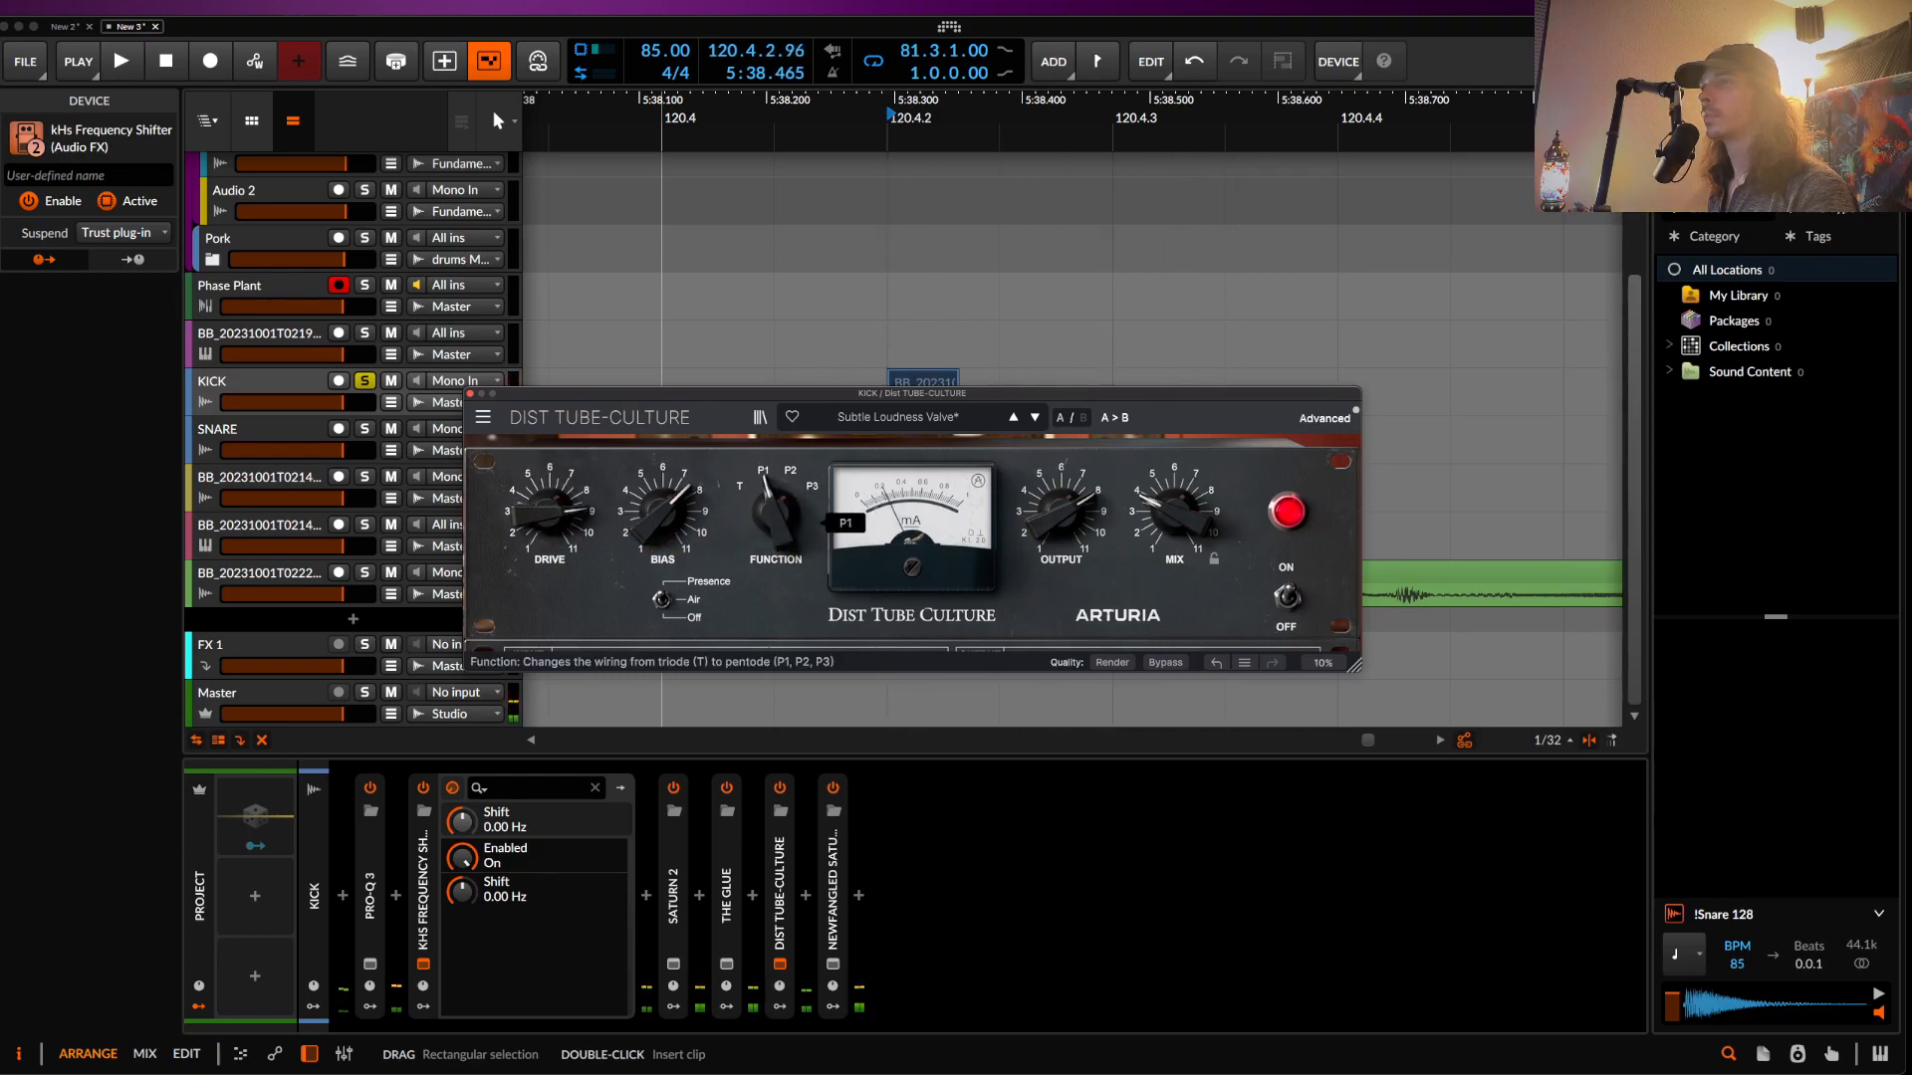
left_click_drag(774, 537, 777, 533)
key("space")
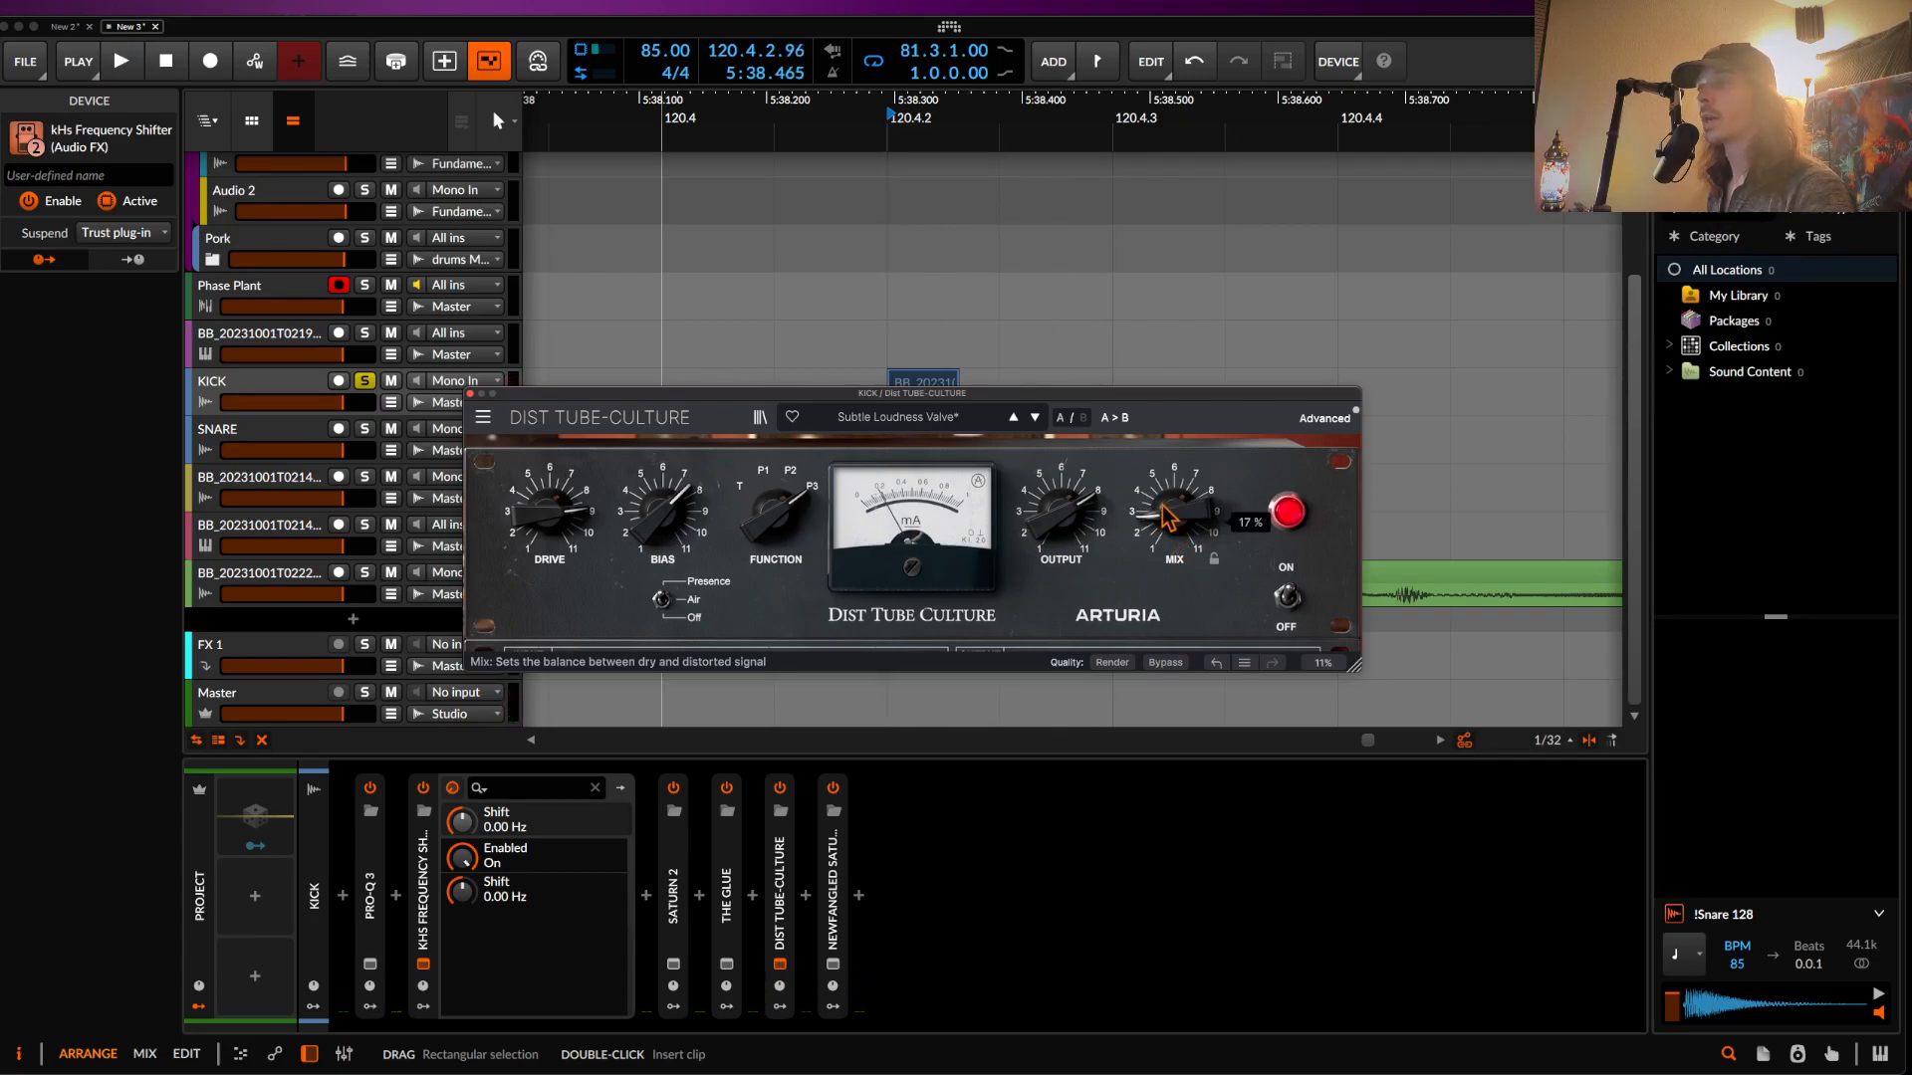
key("space")
key("space")
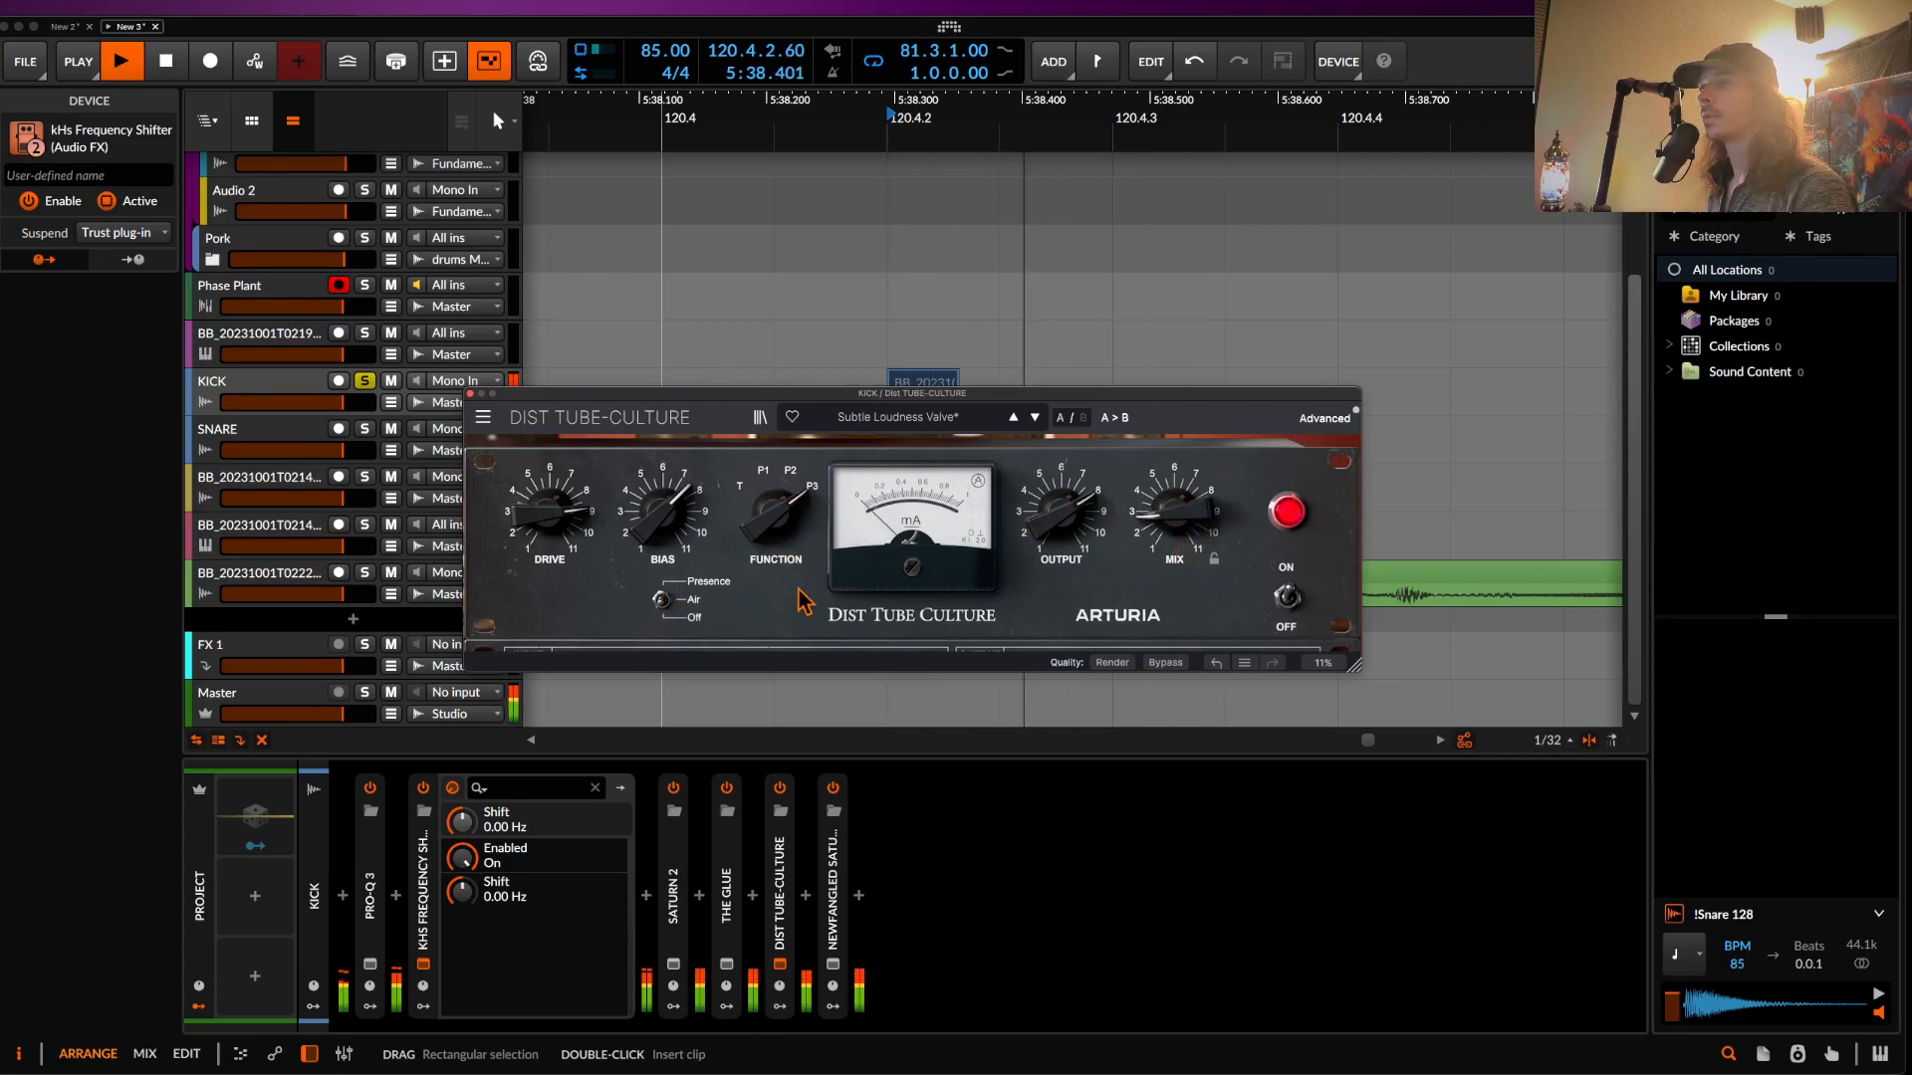
key("space")
left_click(470, 394)
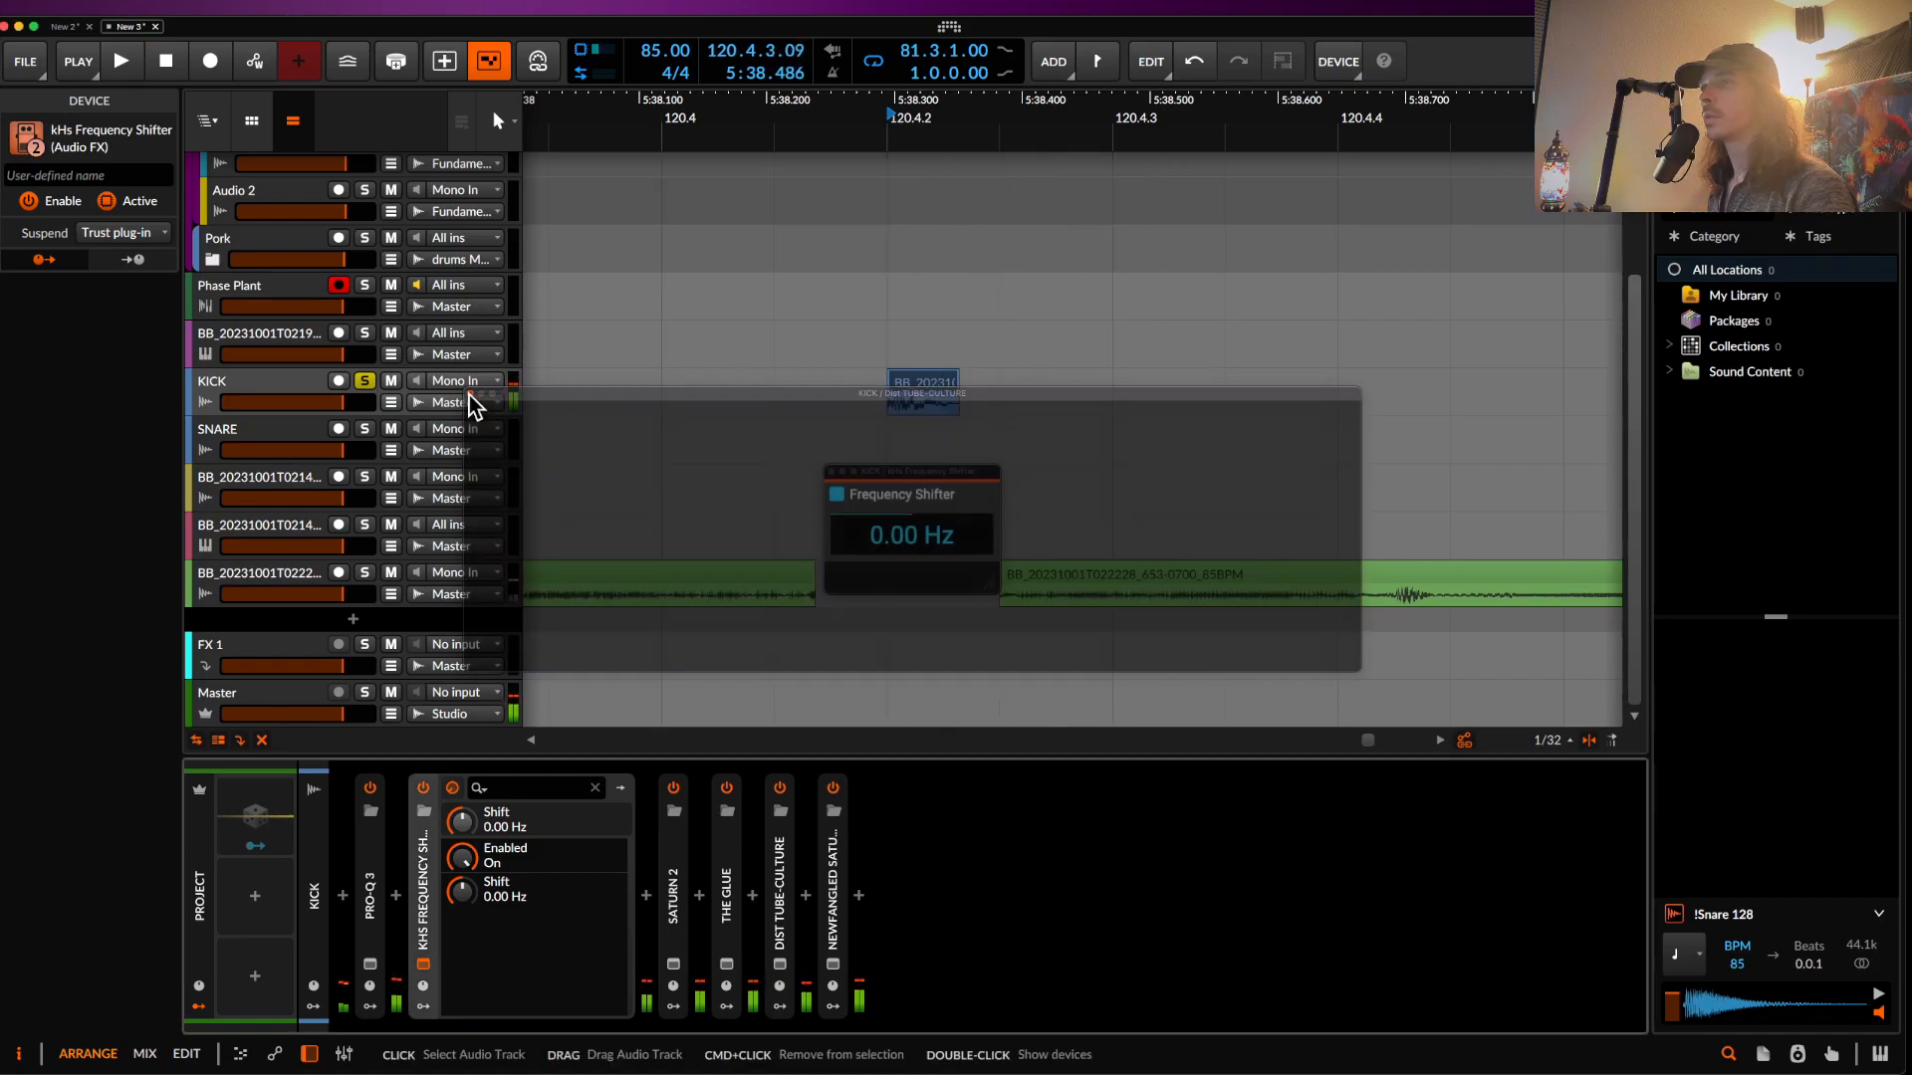
- Close the frequency shifter window and scroll across the arrangement
left_click(828, 475)
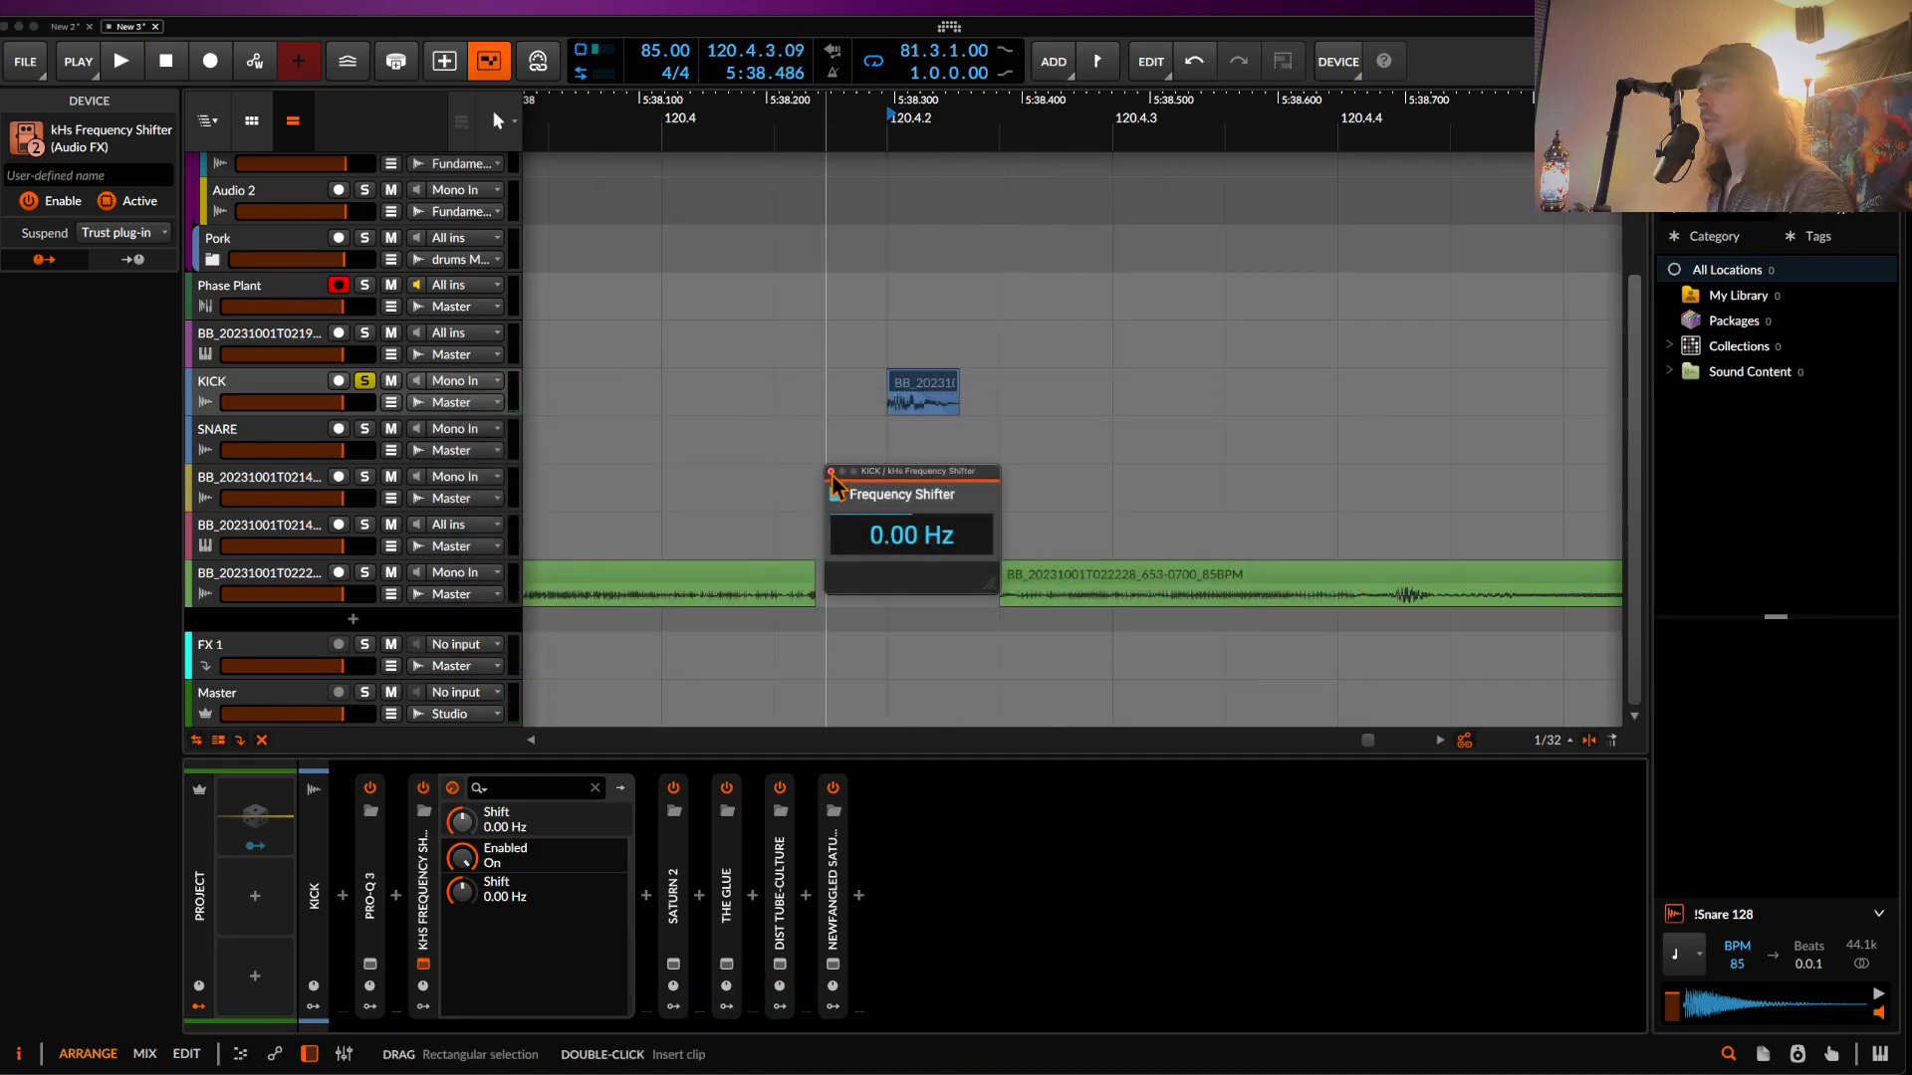
left_click(831, 472)
scroll(707, 739, "down", 3)
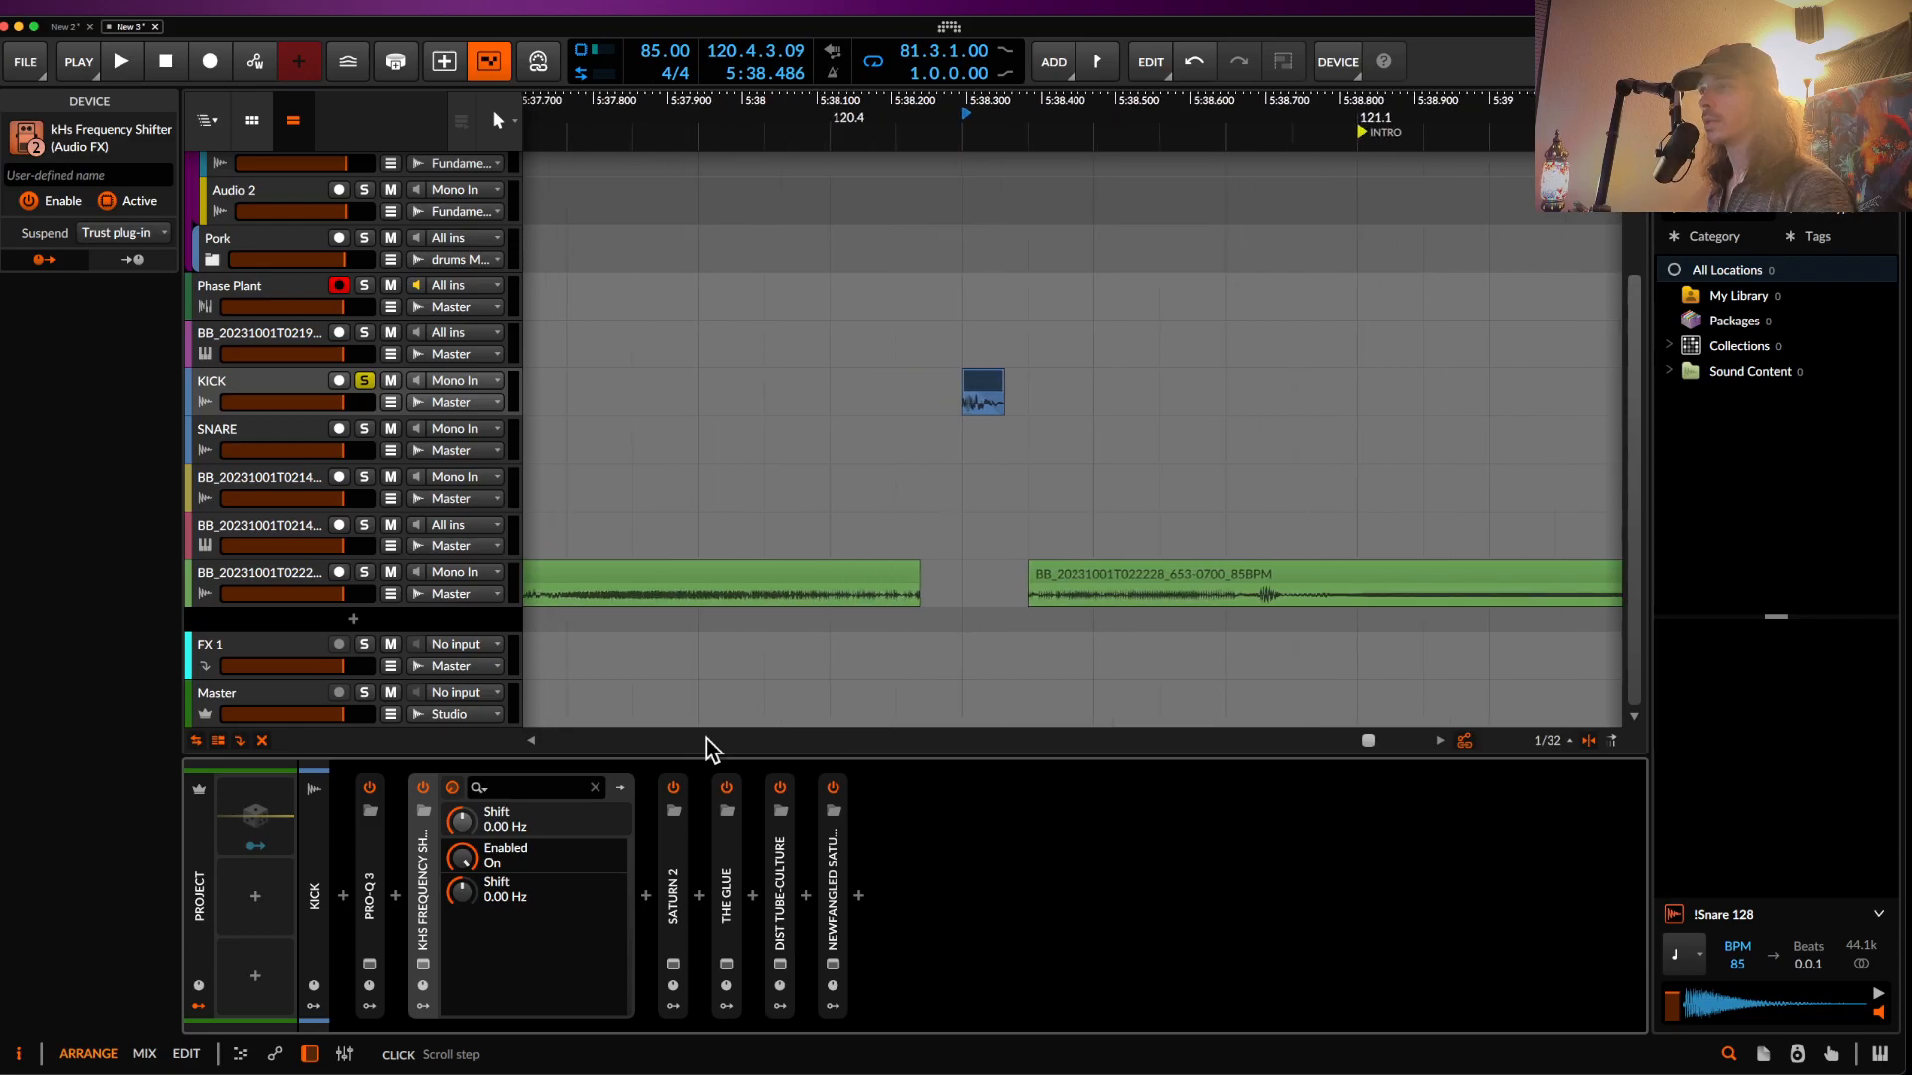
scroll(764, 687, "down", 3)
scroll(964, 606, "right", 3)
scroll(965, 605, "right", 5)
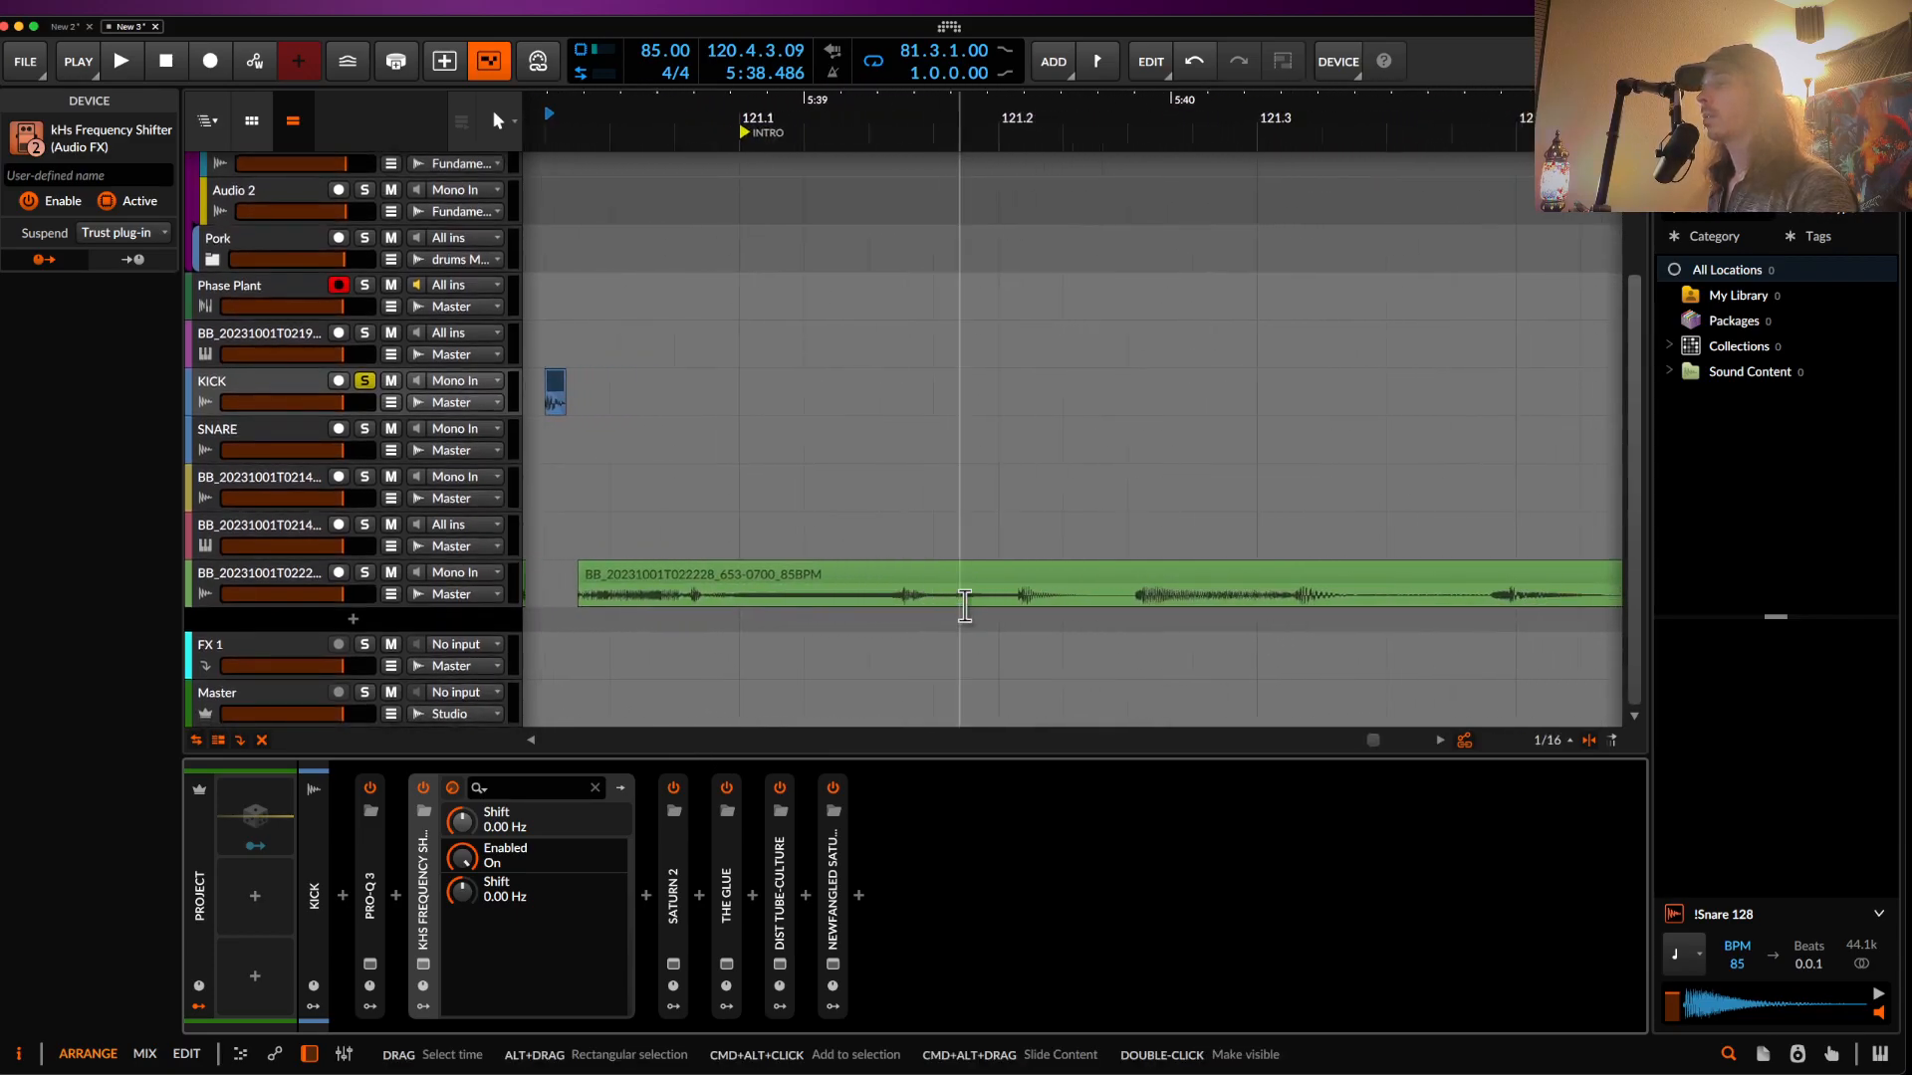
scroll(974, 602, "down", 3)
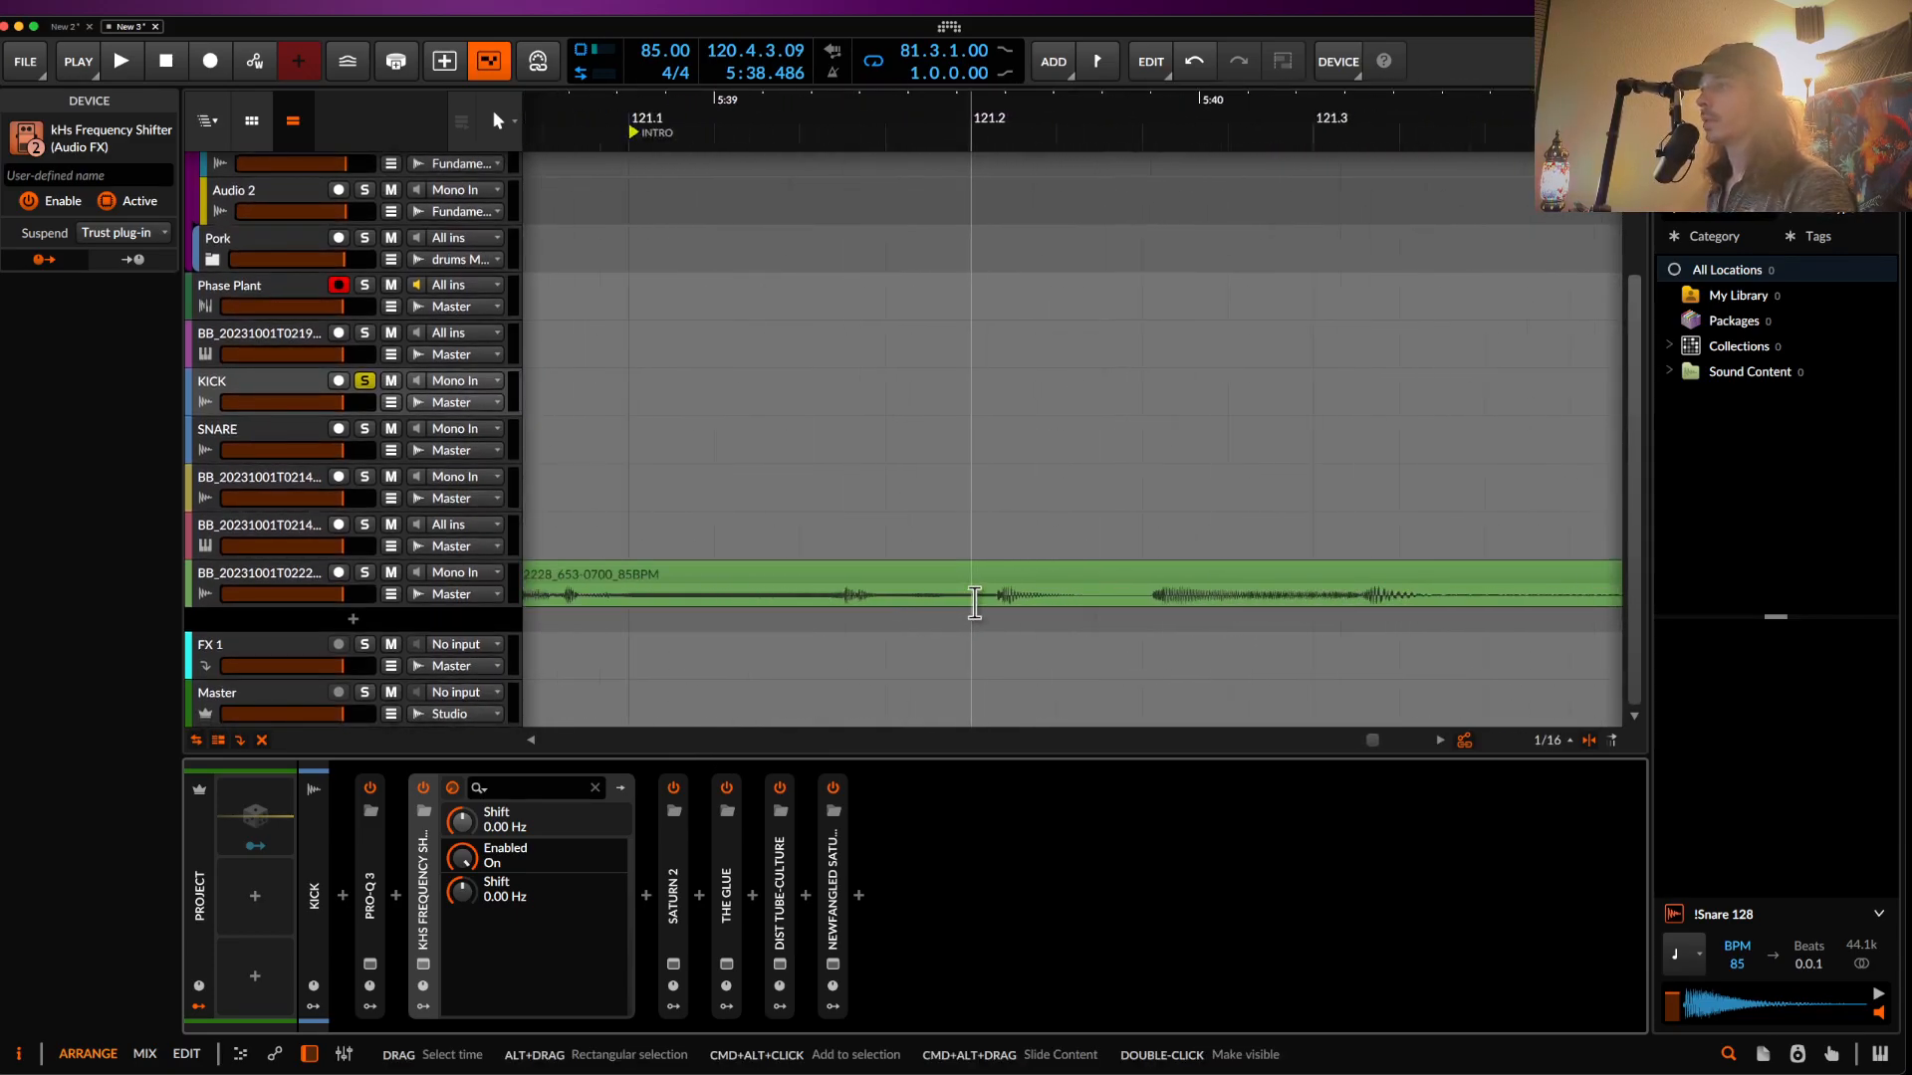
scroll(975, 603, "right", 3)
- Solo the resampled bass audio track and play it from inside the bass clip
scroll(975, 603, "up", 3)
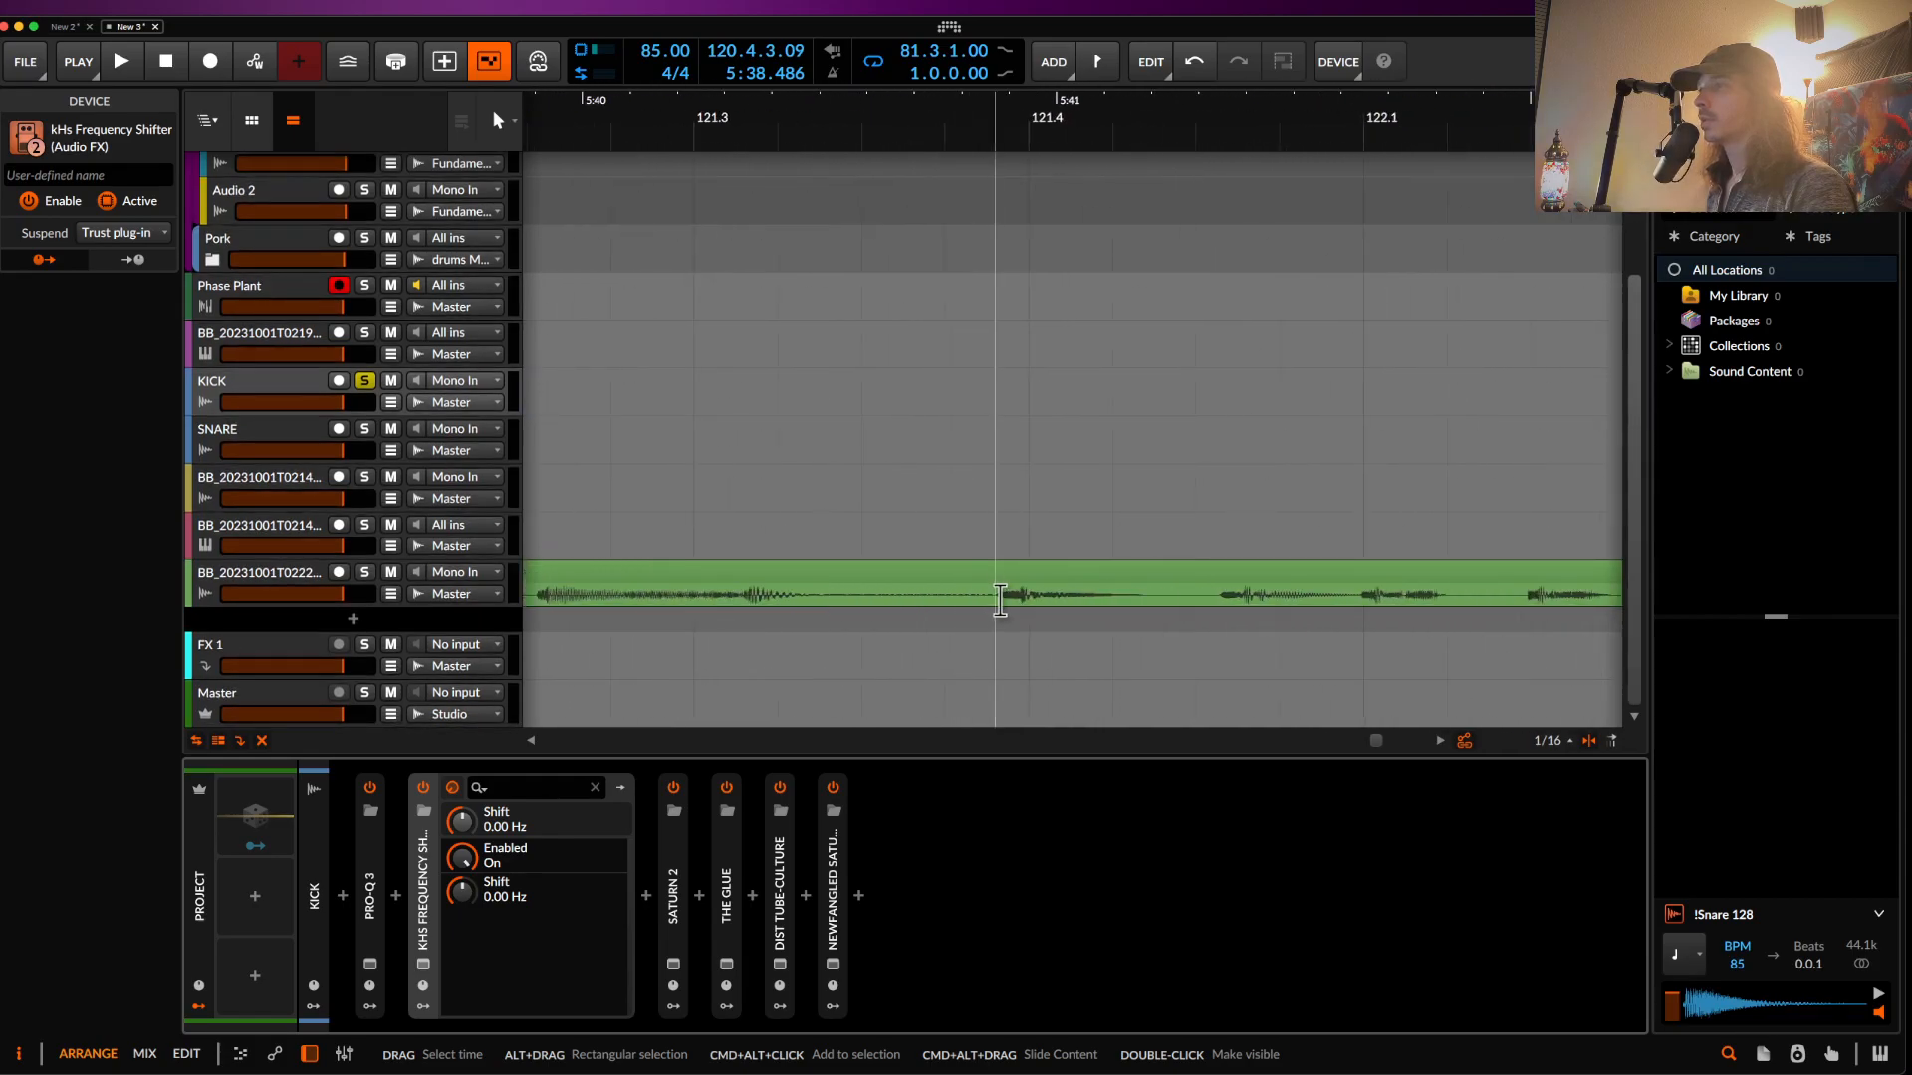
left_click(1000, 600)
key("space")
left_click(366, 584, "shift")
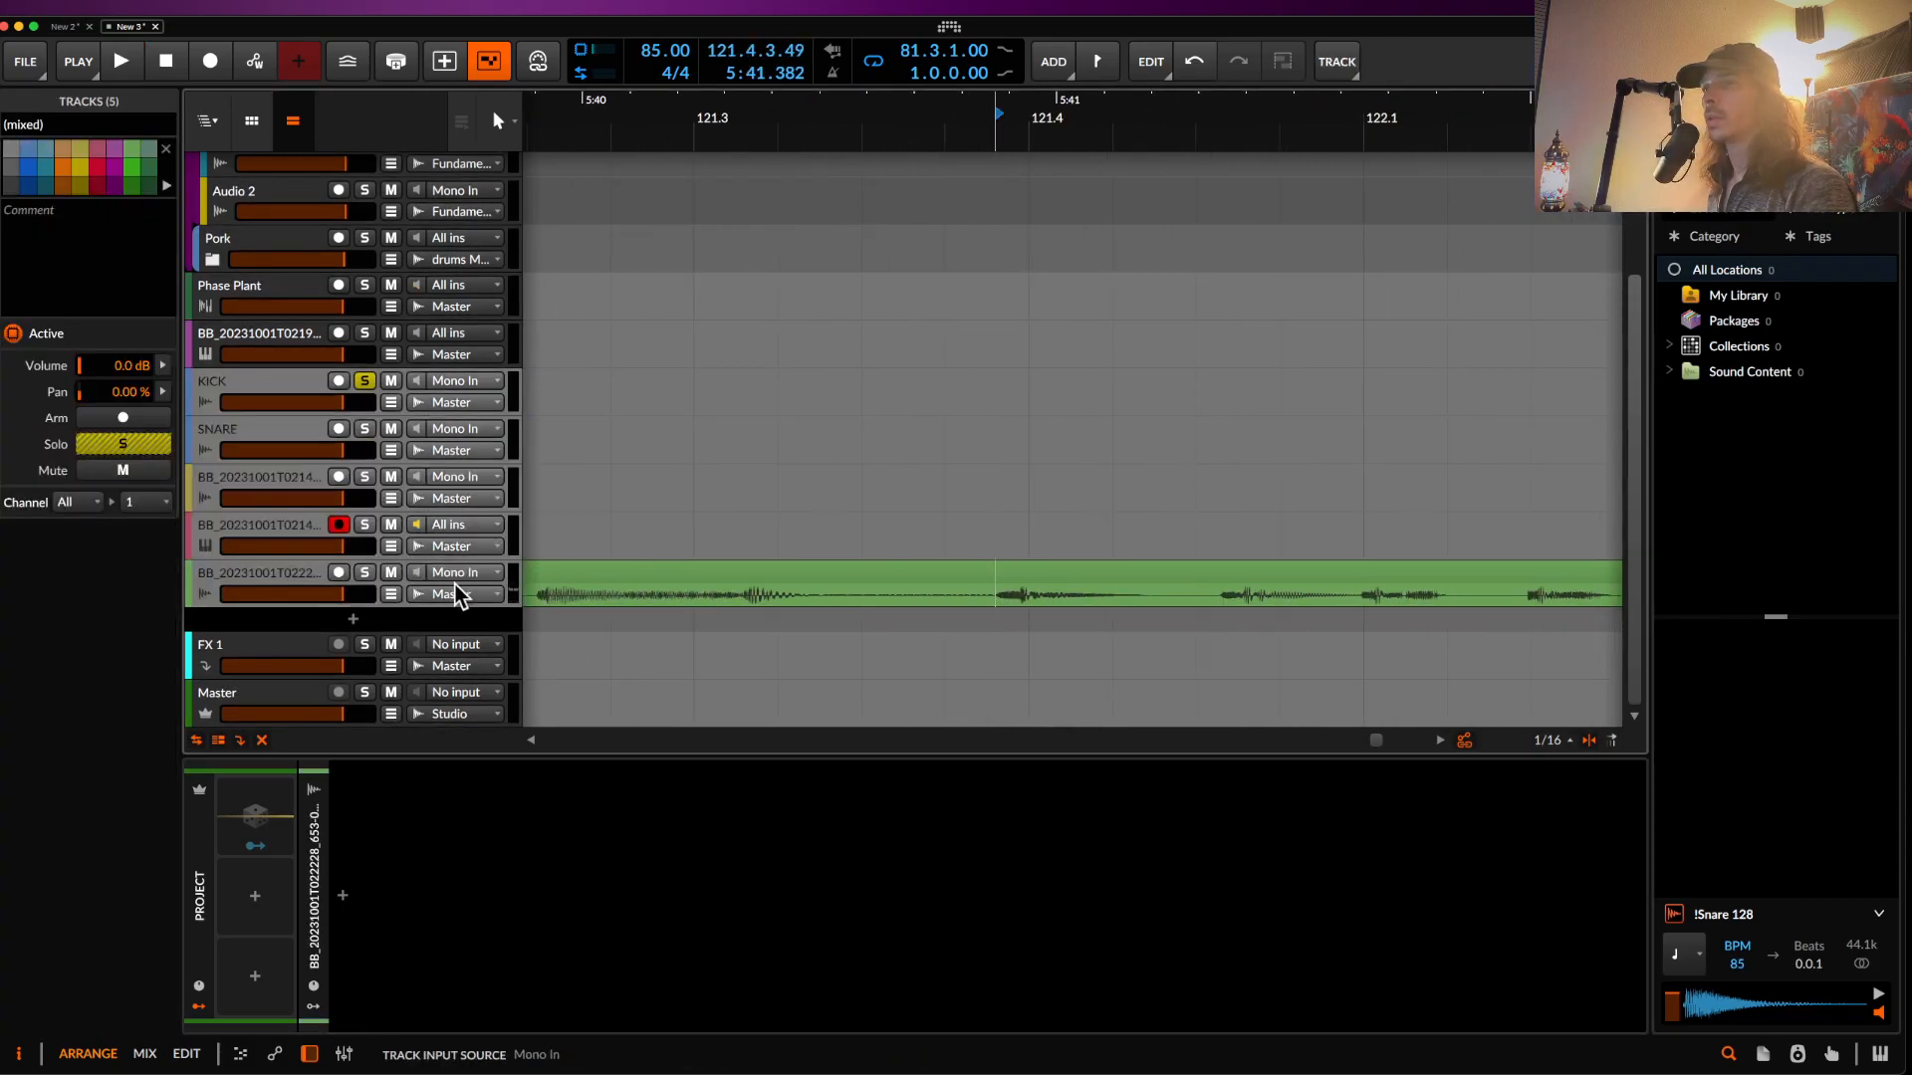
left_click(366, 575)
left_click(284, 577)
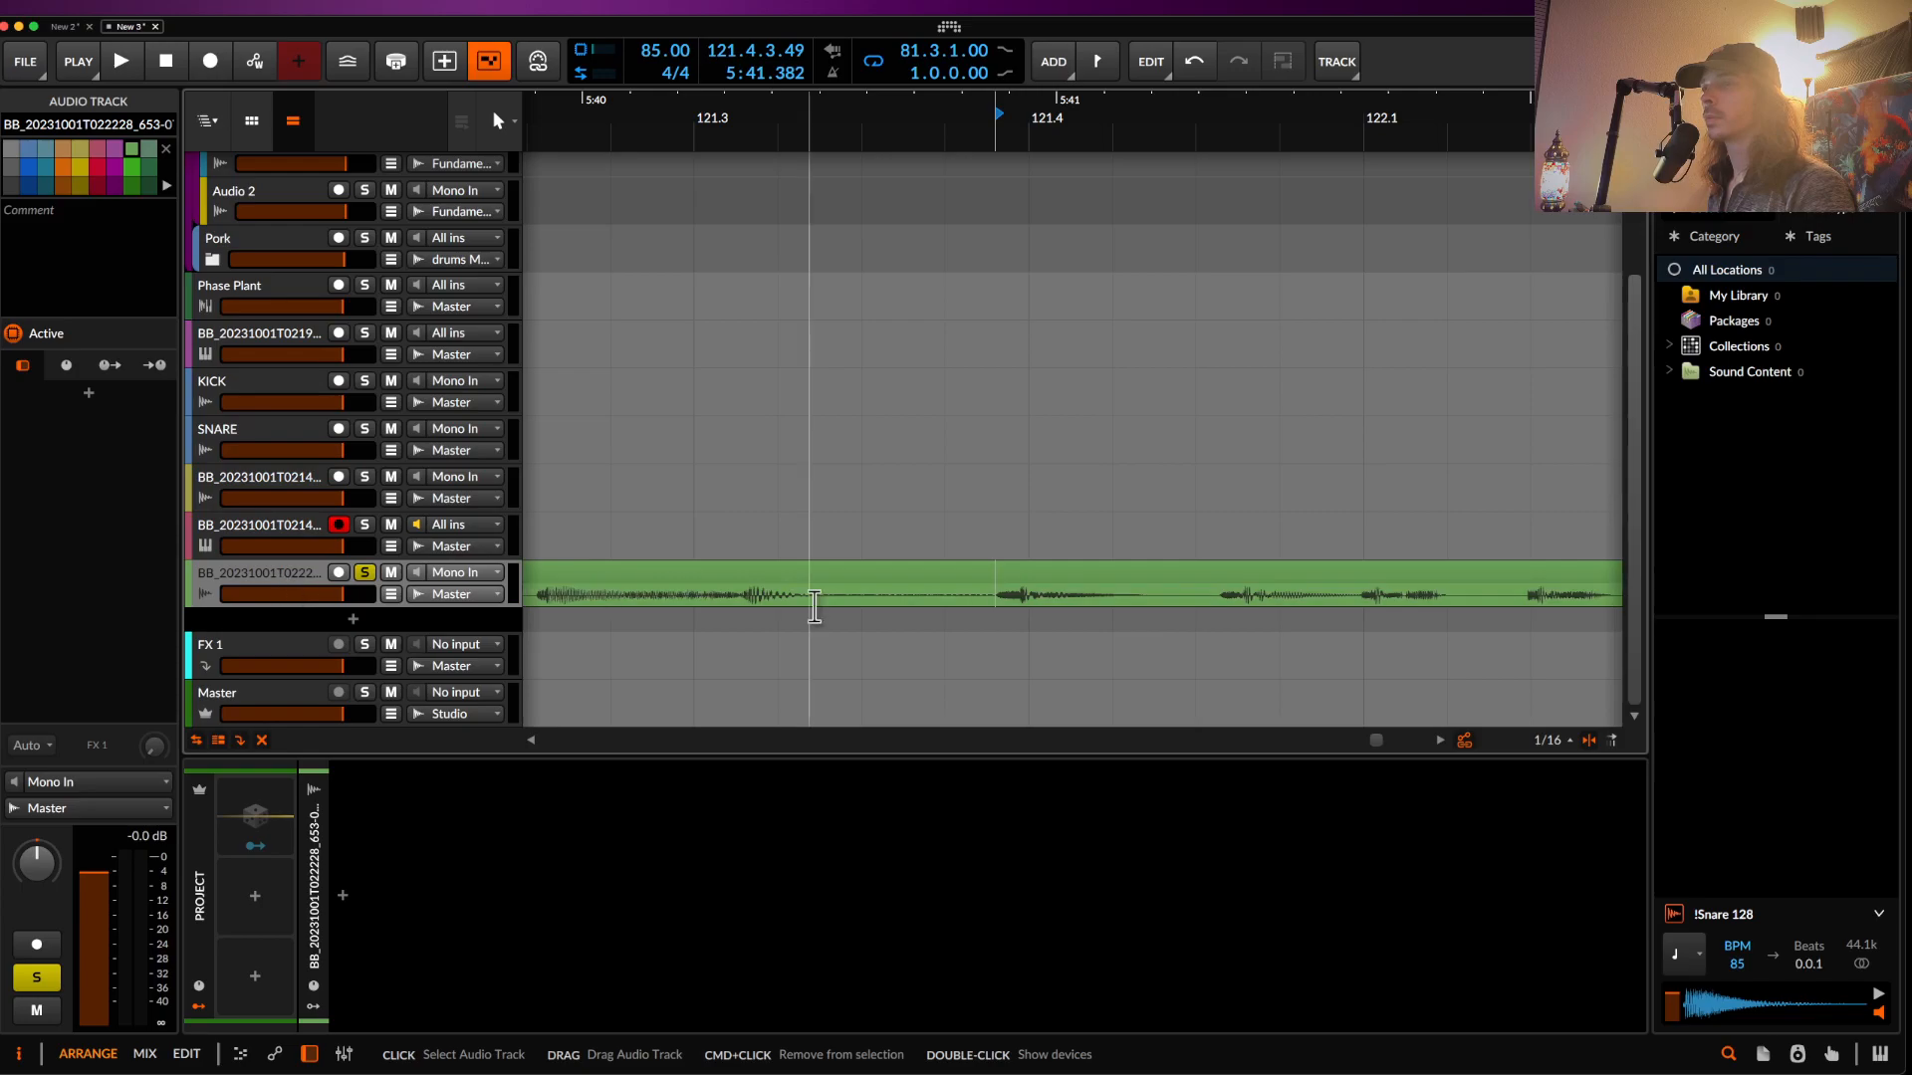
key("space")
scroll(1003, 619, "right", 8)
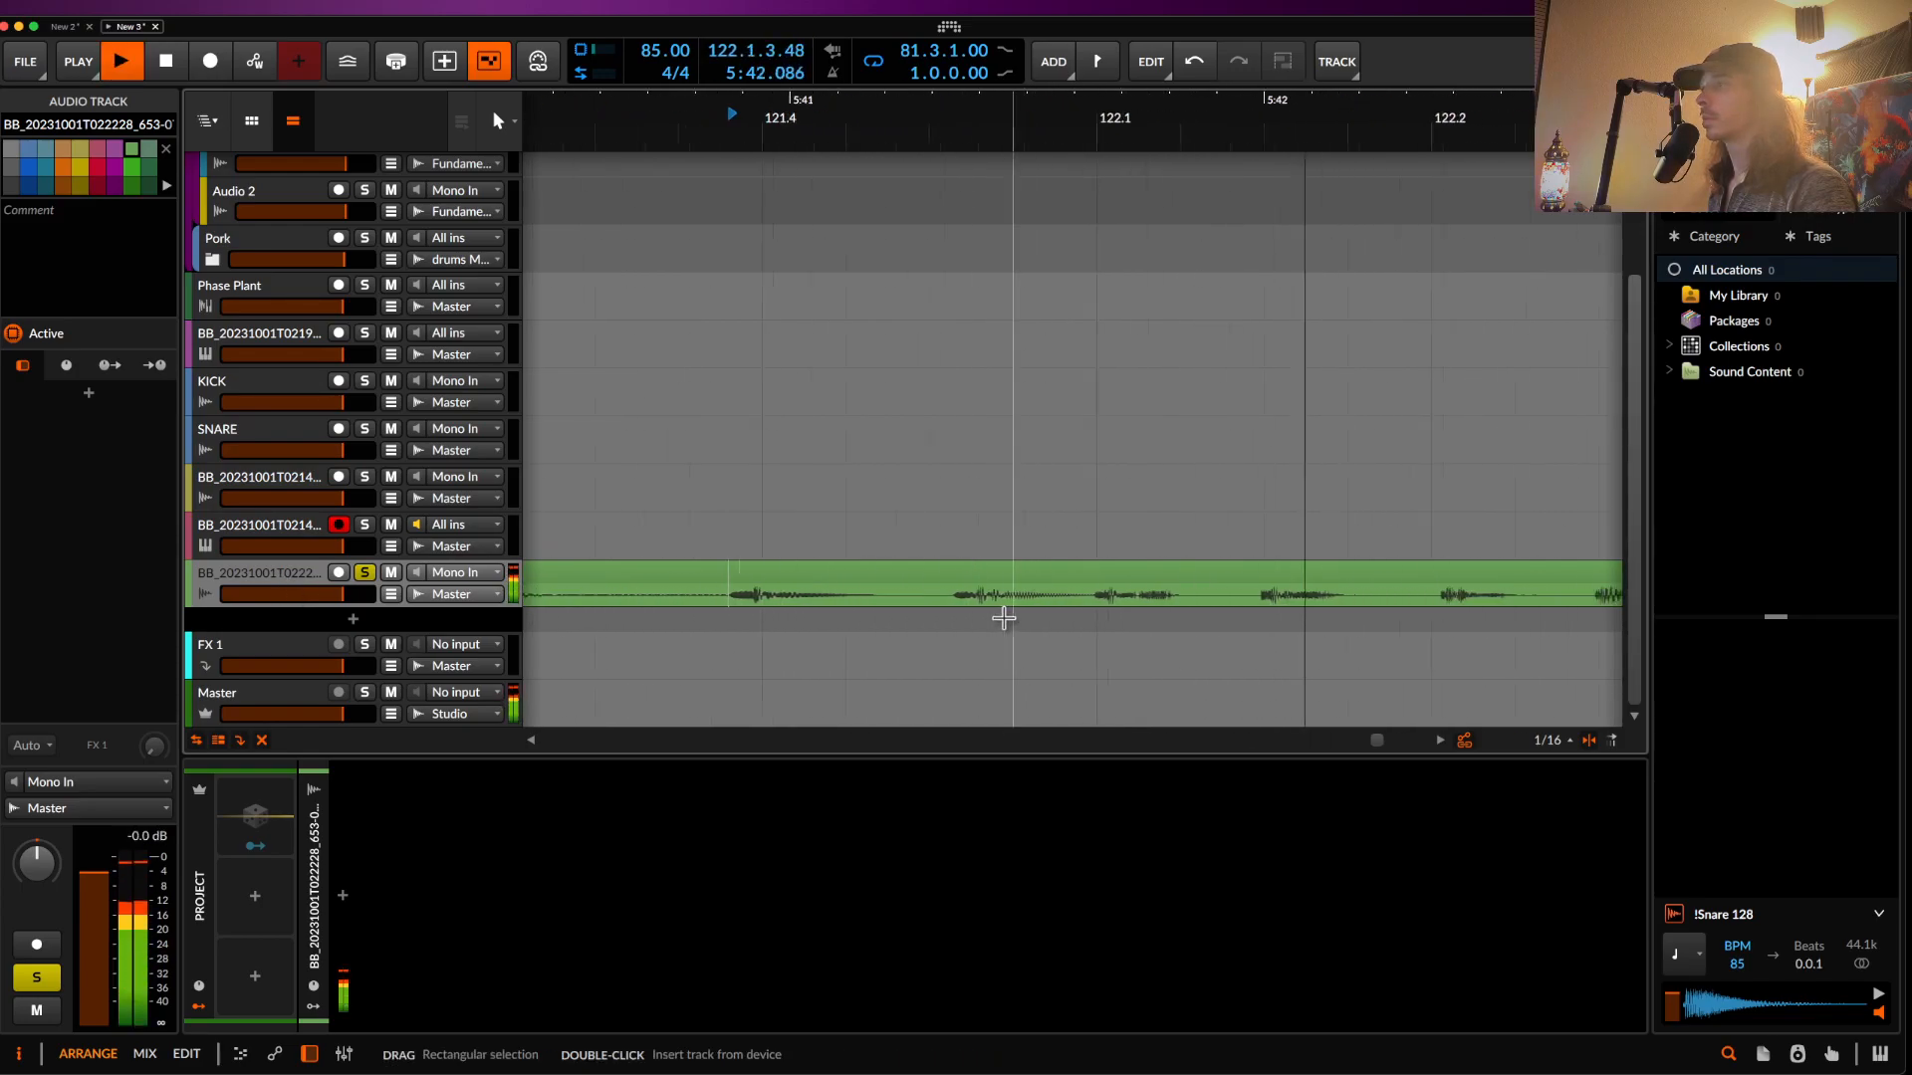
scroll(1004, 619, "up", 1)
scroll(1006, 620, "right", 3)
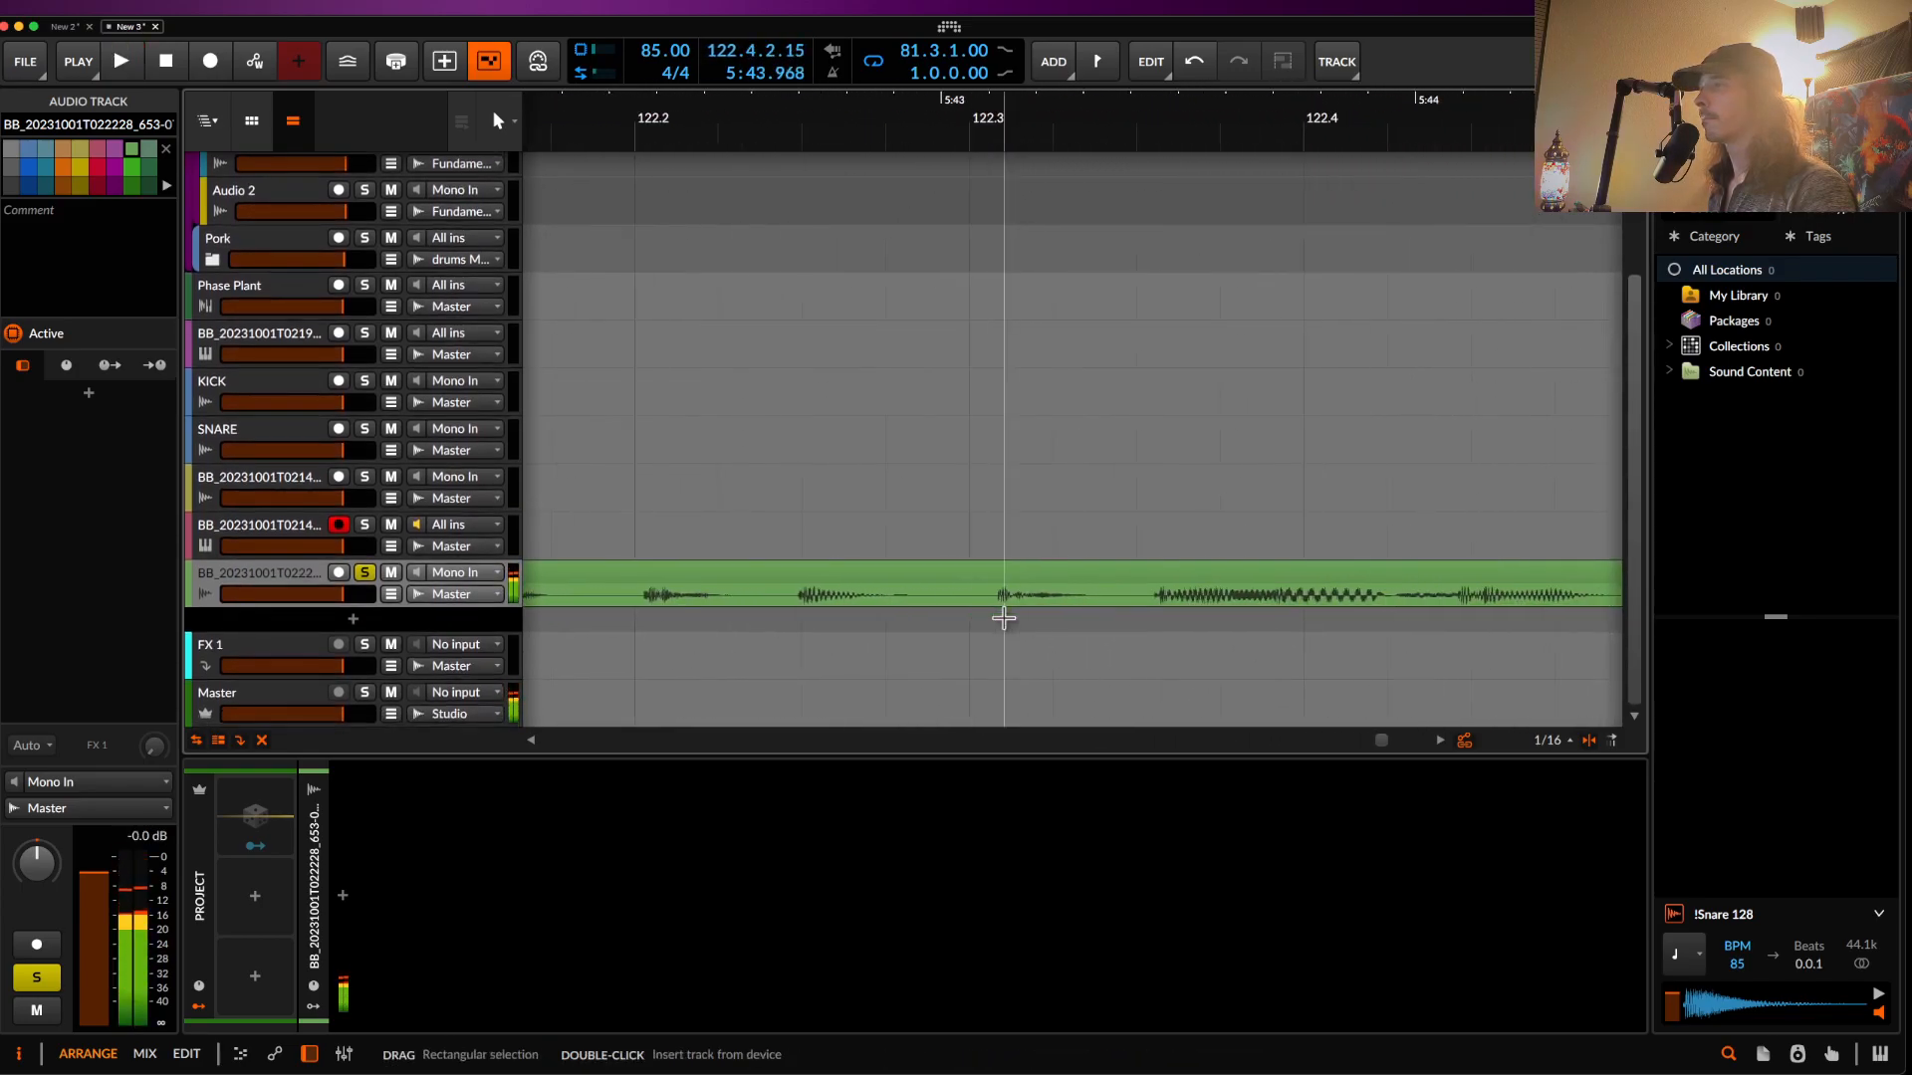
- Split out a short slice near 122.3 from the bass clip and paste it onto SNARE
left_click(988, 605)
key("space")
key("space")
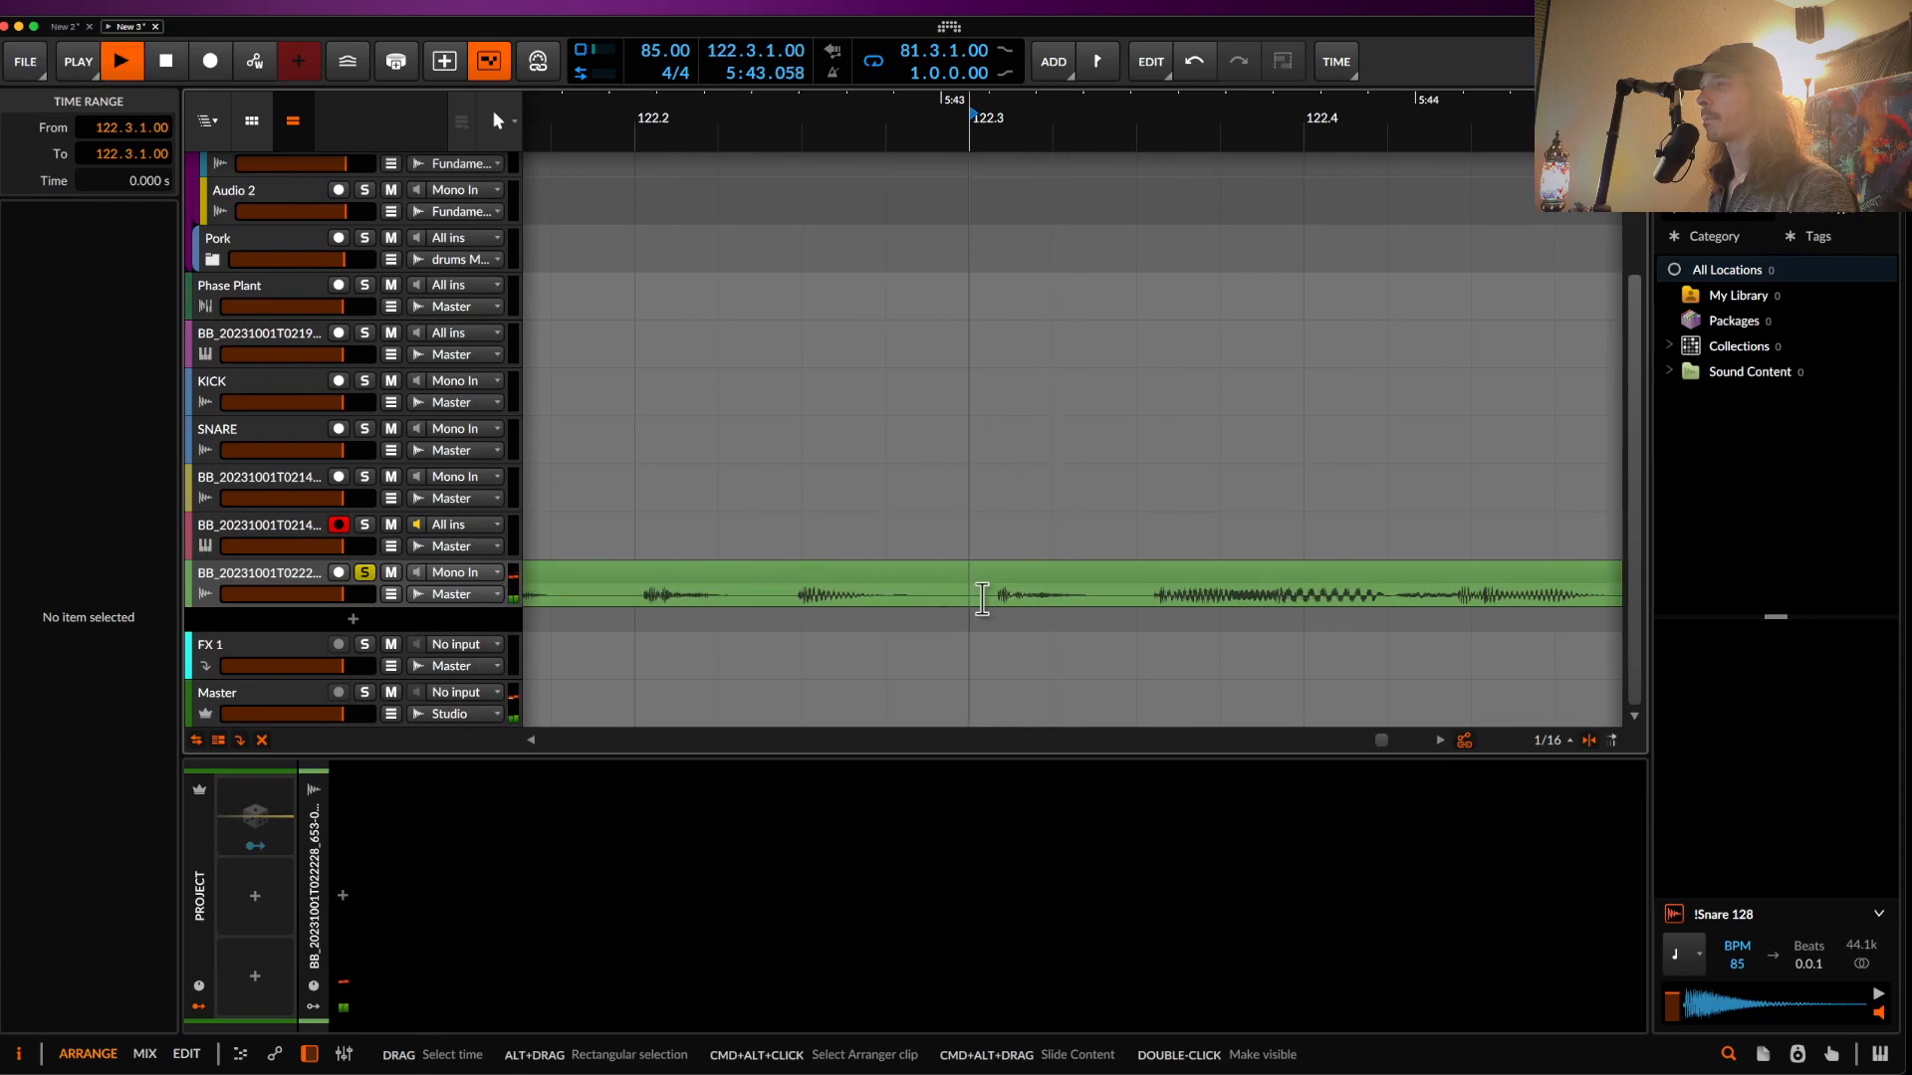
scroll(984, 599, "up", 5)
key("space")
left_click_drag(1022, 606, 1308, 591)
left_click(1159, 581)
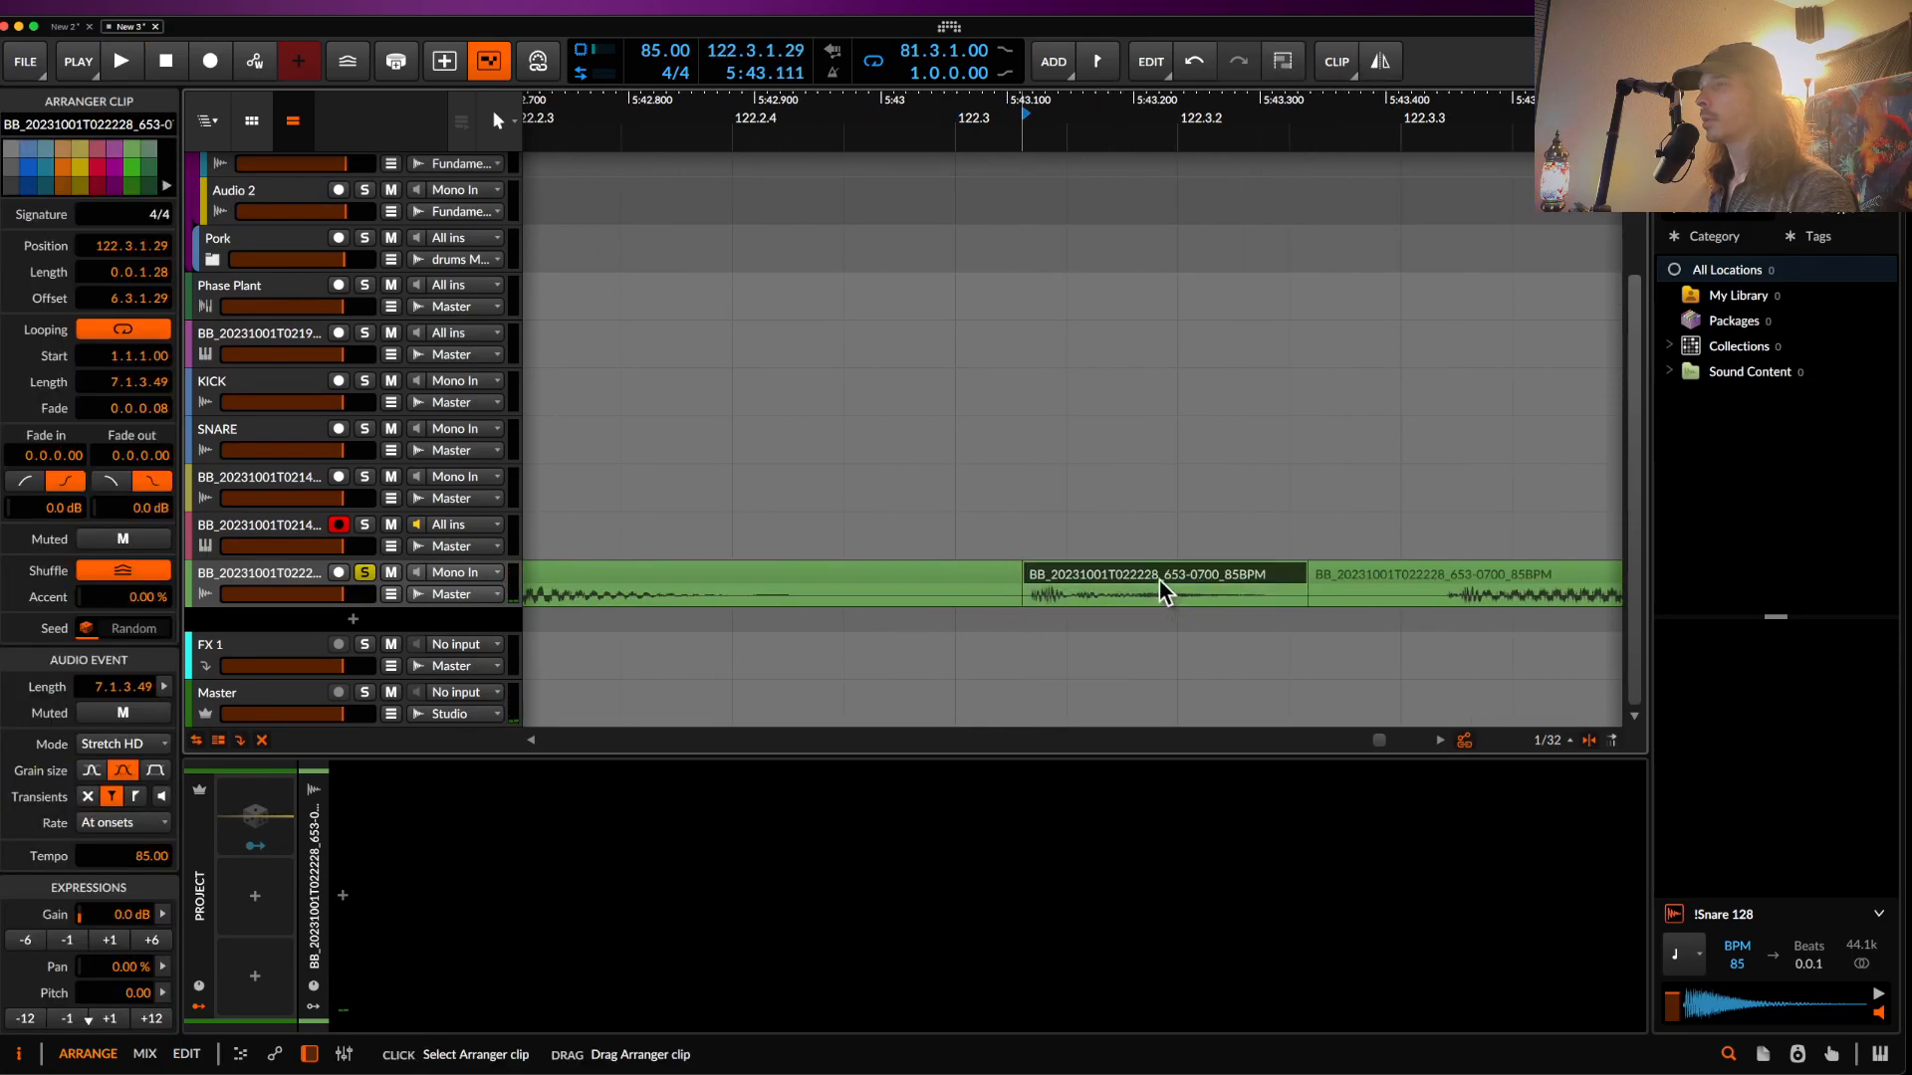
key("Delete")
scroll(1155, 577, "down", 2)
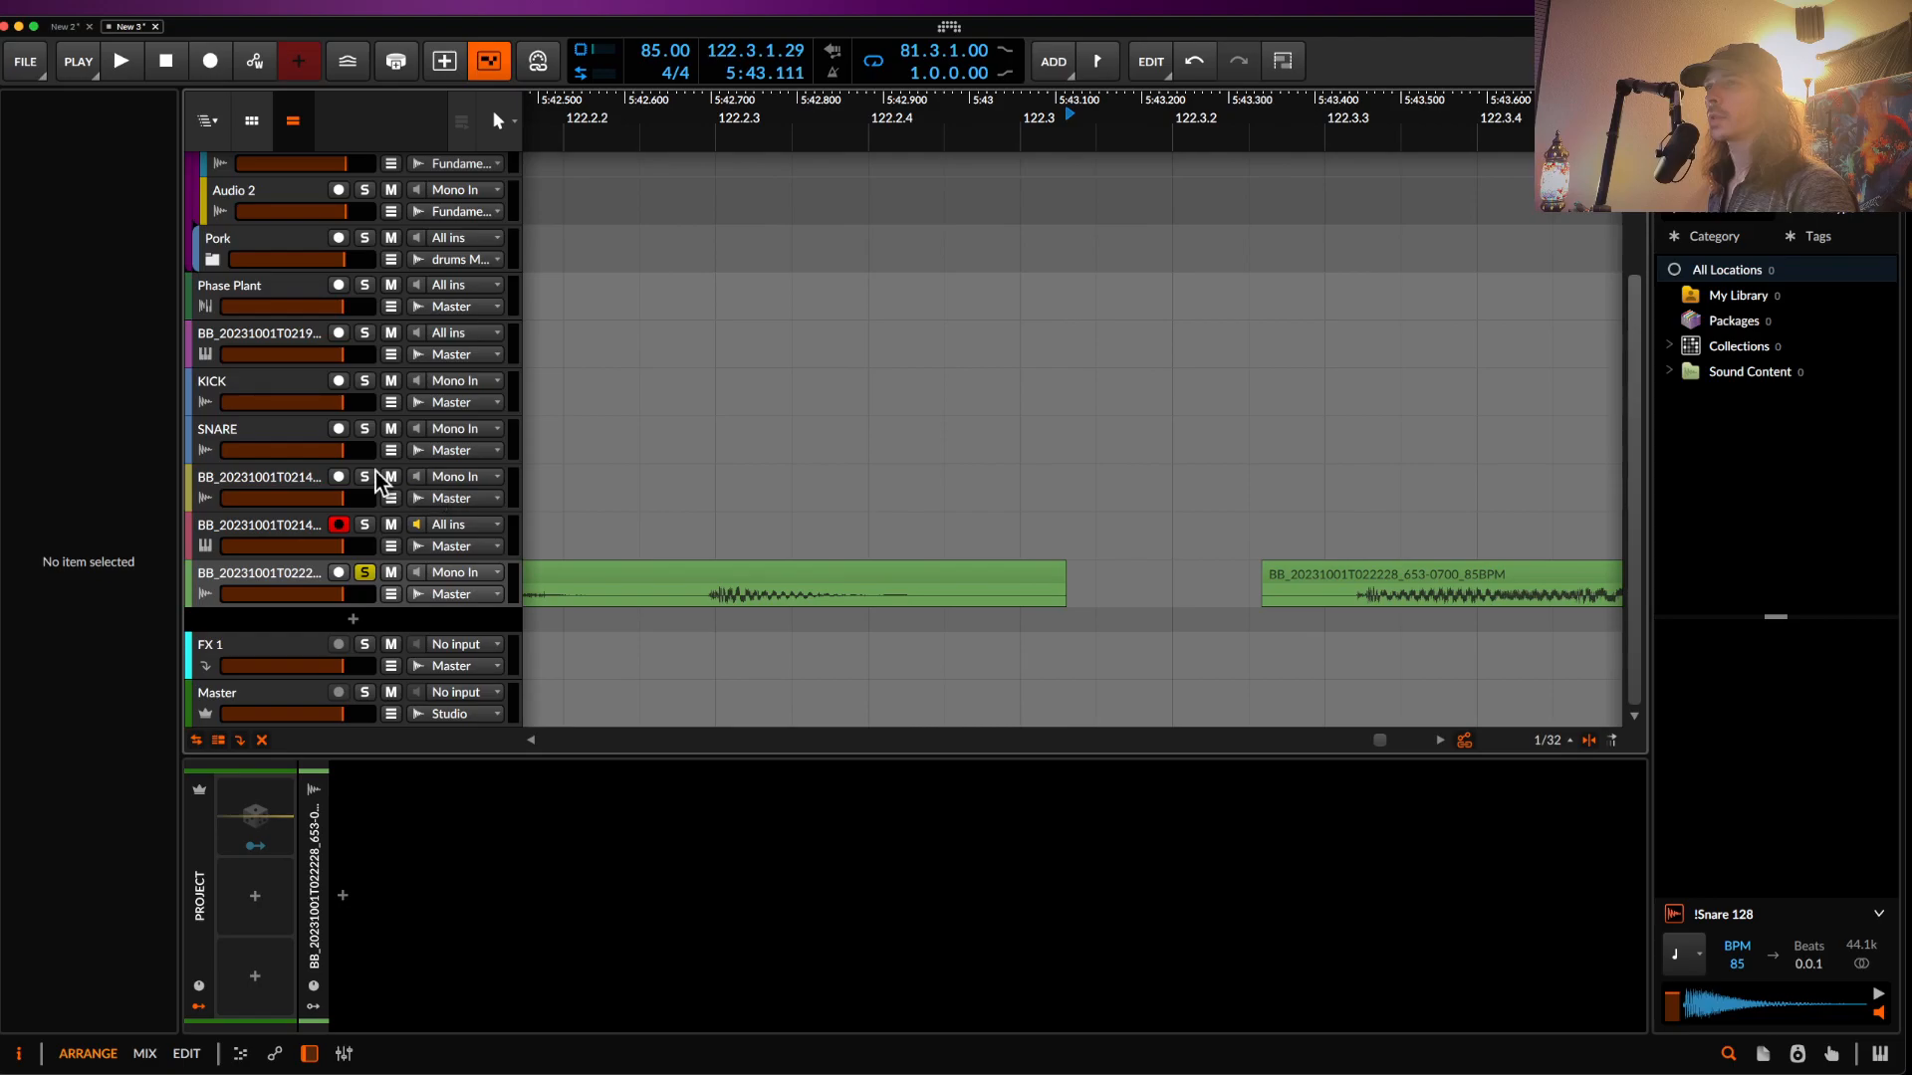
key("ctrl+v")
scroll(1056, 440, "up", 2)
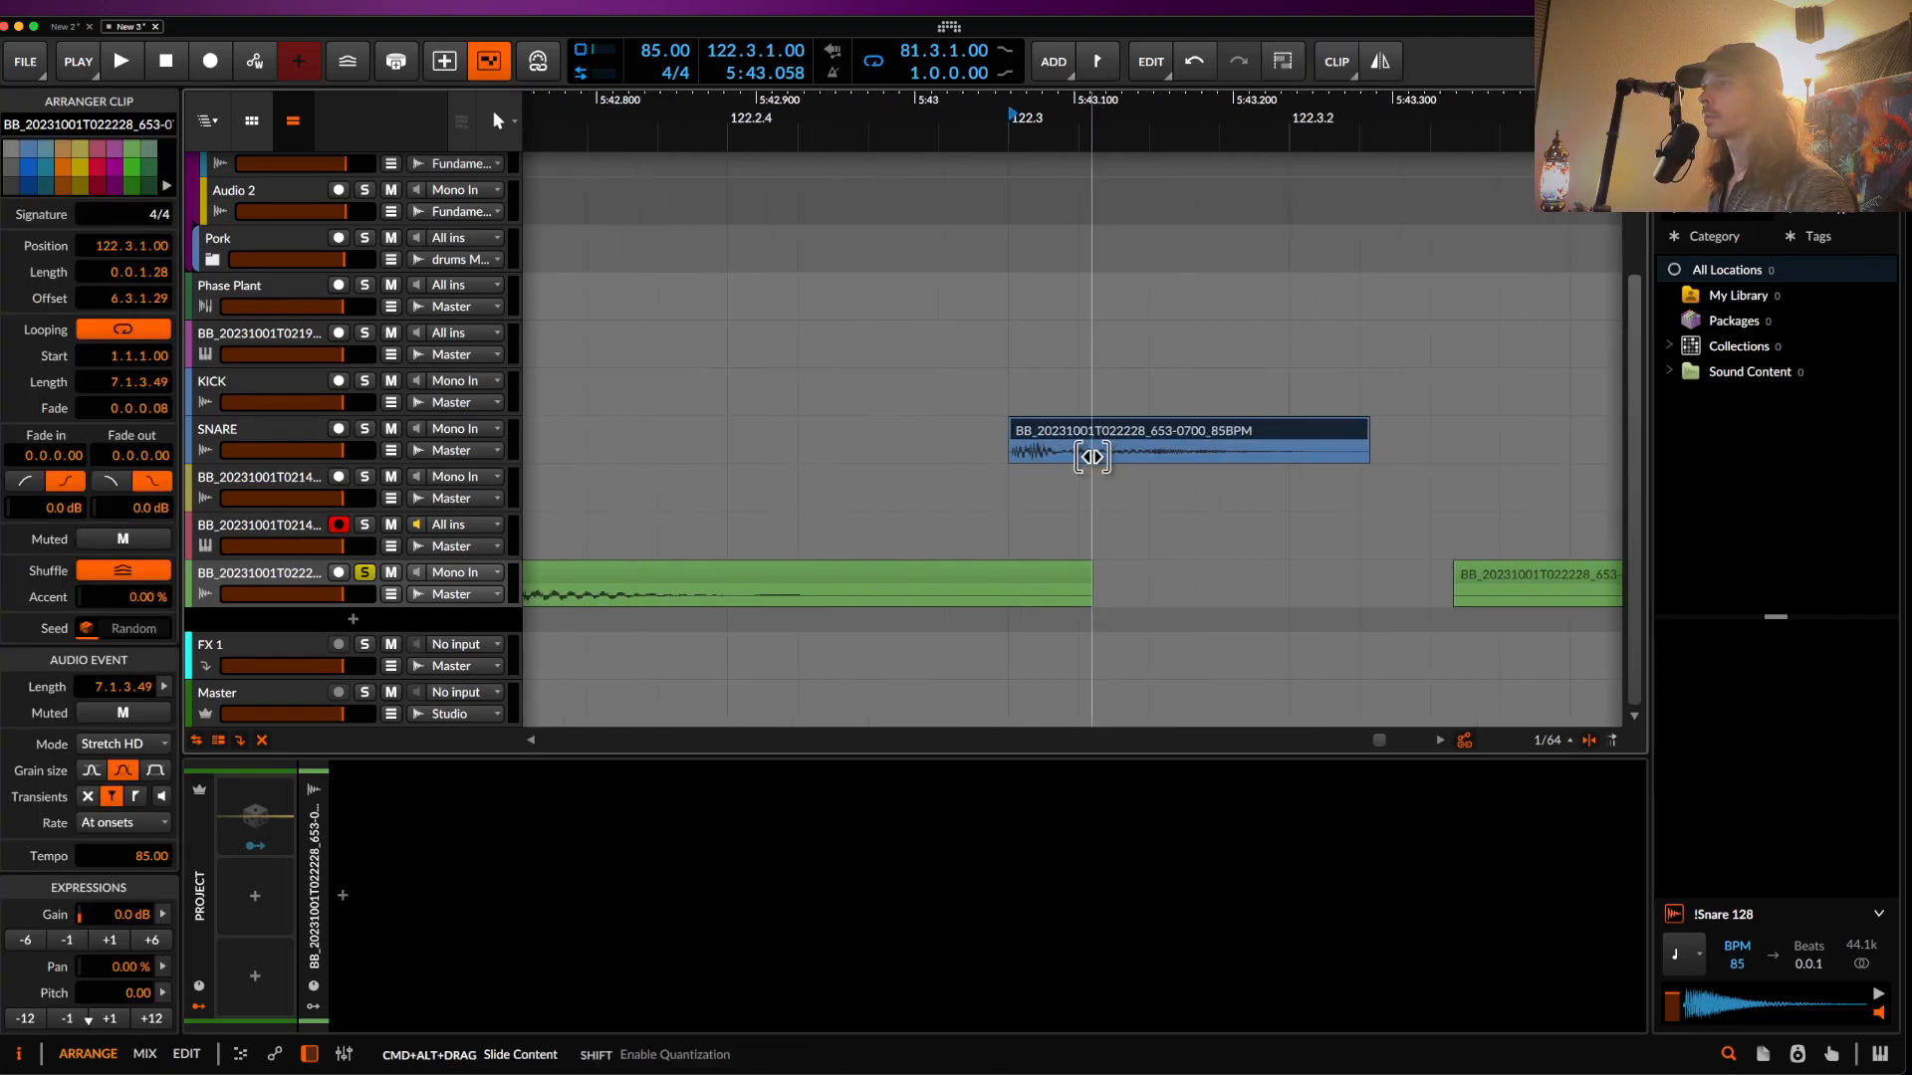
- Select SNARE, compare Crystalline bypassed and enabled, and solo the track to hear the bass slice
left_click(244, 445)
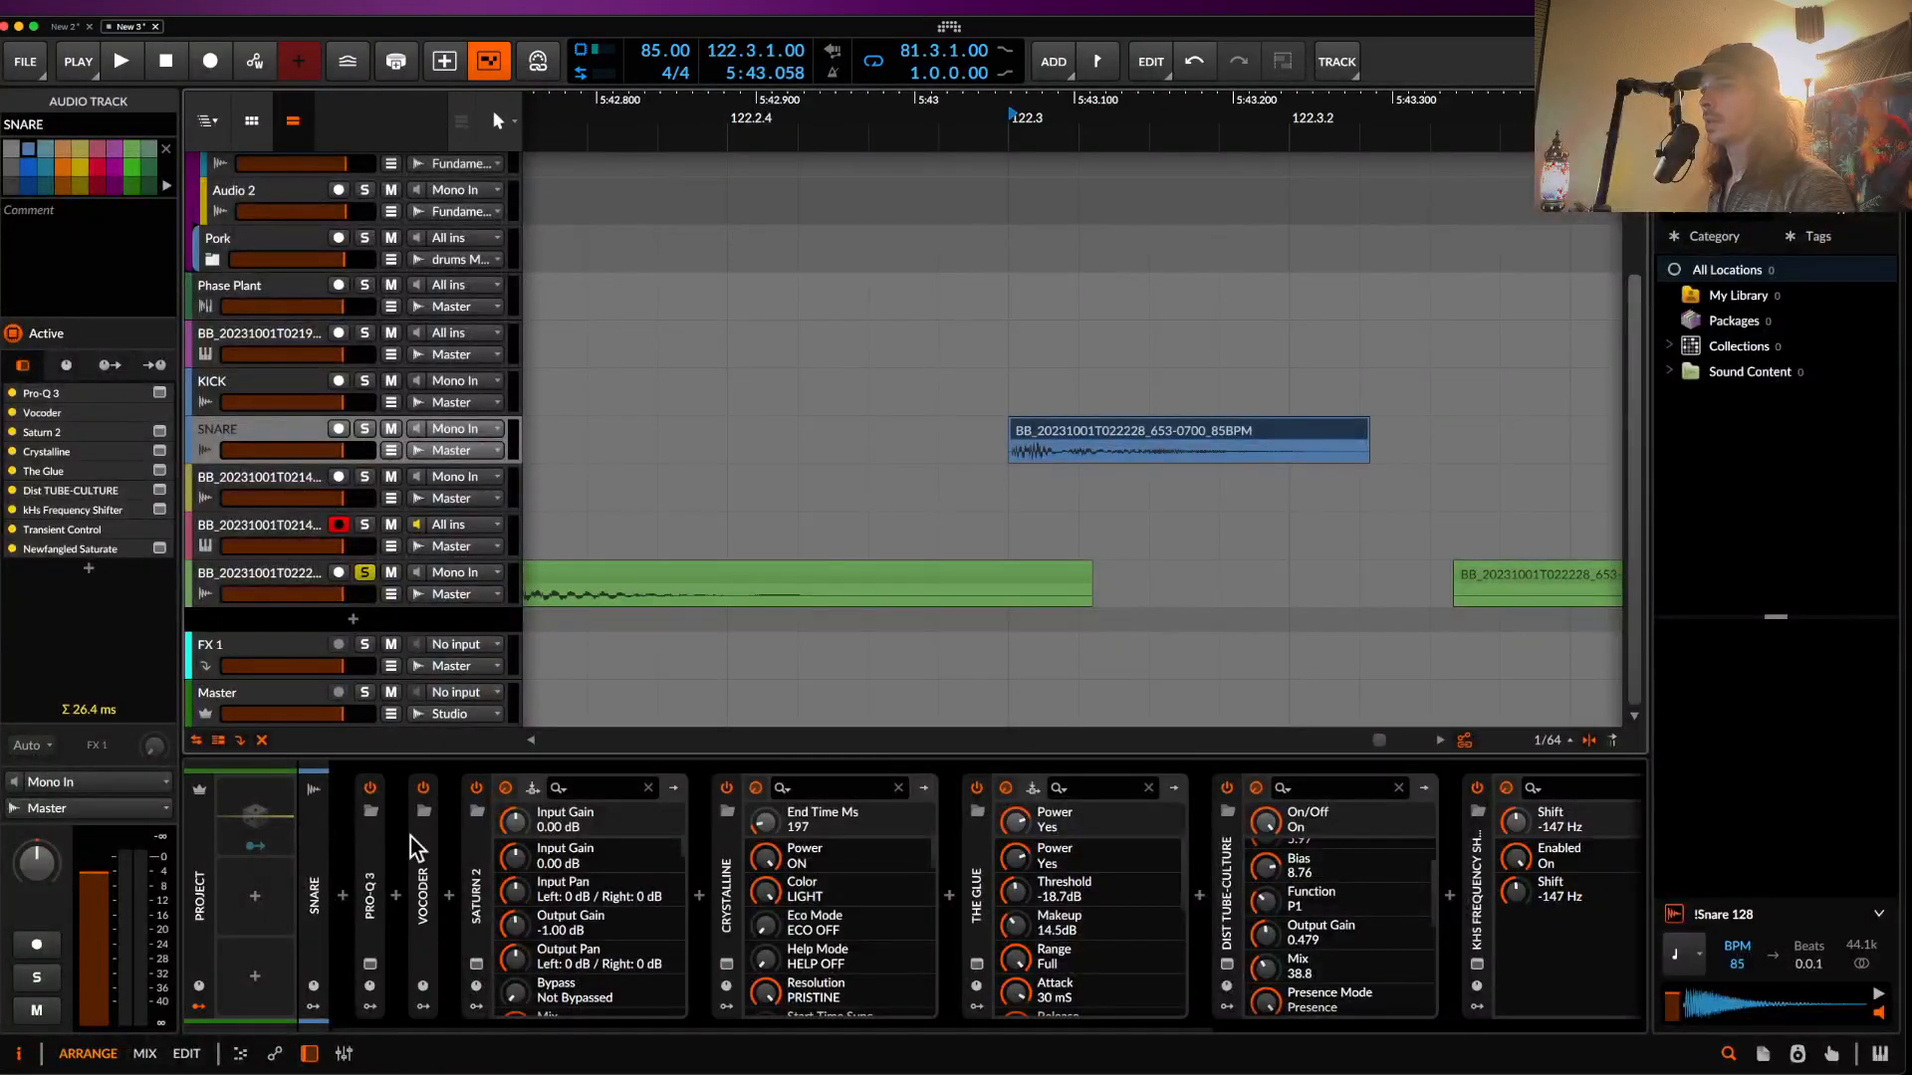
scroll(410, 837, "right", 5)
scroll(410, 836, "left", 5)
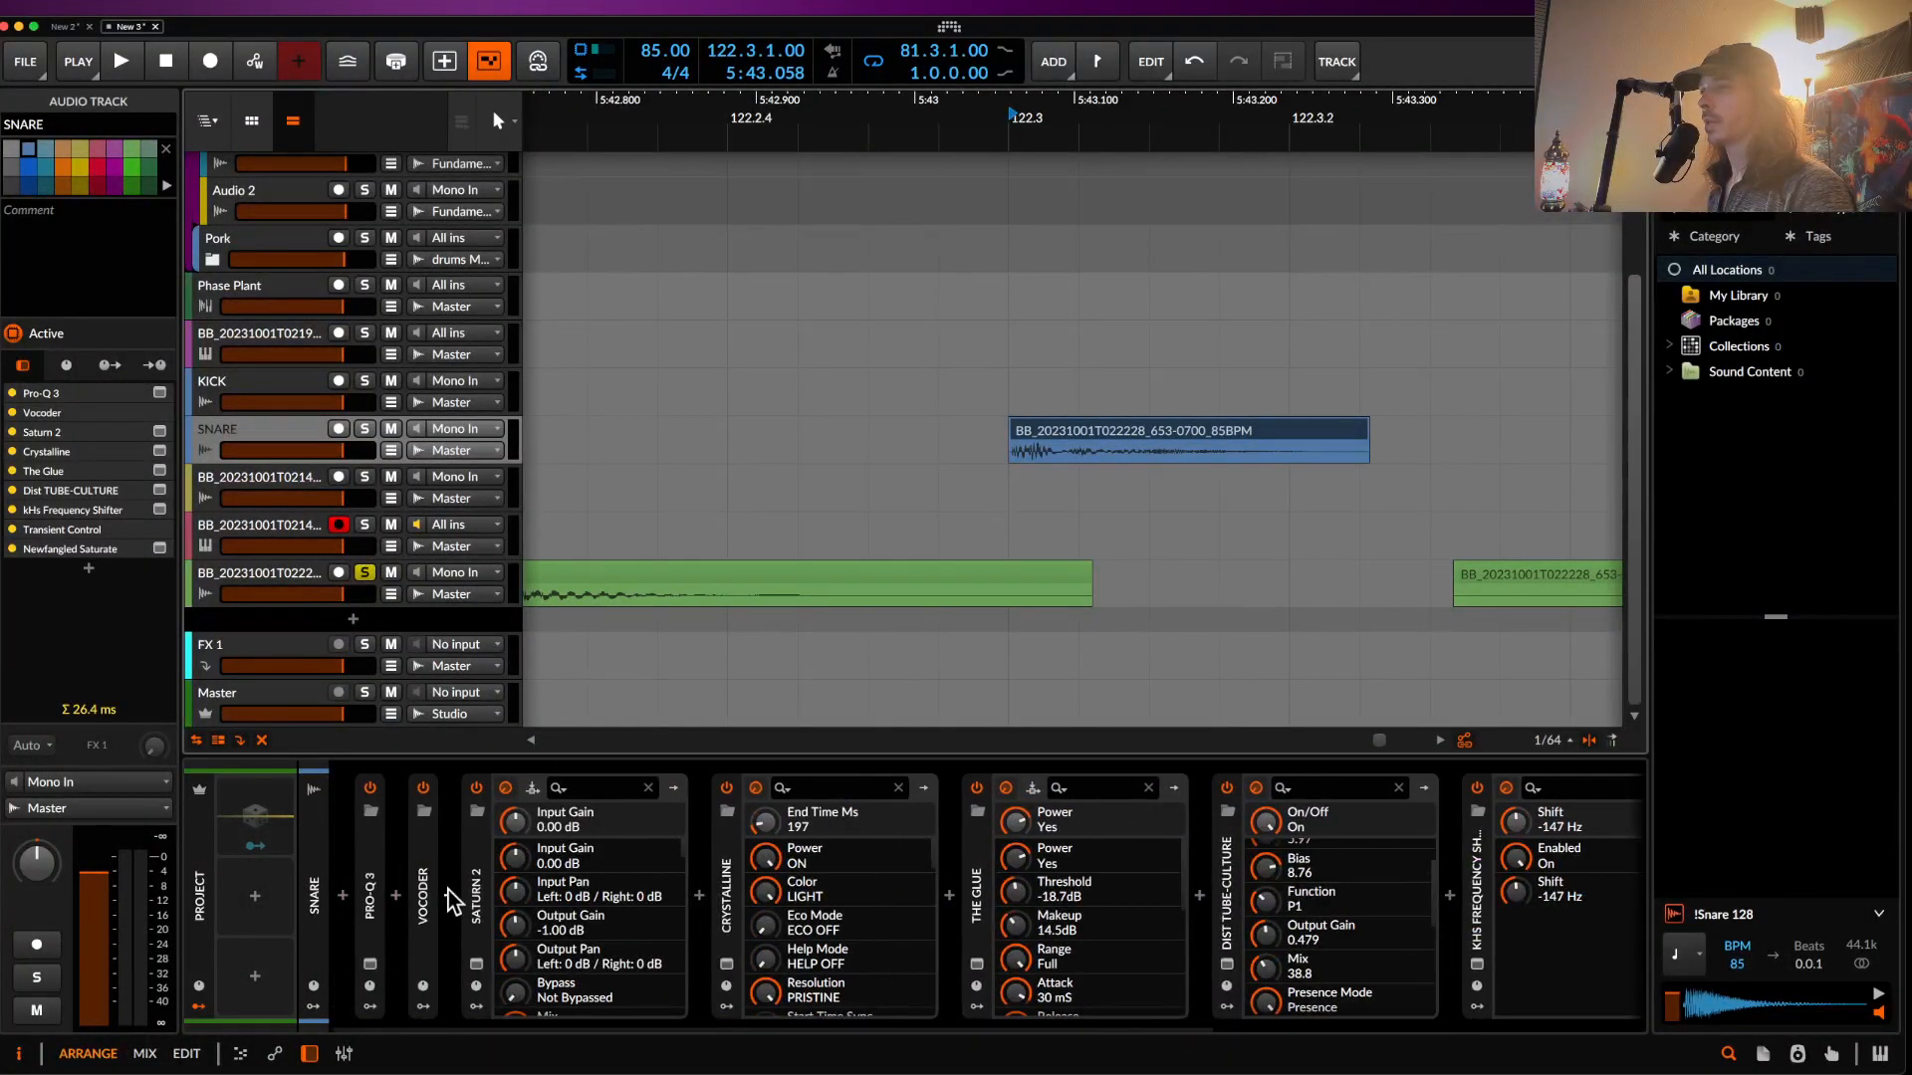
left_click(727, 788)
left_click(364, 429)
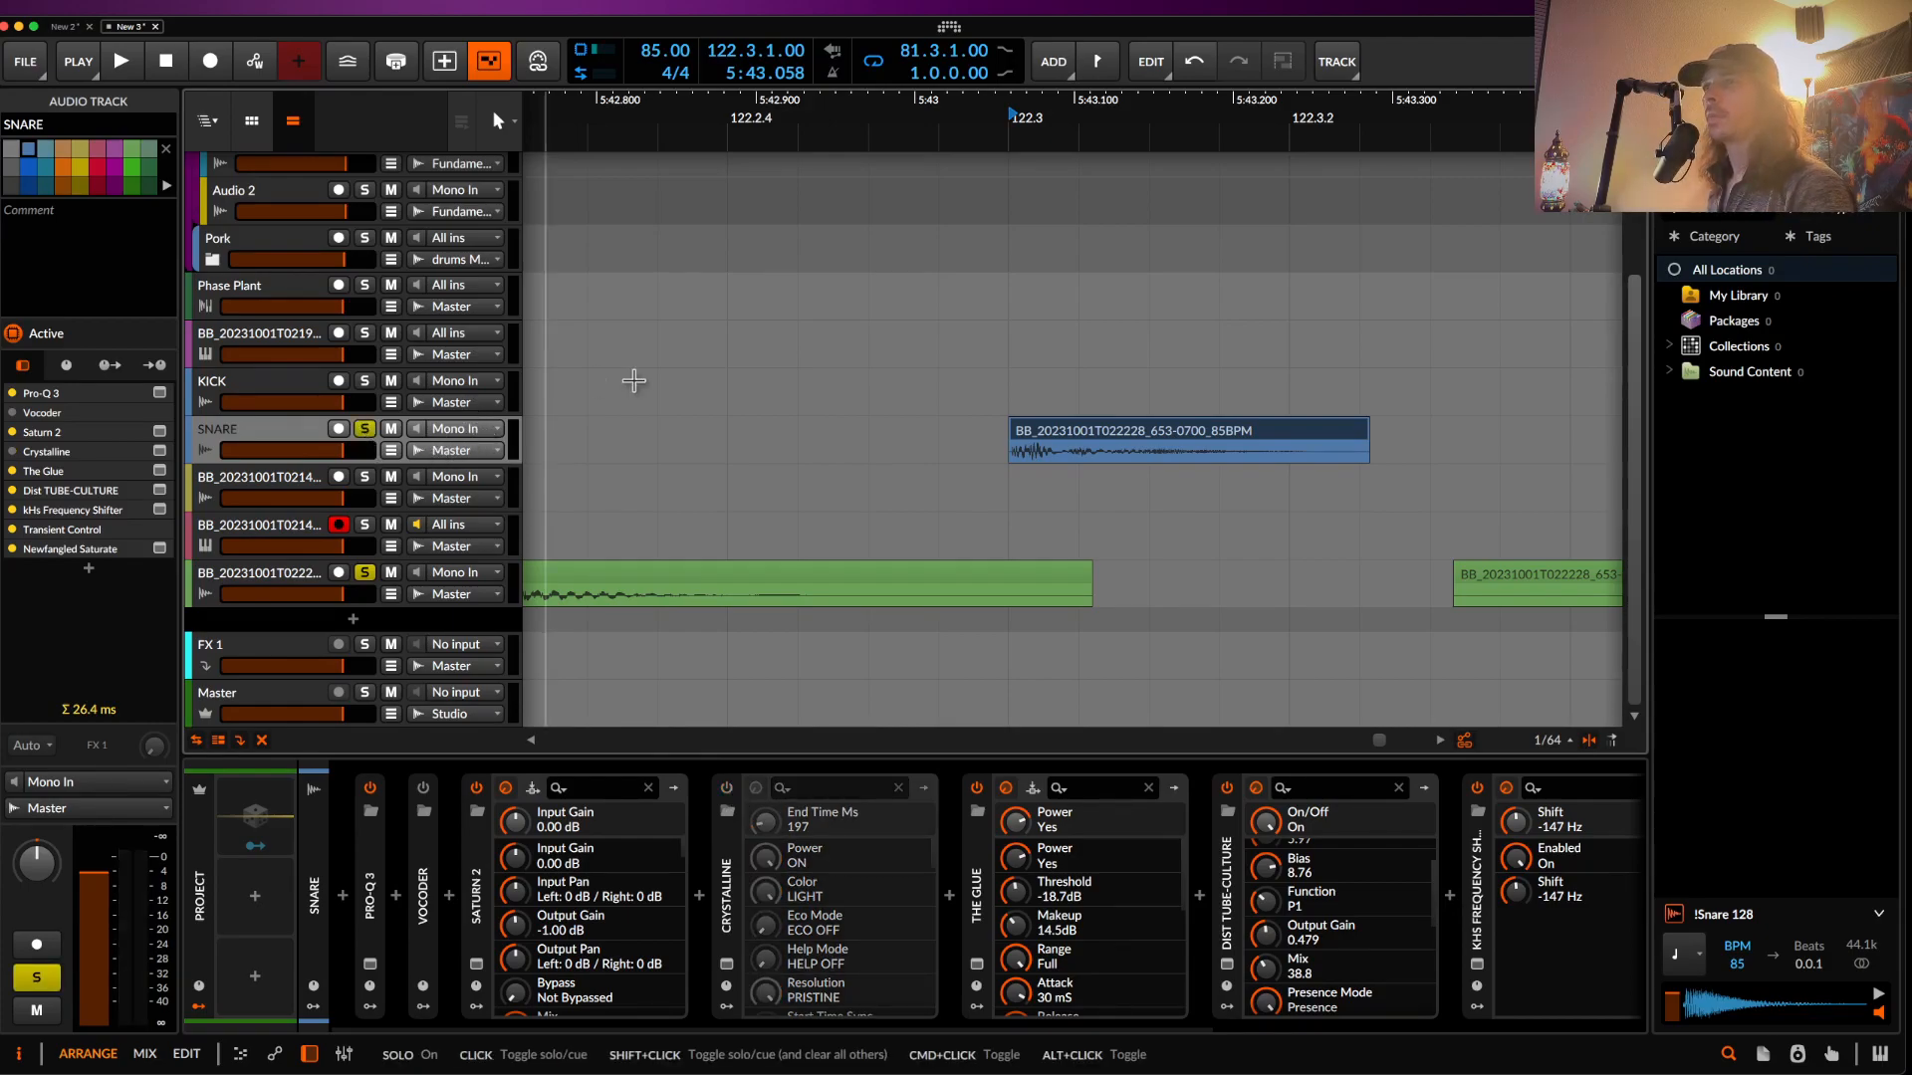
left_click(1036, 434)
scroll(1032, 428, "down", 4)
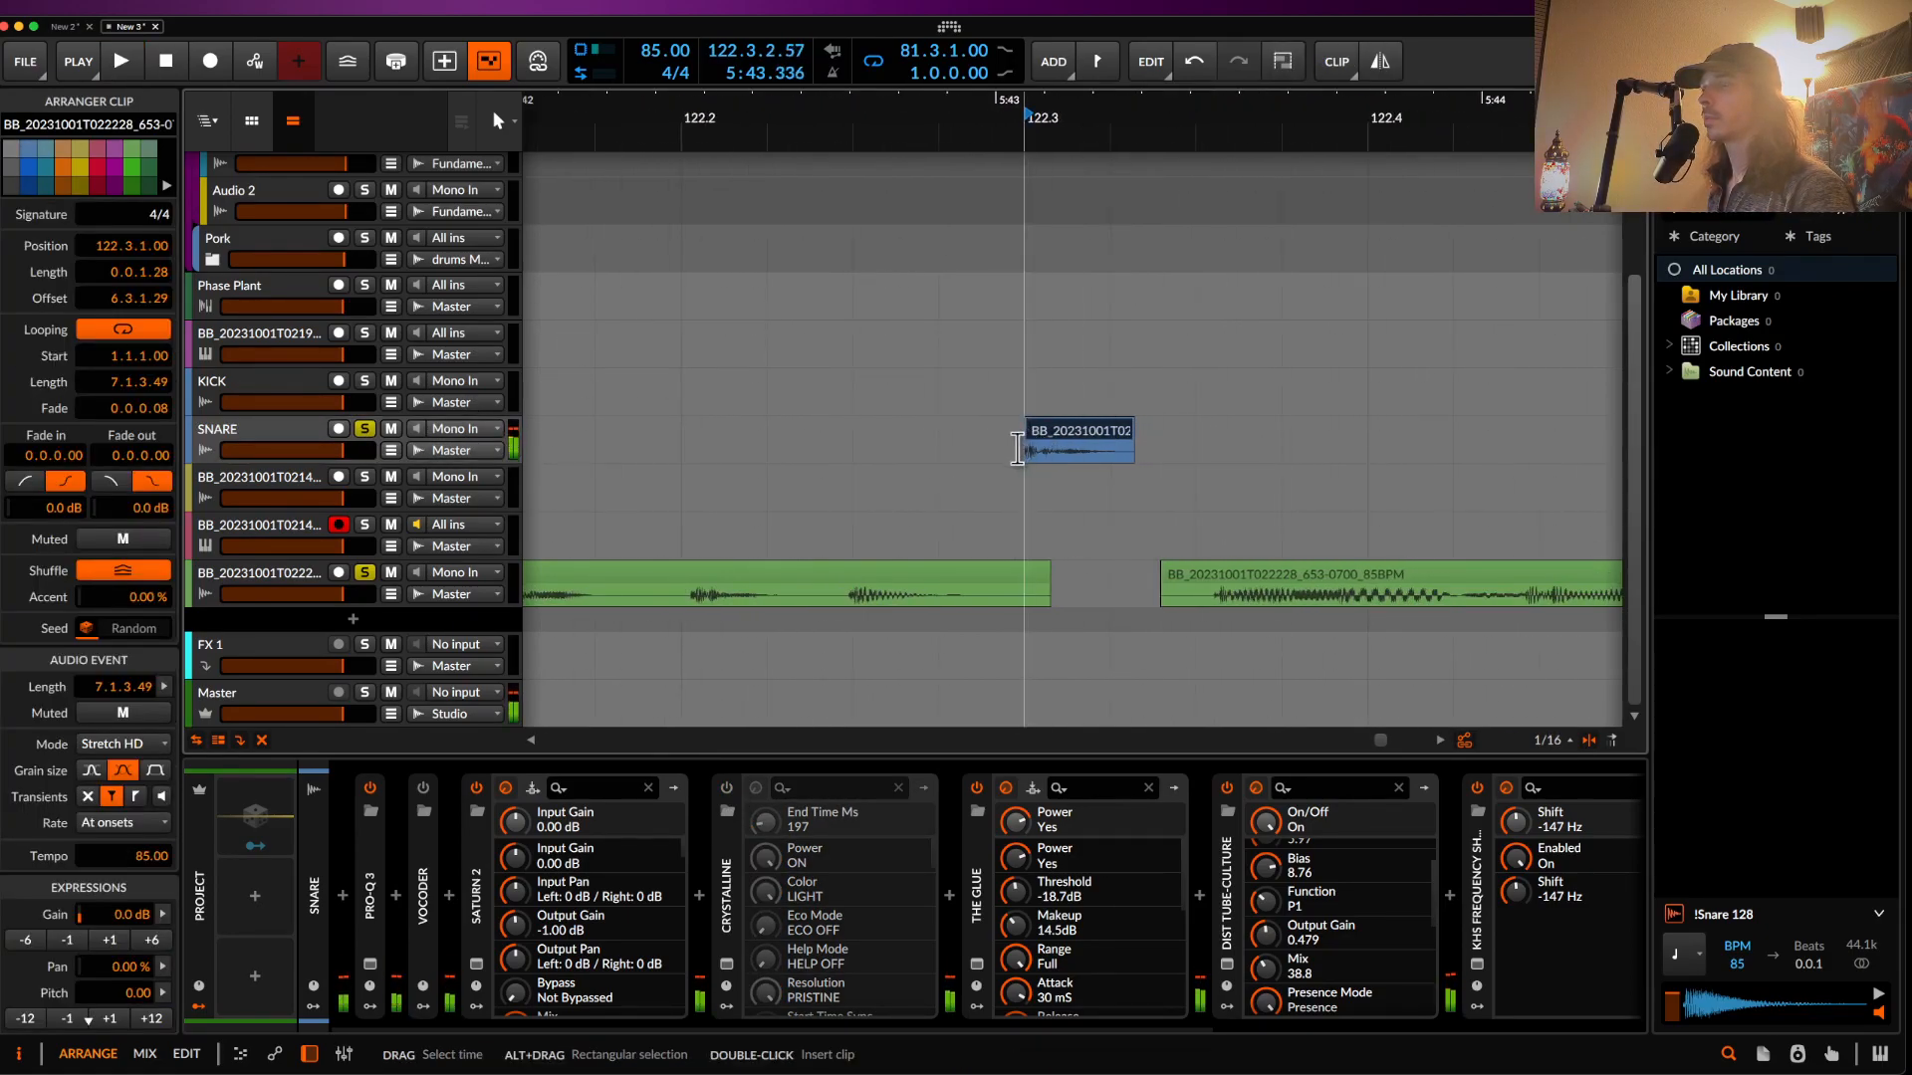
scroll(1031, 428, "down", 2)
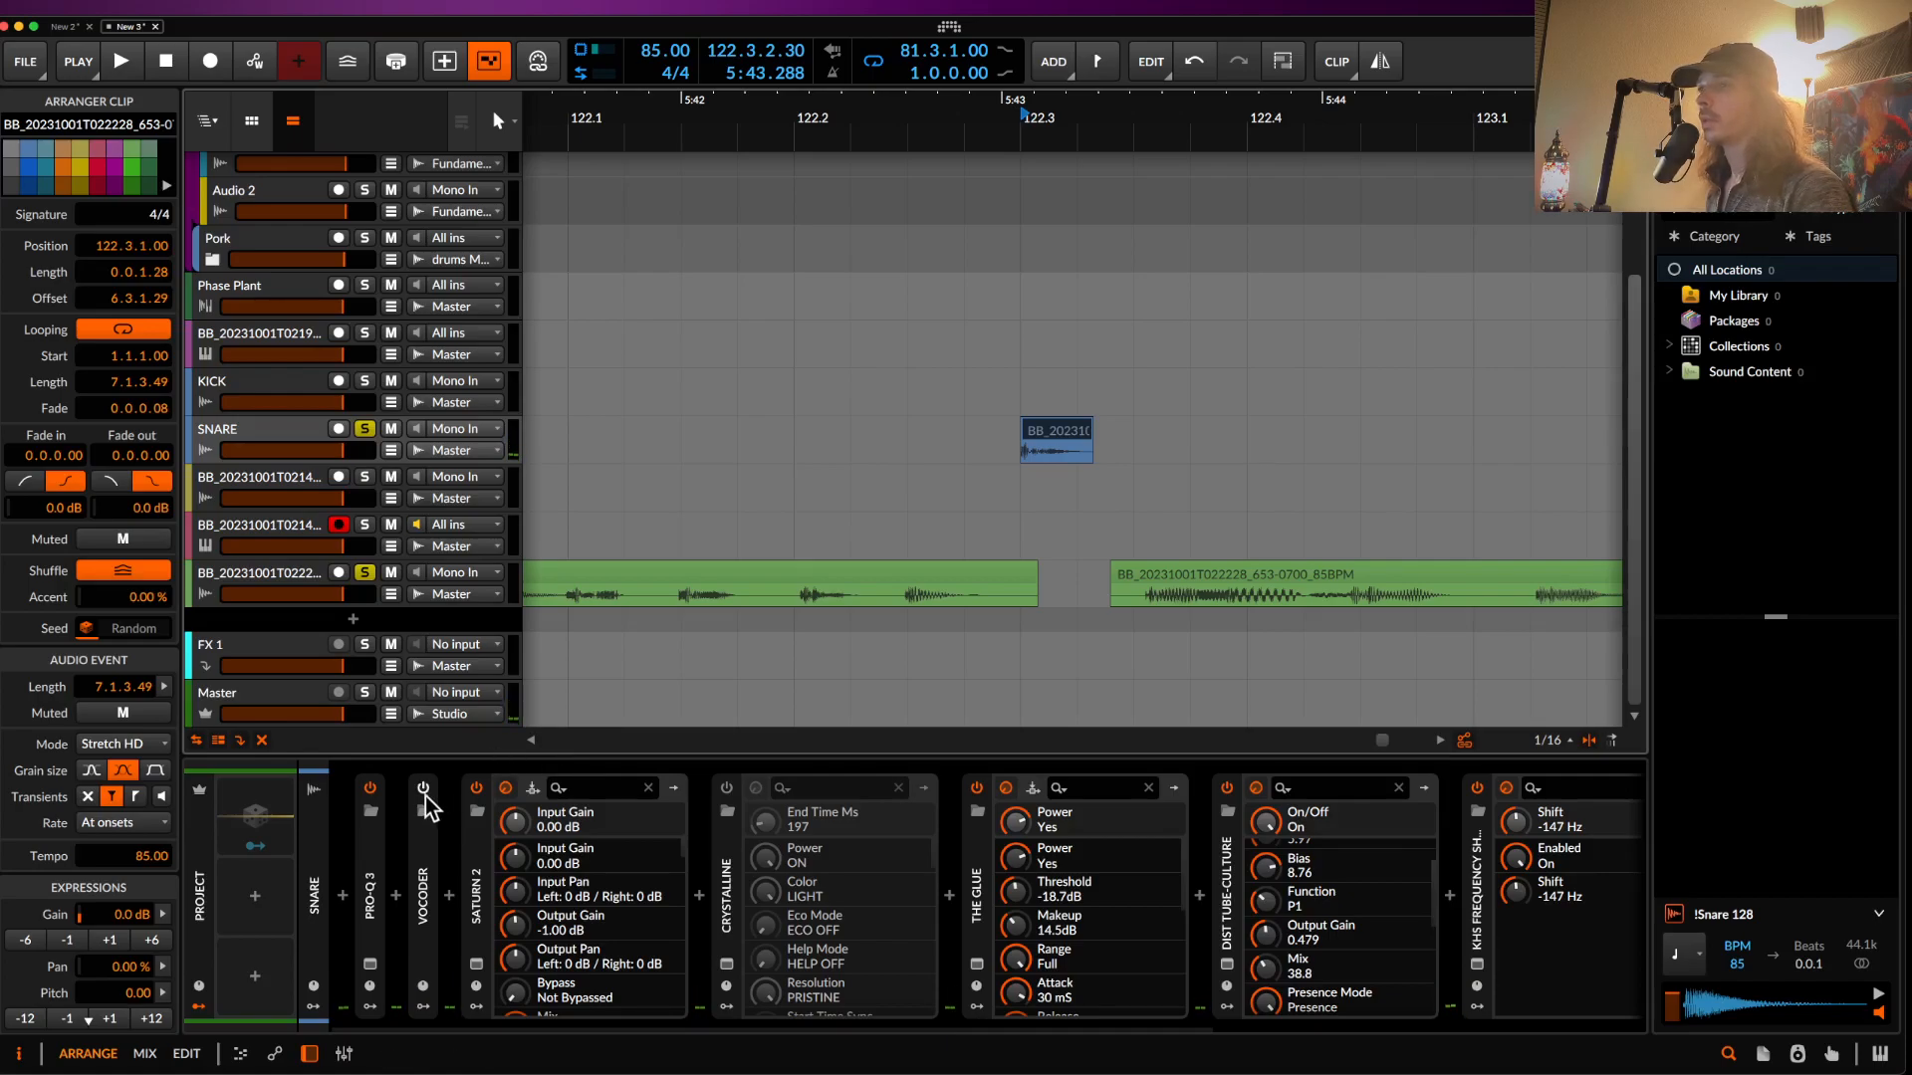
left_click(725, 788)
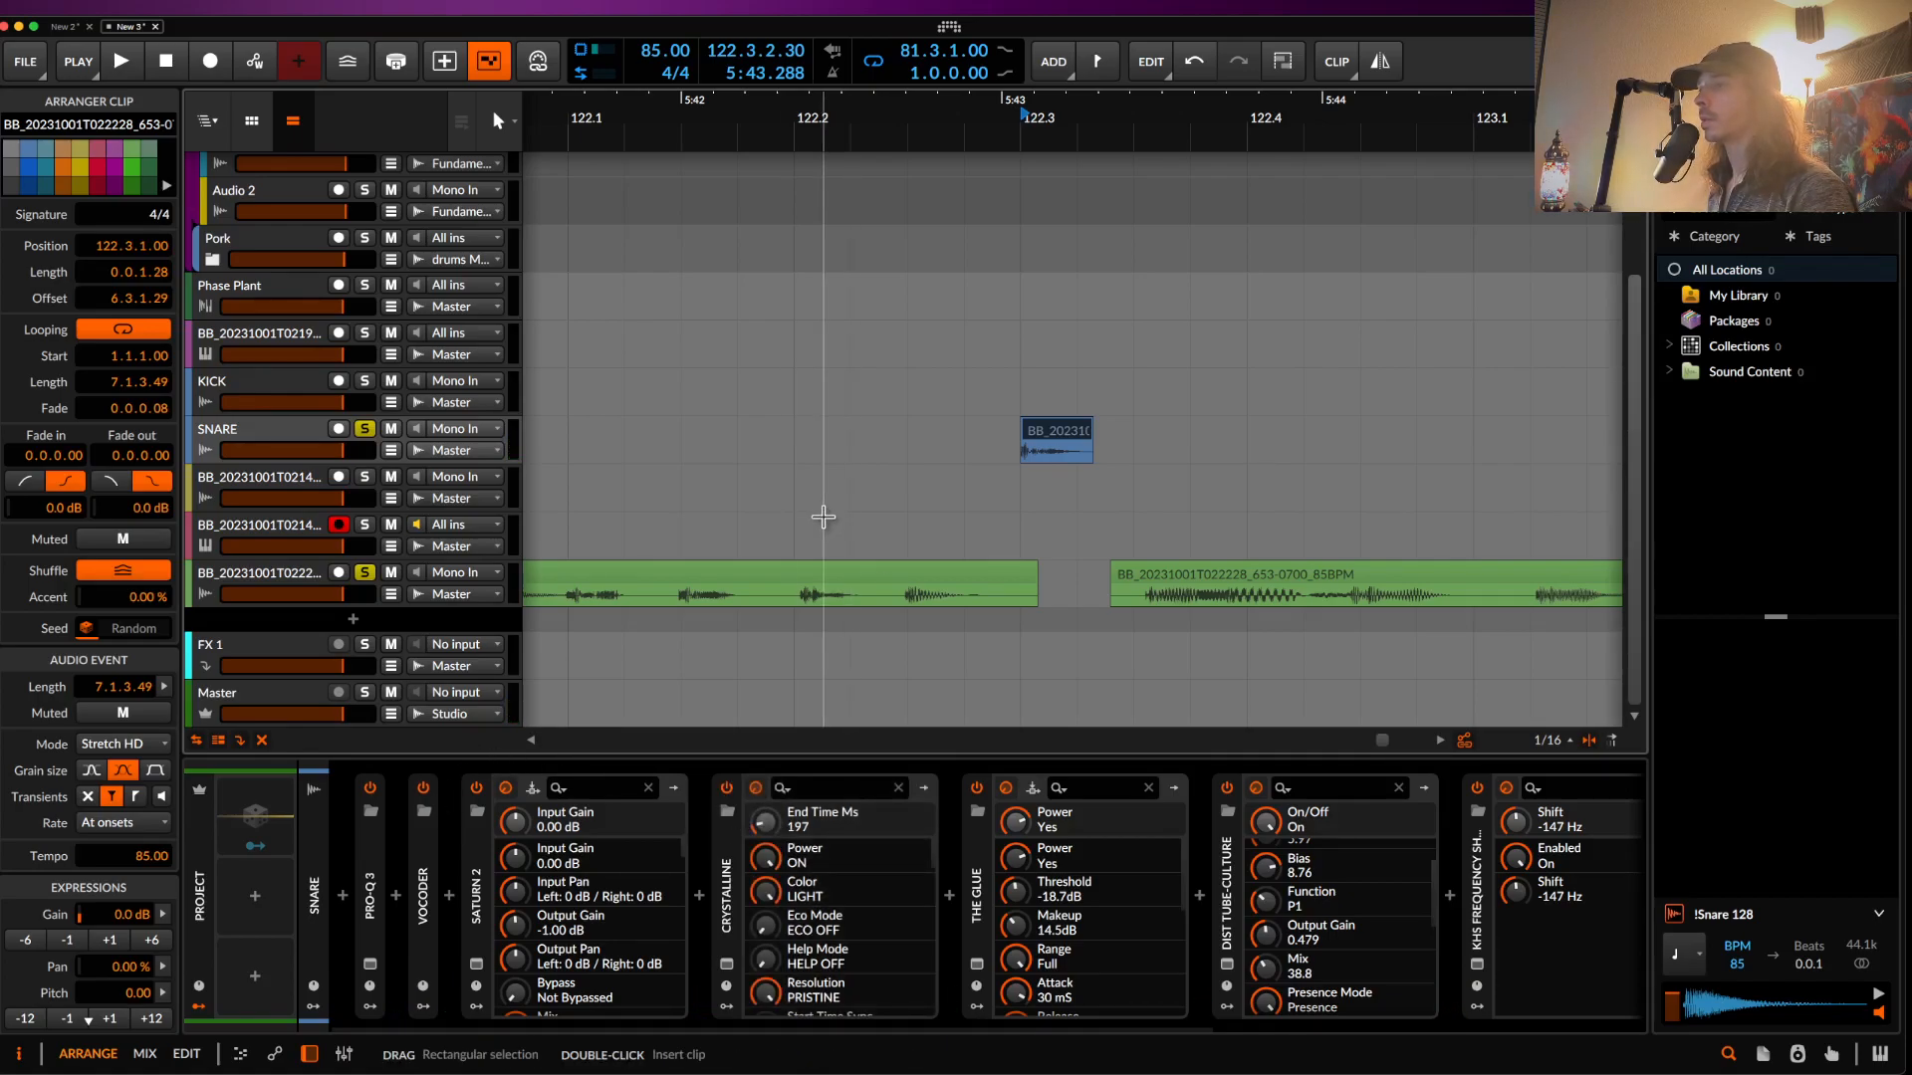
scroll(822, 517, "down", 2)
key("space")
key("space")
key("space")
key("space")
- Expand the snare's Vocoder device and audition the slice
double_click(426, 934)
key("space")
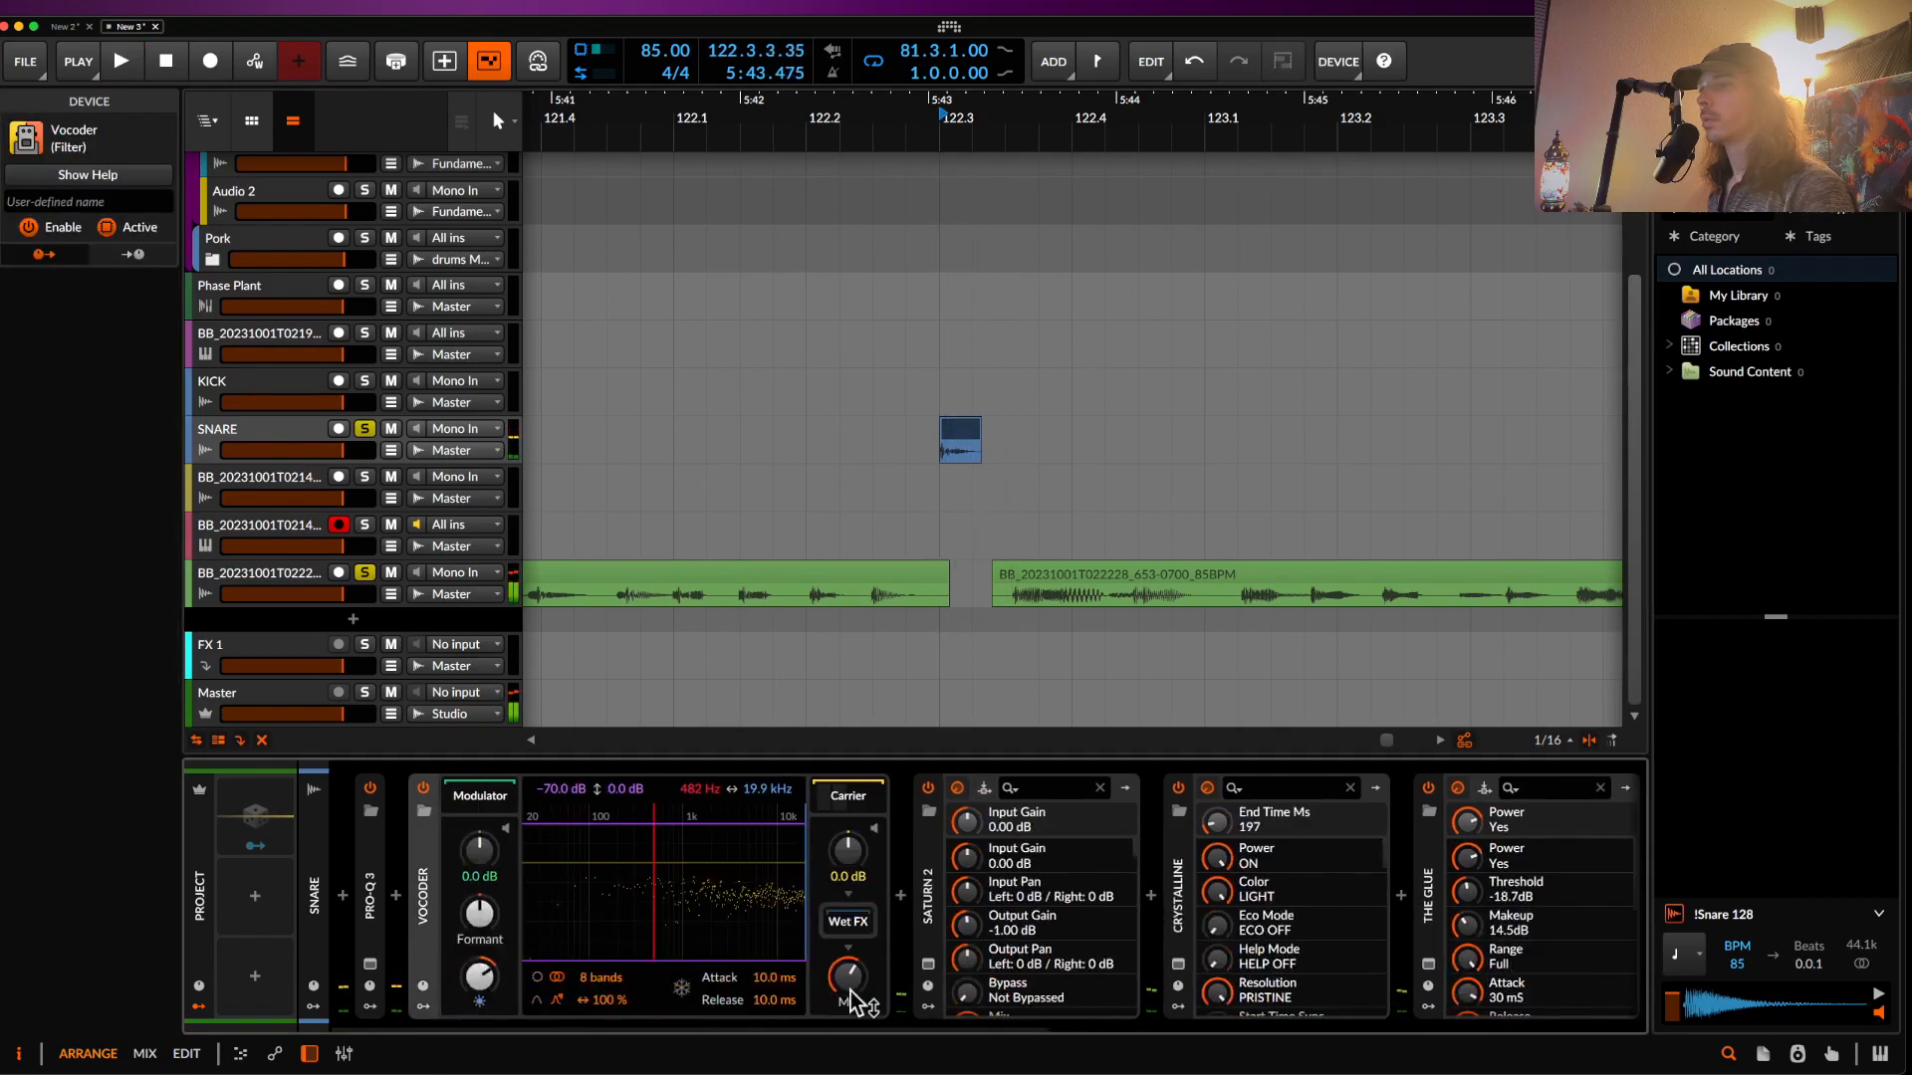
key("space")
key("space")
key("space")
key("space")
key("space")
key("space")
key("space")
key("space")
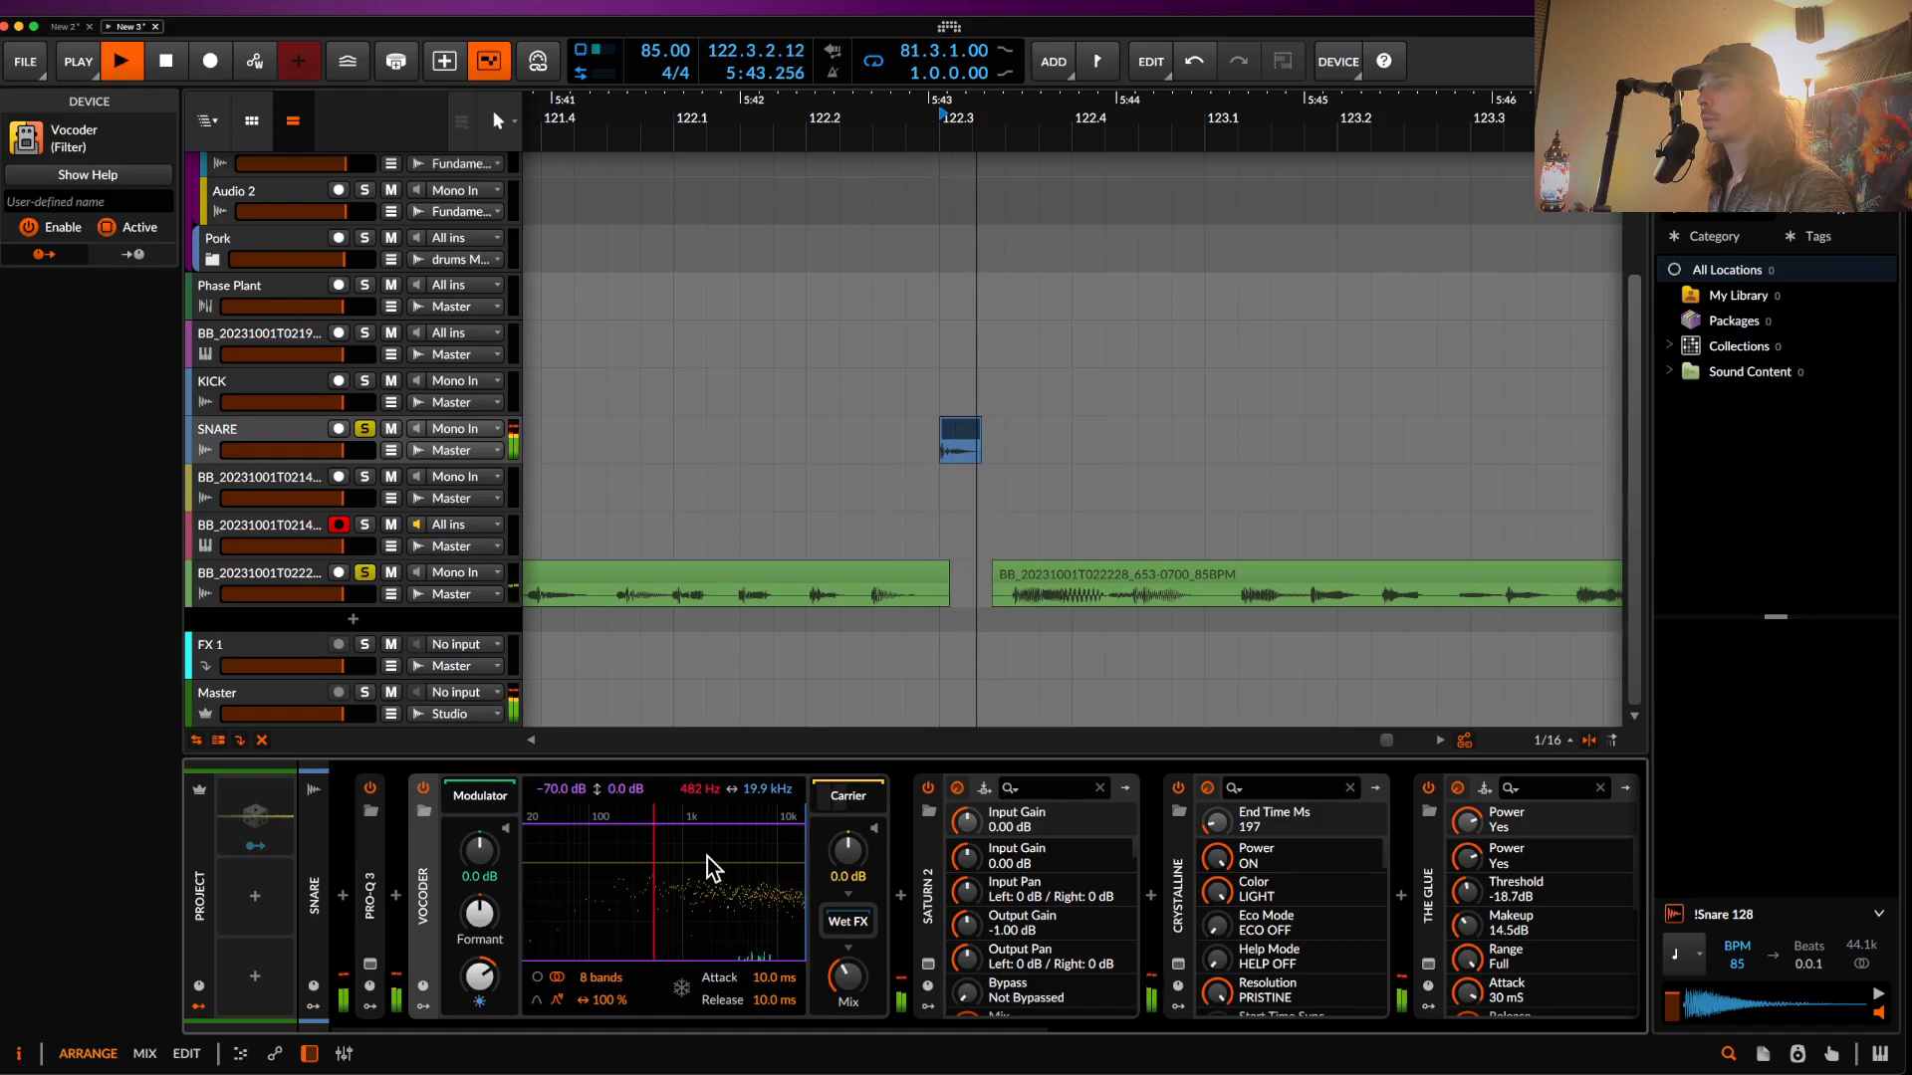
- Boost Saturn 2's Band 3 level to +2.66 dB on the snare
key("space")
key("space")
left_click(957, 787)
left_click_drag(1246, 408, 1242, 400)
key("space")
key("space")
key("space")
key("space")
key("space")
key("space")
key("space")
key("space")
key("space")
key("space")
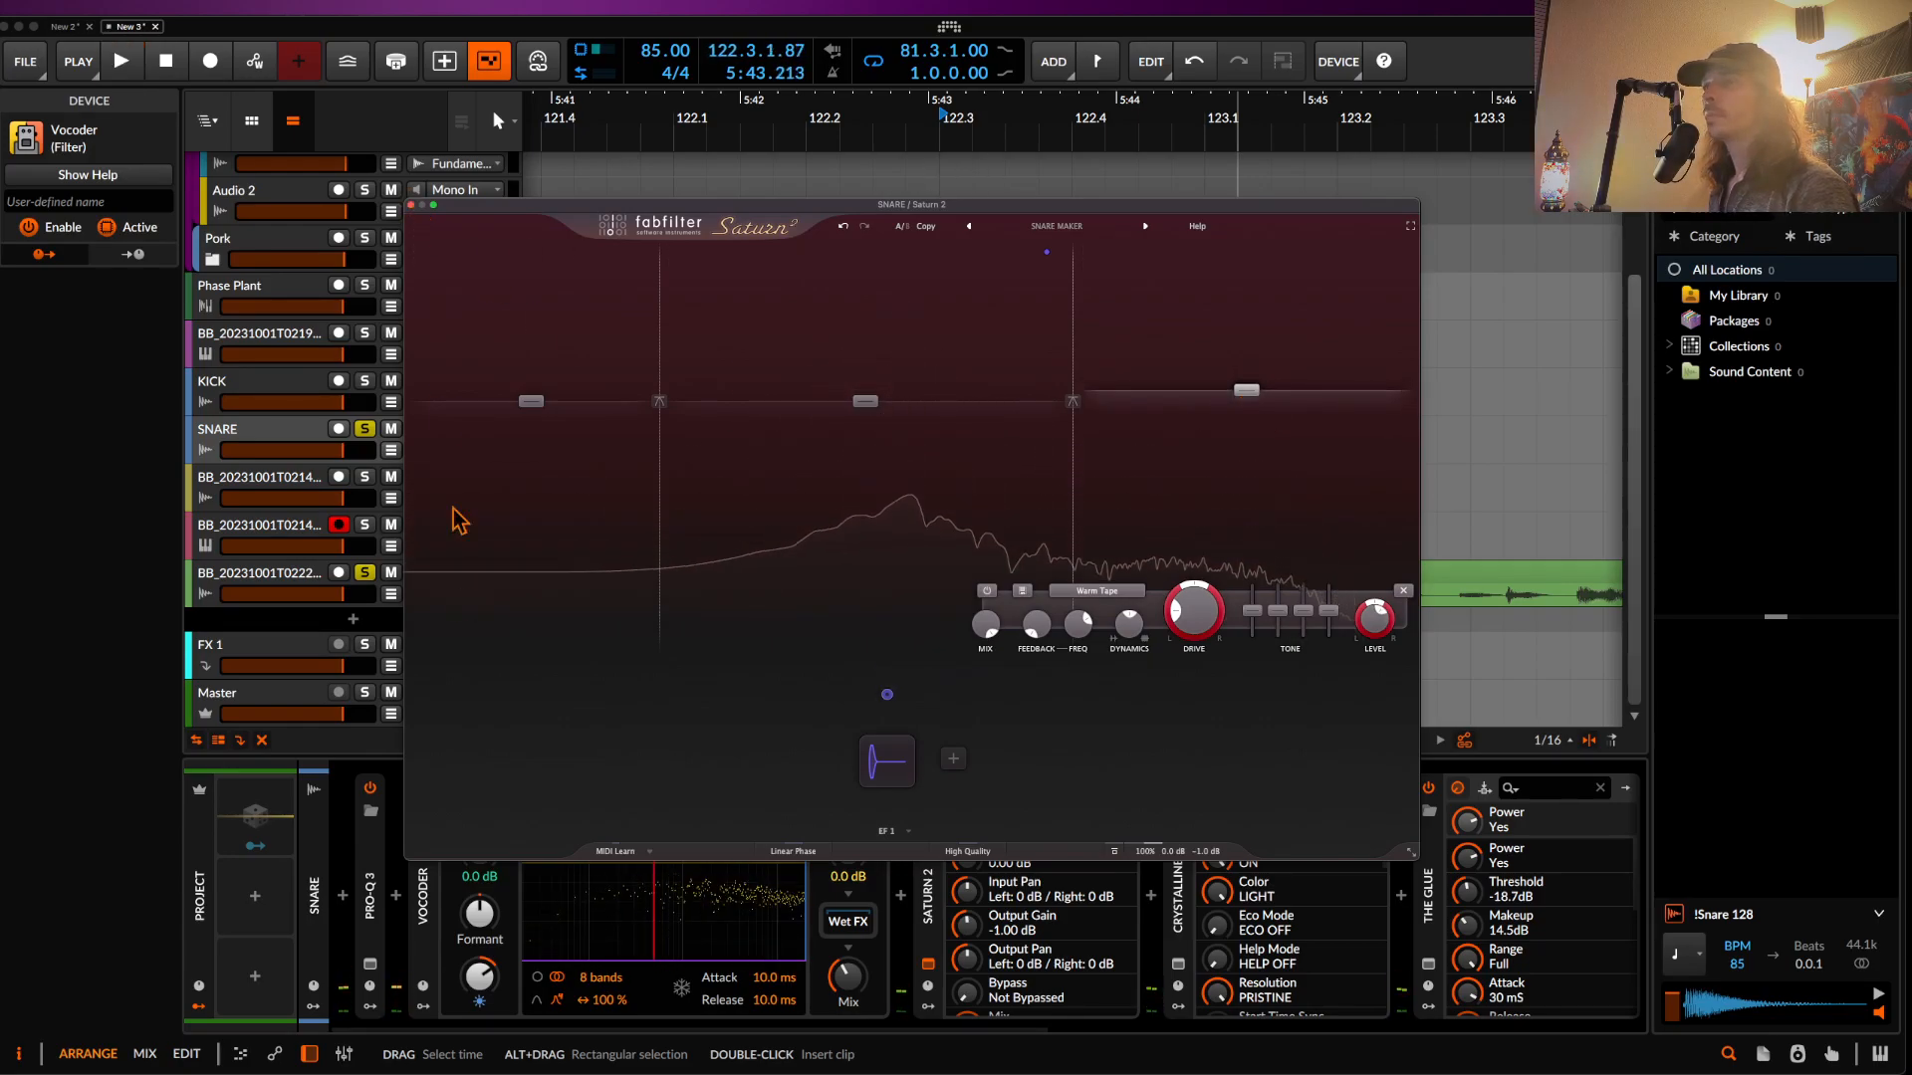
left_click(411, 205)
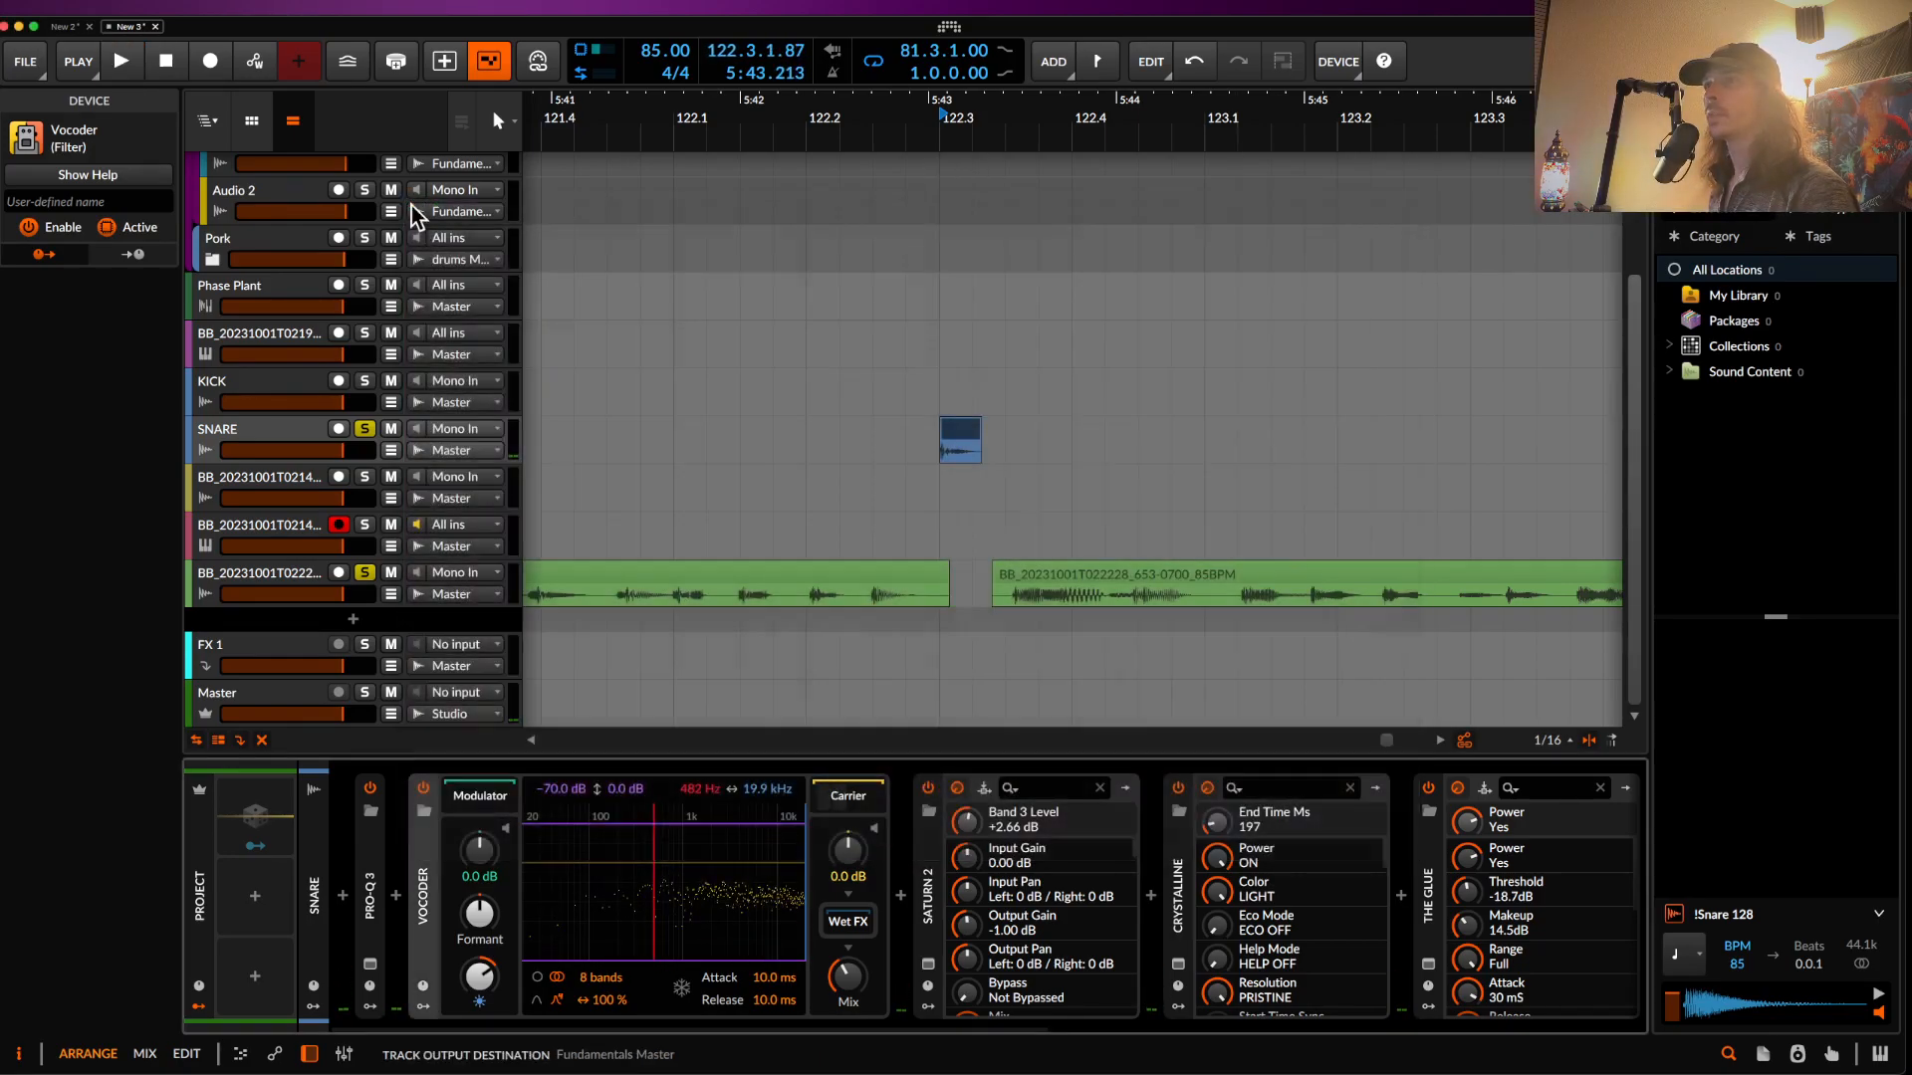
- Collapse the Vocoder, Saturn 2, Crystalline, The Glue, Dist Tube-Culture and Frequency Shifter devices
double_click(425, 908)
double_click(475, 876)
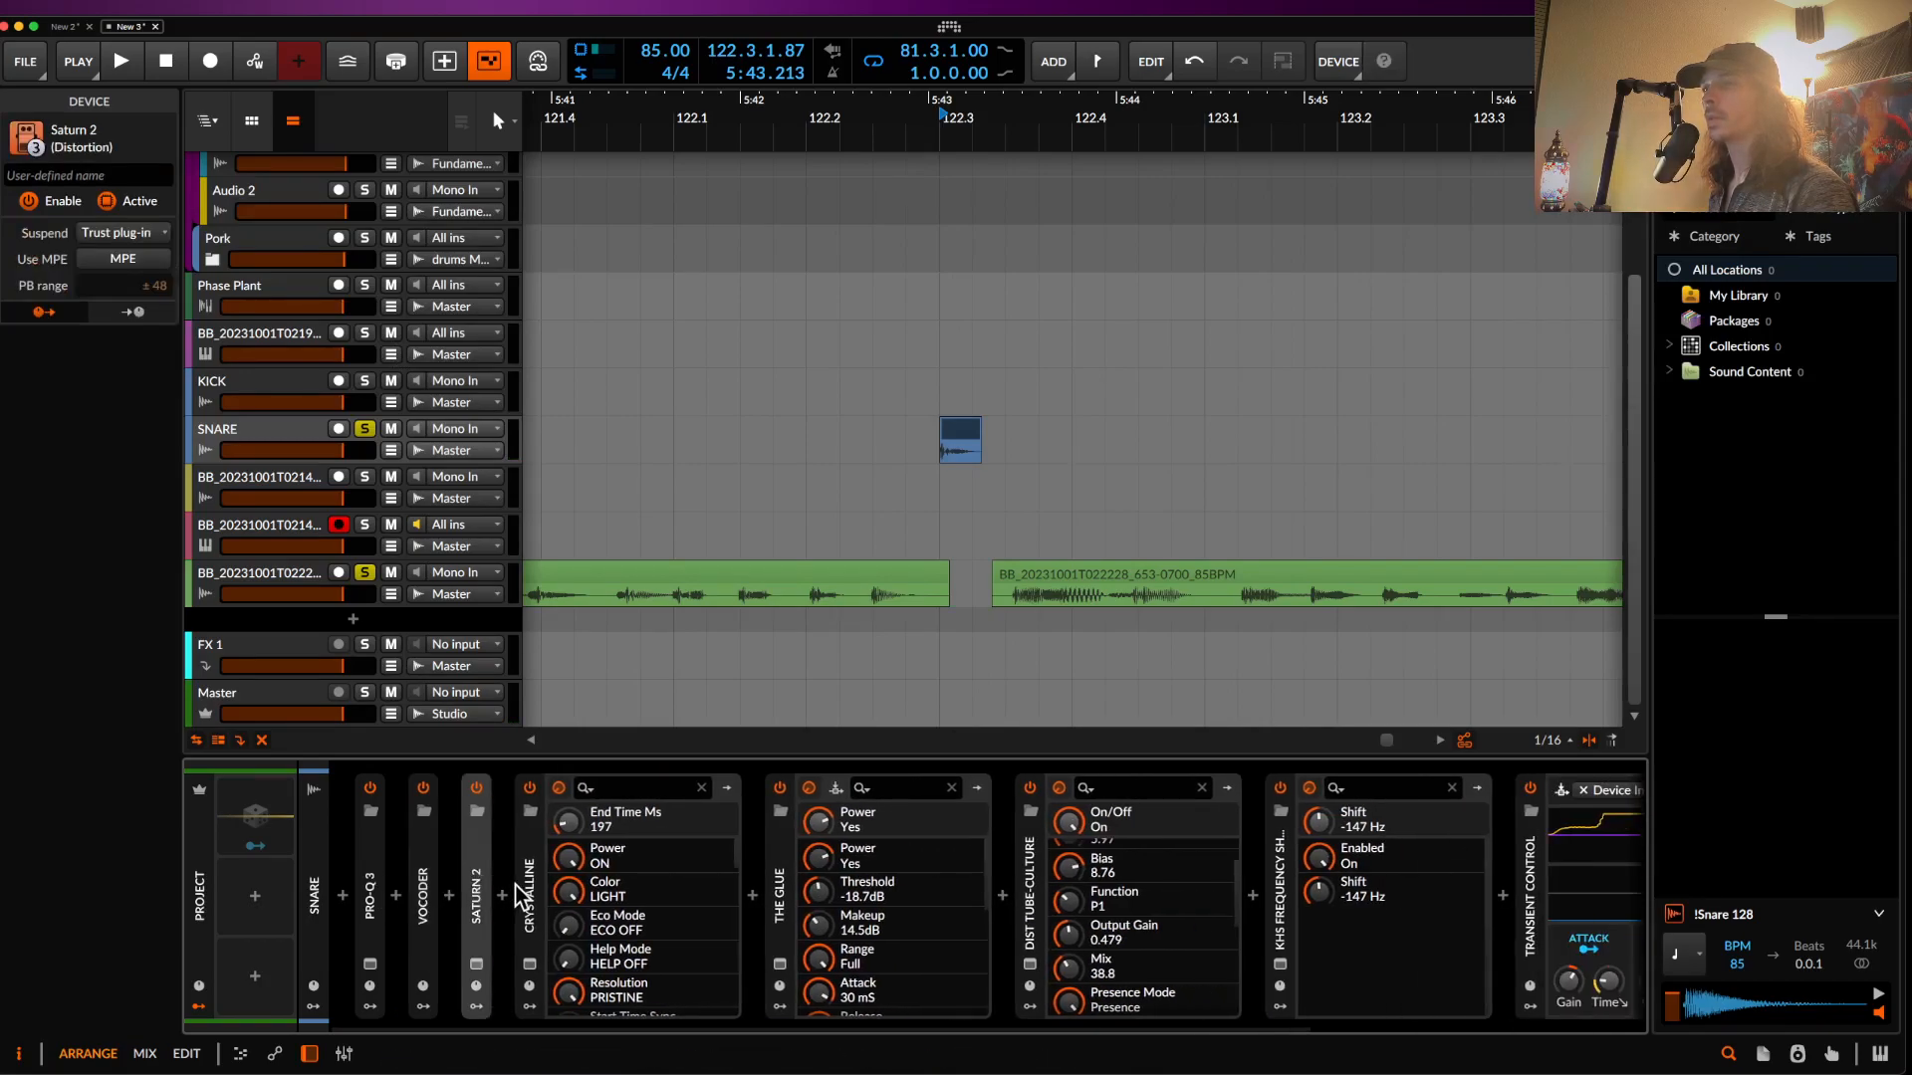
double_click(533, 899)
double_click(587, 911)
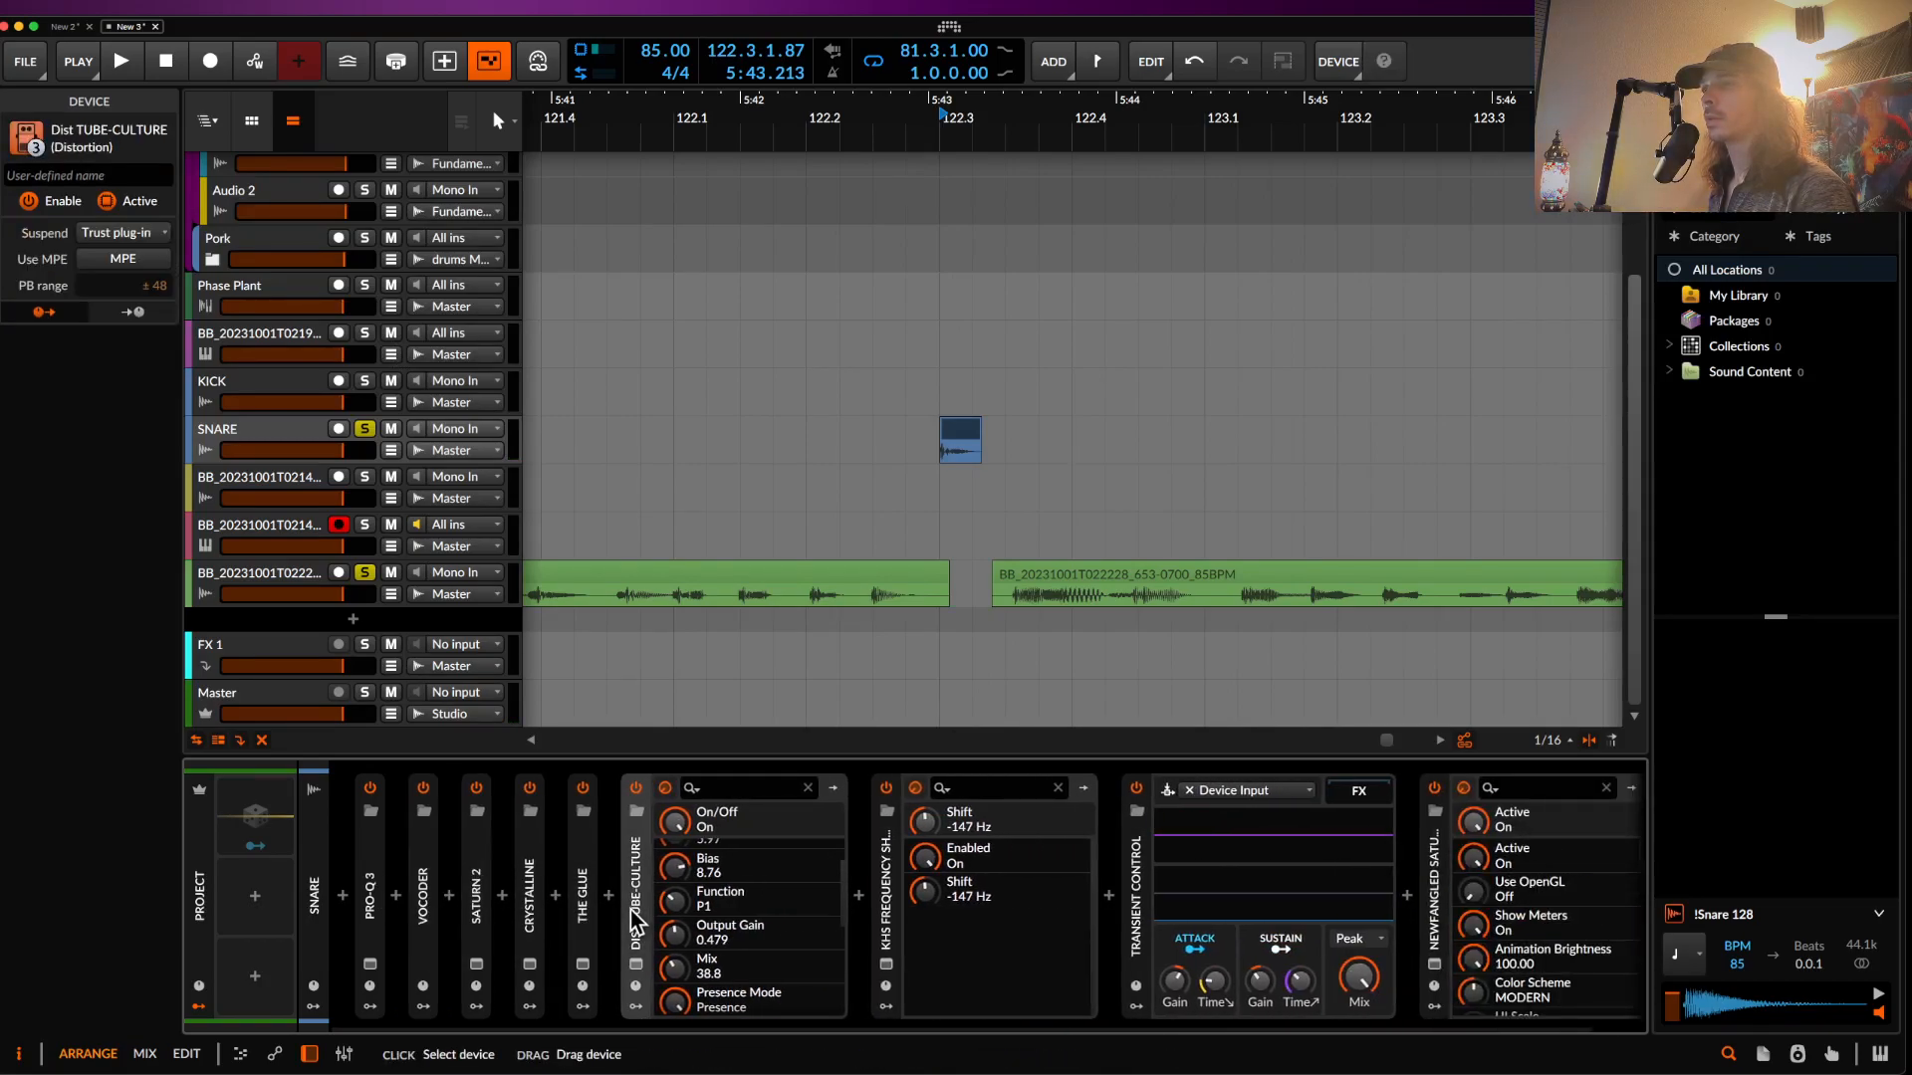
double_click(637, 921)
double_click(702, 876)
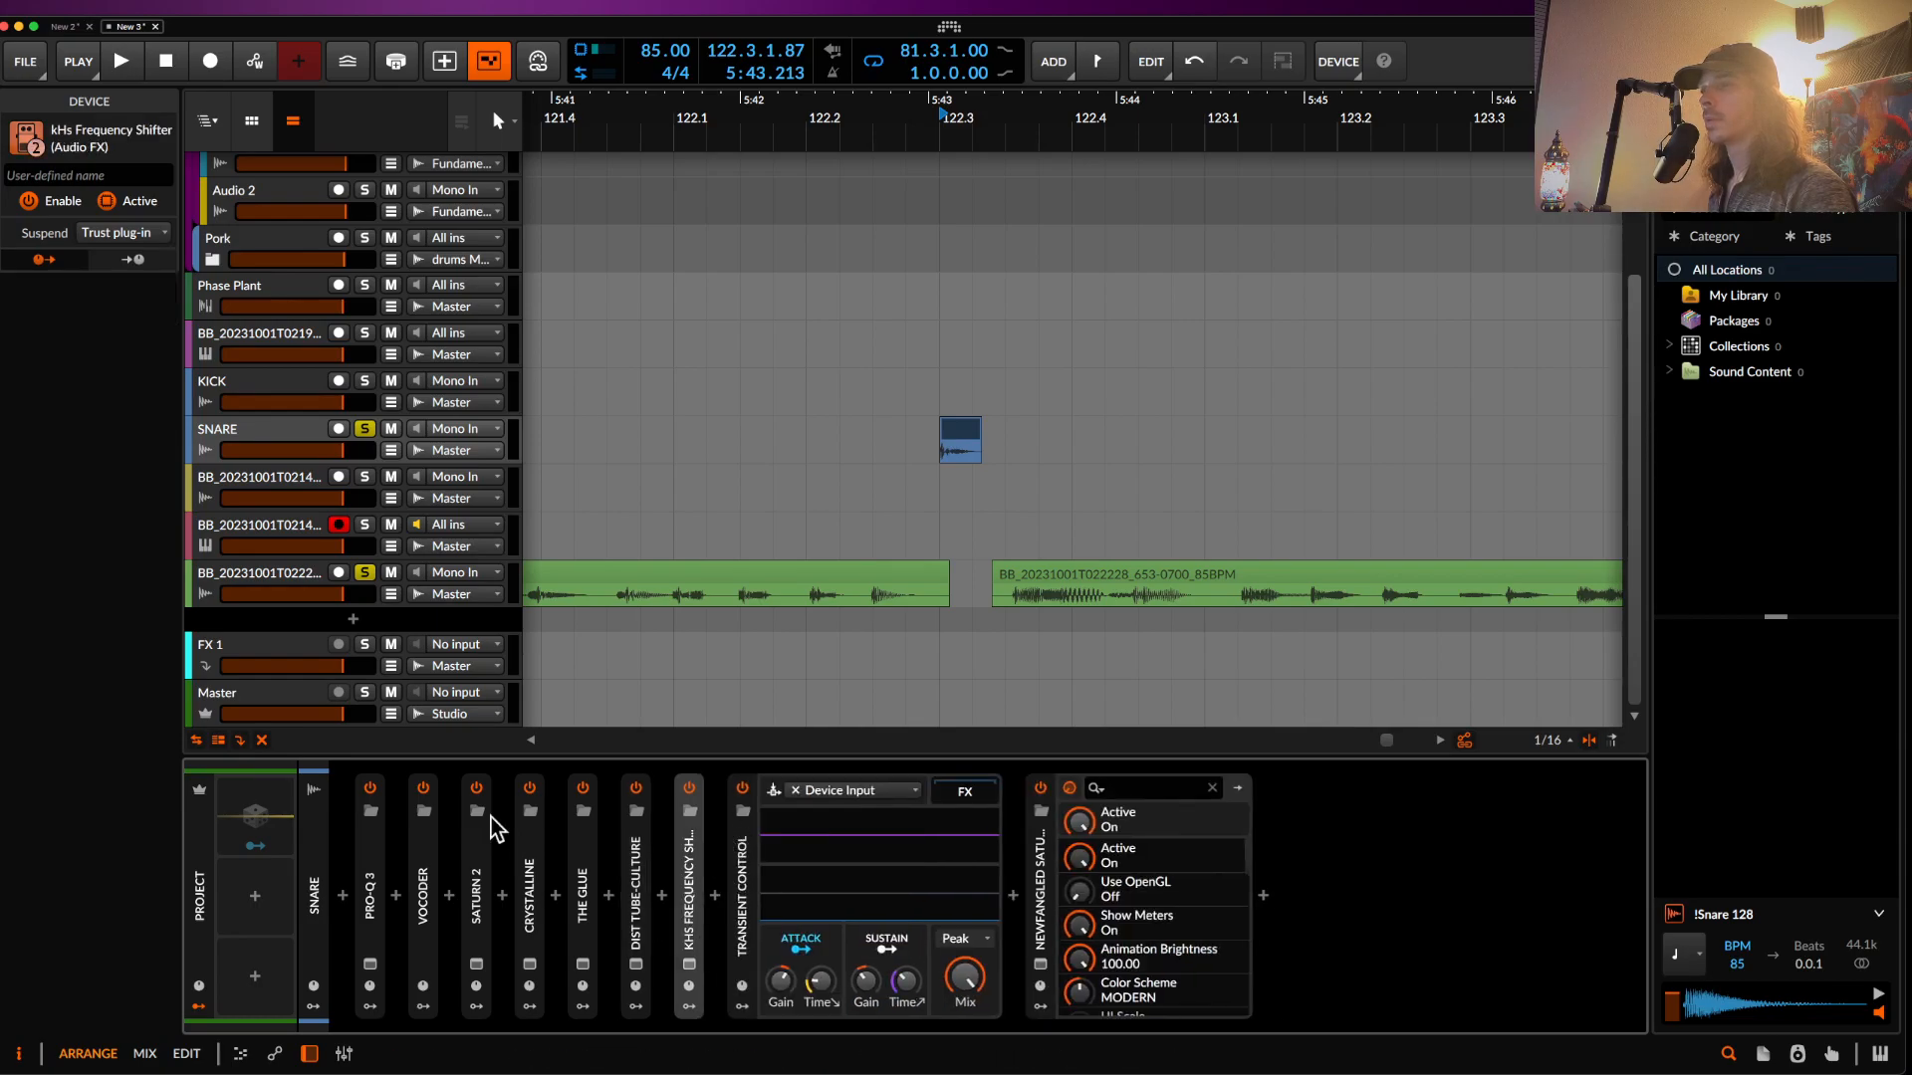
left_click(384, 883)
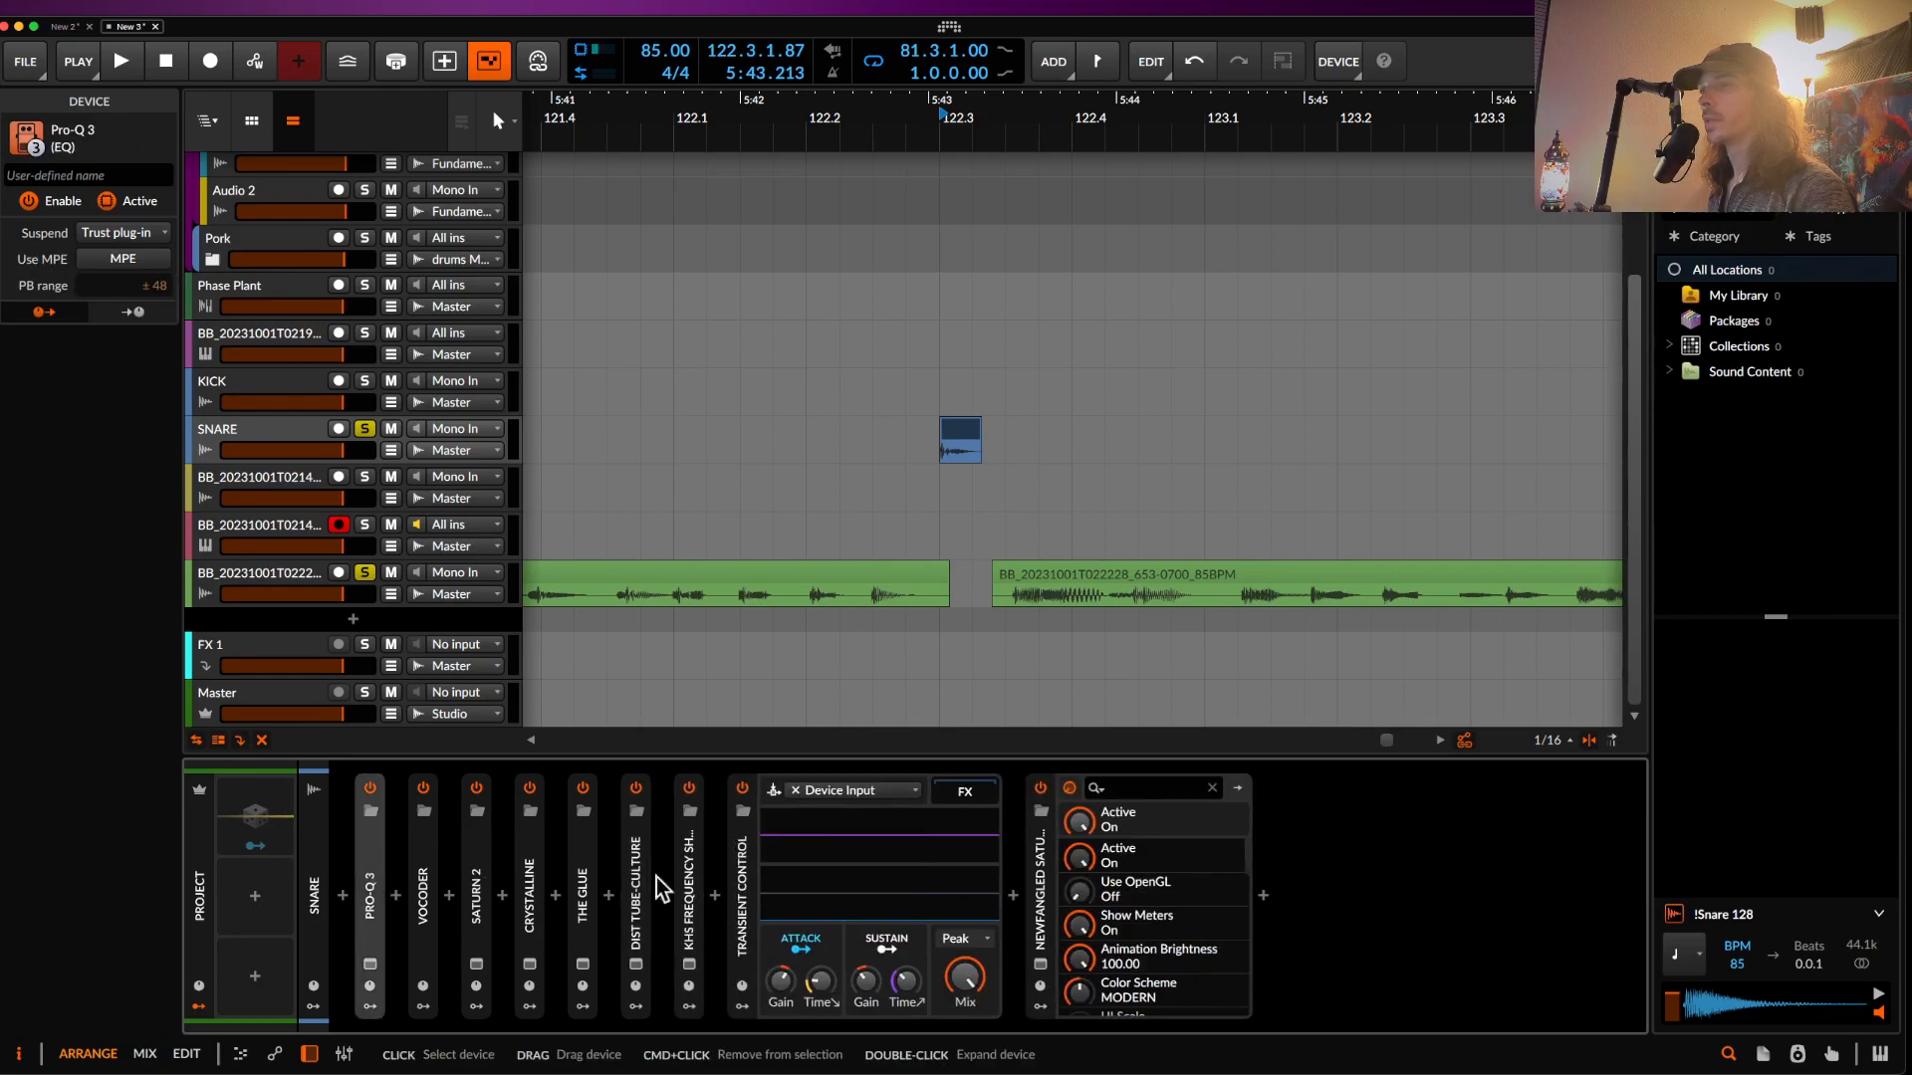
left_click(1049, 893, "shift")
key("space")
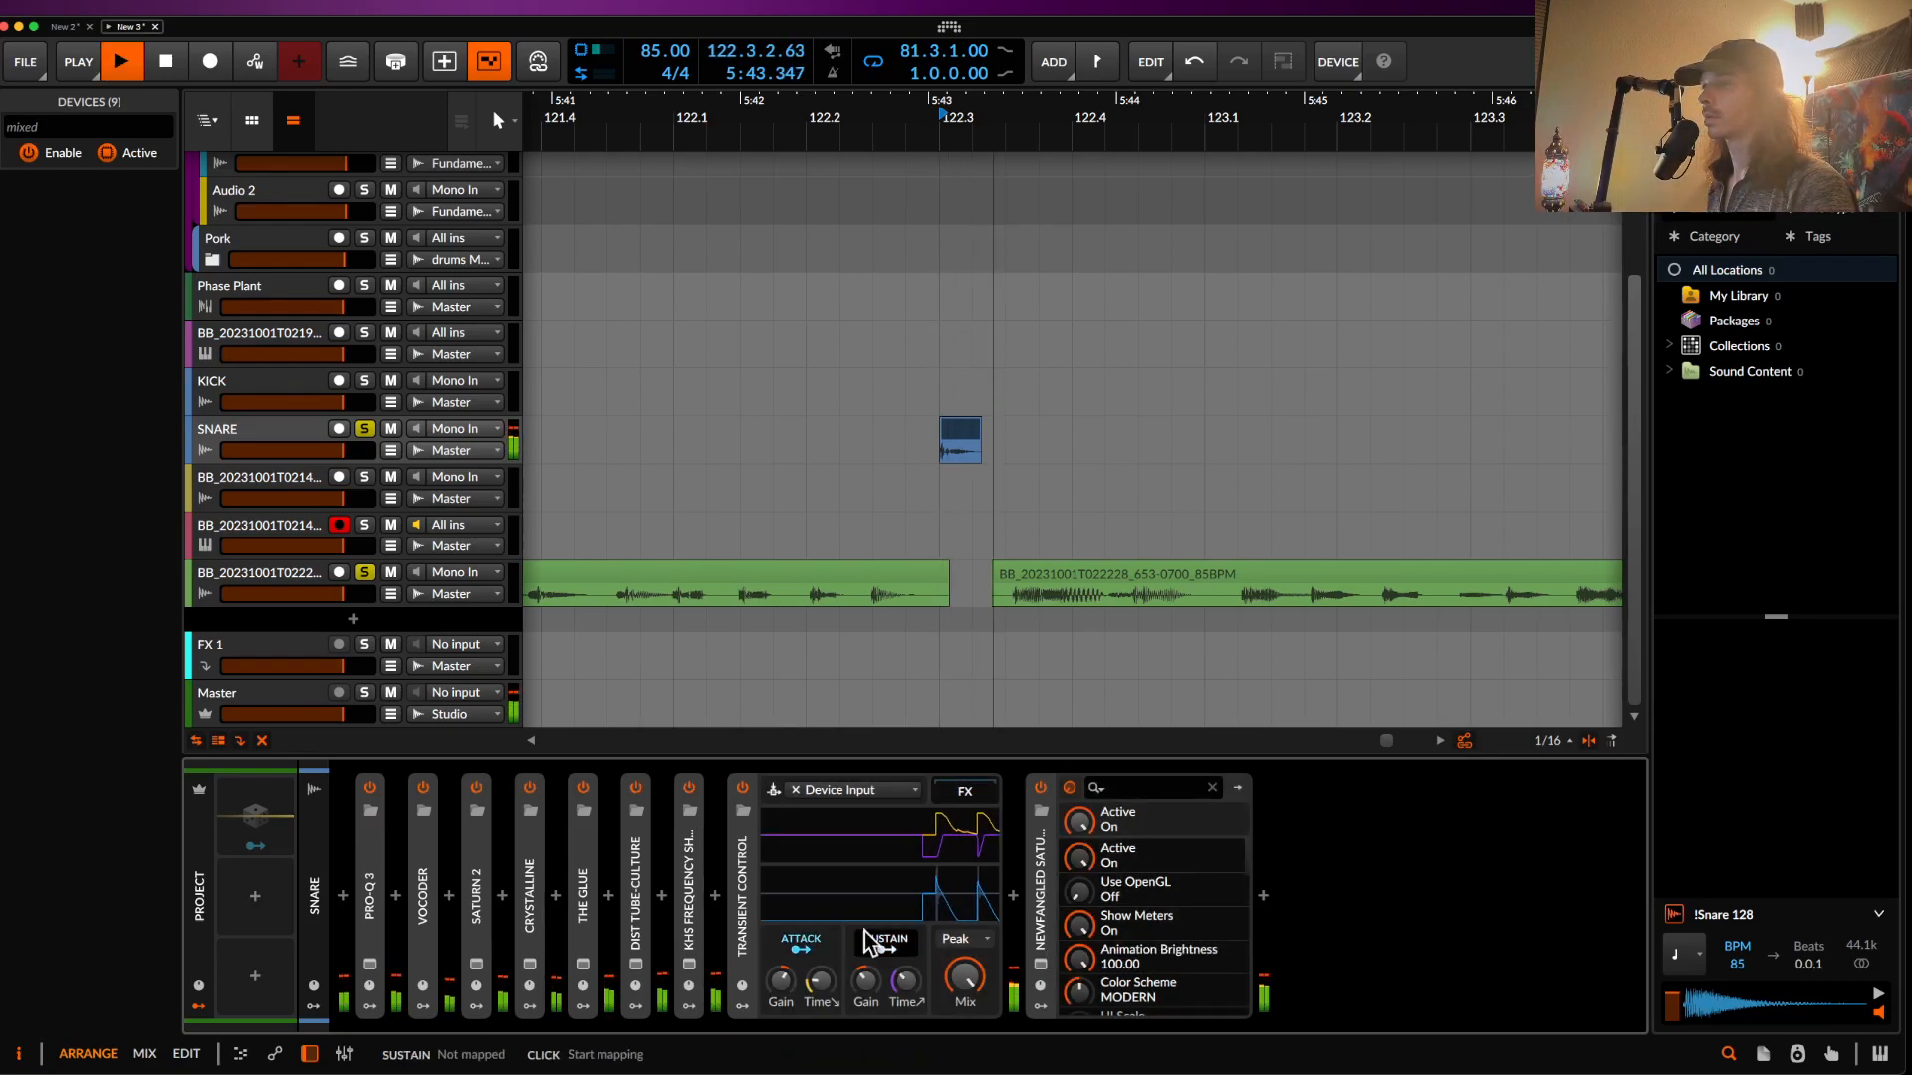
- Reset the snare's kHs Frequency Shifter from -147 Hz to 0 Hz
left_click(689, 964)
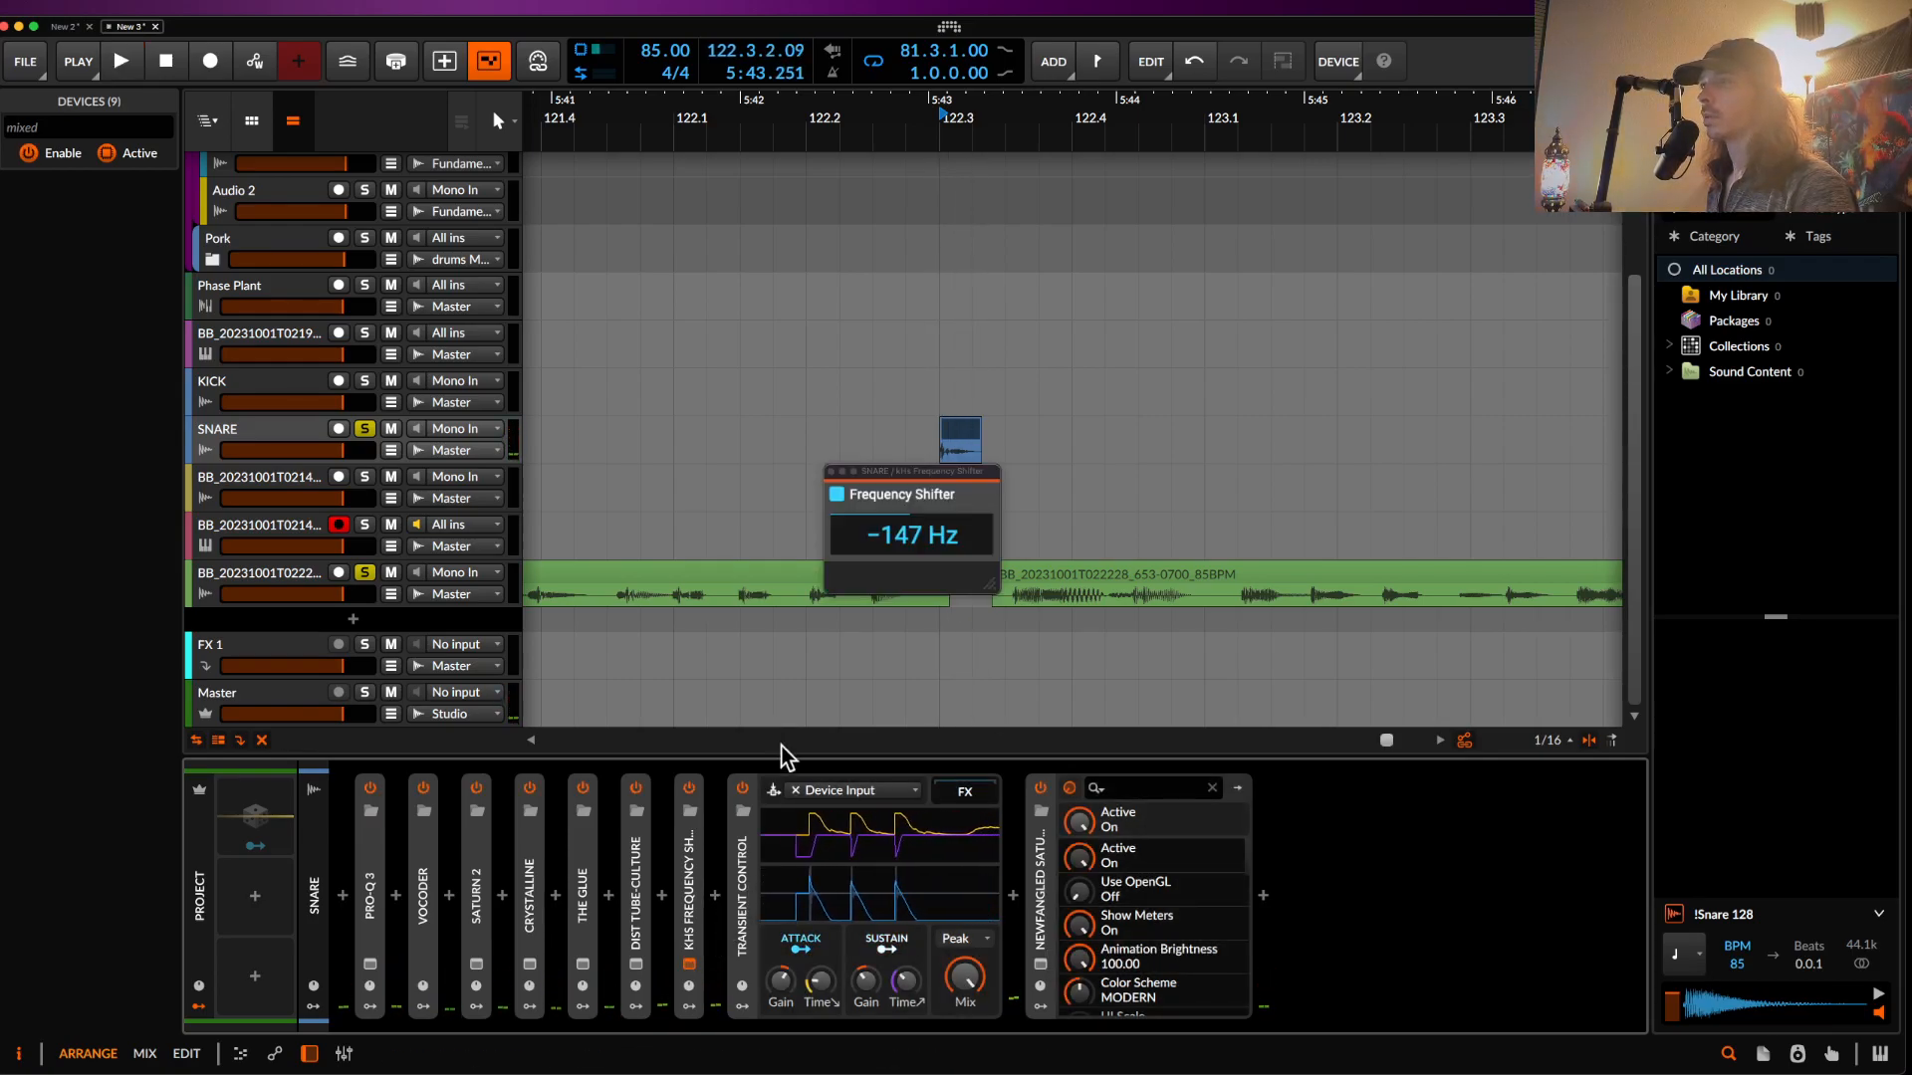
double_click(909, 538)
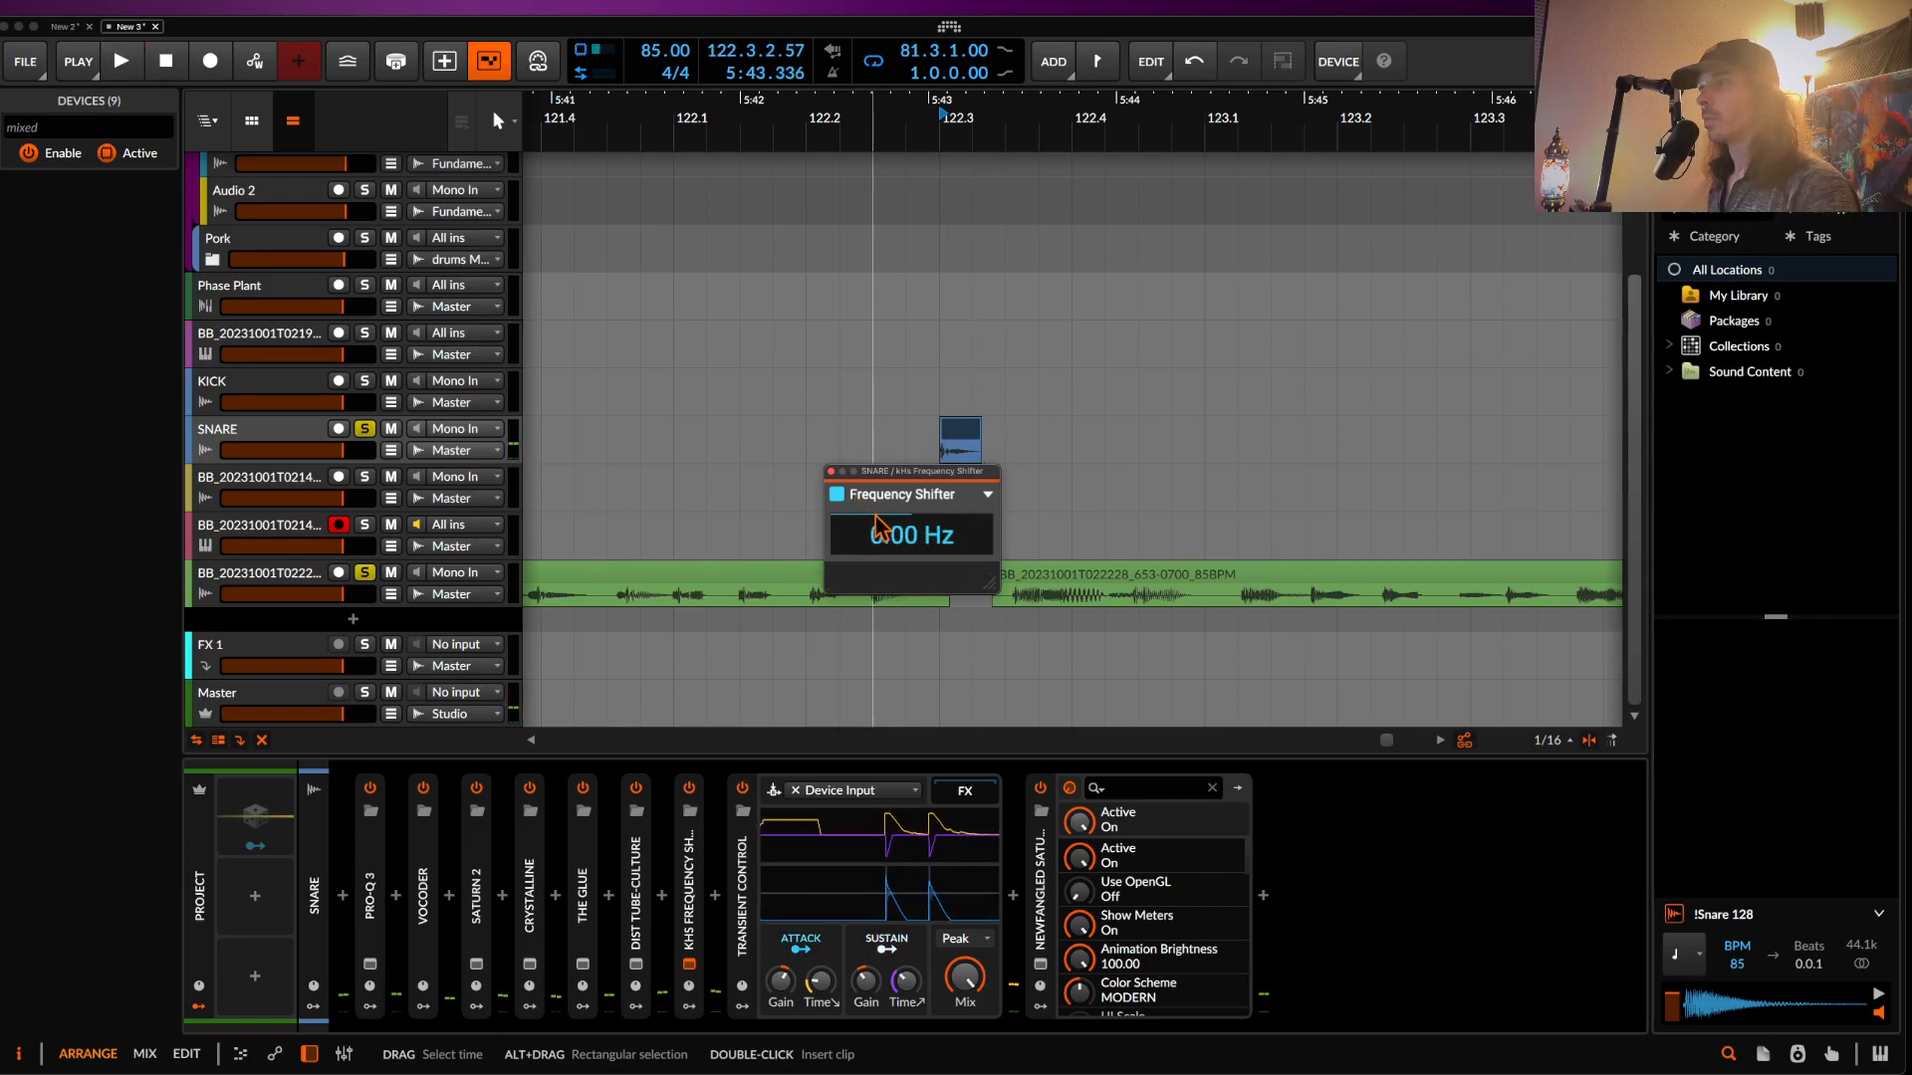
left_click(831, 471)
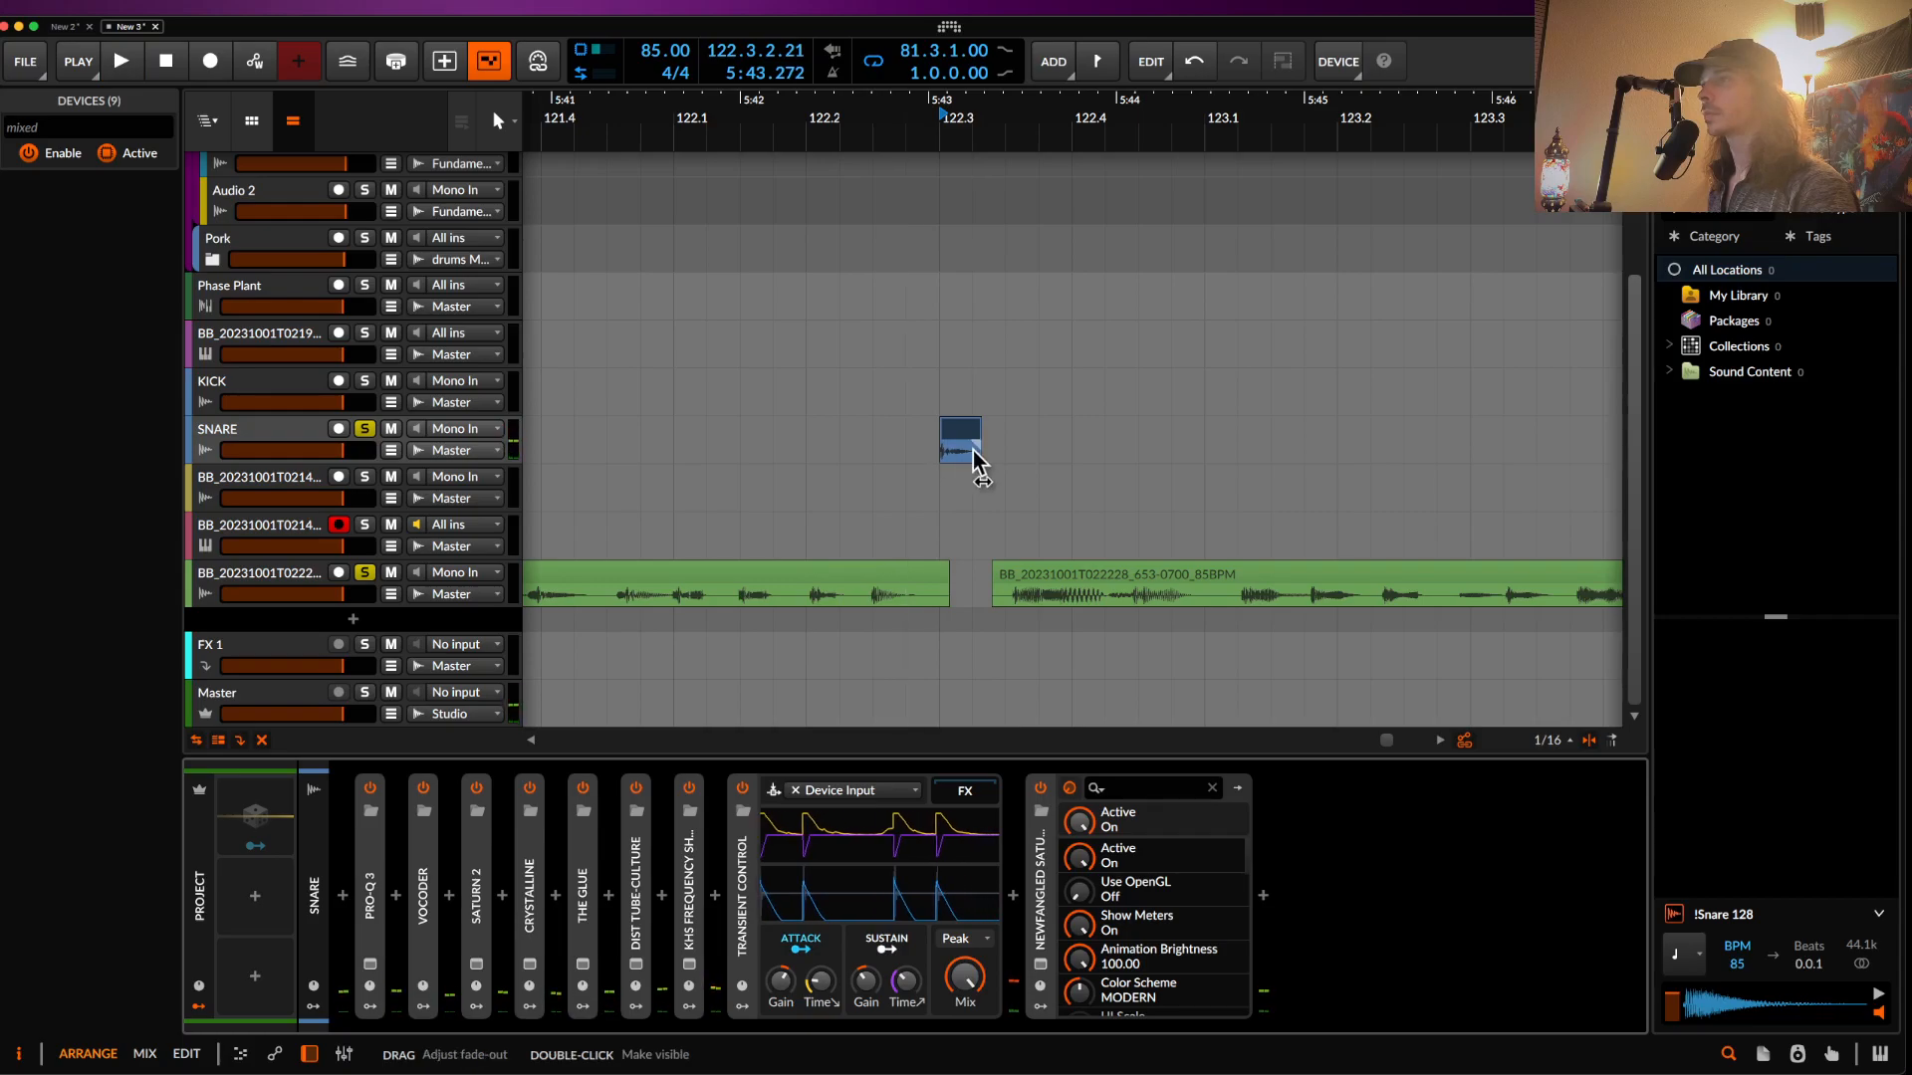
- Move the small kick clip to 122.2.1.00
scroll(936, 441, "left", 3)
scroll(936, 441, "down", 5)
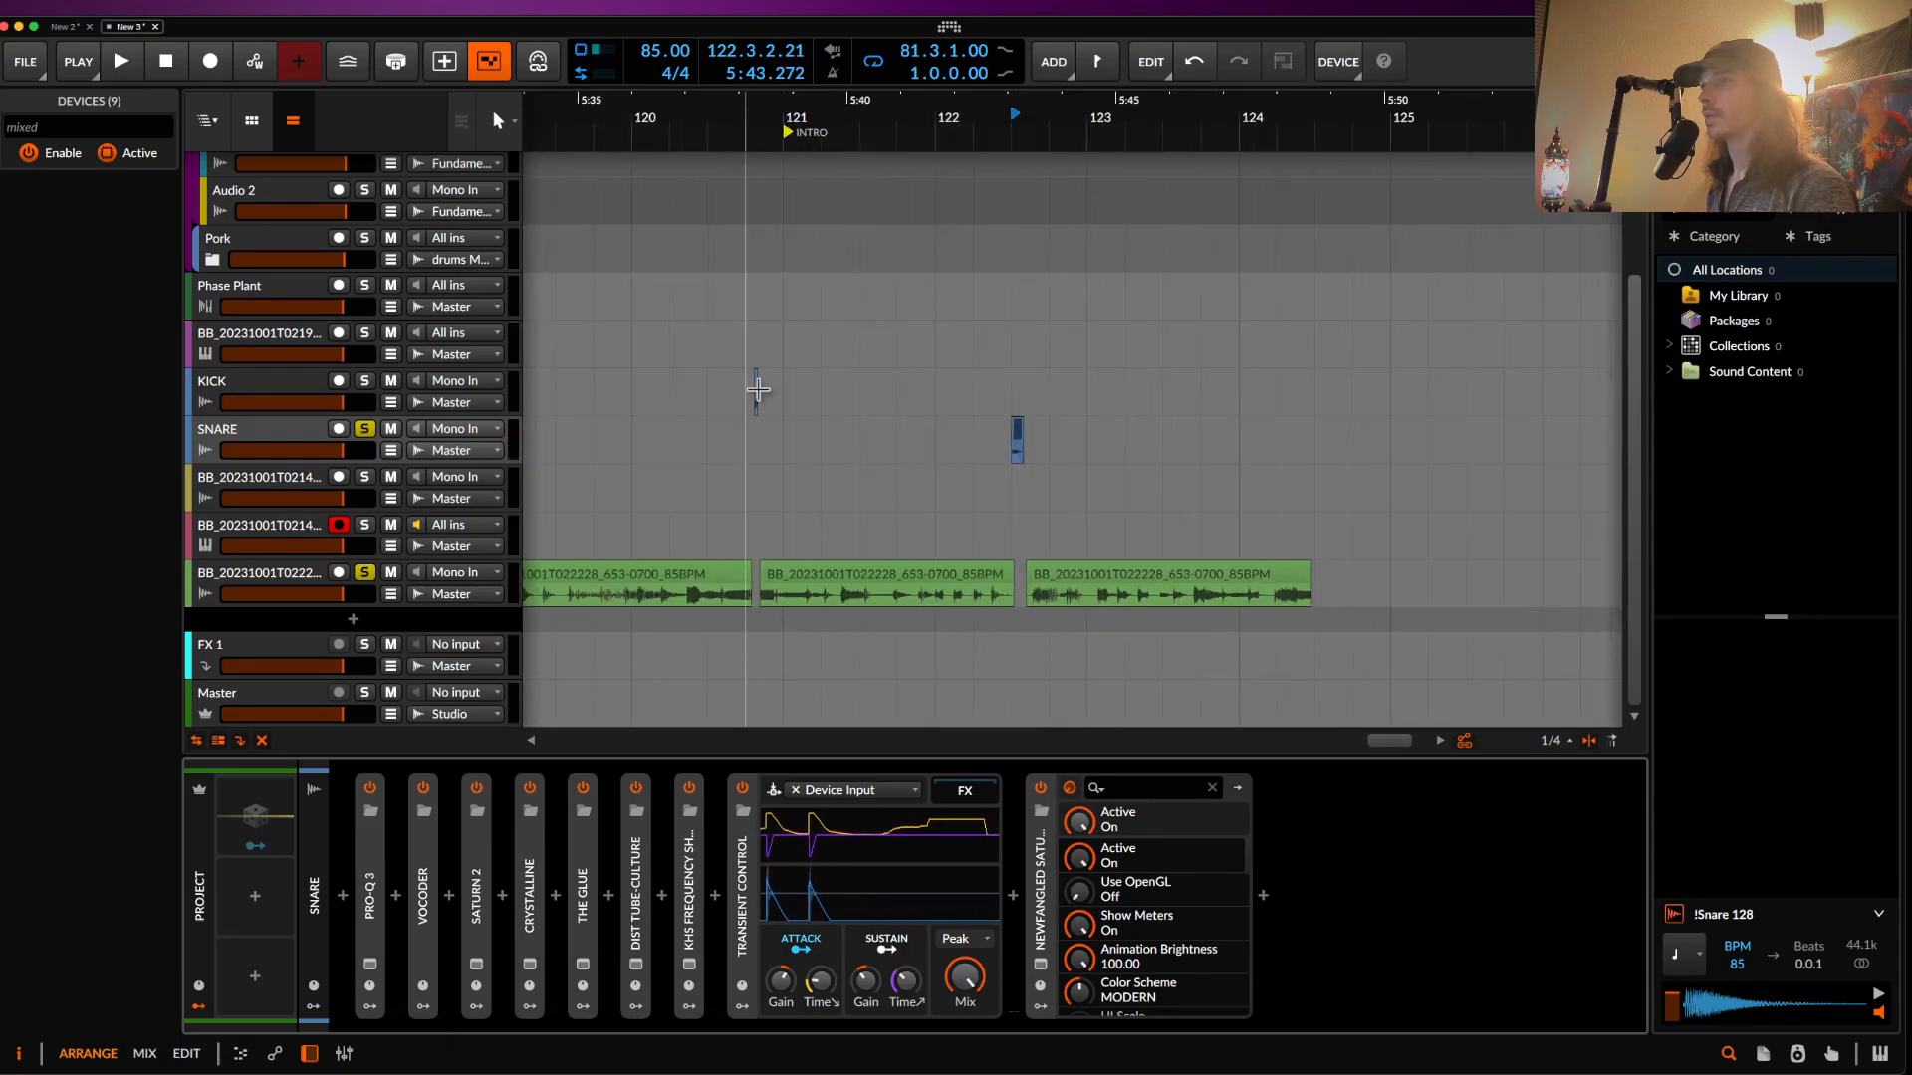
scroll(754, 383, "up", 5)
left_click_drag(762, 389, 1003, 355)
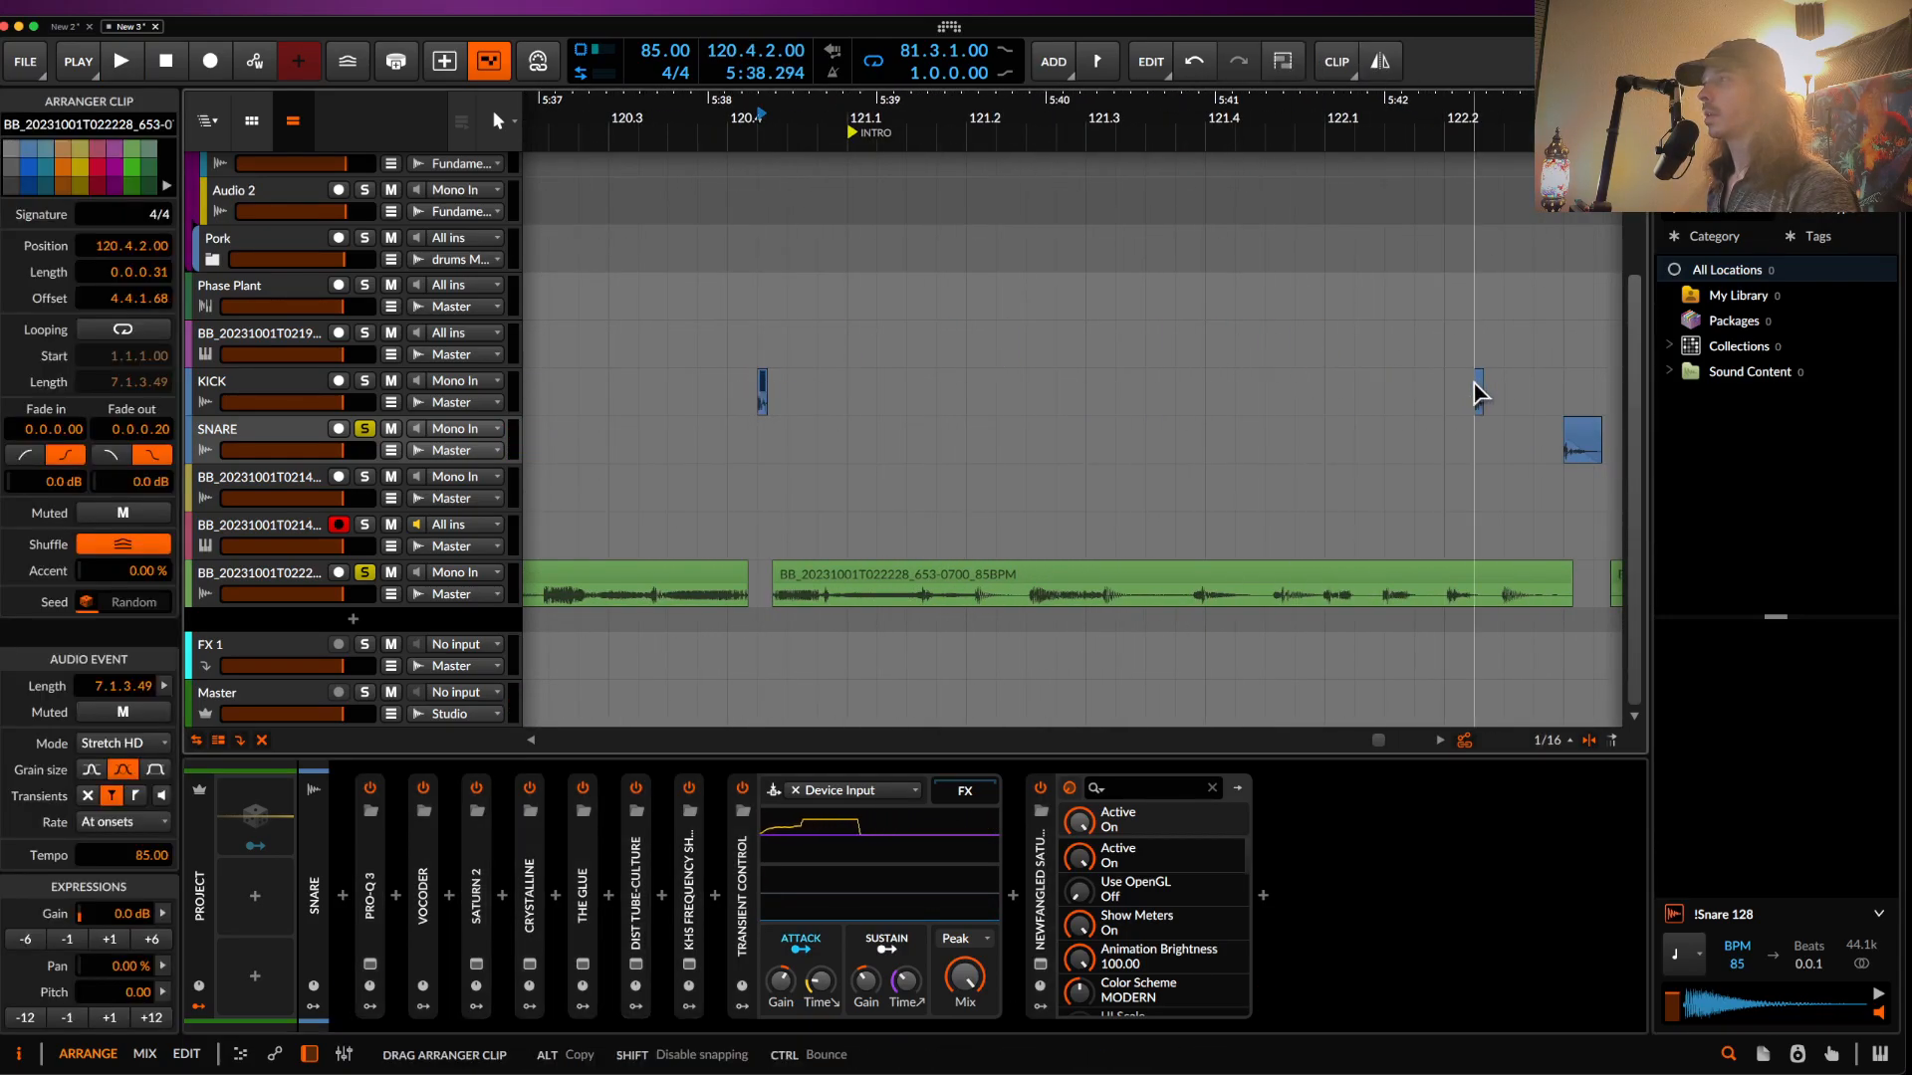
left_click_drag(1455, 394, 1473, 387)
scroll(1472, 386, "right", 5)
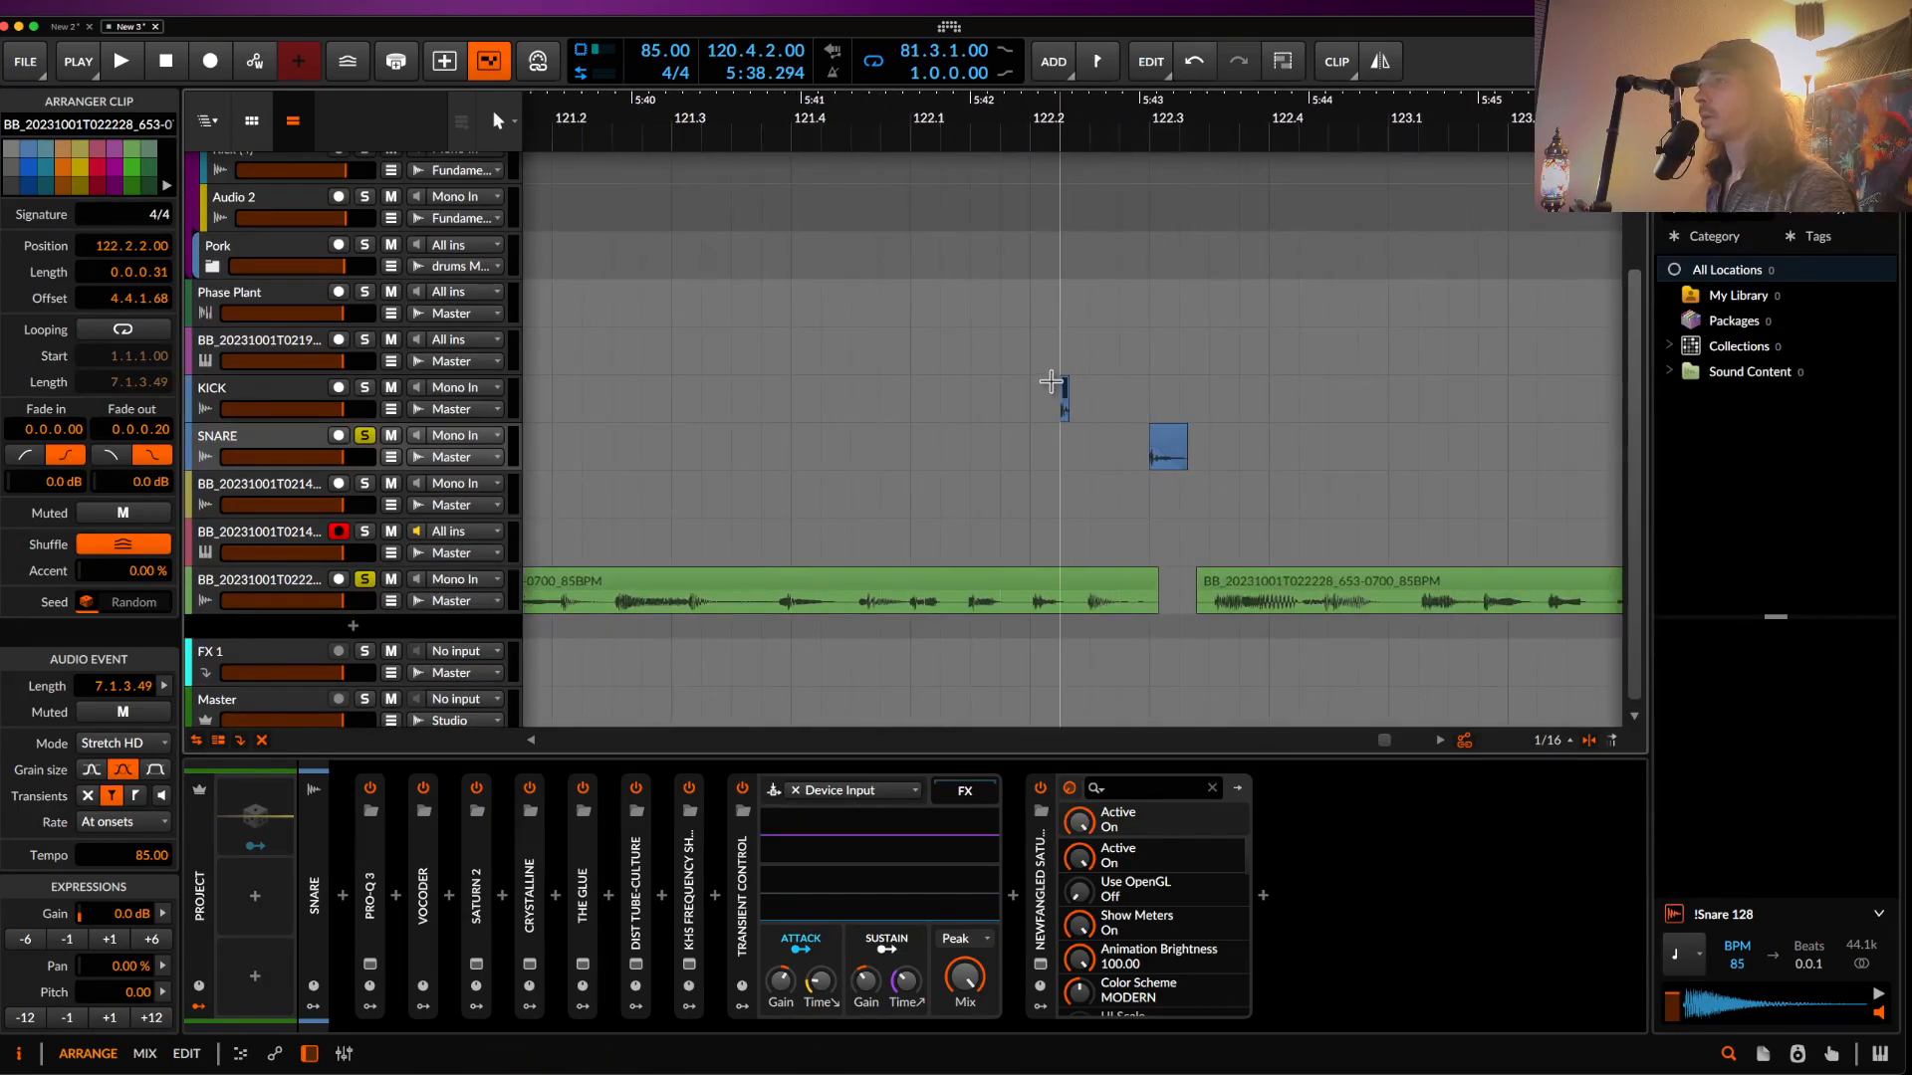
left_click_drag(1065, 399, 1047, 392)
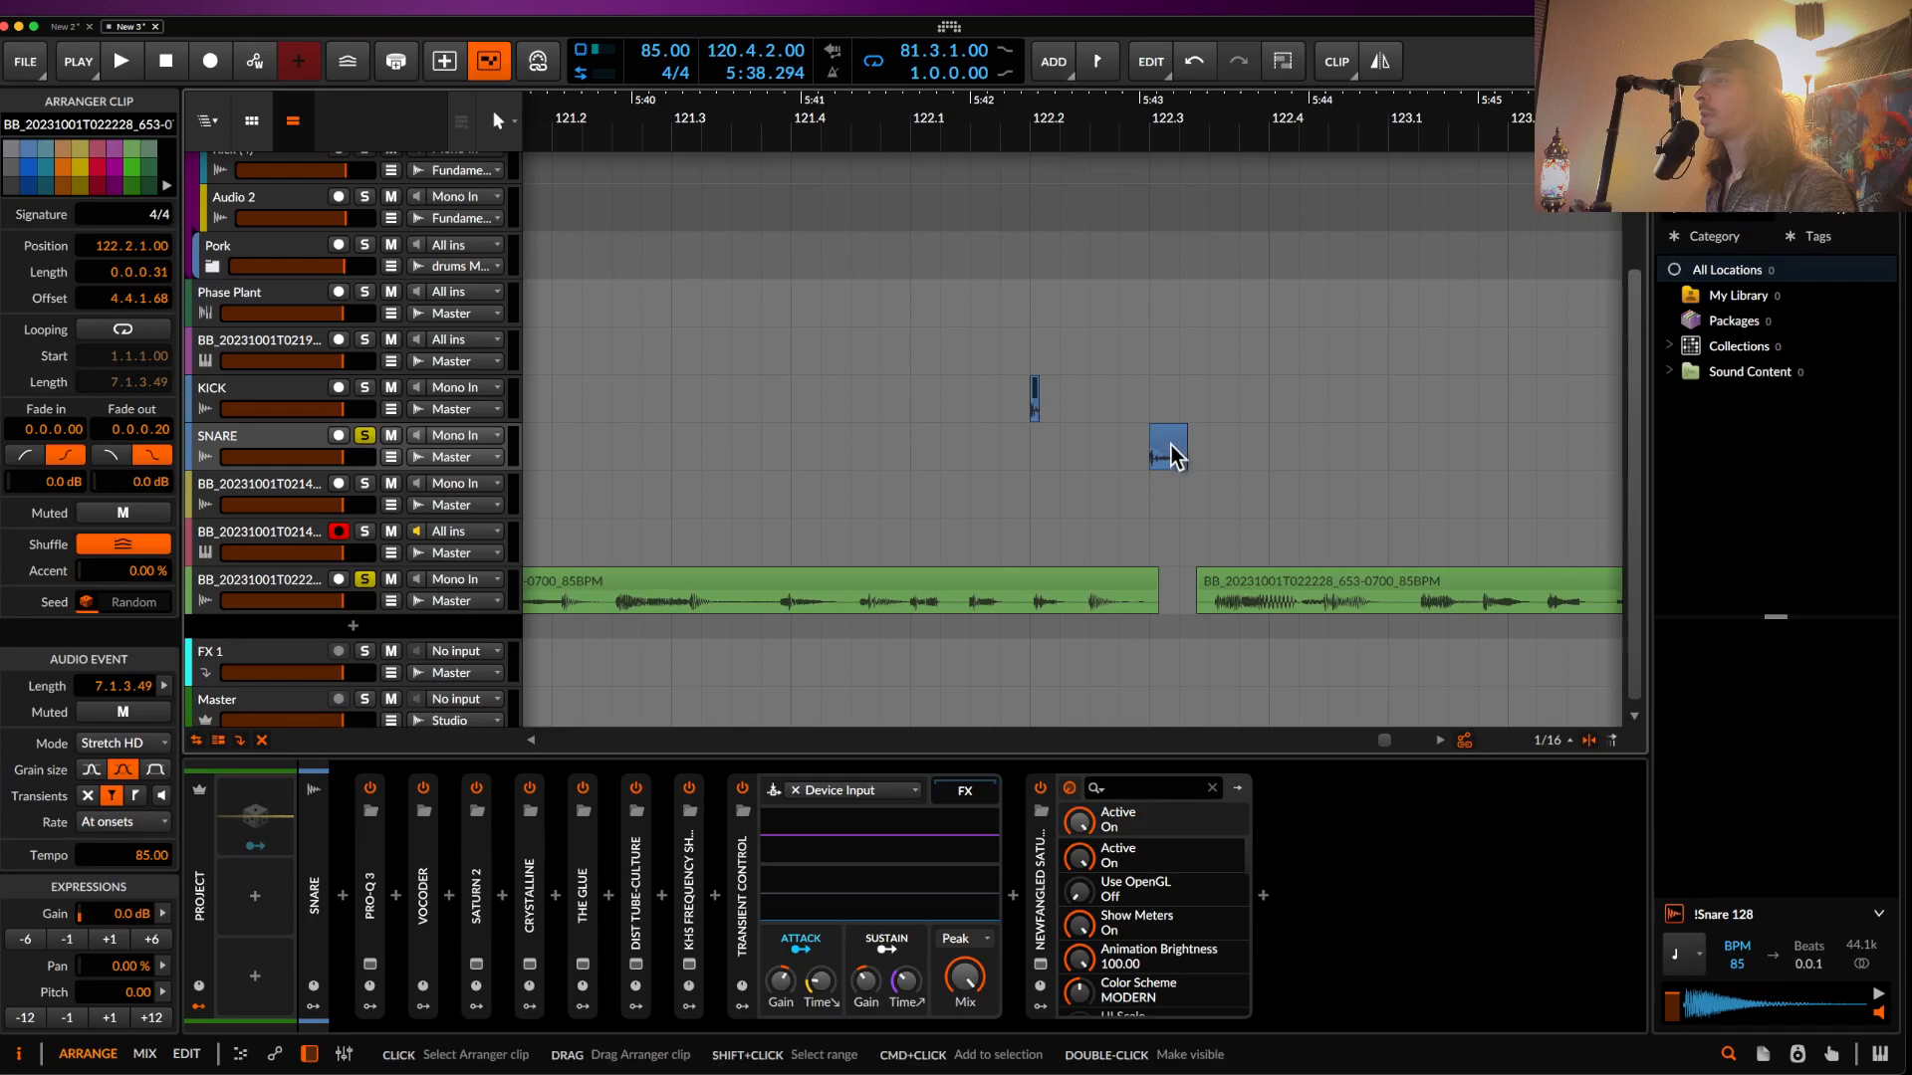
- Move the snare slice to 122.2.3.00 and select the range from the kick to 122.3
left_click_drag(1171, 456, 1097, 442)
scroll(1097, 442, "up", 6)
left_click_drag(783, 420, 1346, 464)
- Loop the selected range and audition the kick clip
key("ctrl+l")
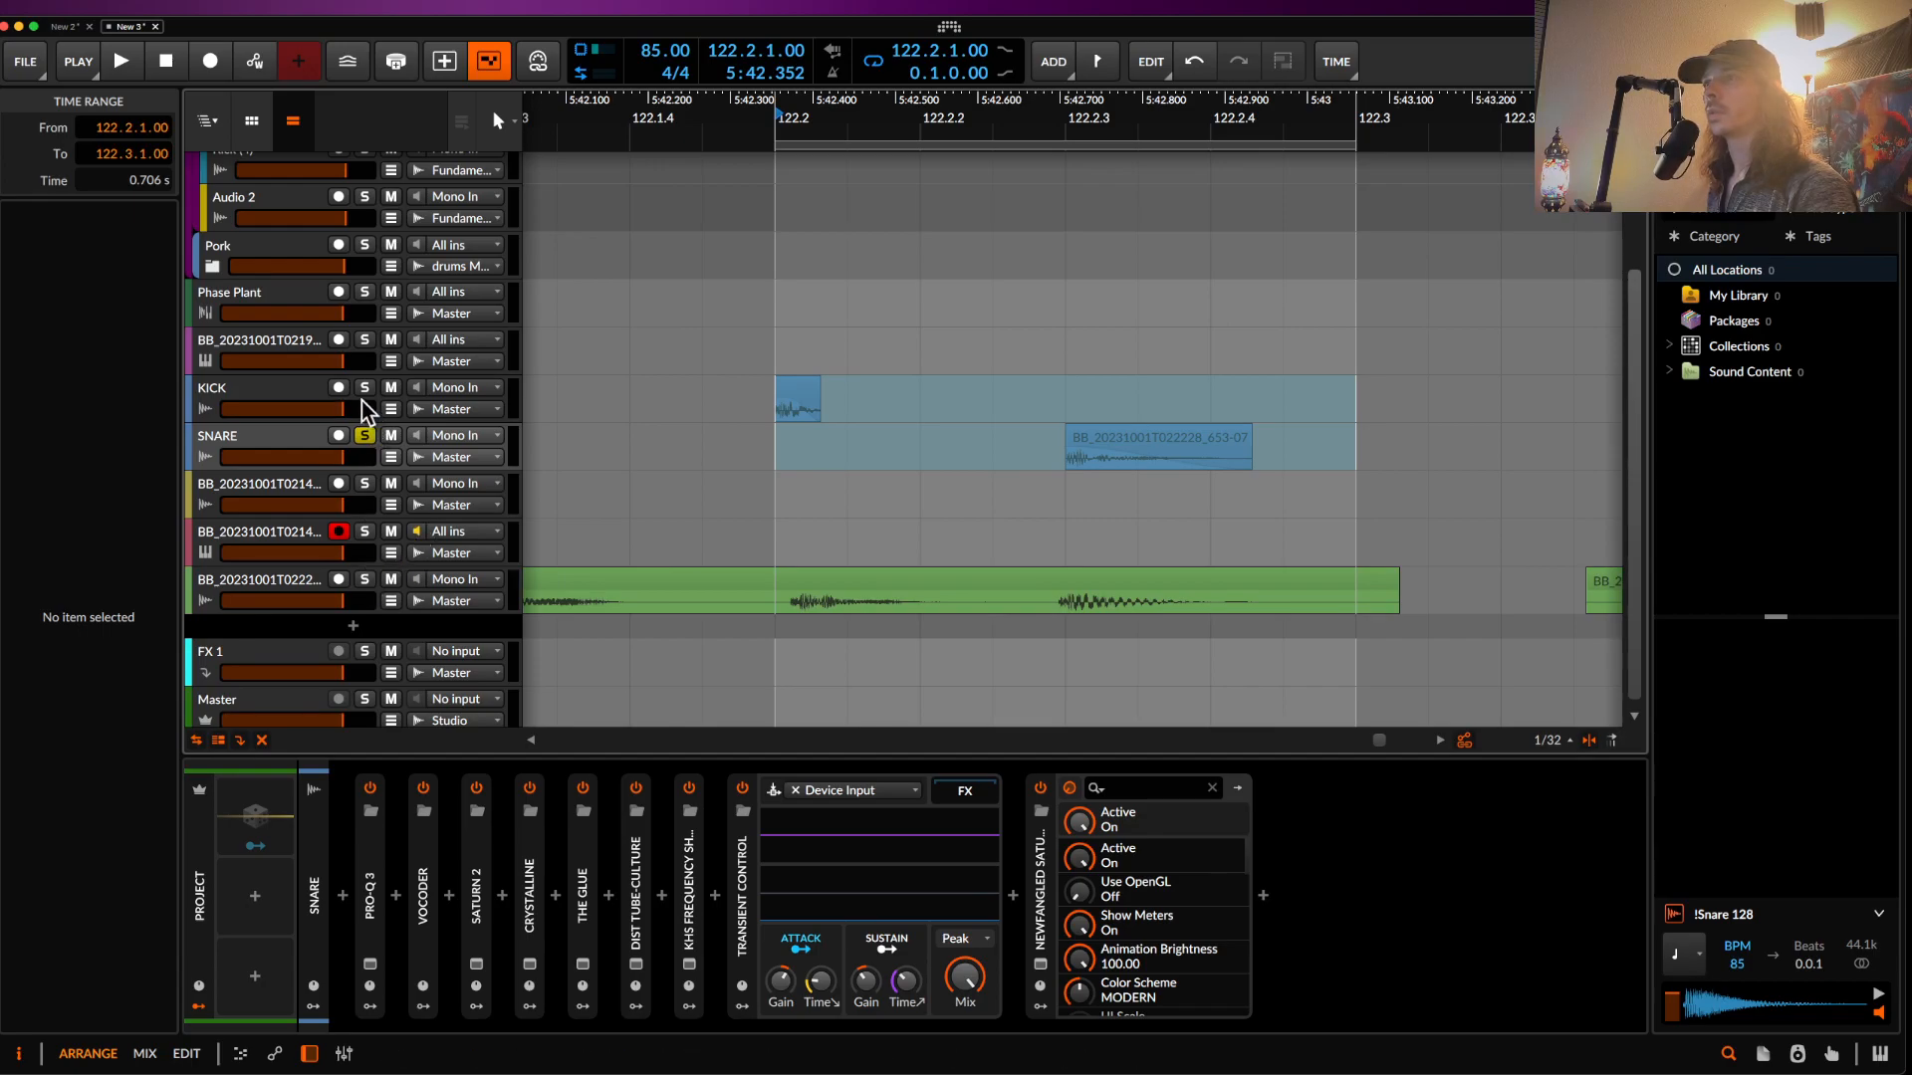
left_click(803, 403)
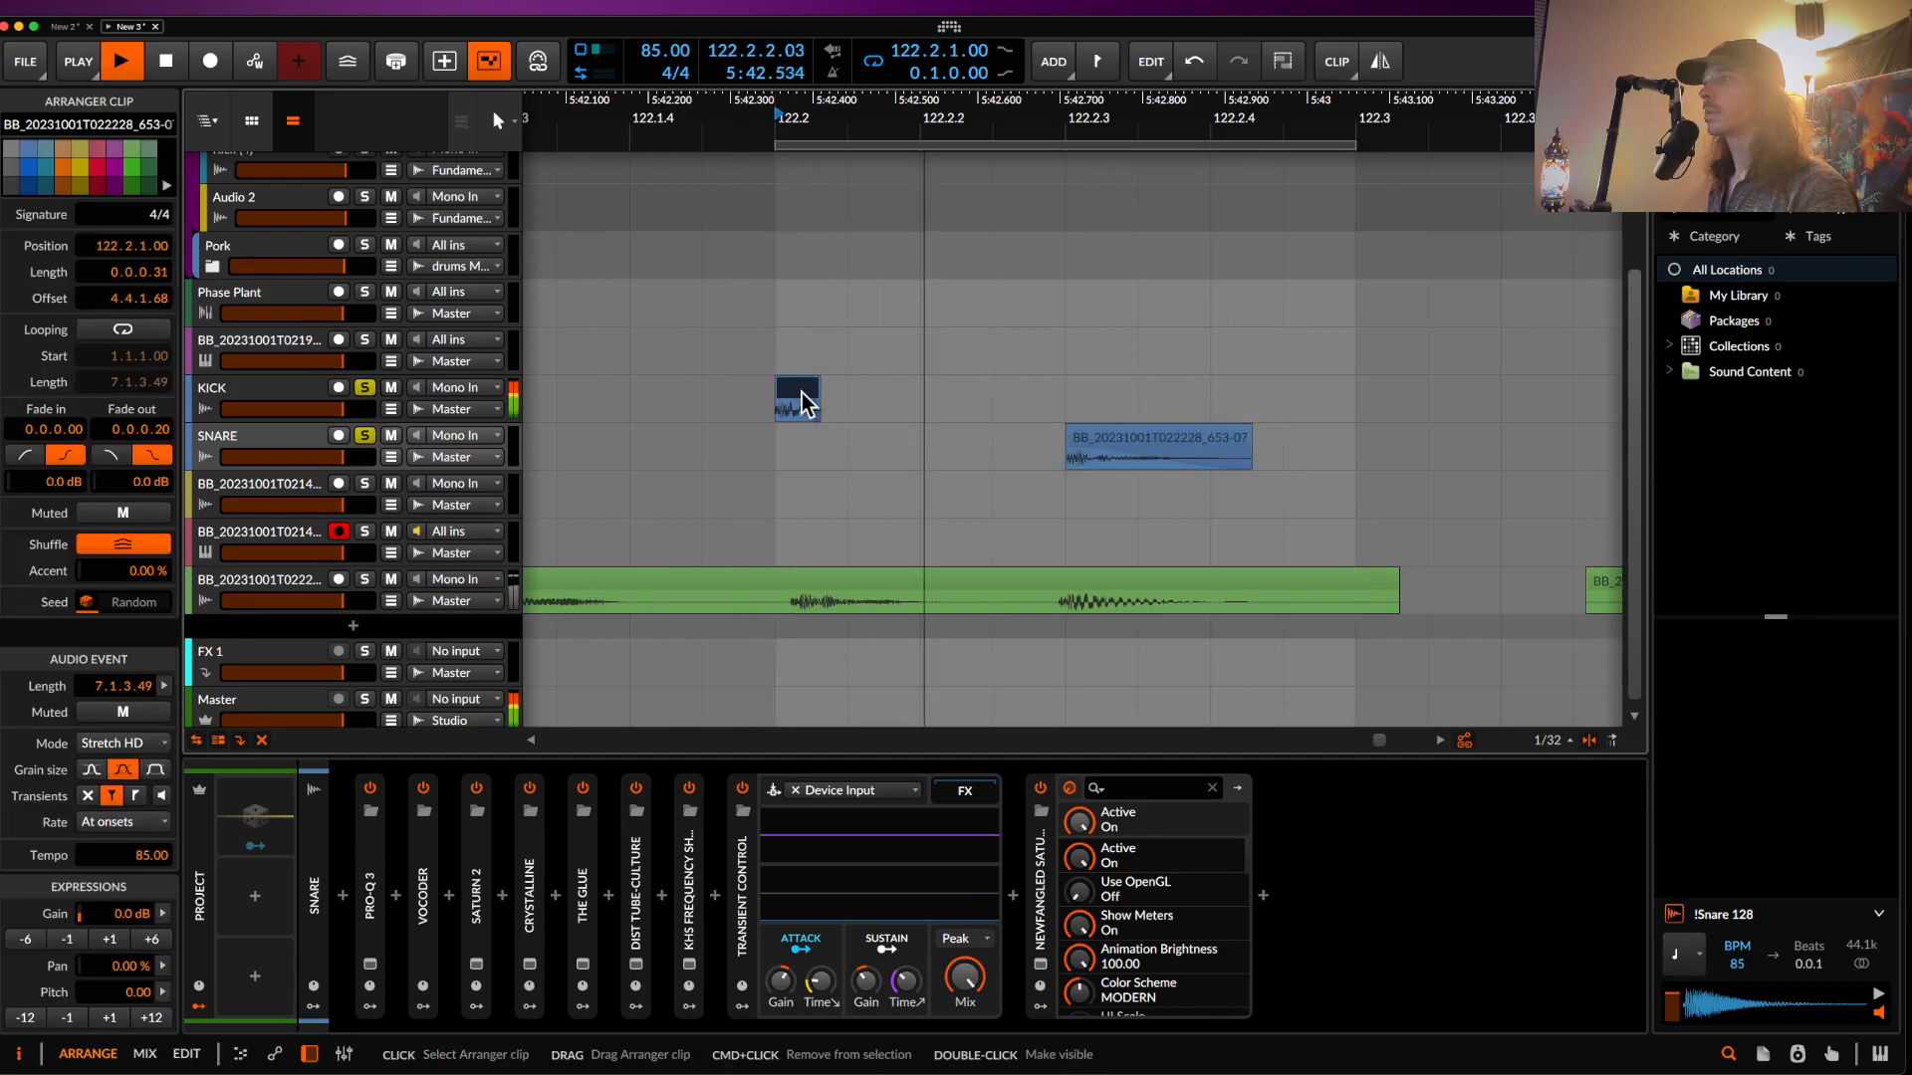
scroll(803, 403, "down", 3)
scroll(803, 403, "up", 2)
scroll(802, 403, "down", 3)
key("space")
scroll(797, 403, "down", 1)
scroll(797, 403, "up", 1)
- Shorten the green bass clip so it ends at 122.2
left_click(780, 498)
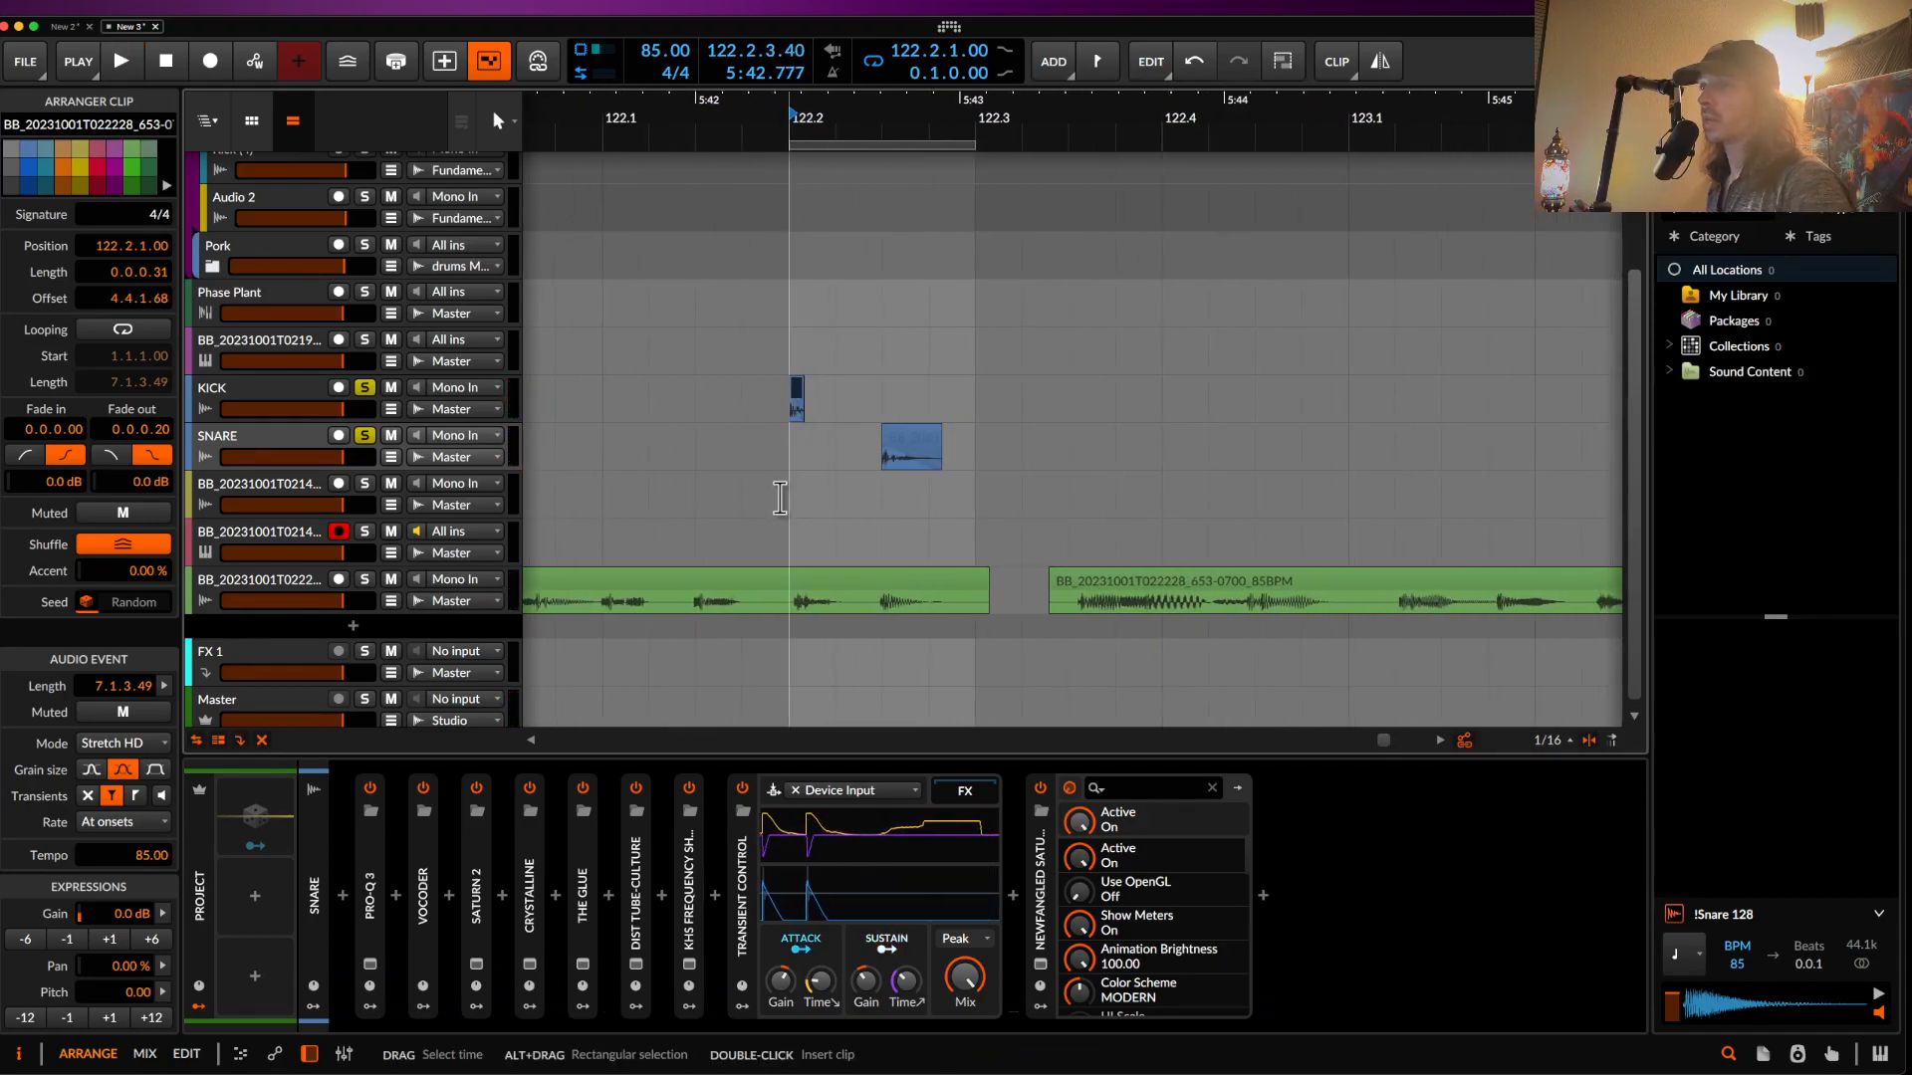
scroll(780, 498, "down", 1)
left_click_drag(953, 578, 786, 582)
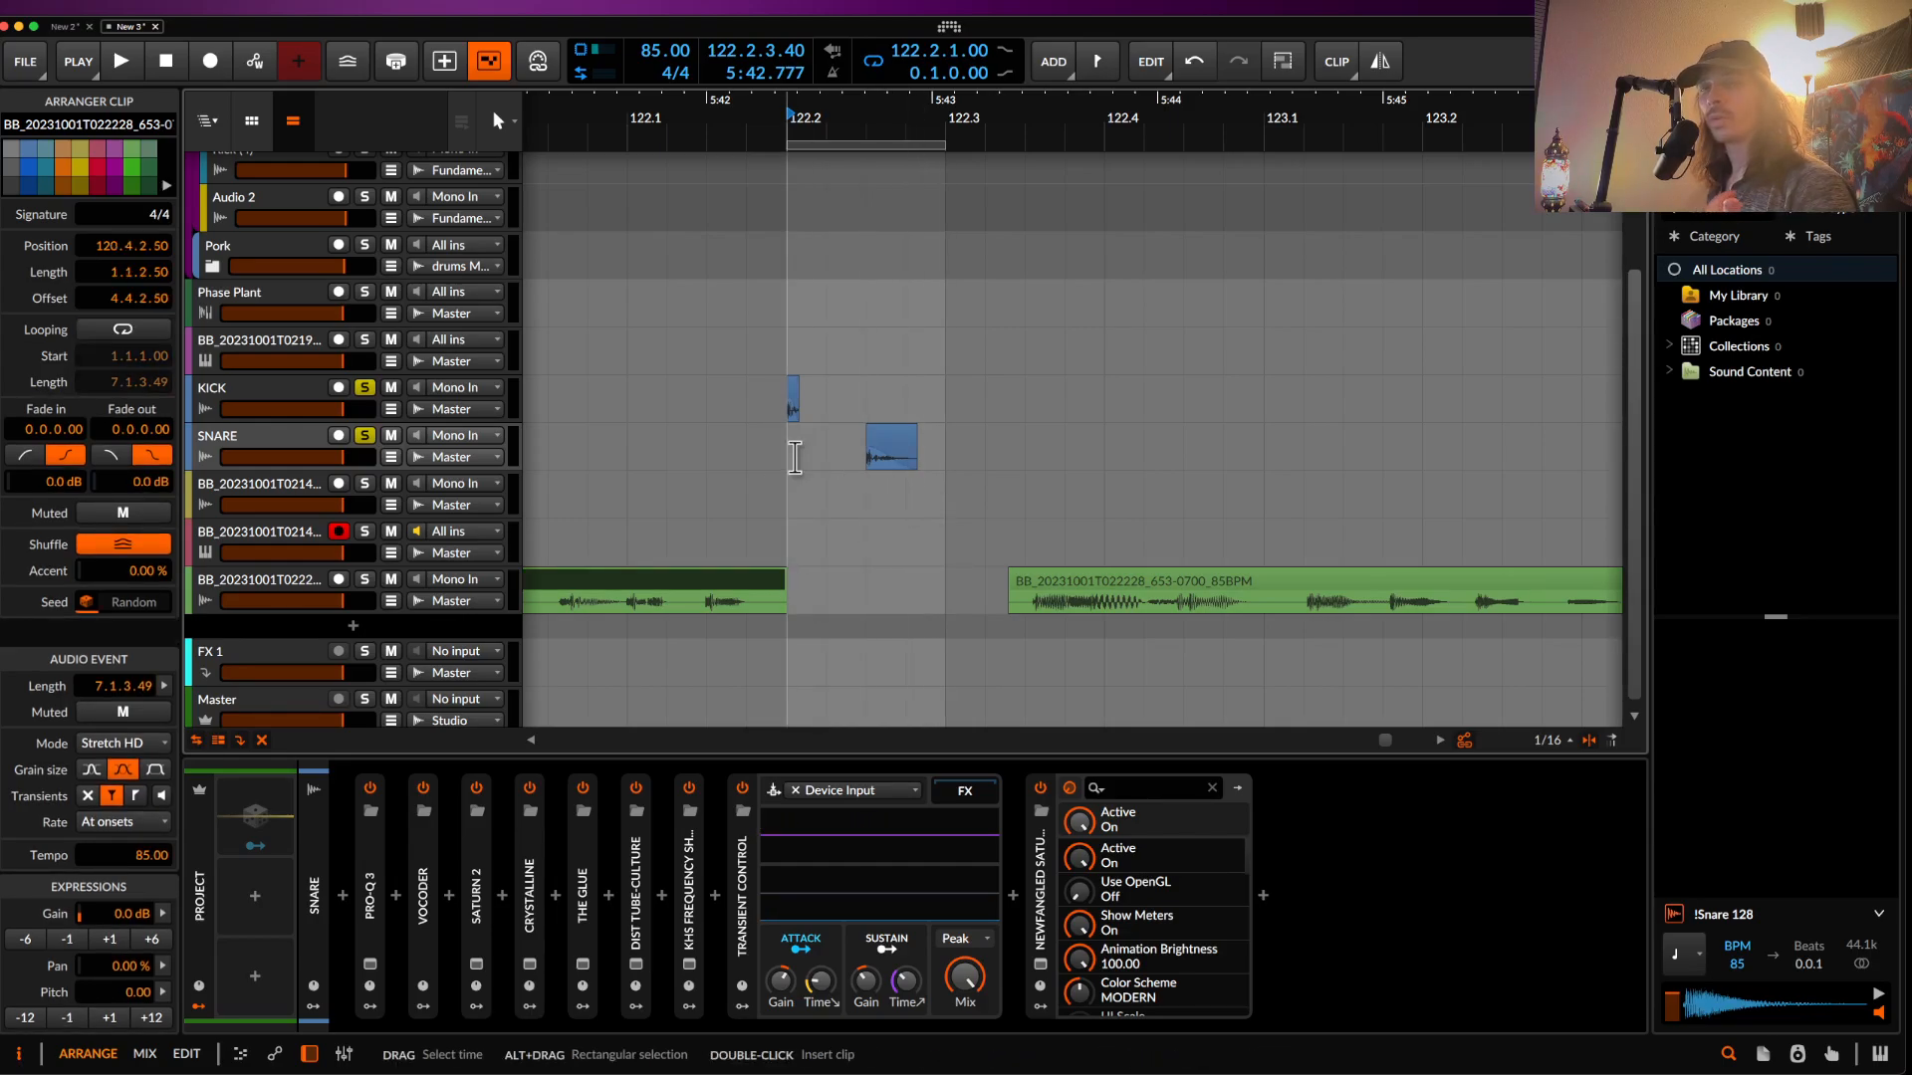
scroll(794, 458, "up", 2)
scroll(794, 458, "down", 1)
- Mark the 122.2–122.3 range across the kick and snare hits, zooming into the bass clip
left_click(661, 405)
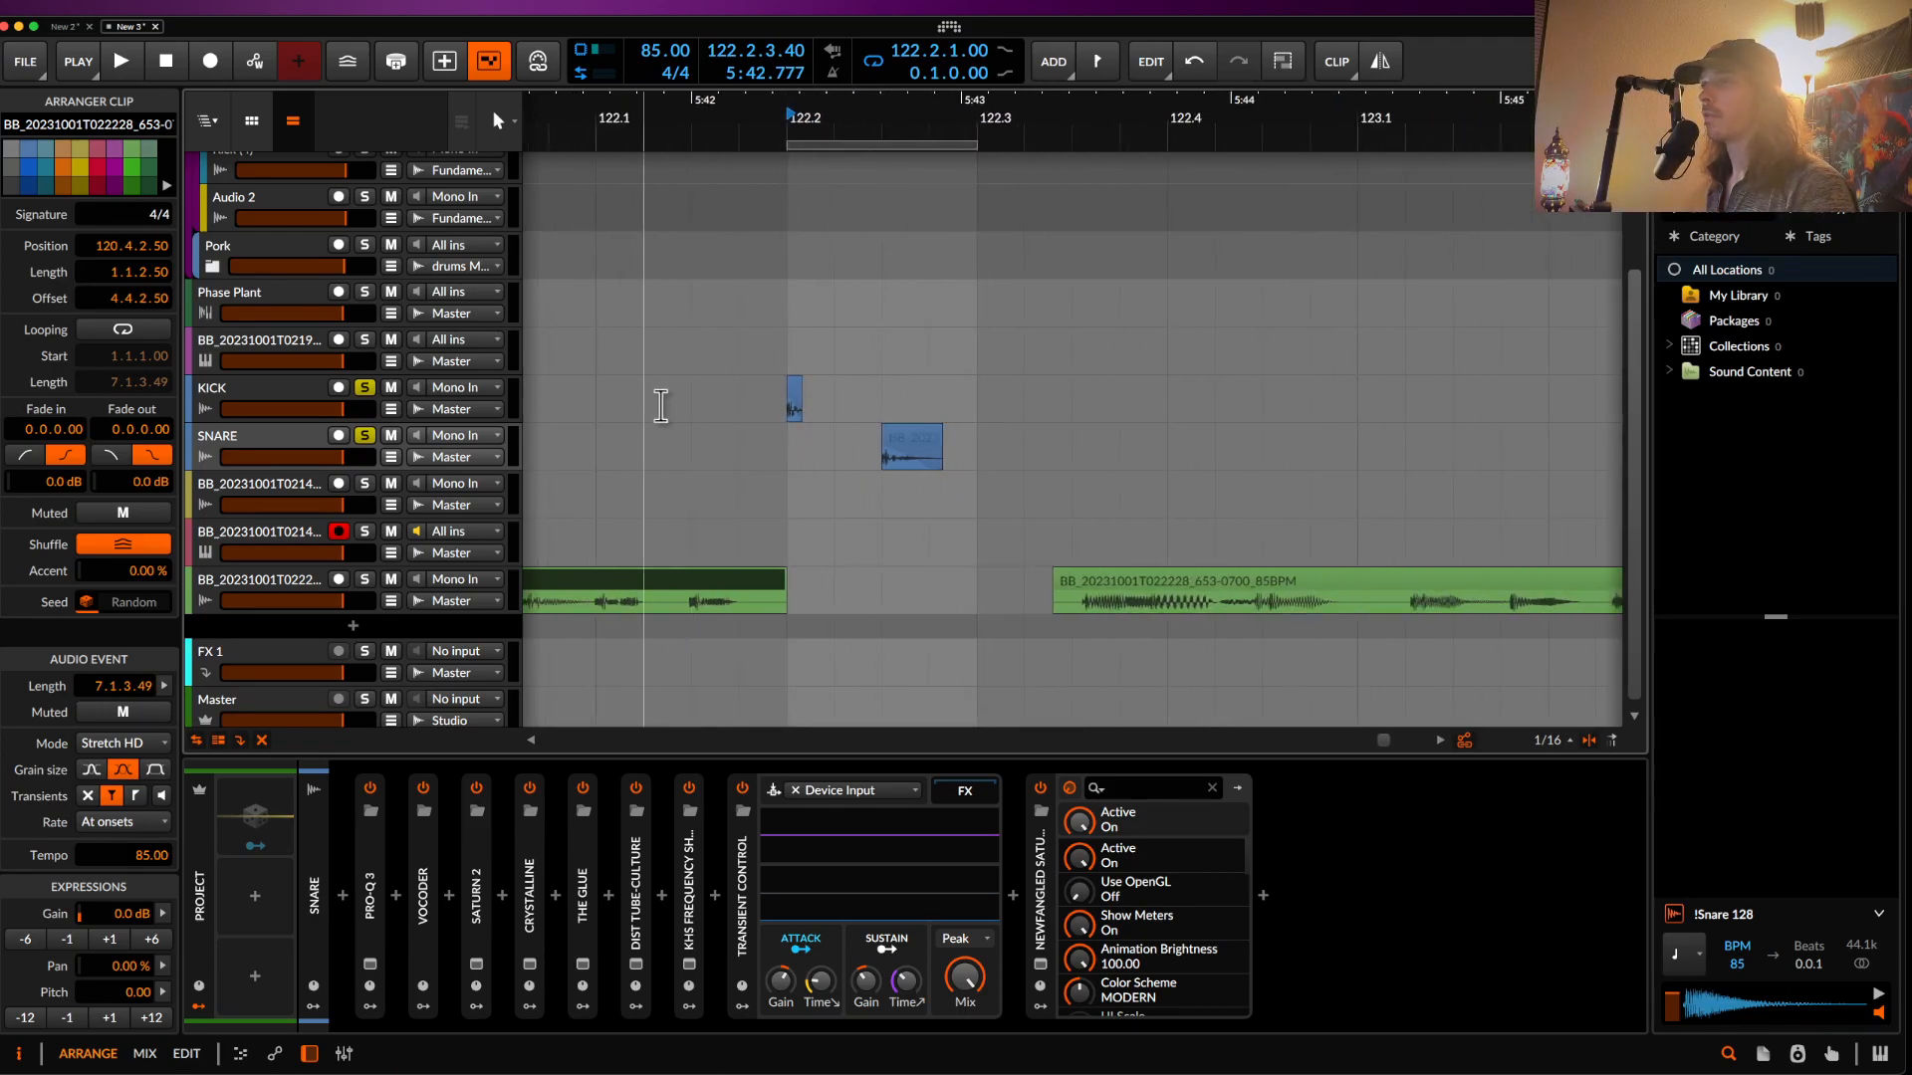
scroll(659, 405, "up", 2)
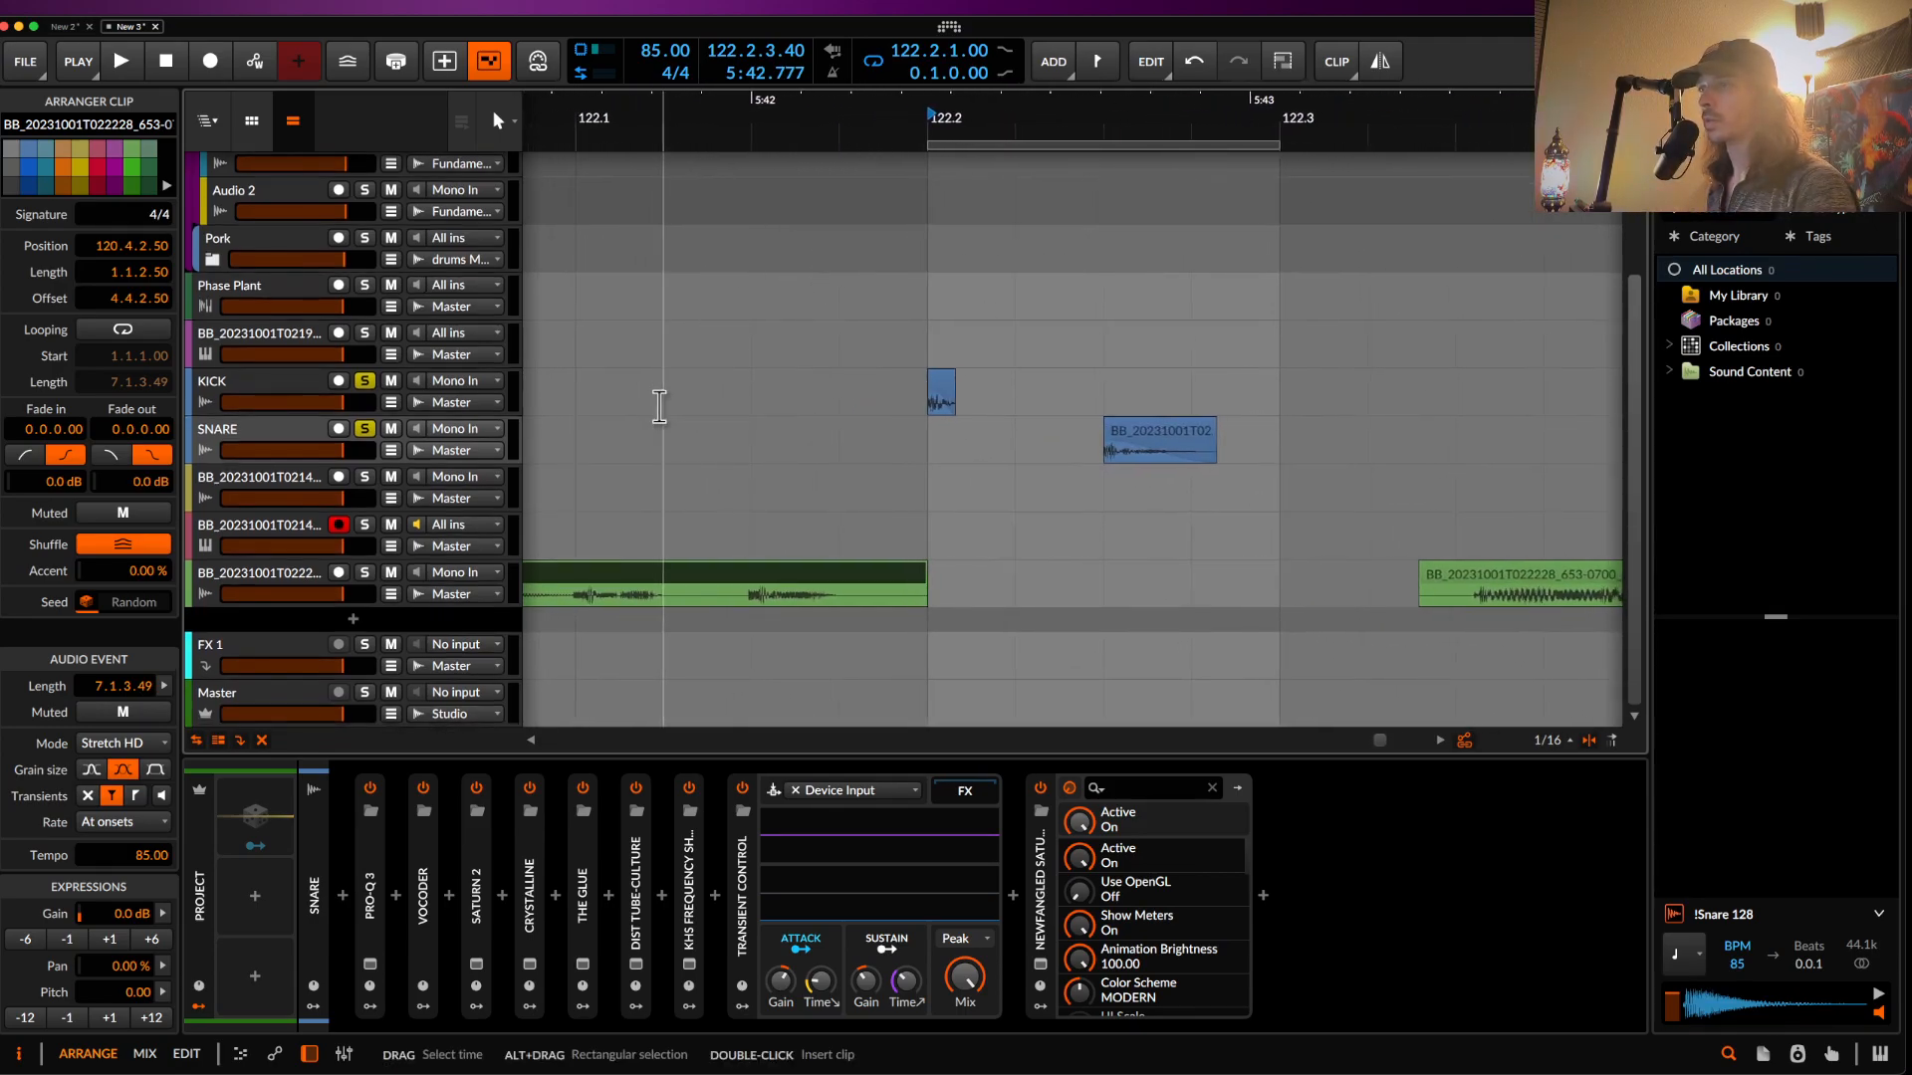
scroll(659, 405, "up", 1)
left_click(794, 405)
left_click_drag(831, 409, 1017, 449)
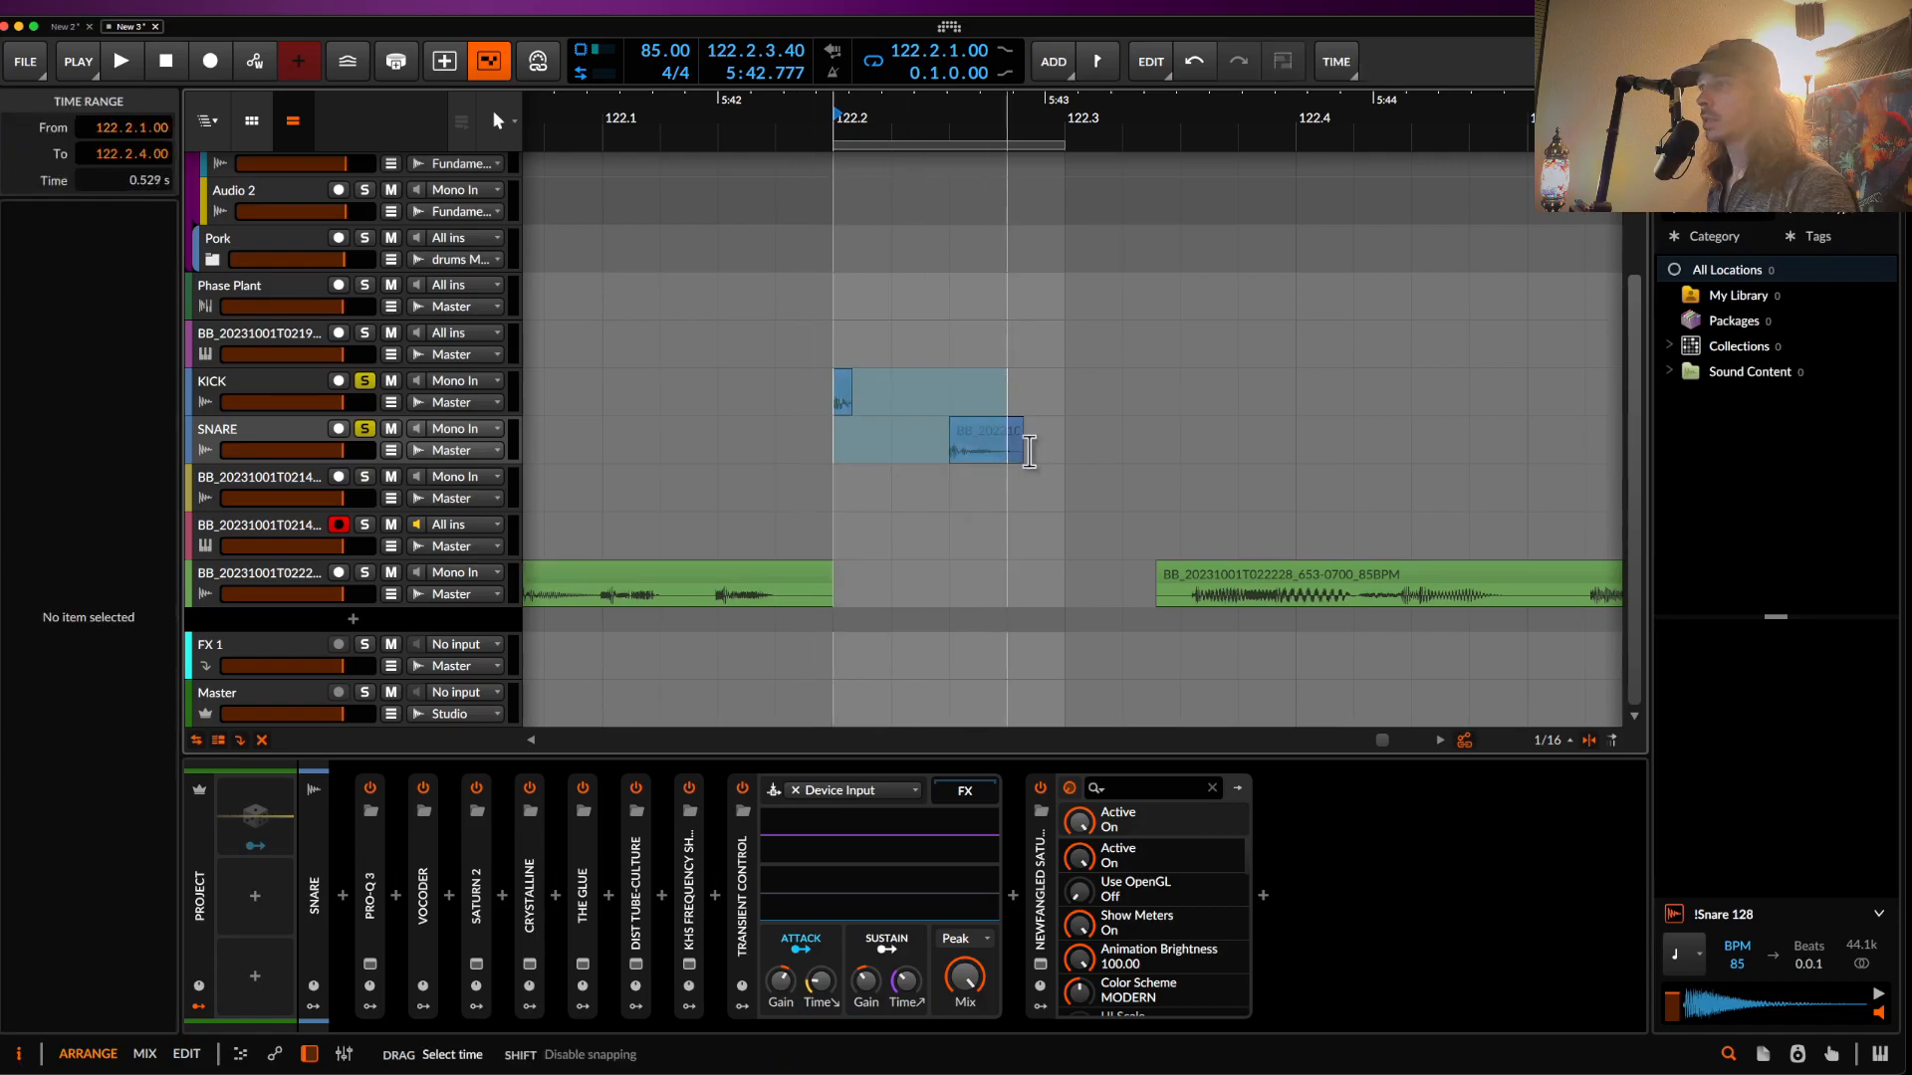
scroll(1060, 458, "up", 3)
scroll(1060, 458, "down", 3)
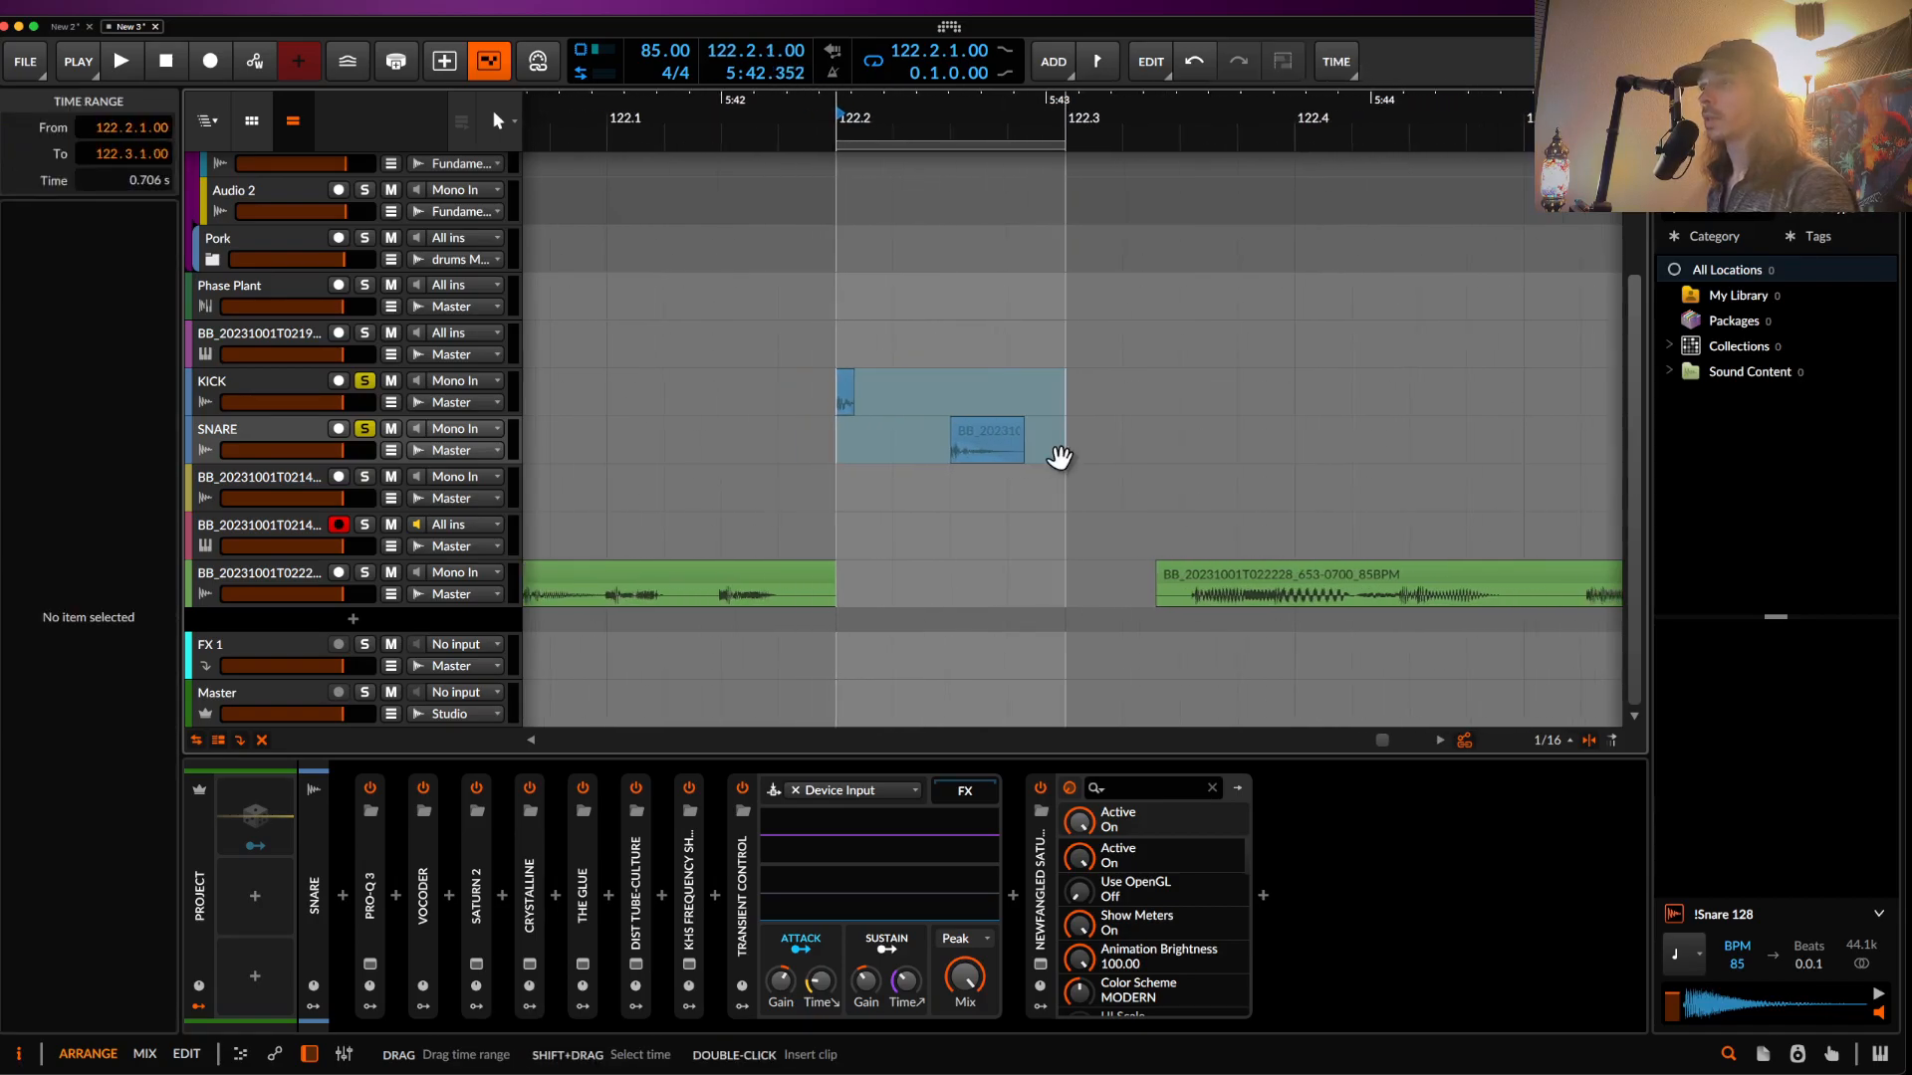
scroll(705, 610, "up", 1)
scroll(705, 609, "up", 1)
scroll(705, 609, "down", 3)
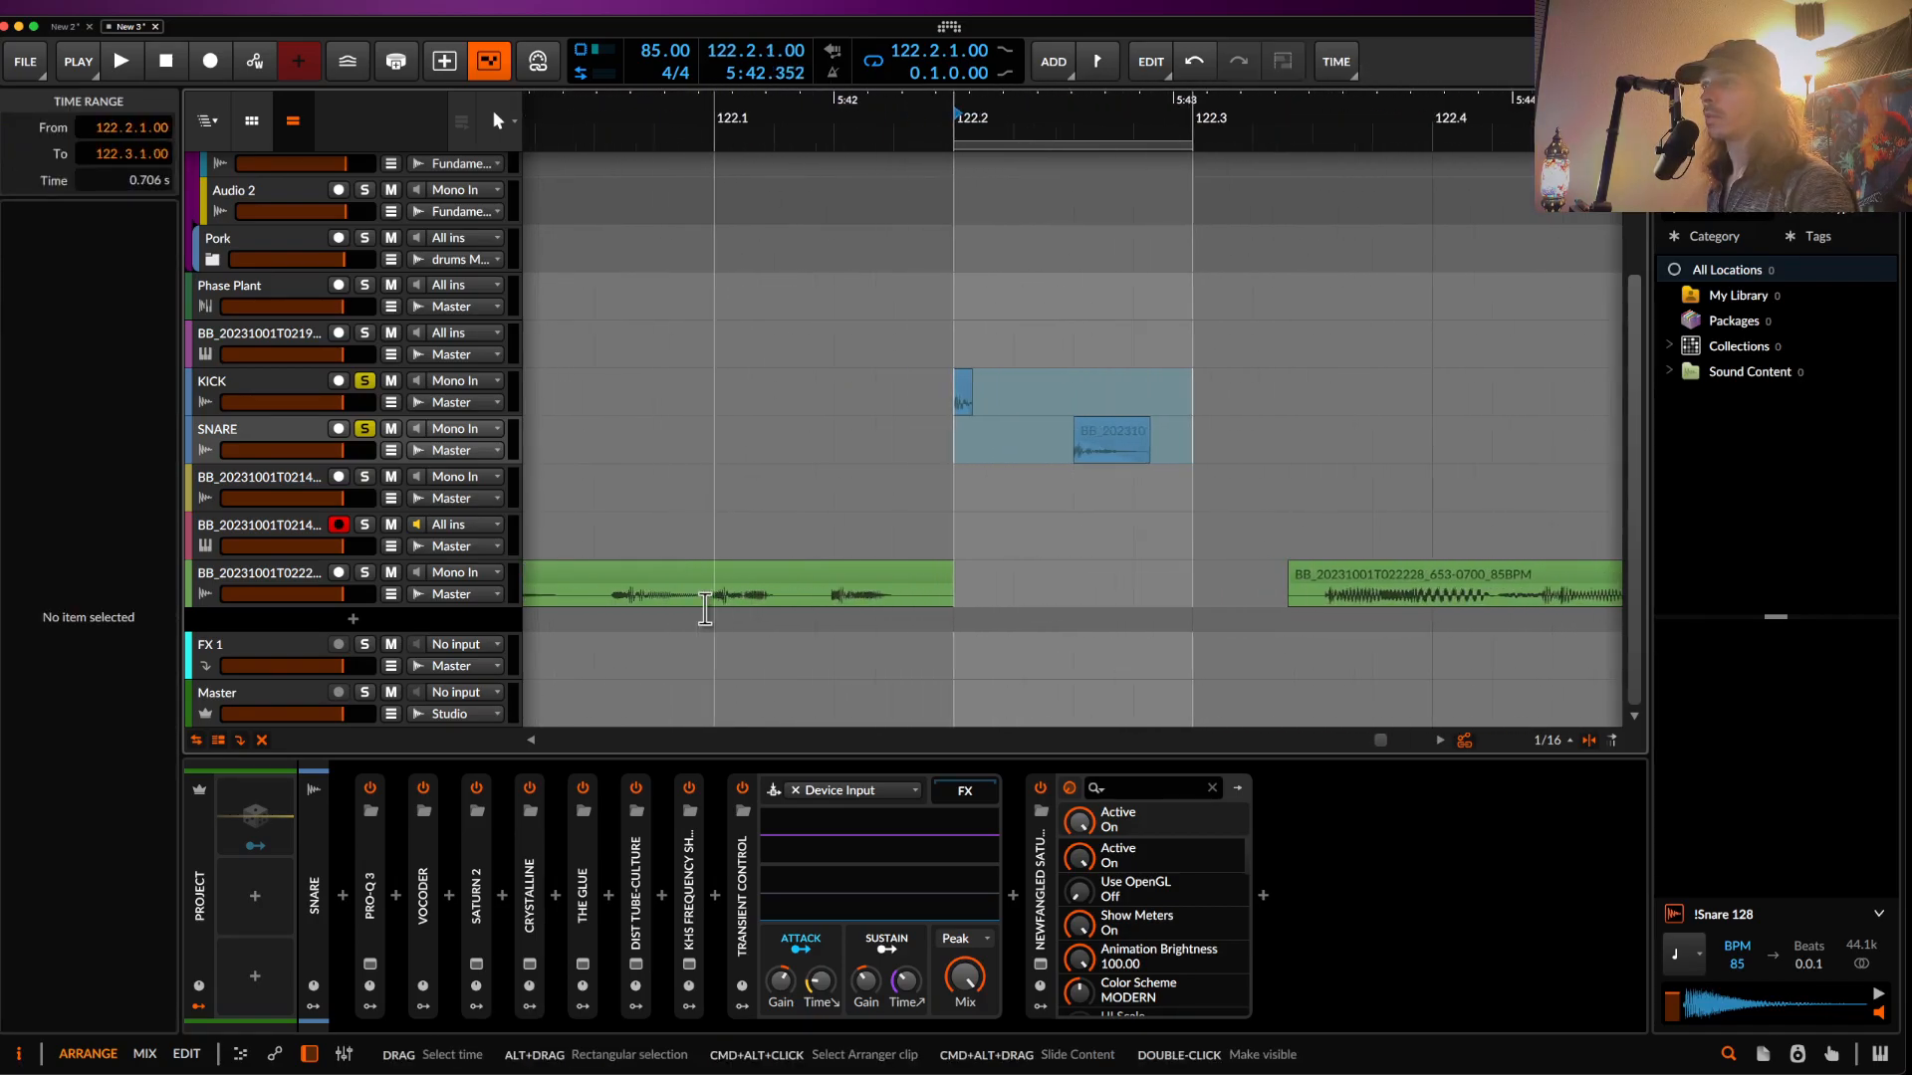
scroll(892, 476, "down", 3)
scroll(894, 474, "left", 1)
scroll(896, 474, "down", 3)
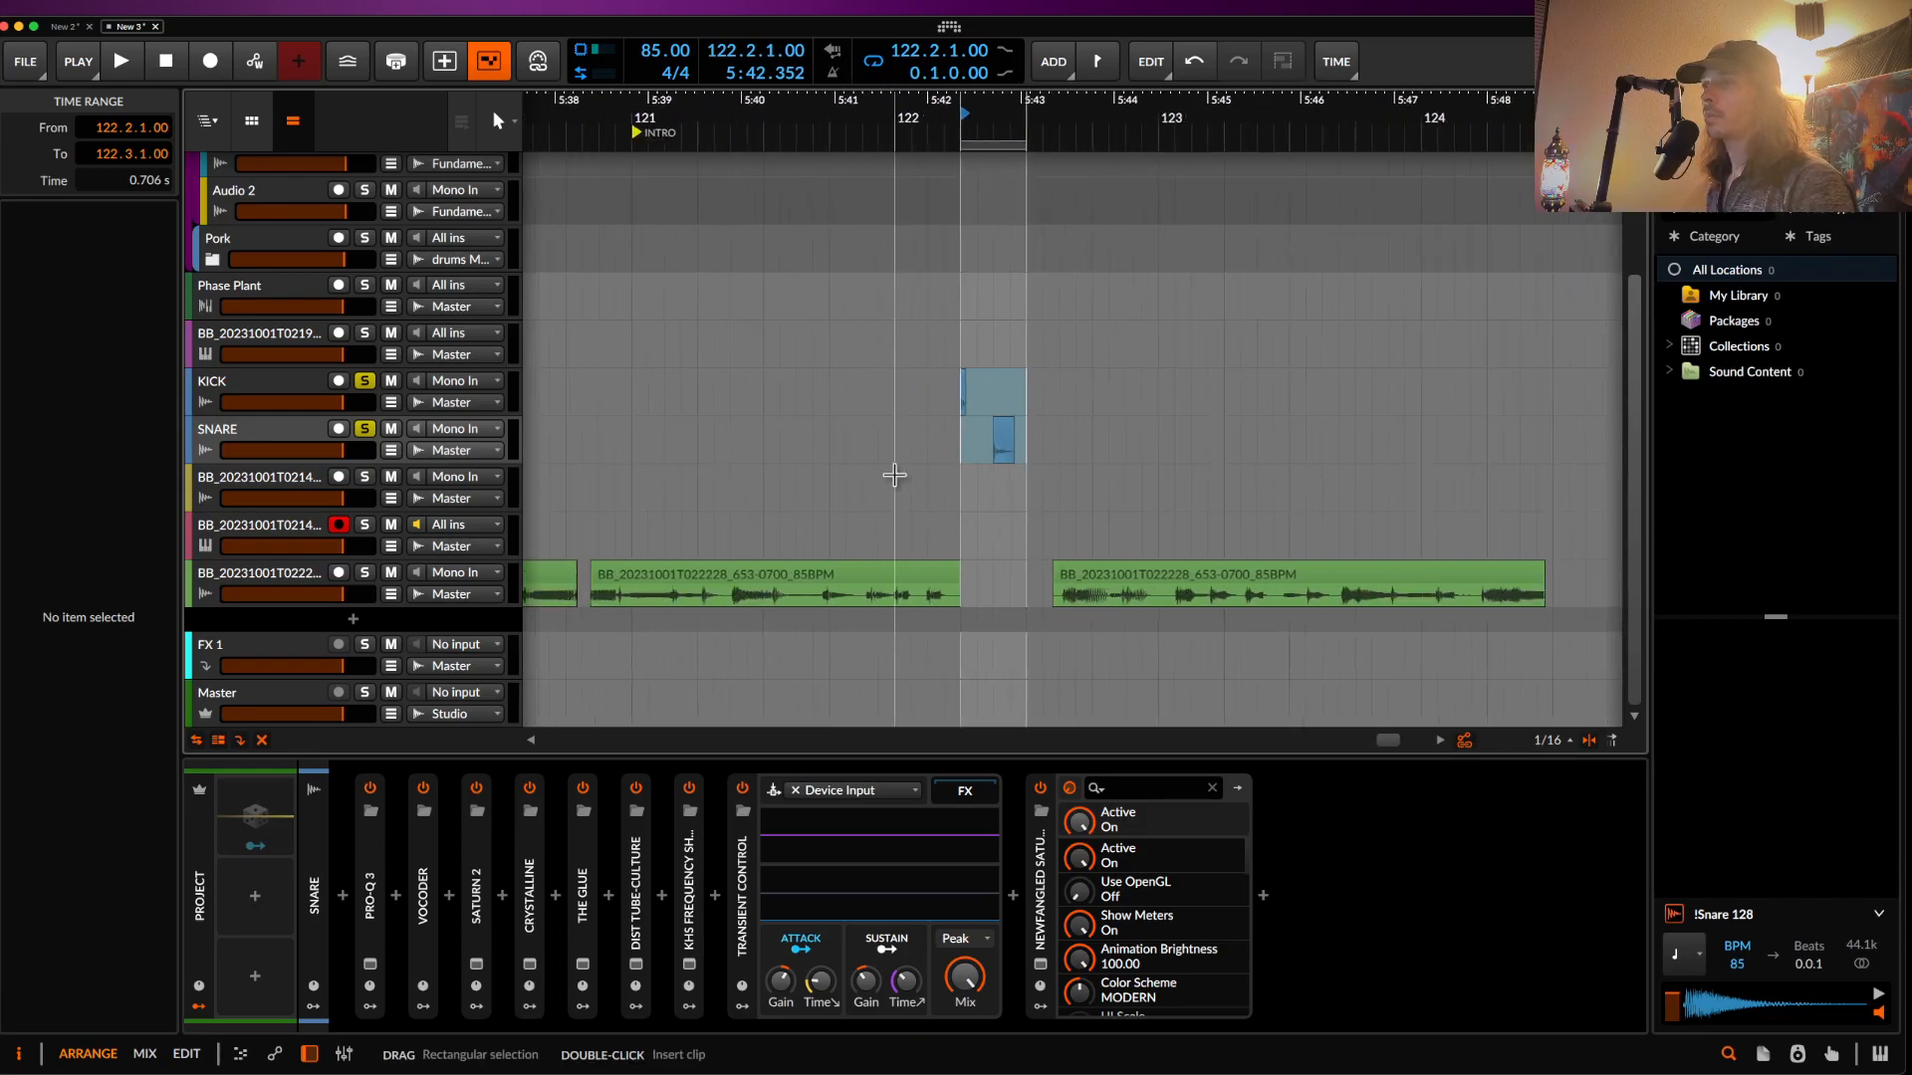
scroll(808, 584, "up", 5)
scroll(808, 583, "up", 3)
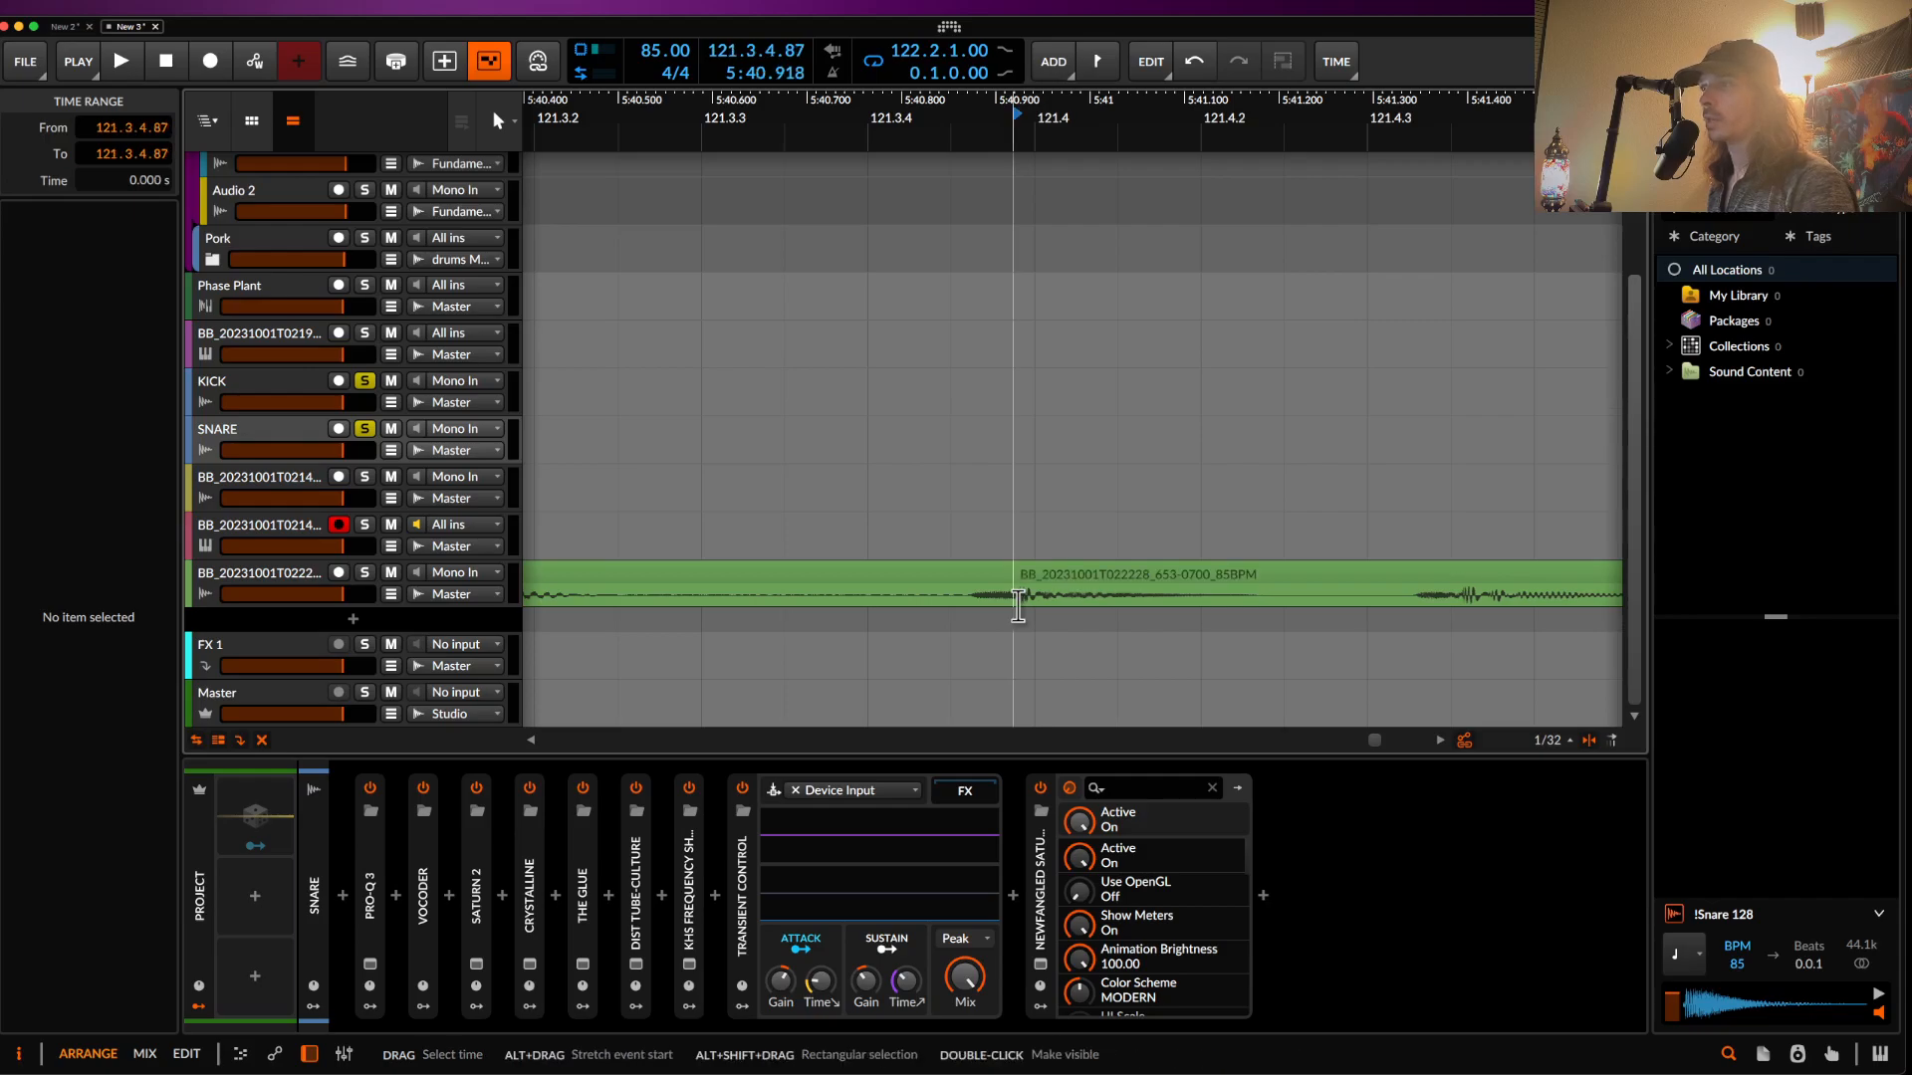
- Move the 121.4.1–121.4.3 slice of the green bass clip onto the SNARE track at 121.4.1
scroll(1018, 603, "down", 4)
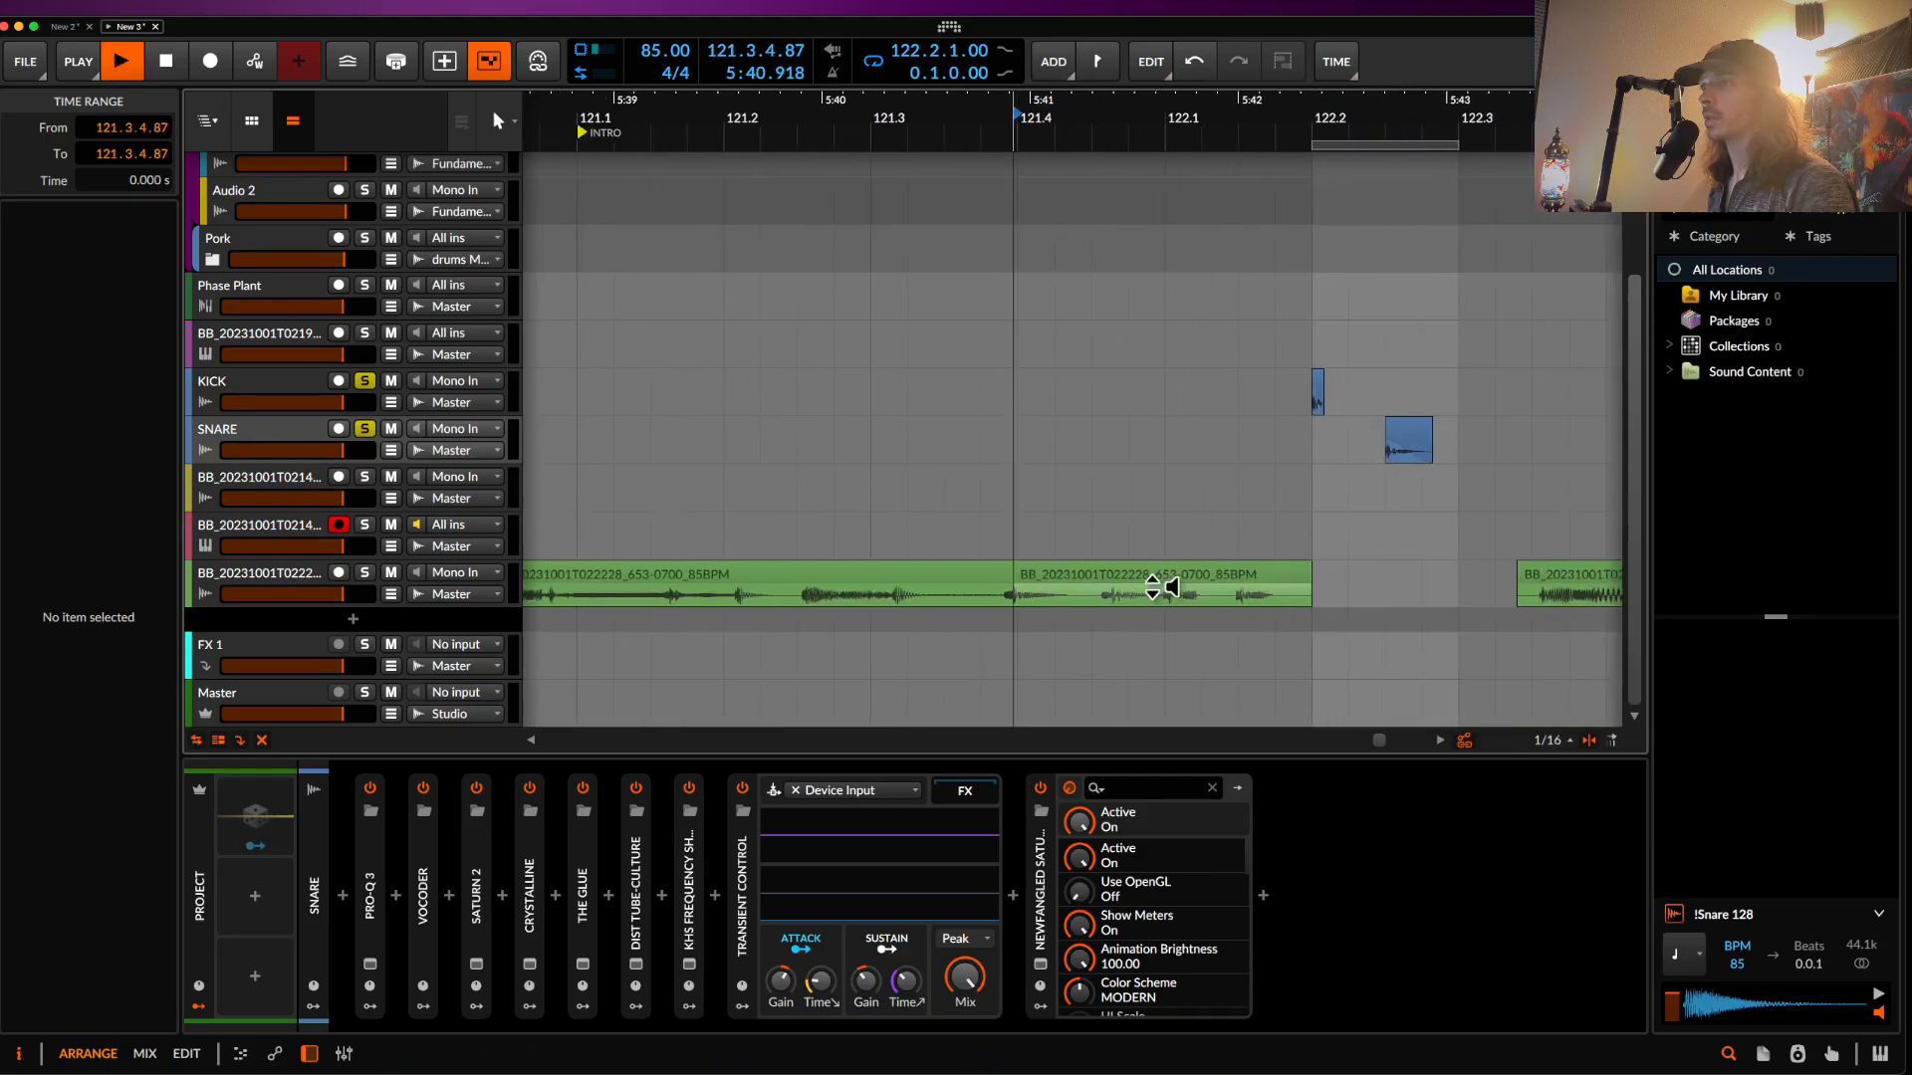
left_click_drag(1091, 593, 974, 530)
scroll(958, 536, "up", 4)
key("ctrl+z")
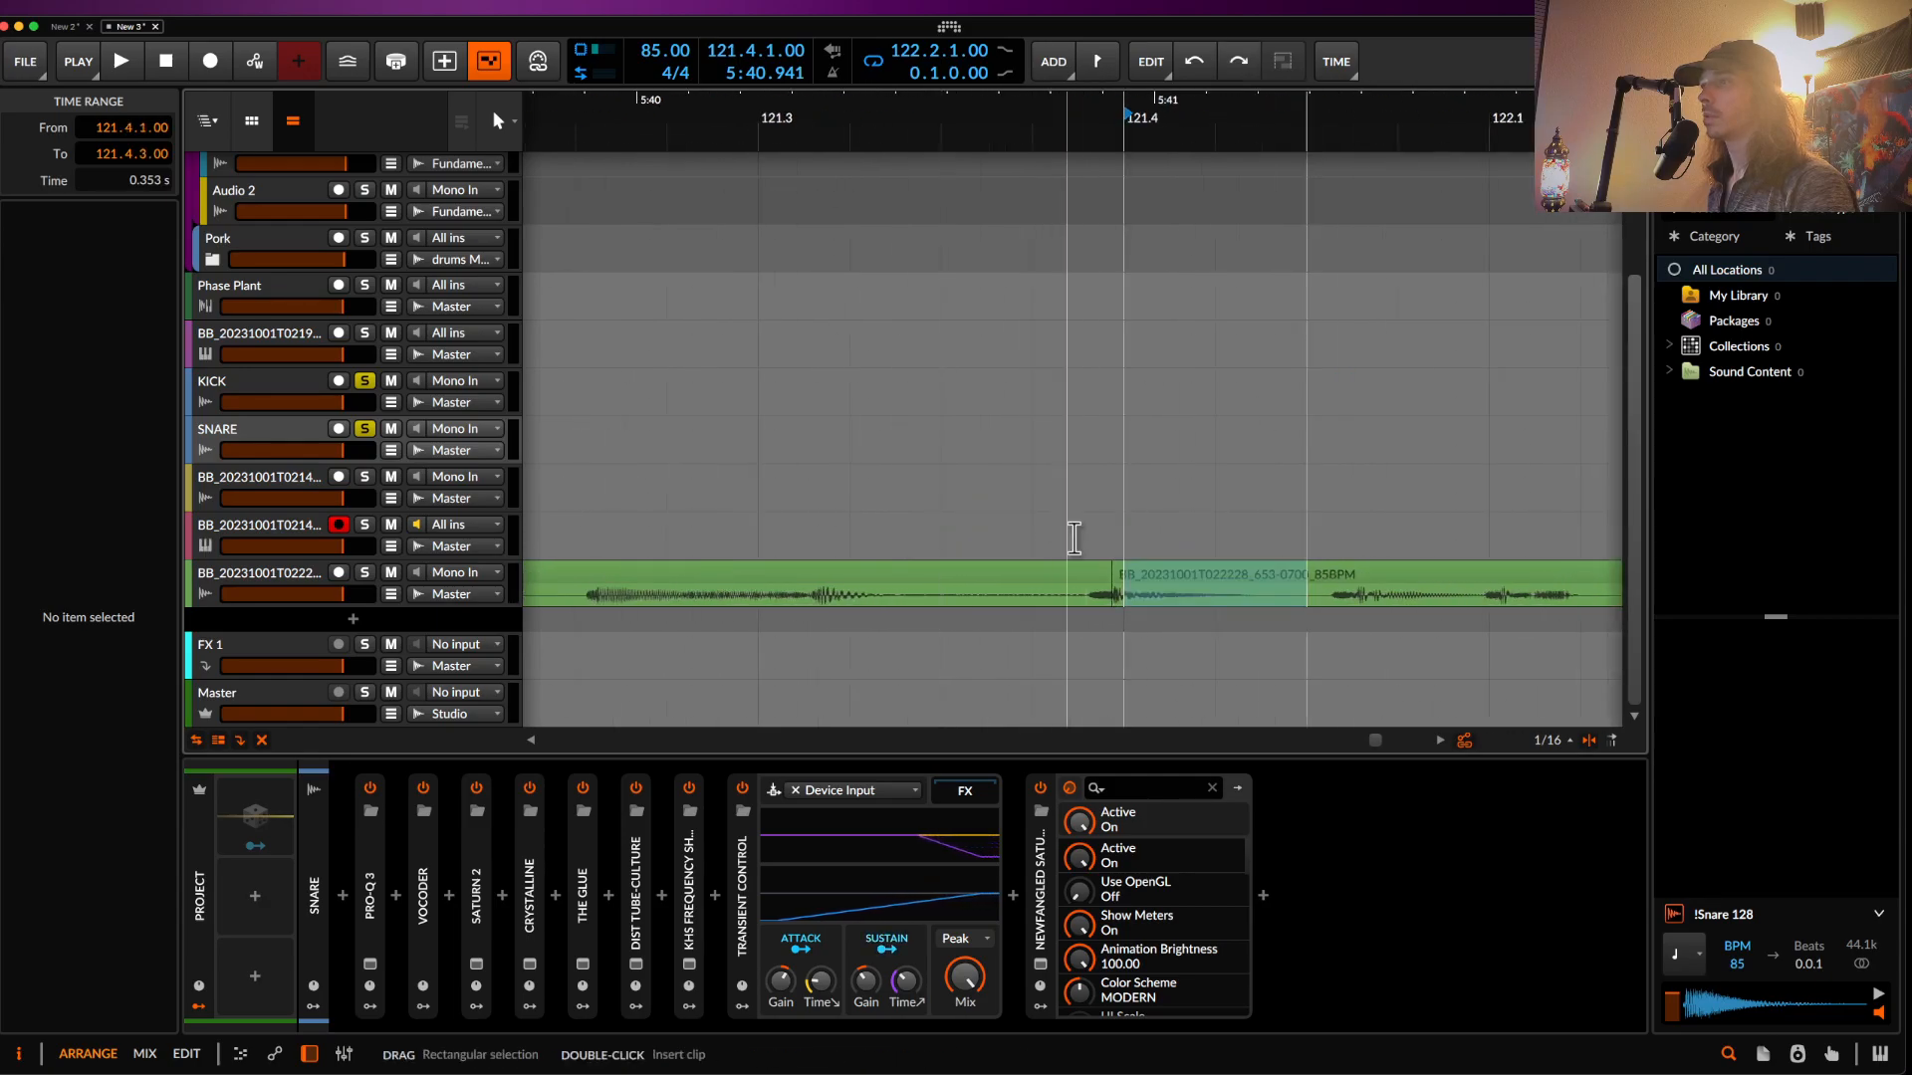
left_click_drag(1217, 584, 1191, 439)
scroll(1155, 440, "down", 3)
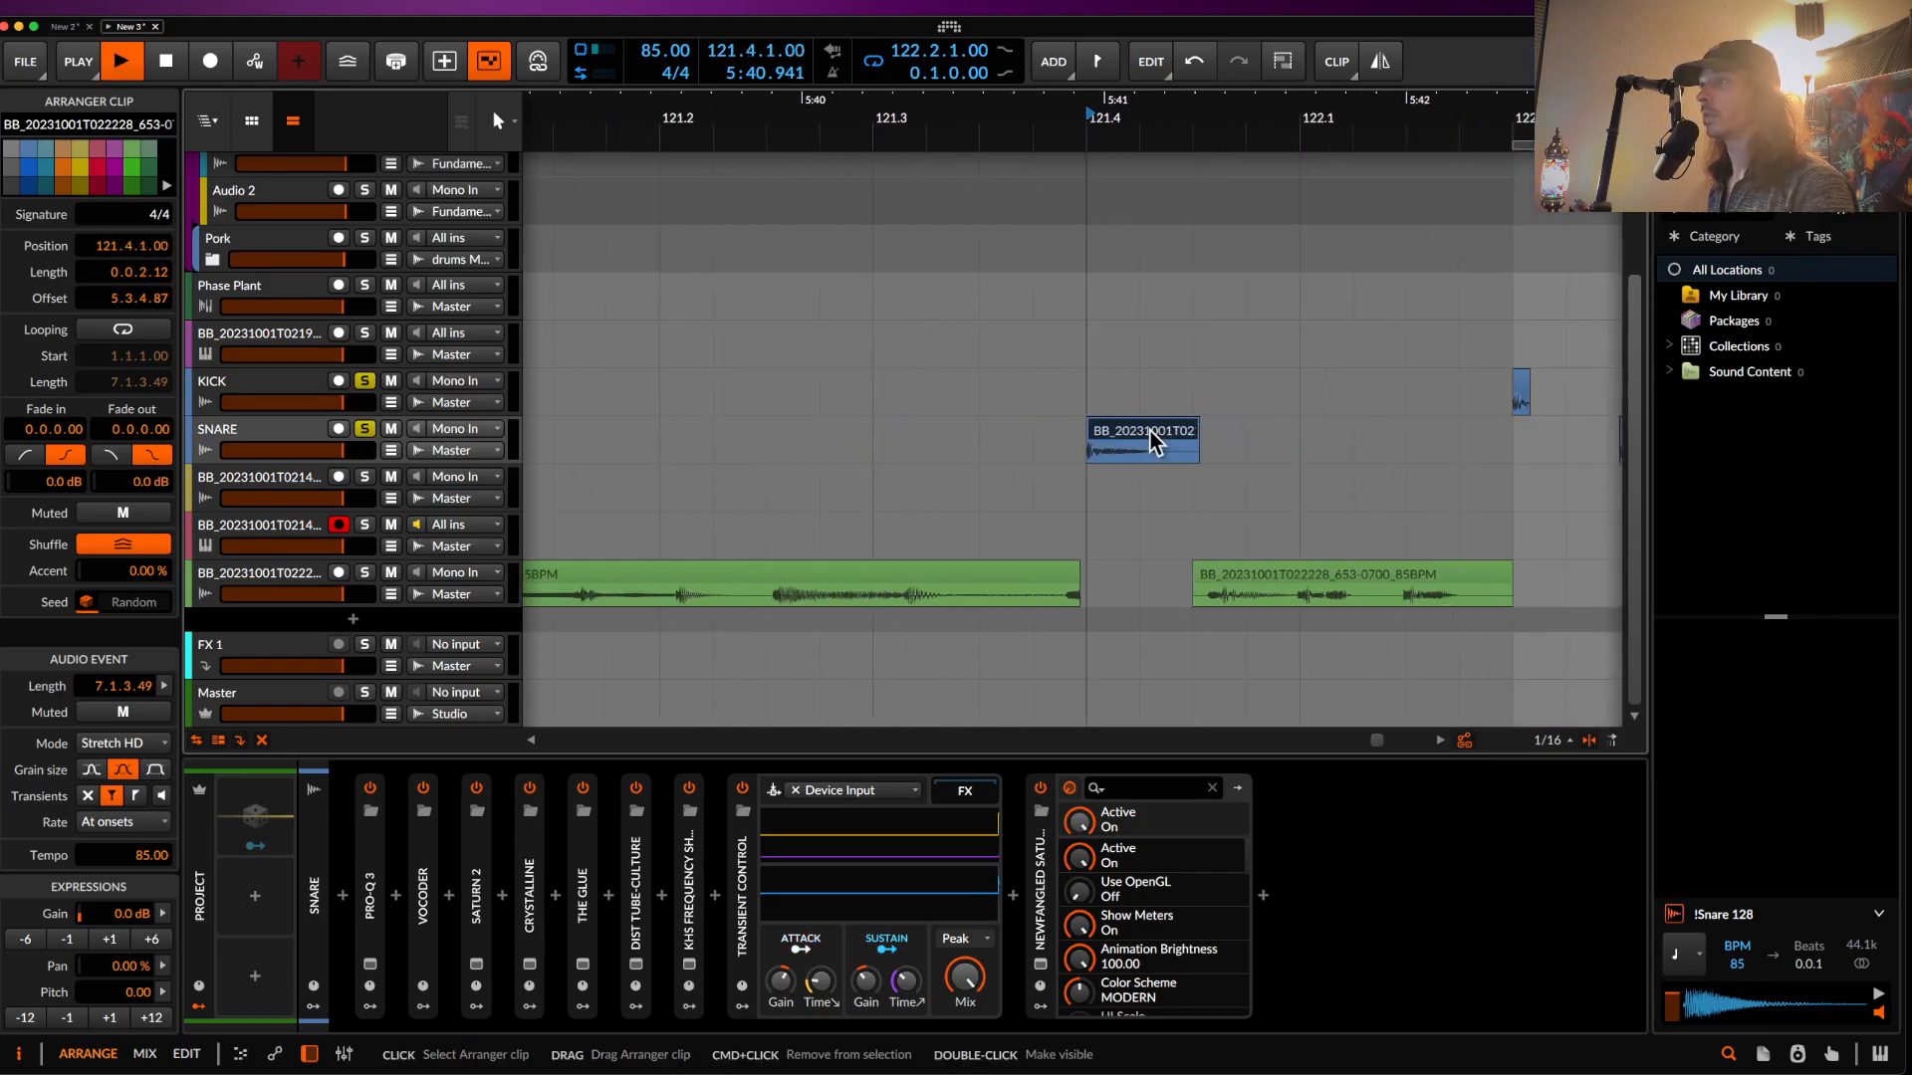
- Pitch the SNARE-track bass slice down 6 semitones (-12, then semitone steps up) and audition it
left_click(25, 1017)
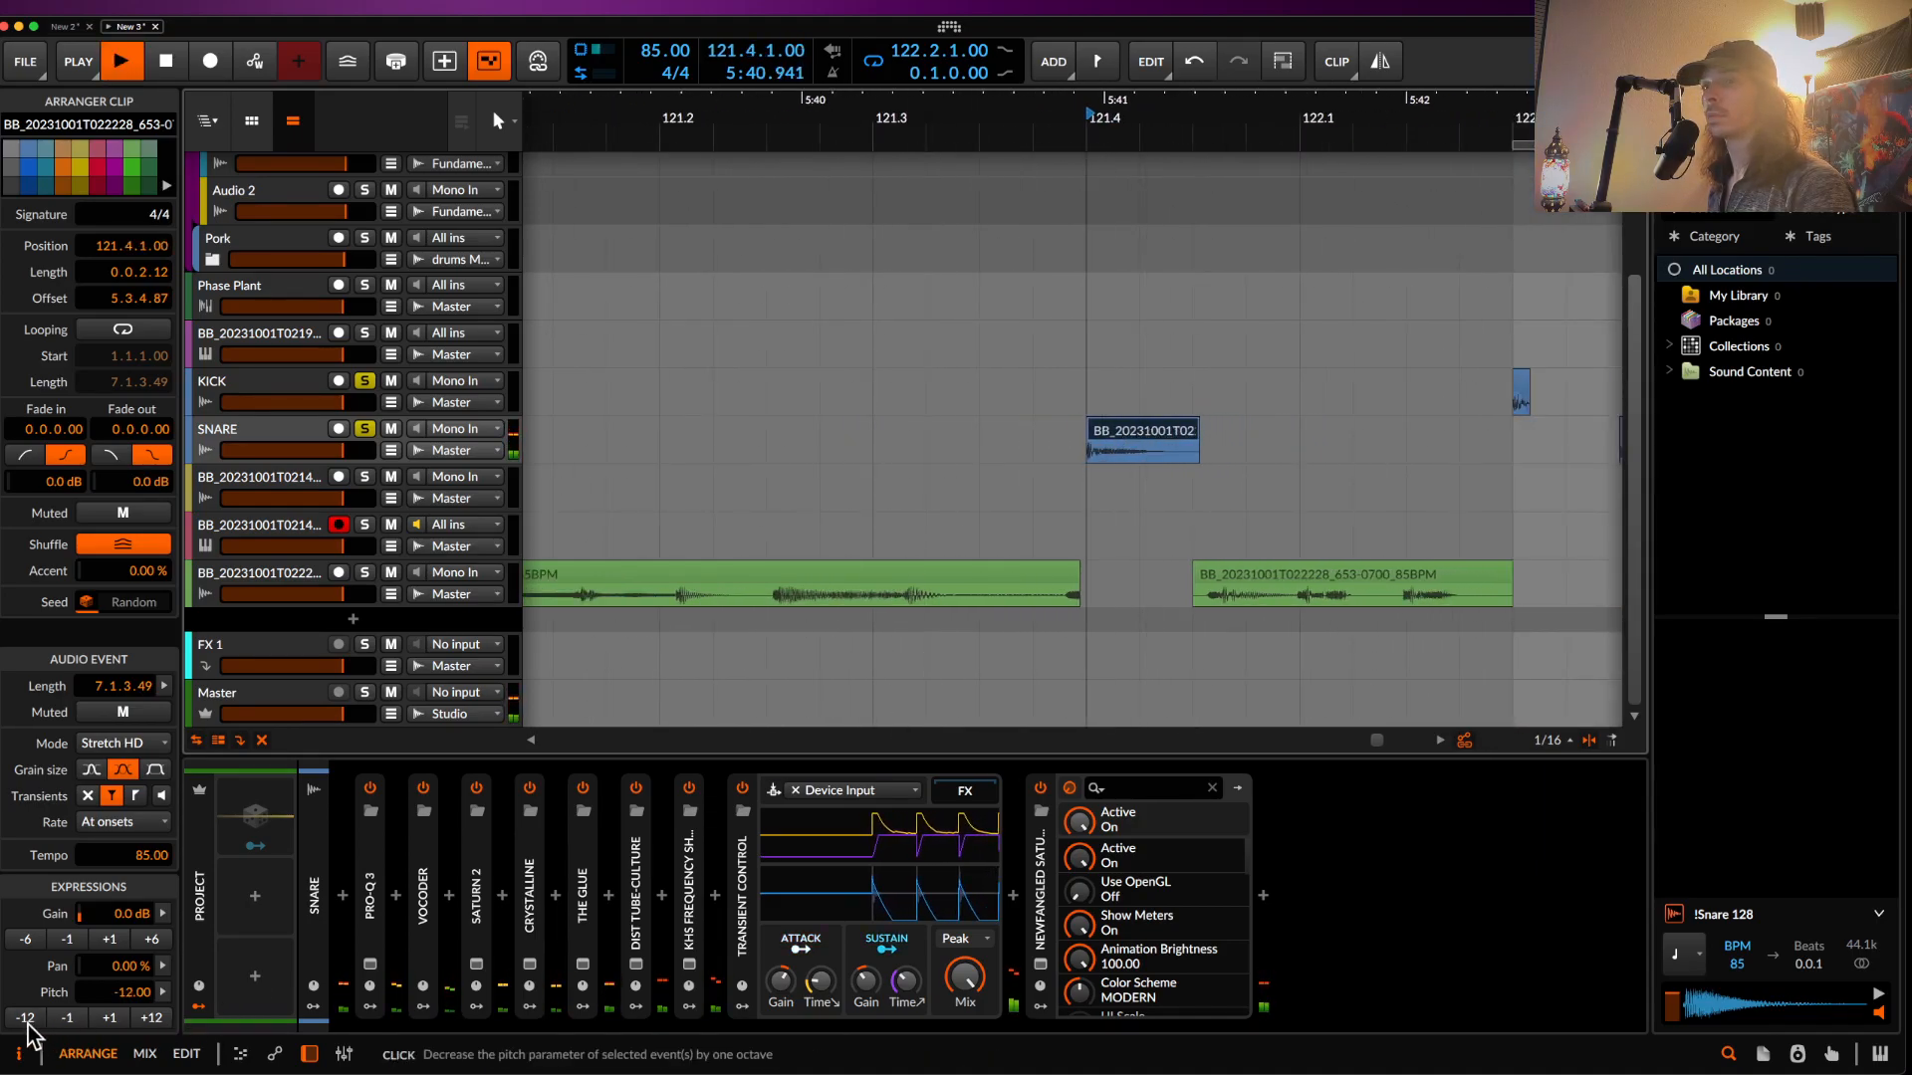
key("space")
left_click(114, 1020)
left_click(115, 1020)
left_click(114, 1019)
left_click(115, 1020)
left_click(115, 1019)
left_click(115, 1019)
key("space")
key("space")
key("space")
key("space")
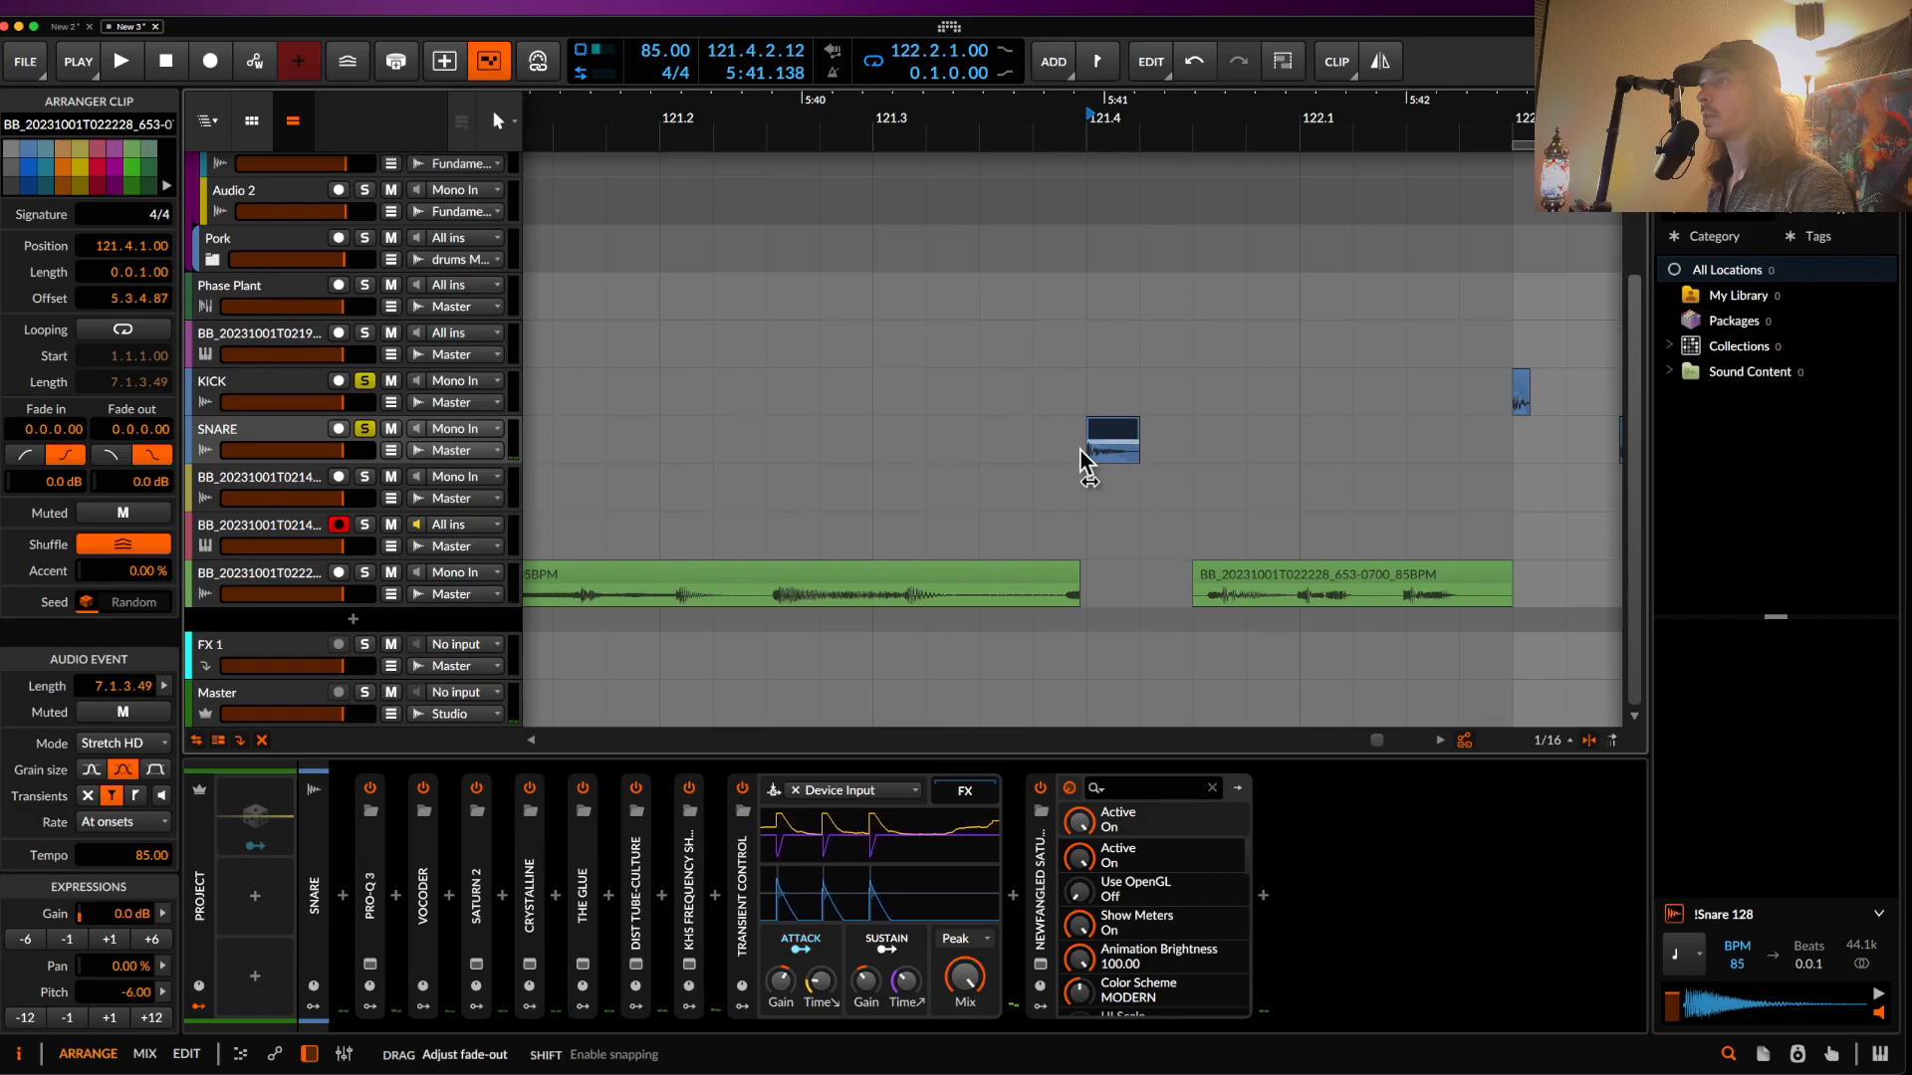
key("space")
key("space")
scroll(1113, 430, "up", 5)
key("space")
key("space")
key("space")
key("space")
key("space")
key("space")
- Slide the slice's audio content to a 5.3.4.87 offset, auditioning after each shift
left_click_drag(1052, 459, 1497, 476)
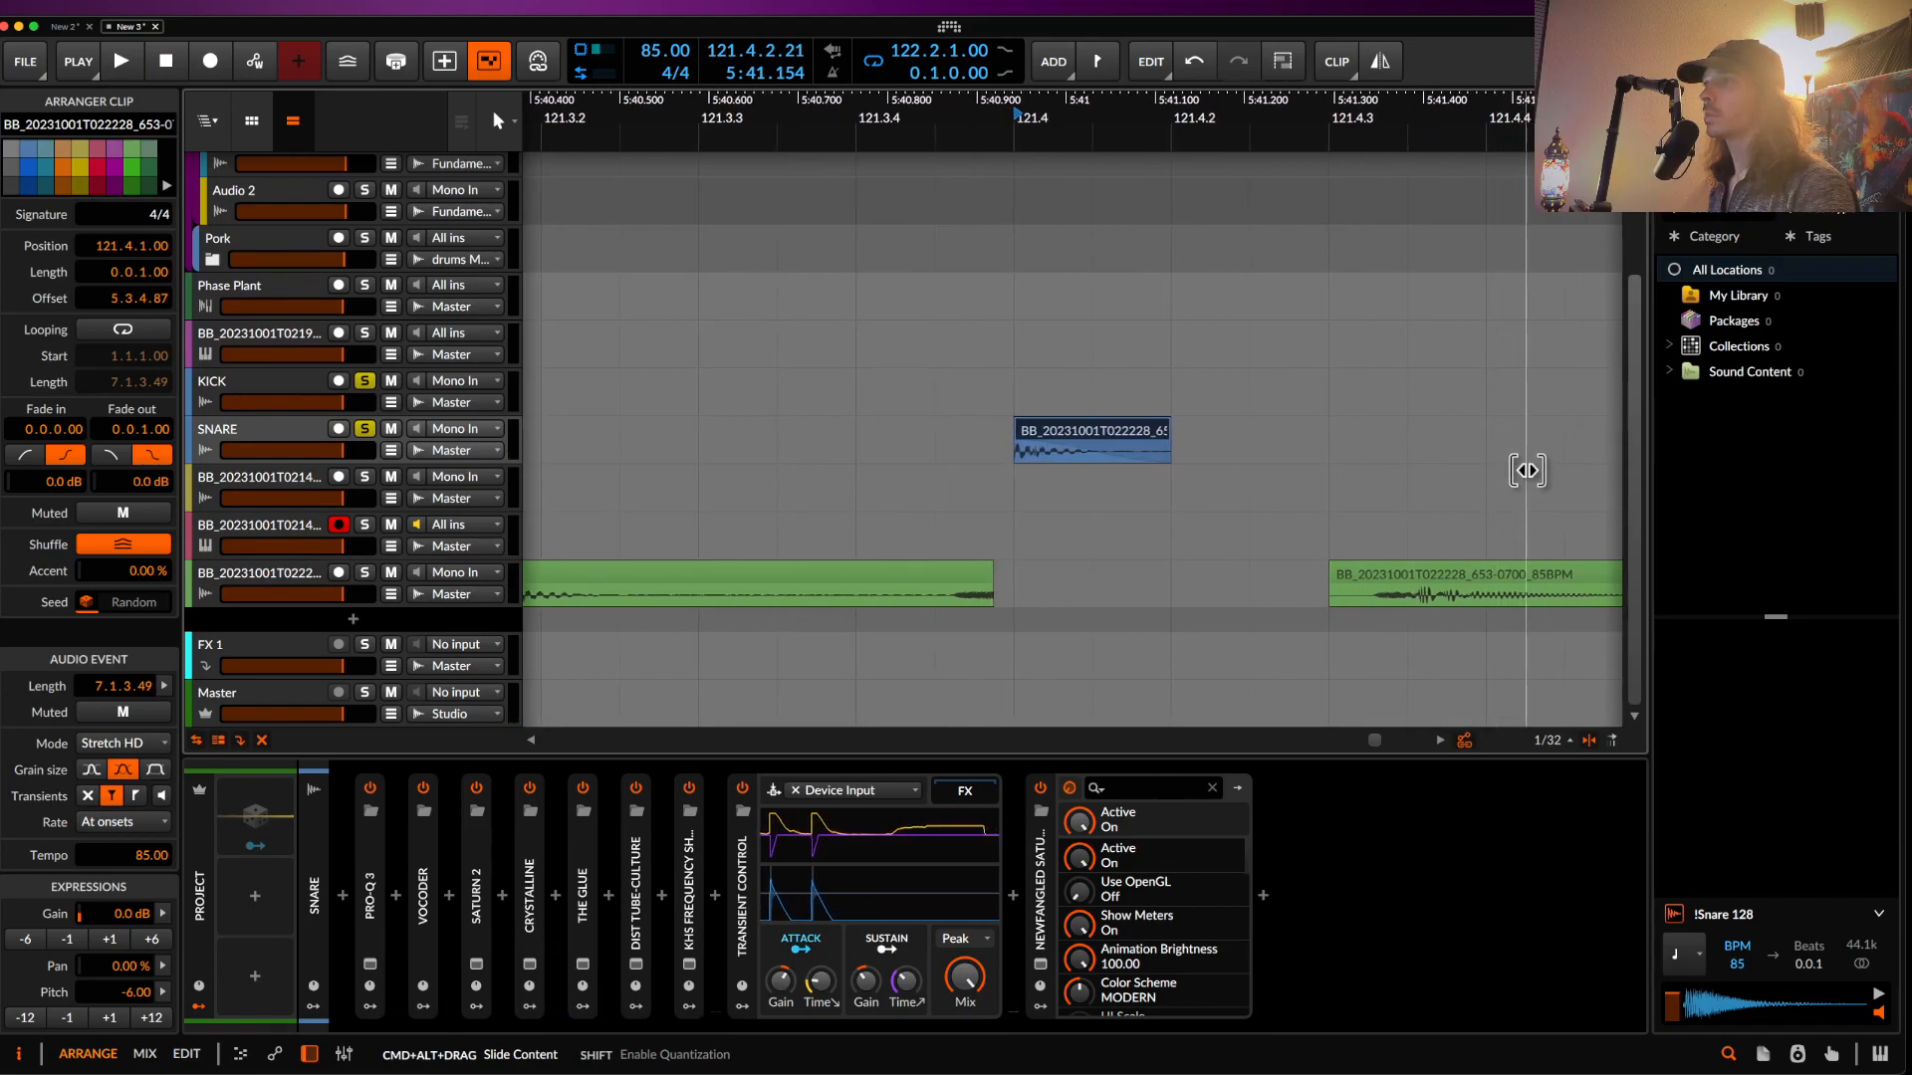
key("space")
key("space")
key("space")
key("space")
key("space")
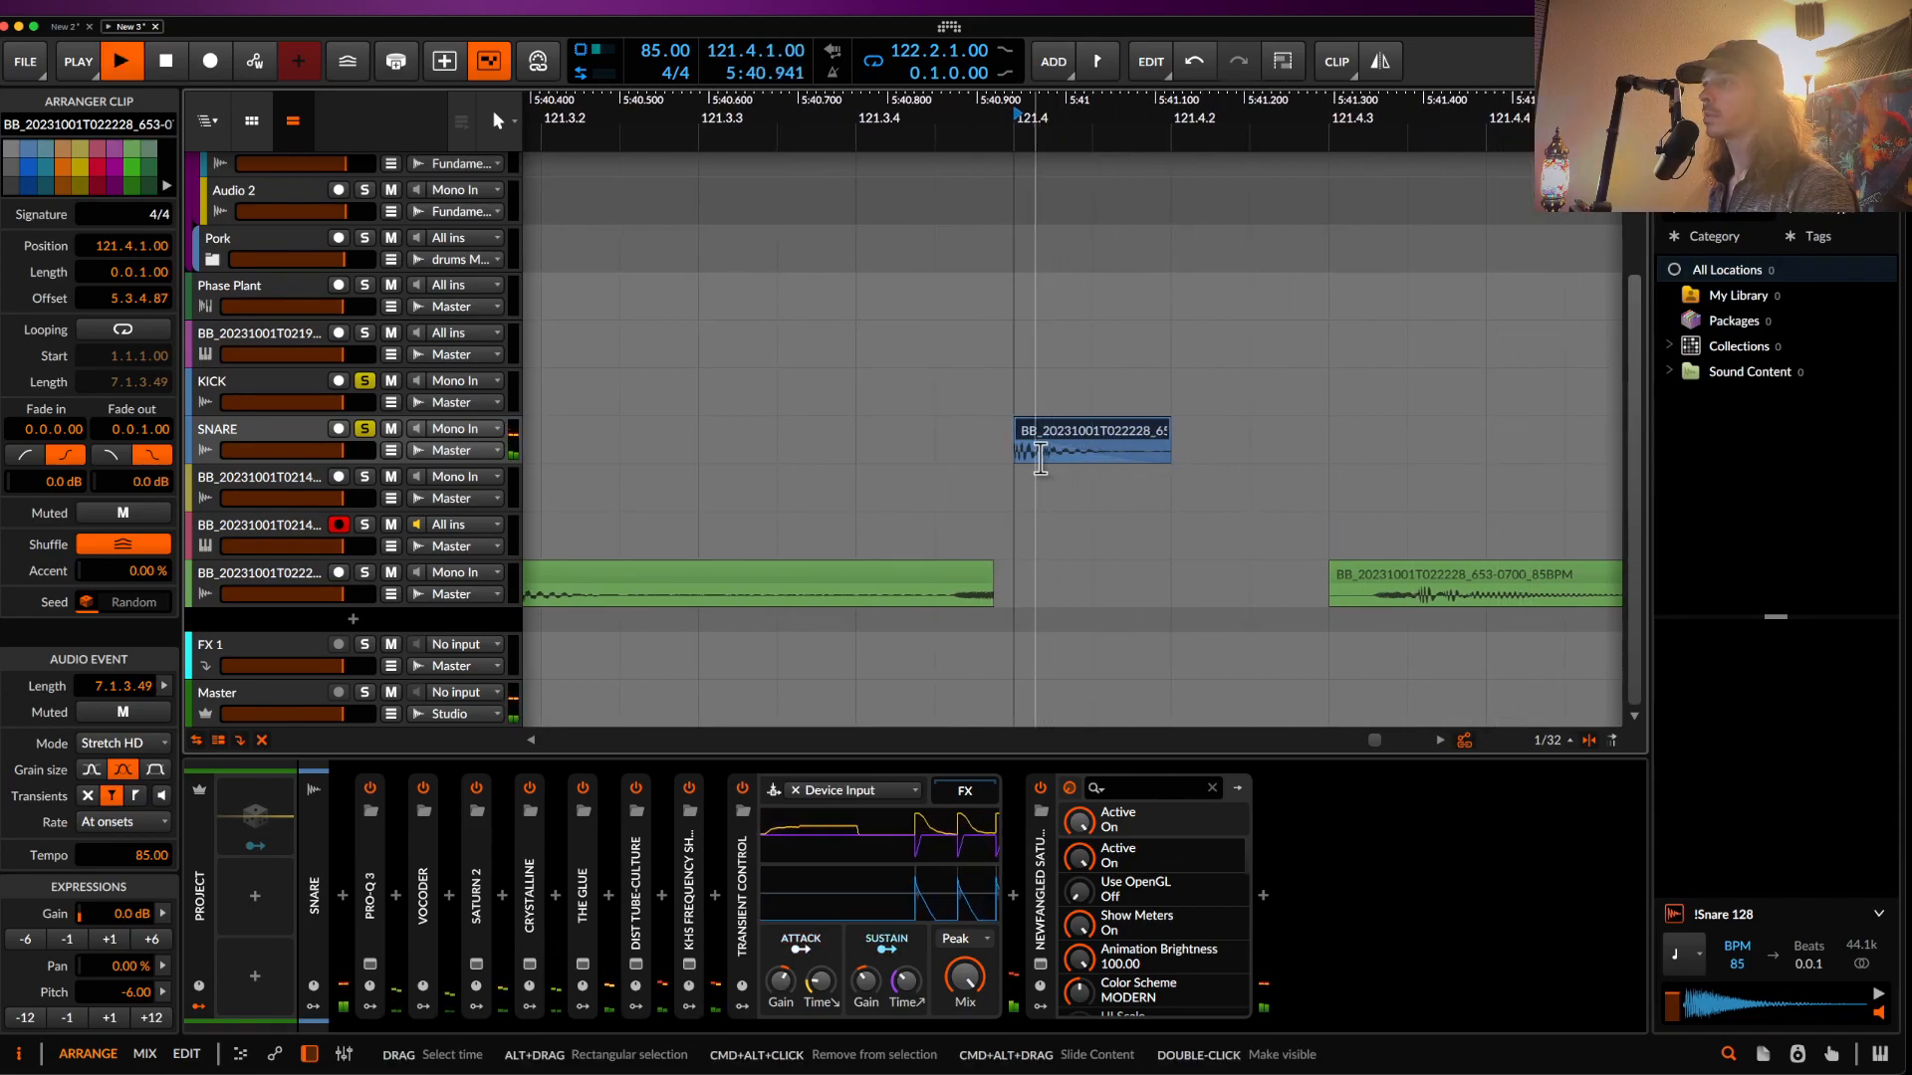
left_click_drag(1036, 457, 1202, 464)
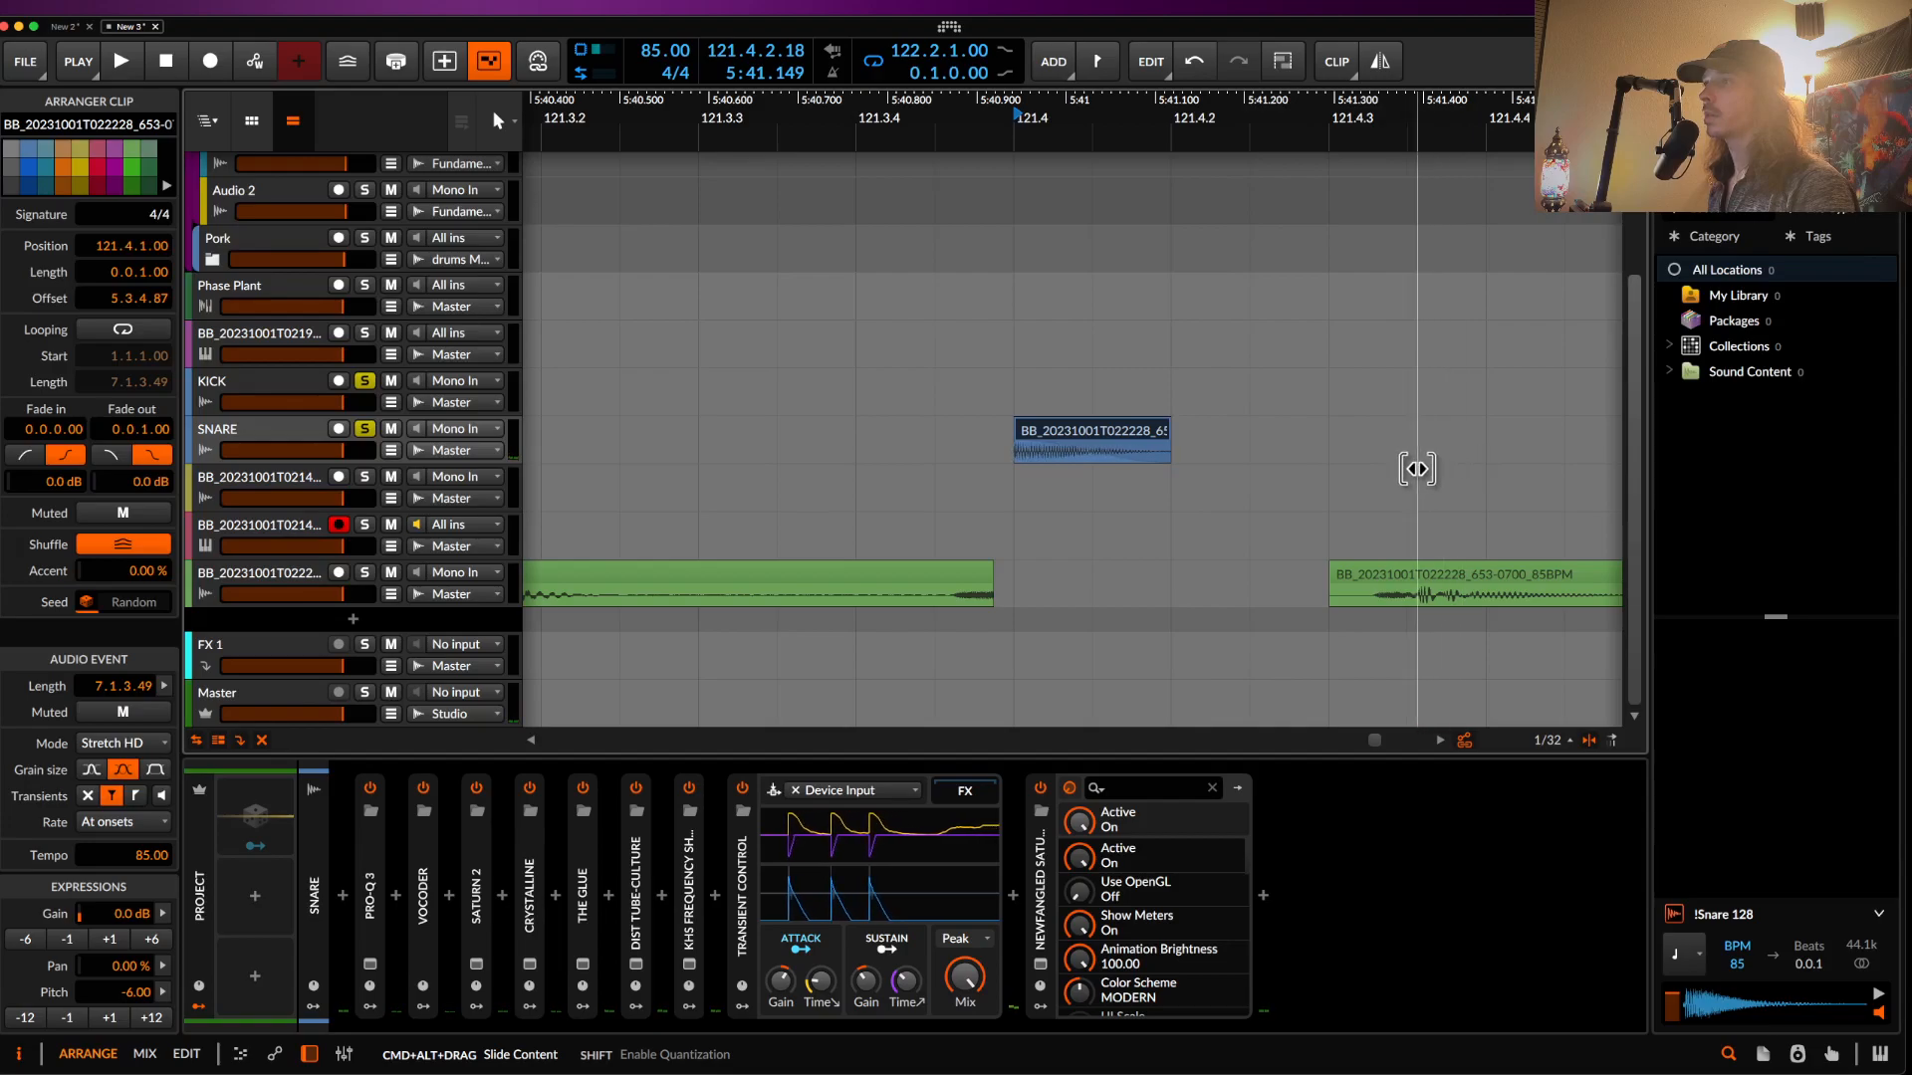
key("space")
key("space")
key("space")
left_click_drag(1041, 460, 1340, 461)
key("space")
key("space")
key("space")
scroll(1051, 460, "down", 5)
key("space")
key("space")
key("space")
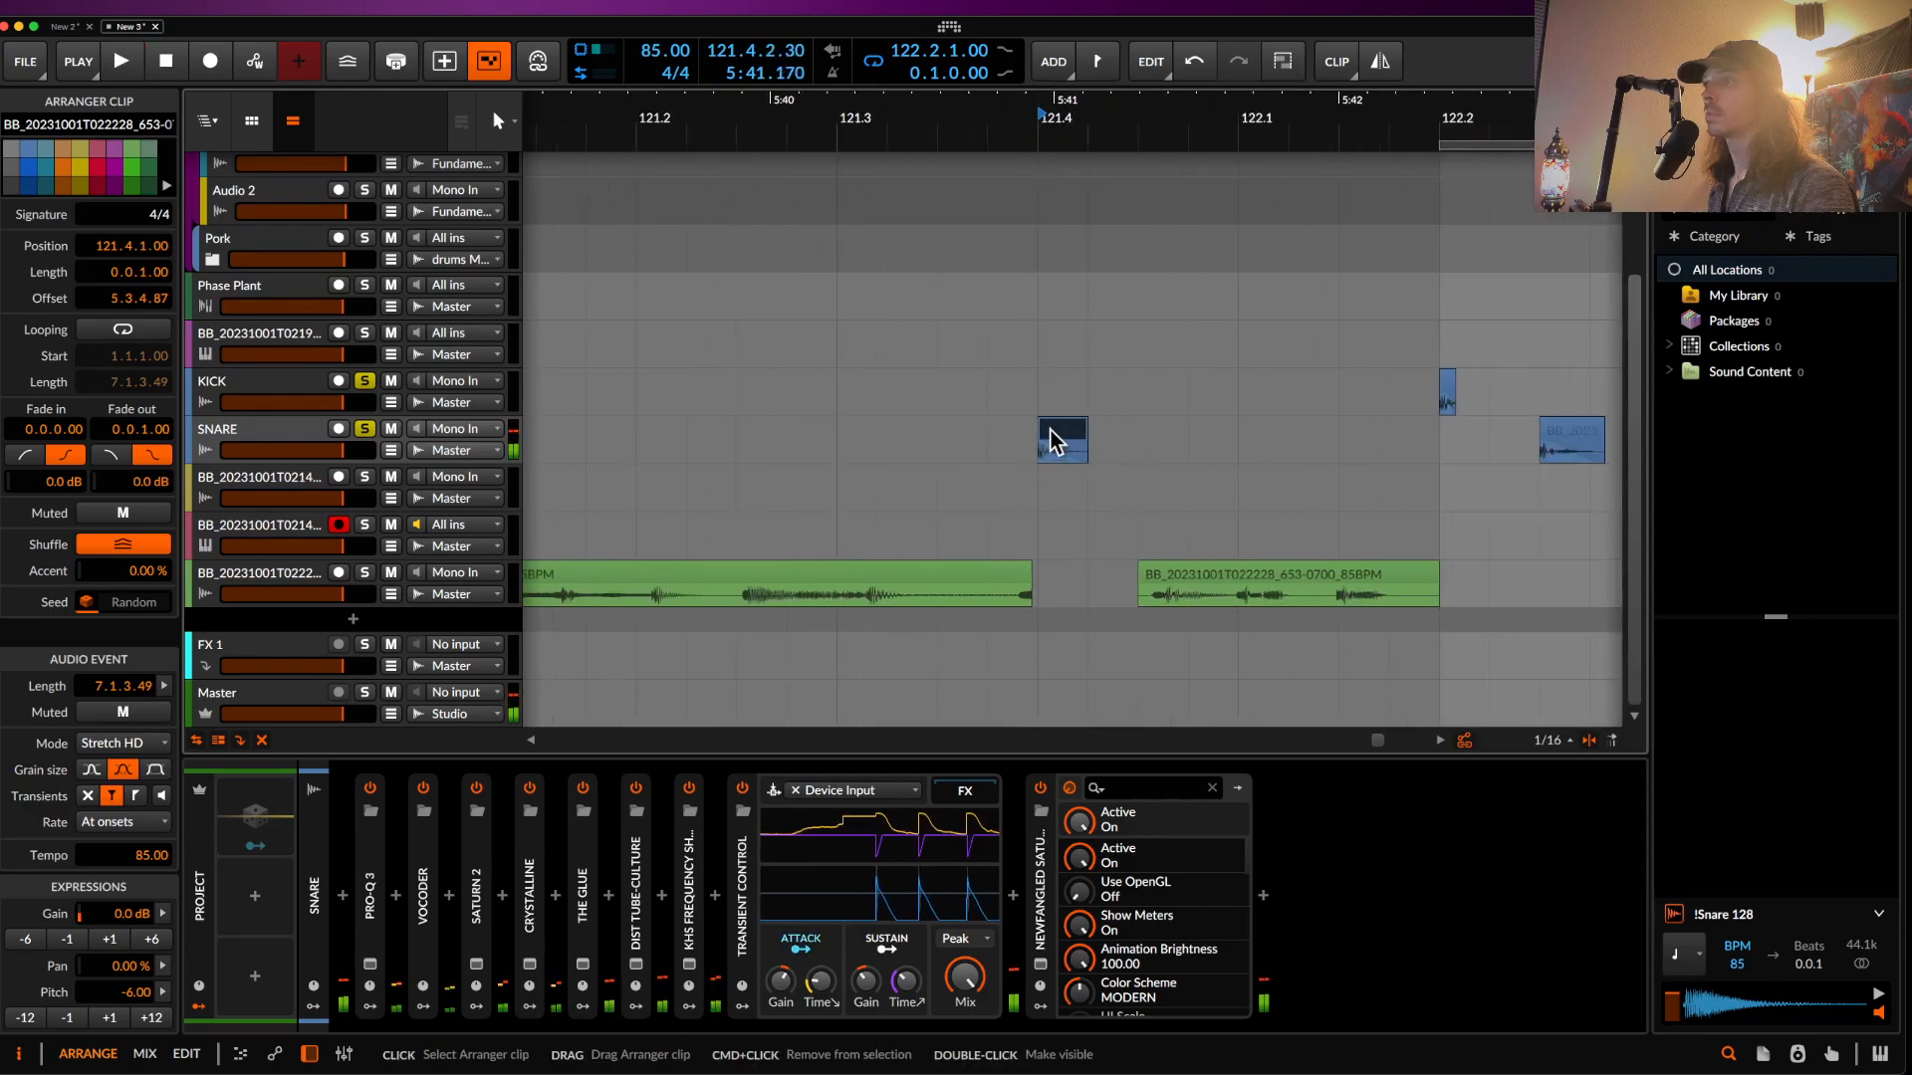
scroll(1050, 430, "down", 3)
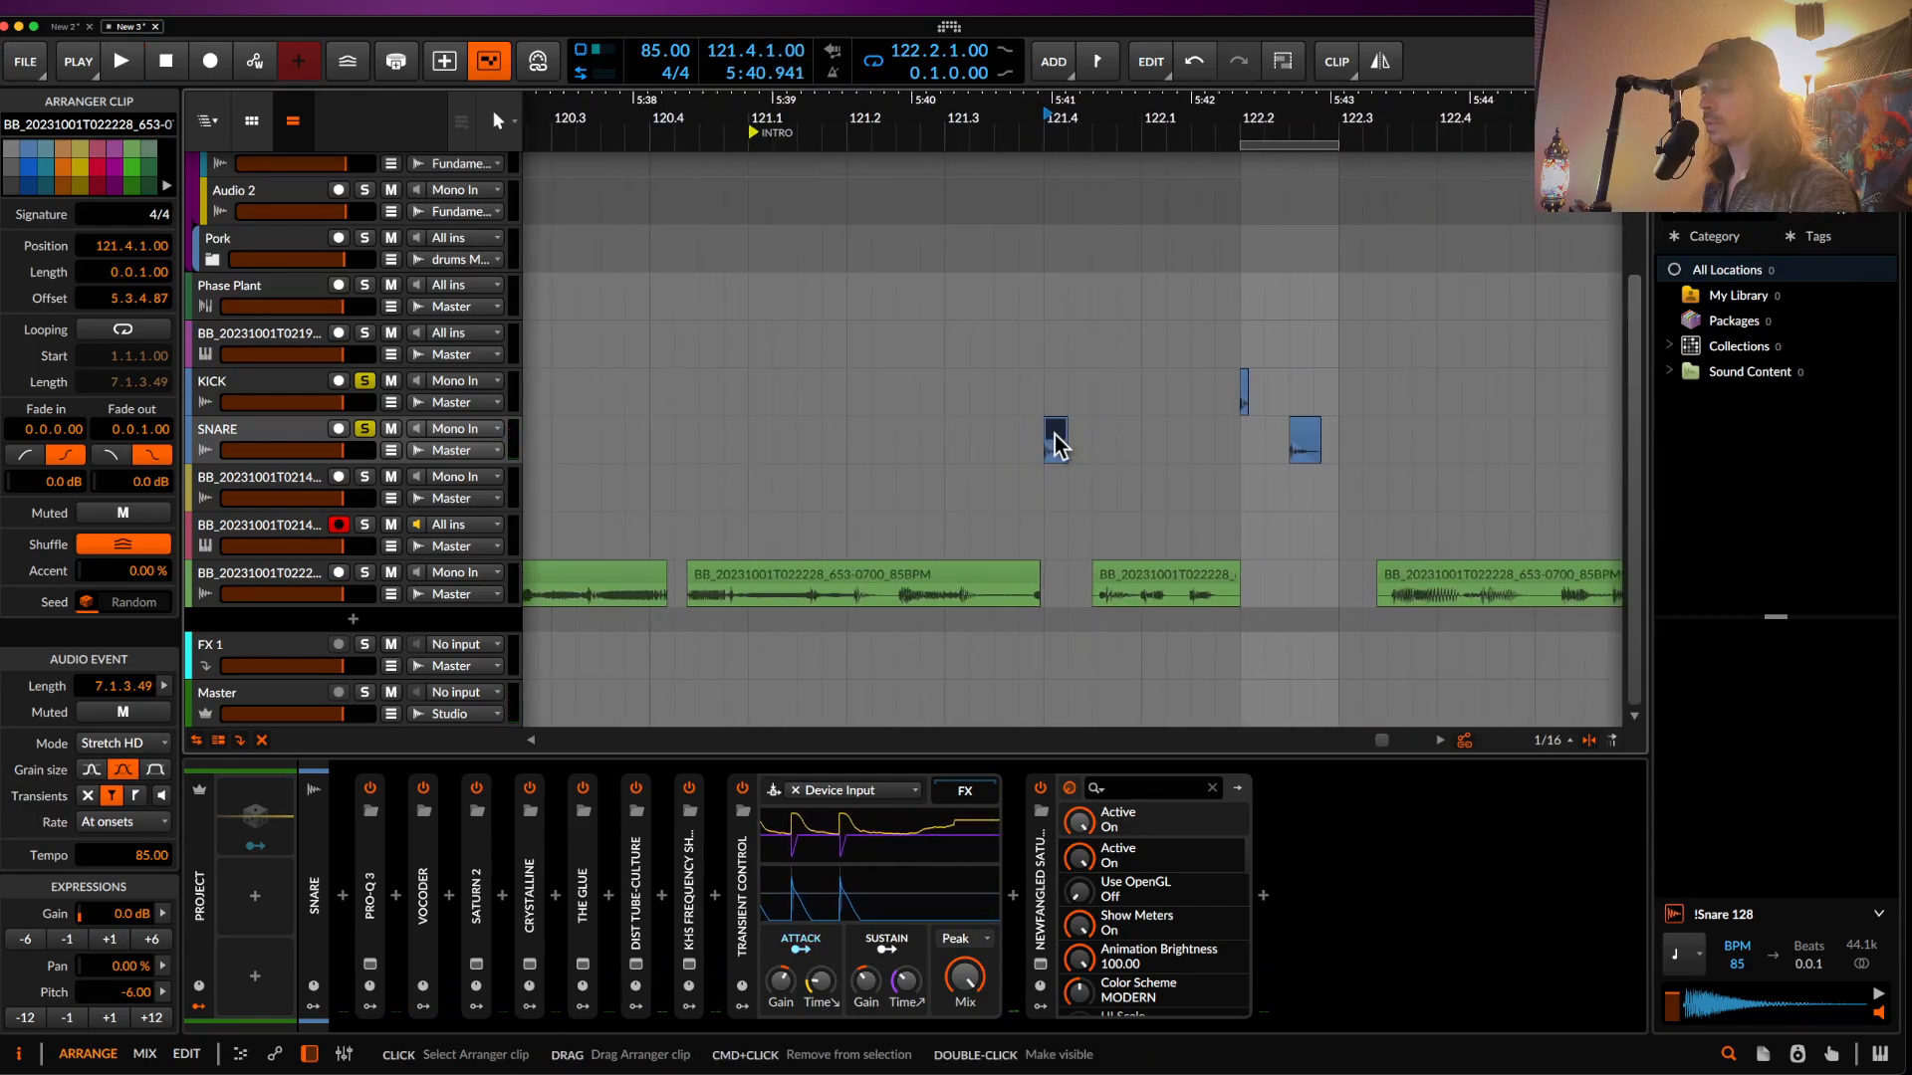
- Bounce the pitched slice to new audio and place the bounce on Audio 7
key("super+b")
key("Return")
left_click_drag(1054, 480, 1294, 488)
scroll(1290, 484, "up", 5)
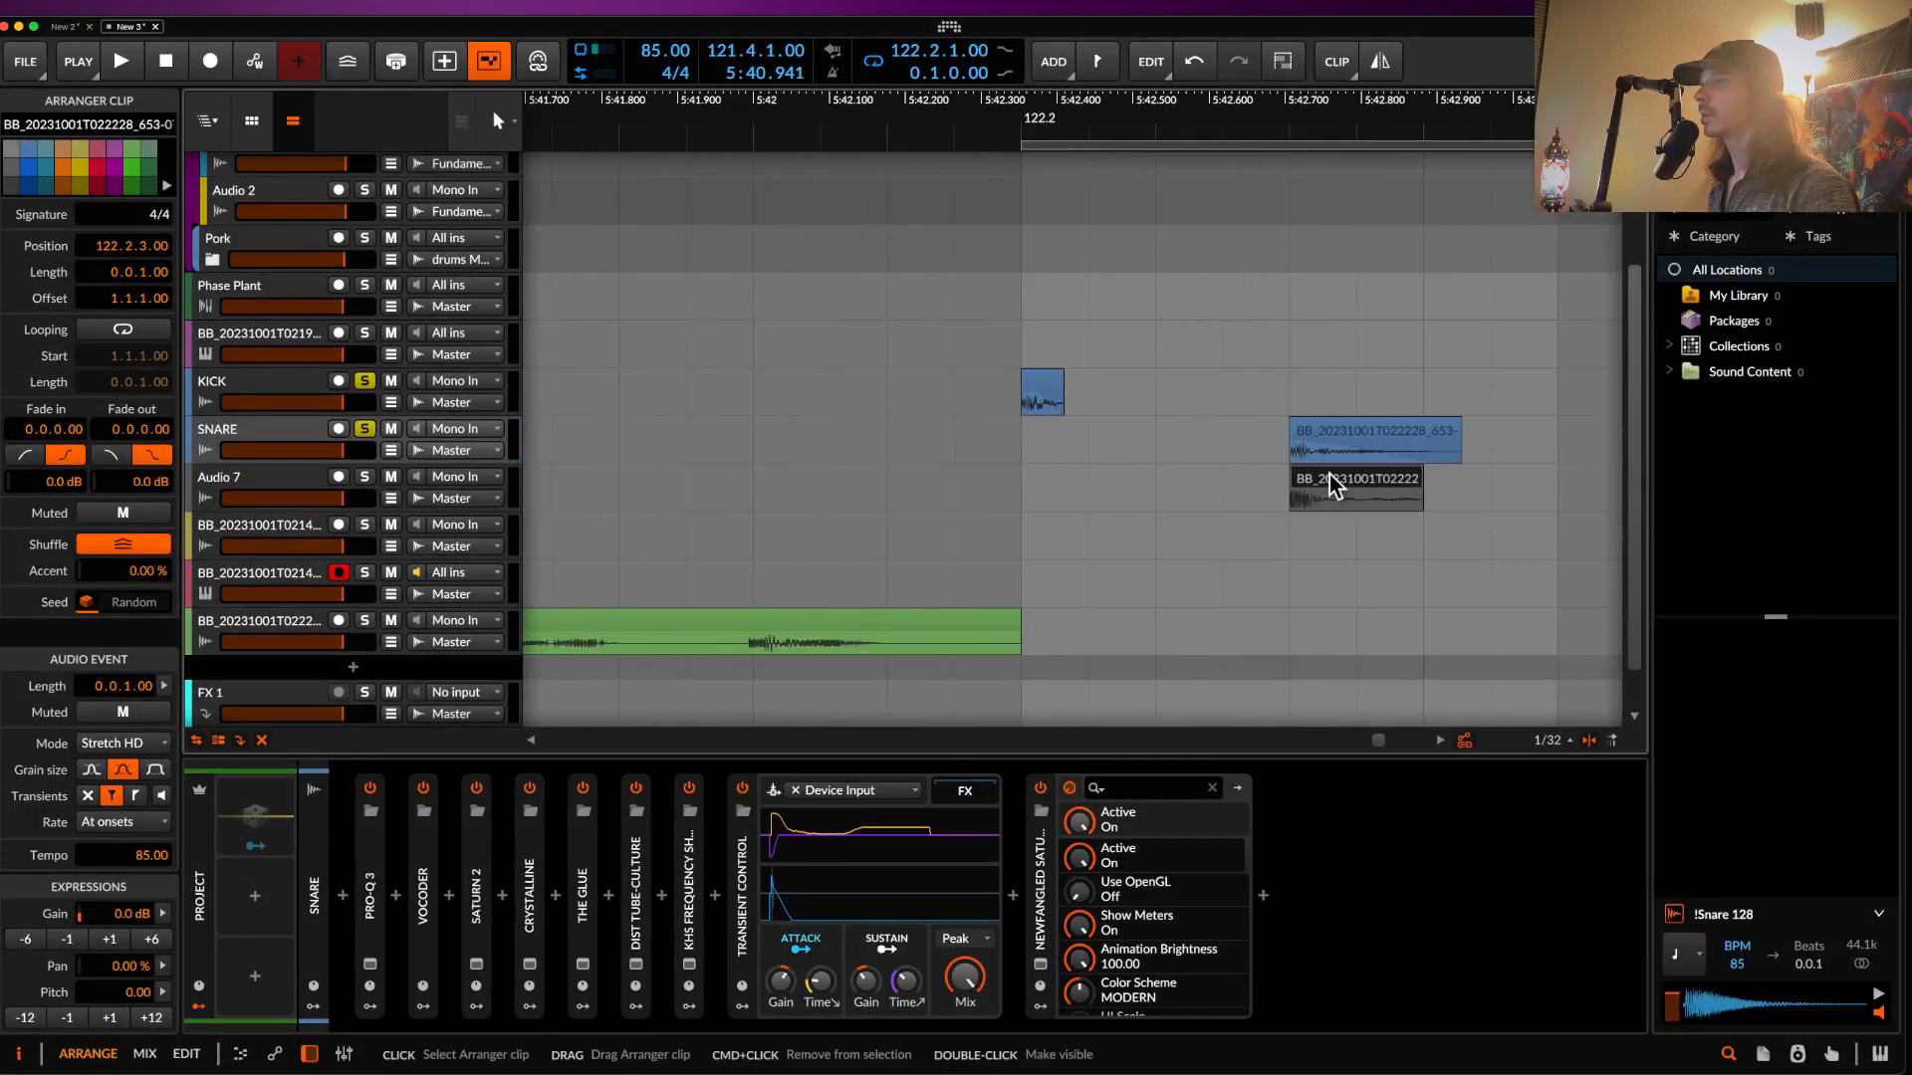
scroll(1329, 474, "up", 5)
scroll(1277, 447, "down", 3)
scroll(1277, 458, "down", 4)
- Select the SNARE slice and its Audio 7 copy and move both to 122.3.1
left_click(1088, 398)
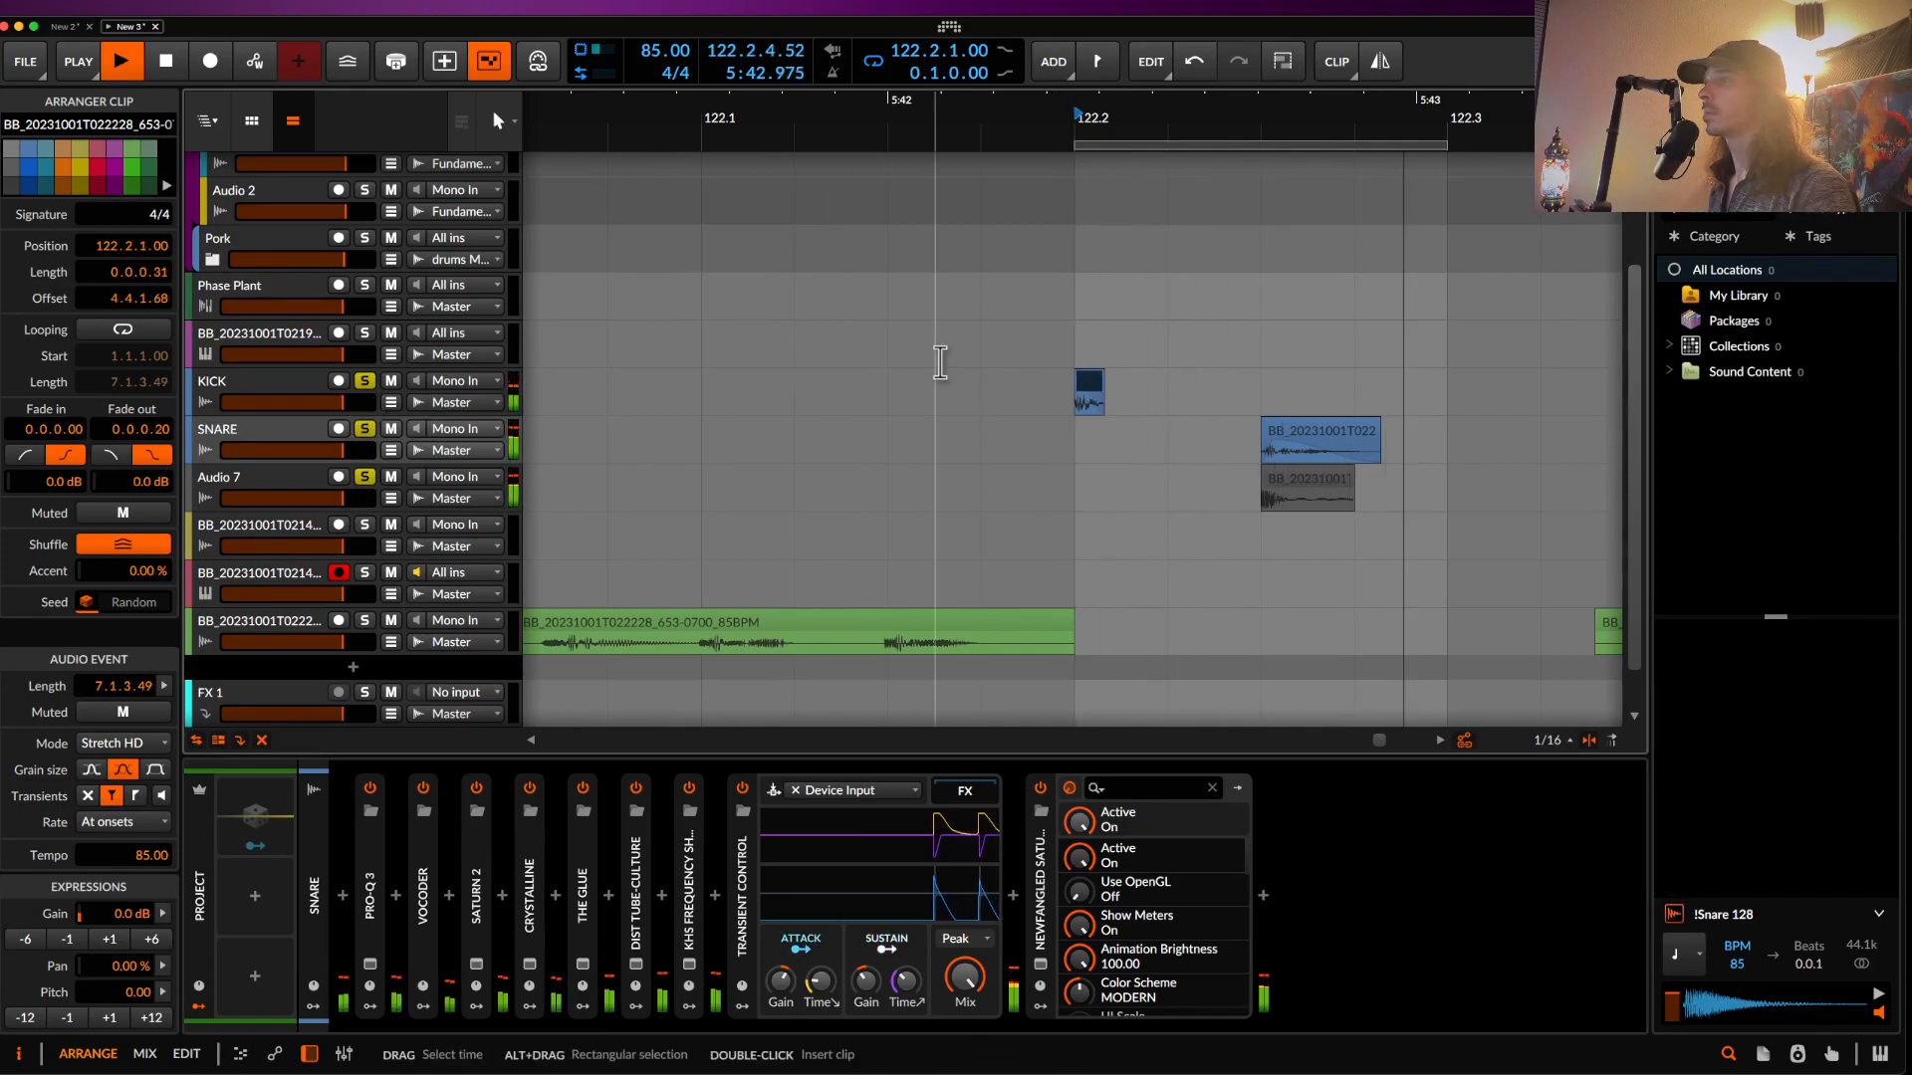
scroll(940, 362, "down", 2)
key("space")
scroll(940, 361, "up", 1)
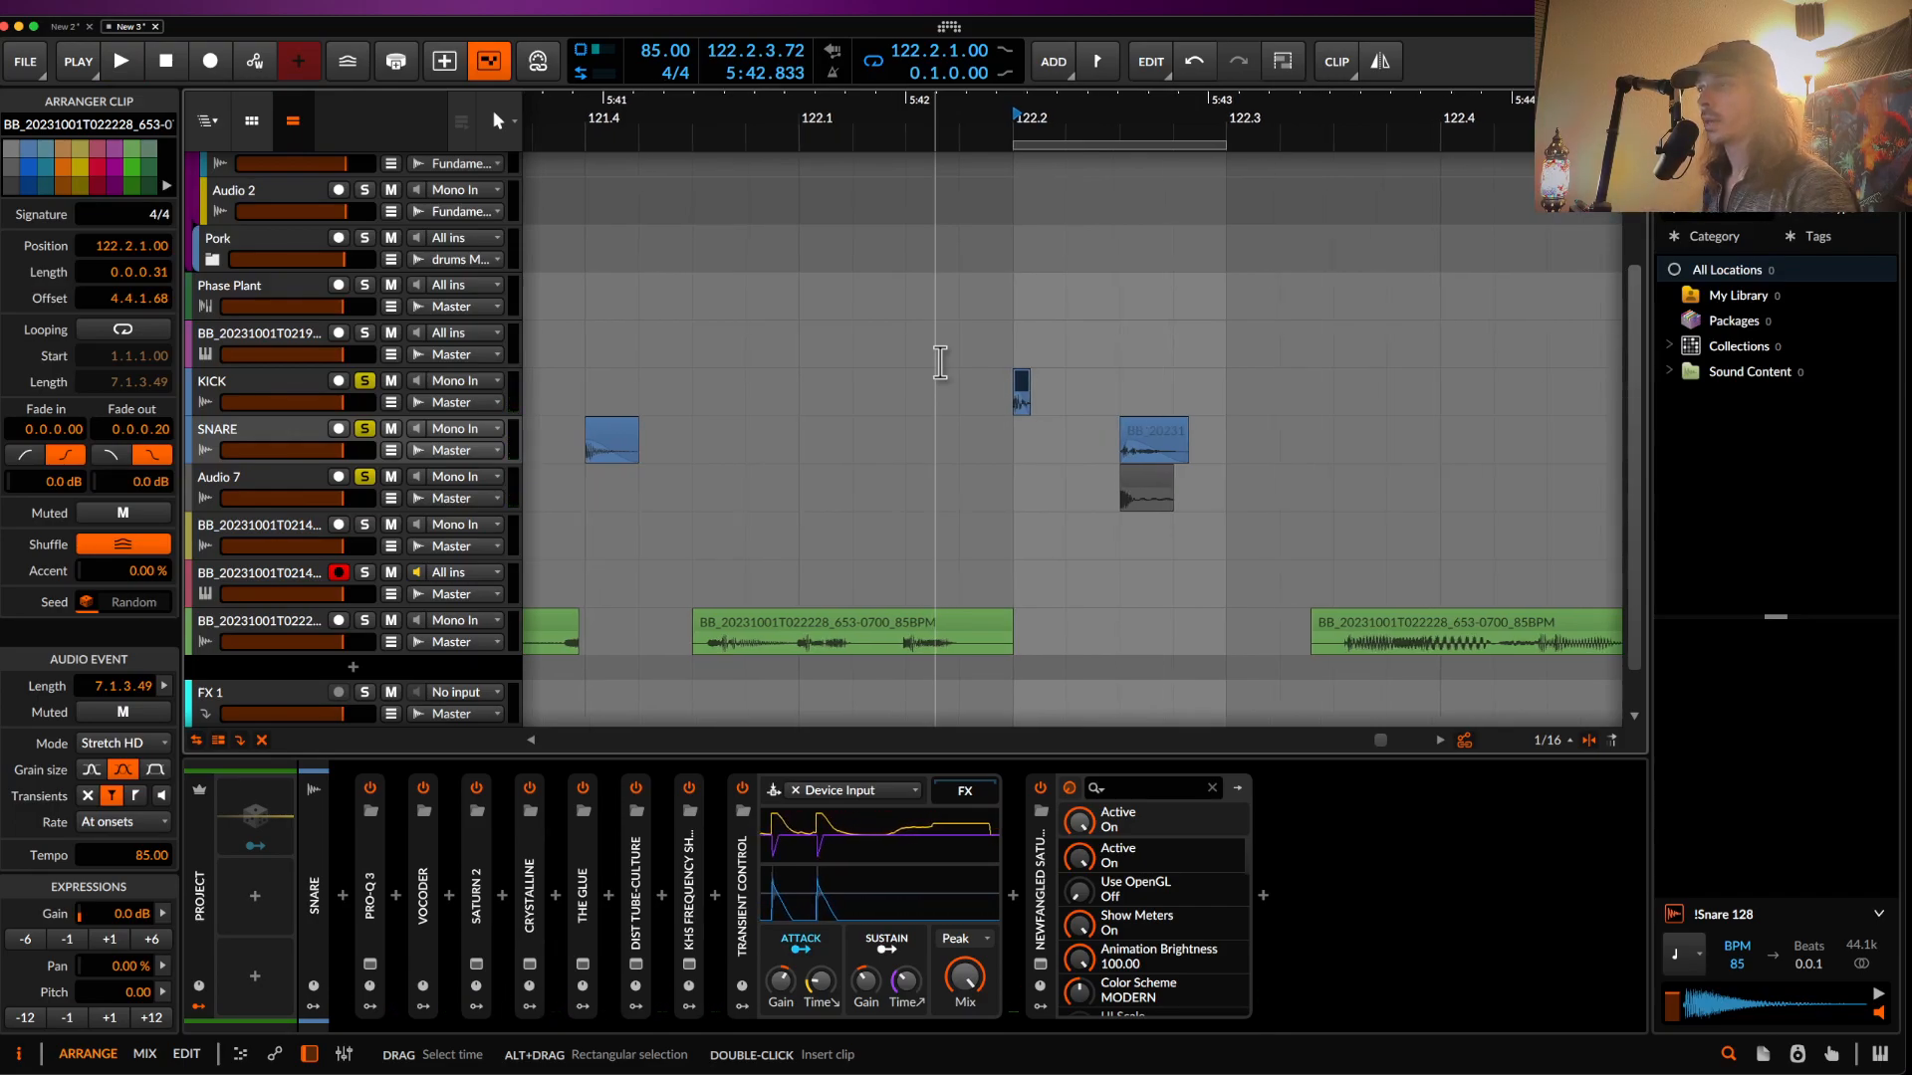
scroll(939, 361, "down", 1)
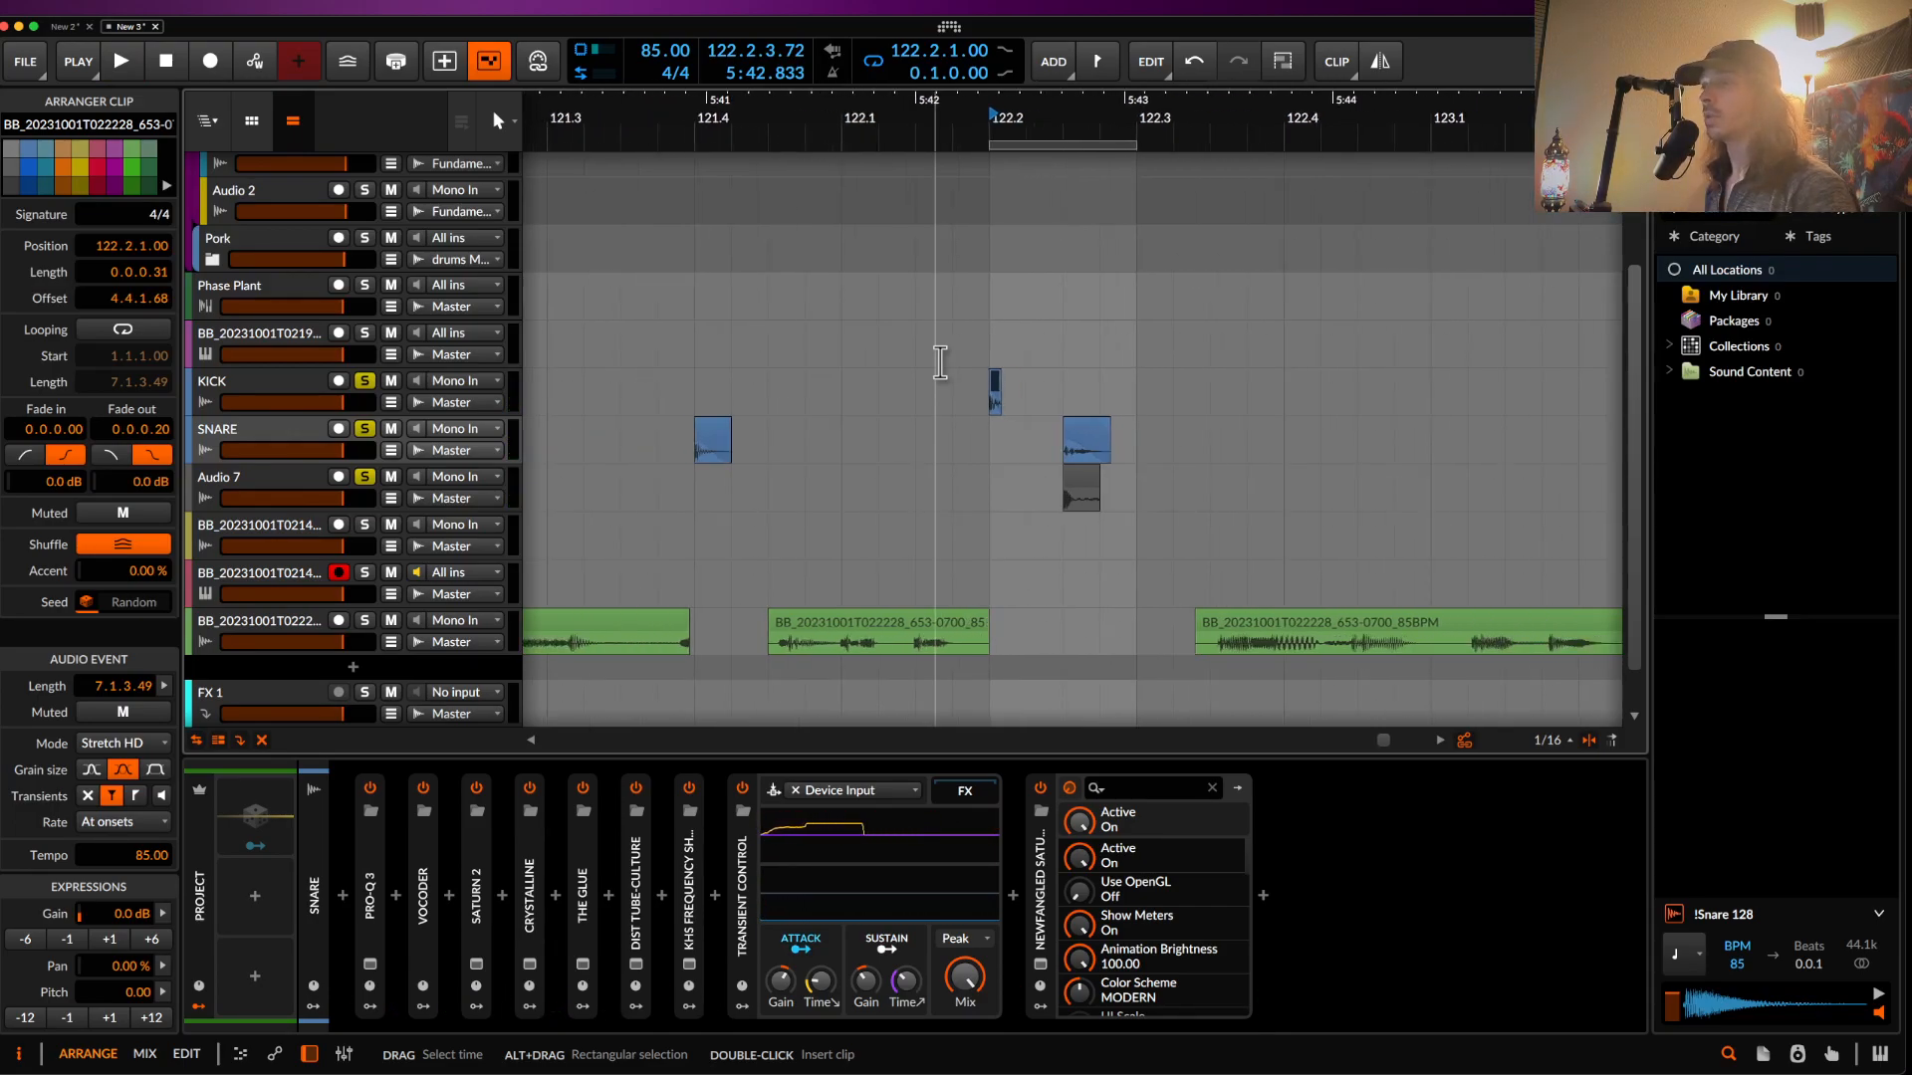
scroll(1091, 412, "up", 3)
left_click(1091, 412)
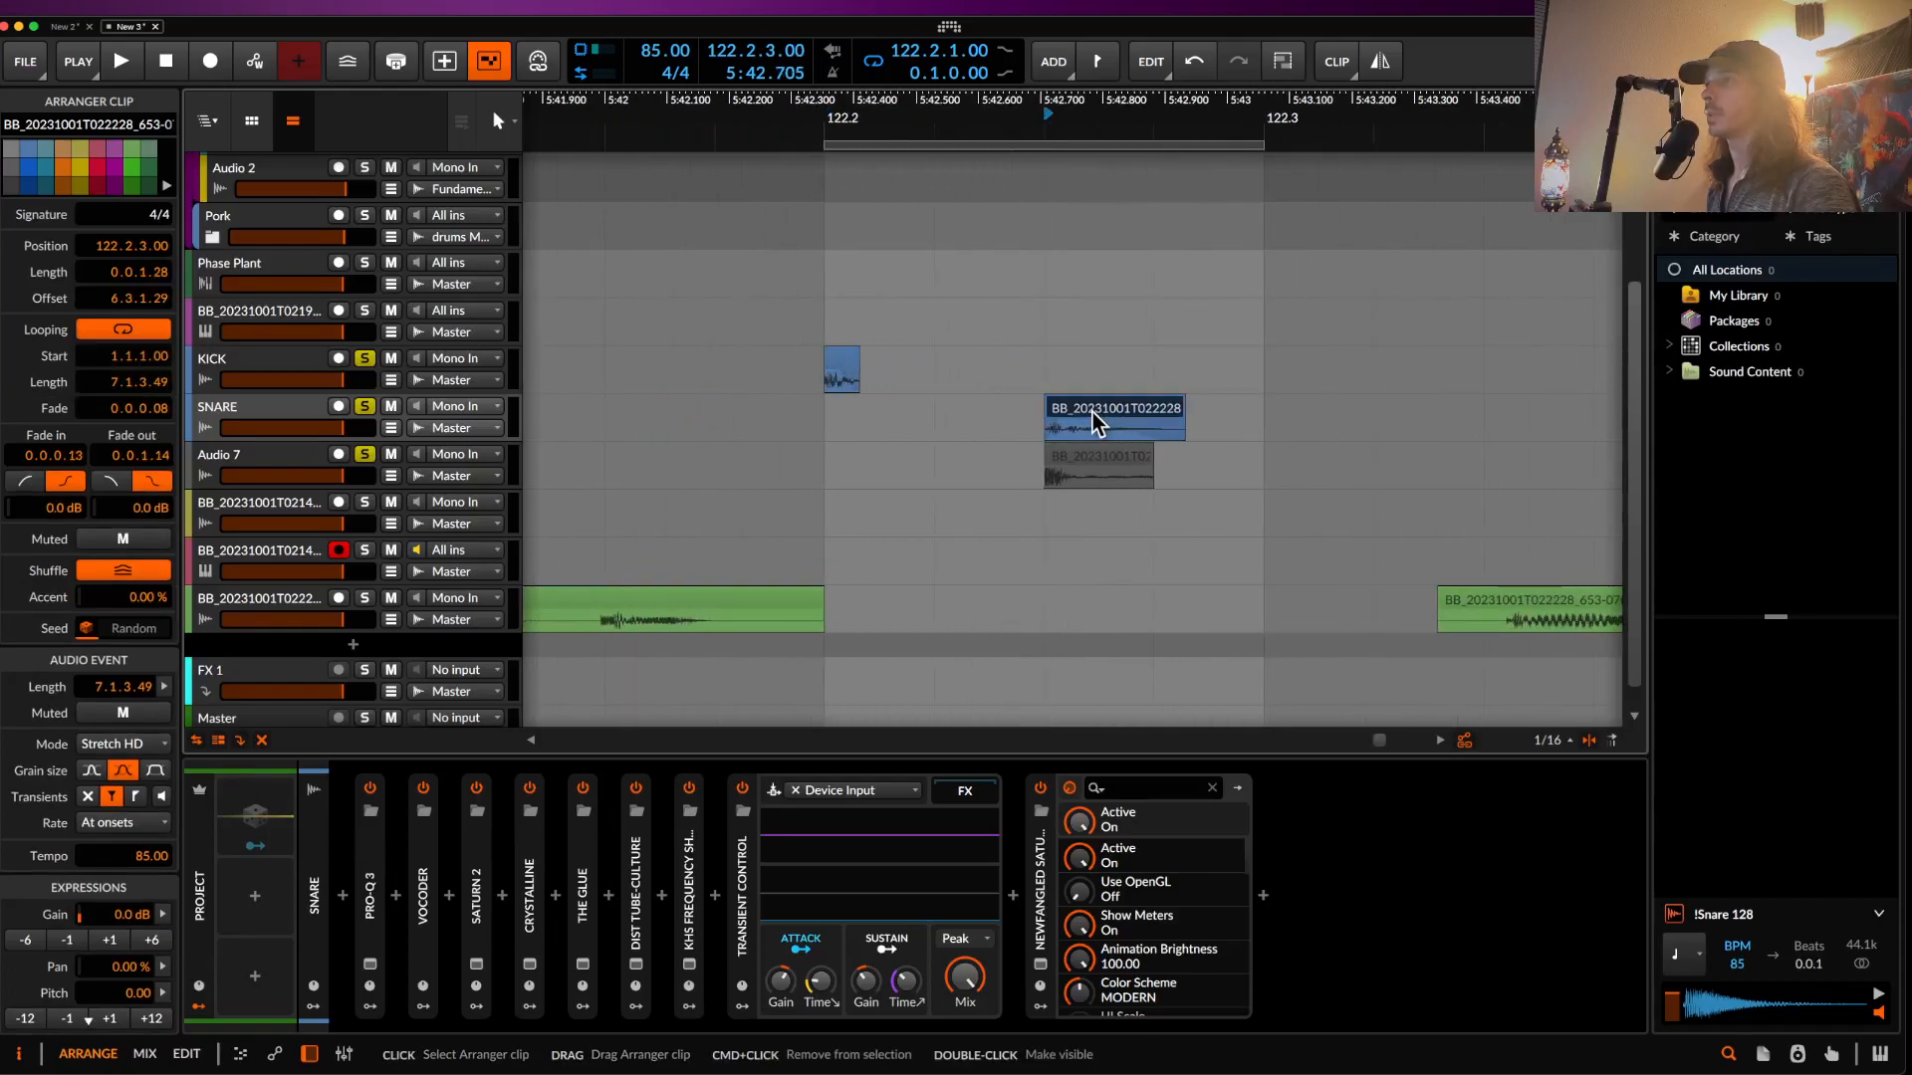
left_click(1079, 457, "shift")
scroll(1080, 457, "down", 1)
left_click_drag(1072, 412, 1204, 412)
scroll(1298, 521, "down", 5)
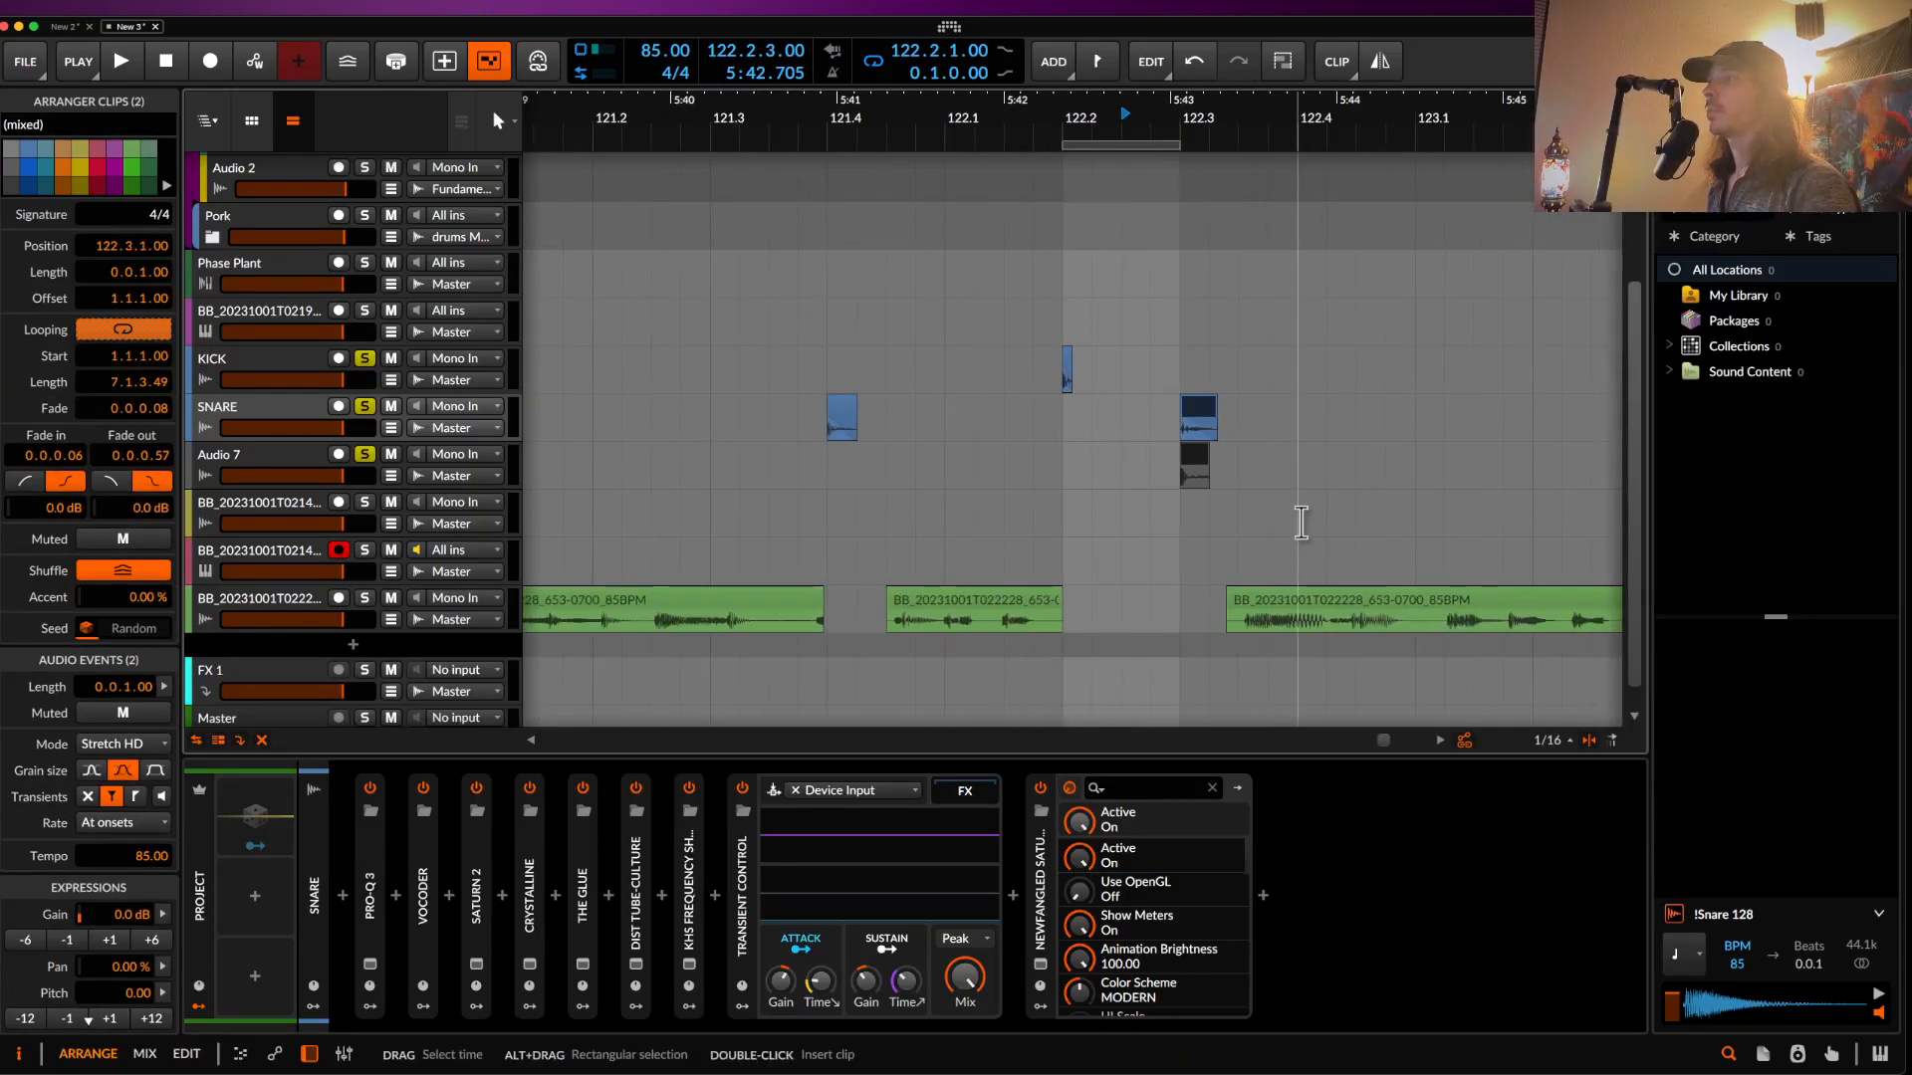
- Move the next bass clip to 123.4.1 and duplicate the 122.2–123.1 kick and snare hits
left_click_drag(1179, 582, 1319, 578)
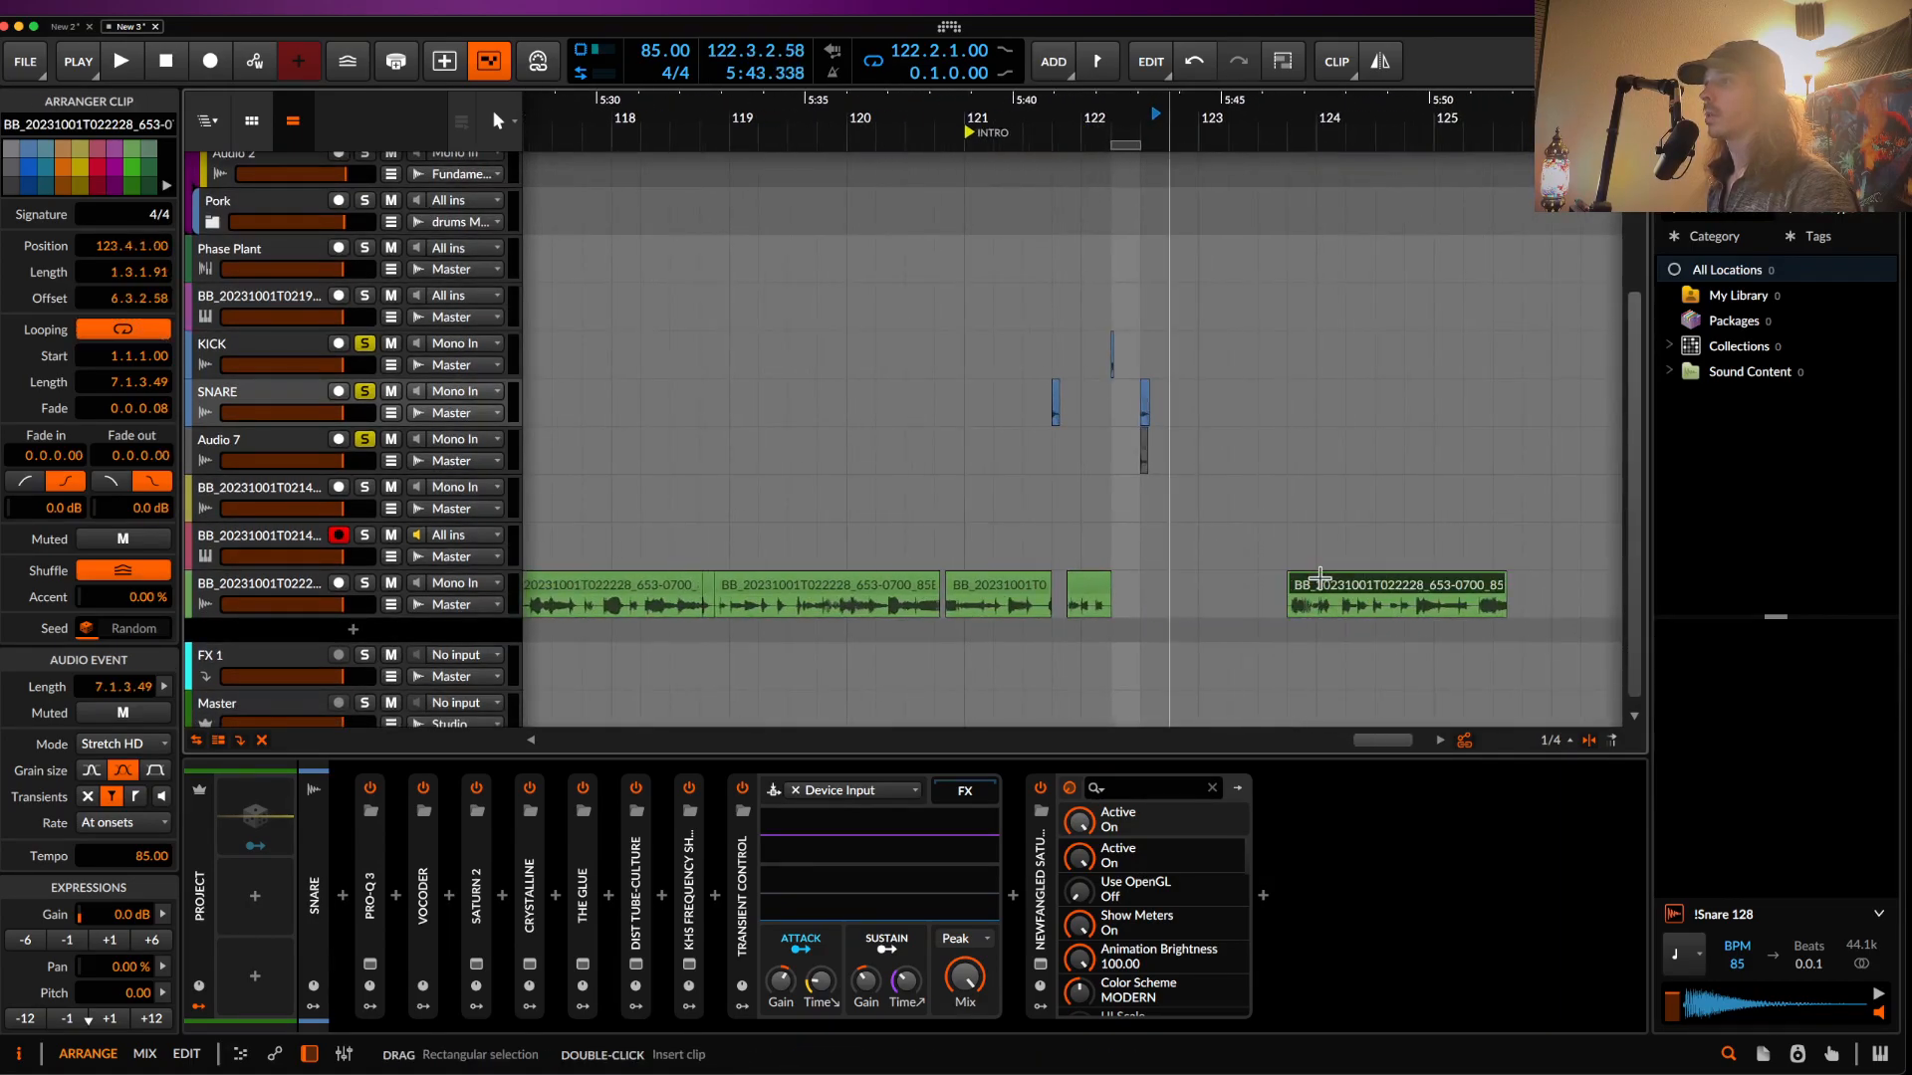
left_click_drag(1113, 364, 1208, 471)
key("super+d")
- Extend the loop region over the duplicated hits, ending it at 123.3
left_click(1132, 145)
left_click_drag(1136, 146, 1275, 165)
key("z")
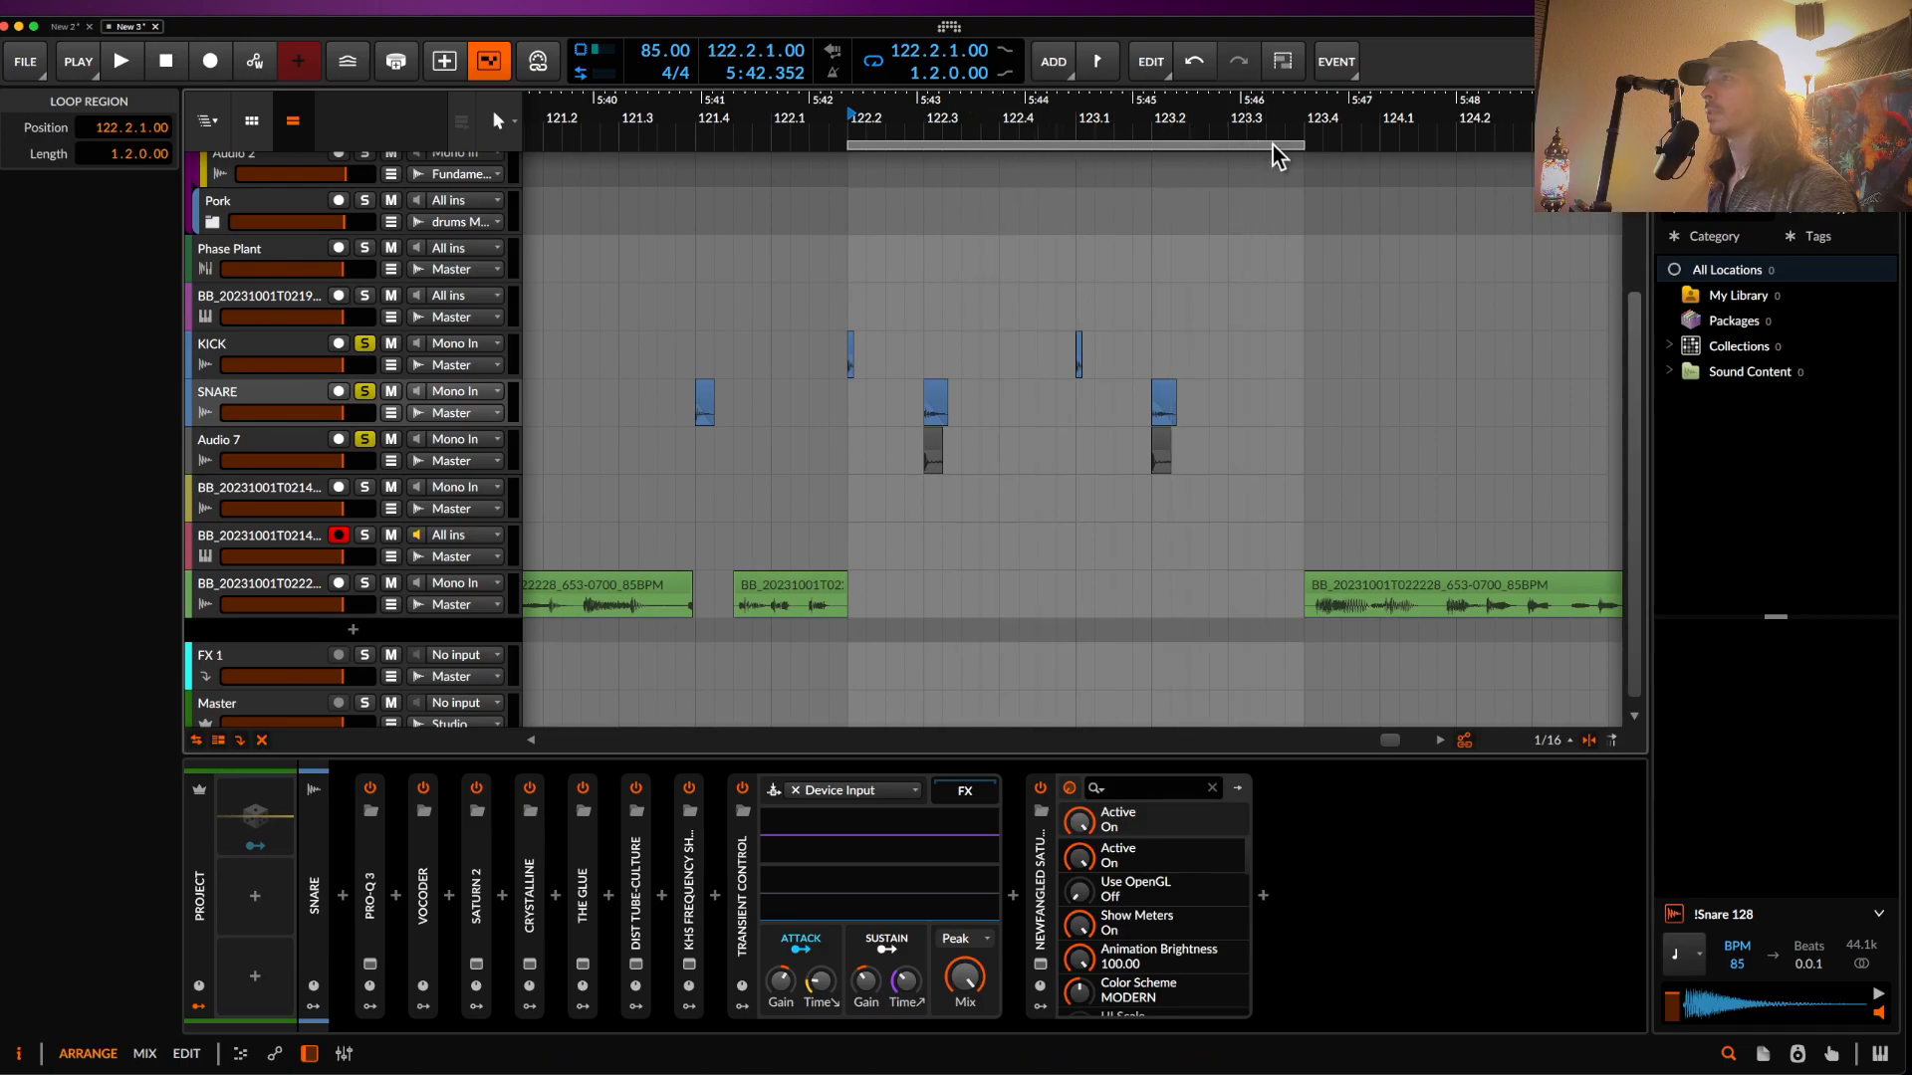
left_click_drag(1297, 144, 1228, 145)
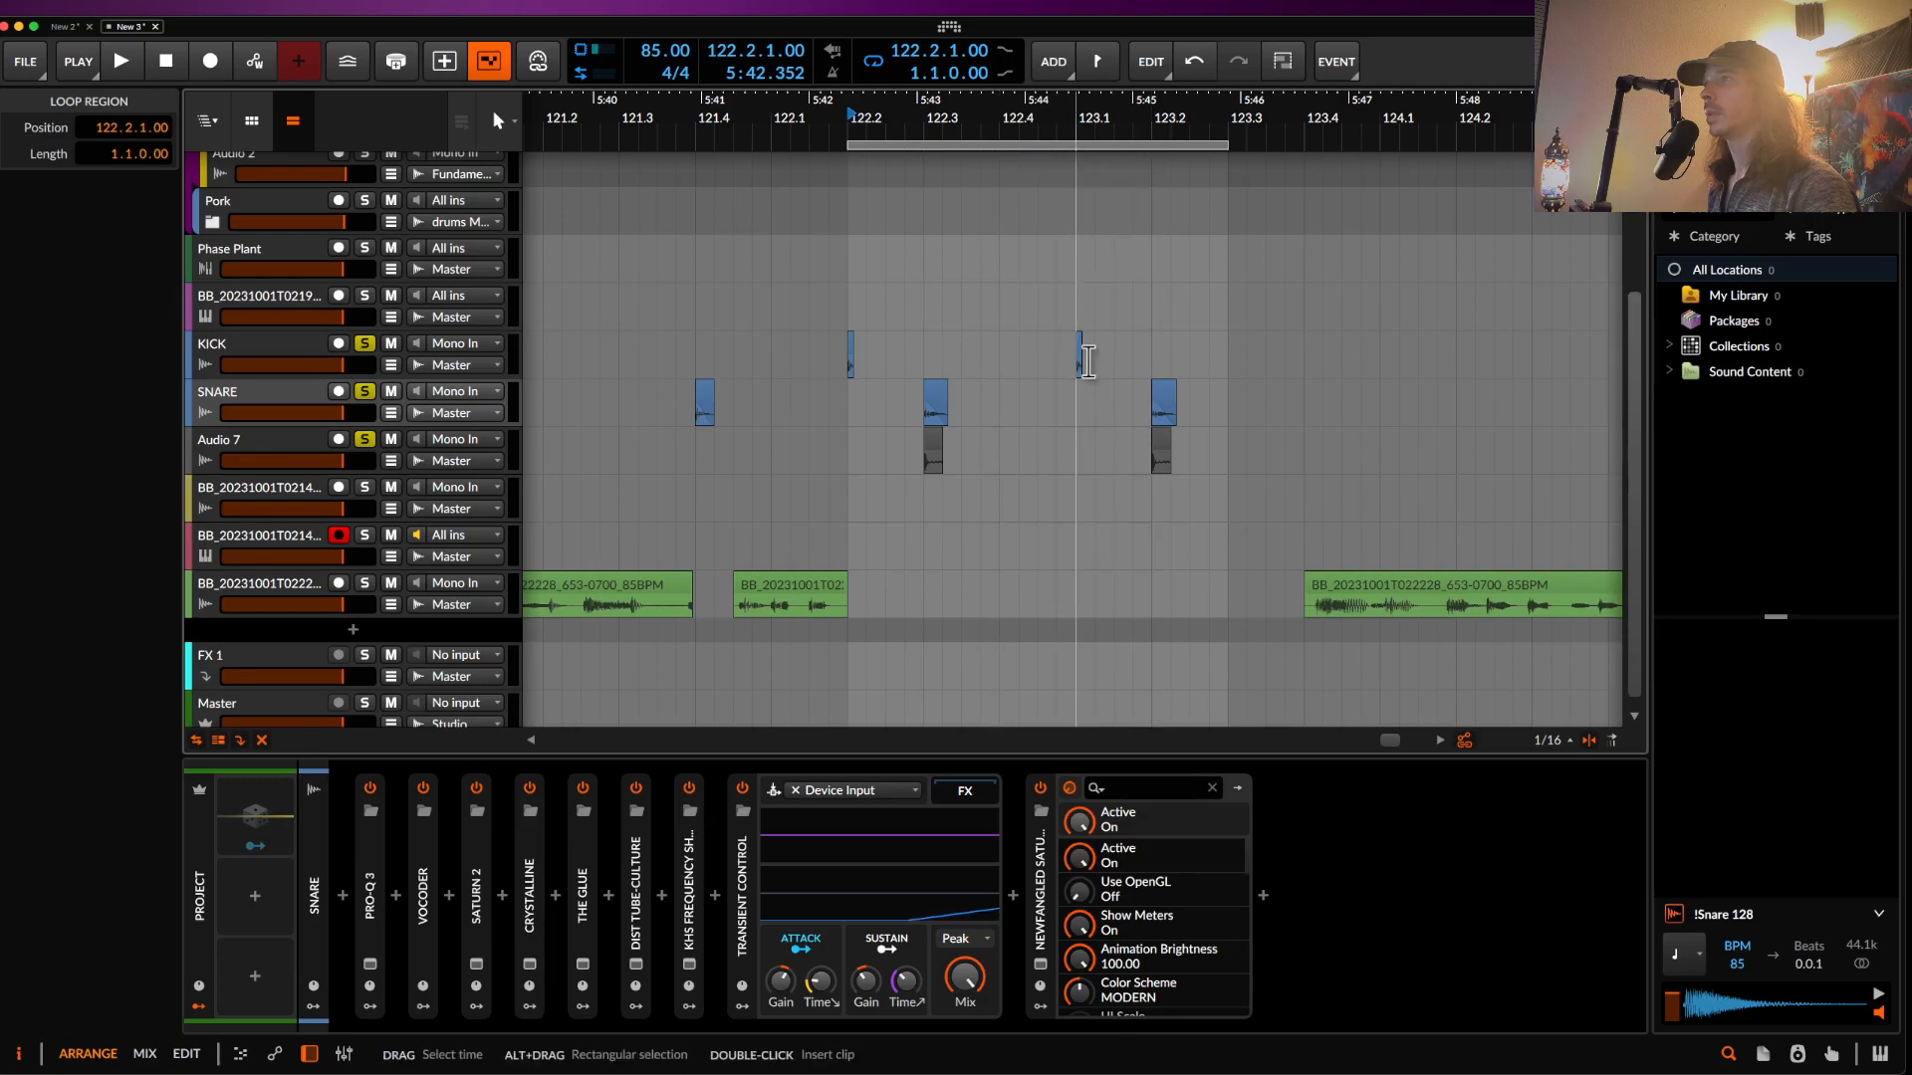
- Nudge the duplicated hits a sixteenth earlier and loop one bar from 122.2
left_click_drag(1079, 361, 1169, 464)
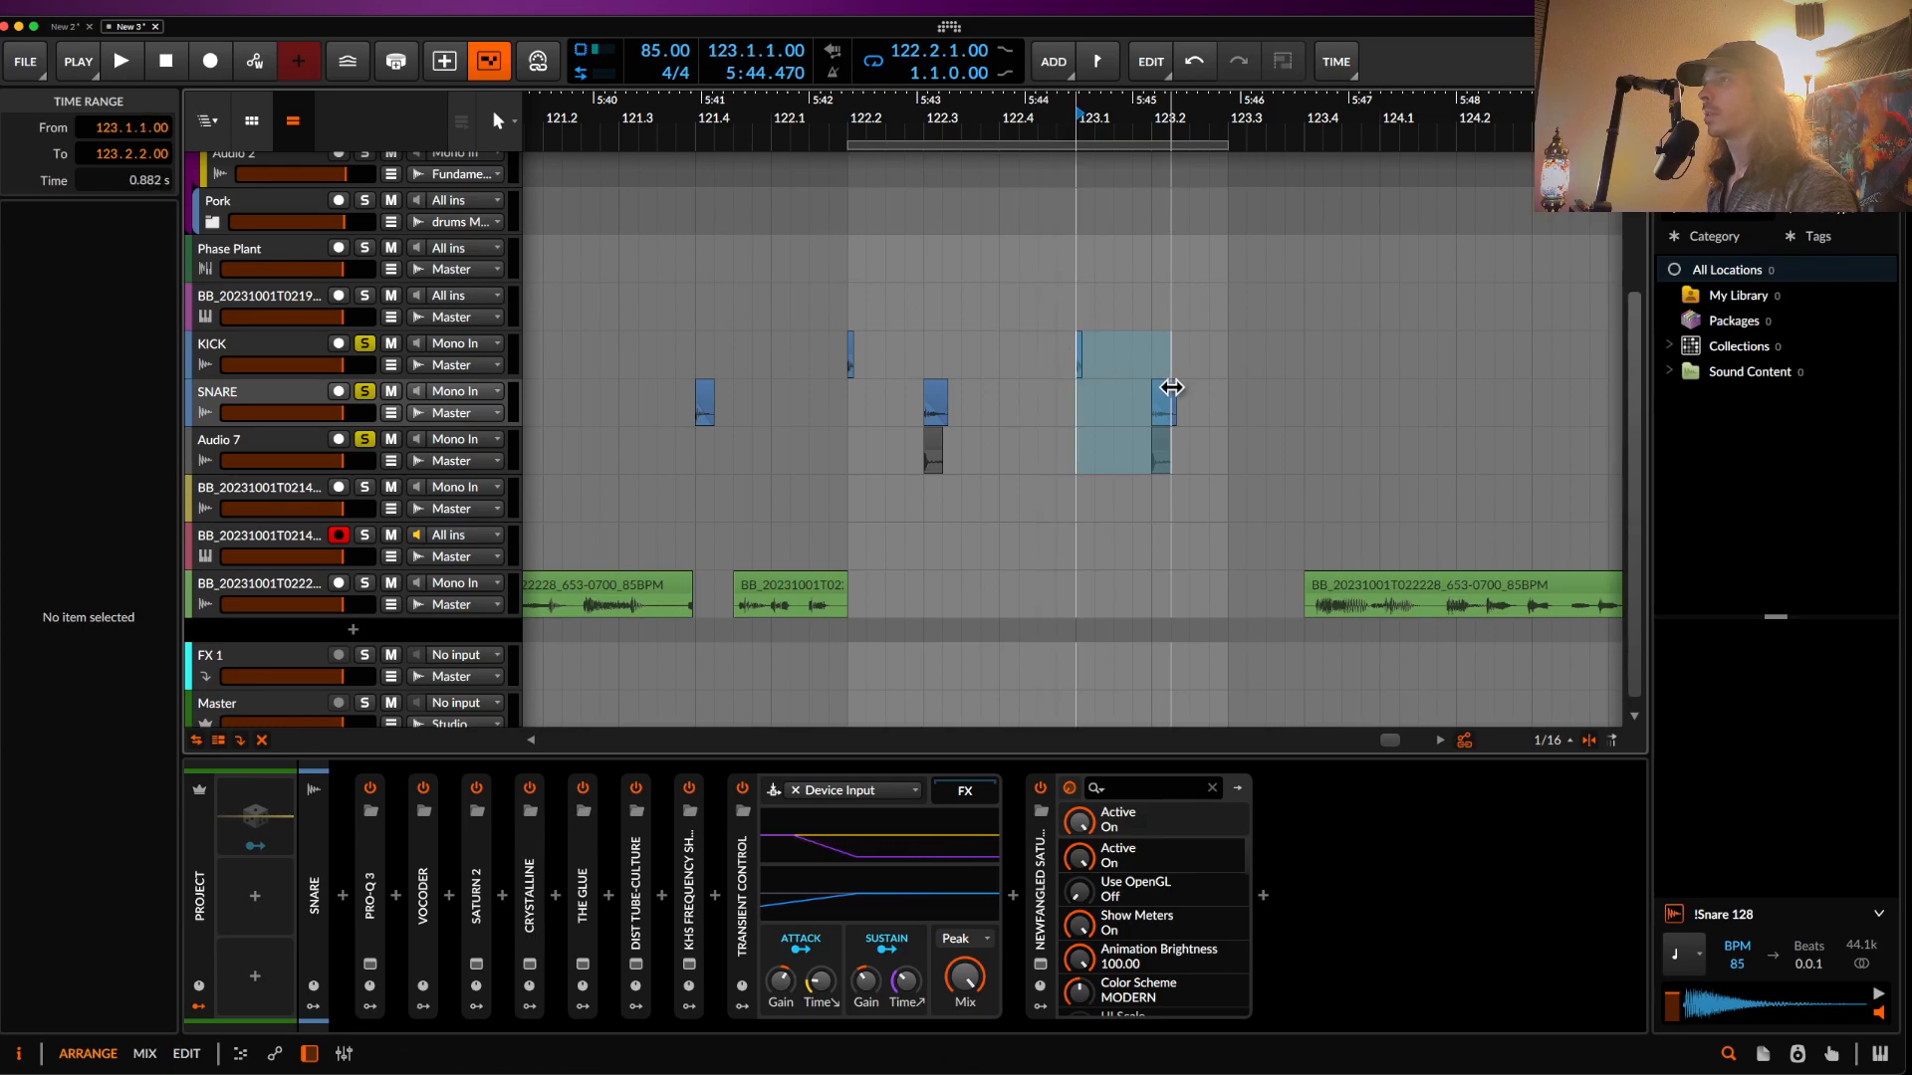
left_click_drag(1212, 463, 1046, 347)
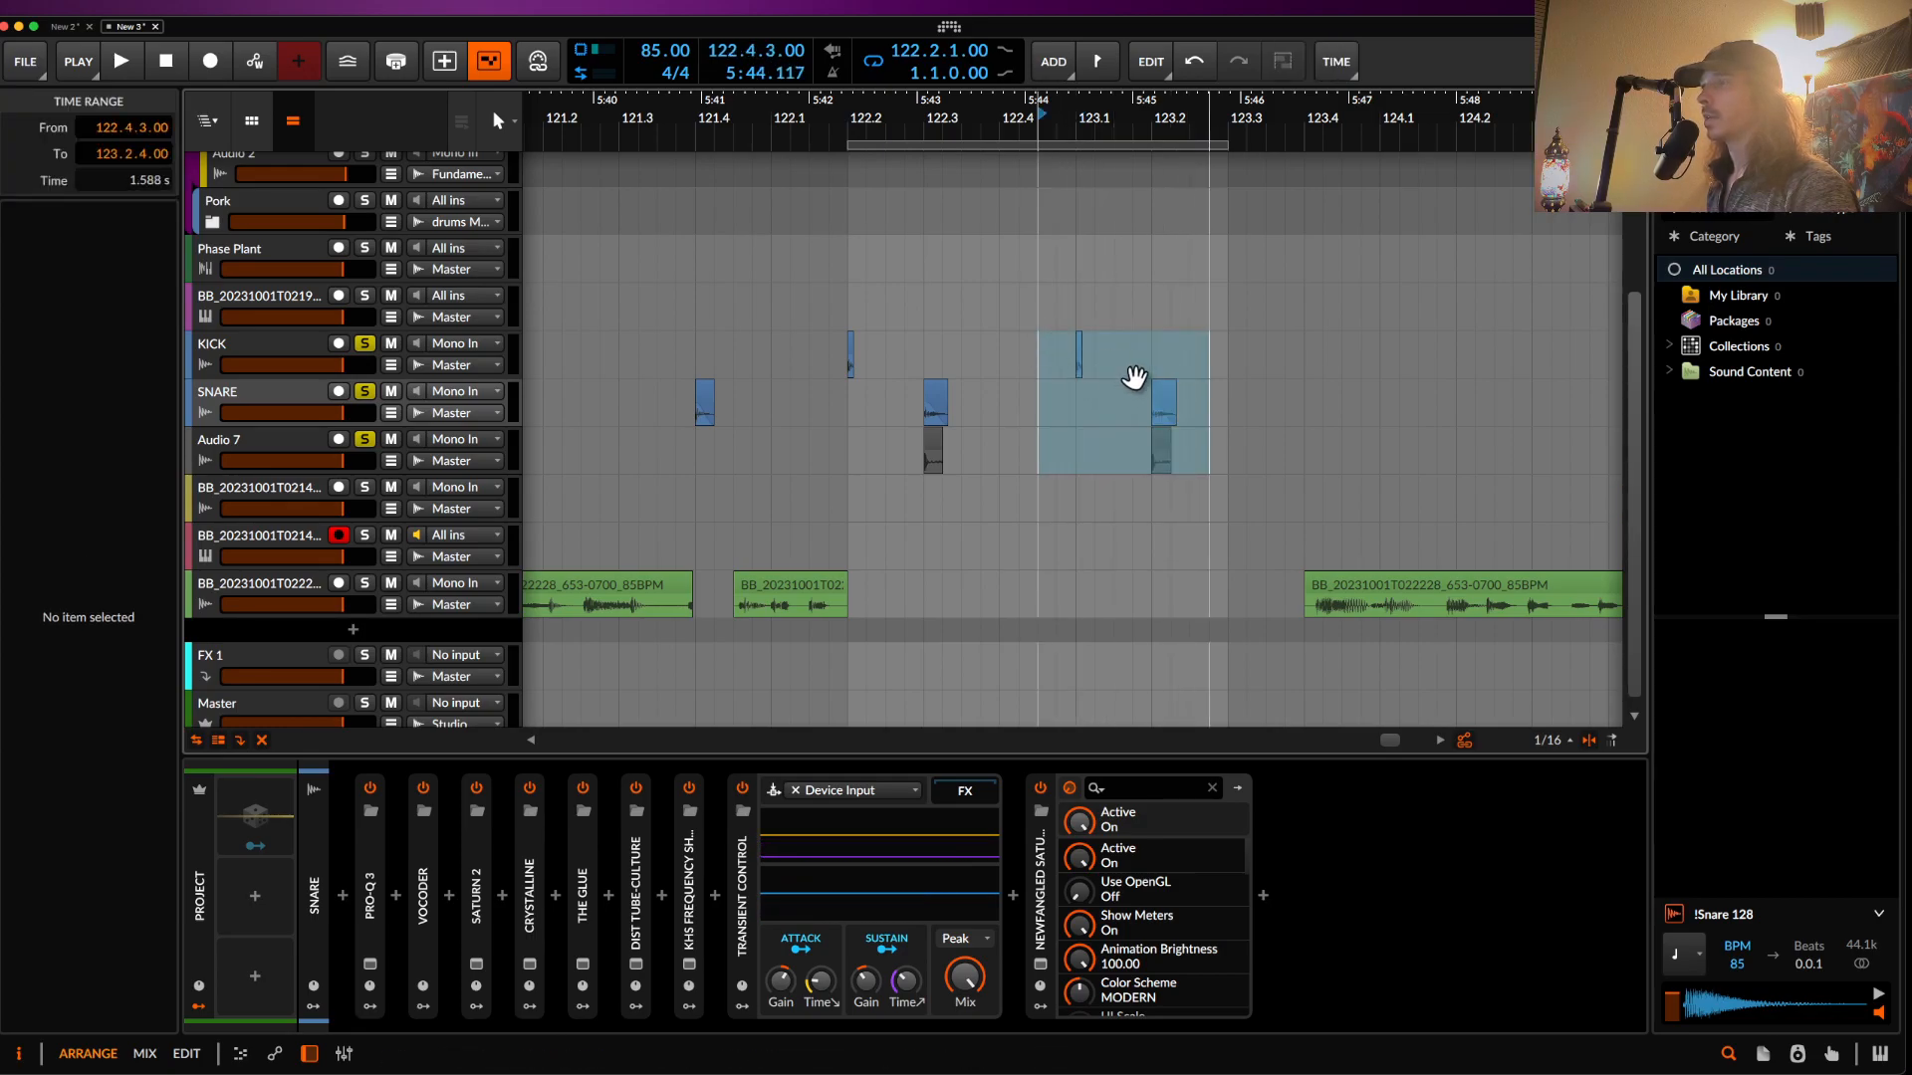
left_click_drag(1162, 399, 1087, 398)
left_click(1051, 289)
left_click_drag(1226, 146, 1149, 151)
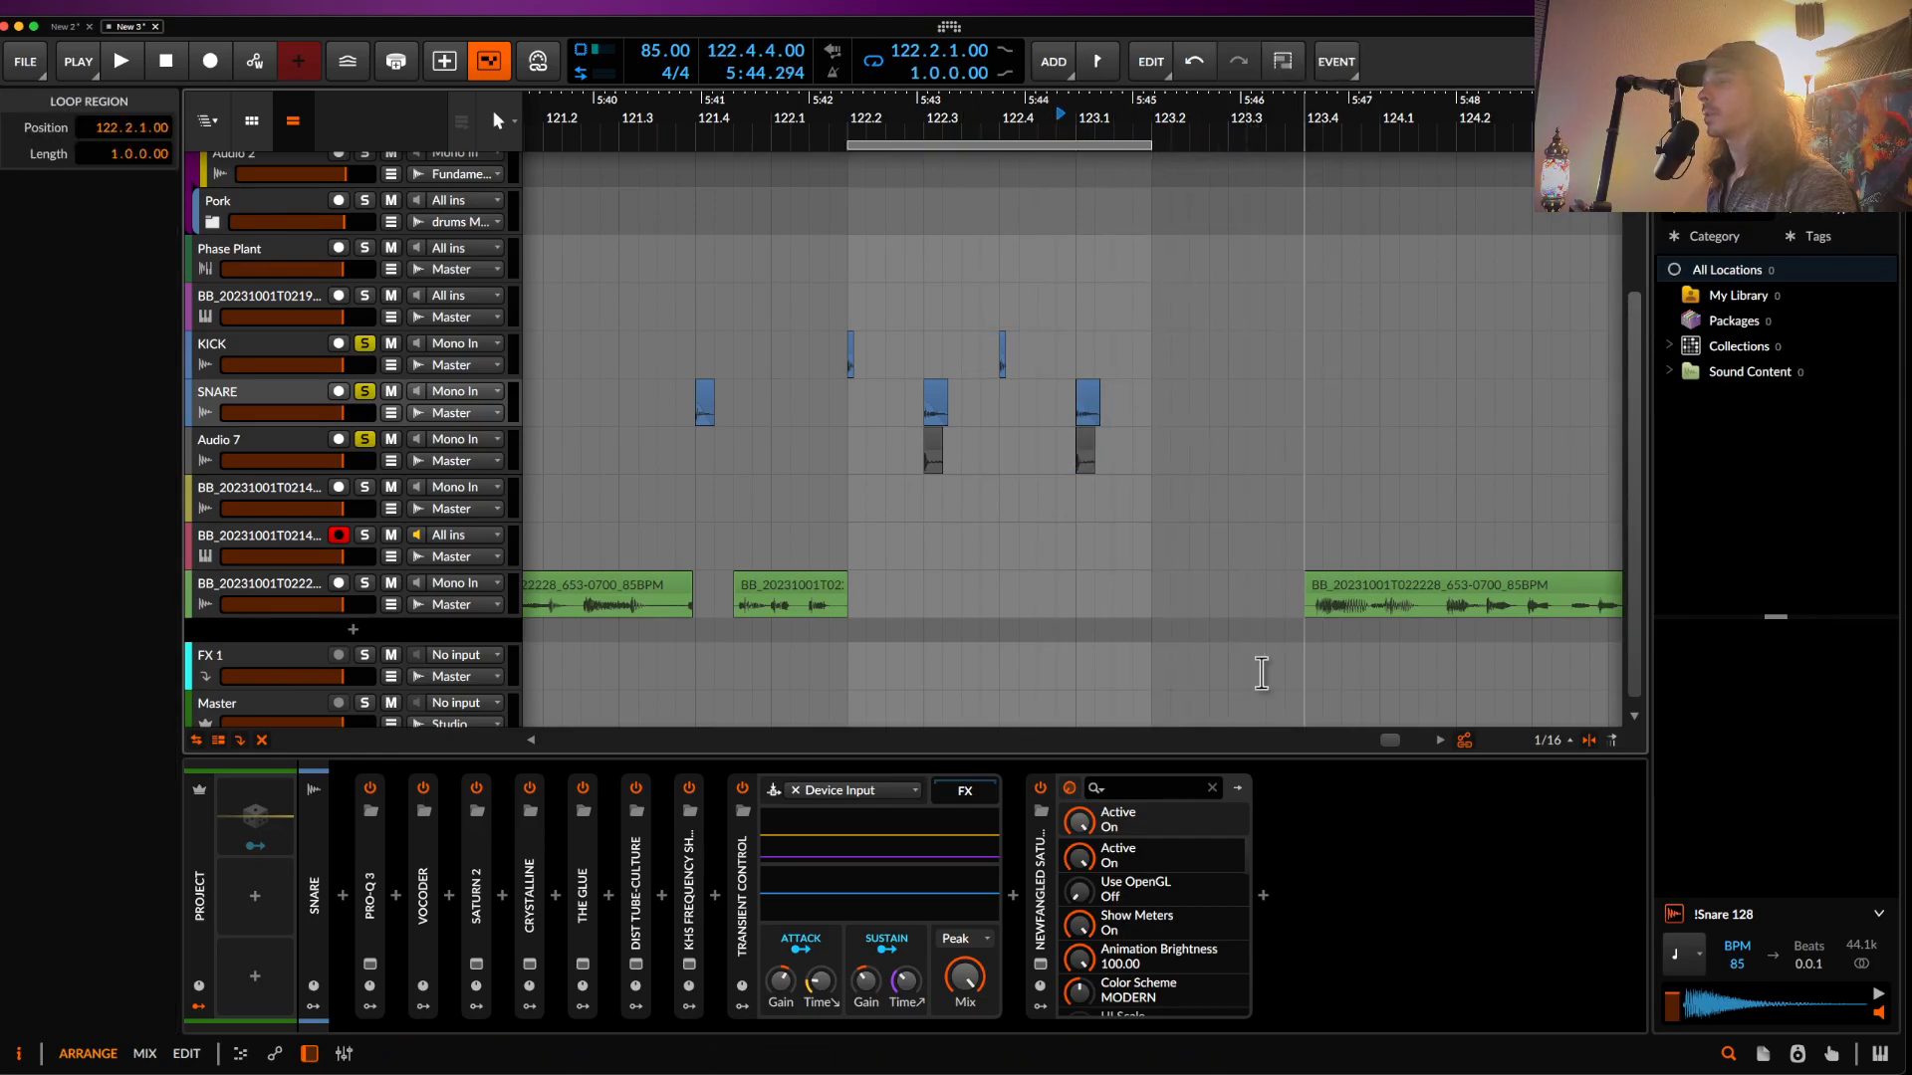
scroll(986, 618, "left", 4)
scroll(985, 619, "left", 8)
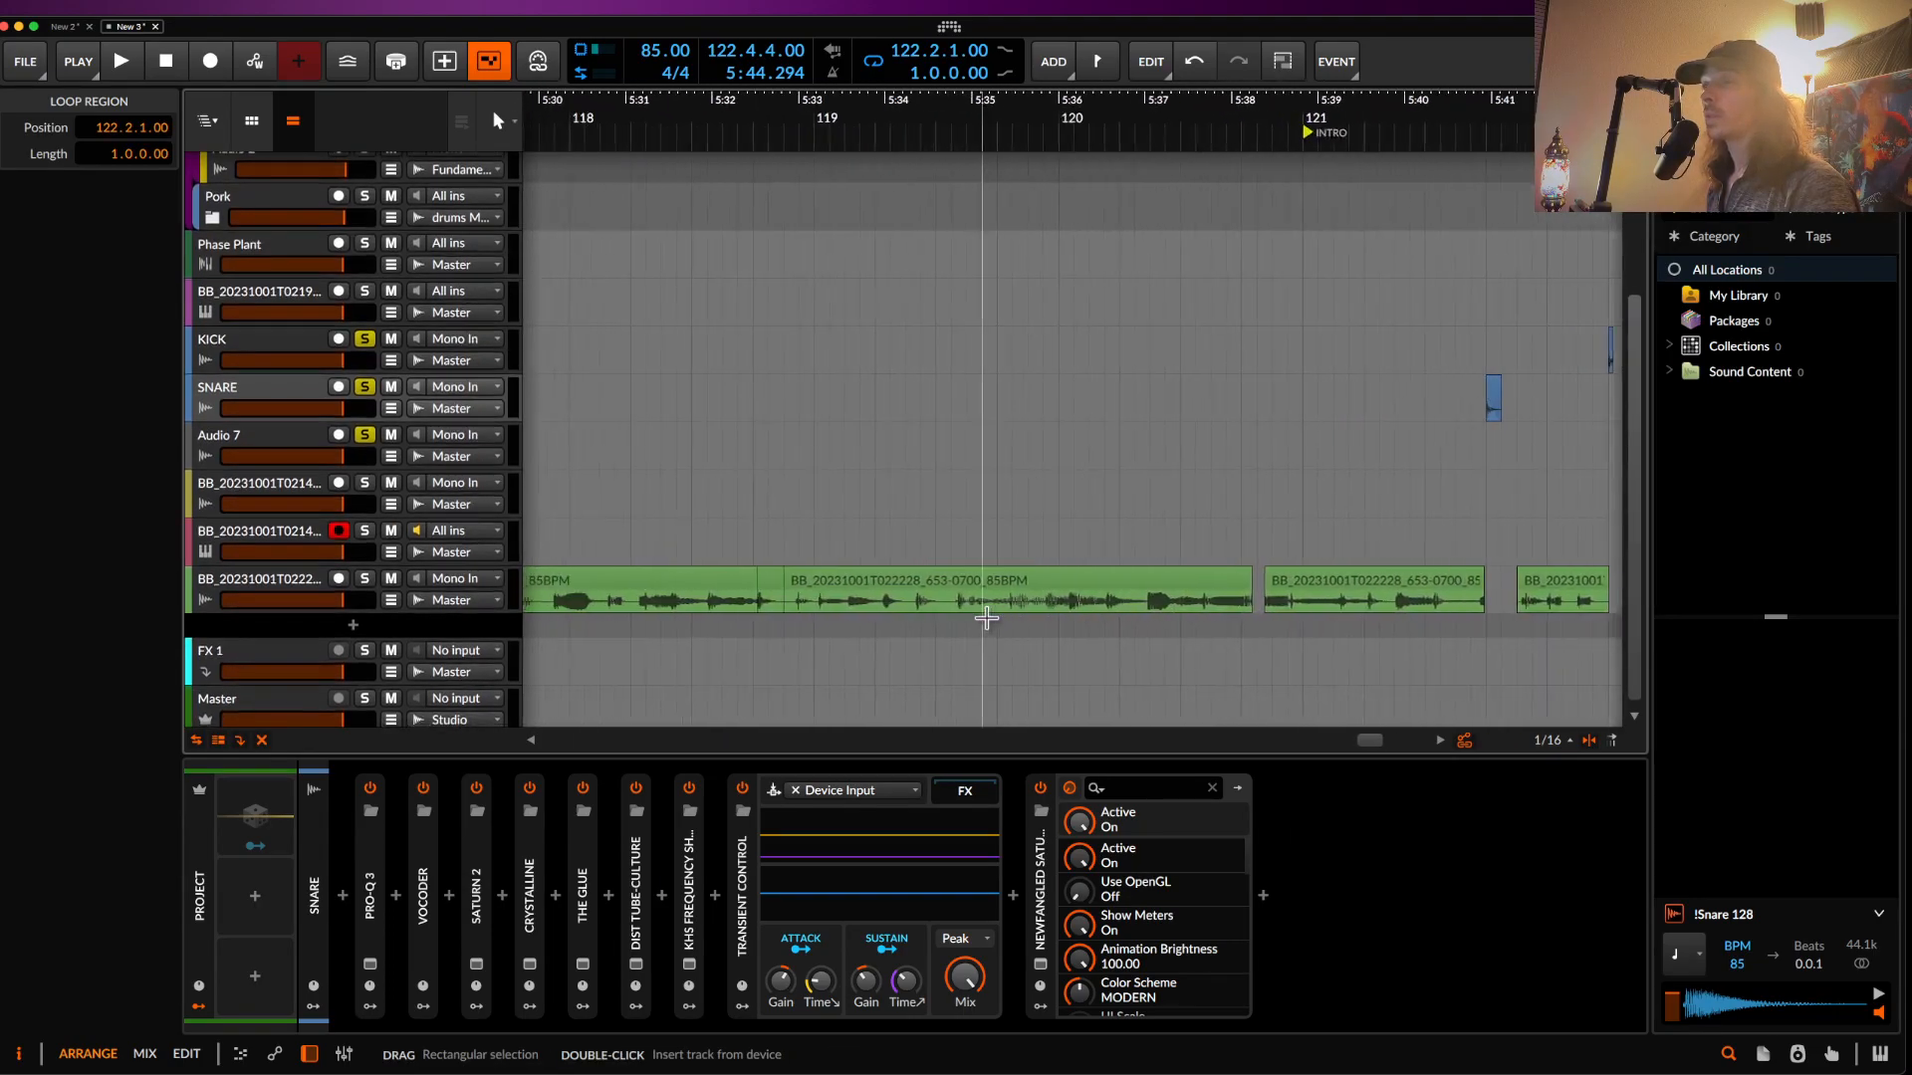
- Solo the bass clip track and audition it from 119.2
left_click(886, 617)
key("space")
key("space")
left_click(366, 578, "shift")
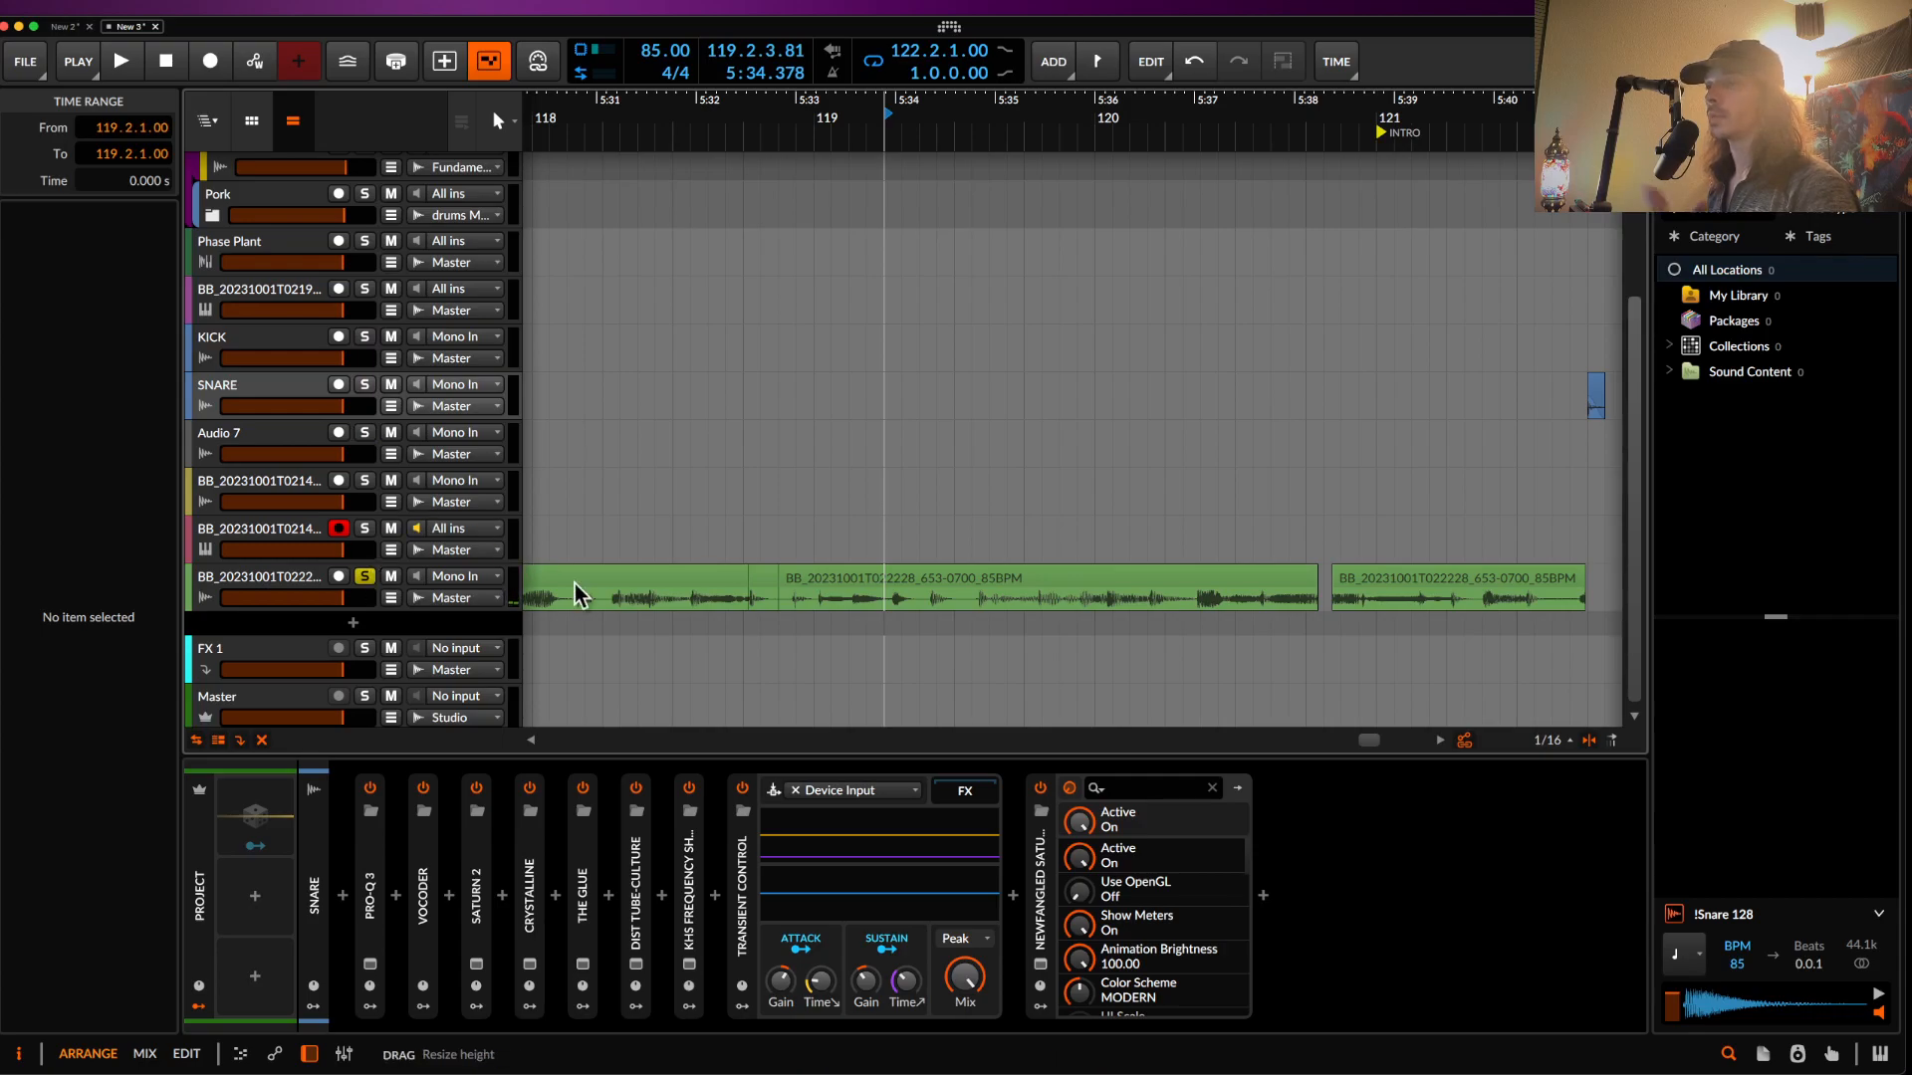
scroll(827, 542, "down", 2)
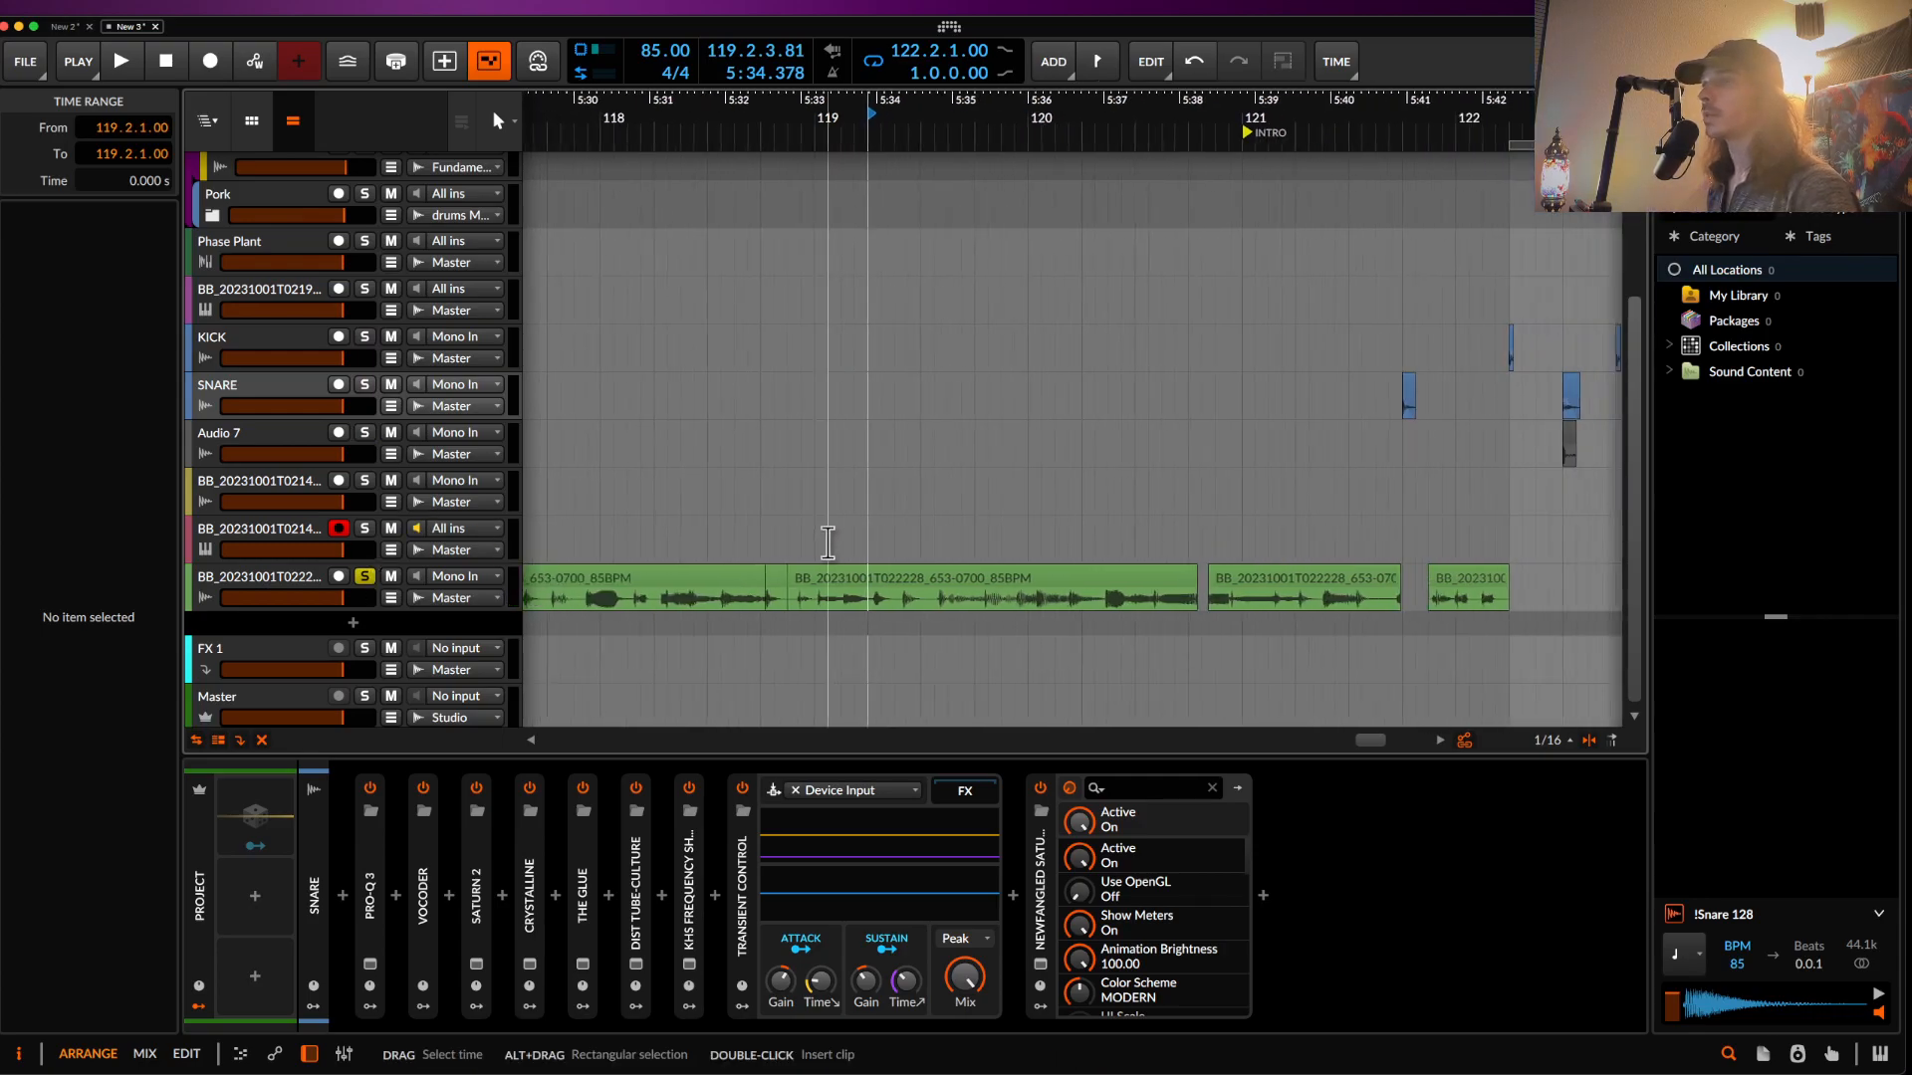
key("space")
key("space")
key("space")
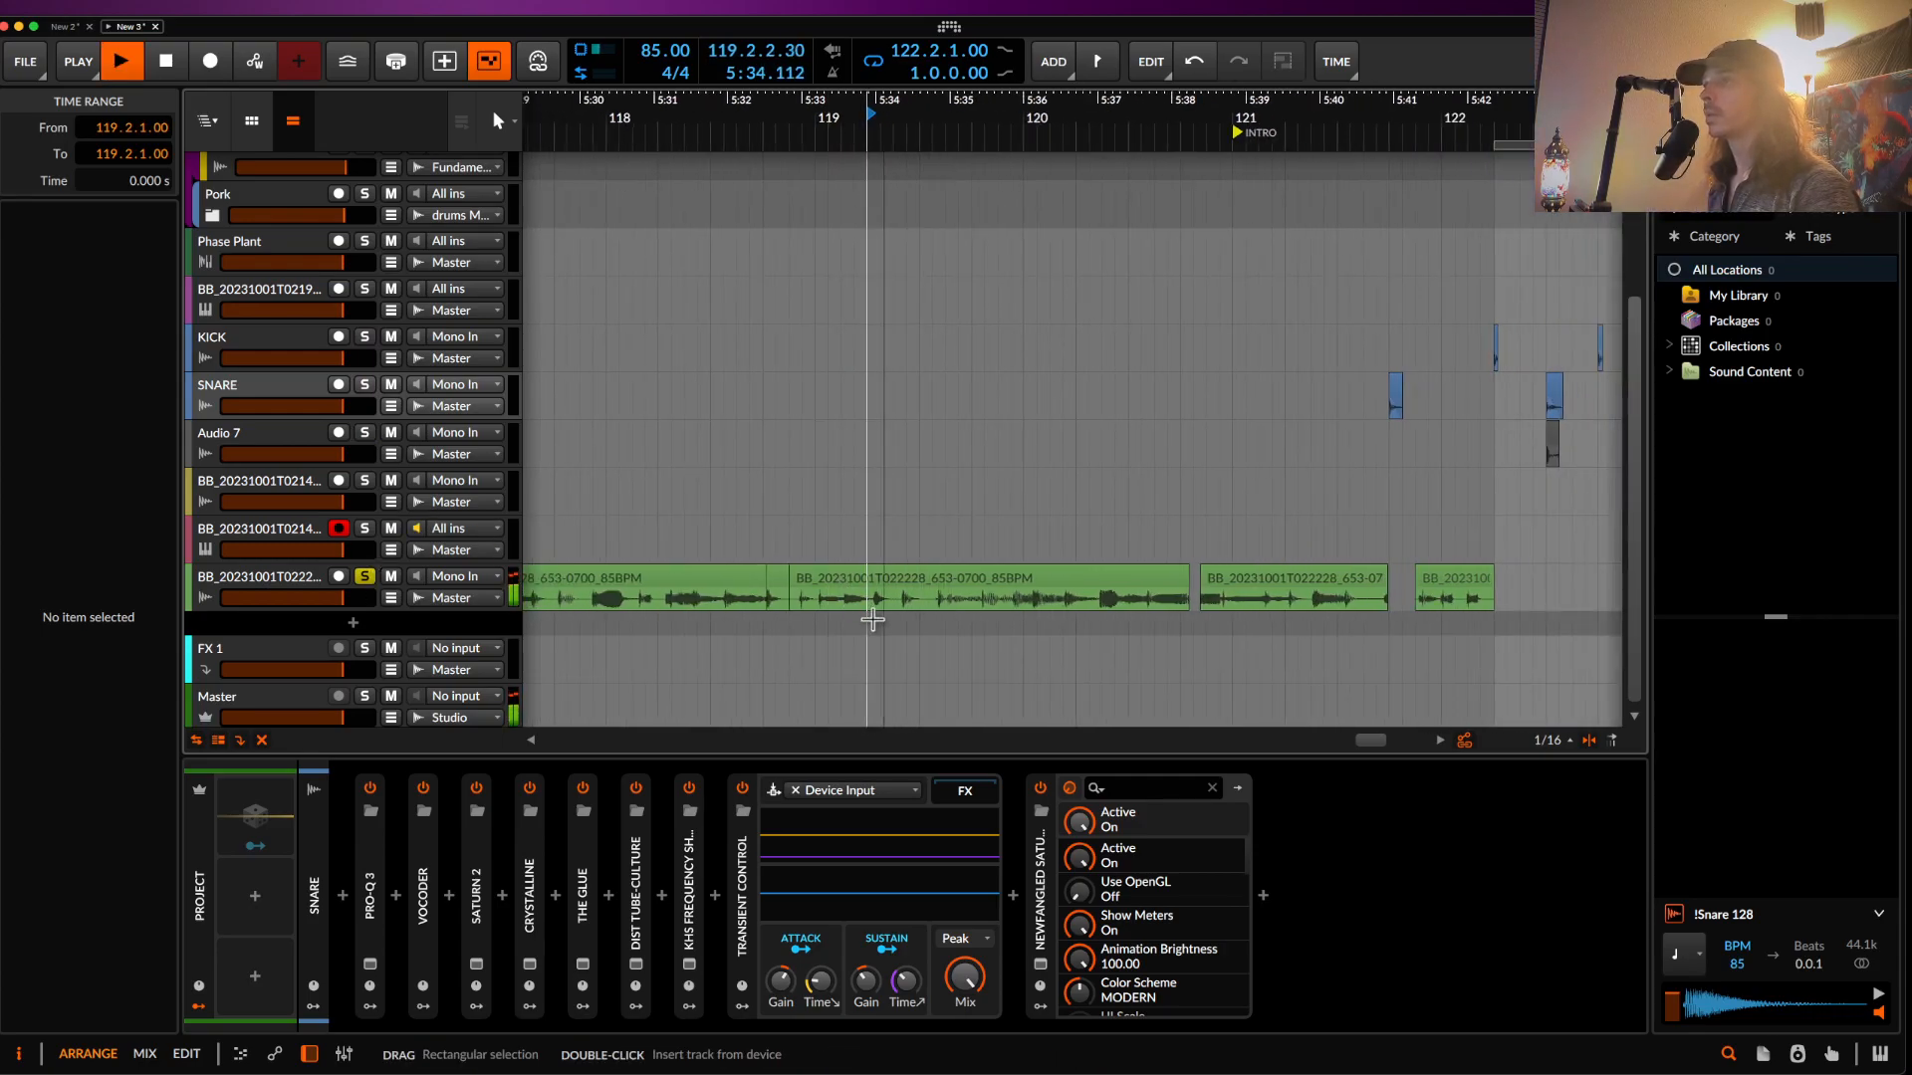
key("space")
- Split out and cut the 119.2–119.4 slice of the bass clip
left_click_drag(869, 608, 987, 607)
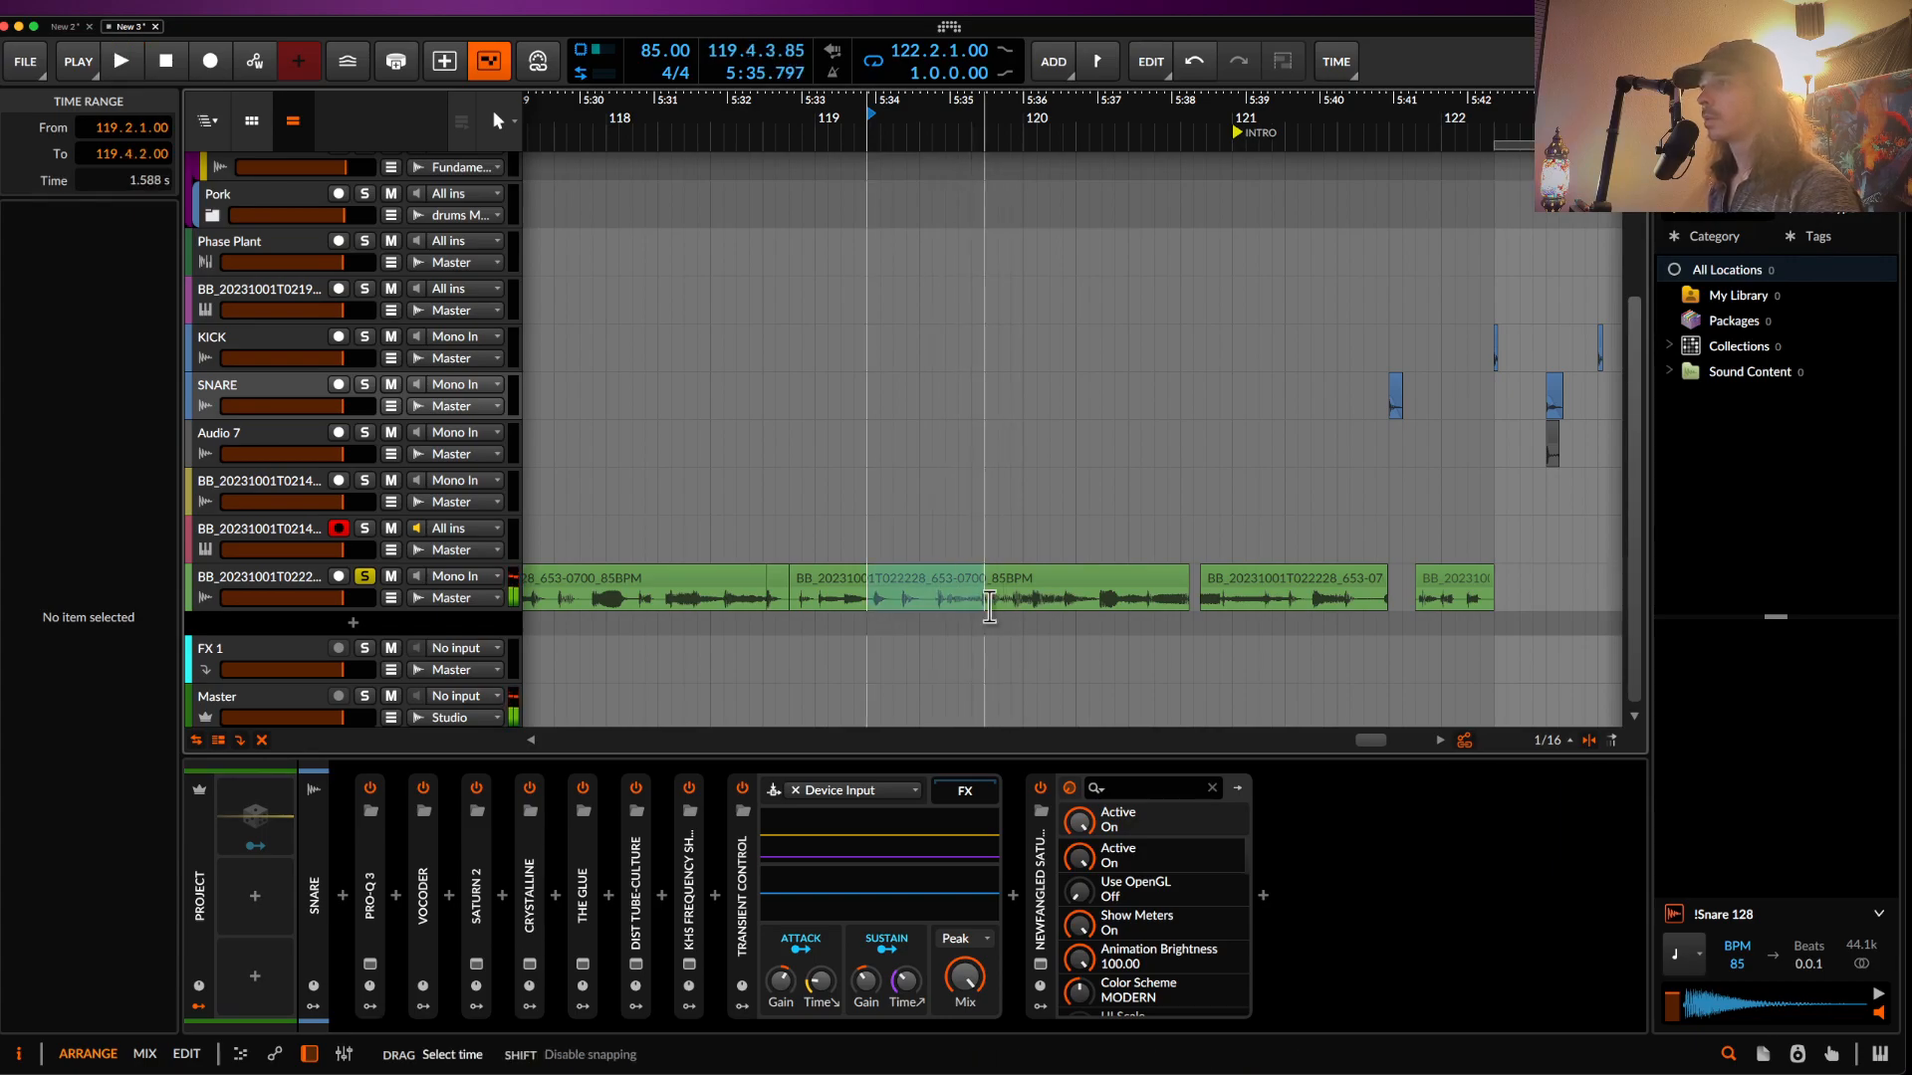
key("ctrl+e")
key("Delete")
scroll(972, 583, "down", 5)
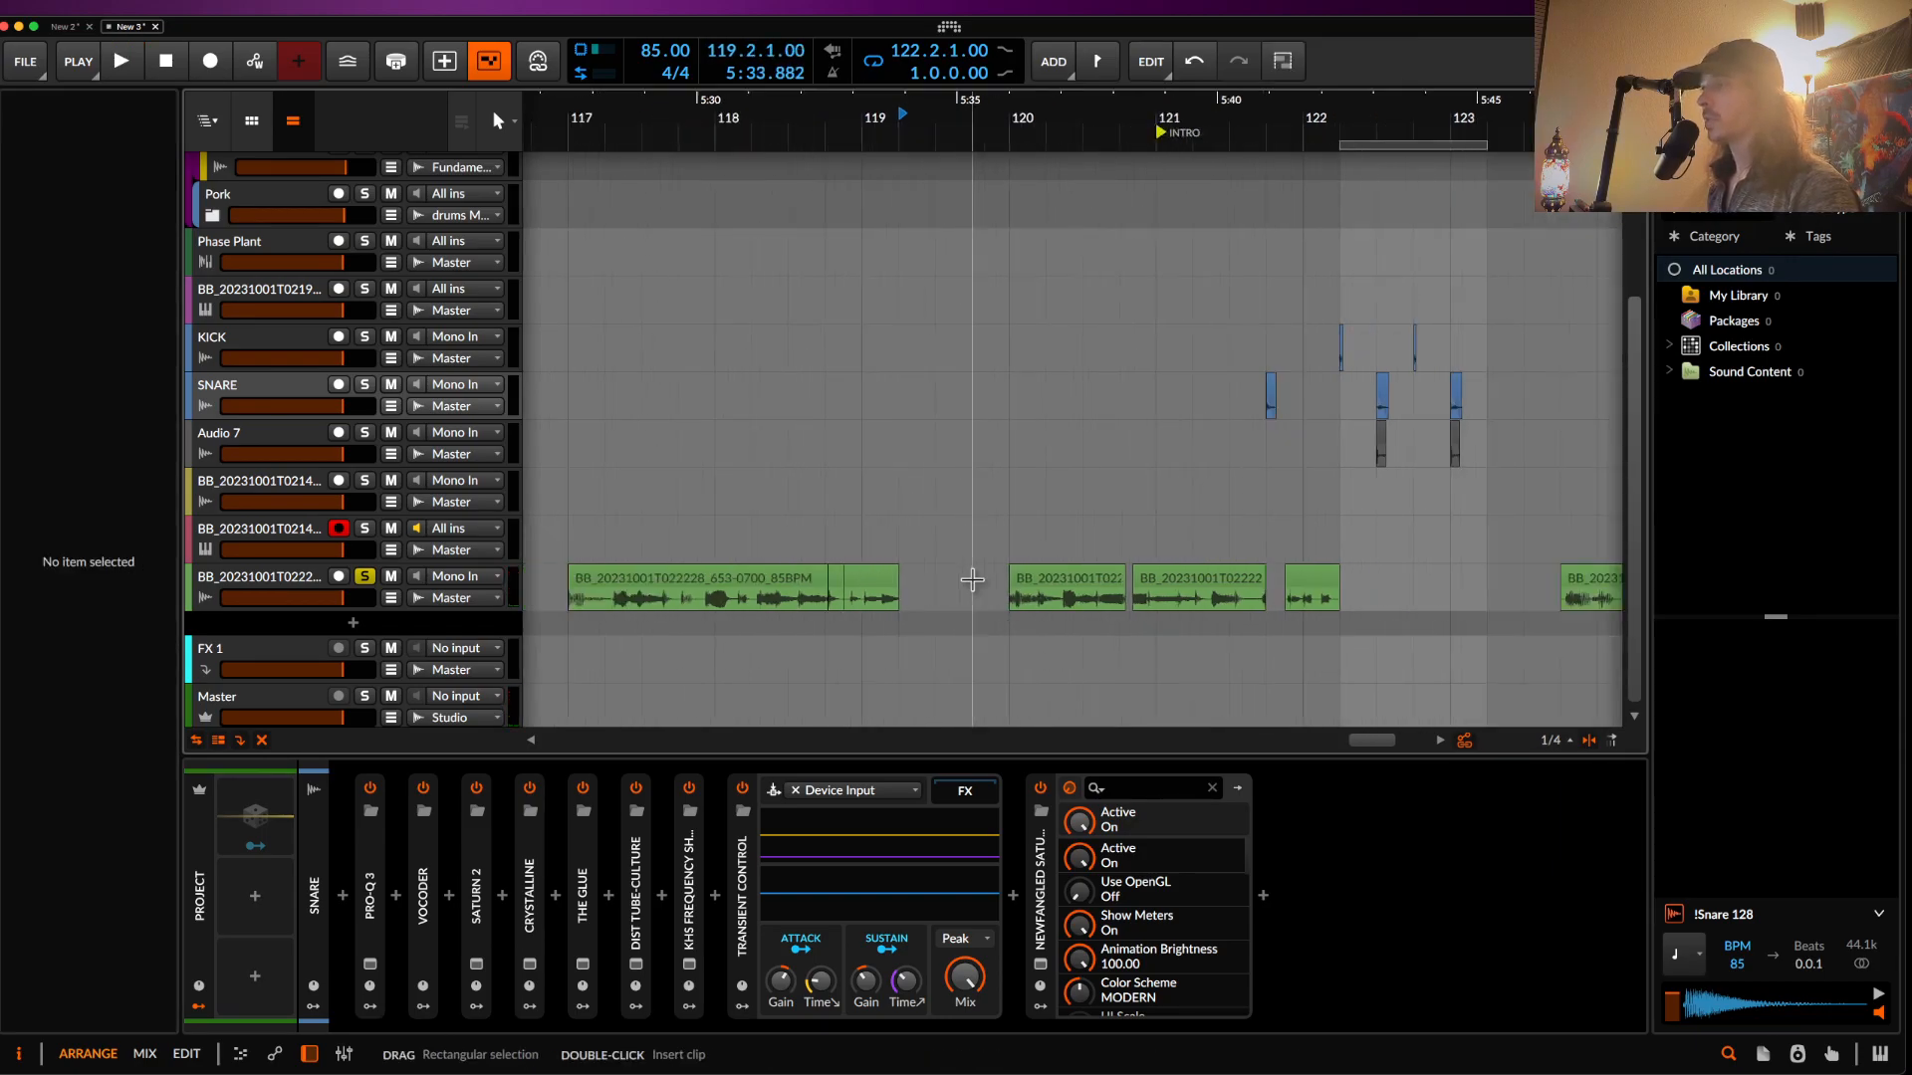
- Paste the bass slice at 122.2.1, shift it later, and audition from 122.2
left_click(1233, 596)
key("super+v")
scroll(1256, 595, "up", 5)
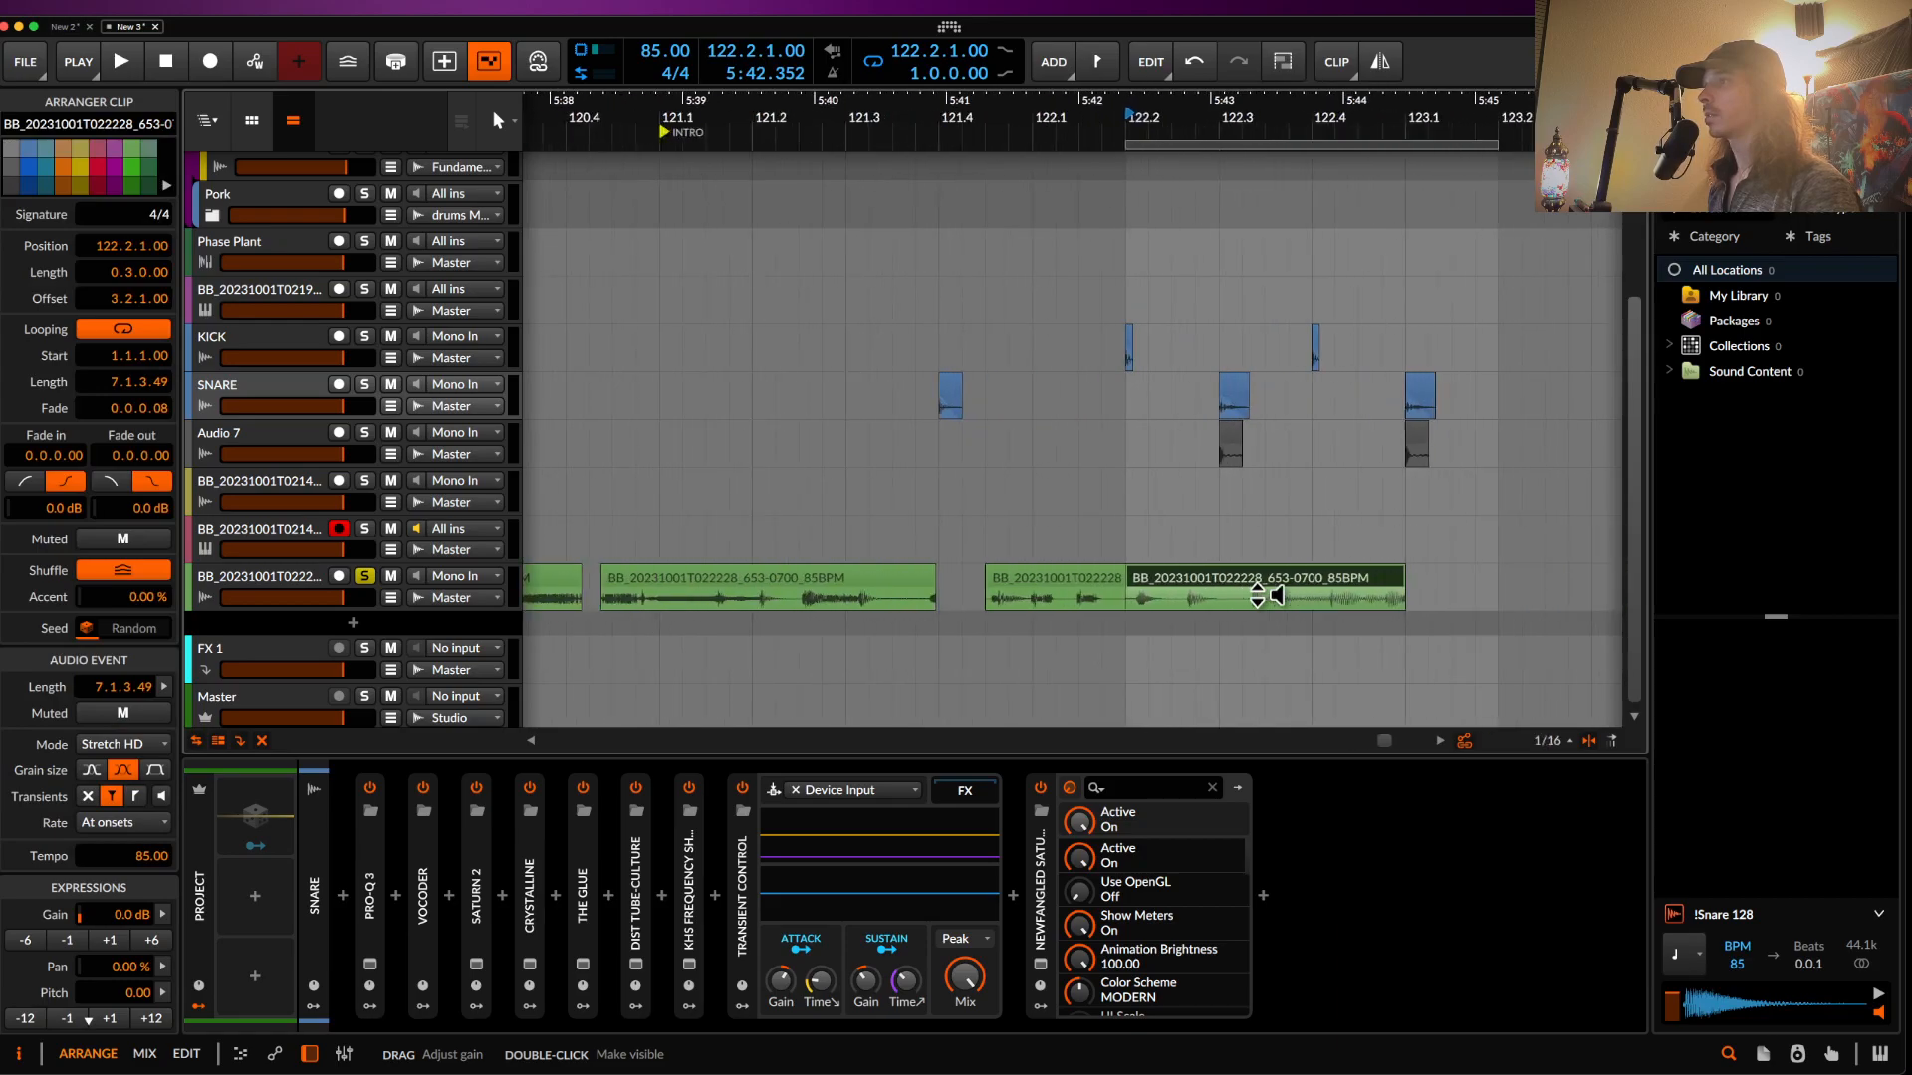
scroll(1225, 579, "up", 4)
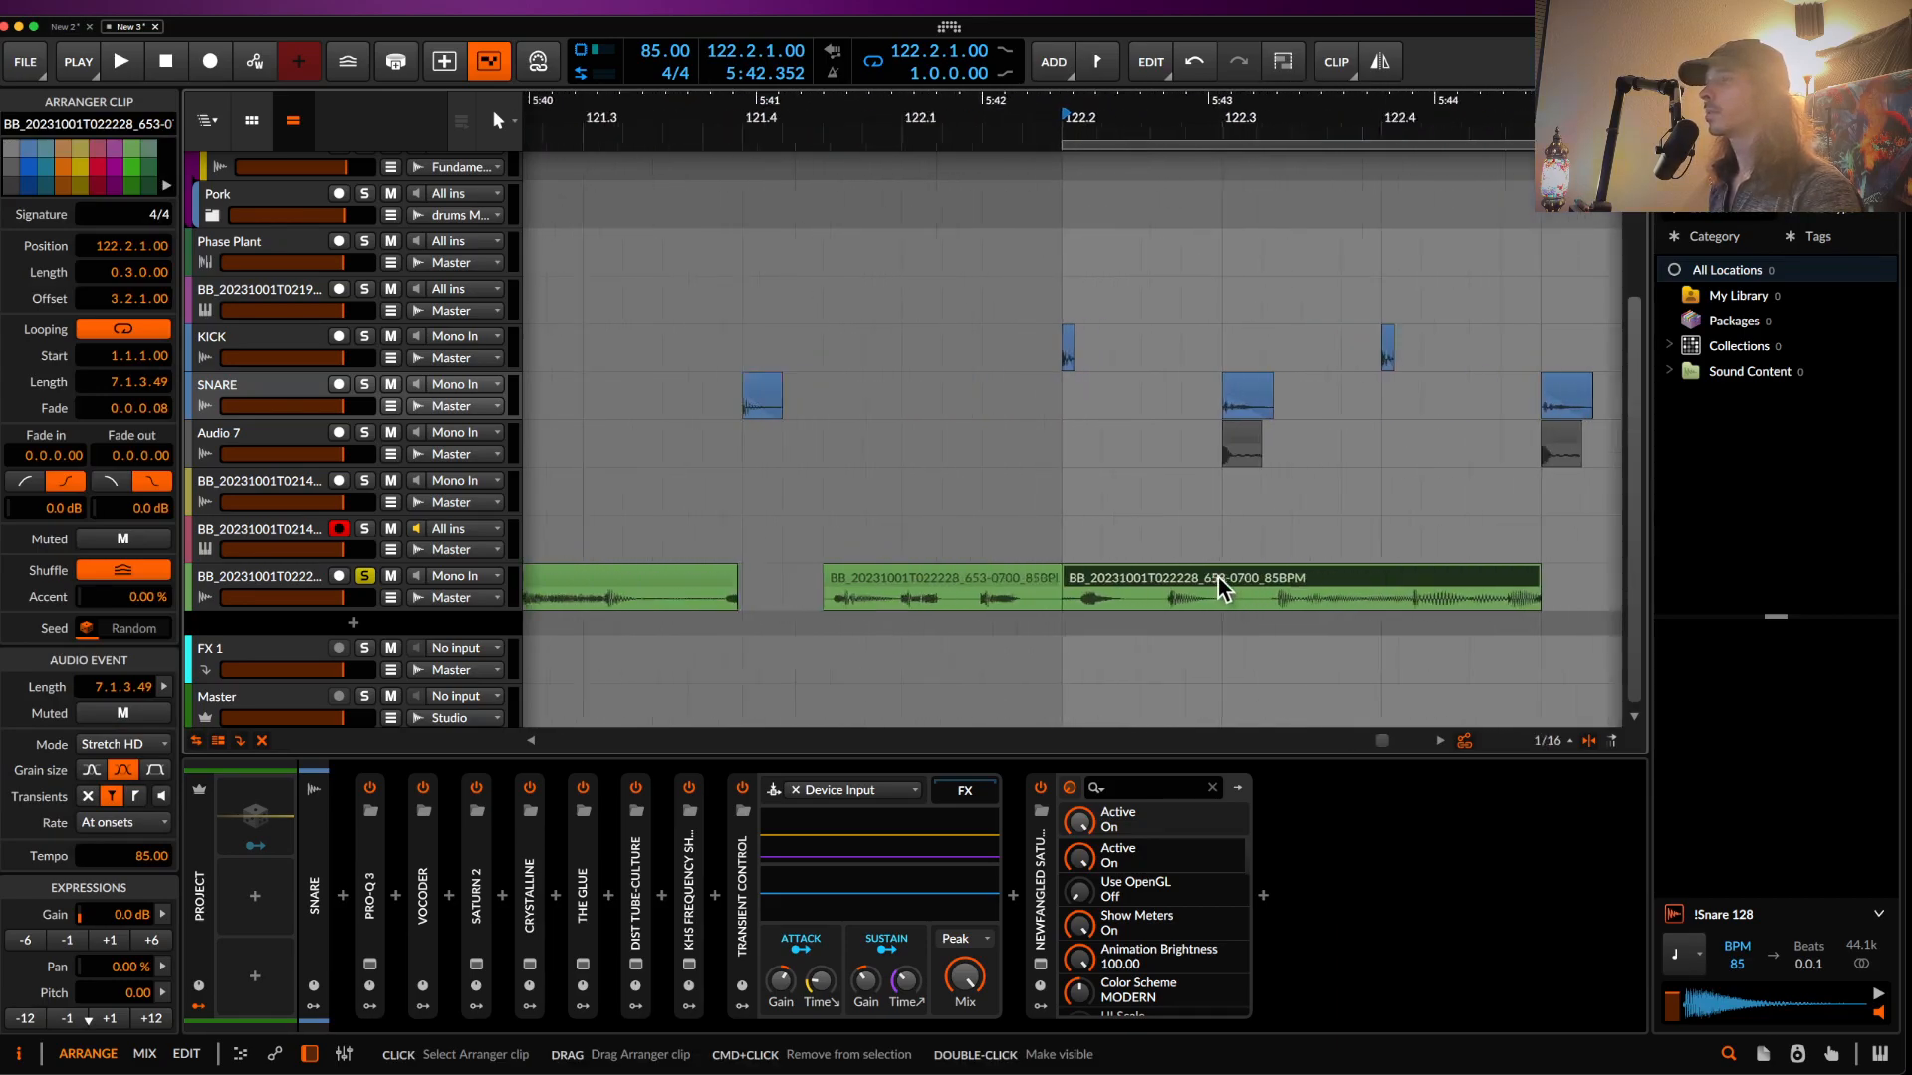
left_click_drag(1141, 577, 1229, 578)
left_click(1018, 528)
key("space")
key("space")
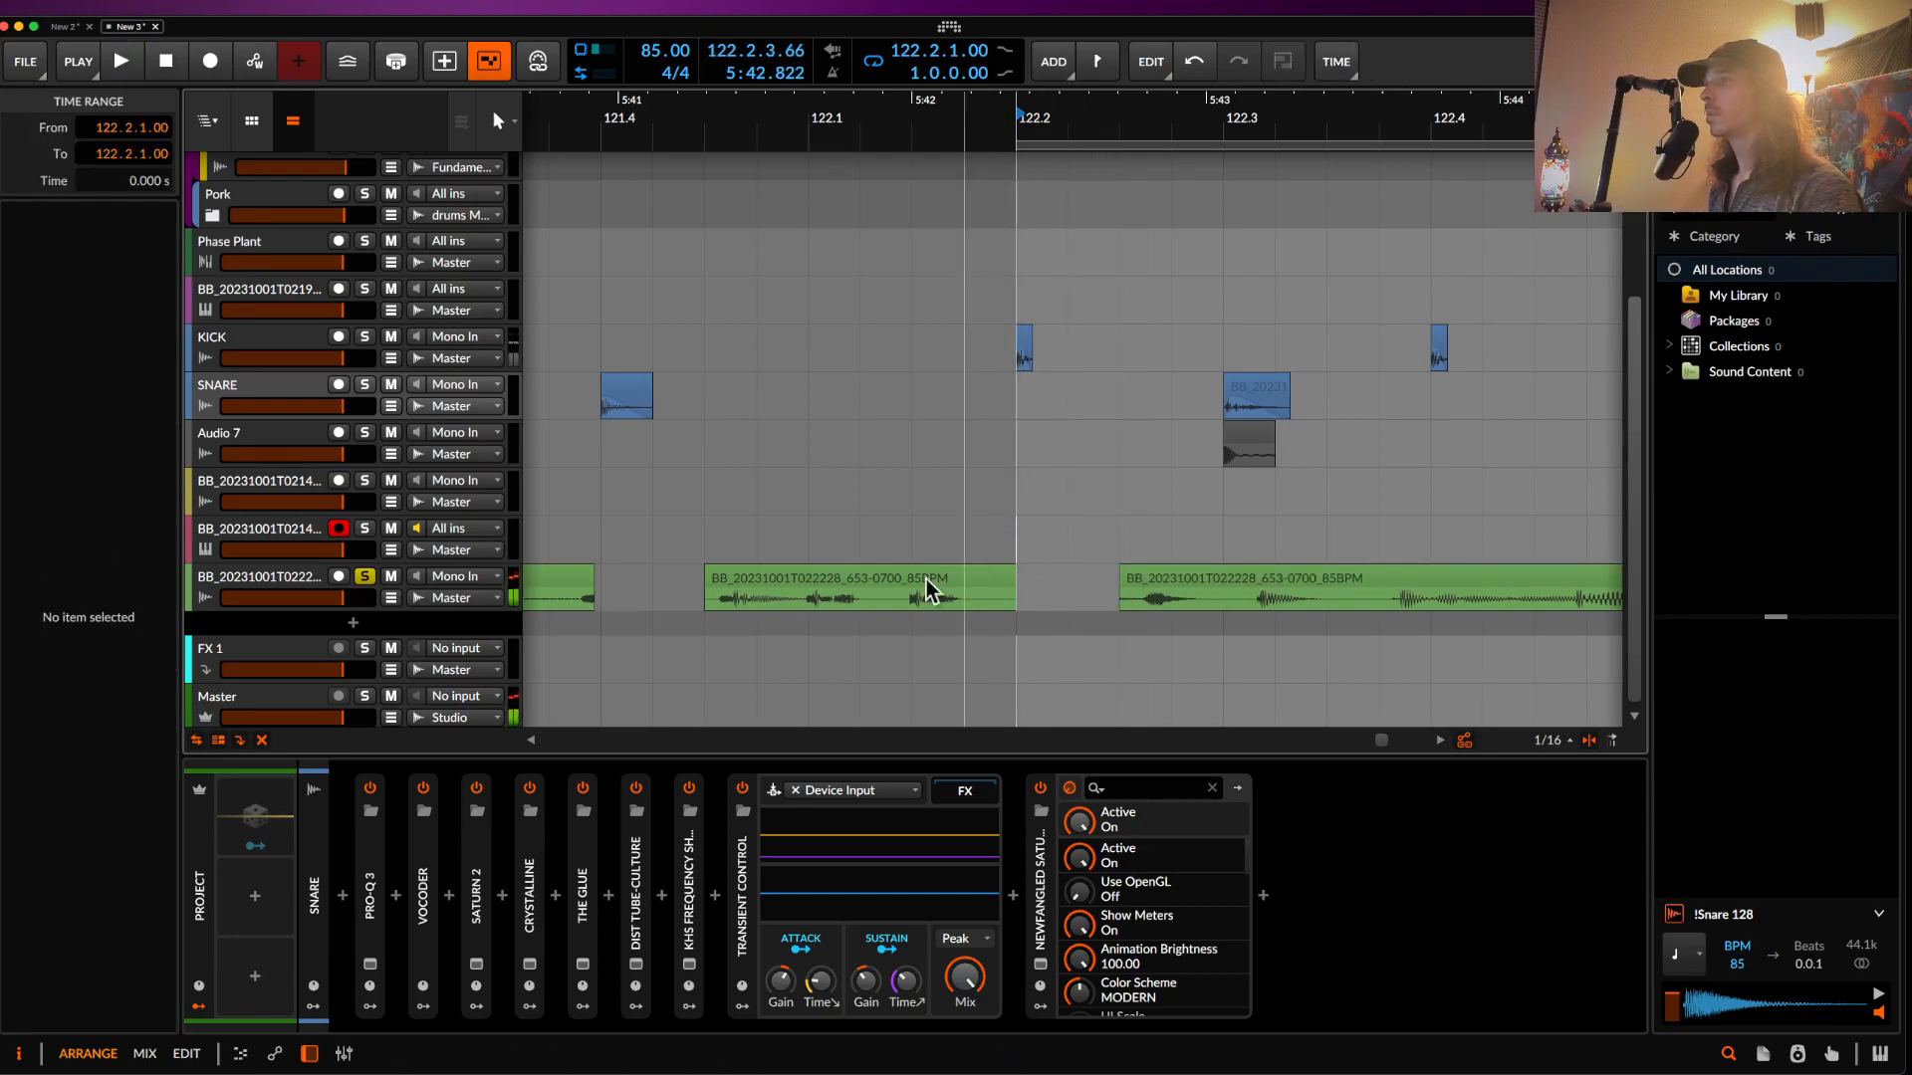
- Unsolo the bass track, move the slice to start at 122.3, and trim its end shorter
left_click(365, 576)
key("space")
key("space")
left_click_drag(1042, 580, 1227, 585)
left_click(807, 353)
key("space")
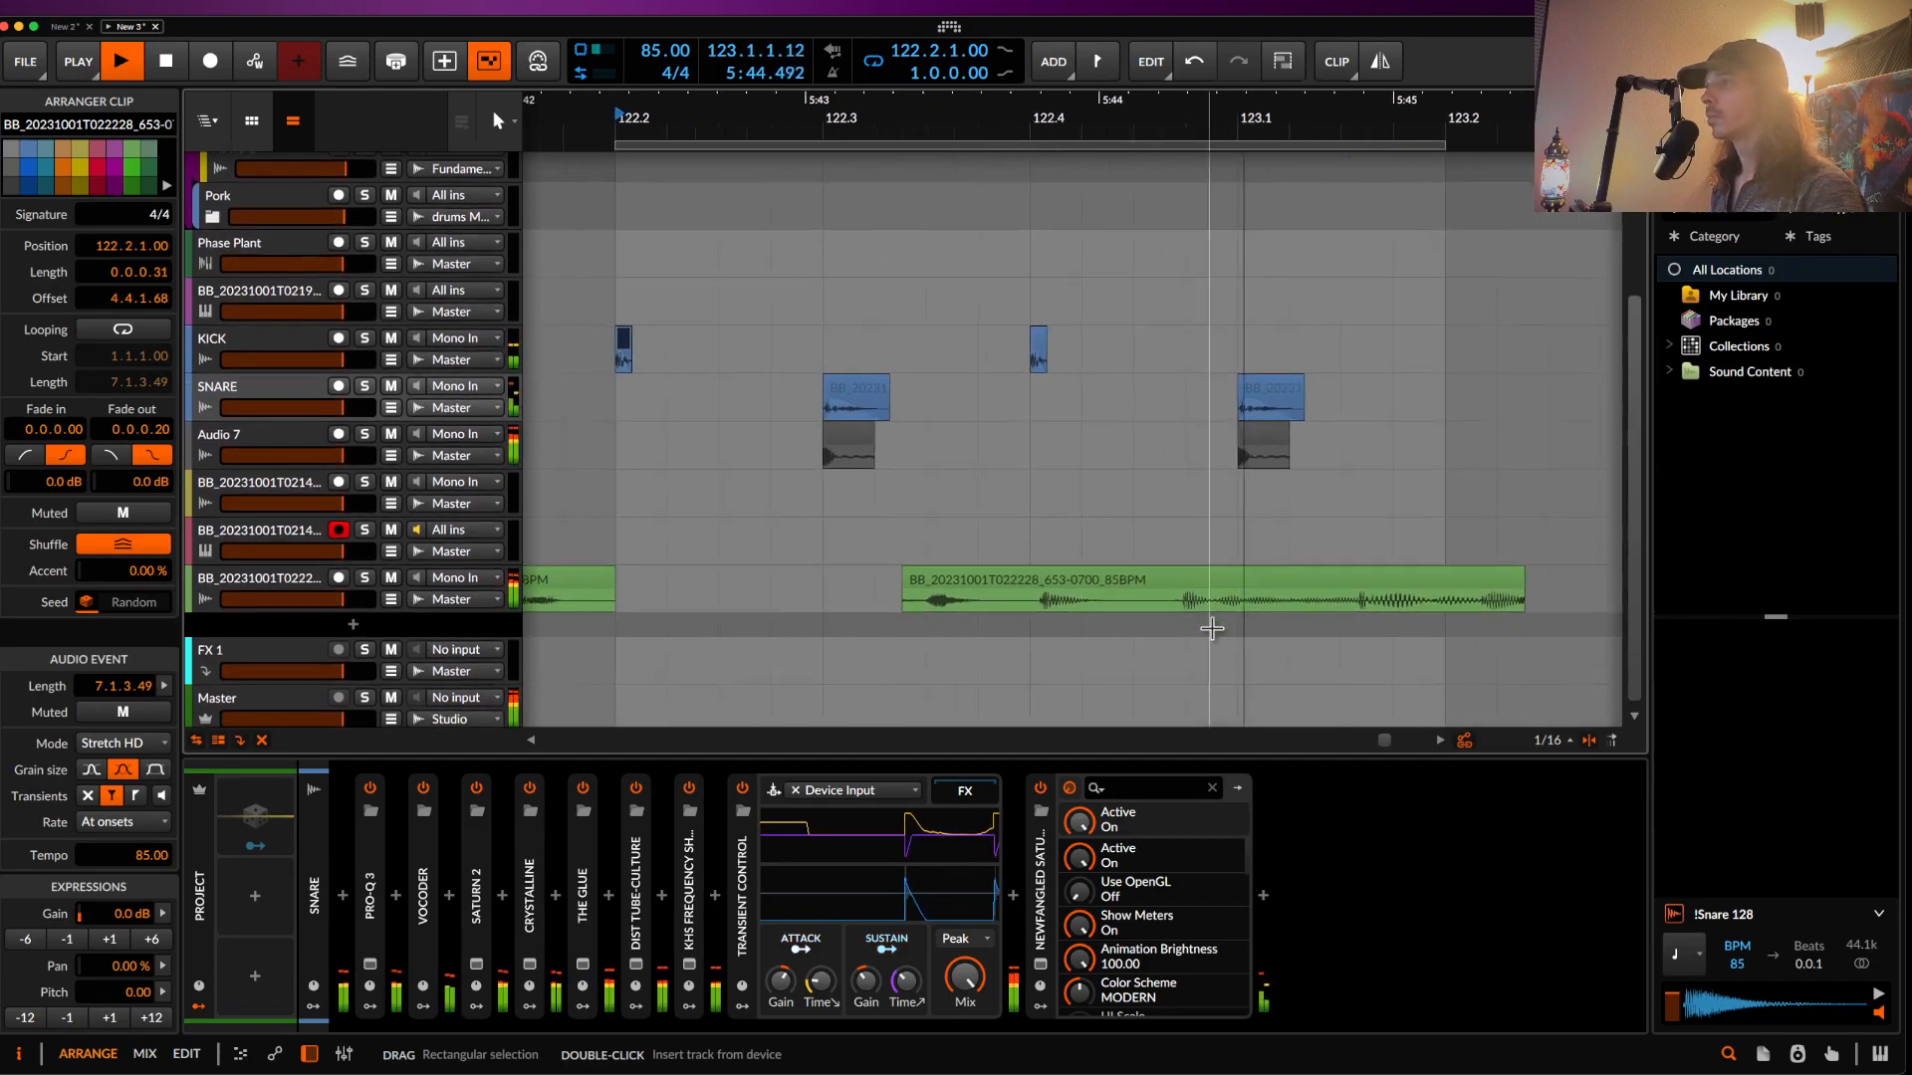
scroll(1210, 627, "down", 3)
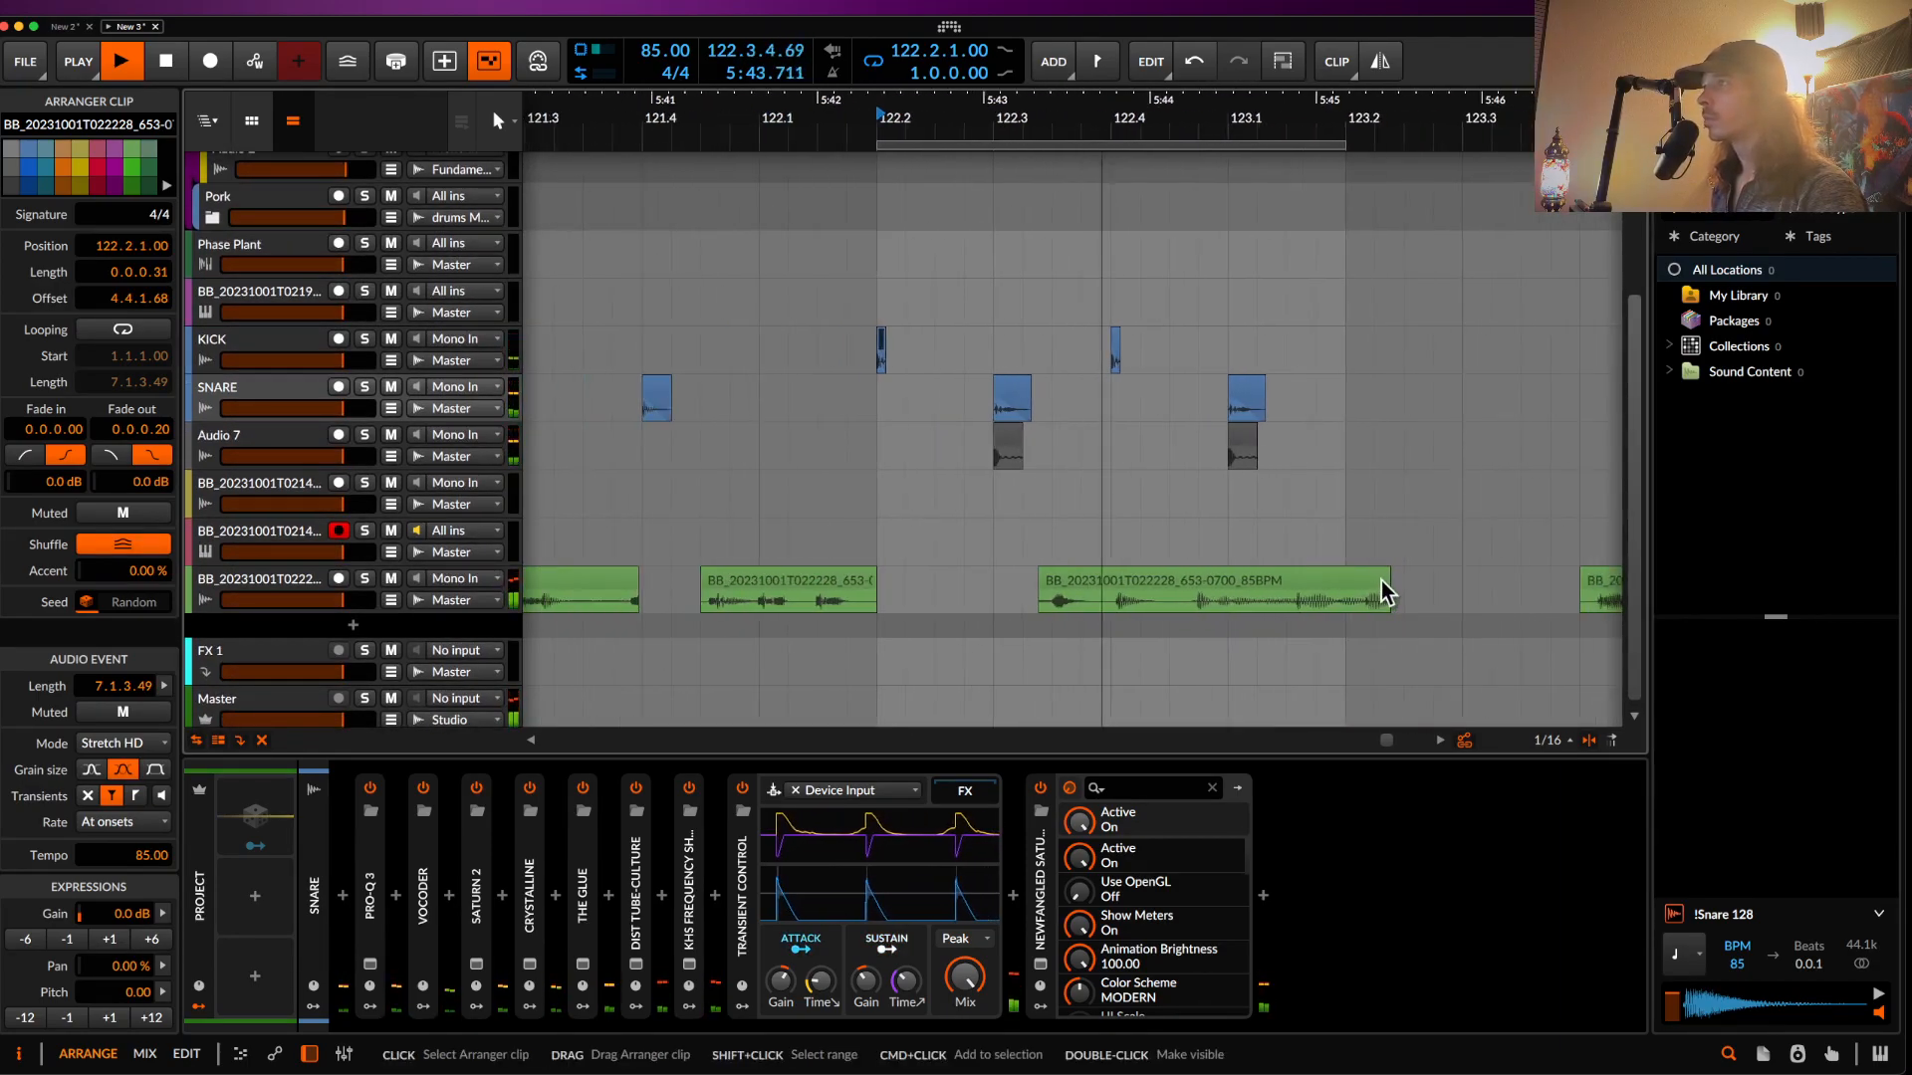
left_click_drag(1383, 588, 1344, 589)
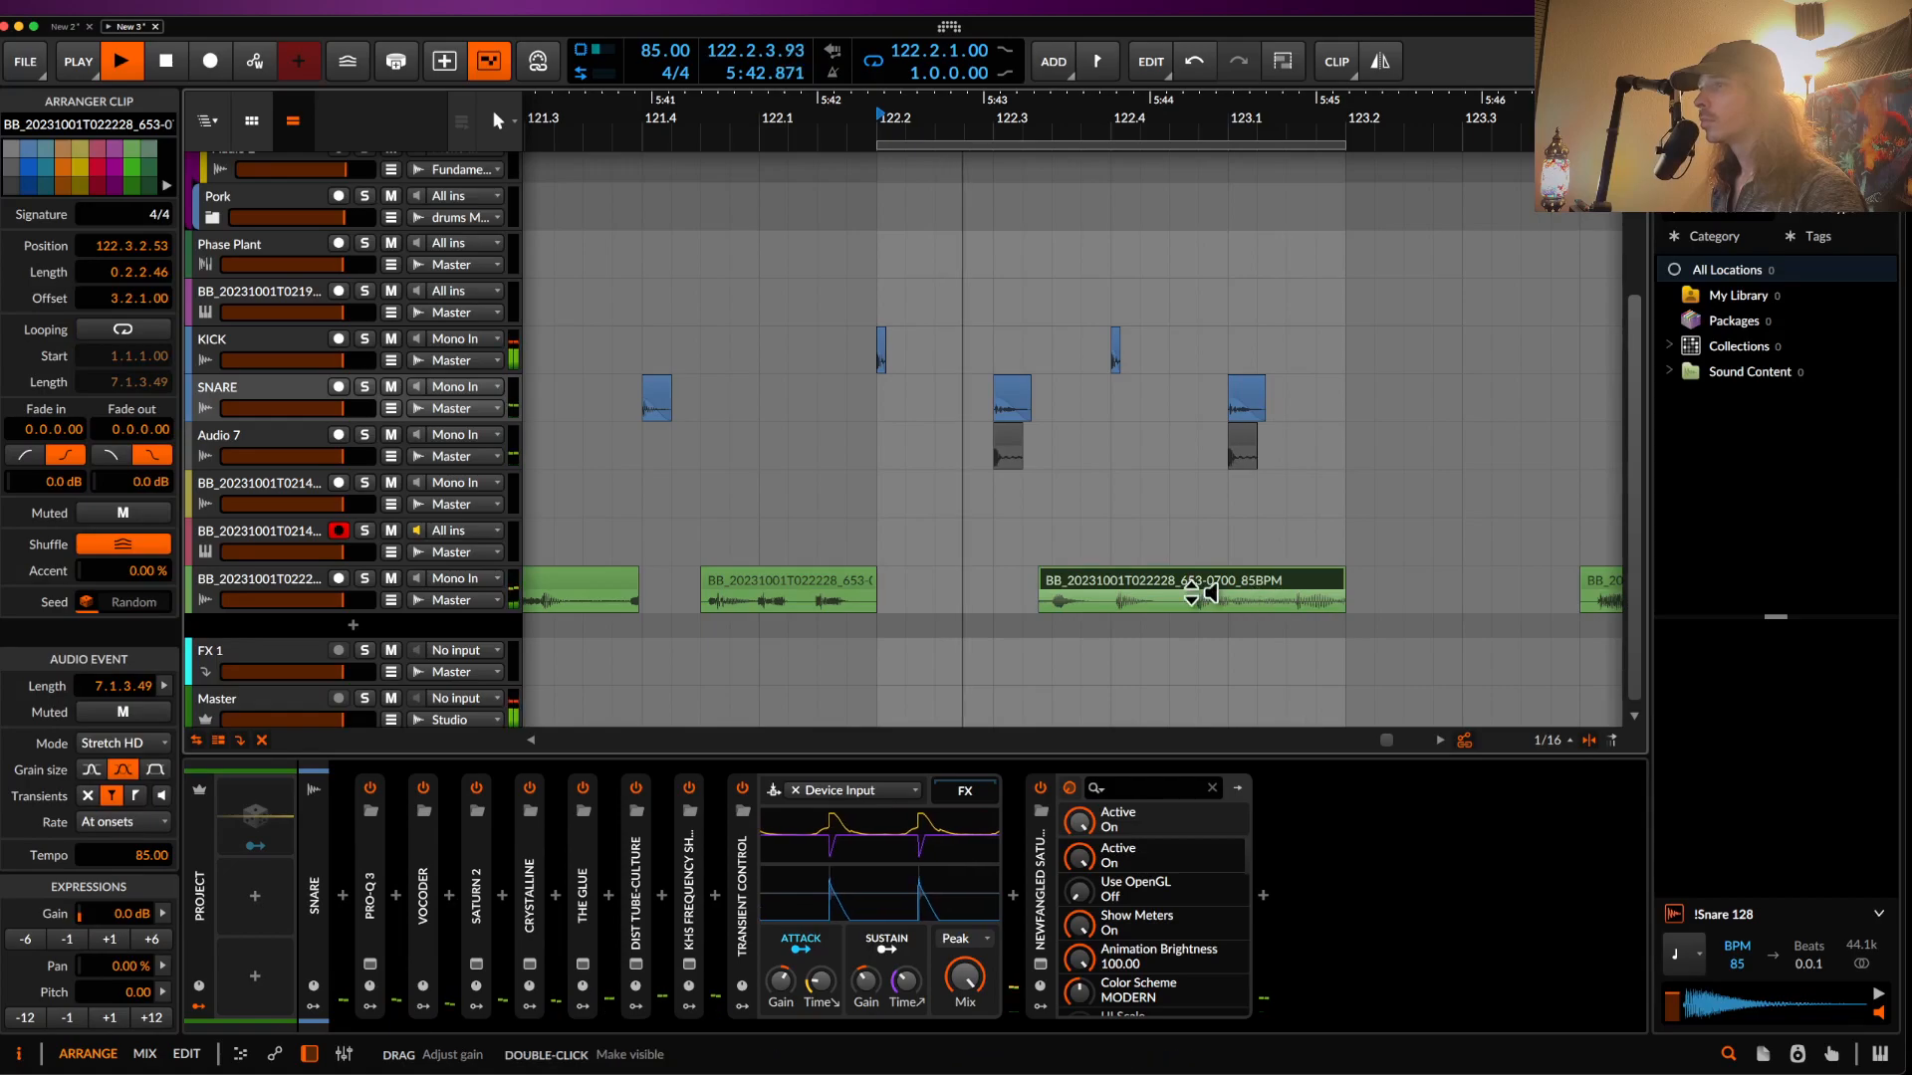
scroll(786, 598, "up", 6)
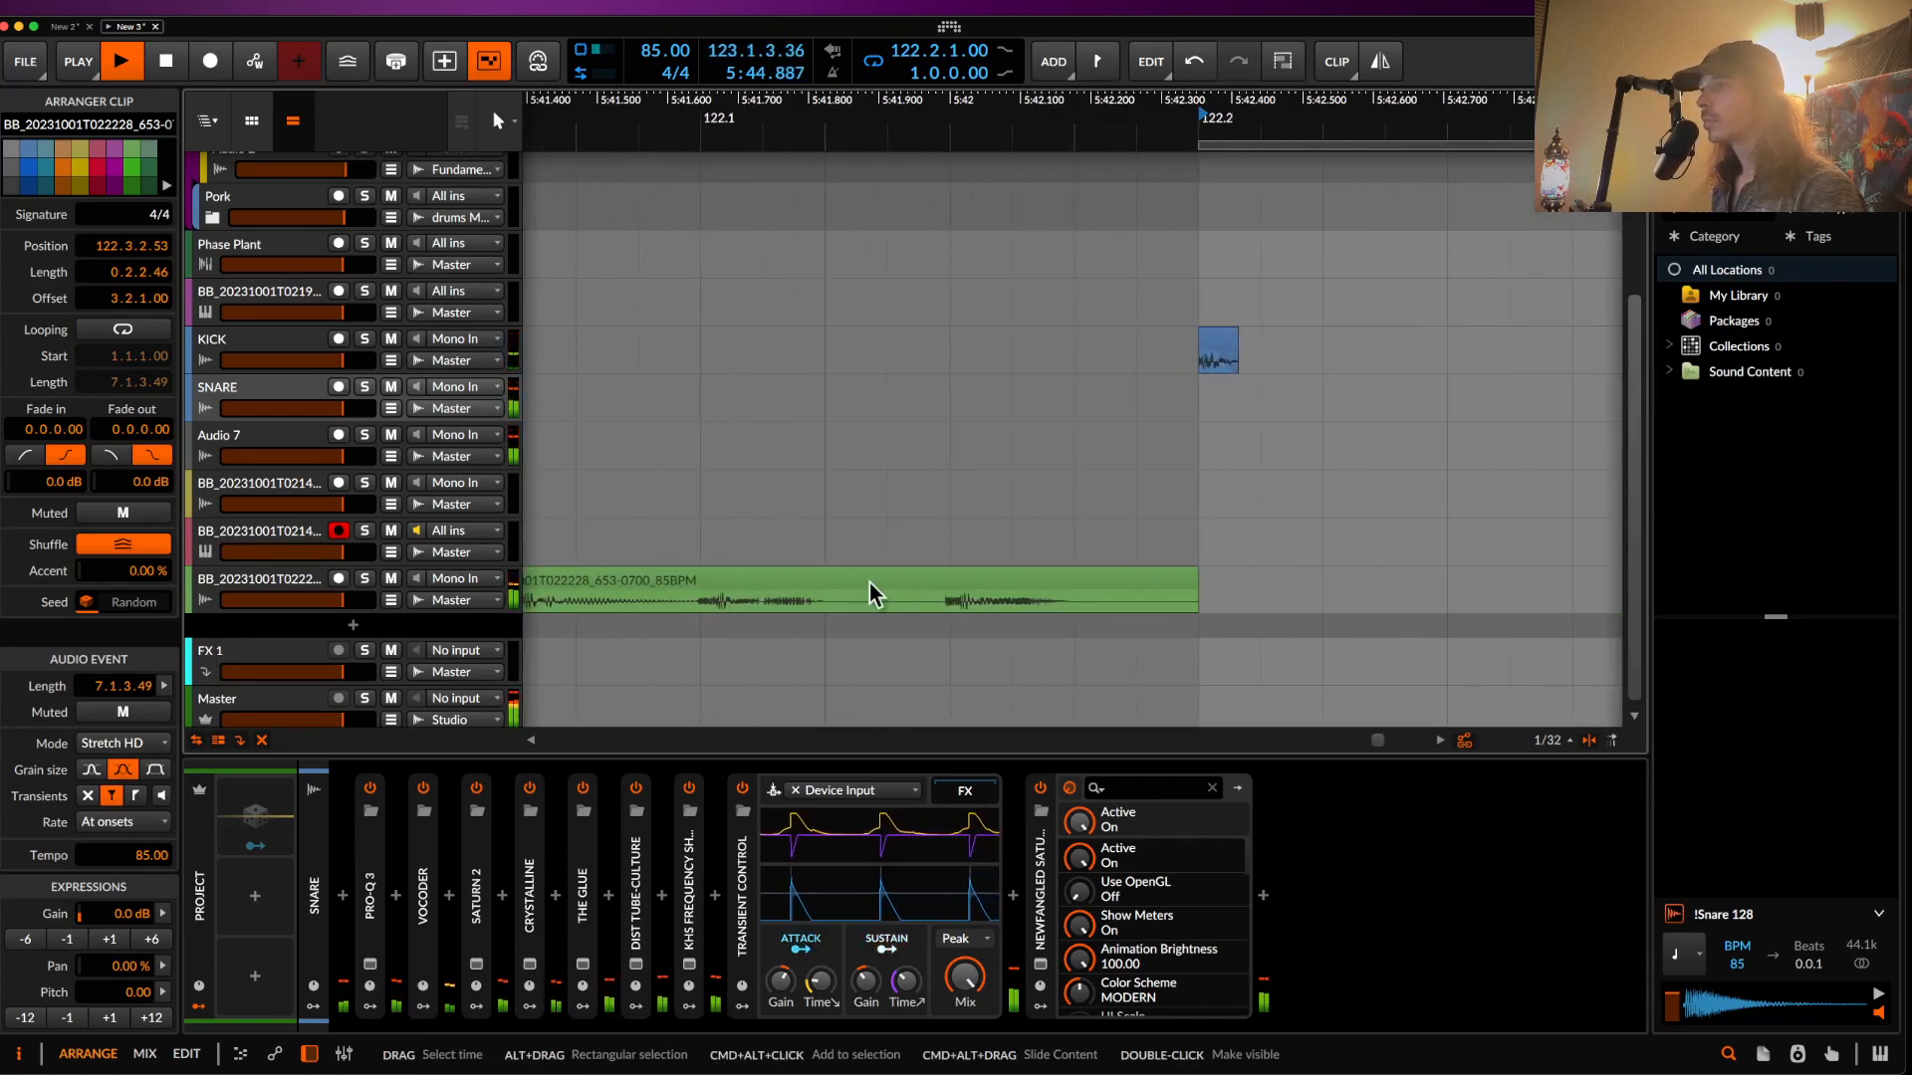
- Select the bass clip at bar 117, auditioning from 117.2.2
left_click(951, 604)
left_click_drag(951, 609, 1012, 608)
scroll(1009, 604, "down", 8)
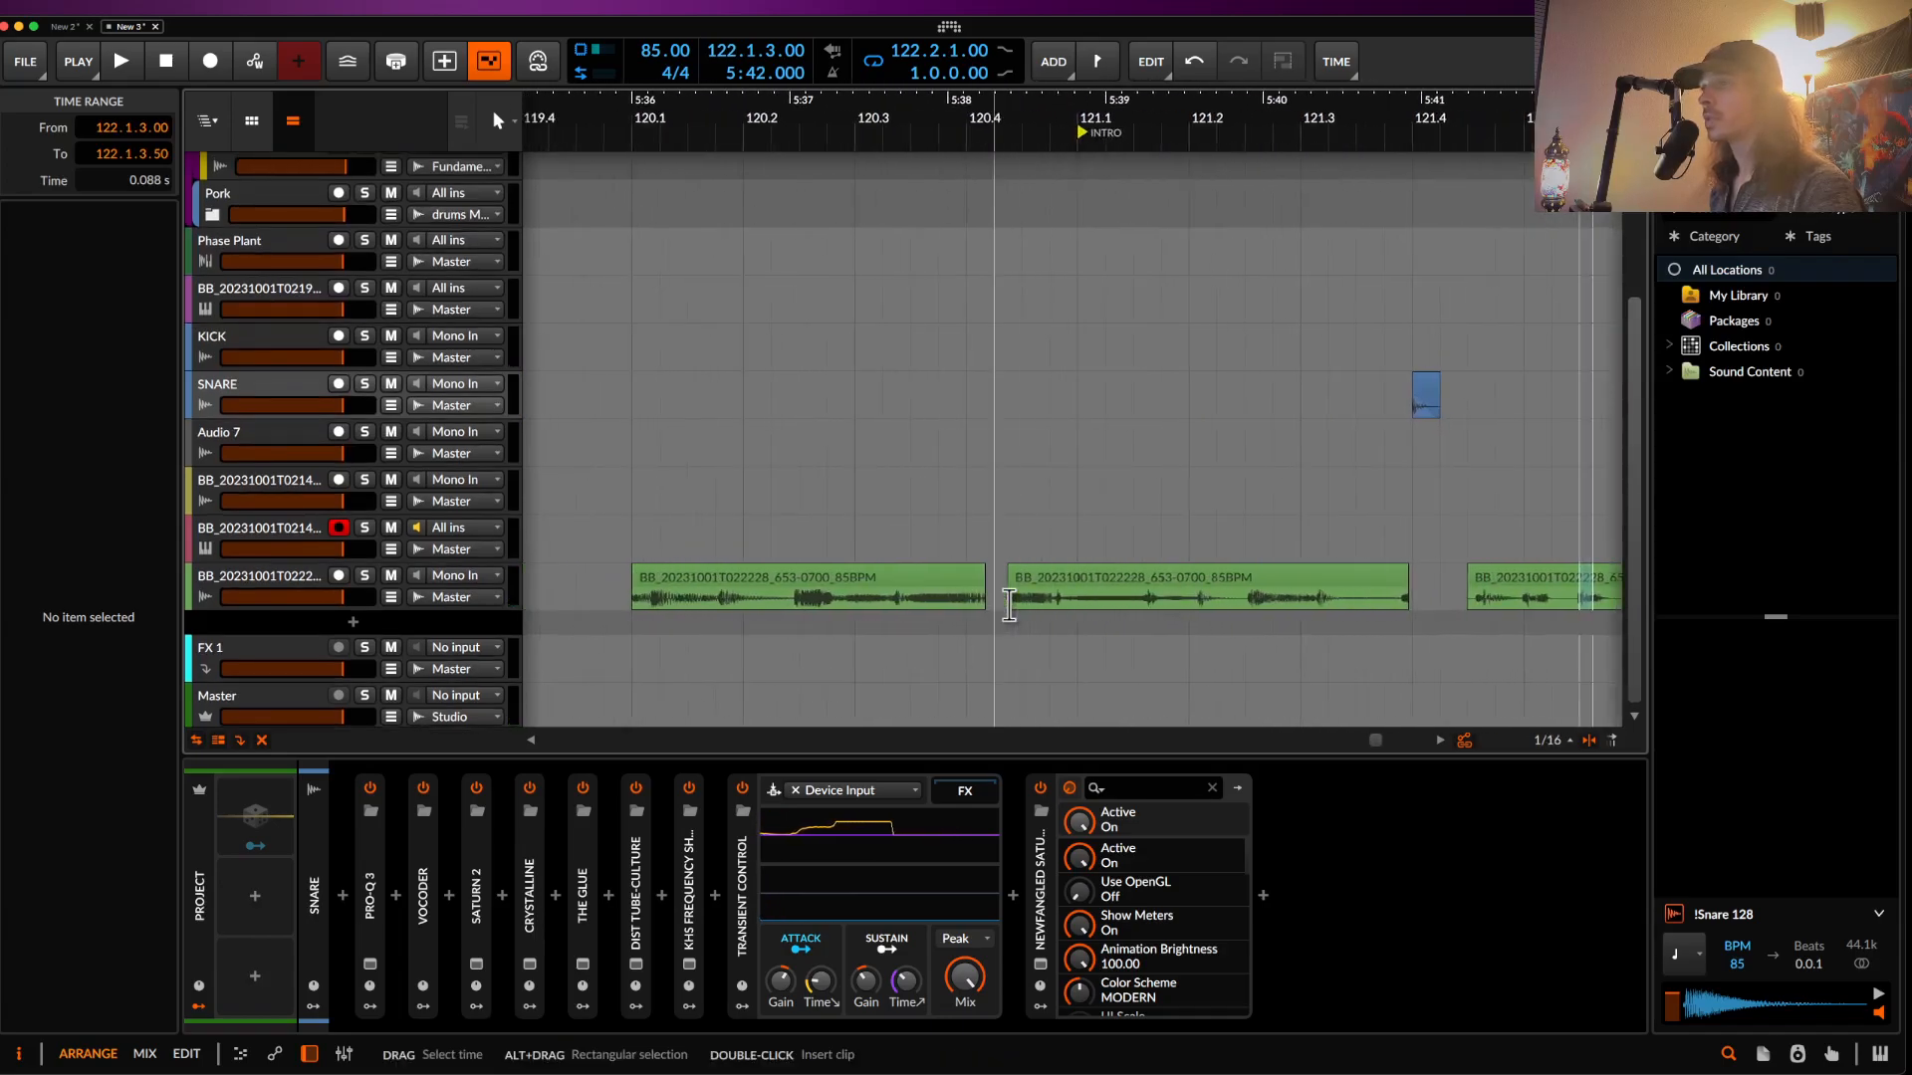
scroll(791, 618, "left", 8)
scroll(791, 619, "down", 3)
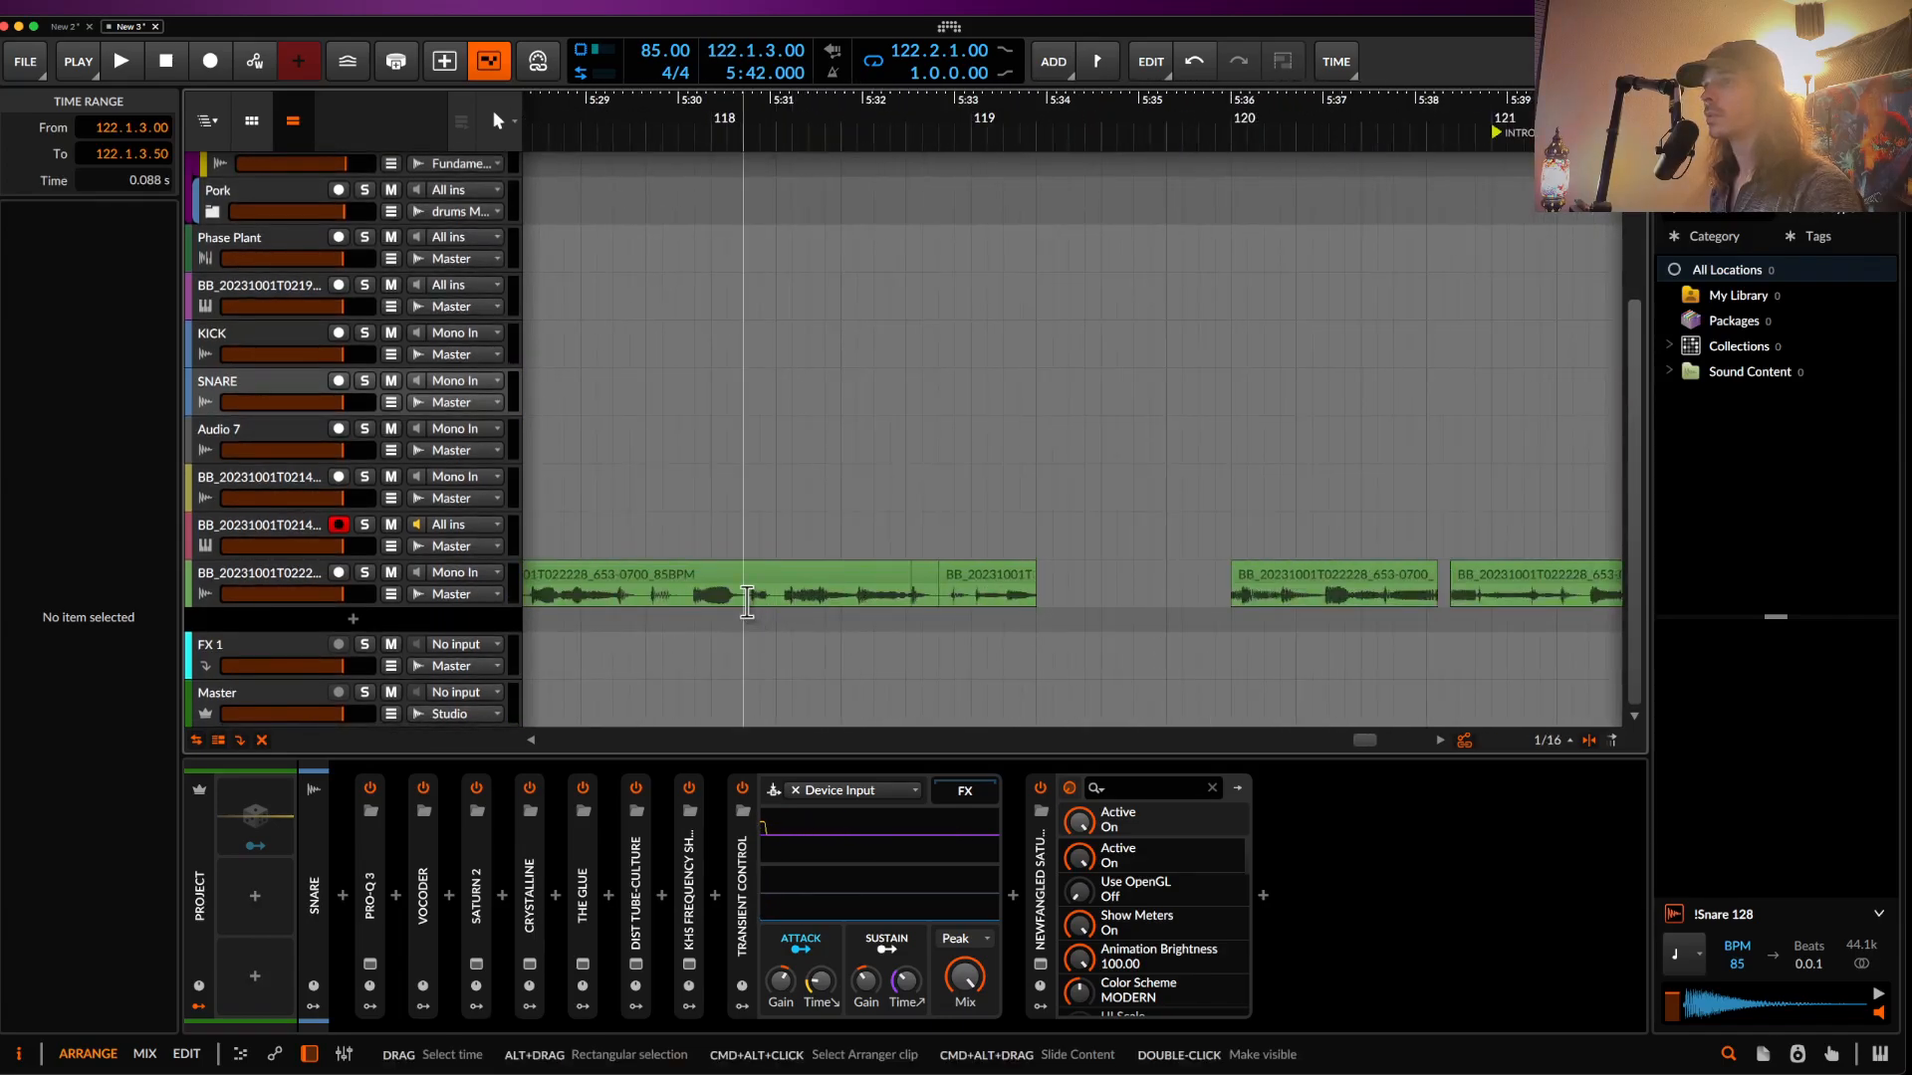
scroll(752, 603, "left", 3)
left_click(777, 603)
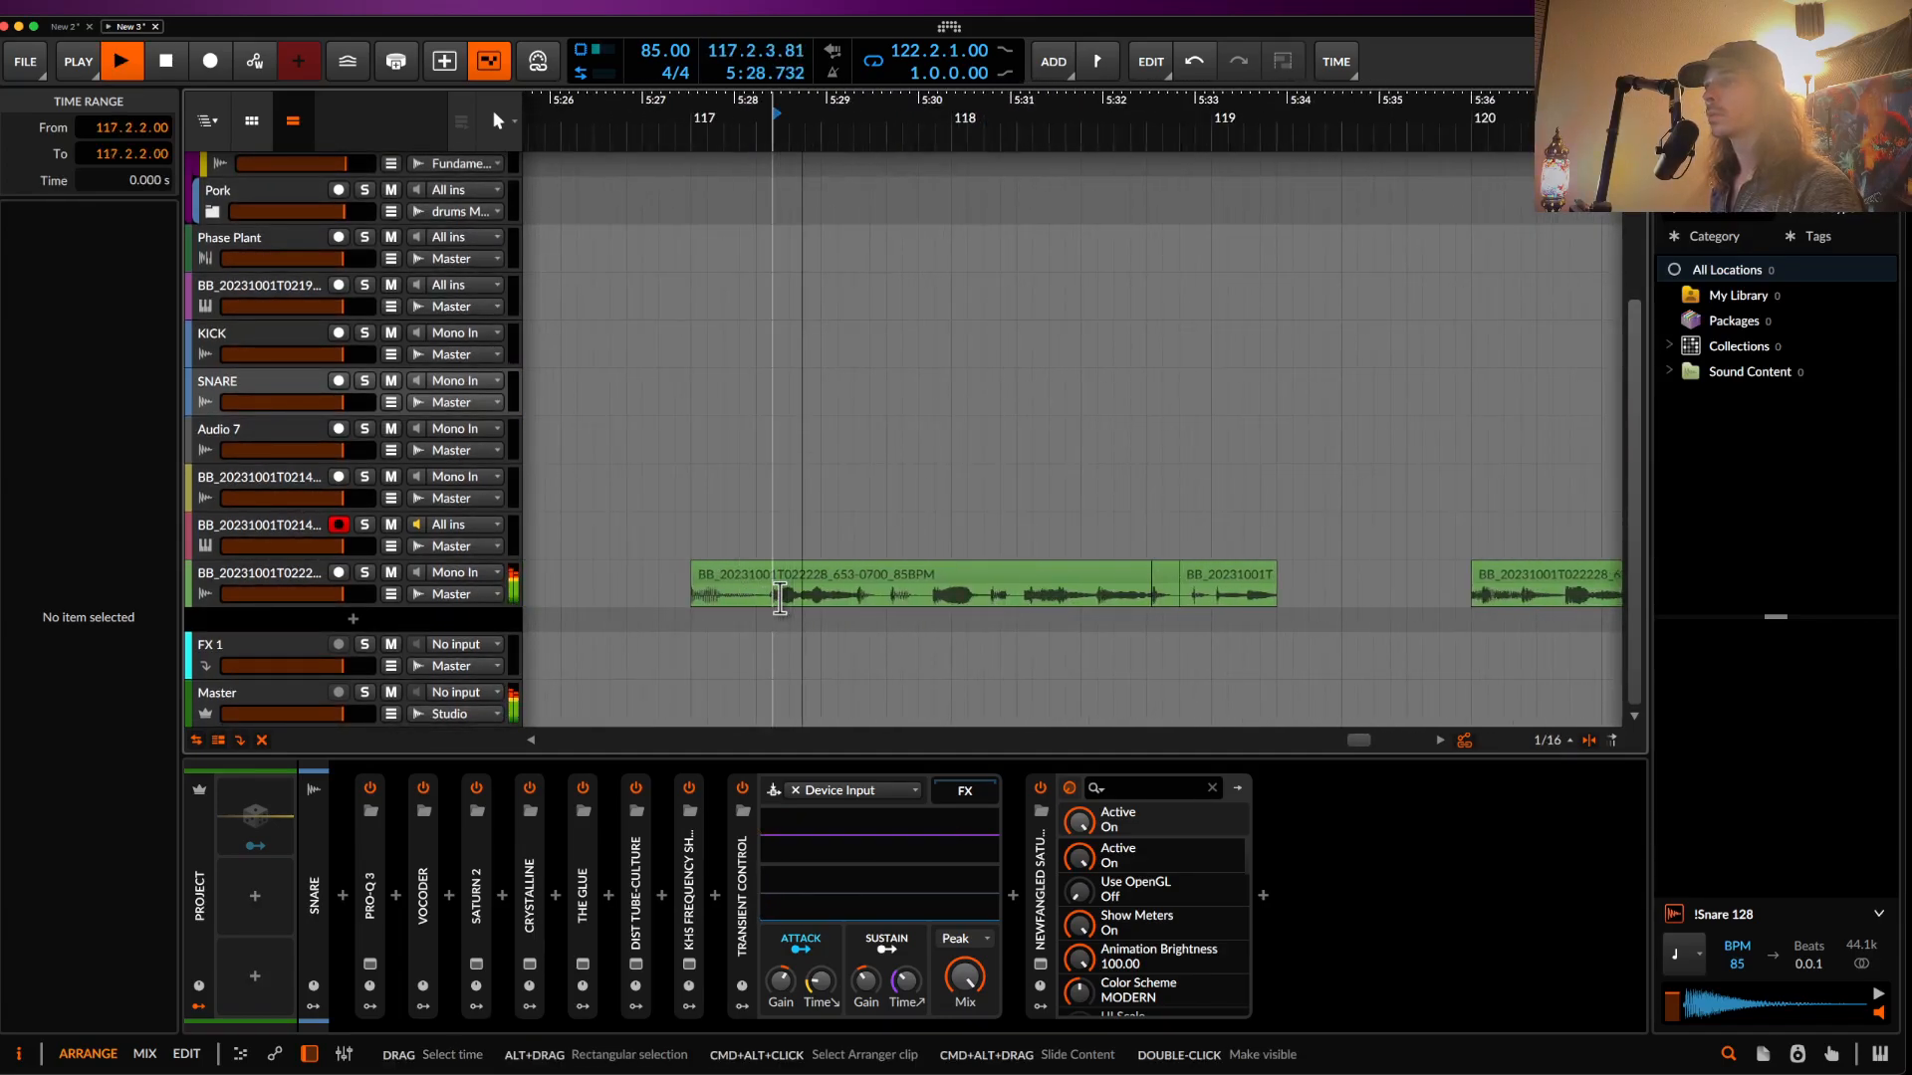
left_click(709, 581)
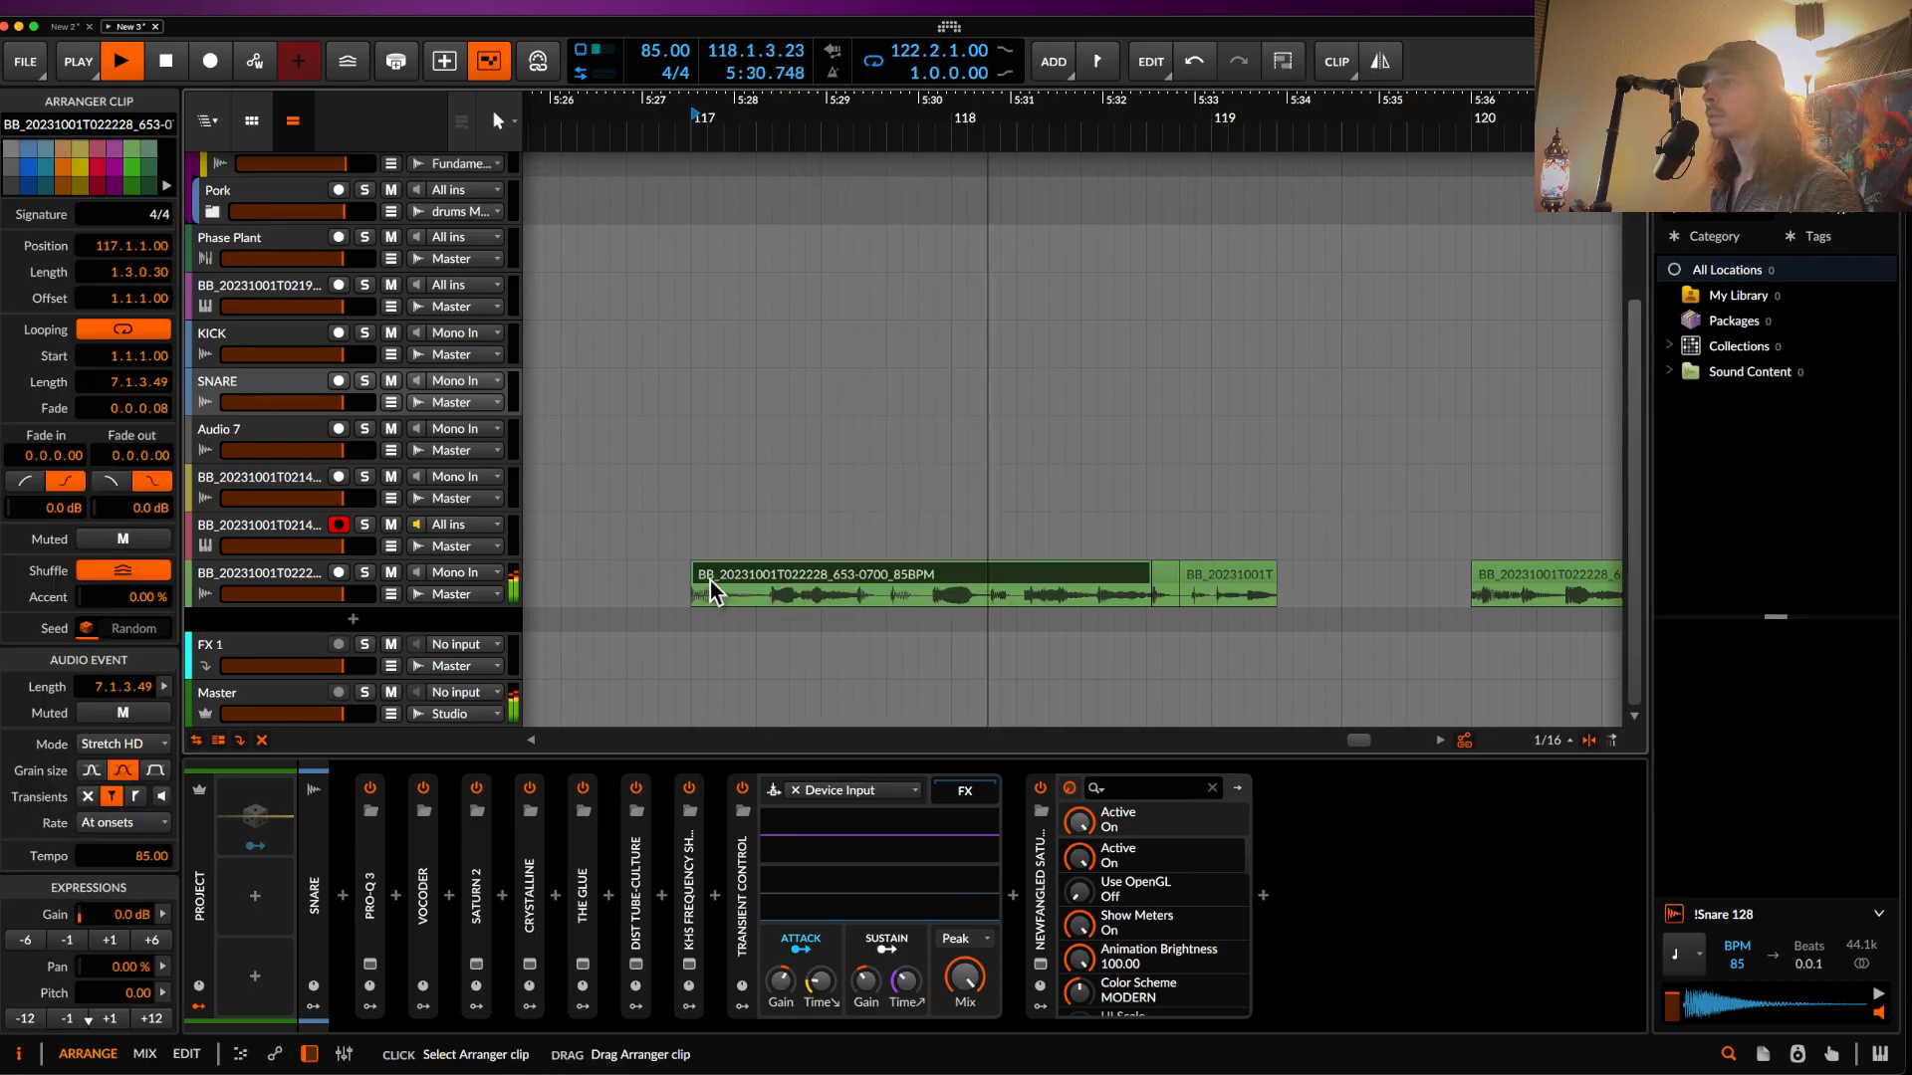
key("space")
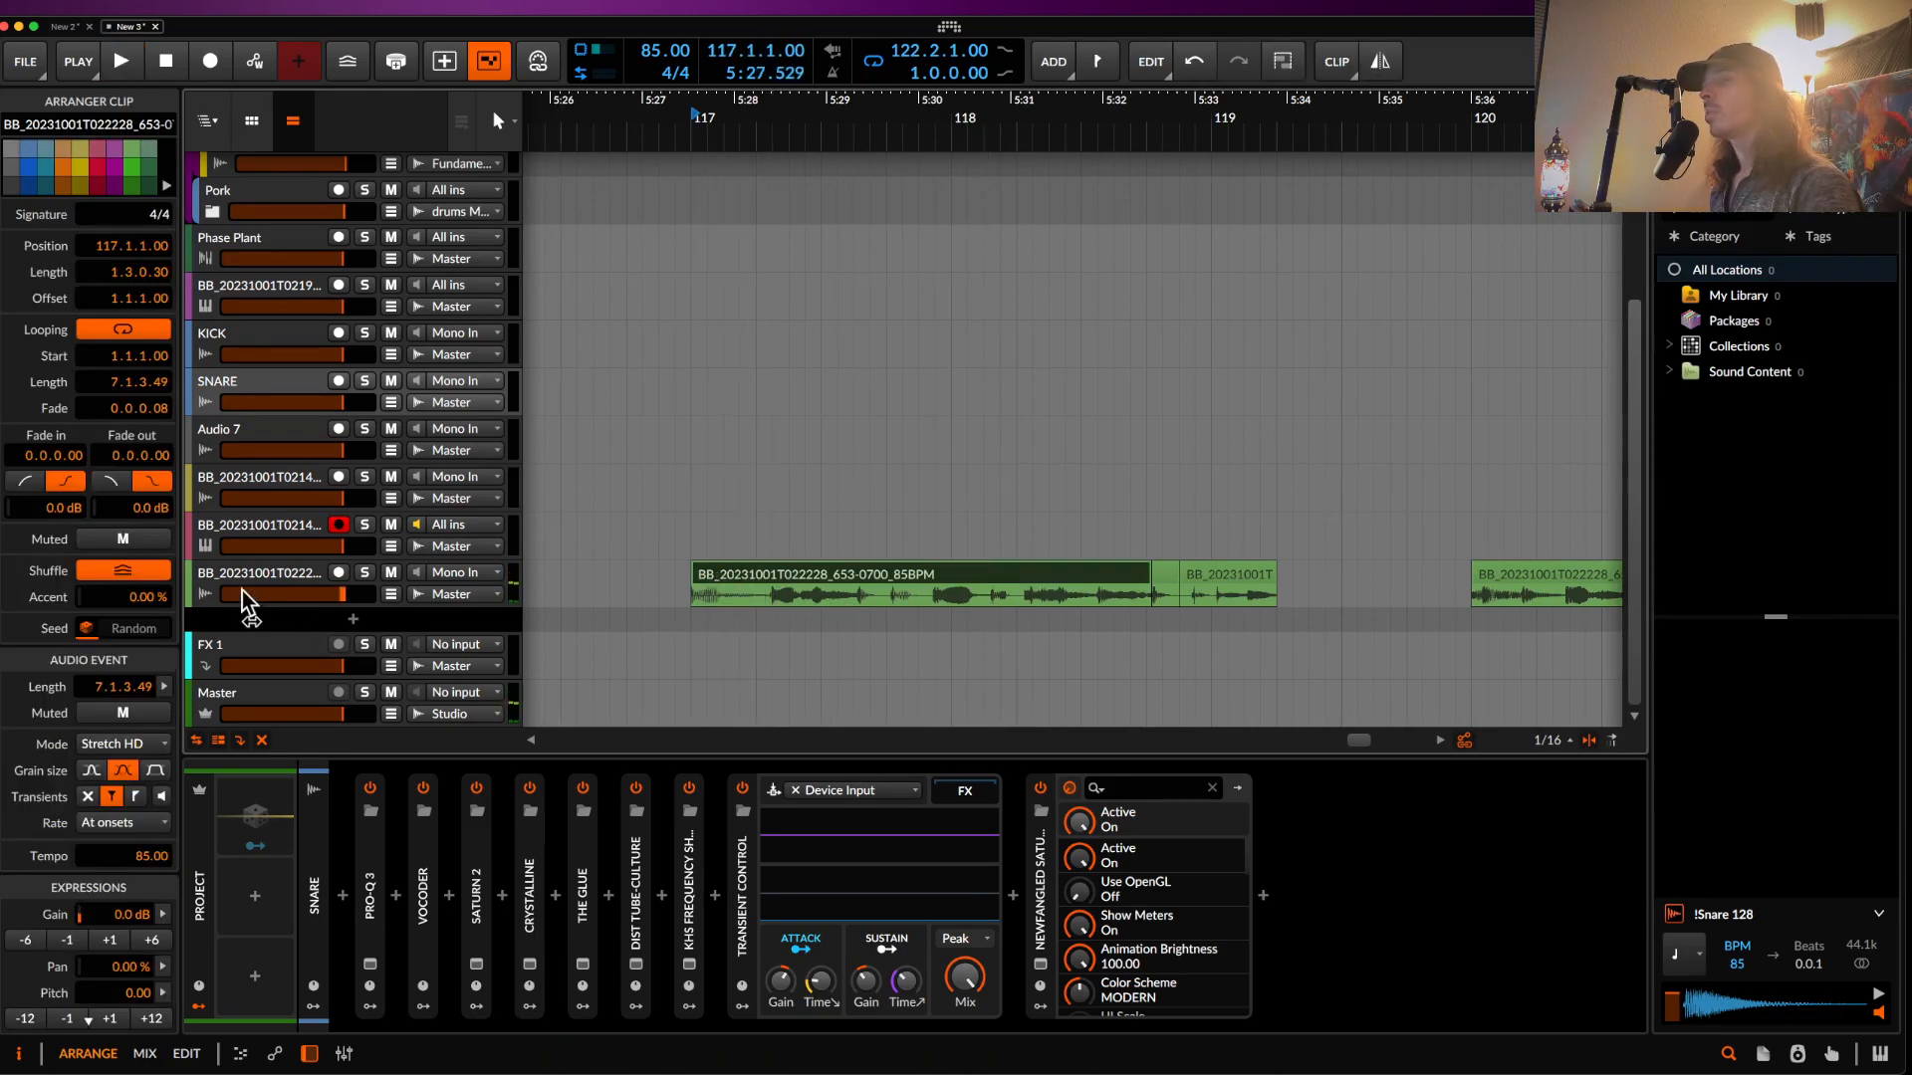
- Set the clip's stretch mode to Repitch and squeeze it shorter so it plays faster
left_click(113, 749)
left_click(127, 734)
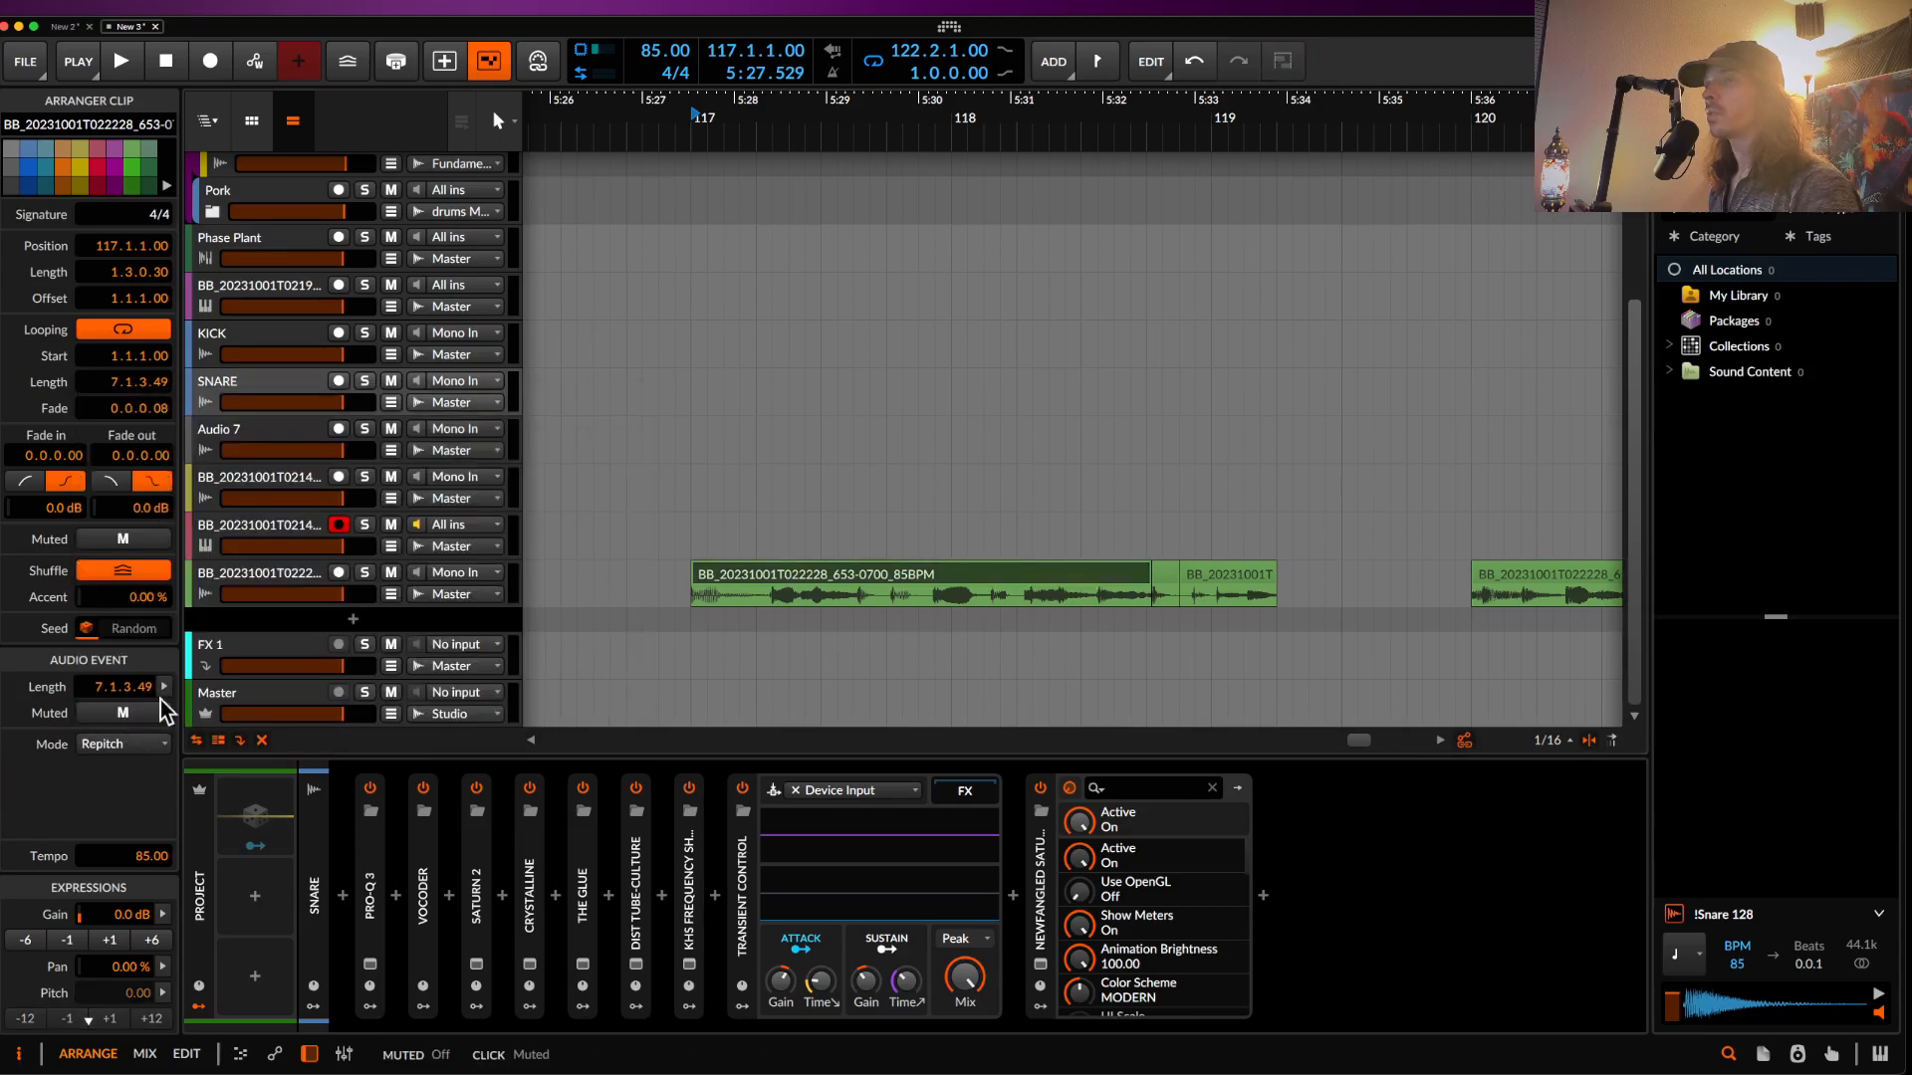
left_click_drag(1145, 579, 944, 581)
scroll(661, 645, "up", 5)
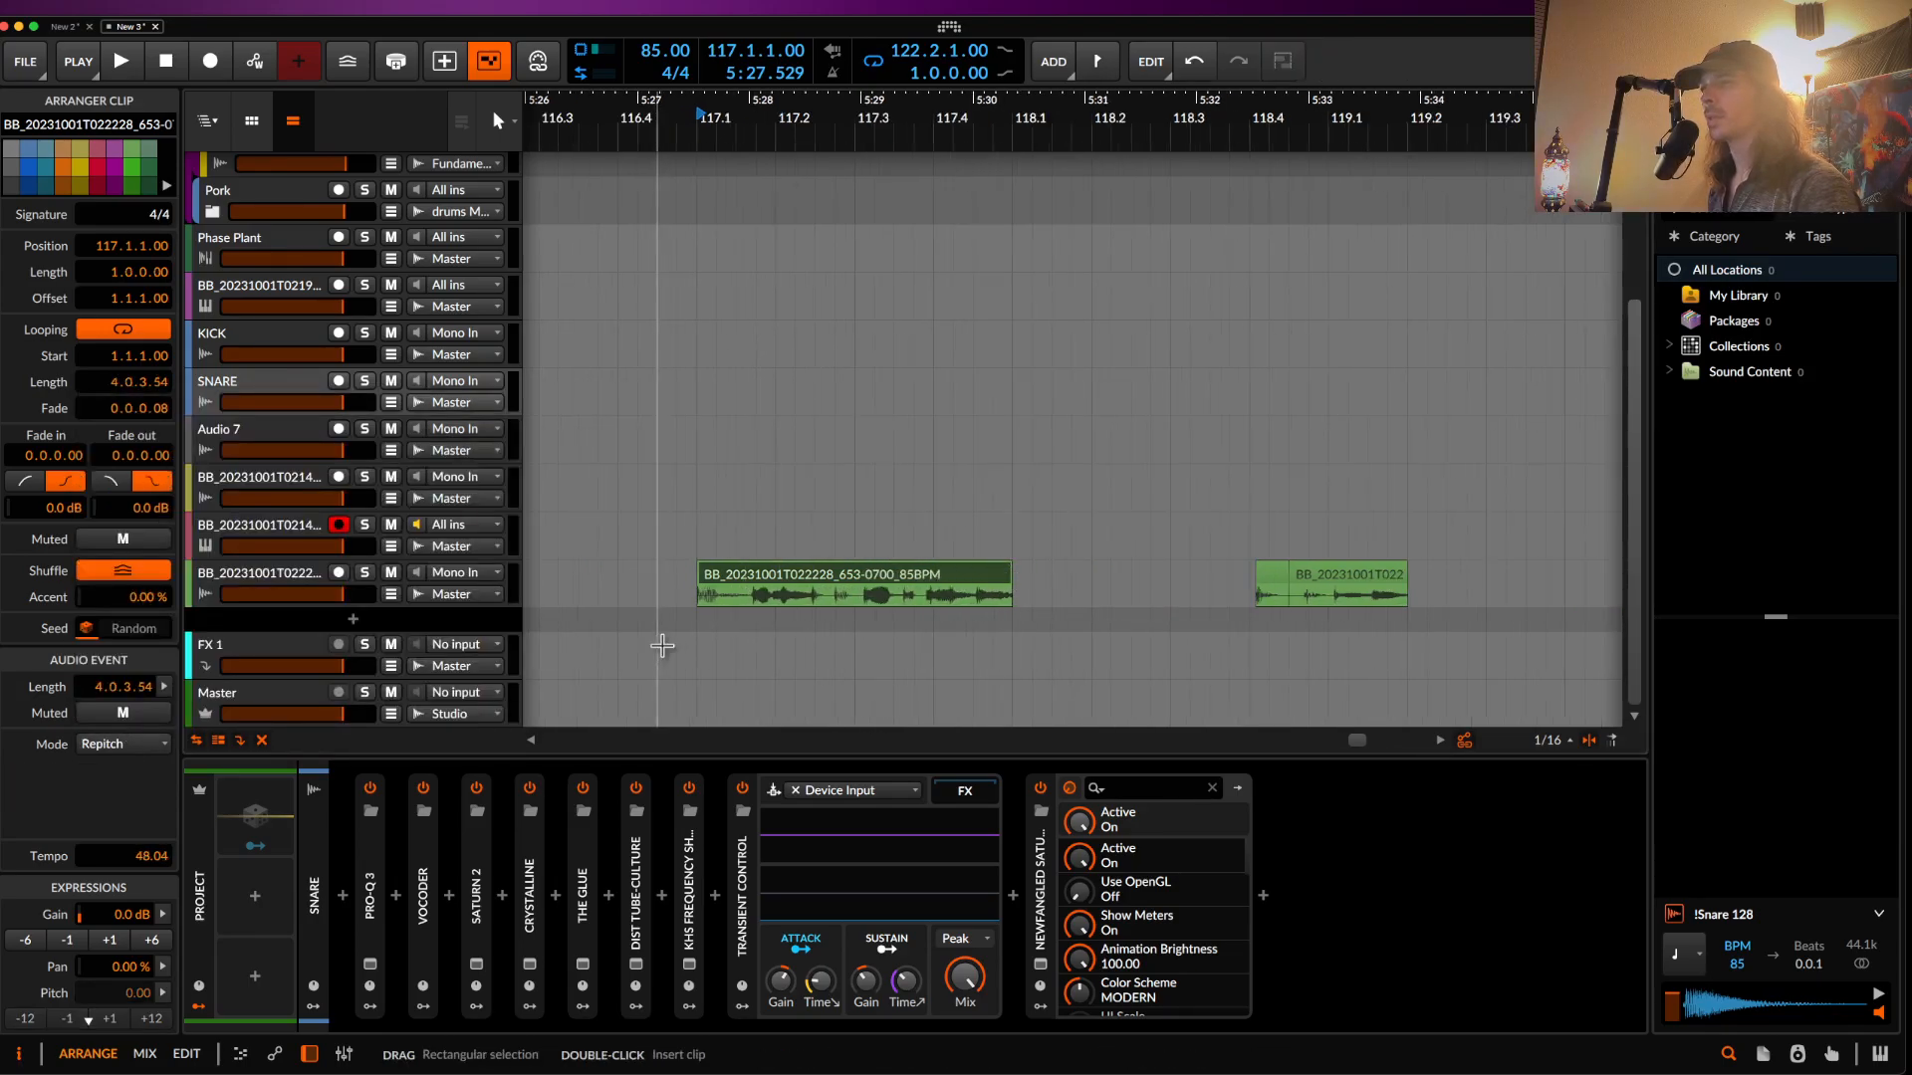
scroll(820, 599, "up", 4)
- Split the clip, fade out the right half, and delete that half
left_click(944, 605)
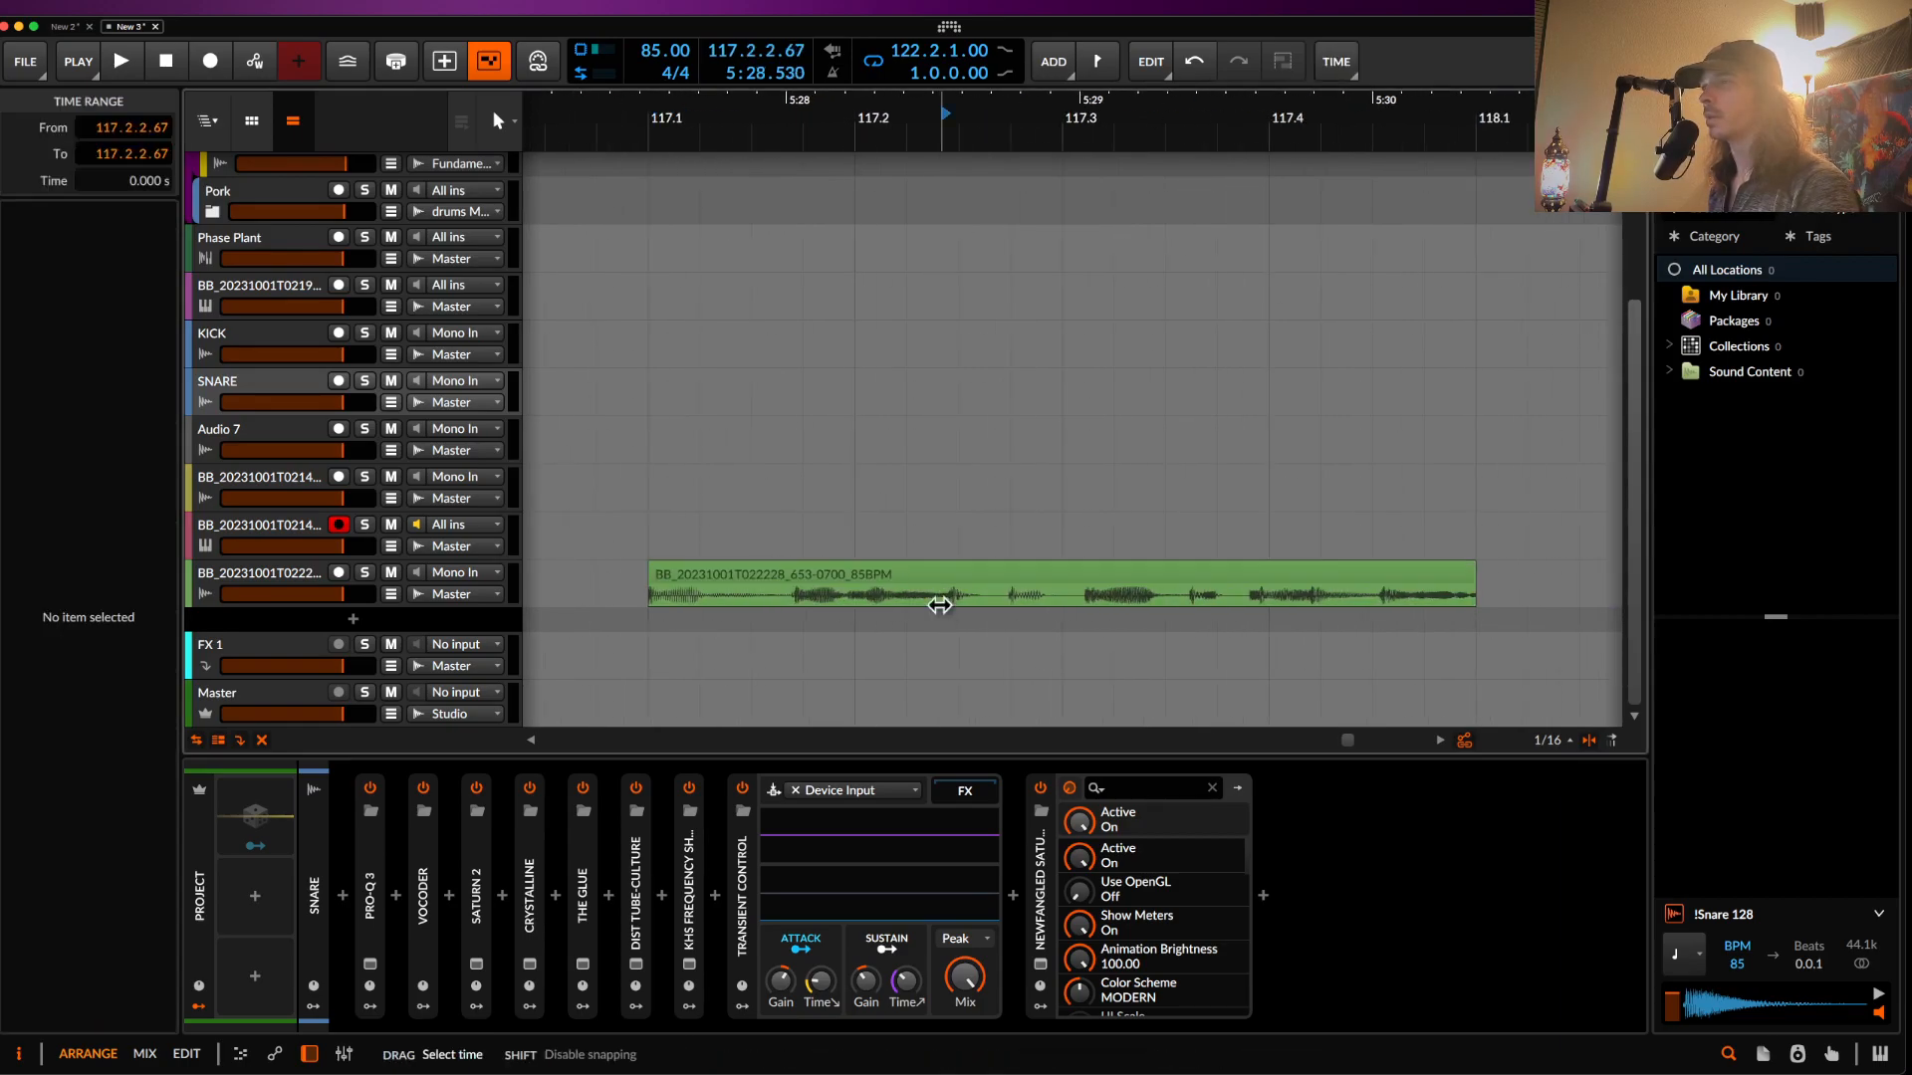
left_click(958, 606)
scroll(958, 604, "up", 5)
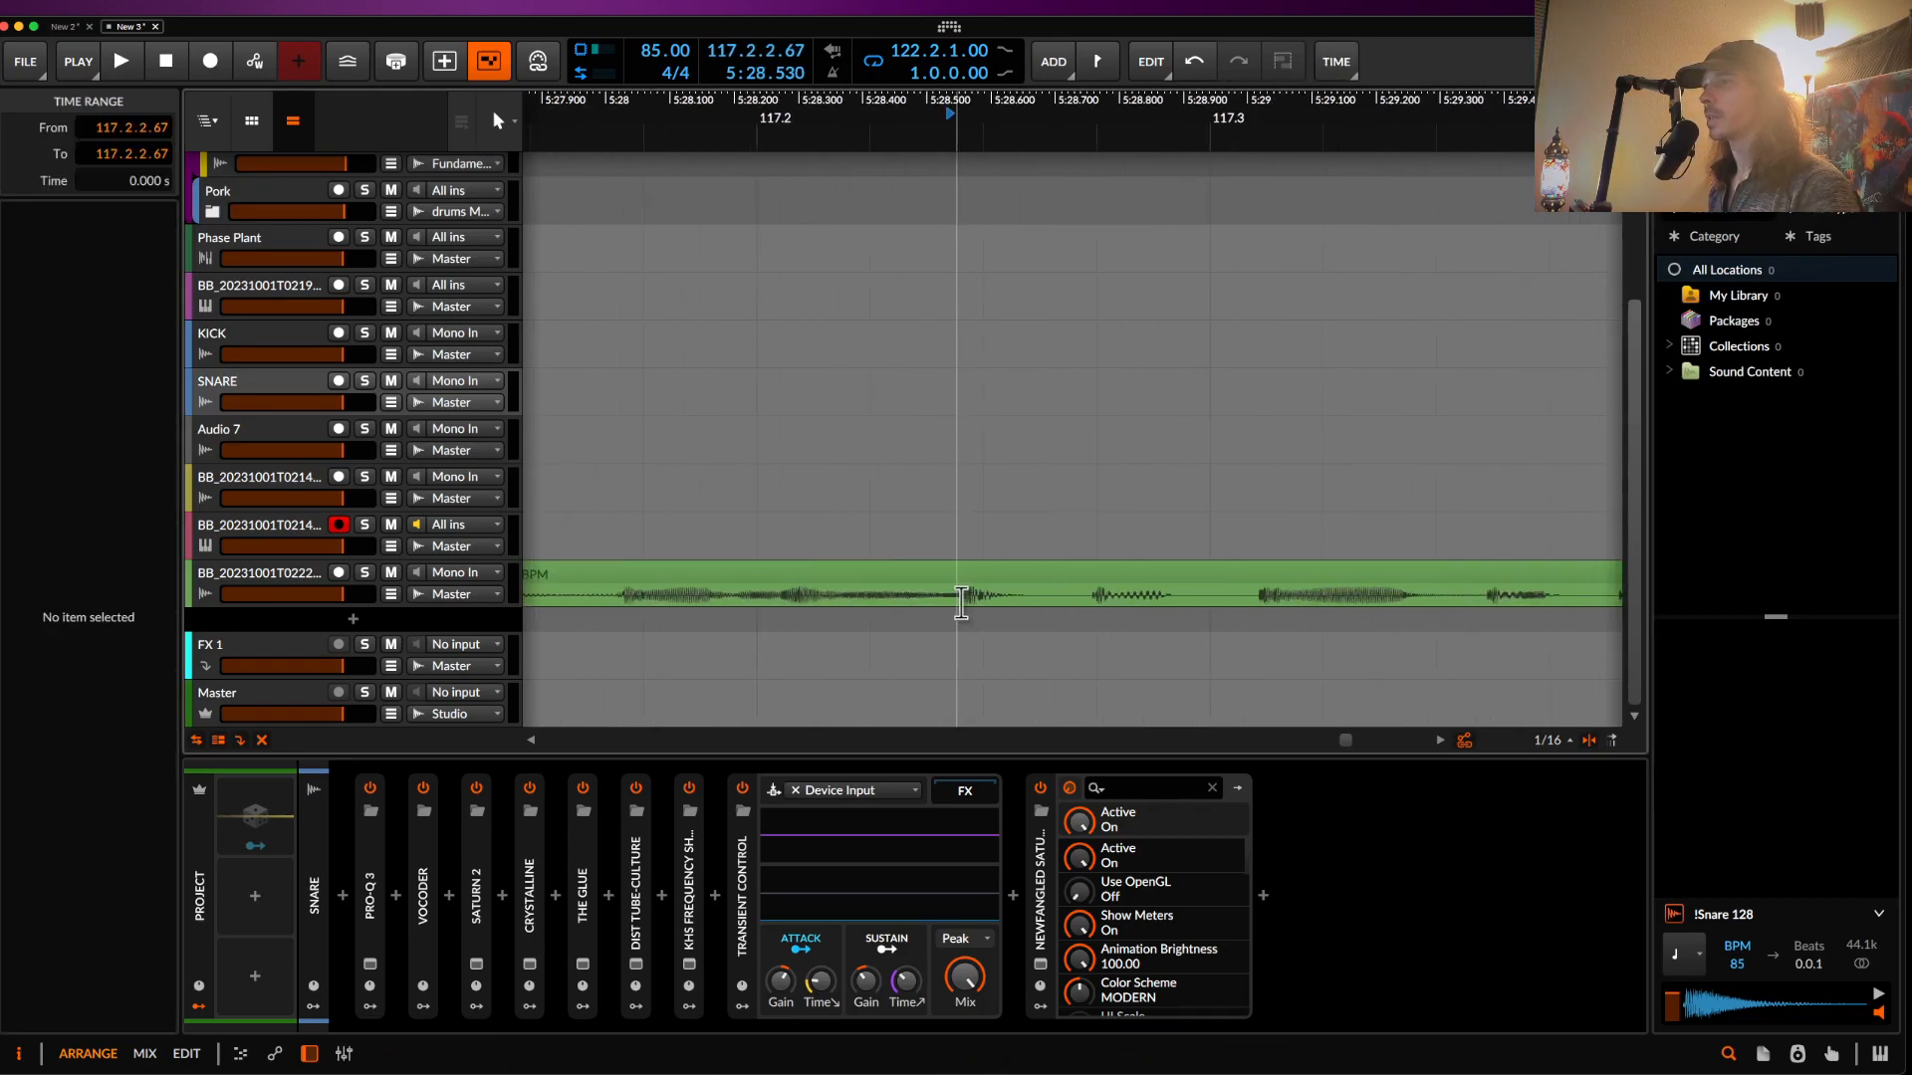
scroll(937, 603, "down", 4)
left_click(1022, 574)
scroll(1019, 573, "down", 3)
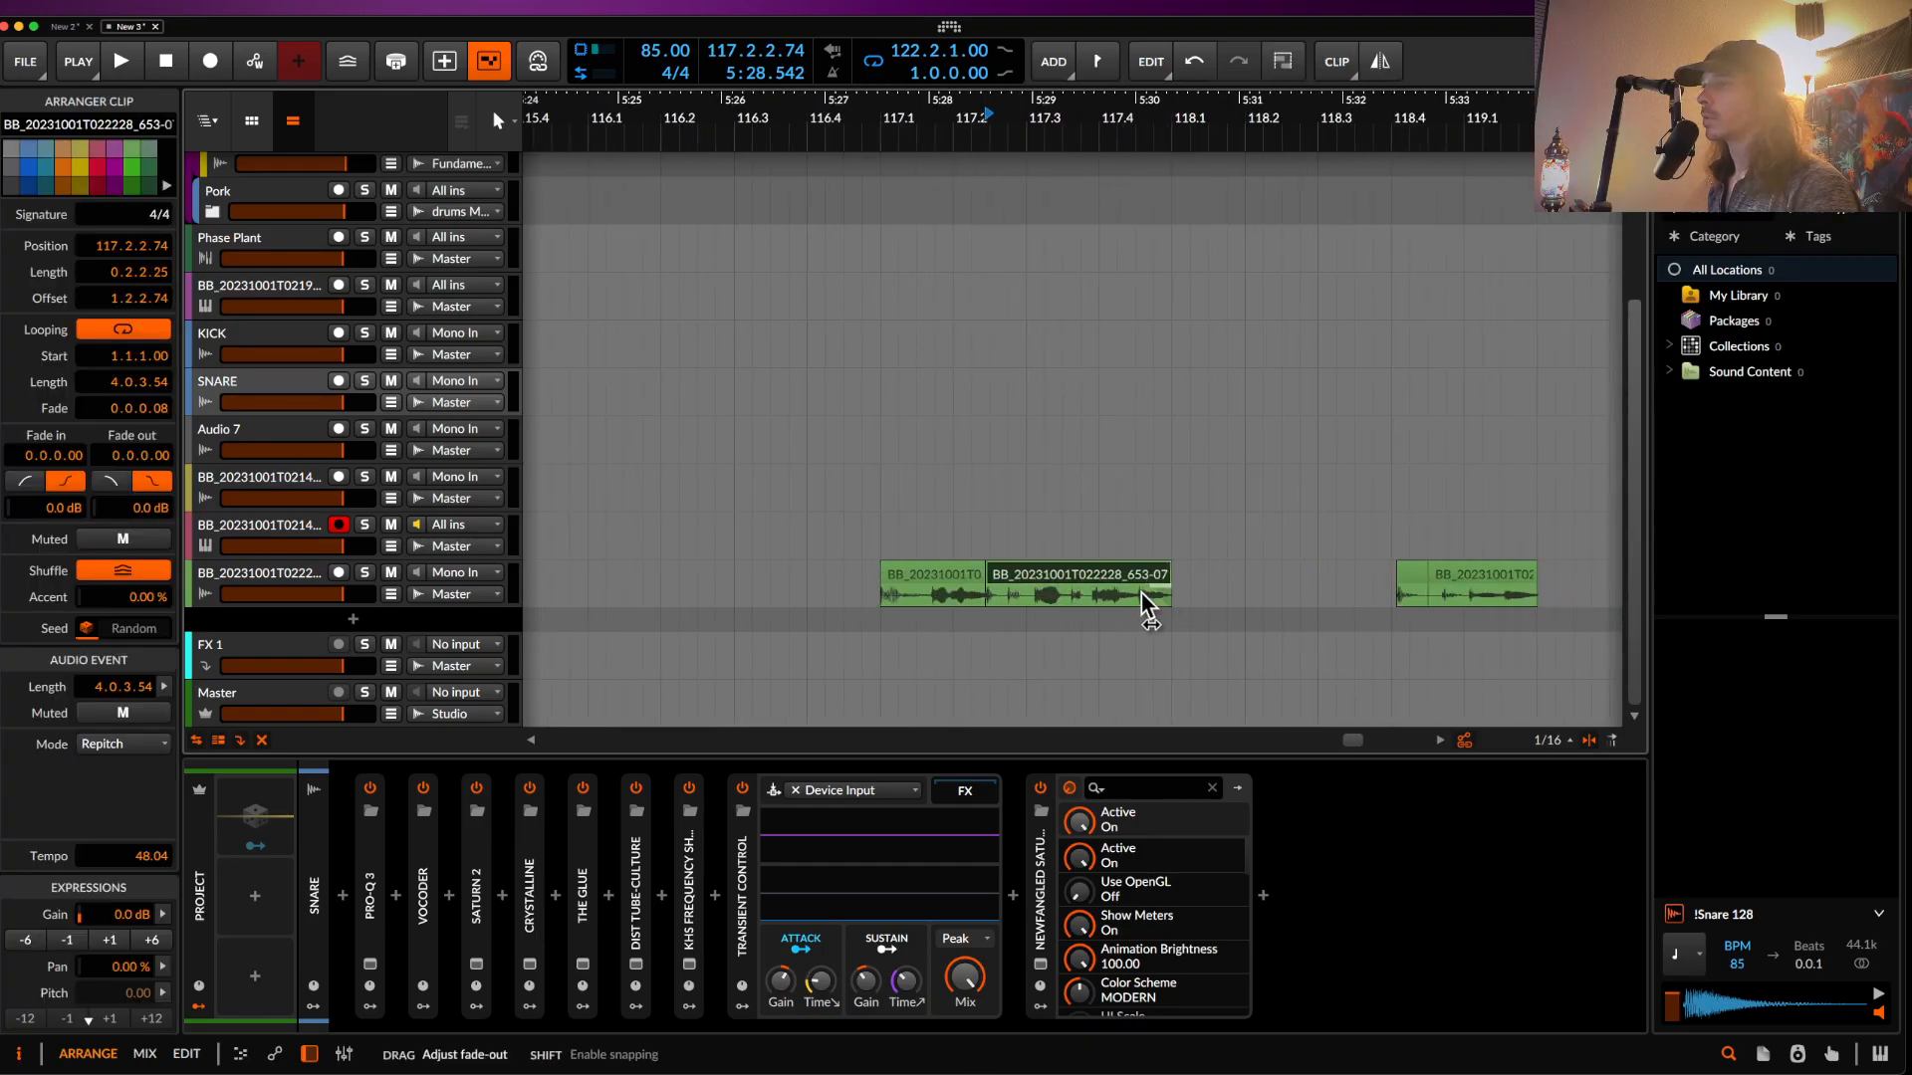
left_click_drag(1145, 594, 1139, 593)
scroll(1139, 594, "down", 2)
key("Delete")
scroll(1103, 581, "down", 5)
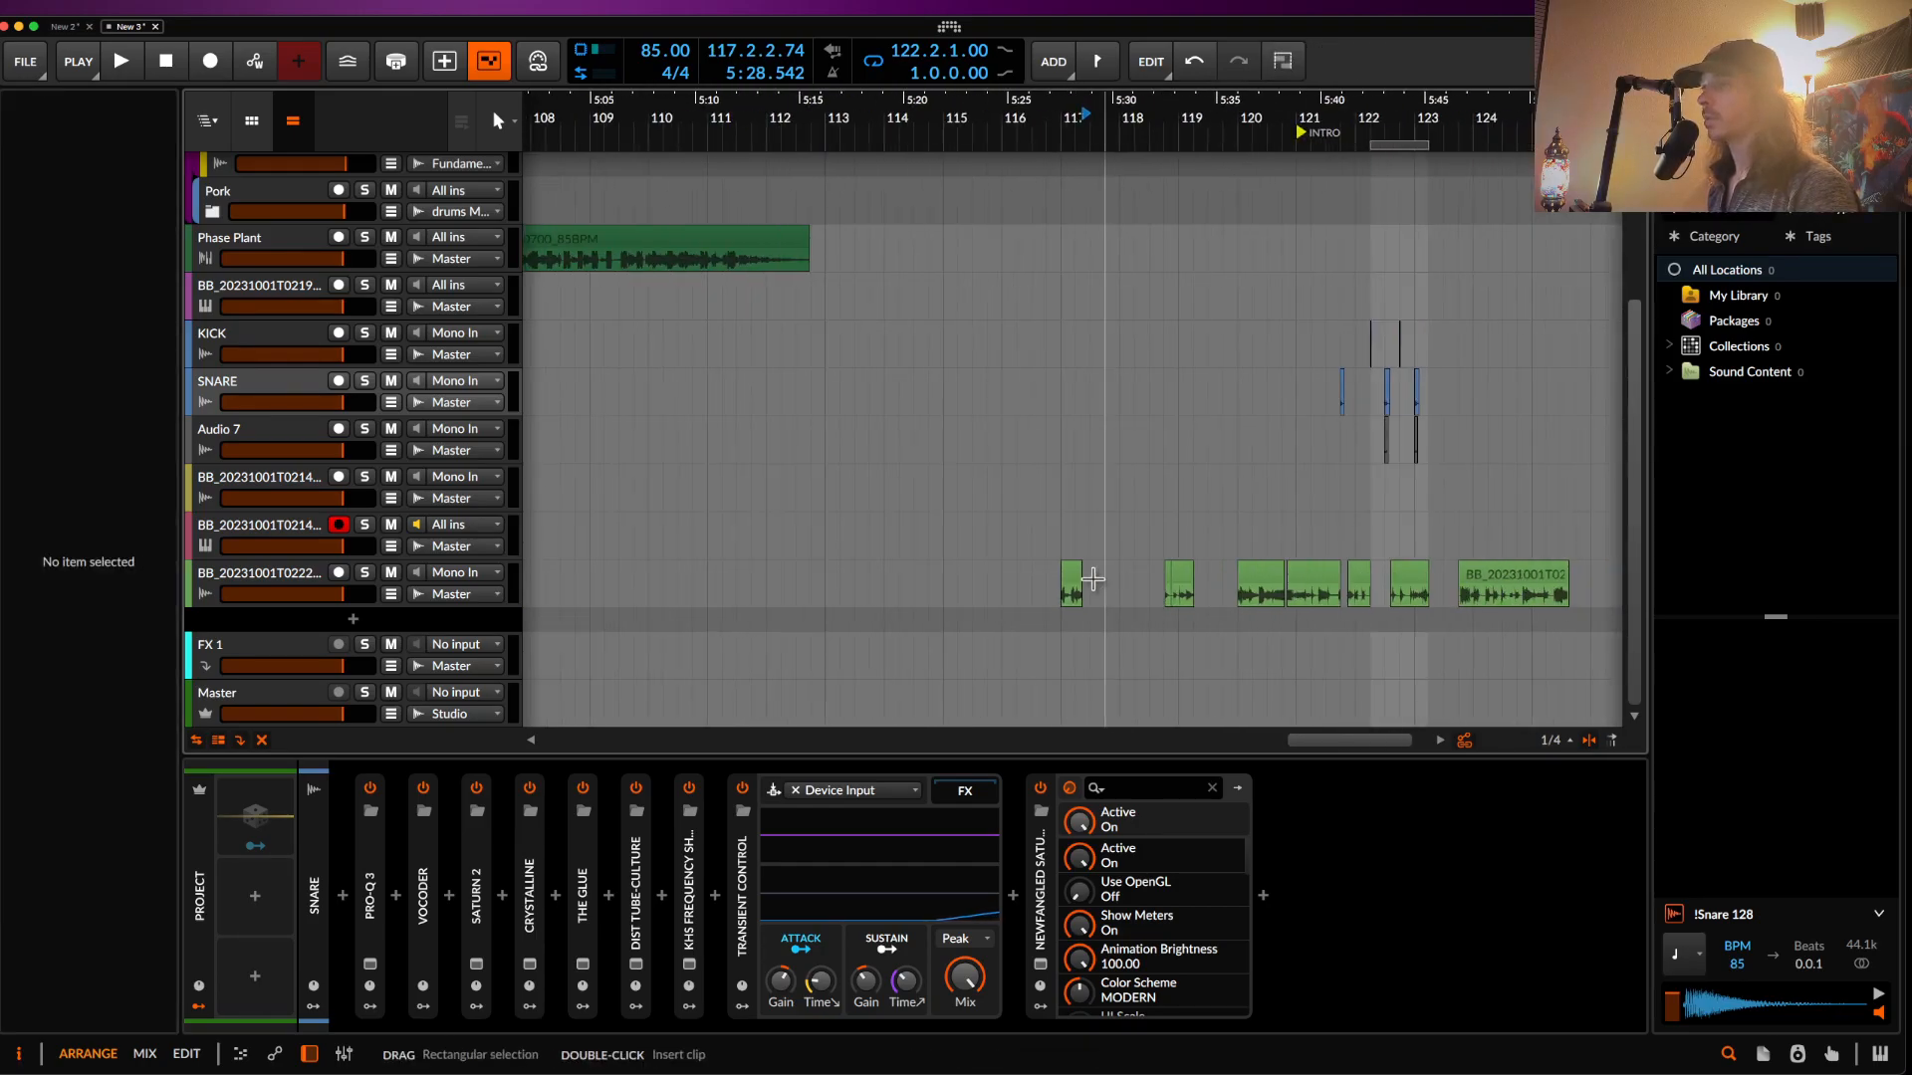
scroll(1055, 630, "right", 4)
left_click(285, 581)
- Create the Audio 11 track, paste the bass slice onto it at 122.2, and audition
key("ctrl+t")
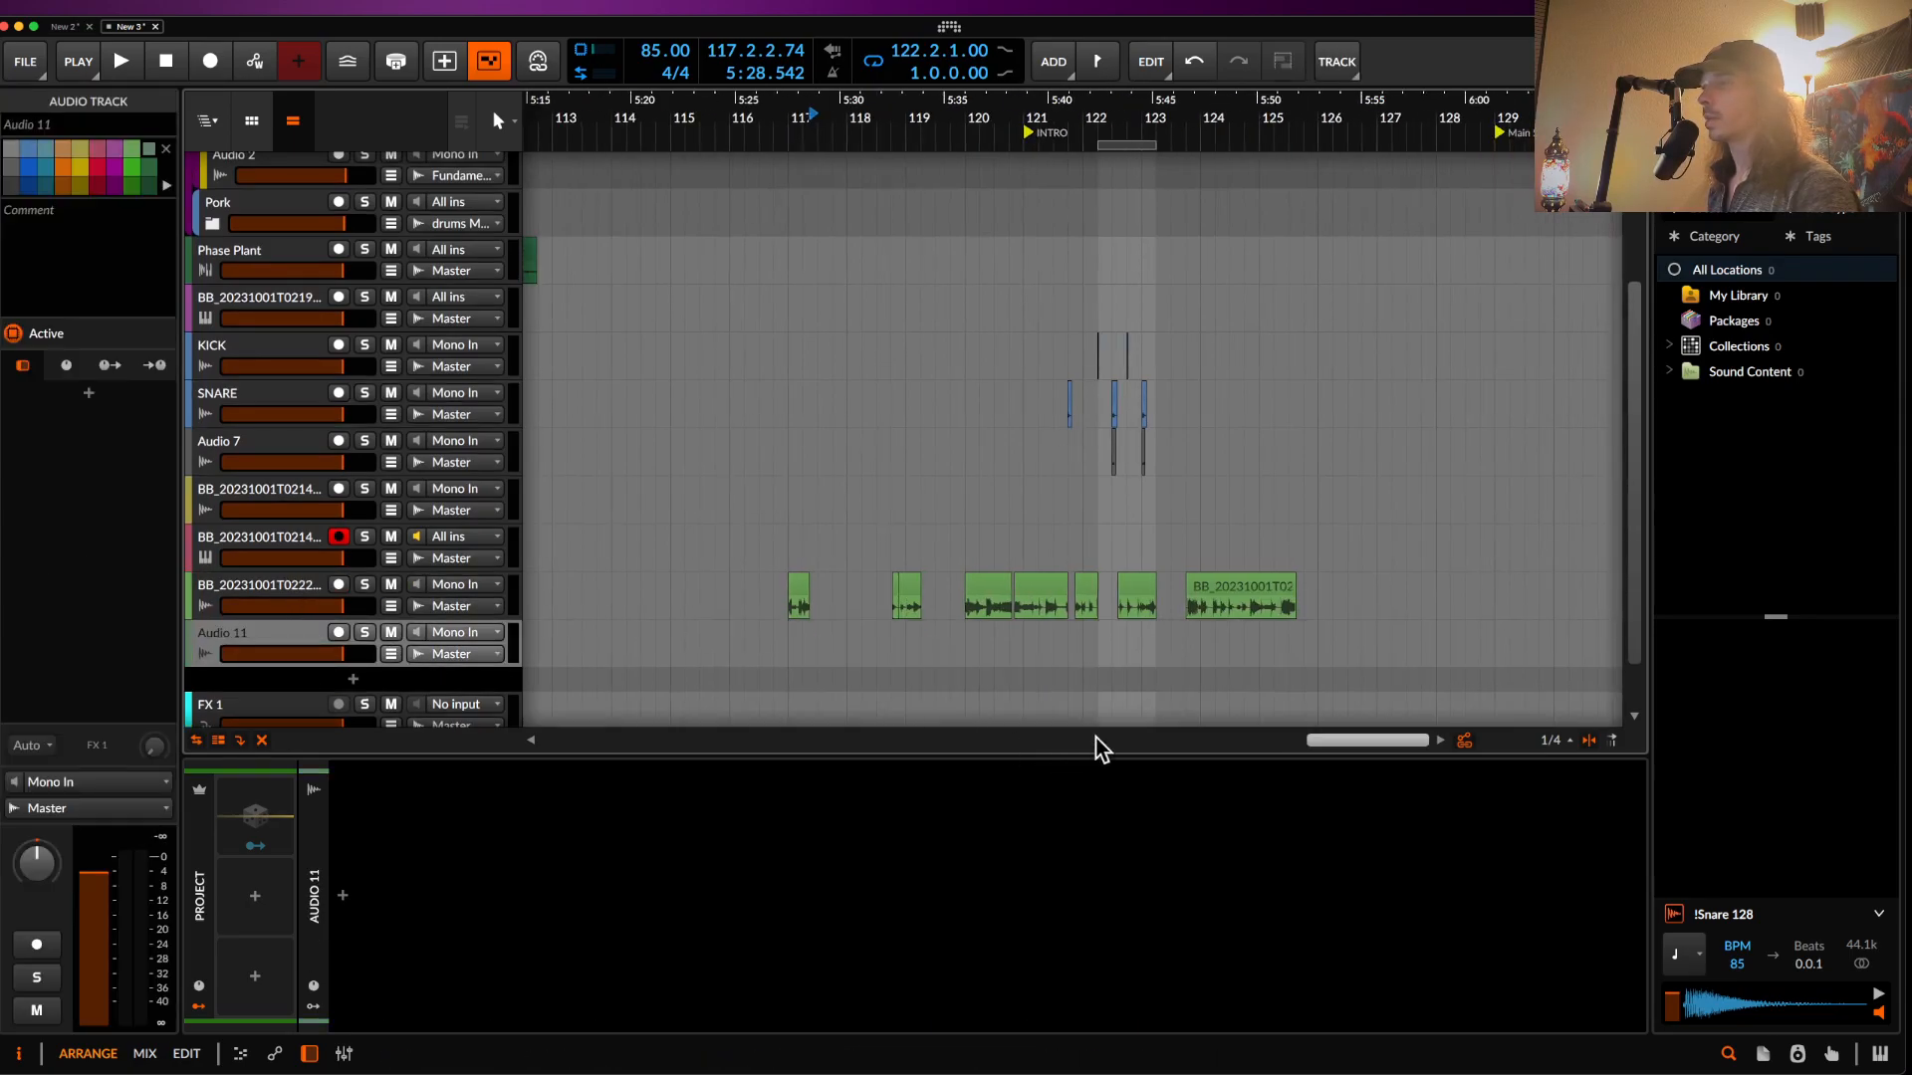
left_click(1098, 661)
key("ctrl+v")
scroll(1148, 667, "up", 6)
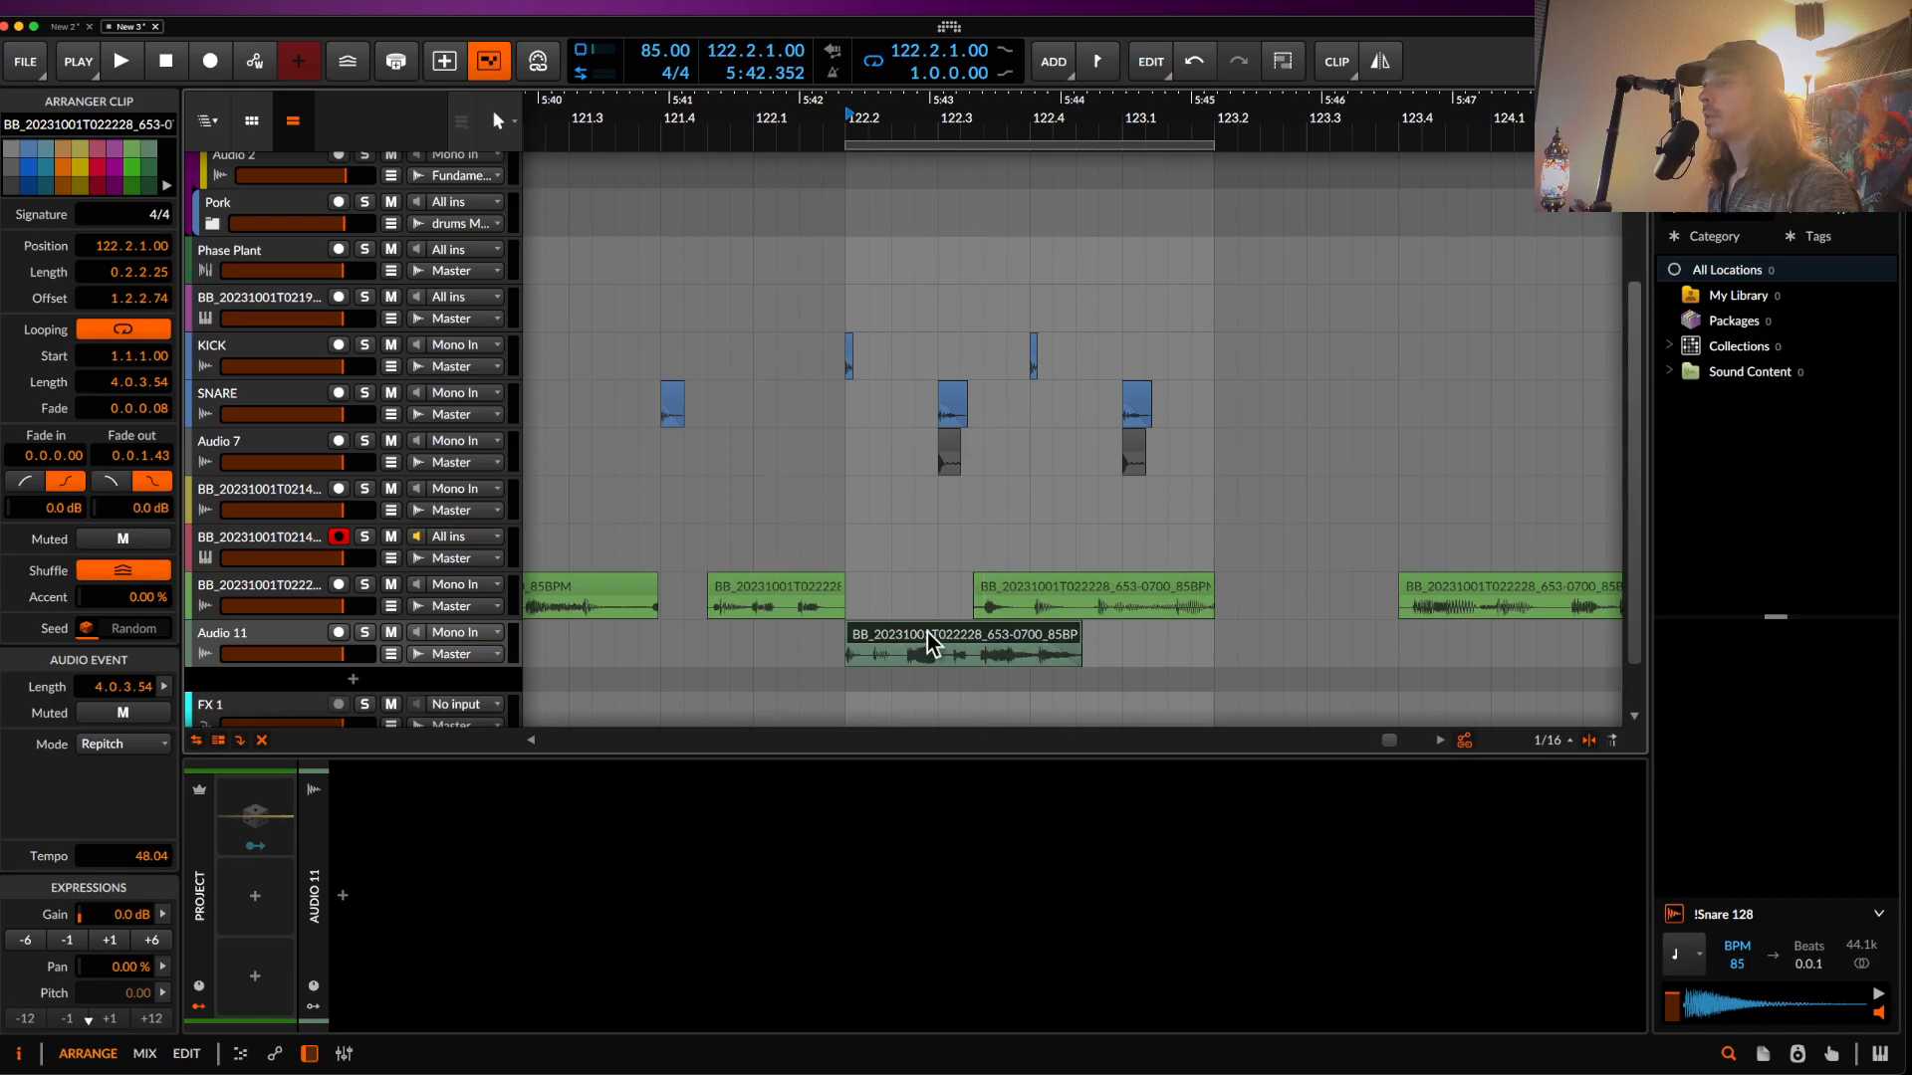
left_click(845, 423)
key("space")
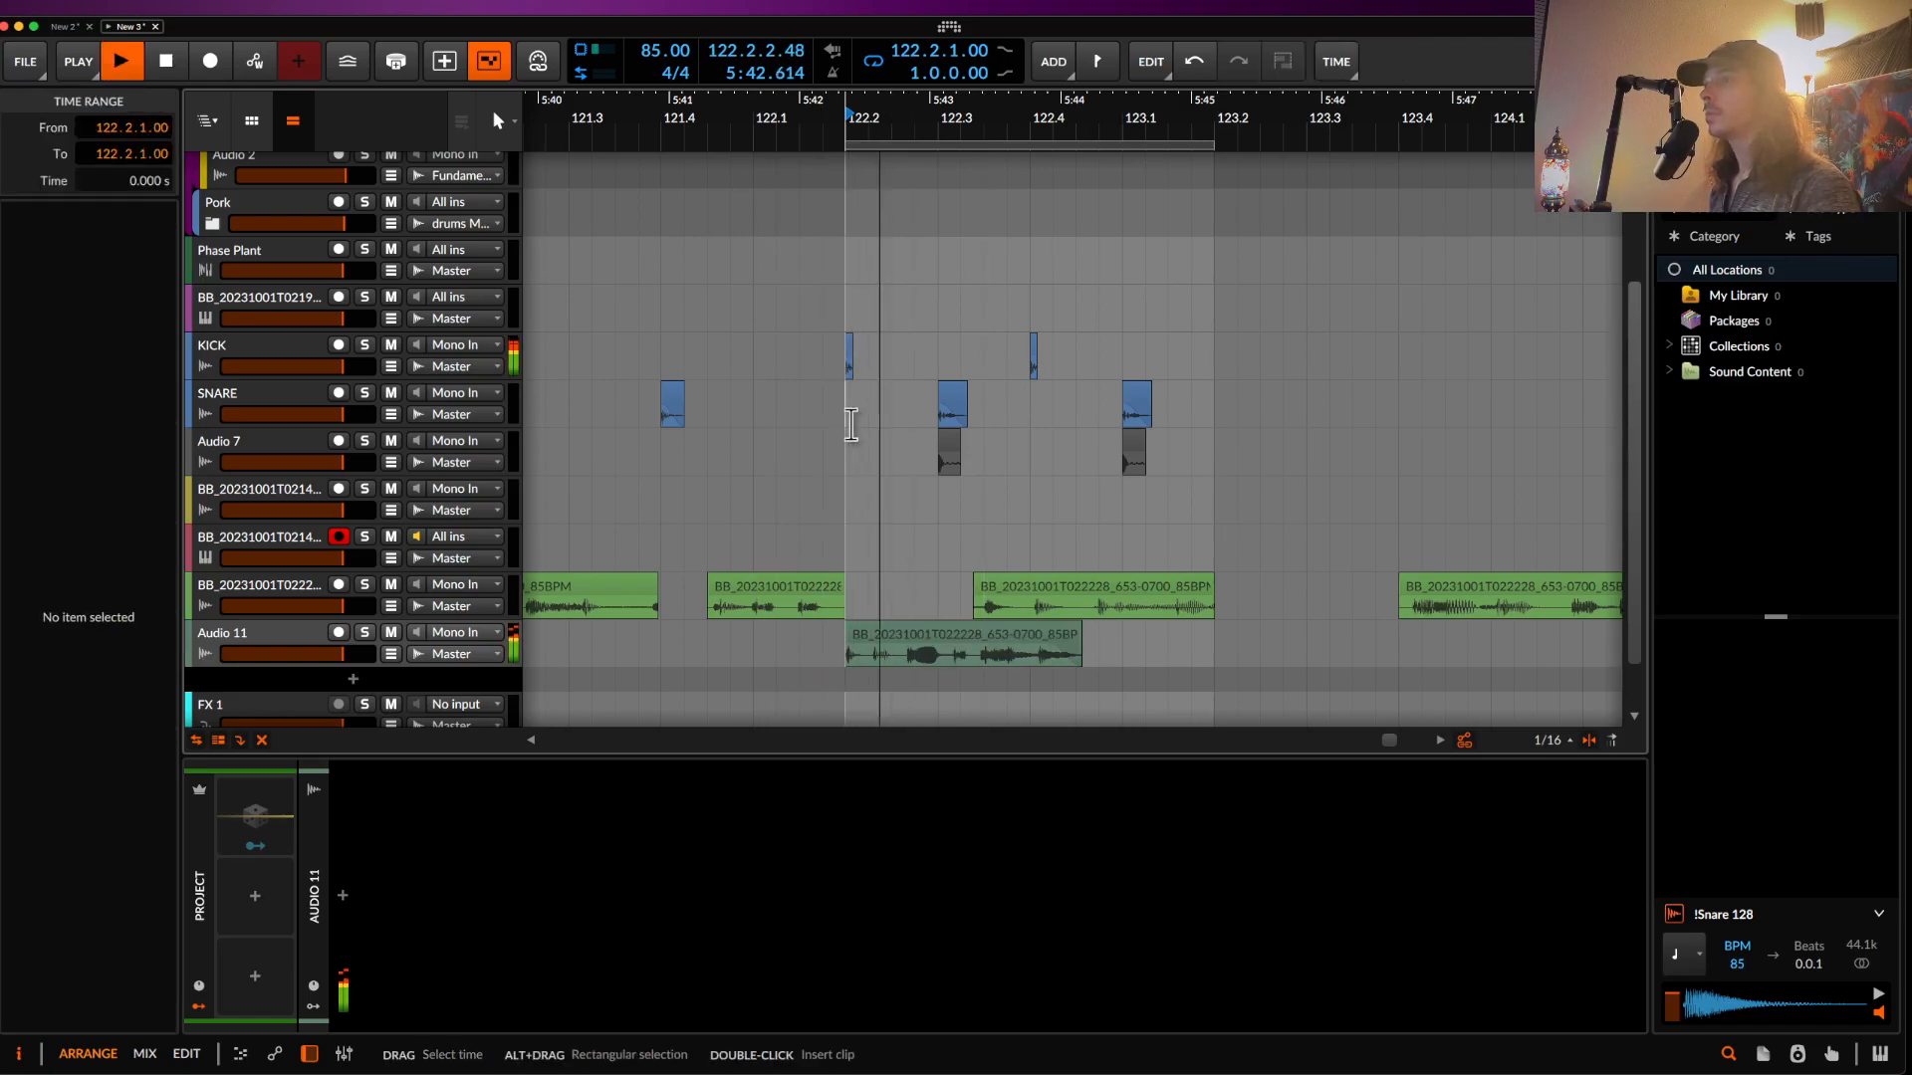
scroll(943, 542, "up", 3)
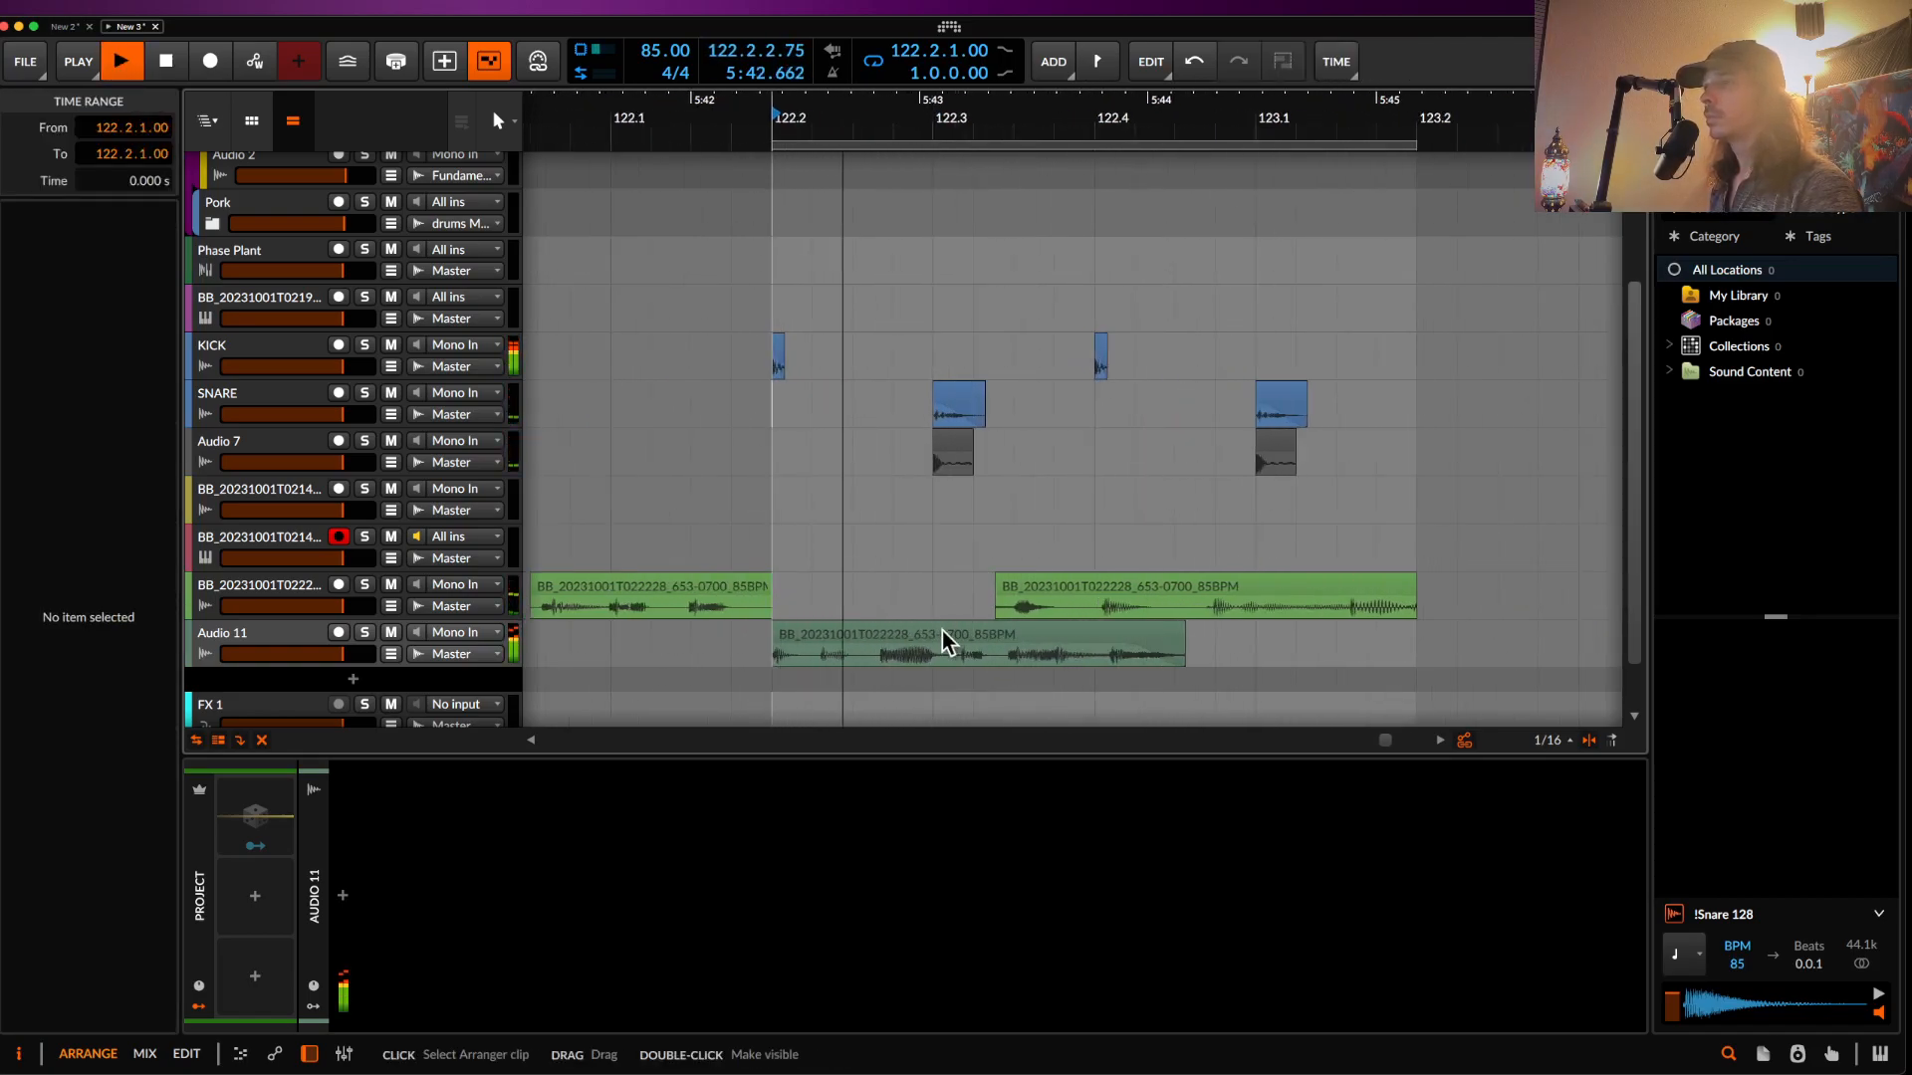
key("space")
- Chop a gap out of the Audio 11 clip and lengthen the short left piece
left_click_drag(874, 661, 922, 661)
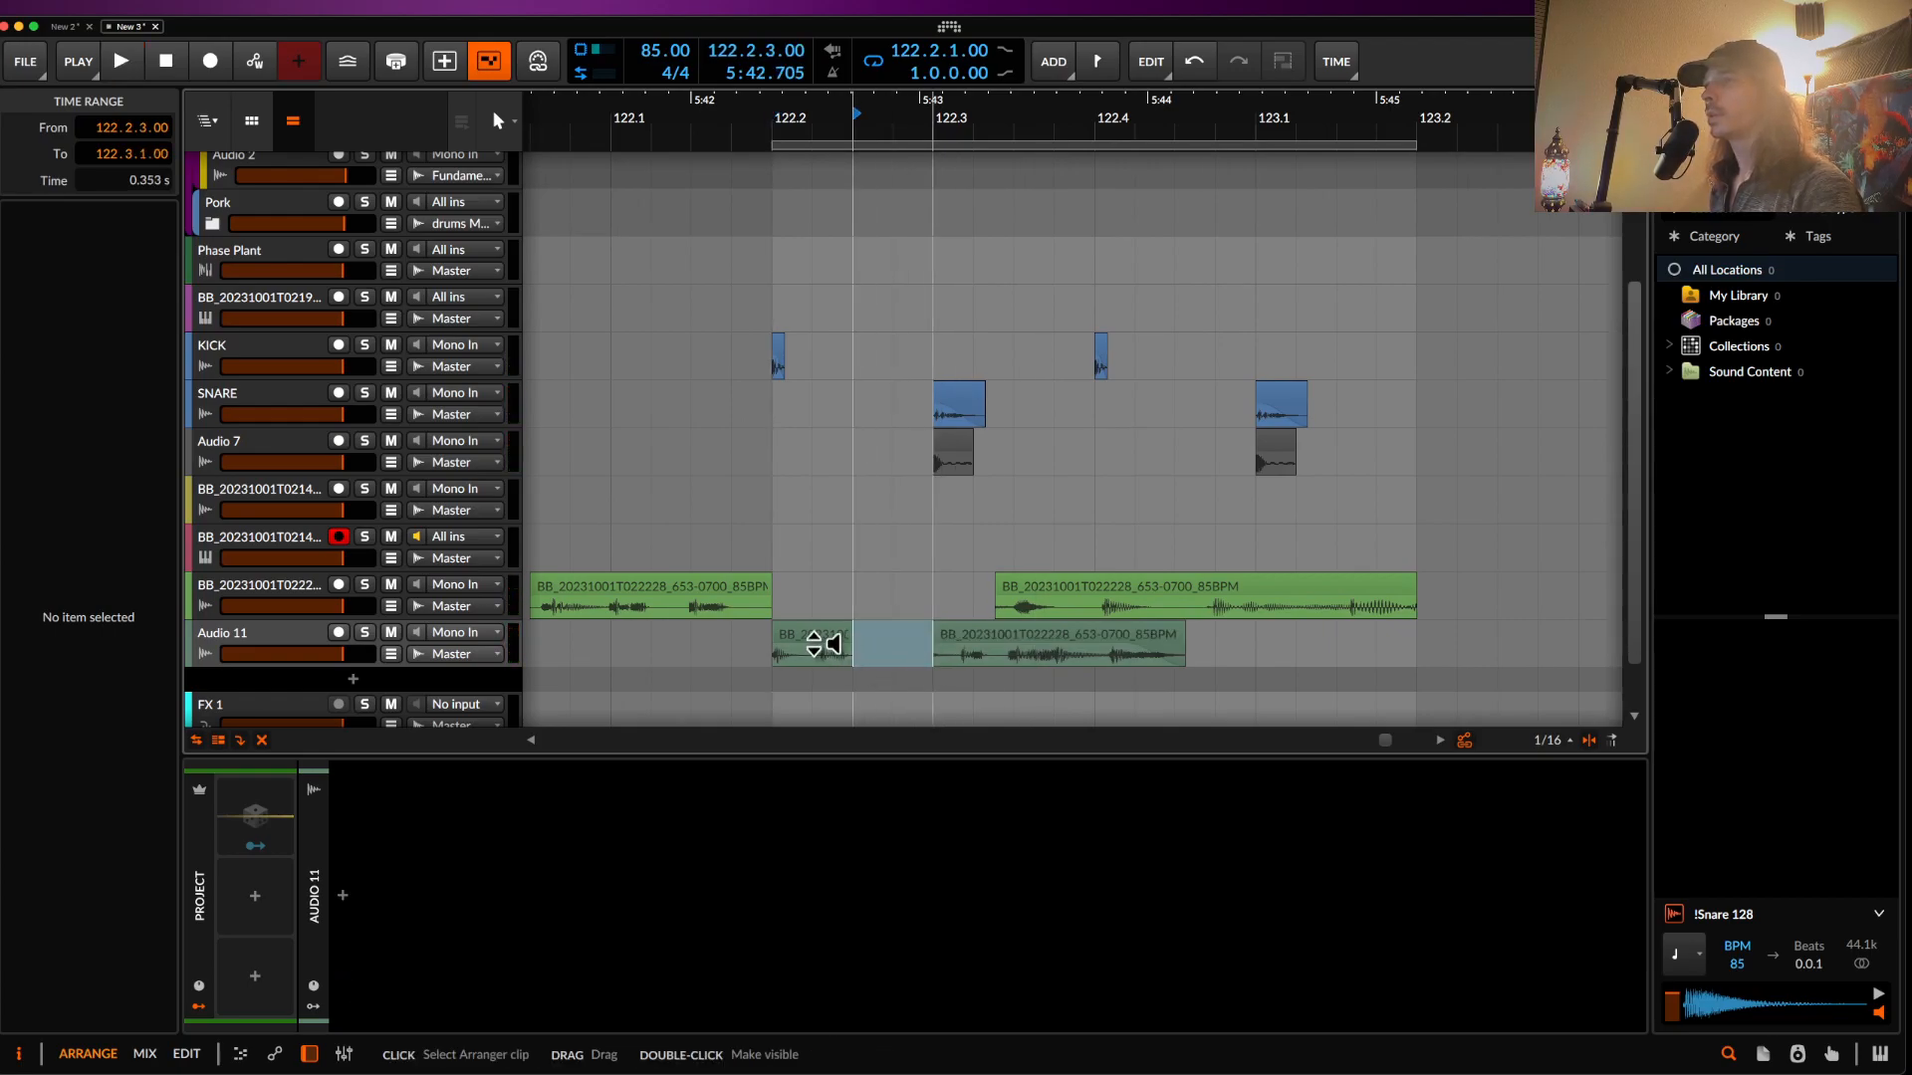
left_click(816, 665)
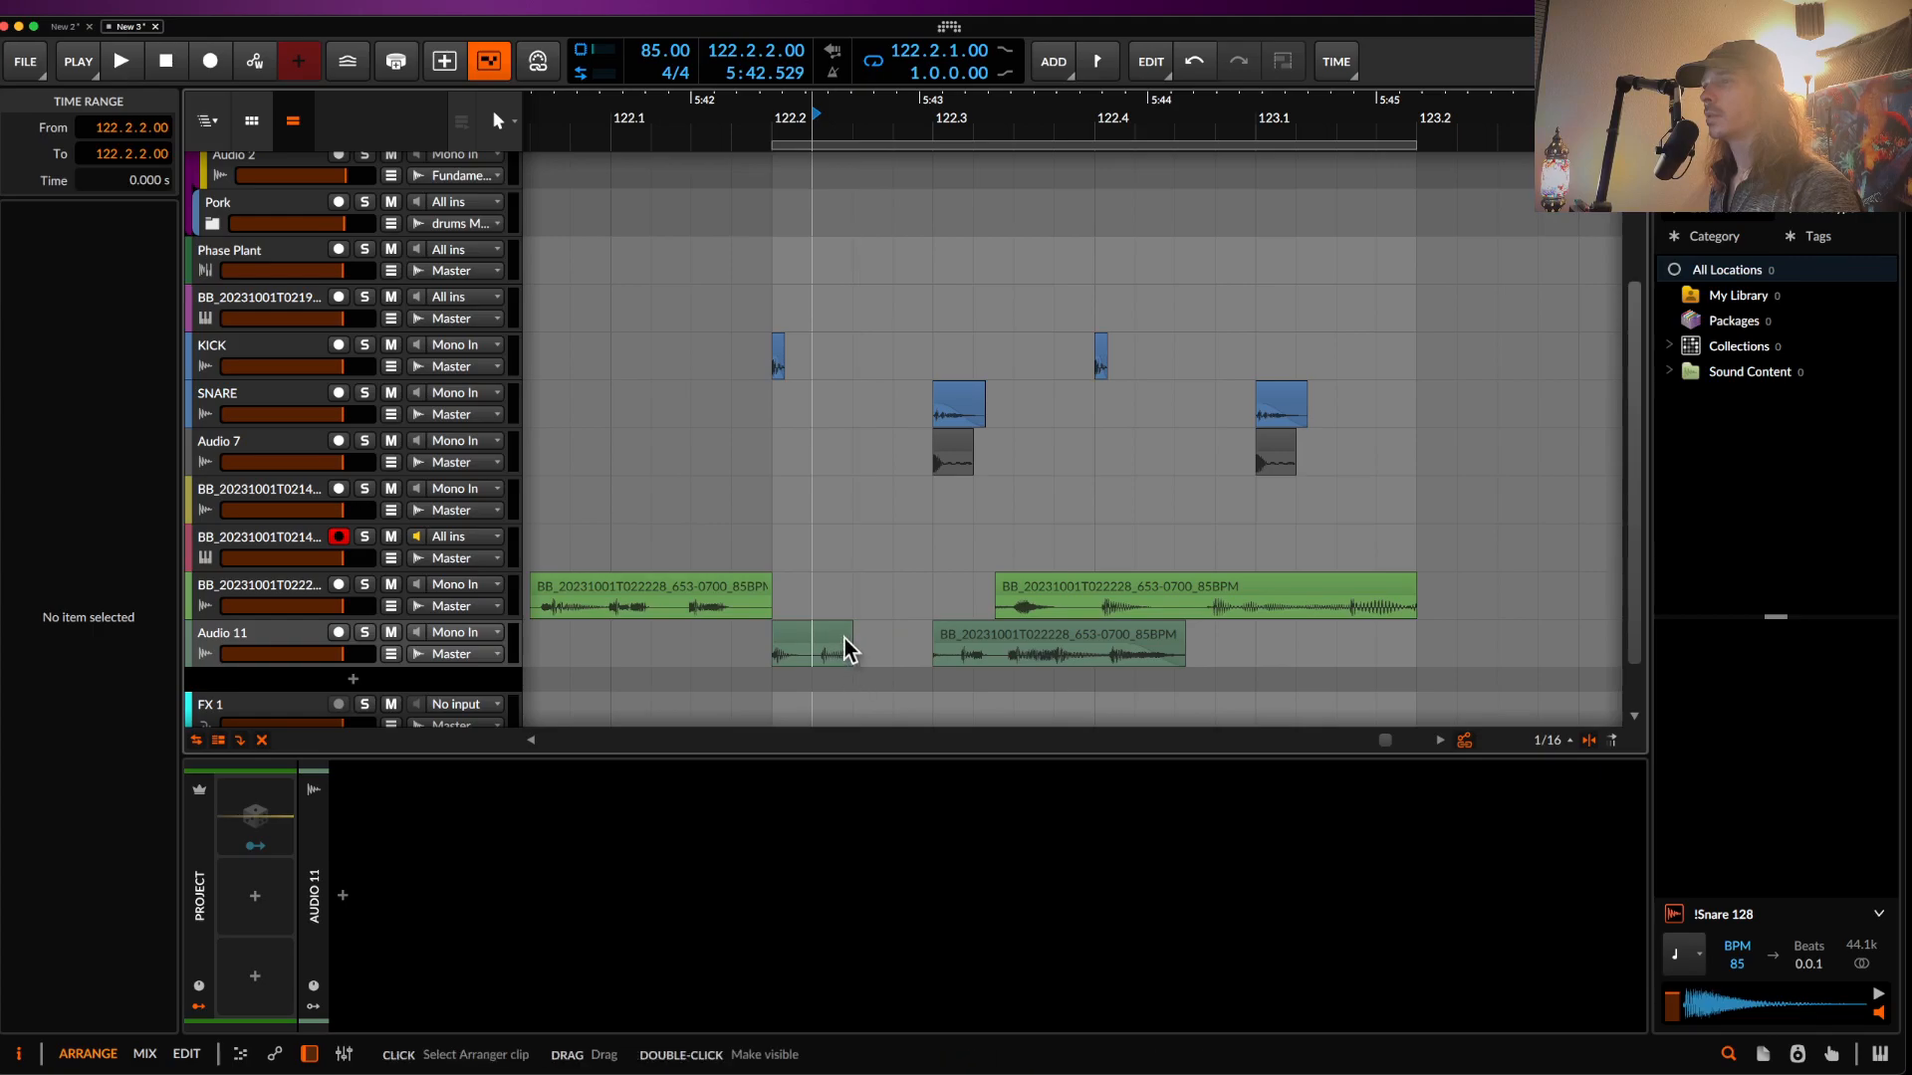
left_click_drag(849, 635, 879, 635)
left_click(797, 639)
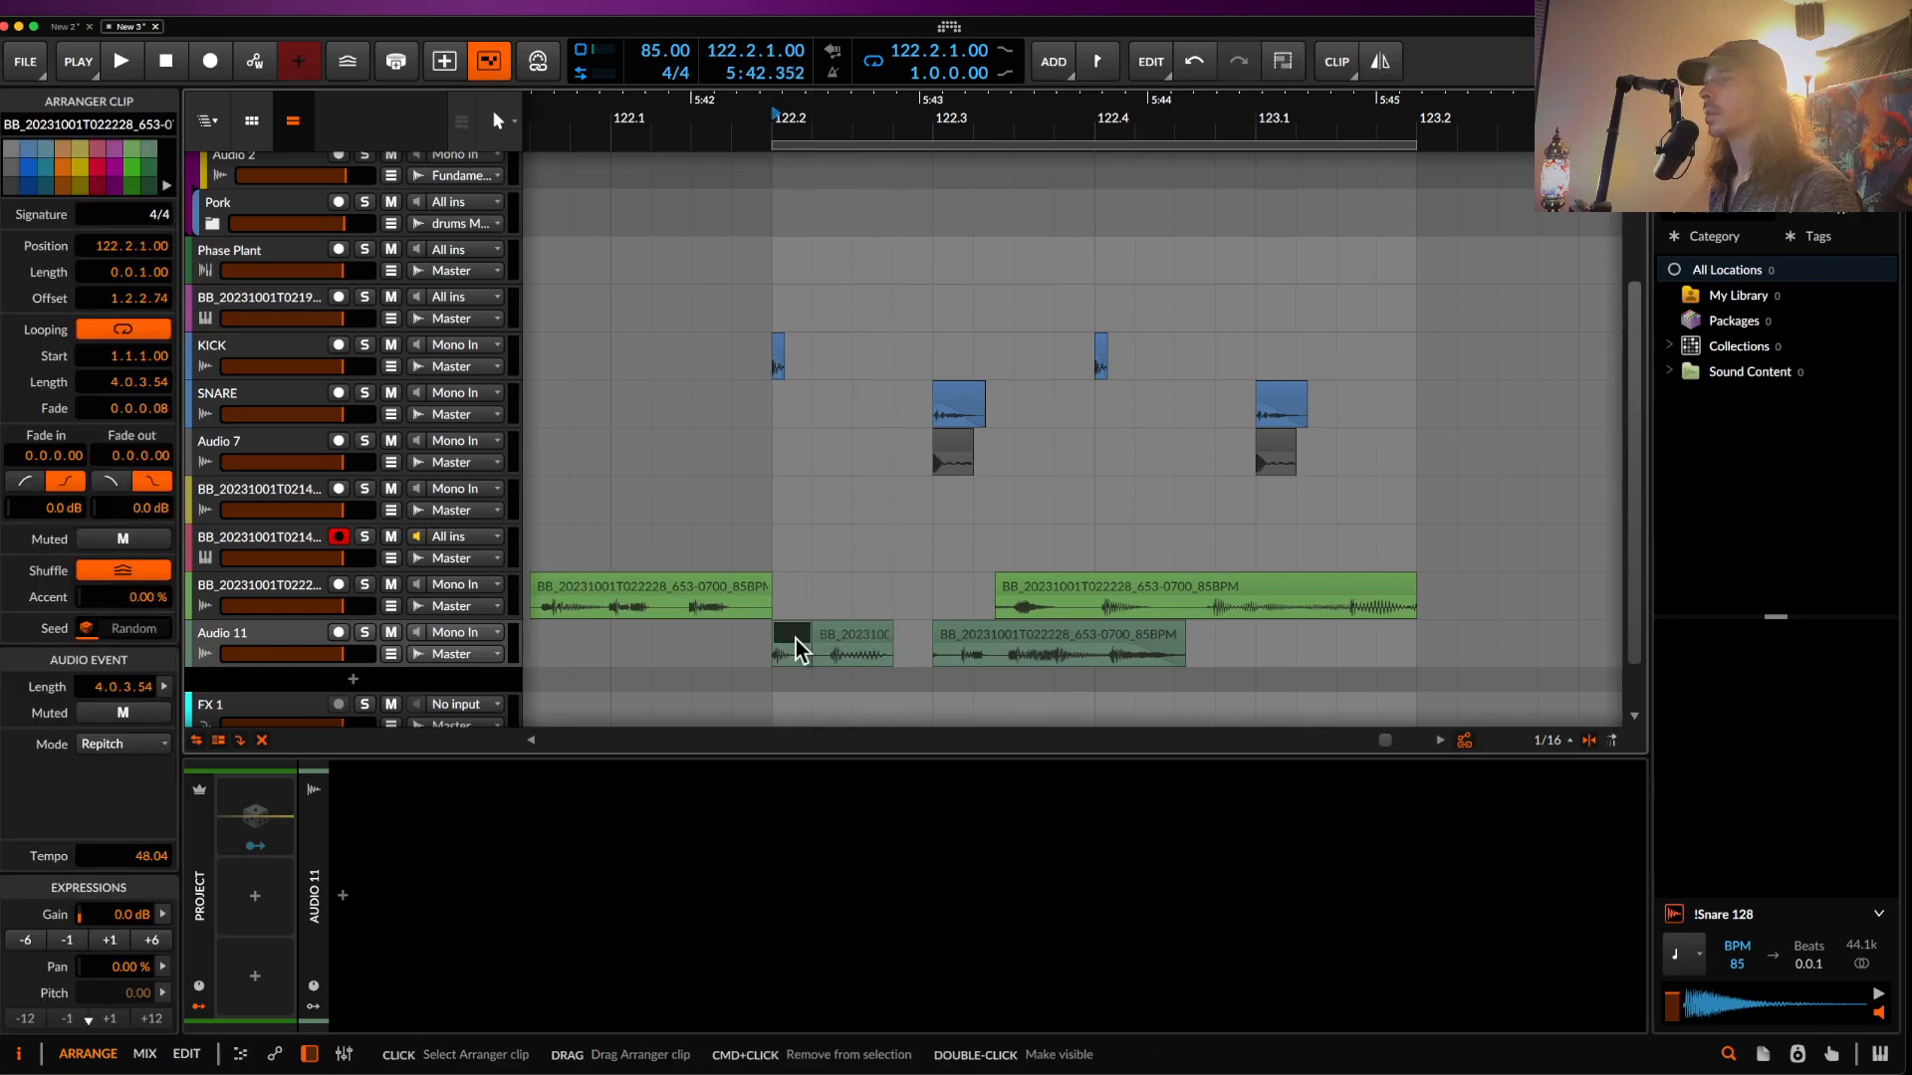
key("space")
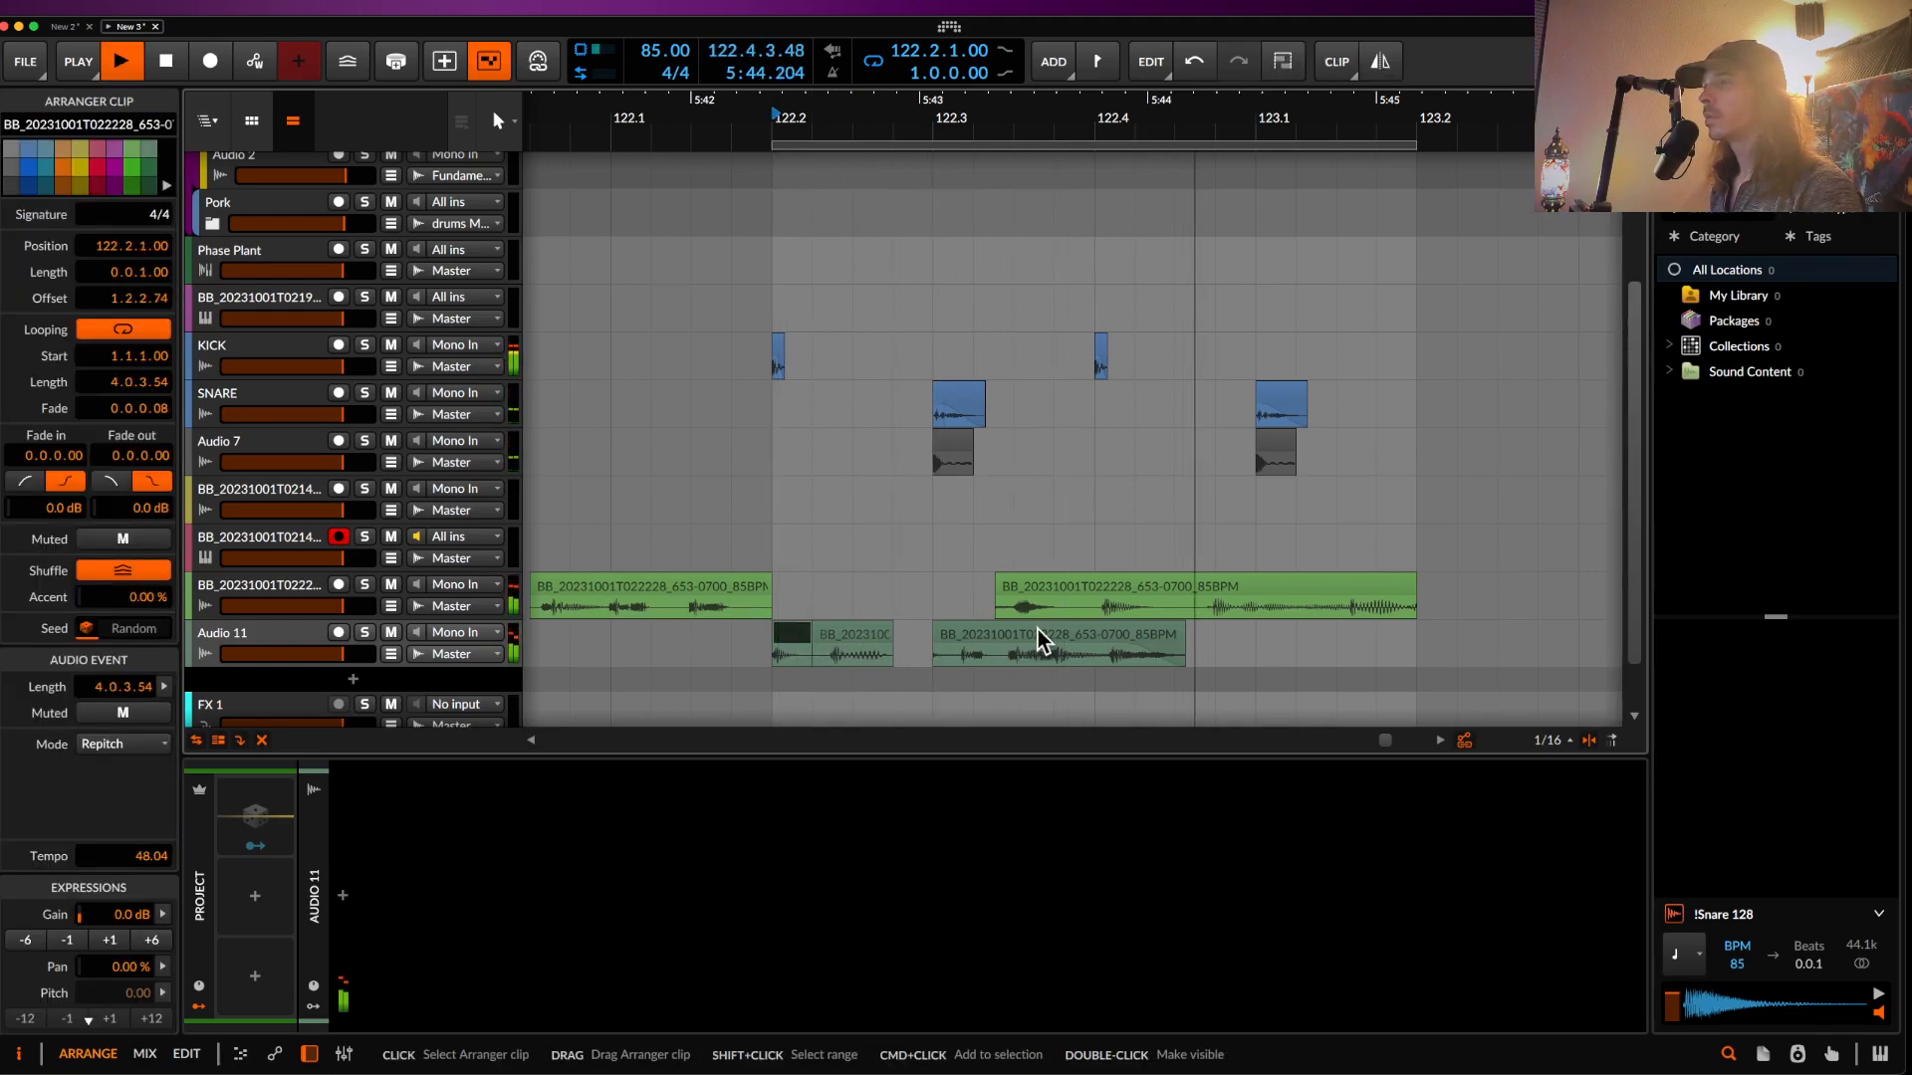
scroll(1036, 629, "down", 3)
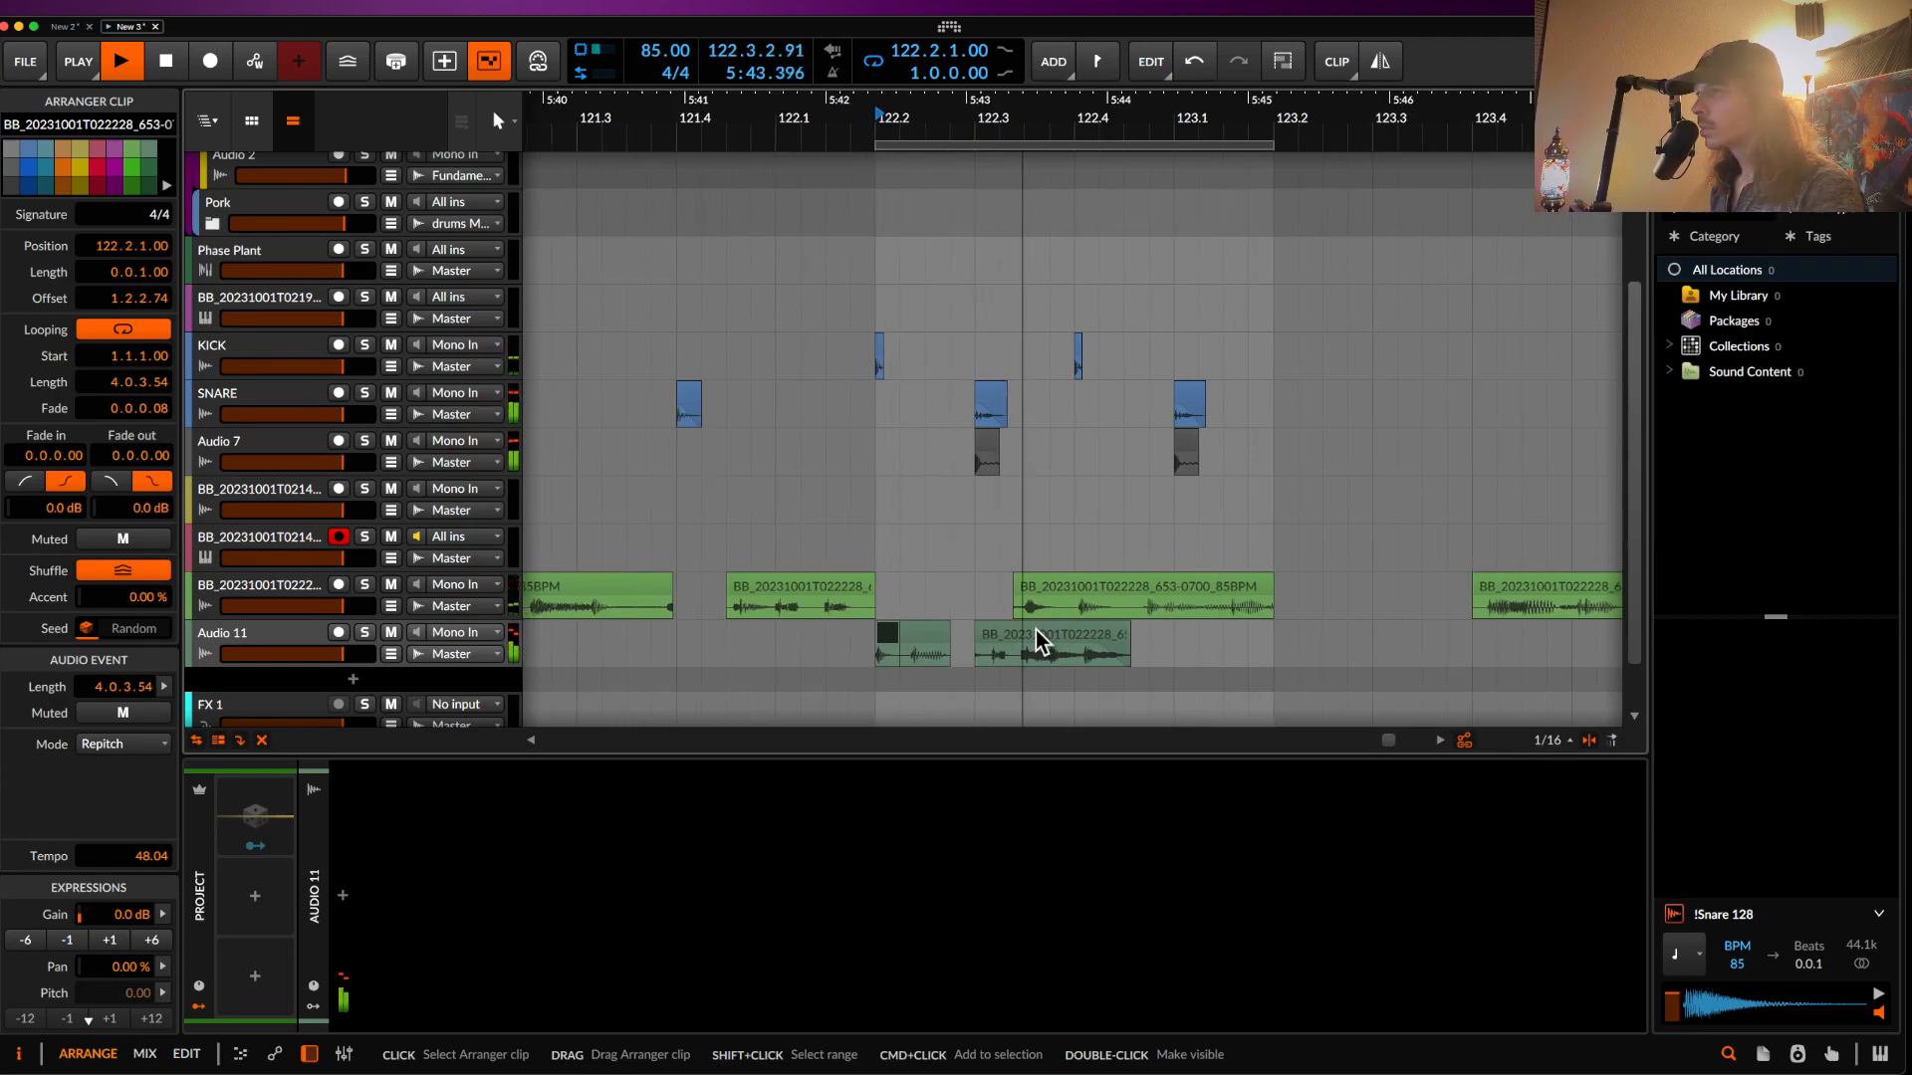
scroll(1083, 610, "down", 1)
scroll(1084, 610, "up", 5)
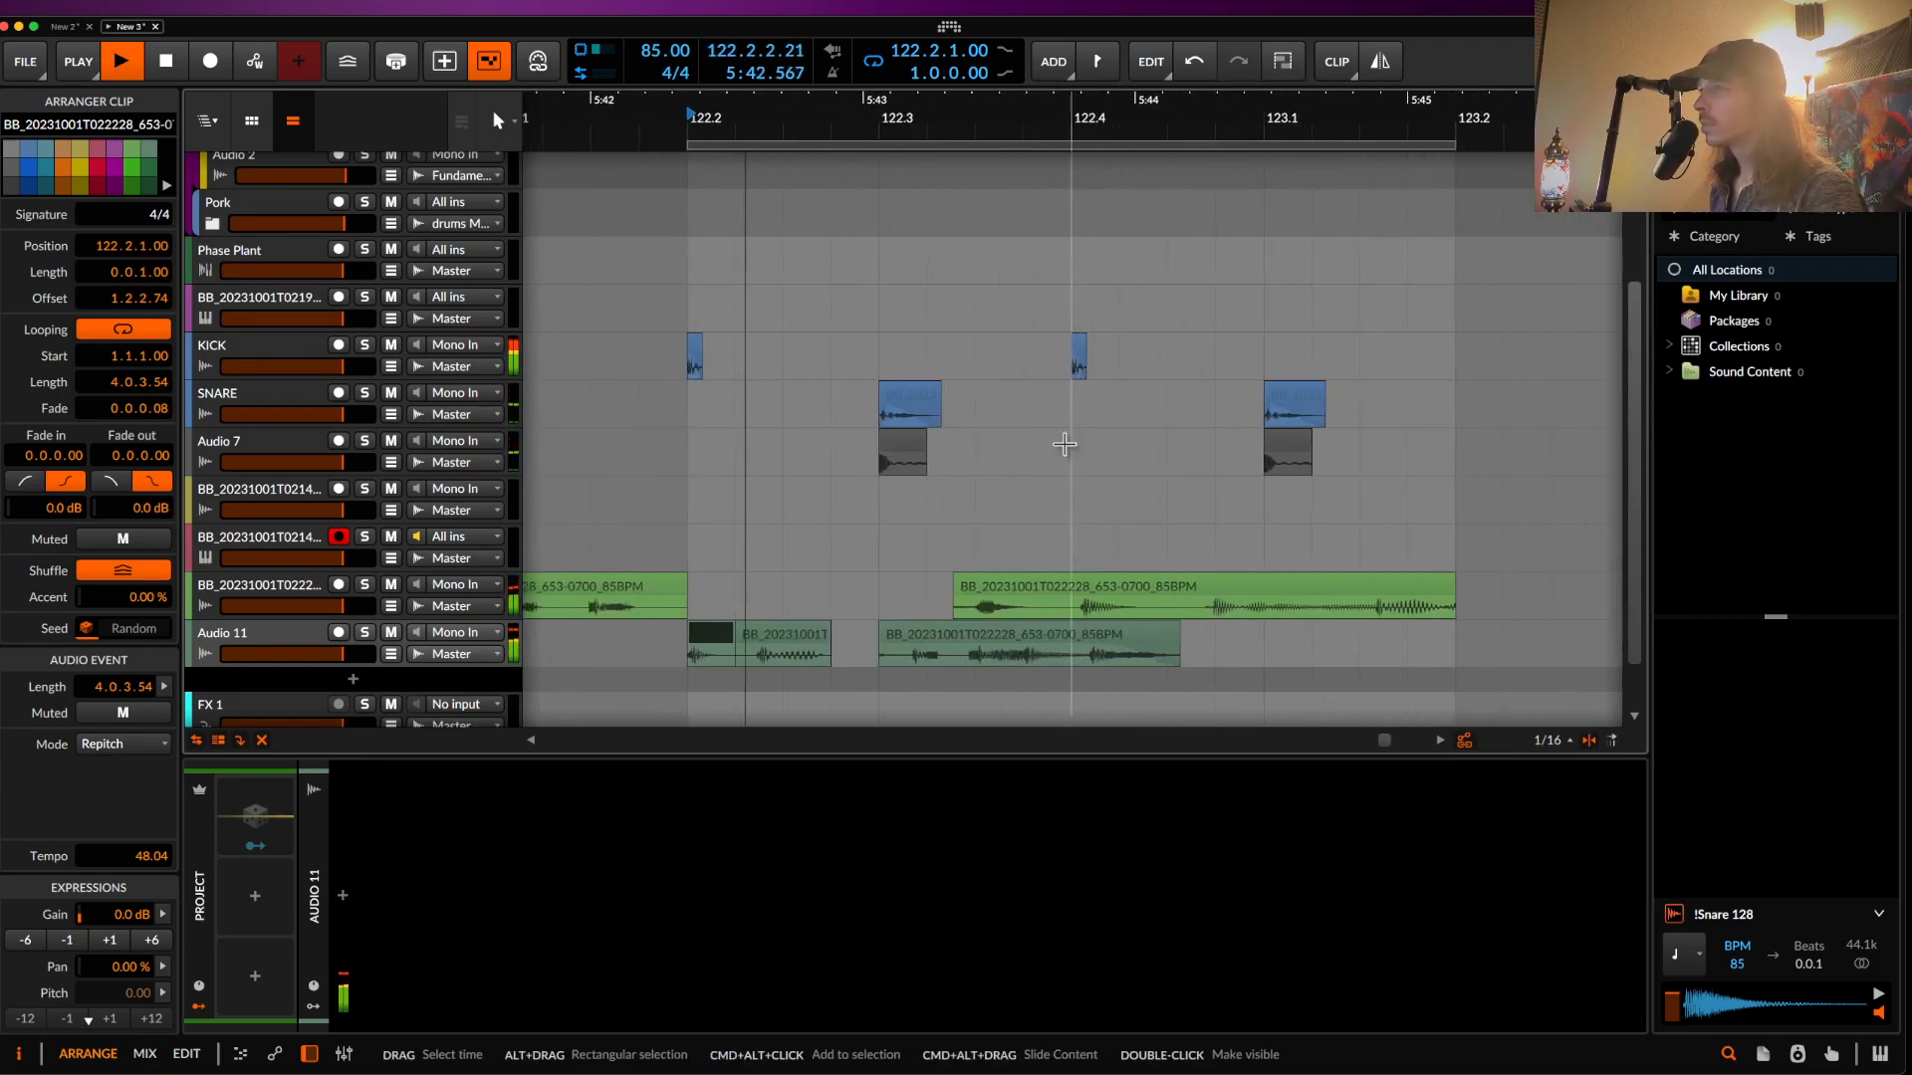
- Copy a kick hit to 122.4.4 on the KICK track
left_click_drag(1078, 356, 1215, 351)
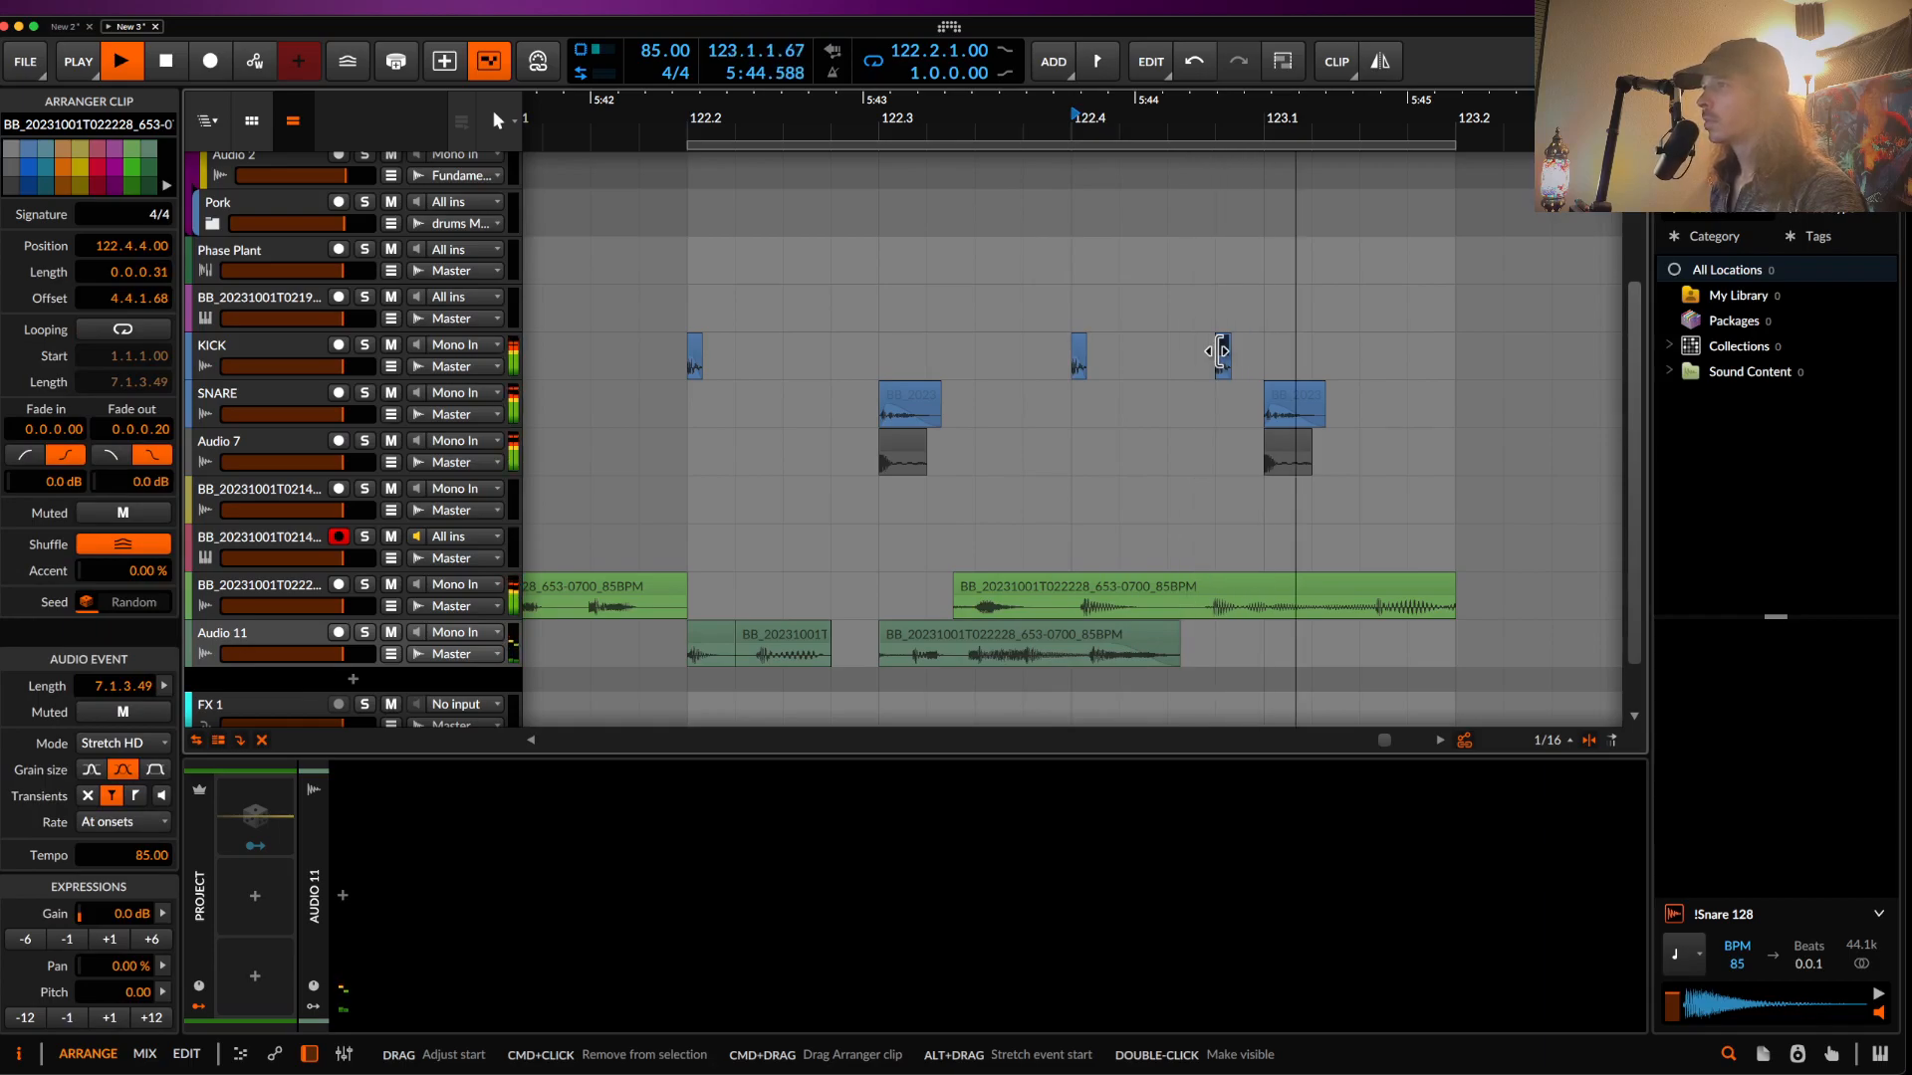
scroll(1216, 350, "up", 6)
scroll(1217, 351, "down", 7)
scroll(1220, 350, "down", 8)
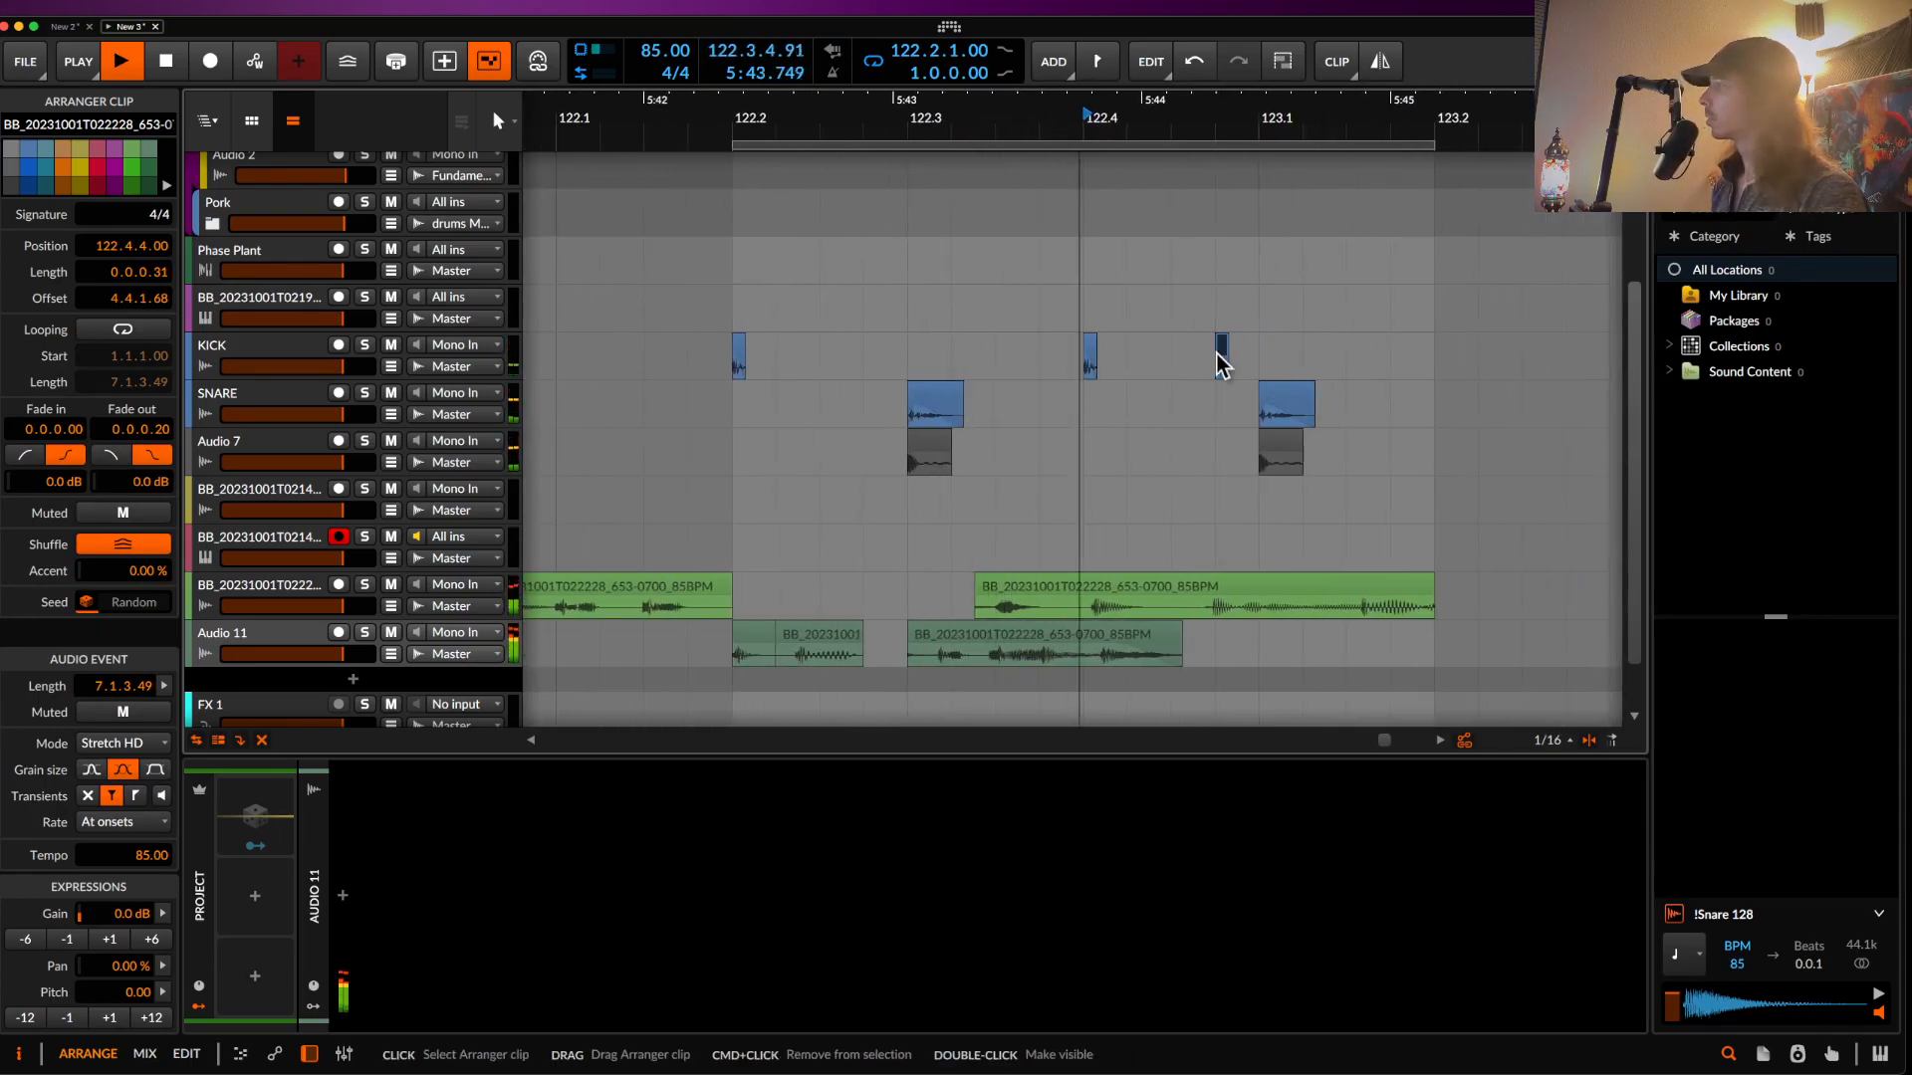
- Audition the Phase Plant clip from 109.1 and the yellow bass clip from 99.2
scroll(1220, 350, "left", 10)
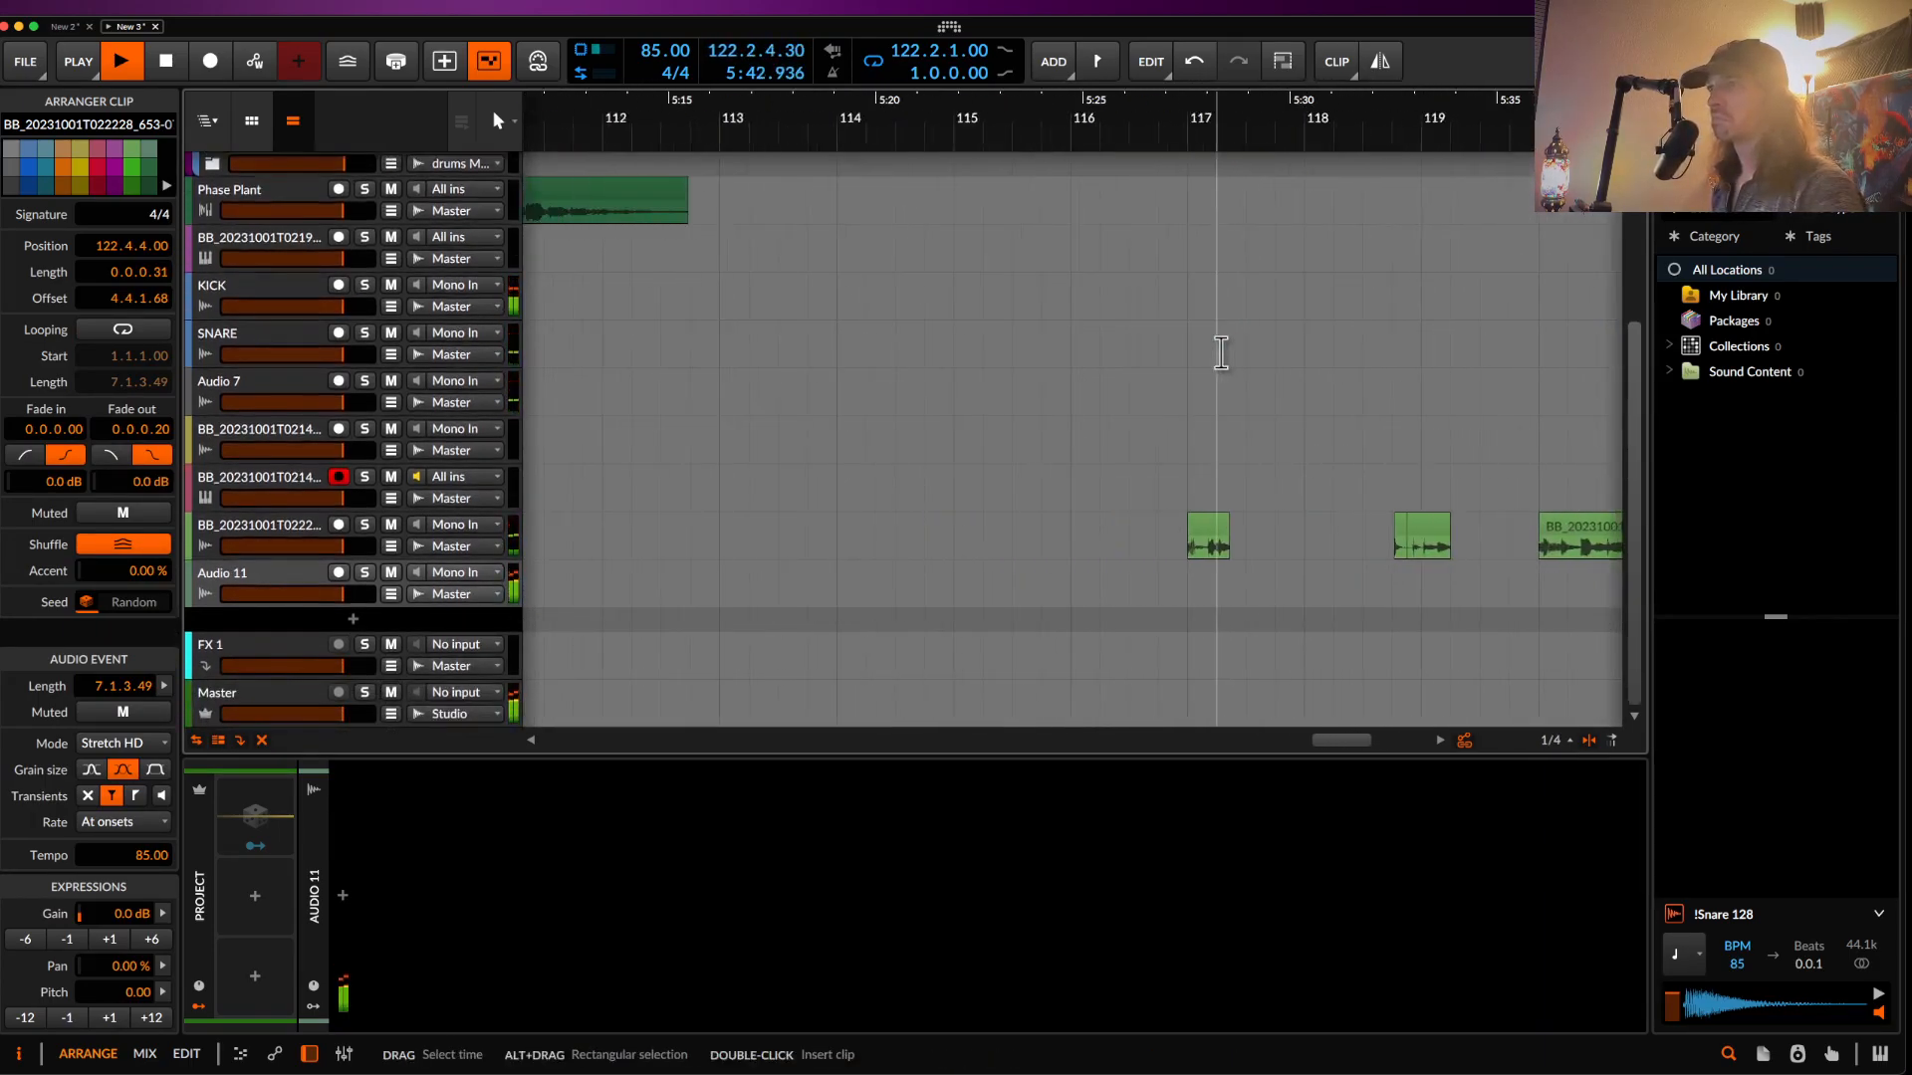
scroll(1220, 351, "up", 3)
scroll(1220, 350, "up", 8)
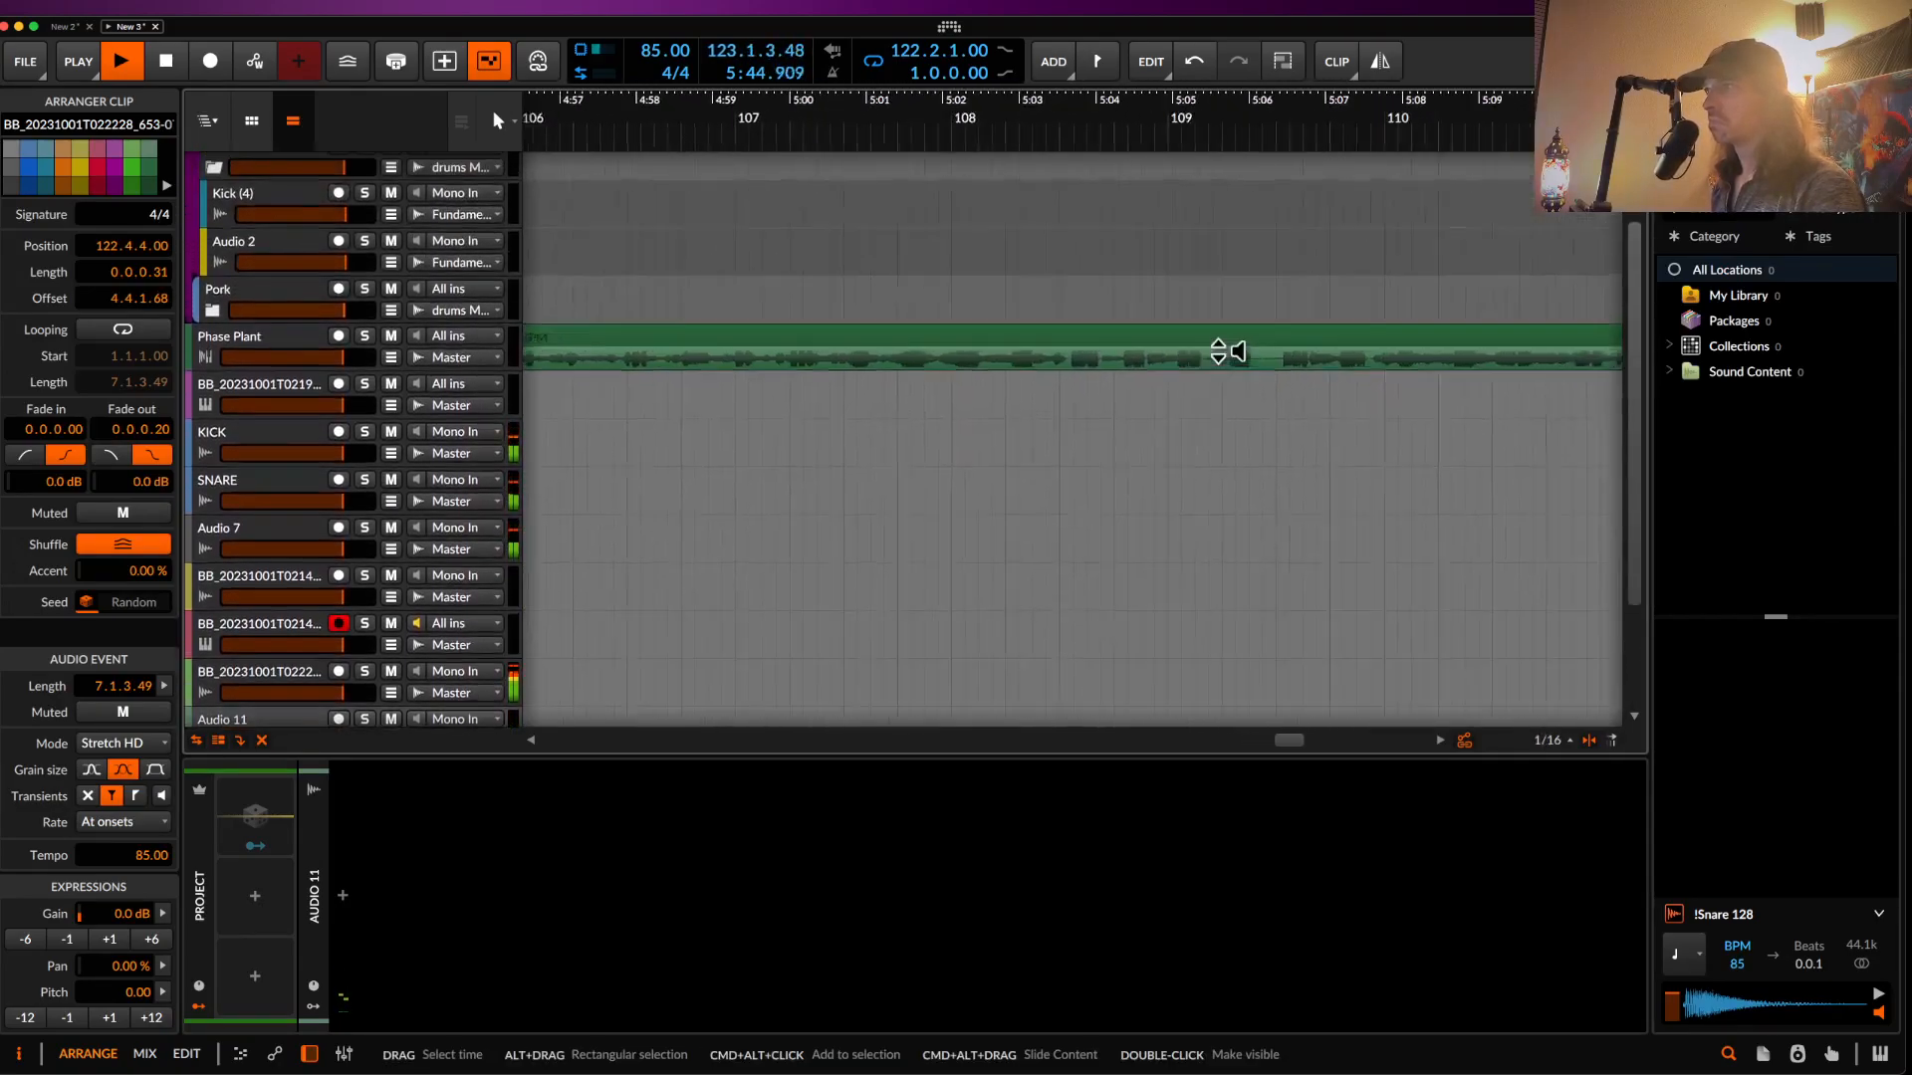
key("space")
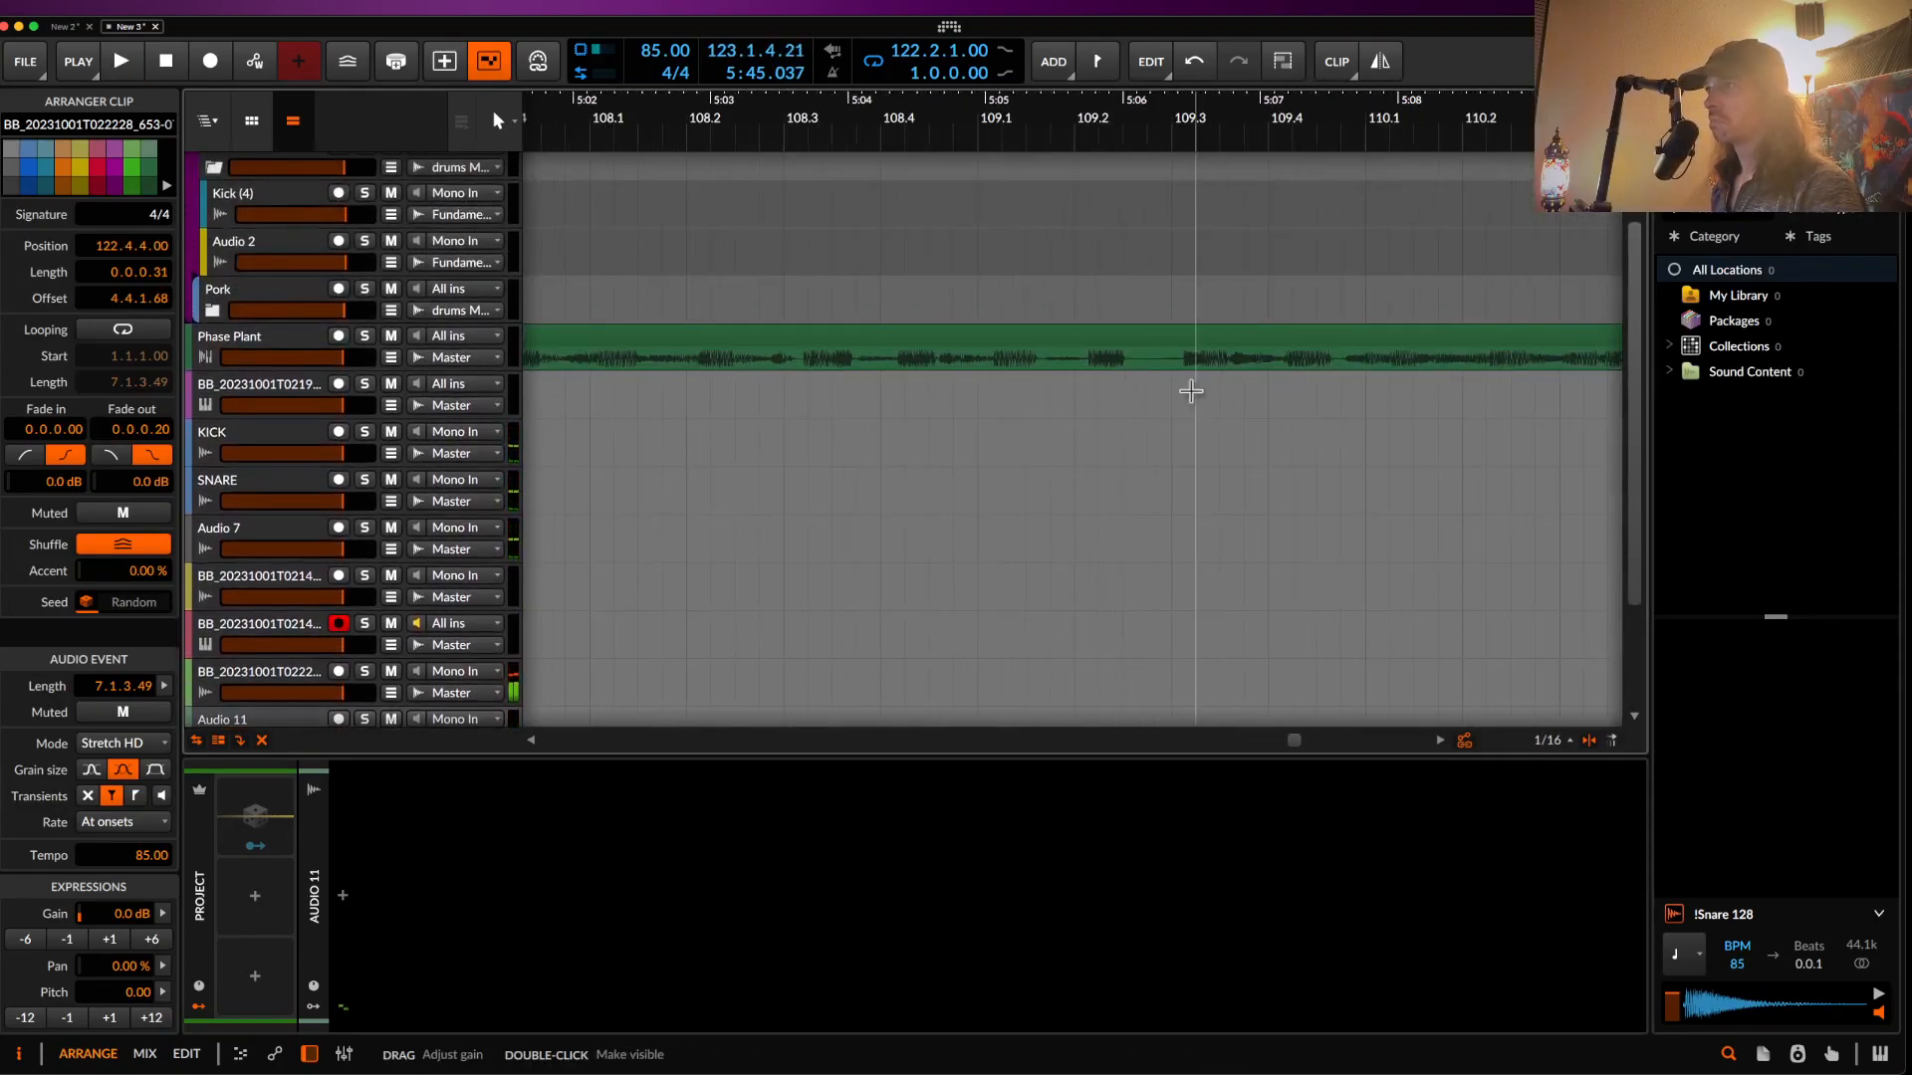
left_click(1084, 368)
scroll(1083, 367, "up", 2)
key("space")
key("space")
left_click(960, 368)
key("space")
key("space")
scroll(959, 366, "down", 8)
scroll(957, 366, "down", 4)
scroll(960, 368, "left", 4)
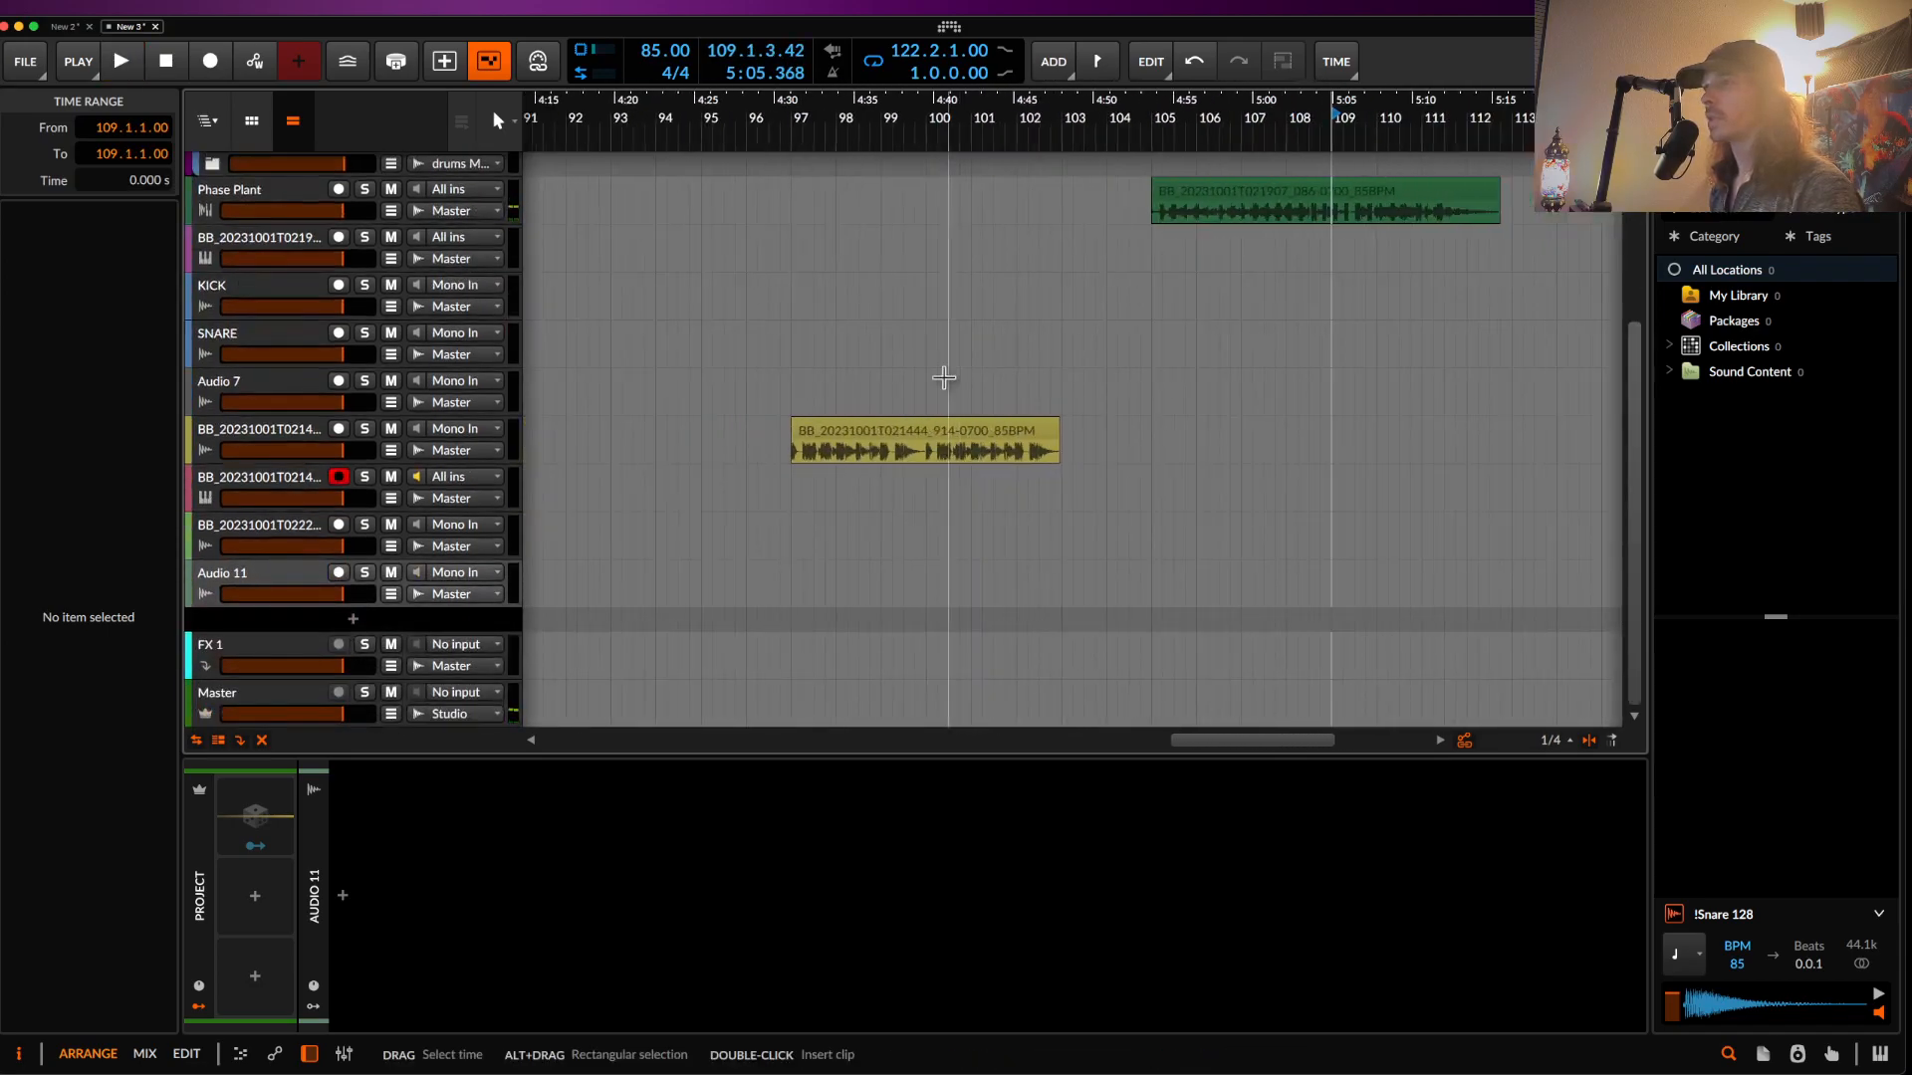
scroll(876, 453, "up", 5)
left_click(941, 464)
key("space")
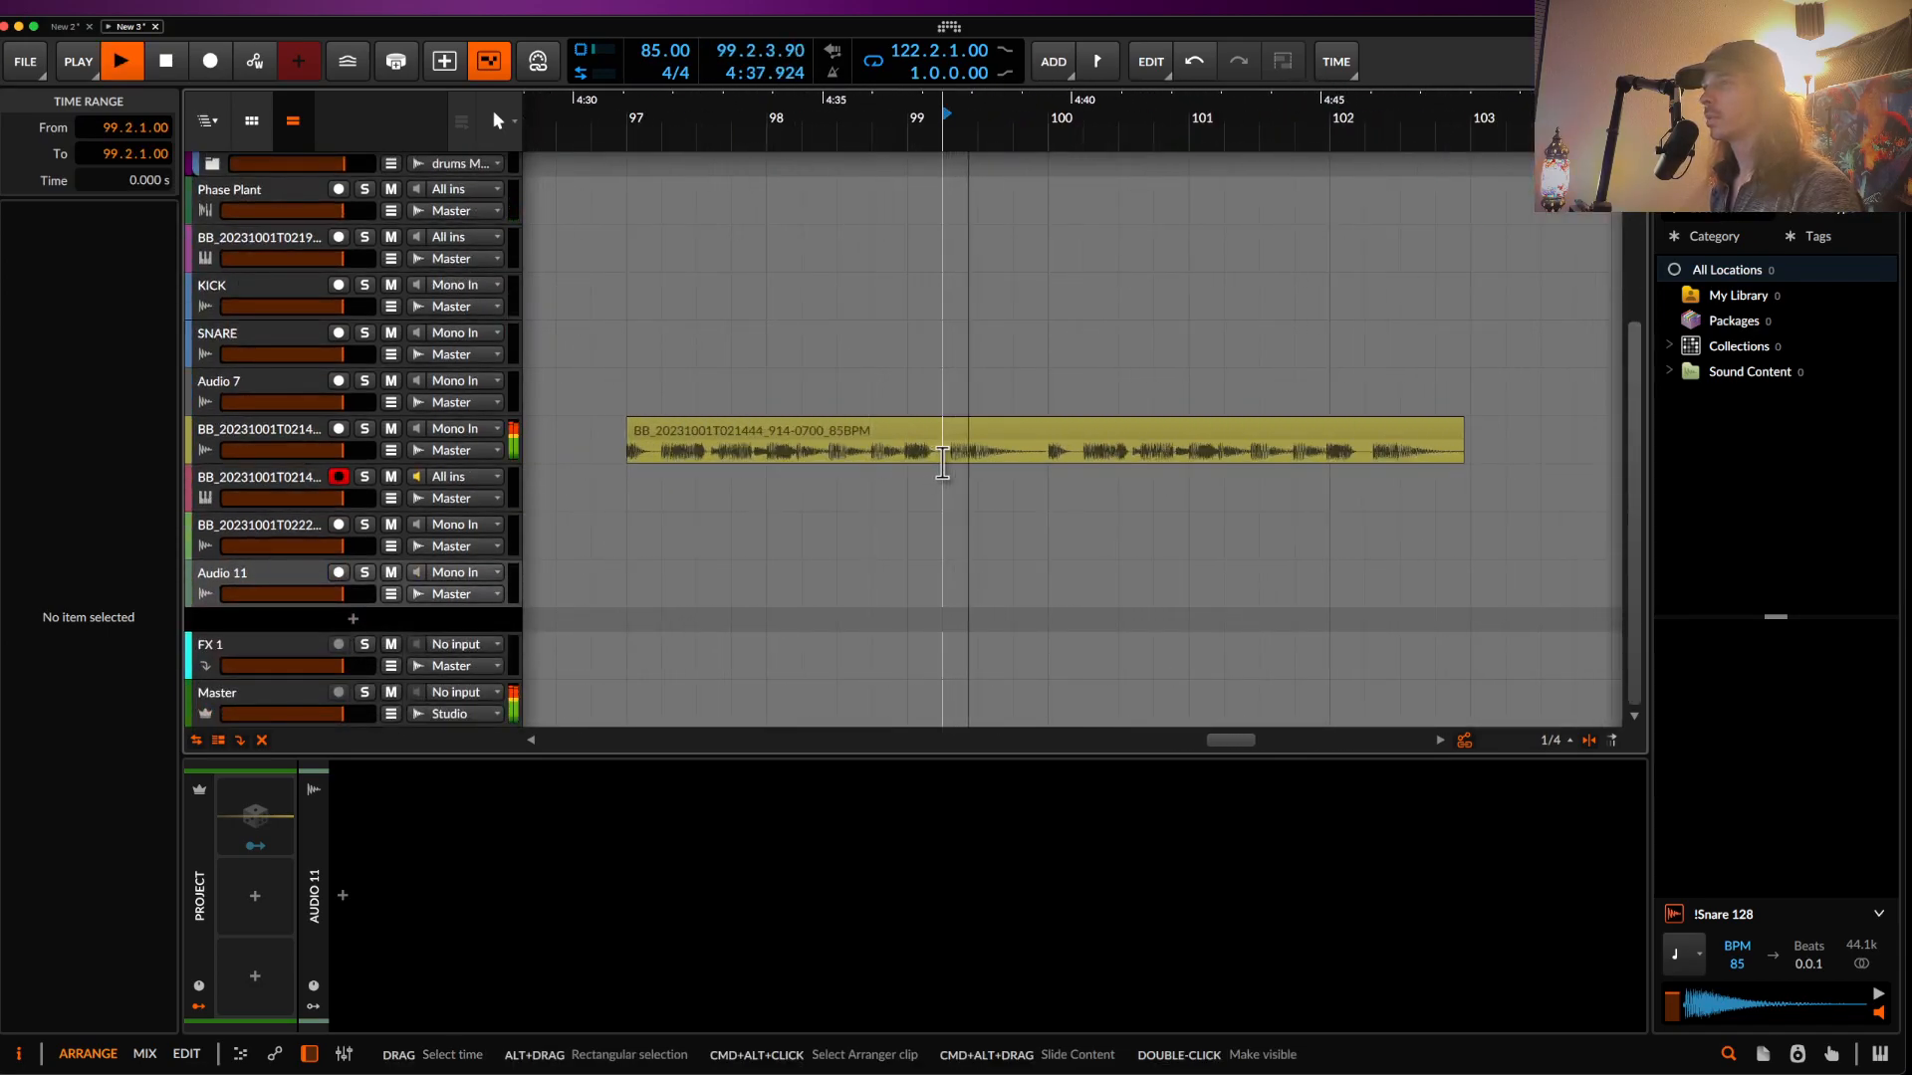
key("space")
- Raise the yellow bass clip's pitch from 2.00 to 3.00 and play it from bar 100
left_click(960, 439)
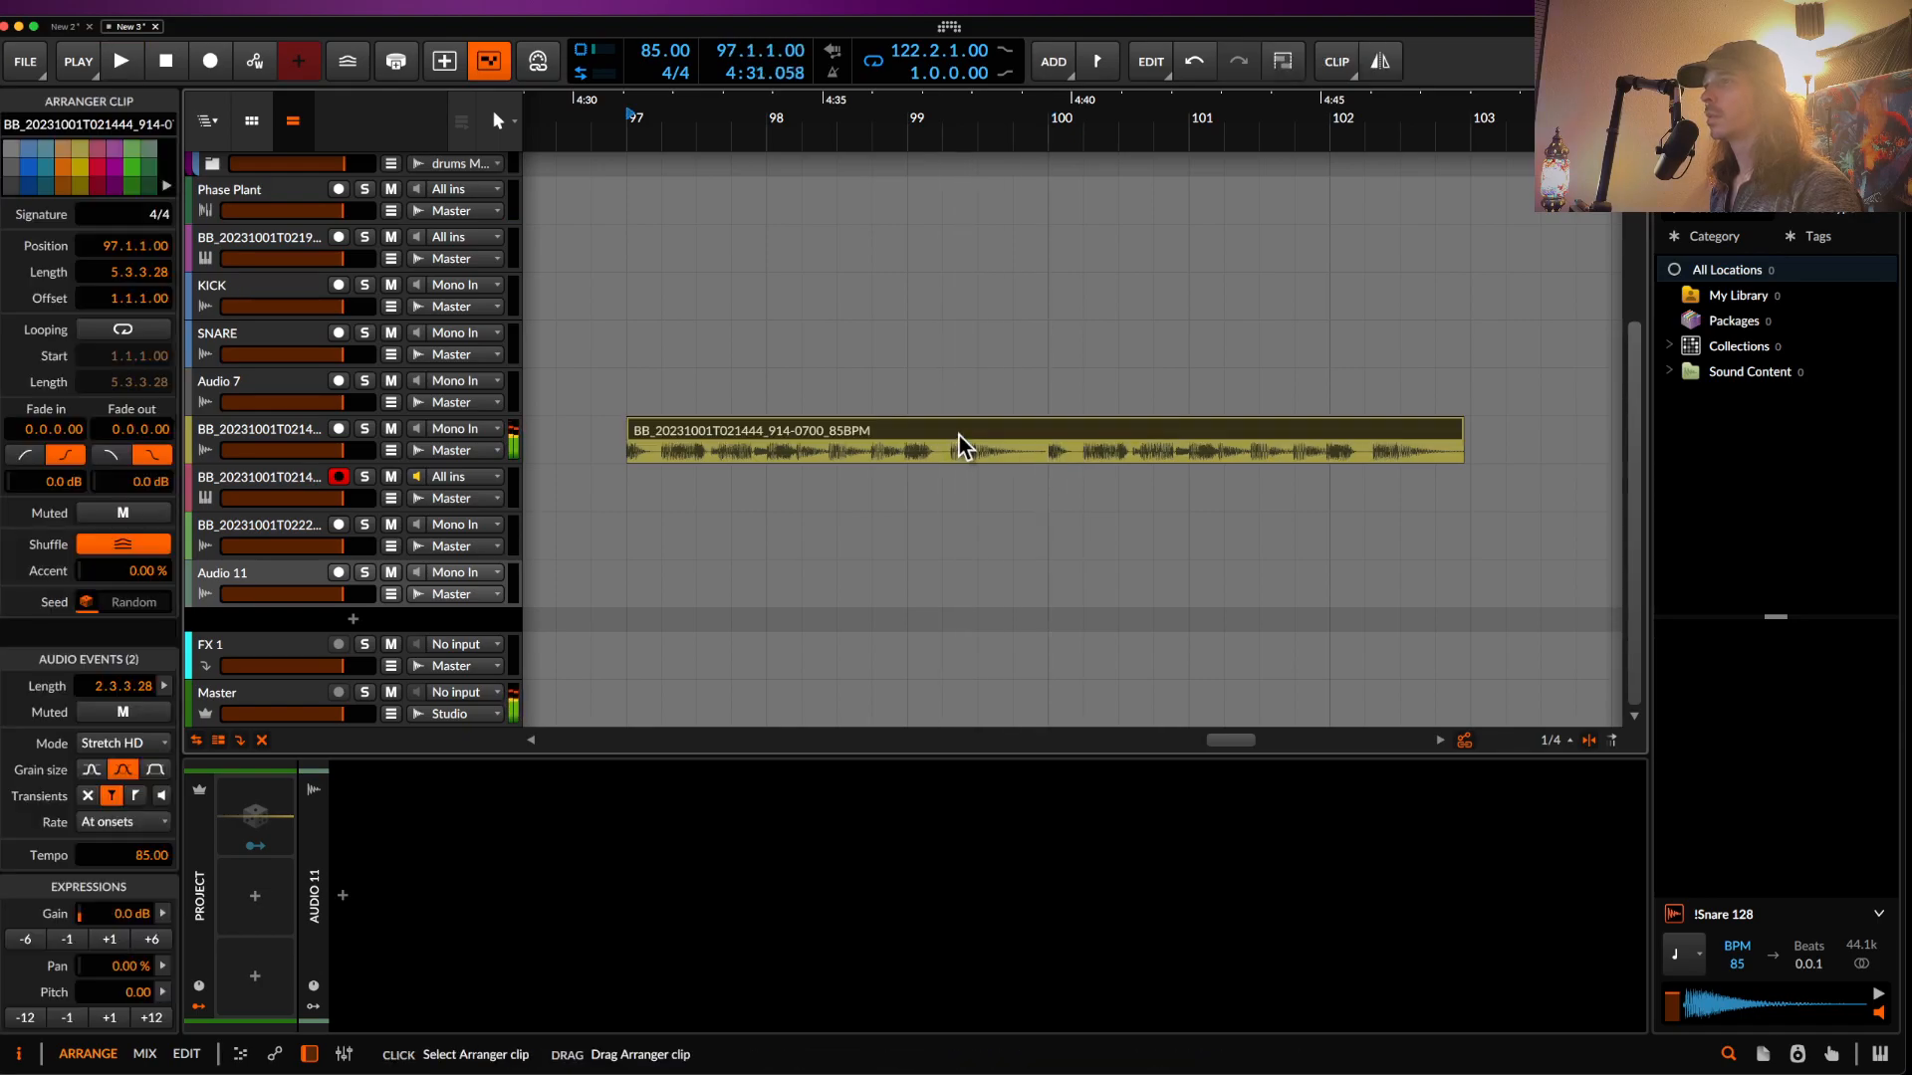
left_click(110, 1018)
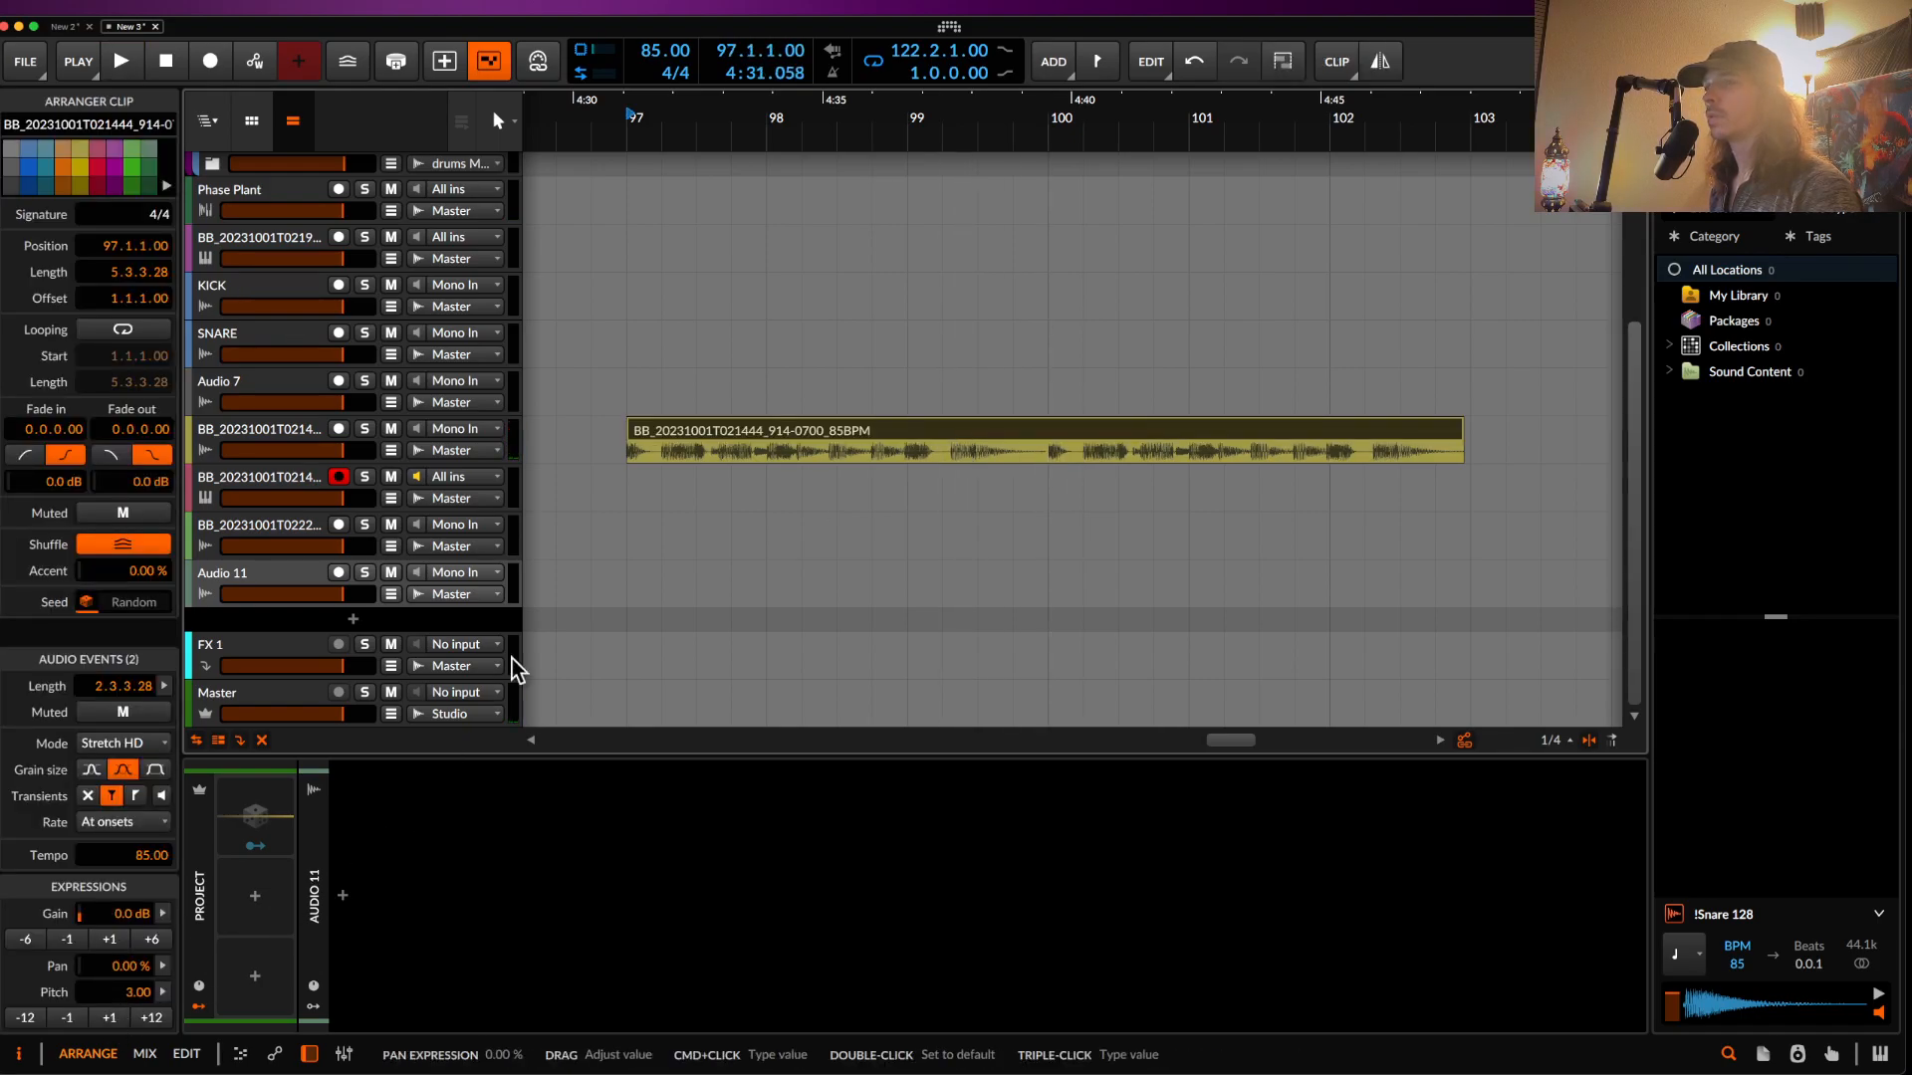
scroll(1092, 483, "up", 5)
left_click(1004, 464)
key("space")
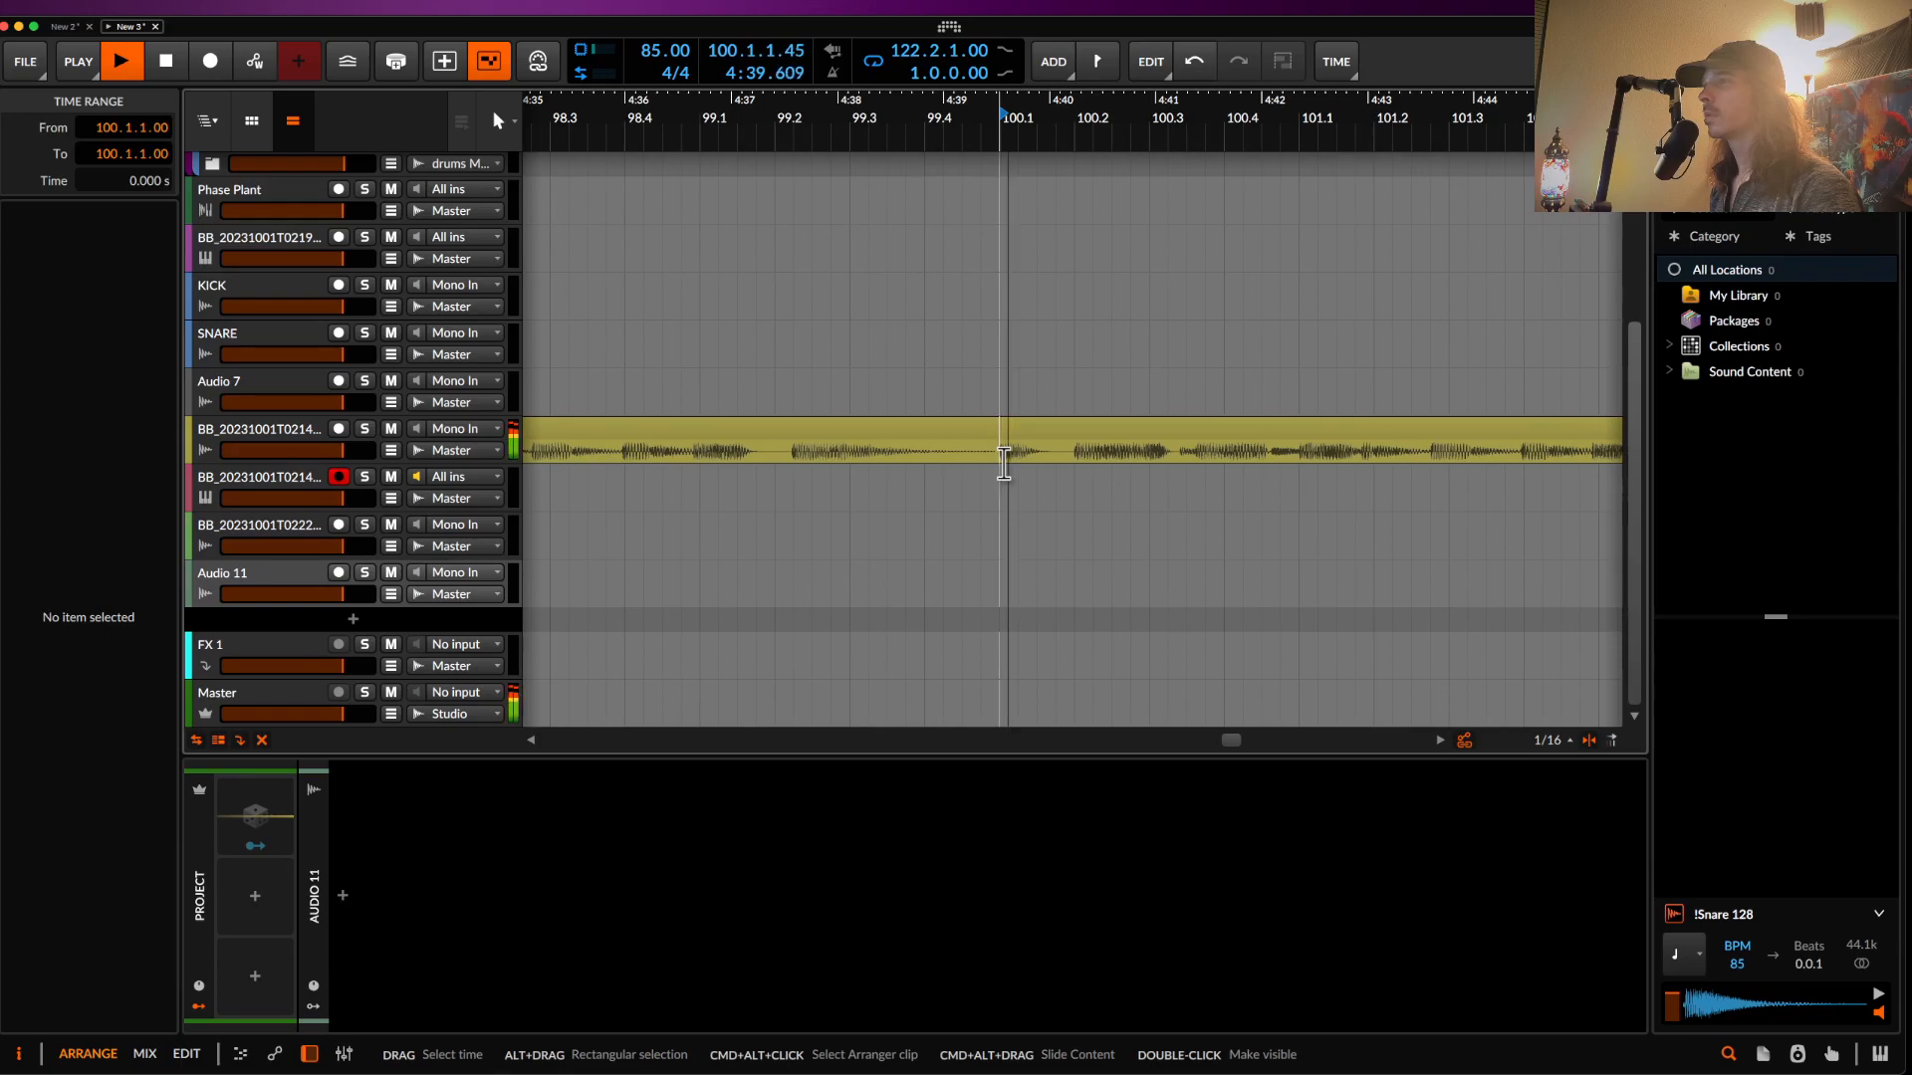
left_click(1079, 455)
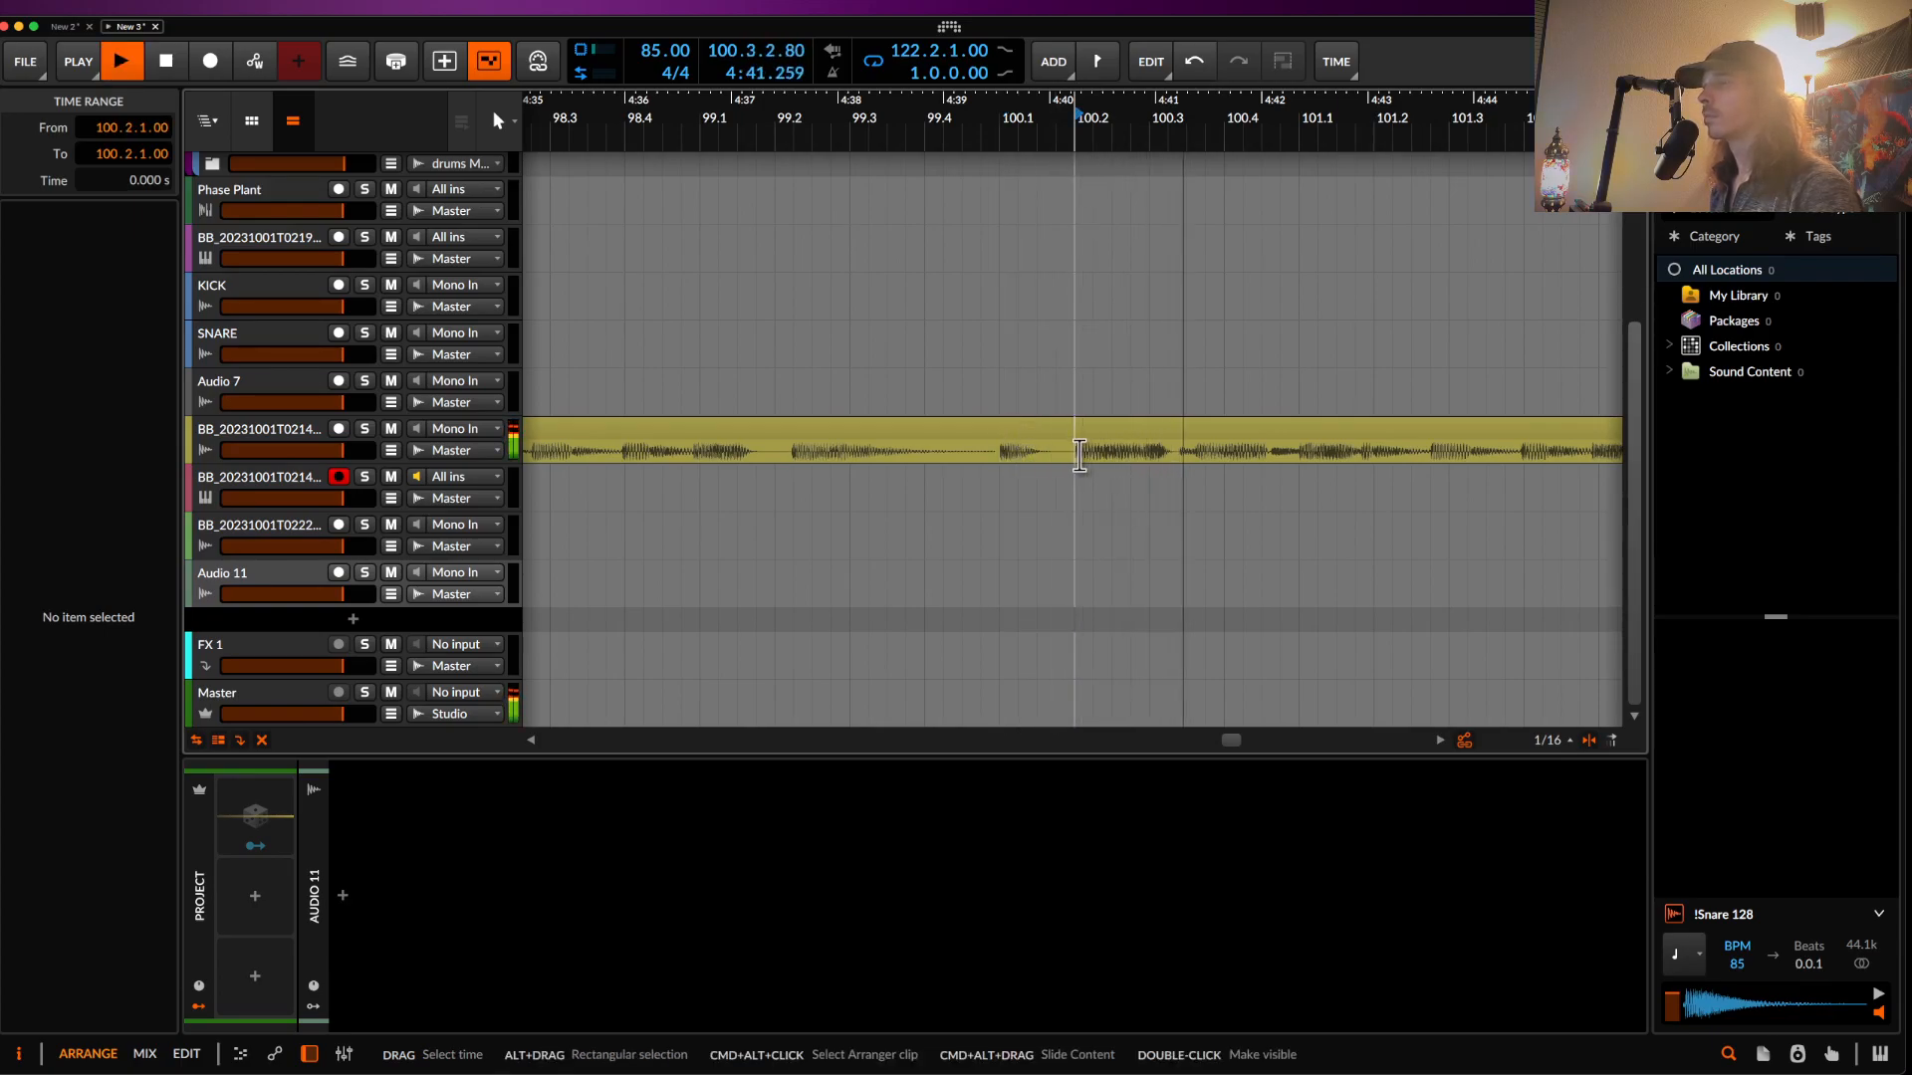
- Audition the pitched yellow clip again from 100.2, its start and 97.2
scroll(1076, 456, "right", 10)
scroll(1031, 500, "up", 1)
scroll(1031, 500, "right", 1)
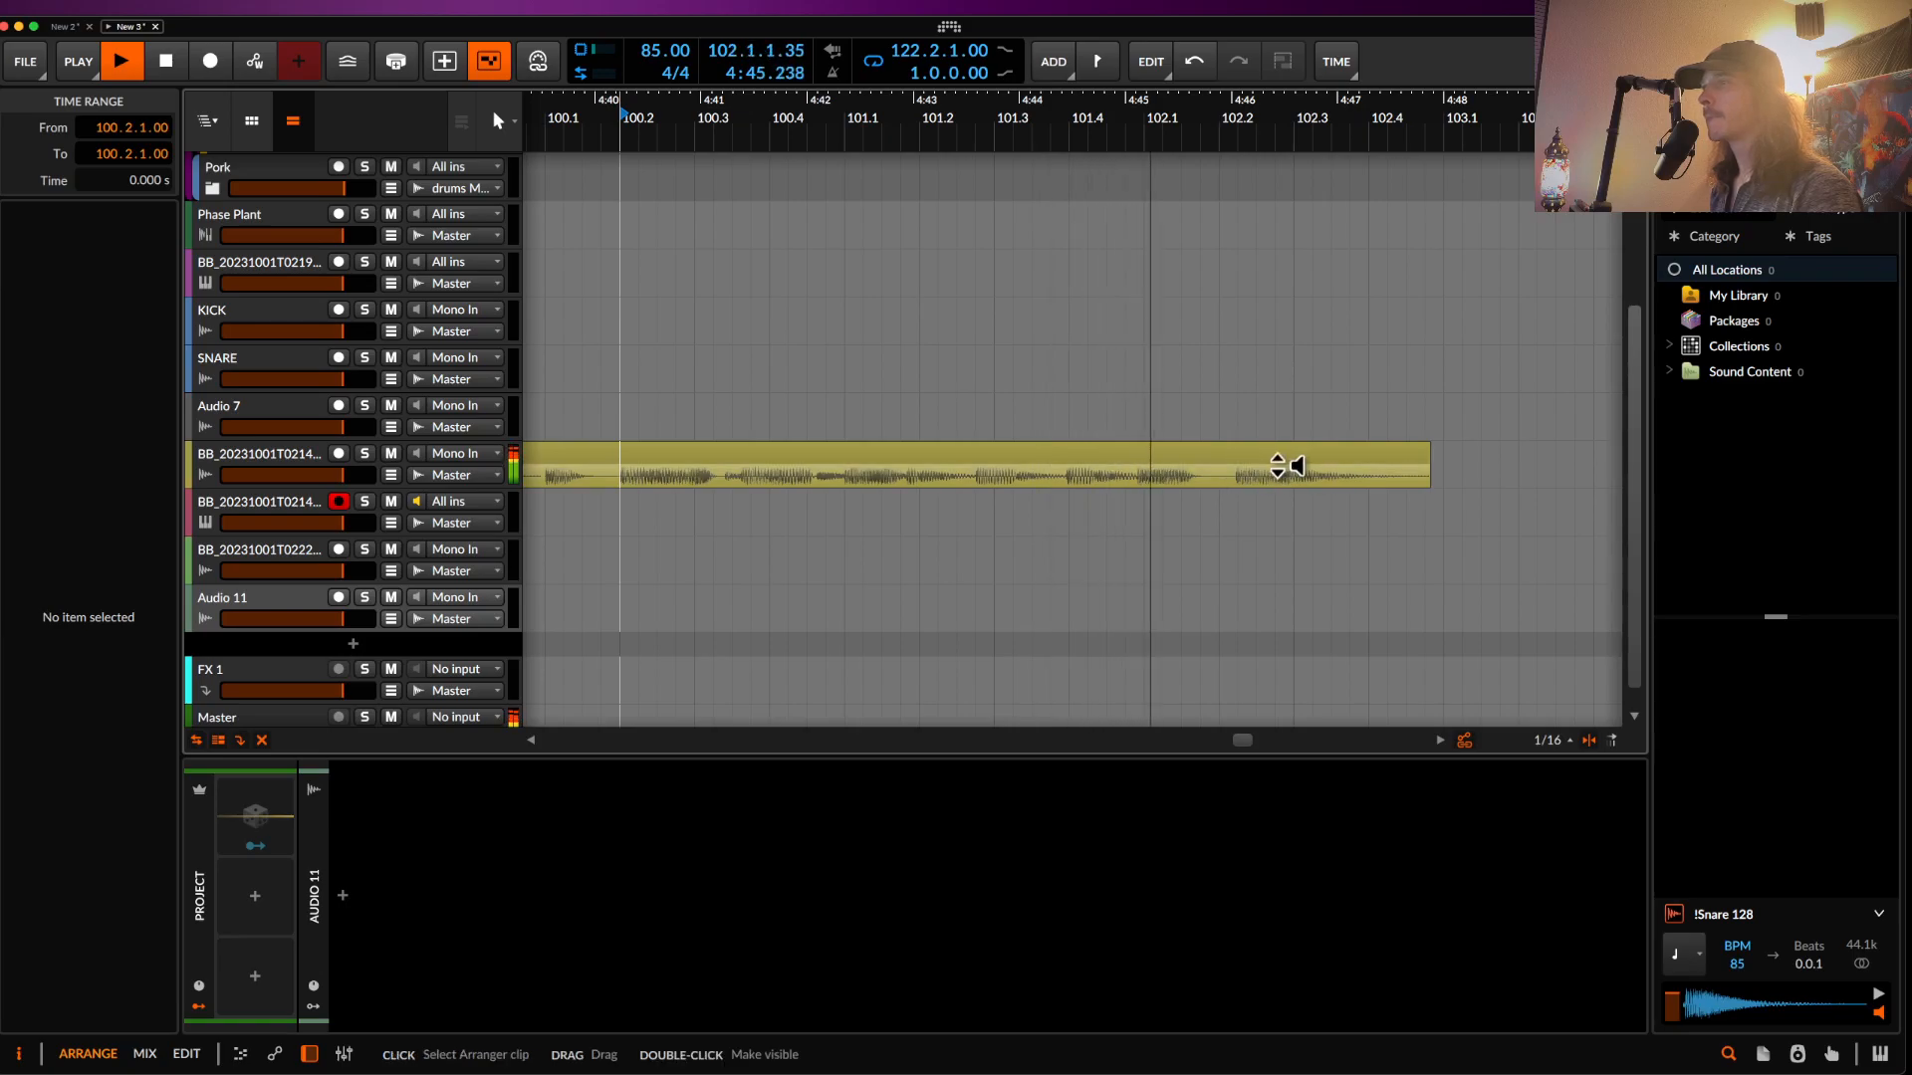
key("space")
key("space")
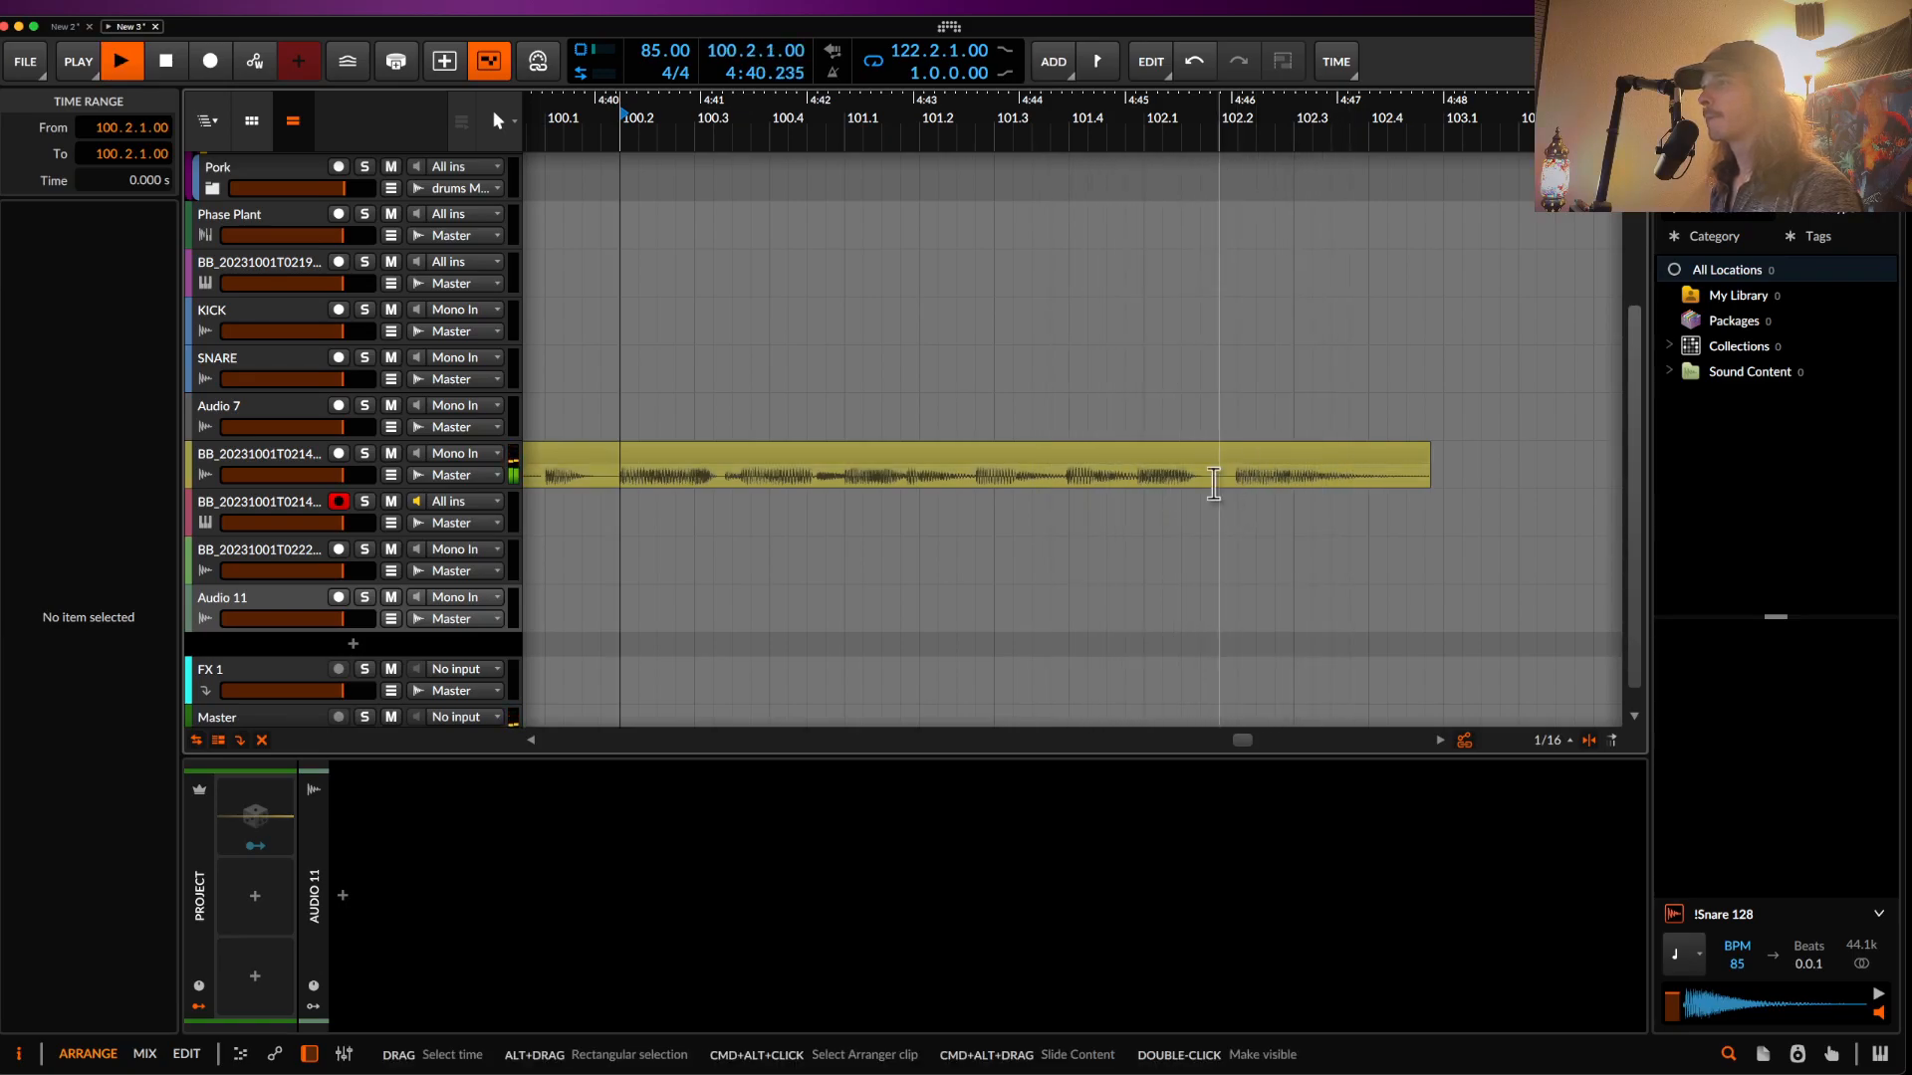
scroll(1092, 484, "left", 20)
key("space")
left_click(1051, 456)
key("space")
key("space")
key("space")
key("space")
left_click(1102, 481)
key("space")
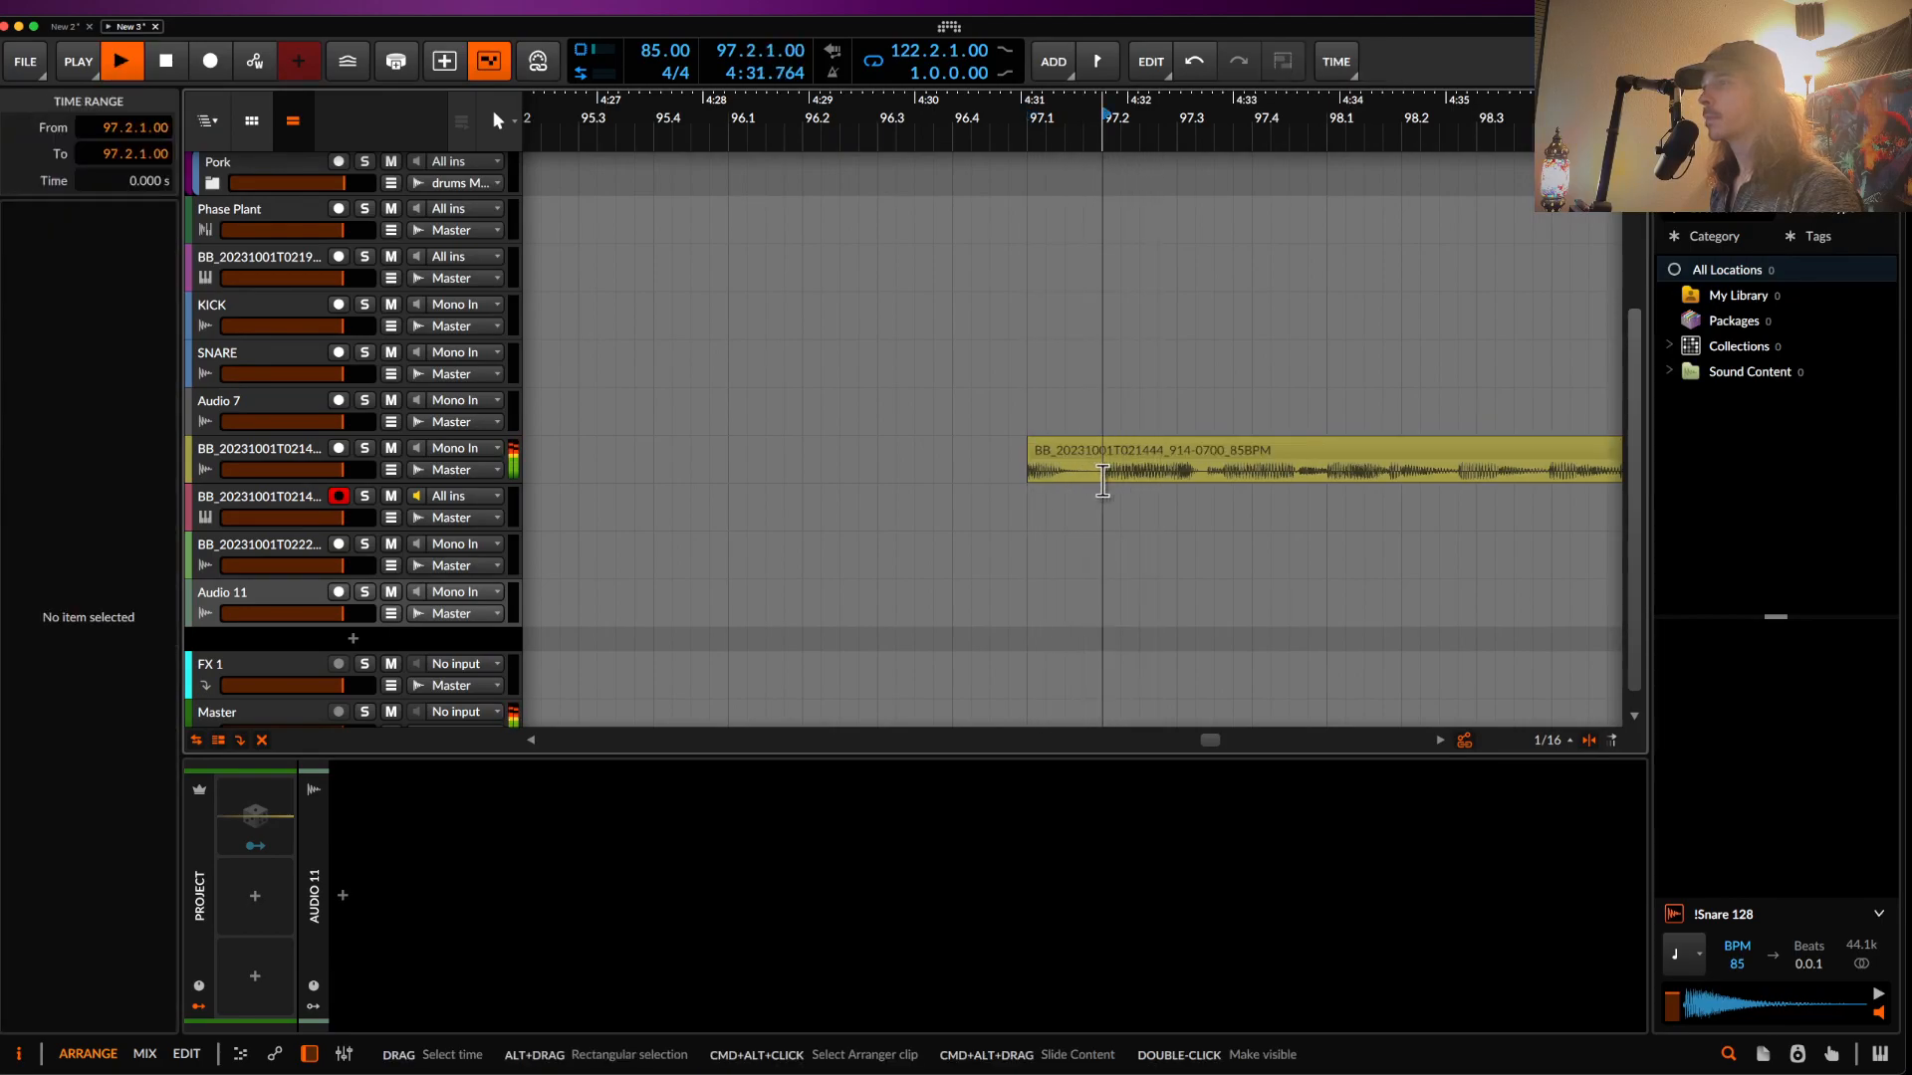
- Split off a short slice at 98.2.3 in the yellow clip and cut it out
left_click_drag(1214, 481, 1305, 481)
scroll(1304, 478, "right", 5)
scroll(1304, 478, "down", 6)
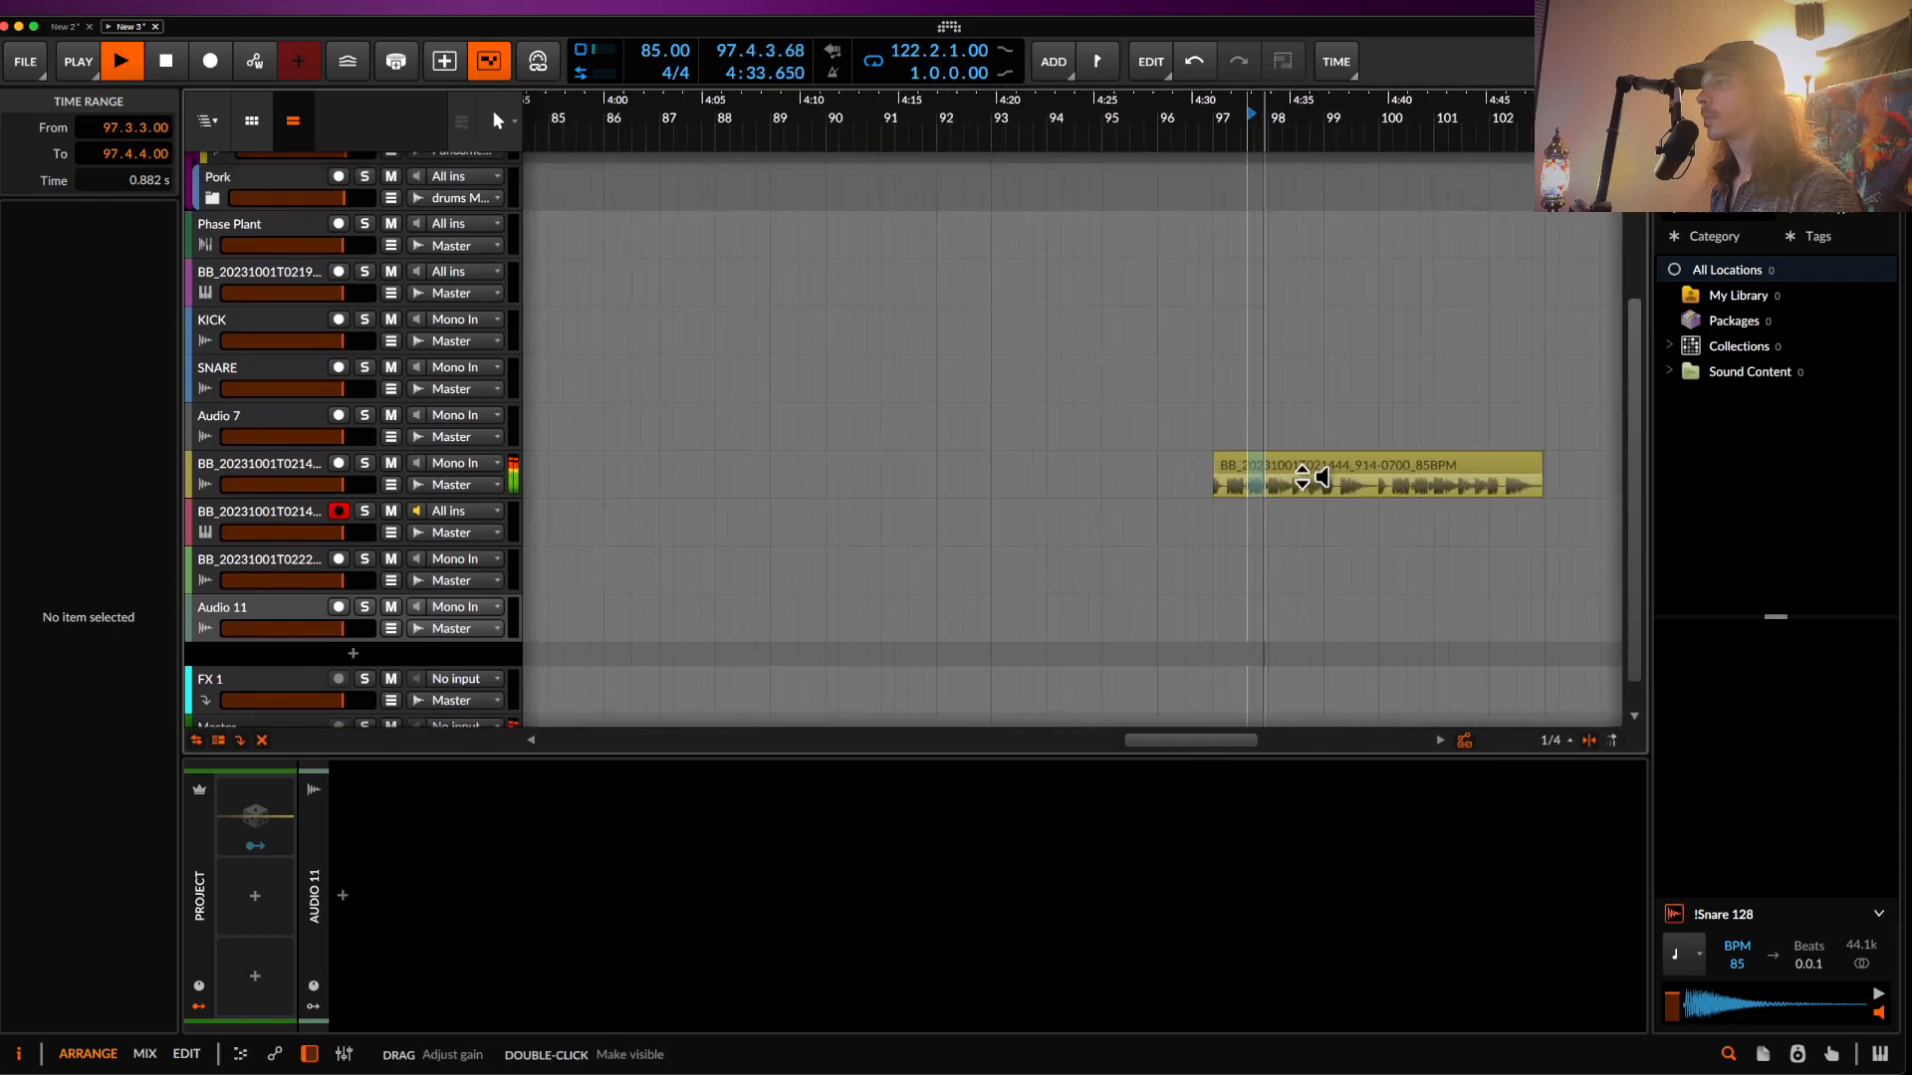
scroll(1304, 477, "up", 4)
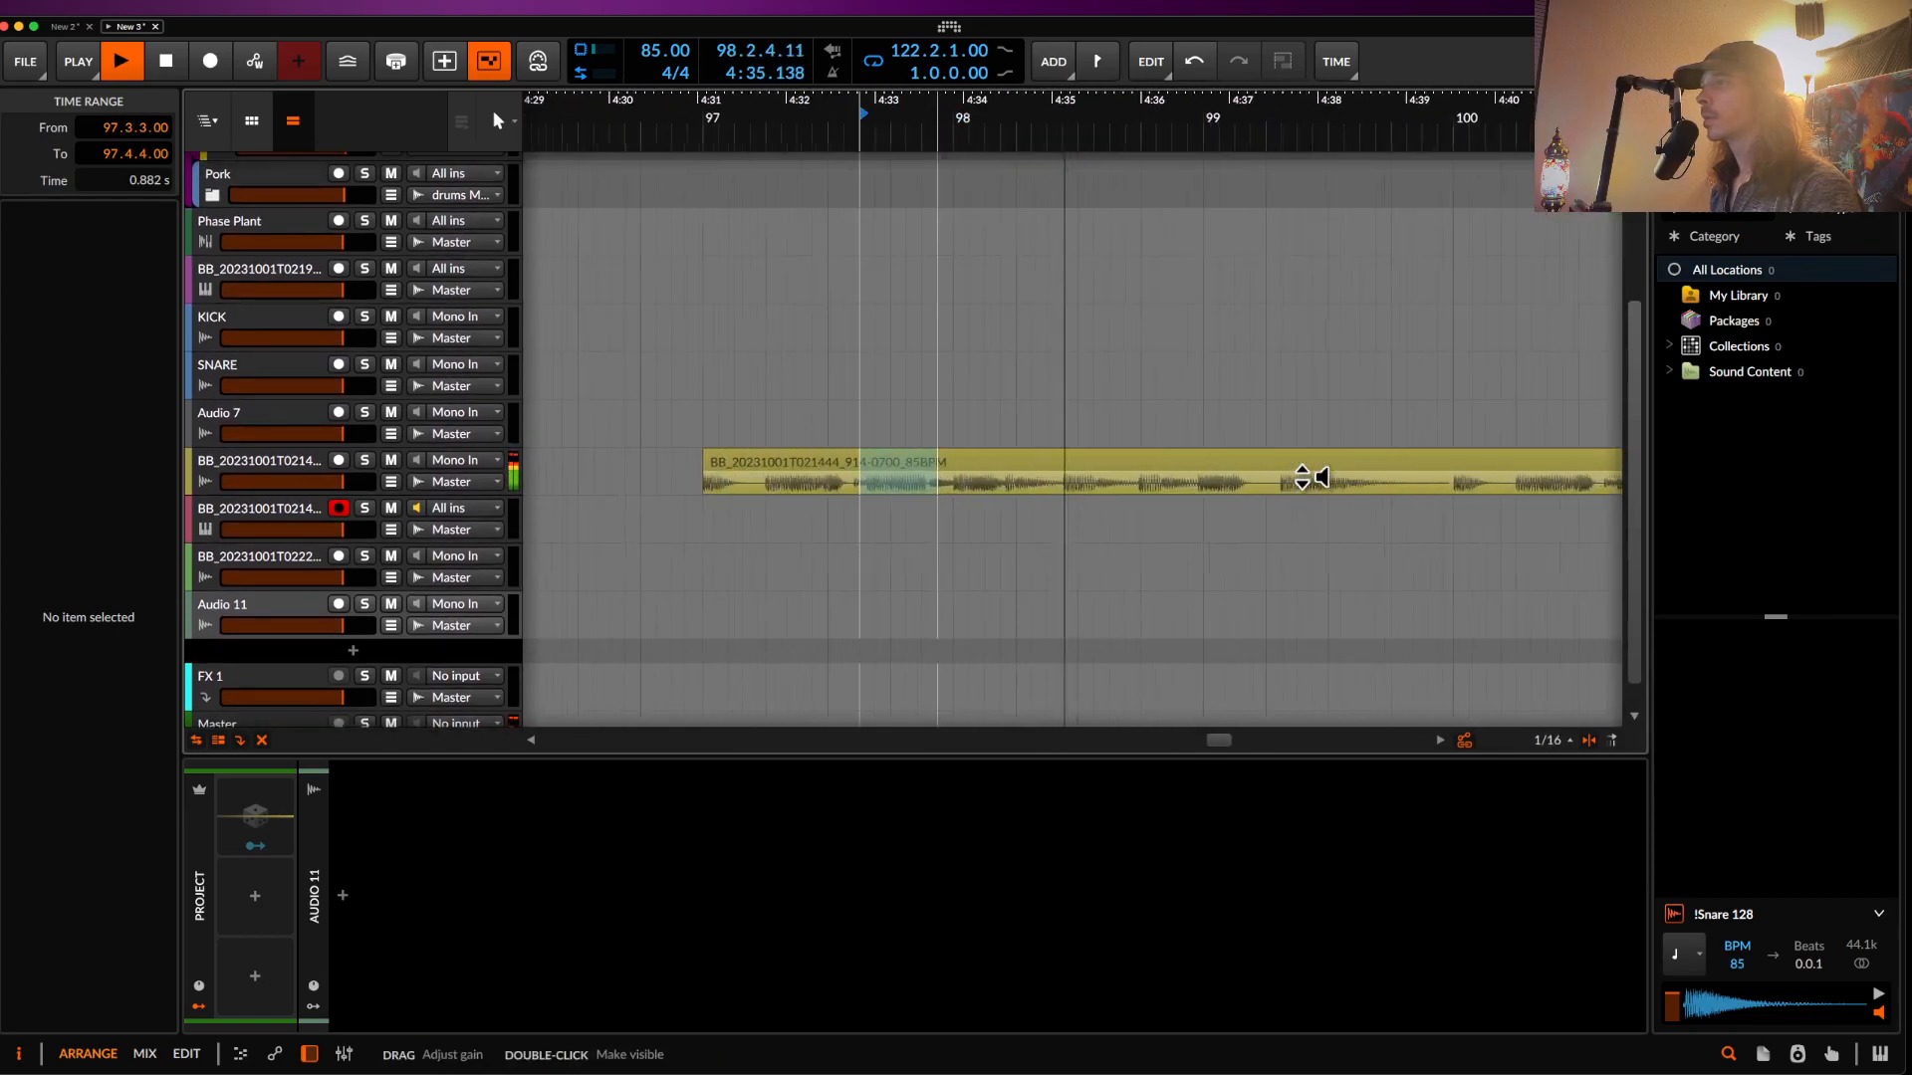
key("space")
left_click(1062, 488)
left_click(1104, 468)
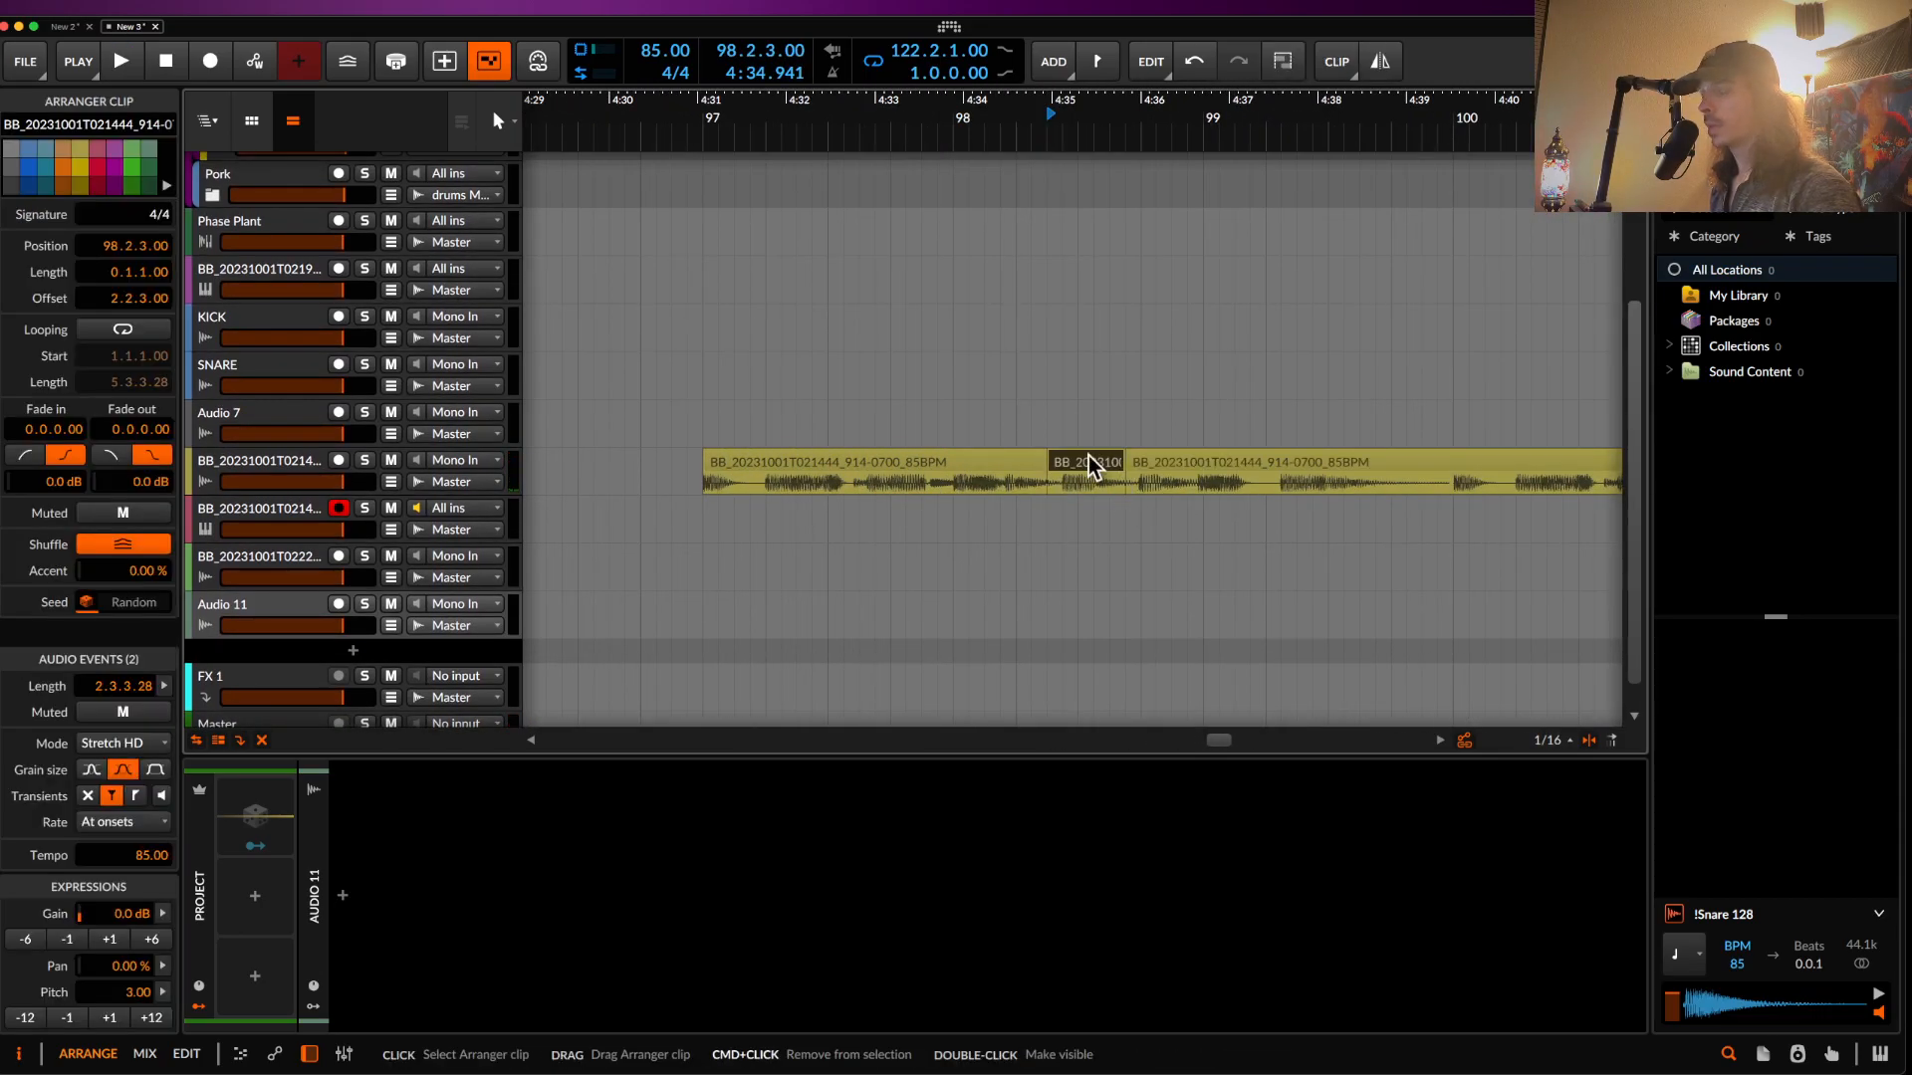
key("Delete")
scroll(1095, 488, "down", 6)
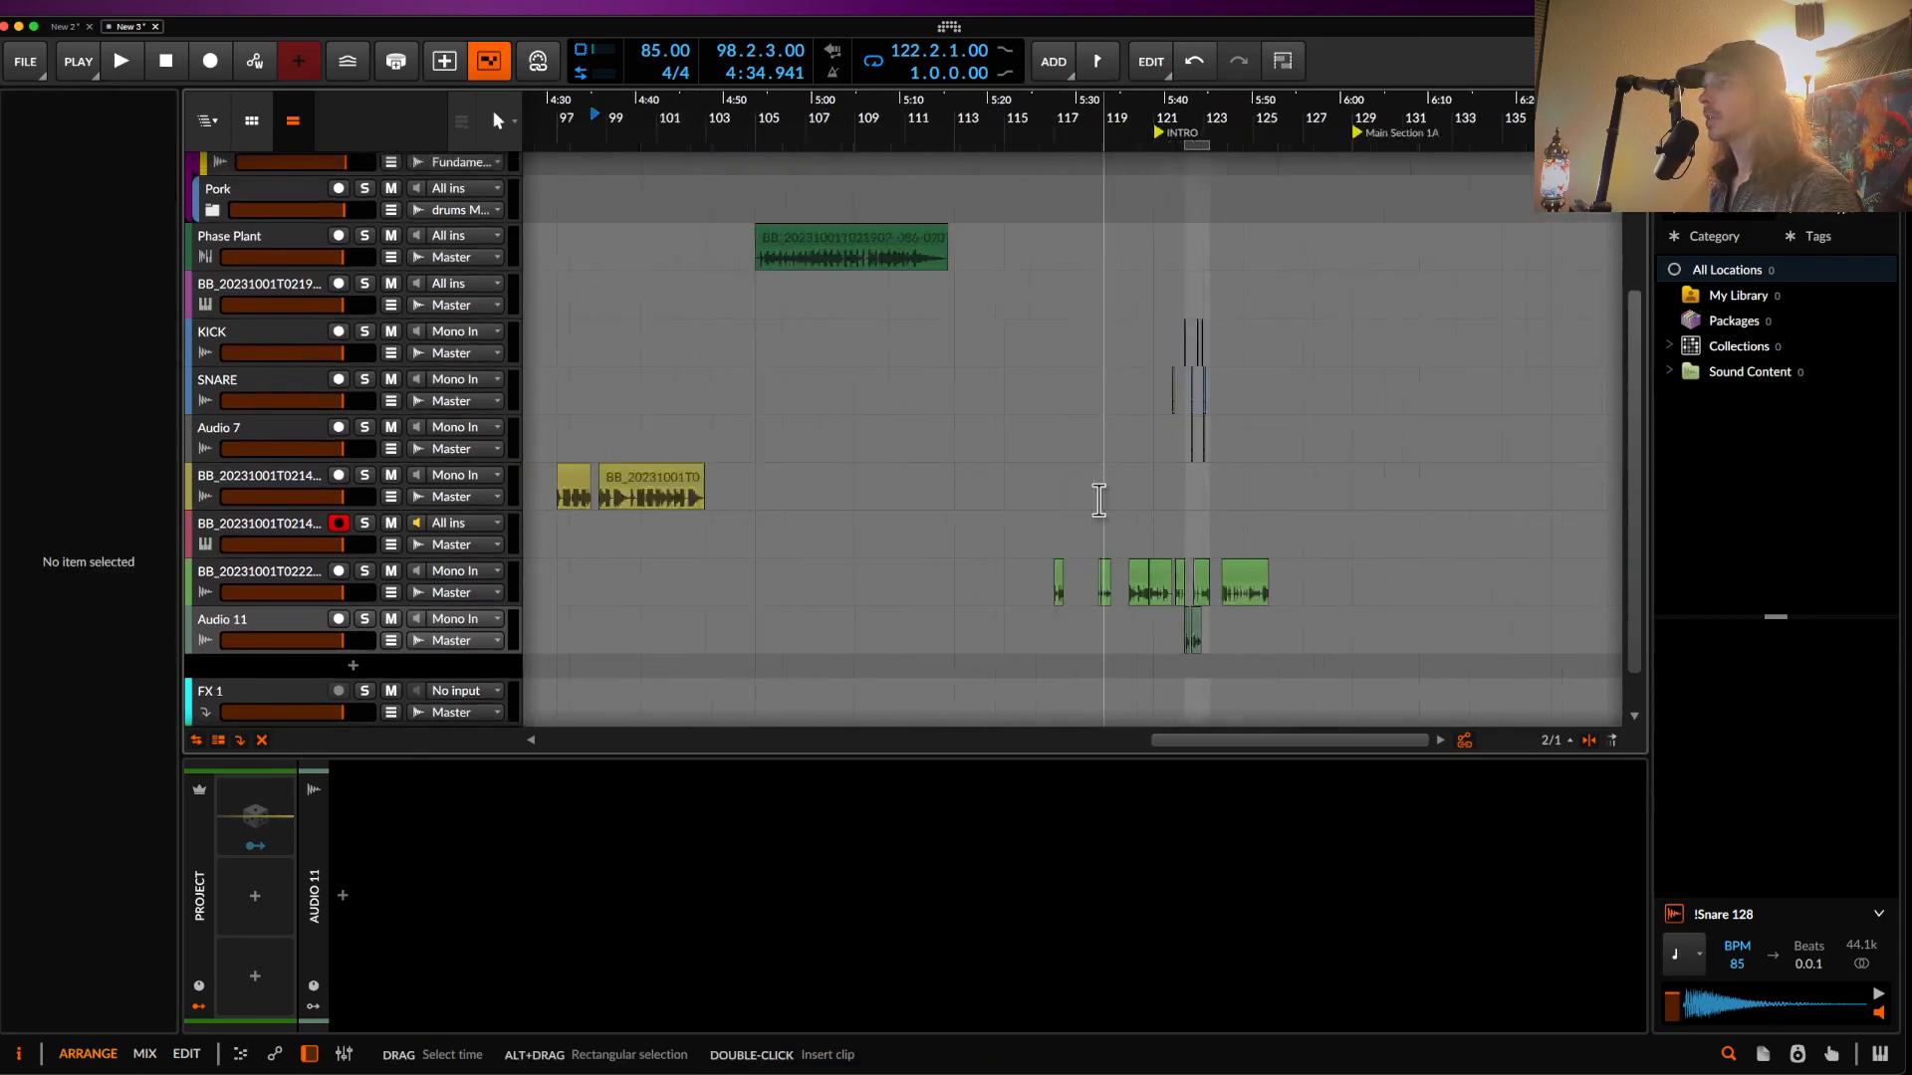
- Paste the cut slice at 122.2 on the yellow track and slide its audio so the dense part starts first
scroll(1099, 500, "up", 10)
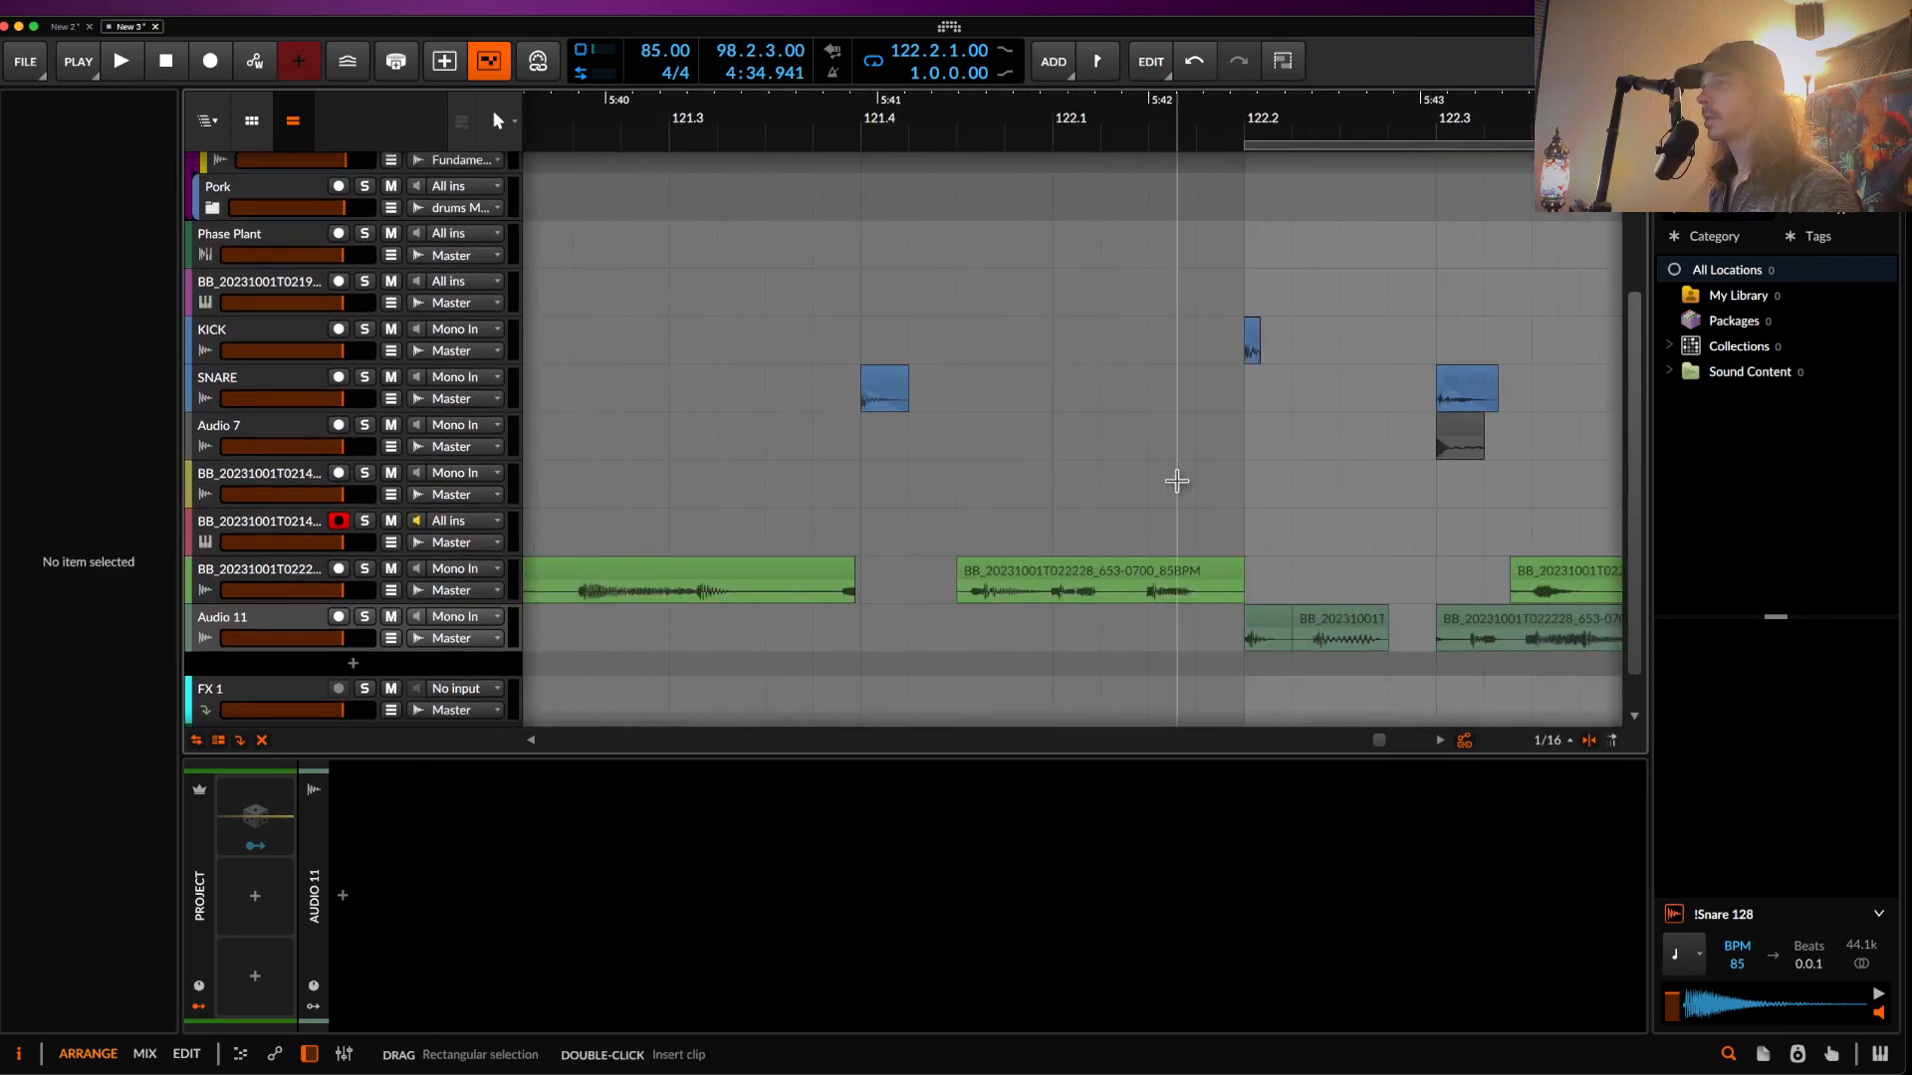
left_click(1252, 489)
key("super+v")
scroll(1278, 495, "up", 3)
left_click_drag(1431, 504, 1344, 508)
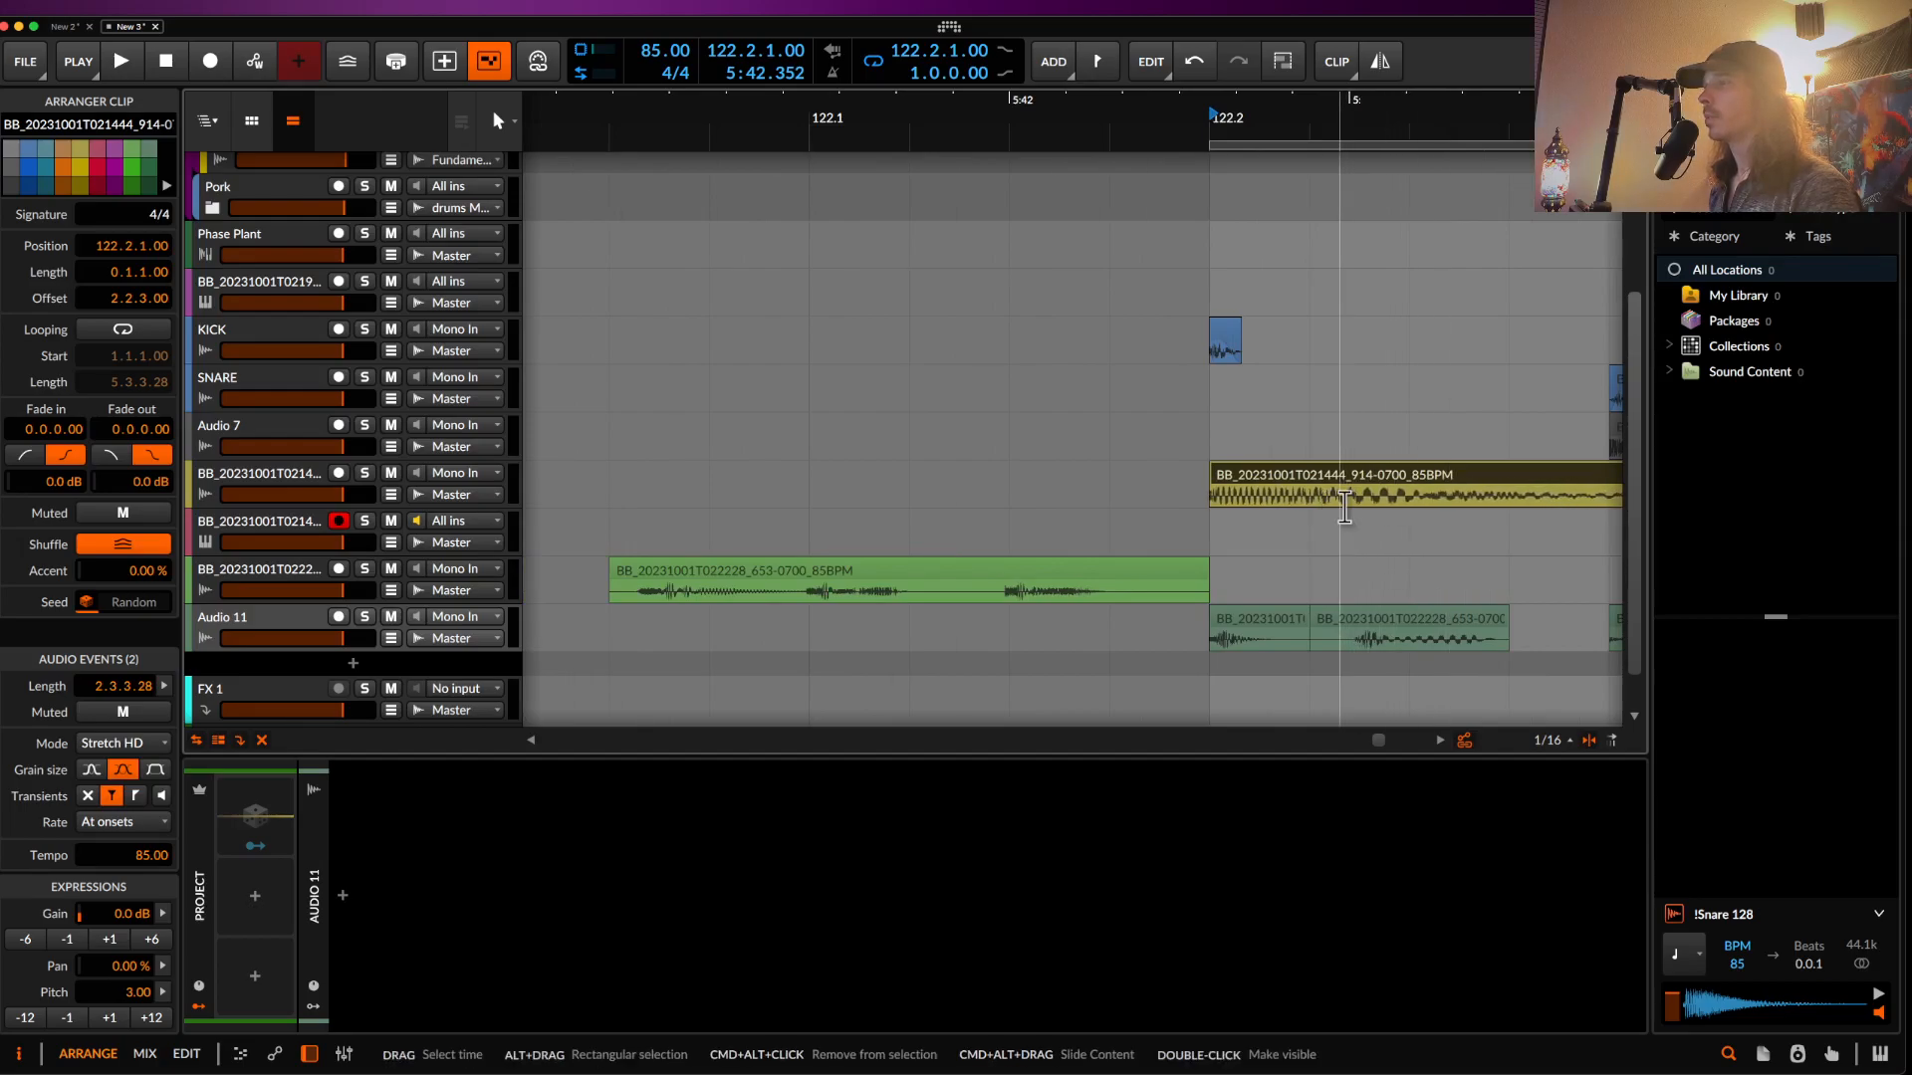
scroll(1344, 506, "down", 3)
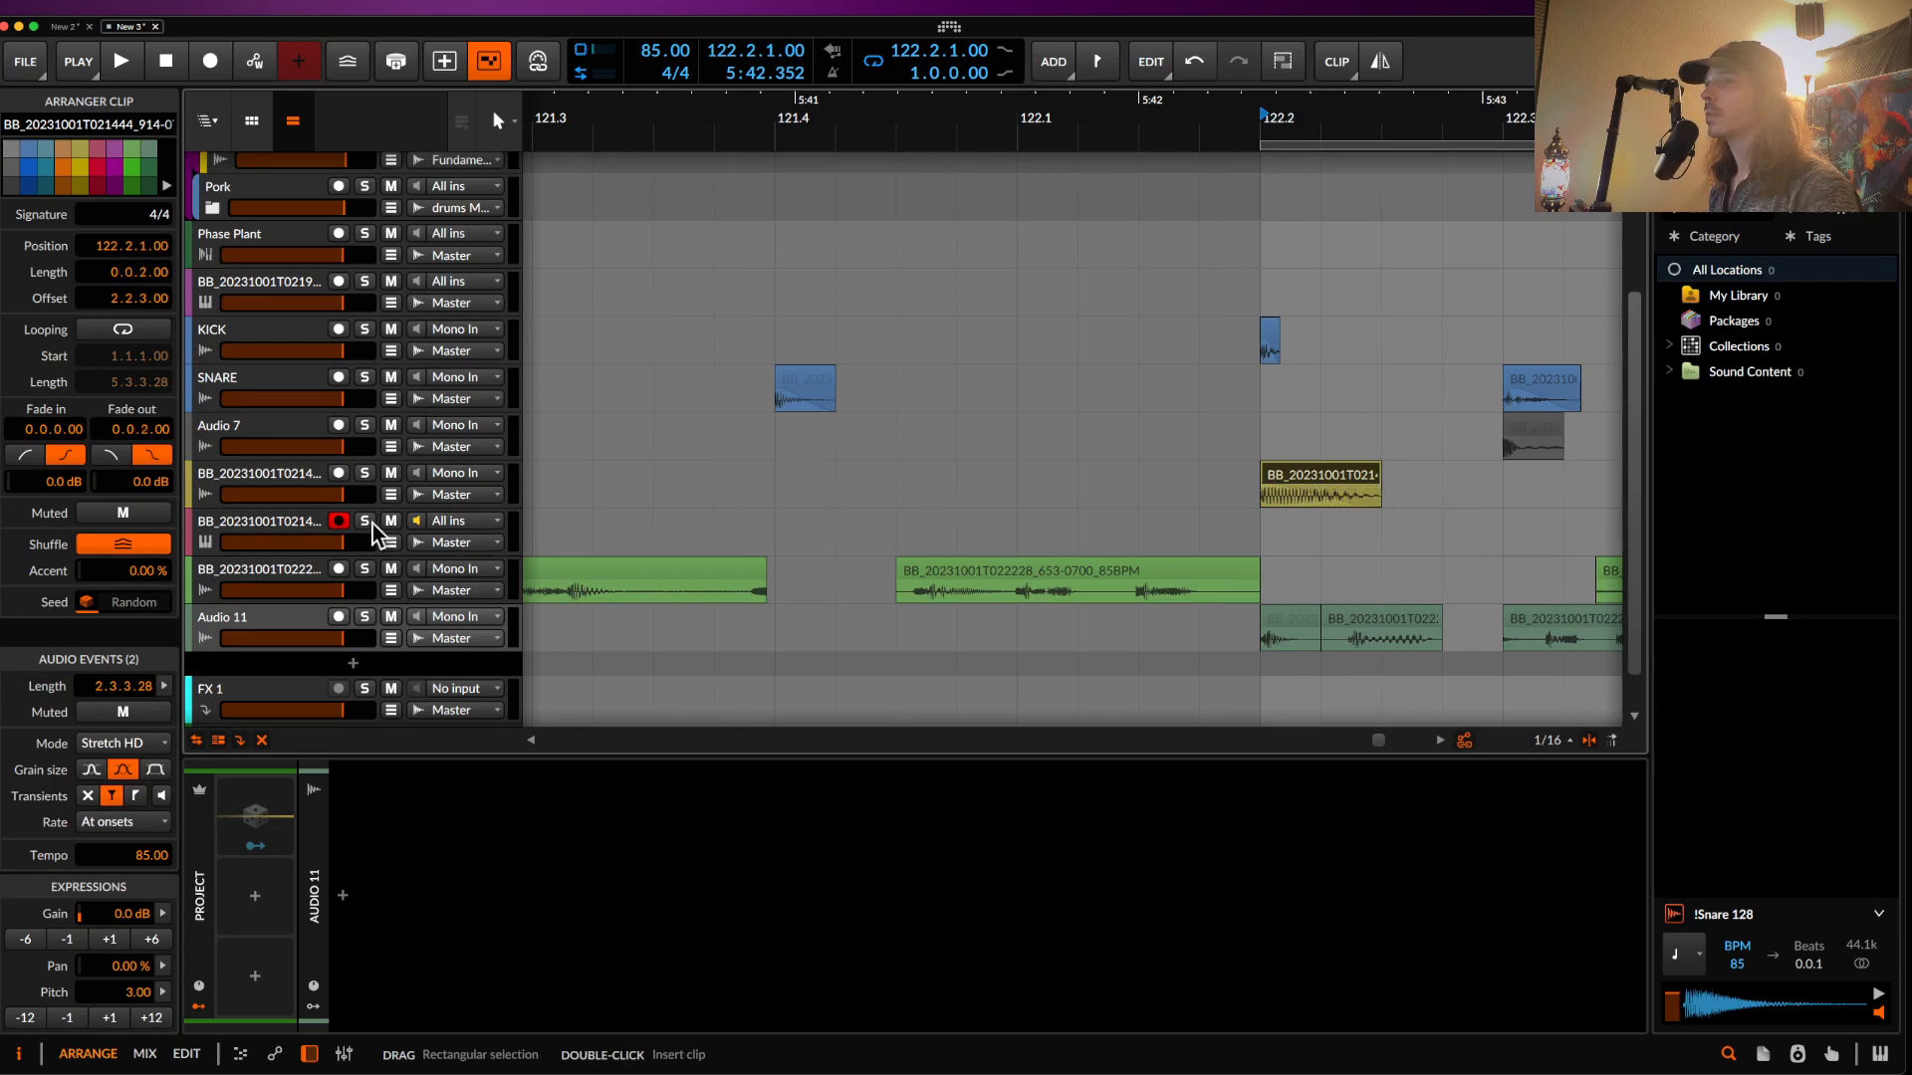
- Insert a Filter device on the yellow bass track
left_click(284, 483)
left_click(344, 895)
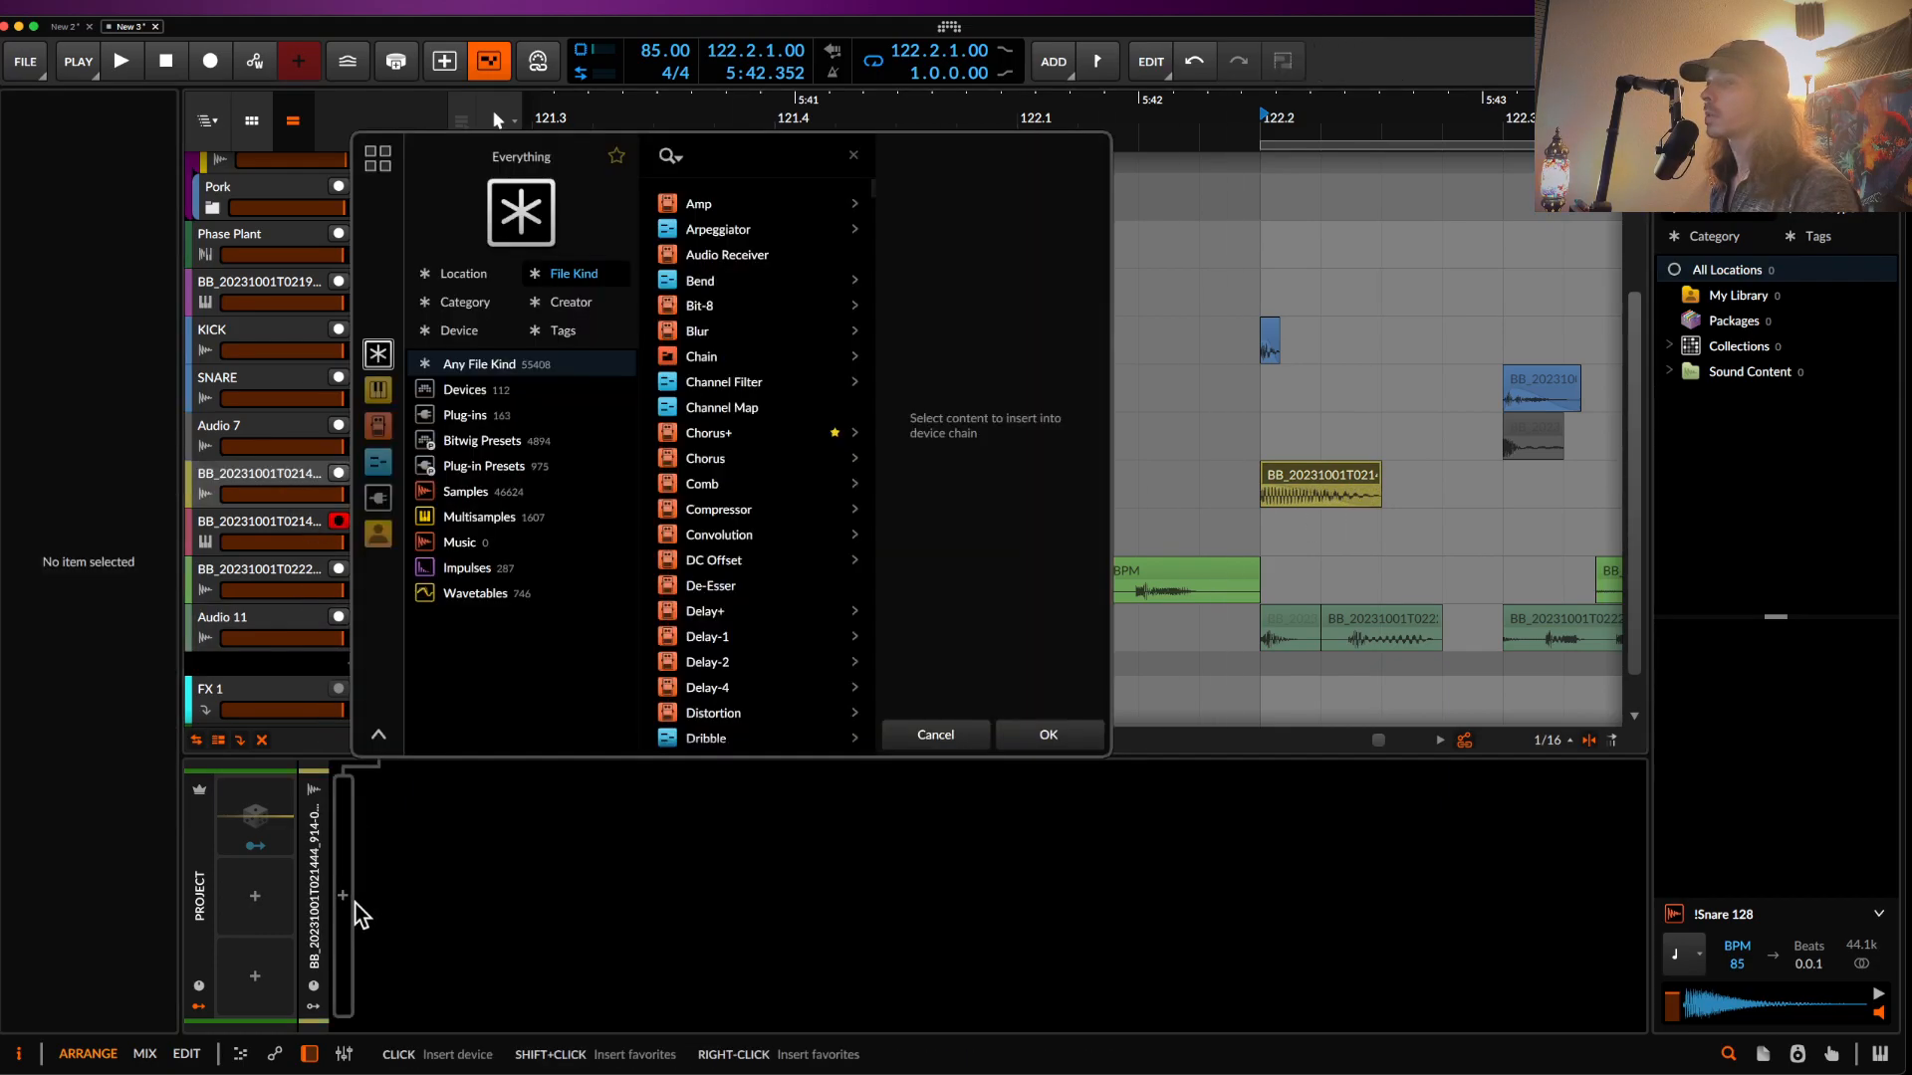
type("filter")
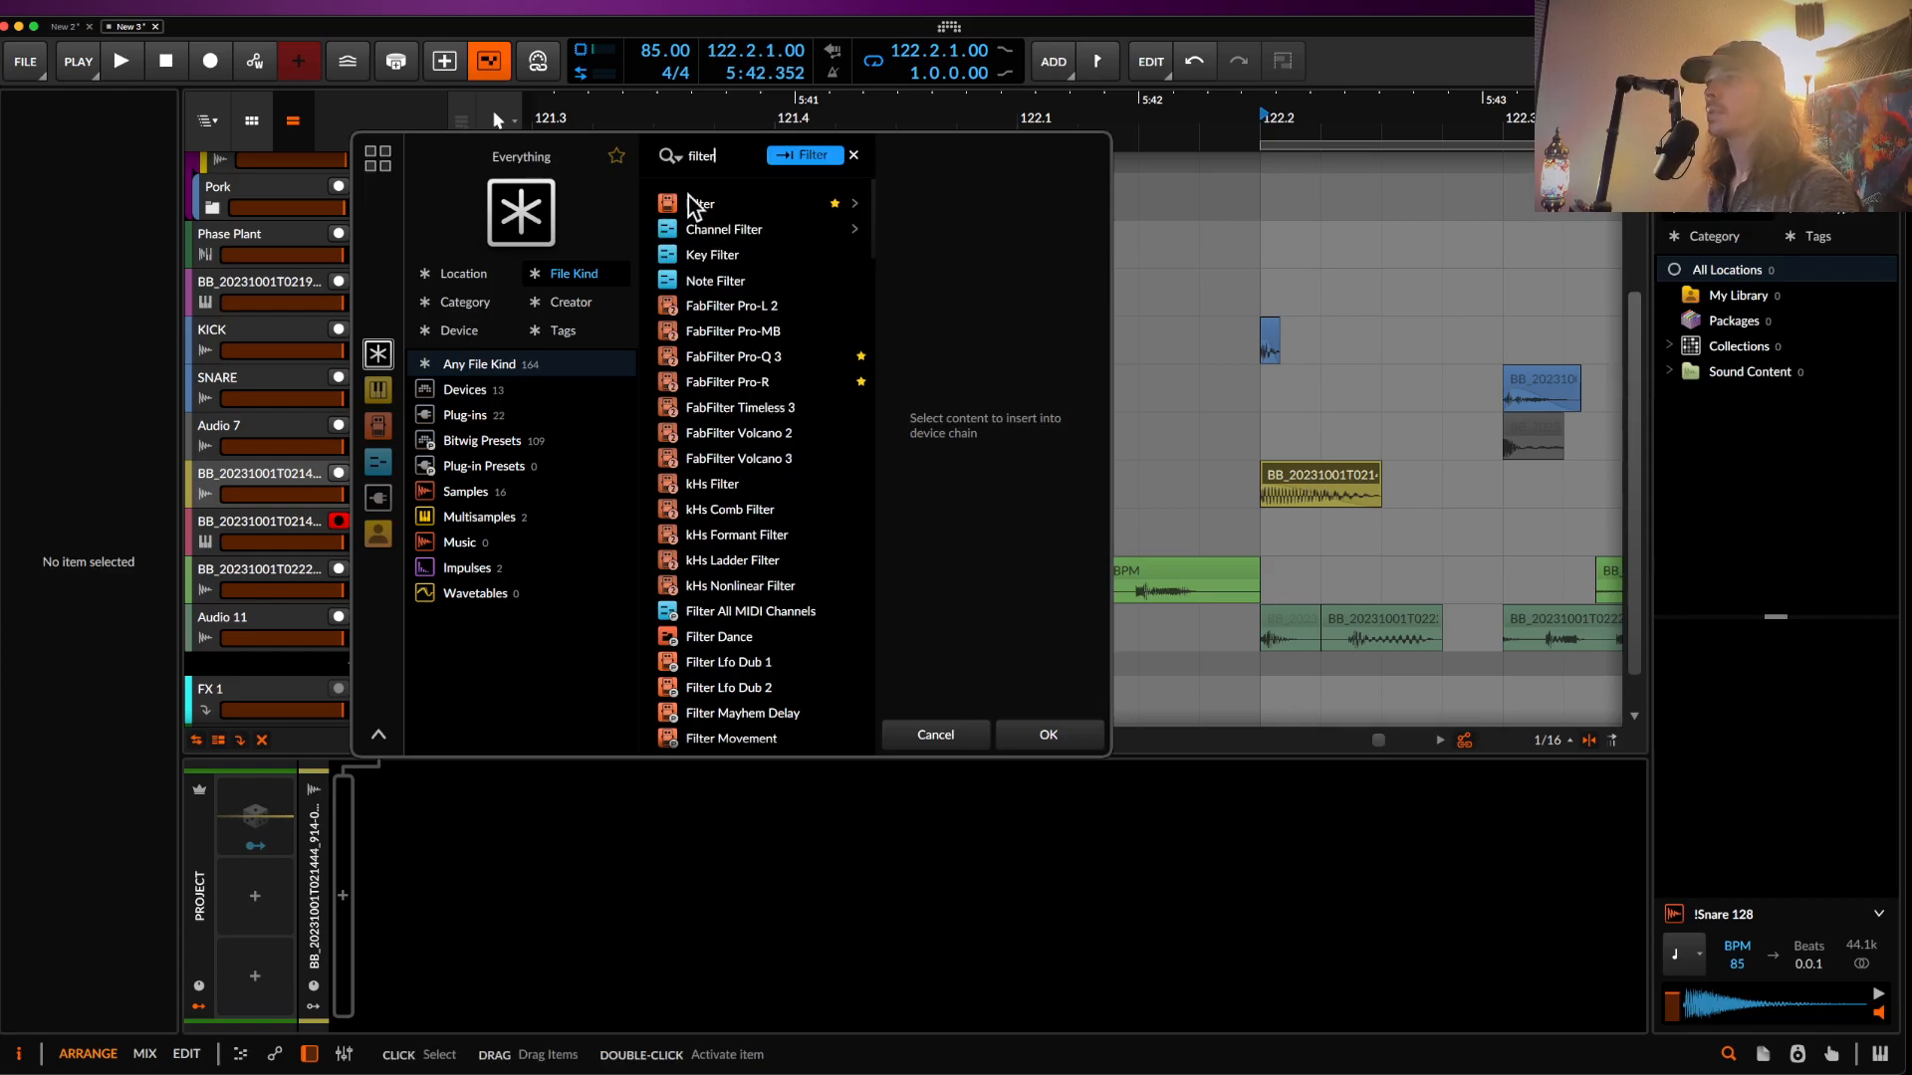
left_click(694, 206)
left_click(1050, 739)
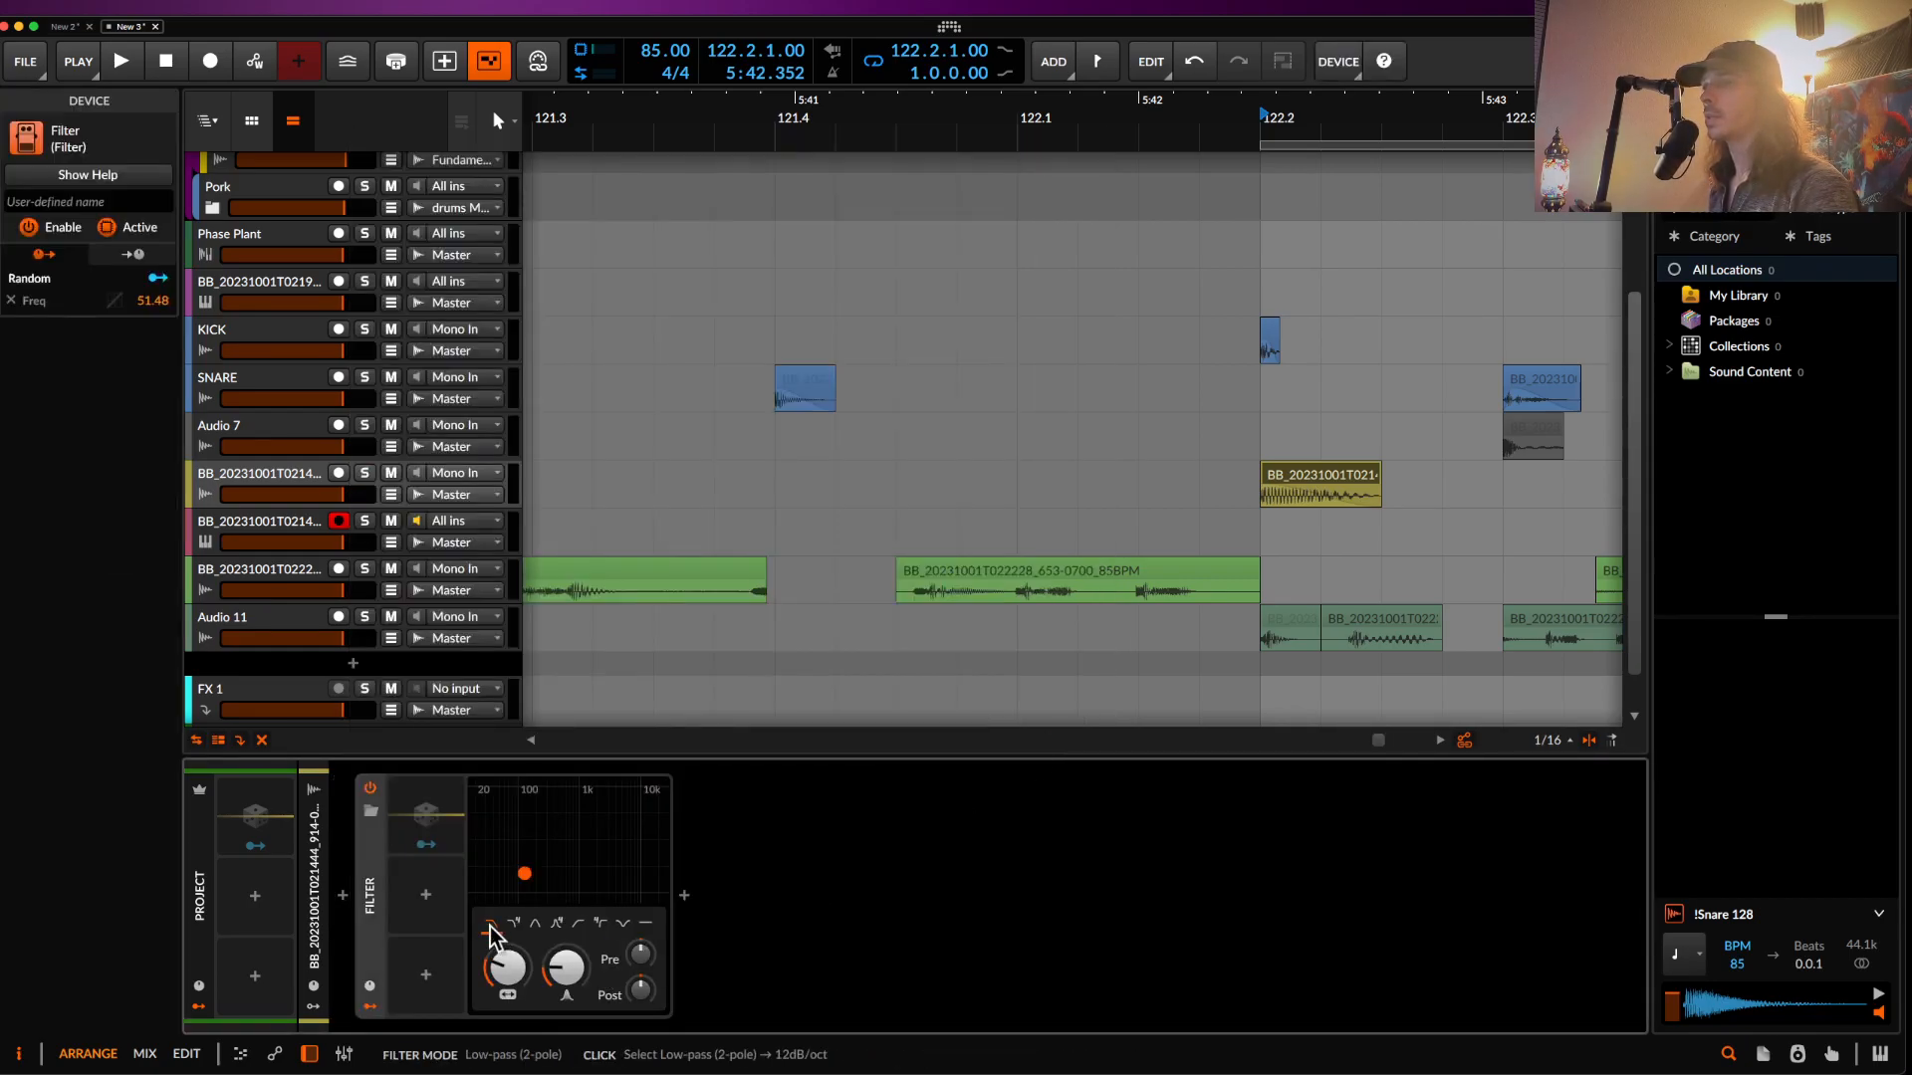
- Lengthen the pasted yellow slice to 0.0.2.00 and audition it
scroll(1032, 652, "right", 4)
scroll(1040, 607, "down", 1)
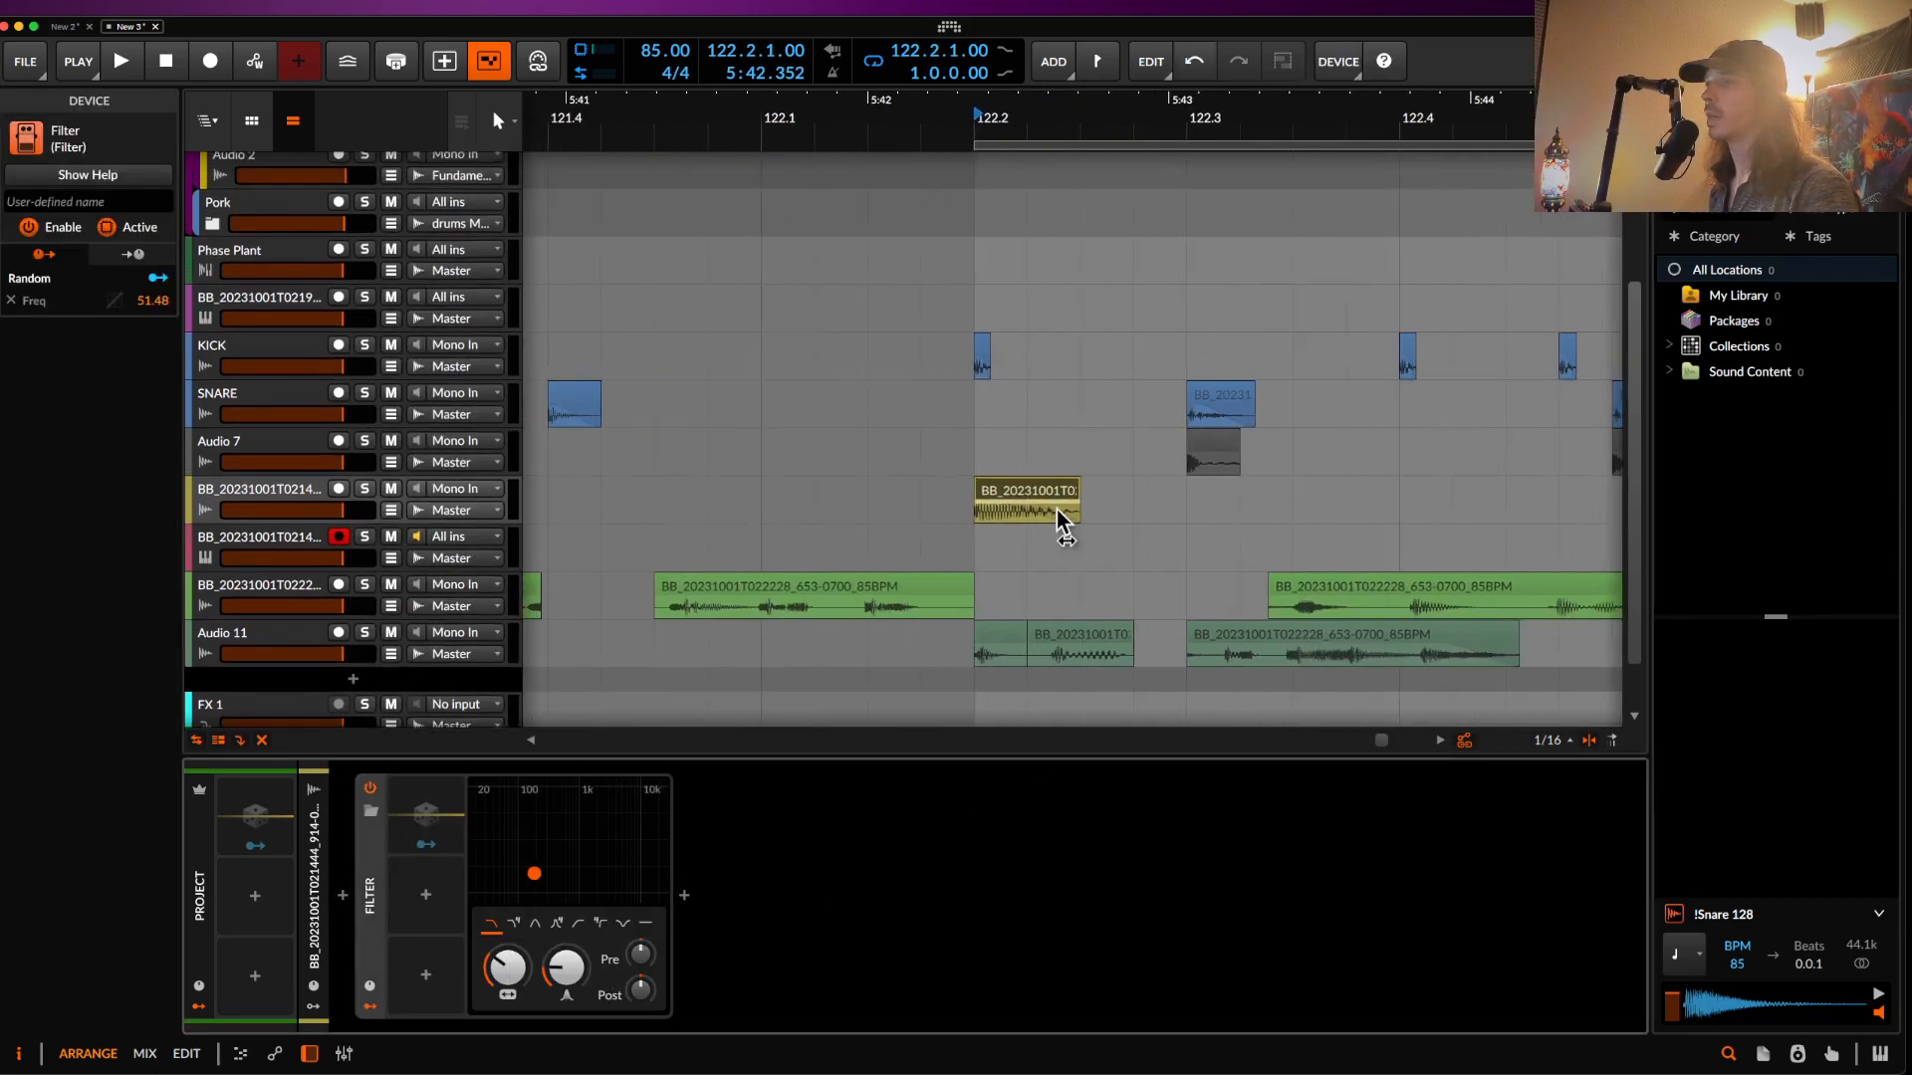
left_click(1011, 498)
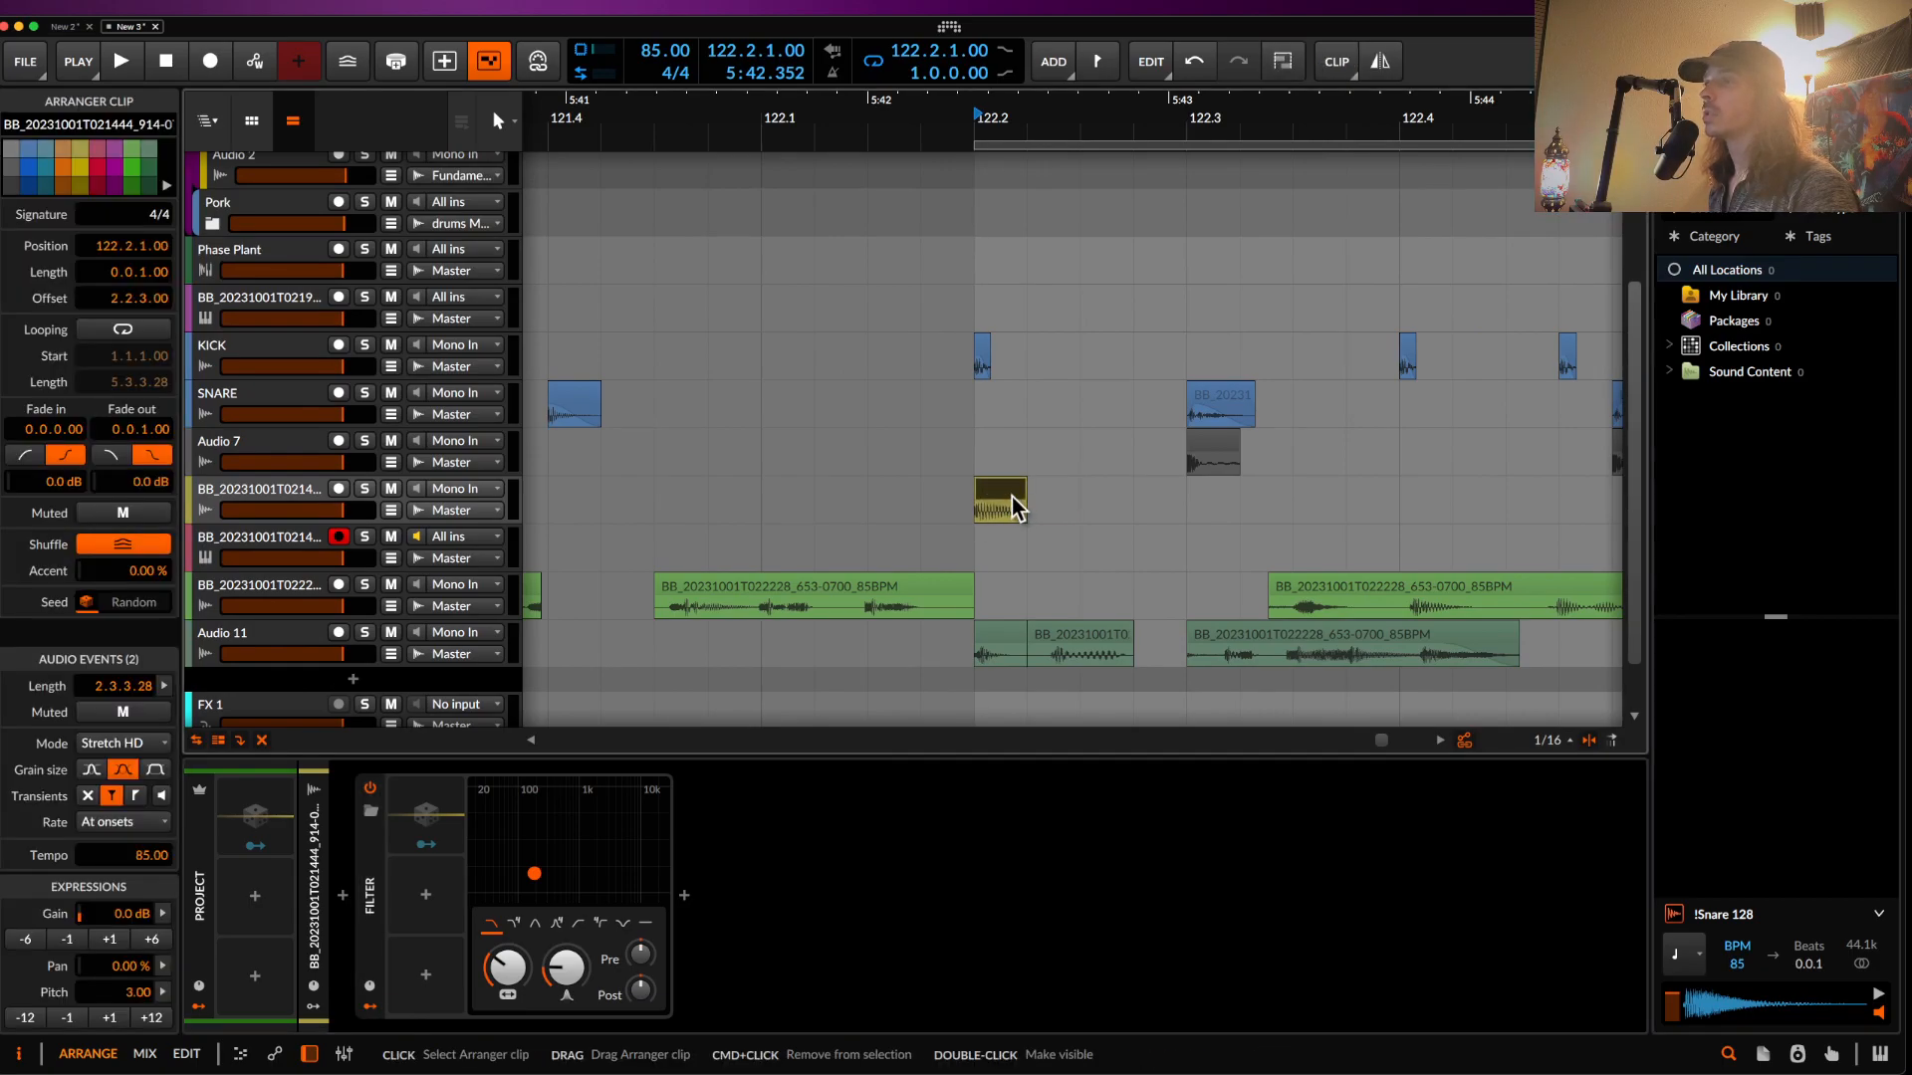
scroll(1011, 498, "up", 3)
scroll(1012, 498, "up", 2)
key("space")
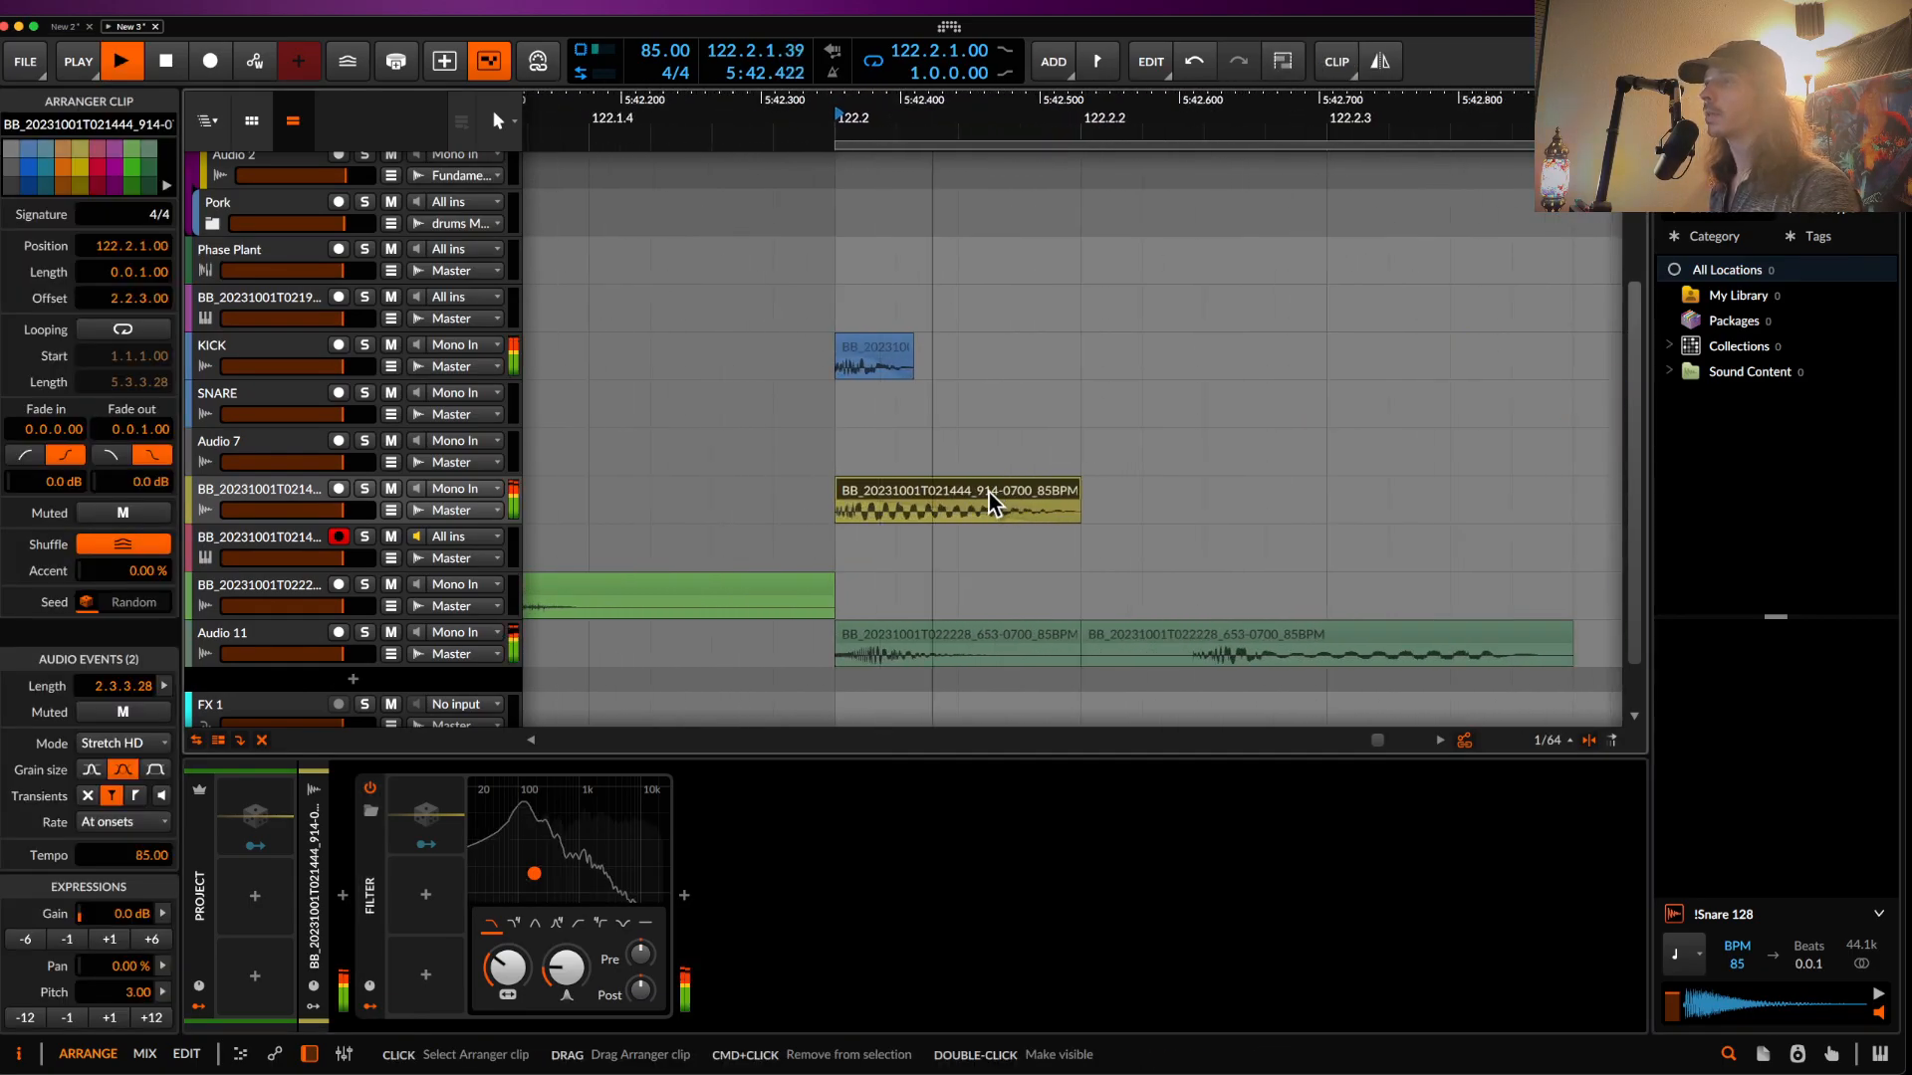
key("space")
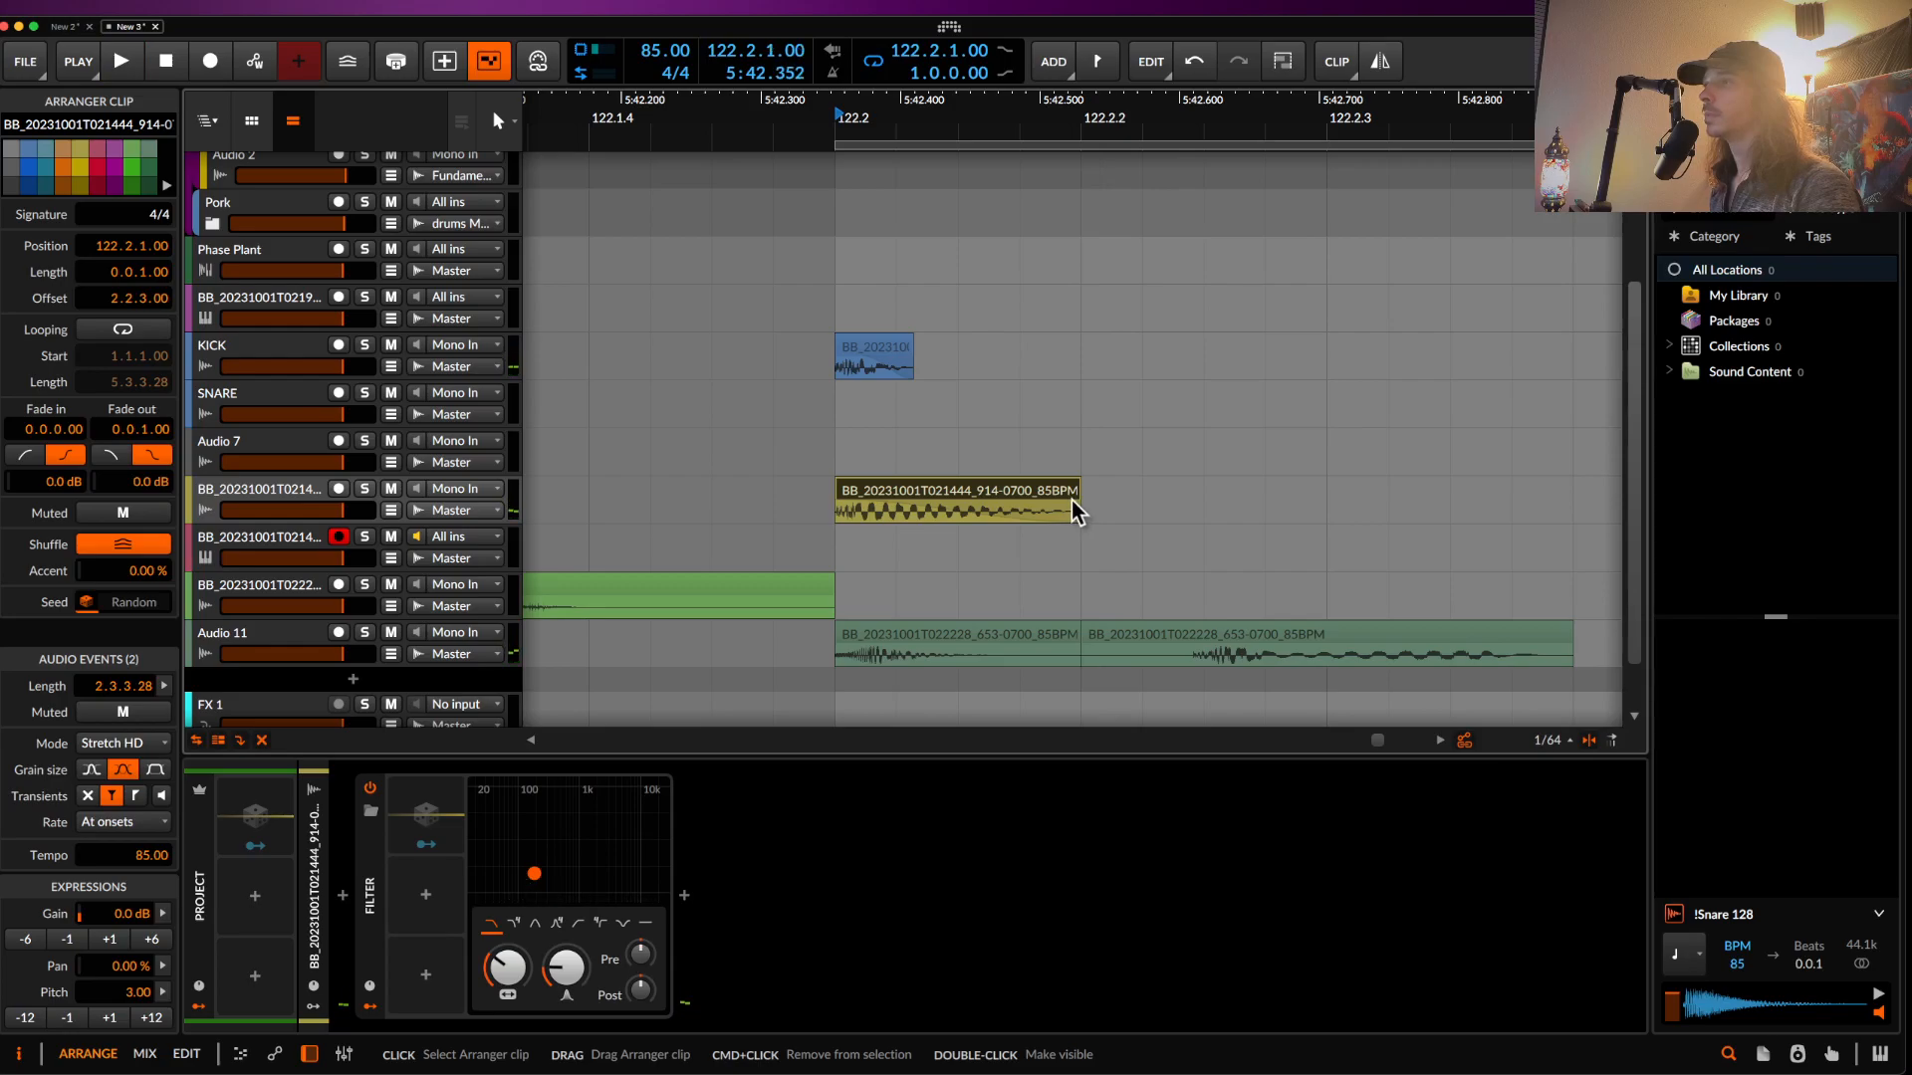
left_click_drag(1073, 500, 1384, 510)
key("space")
scroll(1323, 508, "down", 3)
key("space")
- Duplicate the yellow slice further right while playing from the kick at 122.2
left_click(1135, 358)
key("space")
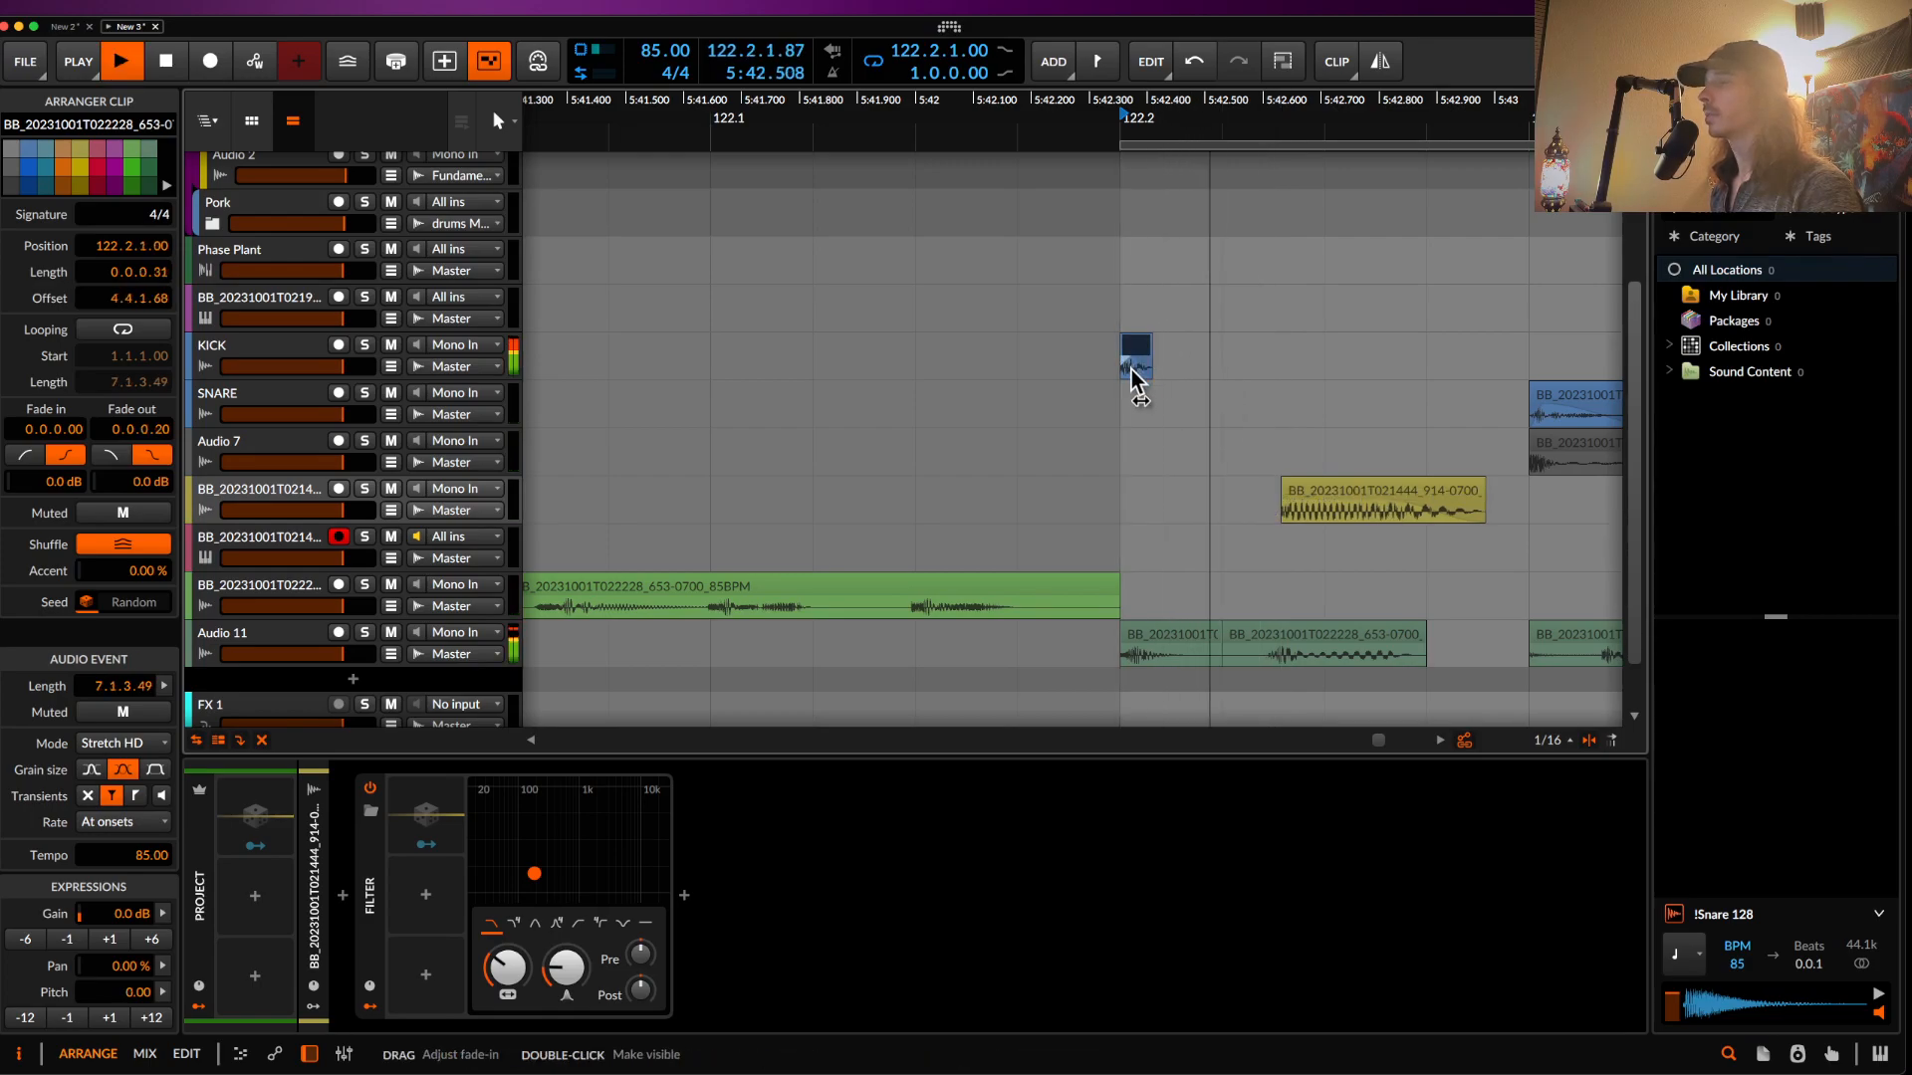
scroll(1135, 373, "down", 2)
scroll(1136, 370, "down", 3)
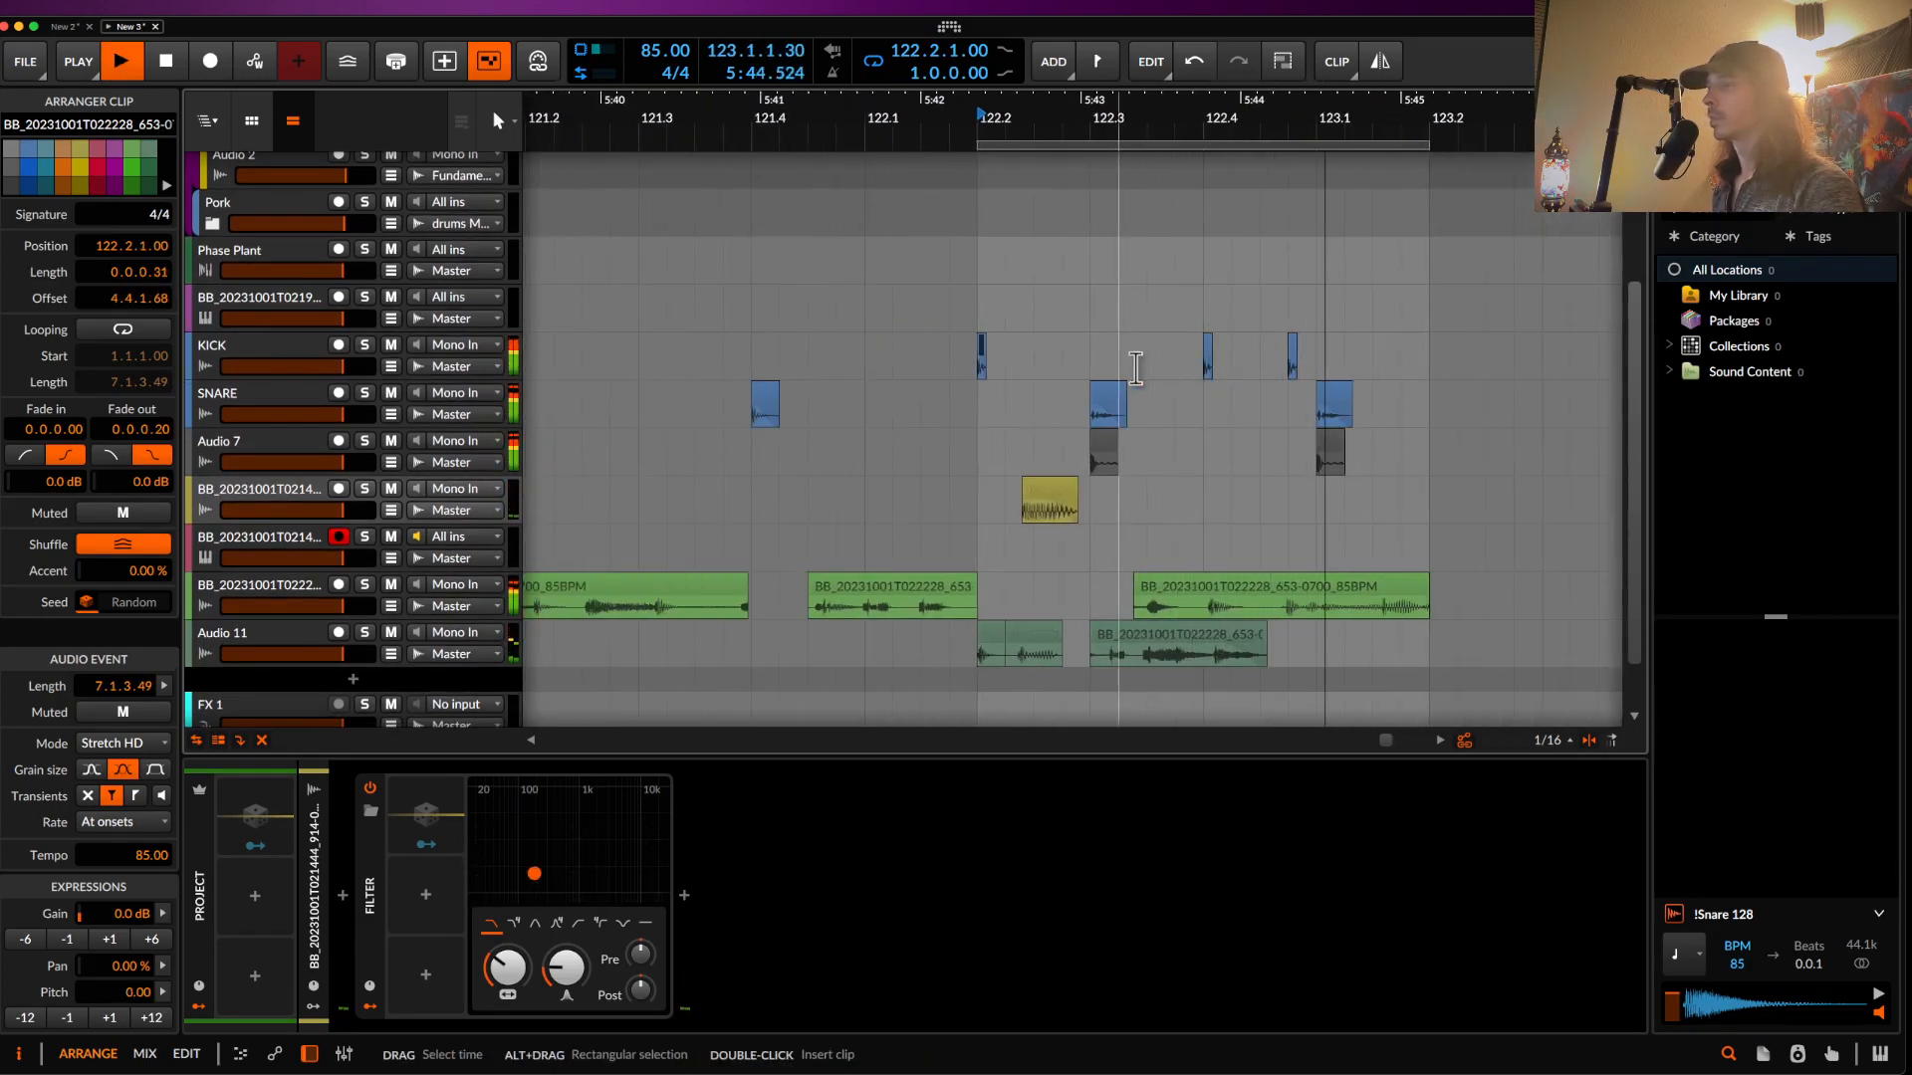
scroll(1045, 488, "up", 3)
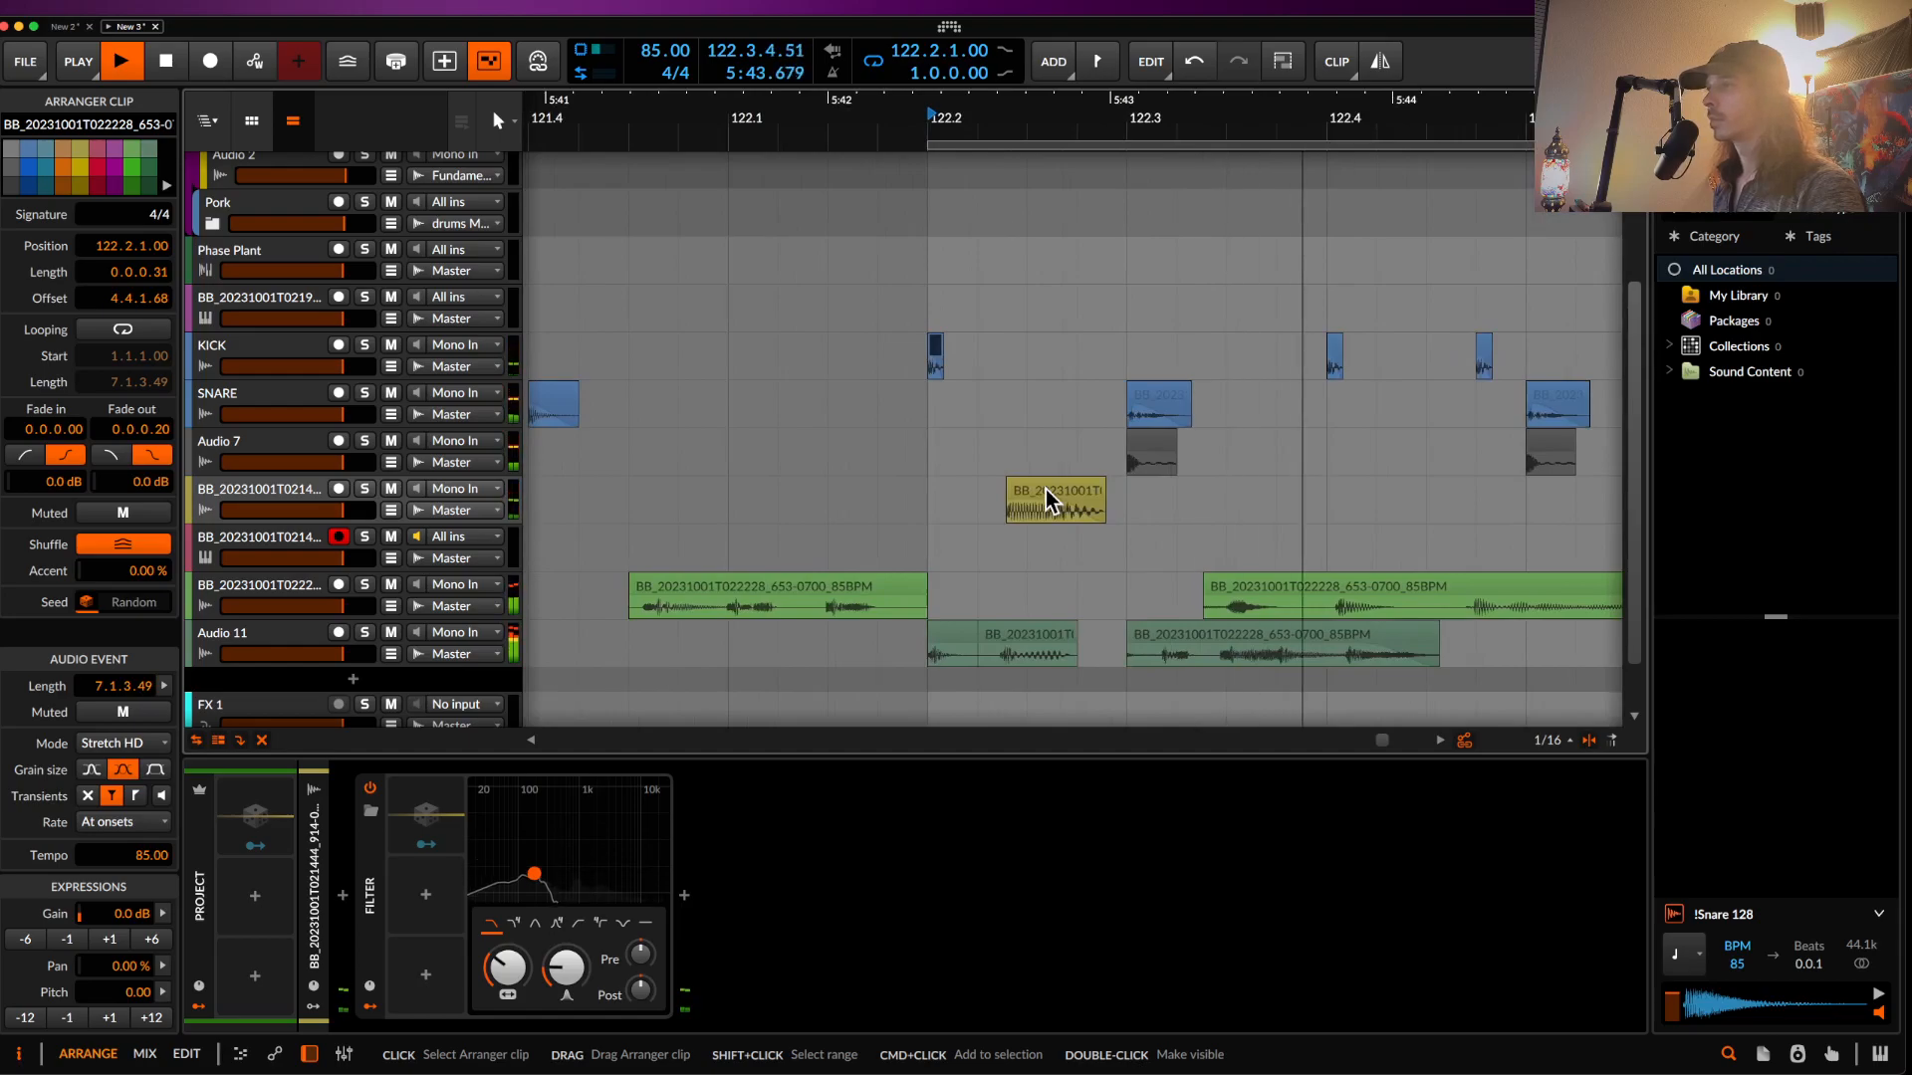
scroll(1045, 487, "down", 4)
left_click_drag(1045, 488, 1195, 491)
scroll(1195, 492, "up", 3)
key("space")
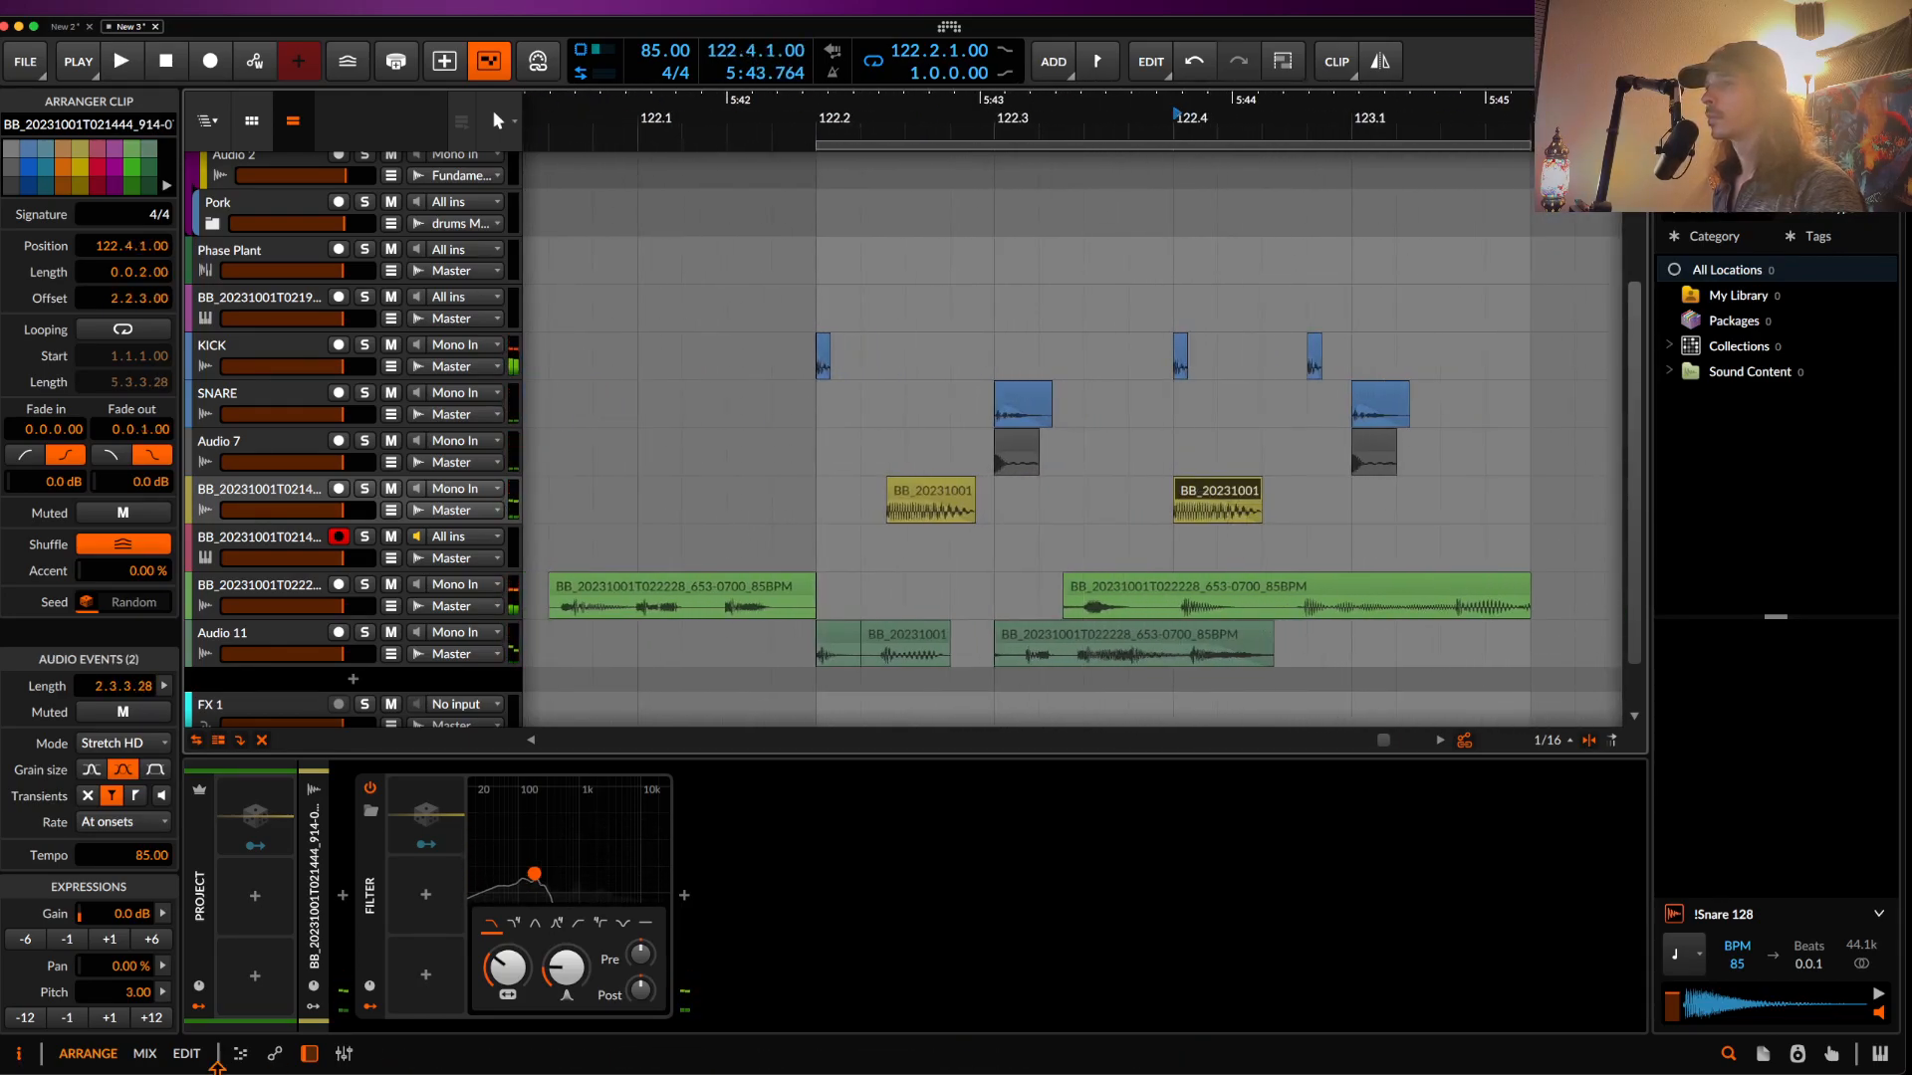
- Move the yellow slice copy to 123.1.1.00 and loop it against the kick and snare
scroll(900, 557, "down", 5)
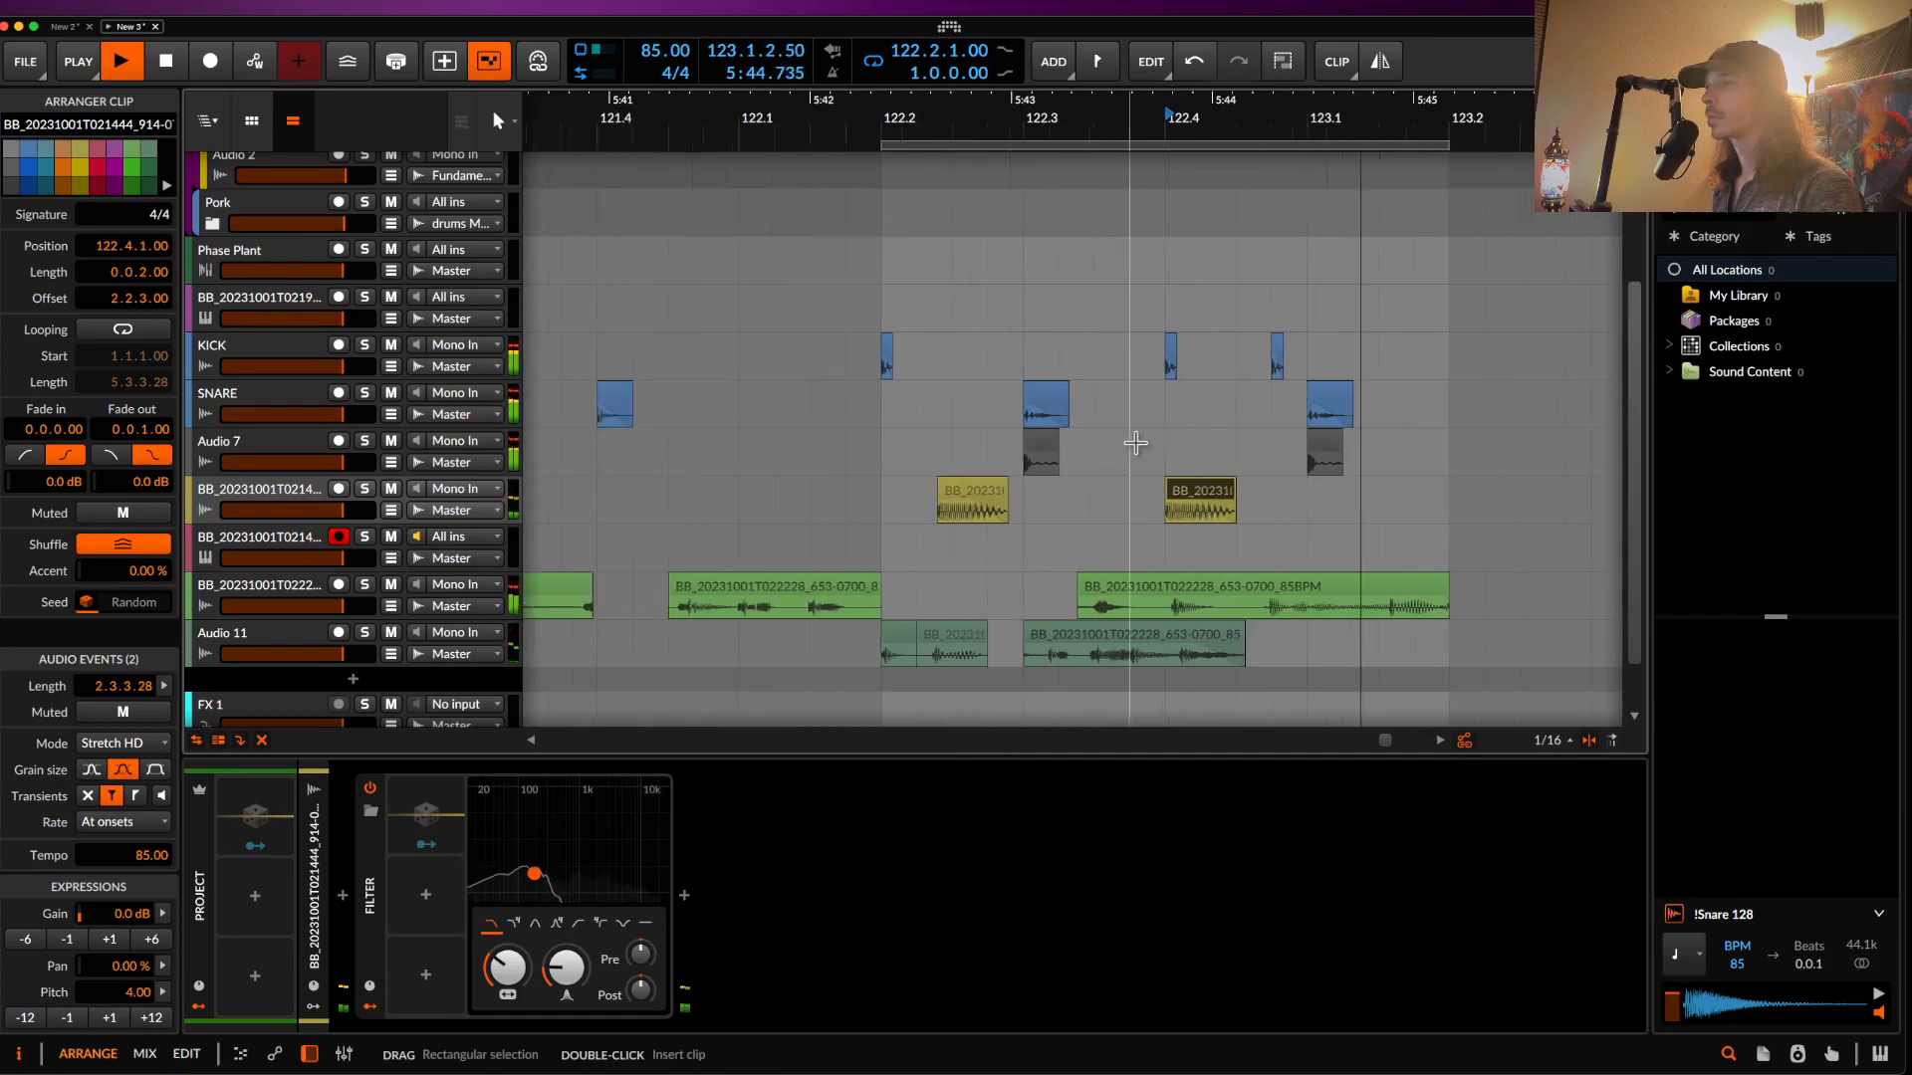
scroll(900, 554, "down", 4)
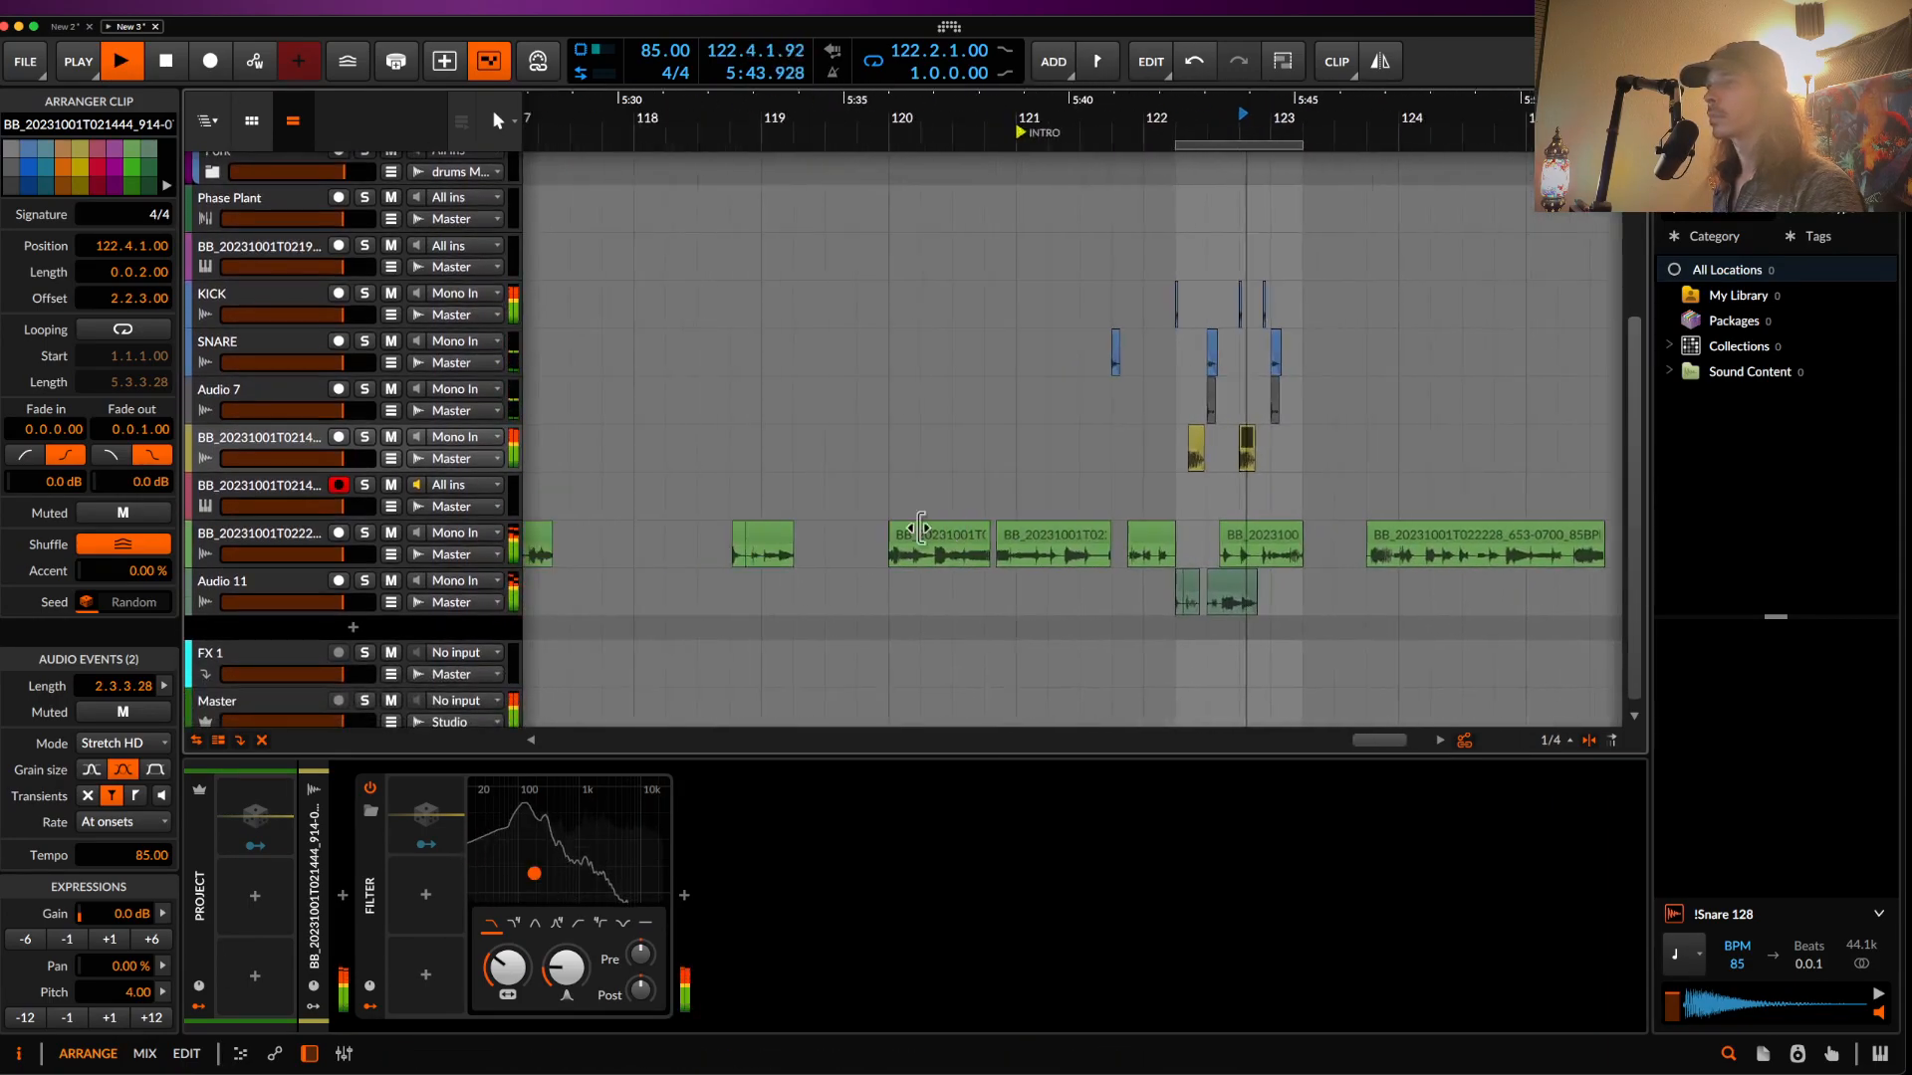
scroll(379, 351, "down", 1)
scroll(1263, 359, "up", 7)
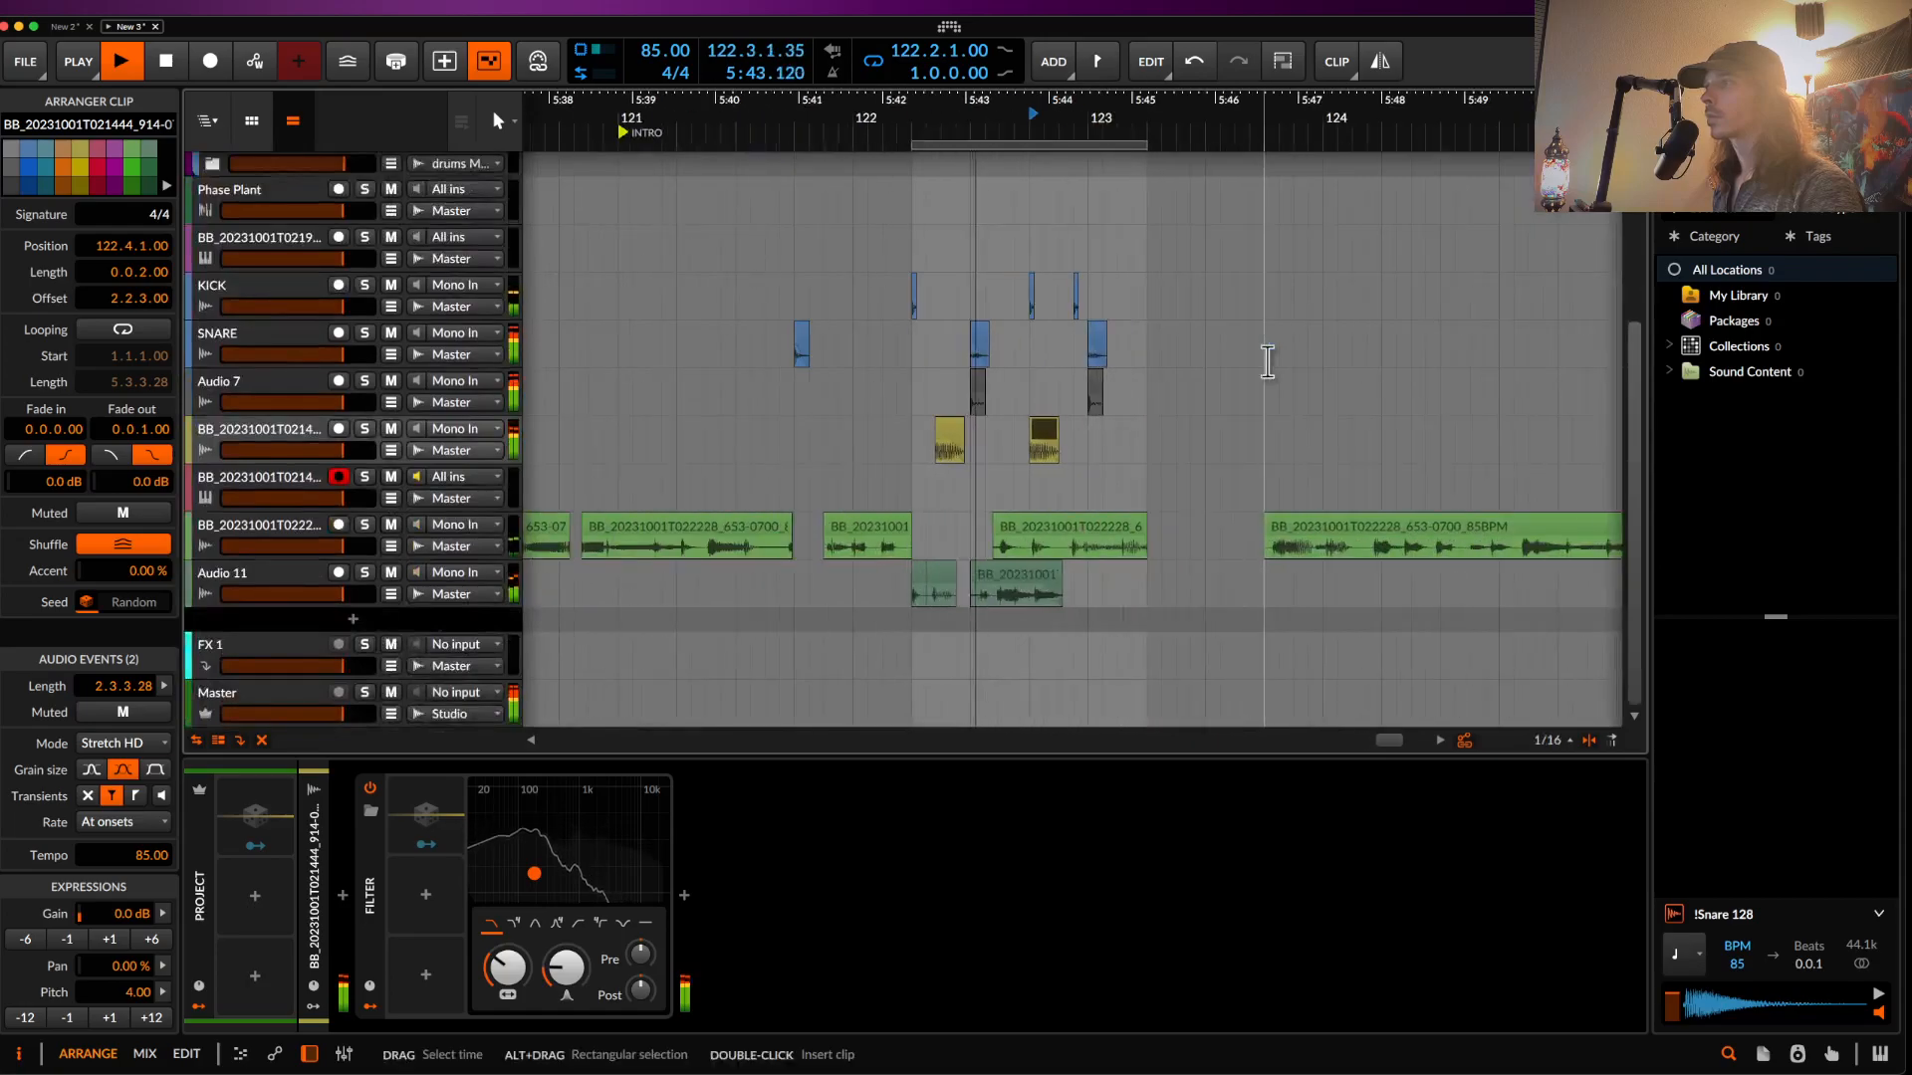
key("space")
left_click_drag(862, 433, 1017, 444)
left_click(570, 434)
key("space")
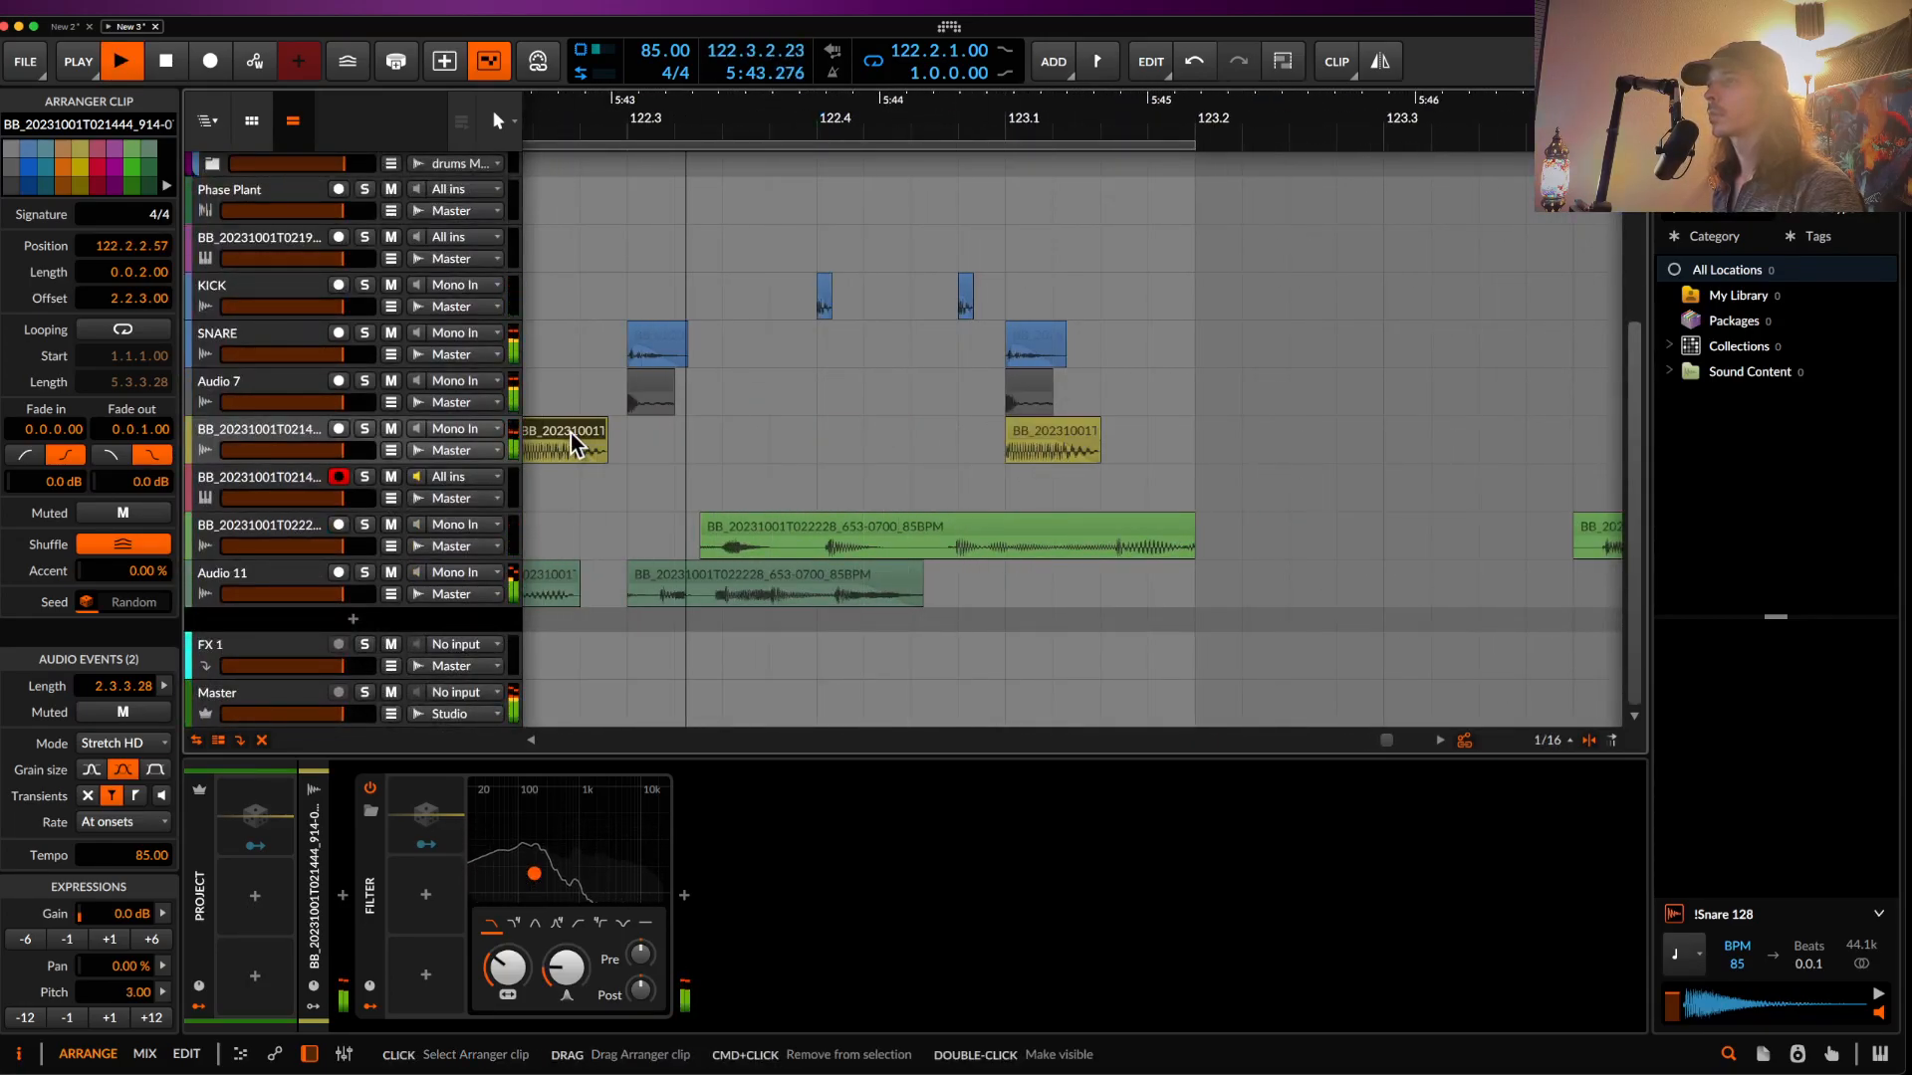
scroll(571, 433, "down", 6)
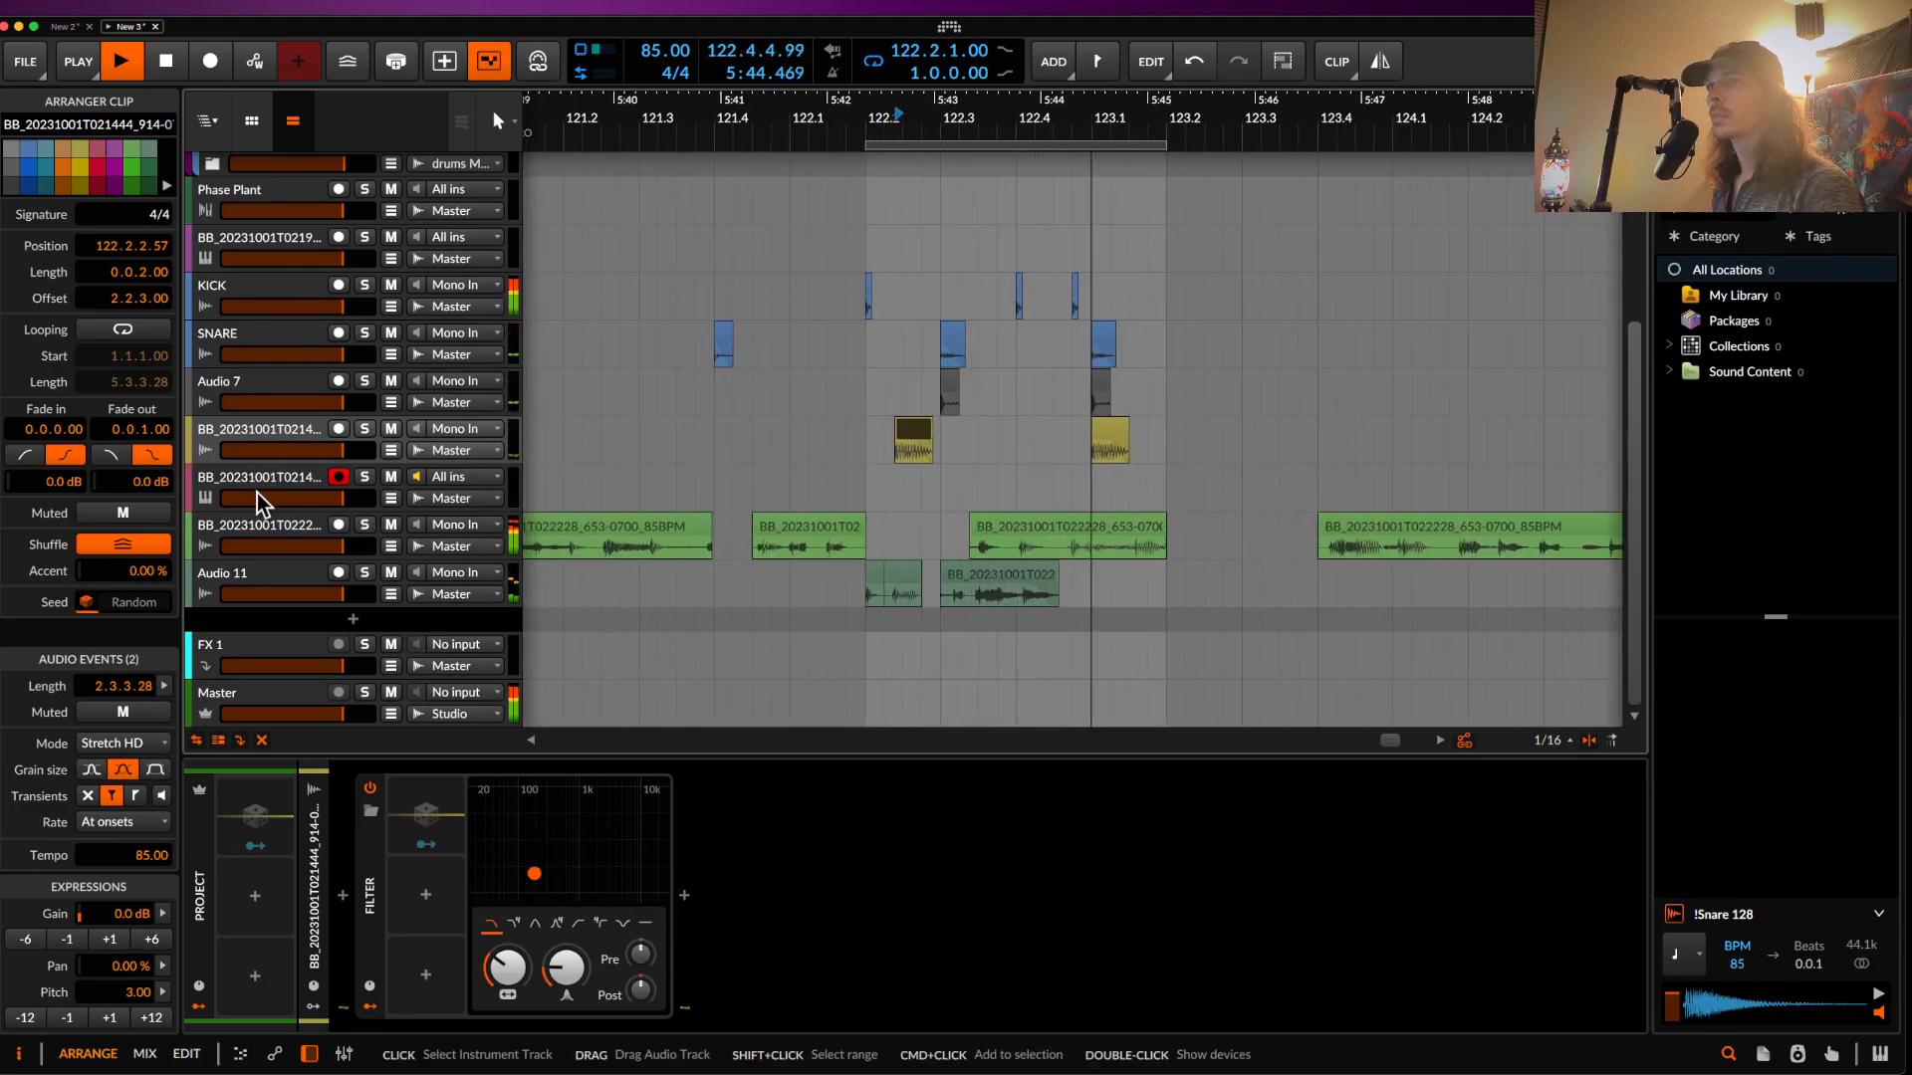
left_click(243, 438)
scroll(239, 383, "up", 3)
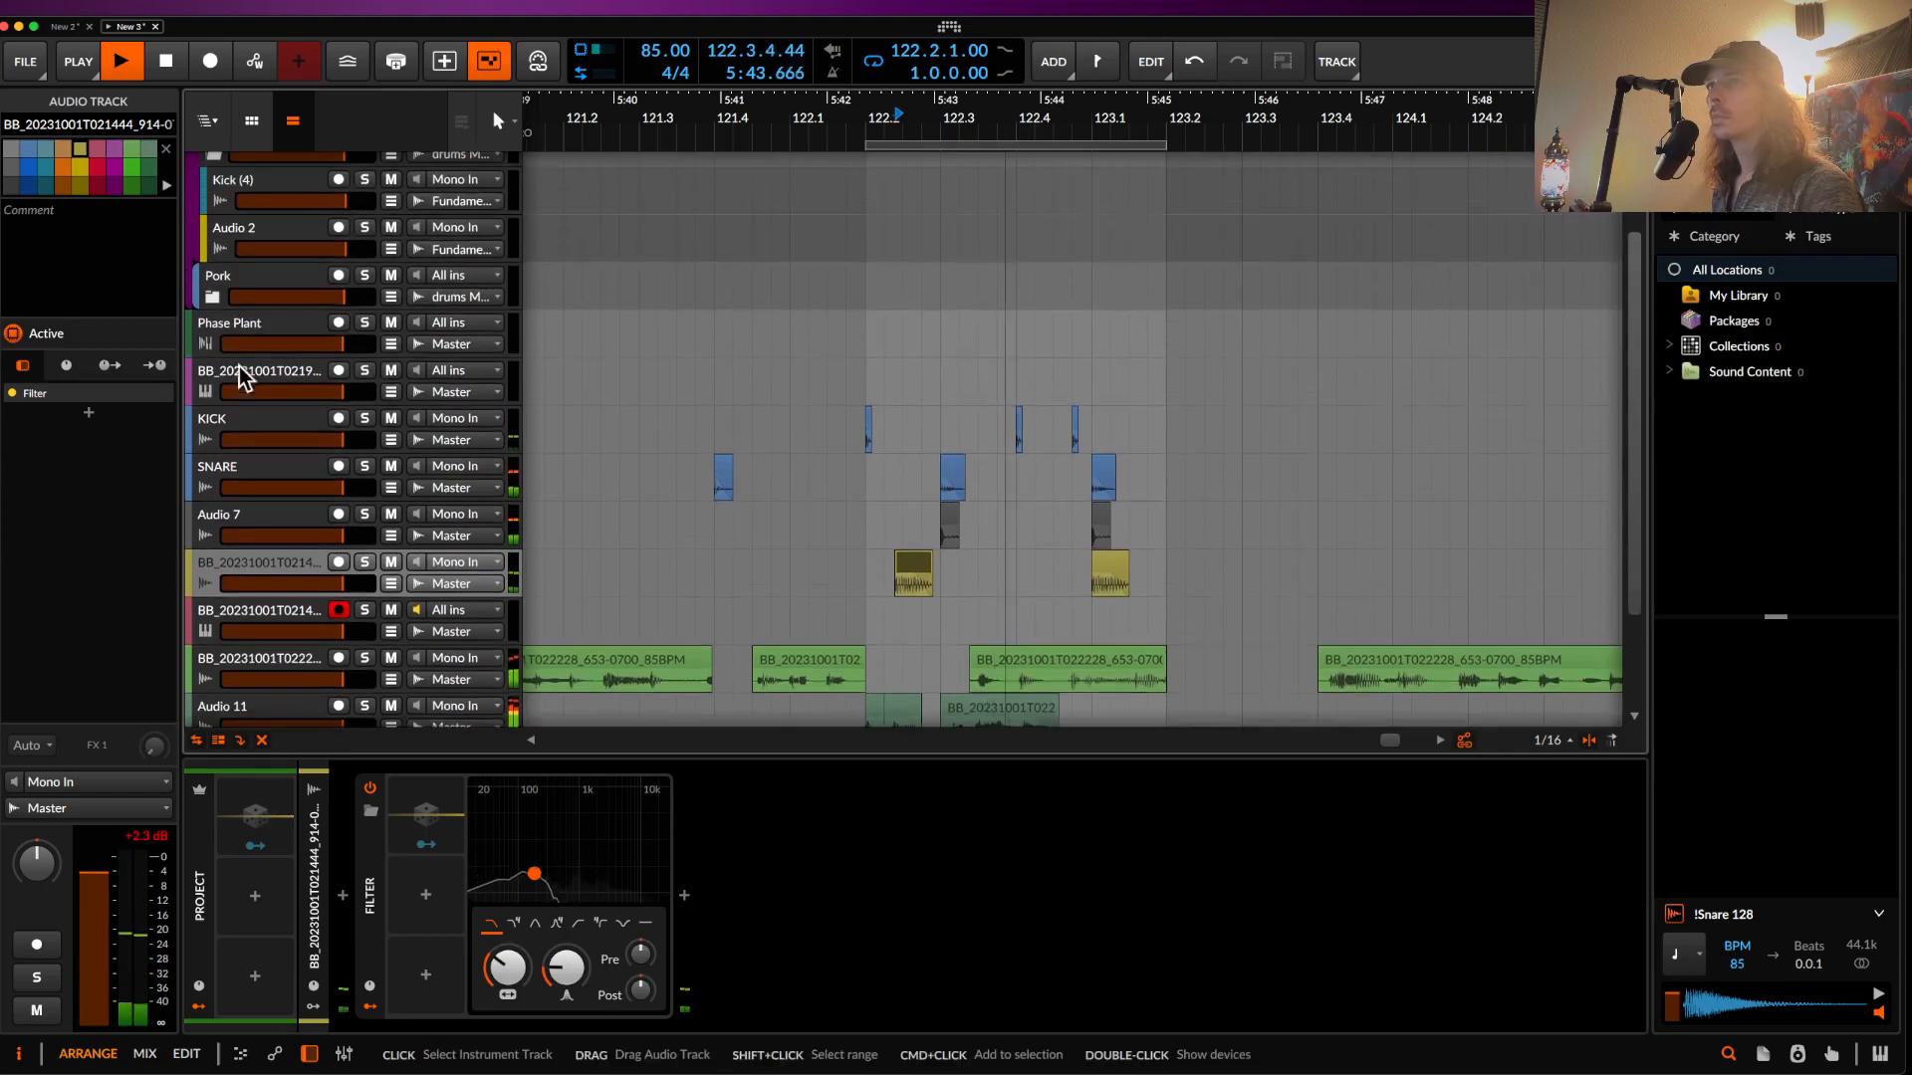
left_click(235, 331)
key("space")
- Raise Phase Plant's PORK and VIBEZ macros to full
left_click(370, 967)
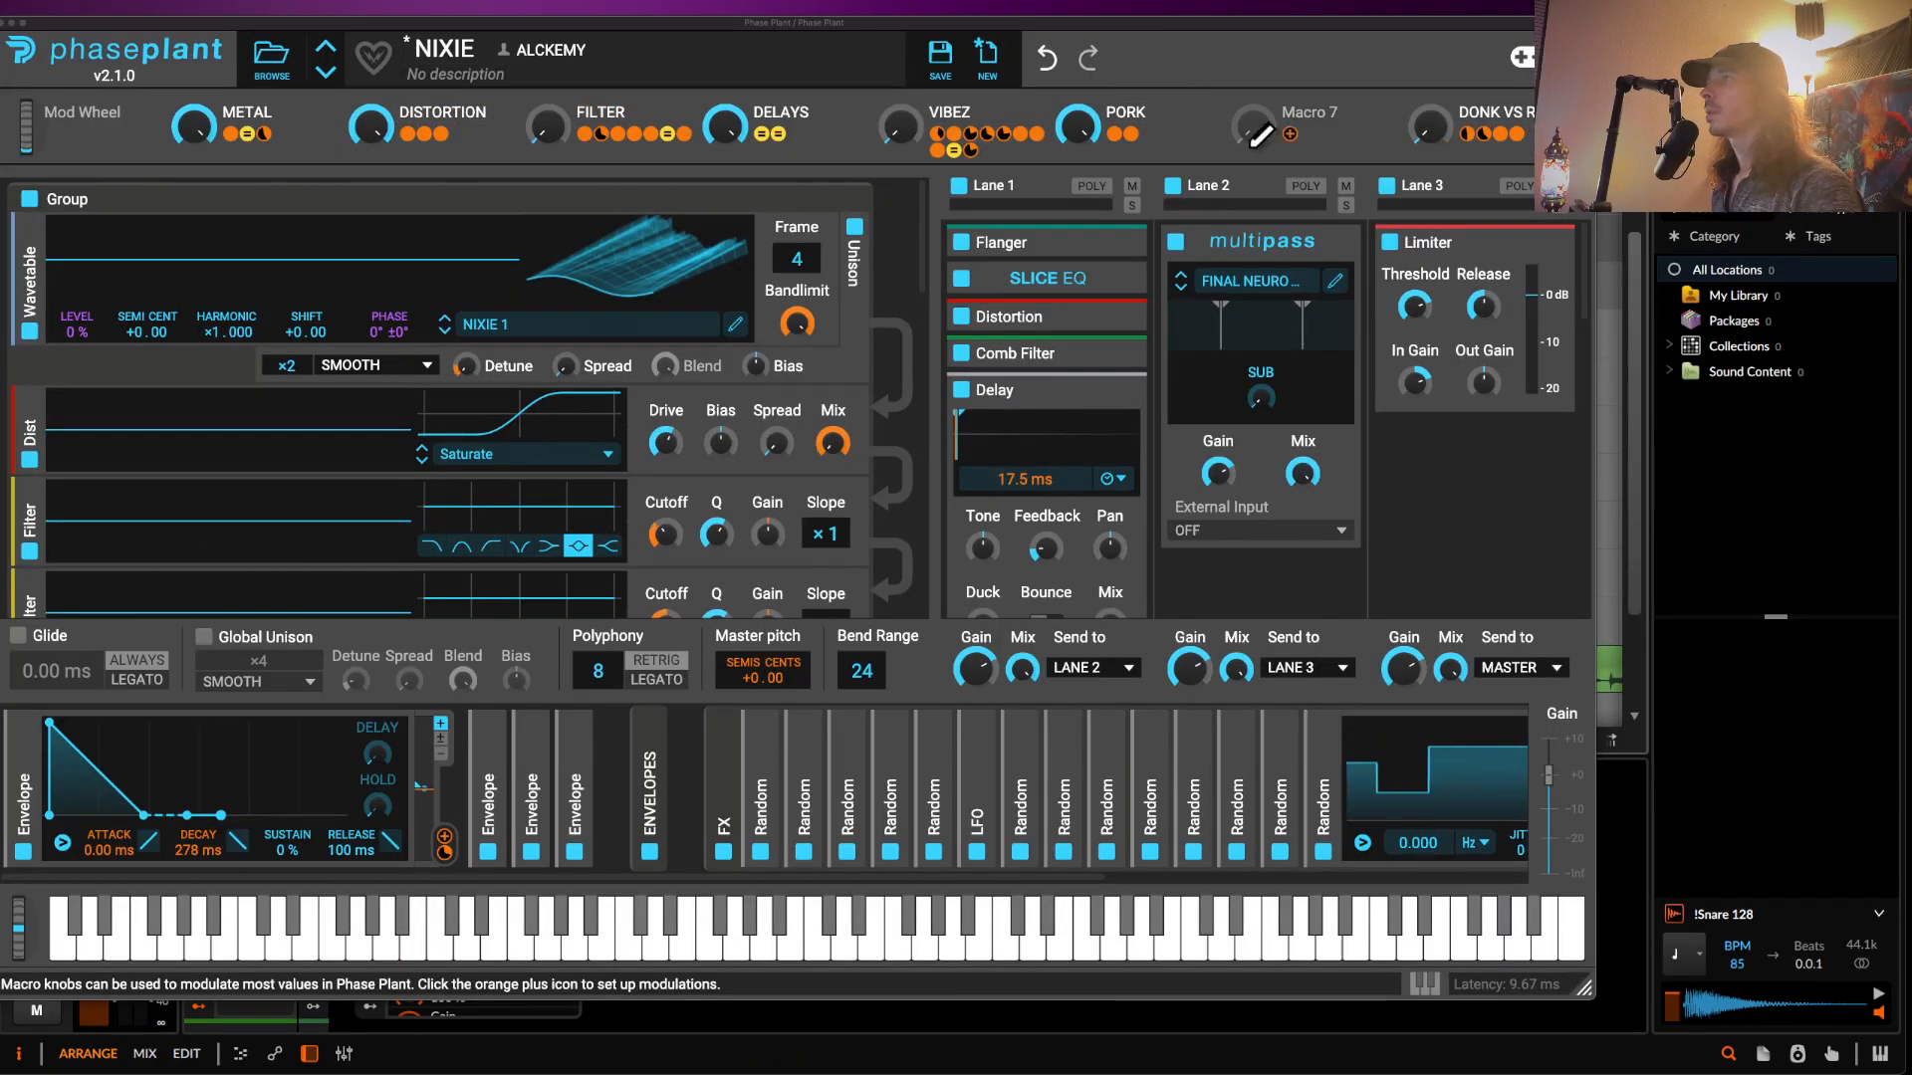
left_click_drag(1077, 126, 1077, 60)
left_click_drag(900, 127, 900, 30)
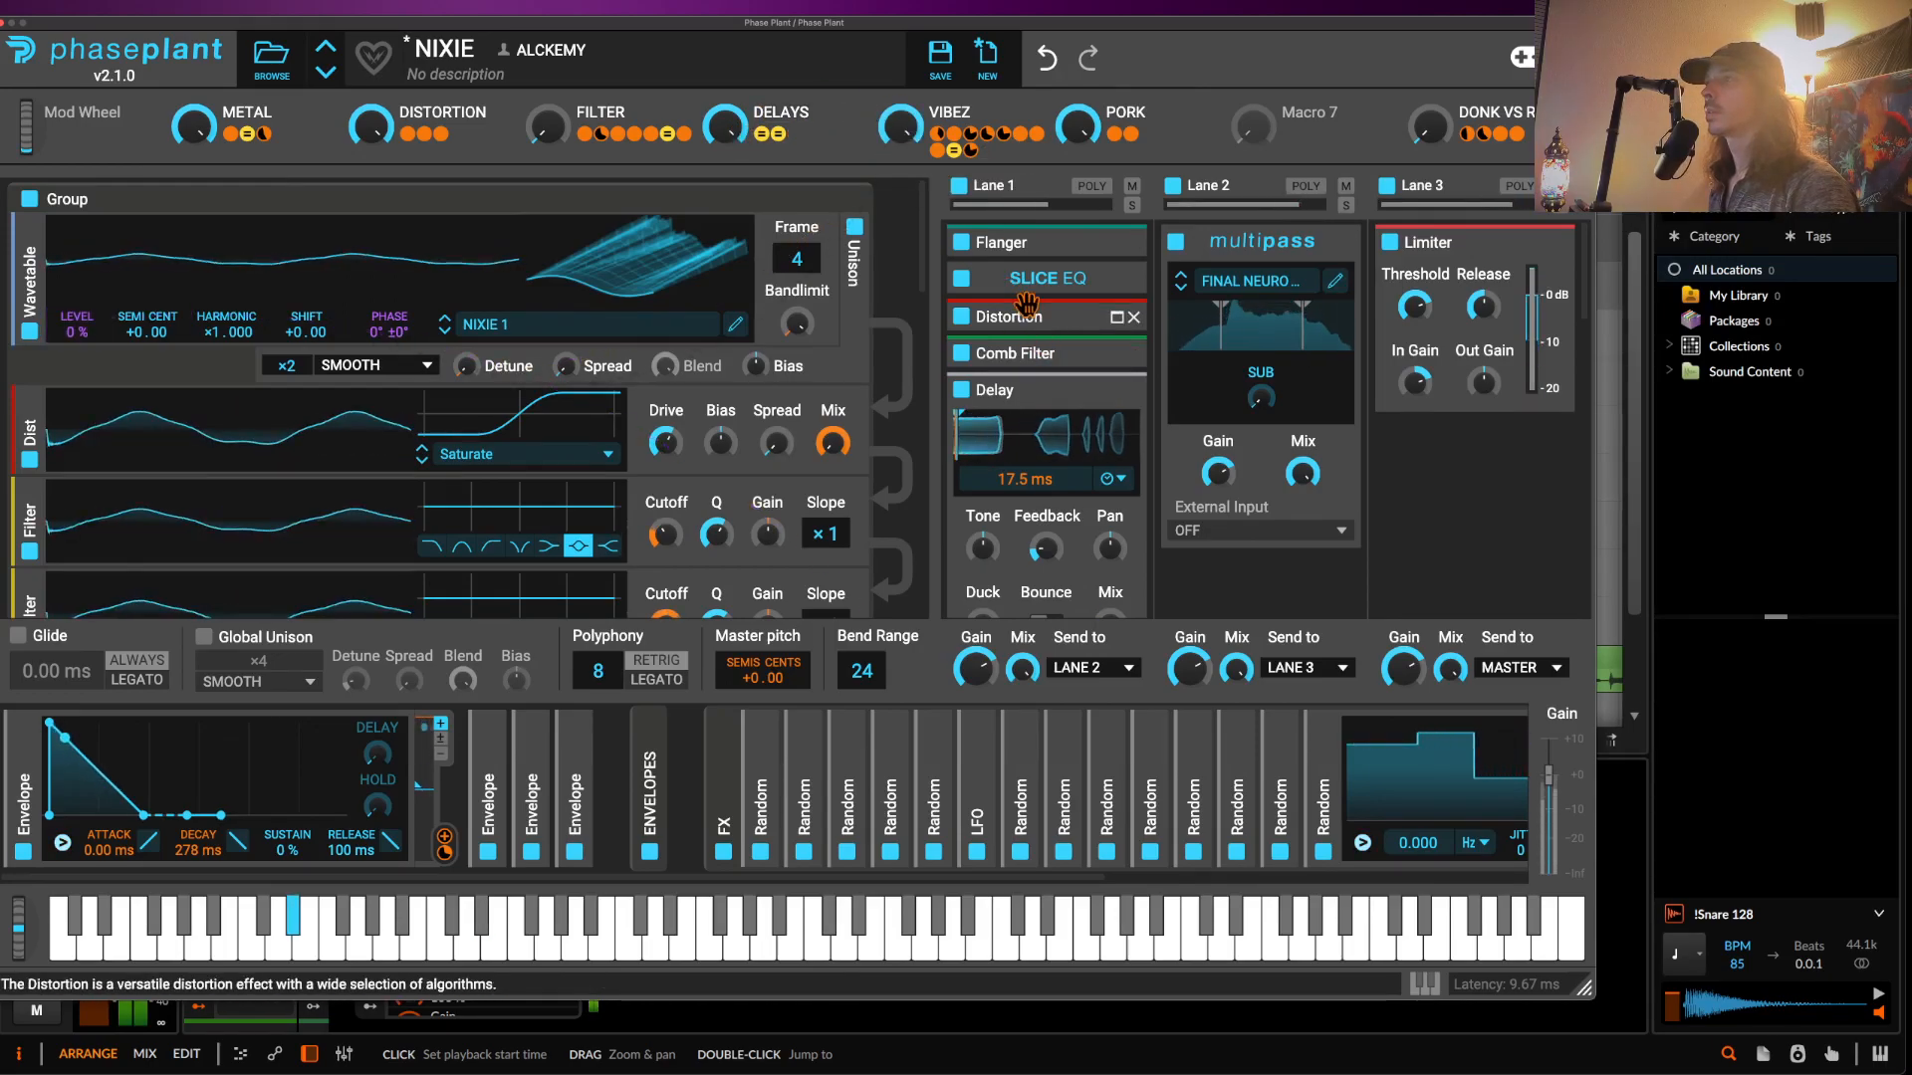
- Move the multipass module below Filter, collapse it, and turn up the FILTER macro
scroll(1030, 307, "down", 10)
scroll(1034, 319, "up", 5)
left_click_drag(1053, 402, 1115, 336)
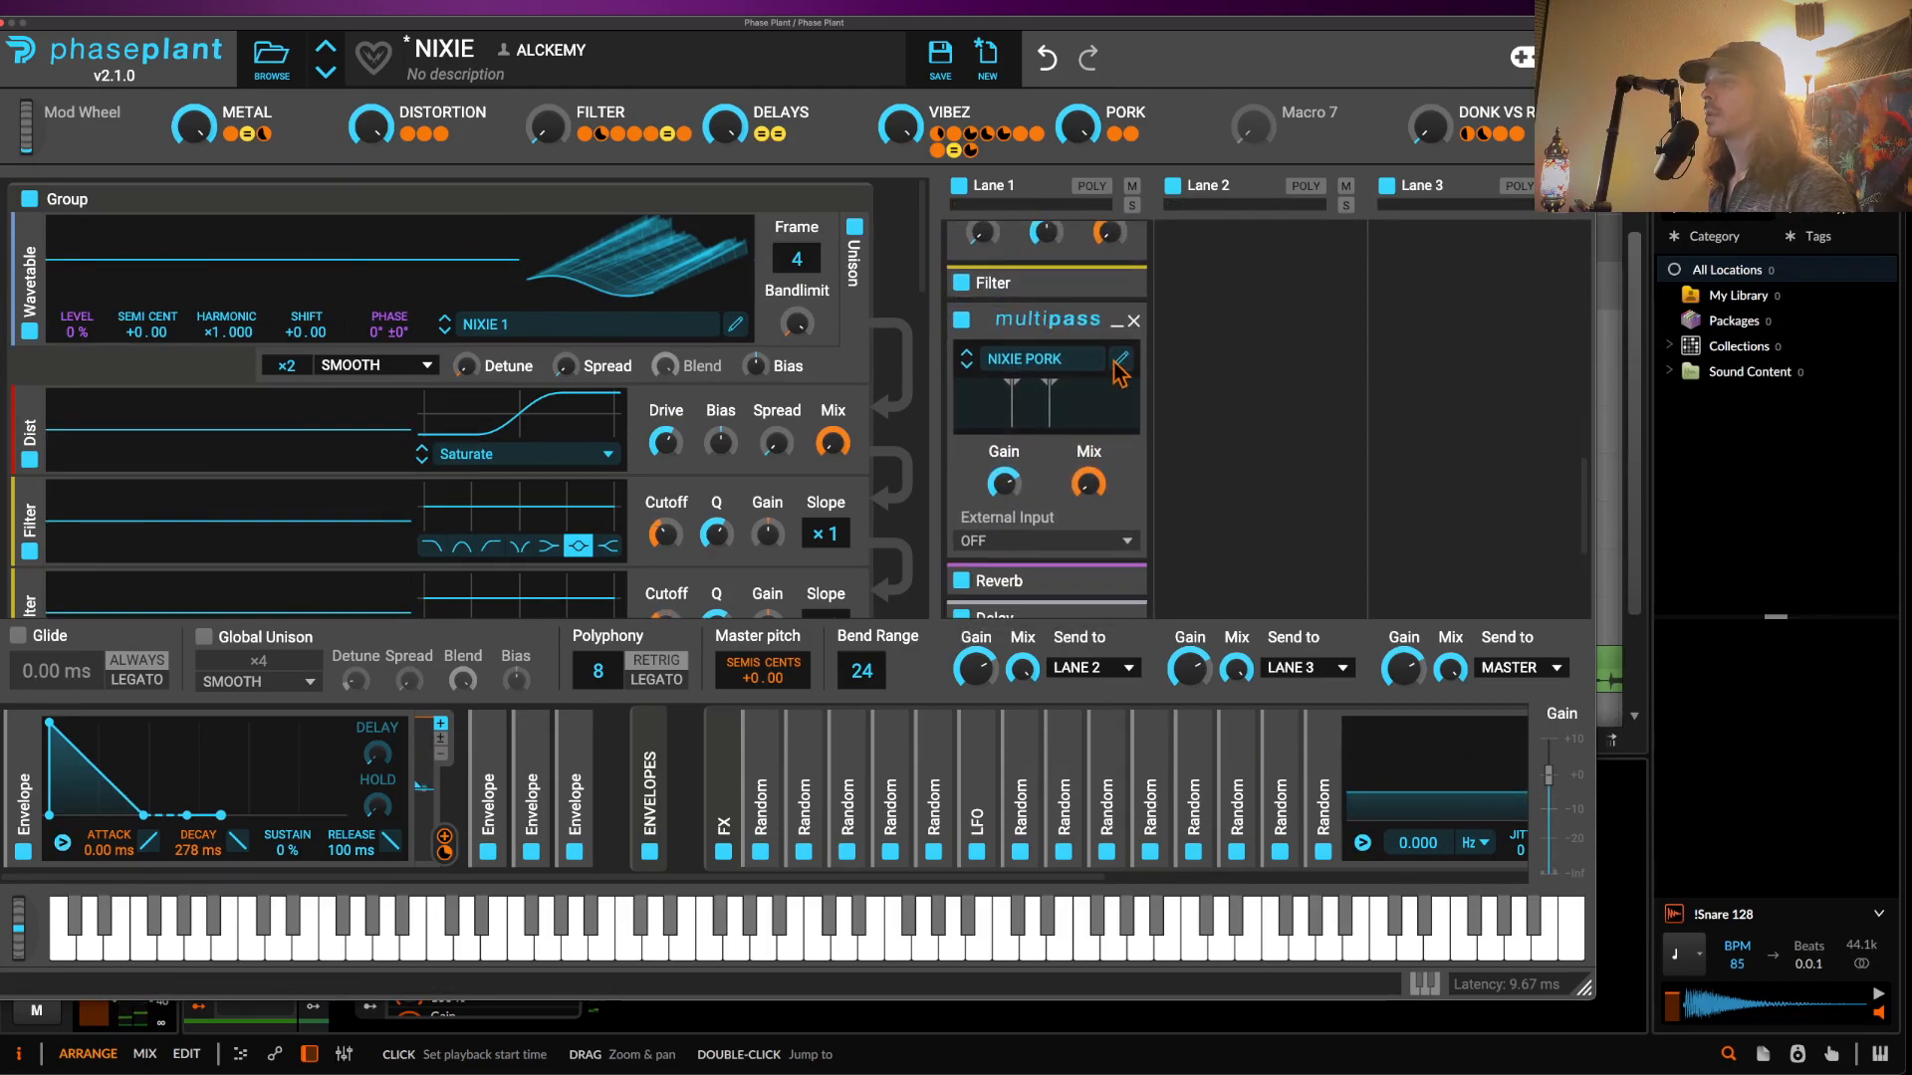
left_click(1115, 328)
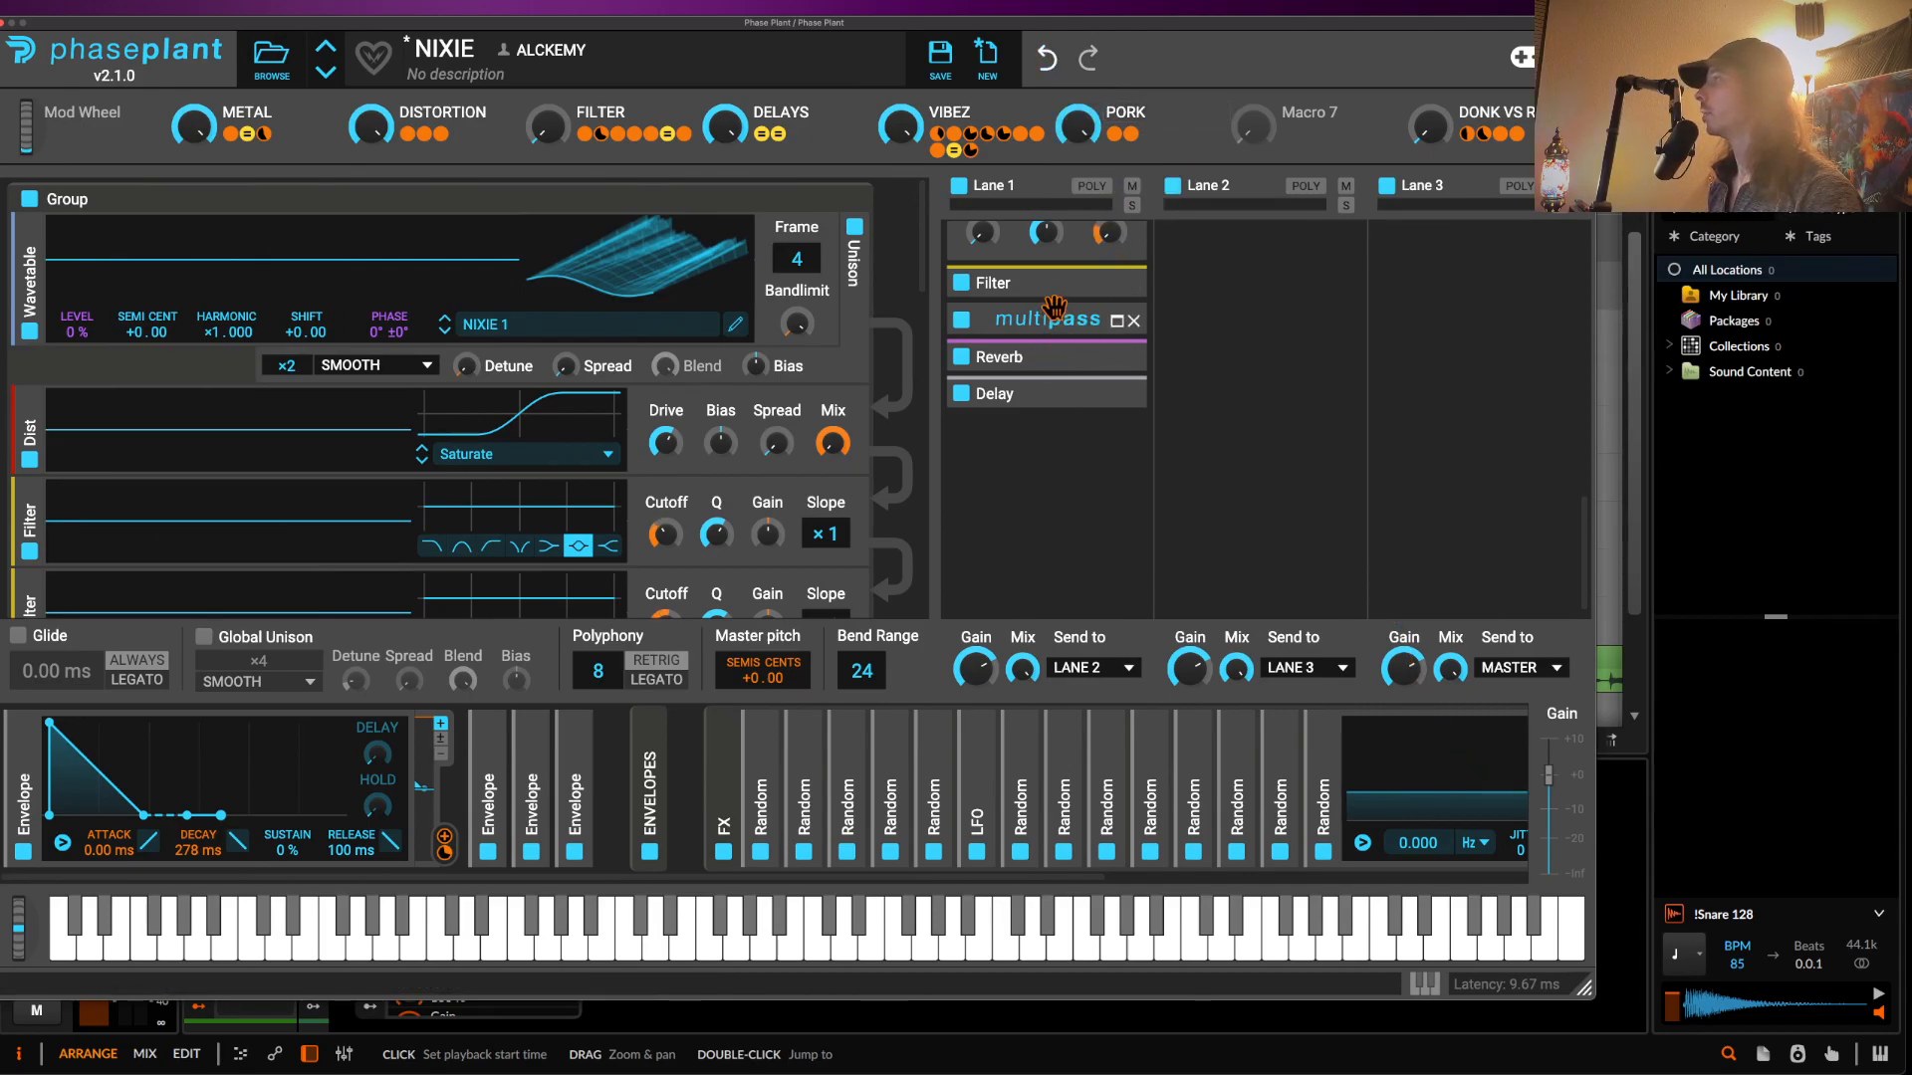
left_click_drag(545, 145, 552, 142)
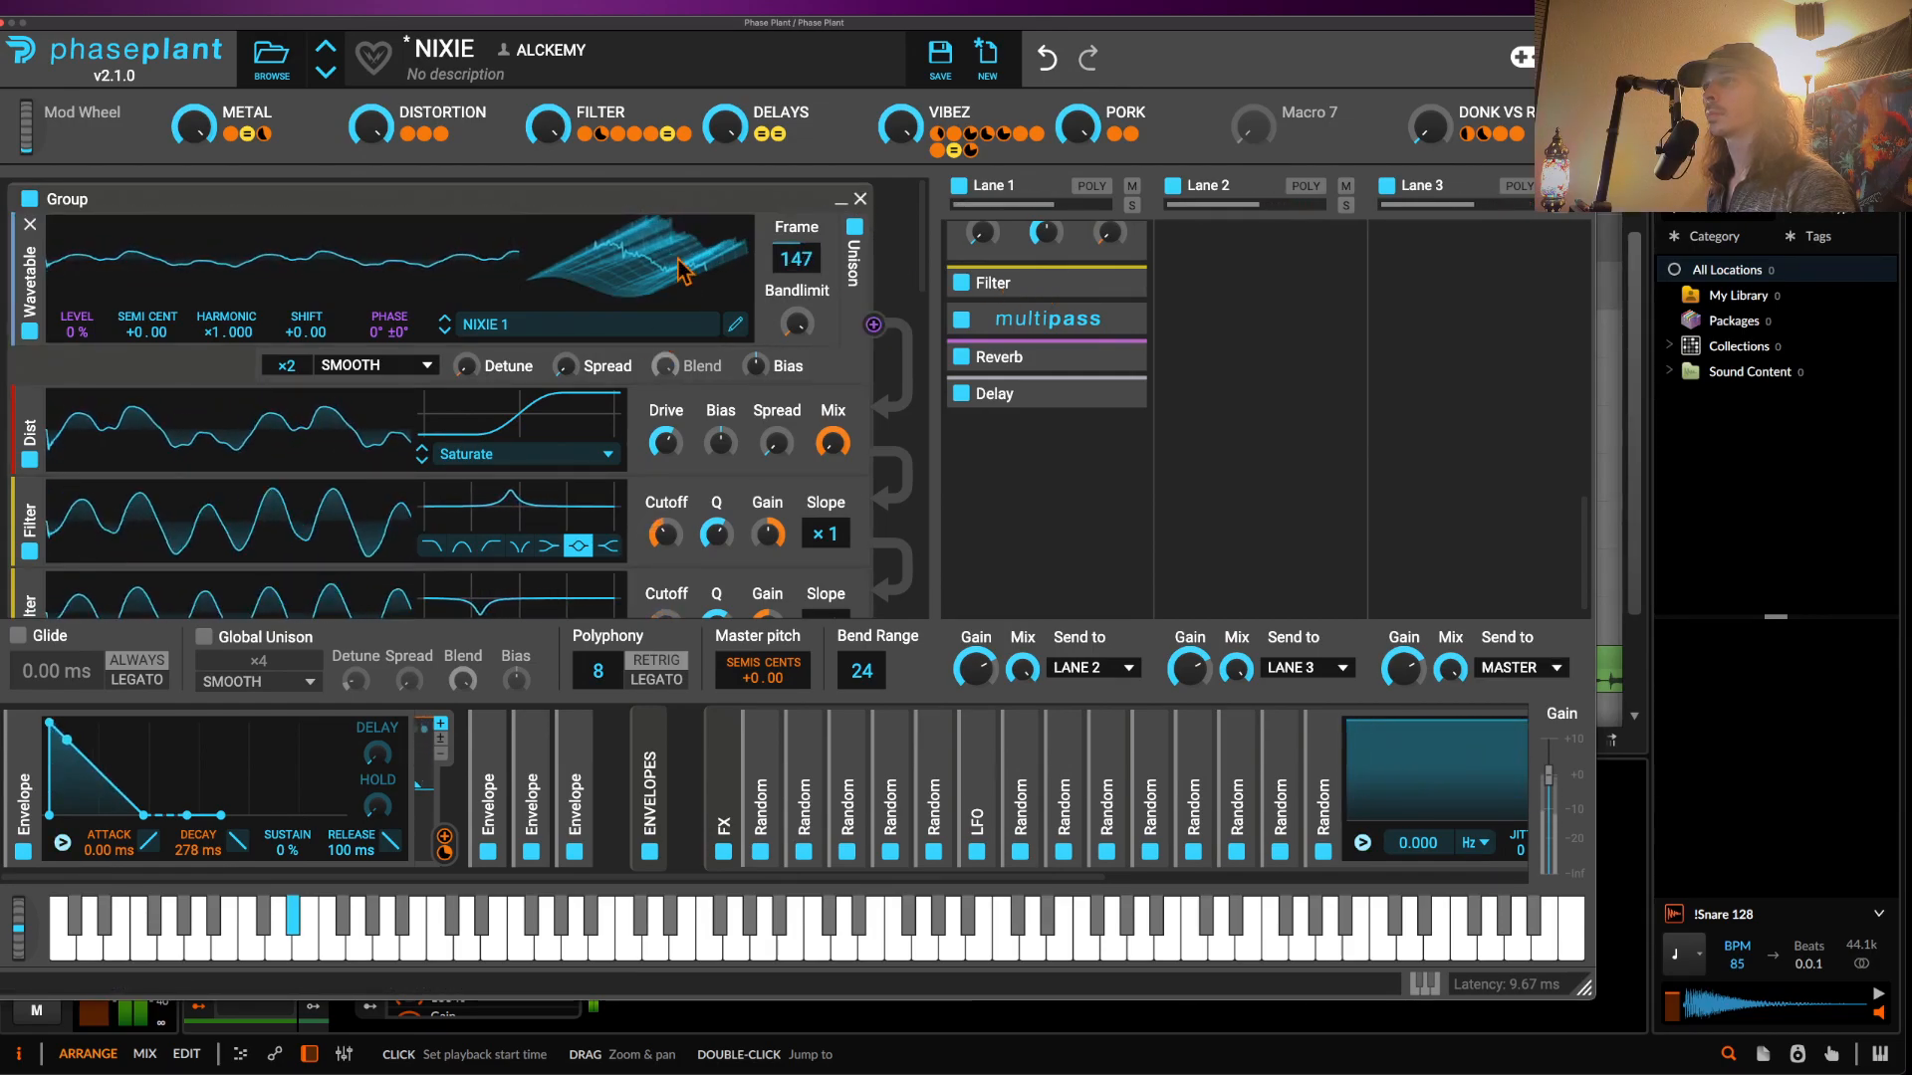
- Switch off the Delay in lane 1 and expand the Reverb settings
left_click(960, 393)
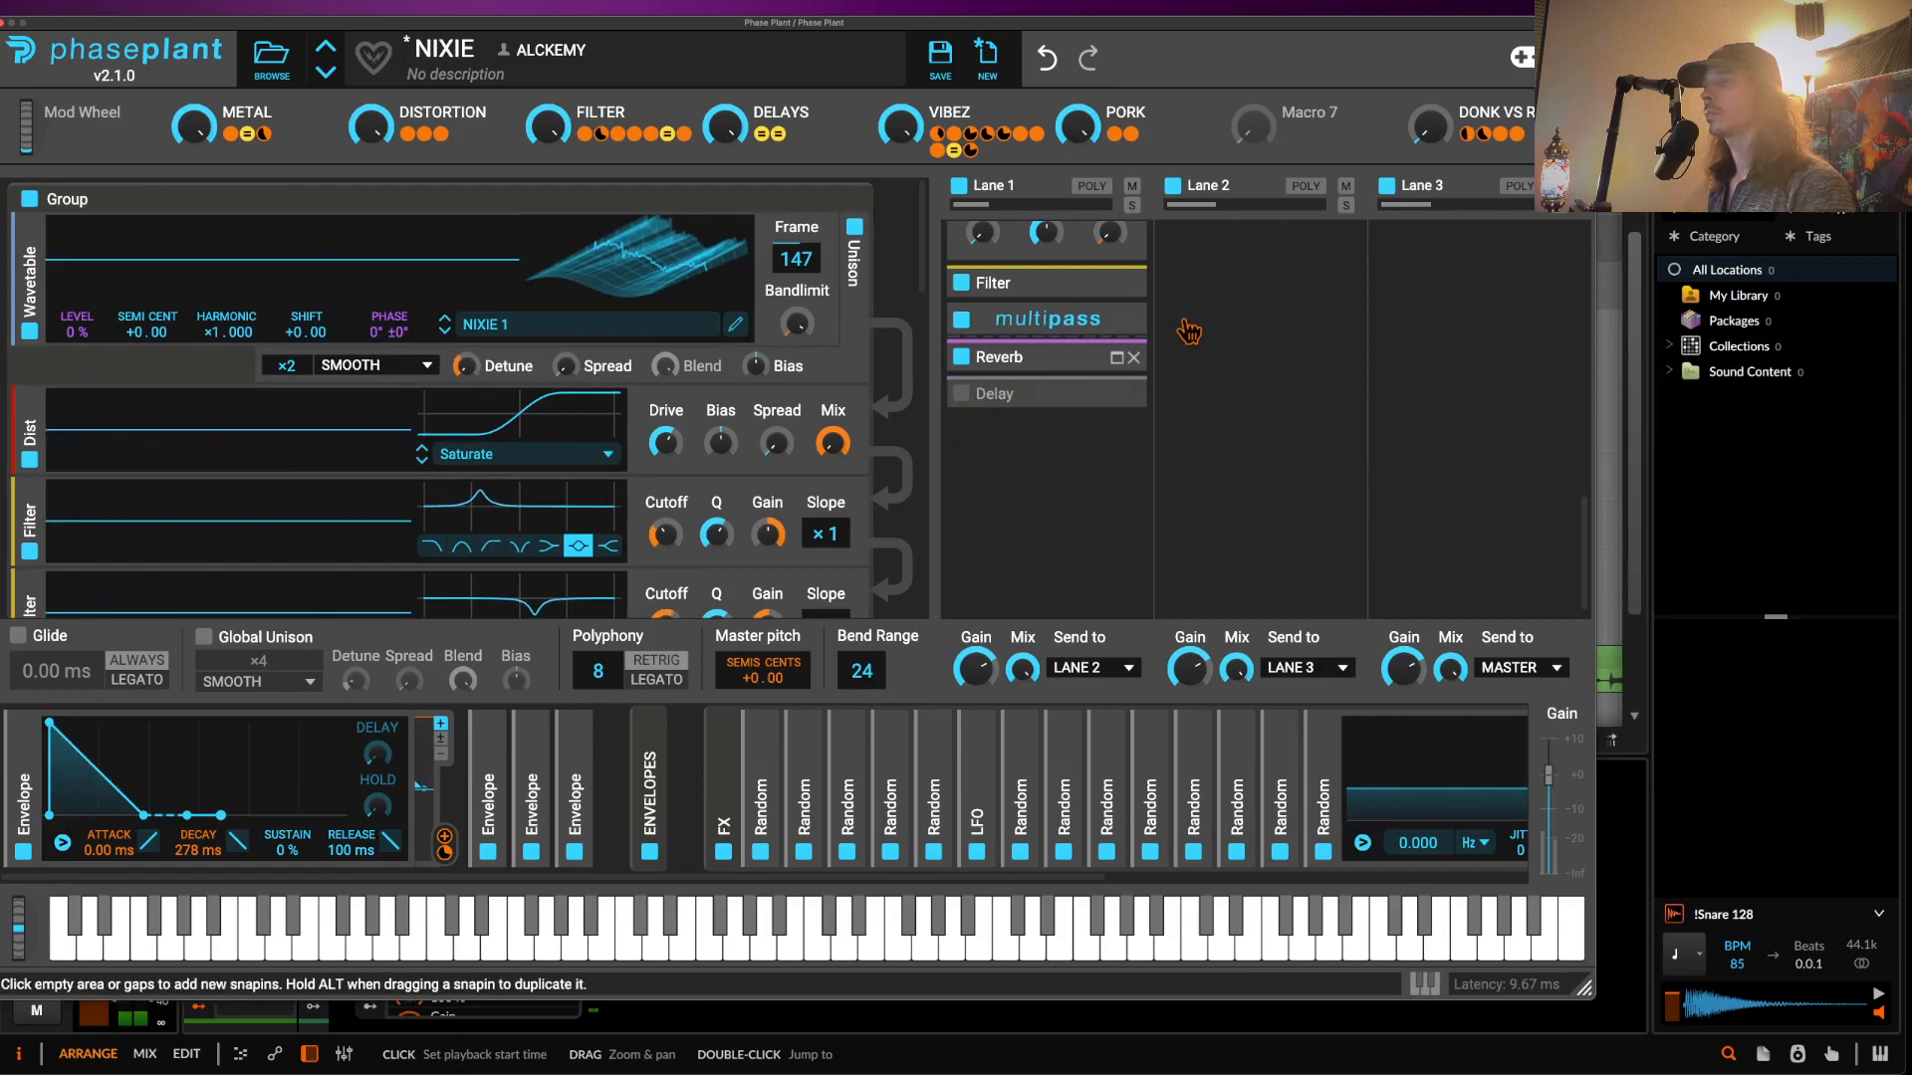
left_click(1116, 358)
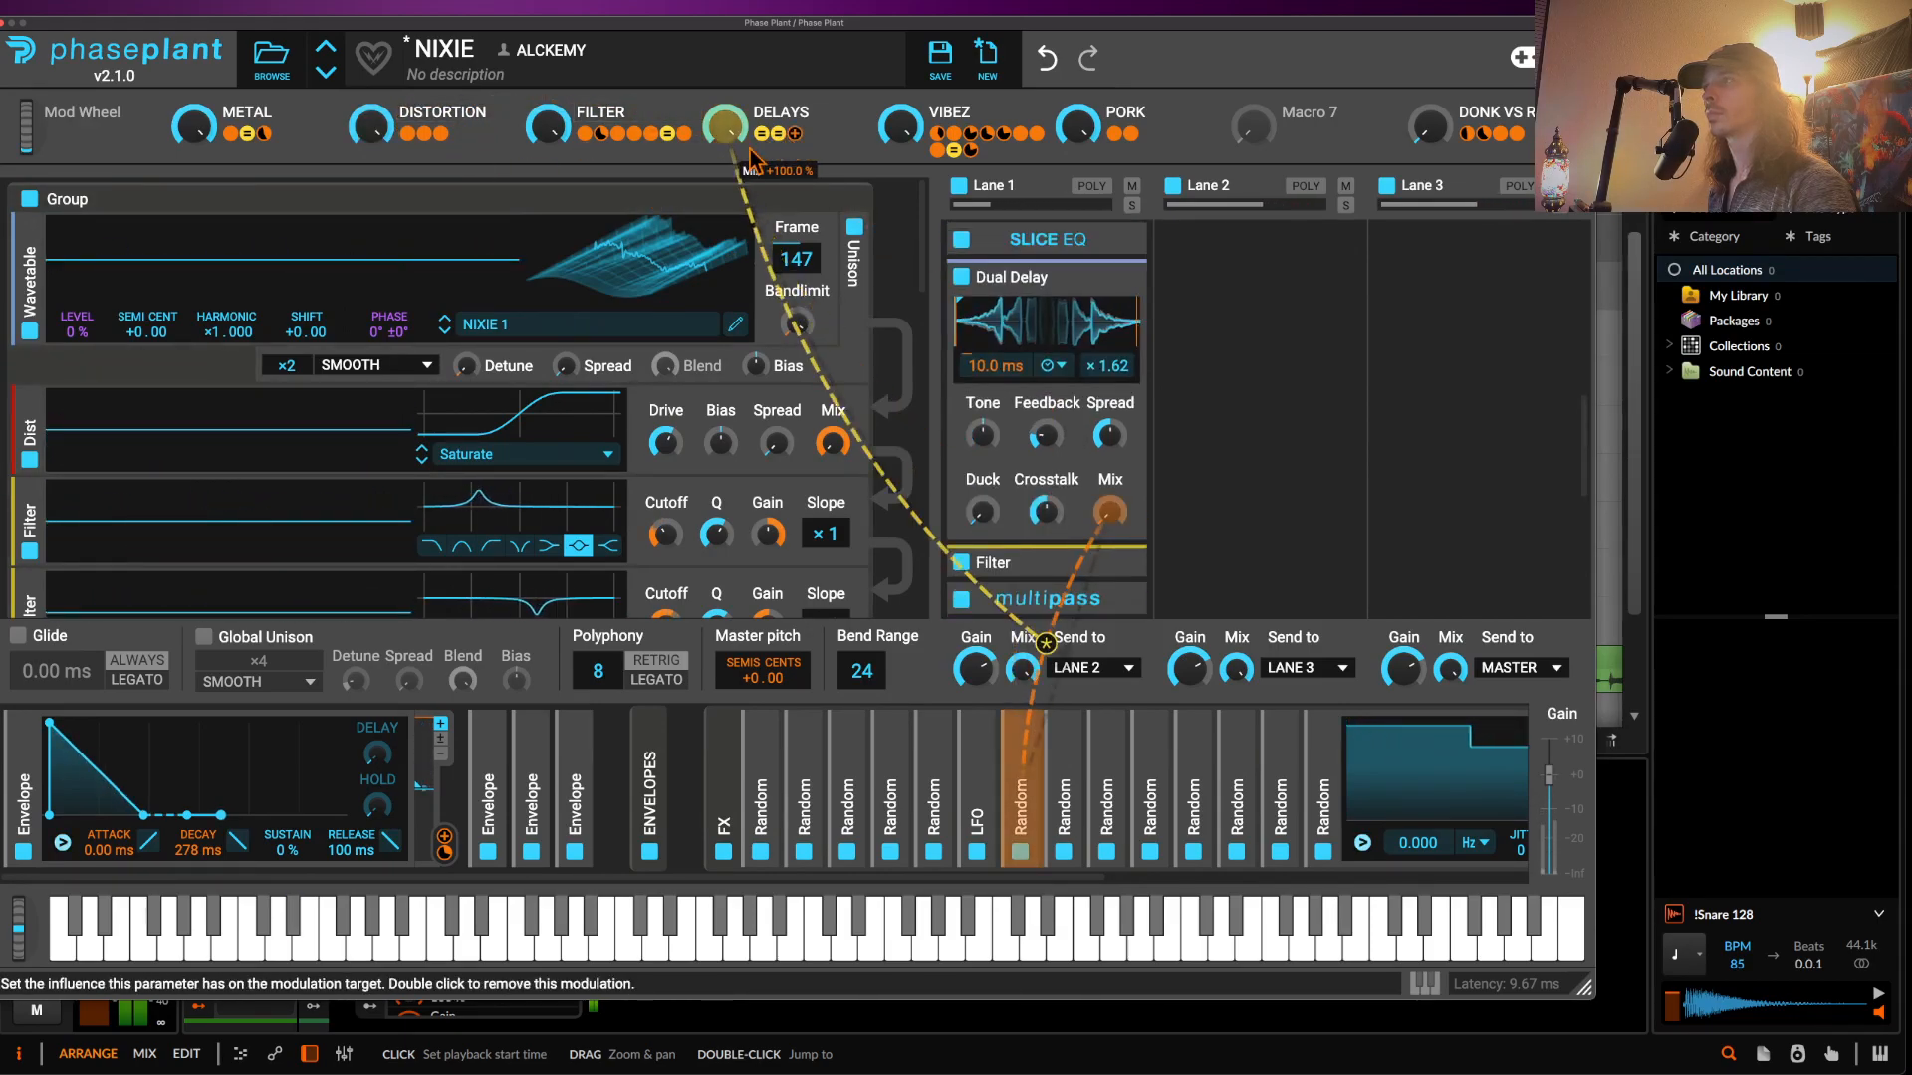
left_click(6, 22)
- Drop a Master Rolling Sampler capture onto the pink track and select 122.2.1.00–123.2.1.00 across tracks
scroll(275, 546, "down", 3)
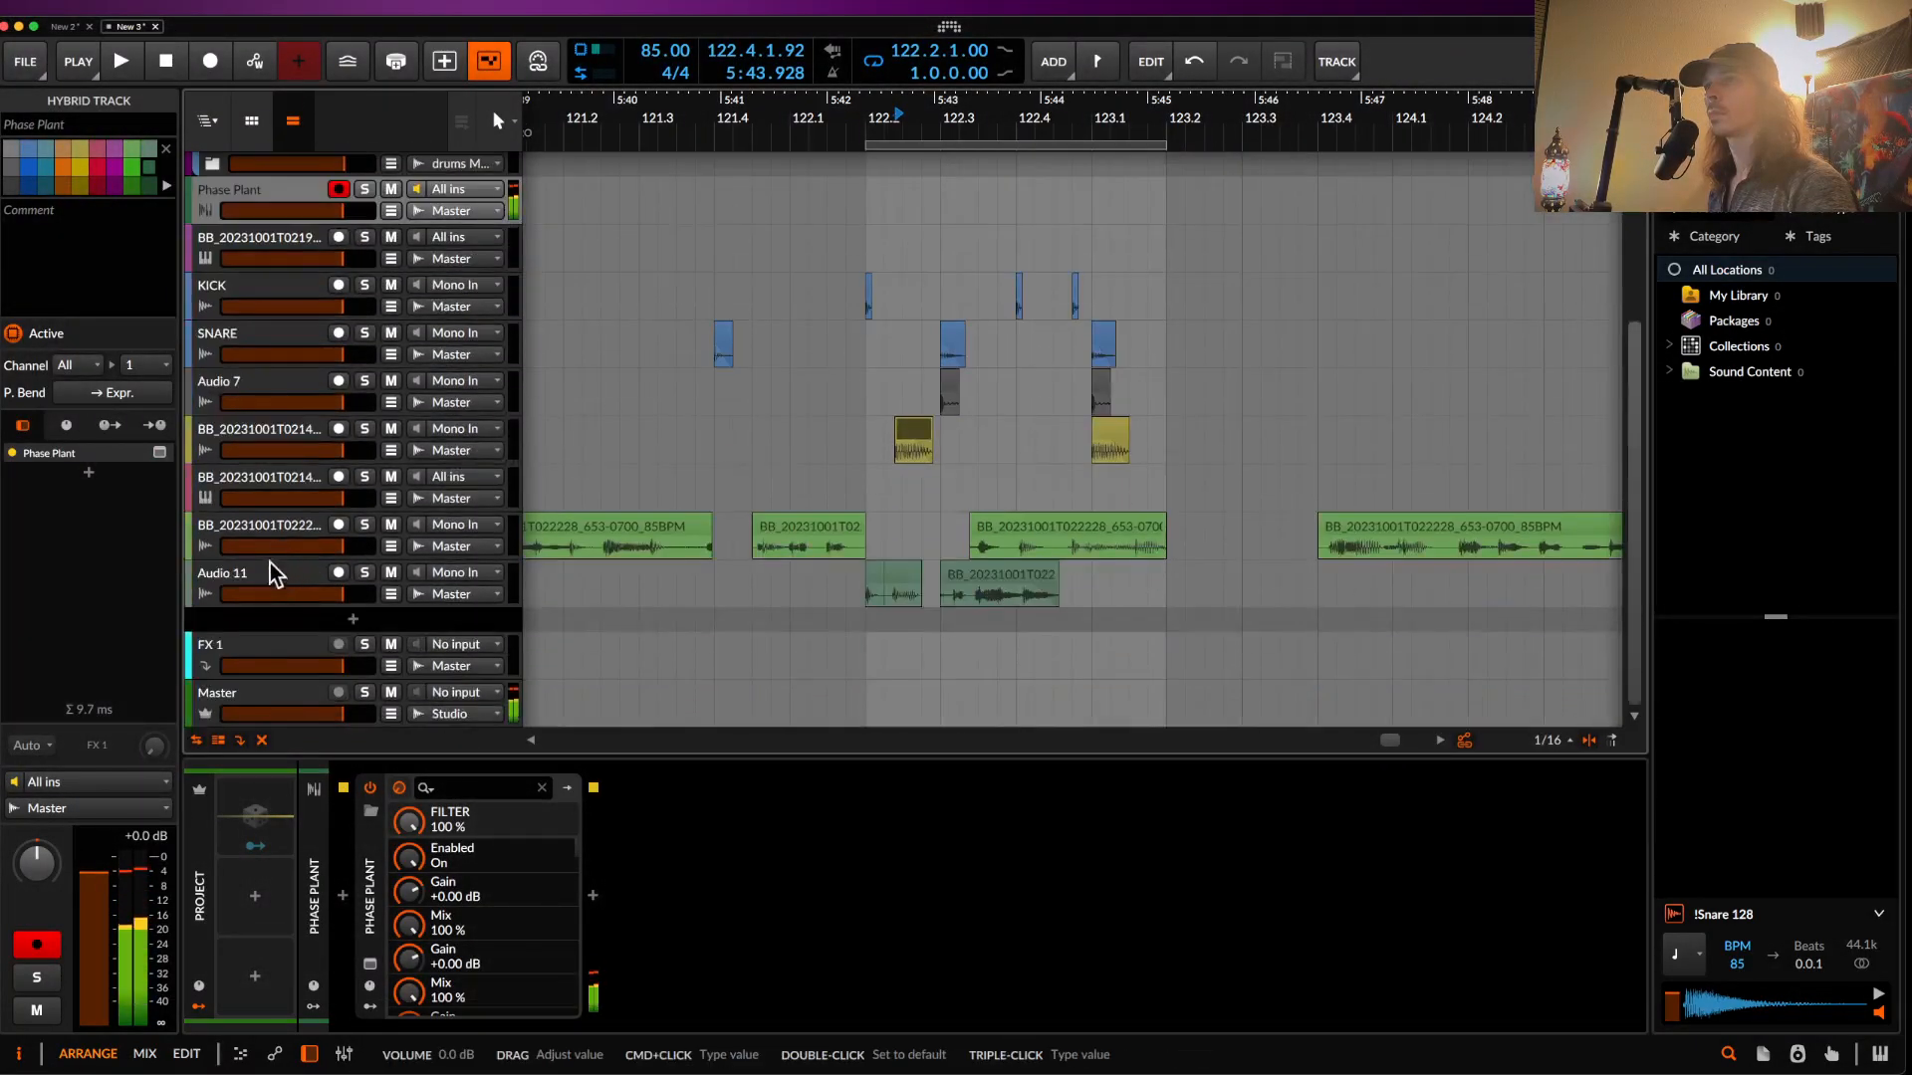
left_click(260, 697)
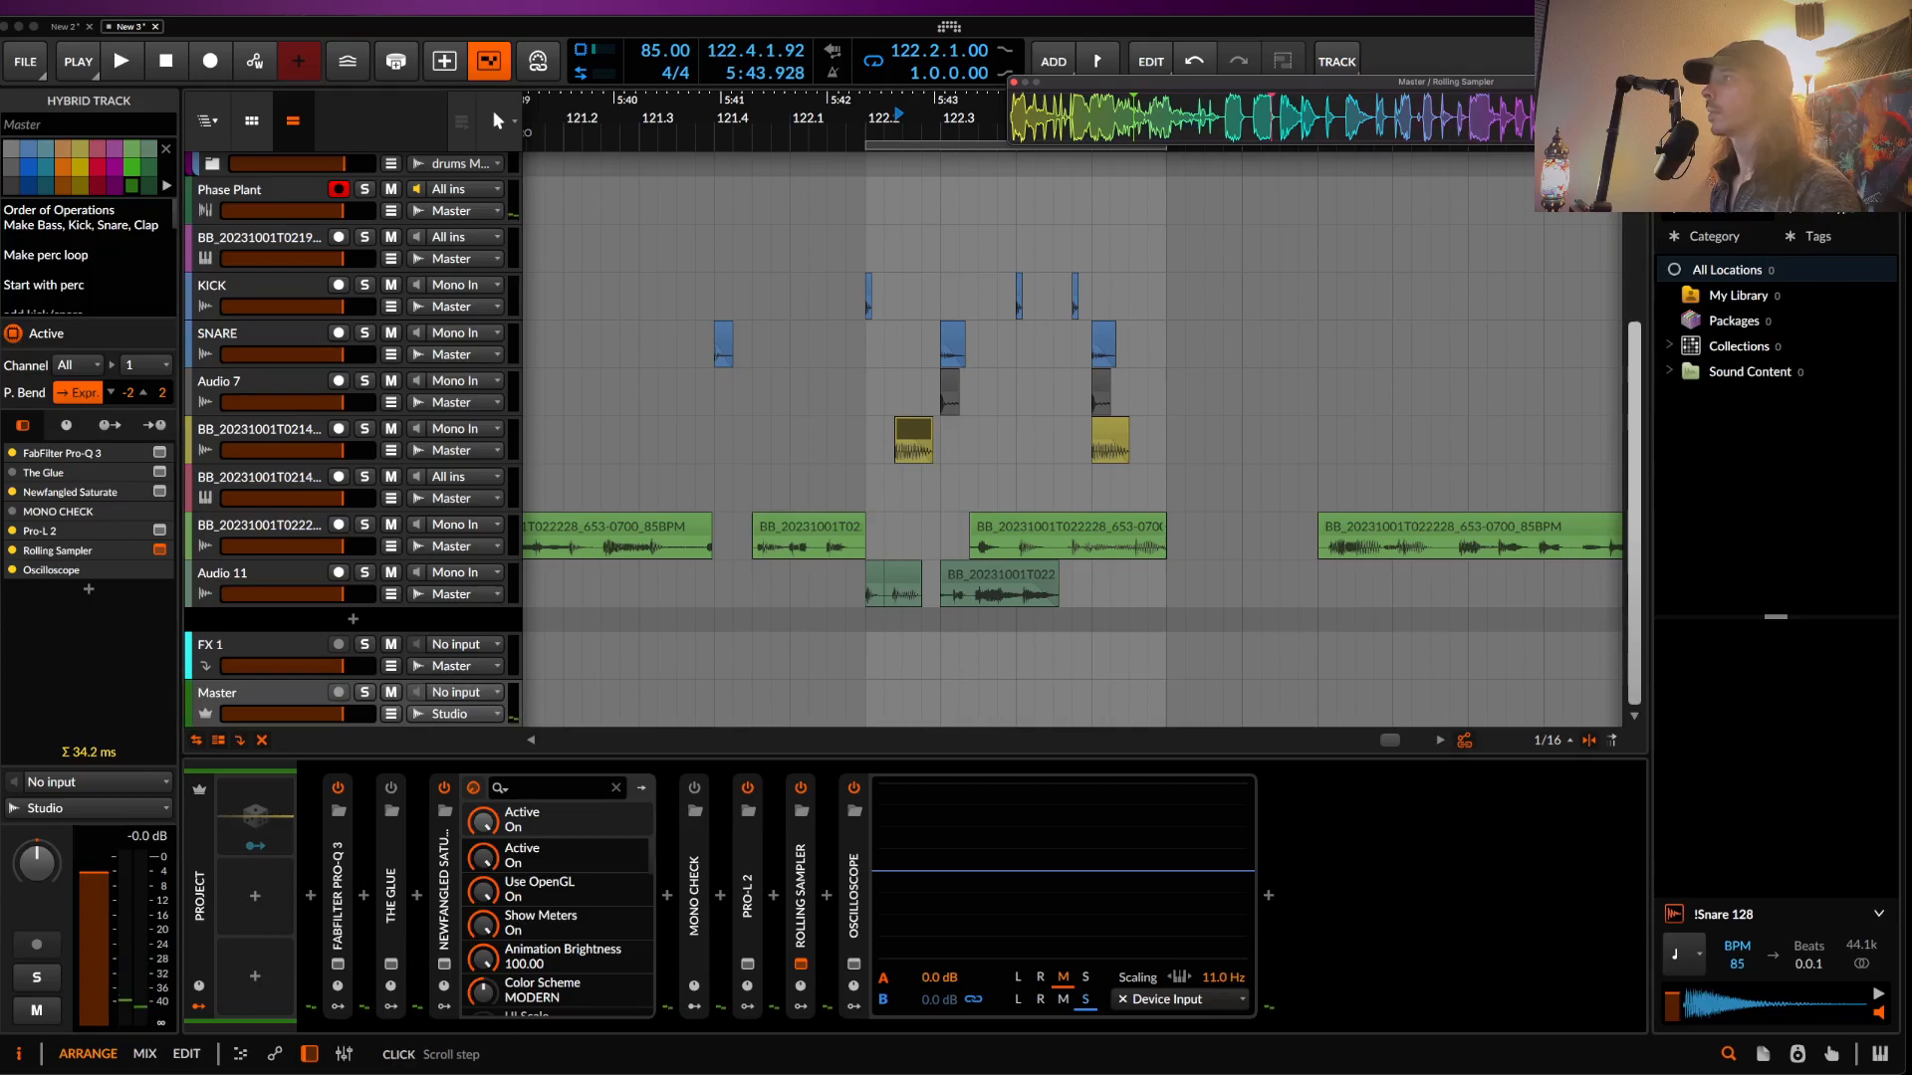
left_click_drag(1772, 118, 1169, 501)
scroll(1170, 498, "down", 4)
left_click_drag(1010, 316, 1172, 611)
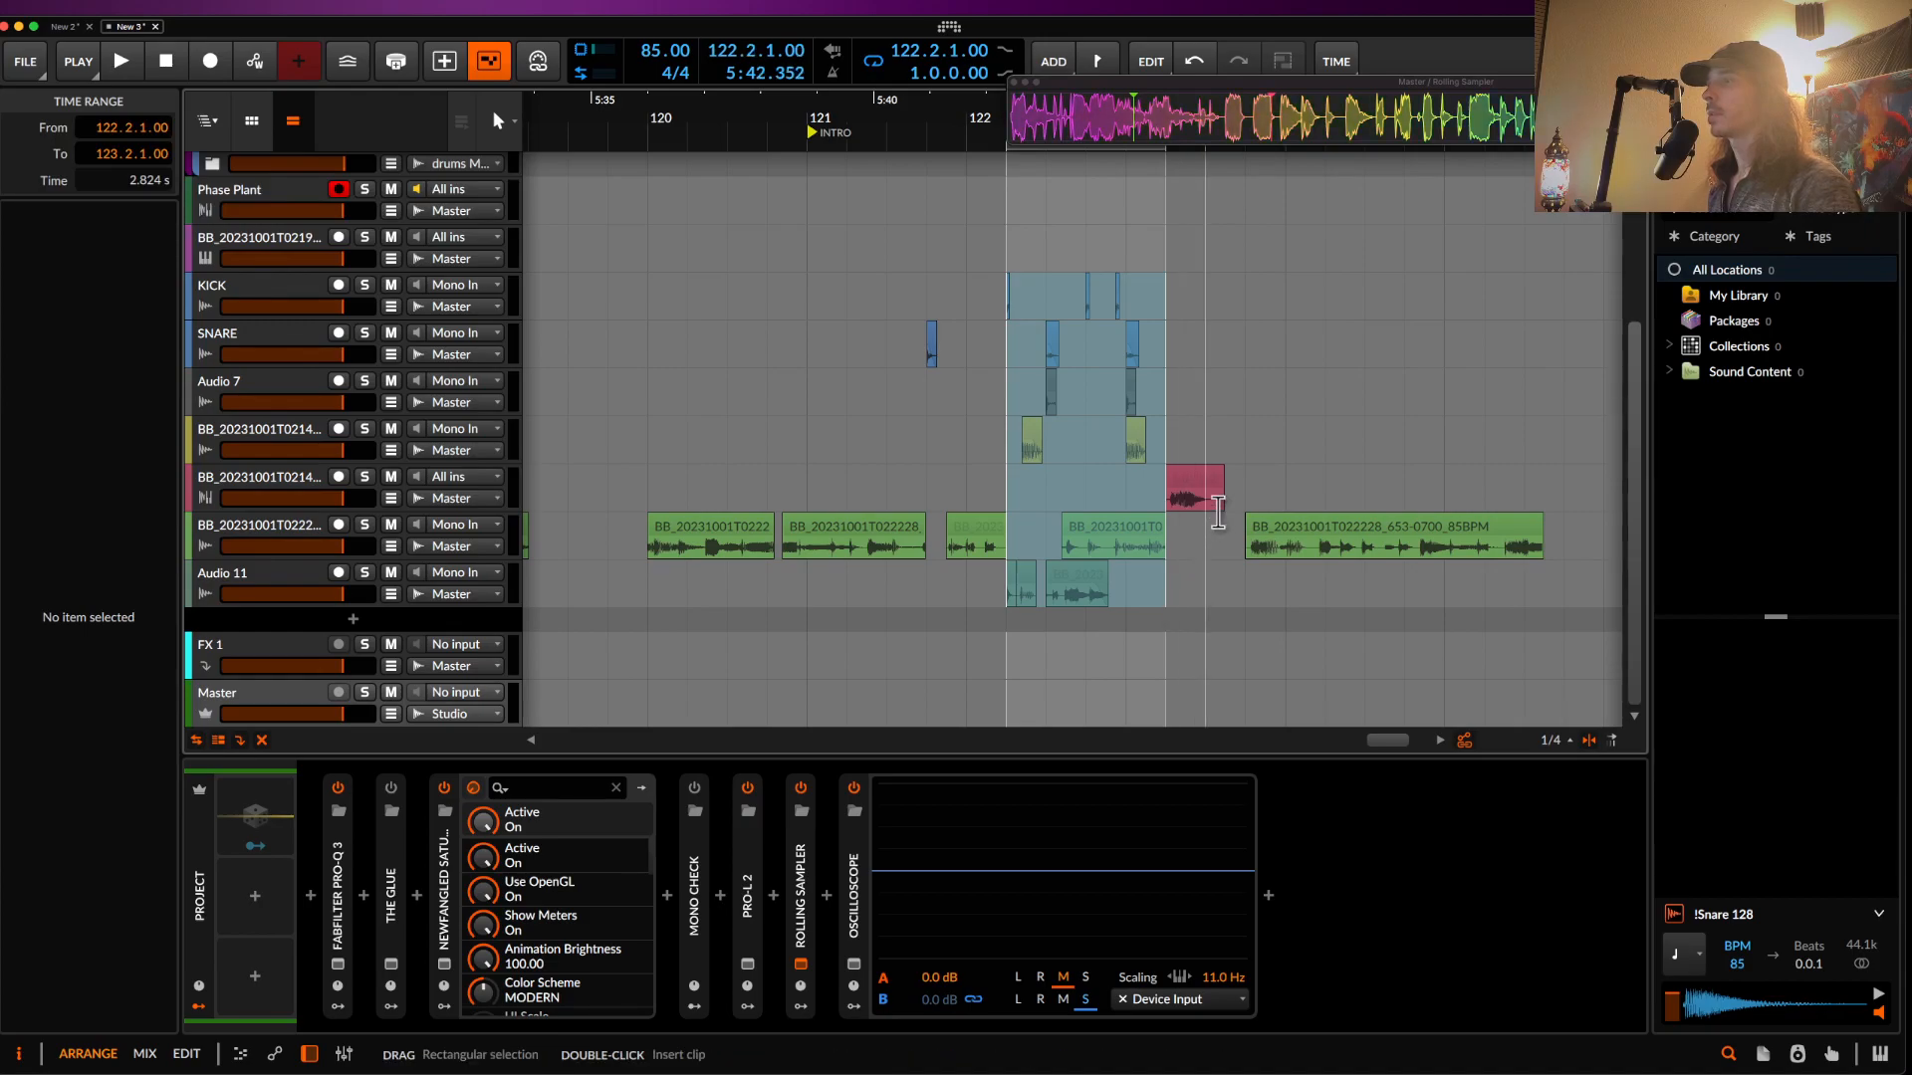
- Duplicate the drum-and-bass section to the right and reposition the pink clip
left_click(1199, 482)
left_click_drag(1199, 482, 1448, 495)
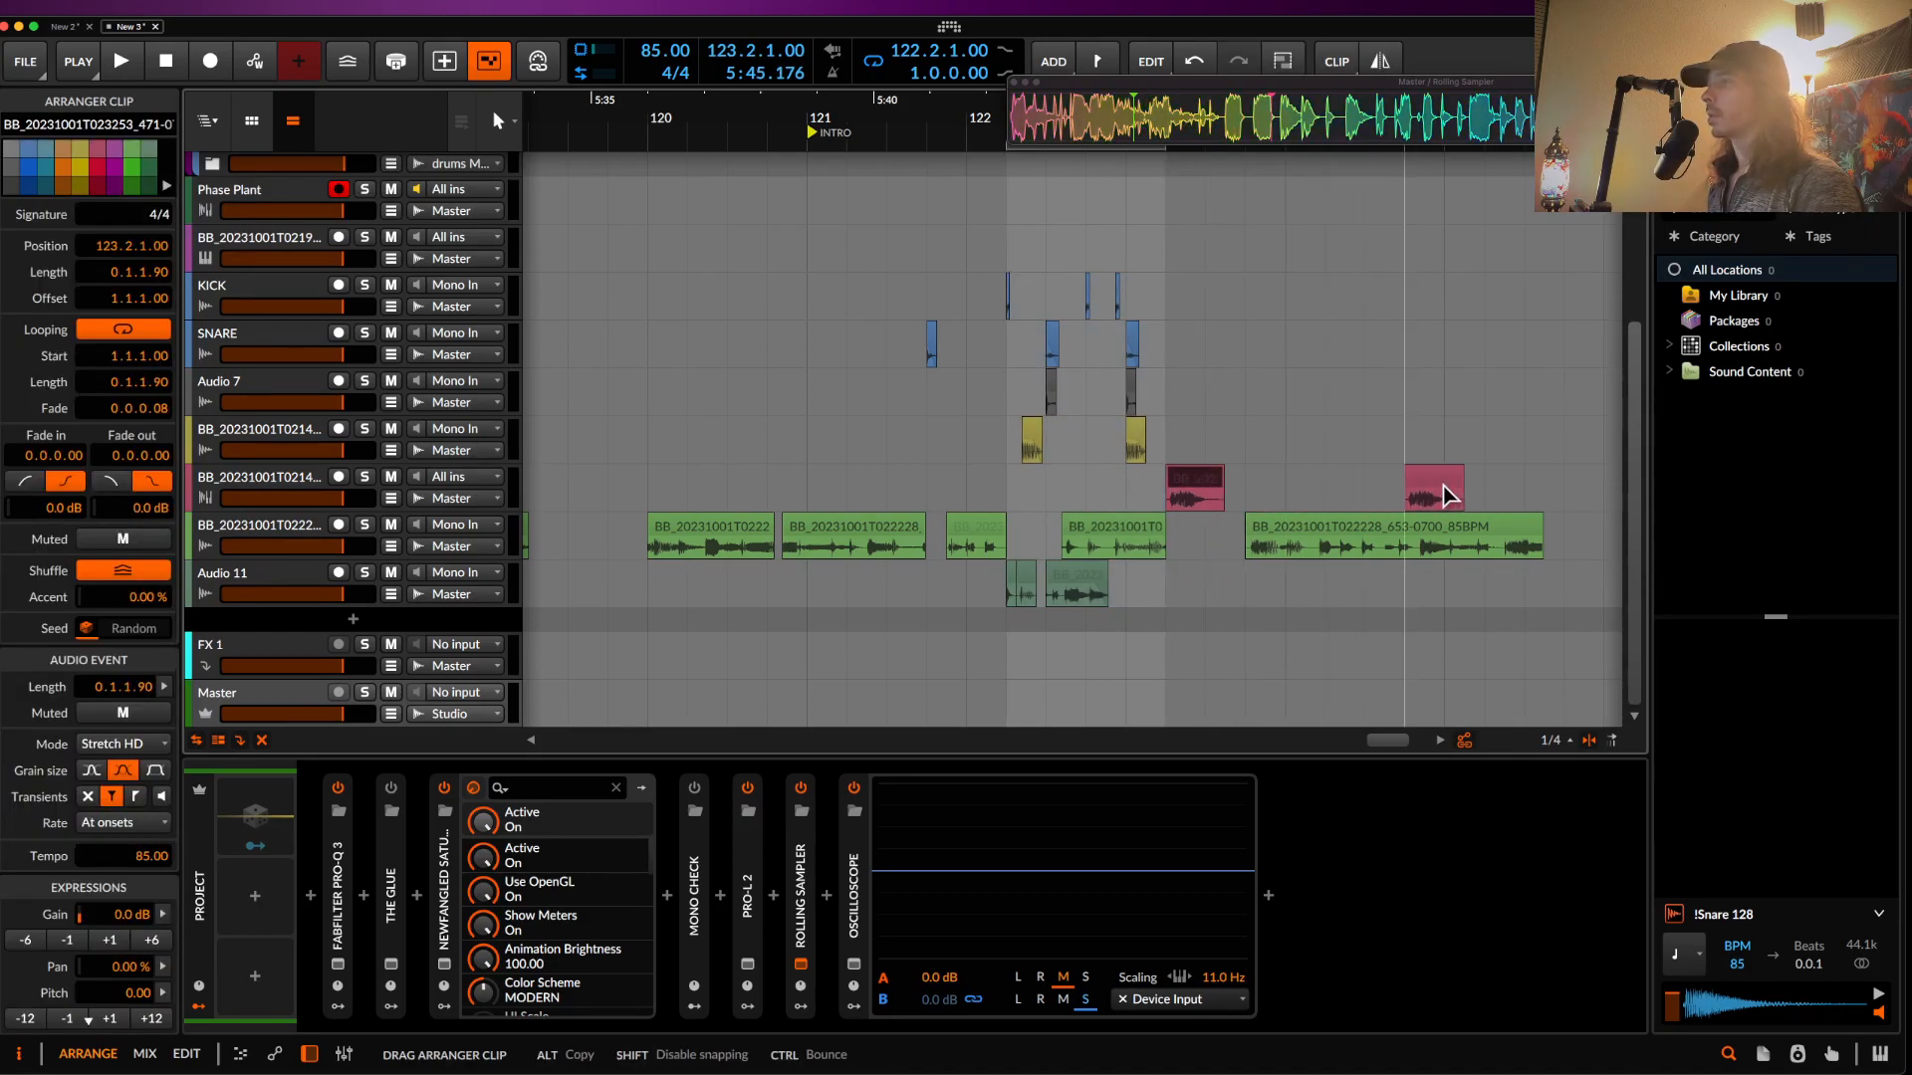
left_click_drag(996, 296, 1170, 608)
key("ctrl+d")
left_click(1452, 490)
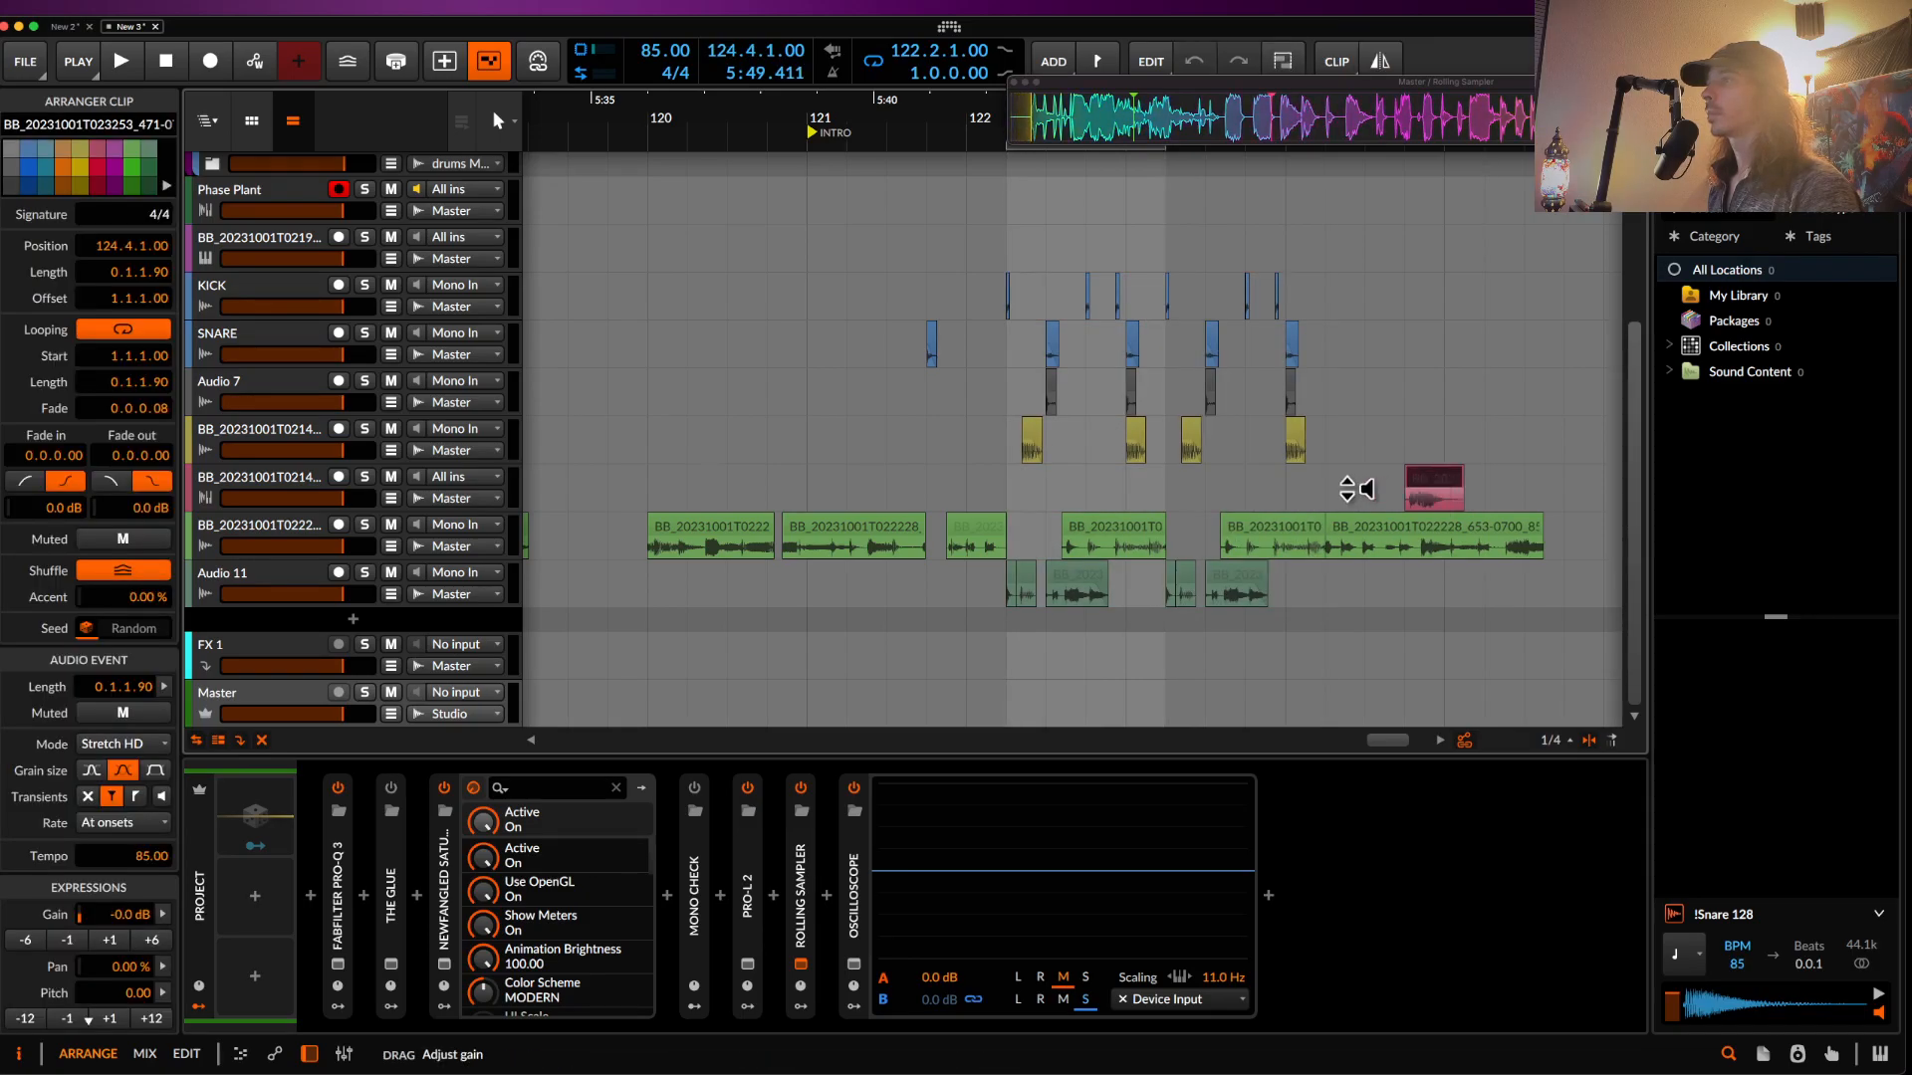
left_click_drag(1428, 478, 1323, 478)
scroll(1322, 478, "up", 4)
scroll(1256, 440, "down", 4)
key("alt+m")
key("alt+m")
left_click(1250, 424)
key("alt+m")
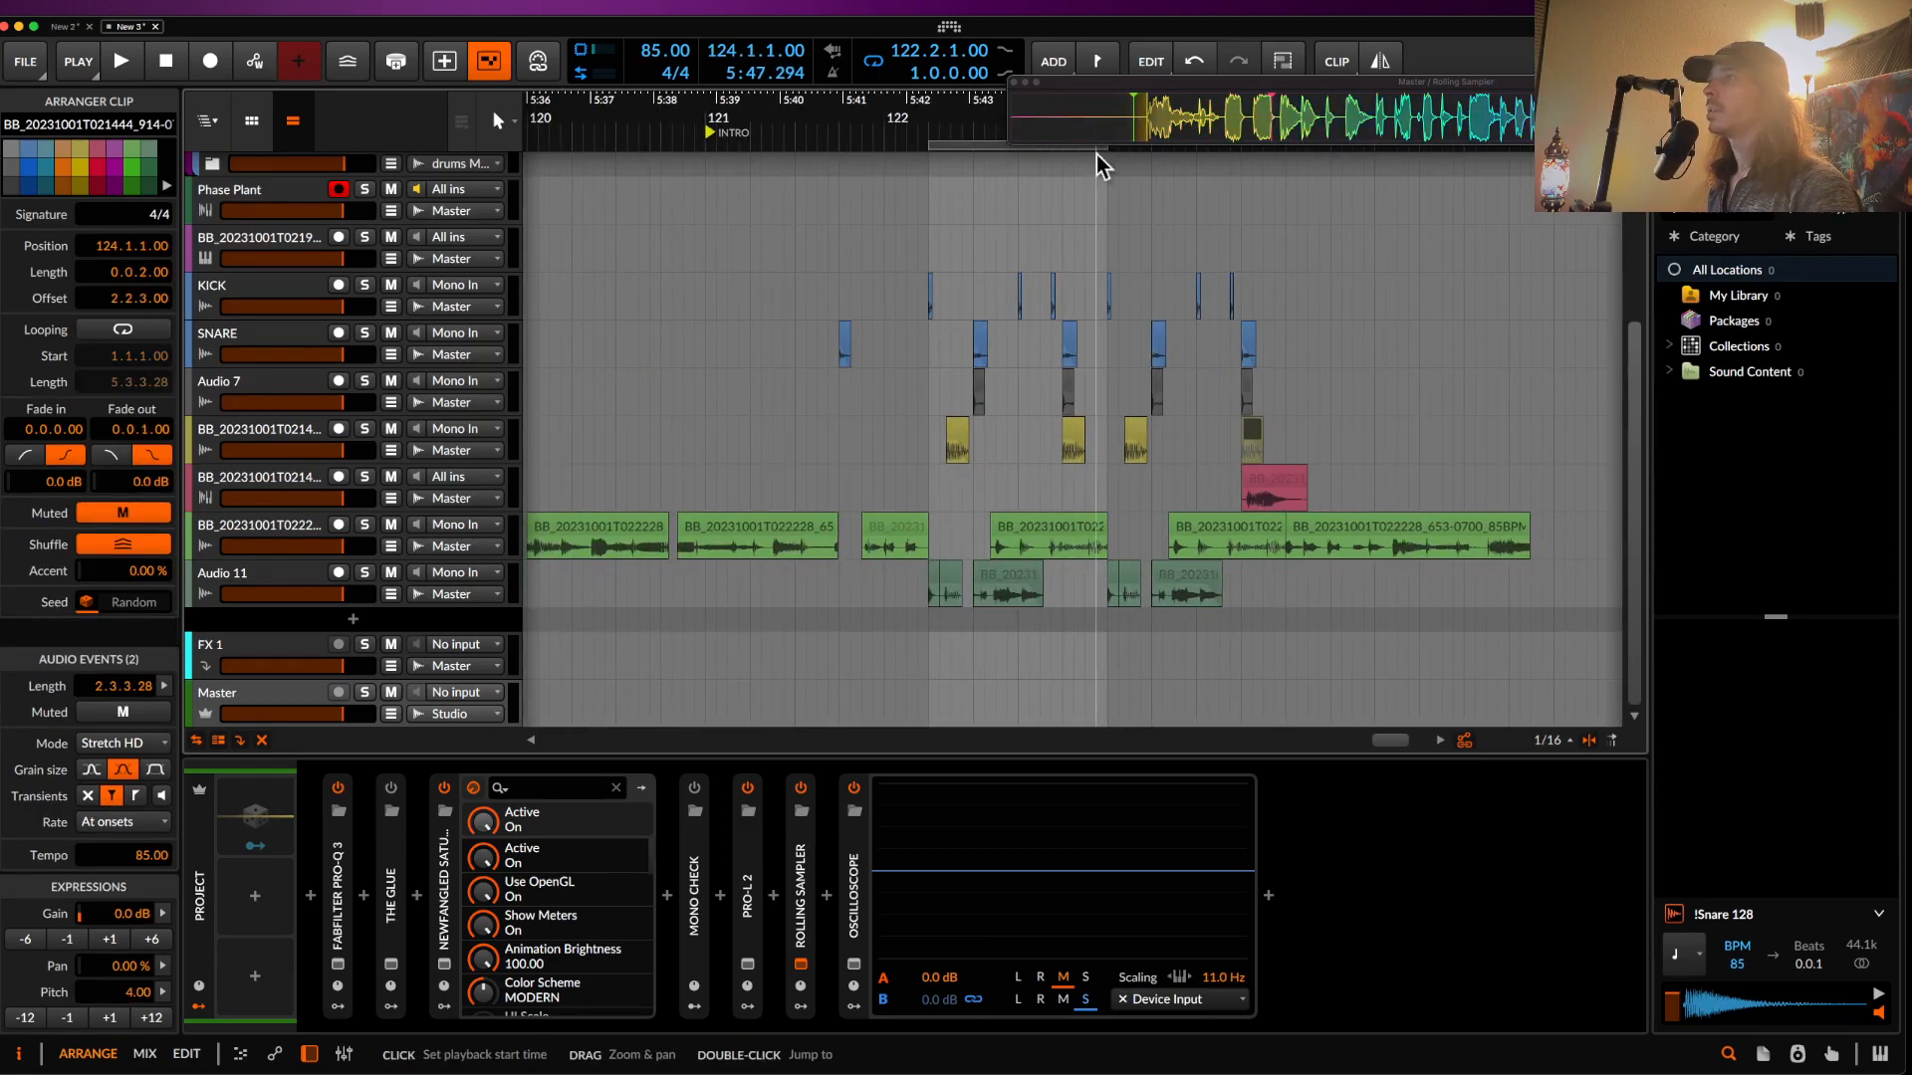
- Extend the loop to exactly two bars and place the pink clip near 124.1.2
left_click_drag(1101, 150, 1315, 181)
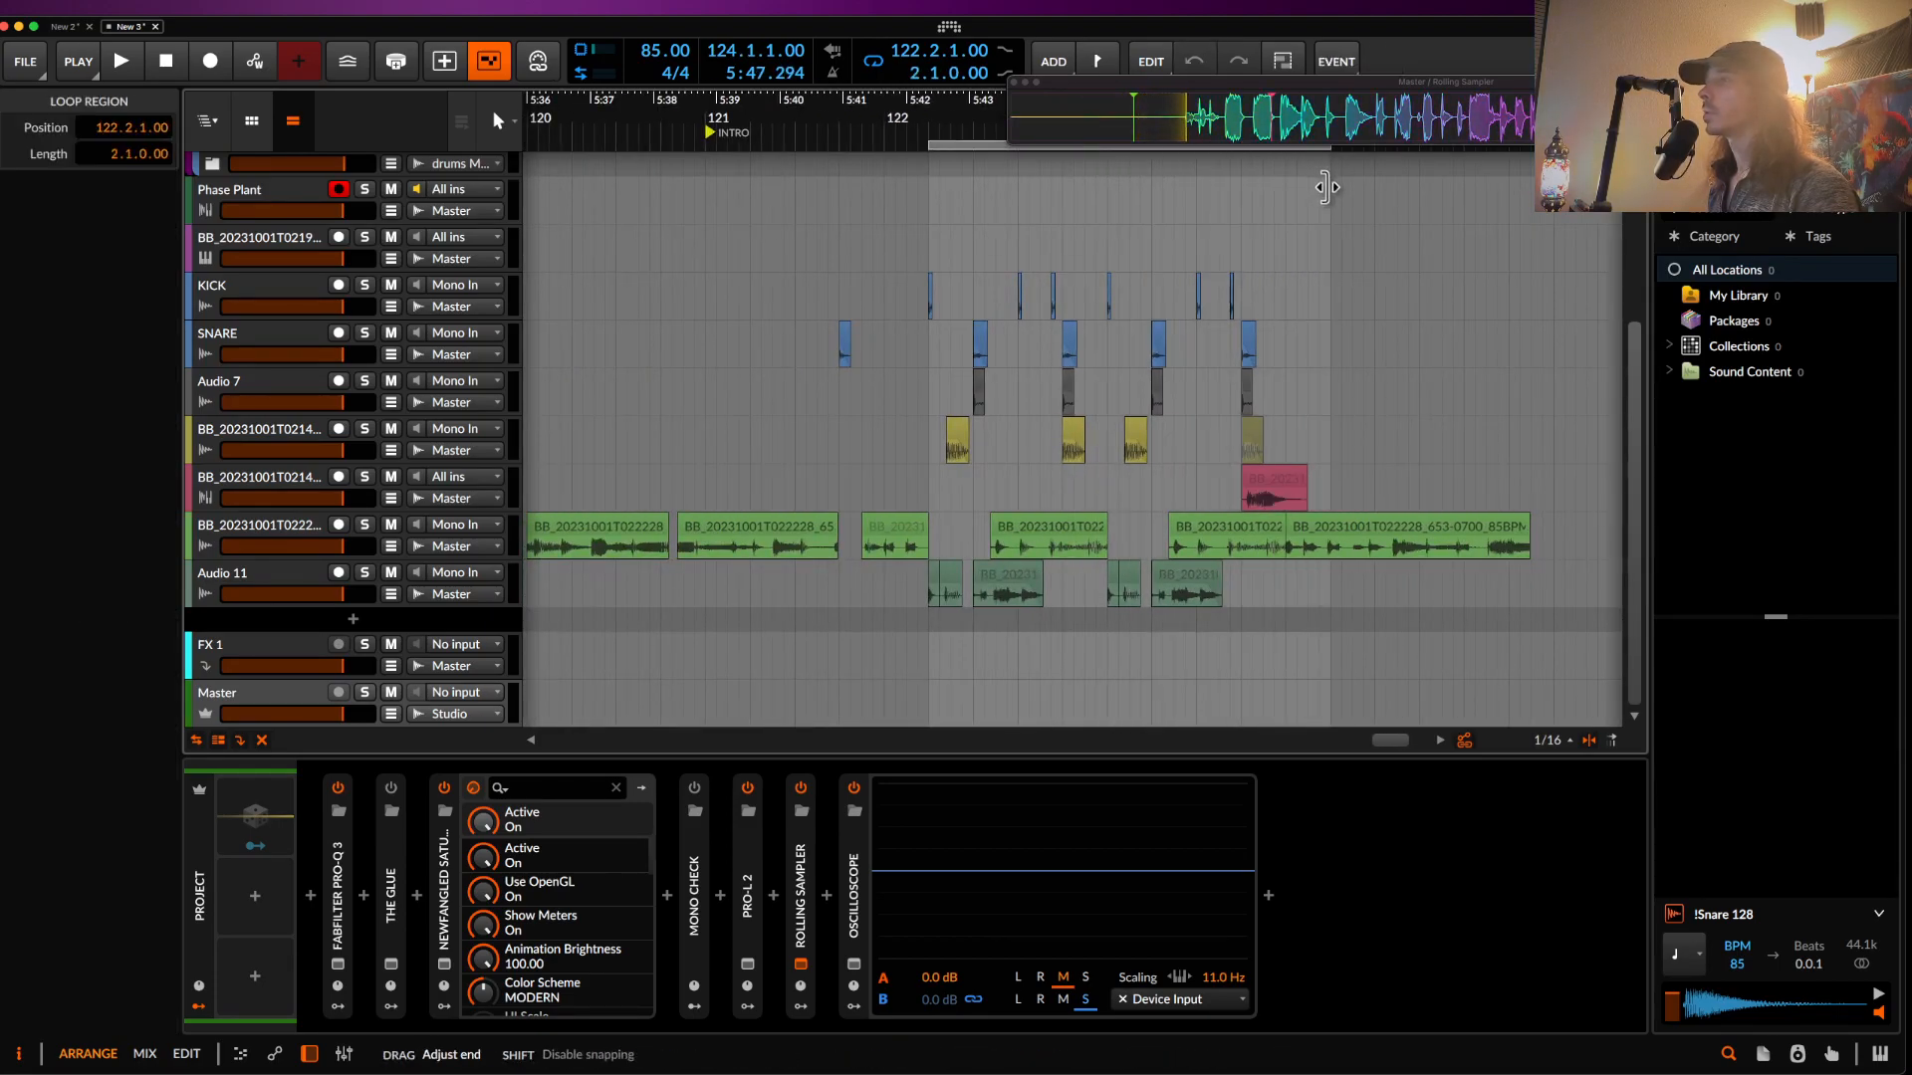
scroll(1257, 482, "up", 4)
left_click(1288, 488)
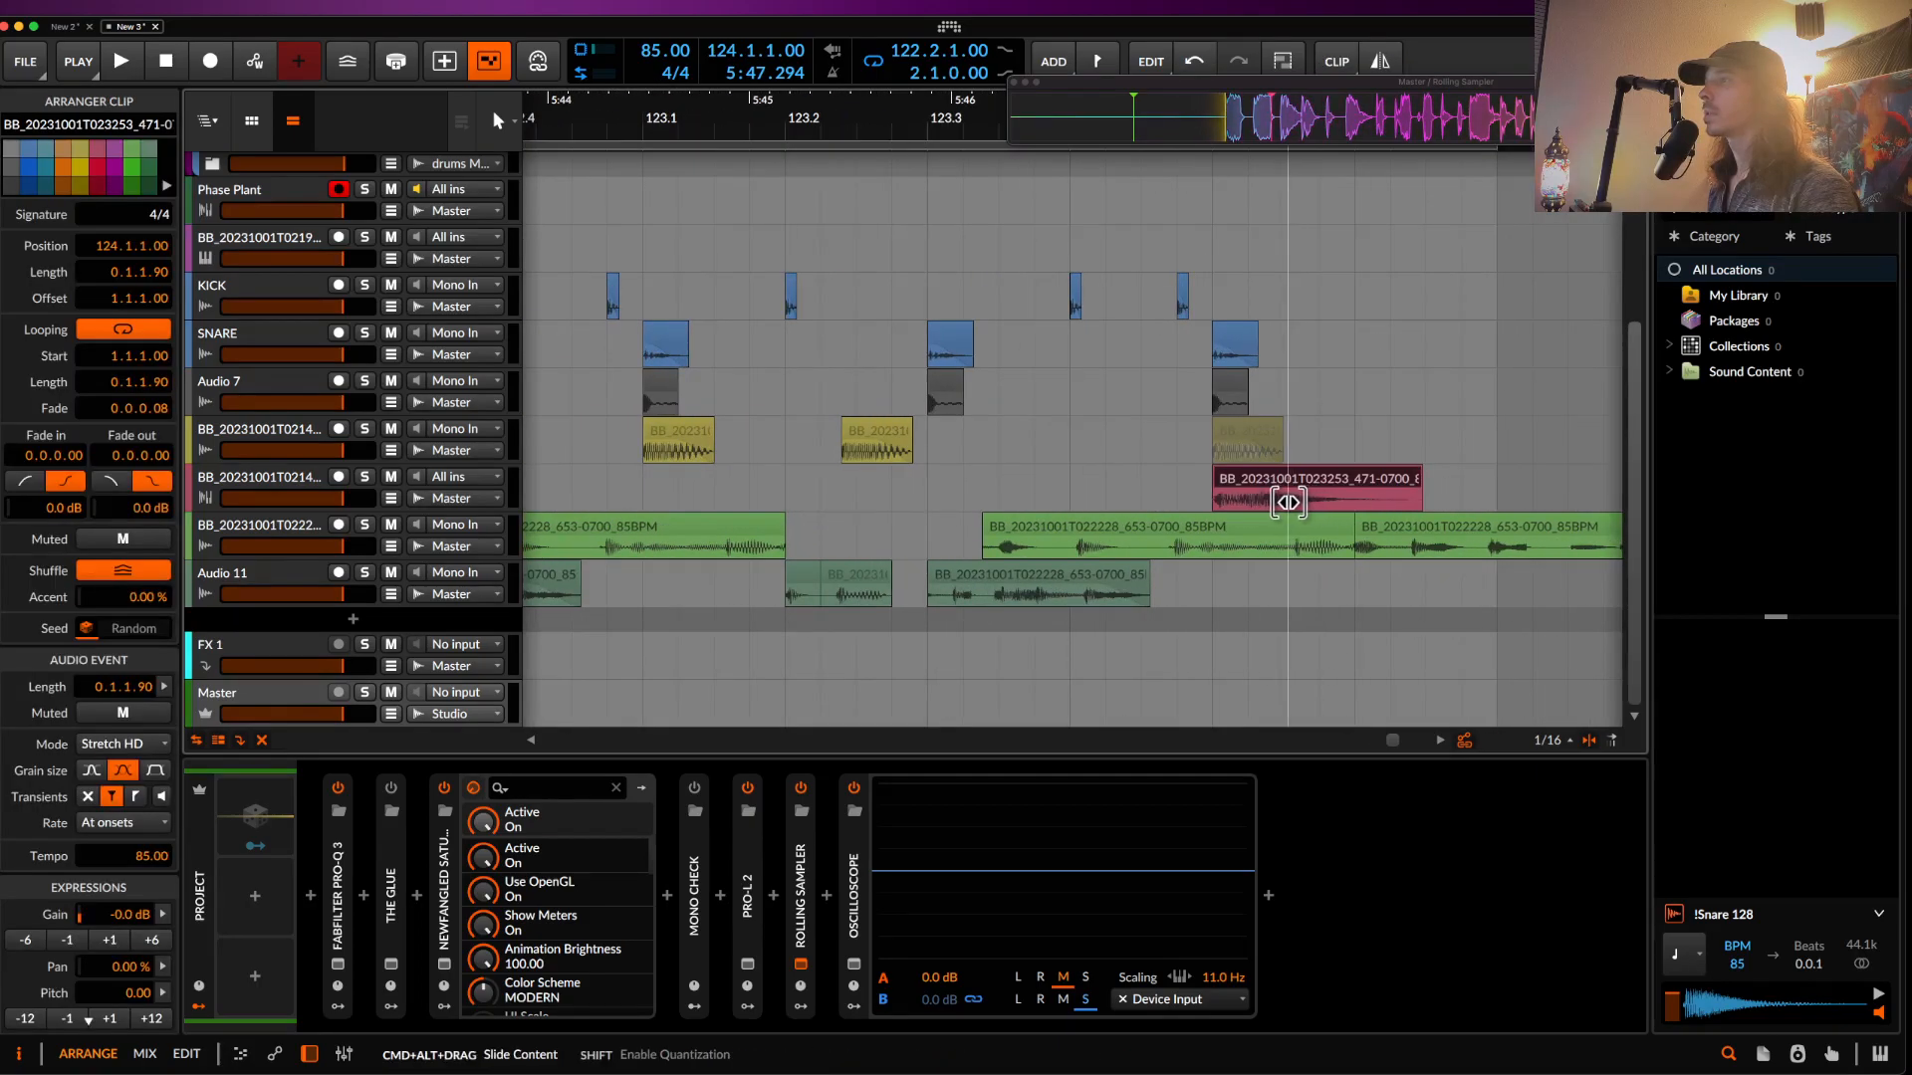
left_click_drag(1286, 501, 1409, 488)
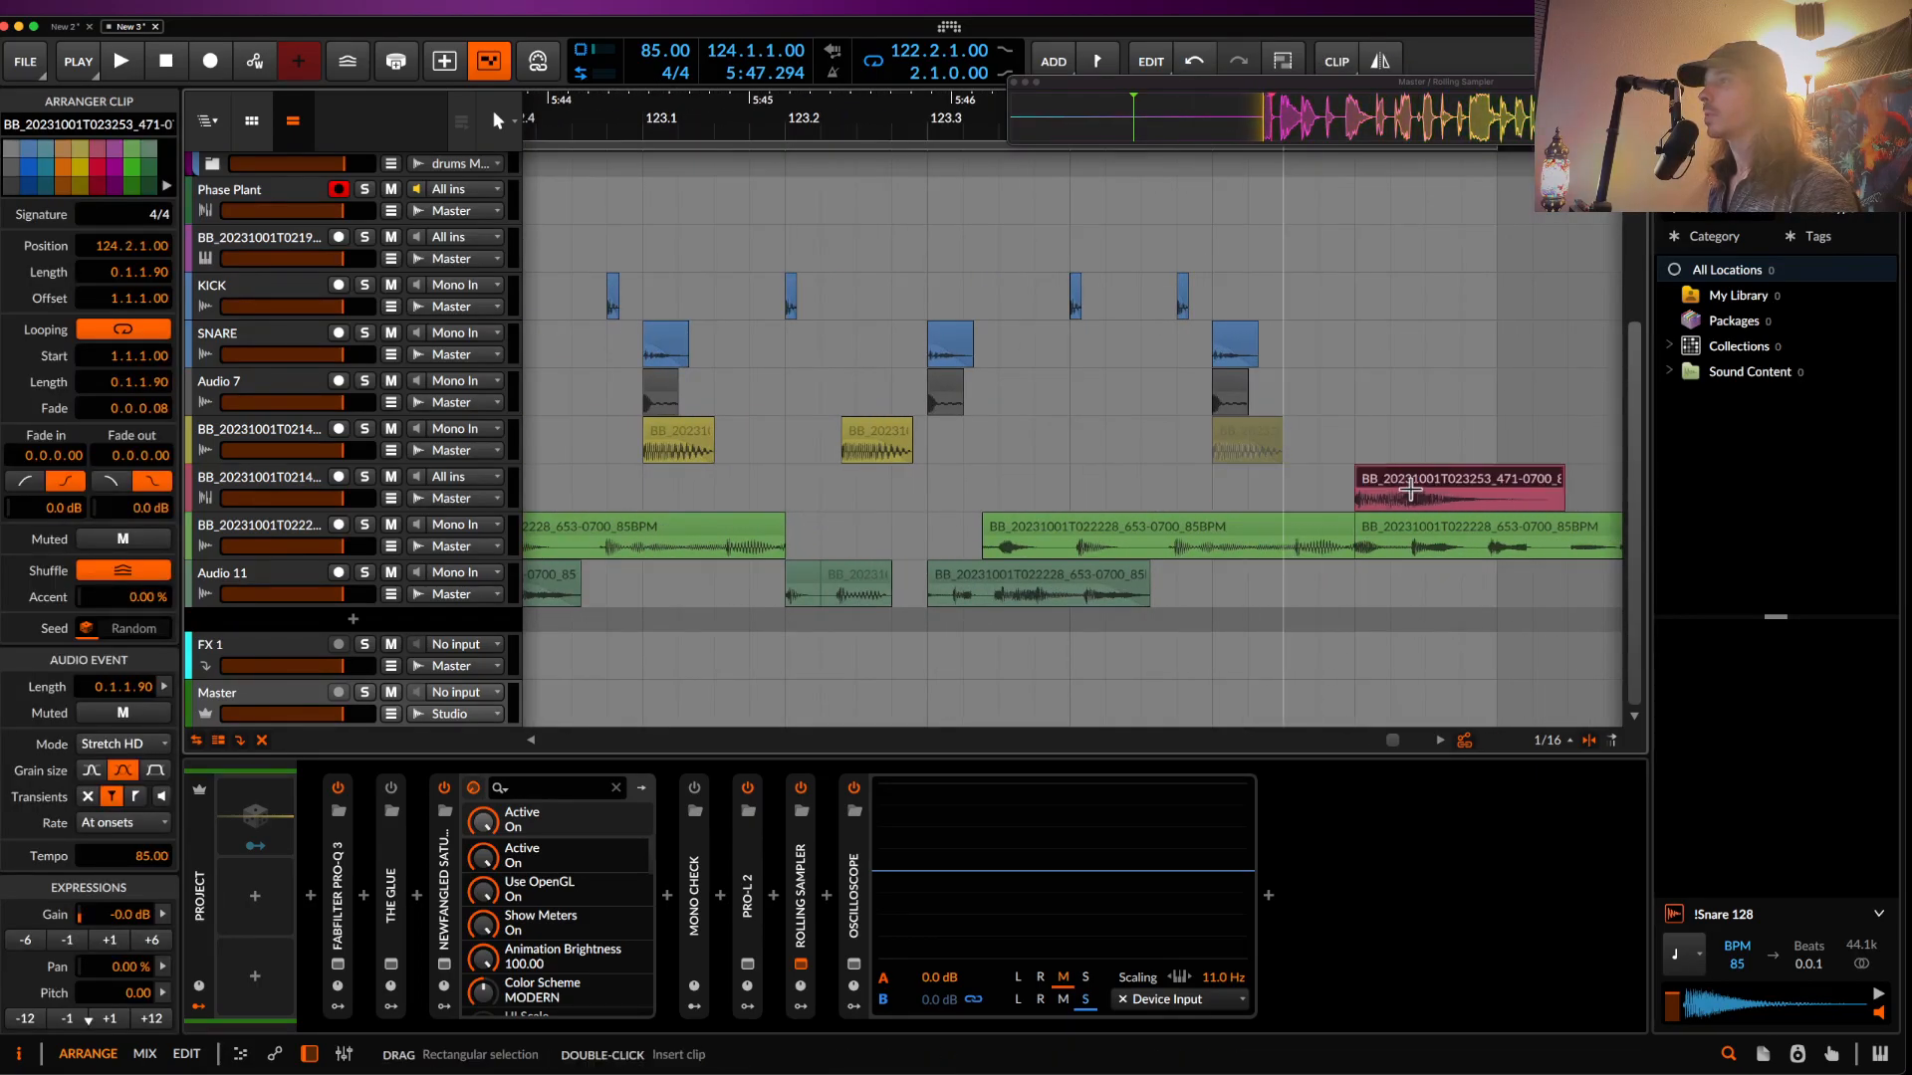
scroll(577, 481, "down", 3)
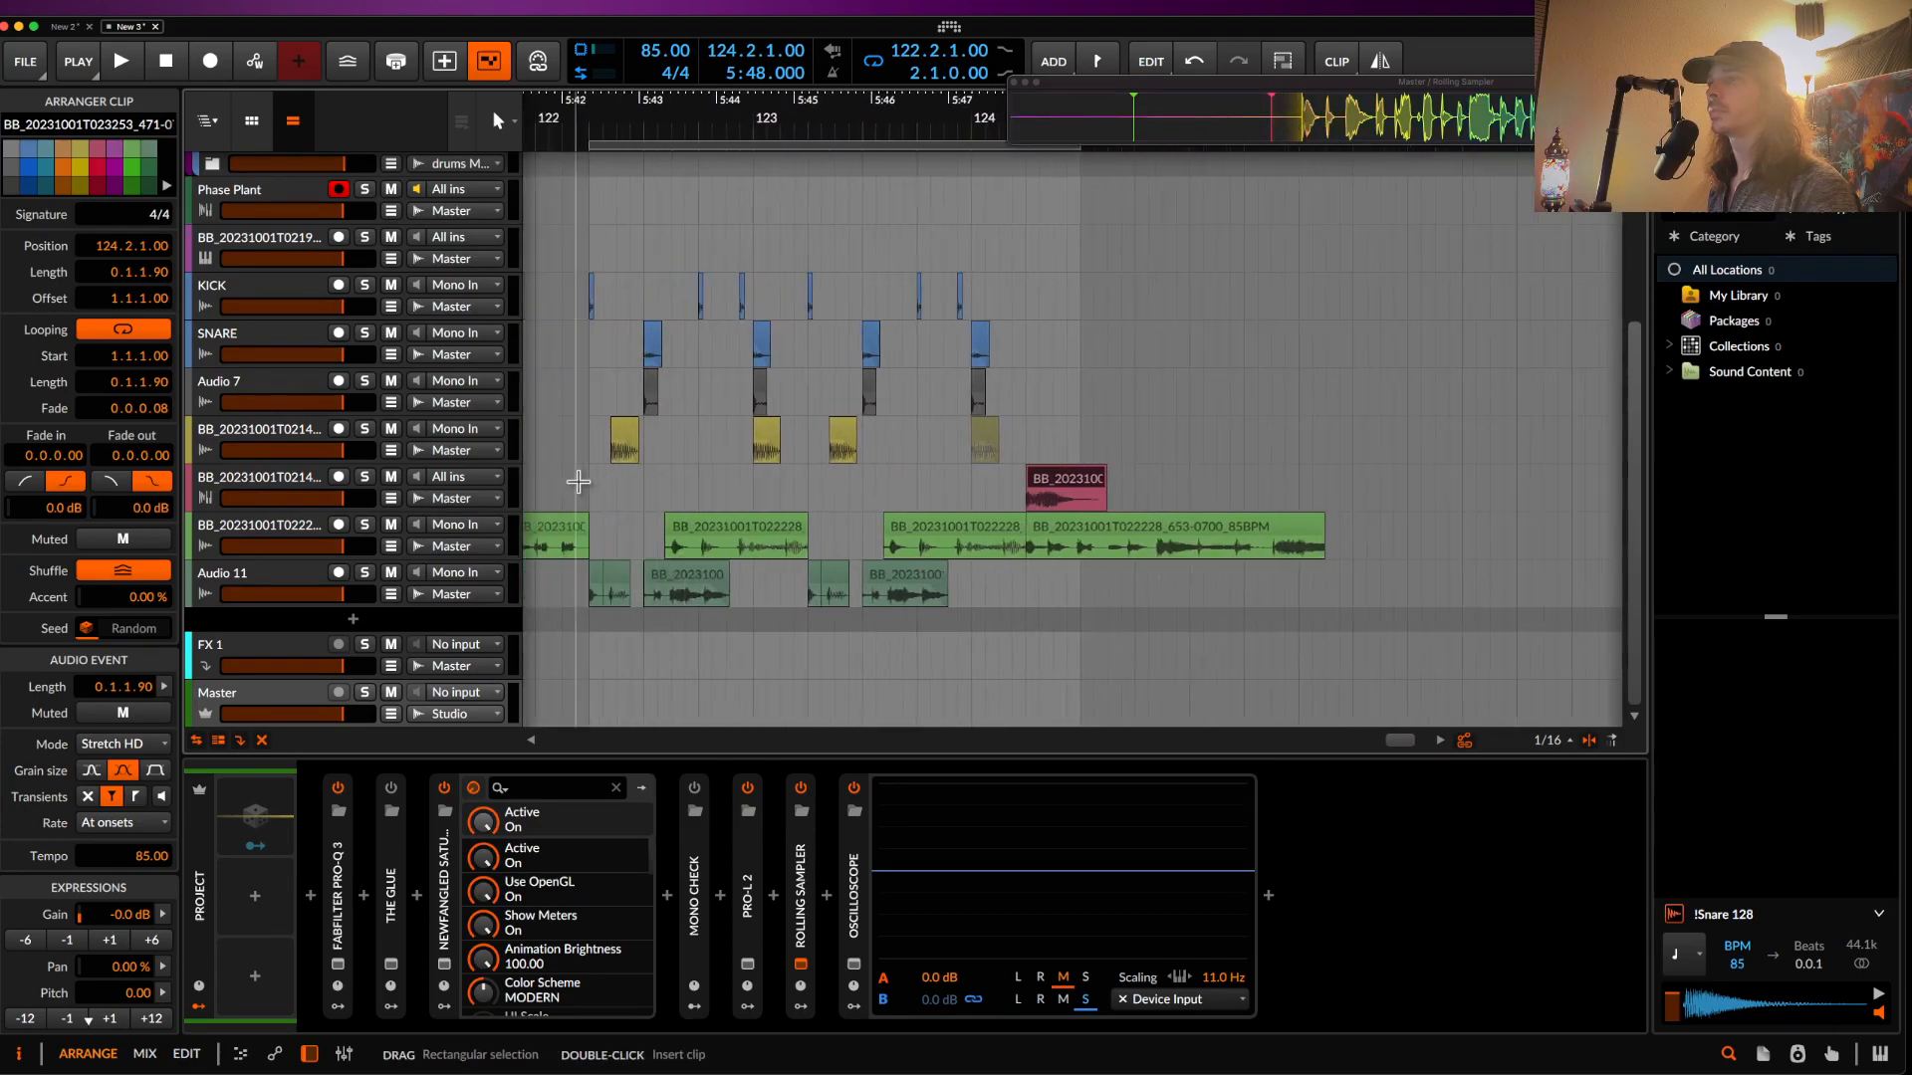
left_click(614, 518)
key("space")
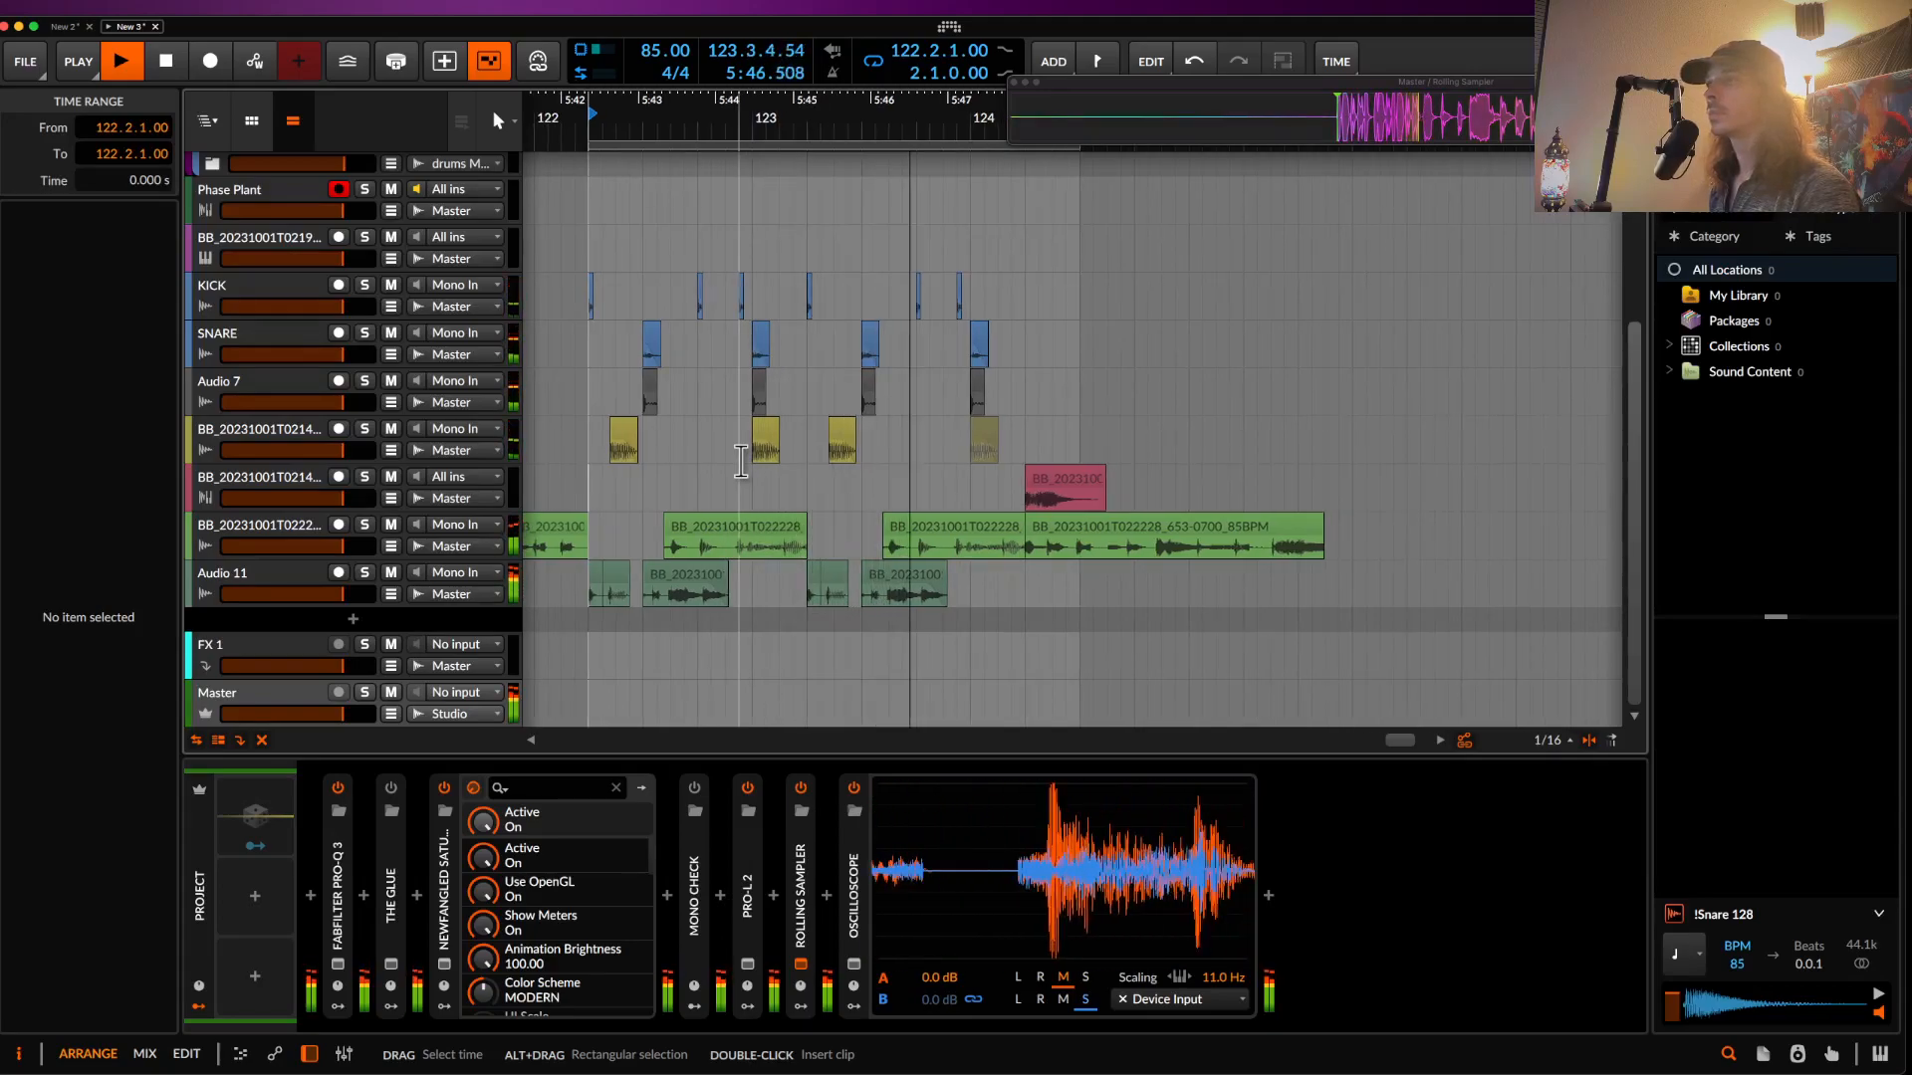
scroll(740, 460, "right", 3)
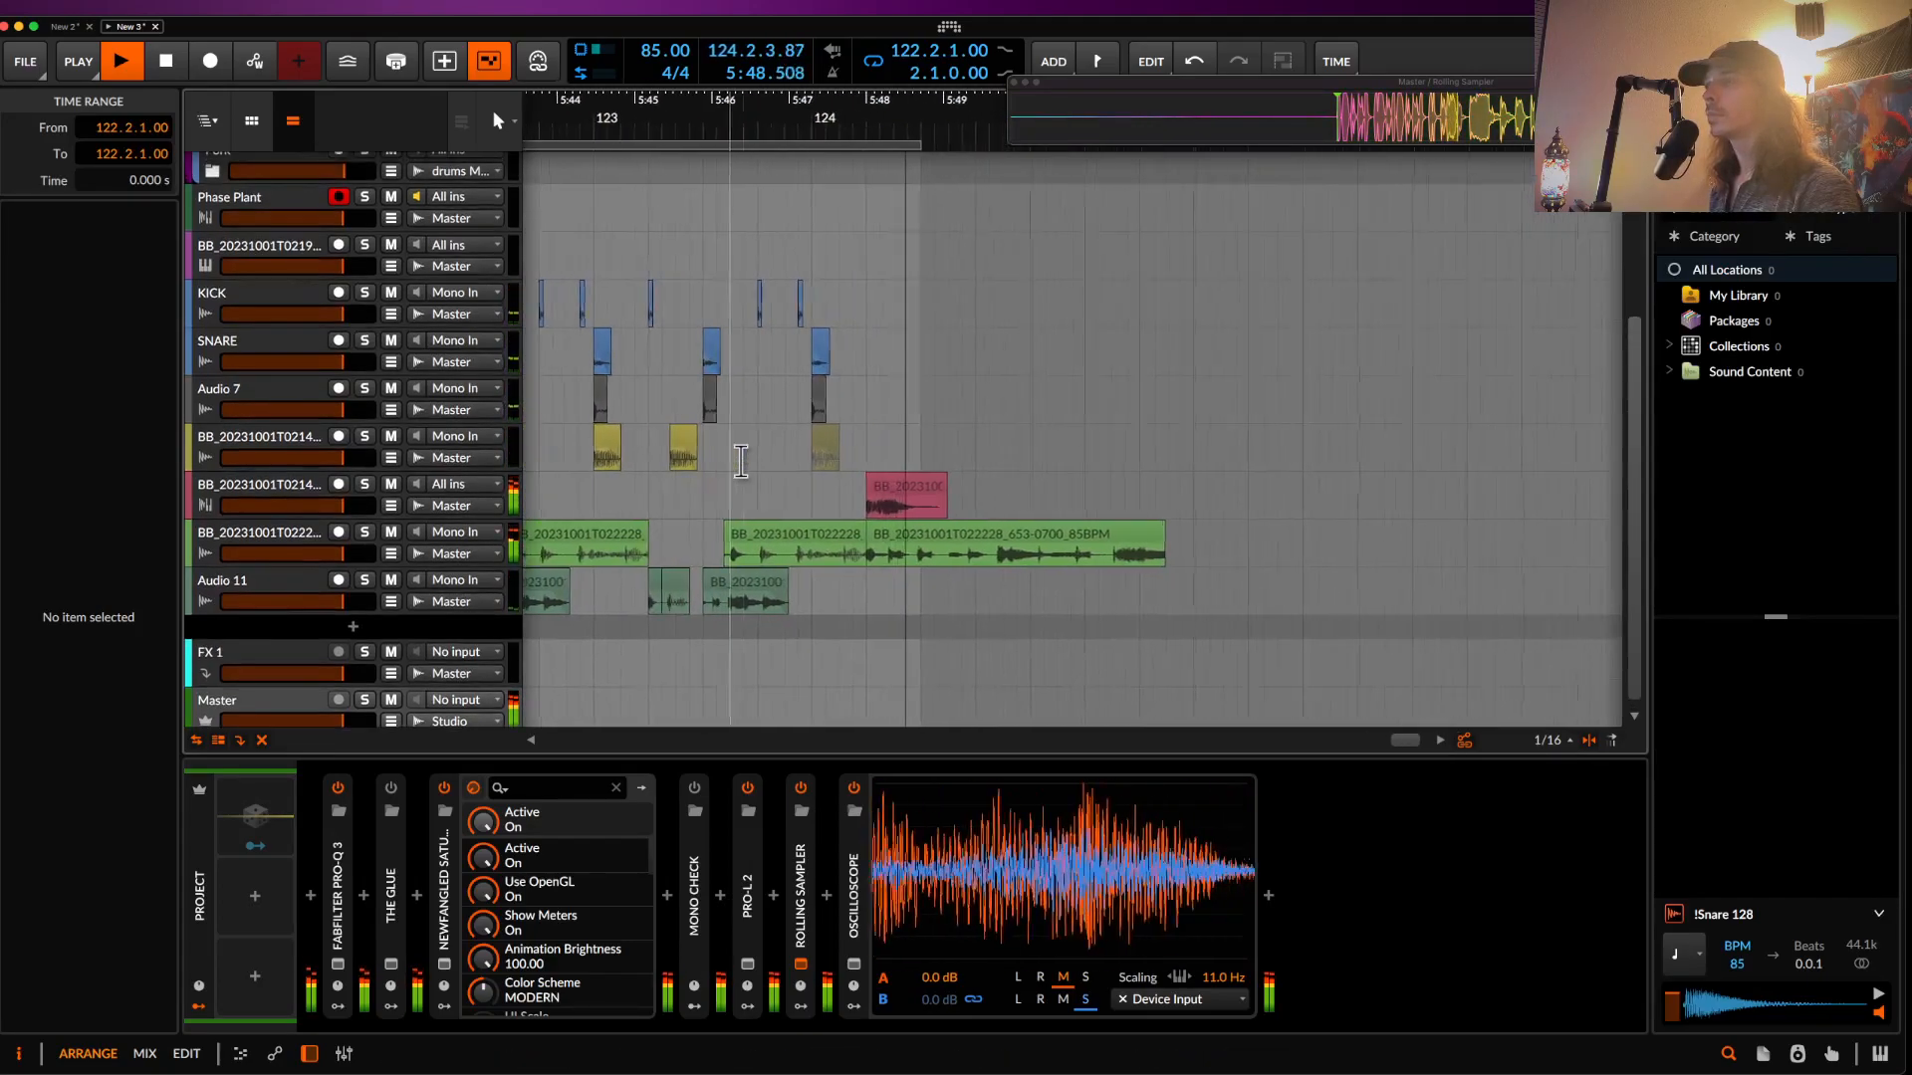
key("space")
scroll(866, 431, "up", 3)
left_click_drag(914, 486, 846, 488)
left_click_drag(951, 143, 860, 144)
- Reverse the pink clip and trim its start to 124.1.1
left_click(784, 351)
key("space")
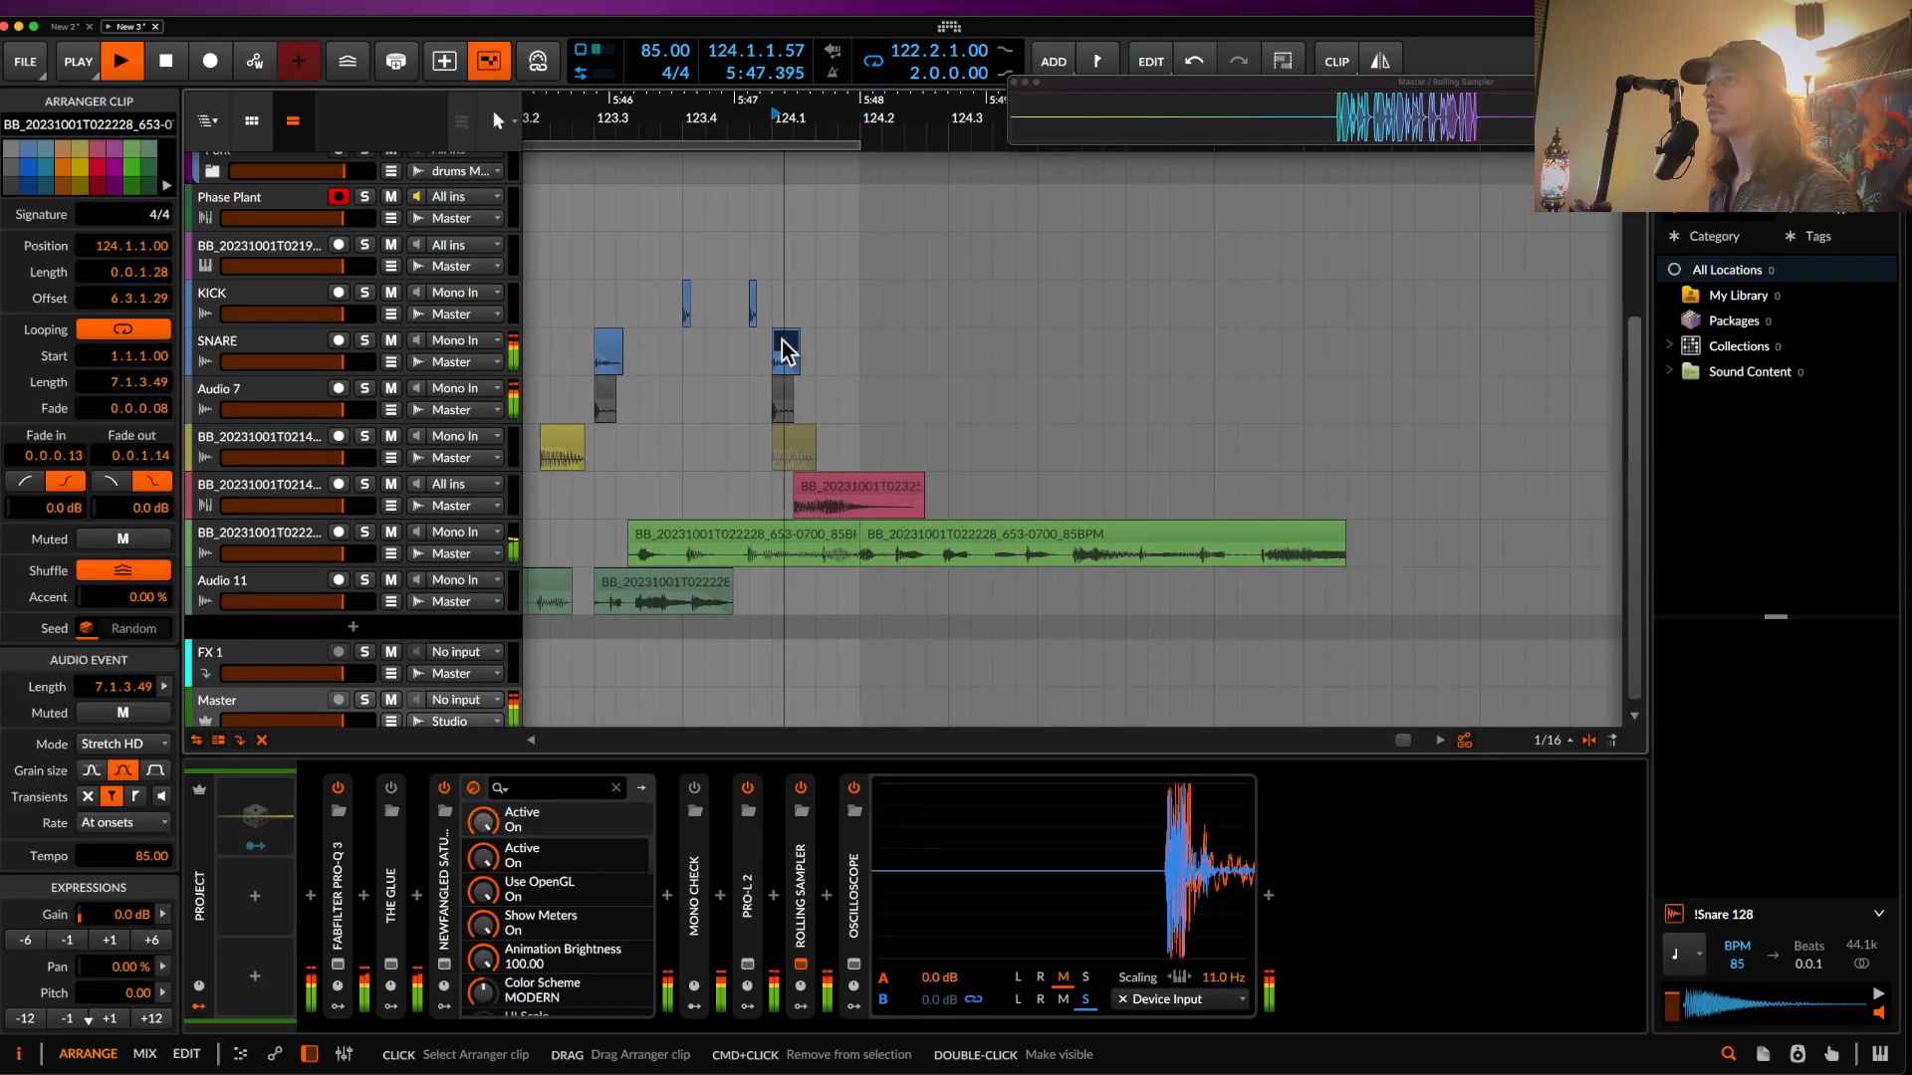
scroll(741, 503, "left", 1)
scroll(741, 503, "left", 2)
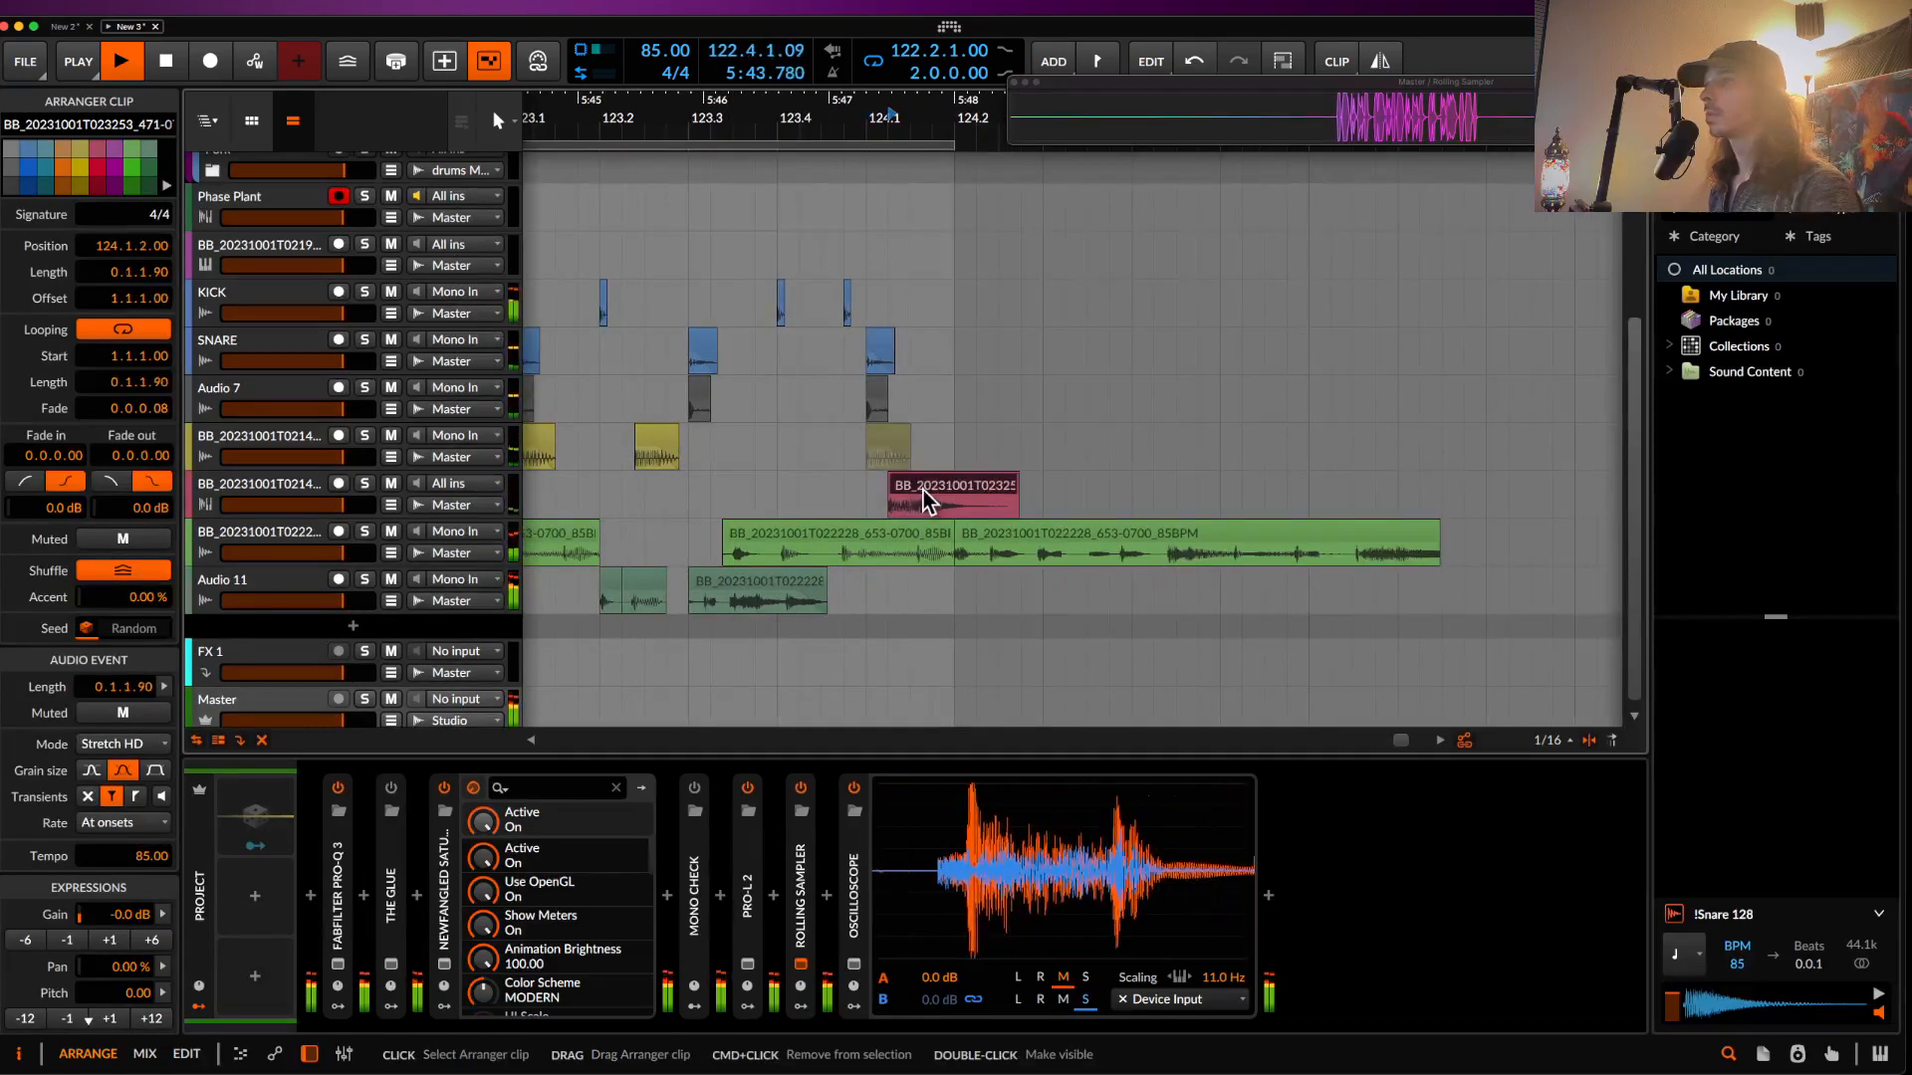
key("r")
left_click_drag(963, 489, 910, 486)
scroll(910, 486, "up", 5)
scroll(914, 493, "down", 3)
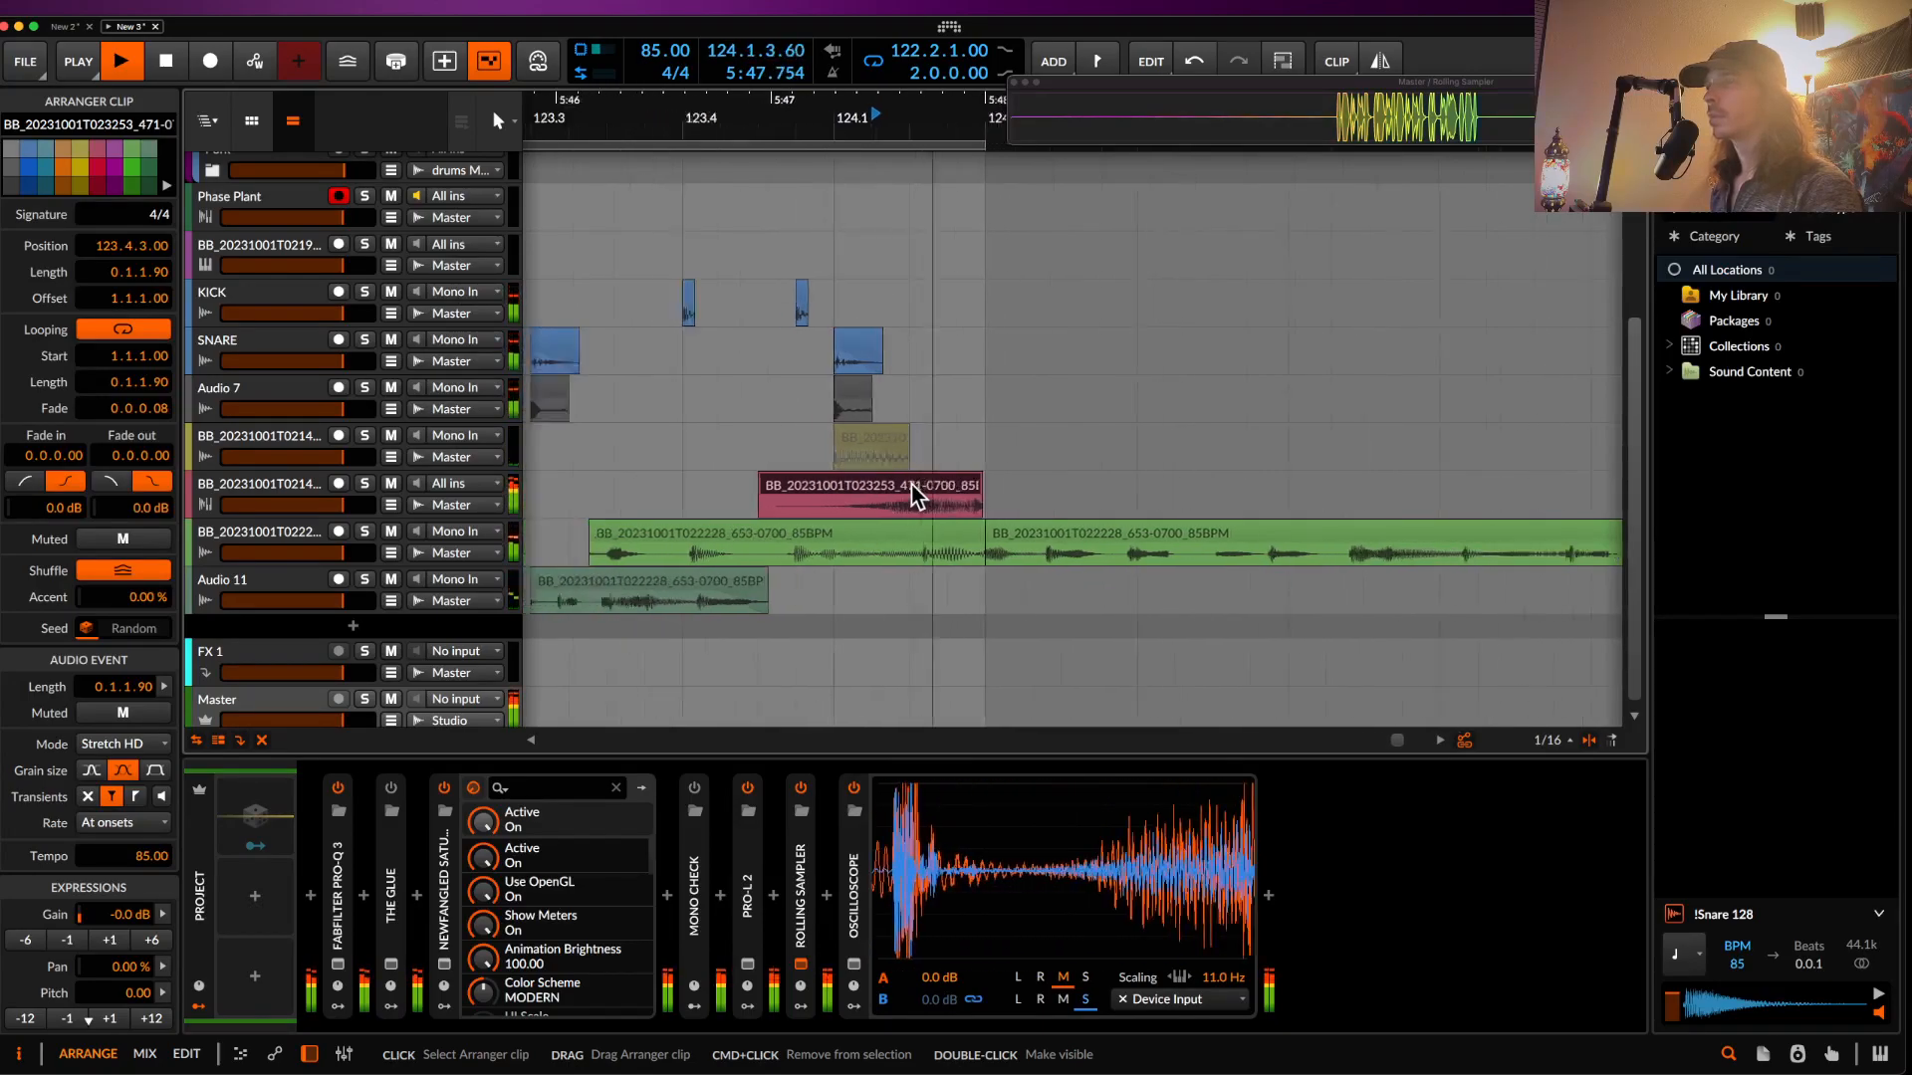
left_click_drag(819, 488, 866, 488)
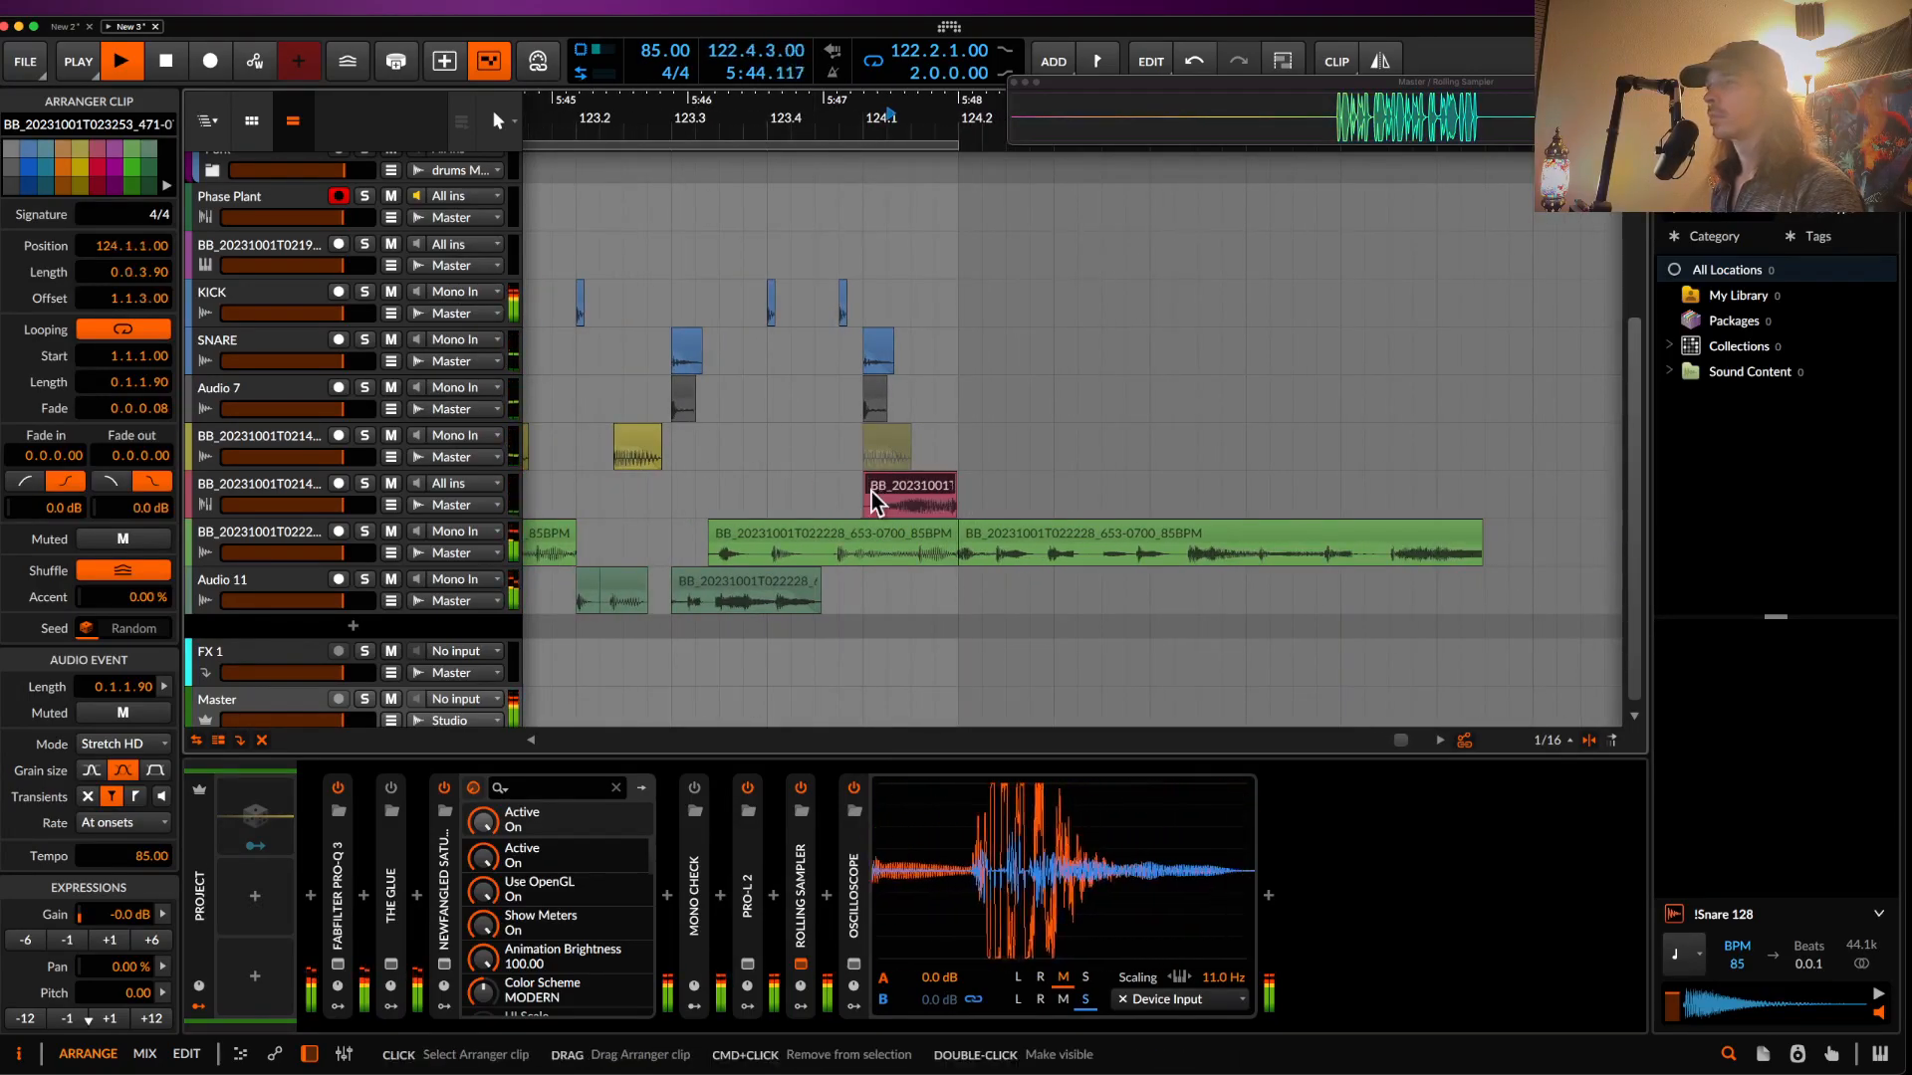
scroll(874, 482, "down", 4)
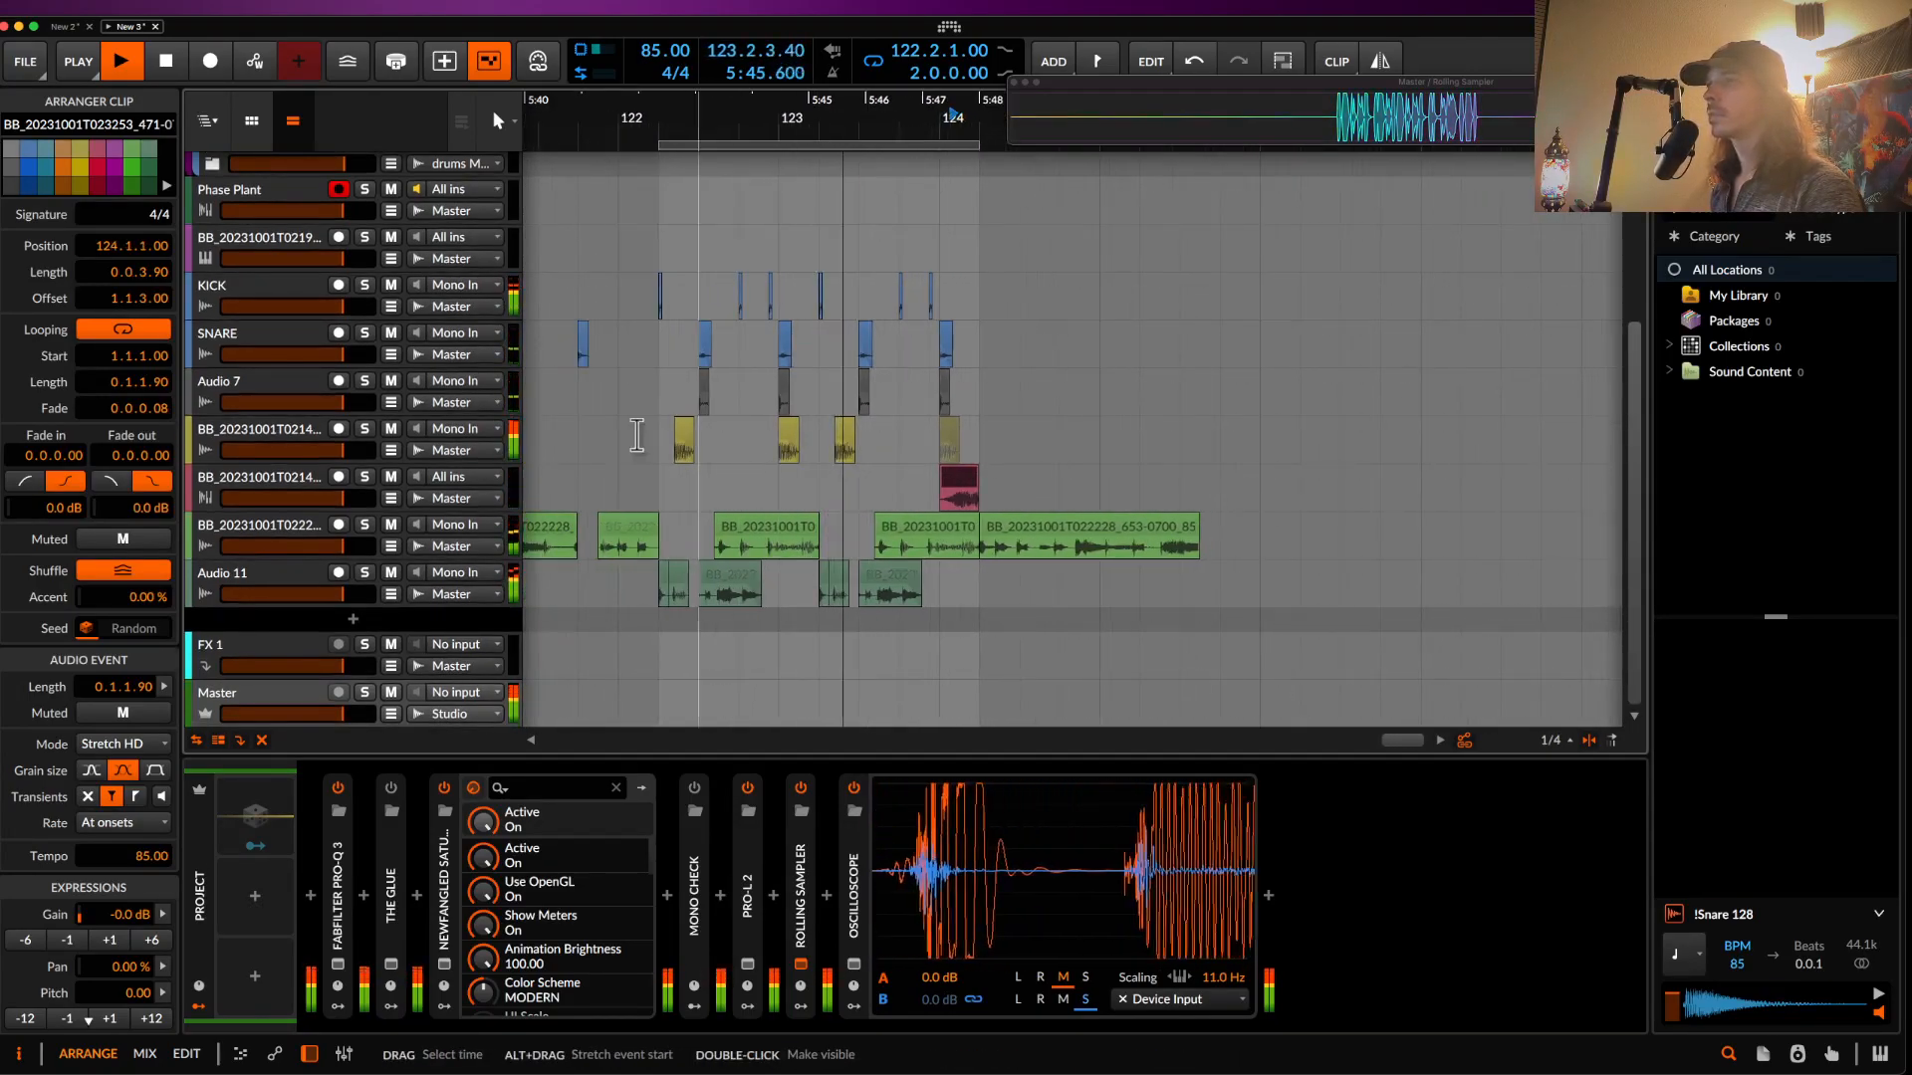
left_click(256, 409)
- Search 'crys' and insert the Crystalline plug-in into Audio 7's device chain
left_click(342, 895)
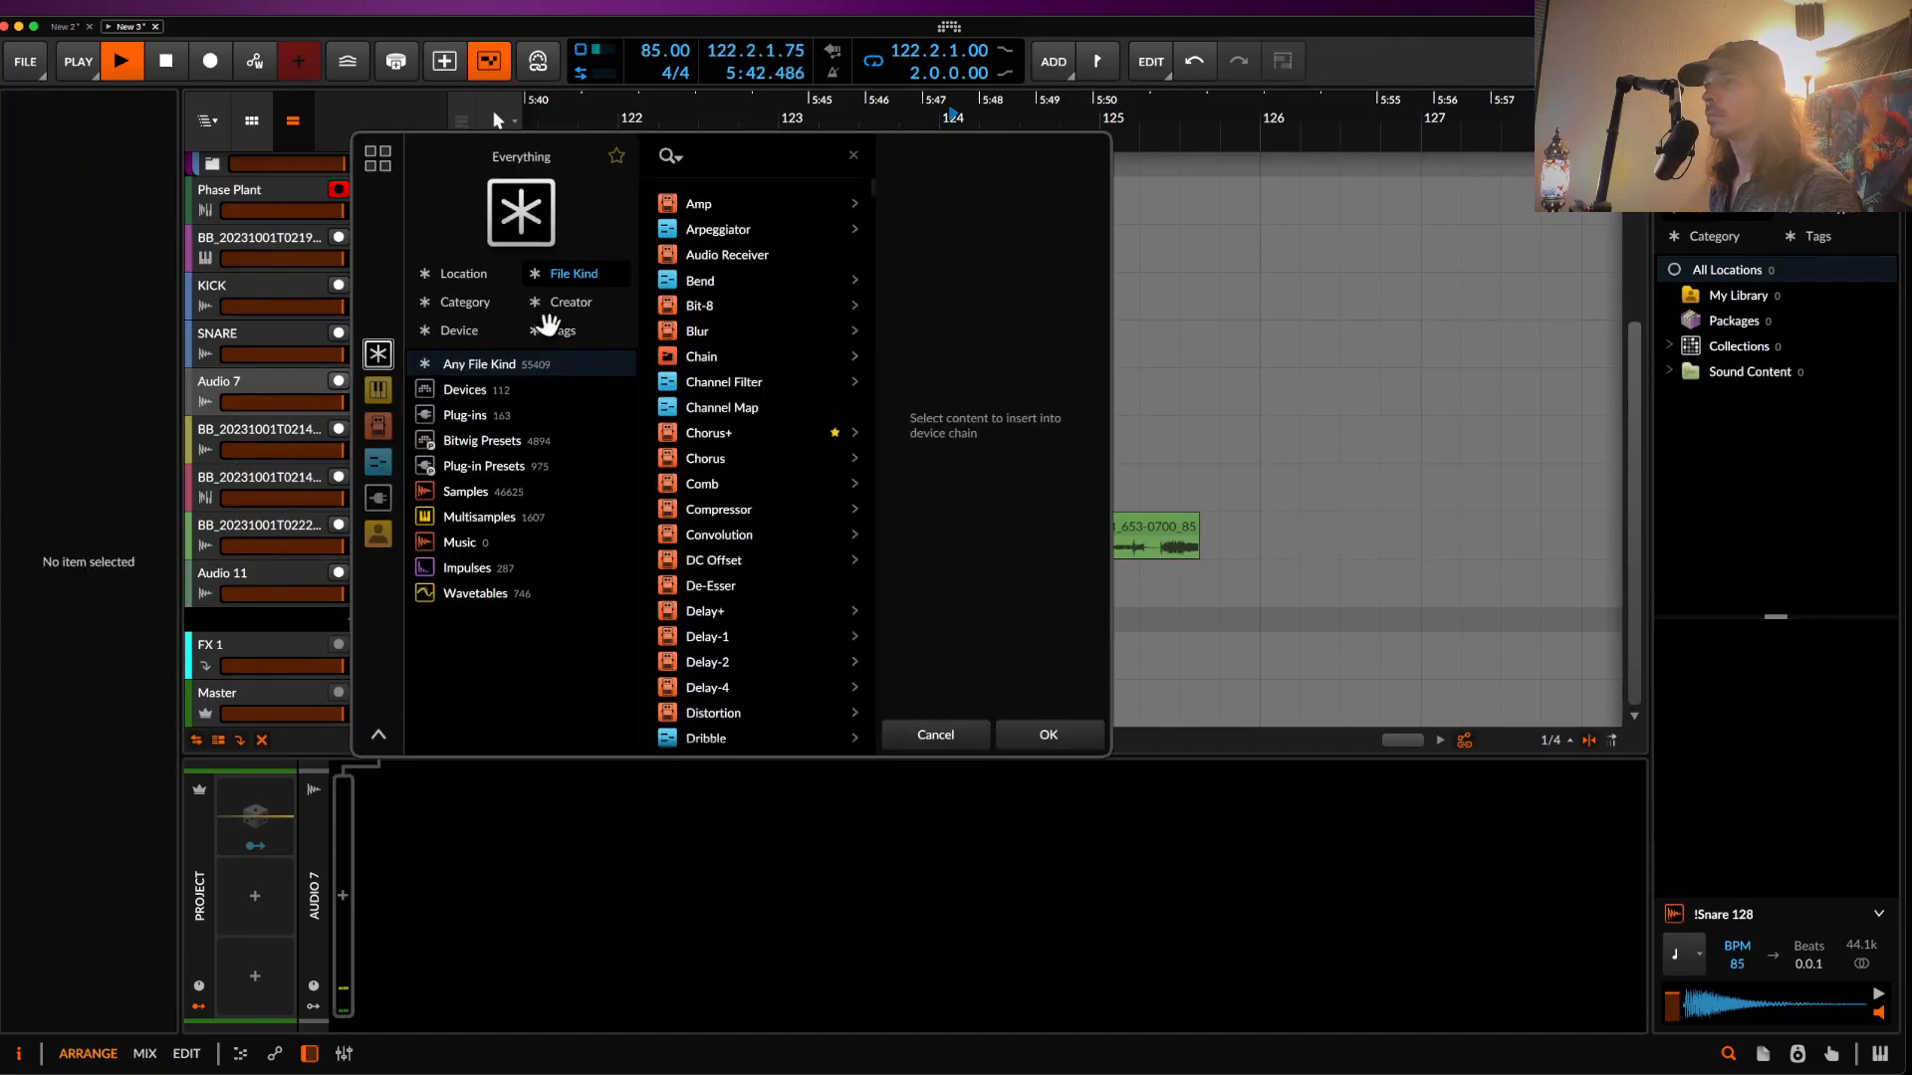
type("crys")
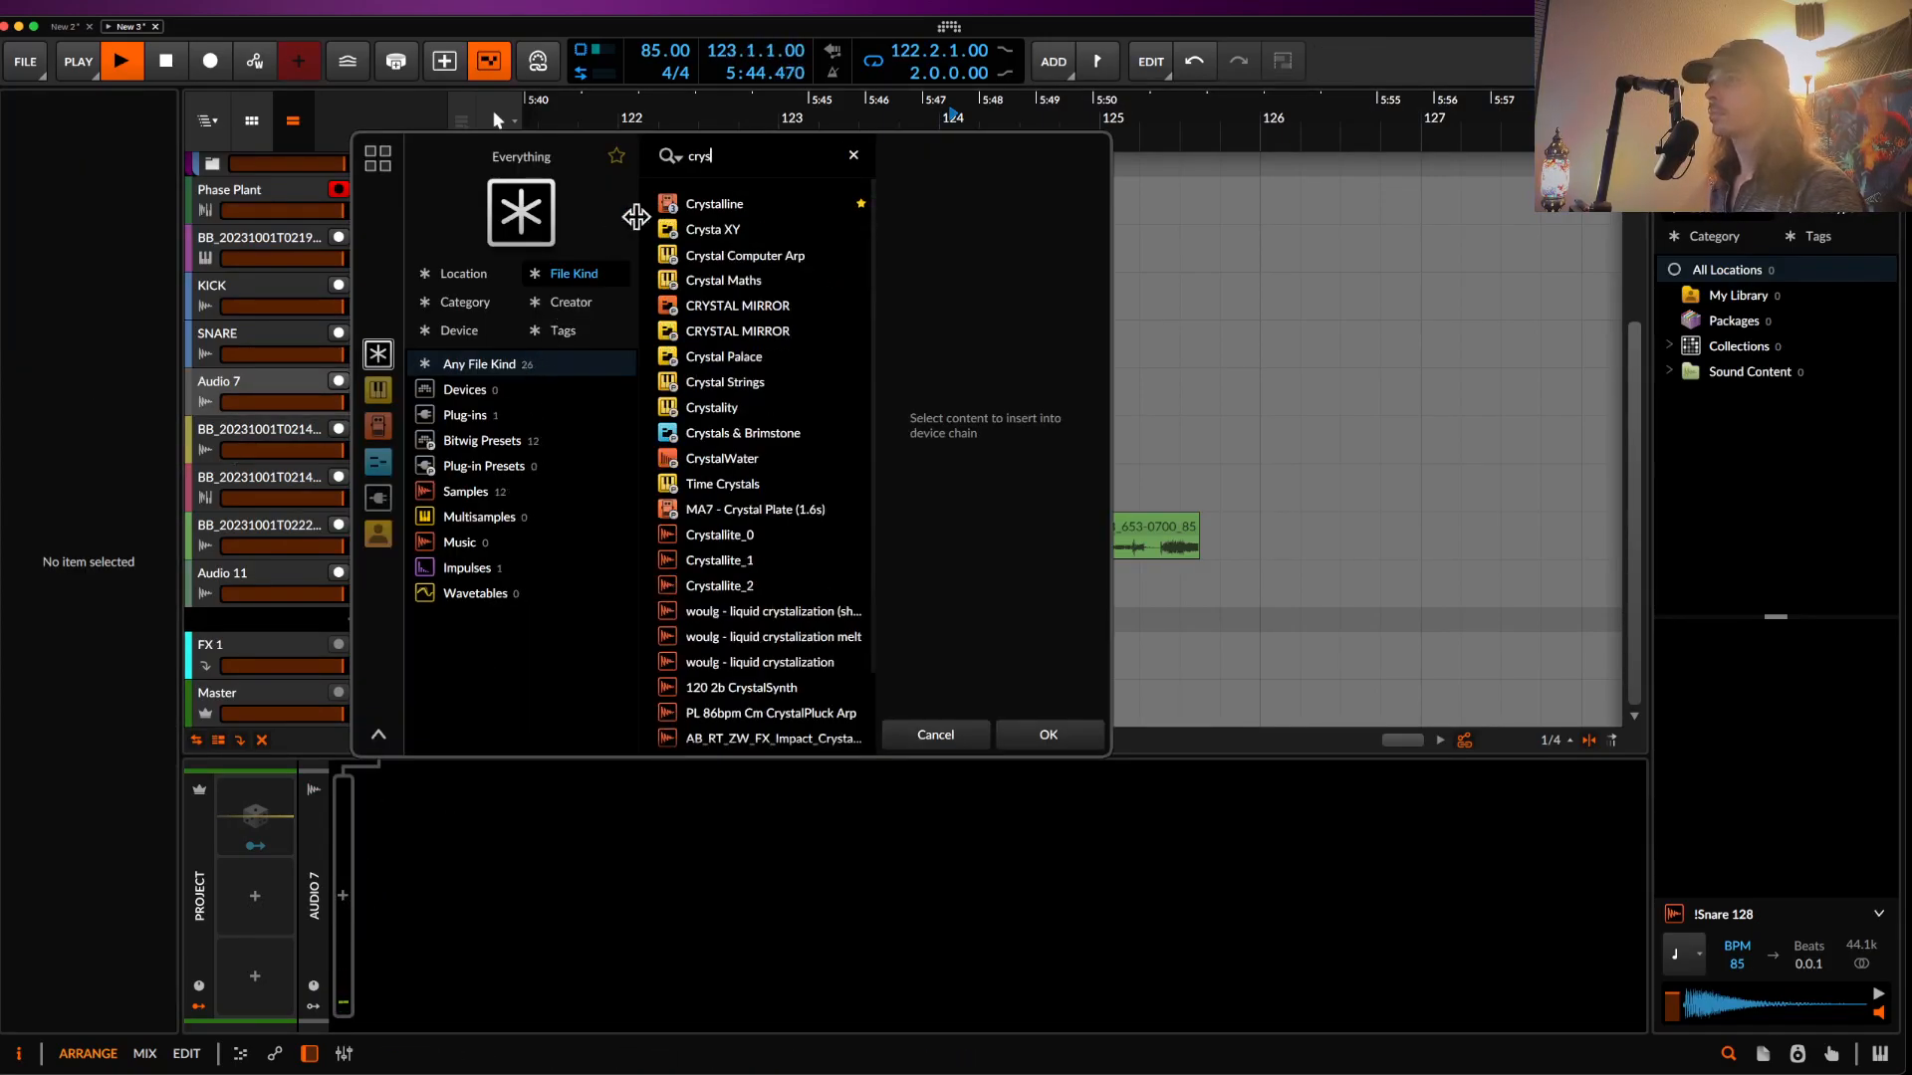
left_click(715, 206)
left_click(1048, 734)
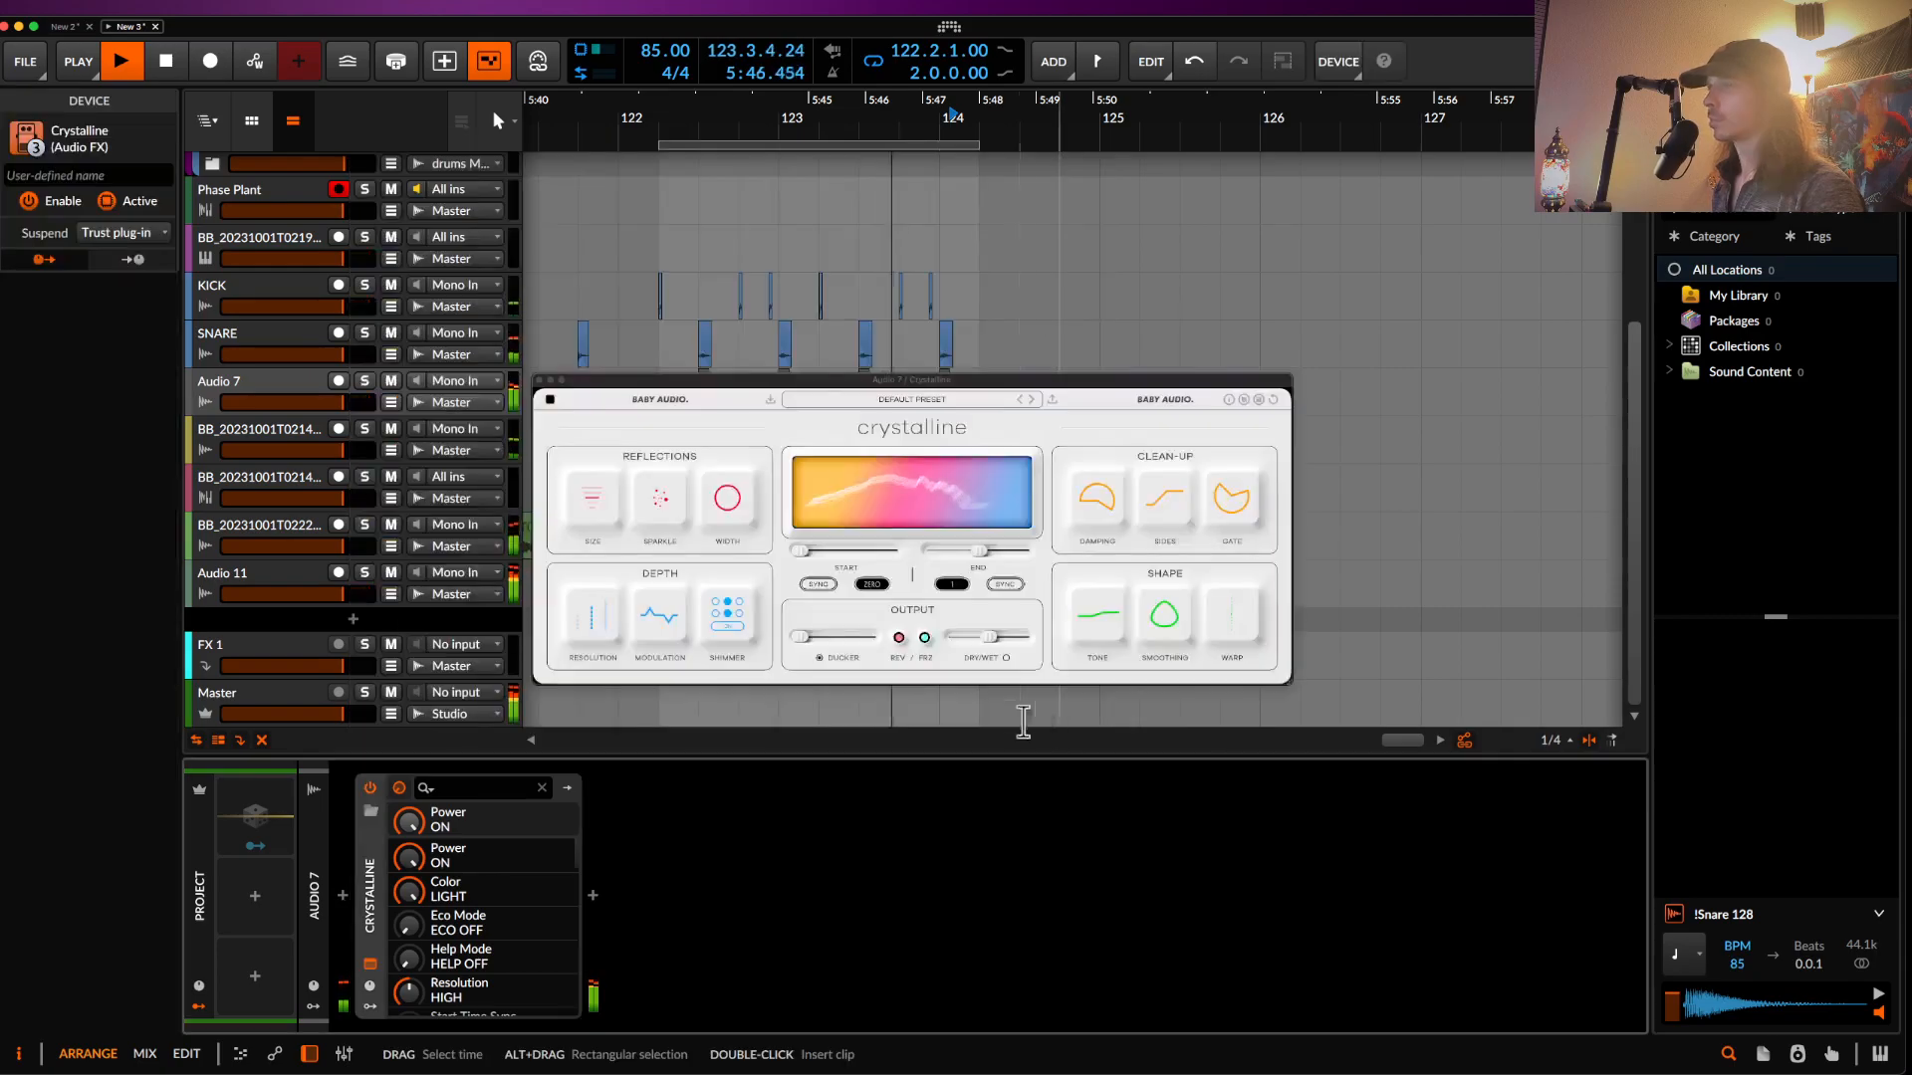
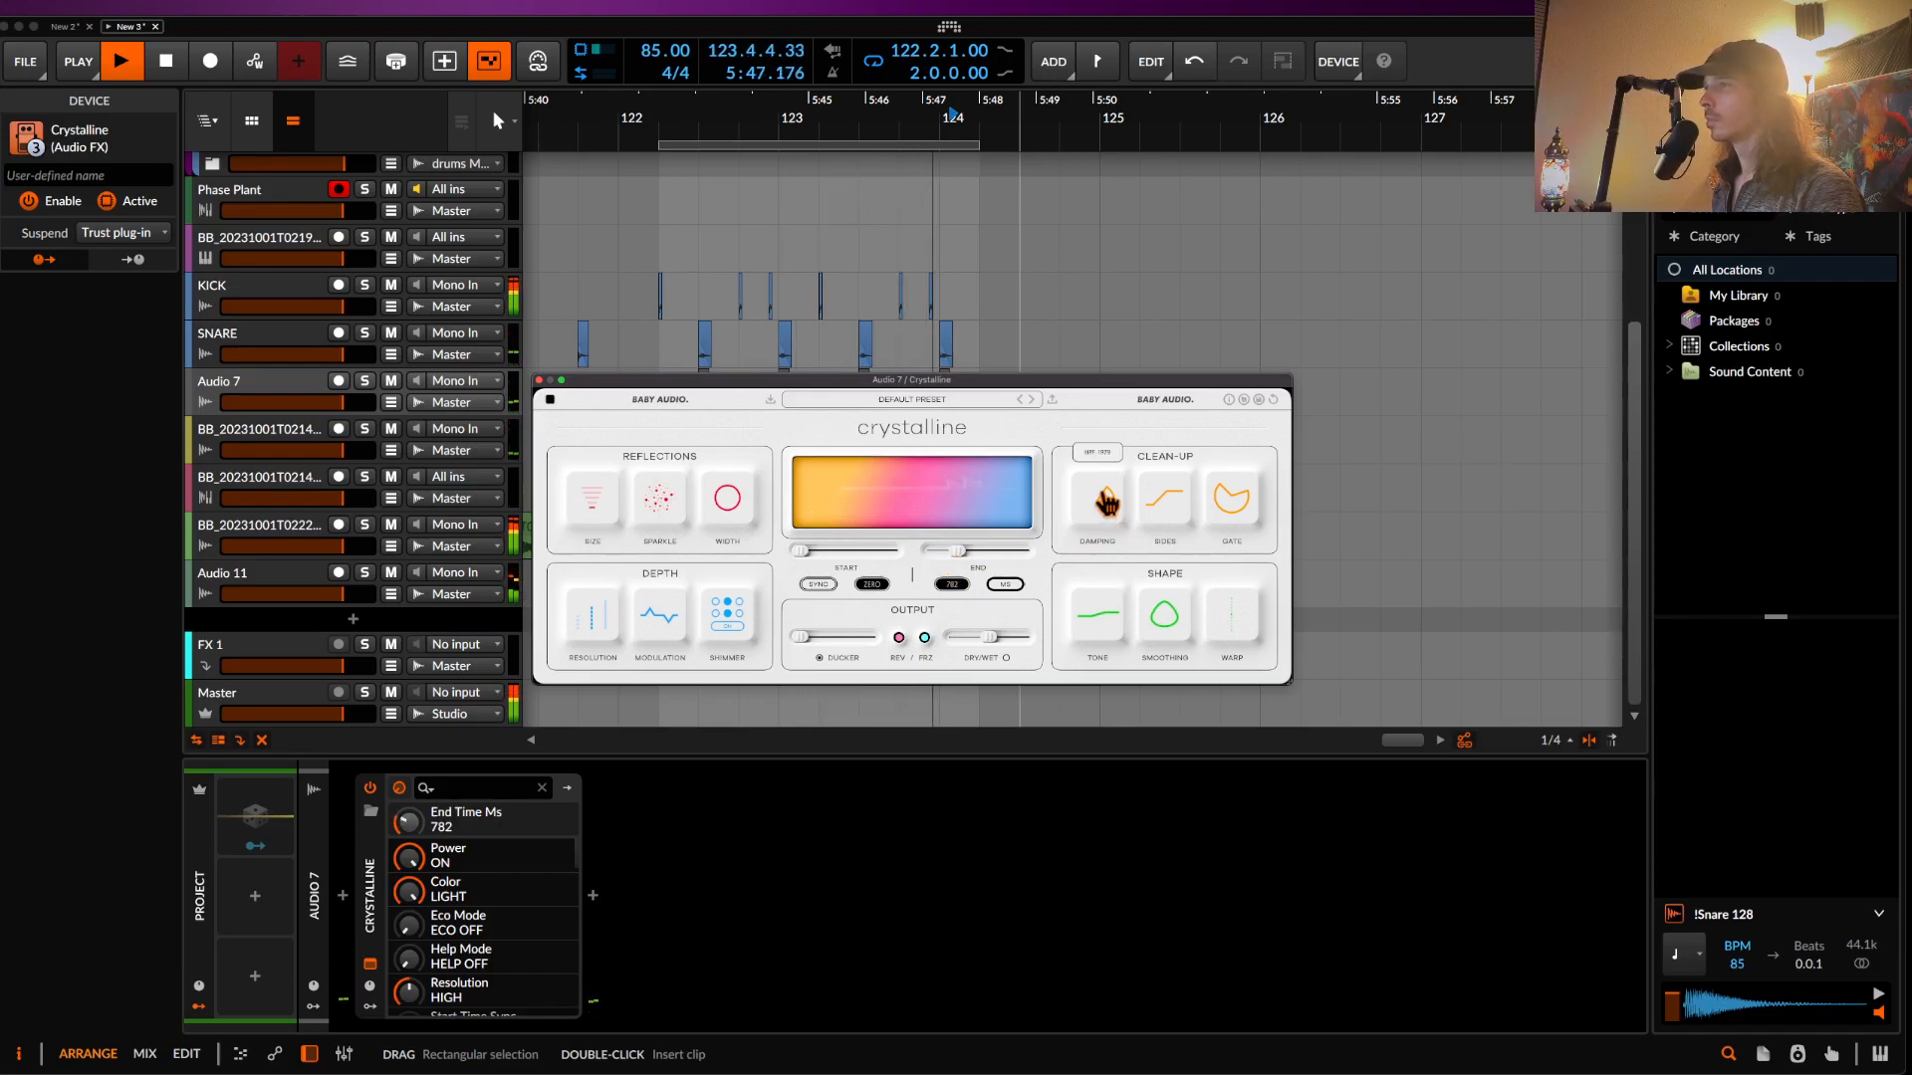
- Close the Crystalline window and audition the kick clip near bar 123.4
left_click(539, 380)
scroll(961, 313, "up", 6)
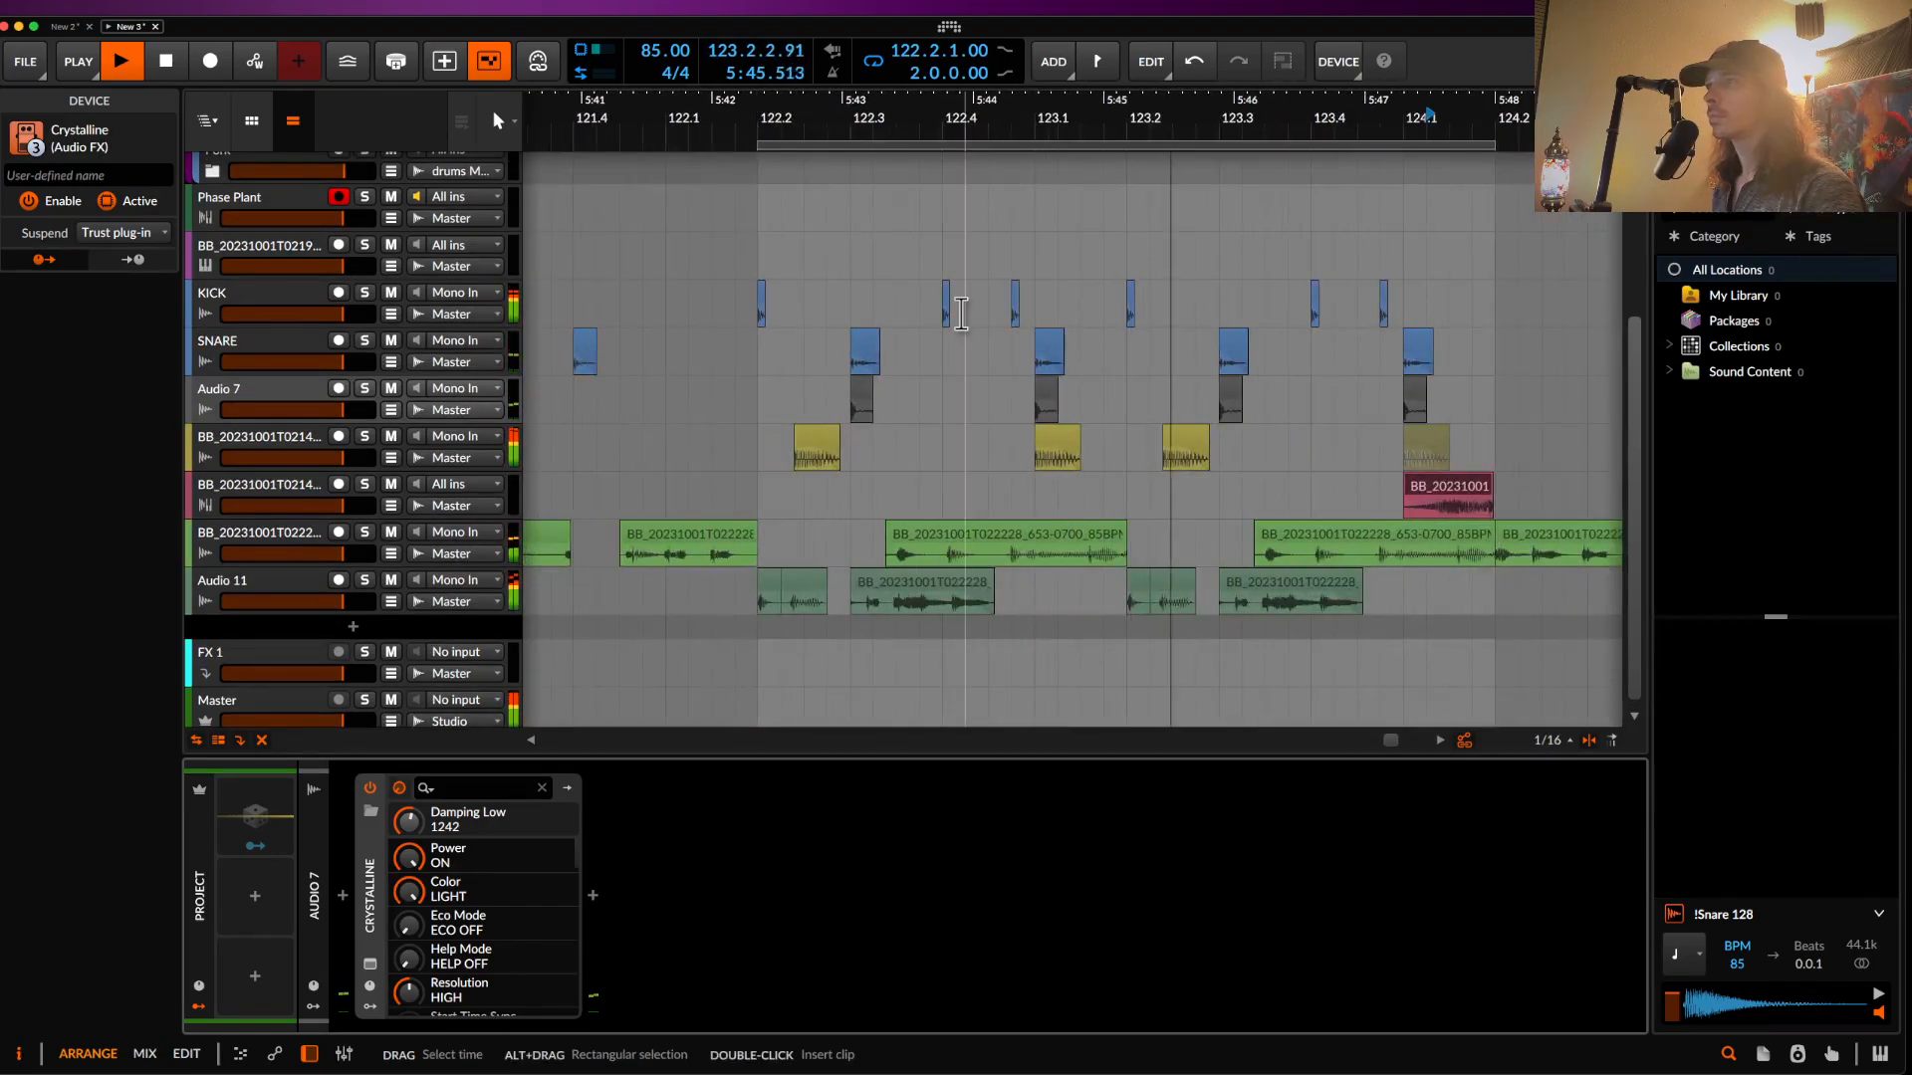
scroll(1099, 293, "down", 4)
key("space")
scroll(1172, 306, "up", 2)
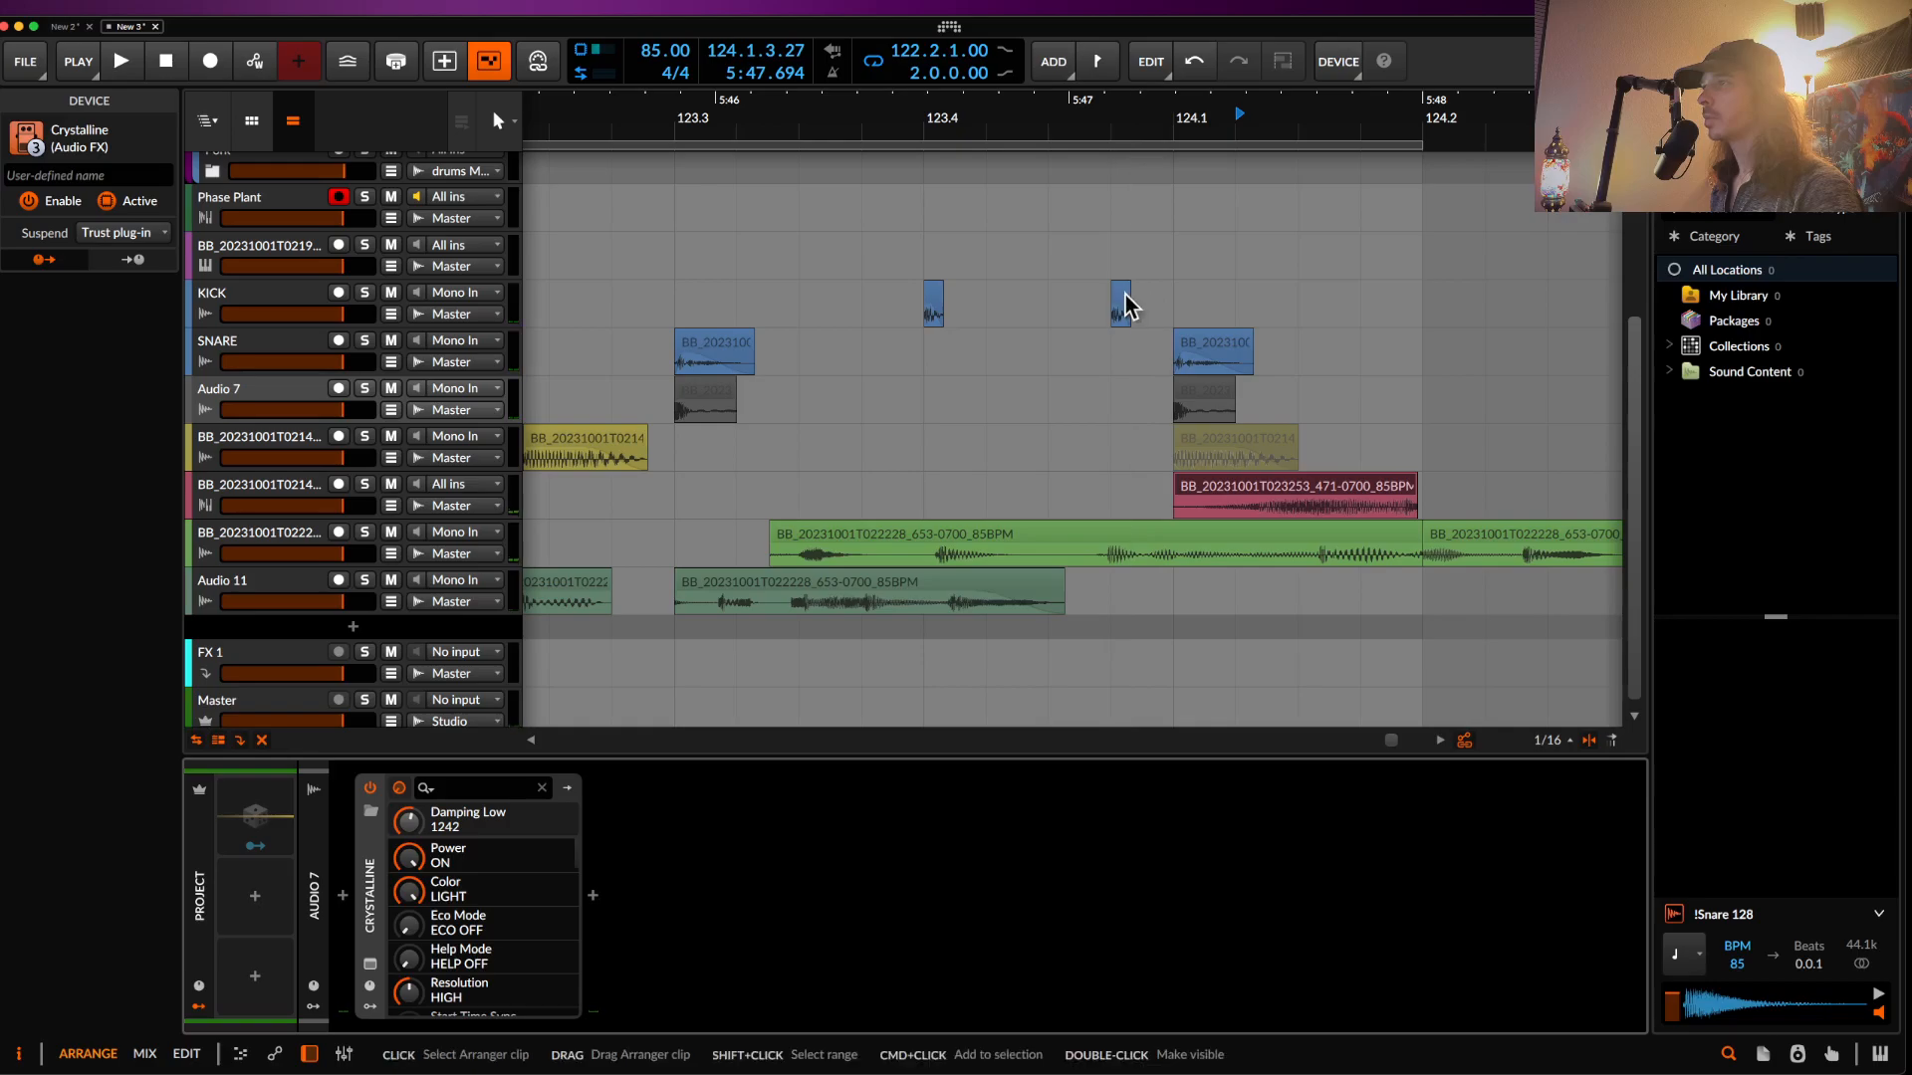
left_click(1122, 304)
scroll(1053, 290, "down", 1)
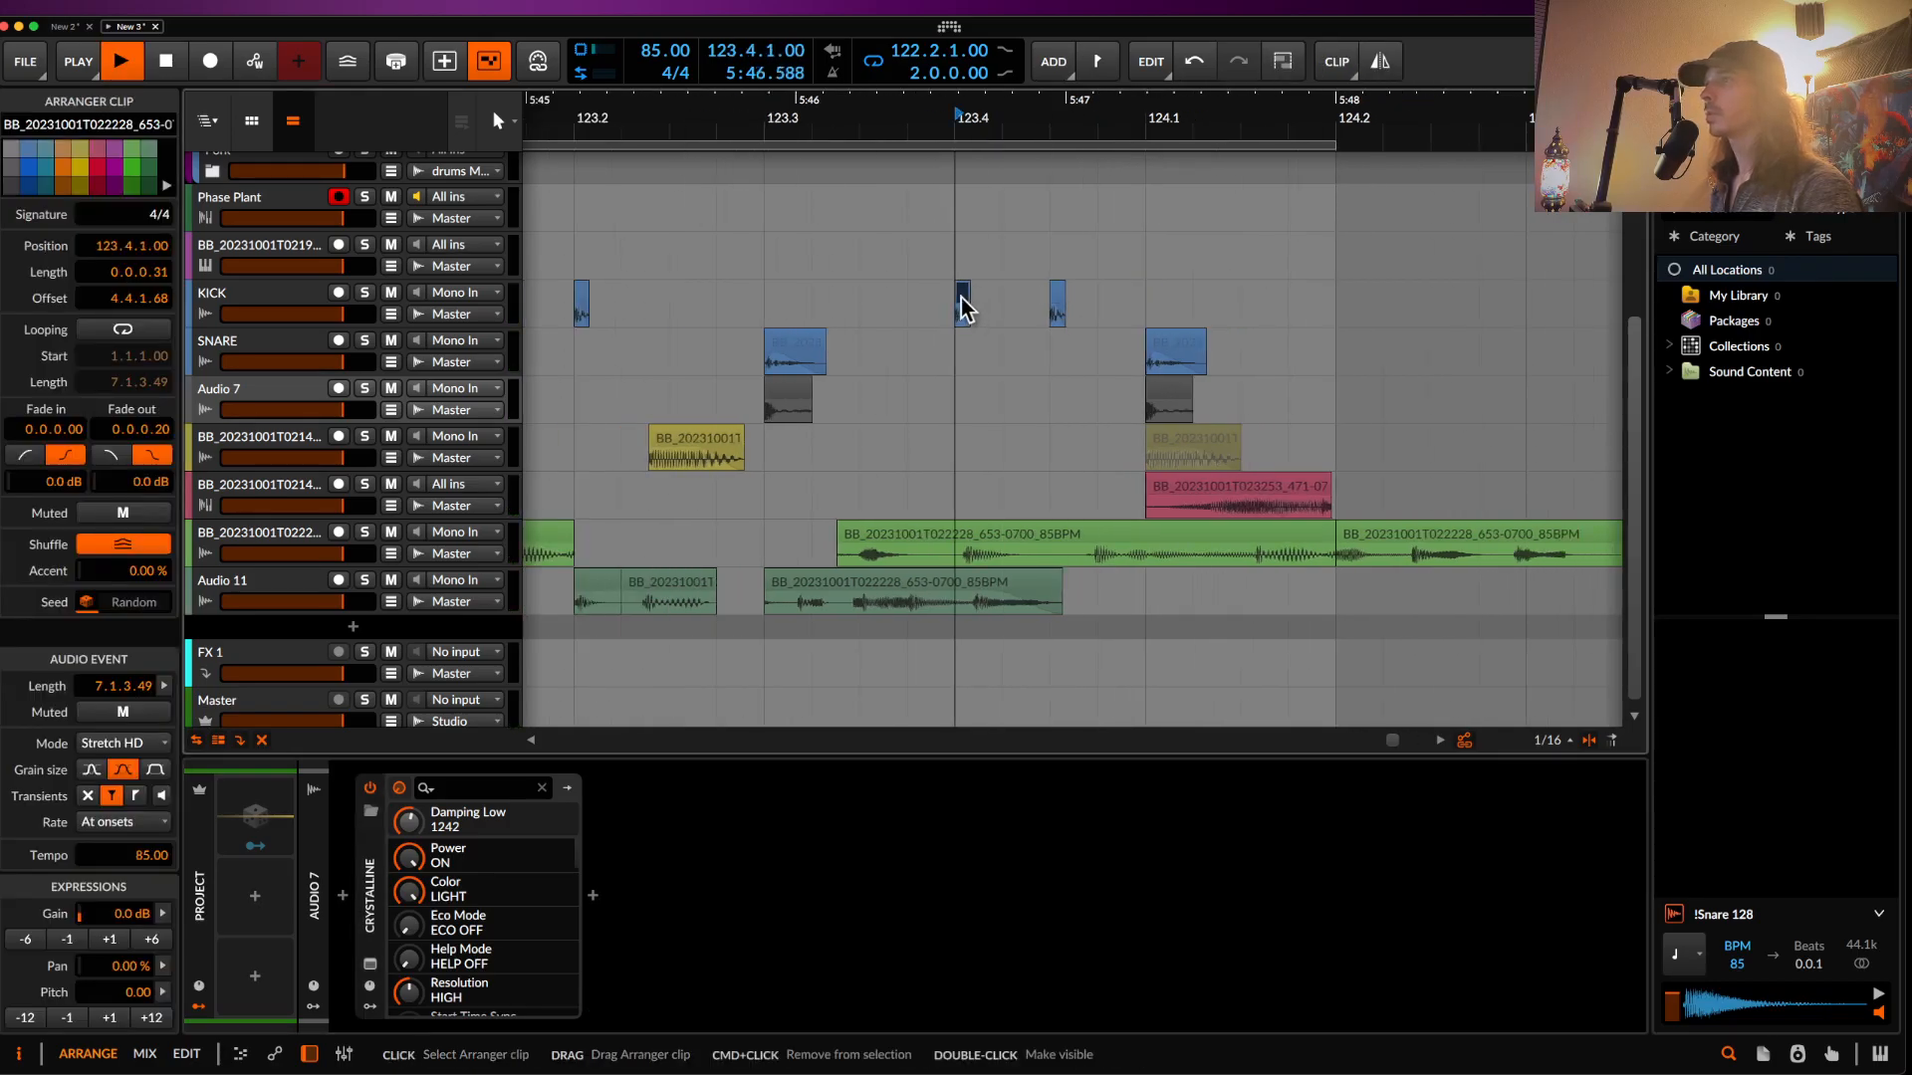
scroll(1068, 329, "up", 3)
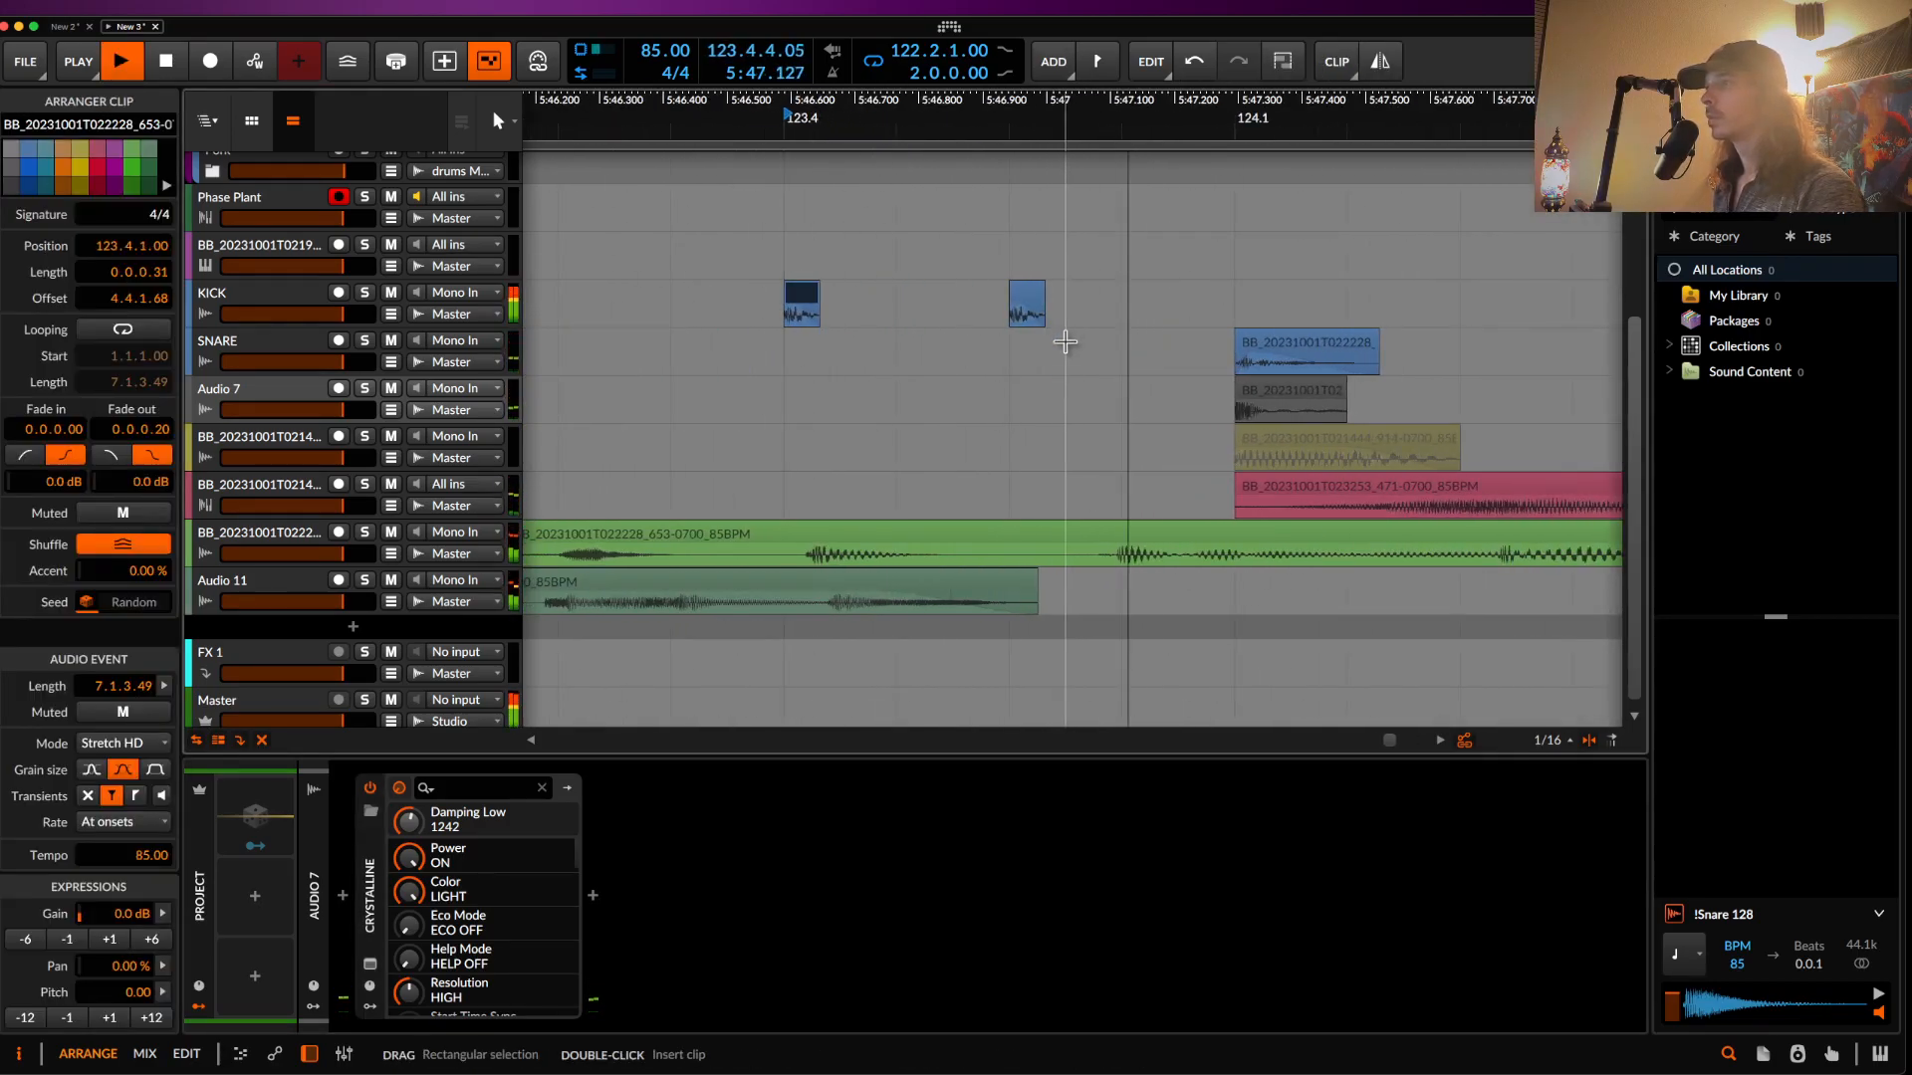
key("space")
left_click(1233, 571)
- Split a beat-long span from the green bass clip, halve its length, and duplicate it
left_click(1125, 559)
left_click(1033, 564)
left_click_drag(796, 557, 1235, 567)
key("super+e")
key("alt+super+Left")
key("super+d")
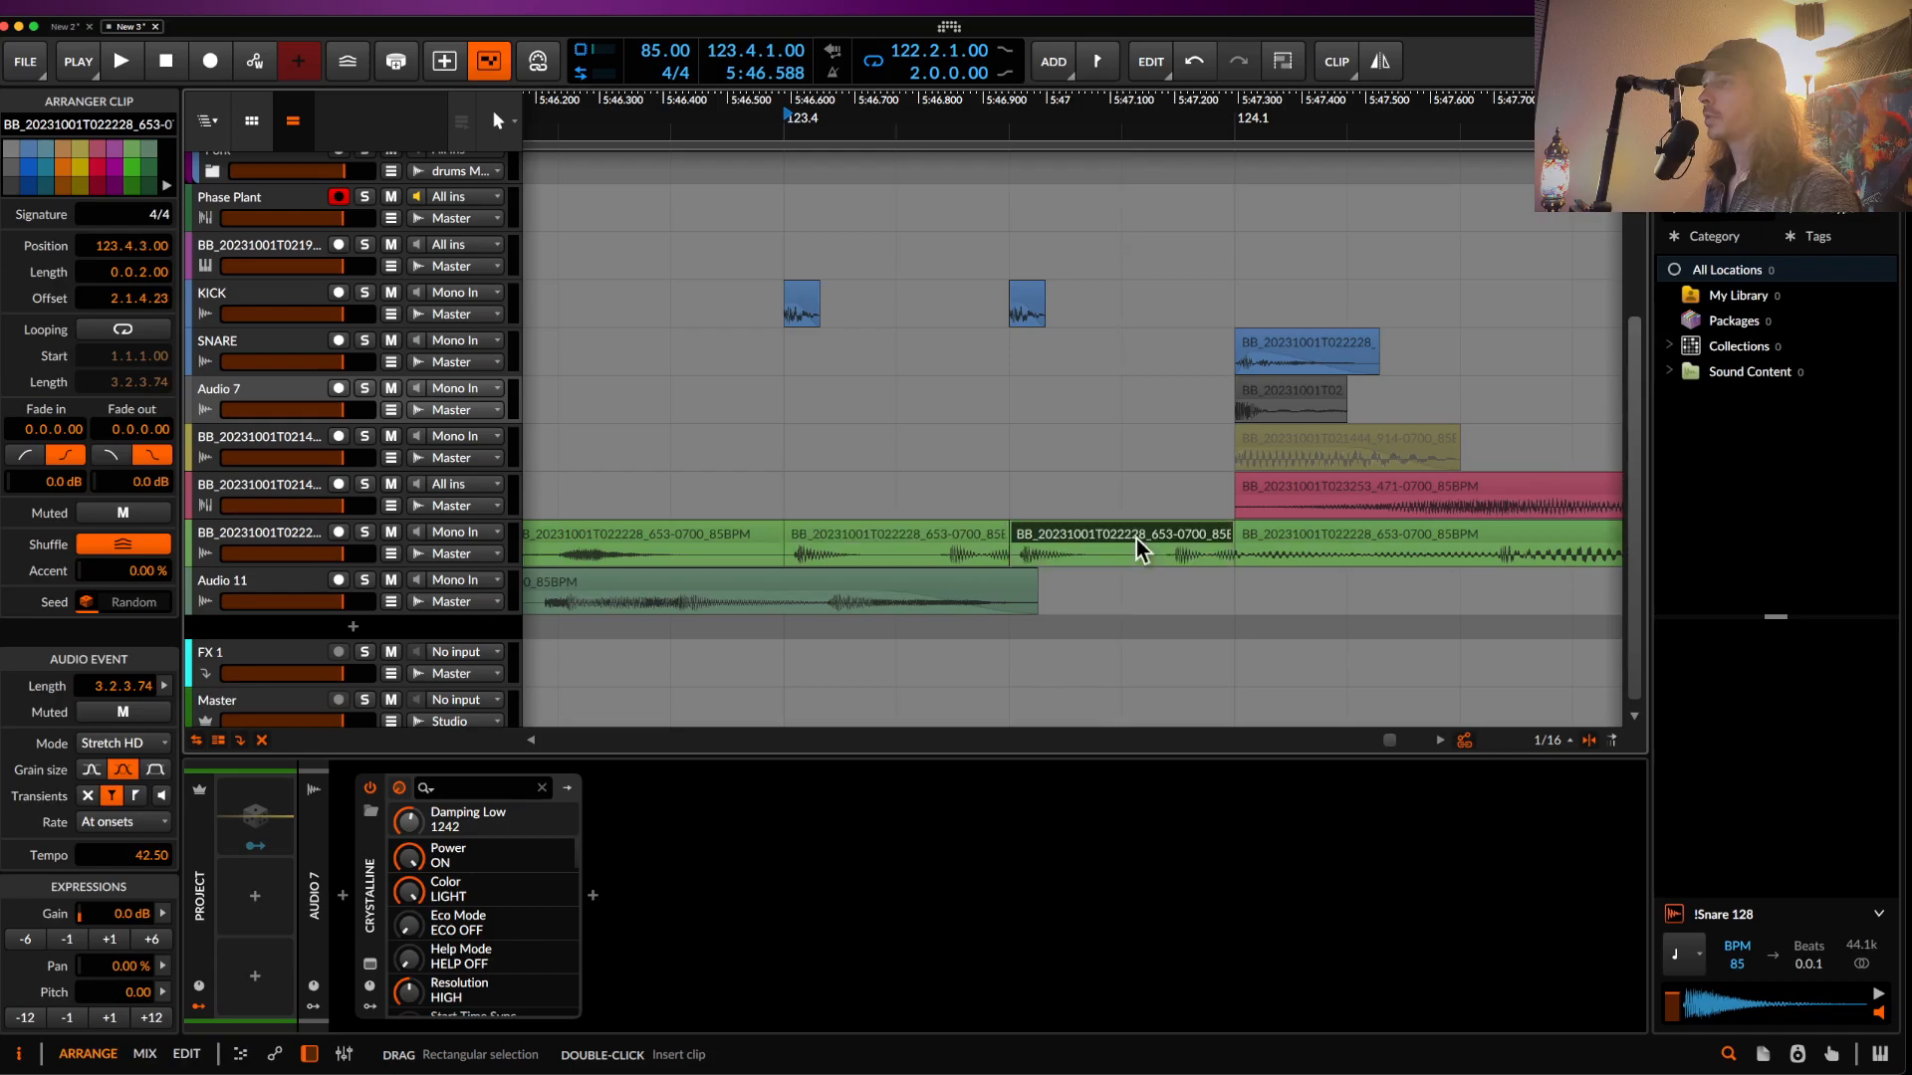
- Switch both bass slices to Repitch stretch mode
key("space")
scroll(932, 542, "down", 3)
scroll(932, 541, "up", 3)
scroll(957, 536, "down", 3)
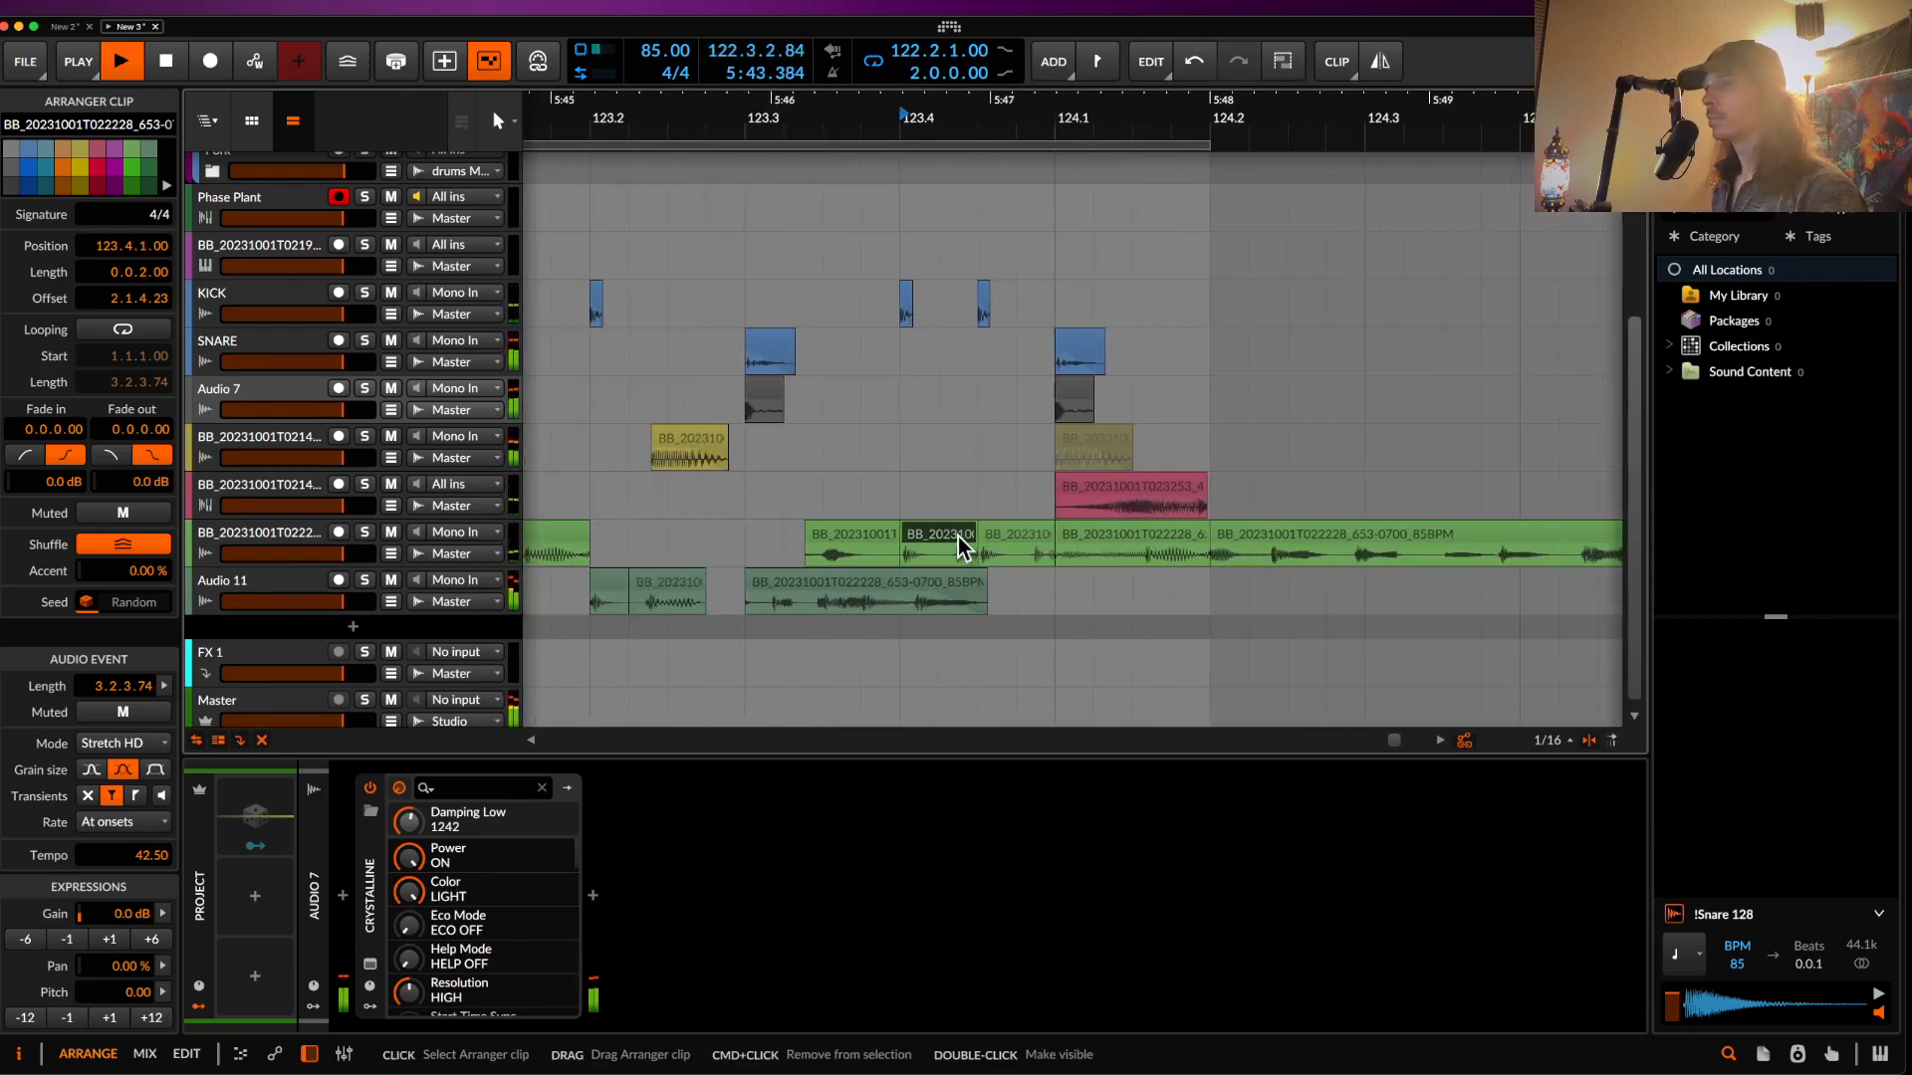
left_click(996, 543, "shift")
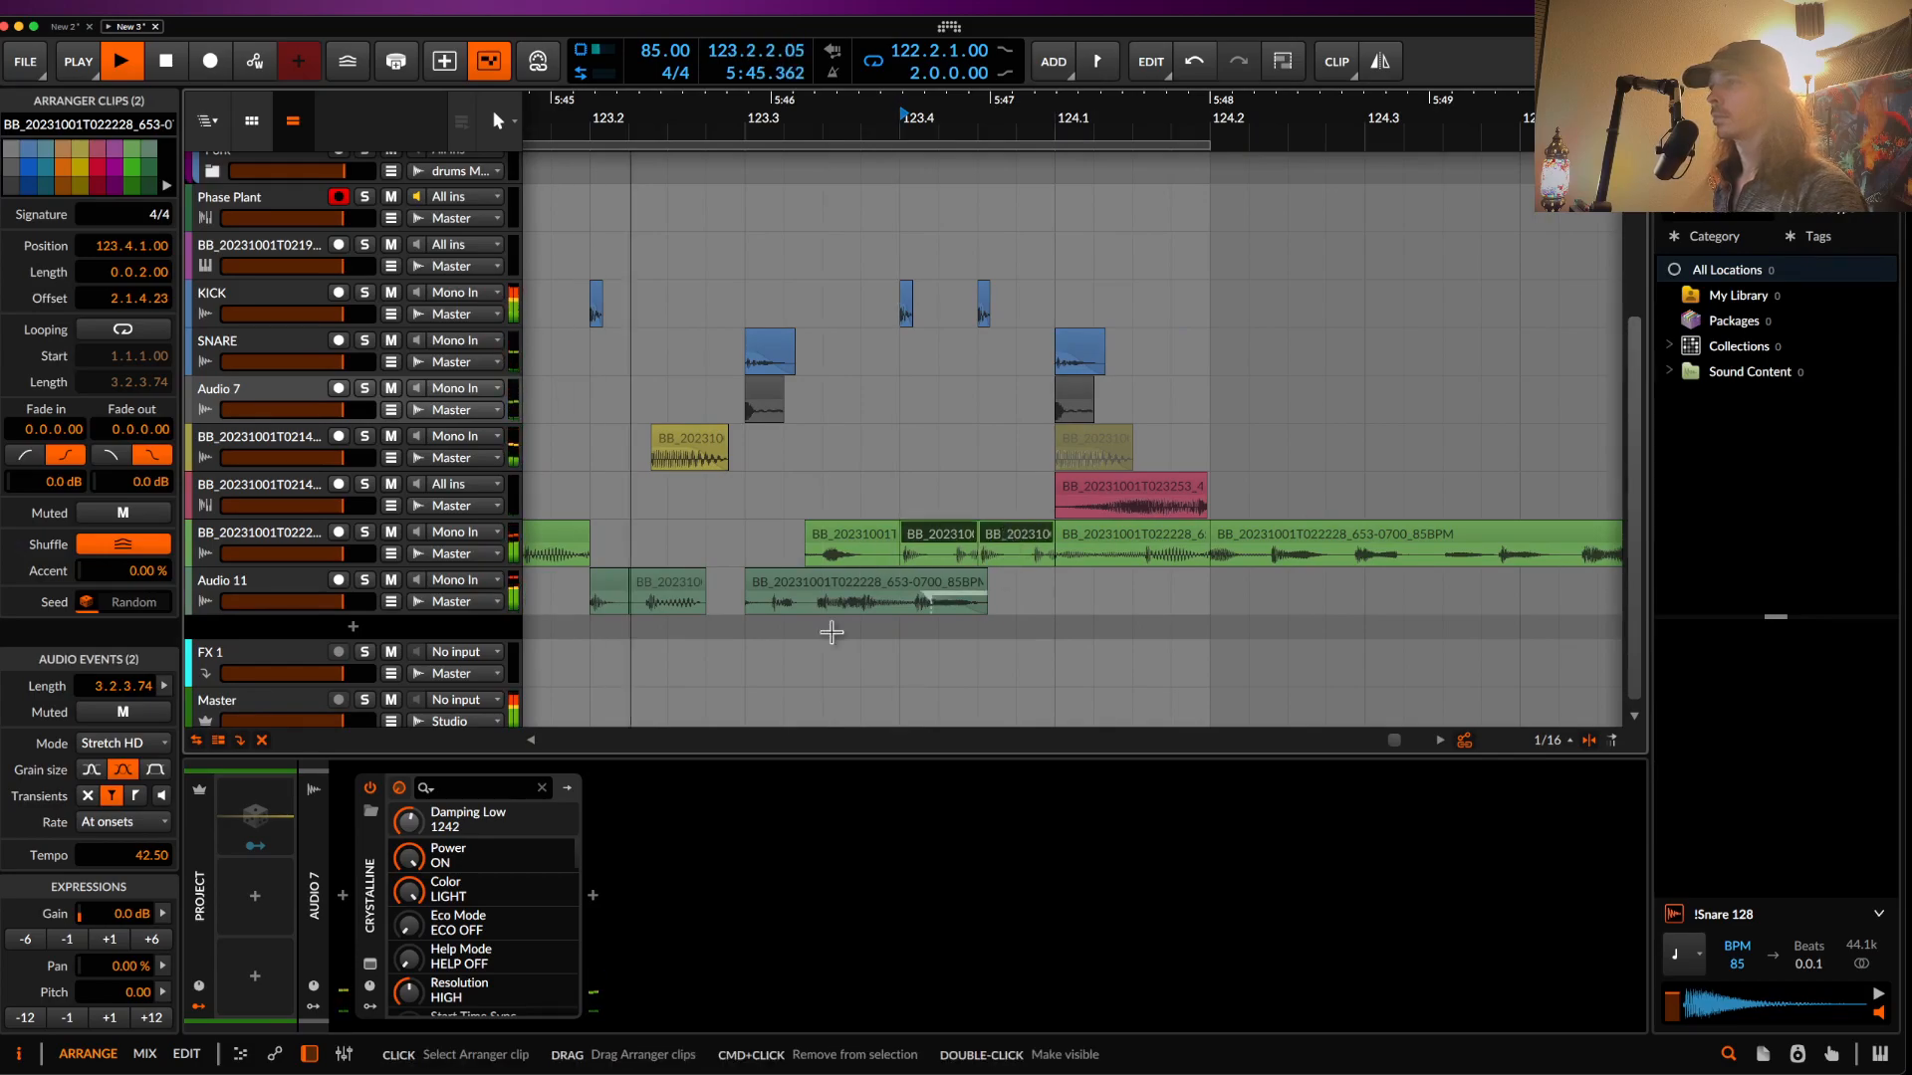
left_click(133, 749)
left_click(133, 715)
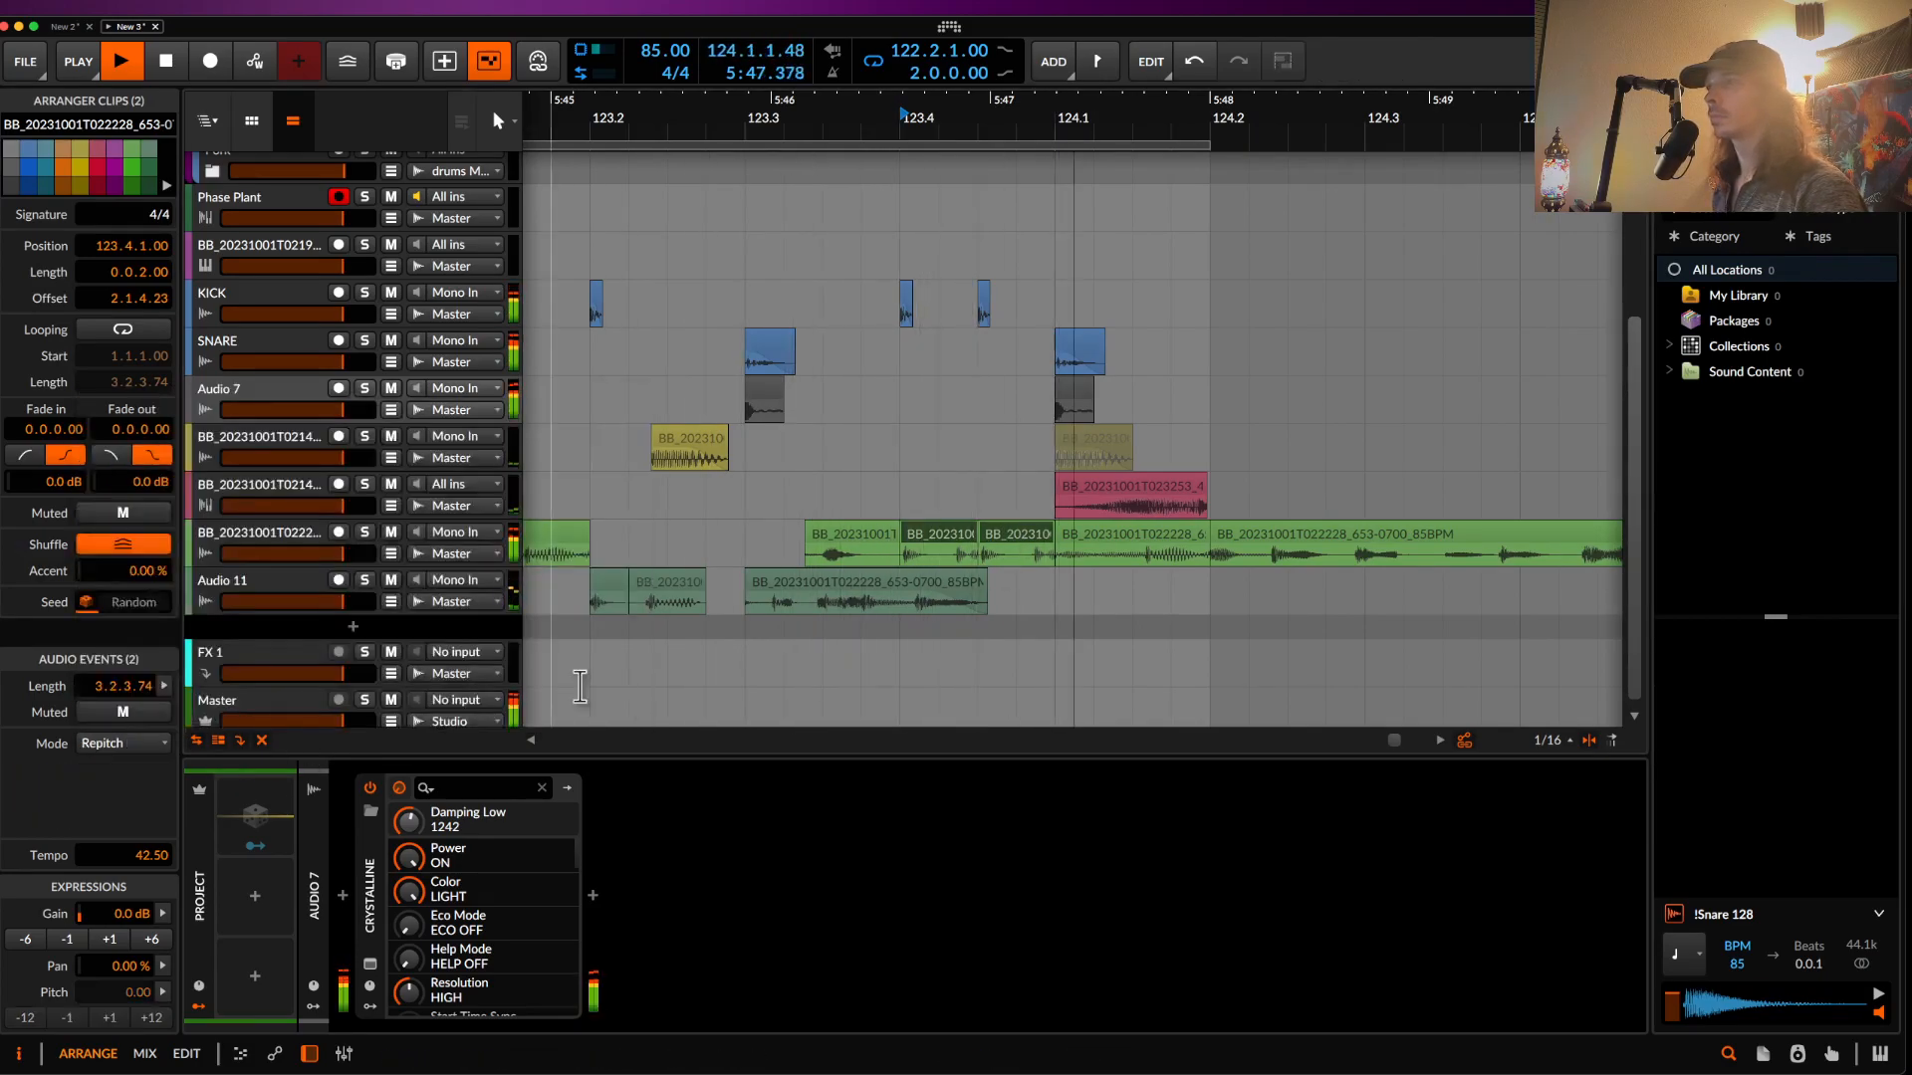
- Mark a short span in the bass lane and audition the green bass slice
key("space")
scroll(941, 539, "up", 2)
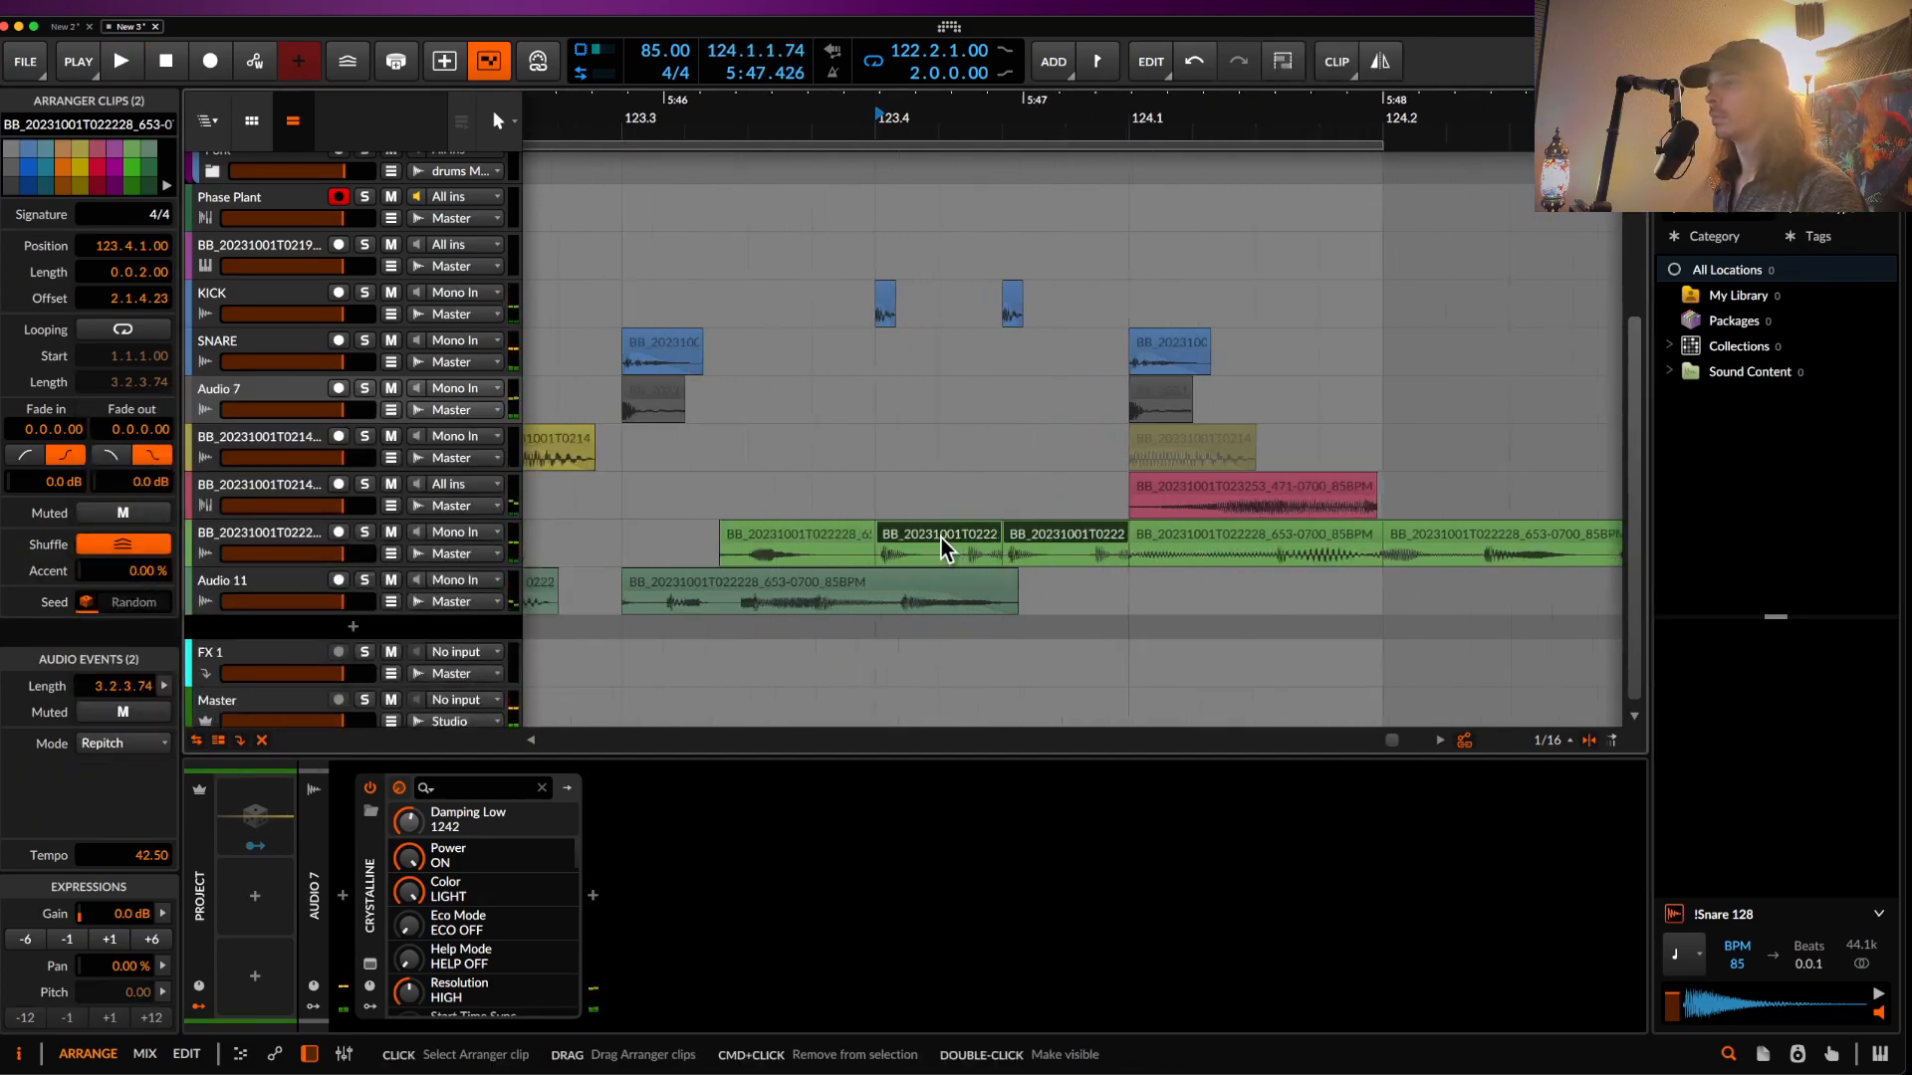
left_click(1053, 517)
left_click_drag(1089, 563, 972, 564)
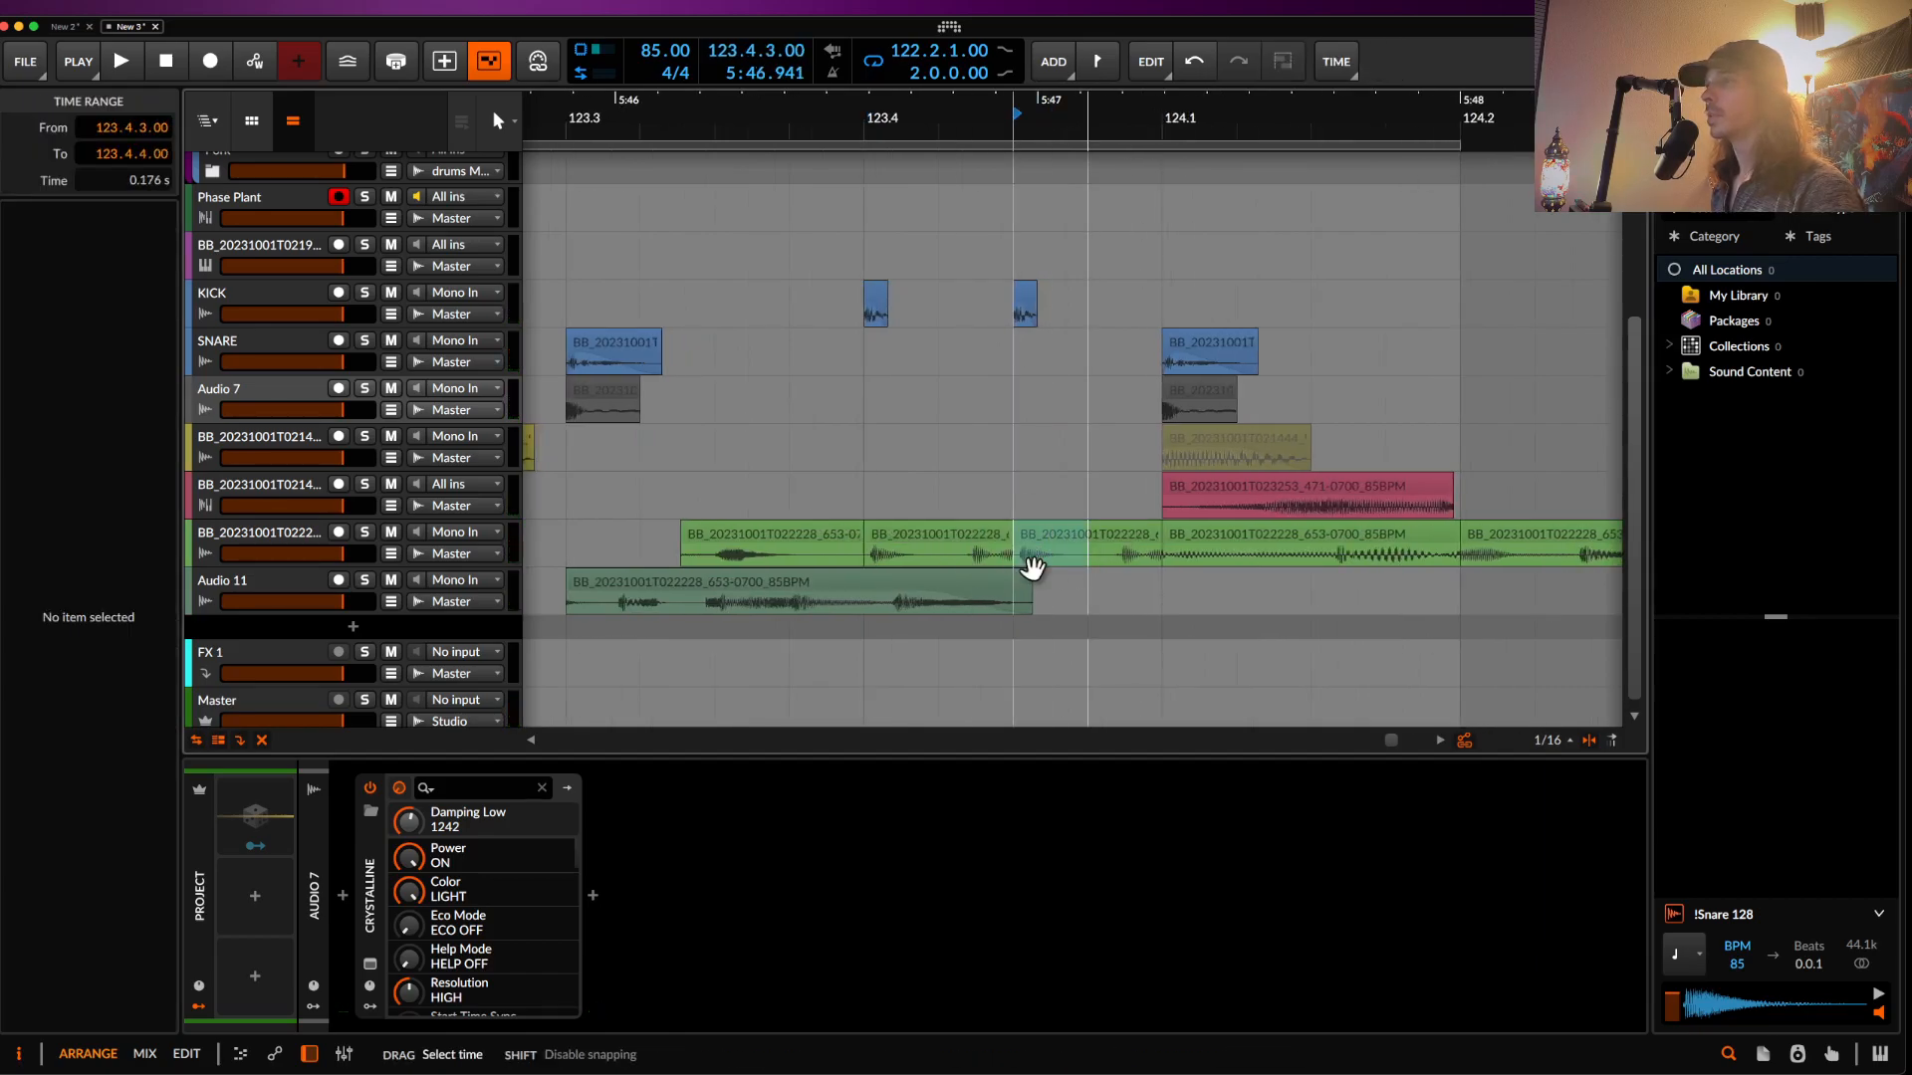
left_click(964, 545)
key("space")
scroll(963, 545, "down", 2)
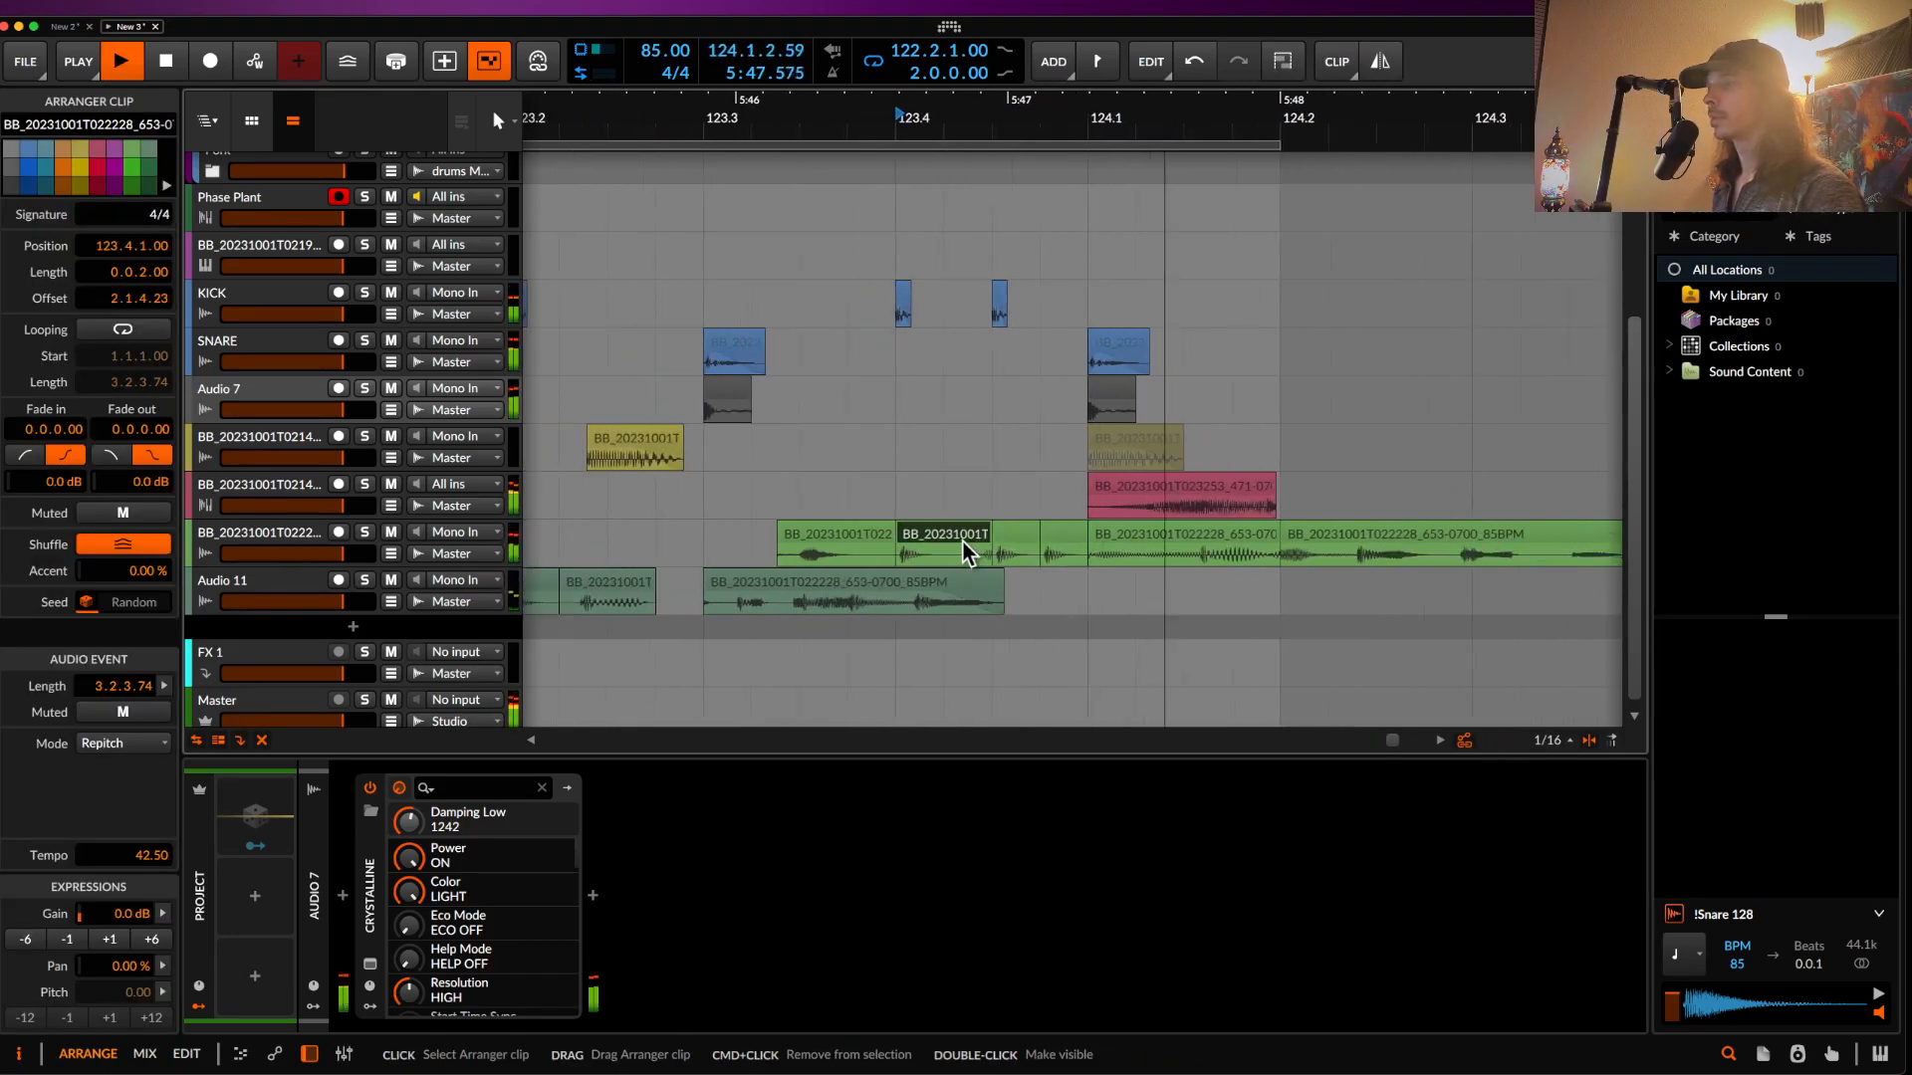
scroll(1089, 537, "up", 2)
key("space")
- Move the short slice at 123.4.4 one sixteenth earlier and slide its audio later
left_click(1037, 535)
left_click_drag(1037, 533, 848, 535)
key("space")
scroll(848, 535, "down", 1)
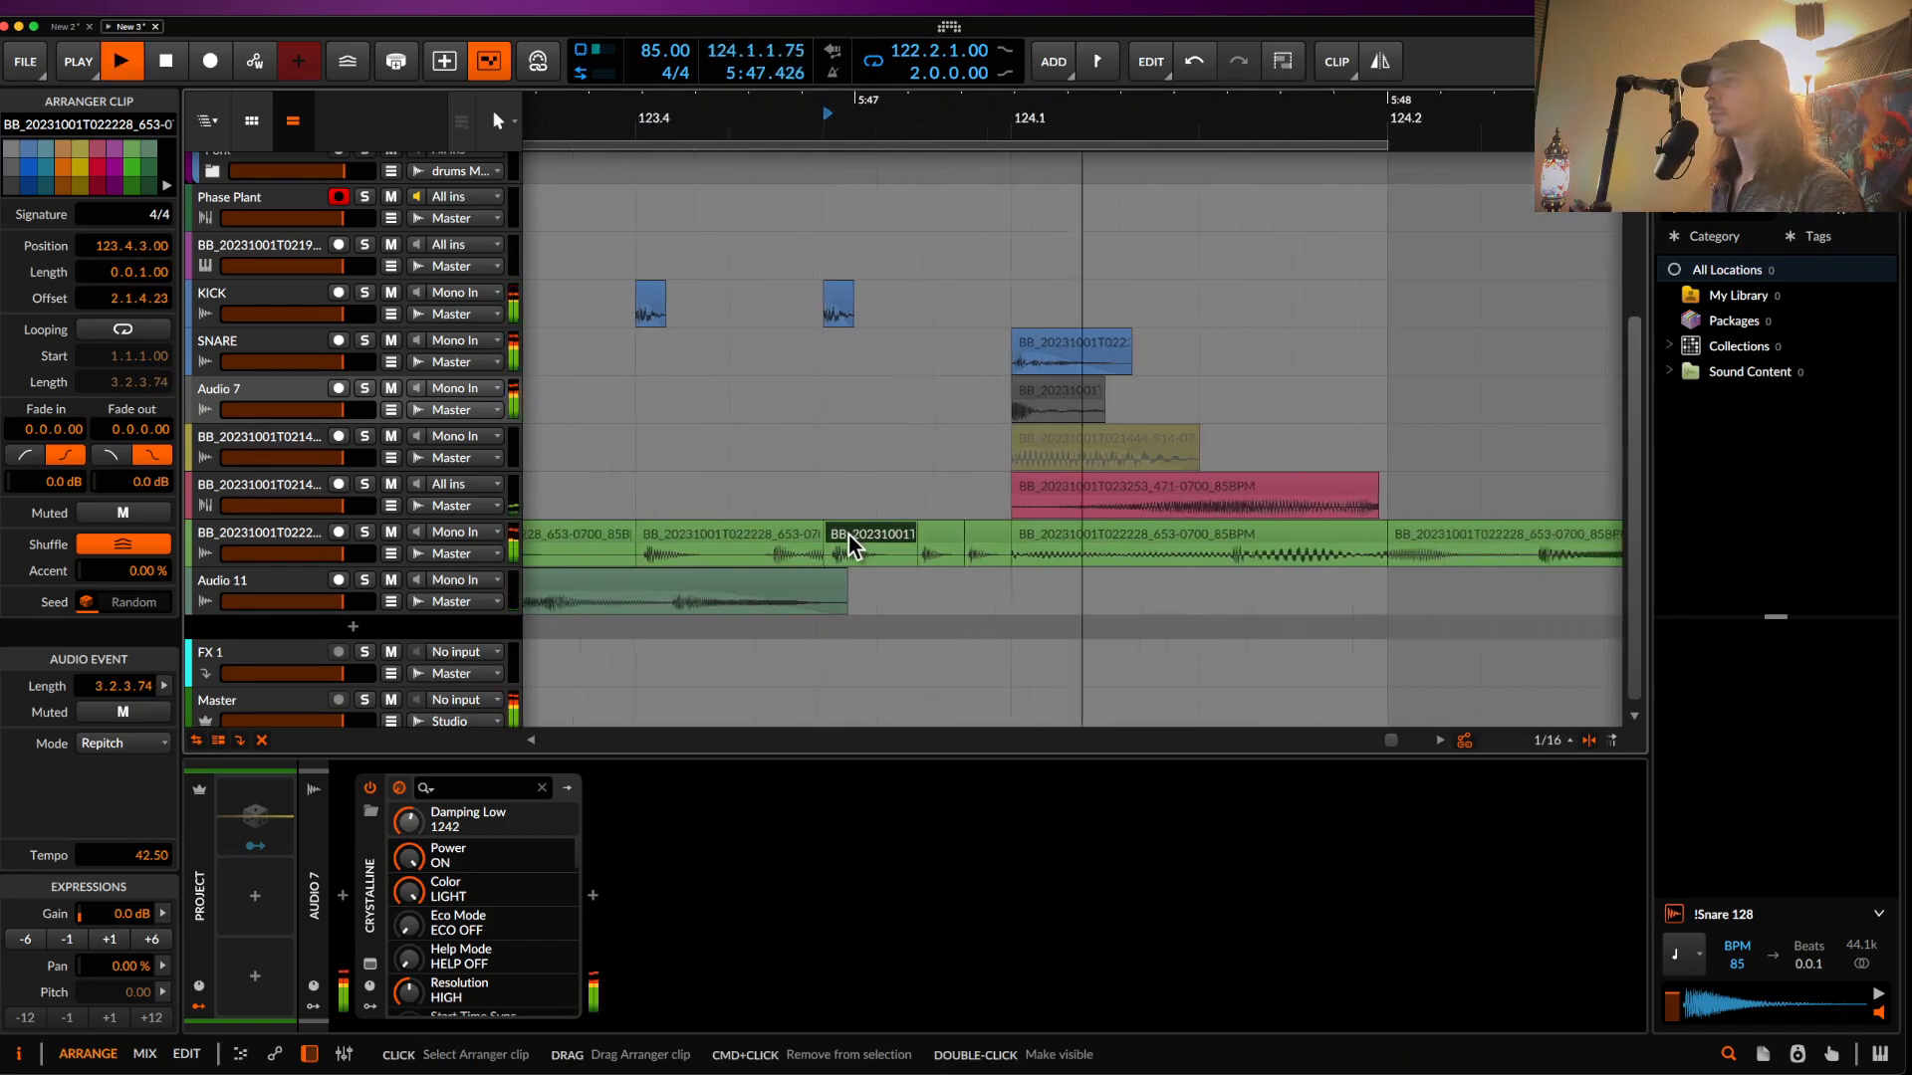
key("space")
left_click(733, 529)
scroll(972, 570, "up", 3)
left_click_drag(972, 558, 997, 559)
- Audition from 123.4.3 and nudge the tiny slice at 123.4.4 slightly later
left_click(774, 512)
left_click(767, 535)
key("space")
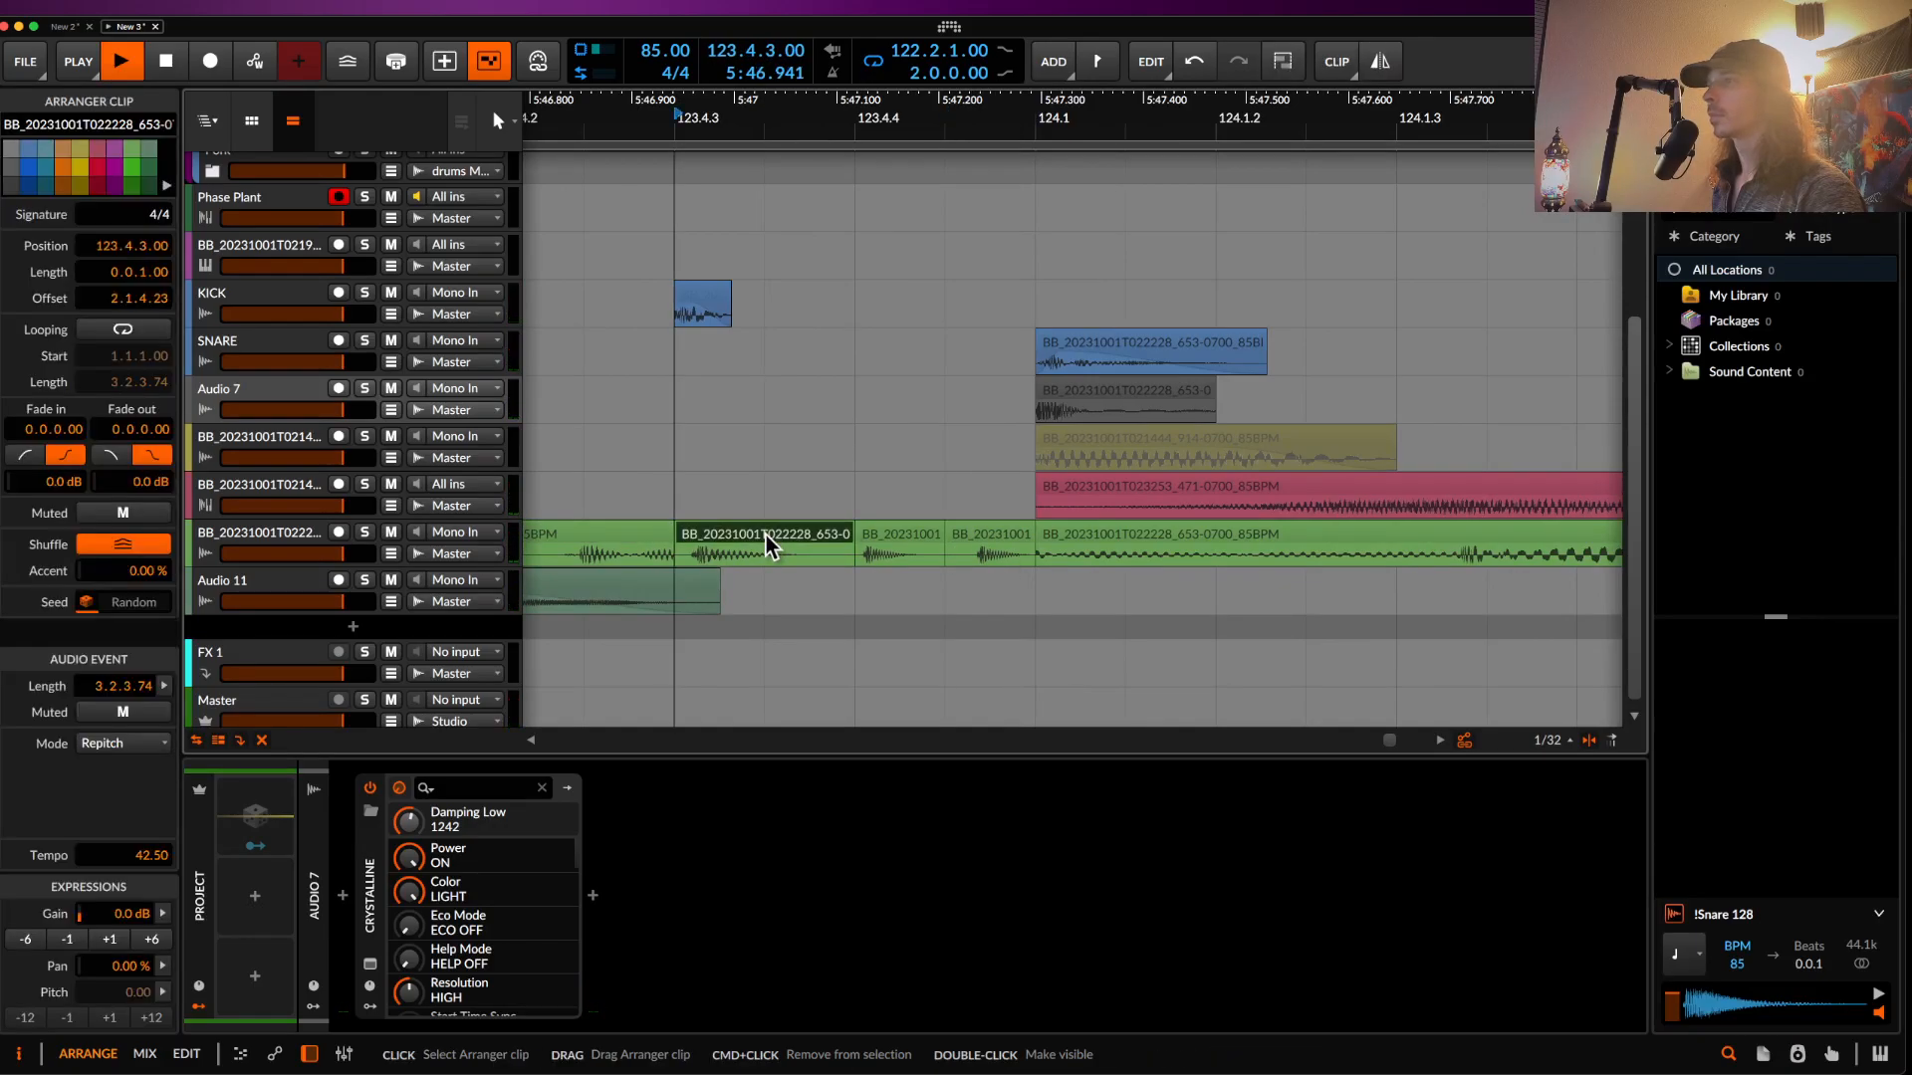
scroll(767, 535, "down", 3)
key("space")
left_click(811, 539)
left_click_drag(810, 538, 832, 539)
- Audition the stutter slices and select the bass slice at 123.3.2.53
left_click(765, 534)
key("space")
scroll(762, 545, "down", 1)
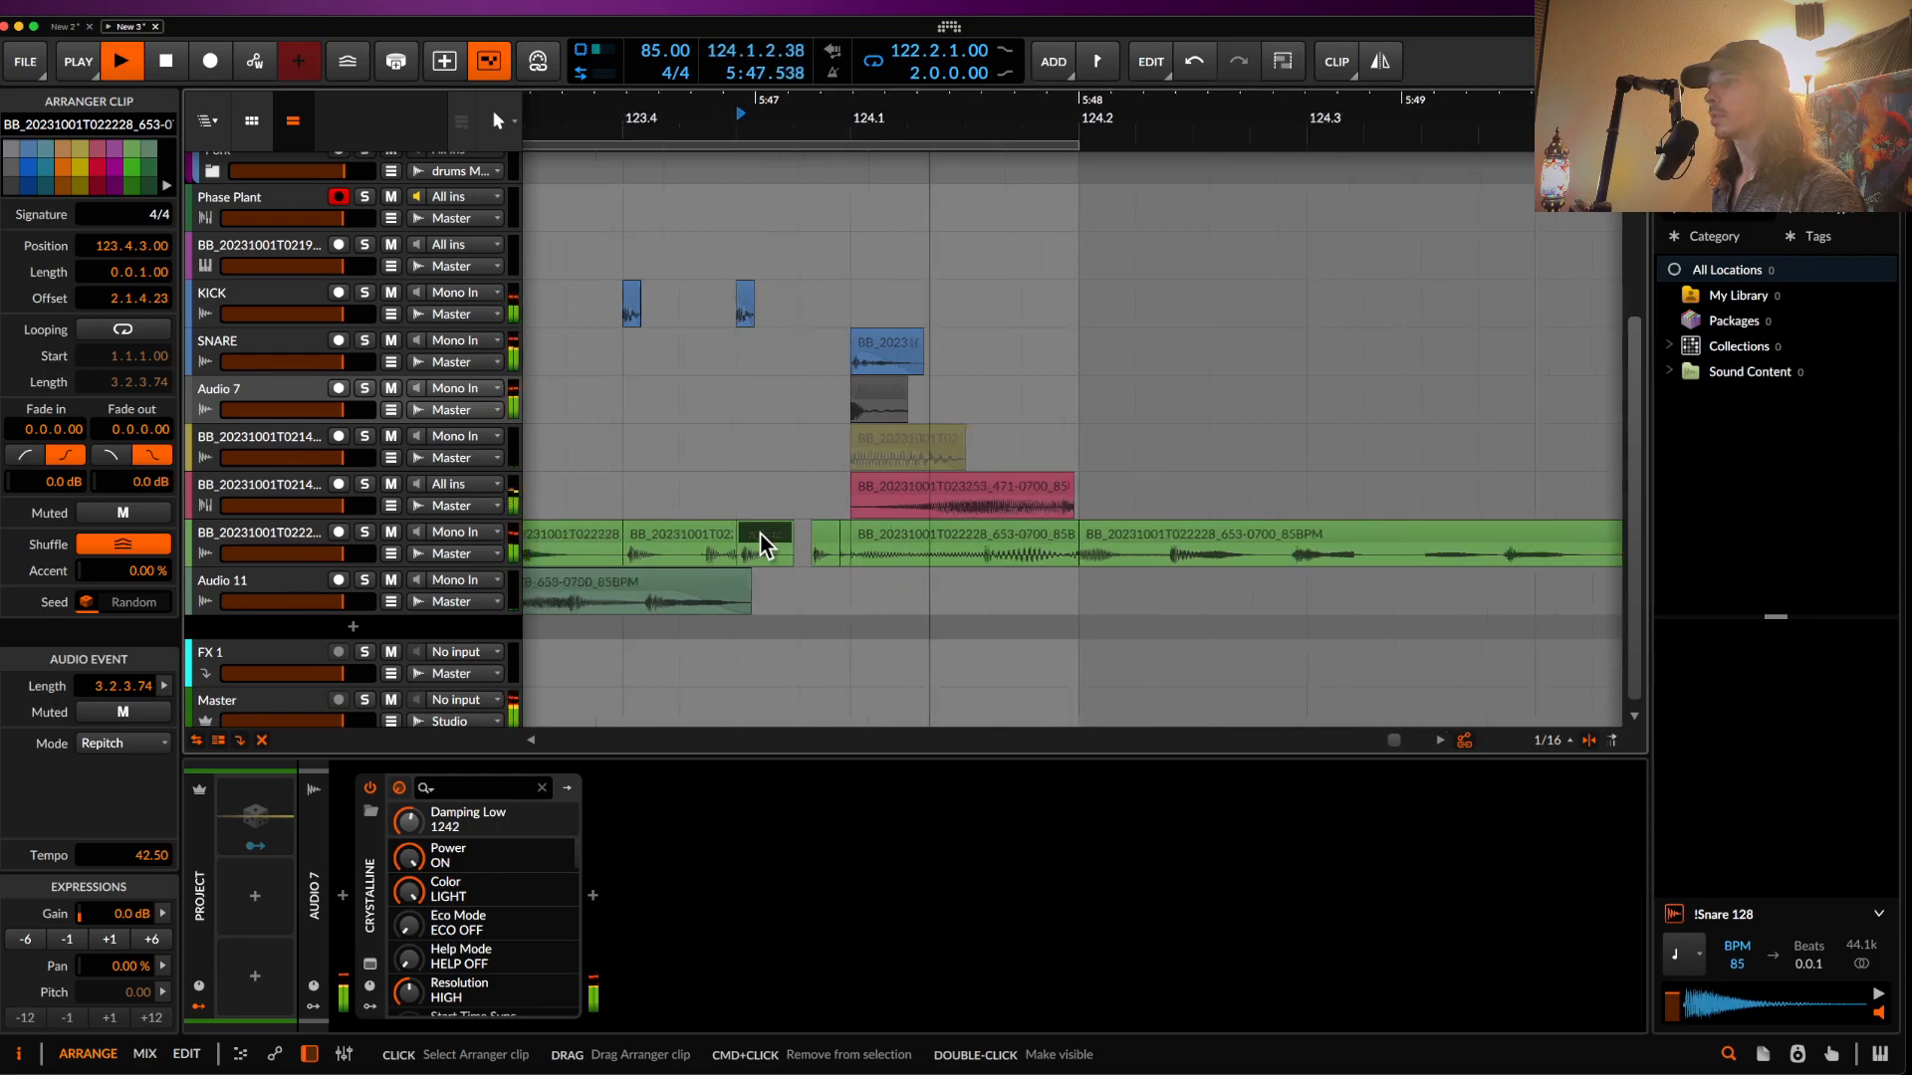
scroll(762, 545, "down", 2)
key("space")
left_click(633, 553)
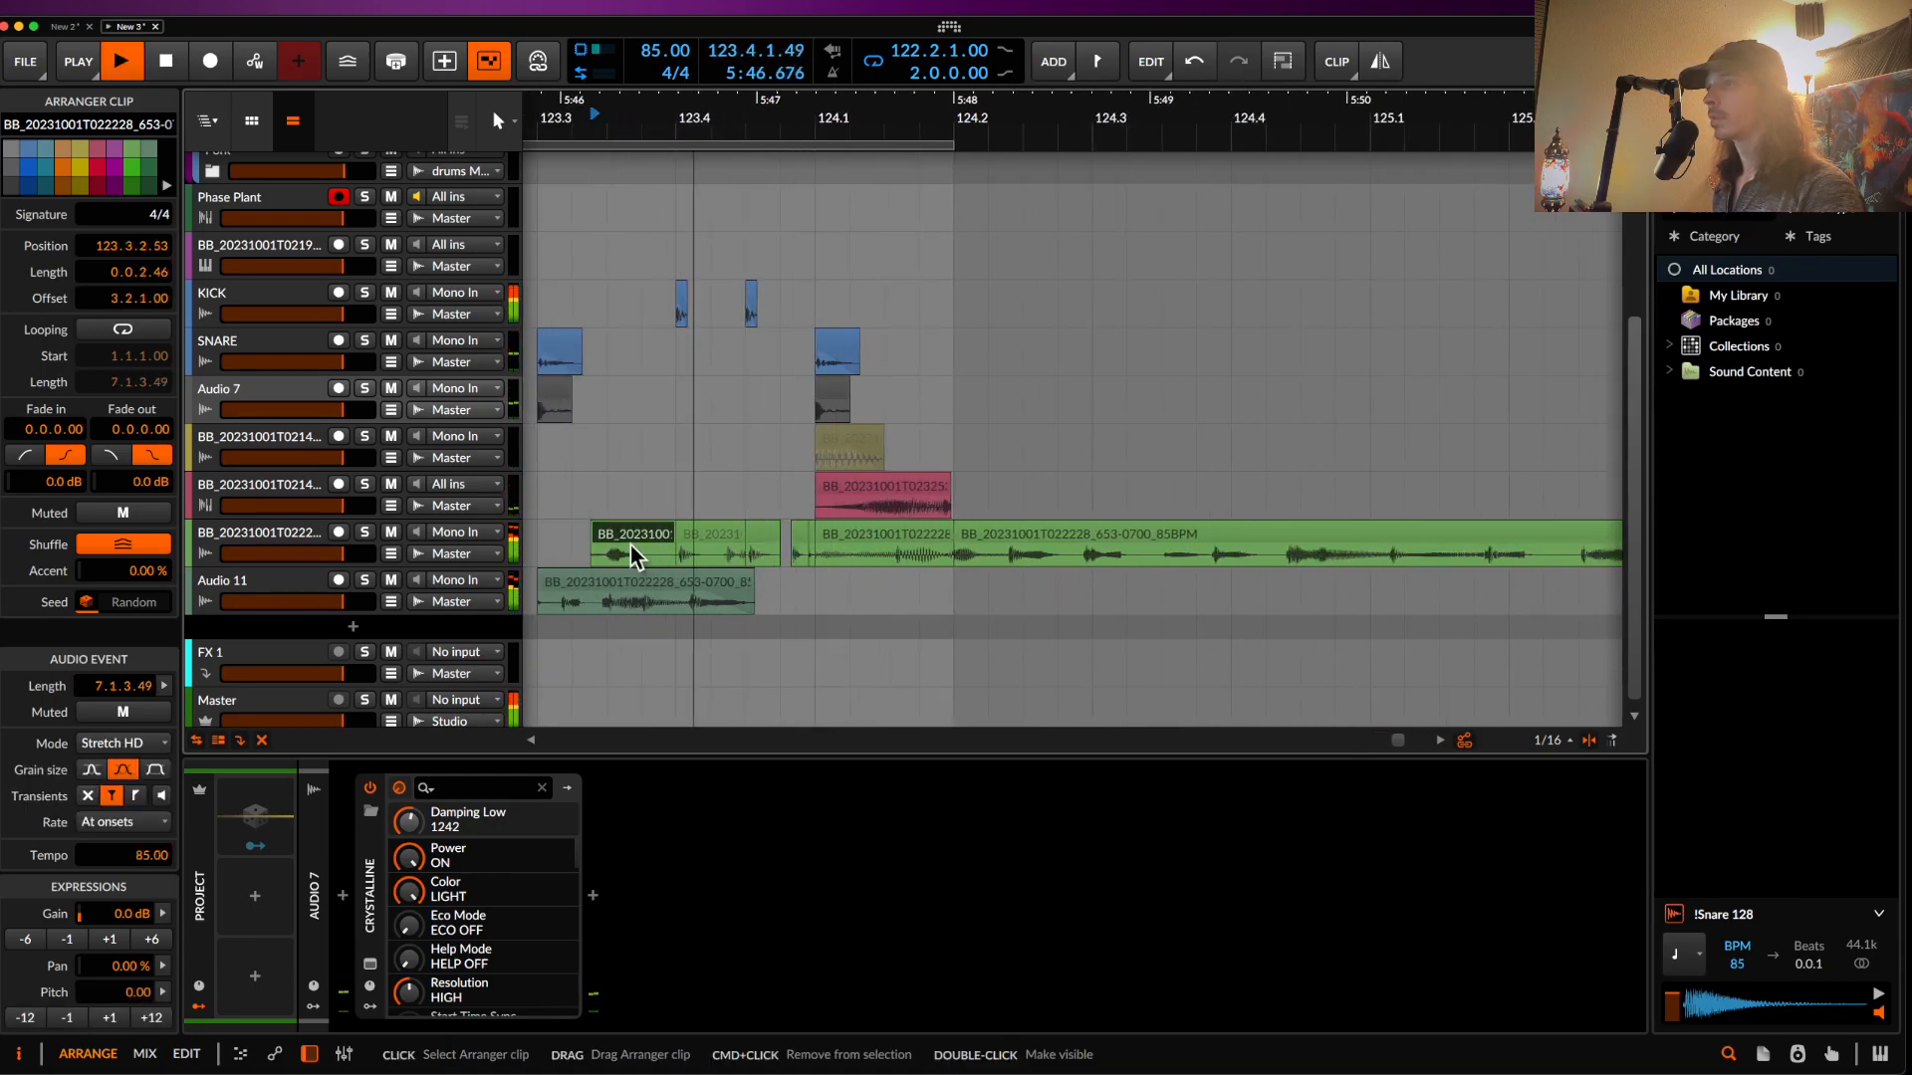
scroll(633, 549, "down", 5)
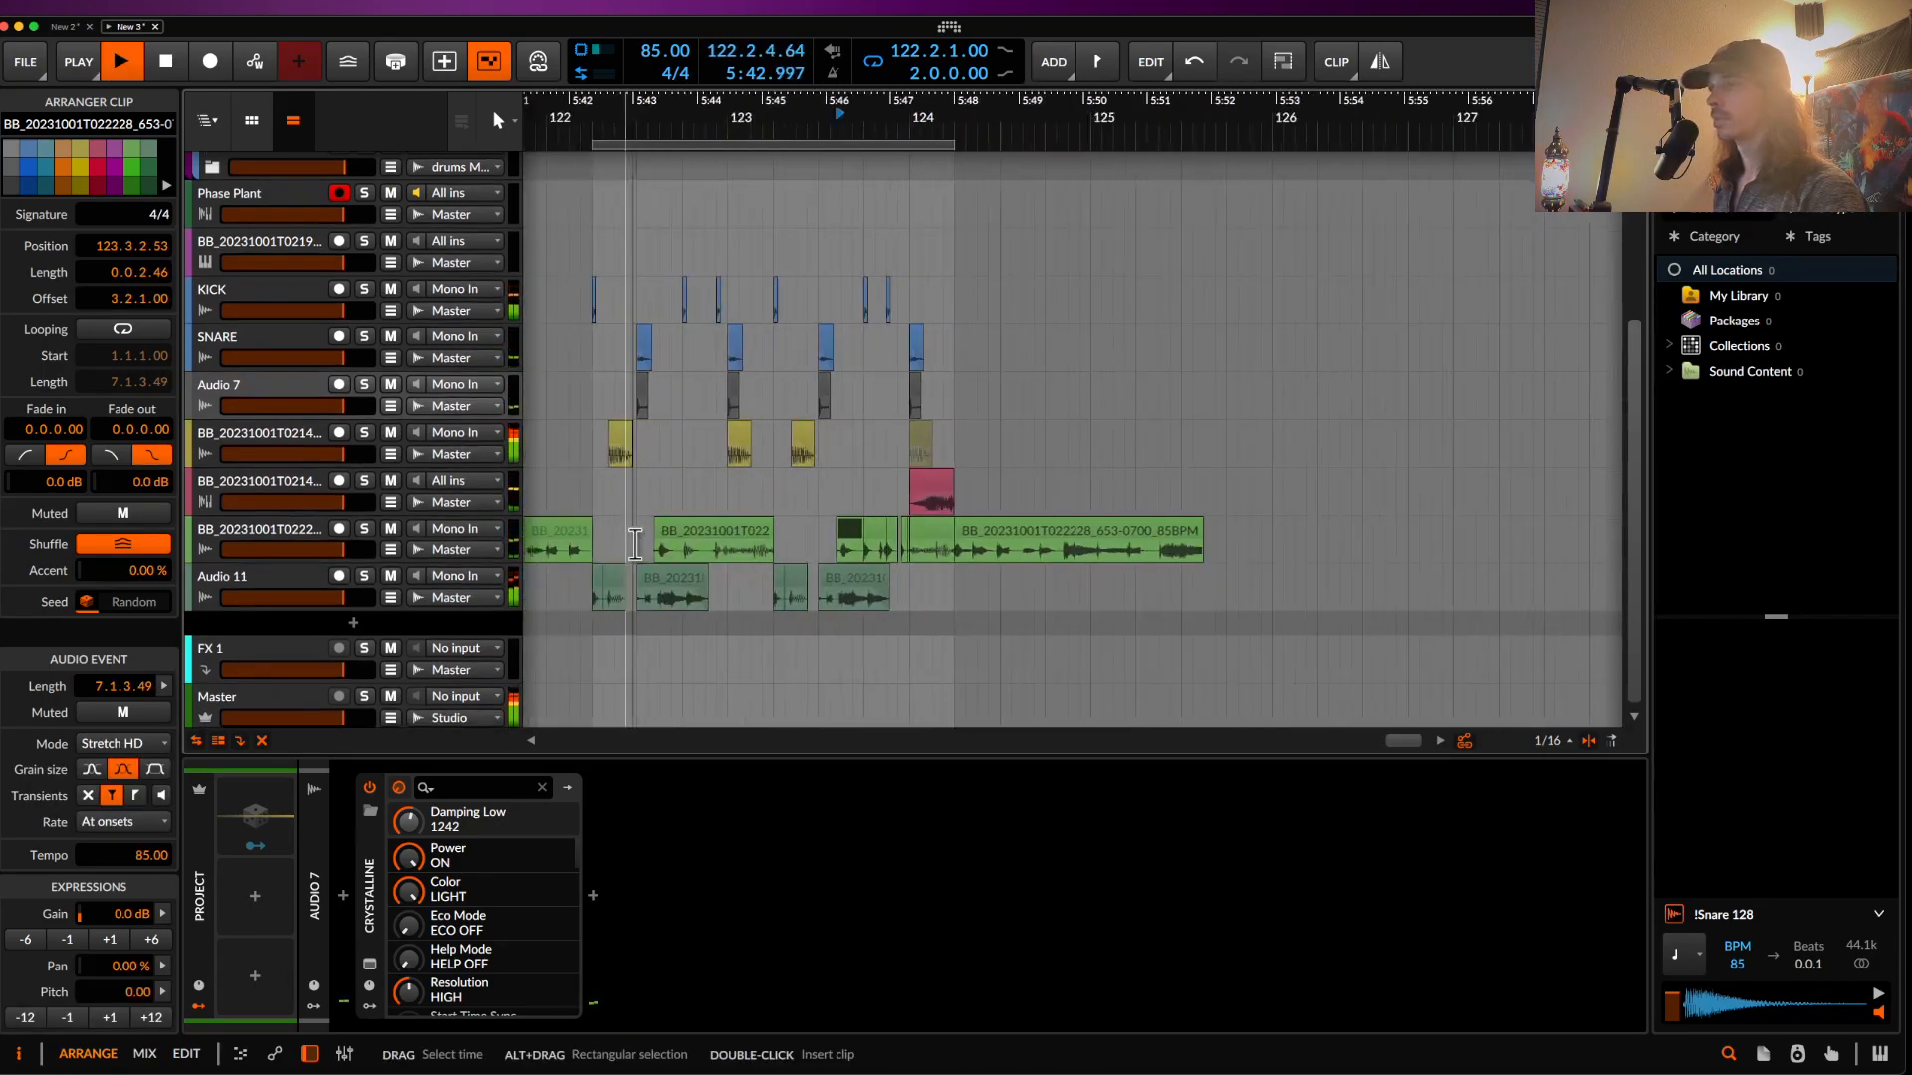
scroll(633, 546, "down", 3)
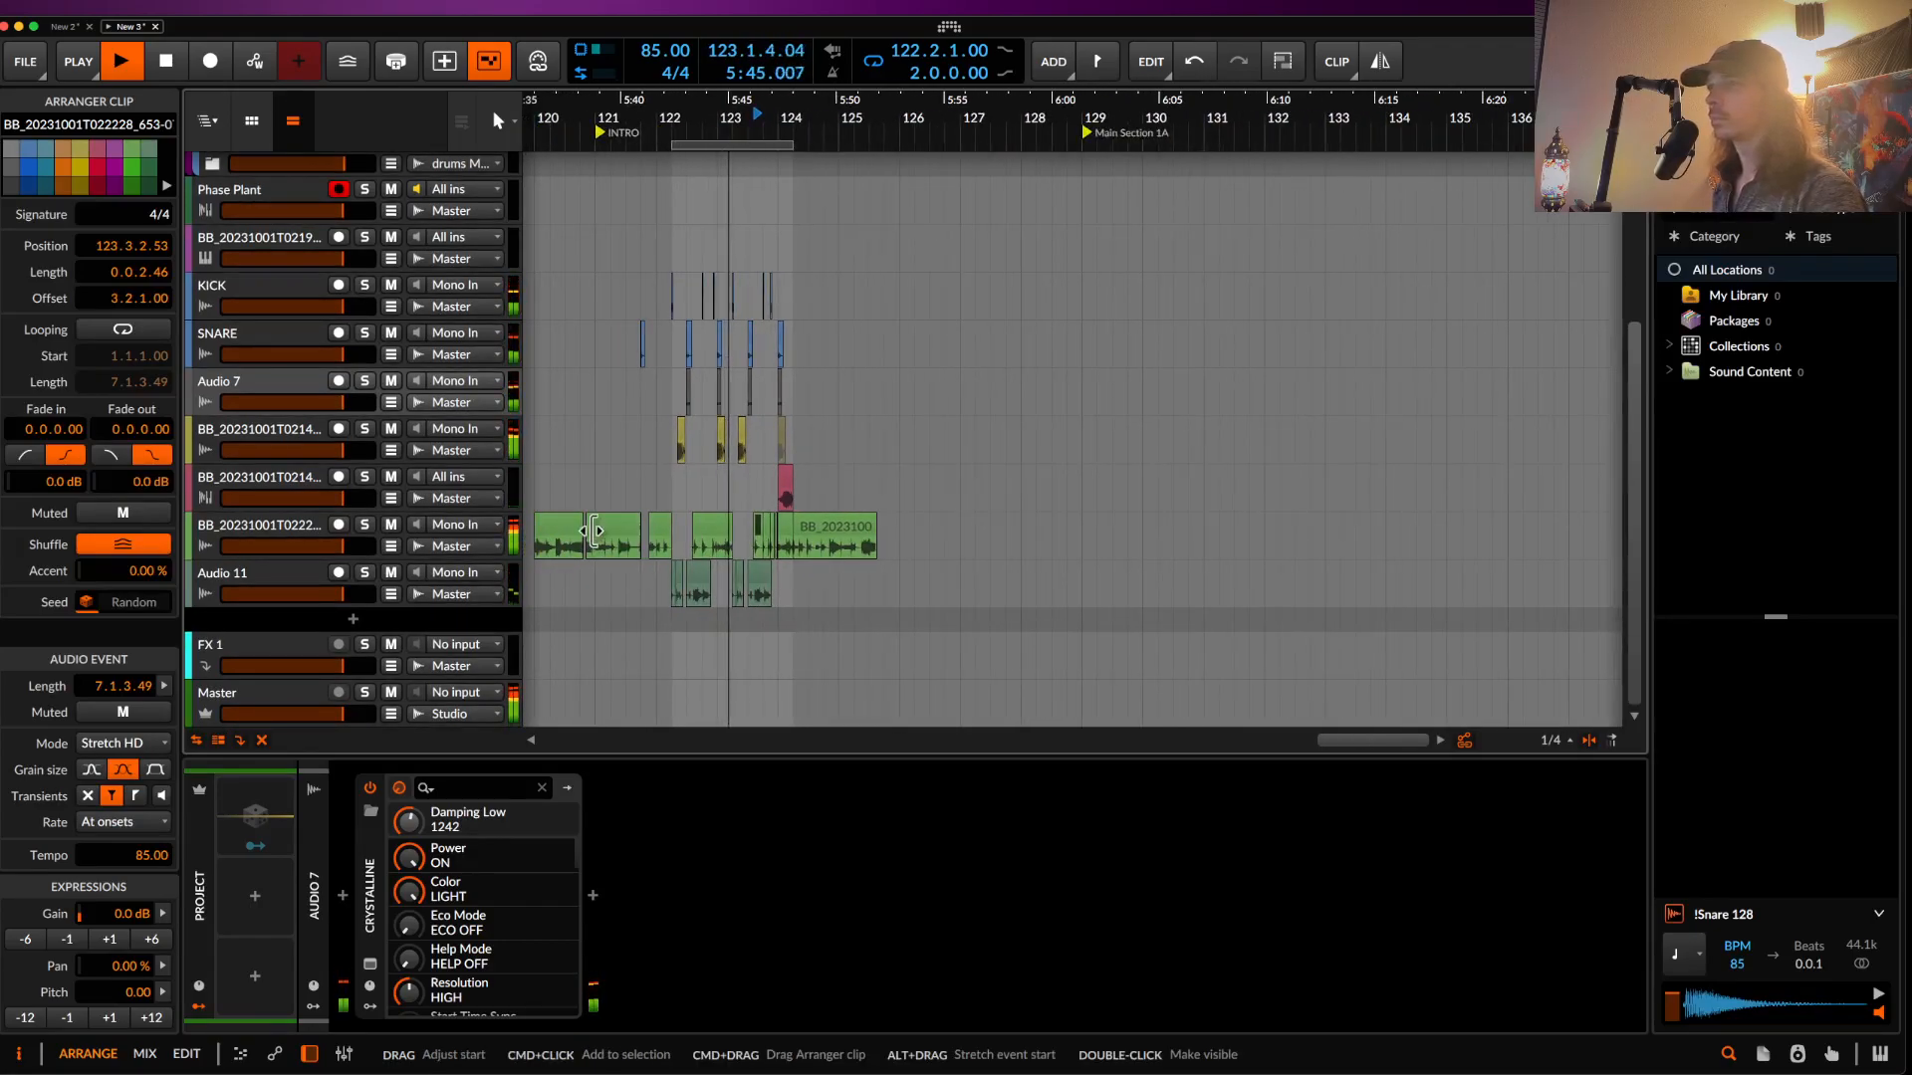
scroll(590, 530, "down", 3)
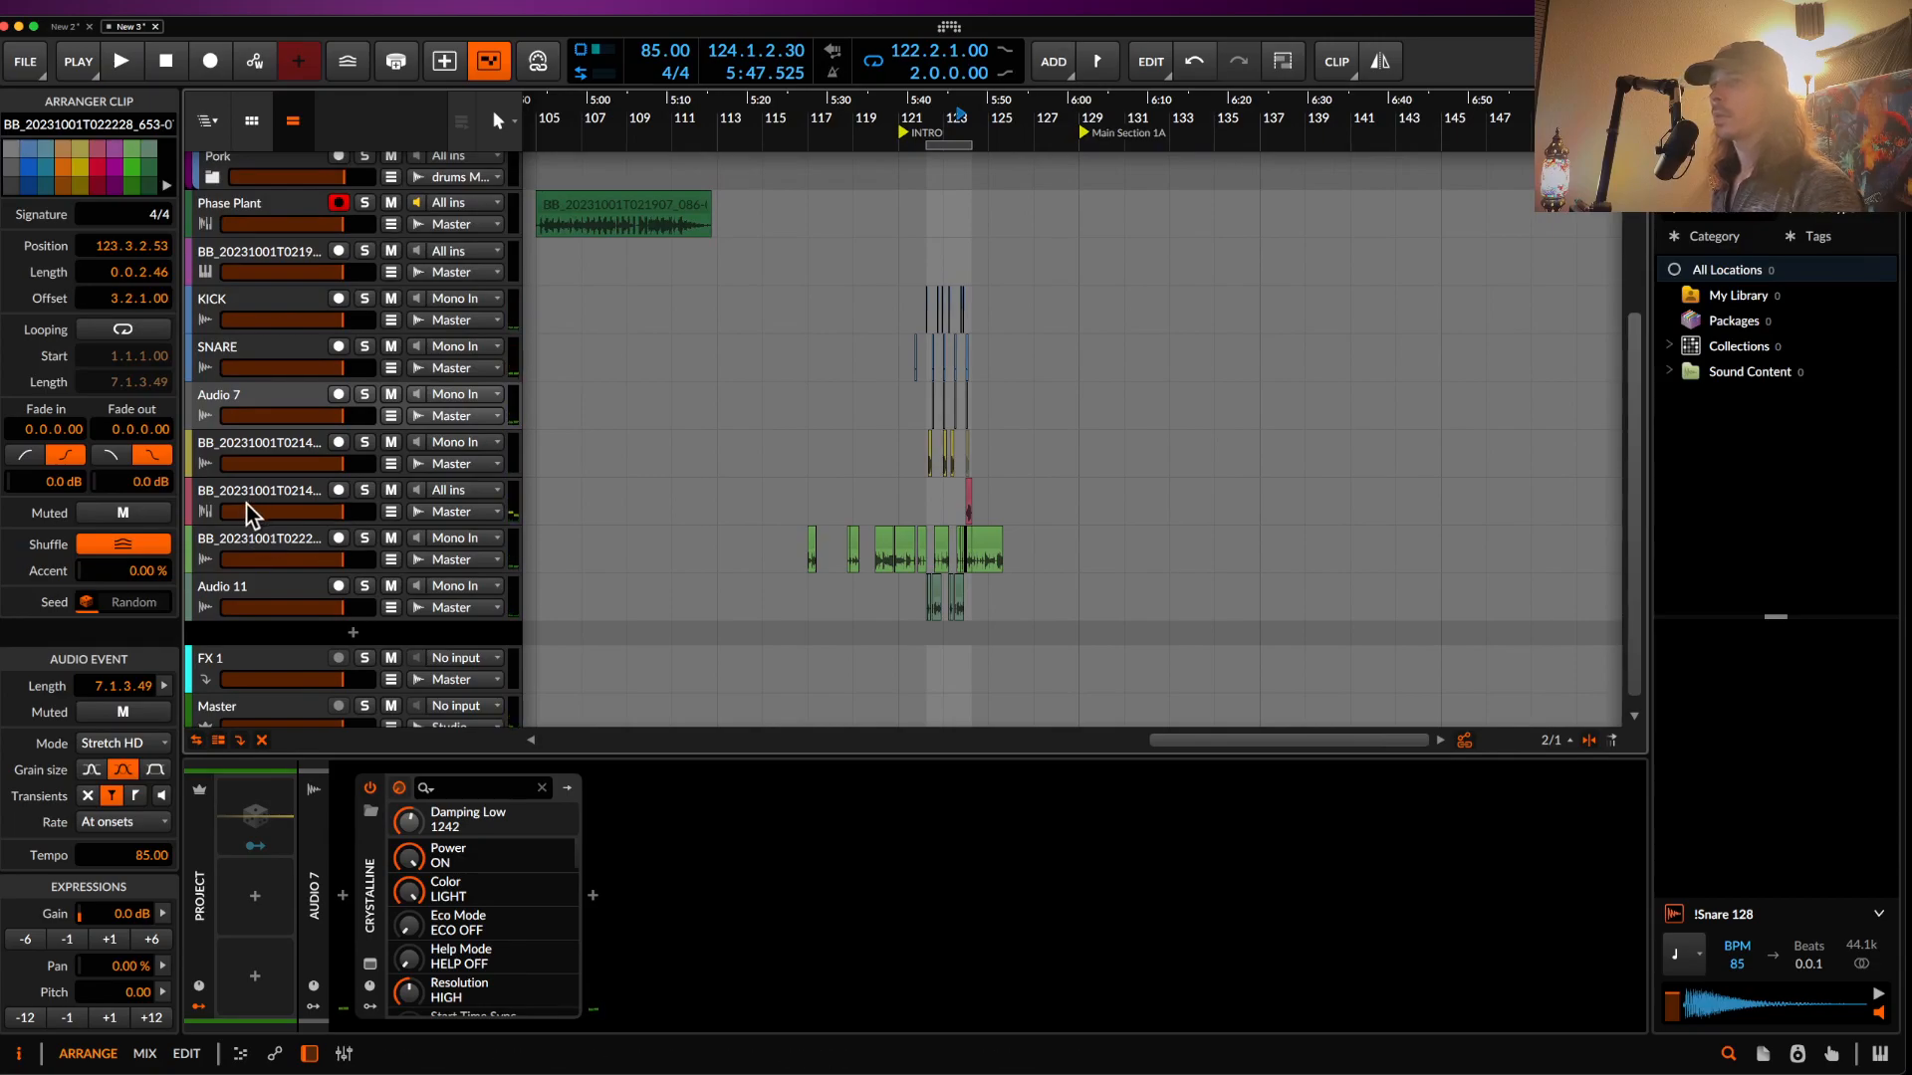
- Select the sampler riser track carrying BigSky and show its detail editor
left_click(247, 503)
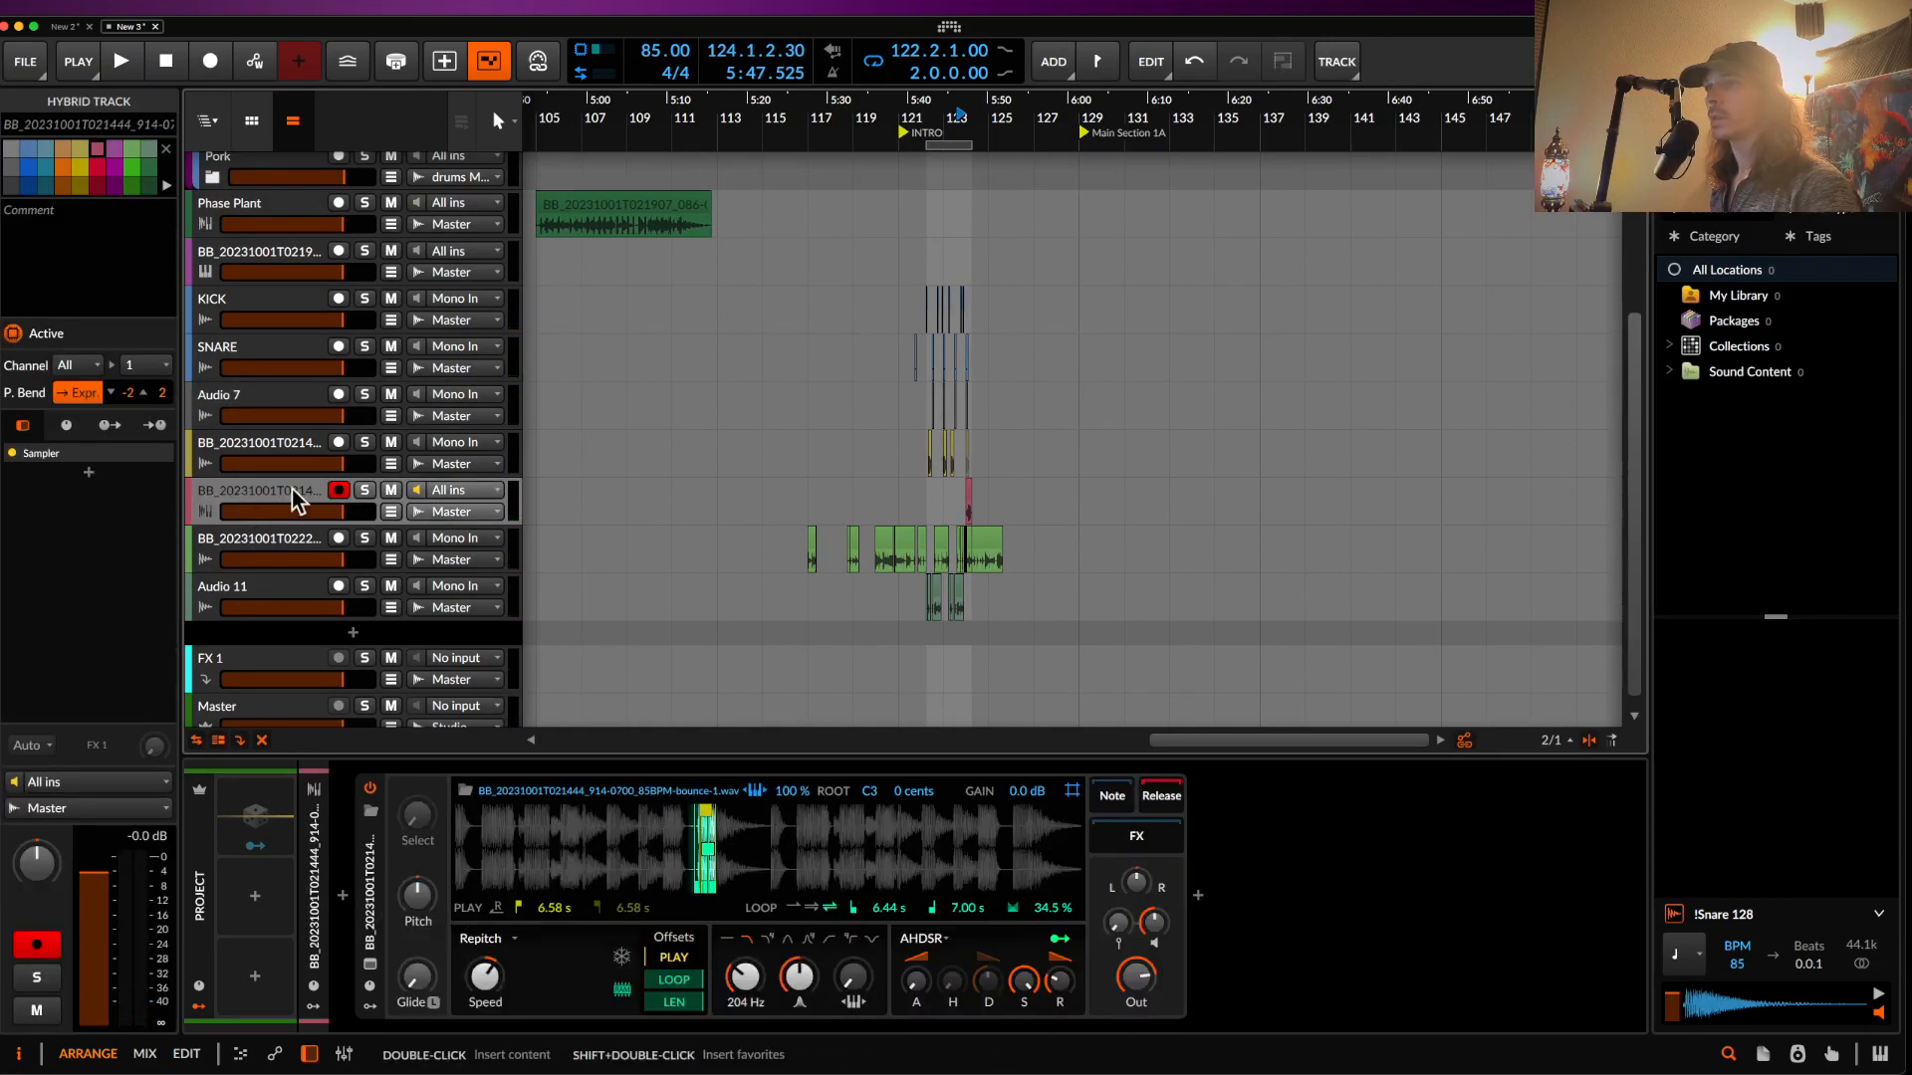
left_click(269, 447)
scroll(810, 345, "up", 4)
scroll(813, 345, "down", 3)
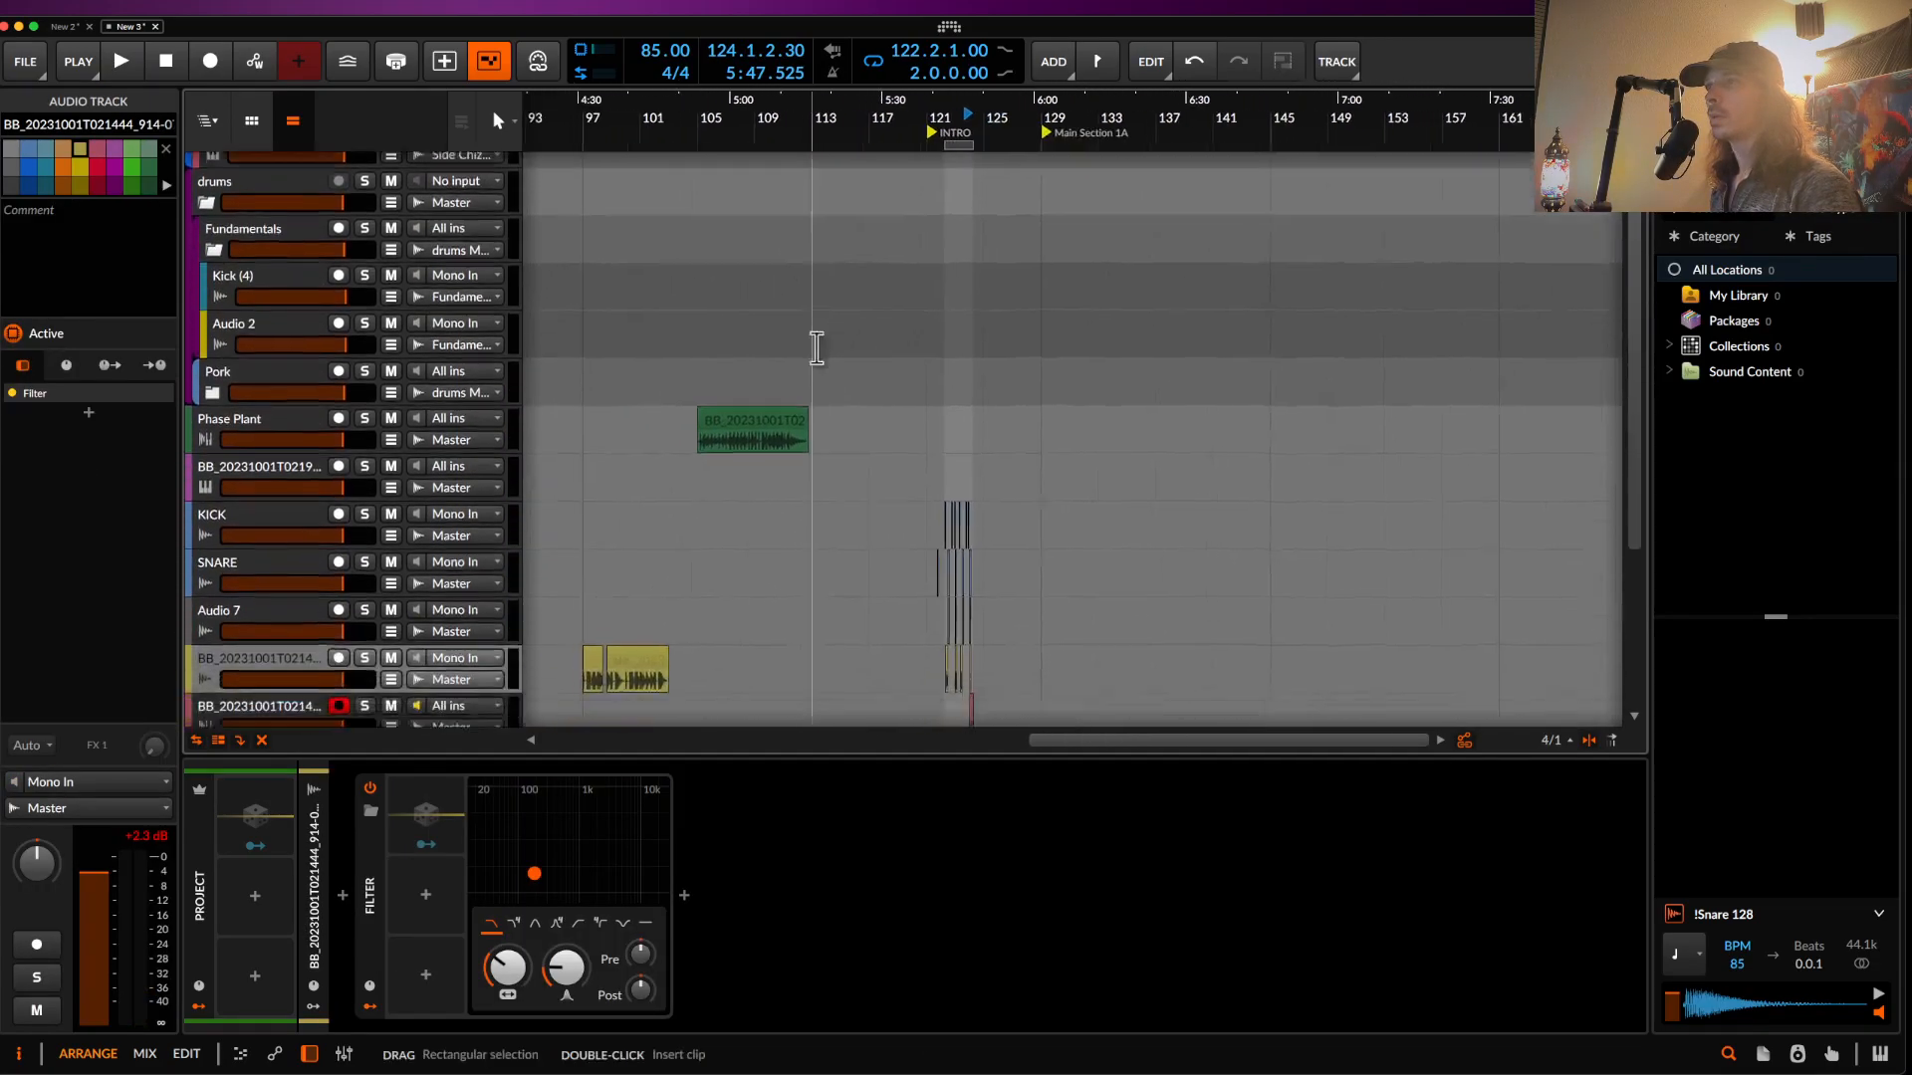
scroll(815, 345, "up", 4)
scroll(816, 319, "down", 3)
left_click(775, 283)
left_click(236, 331)
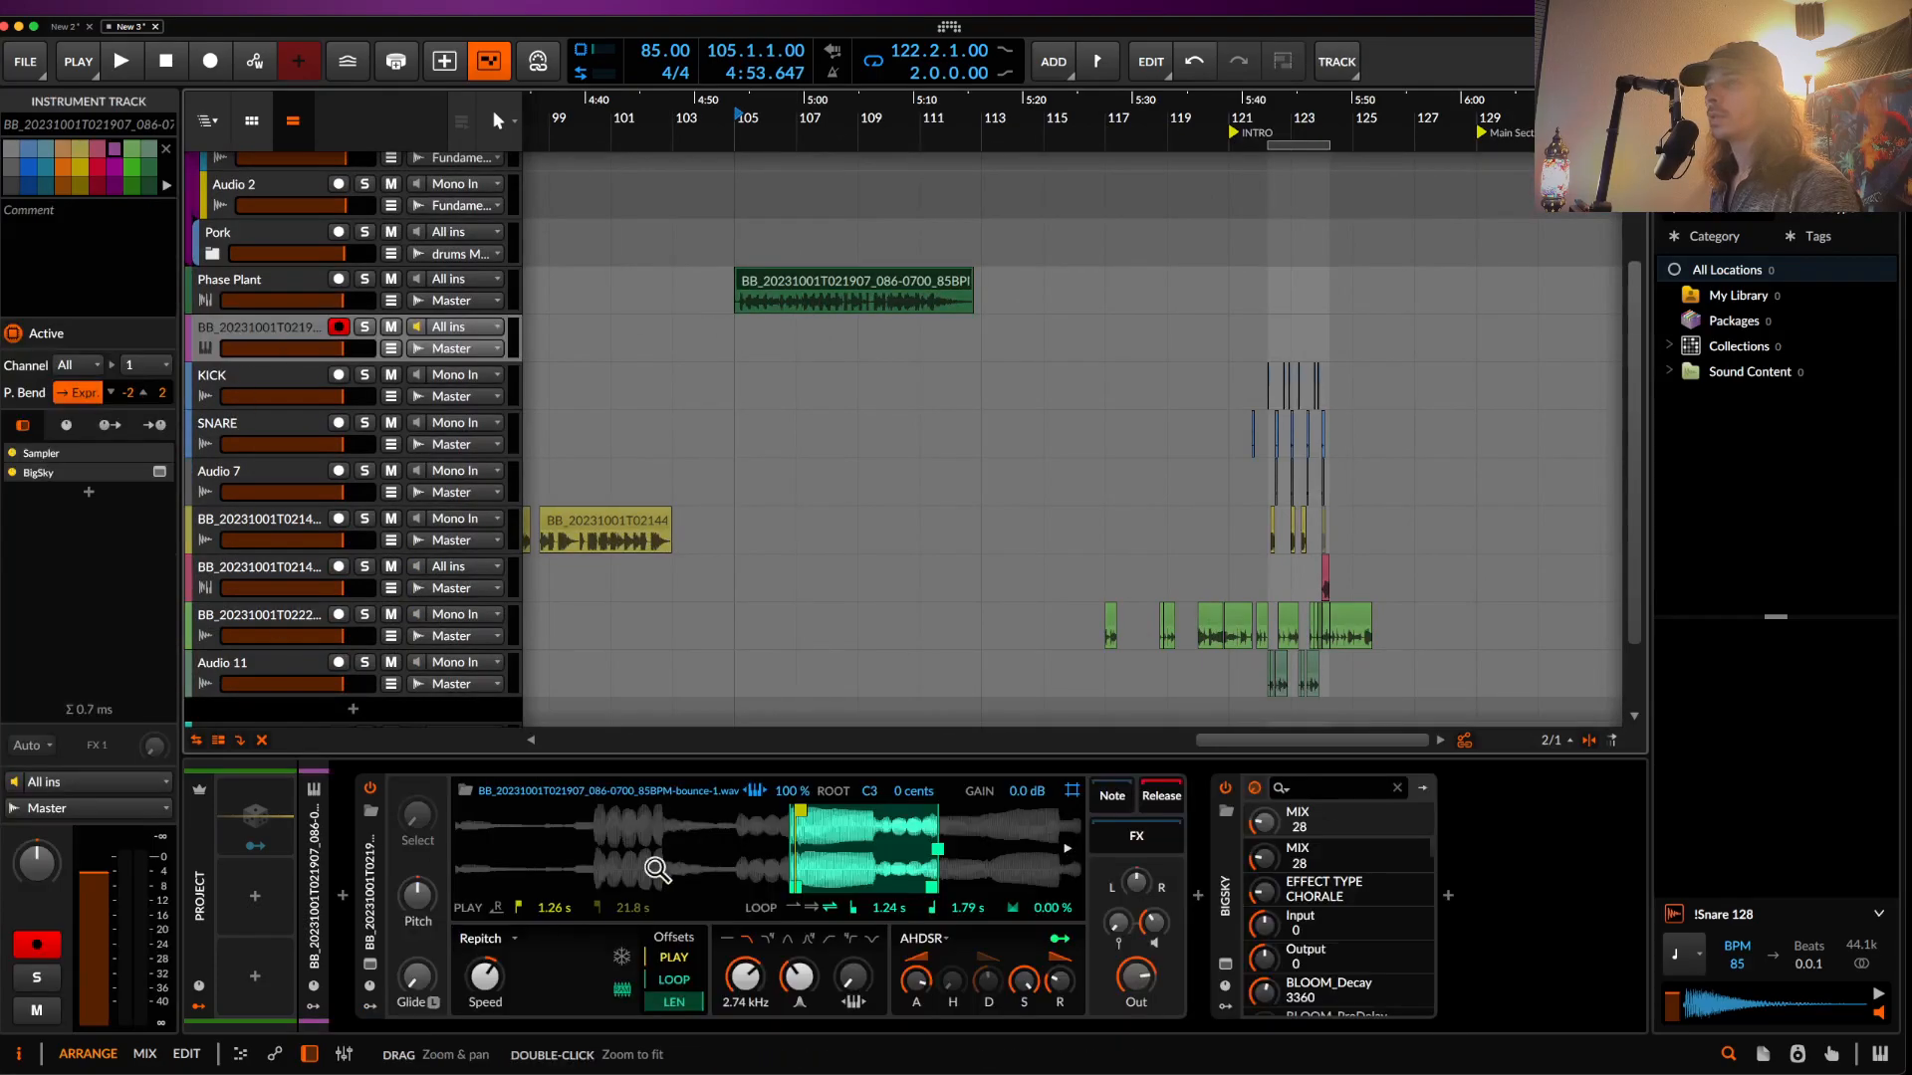
key("e")
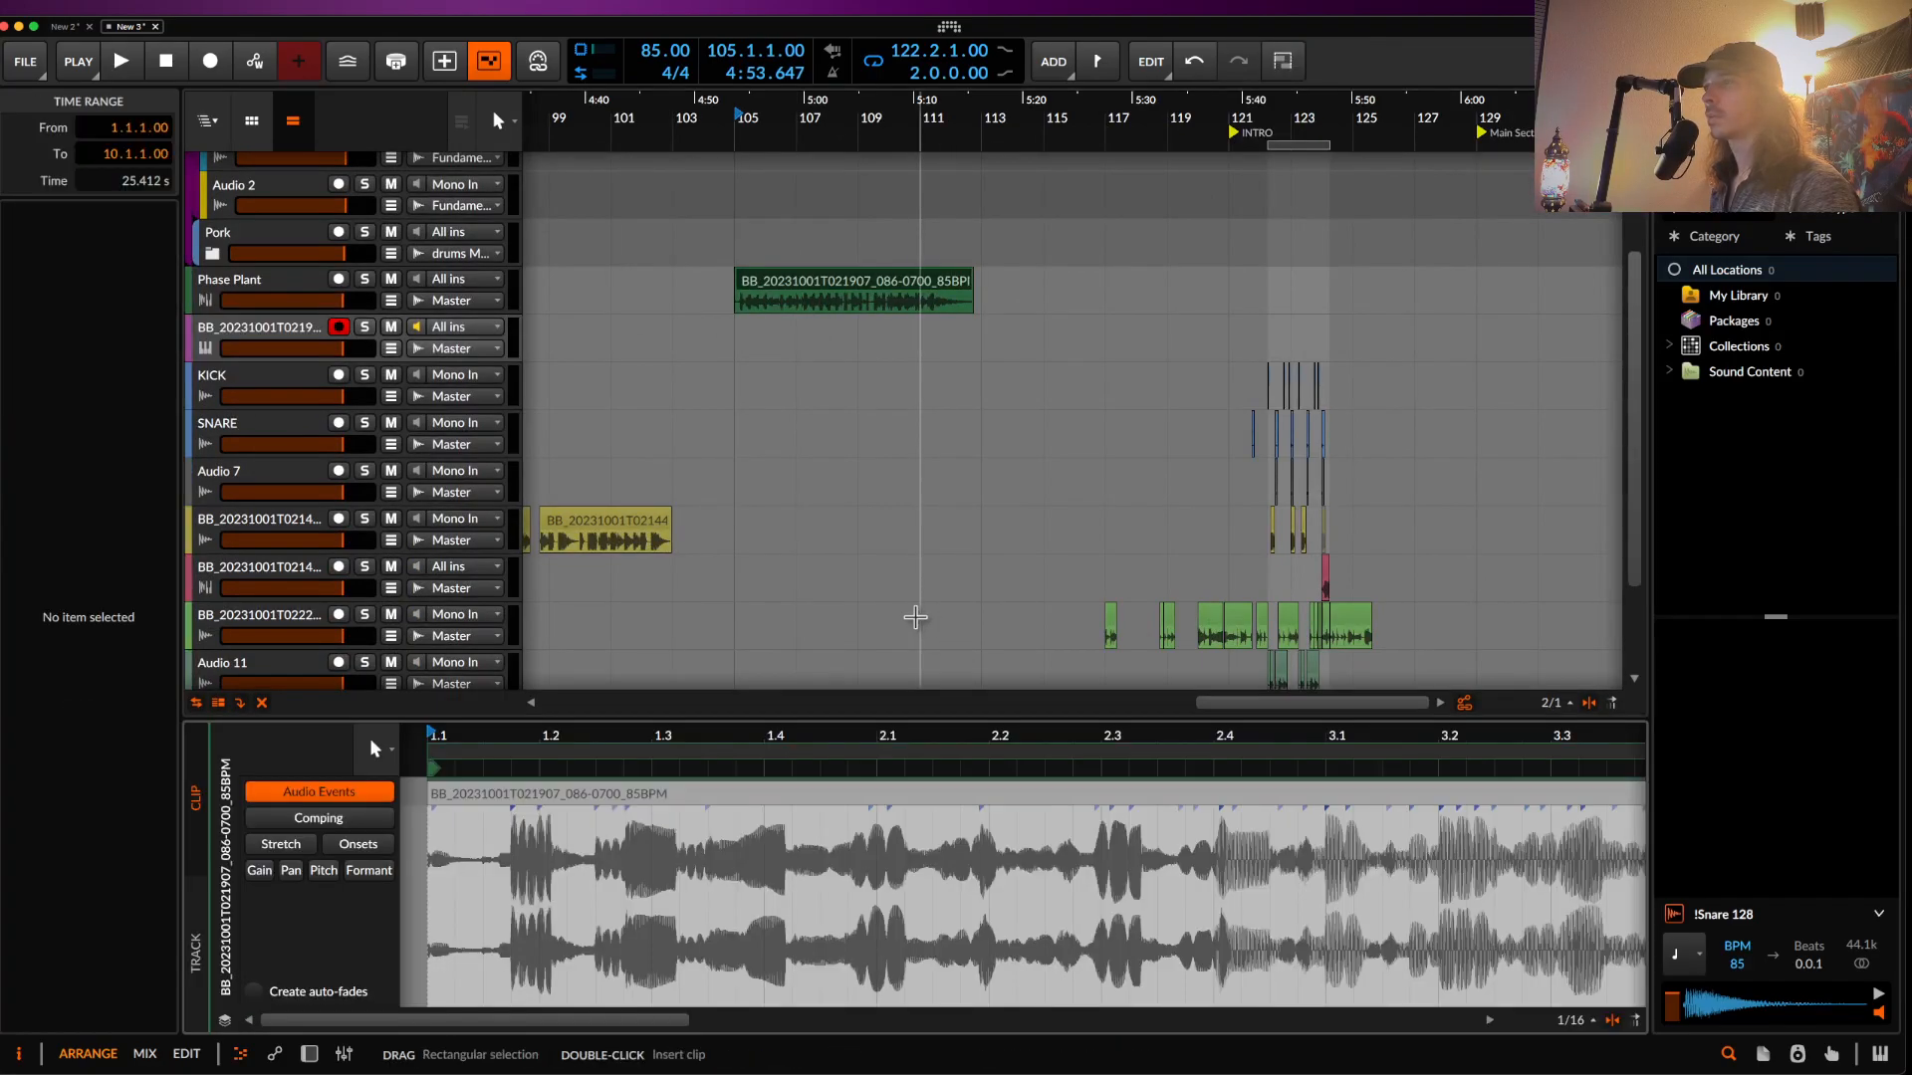
- Bypass BigSky, set the Sampler amp-envelope release to 66.8 ms, and start playback at 122.1.2.72
left_click(249, 294)
left_click(254, 330)
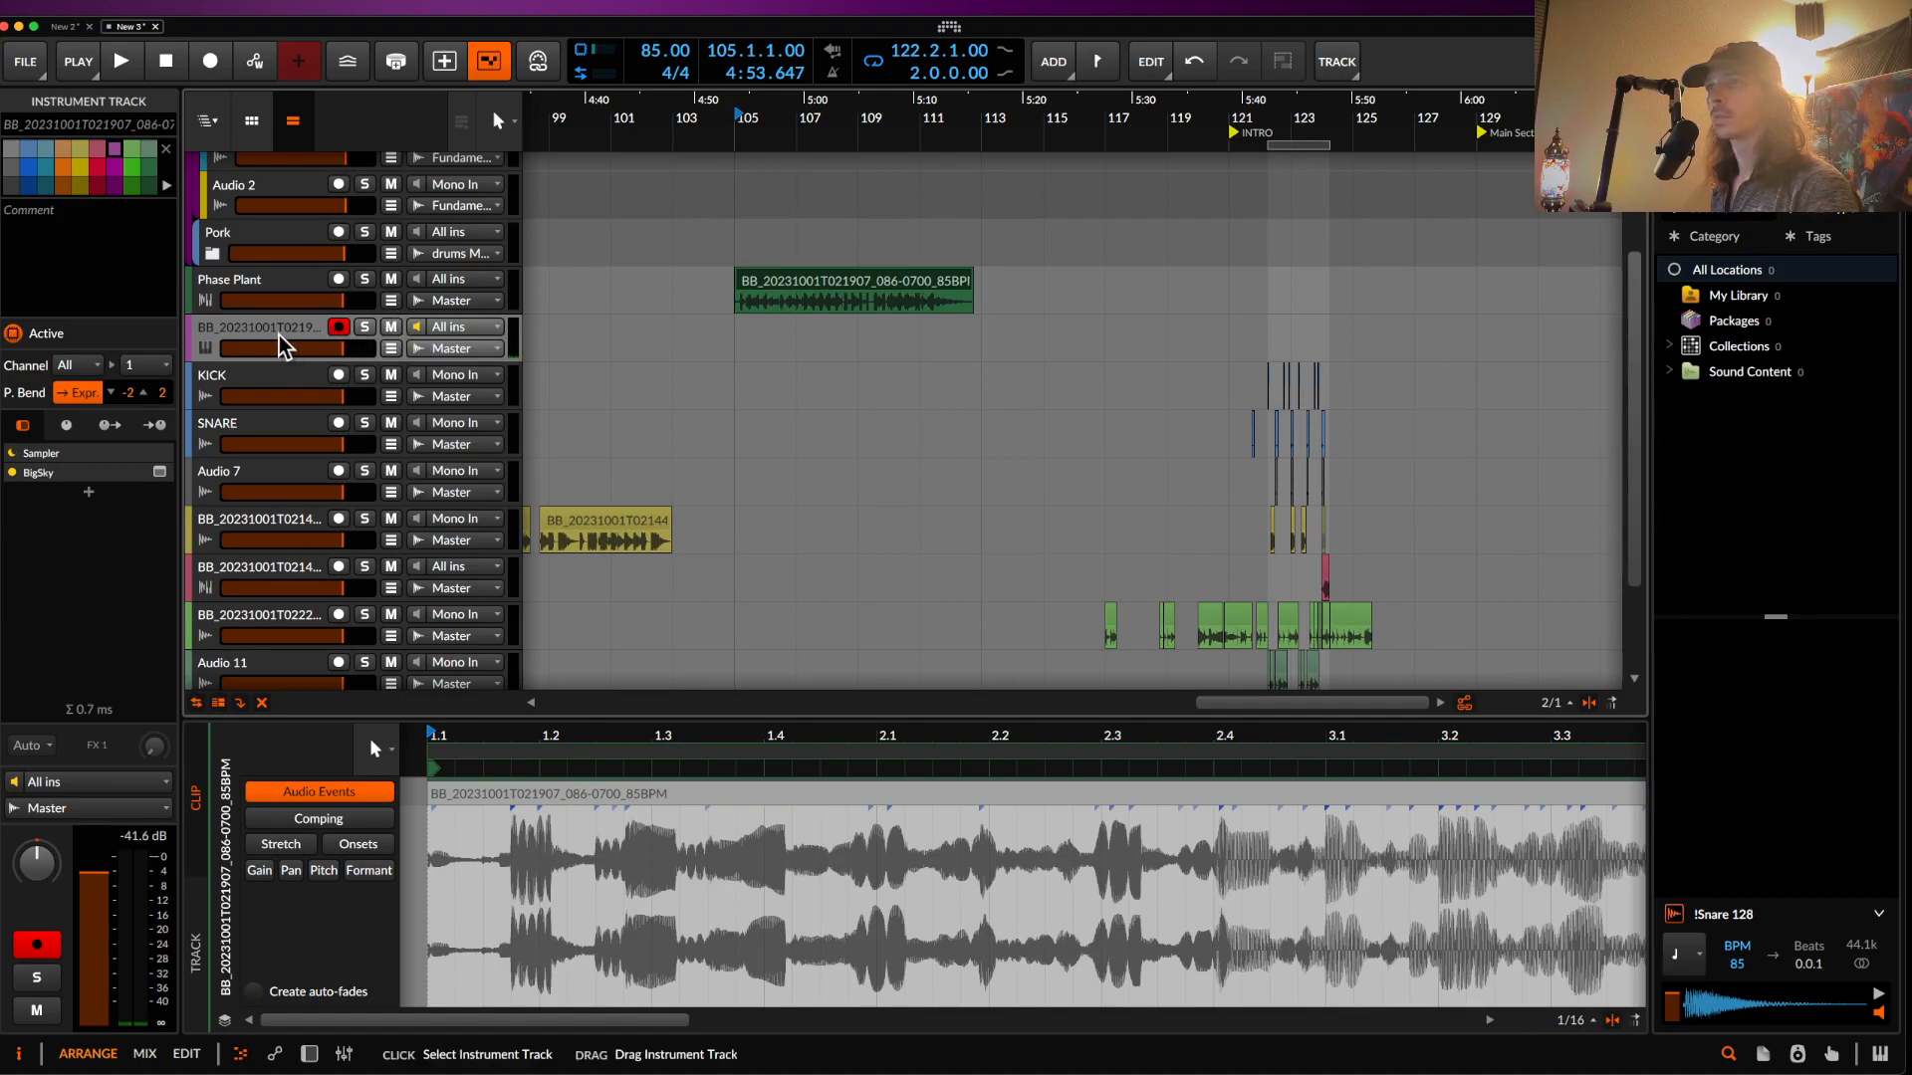
key("d")
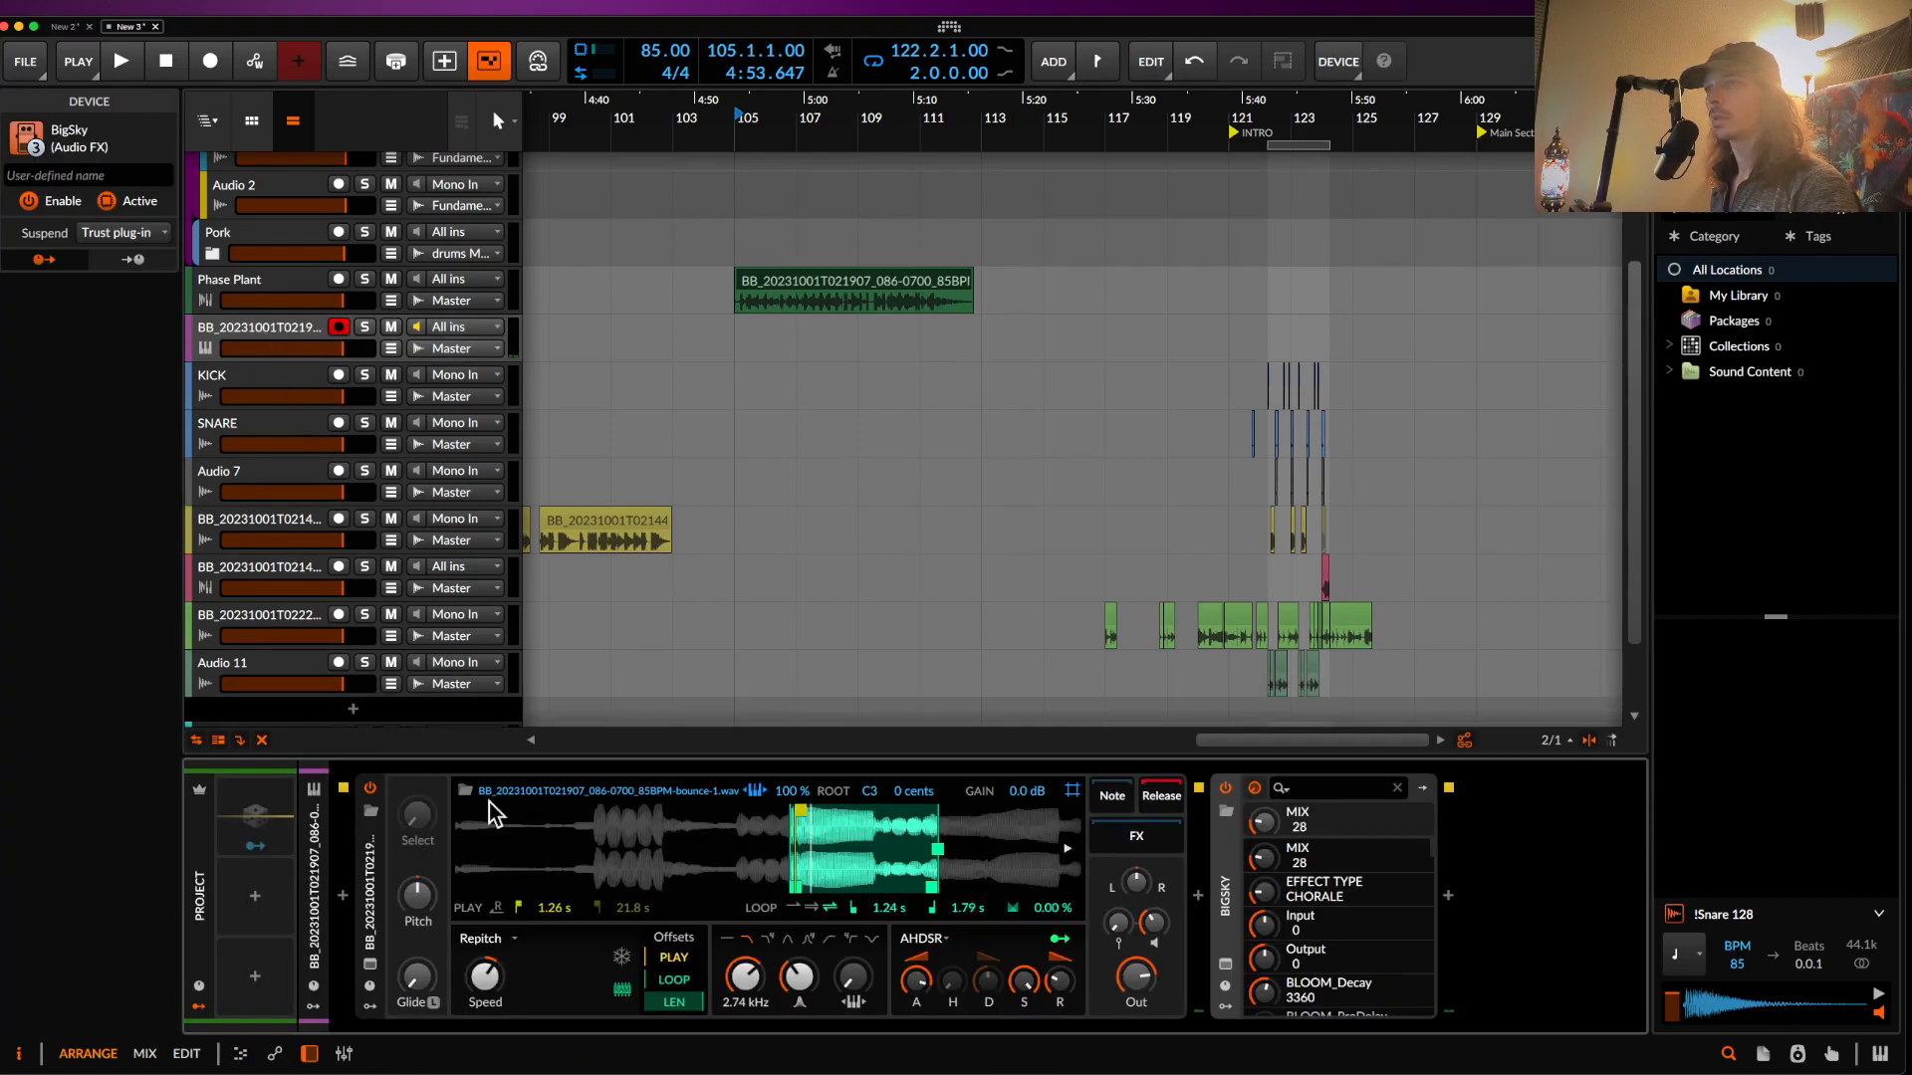
left_click(1226, 788)
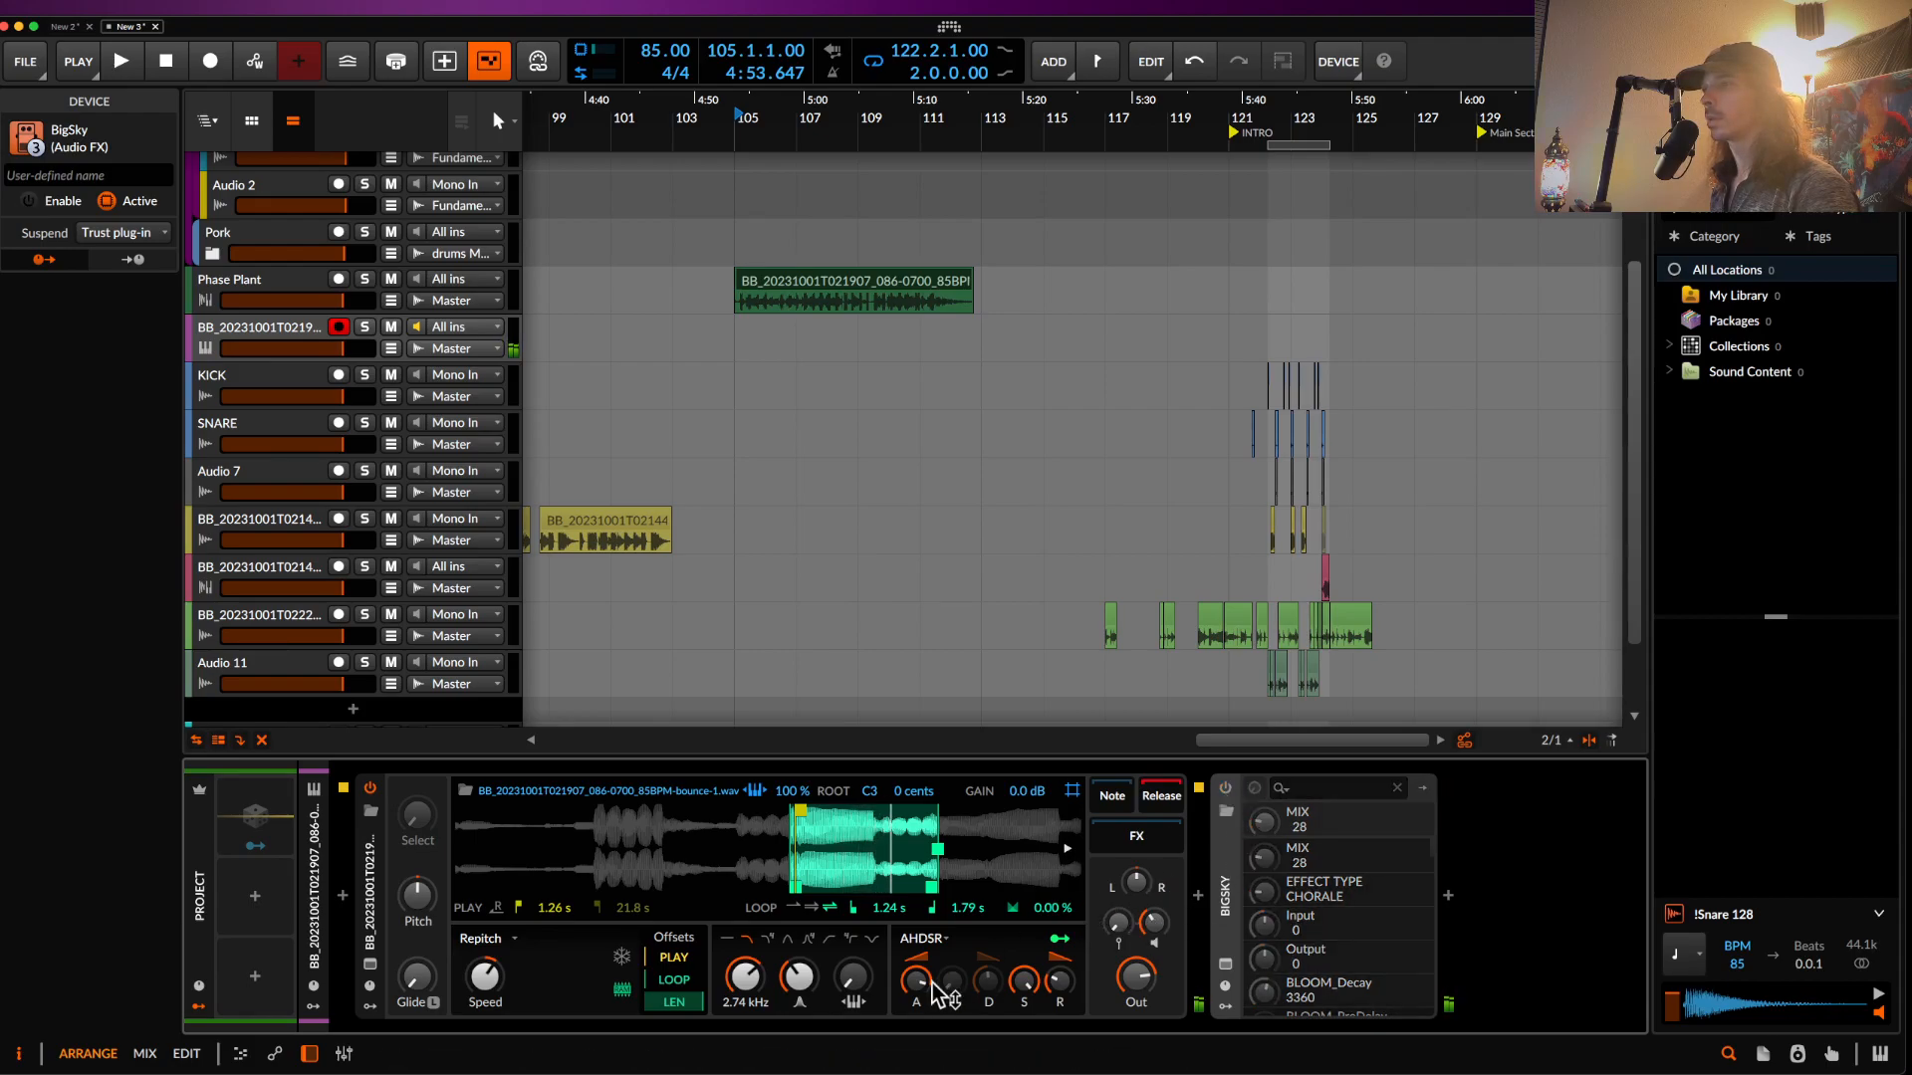
left_click_drag(916, 981, 1022, 1065)
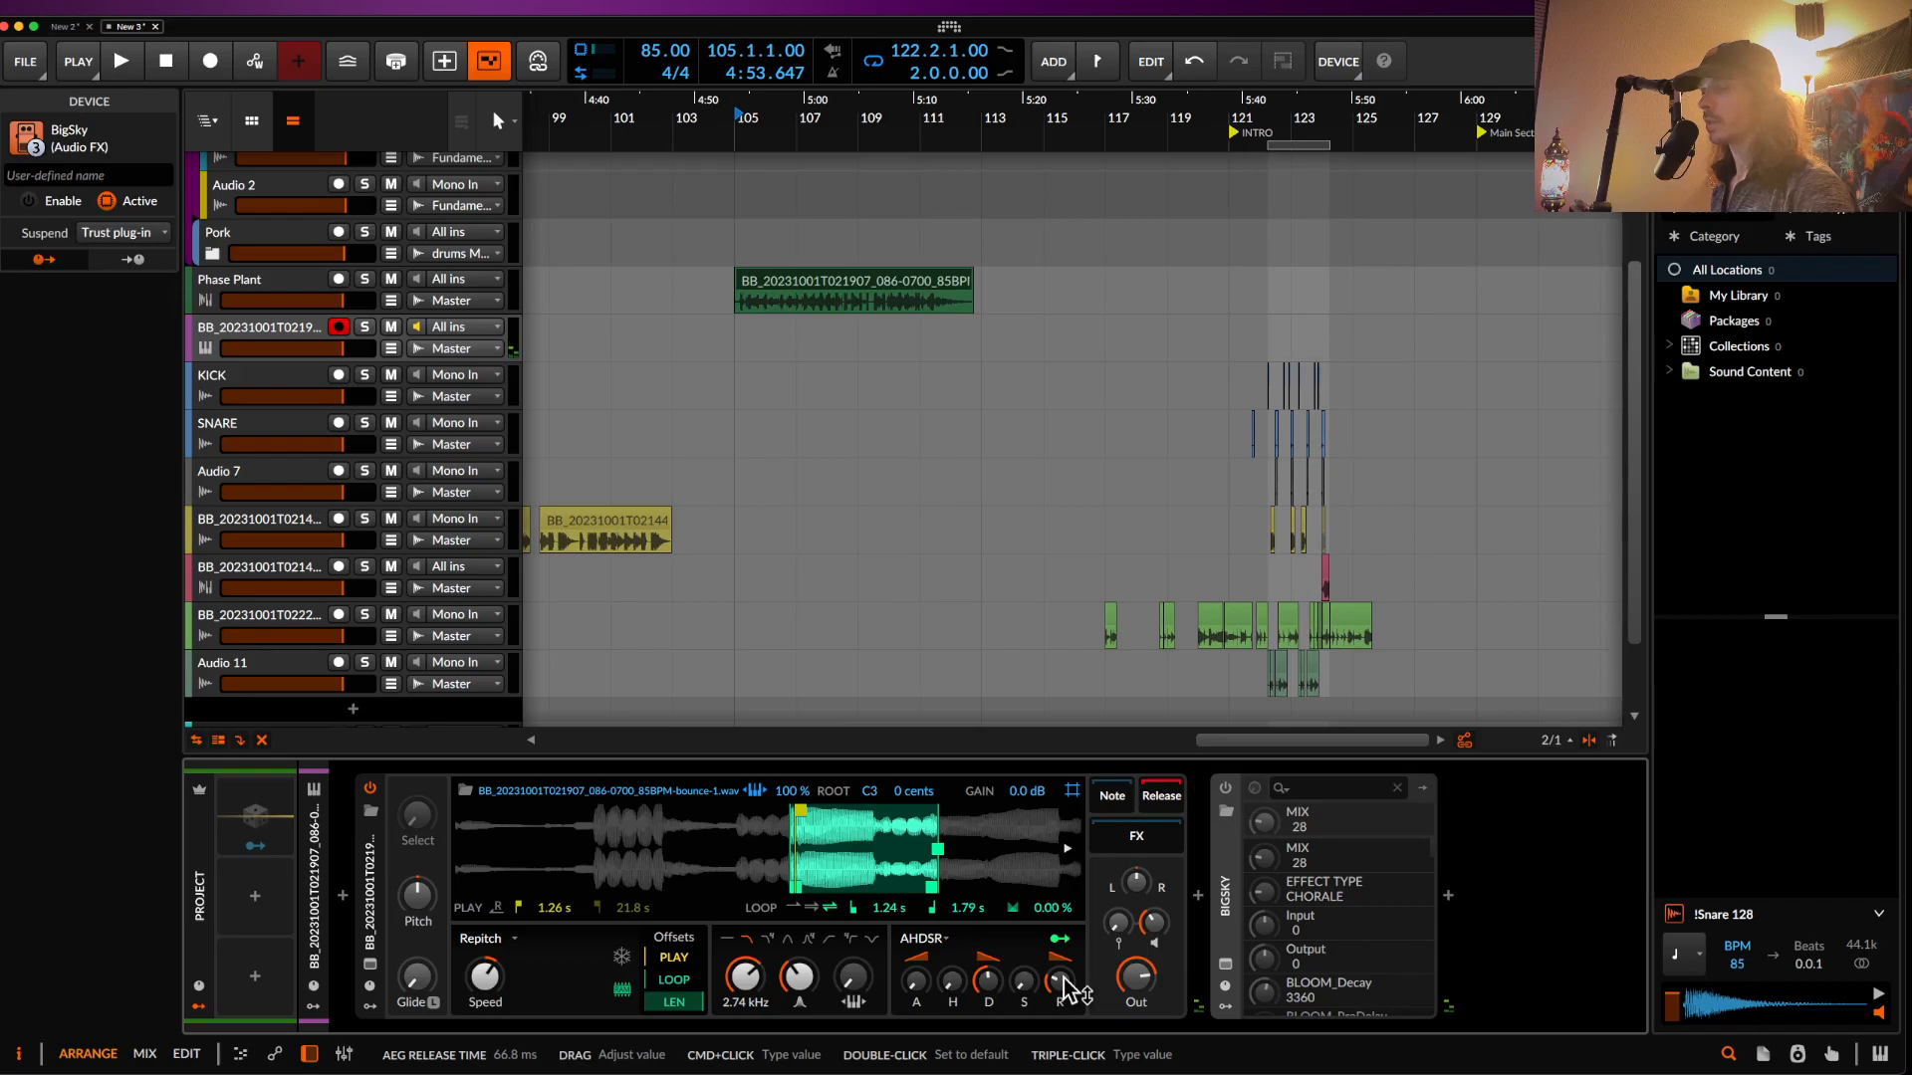
left_click(1290, 393)
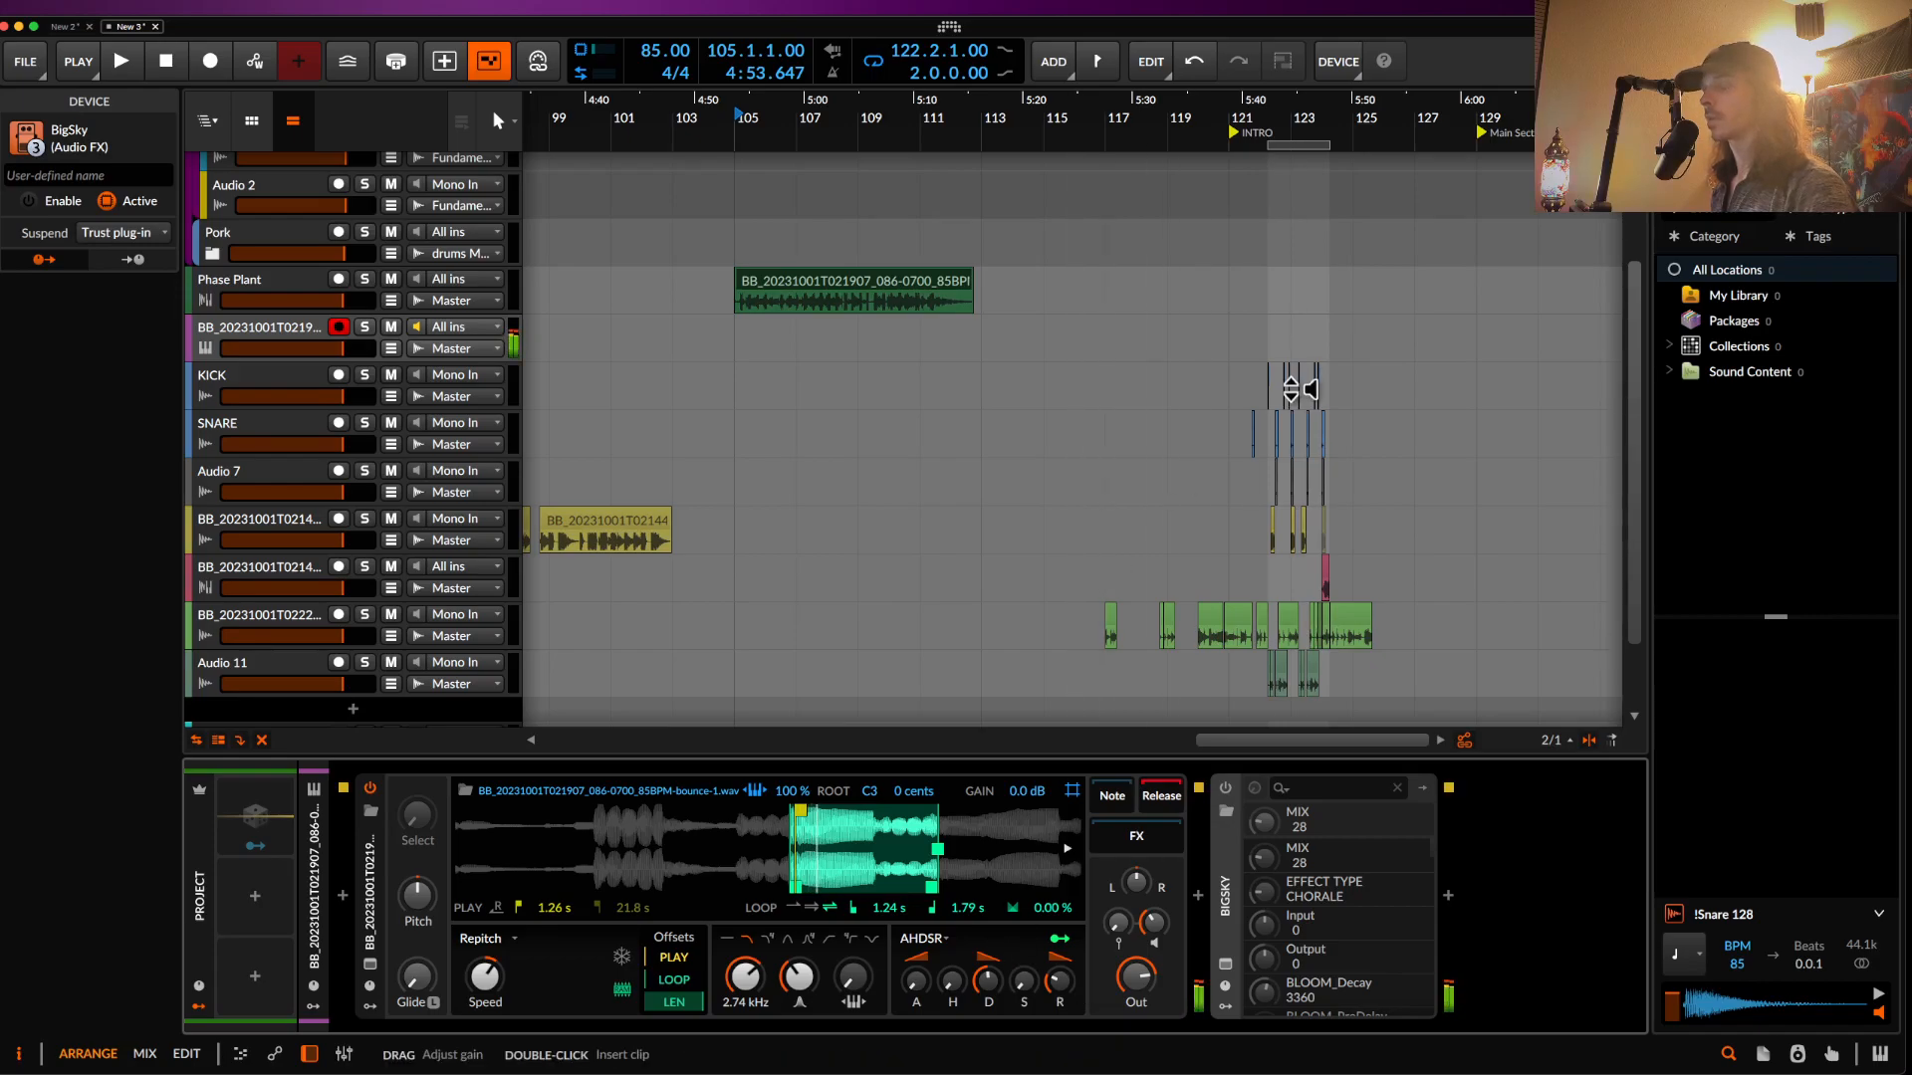
left_click(1268, 299)
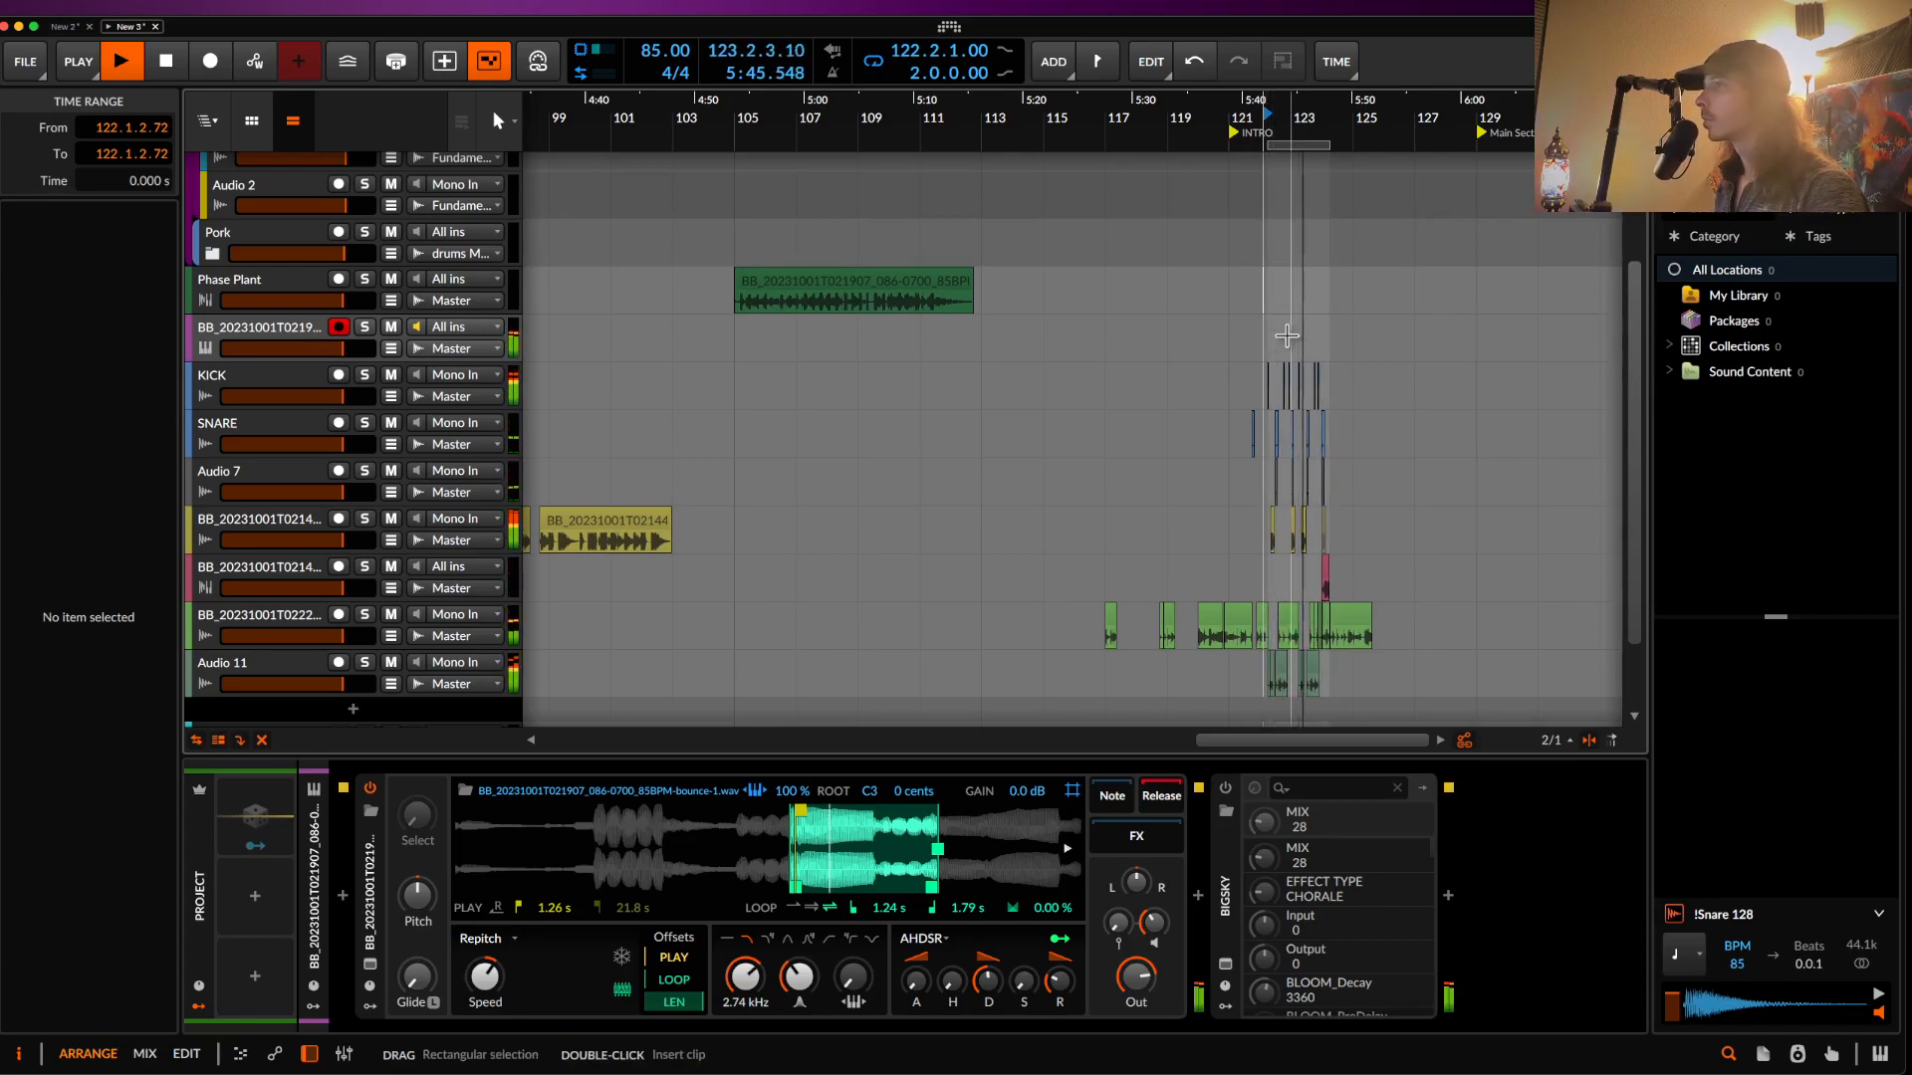
- Re-enable BigSky and record the sampler part into the arrangement from 122.2.1.00
scroll(1286, 336, "up", 10)
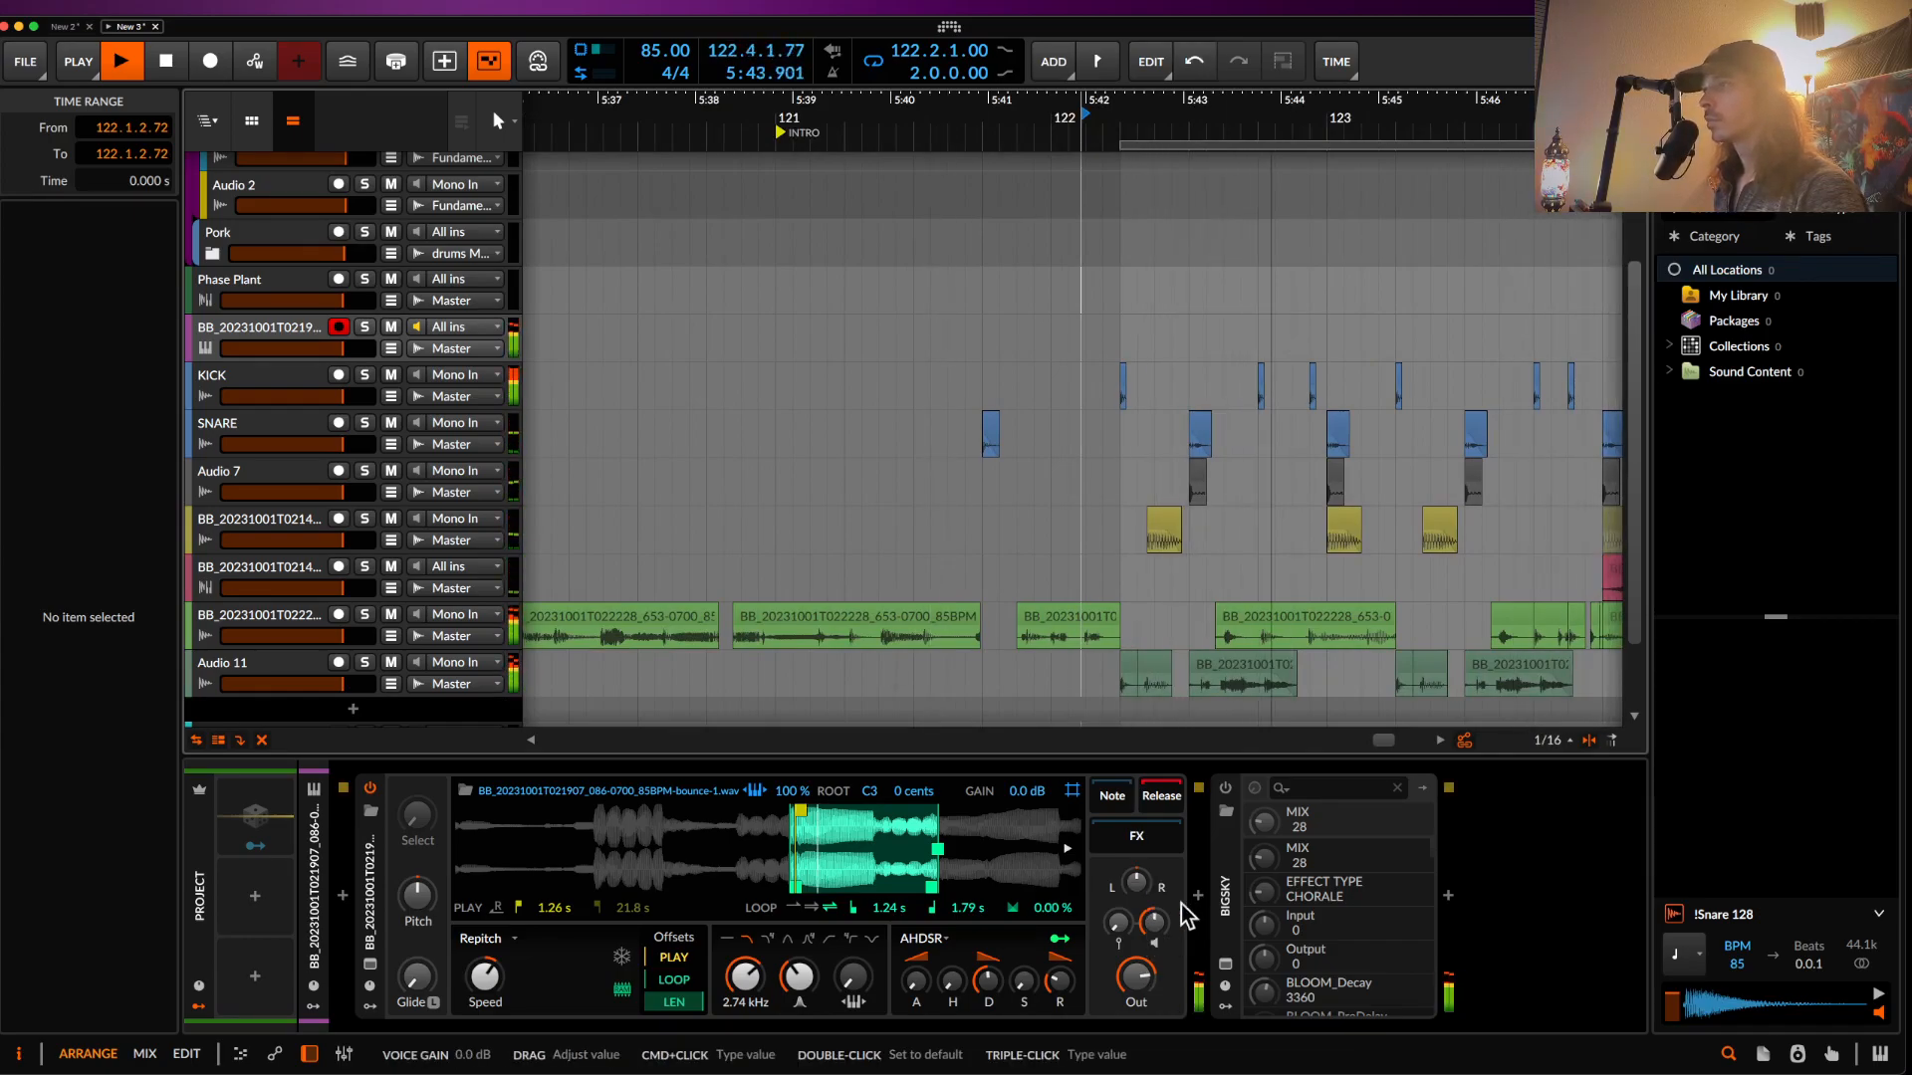
left_click(1224, 791)
scroll(1125, 398, "down", 2)
left_click(1129, 338)
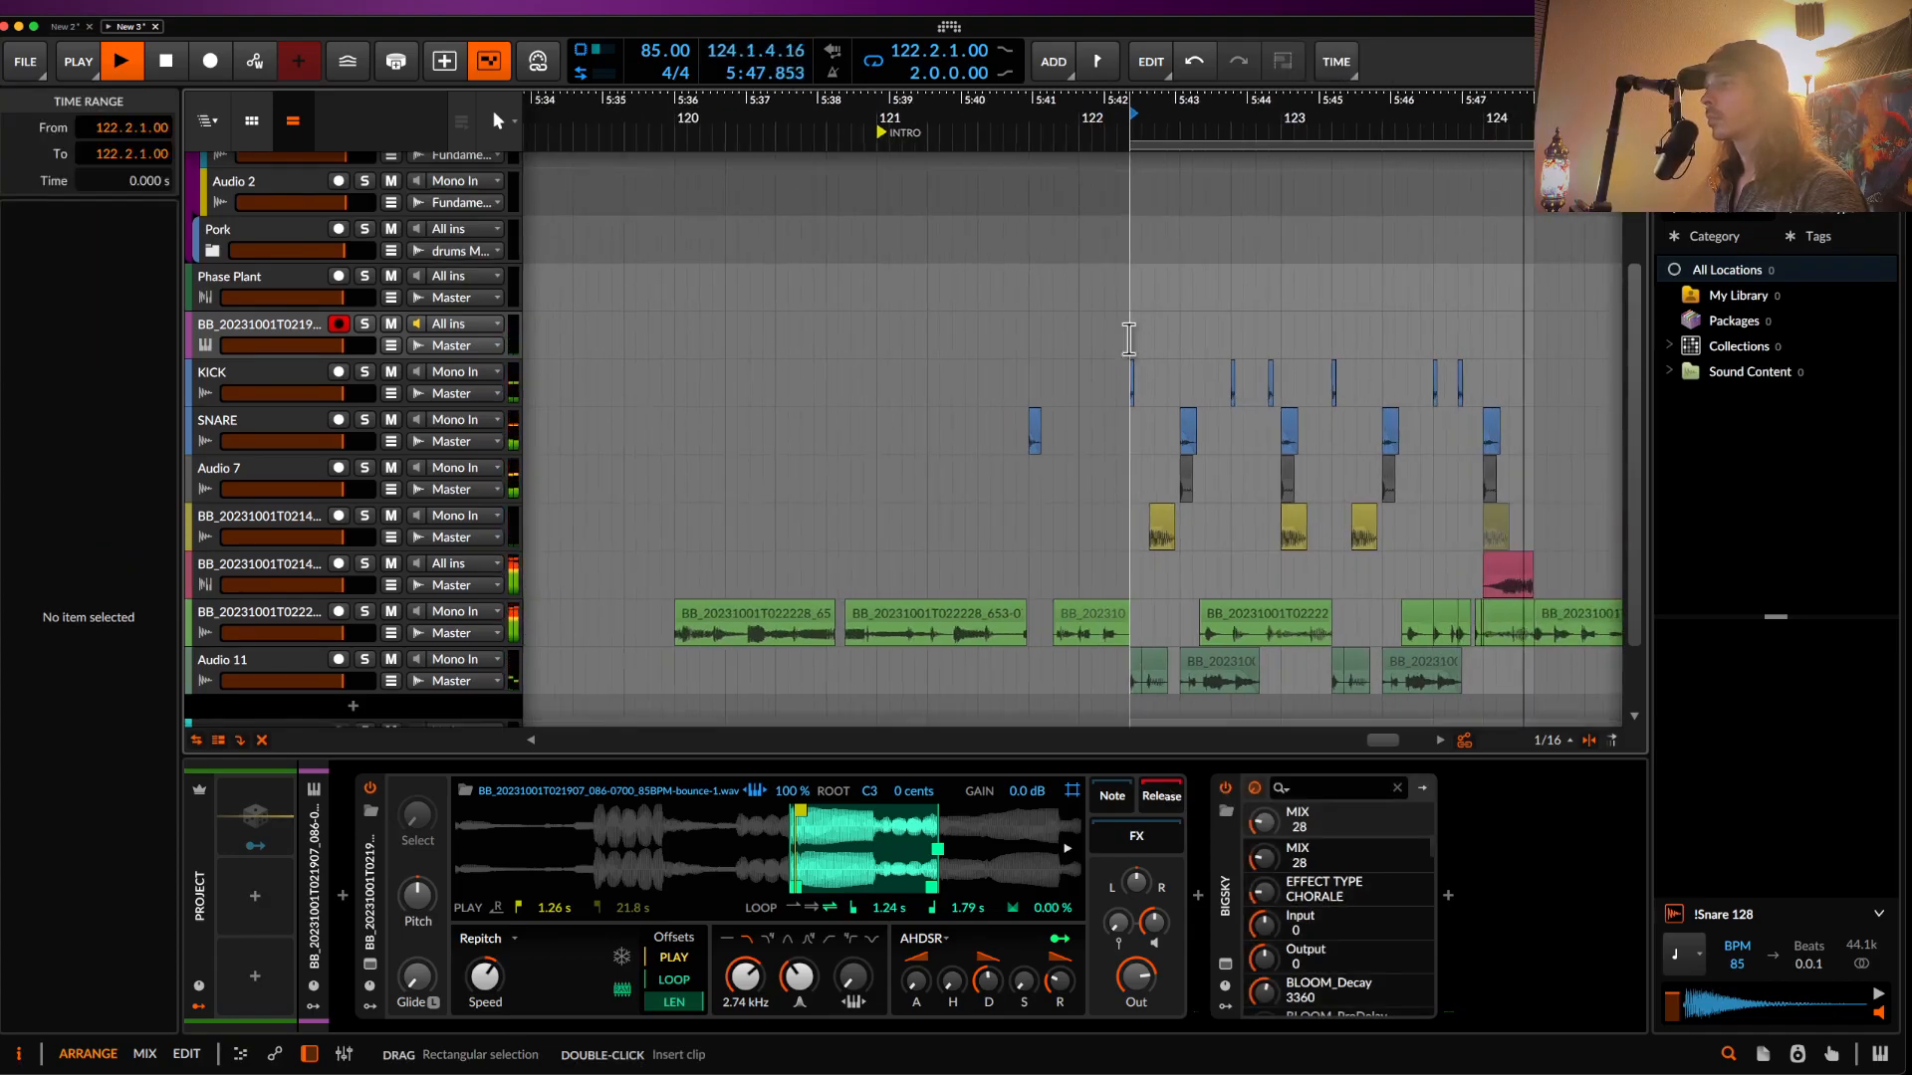
scroll(1129, 339, "up", 1)
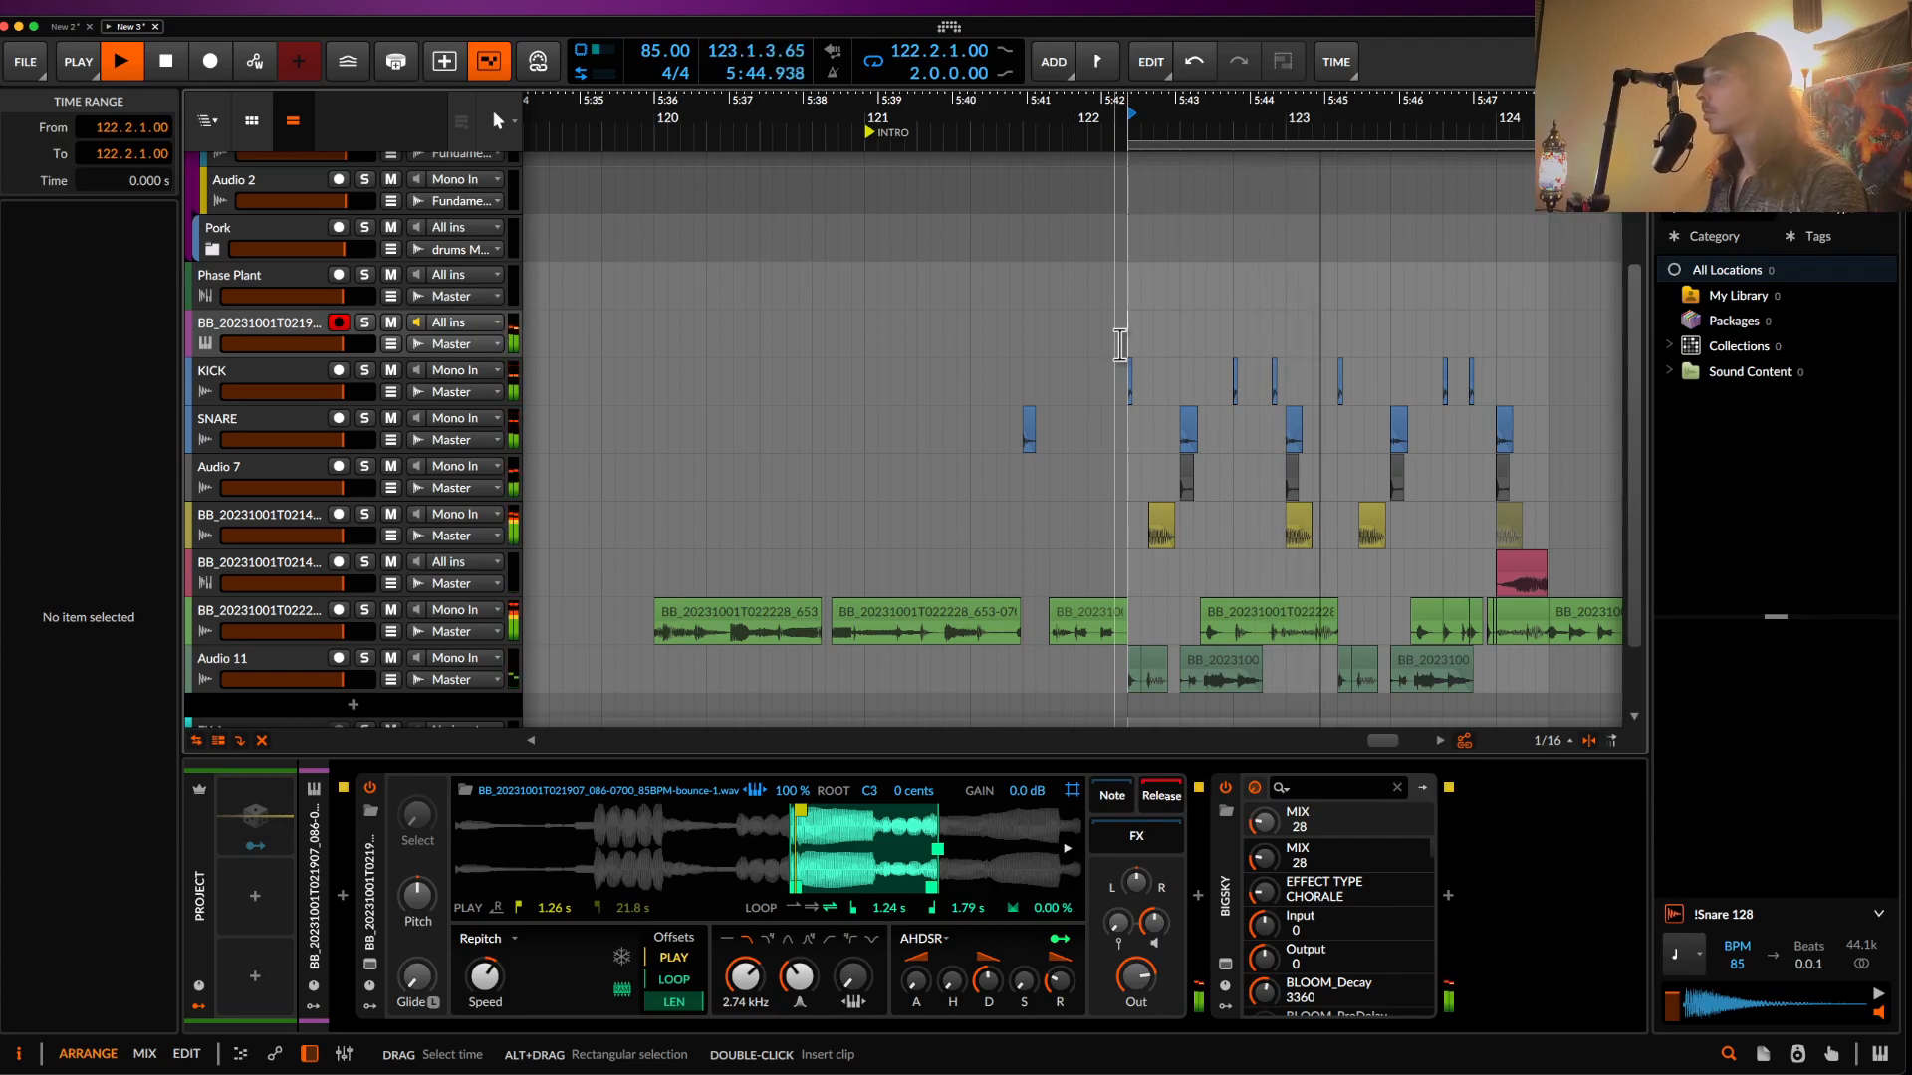
left_click(212, 71)
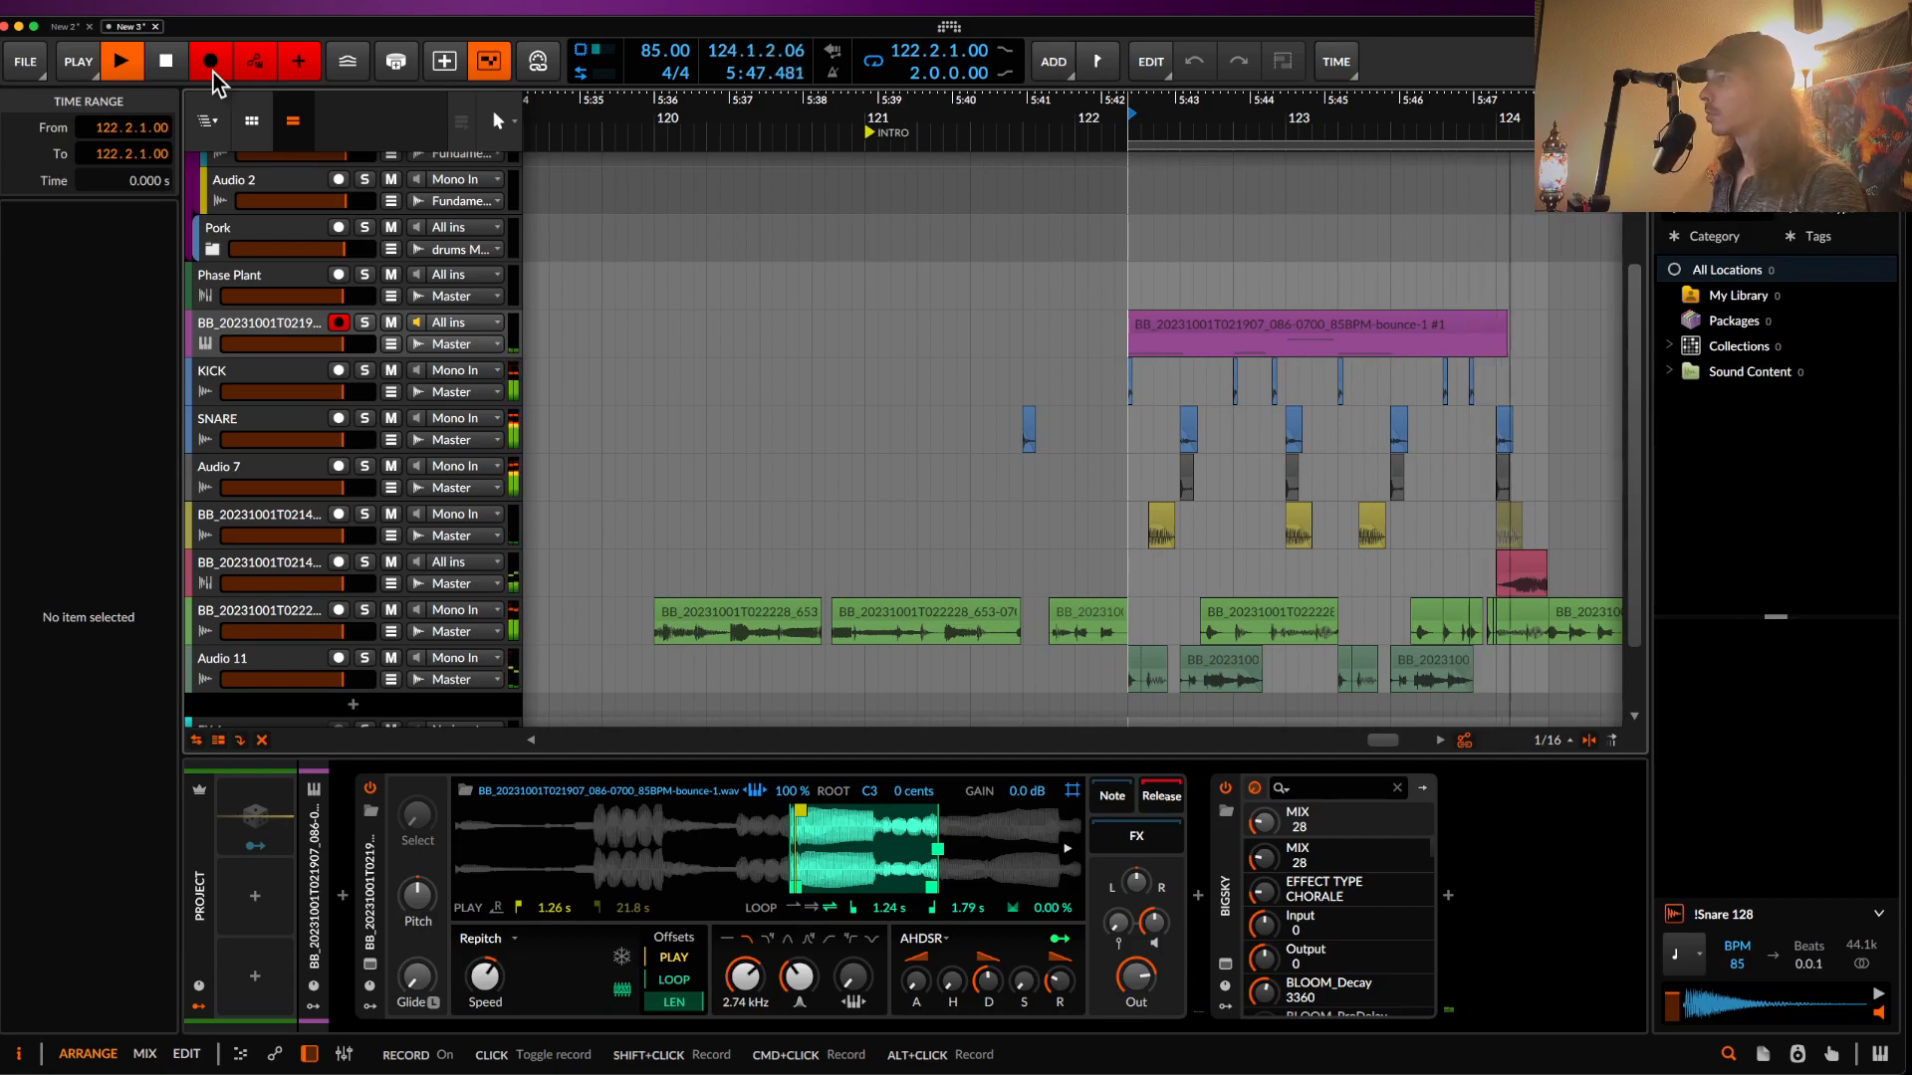
- Stop recording, duplicate bars 122–124 twice, and extend the loop over the repeats
key("space")
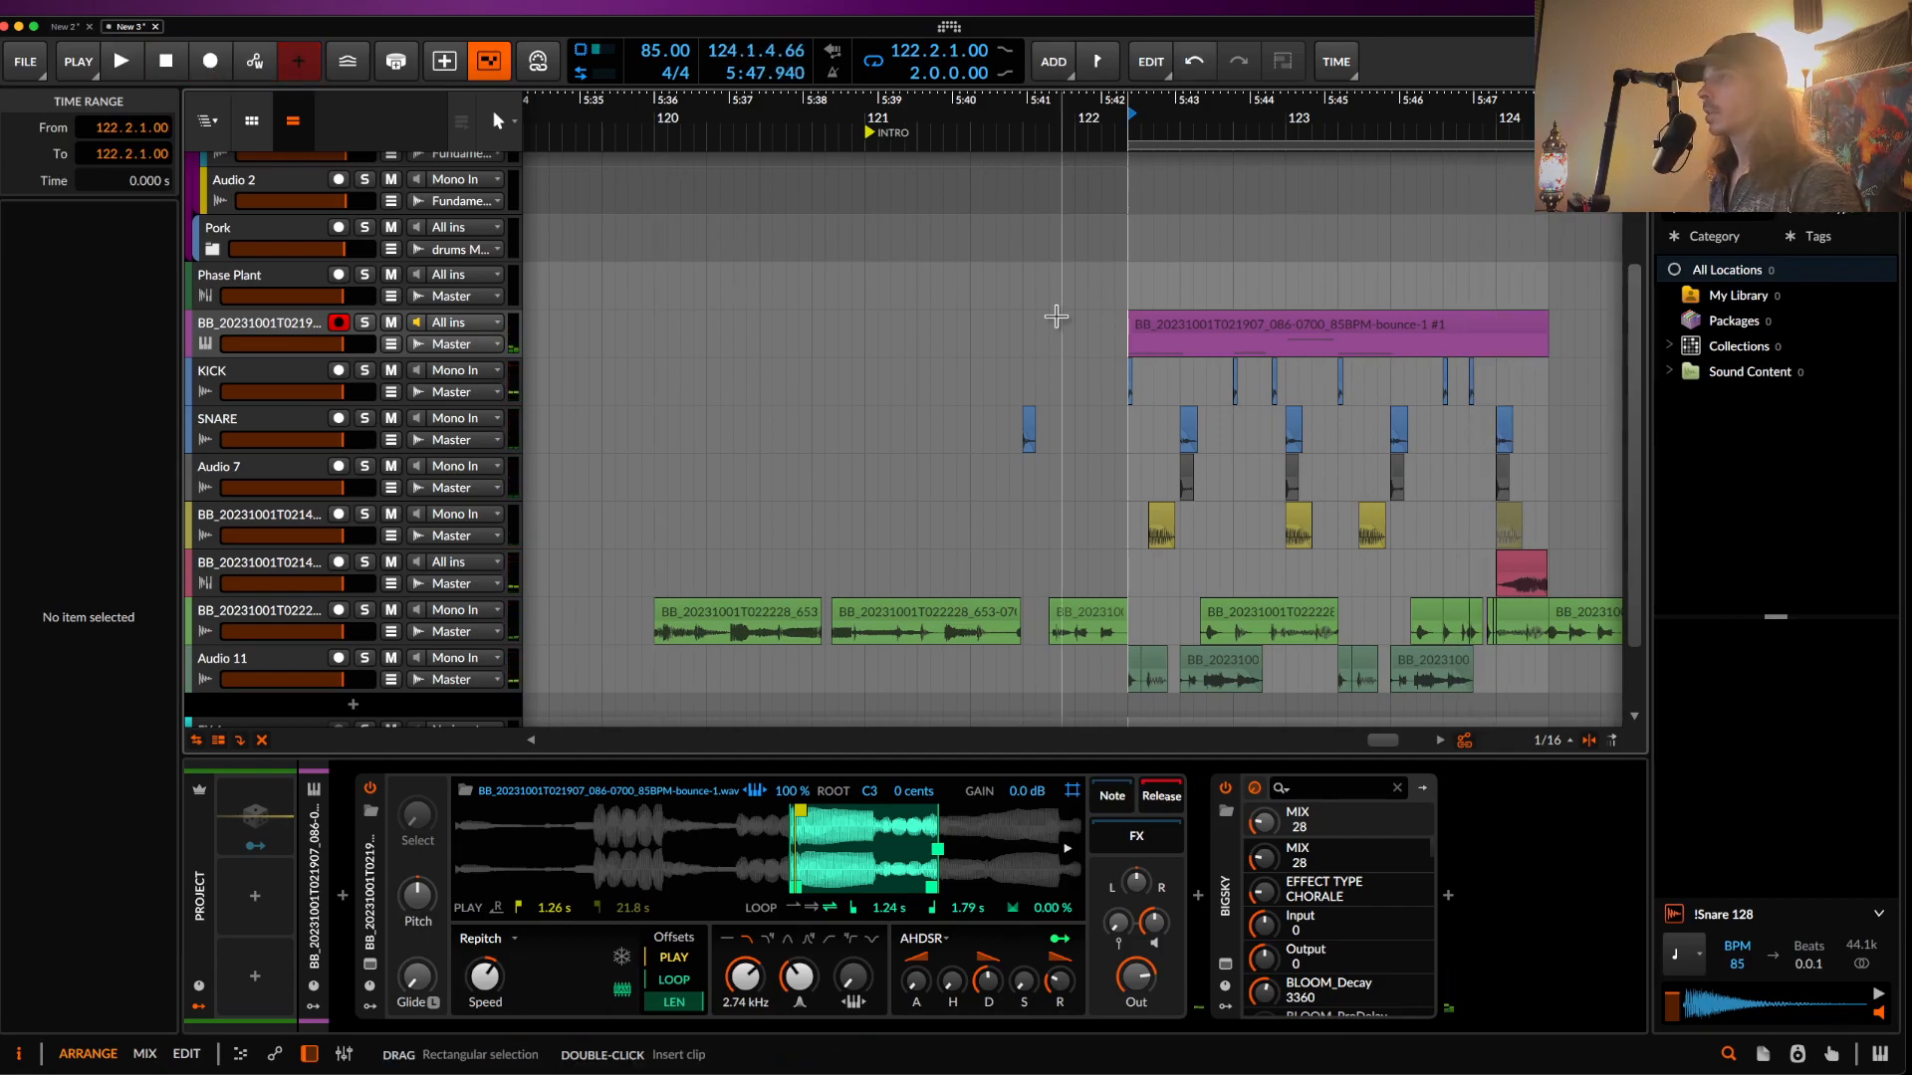
scroll(1056, 319, "down", 5)
left_click_drag(884, 344, 1064, 662)
key("ctrl+d")
key("ctrl+d")
key("super+d")
scroll(987, 440, "down", 1)
scroll(987, 440, "right", 5)
left_click_drag(752, 145, 1250, 266)
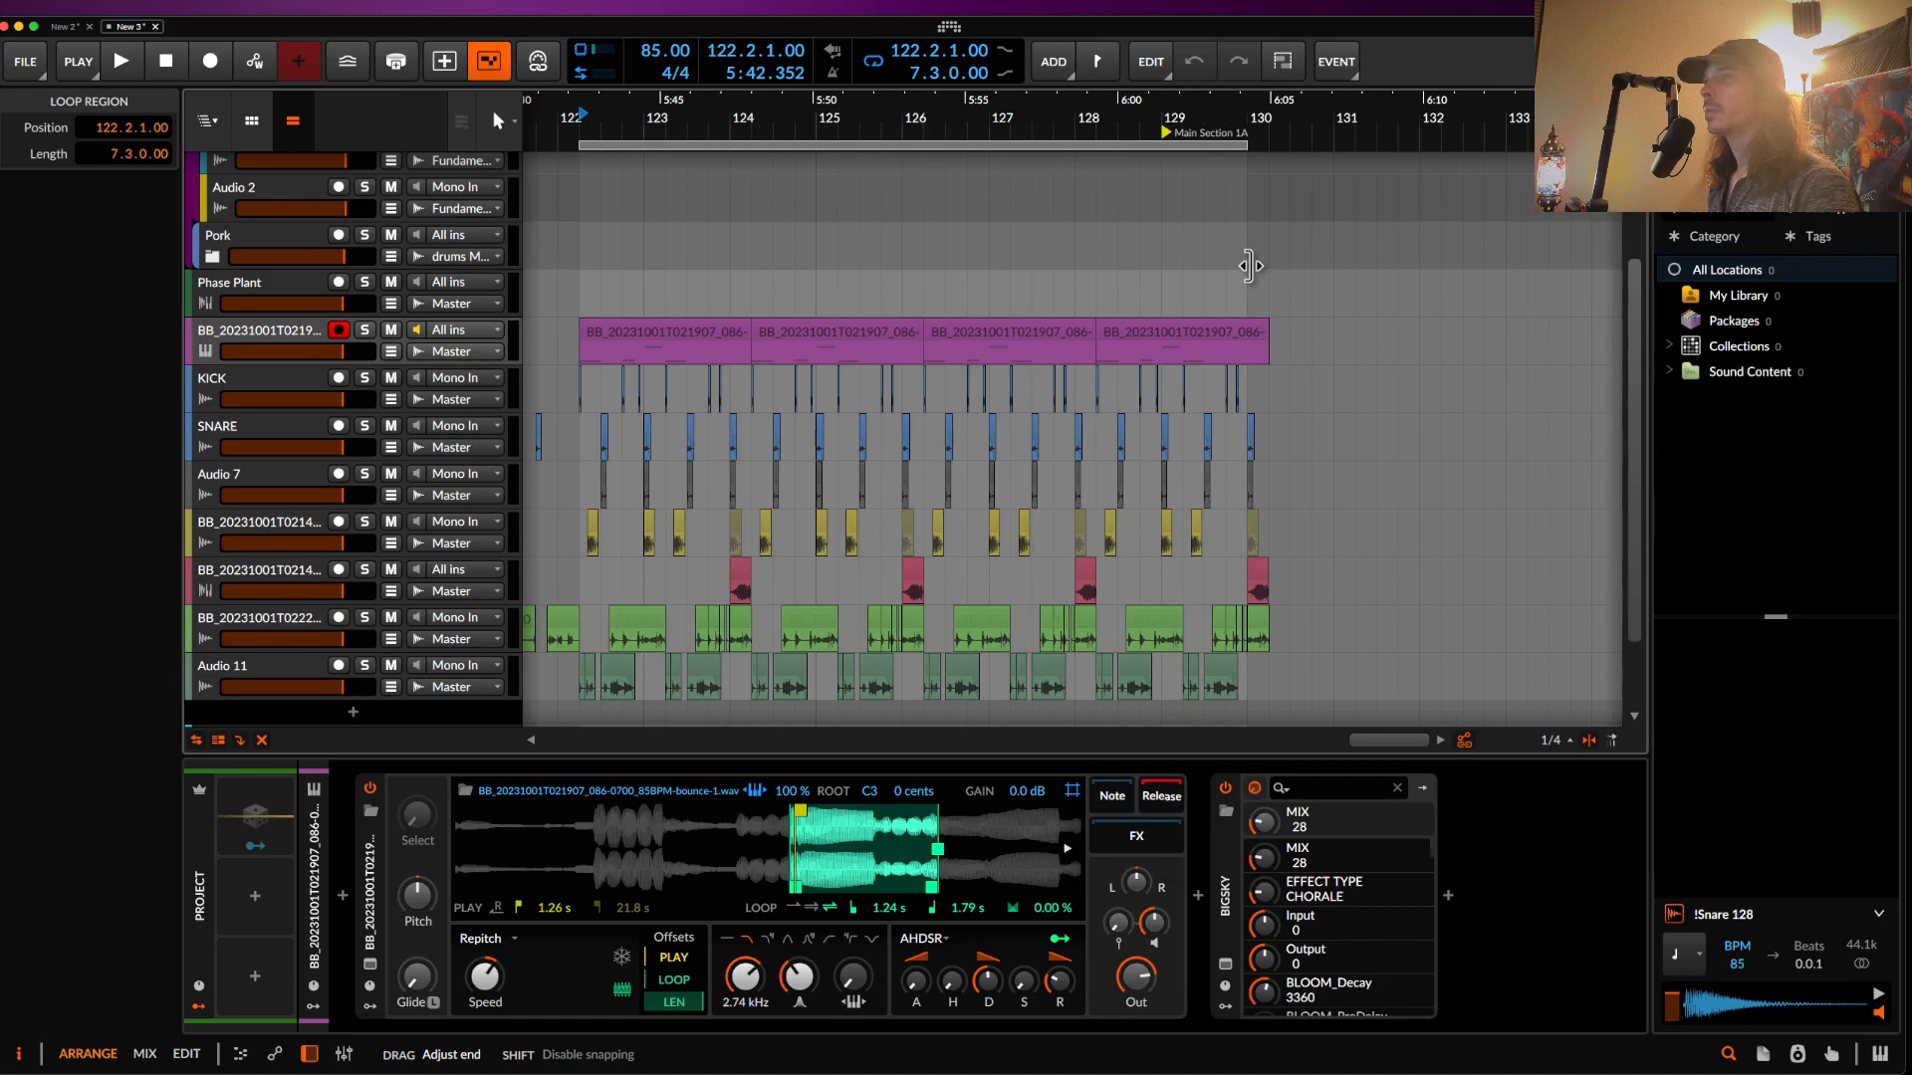
- Shorten the first sampler clip and repeat bars 122–124 three more times
left_click(823, 337)
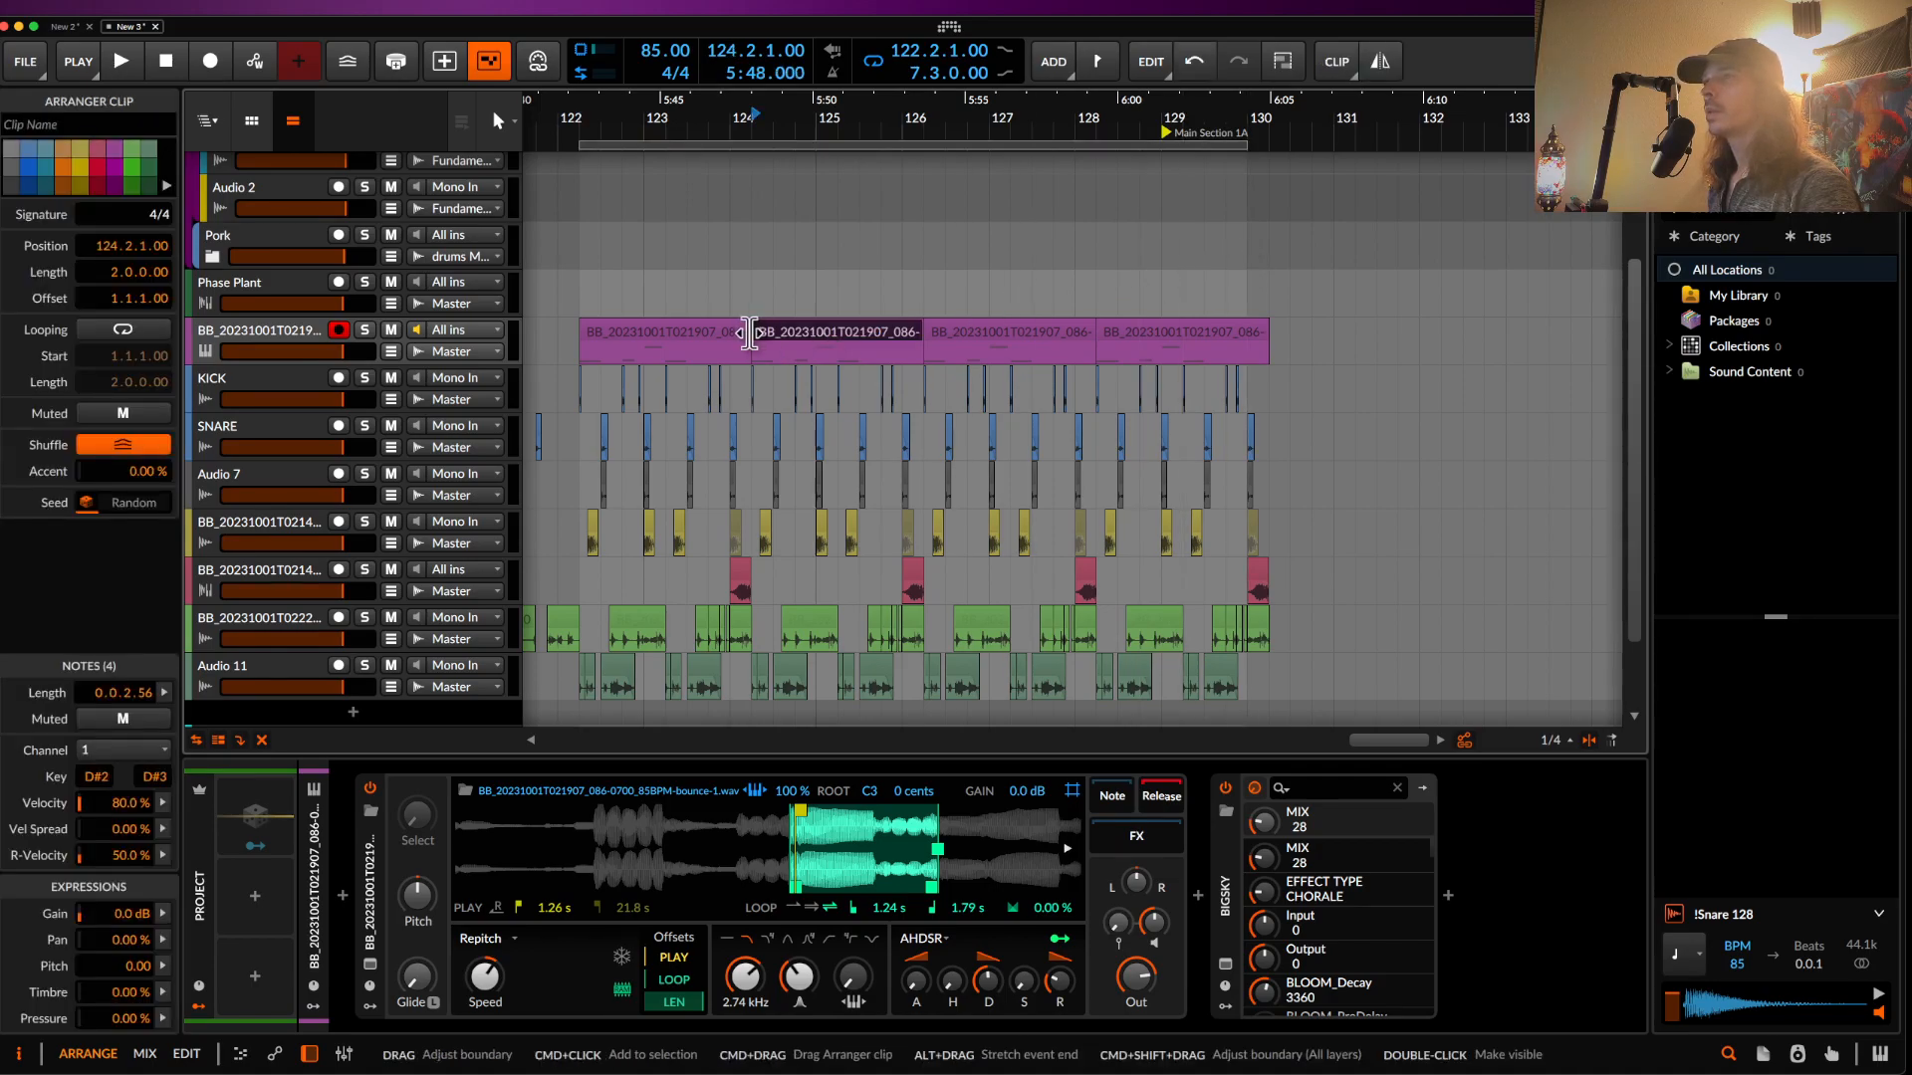
left_click_drag(745, 332, 735, 331)
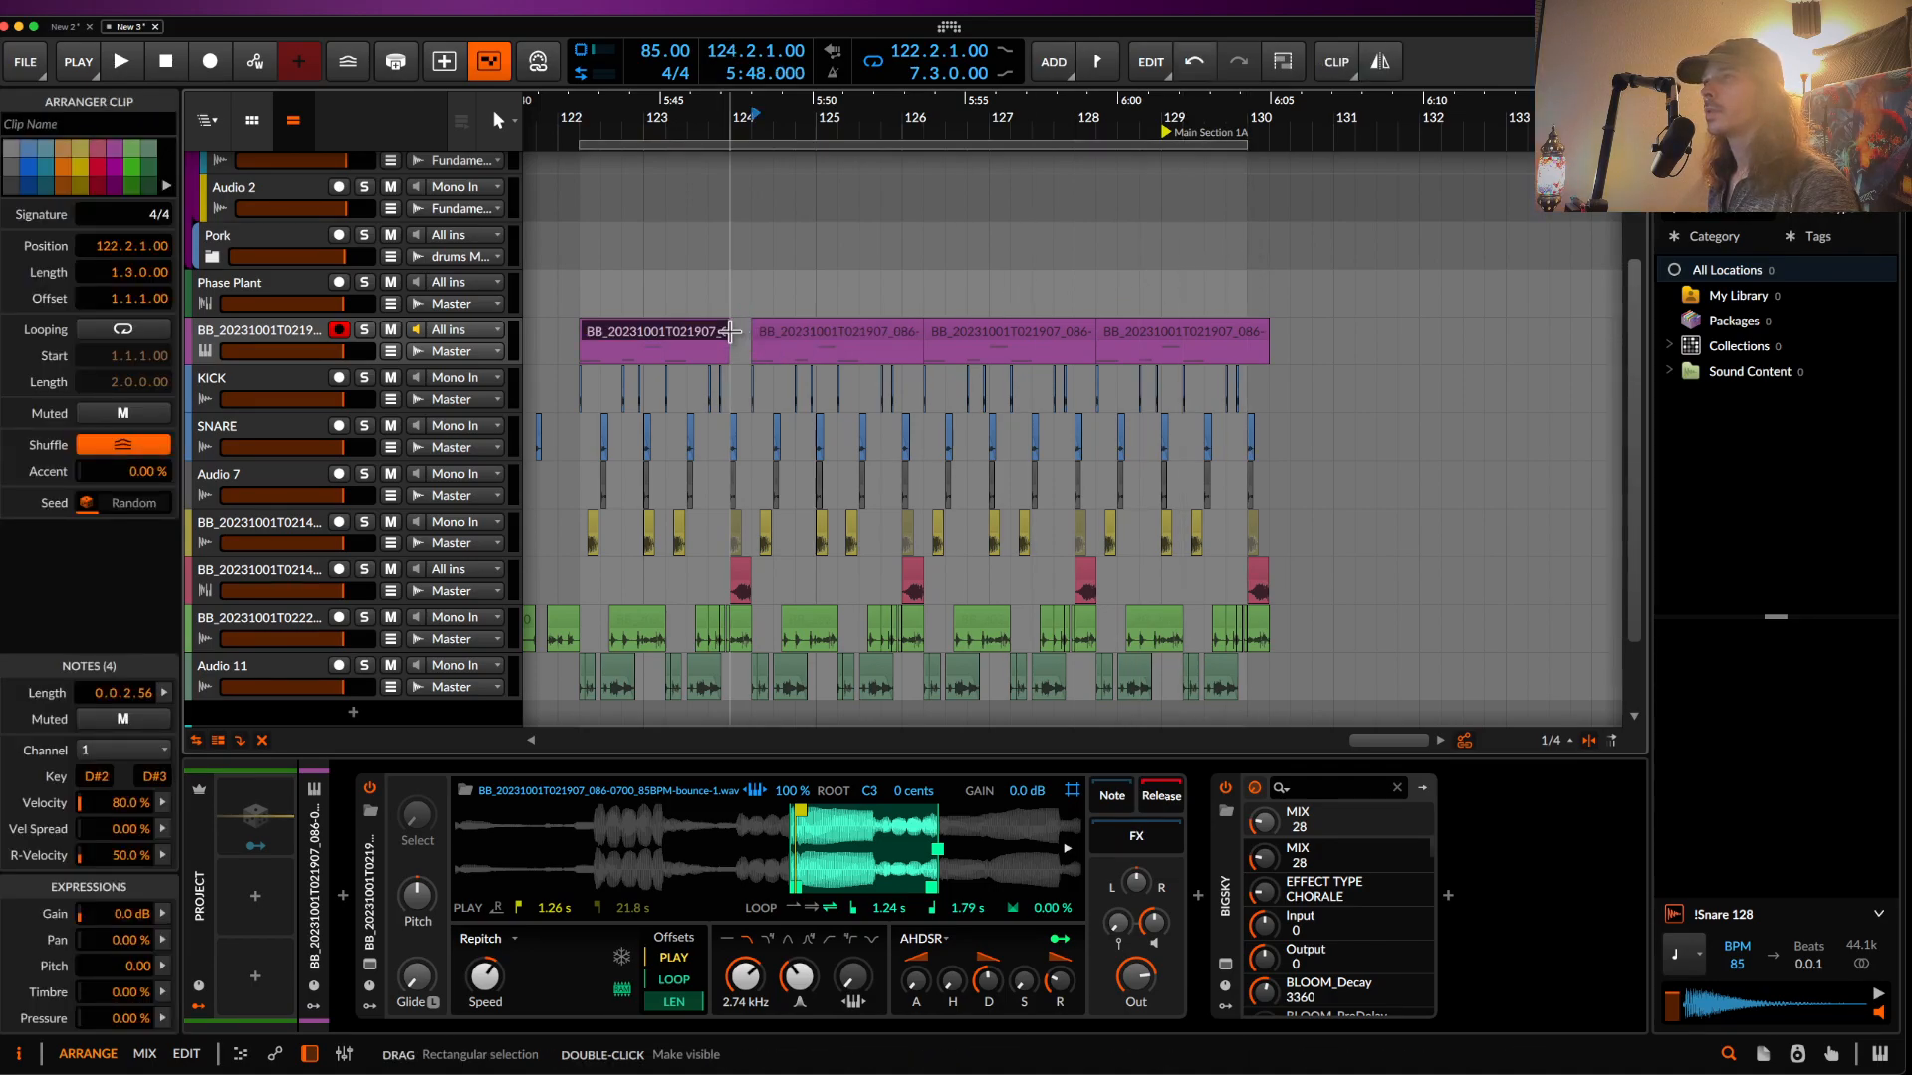
left_click_drag(581, 360, 728, 361)
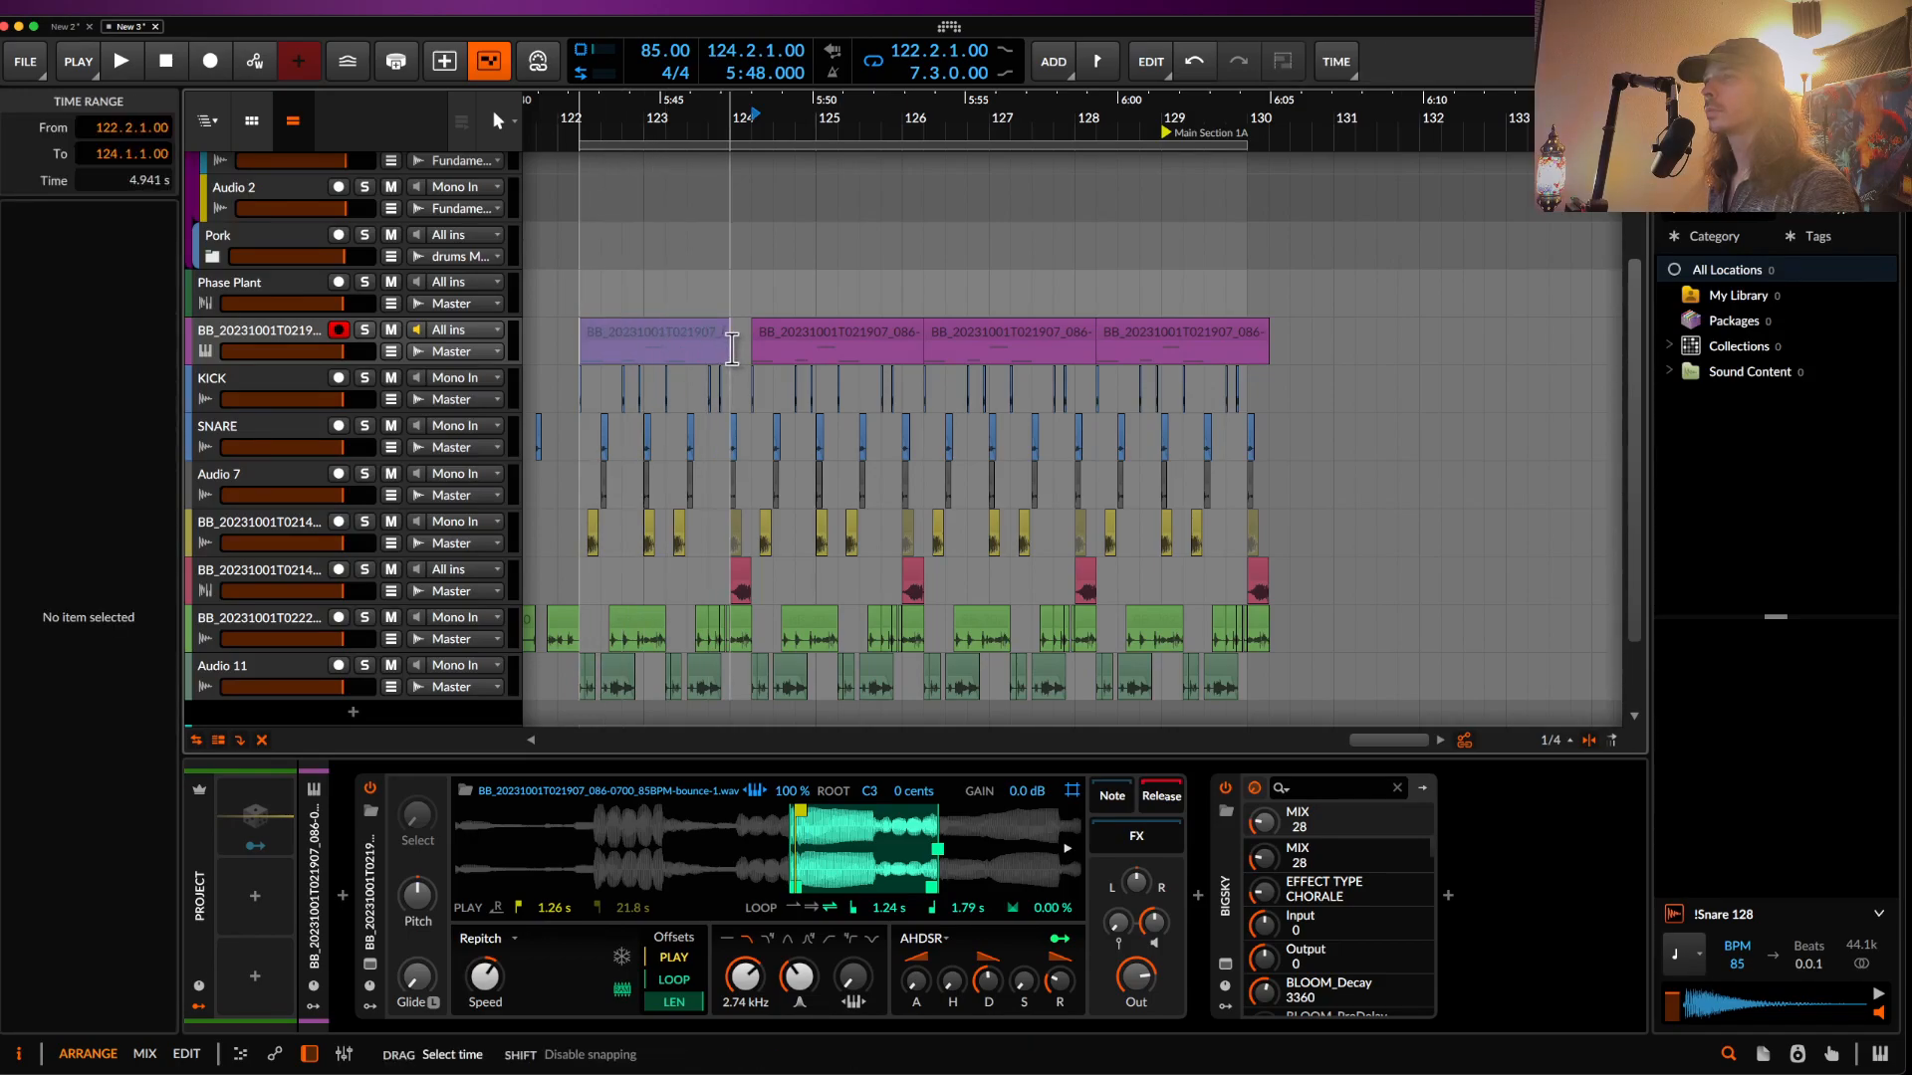
key("ctrl+d")
key("ctrl+d")
key("ctrl+d")
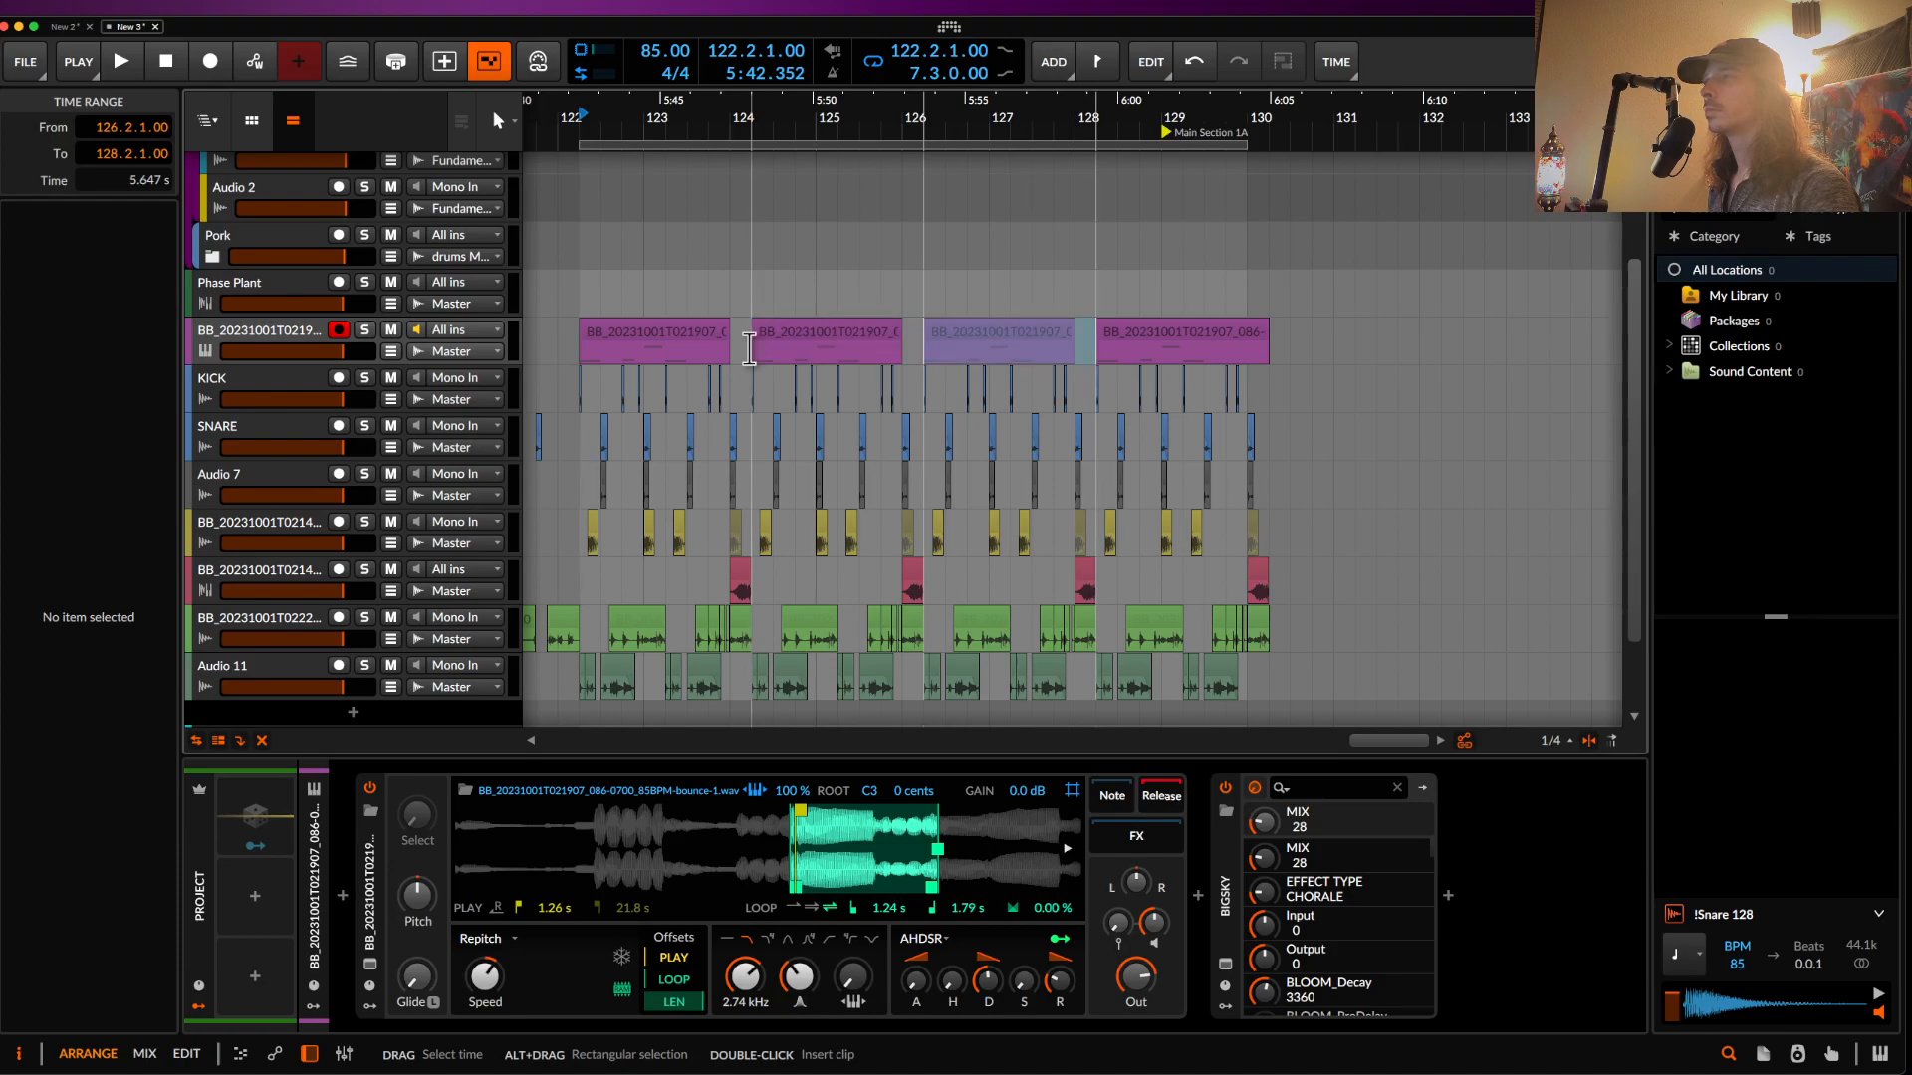
left_click(1092, 257)
scroll(1099, 327, "up", 5)
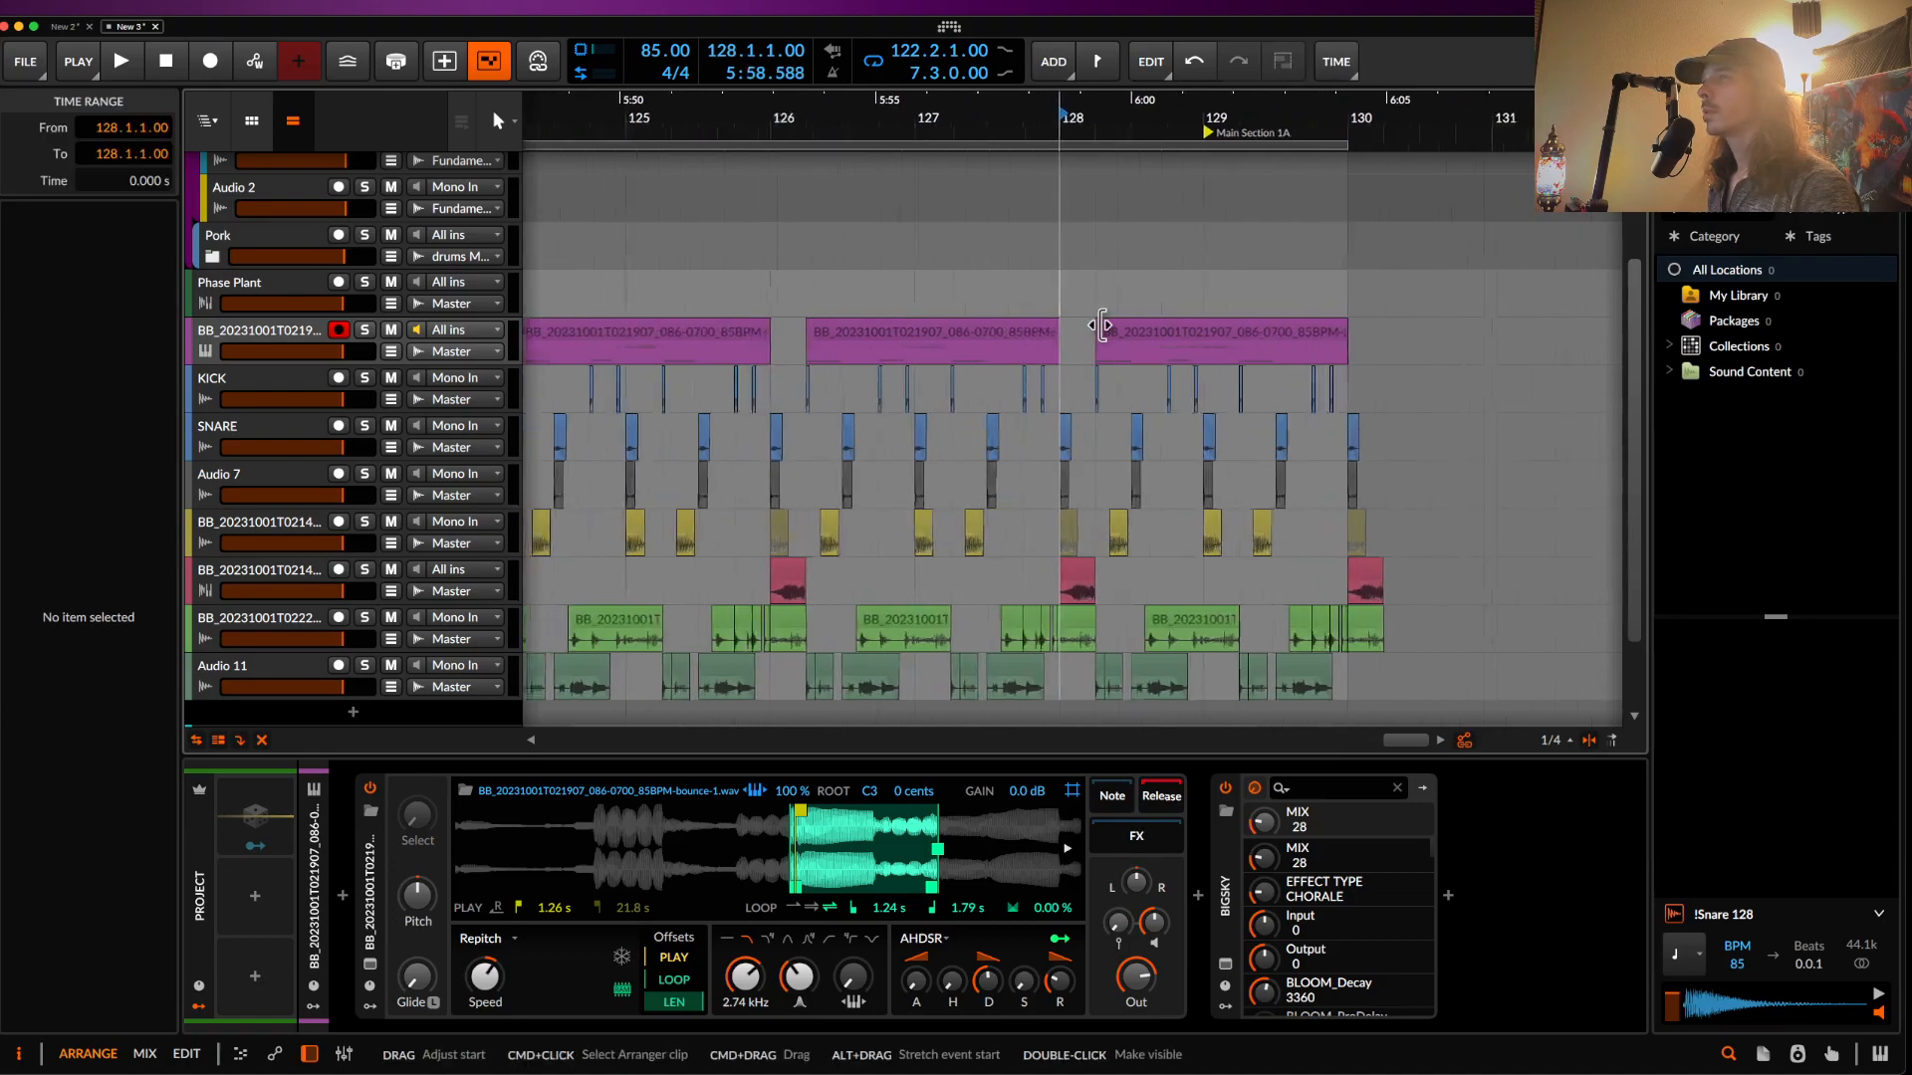
- Move the whole section from bar 122 to start at bar 129, along with the loop
key("space")
left_click(1113, 329)
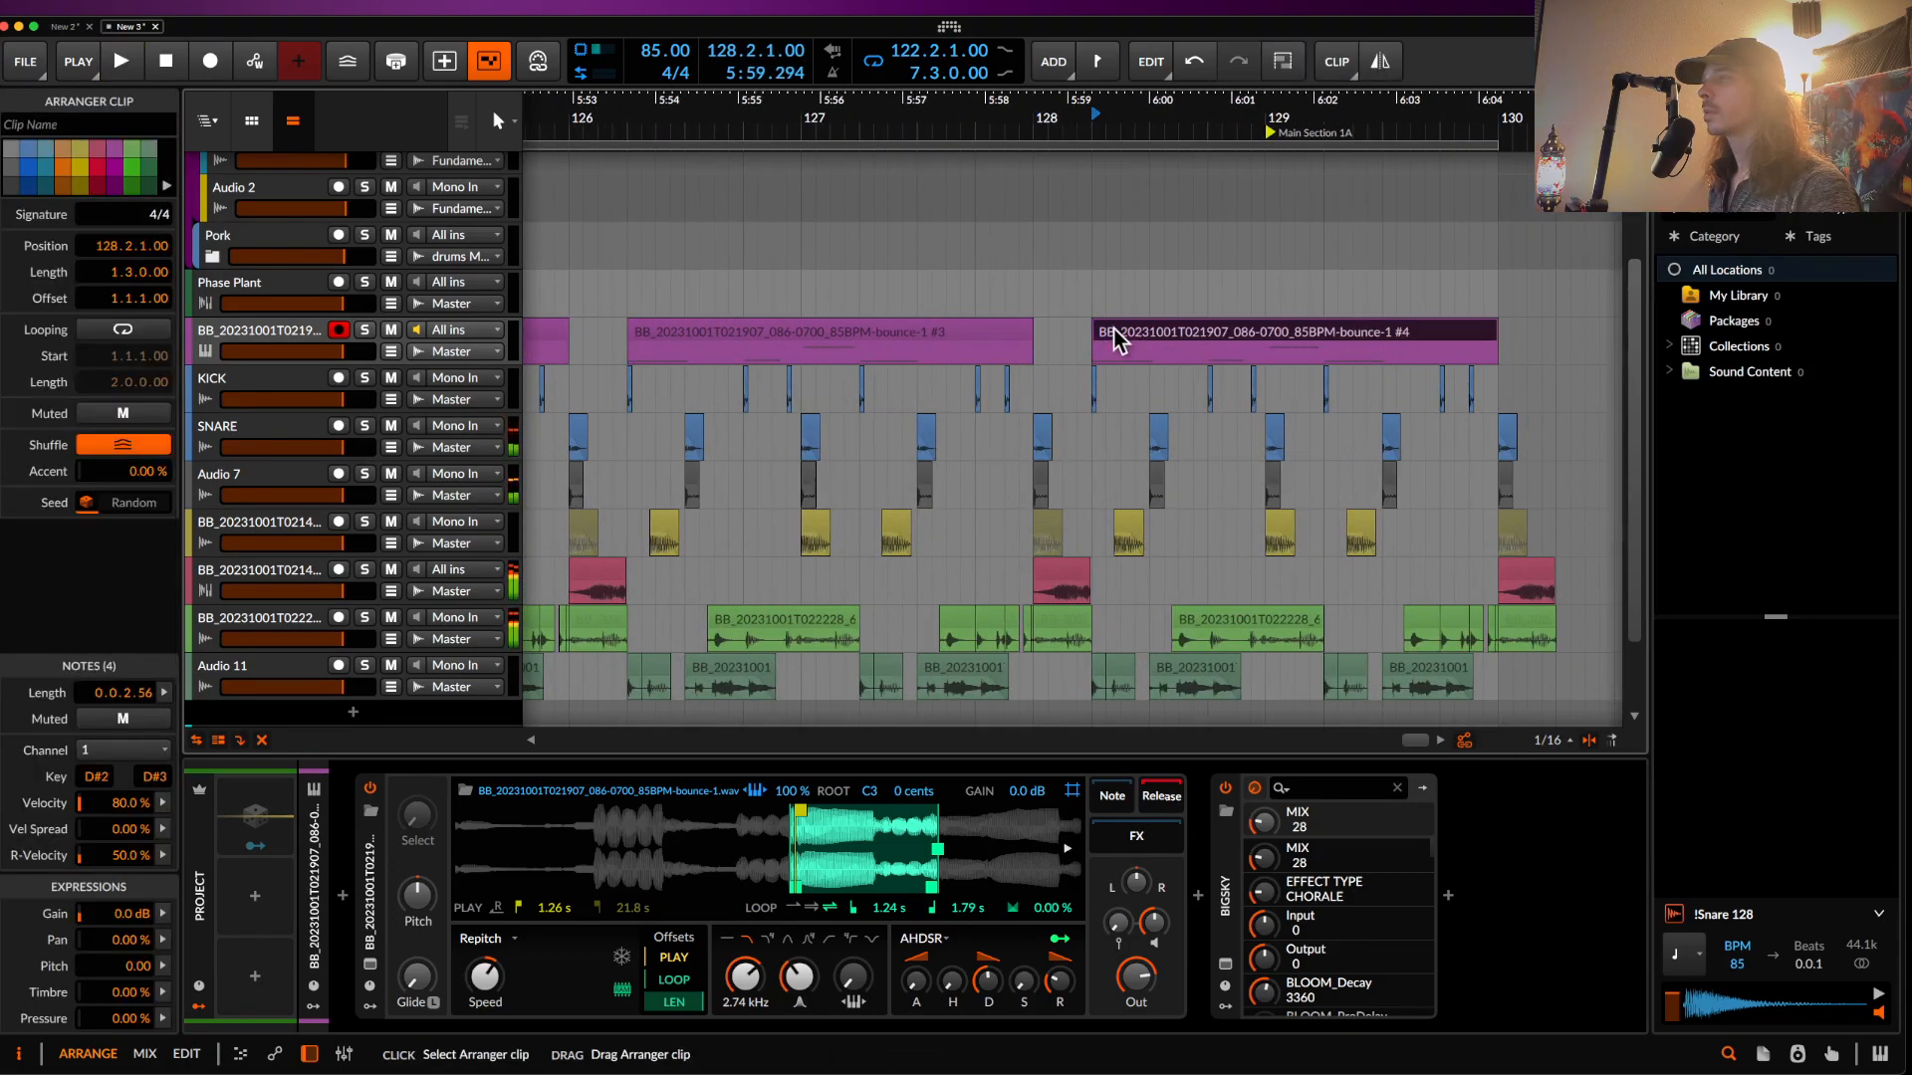
scroll(1114, 328, "down", 5)
key("space")
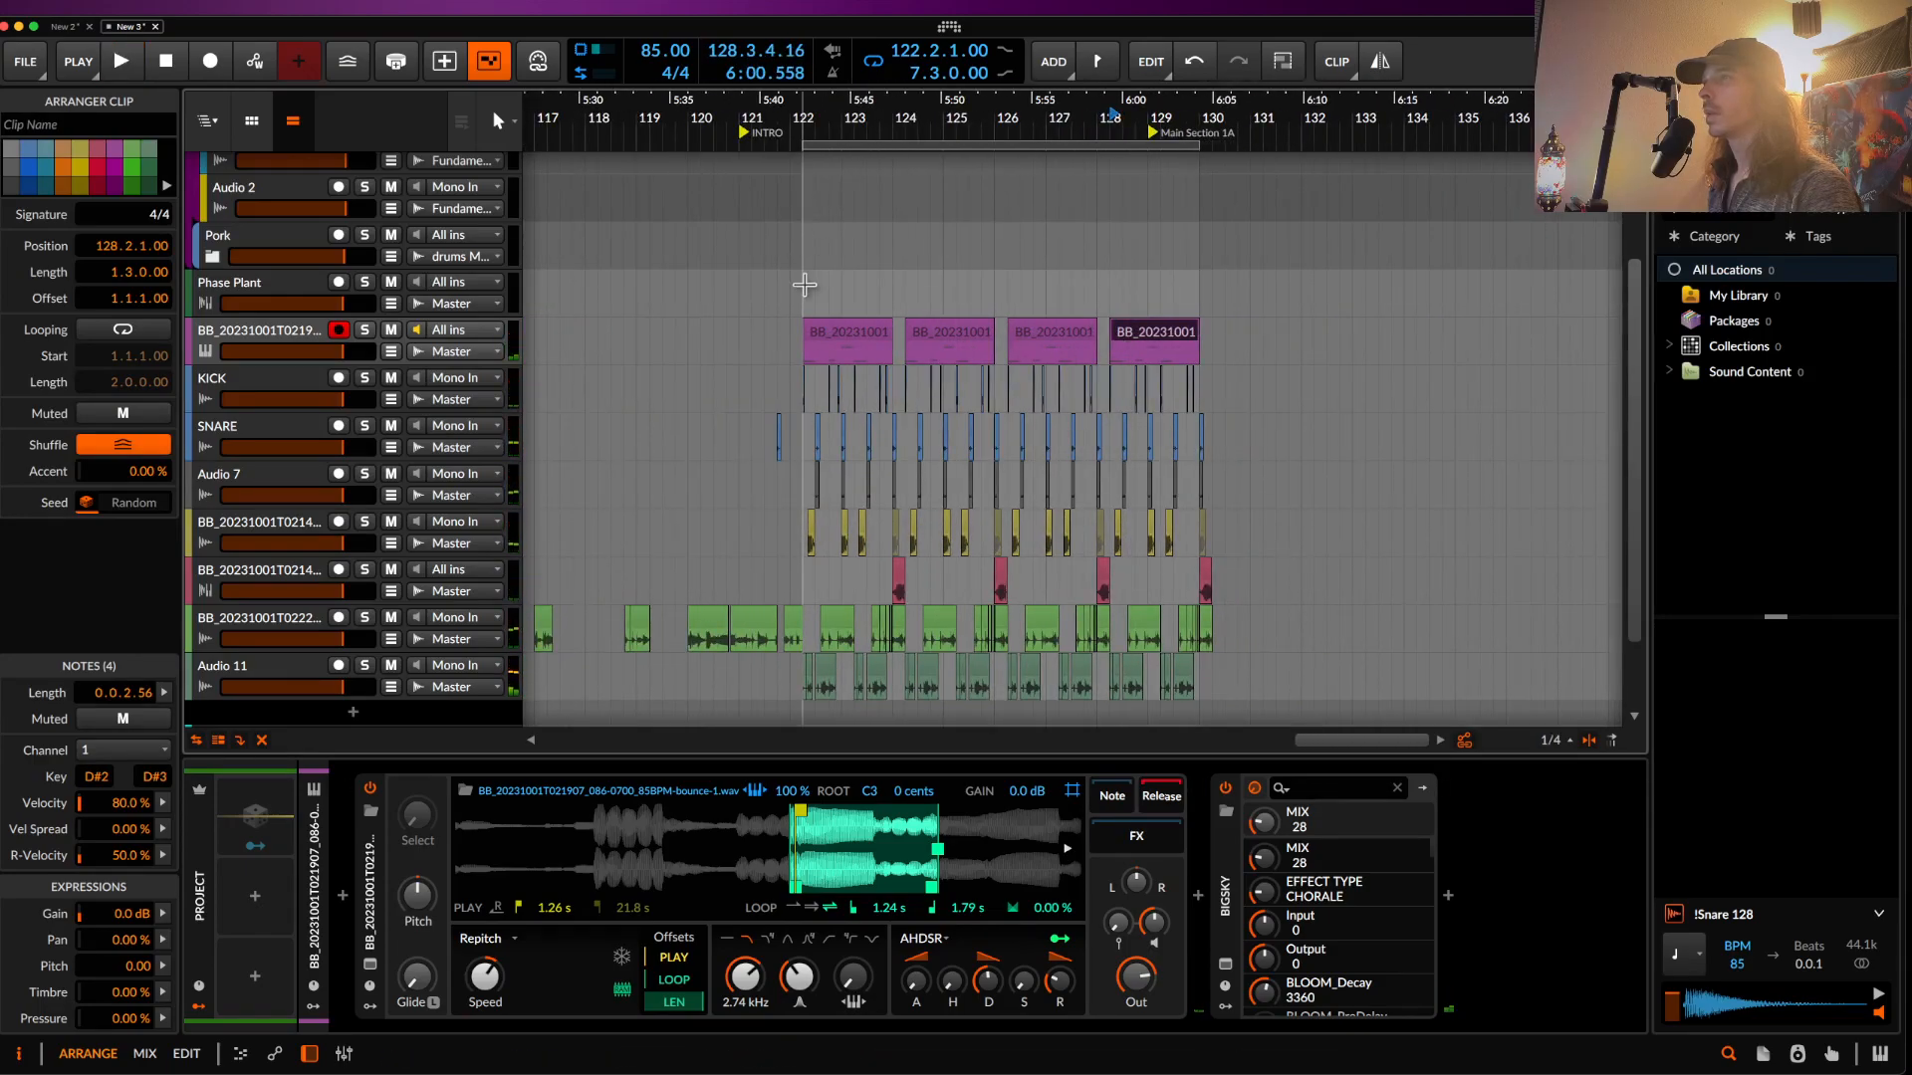
left_click(810, 194)
left_click_drag(803, 175, 1256, 719)
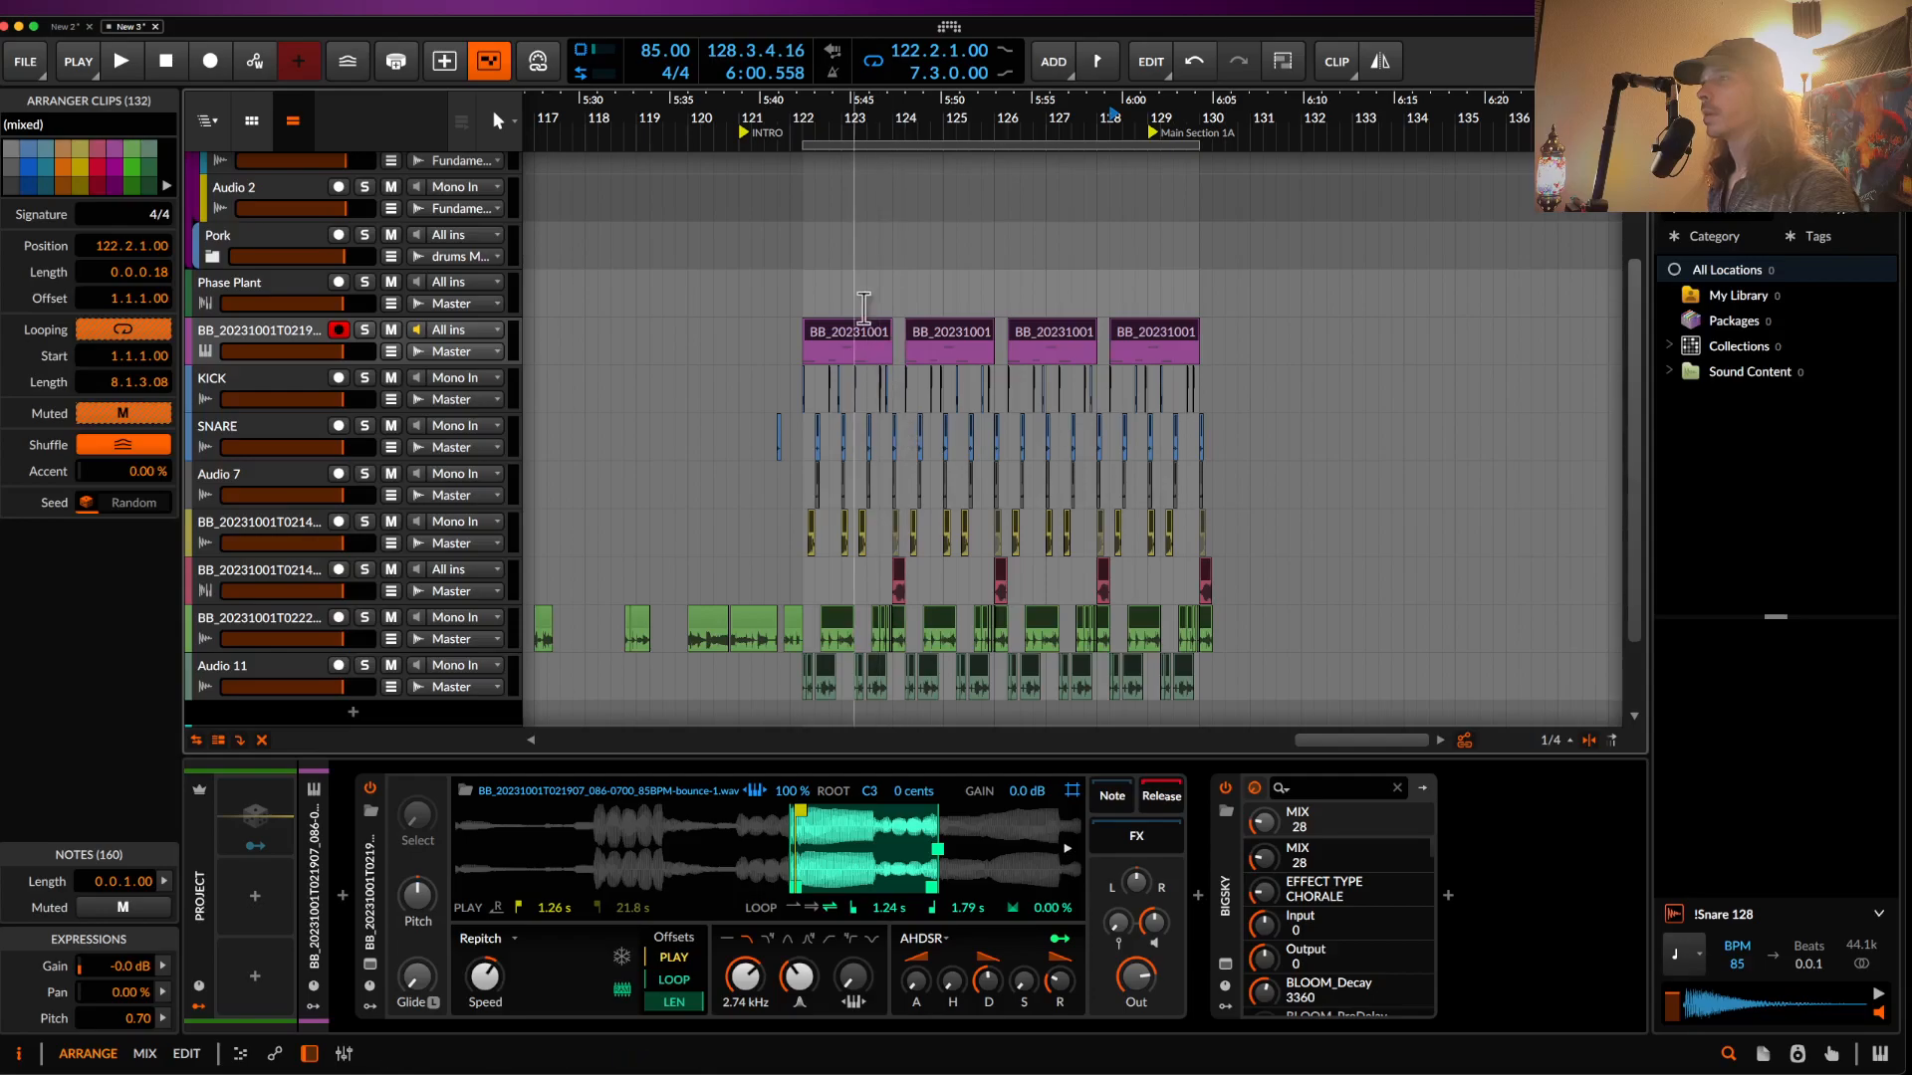
left_click_drag(845, 317, 1187, 339)
left_click_drag(1041, 147, 1388, 163)
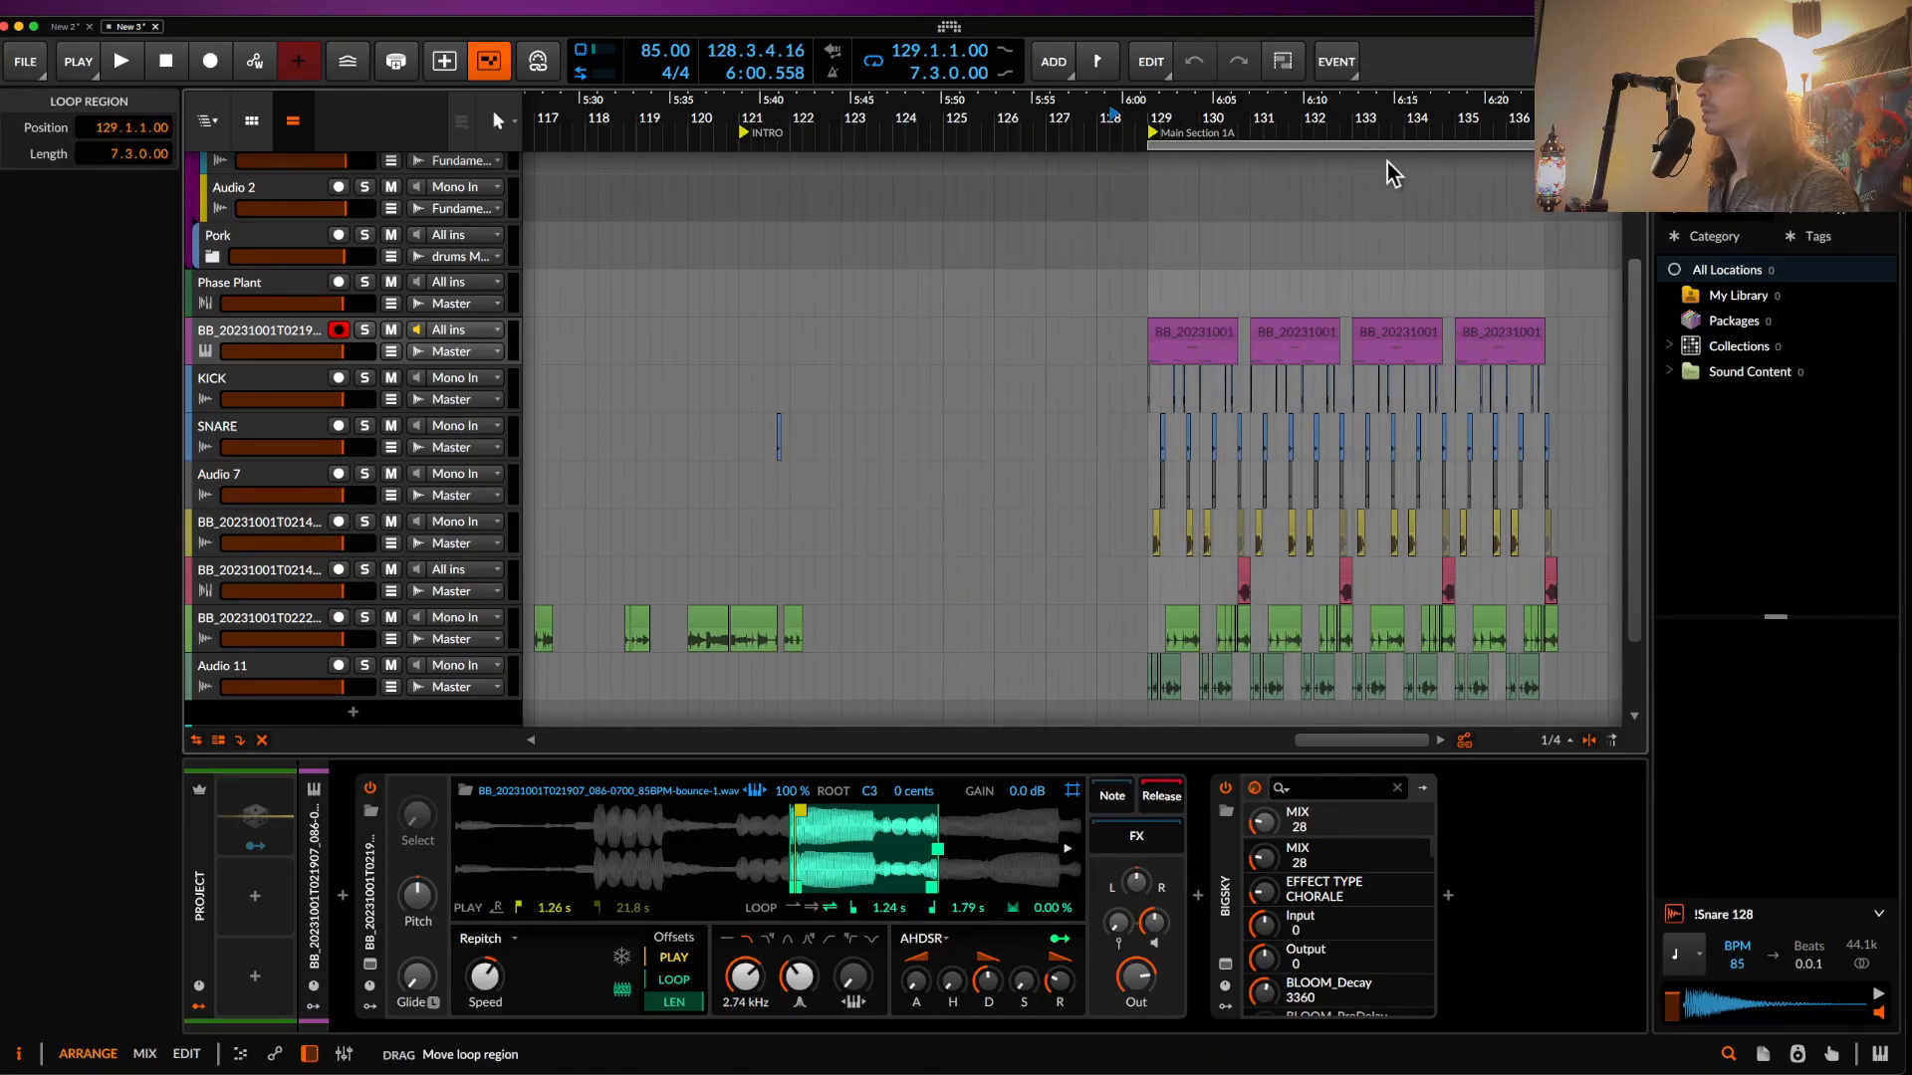
- Lengthen the loop to eight bars and copy the bar 129–137 section to bar 137
scroll(1399, 278, "right", 3)
scroll(1399, 277, "down", 1)
scroll(1399, 290, "up", 3)
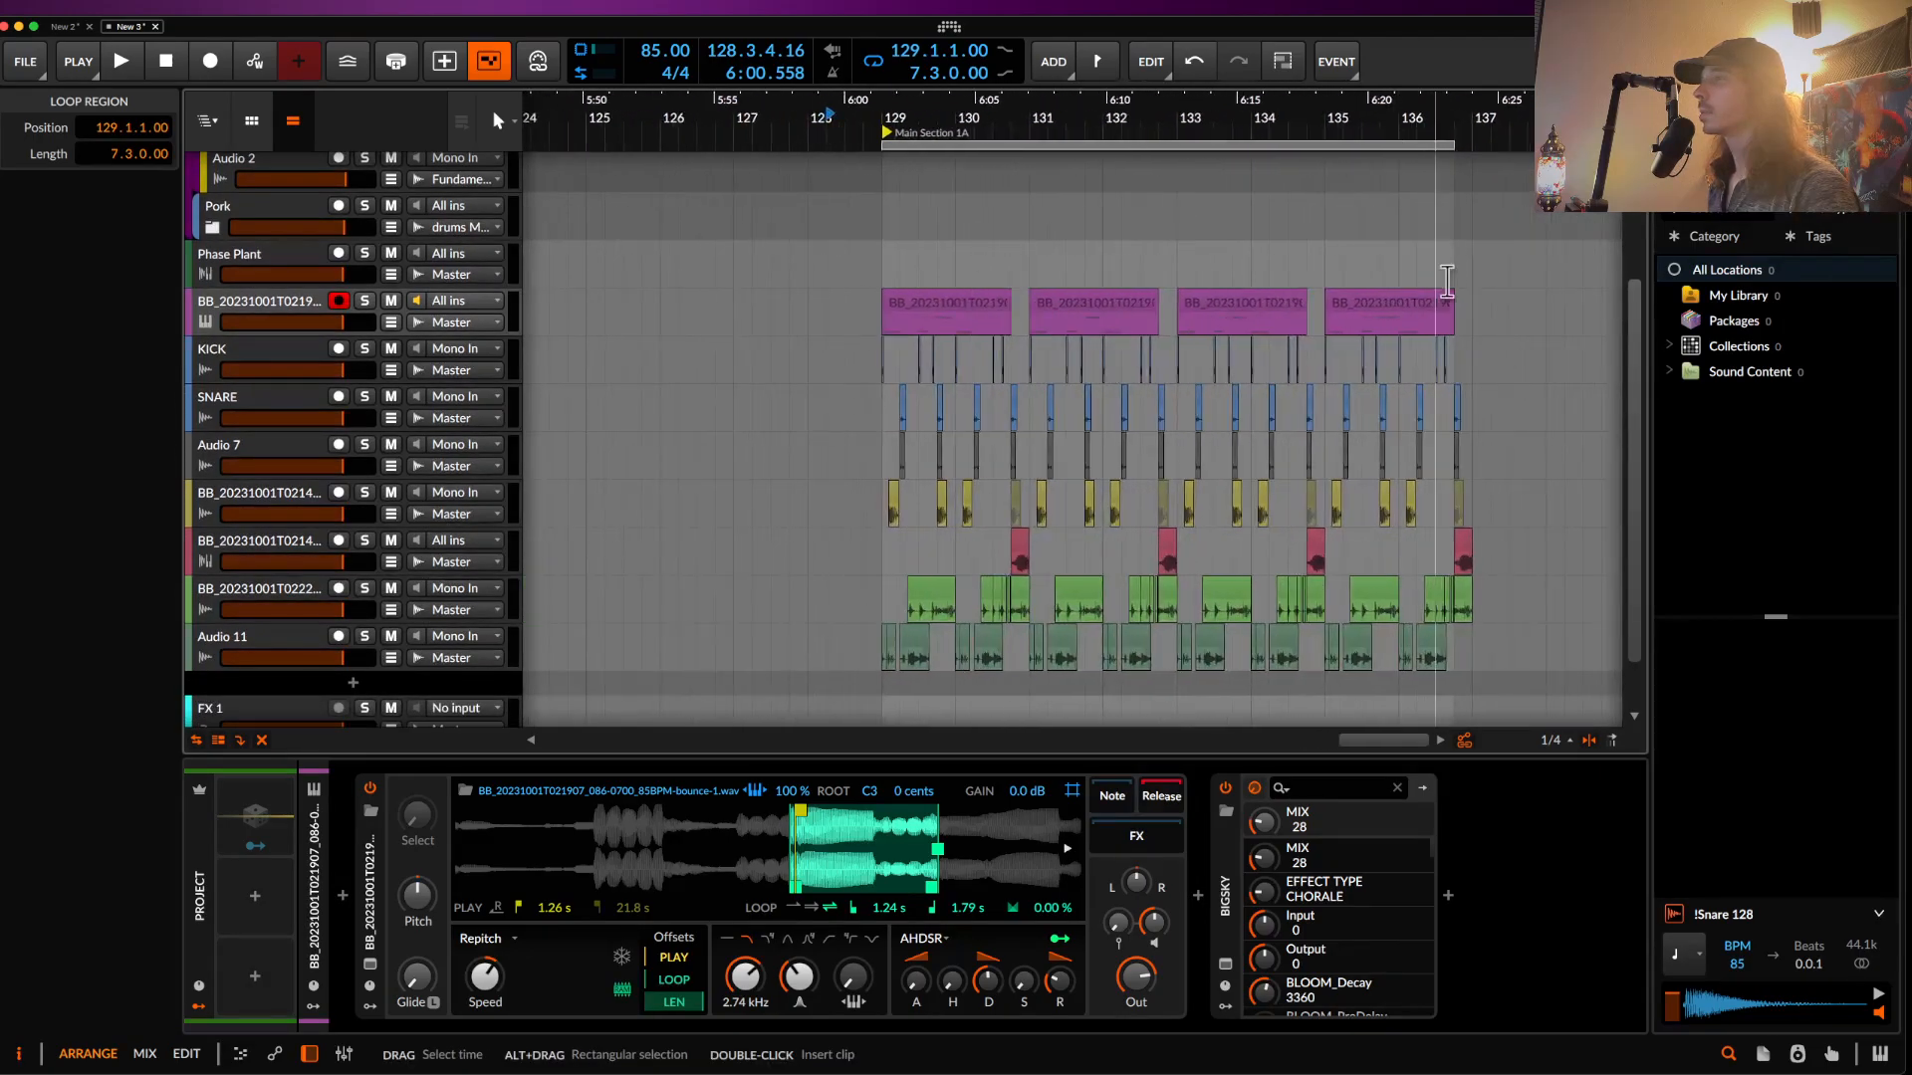
left_click_drag(1447, 142, 1471, 142)
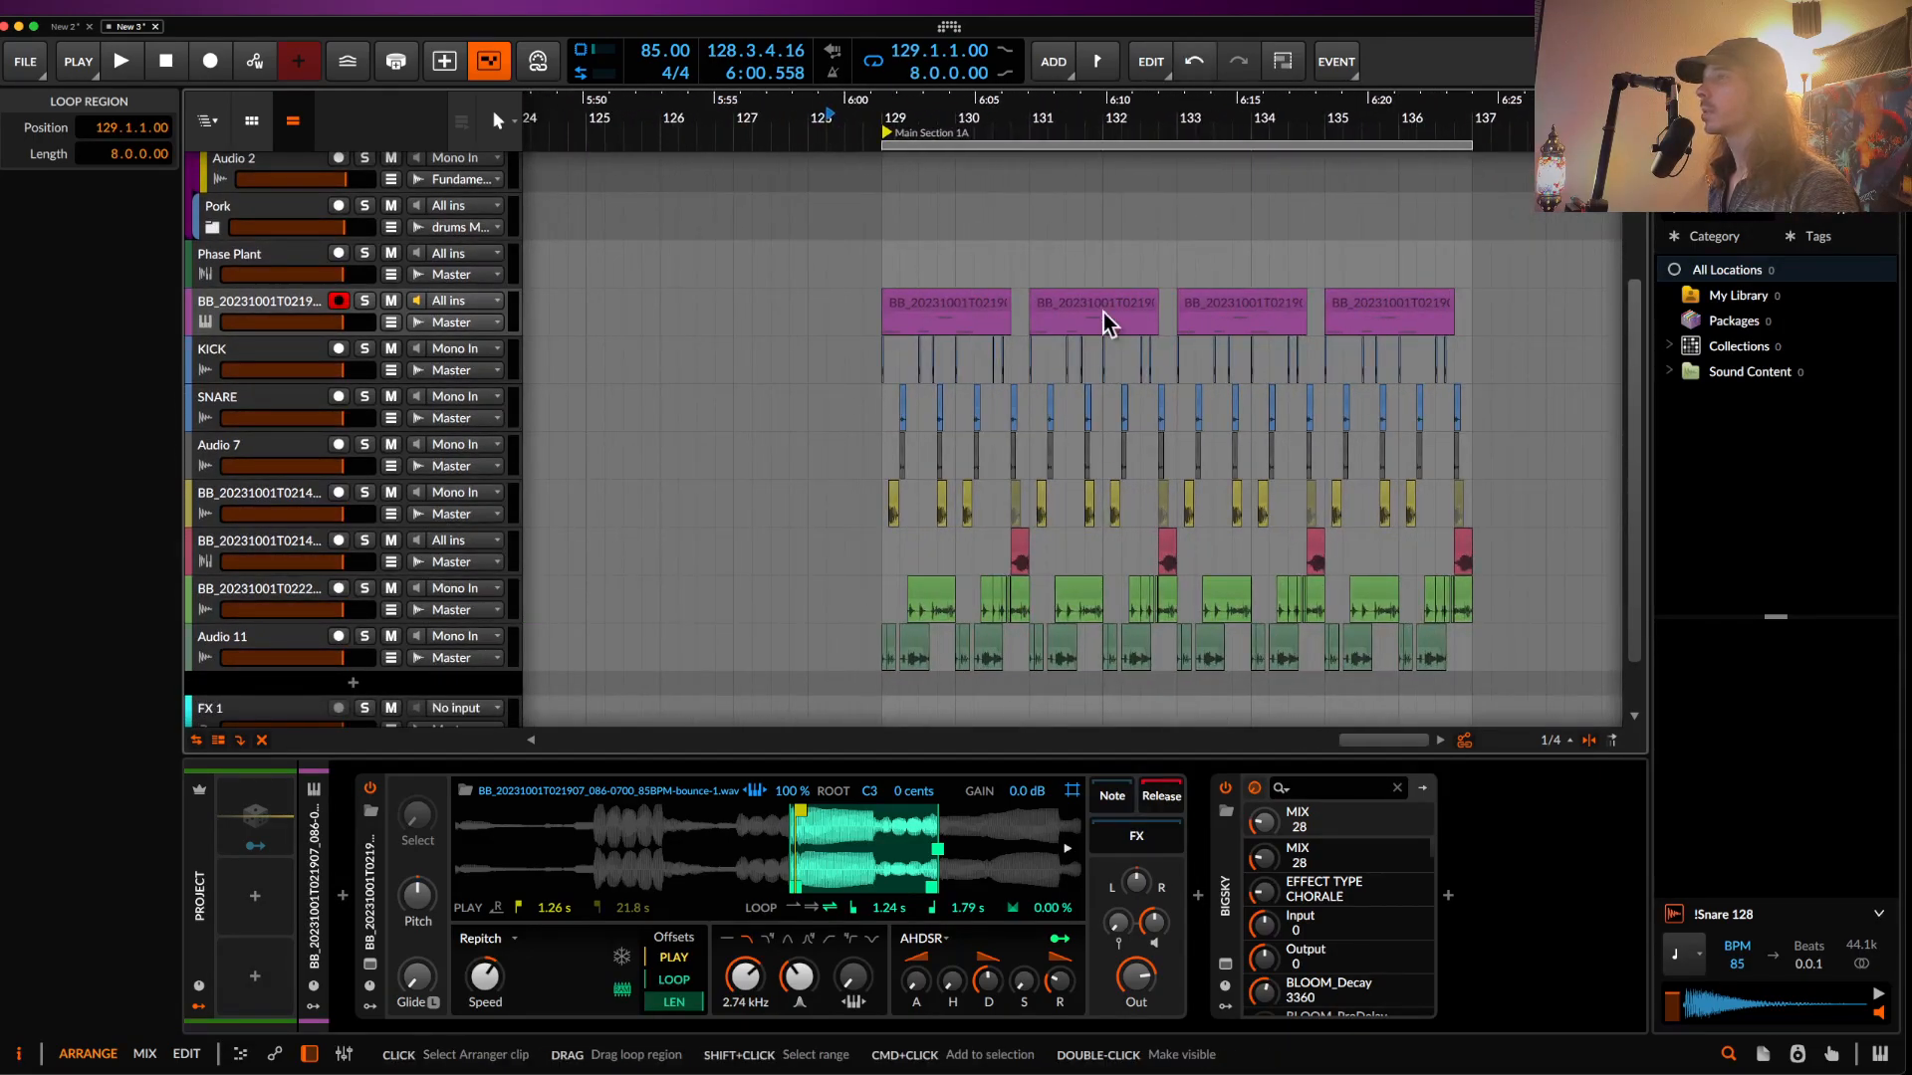
scroll(1103, 312, "down", 3)
left_click_drag(1040, 317, 1228, 694)
key("super+d")
- Duplicate the sampler instrument track
scroll(1211, 313, "up", 2)
left_click(1221, 313)
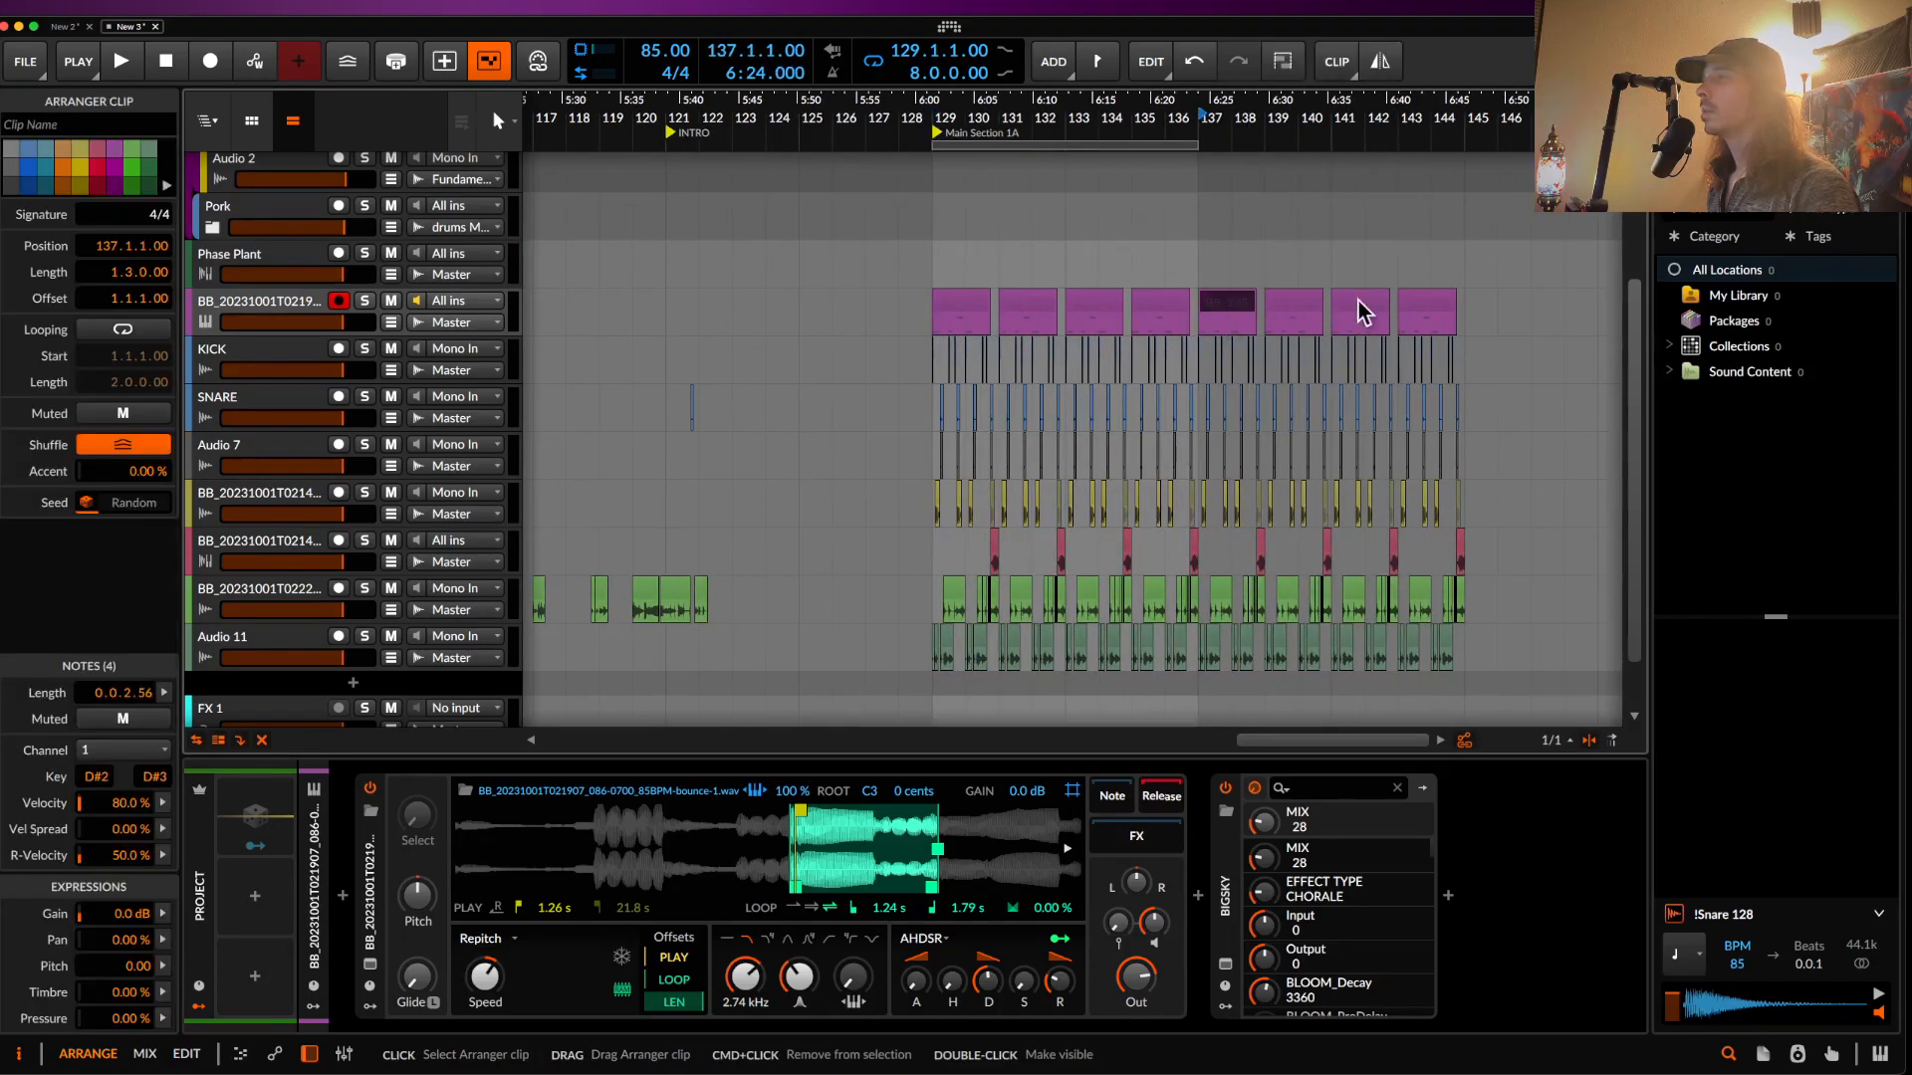
key("super+d")
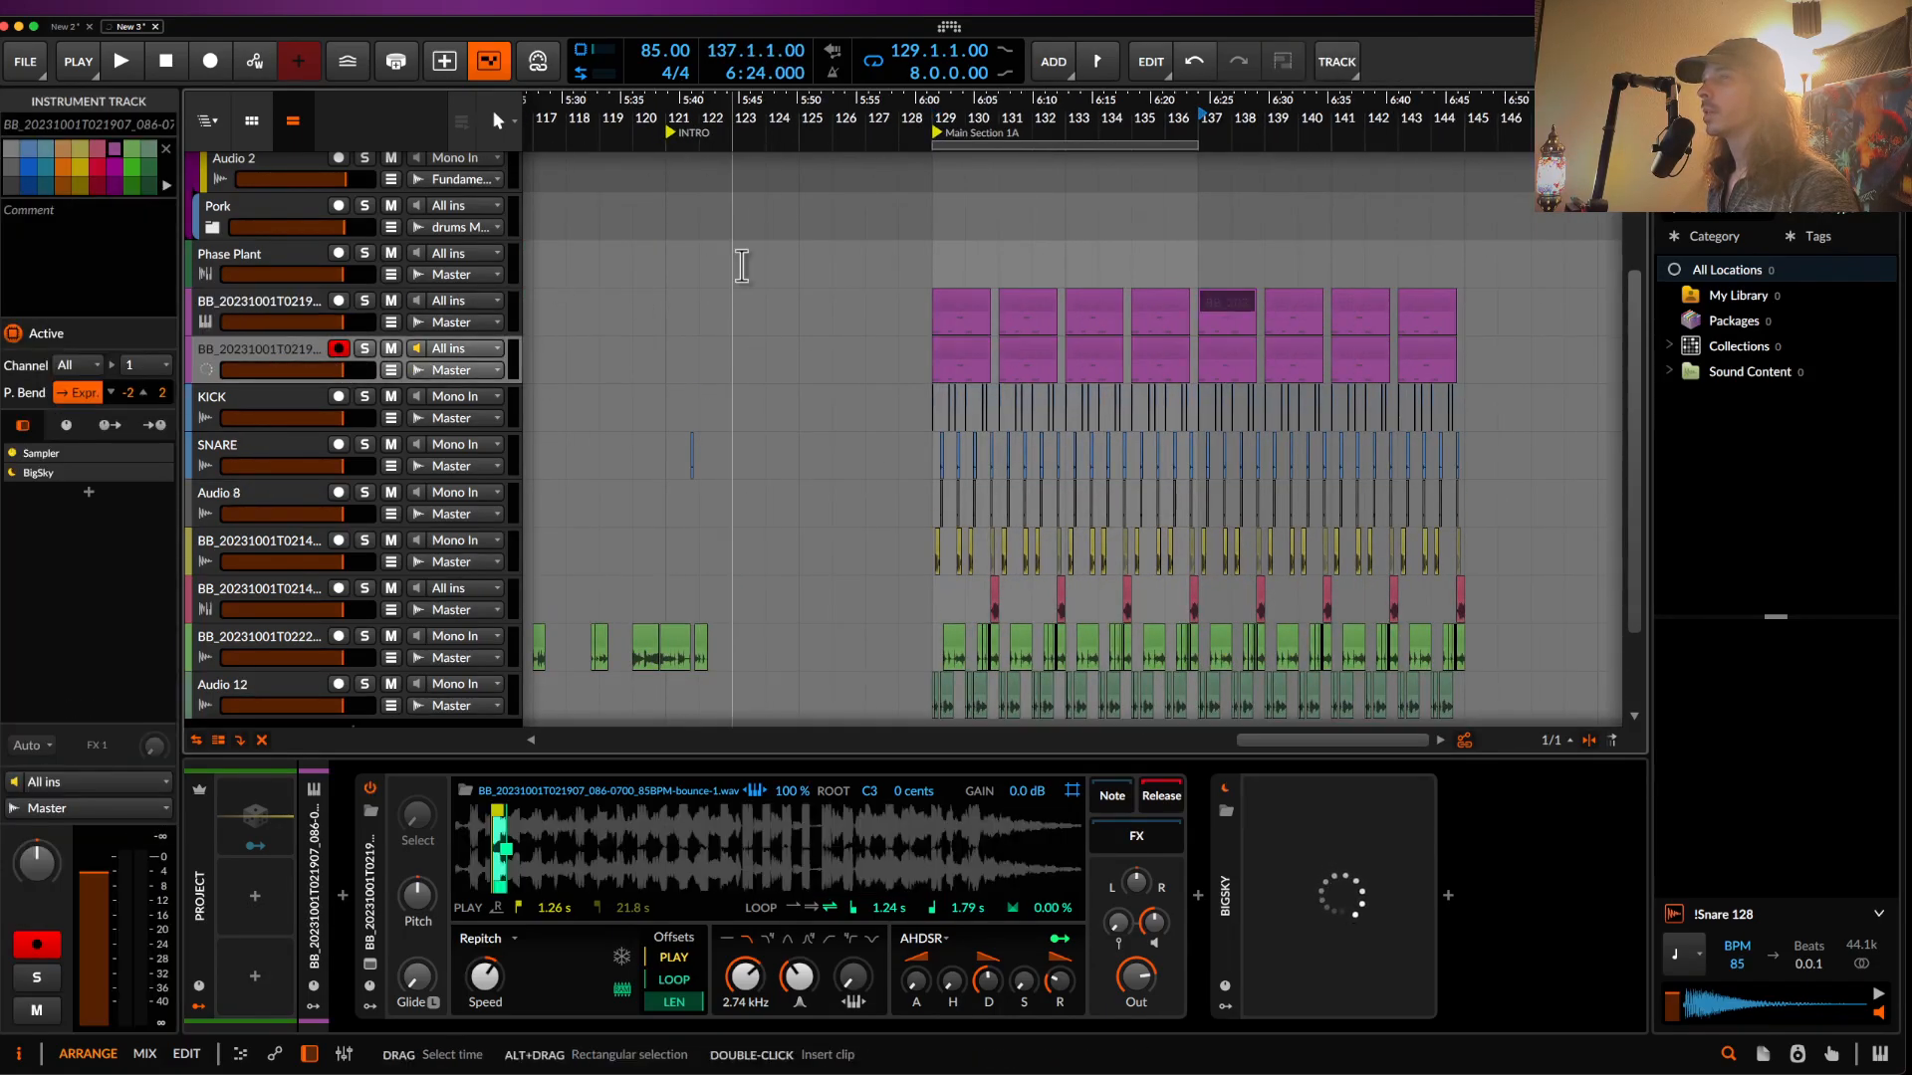
- Delete the upper track's bar 129–135 clips and the lower track's bar 137–143 clips; loop bars 137–145
left_click(960, 301)
left_click(1162, 297, "shift")
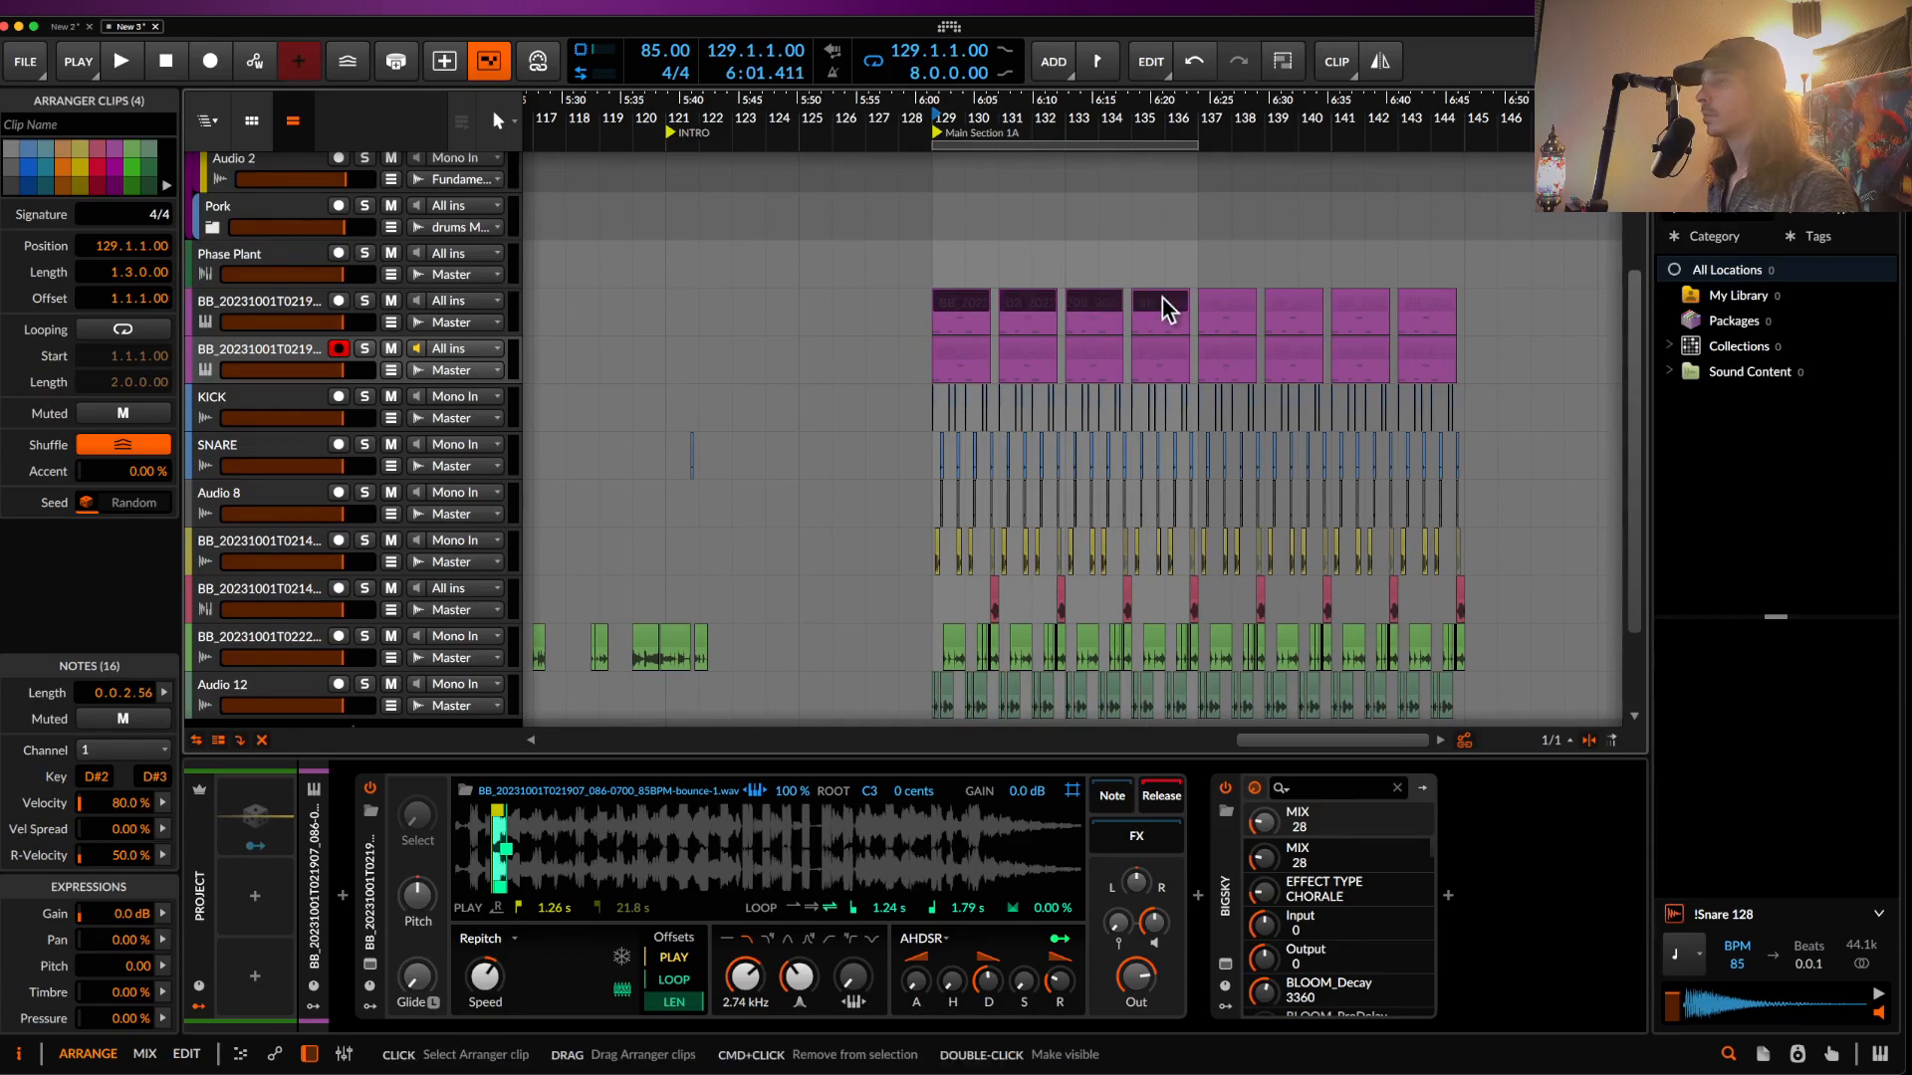
key("Delete")
left_click(1226, 350)
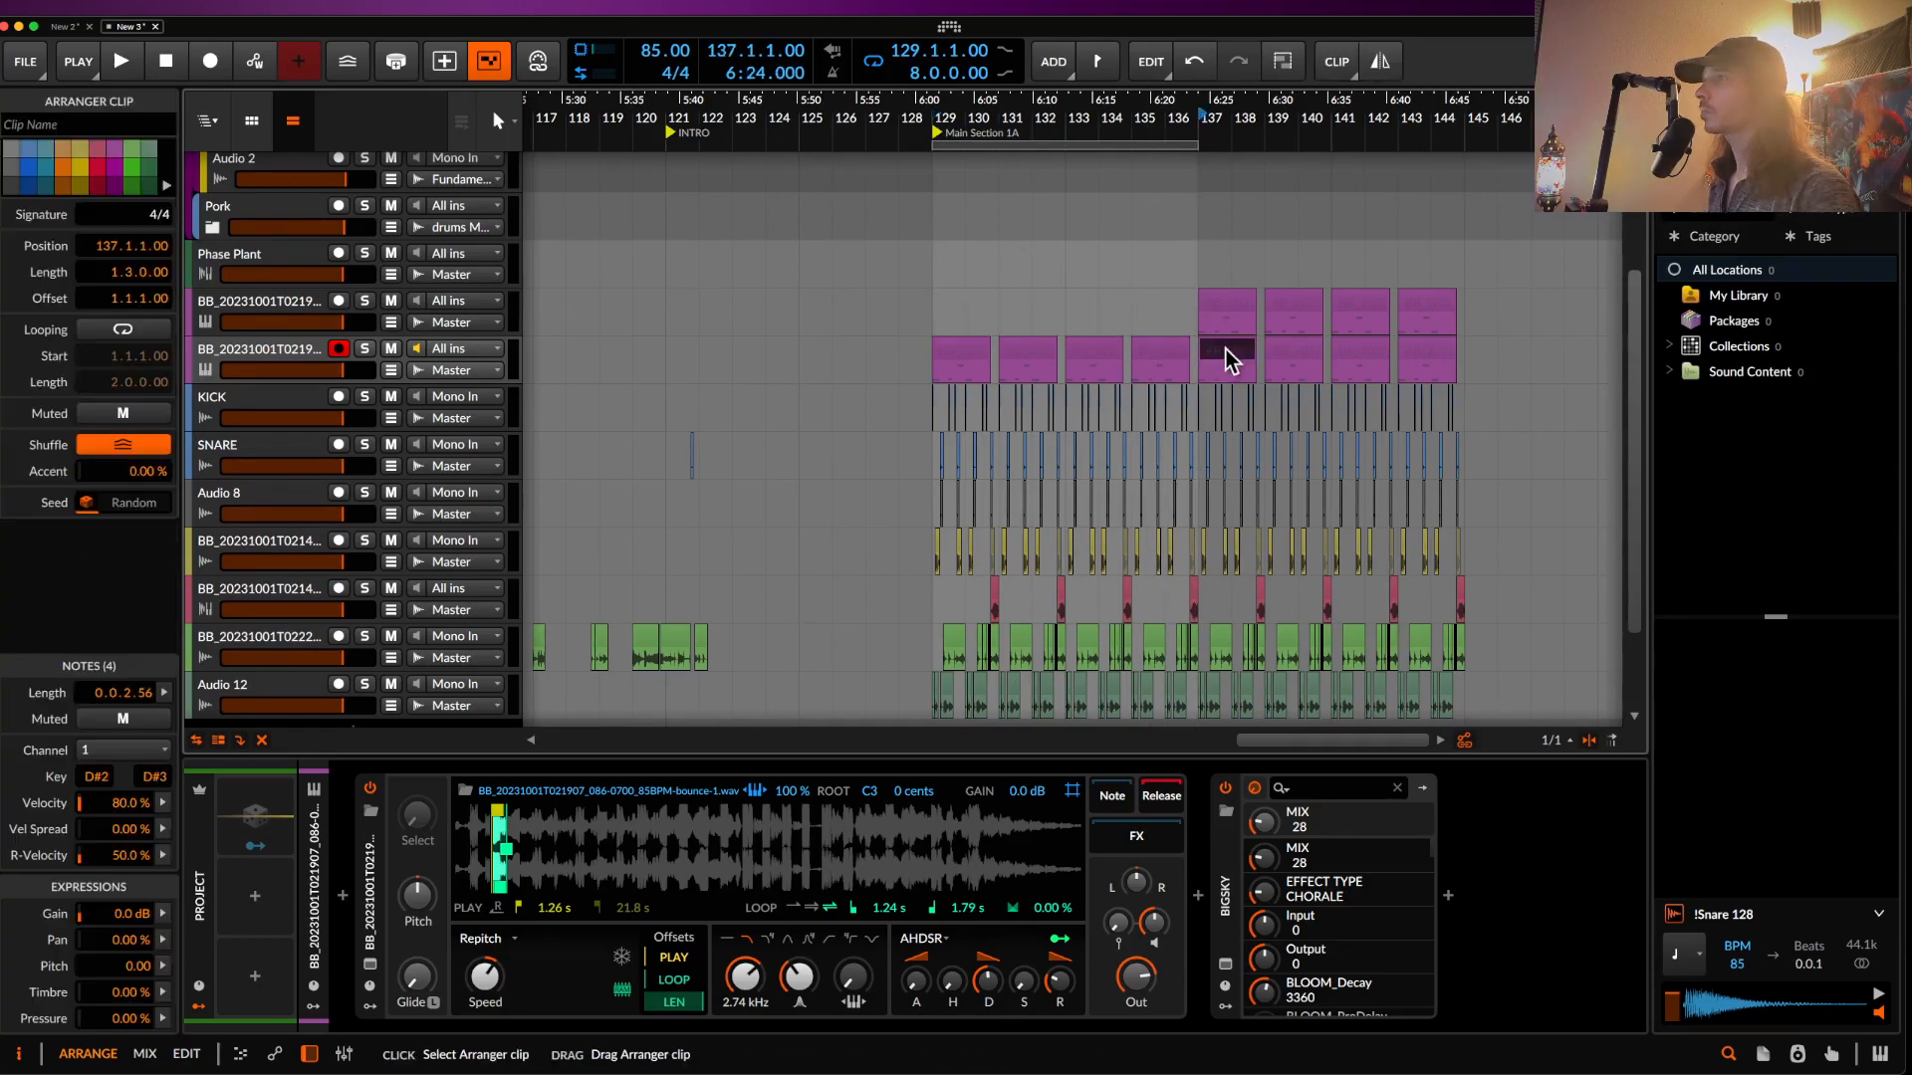
left_click(1426, 350, "shift")
key("Delete")
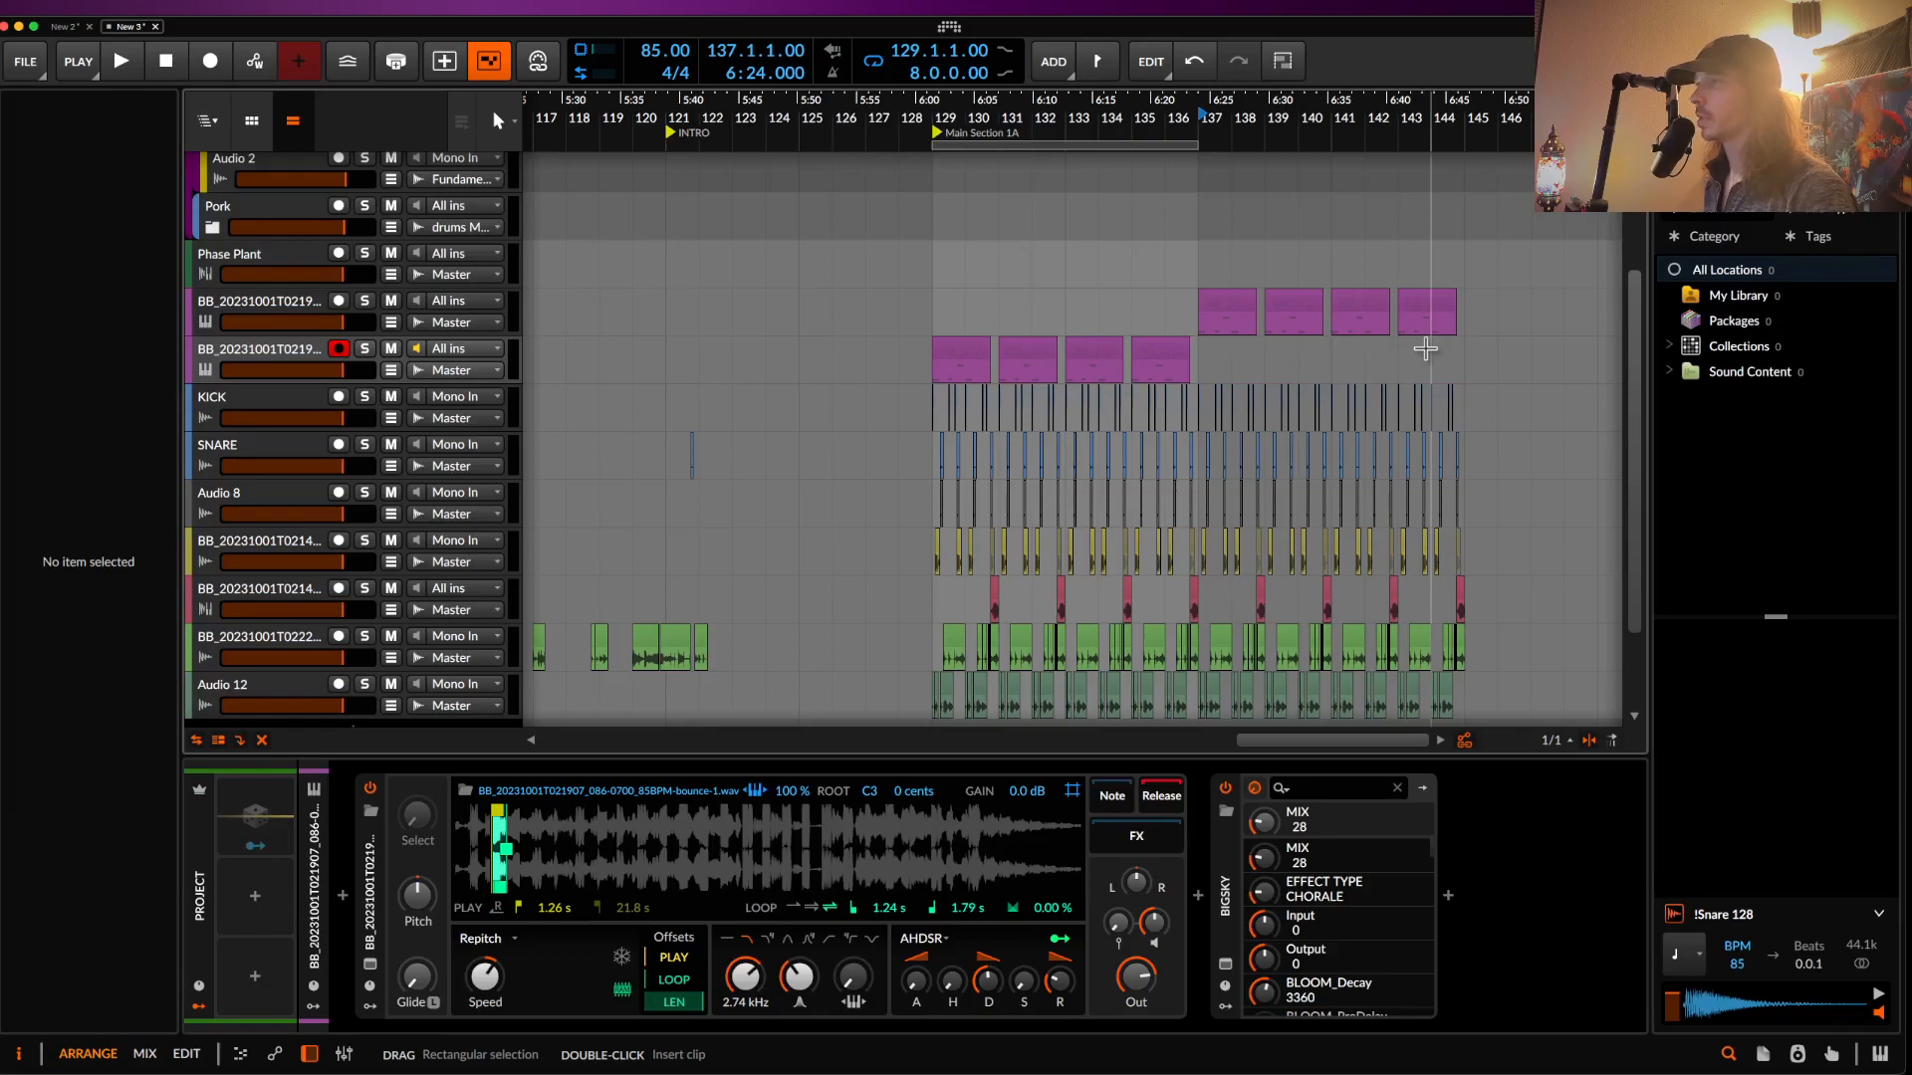
left_click_drag(1022, 152, 1280, 165)
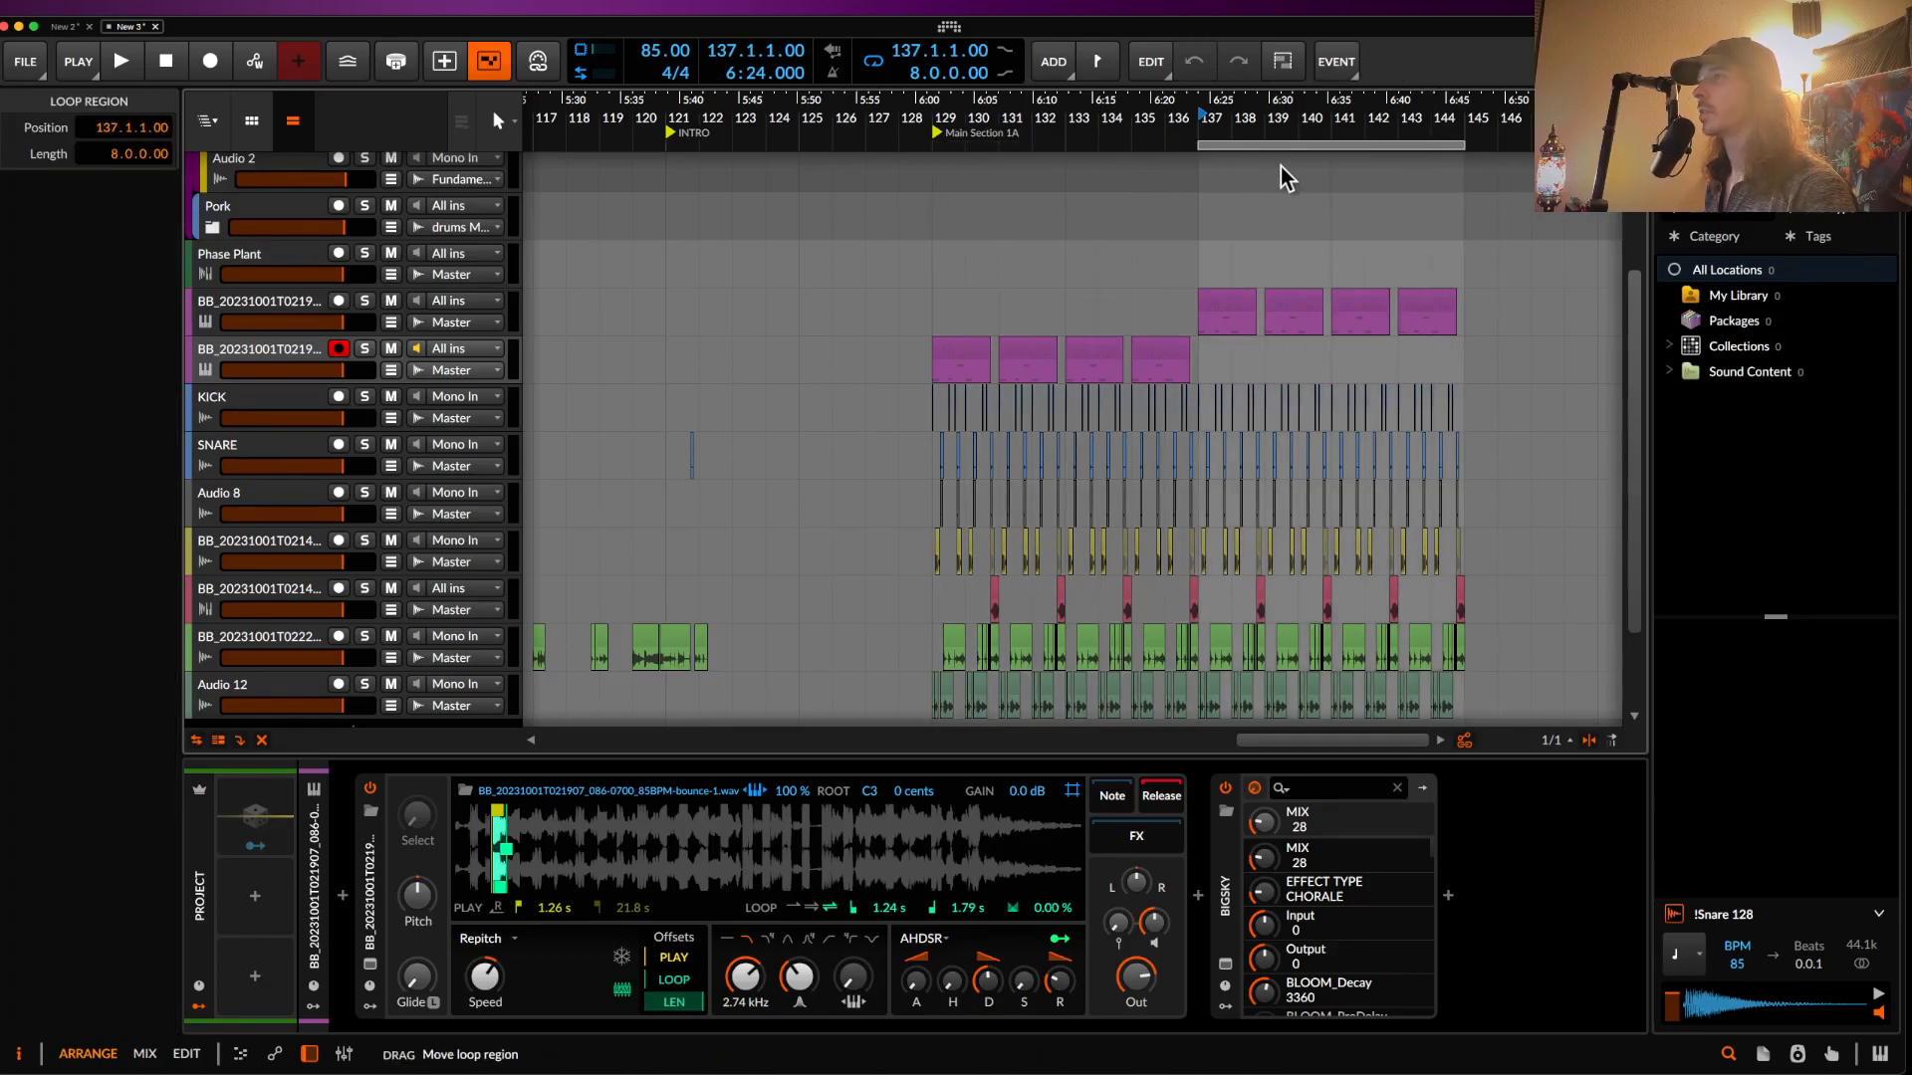
- Transpose the upper sampler up 12 semitones
left_click(280, 314)
left_click_drag(841, 811, 712, 891)
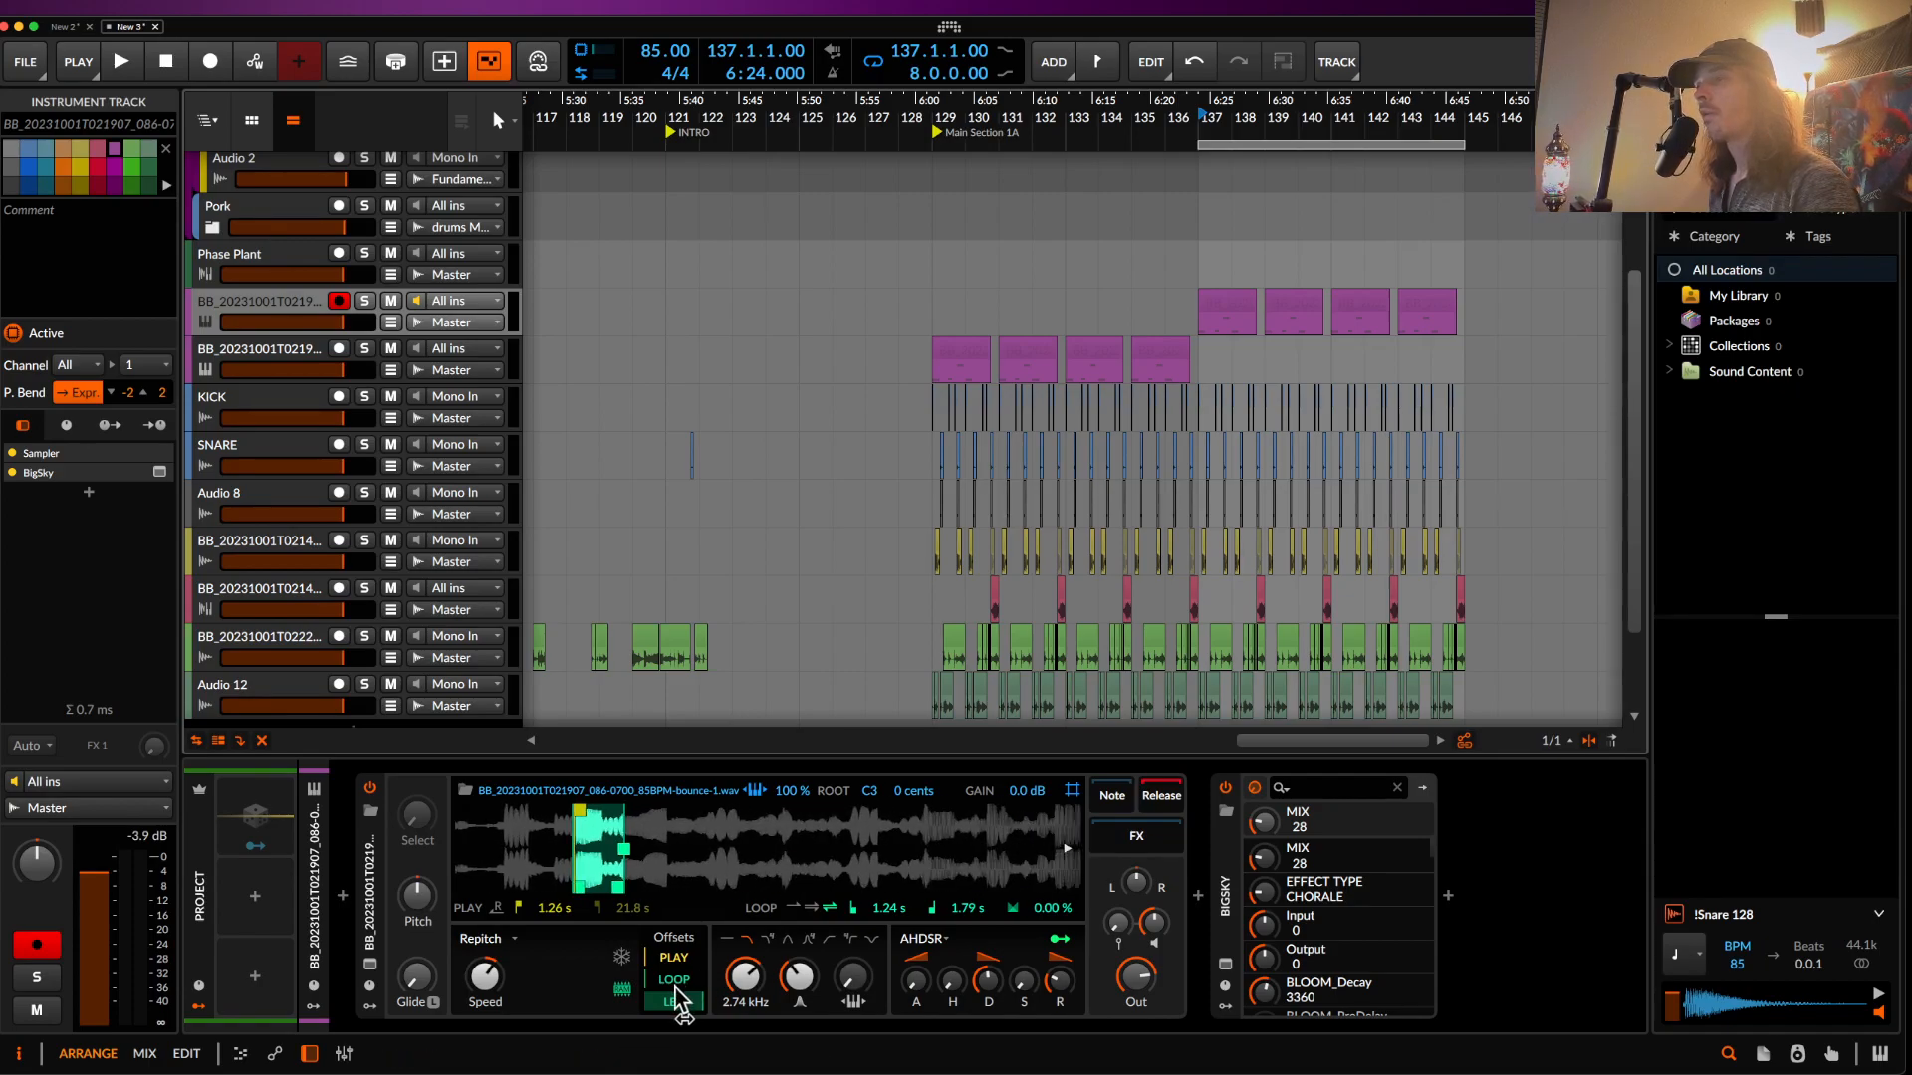
left_click_drag(653, 983, 653, 991)
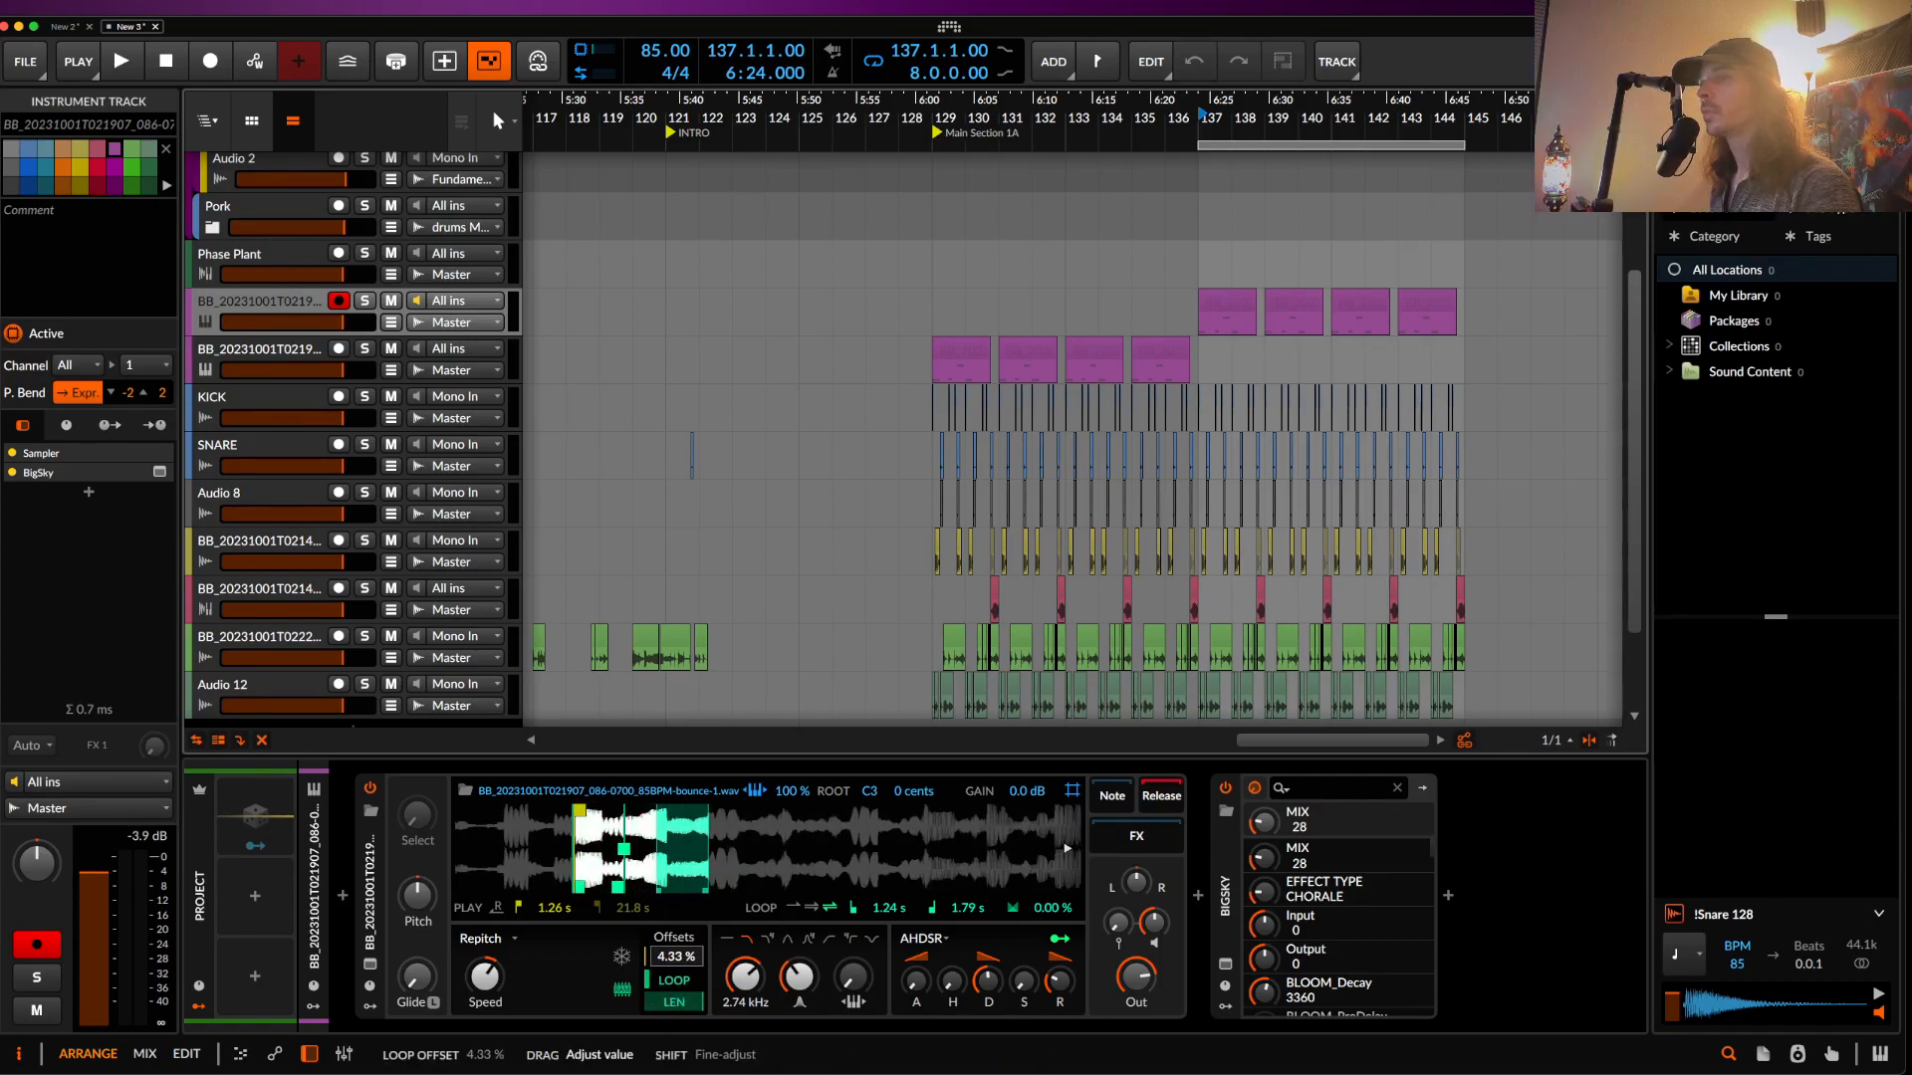
right_click(421, 904)
left_click(418, 904)
left_click(414, 904)
left_click(414, 904, "super")
type("12")
key("Return")
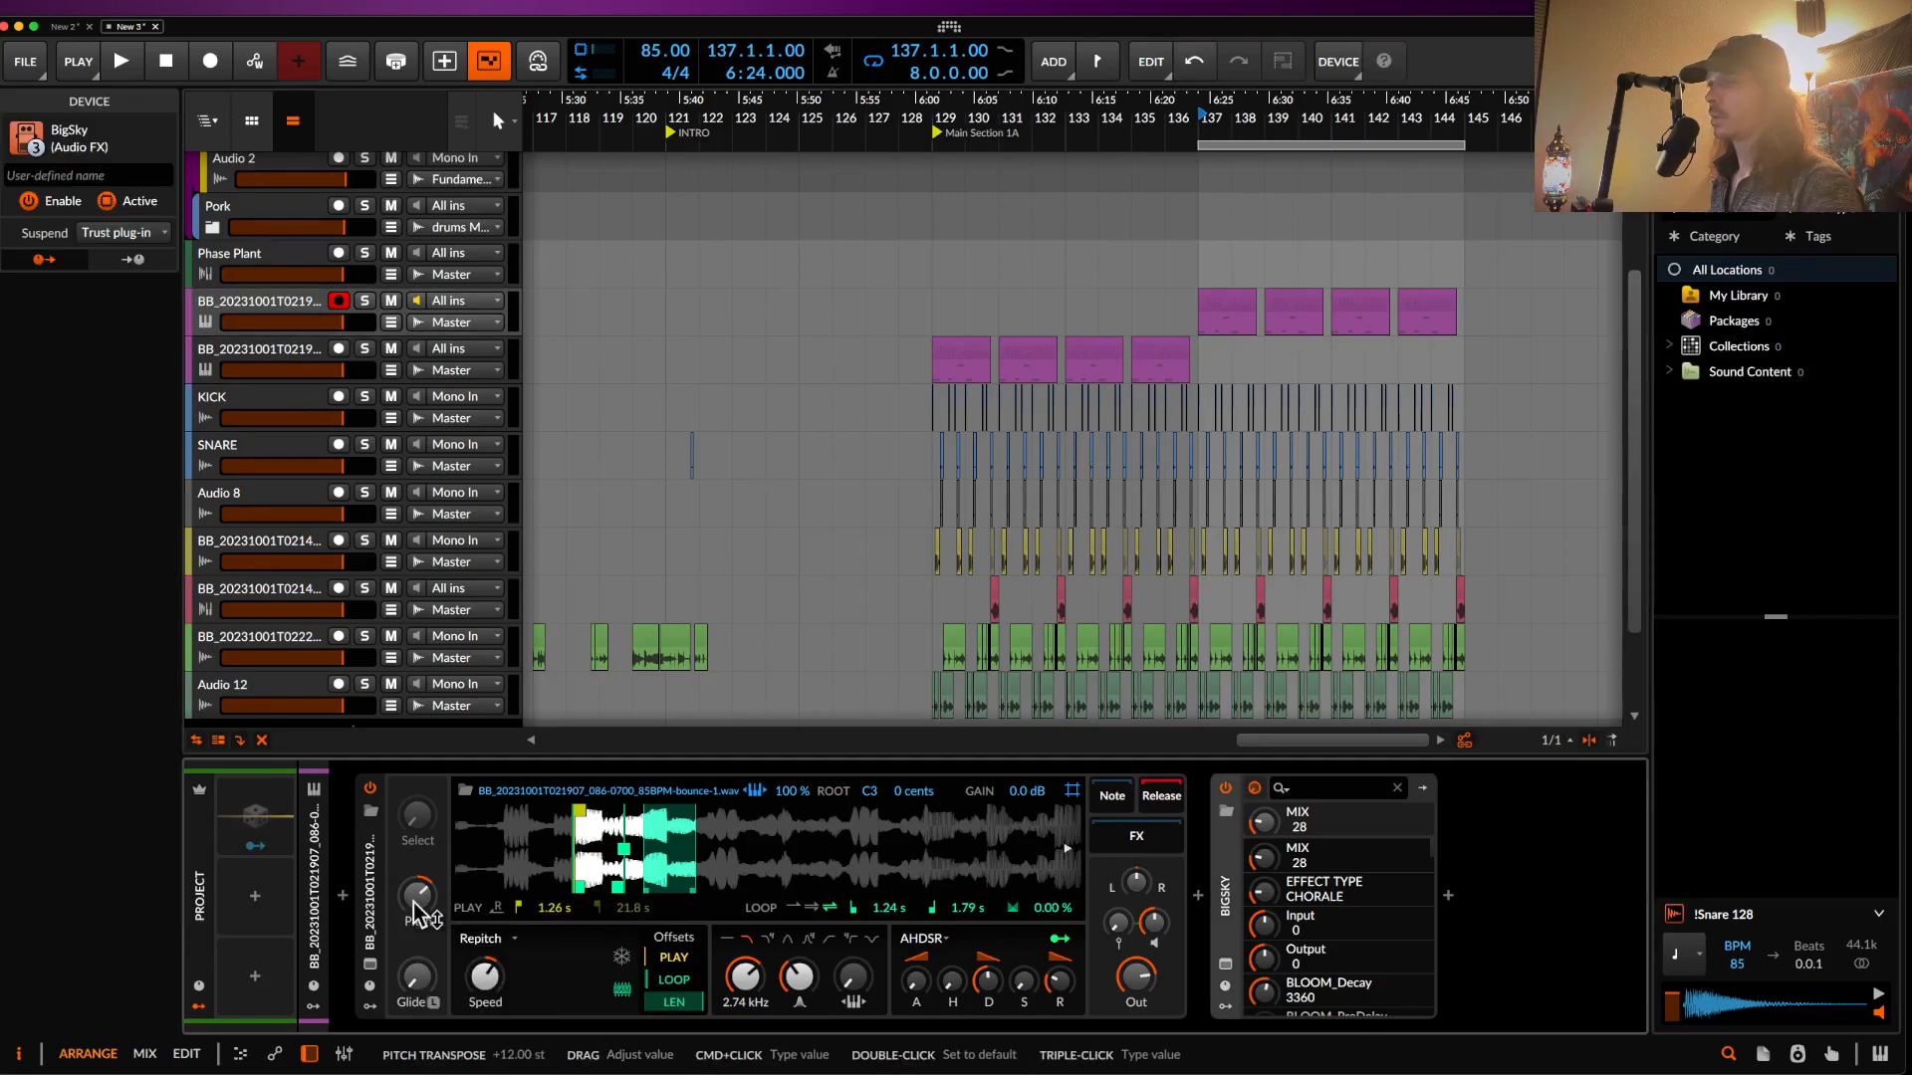
- Move the sample start and loop markers later and raise the filter cutoff to 6.39 kHz
left_click(1216, 307)
key("space")
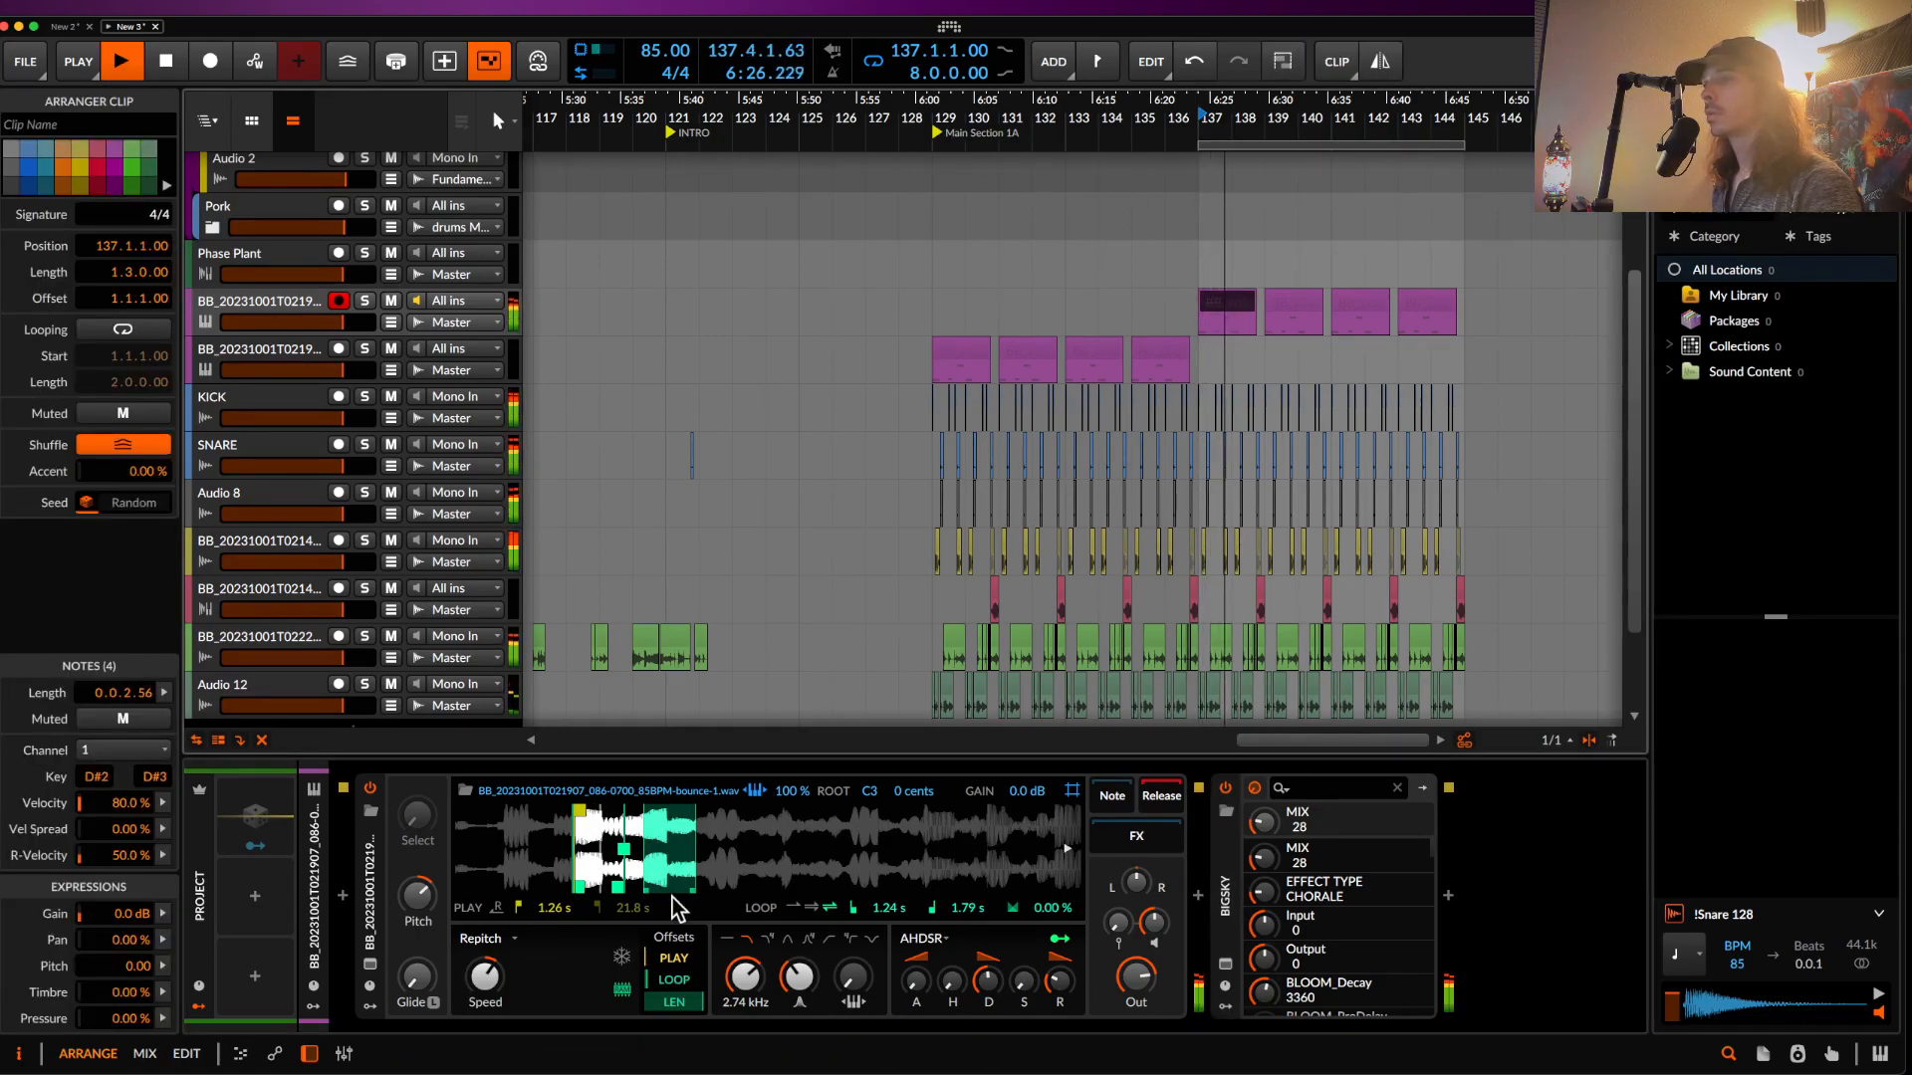
left_click_drag(618, 888, 703, 888)
left_click_drag(580, 814, 711, 828)
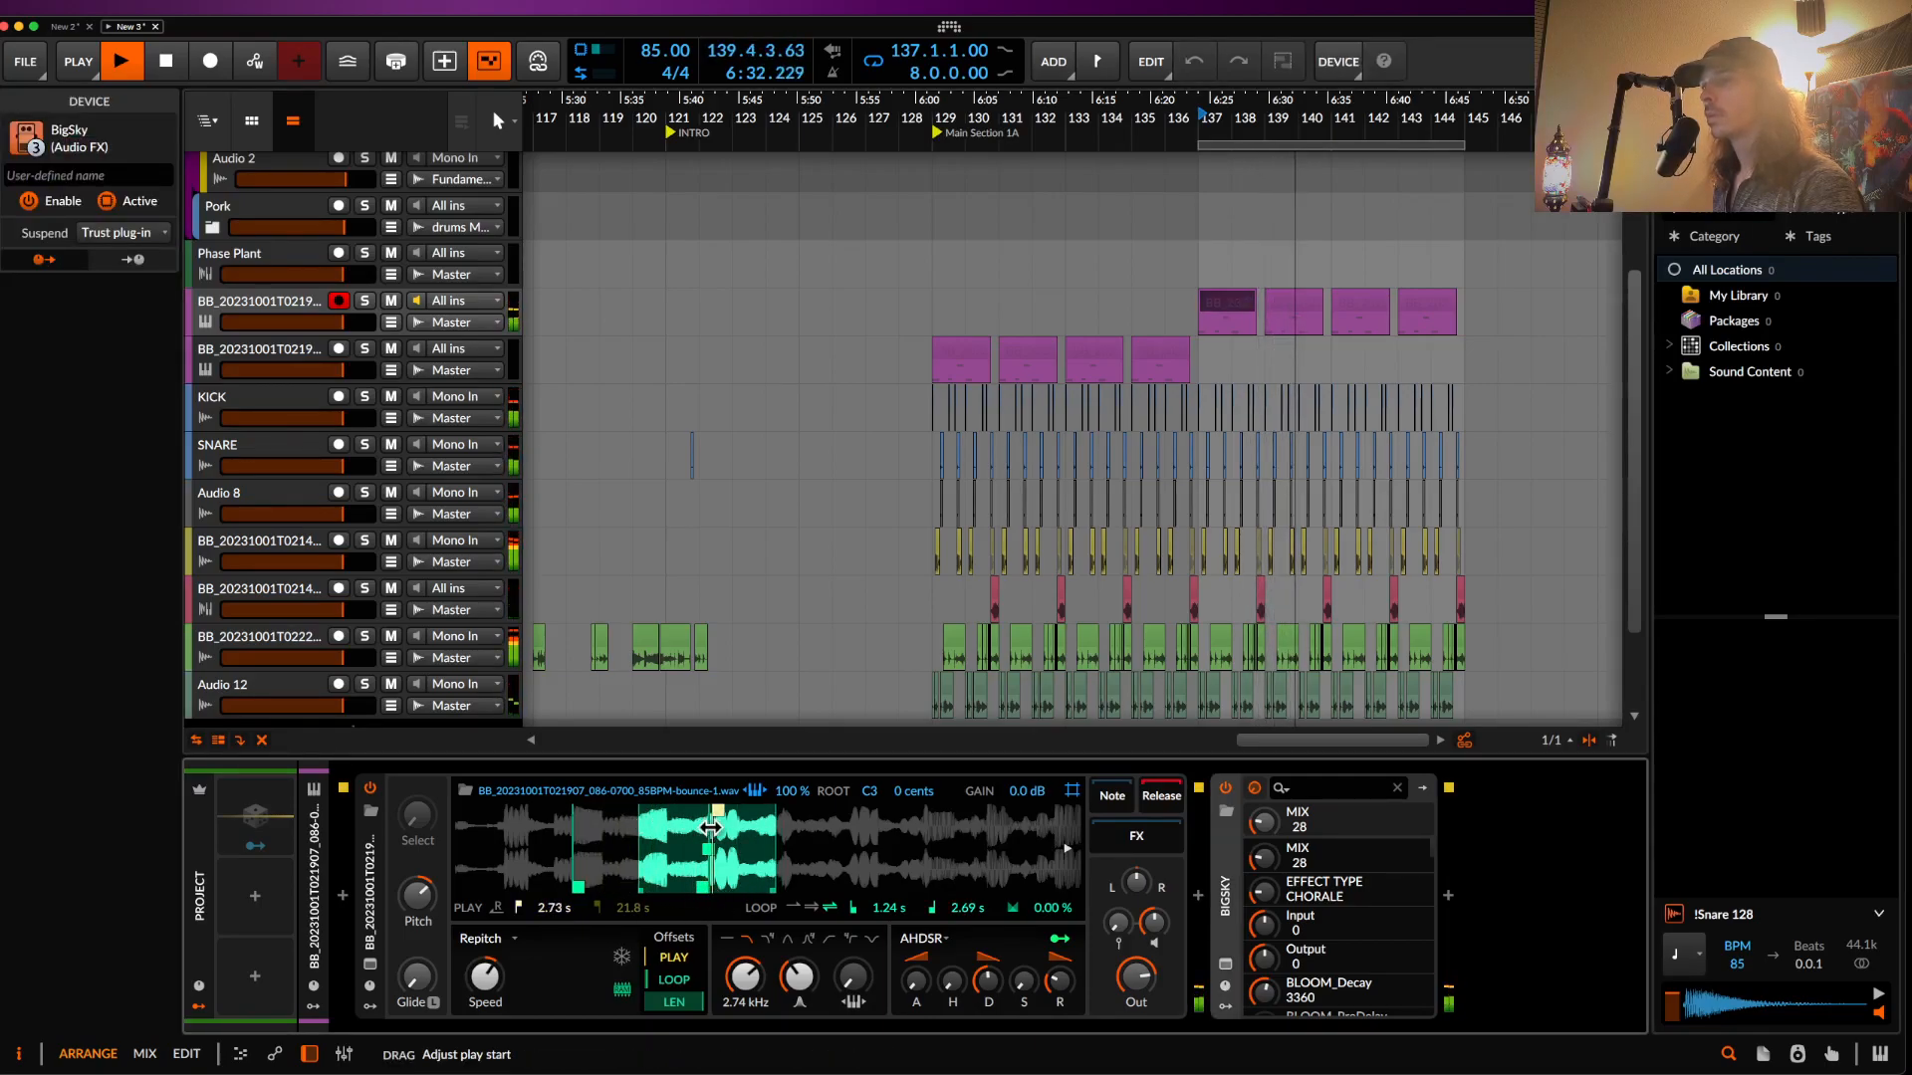
mouse_move(572, 888)
left_mouse_down()
mouse_move(686, 909)
mouse_move(652, 910)
left_mouse_up()
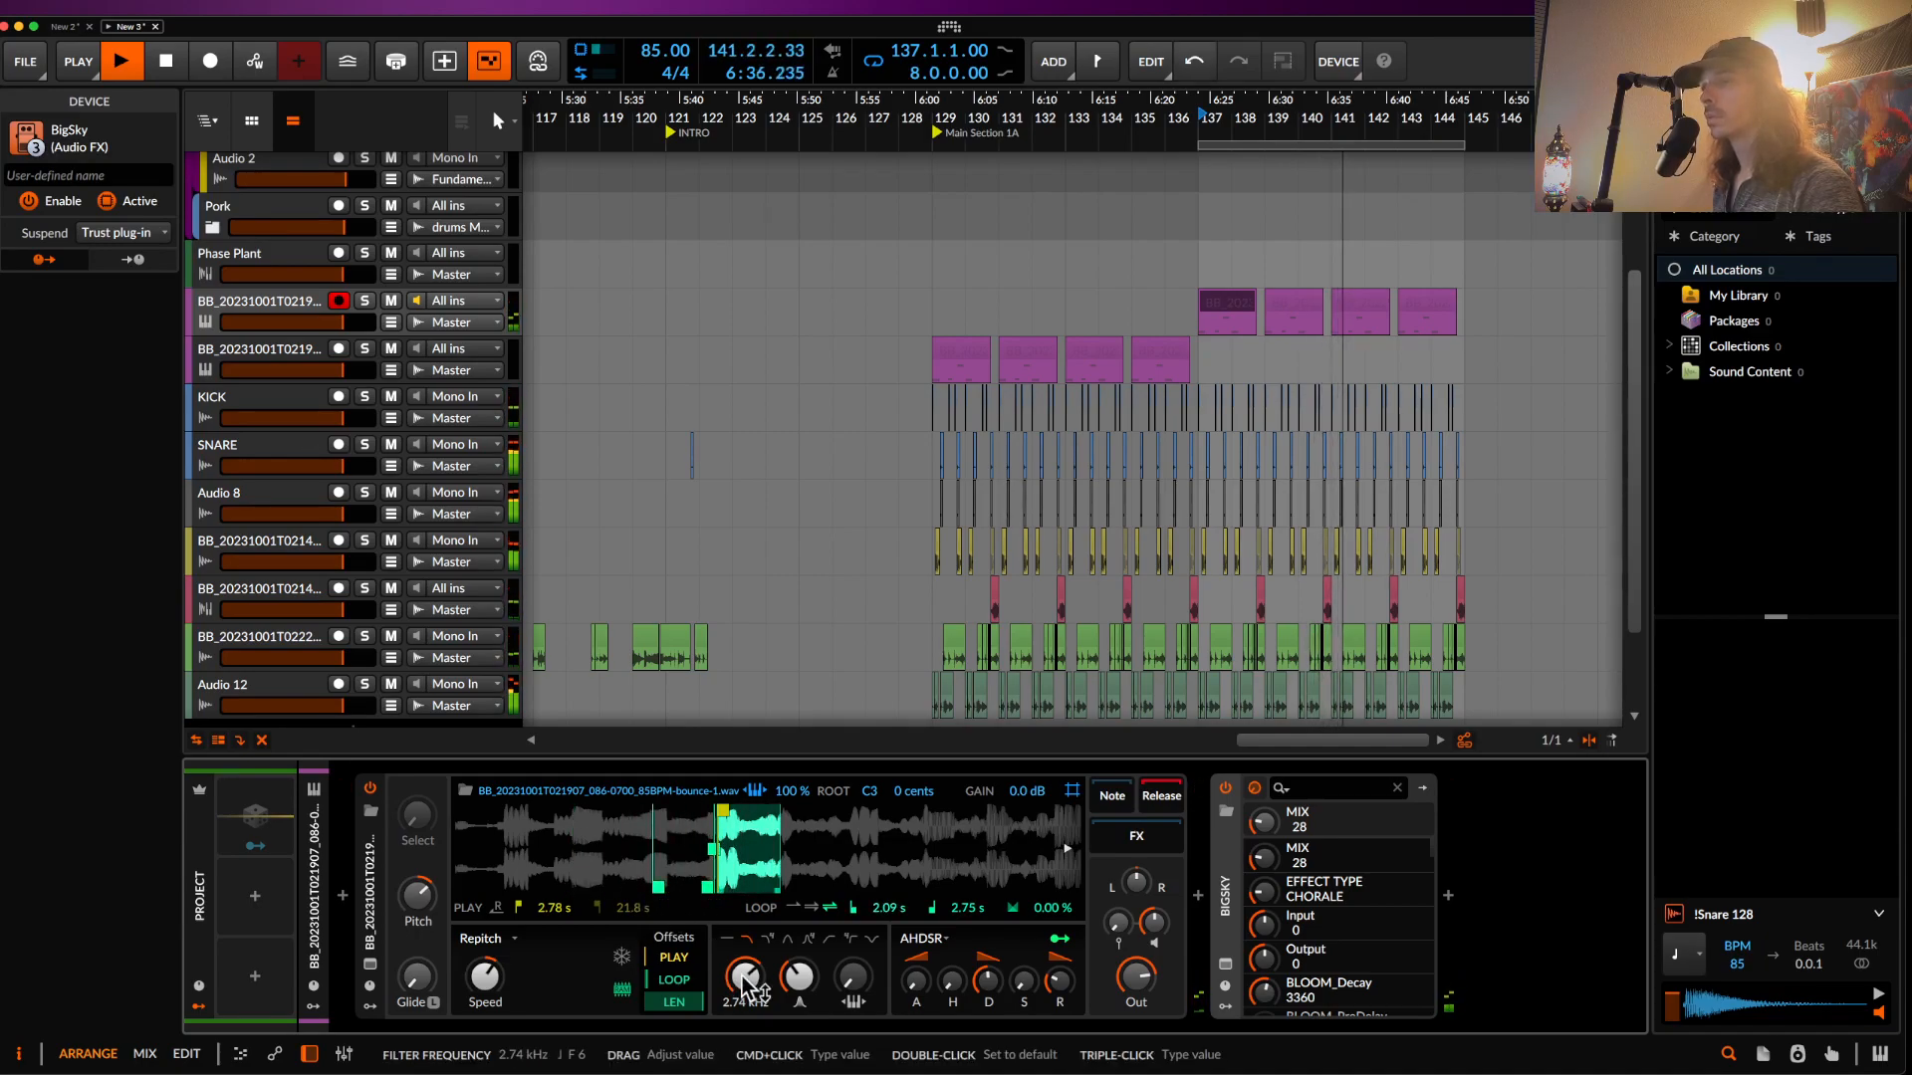
left_click_drag(748, 982, 748, 951)
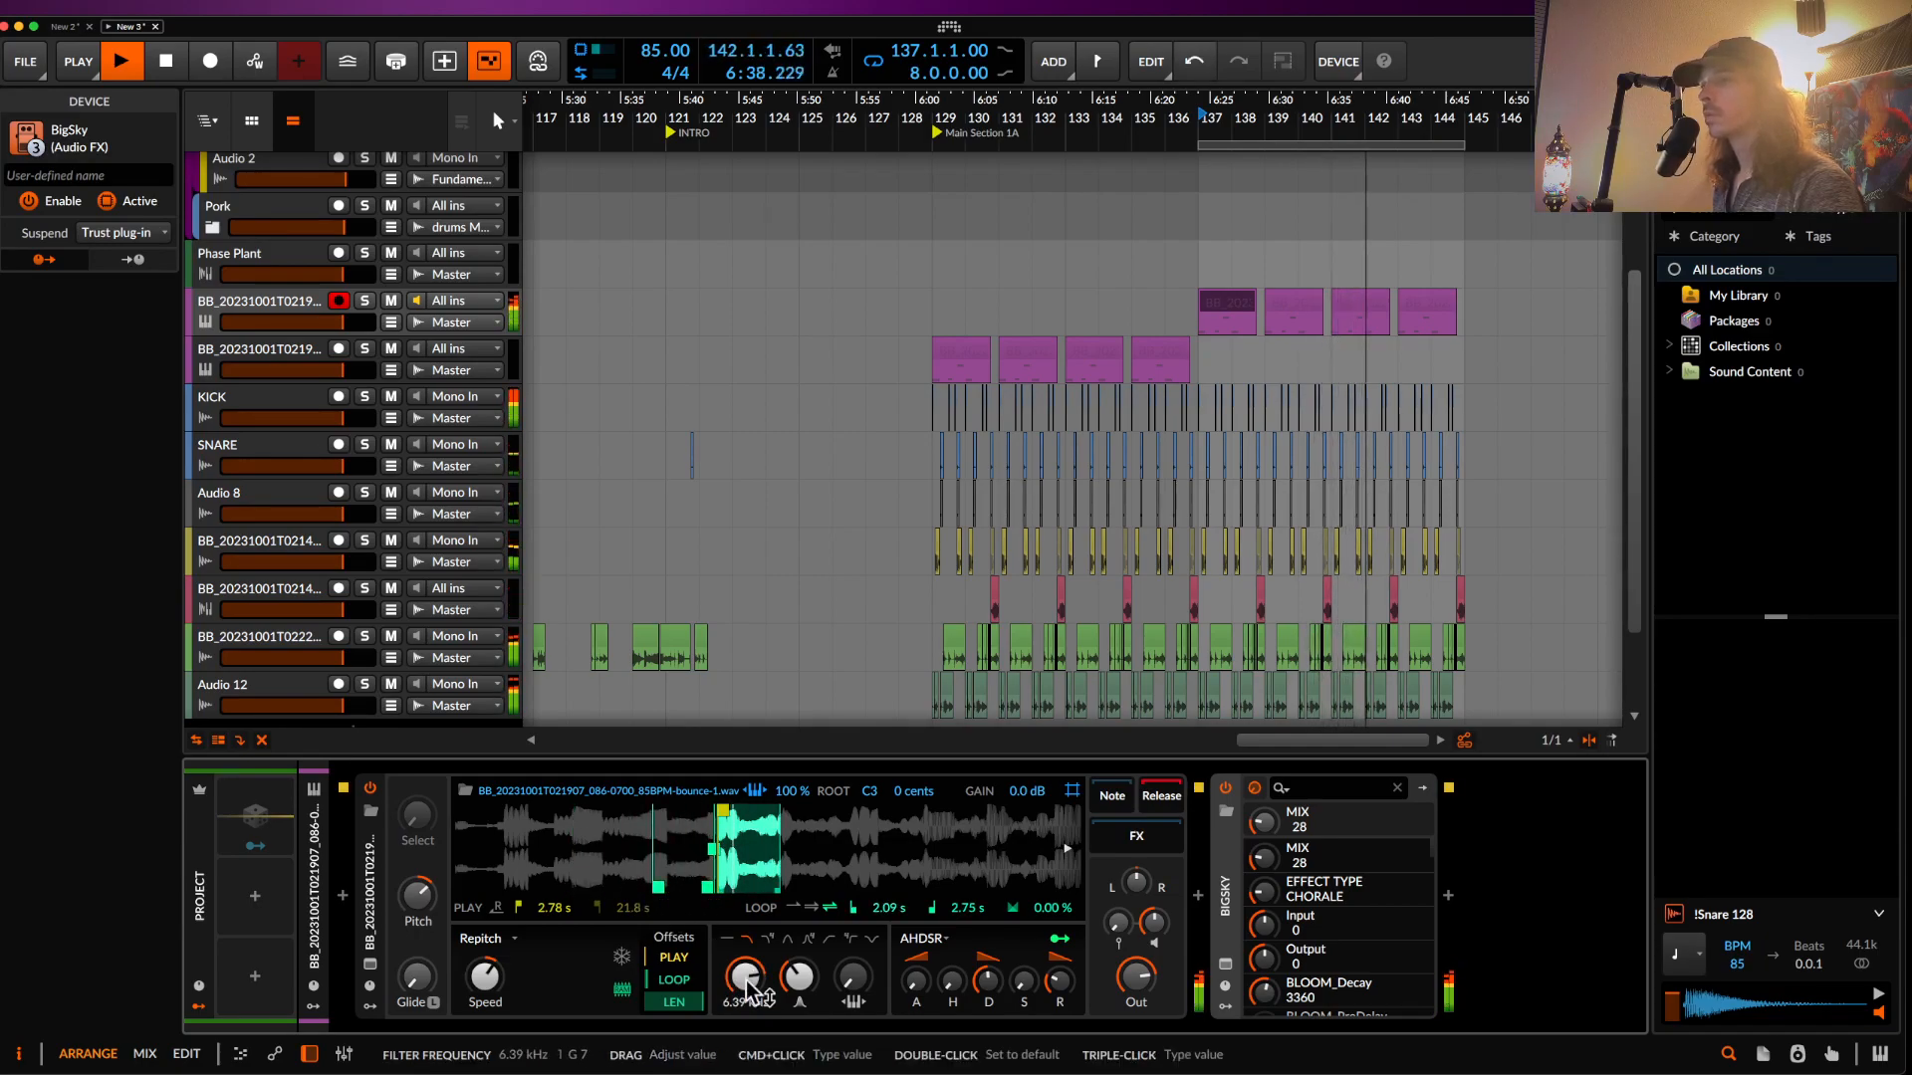
- Switch the BigSky reverb type to Shimmer
left_click(1225, 963)
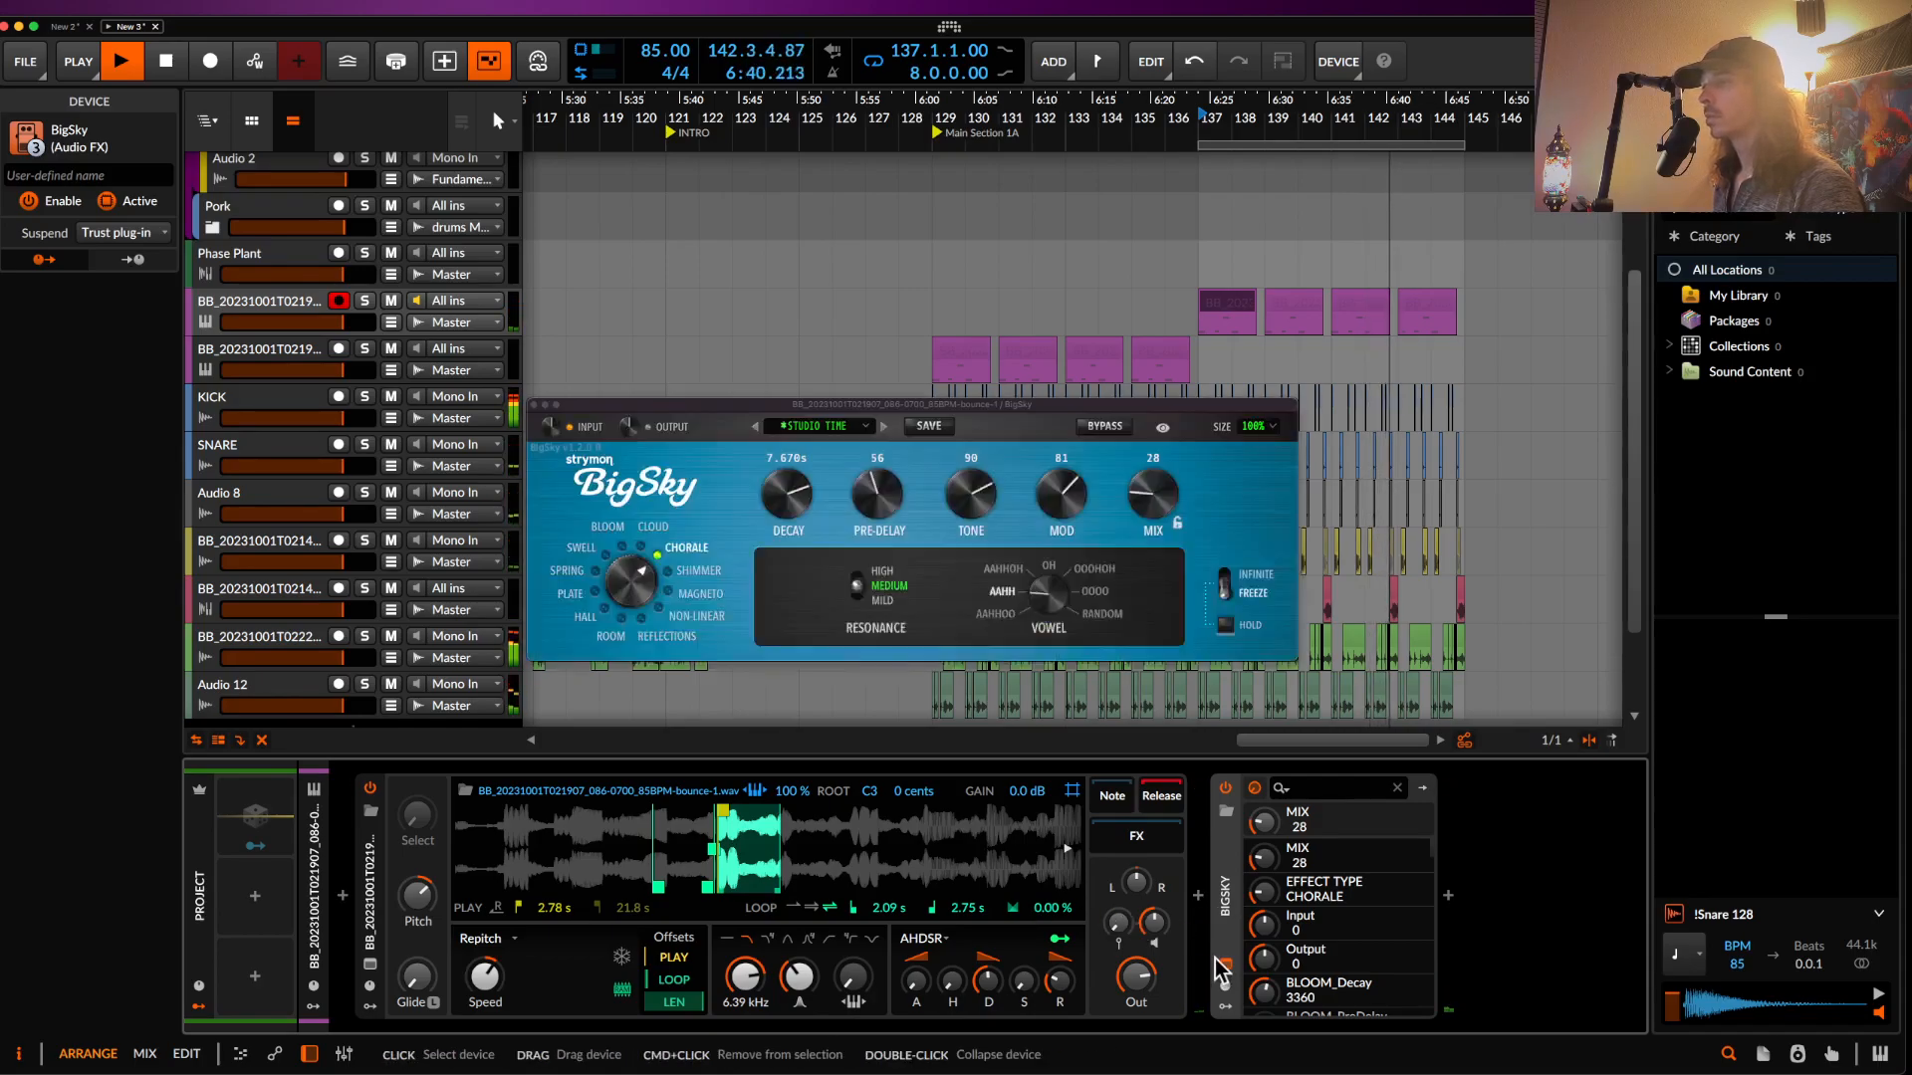
left_click_drag(635, 588, 647, 599)
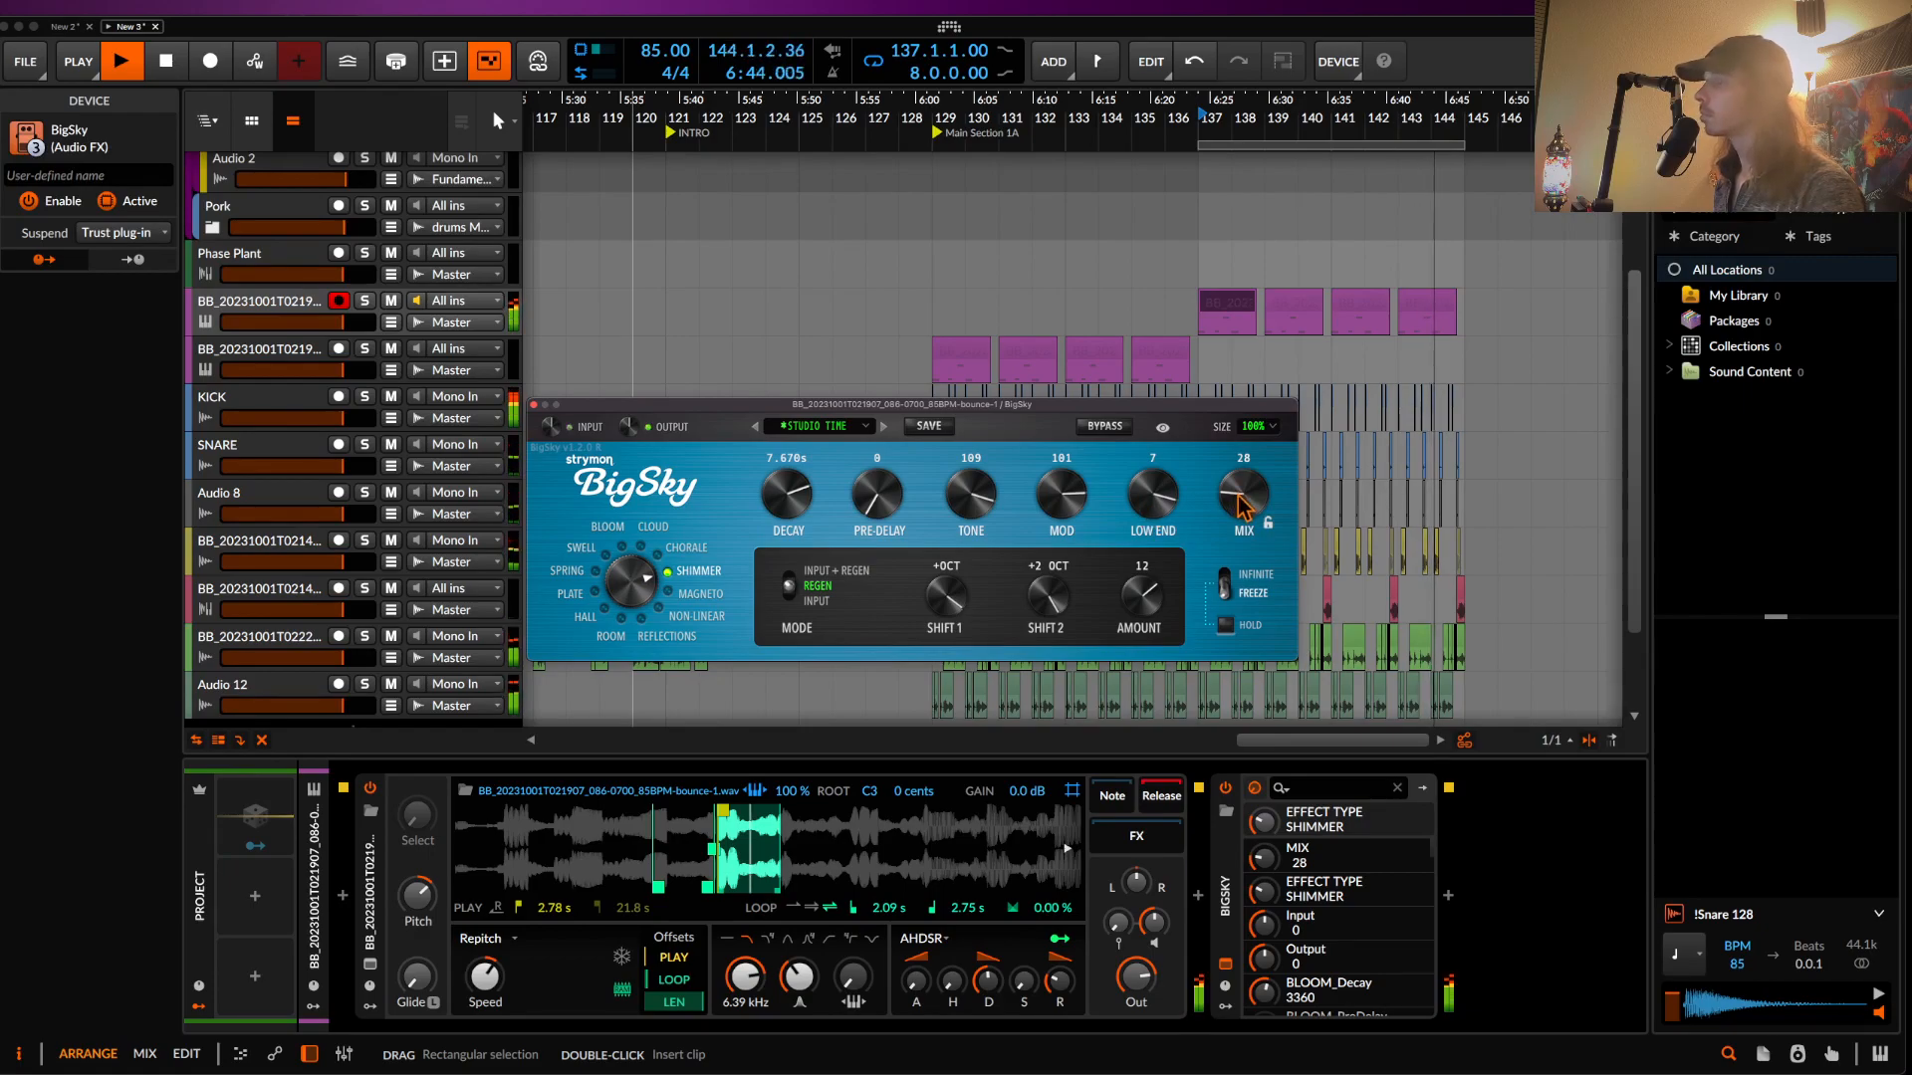
left_click(533, 405)
scroll(1258, 397, "down", 3)
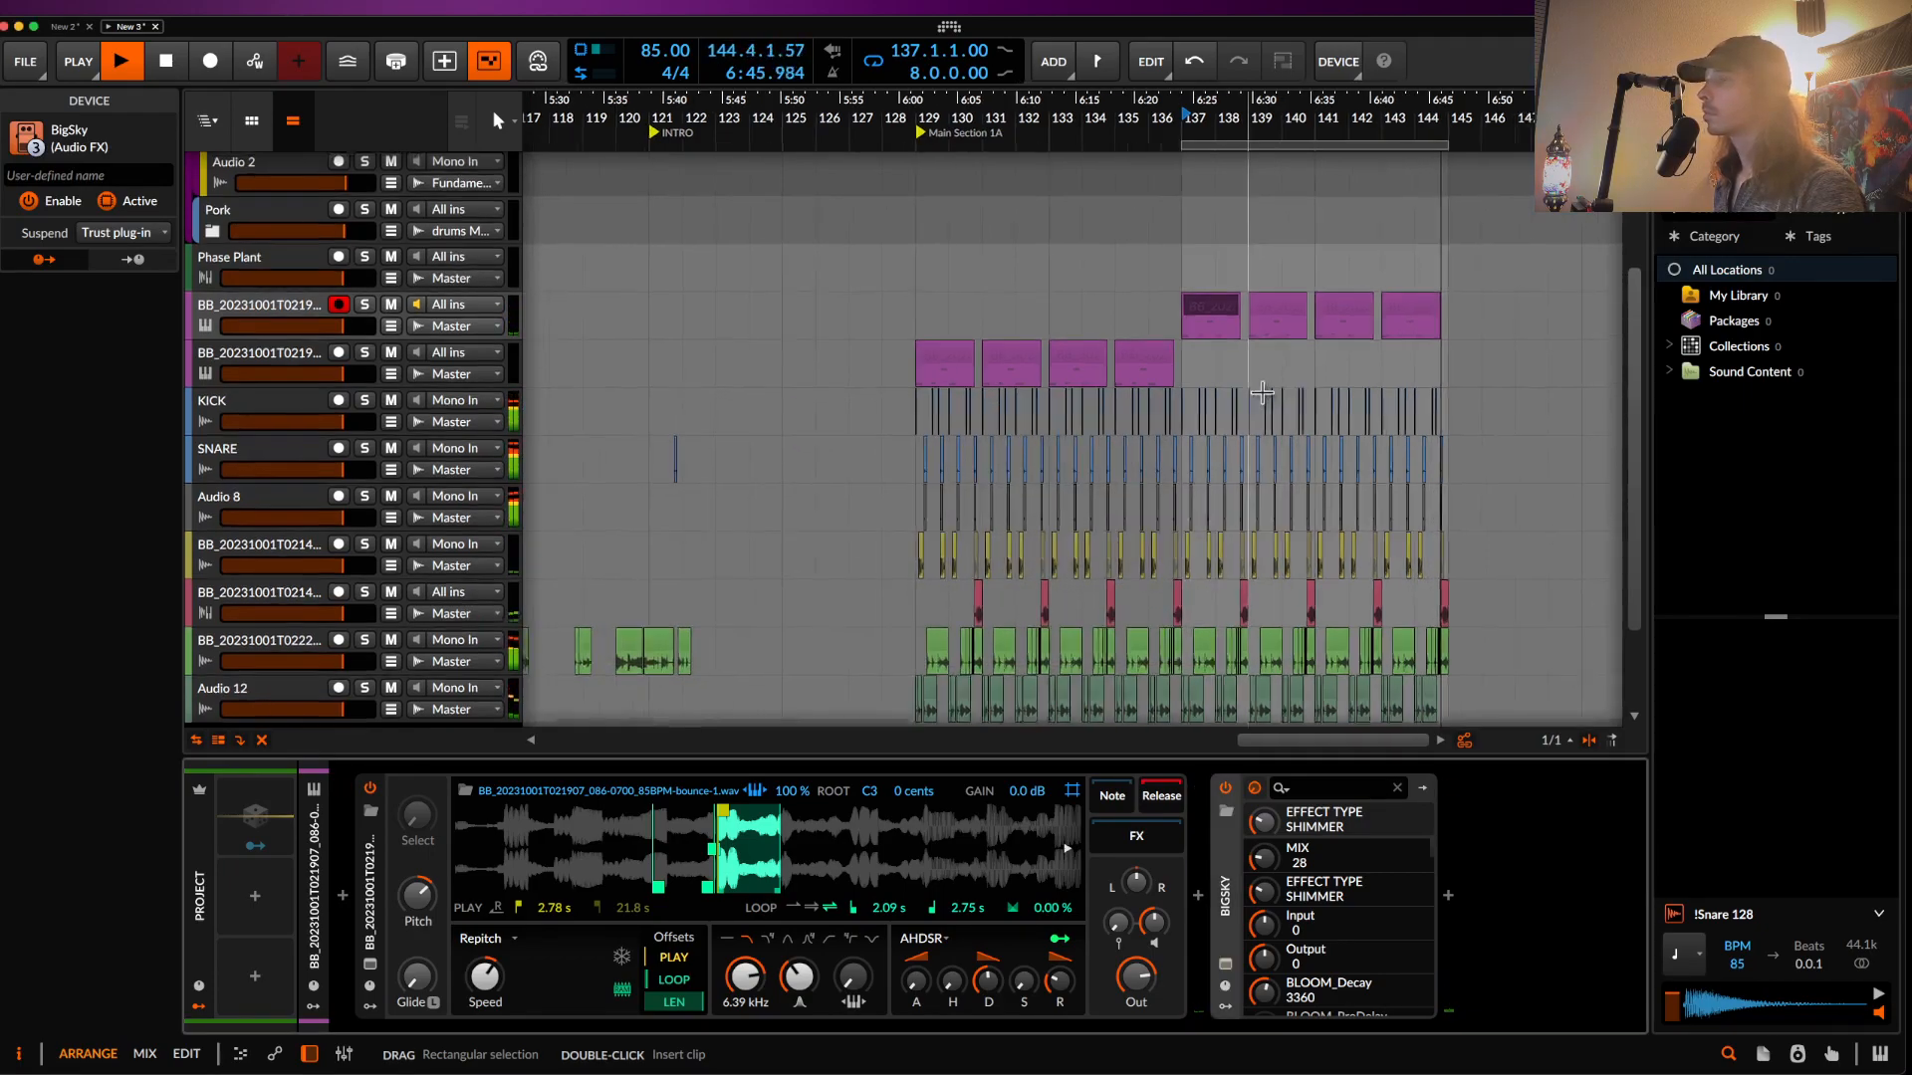
- Move the 16-bar loop start to bar 129 and stop playback
left_click_drag(1150, 141, 940, 147)
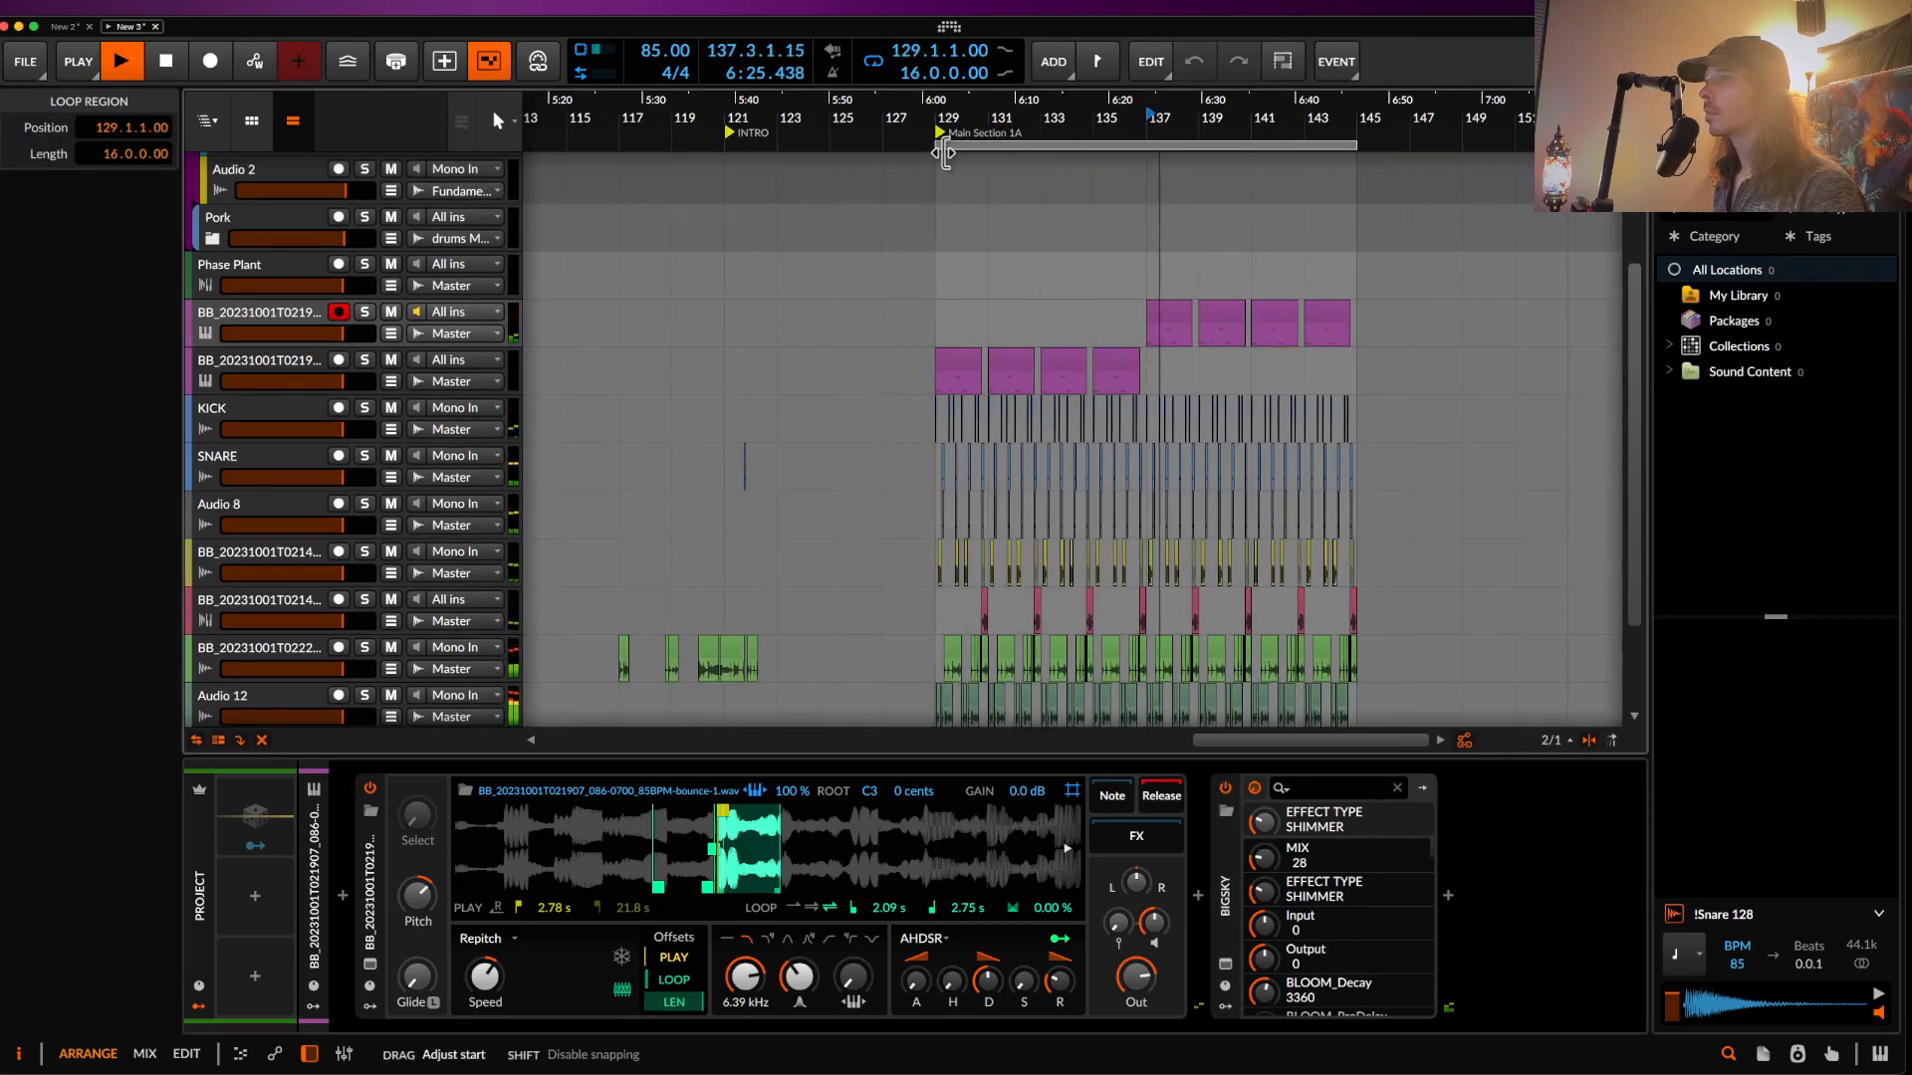
key("space")
scroll(872, 395, "left", 5)
scroll(871, 395, "down", 2)
scroll(871, 395, "up", 10)
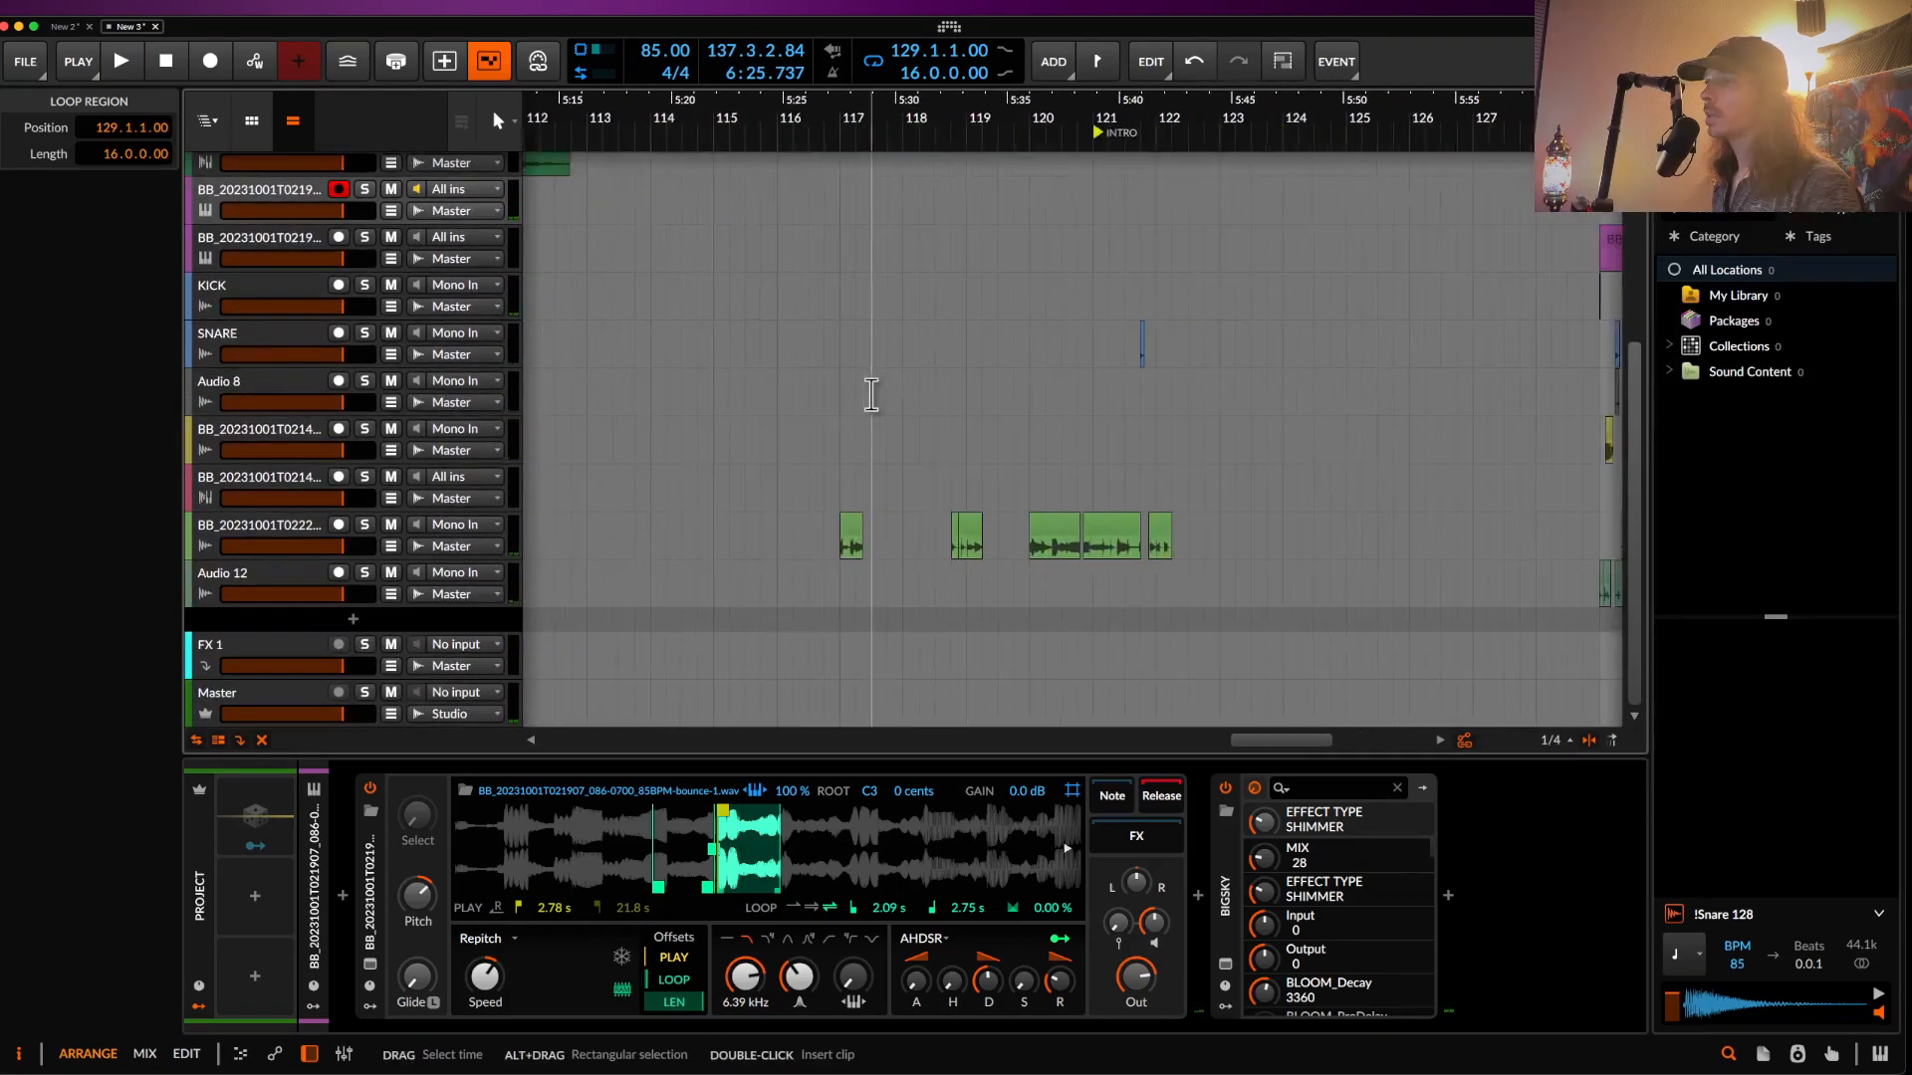
scroll(1248, 532, "up", 4)
scroll(1251, 532, "right", 3)
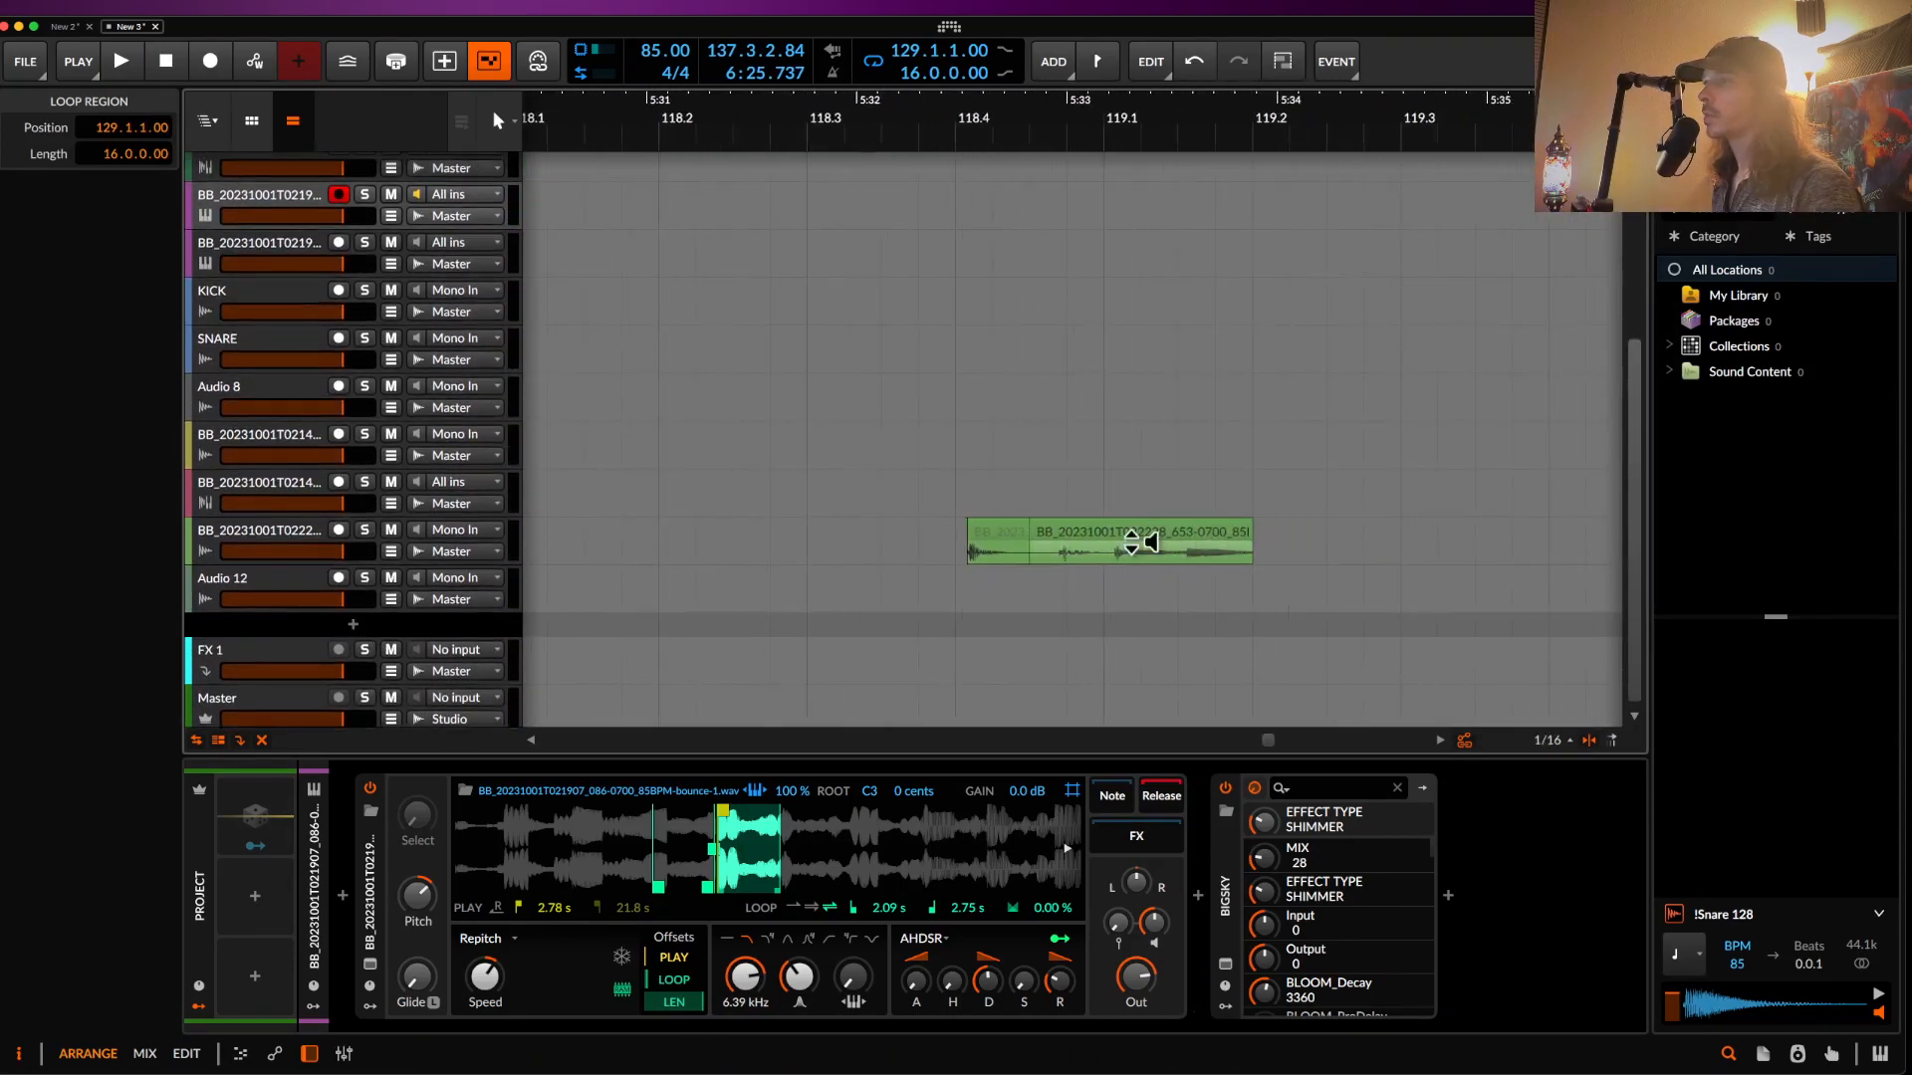
- Audition the green clips near bar 120 and place the play position inside the green clip
left_click(1070, 533)
scroll(1069, 533, "up", 3)
key("space")
key("space")
key("space")
left_click(929, 534)
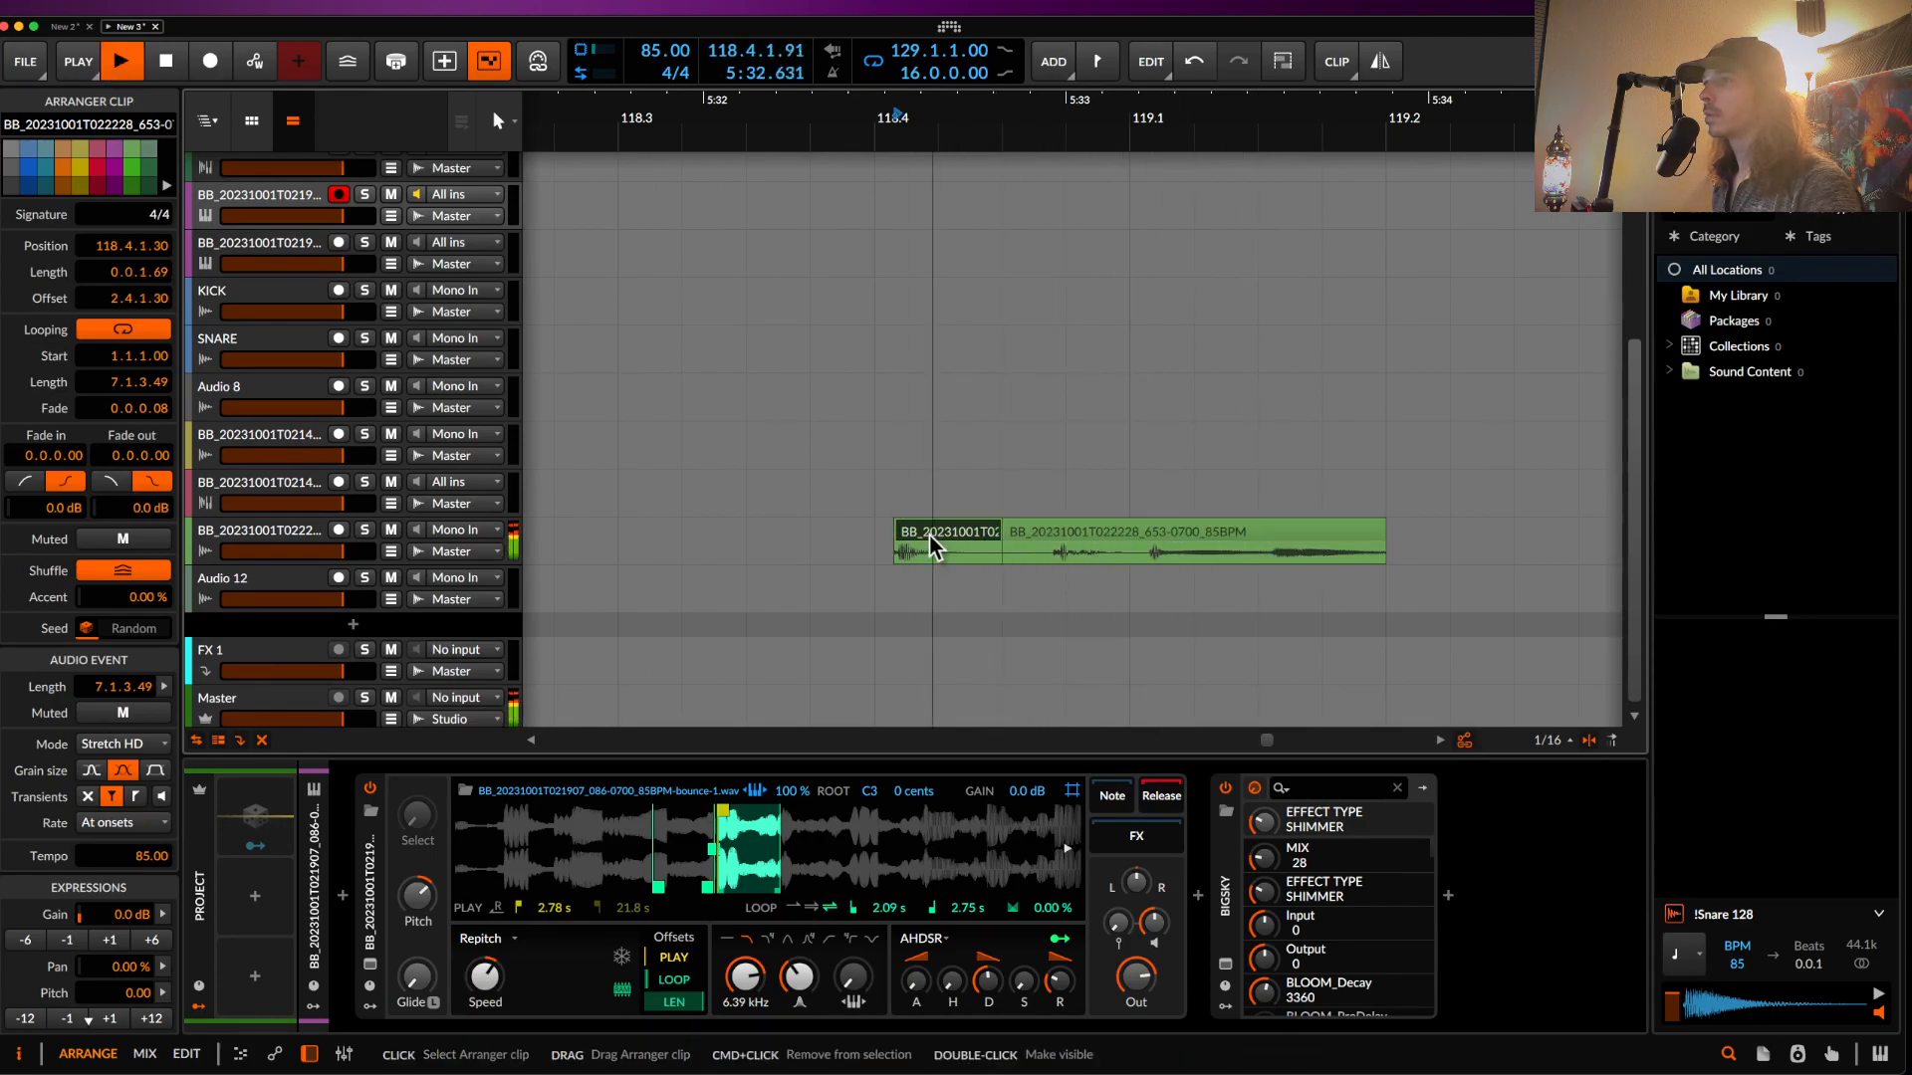
scroll(928, 533, "down", 3)
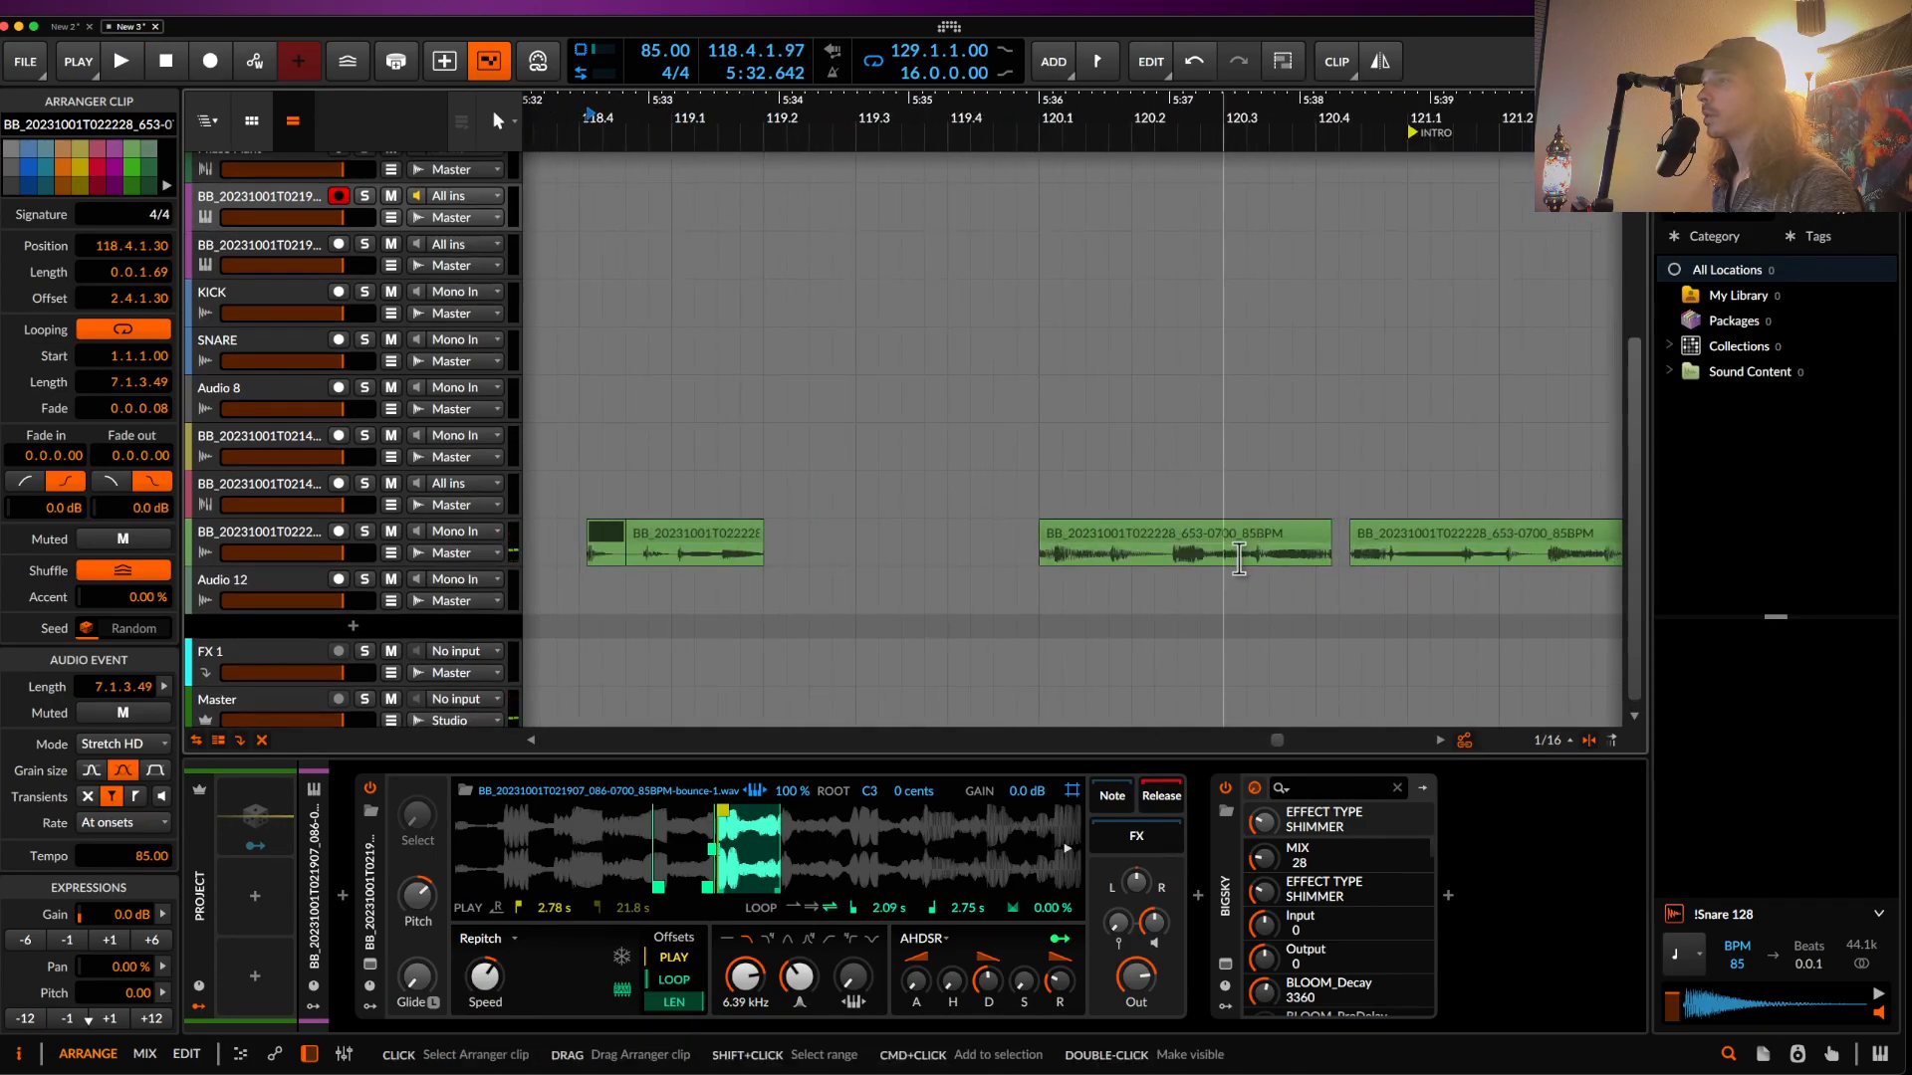
left_click(1244, 559)
scroll(1245, 561, "up", 3)
- Delete a sixteenth-note slice, 120.3.3–120.3.4, from the green clip
left_click_drag(1286, 562, 1330, 561)
key("Delete")
scroll(1325, 560, "down", 5)
scroll(1325, 561, "down", 3)
scroll(1328, 564, "right", 10)
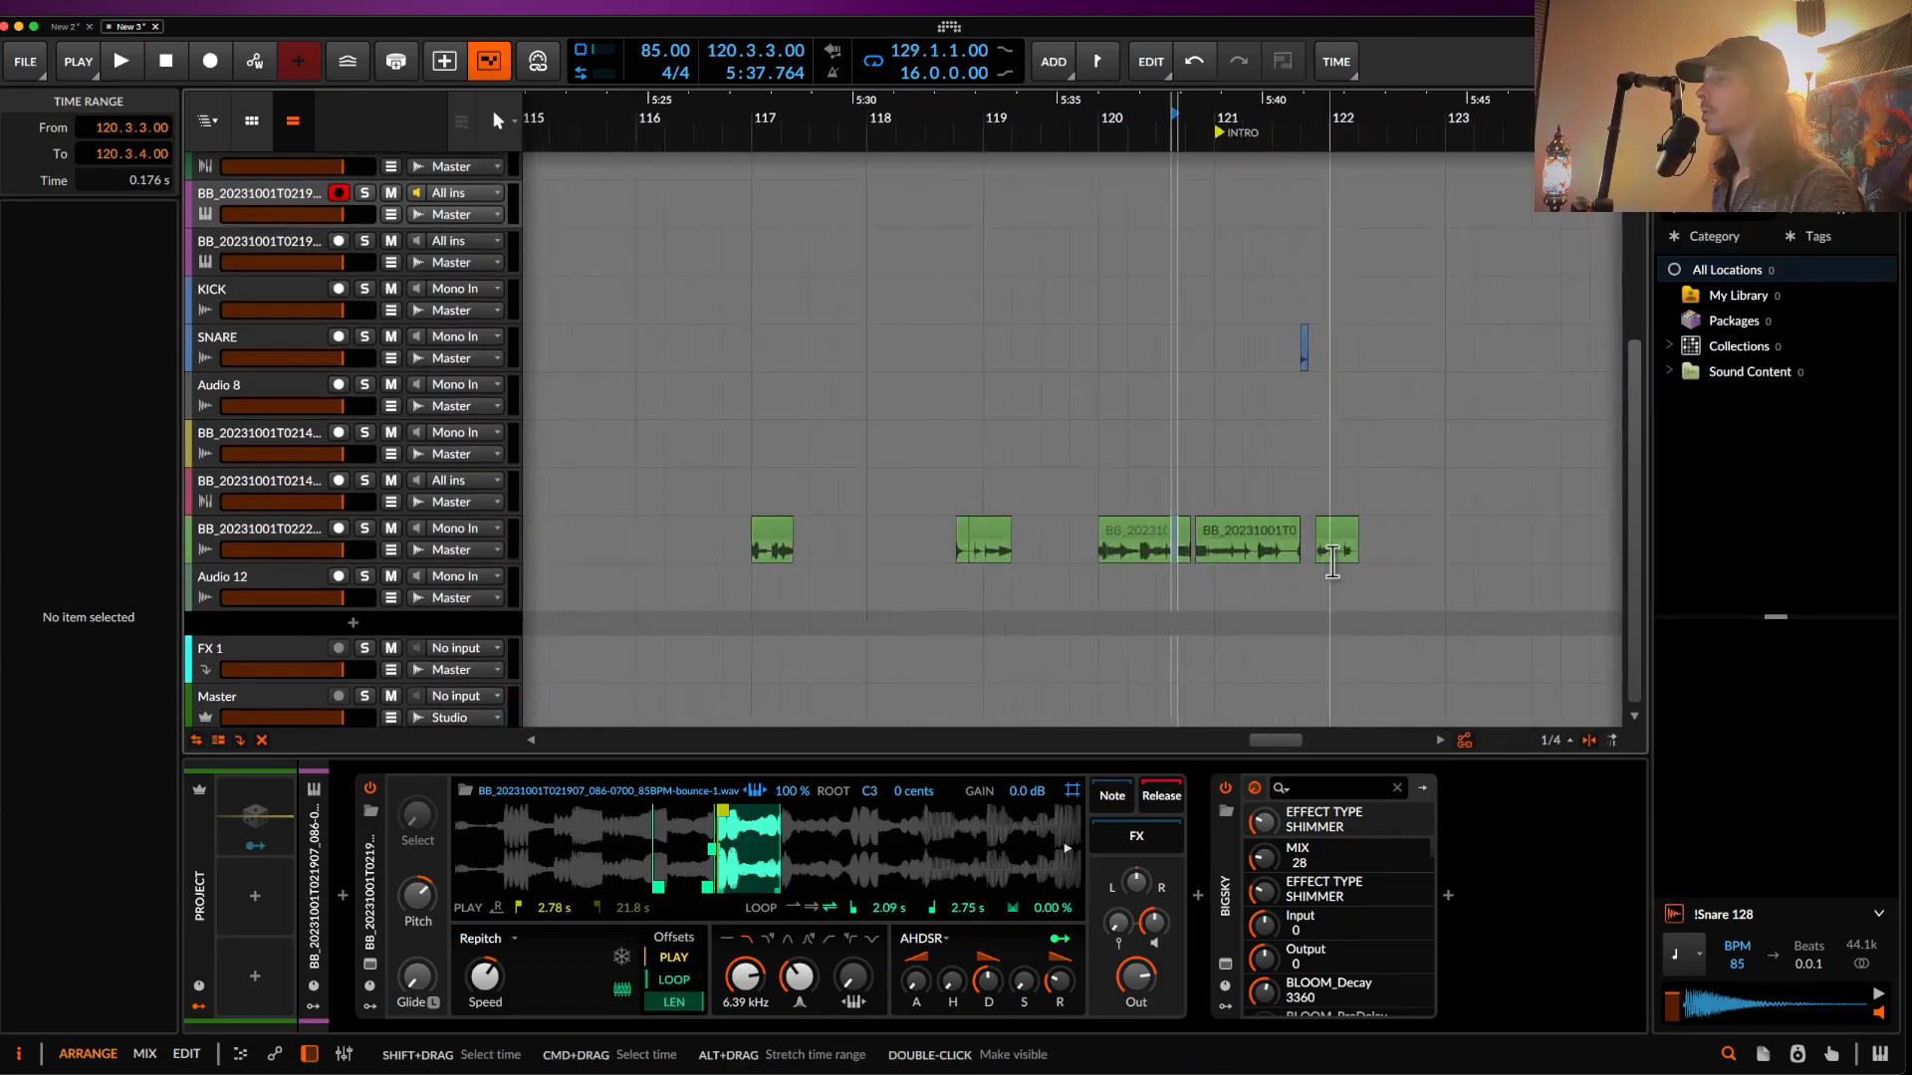
- Add a new audio track, Audio 13, below Audio 12
left_click(270, 593)
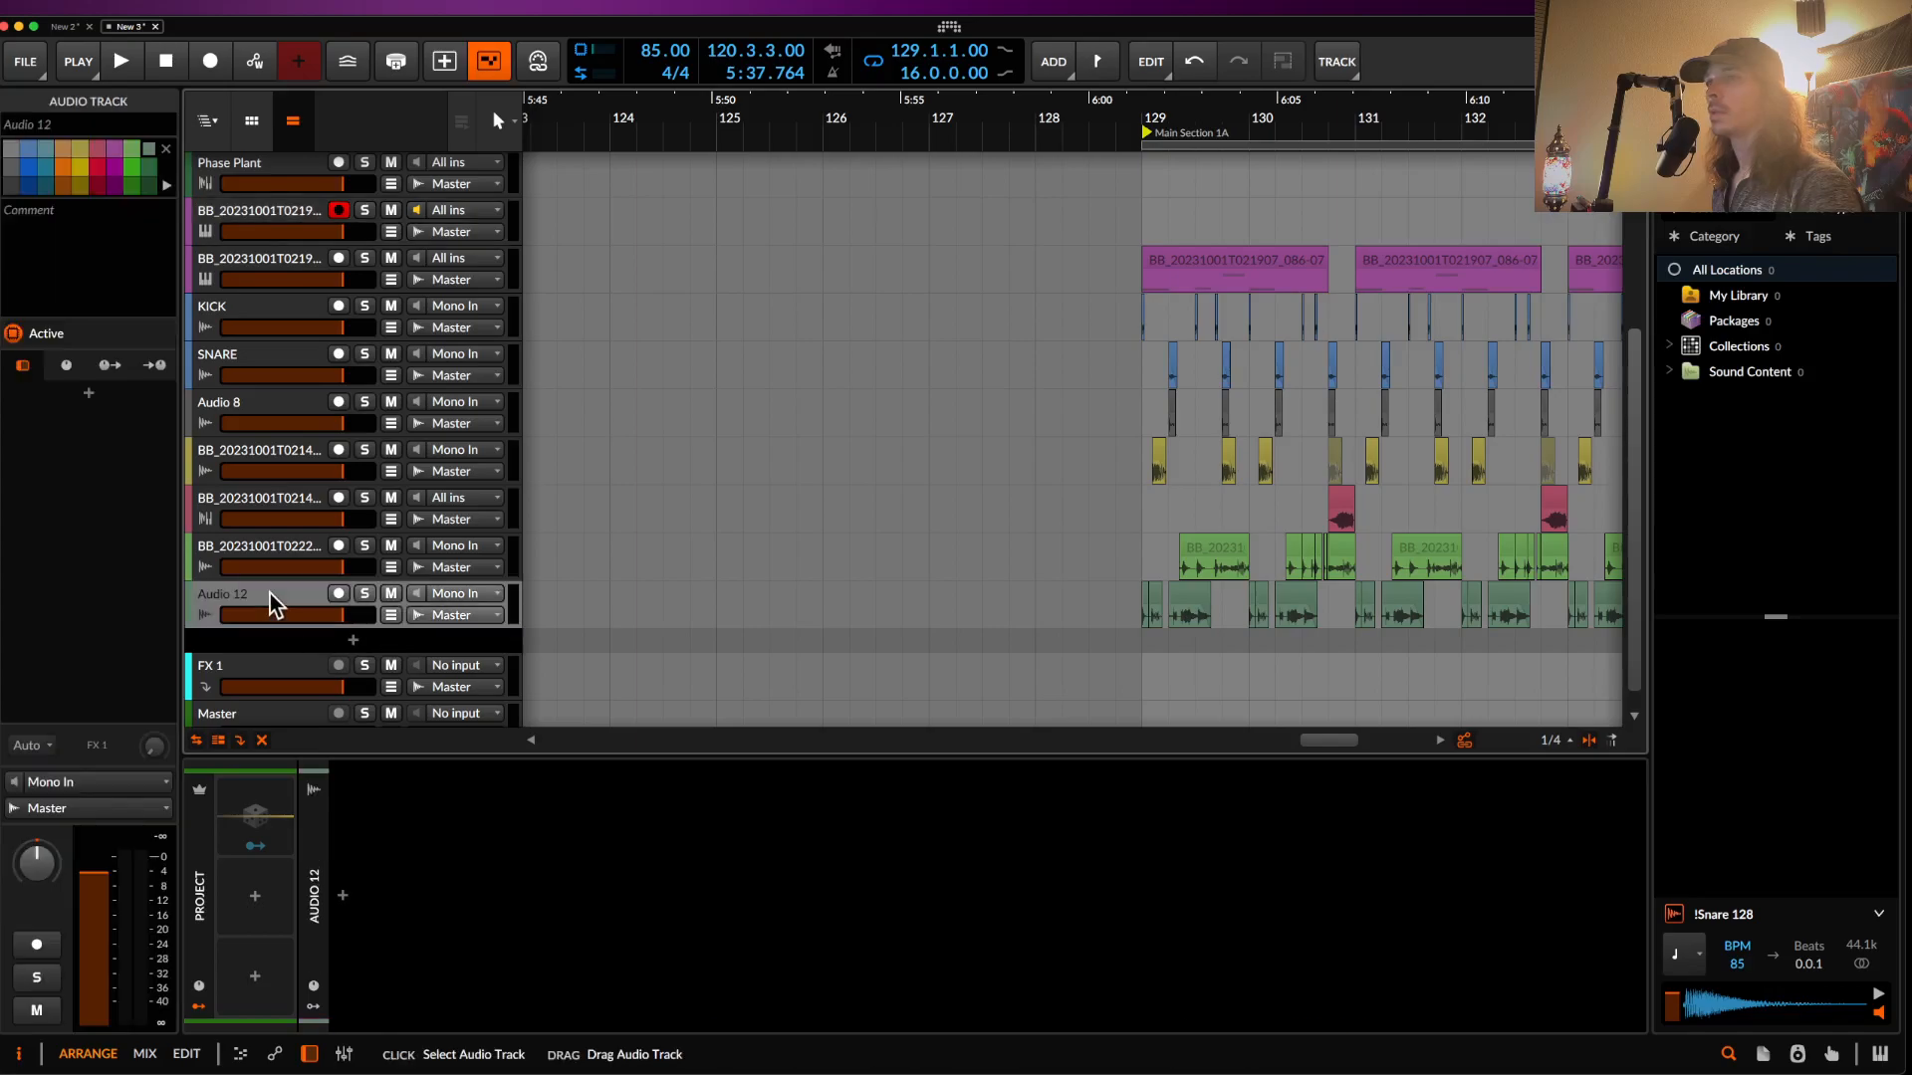
key("super+t")
scroll(1232, 653, "up", 2)
scroll(1230, 654, "right", 7)
scroll(1233, 653, "down", 3)
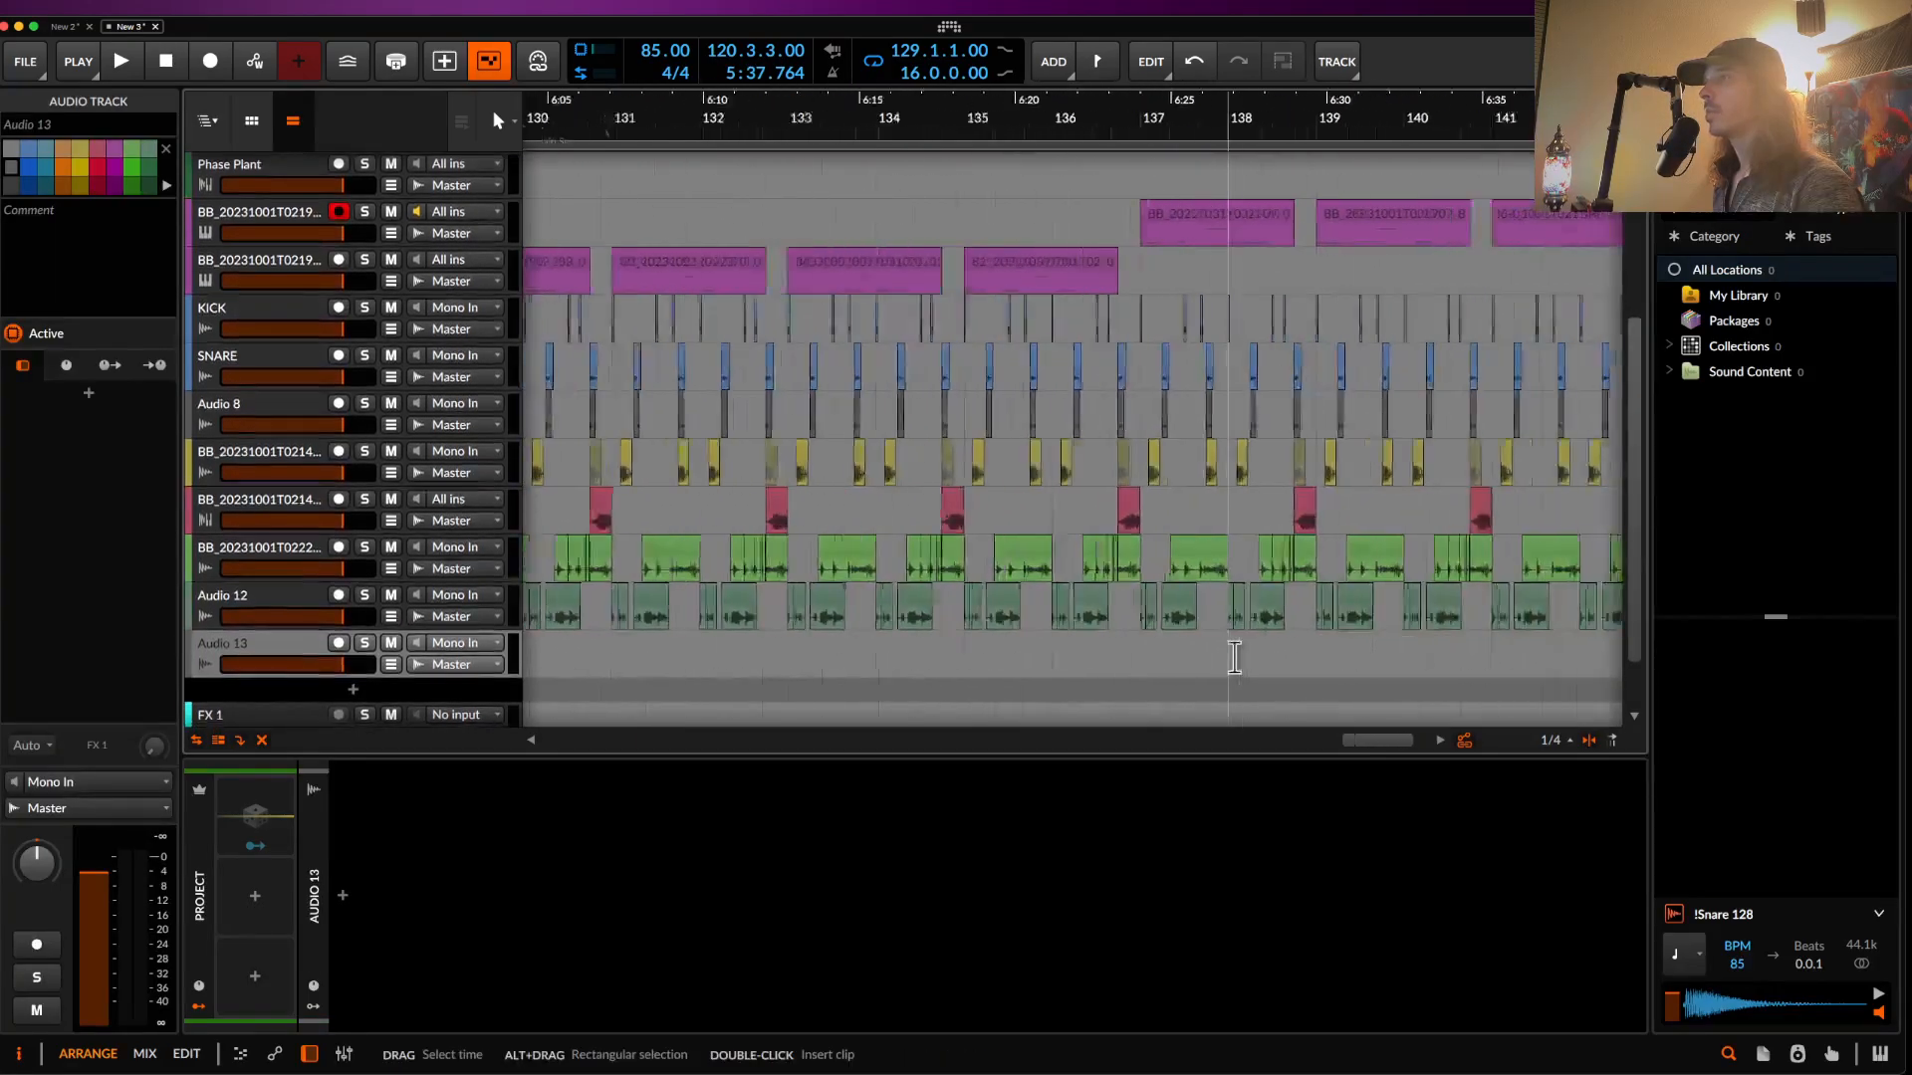
- Place a short clip at bar 137 on Audio 13 and audition it
left_click(1166, 666)
scroll(1167, 666, "up", 10)
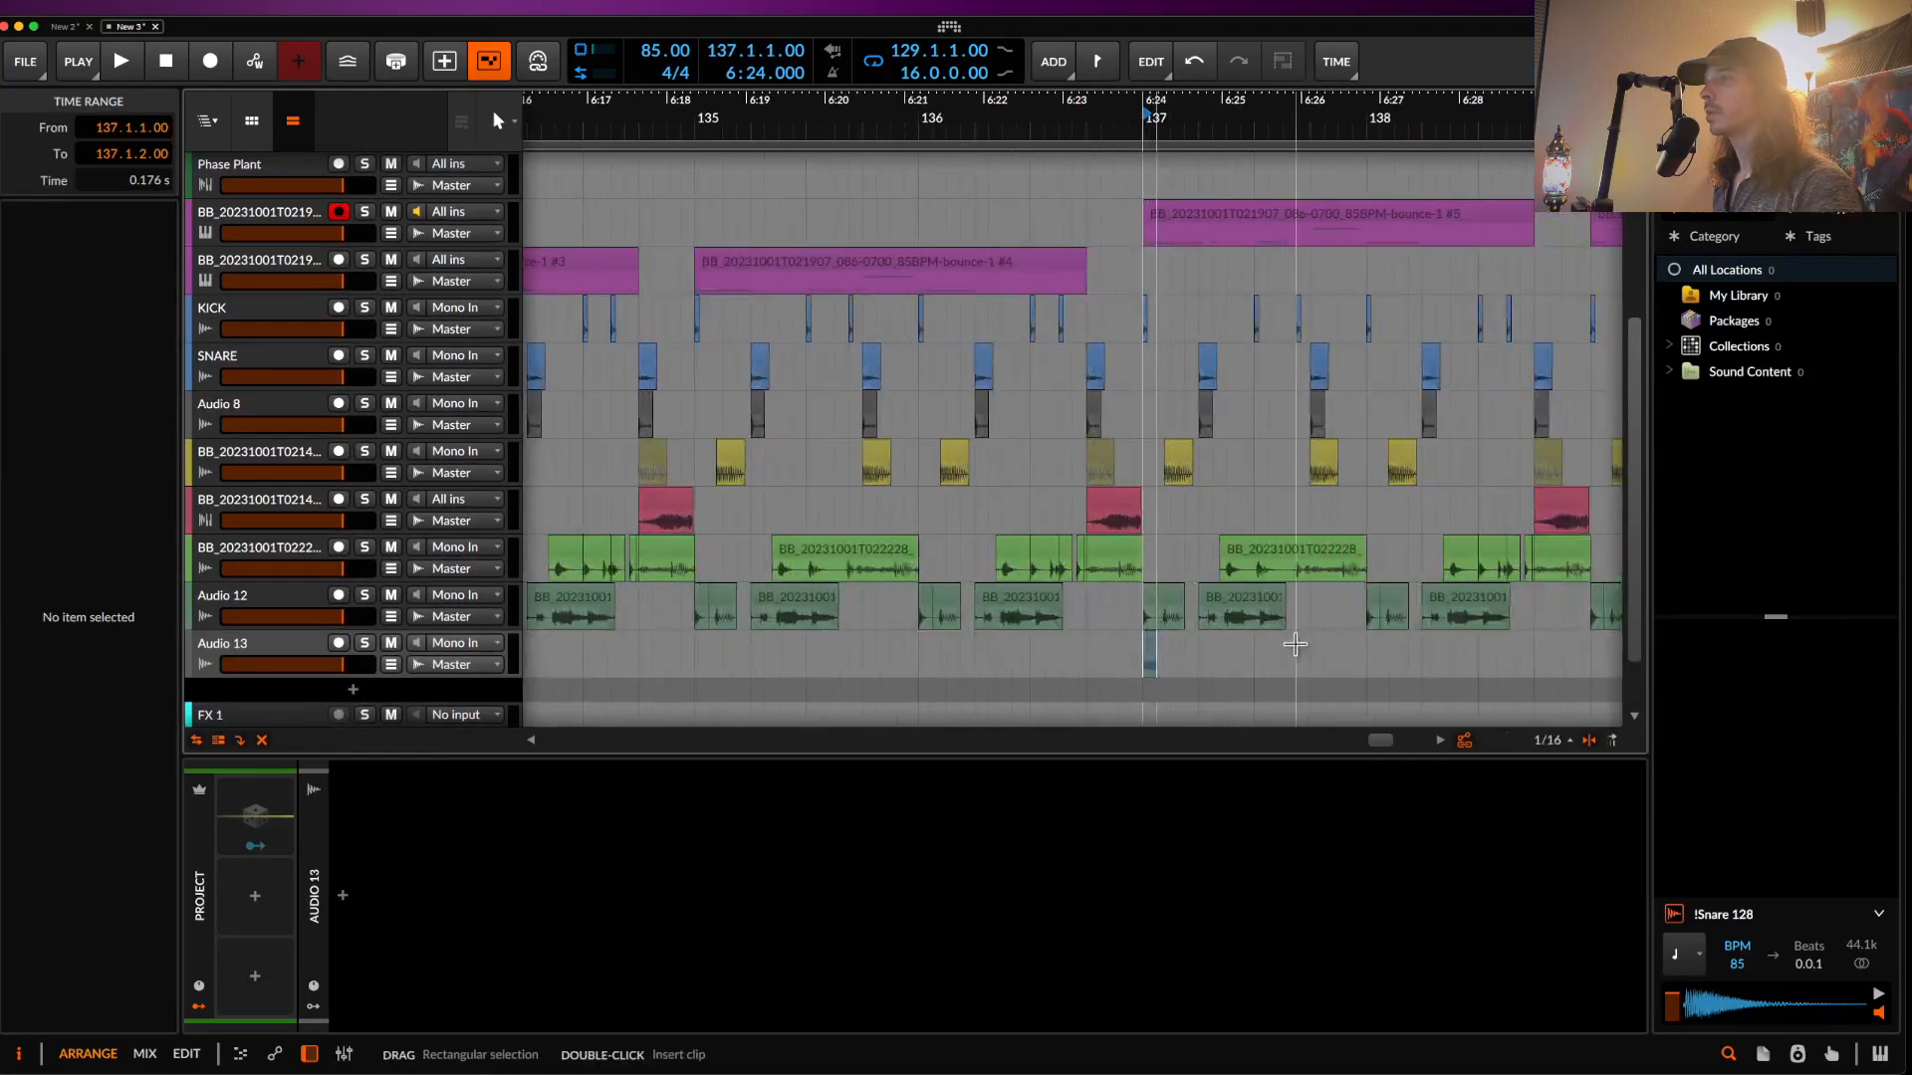
left_click(964, 645)
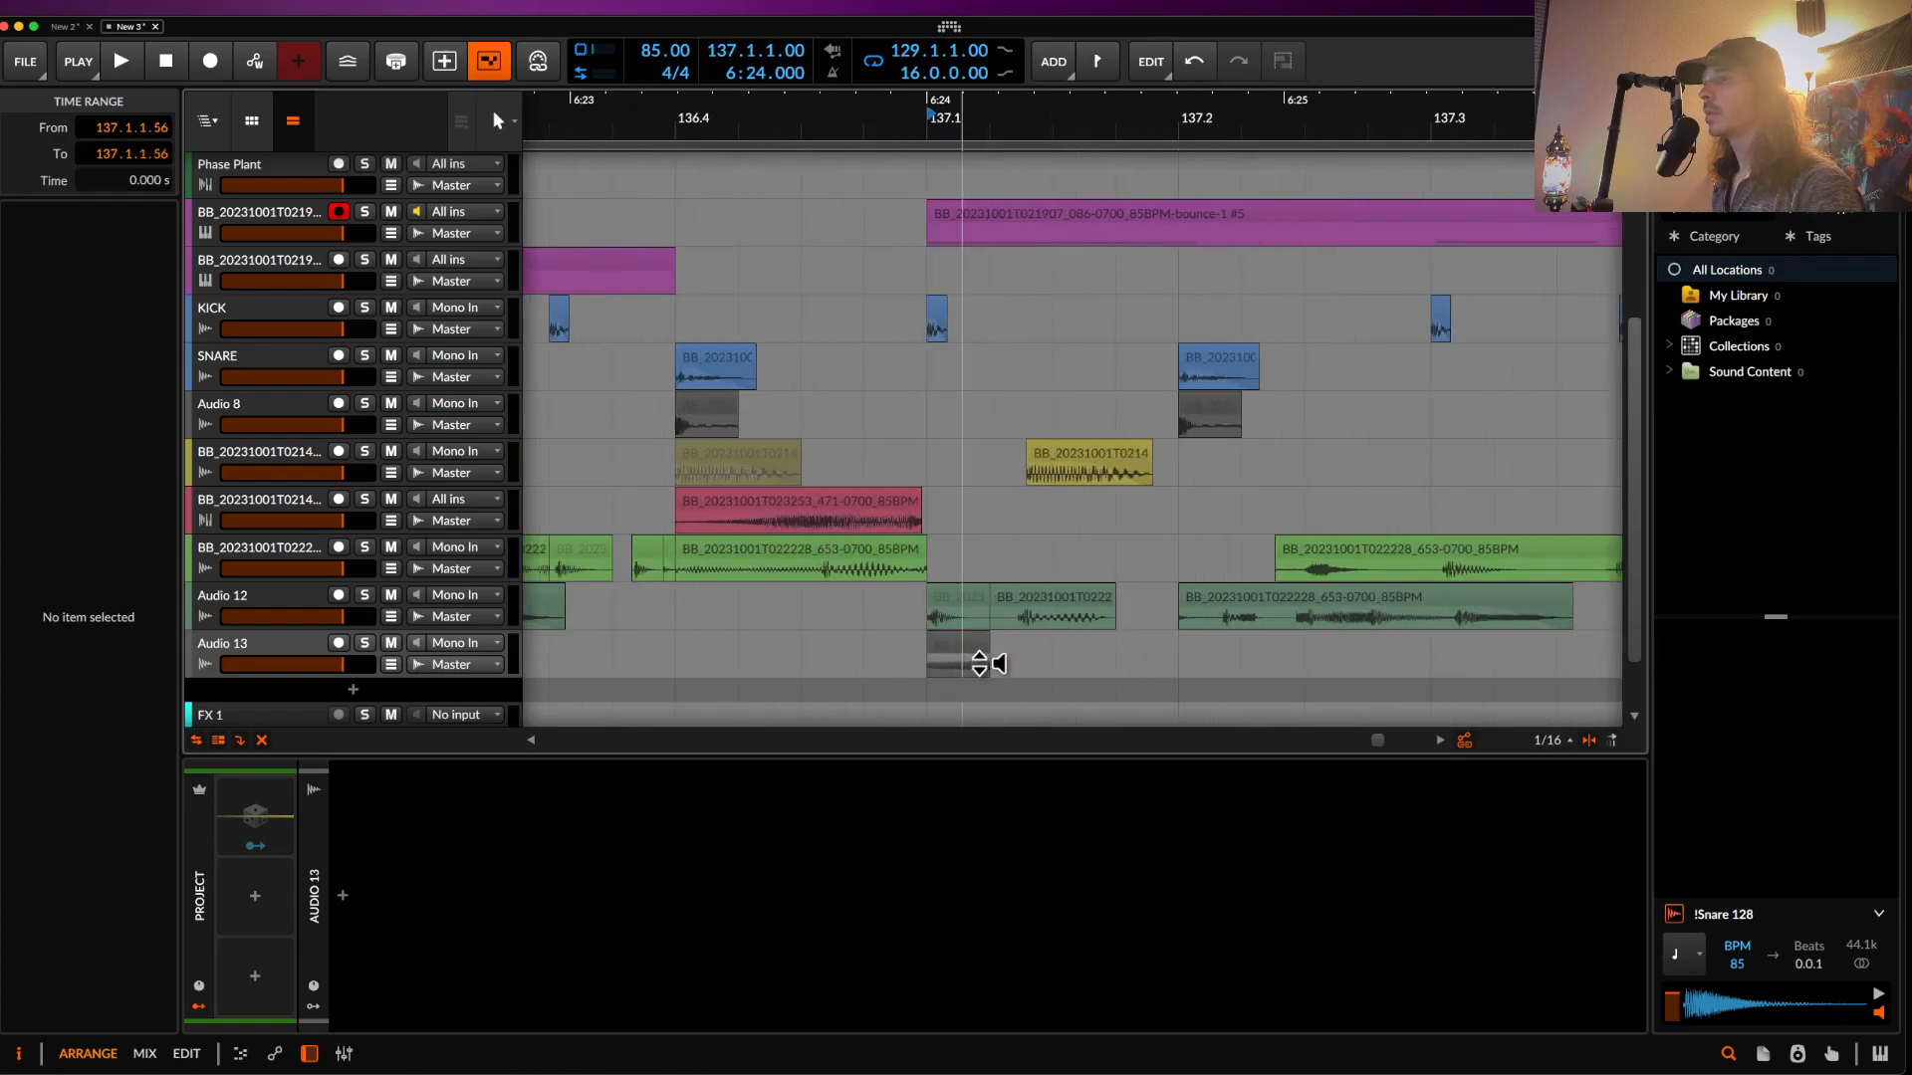
left_click(956, 649)
key("space")
key("space")
key("space")
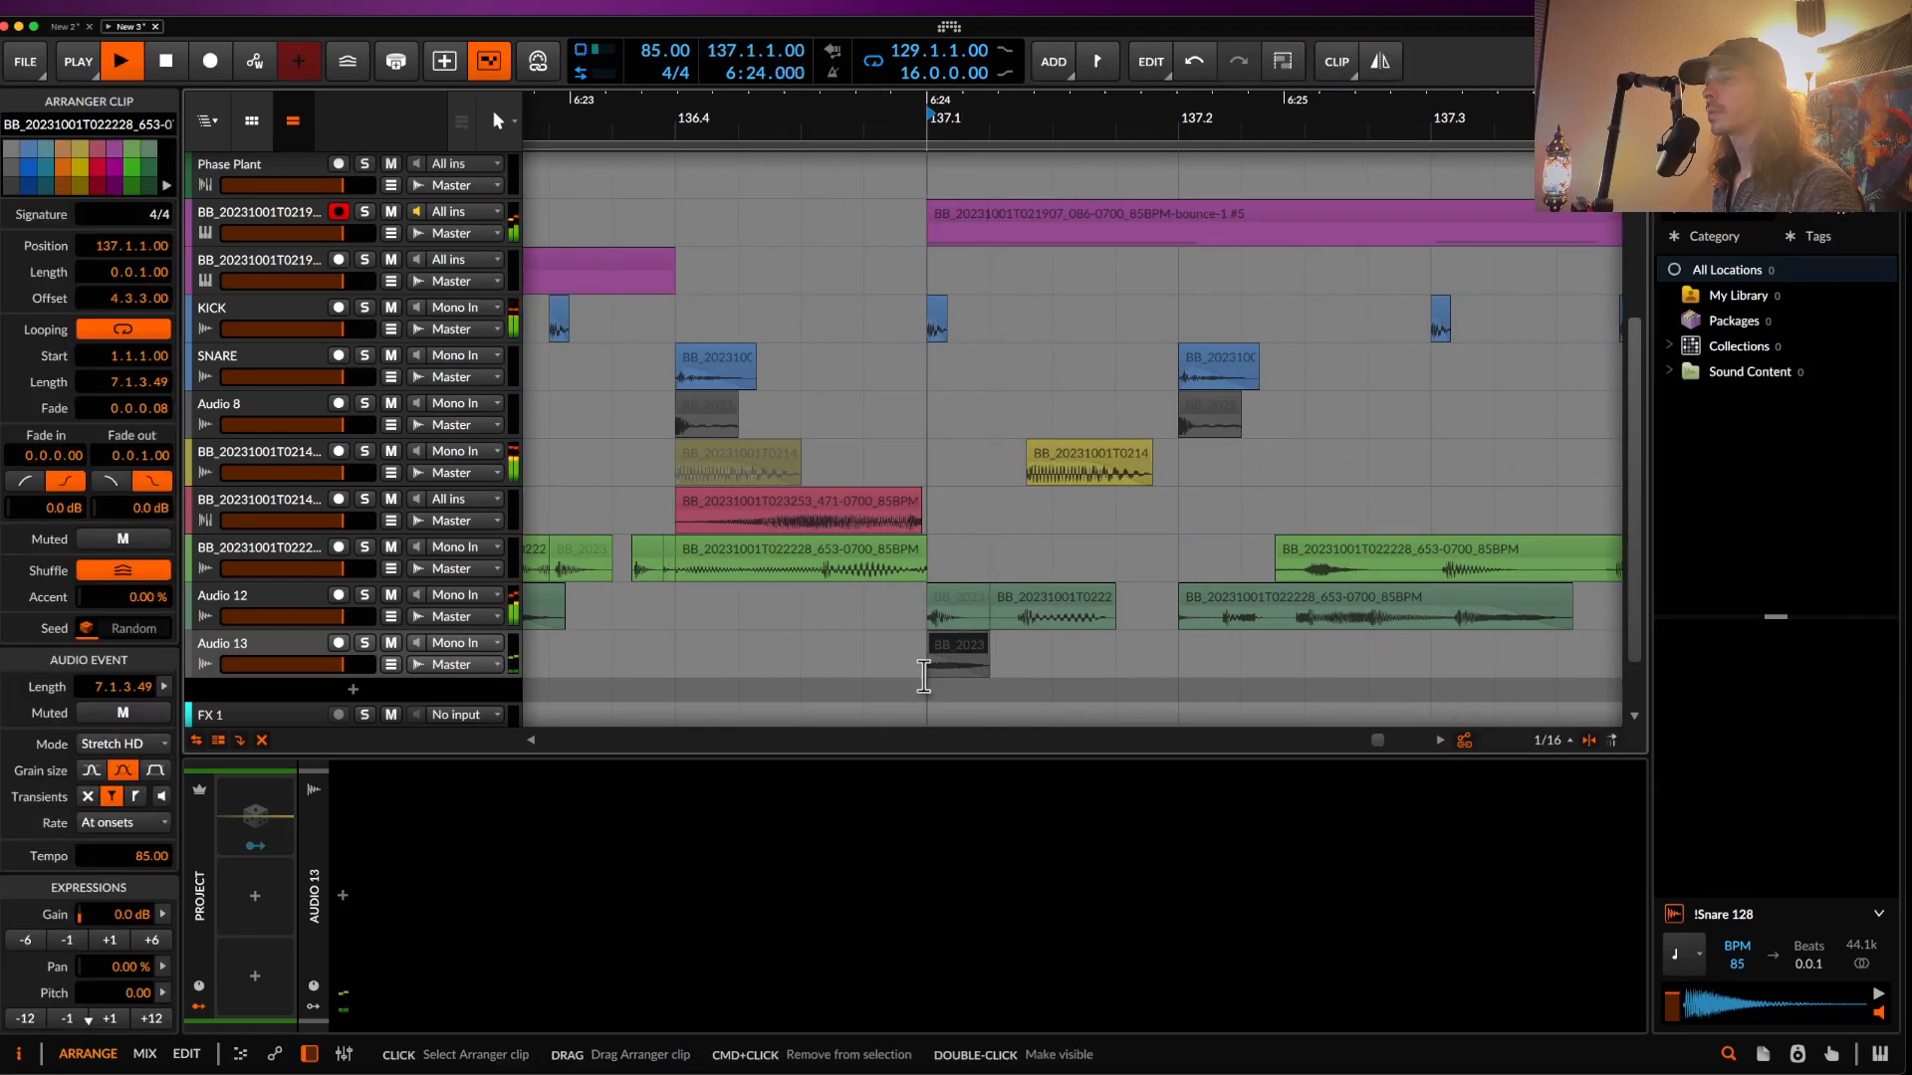
key("space")
- Duplicate the short clip through bar 138, then repeat the two-bar pattern up to bar 145
left_click_drag(927, 673, 1017, 674)
key("super+d")
key("super+d")
key("super+d")
key("super+d")
key("super+d")
key("super+d")
key("super+d")
key("super+d")
scroll(1055, 669, "down", 8)
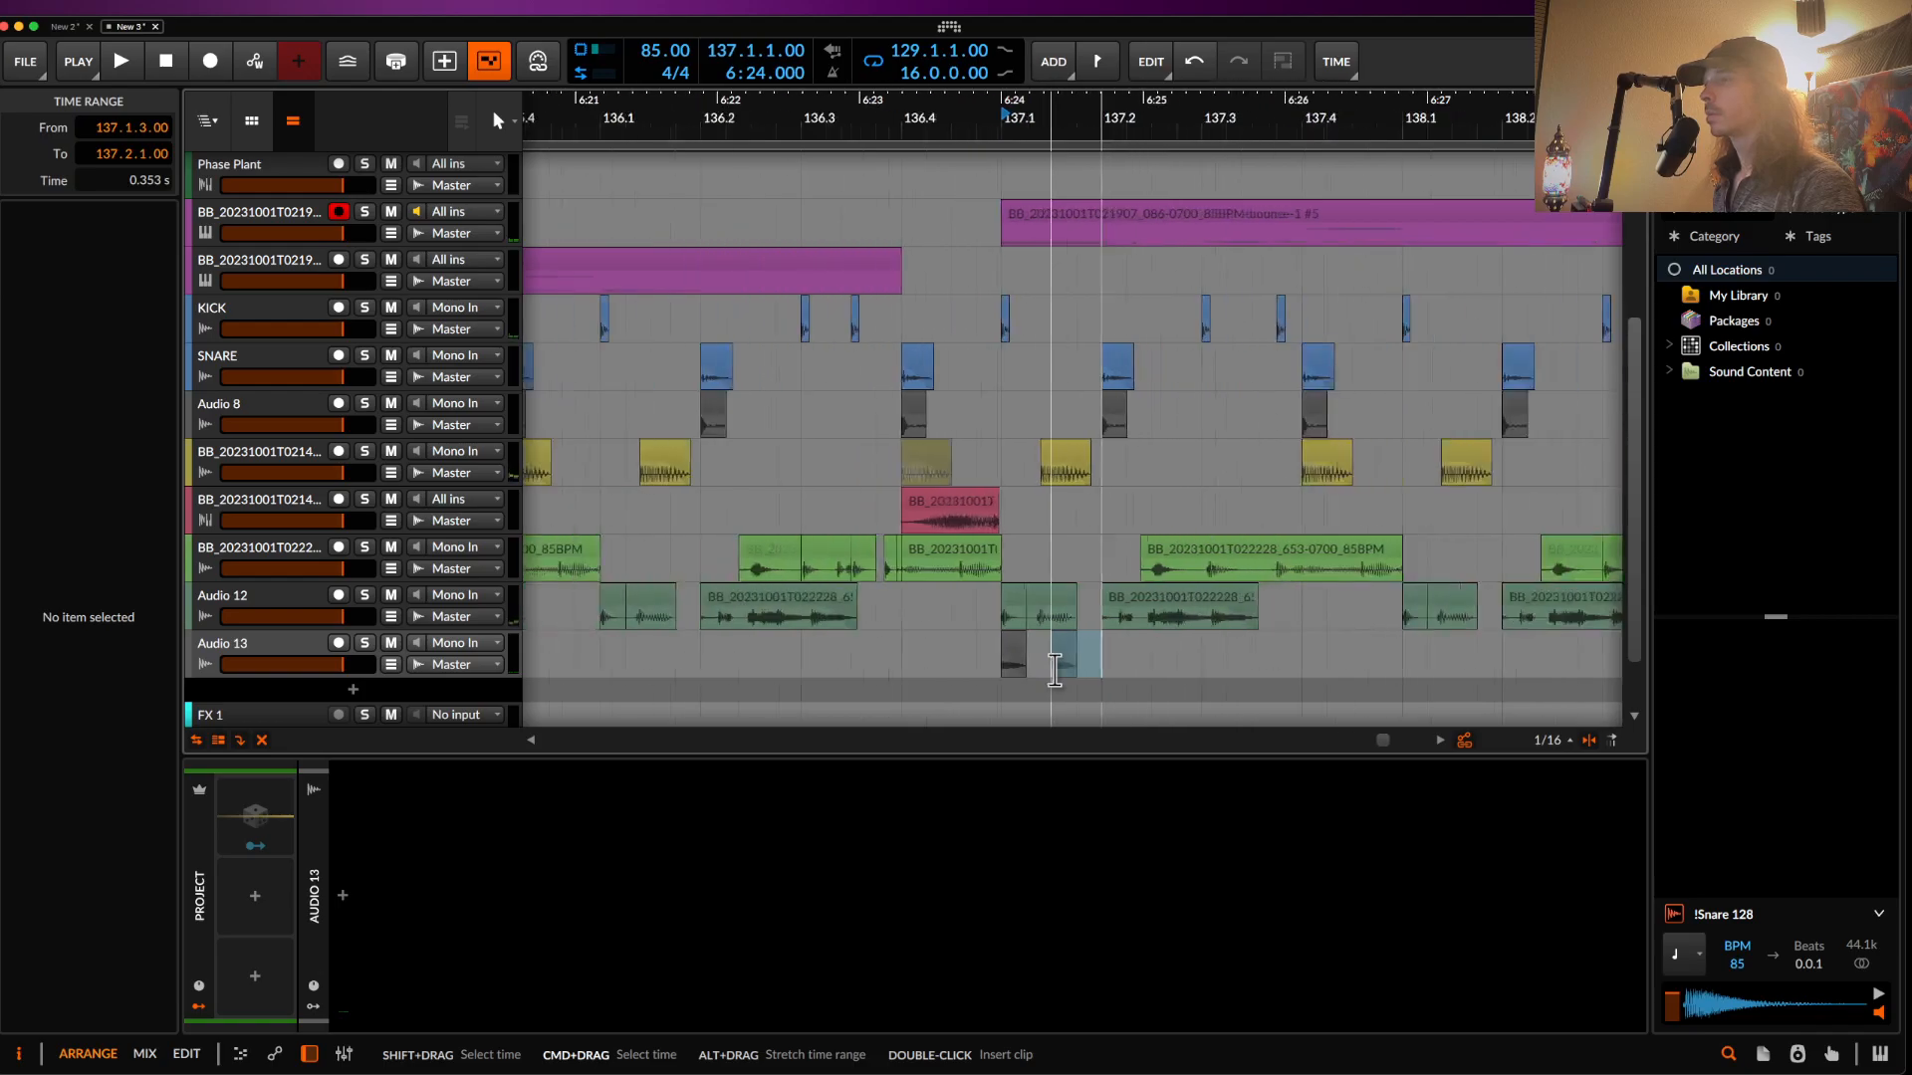
scroll(1054, 669, "down", 1)
key("super+d")
key("super+d")
key("super+d")
key("super+d")
key("super+d")
key("super+d")
key("super+d")
key("super+d")
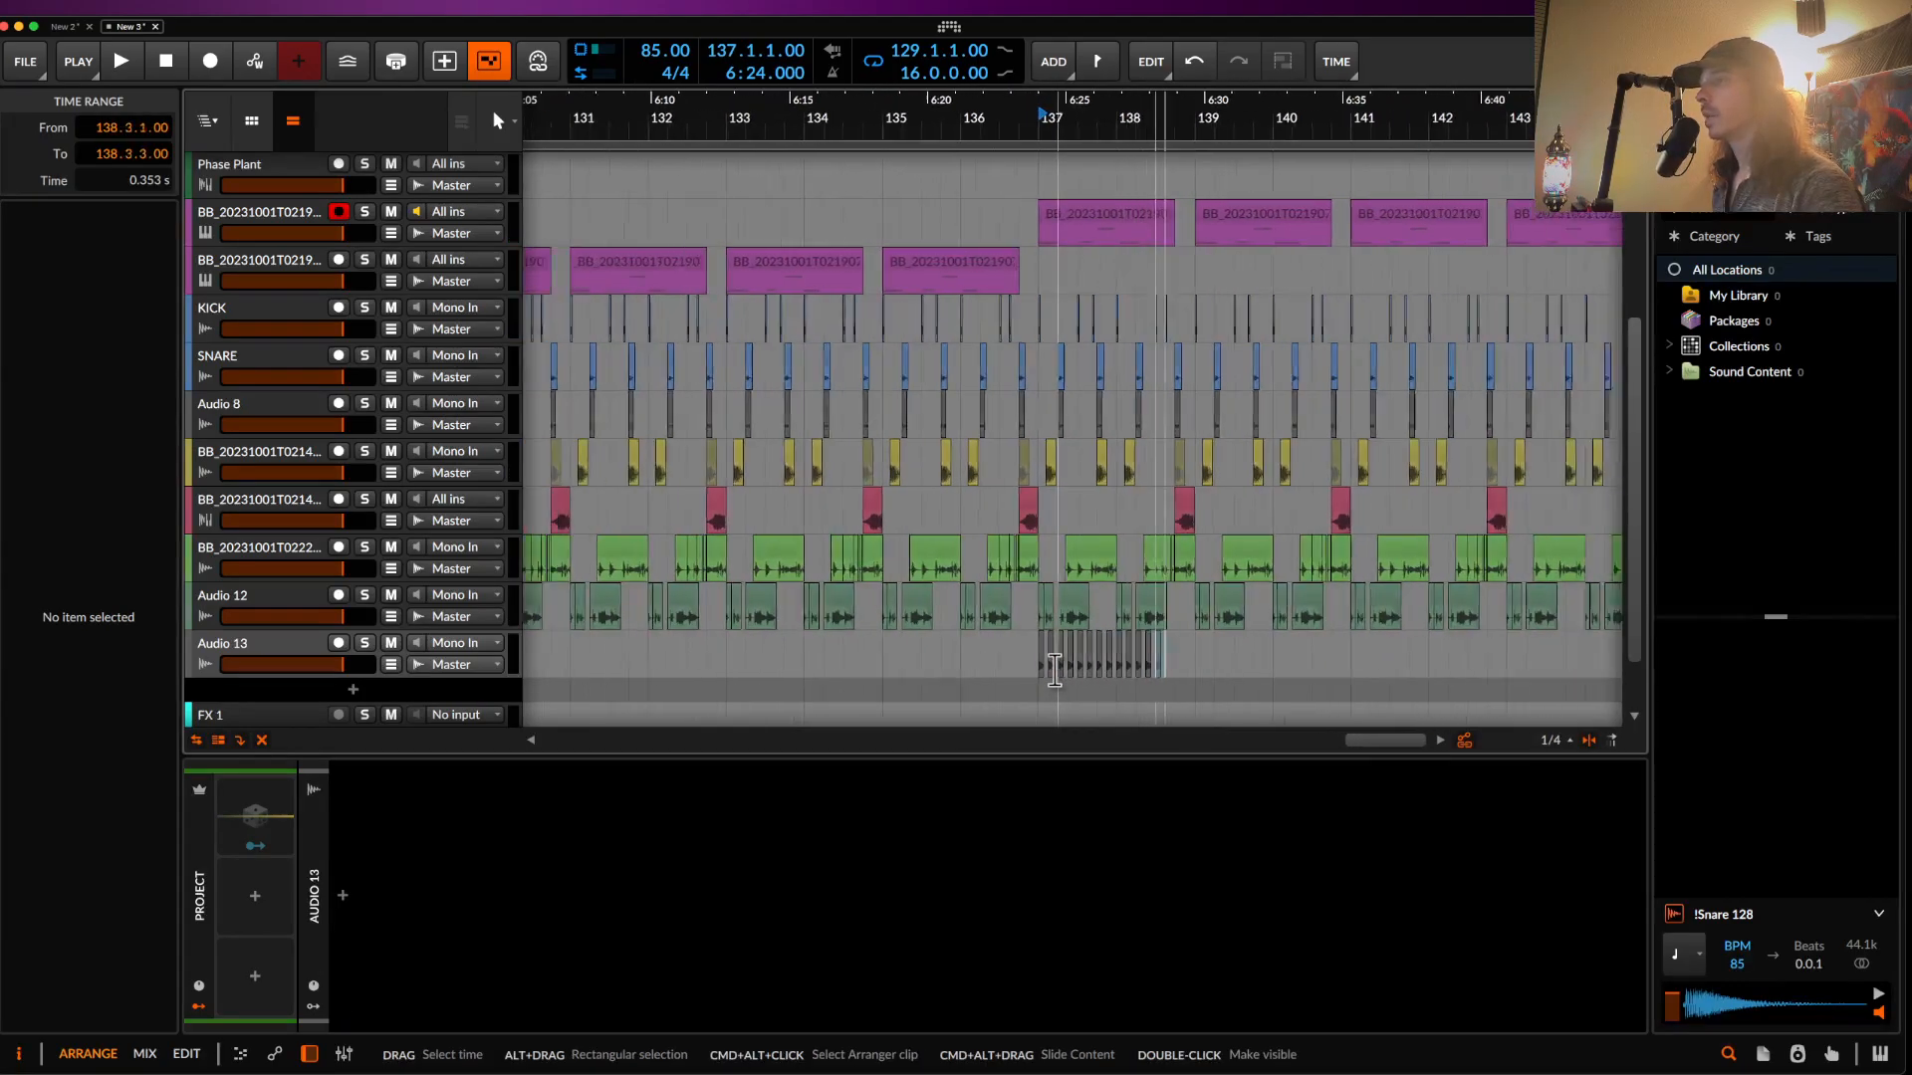
left_click_drag(1041, 667, 1189, 674)
key("super+d")
key("super+d")
key("super+d")
scroll(1187, 675, "down", 3)
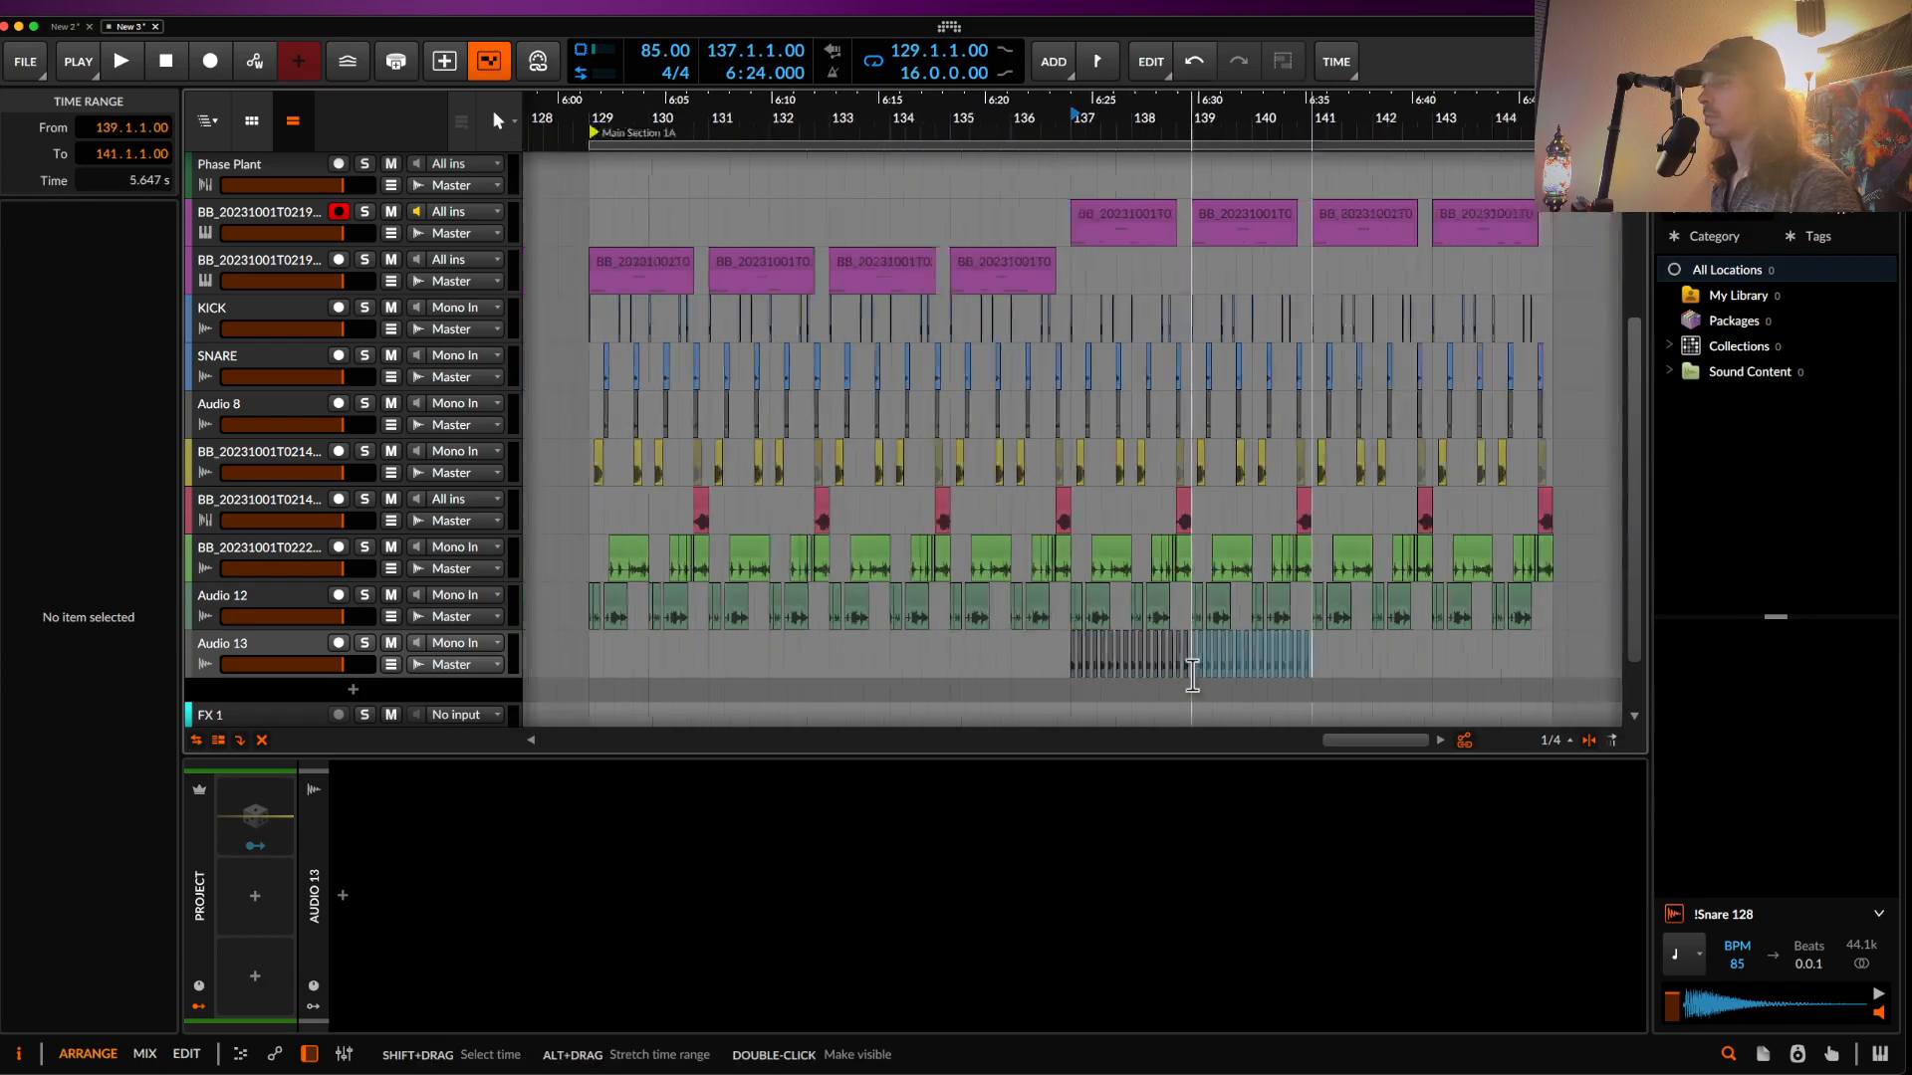
left_click(1114, 670)
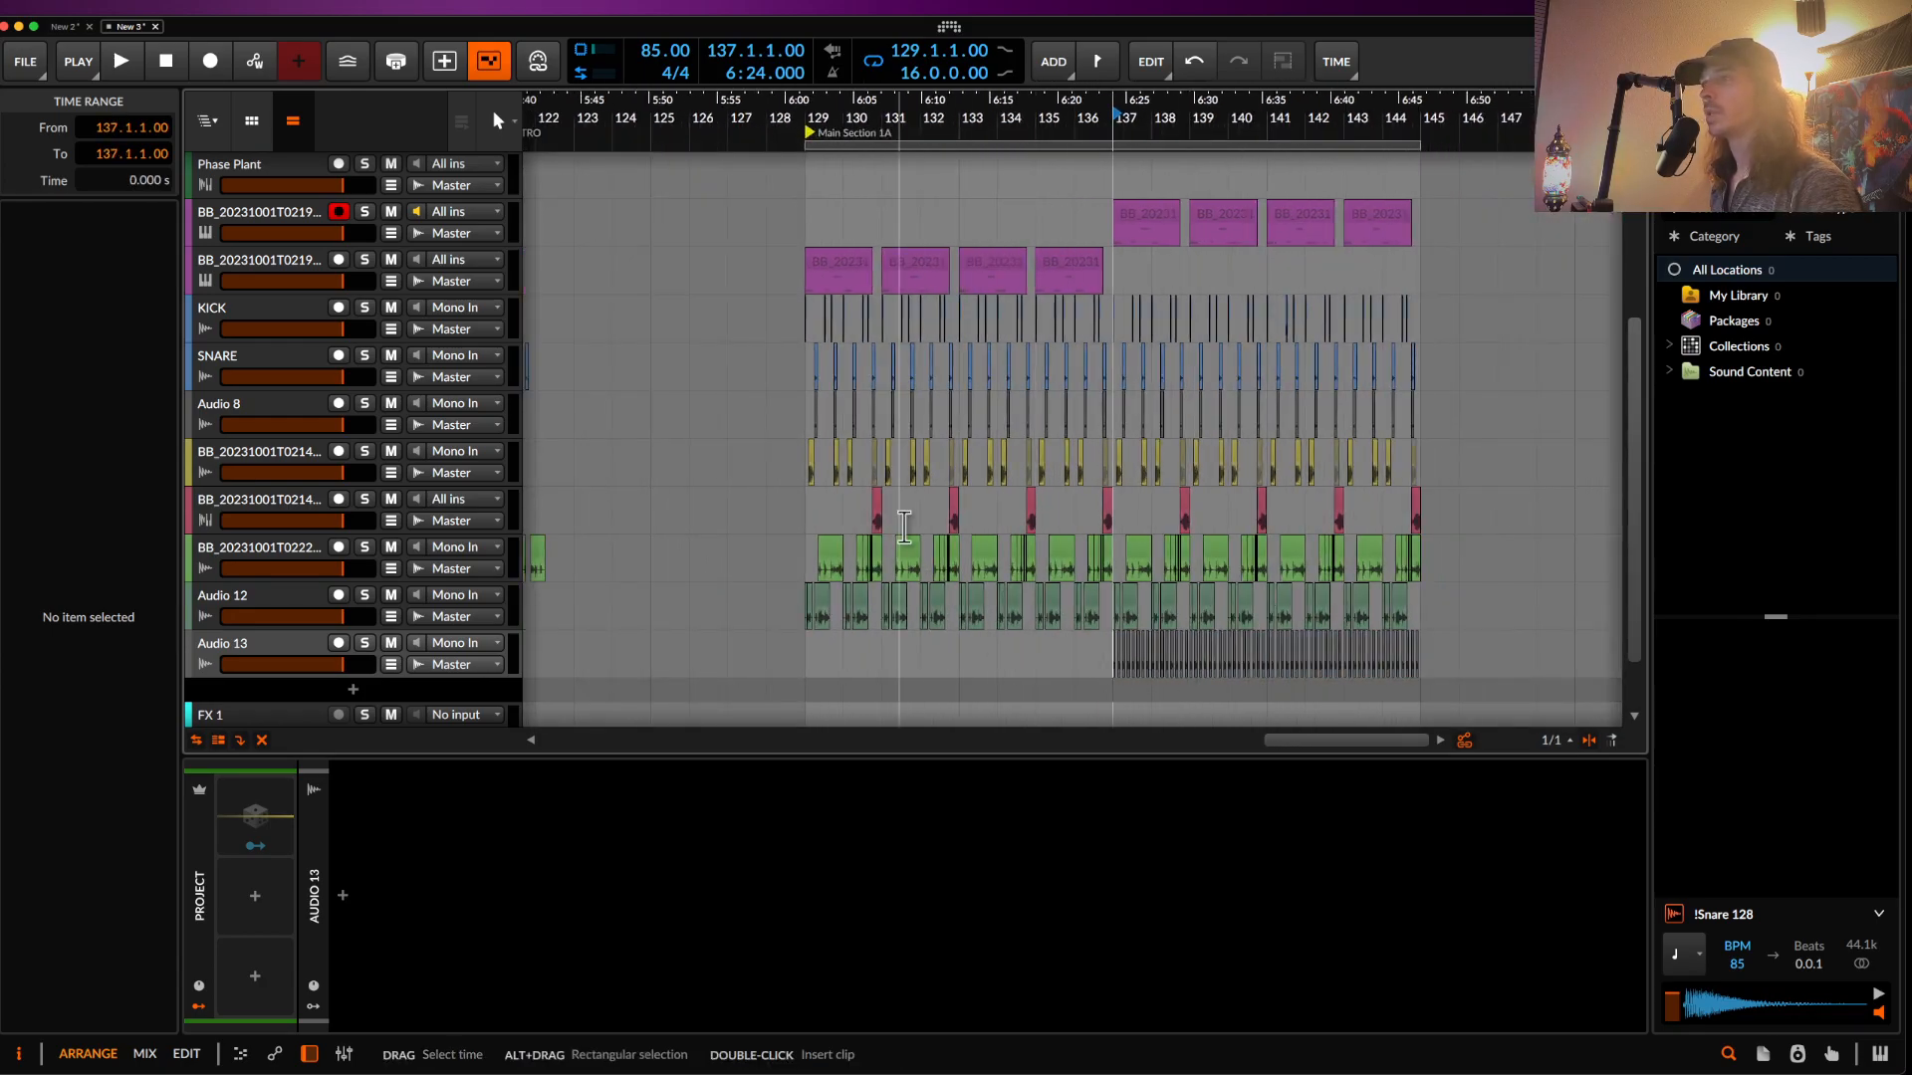
- Play back the new Audio 13 pattern, then open Audio 13's device browser
scroll(899, 518, "down", 1)
scroll(899, 518, "left", 2)
scroll(1173, 513, "up", 3)
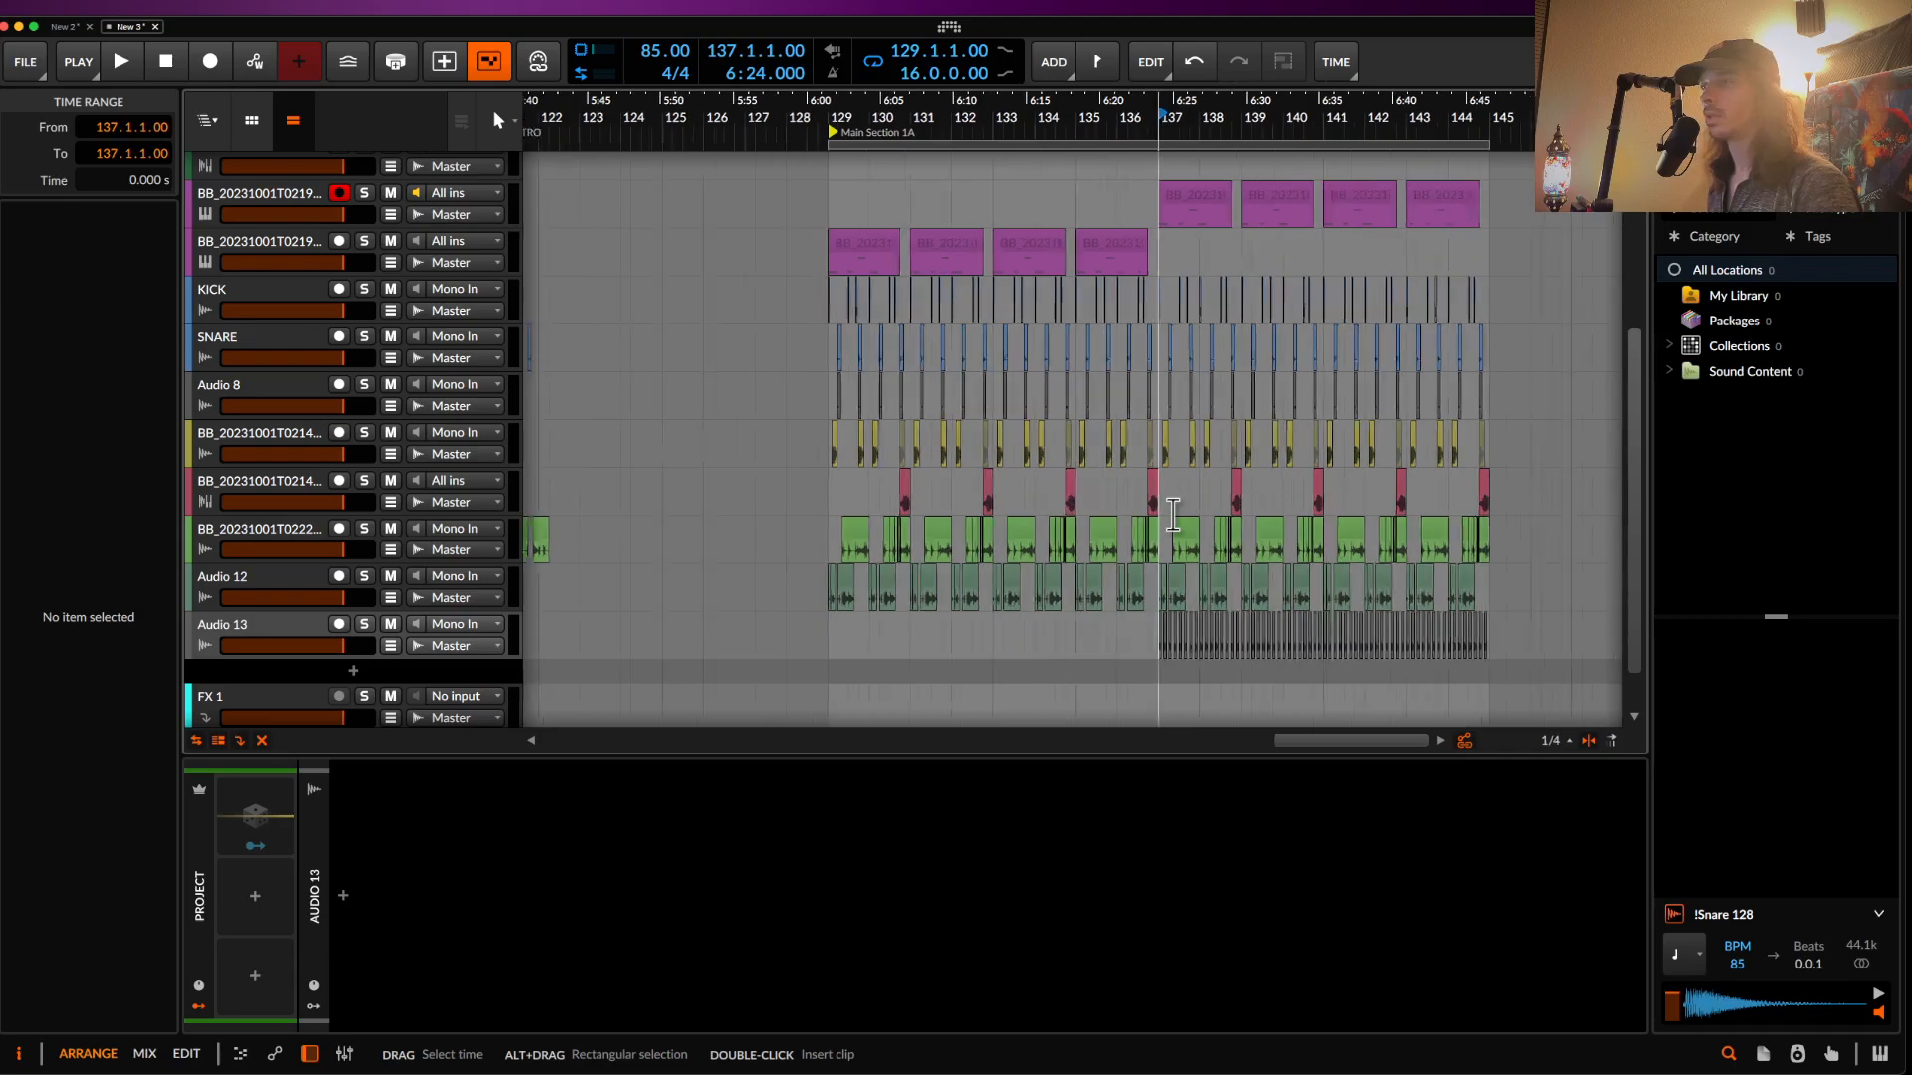
scroll(1173, 514, "up", 6)
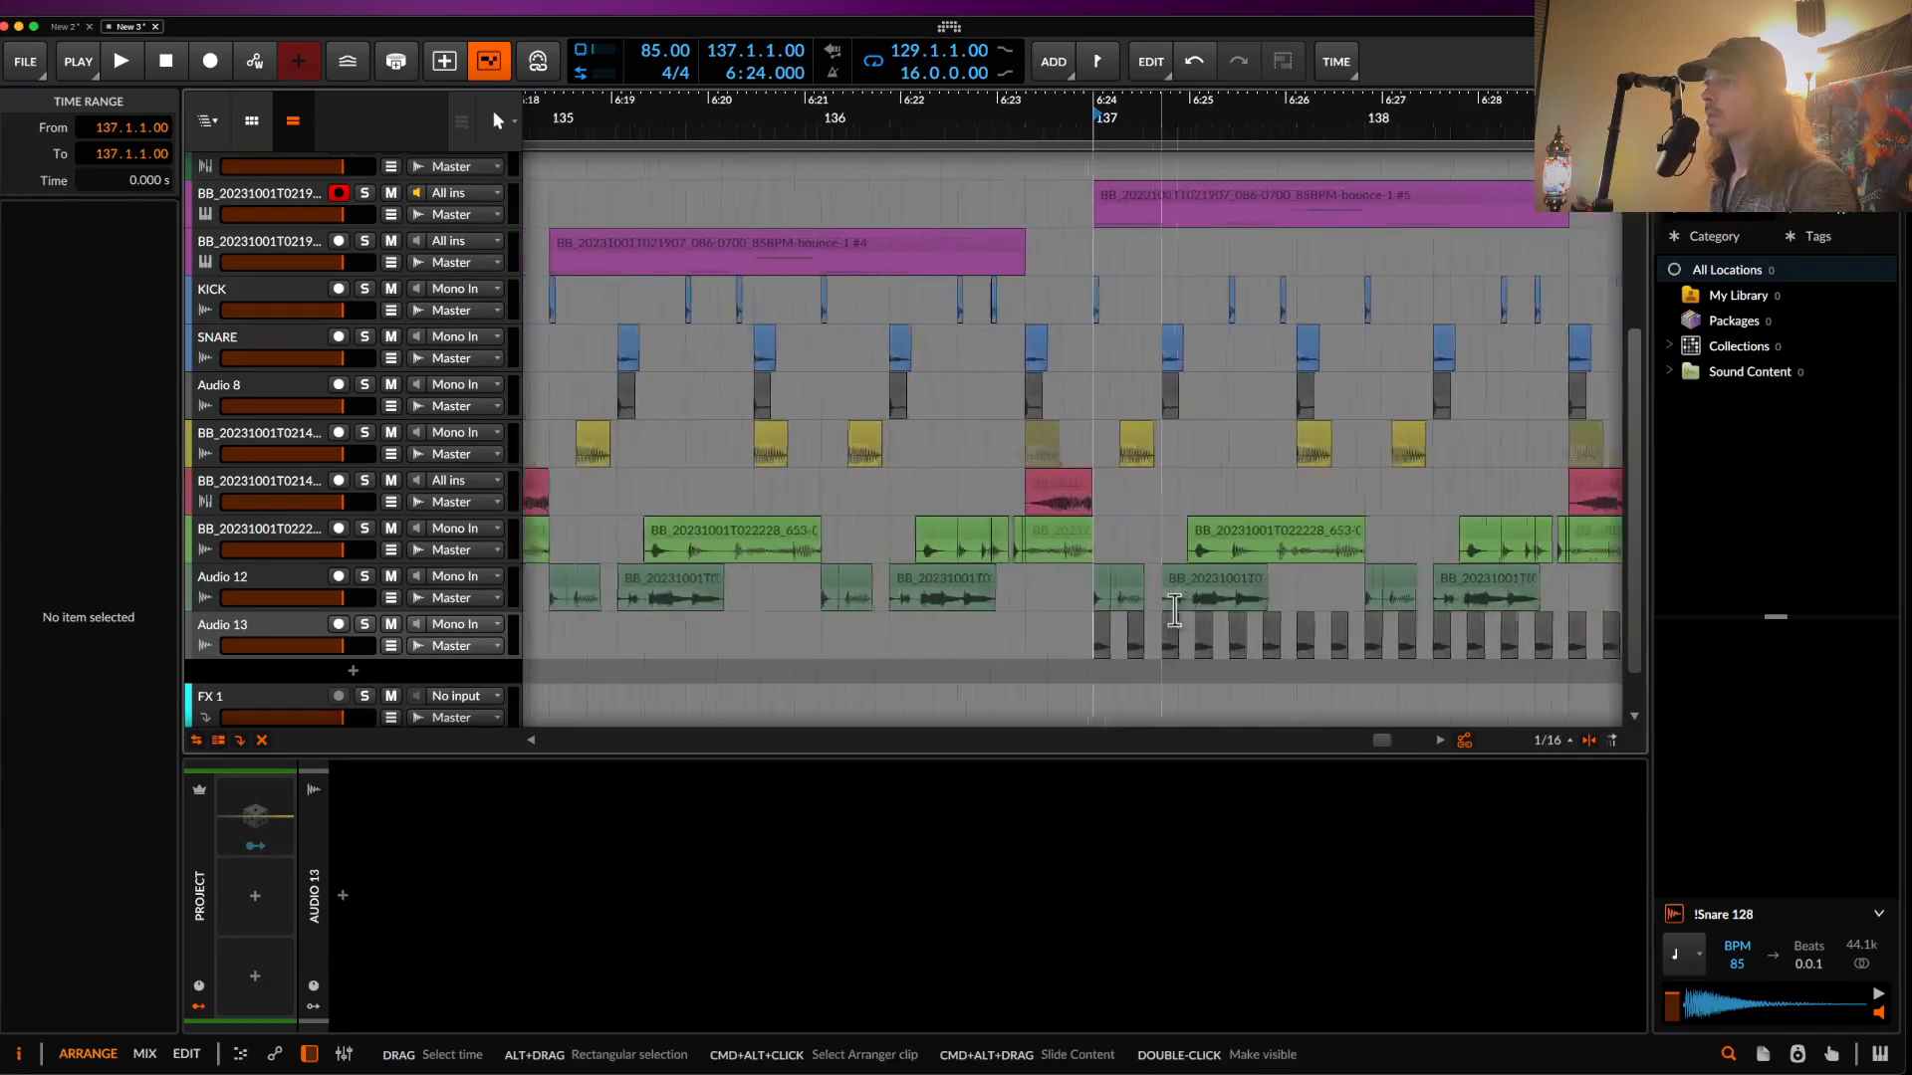
left_click(1018, 488)
scroll(1018, 486, "up", 1)
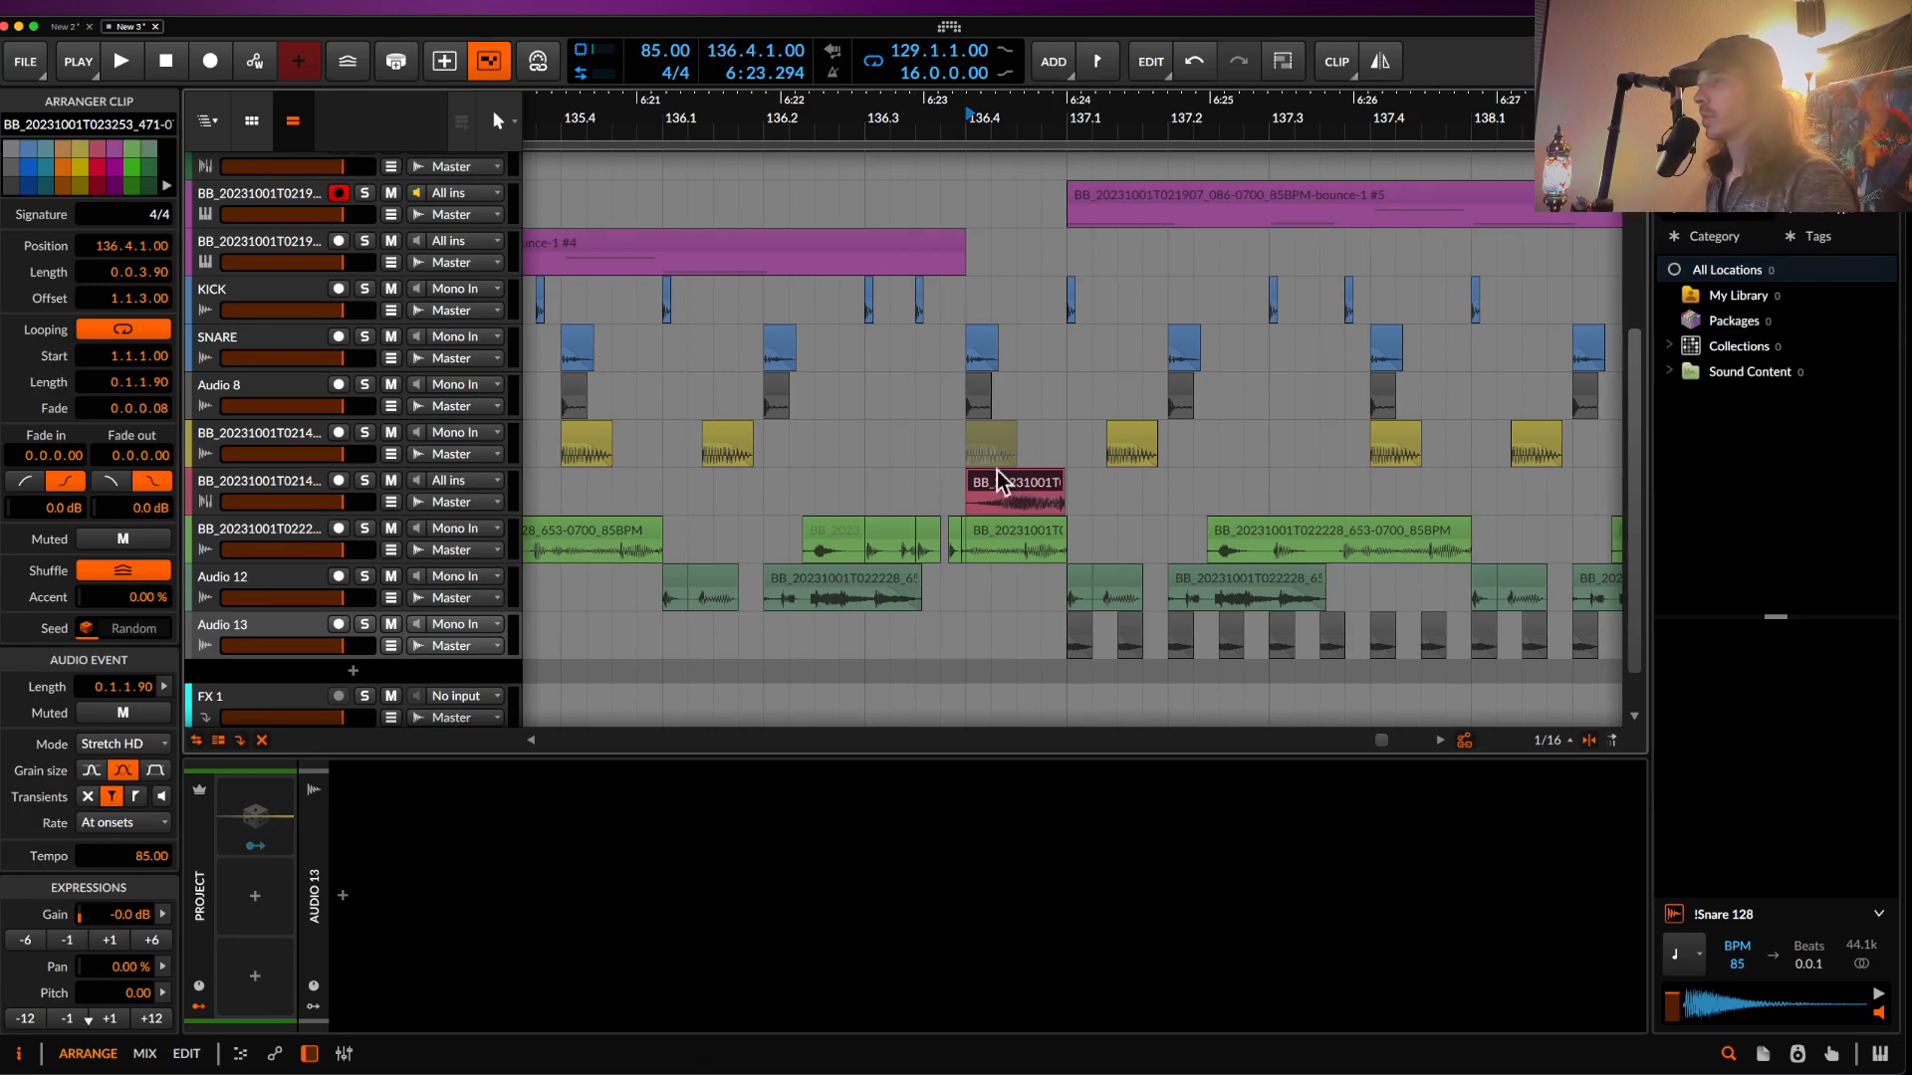
key("space")
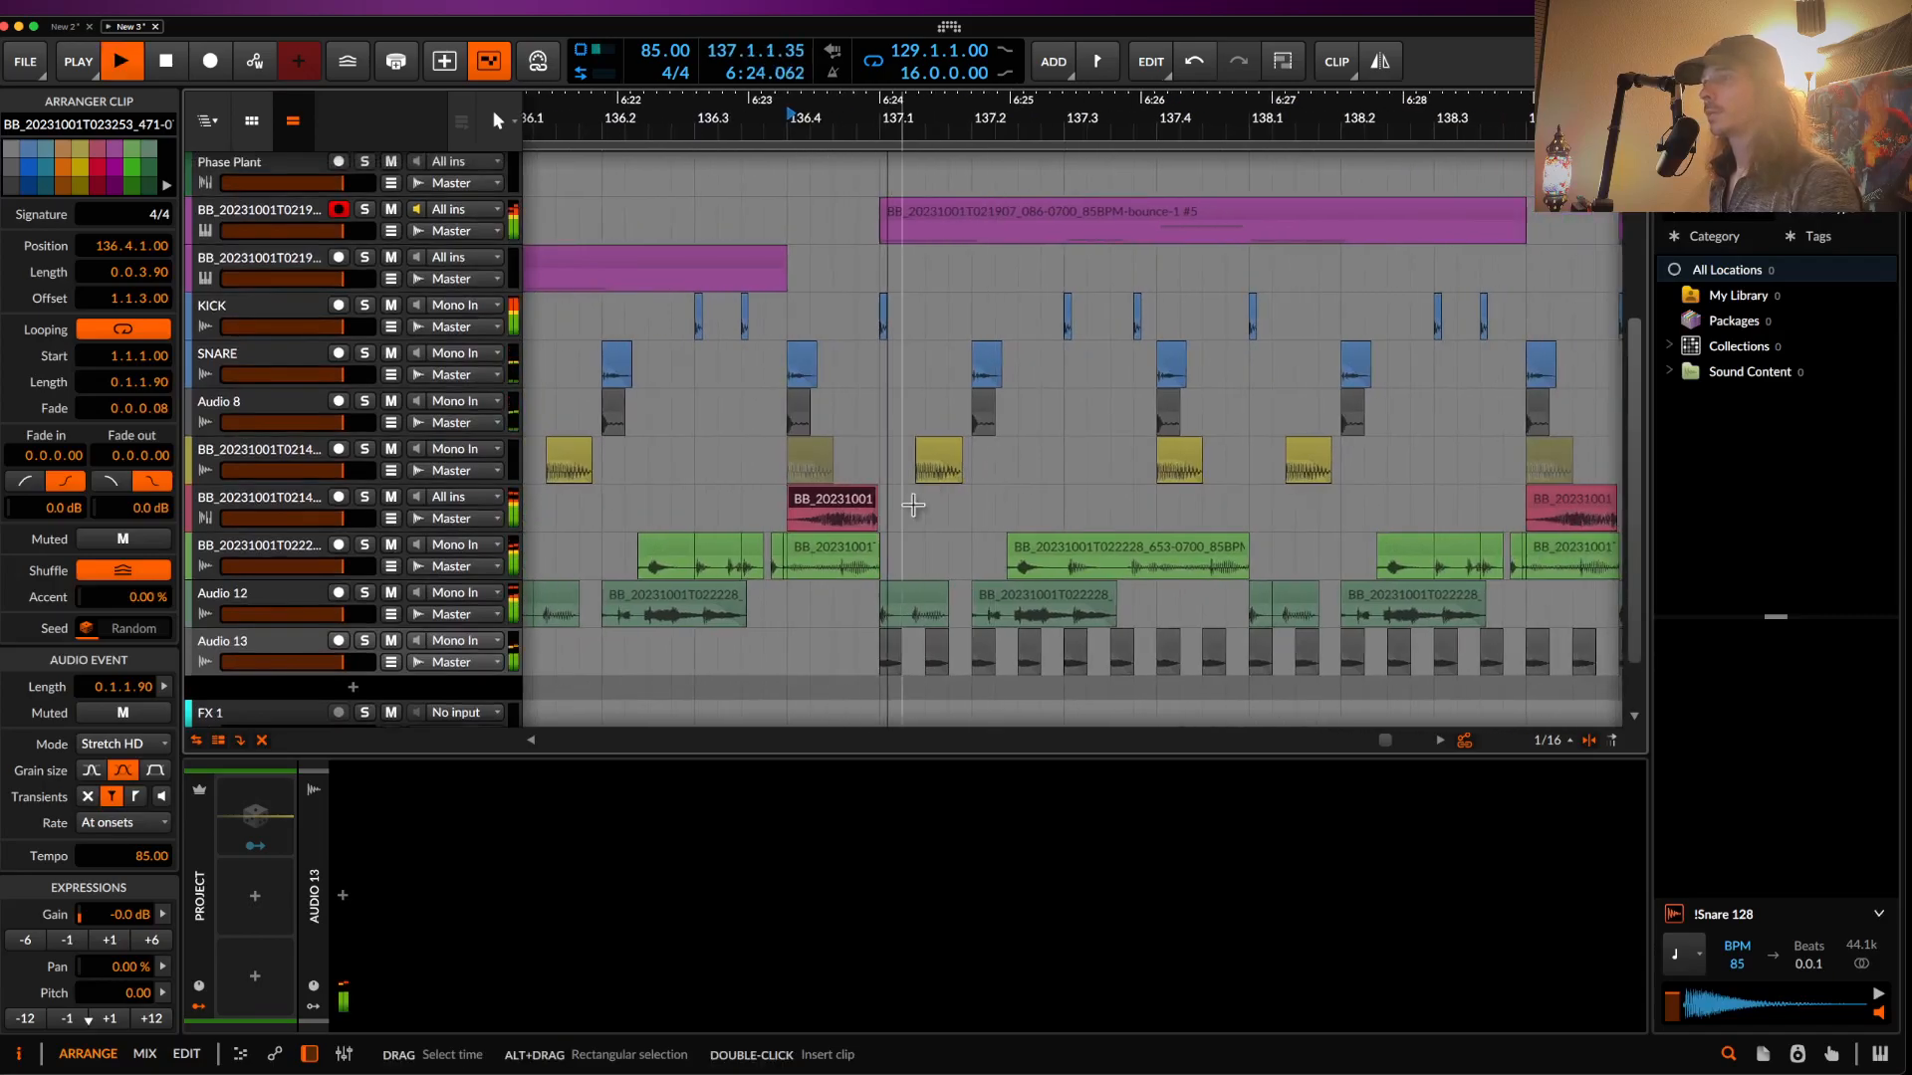
left_click(882, 637)
left_click(307, 651)
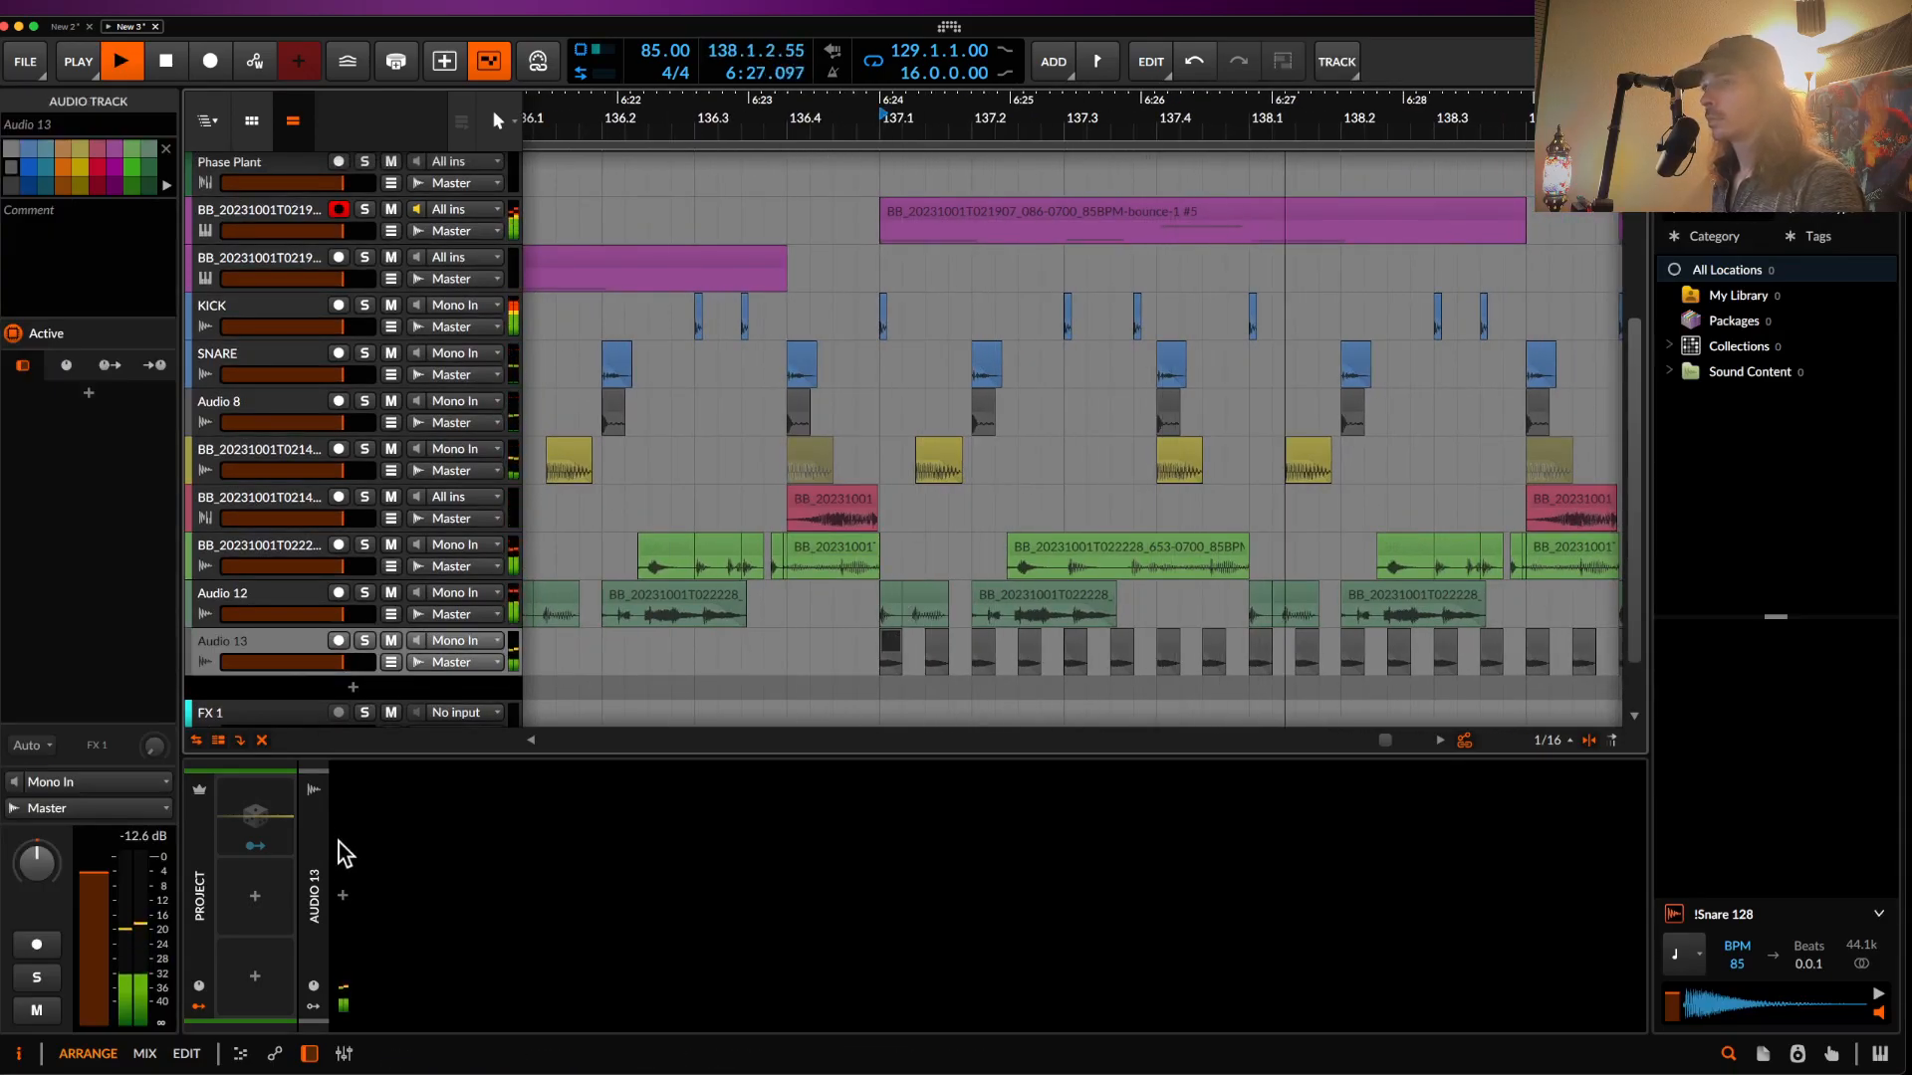
left_click(343, 896)
- Insert a Time Shift device on Audio 13 set to 51.5 ms, then collapse it
type("time")
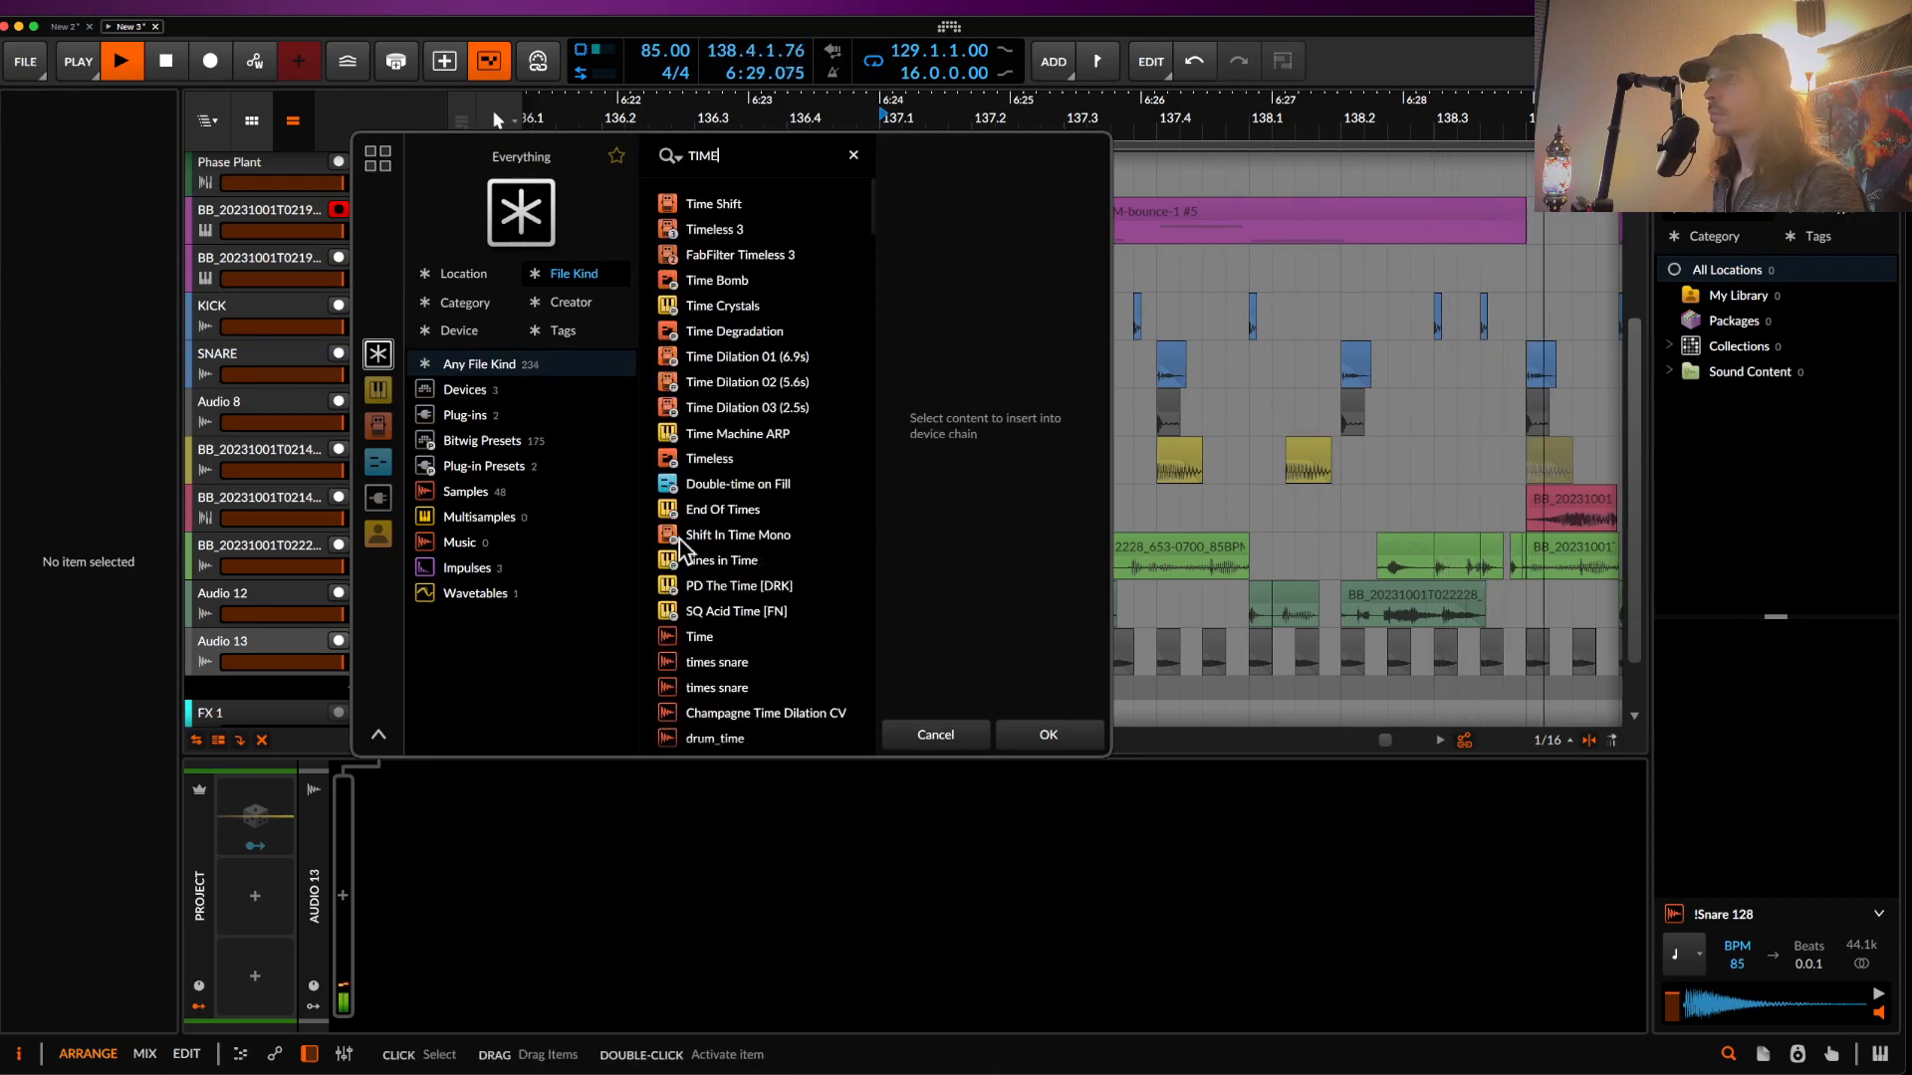
left_click(690, 203)
left_click(1048, 731)
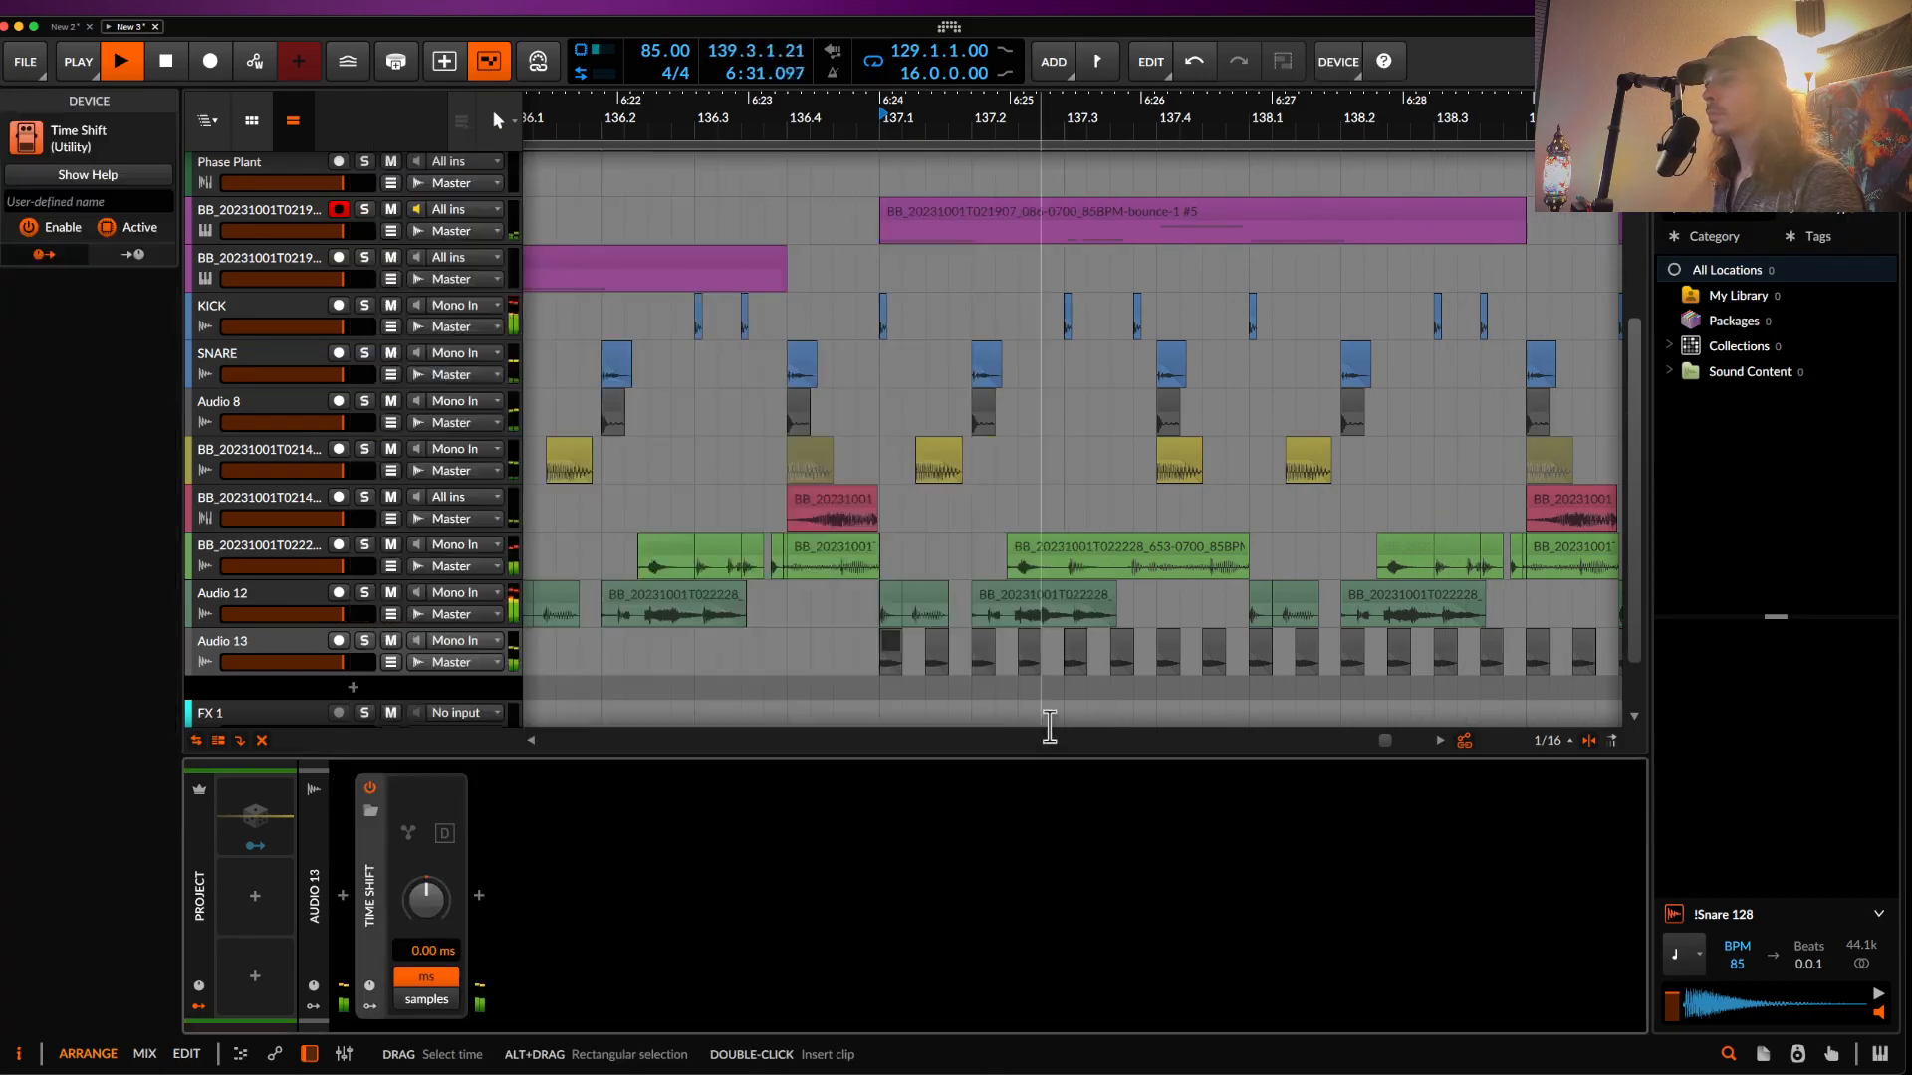
left_click_drag(439, 953, 439, 931)
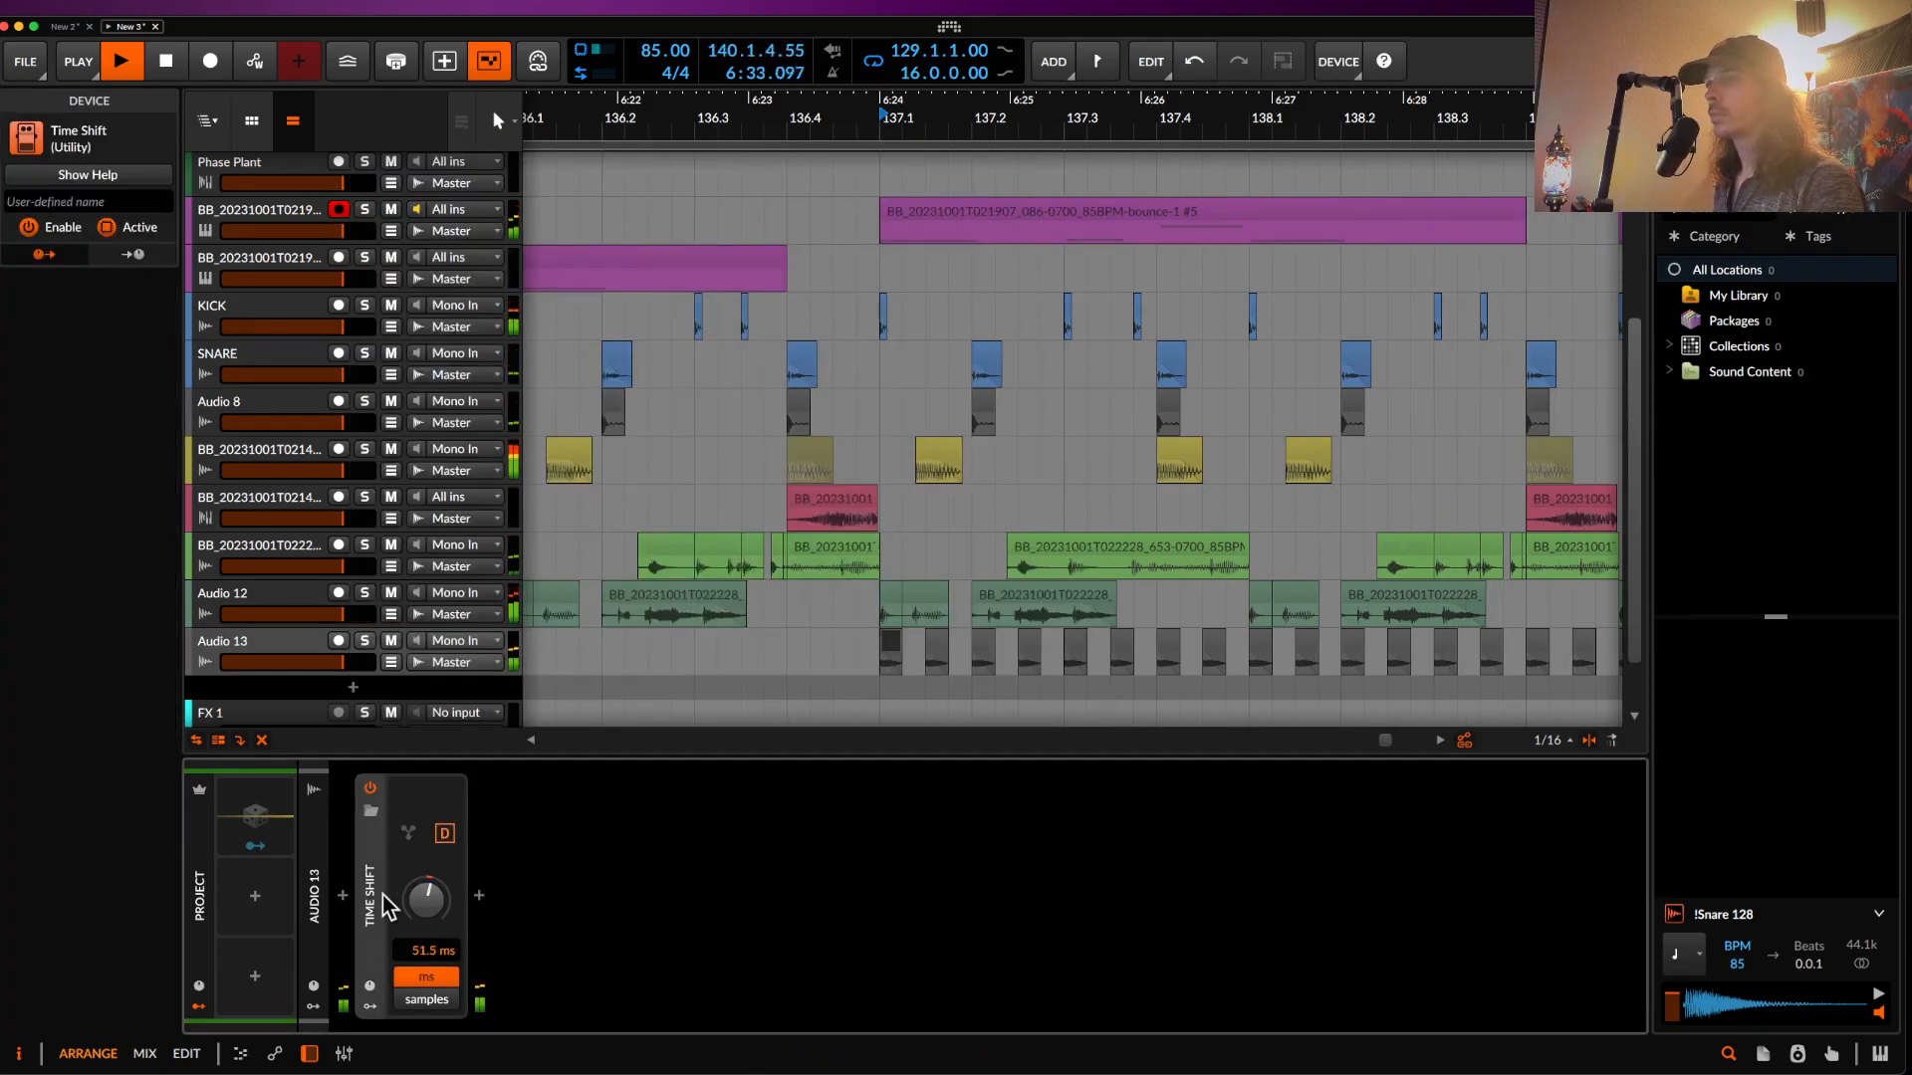
double_click(364, 839)
- Nudge one Audio 13 clip earlier and another later, and delete the clip at 137.2.3
scroll(1139, 598, "up", 5)
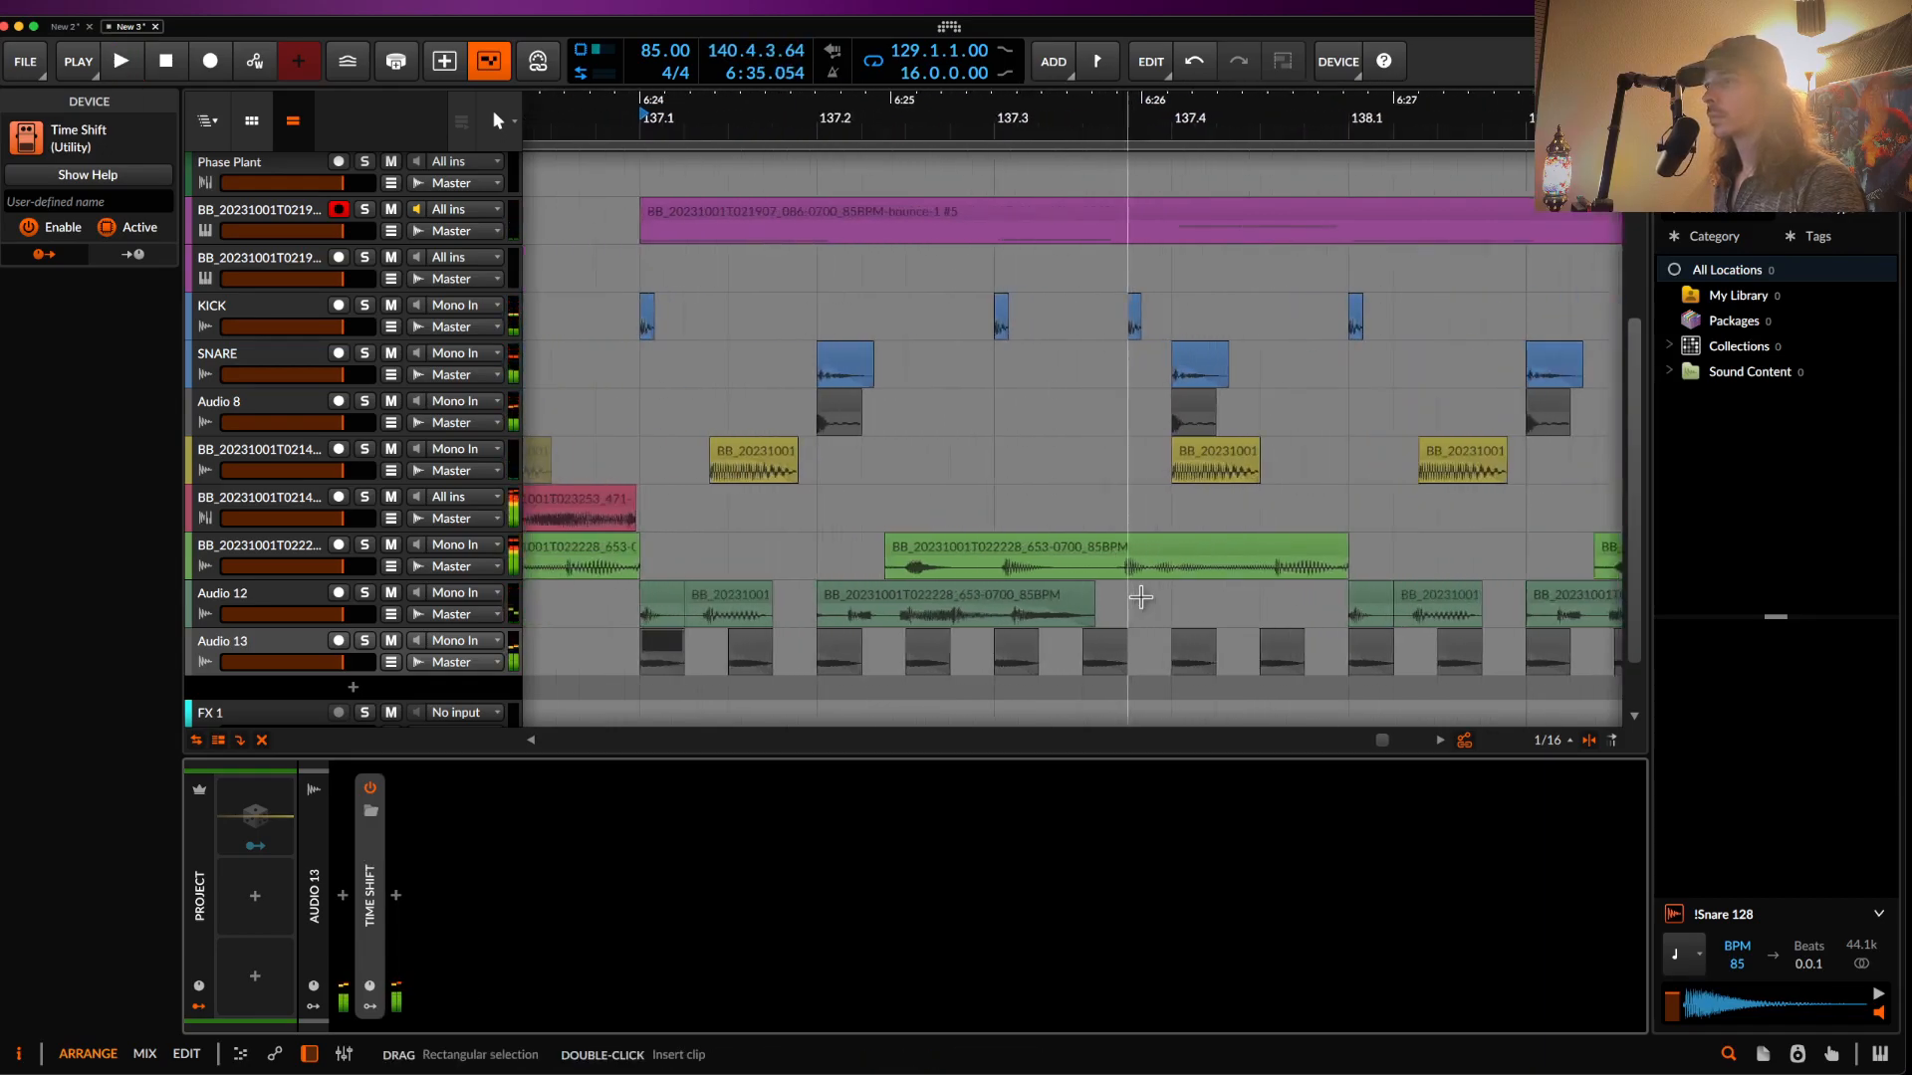
key("space")
scroll(902, 641, "down", 4)
scroll(789, 683, "up", 4)
left_click_drag(844, 645, 808, 652)
left_click_drag(1030, 642, 1095, 659)
scroll(1165, 648, "right", 3)
left_click(1103, 655)
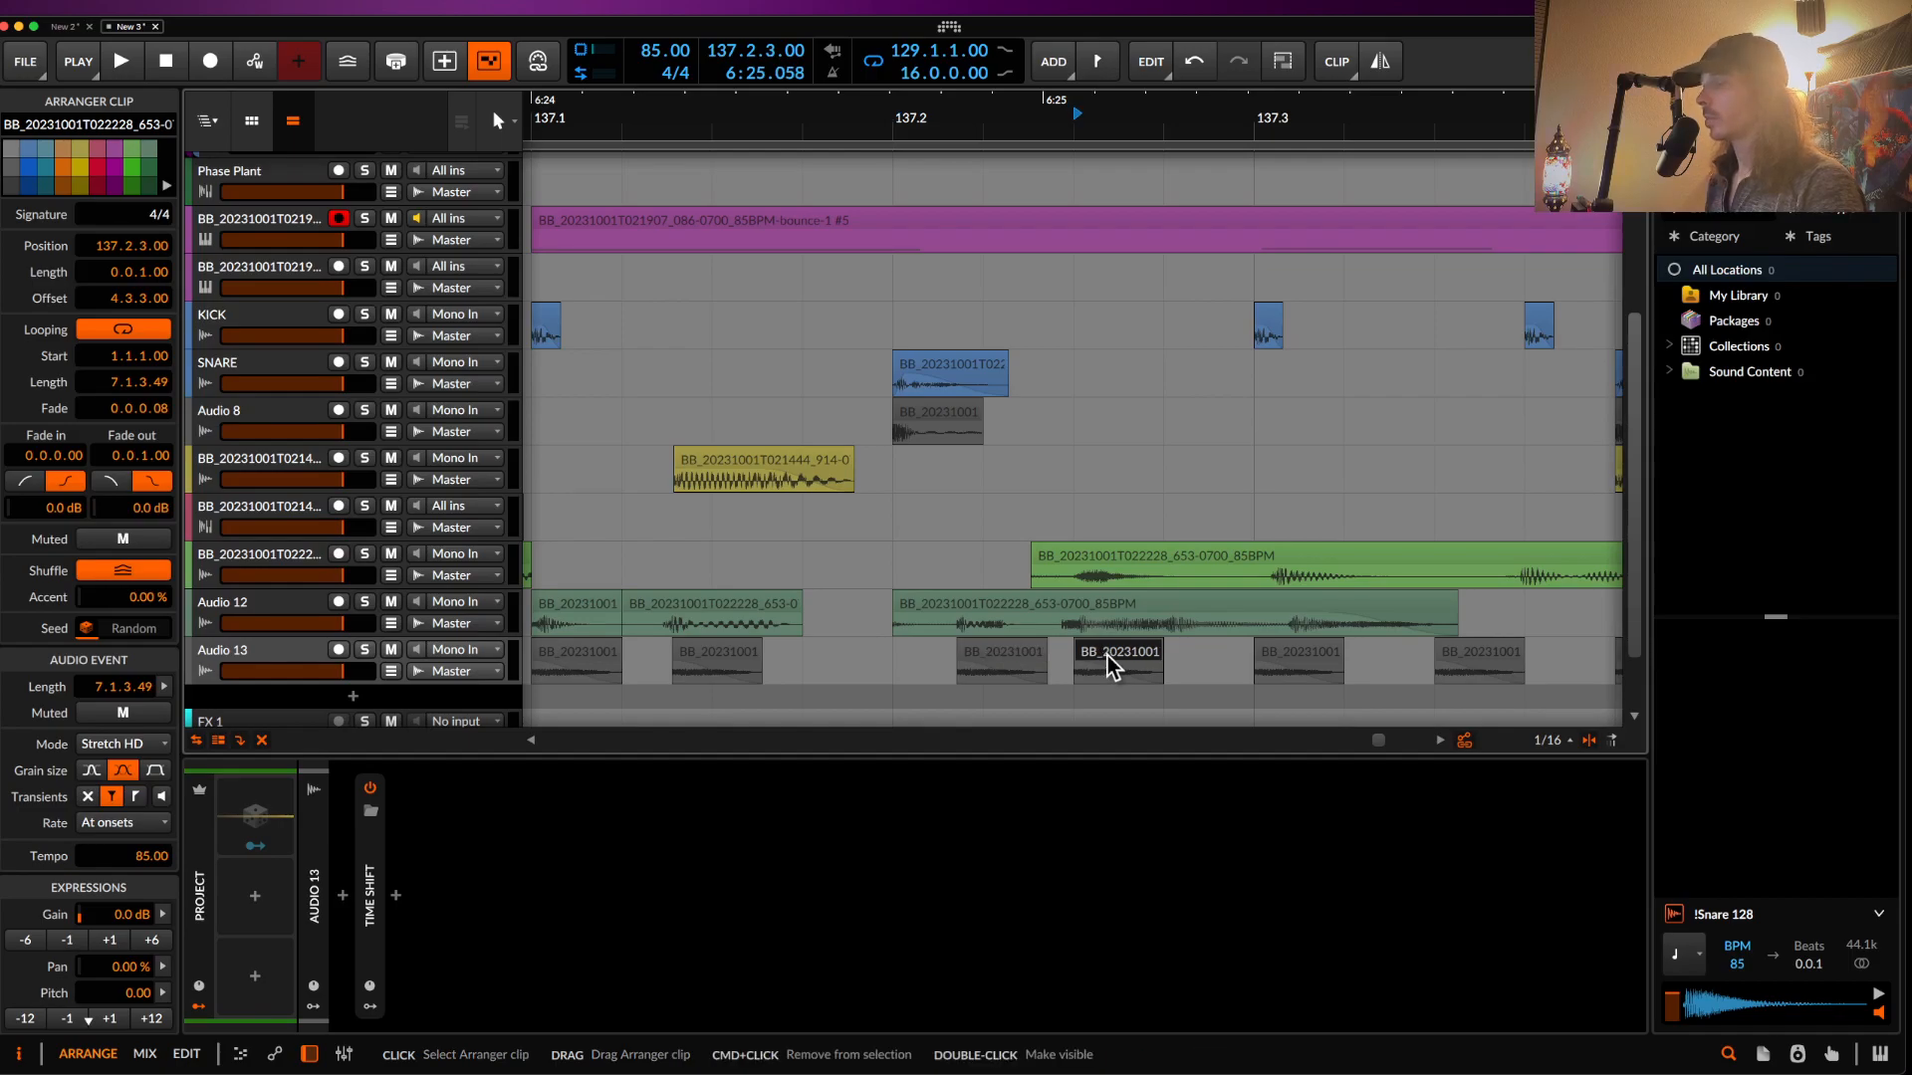
key("Delete")
- Mark 137.1.1–137.2.3 on Audio 13 and shift the clip at 137.3.3 to 137.3.4
left_click(1265, 655)
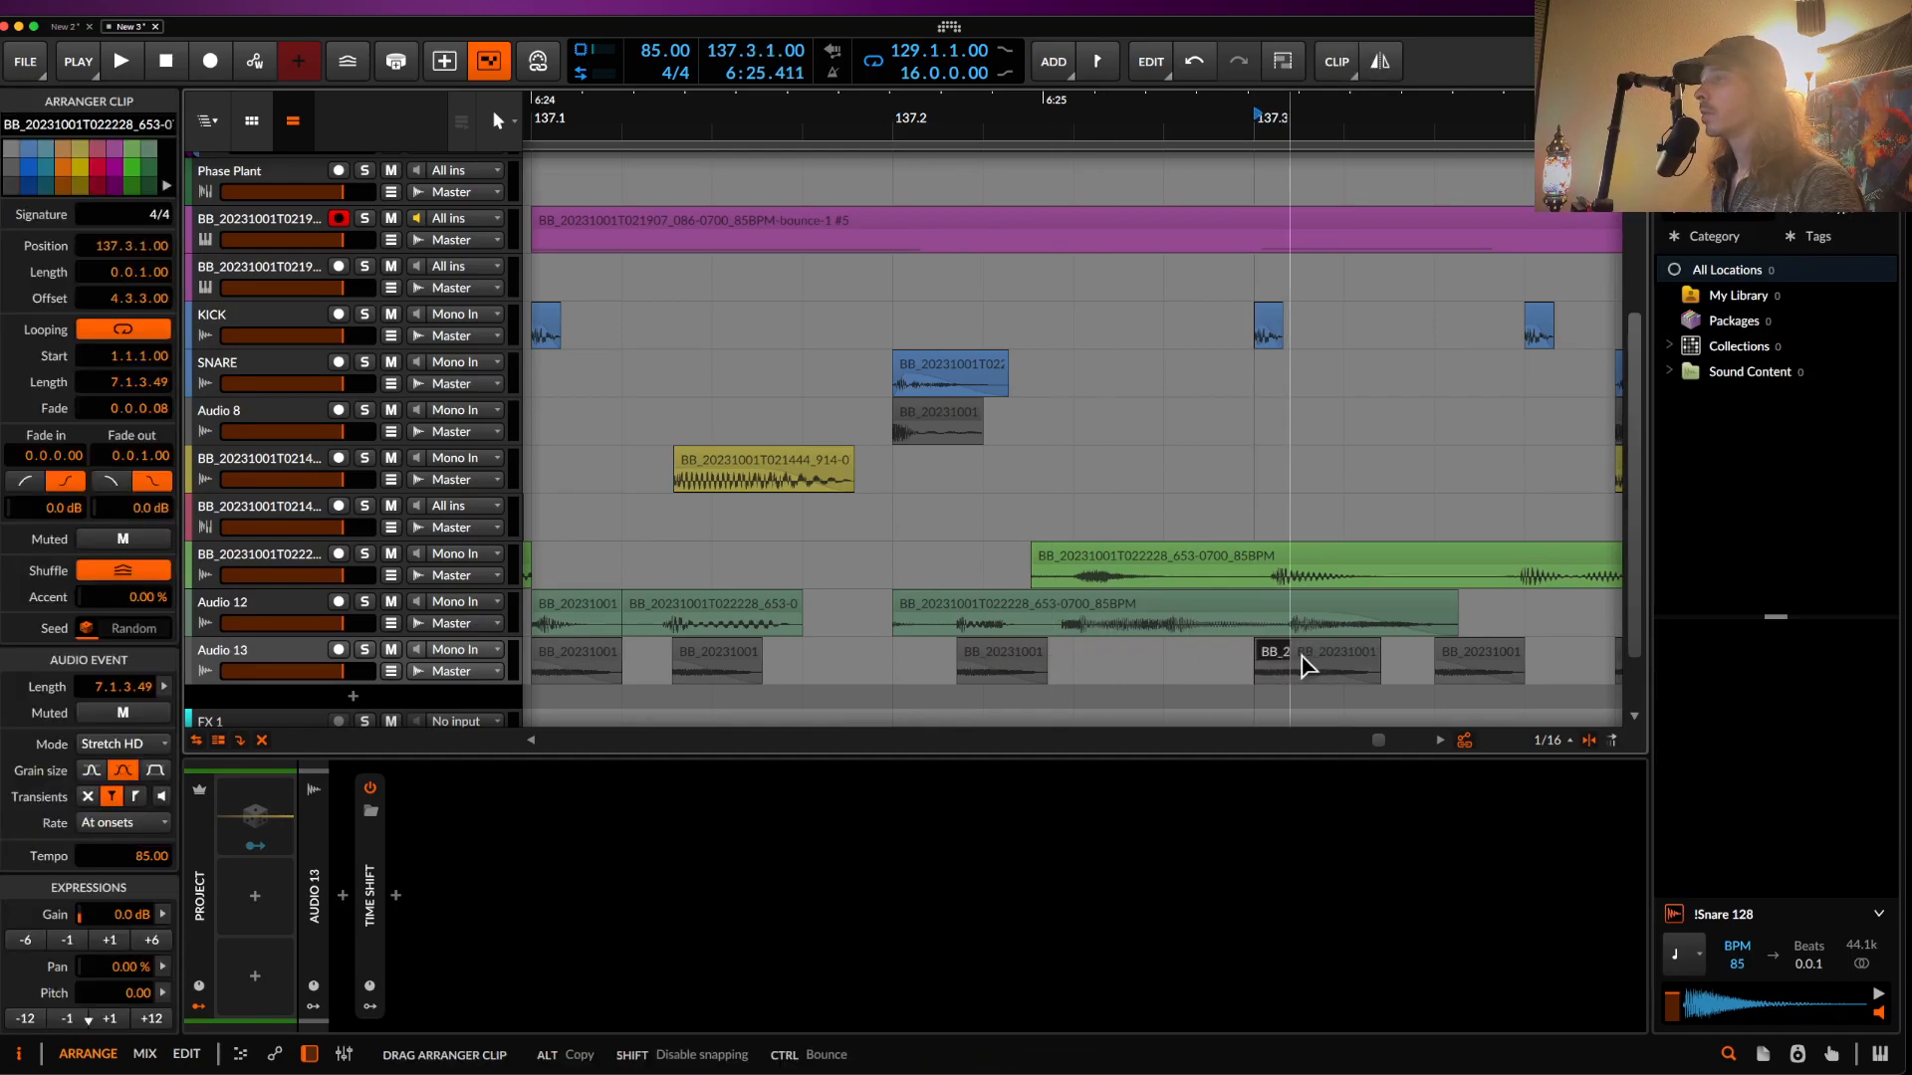
scroll(1300, 655, "down", 5)
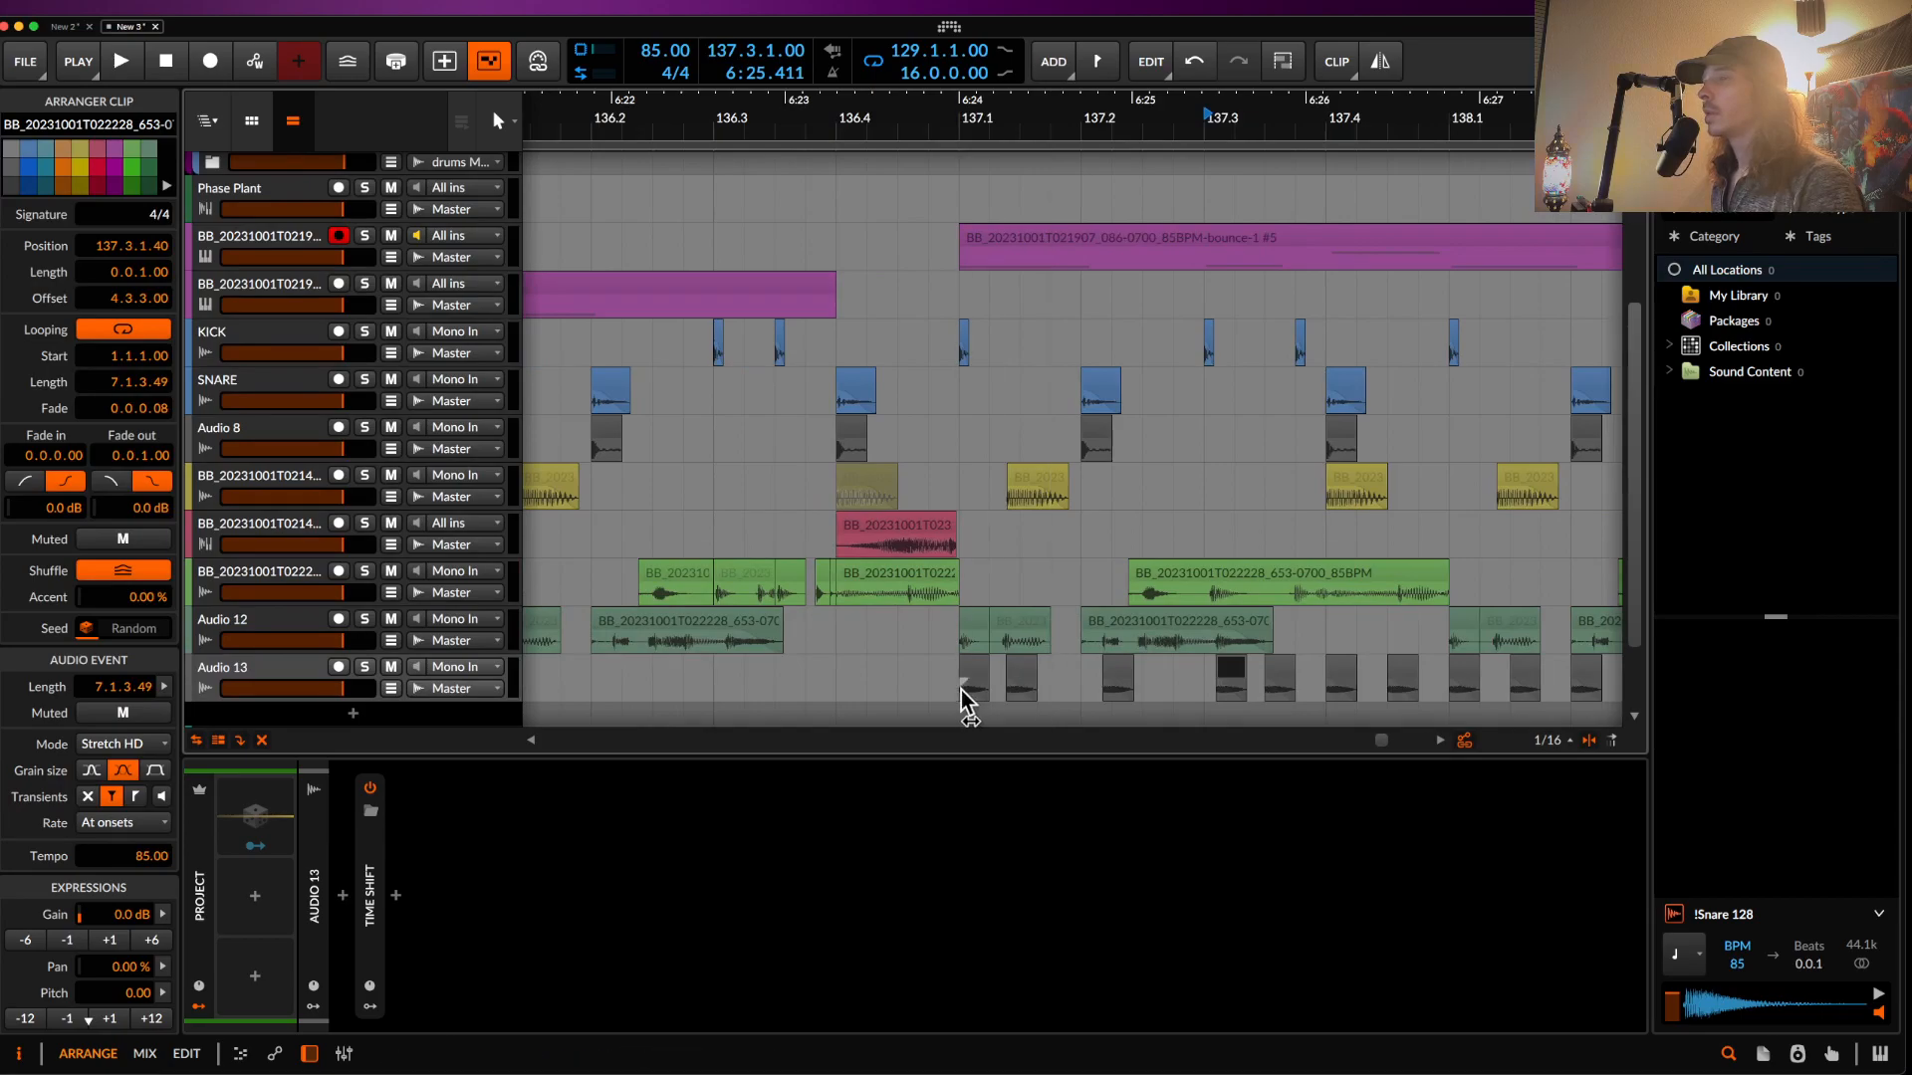
left_click_drag(960, 690, 1313, 674)
left_click(1311, 687)
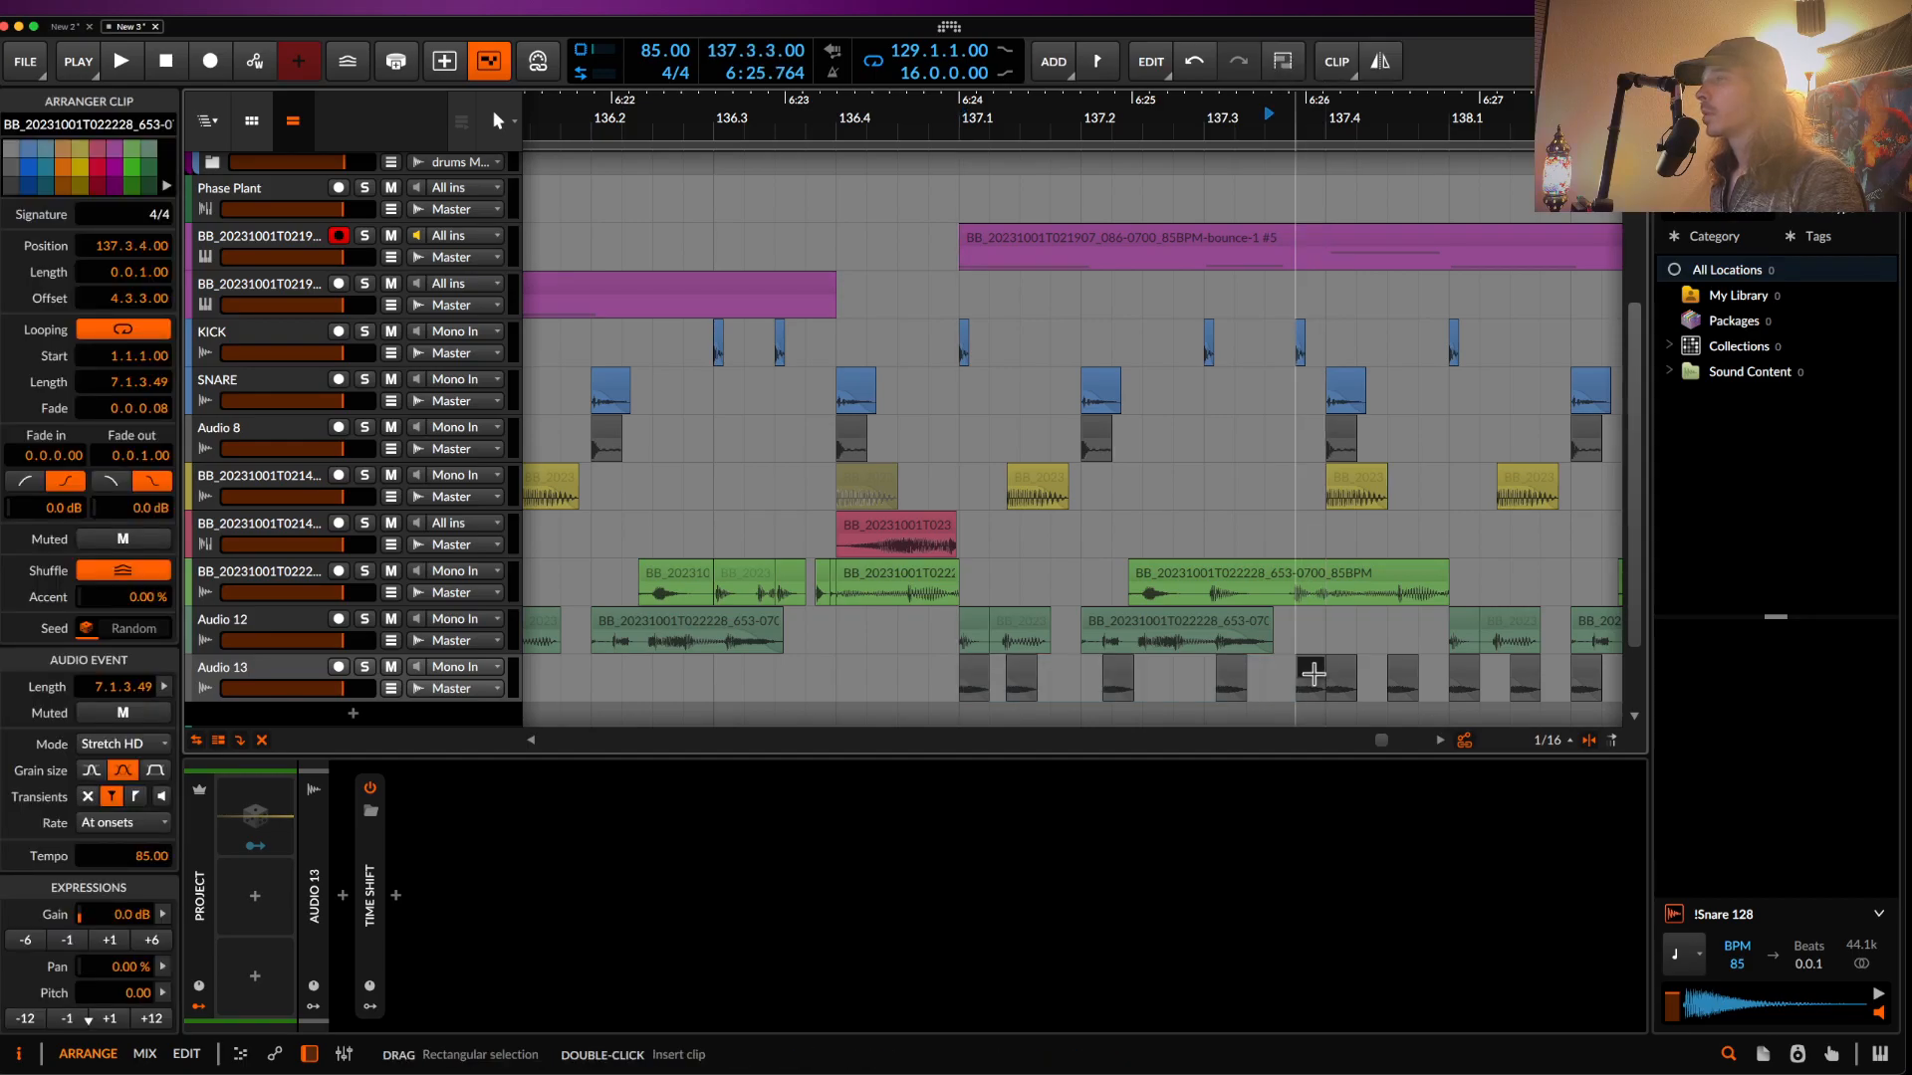
scroll(1379, 672, "up", 5)
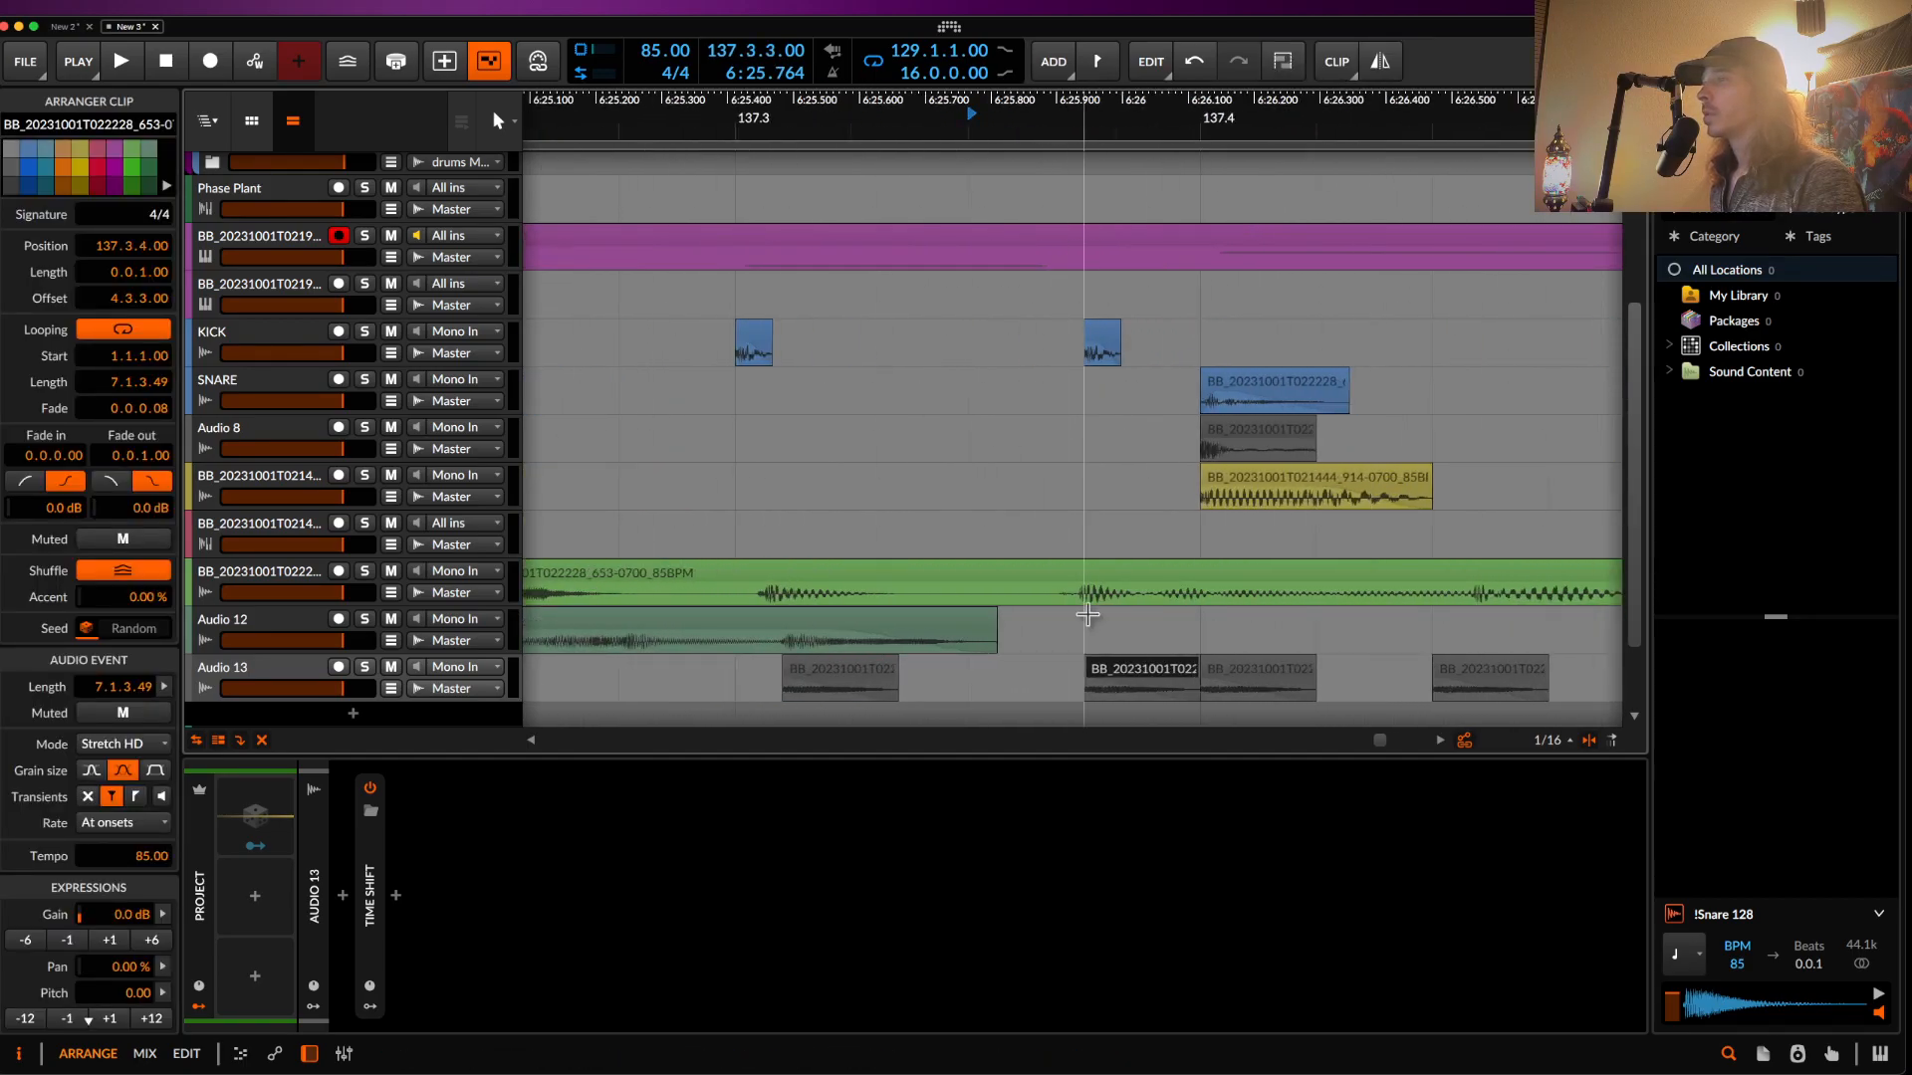
scroll(1183, 677, "down", 6)
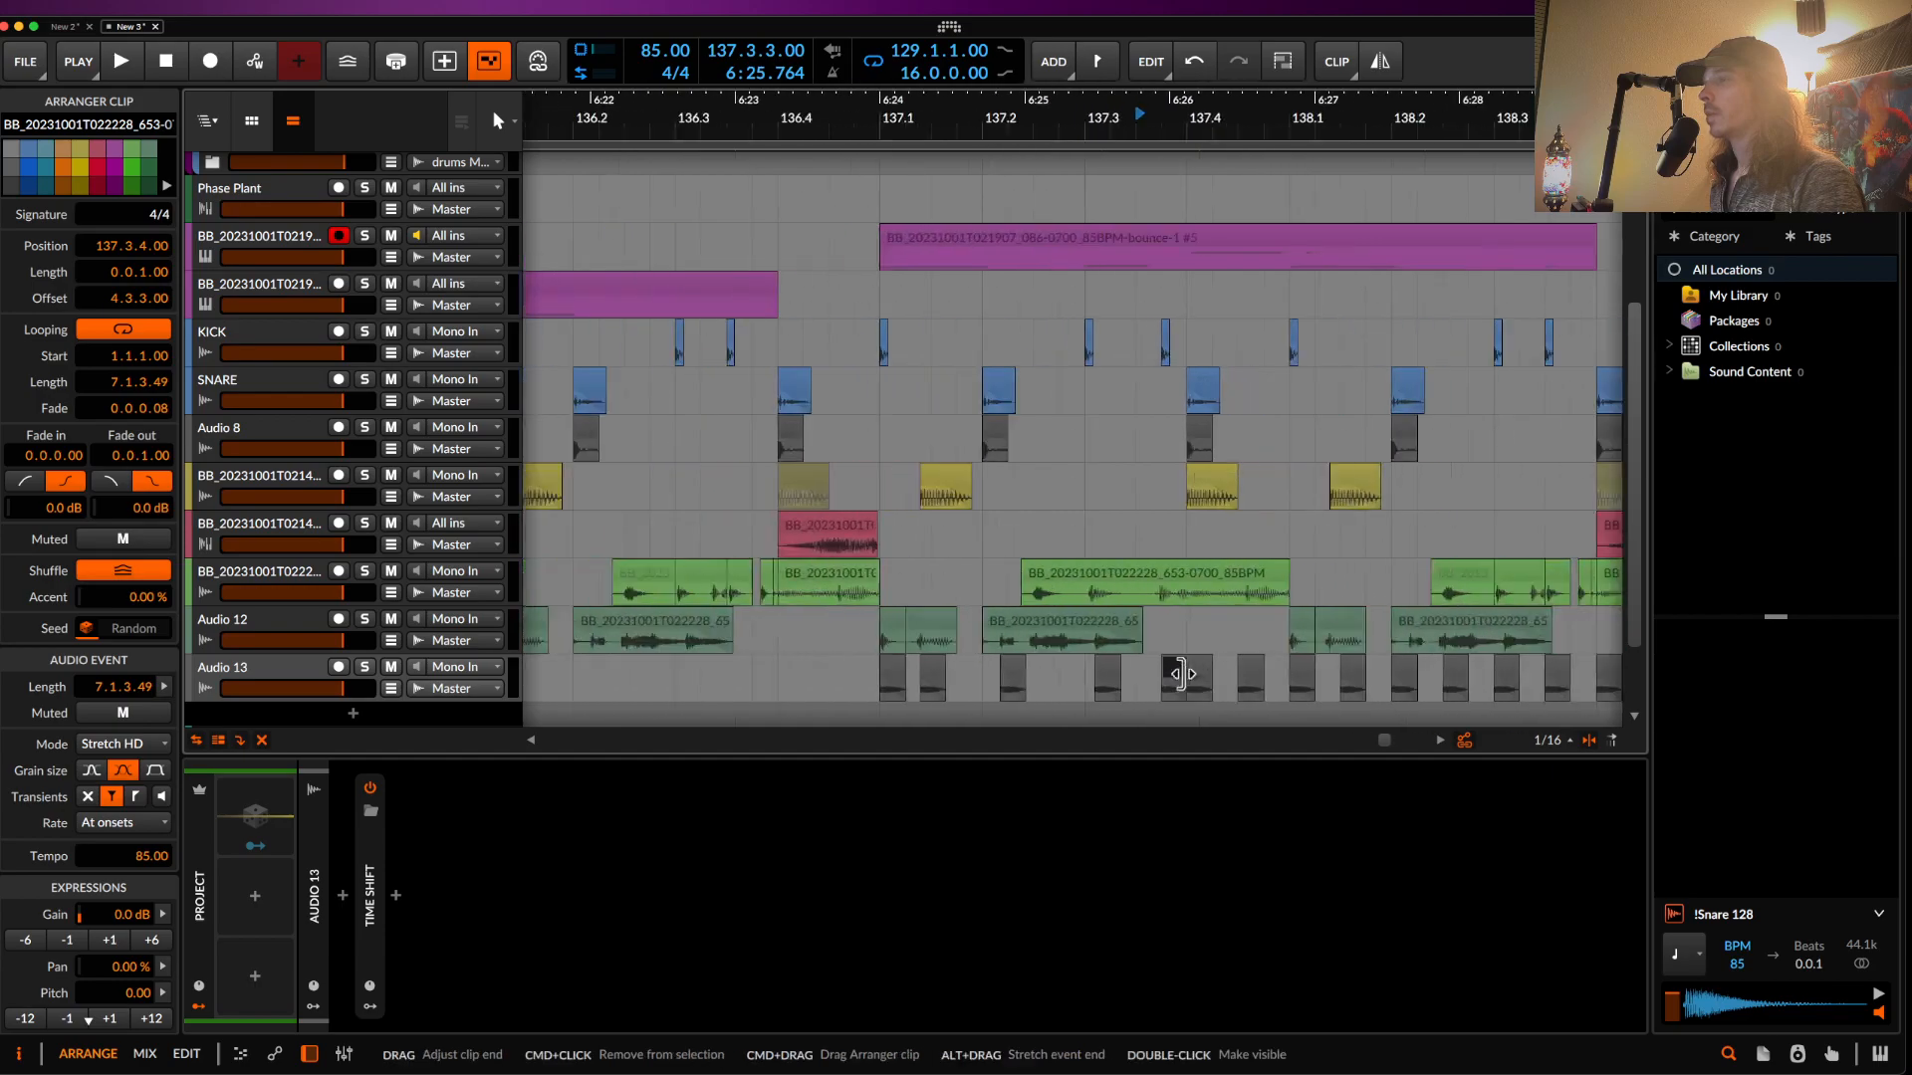
- Duplicate the Audio 13 range 137.1.1–137.3.3 twice
left_click_drag(1004, 687, 1163, 690)
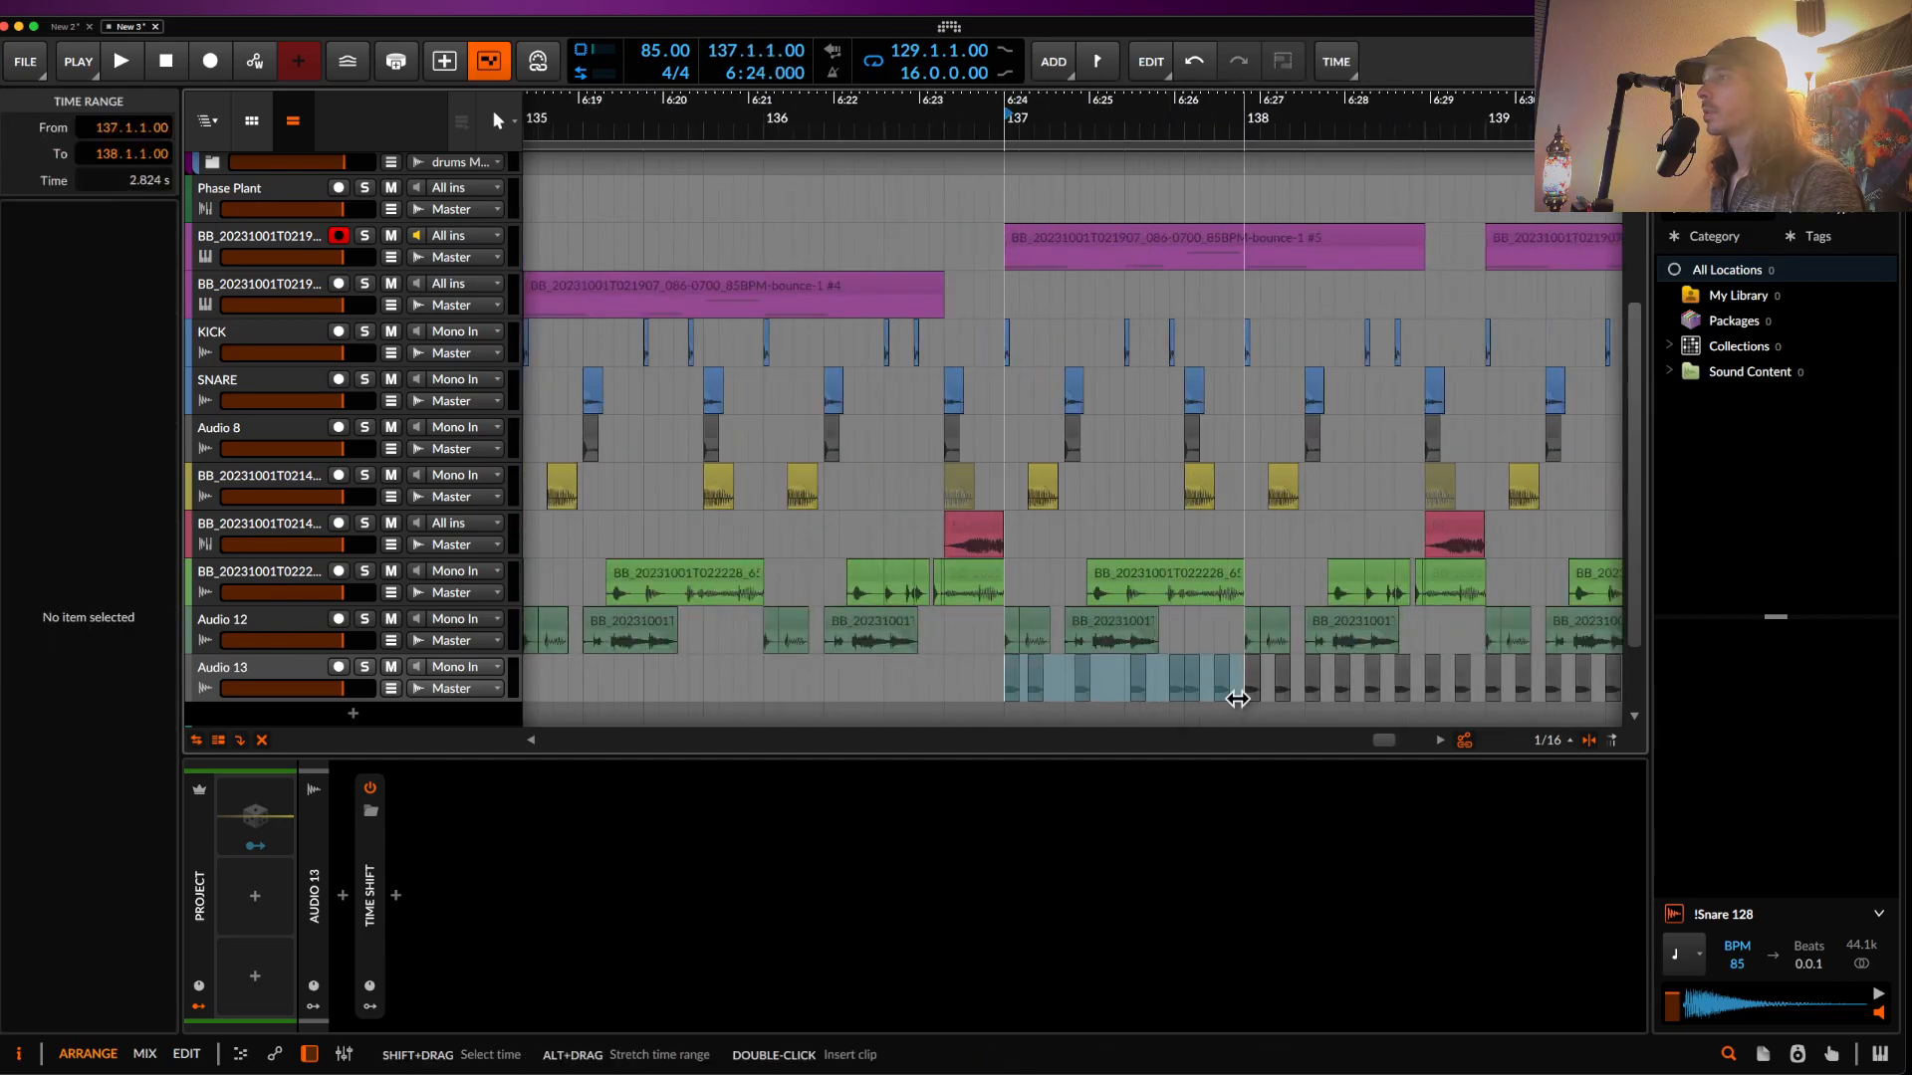
scroll(1237, 699, "down", 3)
key("super+d")
key("super+d")
scroll(1243, 699, "down", 4)
key("super+d")
key("super+d")
key("super+d")
key("super+d")
key("super+d")
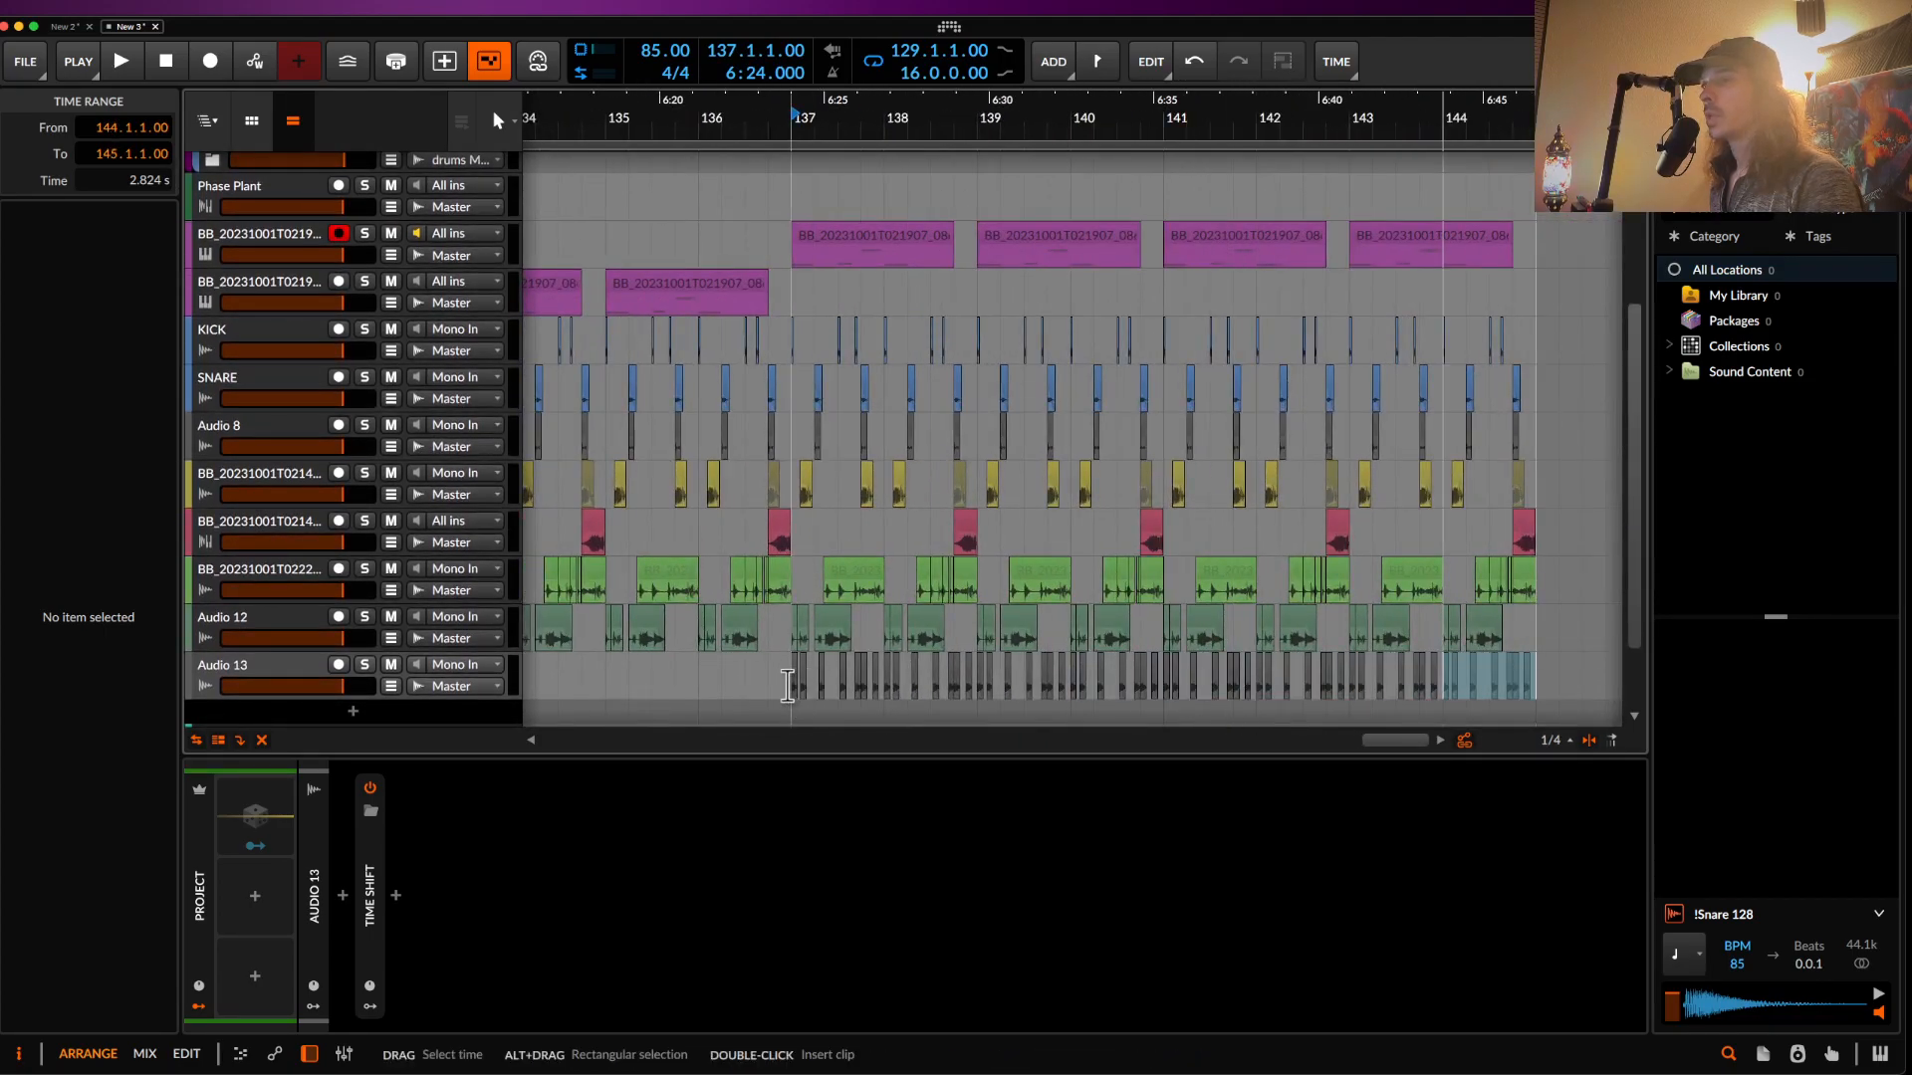
- Set Audio 13's Time Shift amount to 17.5 ms and start playback
left_click(787, 685)
left_click(363, 881)
left_click(398, 944, "super")
type("17.5")
key("Return")
key("space")
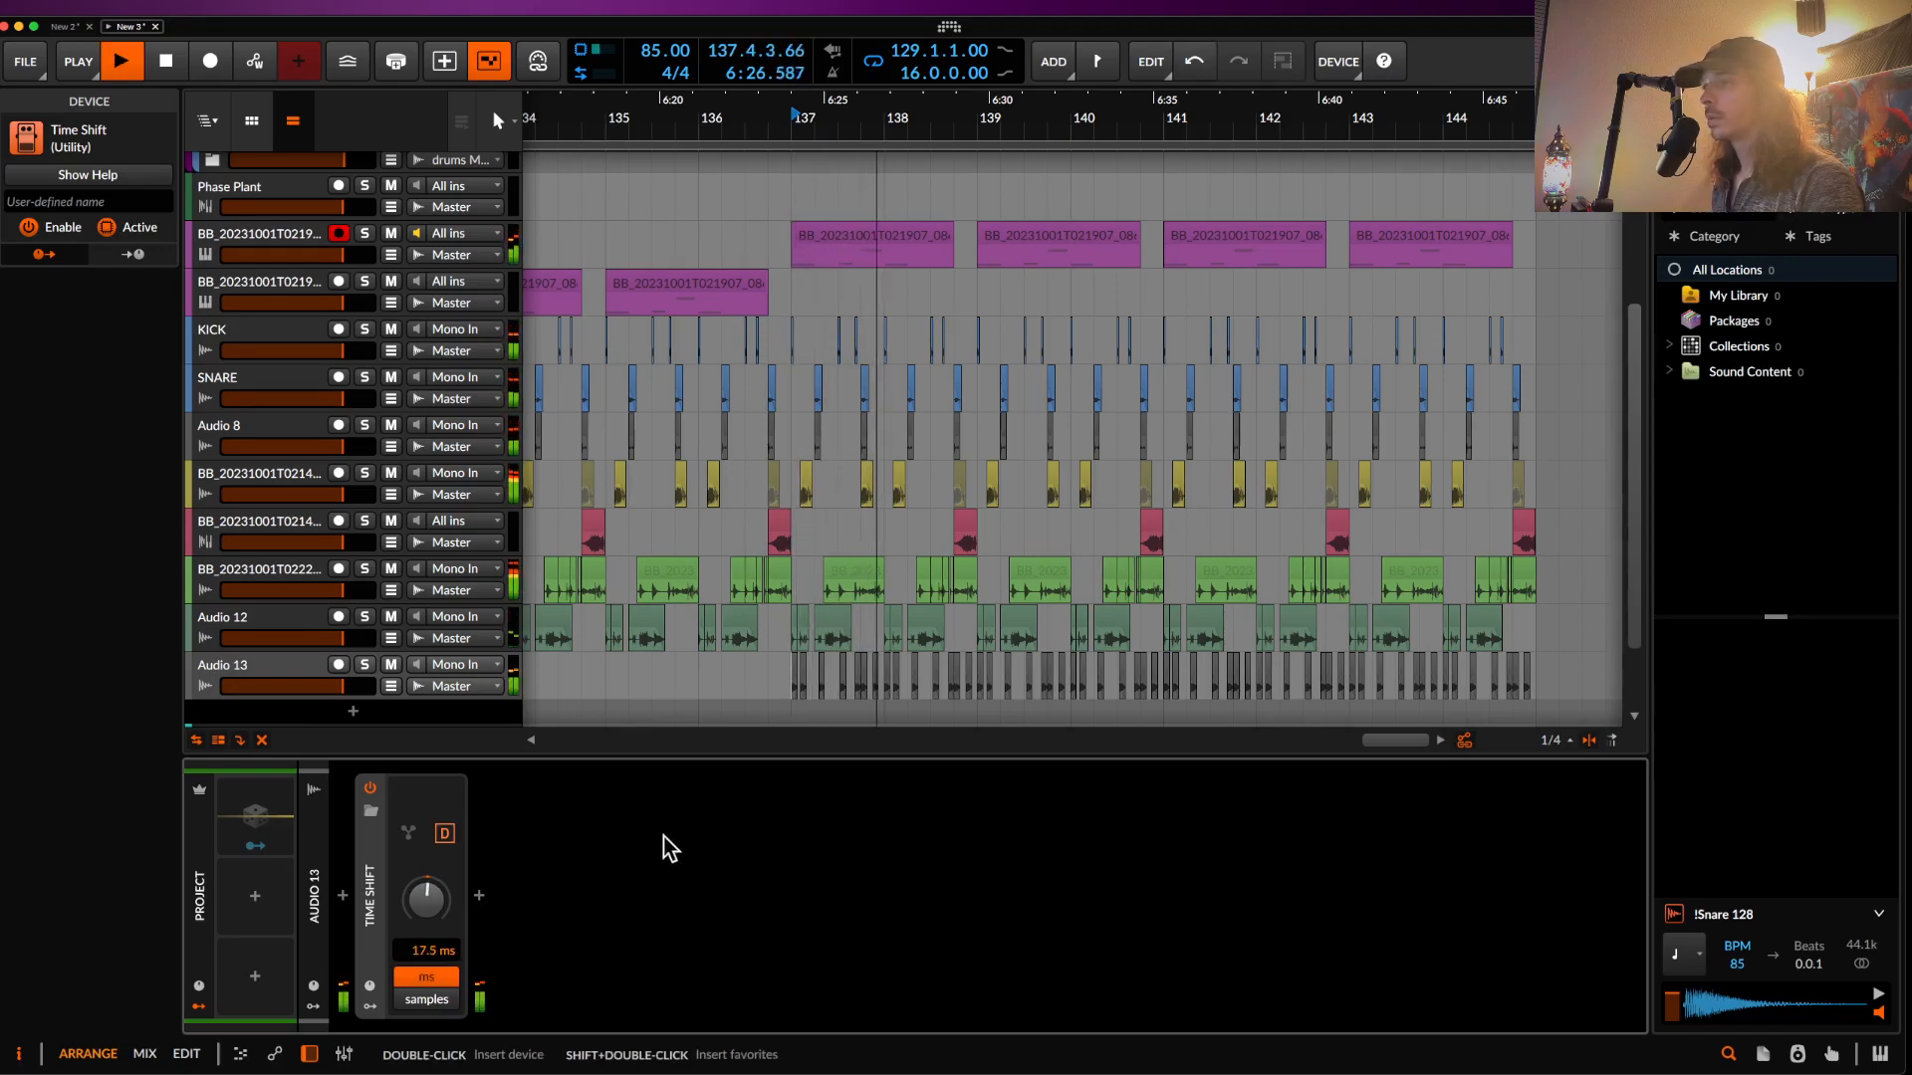
scroll(751, 681, "up", 5)
scroll(748, 683, "down", 3)
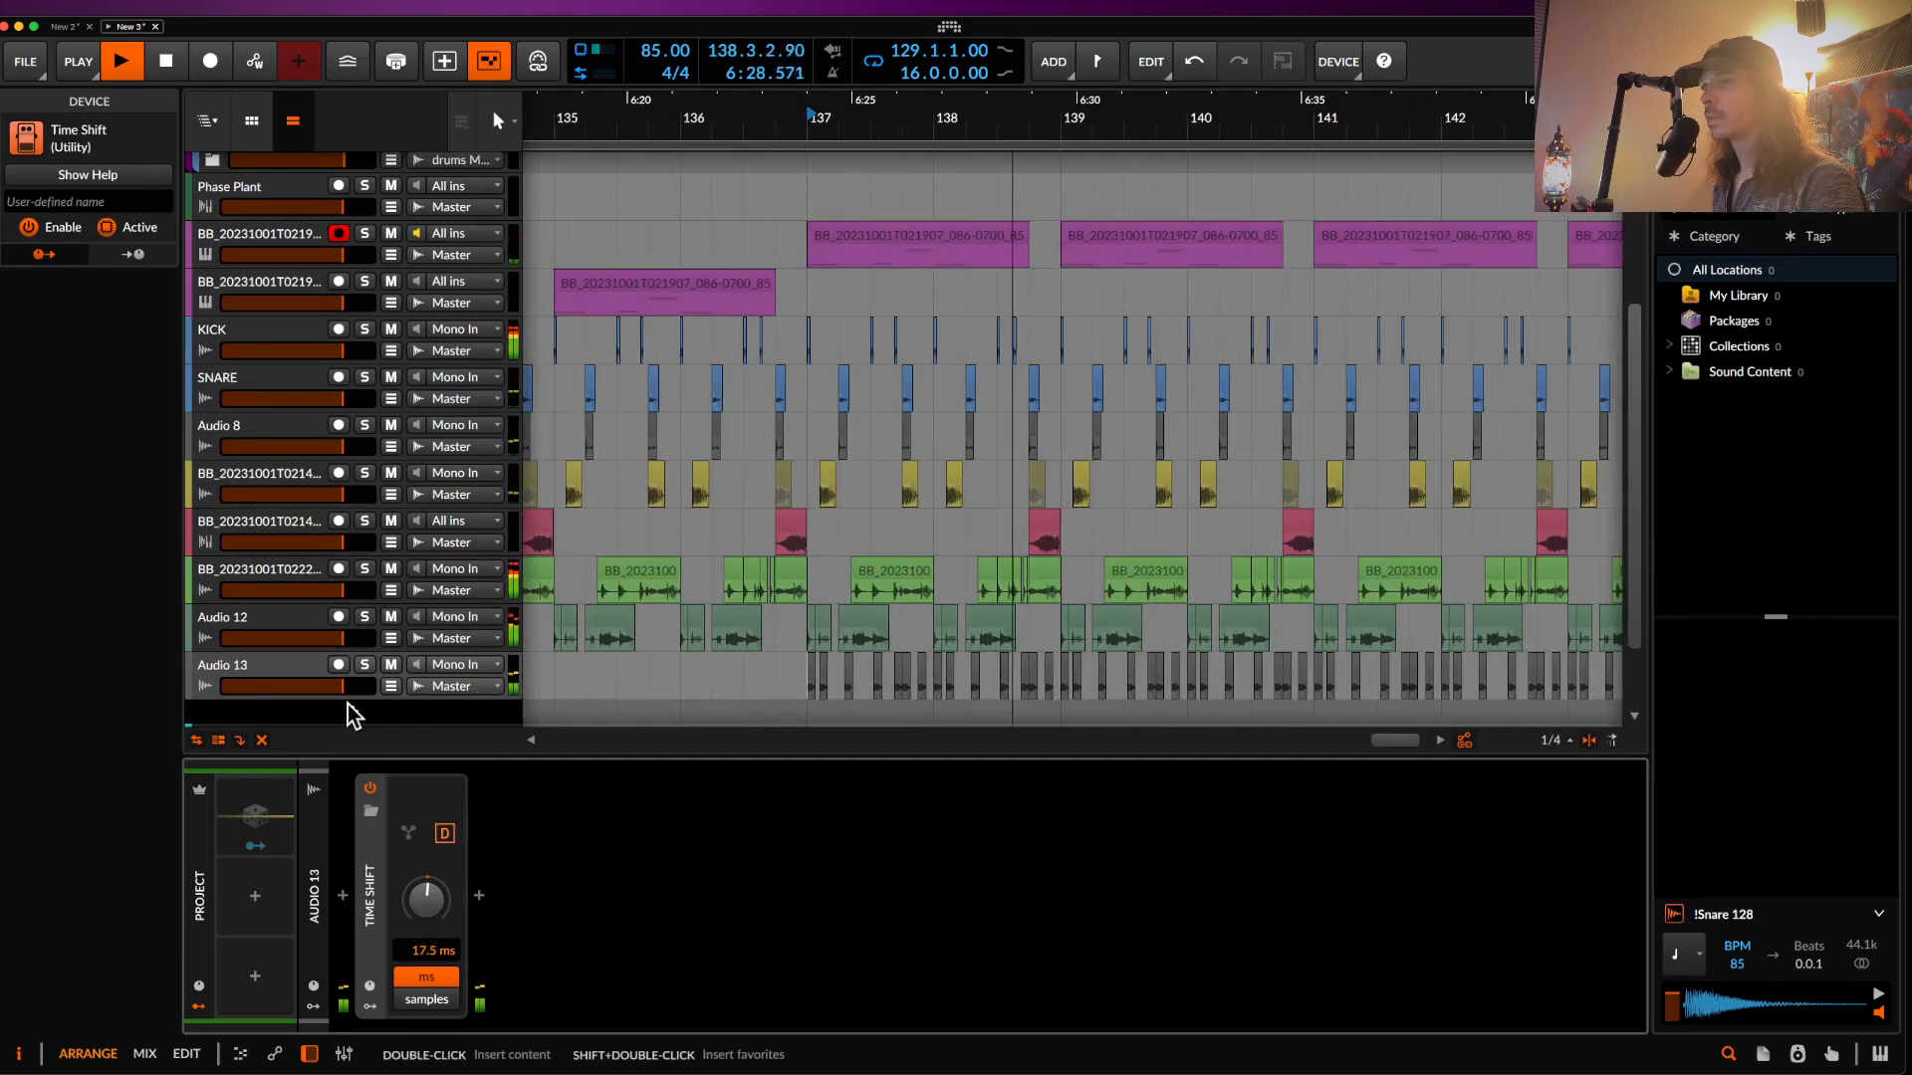
- Add FabFilter Pro-Q 3 to Audio 13 with a low cut around 3.7 kHz
left_click(346, 912)
type("PRO")
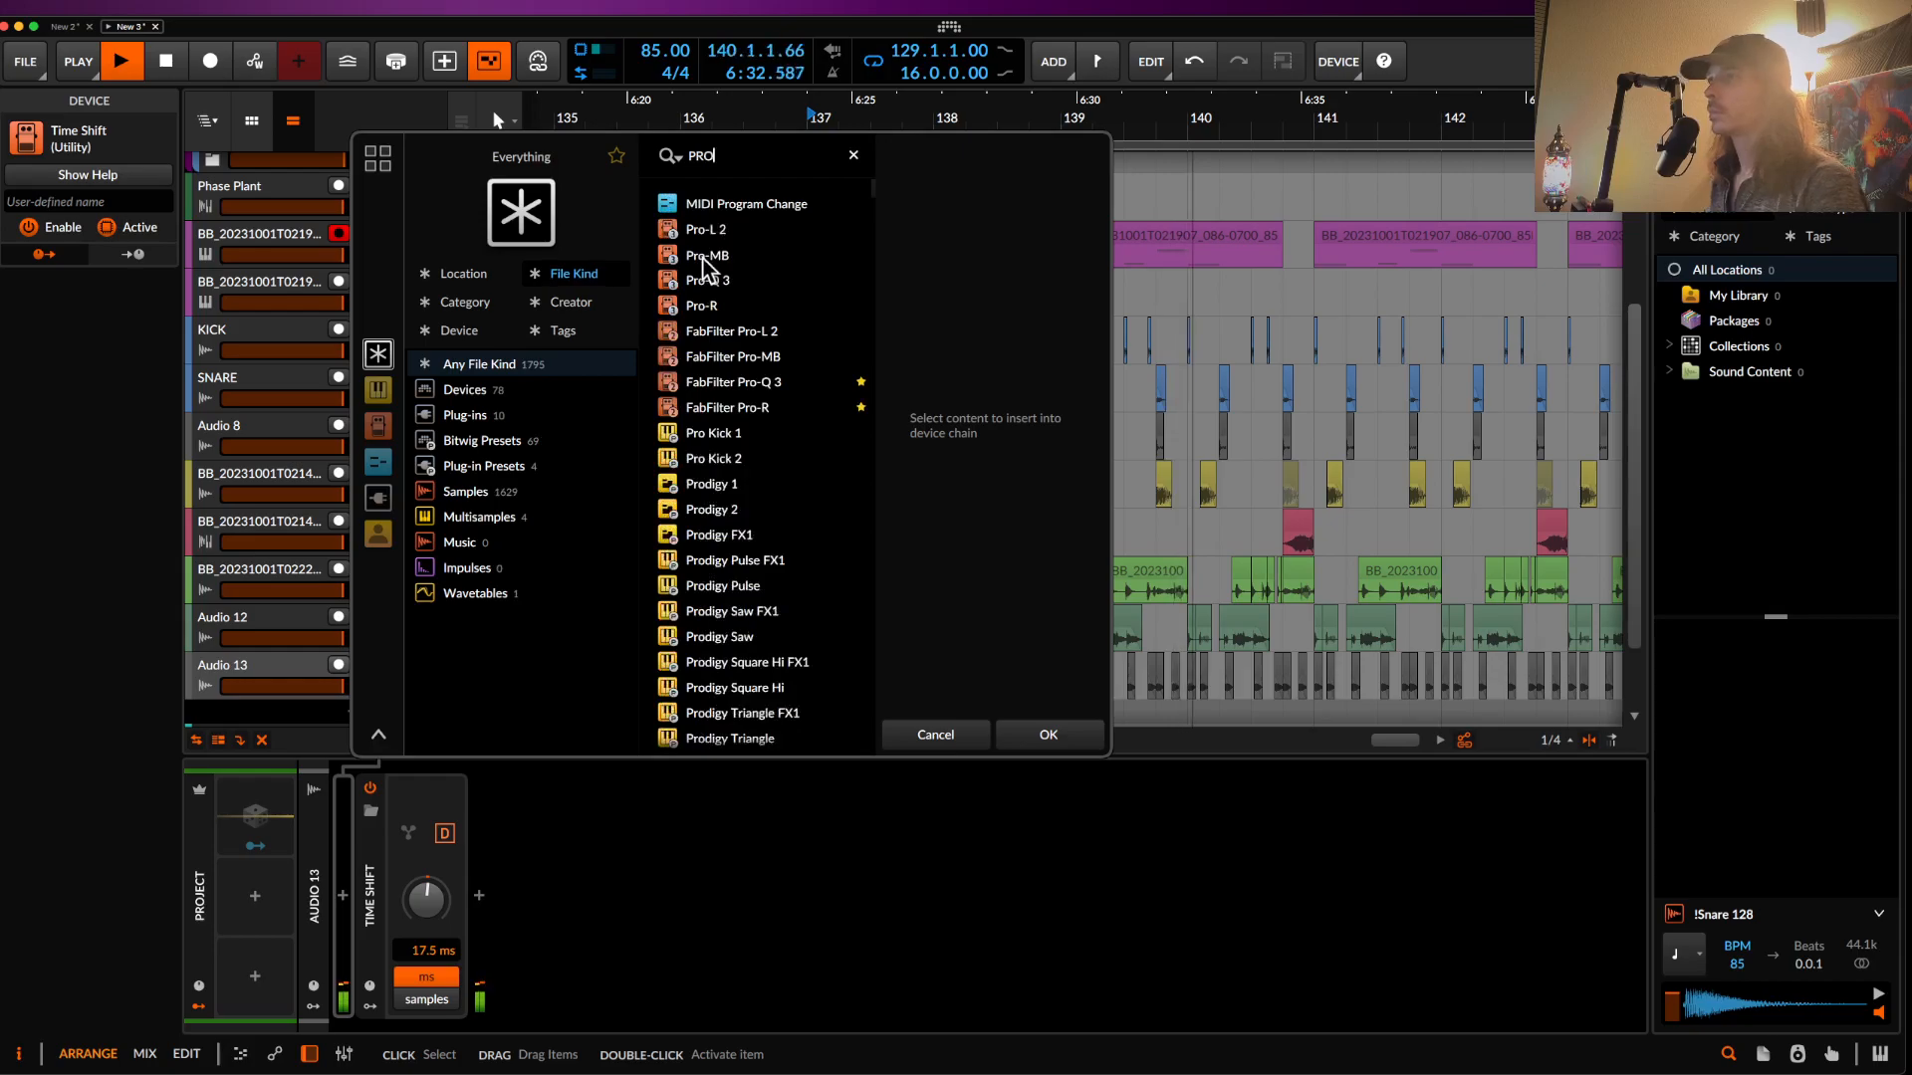
left_click(733, 382)
left_click(1049, 734)
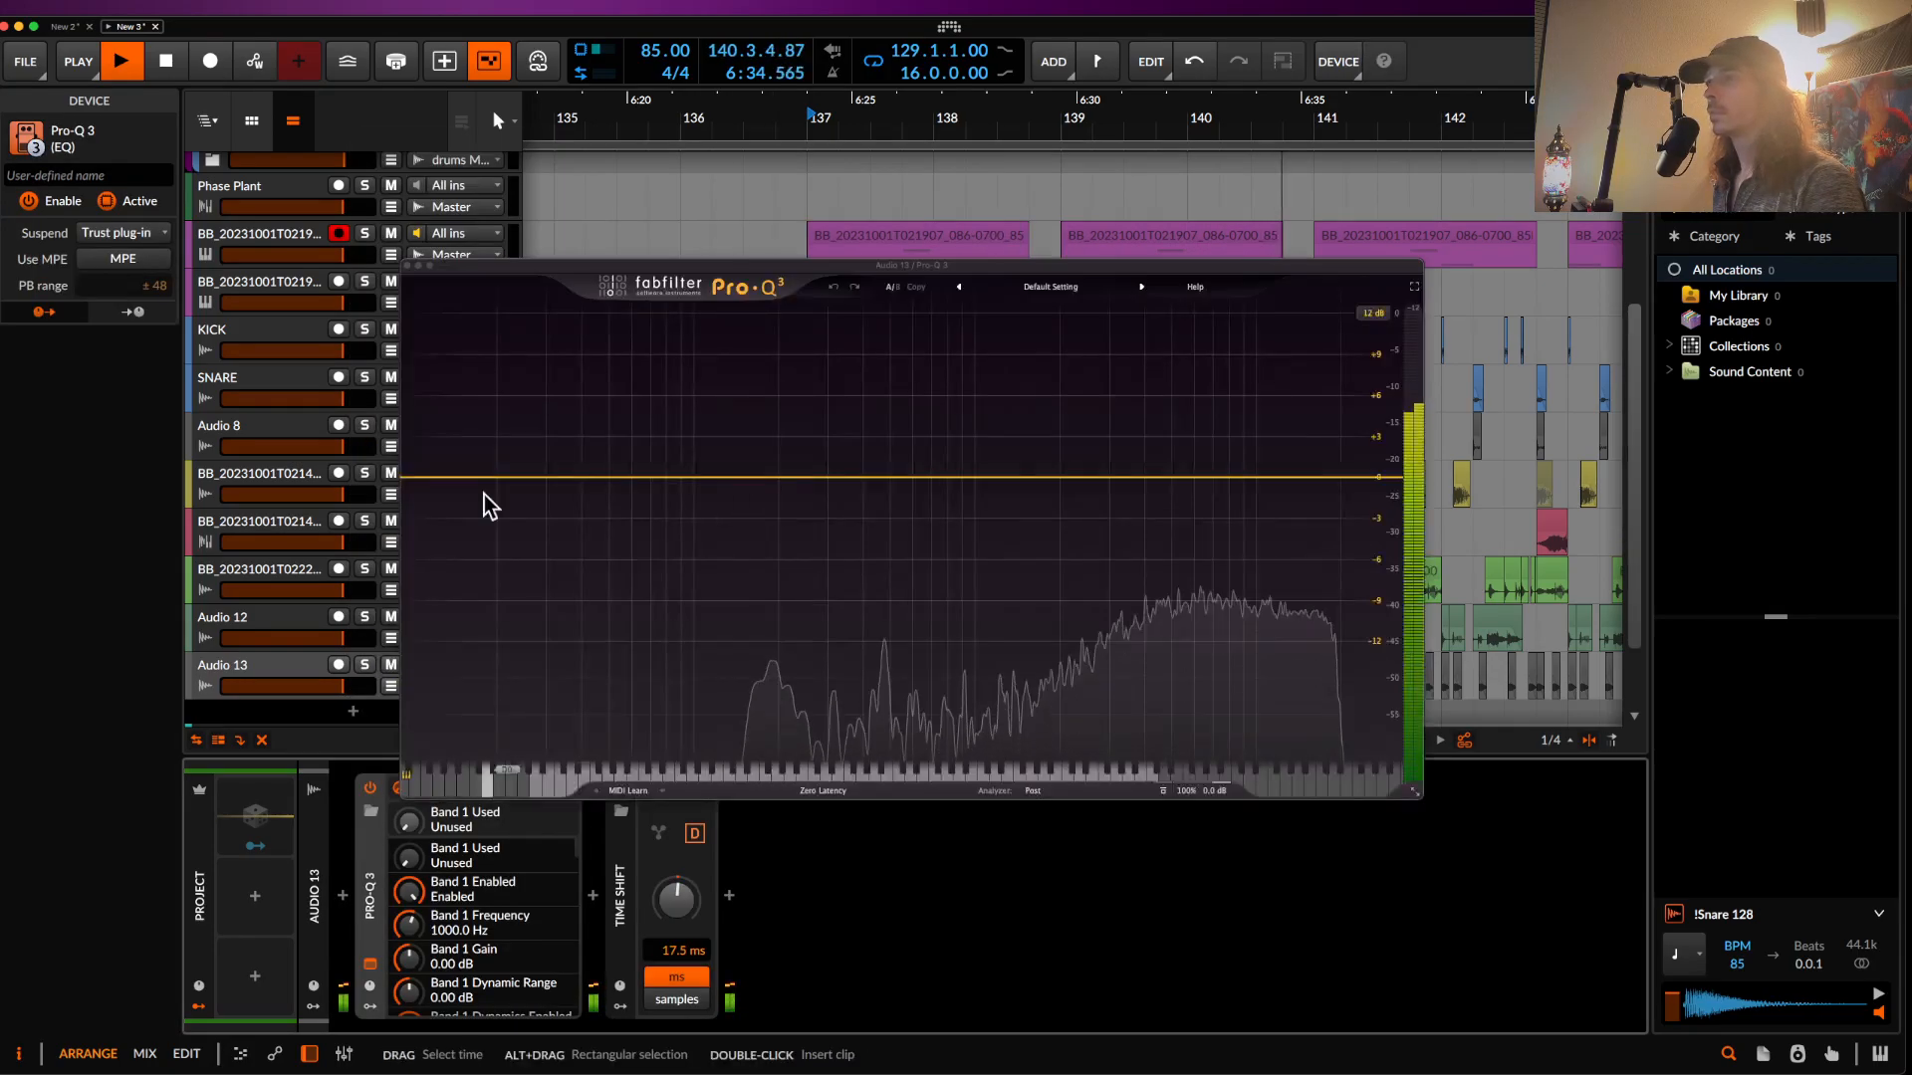
left_click_drag(444, 479, 1135, 519)
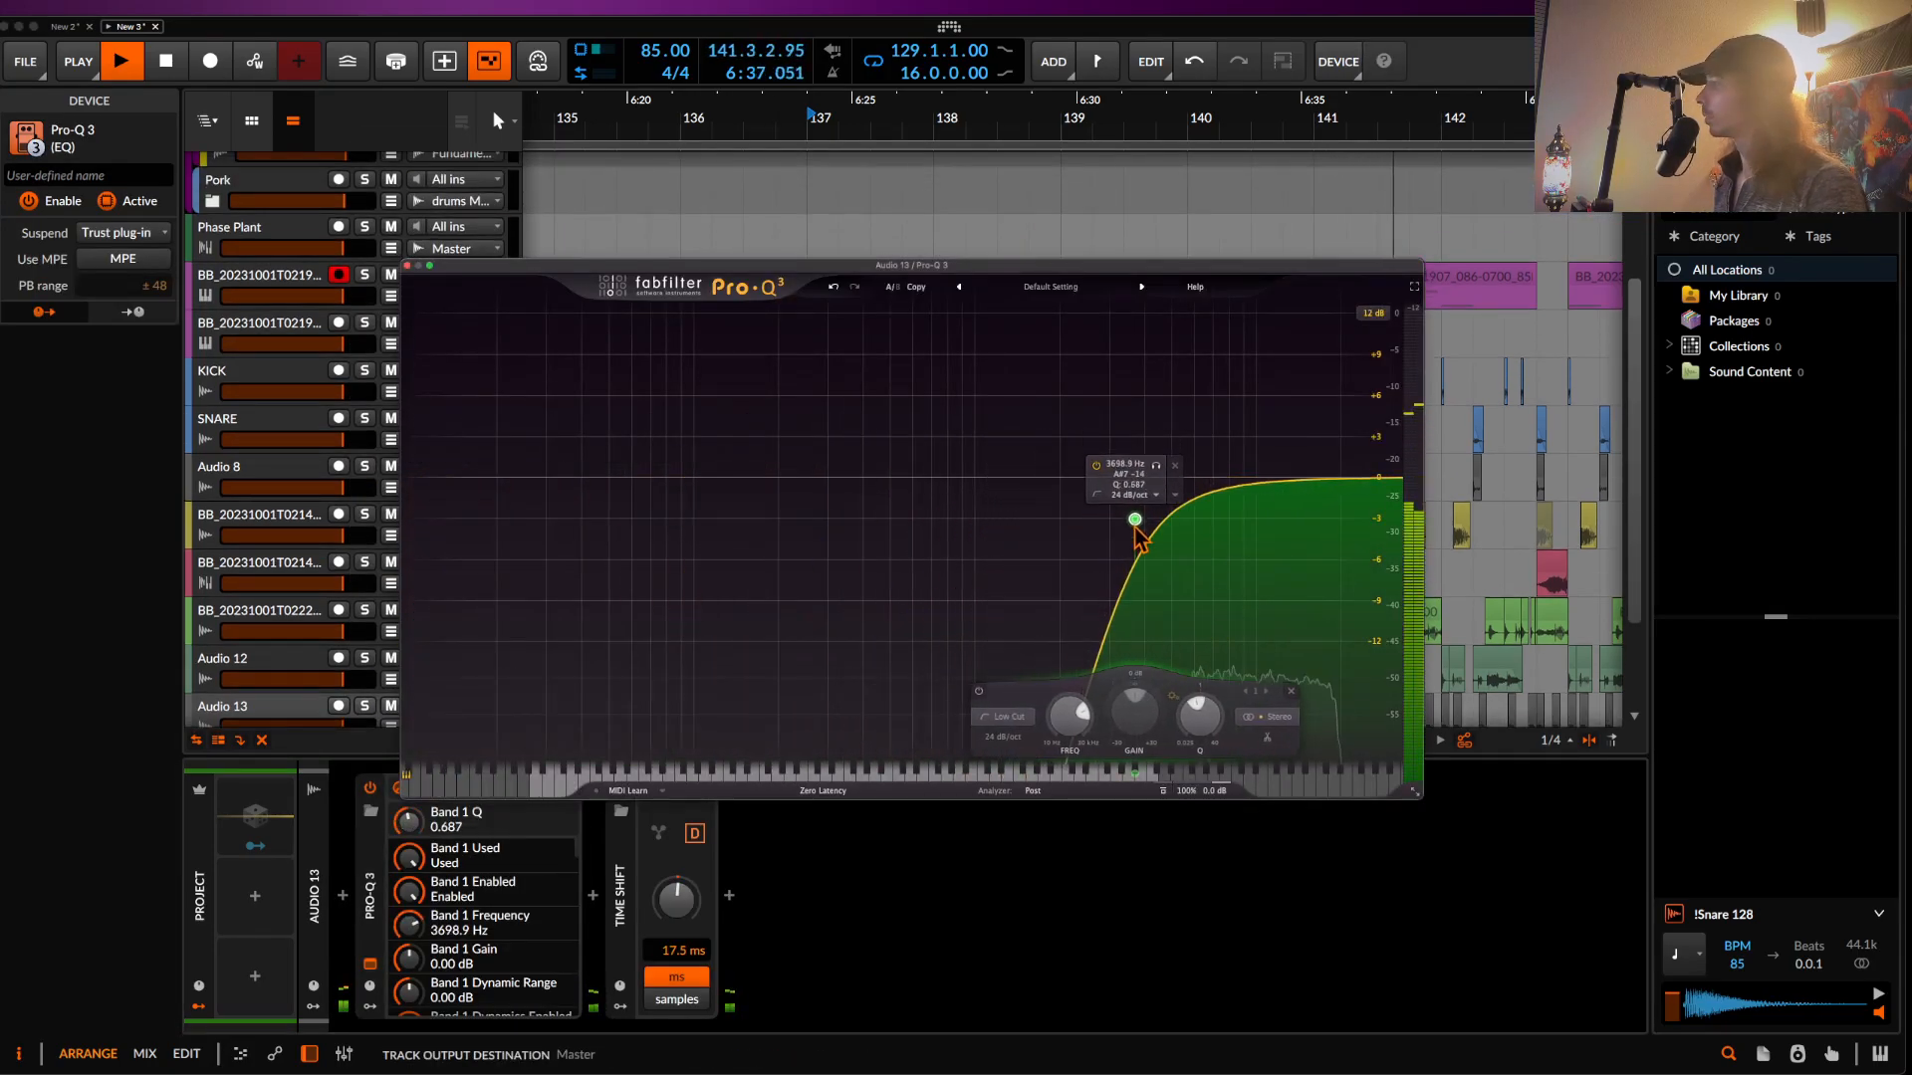
left_click(407, 265)
- Add kHs Haas after Pro-Q 3 and set its delay to the left channel
left_click(592, 896)
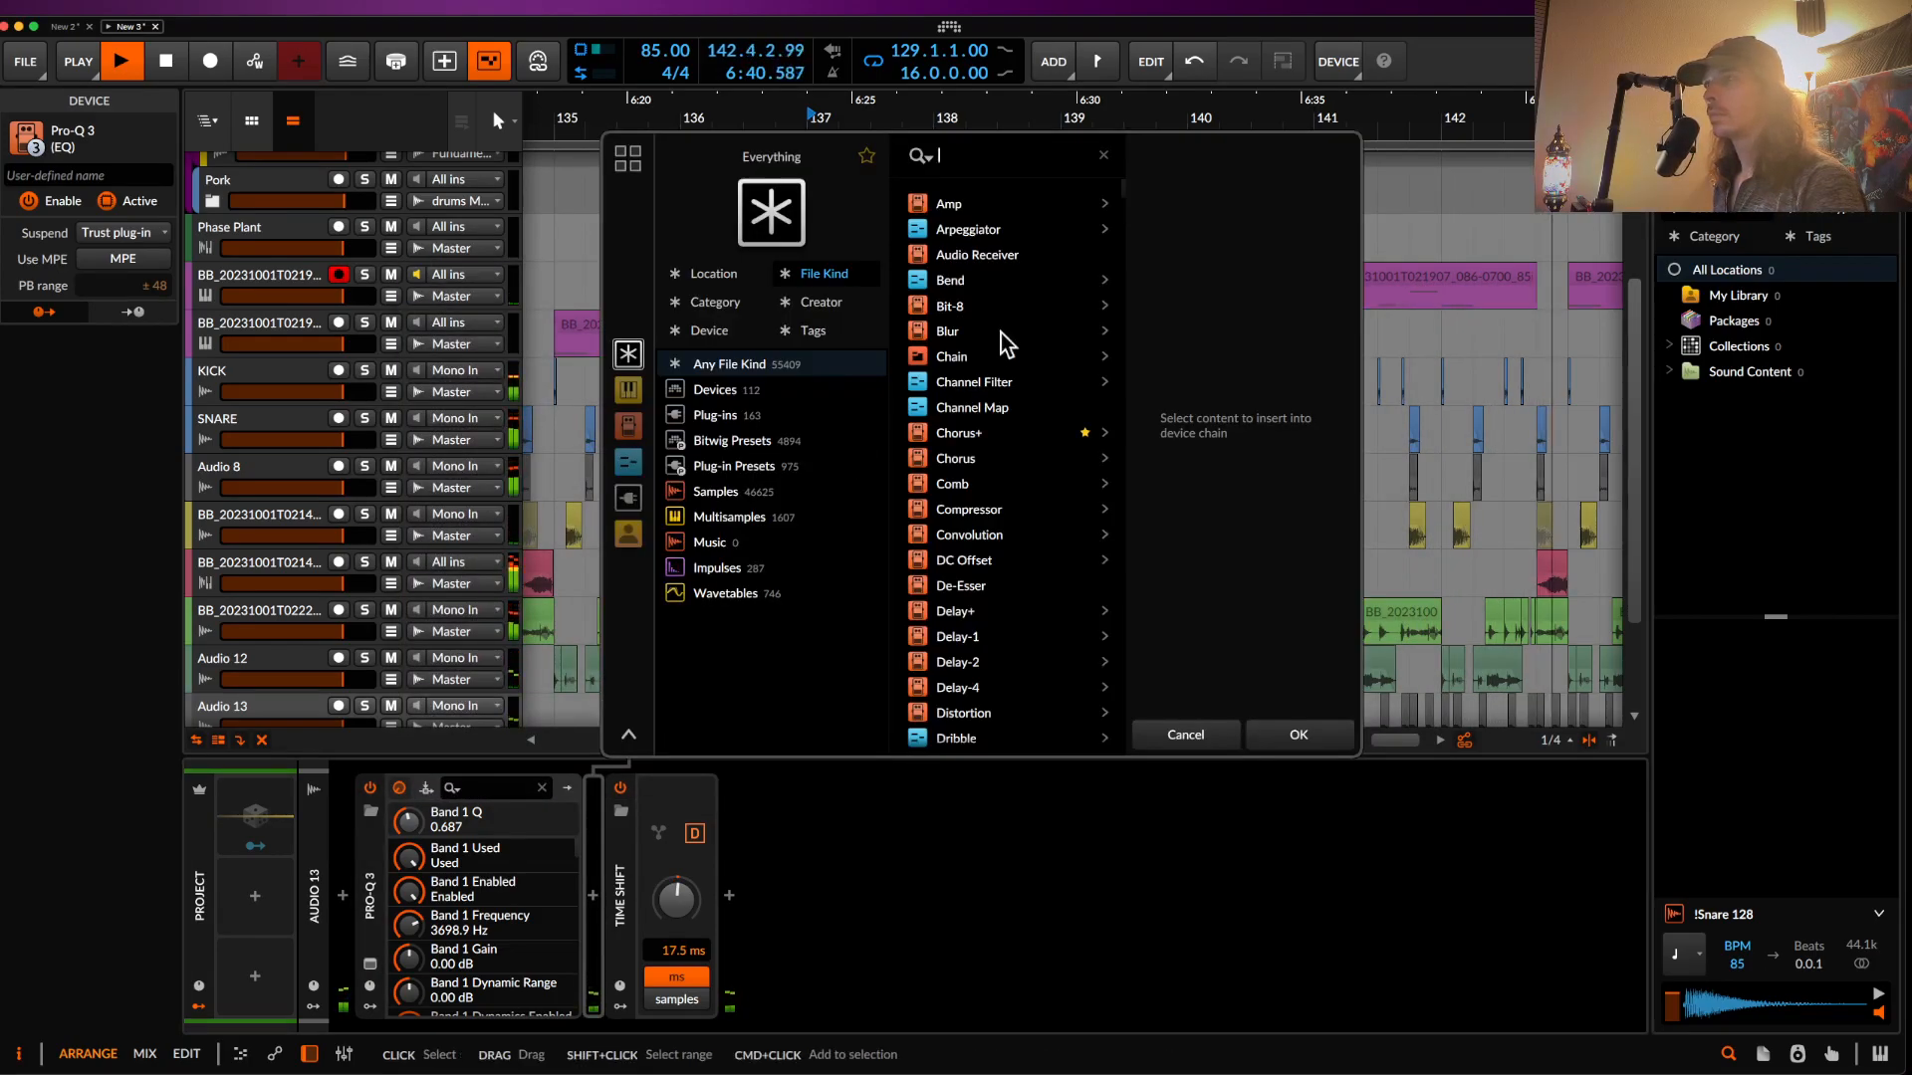
type("HAAS")
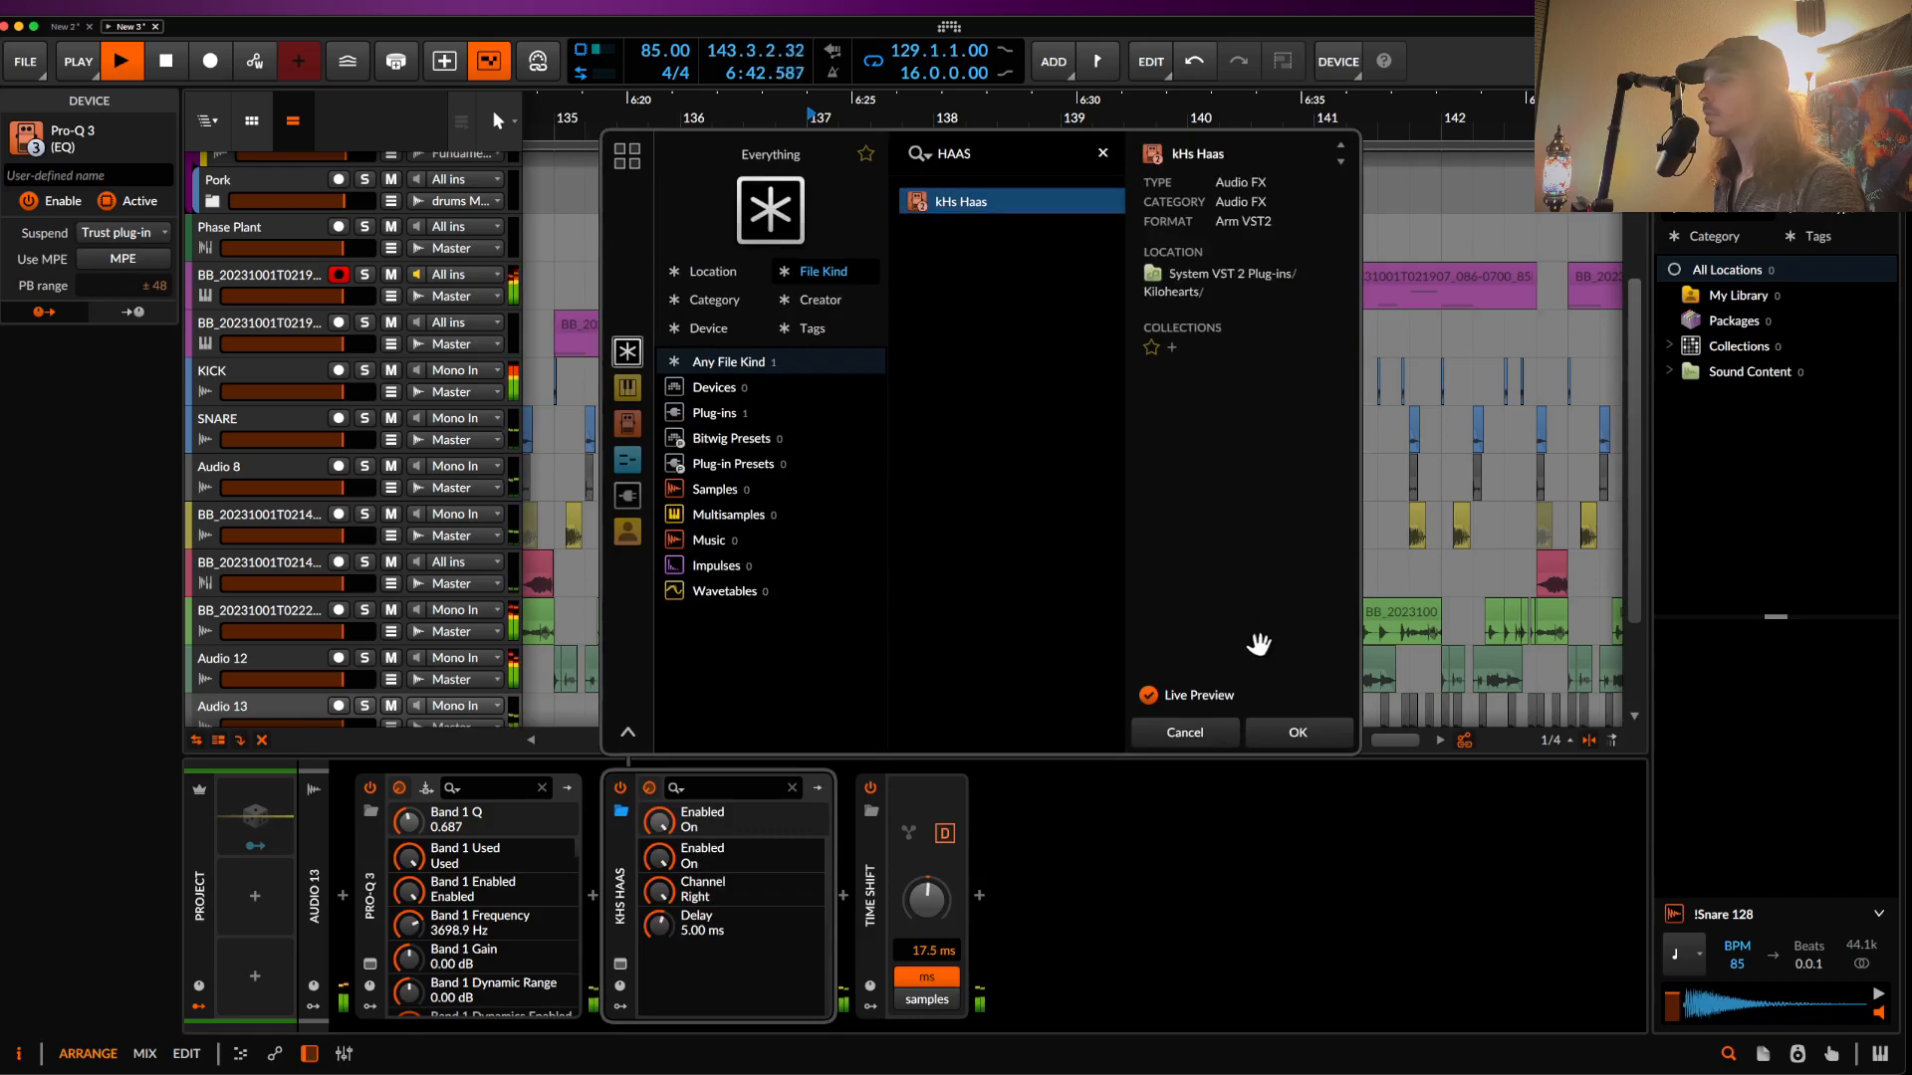
left_click(1297, 734)
left_click(910, 542)
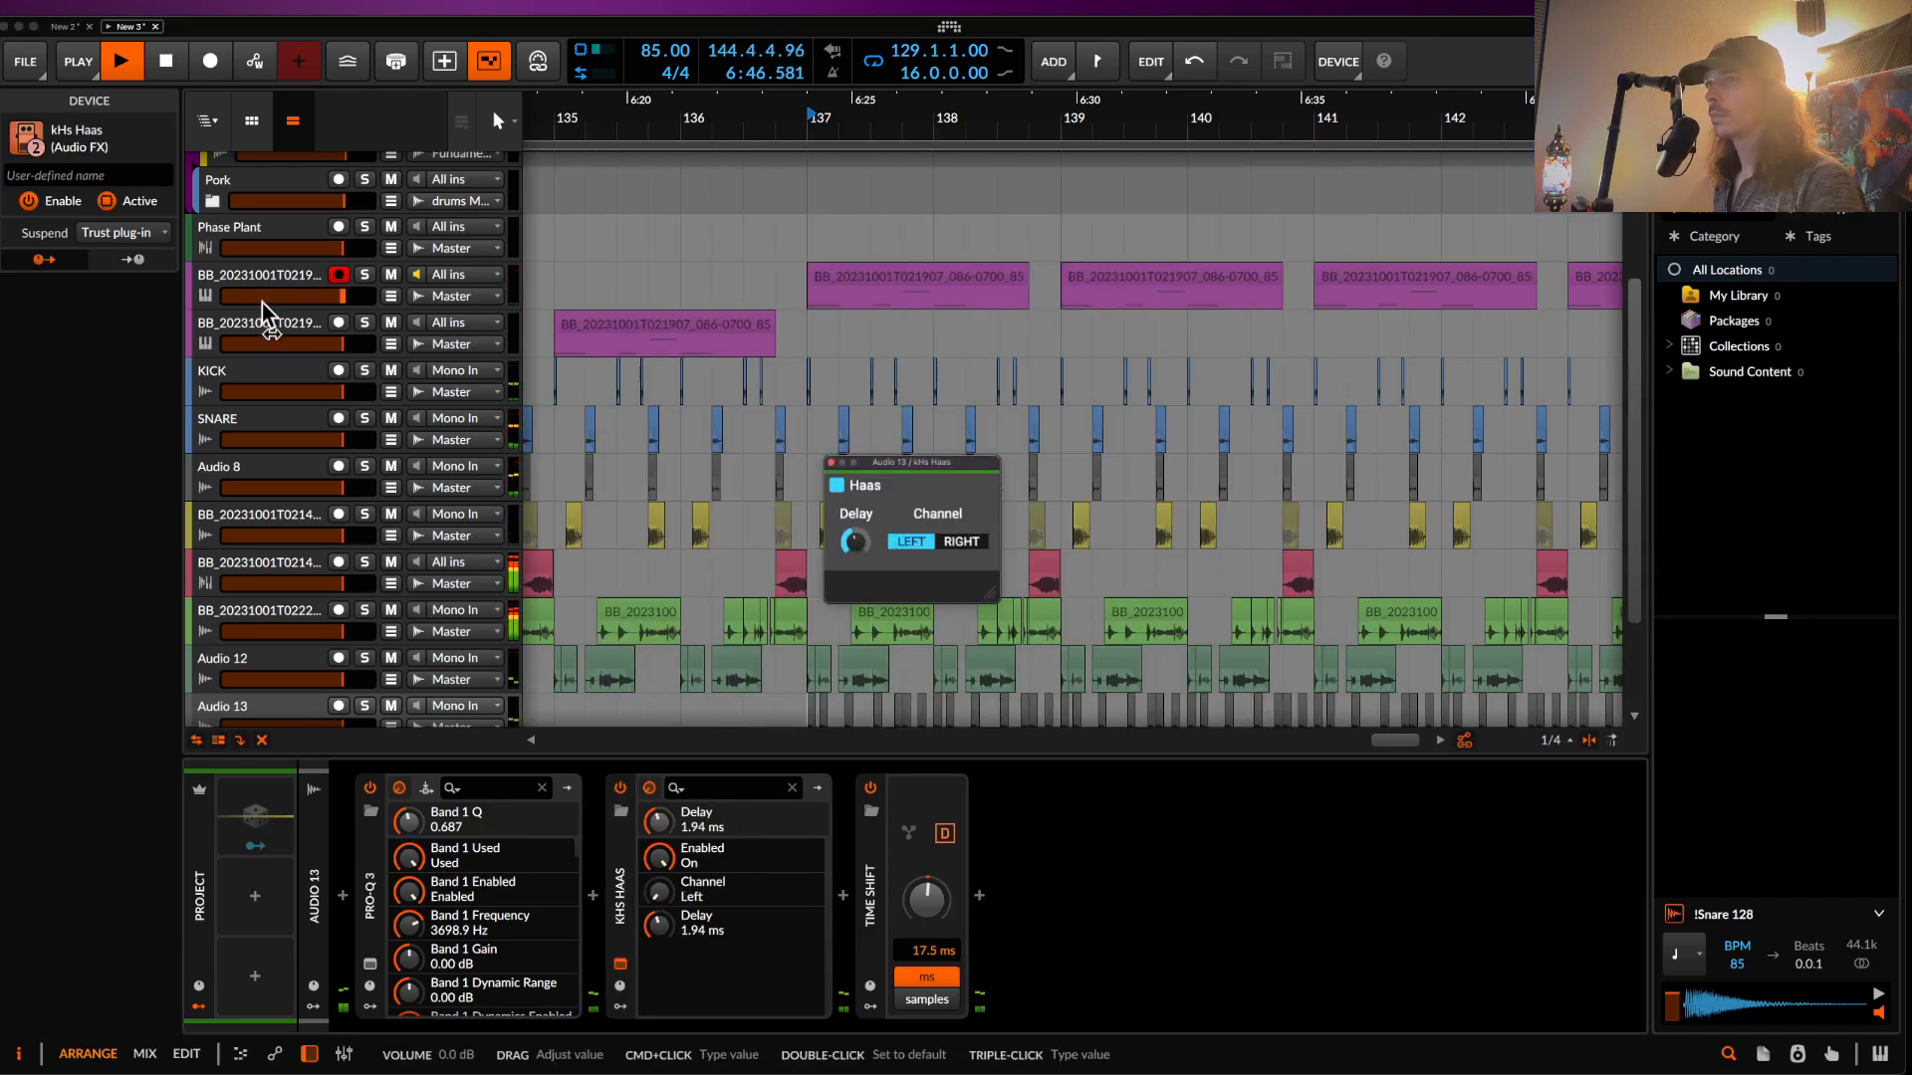
left_click(277, 229)
- Show the Phase Plant device's macro controls and open its plug-in window
scroll(724, 383, "down", 5)
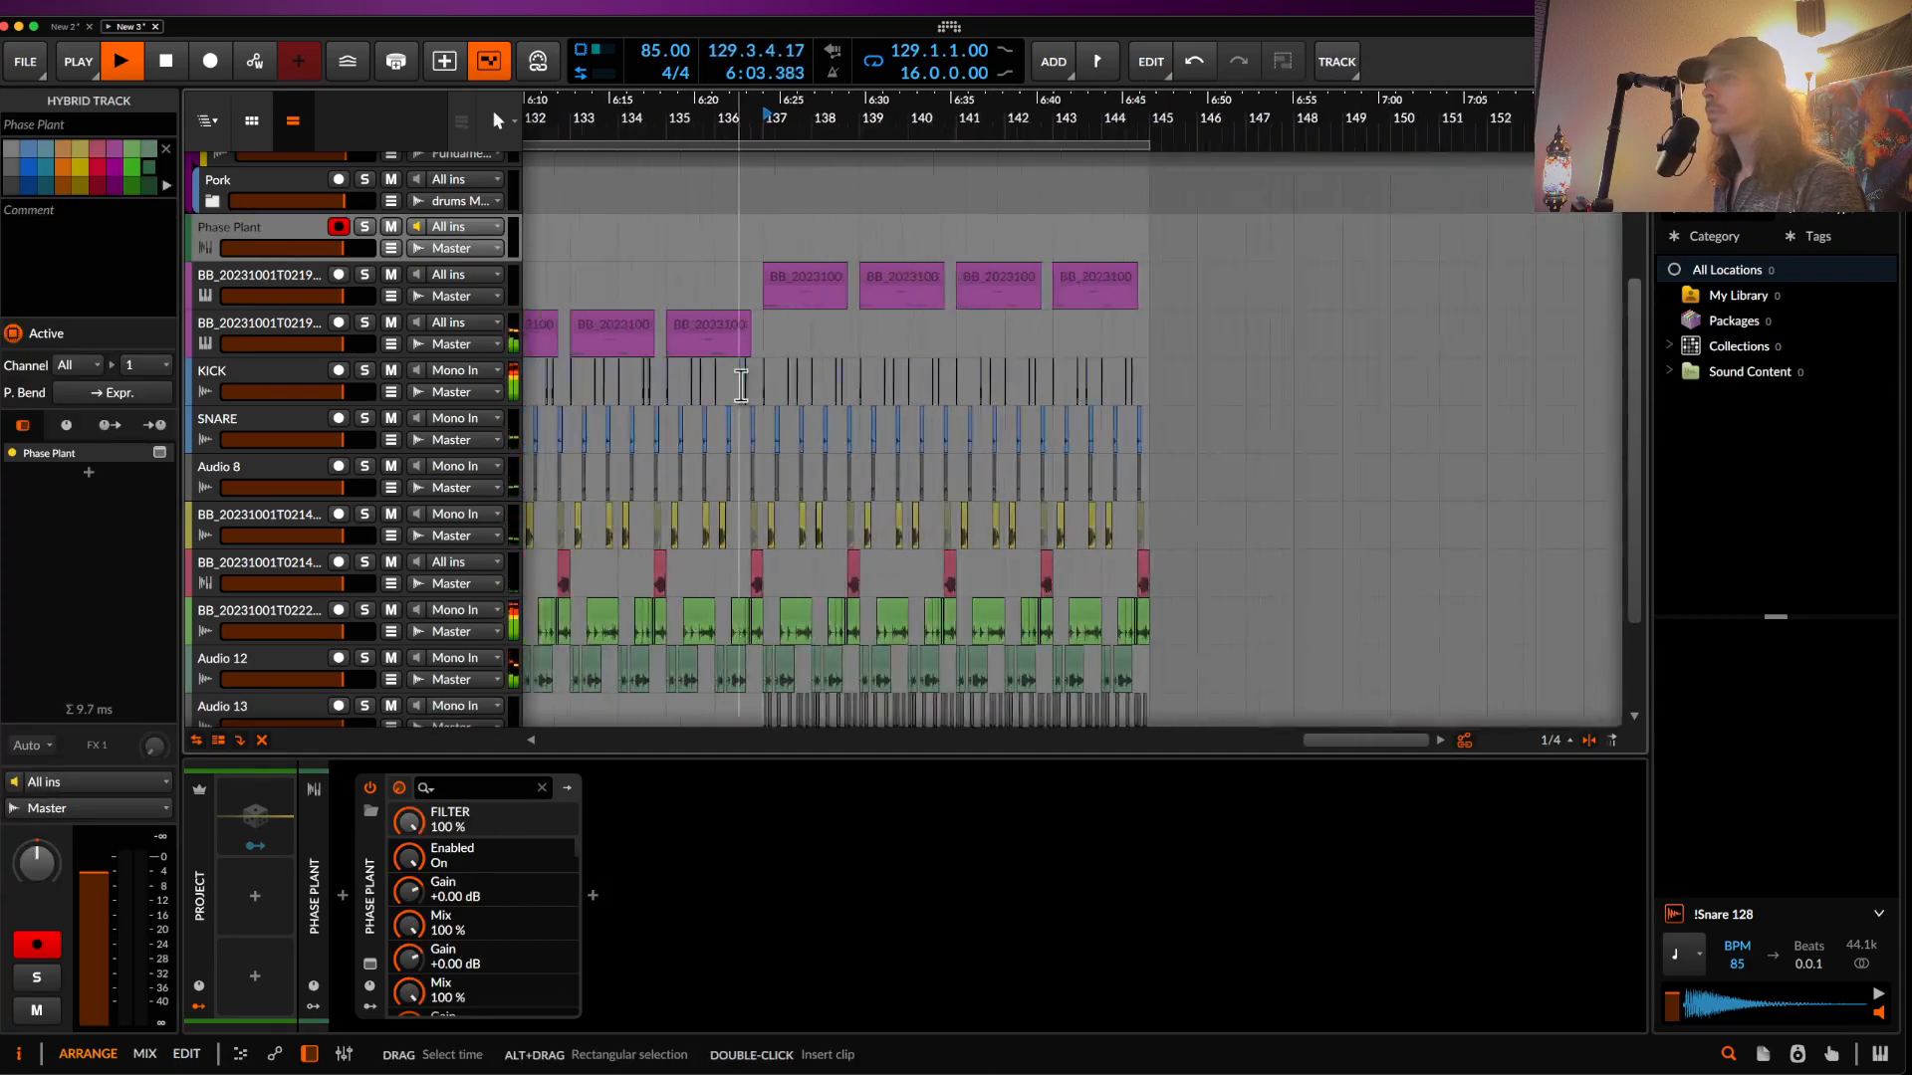
double_click(264, 207)
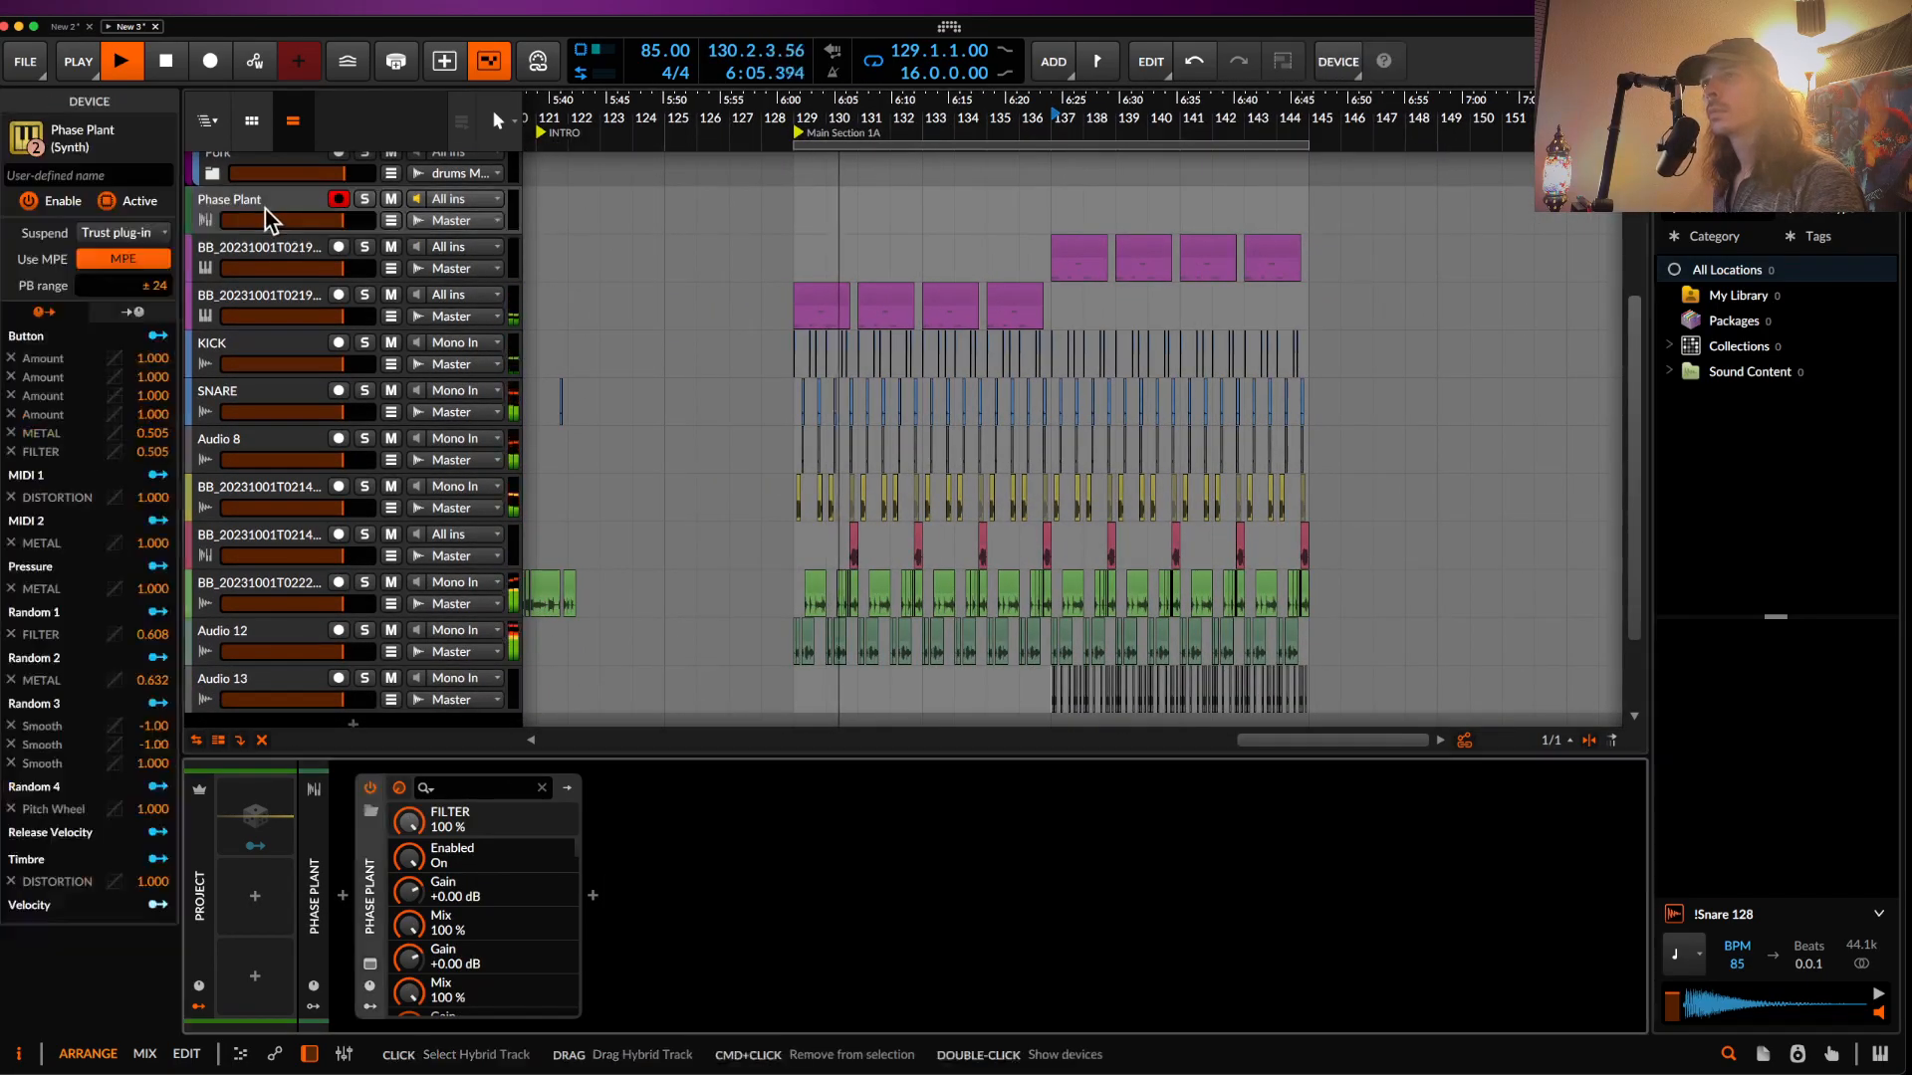
left_click(370, 982)
left_click(370, 965)
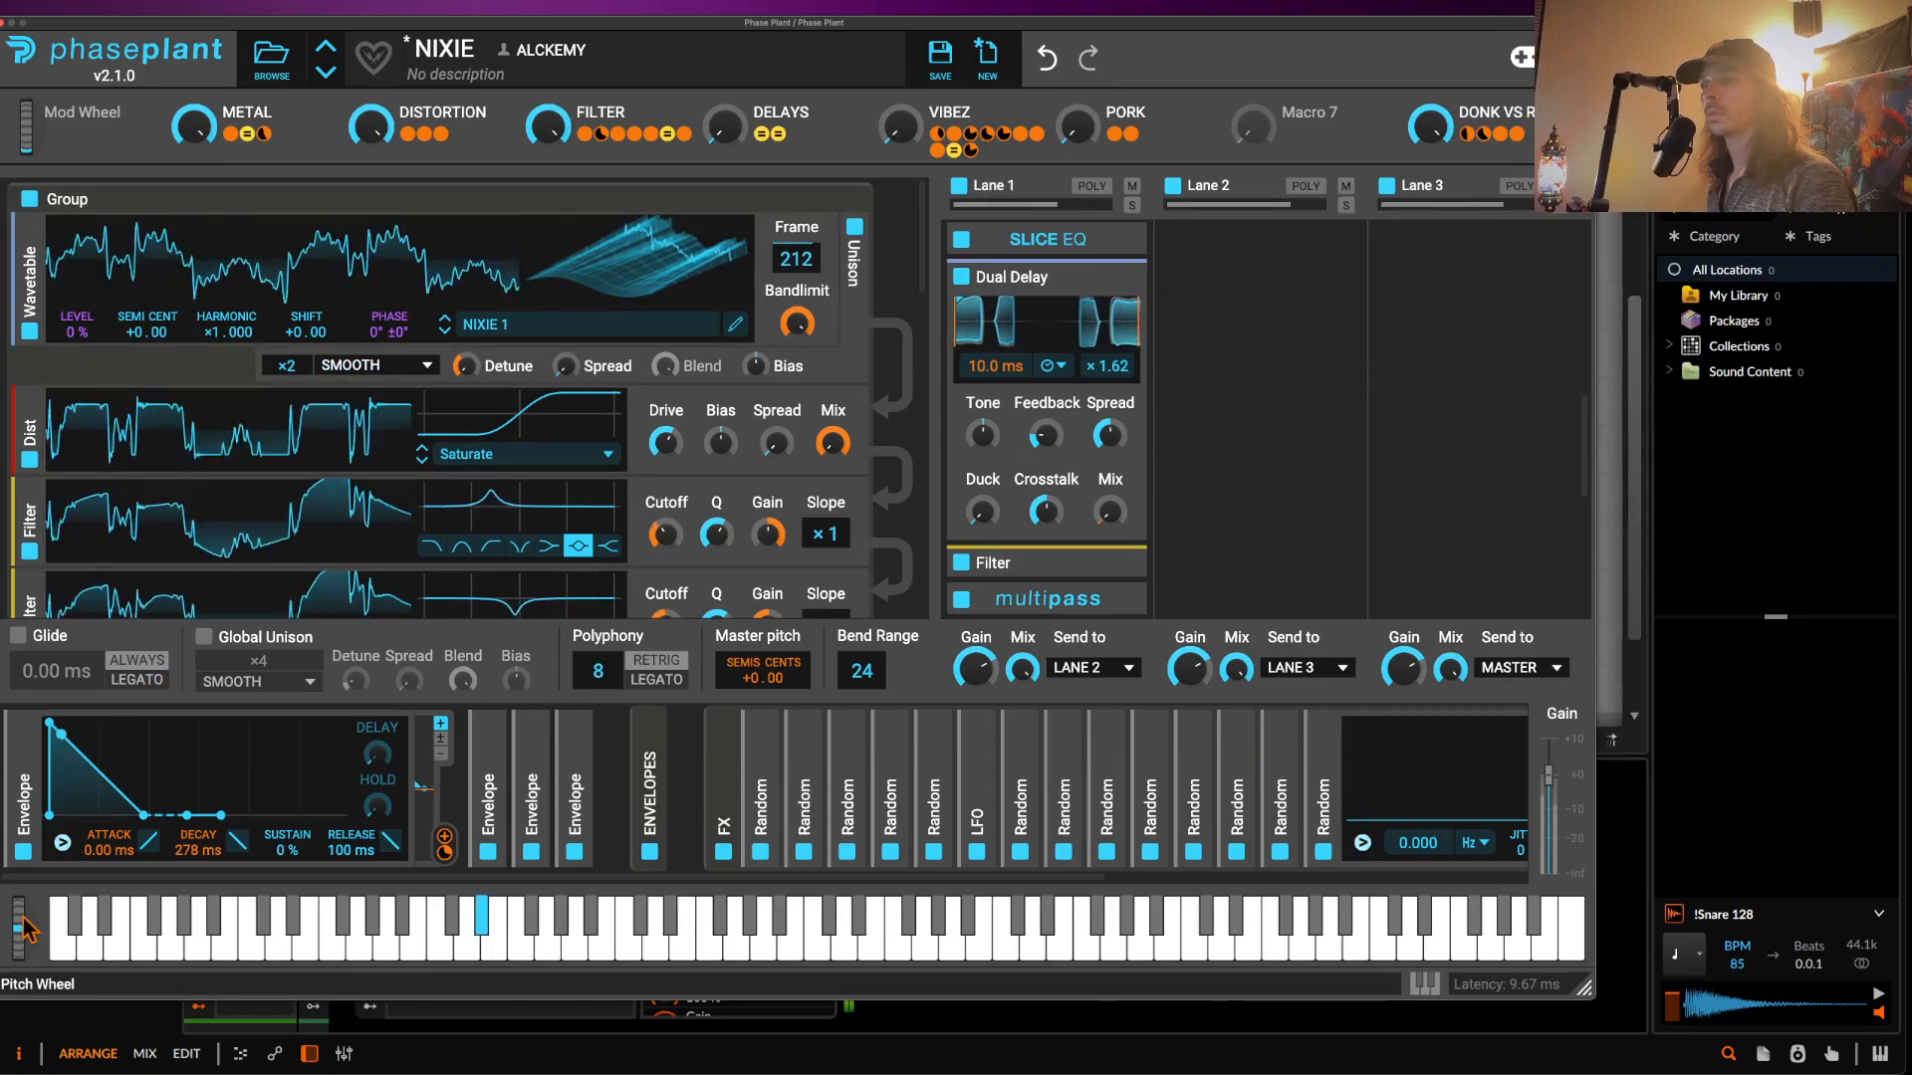
- Audition the bass with pitch bends up to about 90 % and 45 % and slightly down, then close the plug-in
left_click_drag(20, 937, 21, 917)
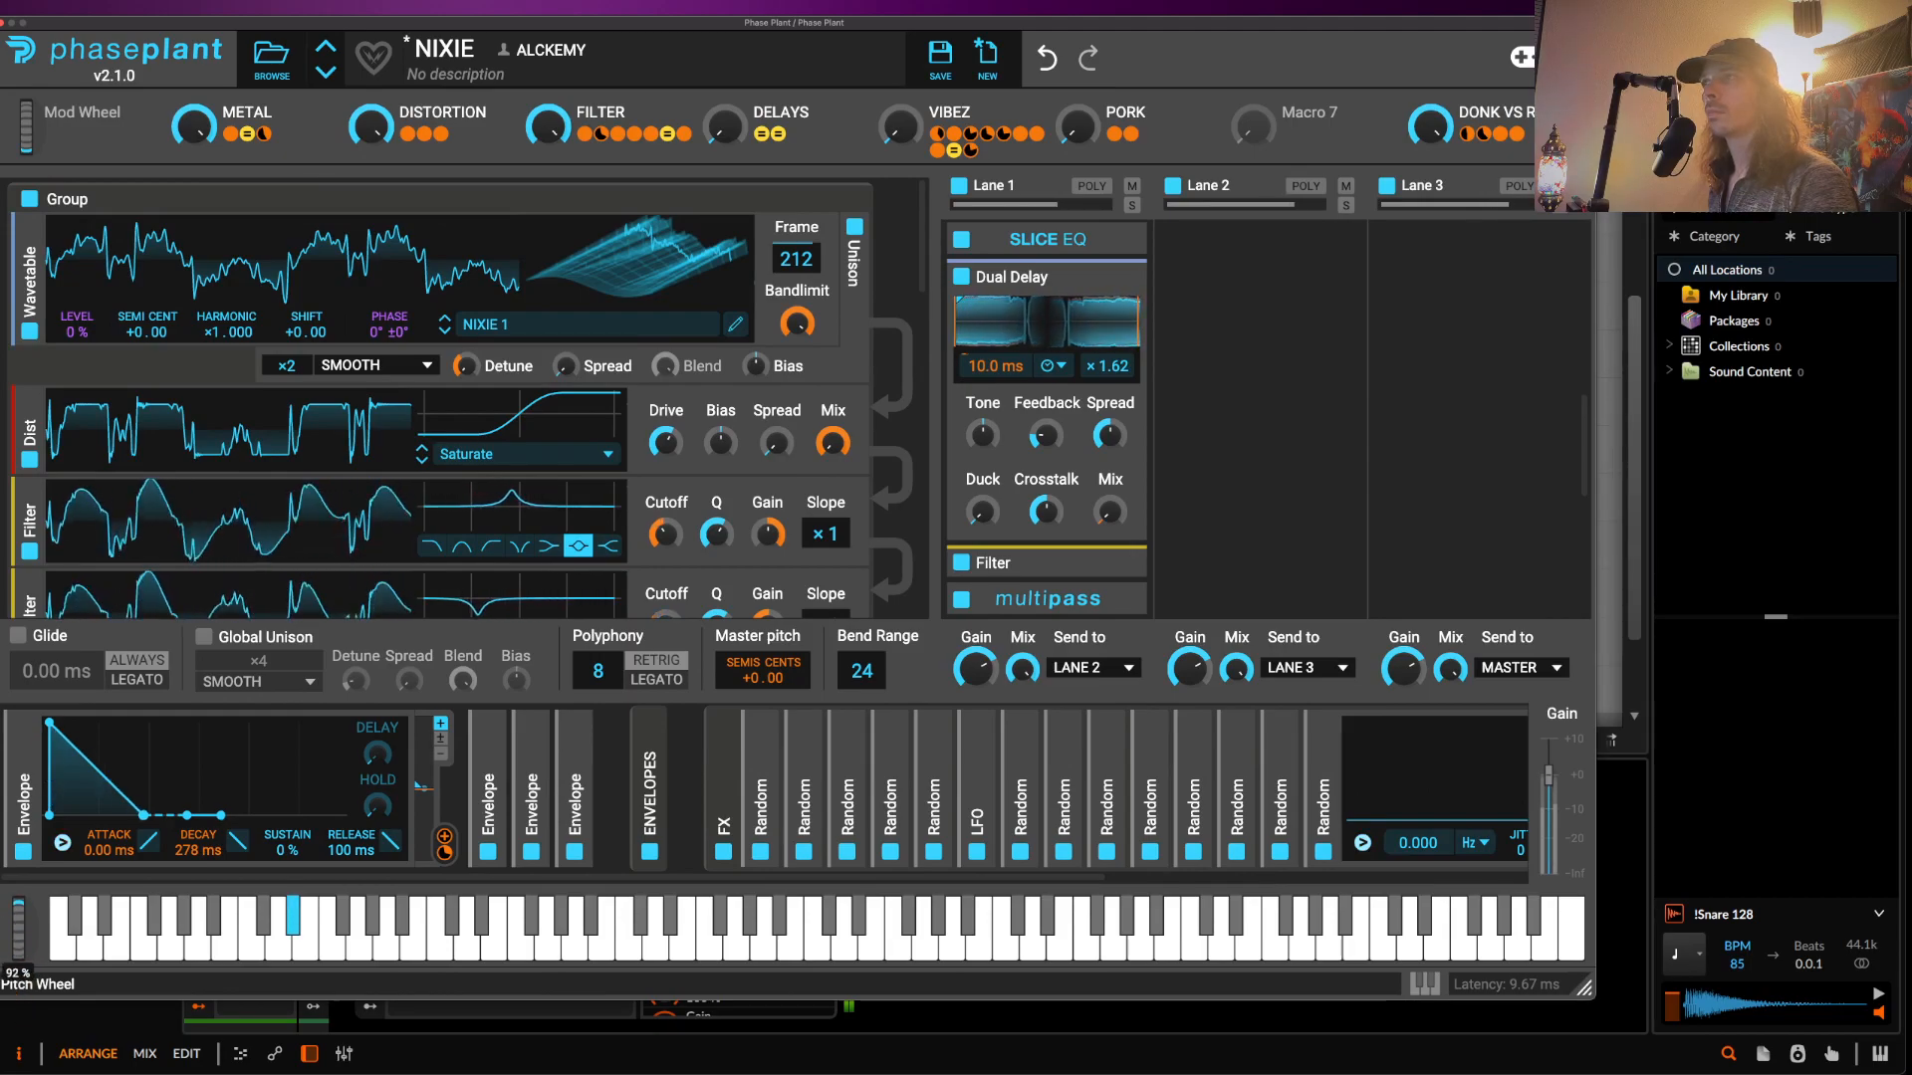
left_click_drag(21, 931, 4, 880)
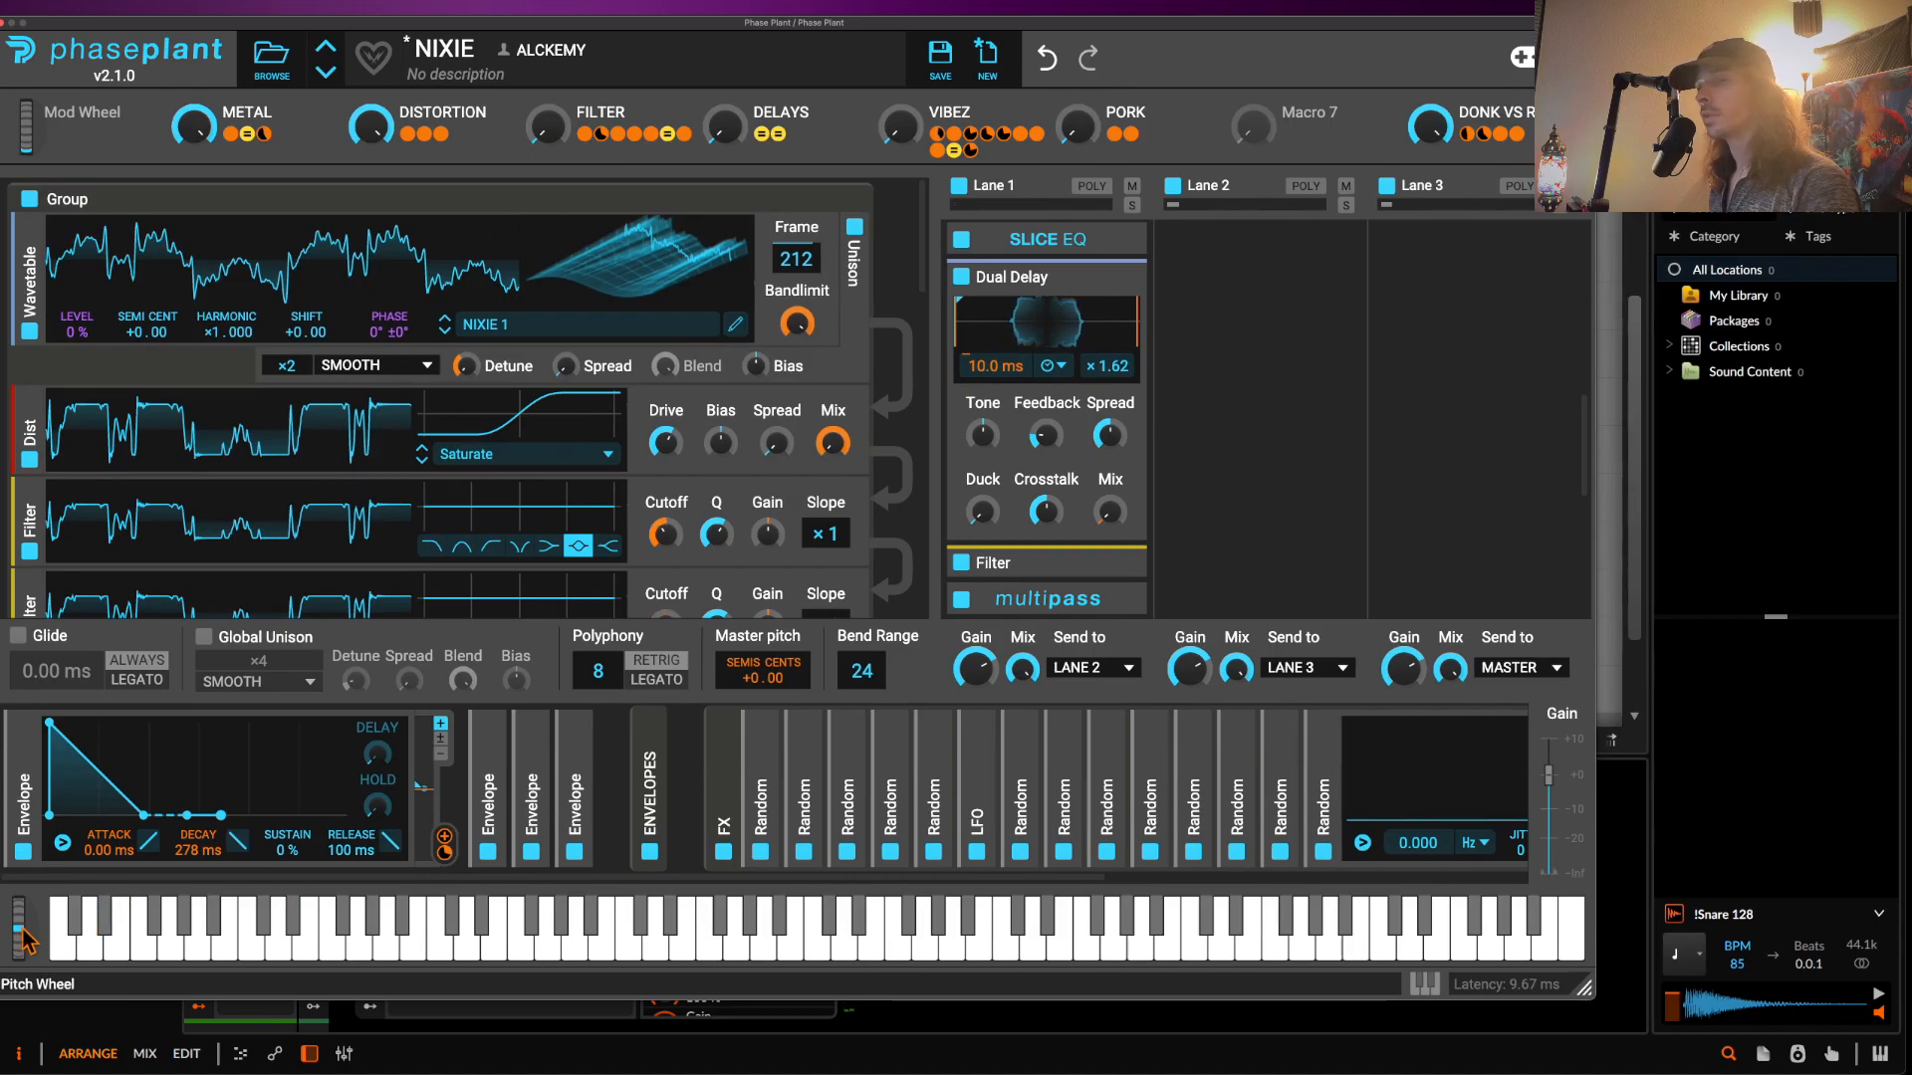
mouse_move(21, 931)
left_mouse_down()
mouse_move(15, 906)
mouse_move(5, 940)
left_mouse_up()
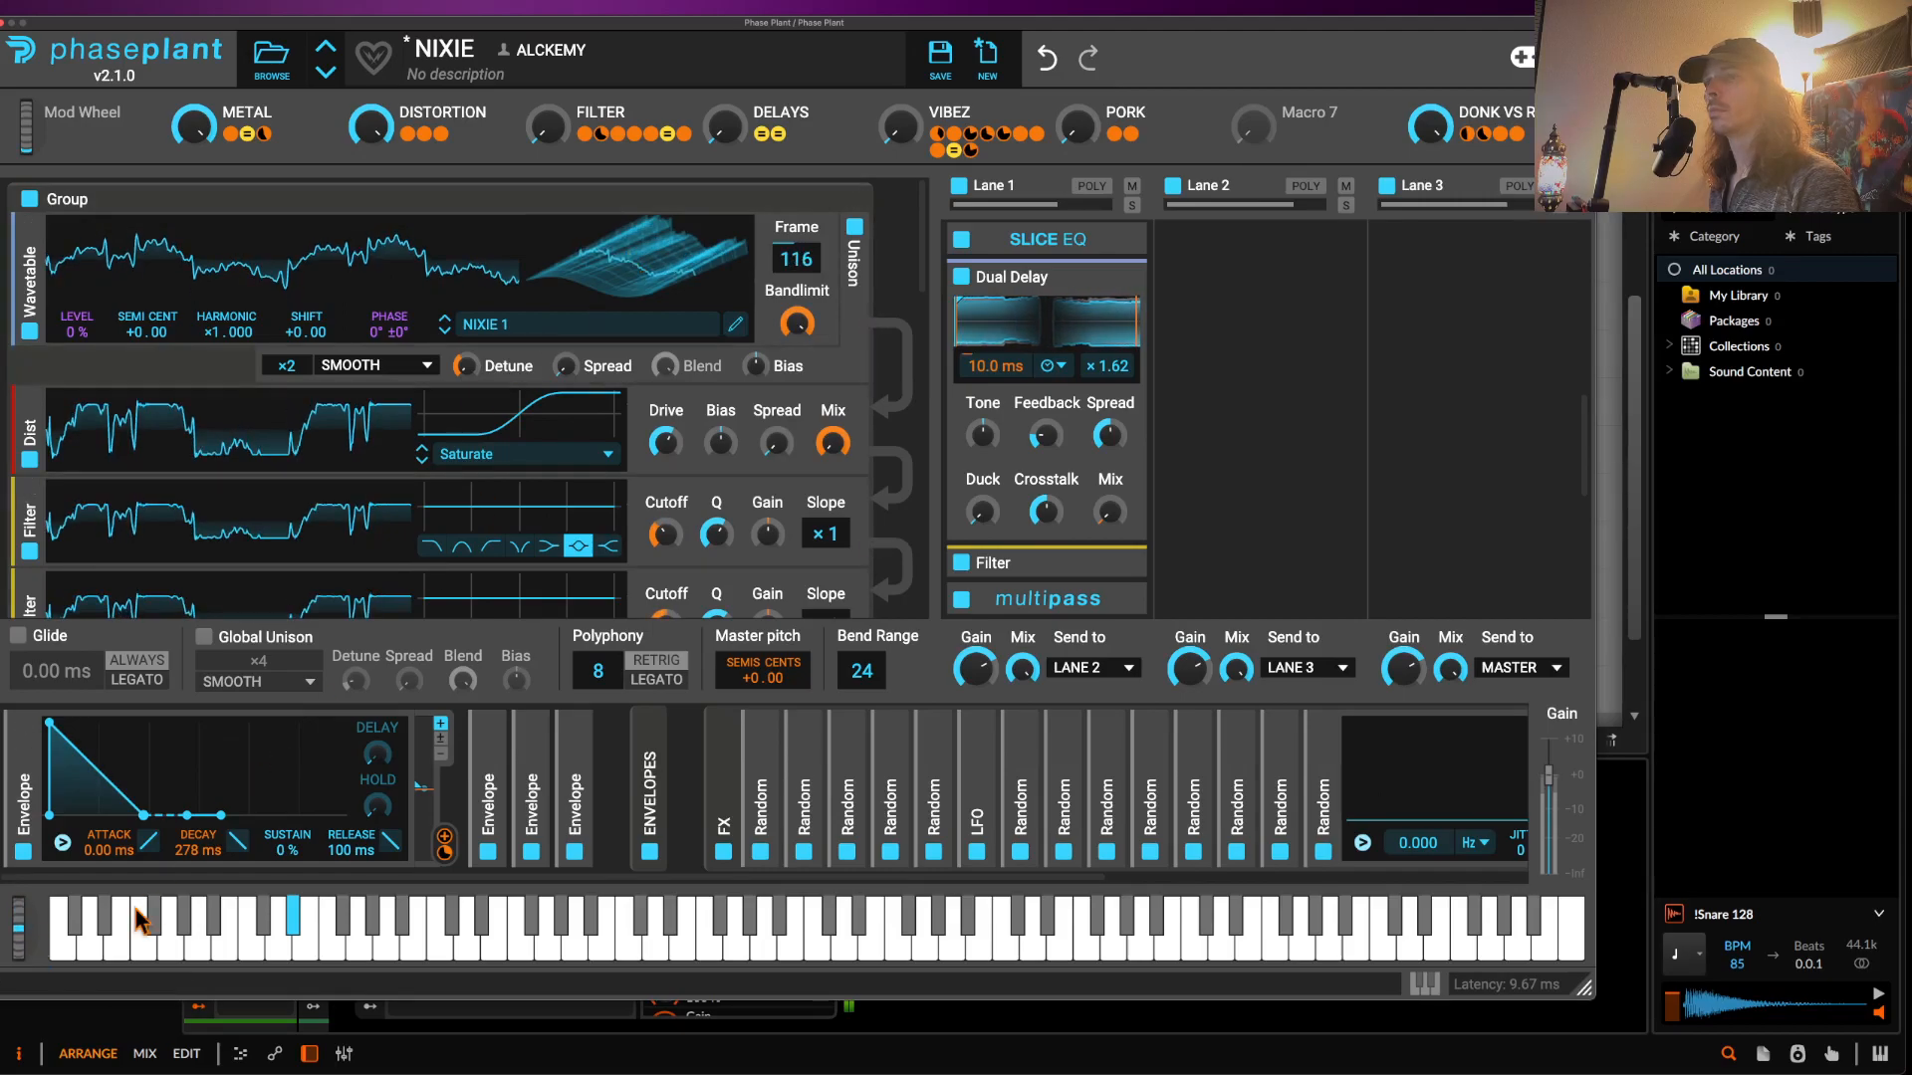
left_click_drag(19, 928, 5, 990)
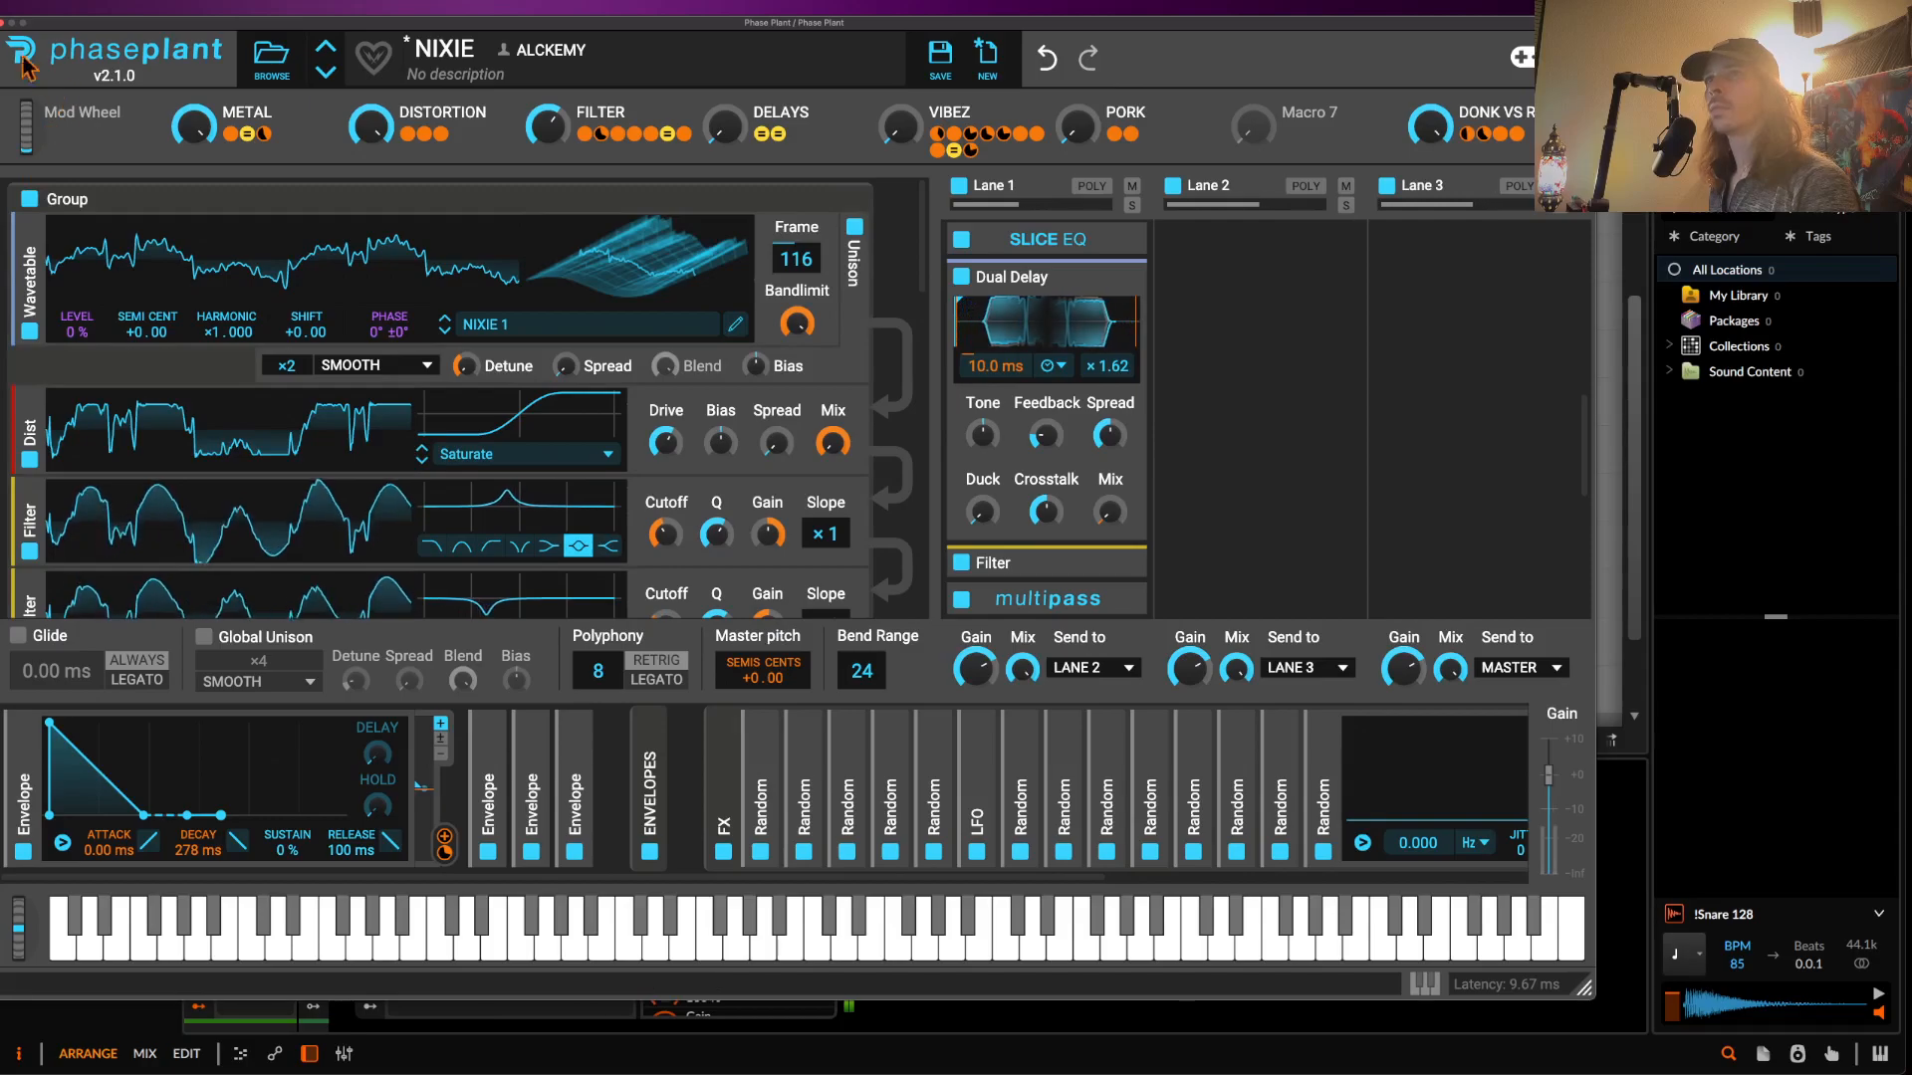
left_click(3, 22)
- Drag a Rolling Sampler capture from the Master track onto a new track below Audio 13
scroll(231, 392, "down", 2)
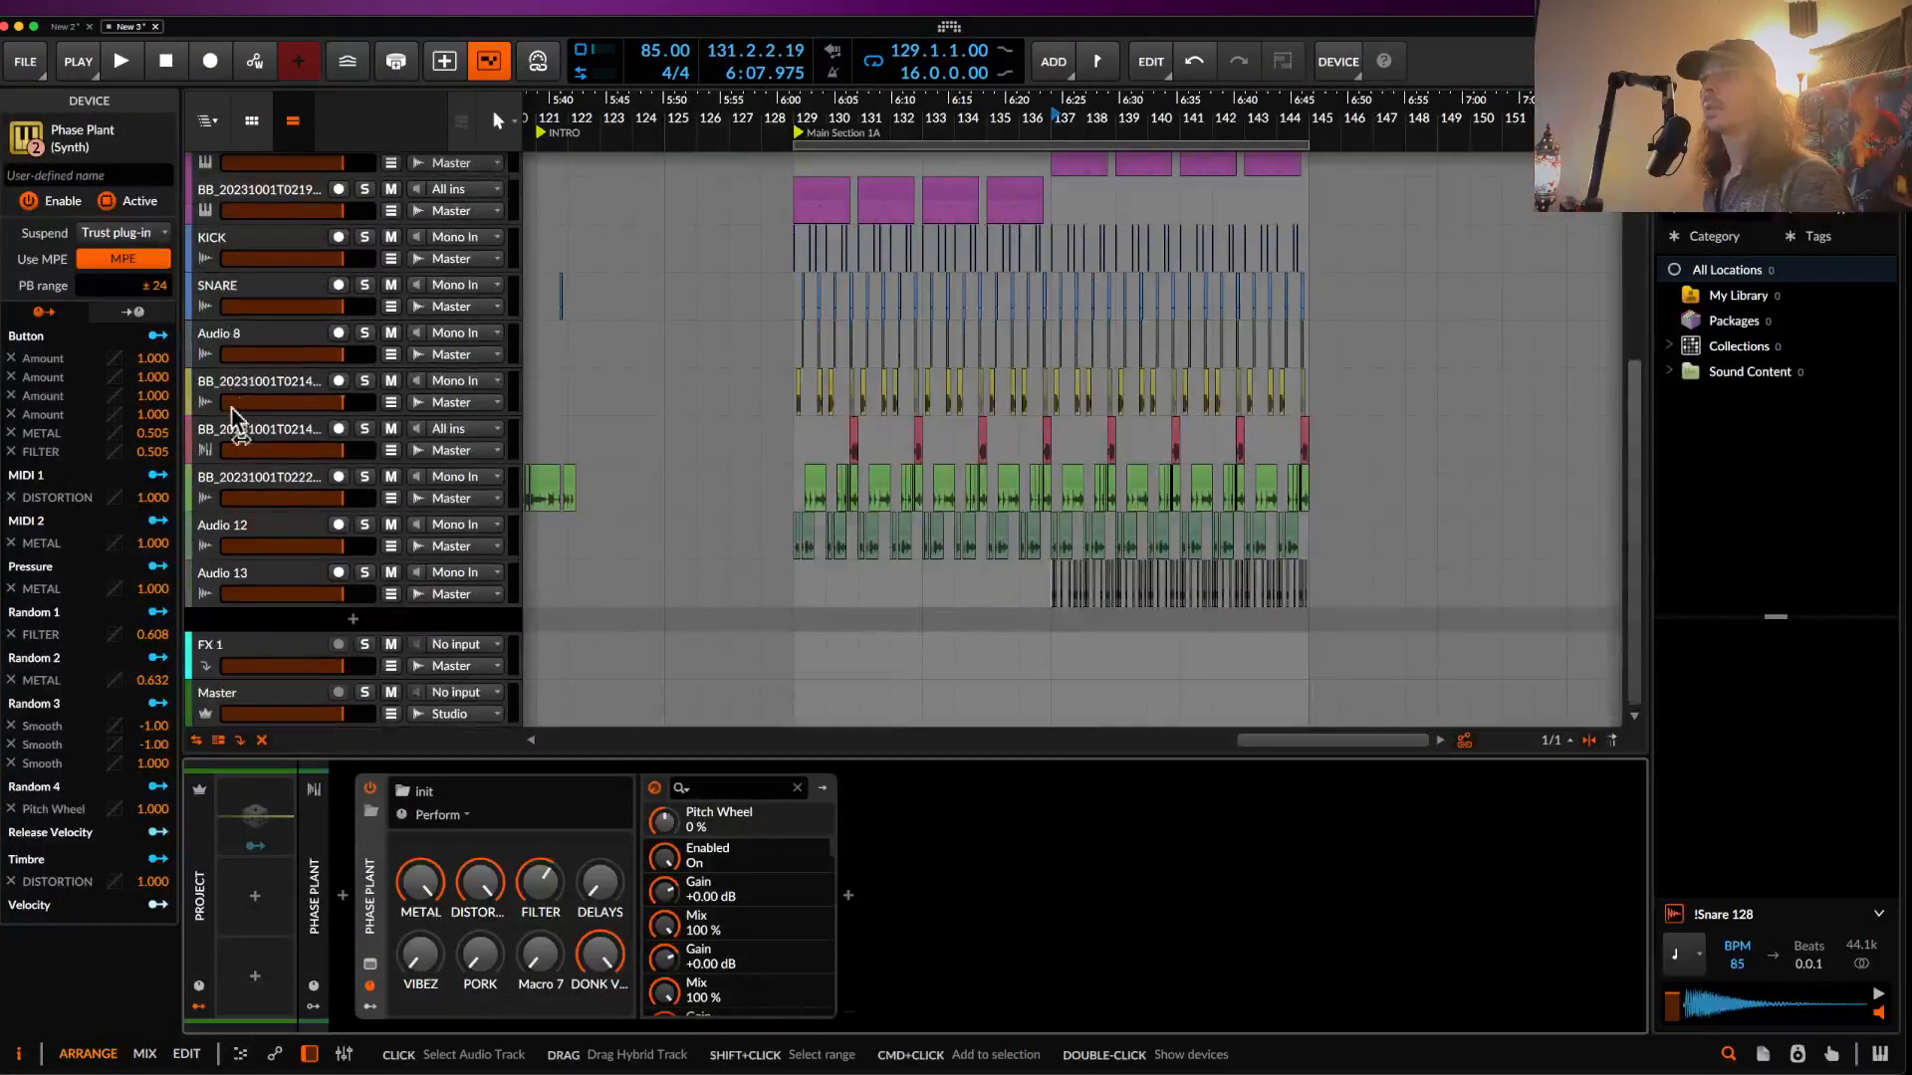
left_click(263, 702)
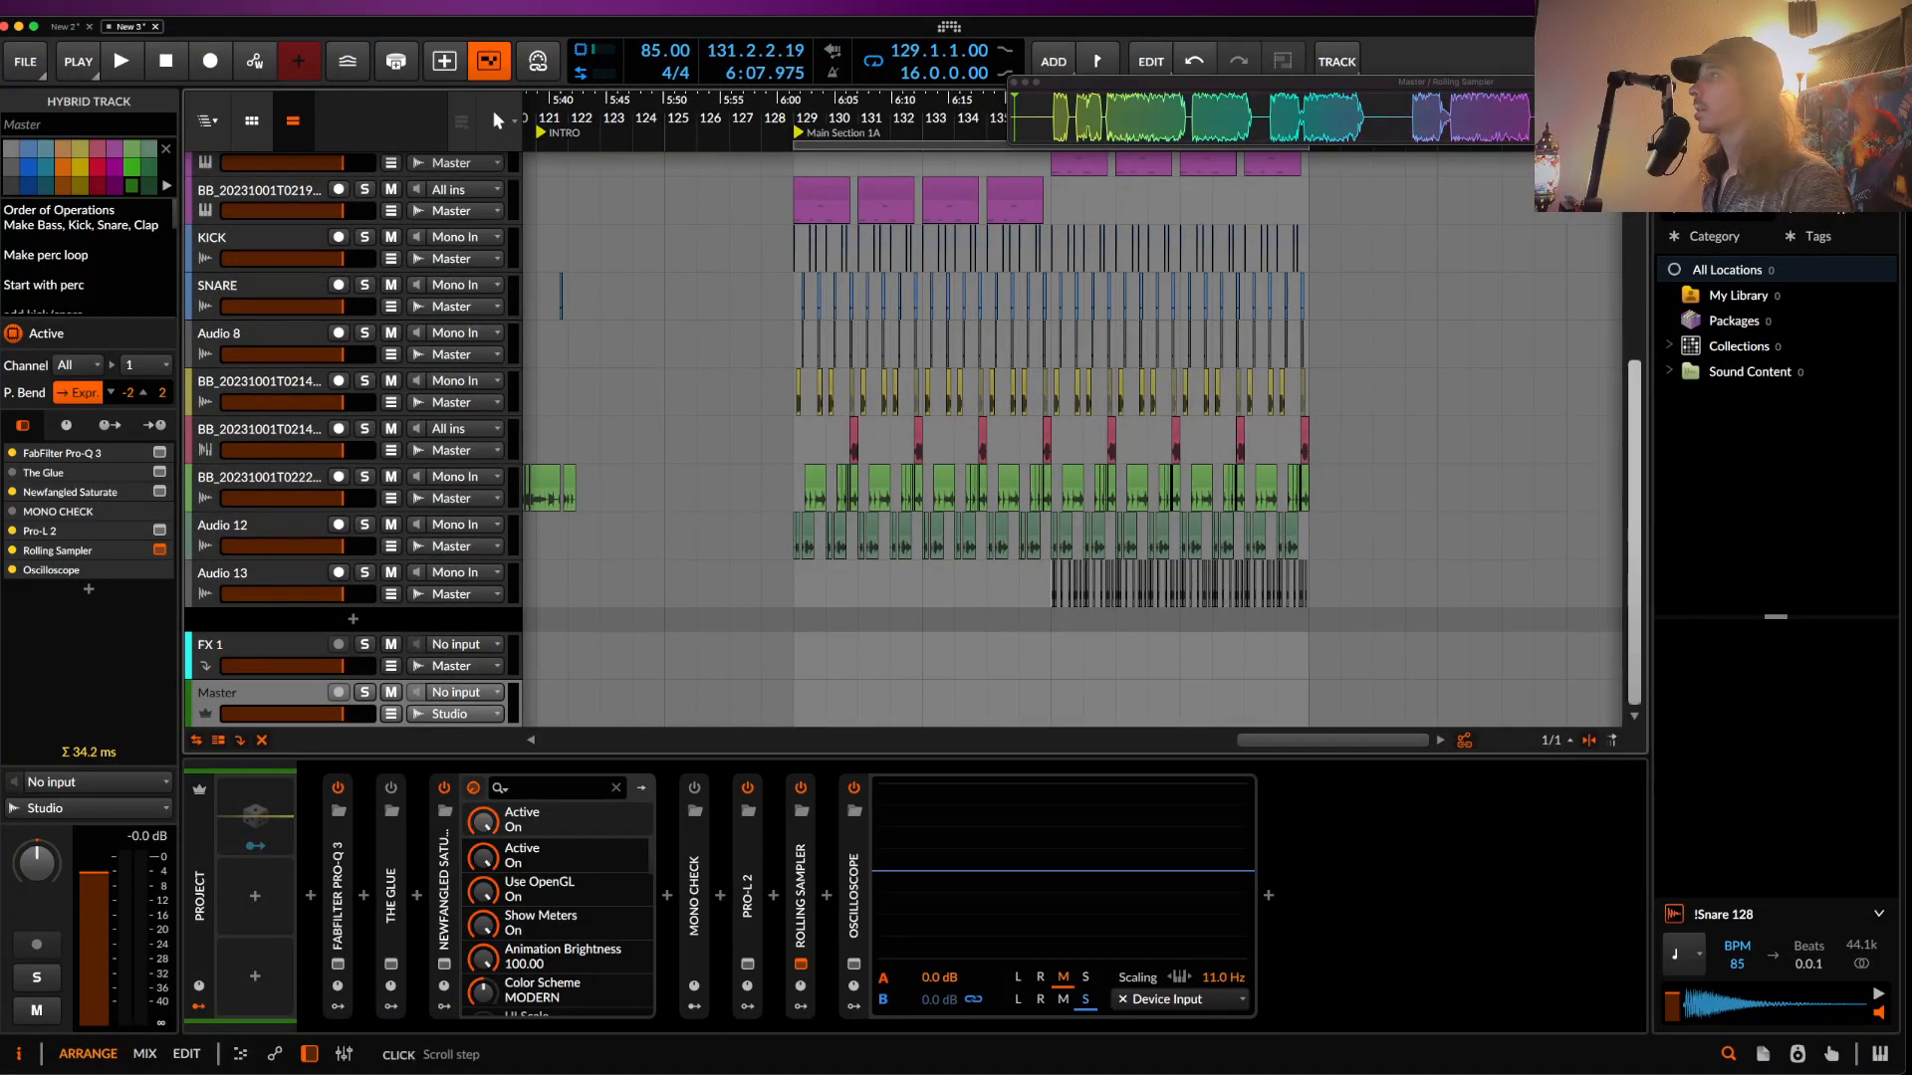
left_click(1543, 114)
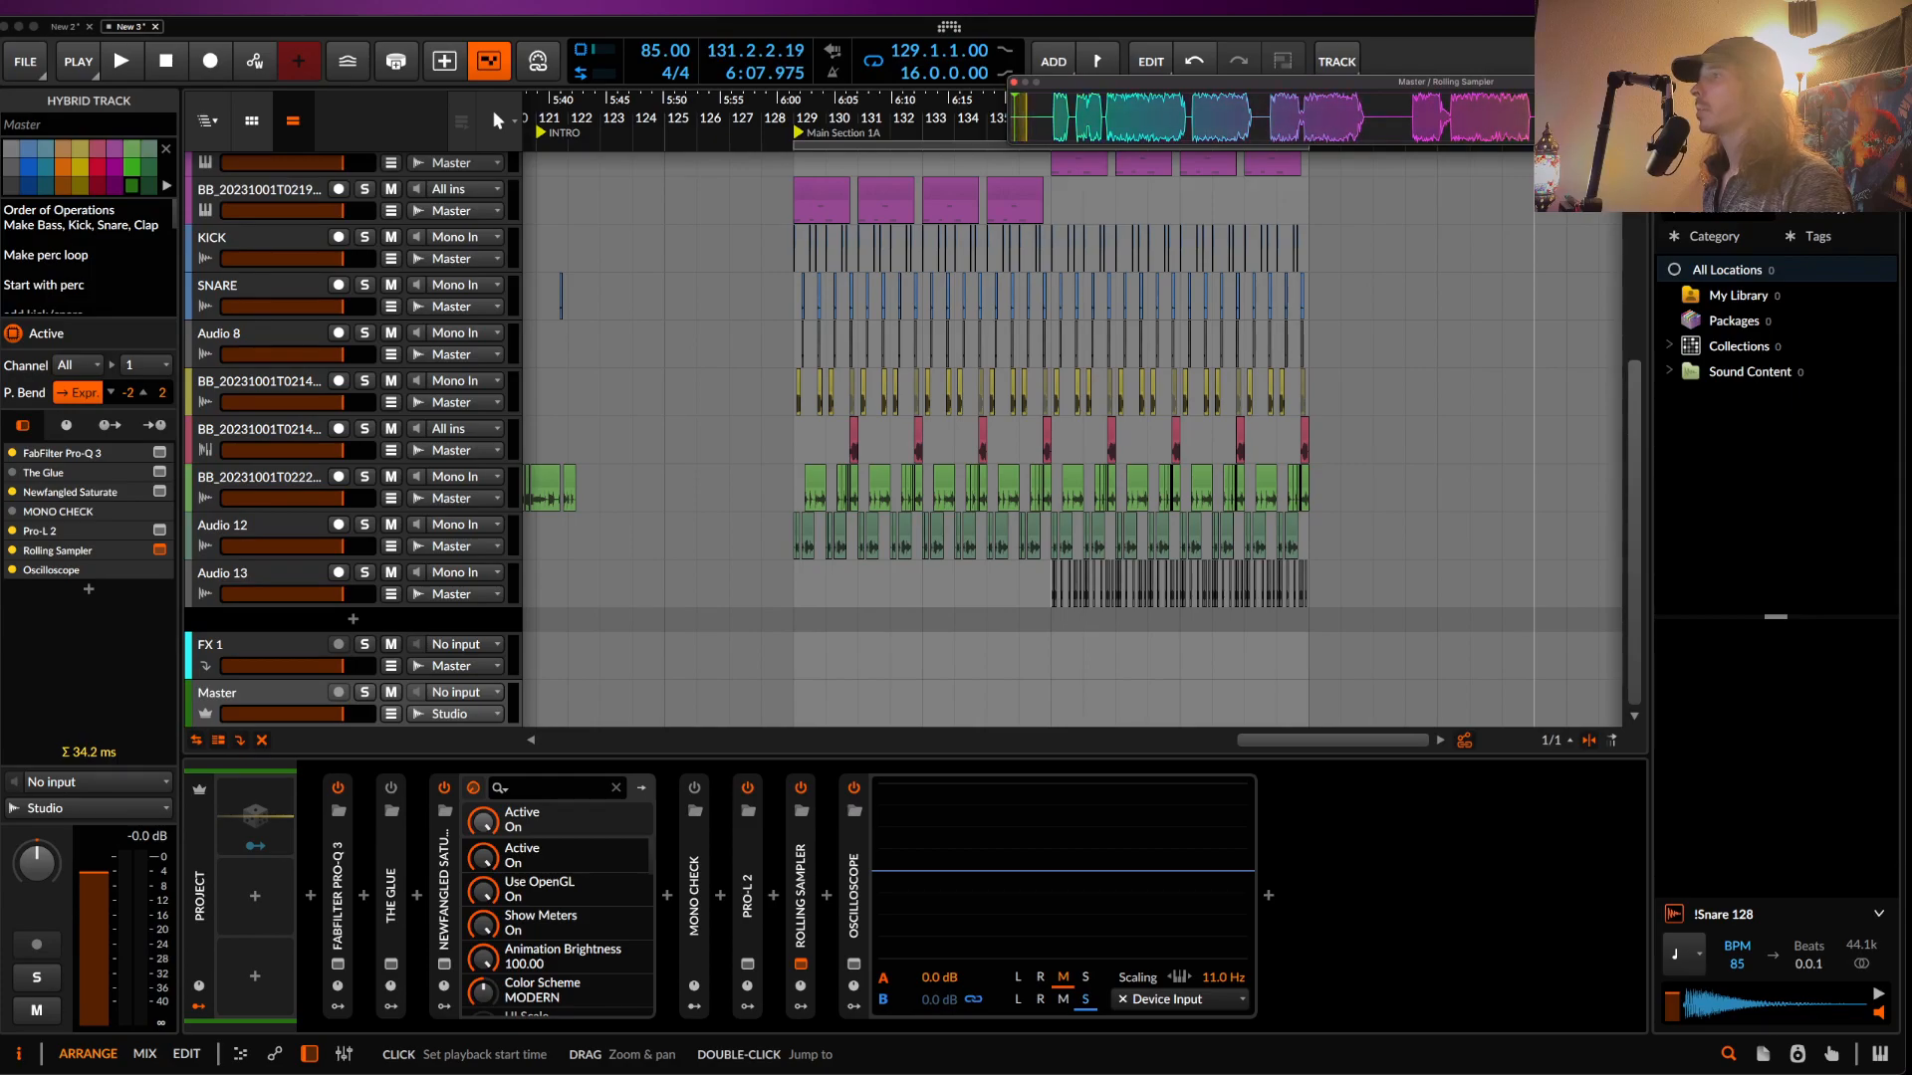
left_click_drag(1564, 288, 563, 645)
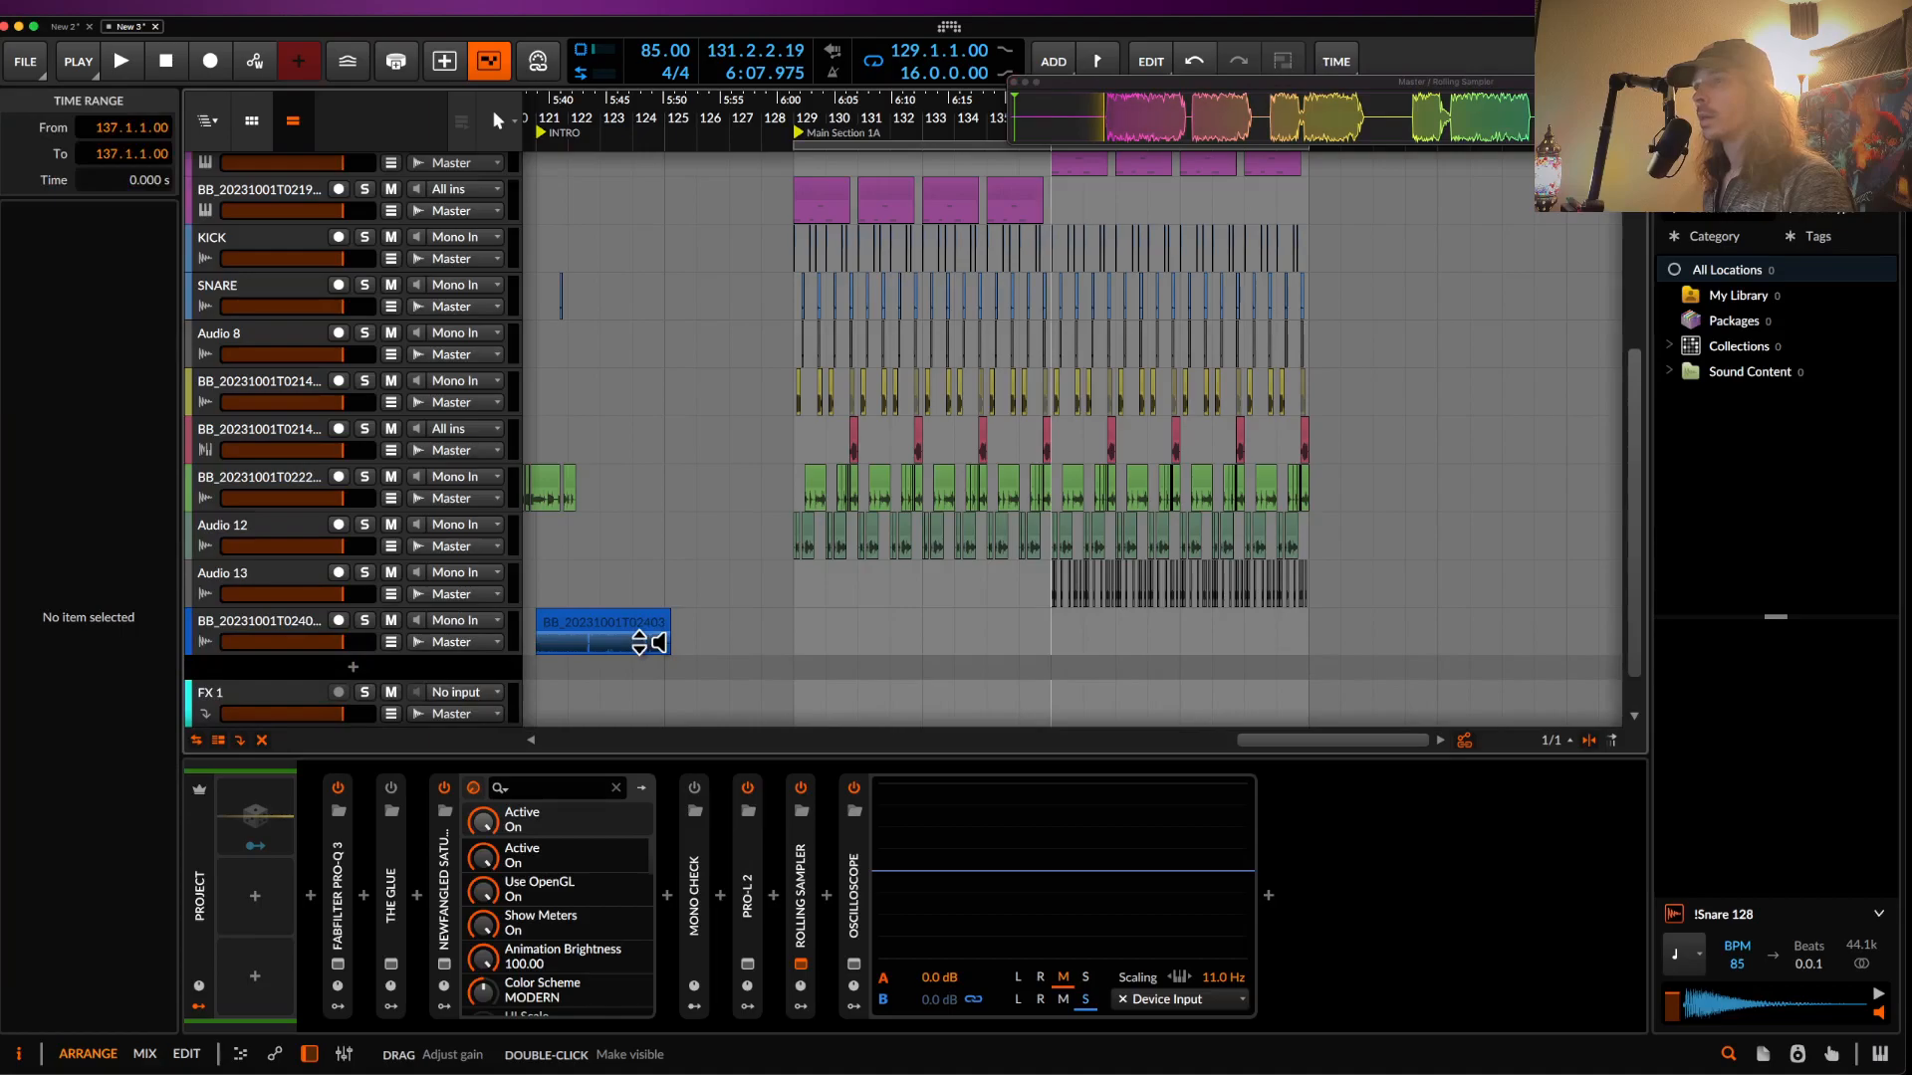
scroll(573, 646, "up", 6)
scroll(775, 609, "up", 3)
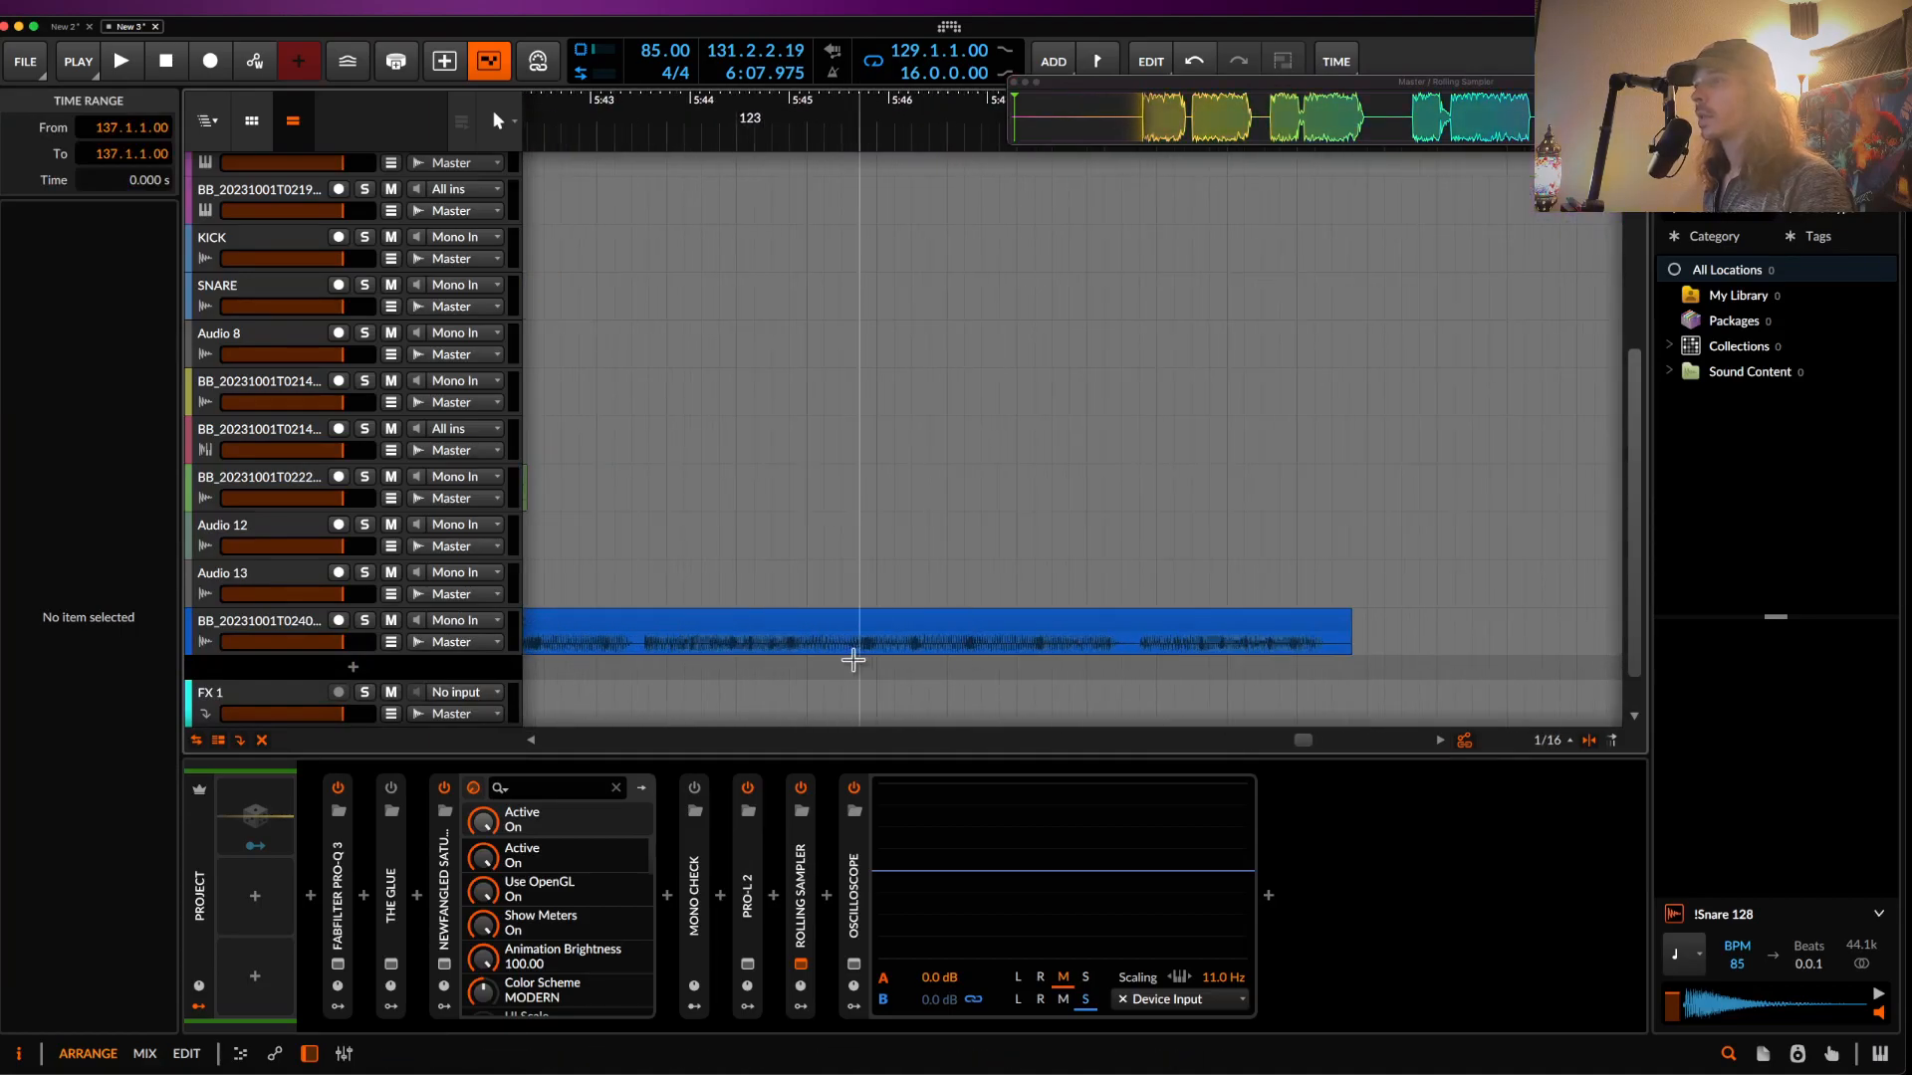
- Audition the captured clip from 124.2.4 and from 124.3.1
left_click(841, 646)
key("space")
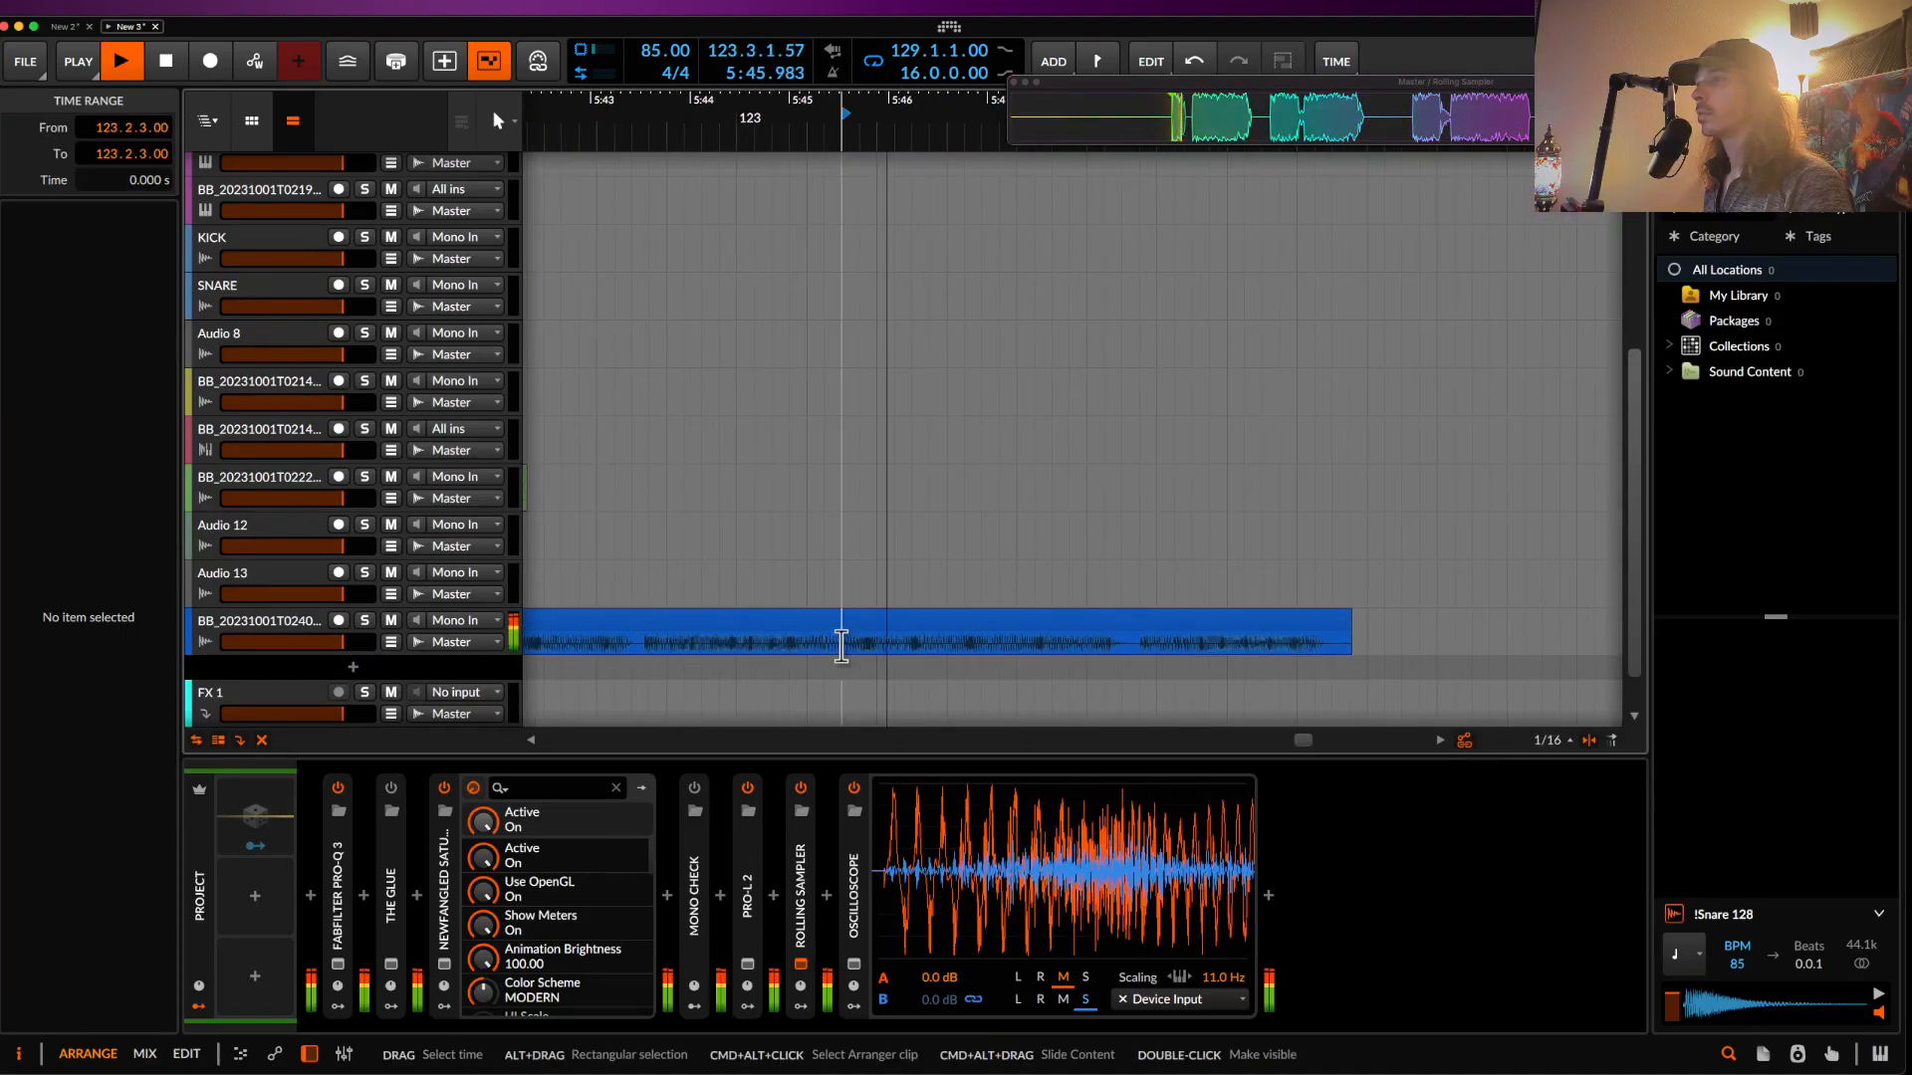
scroll(846, 652, "right", 2)
left_click(1077, 663)
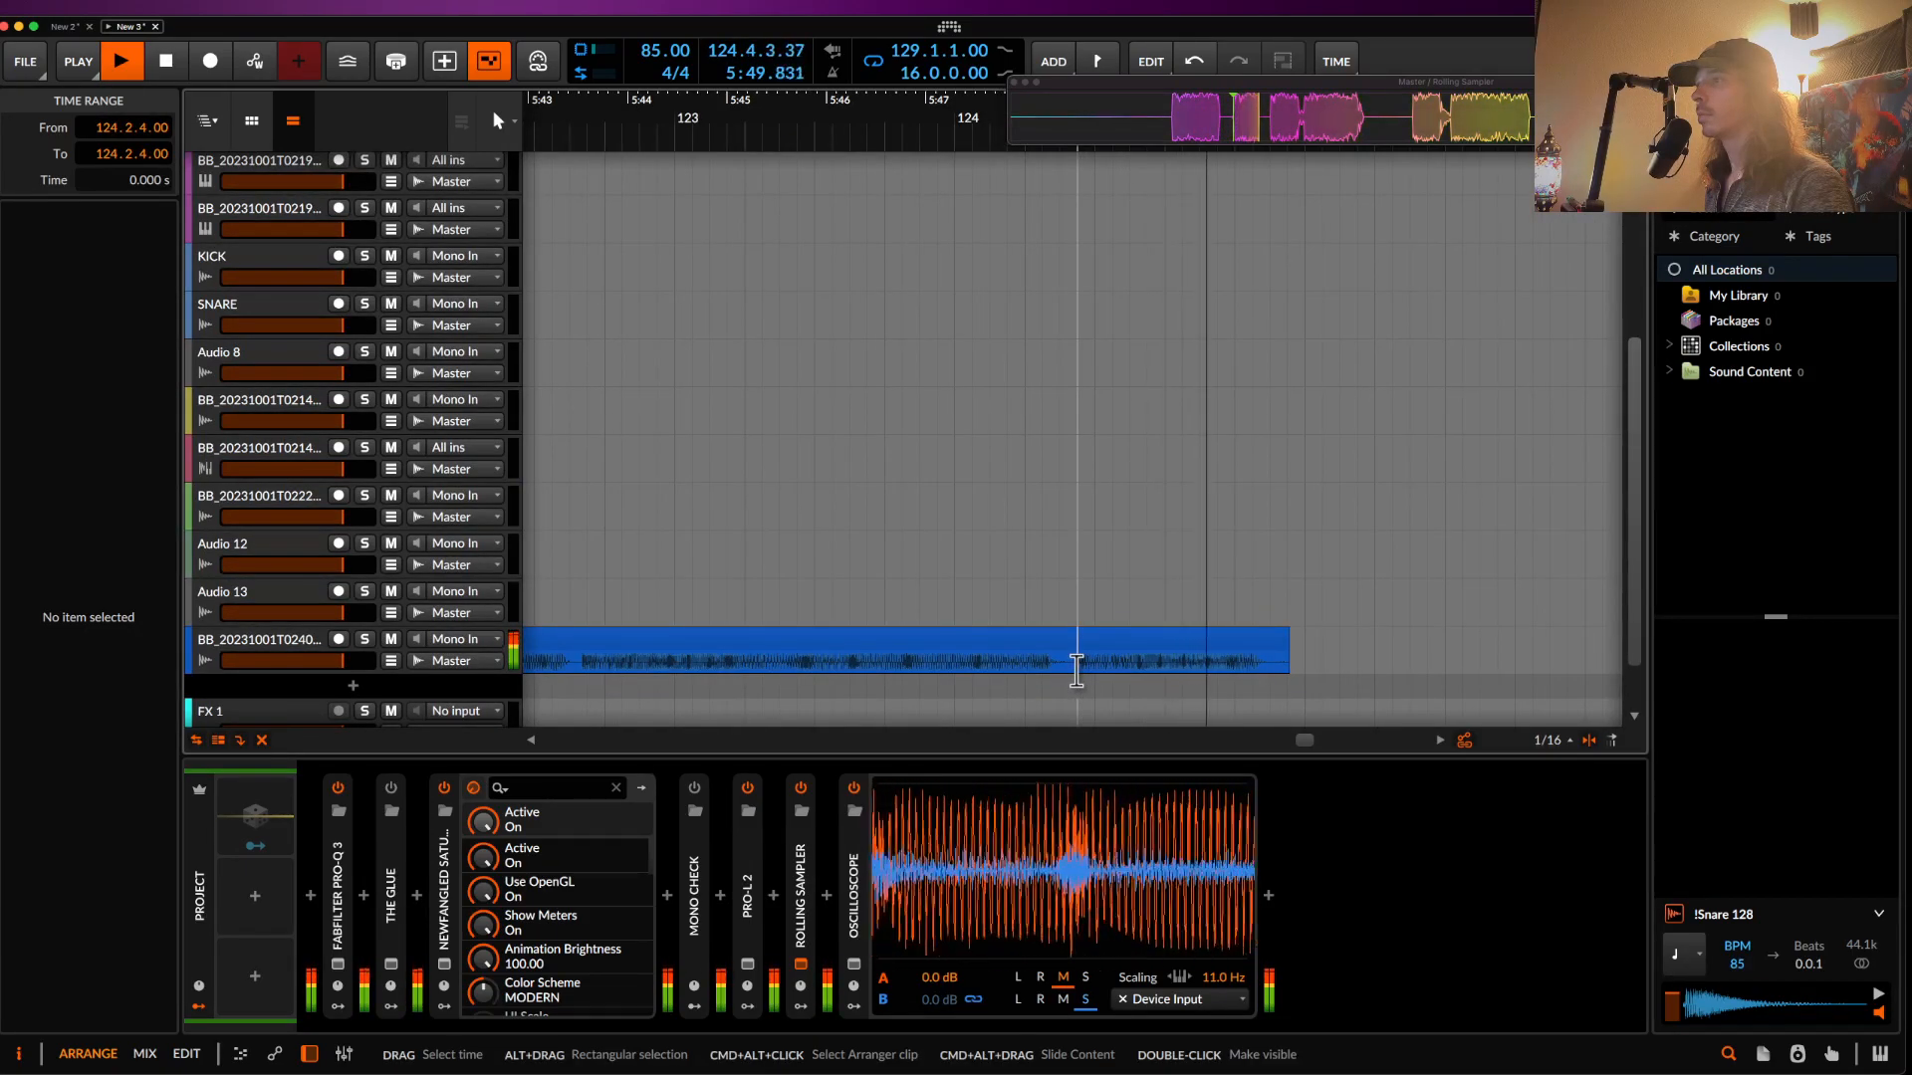
key("space")
left_click(1105, 665)
key("space")
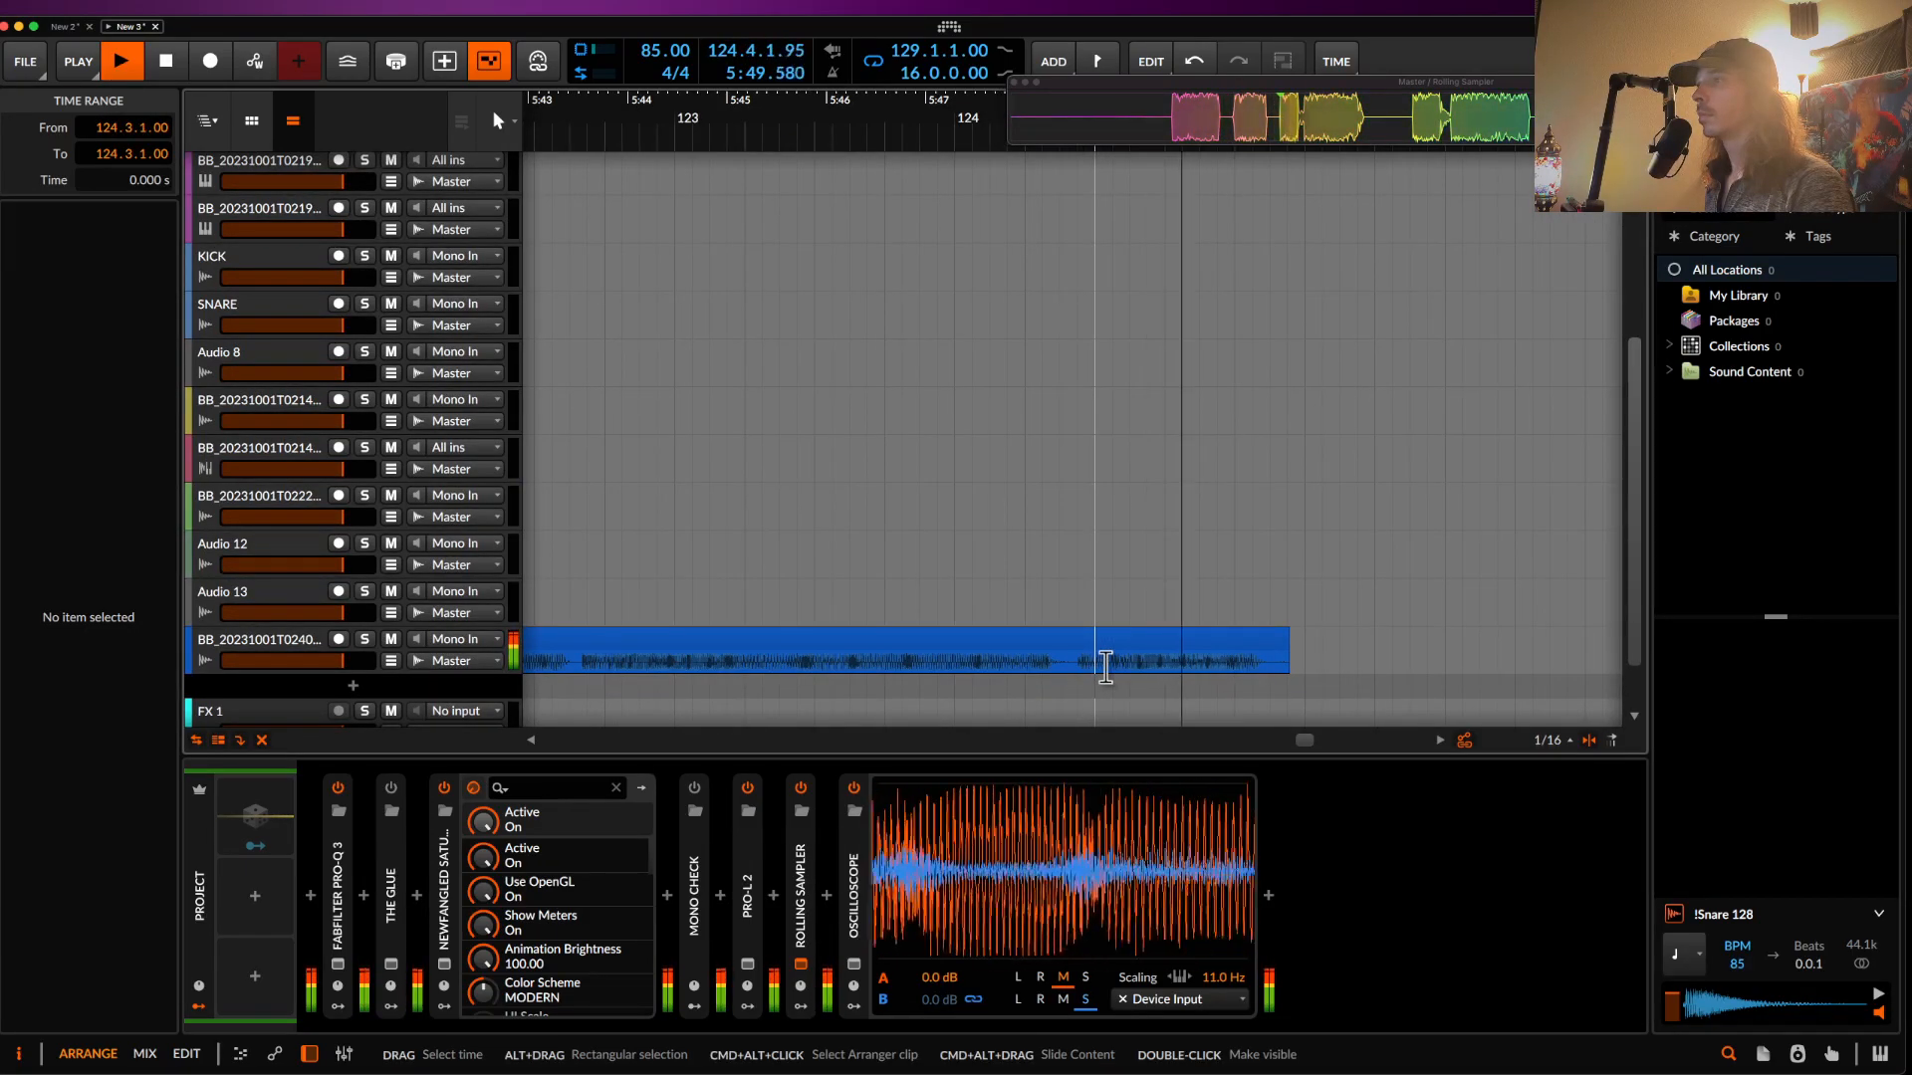
- Split off and delete the 124.3.1–125.1.3 section of the captured clip
left_click_drag(1105, 665, 1296, 665)
key("space")
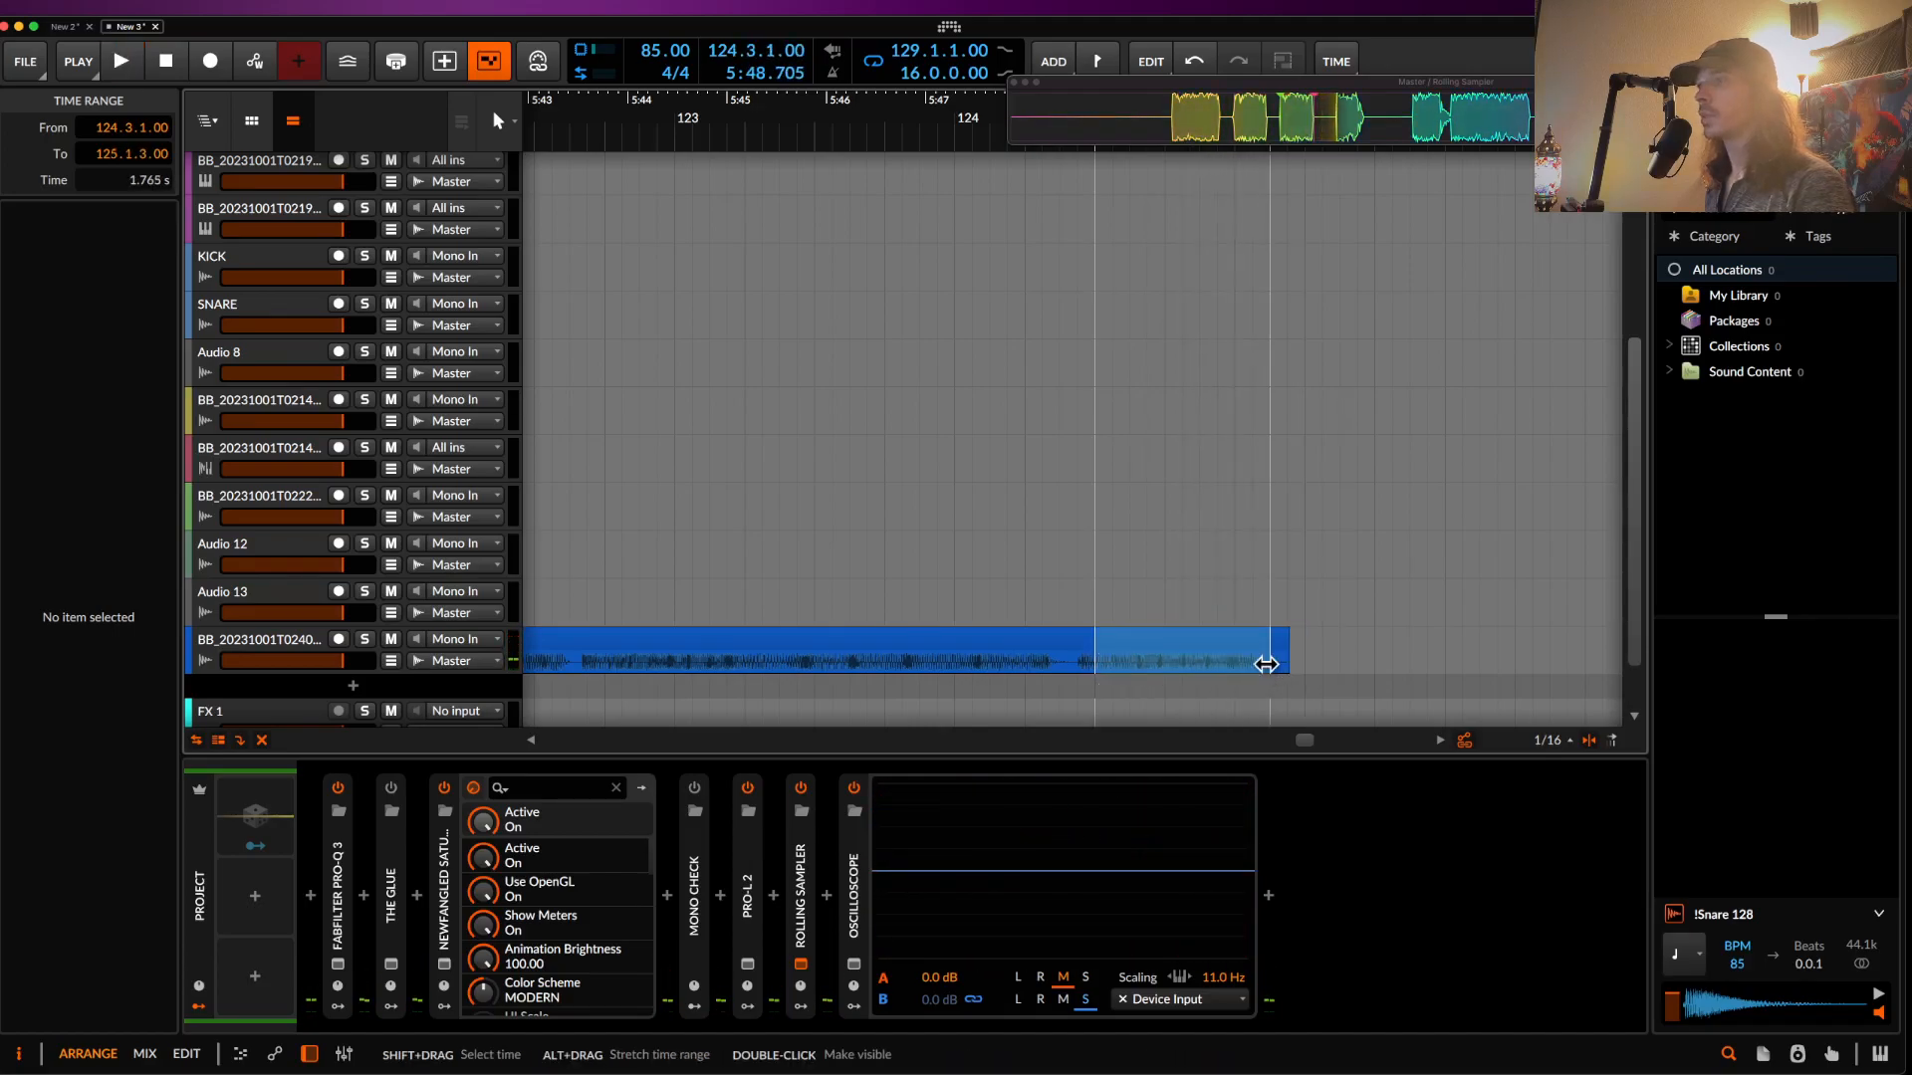
left_click(1216, 647)
key("Delete")
scroll(1217, 647, "down", 8)
- Create a new audio track below the red percussion track
scroll(1216, 647, "right", 3)
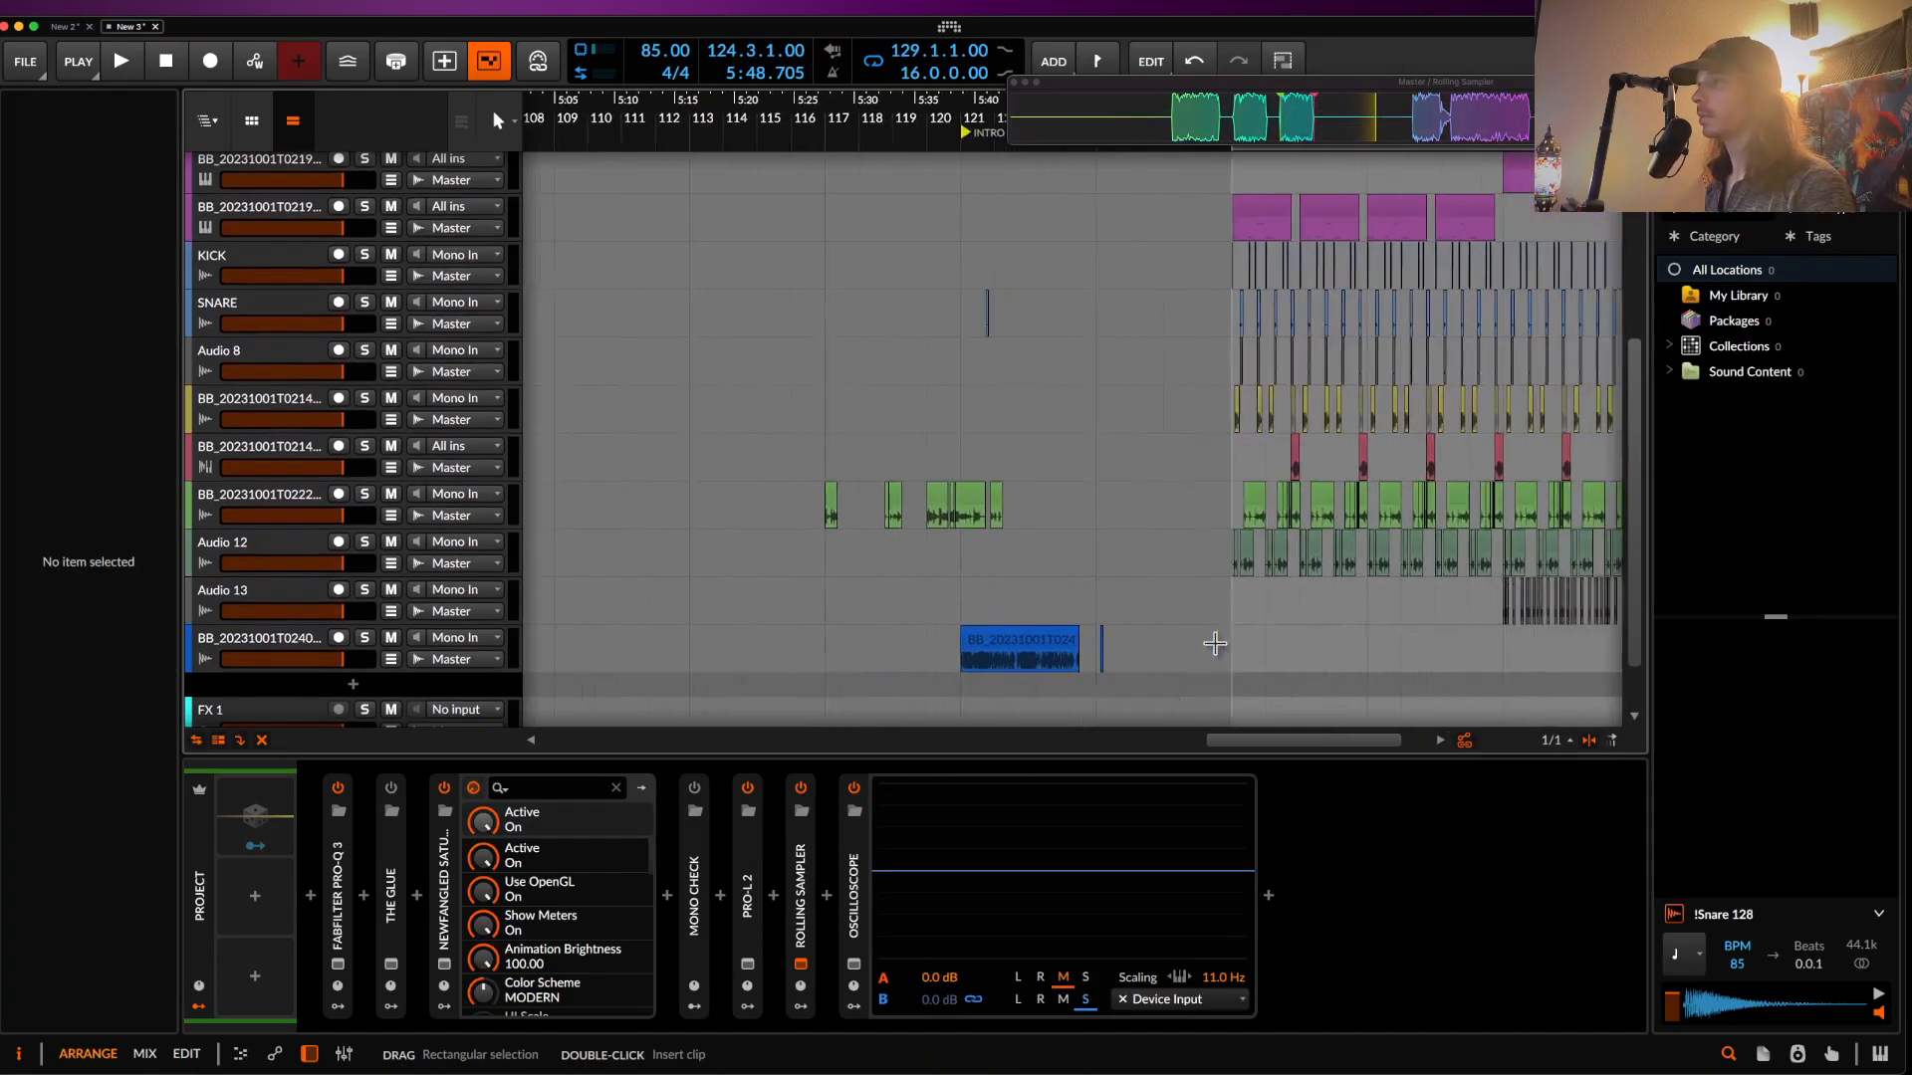
scroll(1216, 647, "up", 2)
scroll(1219, 647, "right", 4)
scroll(1220, 646, "right", 4)
scroll(1220, 647, "down", 1)
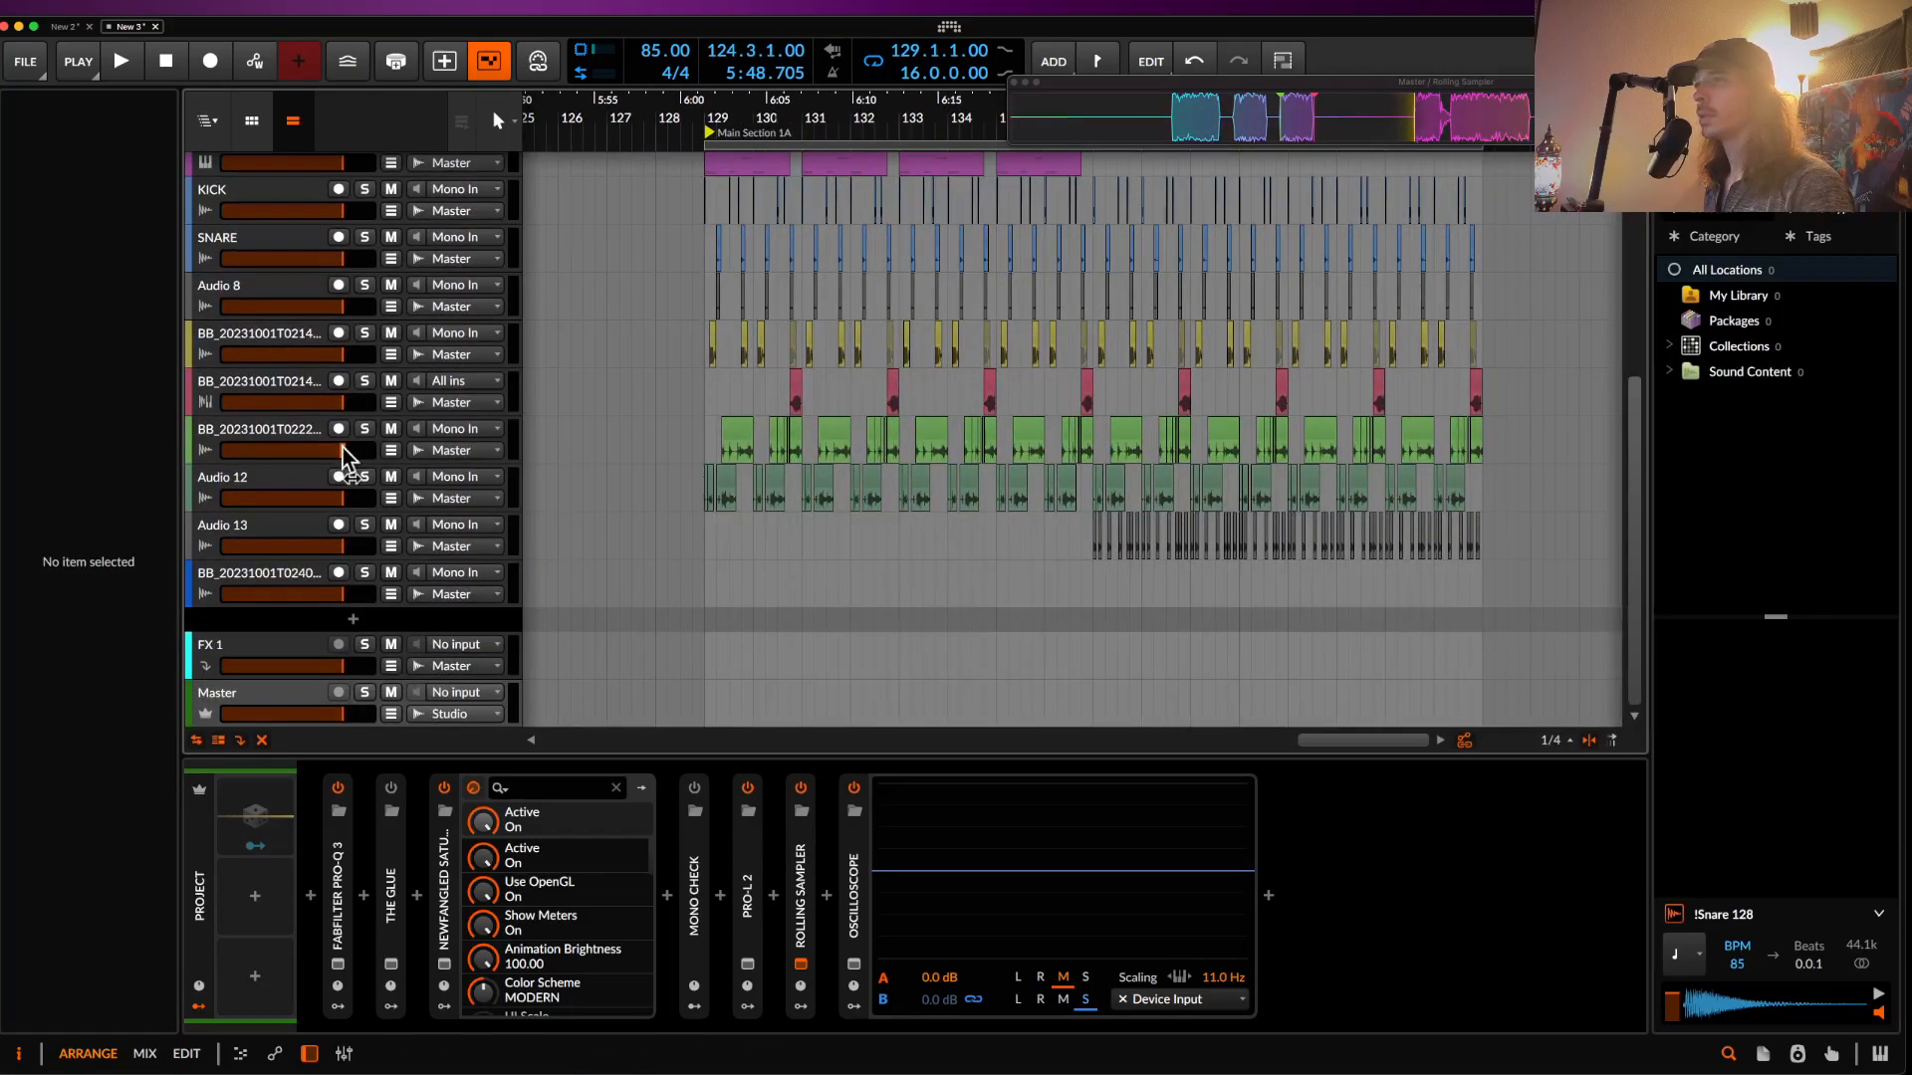
left_click(297, 385)
key("super+t")
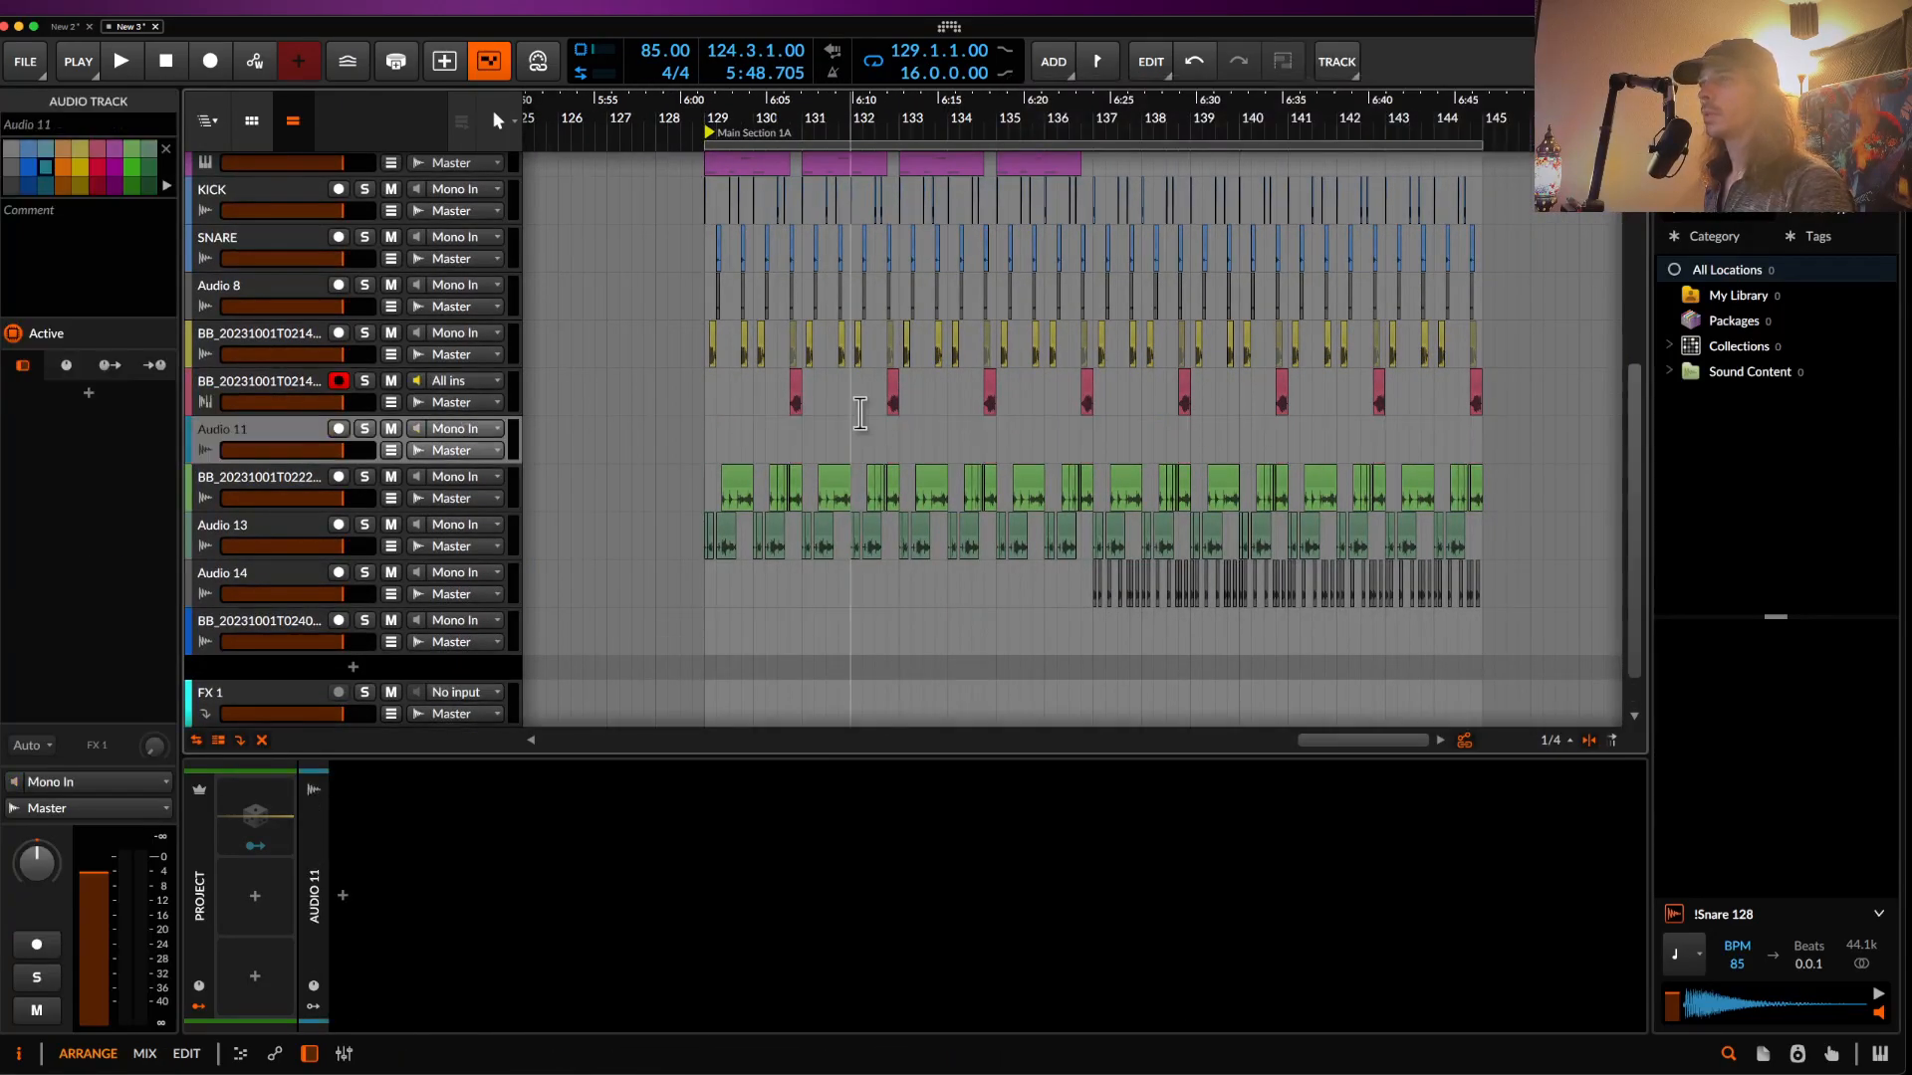
- Start playback from bar 129
left_click(709, 448)
key("space")
scroll(823, 426, "up", 3)
scroll(956, 418, "down", 3)
- Paste the copied audio clip onto Audio 11 near bar 136 and shift it slightly later
left_click(1044, 441)
key("super+v")
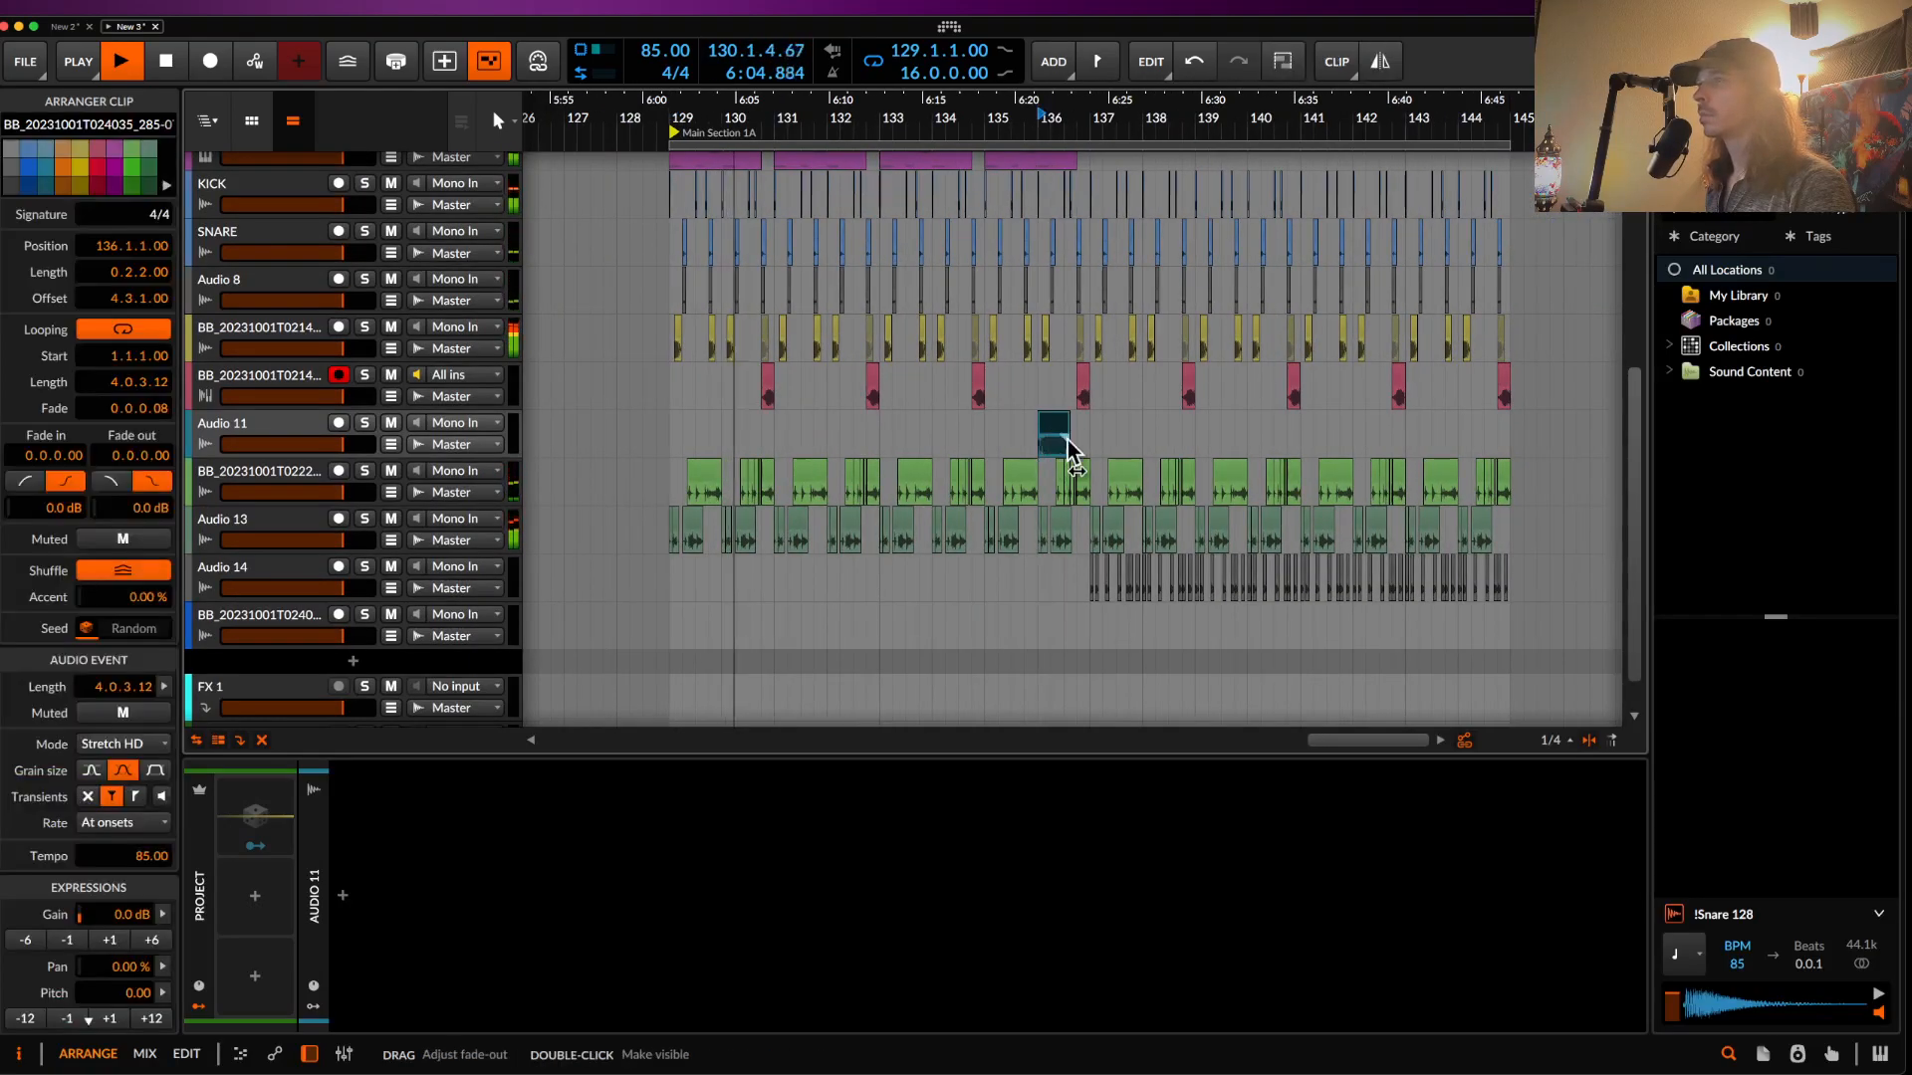
scroll(1069, 440, "up", 5)
left_click_drag(1050, 430, 1109, 431)
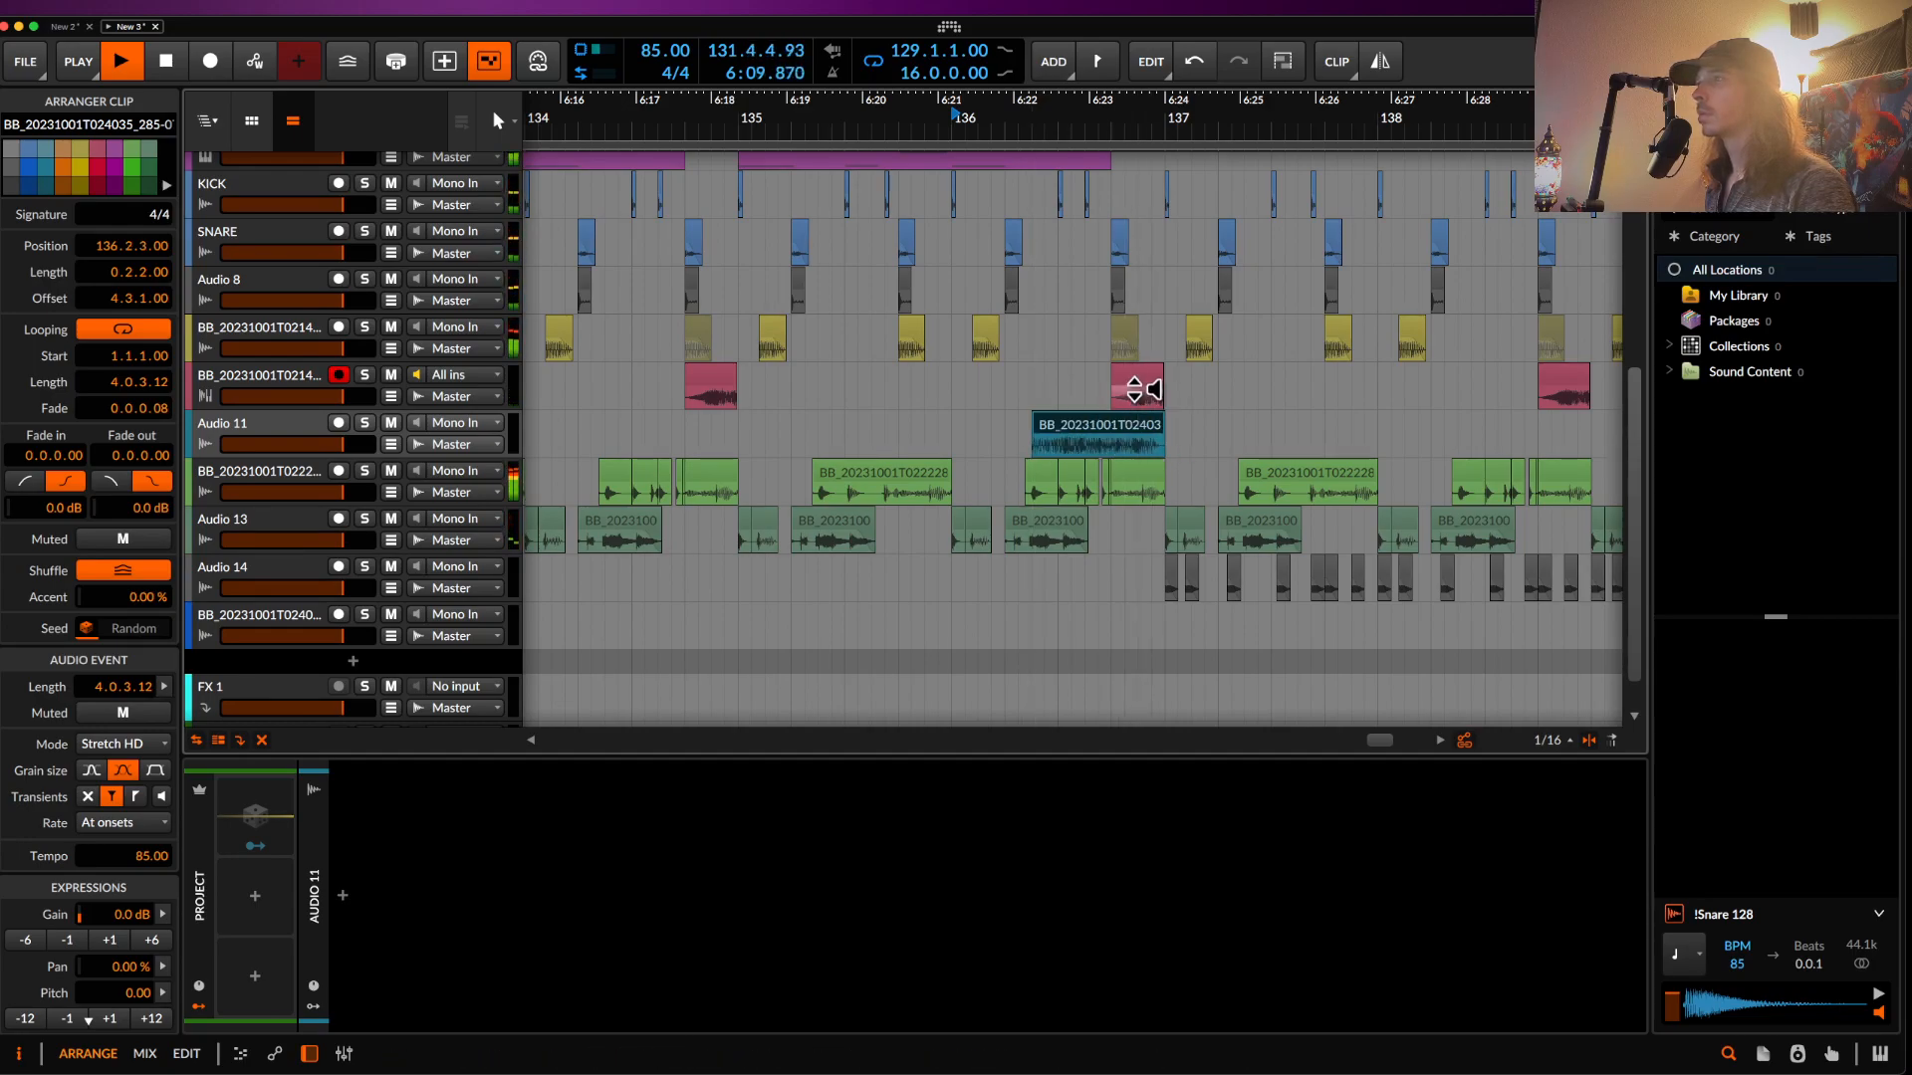
- Mute the overlapping green clips and the Audio 13 clip at bar 136
left_click(1038, 474)
left_click(1131, 479, "shift")
key("alt+m")
left_click(1042, 527)
key("alt+m")
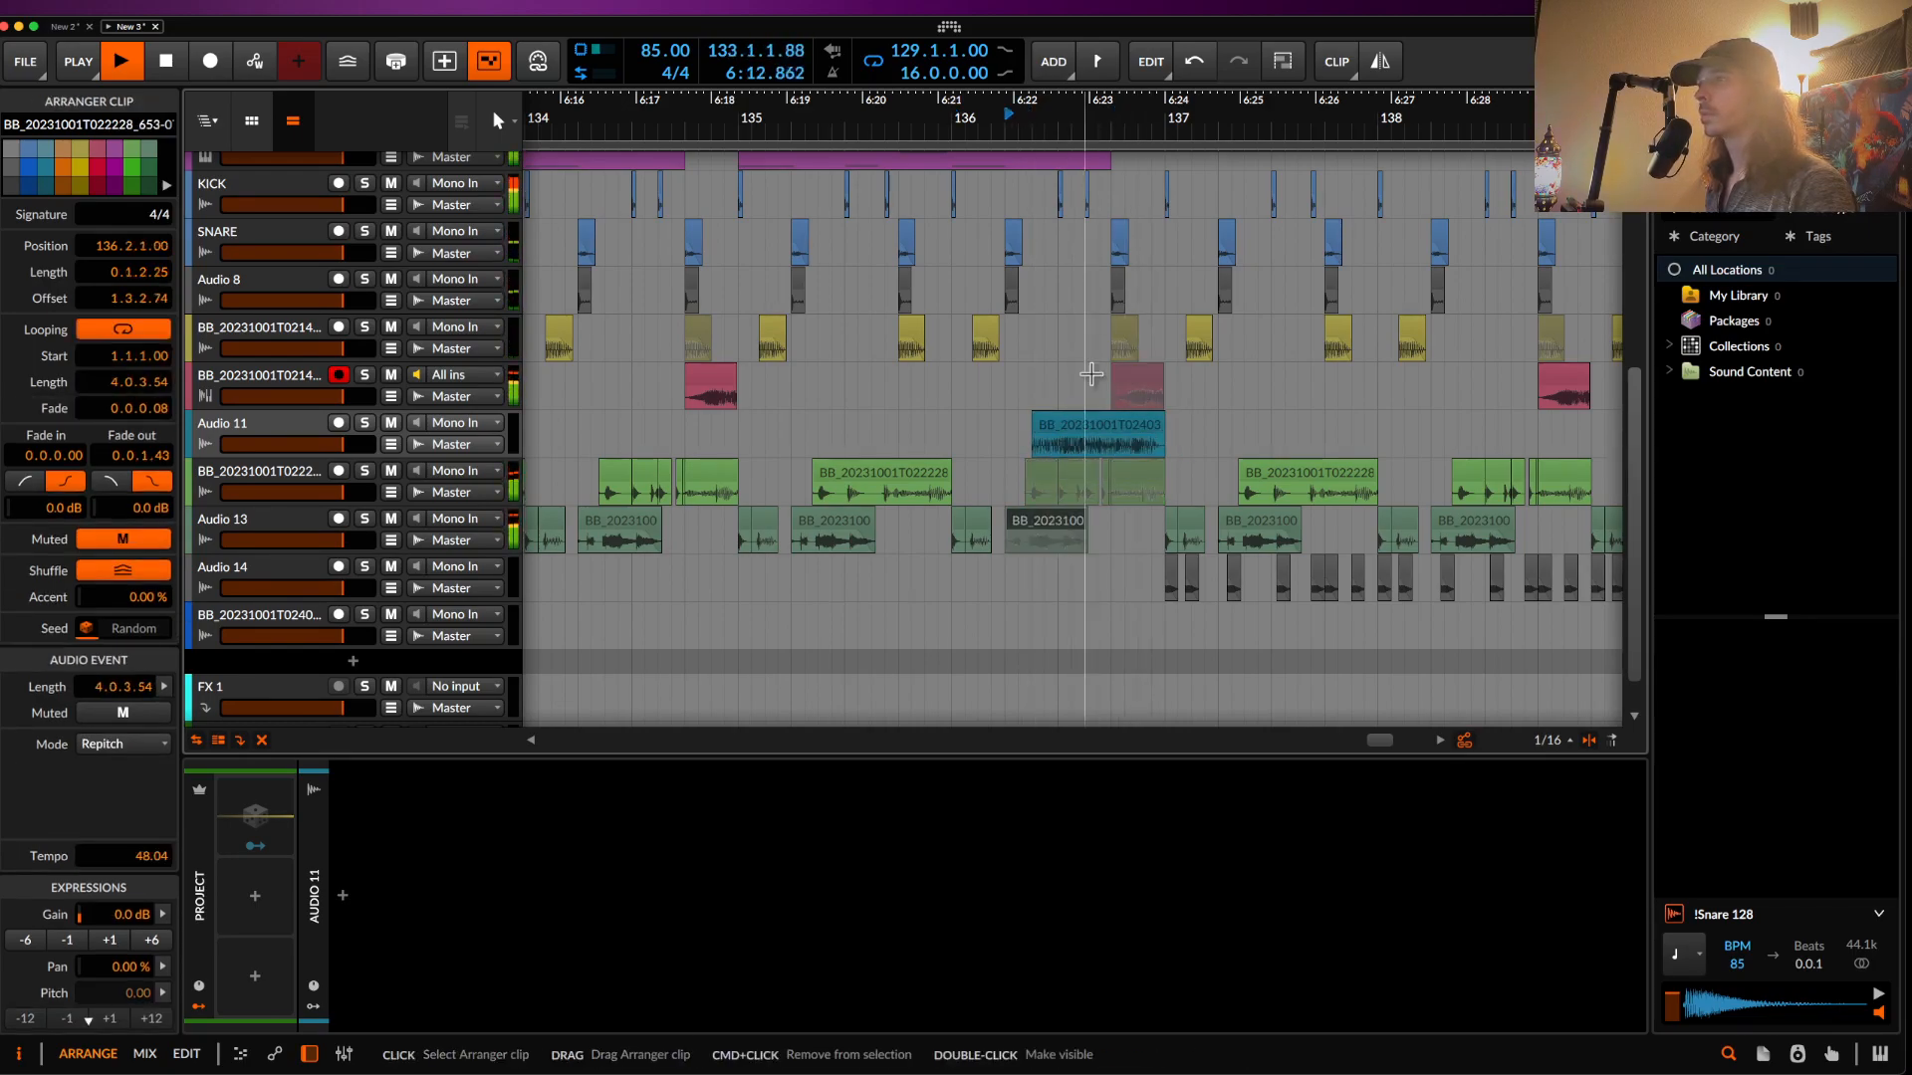
- Mute the second kick hit, plus the snare and Audio 8 hits at 136.4
scroll(1096, 283, "up", 2)
scroll(1097, 287, "up", 5)
scroll(1025, 259, "up", 3)
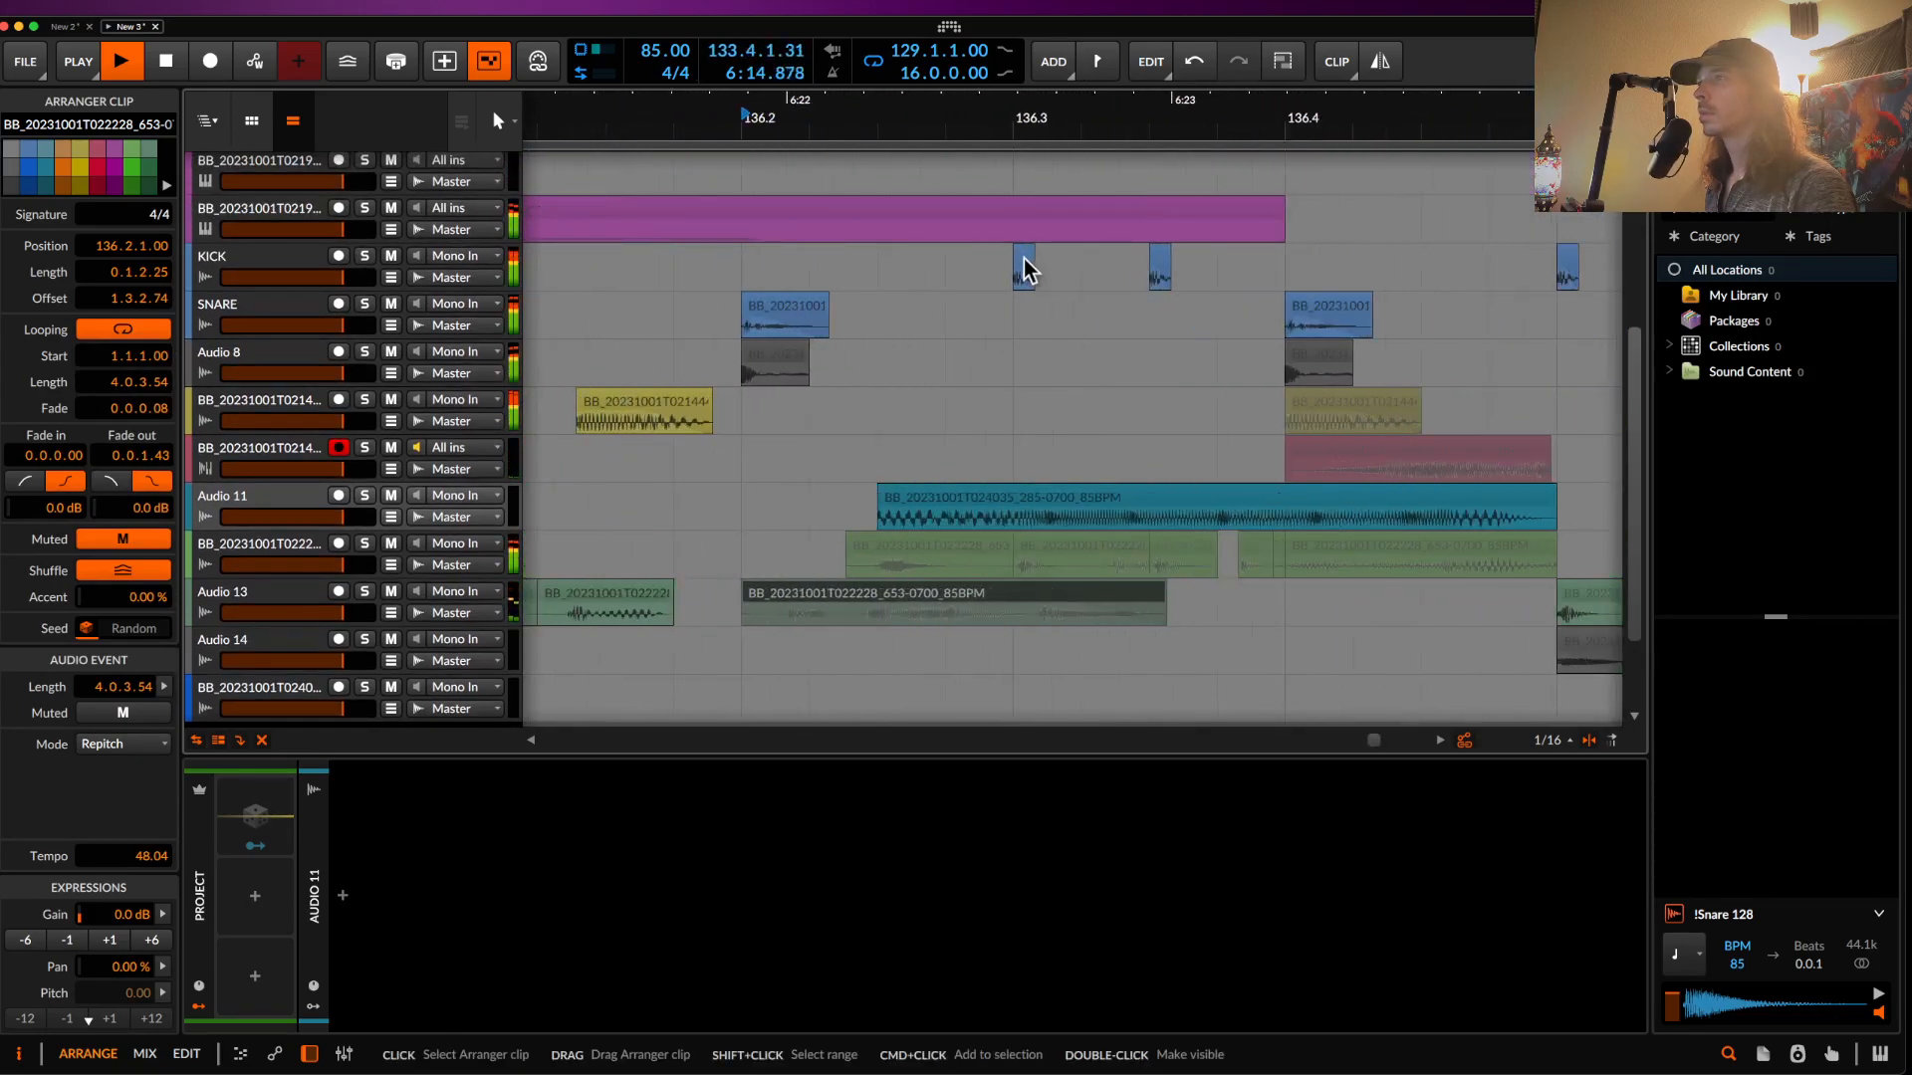
left_click(1025, 264)
left_click(1159, 256)
key("alt+m")
left_click(1305, 310)
key("alt+m")
left_click(1312, 356)
key("alt+m")
- Stop playback and slide the Audio 11 clip's audio slightly later within the clip
scroll(1250, 343, "down", 5)
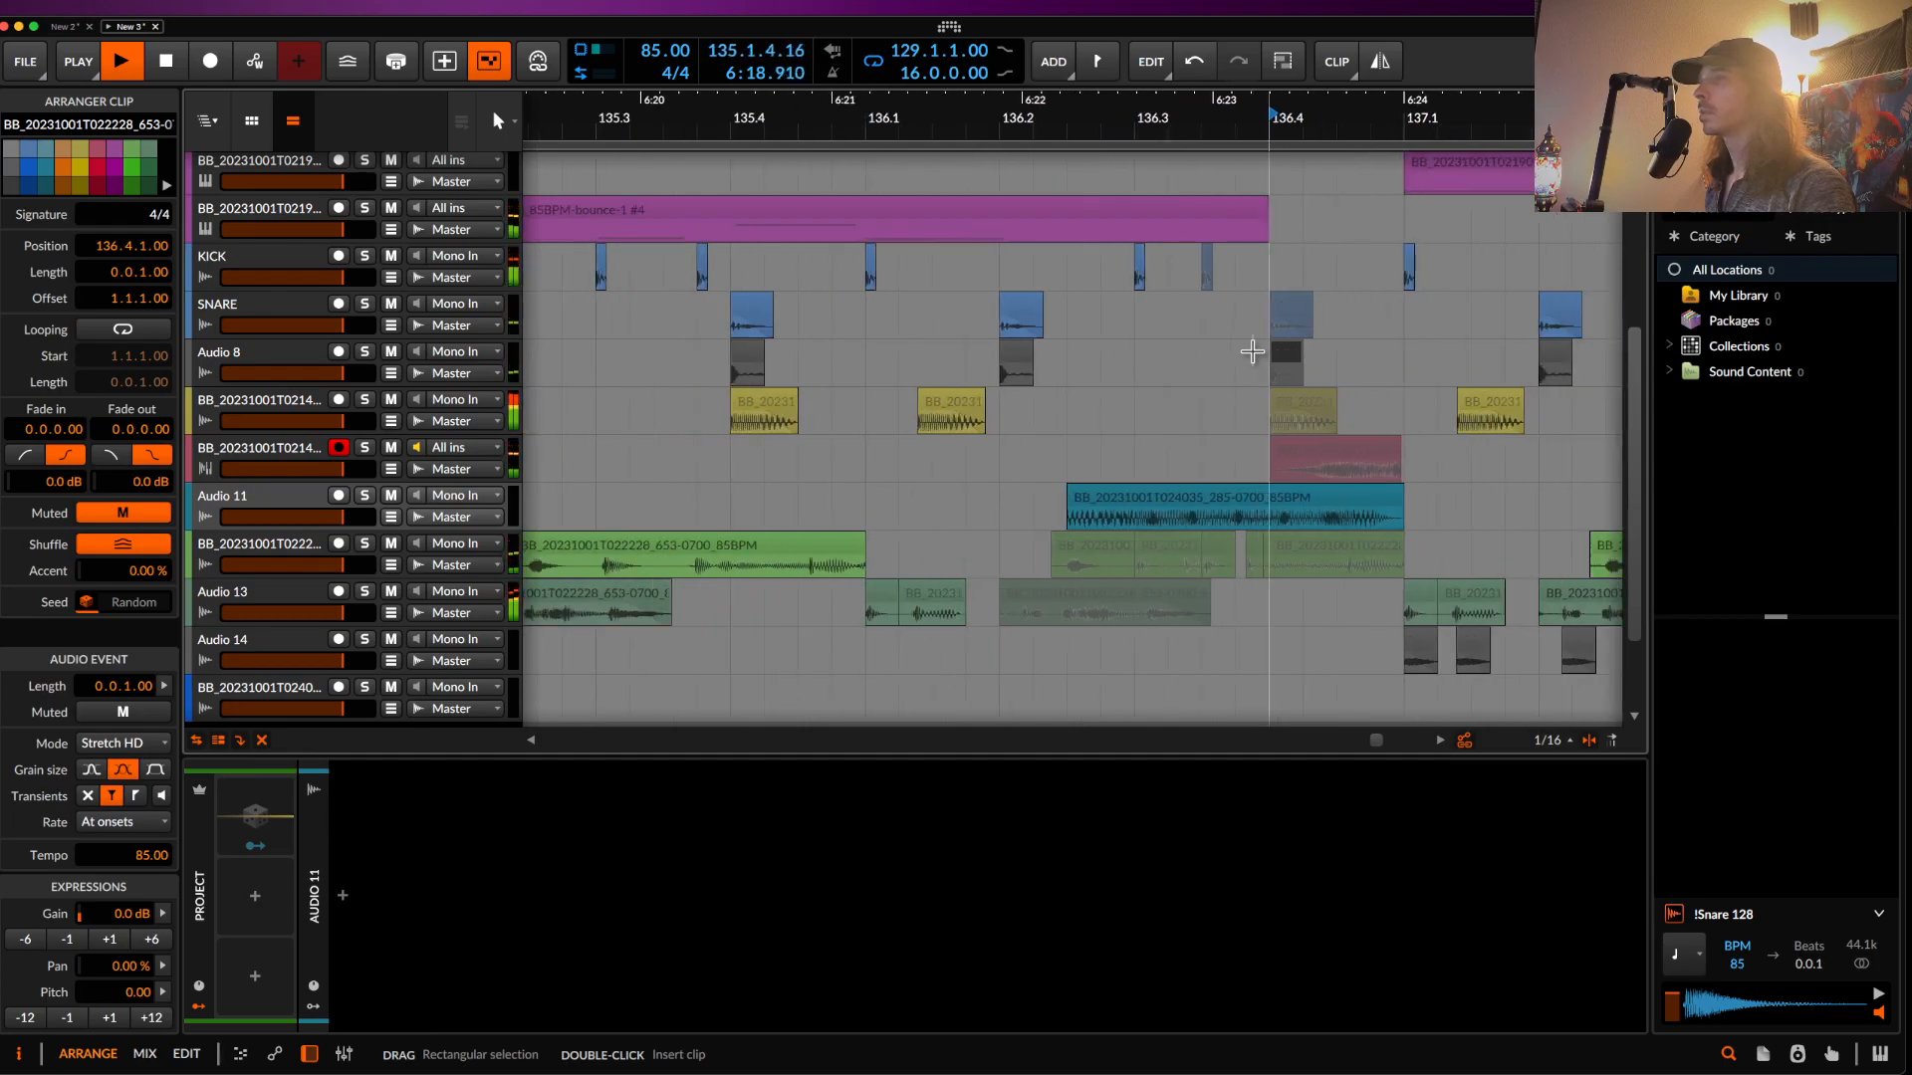
scroll(1085, 370, "up", 3)
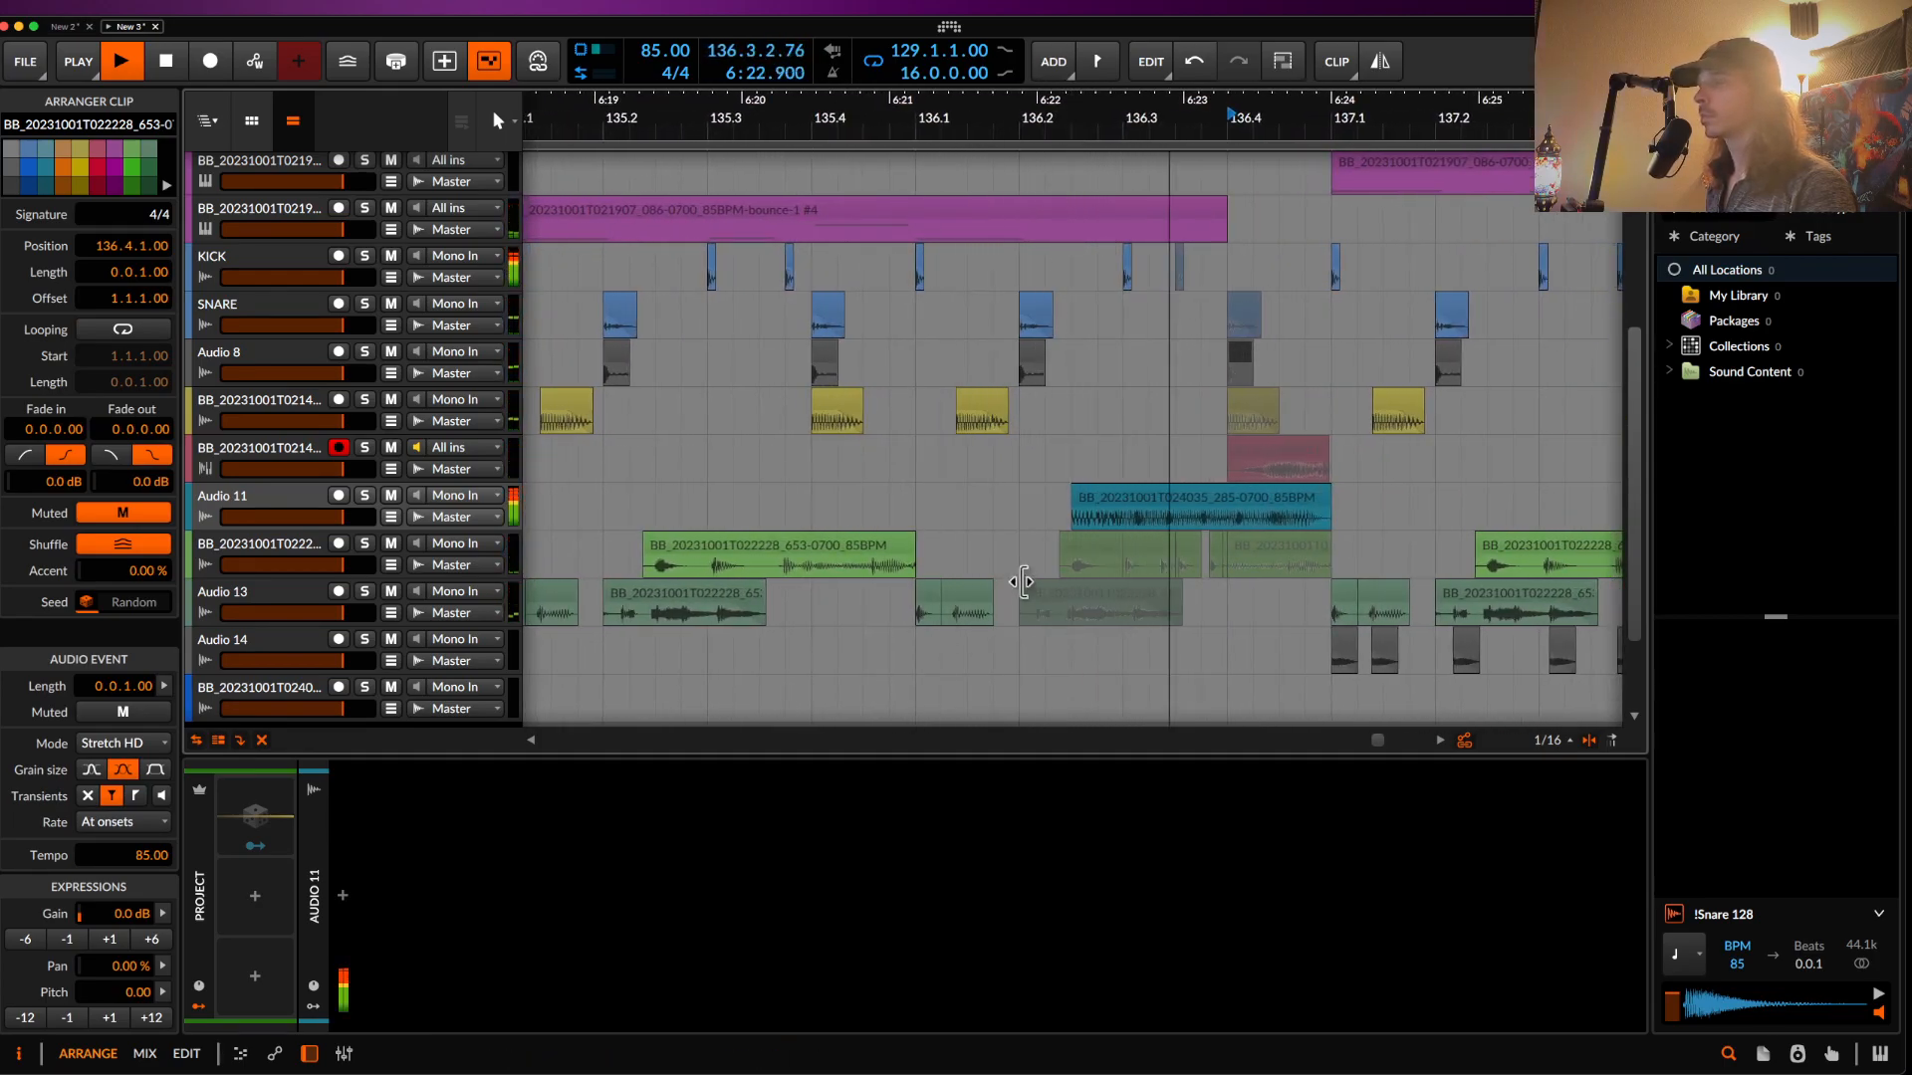
scroll(1015, 544, "down", 5)
key("space")
scroll(1156, 520, "up", 5)
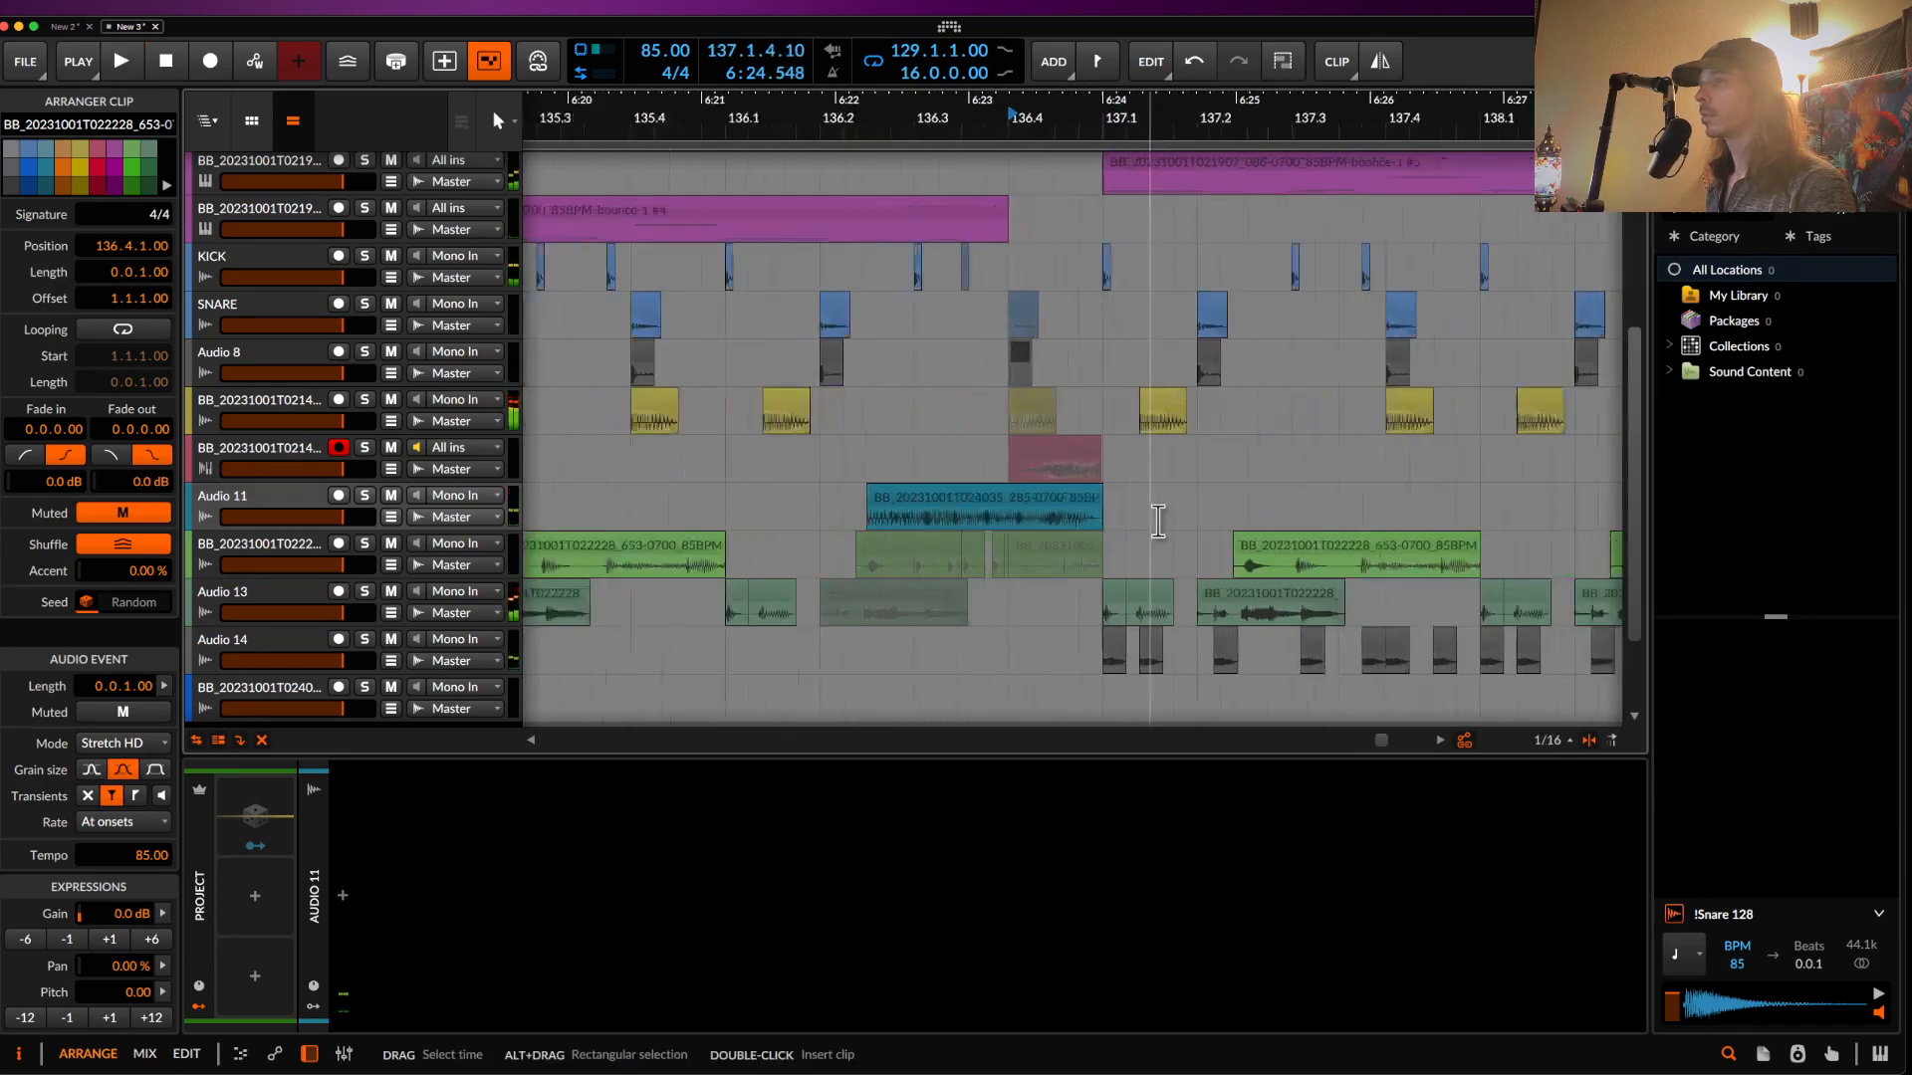
scroll(950, 546, "up", 4)
left_click(805, 515)
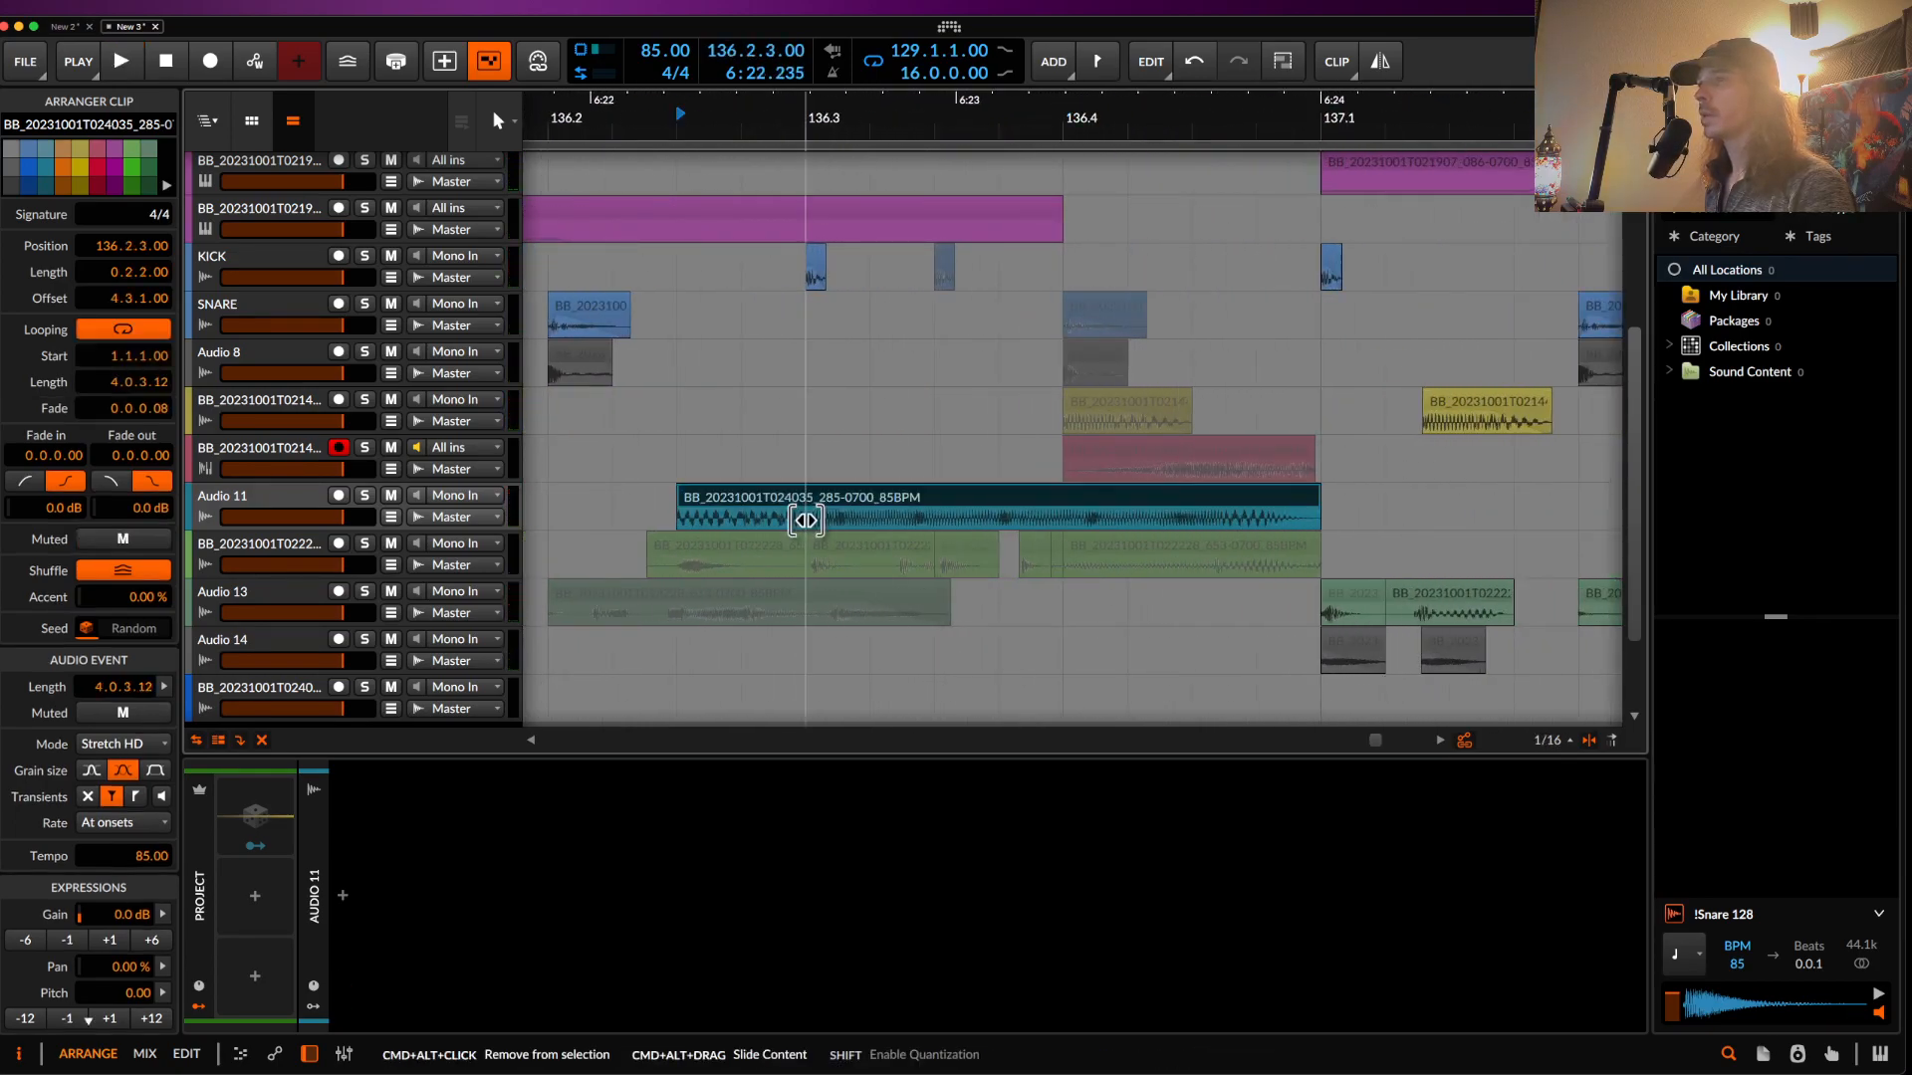
left_click_drag(834, 521, 856, 520)
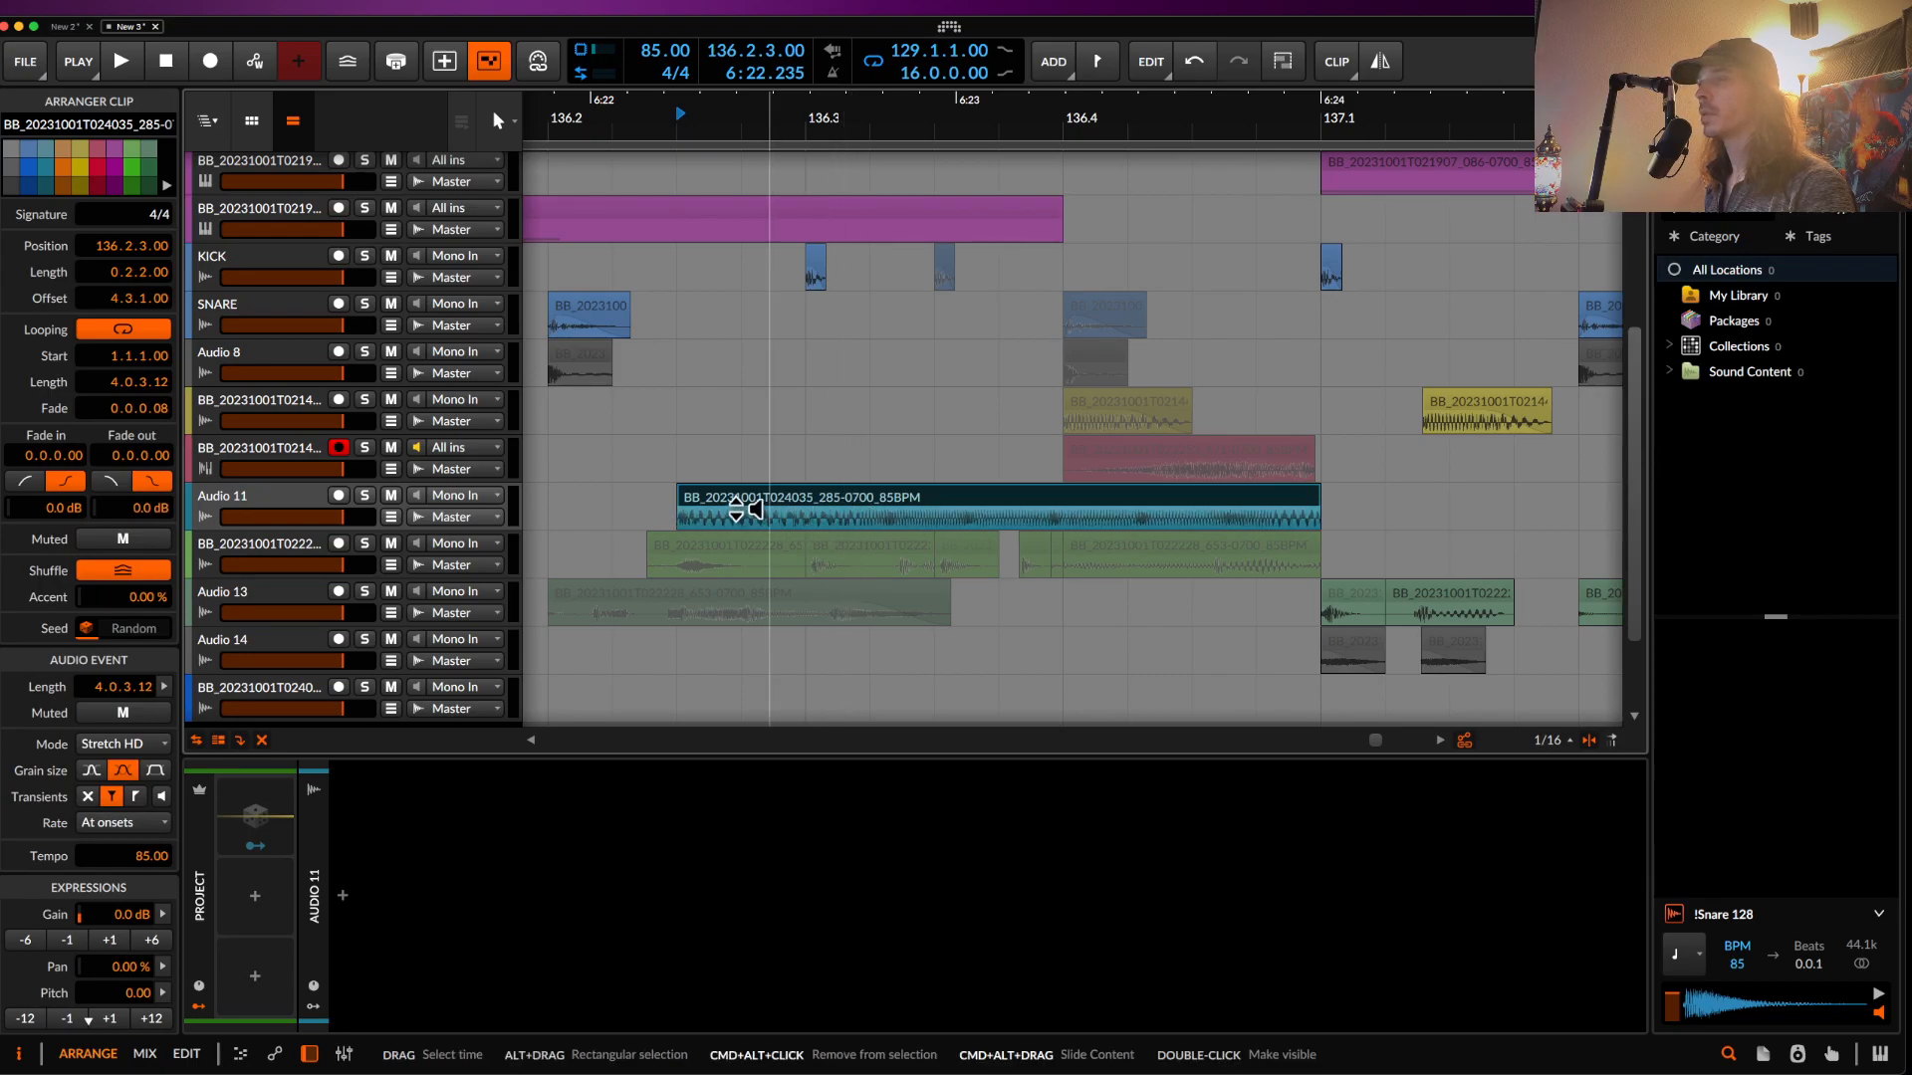
- Audition from the snare clip near 136.2, then select the pink clip at 136.4
left_click(572, 303)
key("space")
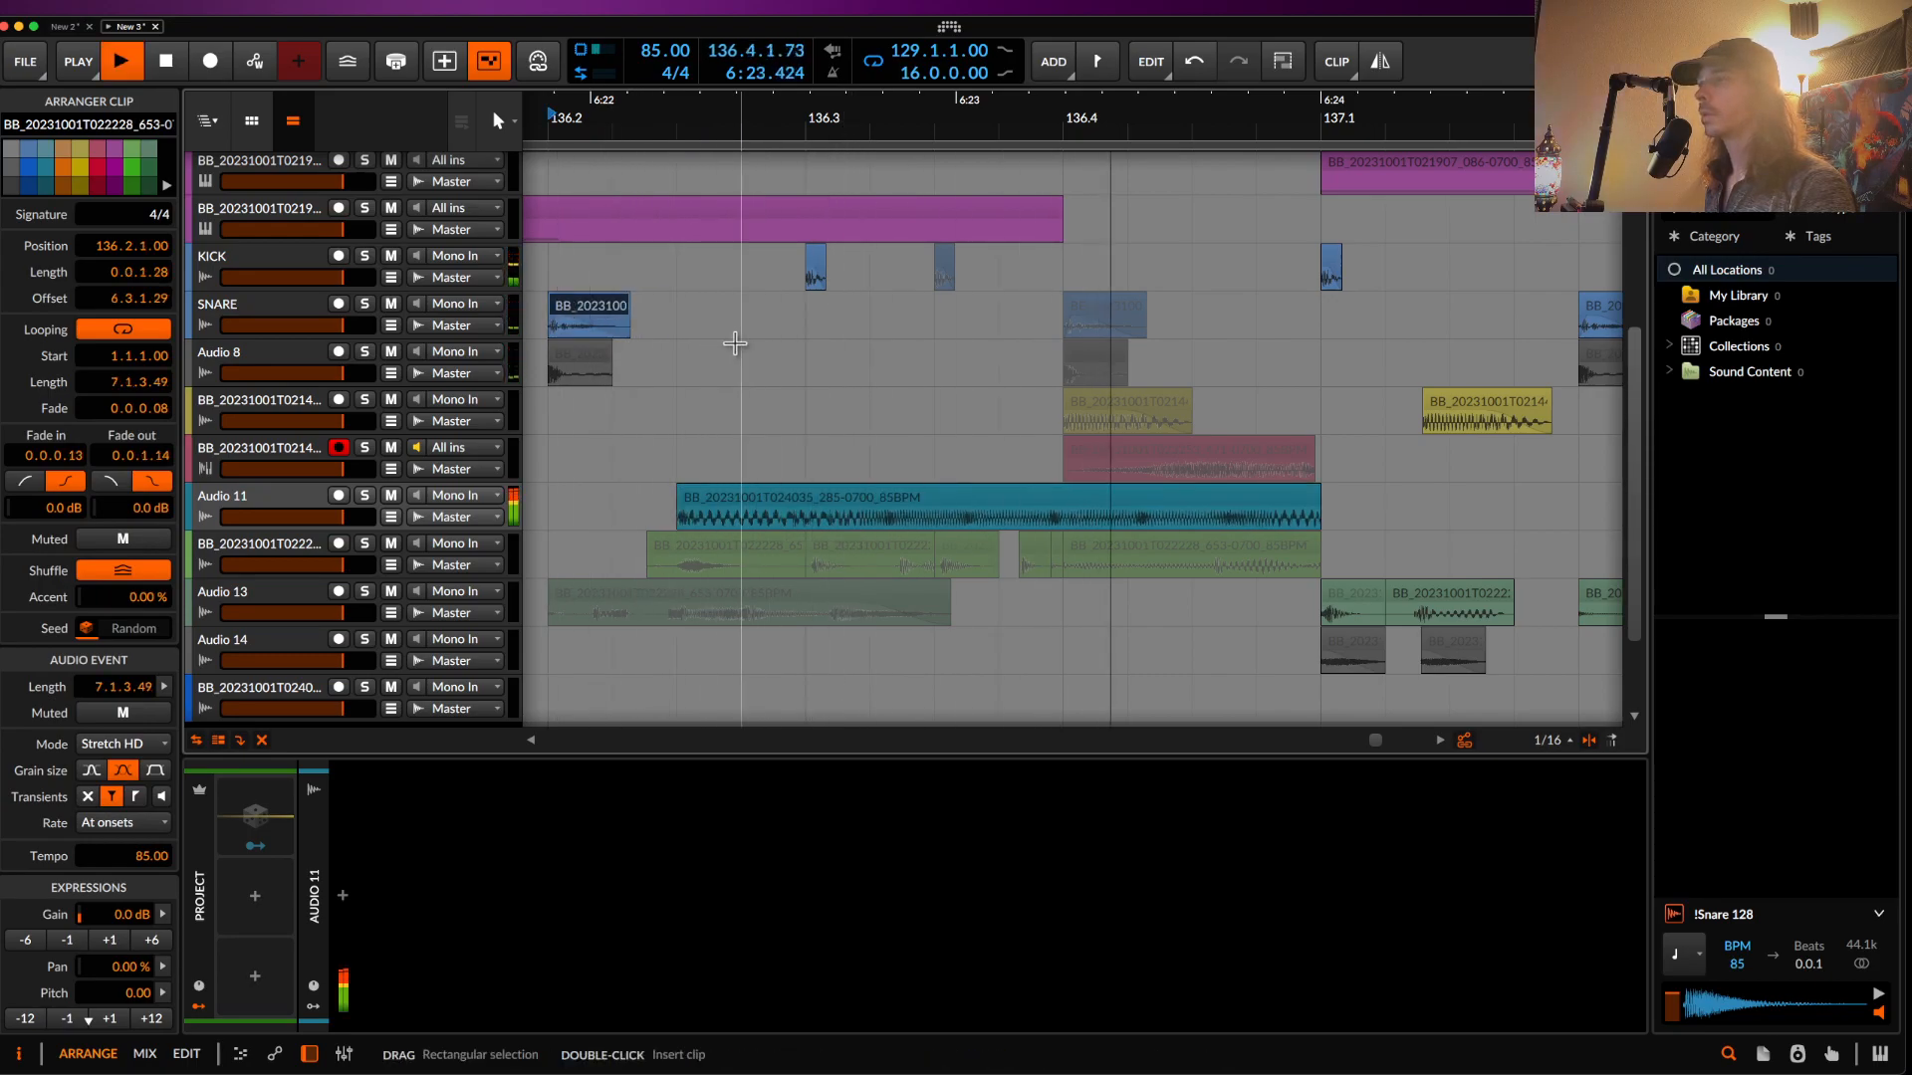
scroll(917, 587, "down", 3)
key("space")
left_click(1007, 457)
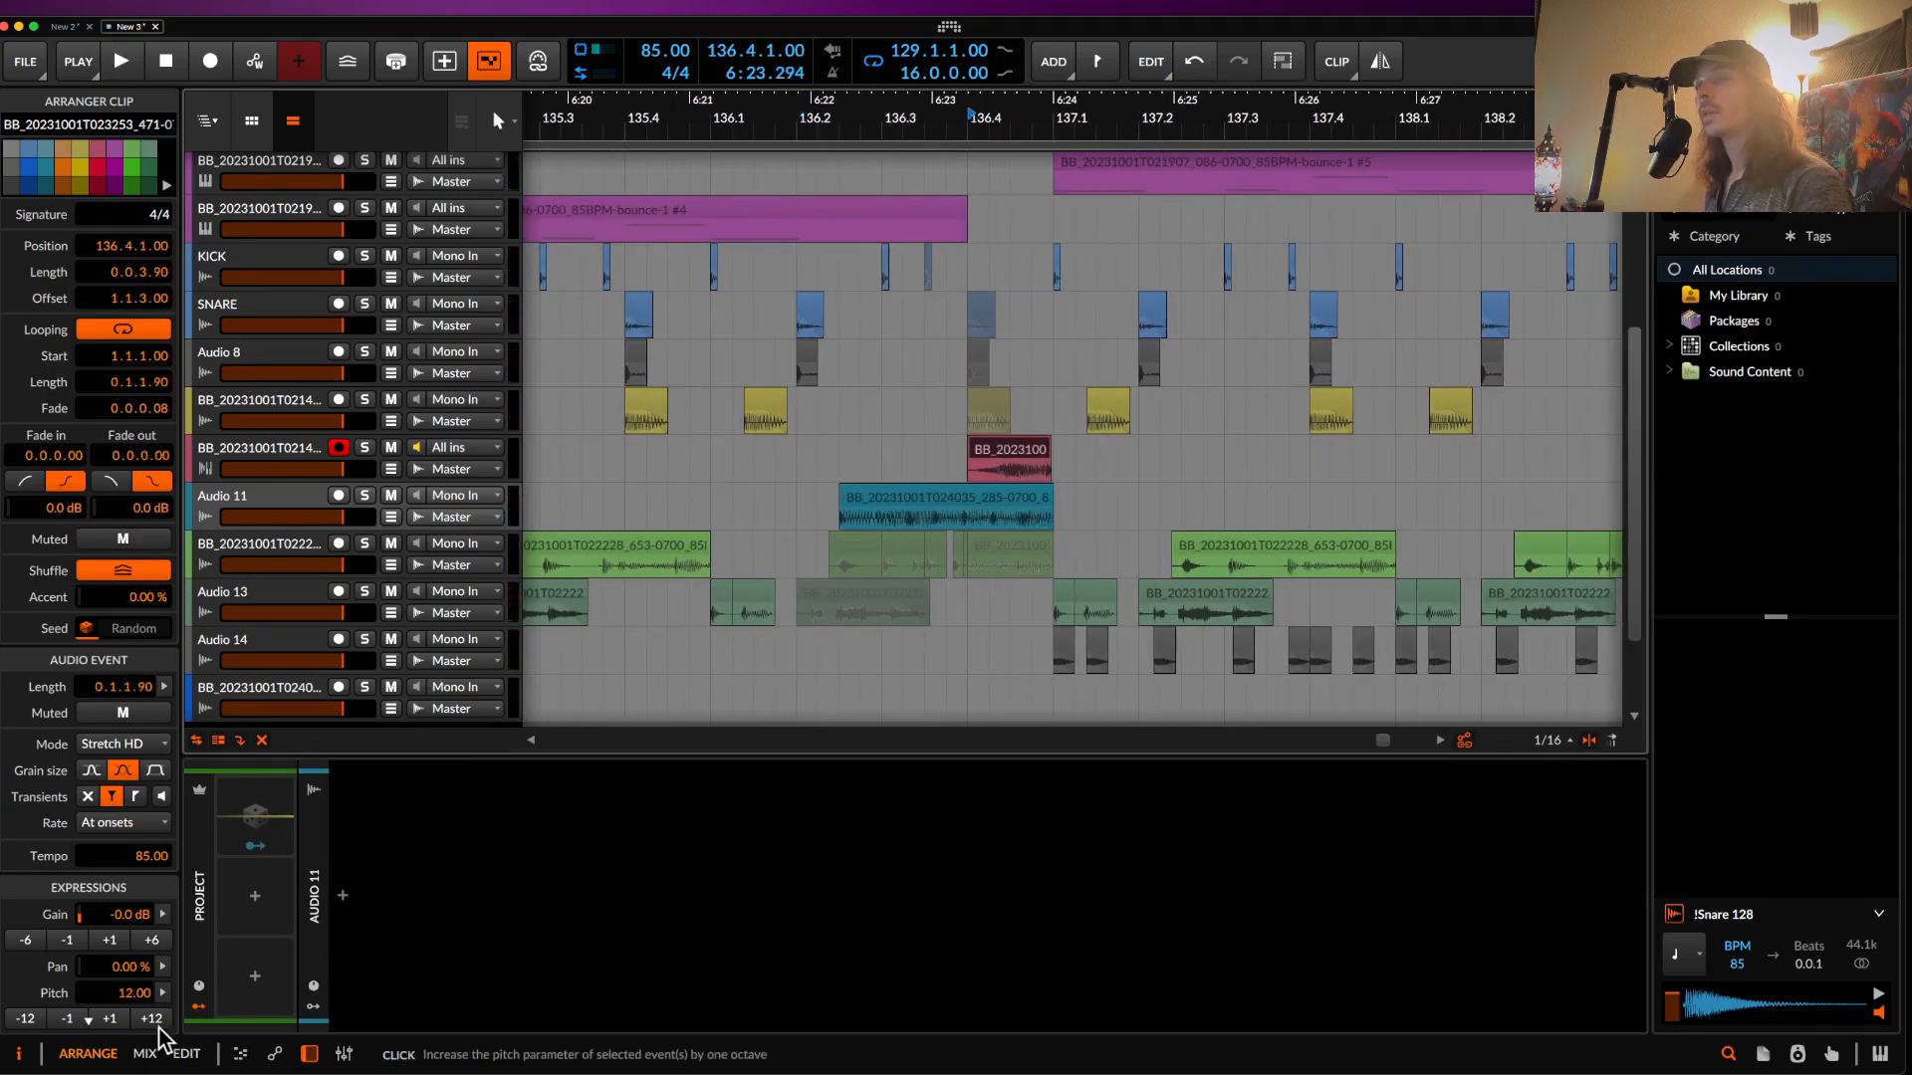
- Extend the pink clip's start back to 136.2.3.00 and audition the result
left_click_drag(973, 458, 988, 461)
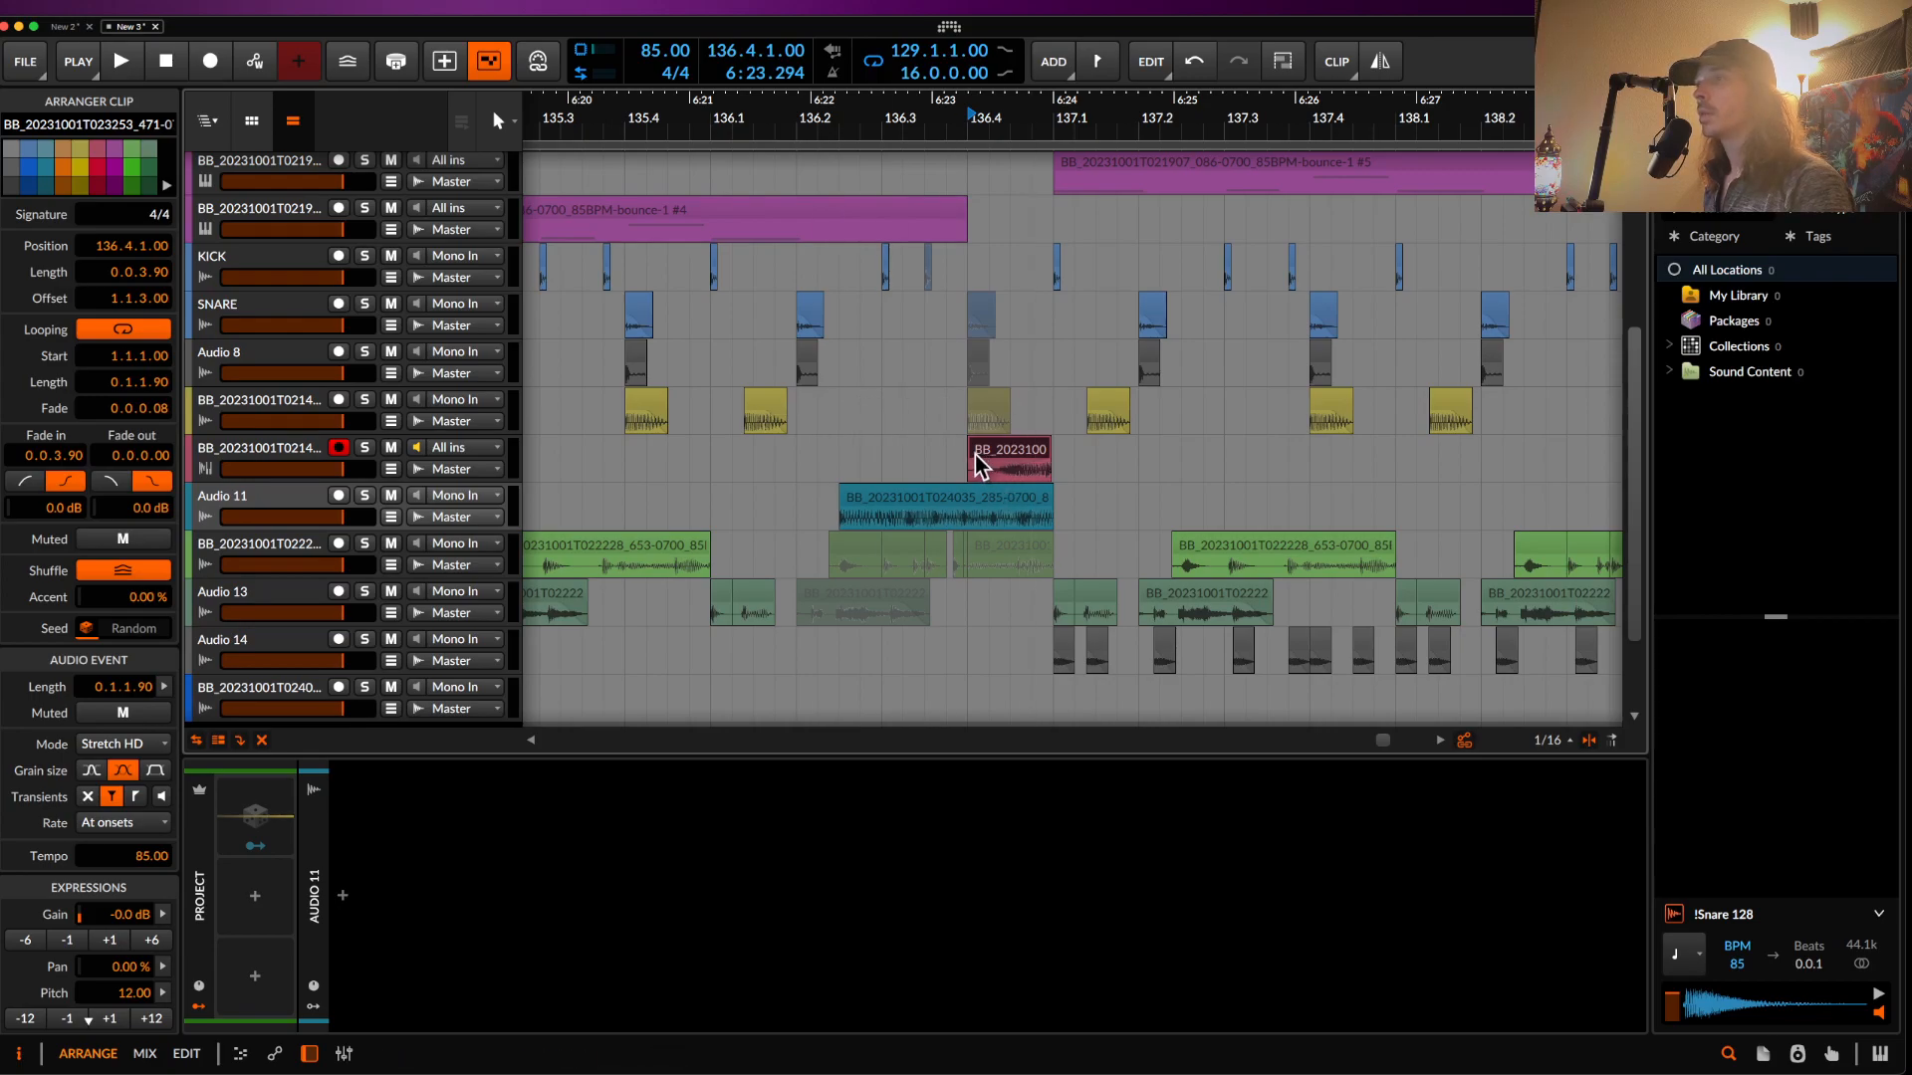
left_click_drag(976, 456, 841, 456)
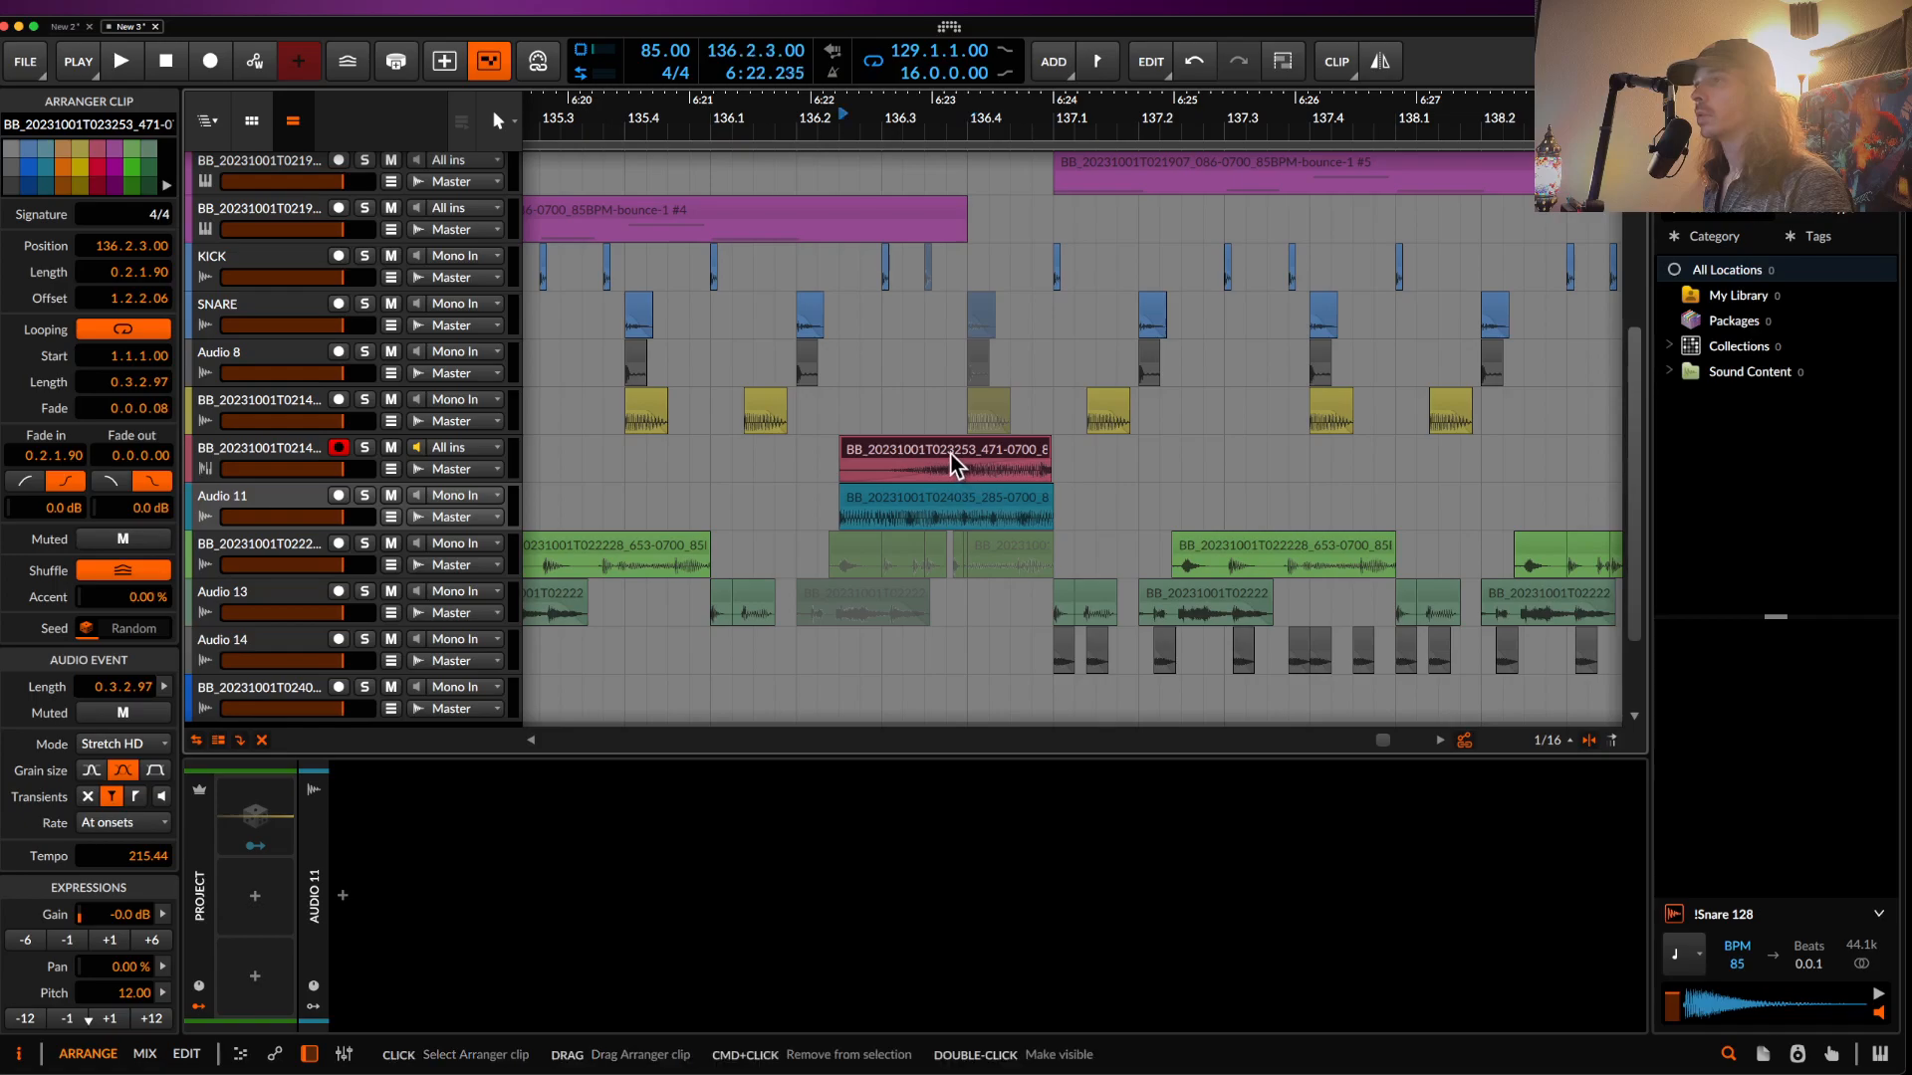
key("space")
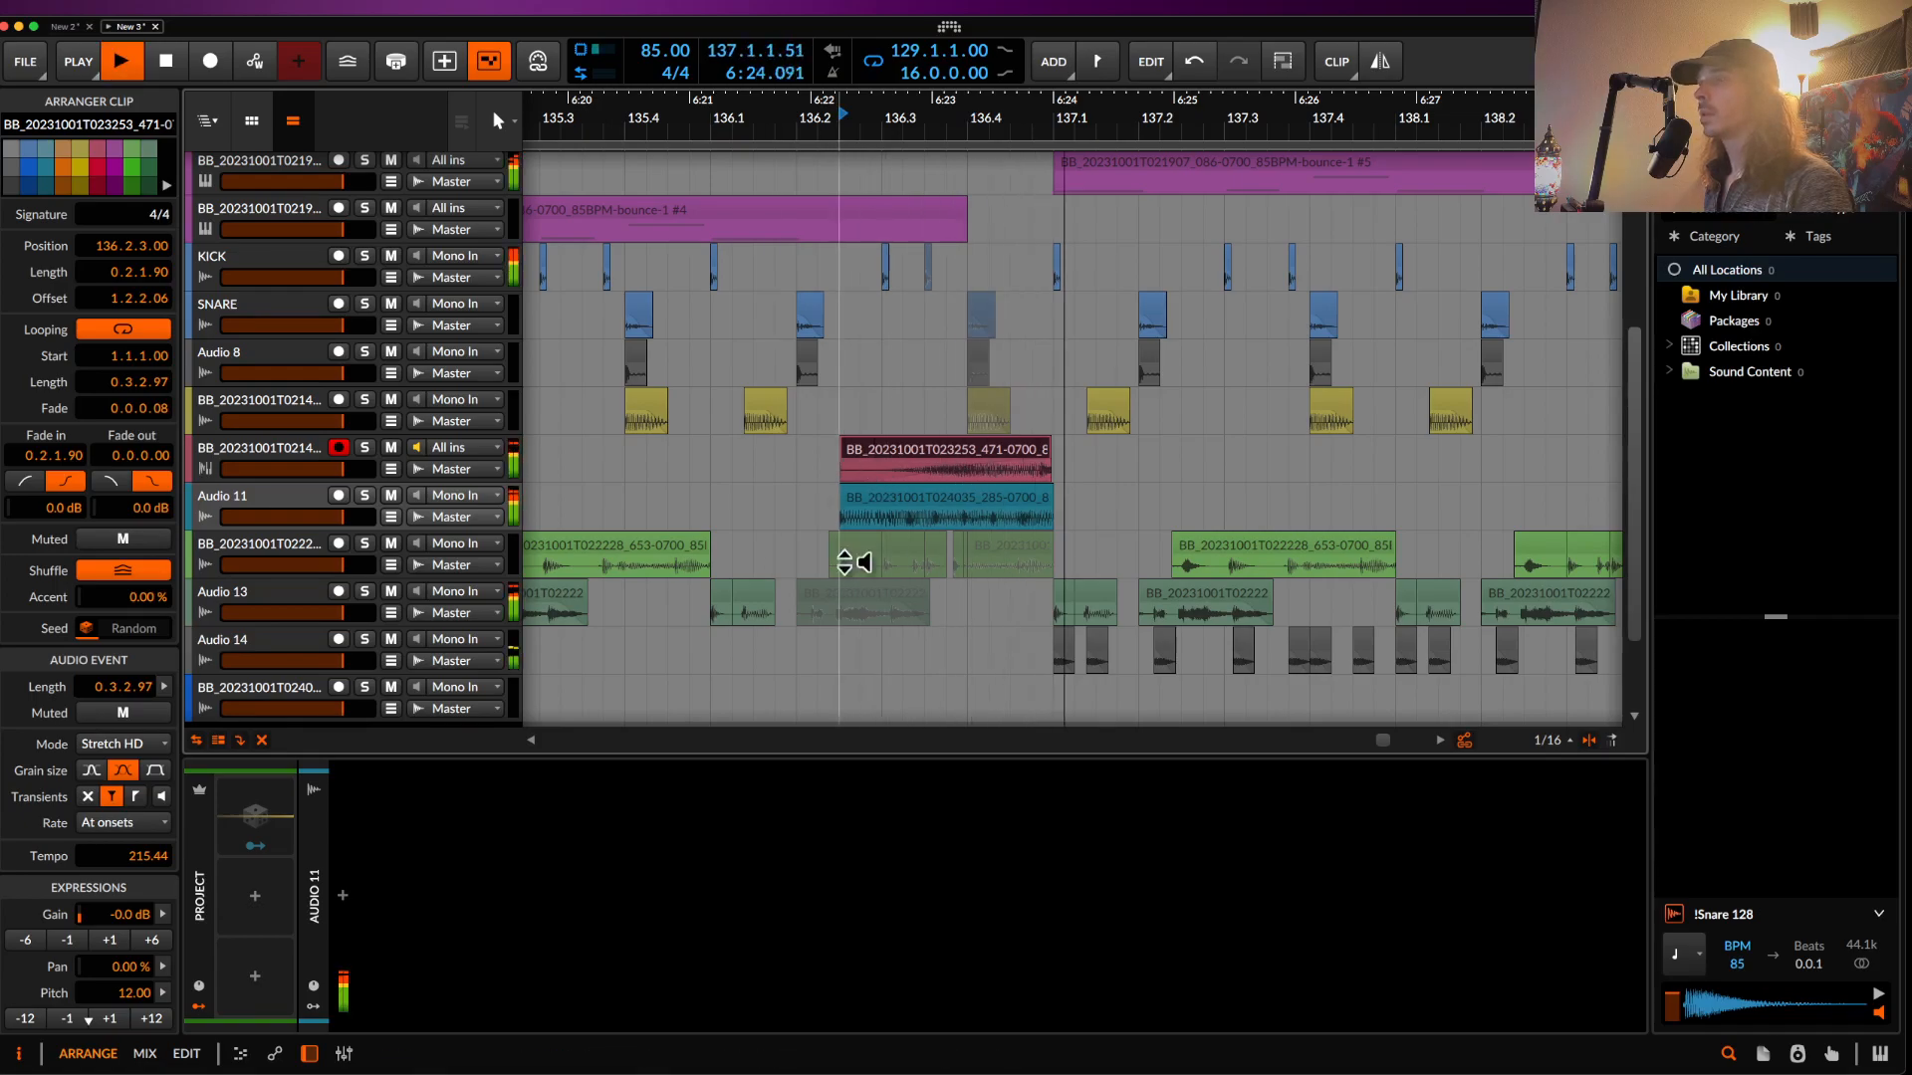
scroll(952, 468, "down", 5)
scroll(952, 467, "up", 4)
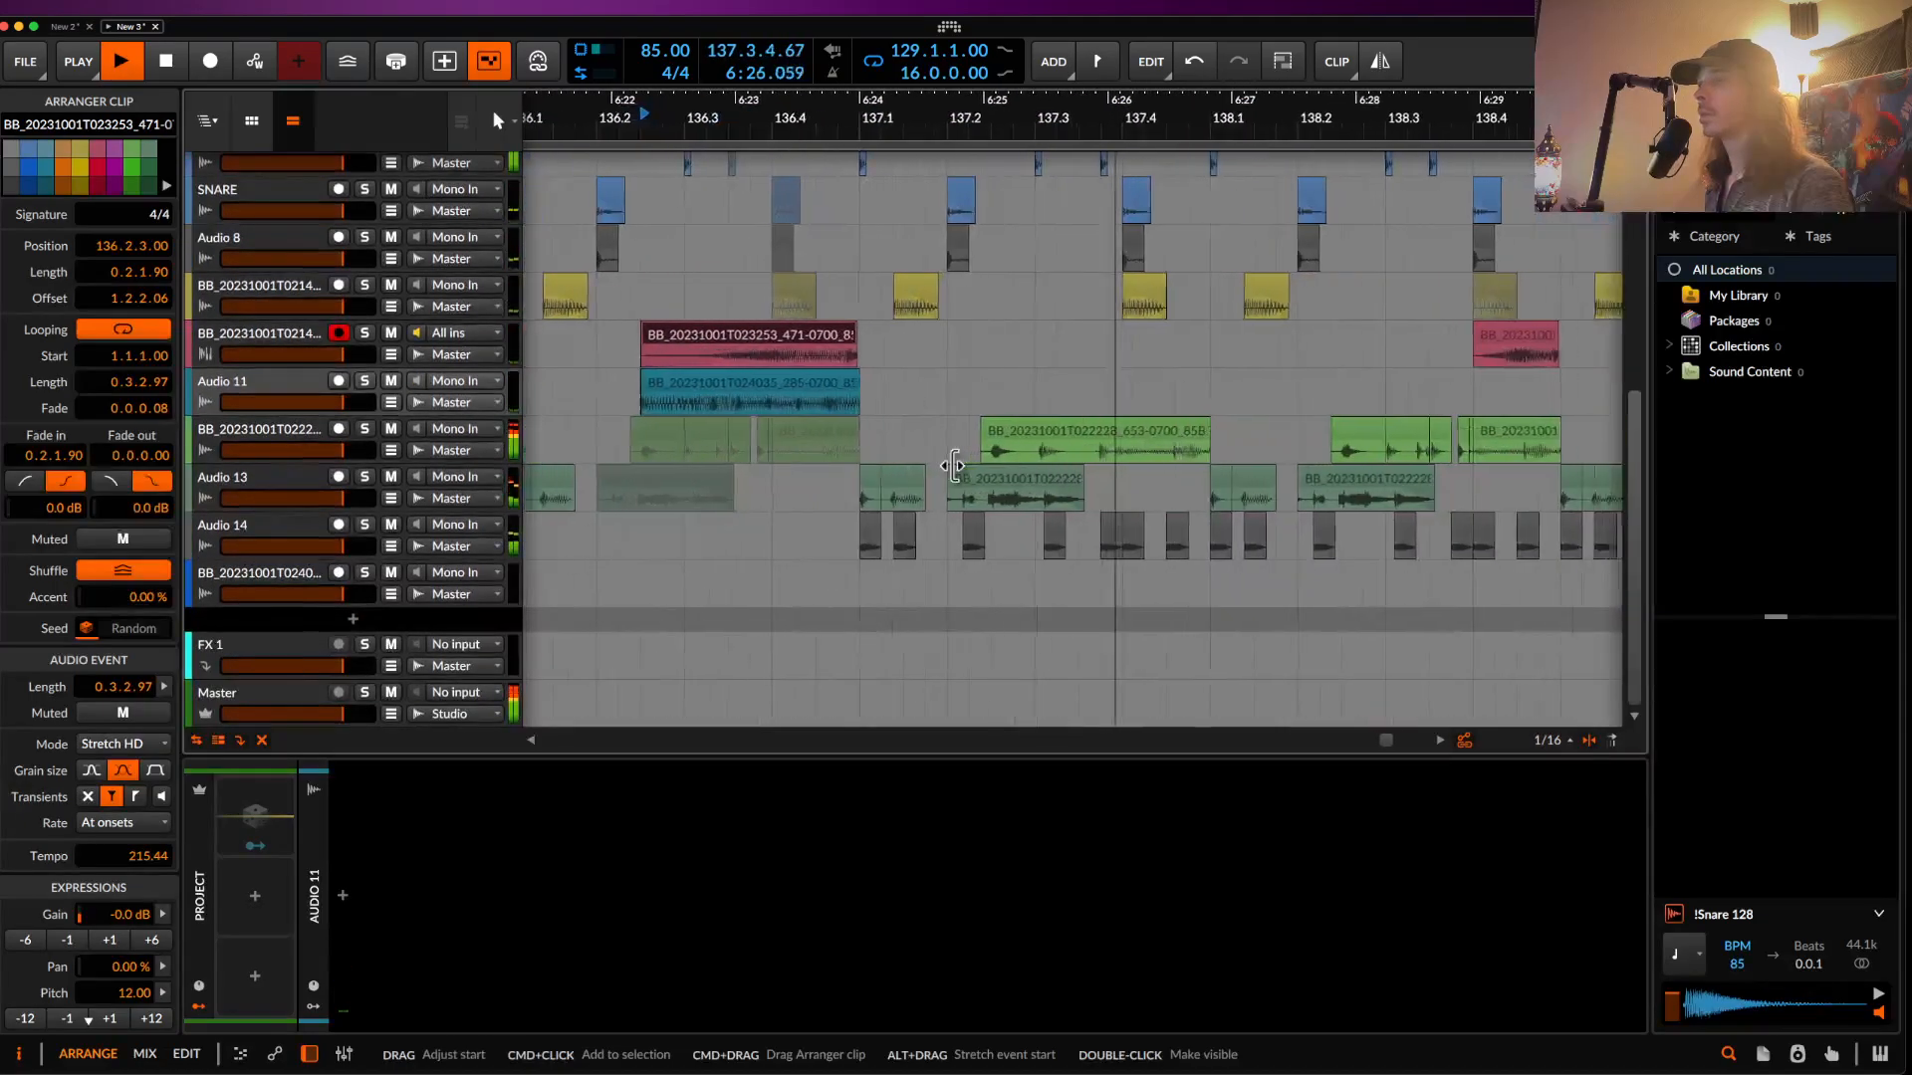
- Insert a kHs Delay after kHs Haas on the Audio 14 chain
key("space")
left_click(231, 532)
left_click(746, 796)
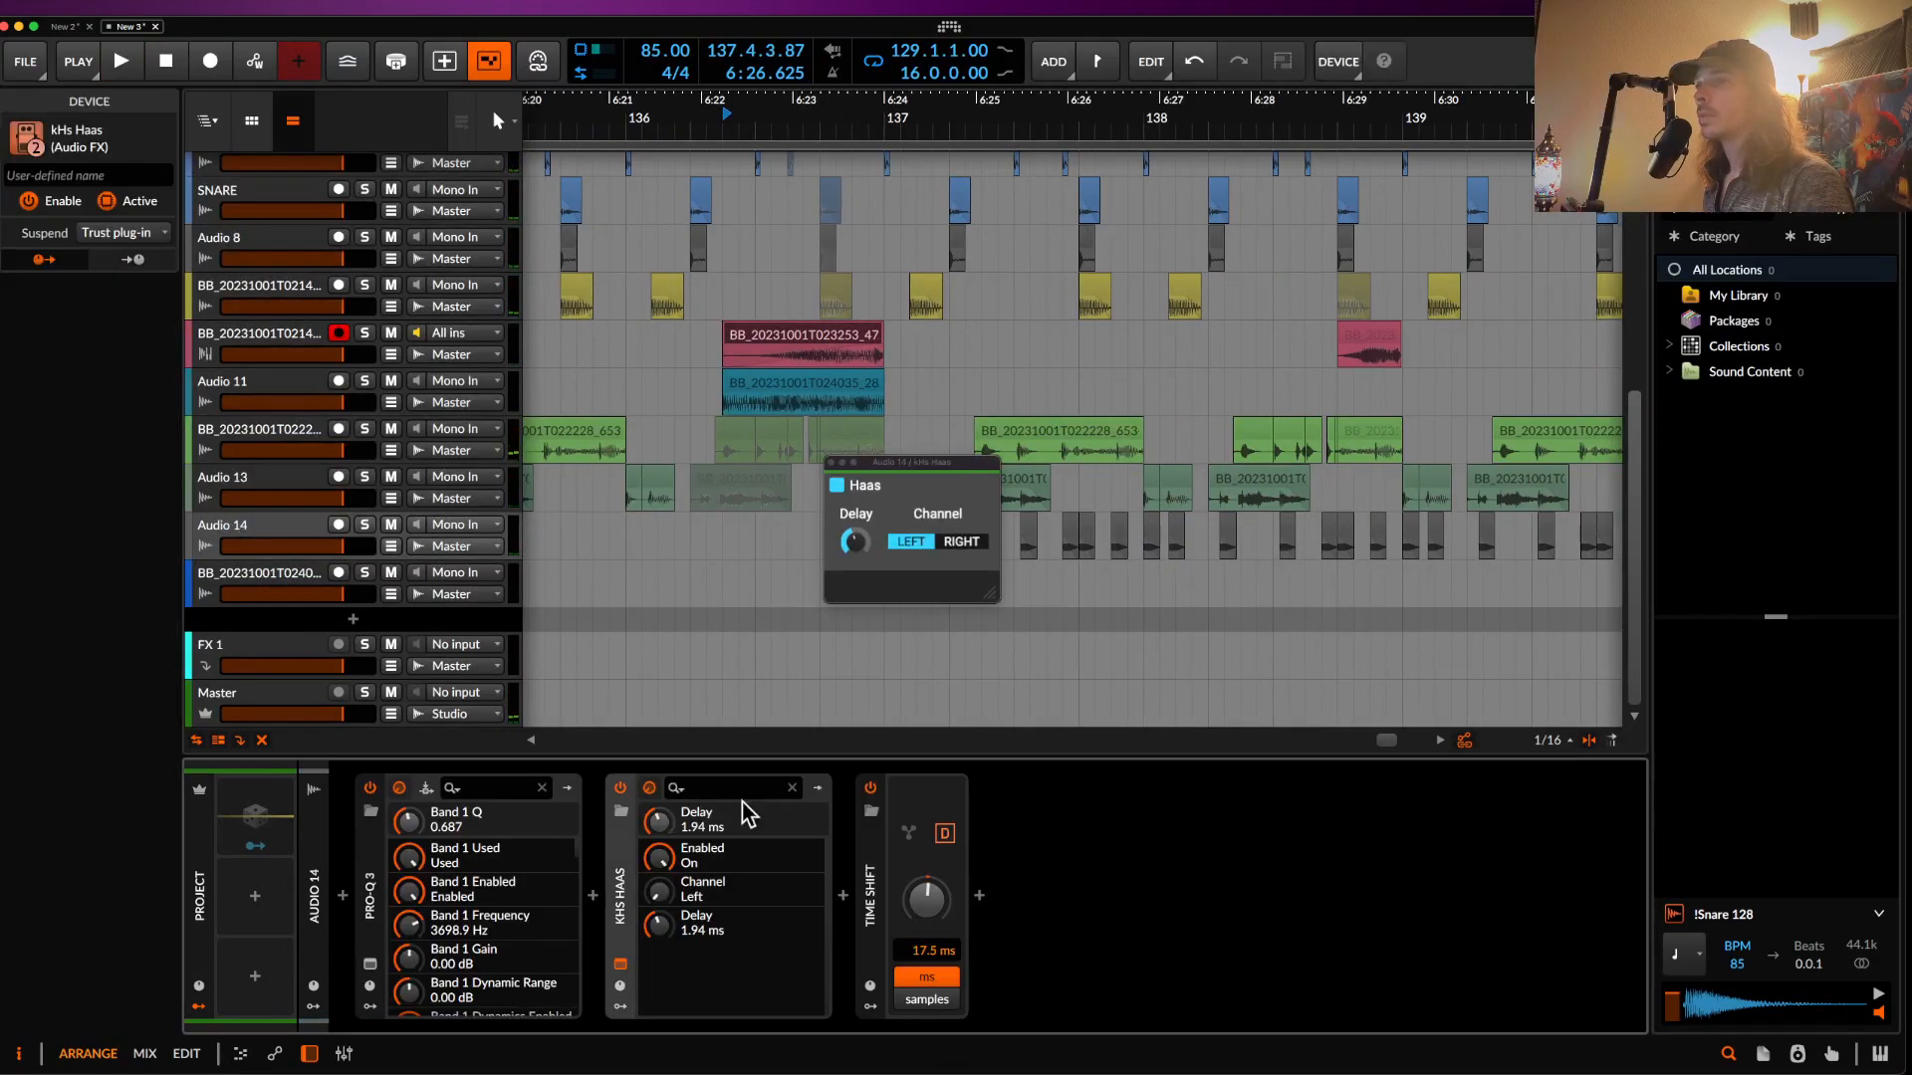
double_click(851, 902)
type("DE")
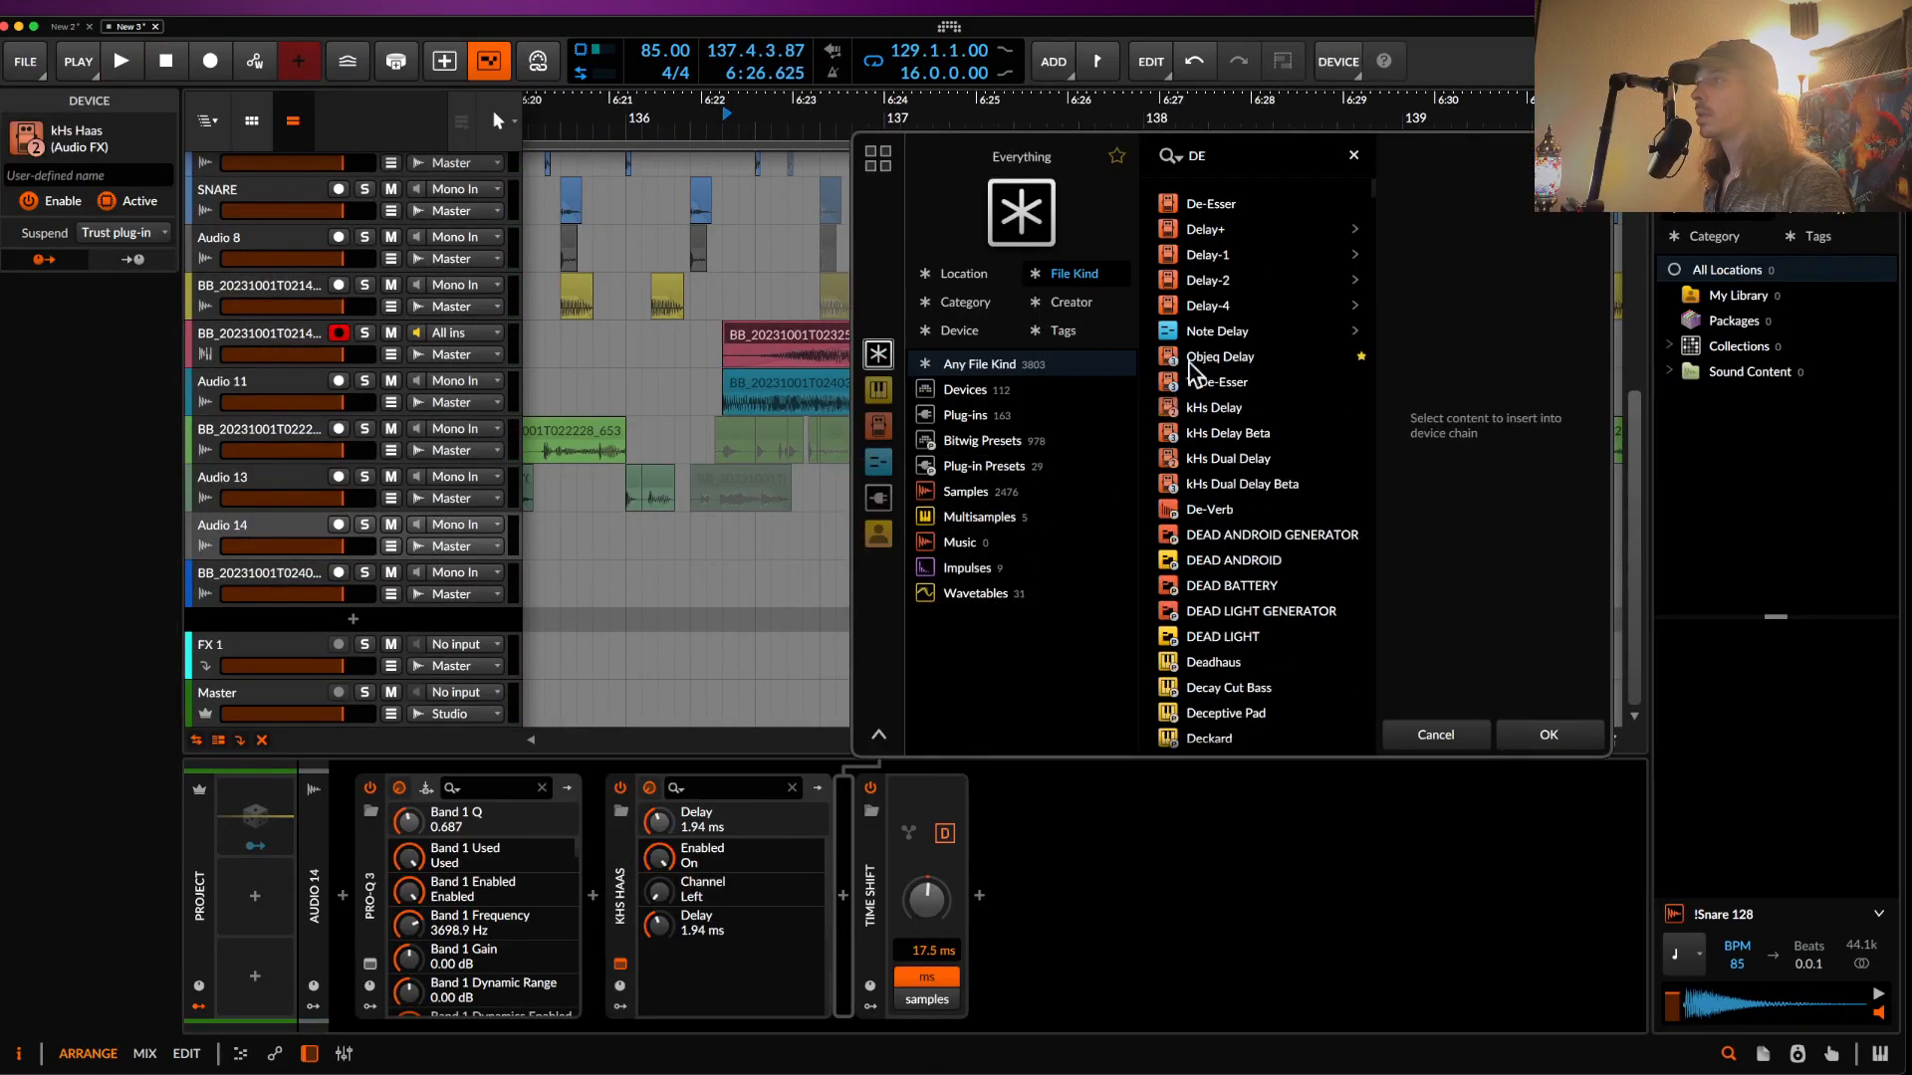
left_click(1207, 257)
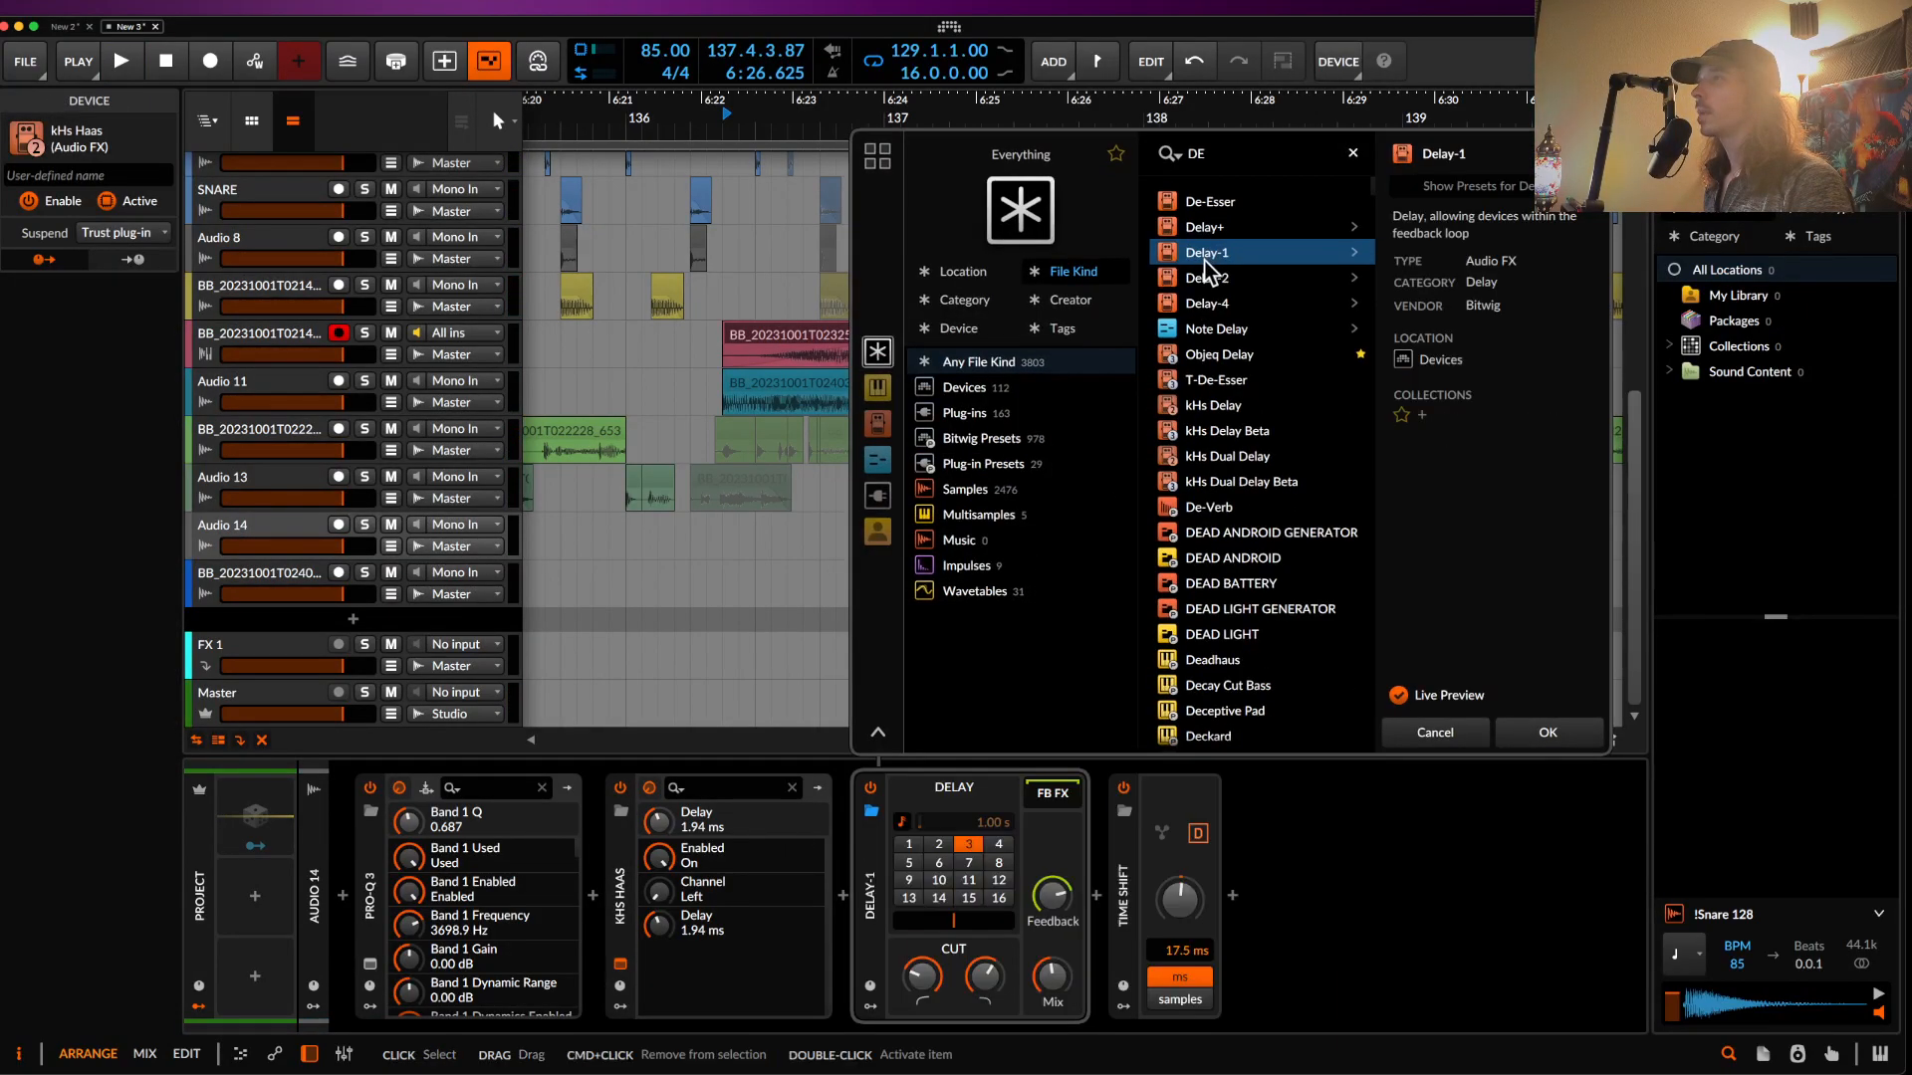
left_click(1219, 404)
left_click(1547, 732)
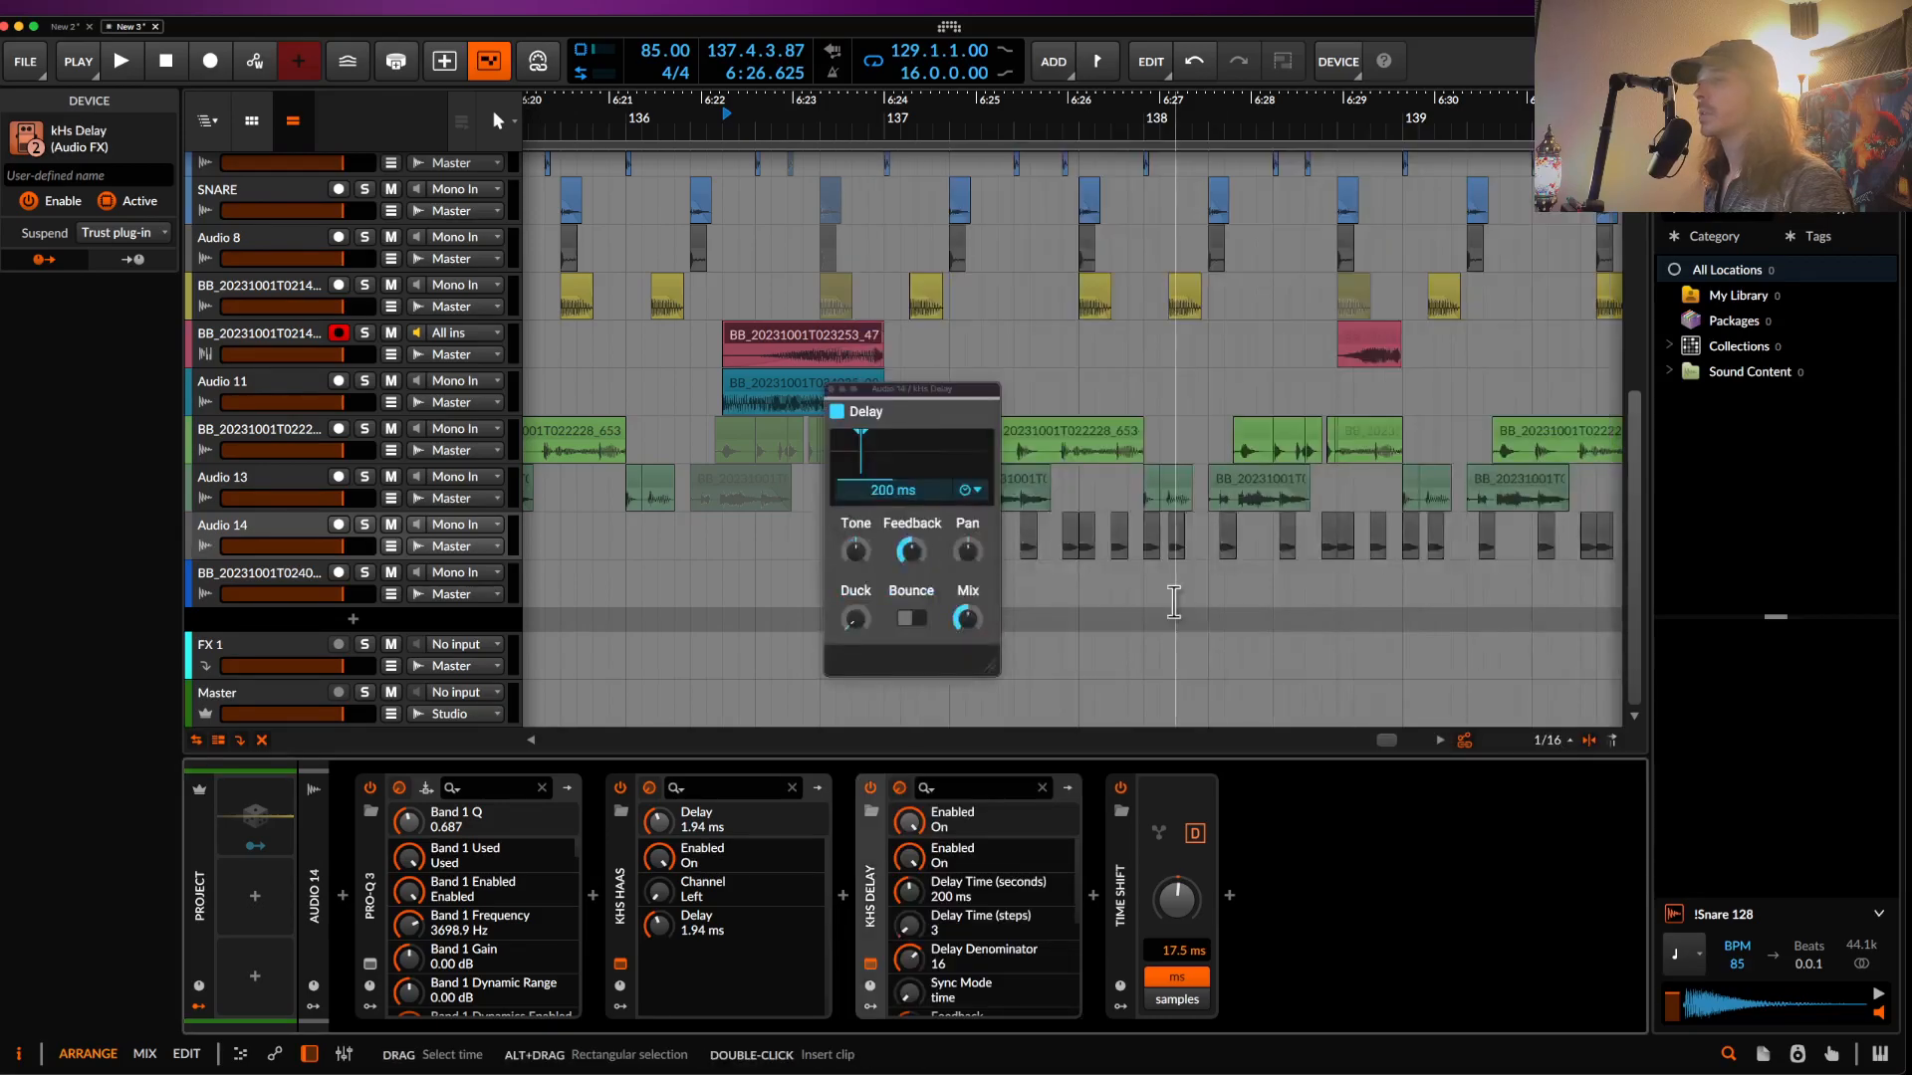
- Set the kHs Delay time mode to Sync and close the plugin windows
left_click(856, 619)
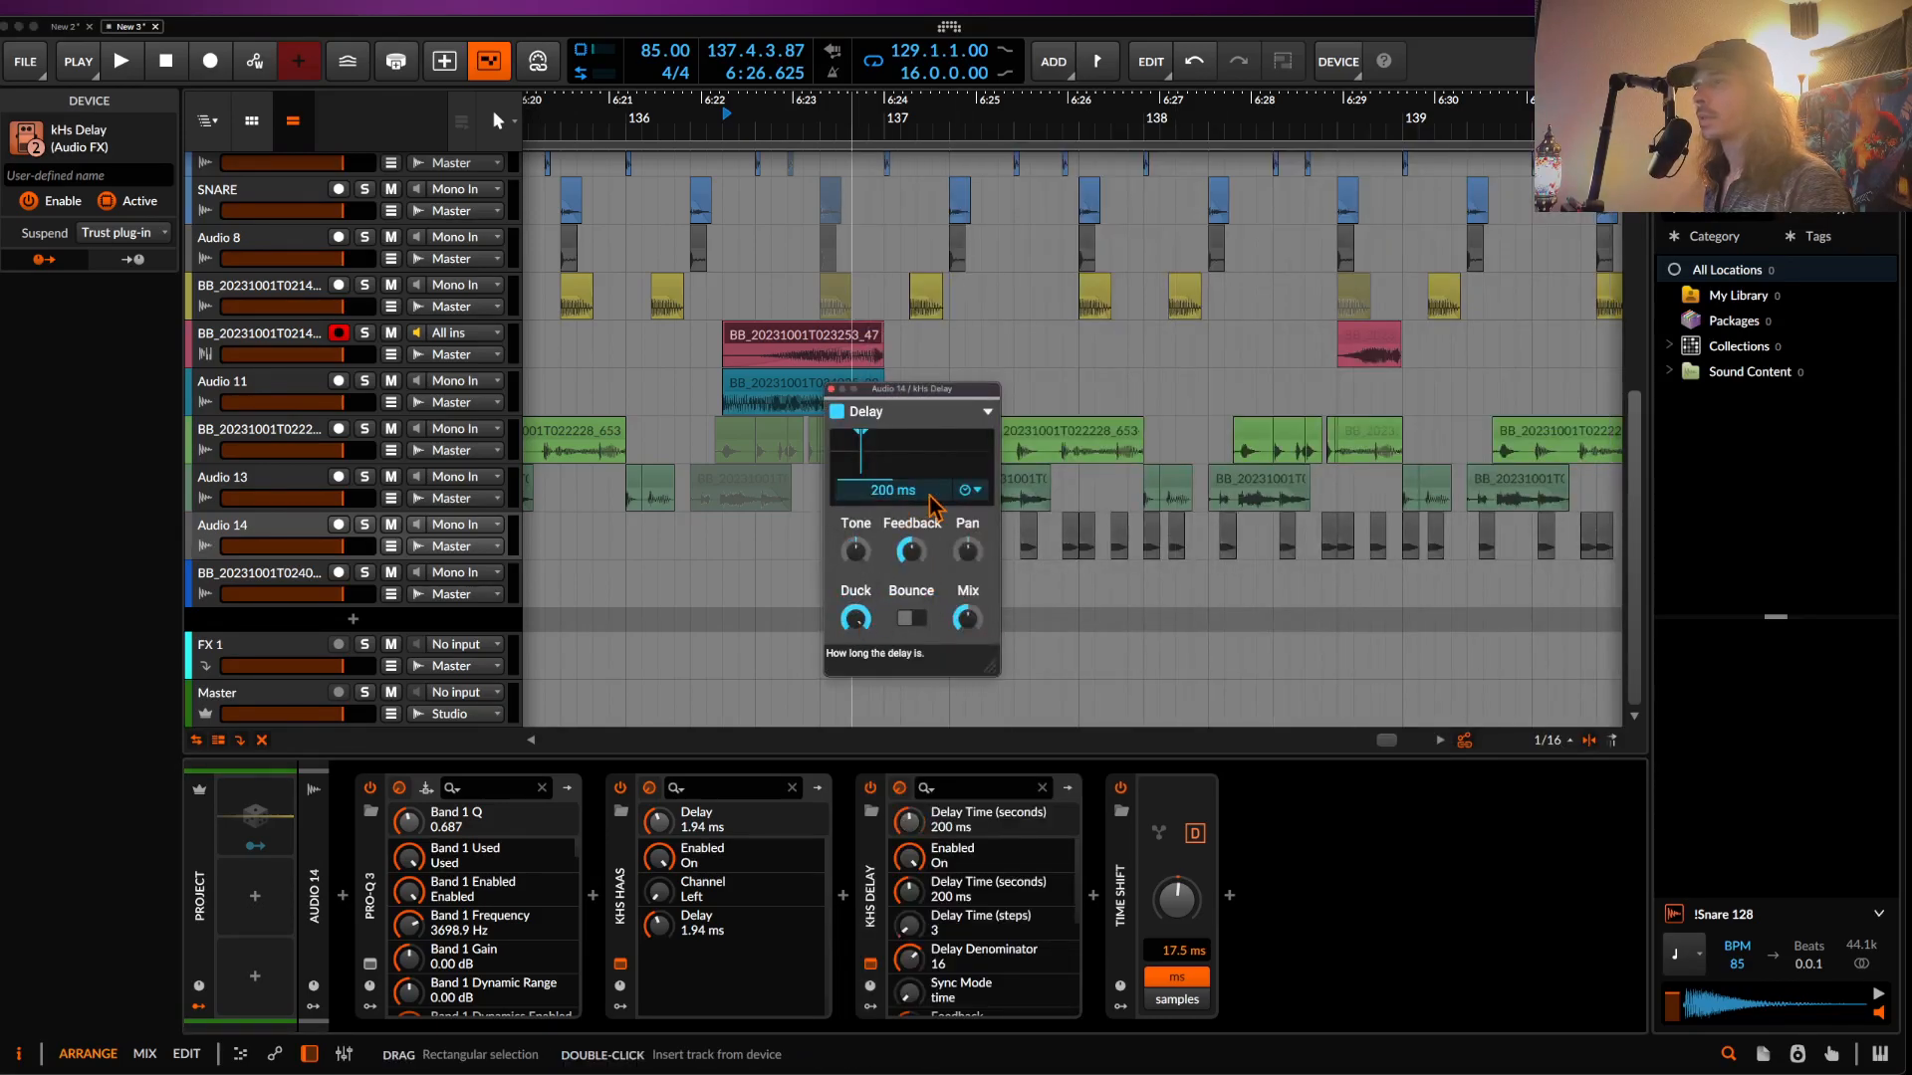
left_click(982, 510)
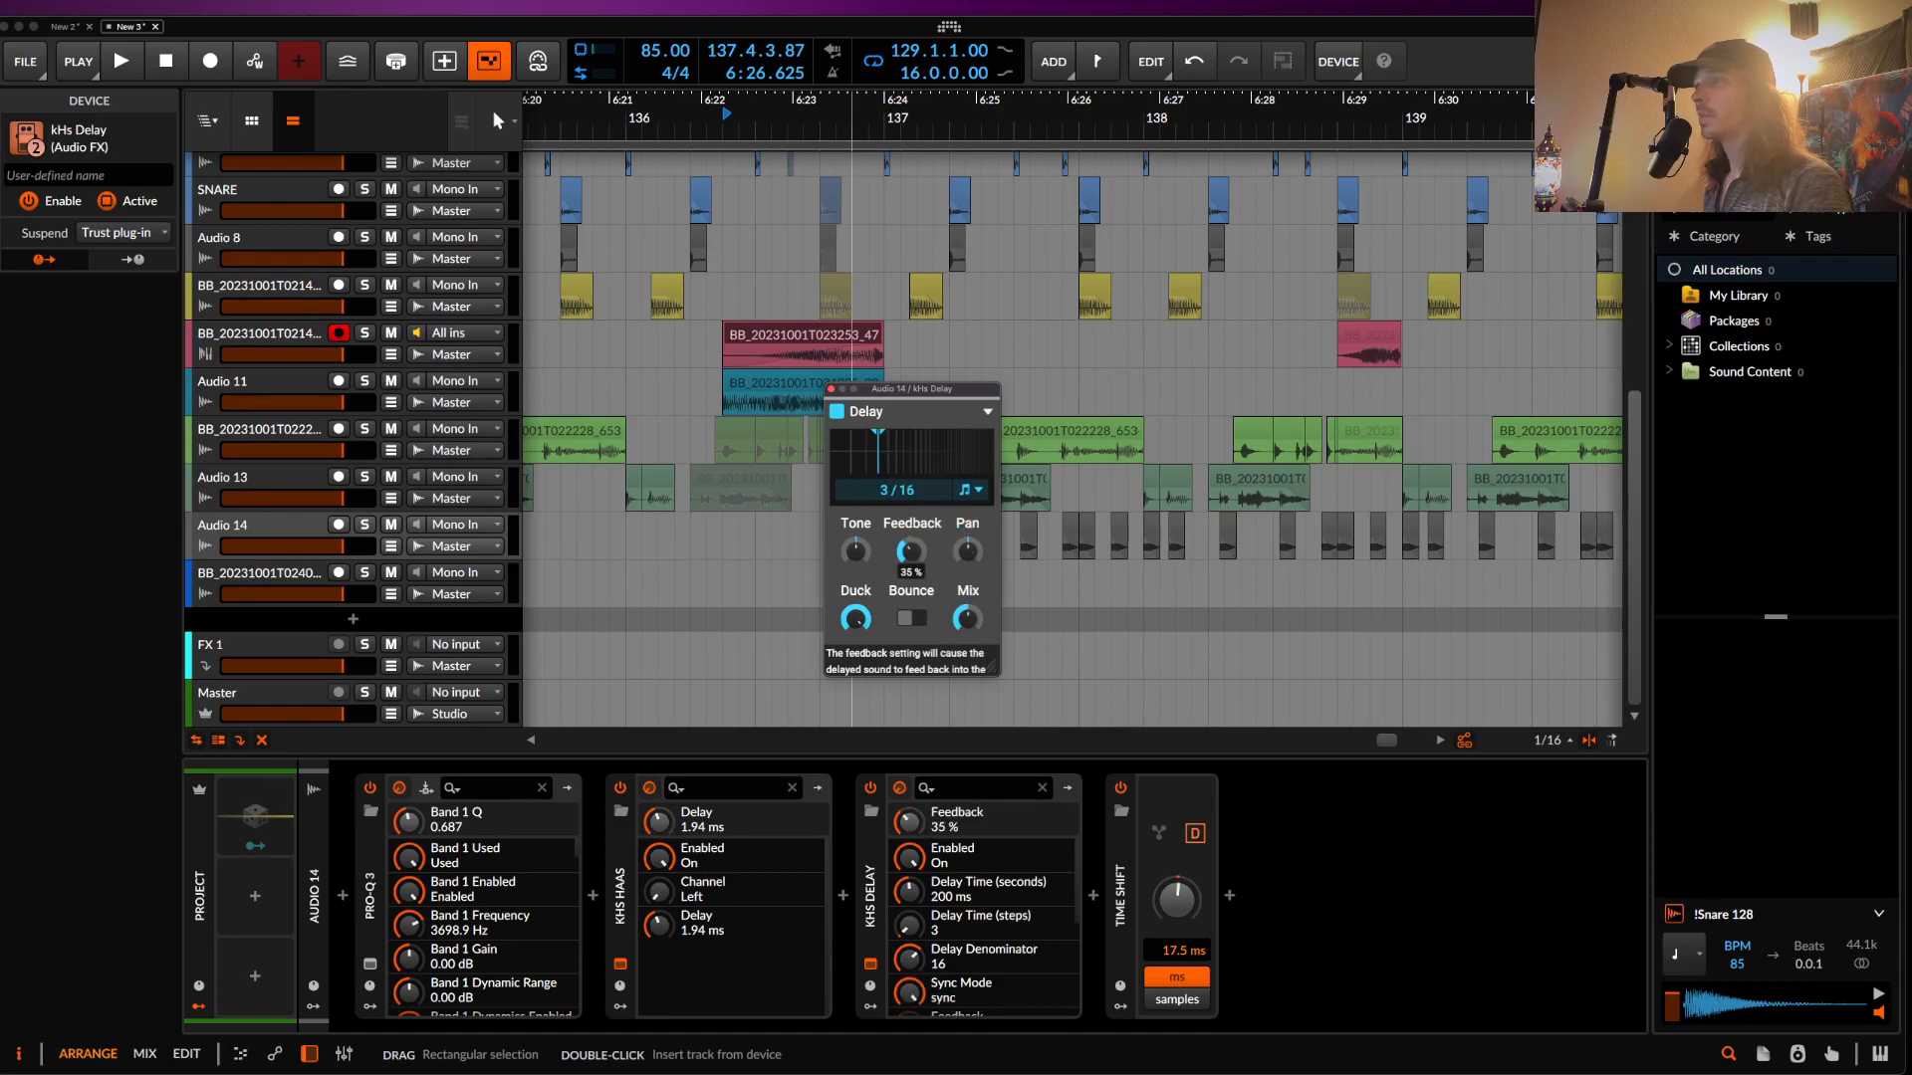
left_click(831, 390)
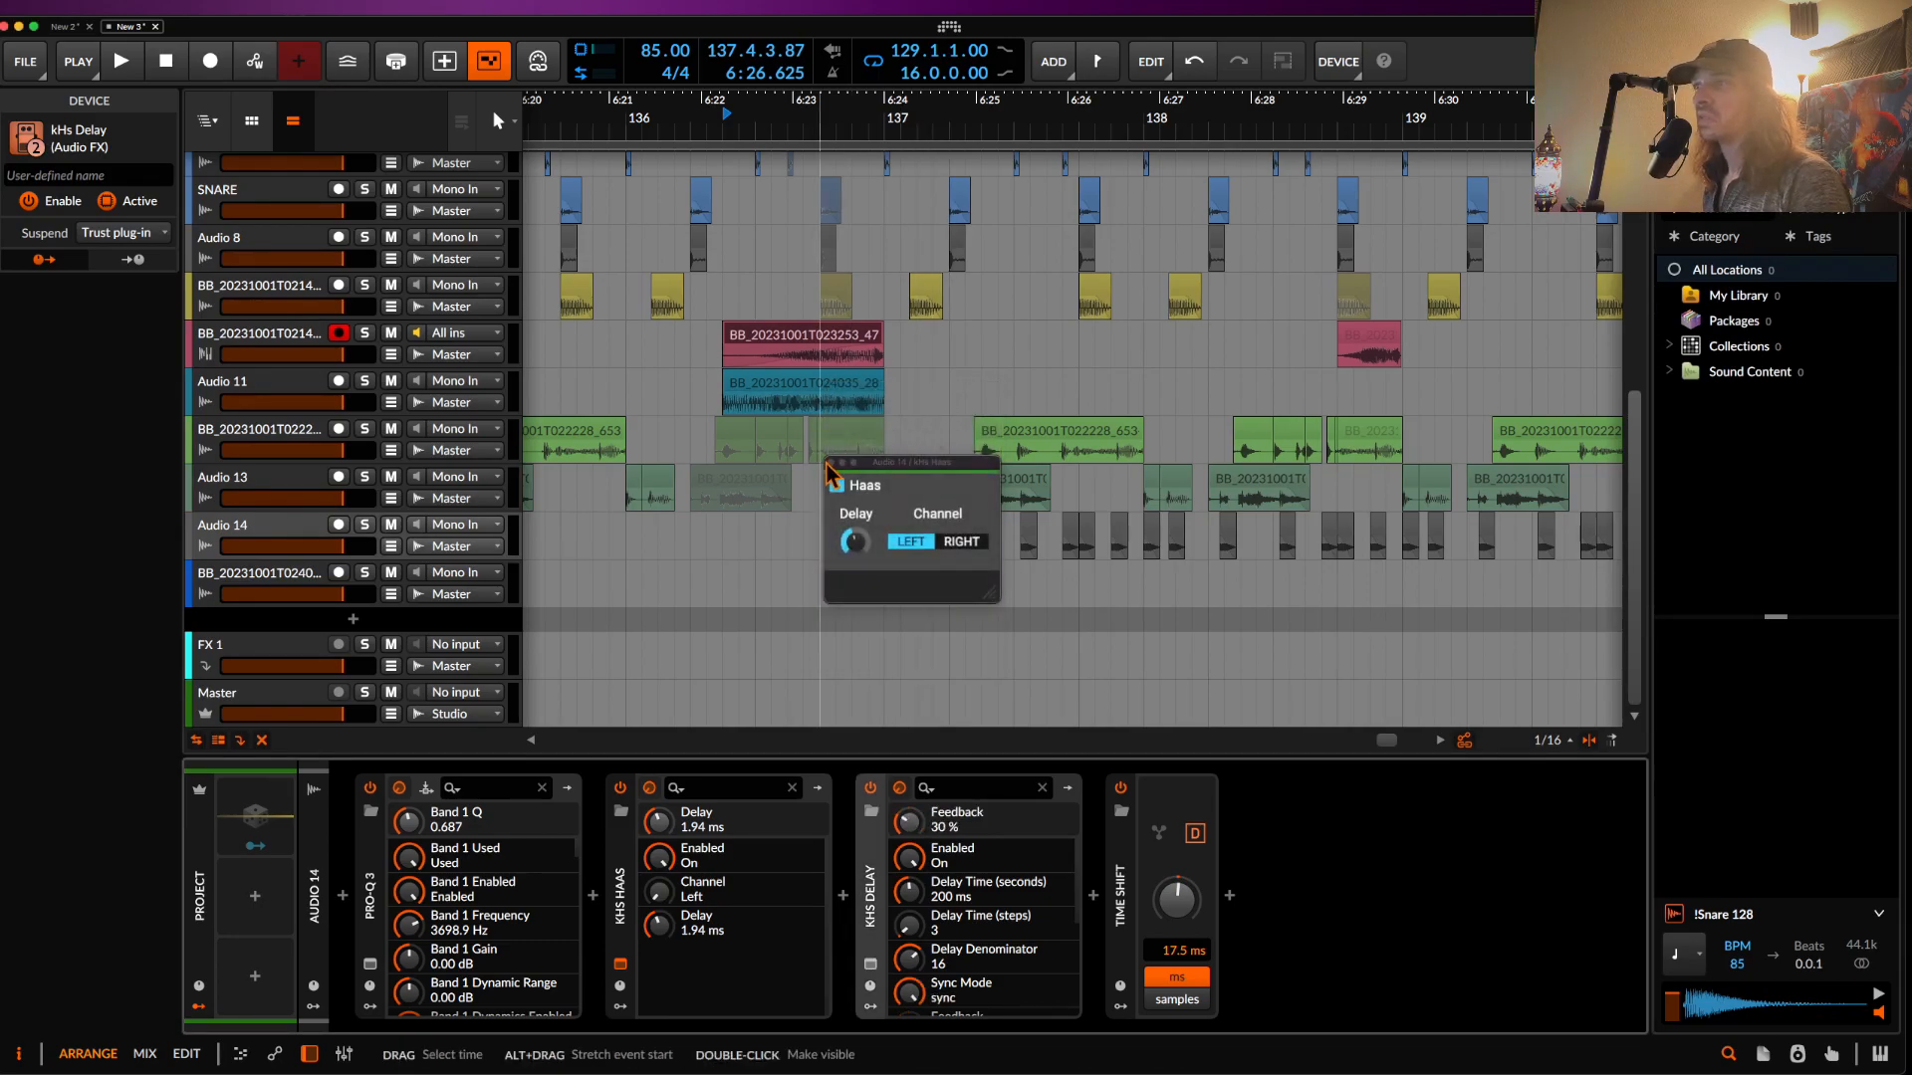
left_click(831, 463)
- Select the pink clip and play back to hear the delay
left_click(778, 337)
scroll(779, 336, "up", 5)
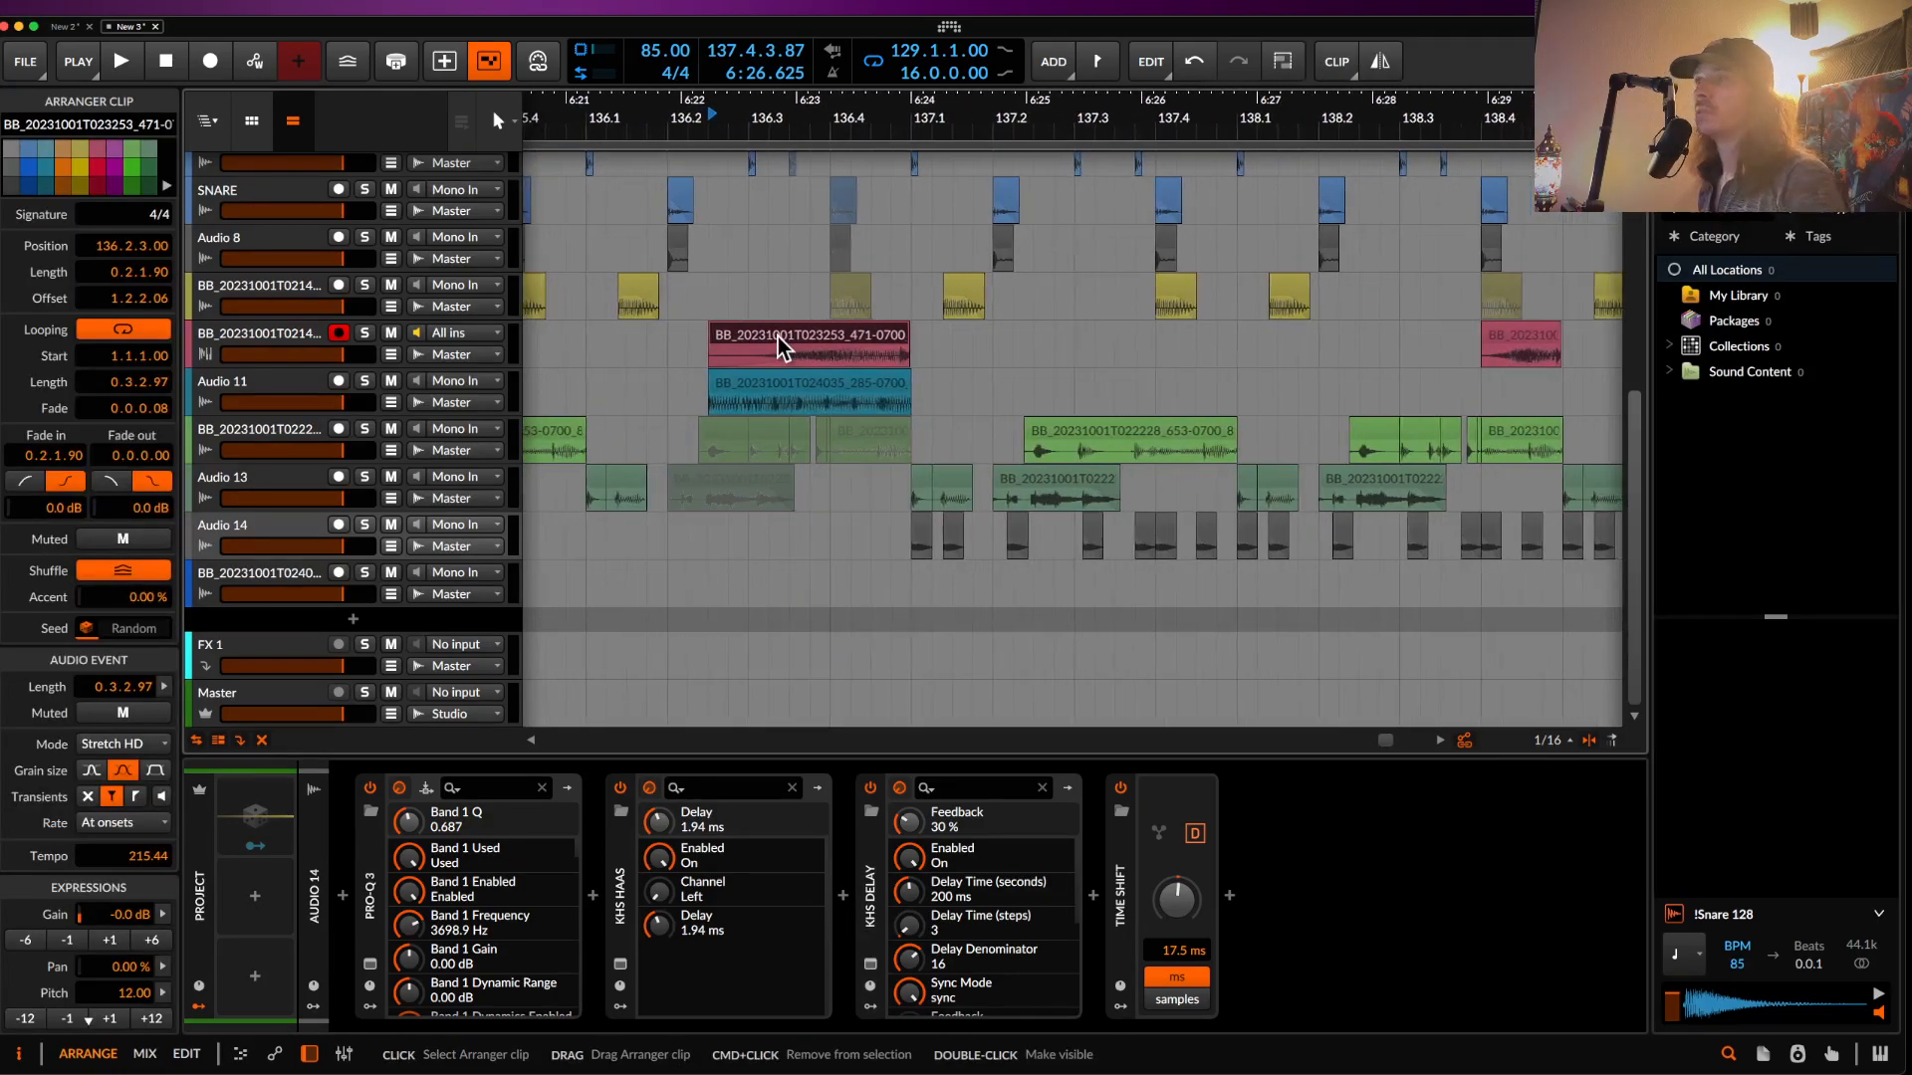
scroll(777, 336, "down", 4)
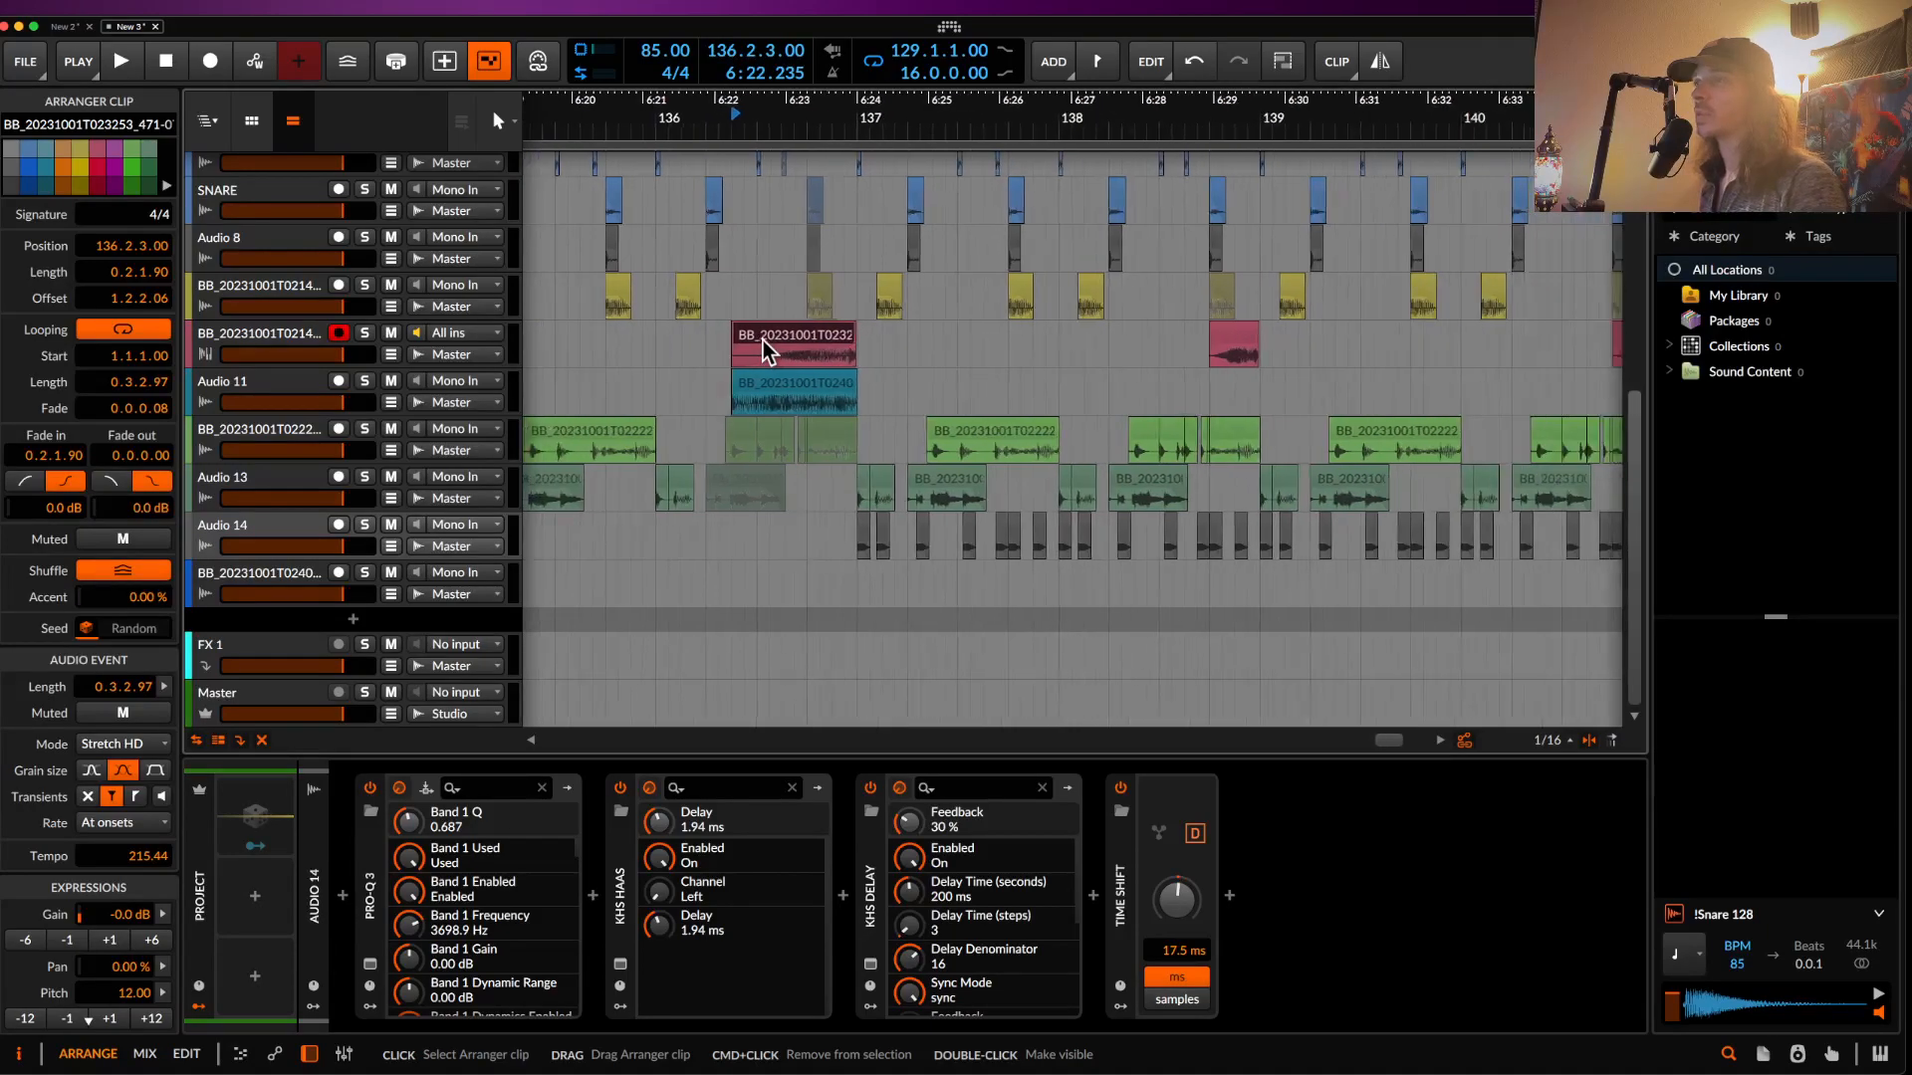
scroll(762, 340, "up", 1)
key("space")
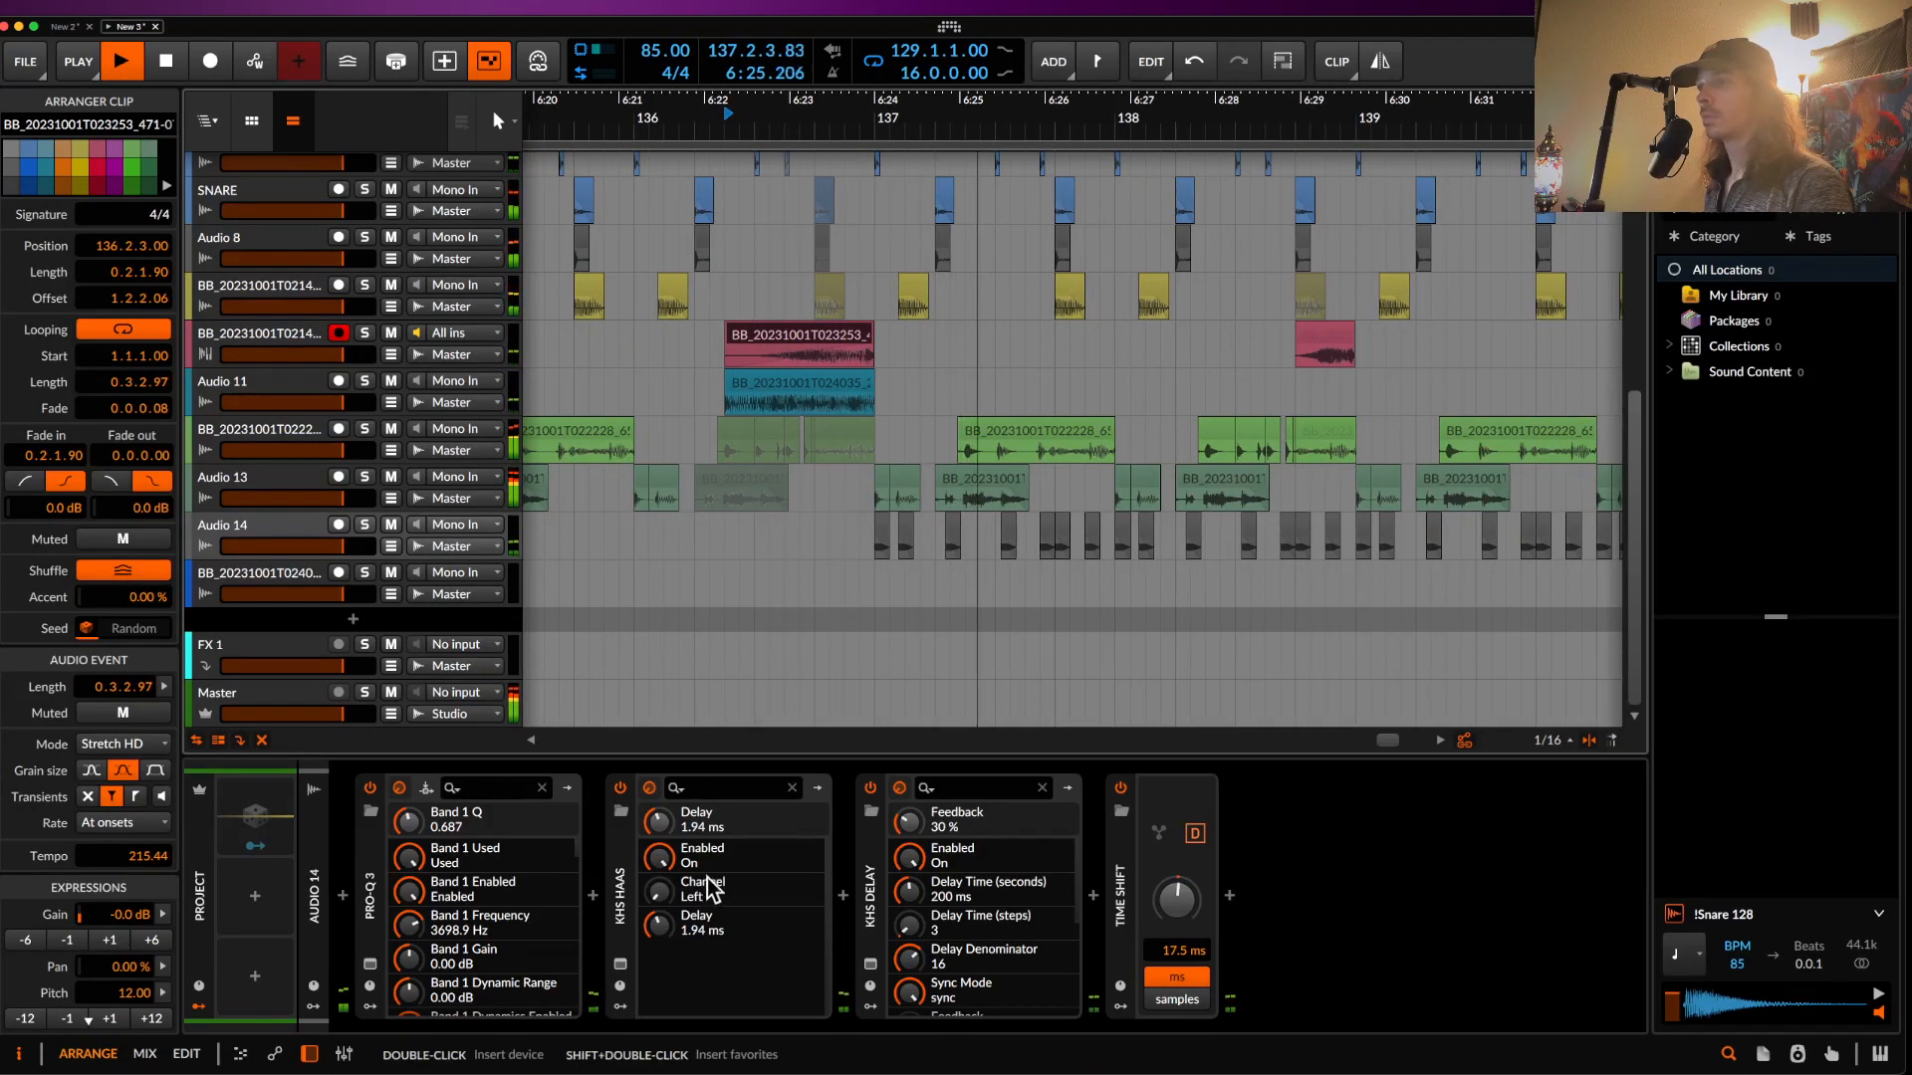
- Move kHs Delay ahead of kHs Haas, set its time to 4/16 and enable Bounce
left_click_drag(872, 936, 629, 942)
left_click(621, 965)
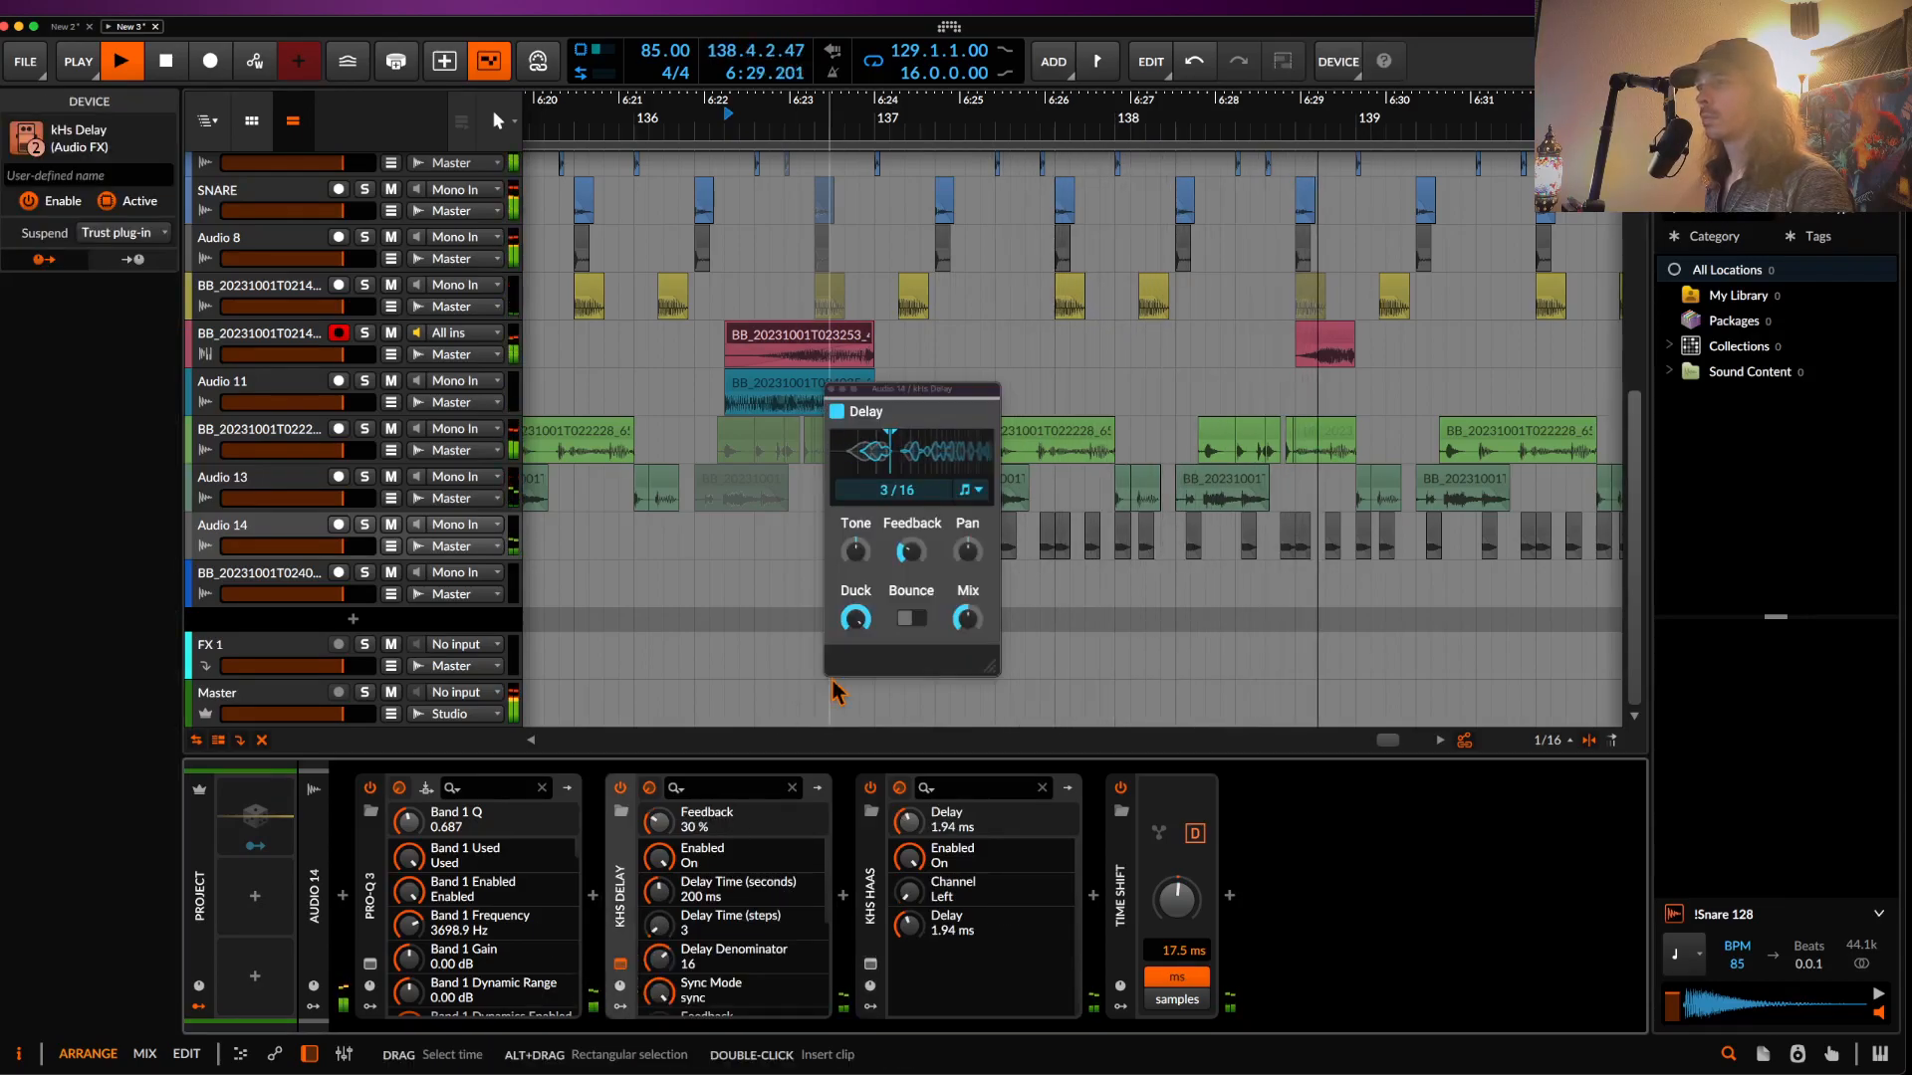
left_click_drag(890, 495, 890, 509)
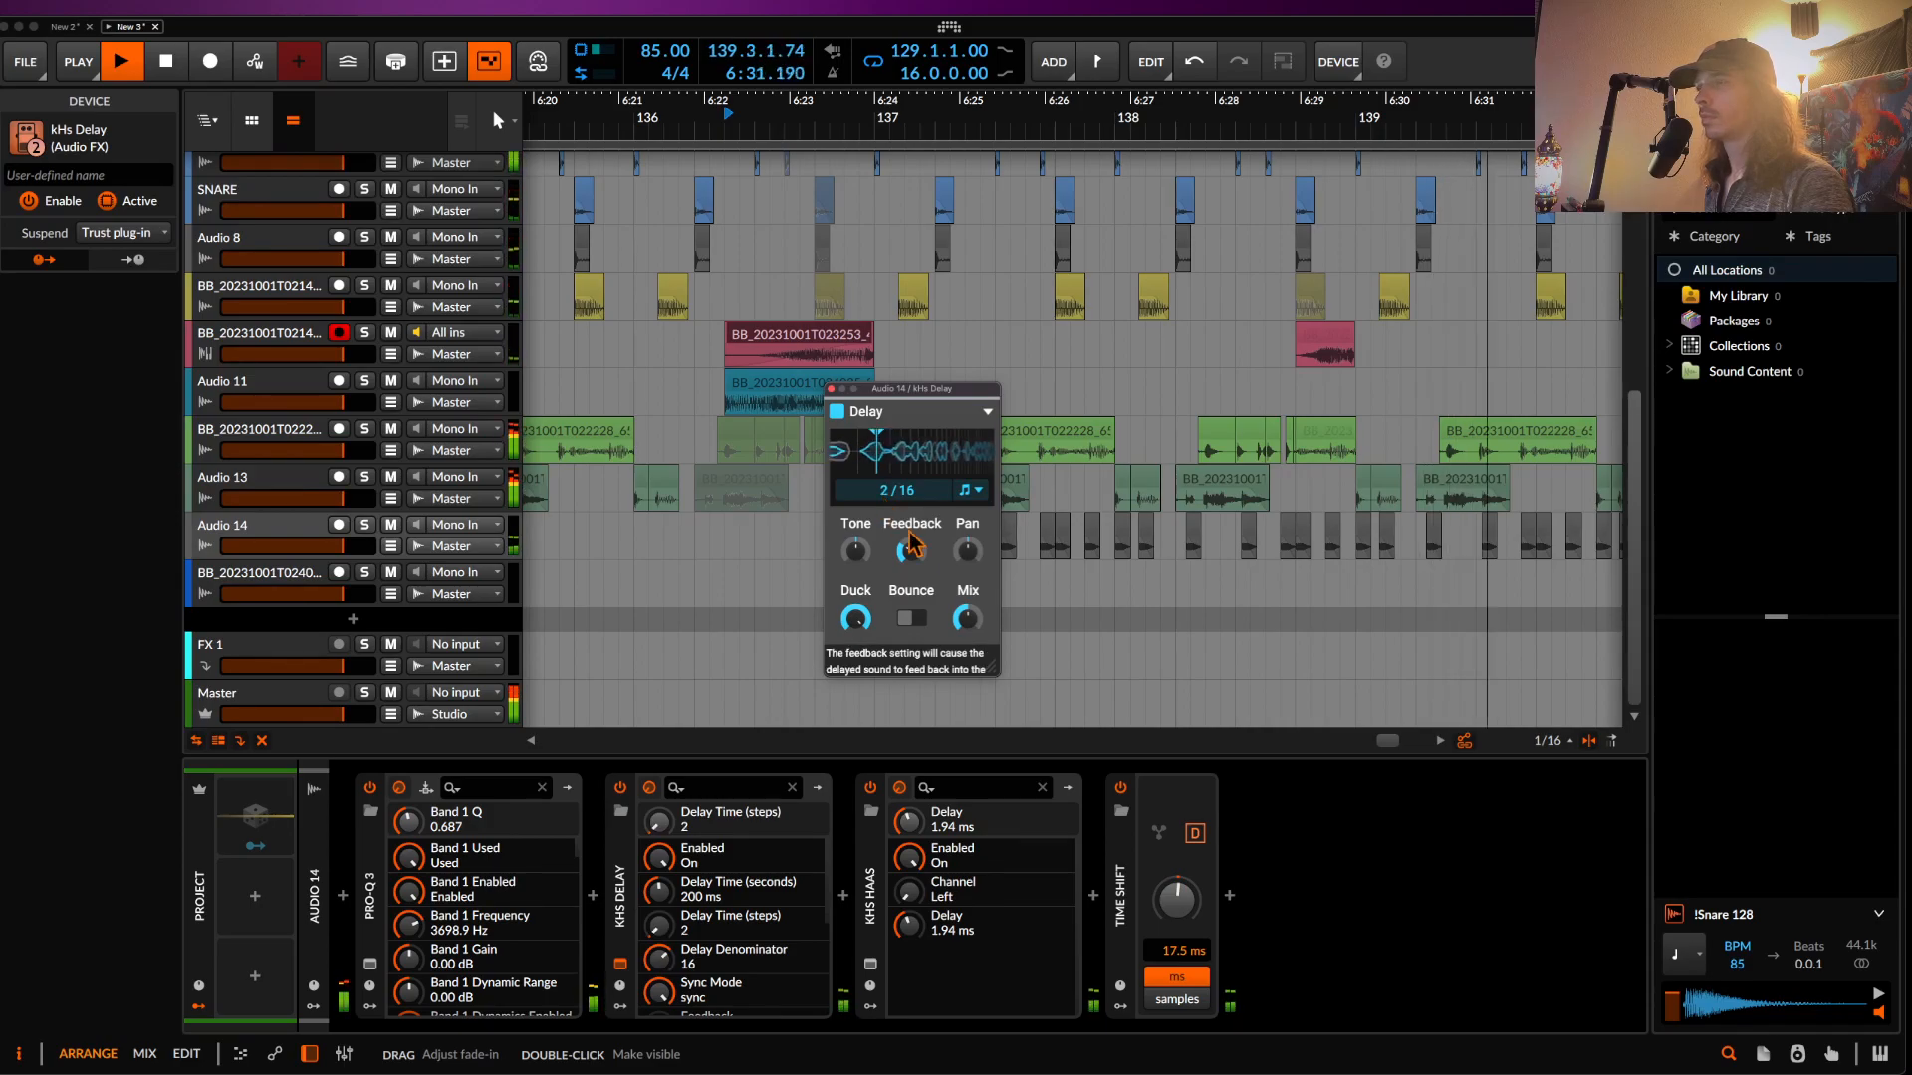
left_click(911, 618)
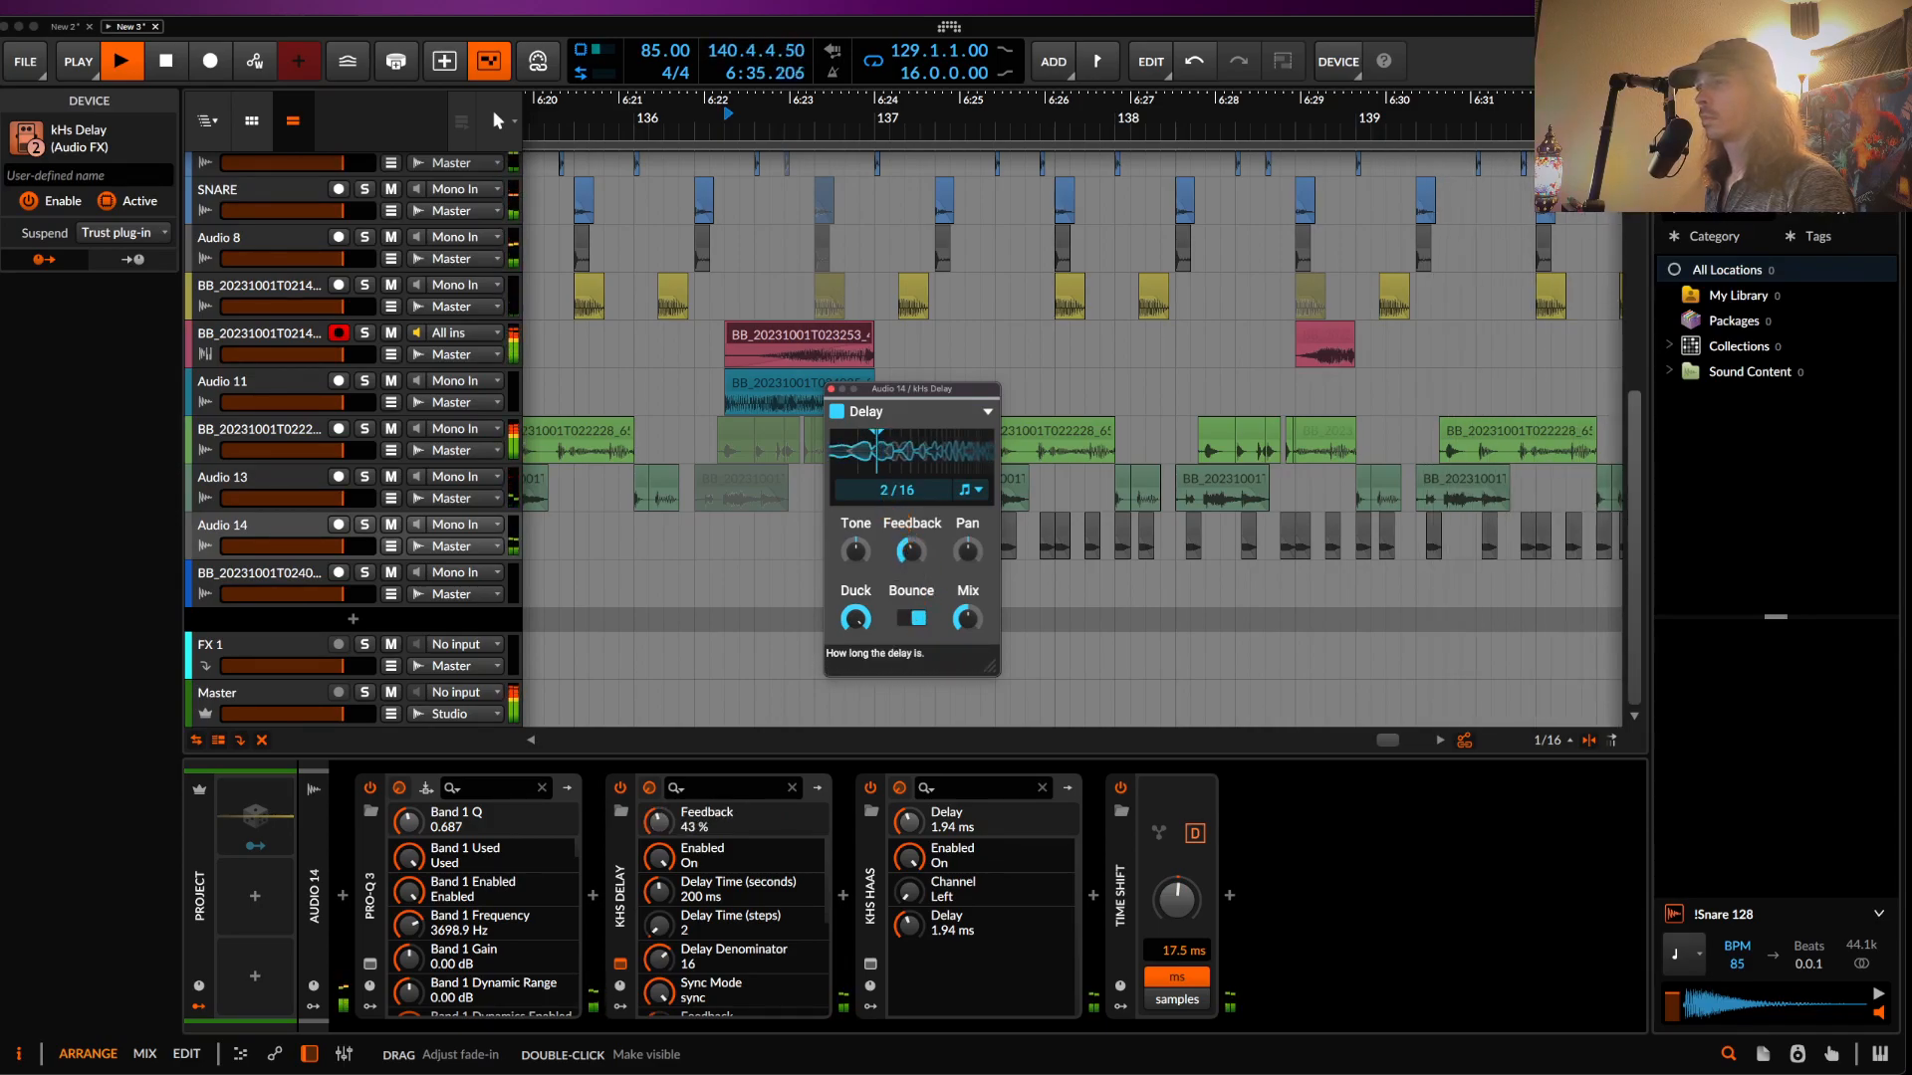
left_click(832, 389)
scroll(962, 560, "down", 5)
scroll(963, 560, "left", 5)
scroll(620, 549, "left", 3)
scroll(619, 548, "down", 5)
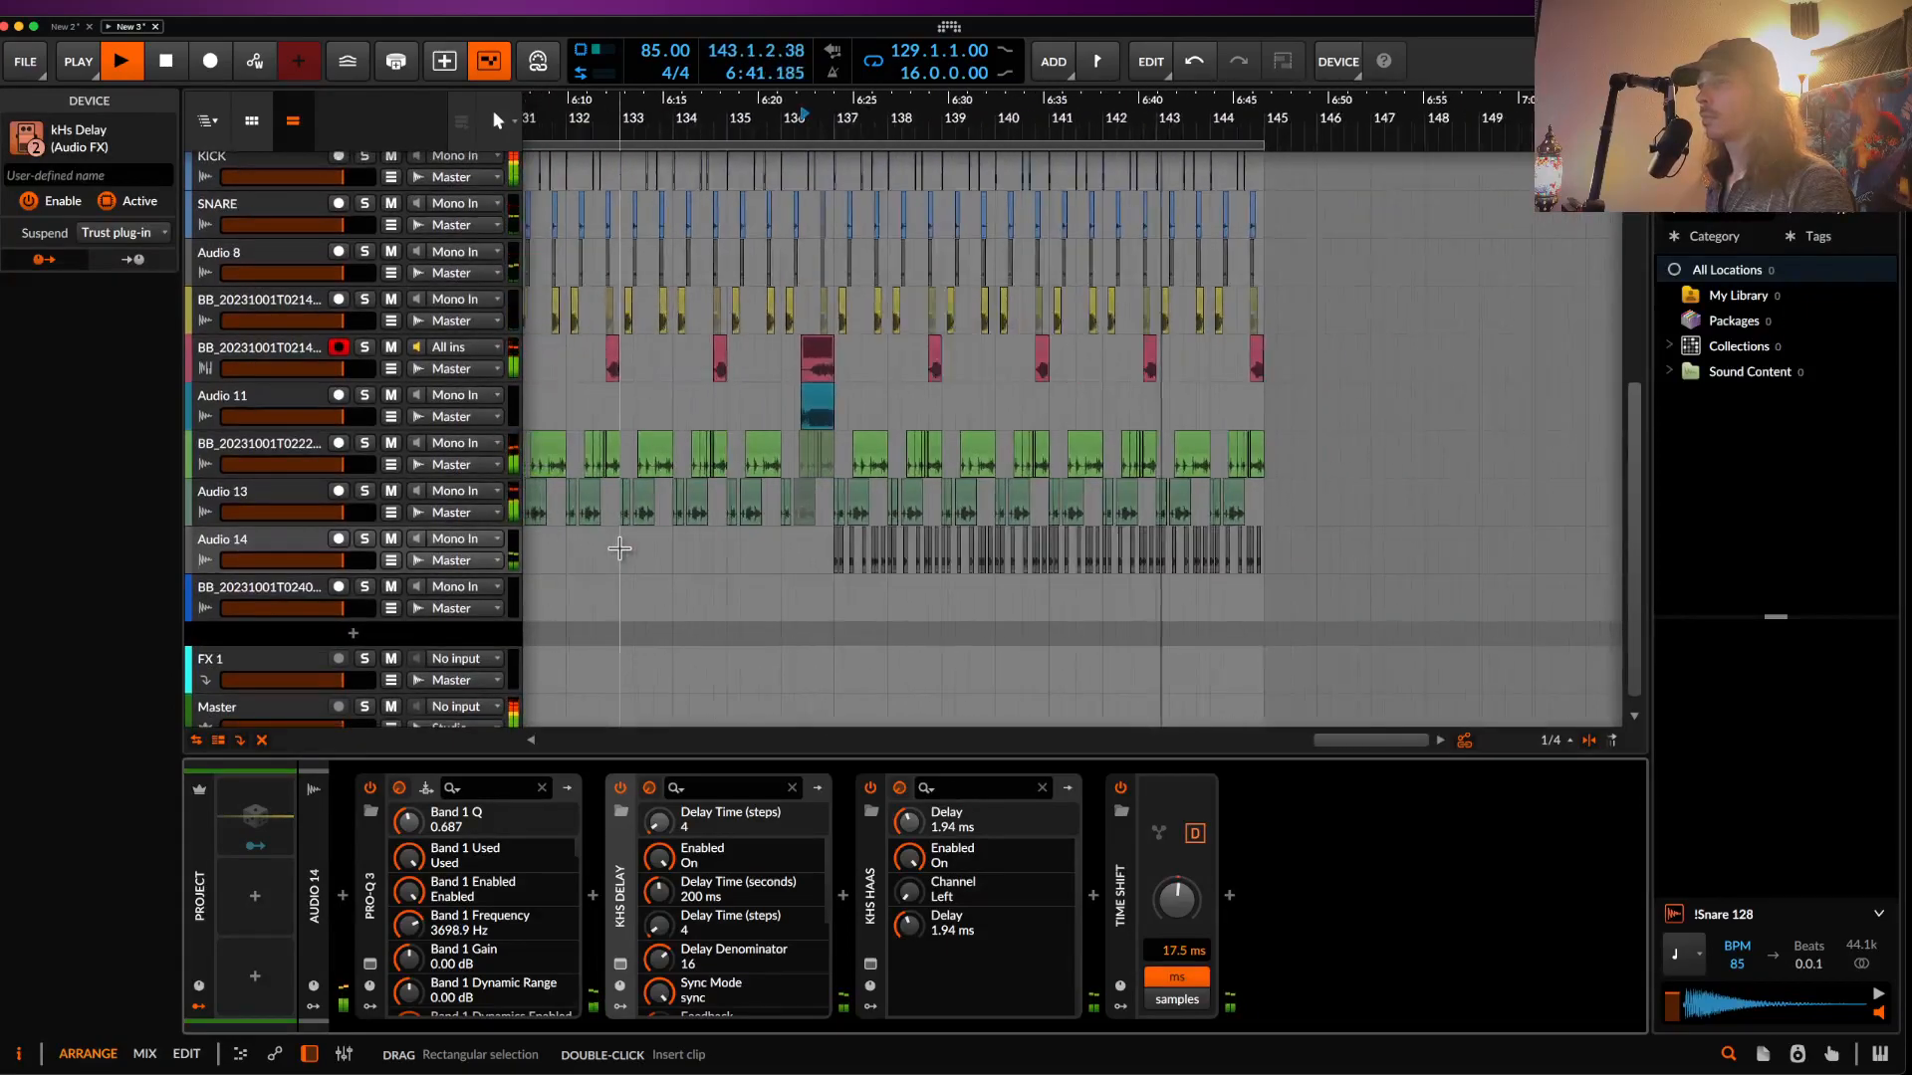
- Select the Sampler and BigSky riser track and stop playback
scroll(619, 549, "down", 2)
scroll(621, 548, "up", 6)
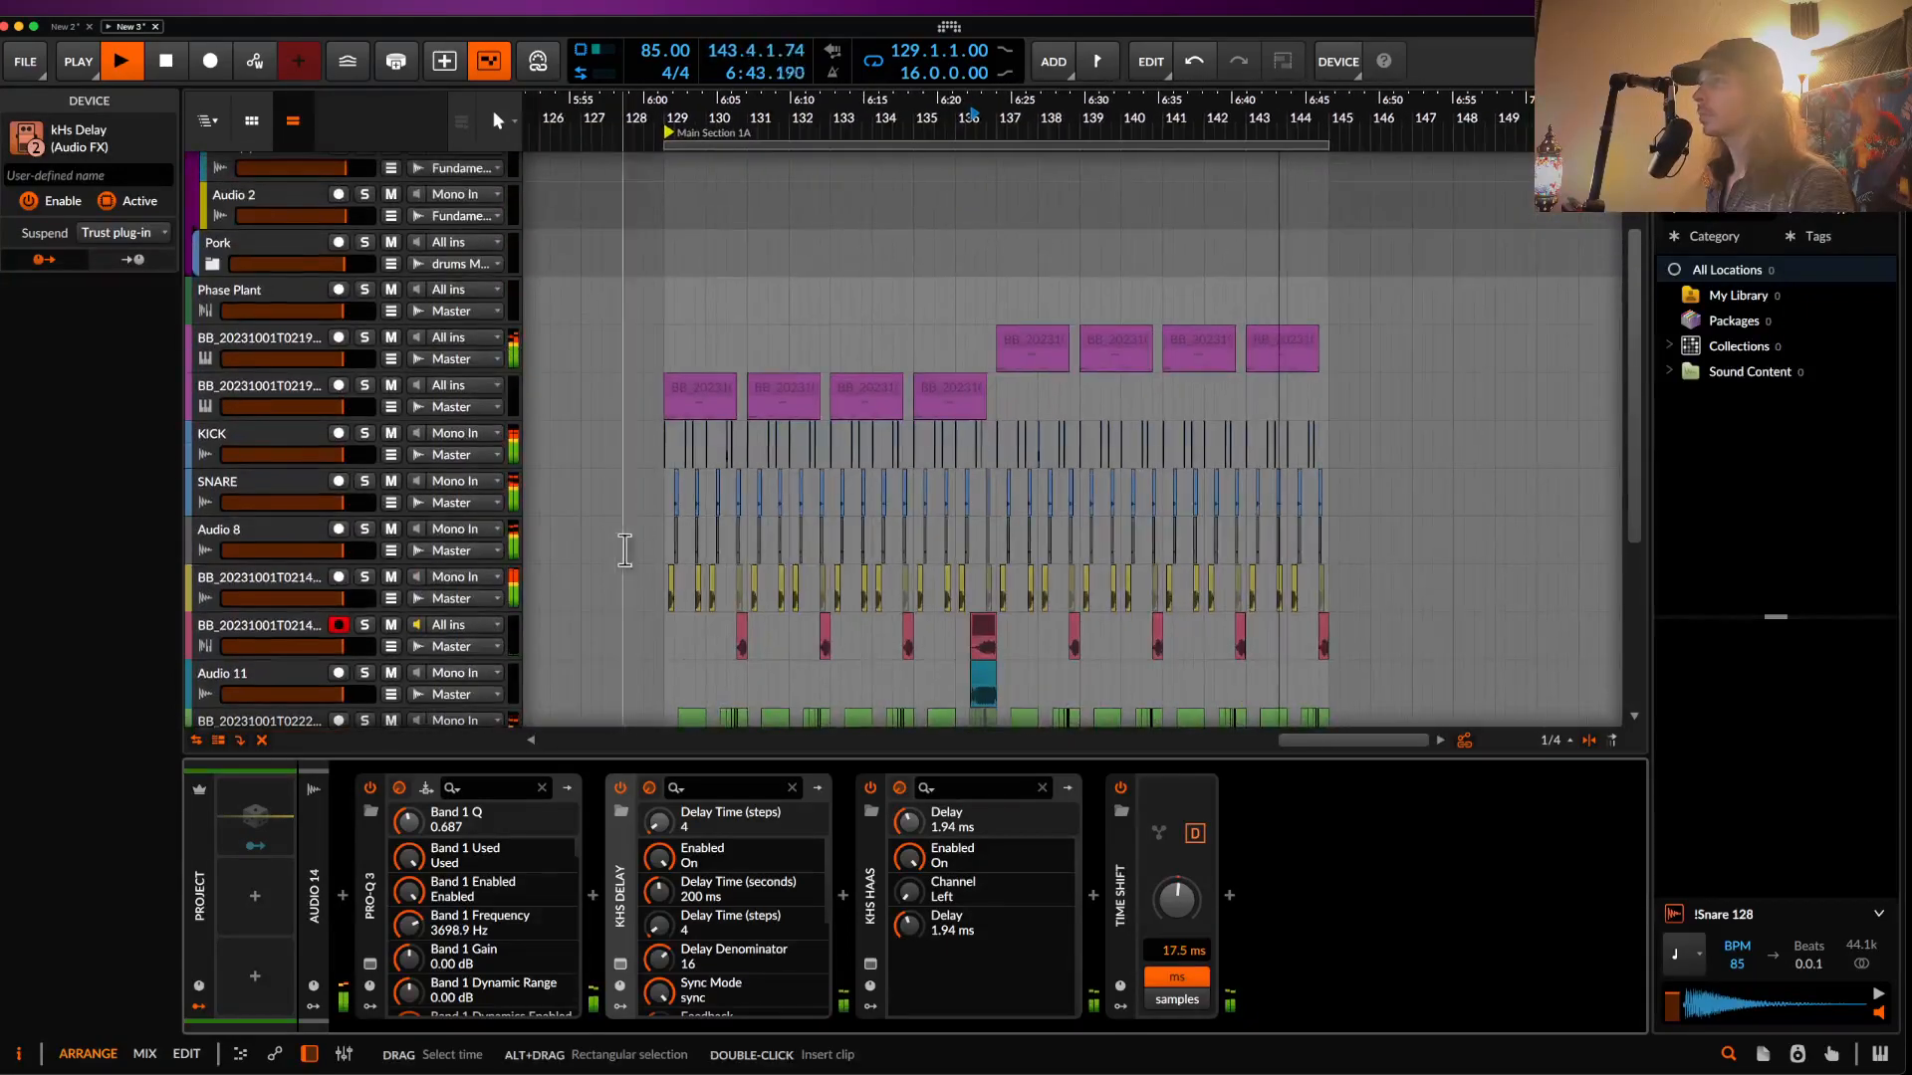
scroll(735, 463, "up", 2)
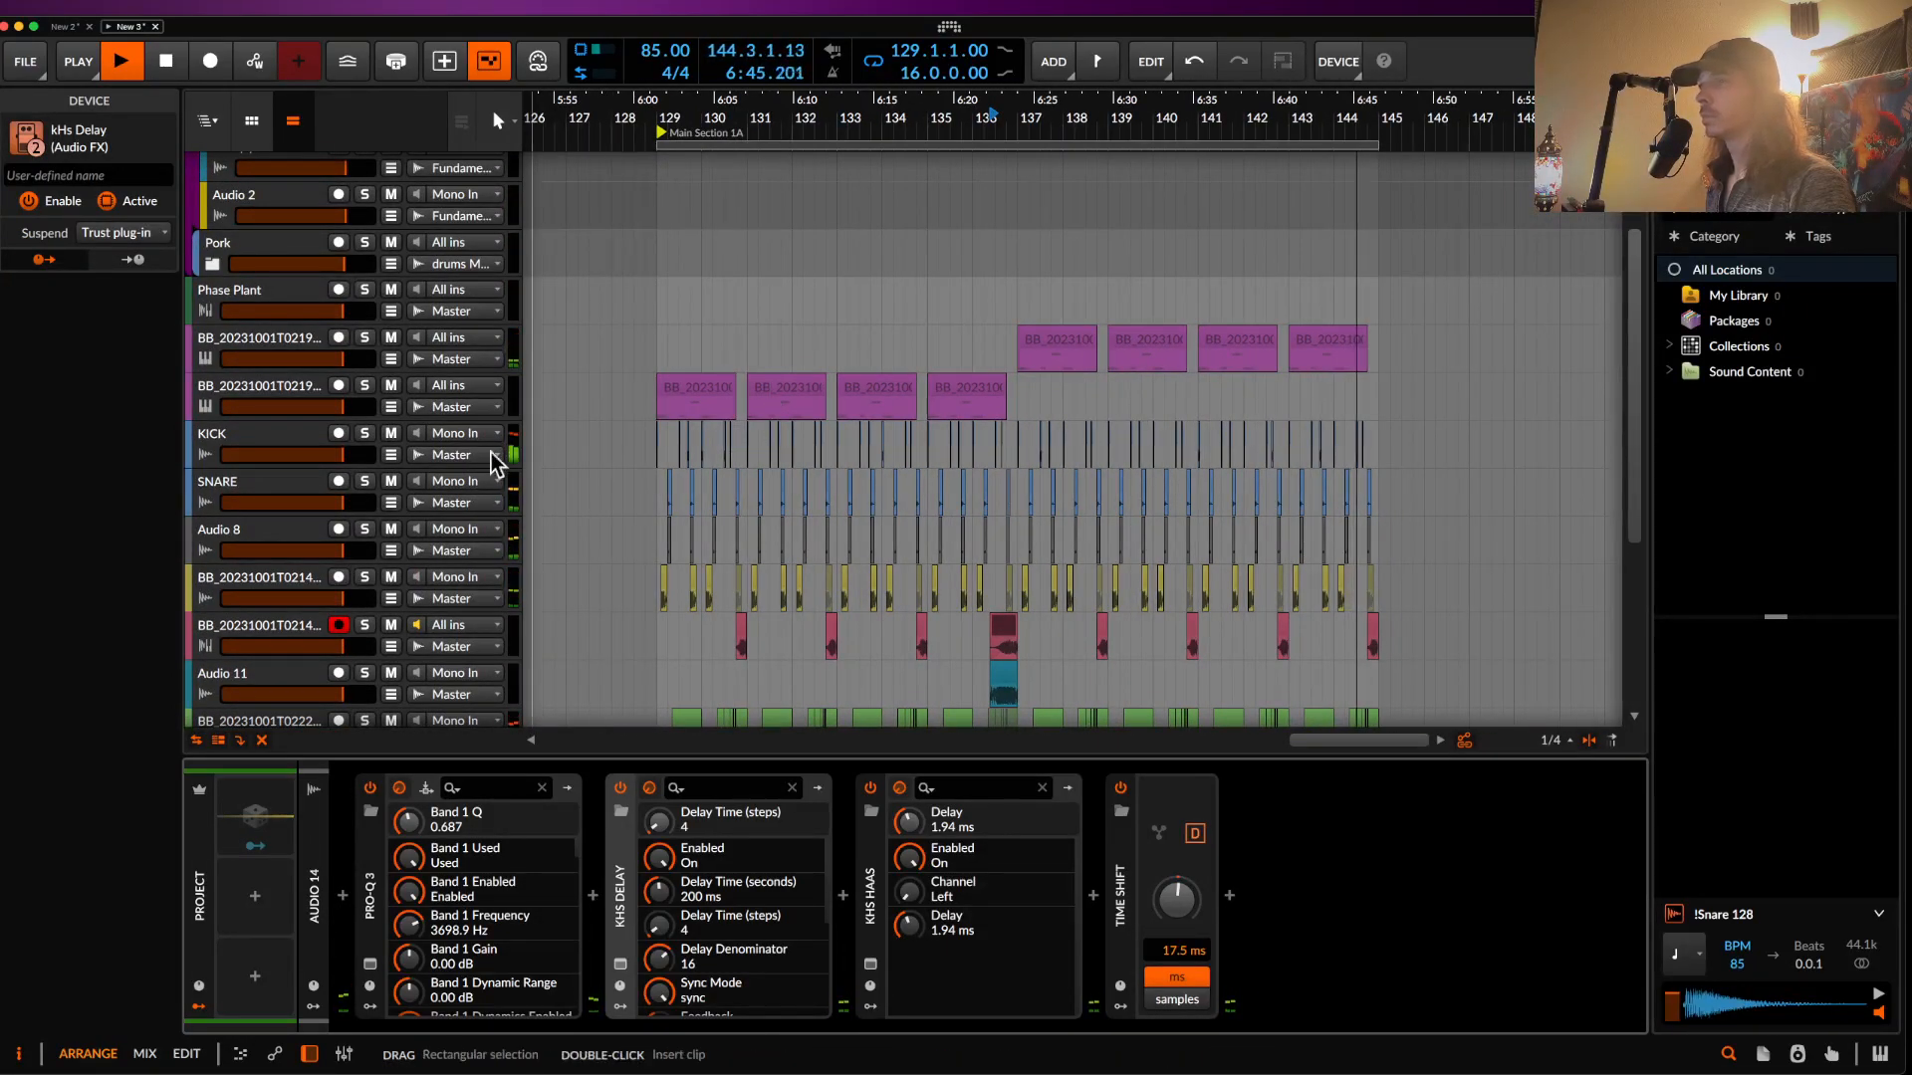
left_click(261, 392)
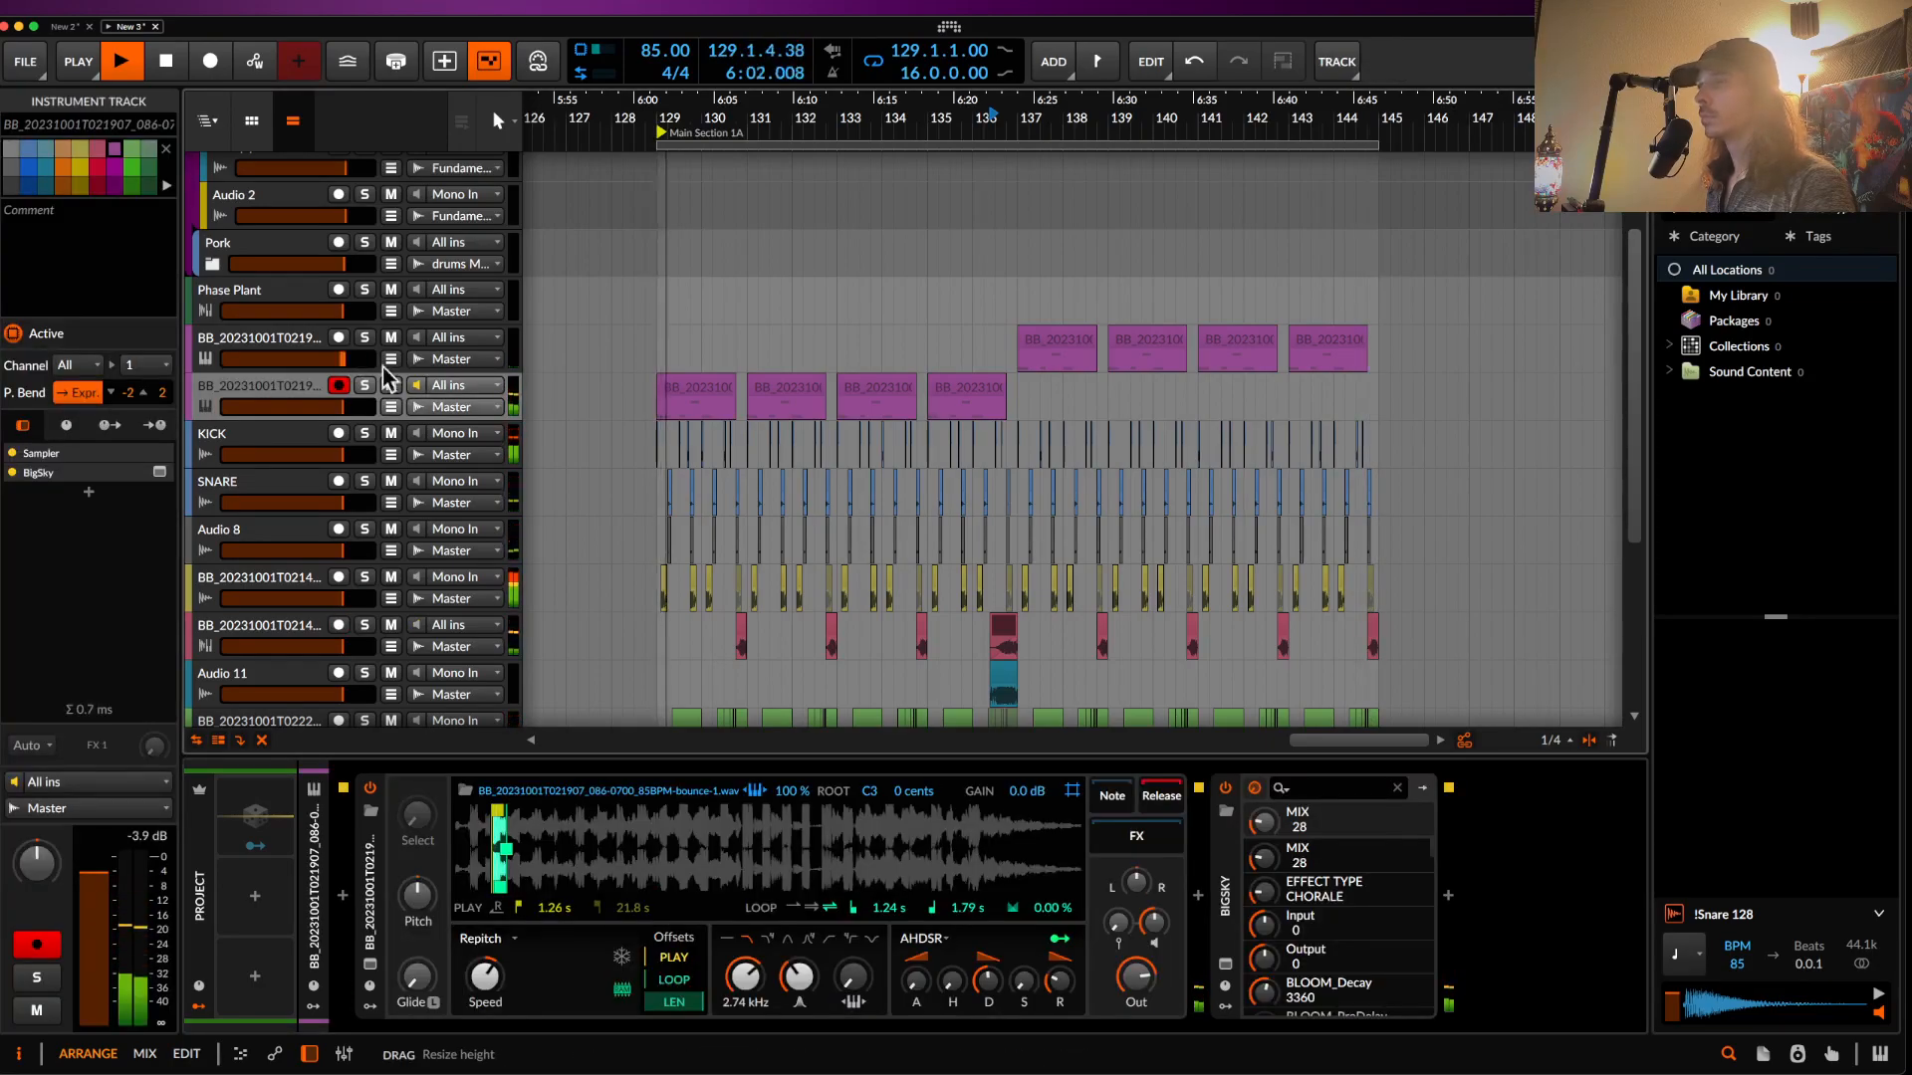
scroll(695, 469, "down", 5)
scroll(691, 439, "up", 2)
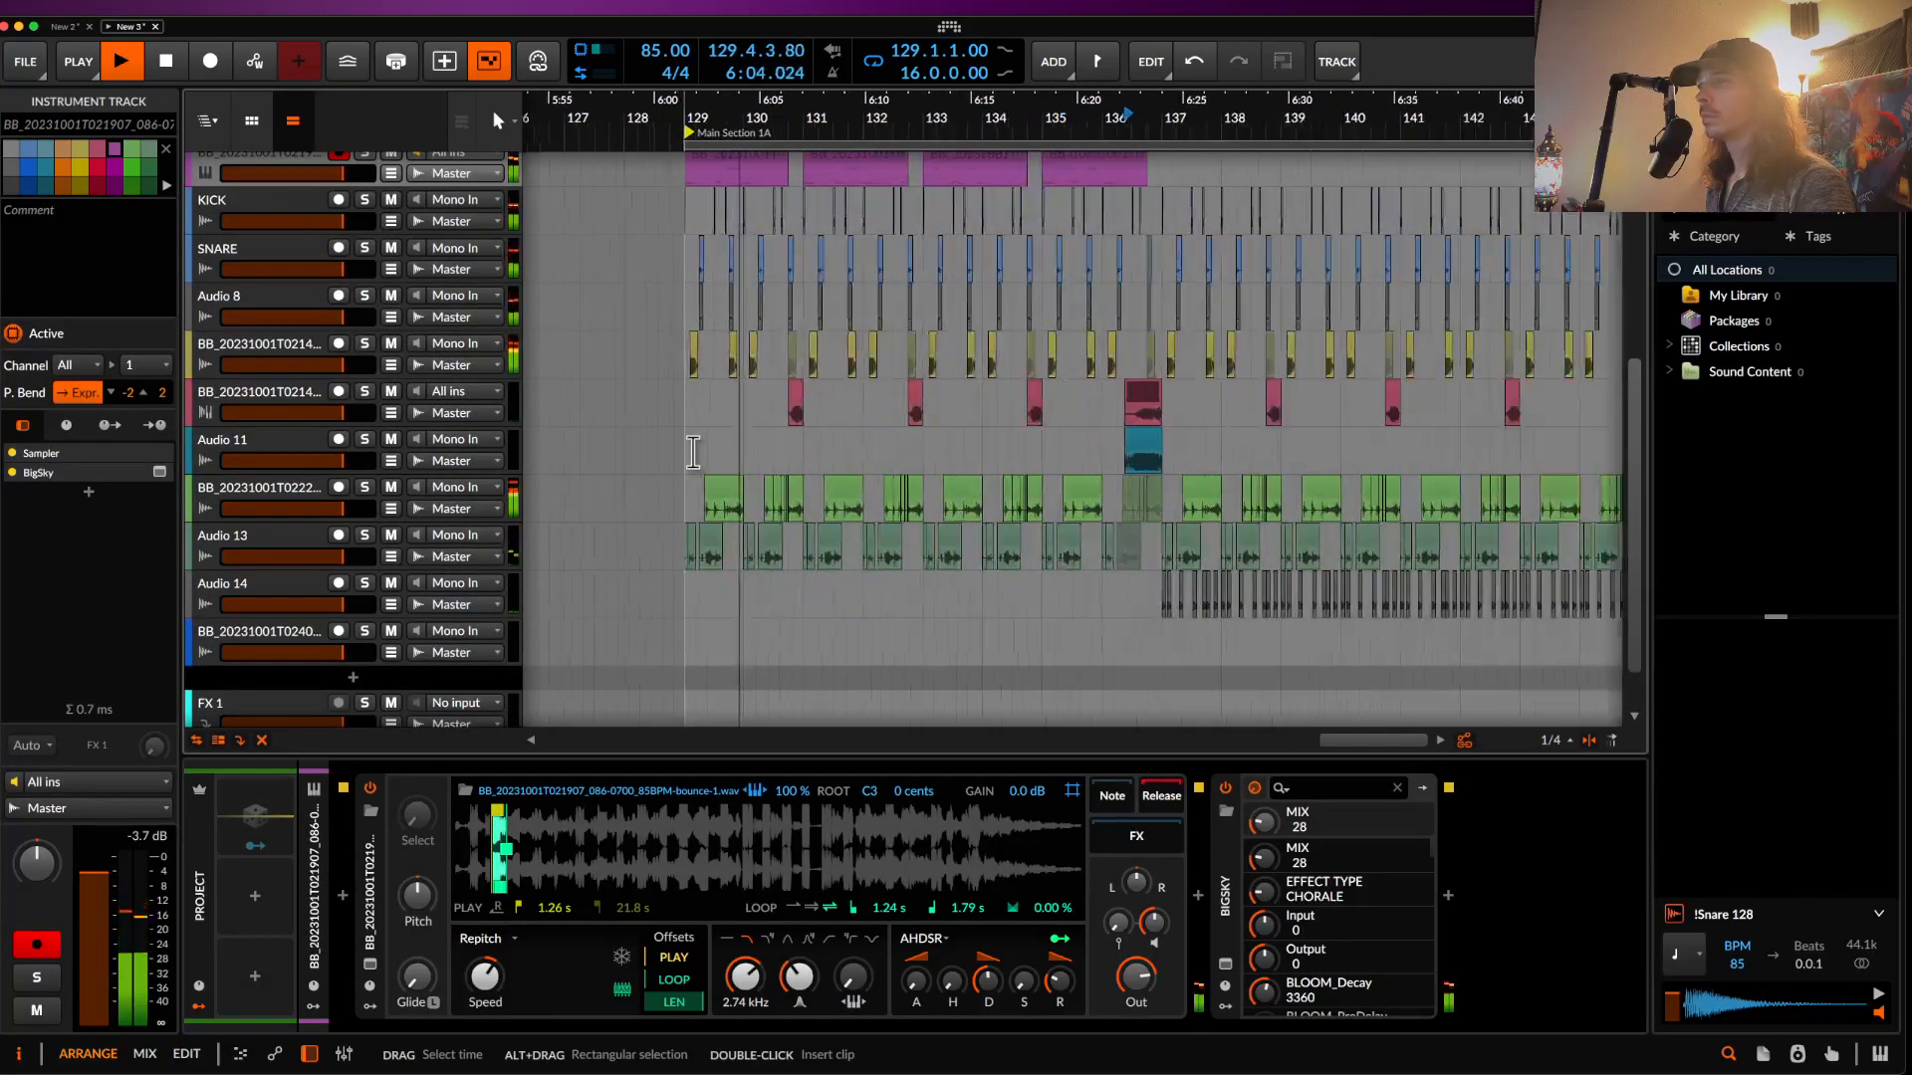
key("space")
- Select the first Audio 13 clip at bar 129
scroll(692, 542, "up", 4)
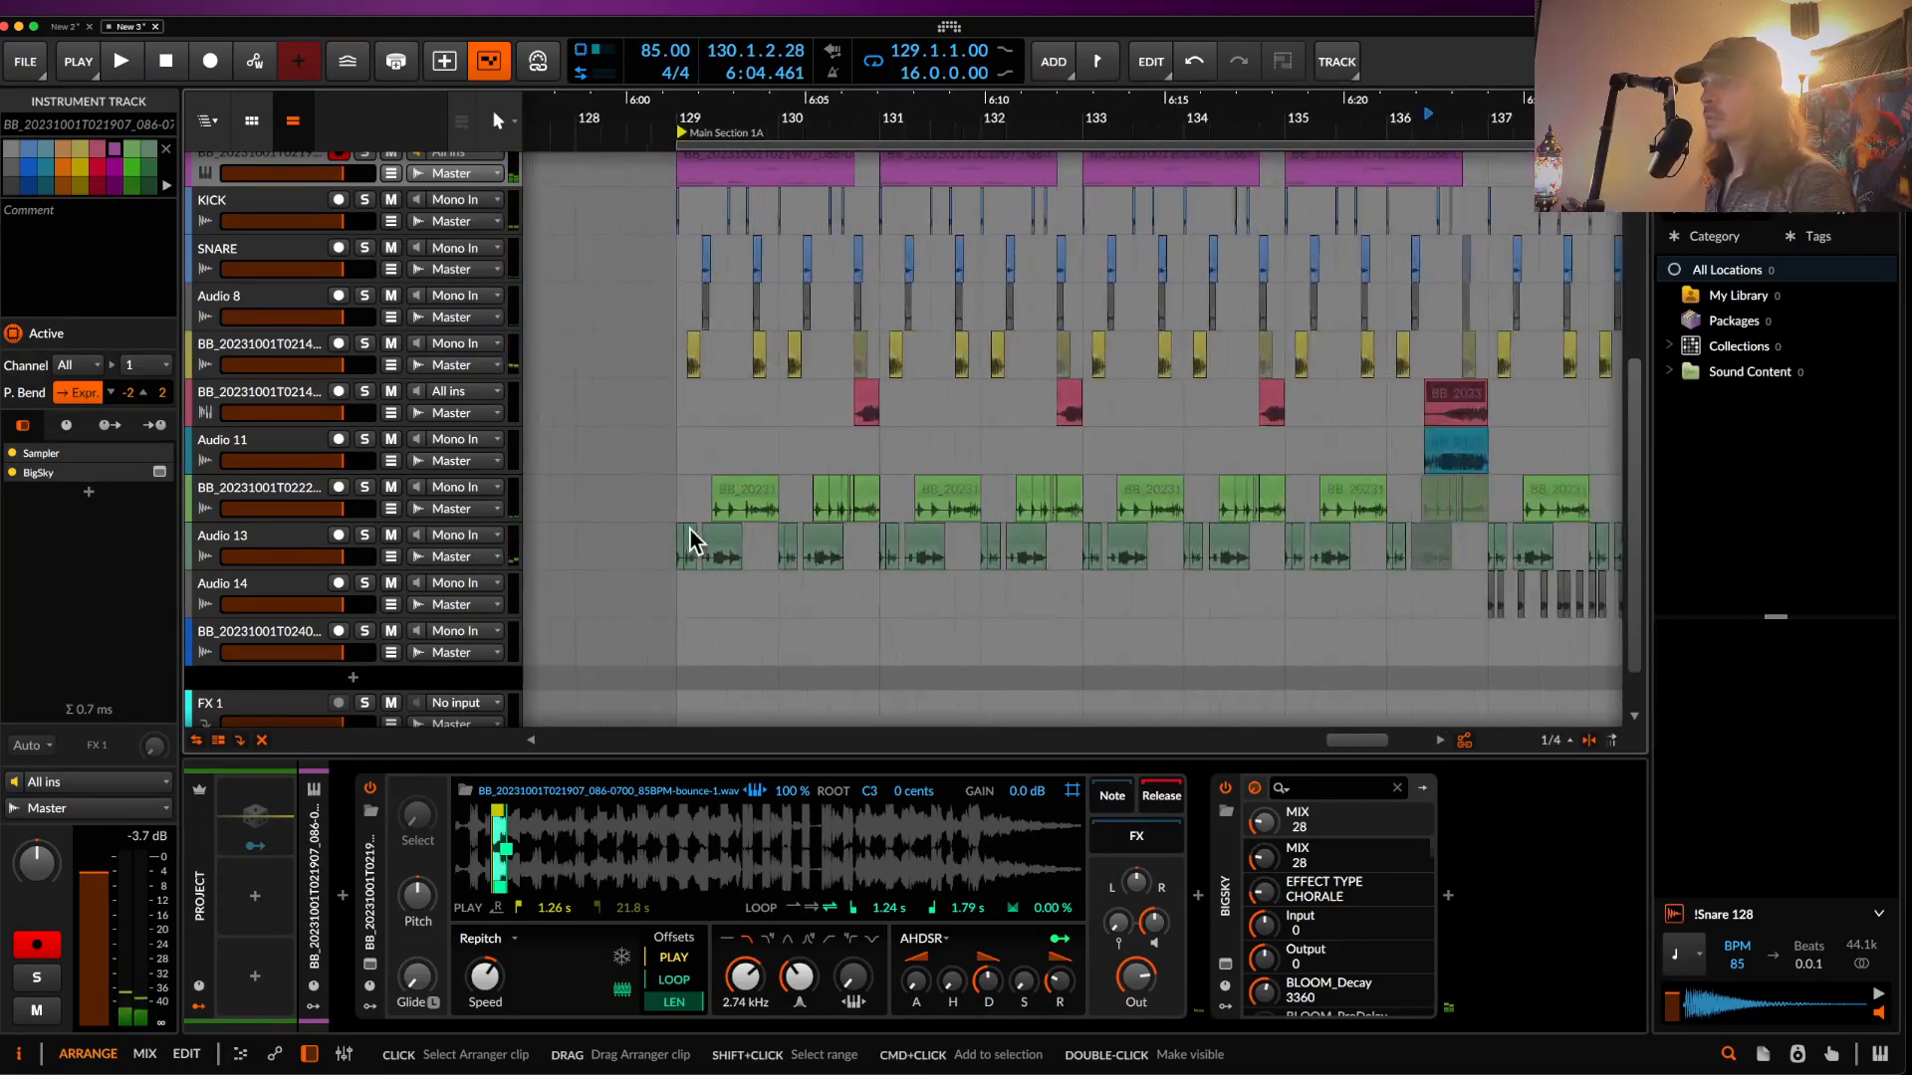
scroll(692, 543, "up", 2)
left_click(666, 535)
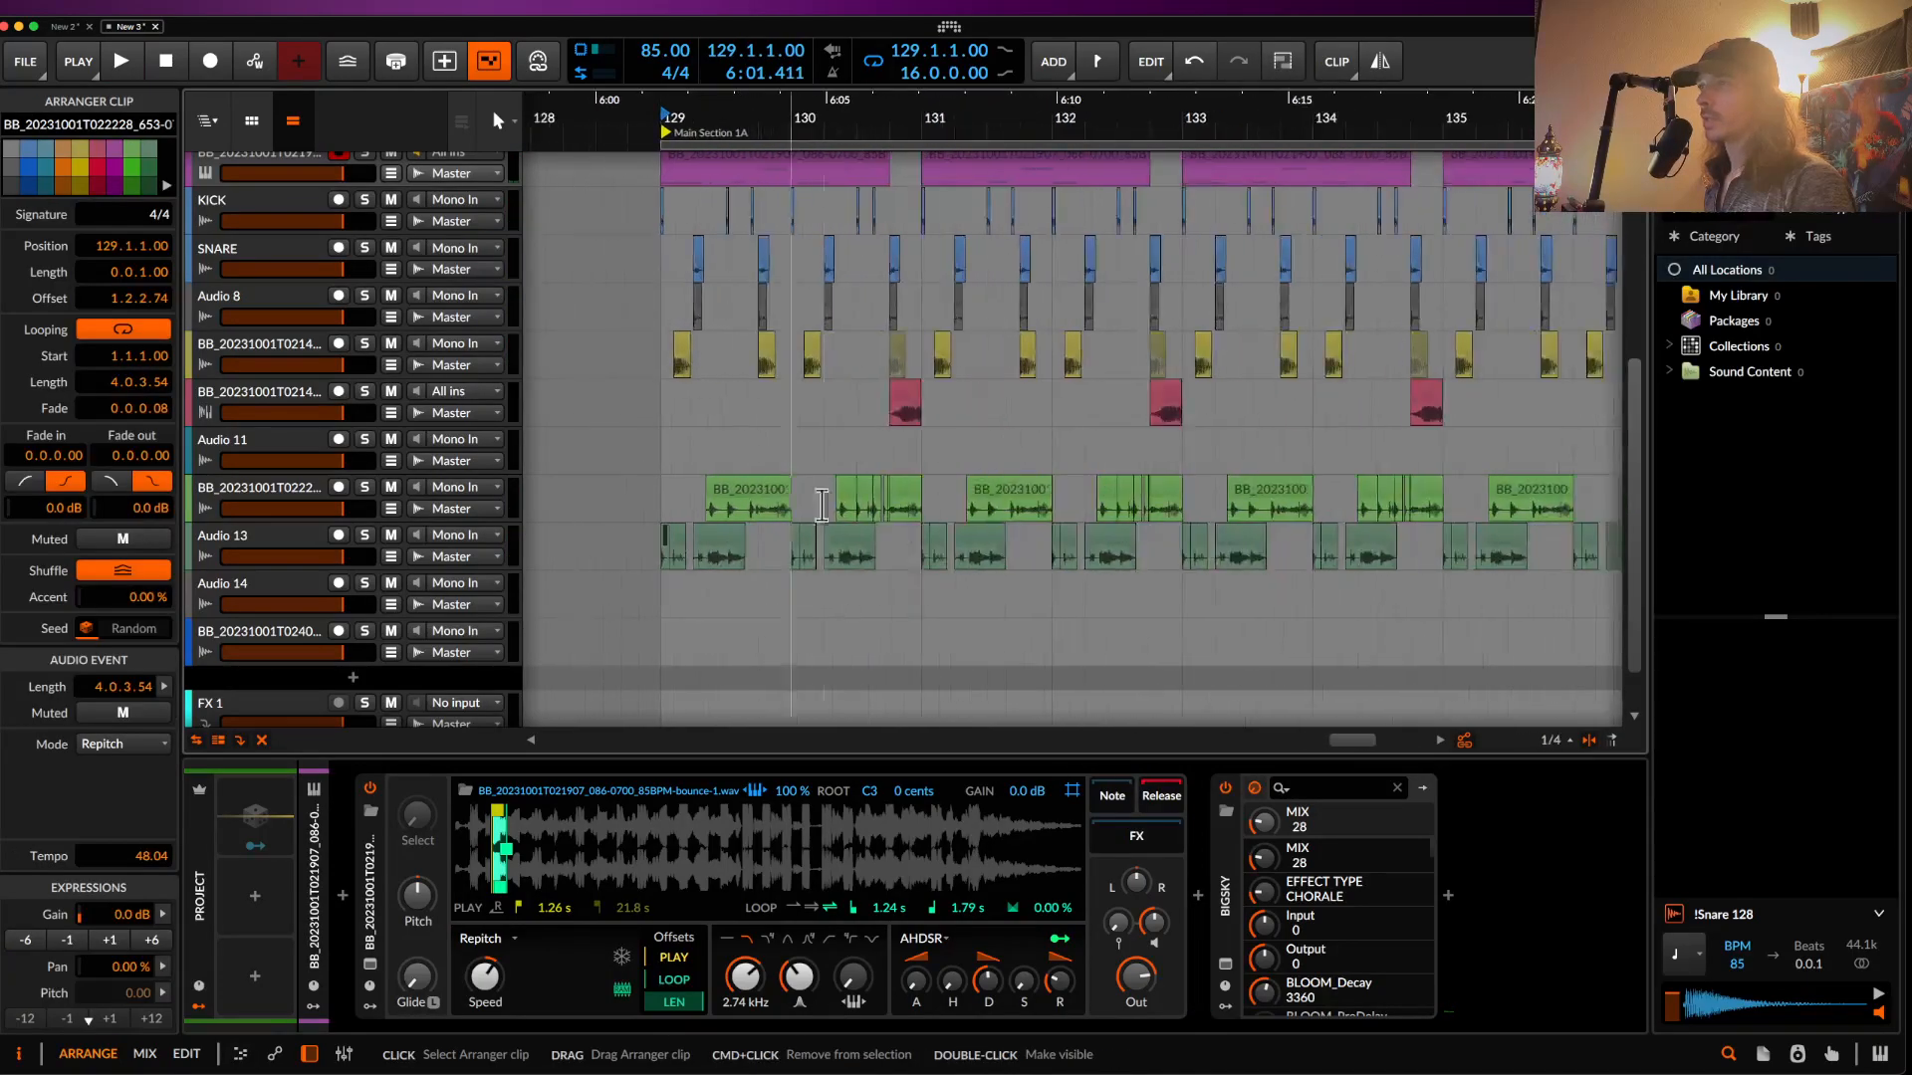
scroll(1197, 541, "up", 4)
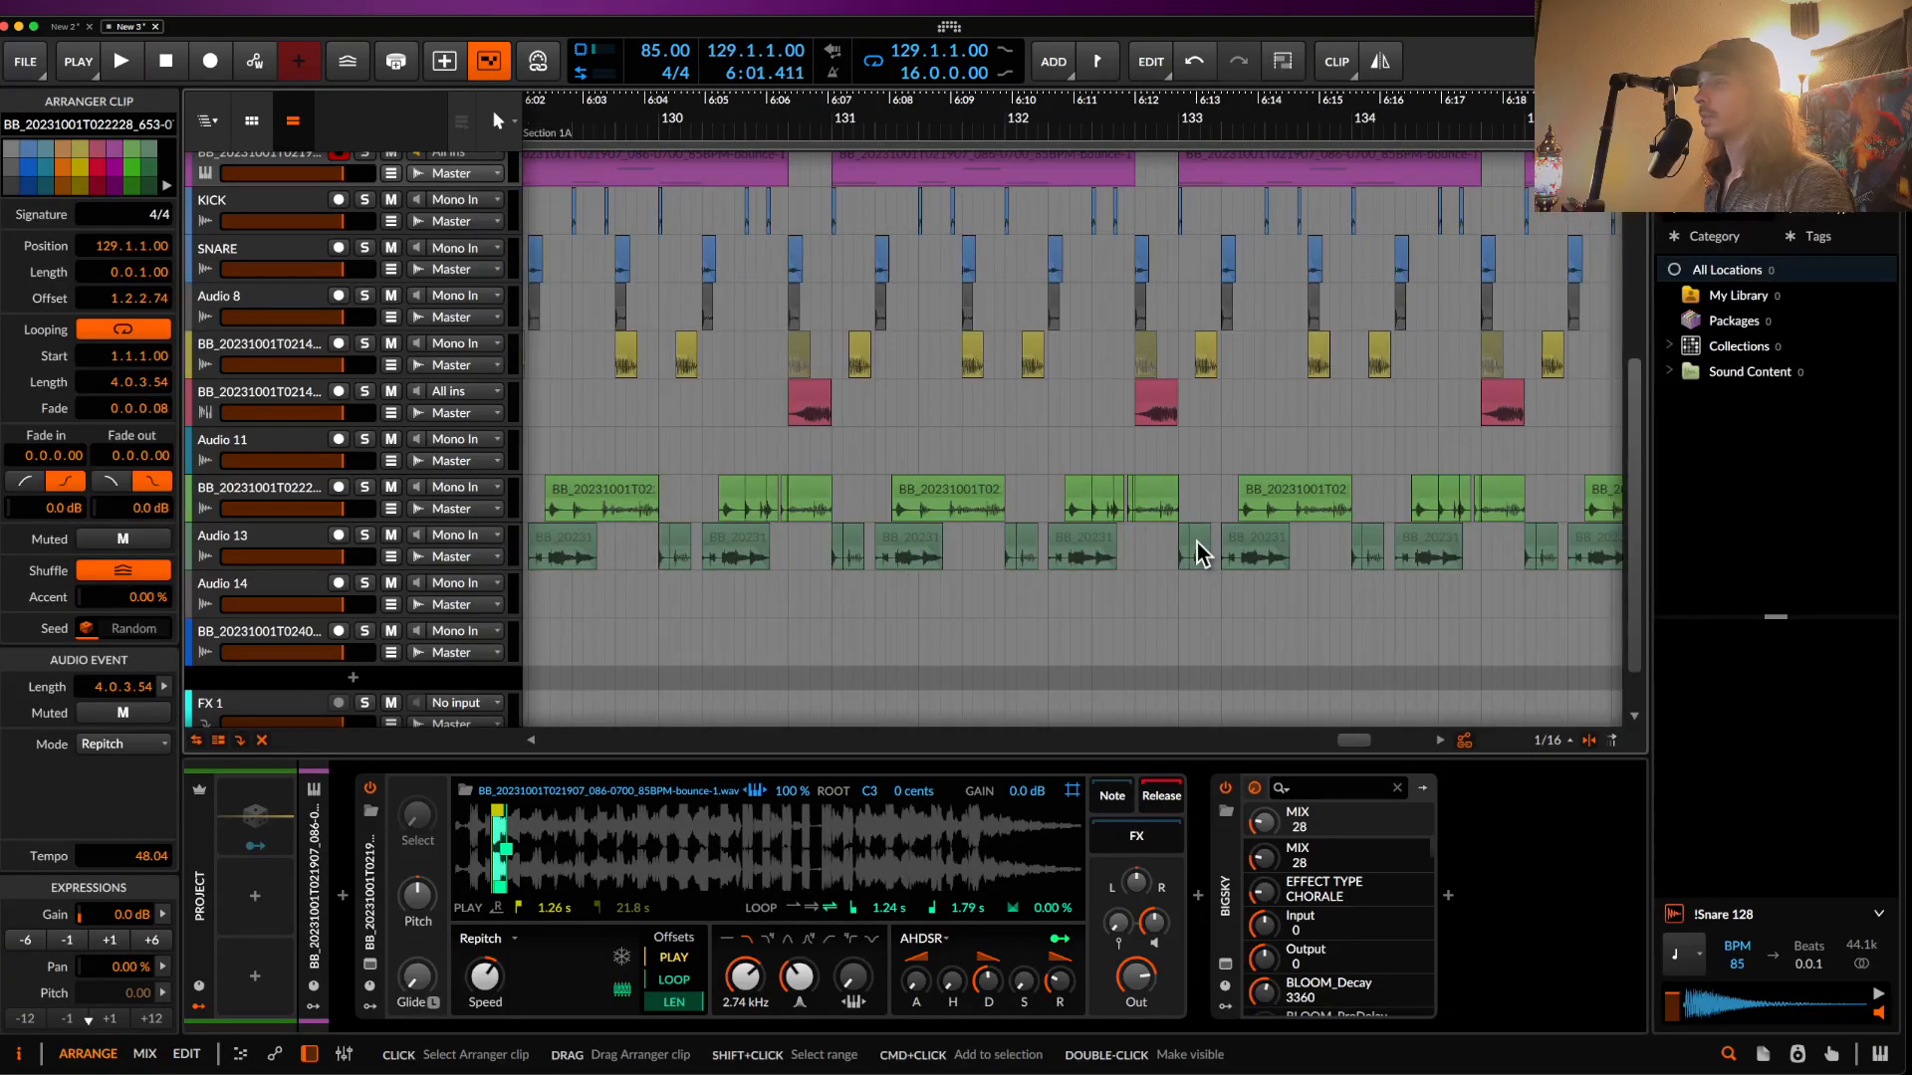
scroll(1165, 544, "down", 2)
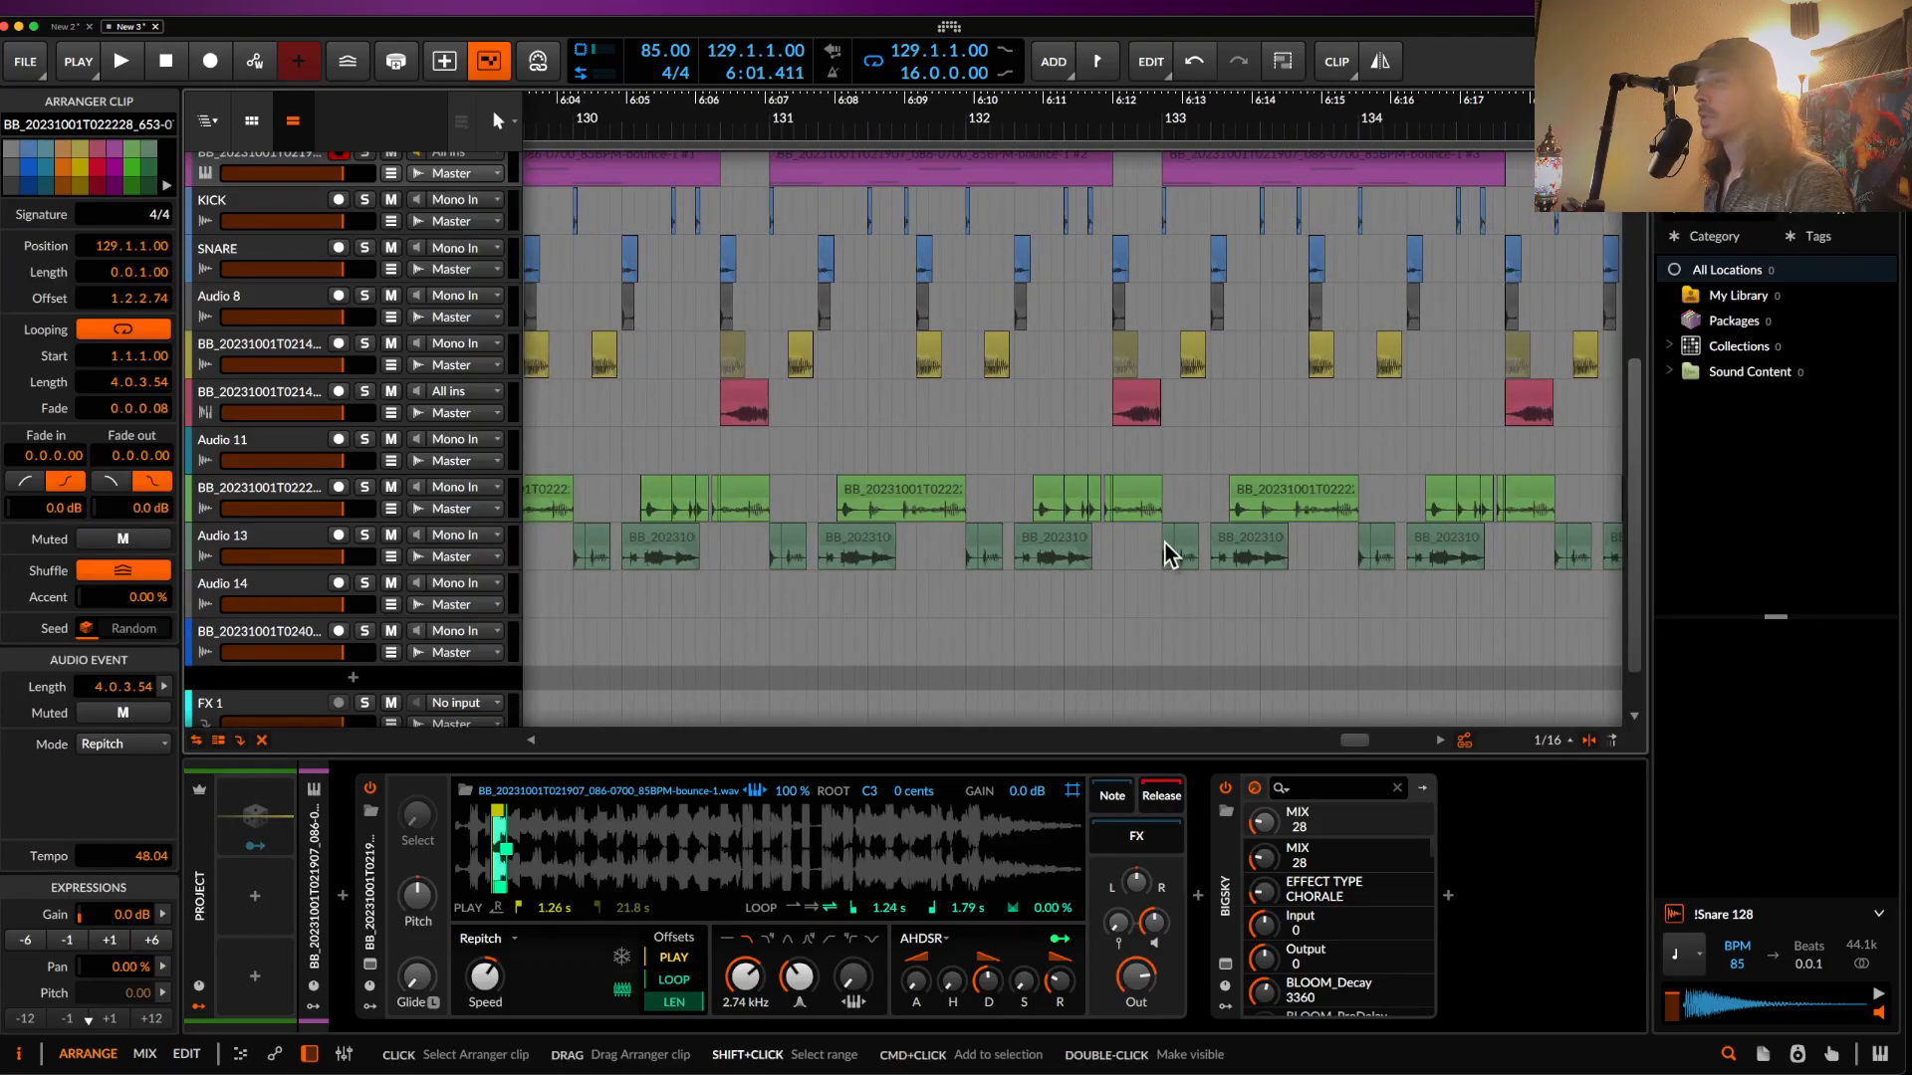
- Extend the selection across the Audio 13 clips and bounce them in place
left_click(1165, 543, "shift")
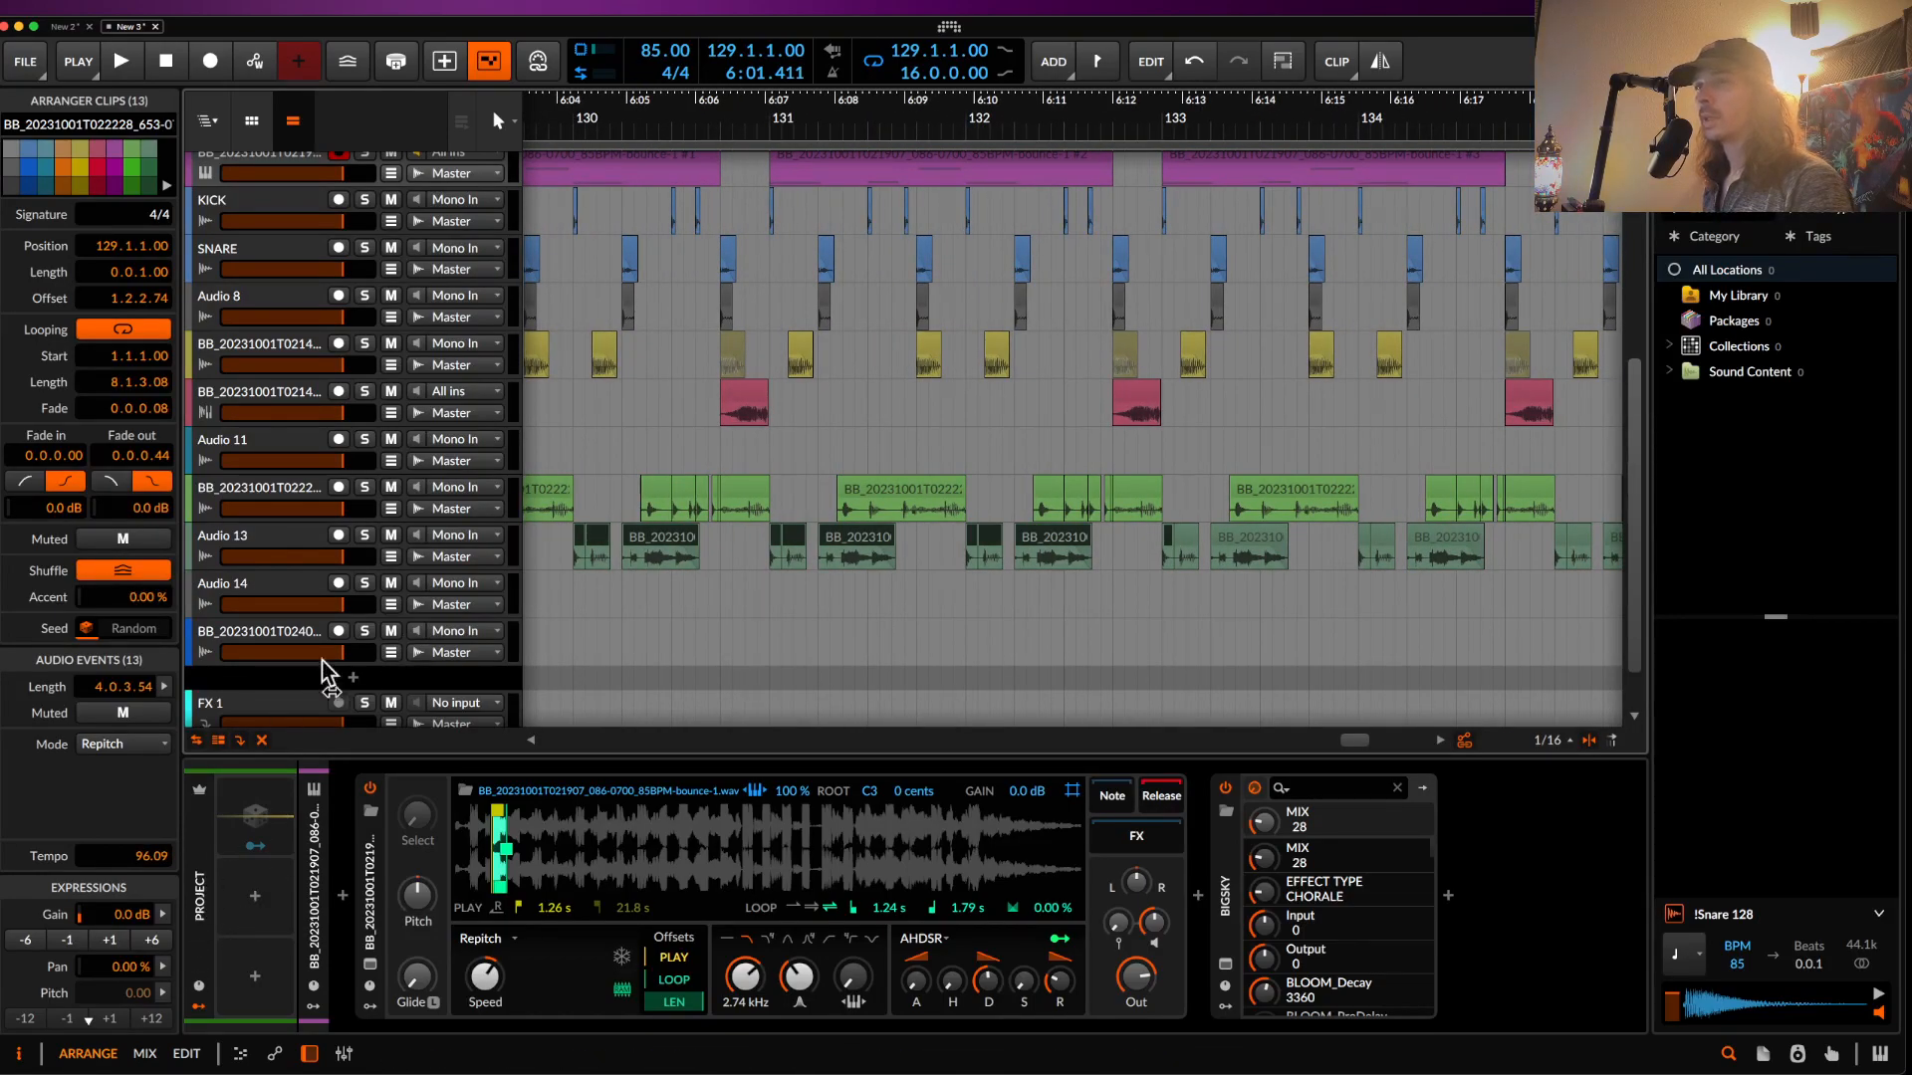
key("super+b")
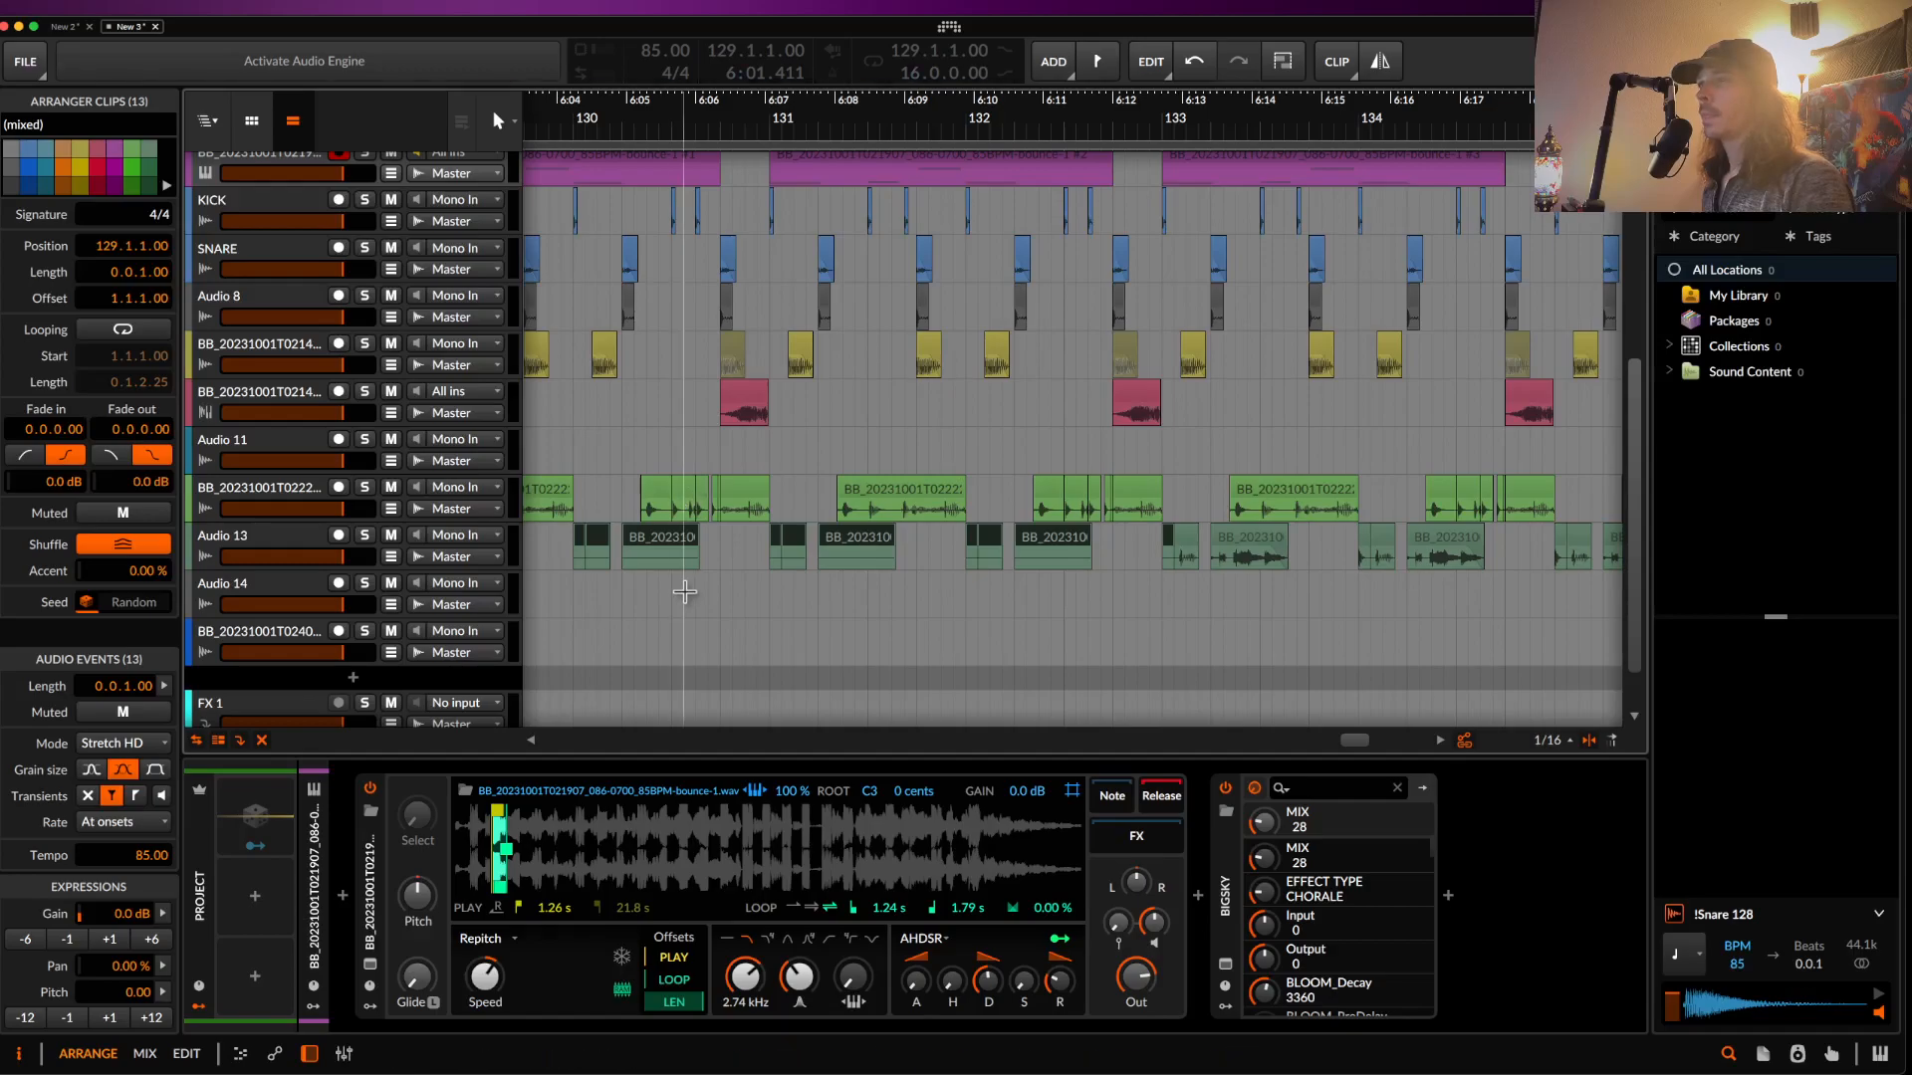
scroll(687, 583, "left", 4)
scroll(690, 595, "left", 2)
scroll(697, 588, "up", 1)
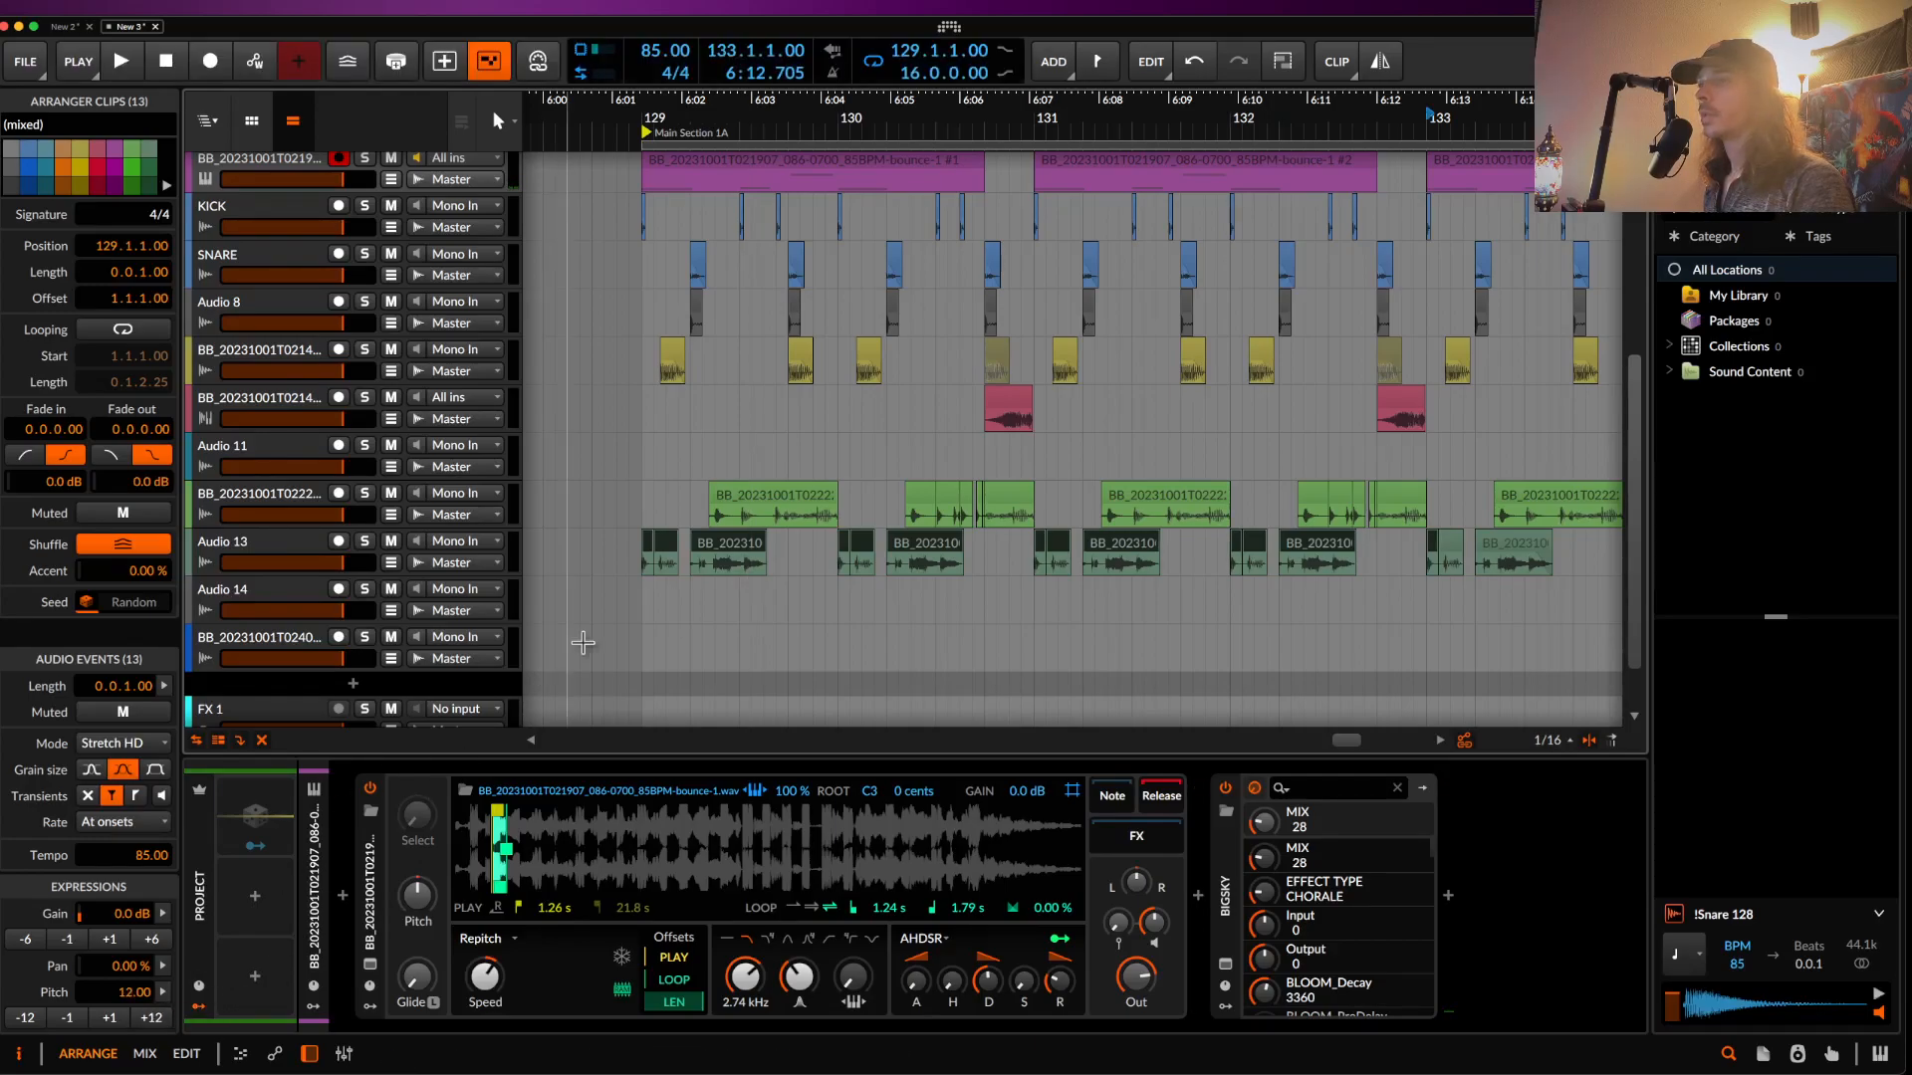
- Solo Audio 13 and audition its clips from bar 129 during playback
key("space")
left_click(643, 552)
left_click(365, 540)
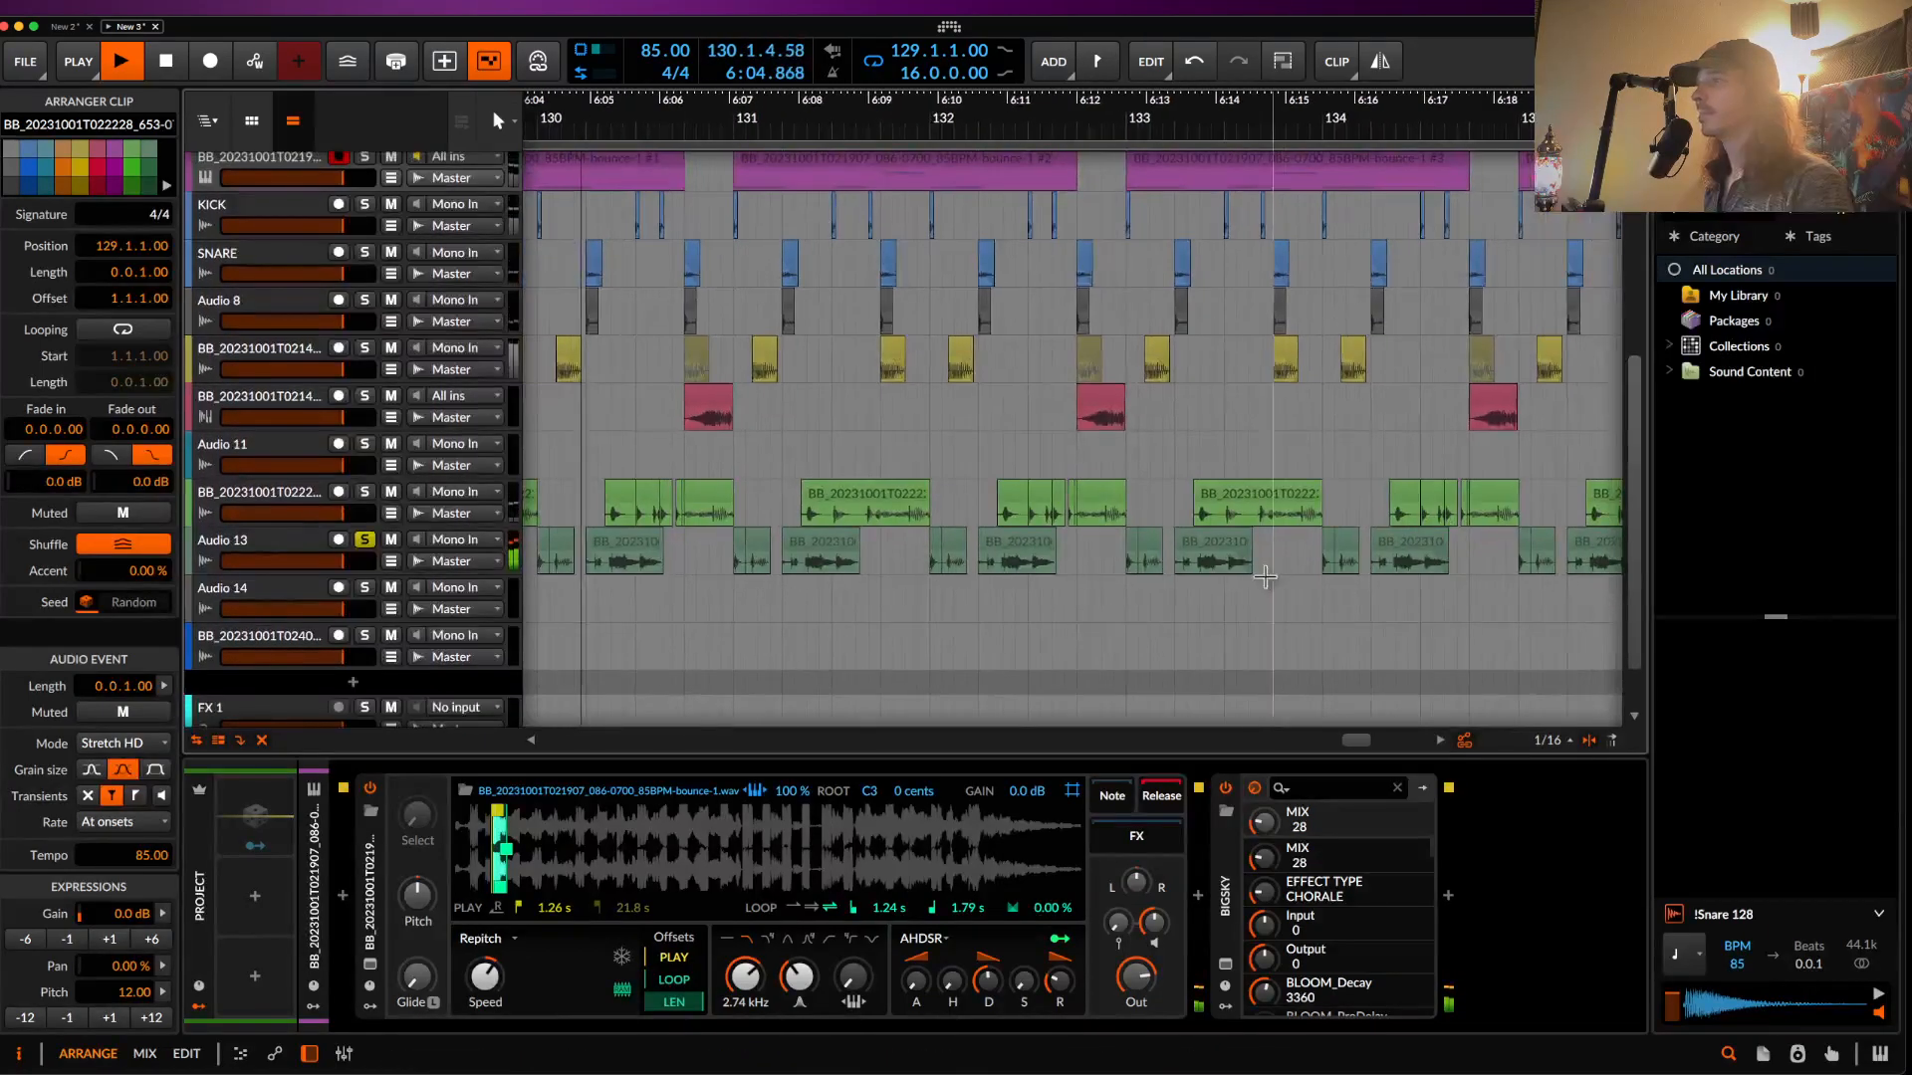
left_click(1221, 546, "shift")
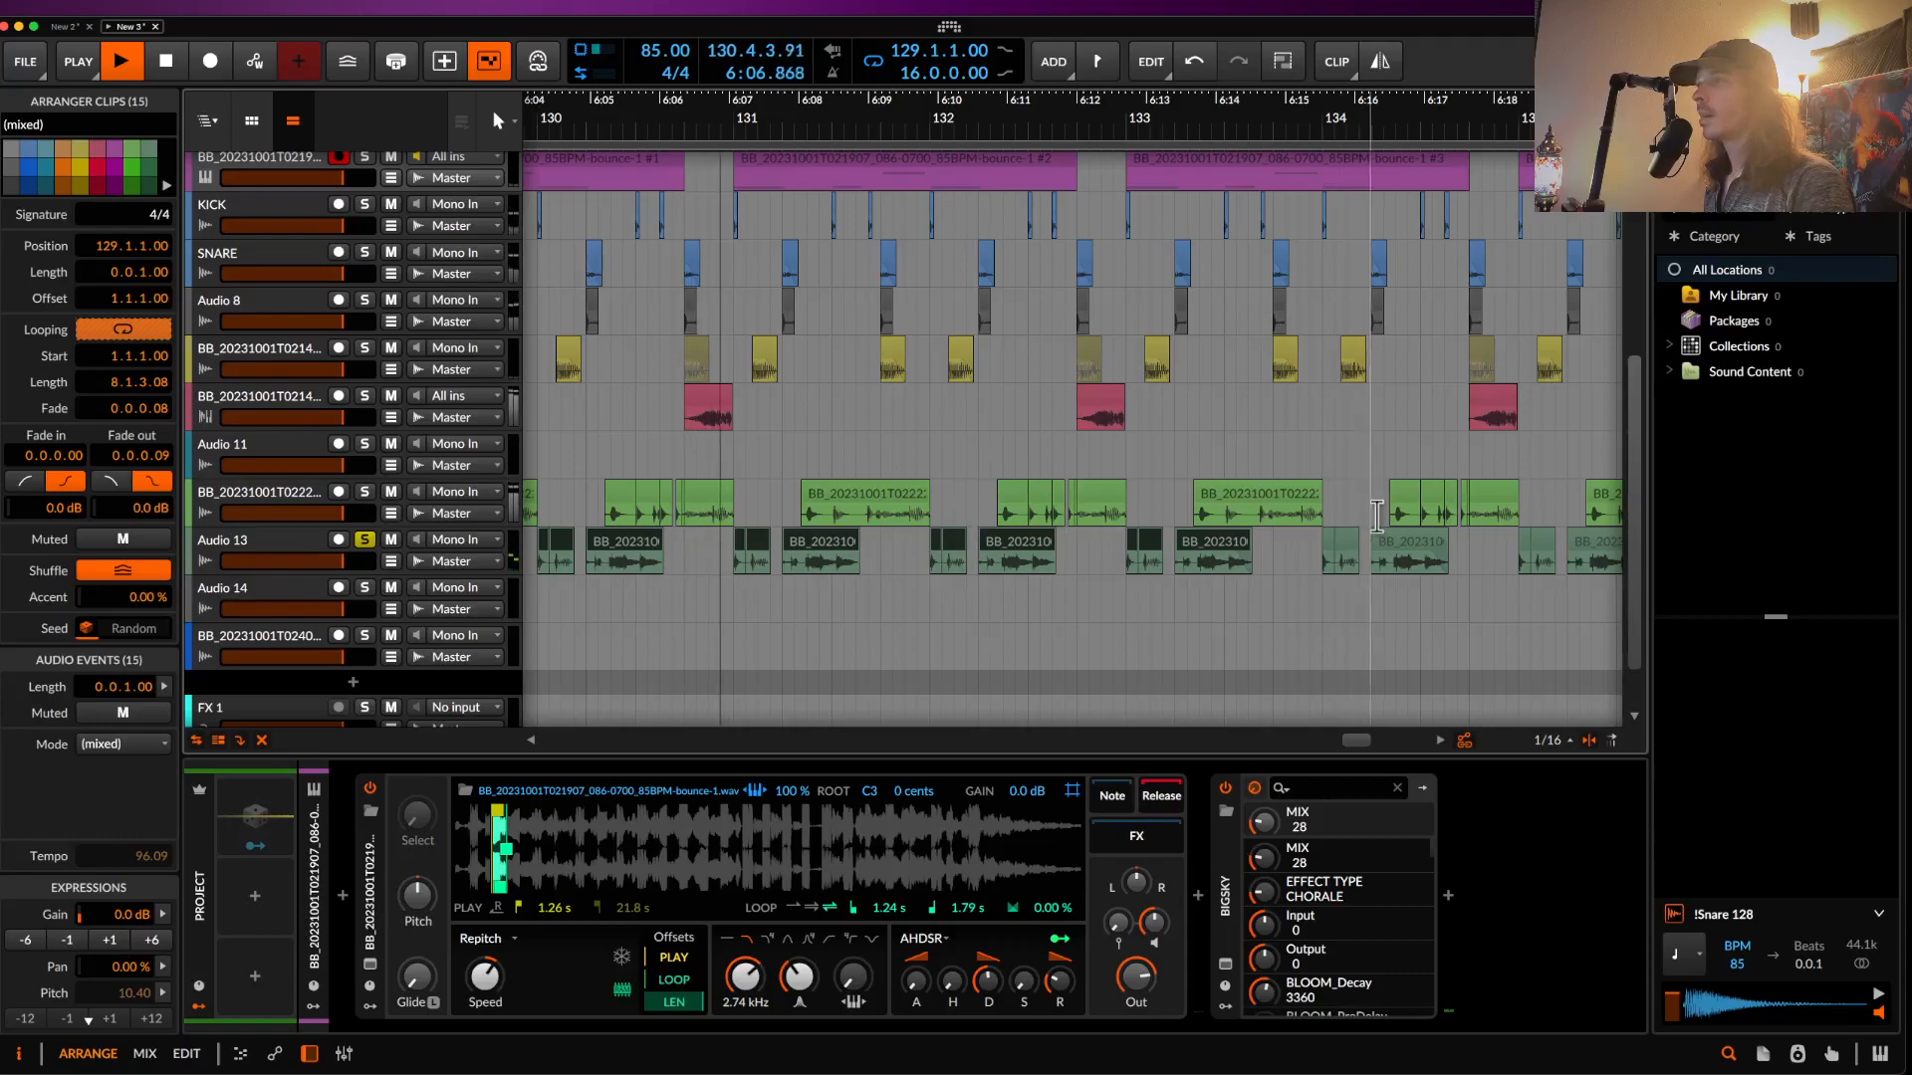
left_click(1341, 553, "shift")
left_click(1388, 546, "shift")
scroll(1388, 545, "down", 3)
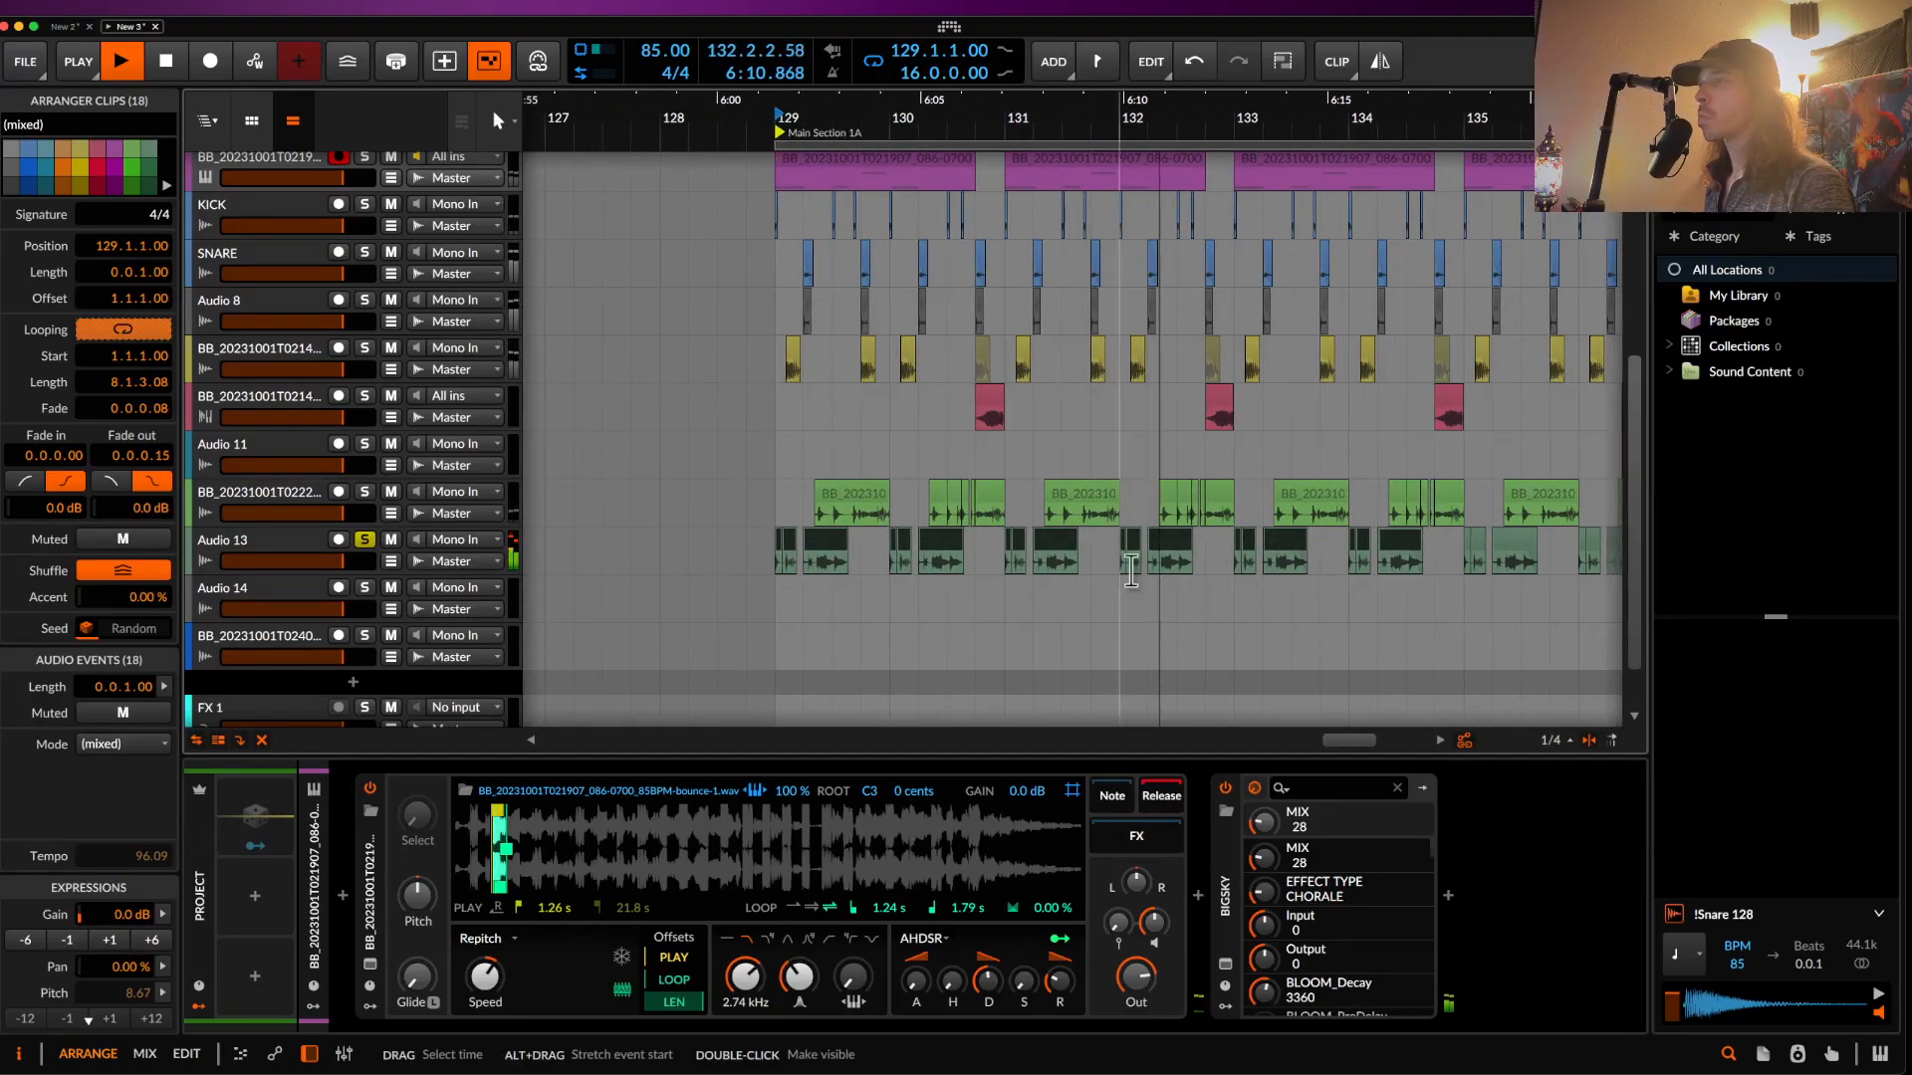
key("space")
left_click(777, 548)
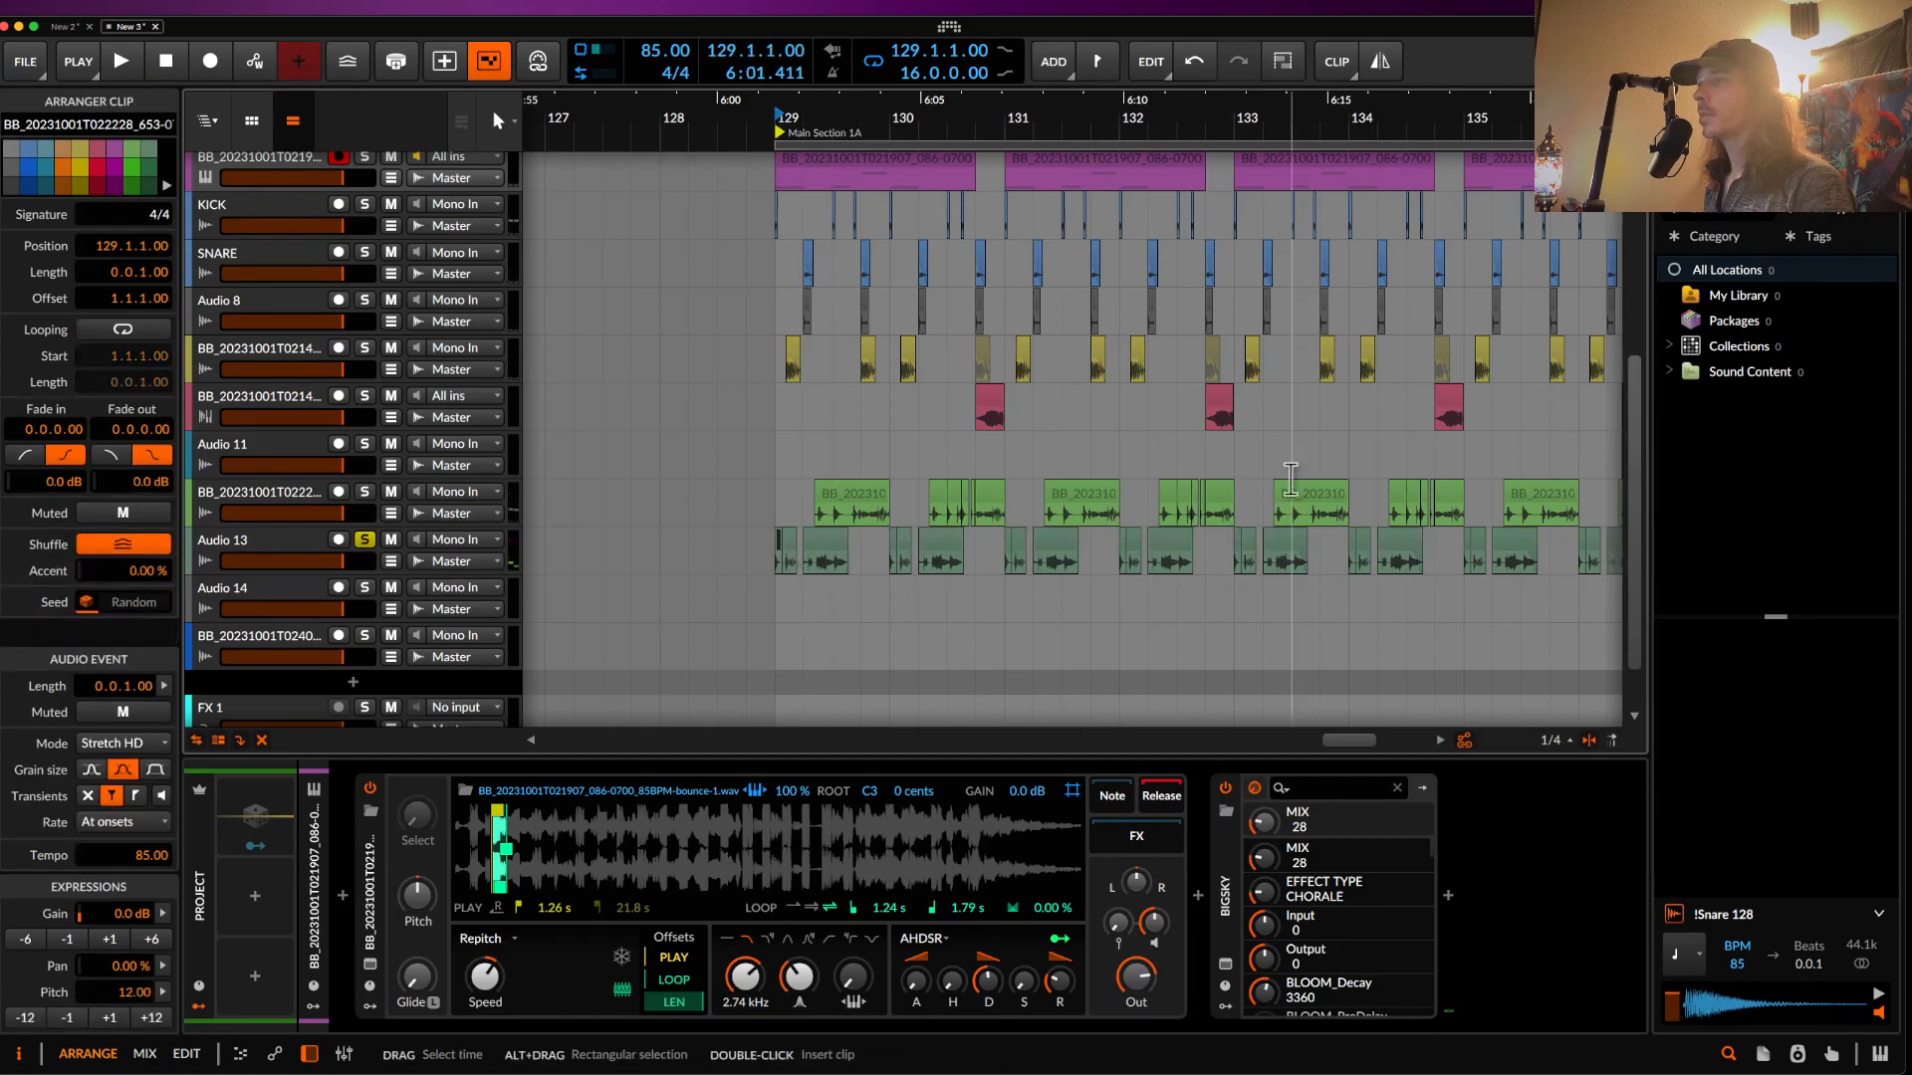
- Switch the Audio 13 clips from bar 129 onward to Slice stretch mode
scroll(1384, 542, "right", 4)
scroll(1390, 541, "up", 1)
scroll(1389, 541, "right", 5)
scroll(1389, 540, "up", 1)
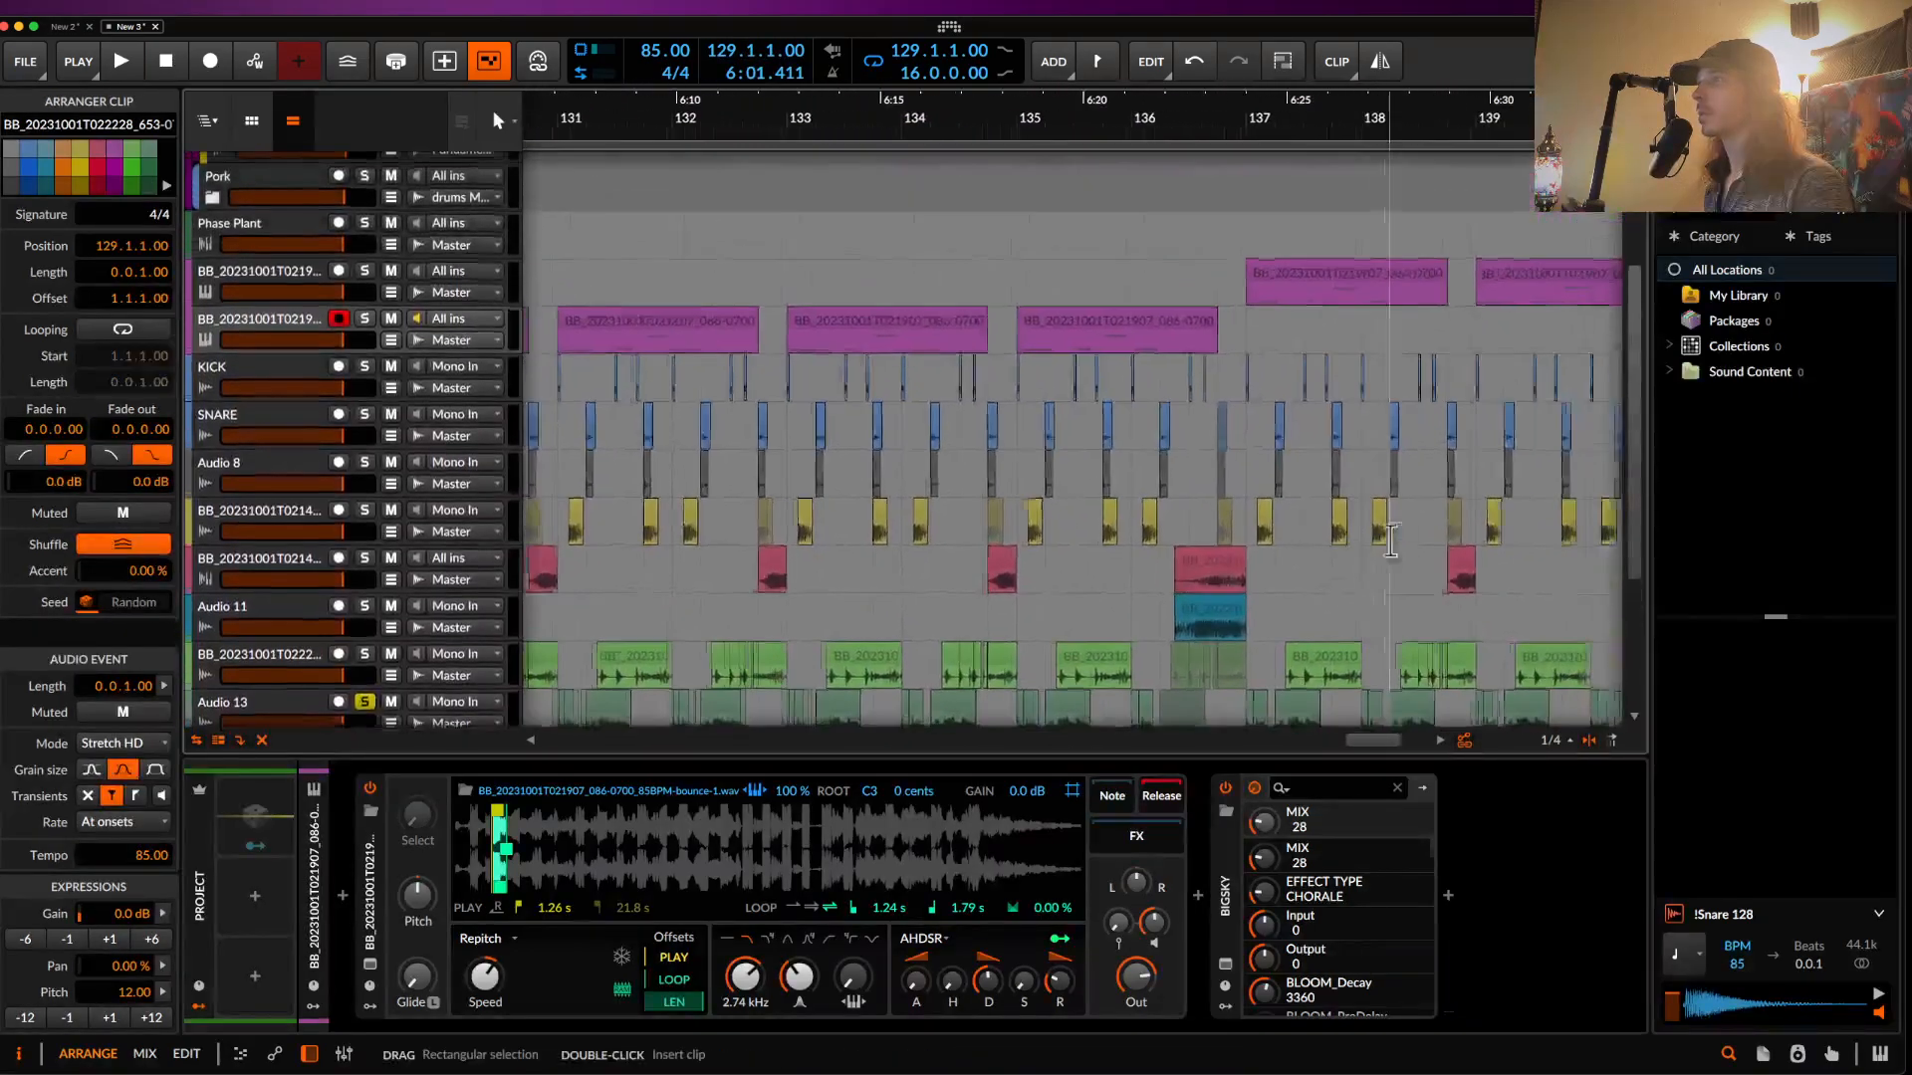
left_click(1113, 642, "shift")
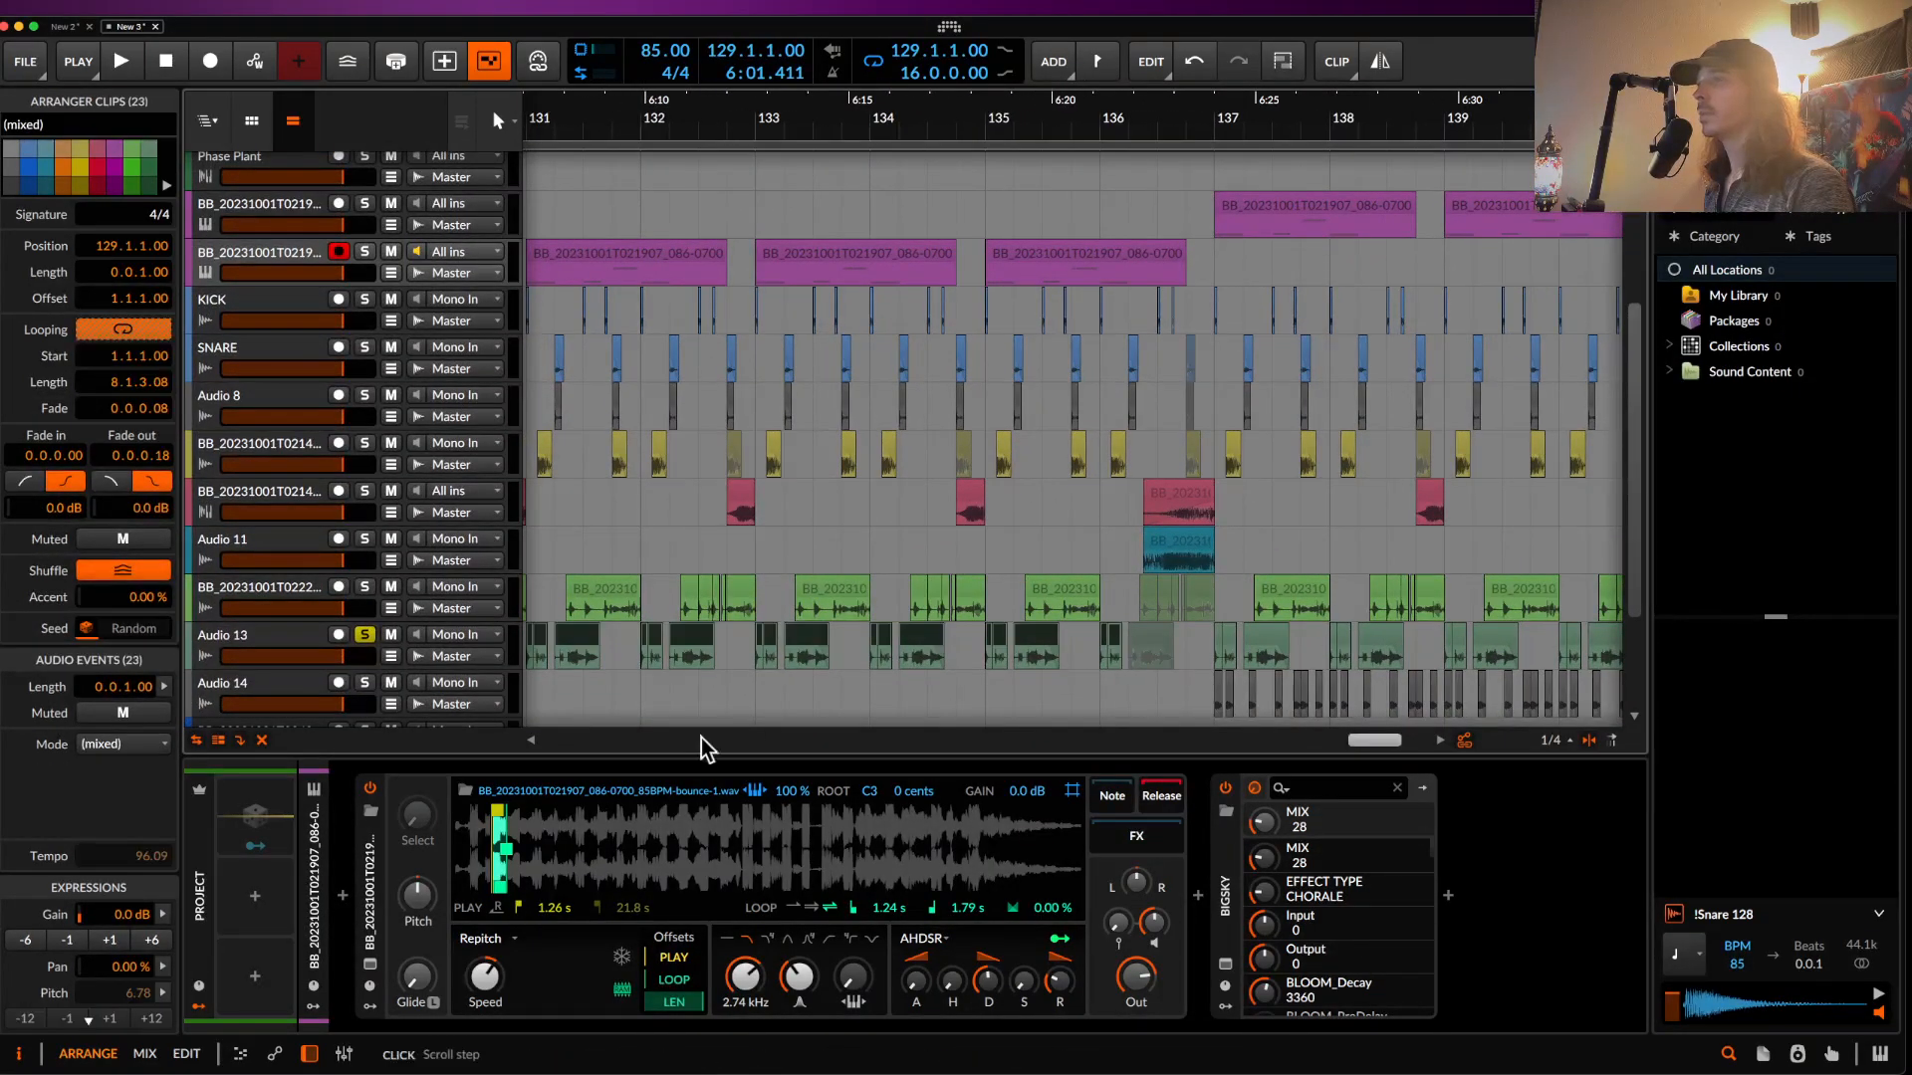
left_click(113, 746)
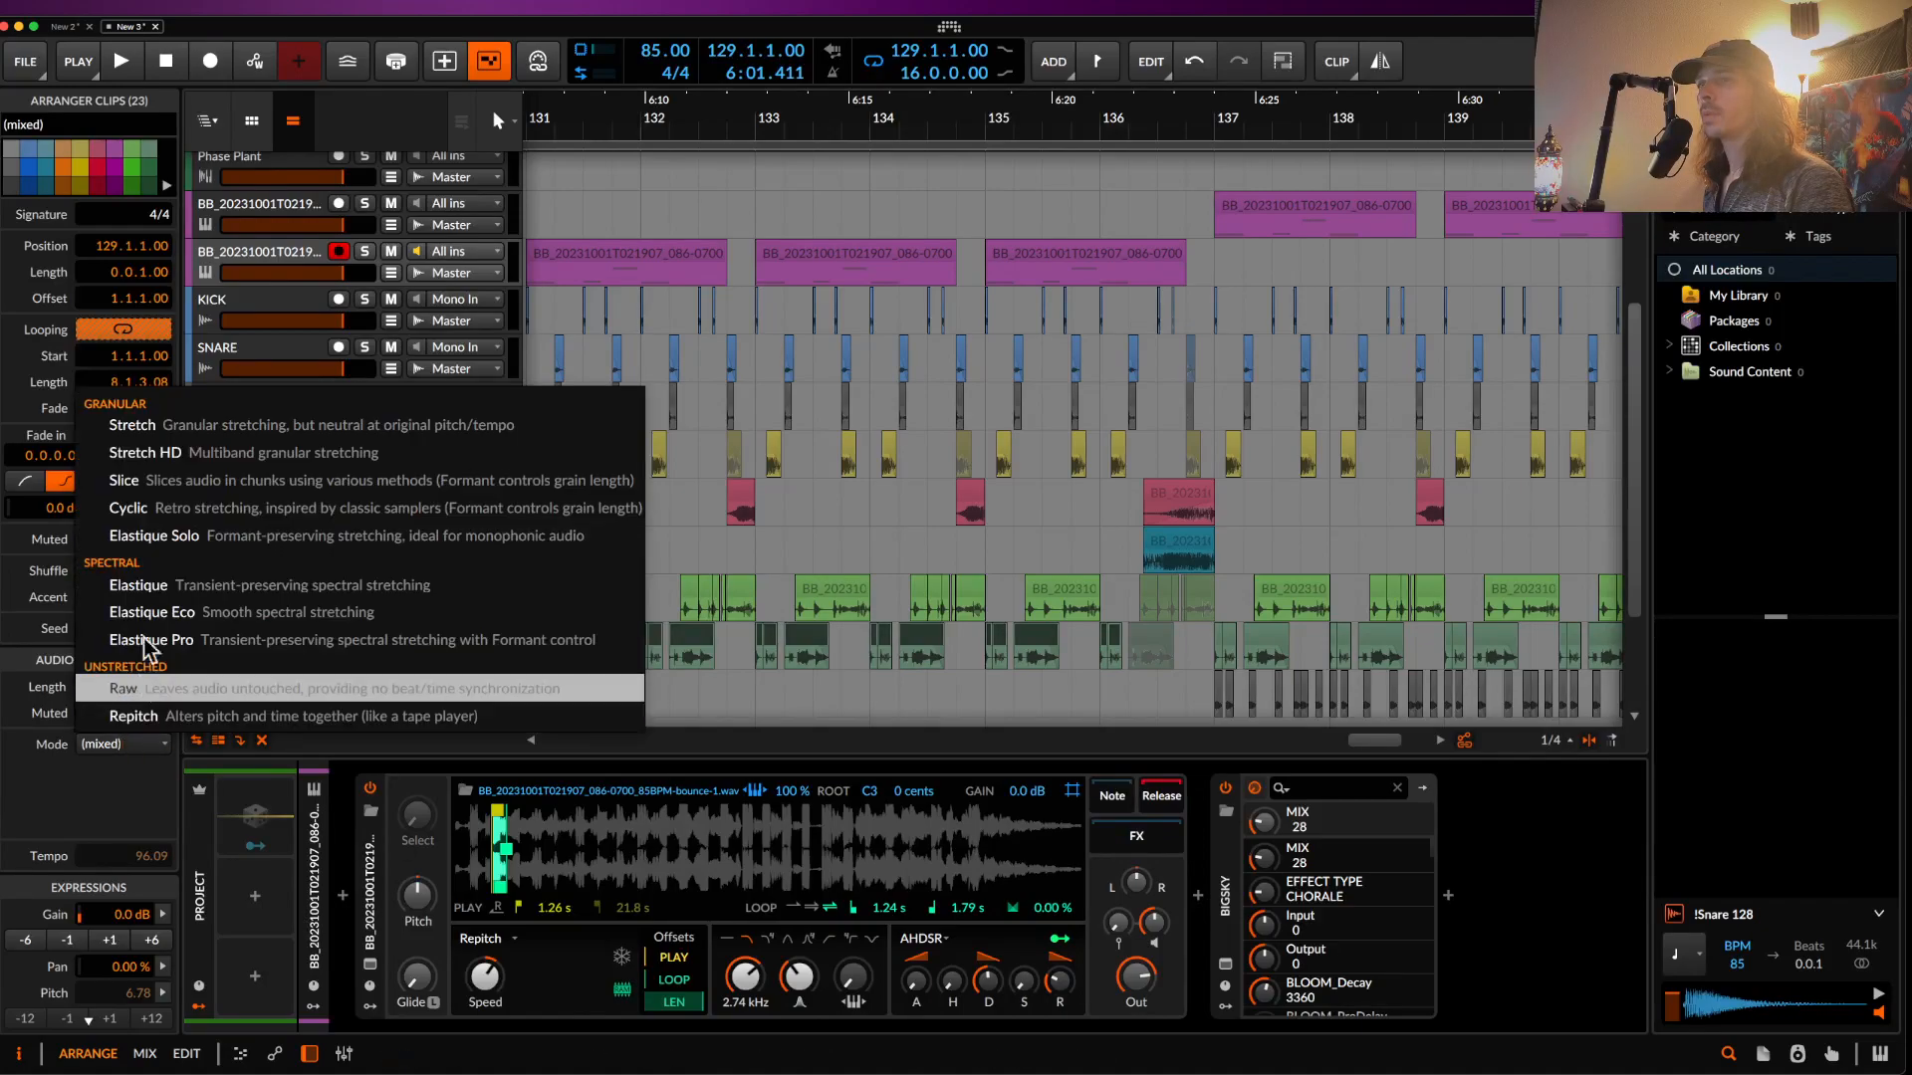
left_click(168, 480)
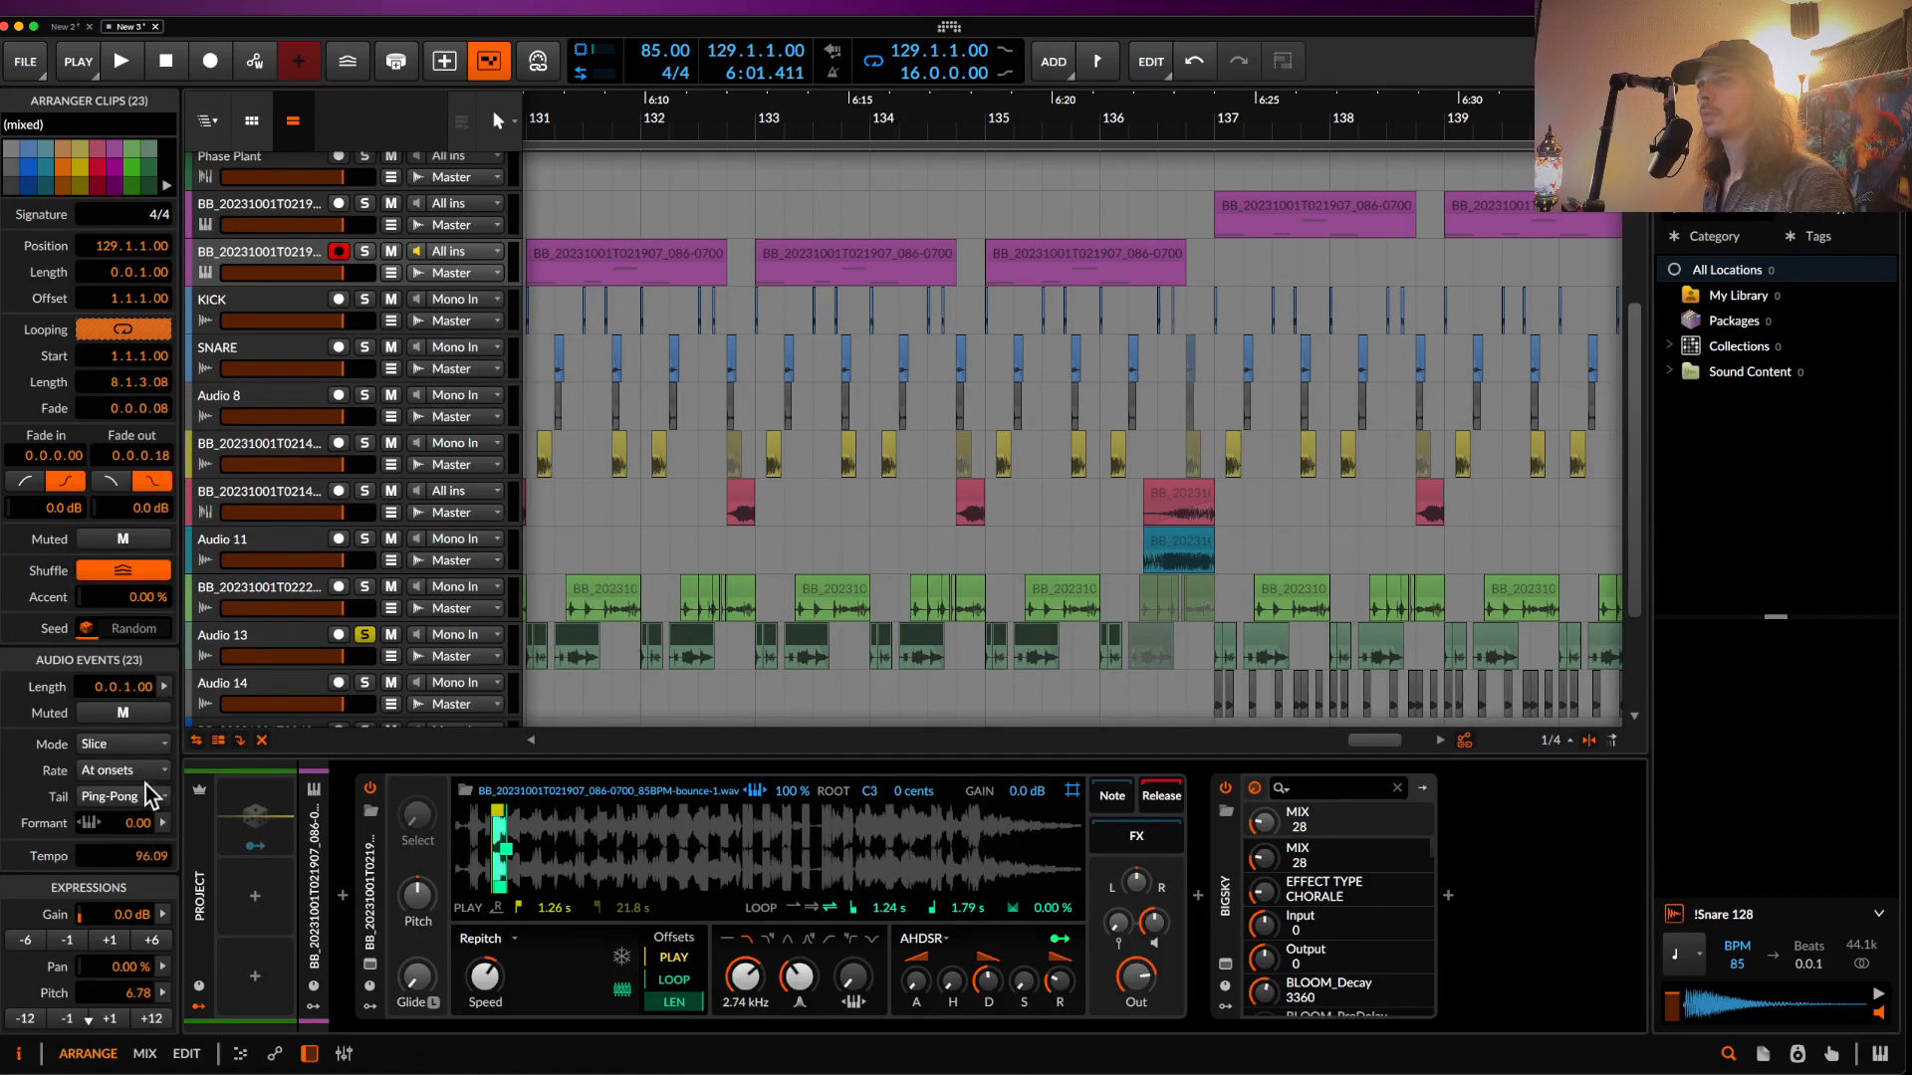
key("space")
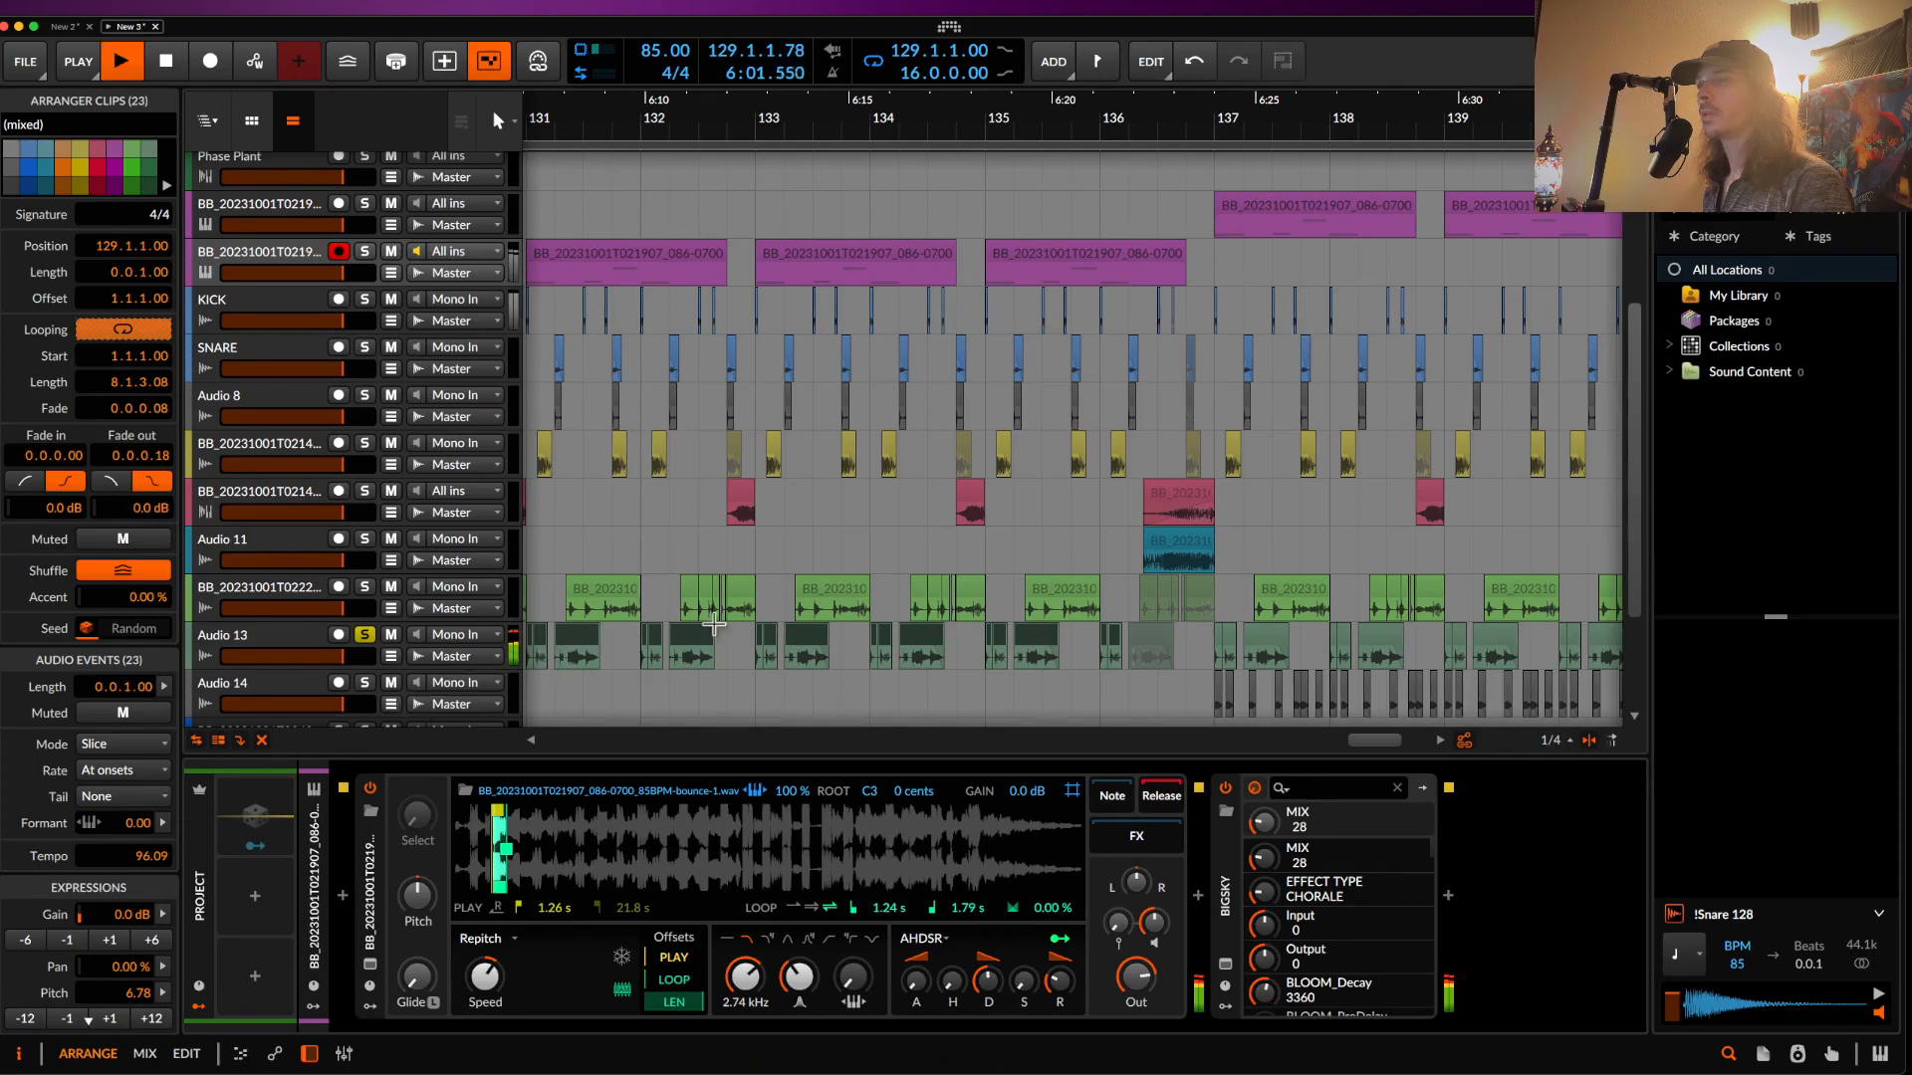
- Stop playback and insert a new audio track below Audio 13
scroll(597, 646, "left", 4)
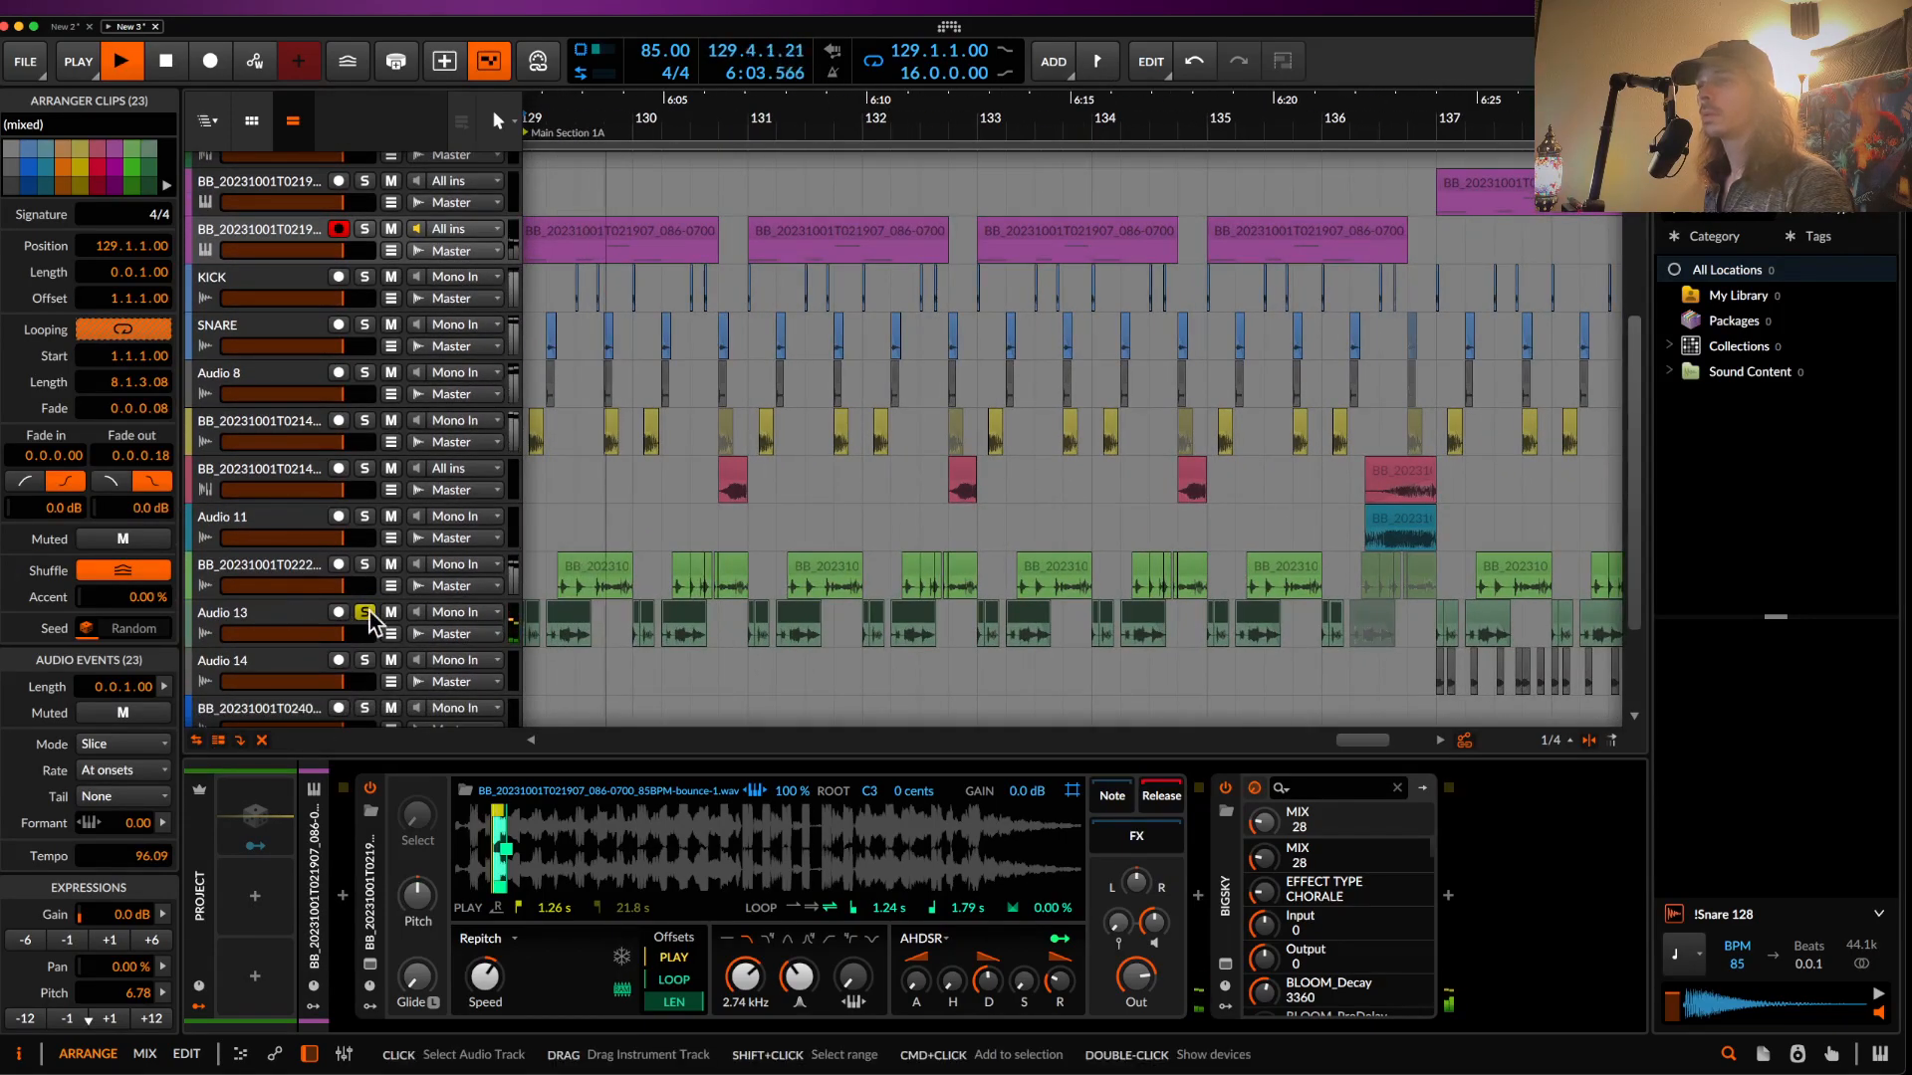
left_click(281, 624)
scroll(687, 620, "left", 3)
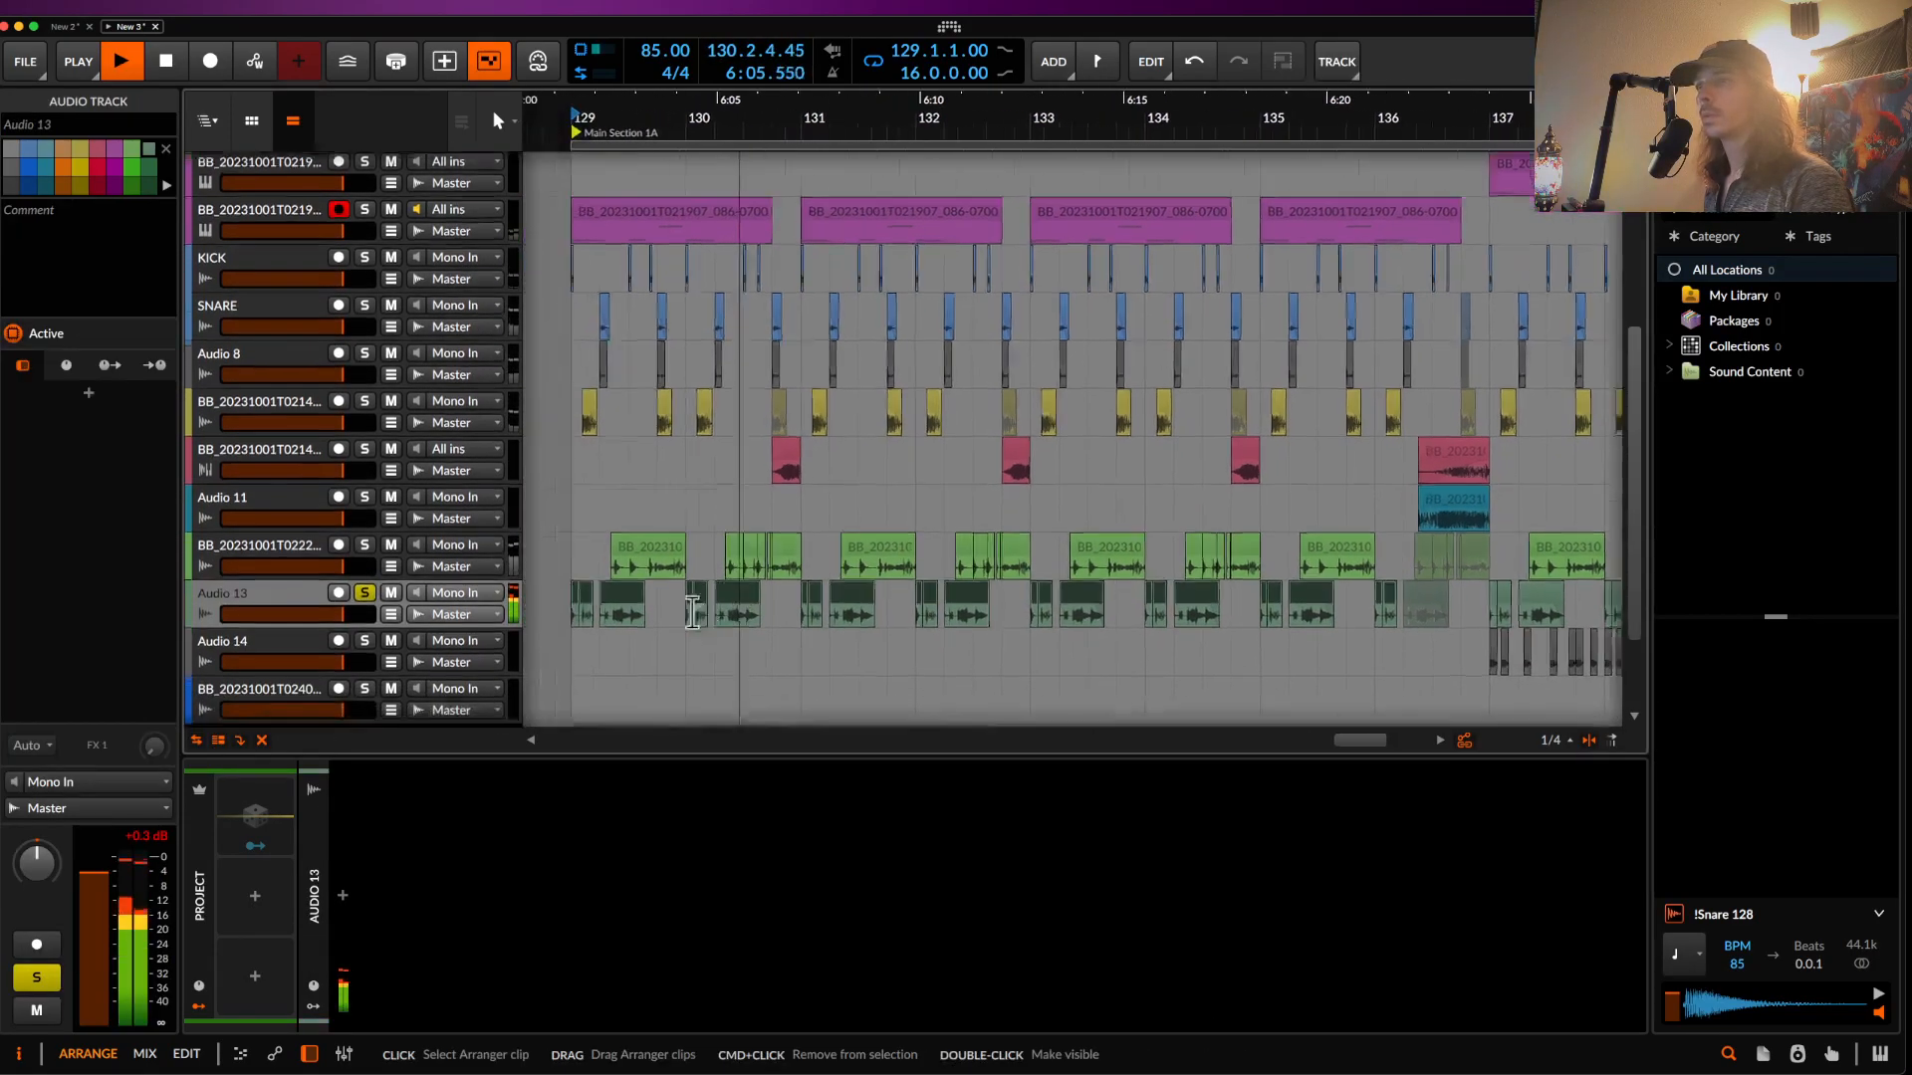
scroll(687, 619, "down", 3)
key("space")
left_click(633, 541)
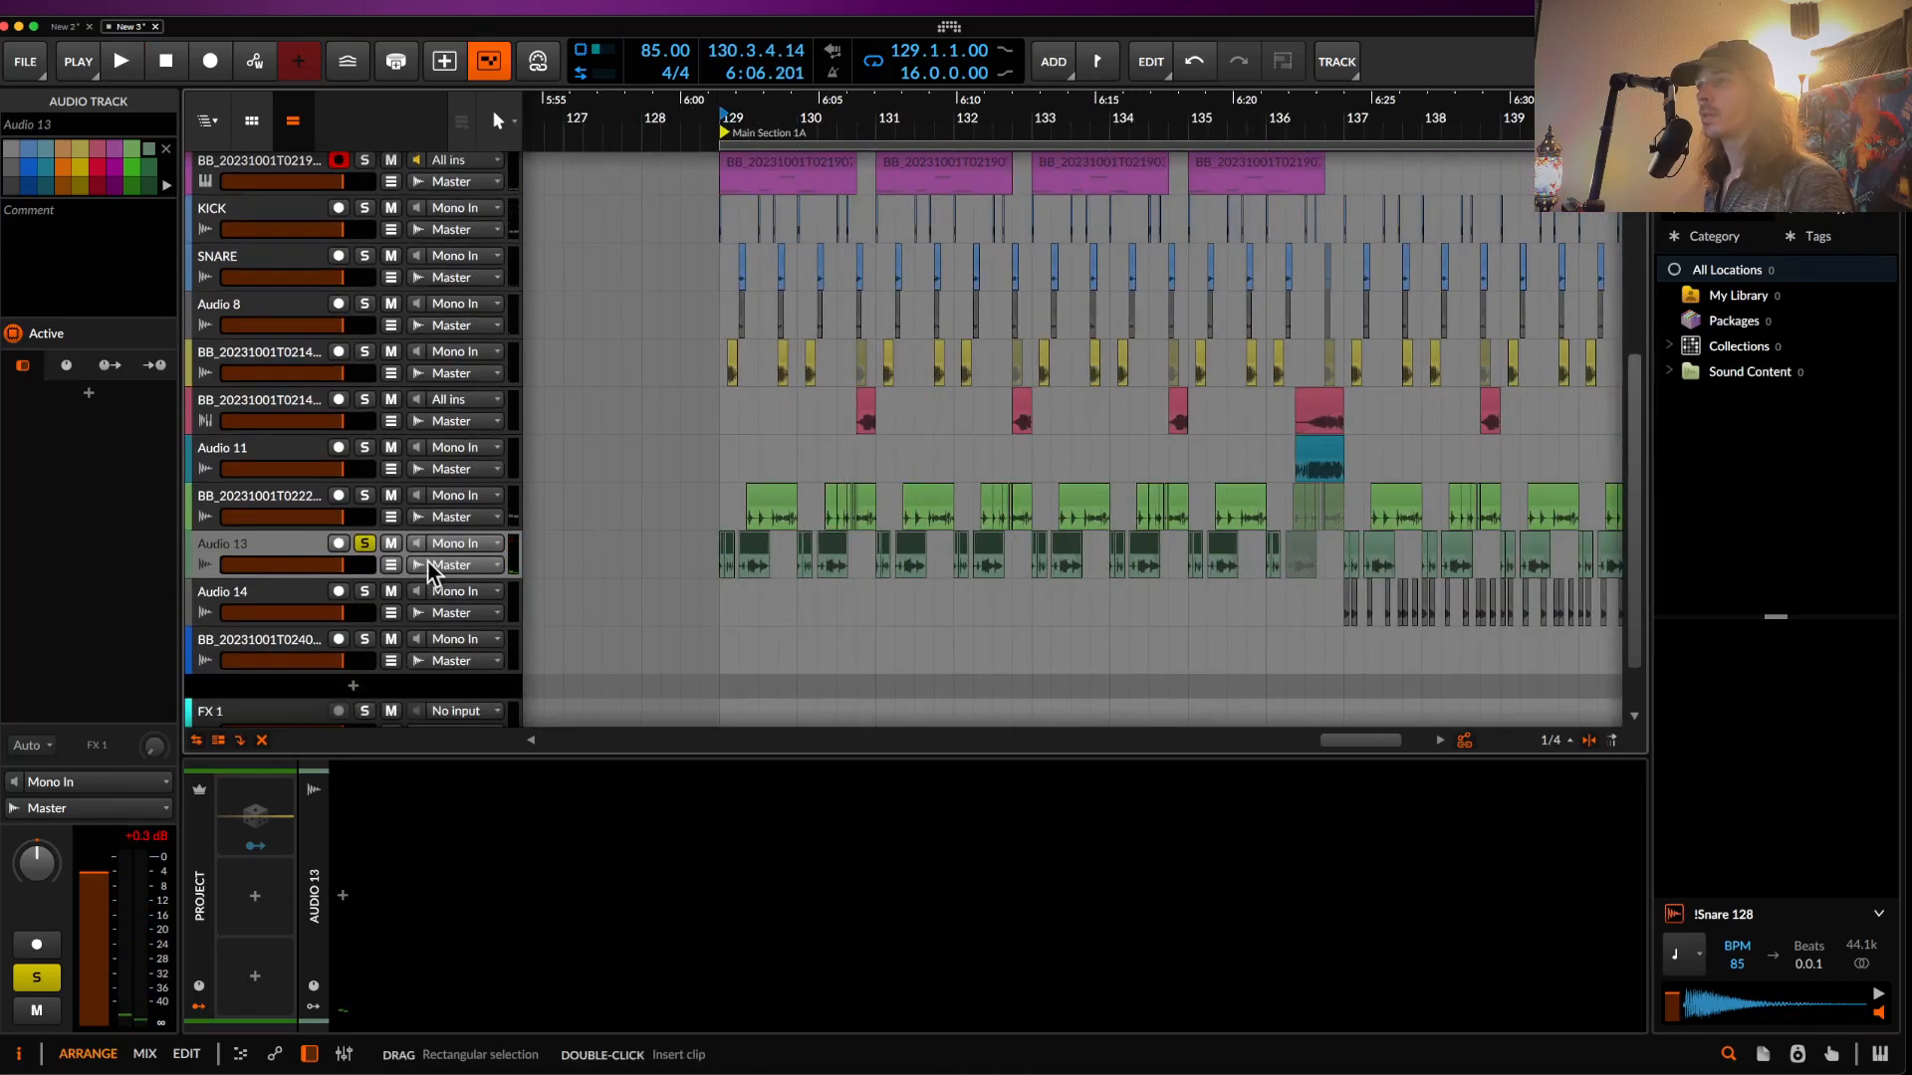
key("super+t")
- Move the early clips onto Audio 14 and add a Chorus with 12.5 ms delay, high-cut maxed
left_click_drag(756, 547, 756, 587)
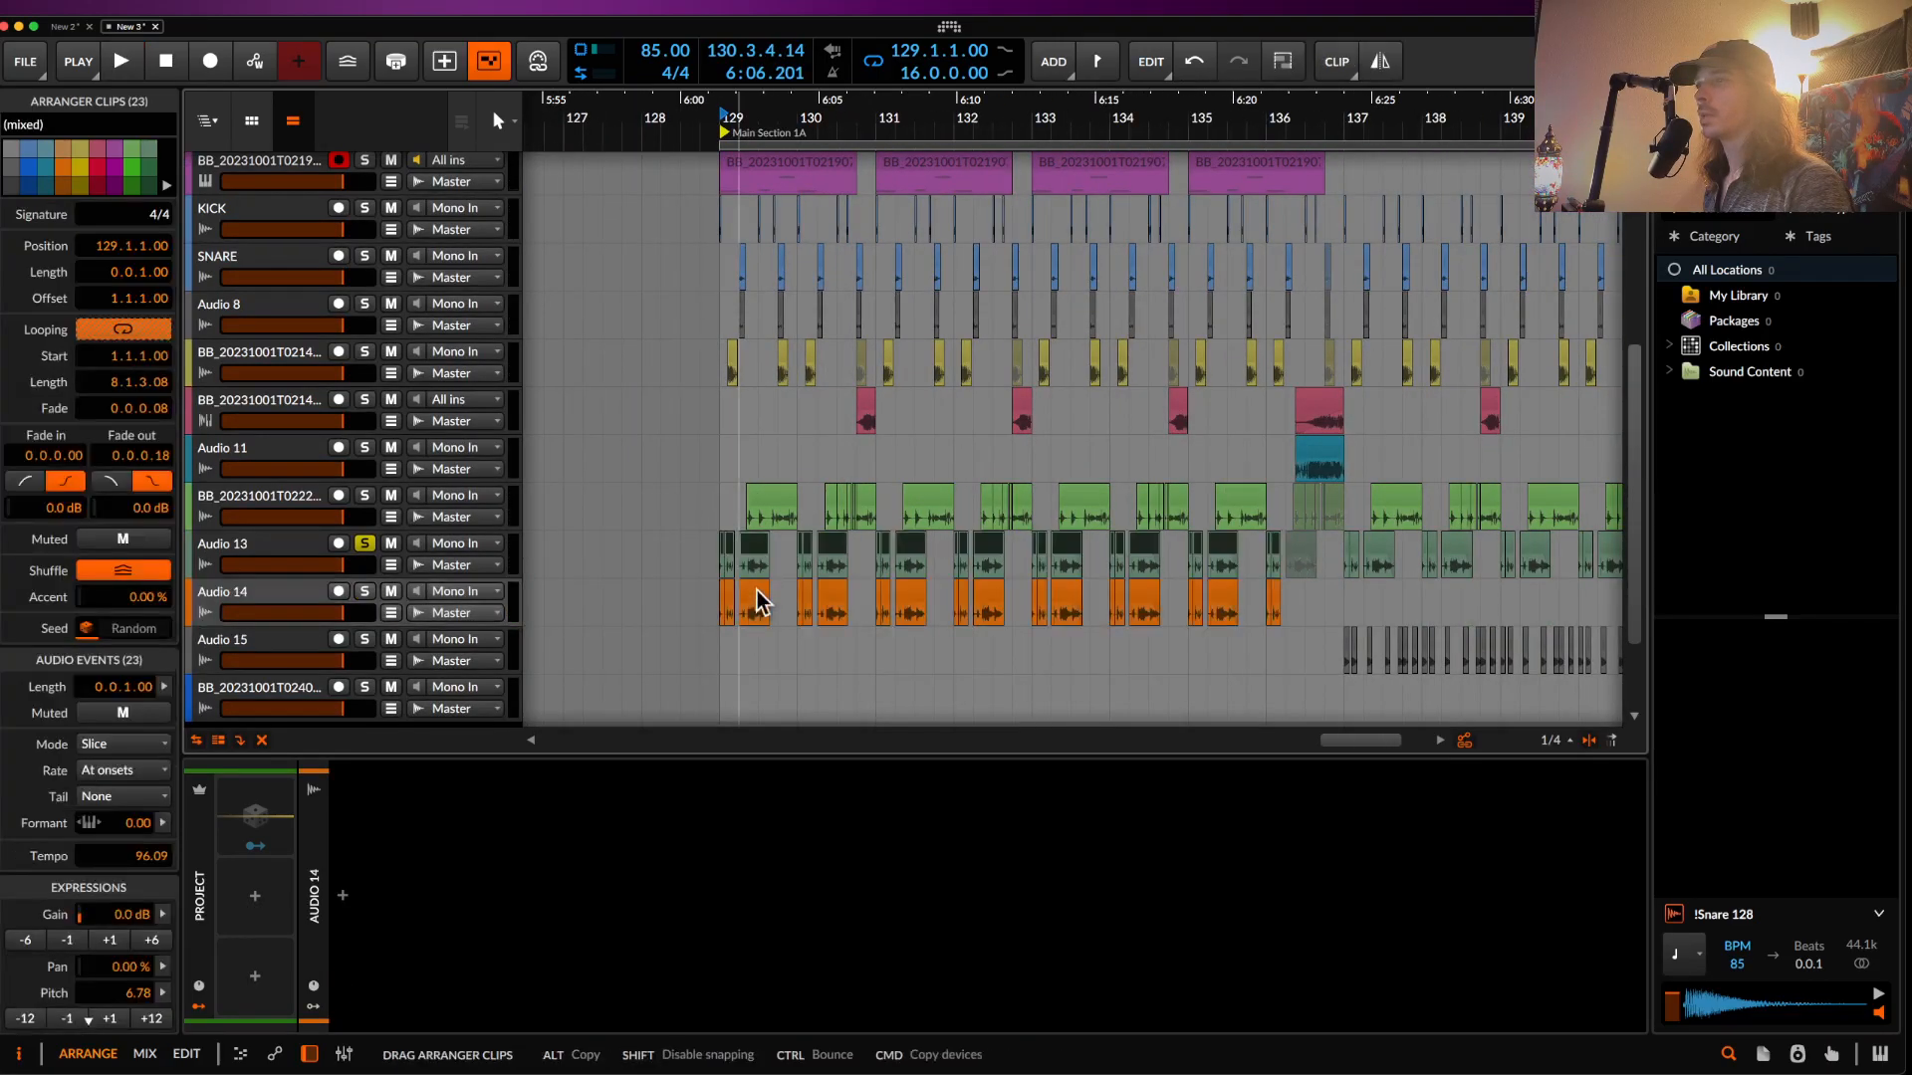
left_click(267, 602)
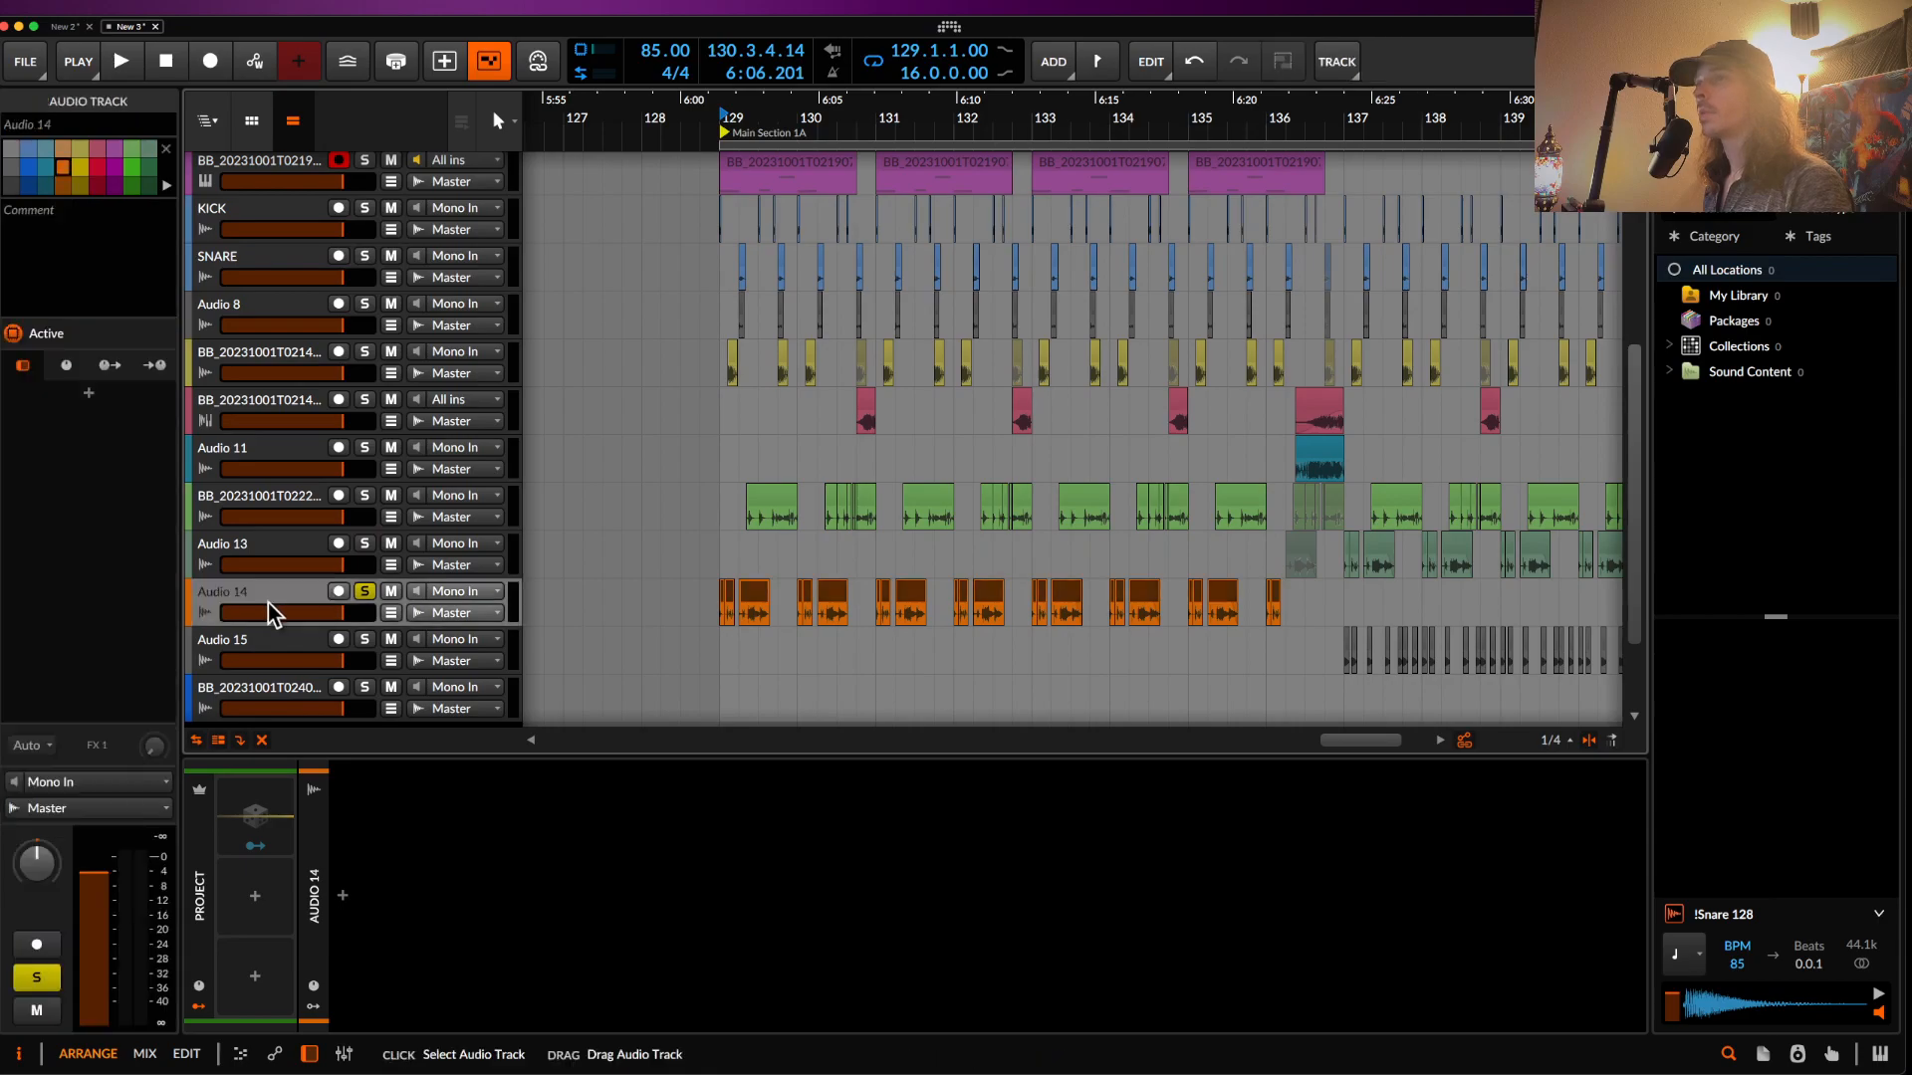
double_click(359, 880)
type("CHORU")
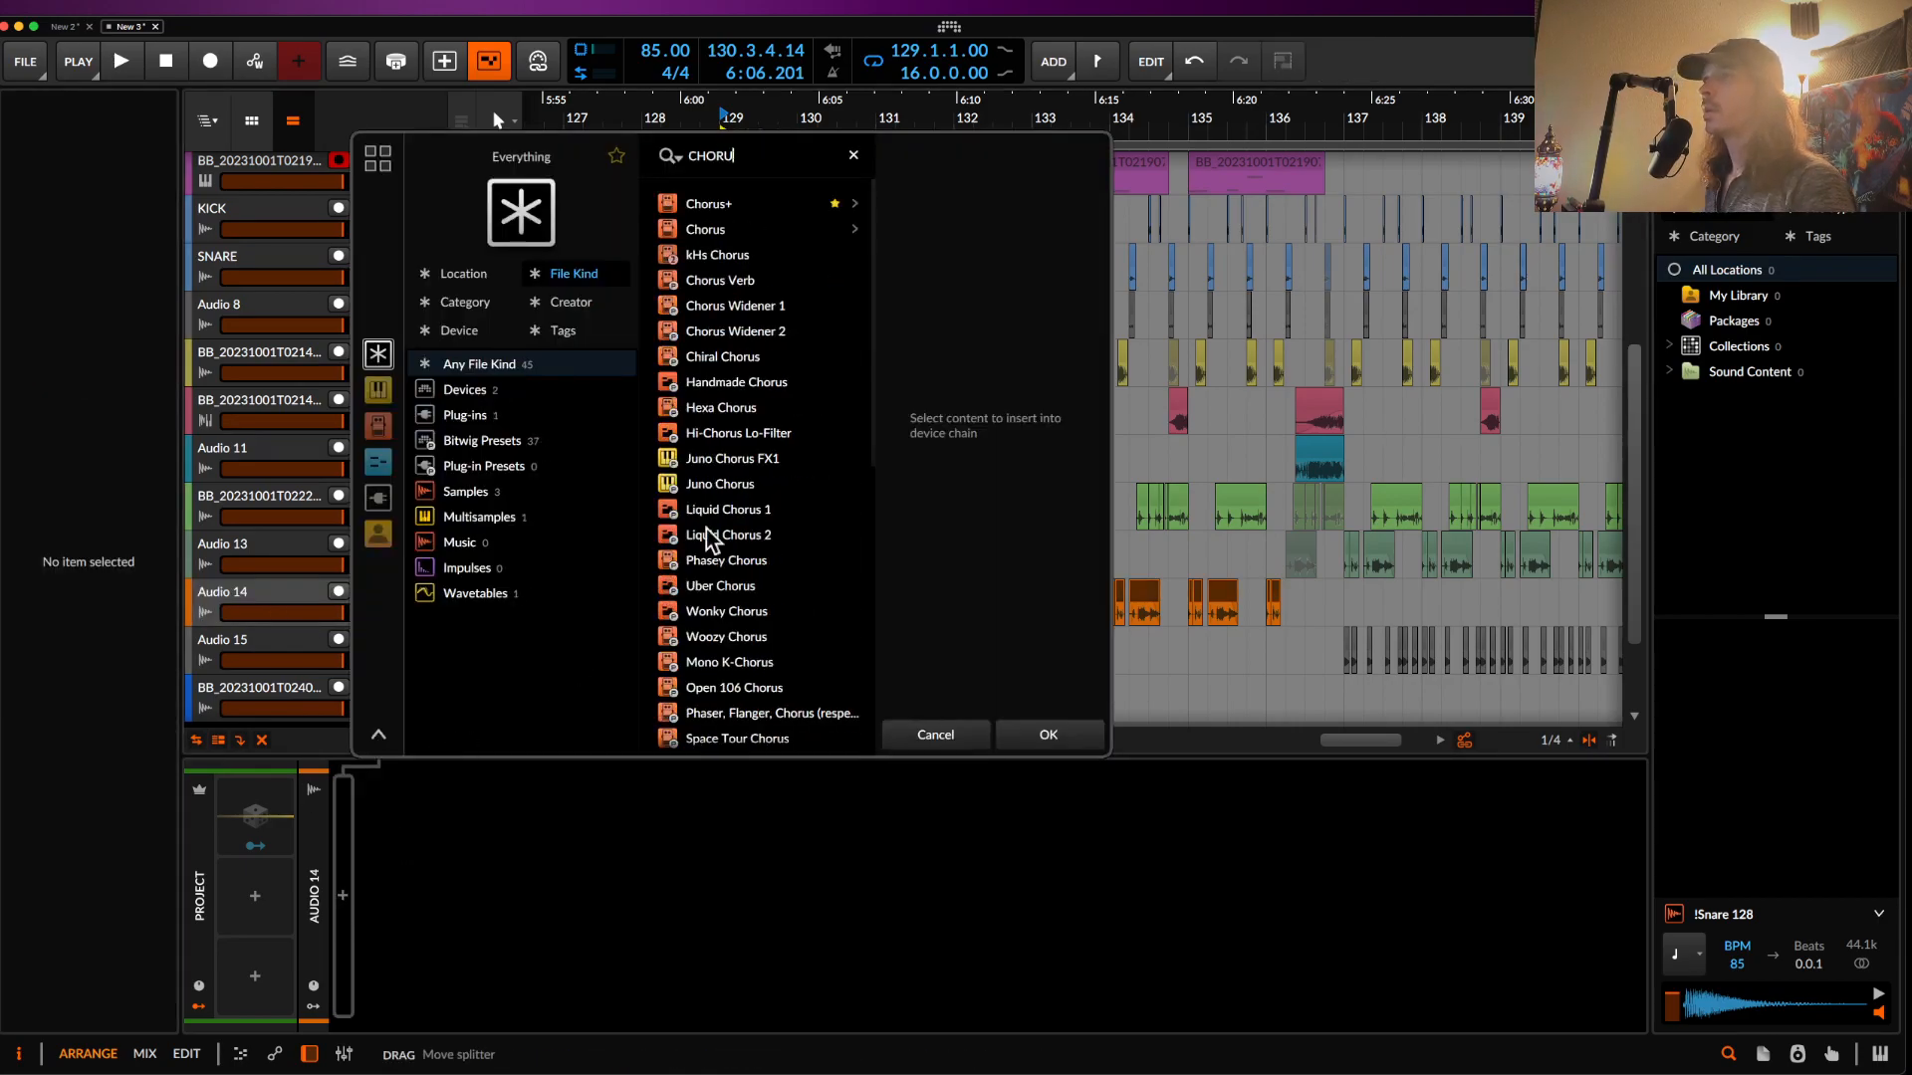
left_click(713, 229)
left_click(1047, 729)
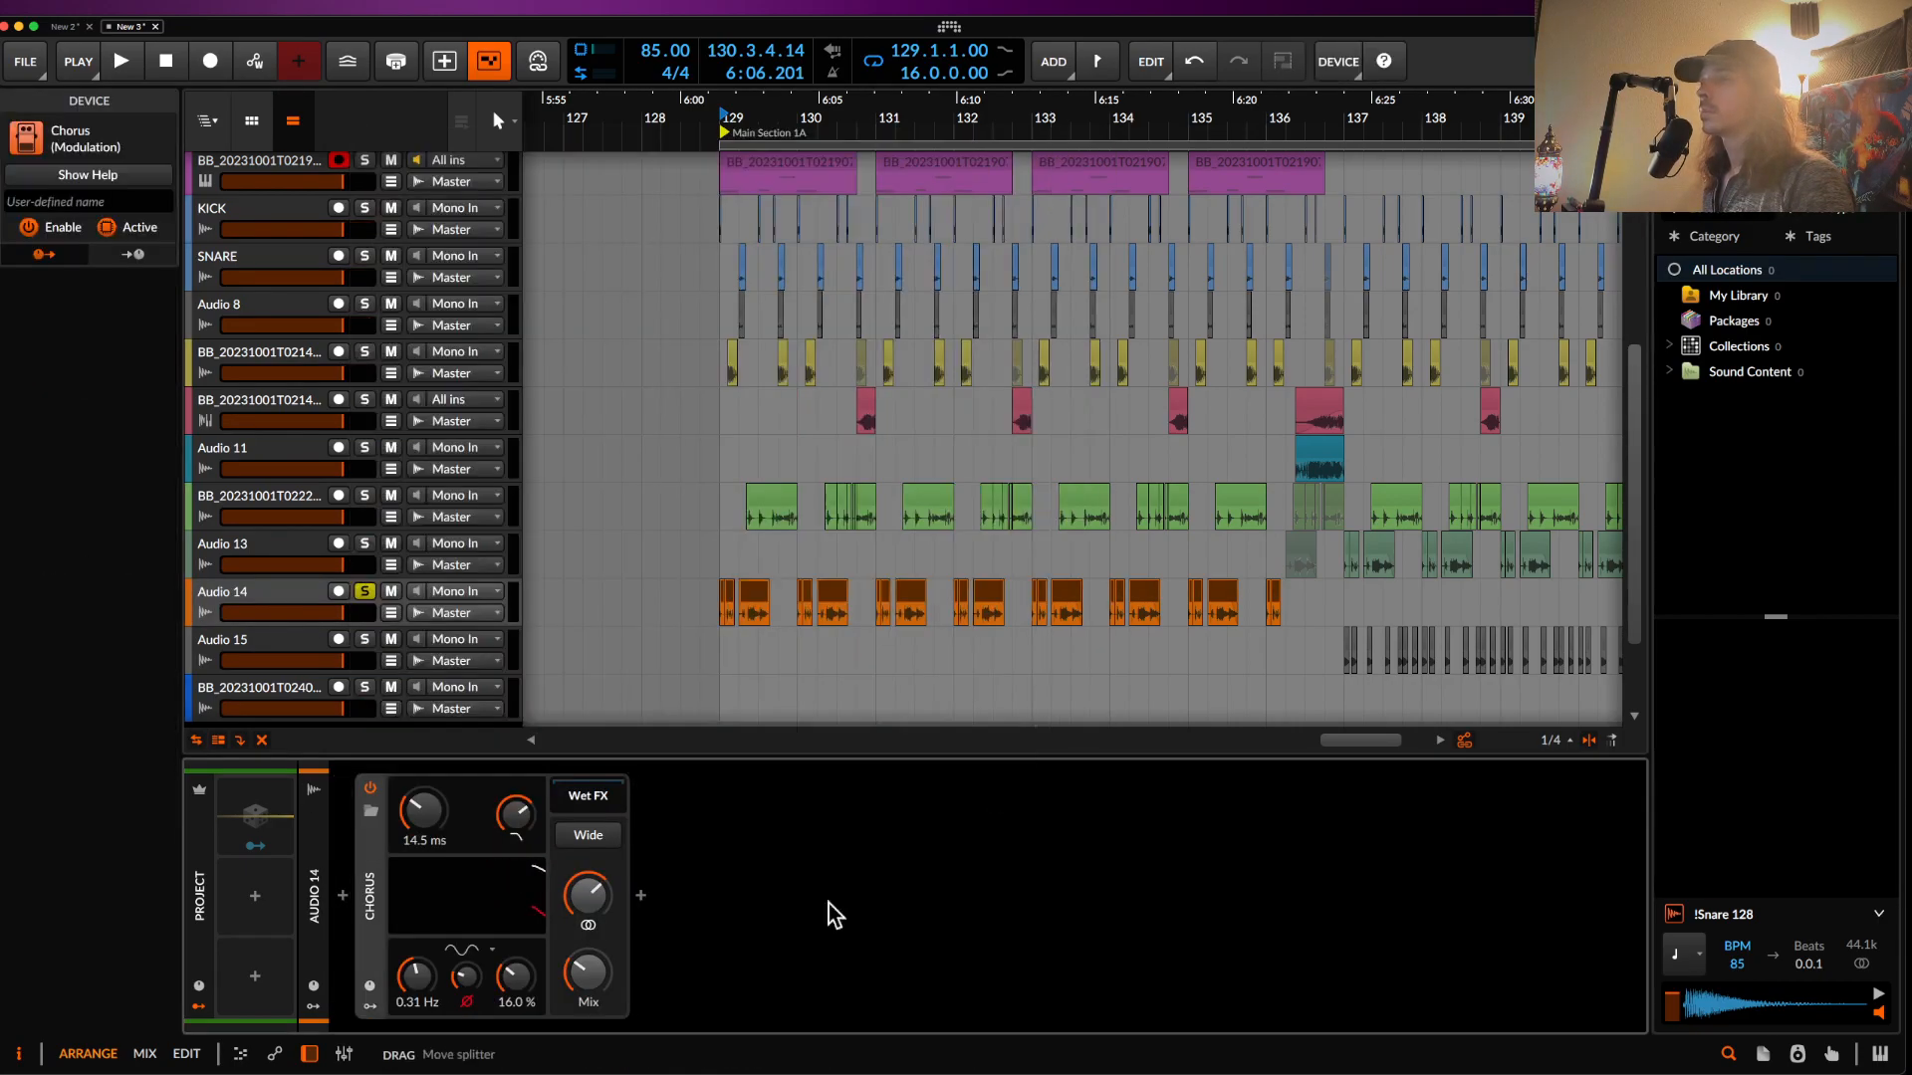
key("space")
left_click_drag(517, 818, 517, 747)
left_click_drag(436, 827, 436, 845)
key("space")
- Add a mono Delay+ after the Chorus at 37.3 ms with about 70.8 % feedback
left_click(640, 895)
type("DE")
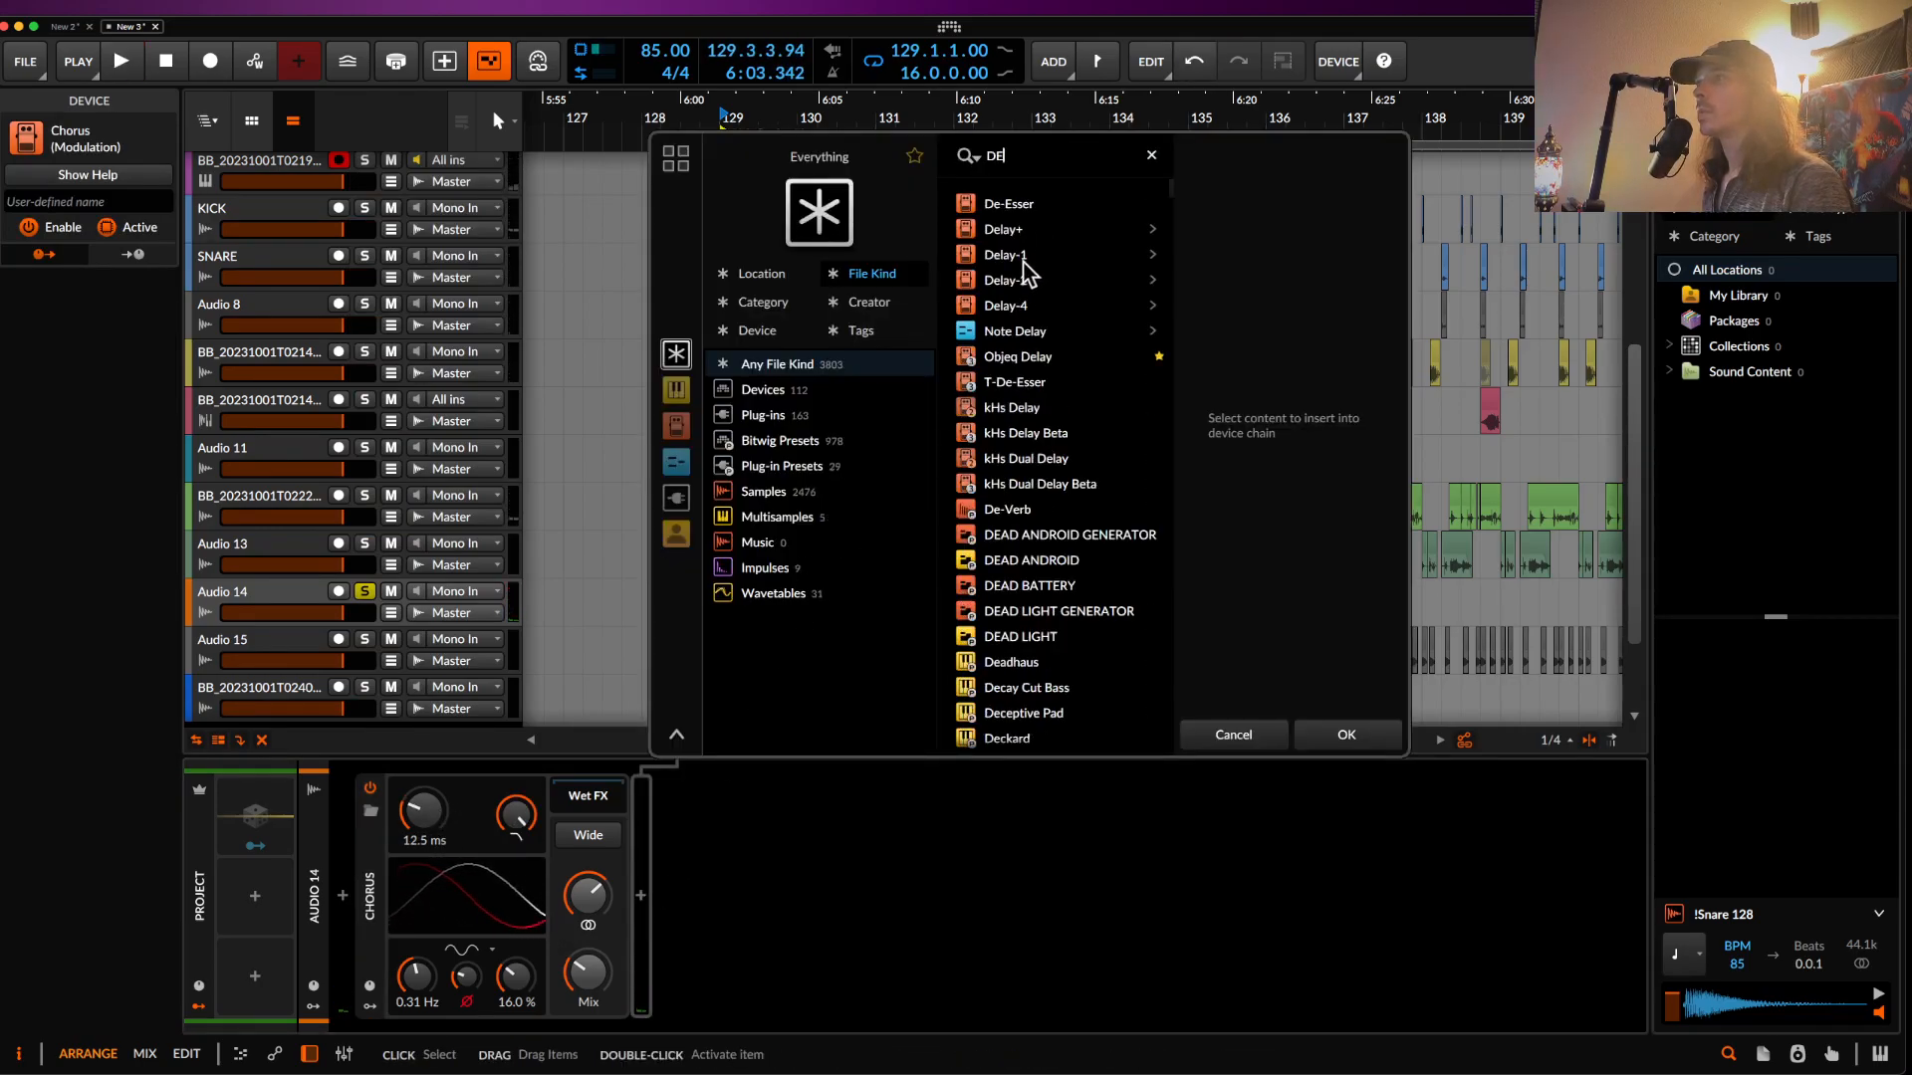
left_click(999, 231)
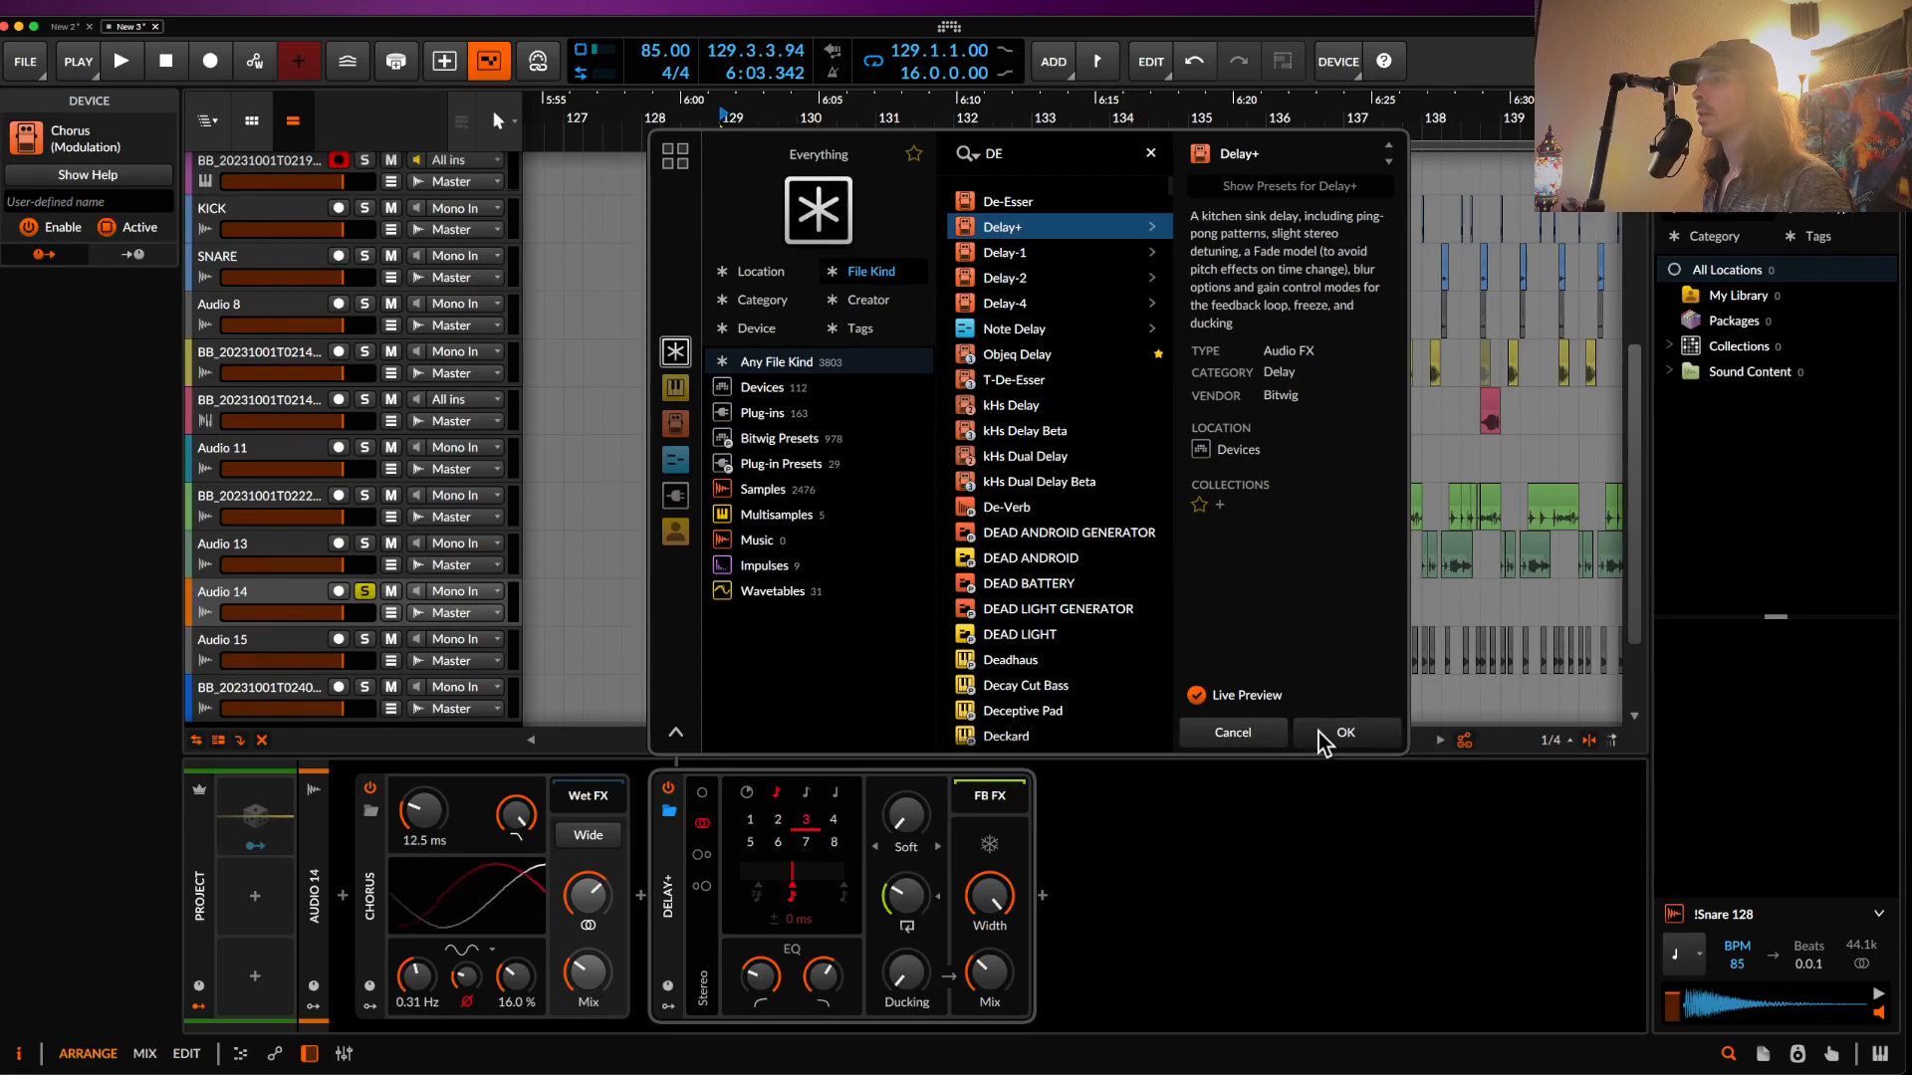
left_click(1343, 733)
left_click(702, 794)
left_click(749, 795)
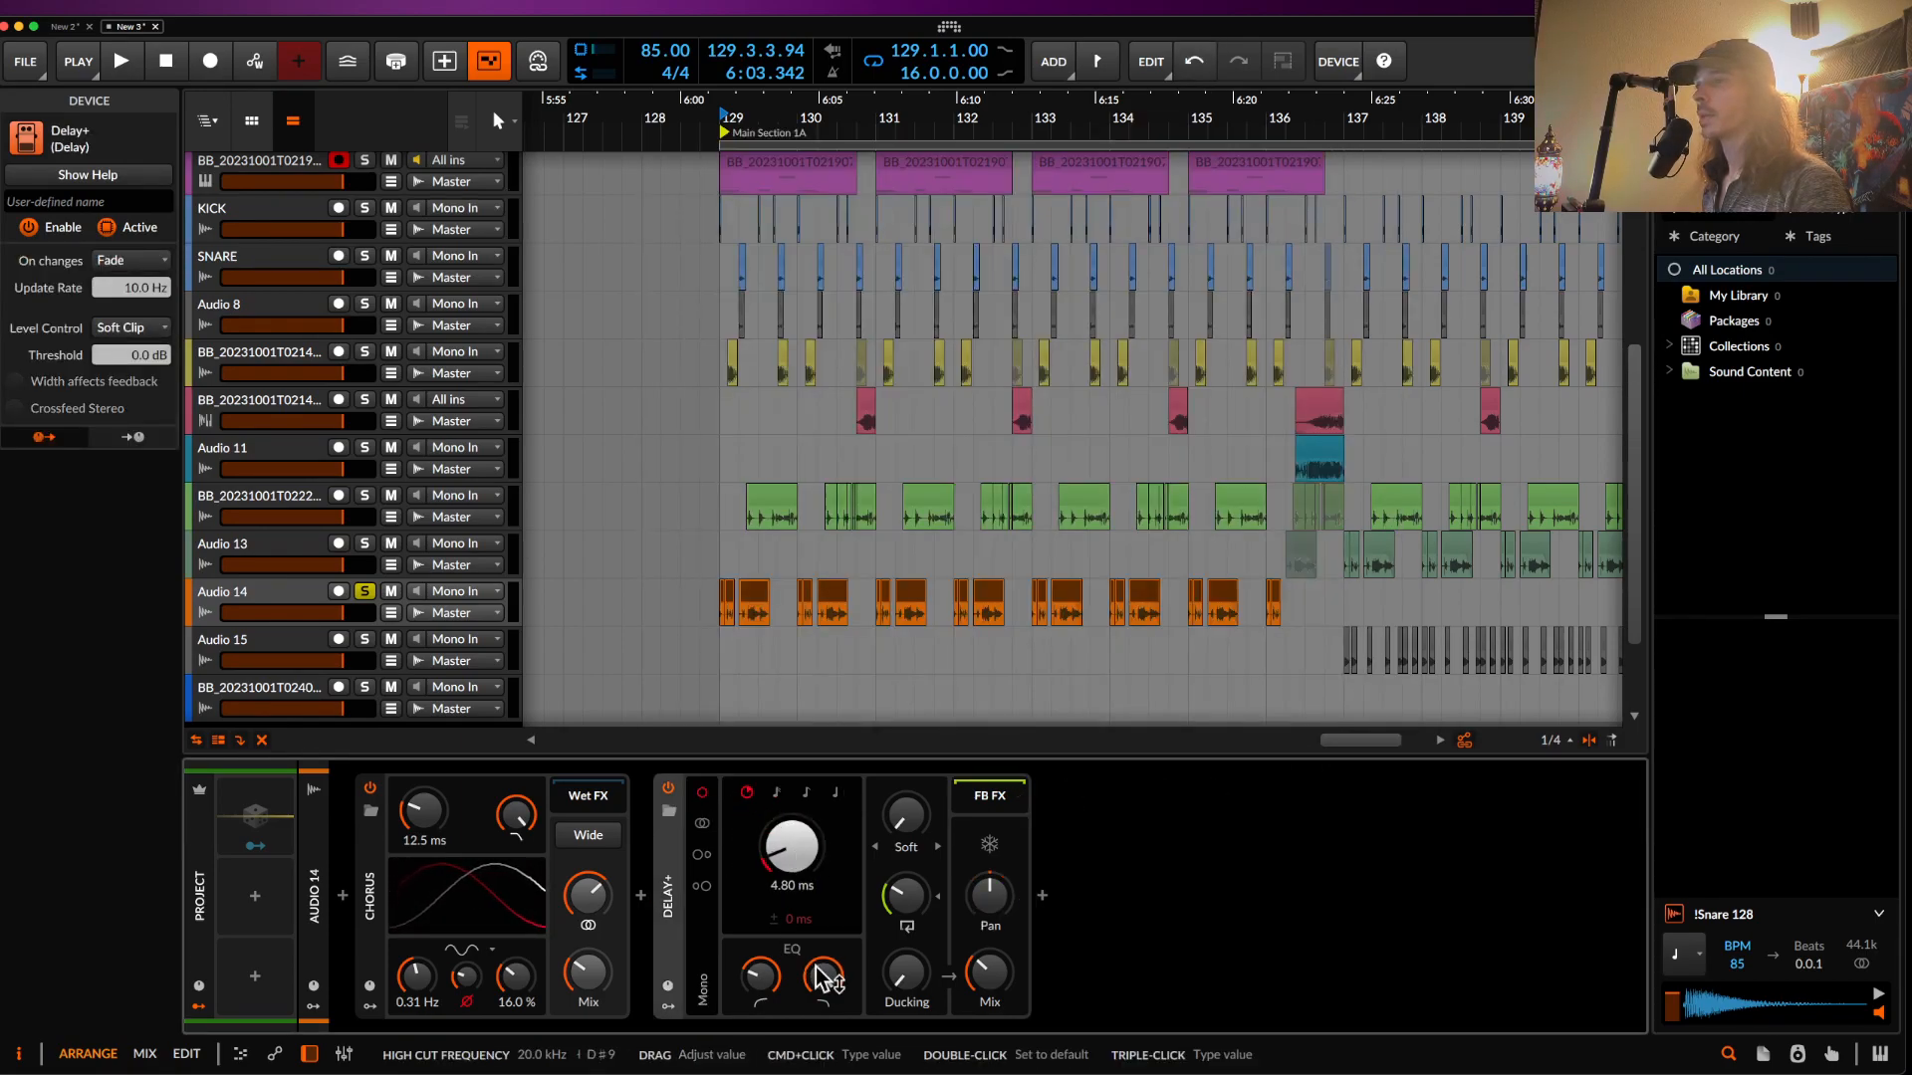
key("space")
mouse_move(904, 898)
left_mouse_down()
mouse_move(904, 861)
mouse_move(904, 881)
left_mouse_up()
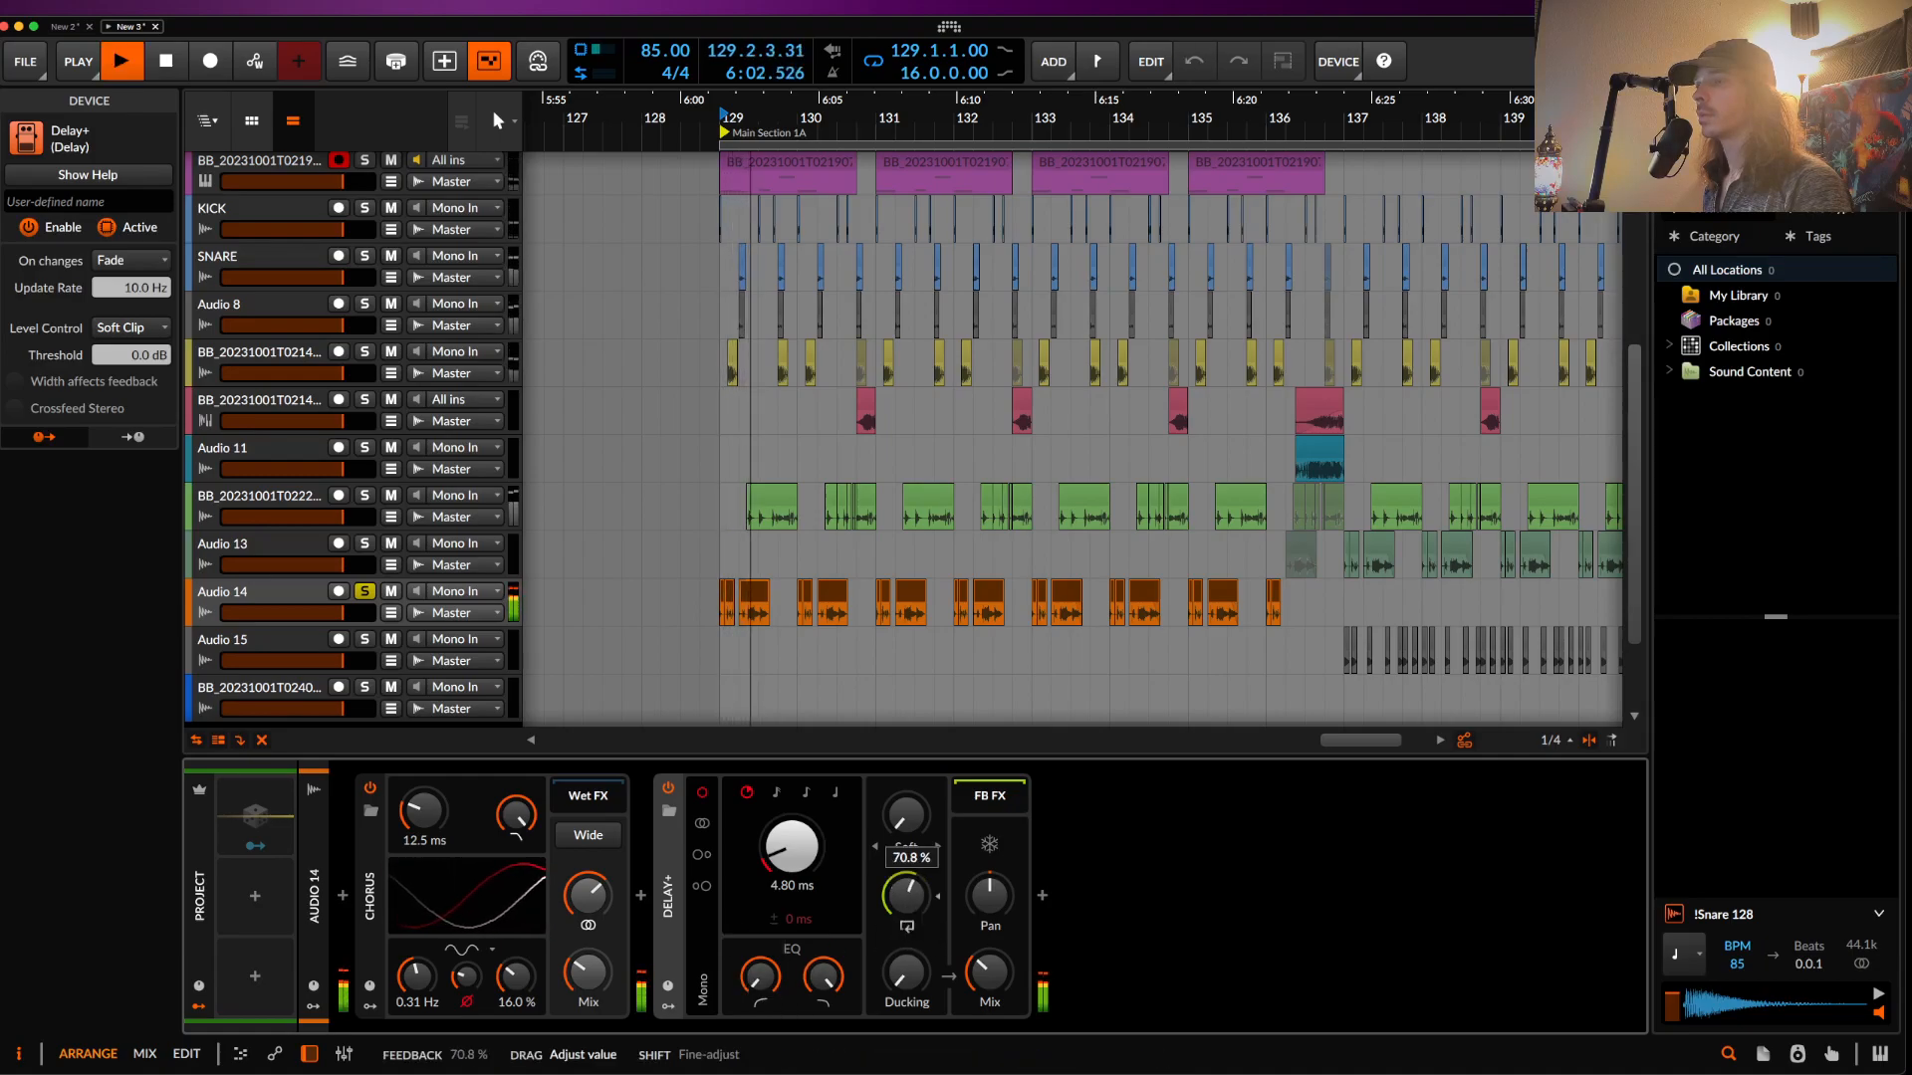
left_click_drag(791, 848, 791, 814)
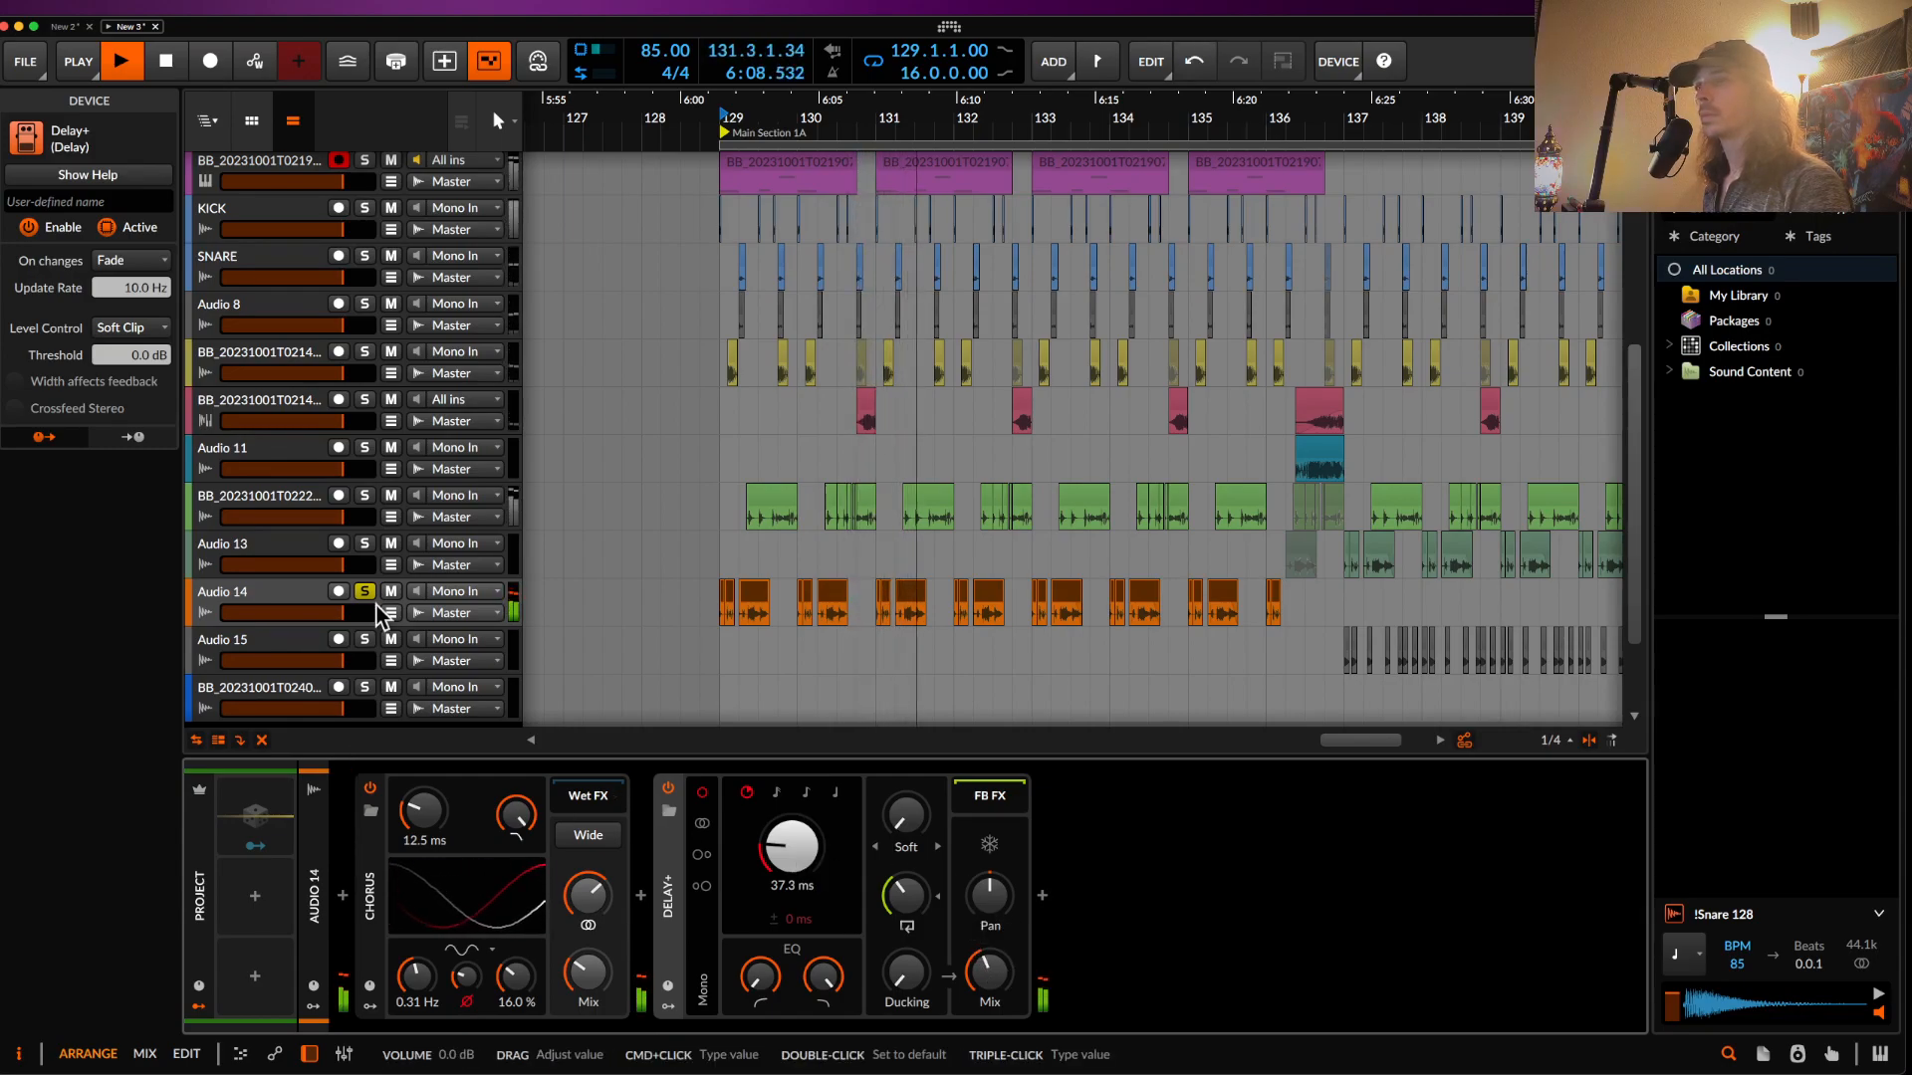
key("space")
- Play from bar 129 and bring Audio 14's level down to about -3.5 dB
left_click(724, 458)
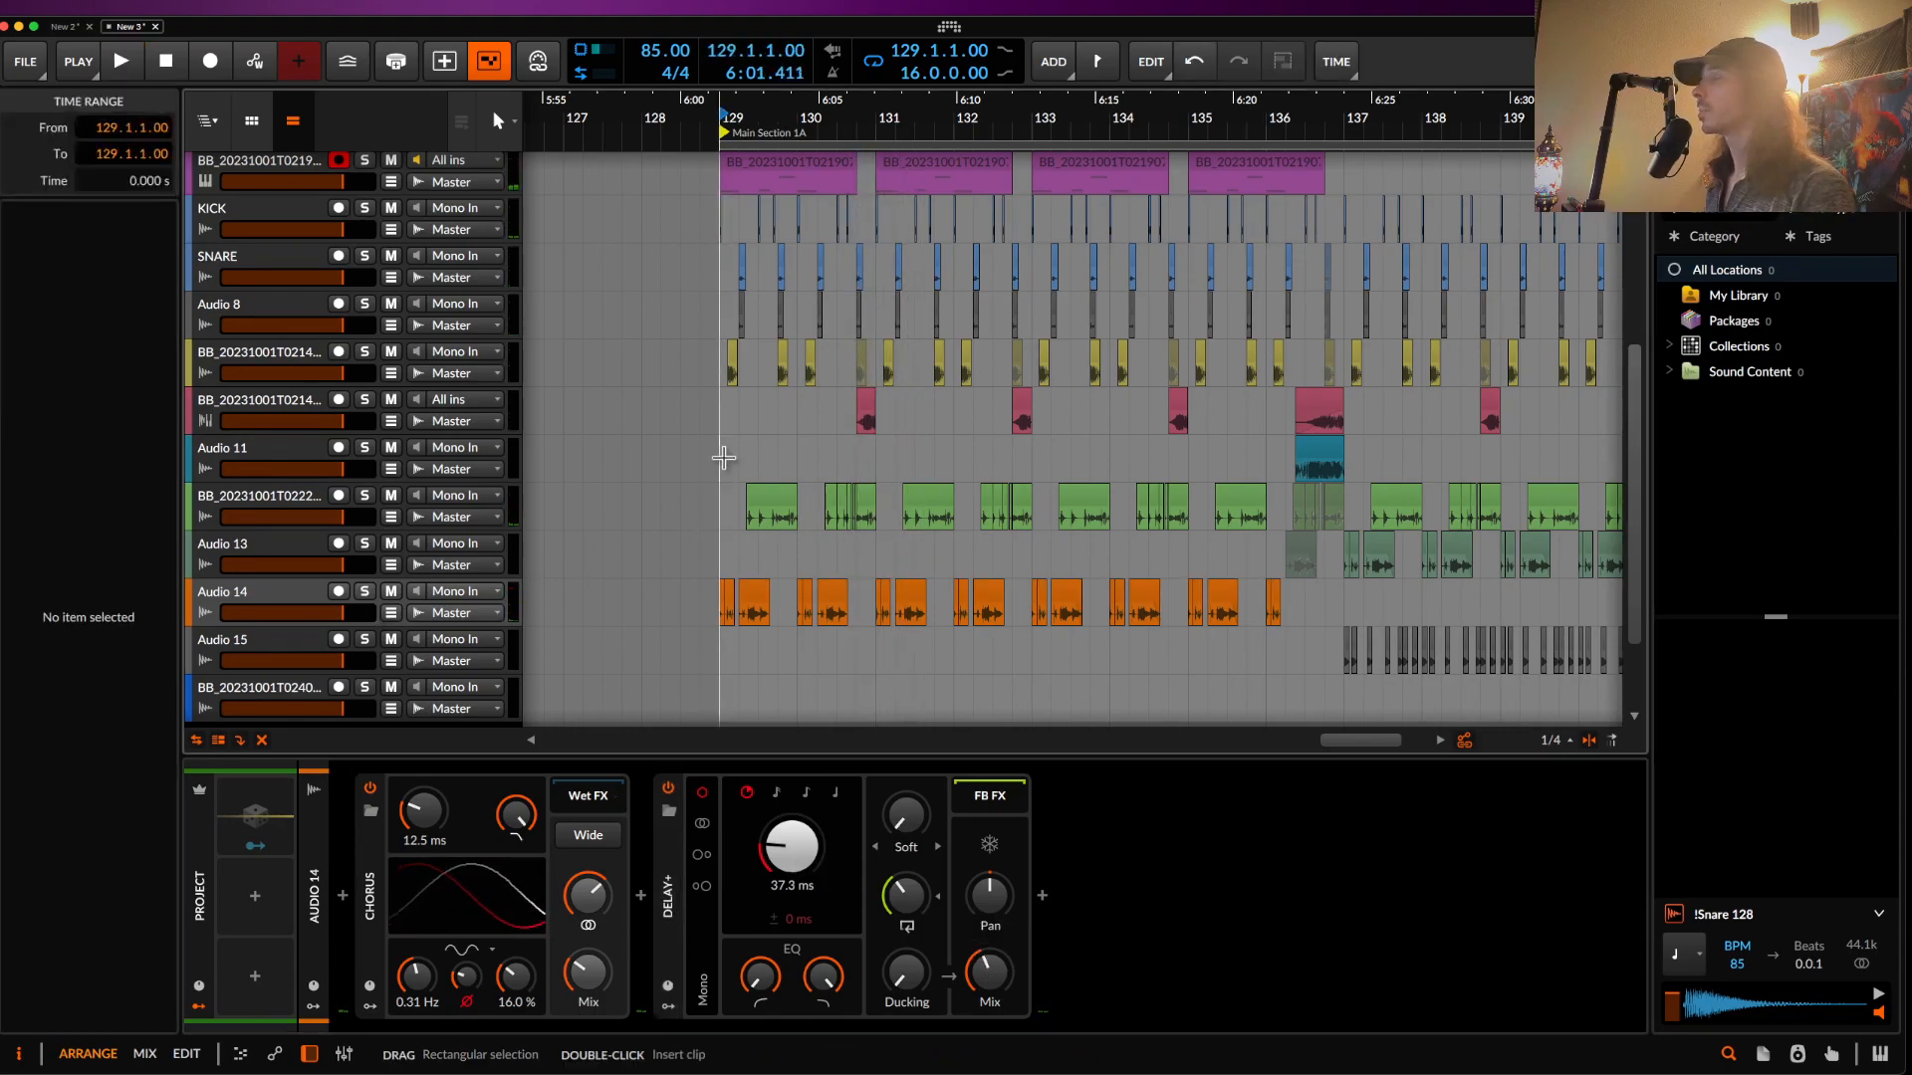
scroll(727, 468, "up", 3)
scroll(729, 476, "down", 4)
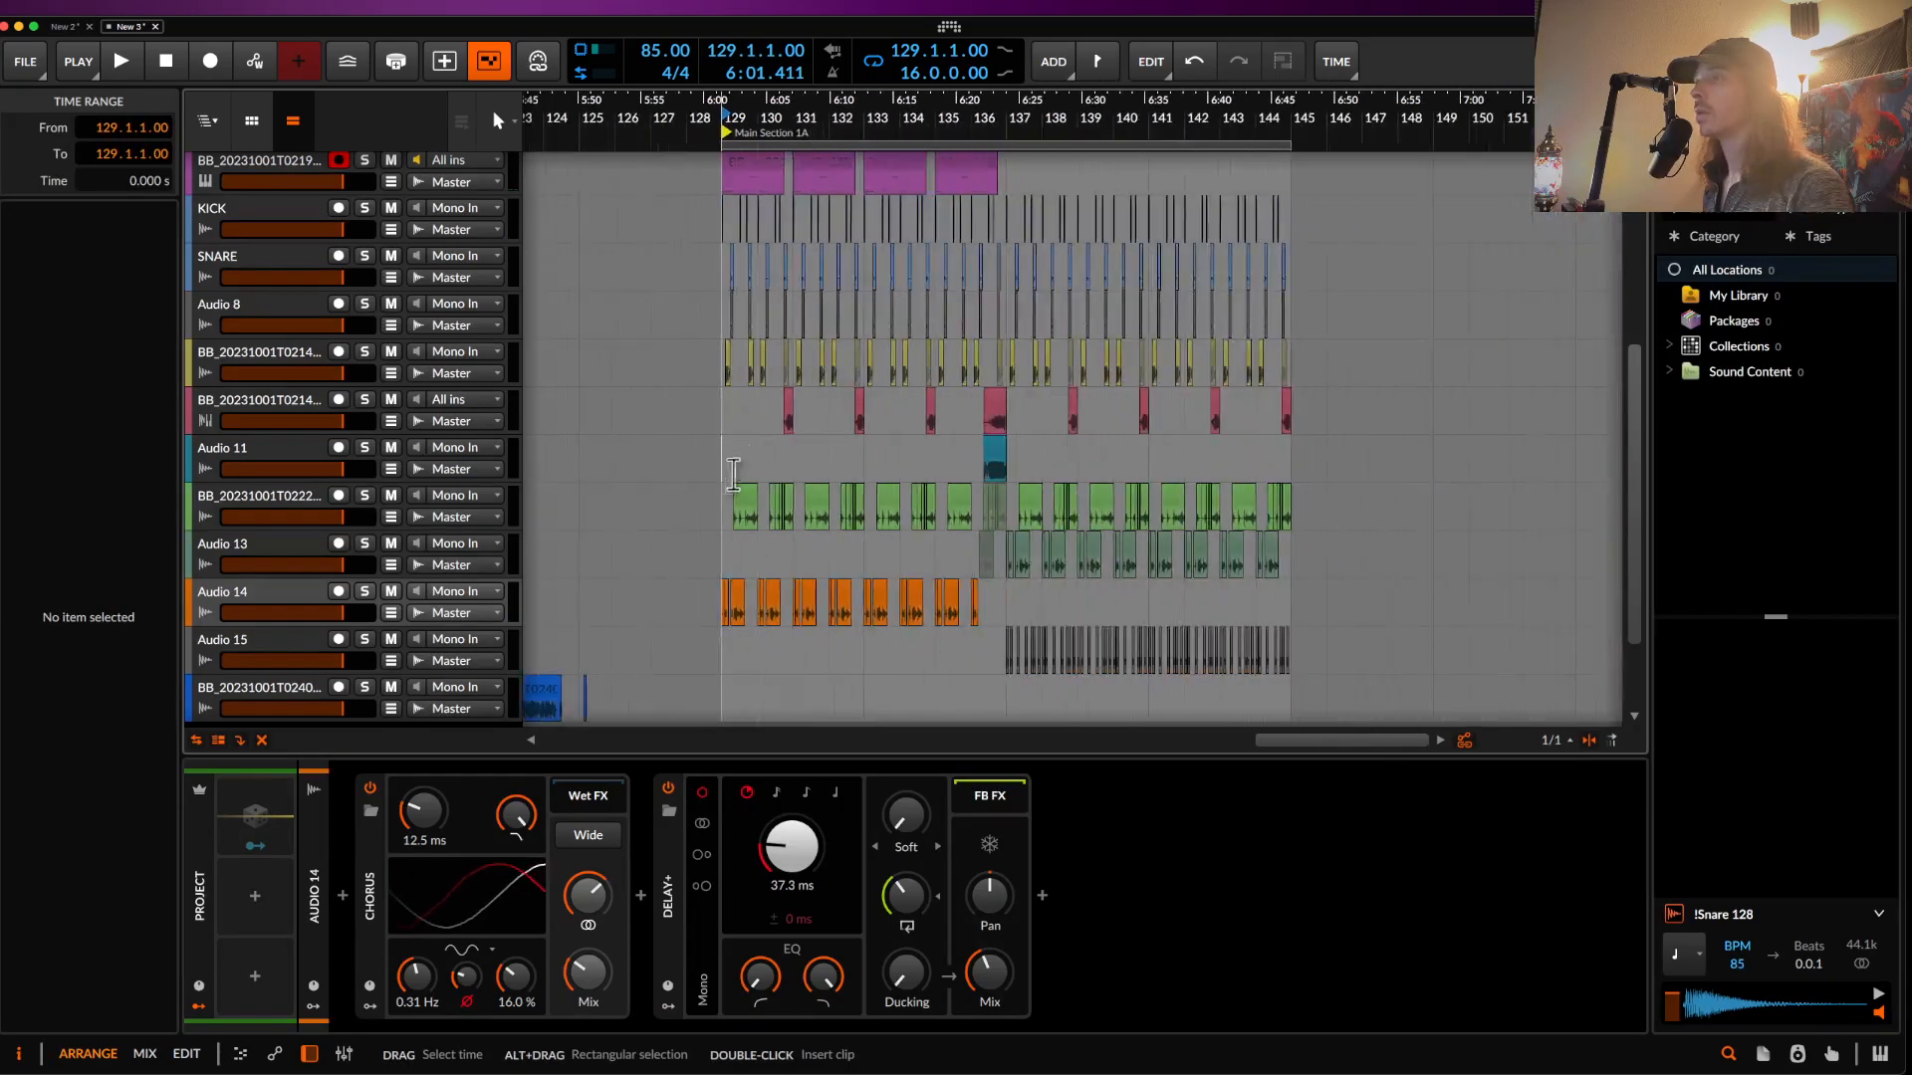
key("space")
scroll(826, 492, "up", 2)
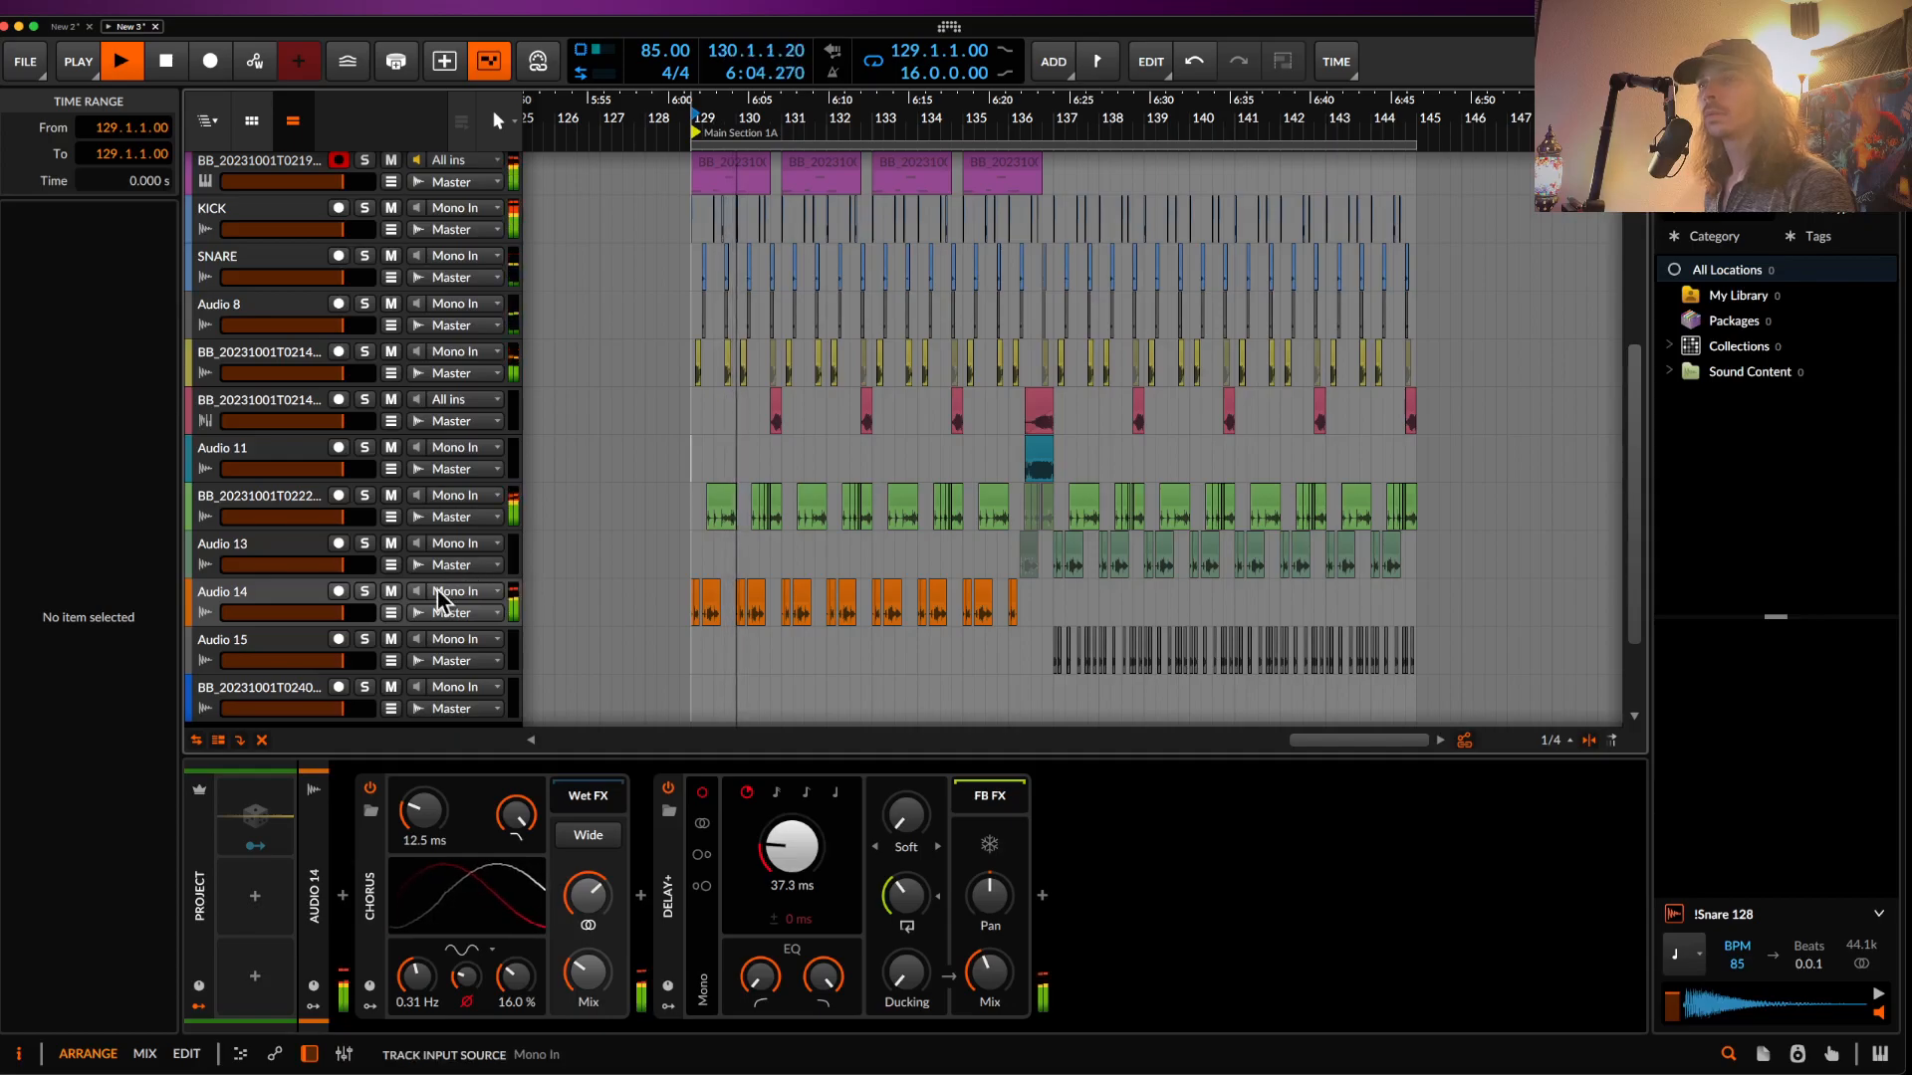
left_click_drag(355, 605, 345, 605)
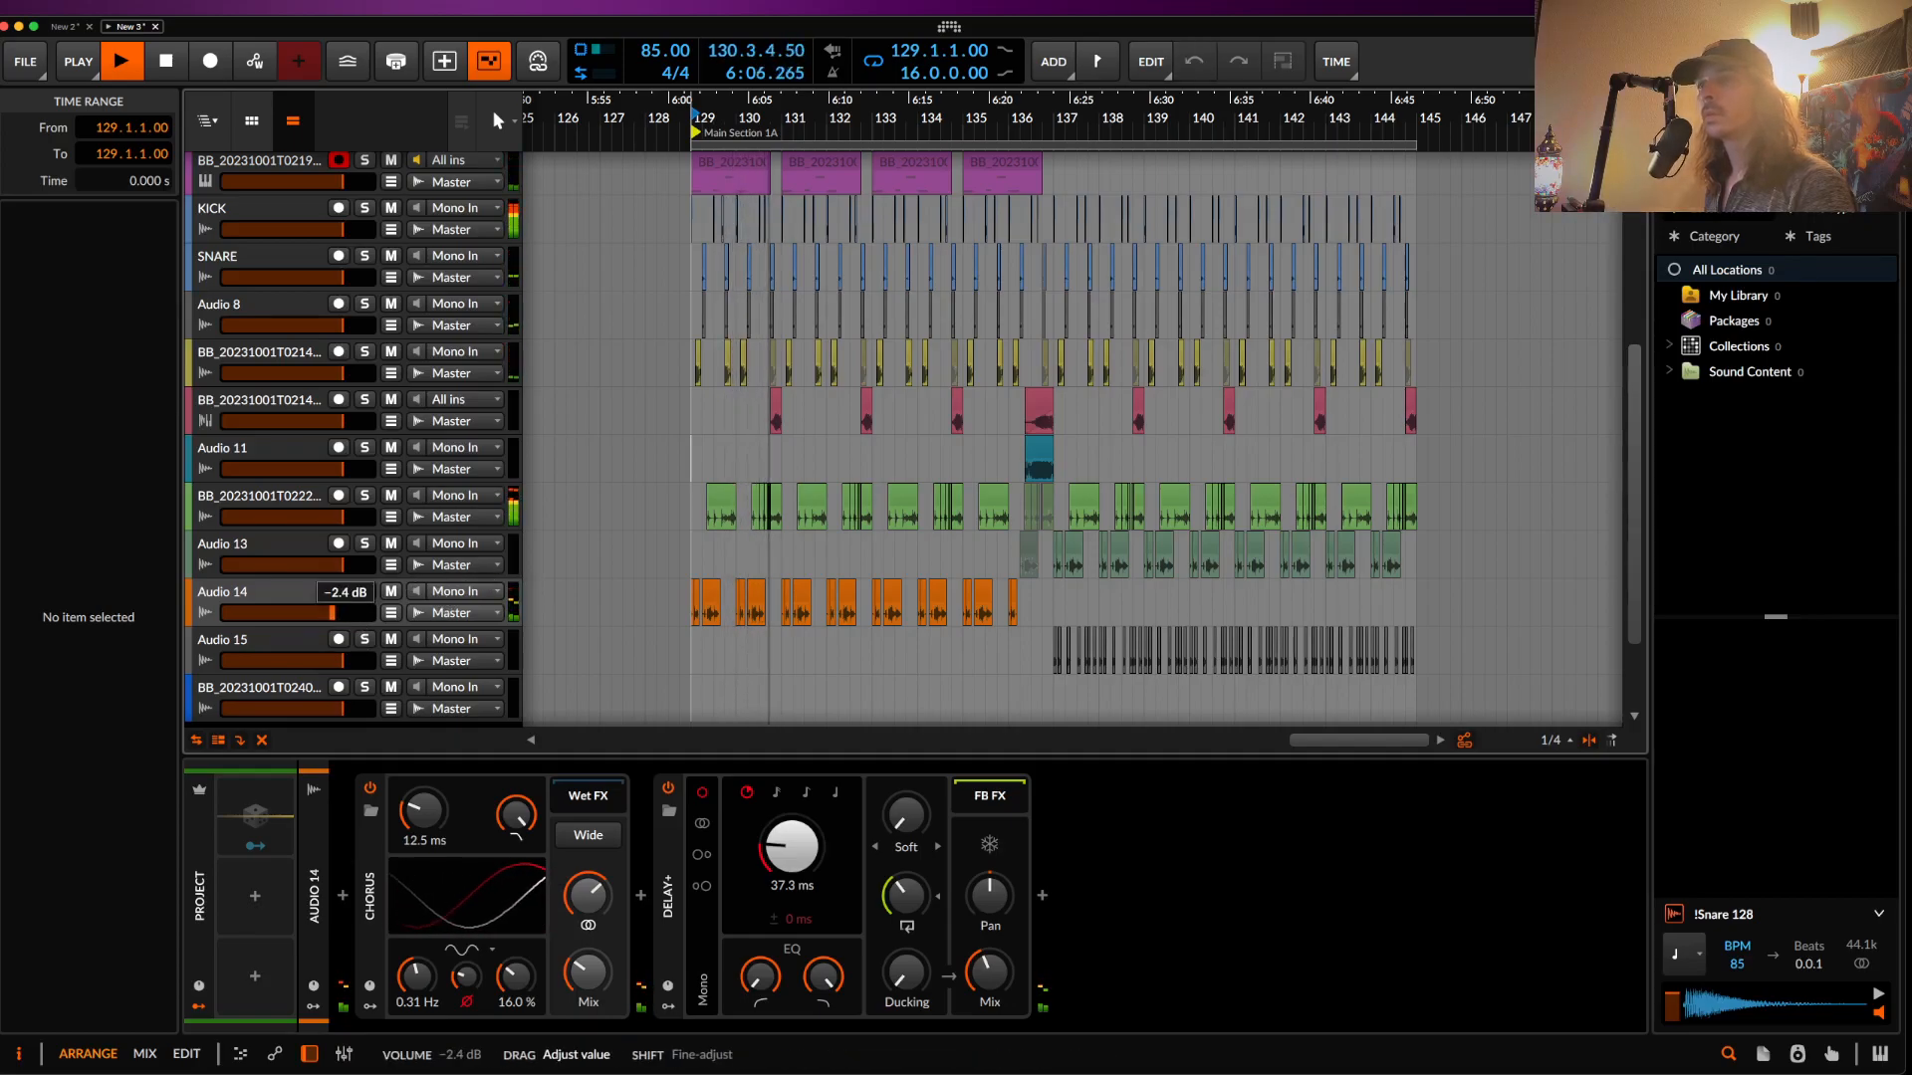
left_click_drag(904, 816, 904, 811)
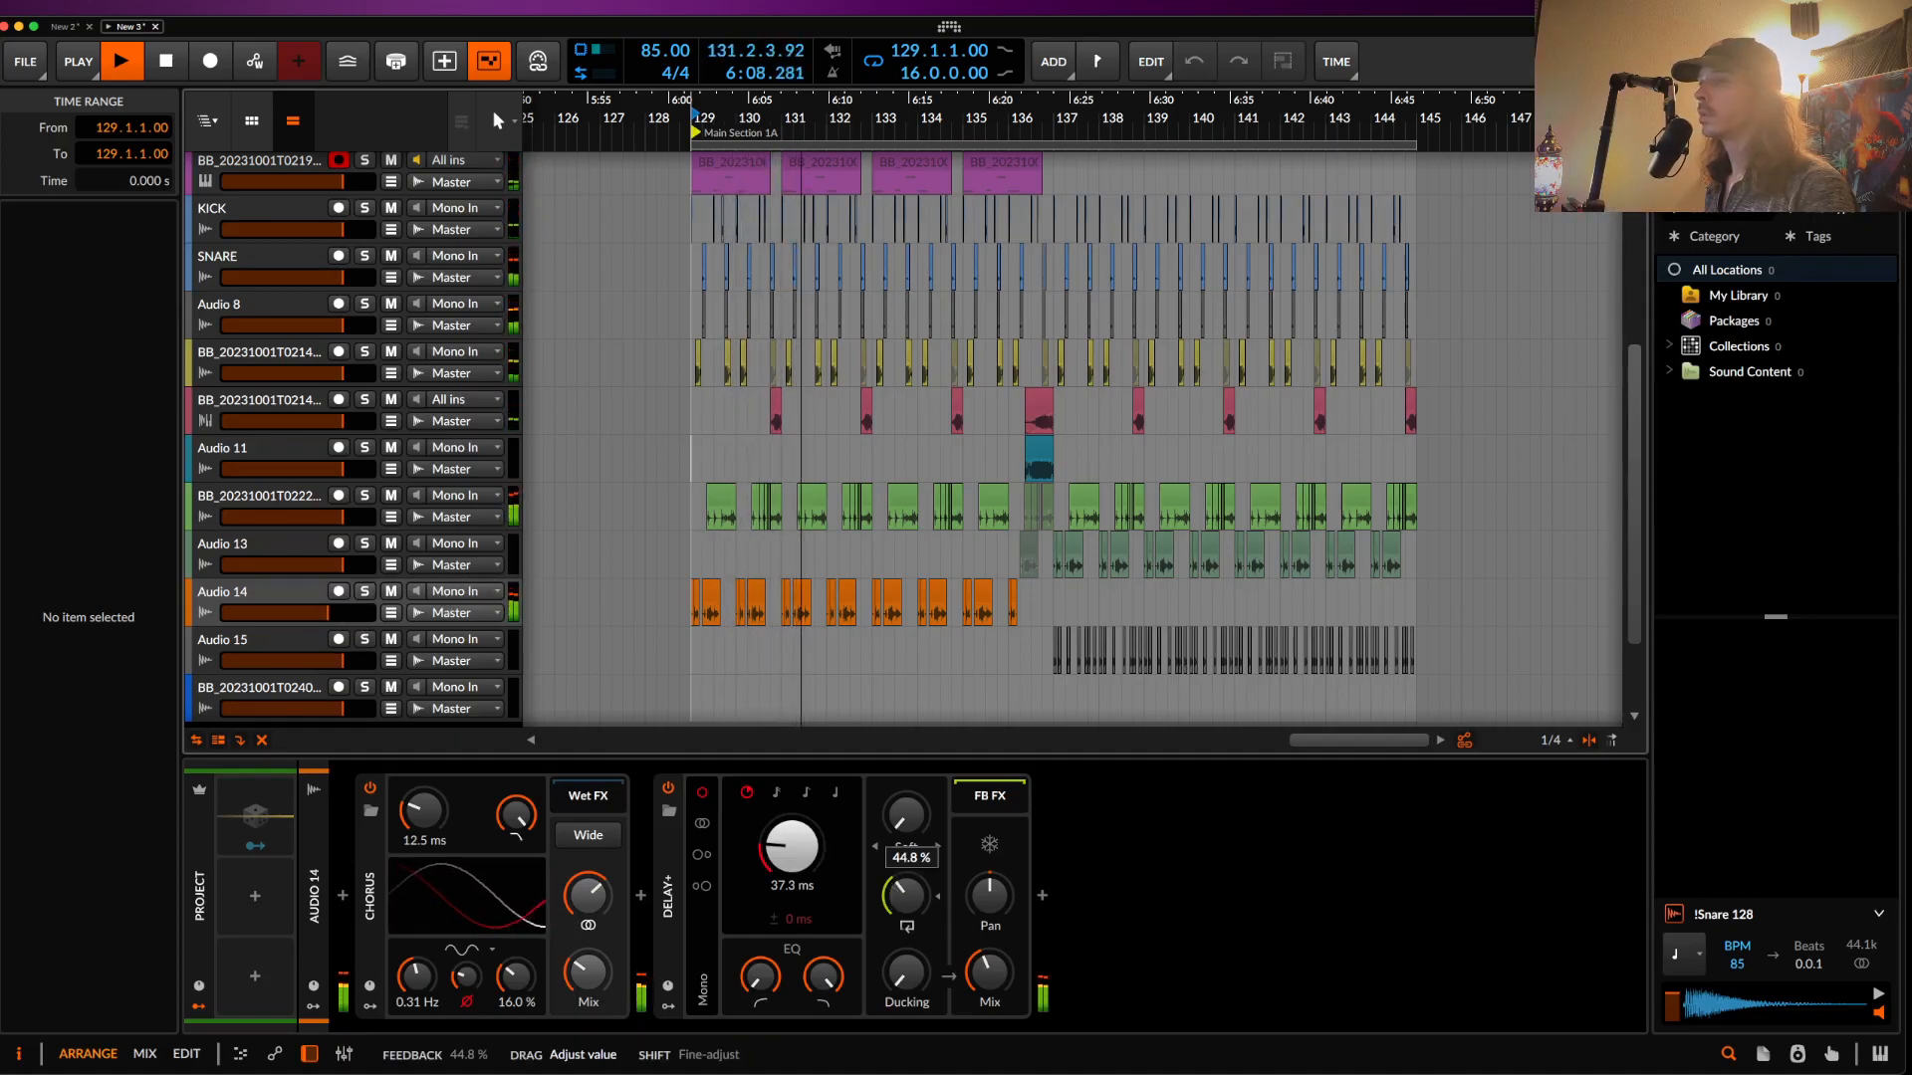
- Select the whole run of green bass clips
scroll(882, 659, "up", 2)
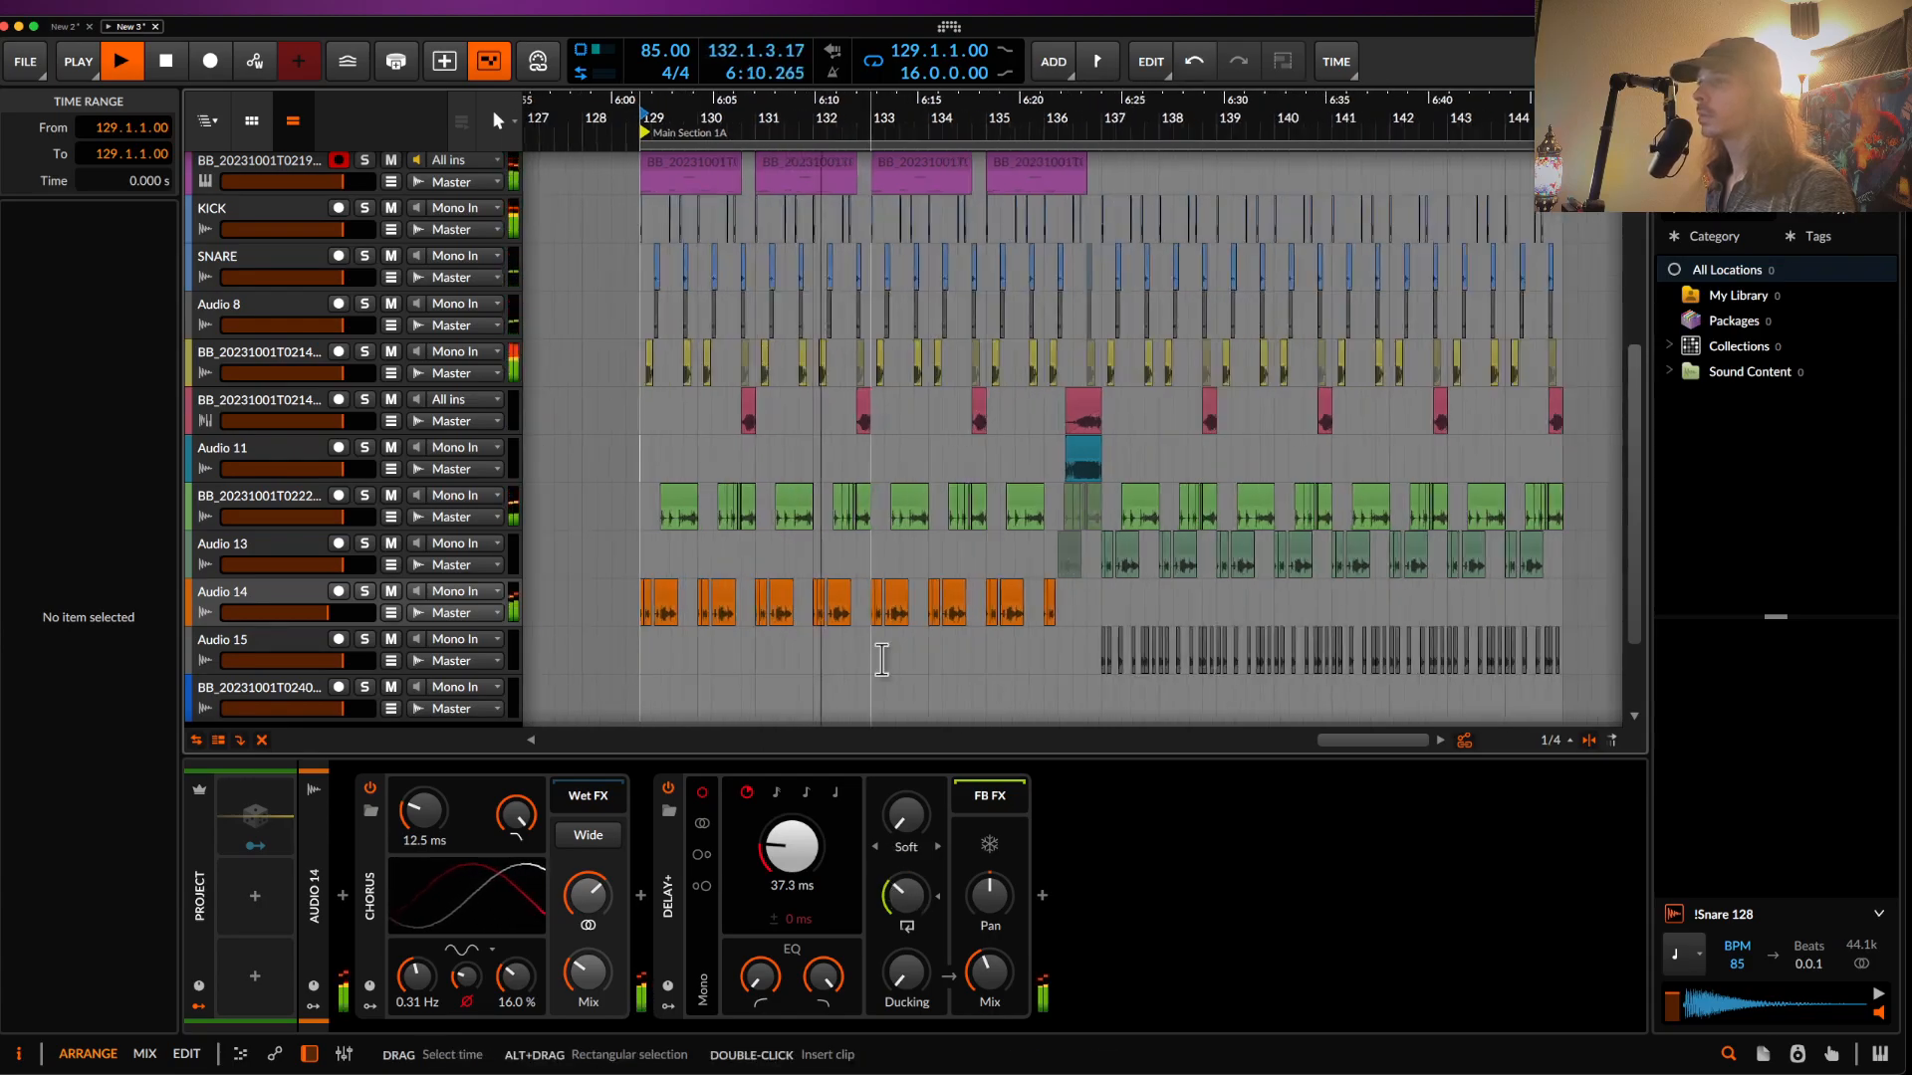
scroll(882, 659, "up", 1)
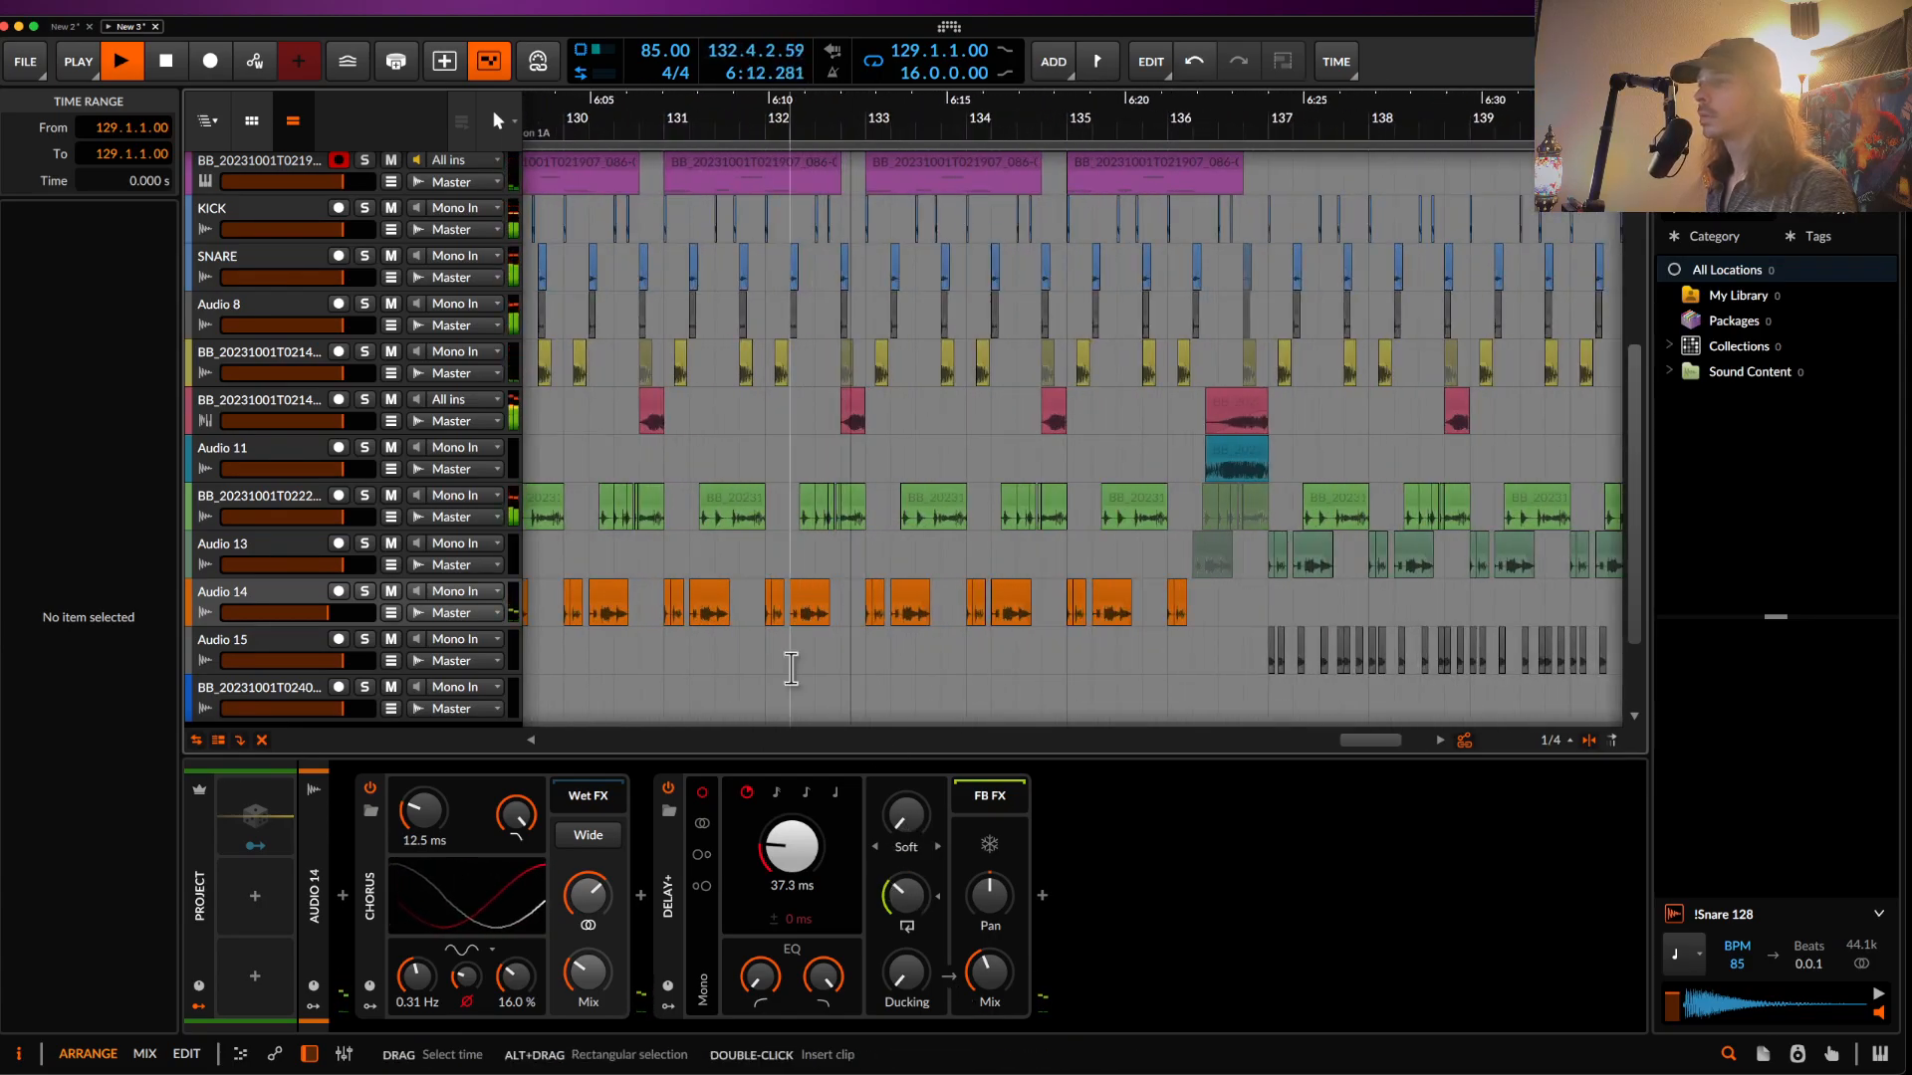
scroll(608, 603, "down", 1)
scroll(607, 603, "down", 4)
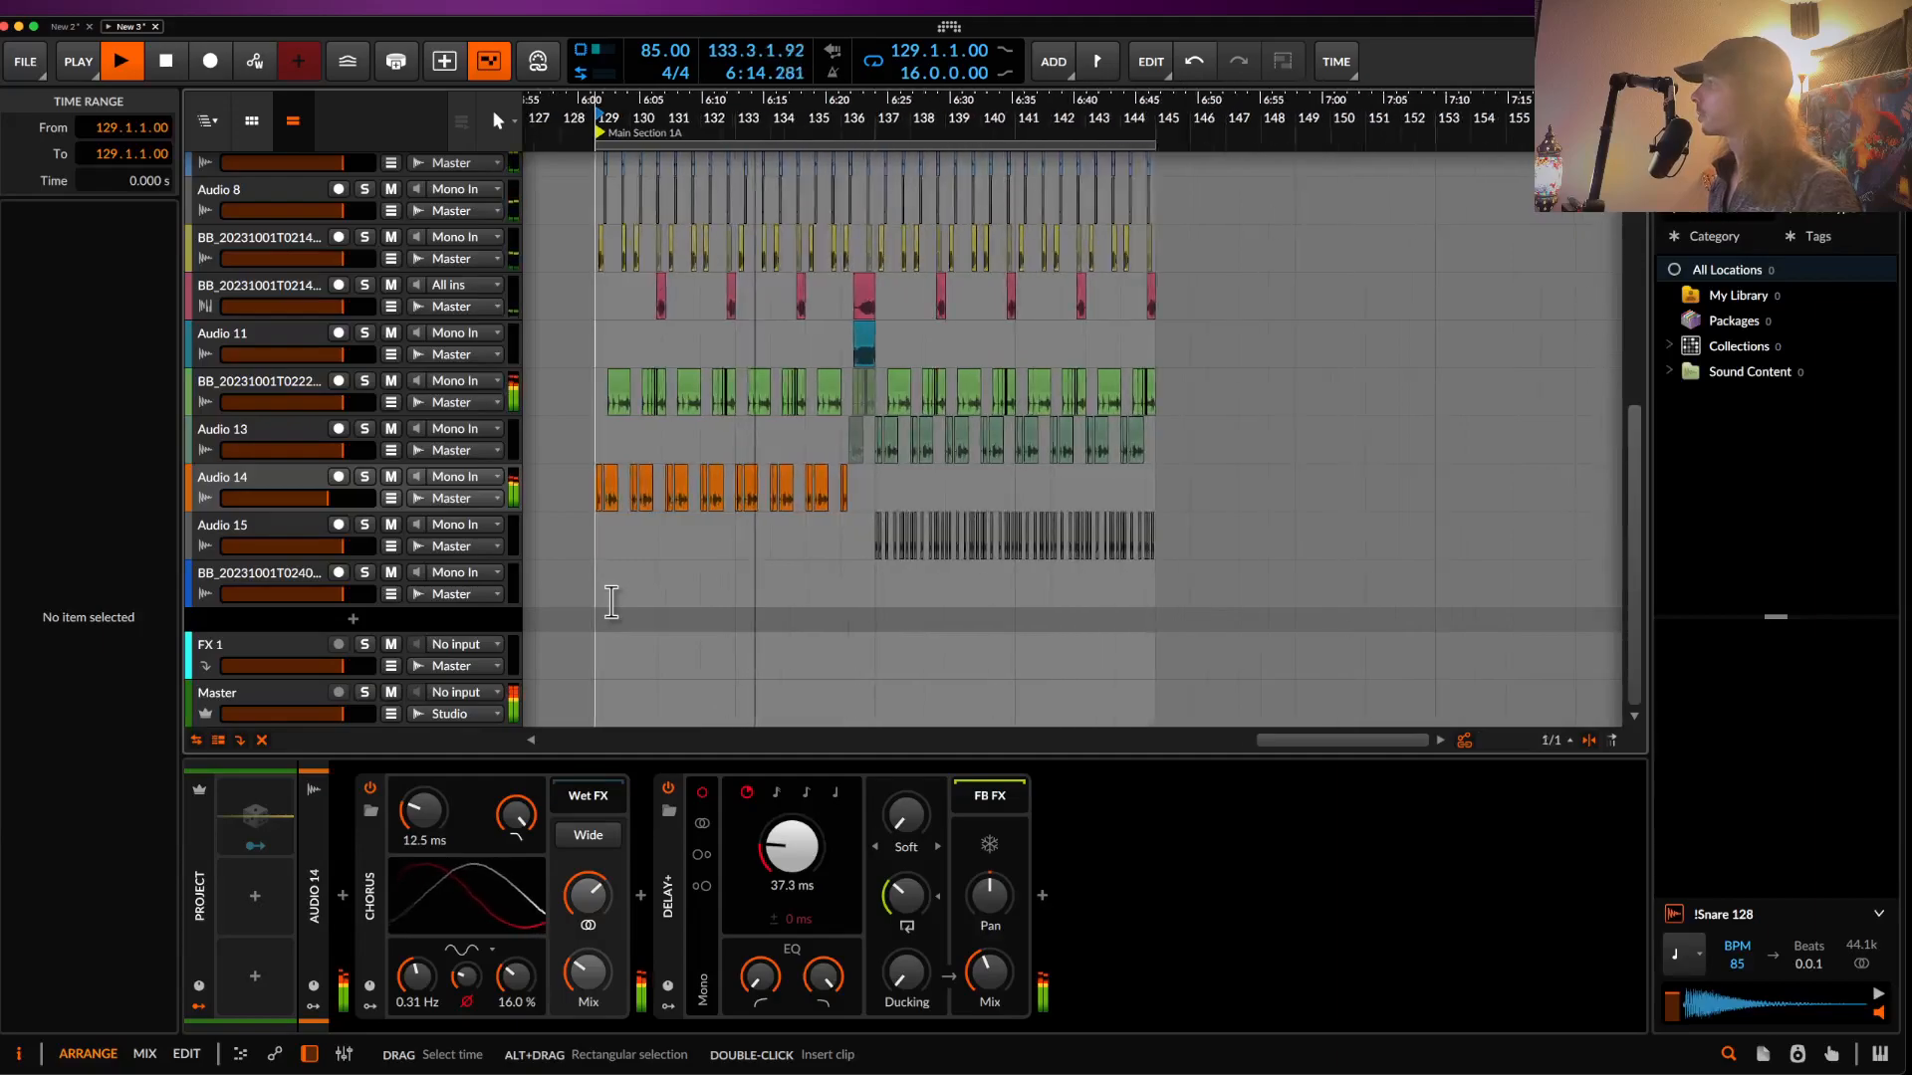
scroll(760, 469, "up", 3)
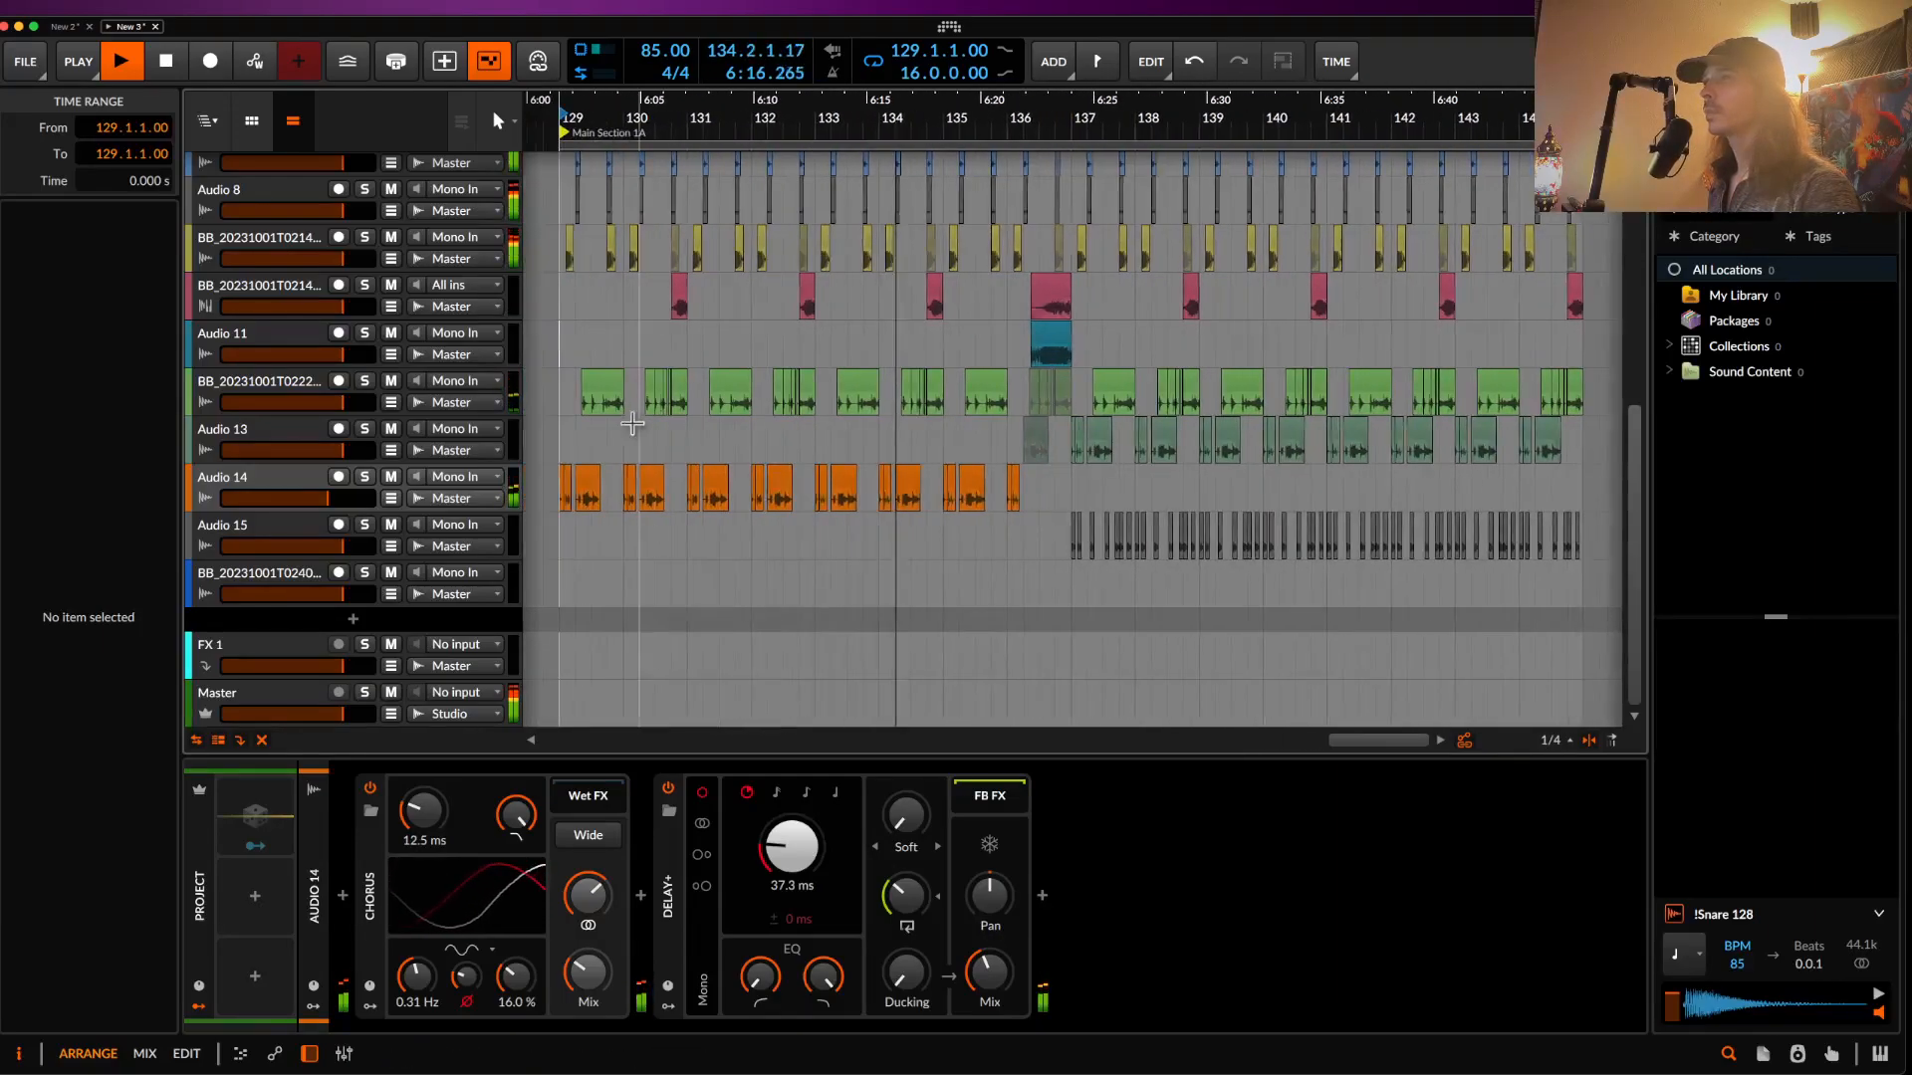
left_click_drag(597, 403, 874, 403)
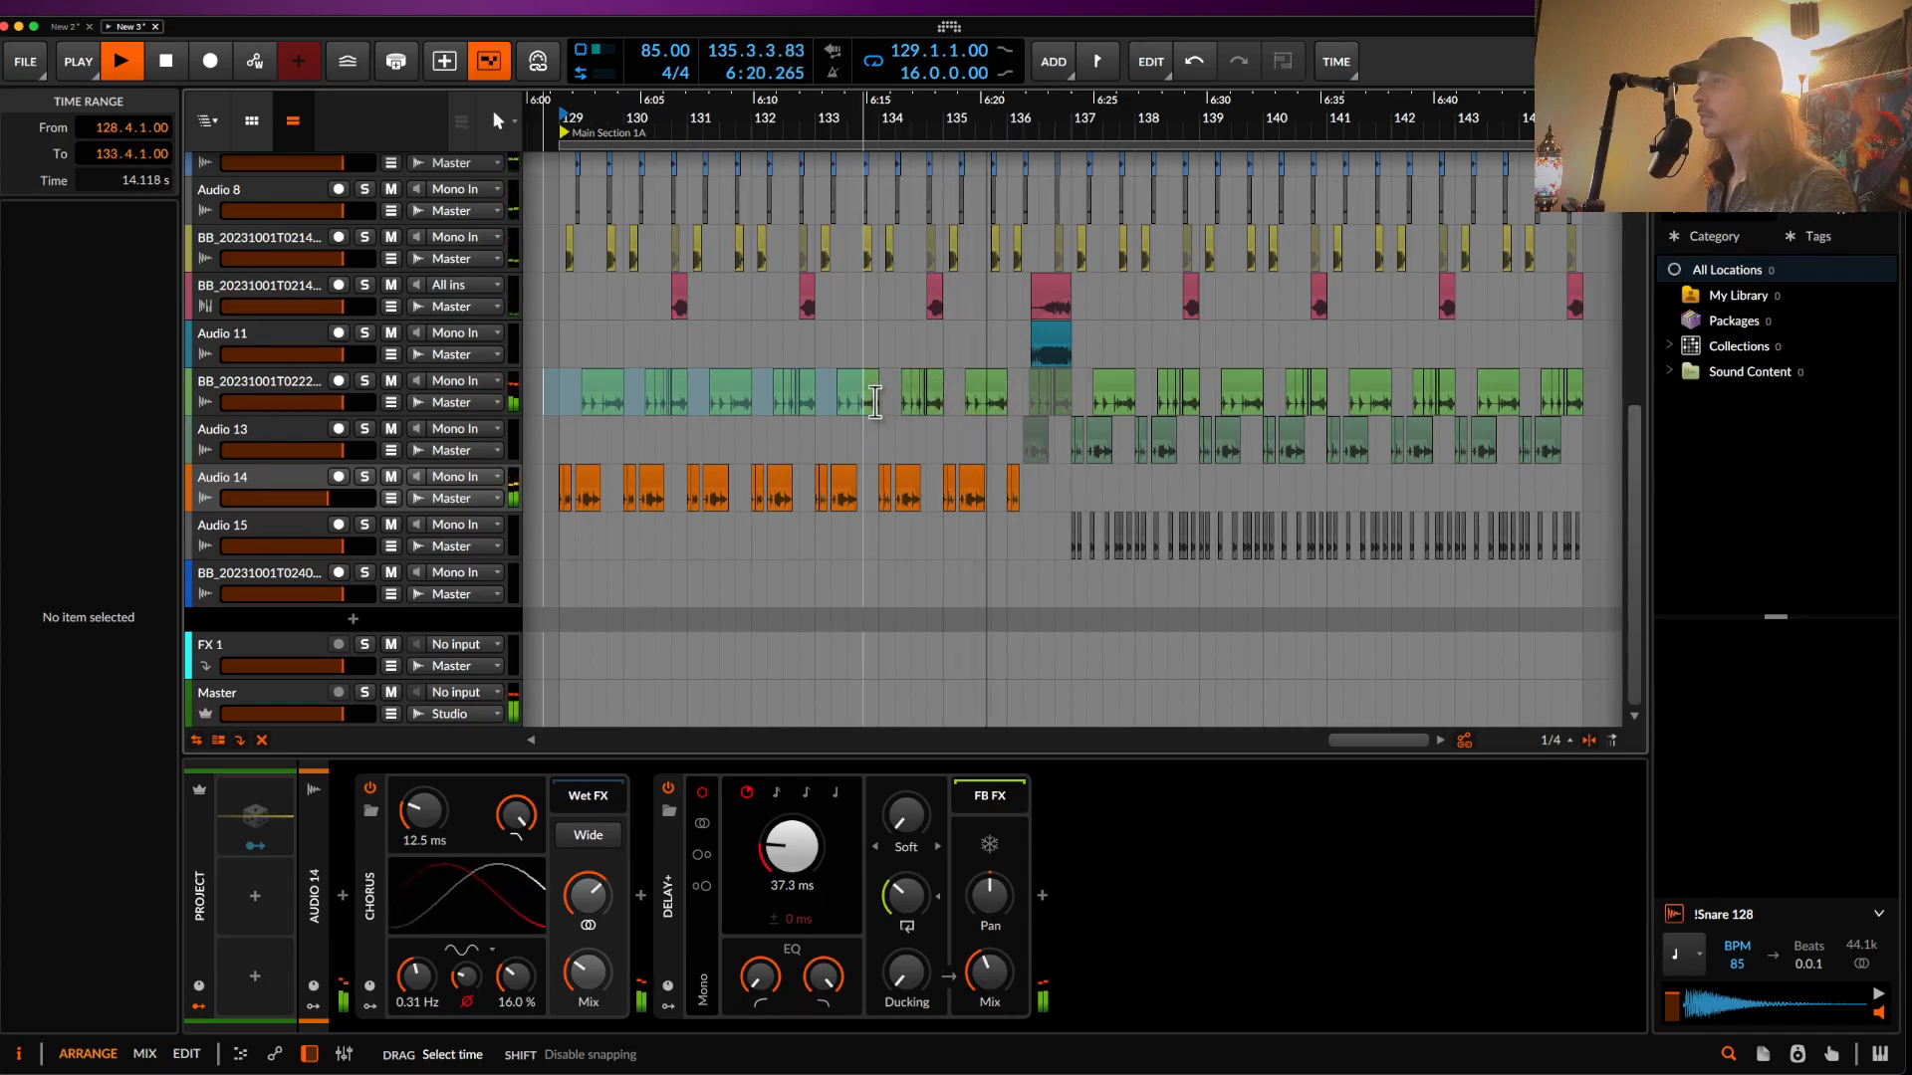
scroll(991, 395, "up", 2)
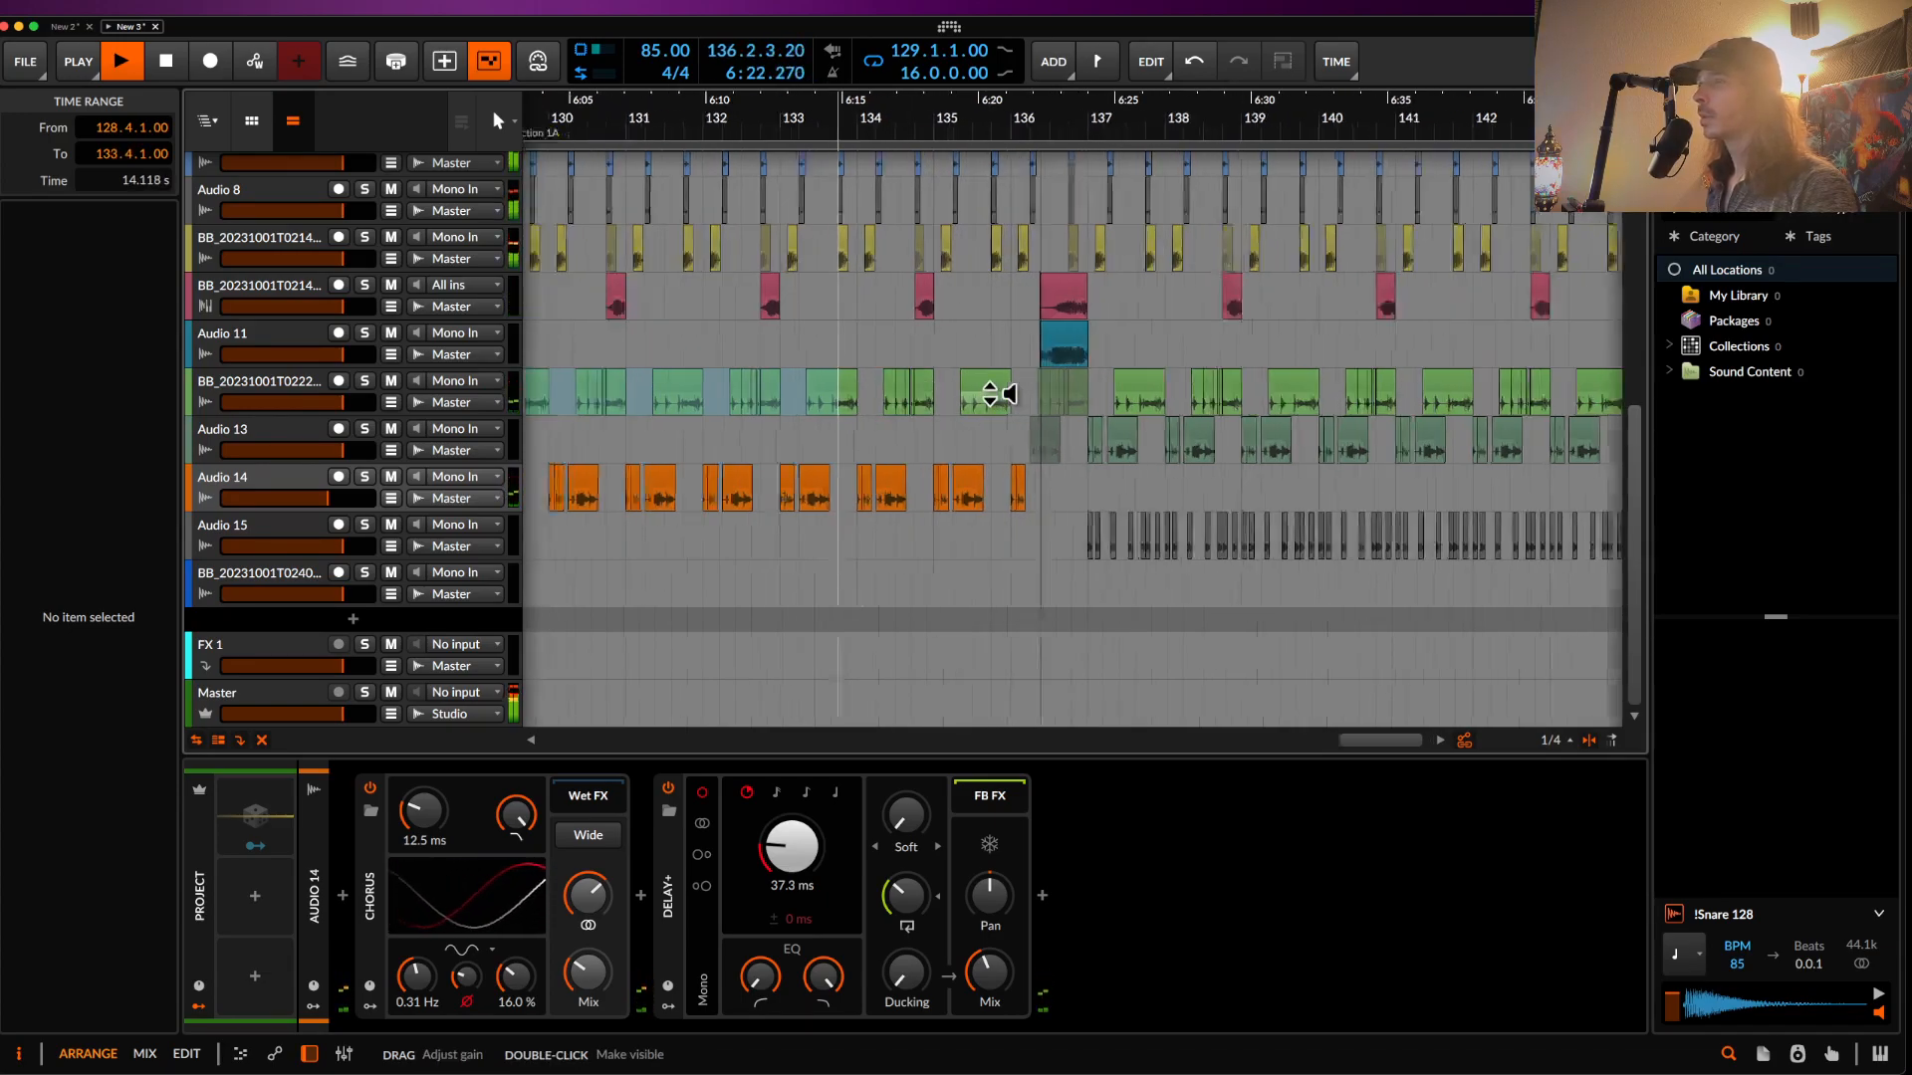
left_click(1132, 390)
scroll(1135, 387, "down", 5)
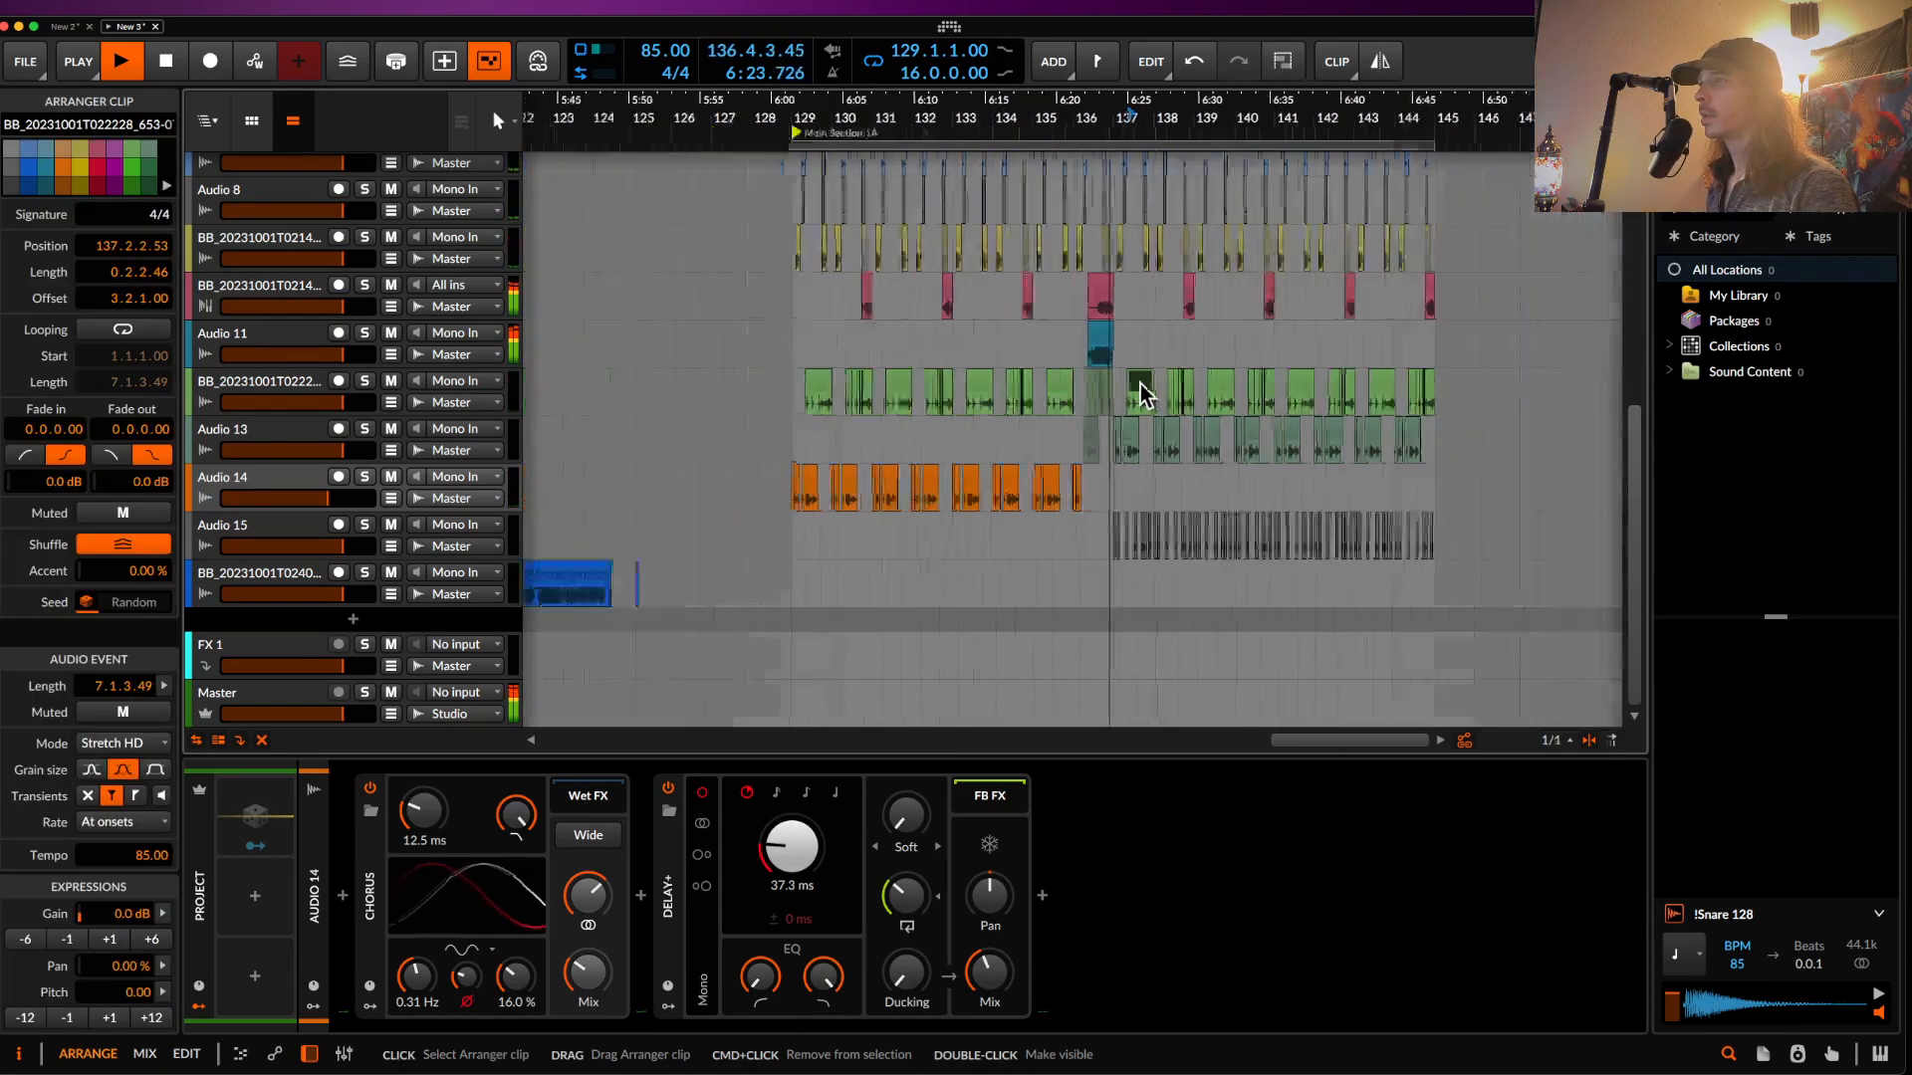
left_click(1388, 397, "shift")
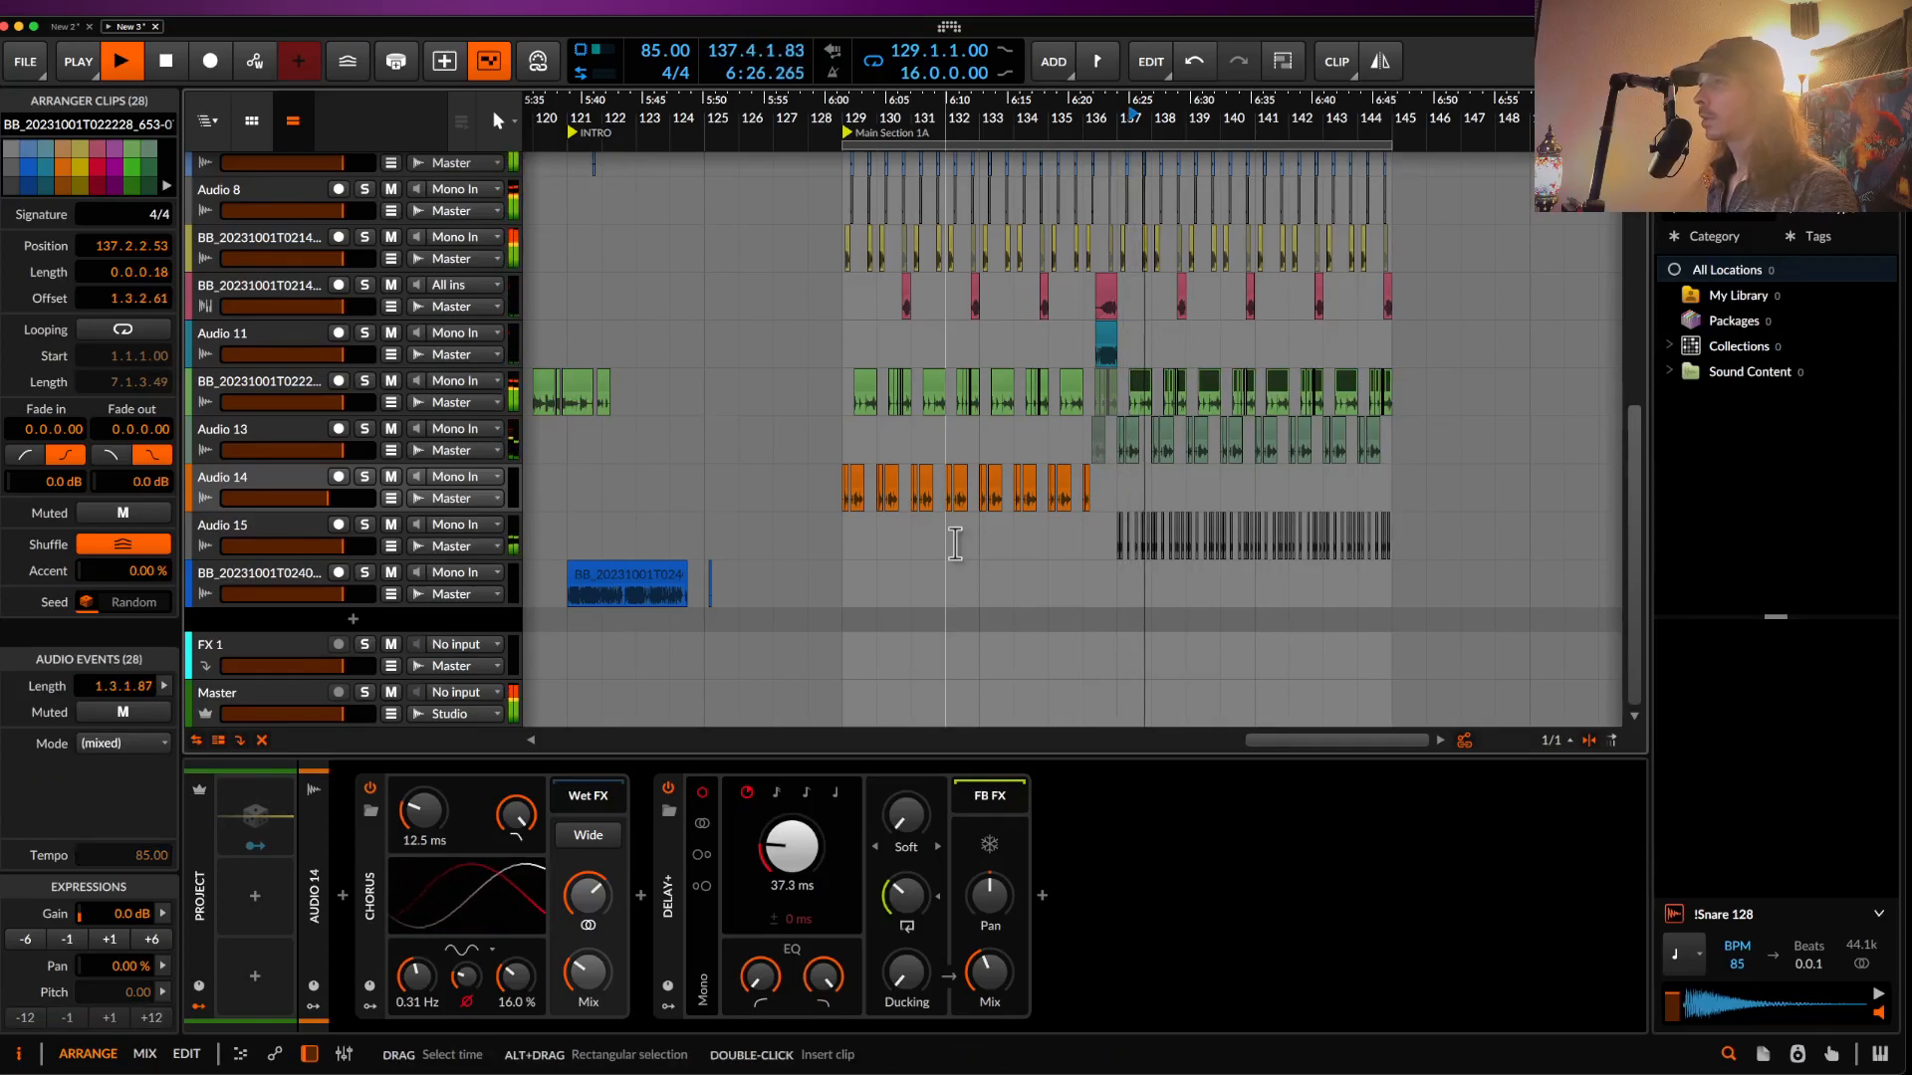
scroll(1045, 481, "up", 2)
scroll(1135, 463, "up", 5)
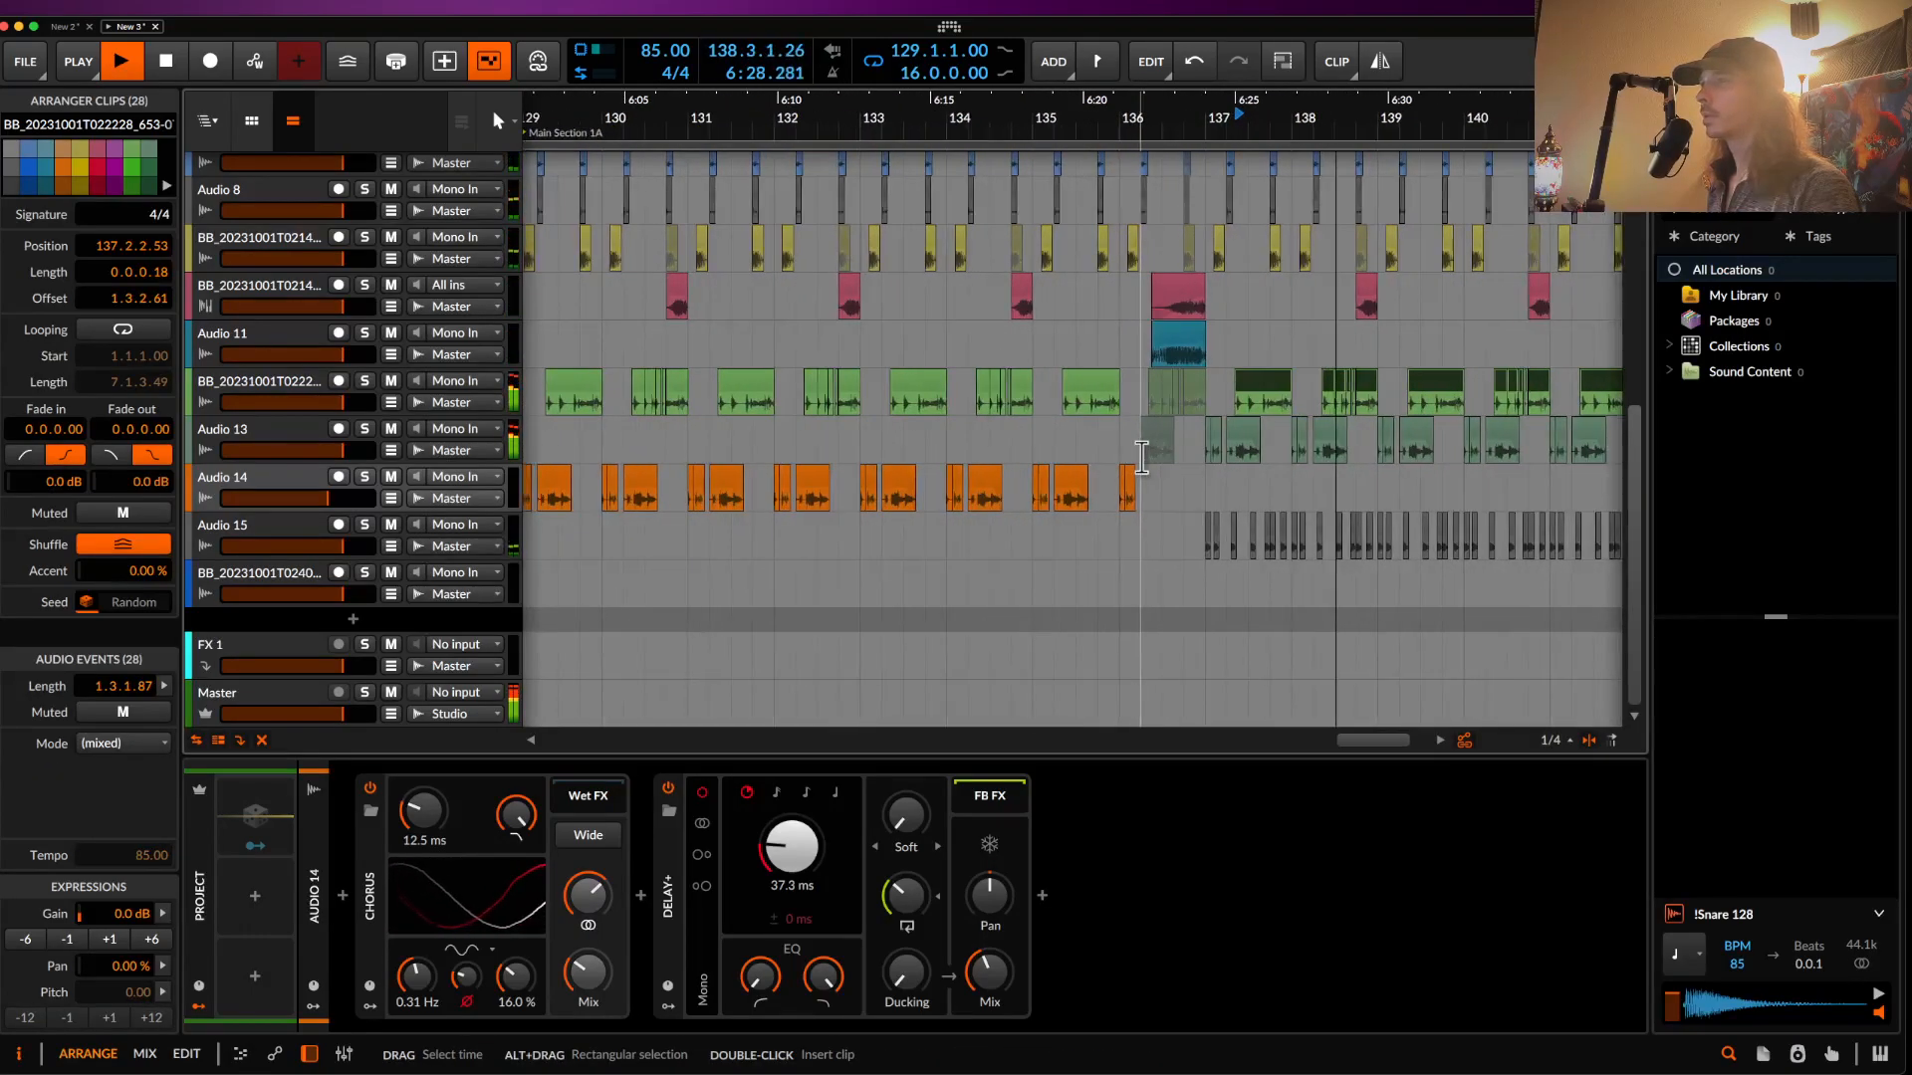
scroll(1140, 456, "down", 2)
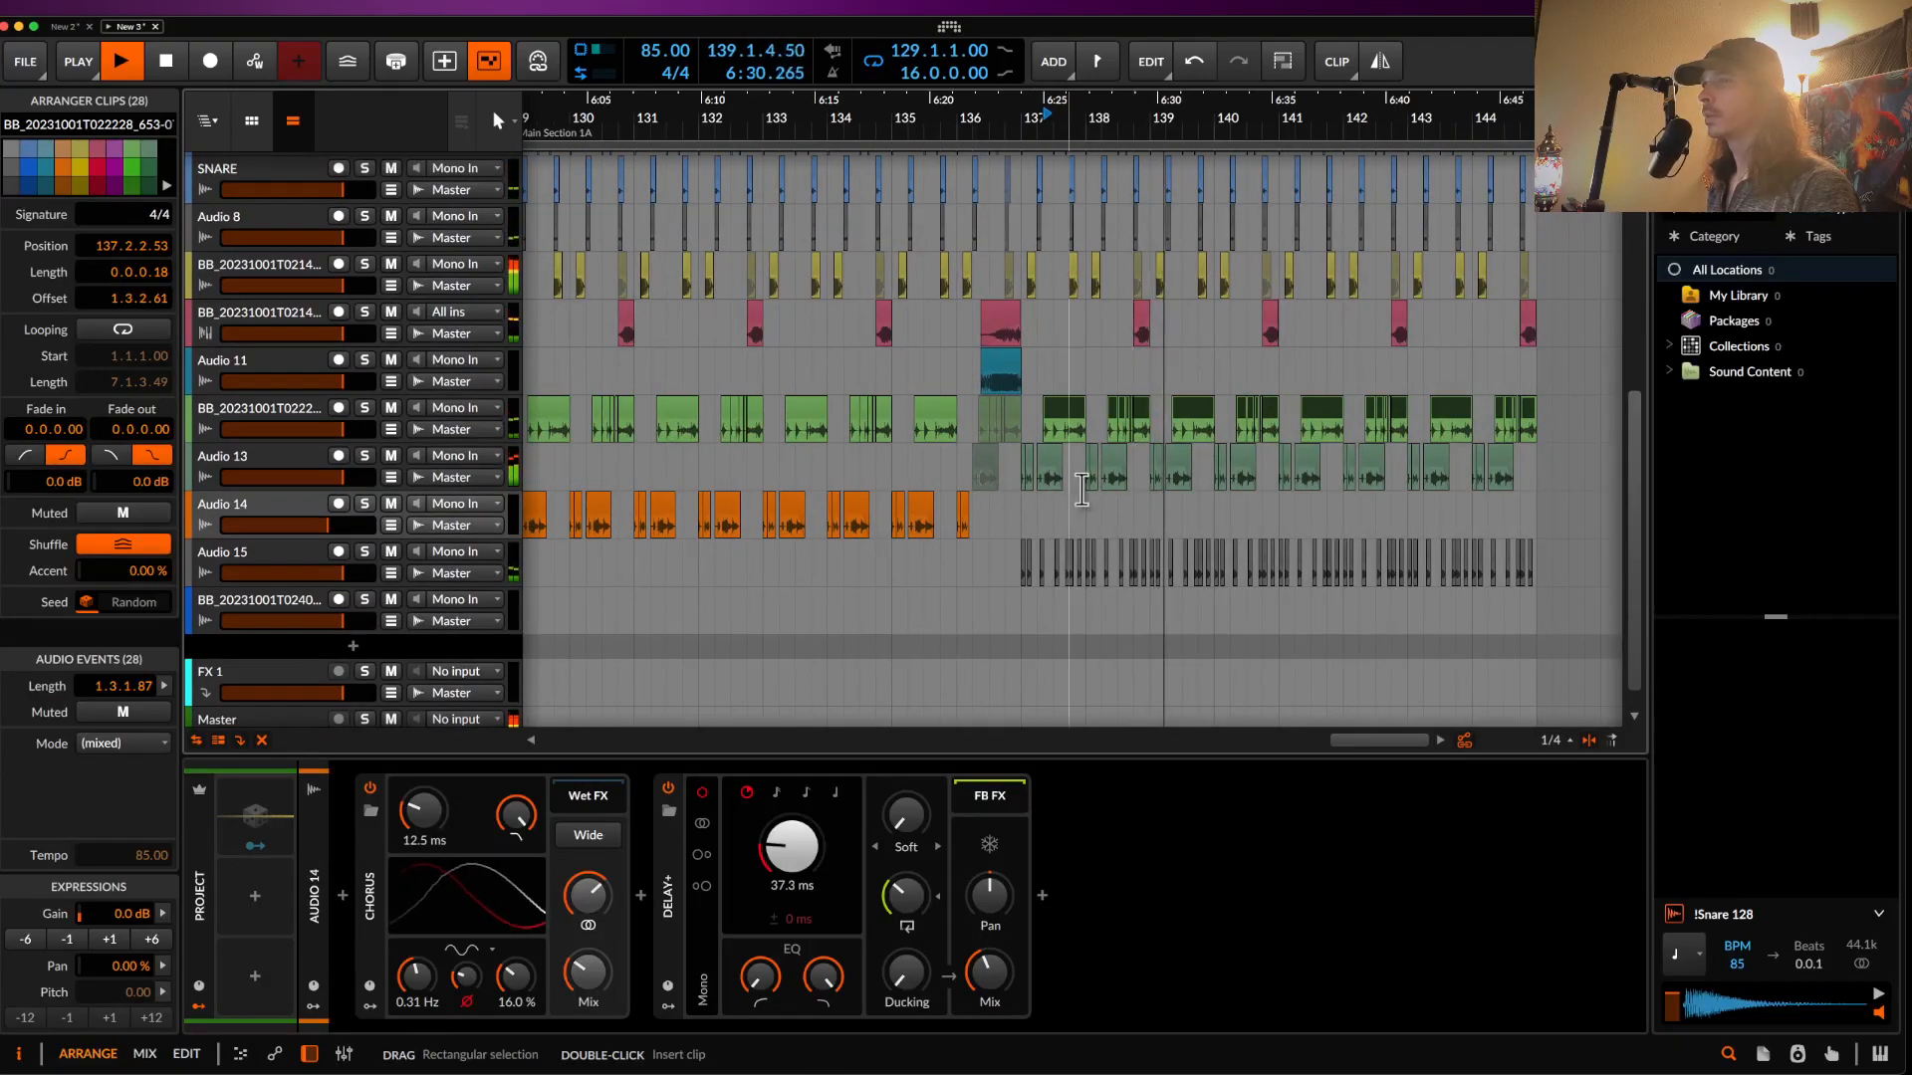
scroll(1080, 488, "up", 4)
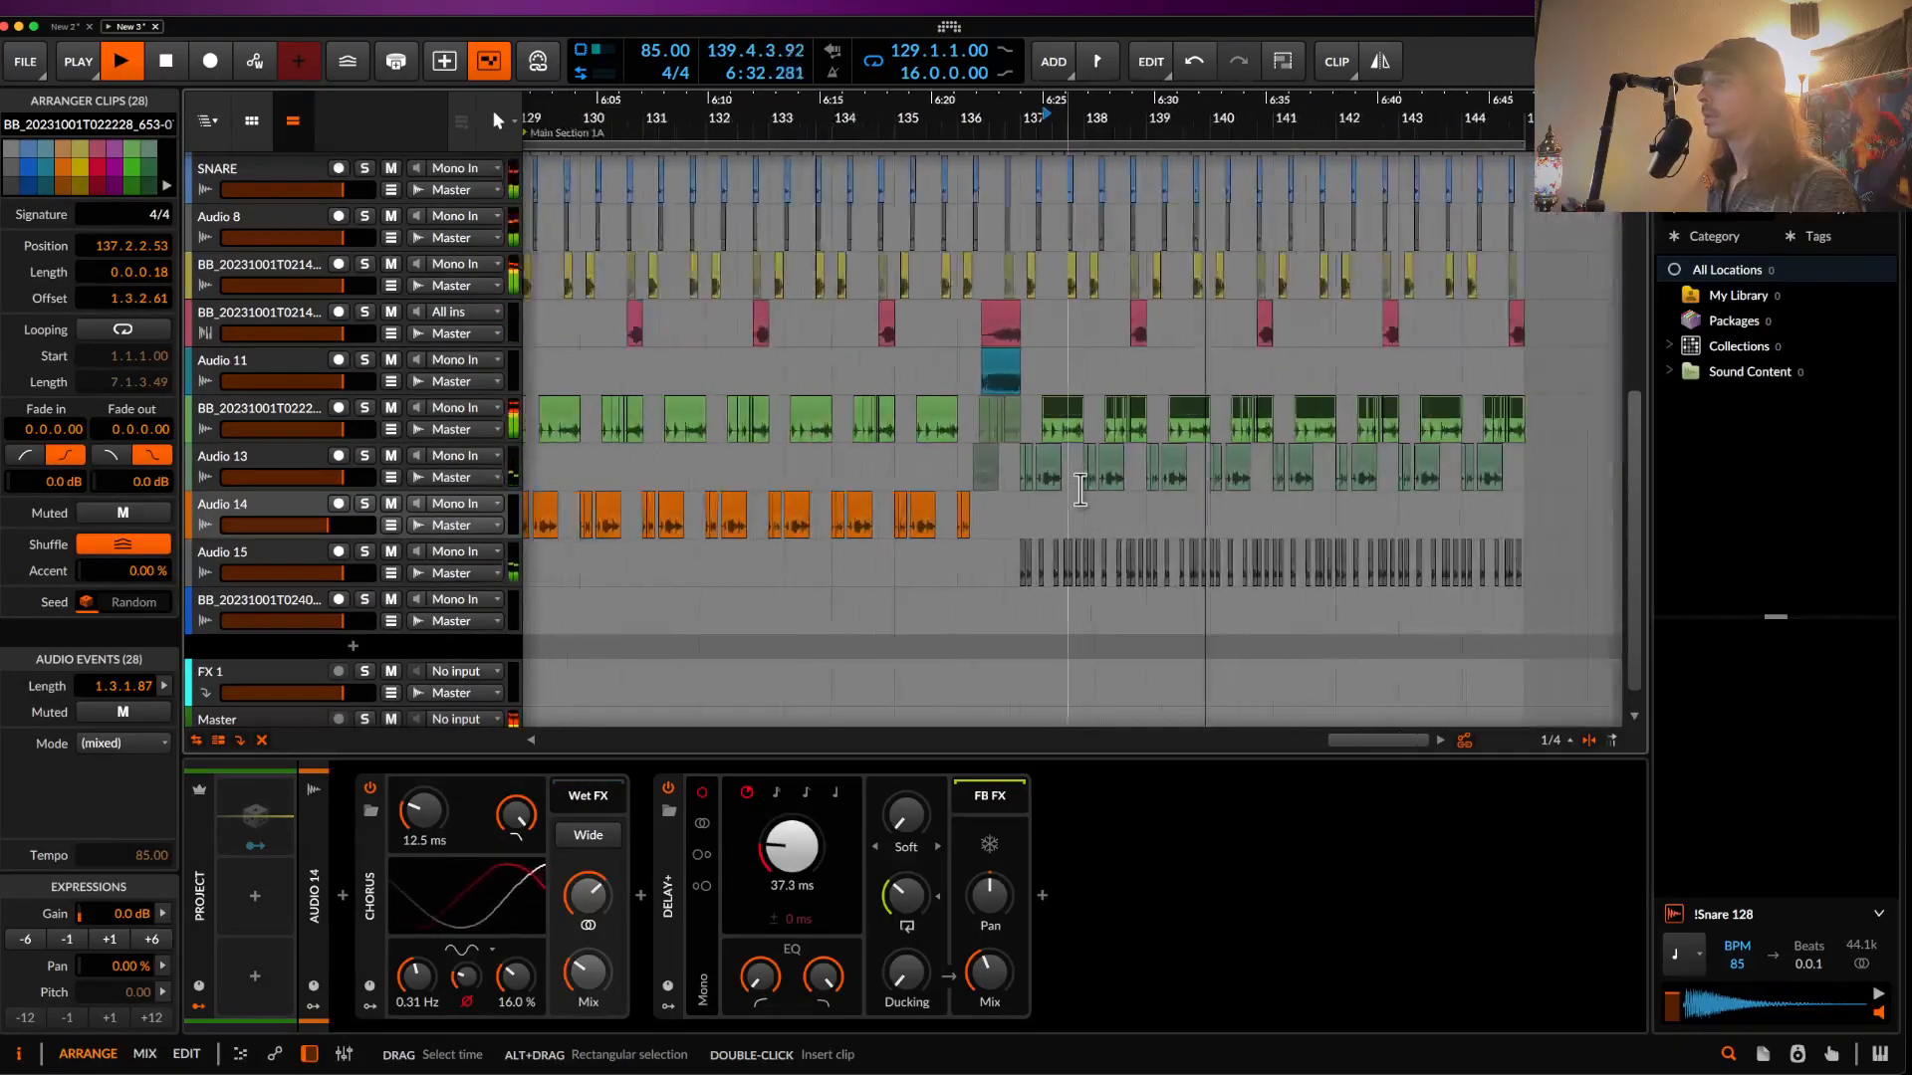
scroll(1080, 488, "down", 5)
scroll(986, 328, "up", 3)
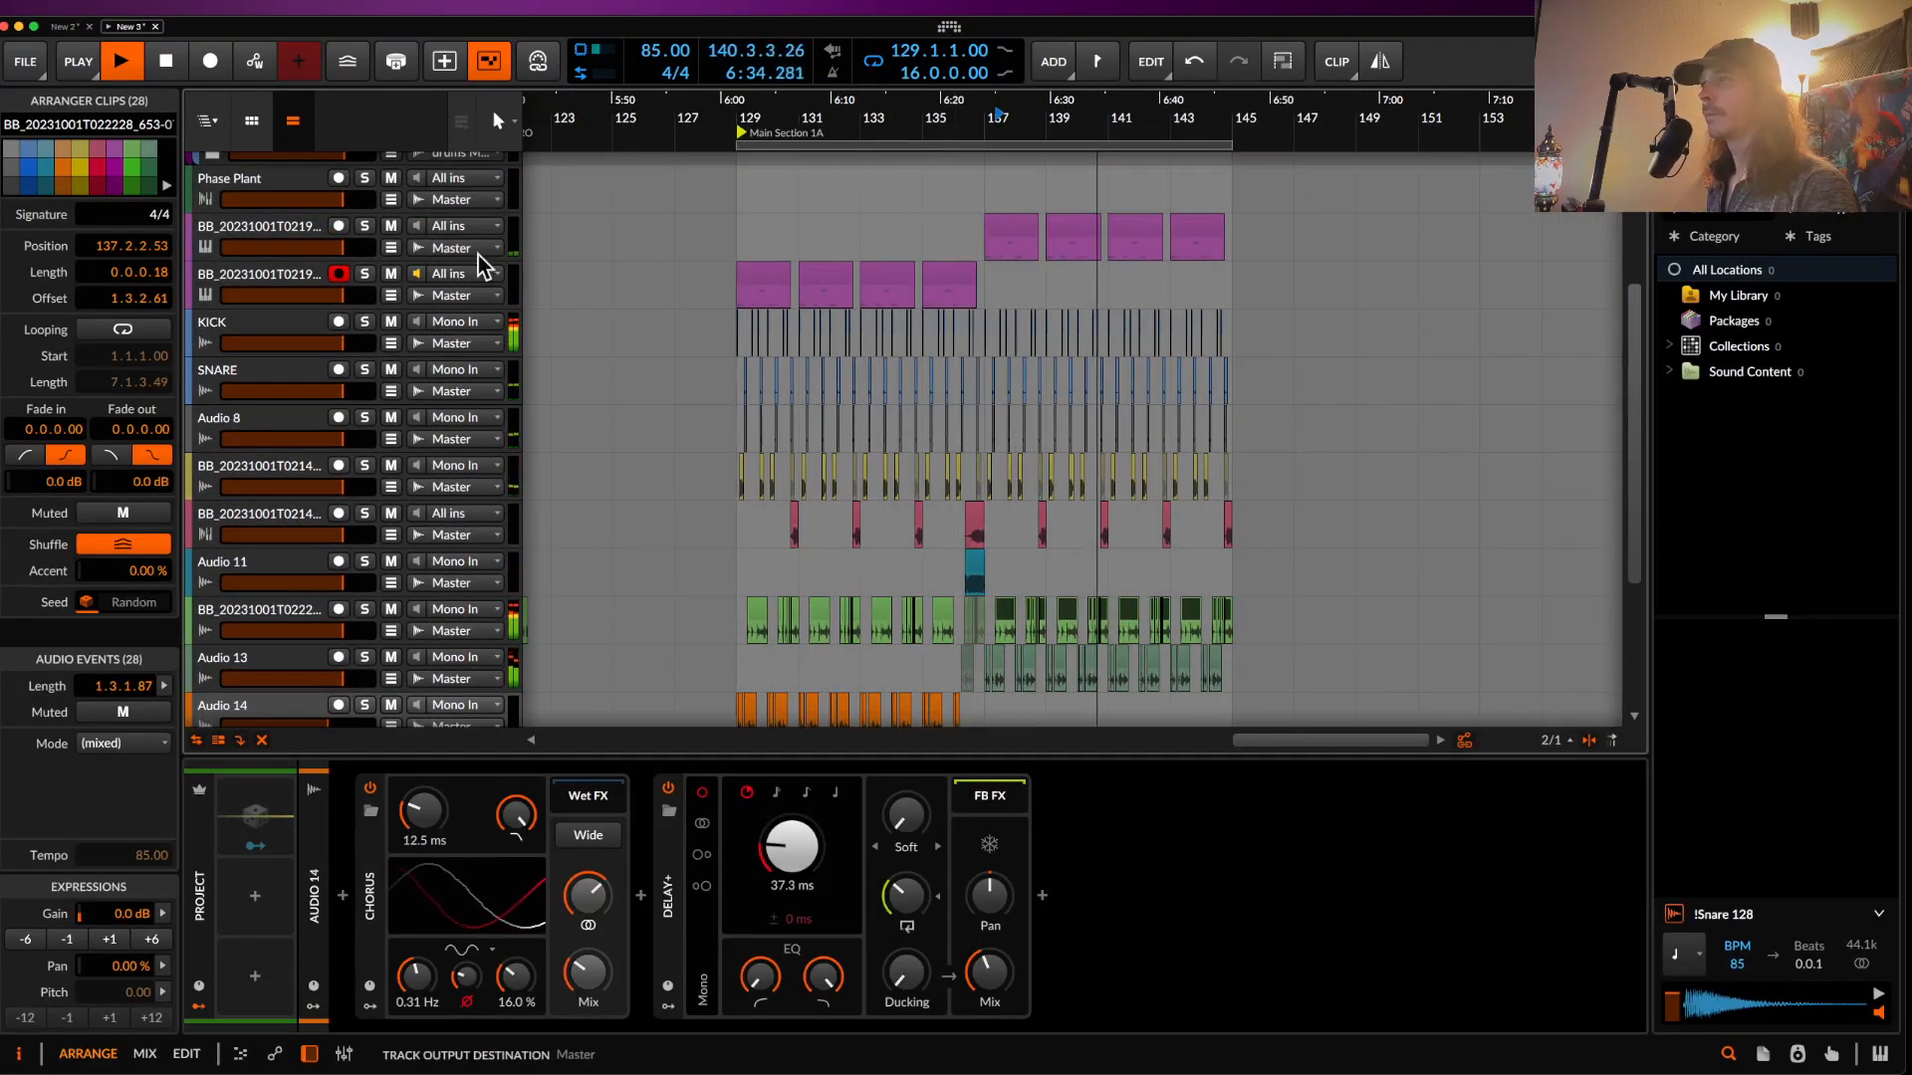
- Duplicate the sampler riser track with Cmd+D and delete its four copied clips
left_click(249, 294)
key("super+d")
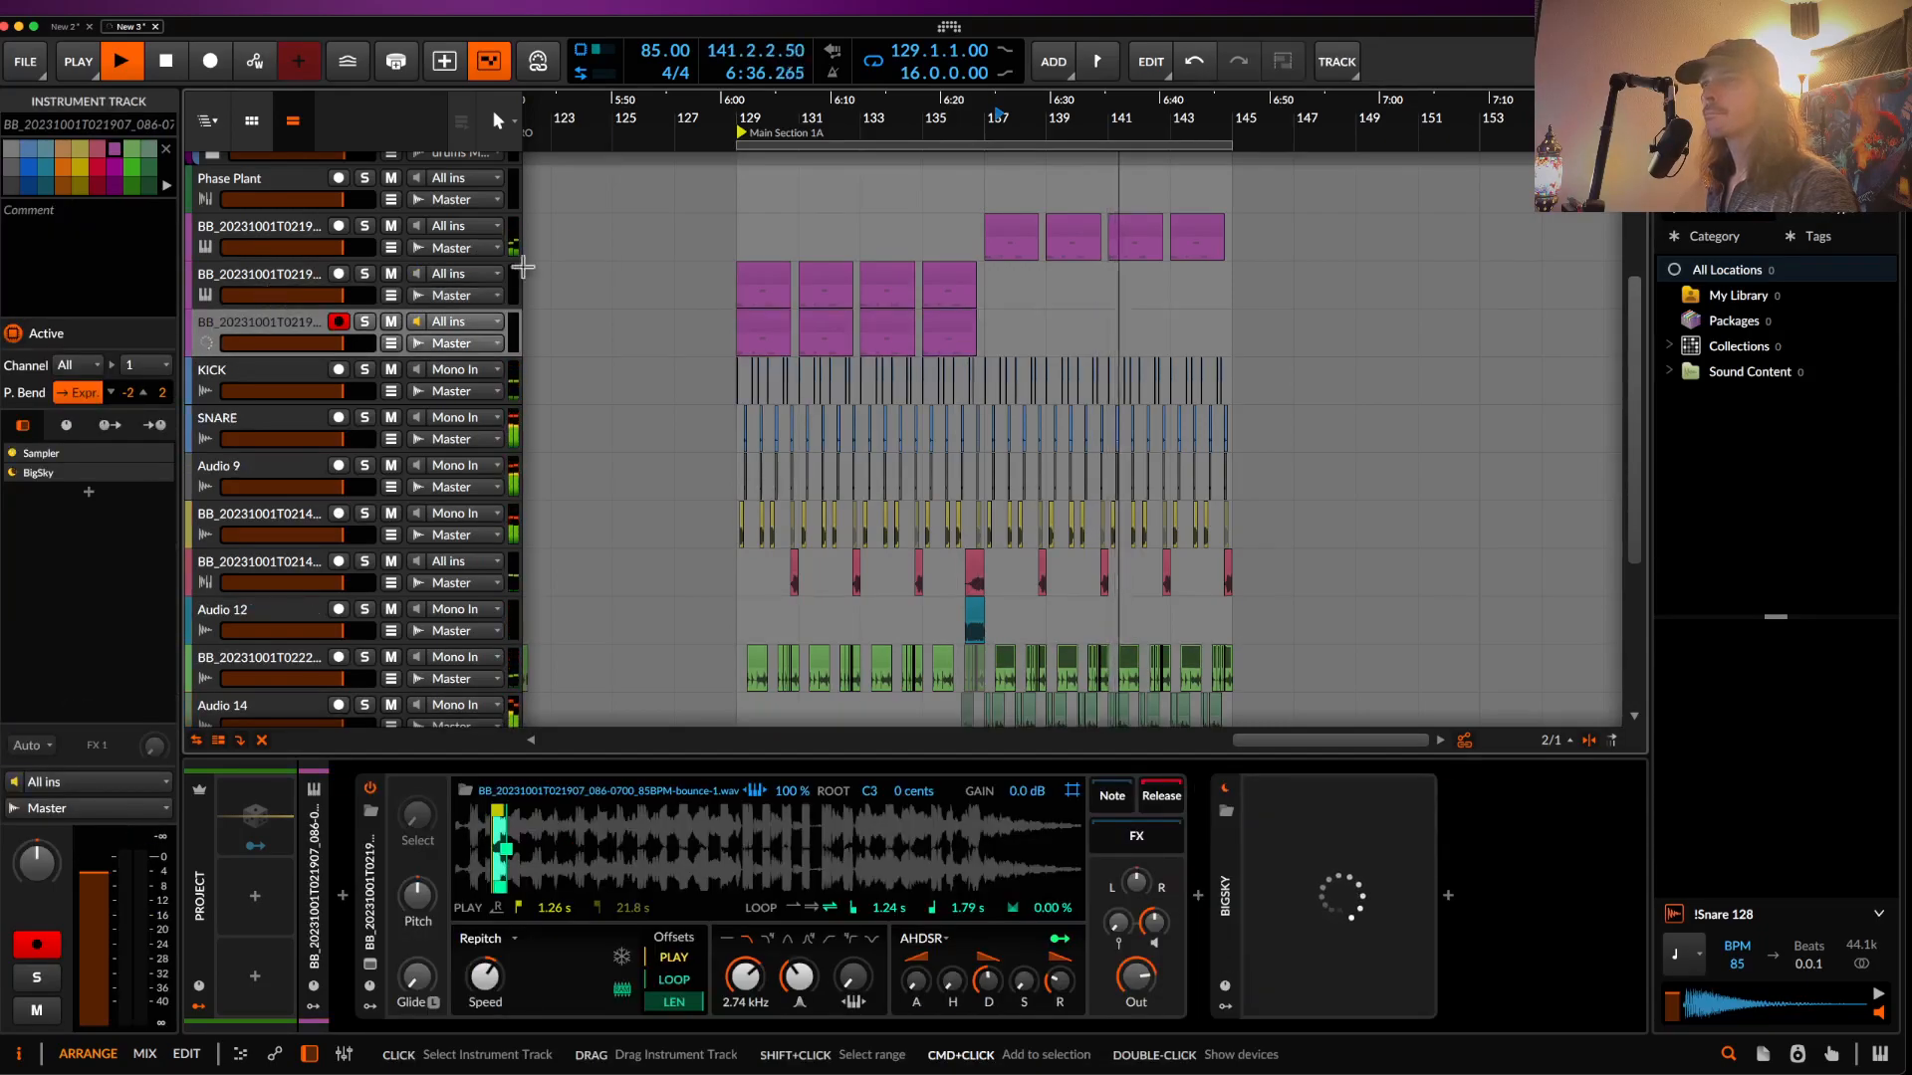
left_click(762, 320)
left_click(951, 320, "shift")
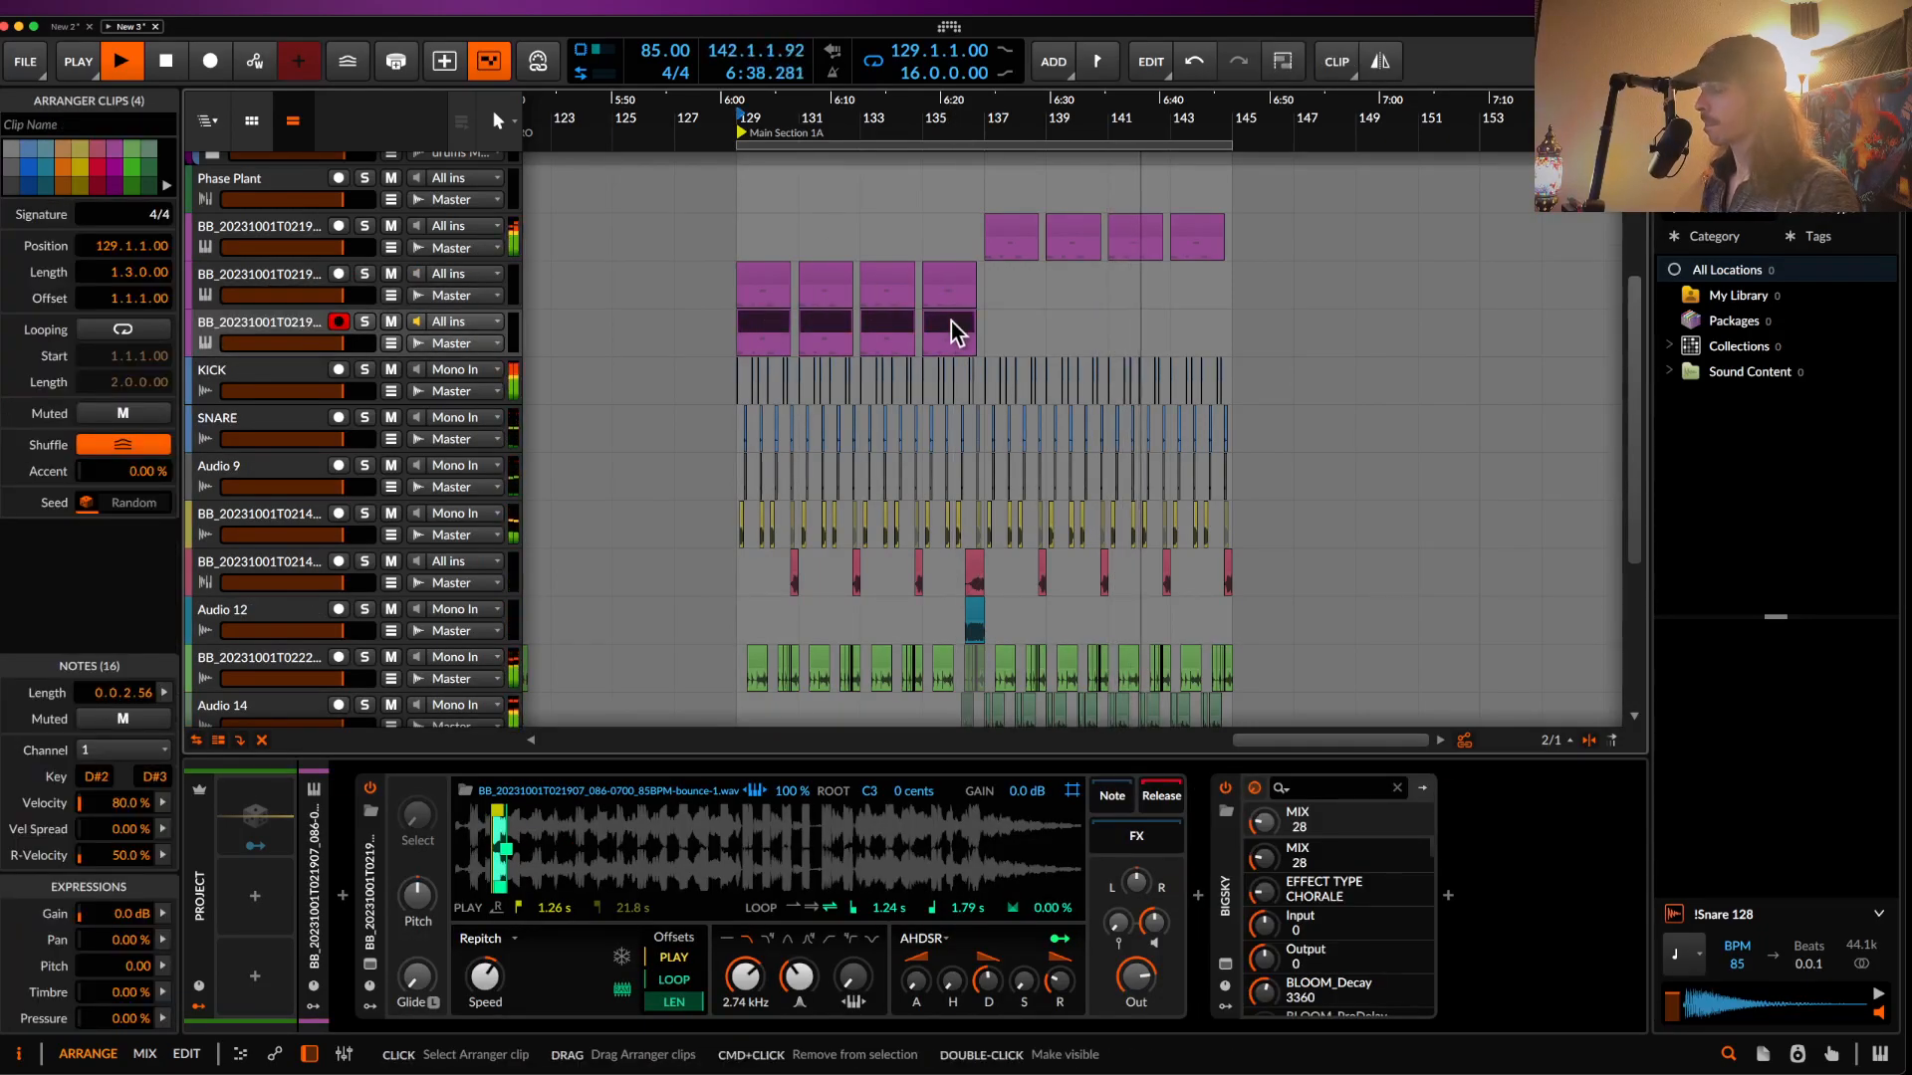
key("Delete")
left_click(248, 326)
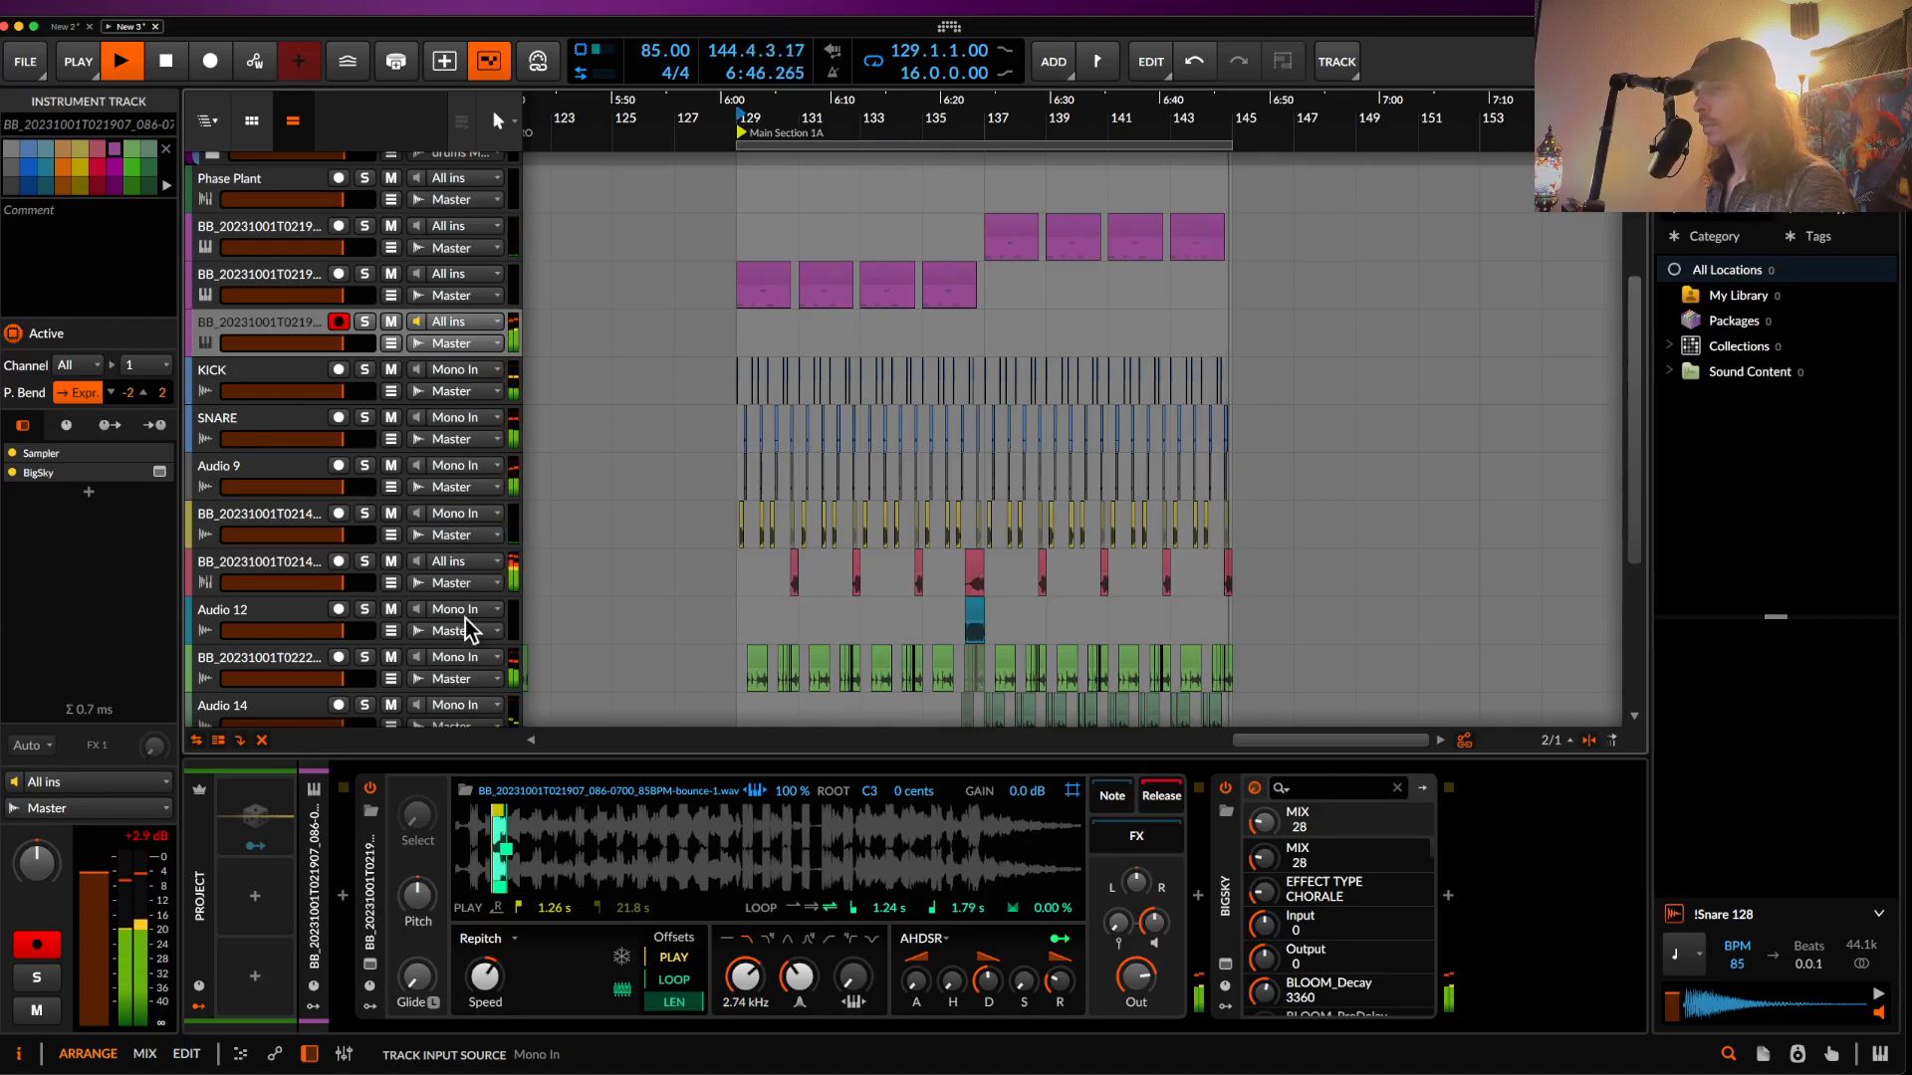
- Stop playback and lower the Sampler's filter cutoff and adjust its resonance
key("space")
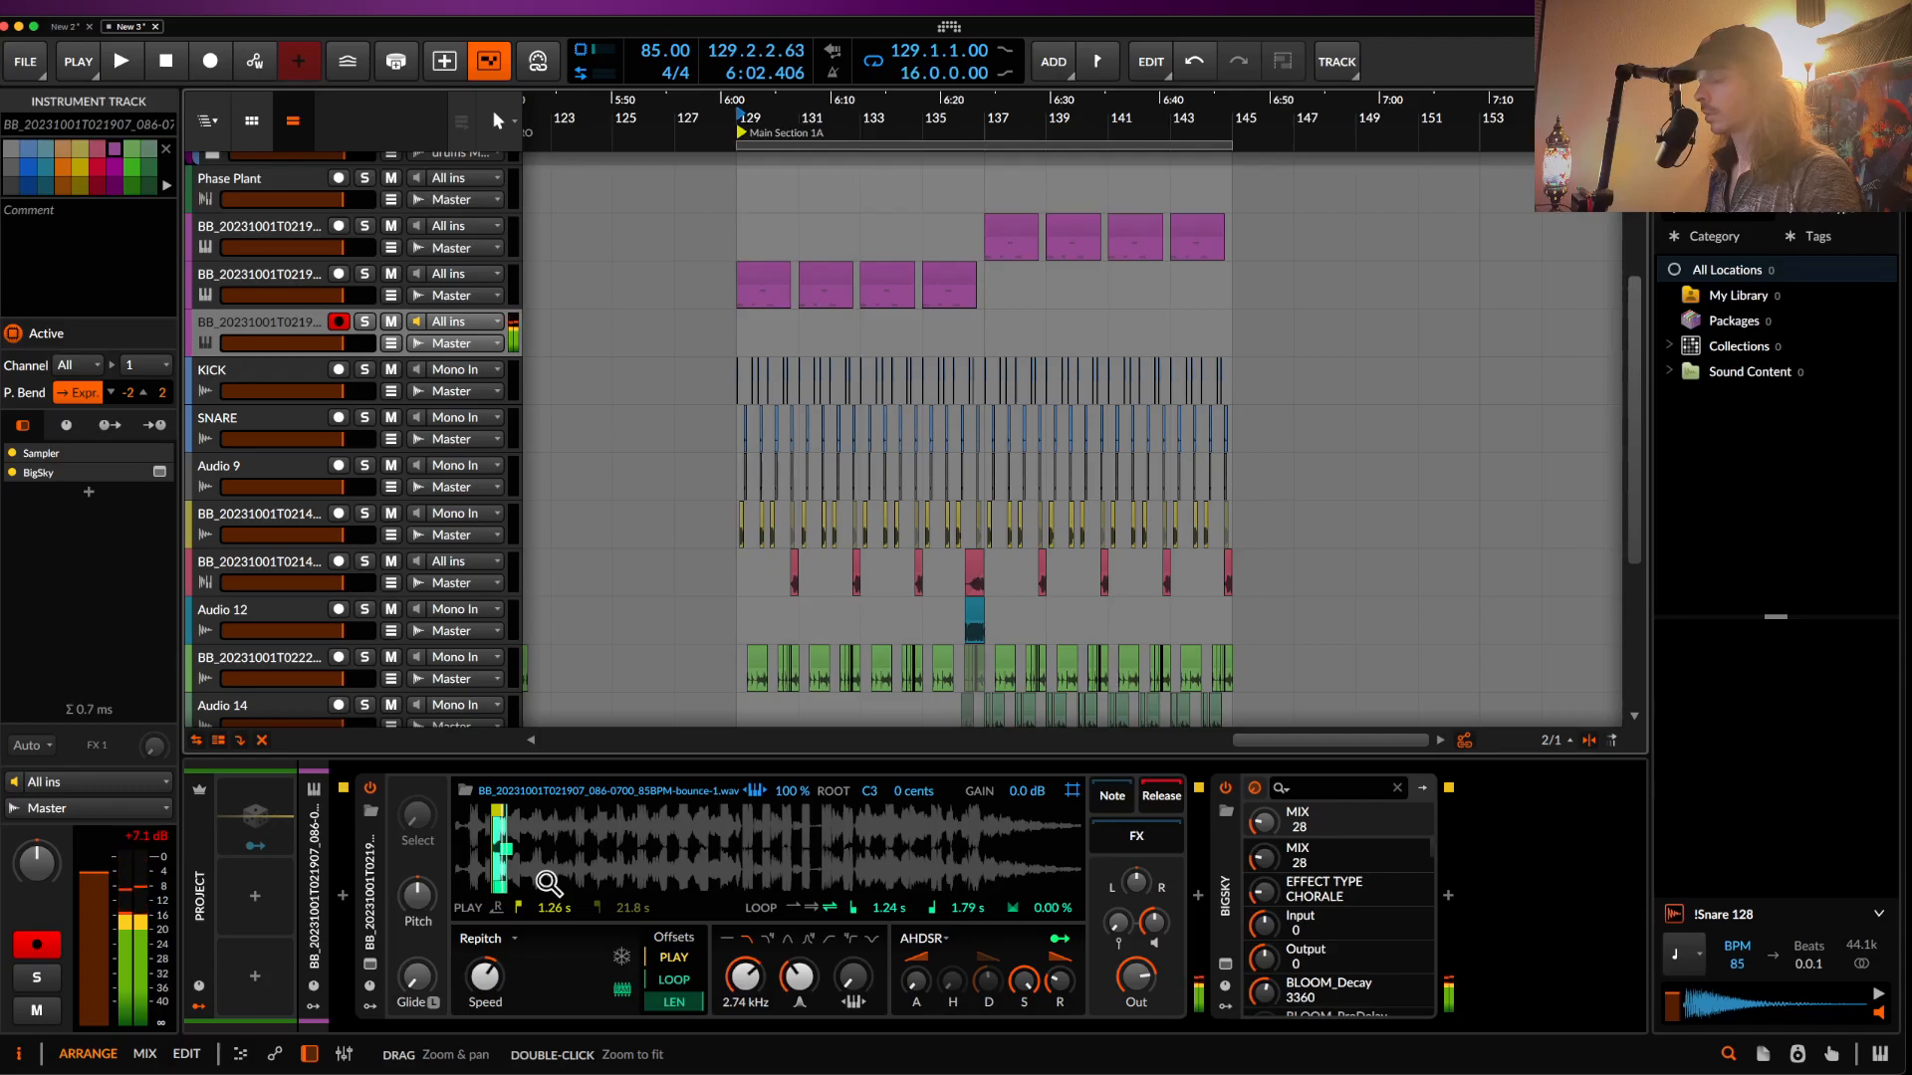
left_click_drag(744, 975, 745, 1026)
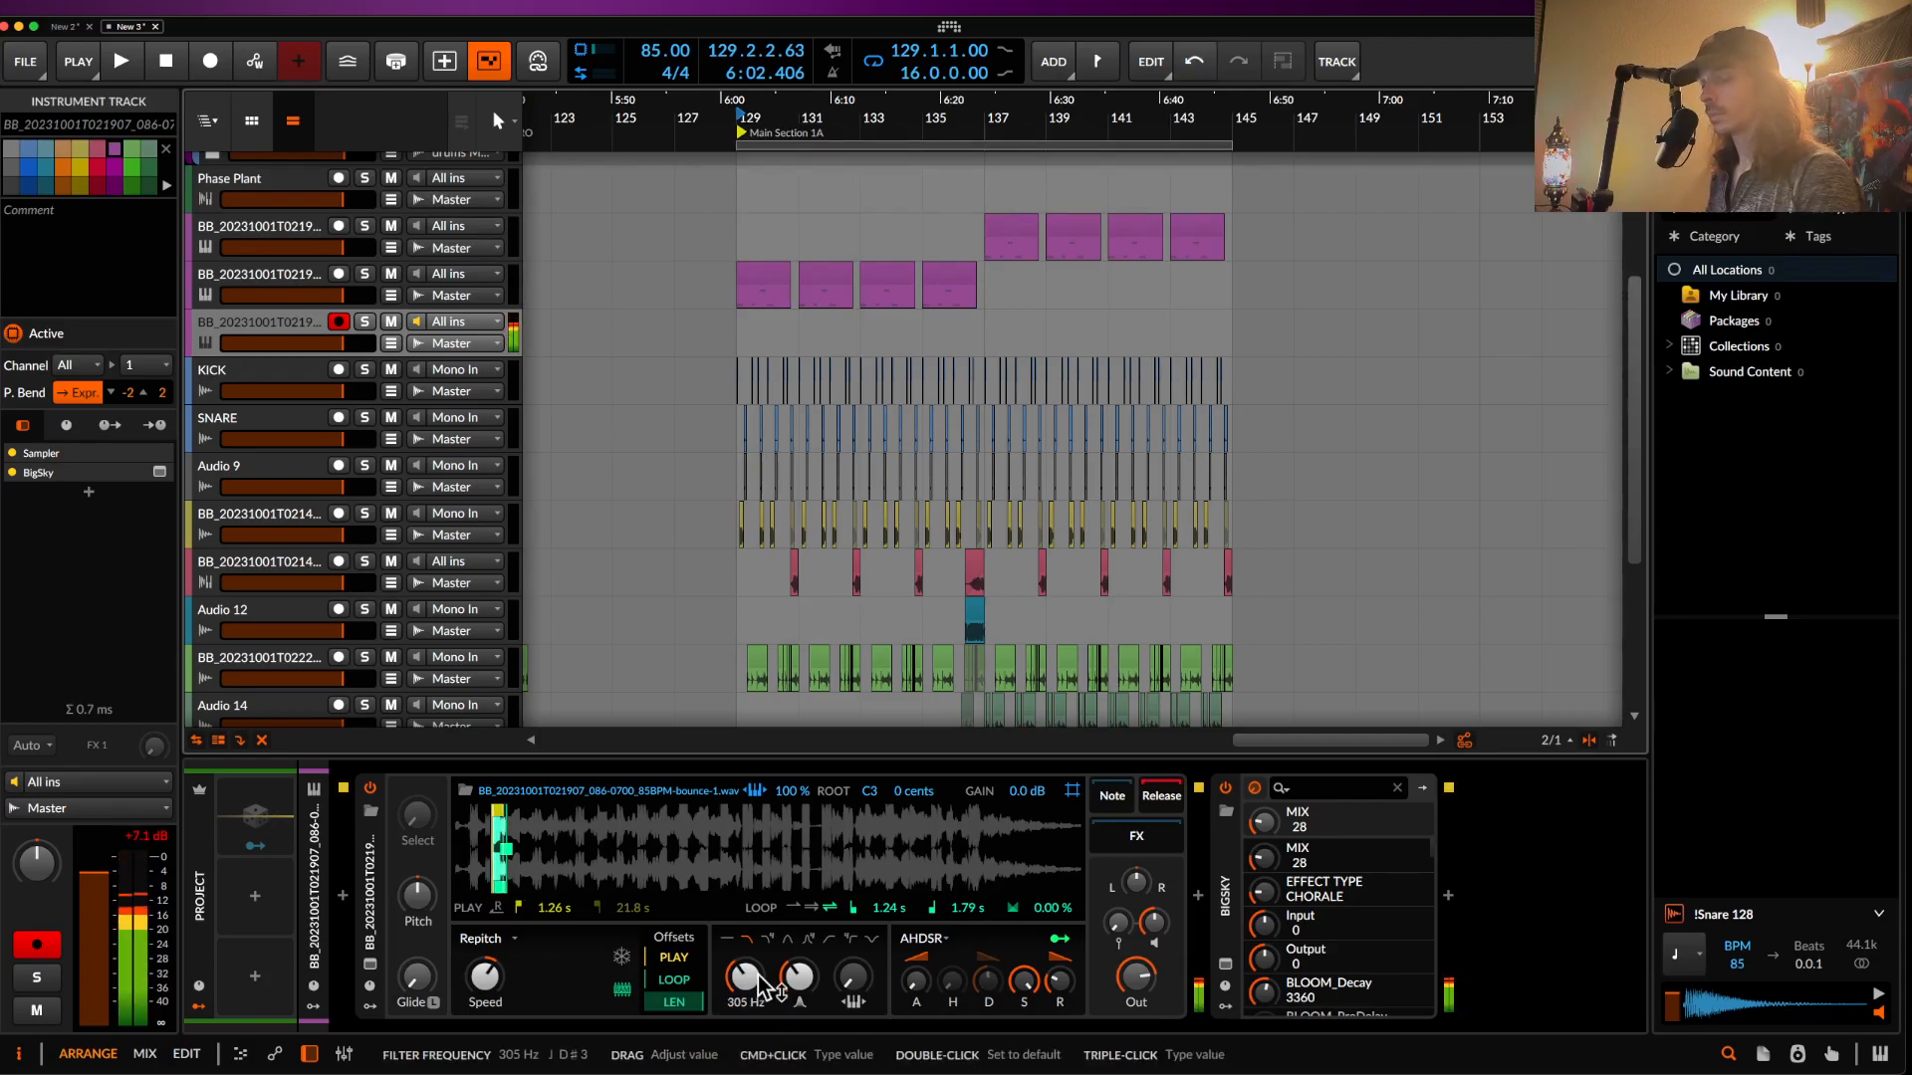
left_click(742, 340)
scroll(690, 336, "left", 3)
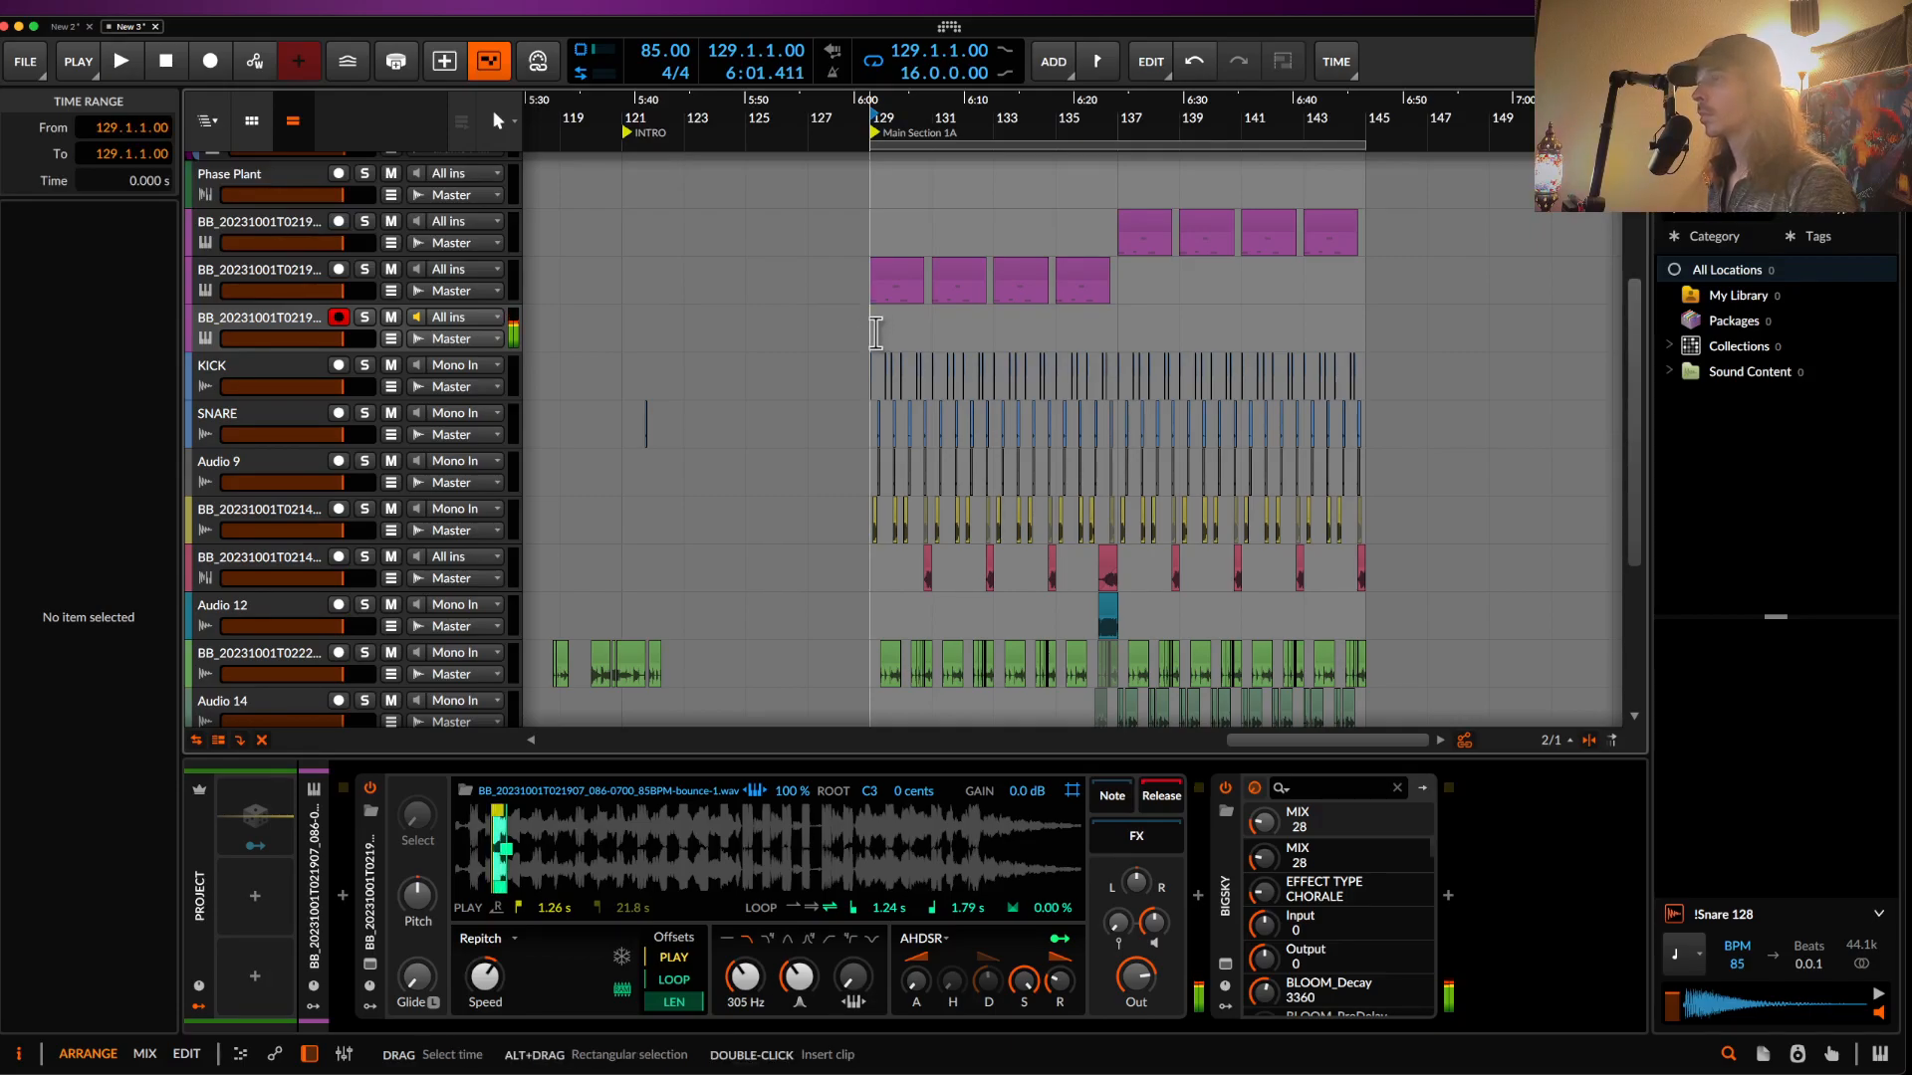
left_click_drag(807, 987, 745, 972)
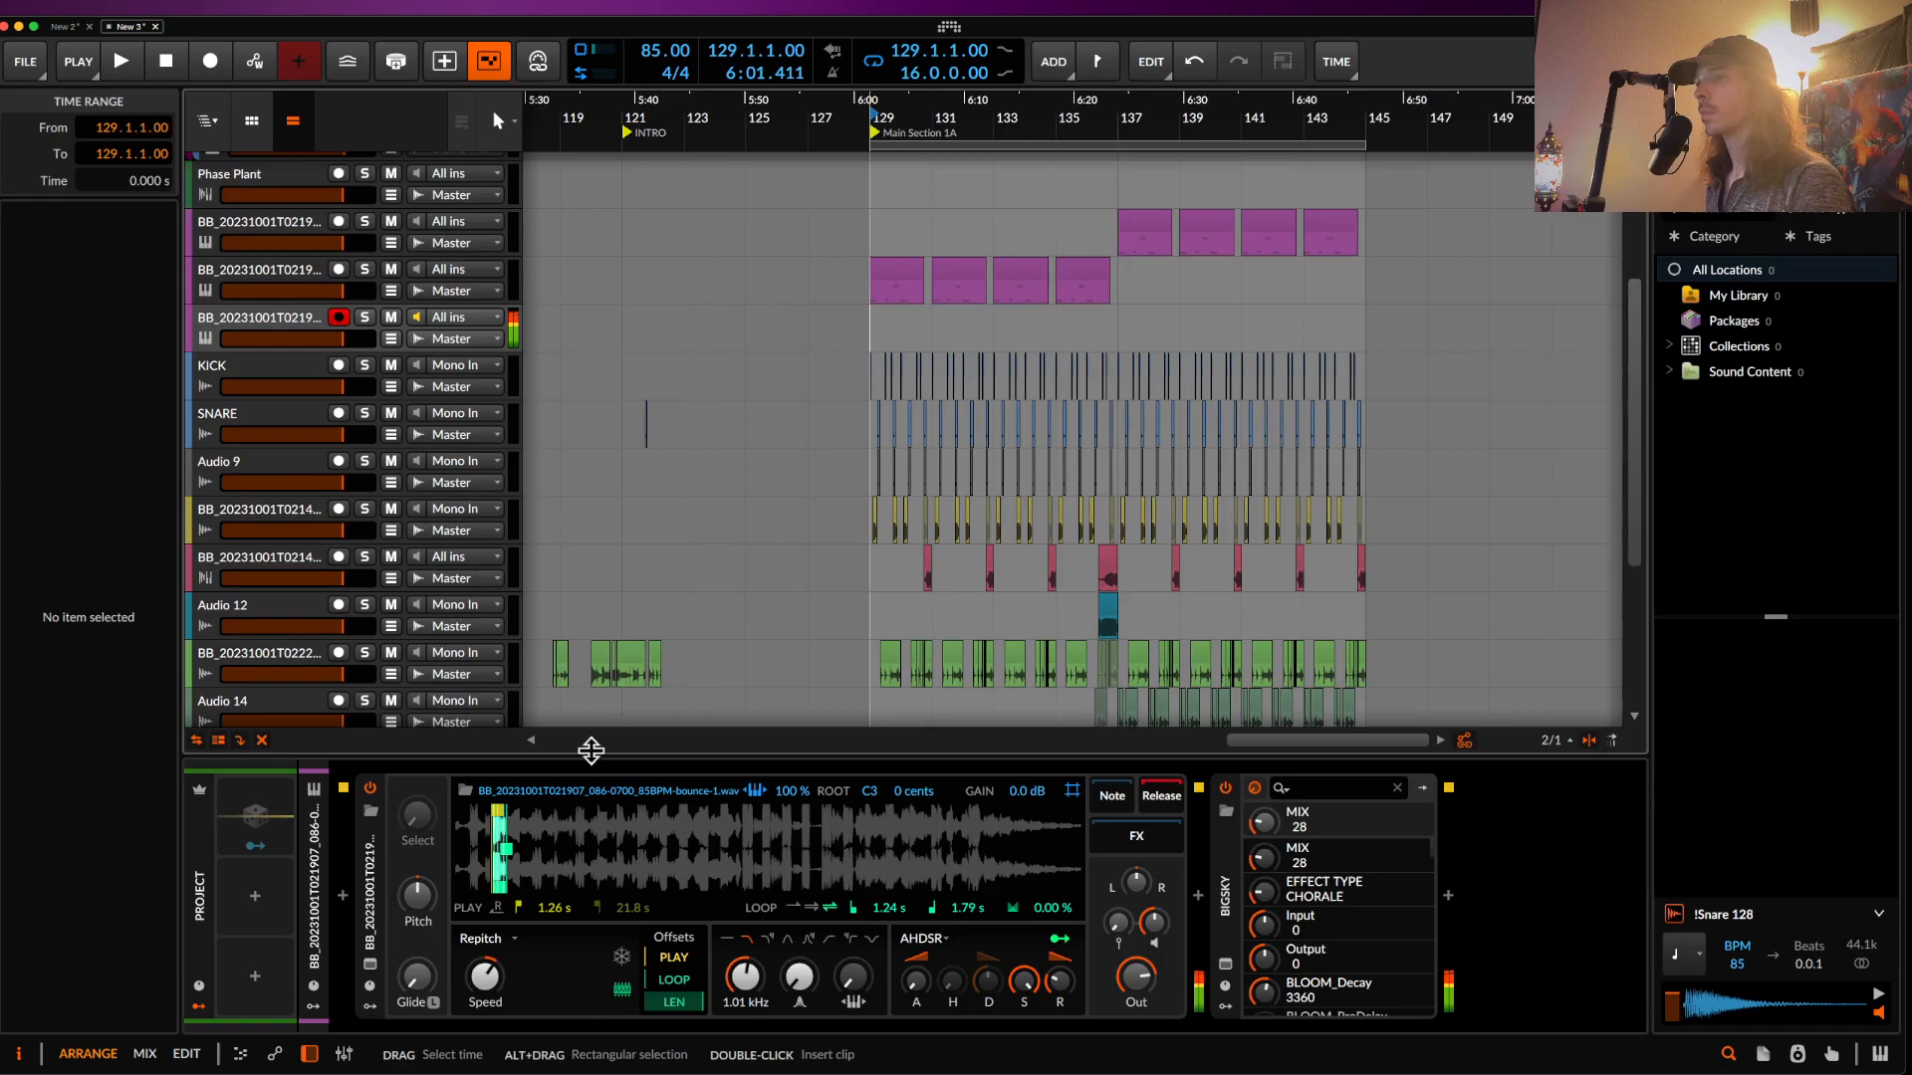
- Set the sample loop offset to 12%, move play start later, and make BigSky fully wet
left_click_drag(674, 979, 674, 970)
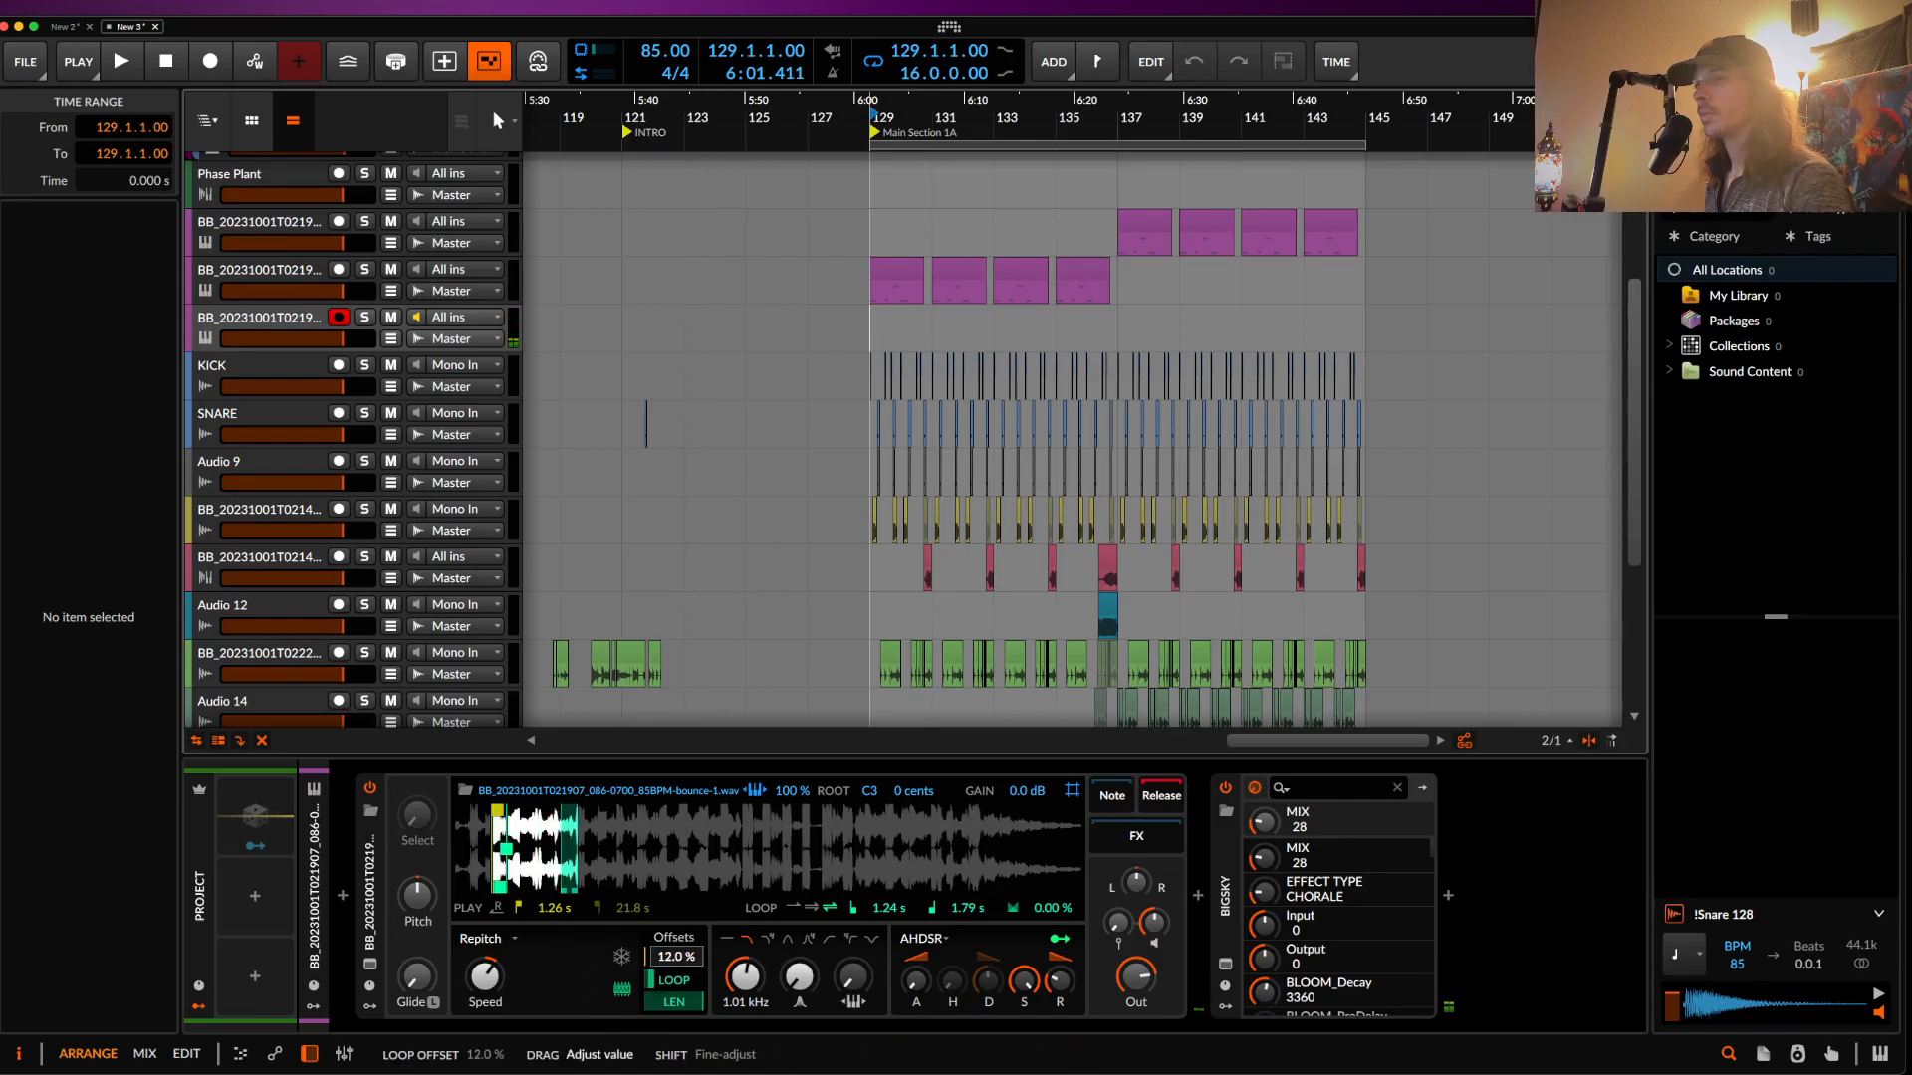
left_click_drag(489, 807, 496, 806)
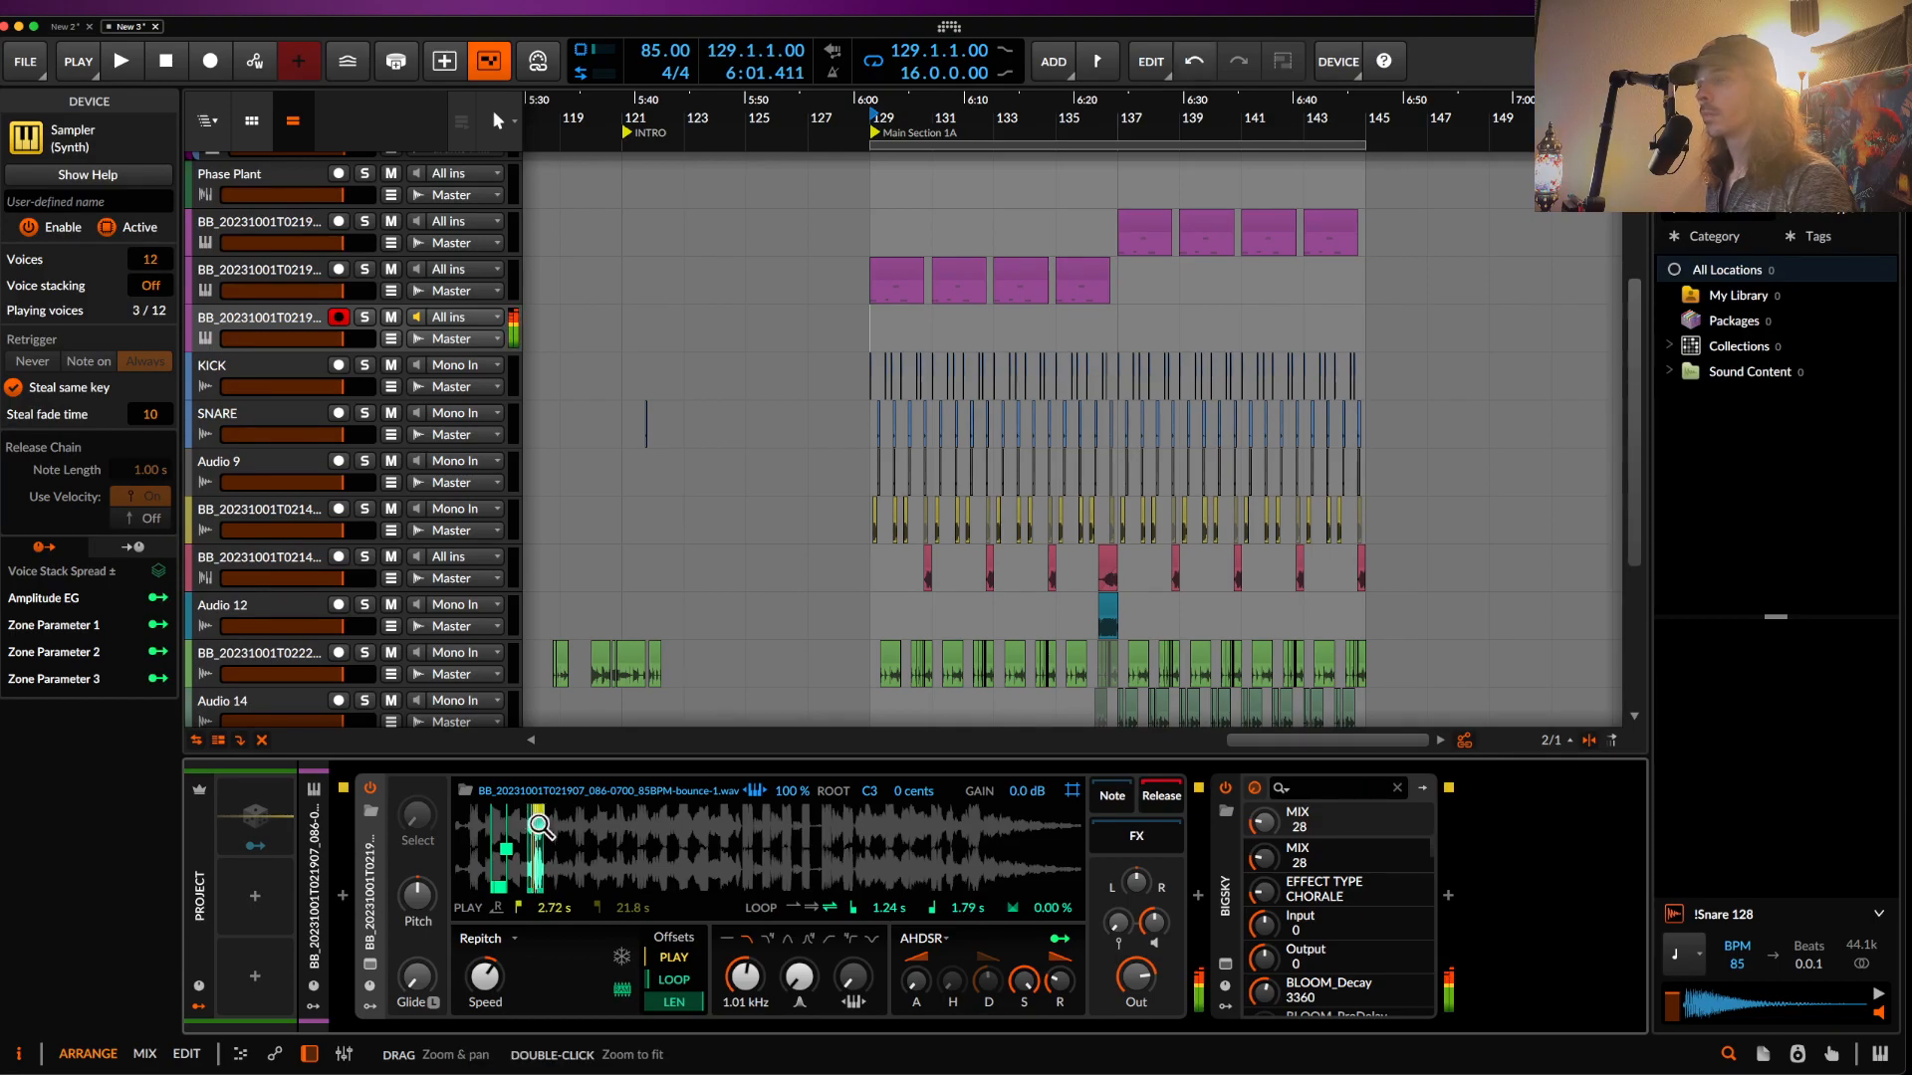
left_click(1225, 964)
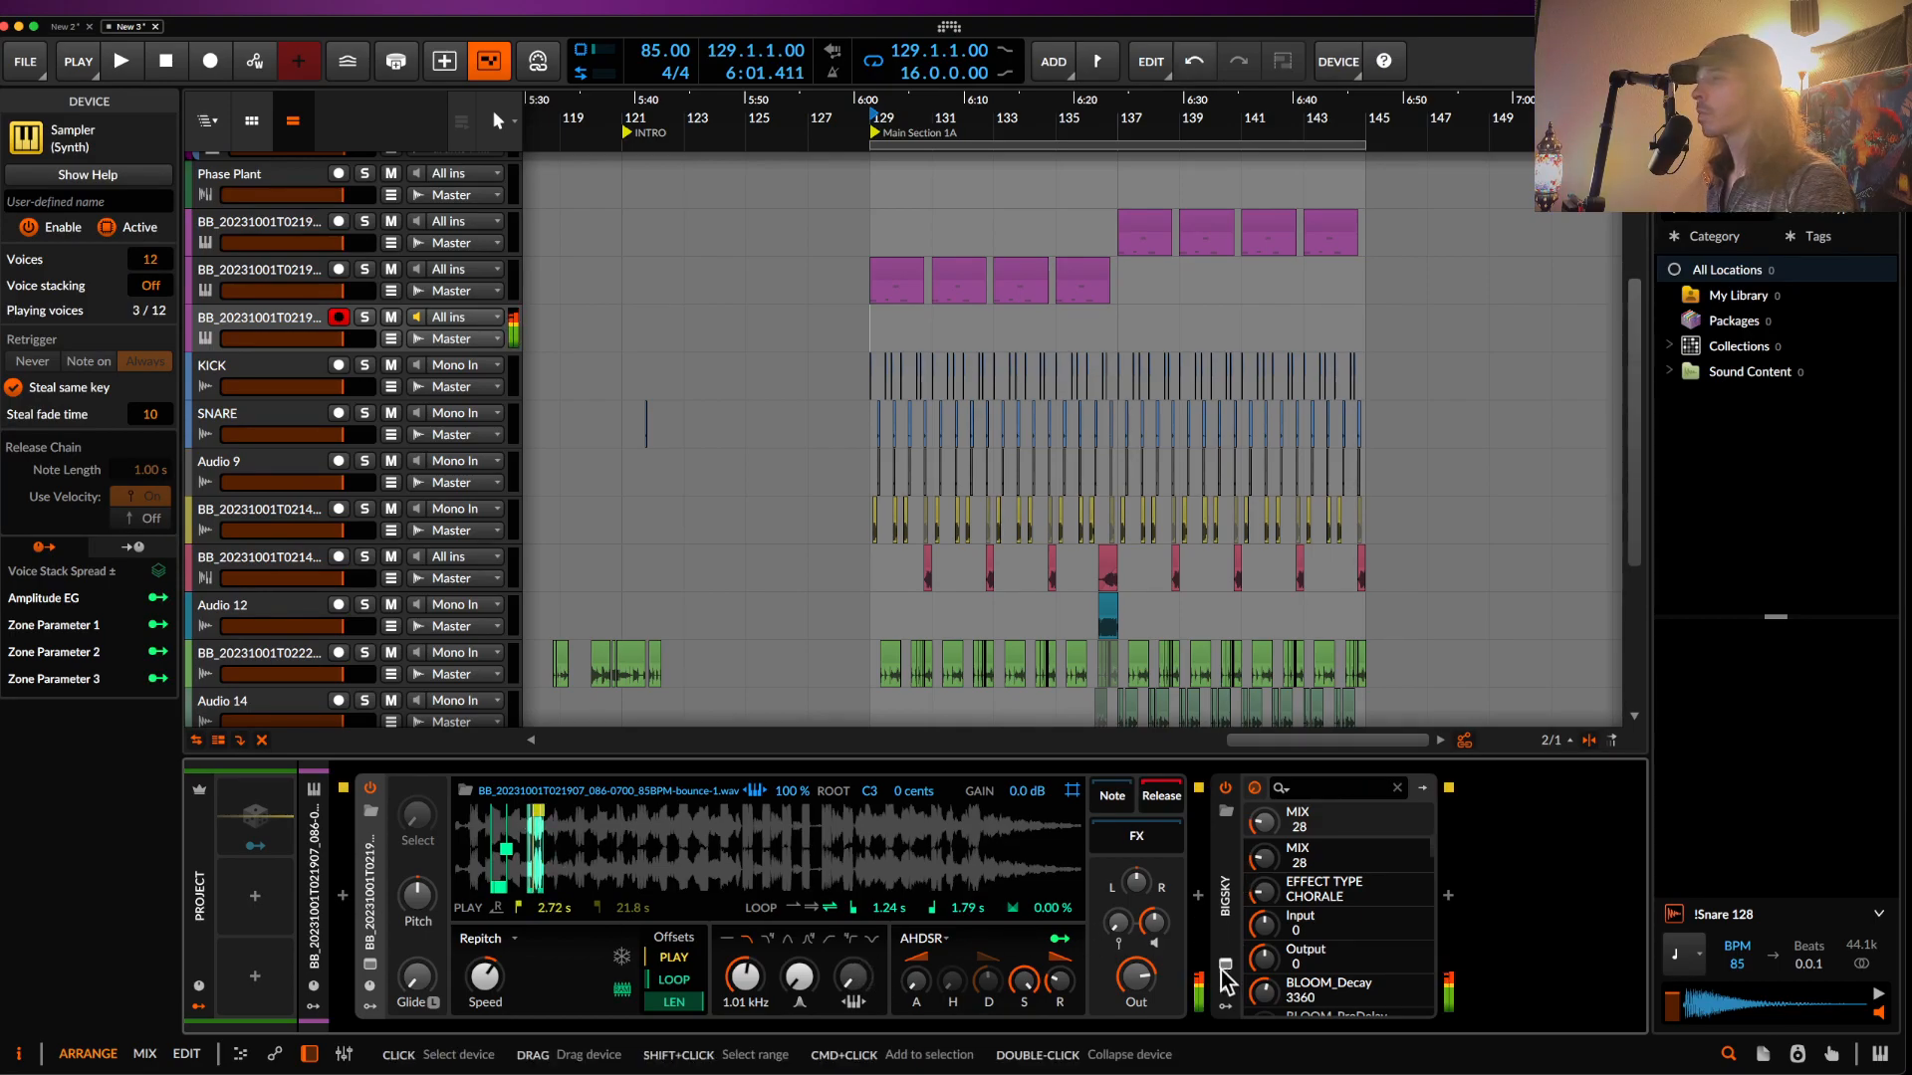
left_click_drag(1163, 485, 1155, 329)
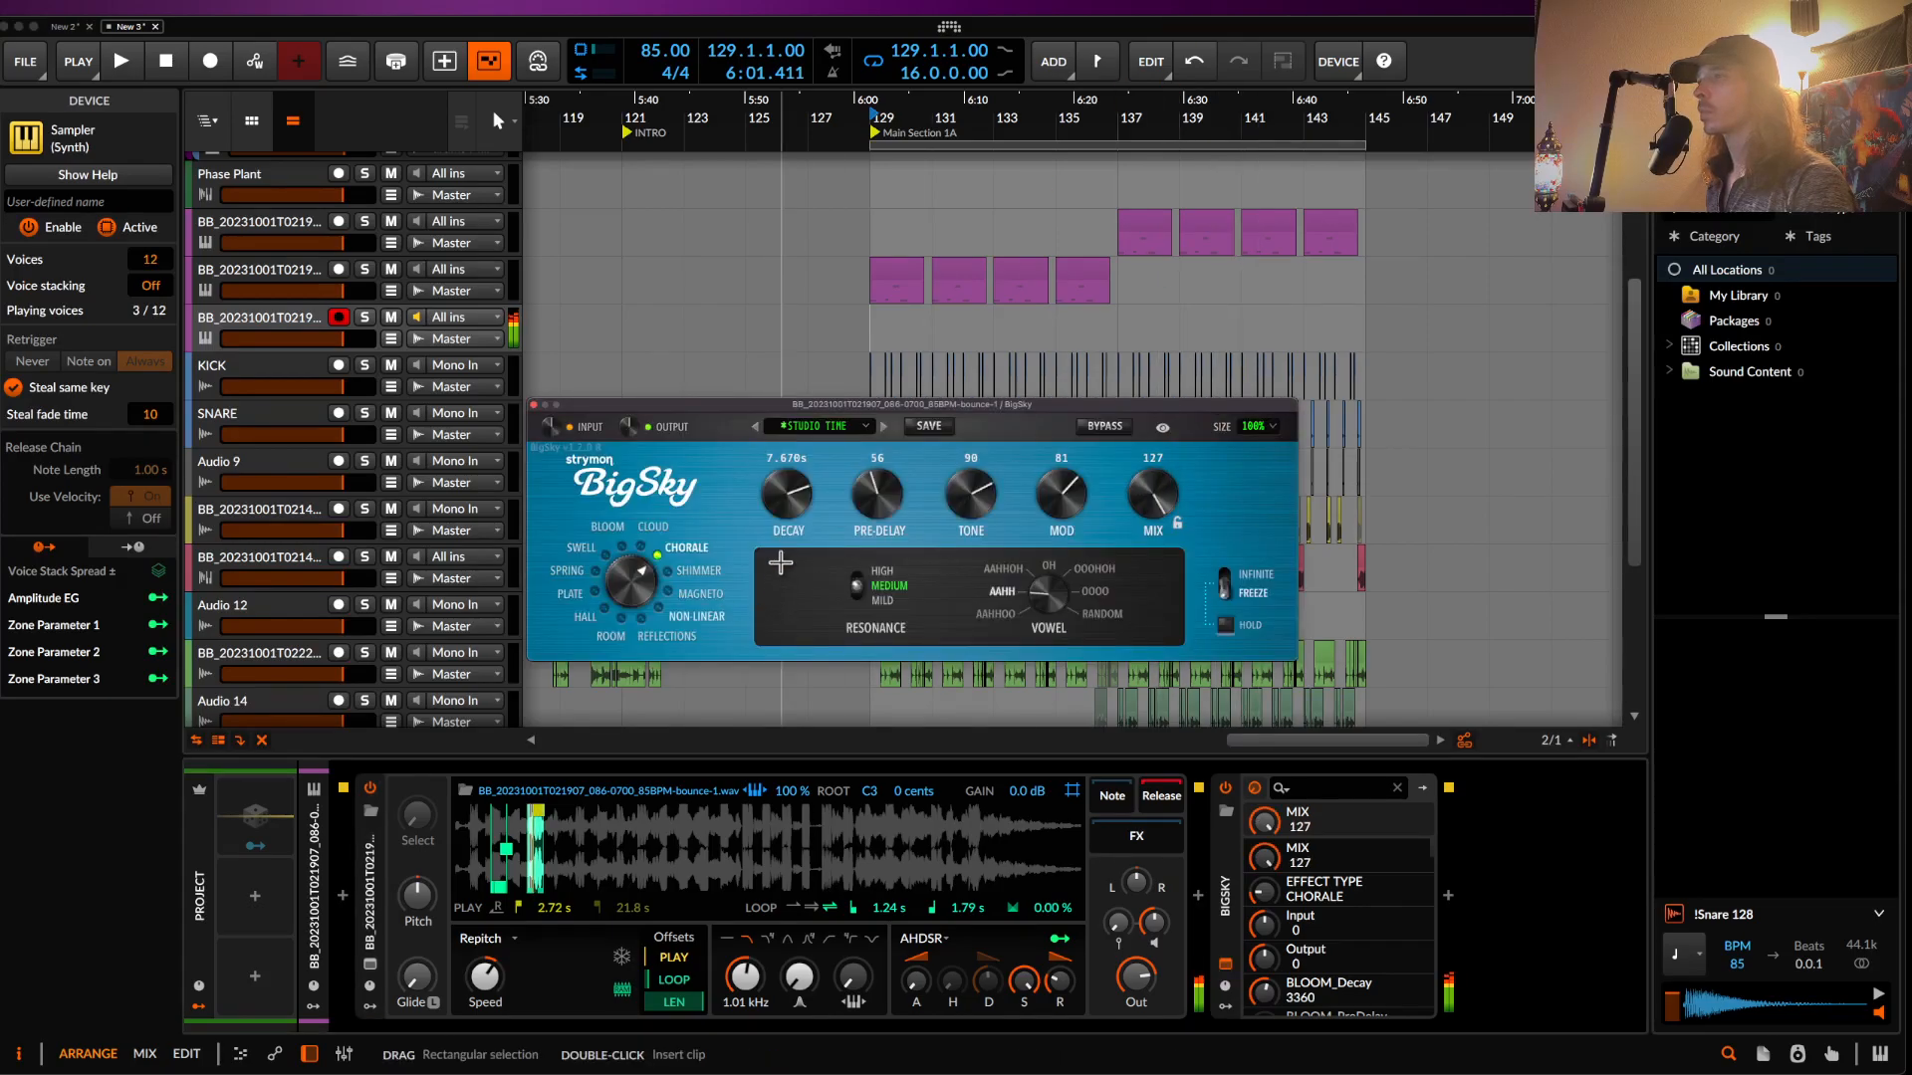
- Switch BigSky to Shimmer, adjust the sampler voice gain, and reduce the reverb's low end
left_click(672, 577)
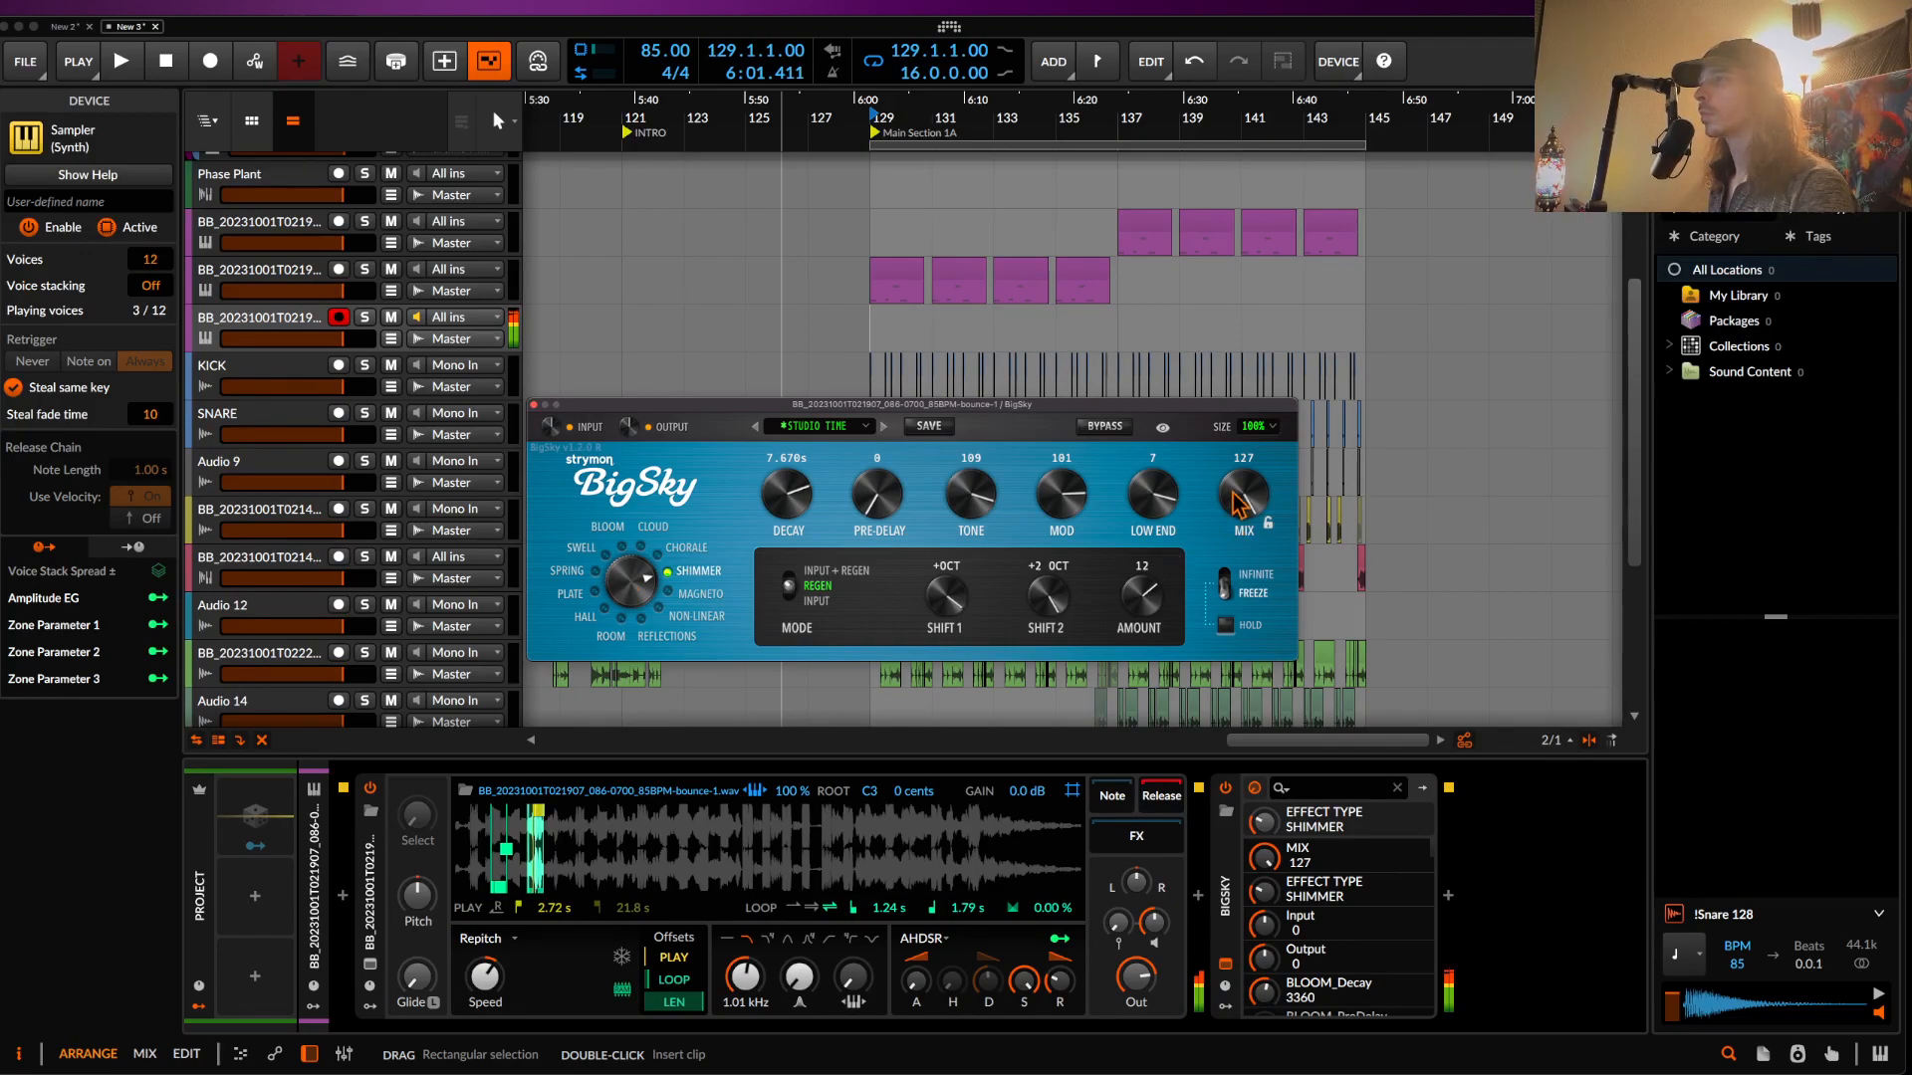
left_click(536, 407)
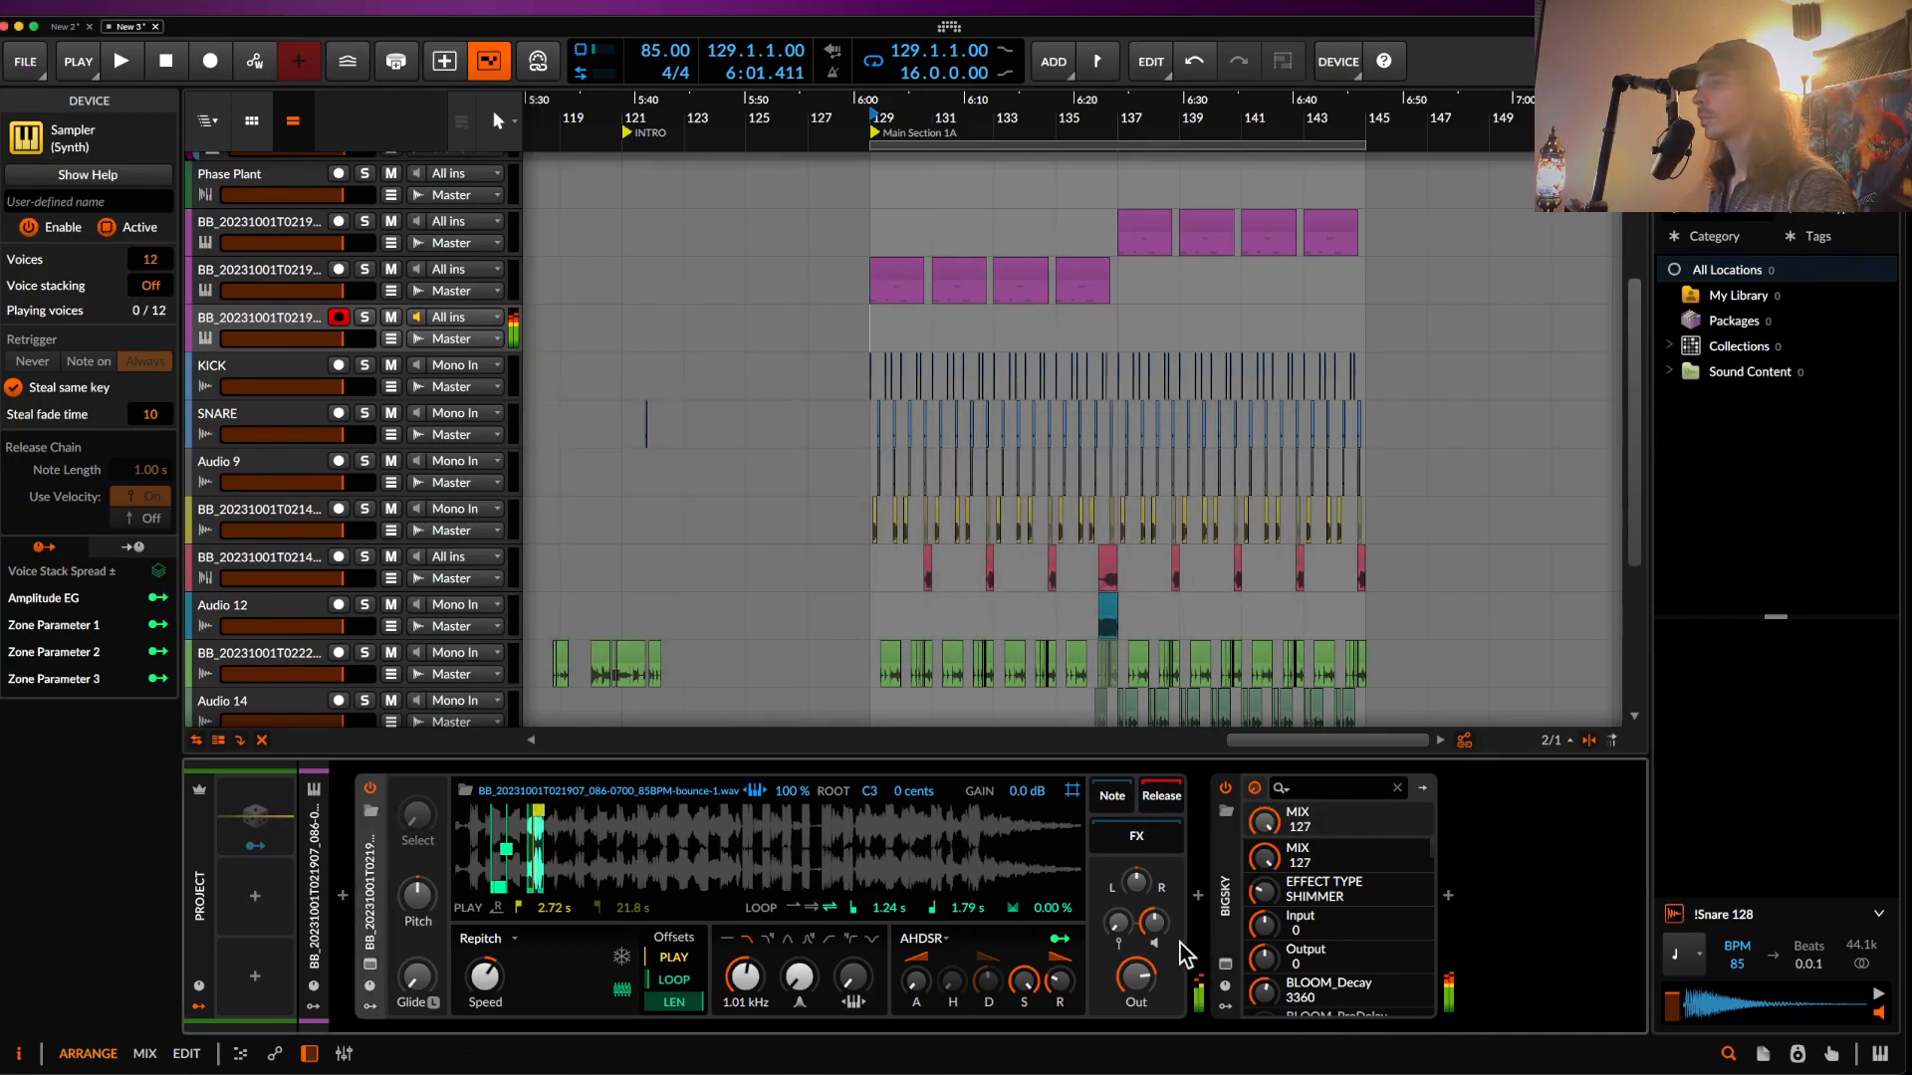
left_click_drag(1154, 923, 1154, 930)
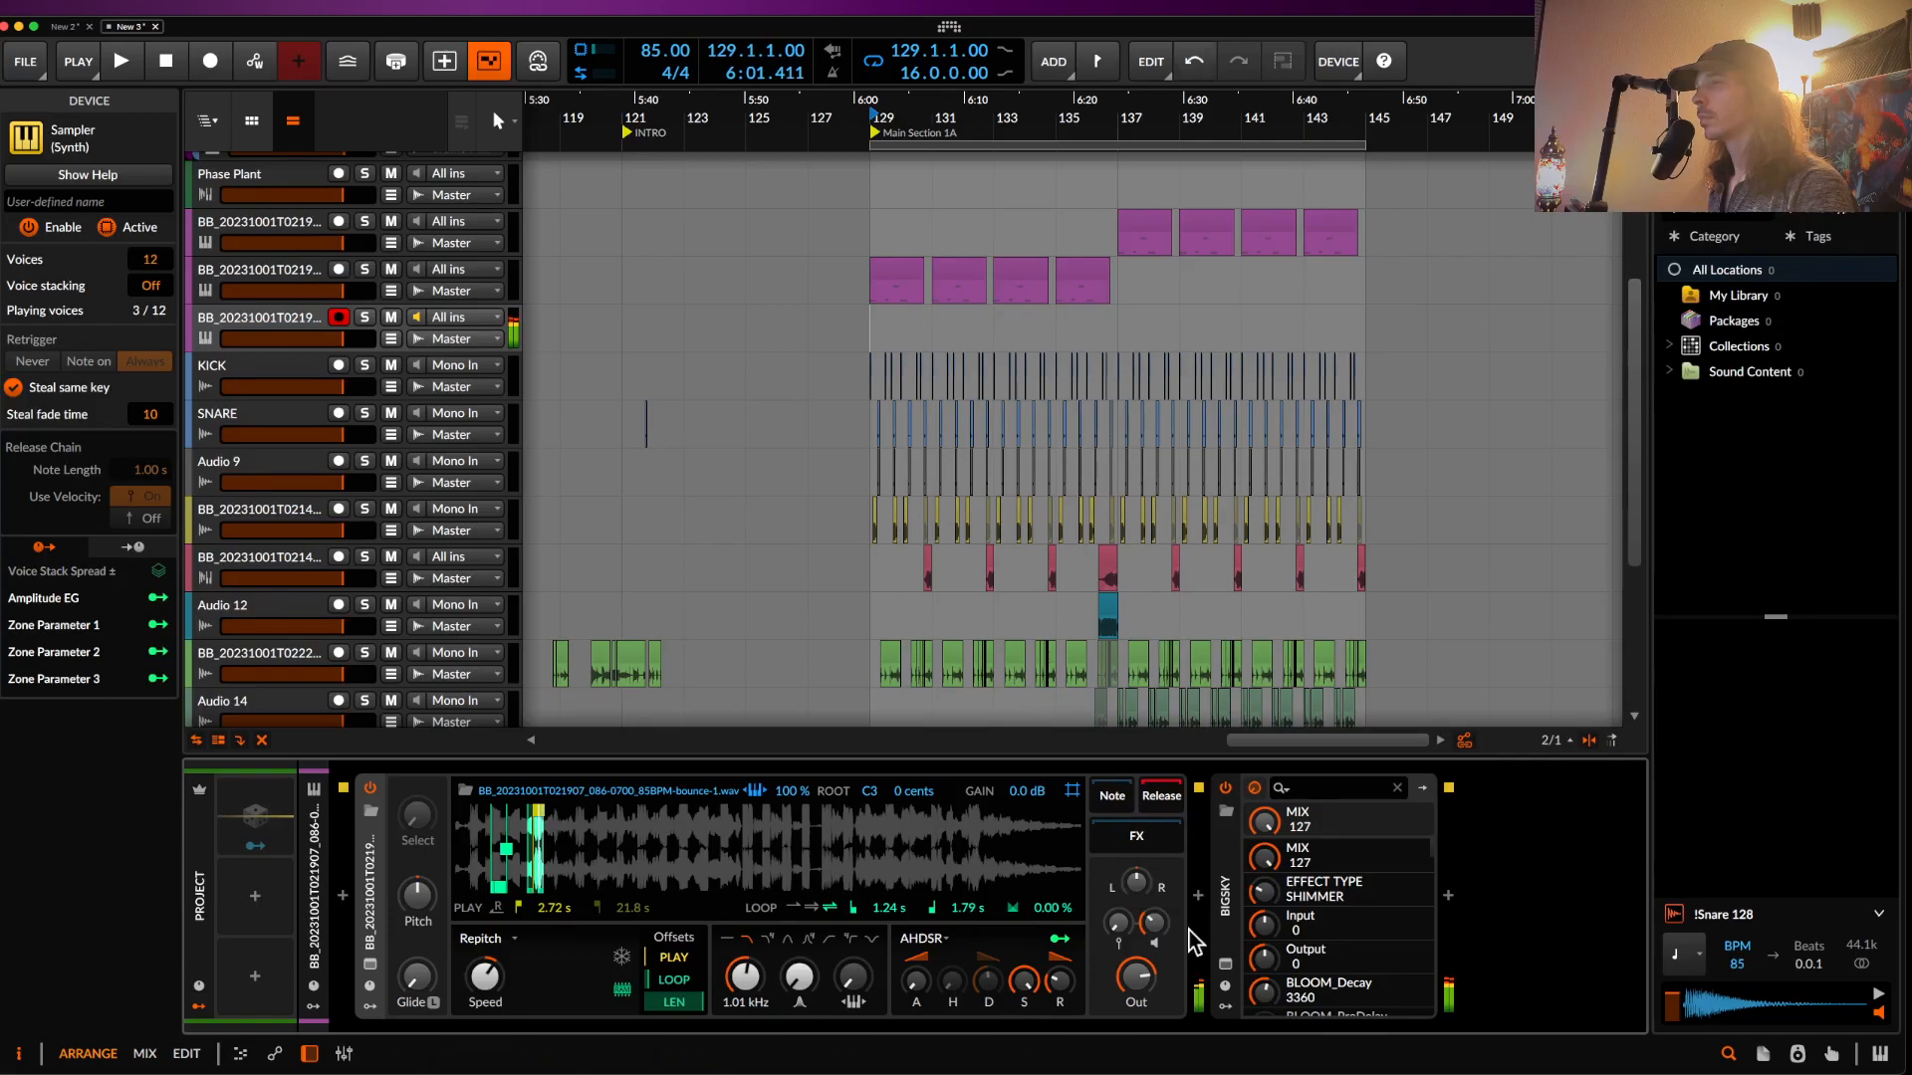
left_click(1233, 958)
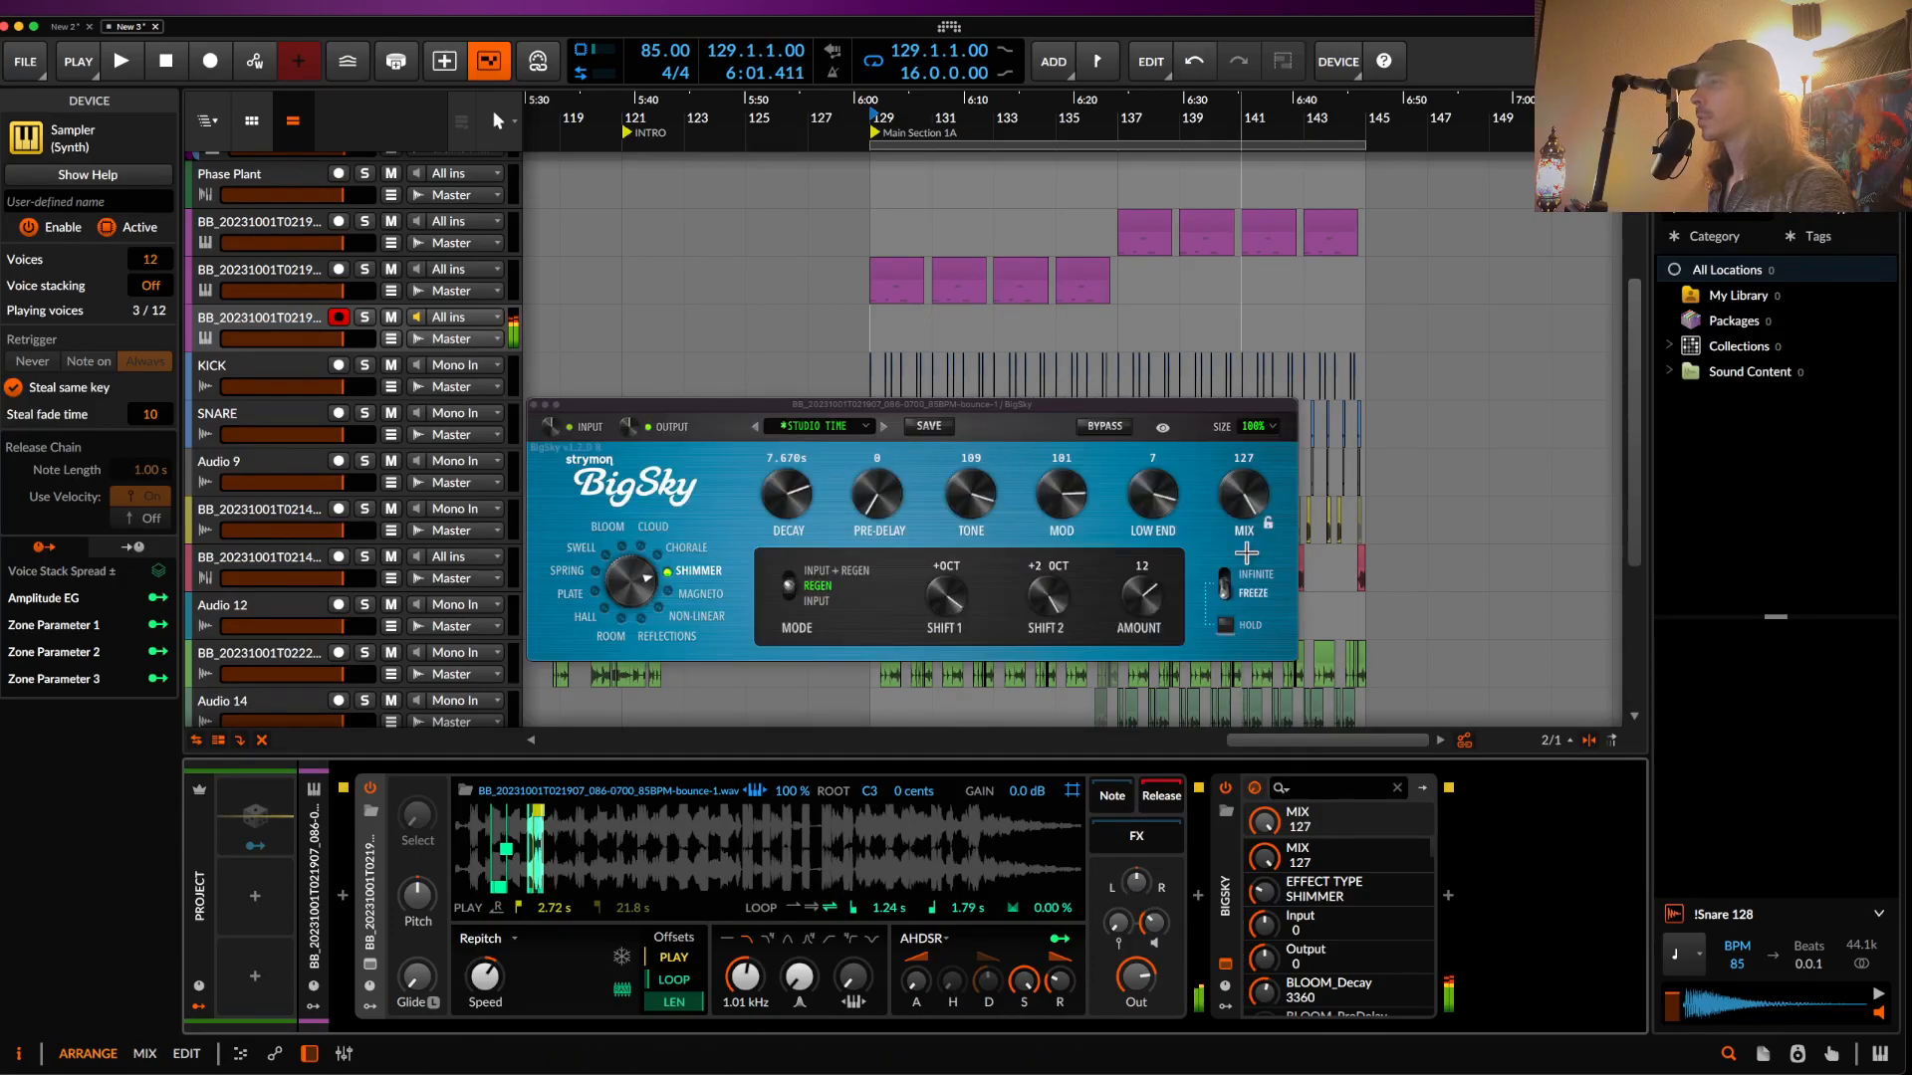
left_click_drag(1148, 513, 1155, 567)
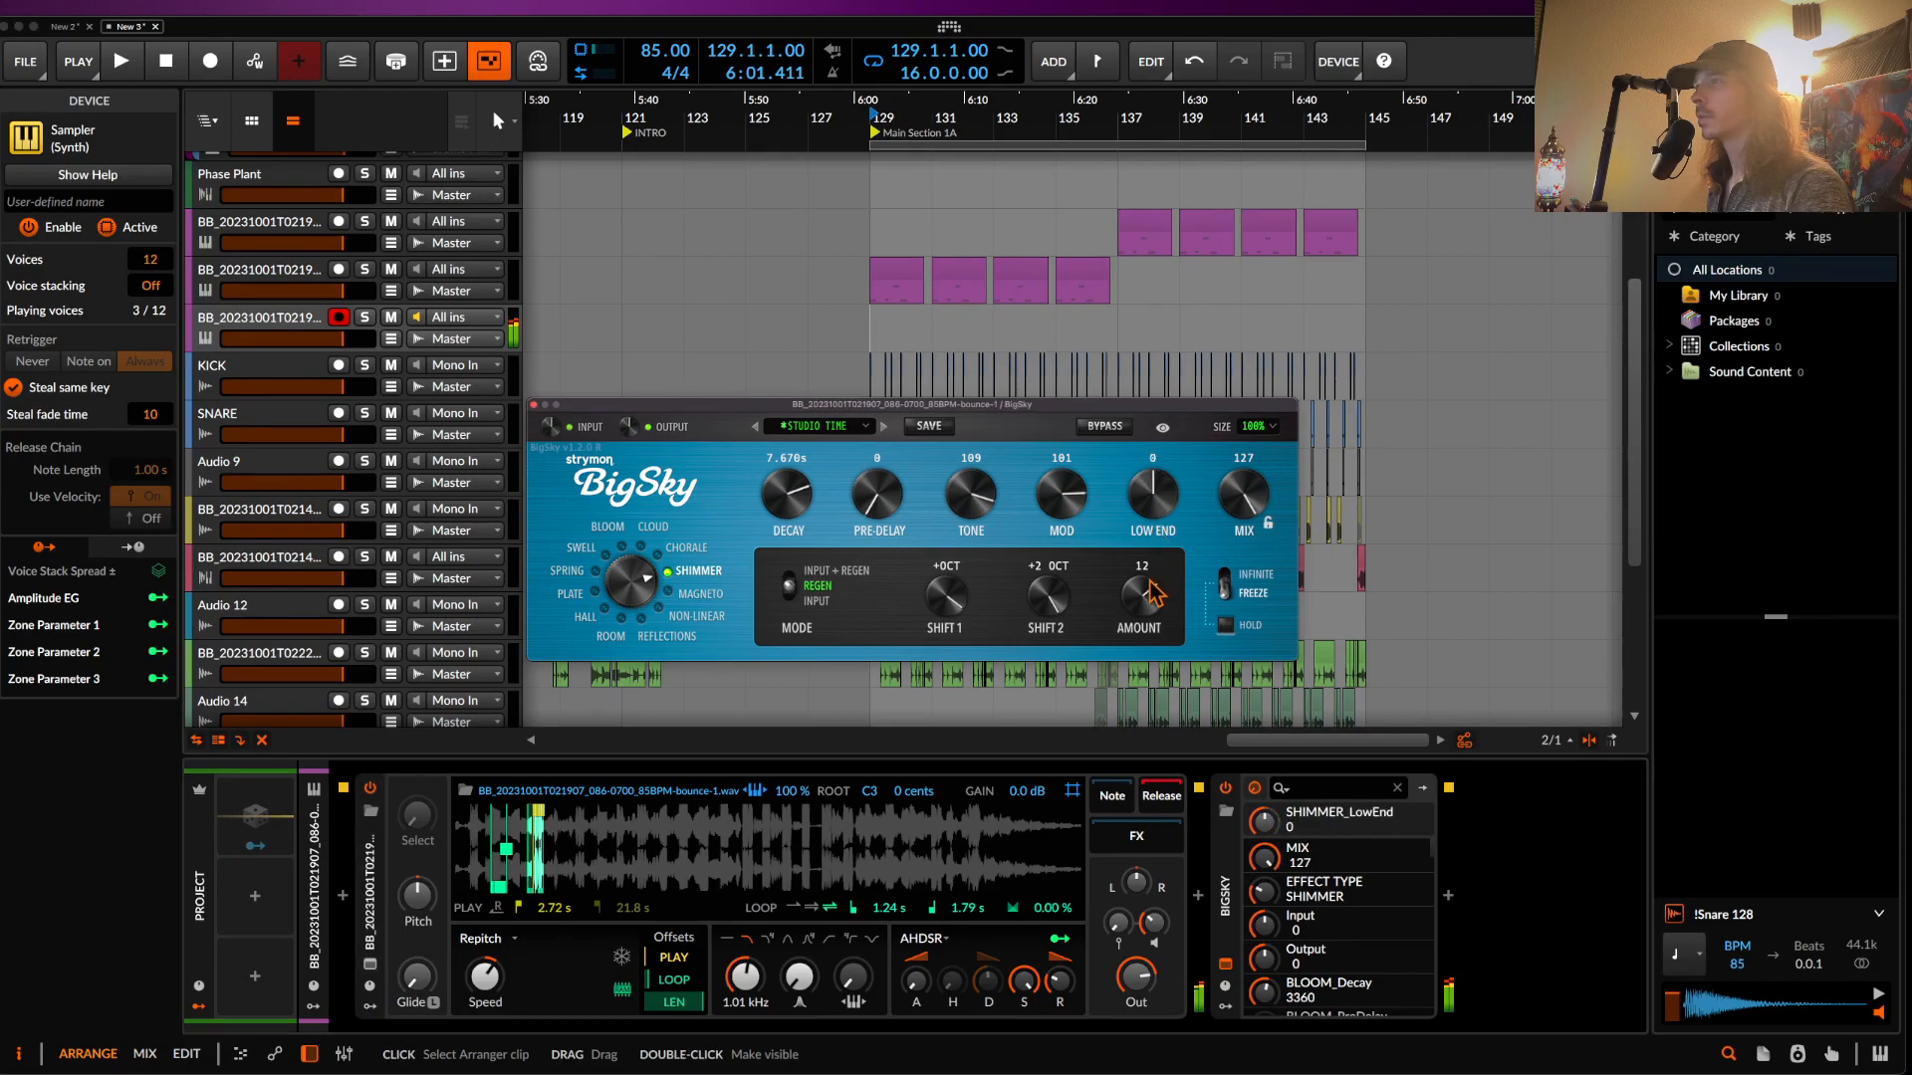
left_click(534, 405)
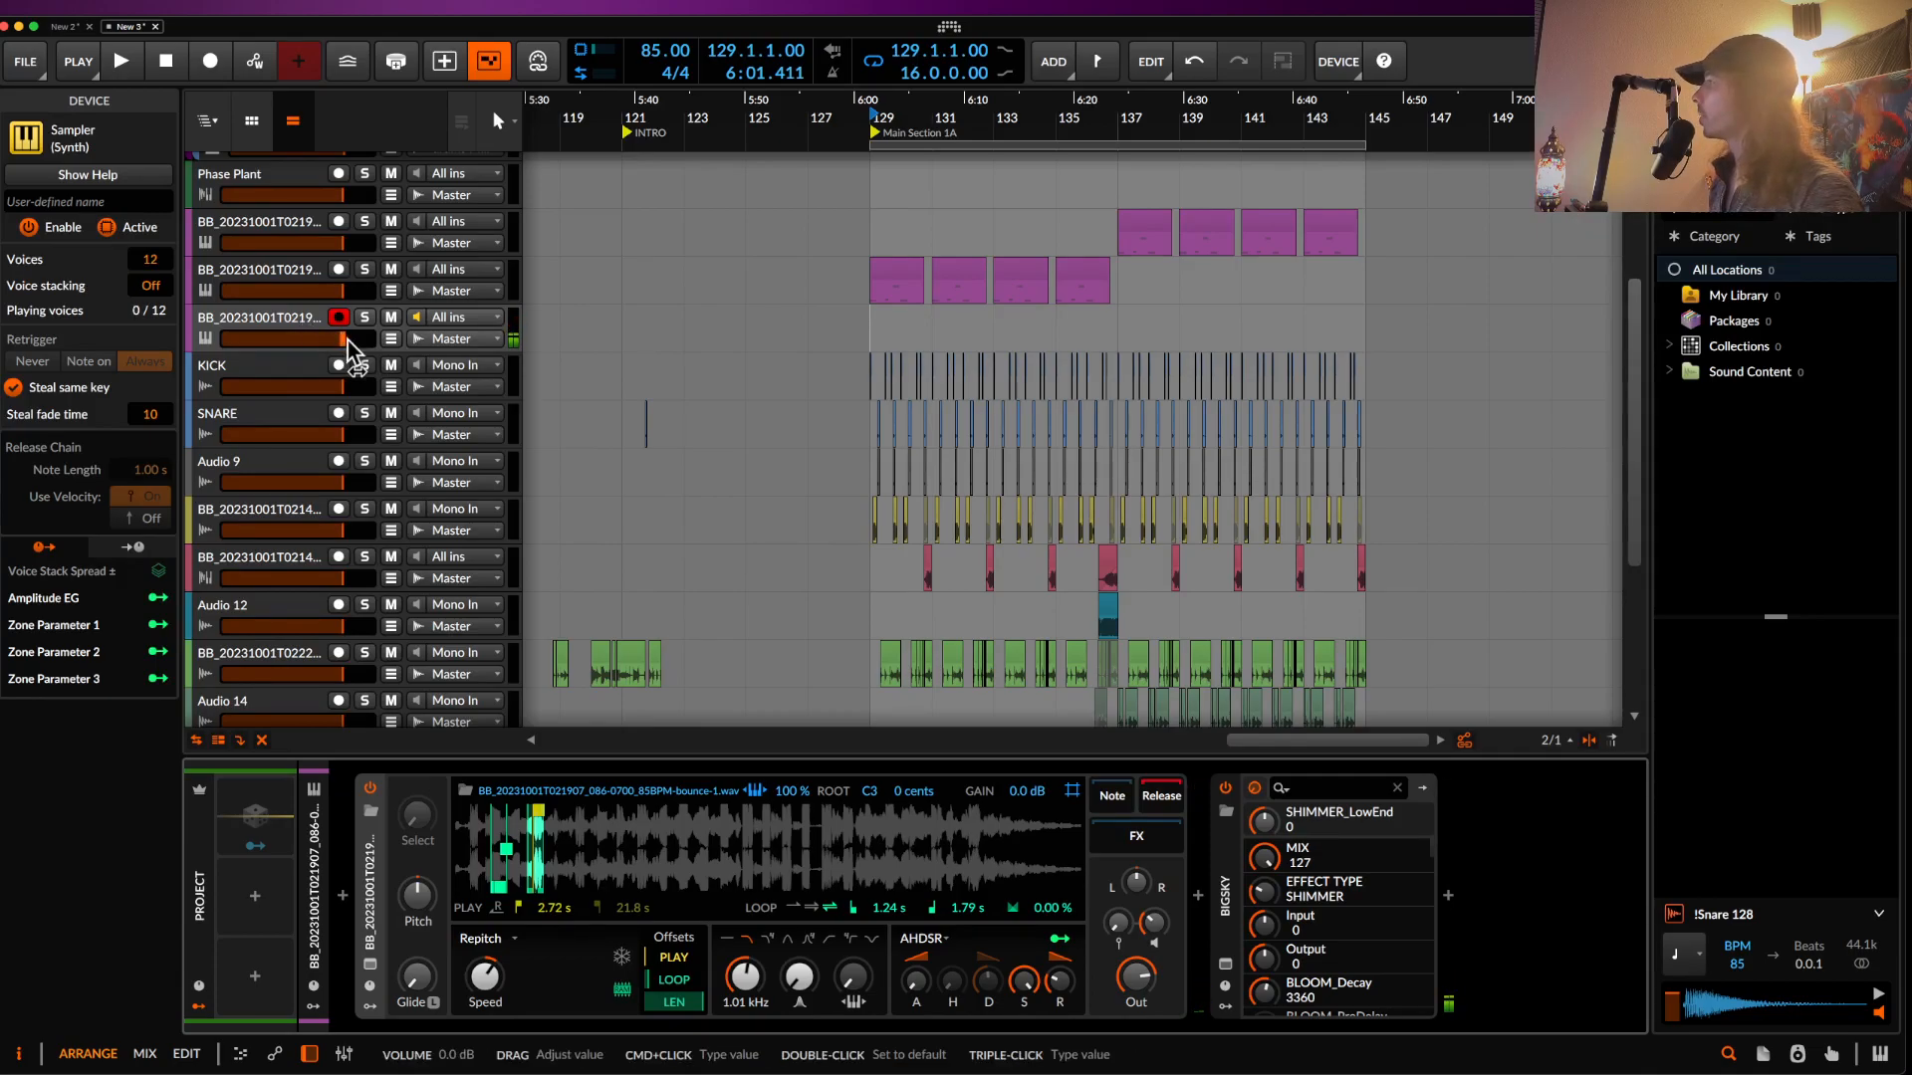
left_click_drag(345, 341, 345, 340)
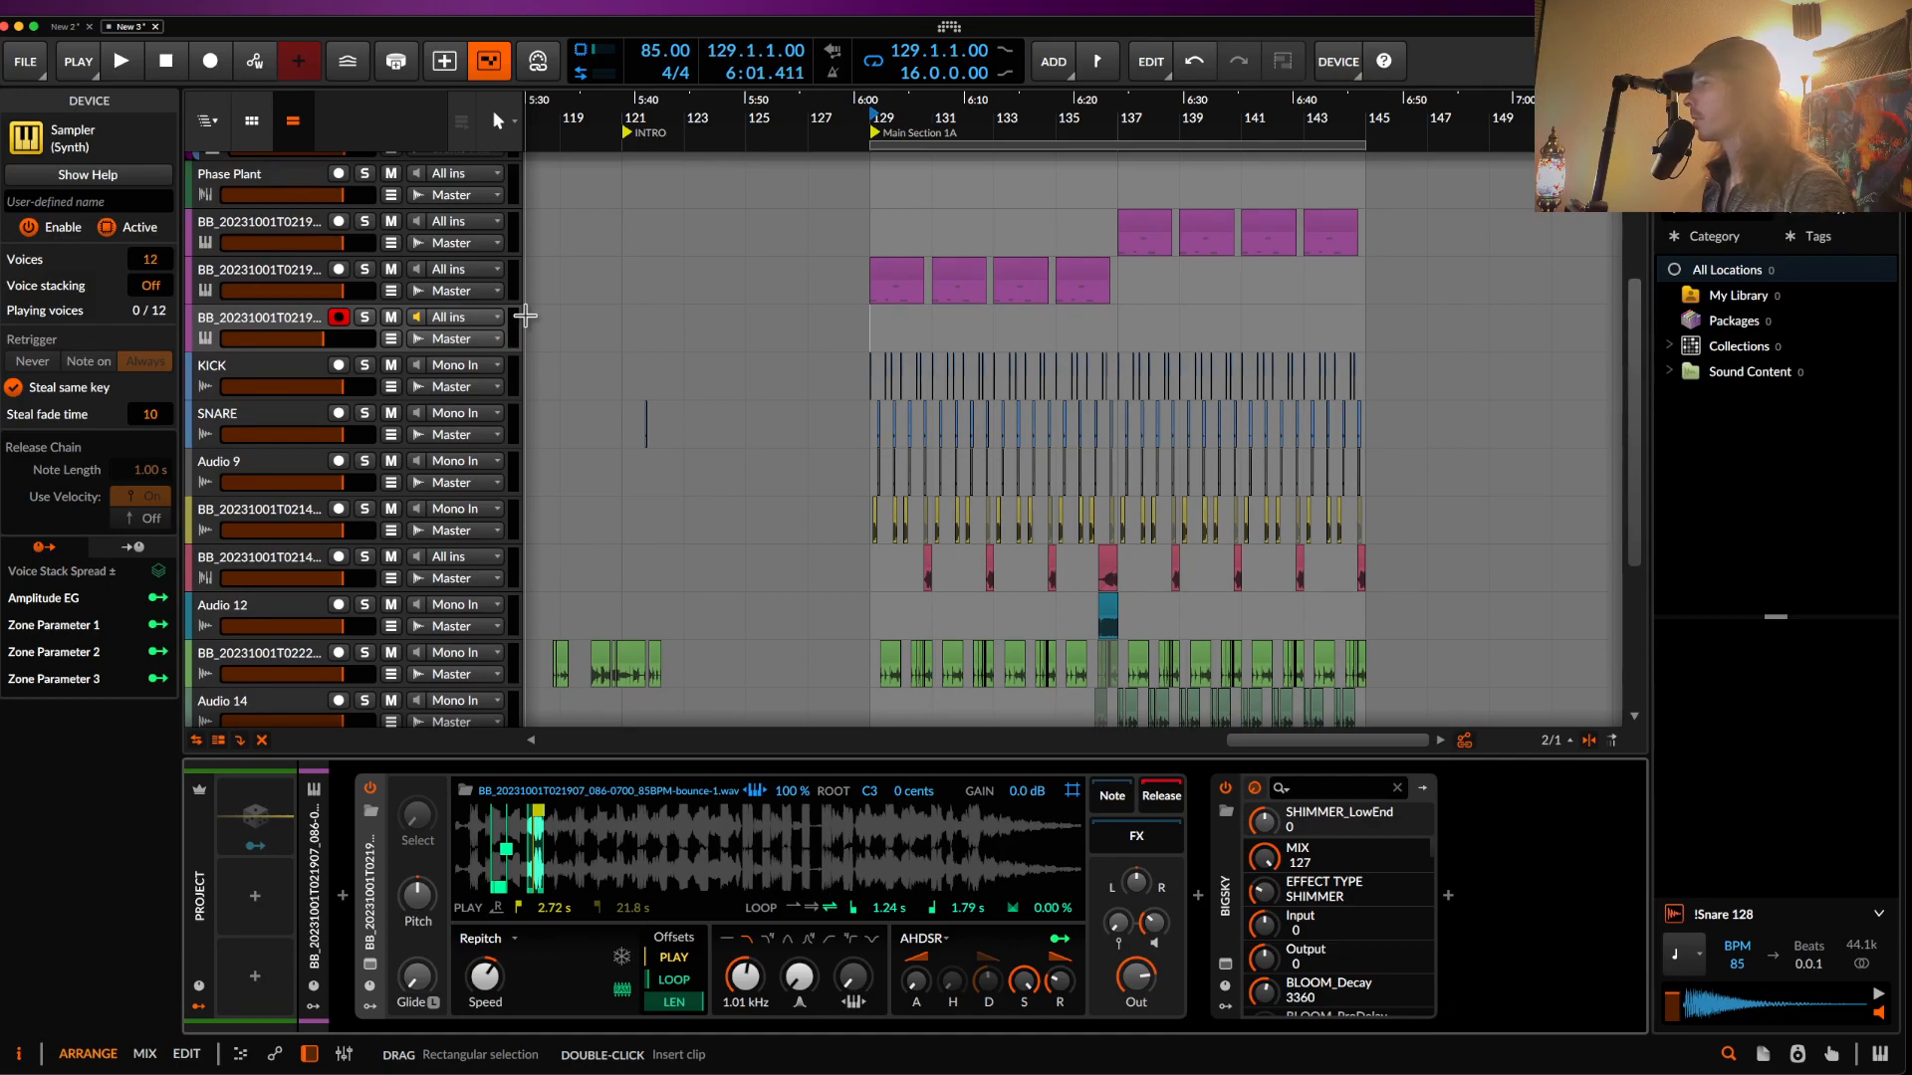
- Audition the changes, then stop playback and put the play position at bar 125
key("space")
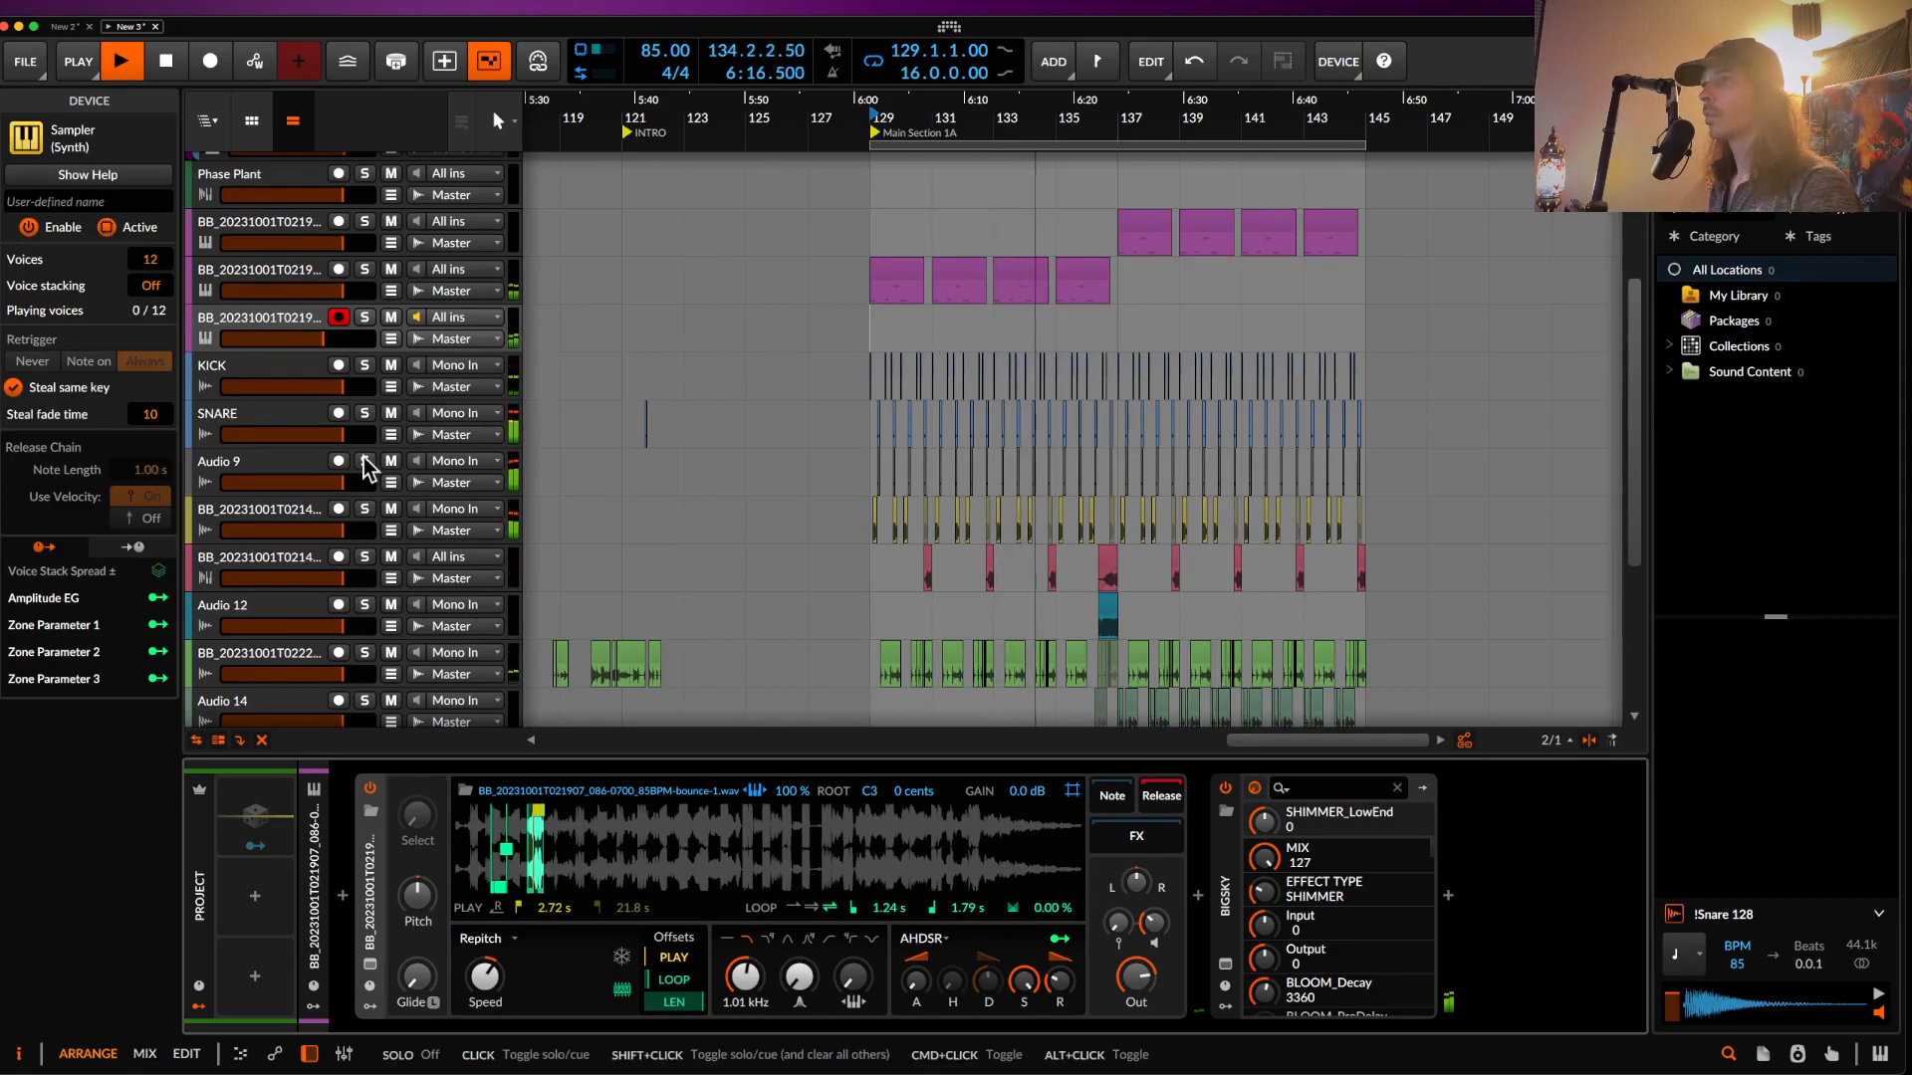
scroll(708, 263, "down", 1)
scroll(697, 271, "down", 3)
key("space")
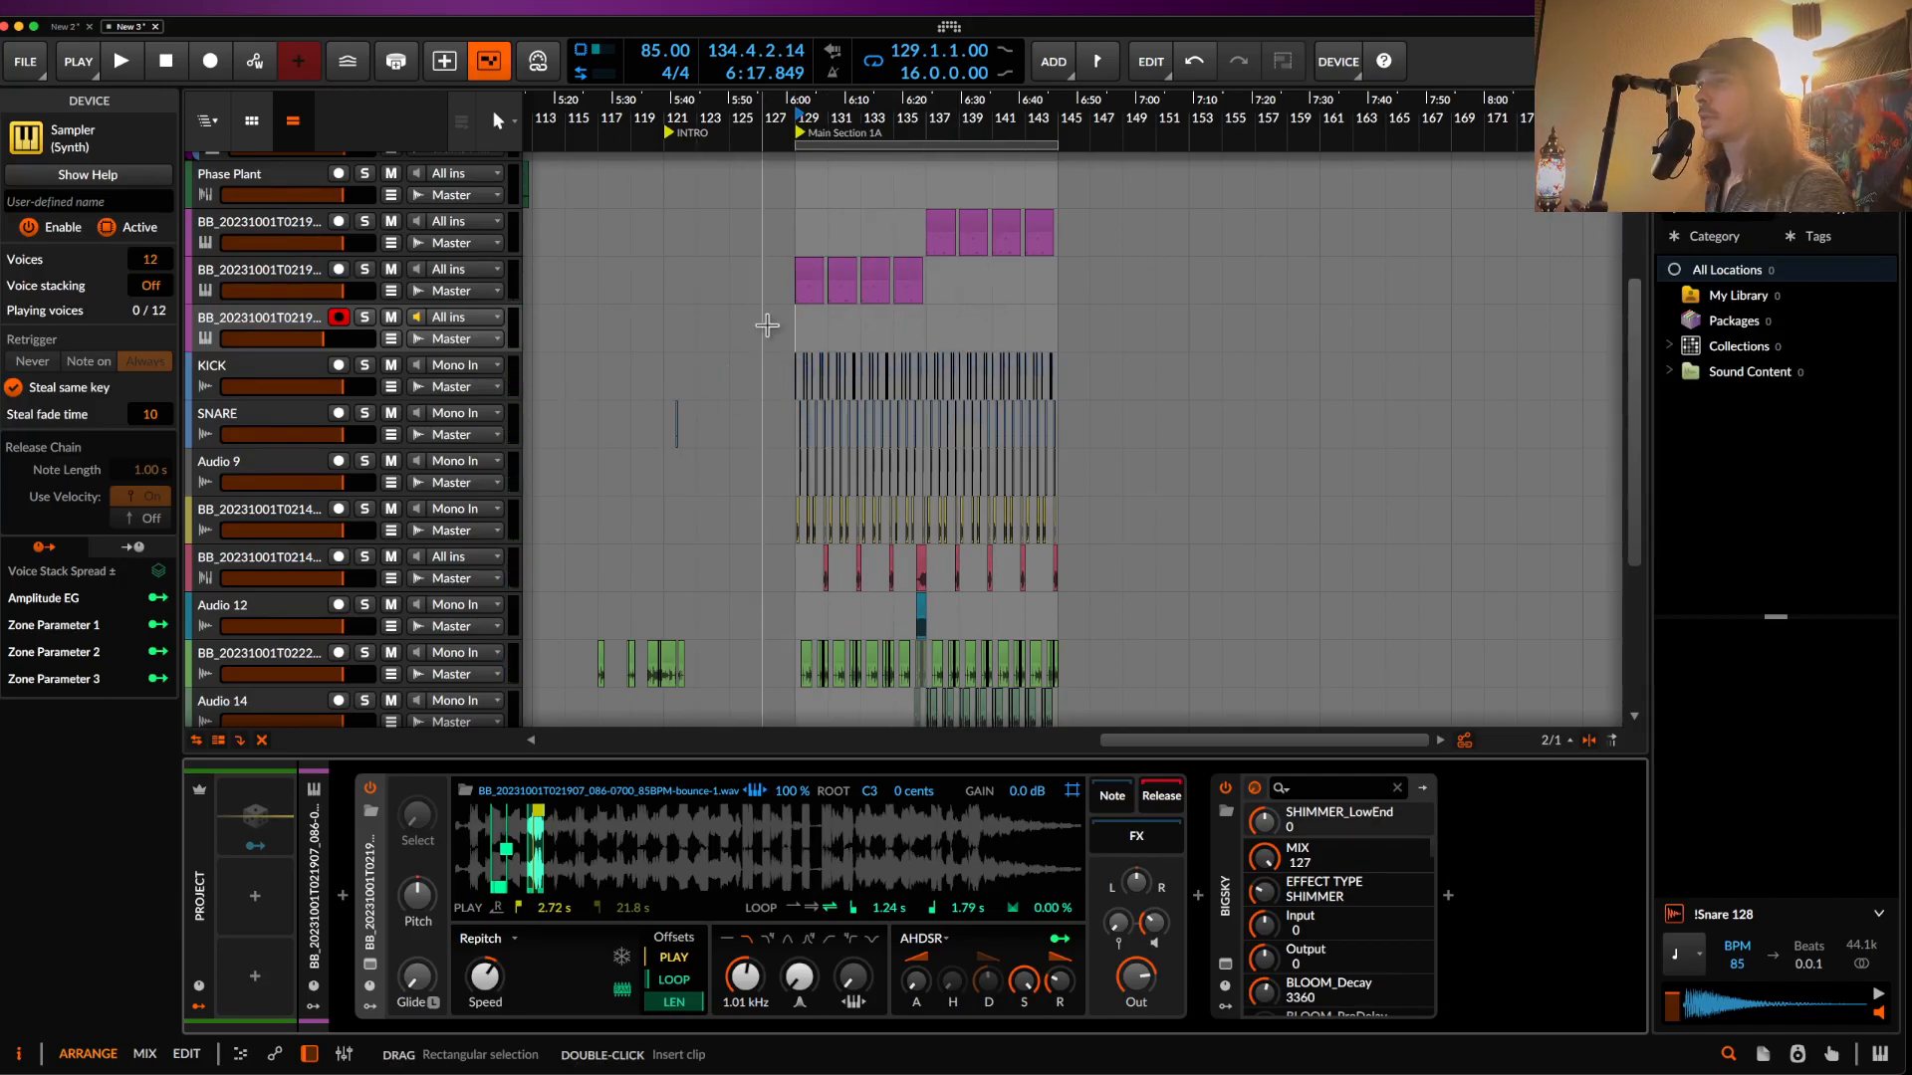
left_click(728, 345)
scroll(728, 345, "up", 4)
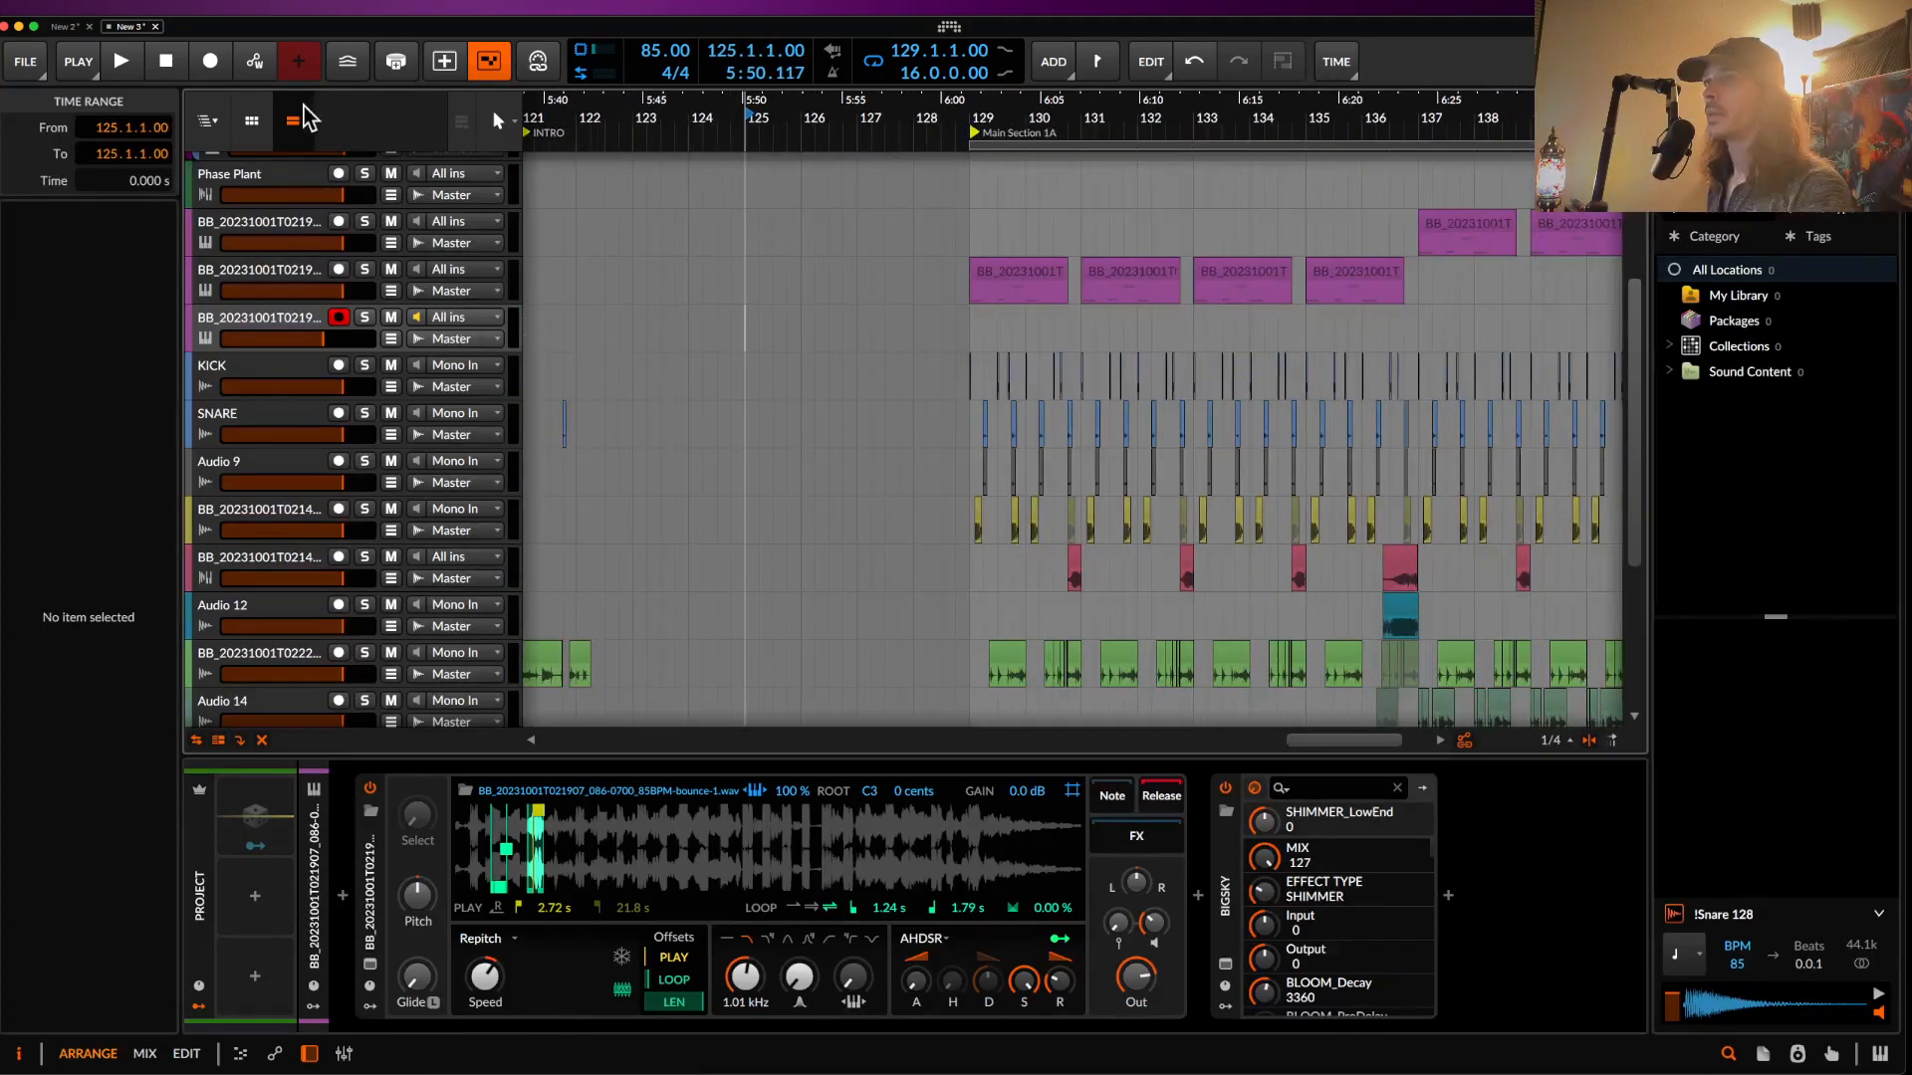
- Record the riser from bar 125 and automate a filter frequency ramp up to bar 129
left_click(212, 63)
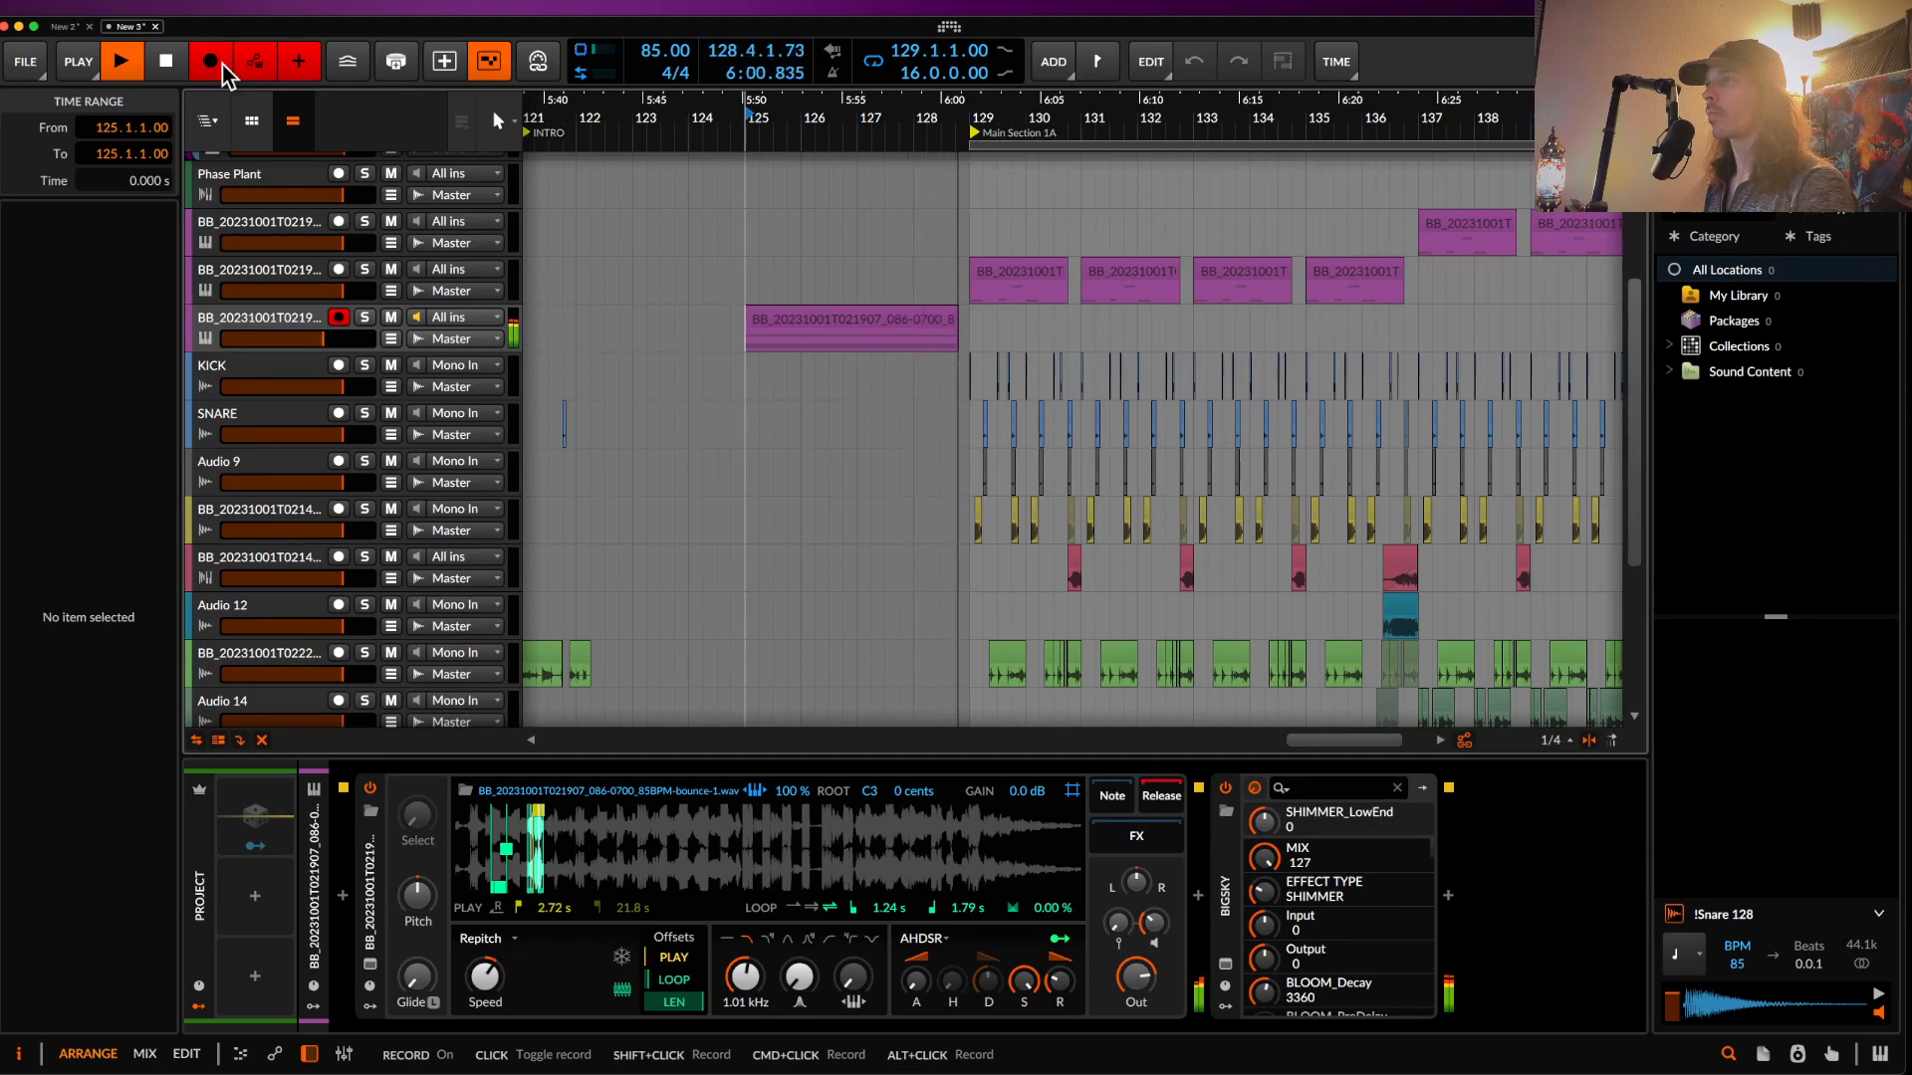
key("space")
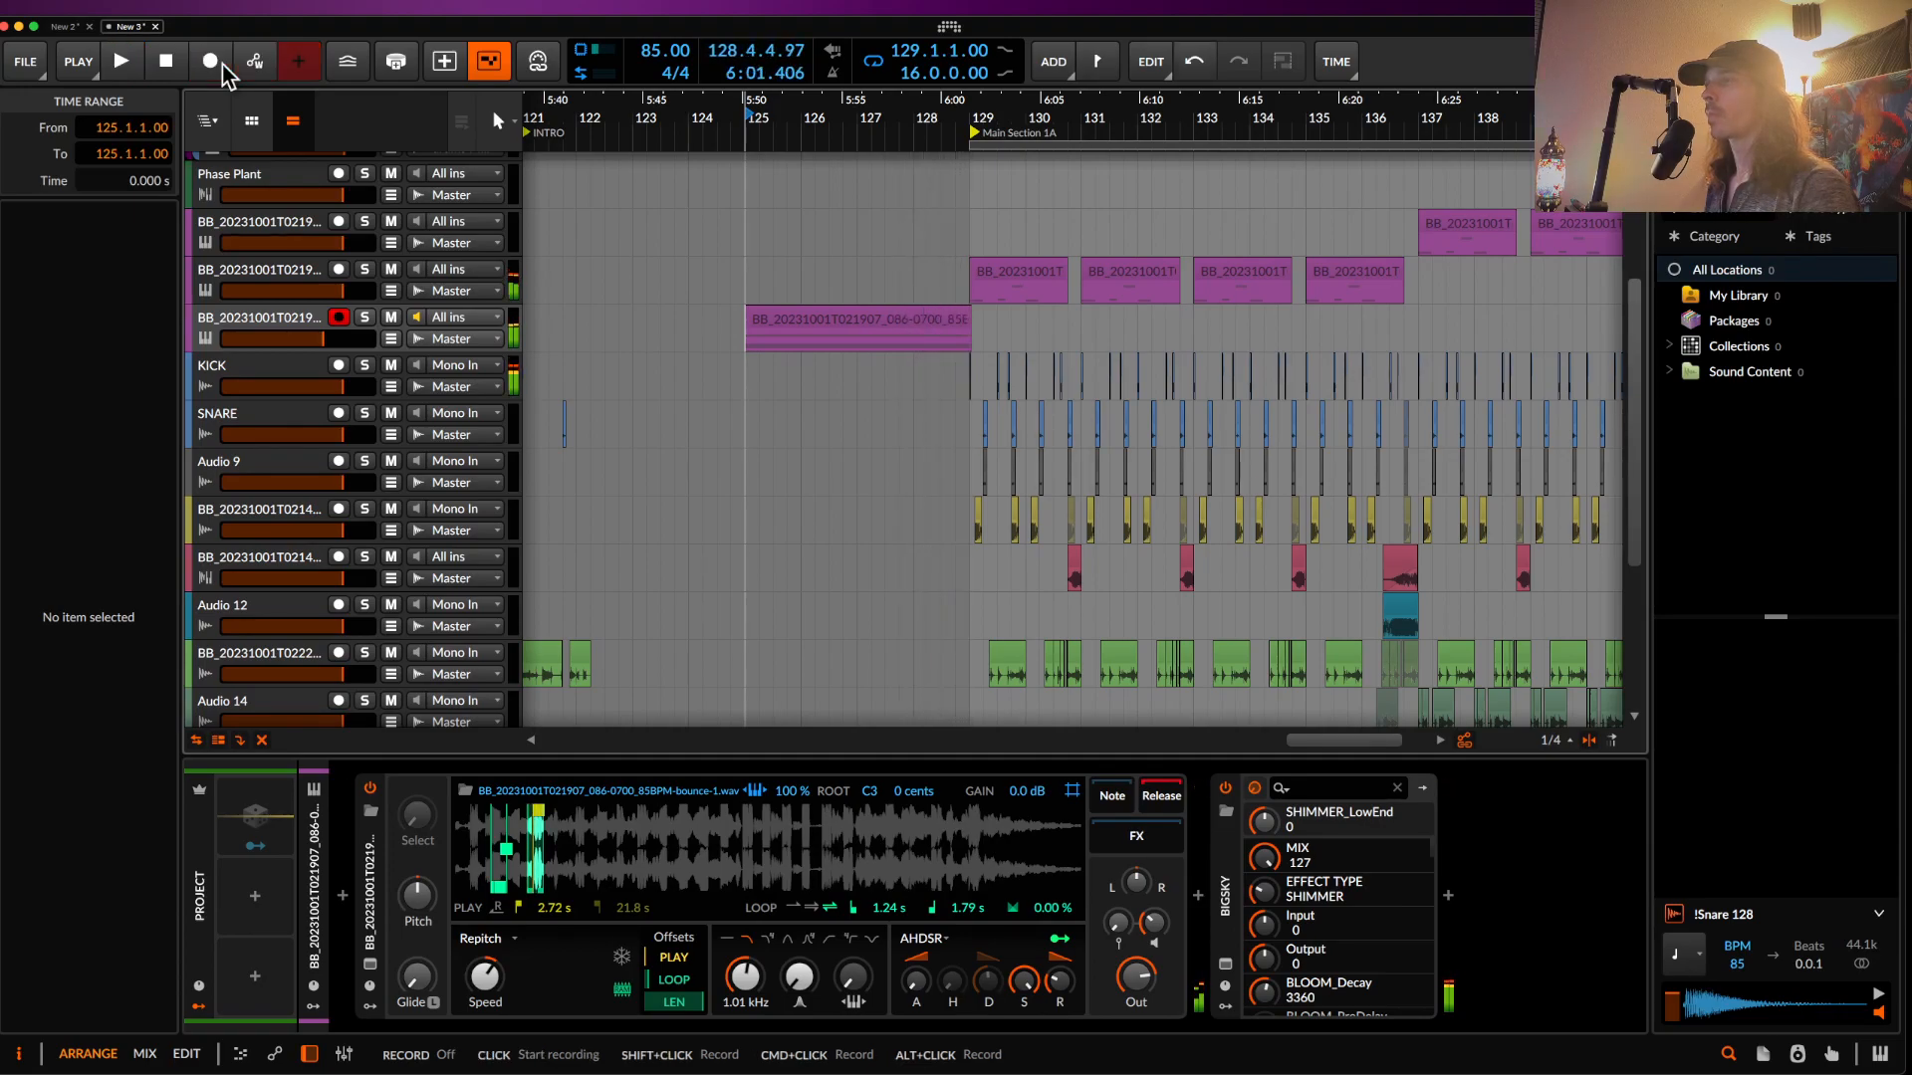
left_click(798, 324)
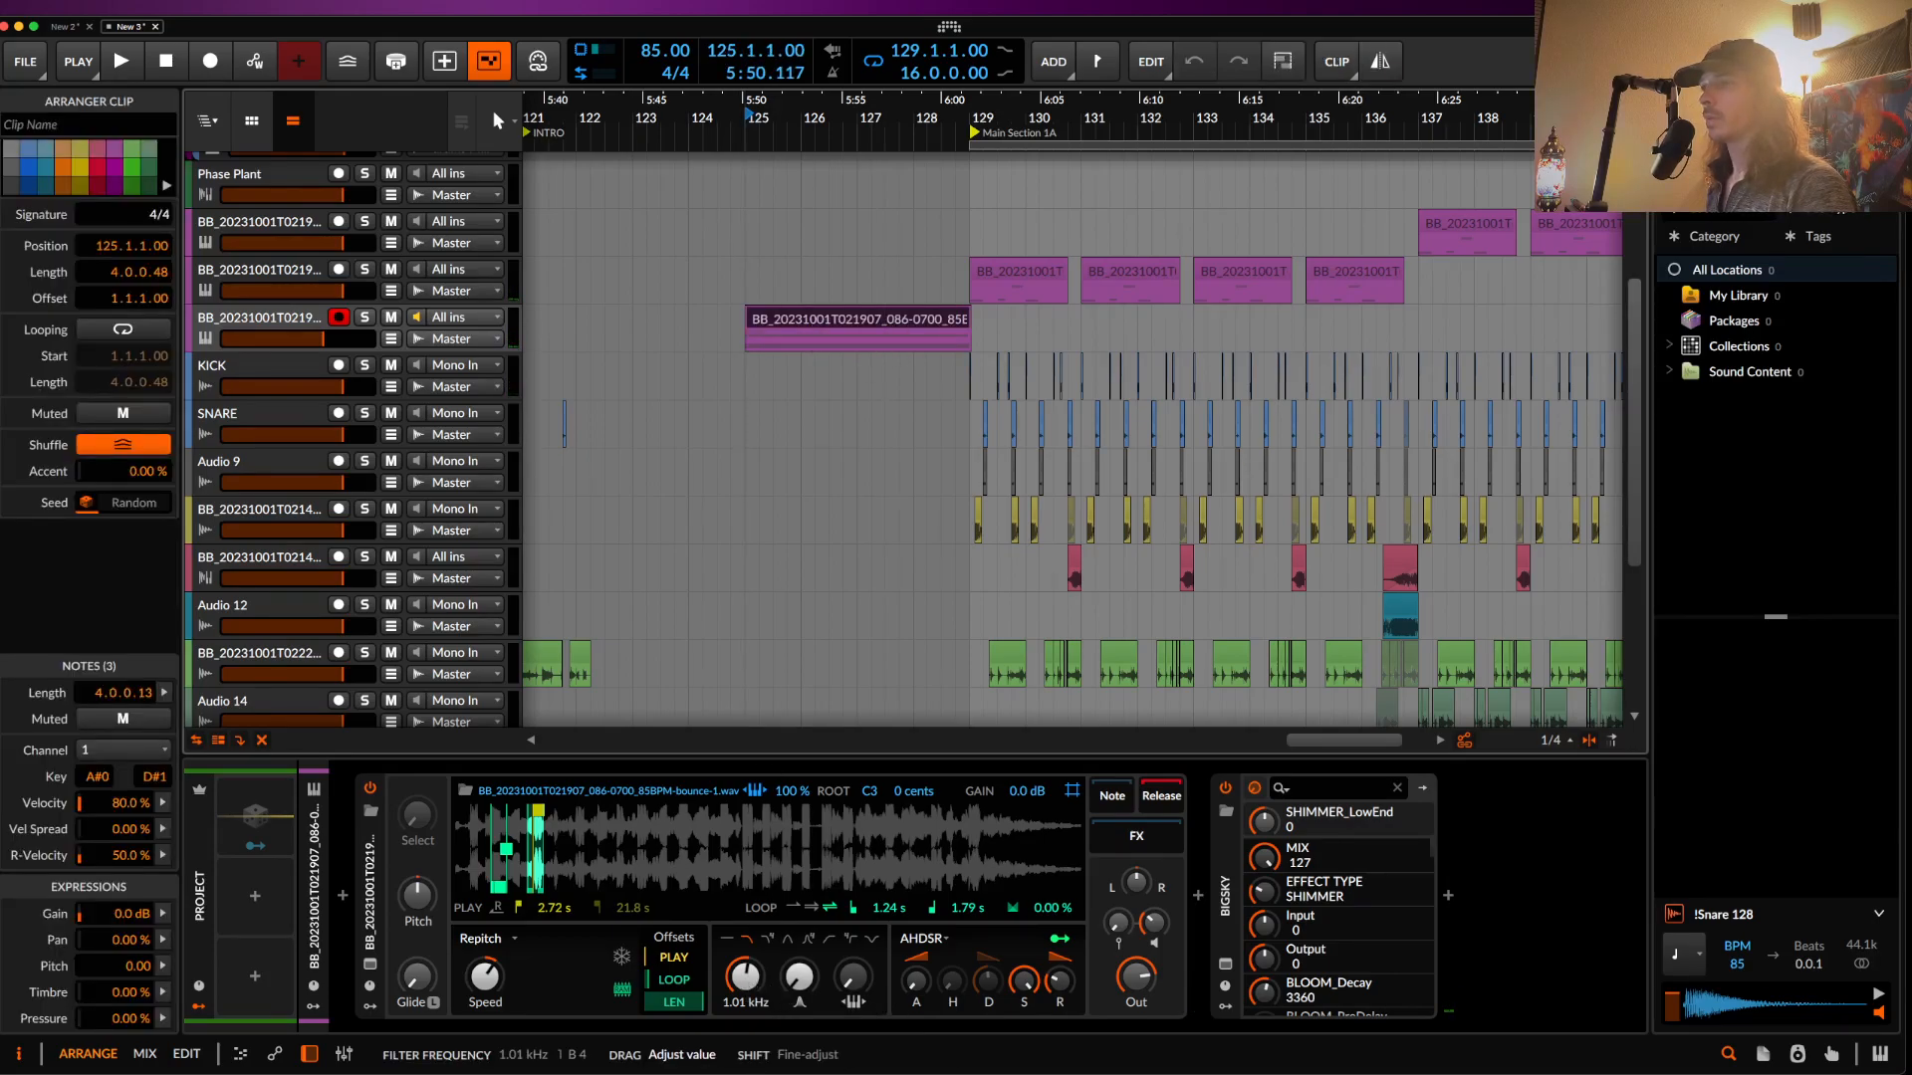
left_click(391, 338)
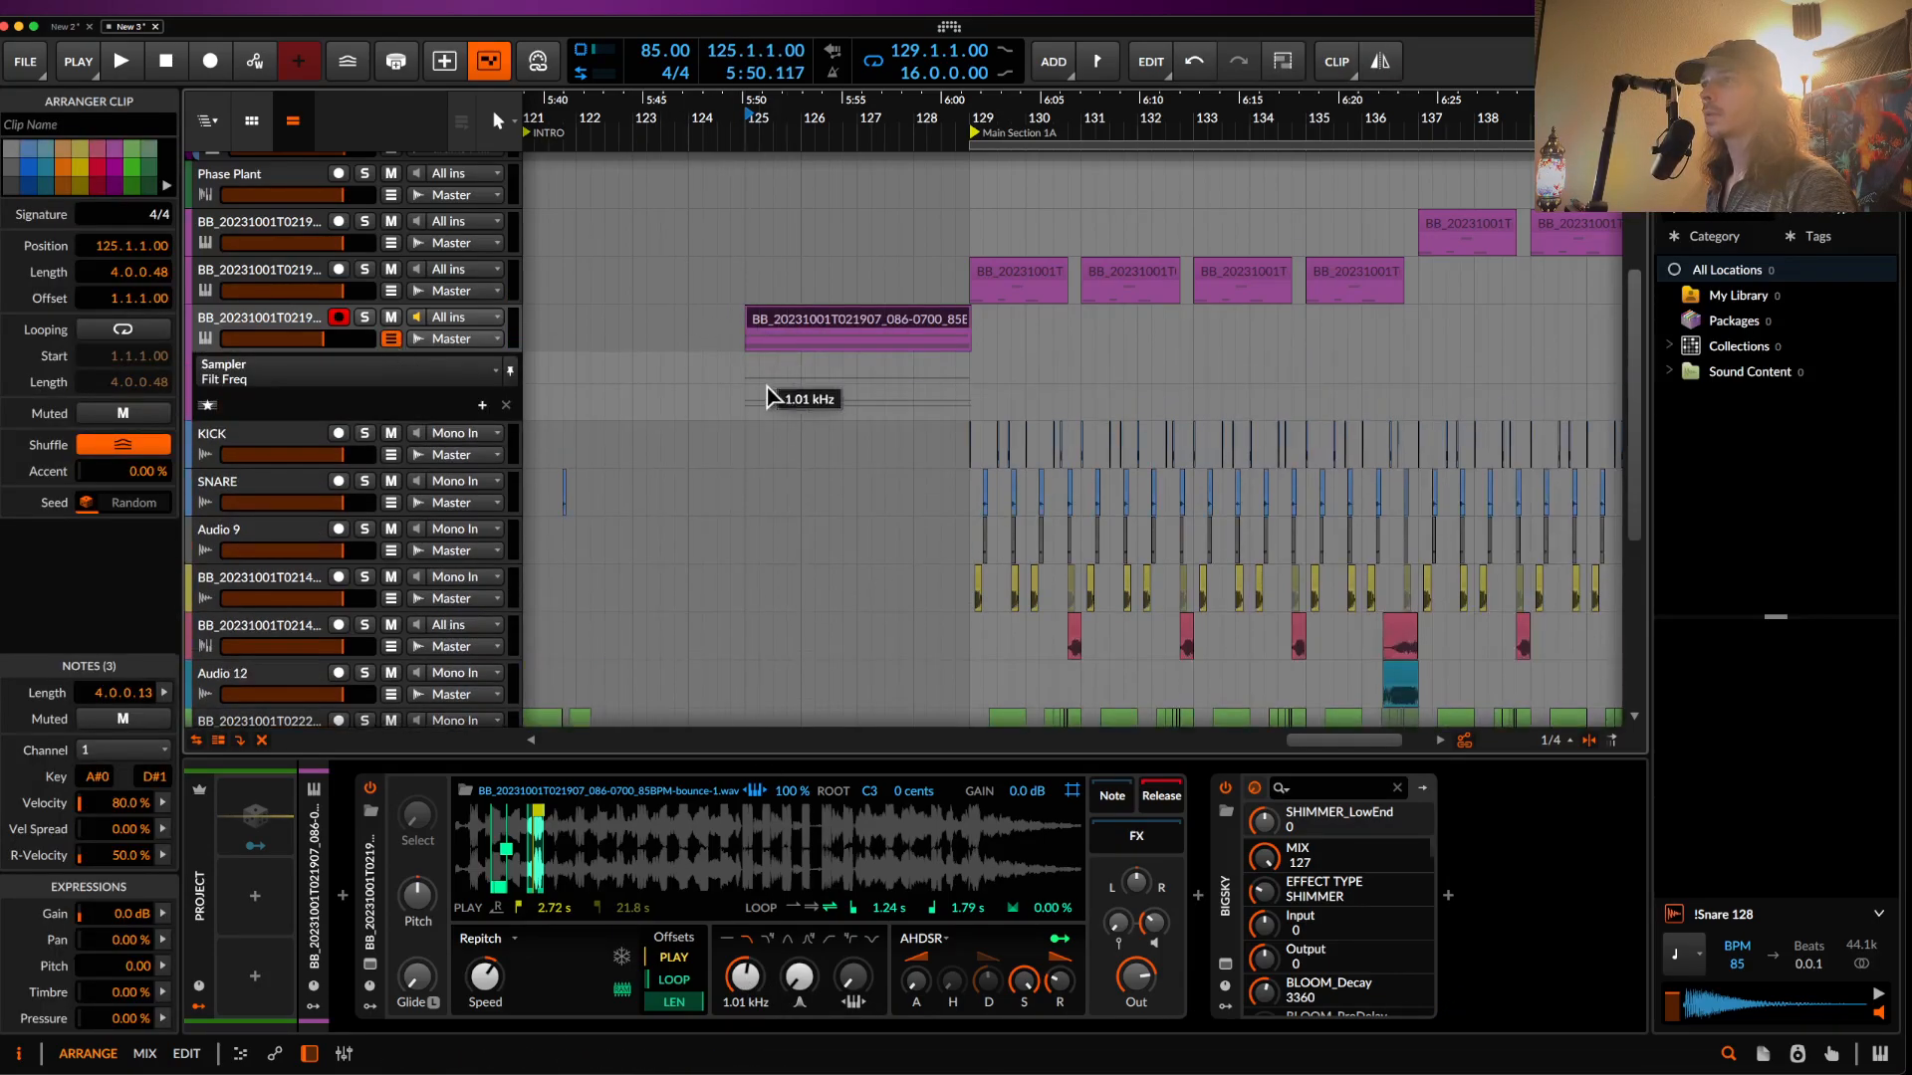
left_click(745, 383)
left_click(970, 384)
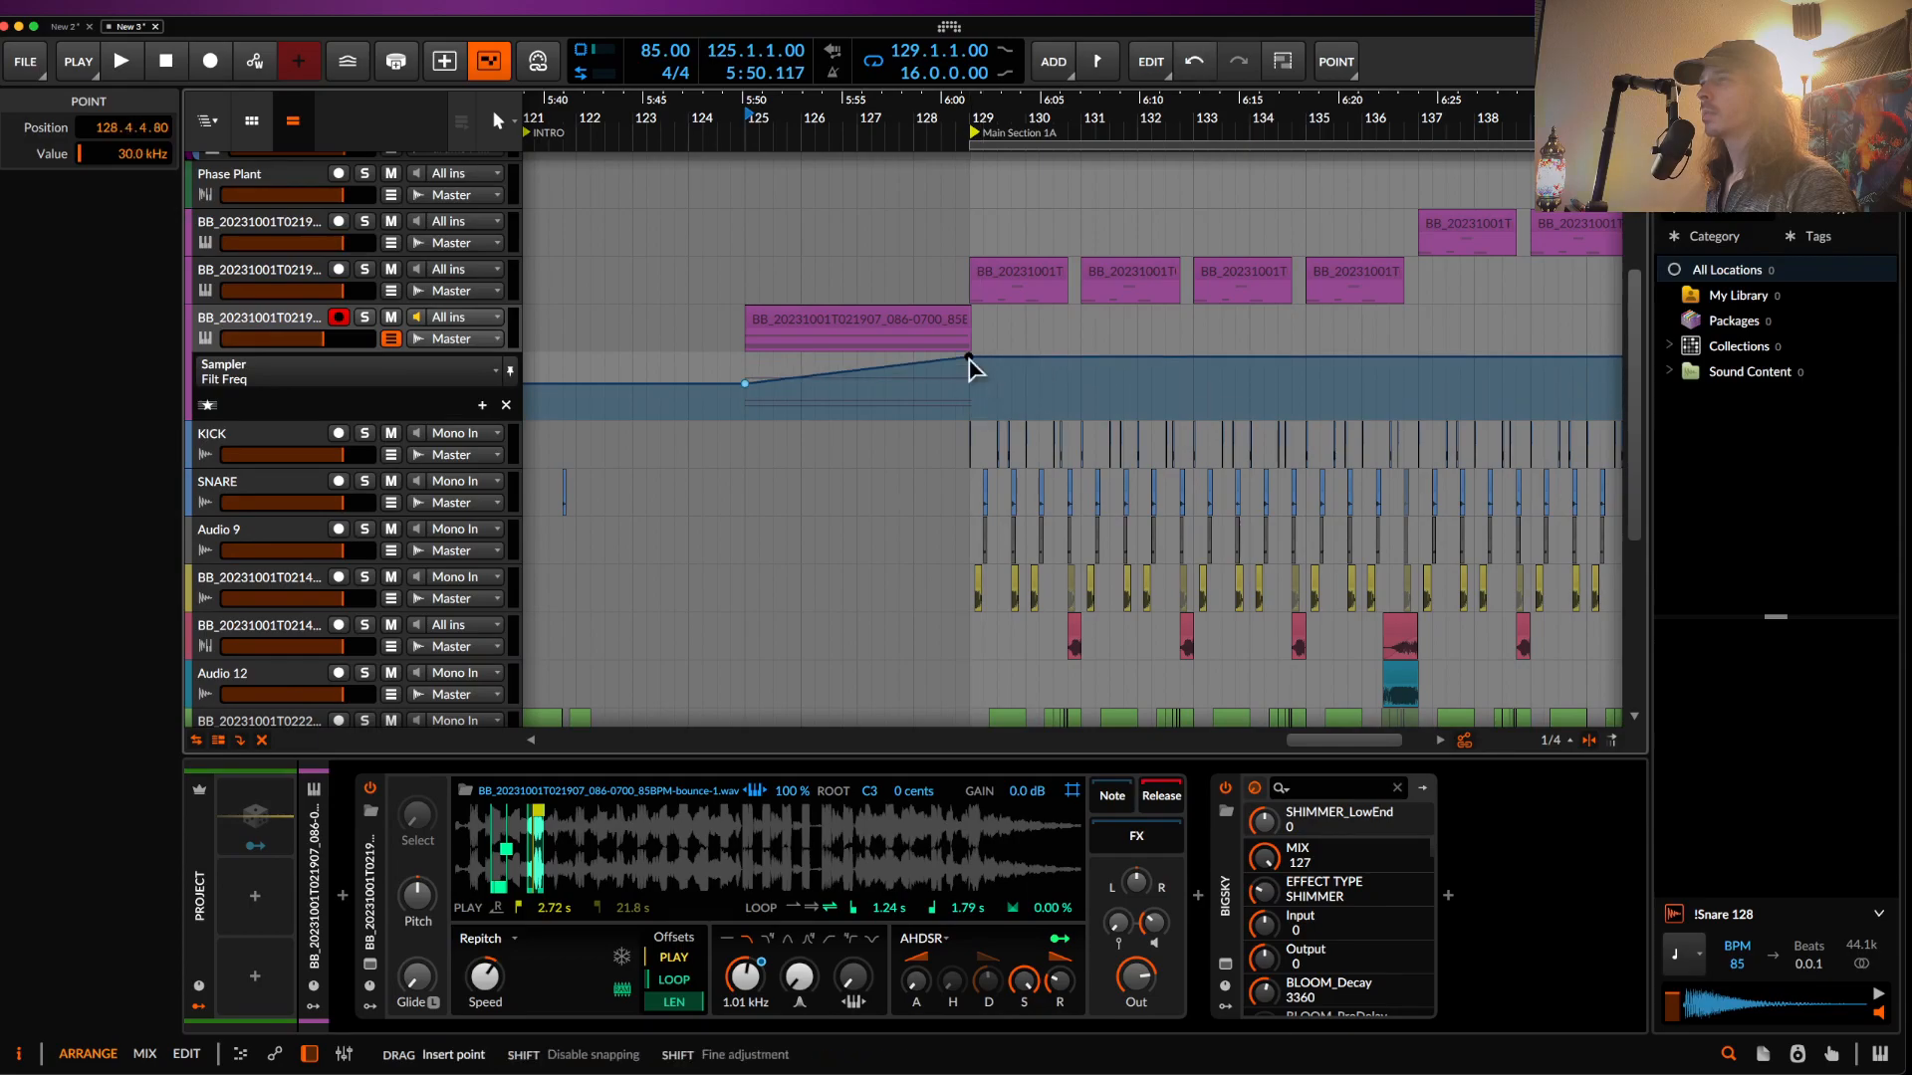
- Automate BigSky on/off near bar 129 and shorten the riser clip to 3.3.0.00
left_click(1225, 789)
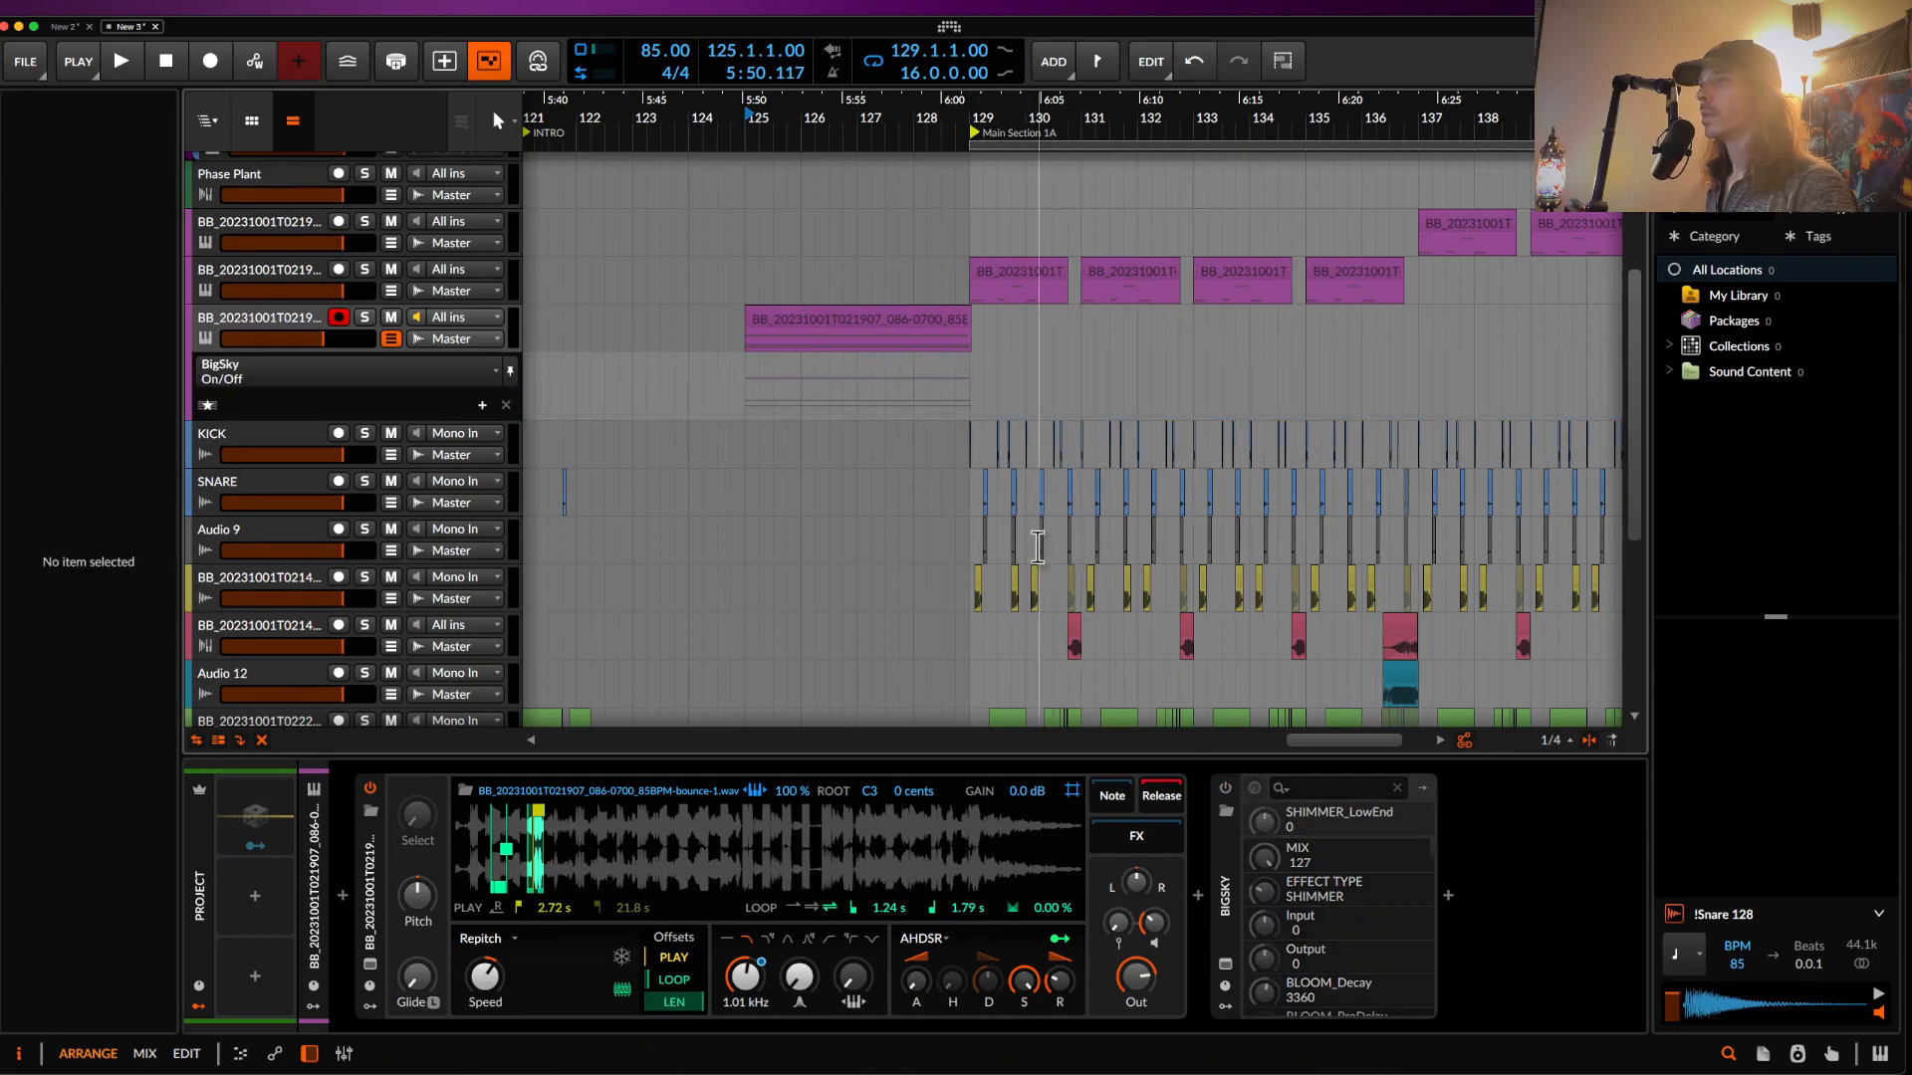
left_click(969, 414)
left_click(956, 356)
scroll(956, 356, "up", 4)
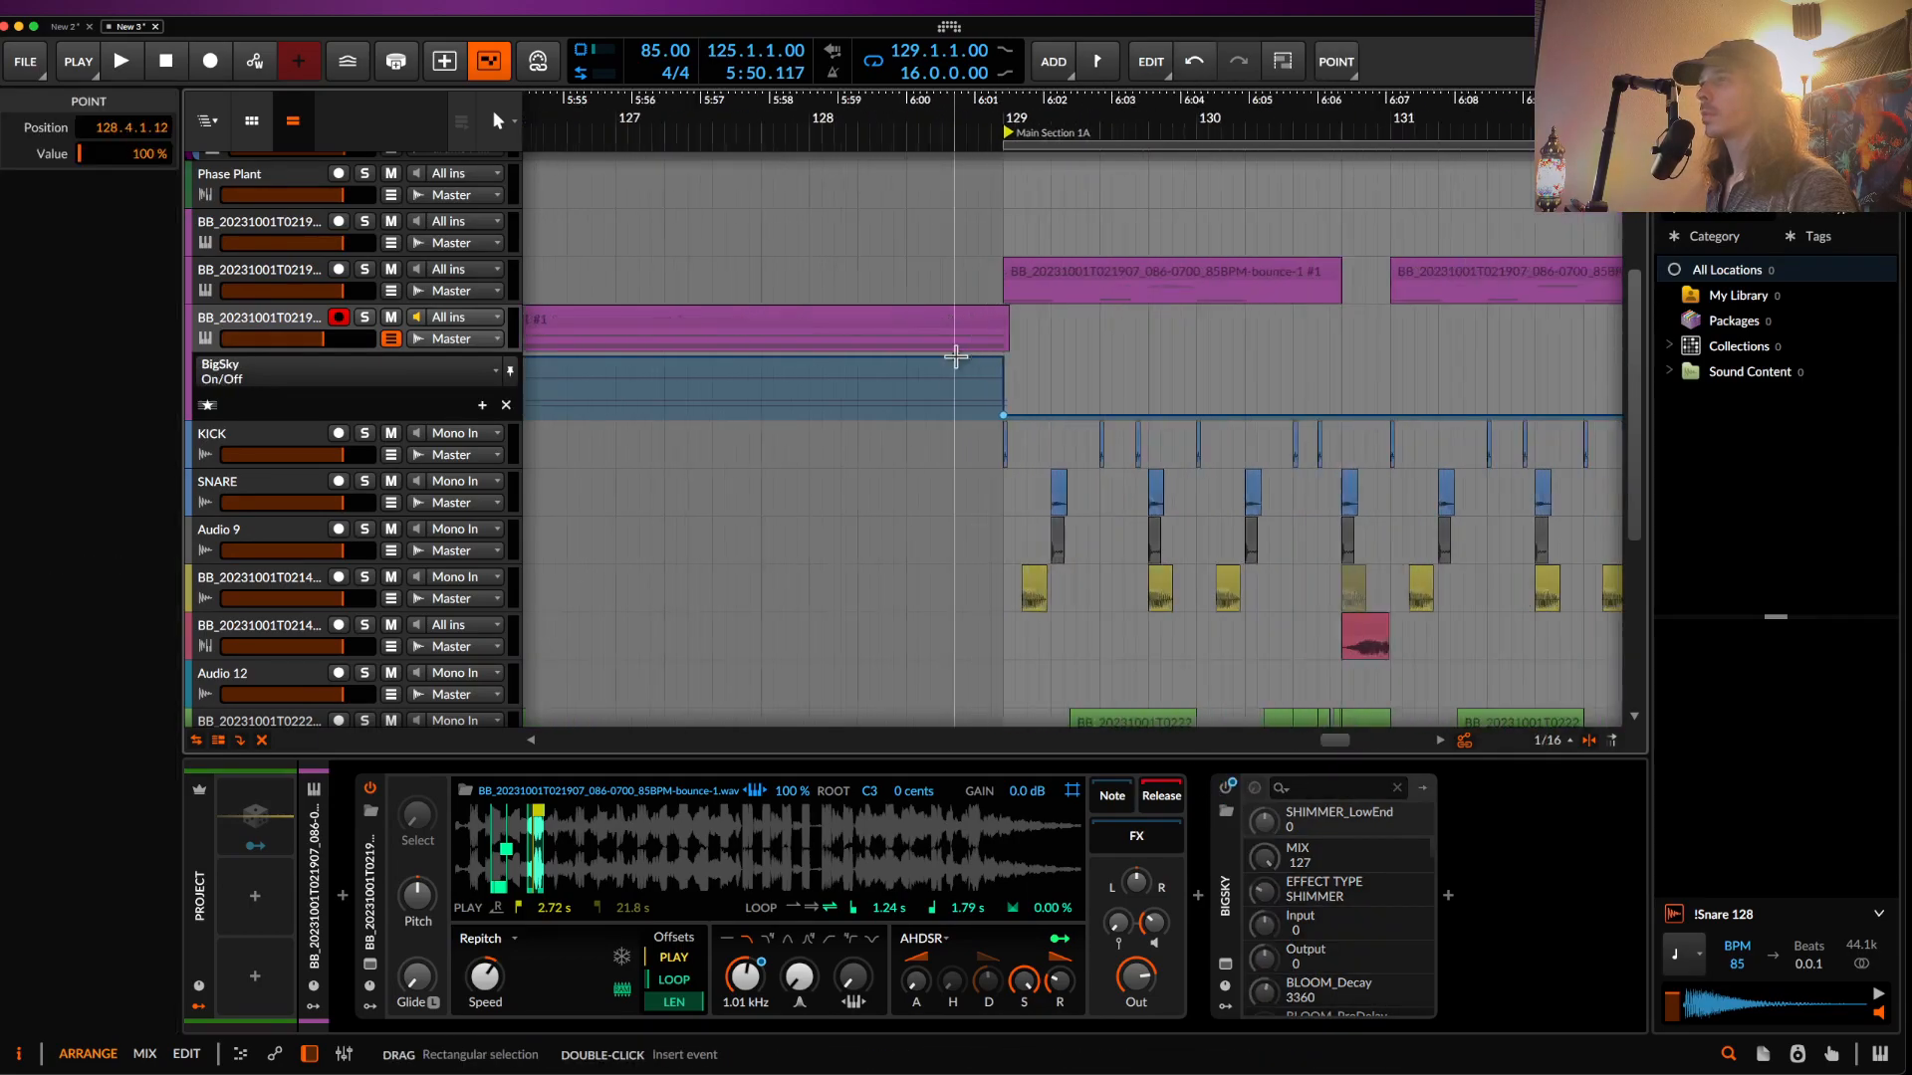
left_click_drag(1001, 418, 957, 418)
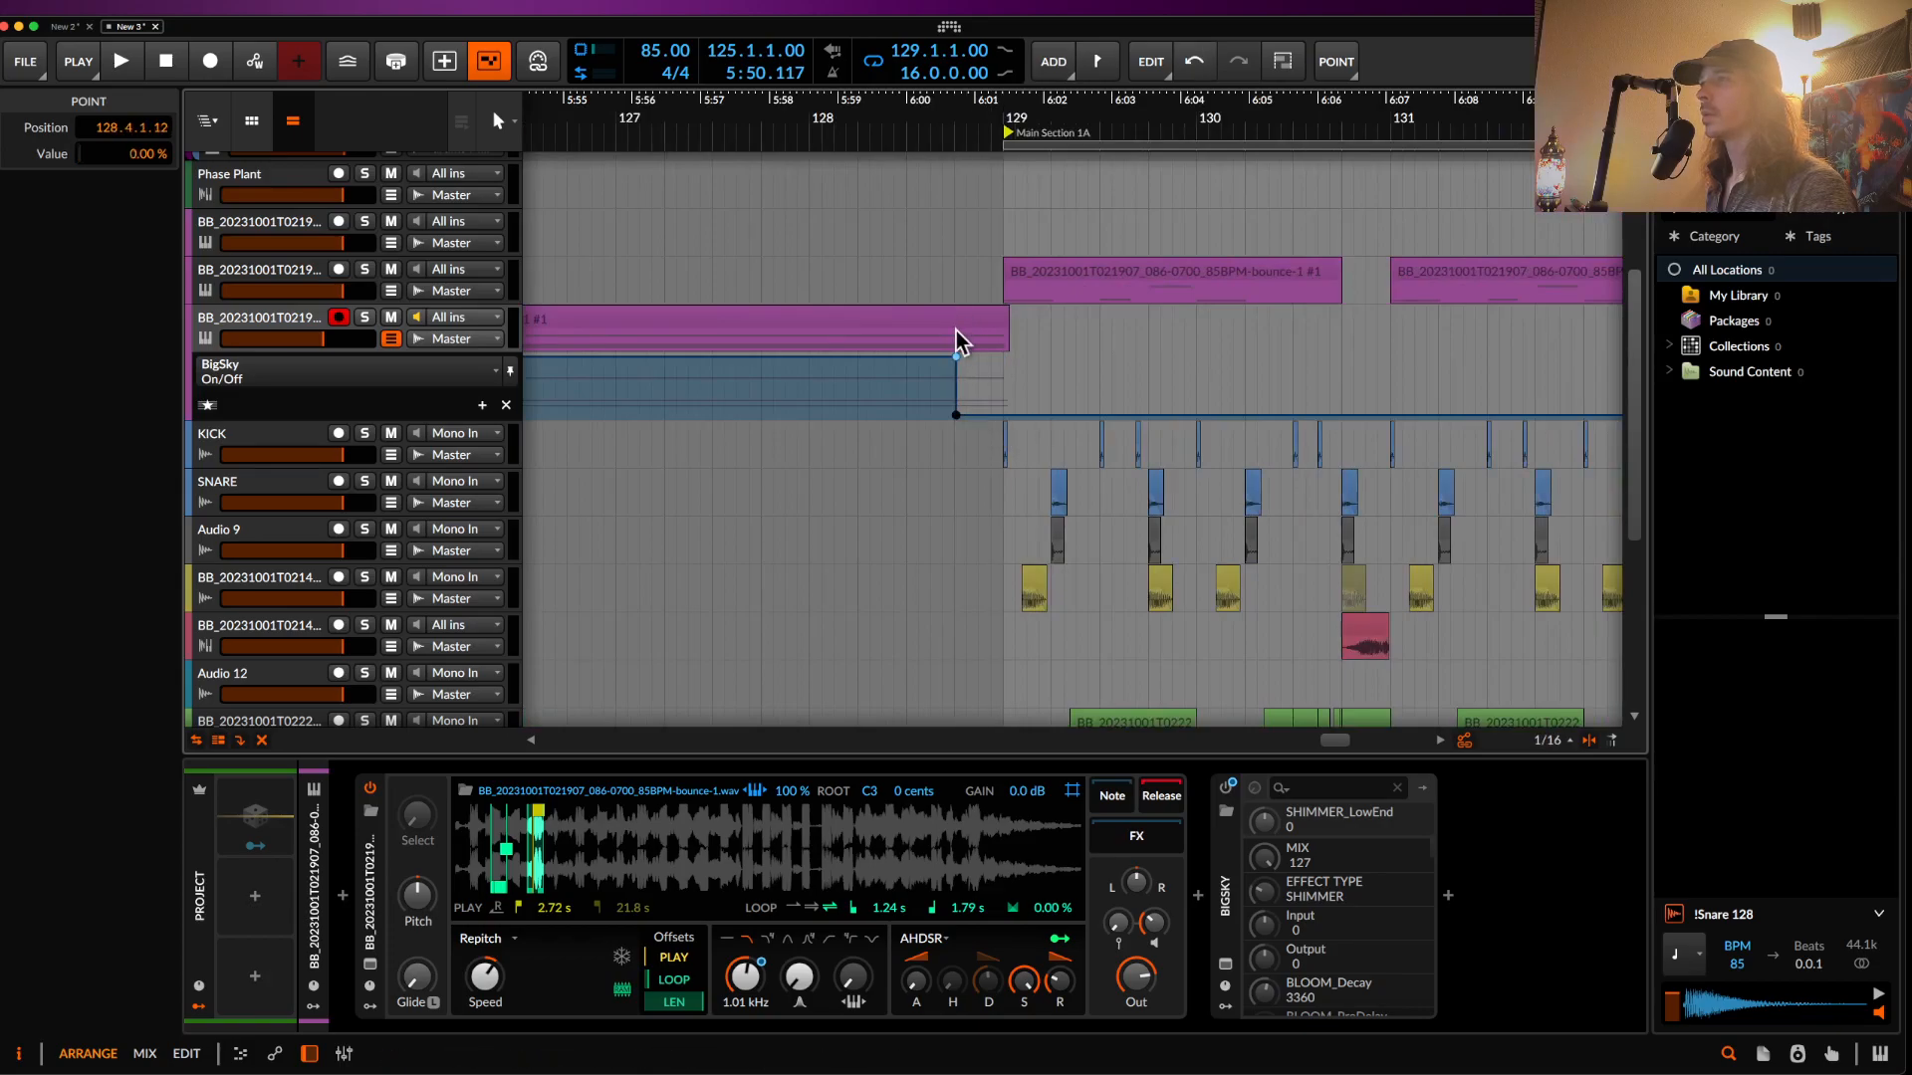
left_click(996, 321)
left_click_drag(1000, 323, 953, 323)
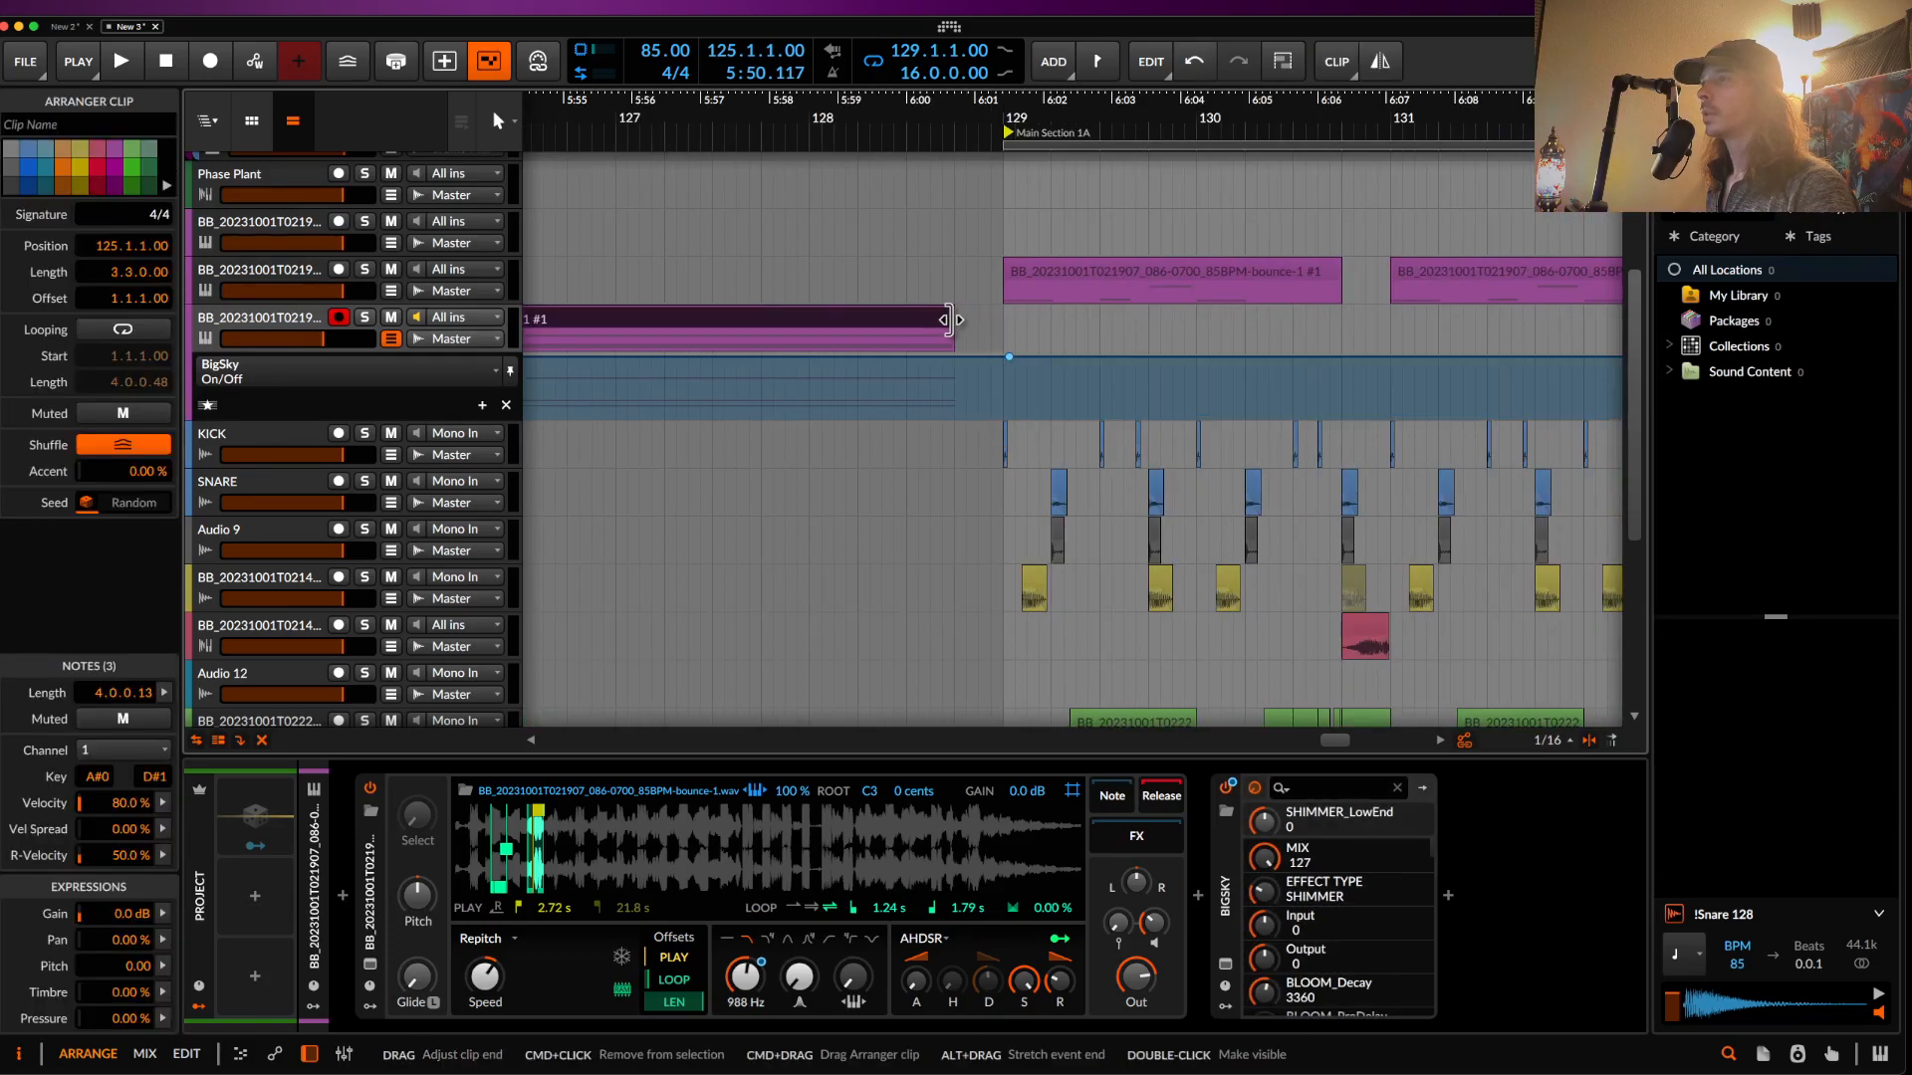
left_click(1065, 996)
- Pick out a green audio clip in the intro near bar 121
scroll(883, 409, "down", 4)
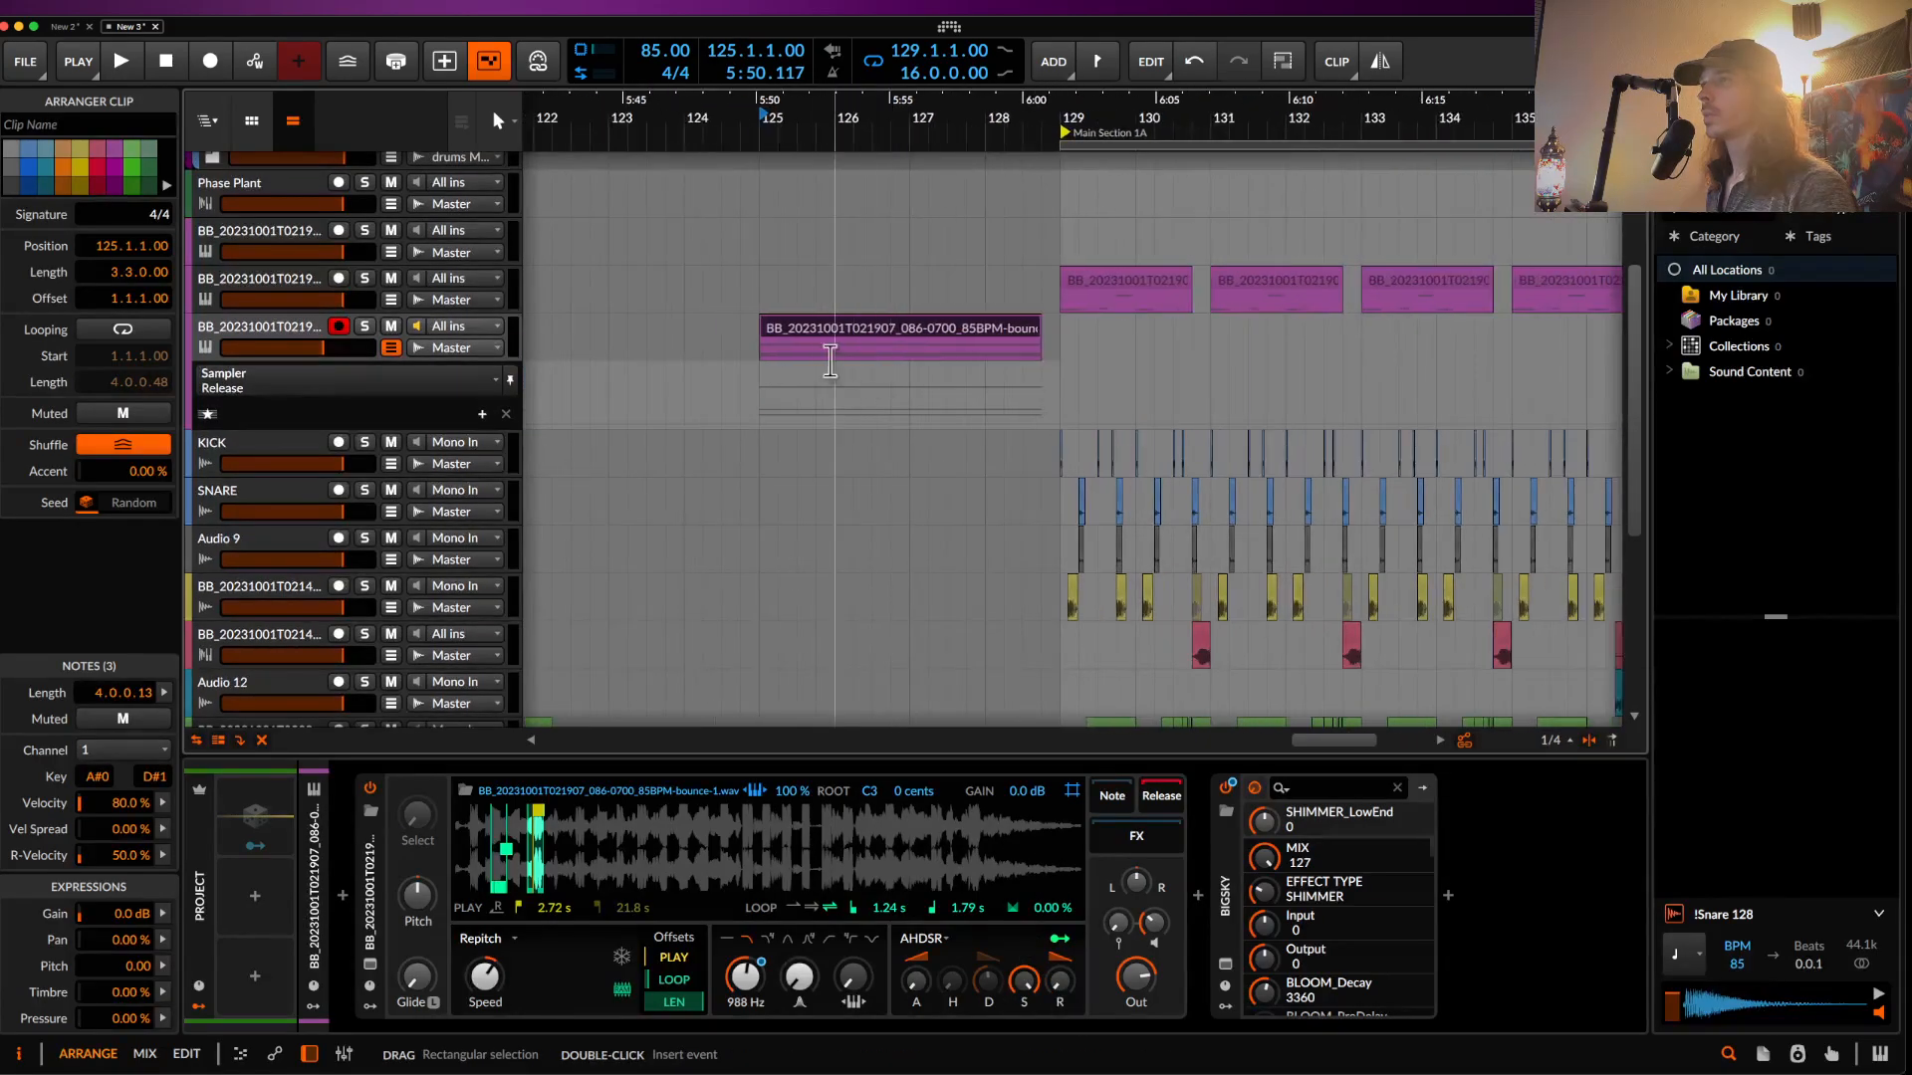
scroll(683, 428, "down", 2)
scroll(796, 498, "down", 5)
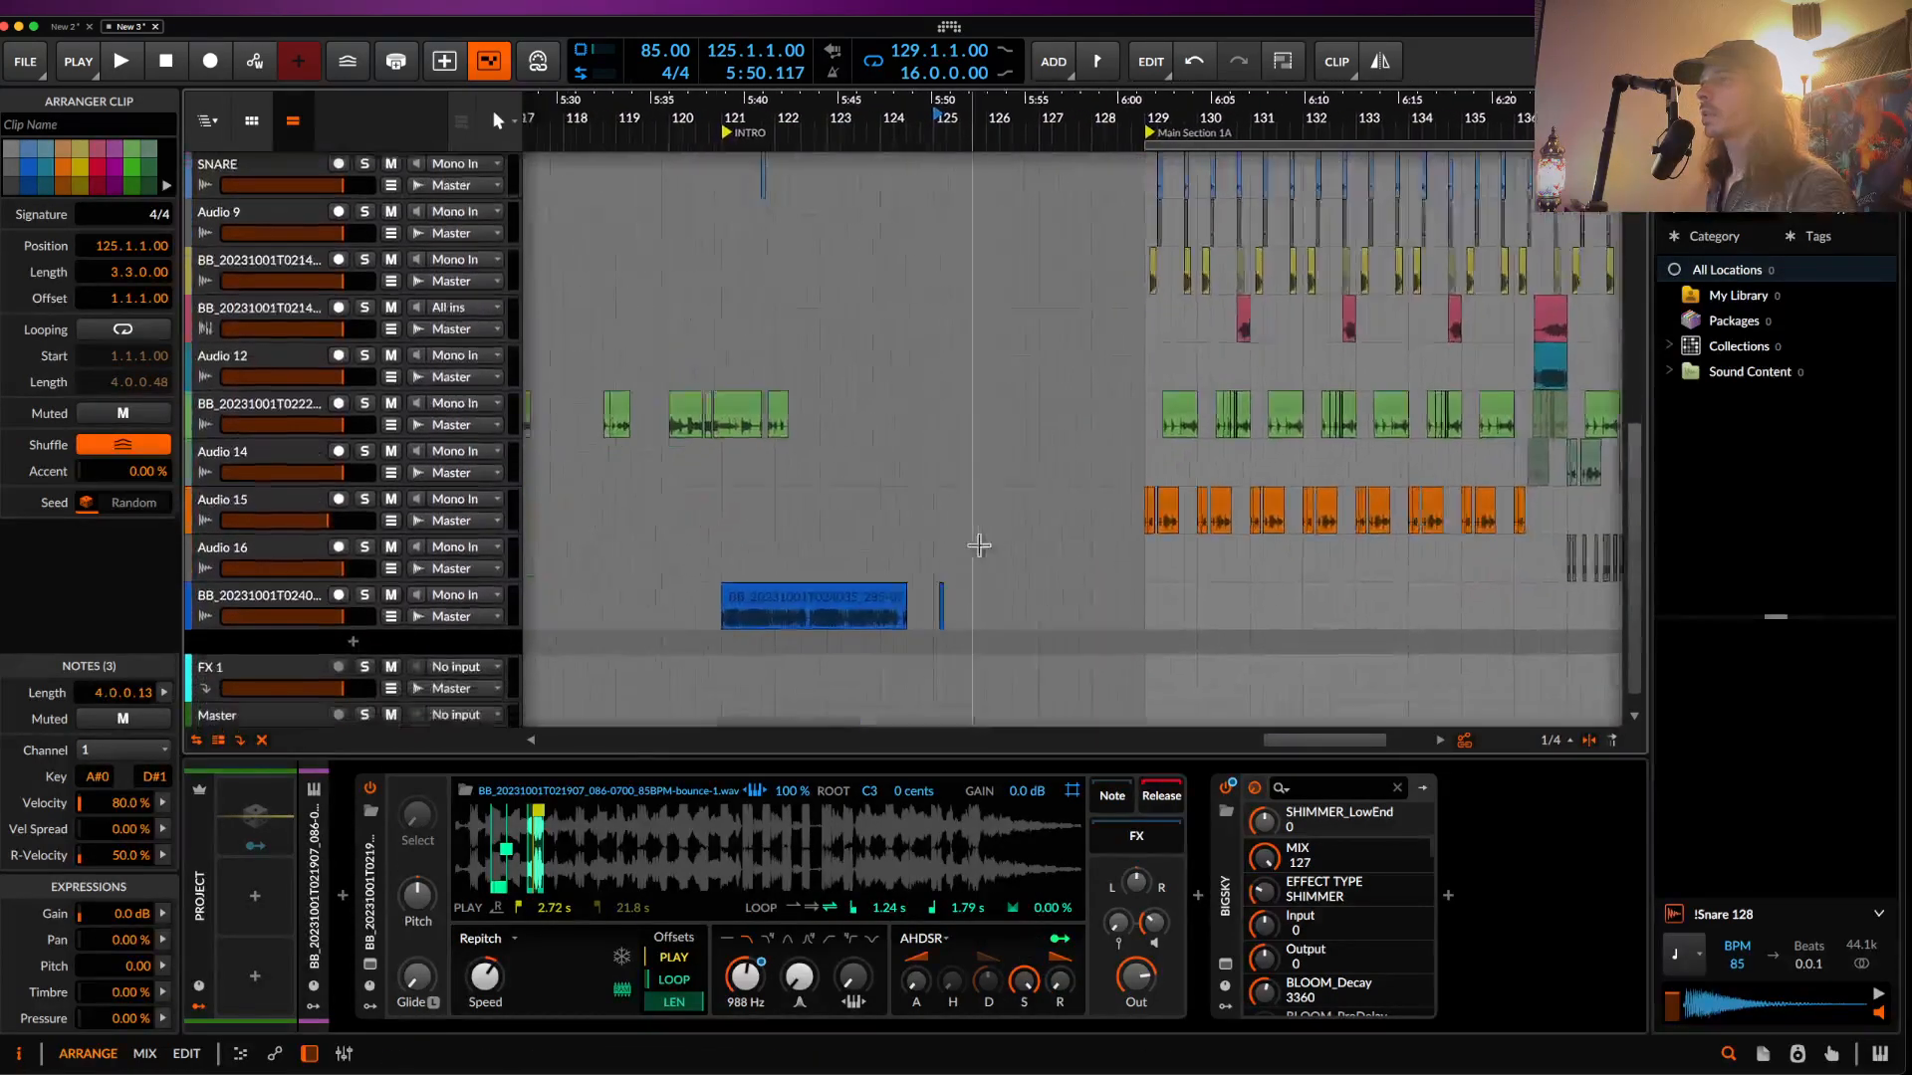
scroll(844, 413, "up", 5)
left_click_drag(784, 416, 839, 416)
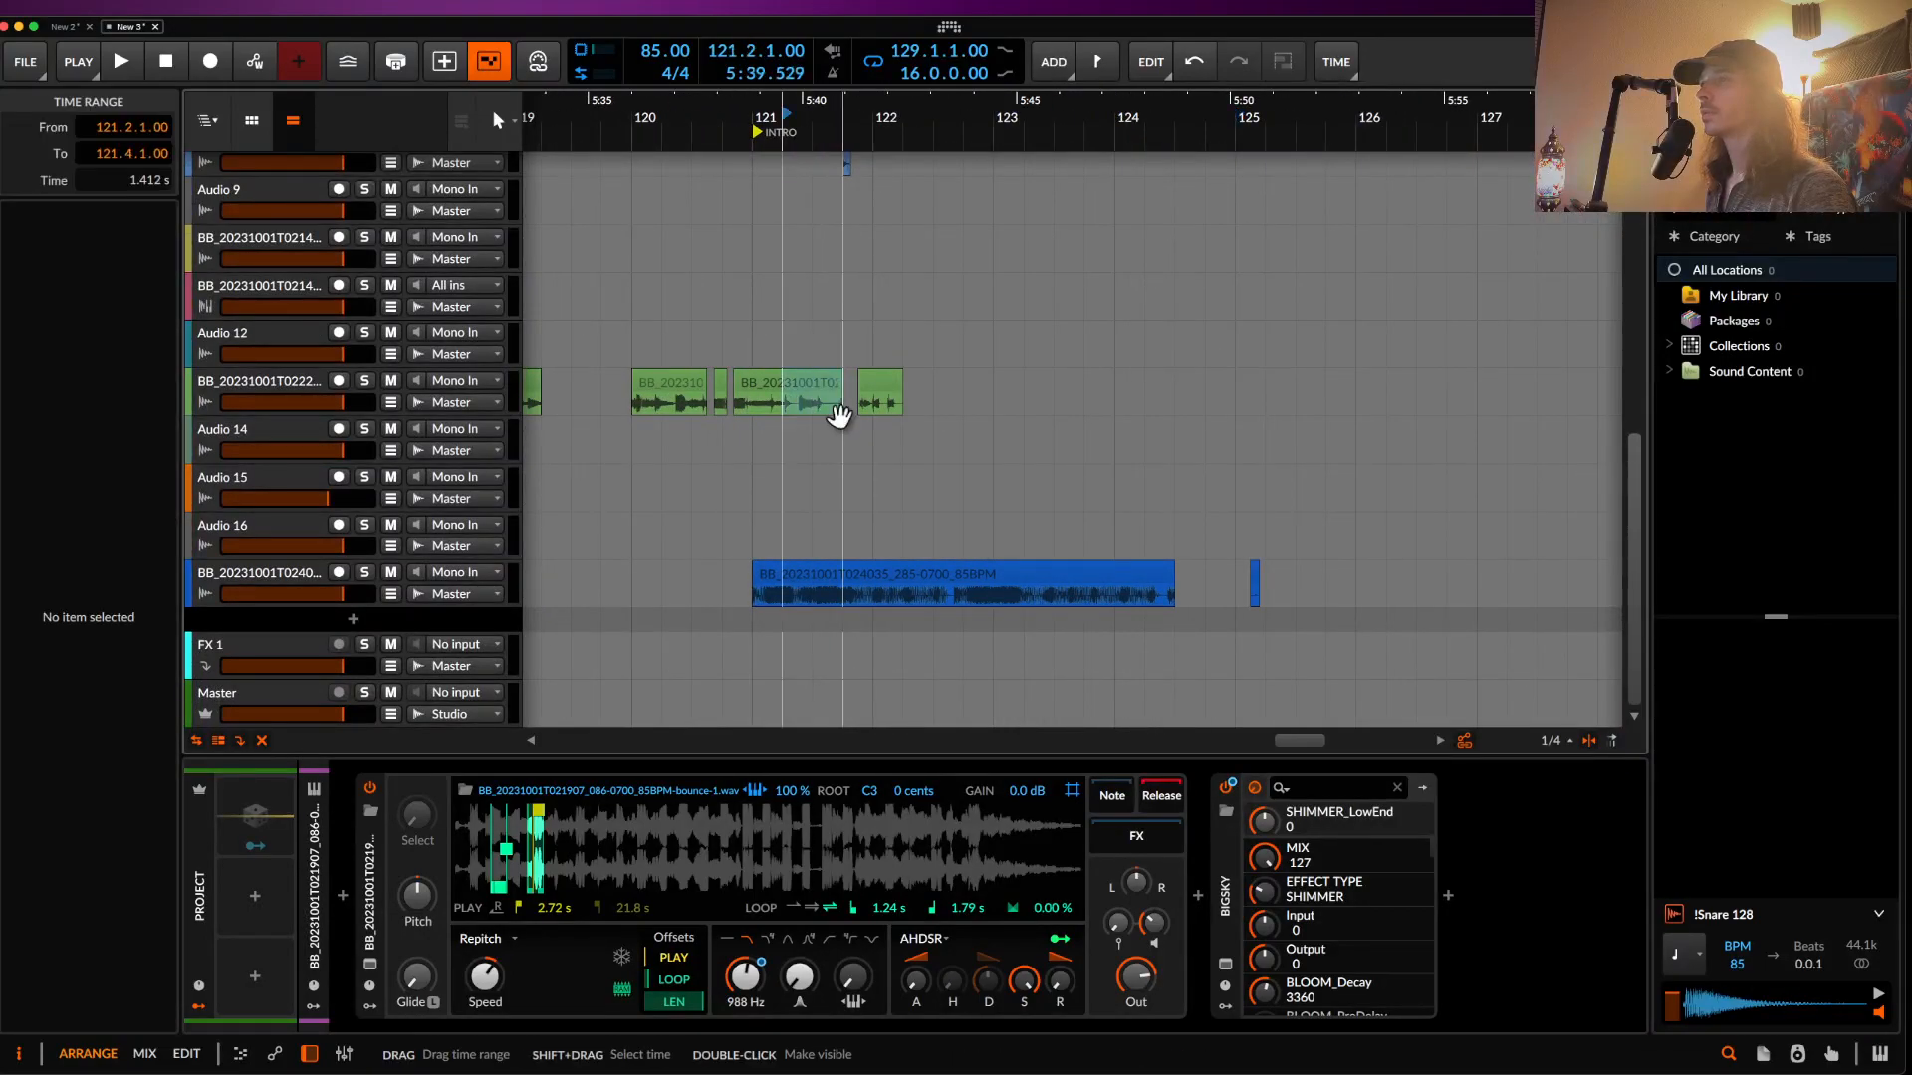
left_click(840, 416)
left_click(813, 384)
scroll(814, 384, "down", 4)
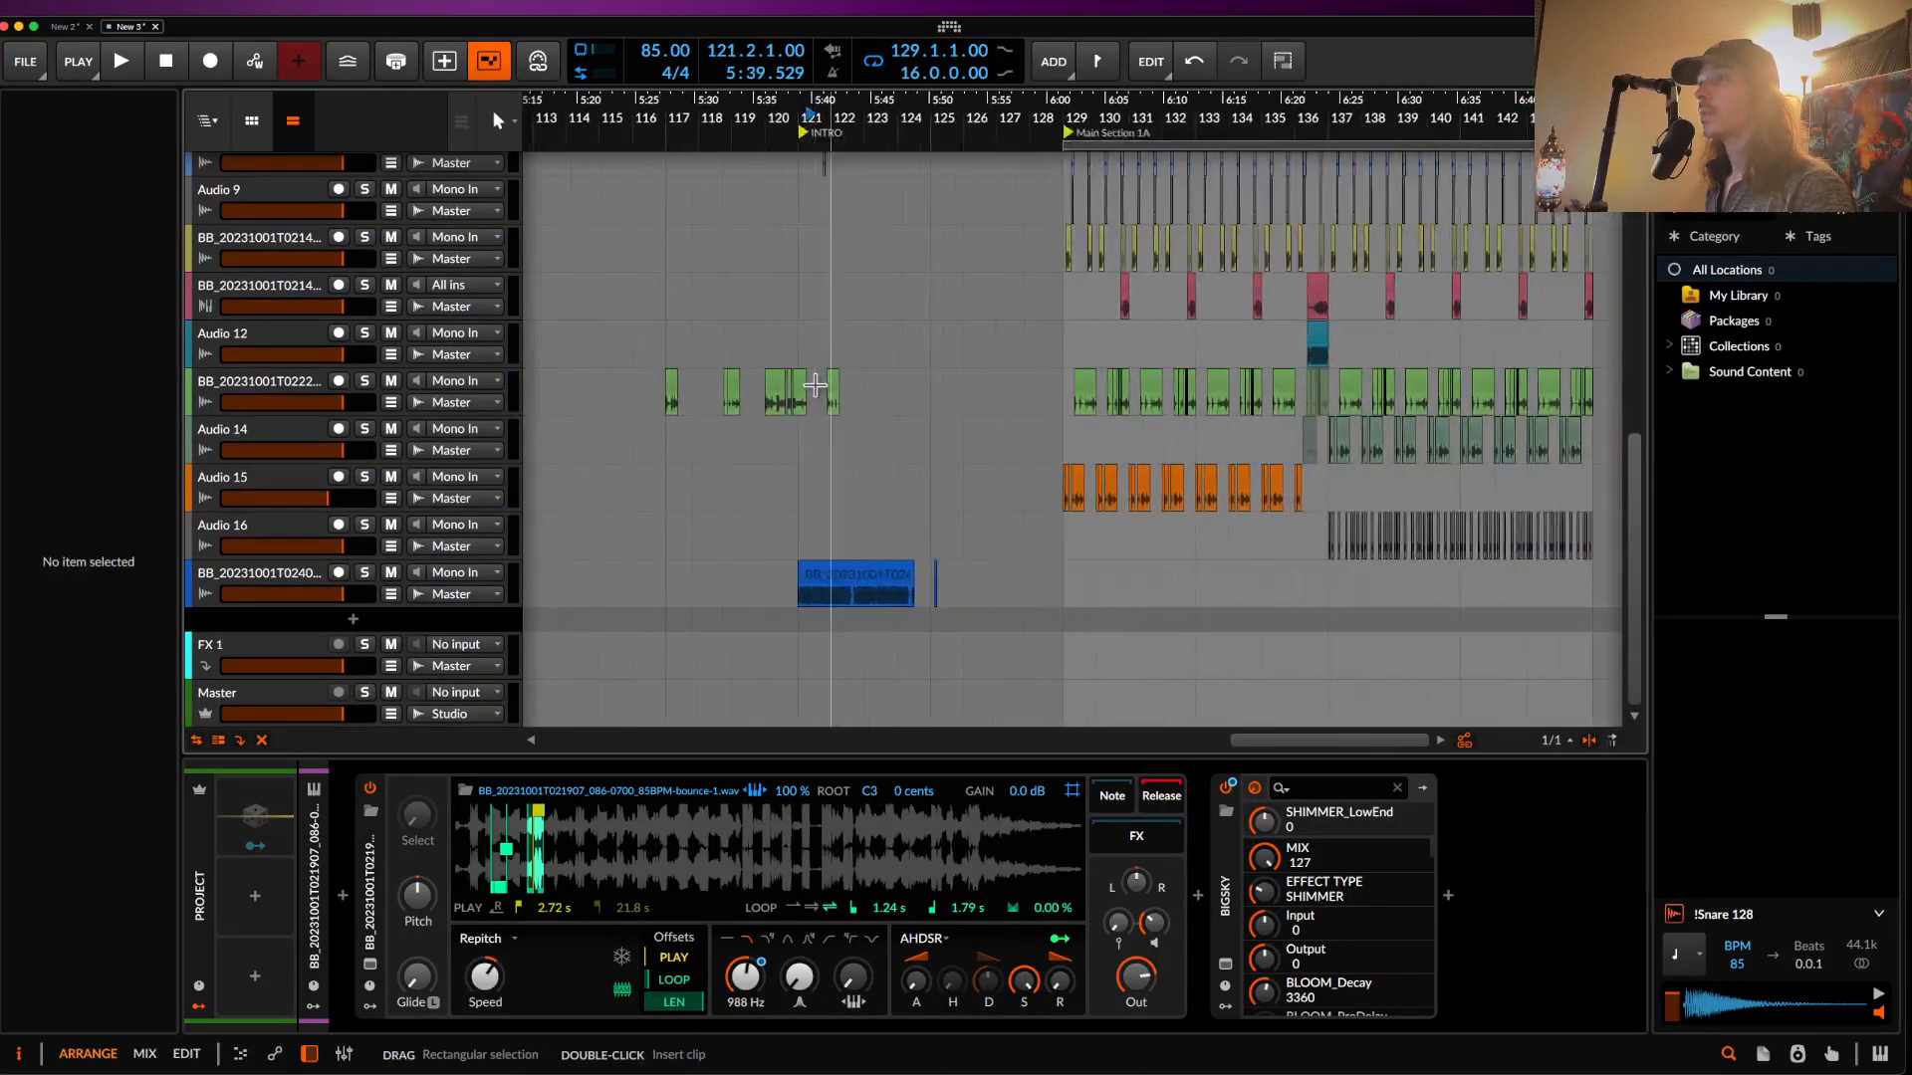
scroll(815, 386, "up", 5)
scroll(818, 388, "down", 3)
- Paste the clip at bar 125 and stretch it out to about bar 128
left_click(918, 506)
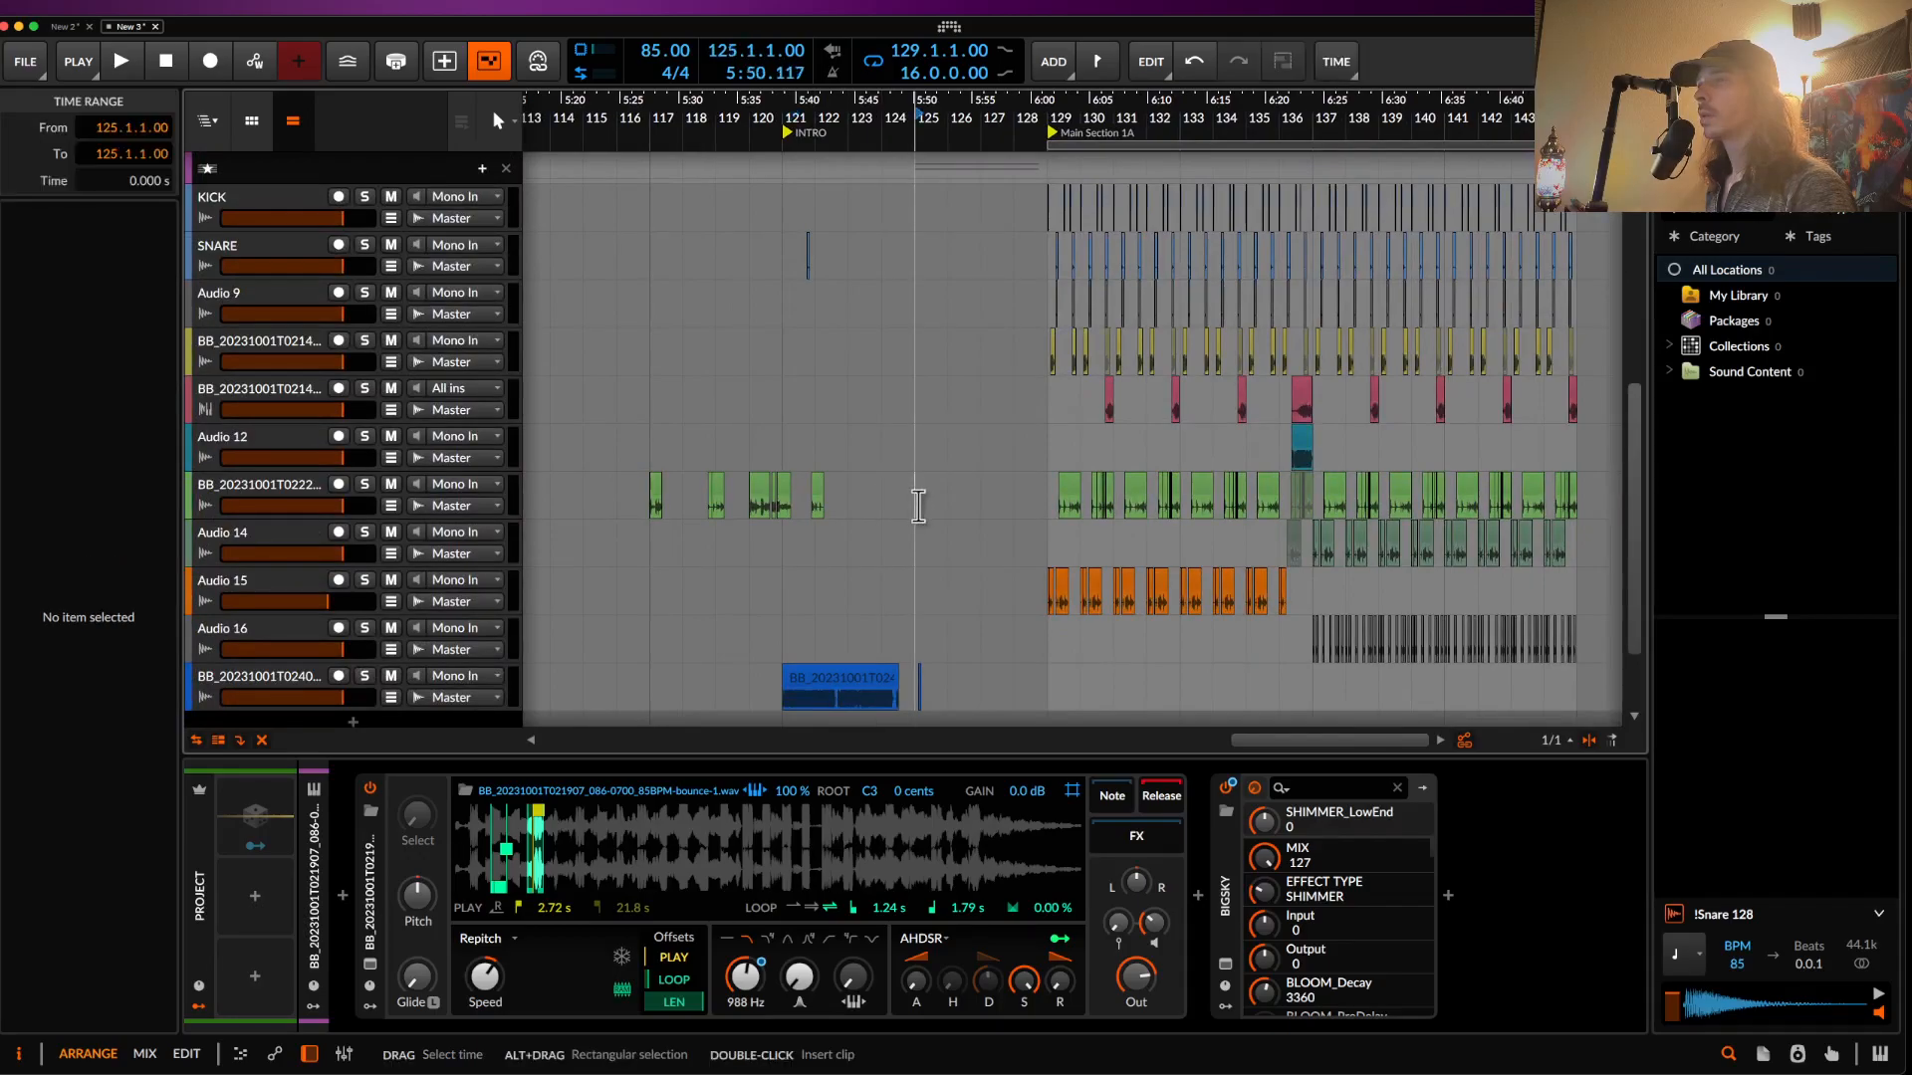
key("ctrl+v")
scroll(920, 502, "up", 3)
left_click_drag(888, 489, 1112, 488)
left_click_drag(926, 513, 1016, 518)
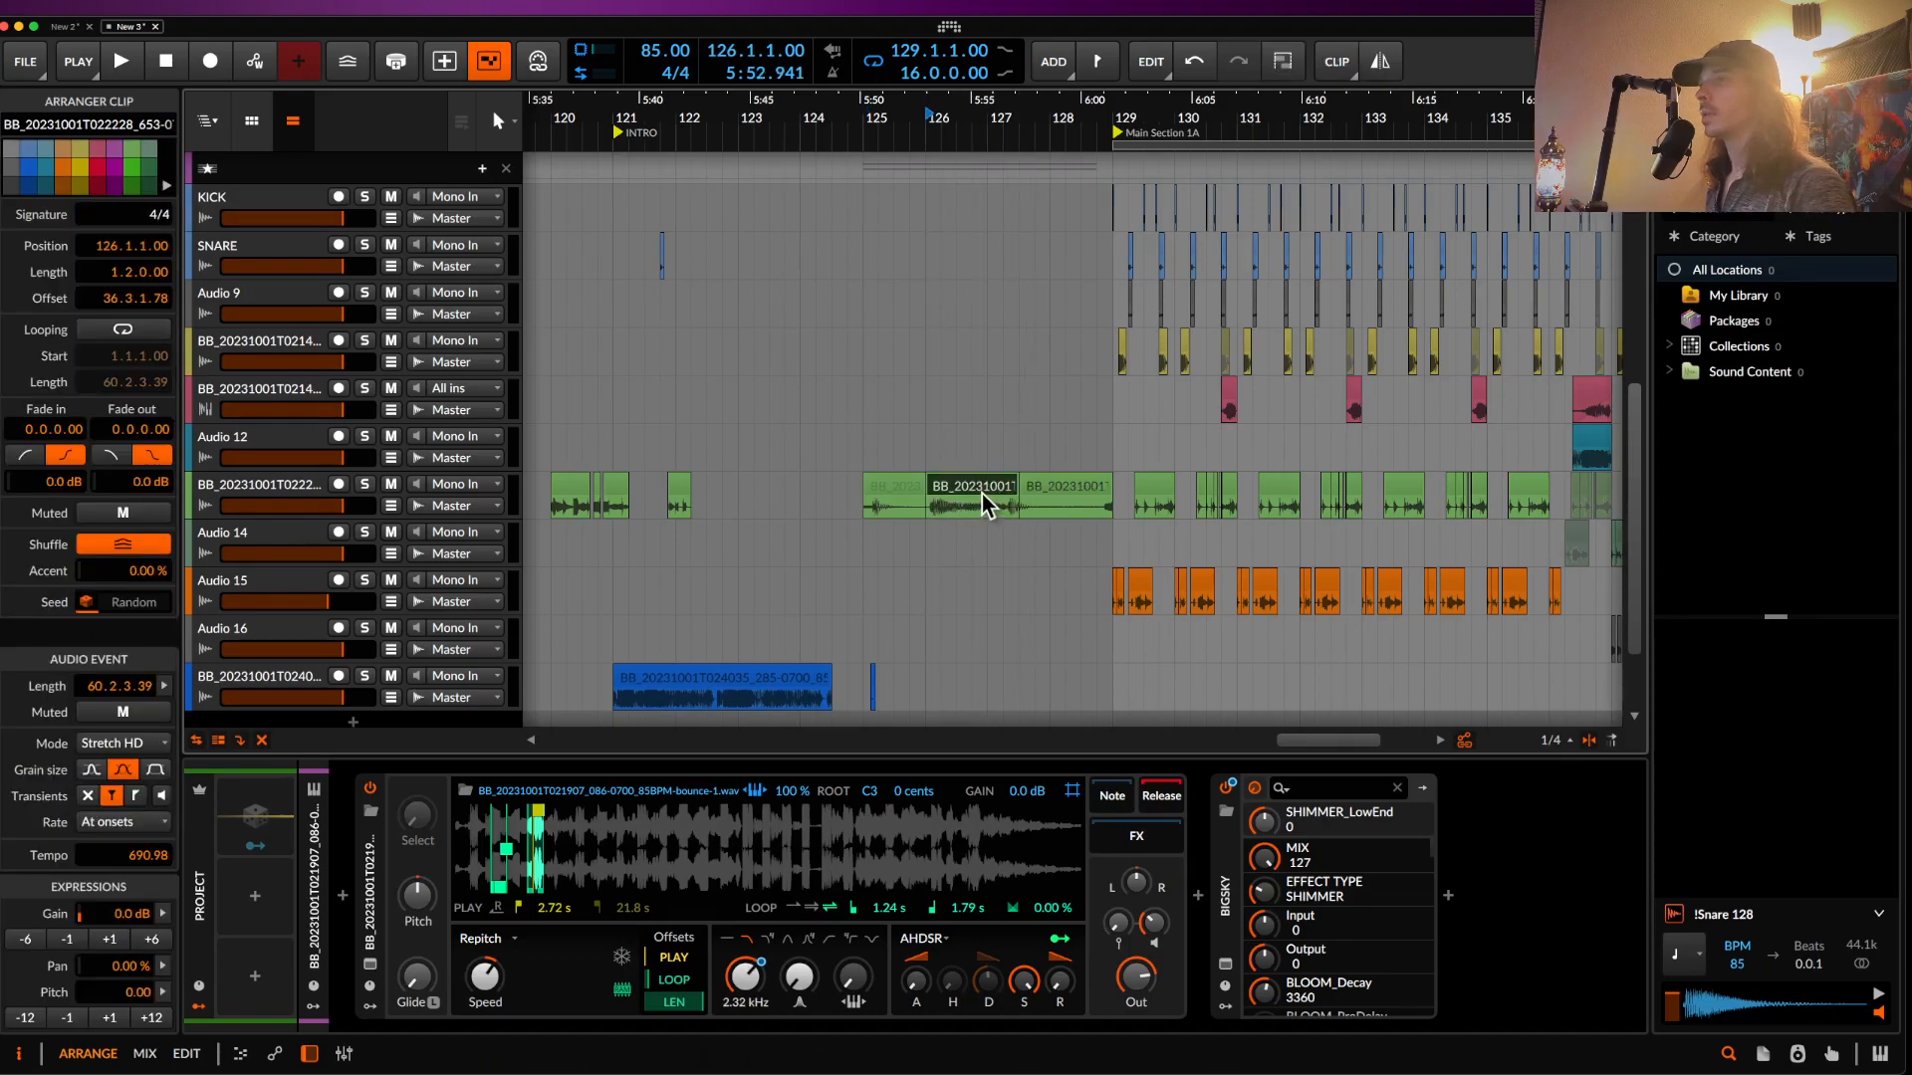
left_click_drag(1016, 488, 1120, 488)
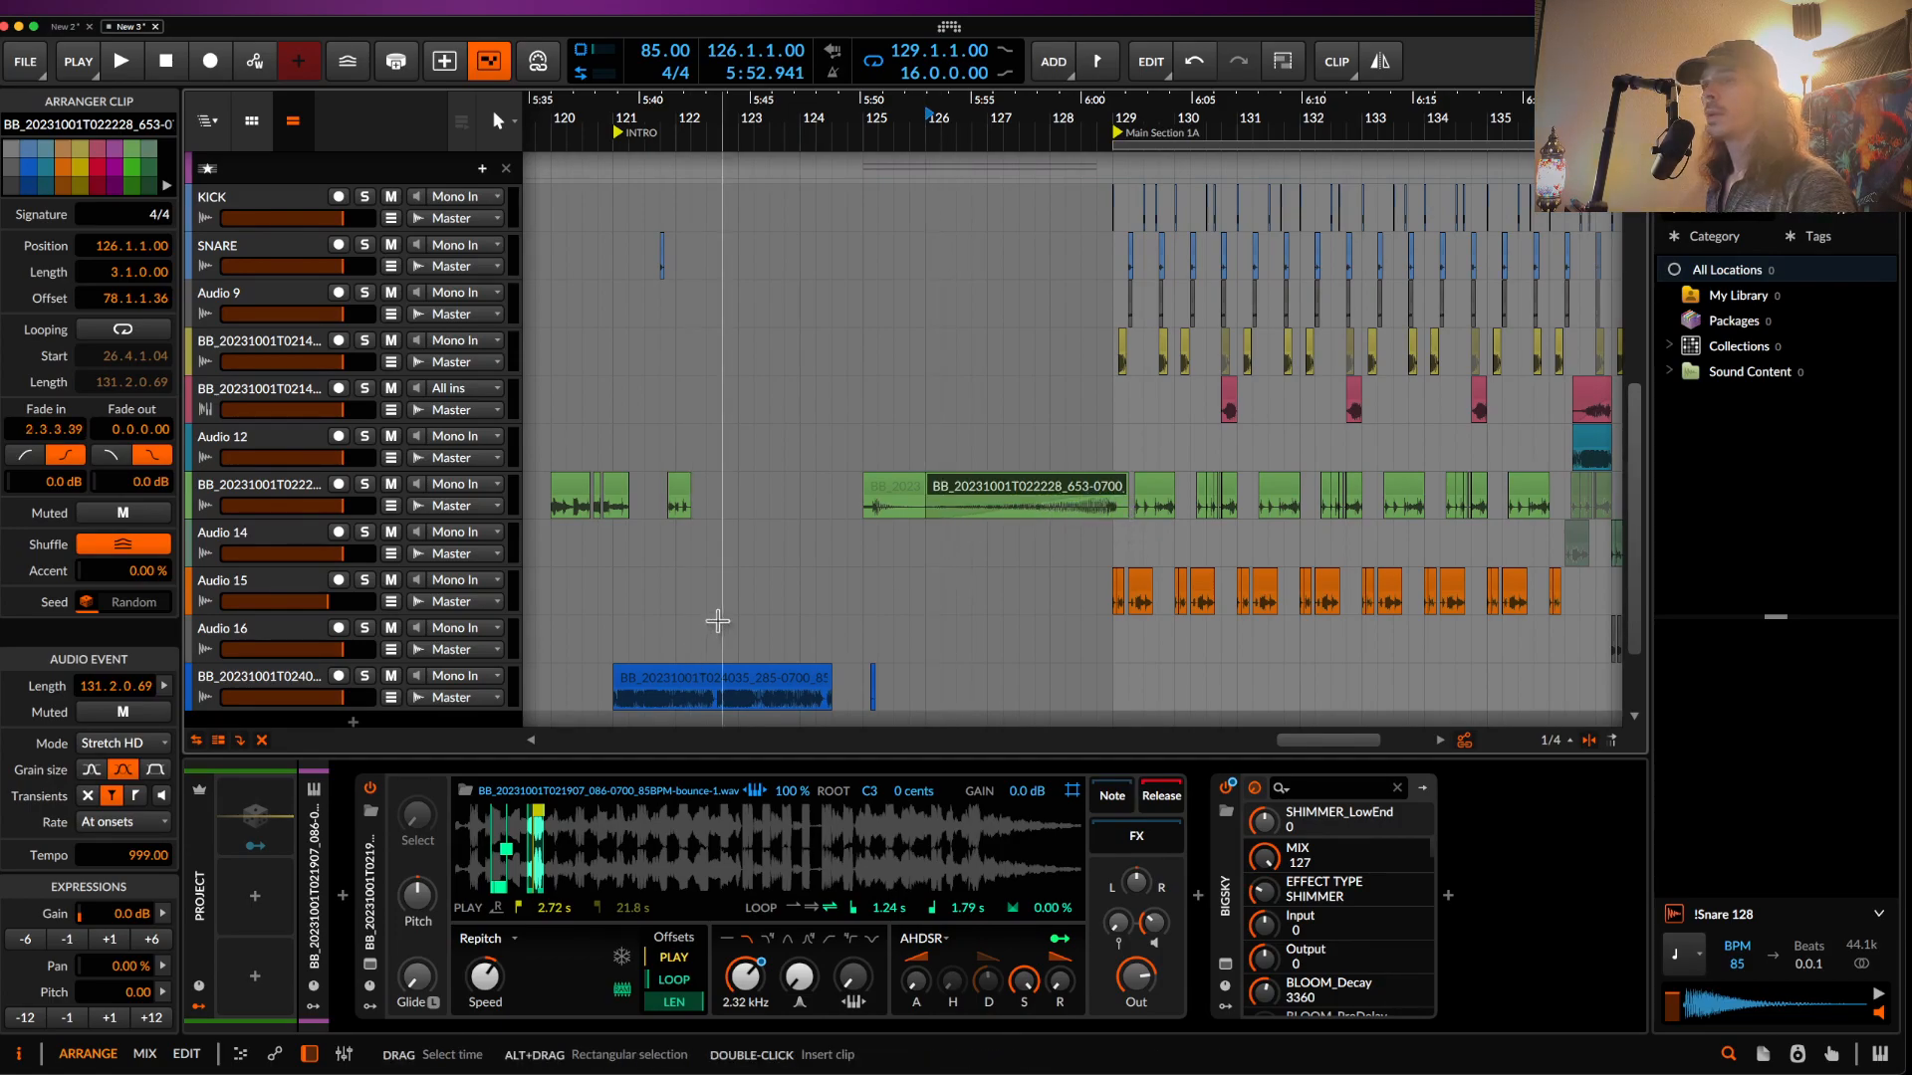
- Consolidate the clip and ramp its pitch expression up to +21 semitones by the end
double_click(971, 487)
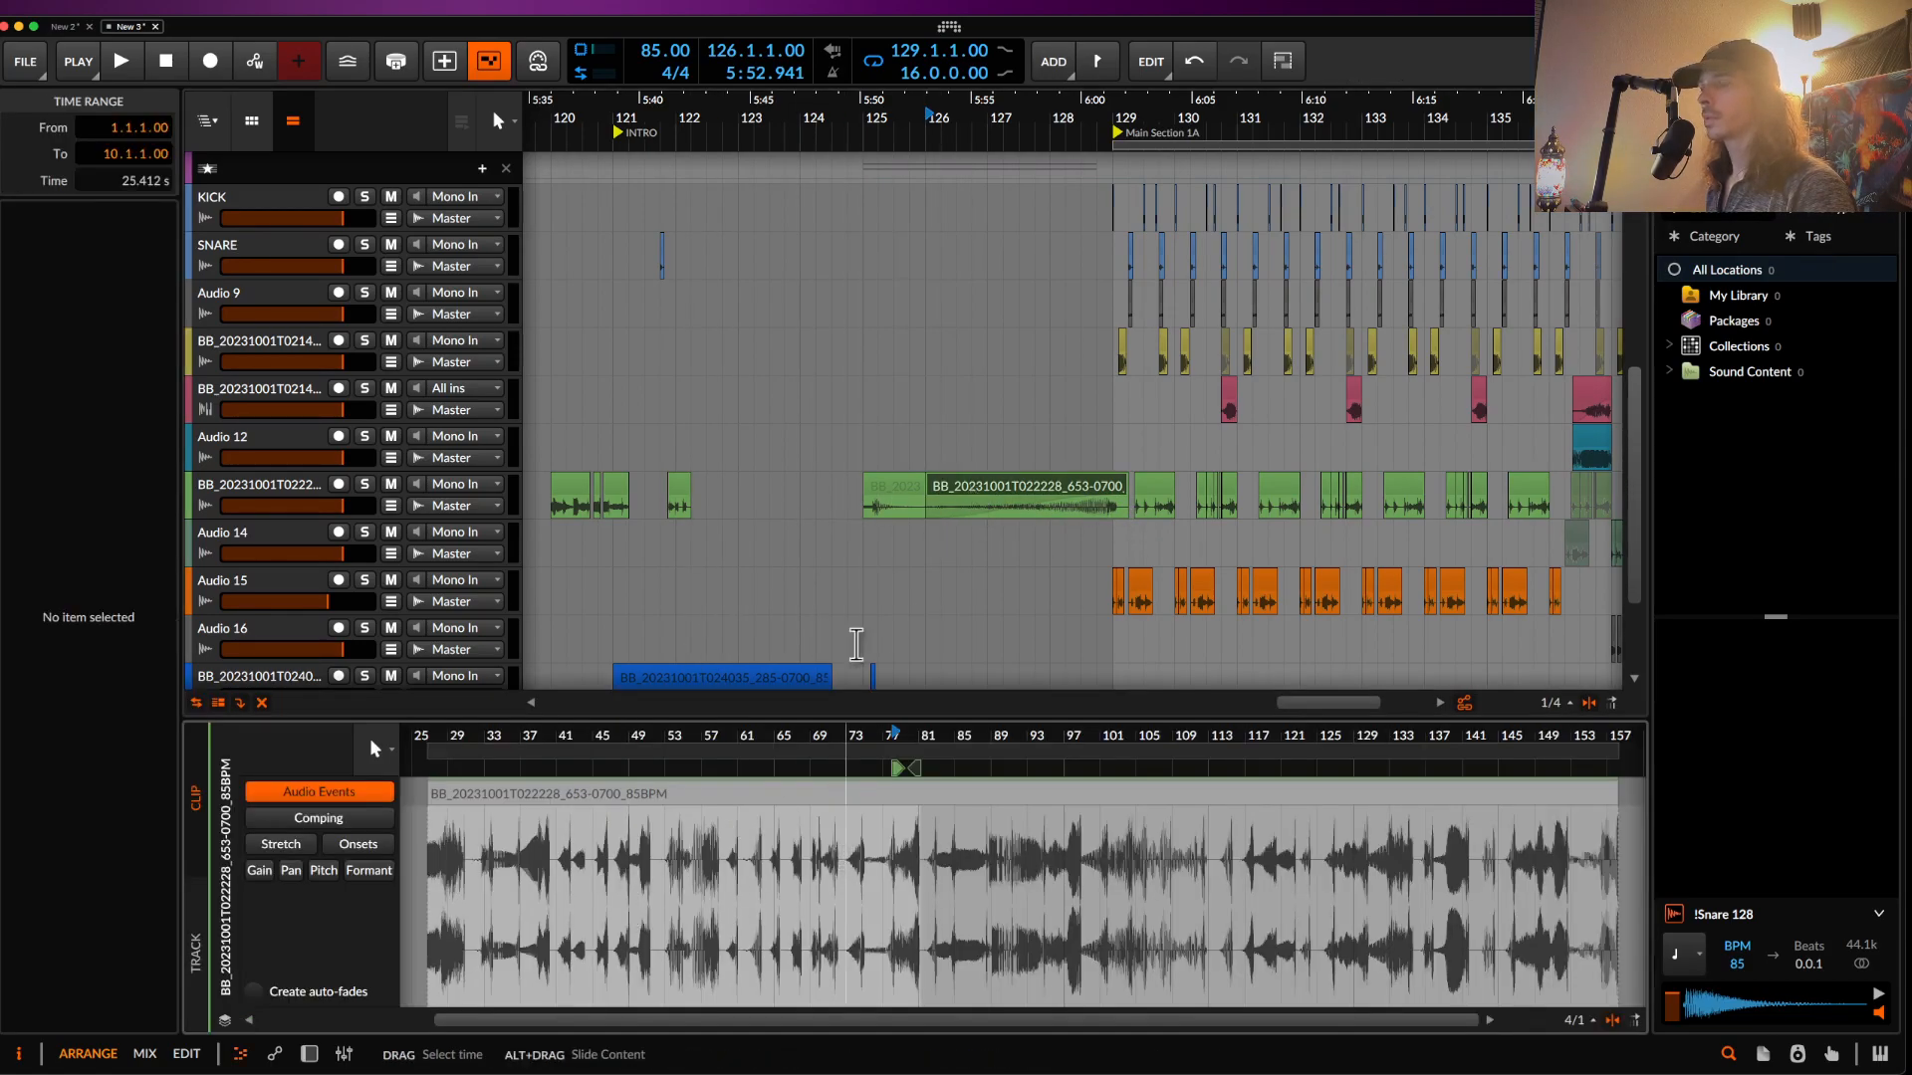
key("super+j")
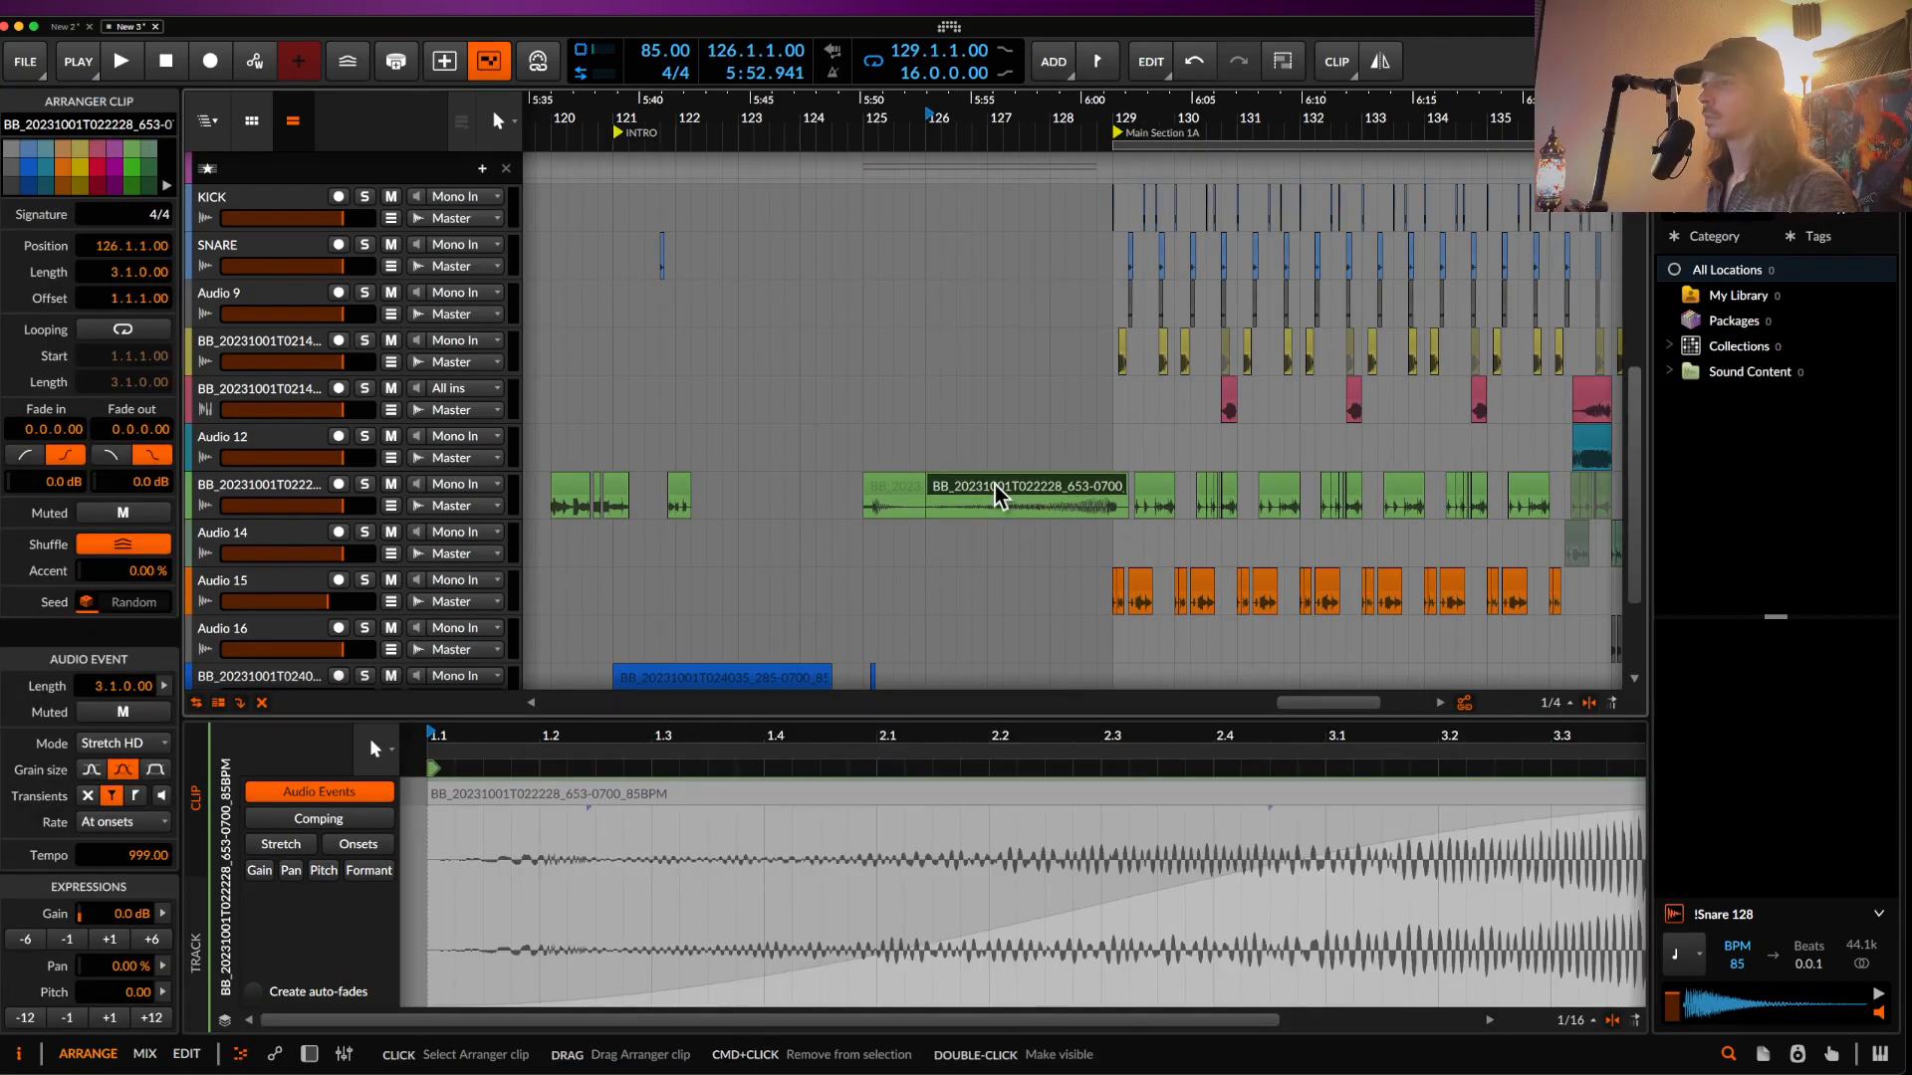
left_click(324, 870)
scroll(541, 917, "down", 5)
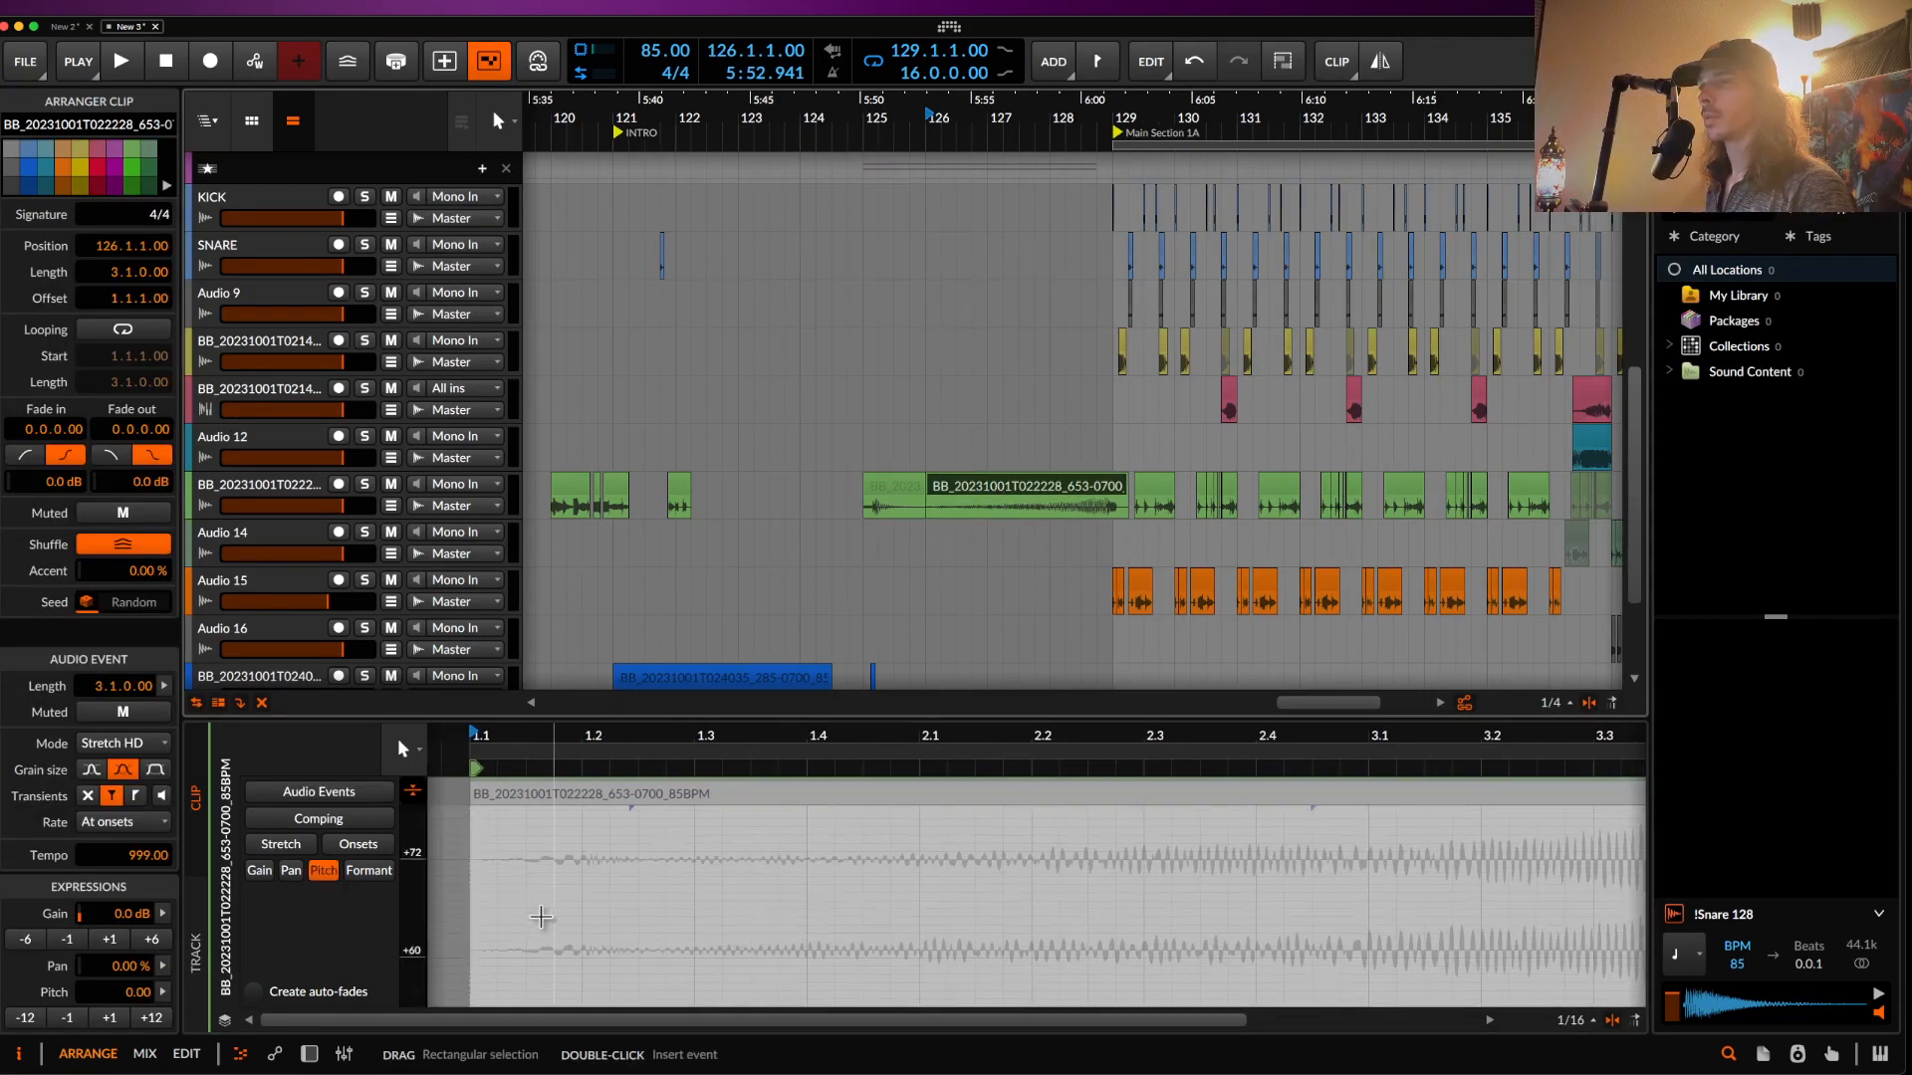
scroll(535, 886, "down", 3)
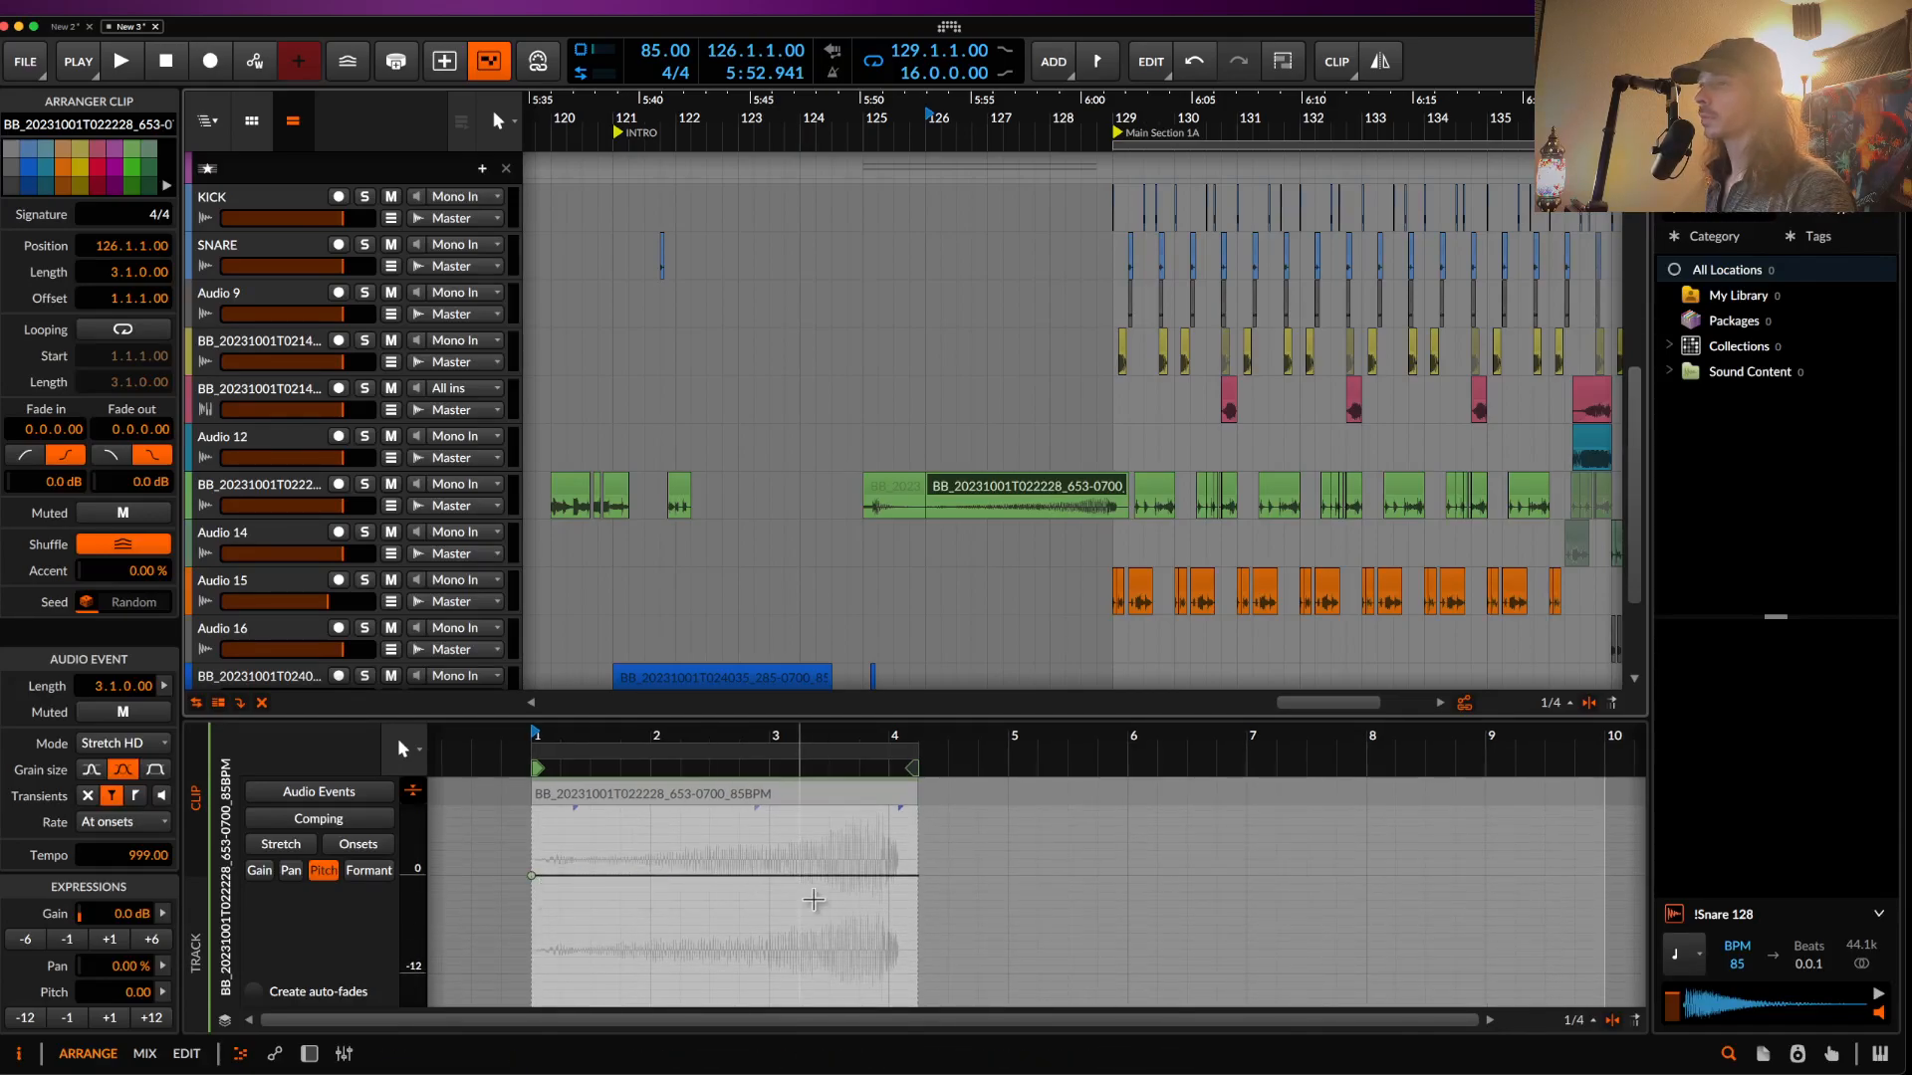
left_click_drag(884, 880, 886, 794)
- Bounce the pitched clip in place to new audio
left_click(727, 796)
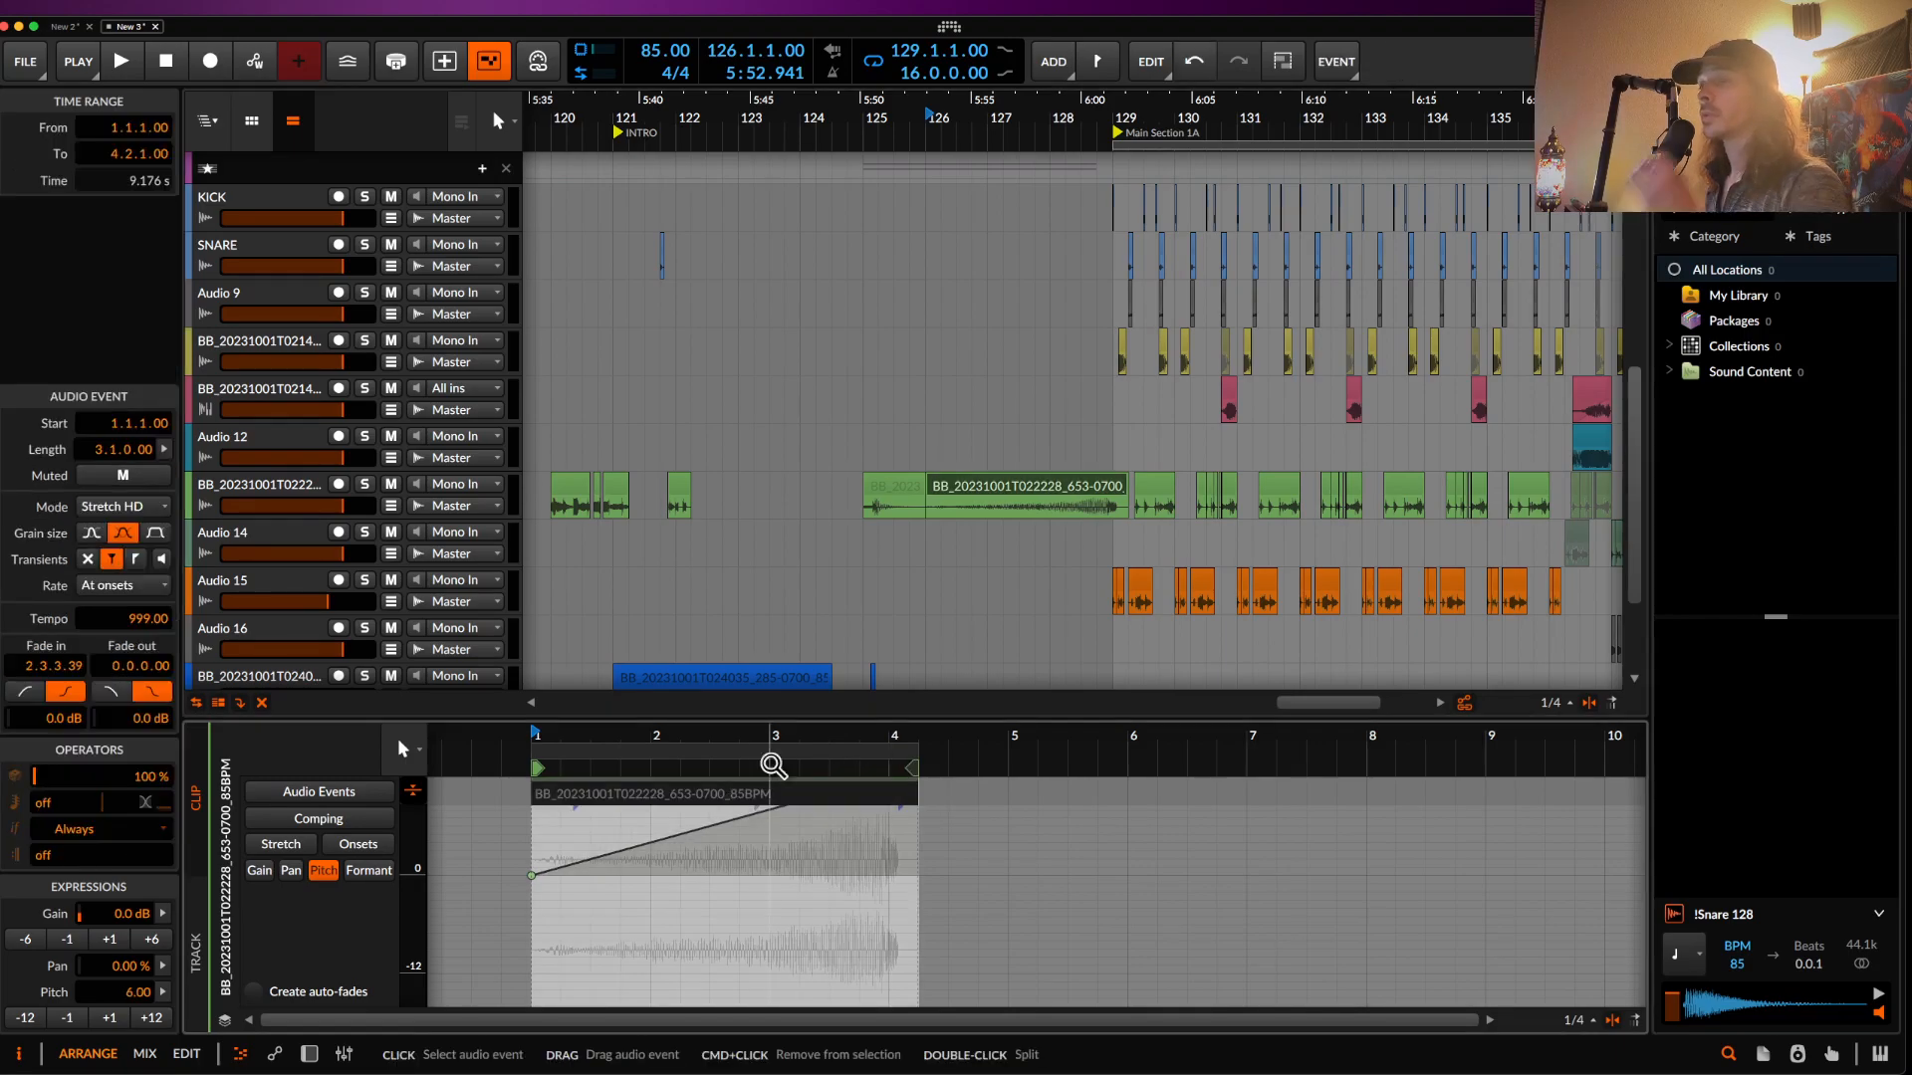
left_click(984, 497)
key("super+b")
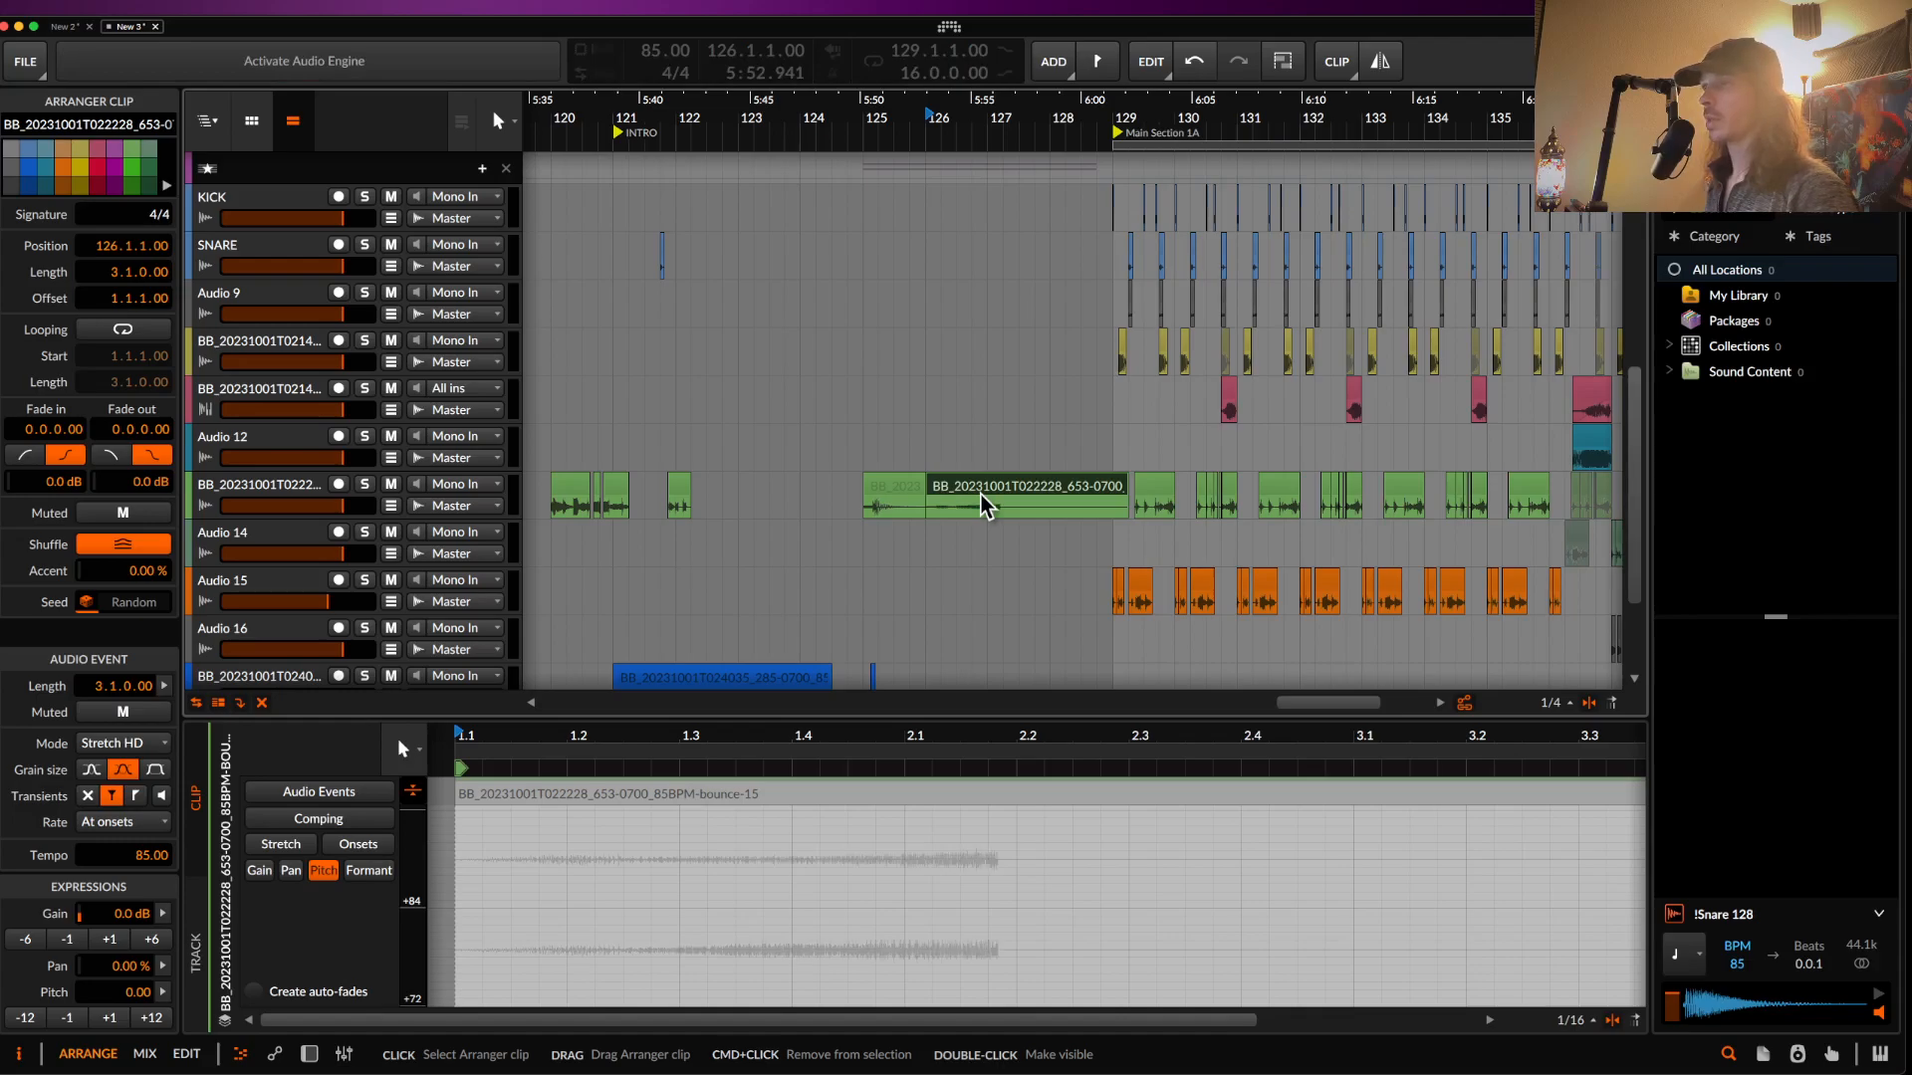
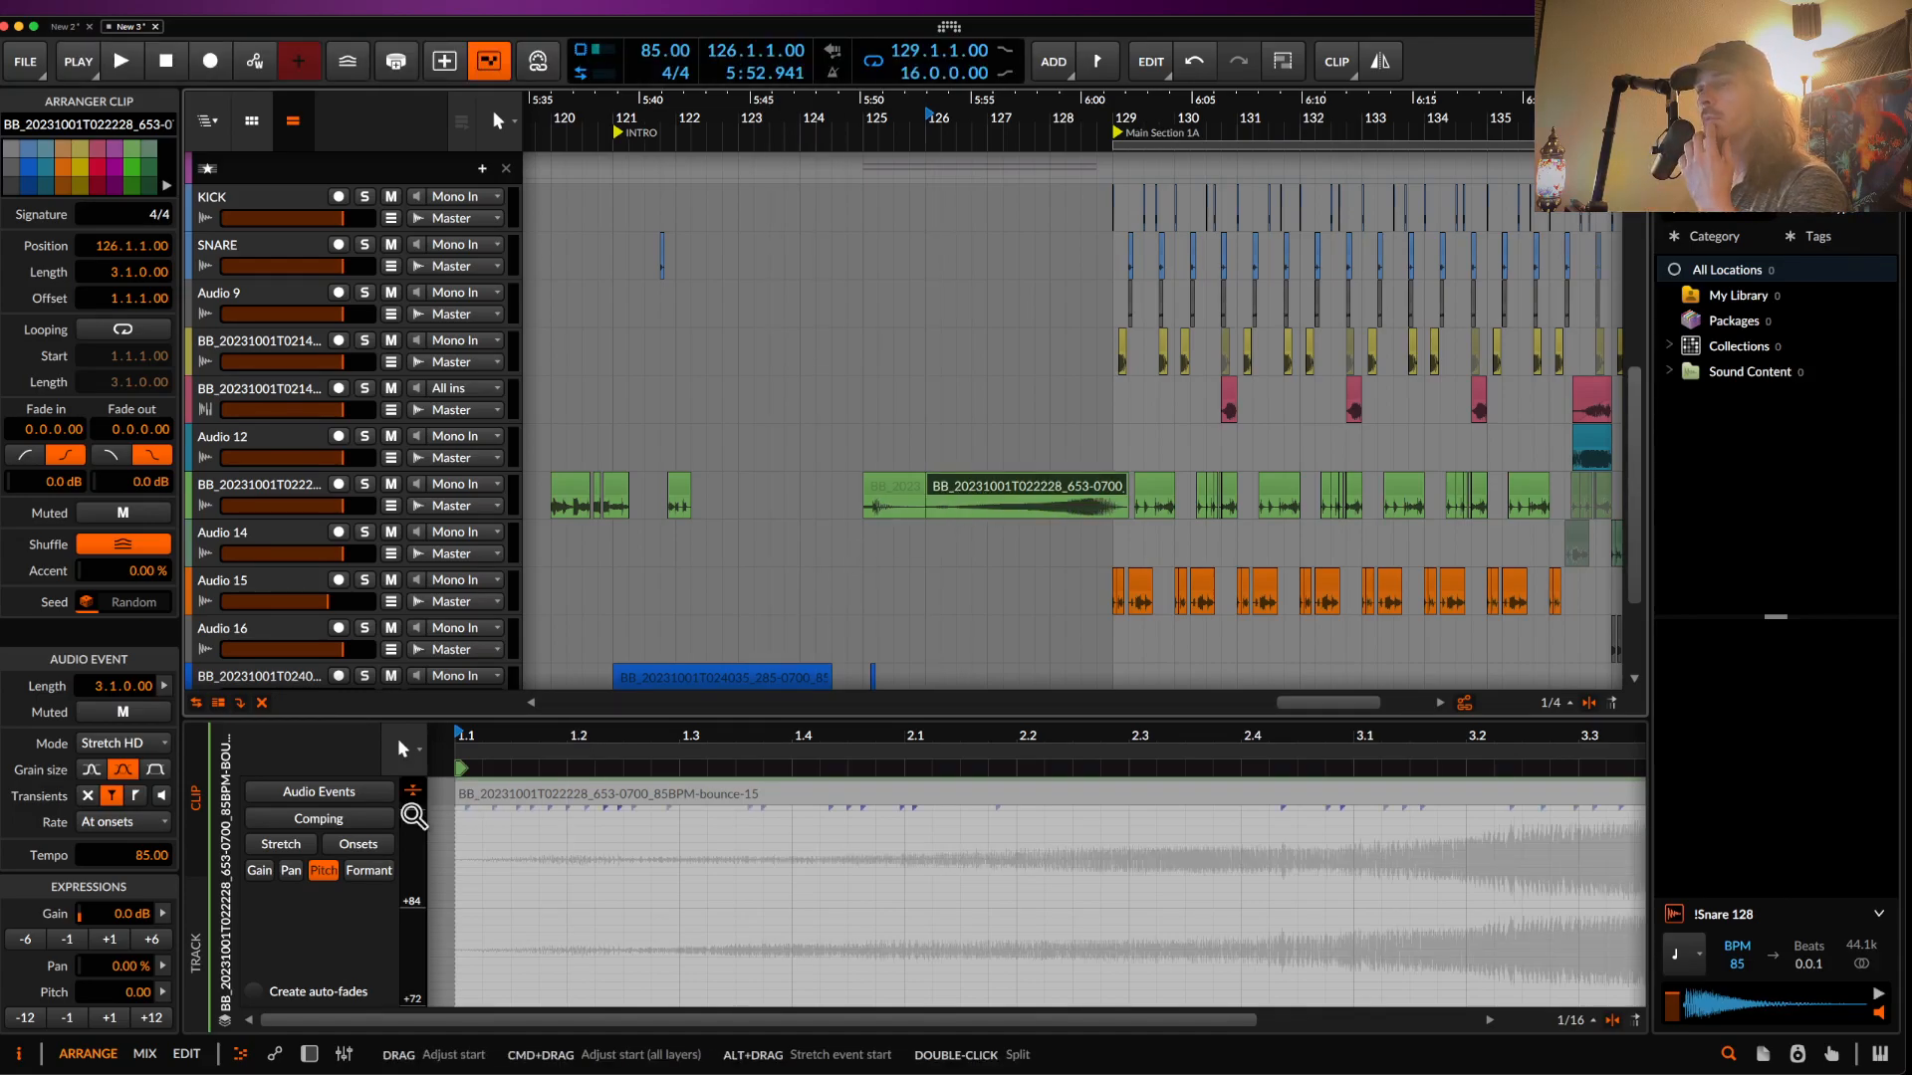
- Set the bounce-15 bass event's Repeat operator to 22 (Always)
left_click(490, 794)
left_click_drag(45, 807, 45, 747)
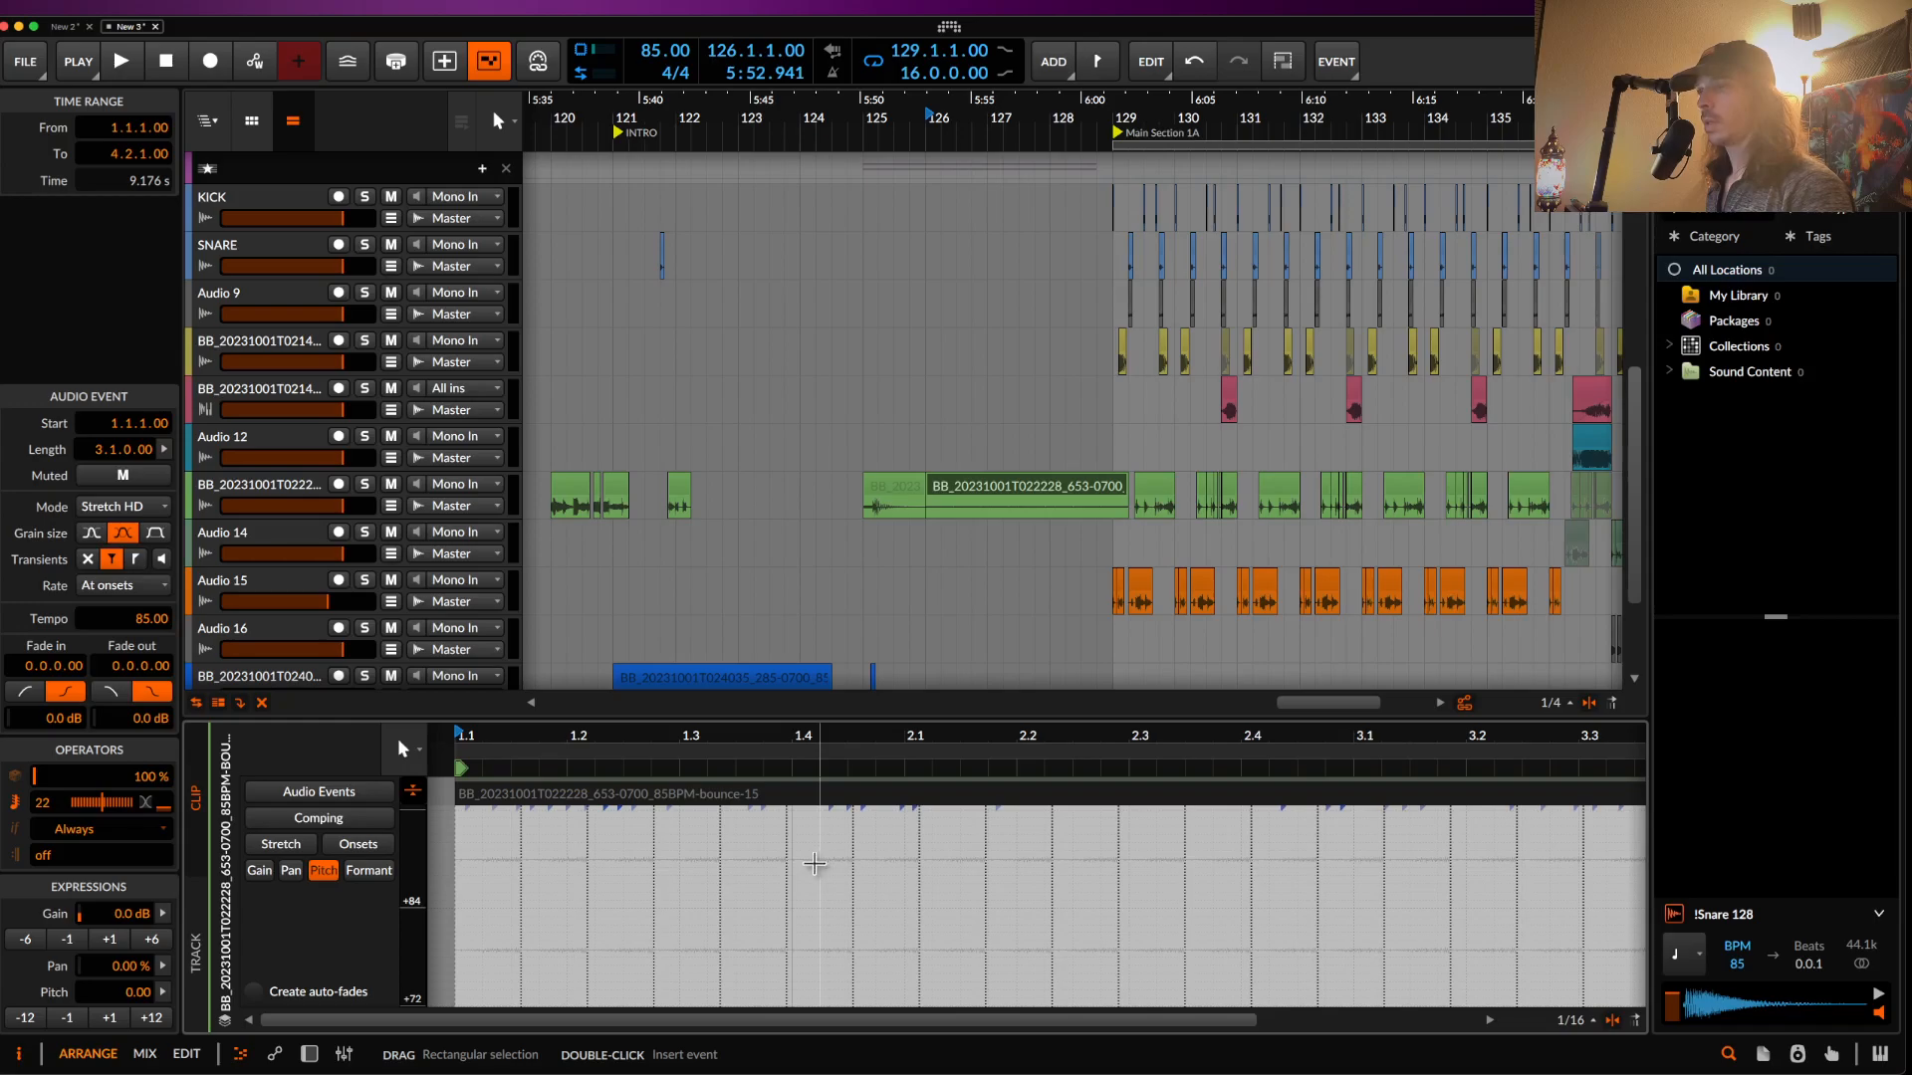
left_click(815, 863)
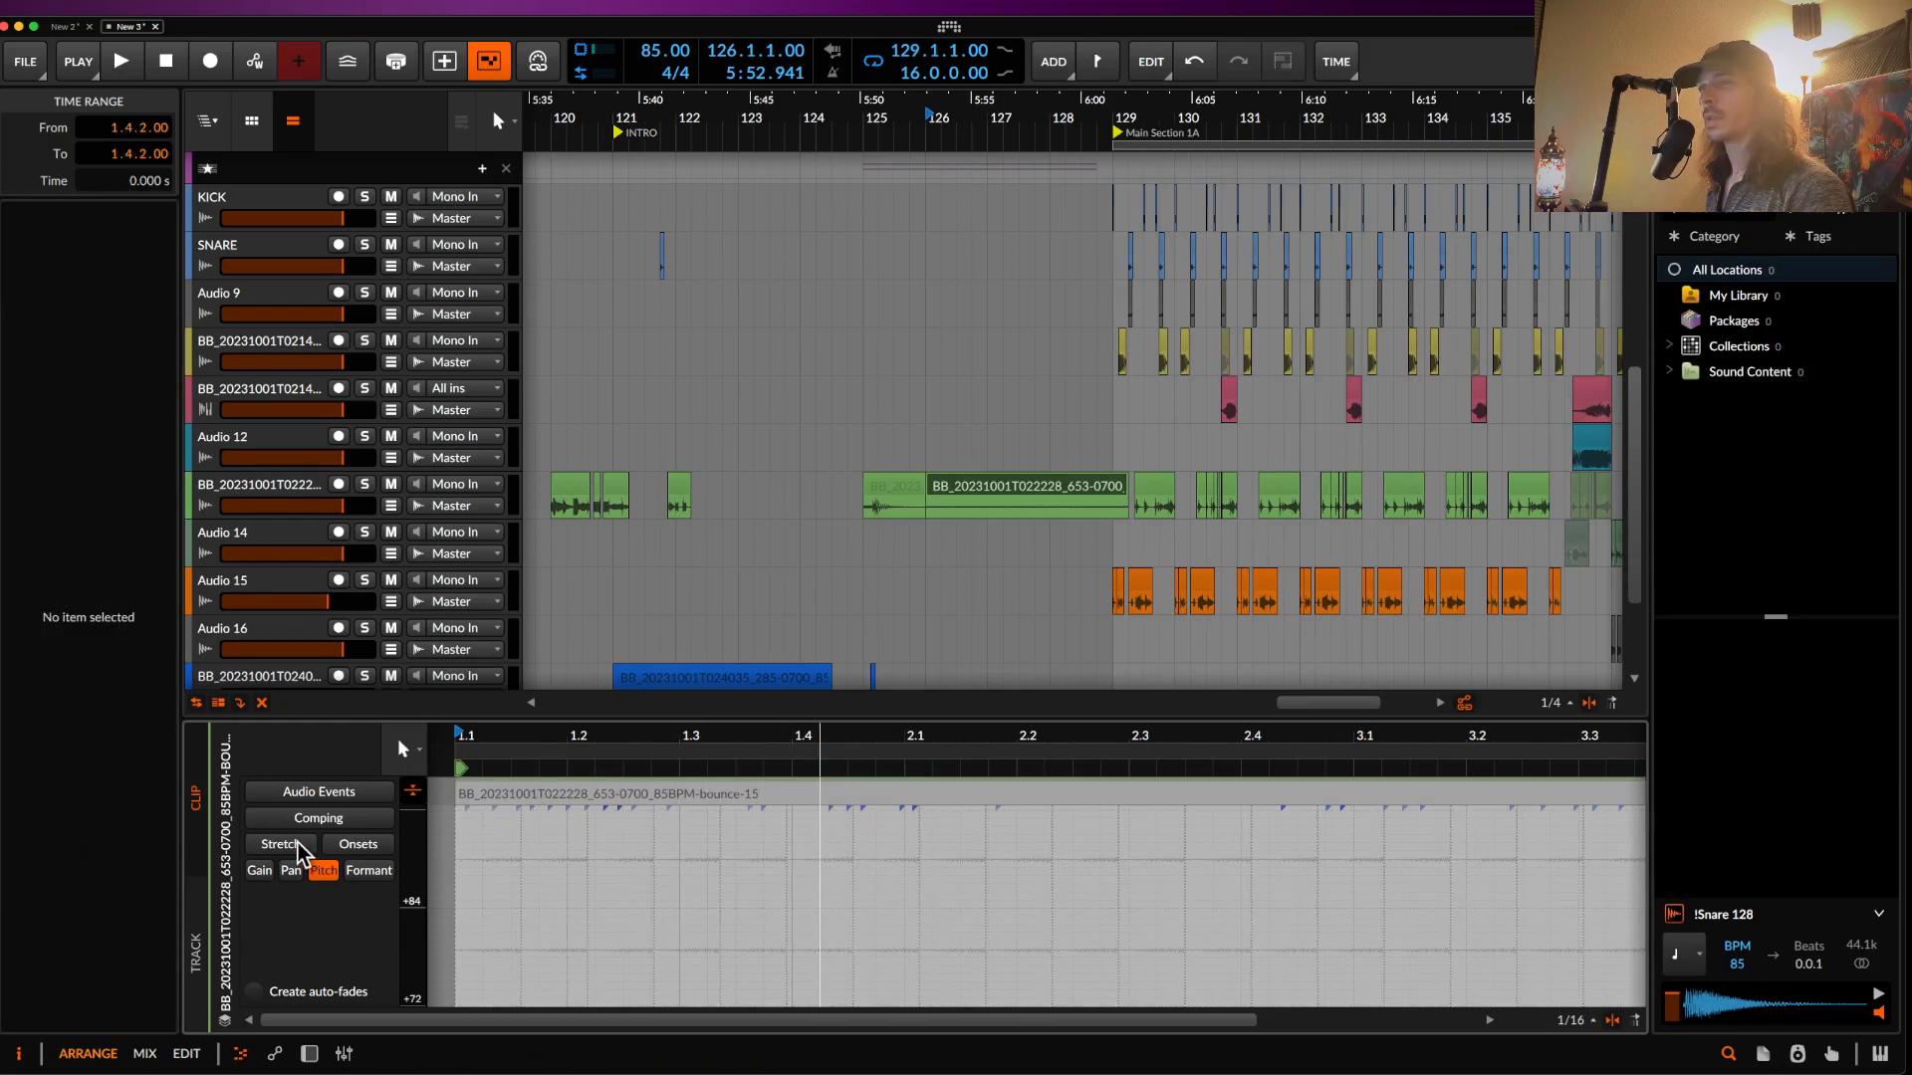
- Slide the audio content within the clip and spread the repeats to 33%
left_click(318, 792)
left_click(614, 912)
left_click_drag(614, 912, 279, 956)
left_click_drag(703, 922, 386, 930)
left_click_drag(103, 802, 116, 802)
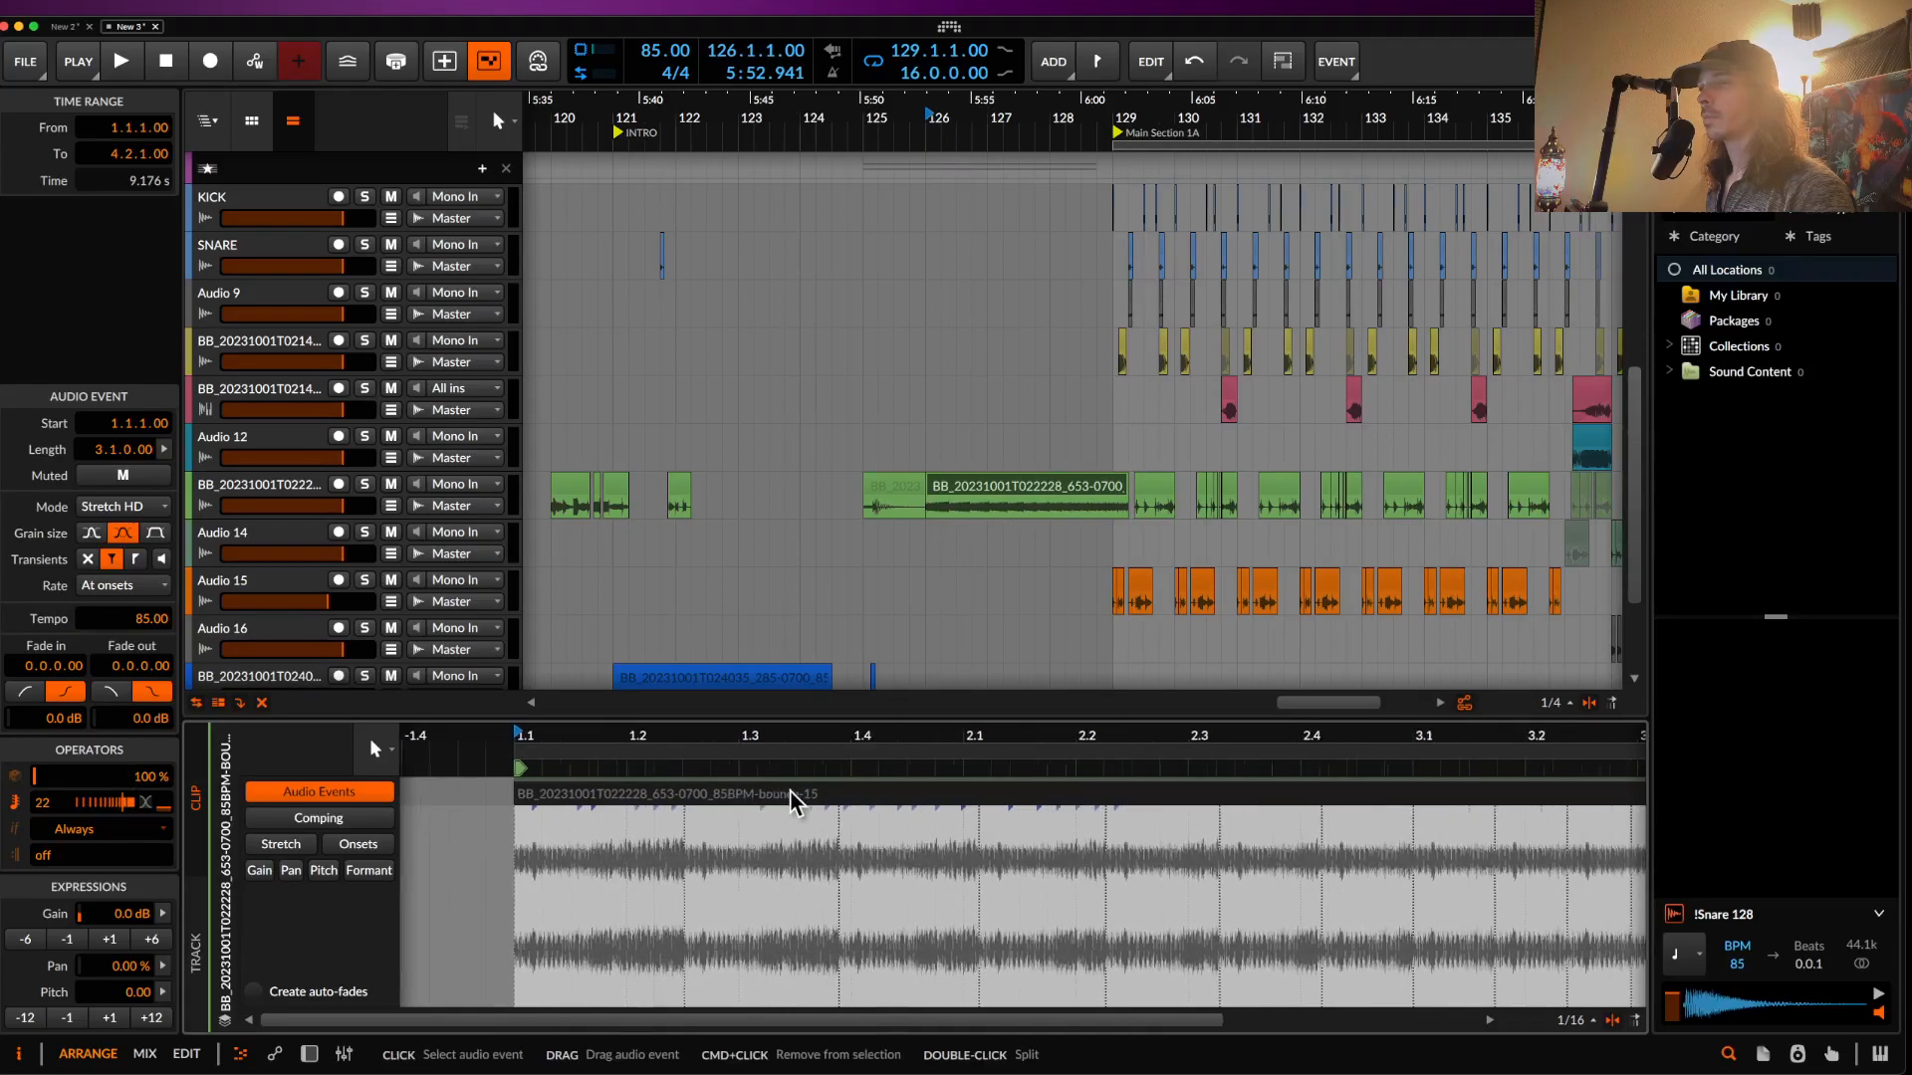
scroll(791, 799, "down", 5)
- Slice the event at its repeats after trying and undoing an onset slice
right_click(760, 798)
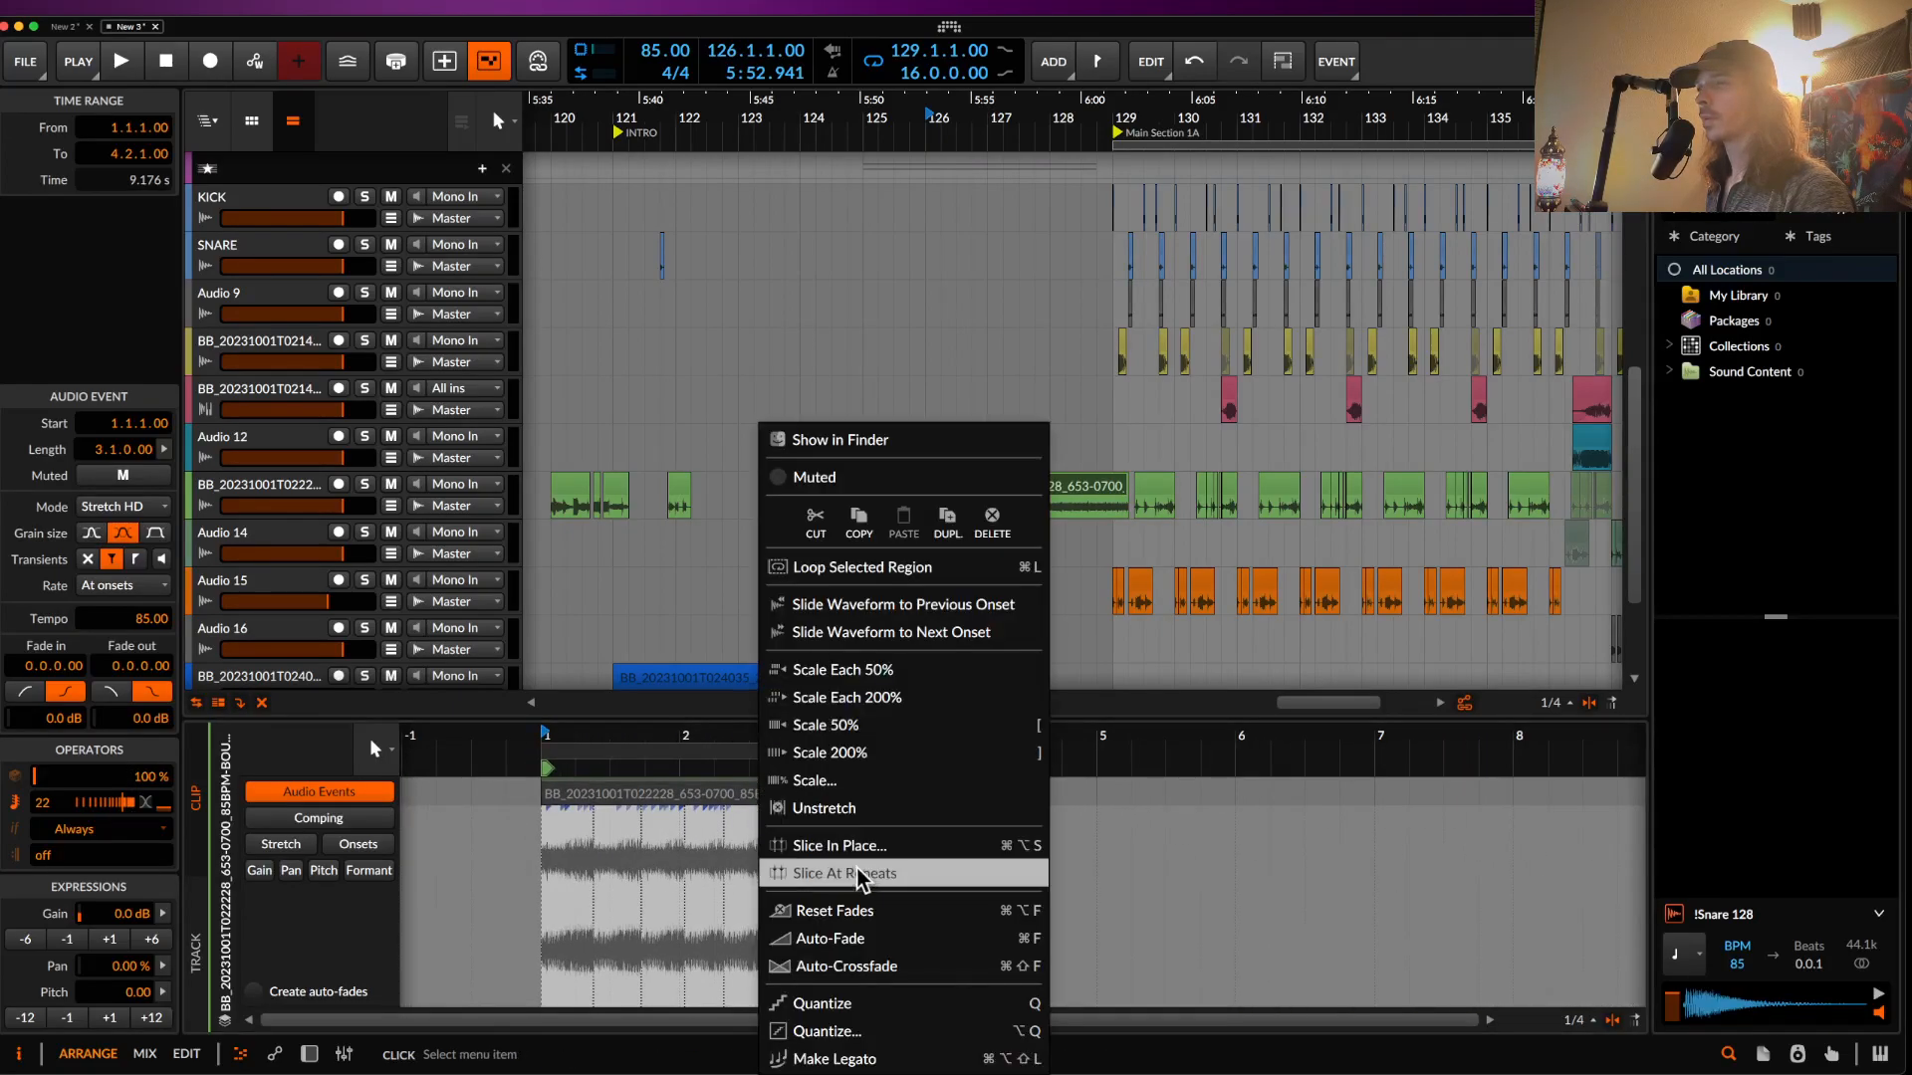
left_click(855, 856)
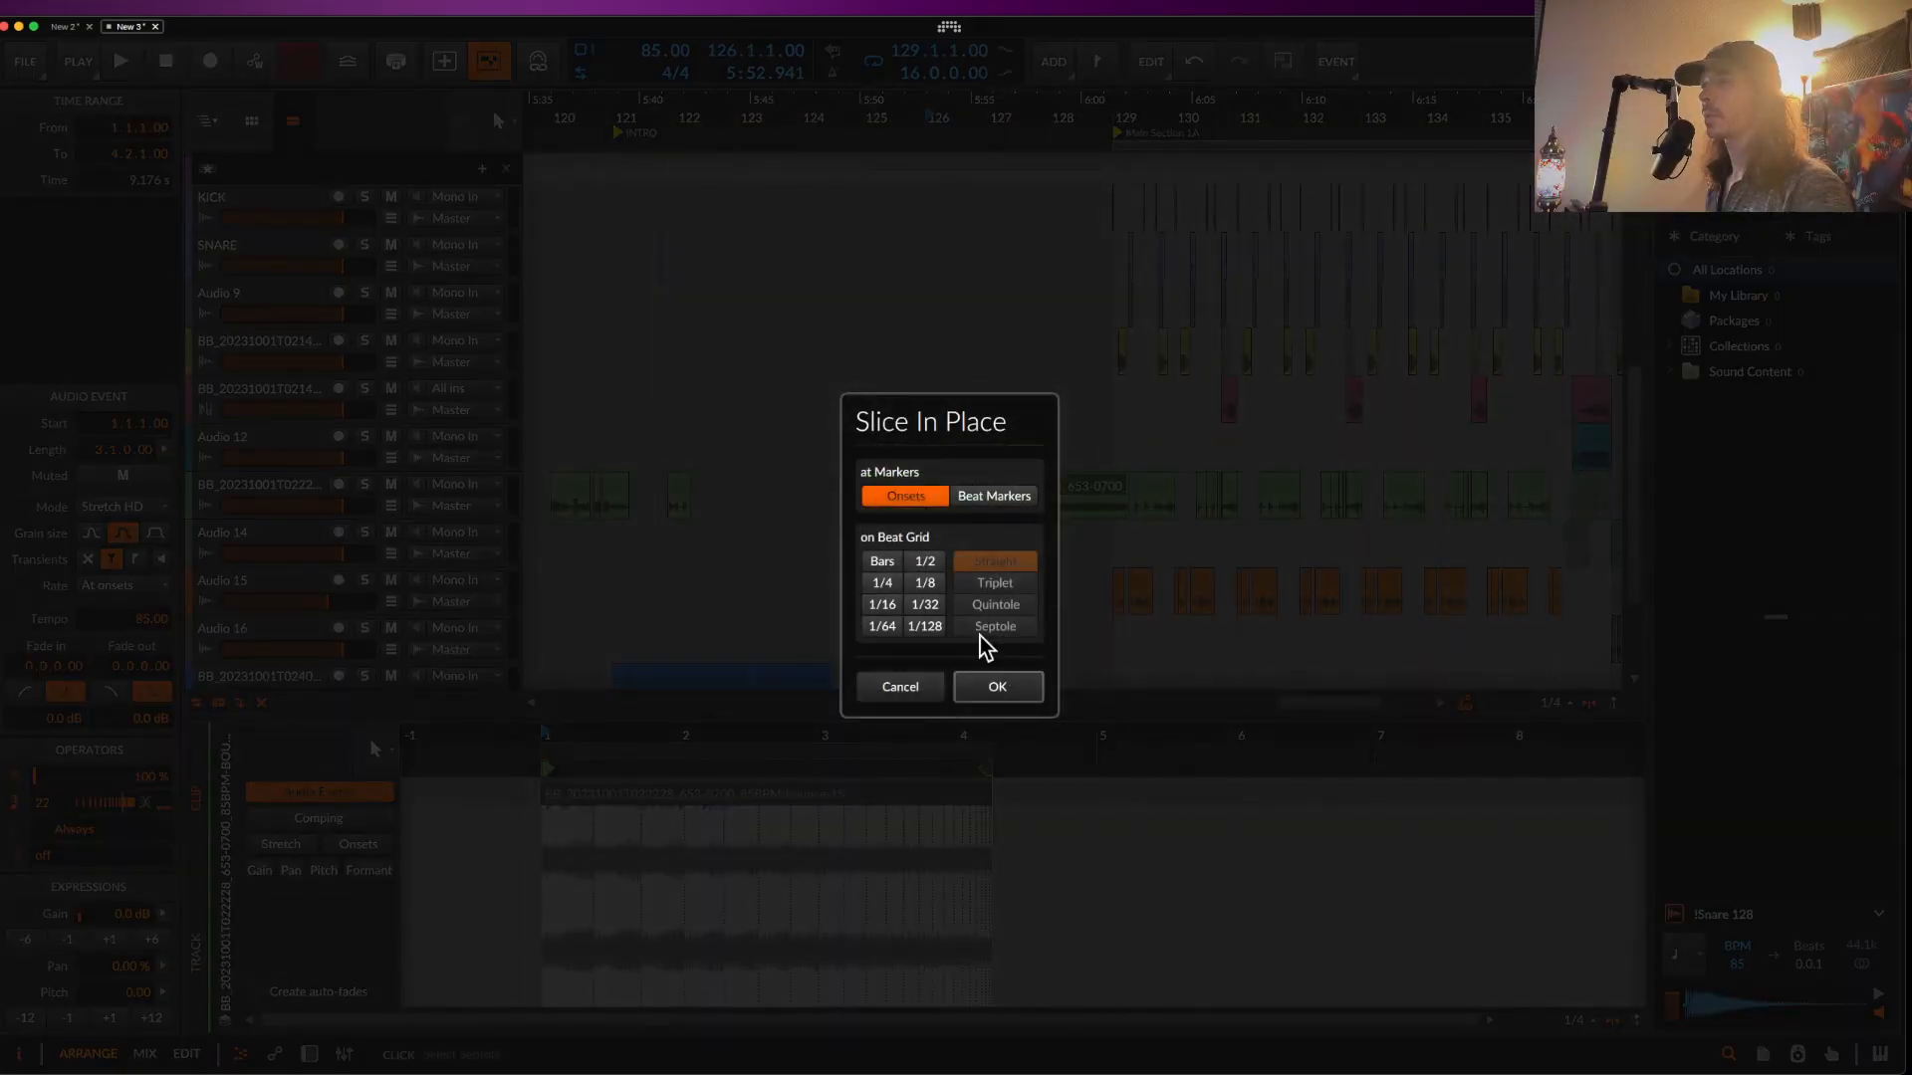
left_click(997, 690)
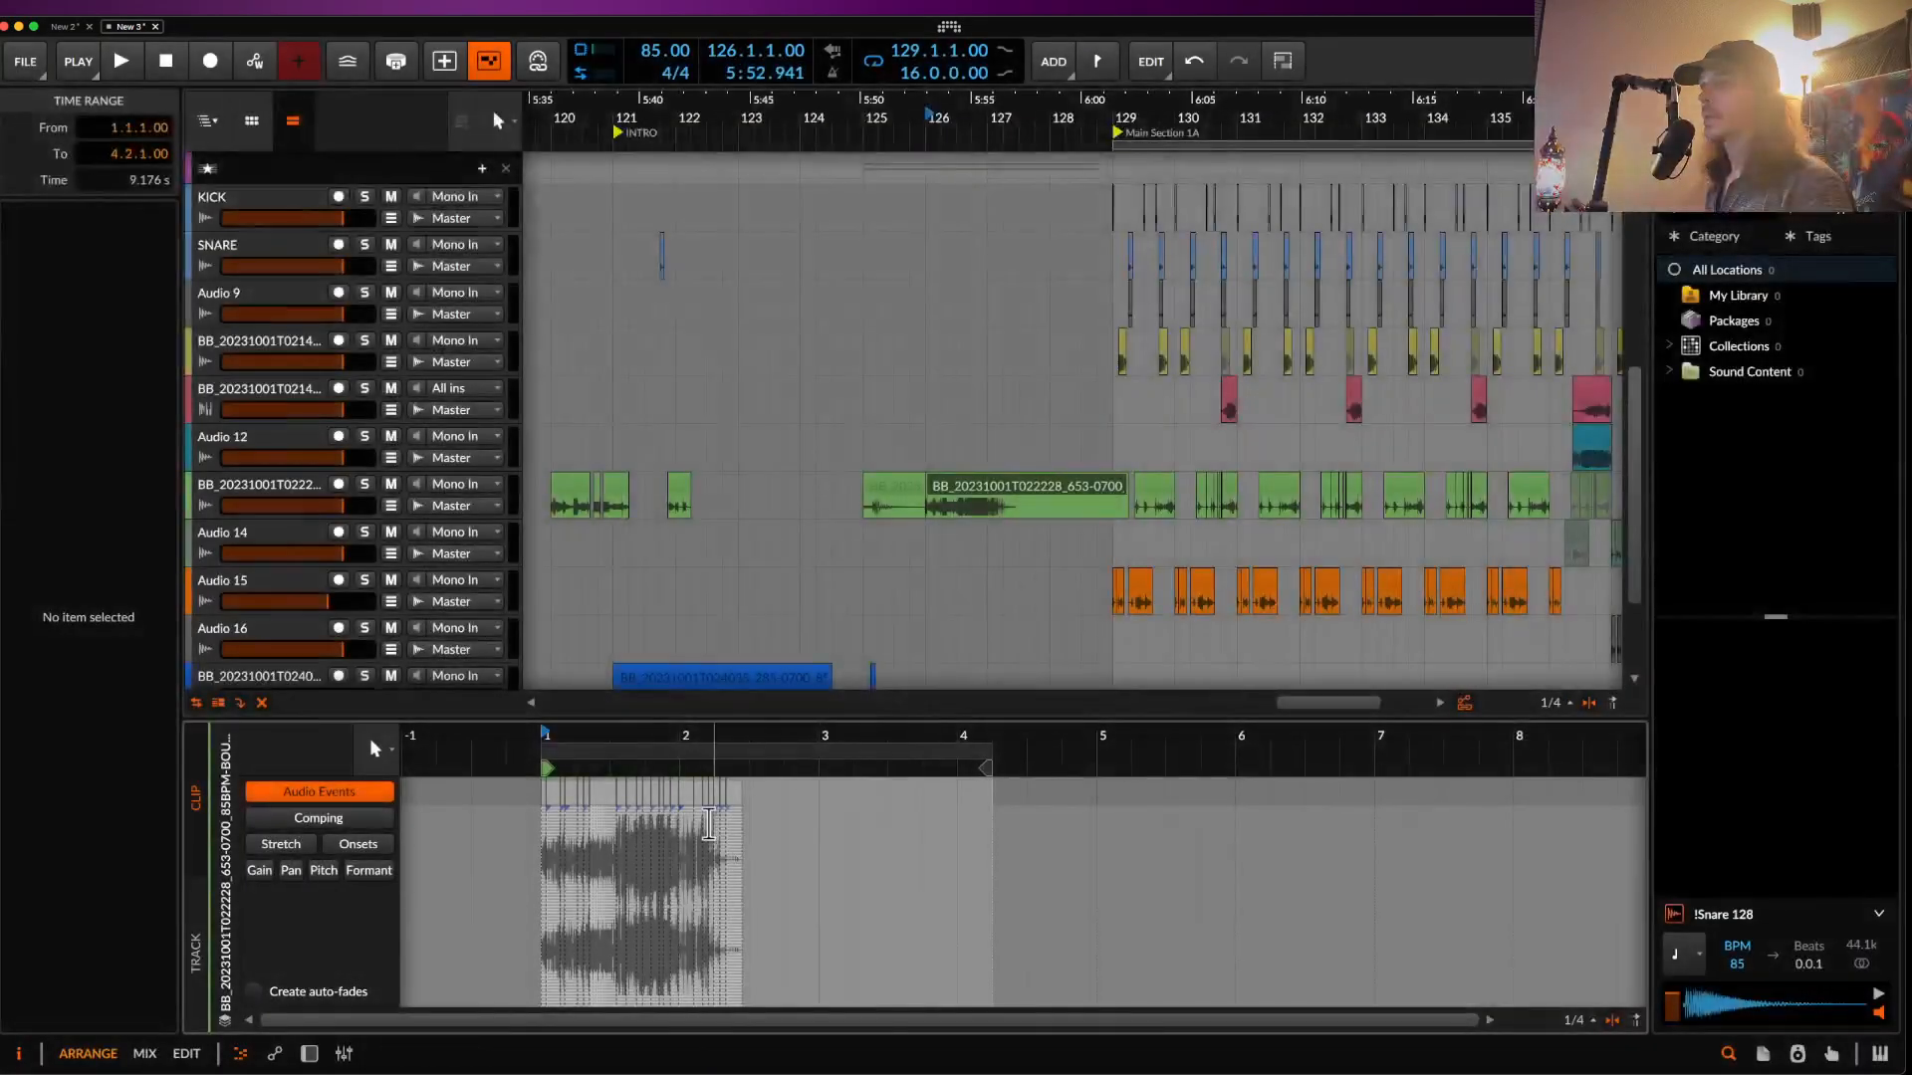
scroll(605, 818, "up", 5)
scroll(604, 817, "left", 5)
key("super+z")
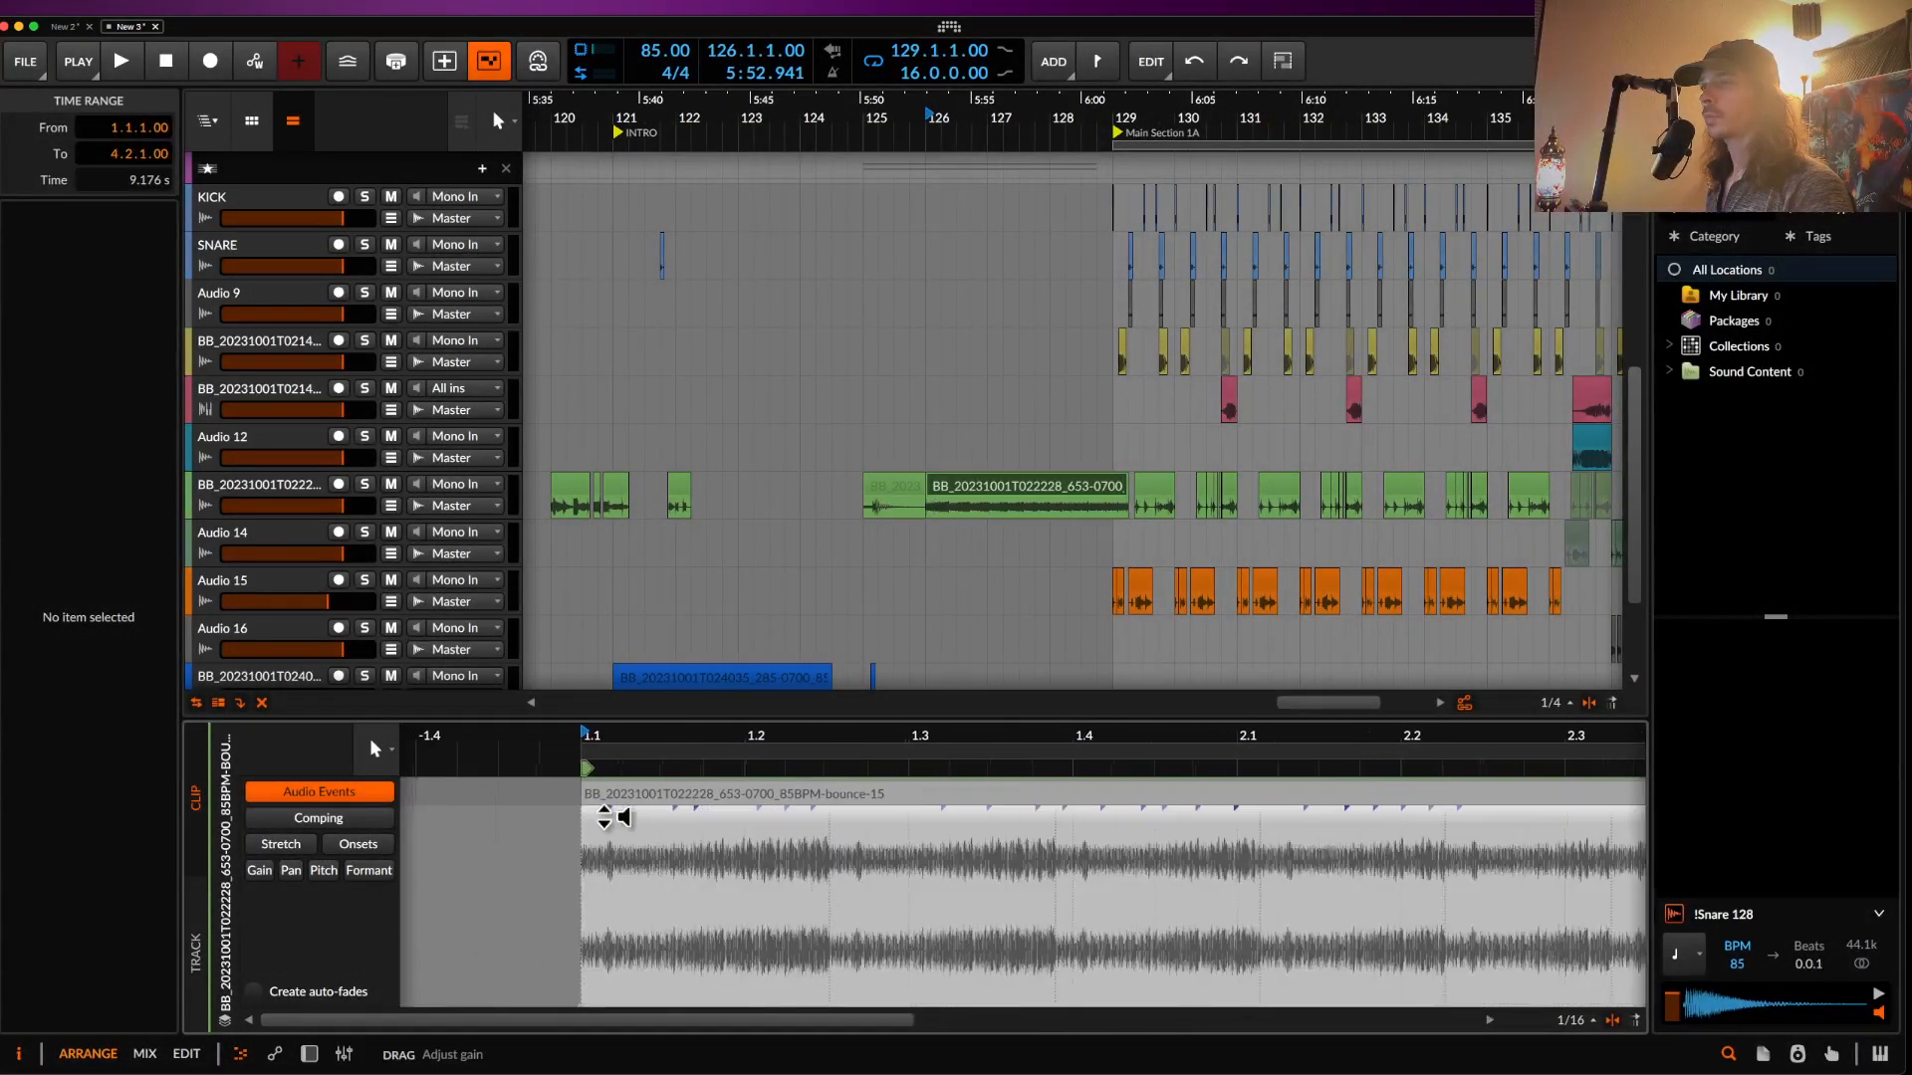
right_click(712, 793)
left_click(849, 875)
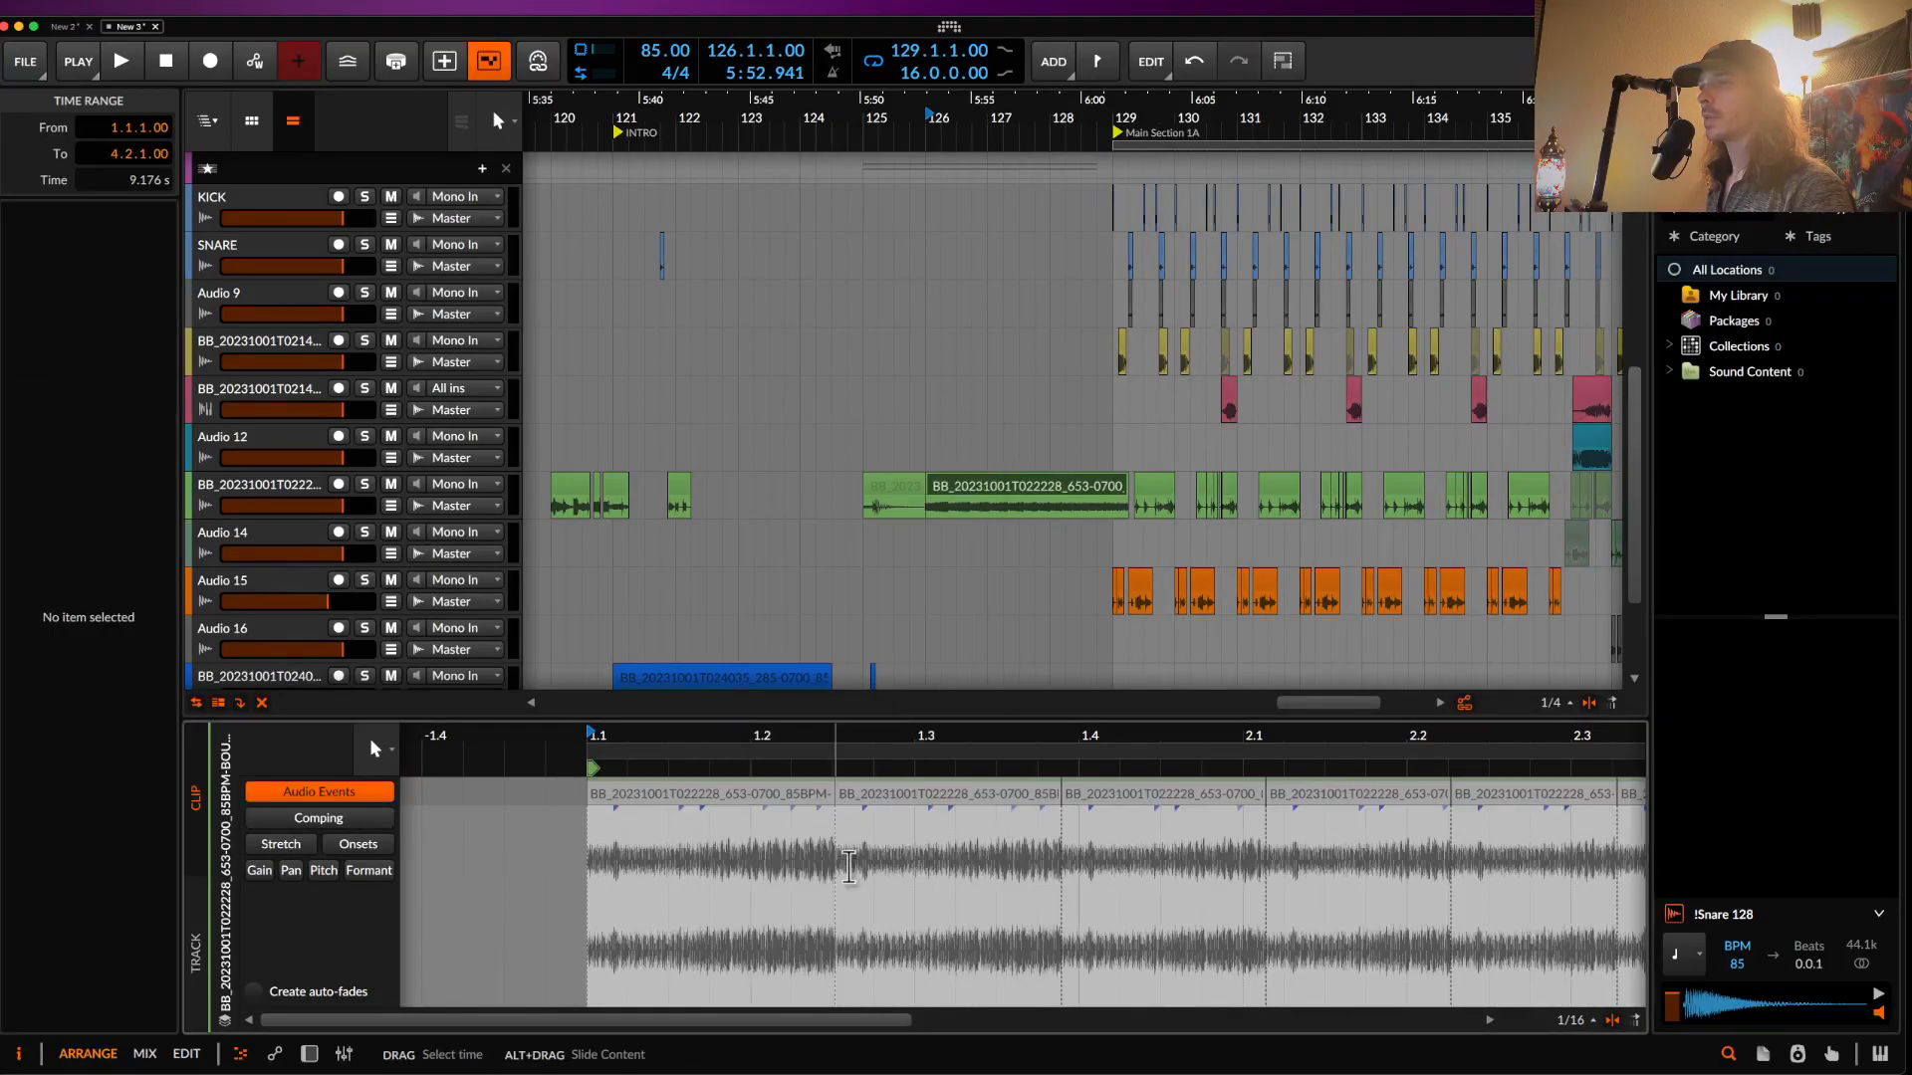
scroll(678, 799, "down", 5)
- Select all 22 slices and give them a short 0.0.0.50 fade-out
left_click(679, 799)
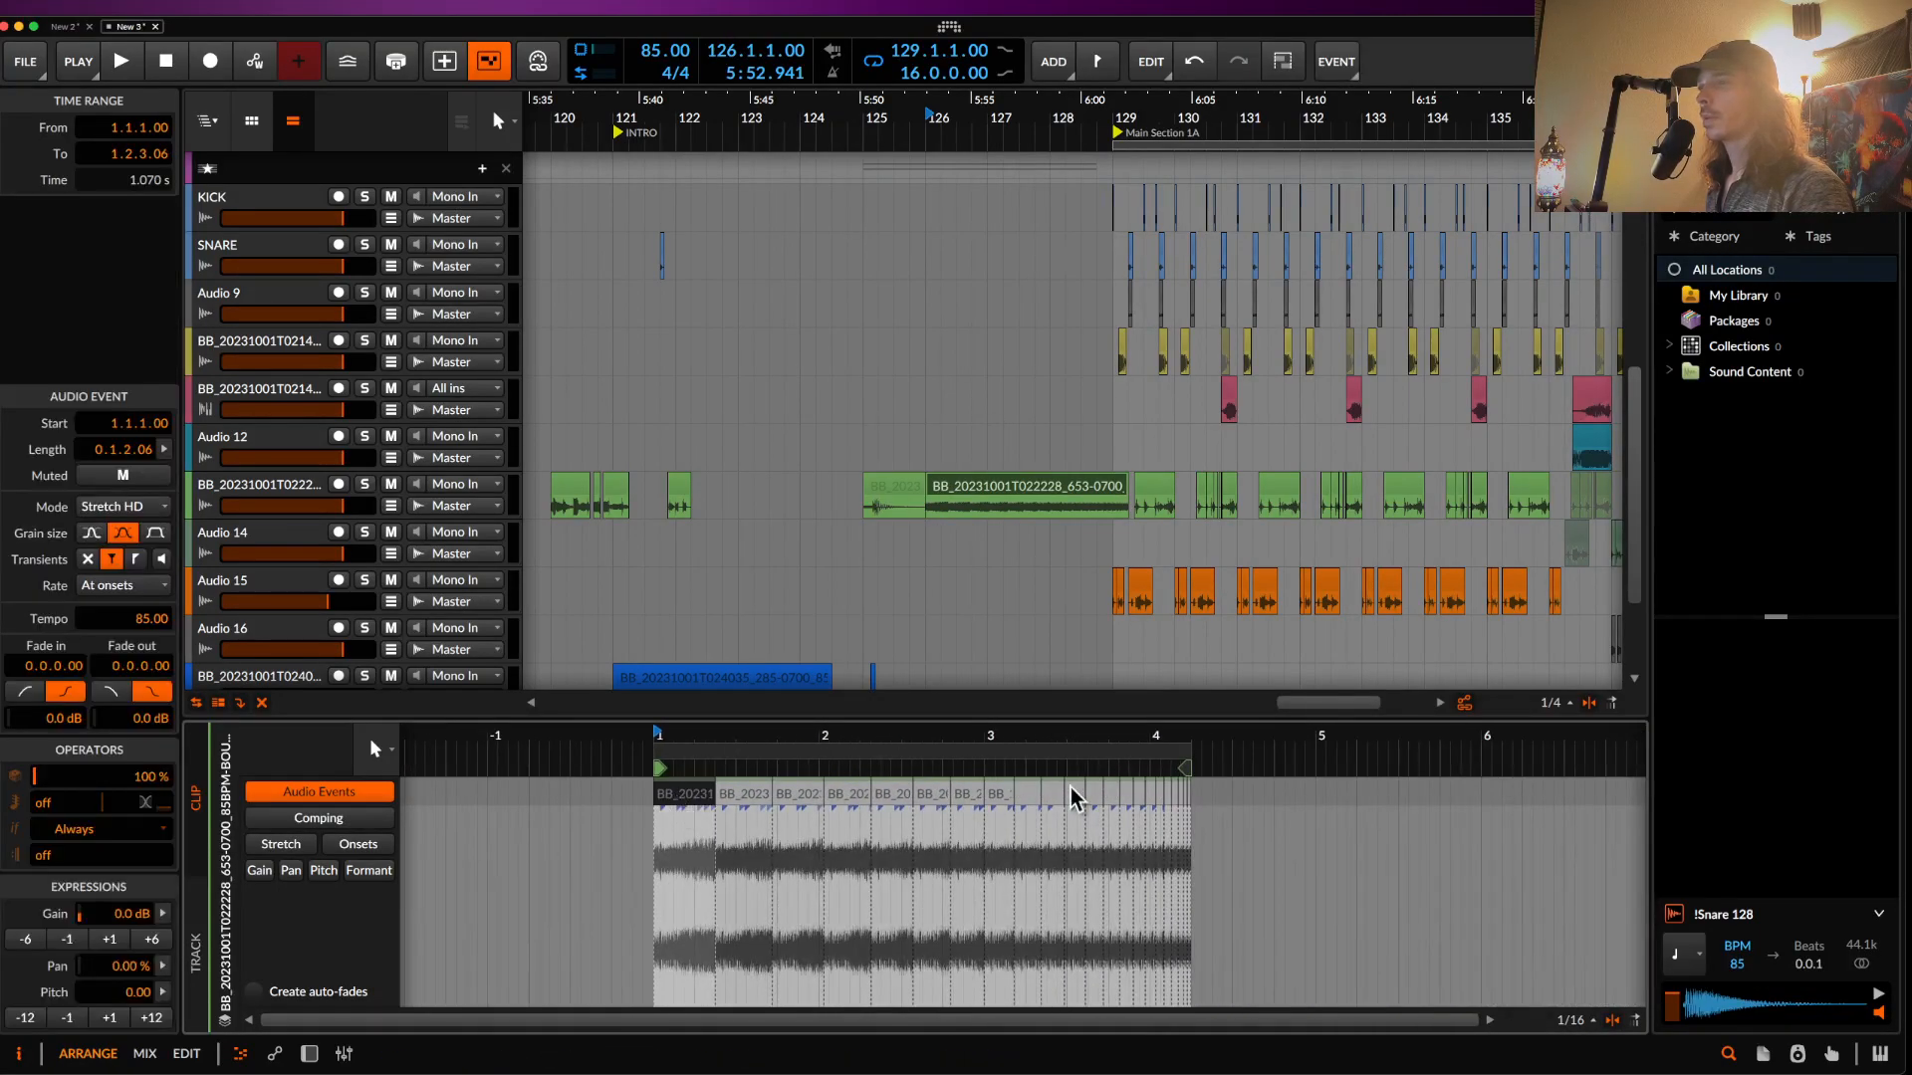
scroll(1180, 813, "up", 6)
key("super+a")
scroll(1254, 811, "up", 4)
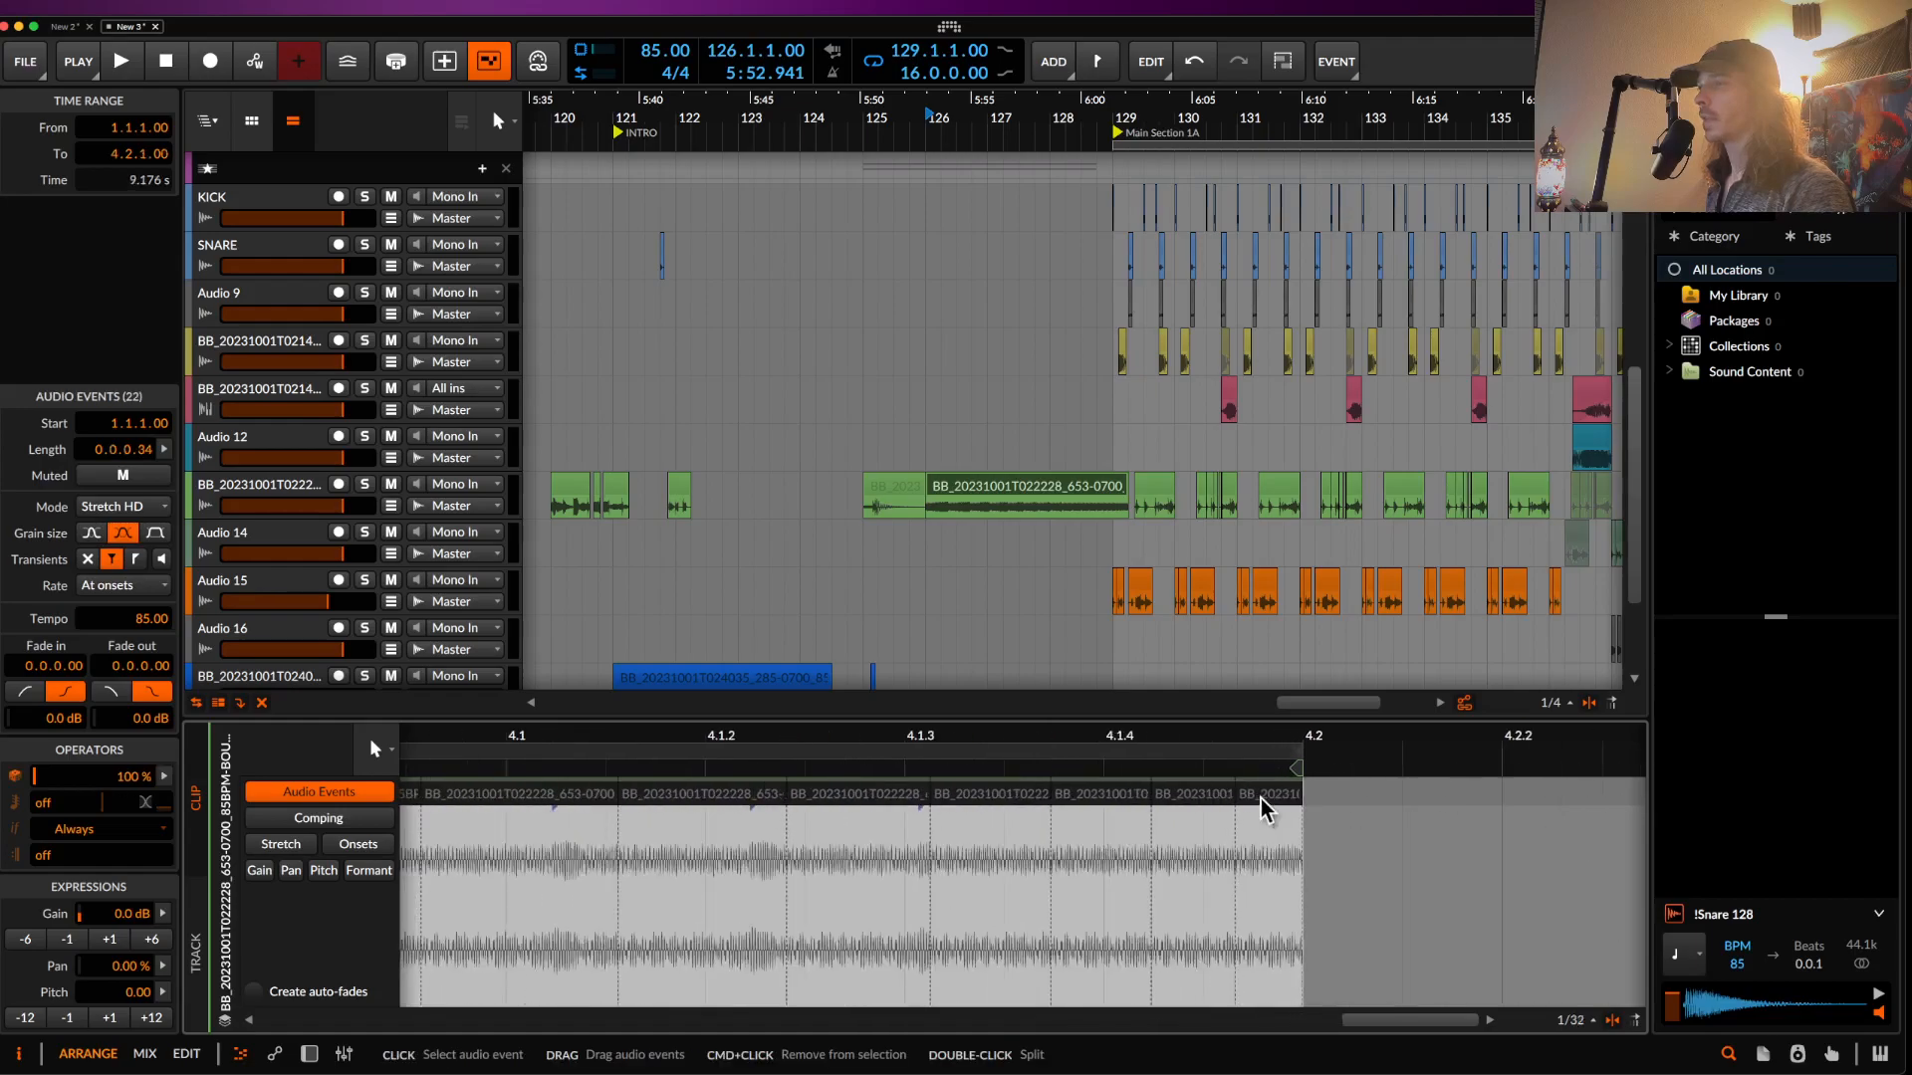
left_click_drag(1300, 837, 1205, 824)
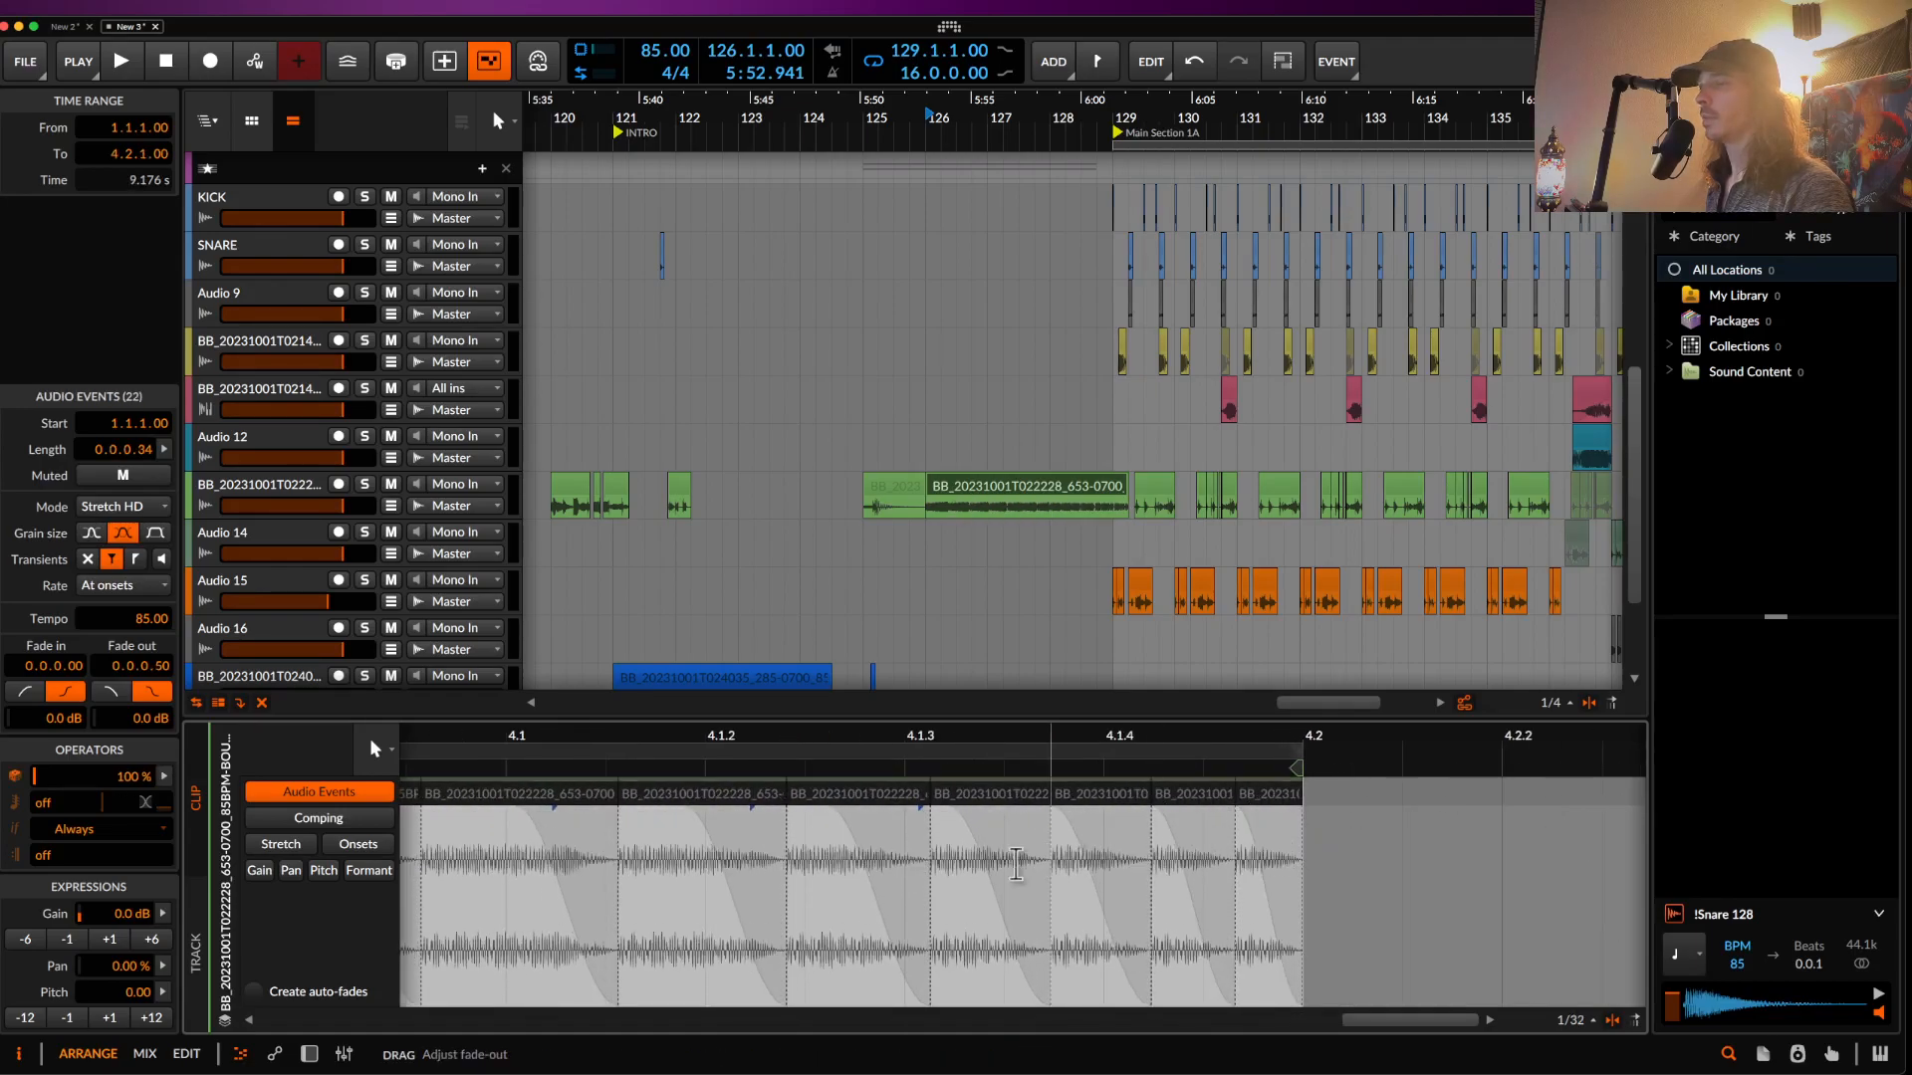
scroll(568, 901, "left", 5)
scroll(568, 901, "left", 4)
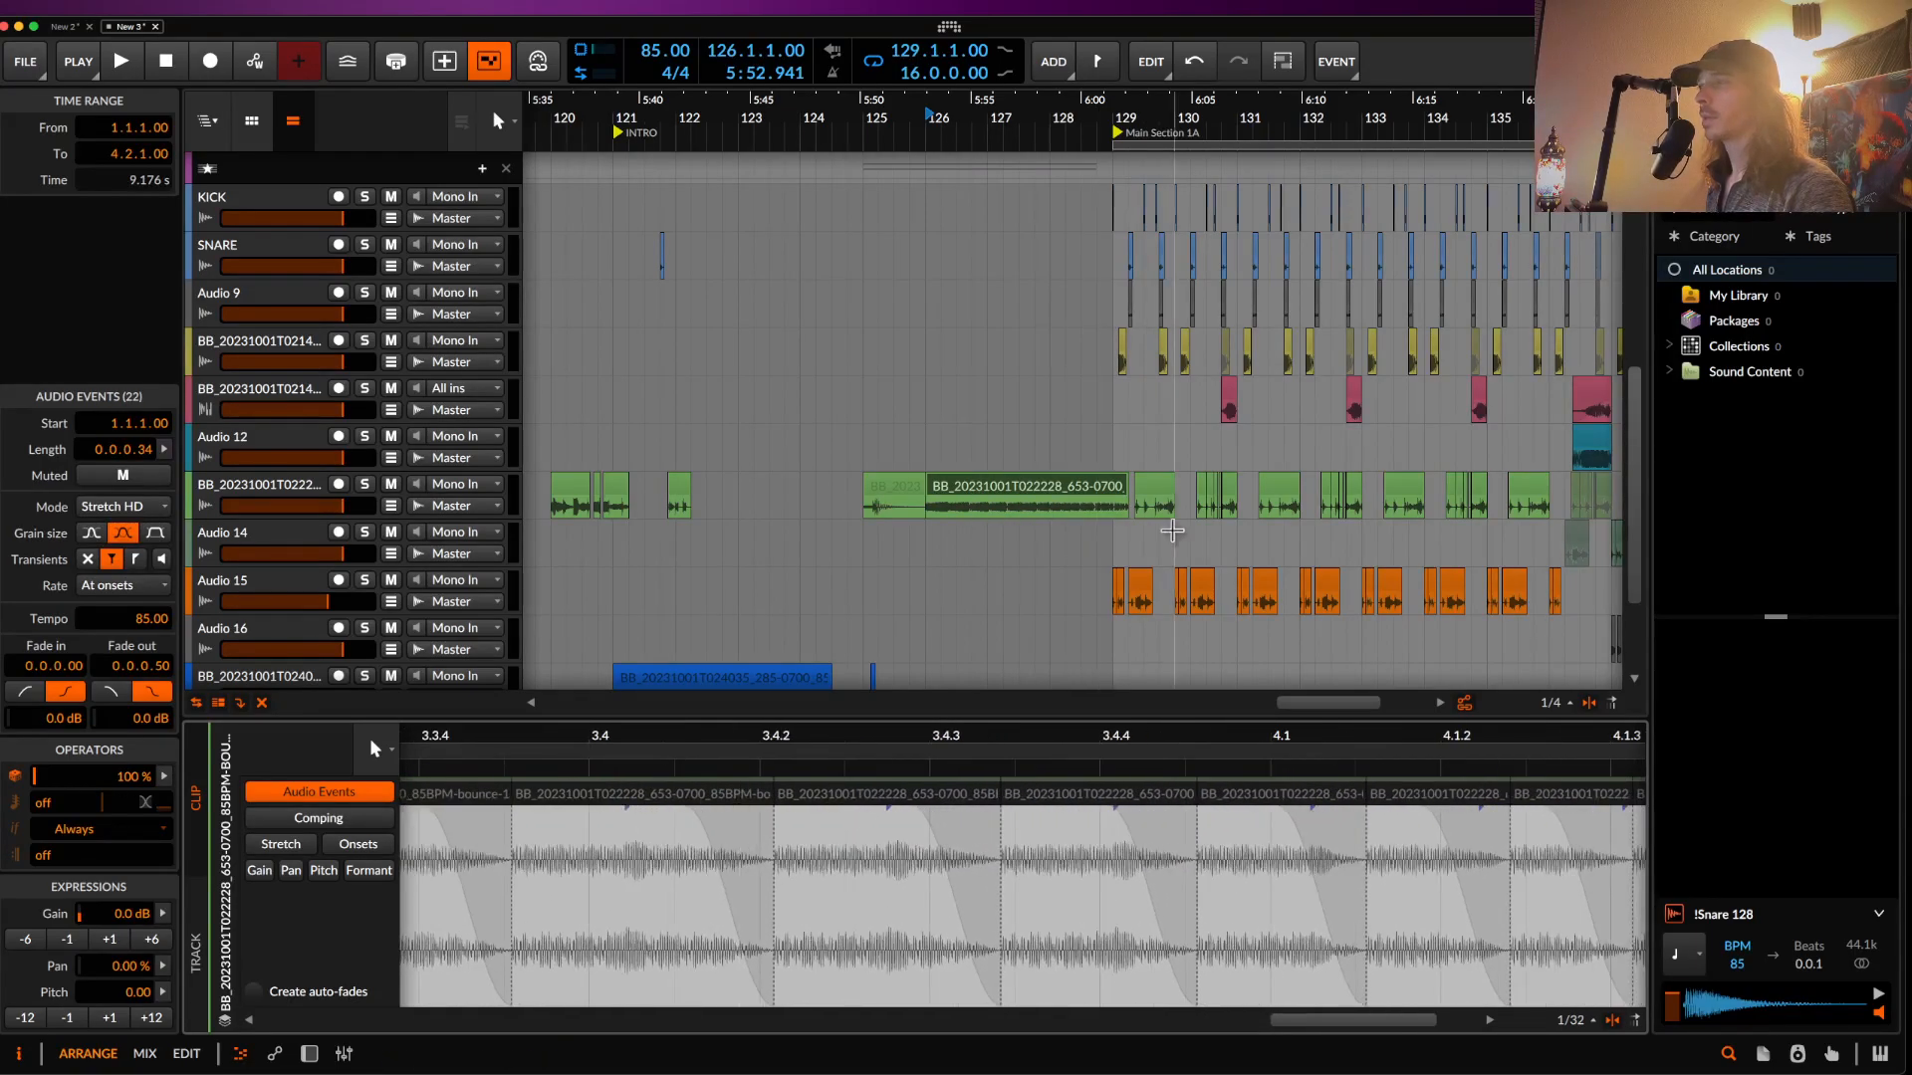
scroll(1186, 486, "down", 1)
scroll(1186, 486, "right", 1)
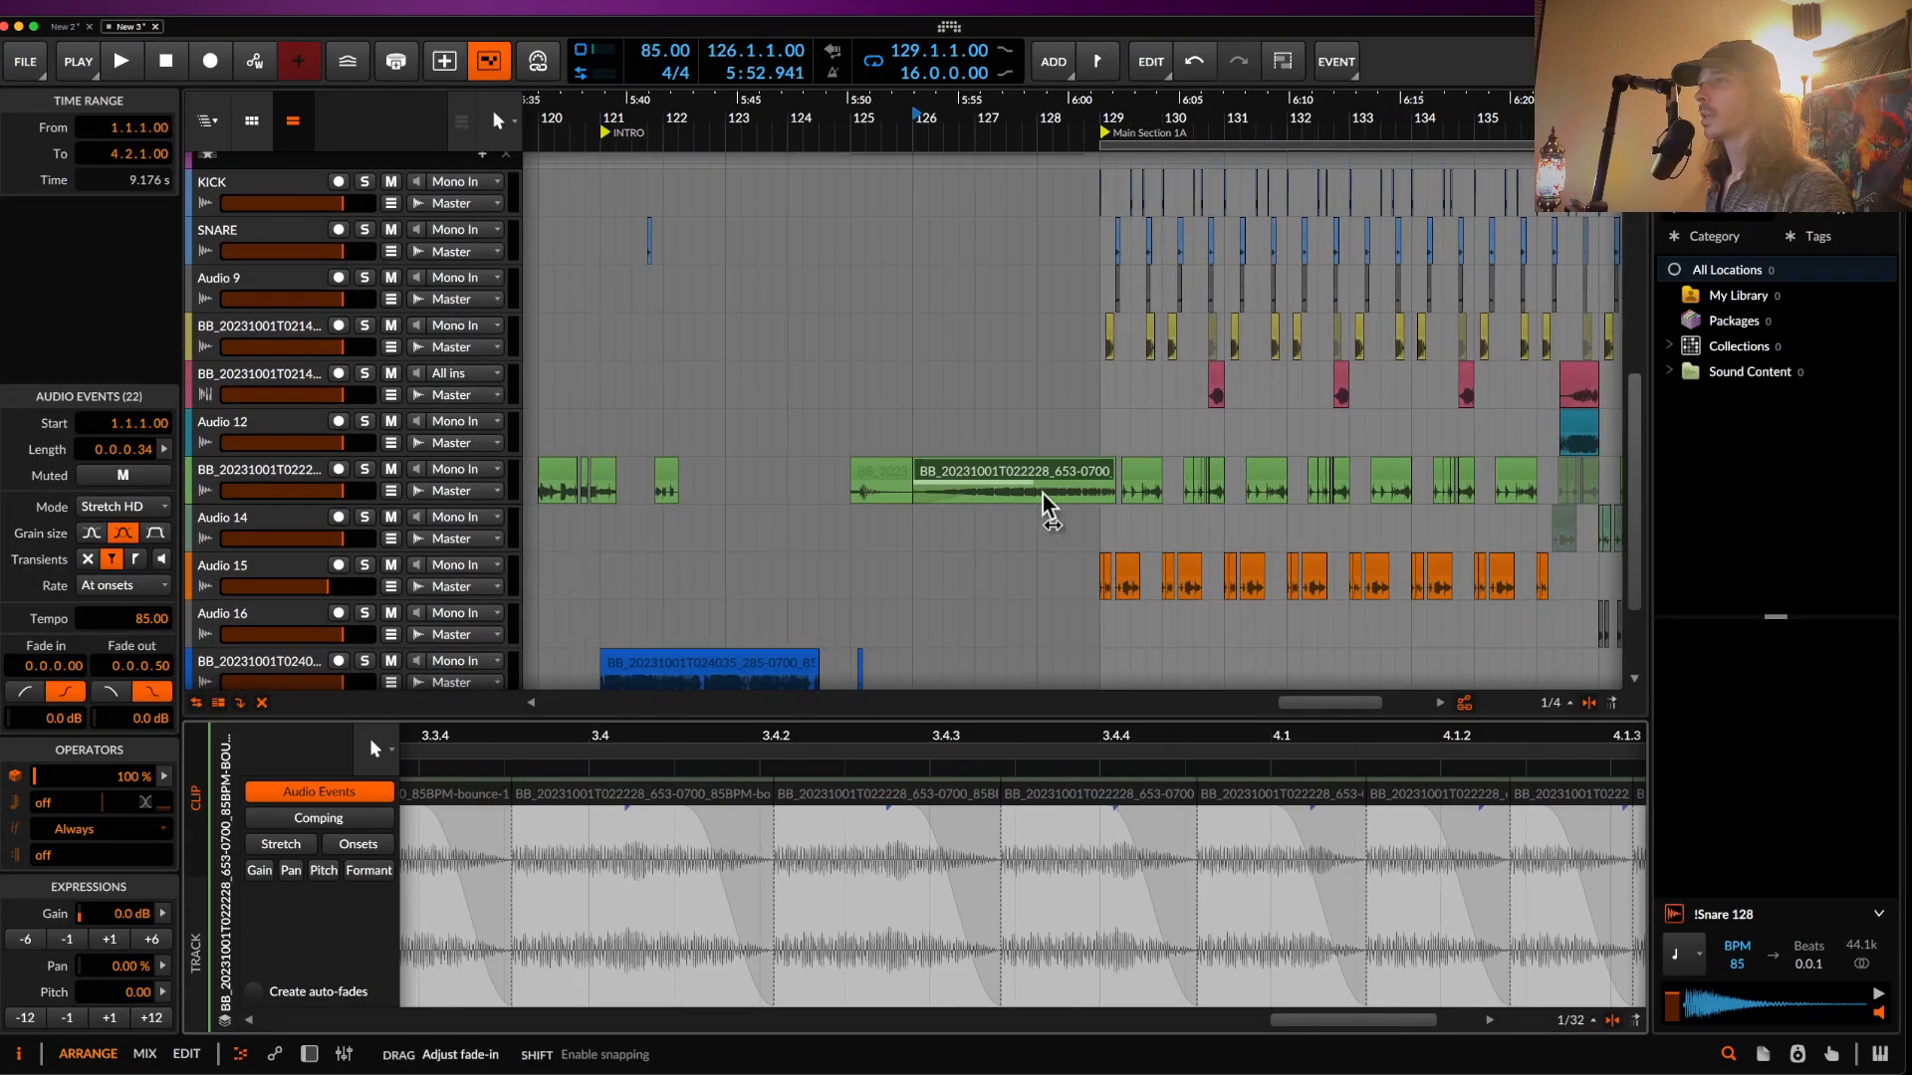
- Audition the bounce-15 bass clip and move it one beat earlier to 125.4
left_click(964, 478)
key("space")
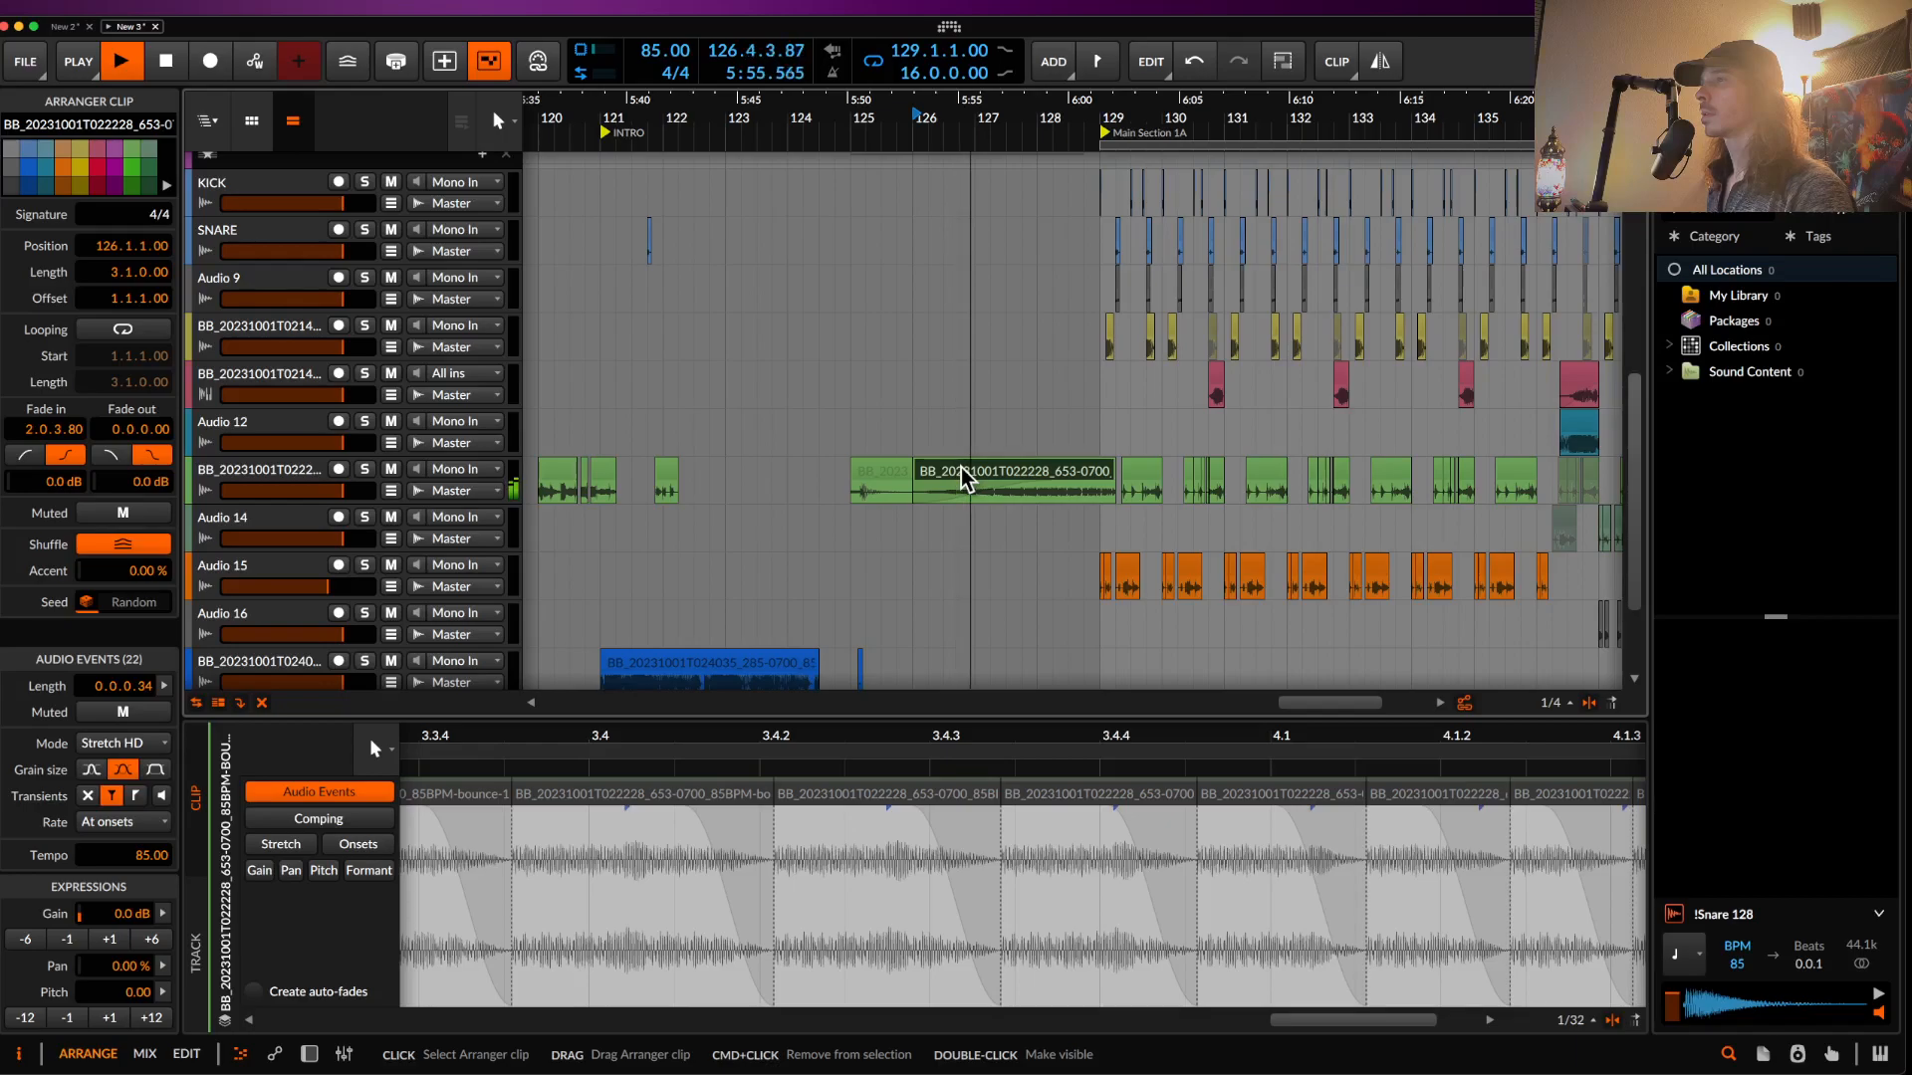
scroll(963, 477, "down", 3)
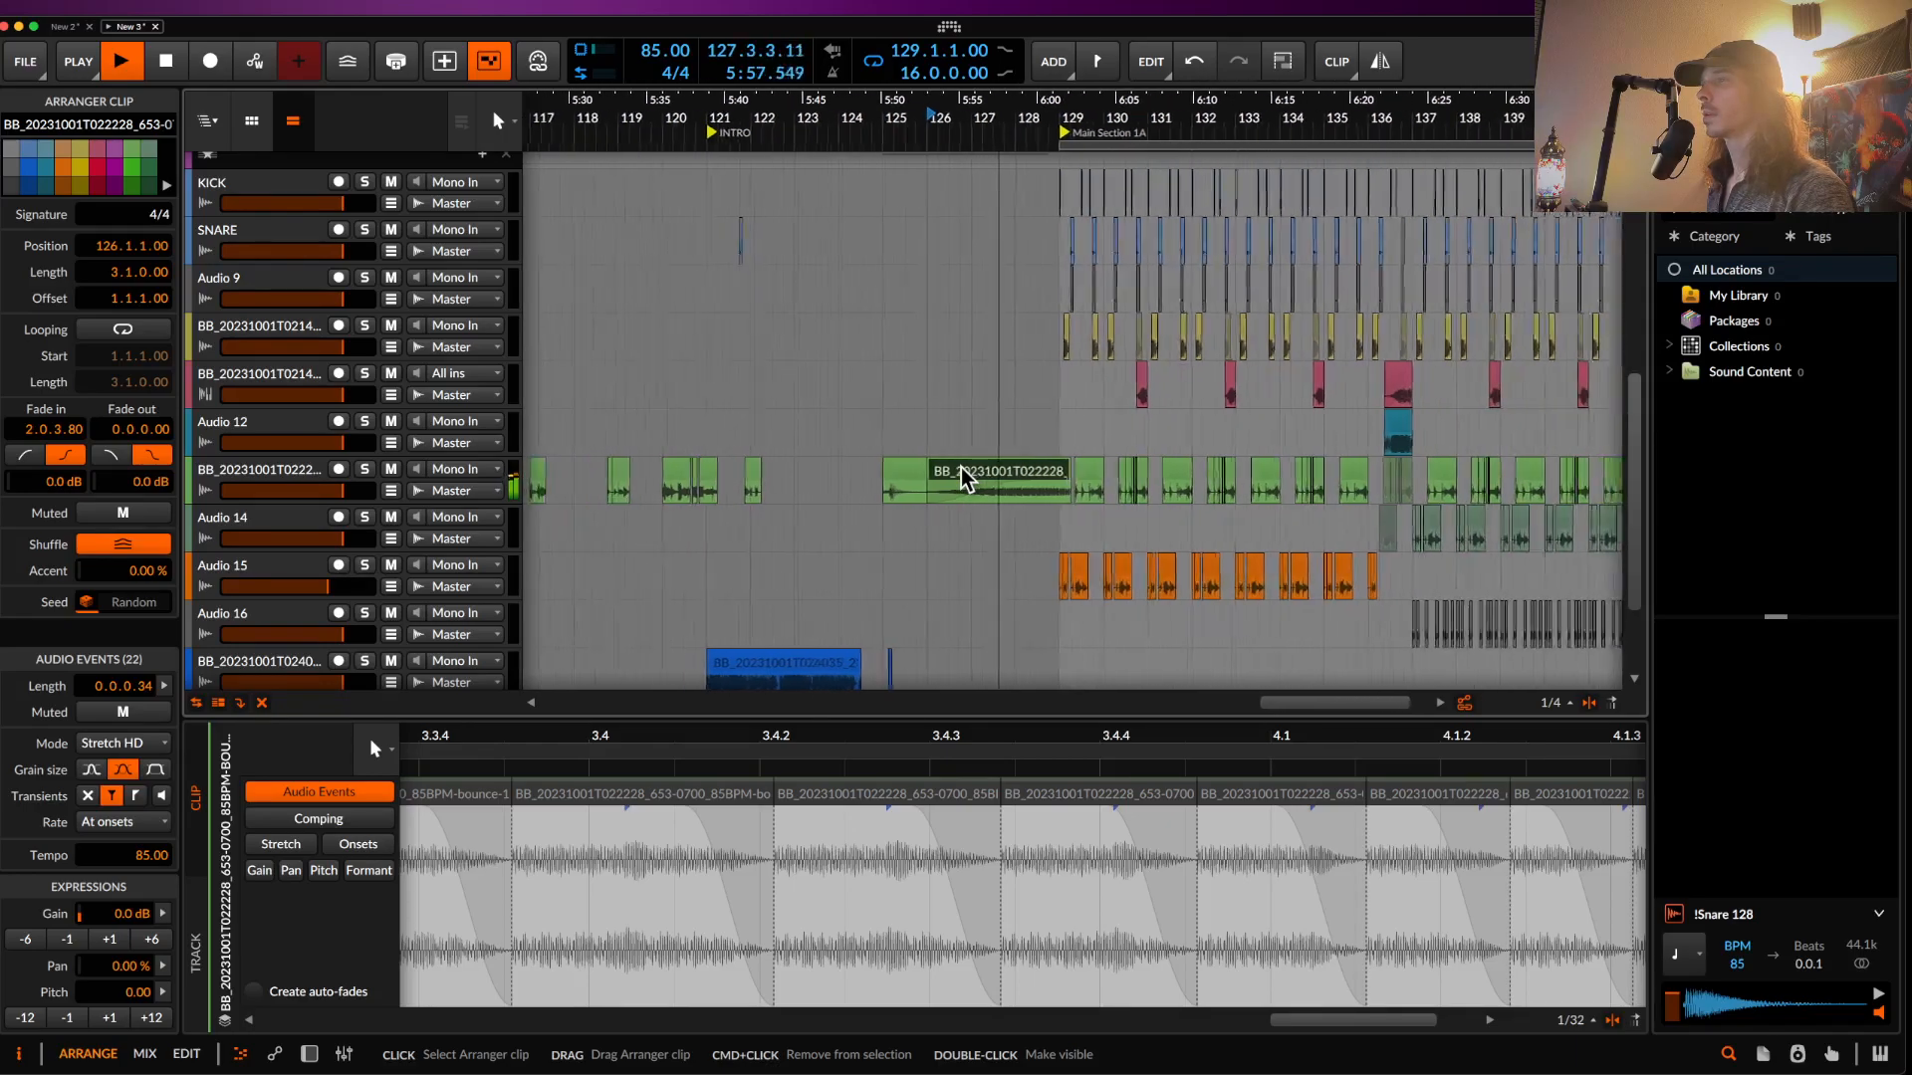
scroll(963, 478, "down", 2)
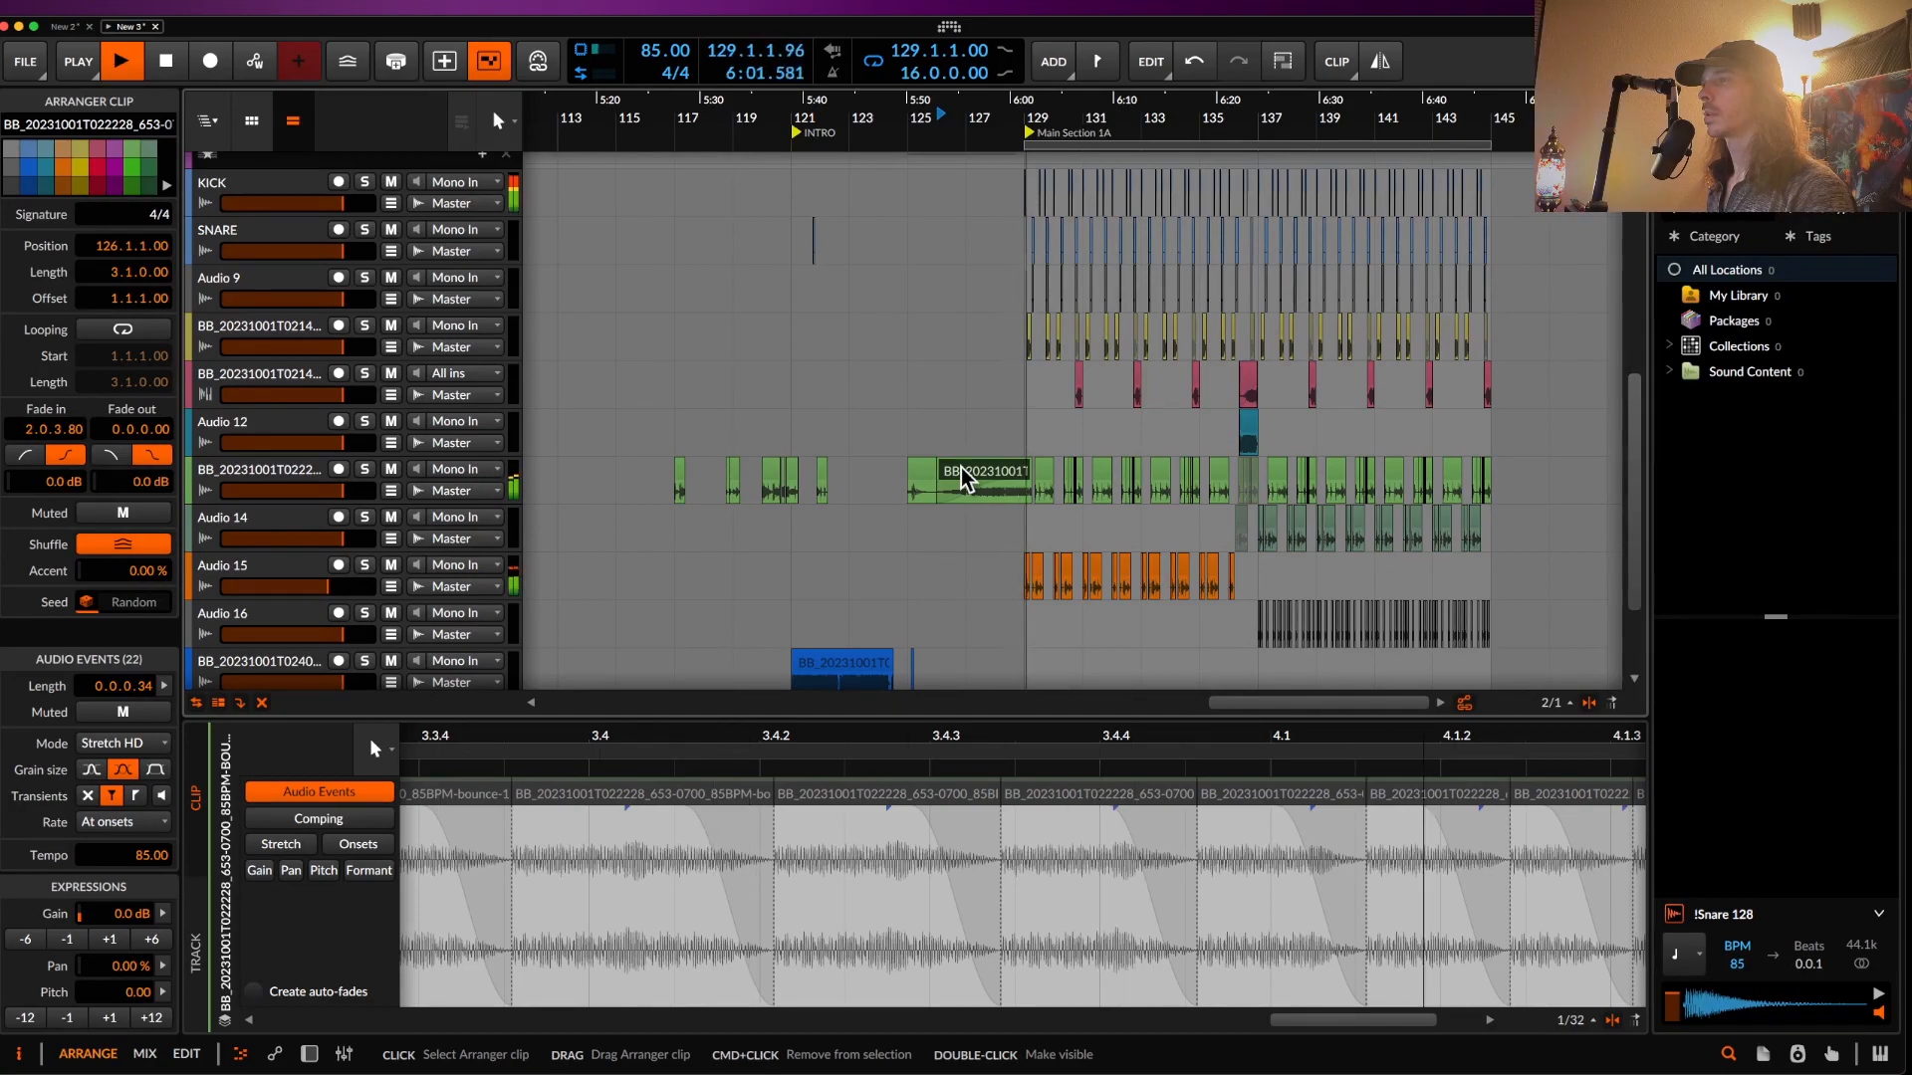
key("space")
scroll(963, 478, "up", 10)
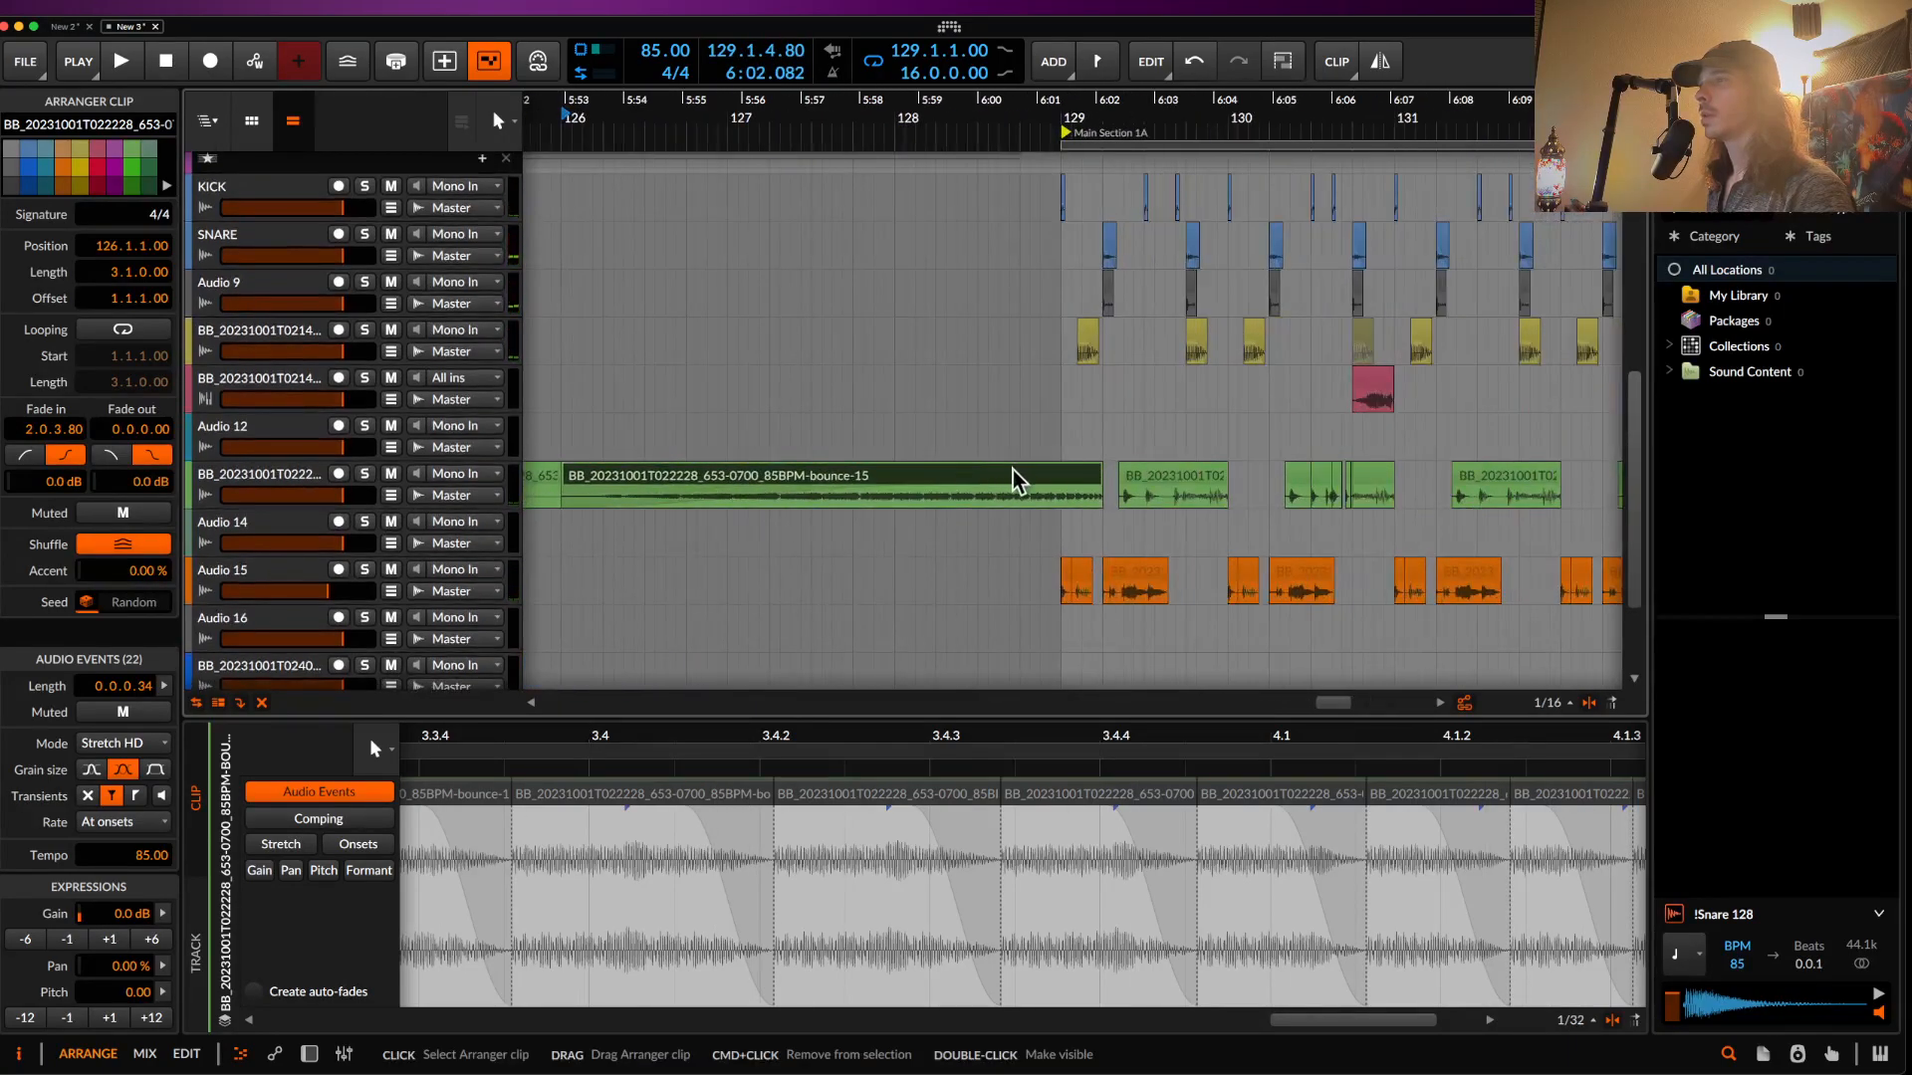
left_click_drag(1084, 488, 984, 476)
scroll(1044, 476, "down", 1)
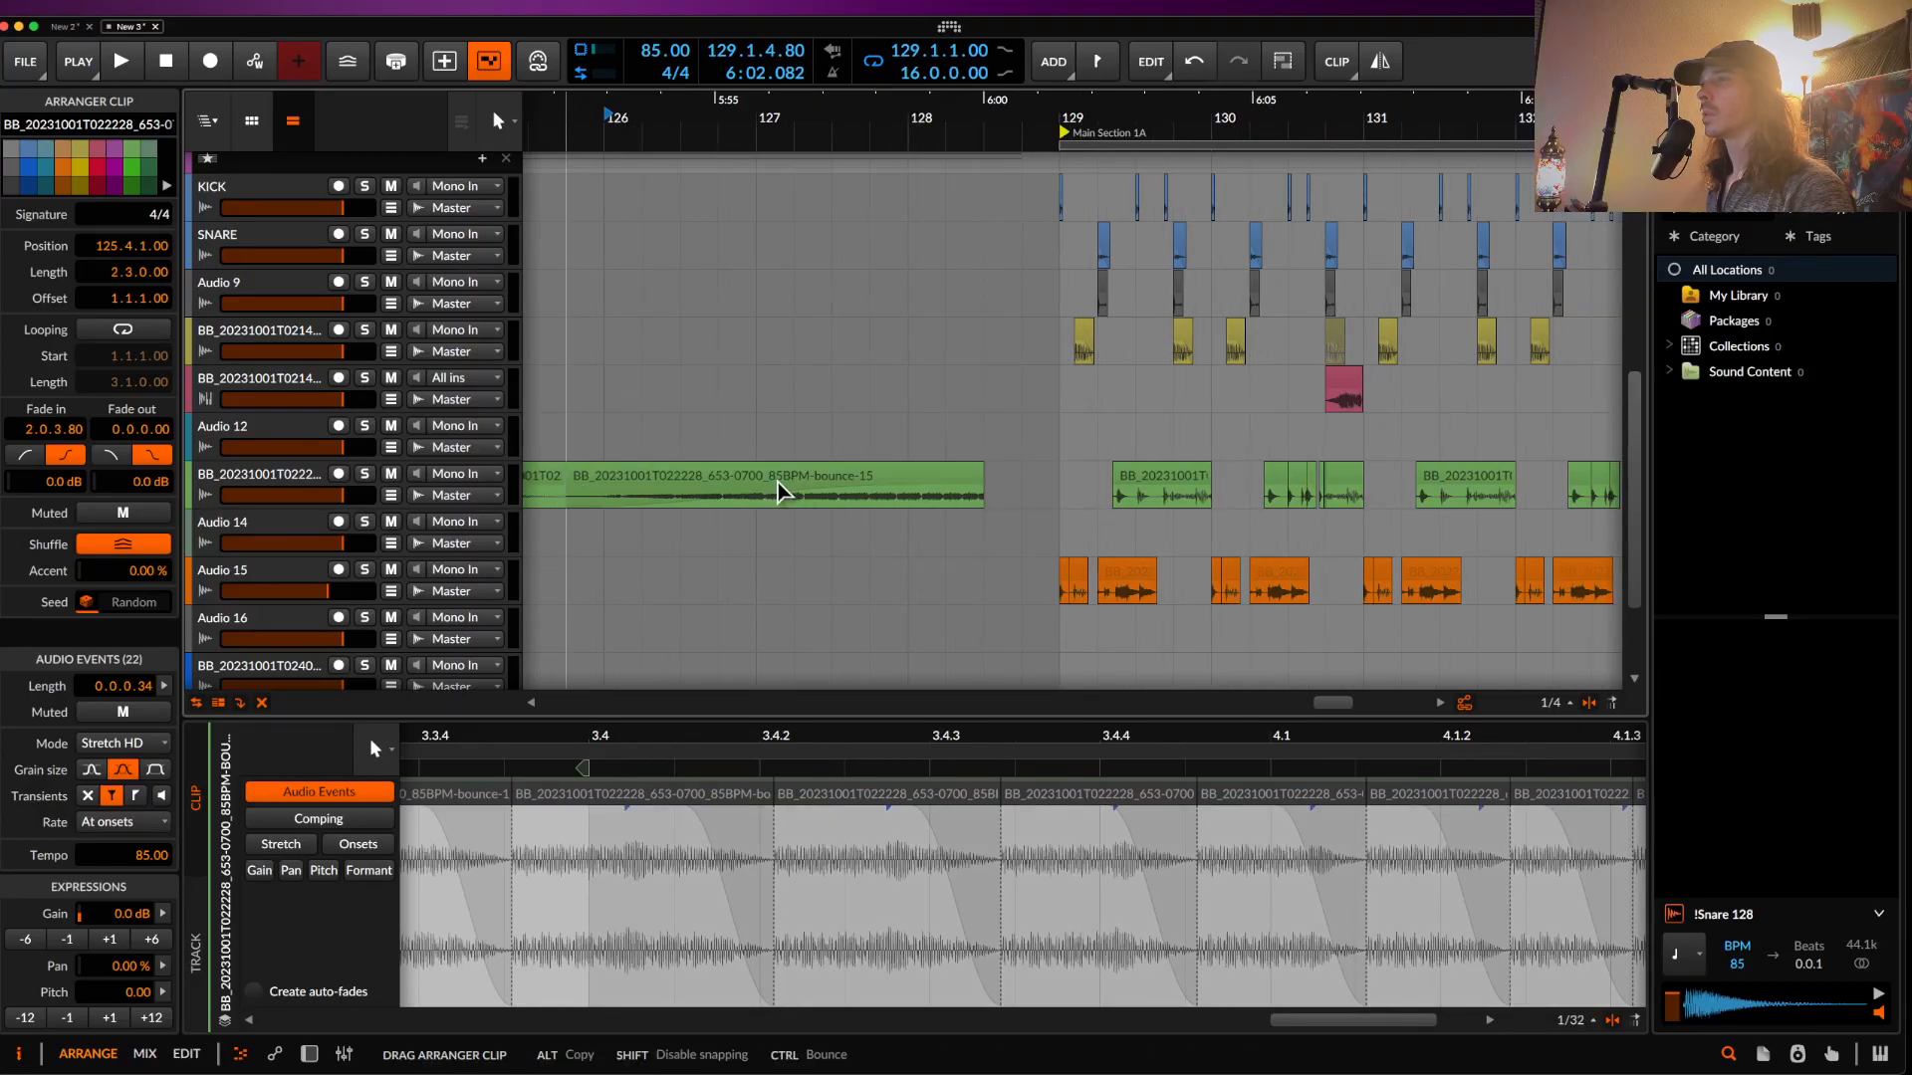
scroll(772, 487, "up", 4)
scroll(777, 479, "up", 6)
scroll(777, 478, "left", 3)
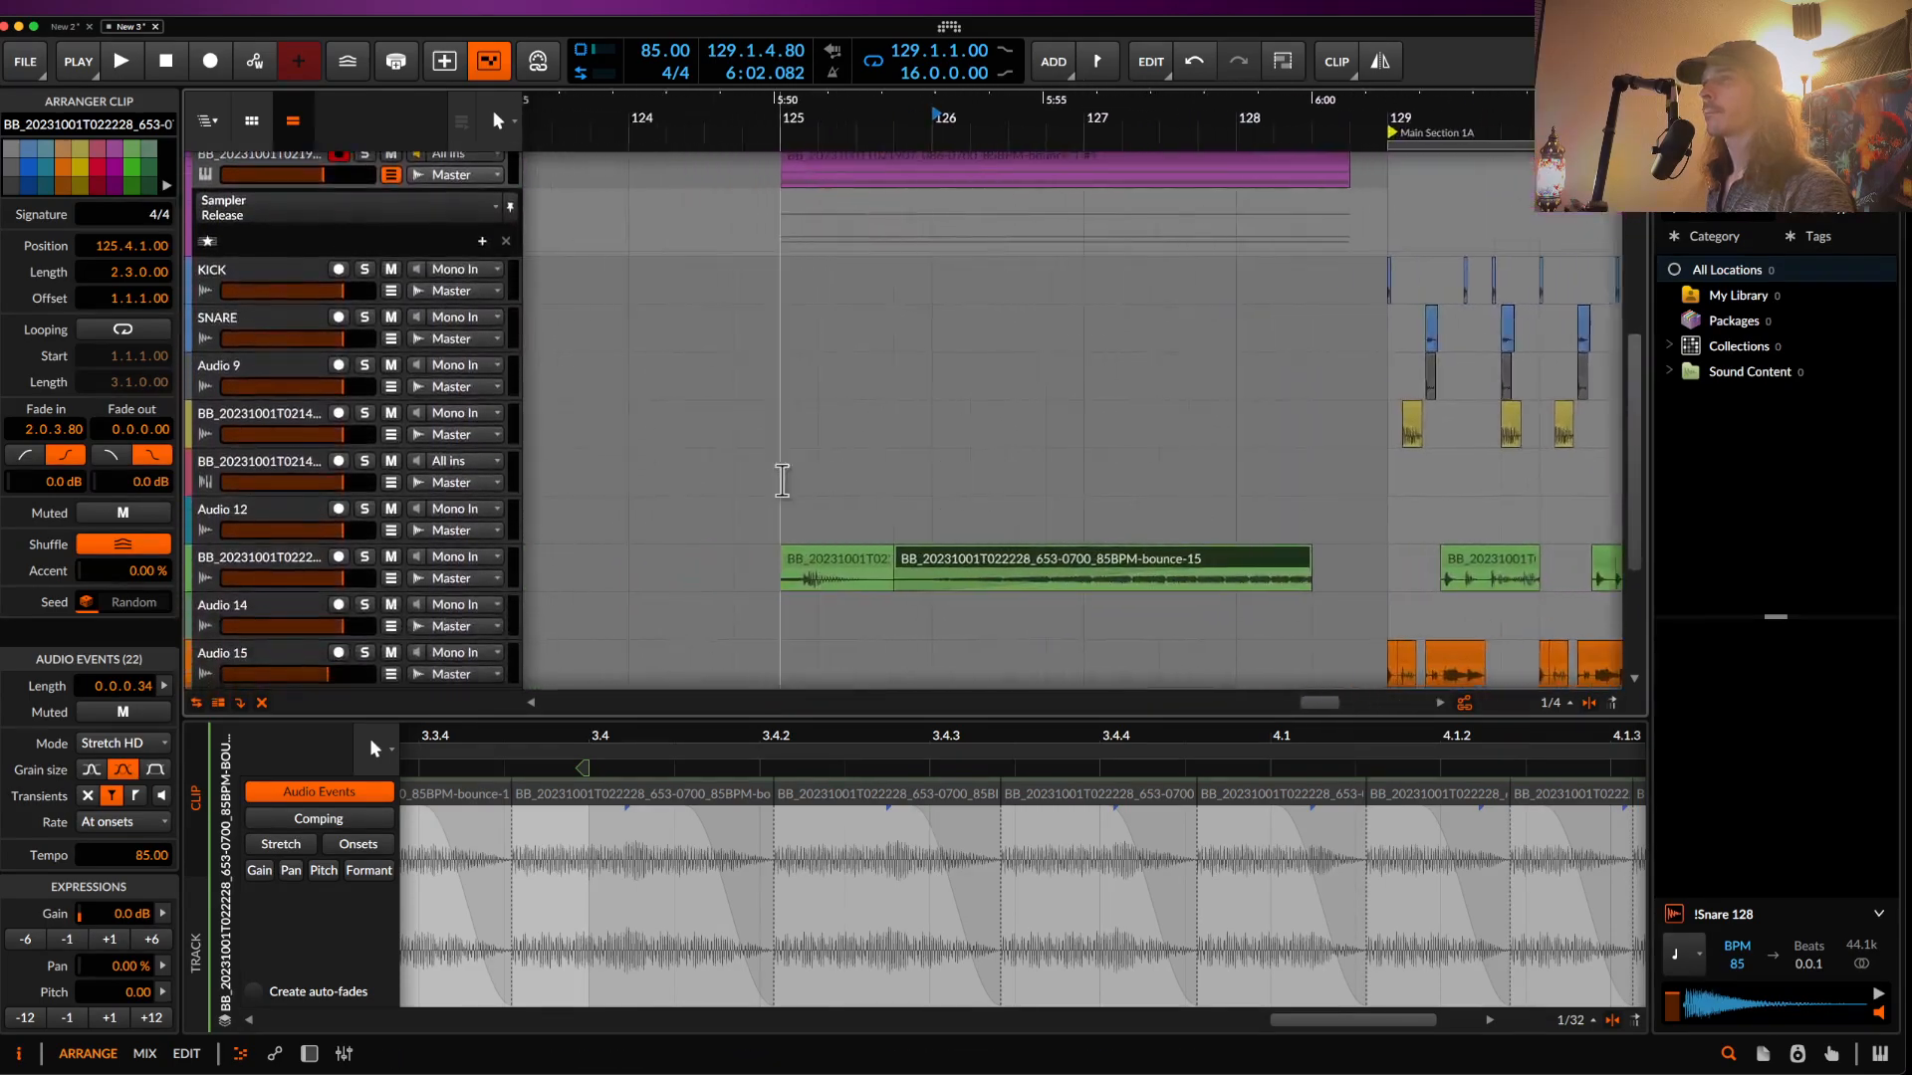
- Move the short opening piece to 124.2 and raise its gain to +18.1 dB
left_click(926, 508)
key("space")
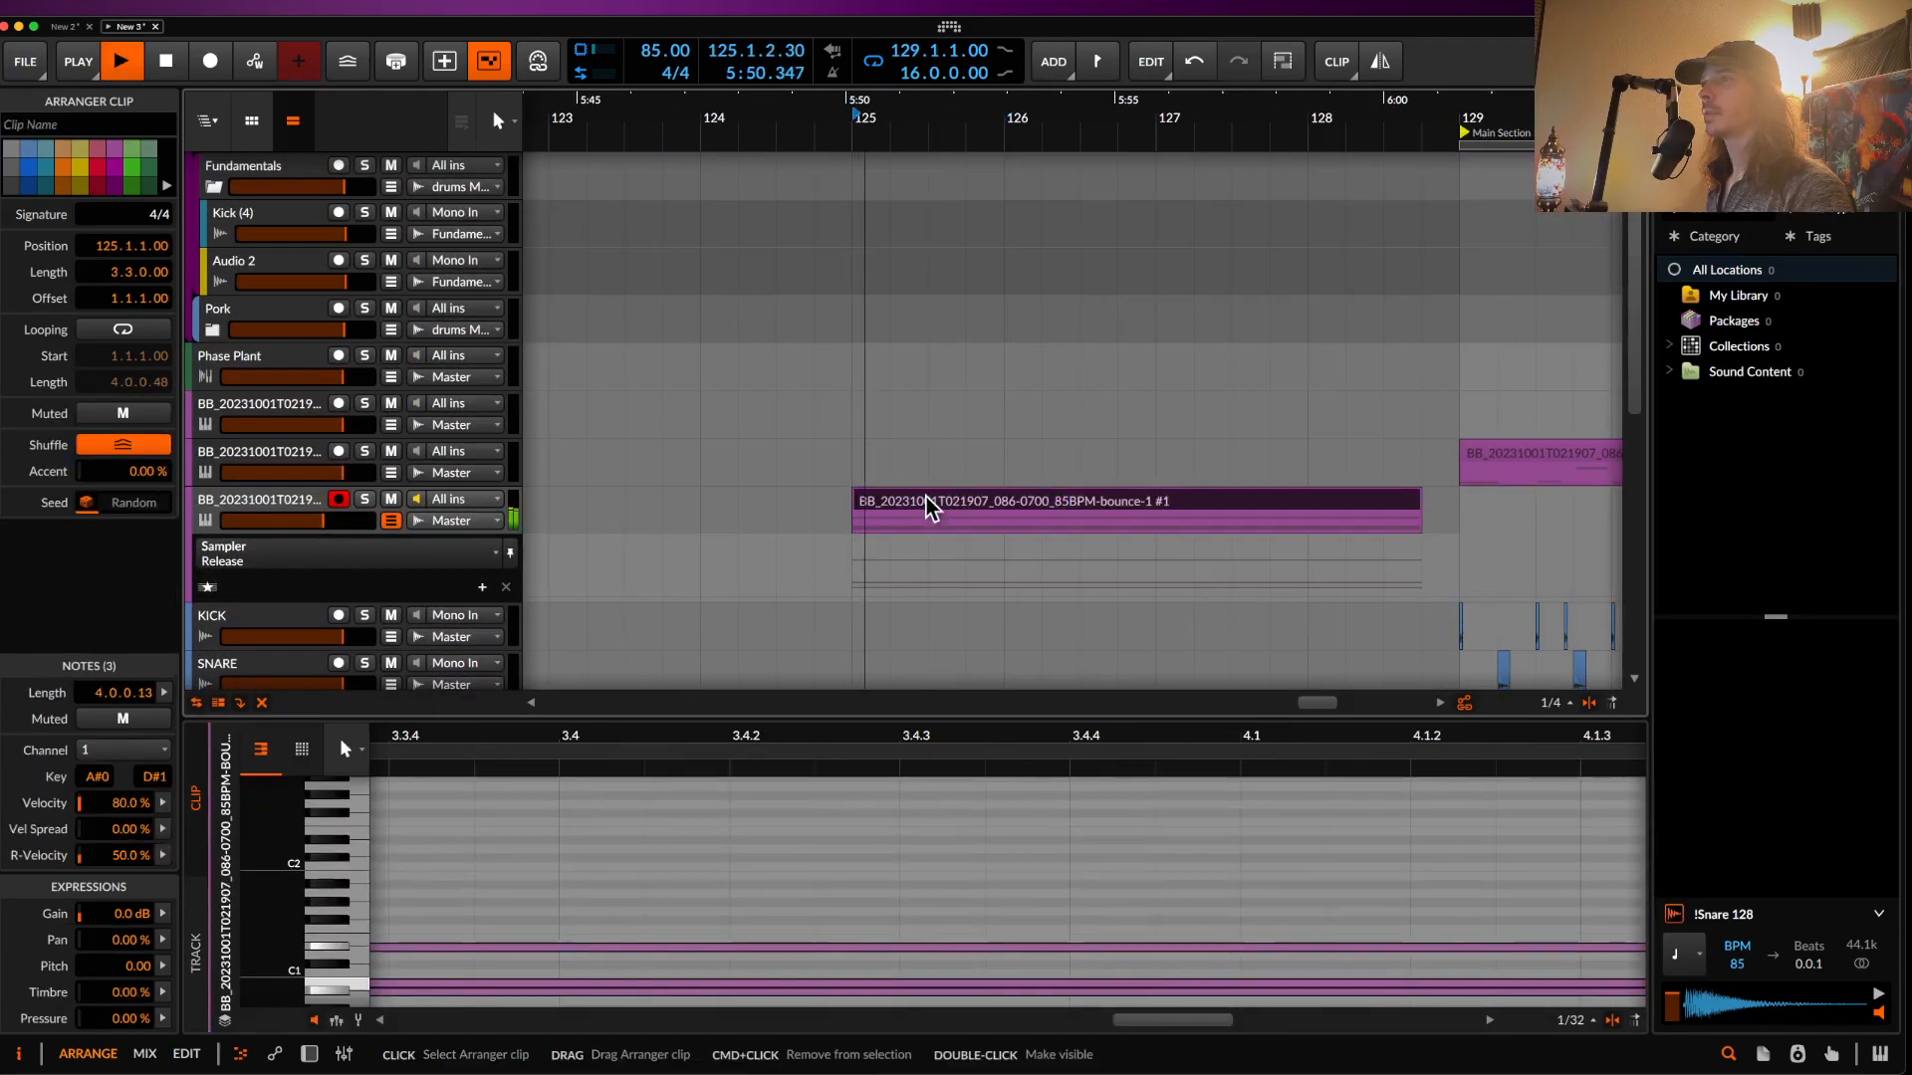
scroll(926, 508, "down", 10)
scroll(926, 508, "down", 4)
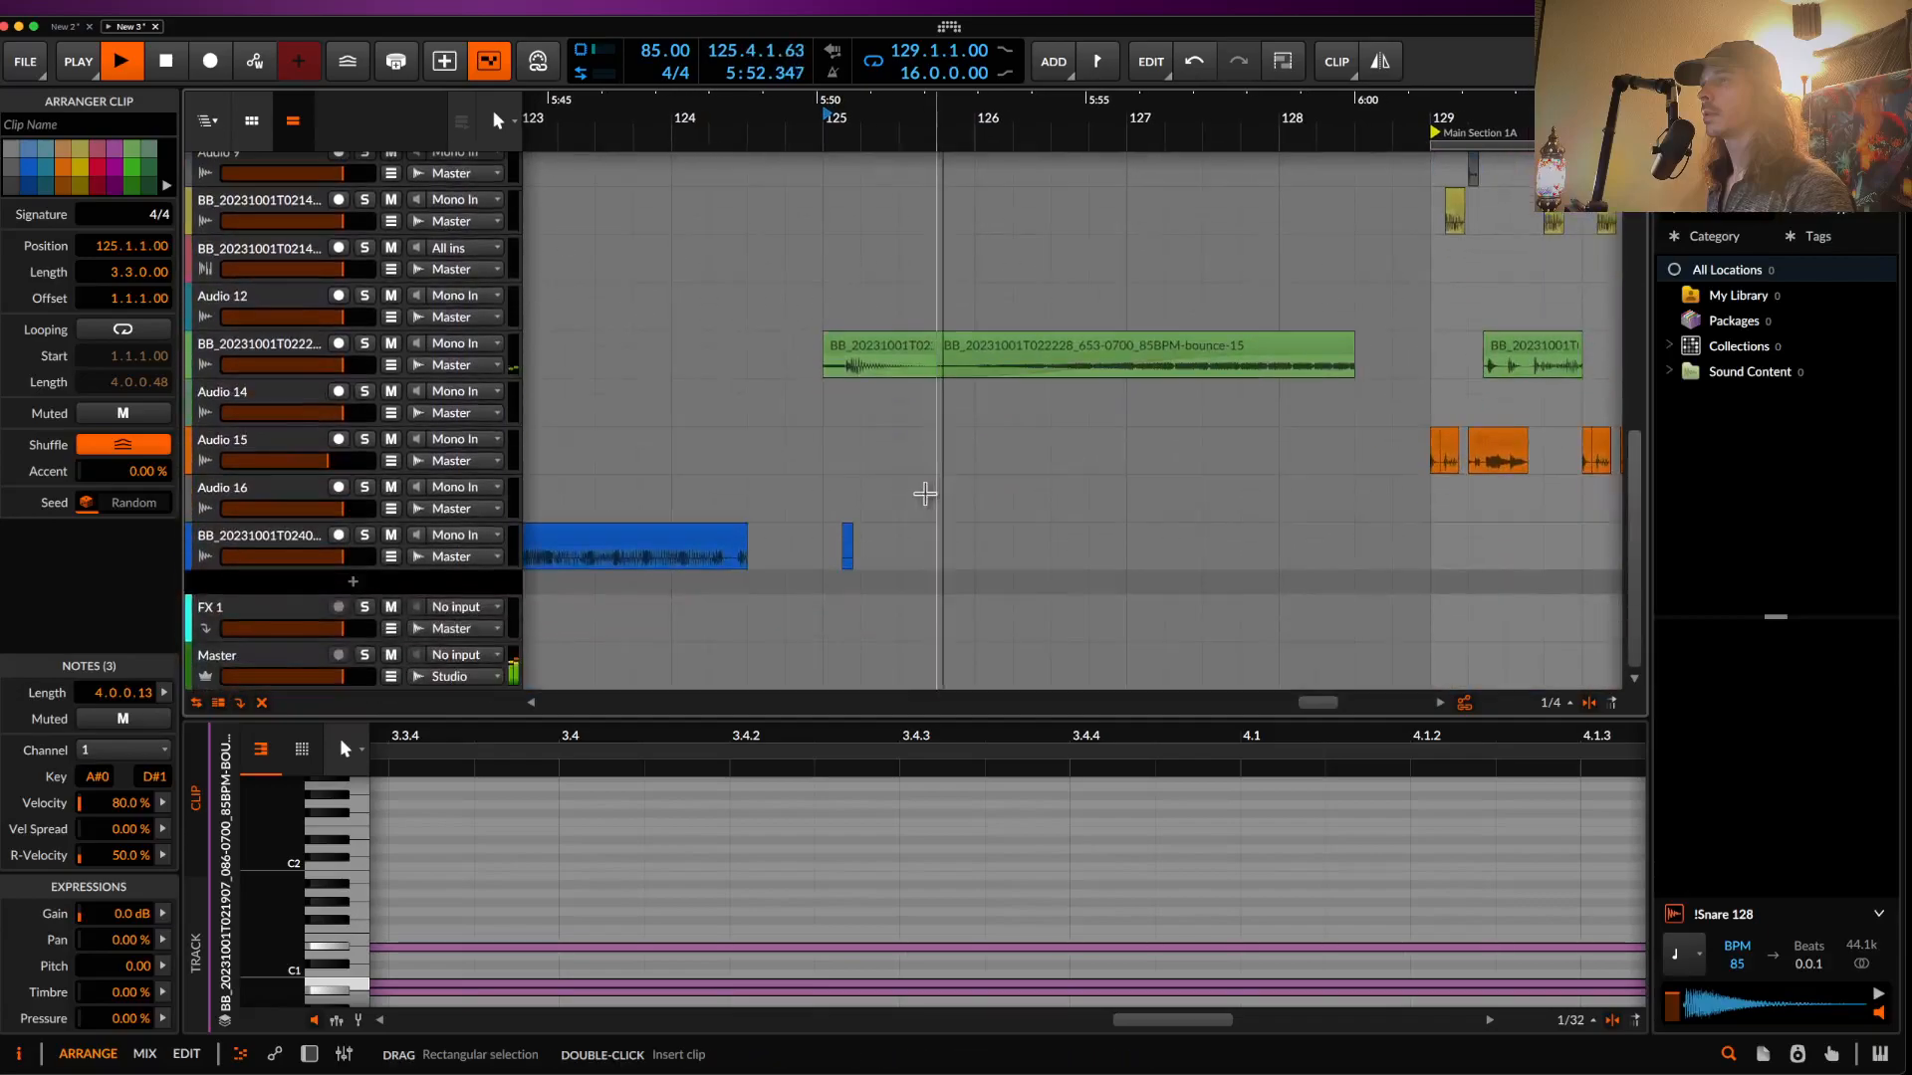
left_click_drag(896, 356, 786, 358)
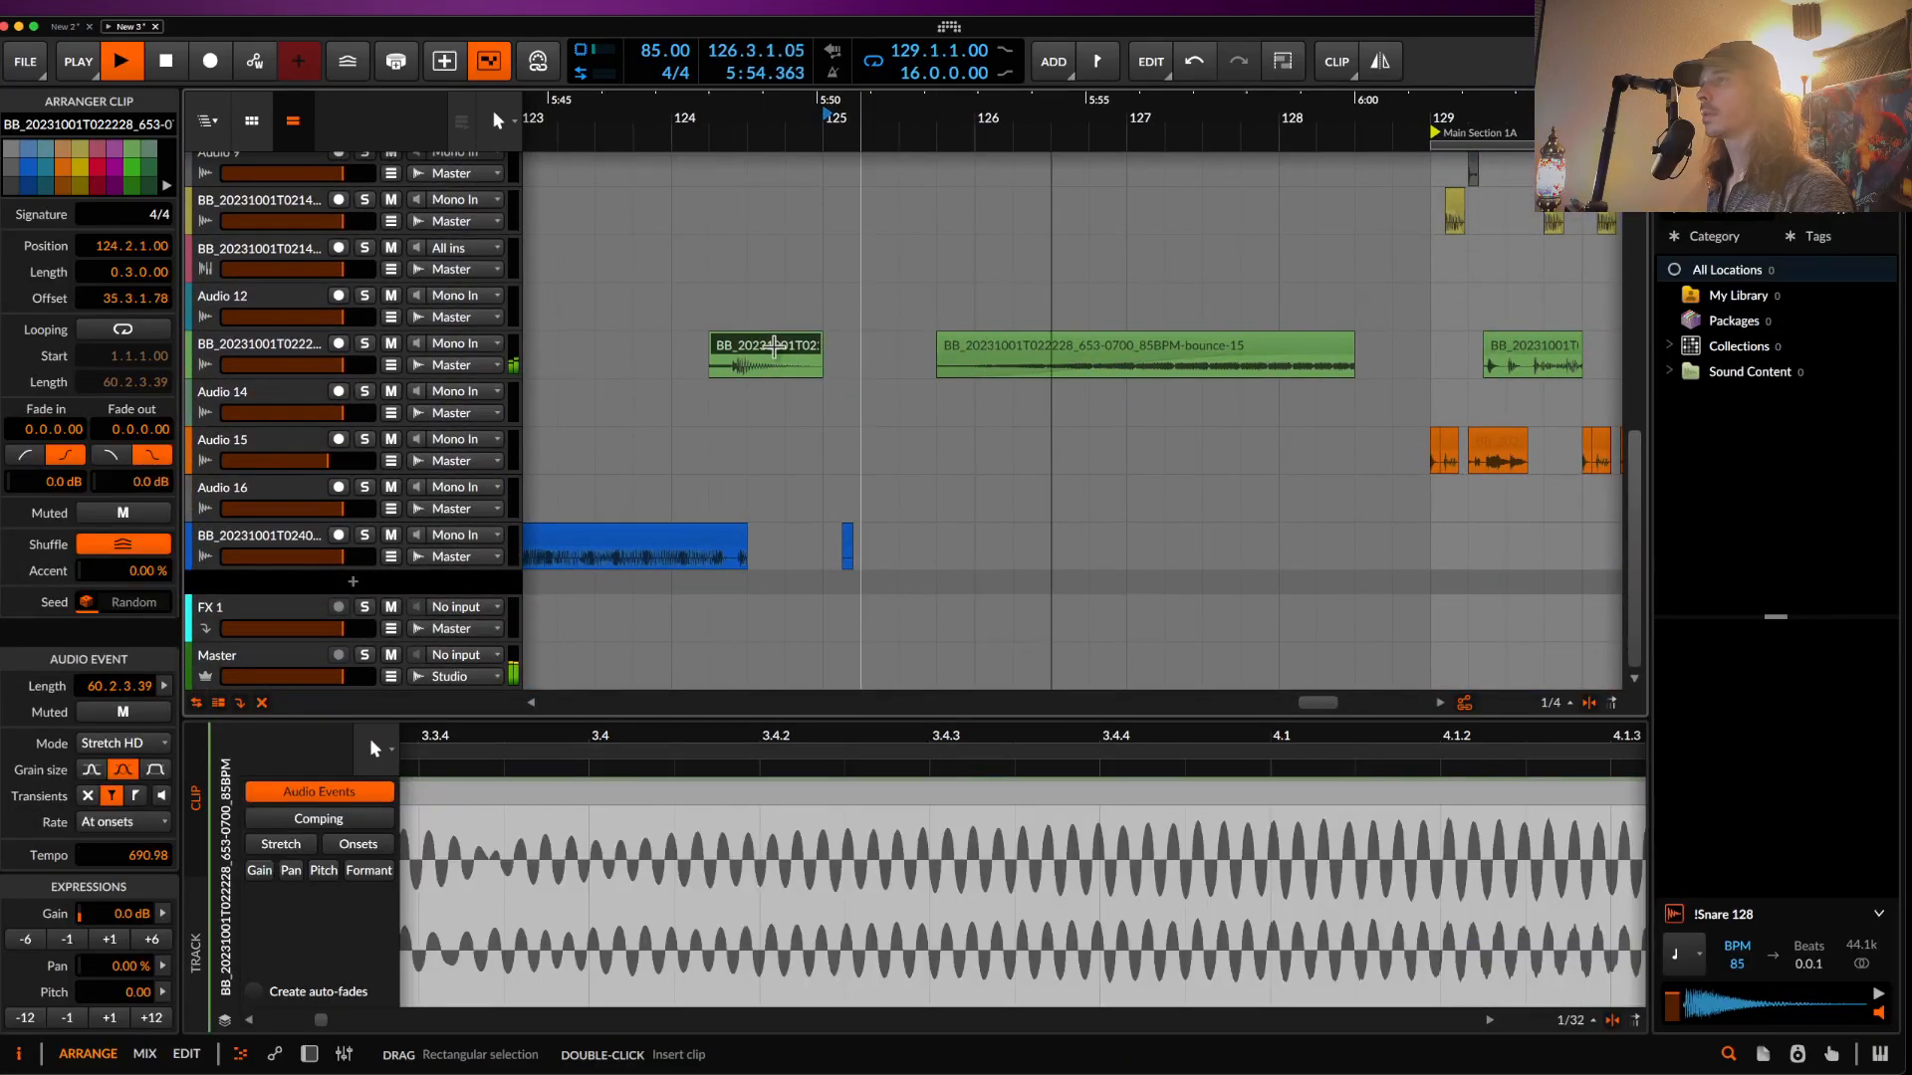
left_click(152, 939)
left_click(151, 939)
left_click(151, 939)
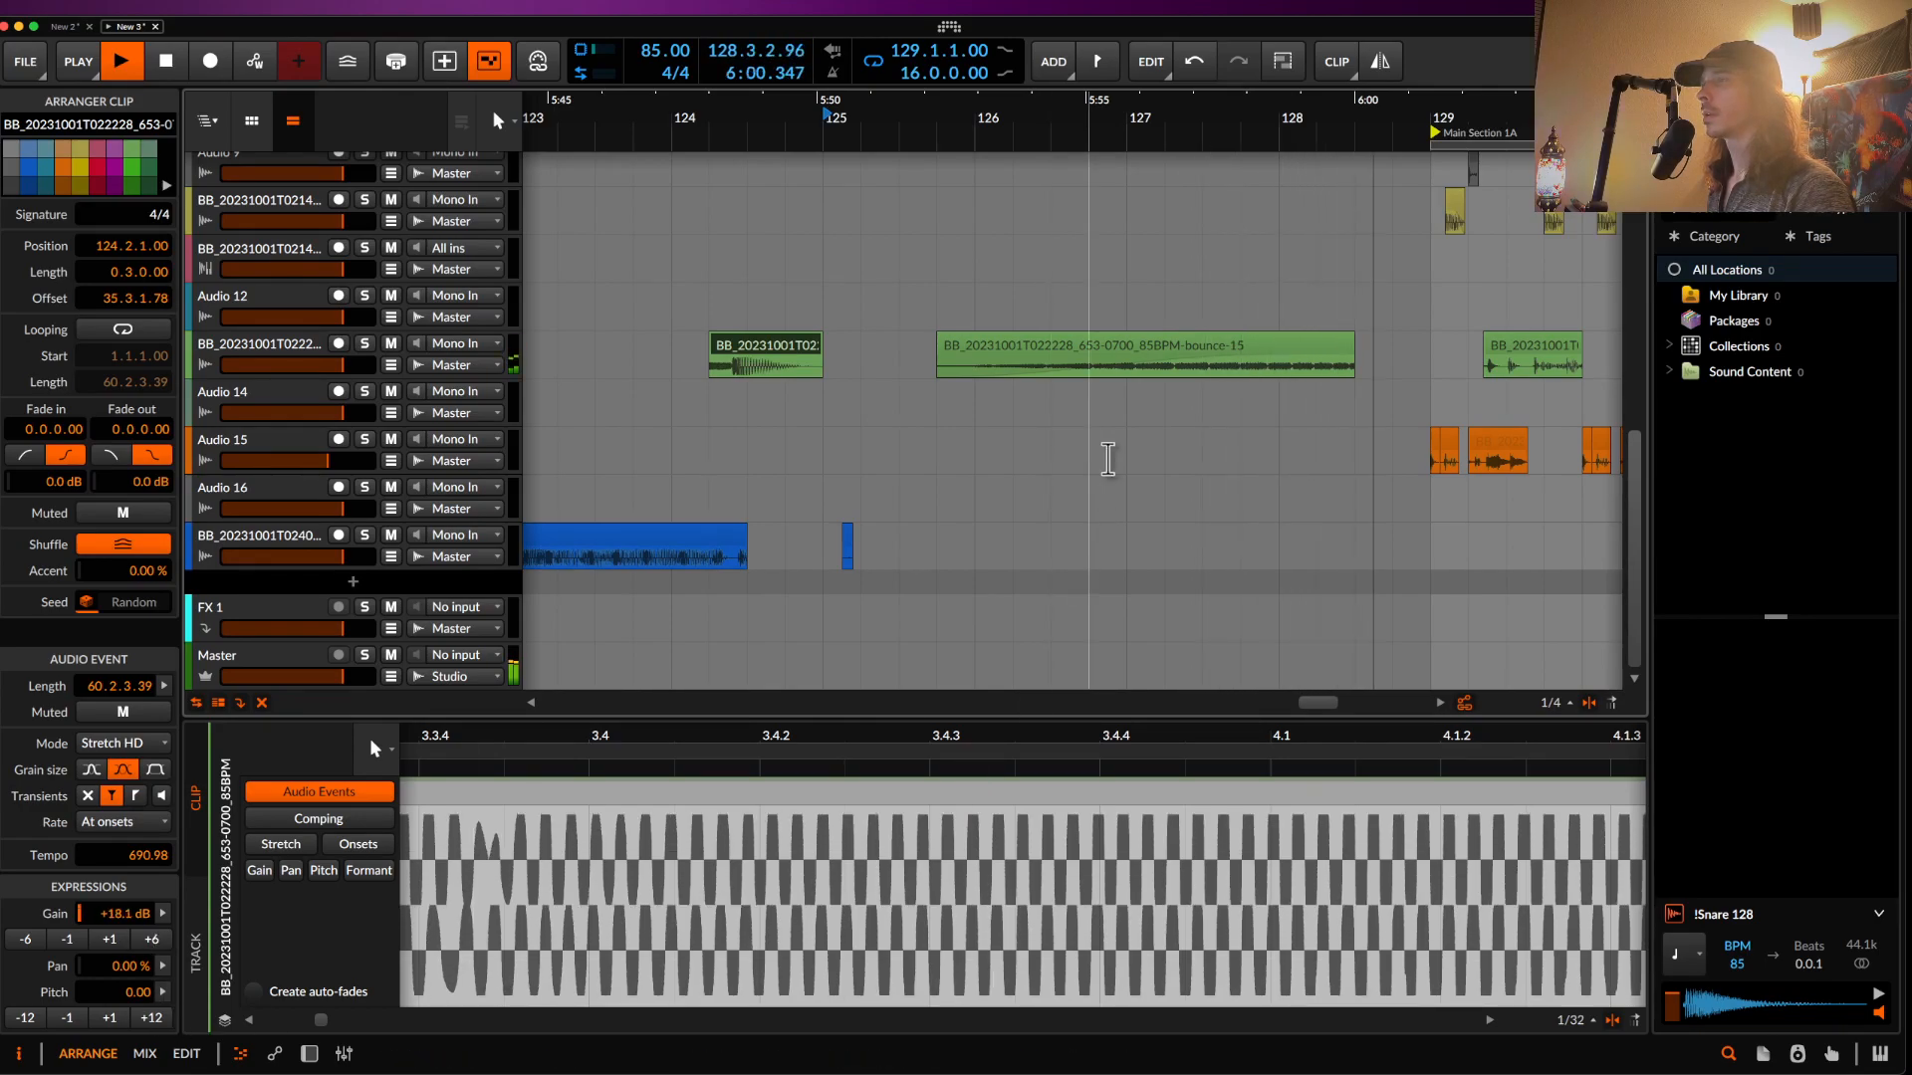
scroll(1105, 469, "up", 5)
scroll(1105, 398, "right", 2)
key("space")
left_click(1128, 422)
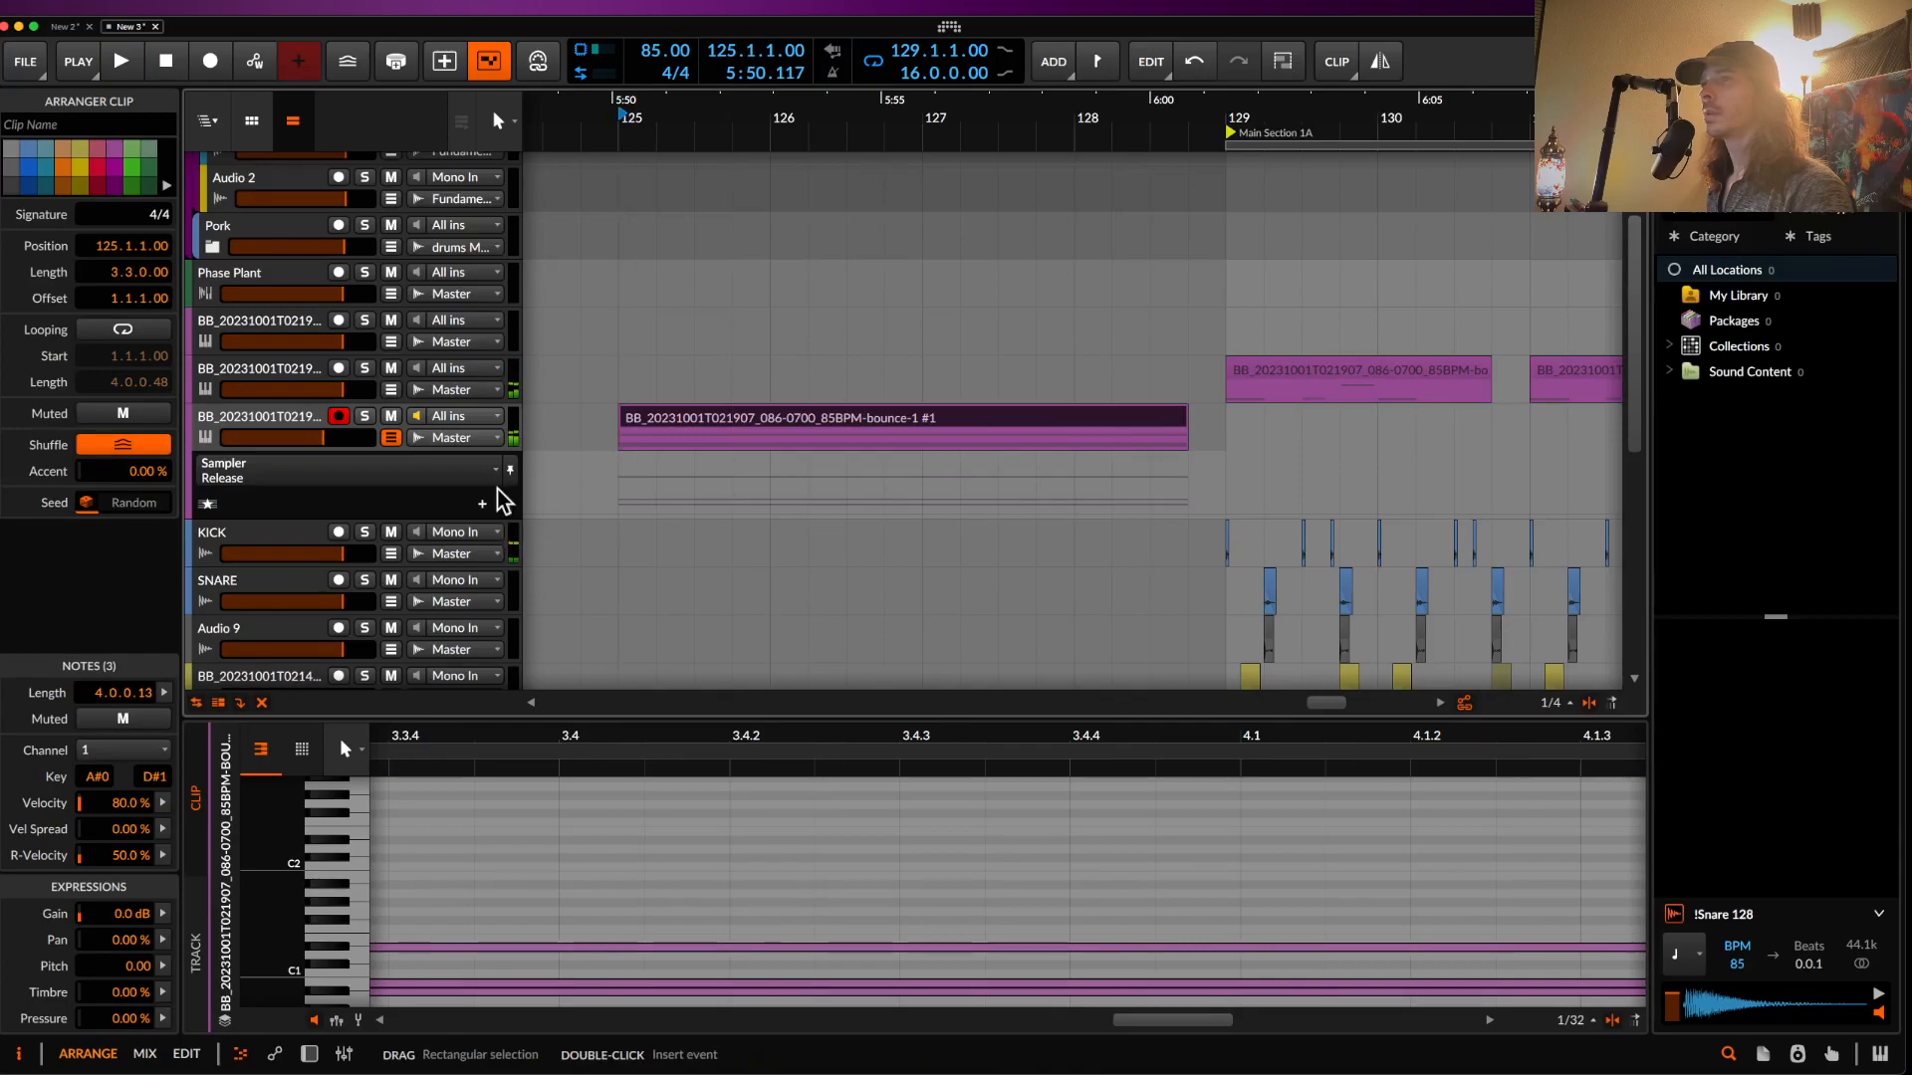
- Show the sampler track's device chain and audition the arrangement from 128.1.4
double_click(280, 425)
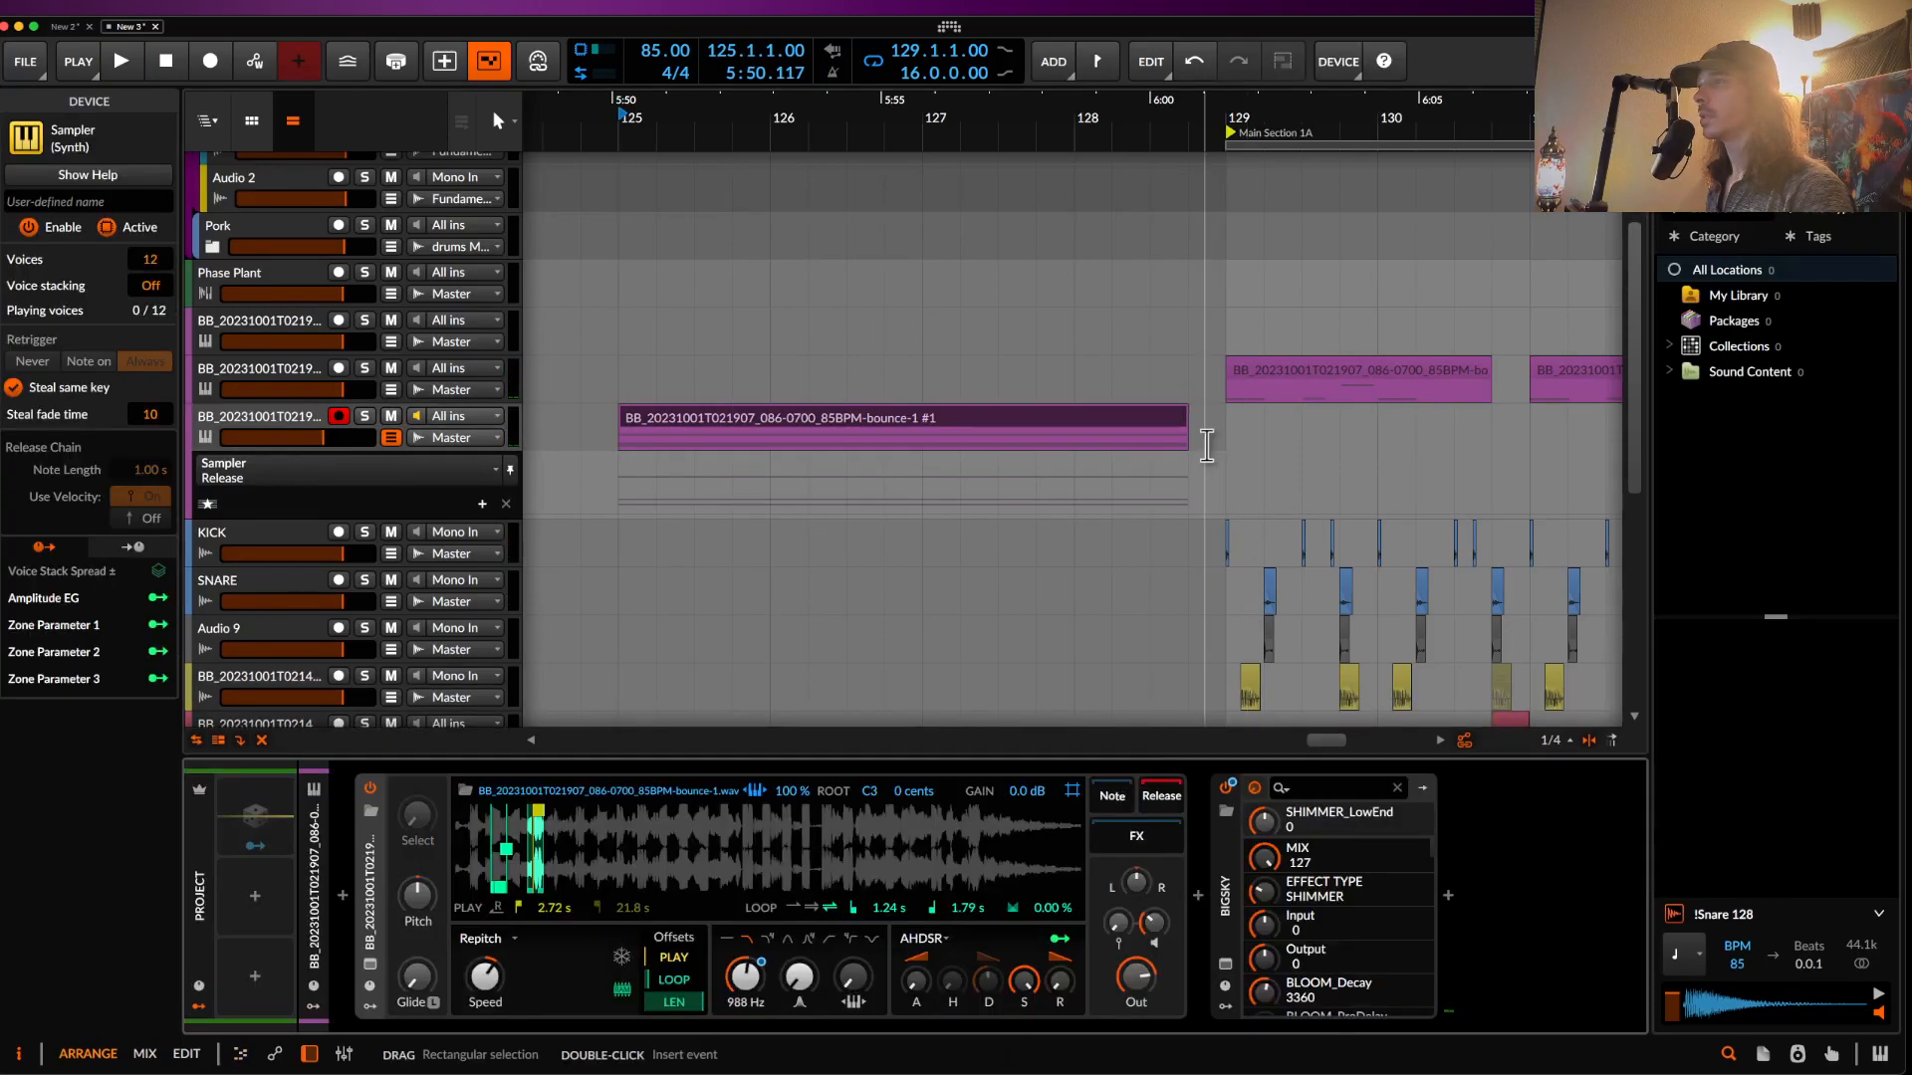
scroll(1200, 498, "down", 2)
key("space")
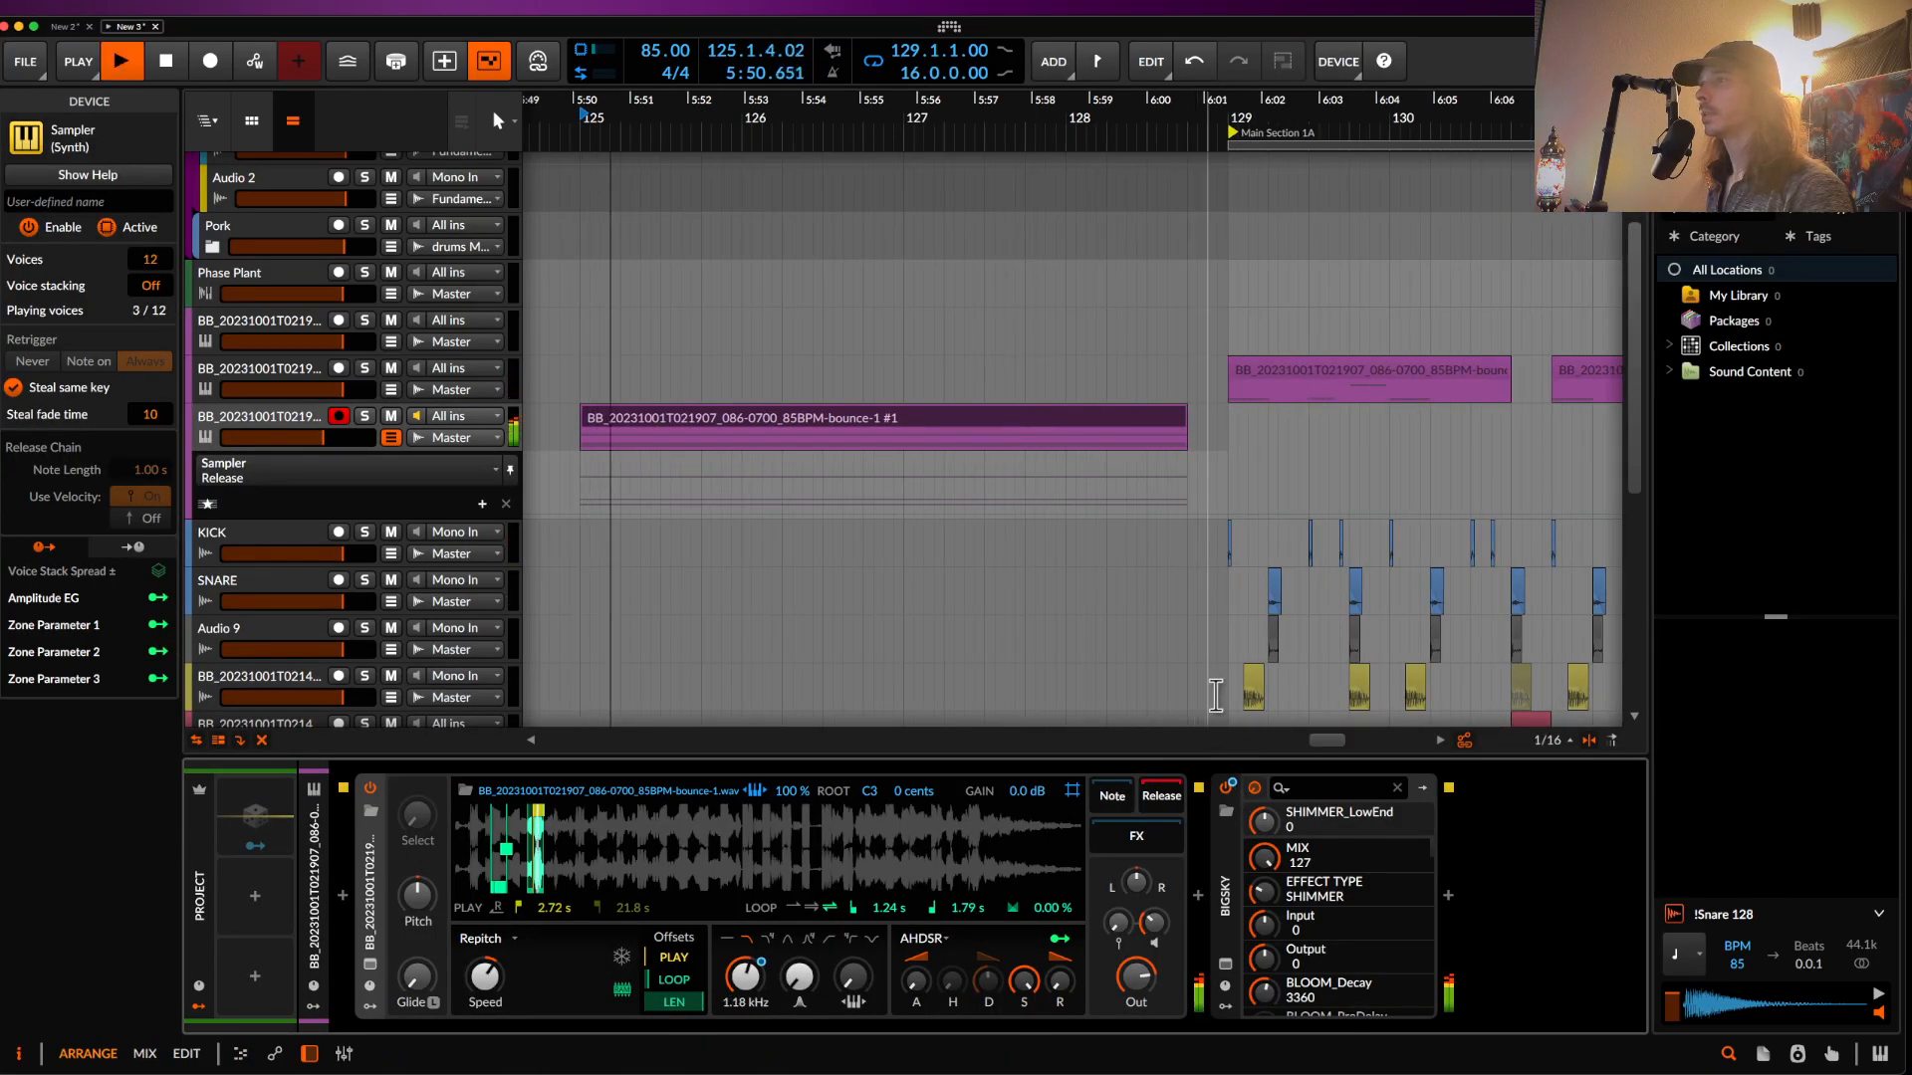
key("space")
left_click(1099, 451)
key("space")
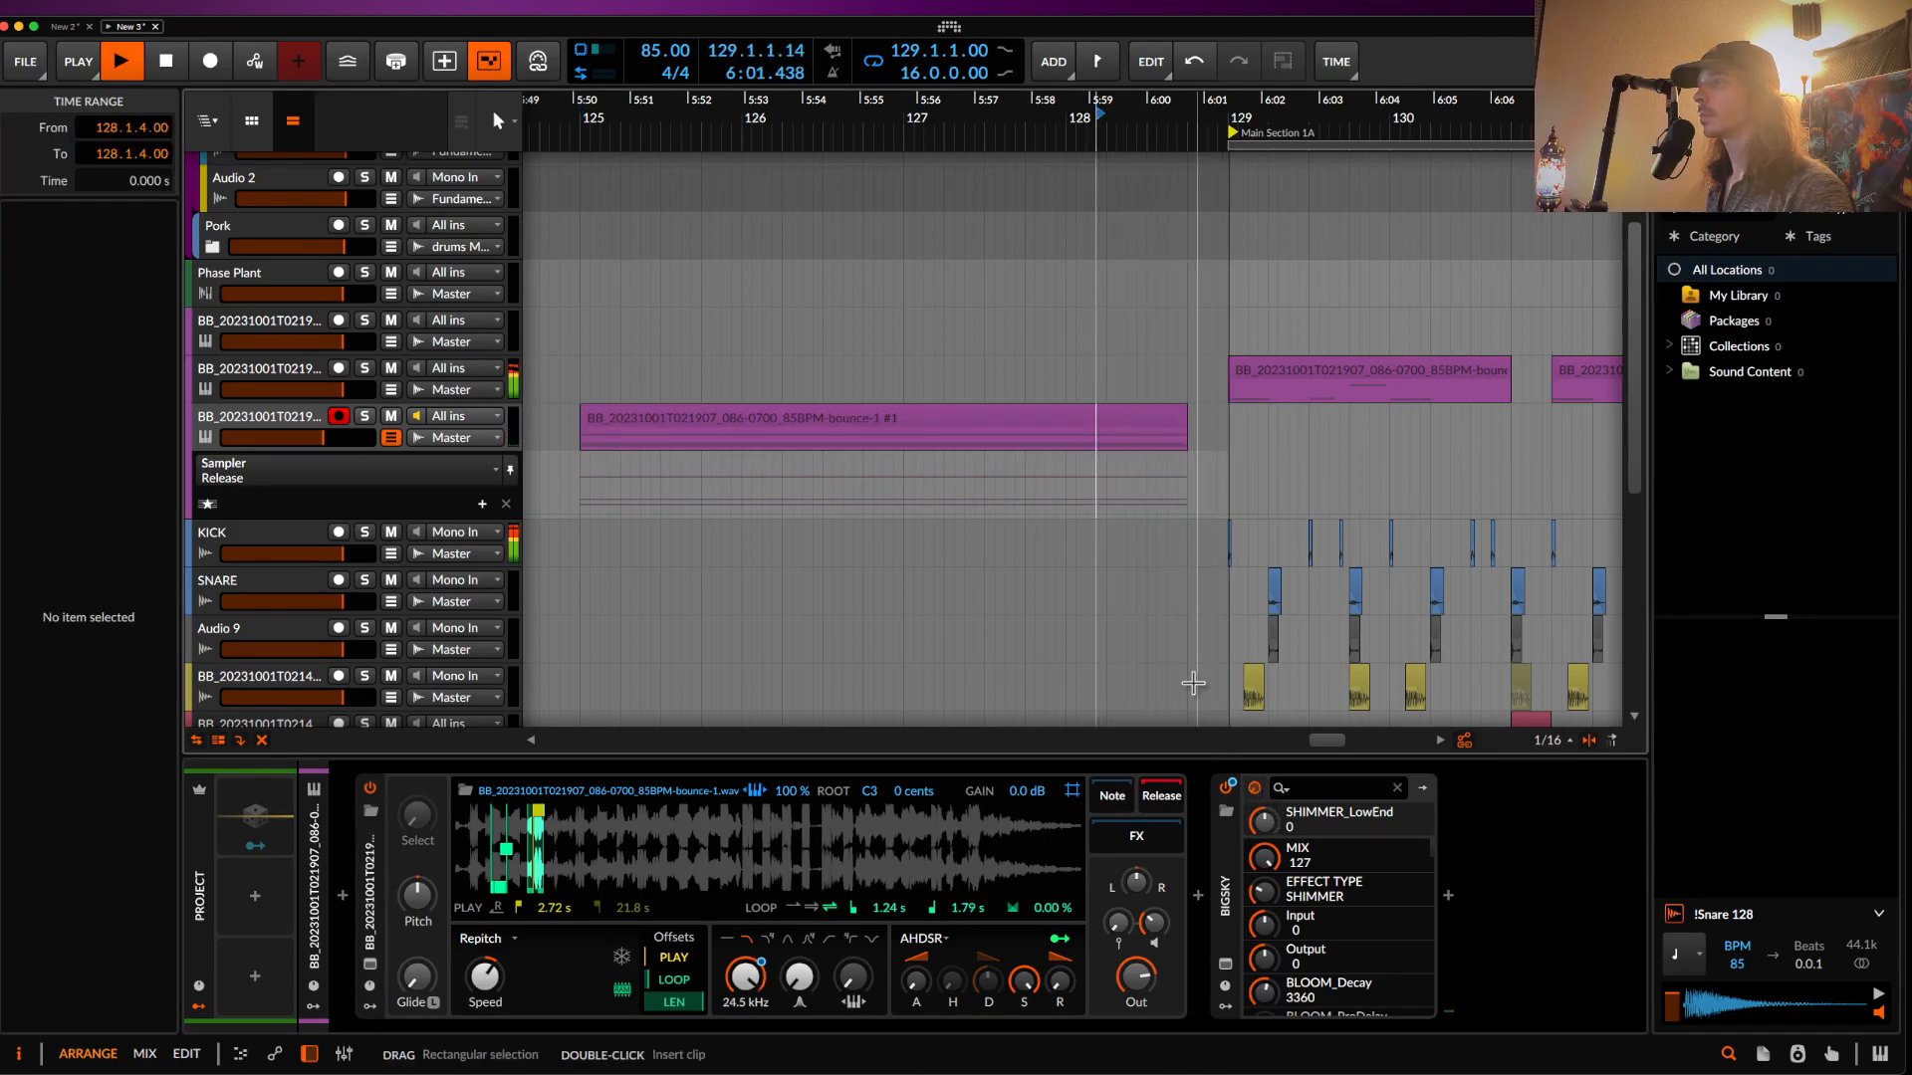
scroll(1182, 428, "down", 3)
scroll(1232, 400, "up", 3)
scroll(1232, 400, "down", 5)
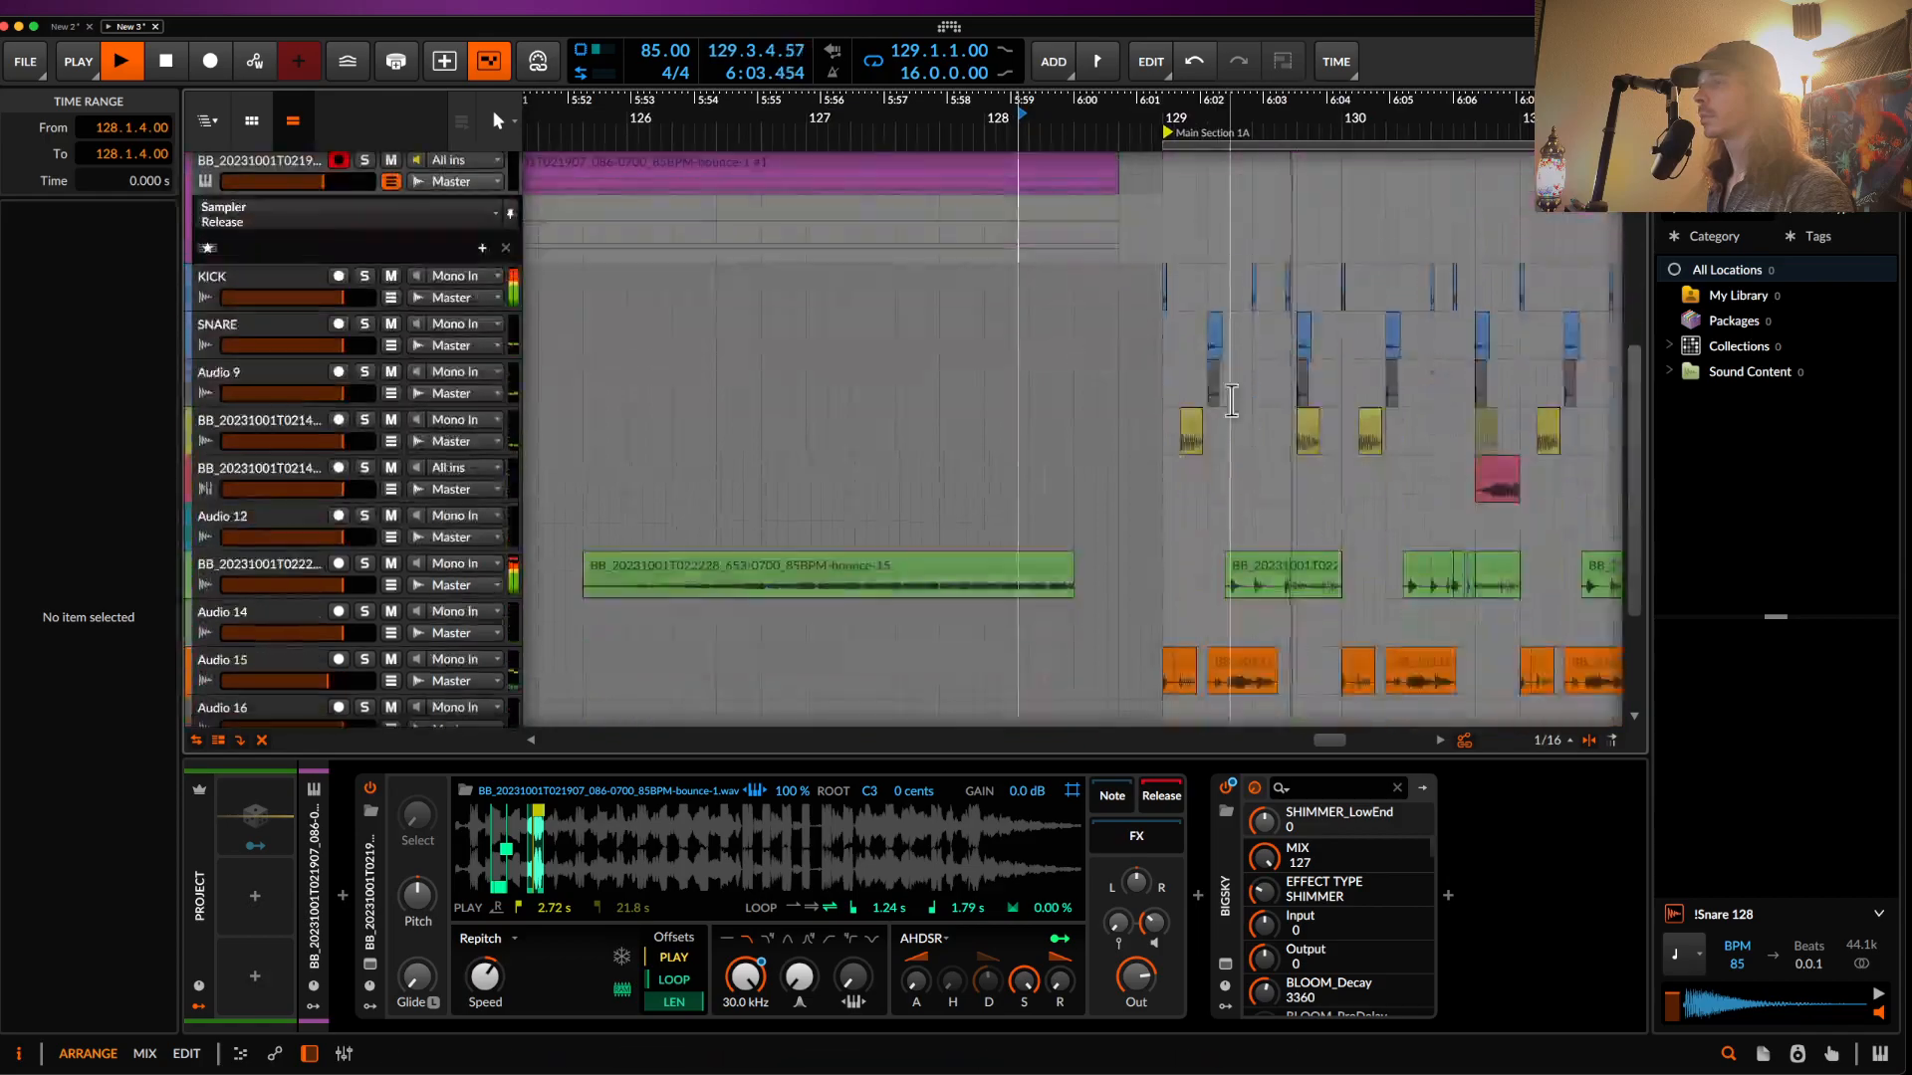
scroll(1232, 400, "down", 4)
scroll(1232, 400, "up", 3)
scroll(1232, 400, "down", 5)
scroll(1232, 400, "left", 1)
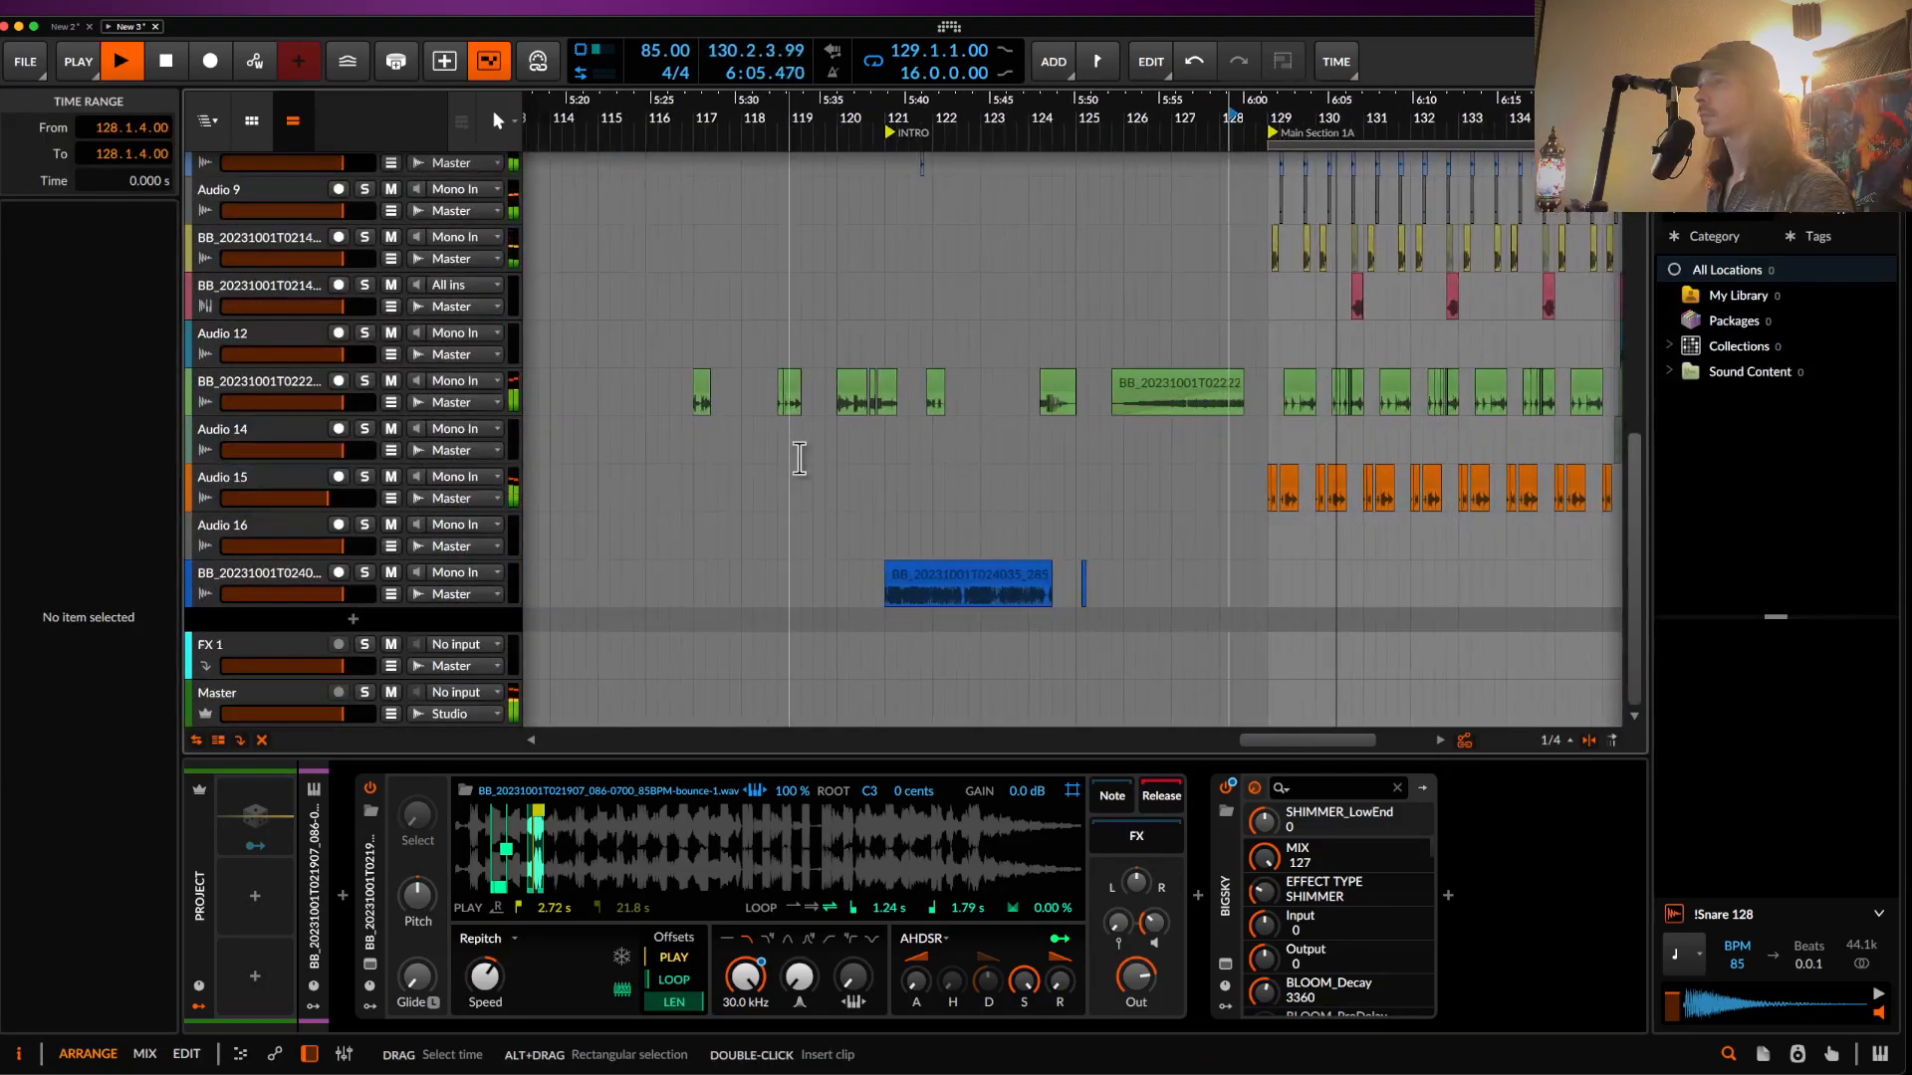
scroll(618, 465, "up", 3)
scroll(627, 465, "left", 4)
scroll(627, 465, "down", 1)
scroll(767, 551, "down", 1)
scroll(768, 551, "right", 3)
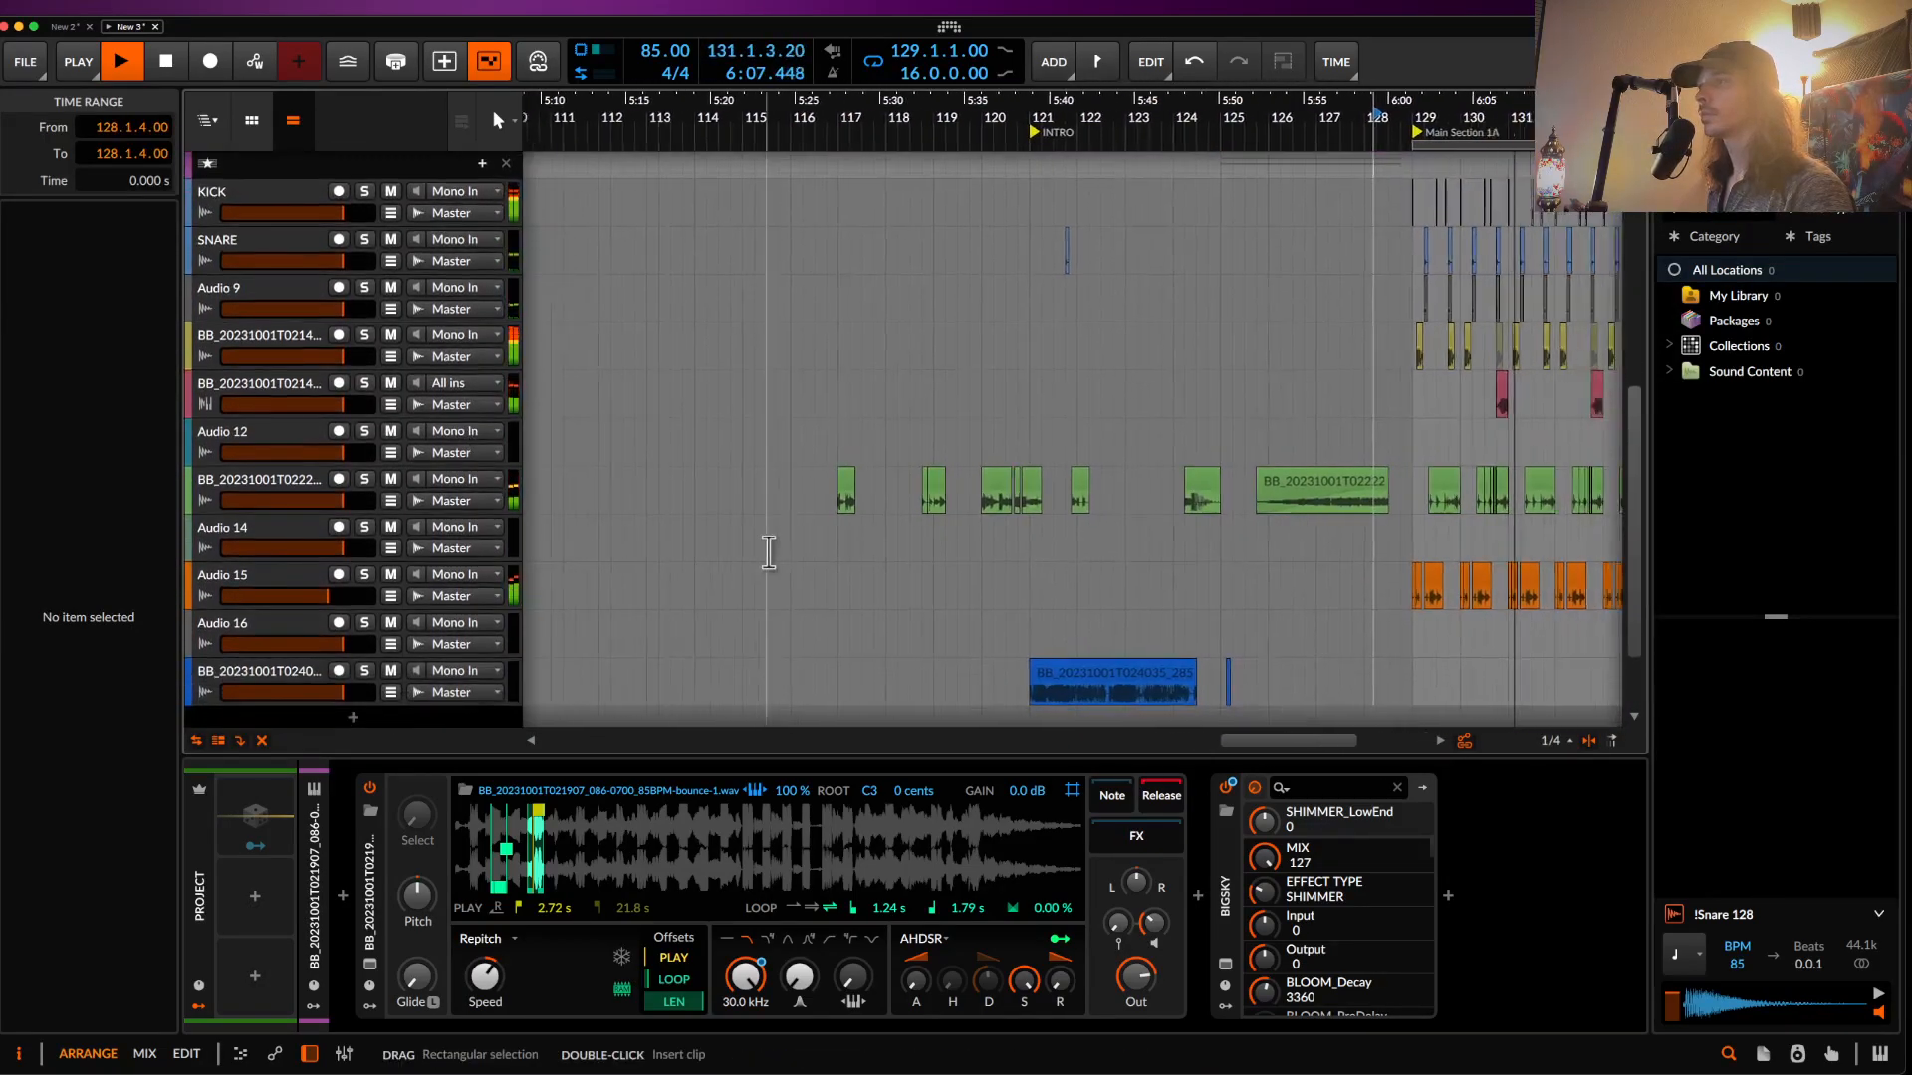
scroll(763, 547, "up", 5)
scroll(1075, 483, "up", 4)
- Solo the green bass track and audition it from 121.1.3
left_click(1166, 486)
key("space")
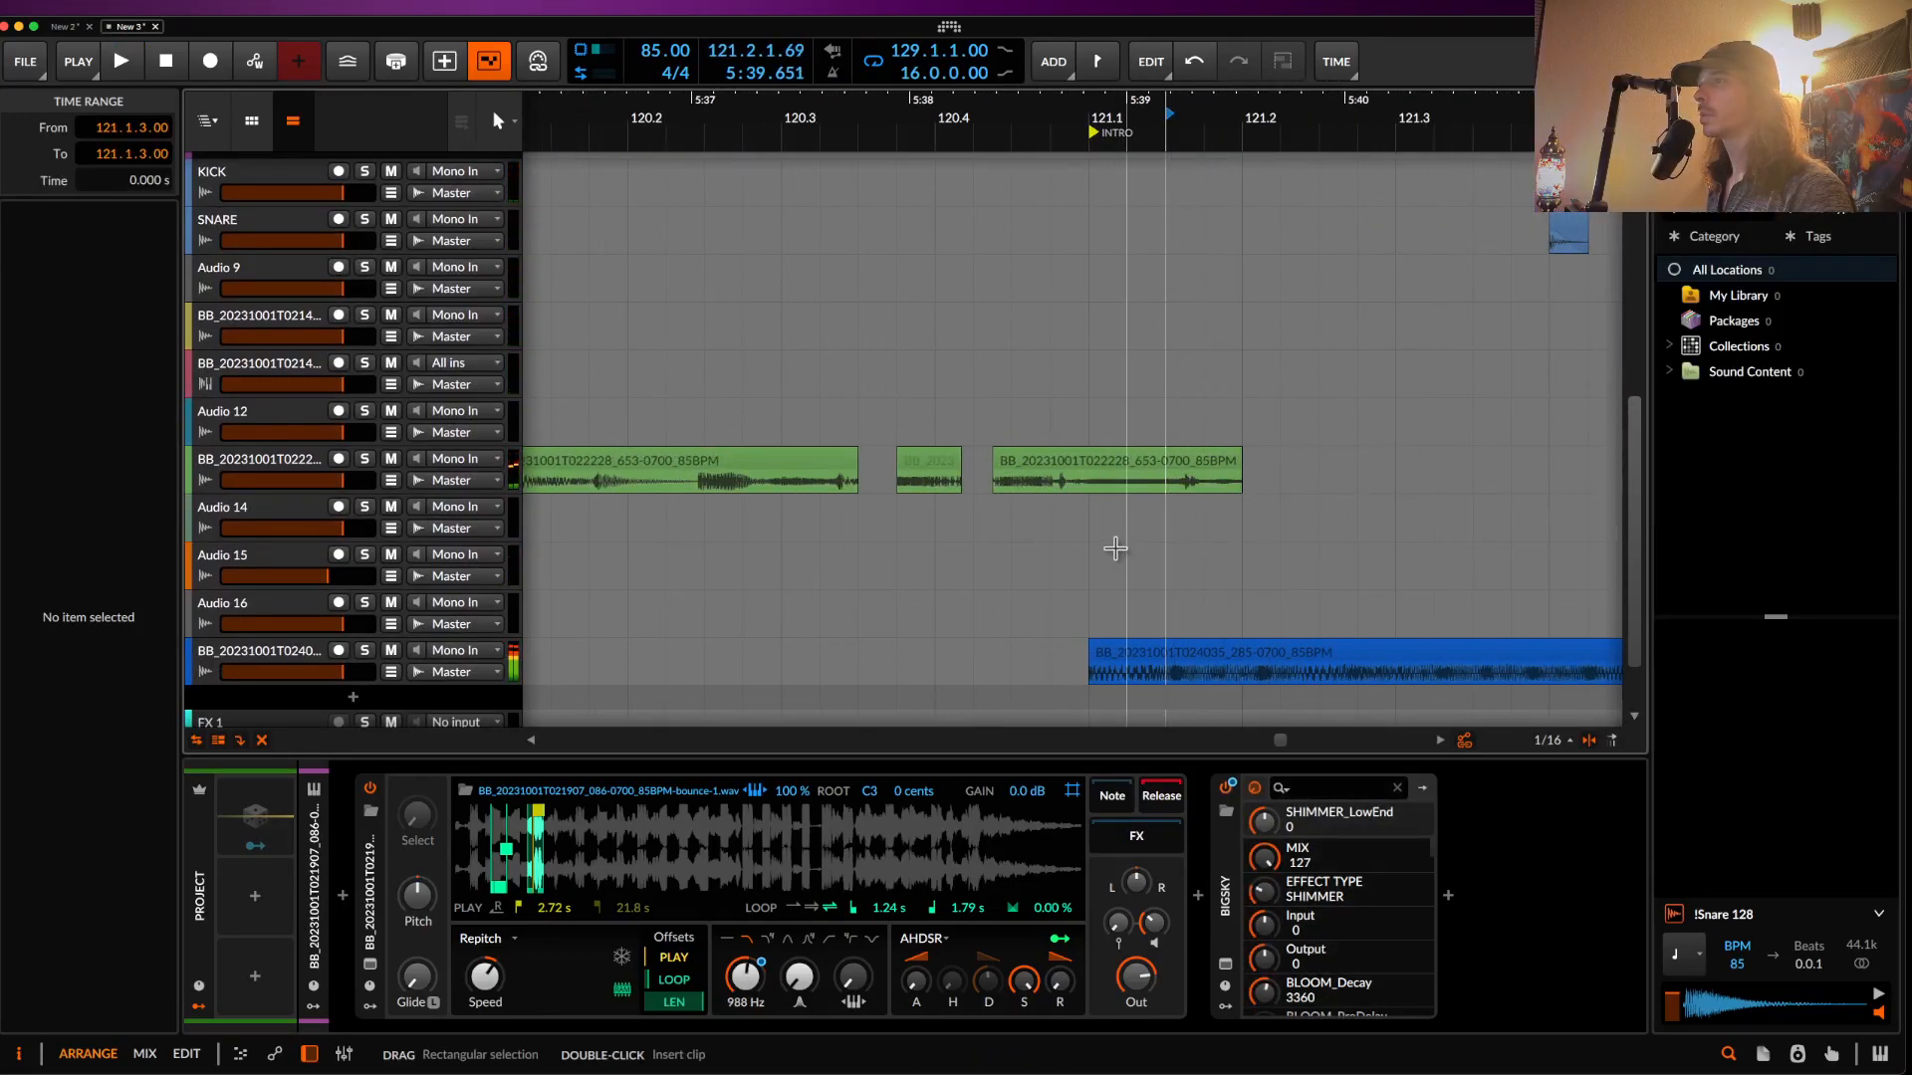
left_click(364, 458)
key("space")
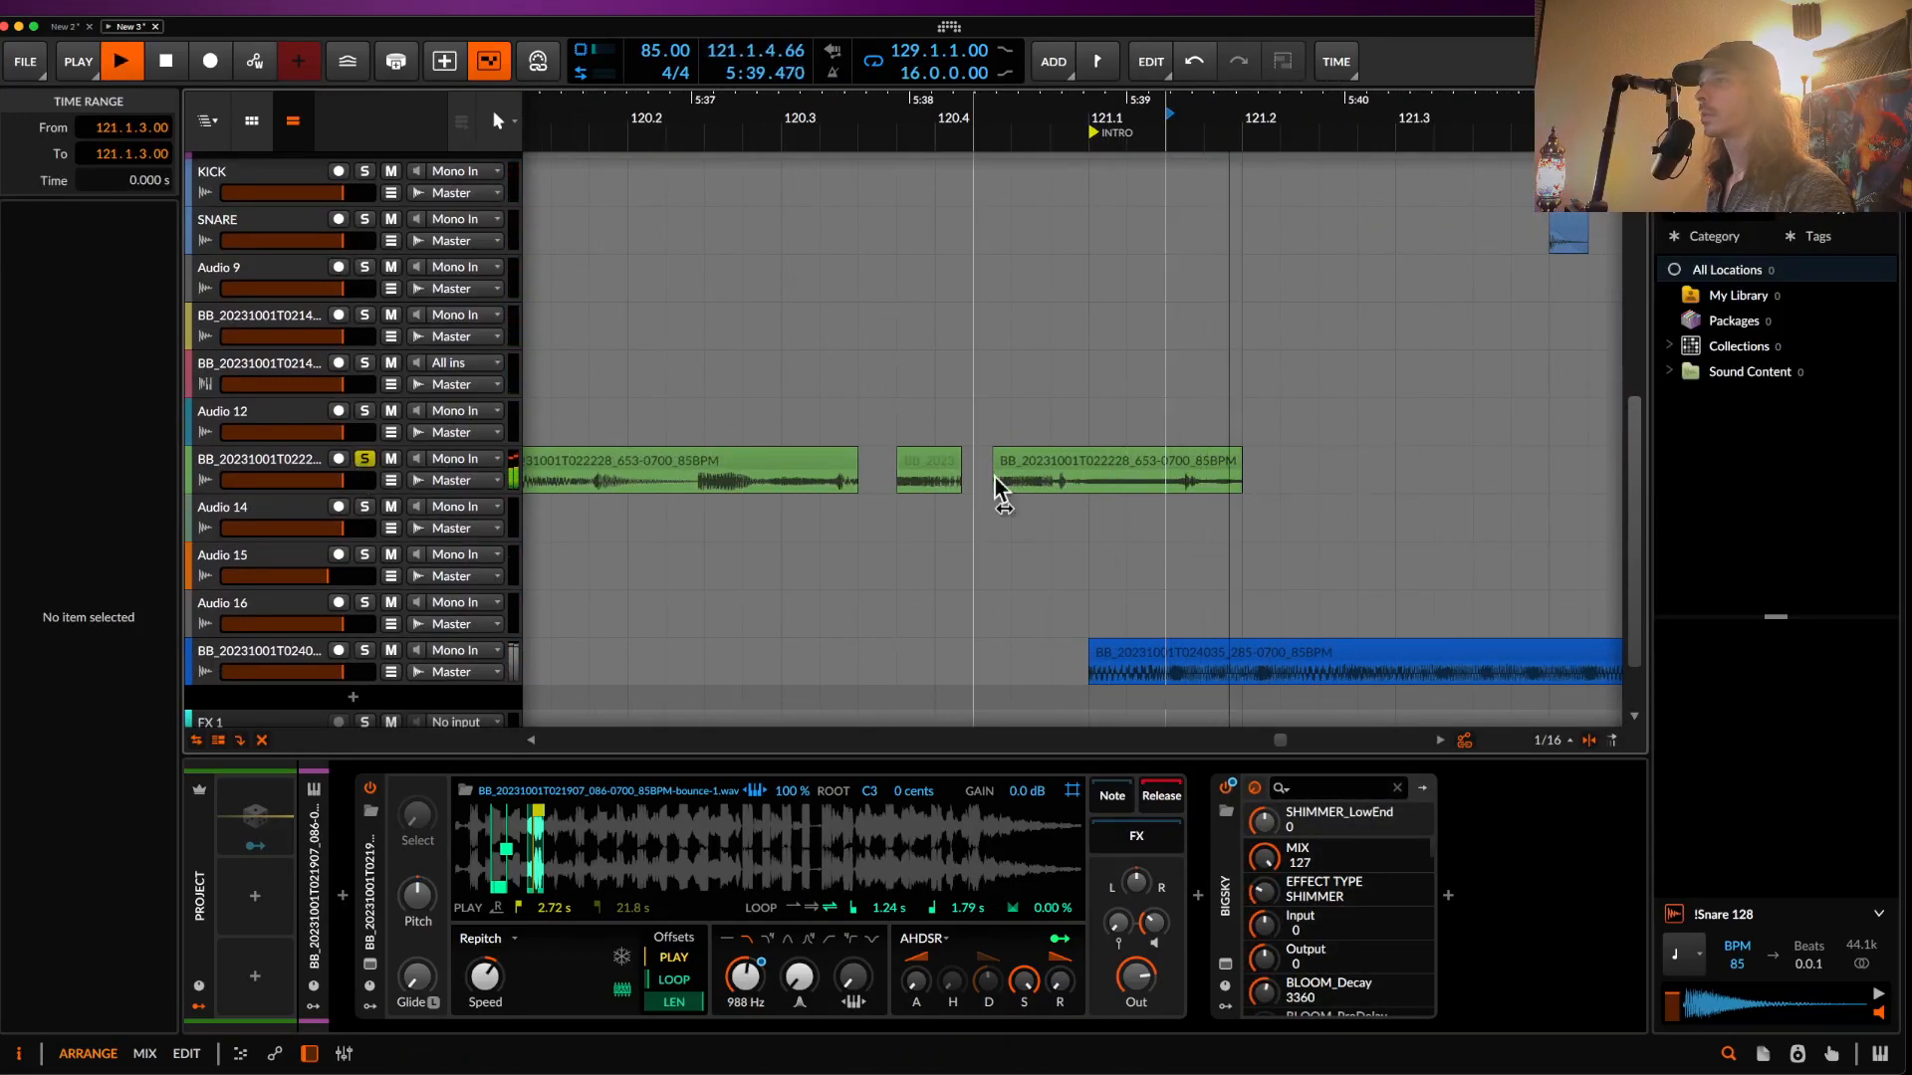
key("space")
left_click(688, 484)
key("space")
- Split out the 0.0.3.22 slice at 120.2.2.77 and delete it
scroll(691, 485, "up", 6)
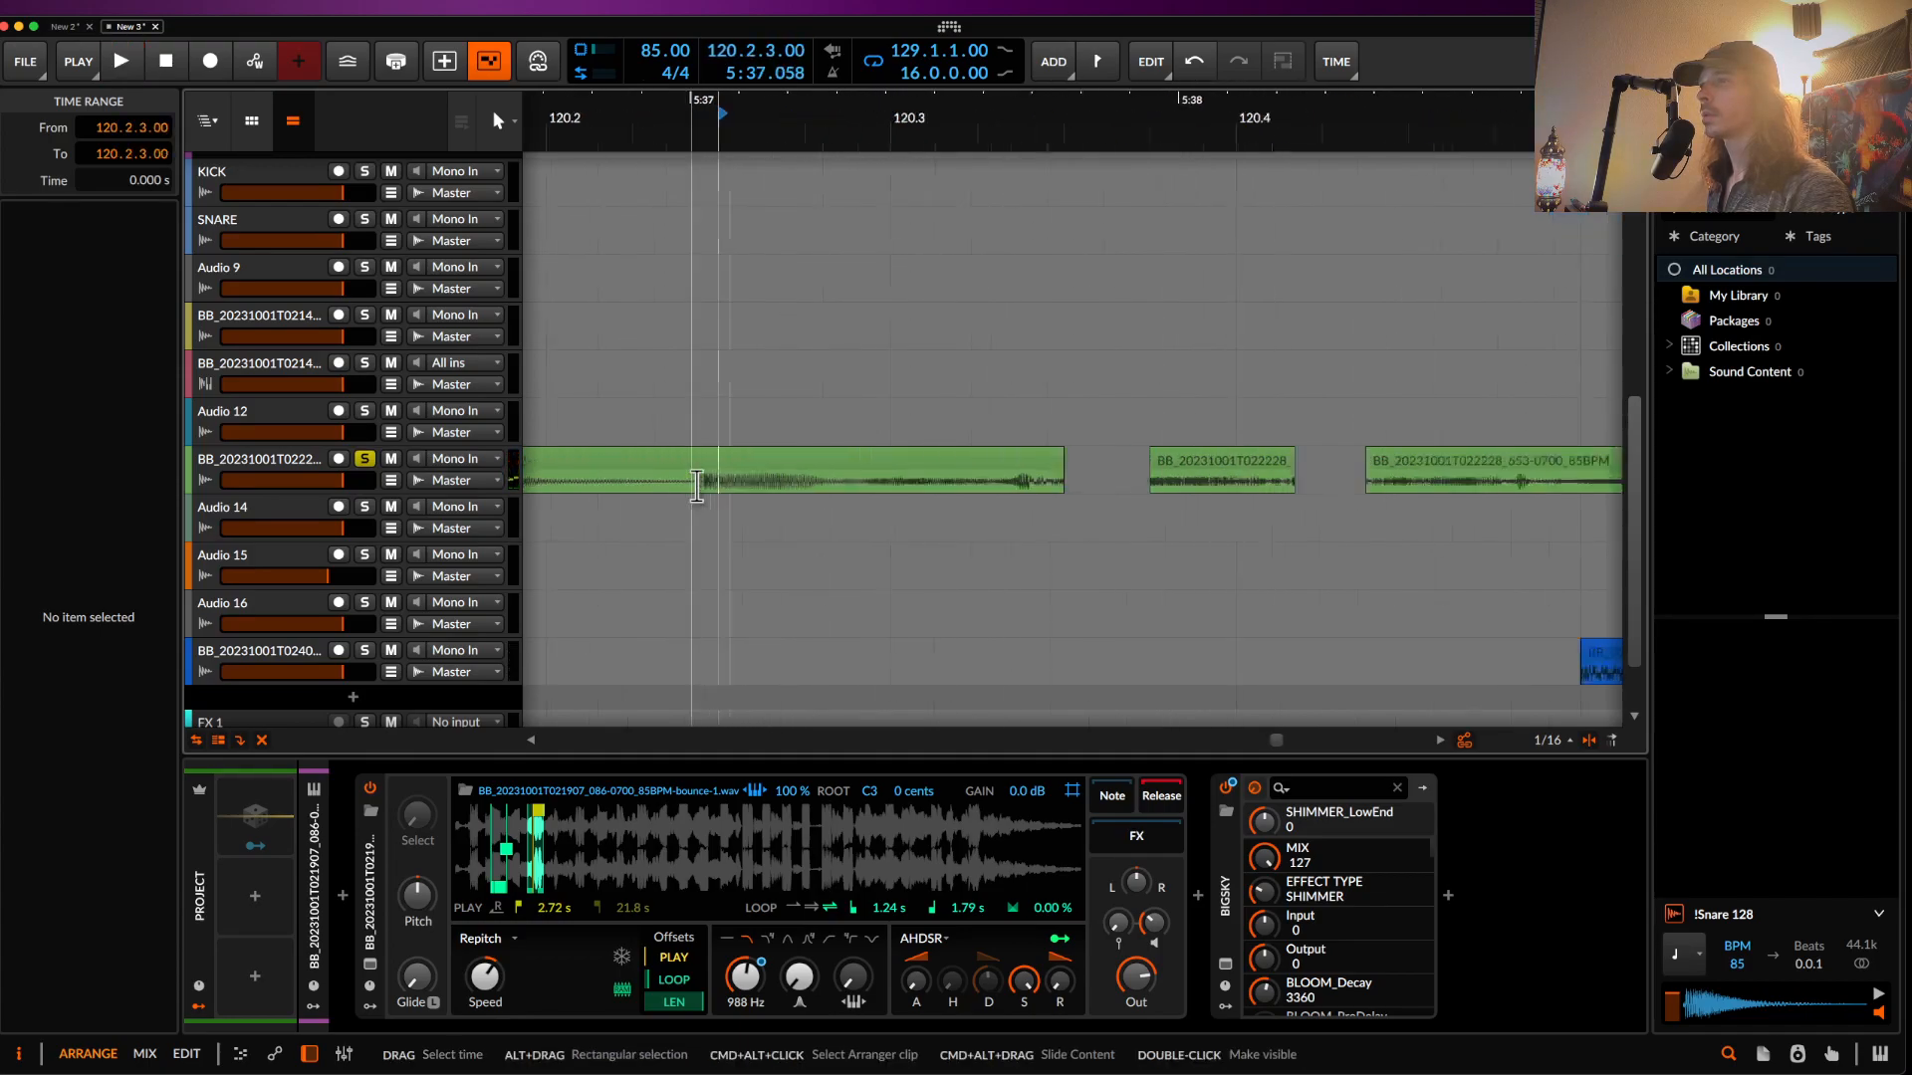
left_click_drag(703, 485, 889, 485)
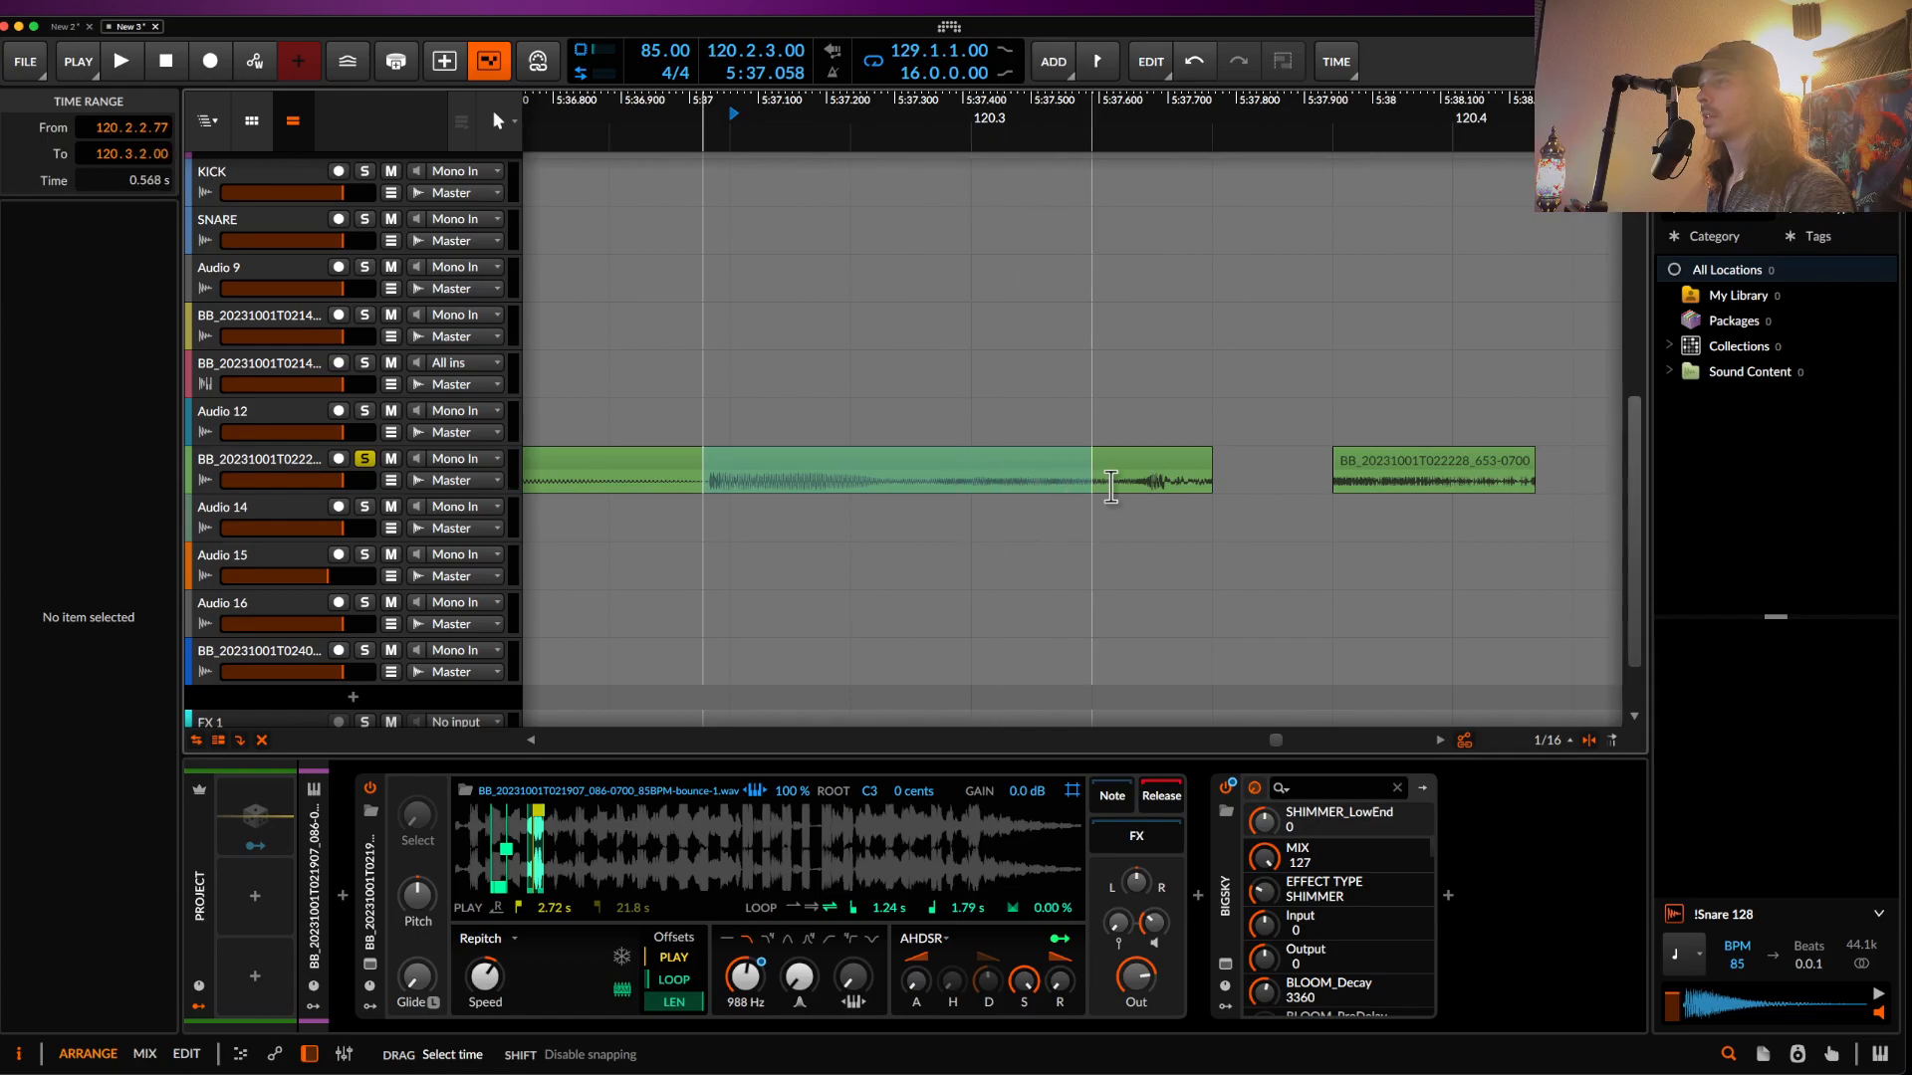
key("super+e")
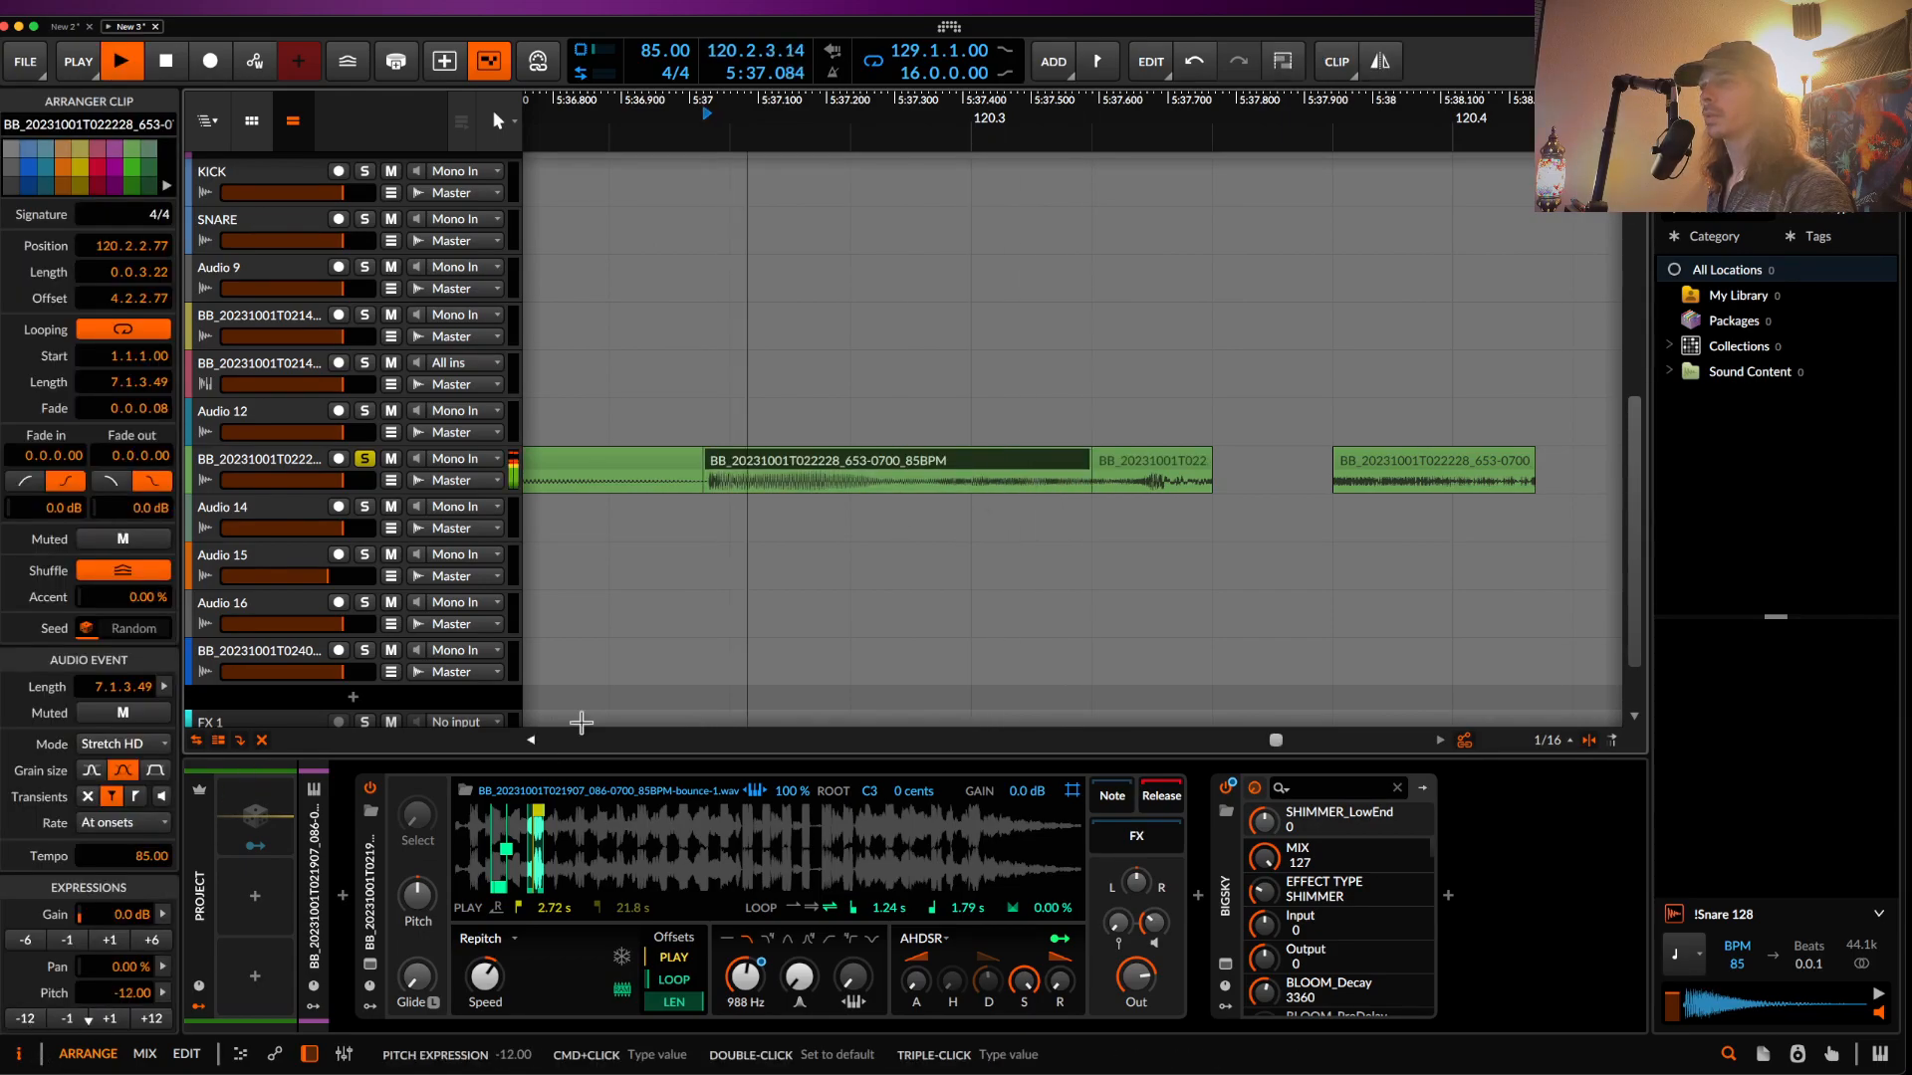
key("Delete")
scroll(780, 469, "down", 10)
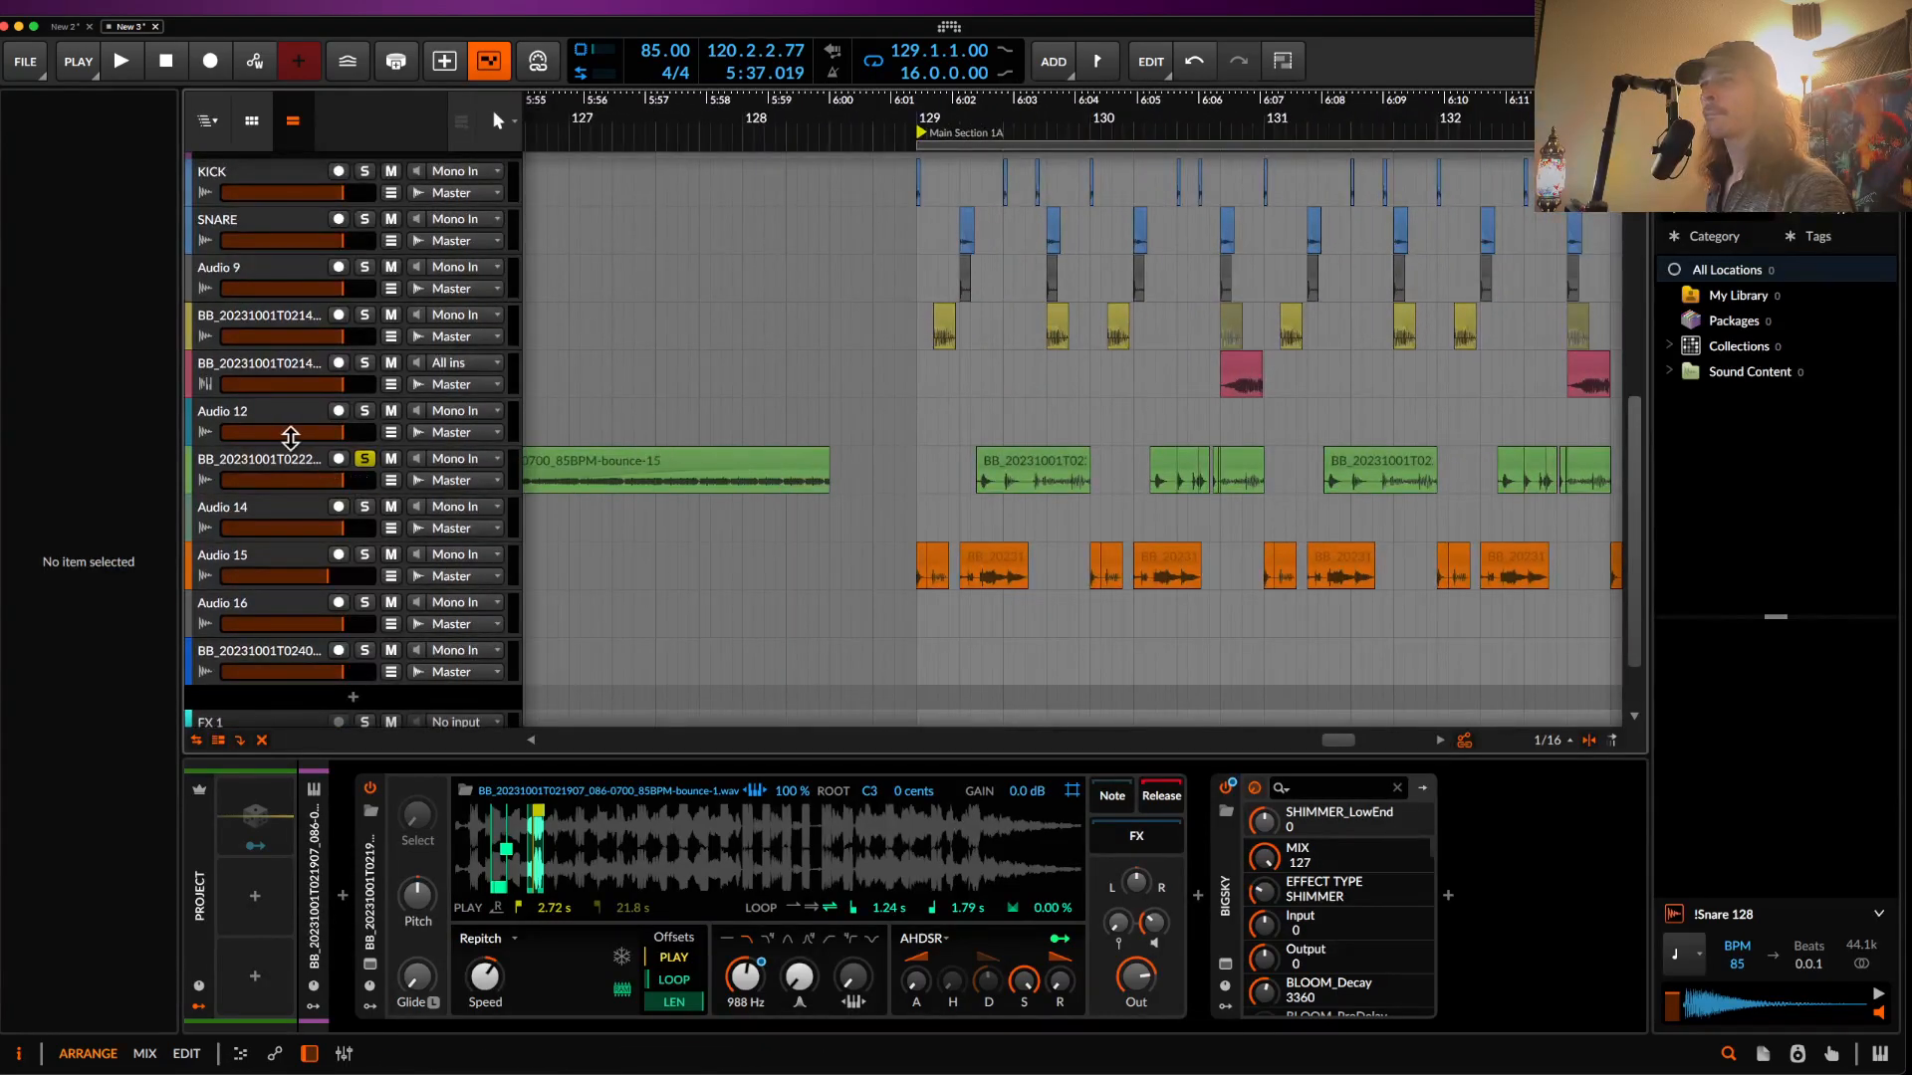
- Insert a new audio track below the bass and paste the slice at bar 129
left_click(283, 468)
key("ctrl+t")
left_click(922, 528)
key("ctrl+v")
scroll(922, 528, "up", 8)
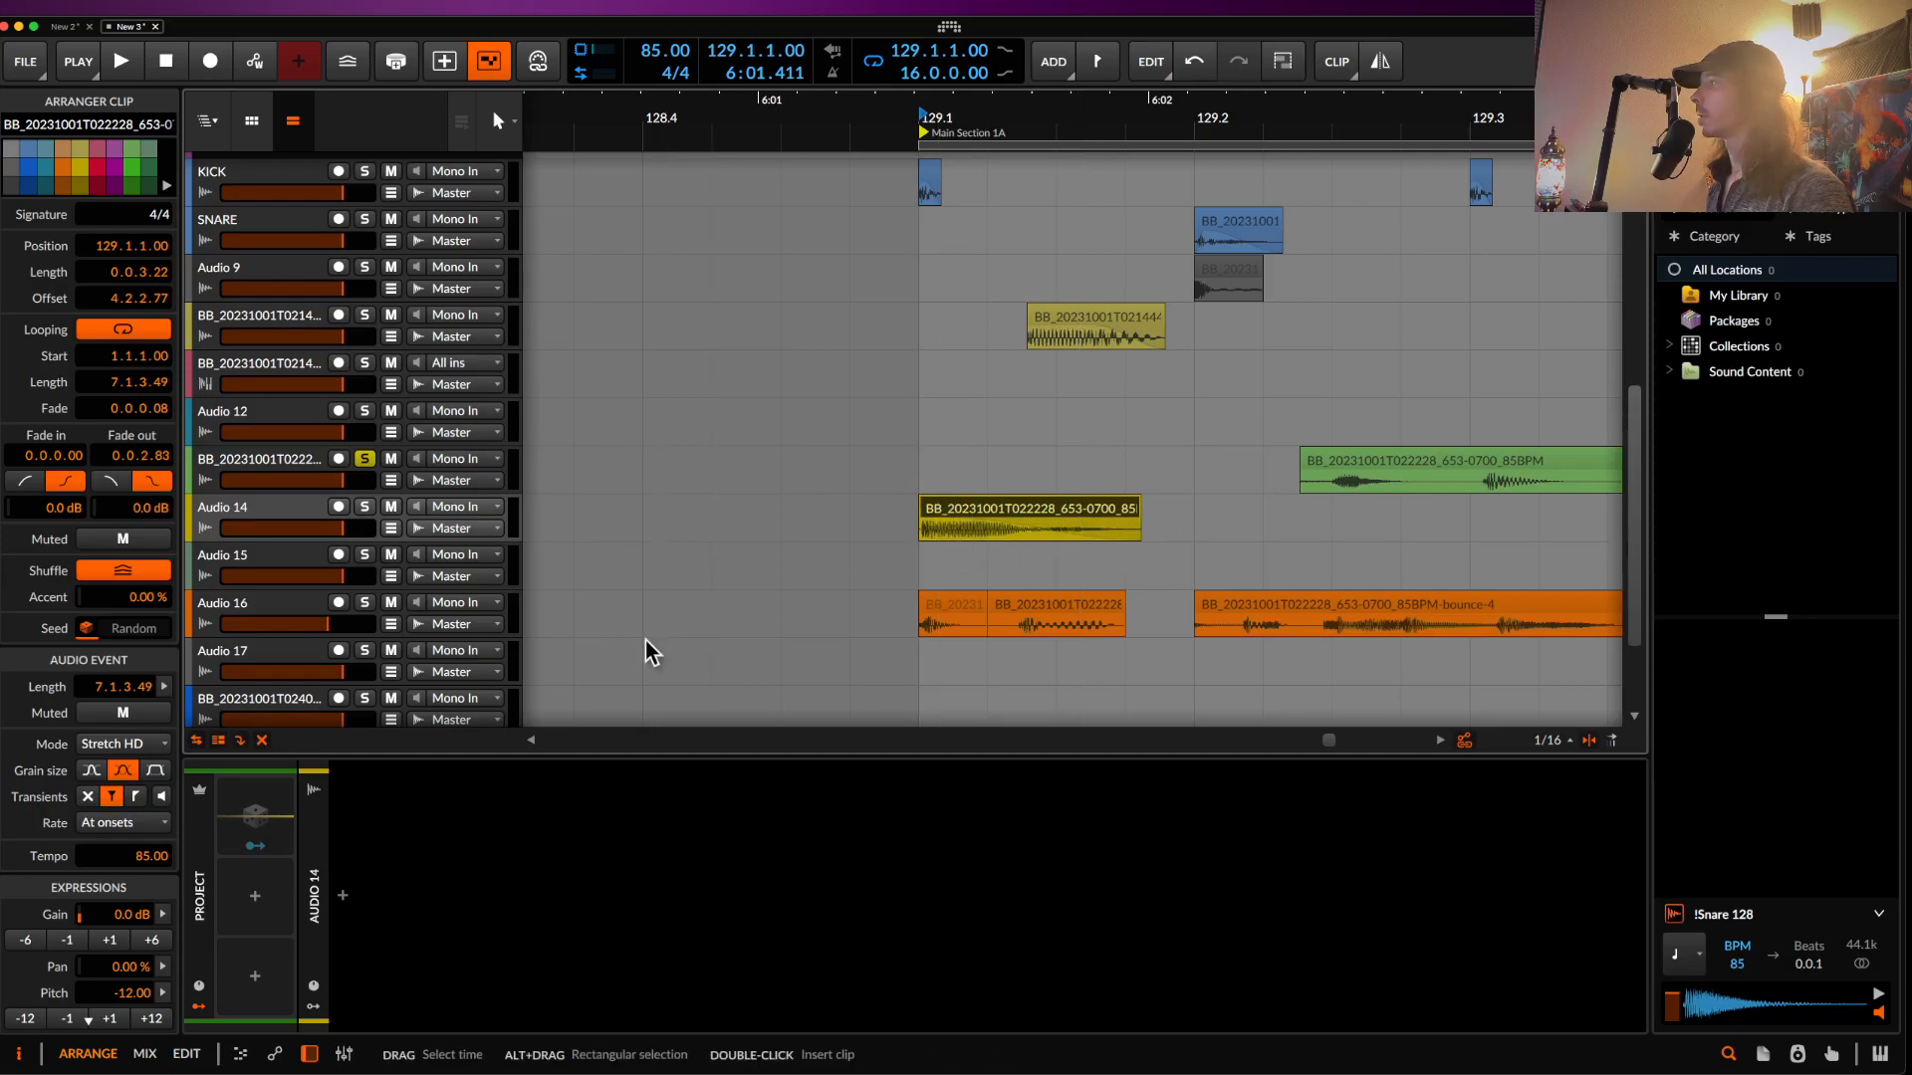
- Add Pro-Q 3 to Audio 14 with a low cut around 192 Hz
left_click(243, 506)
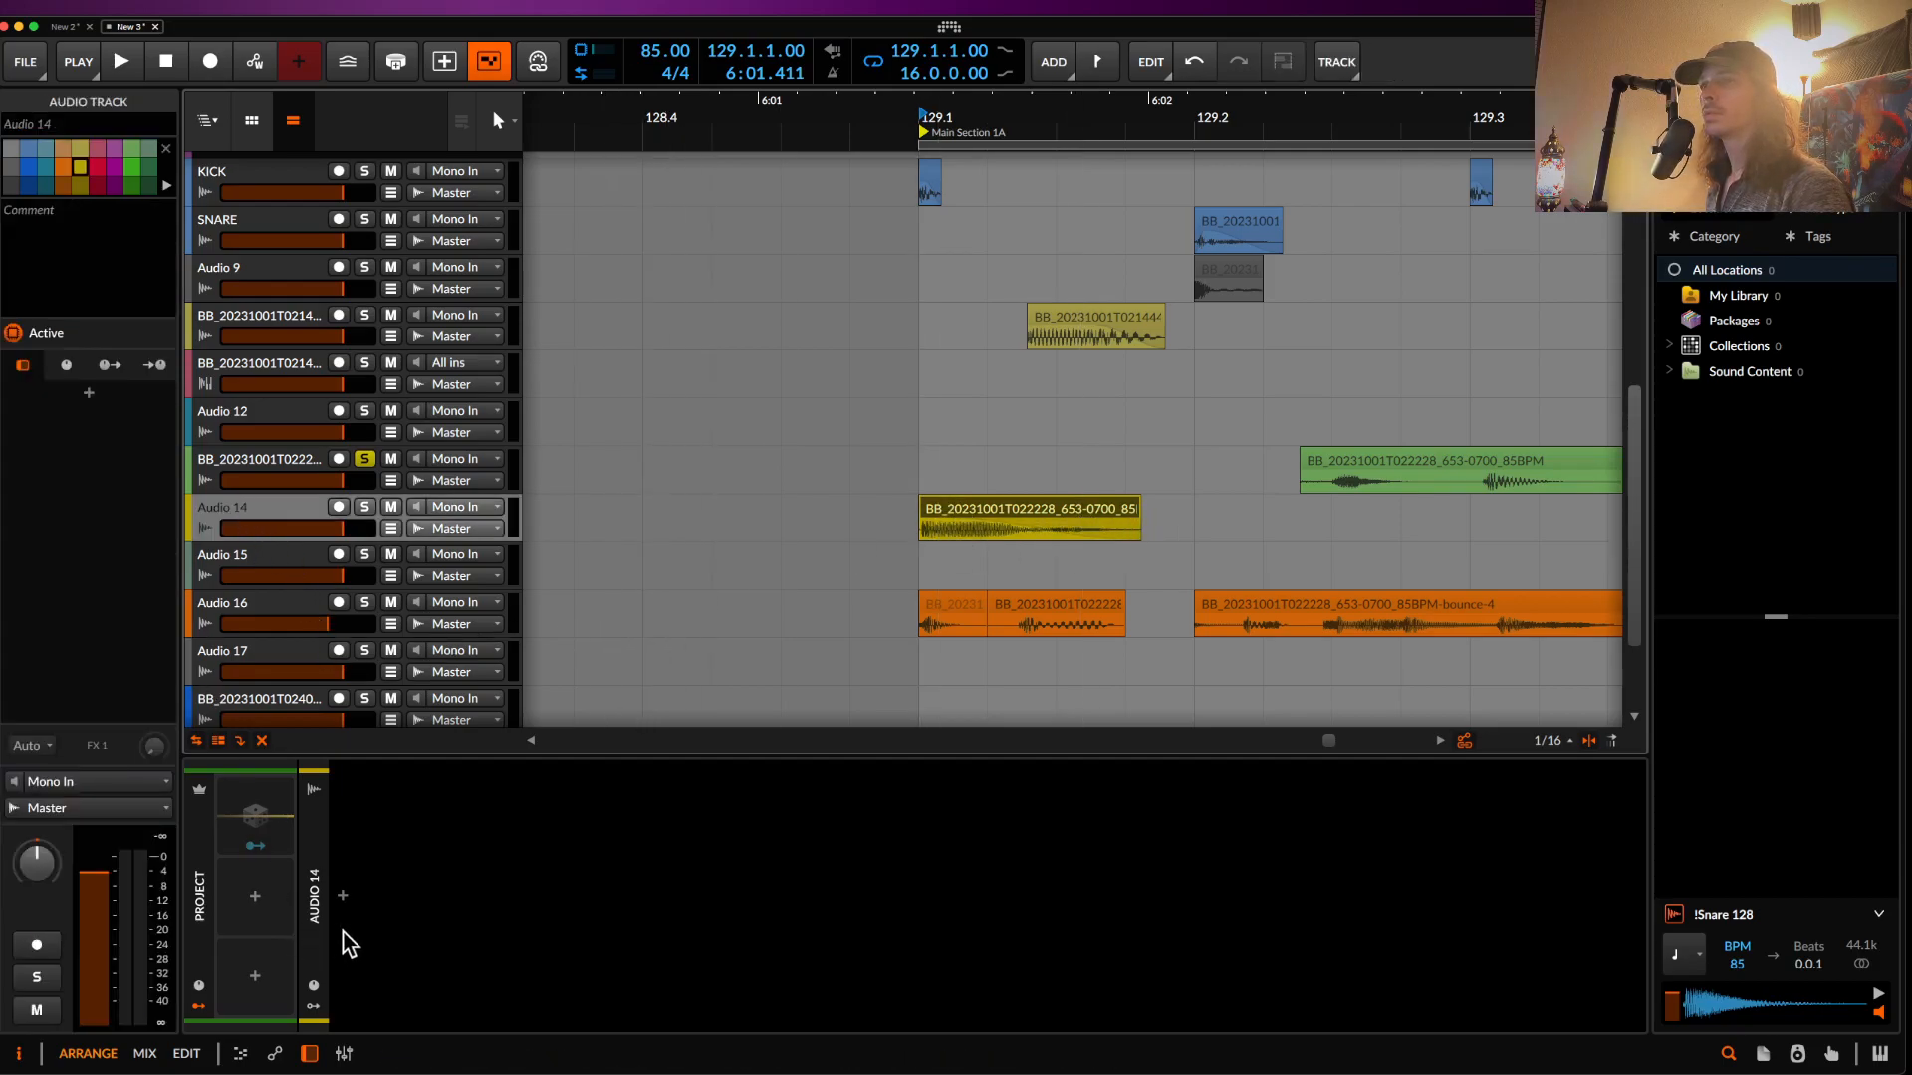
left_click(343, 895)
type("pro")
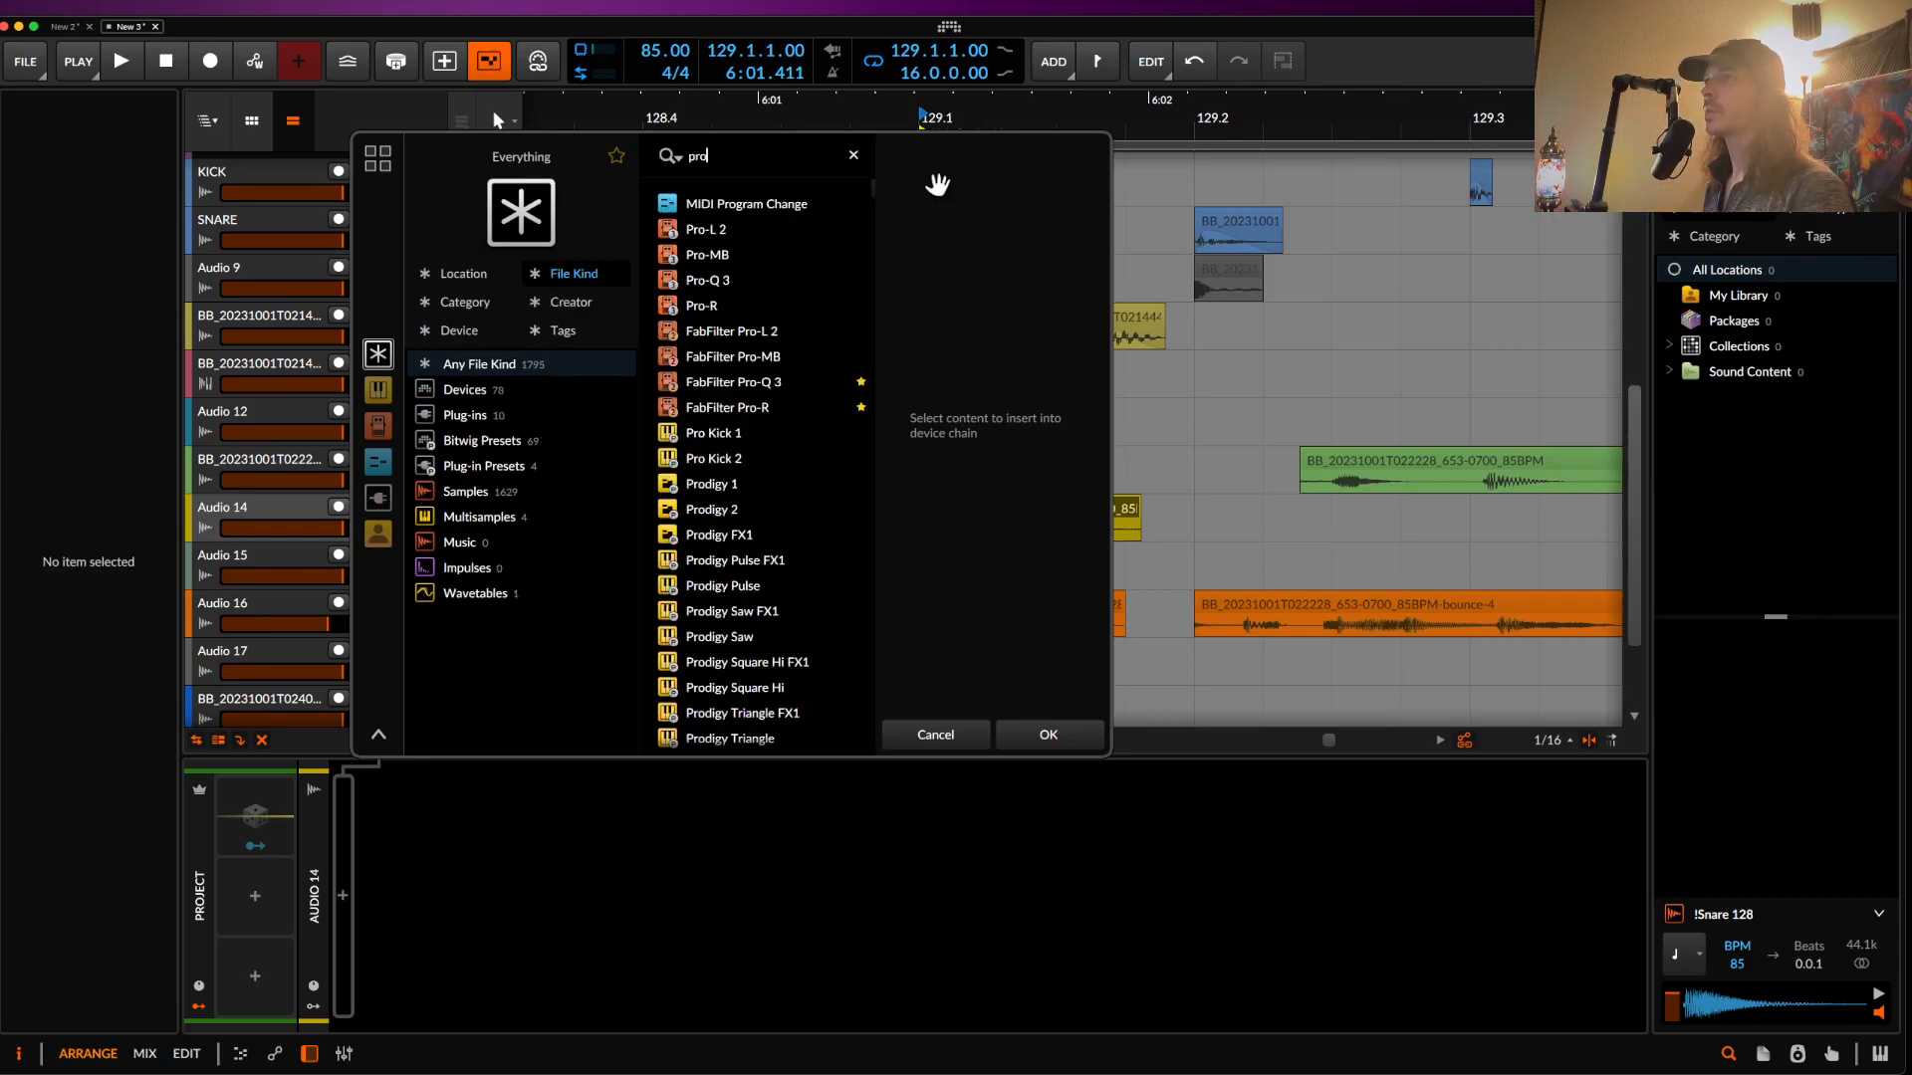
left_click(725, 282)
left_click(1041, 732)
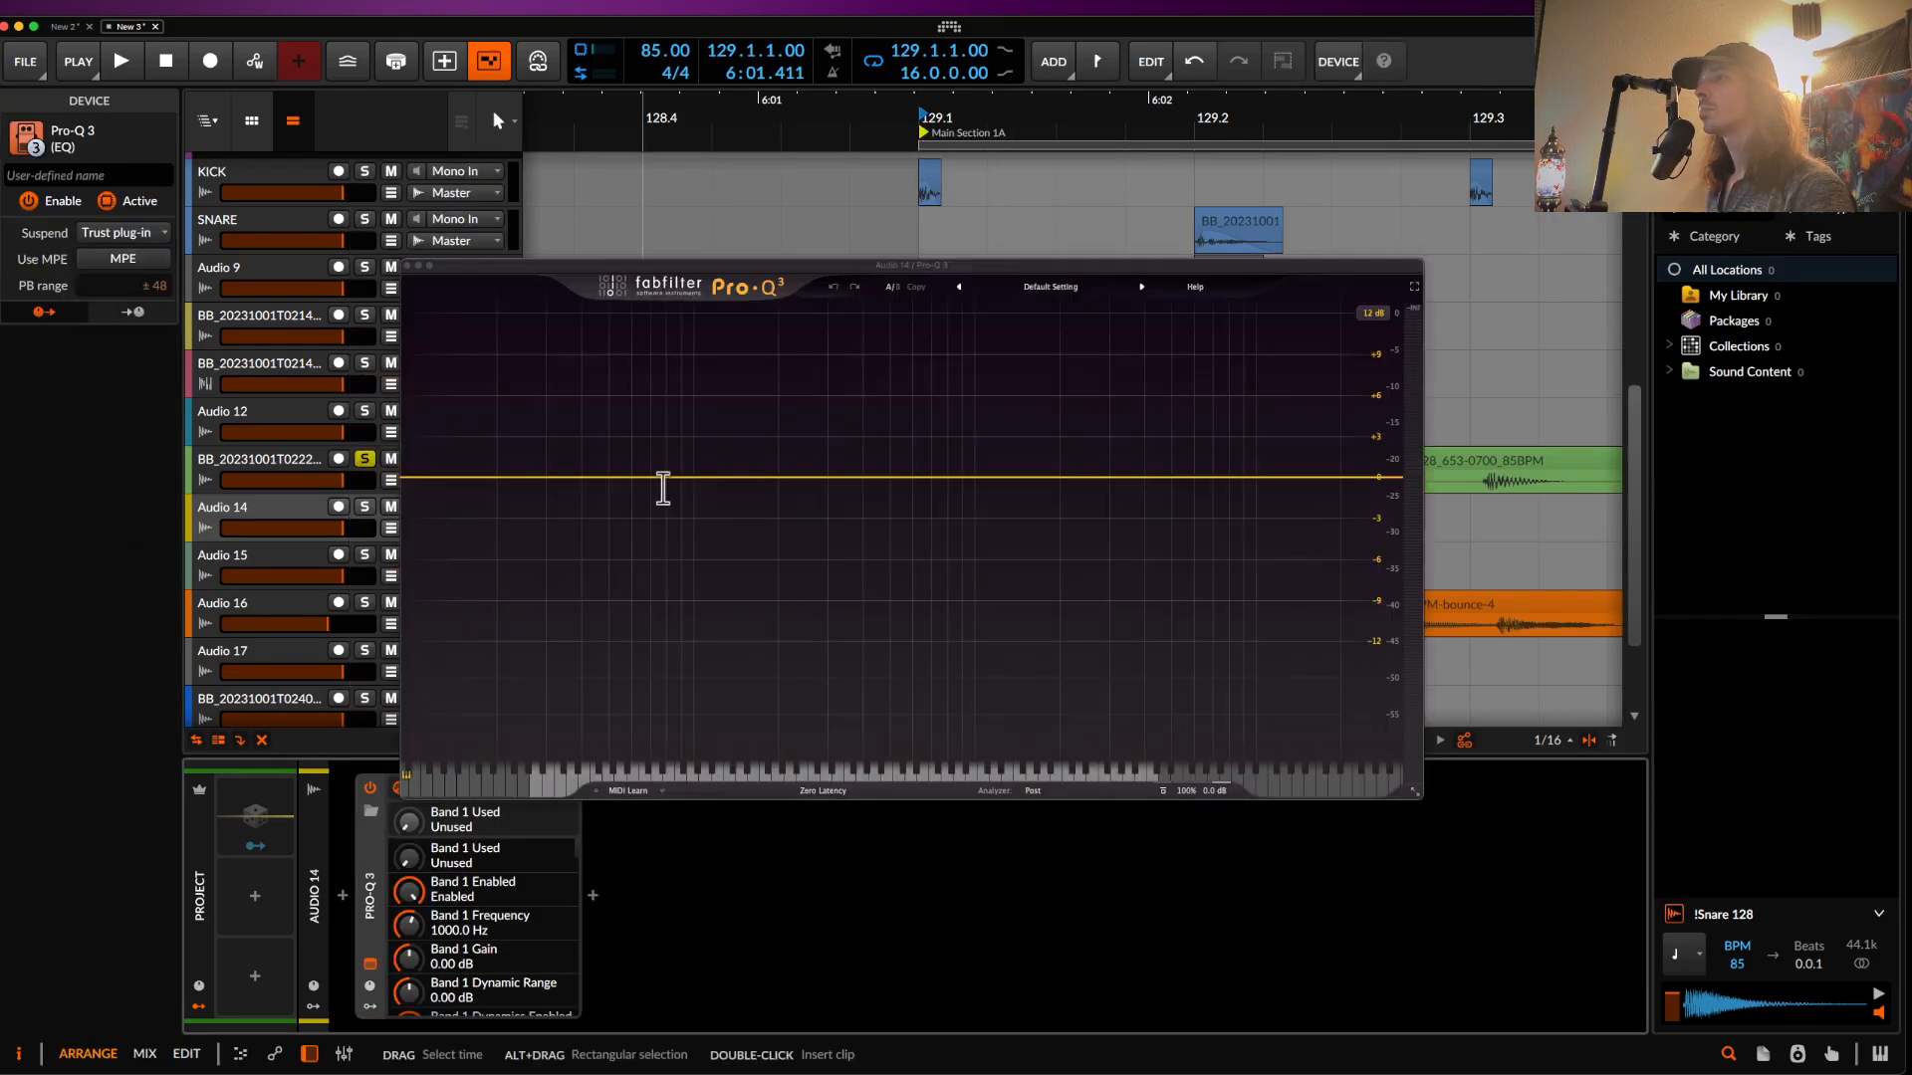
left_click_drag(466, 486, 774, 487)
key("space")
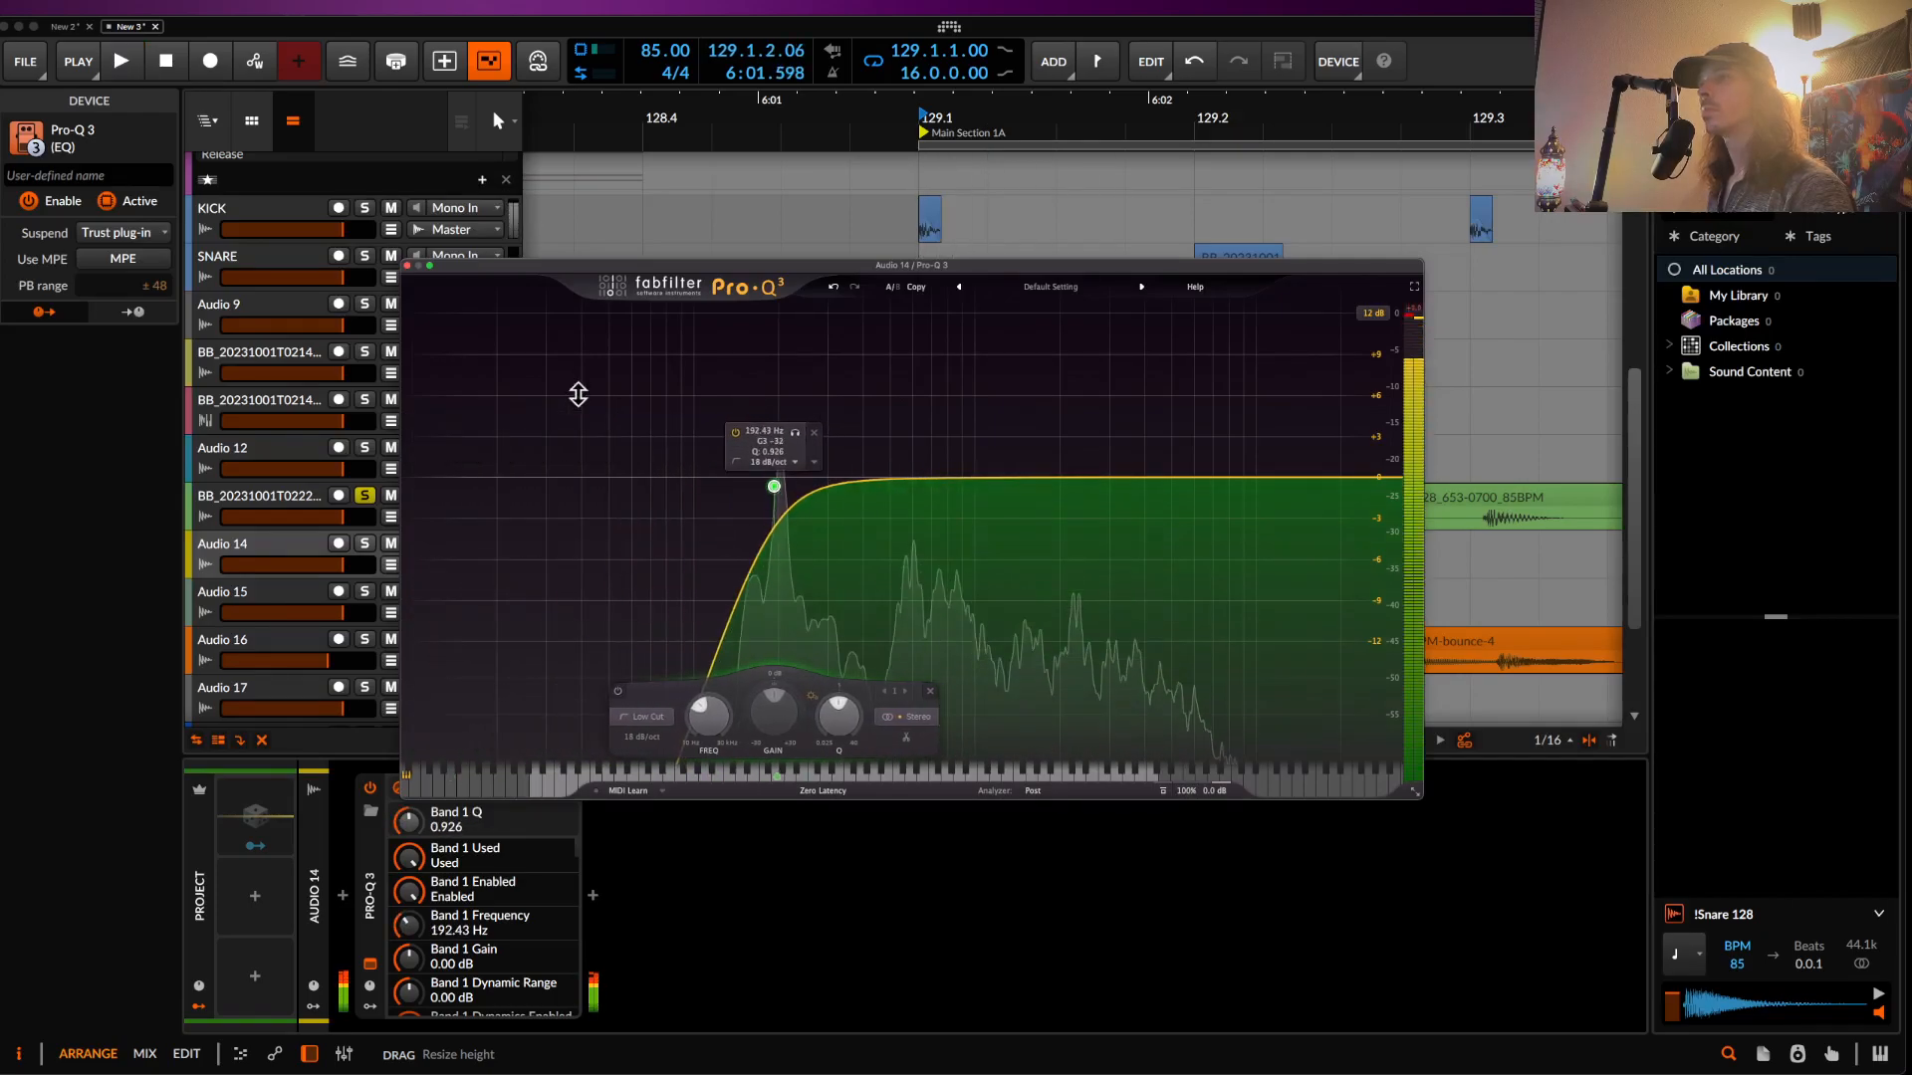
key("space")
left_click(407, 265)
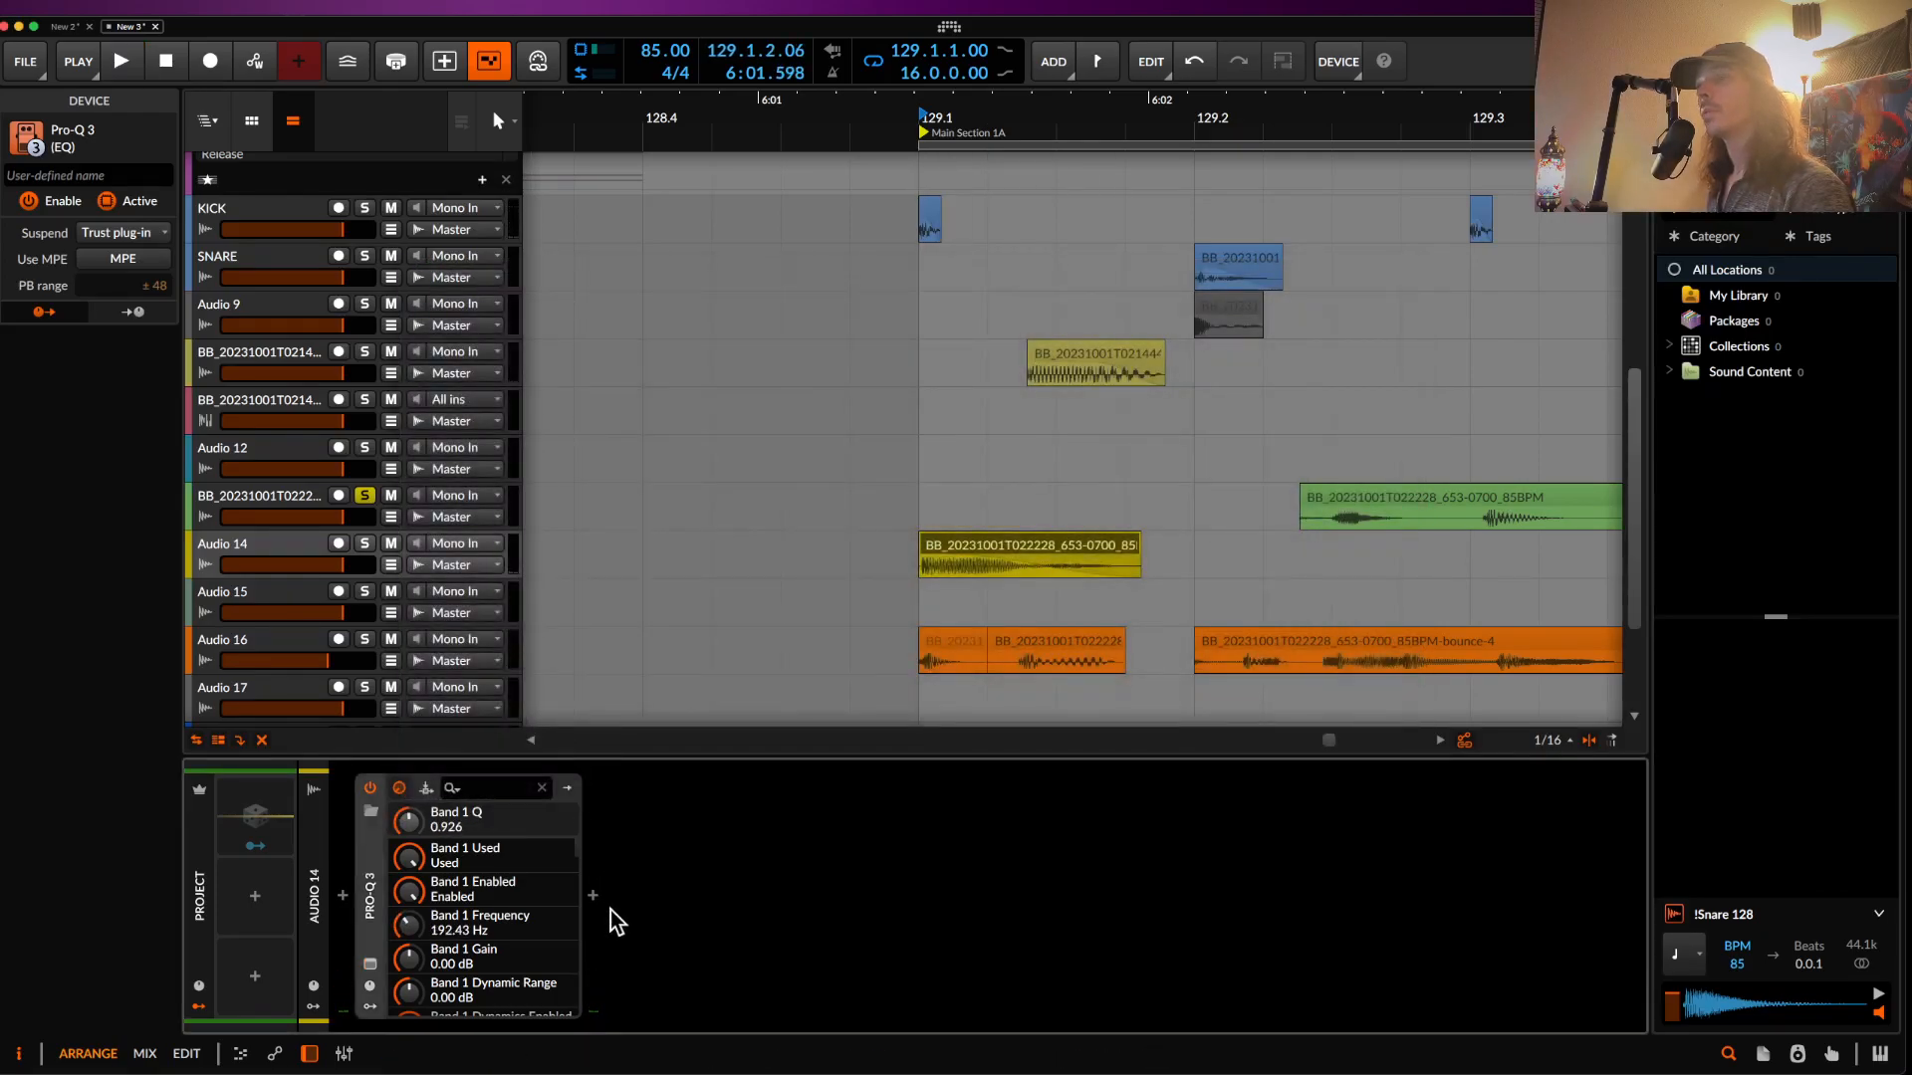
- Add a Raum reverb after Pro-Q 3 and solo Audio 14
left_click(593, 895)
type("ra")
left_click(941, 235)
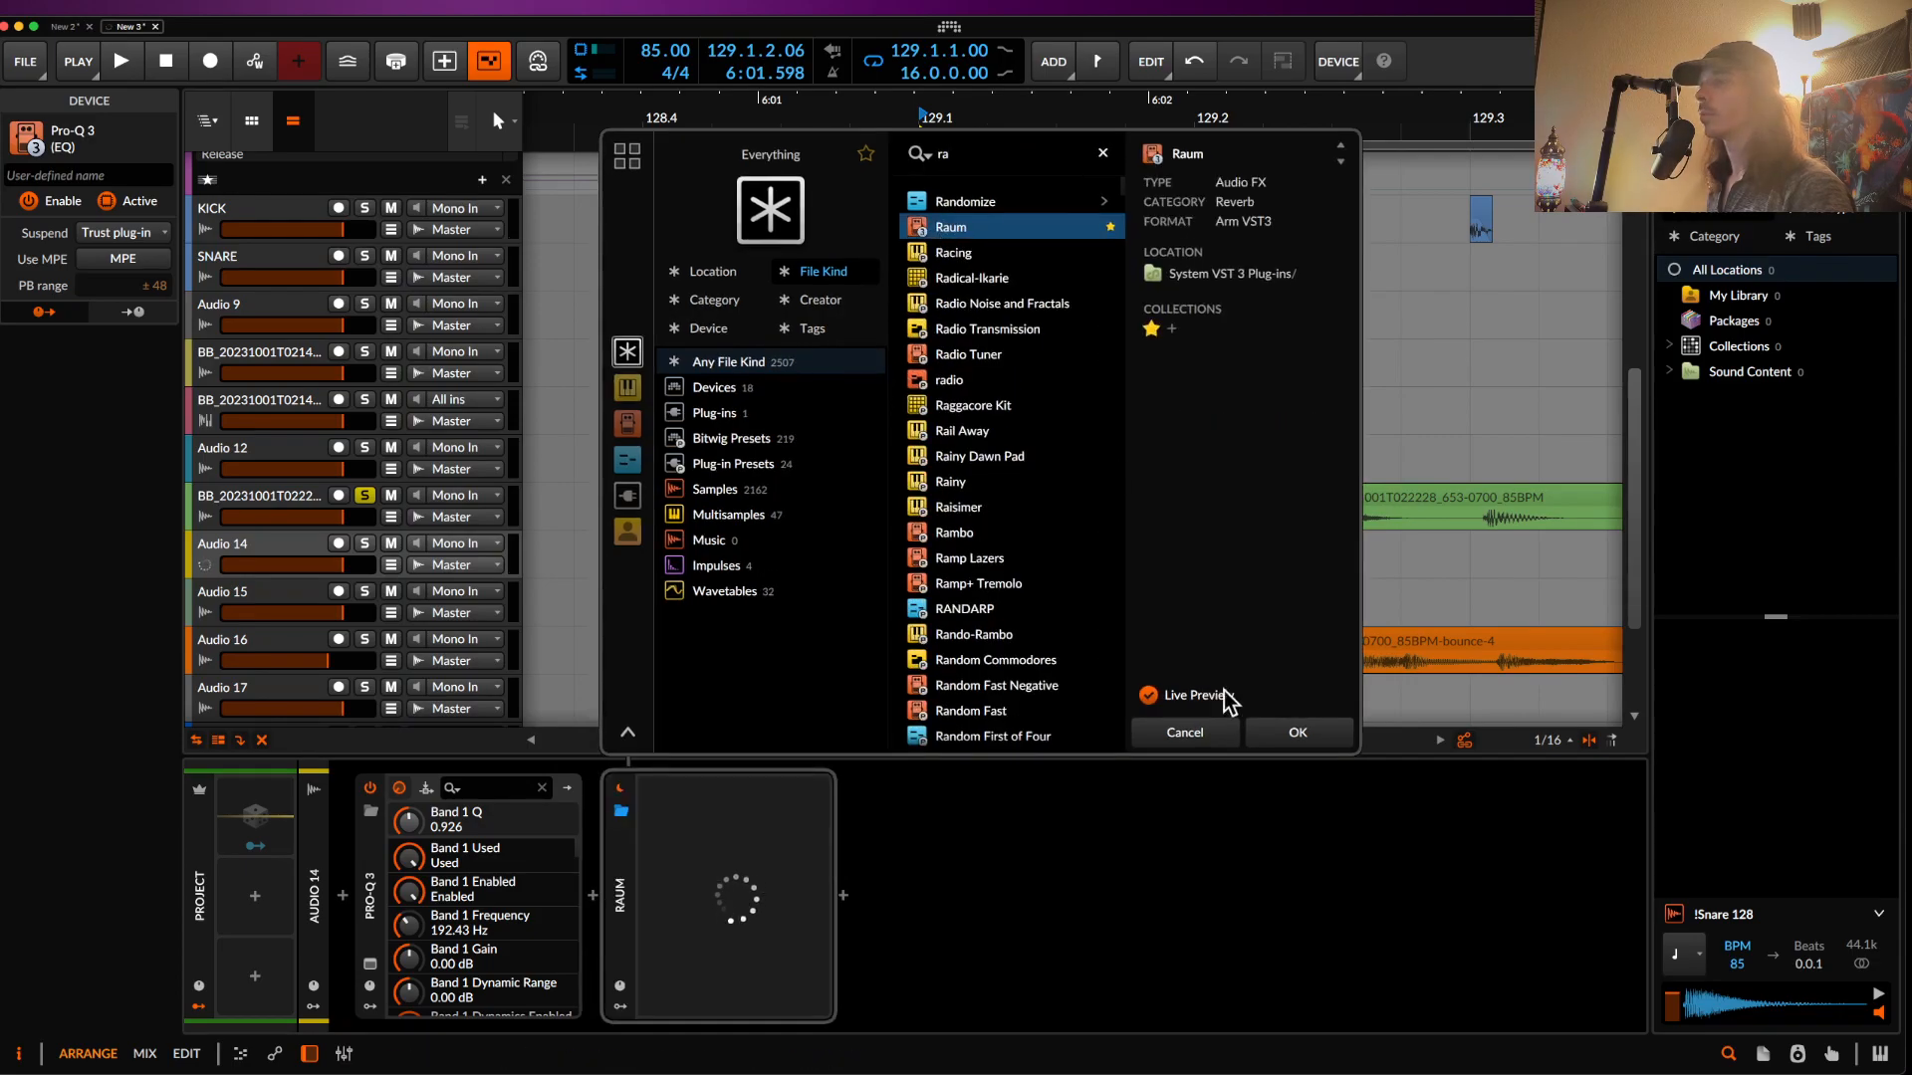
left_click(1278, 735)
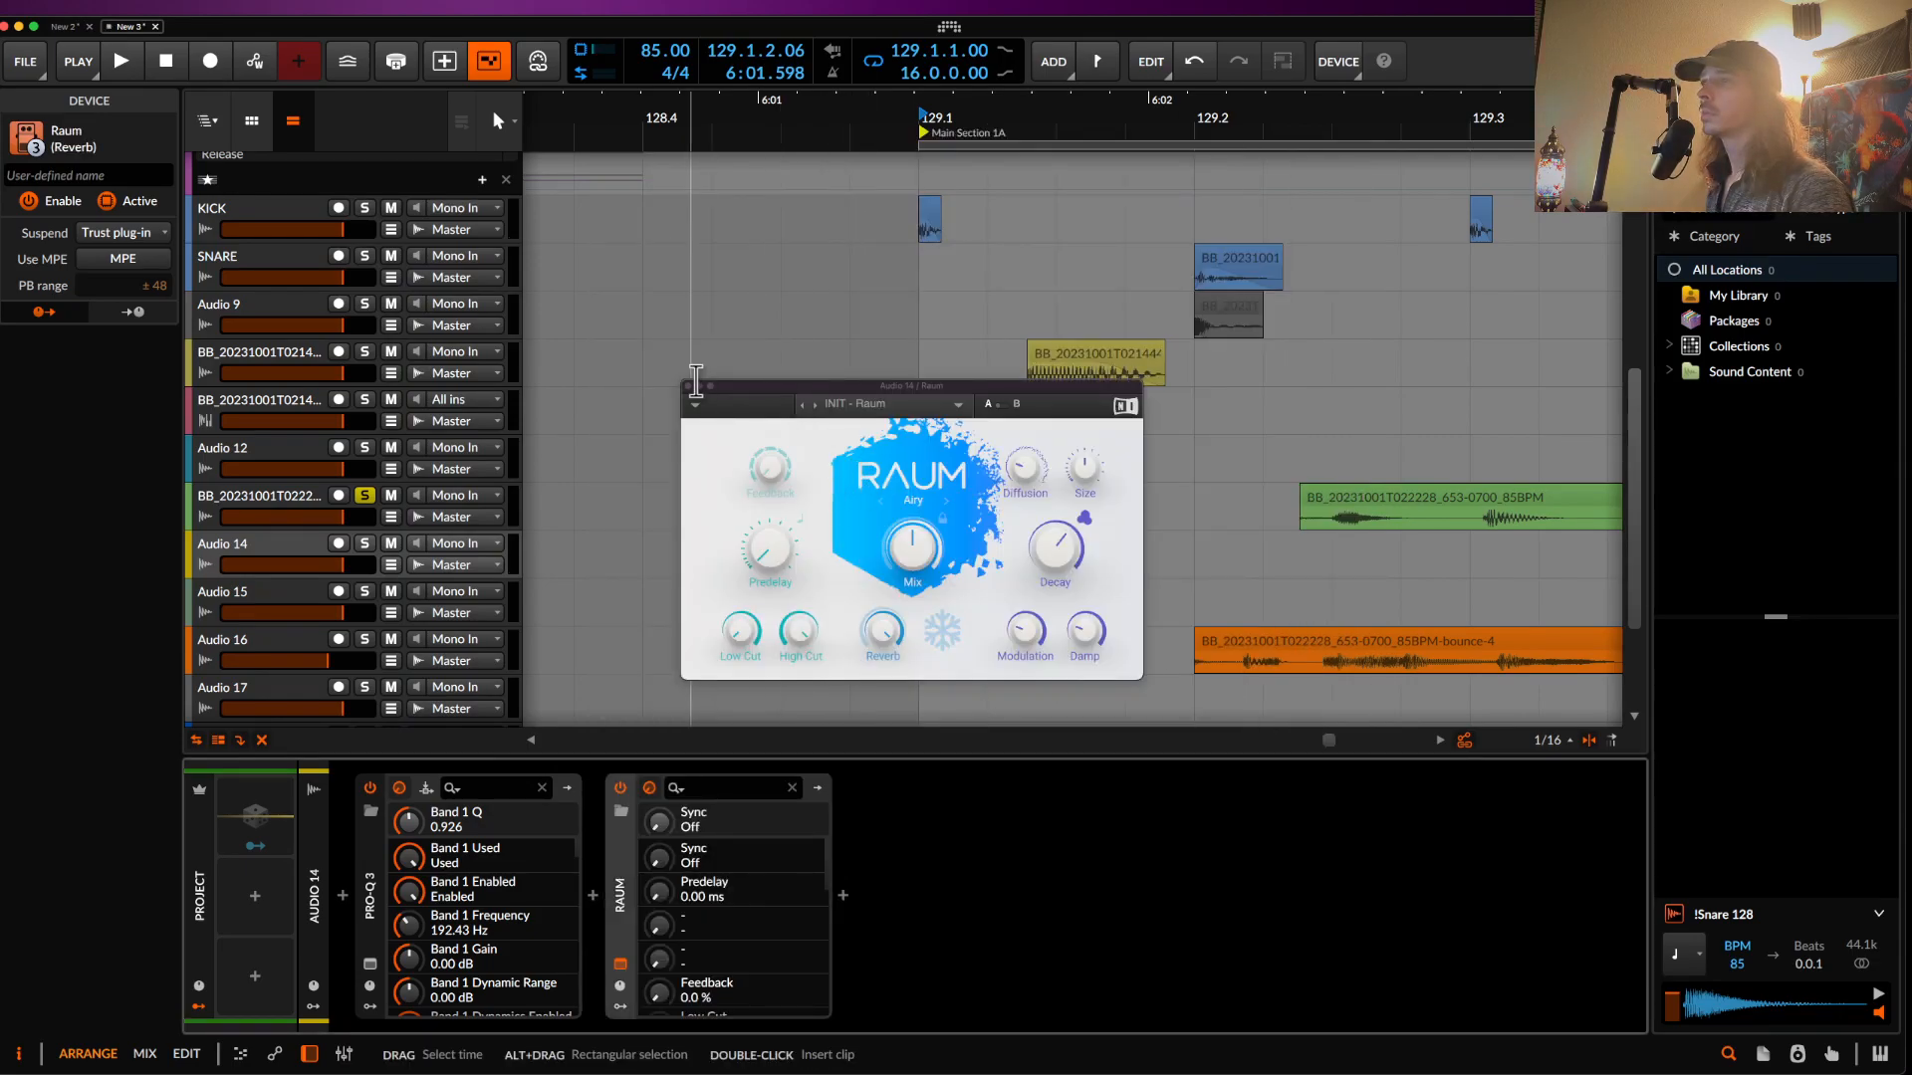
left_click(687, 386)
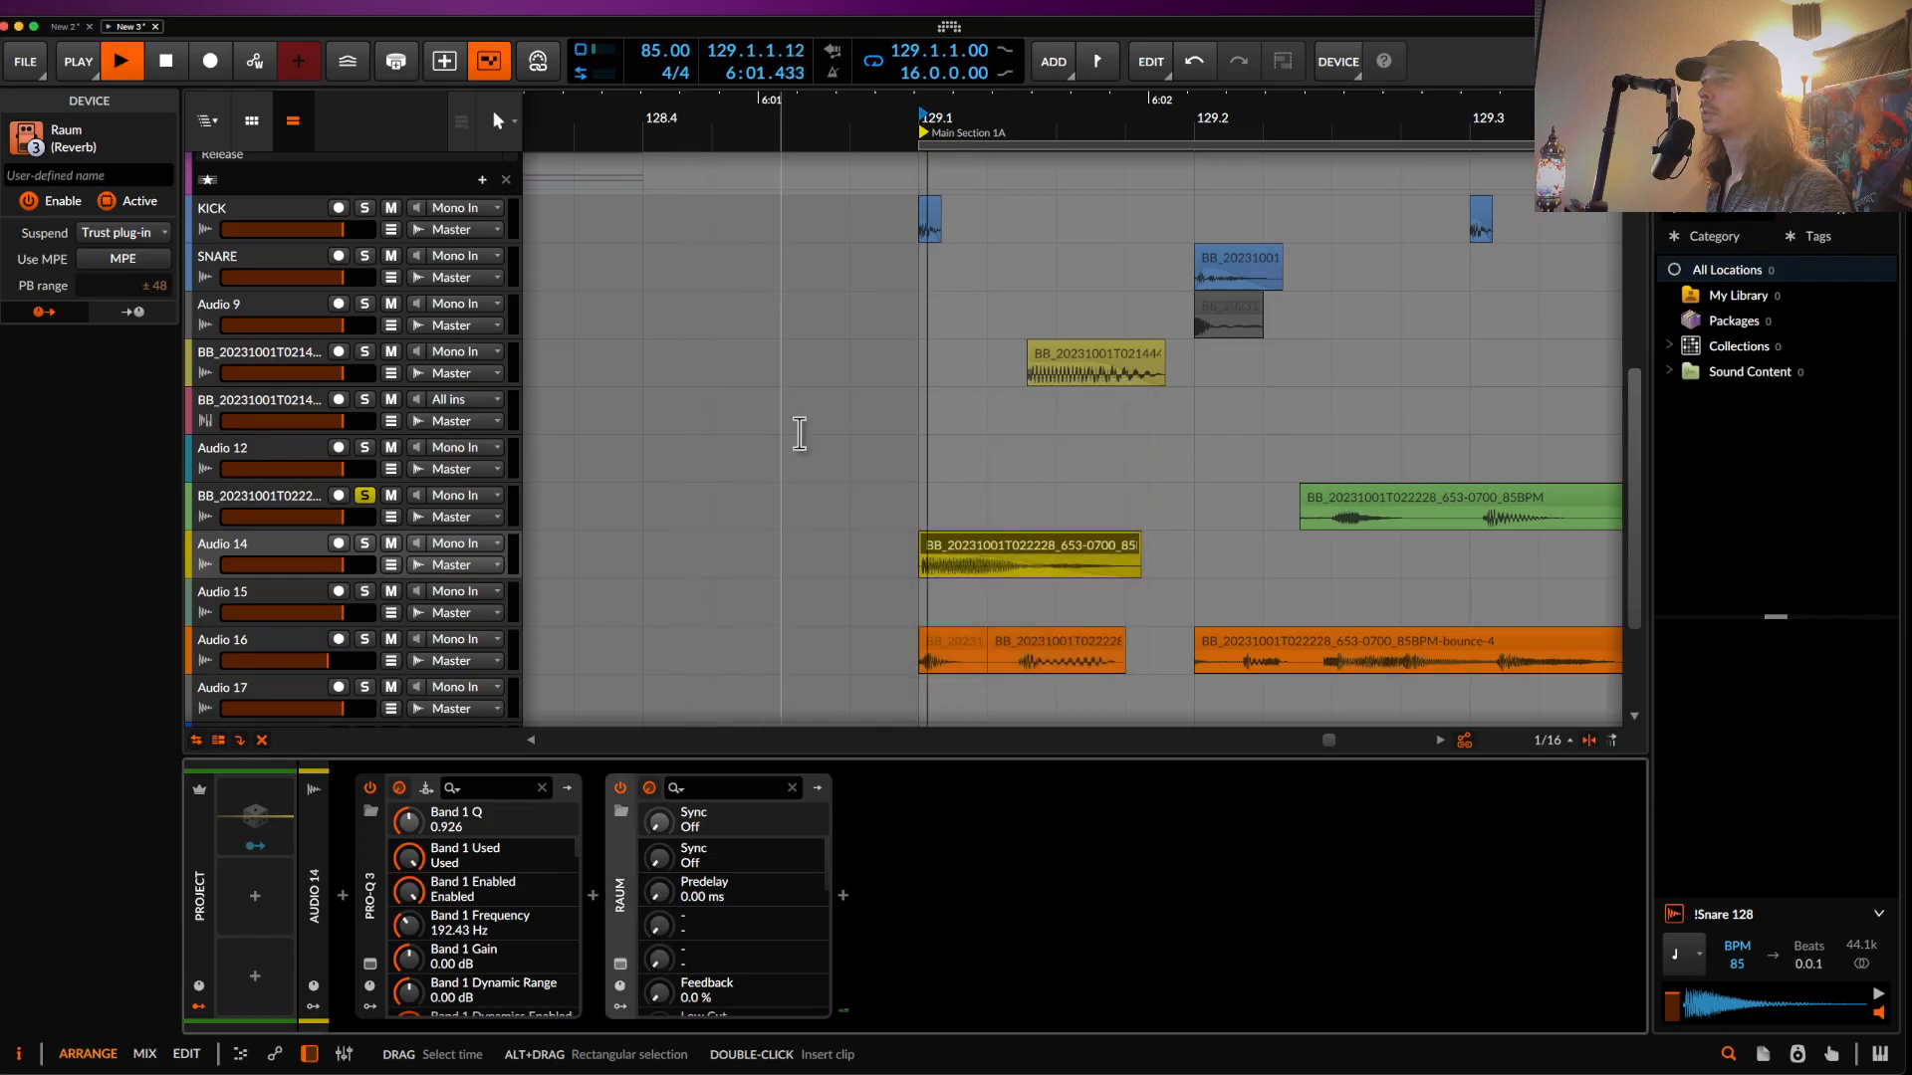
left_click(364, 543, "shift")
- Draw a stepped pitch expression curve across the bounce-15 clip
scroll(823, 536, "down", 5)
key("space")
key("space")
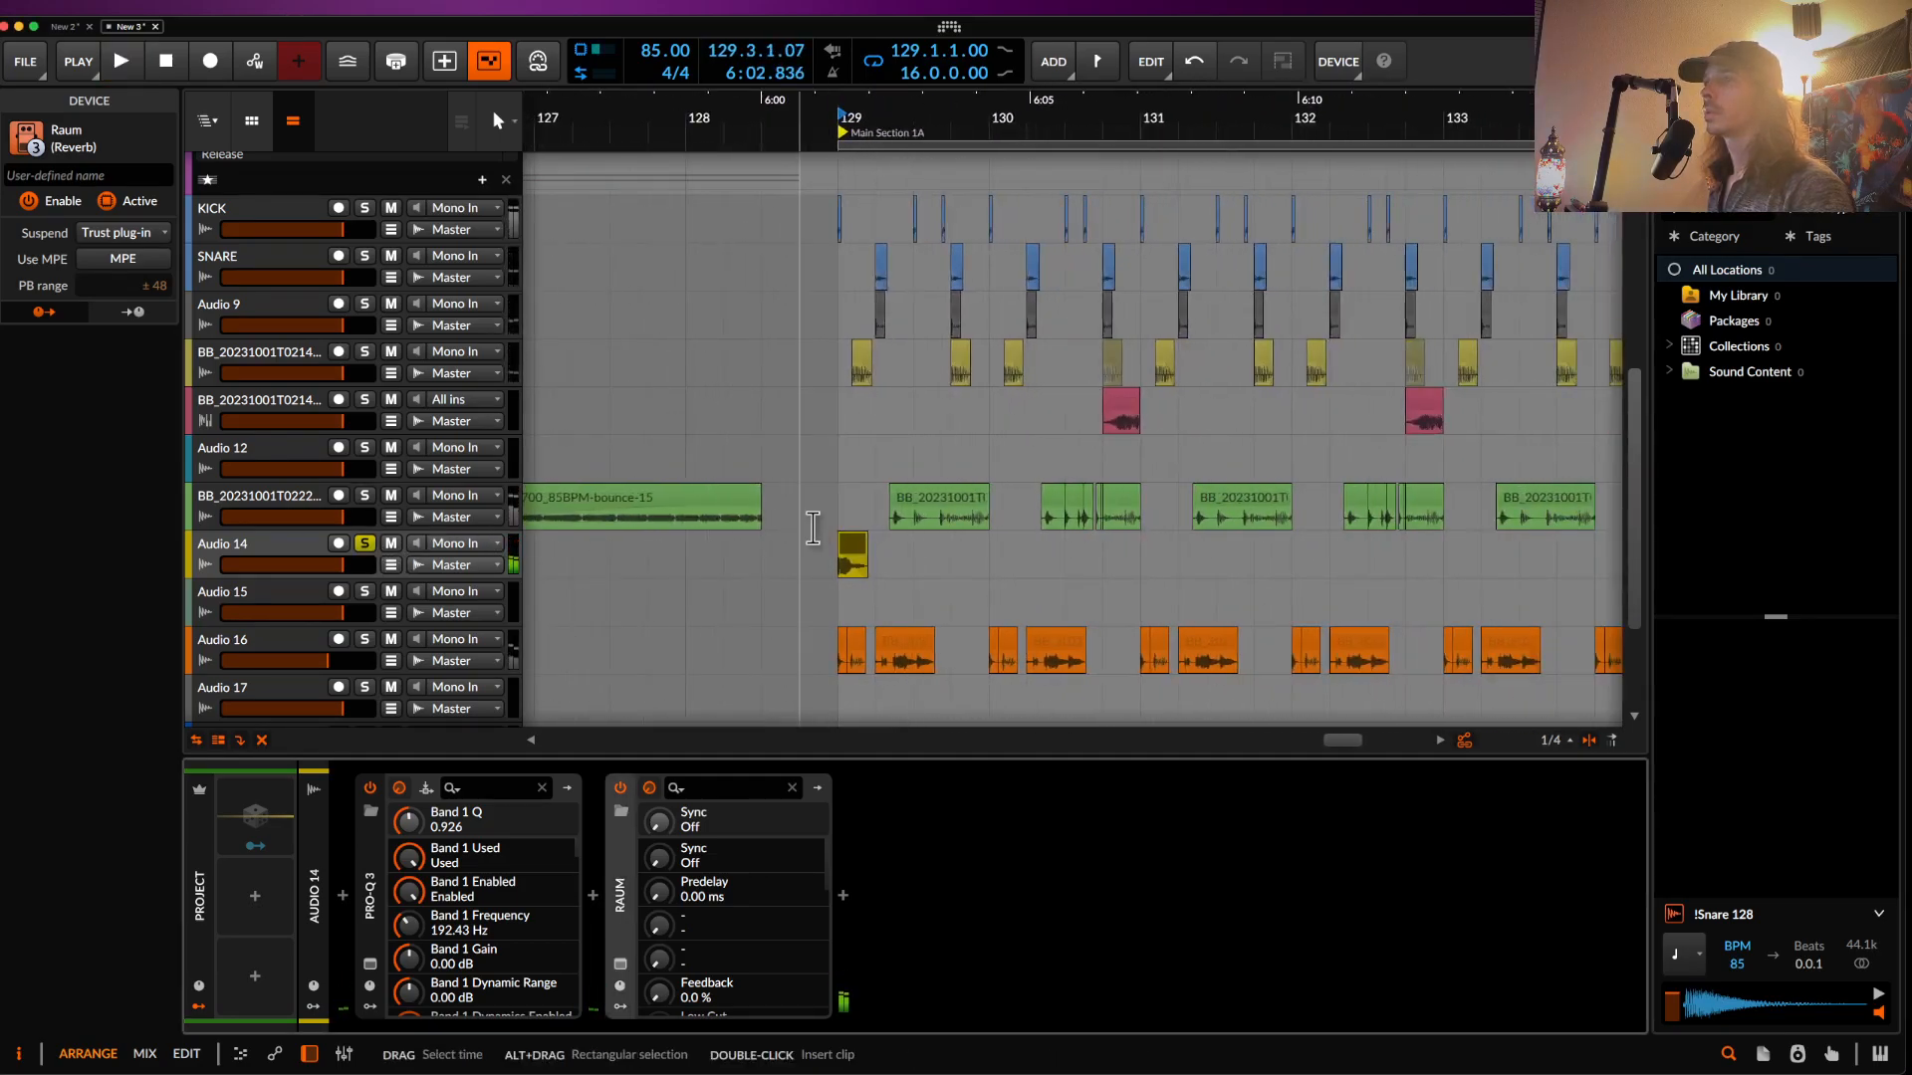
scroll(810, 538, "down", 5)
left_click(908, 510)
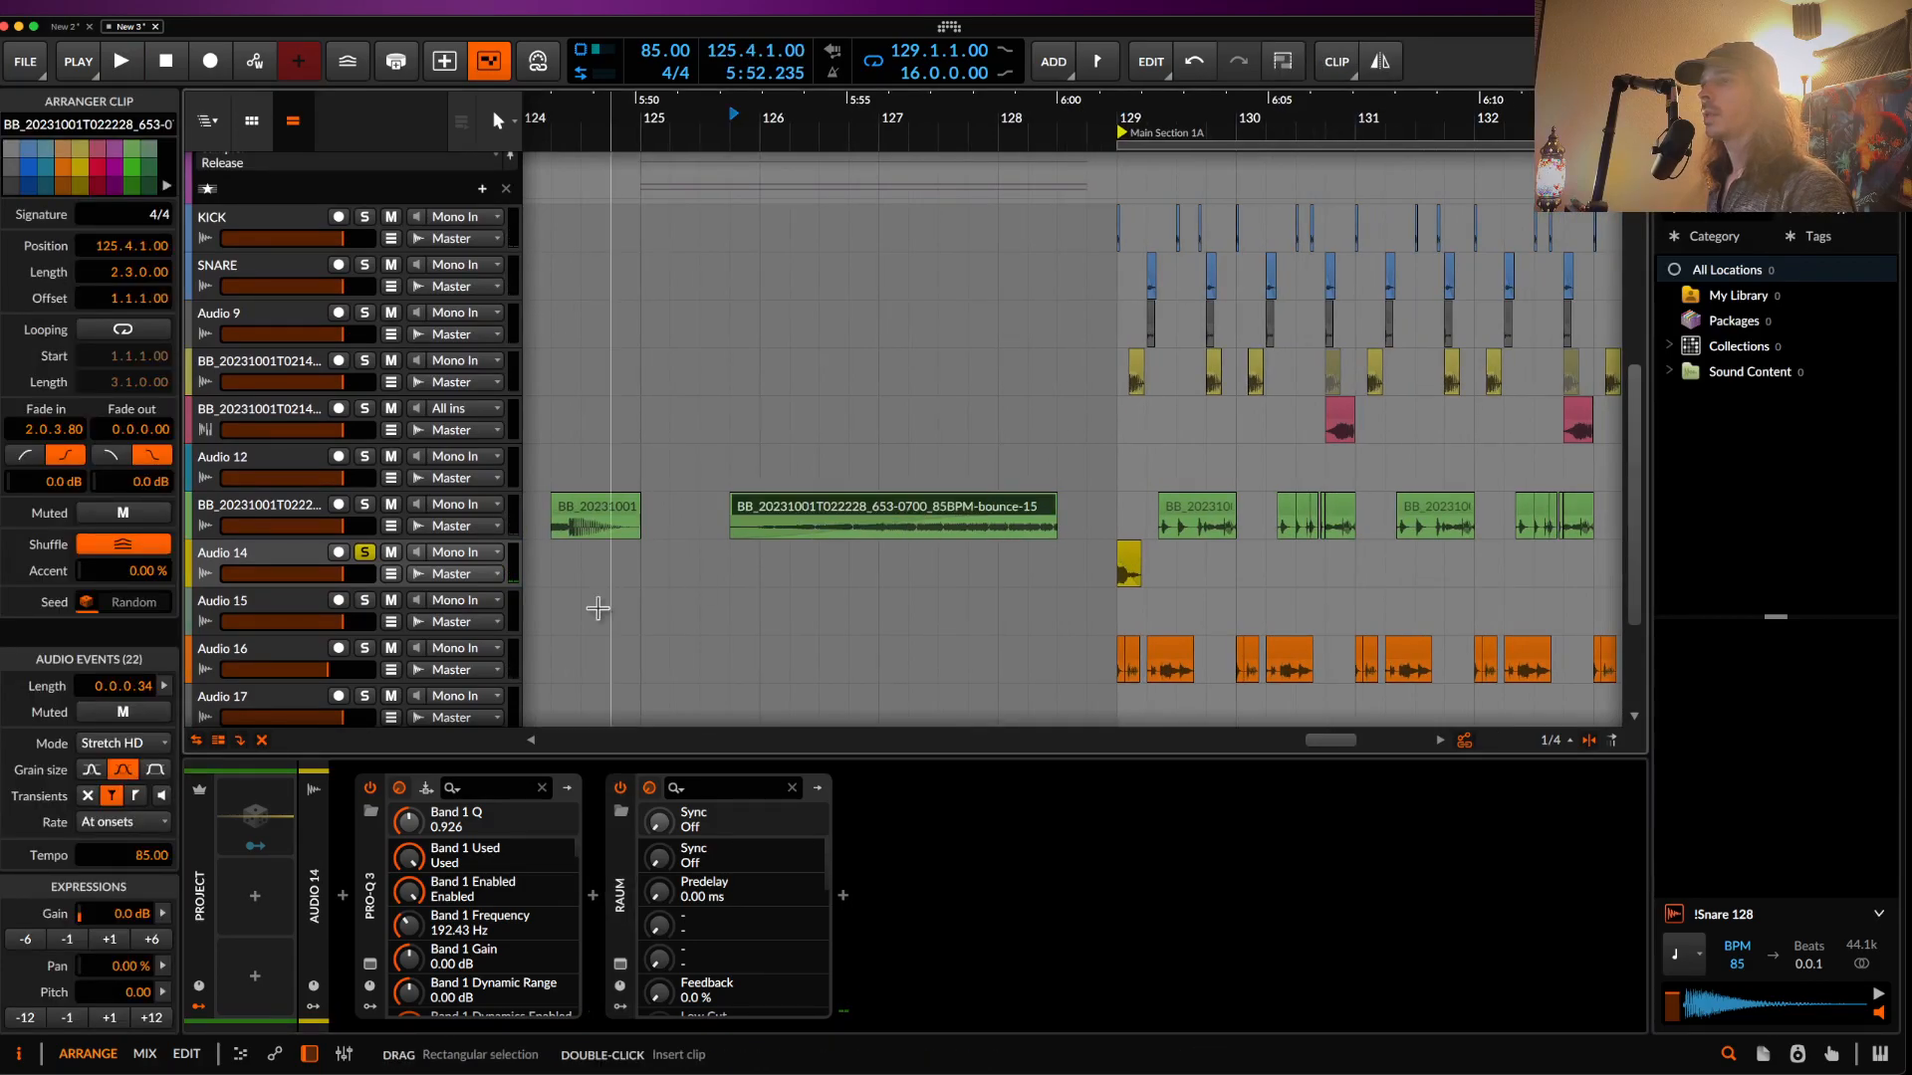
double_click(908, 516)
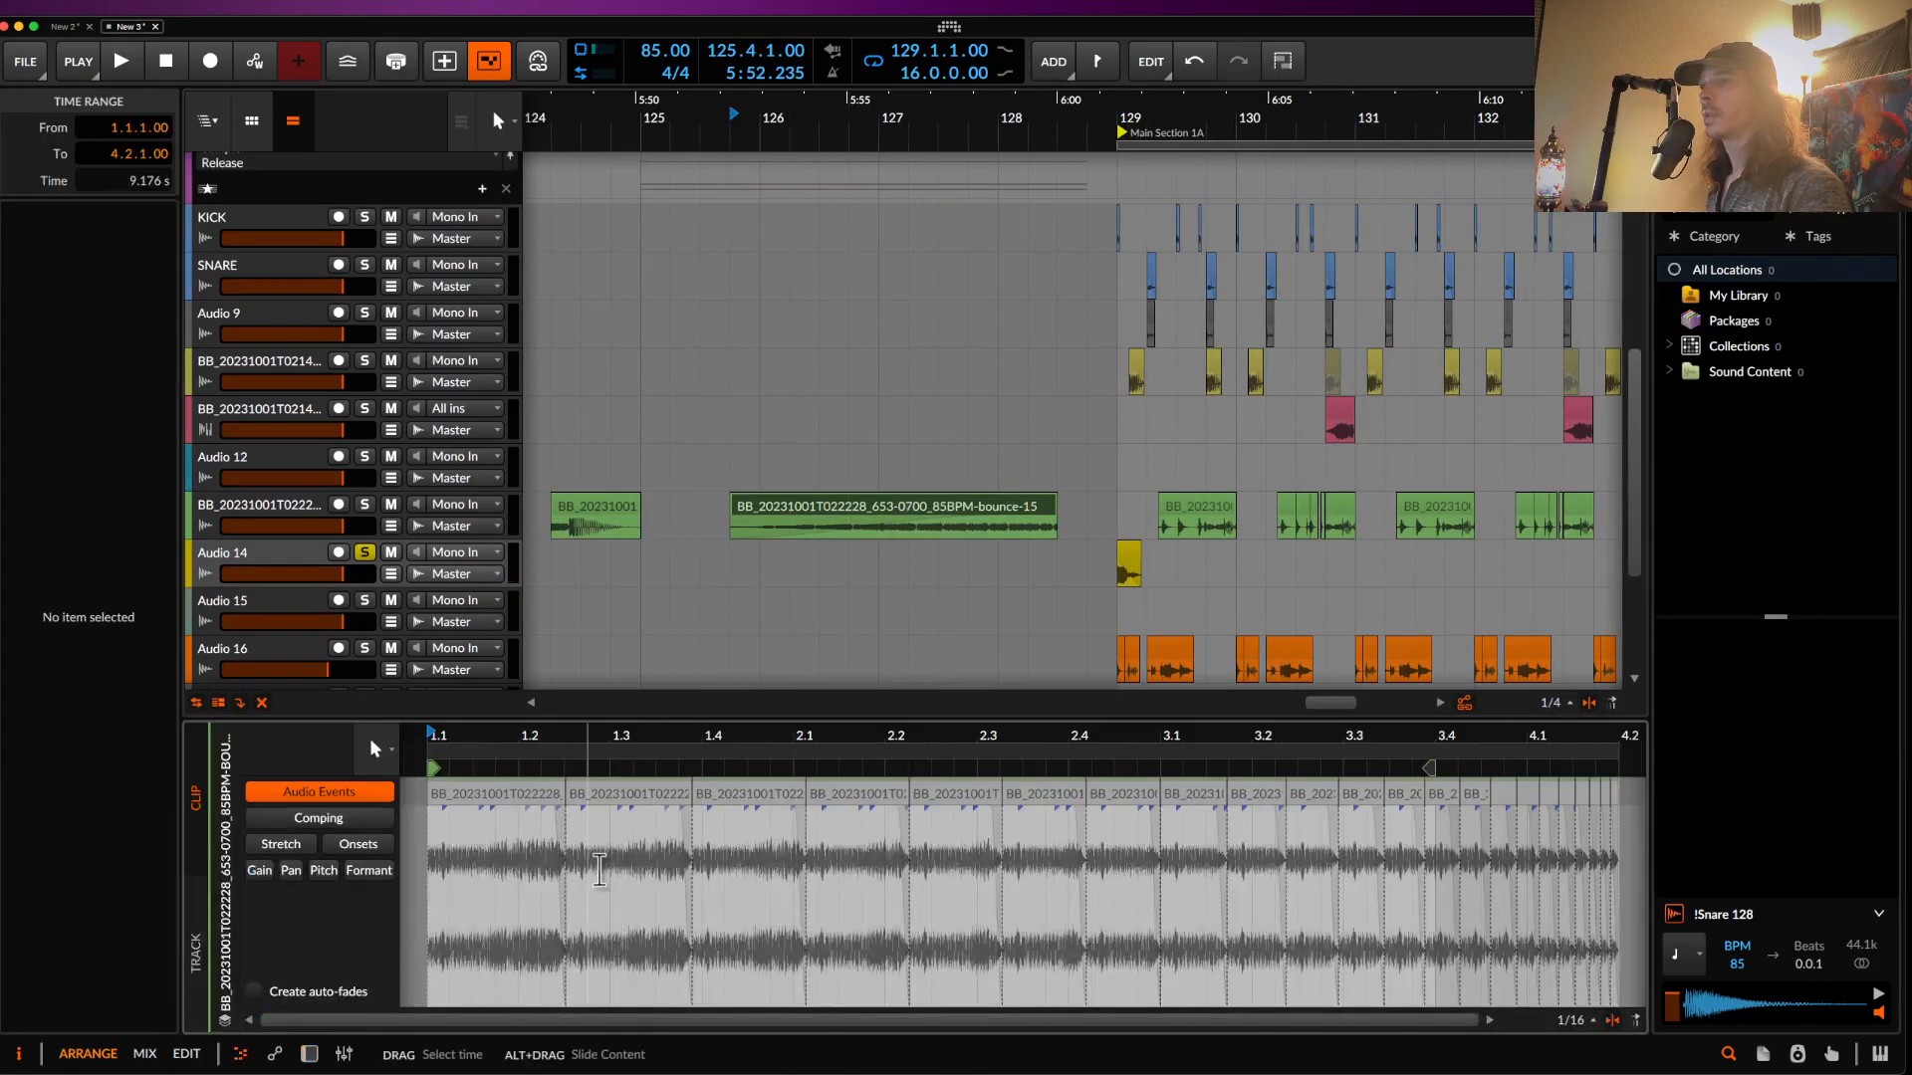
left_click(324, 870)
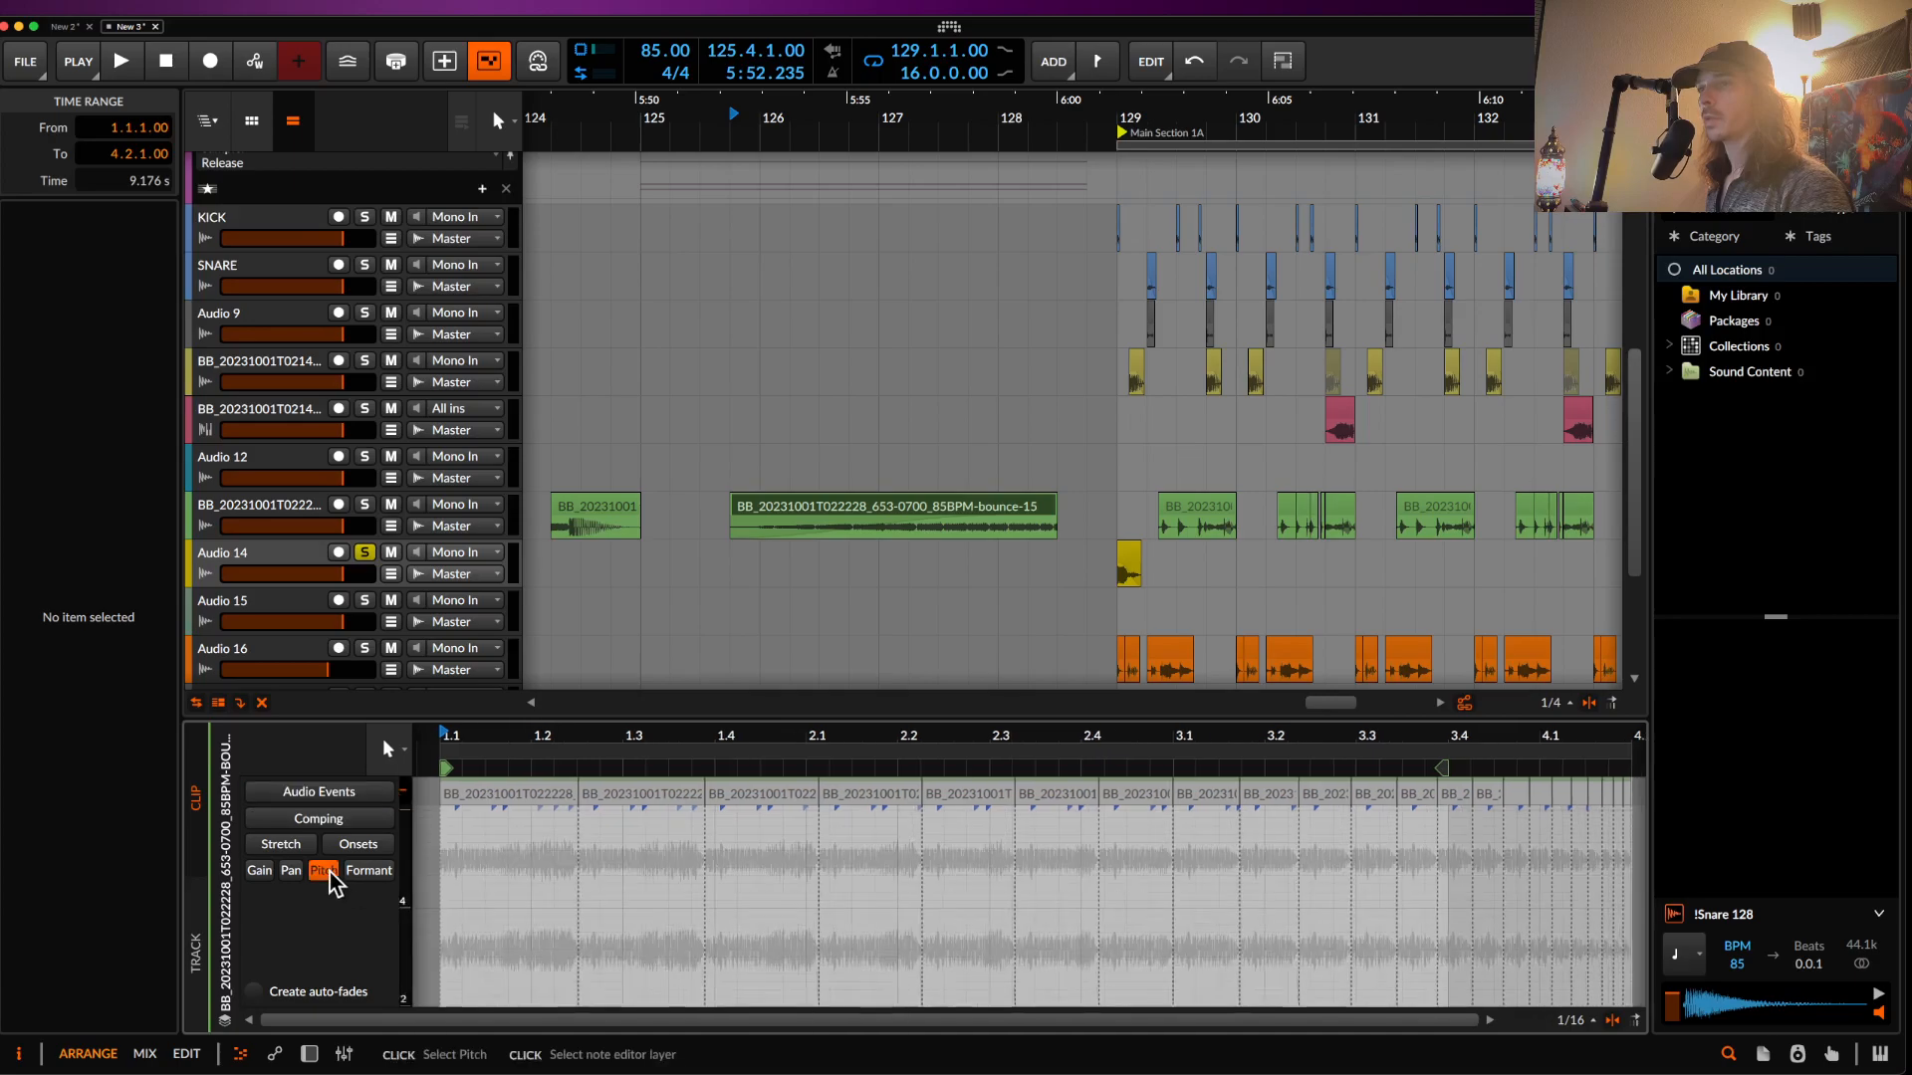
key("3")
mouse_move(534, 862)
left_mouse_down()
mouse_move(905, 870)
mouse_move(1488, 928)
left_mouse_up()
mouse_move(1526, 1051)
left_mouse_down()
mouse_move(1658, 820)
mouse_move(1599, 819)
left_mouse_up()
mouse_move(1291, 844)
left_mouse_down()
mouse_move(1528, 820)
mouse_move(1593, 924)
left_mouse_up()
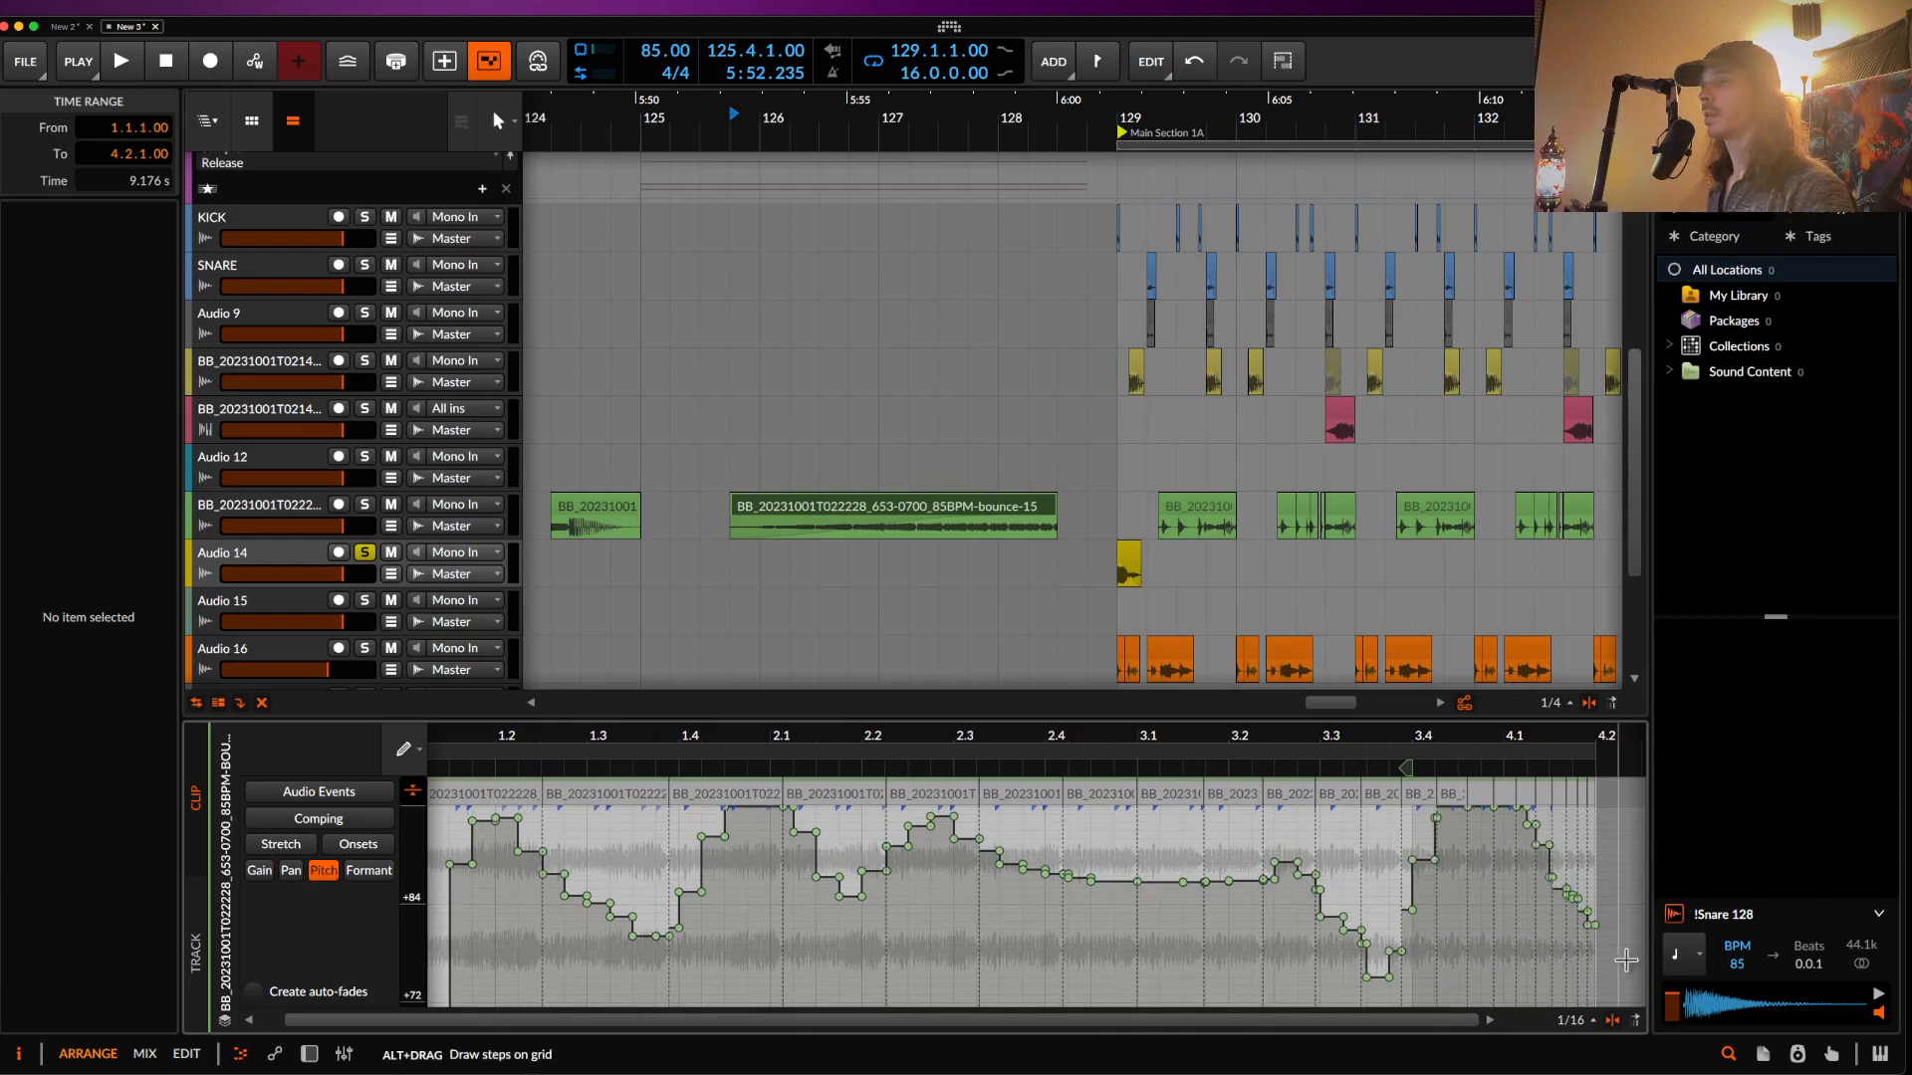
scroll(589, 515, "up", 4)
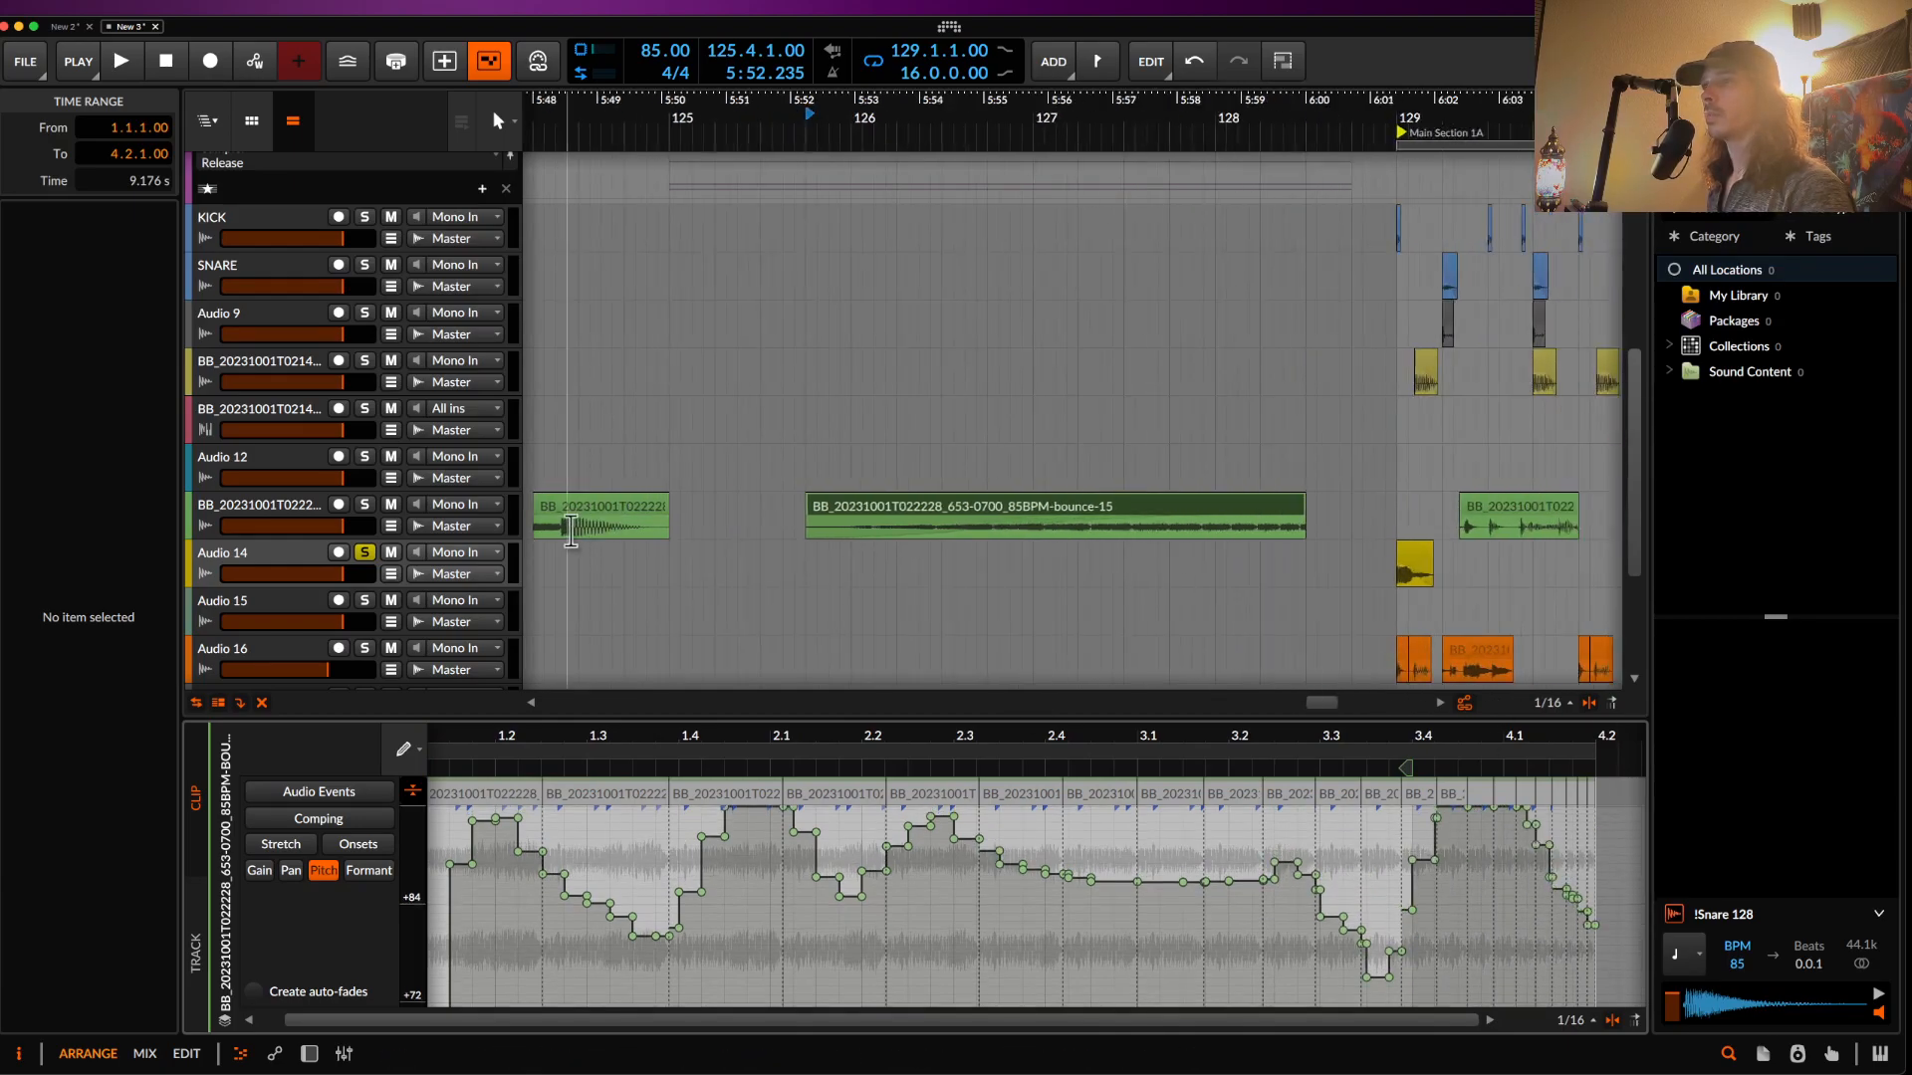
- Cut a section from the first green bass clip and paste it at 128.3.1
left_click_drag(561, 535, 658, 532)
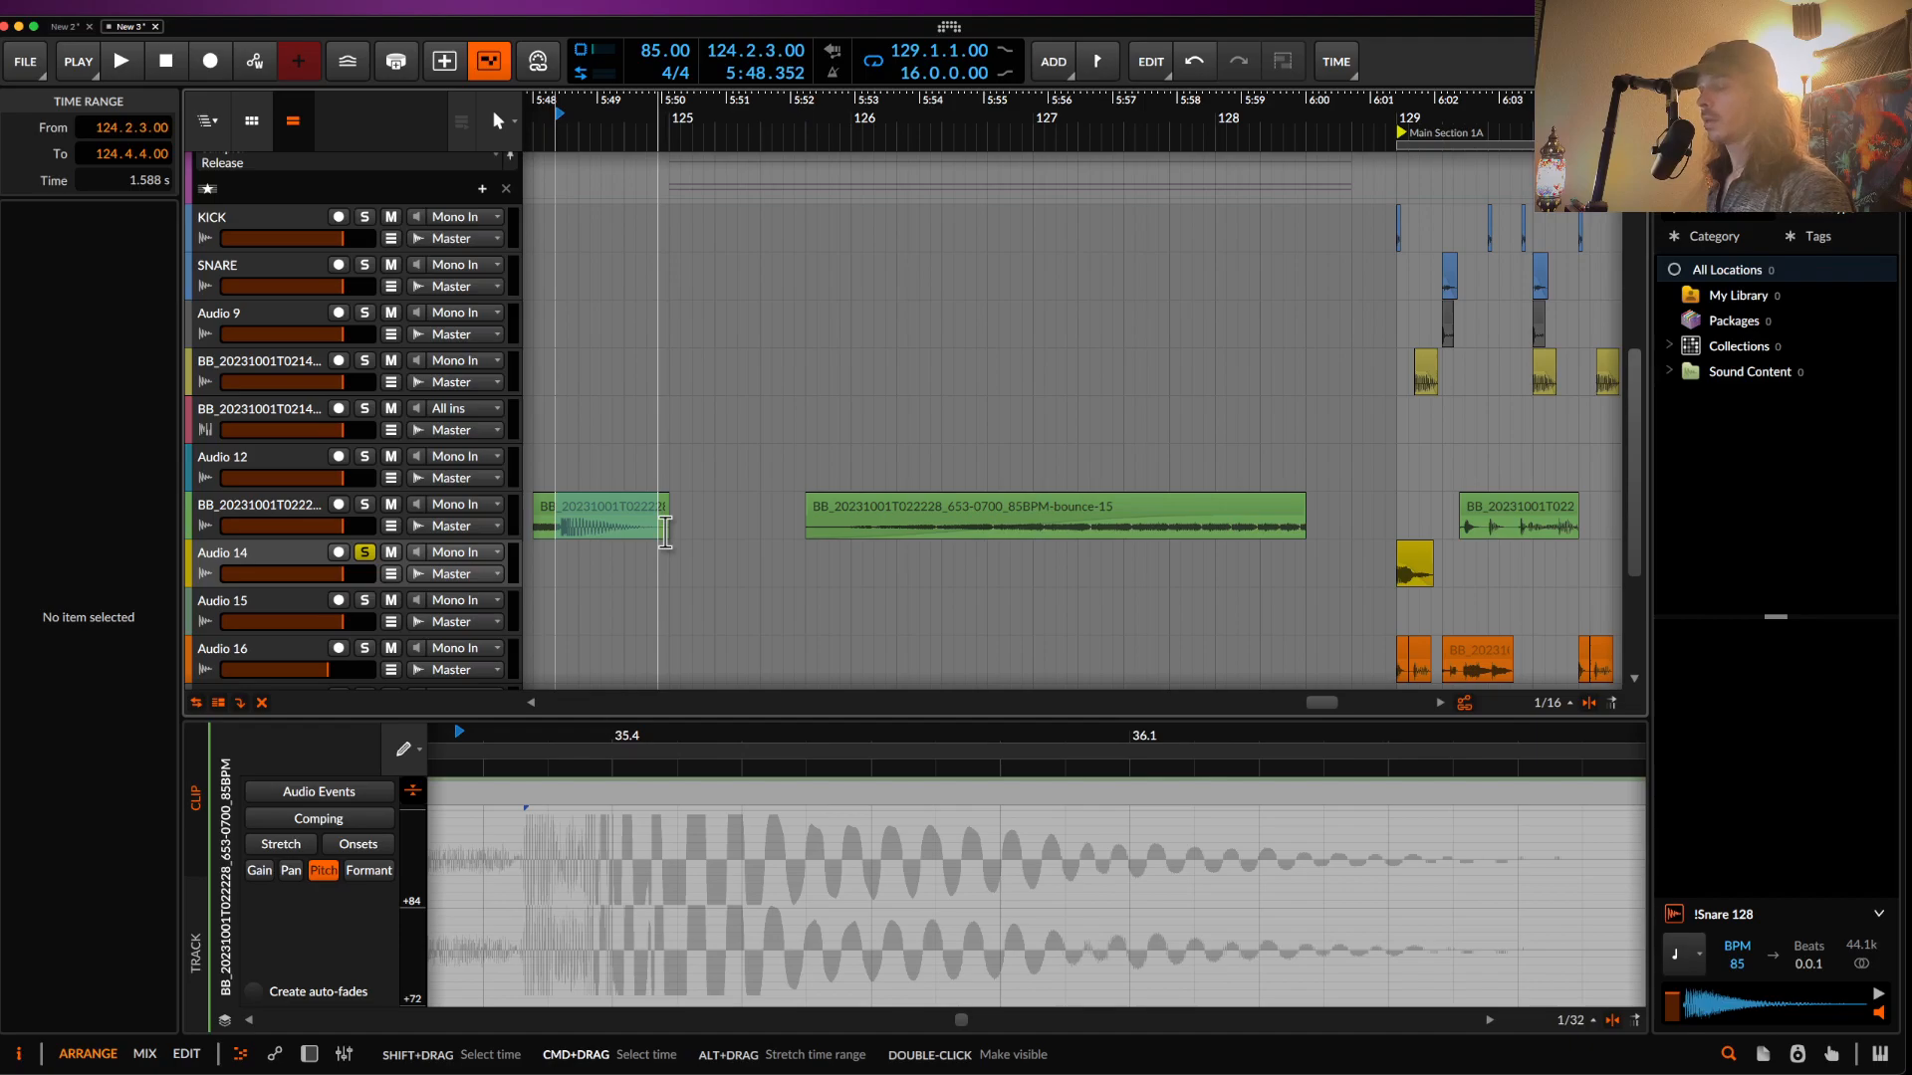
key("super+x")
left_click(1314, 525)
key("super+v")
scroll(1351, 523, "up", 4)
- Trim the pasted piece to 0.1.2.00 so it ends before bar 129
left_click(1387, 522)
left_click(1438, 505)
left_click_drag(1448, 510, 1433, 510)
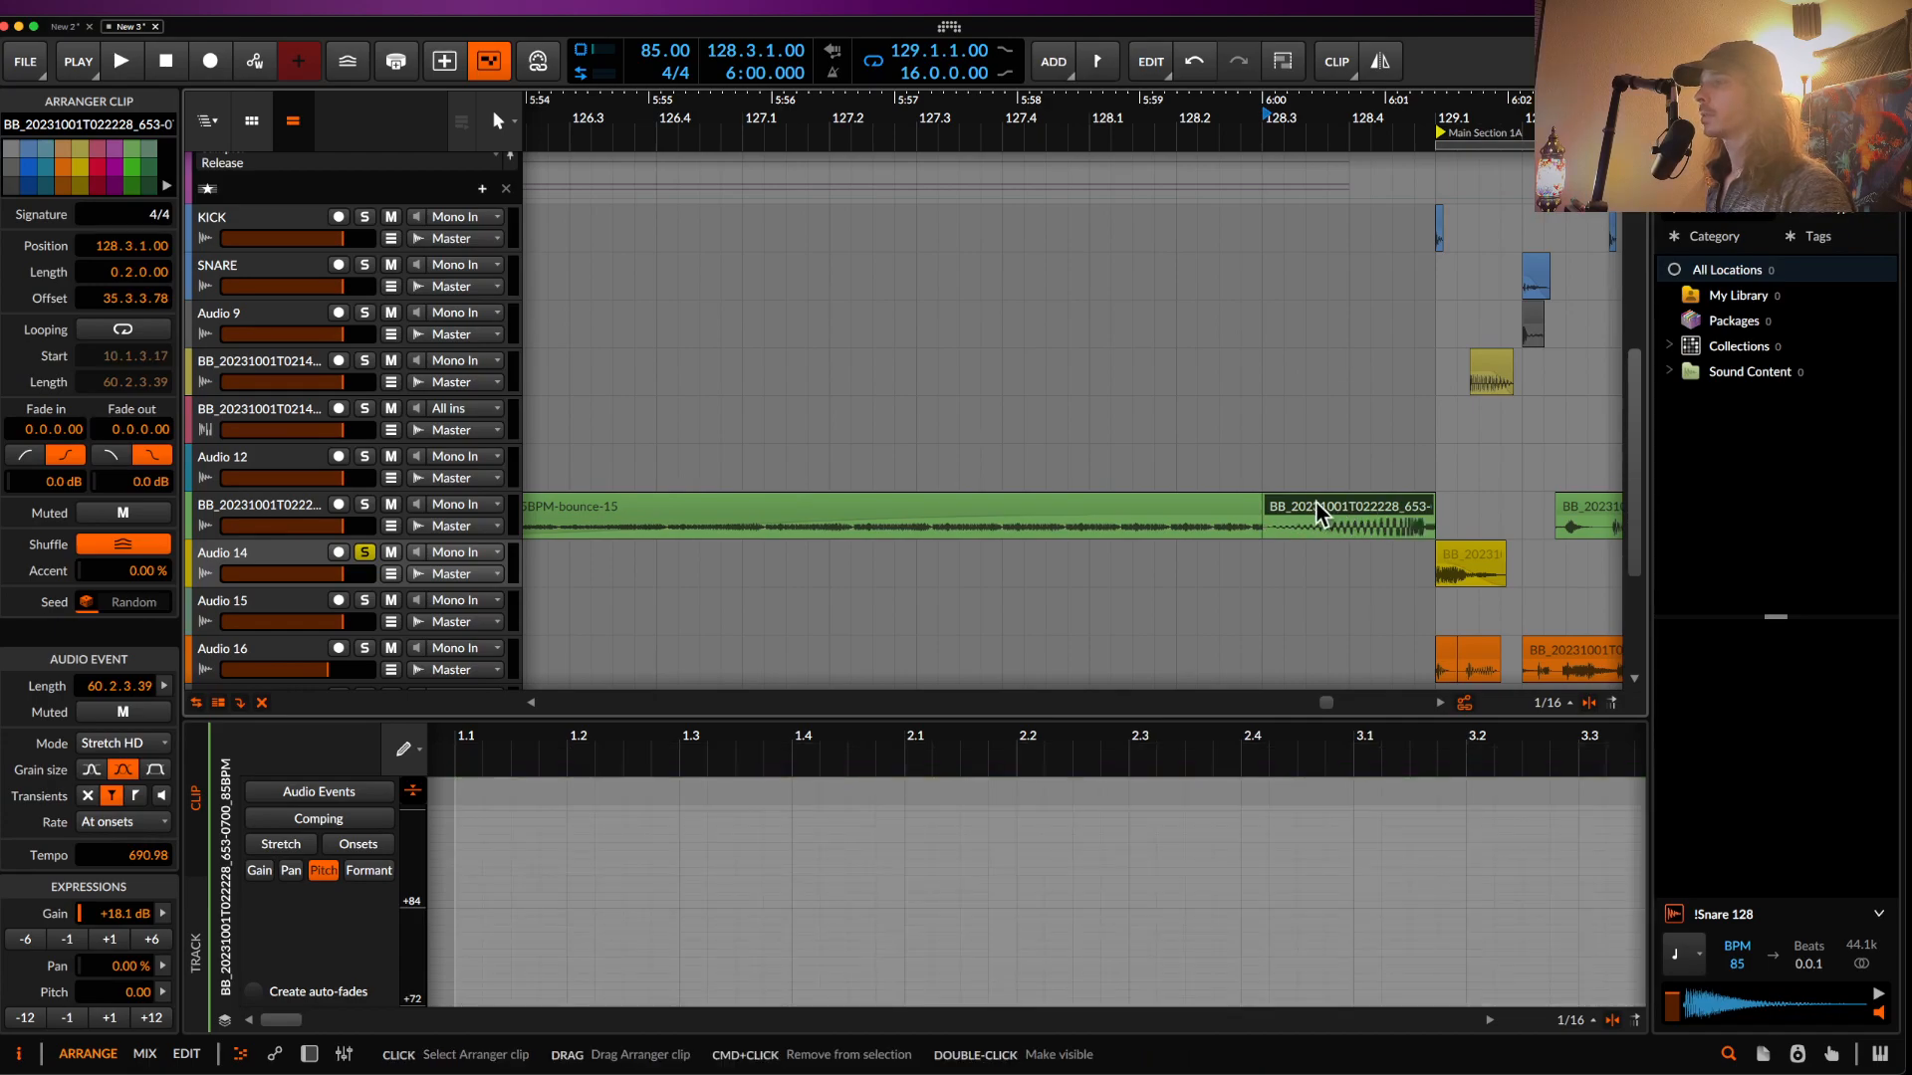
scroll(1430, 508, "up", 3)
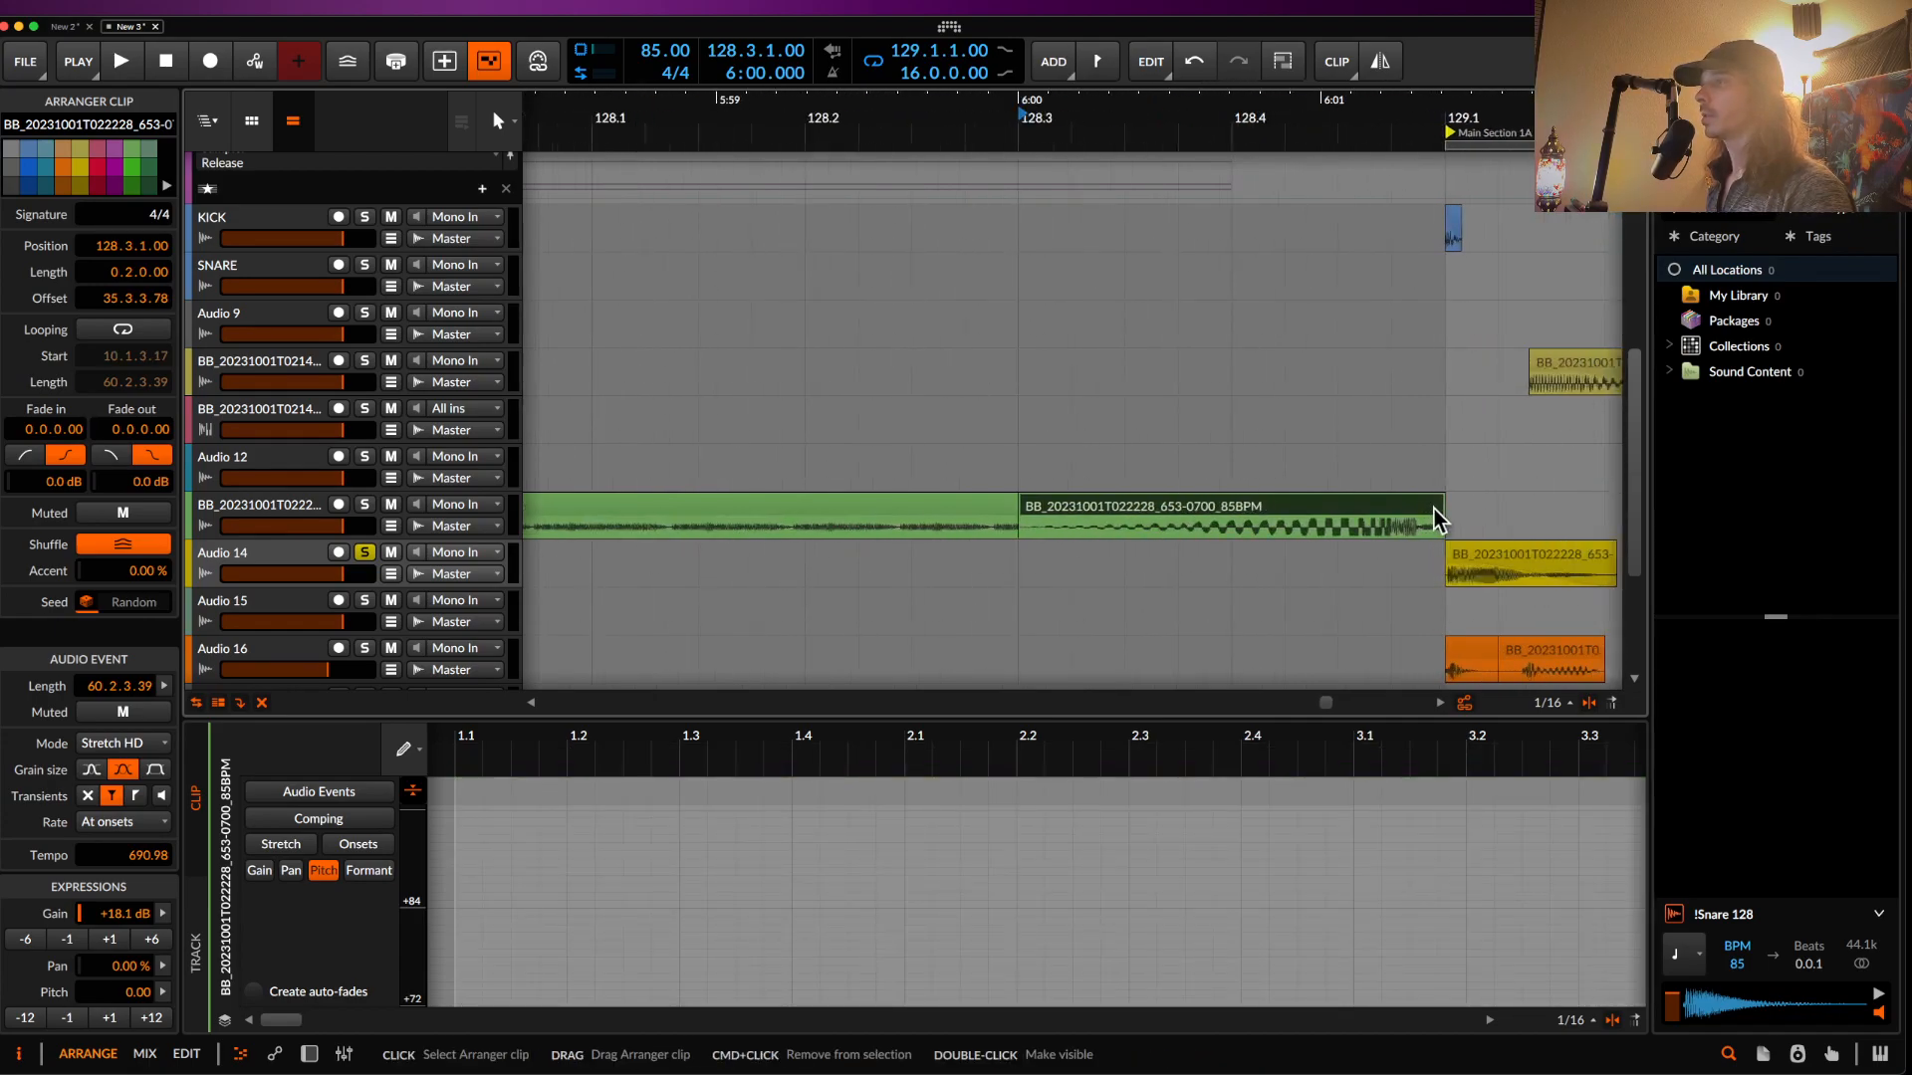
left_click_drag(1439, 507, 1329, 506)
scroll(1331, 505, "down", 6)
scroll(1333, 504, "left", 2)
scroll(1332, 508, "right", 3)
- Audition the pink clip's track soloed, restarting playback from bar 125
left_click(669, 516)
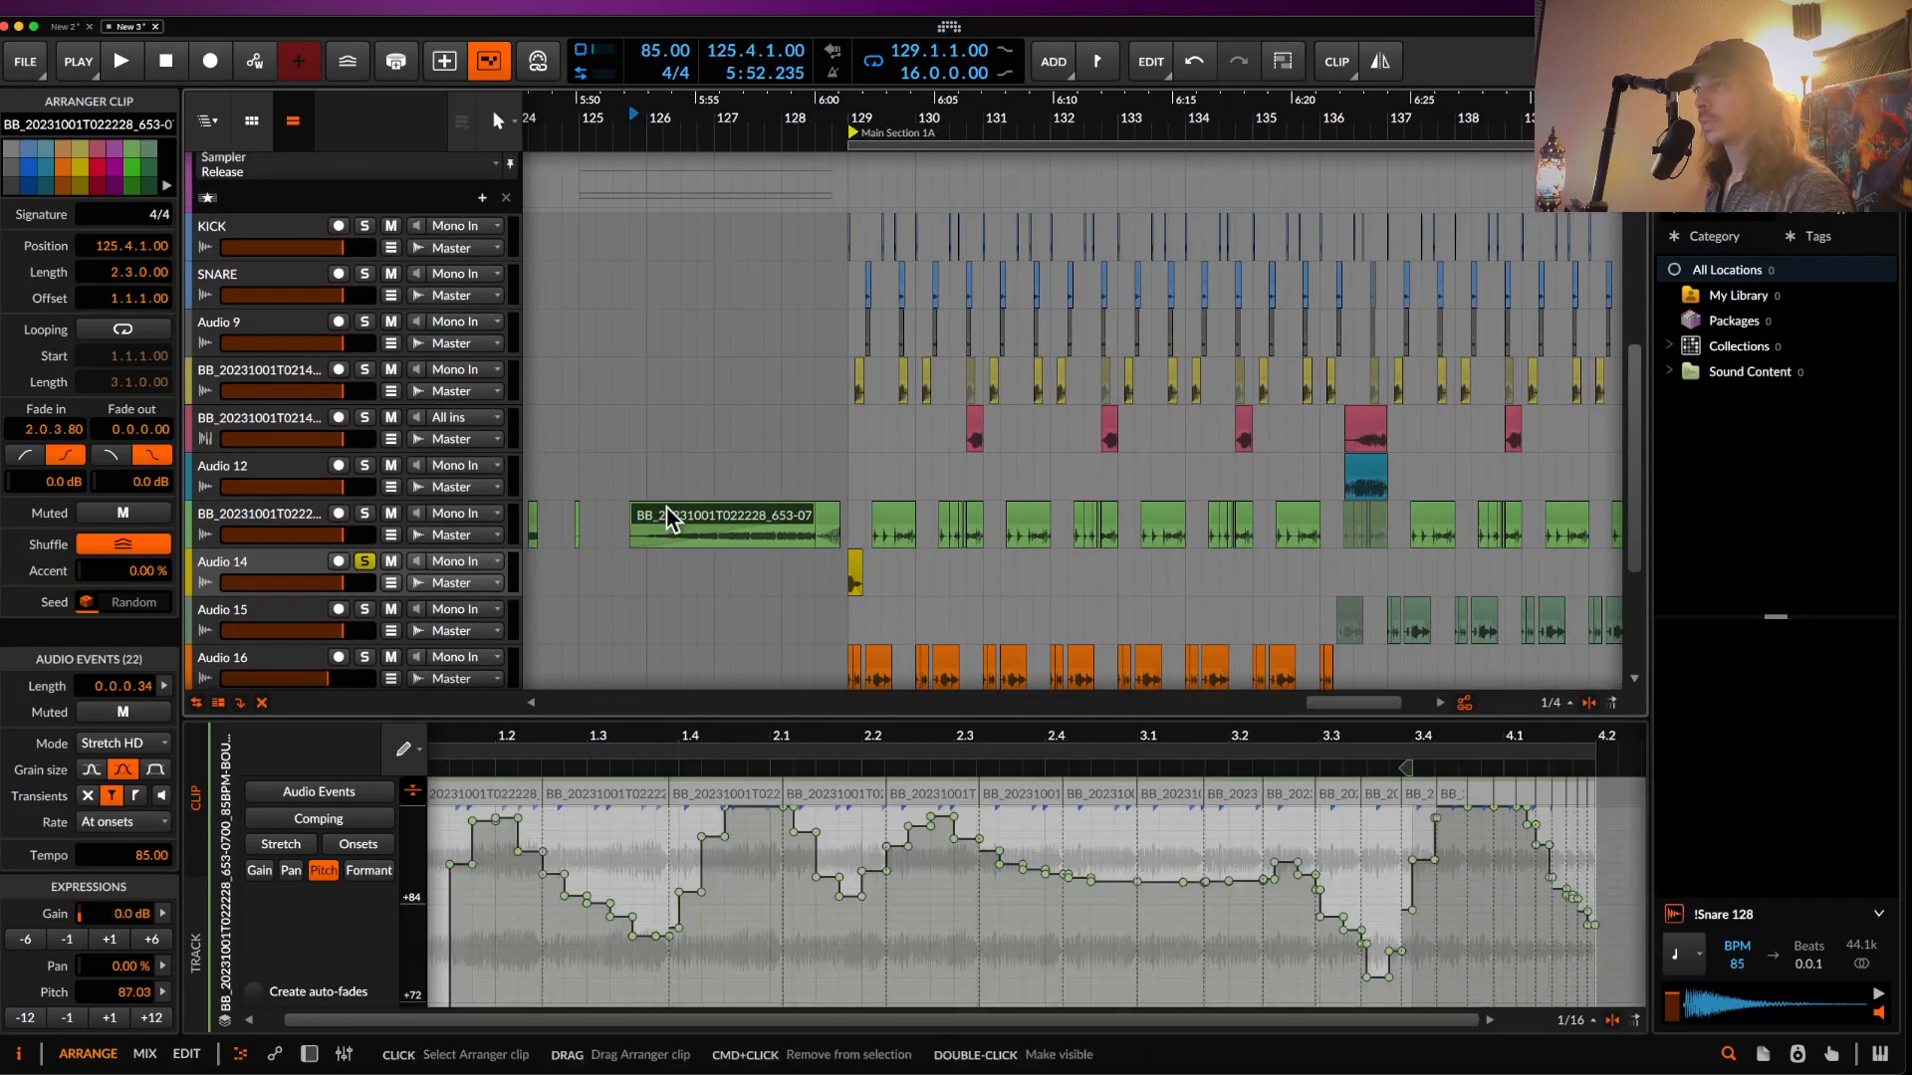
scroll(666, 508, "up", 5)
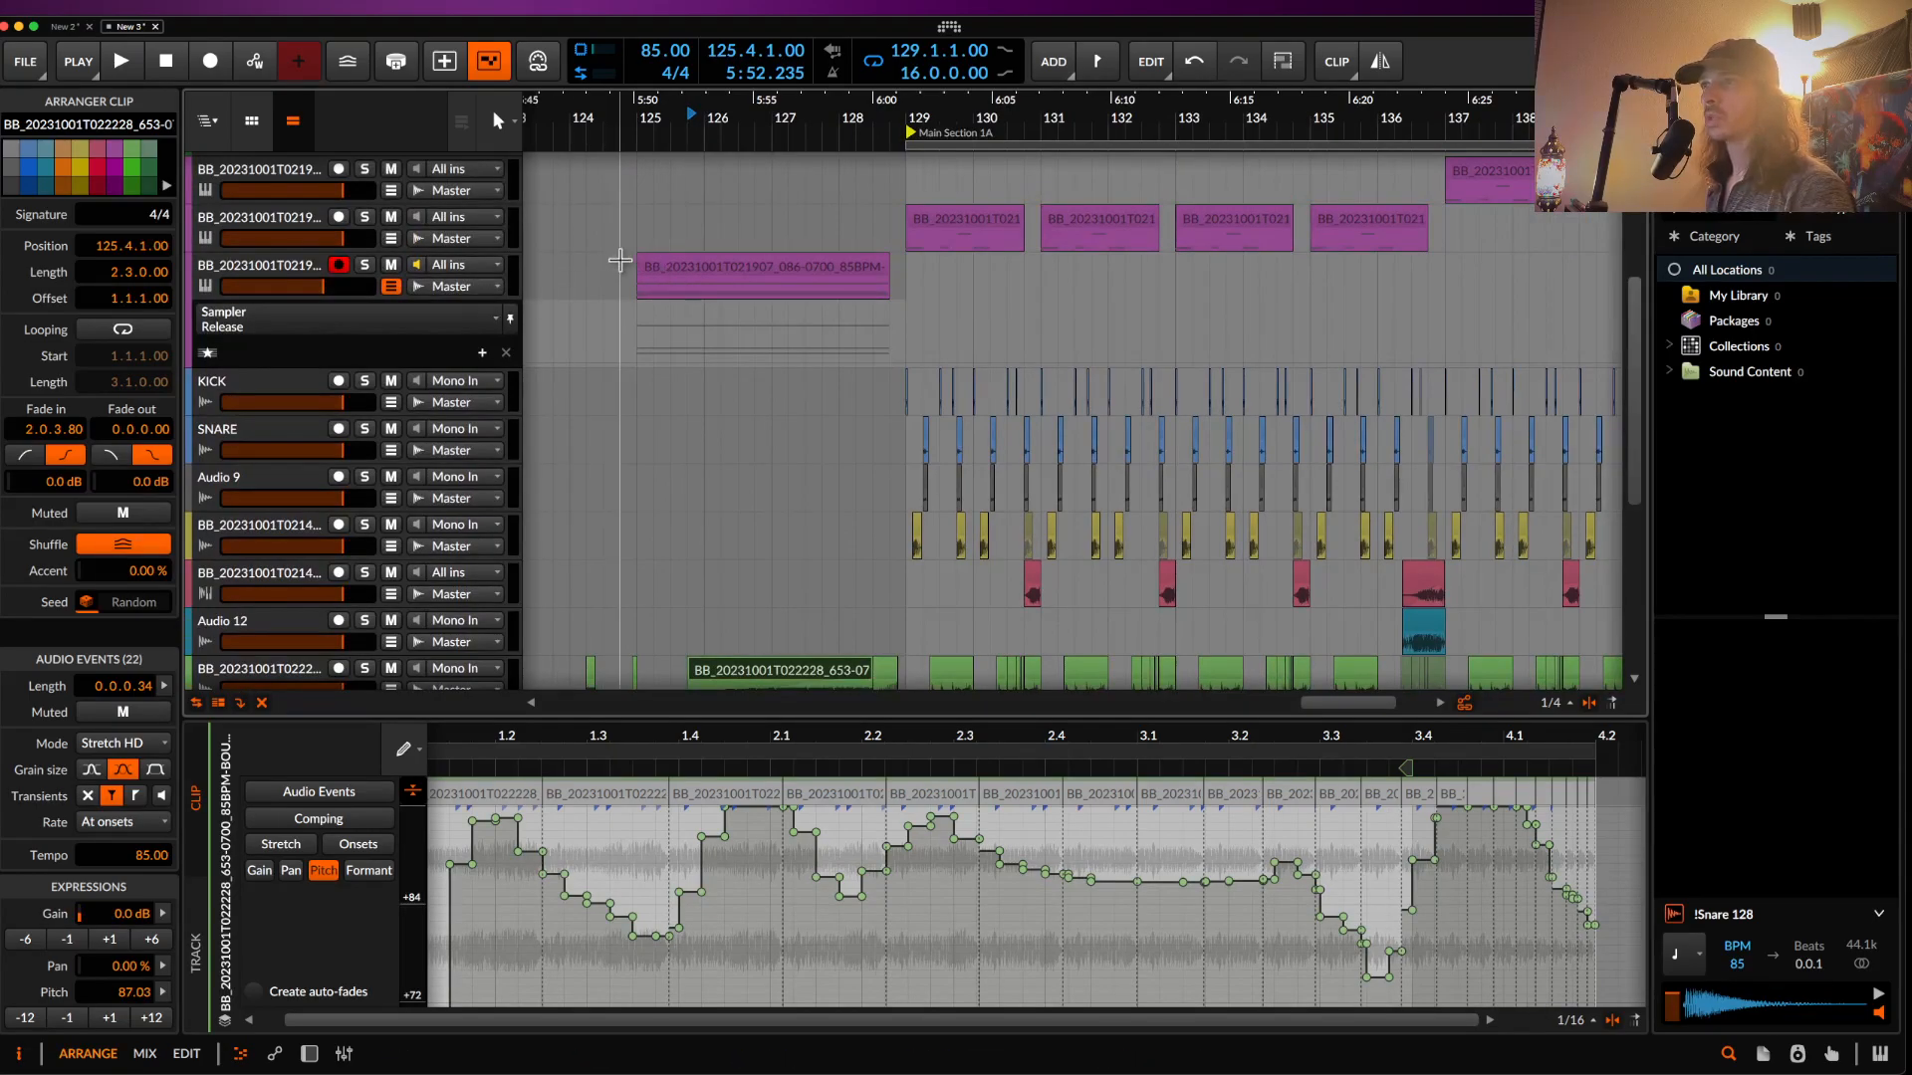
left_click(648, 267)
key("space")
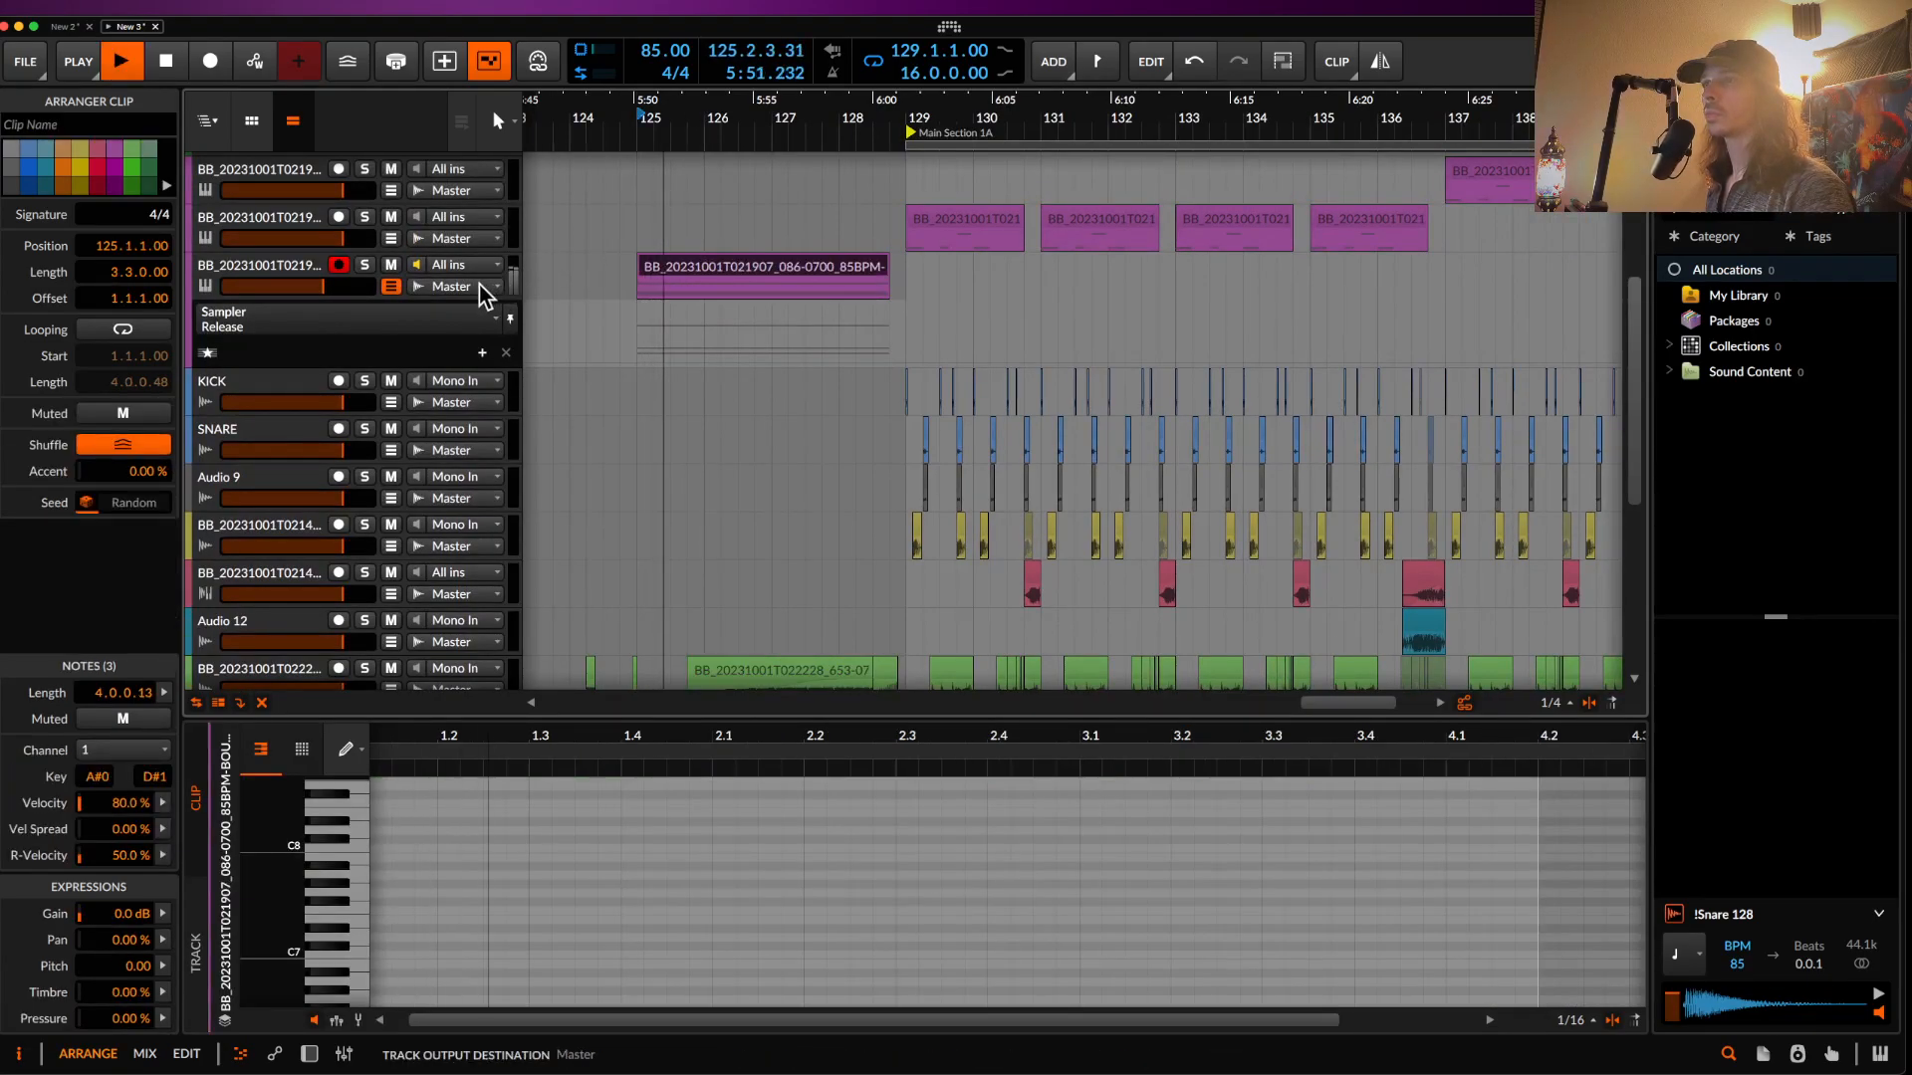
left_click(364, 267)
scroll(734, 321, "down", 2)
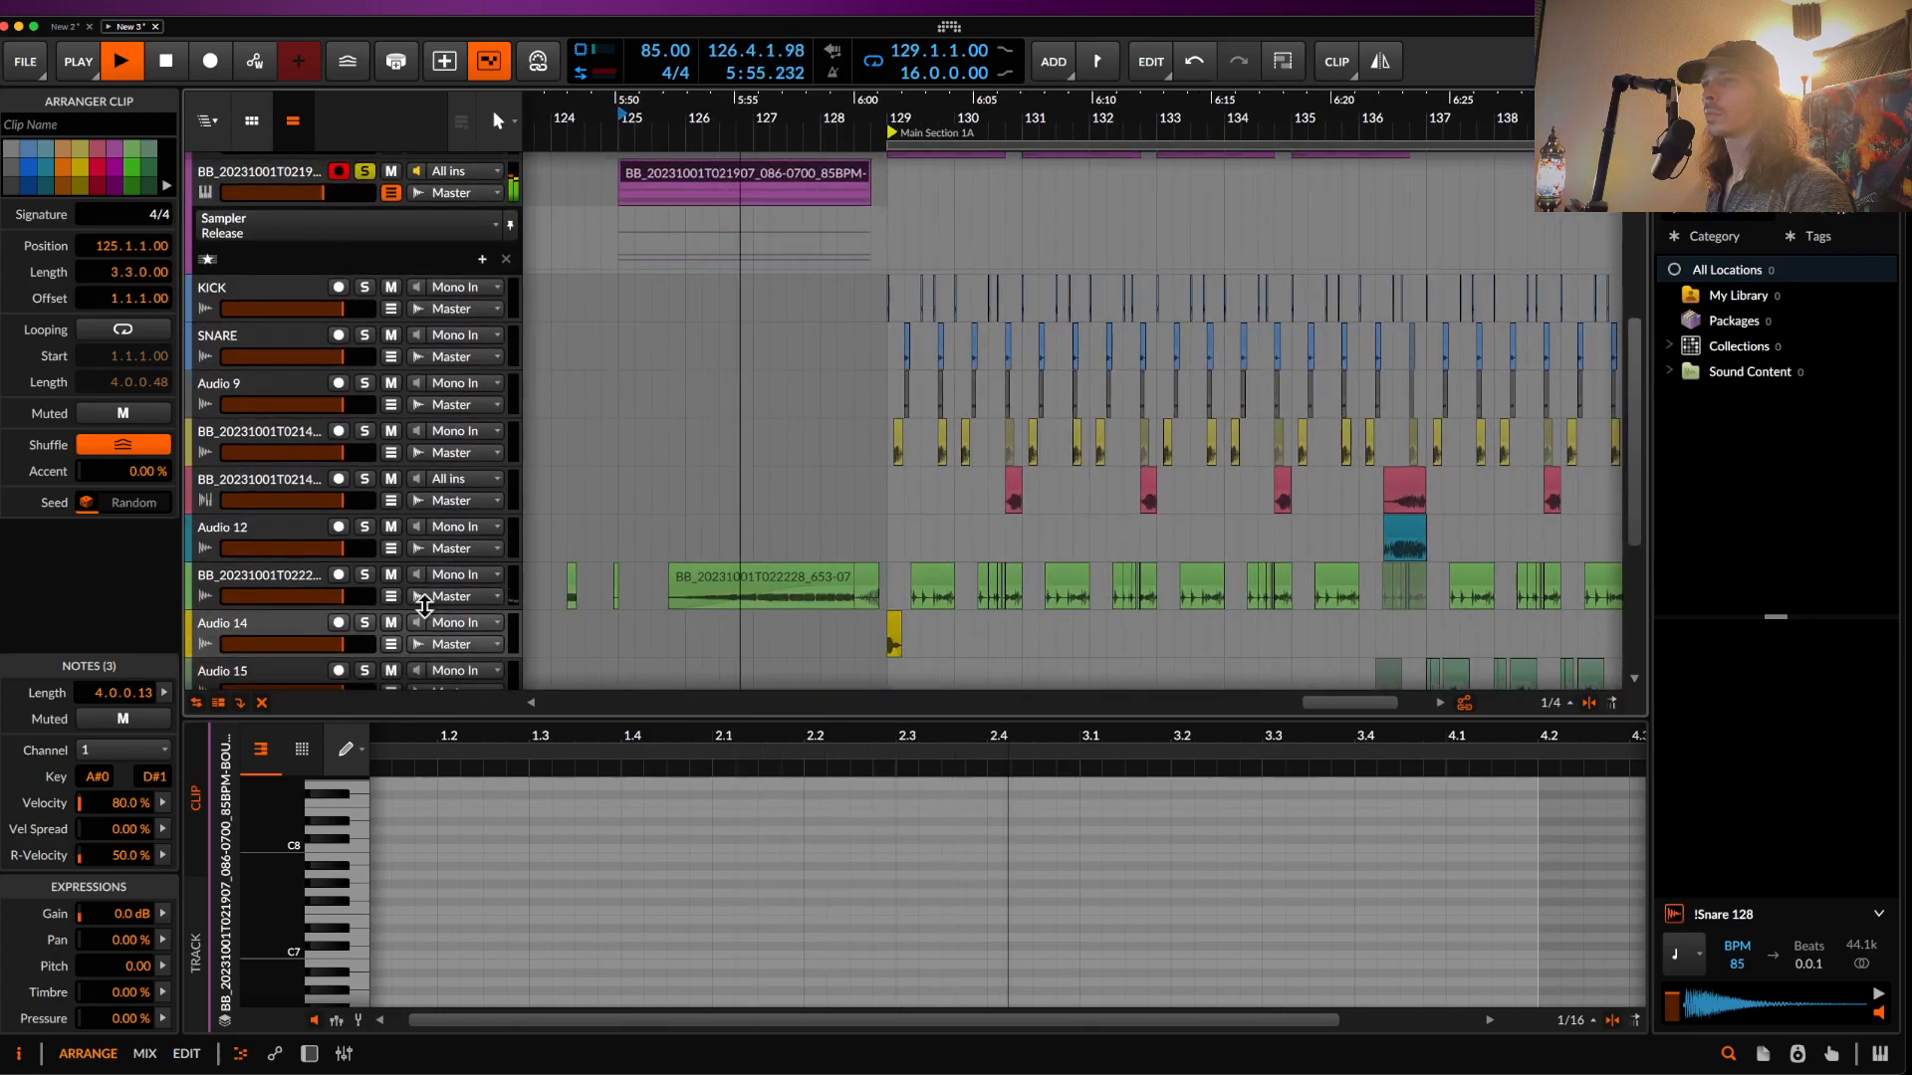
scroll(362, 391, "up", 1)
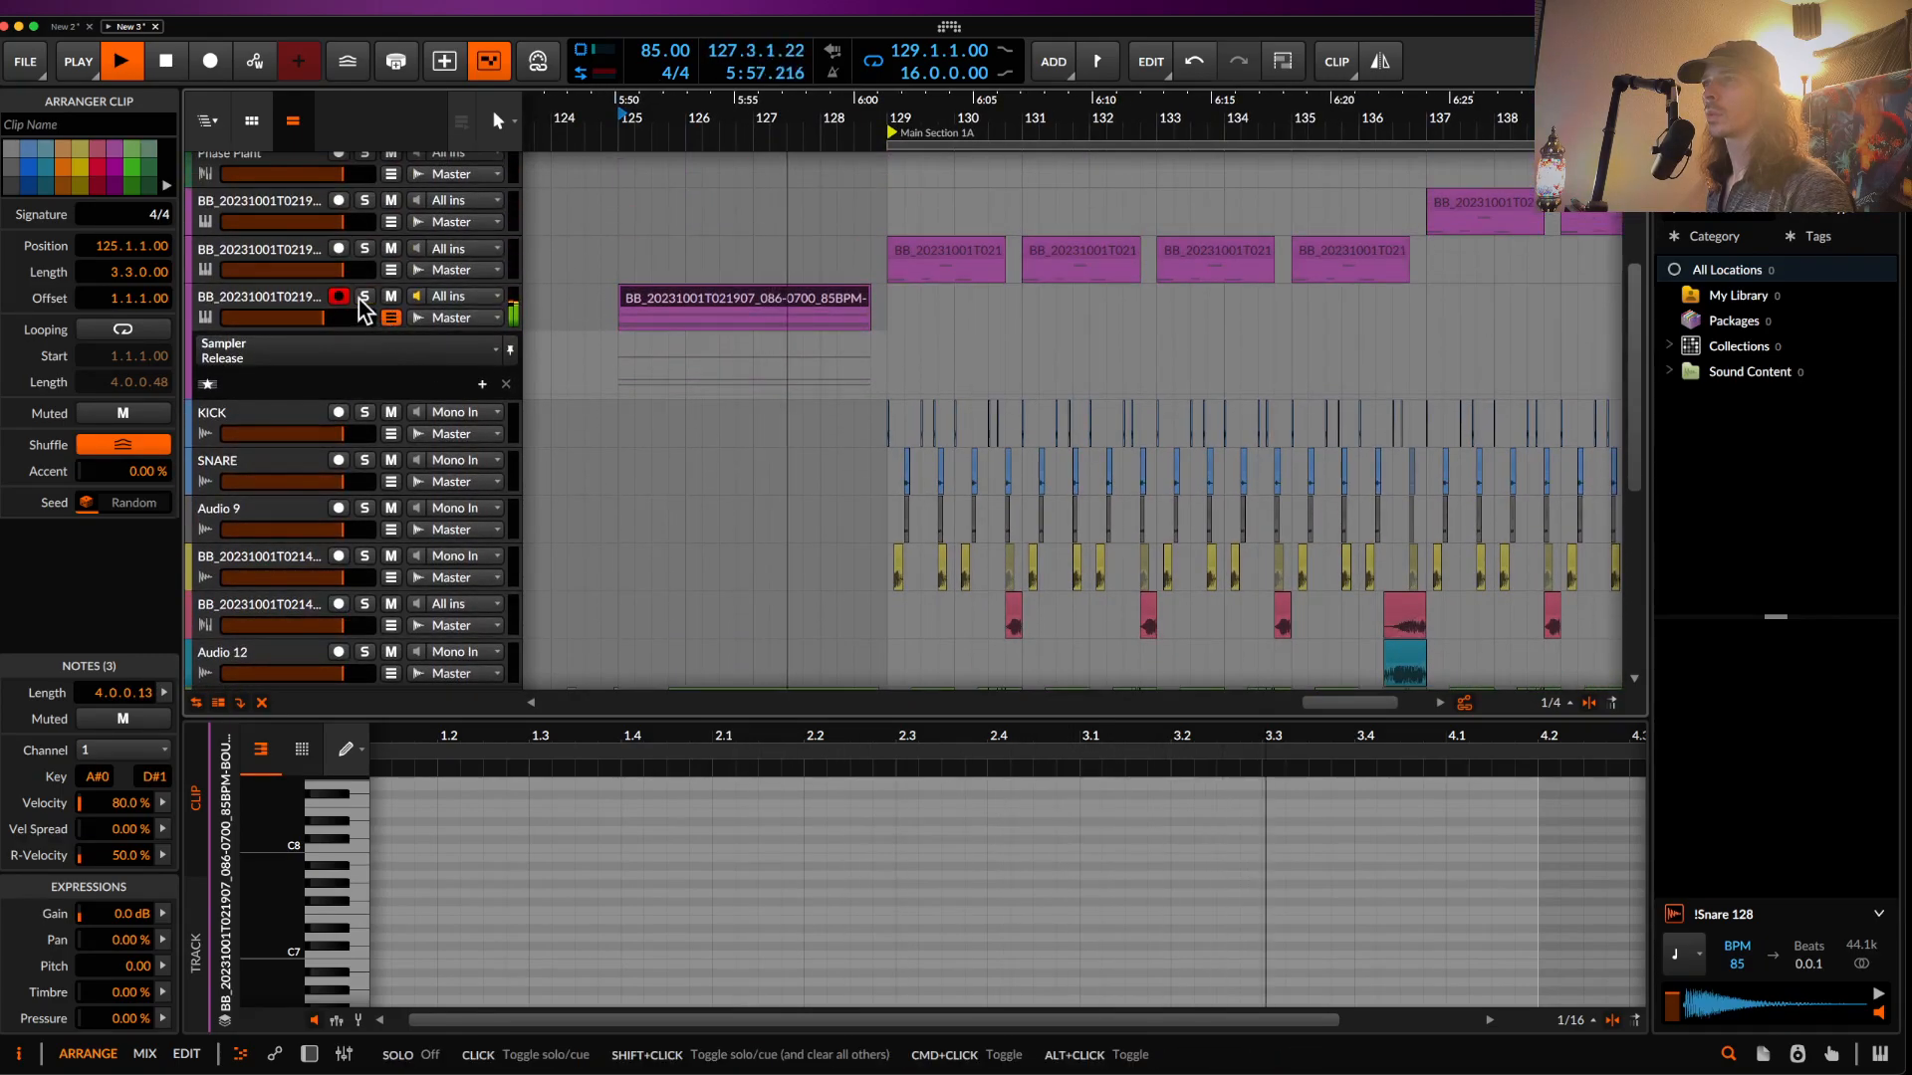
scroll(661, 286, "down", 4)
scroll(418, 249, "up", 3)
key("space")
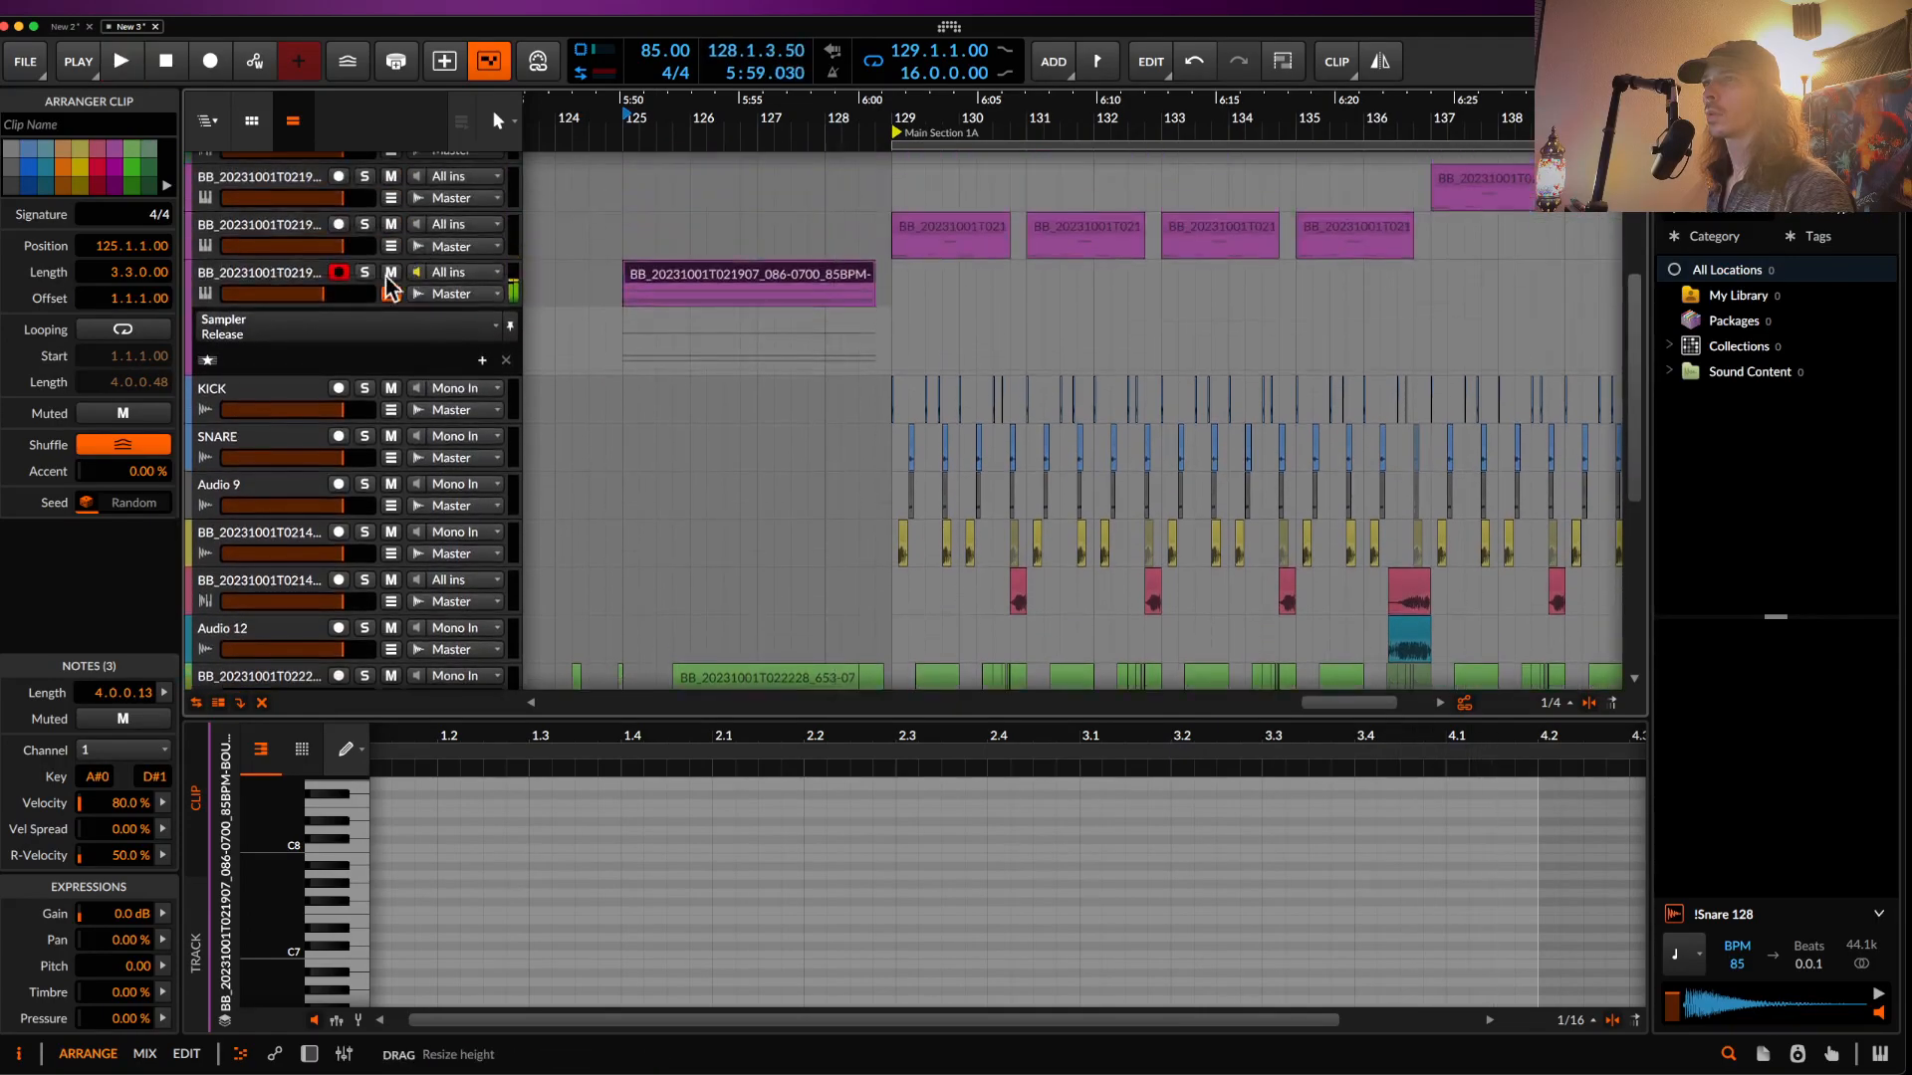
key("space")
scroll(687, 418, "down", 3)
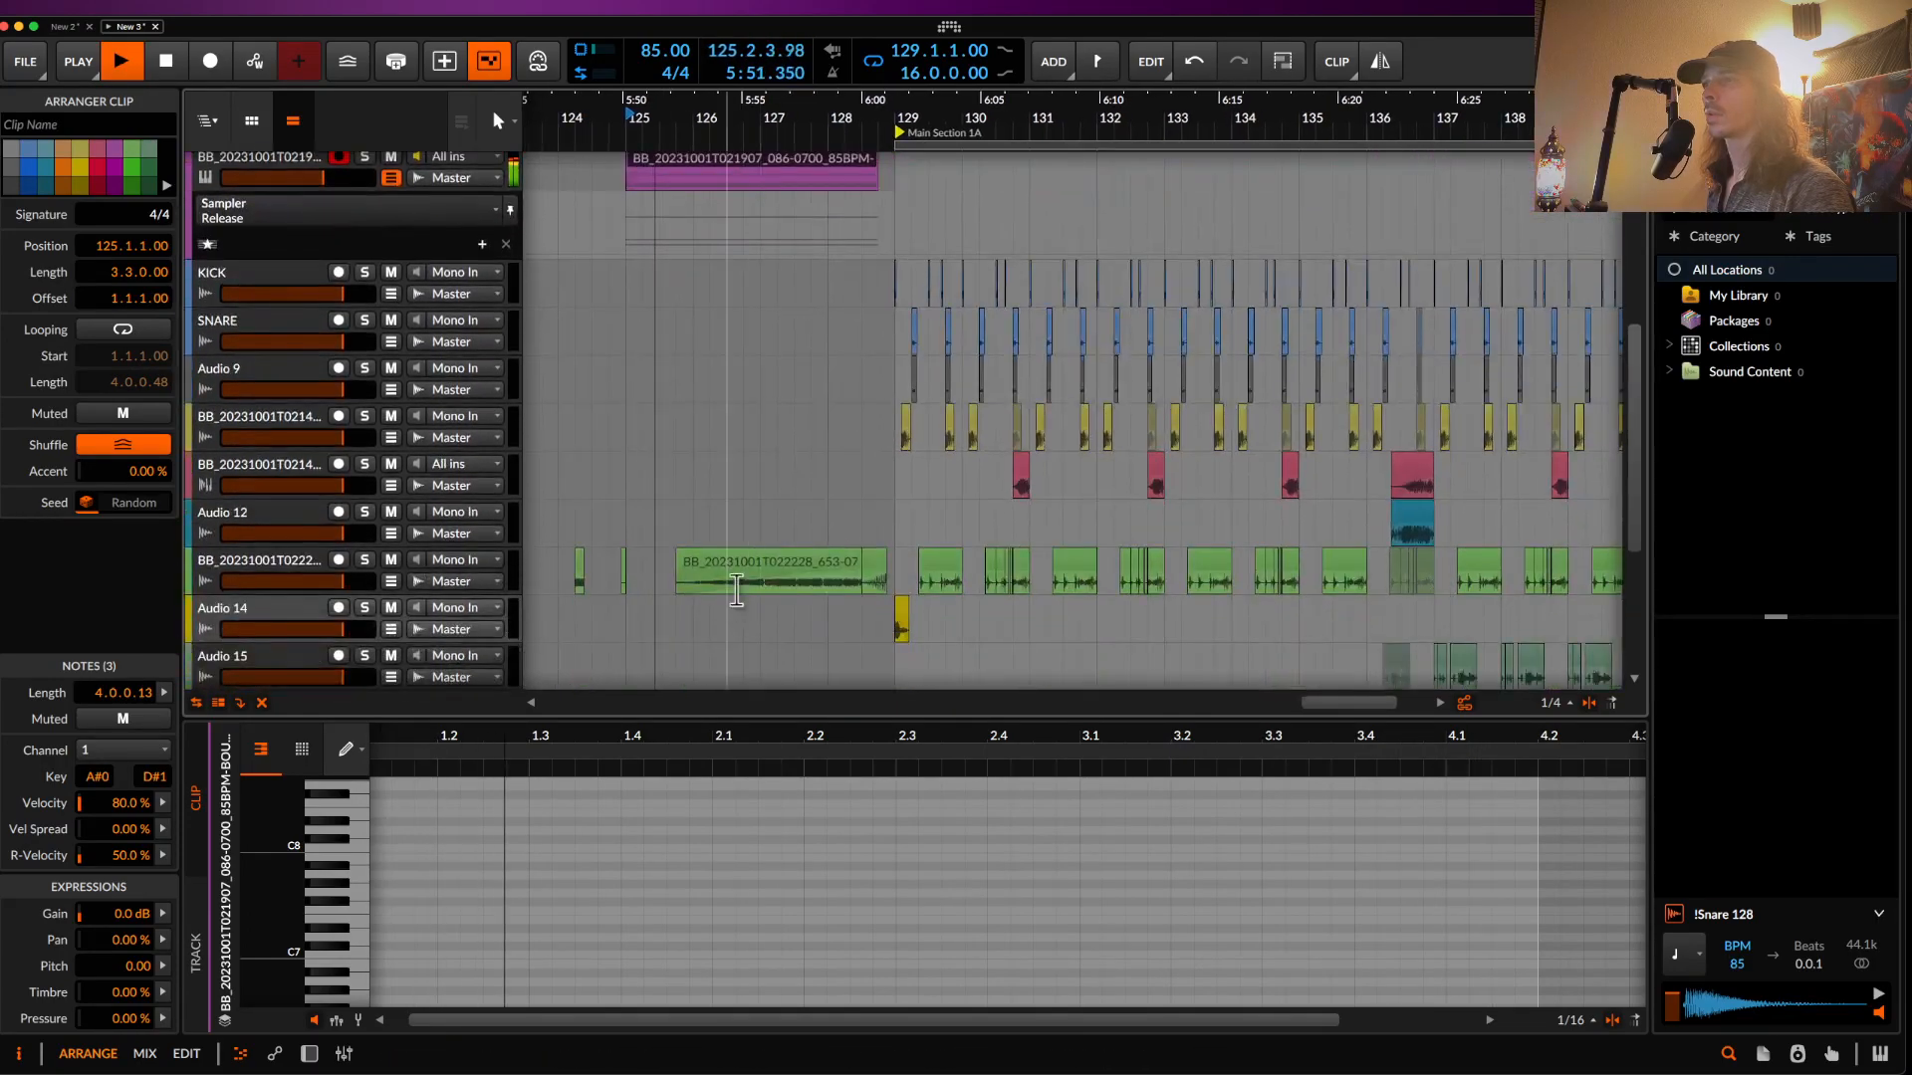
- Switch the green bounce-15 clip's audio events from Stretch HD to Repitch
left_click(720, 575)
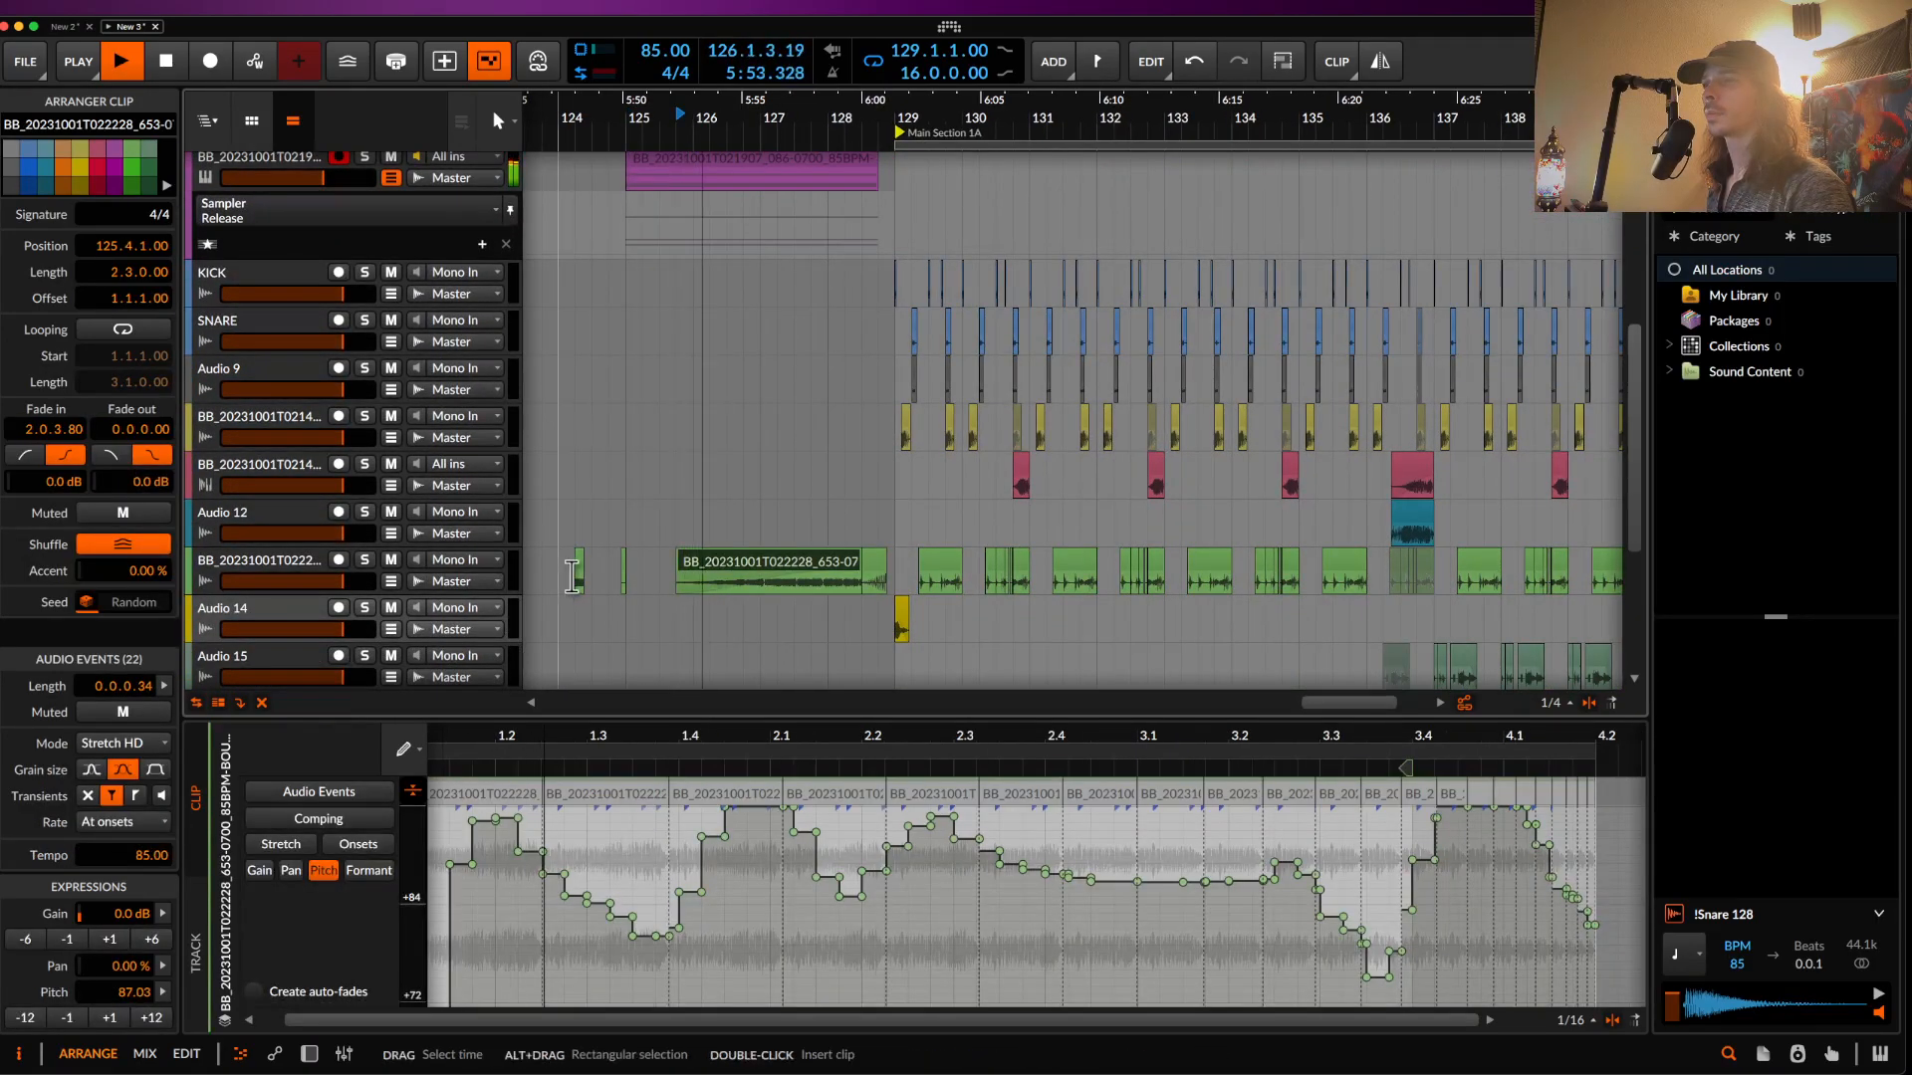
left_click(295, 564)
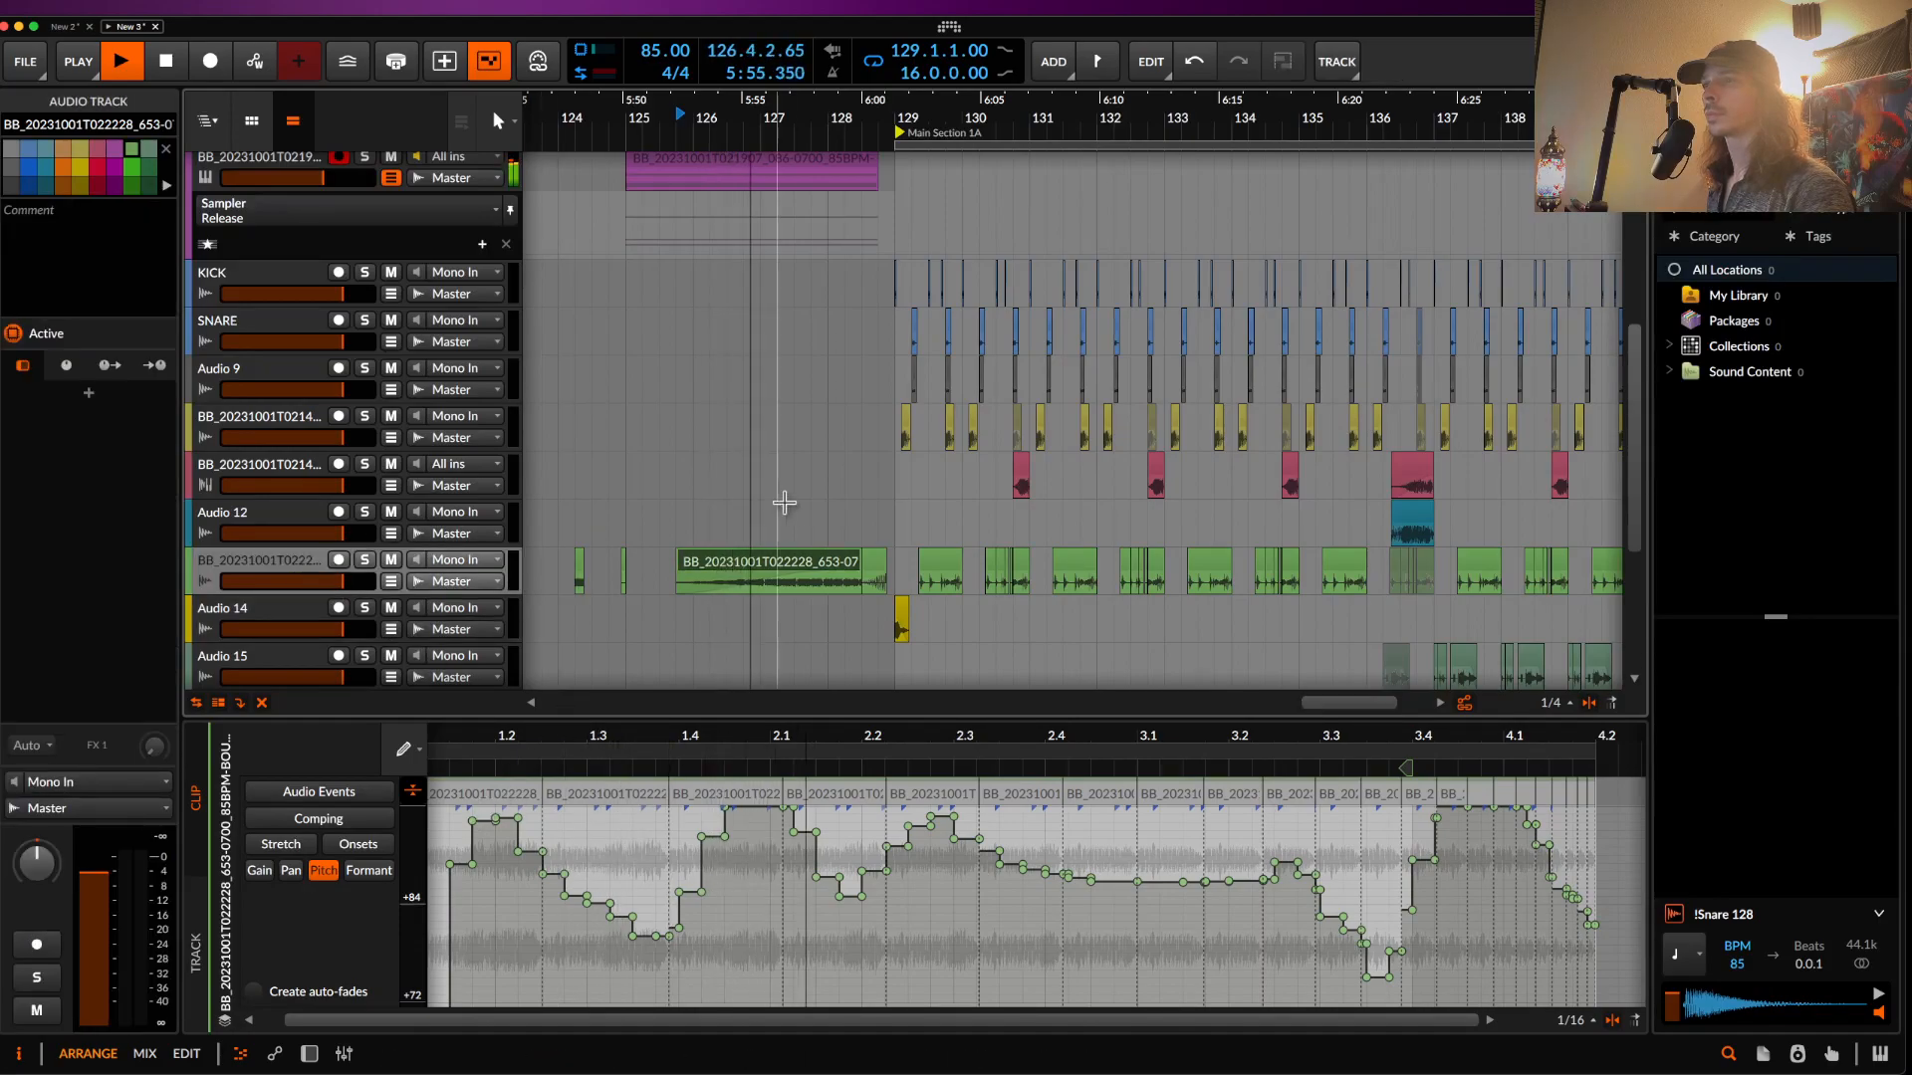
left_click(789, 563)
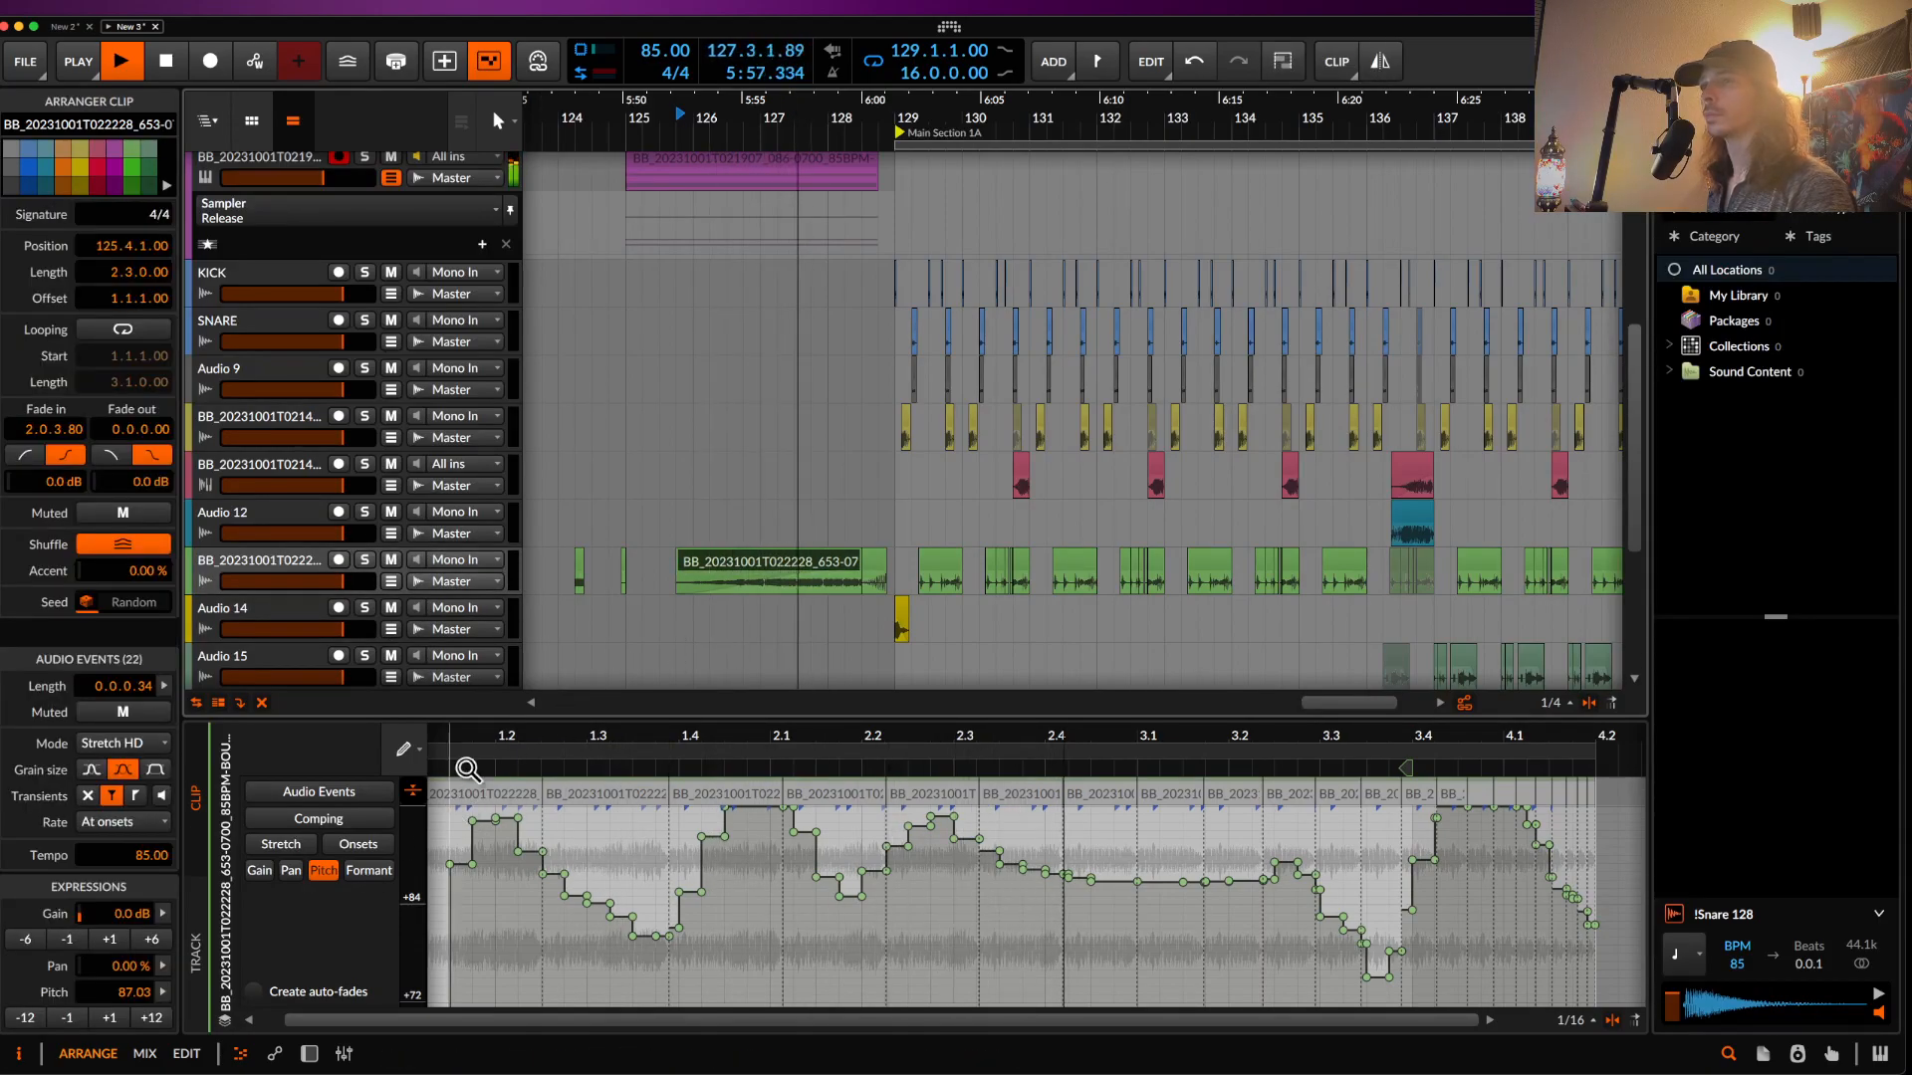
left_click(122, 743)
left_click(80, 718)
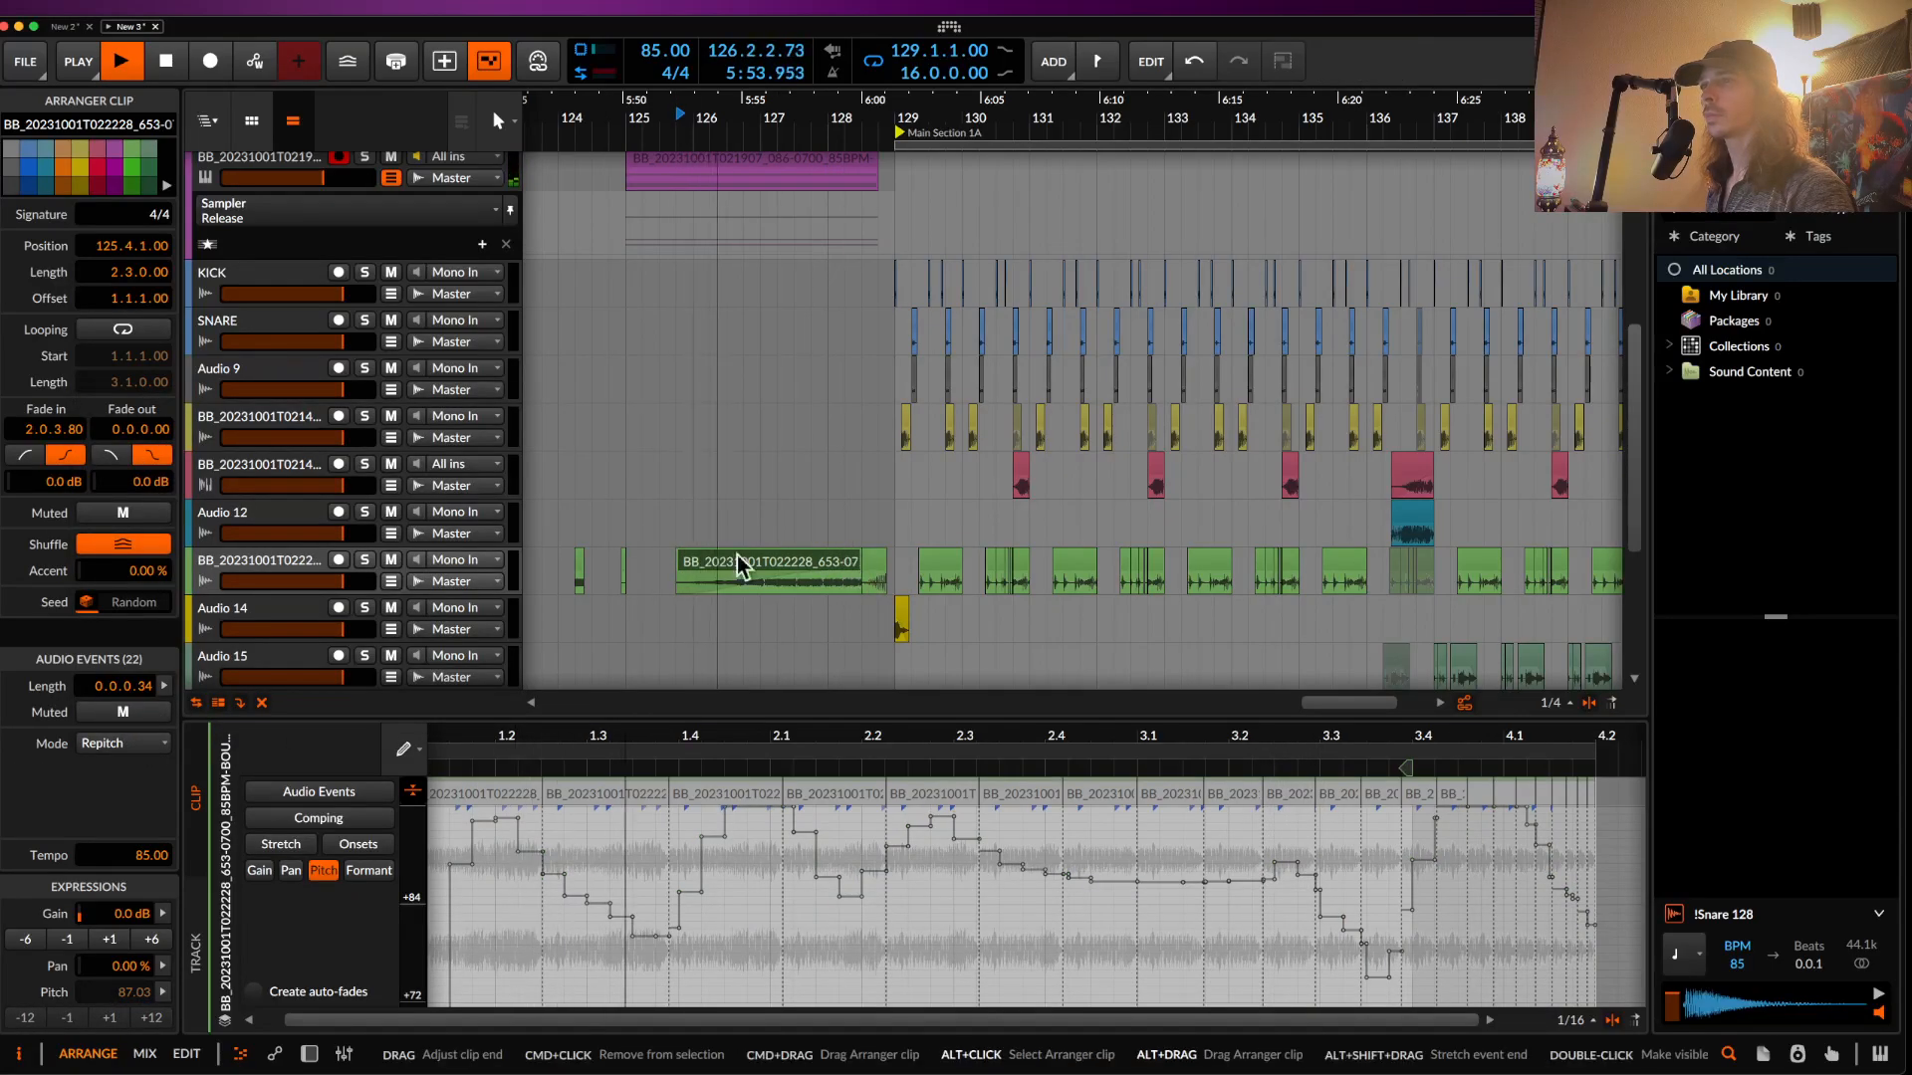
- Stop playback and select the short clip to be copied
scroll(633, 547, "down", 5)
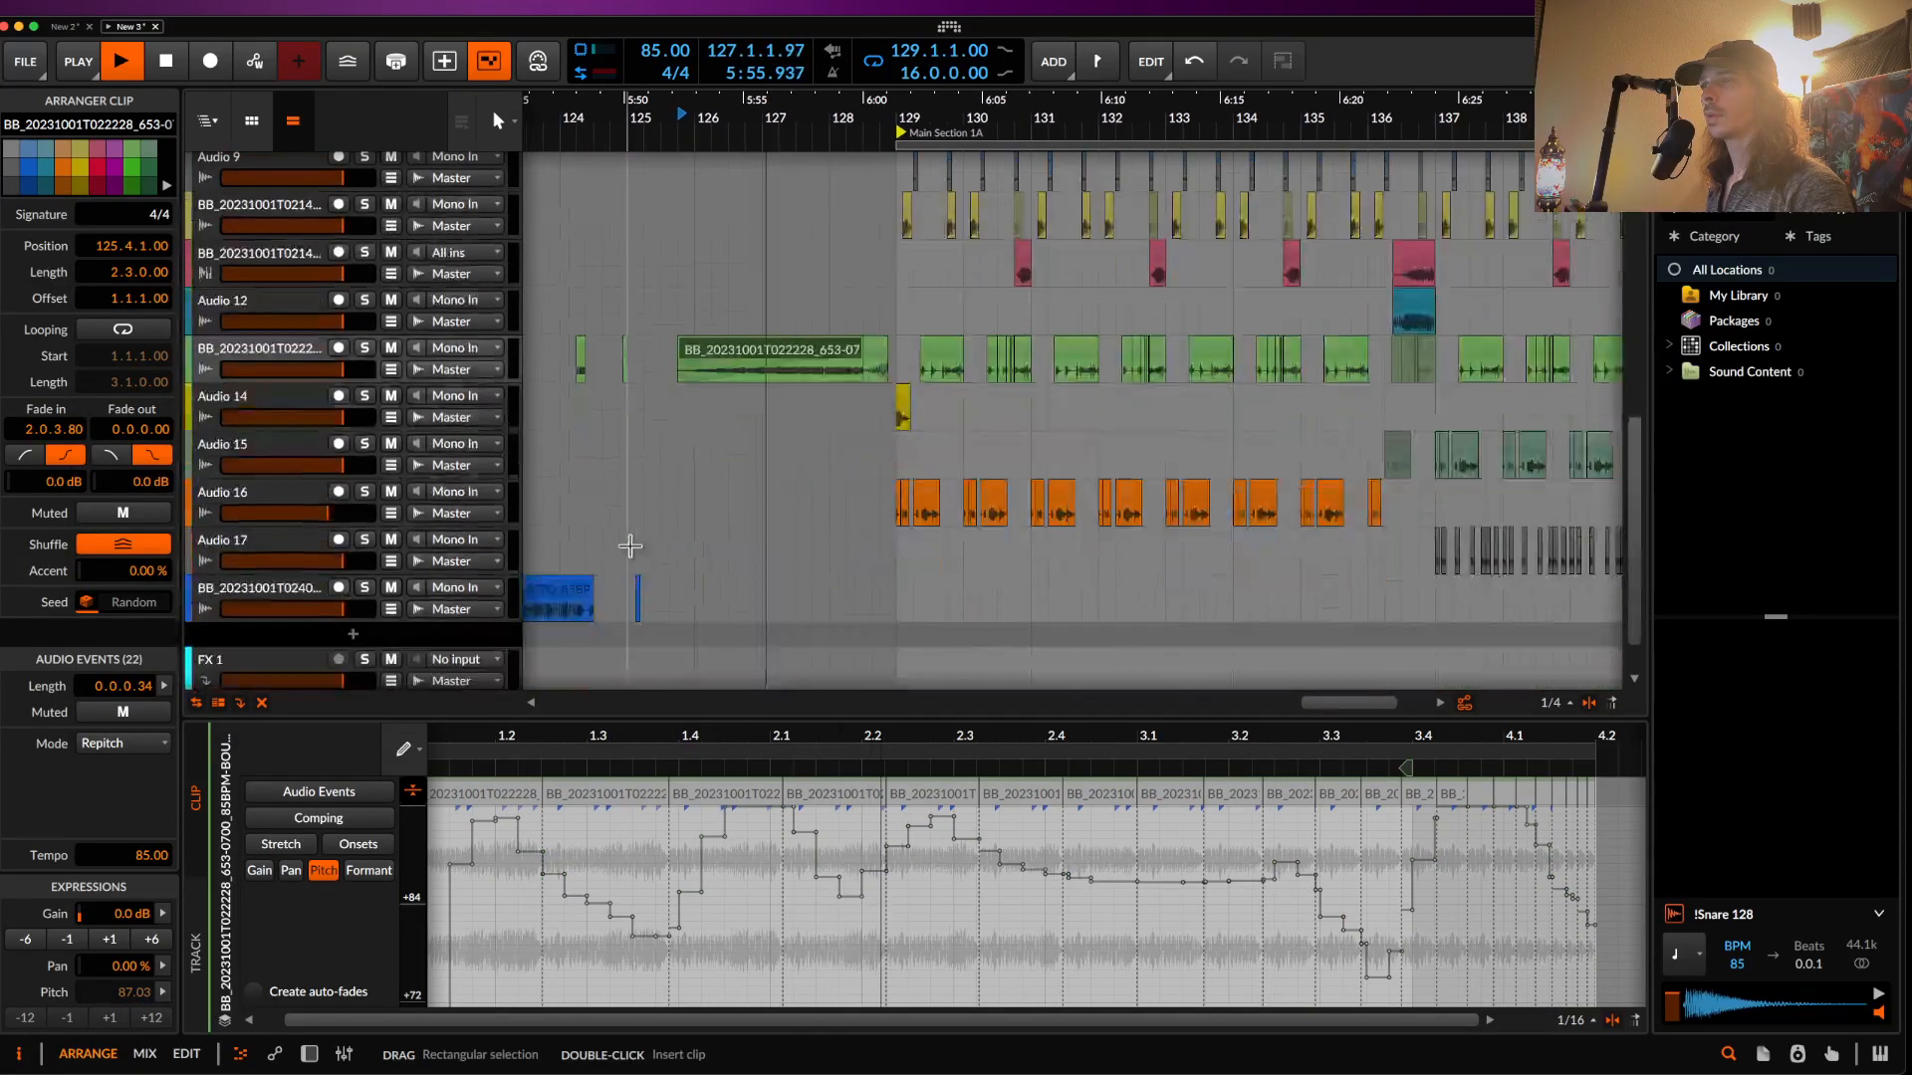
scroll(634, 548, "down", 4)
scroll(637, 558, "left", 1)
key("space")
scroll(640, 468, "up", 8)
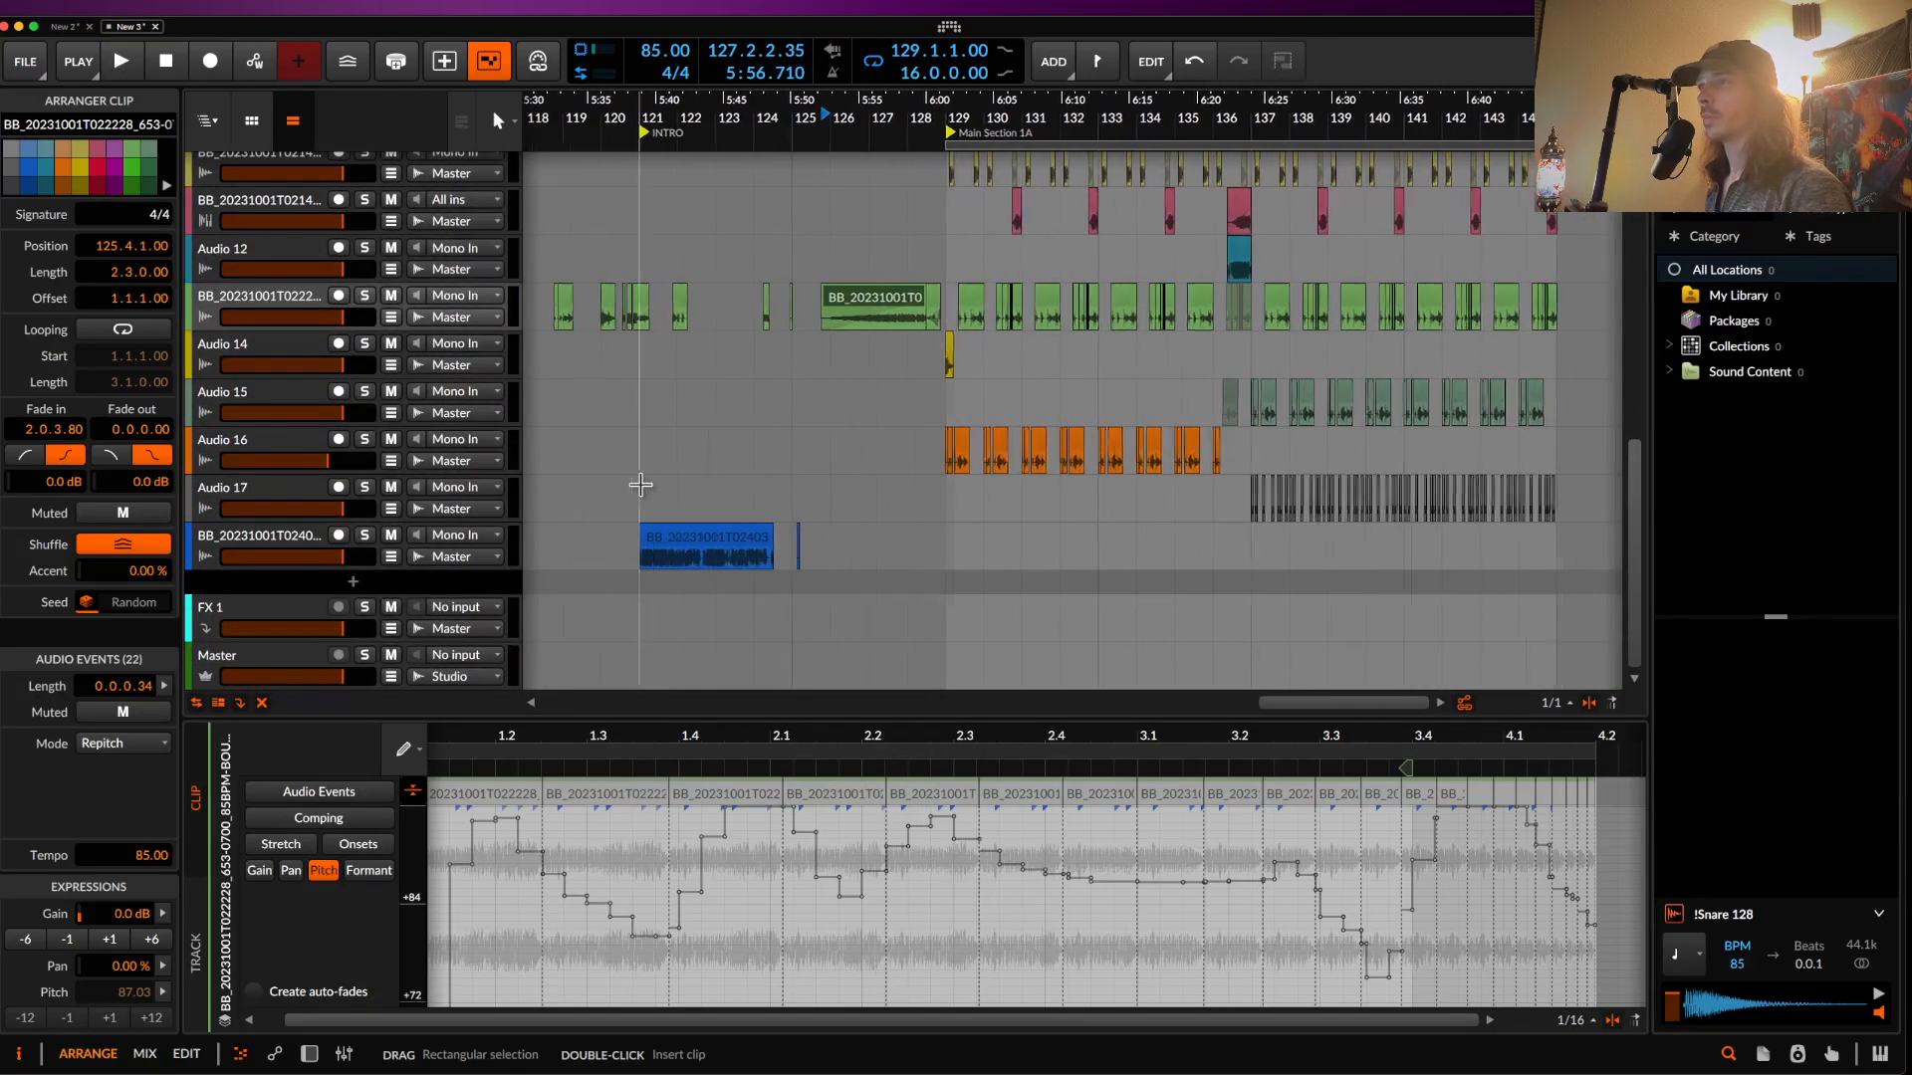
scroll(483, 409, "up", 3)
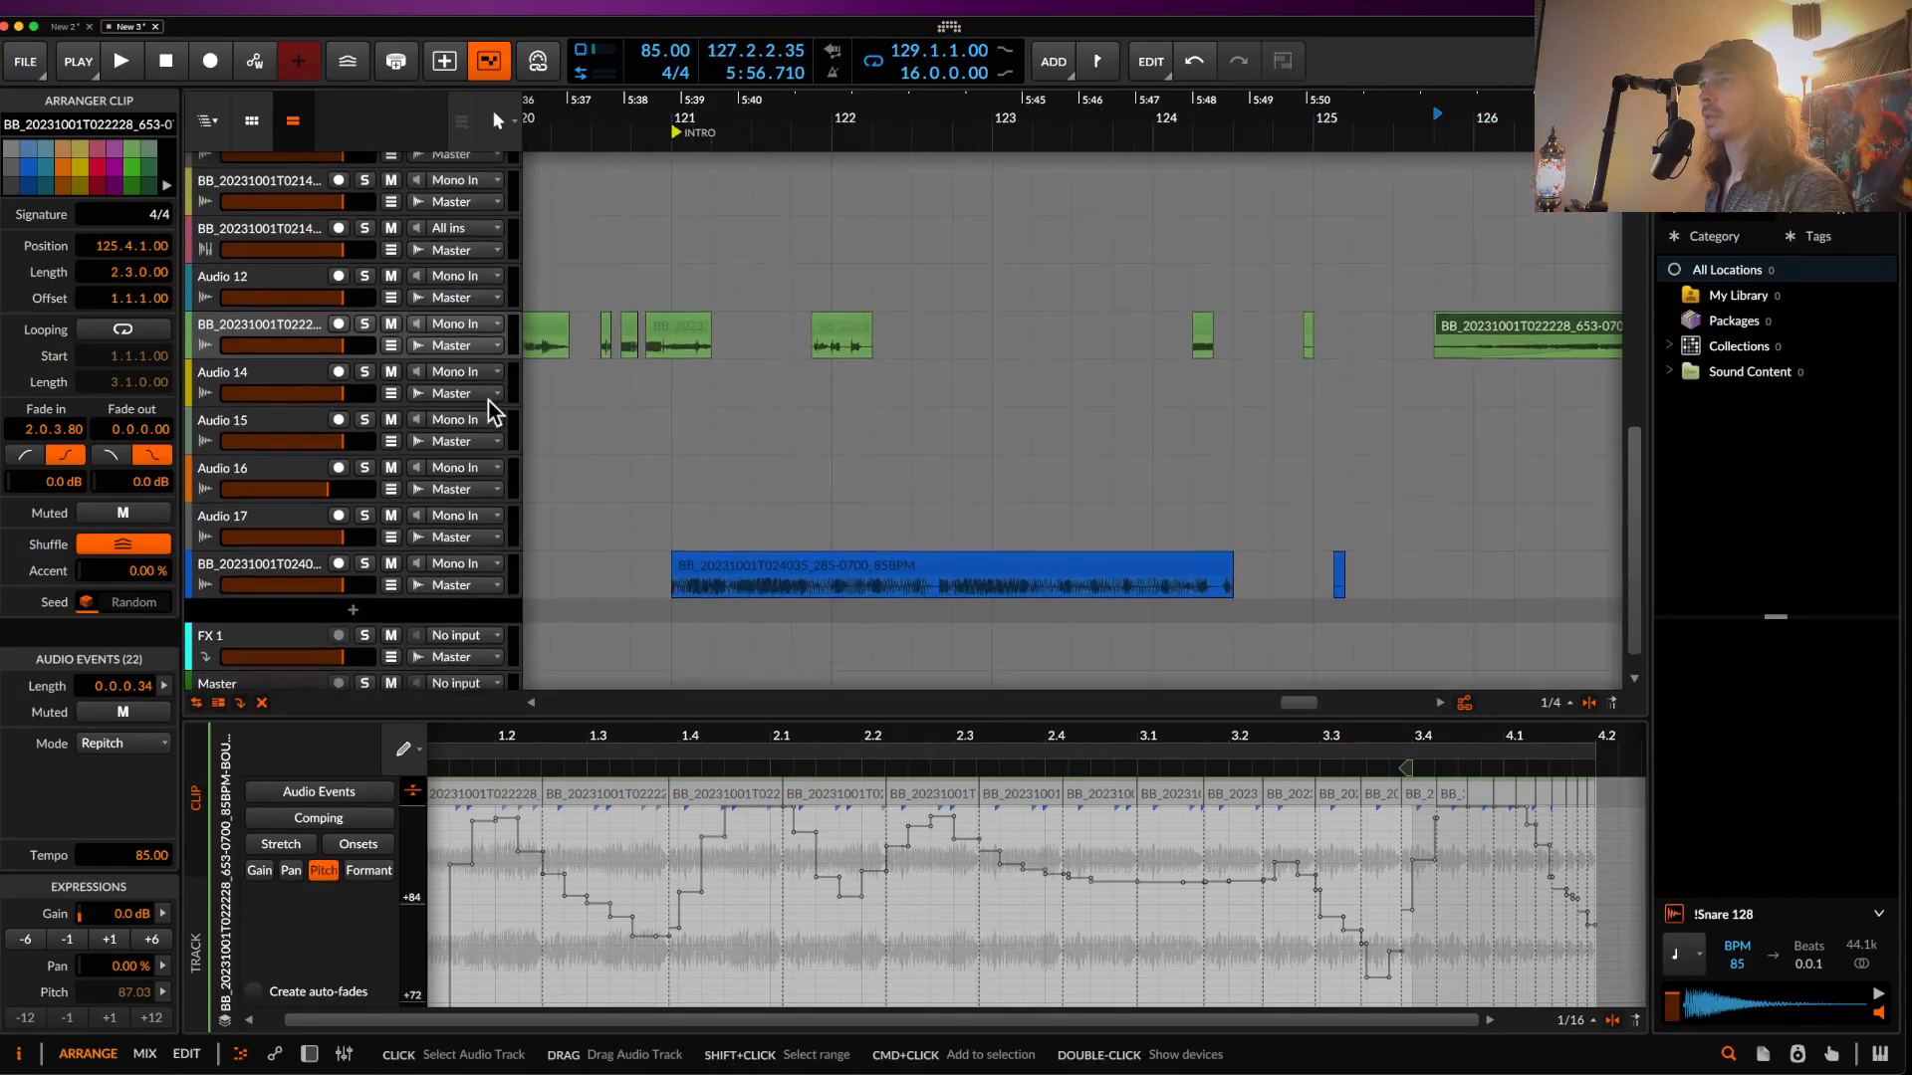
scroll(632, 427, "left", 4)
left_click(760, 390)
- Paste a copy of the short clip at the bounce clip's start and stretch it across
key("super+c")
scroll(760, 379, "right", 10)
left_click(695, 392)
key("super+v")
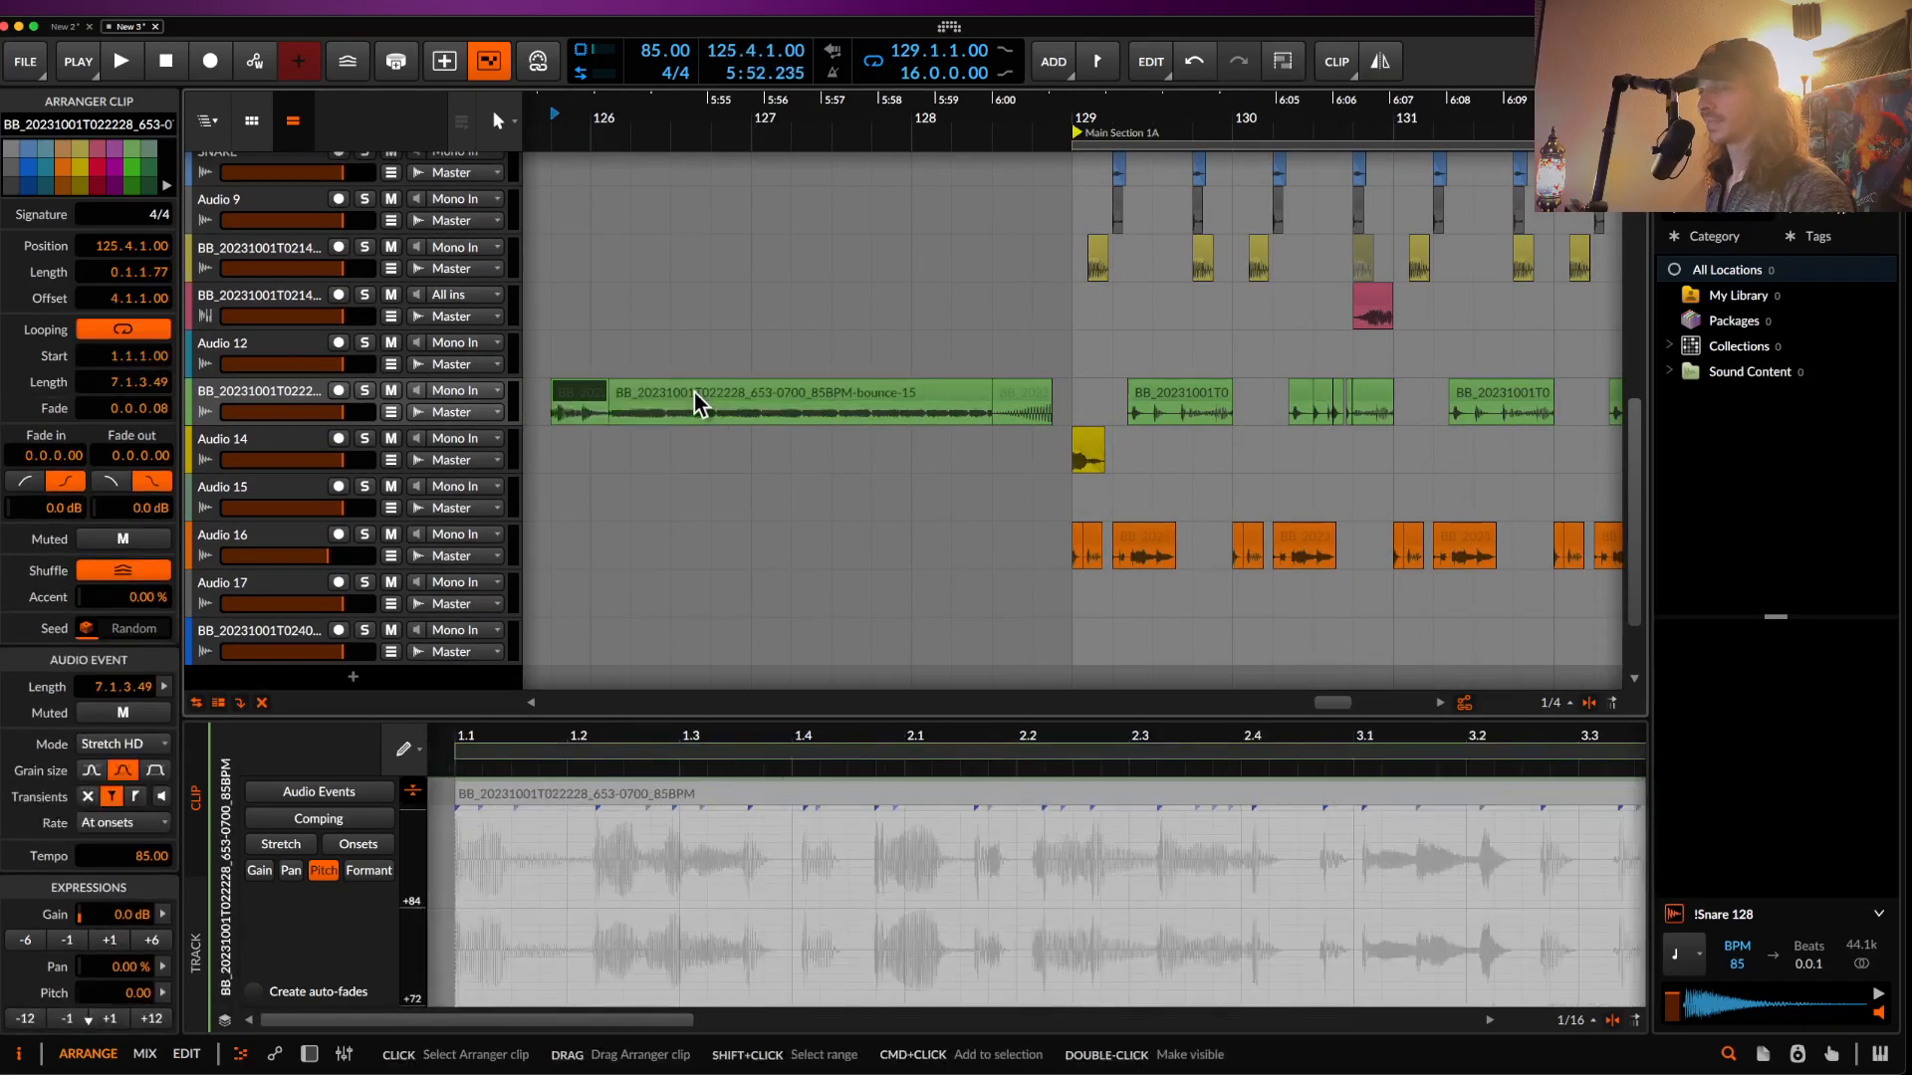
left_click_drag(609, 391, 991, 378)
left_click_drag(865, 404, 754, 381)
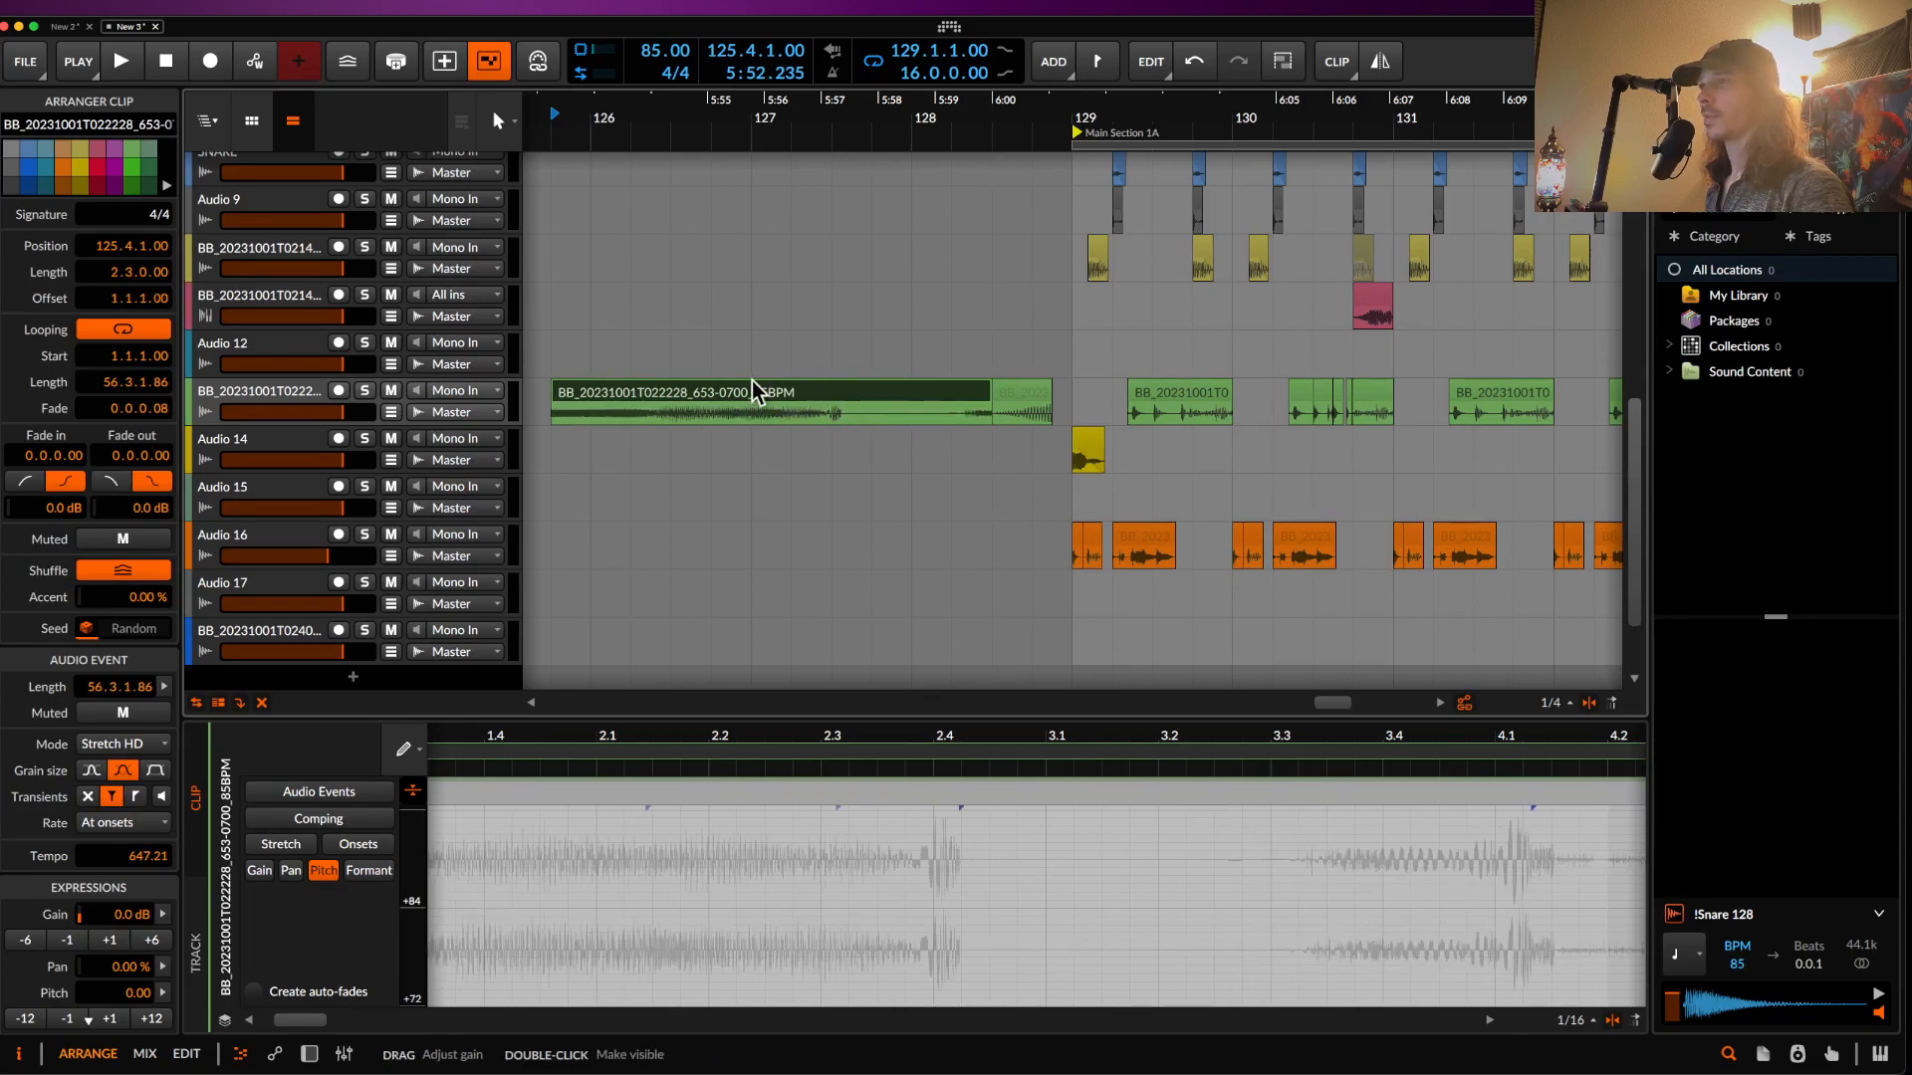
key("super+z")
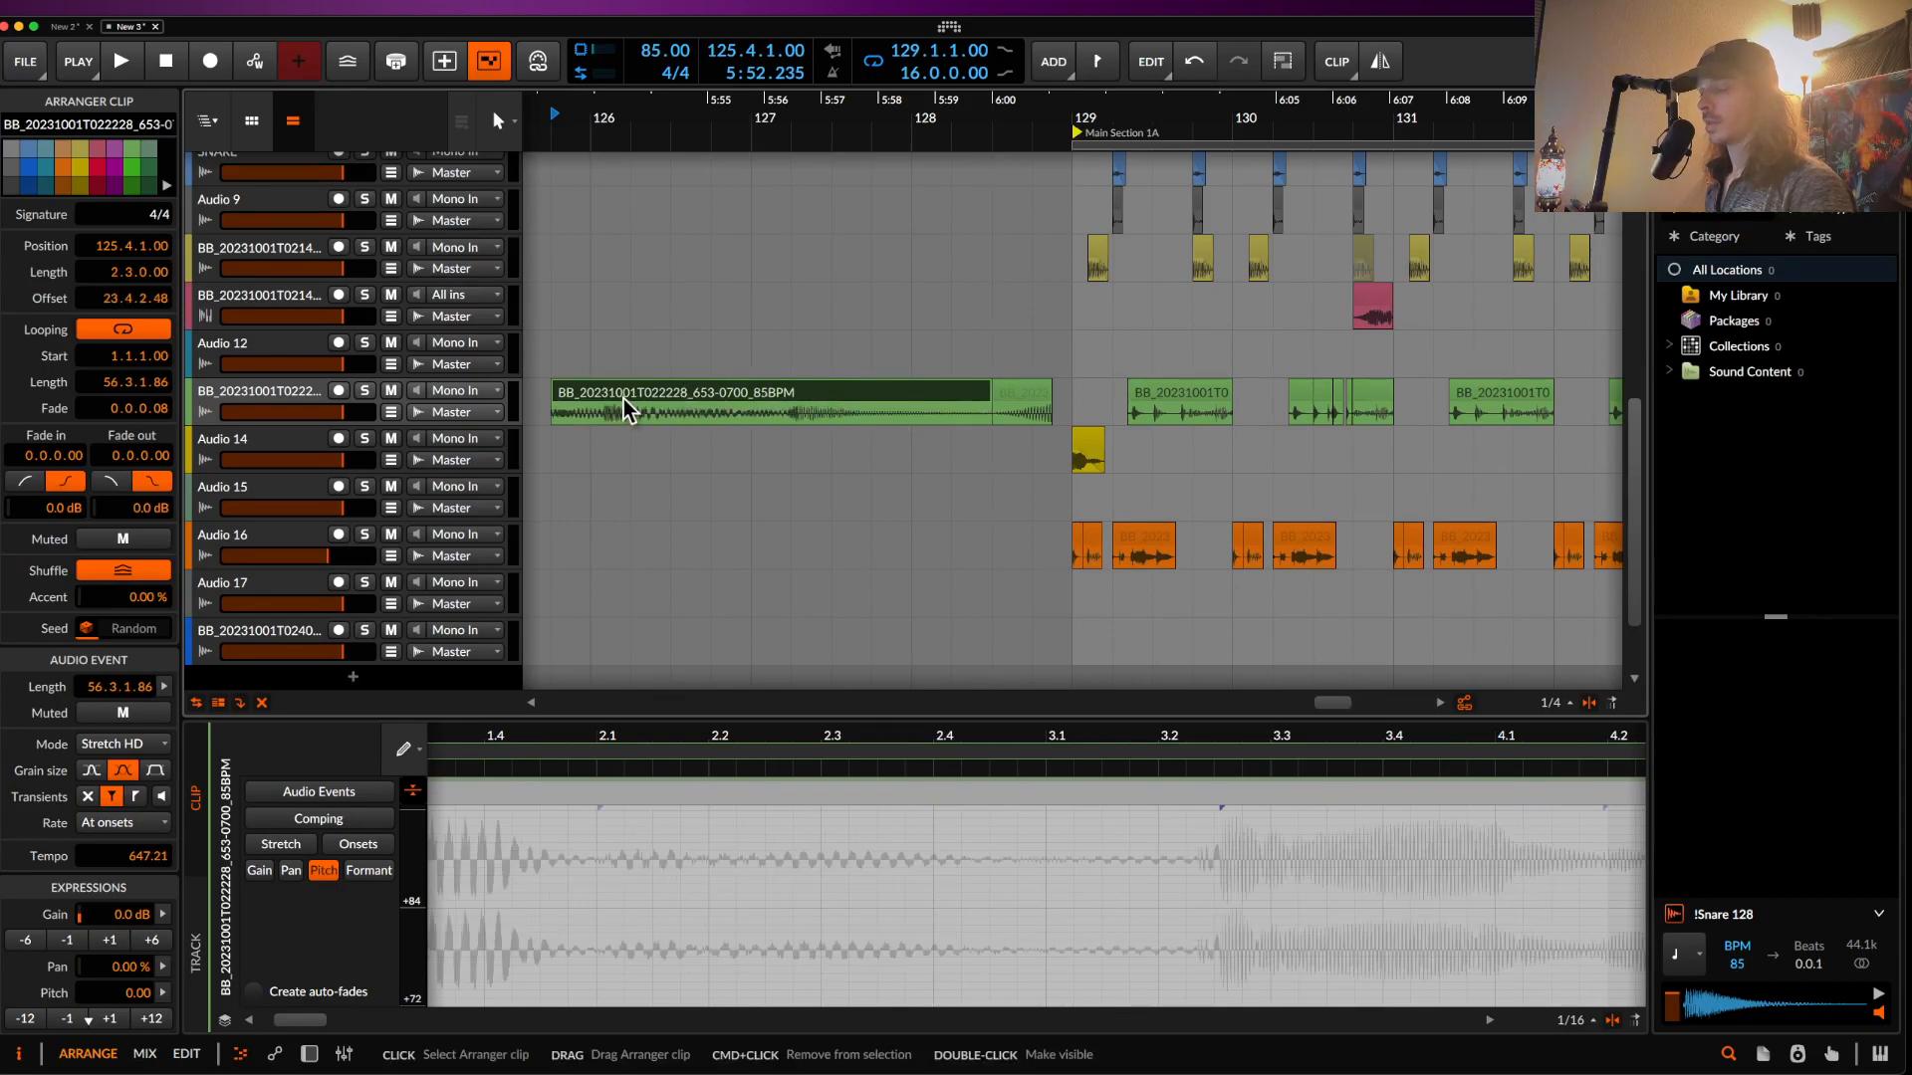
key("super+z")
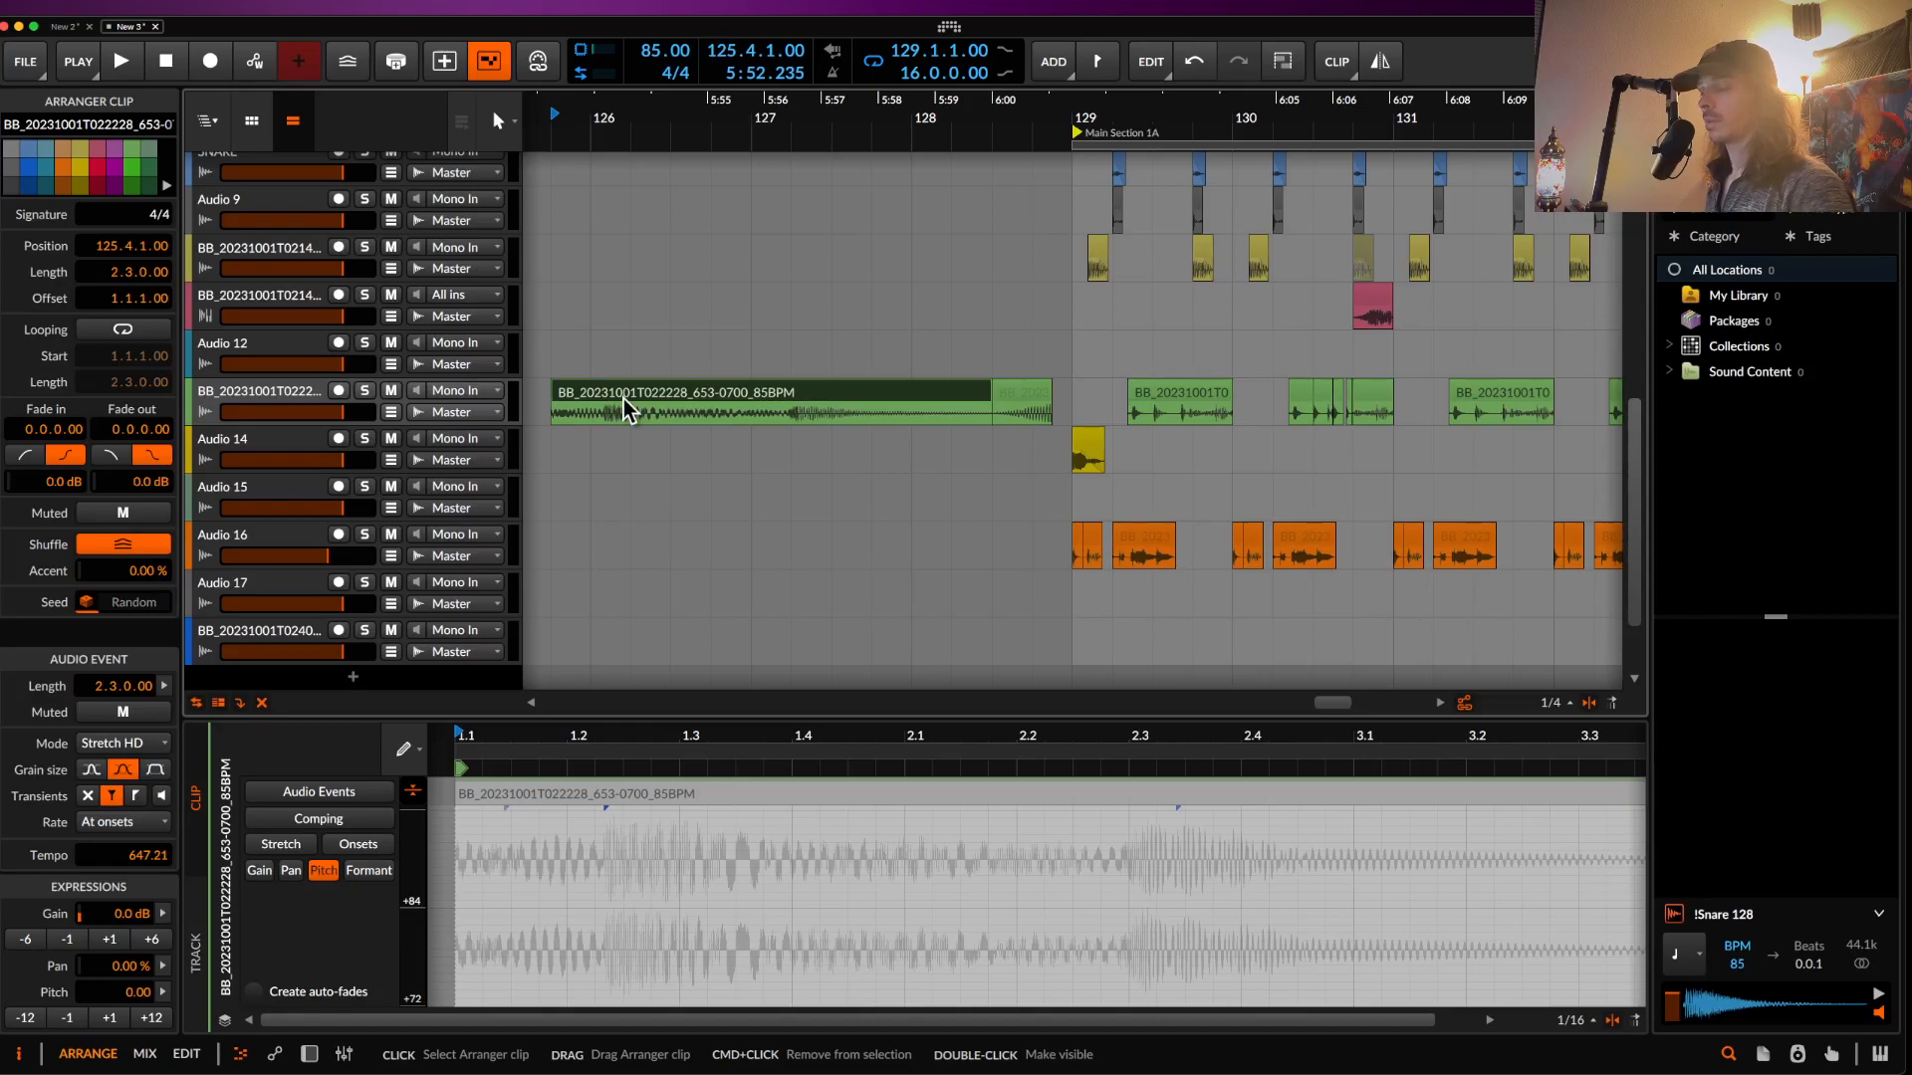
- Reverse the pasted clip's audio, trim its start later and slide the audio inside
key("r")
mouse_move(556, 391)
left_mouse_down()
mouse_move(716, 398)
mouse_move(524, 392)
left_mouse_up()
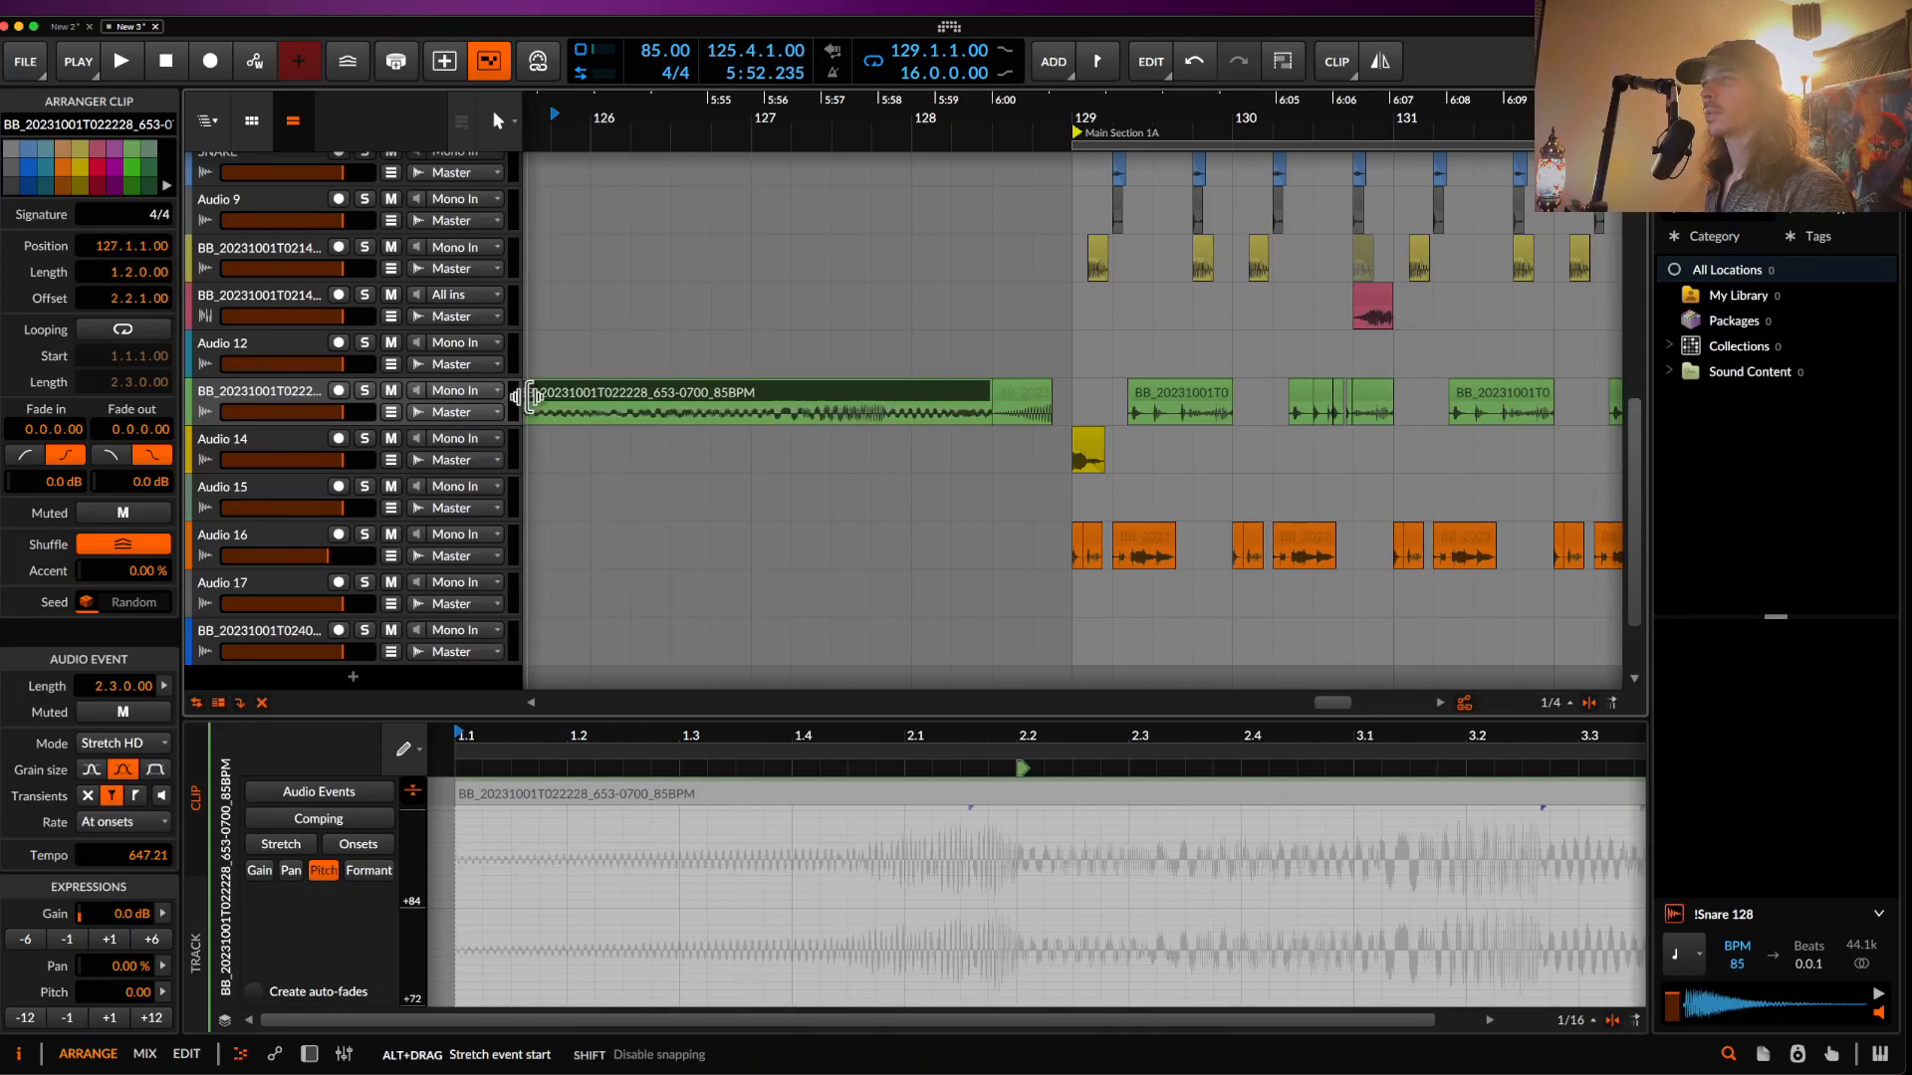
left_click_drag(649, 420, 755, 419)
- Delete the leftover fragment after the long clip
left_click(1033, 397)
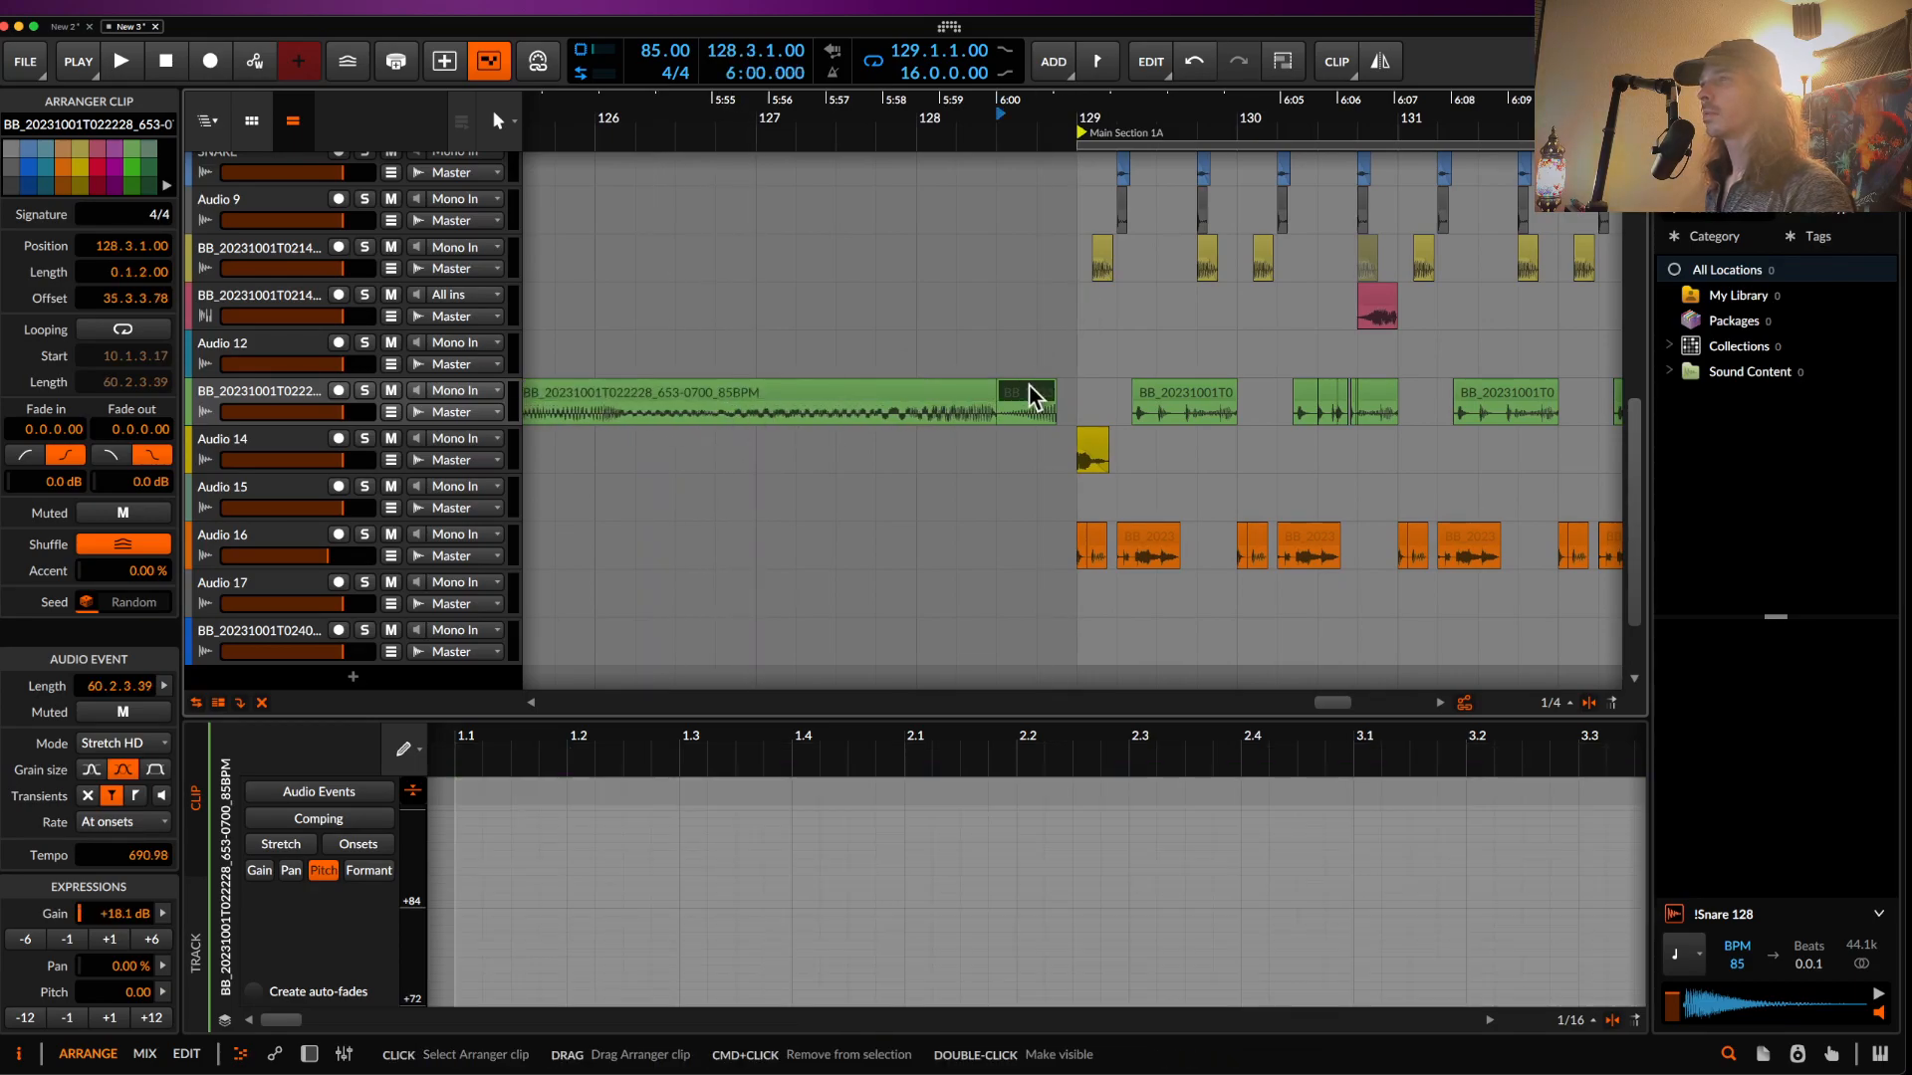
key("Delete")
scroll(797, 428, "left", 2)
scroll(797, 428, "up", 1)
- Draw a Pitch ramp rising to +12 on the reversed bass clip and play it back
left_click_drag(610, 454, 870, 457)
double_click(888, 434)
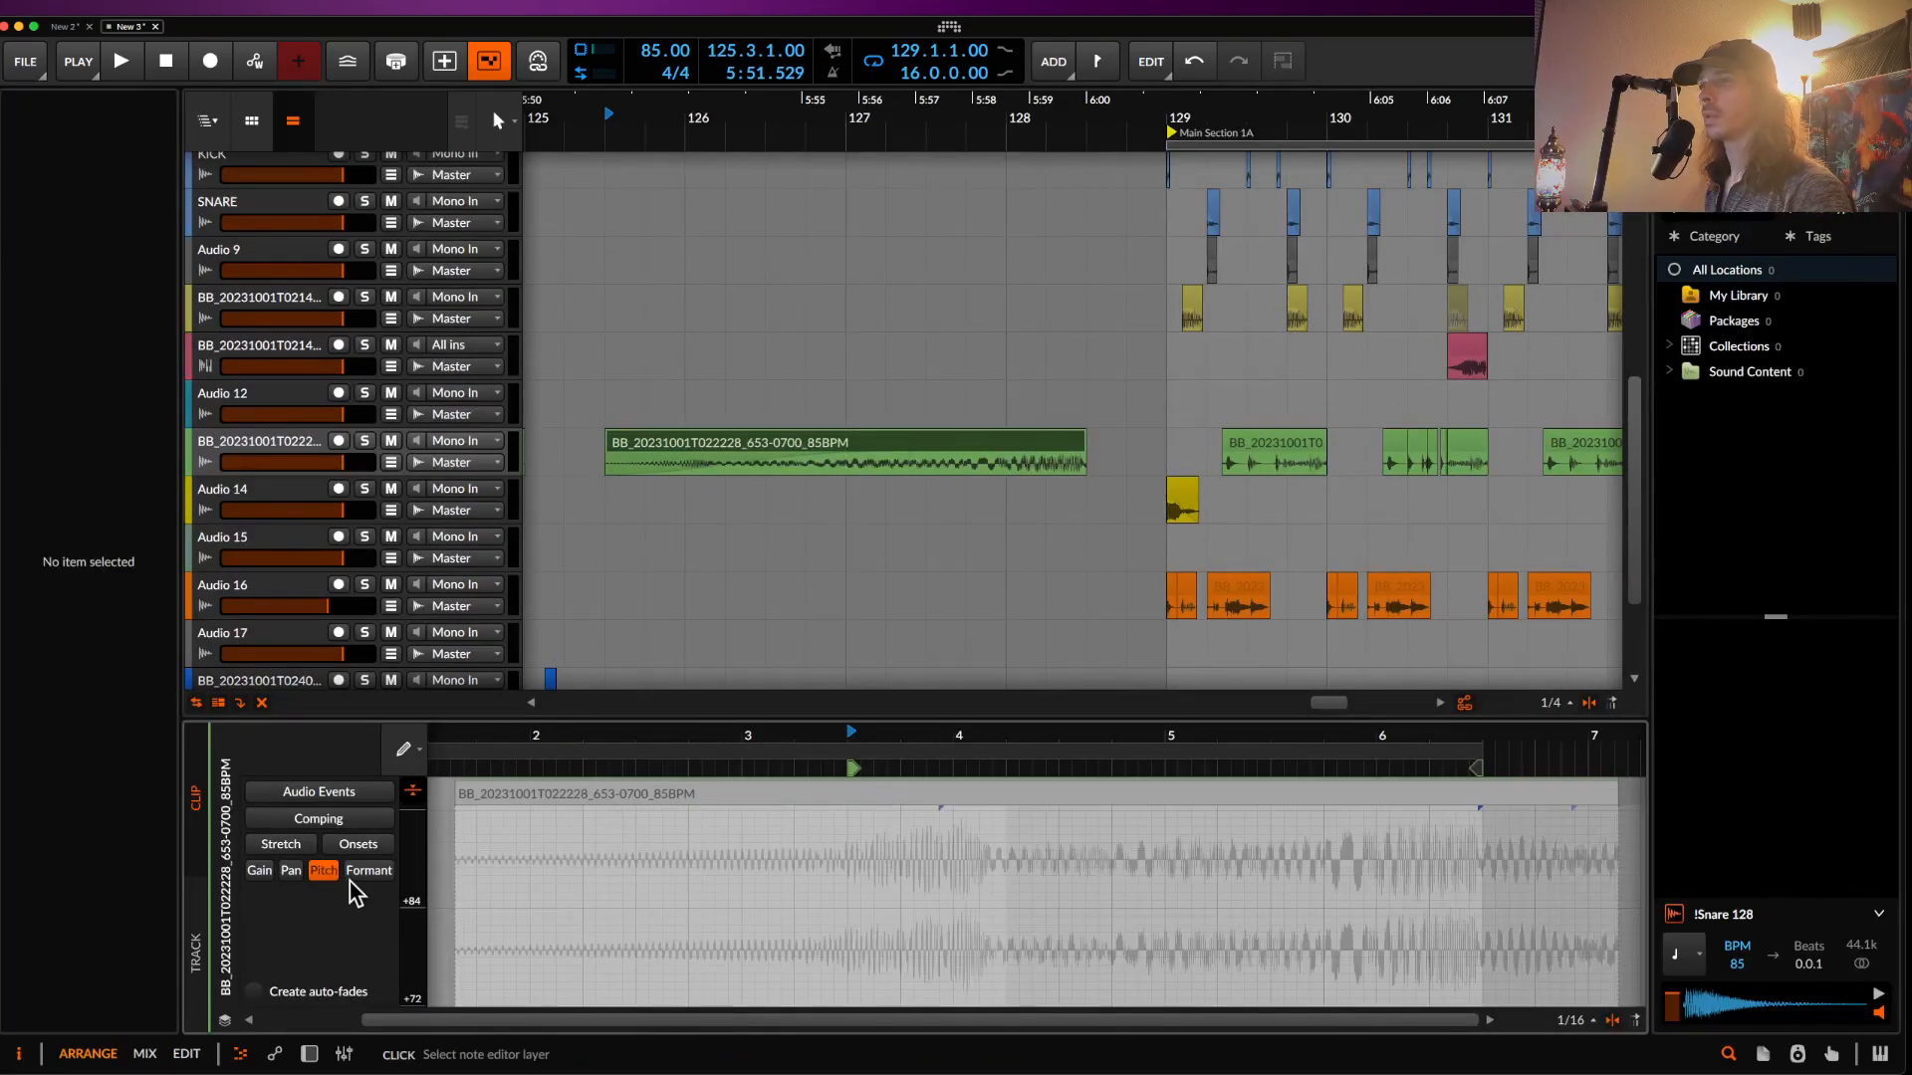
scroll(615, 849, "right", 4)
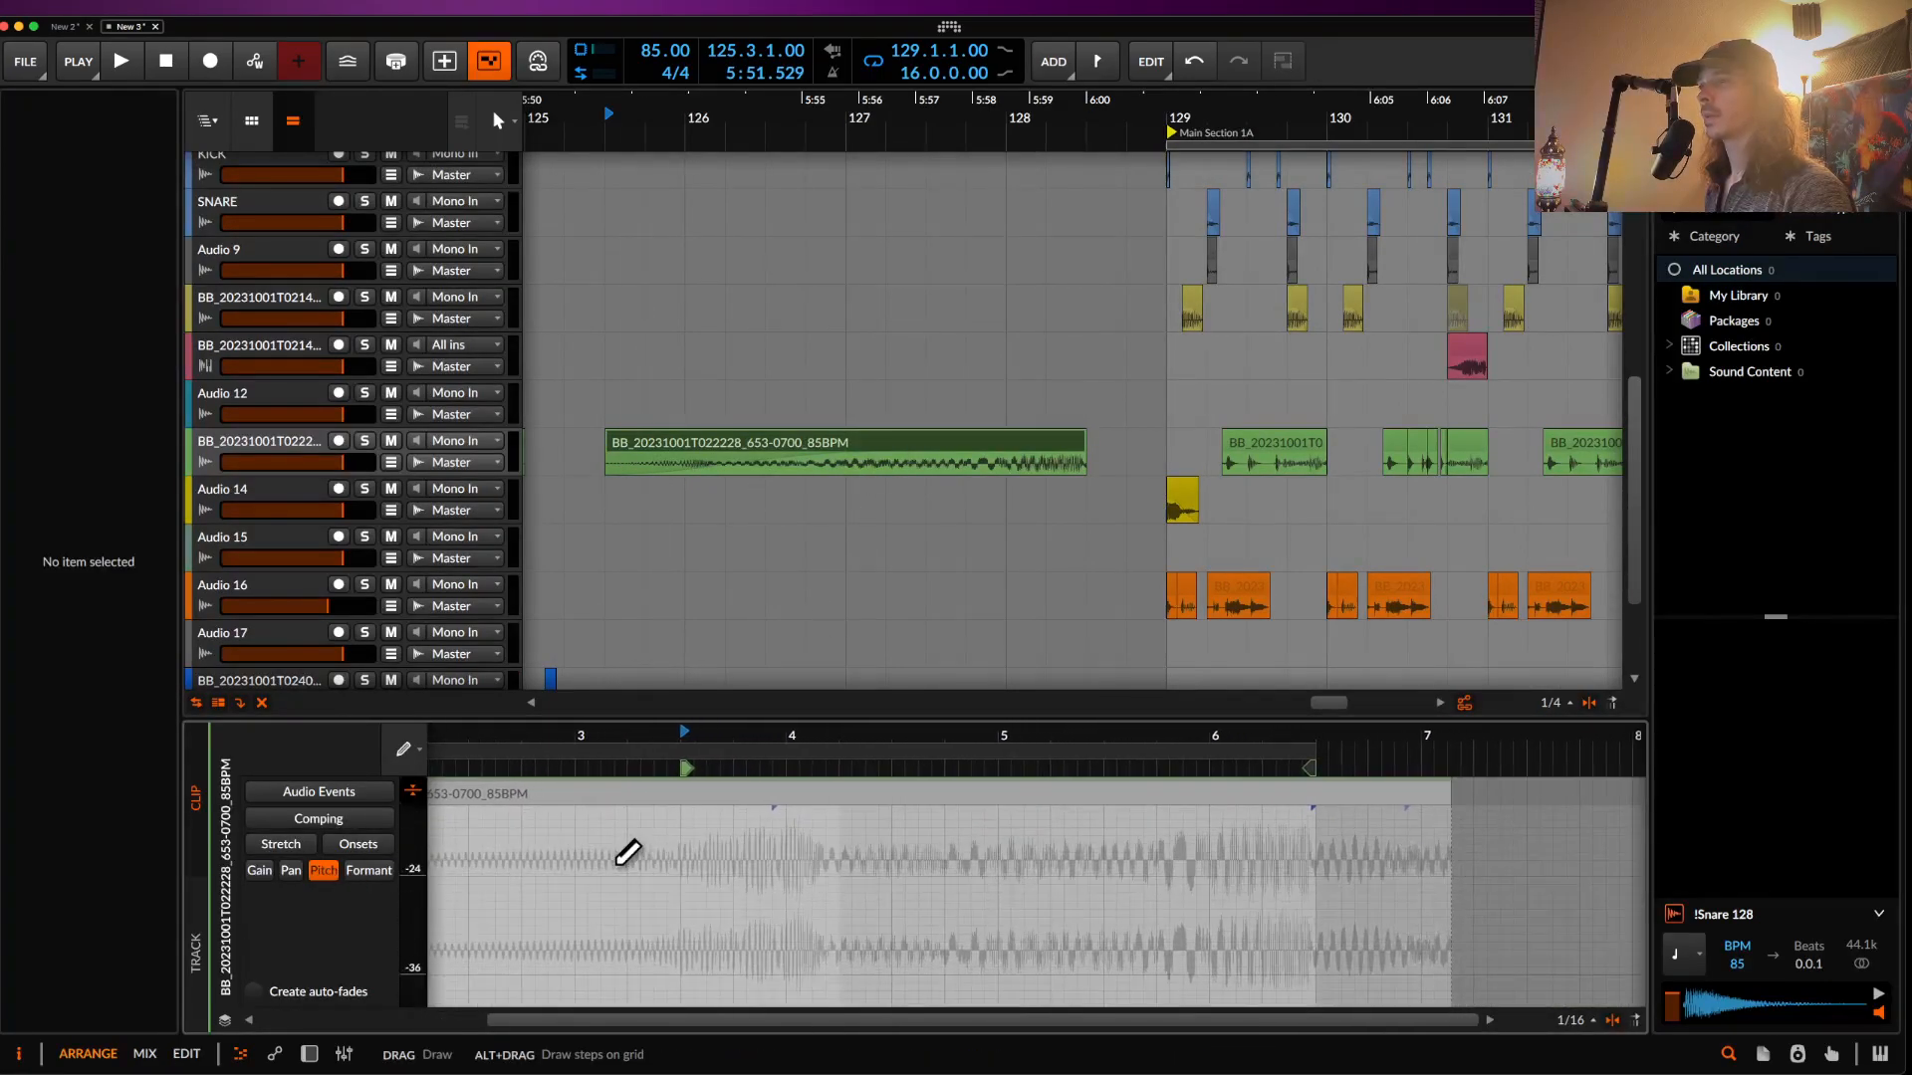
scroll(628, 853, "up", 3)
left_click(655, 925)
left_click(1291, 925)
left_click_drag(1294, 926, 1286, 827)
left_click(873, 453)
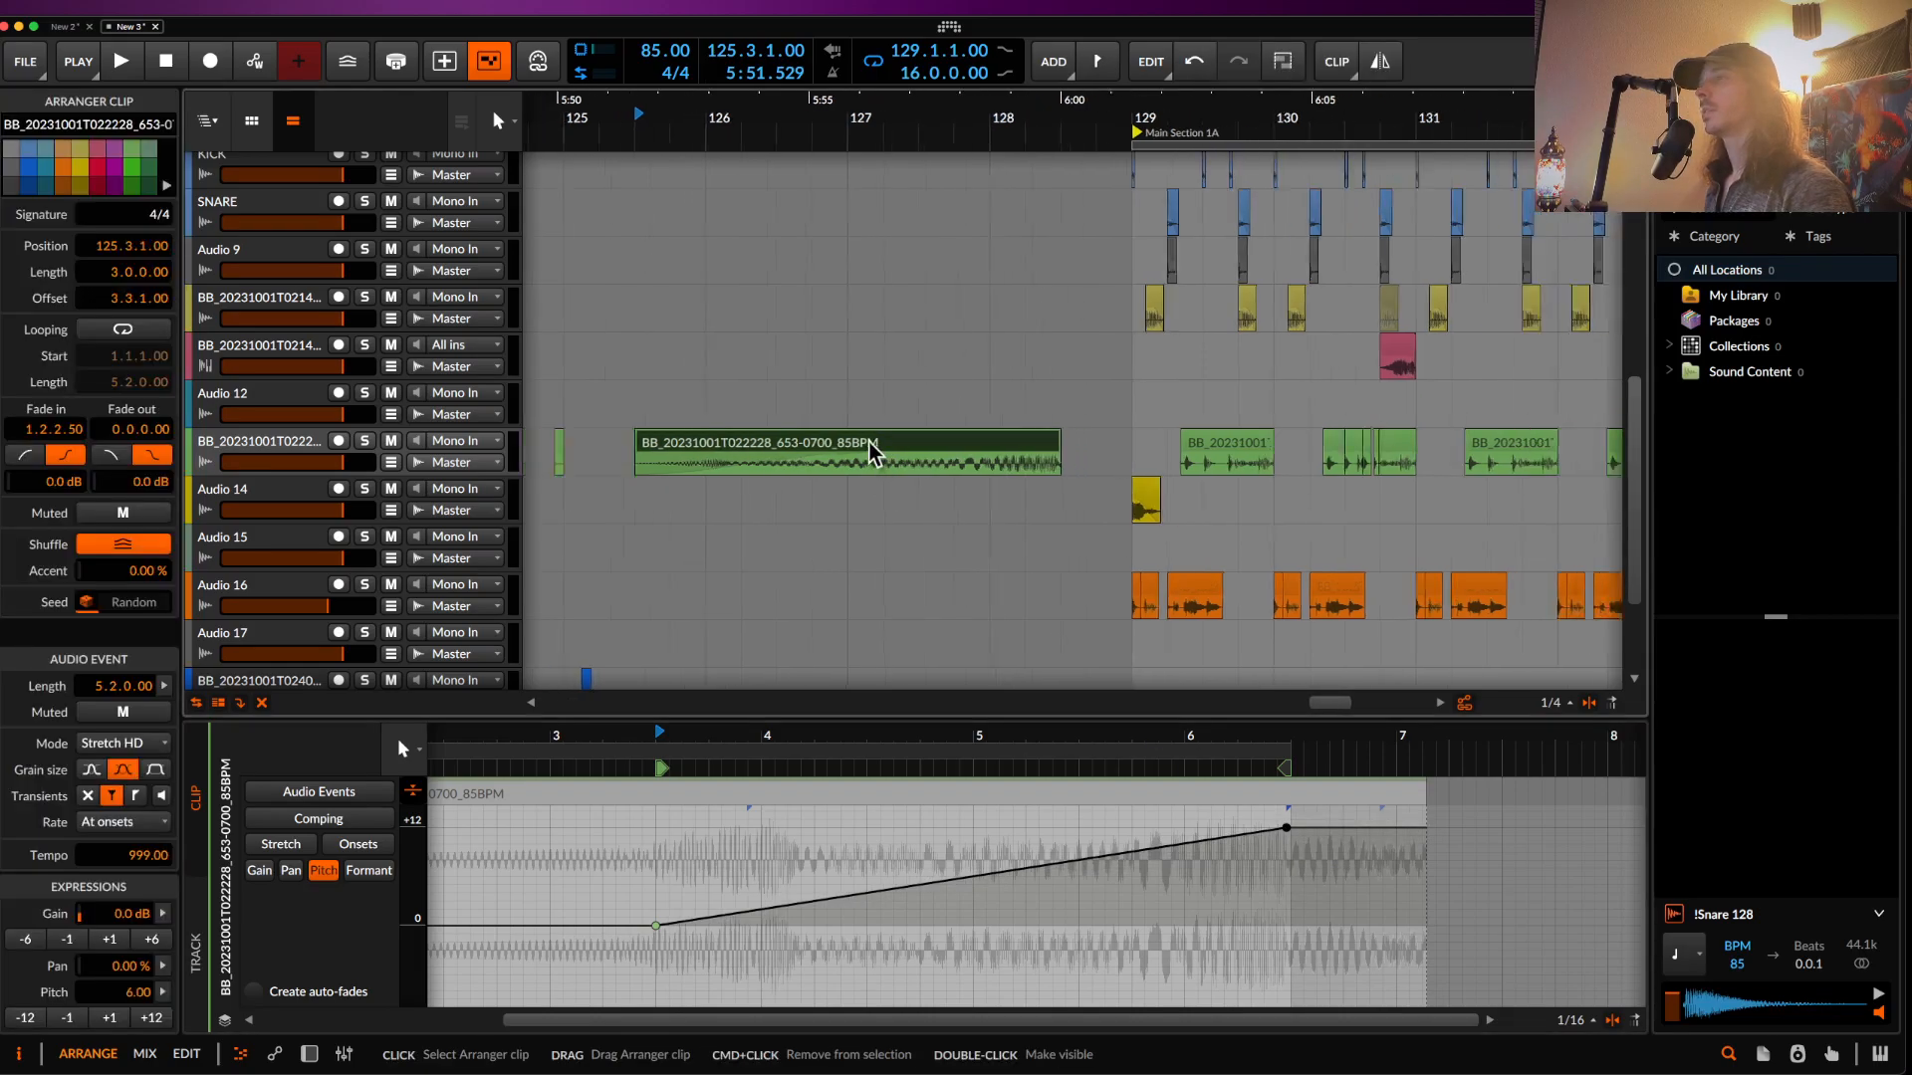
scroll(874, 453, "up", 3)
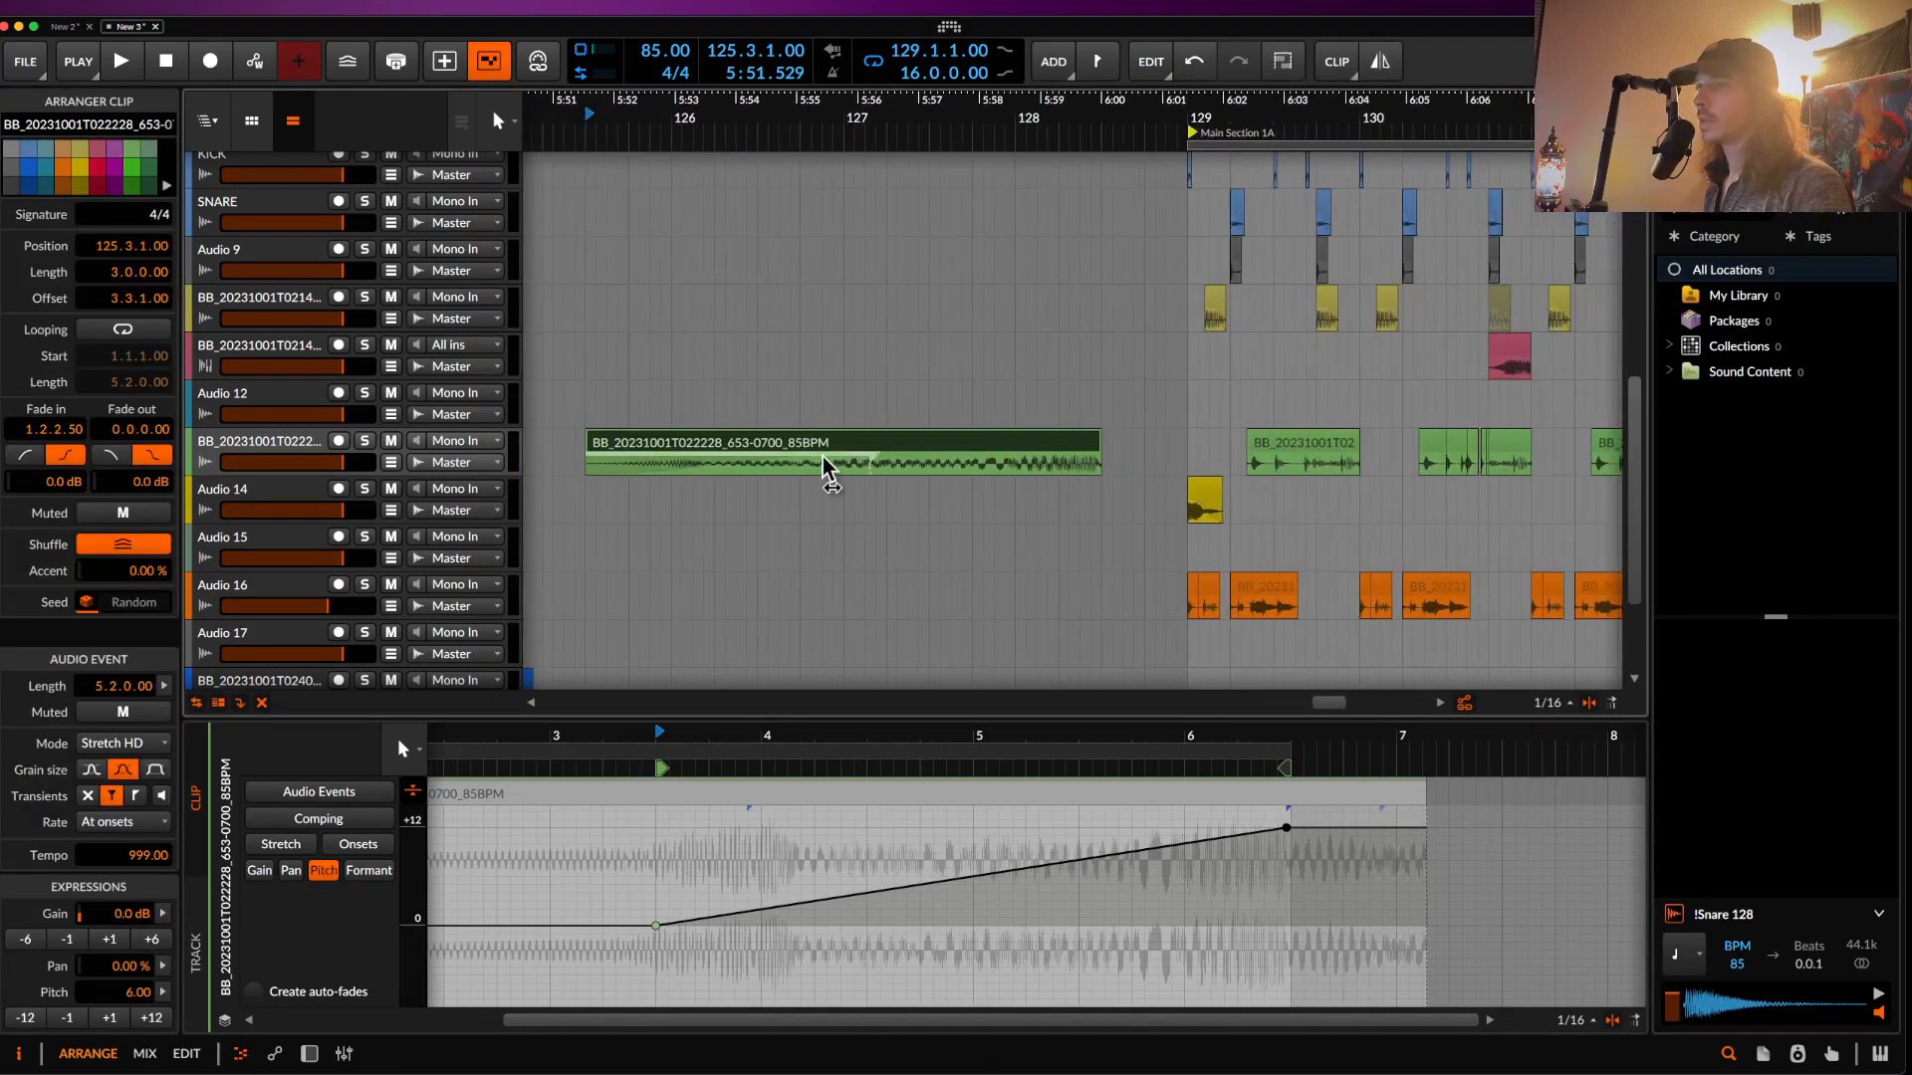
scroll(776, 463, "down", 2)
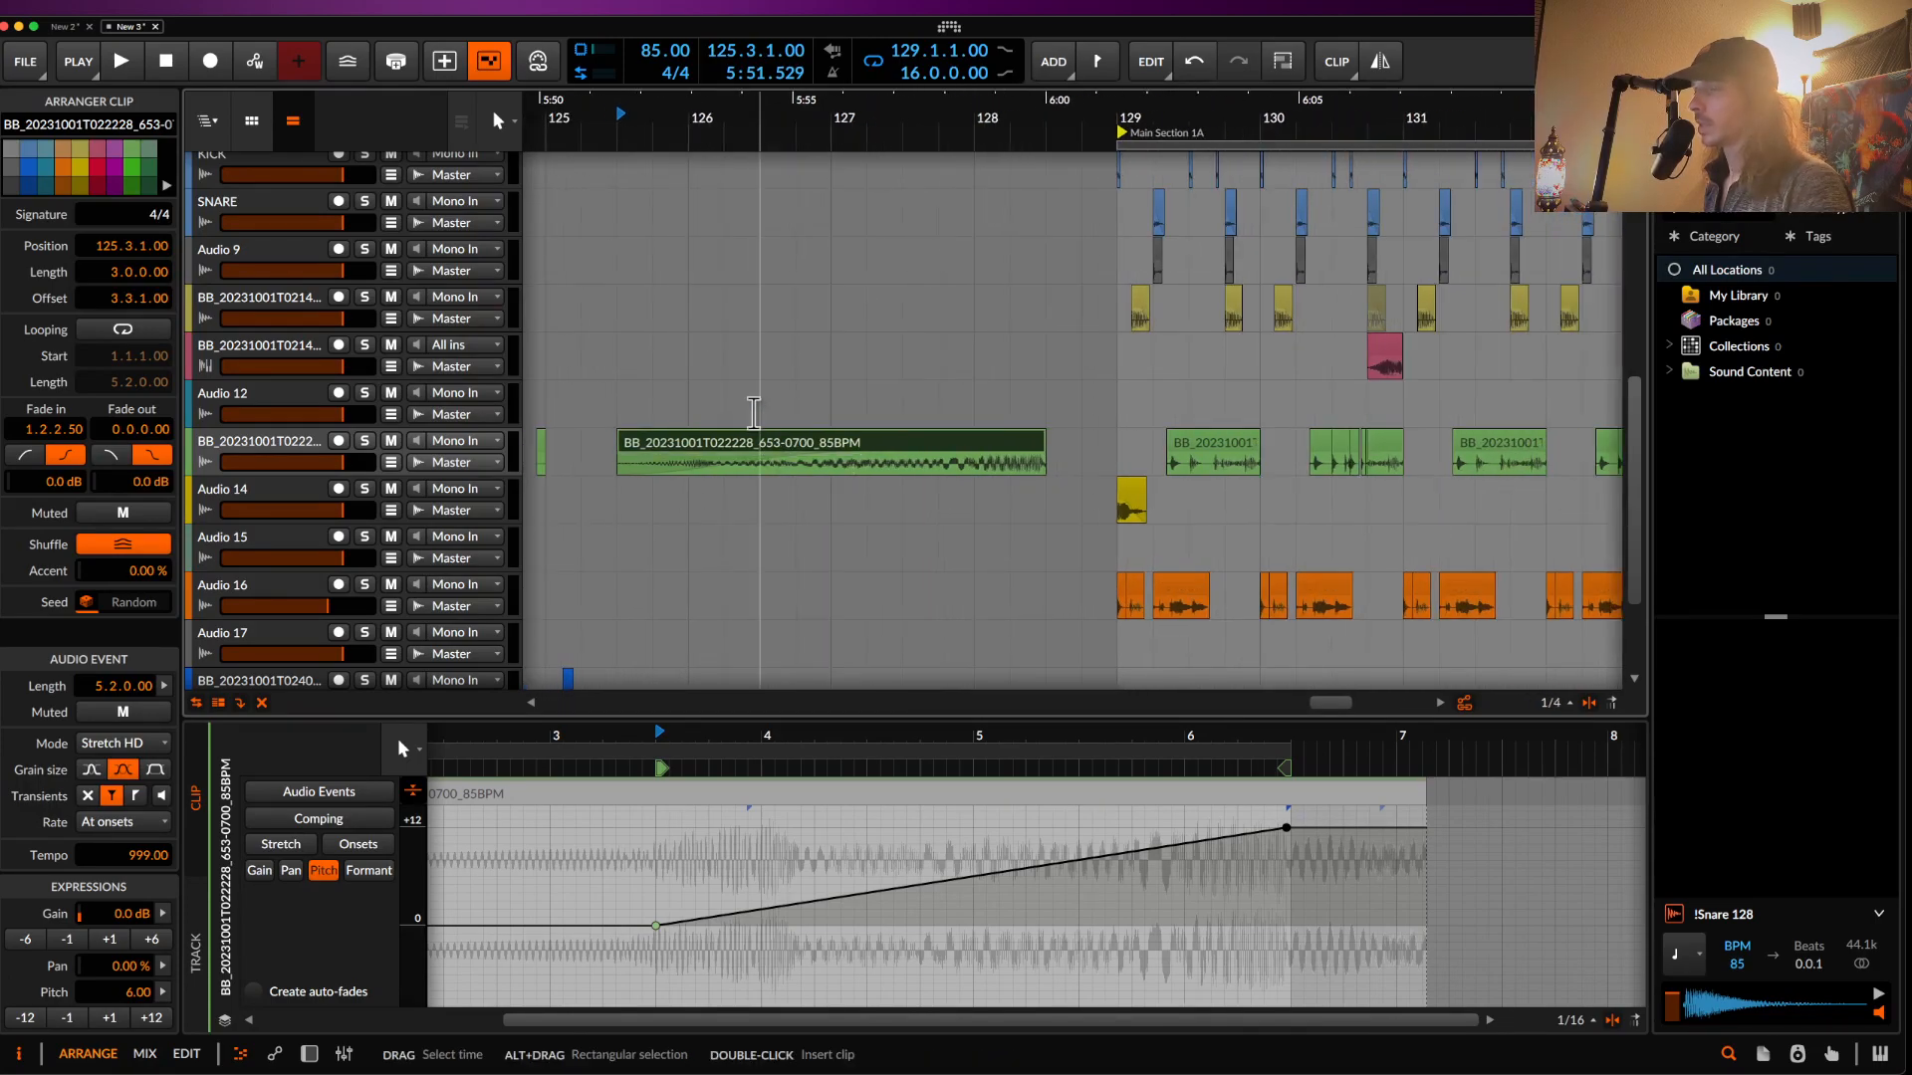
key("space")
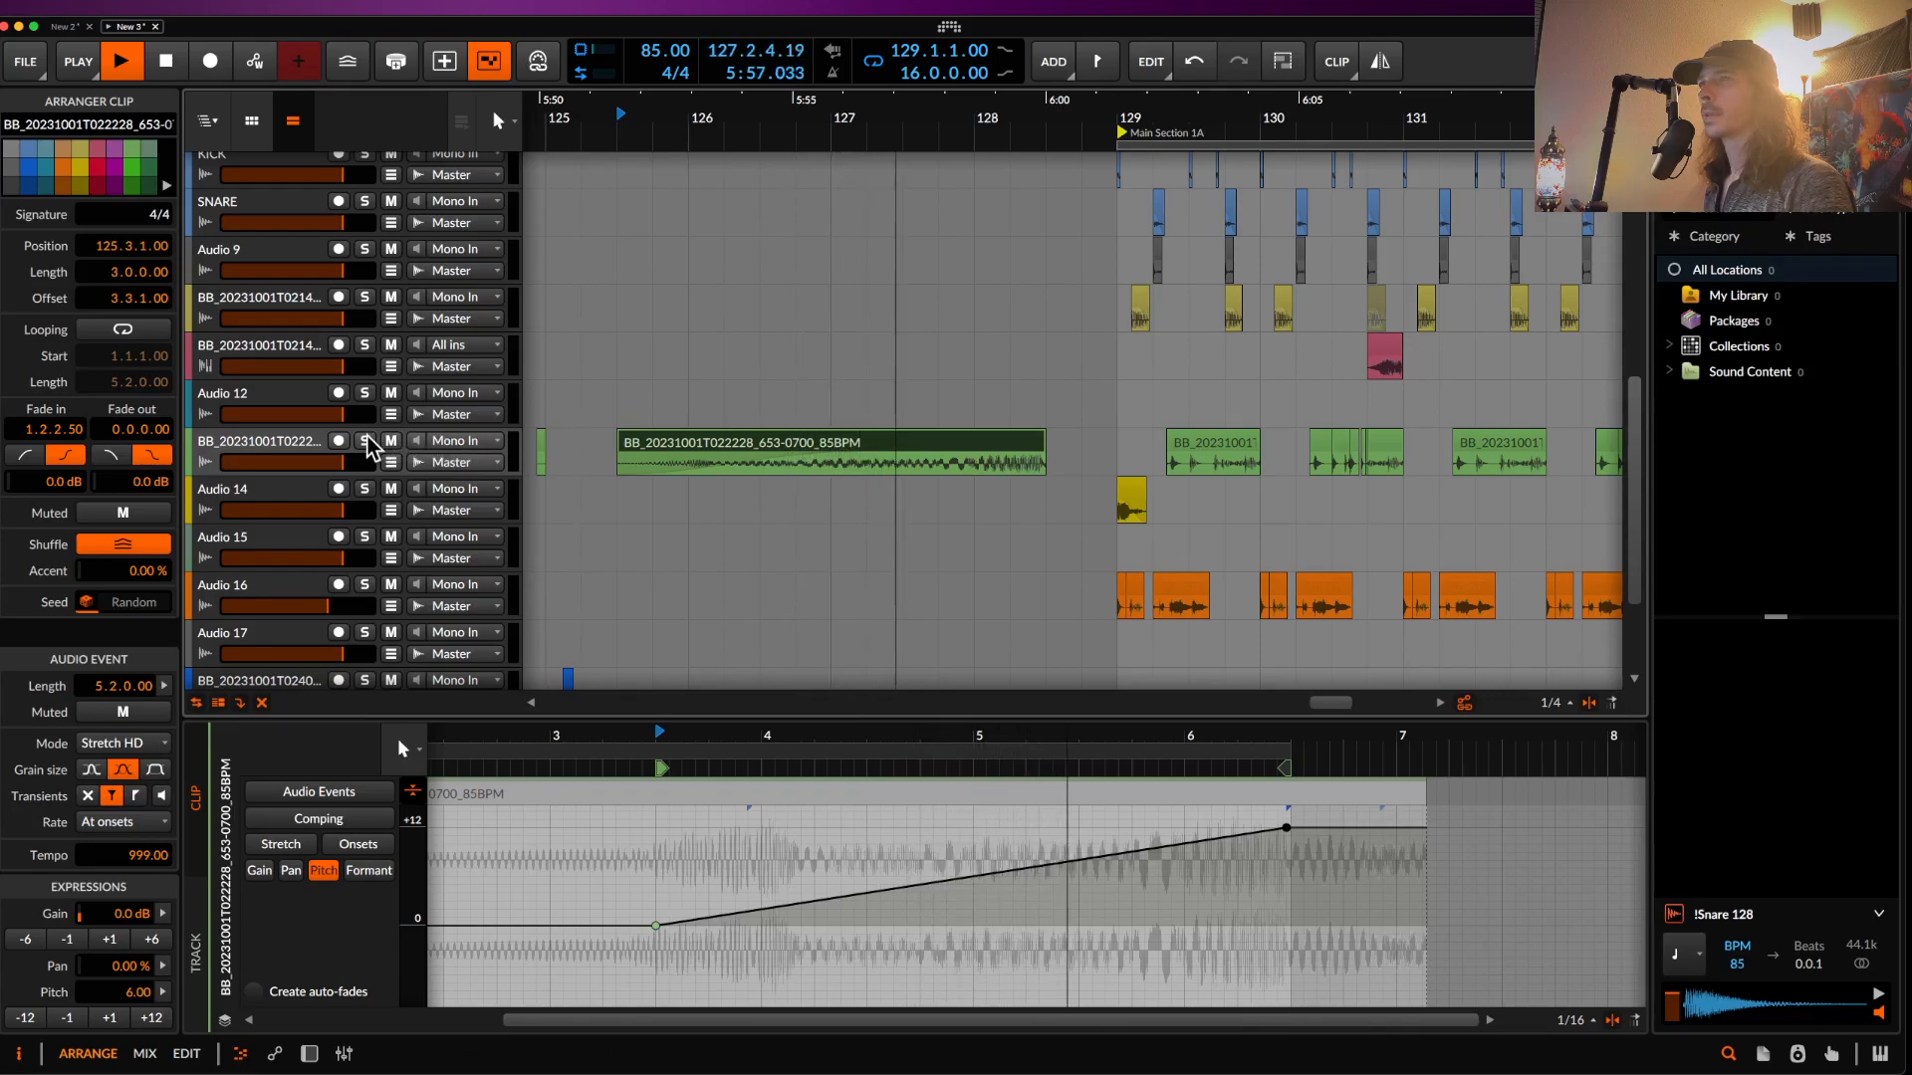
key("space")
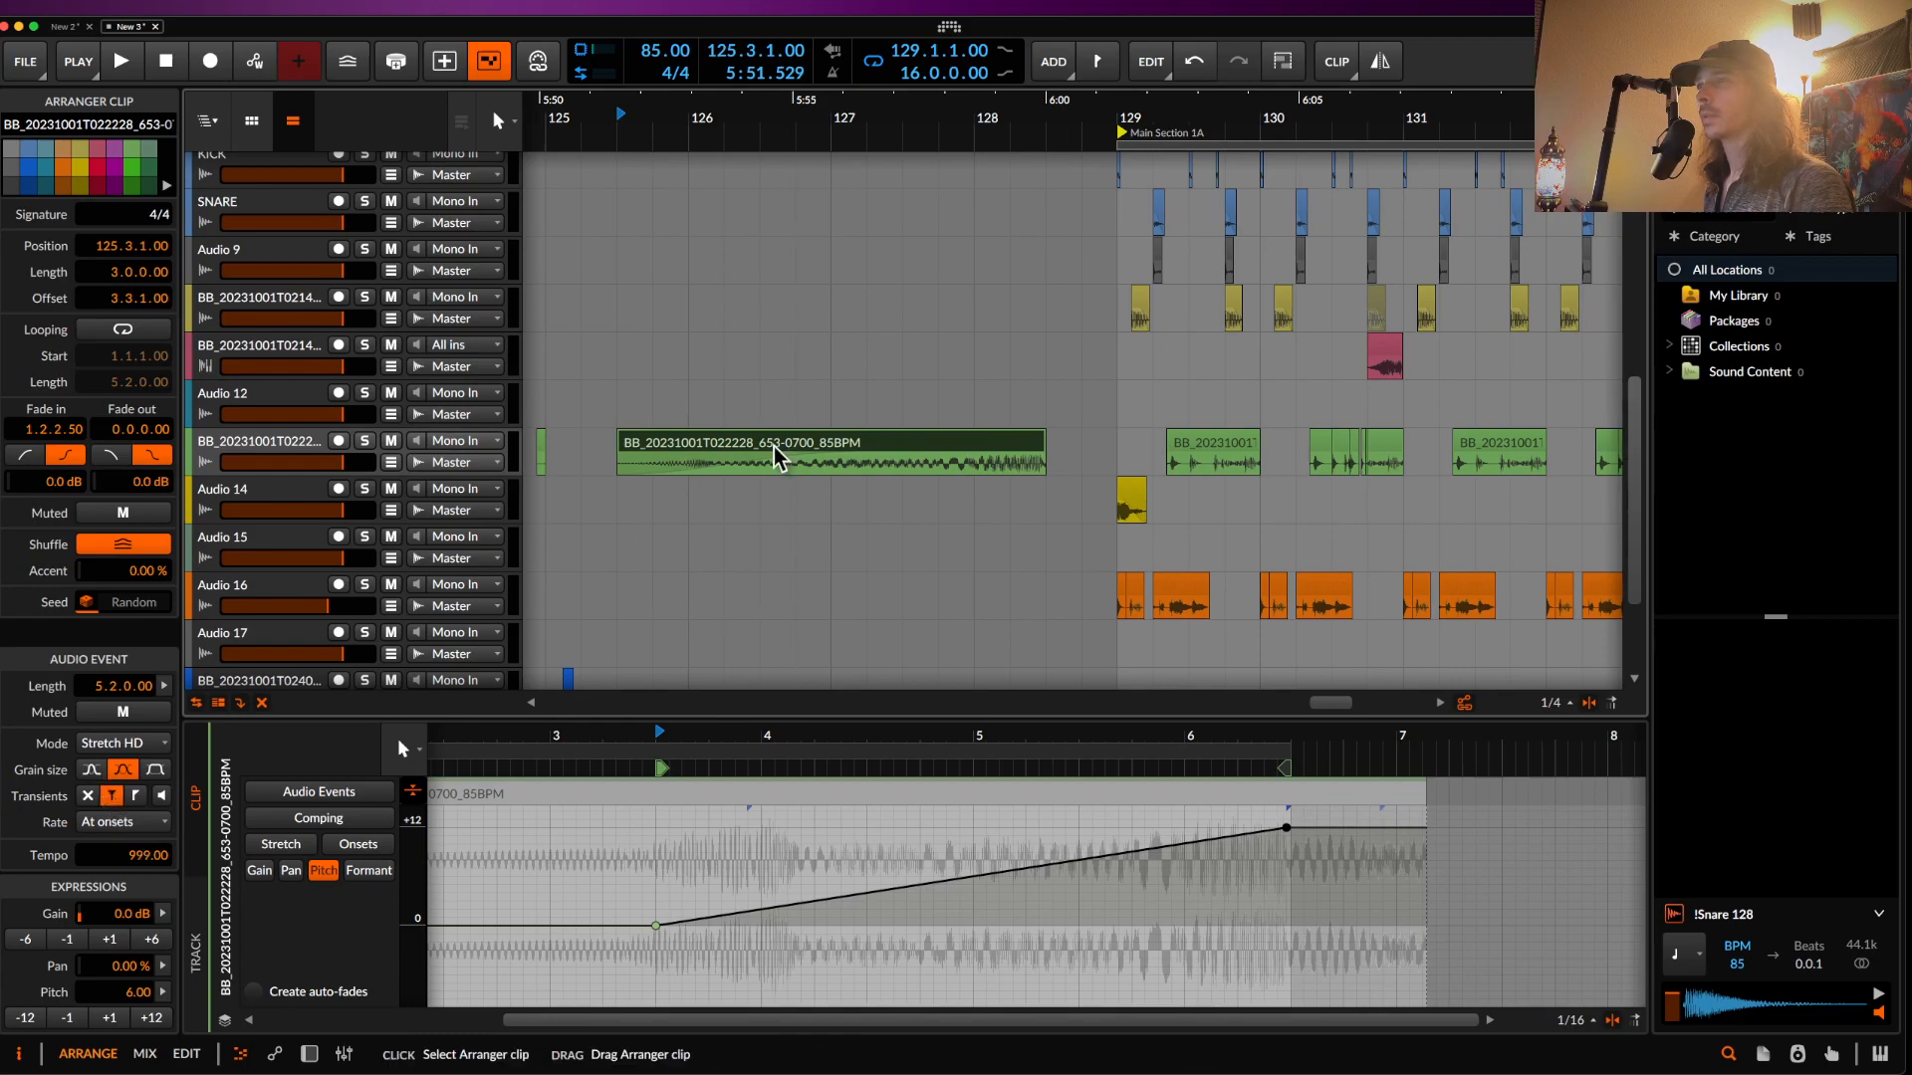
- Shorten the ramped clip from three bars to two and move it onto Audio 15
scroll(775, 445, "down", 5)
left_click(945, 441)
key("space")
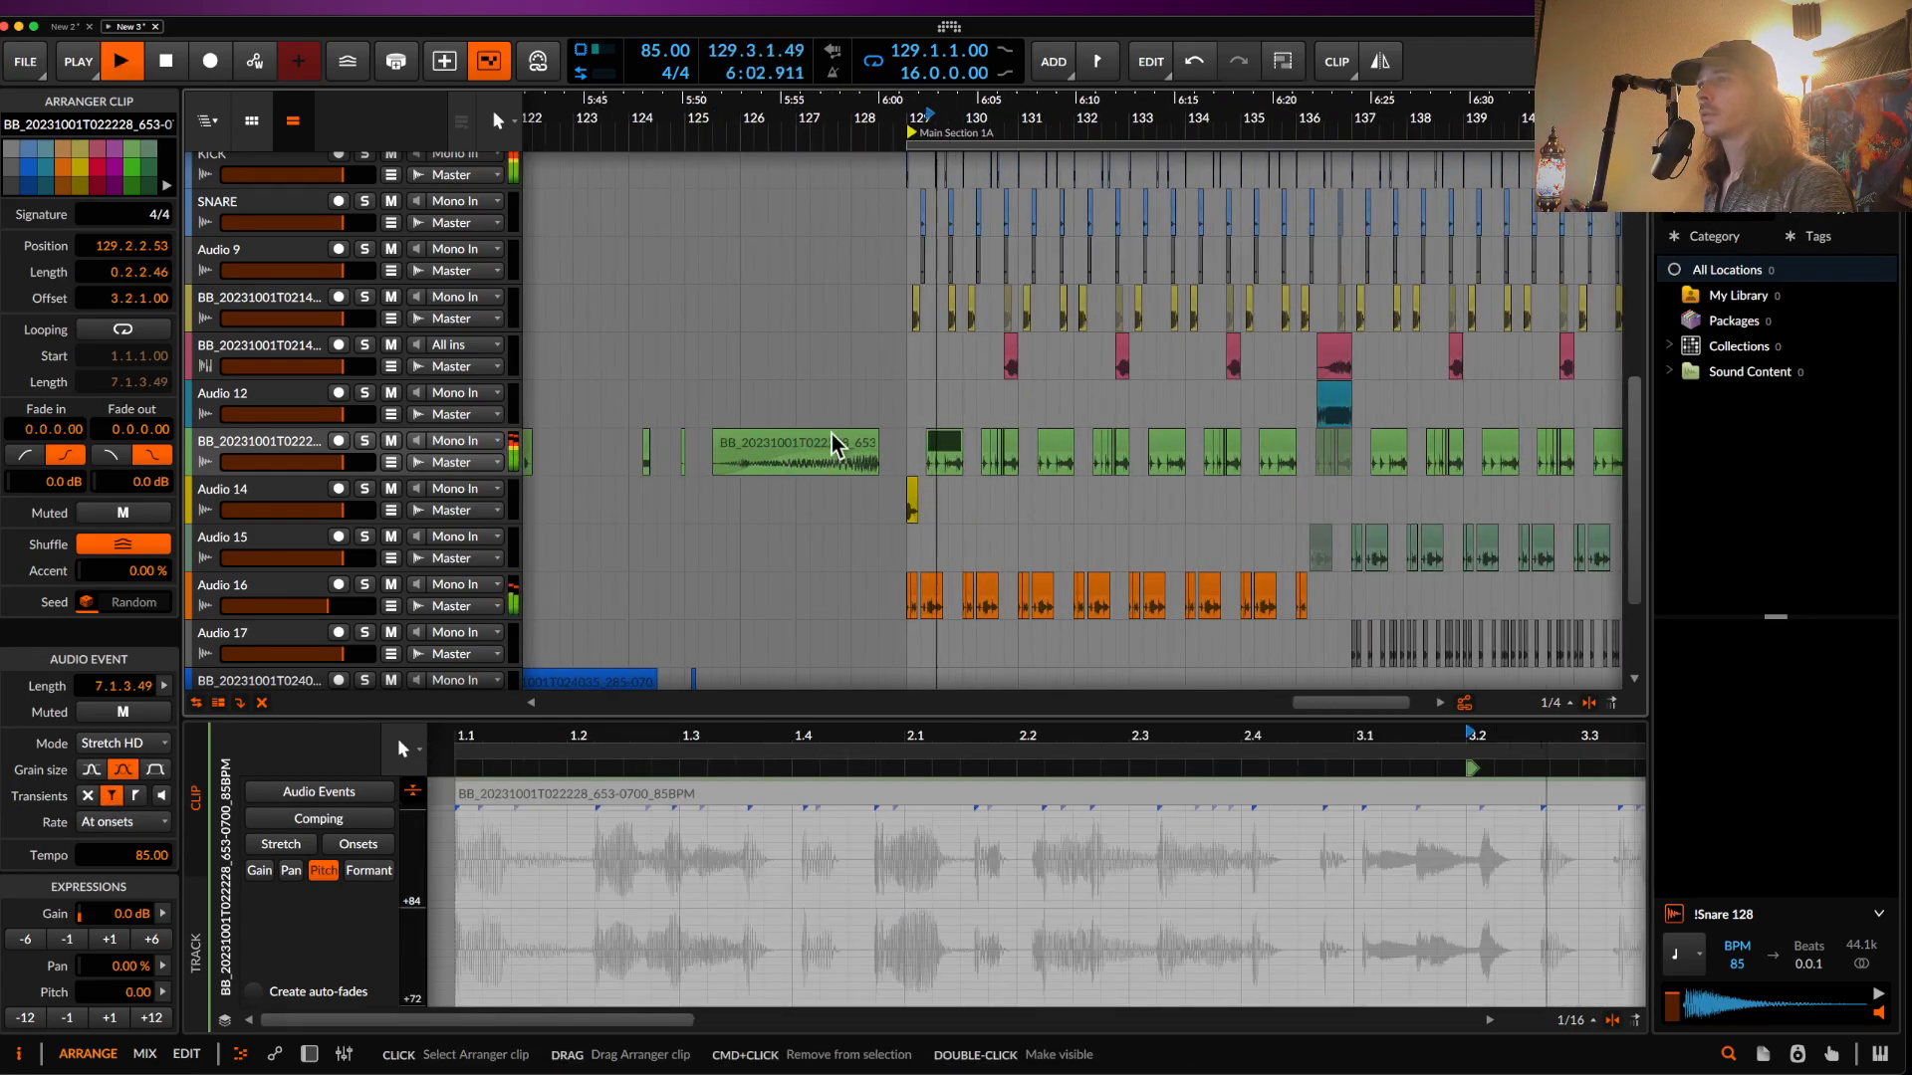
left_click(841, 448)
scroll(841, 448, "up", 4)
key("space")
mouse_move(933, 444)
left_mouse_down()
mouse_move(803, 444)
mouse_move(914, 455)
left_mouse_up()
key("space")
key("space")
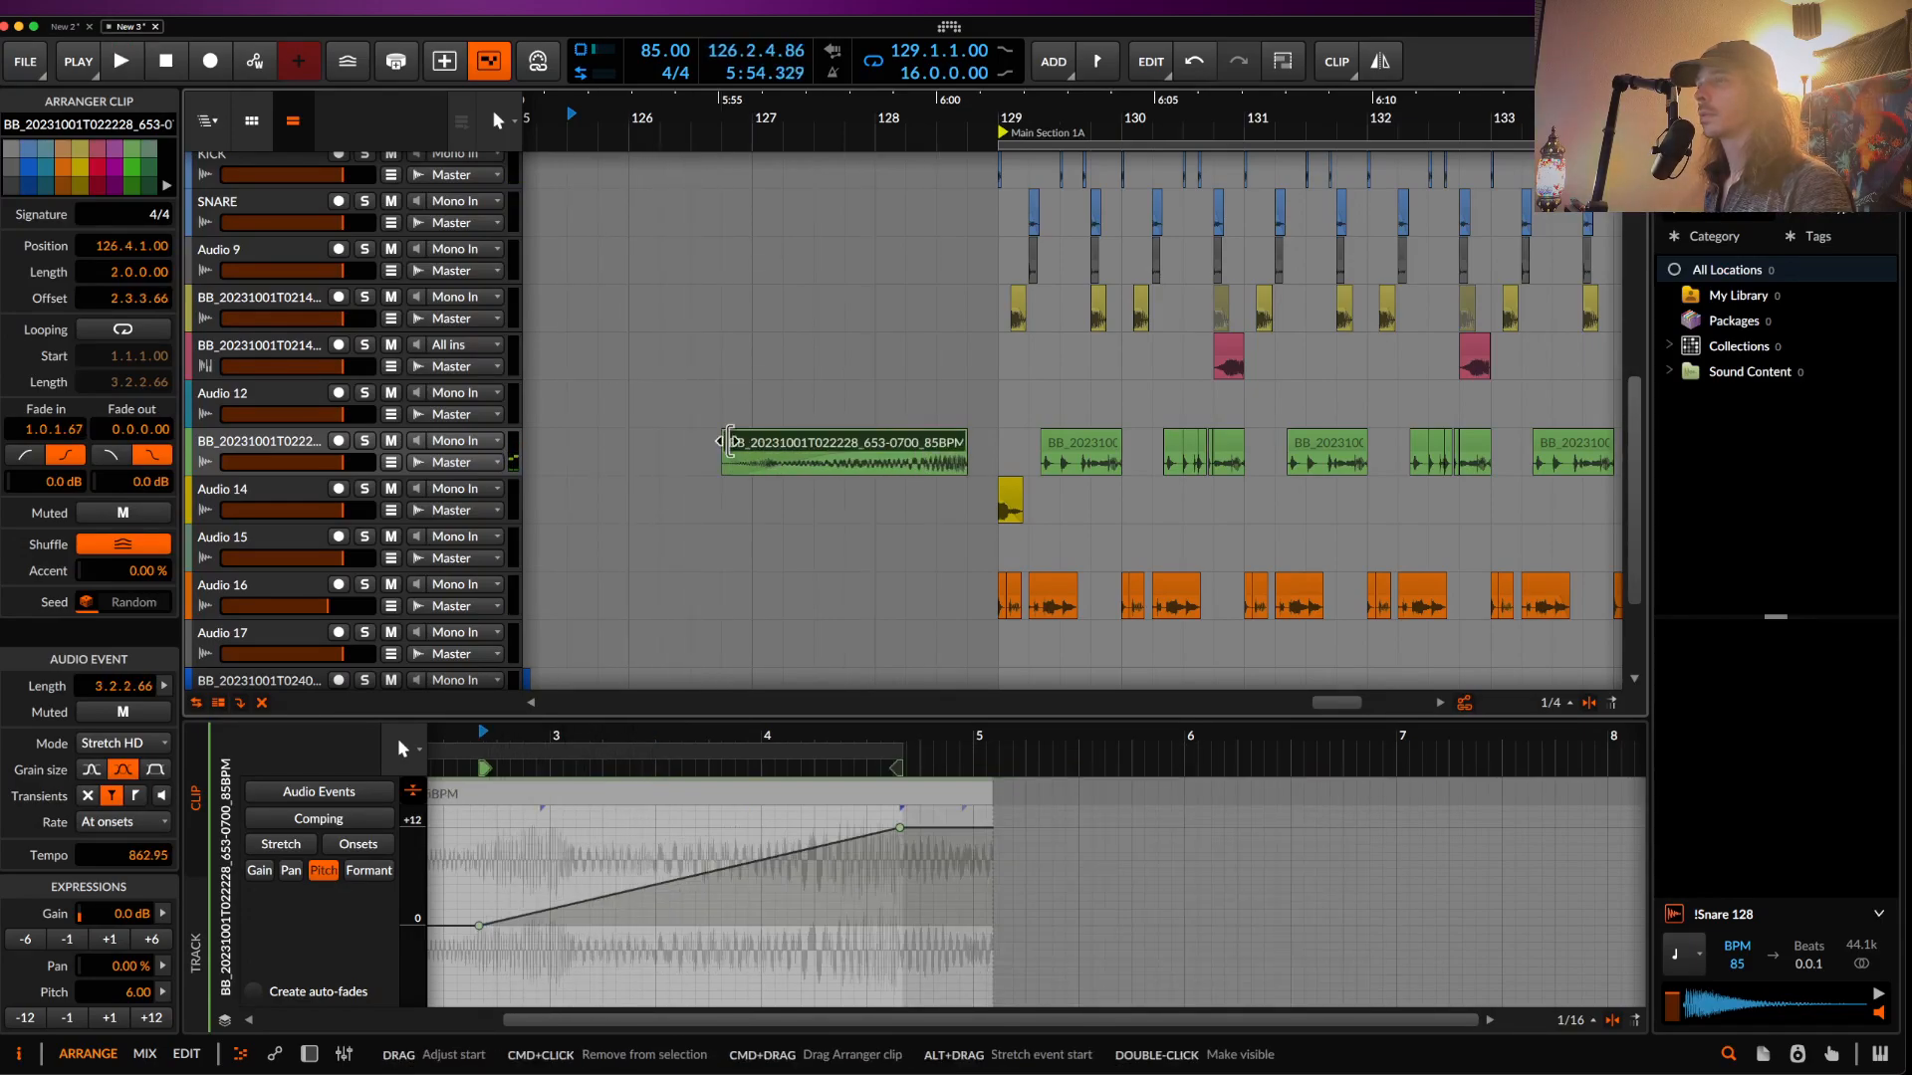
left_click(265, 451)
left_click_drag(816, 453, 818, 548)
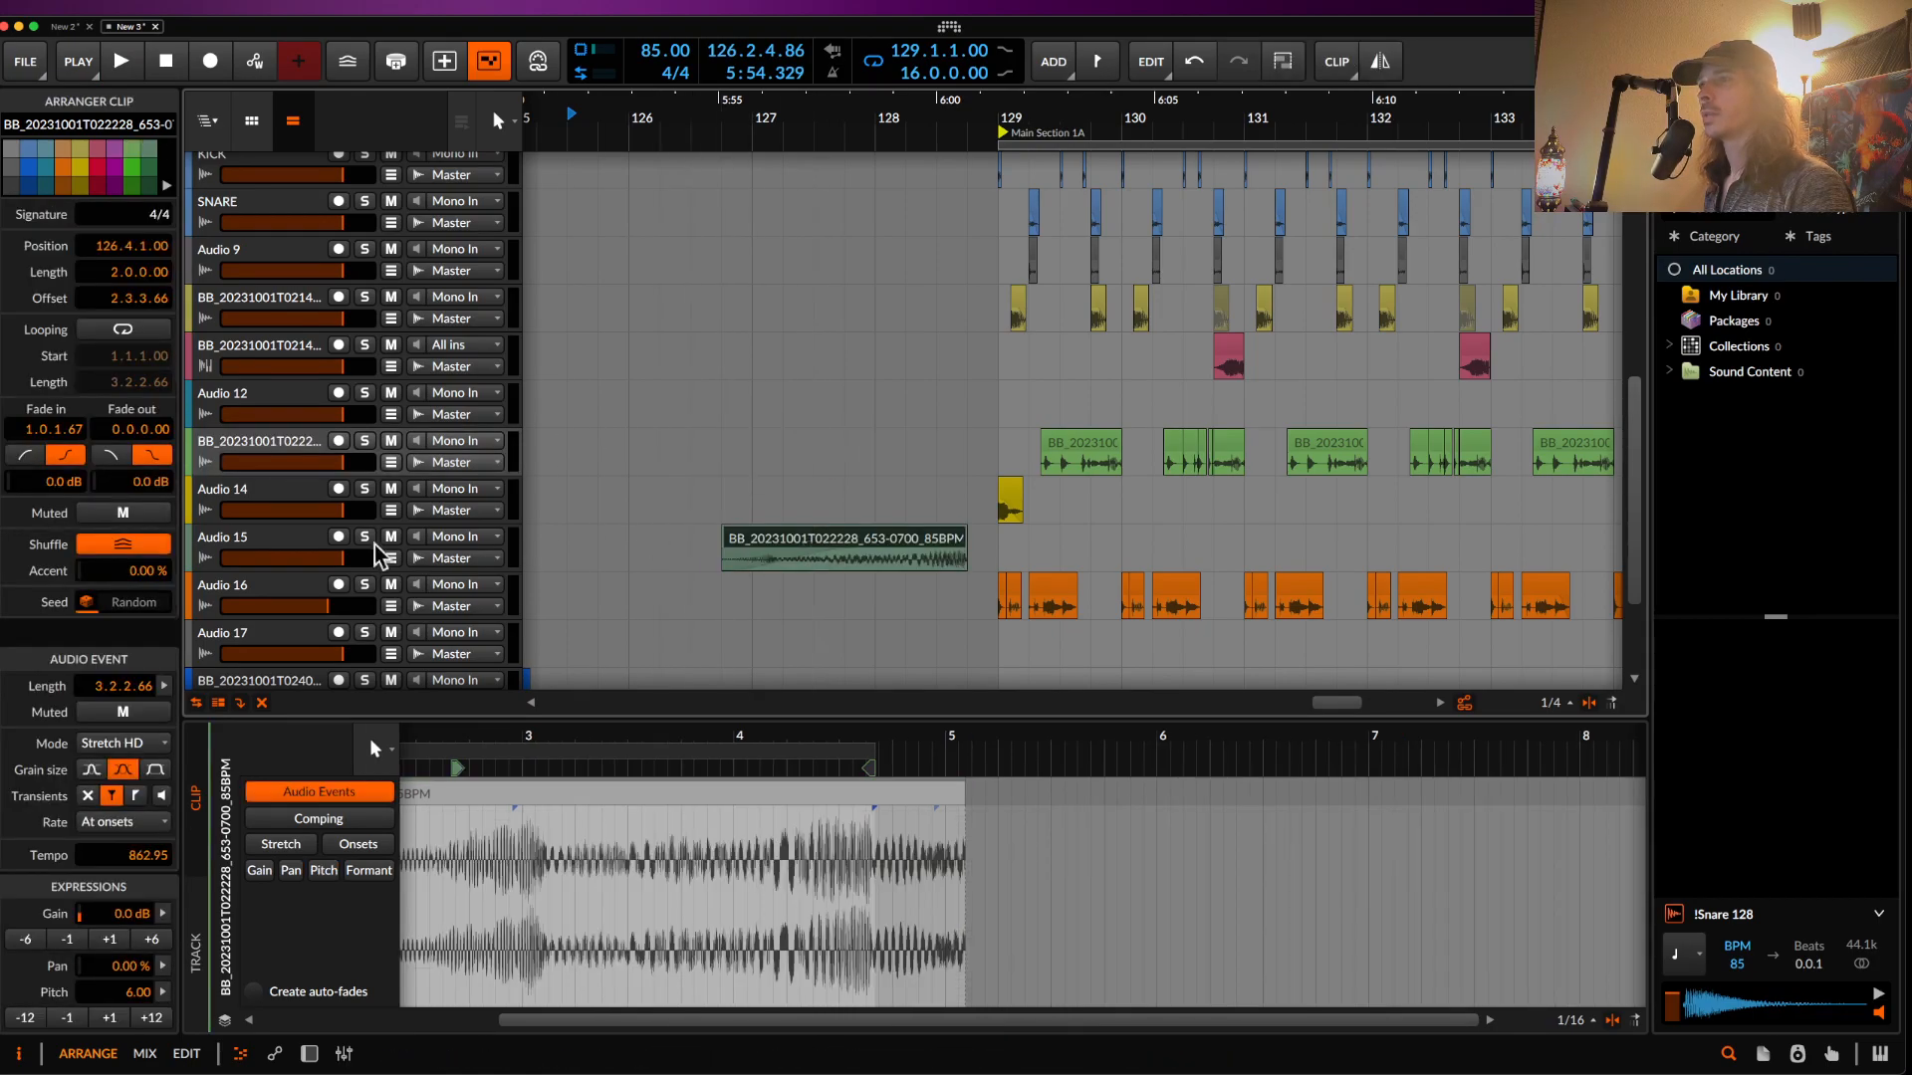
- Move the clip up onto Audio 14 and switch its Raum reverb off
double_click(295, 550)
left_click(283, 488)
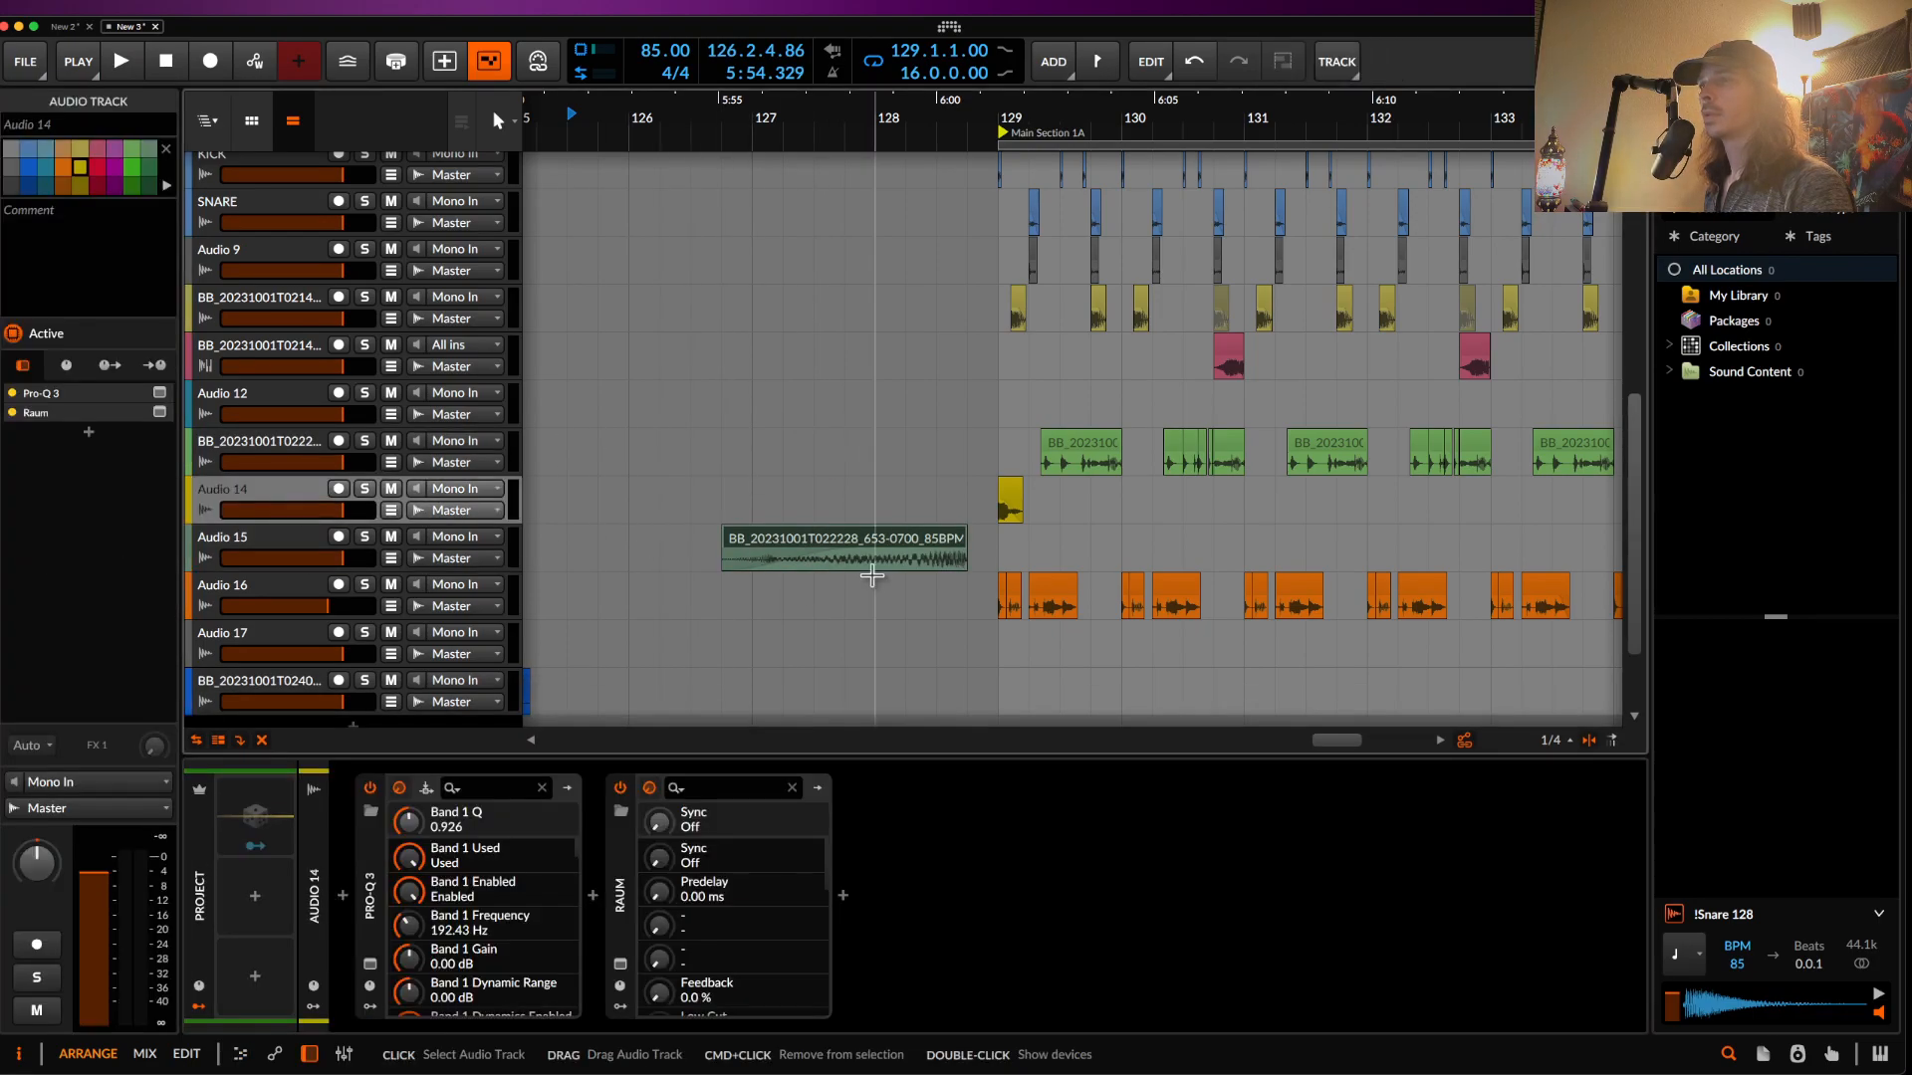
left_click_drag(808, 538, 797, 498)
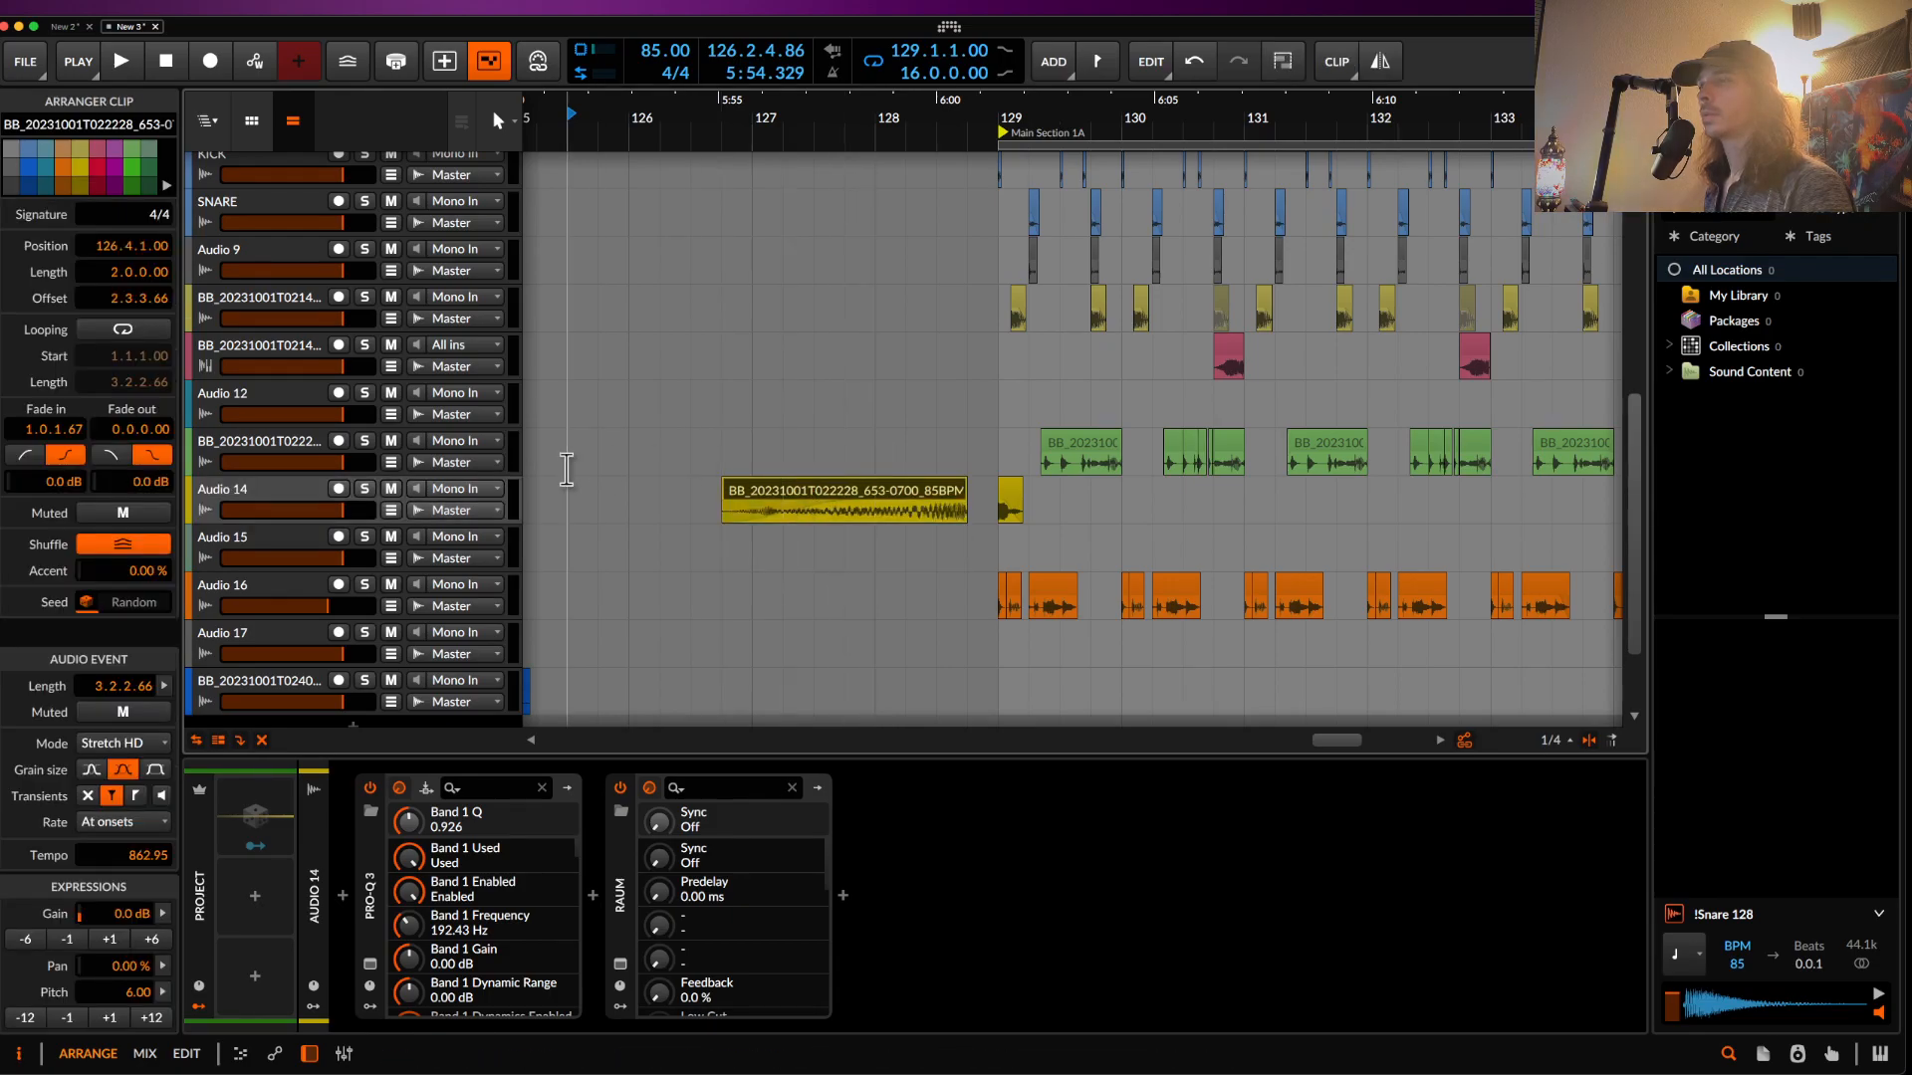
left_click(619, 787)
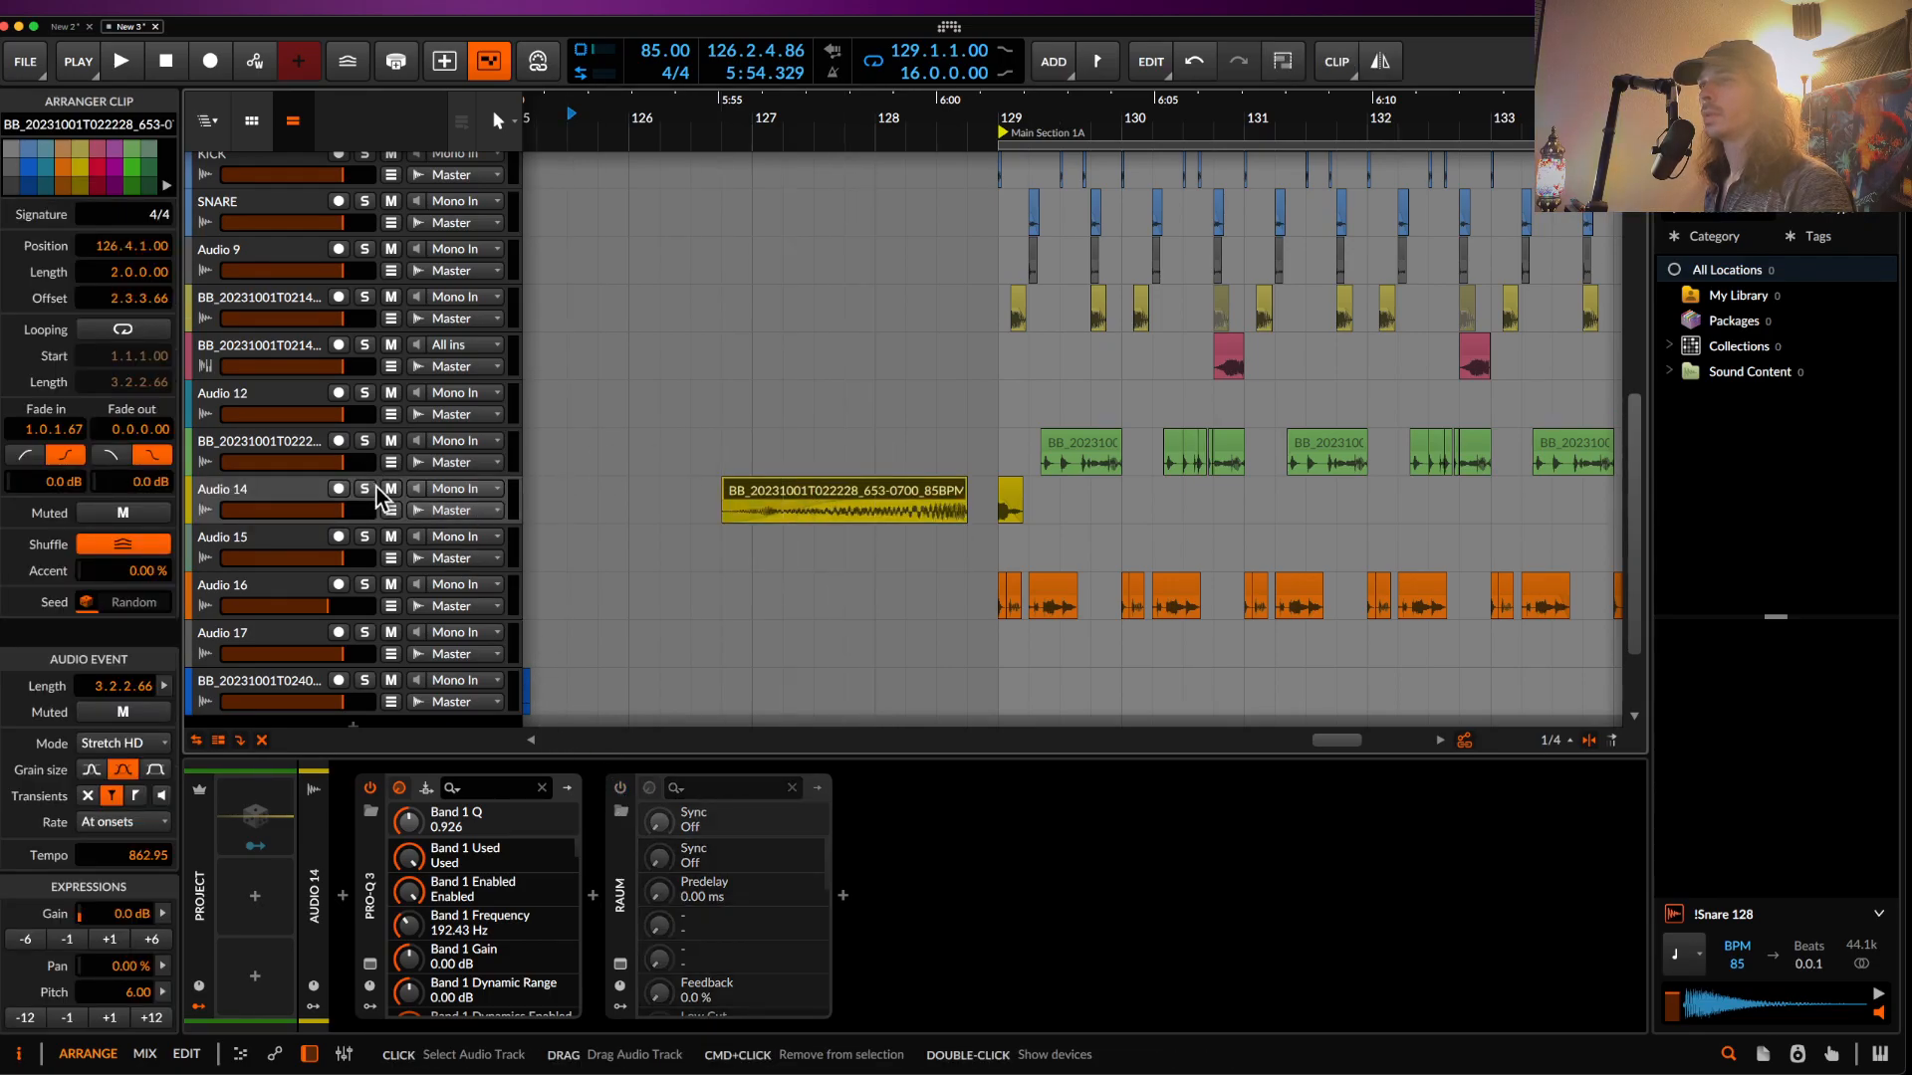
- Automate Raum On/Off to switch off at 128.4 and back on at 129.1
left_click(390, 511)
double_click(967, 587)
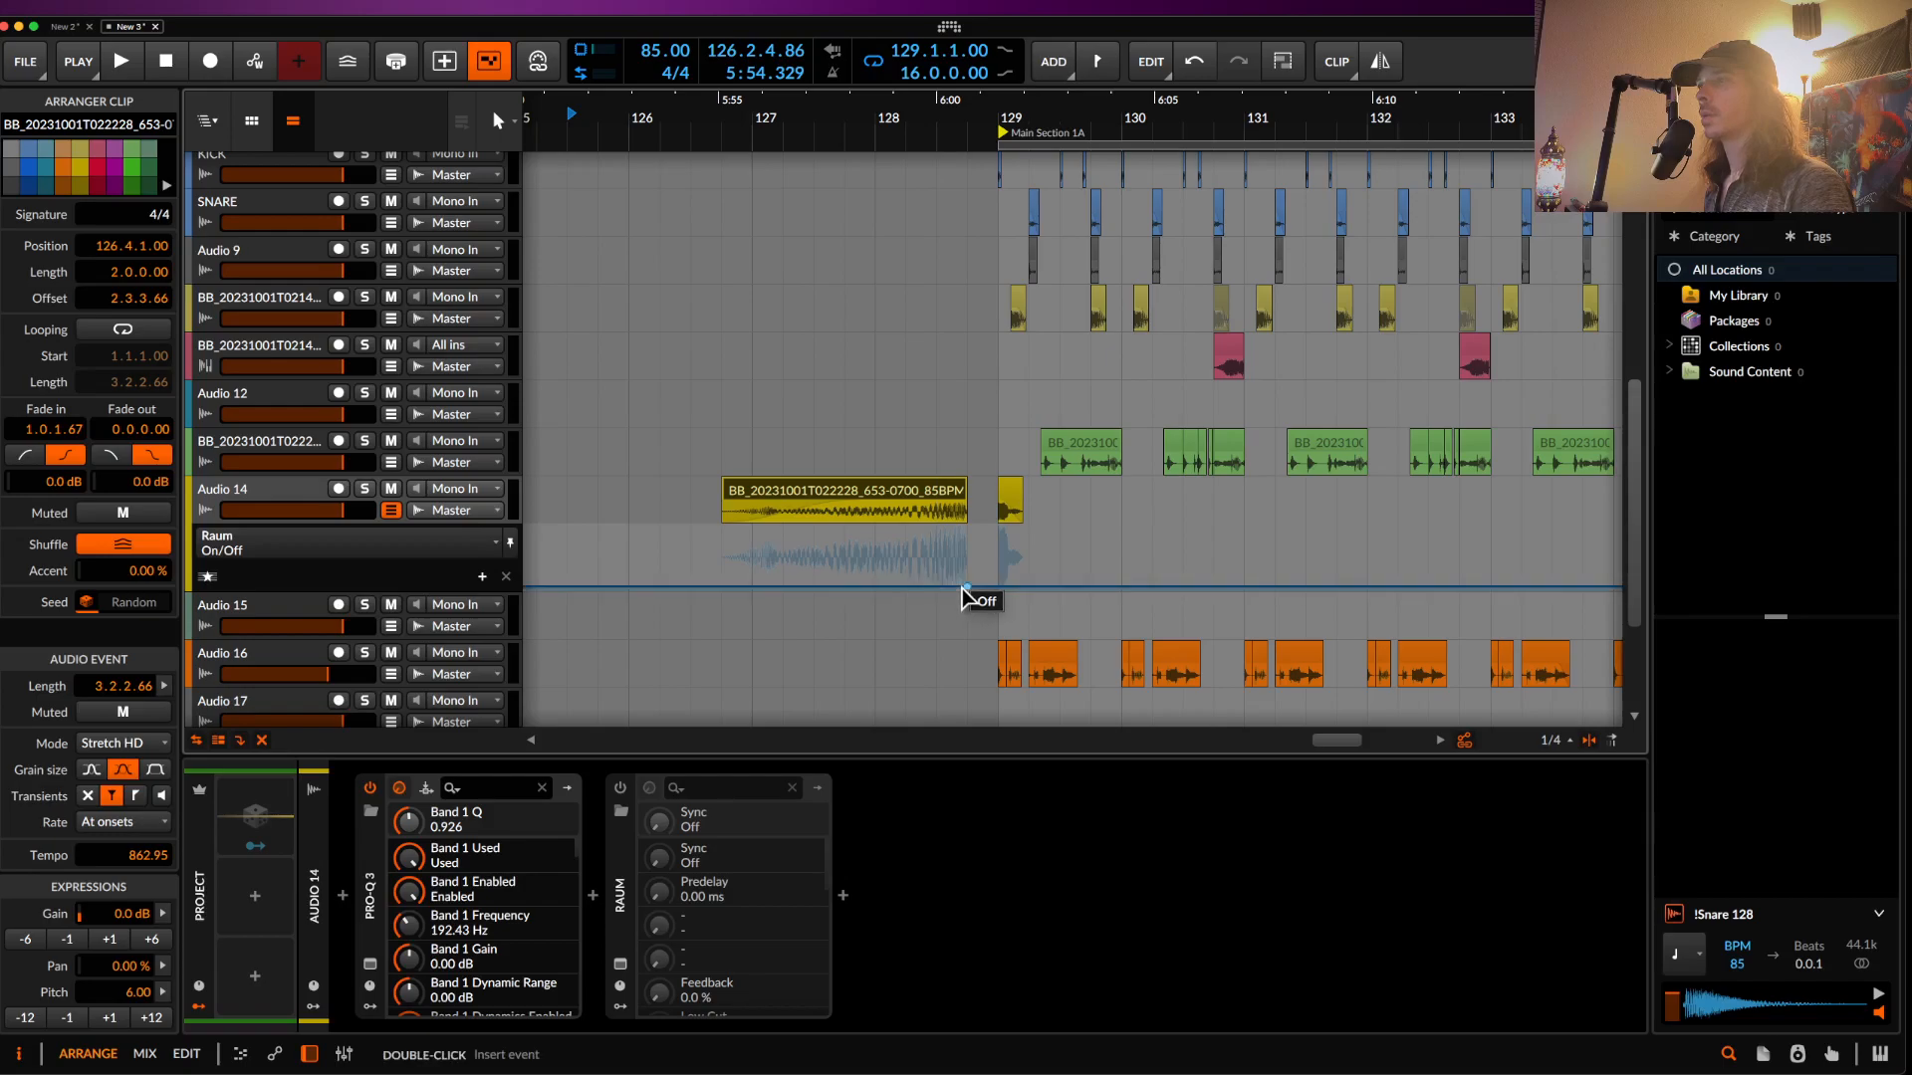
left_click_drag(975, 588, 976, 529)
scroll(971, 548, "up", 4)
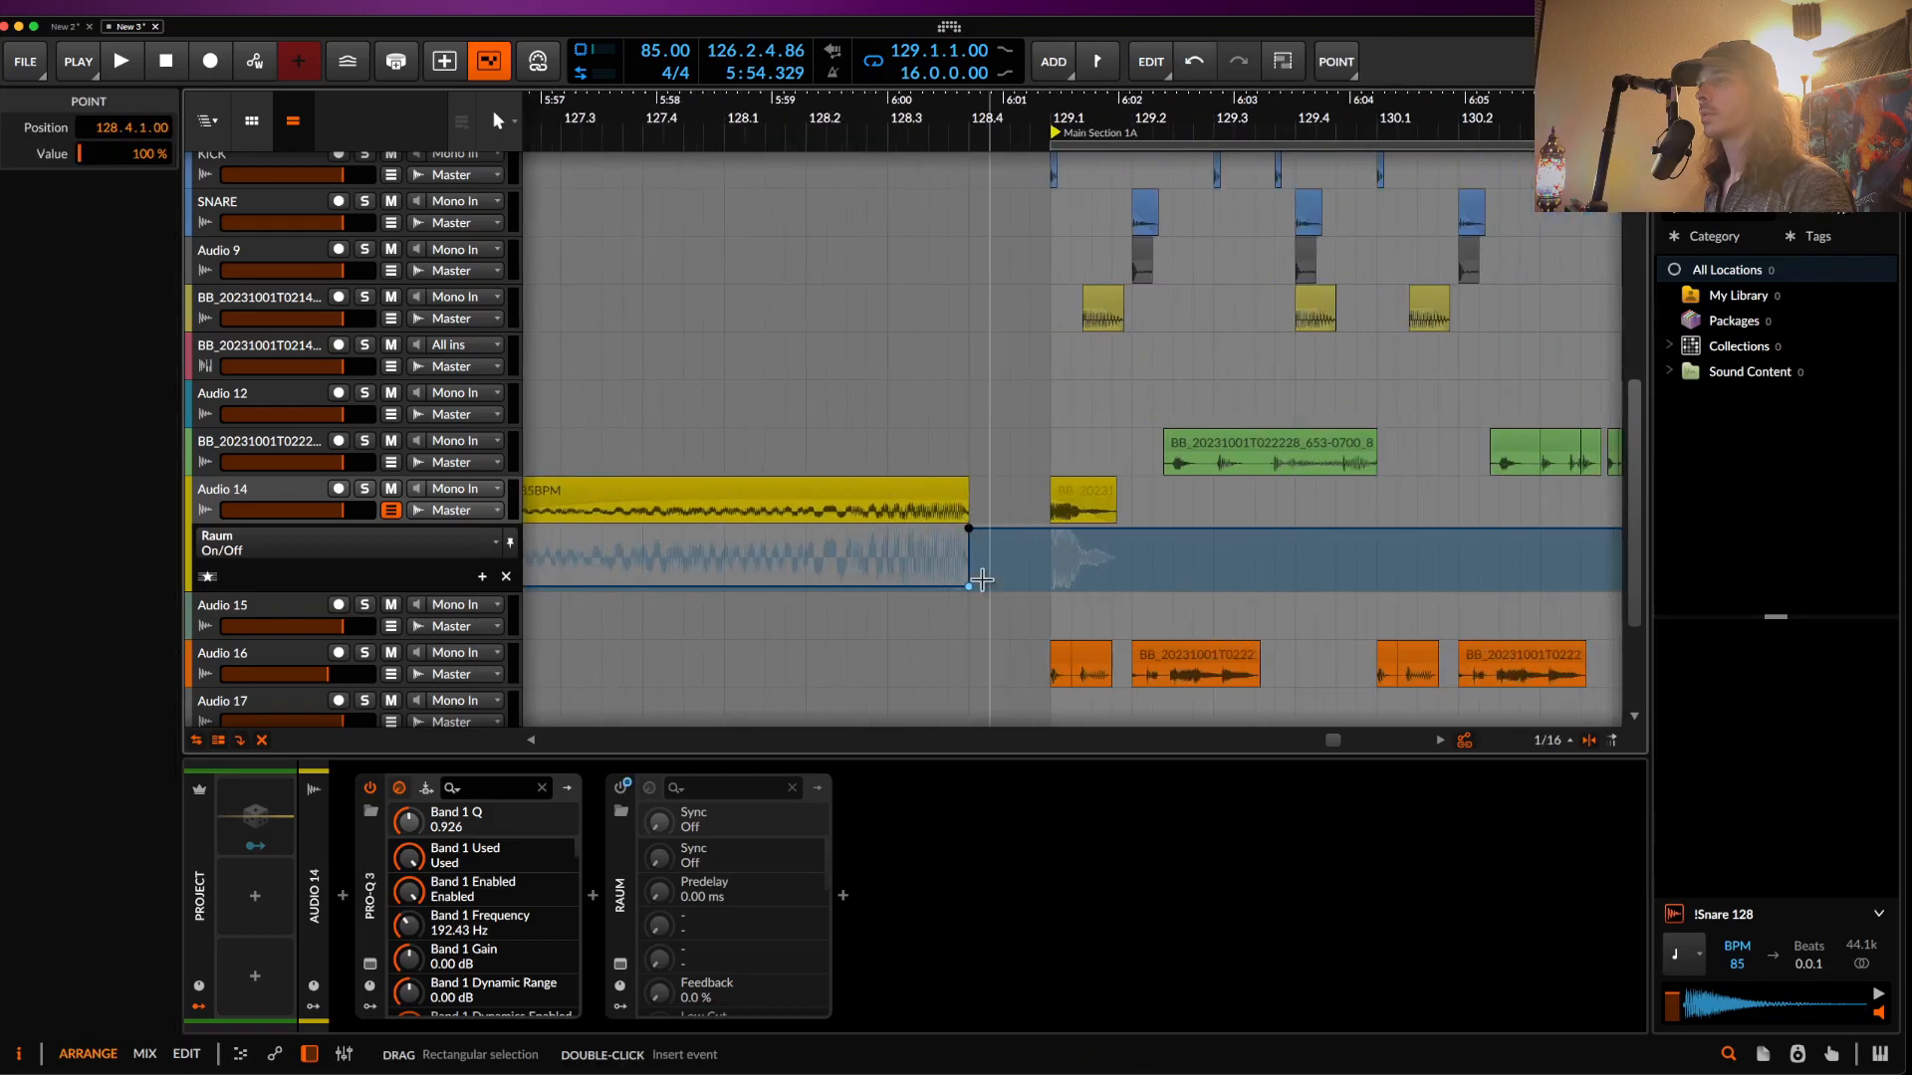
double_click(973, 601)
left_click(967, 570)
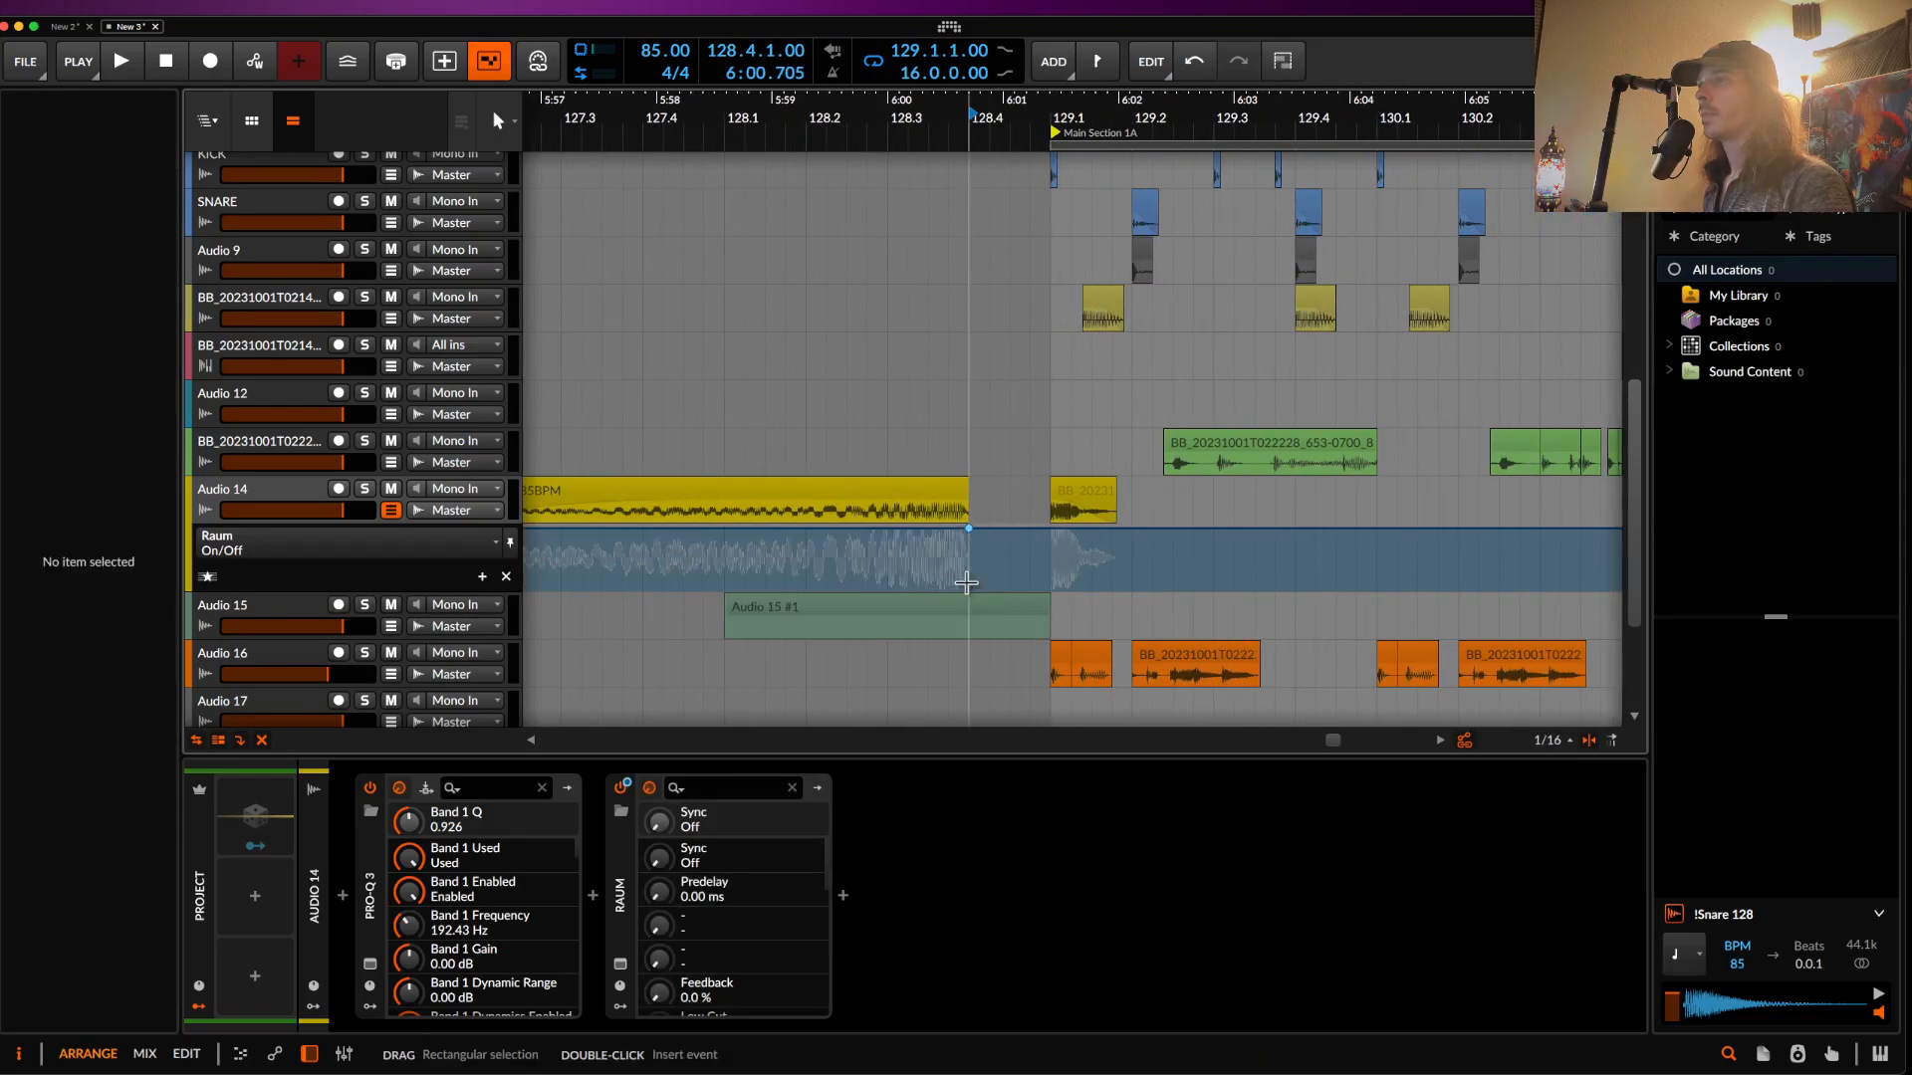
left_click_drag(971, 543, 1035, 498)
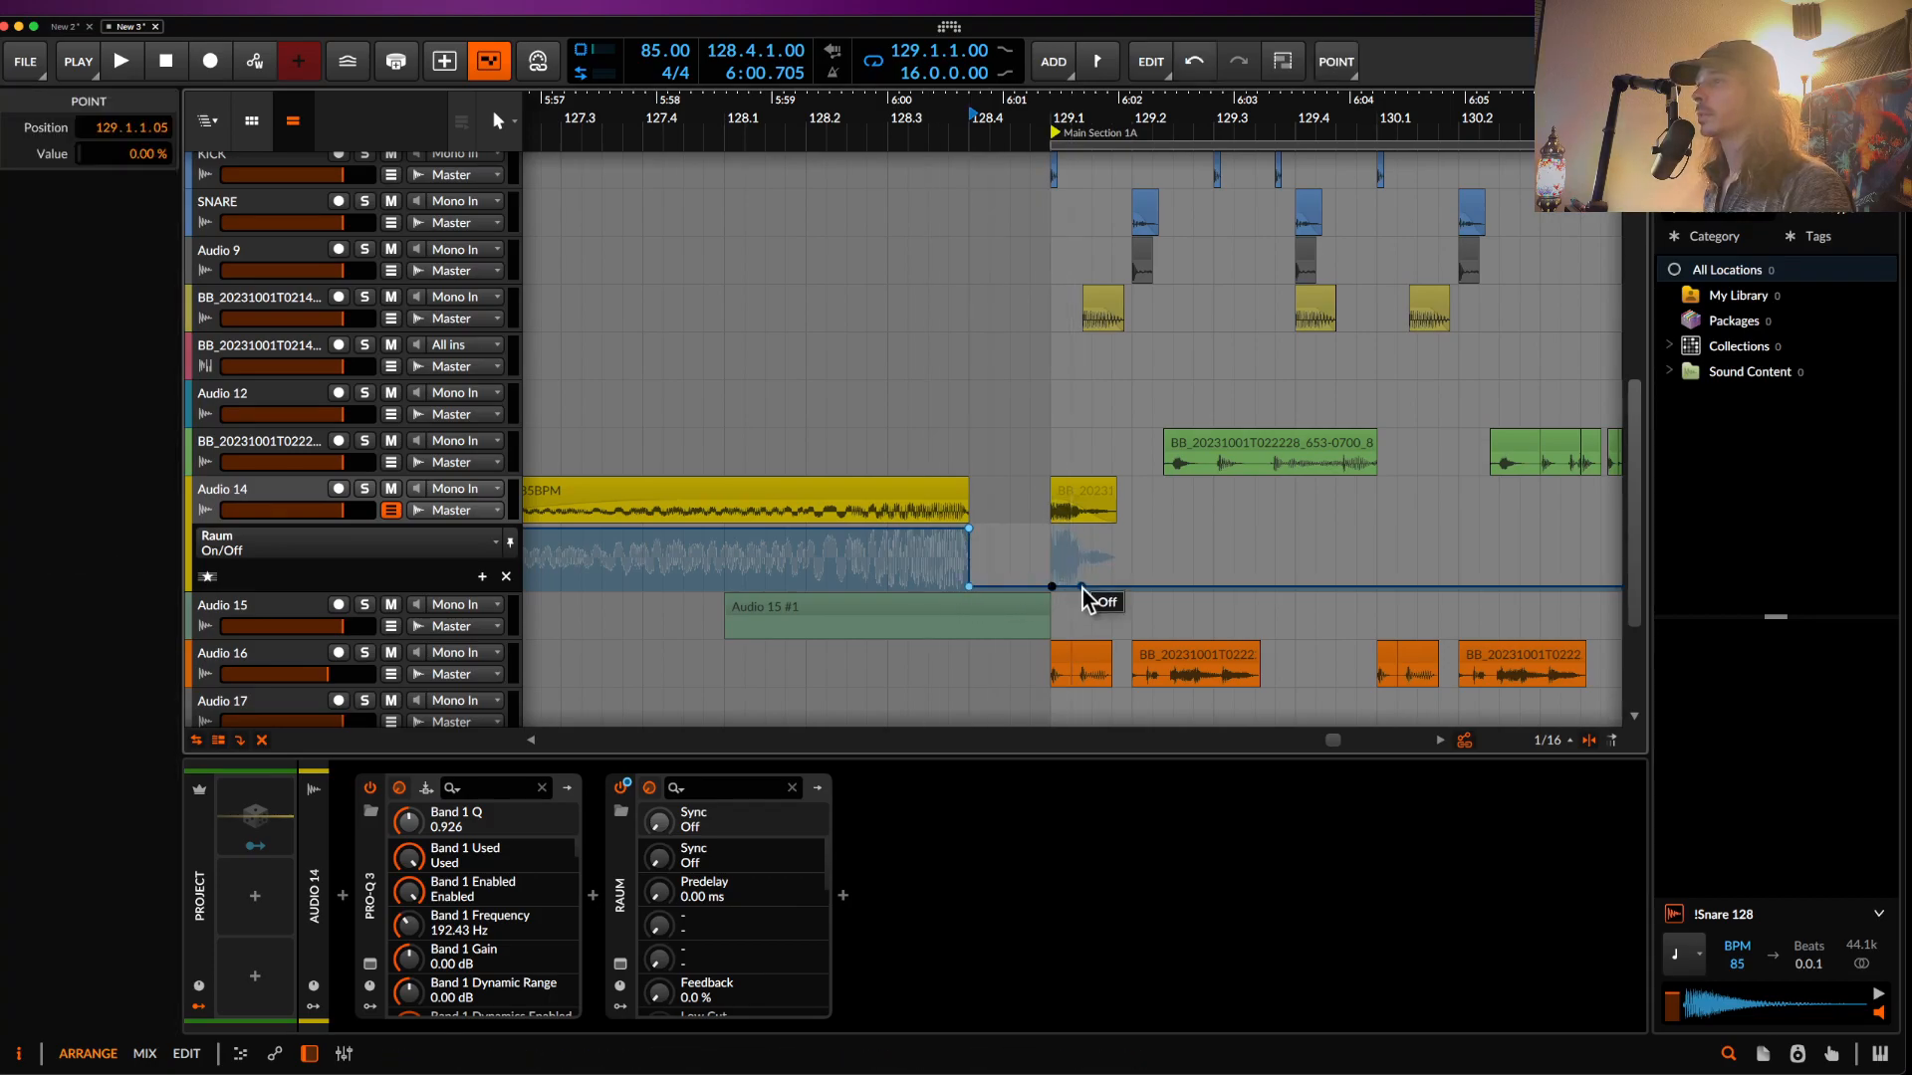
left_click_drag(1052, 586, 1053, 531)
scroll(749, 479, "down", 5)
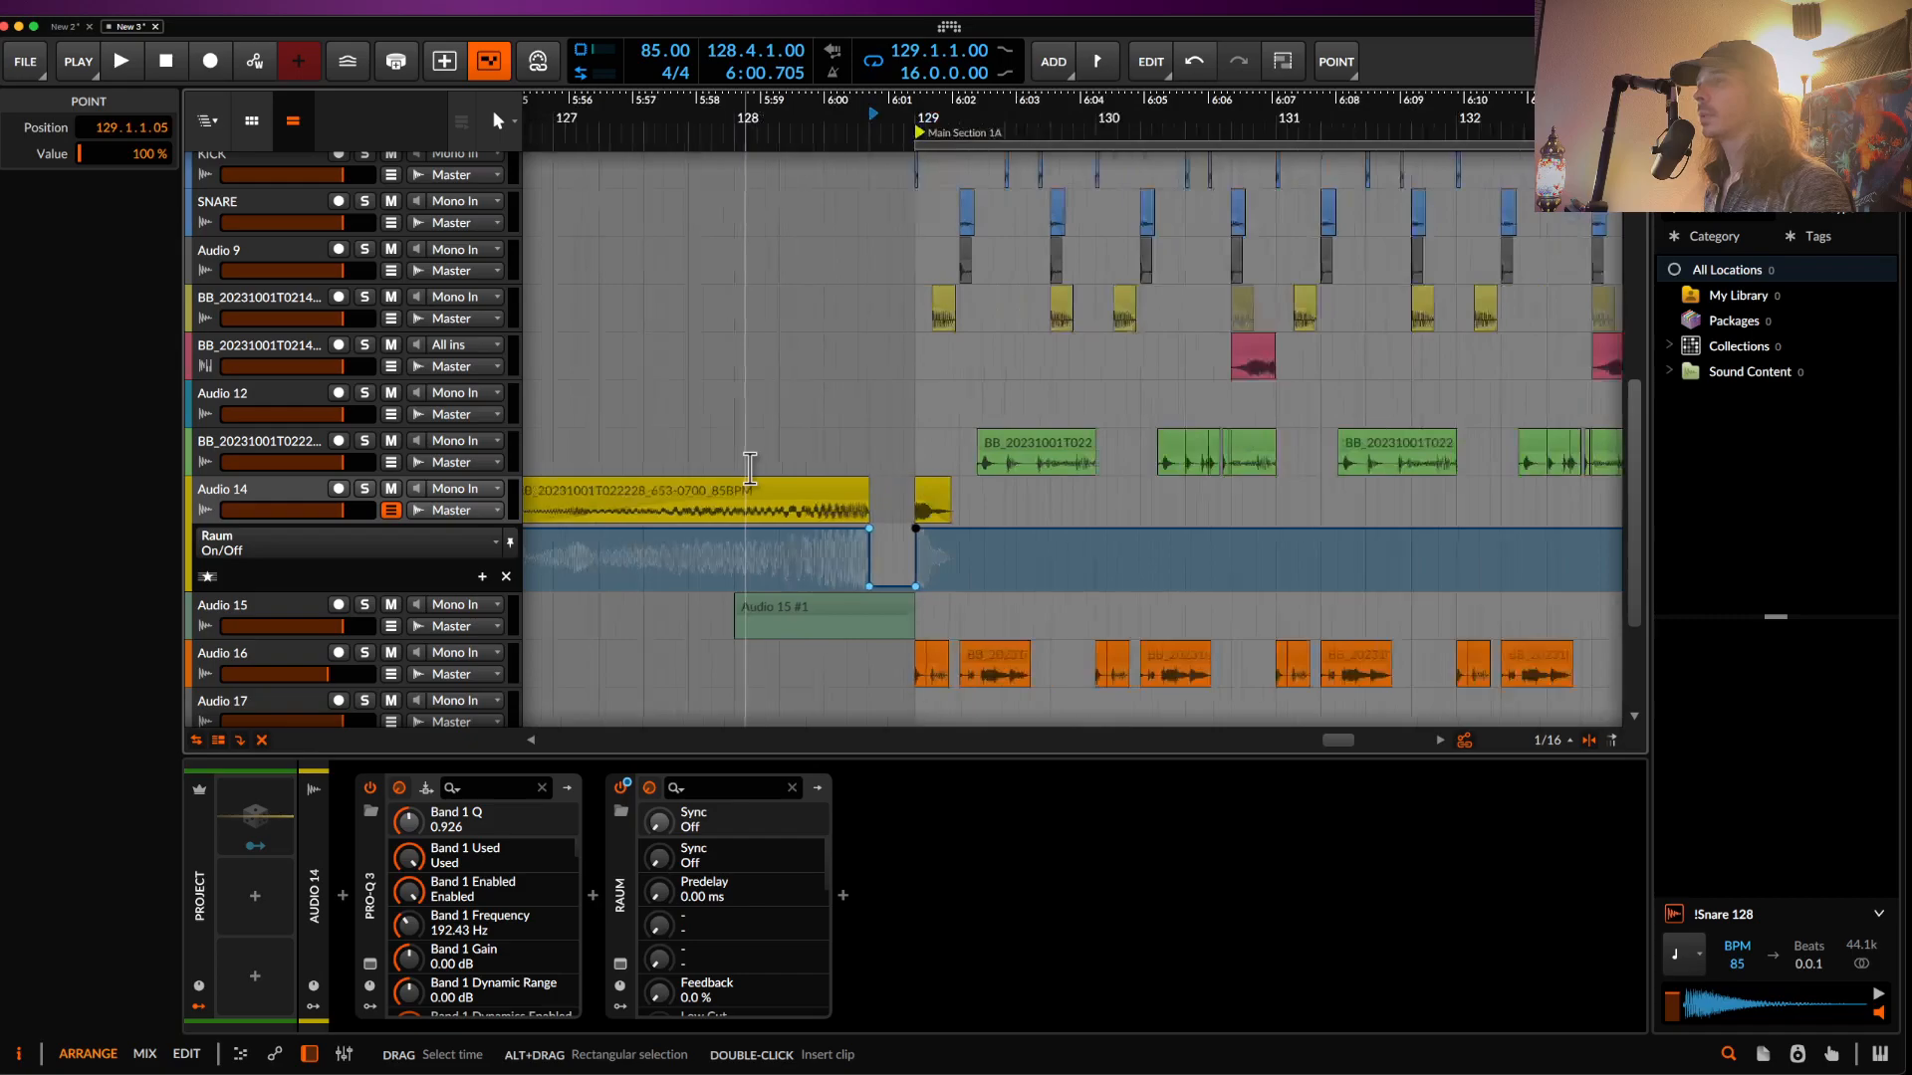
- Audition the change, then lower the Audio 14 clip's gain to -6 dB
left_click(669, 486)
key("space")
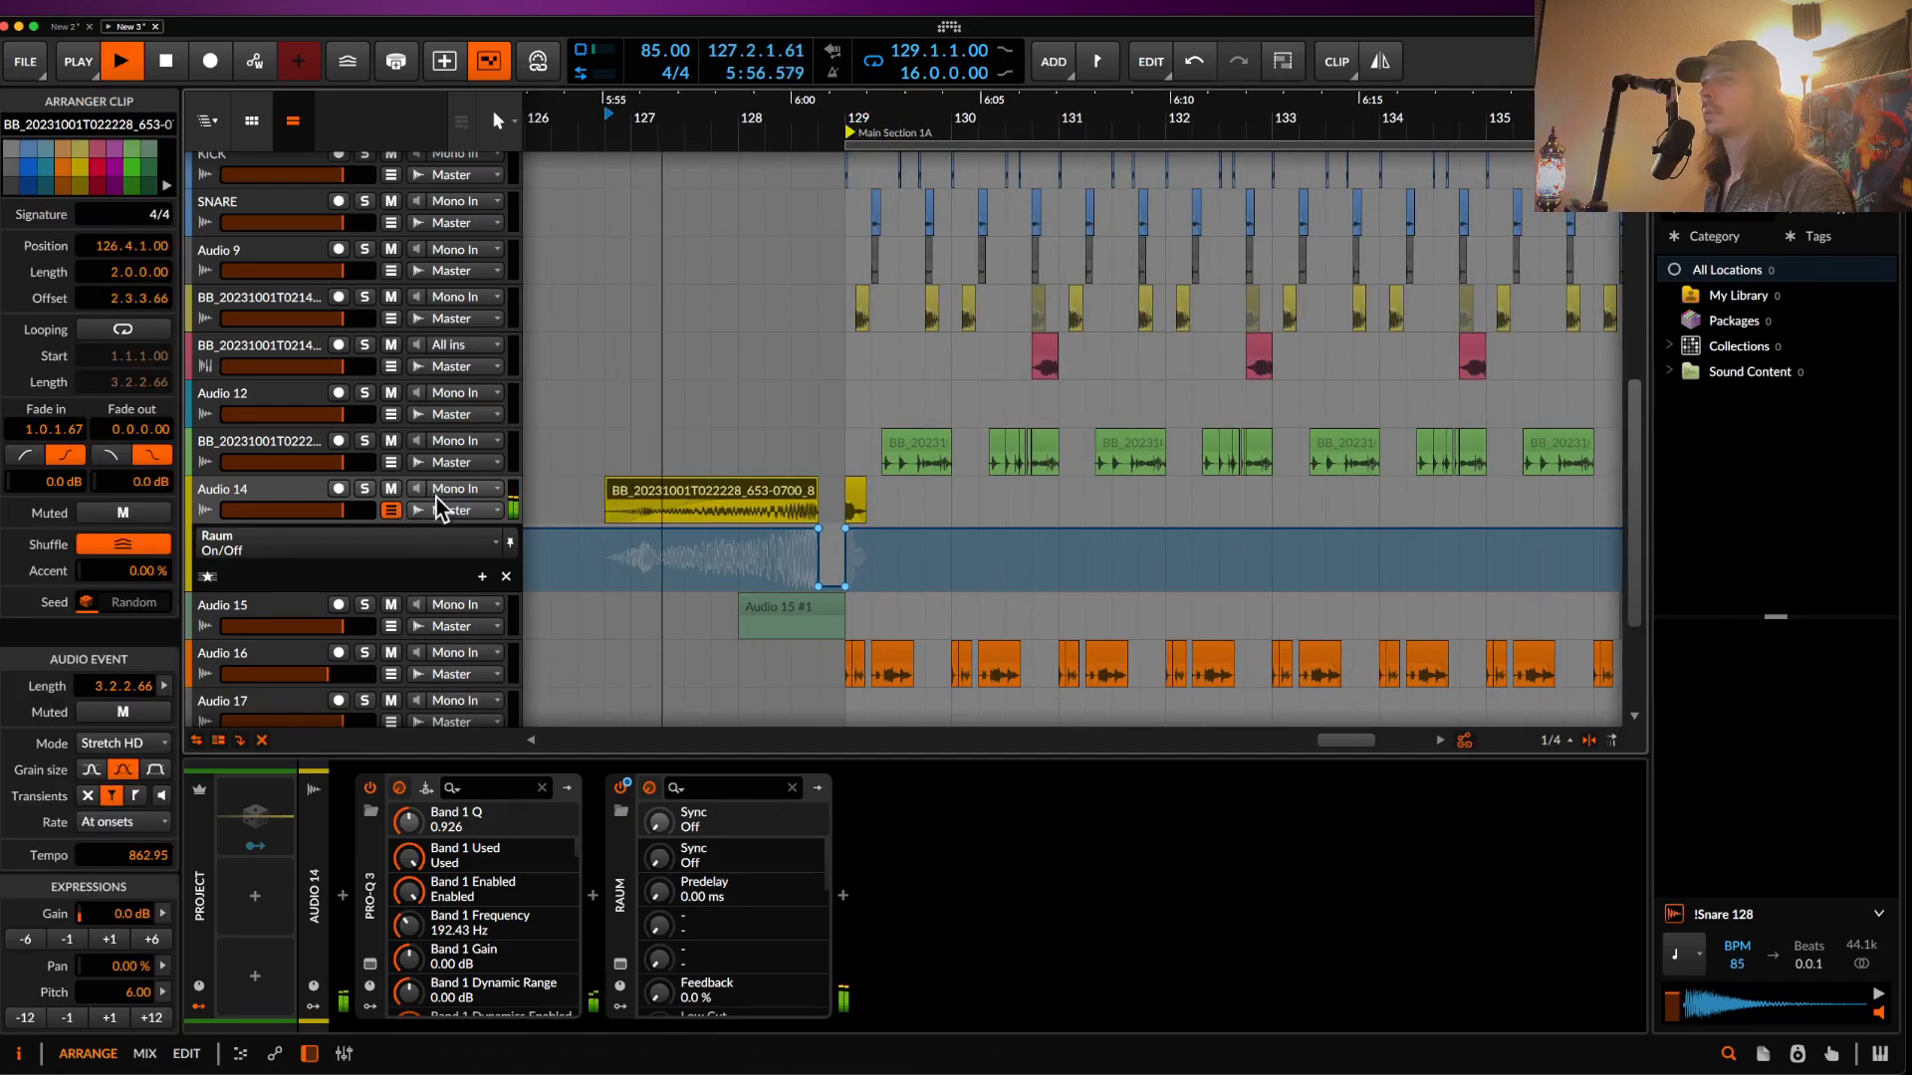
scroll(601, 528, "up", 6)
scroll(601, 528, "left", 3)
scroll(598, 527, "down", 2)
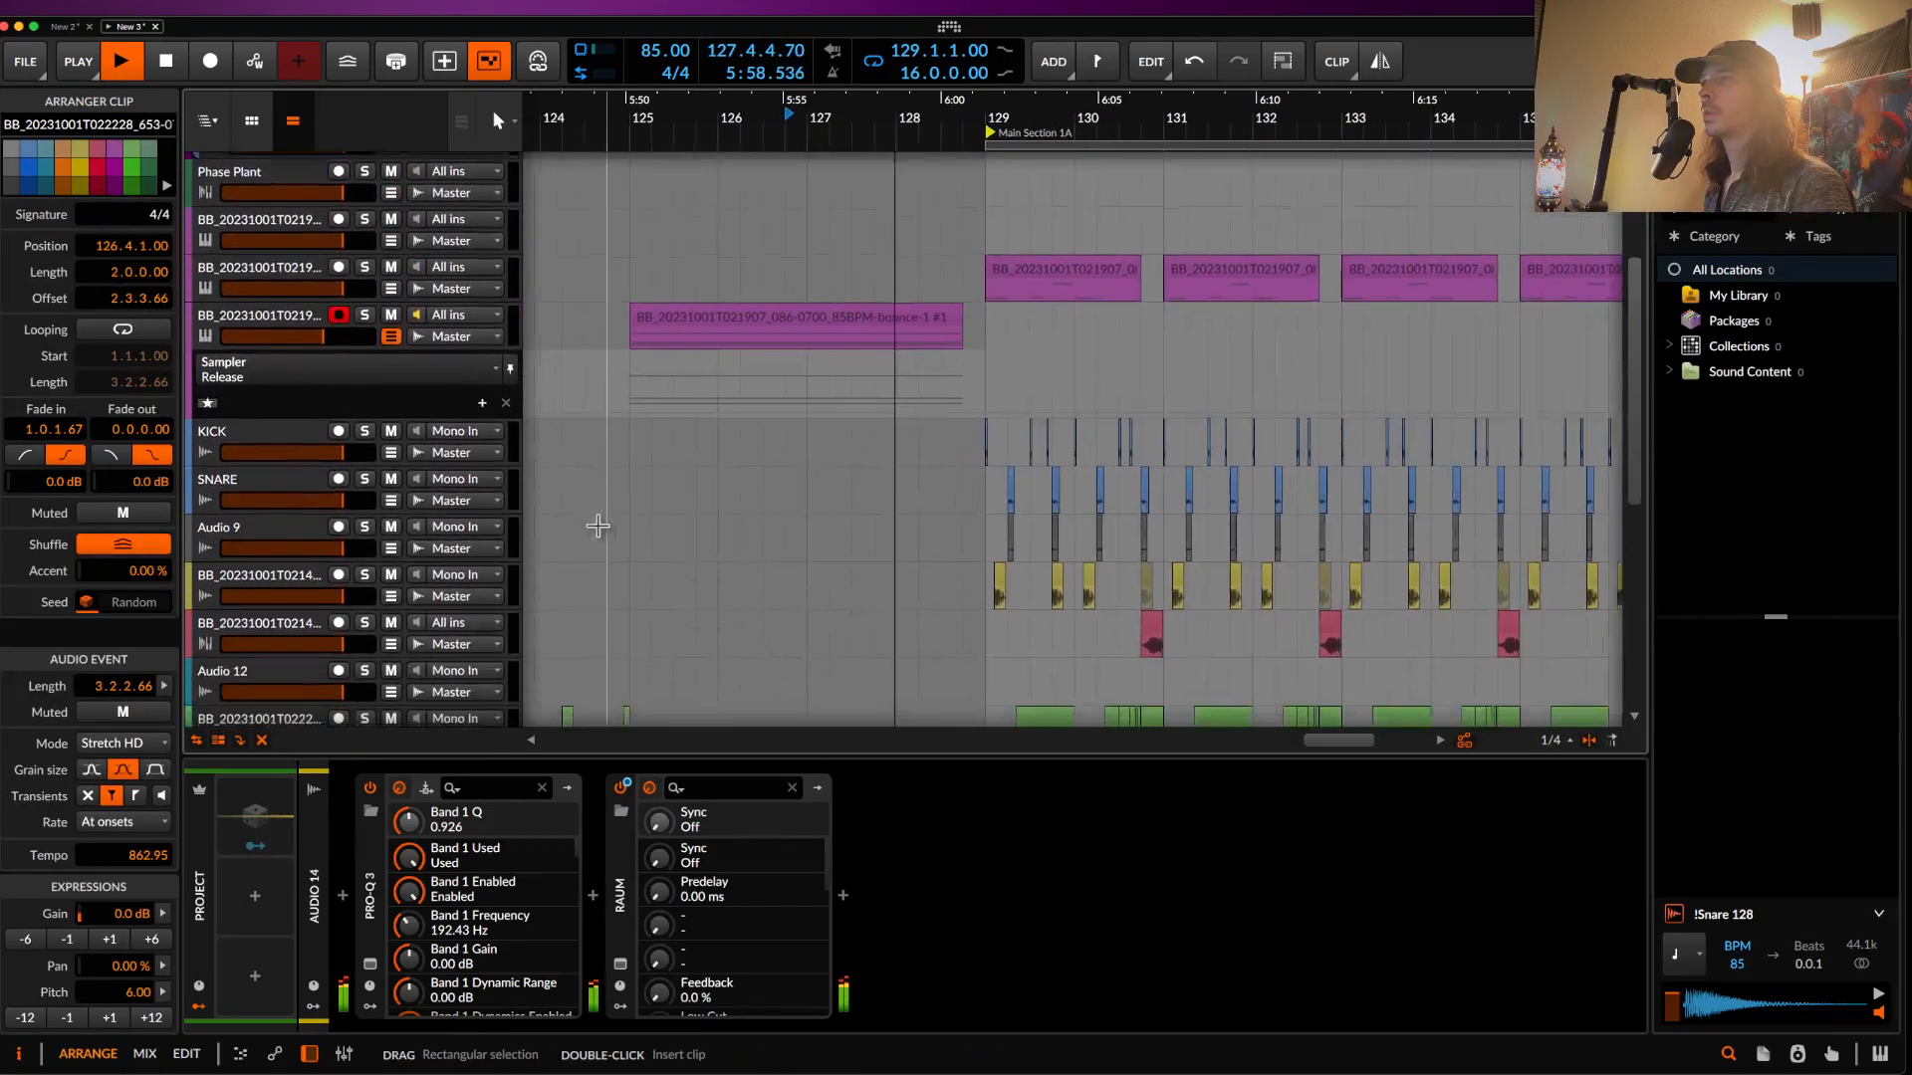
scroll(597, 526, "down", 5)
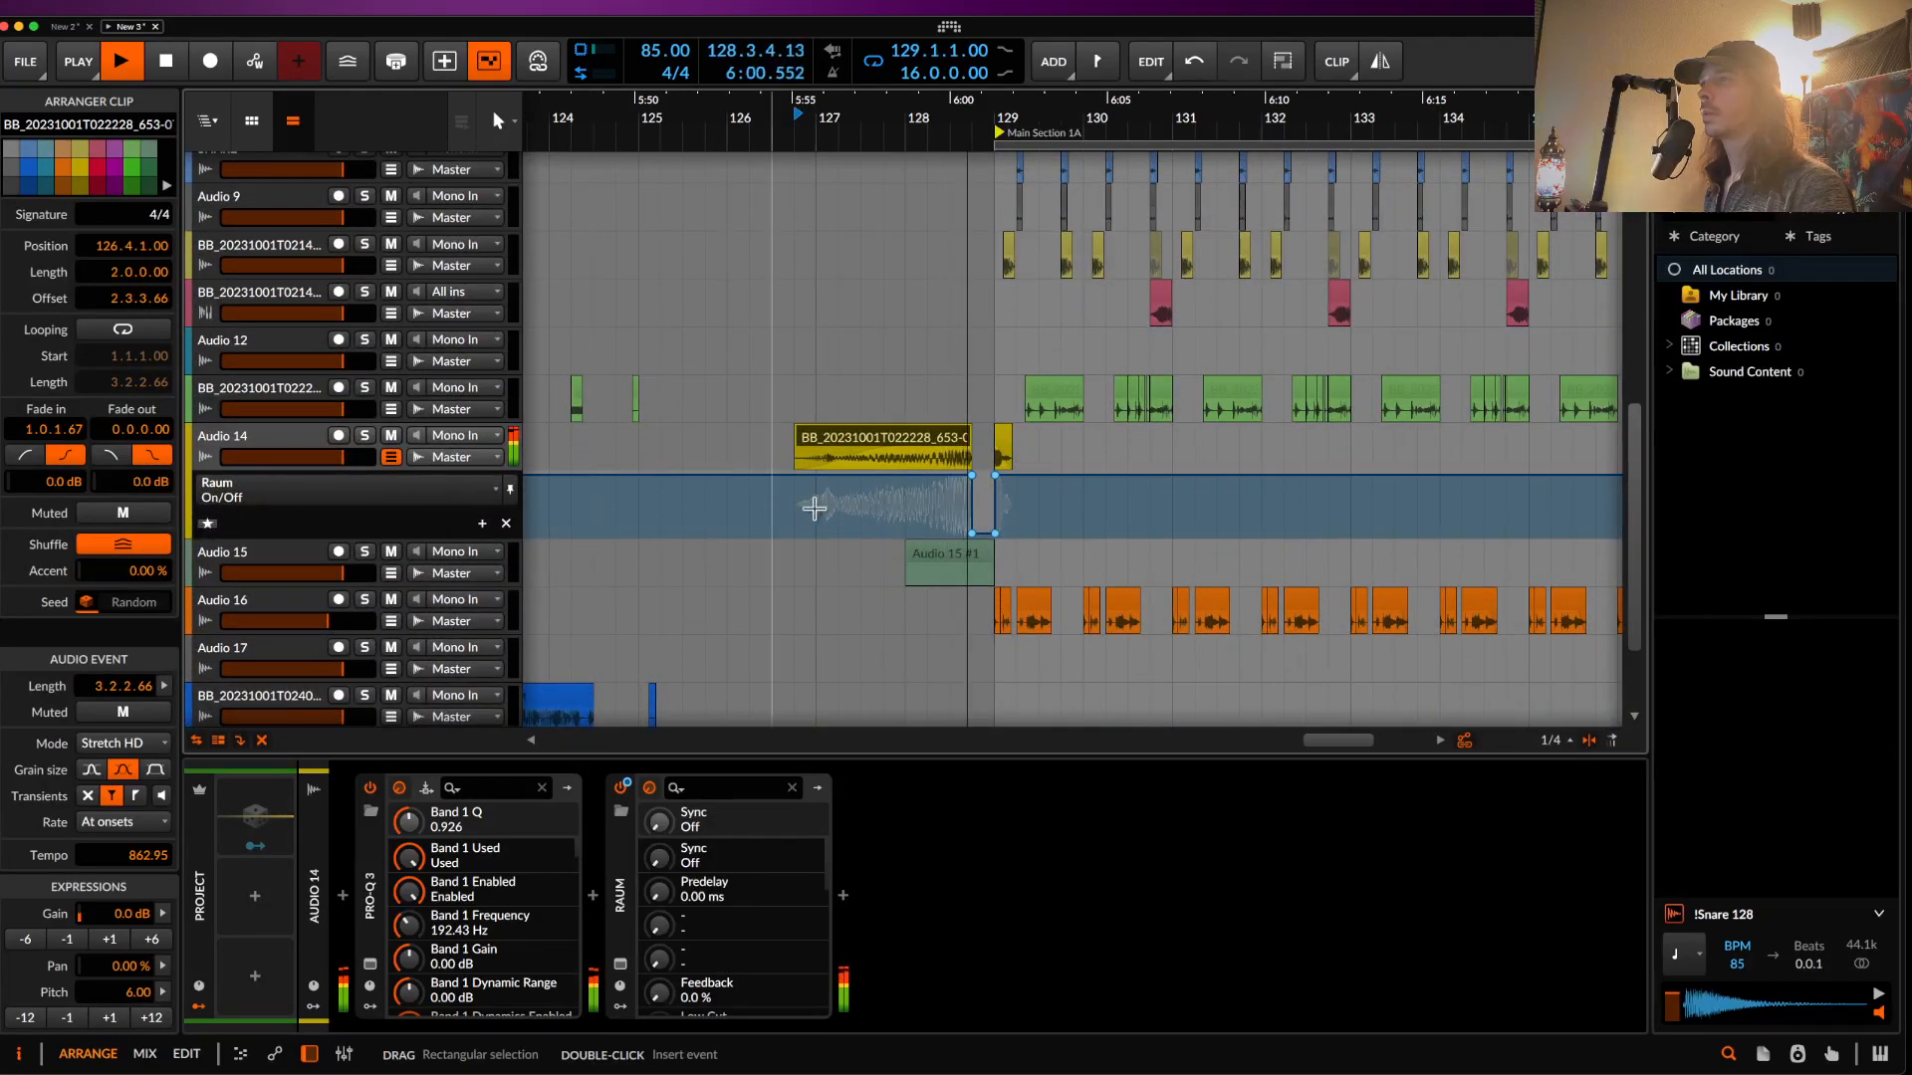
key("space")
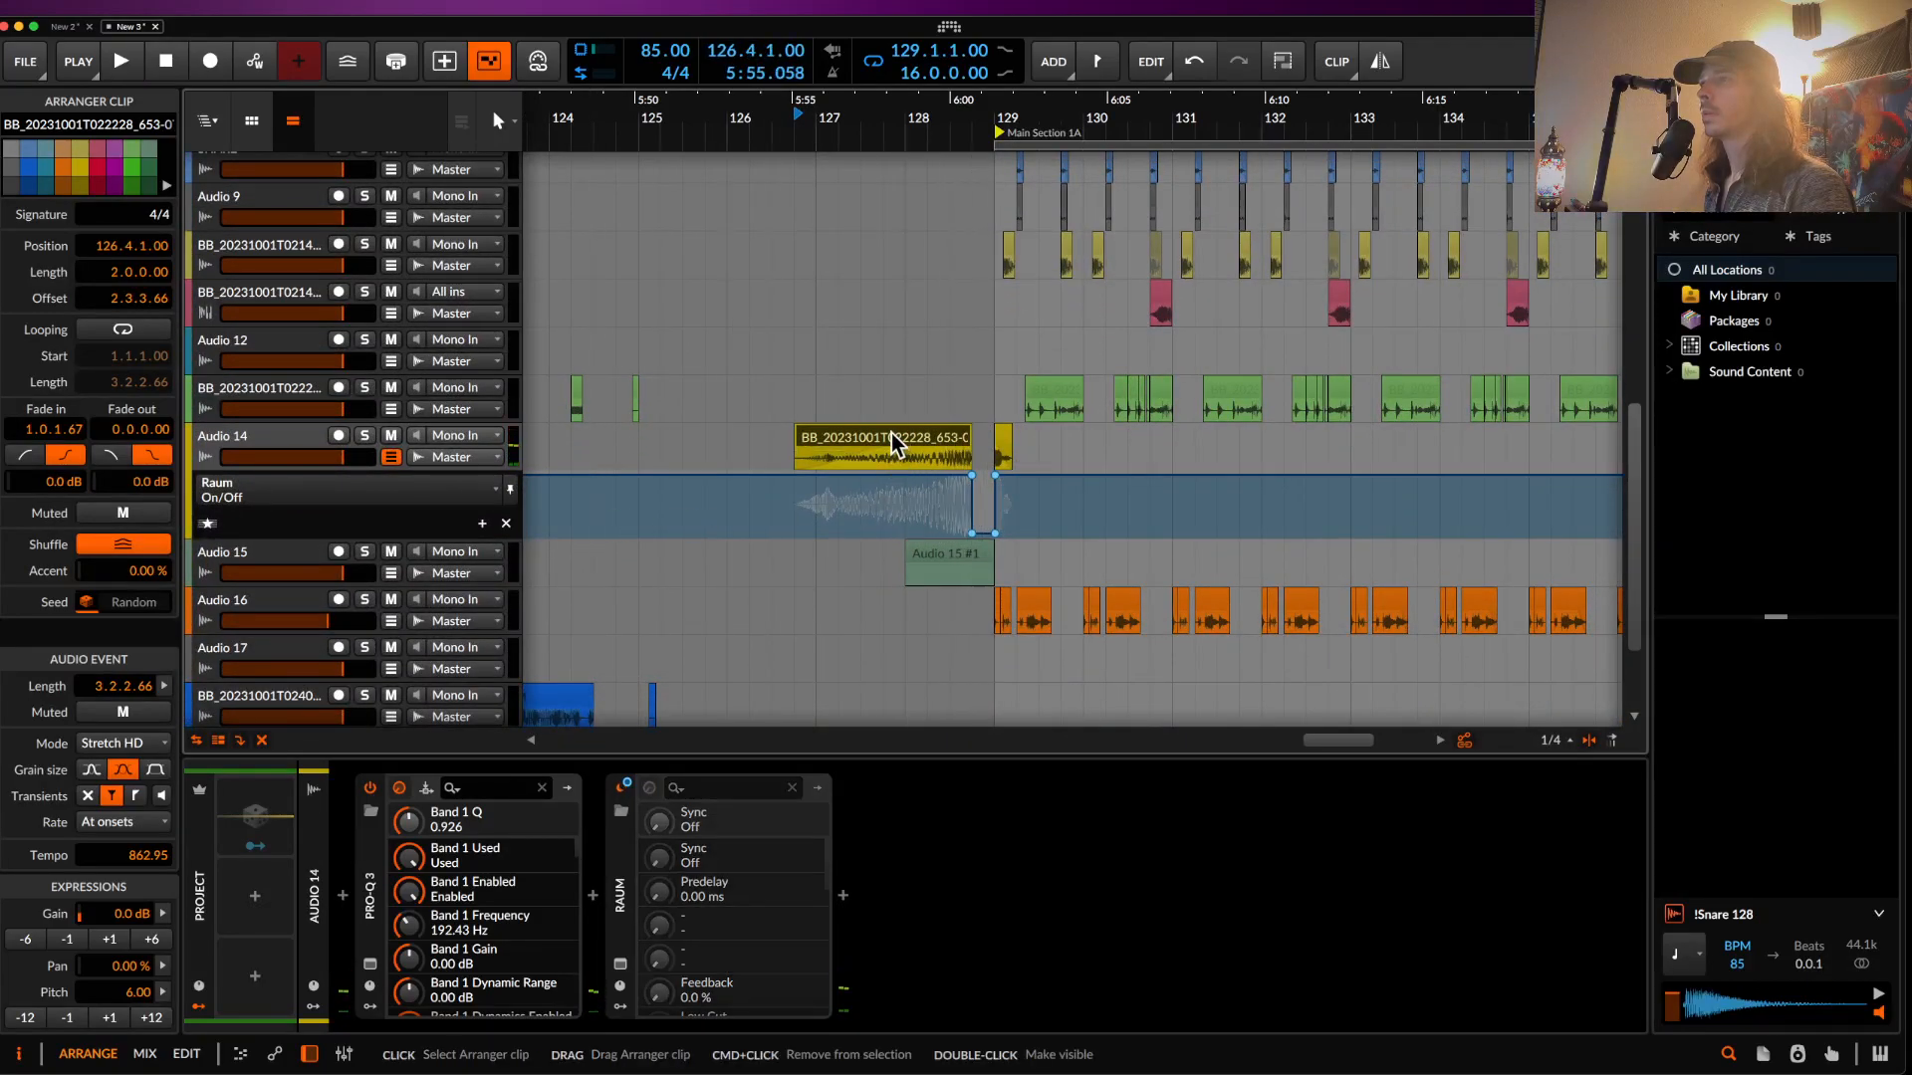
left_click(58, 941)
scroll(754, 518, "up", 5)
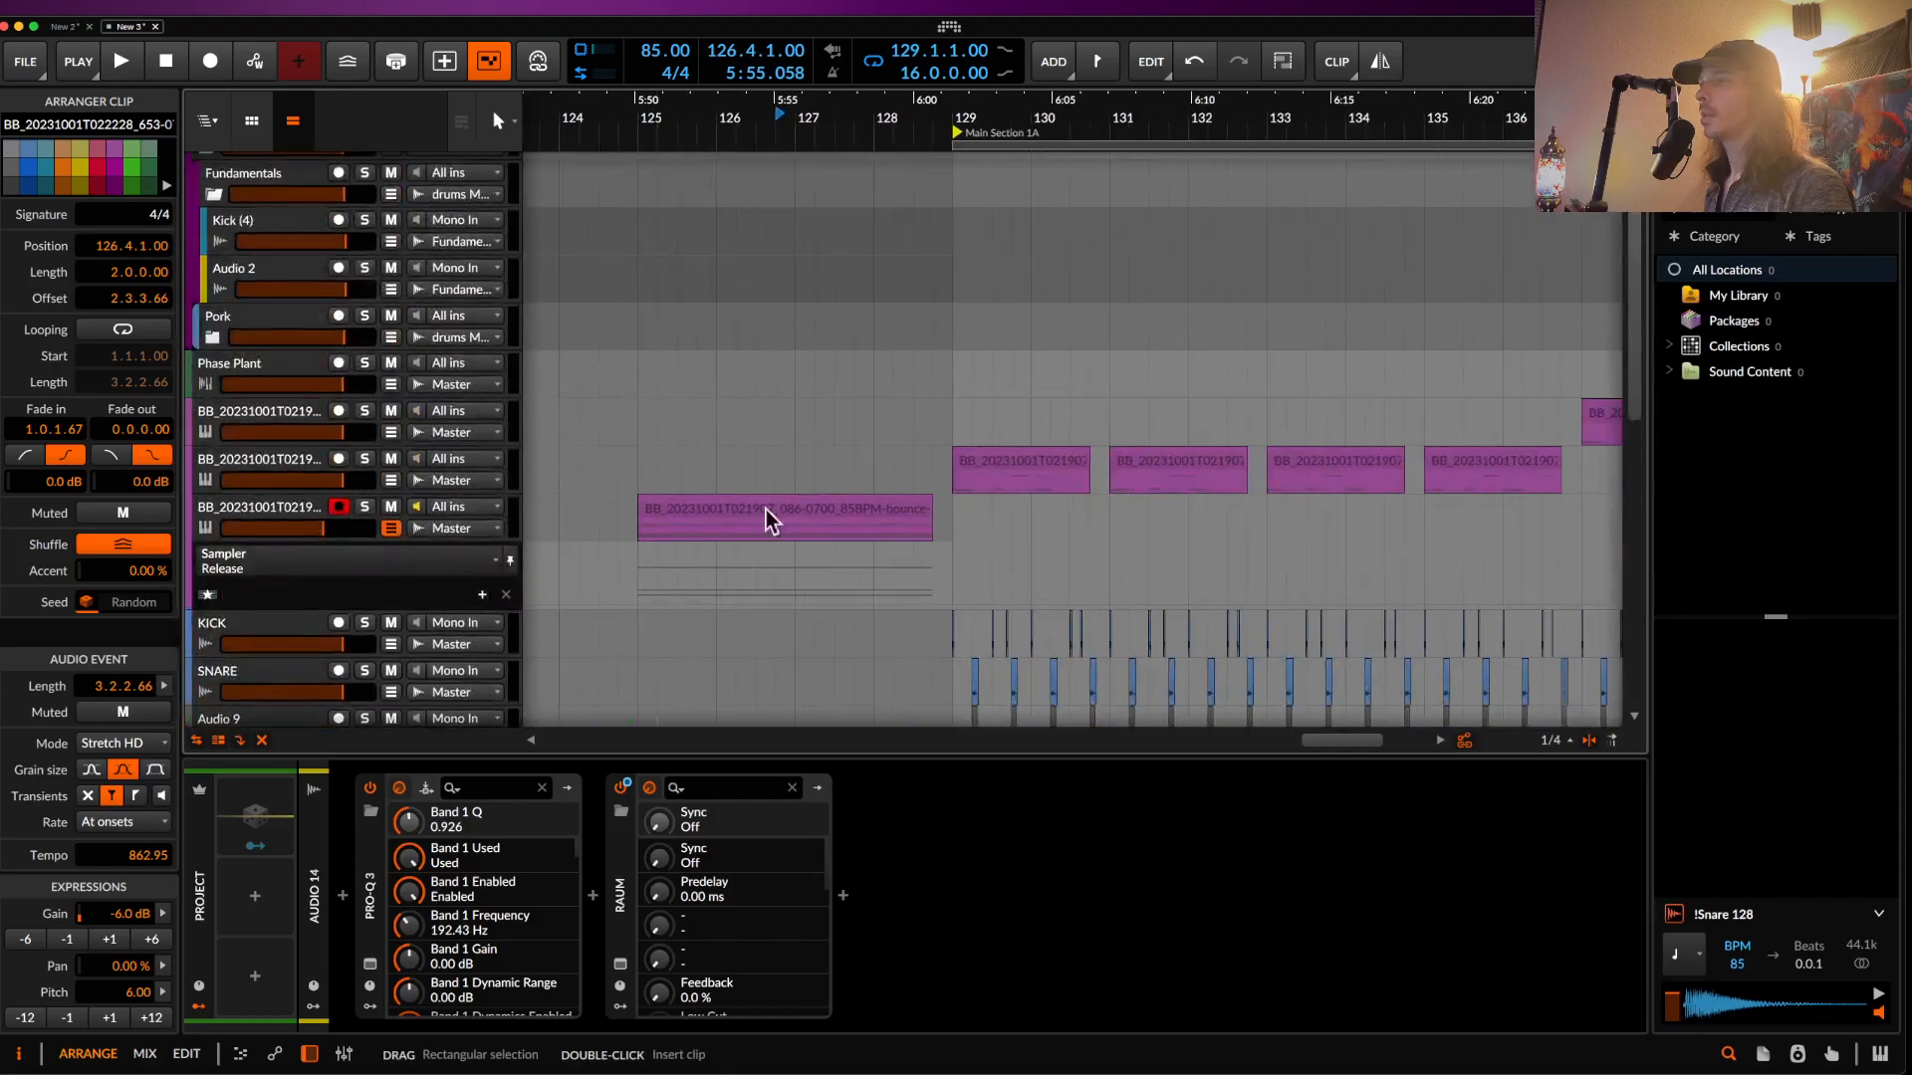
- Play the arrangement, then select the bar-129 hit and place the playhead at 128.4
left_click(775, 509)
scroll(774, 510, "down", 2)
key("space")
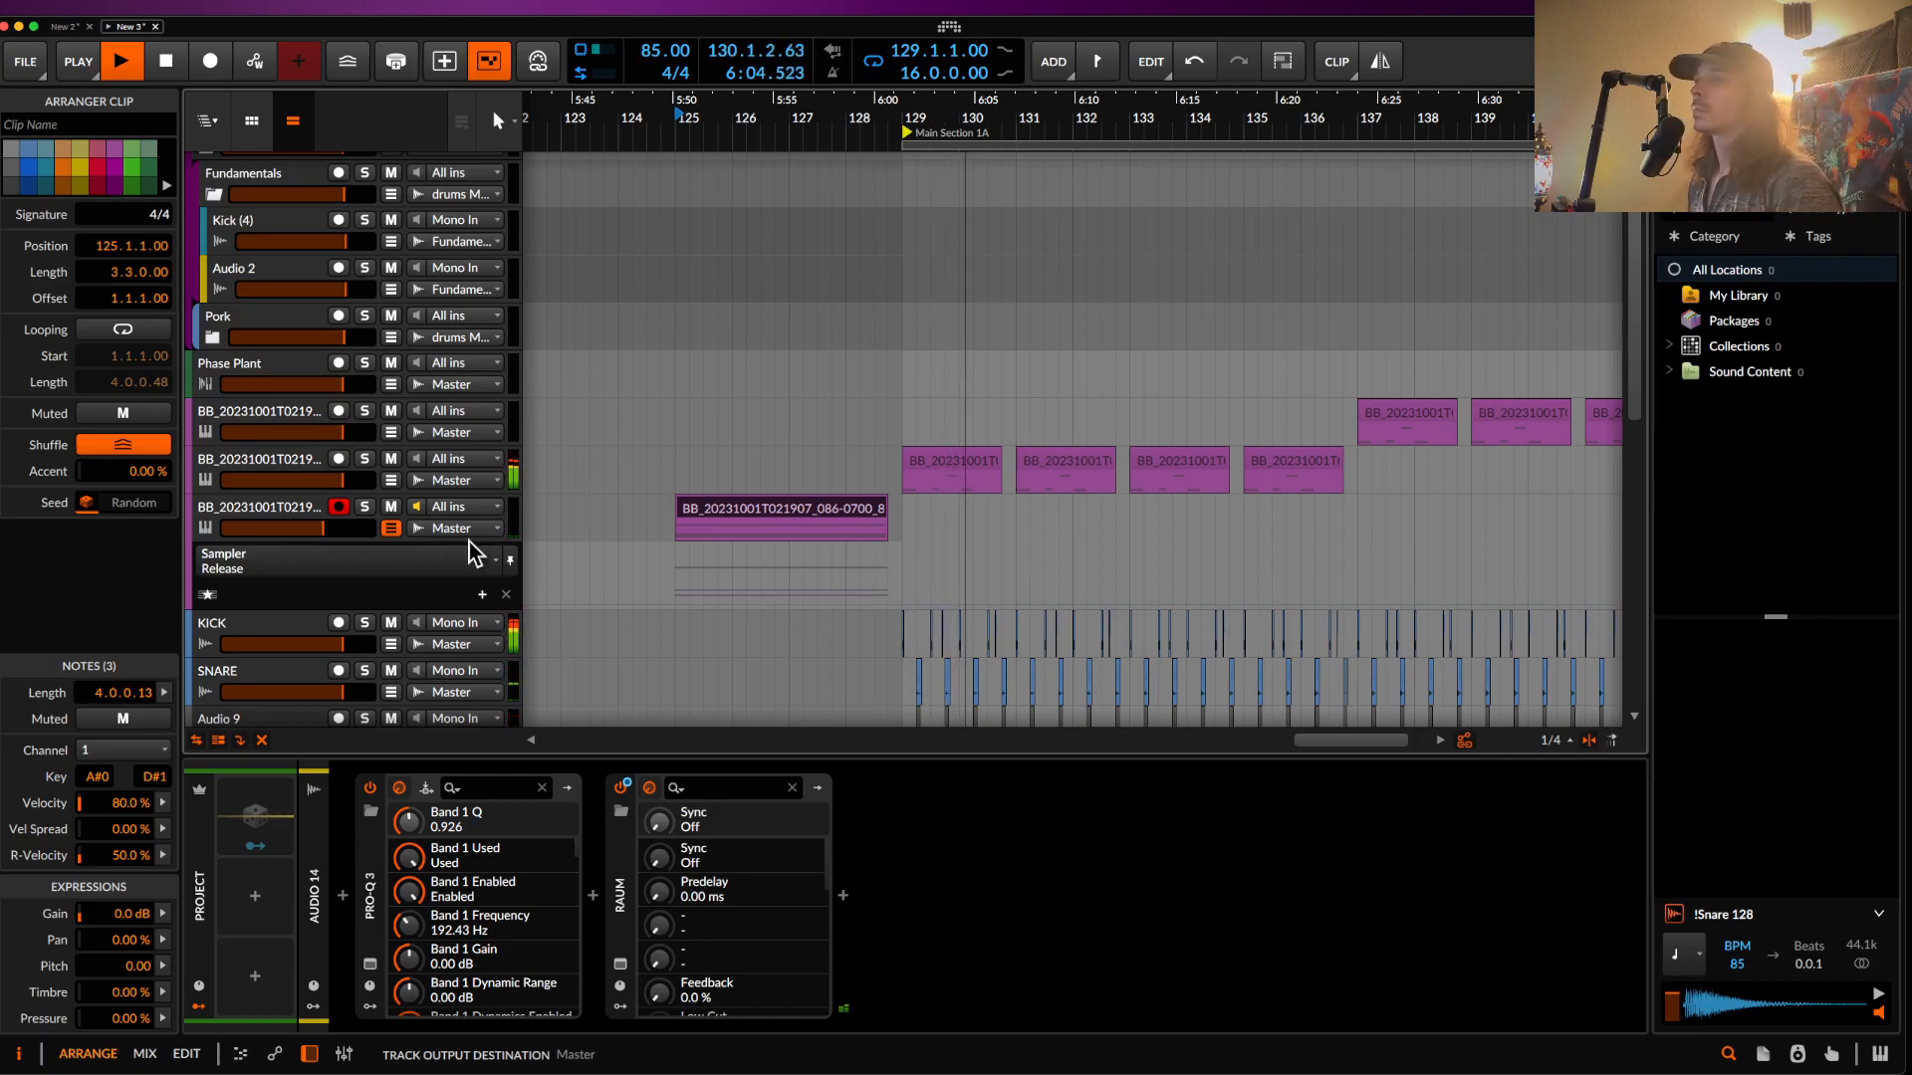
scroll(1021, 472, "down", 10)
scroll(944, 428, "up", 10)
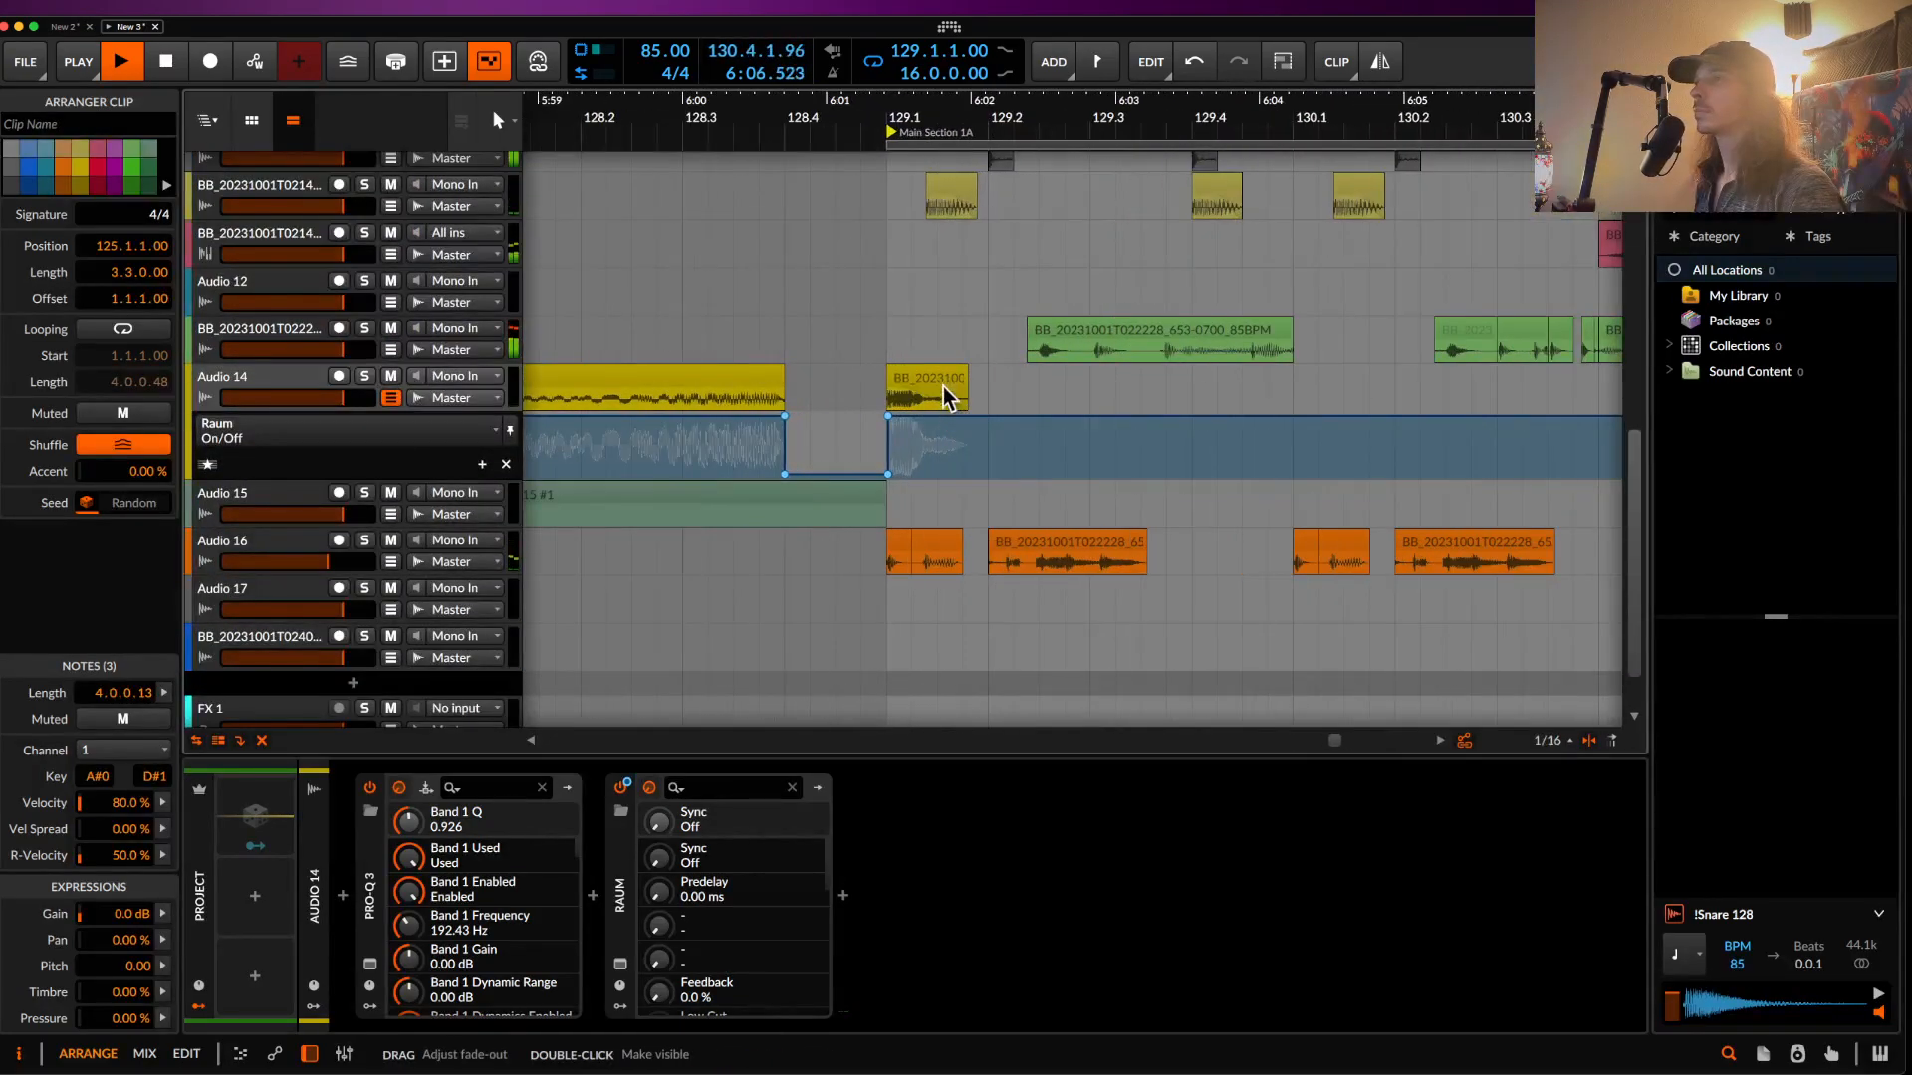
left_click(944, 392)
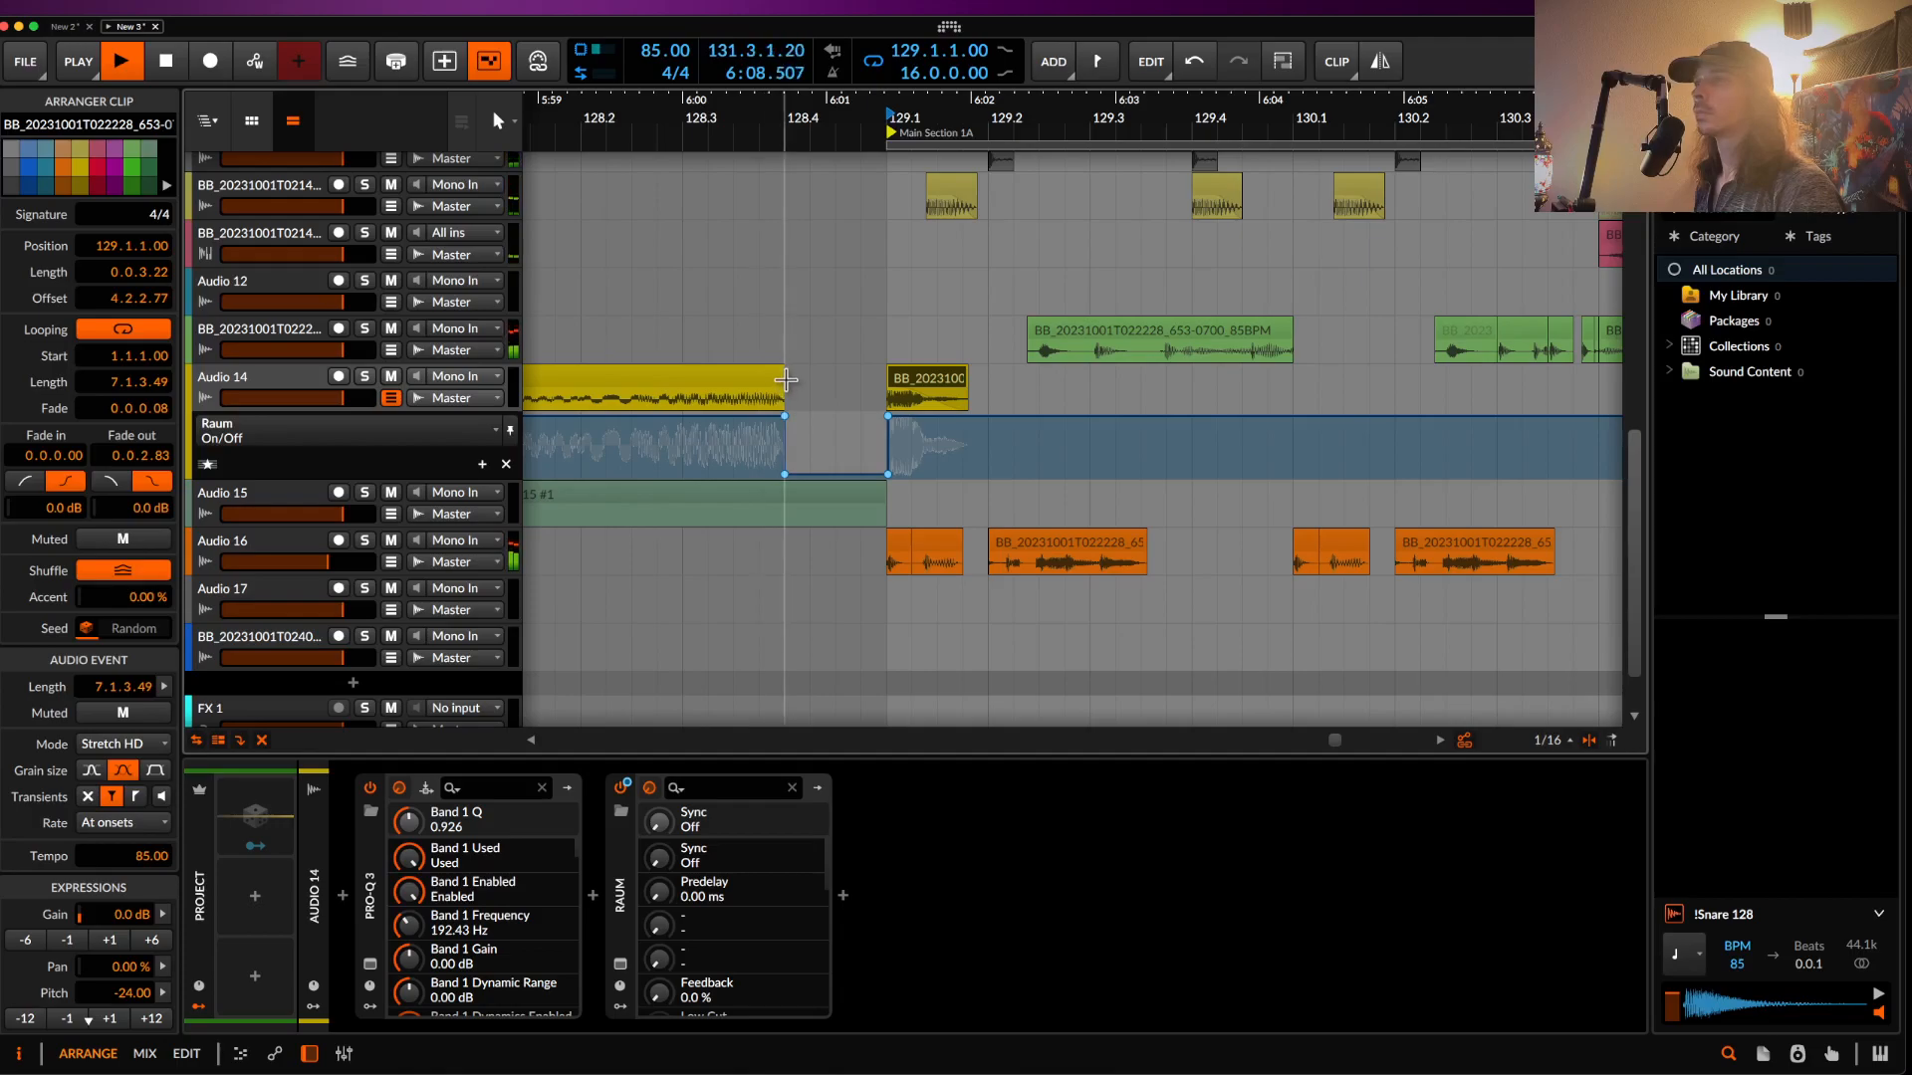
left_click(784, 363)
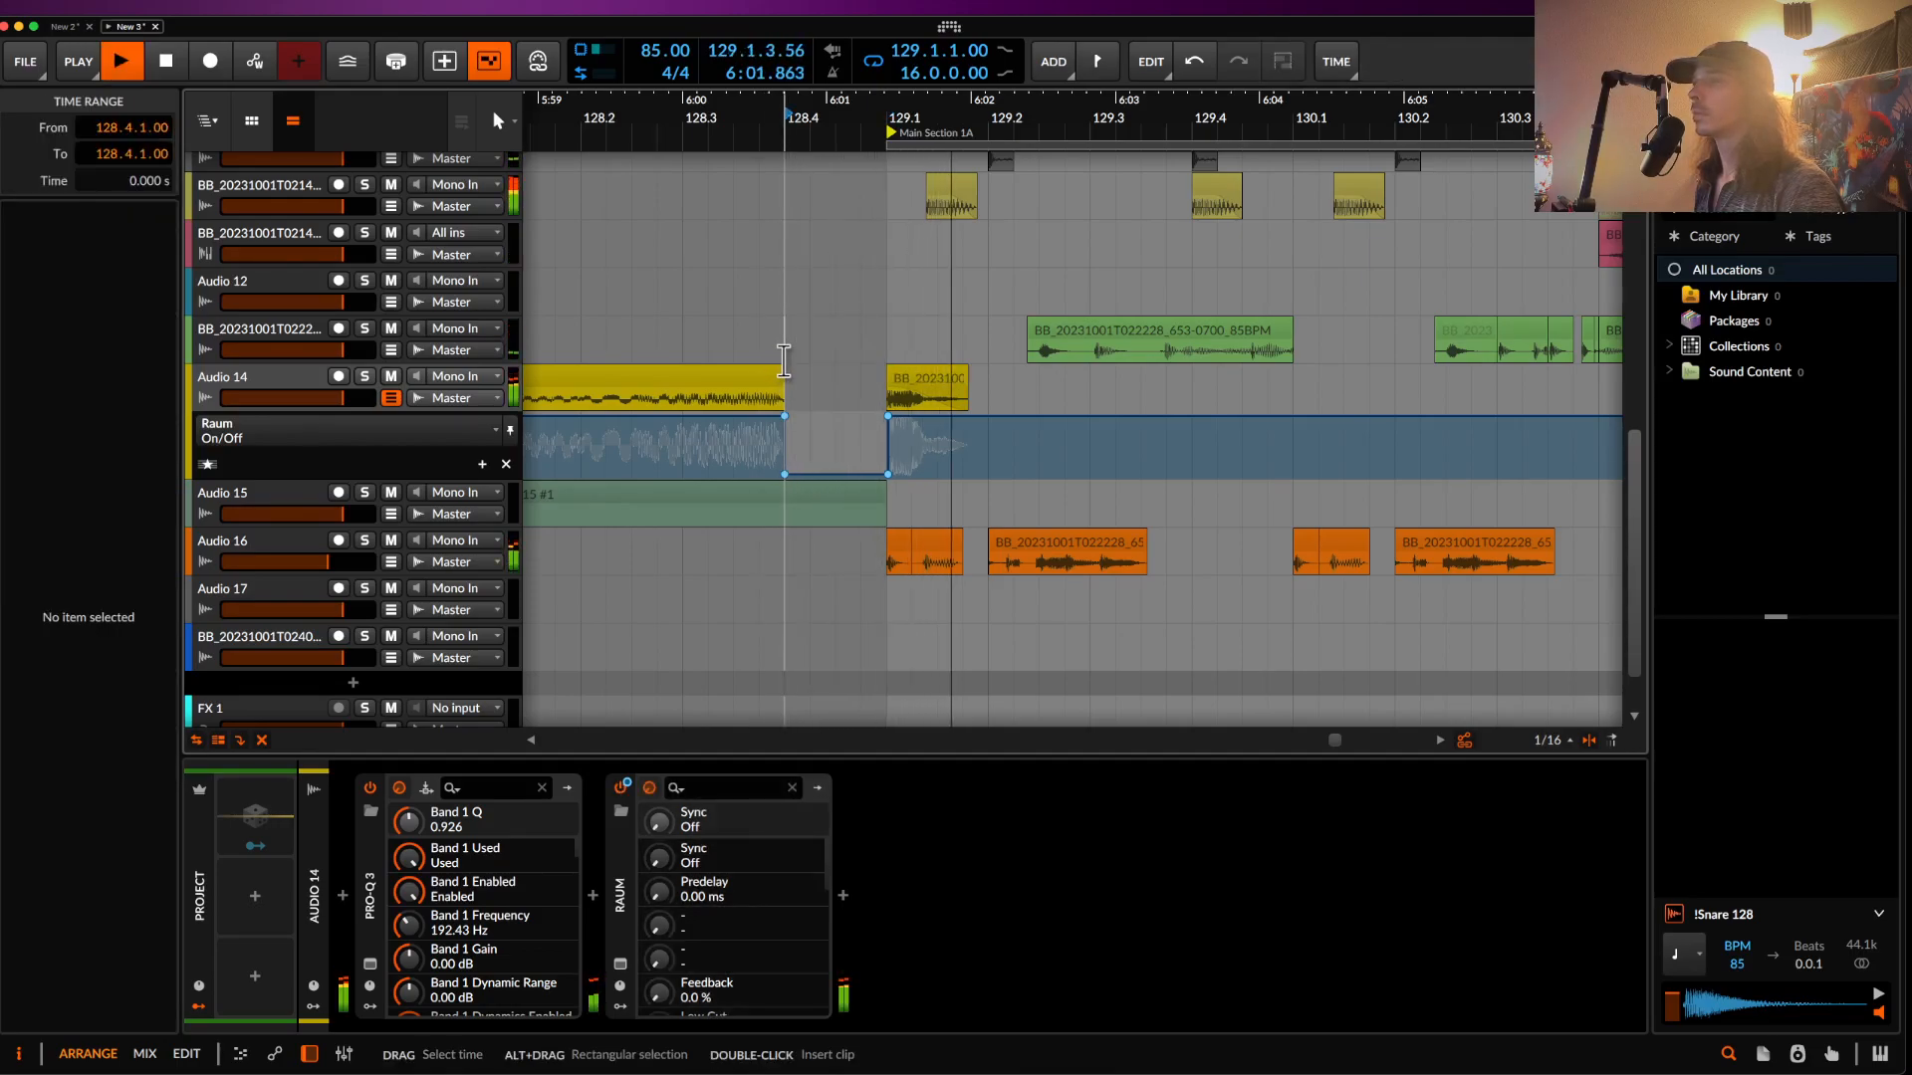
scroll(806, 389, "down", 5)
- Duplicate the two-bar hit with its Raum automation every two bars up to bar 143
left_click_drag(828, 402, 893, 403)
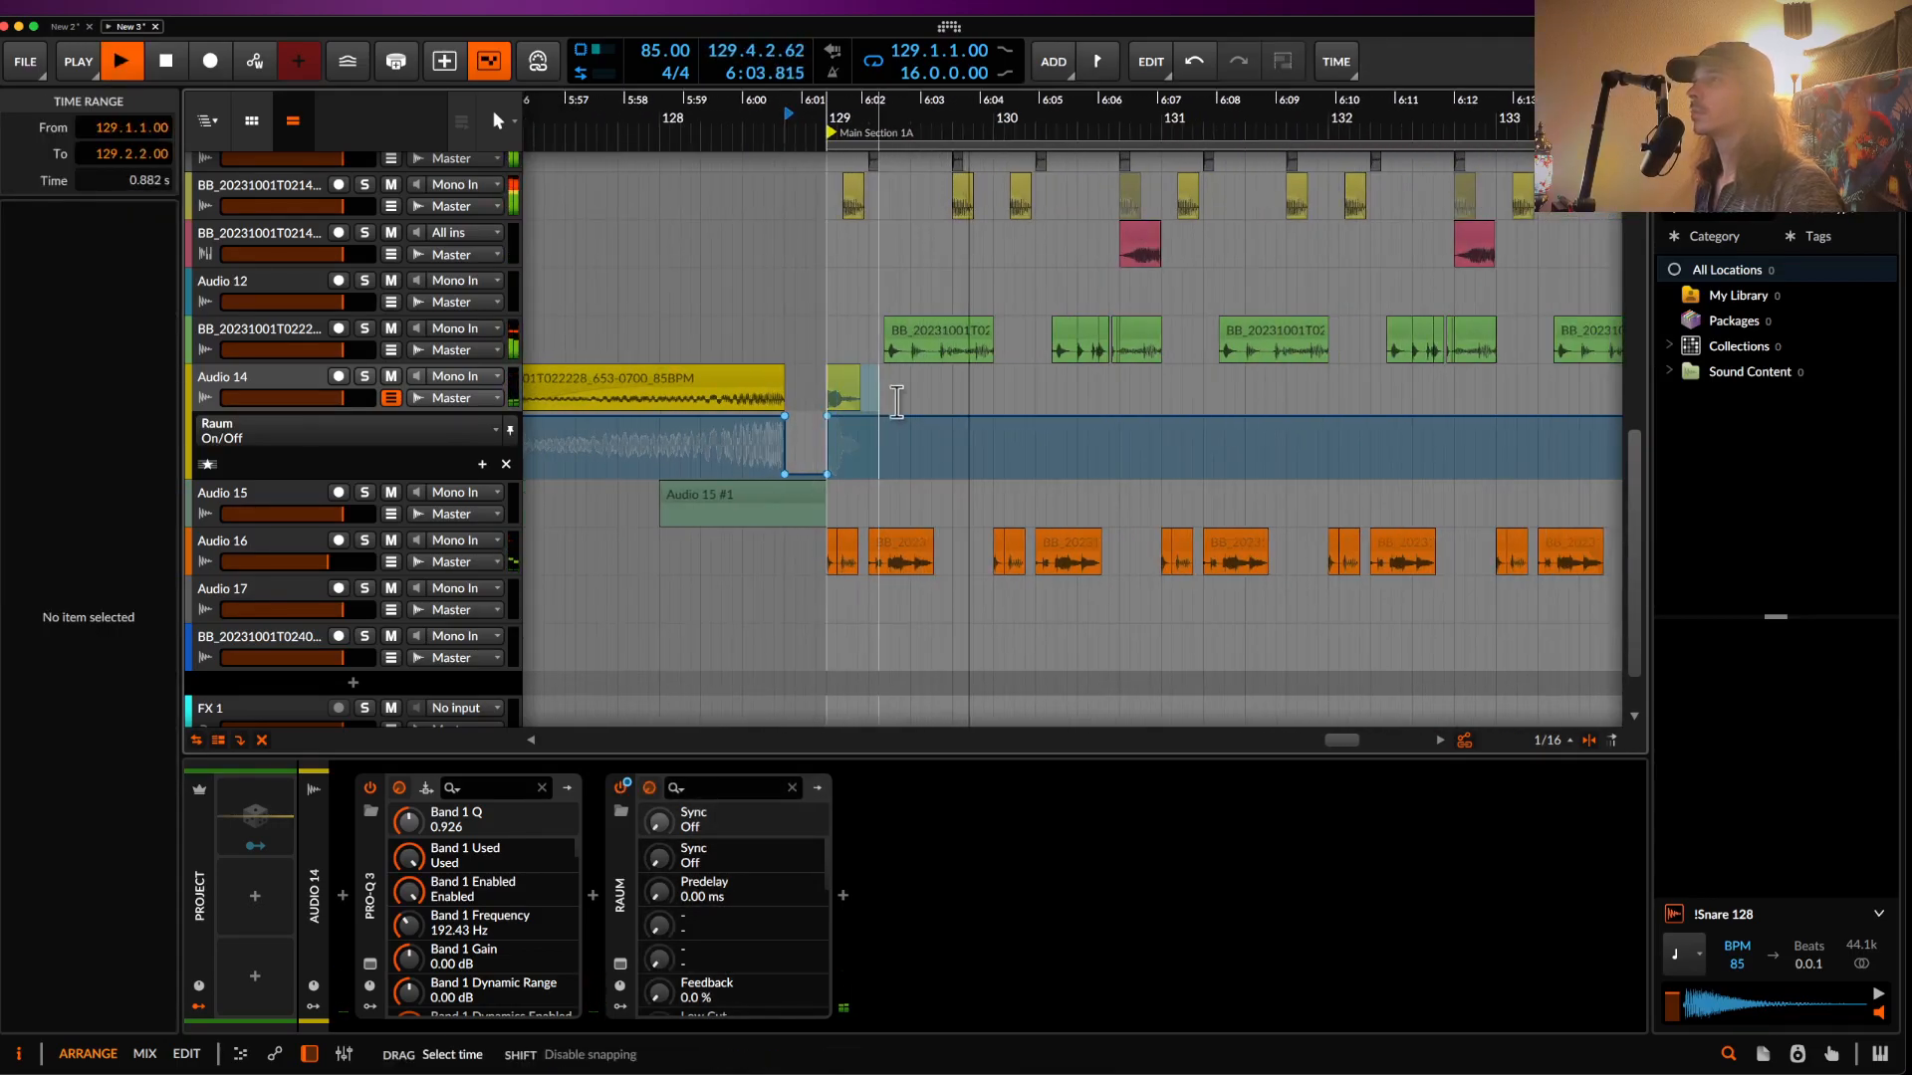
left_click_drag(1043, 407, 1161, 410)
key("super+d")
scroll(1162, 410, "down", 5)
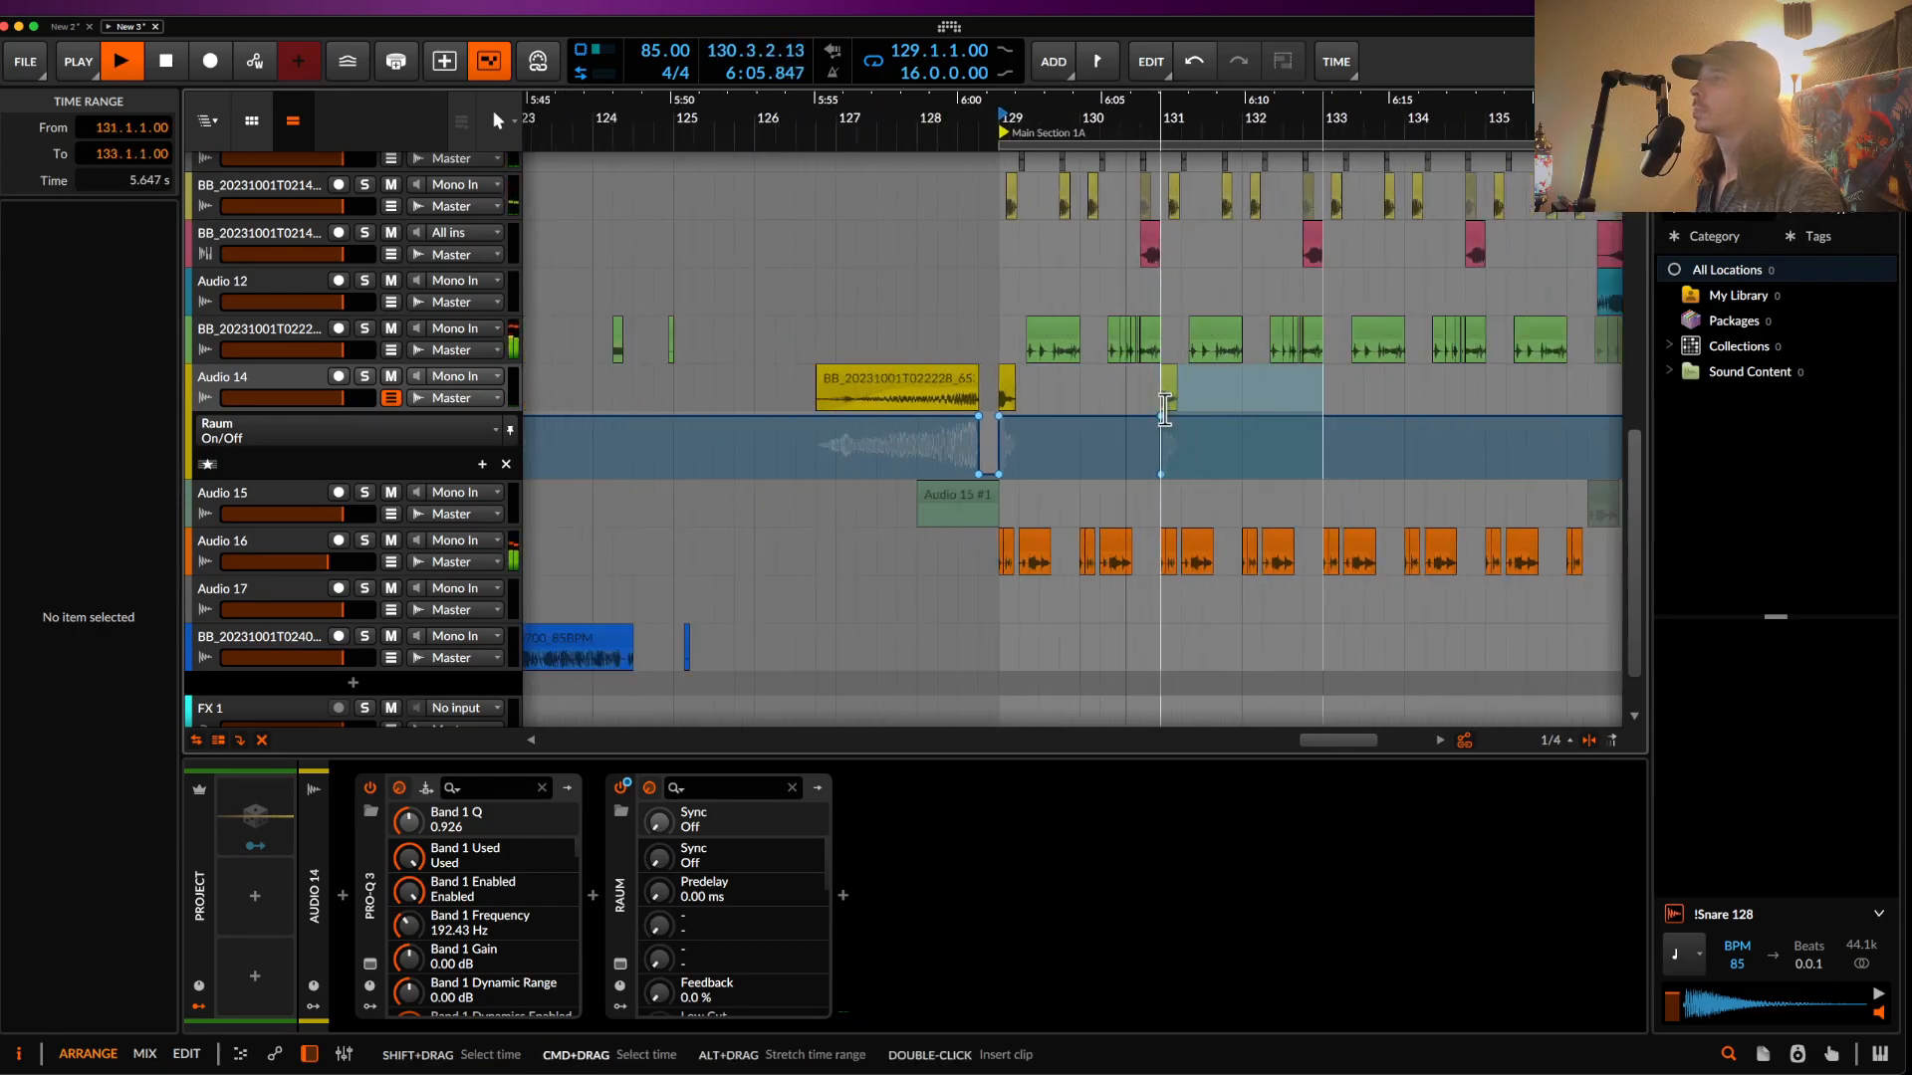
scroll(1162, 410, "right", 3)
key("super+d")
key("super+d")
key("super+d")
key("super+d")
key("super+d")
key("super+d")
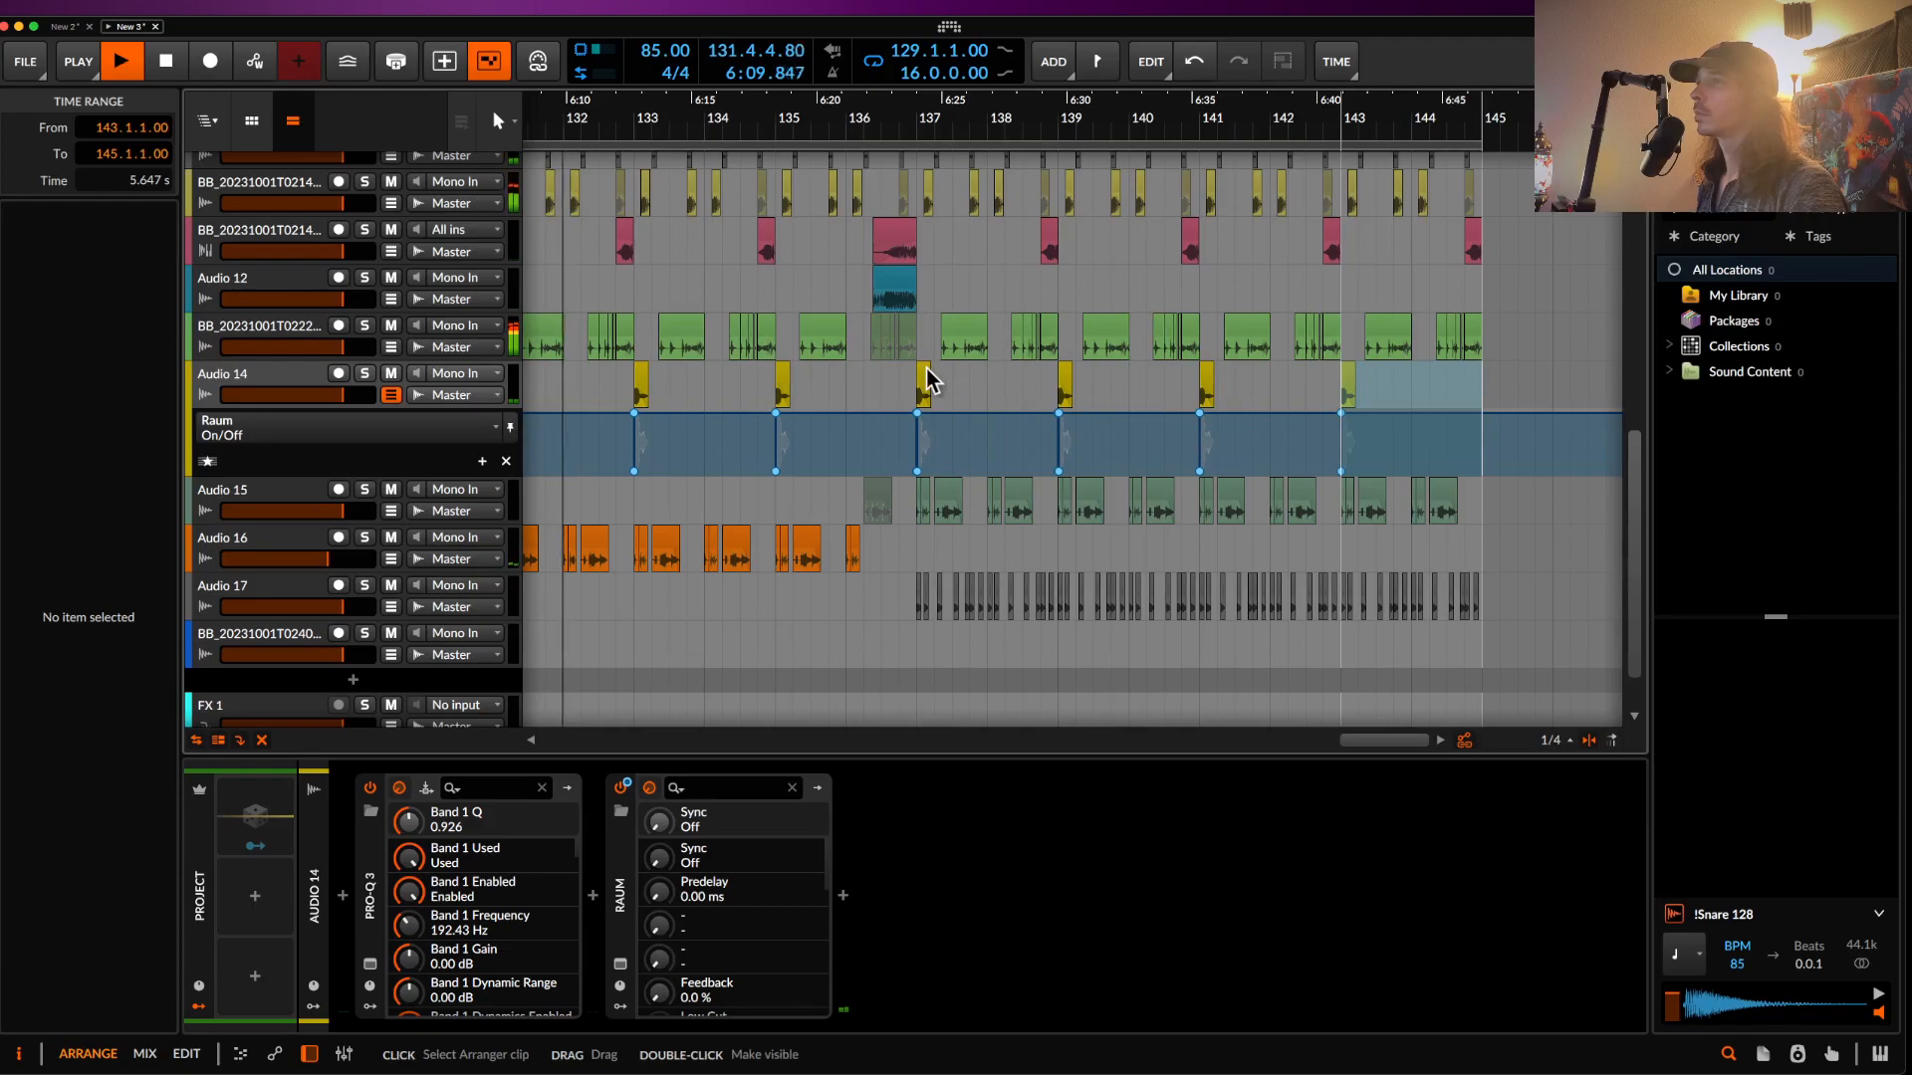
scroll(926, 381, "down", 3)
scroll(926, 373, "up", 5)
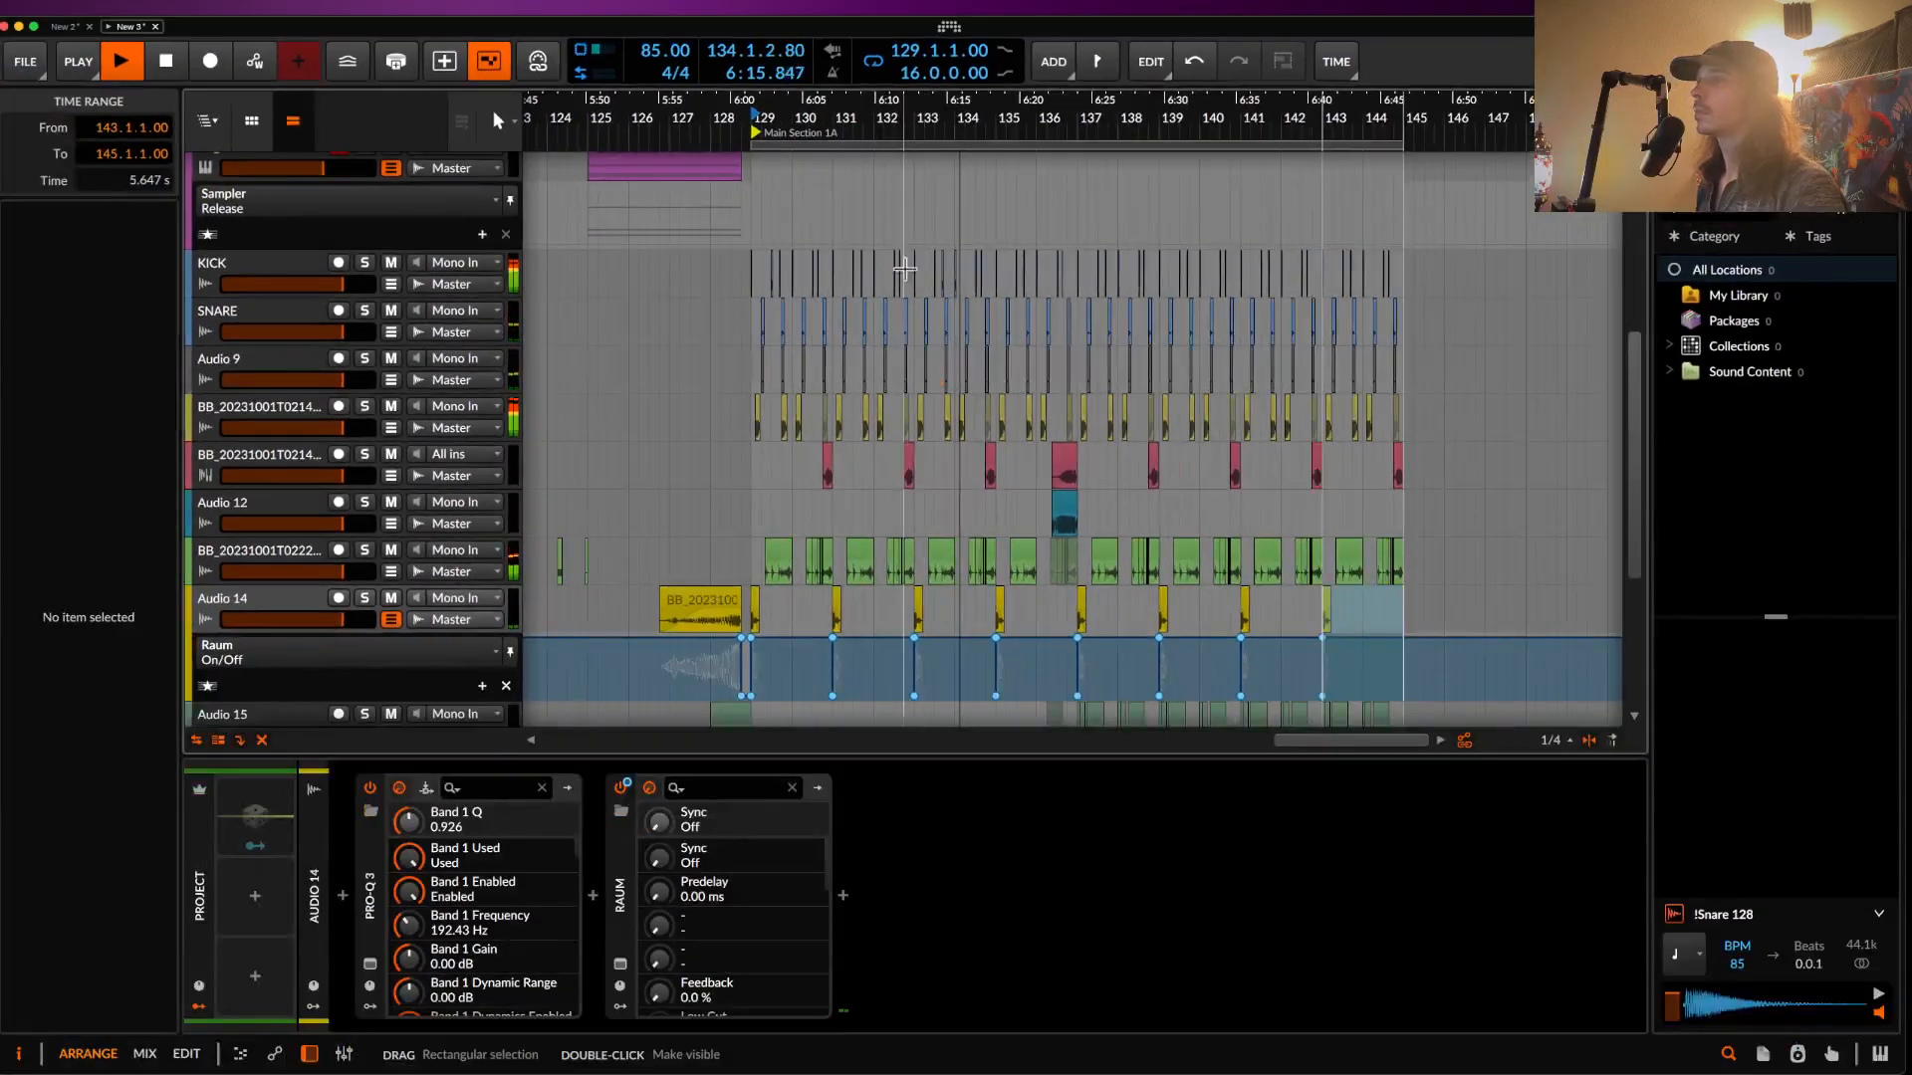
scroll(896, 249, "up", 4)
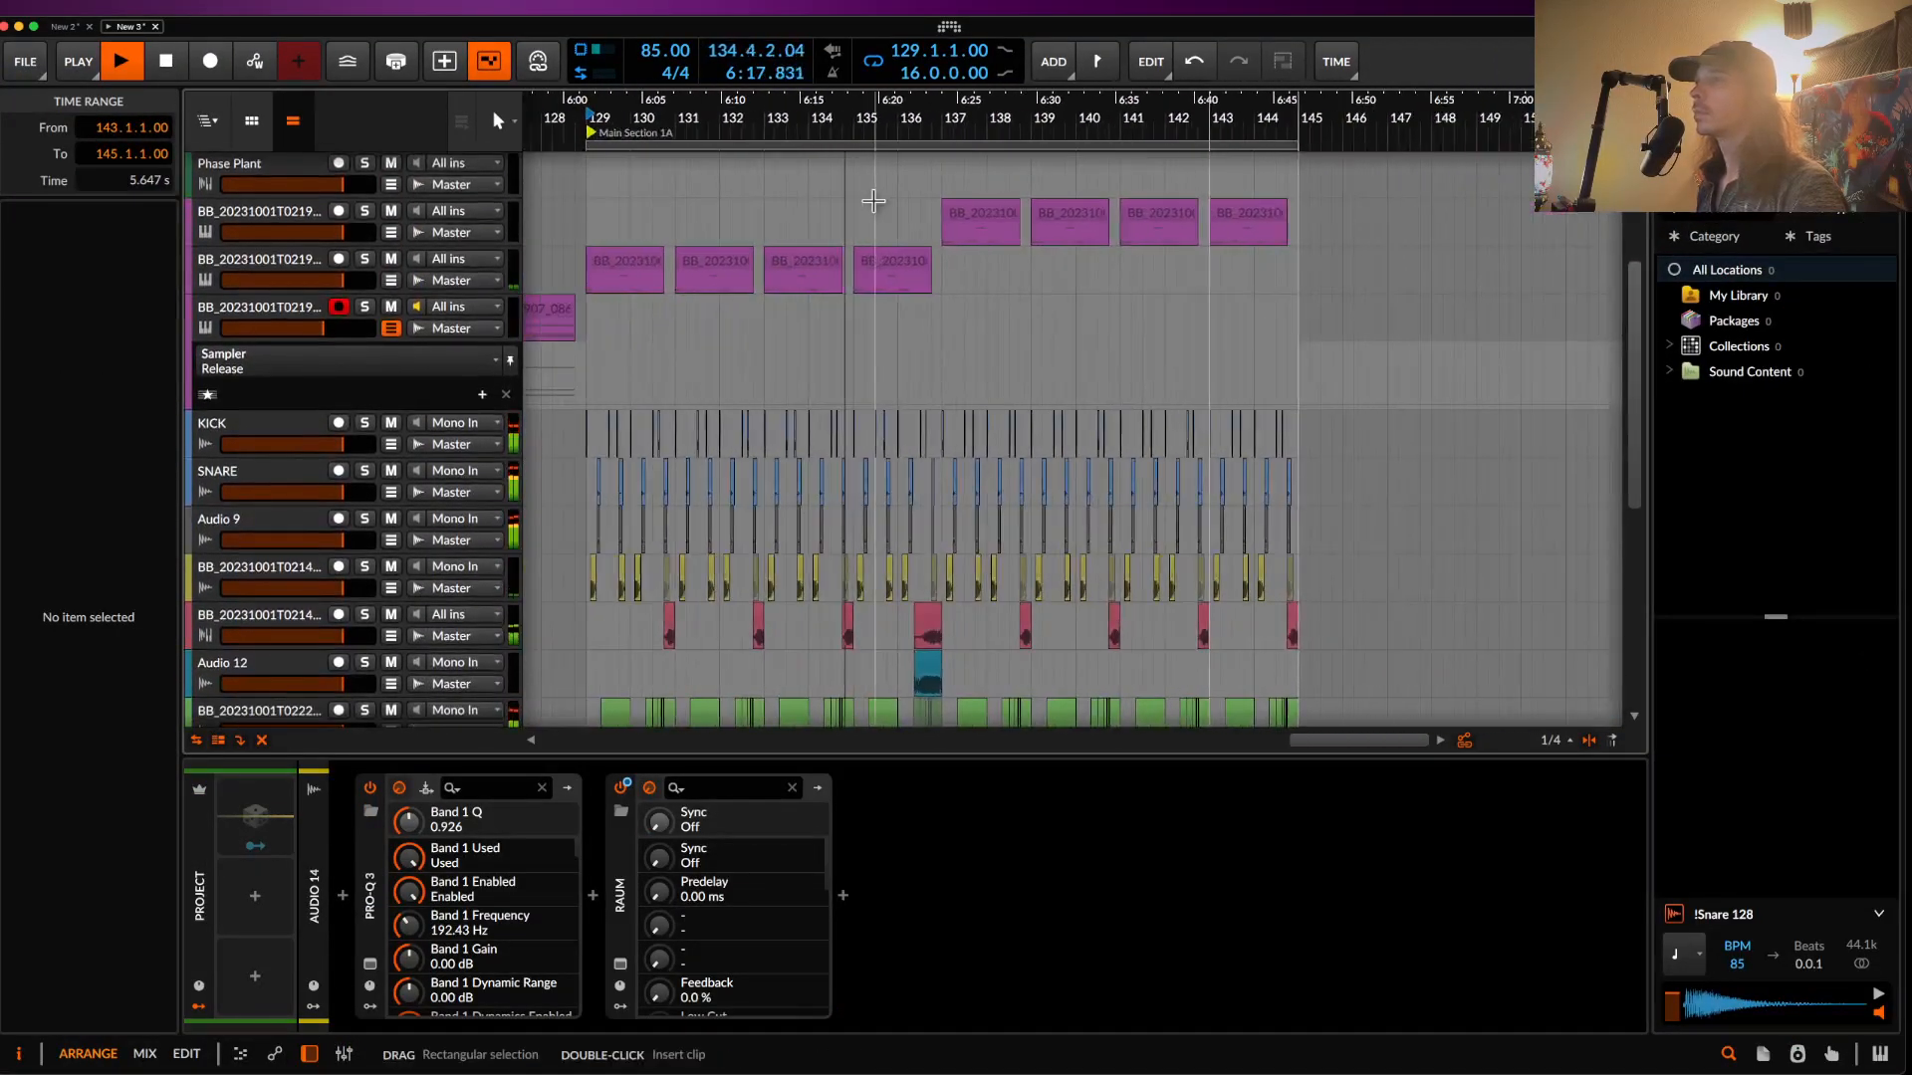
scroll(873, 202, "up", 5)
scroll(876, 201, "down", 2)
- Compare the sampler track with BigSky bypassed and adjust the Sampler's envelope release
left_click(276, 237)
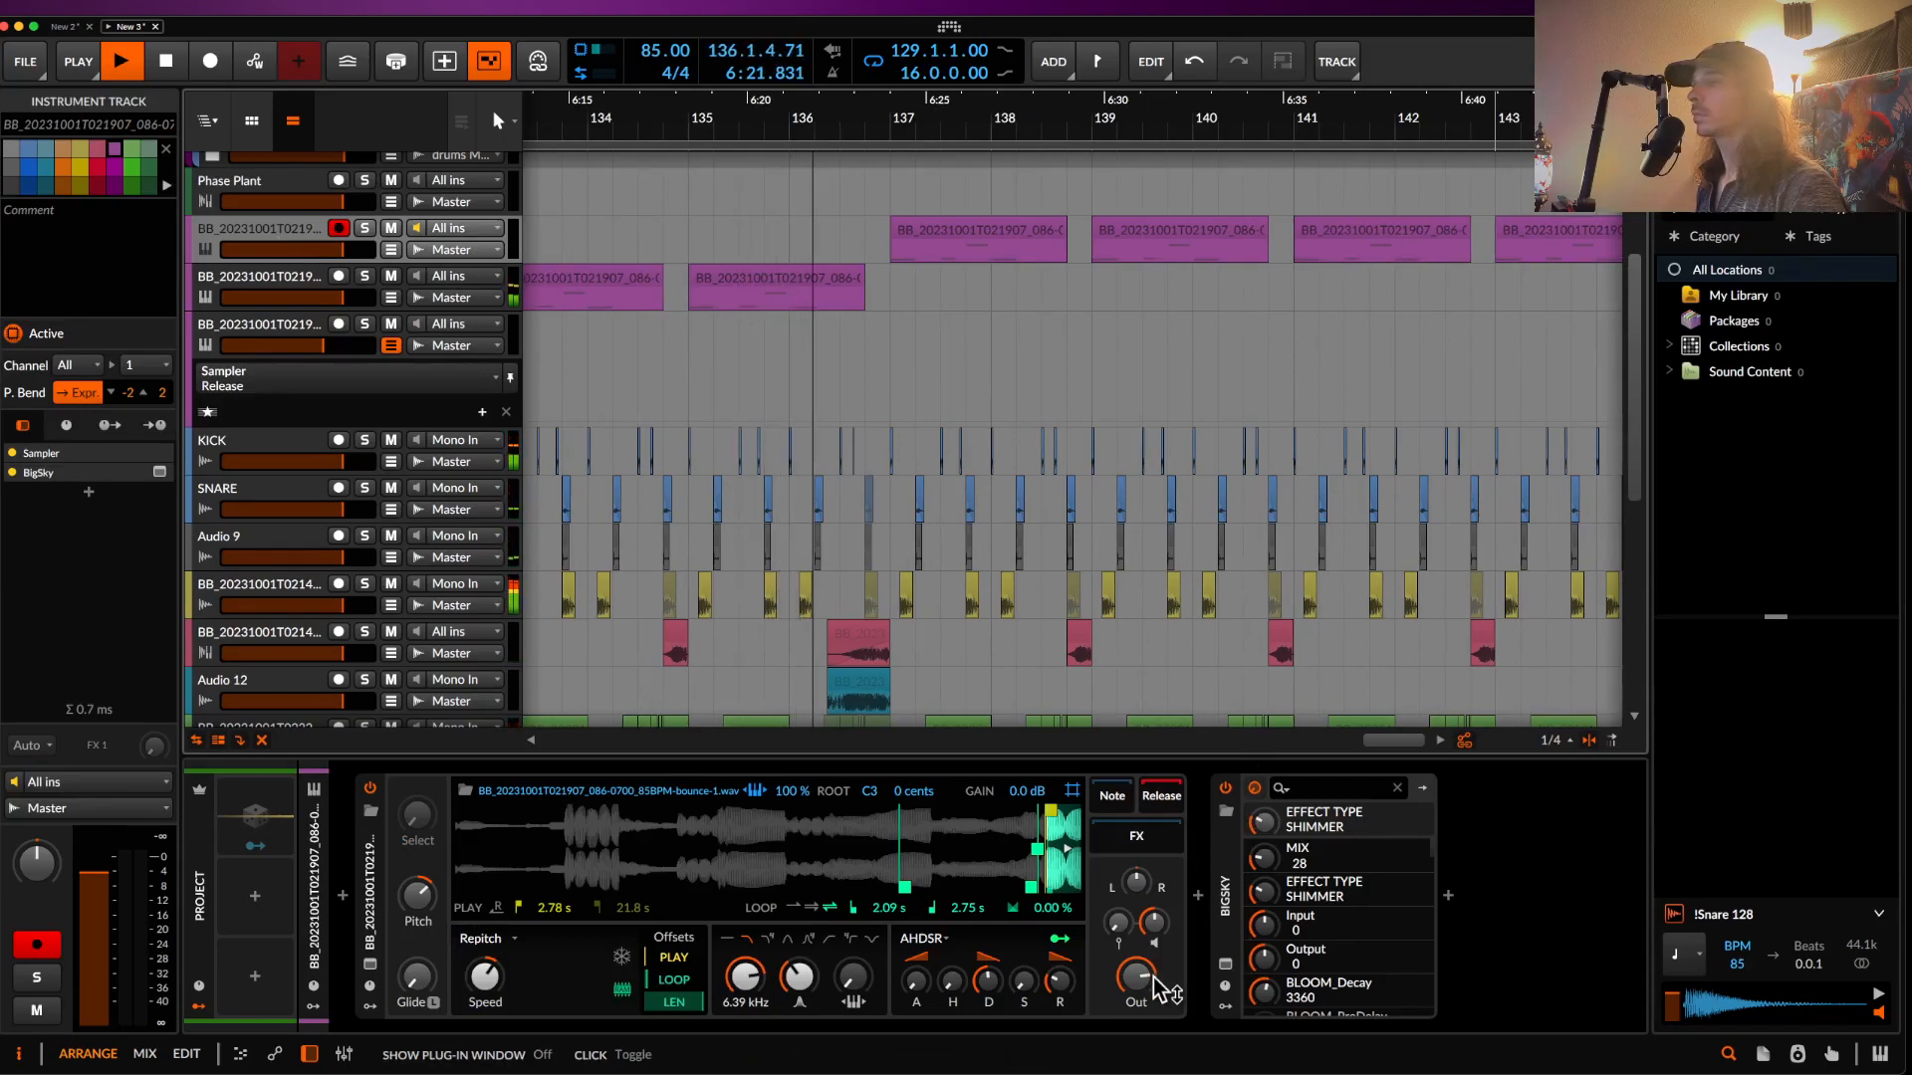
left_click(1226, 789)
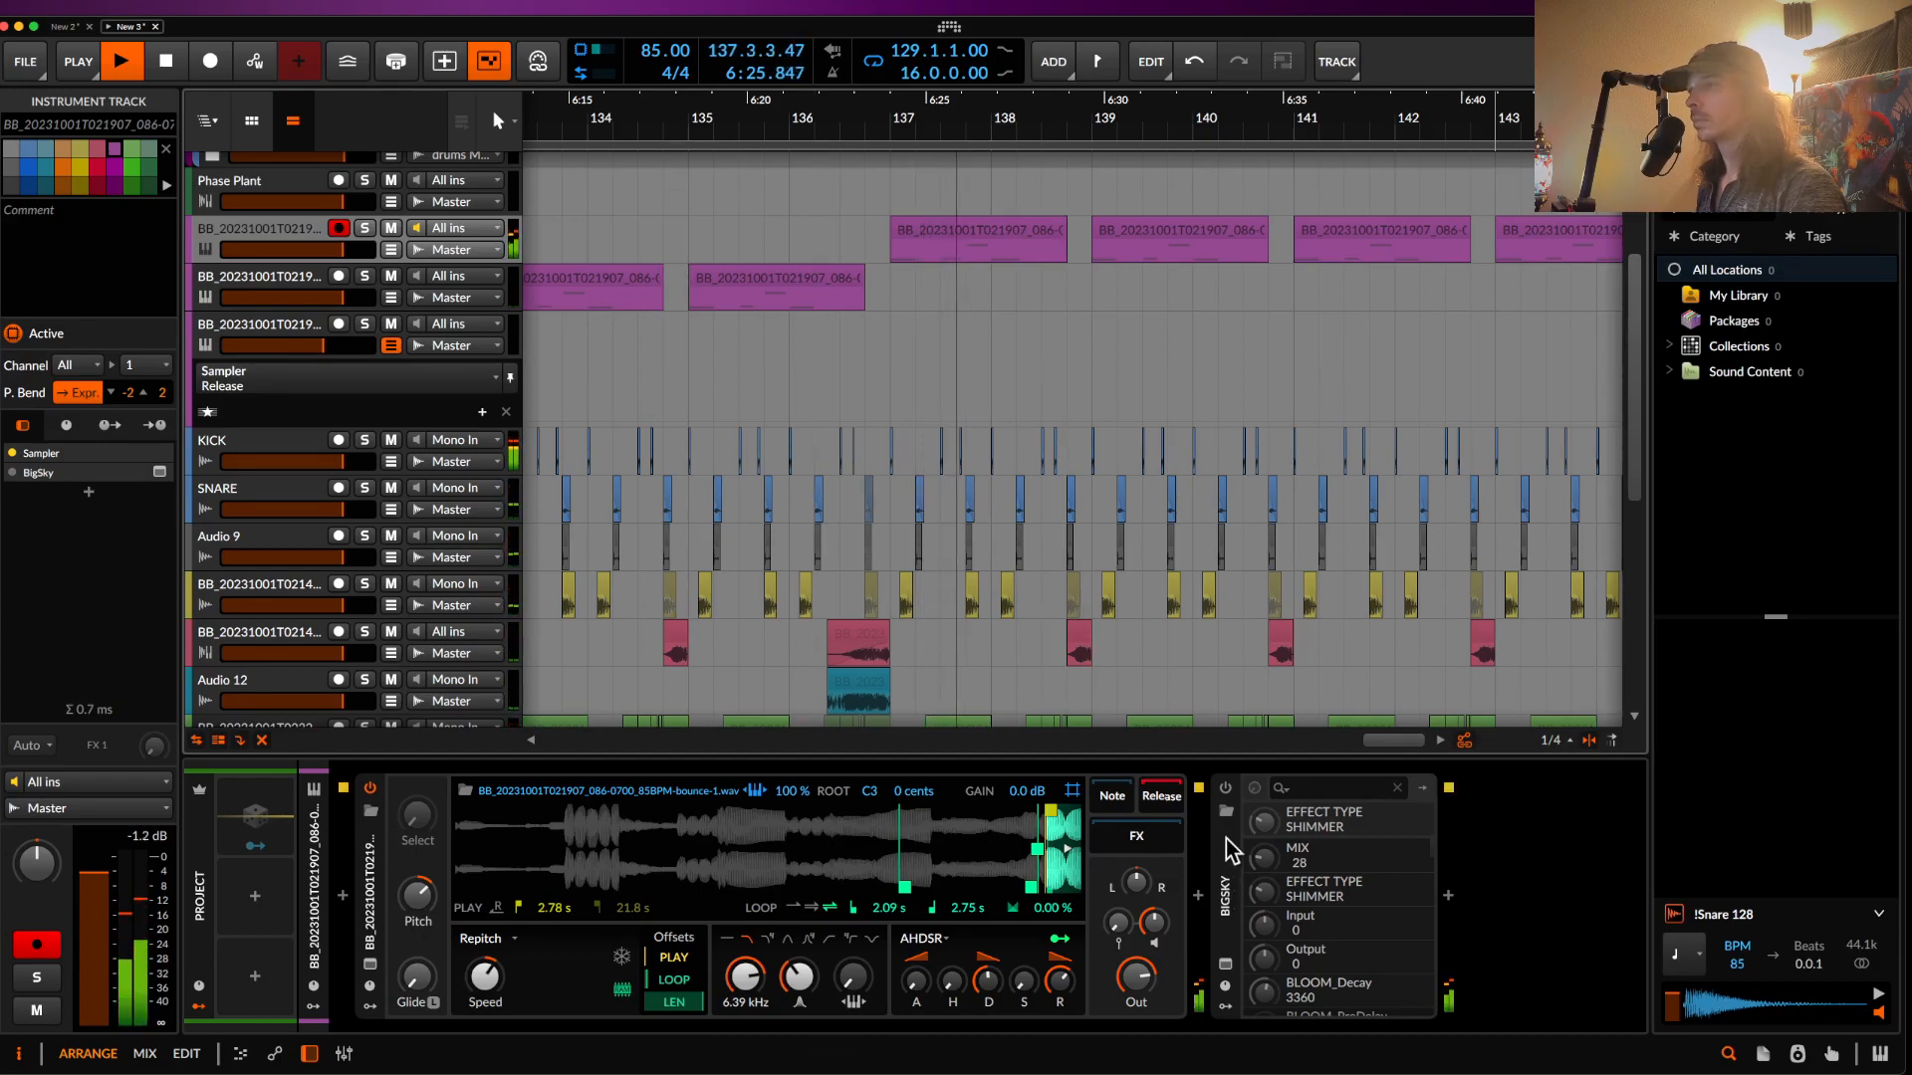
mouse_move(1060, 982)
left_mouse_down()
mouse_move(1060, 955)
mouse_move(989, 967)
mouse_move(1053, 986)
left_mouse_up()
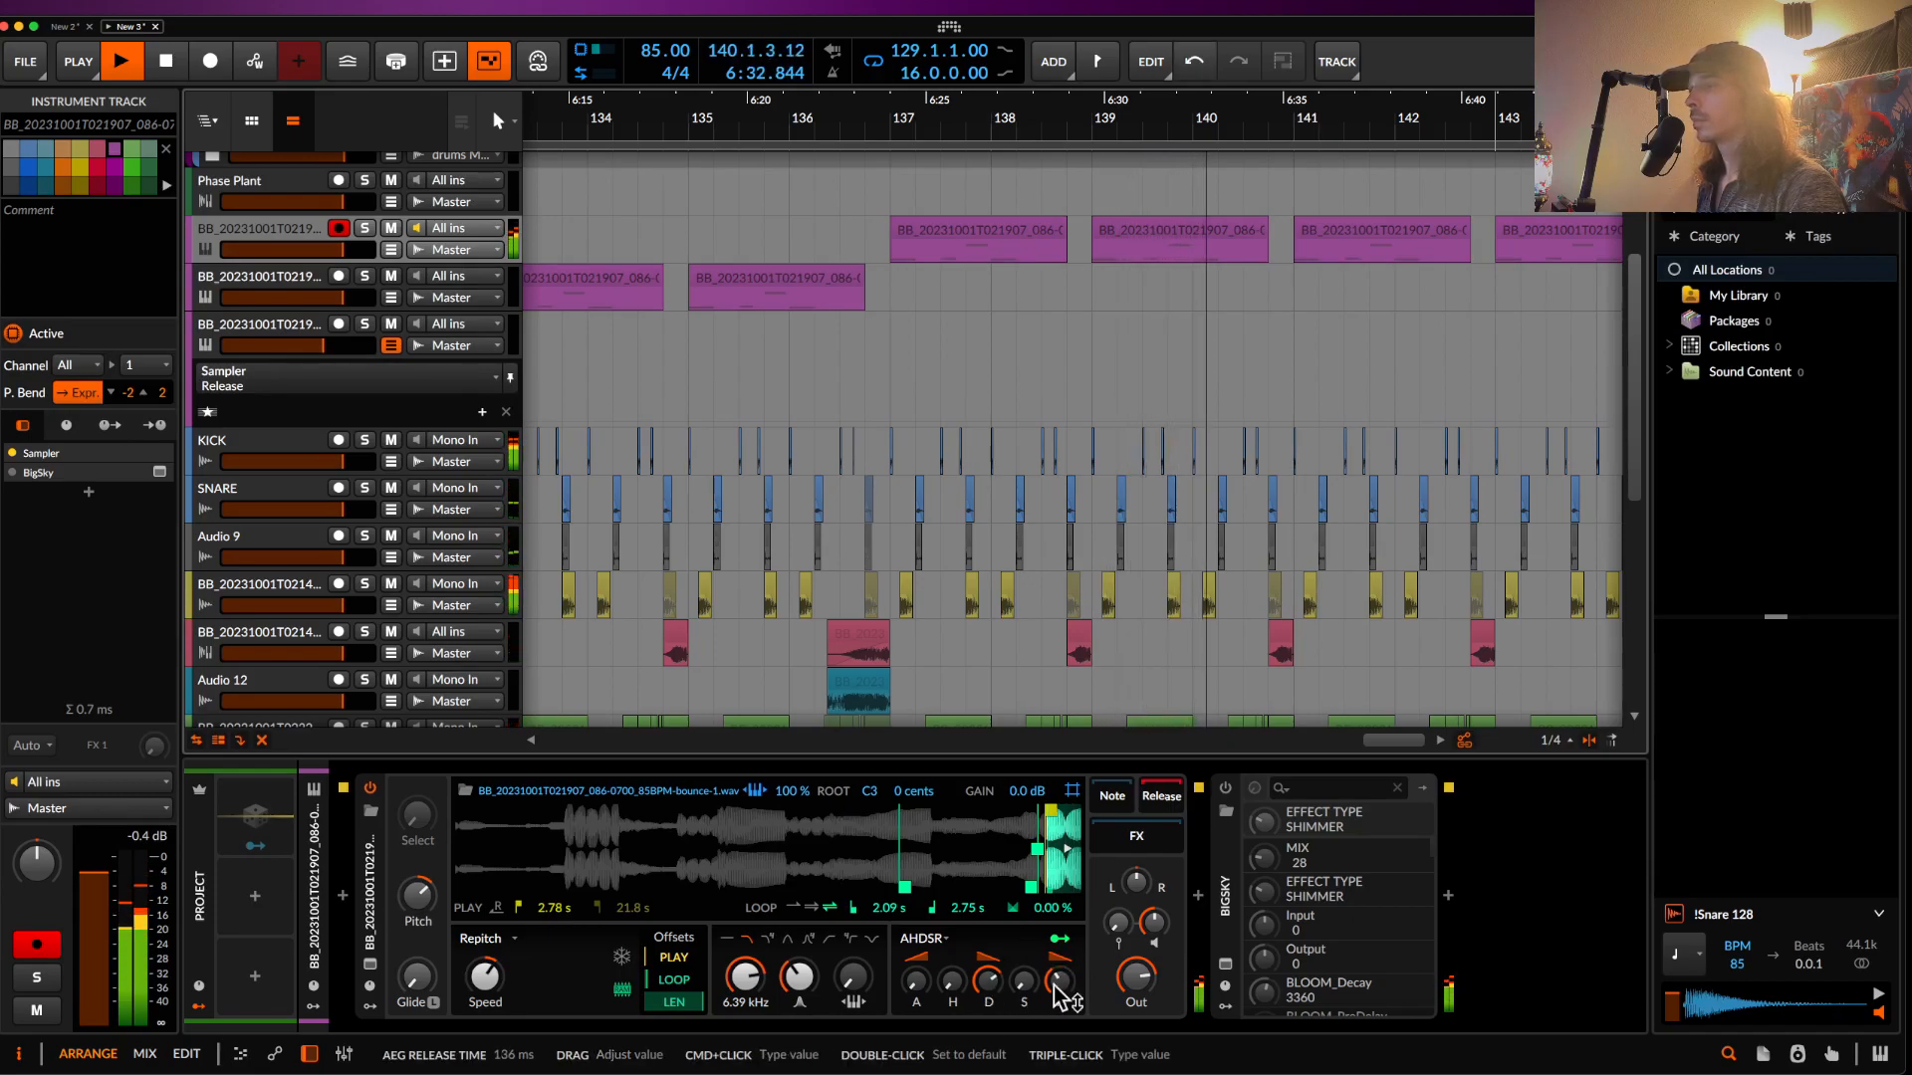
left_click(1225, 788)
- In the BigSky window, lower MIX to 22 and change the type from Shimmer to Magneto
left_click(1224, 964)
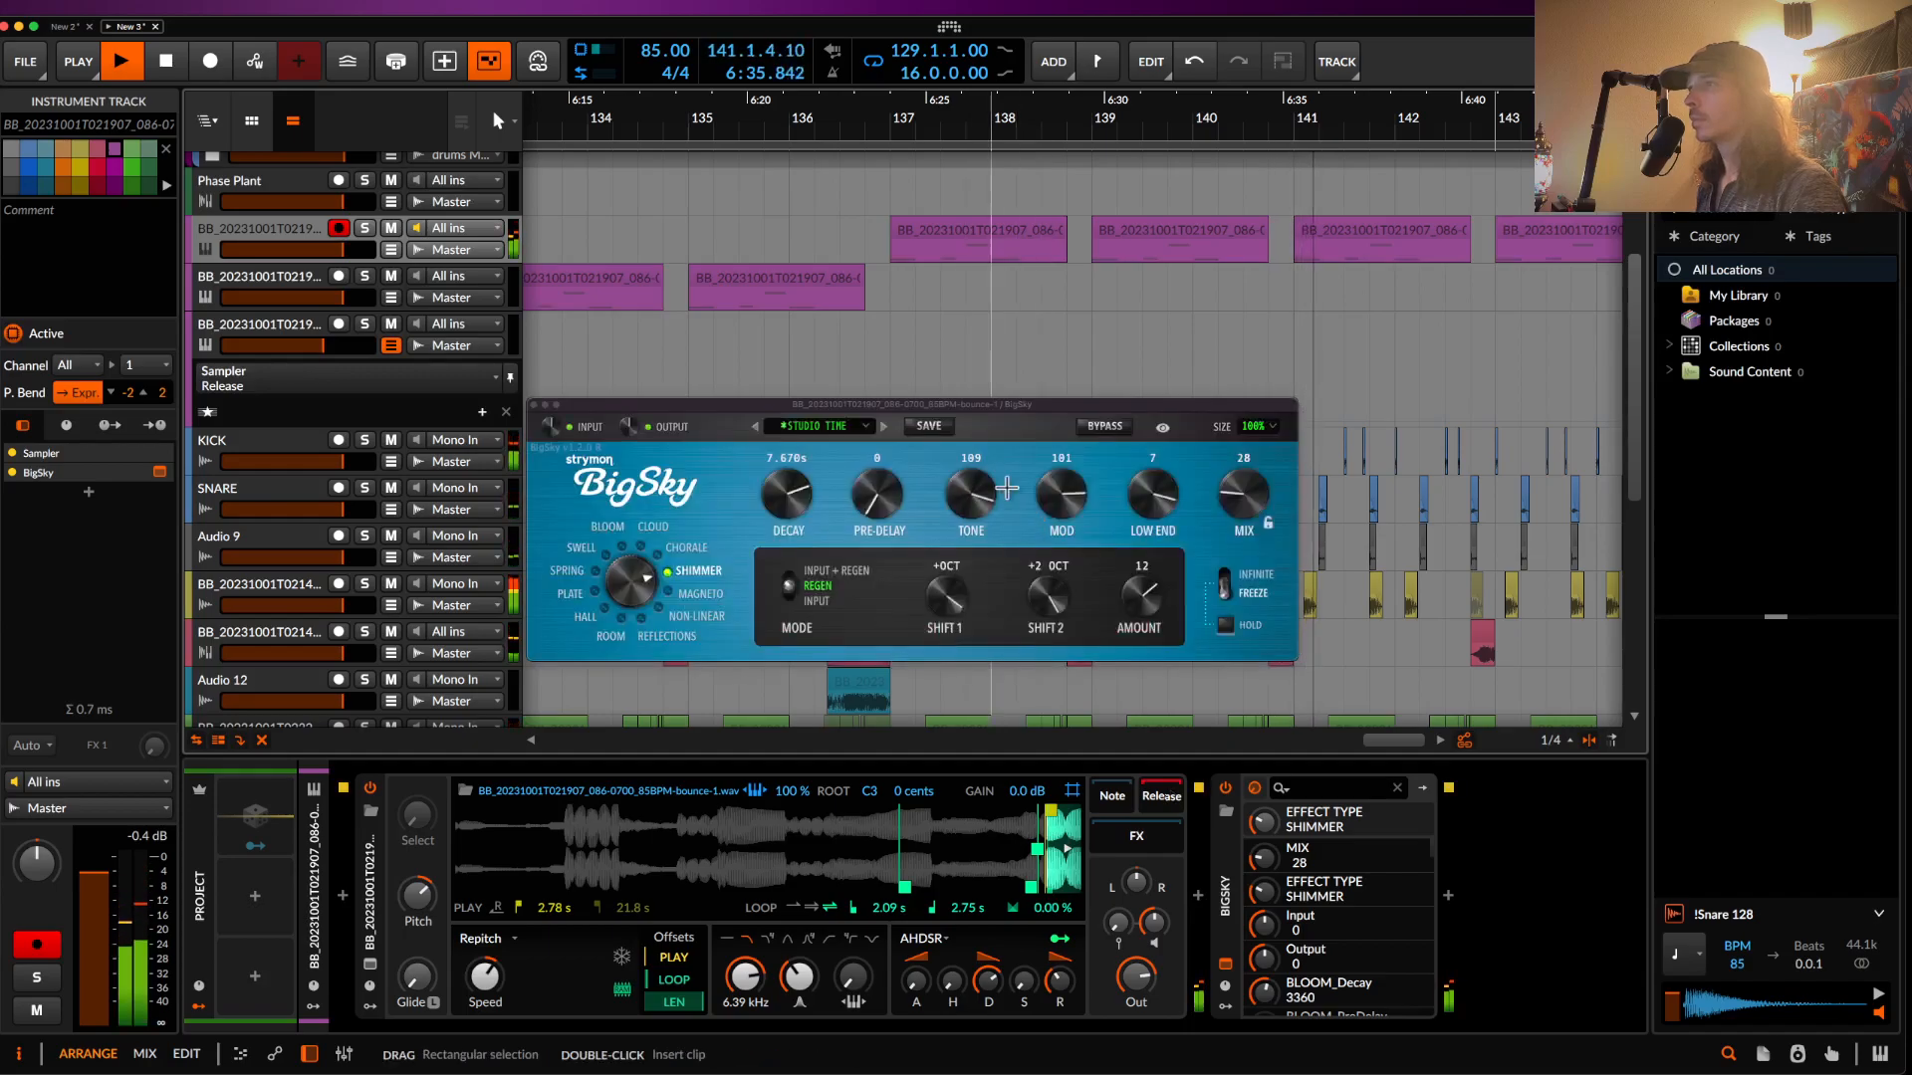
left_click_drag(1249, 507, 1250, 513)
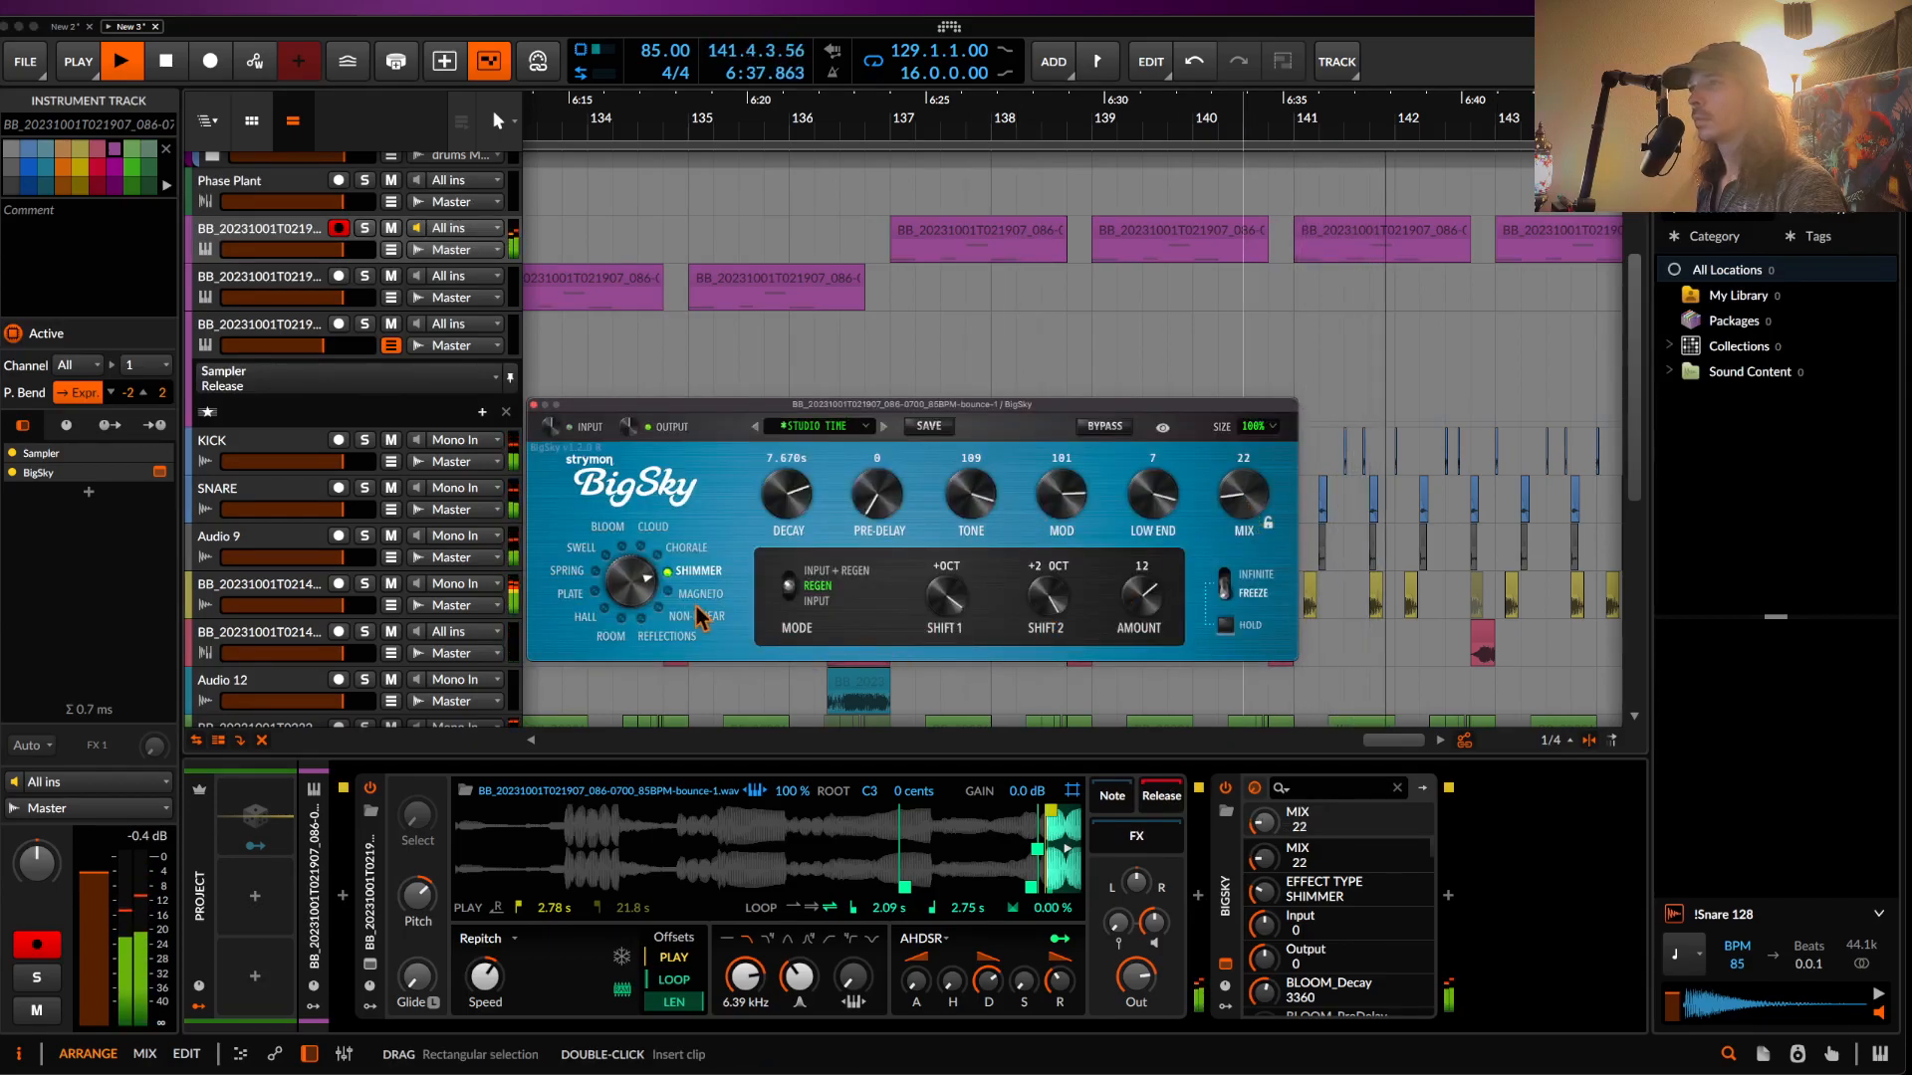
left_click(668, 595)
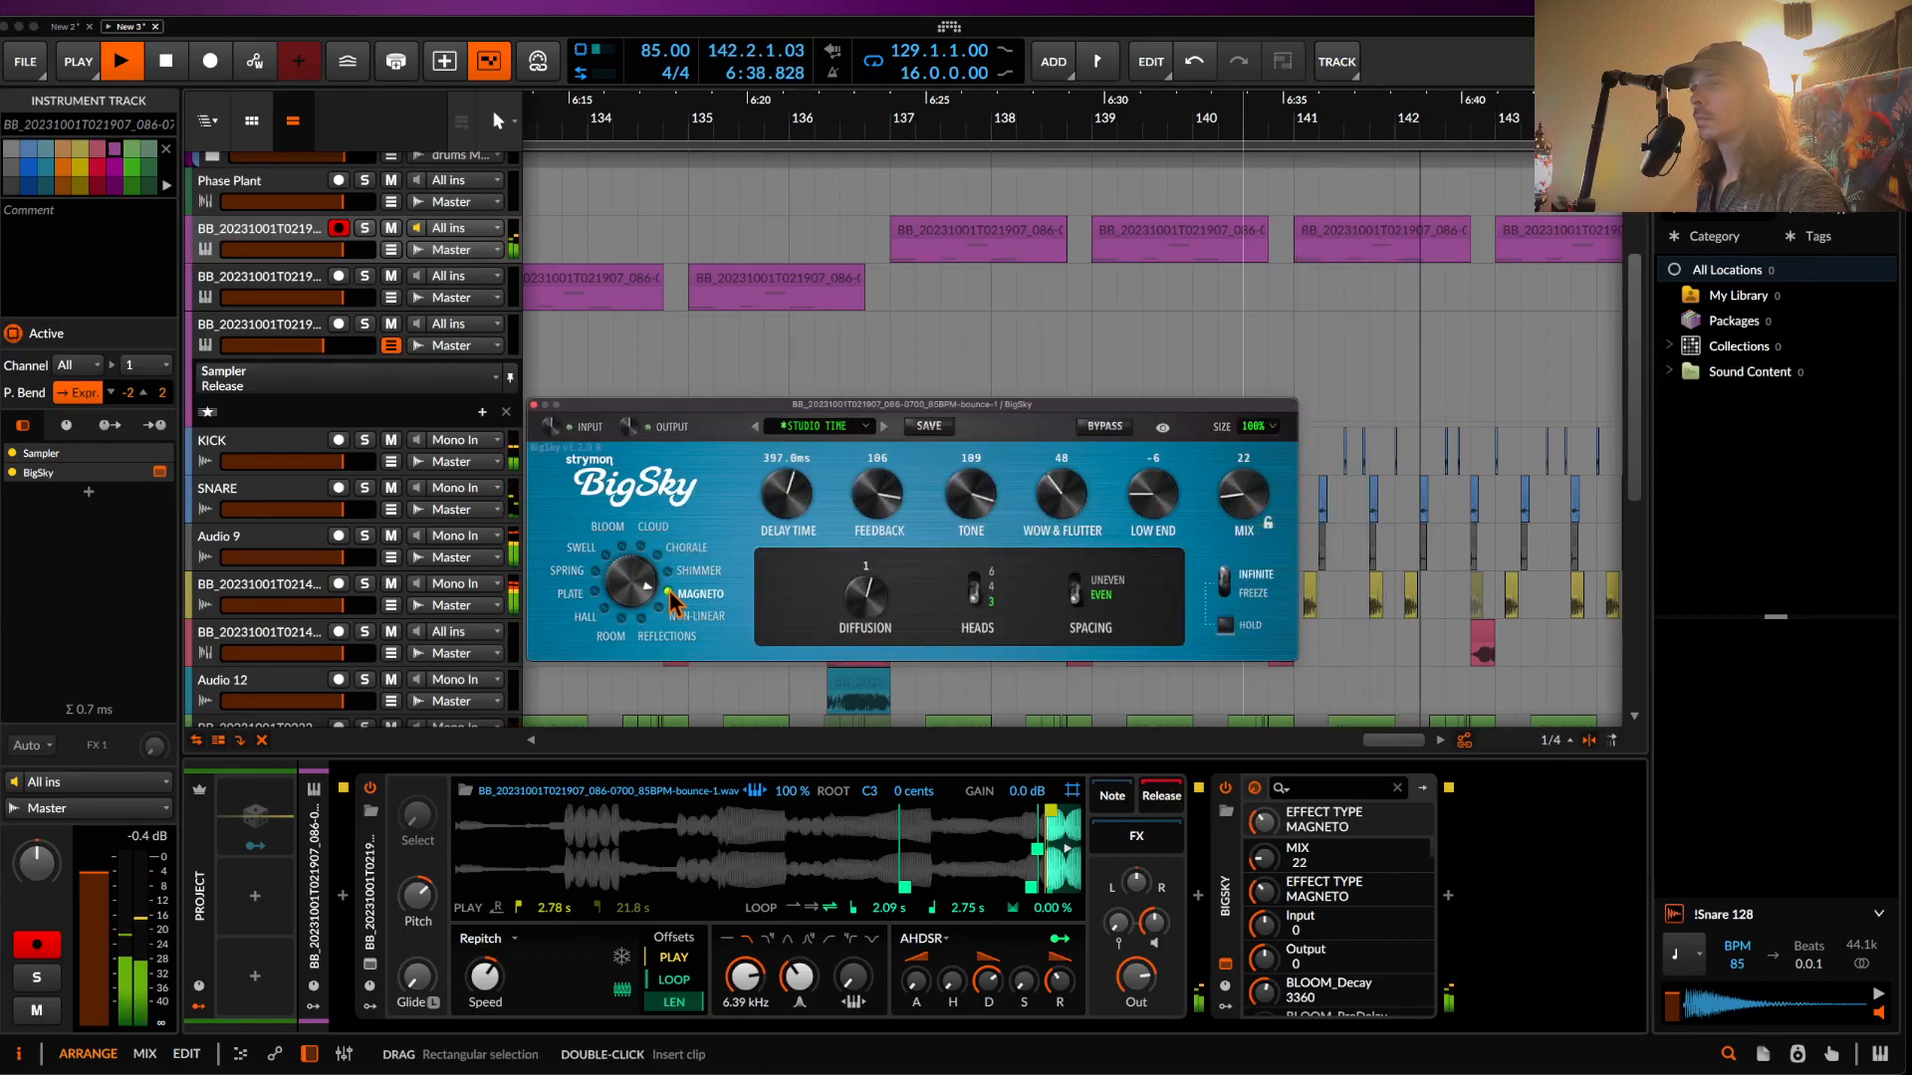
left_click(534, 405)
- Restart playback from bar 129 to hear the Magneto reverb
scroll(1024, 235, "down", 4)
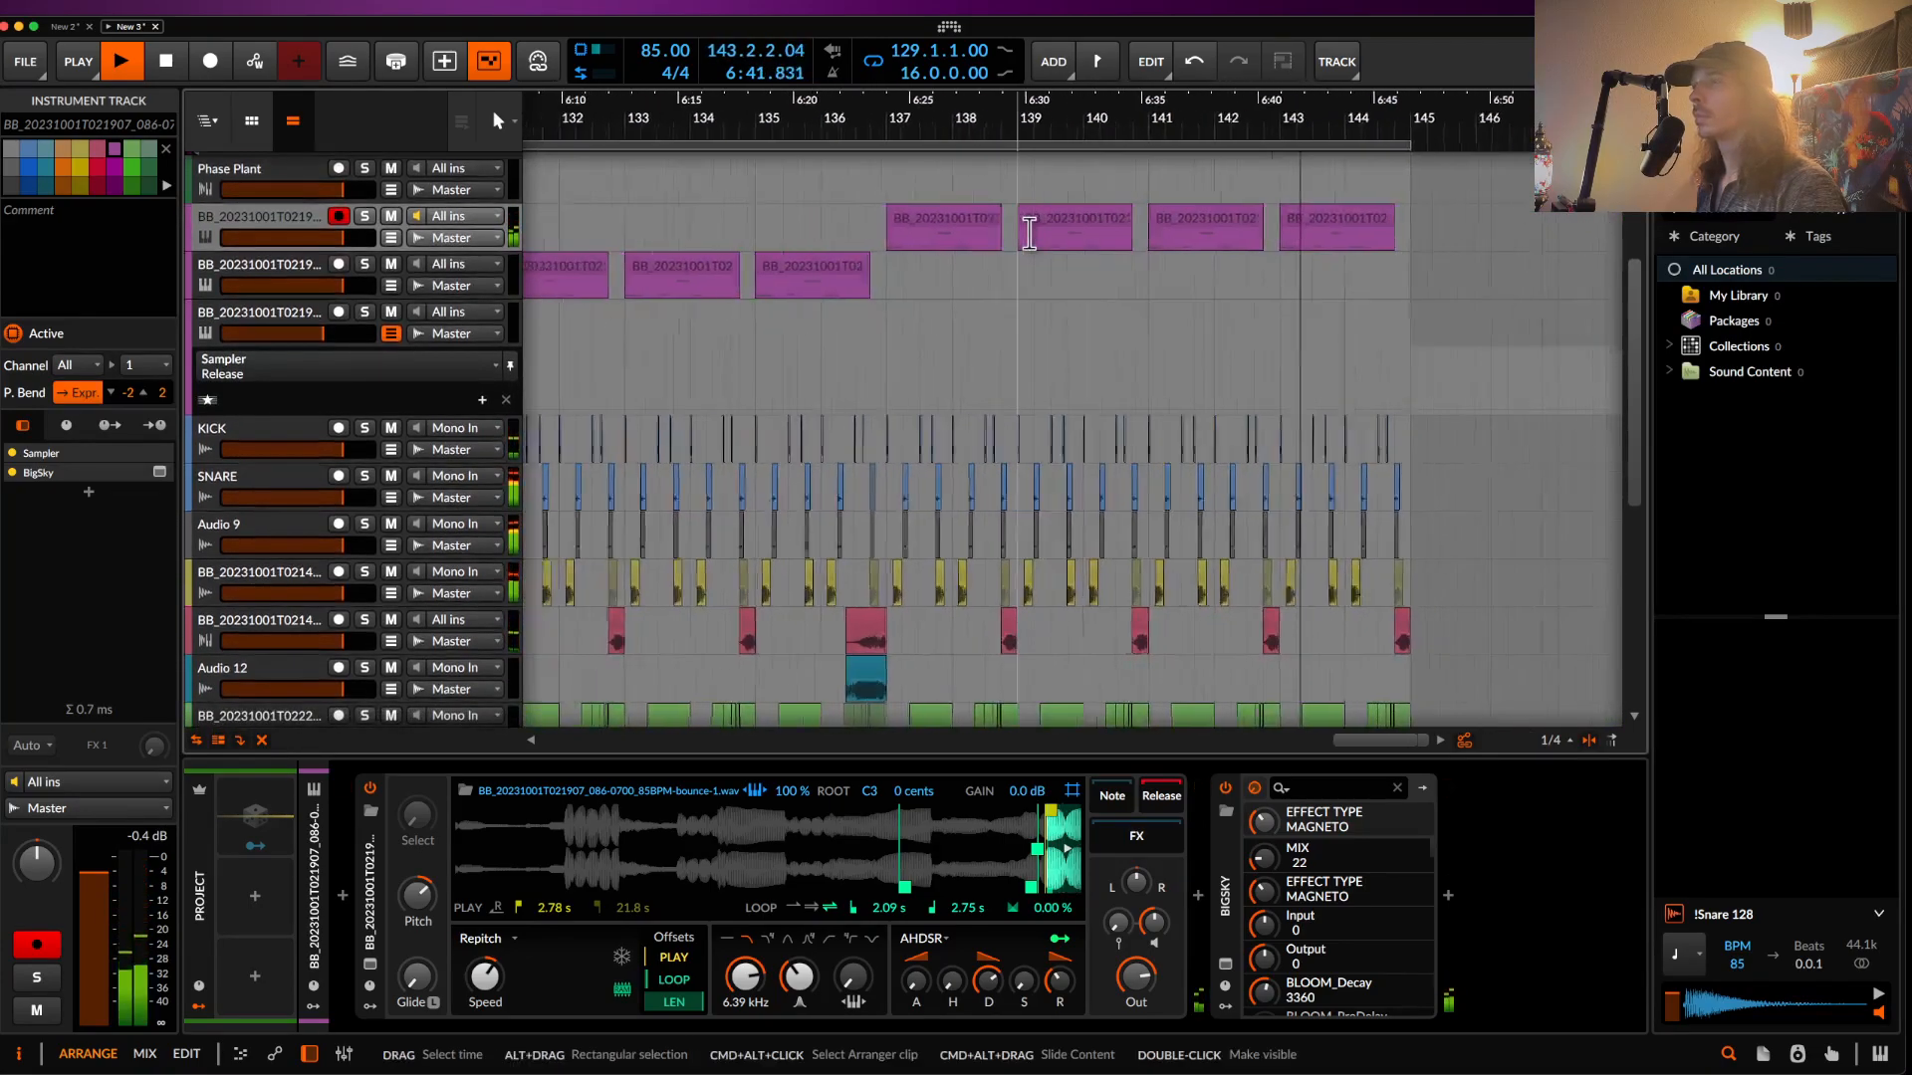
scroll(1029, 233, "up", 6)
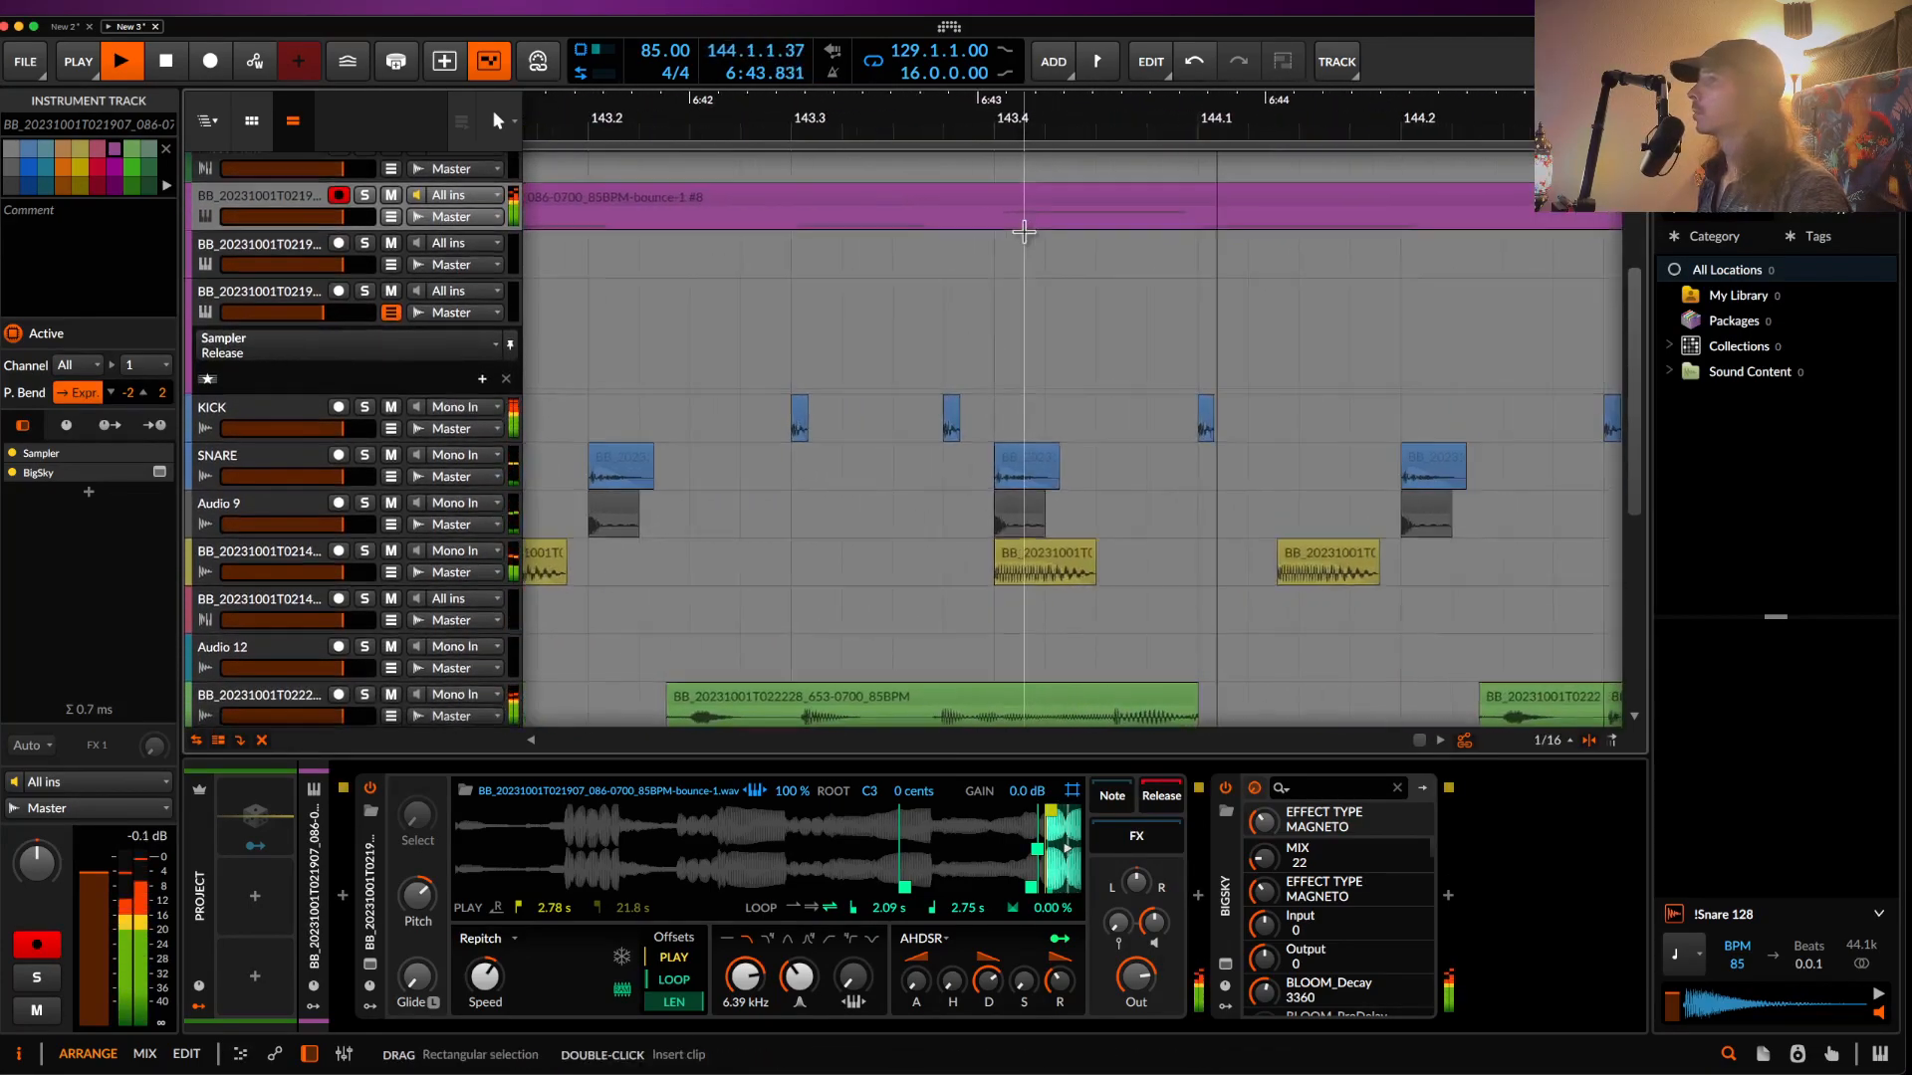
scroll(1030, 233, "up", 2)
scroll(1030, 233, "down", 6)
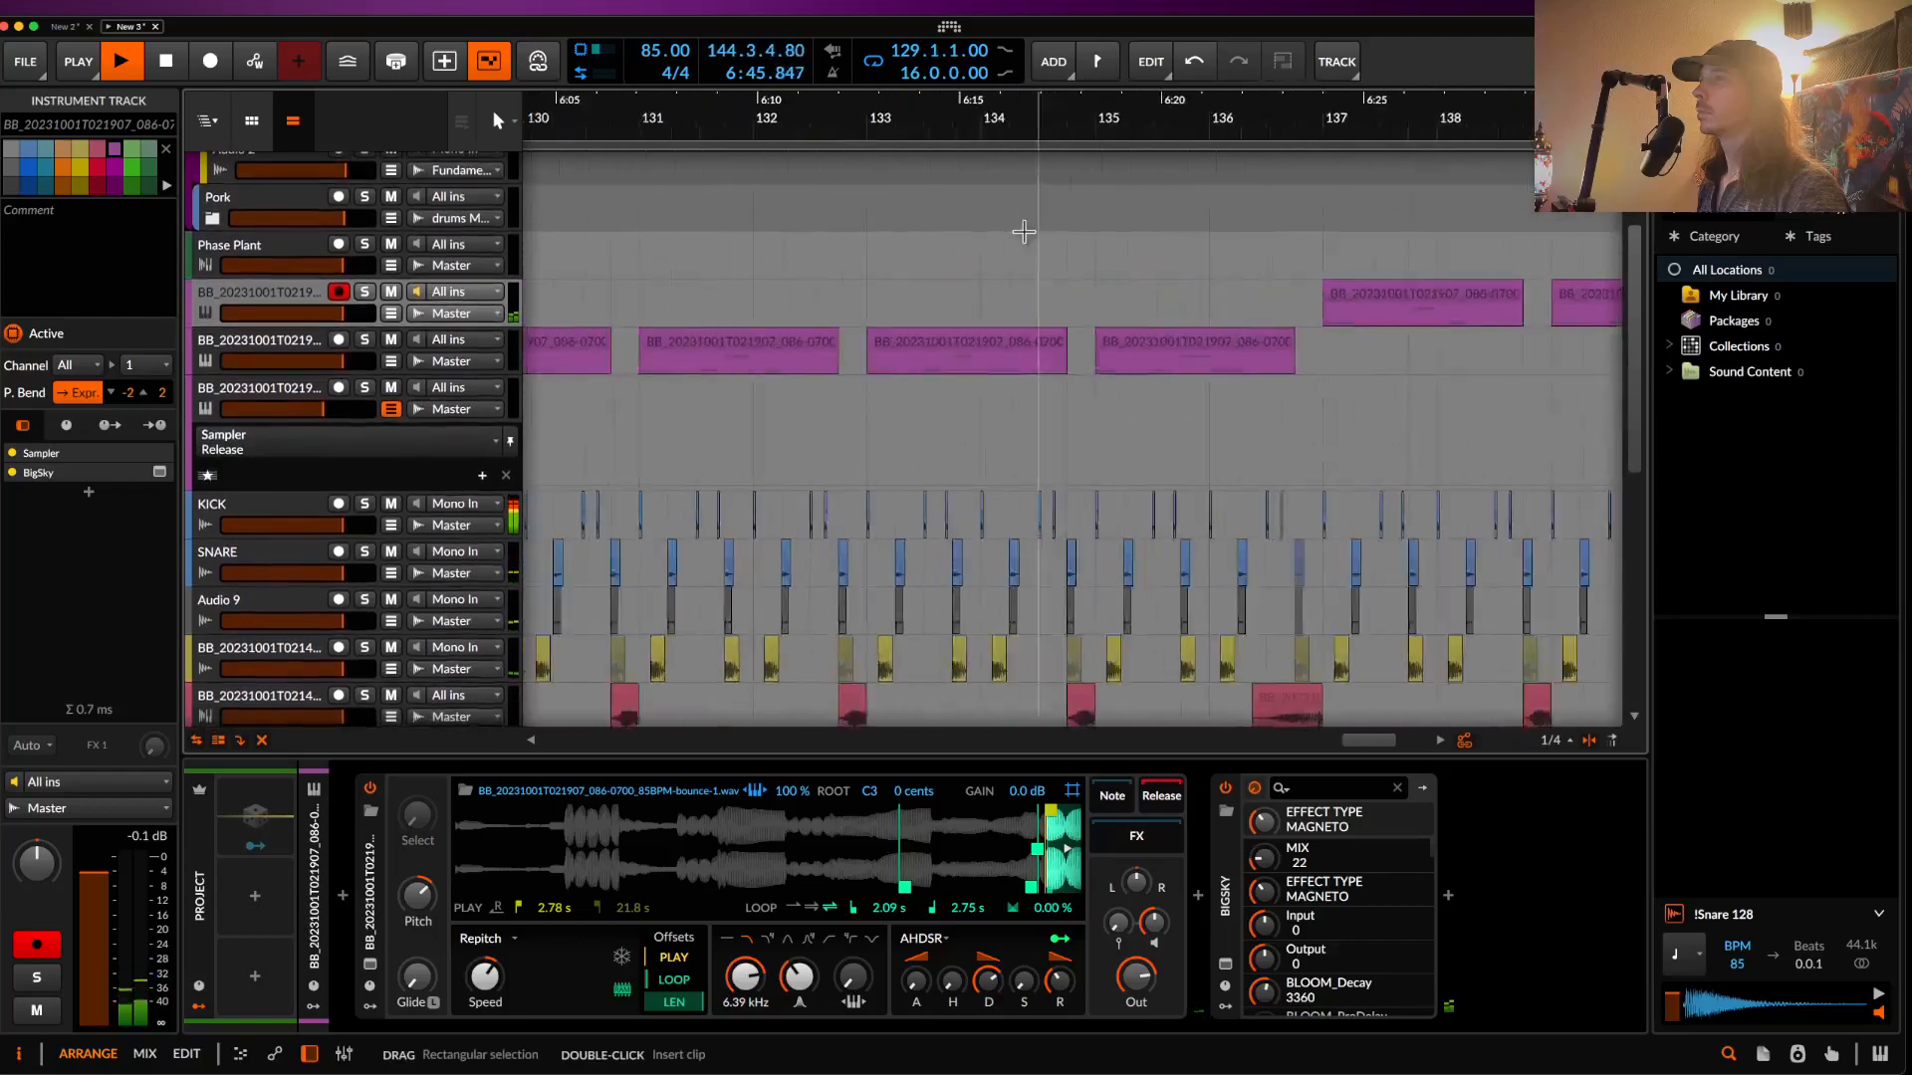
left_click(886, 306)
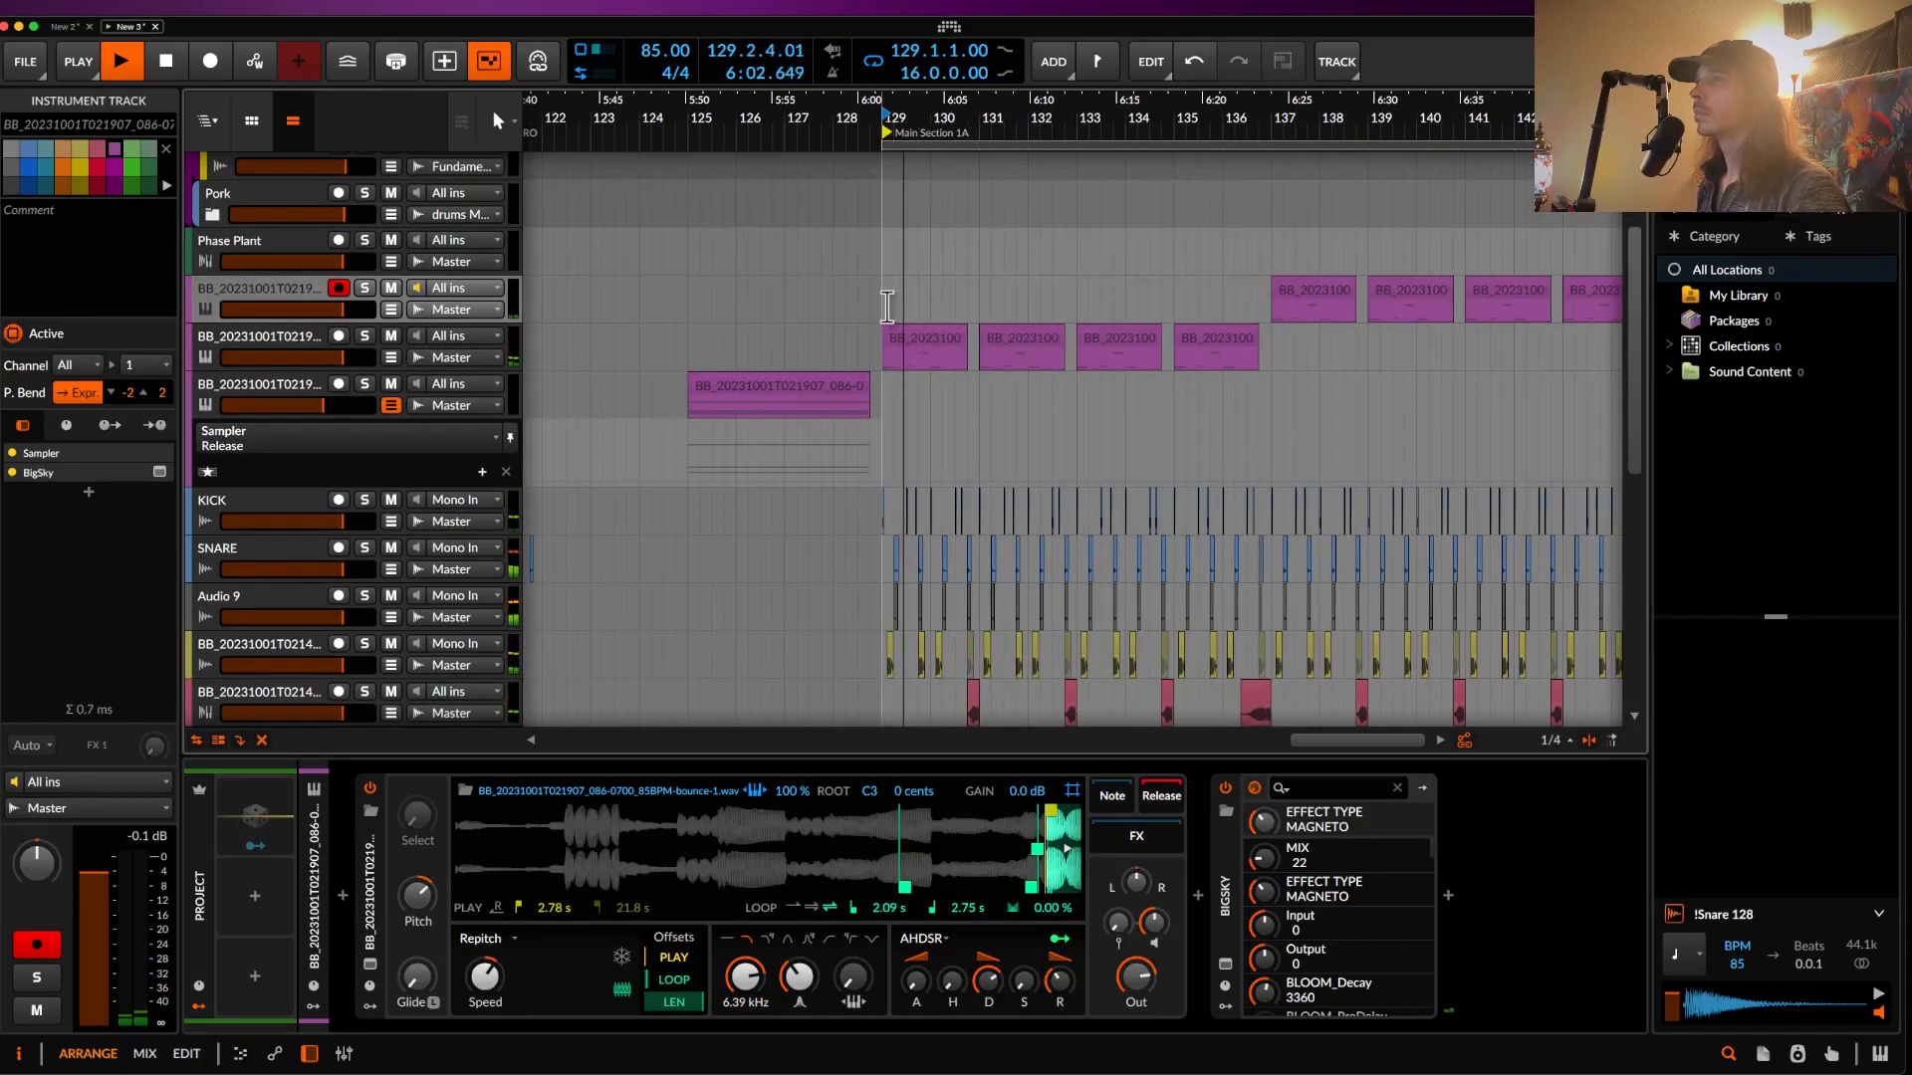
scroll(886, 306, "up", 1)
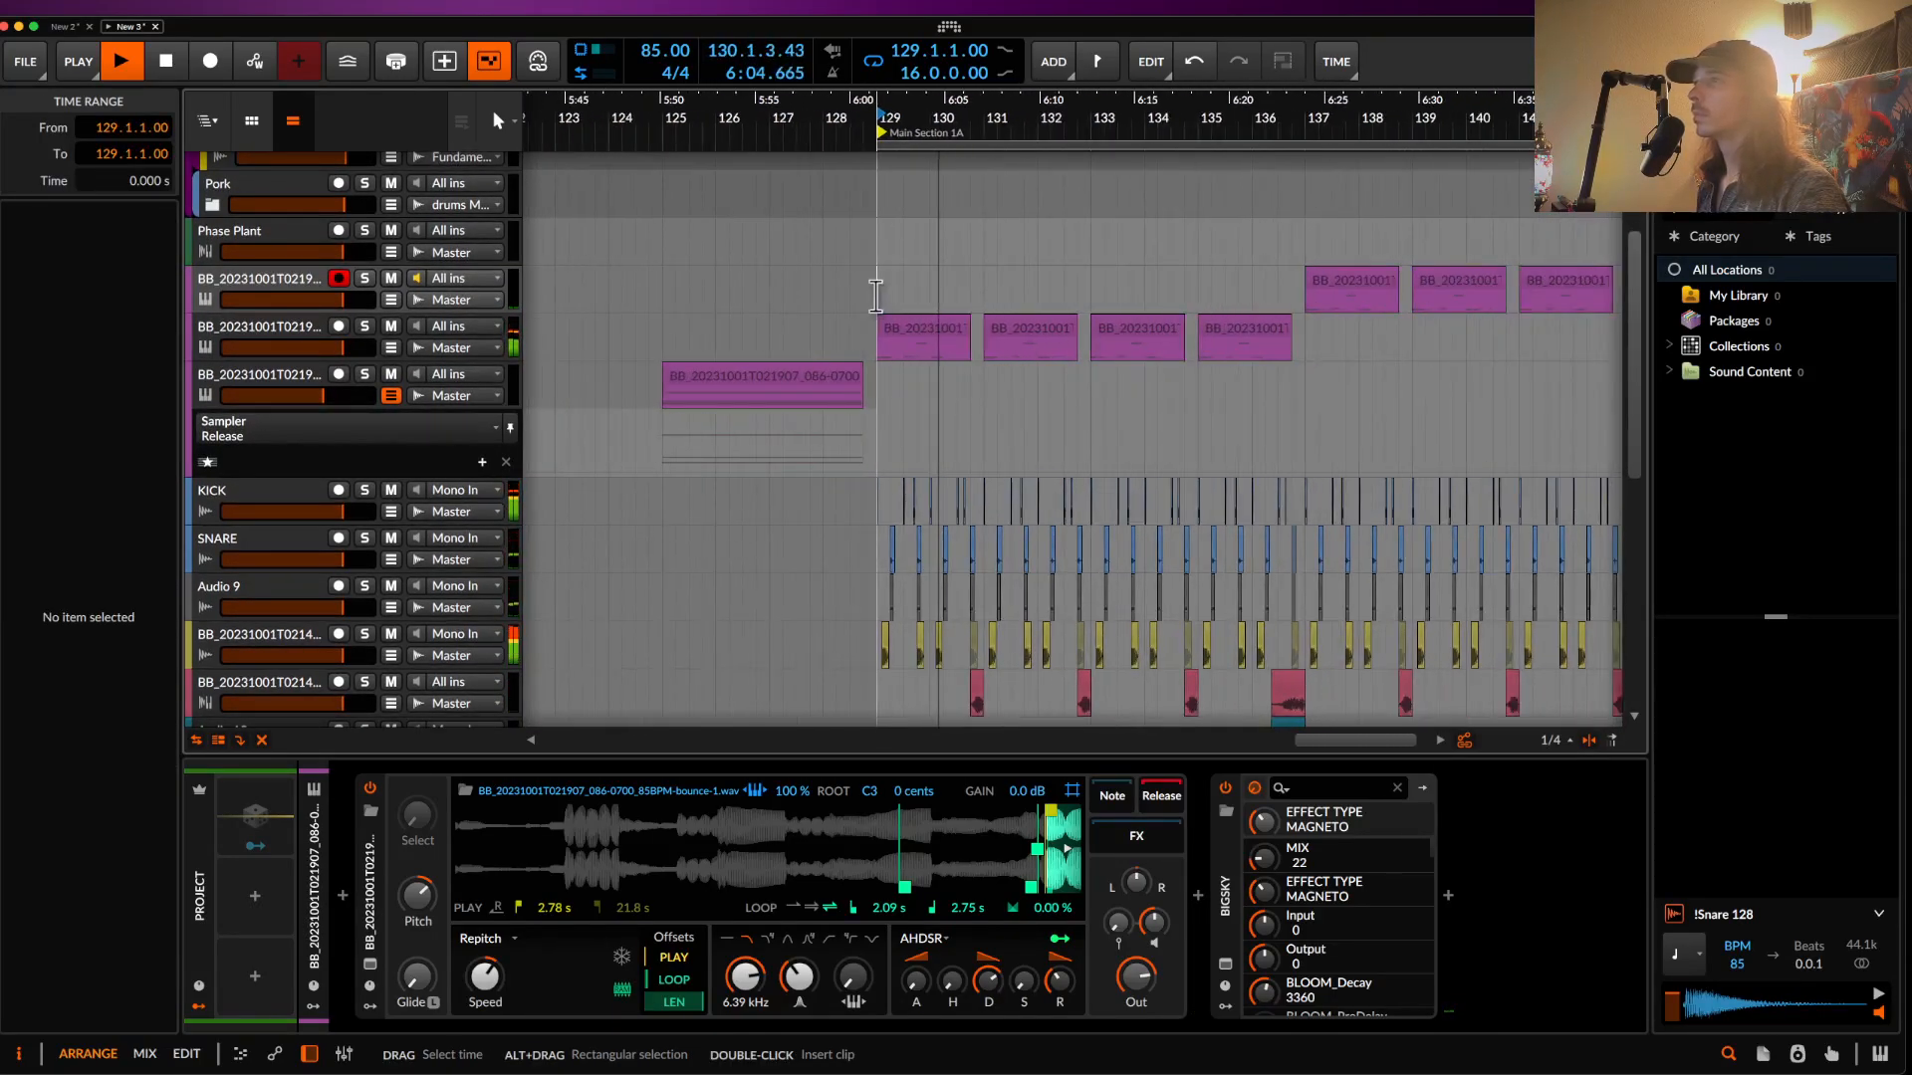
scroll(875, 296, "up", 2)
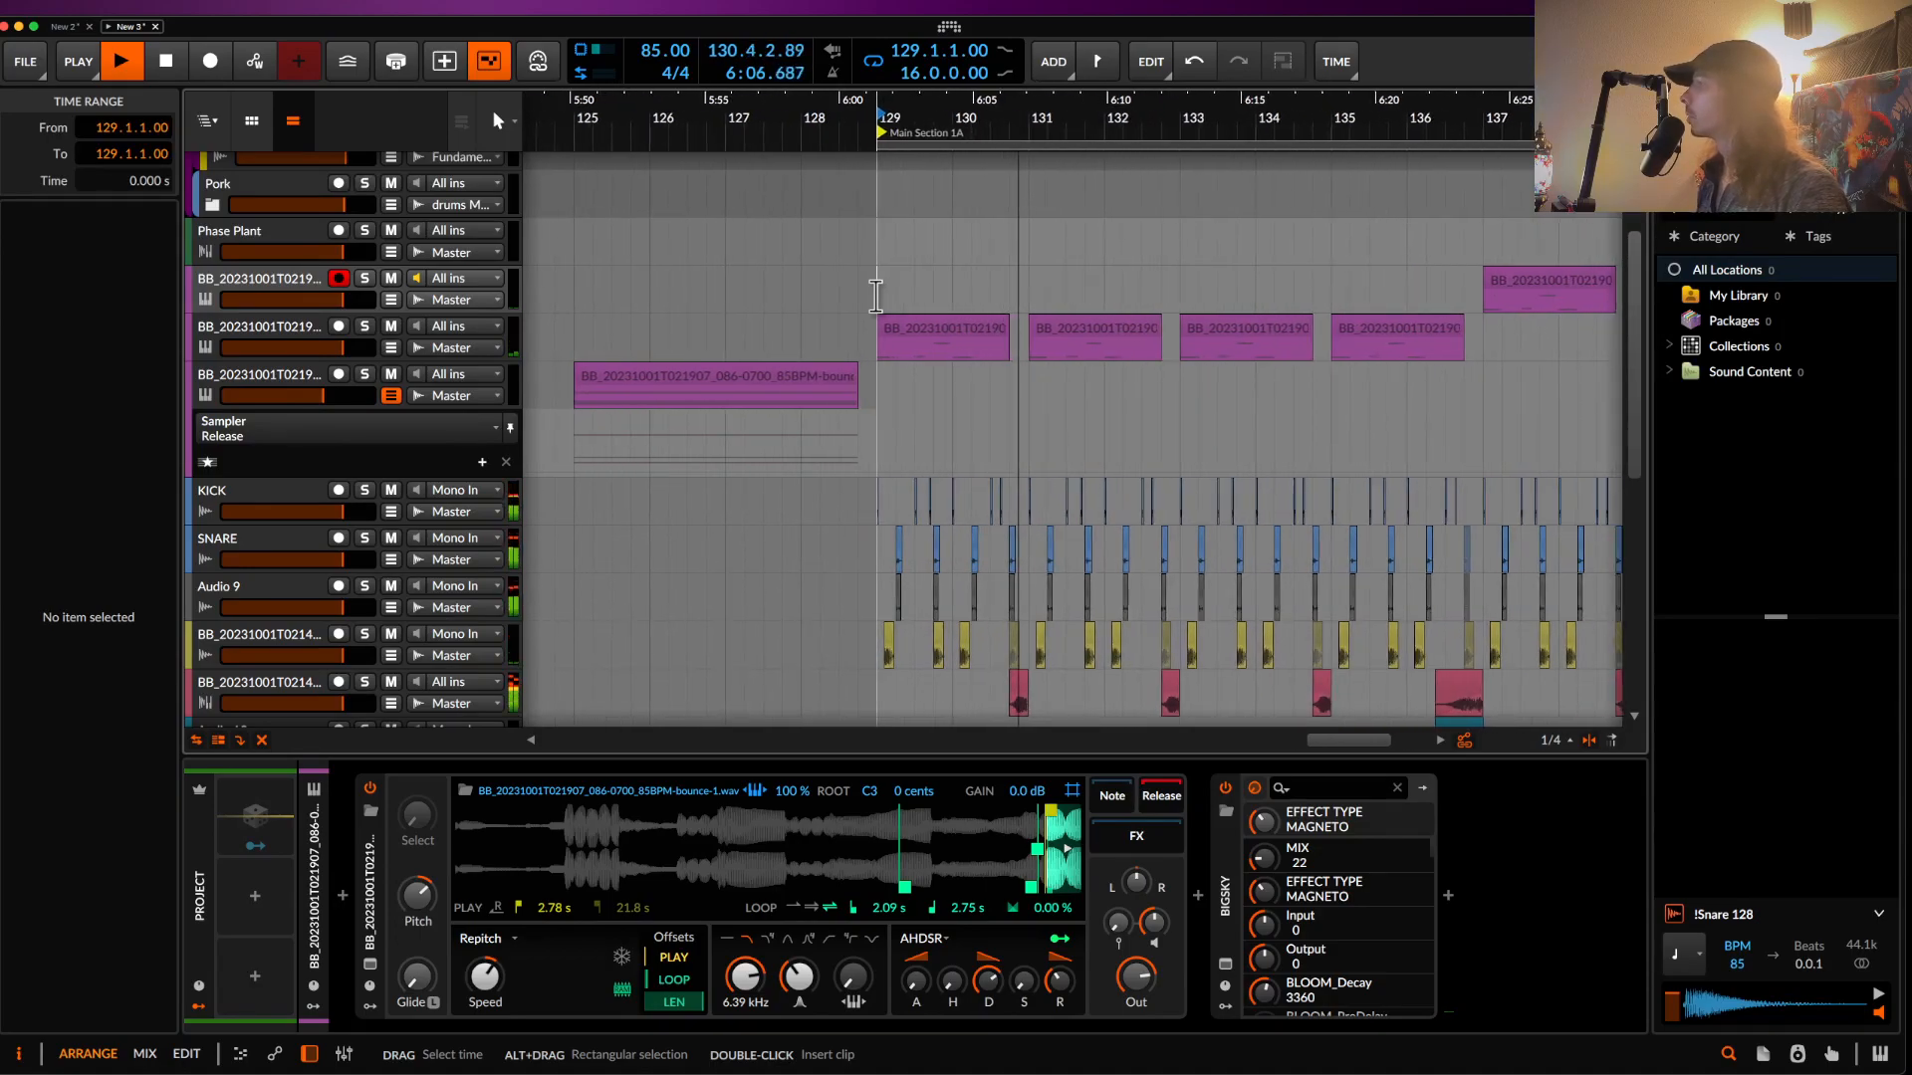